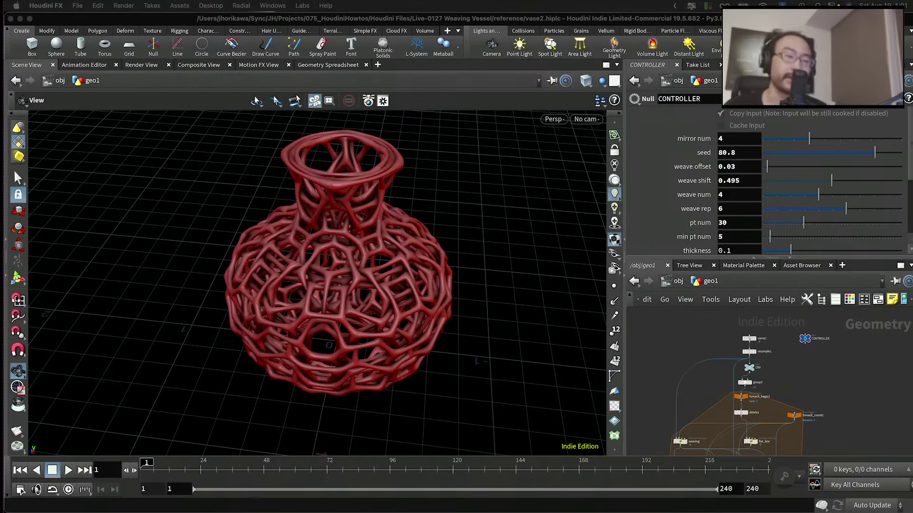
# Step: Try the vase controller's mirror num at 3 and settle on 5
pyautogui.click(540, 233)
pyautogui.moveTo(540, 230); pyautogui.dragTo(402, 280)
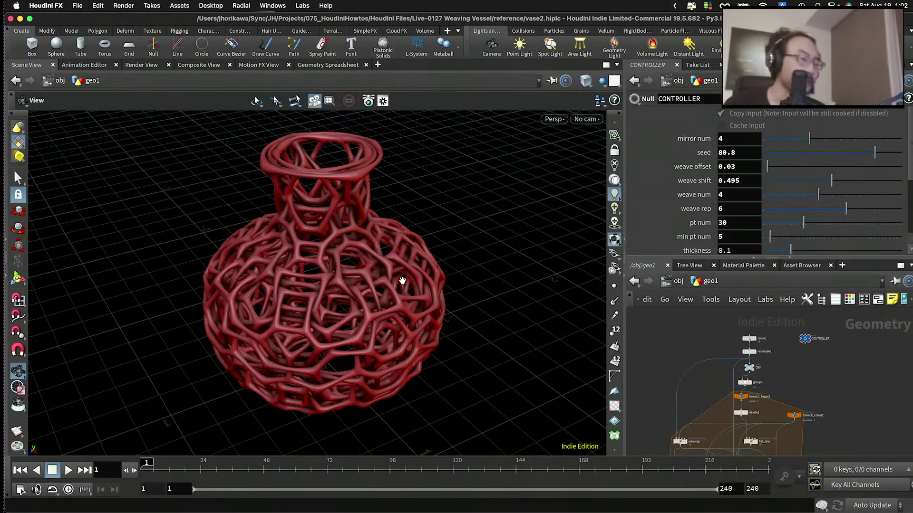
pyautogui.moveTo(402, 280); pyautogui.dragTo(404, 278)
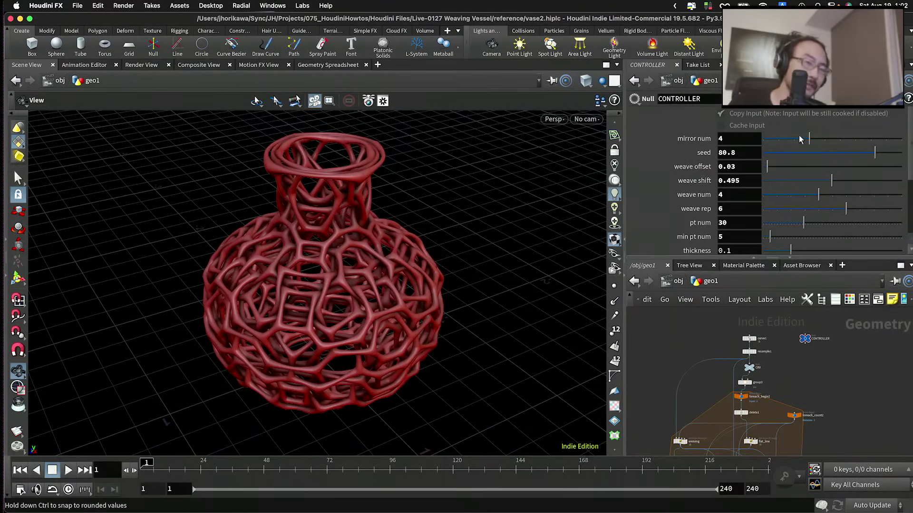
pyautogui.moveTo(801, 141); pyautogui.dragTo(798, 141)
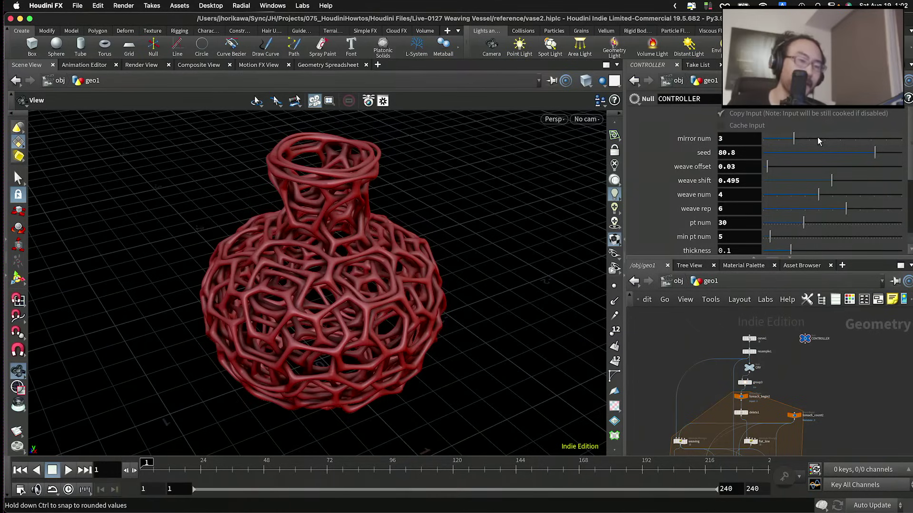
pyautogui.click(831, 142)
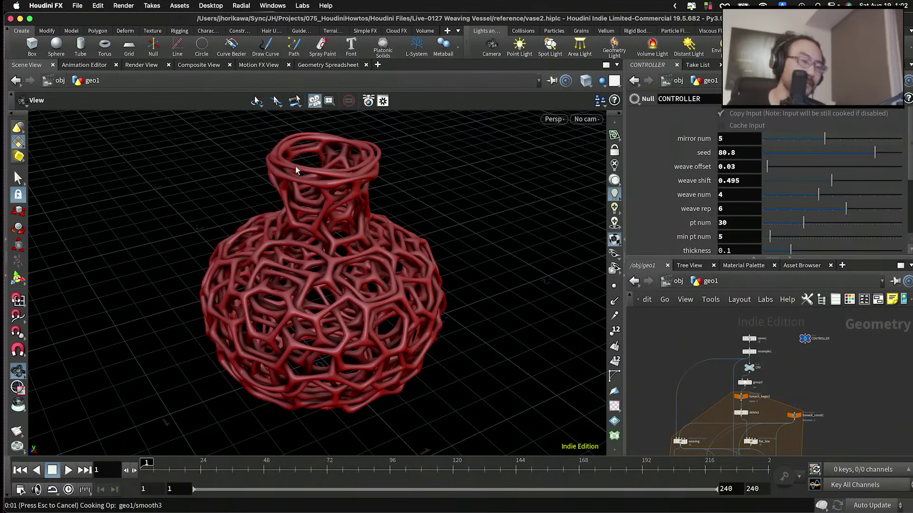
pyautogui.press('space')
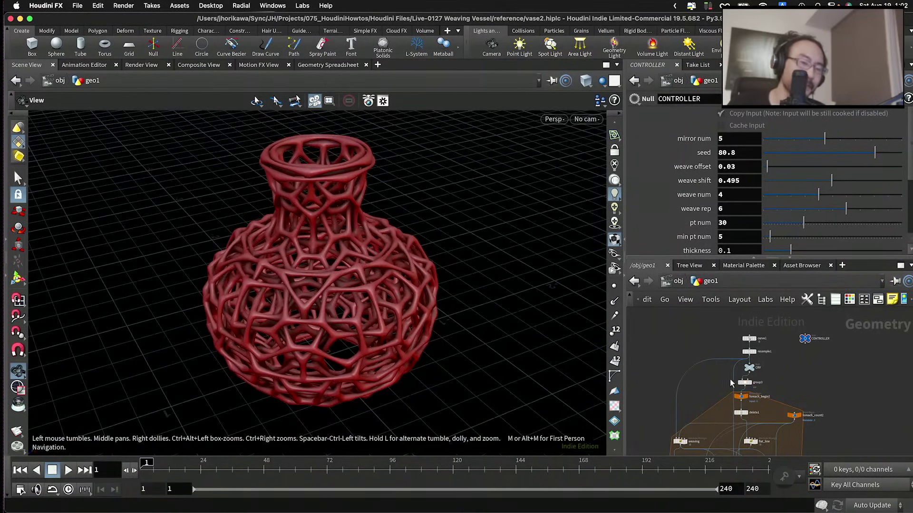
# Step: Display only the curve1 profile curve in the viewport and make its points editable
pyautogui.scroll(2, 770, 336)
pyautogui.scroll(4, 771, 335)
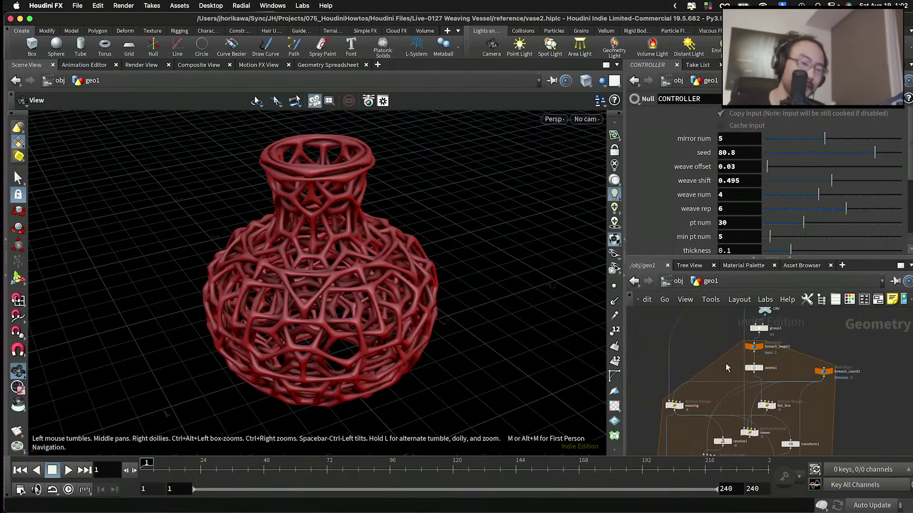
pyautogui.click(734, 323)
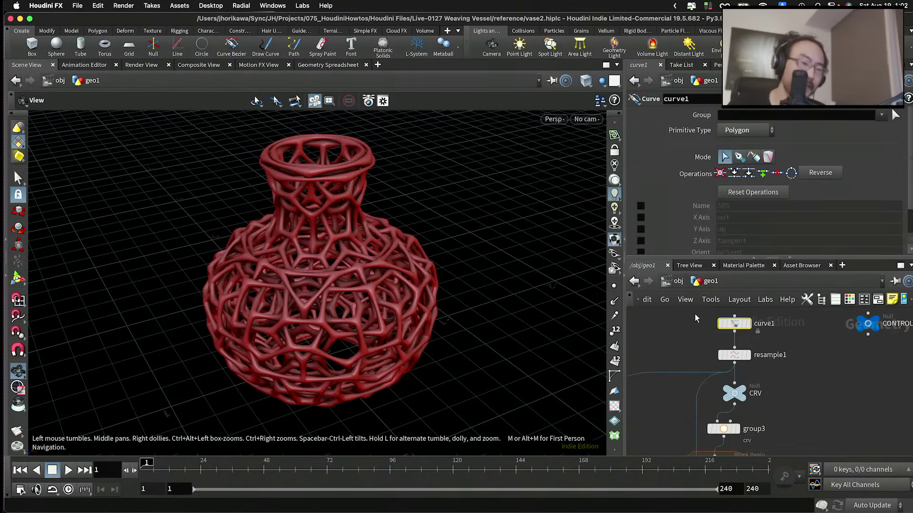
pyautogui.click(18, 278)
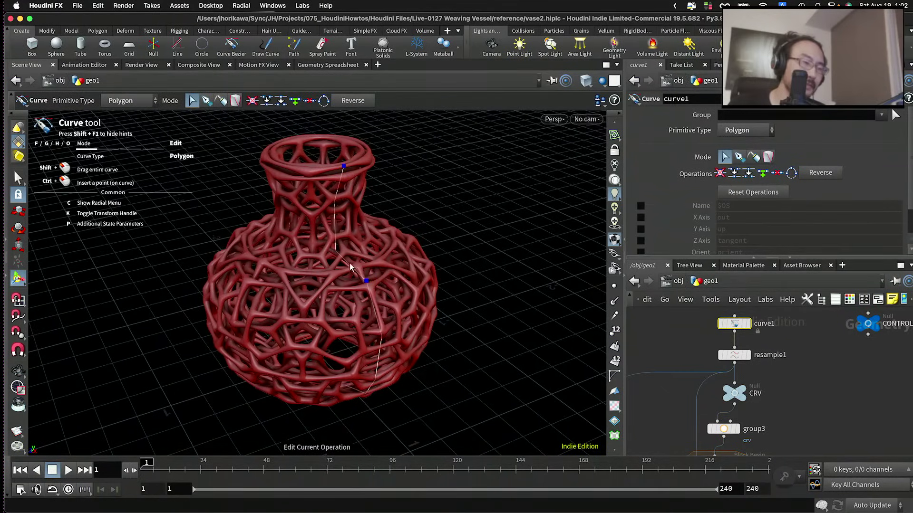
pyautogui.keyDown('alt'); pyautogui.moveTo(419, 263); pyautogui.dragTo(401, 251); pyautogui.keyUp('alt')
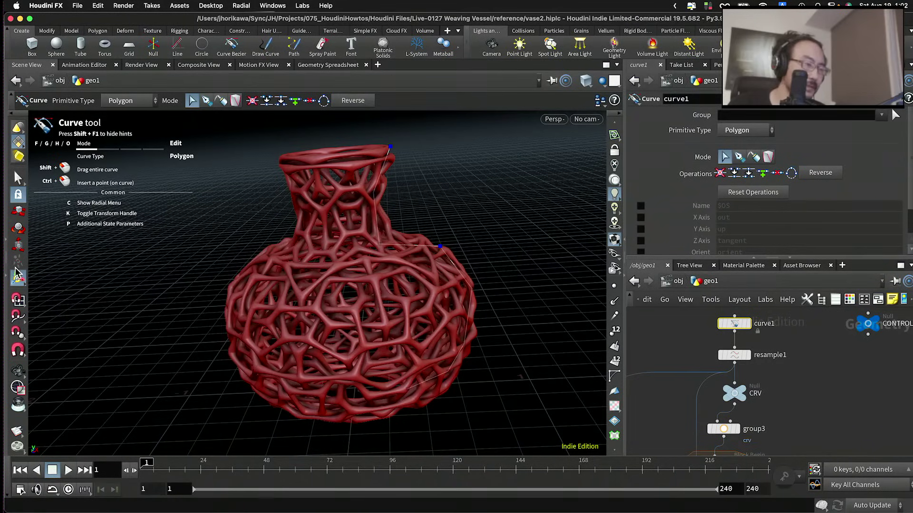
pyautogui.click(17, 179)
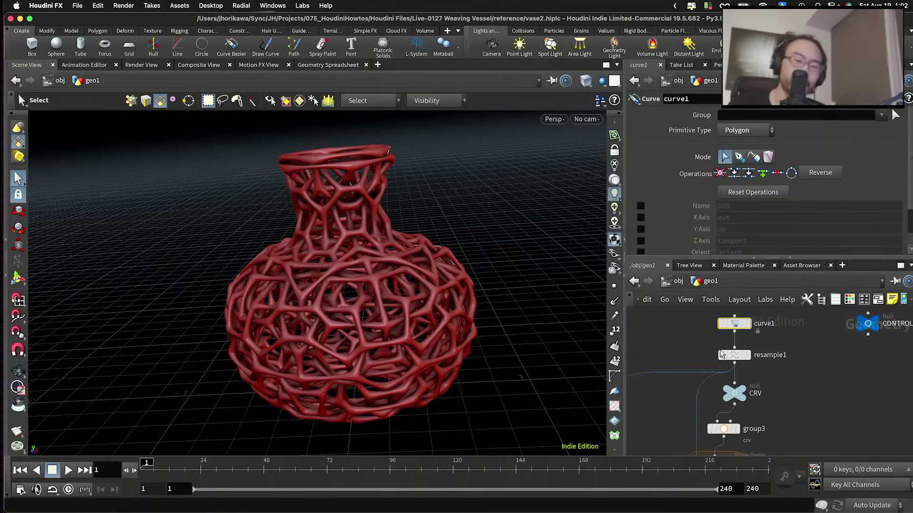
pyautogui.click(747, 327)
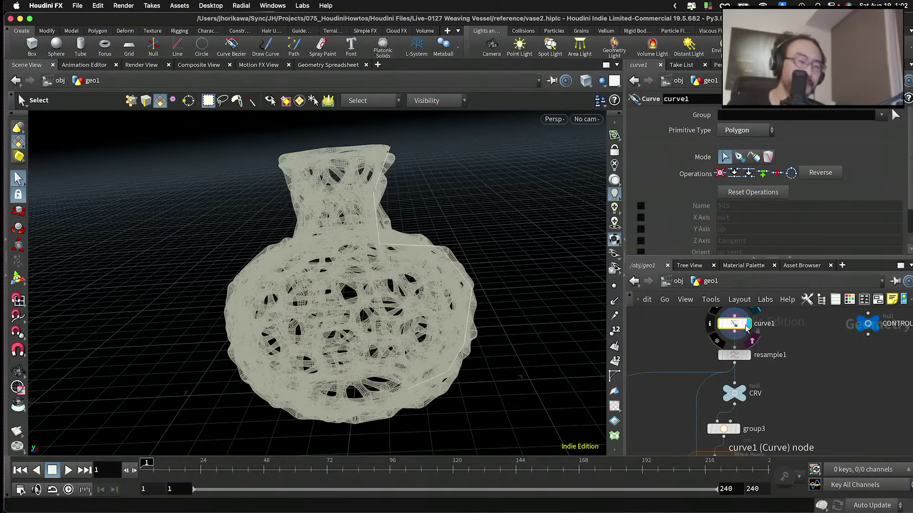
pyautogui.press('Return')
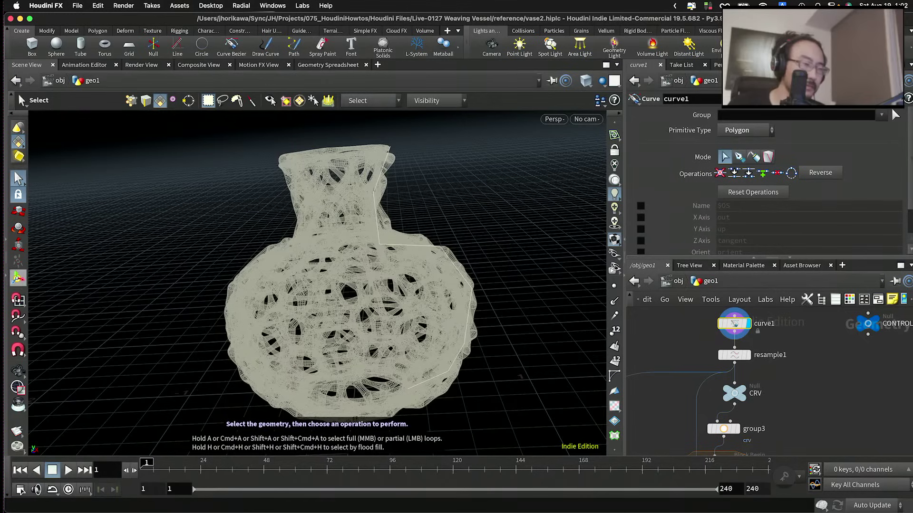
pyautogui.click(18, 280)
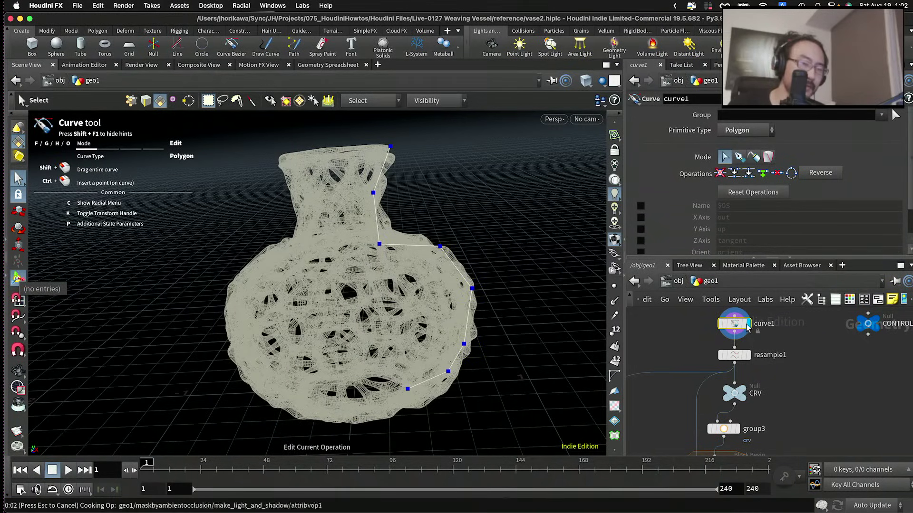
# Step: Move the profile curve's two neck points outward to widen the neck, and display the rebuilt vase from the material1 node
pyautogui.click(379, 244)
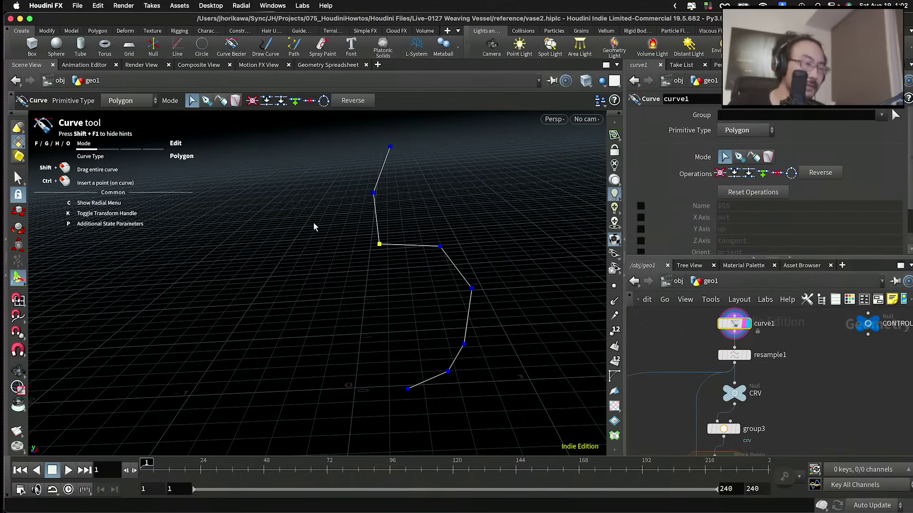
pyautogui.moveTo(380, 245); pyautogui.dragTo(423, 180)
pyautogui.scroll(-5, 735, 337)
pyautogui.scroll(-5, 734, 337)
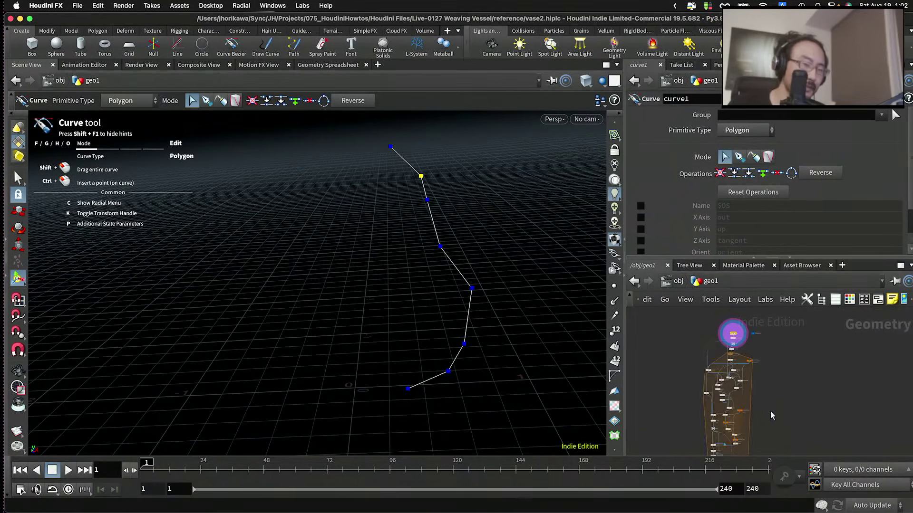
pyautogui.moveTo(772, 414)
pyautogui.mouseDown(button='middle')
pyautogui.moveTo(778, 281)
pyautogui.moveTo(771, 342)
pyautogui.mouseUp(button='middle')
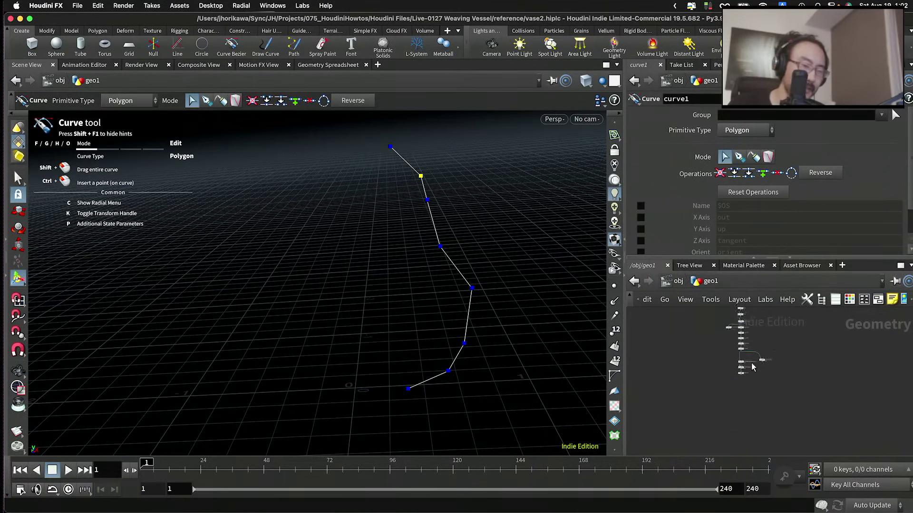
pyautogui.scroll(5, 753, 362)
pyautogui.click(734, 393)
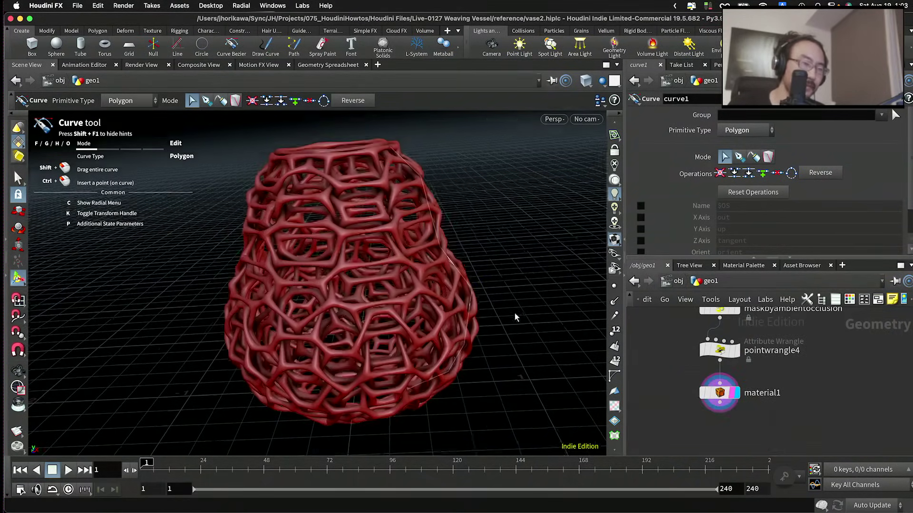
pyautogui.keyDown('alt'); pyautogui.moveTo(514, 316); pyautogui.dragTo(444, 277); pyautogui.keyUp('alt')
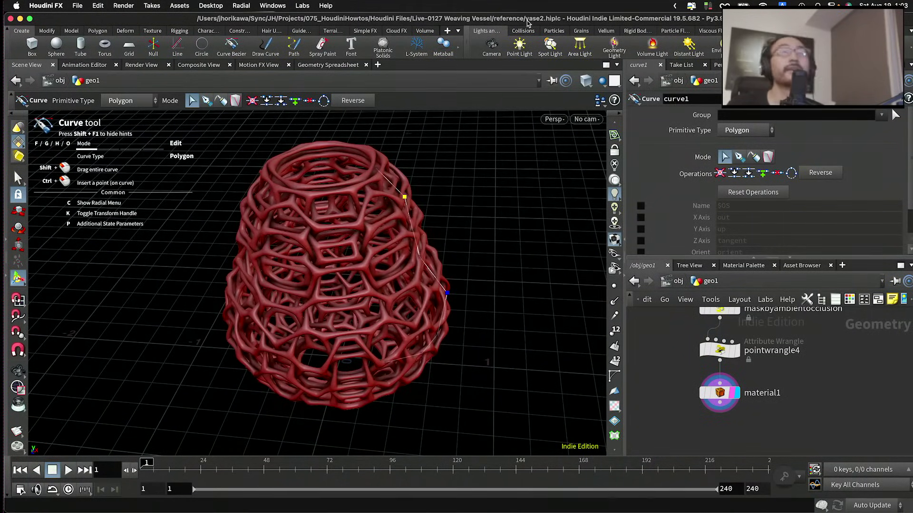
# Step: Switch to Clip Studio Paint and sketch a vase with a dashed centre axis, two side profiles and ellipses for rim and base
pyautogui.moveTo(526, 20)
pyautogui.mouseDown()
pyautogui.moveTo(505, 0)
pyautogui.moveTo(589, 0)
pyautogui.mouseUp()
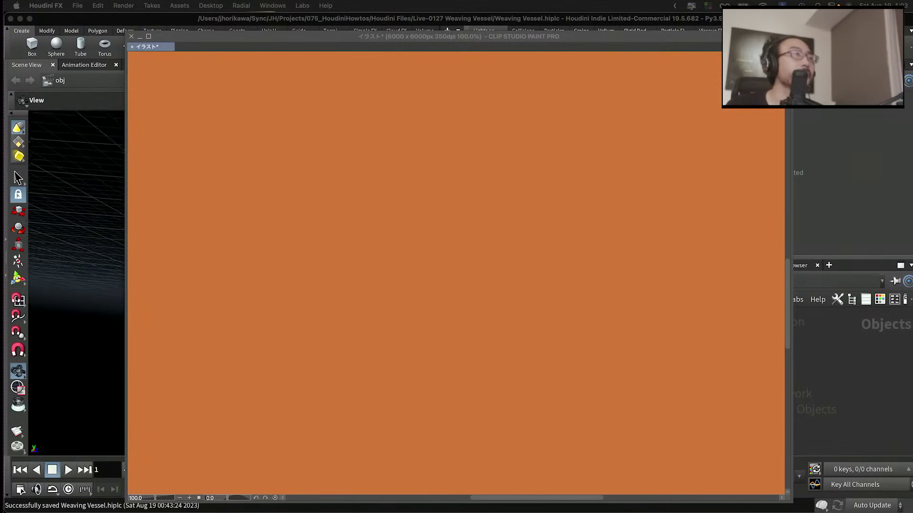
pyautogui.click(751, 267)
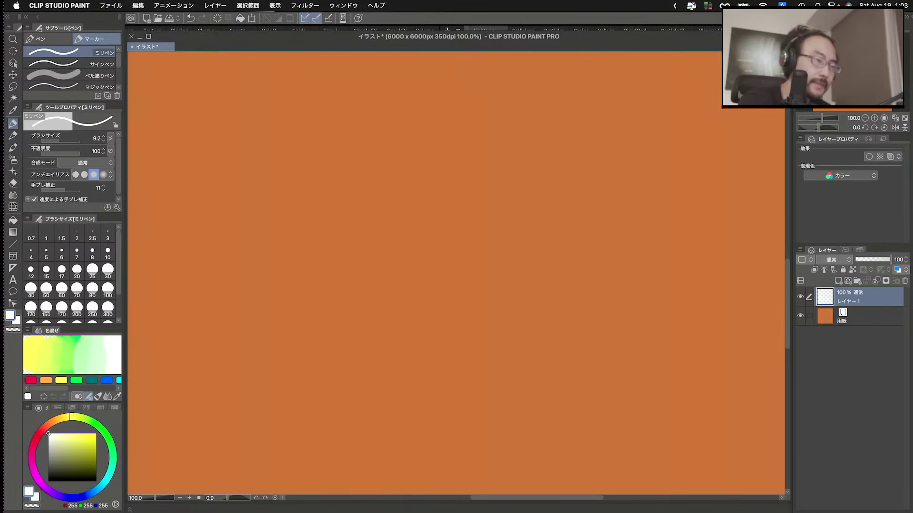
pyautogui.moveTo(370, 138)
pyautogui.mouseDown()
pyautogui.moveTo(371, 187)
pyautogui.moveTo(297, 290)
pyautogui.moveTo(352, 356)
pyautogui.mouseUp()
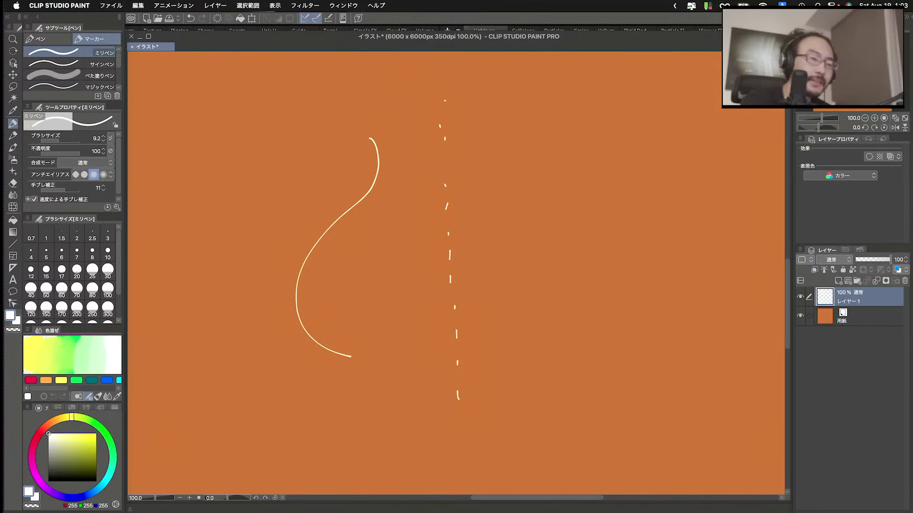
pyautogui.moveTo(514, 357)
pyautogui.mouseDown()
pyautogui.moveTo(411, 368)
pyautogui.moveTo(527, 362)
pyautogui.mouseUp()
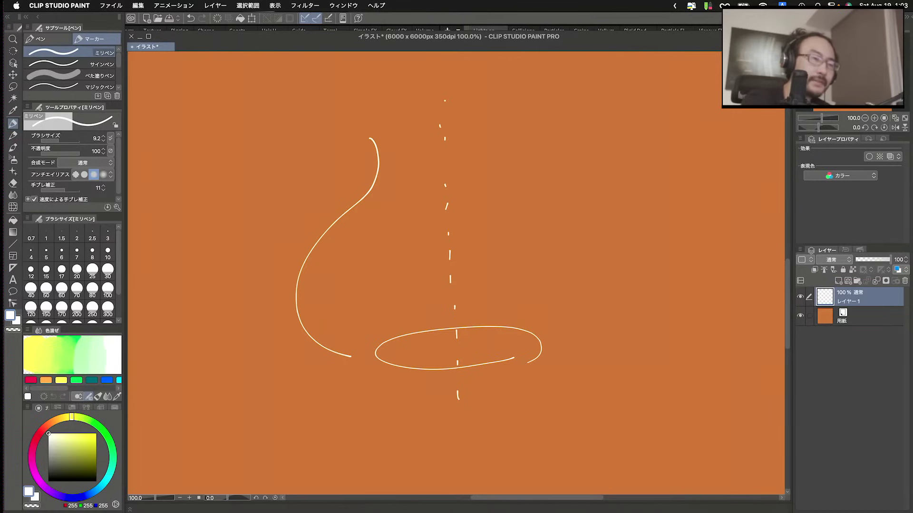
pyautogui.moveTo(454, 148)
pyautogui.mouseDown()
pyautogui.moveTo(441, 111)
pyautogui.moveTo(505, 141)
pyautogui.mouseUp()
pyautogui.moveTo(524, 125)
pyautogui.mouseDown()
pyautogui.moveTo(602, 285)
pyautogui.moveTo(566, 340)
pyautogui.mouseUp()
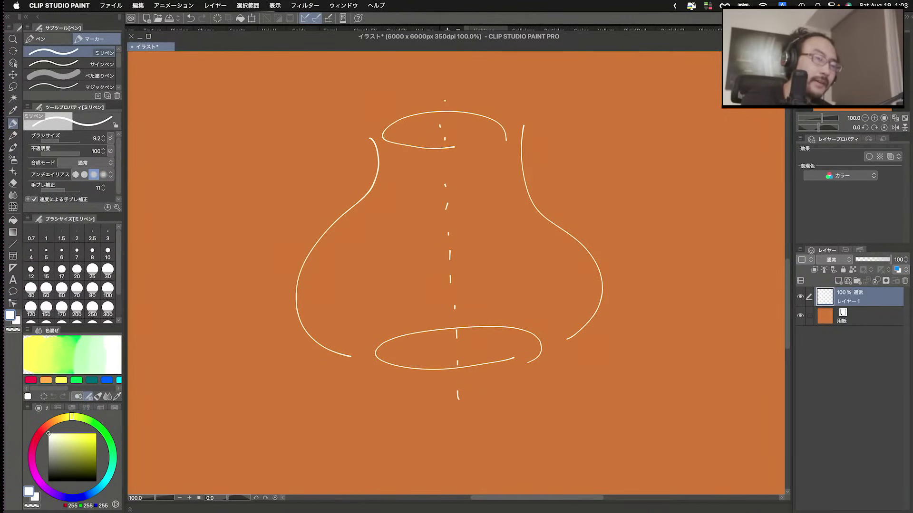
# Step: Draw wavy strands crossing along both side profiles of the sketched vase, plus an inner ring at the rim and base
pyautogui.moveTo(386, 134)
pyautogui.mouseDown()
pyautogui.moveTo(384, 157)
pyautogui.moveTo(344, 202)
pyautogui.moveTo(336, 248)
pyautogui.moveTo(286, 279)
pyautogui.moveTo(357, 358)
pyautogui.mouseUp()
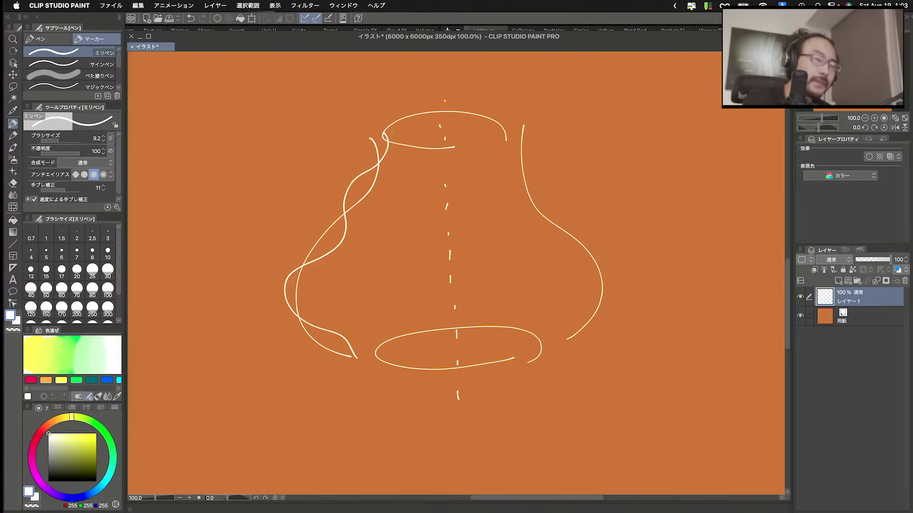
pyautogui.moveTo(404, 143)
pyautogui.mouseDown()
pyautogui.moveTo(364, 161)
pyautogui.moveTo(356, 216)
pyautogui.moveTo(312, 233)
pyautogui.moveTo(290, 328)
pyautogui.moveTo(362, 342)
pyautogui.mouseUp()
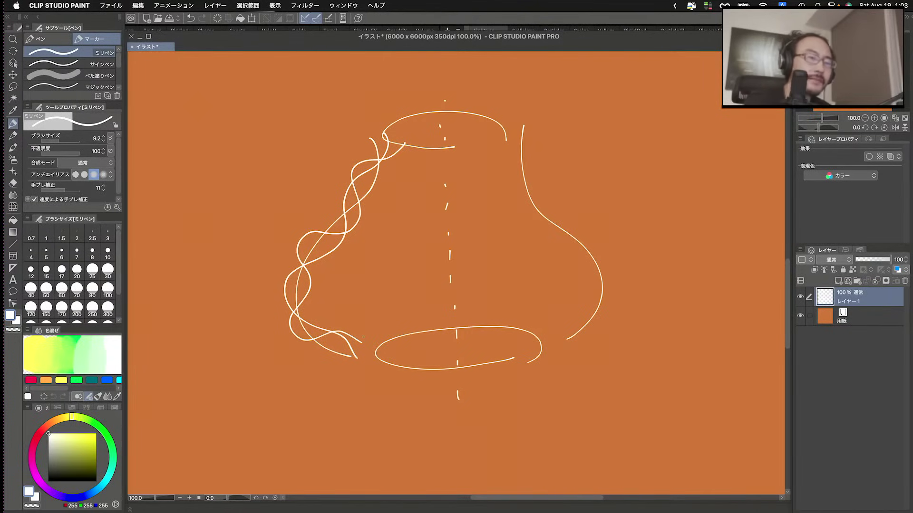
pyautogui.moveTo(430, 145)
pyautogui.mouseDown()
pyautogui.moveTo(439, 120)
pyautogui.moveTo(439, 147)
pyautogui.mouseUp()
pyautogui.moveTo(455, 369); pyautogui.dragTo(457, 360)
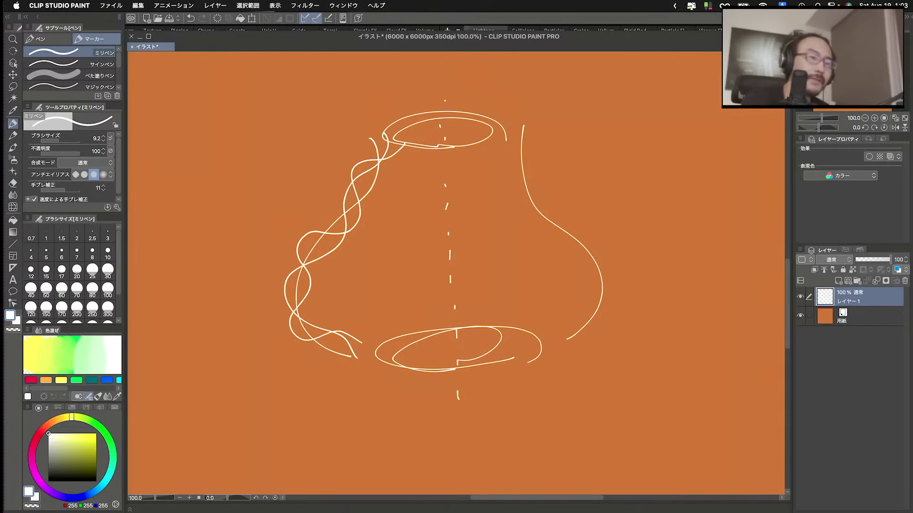
pyautogui.moveTo(511, 123)
pyautogui.mouseDown()
pyautogui.moveTo(522, 223)
pyautogui.moveTo(587, 258)
pyautogui.moveTo(537, 209)
pyautogui.moveTo(574, 278)
pyautogui.moveTo(537, 317)
pyautogui.mouseUp()
pyautogui.moveTo(505, 144)
pyautogui.mouseDown()
pyautogui.moveTo(567, 219)
pyautogui.moveTo(593, 333)
pyautogui.mouseUp()
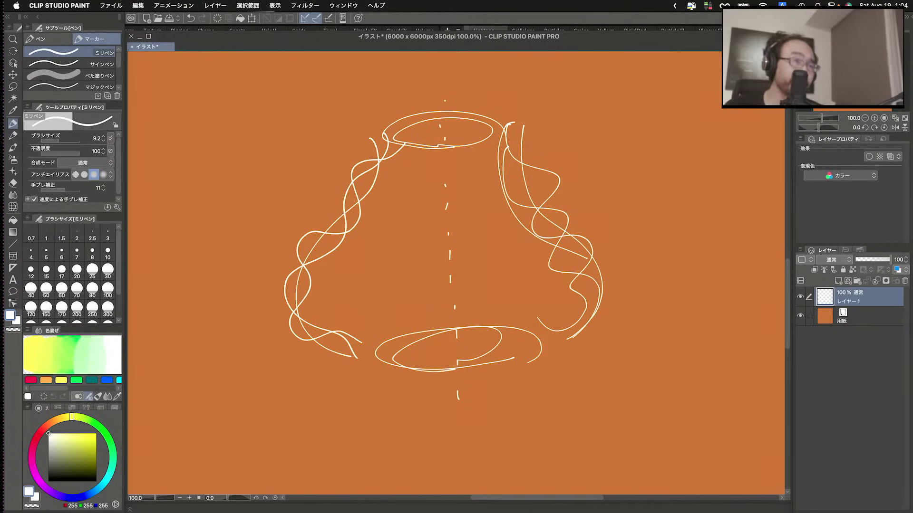
# Step: Switch back to the Houdini vase2 file, undo the profile curve's point moves, and display the material1 node's output
pyautogui.press('super+Tab')
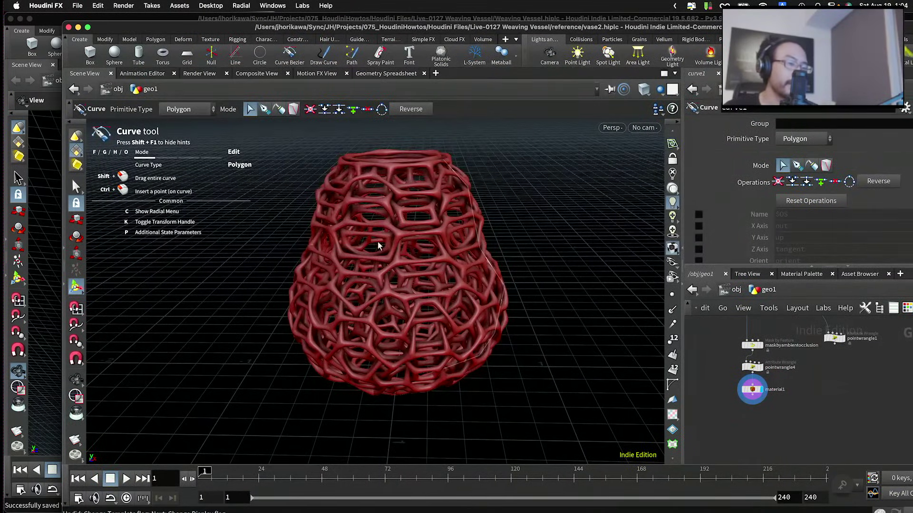
pyautogui.click(380, 245)
pyautogui.keyDown('alt'); pyautogui.moveTo(414, 259); pyautogui.dragTo(456, 273); pyautogui.keyUp('alt')
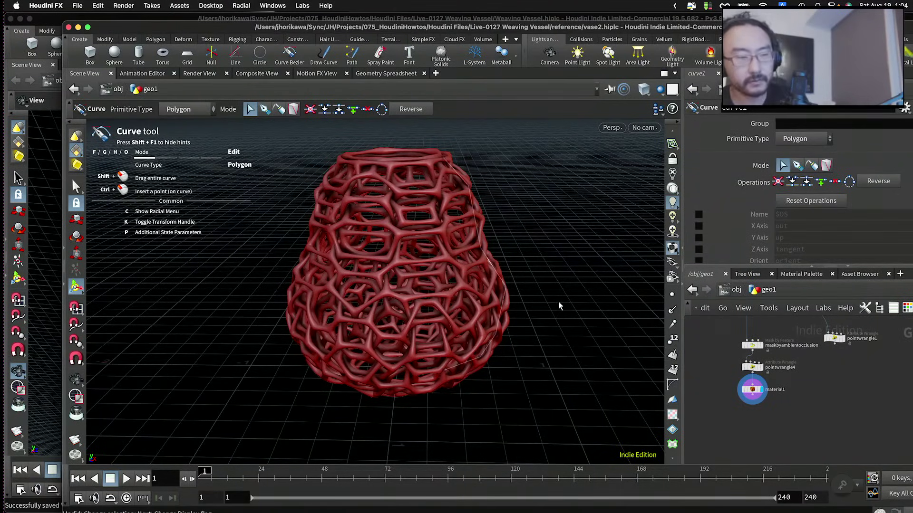
pyautogui.press('super+z')
pyautogui.press('super+z')
pyautogui.press('super+z')
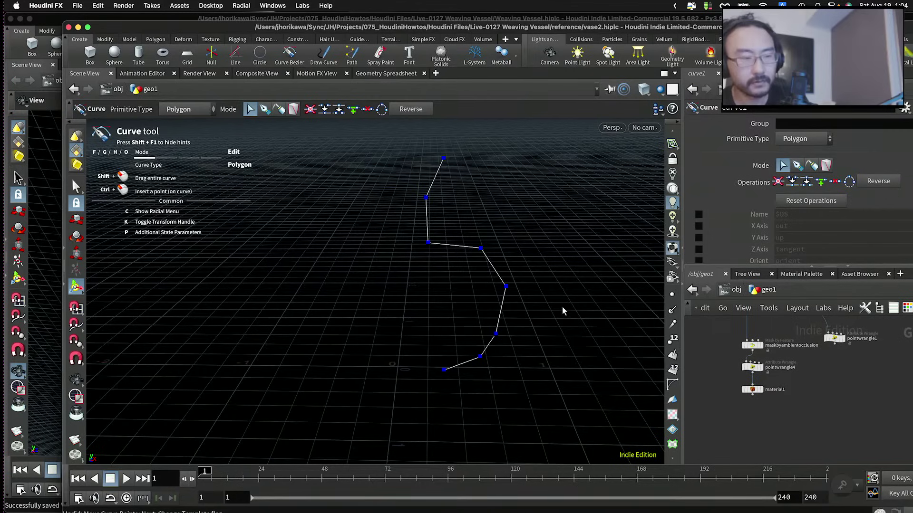
pyautogui.press('super+z')
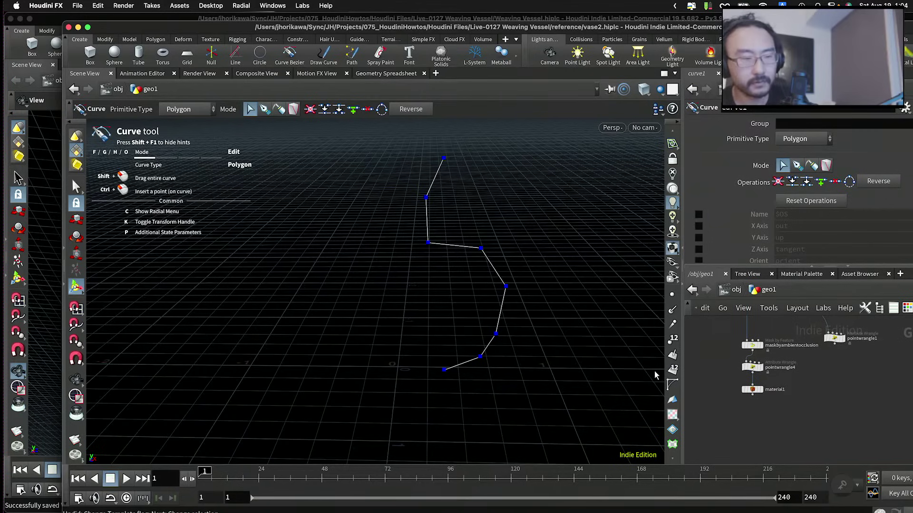
pyautogui.click(761, 390)
# Step: Examine the woven structure of the vase's neck and body up close from several angles
pyautogui.press('space')
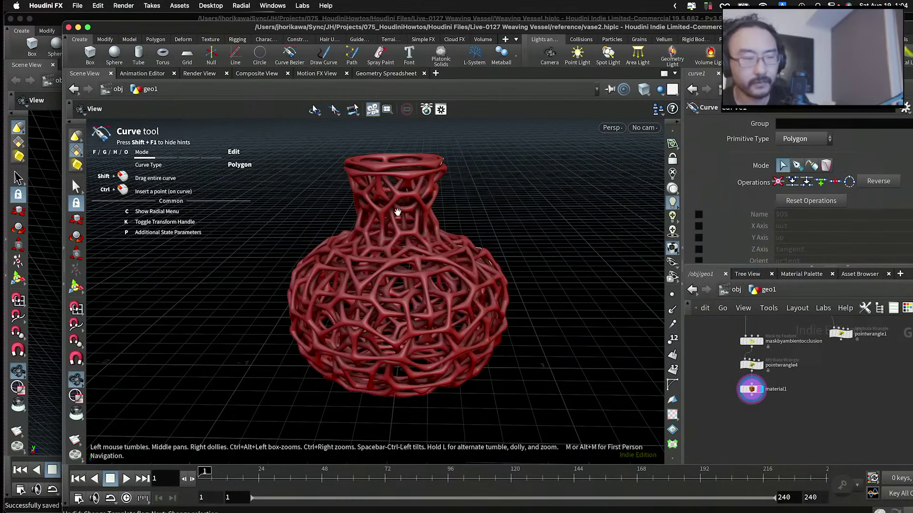
pyautogui.scroll(10, 397, 212)
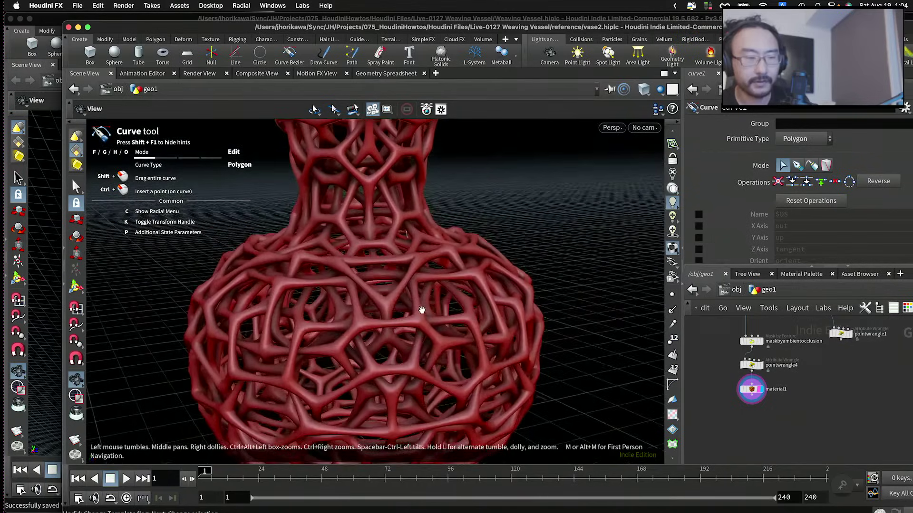
pyautogui.moveTo(421, 310); pyautogui.dragTo(404, 285)
pyautogui.moveTo(405, 177); pyautogui.dragTo(419, 382)
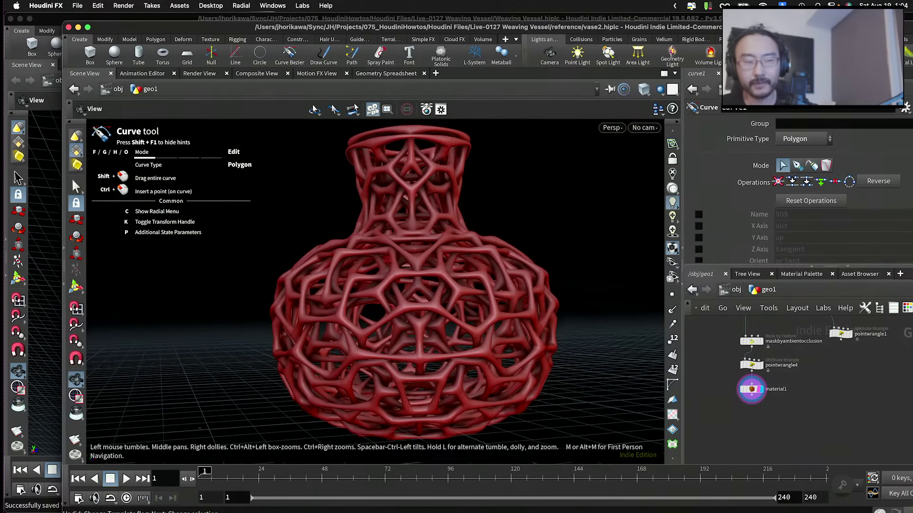
pyautogui.moveTo(428, 339); pyautogui.dragTo(422, 345)
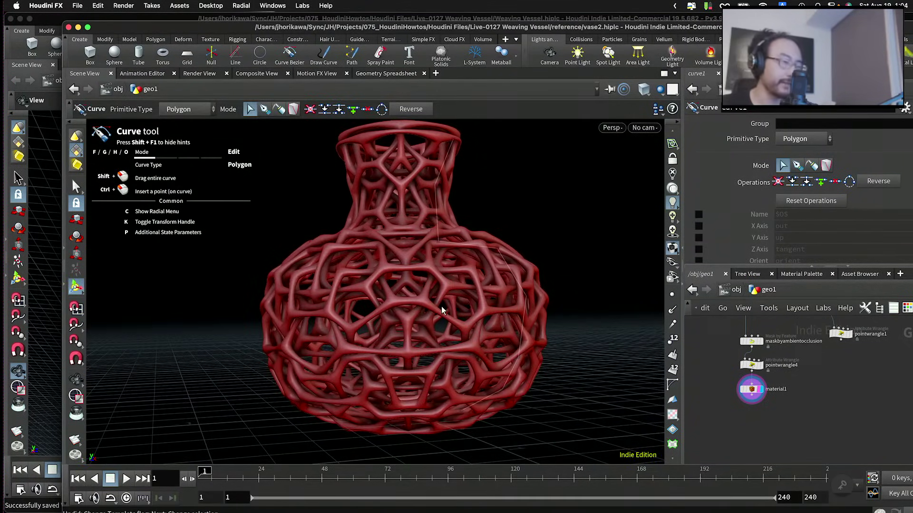
# Step: Orbit around the whole woven vase to examine how the strands repeat around its neck, shoulder and belly
pyautogui.moveTo(442, 310); pyautogui.dragTo(351, 310)
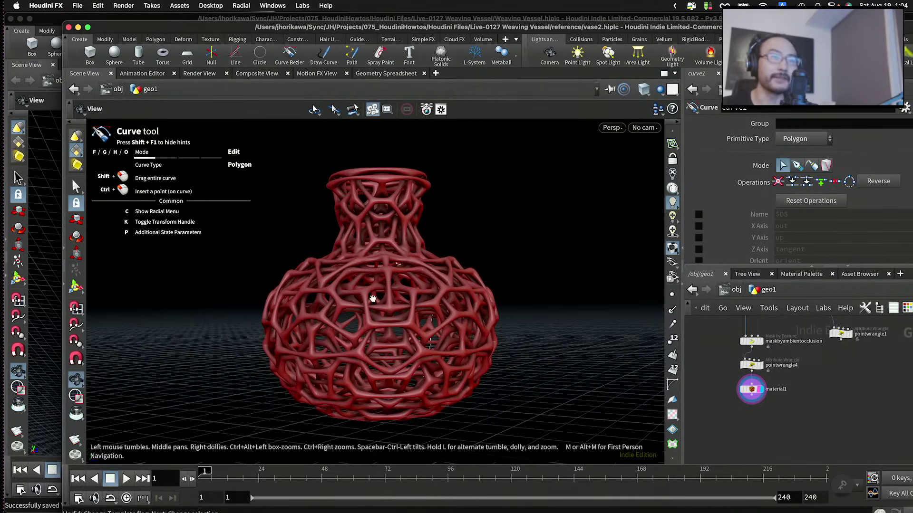
pyautogui.press('space')
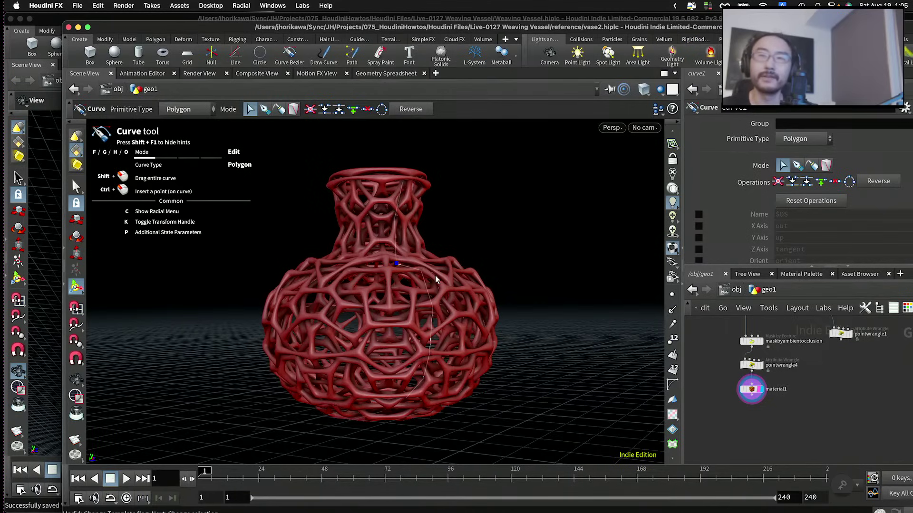
pyautogui.press('space')
pyautogui.moveTo(449, 286); pyautogui.dragTo(331, 172)
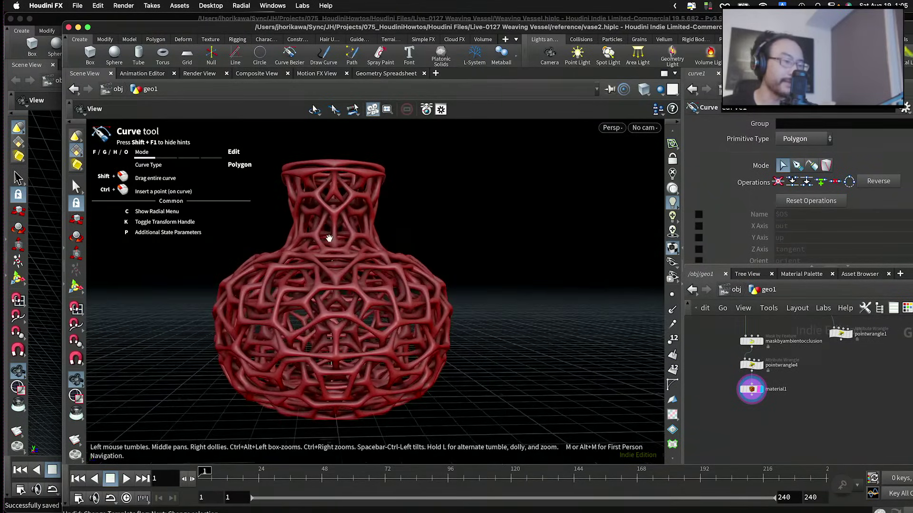
pyautogui.press('space')
pyautogui.press('space')
pyautogui.moveTo(331, 309); pyautogui.dragTo(335, 240)
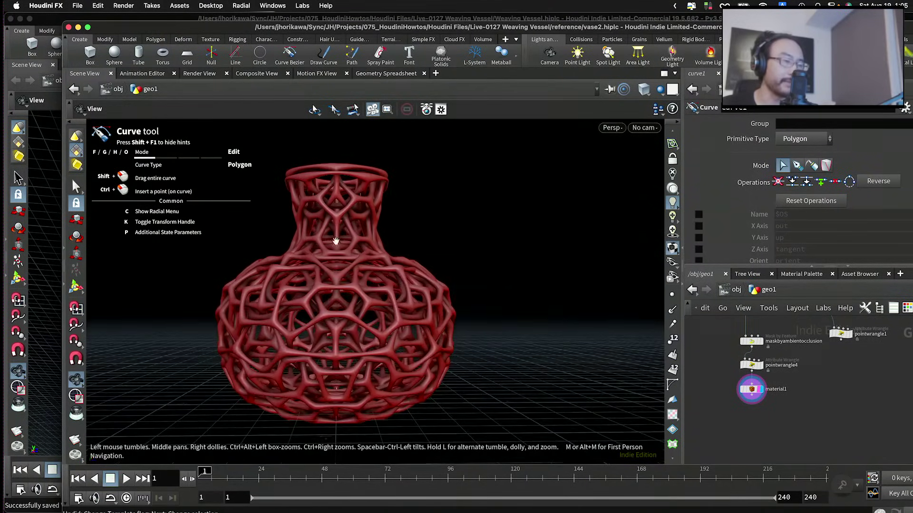
pyautogui.moveTo(323, 344); pyautogui.dragTo(301, 258)
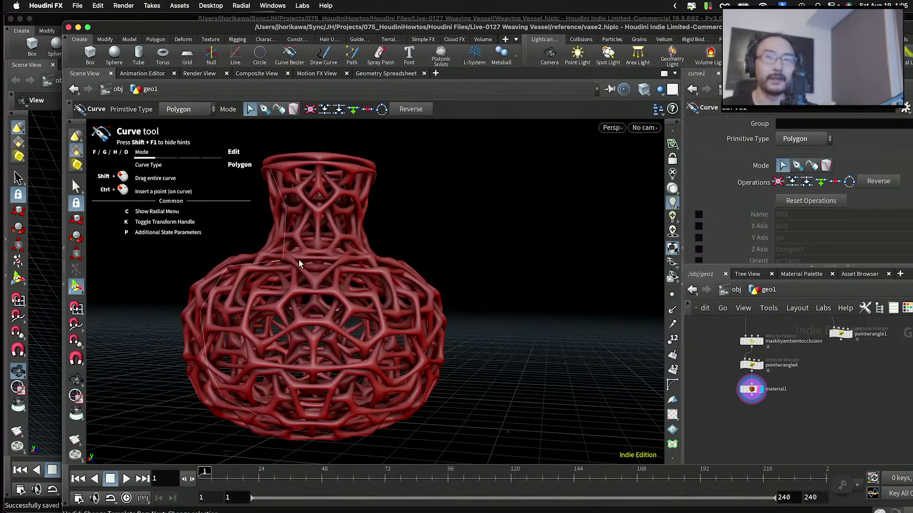
pyautogui.press('space')
pyautogui.moveTo(338, 241); pyautogui.dragTo(351, 204)
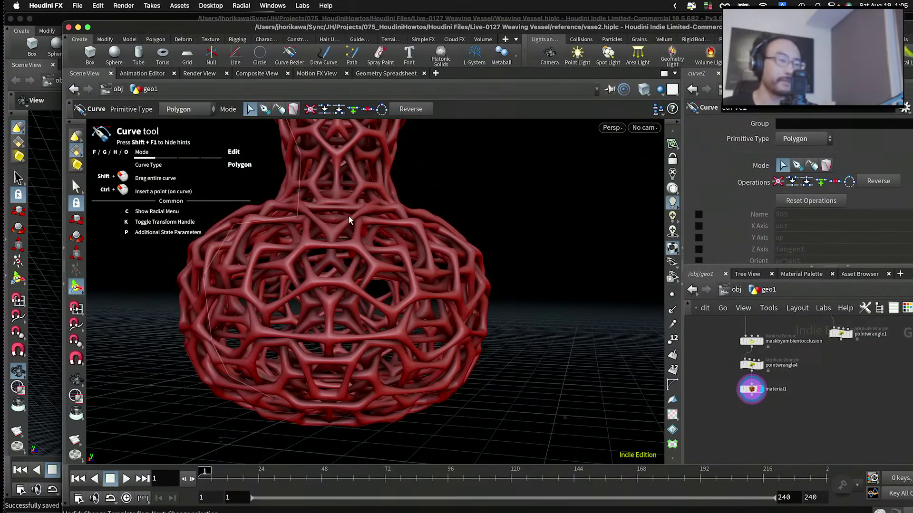
pyautogui.press('space')
pyautogui.moveTo(376, 224); pyautogui.dragTo(350, 292)
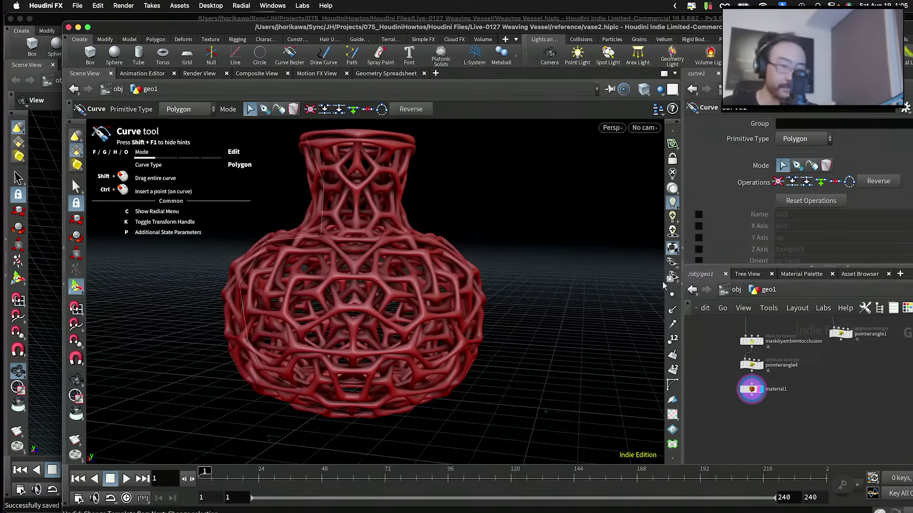
# Step: Select the CONTROLLER null, set its mirror num to 2, and check the recooked vase pattern
pyautogui.scroll(-10, 835, 403)
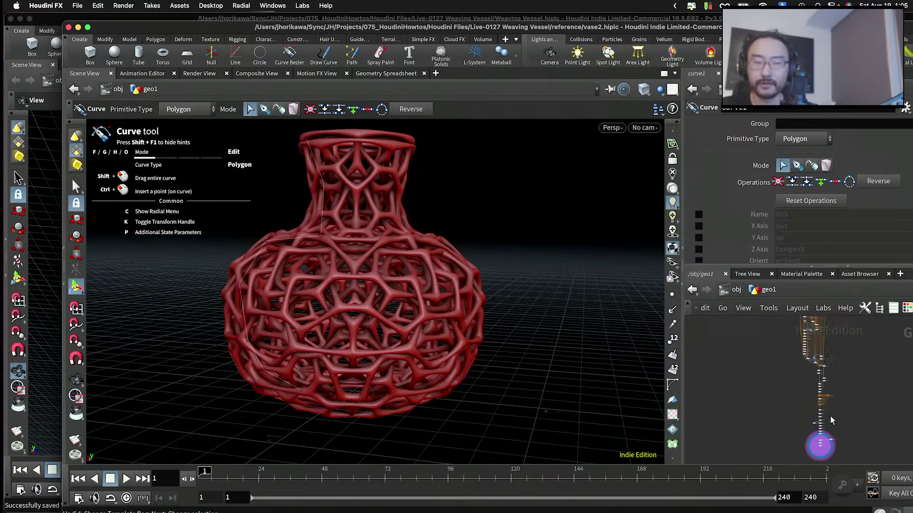
pyautogui.scroll(5, 817, 361)
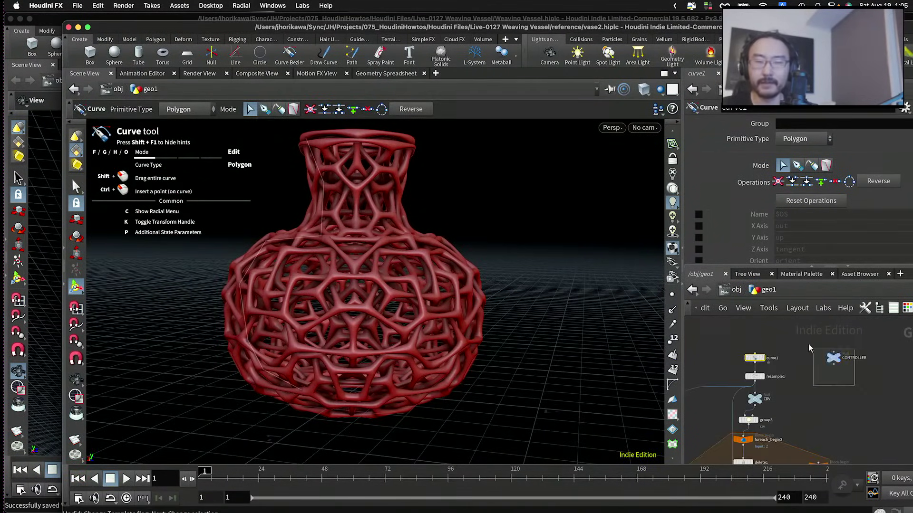
pyautogui.click(832, 357)
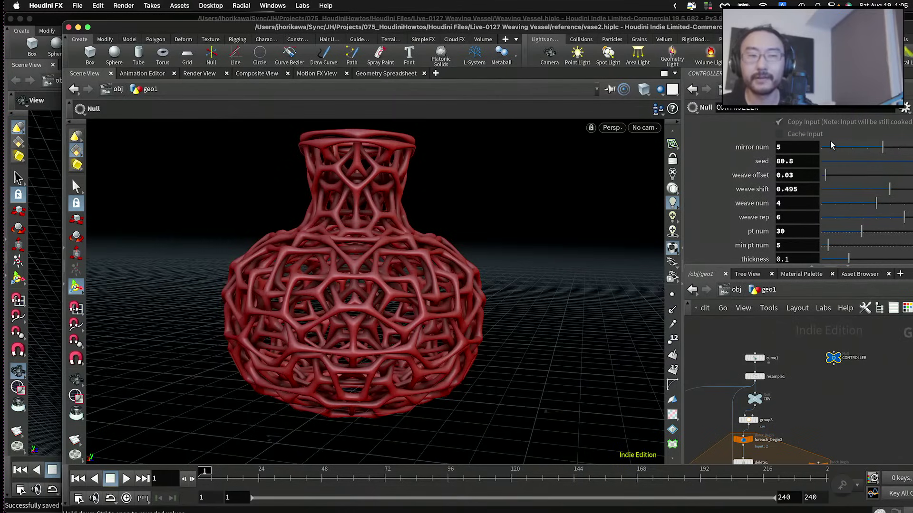
pyautogui.moveTo(831, 148); pyautogui.dragTo(836, 148)
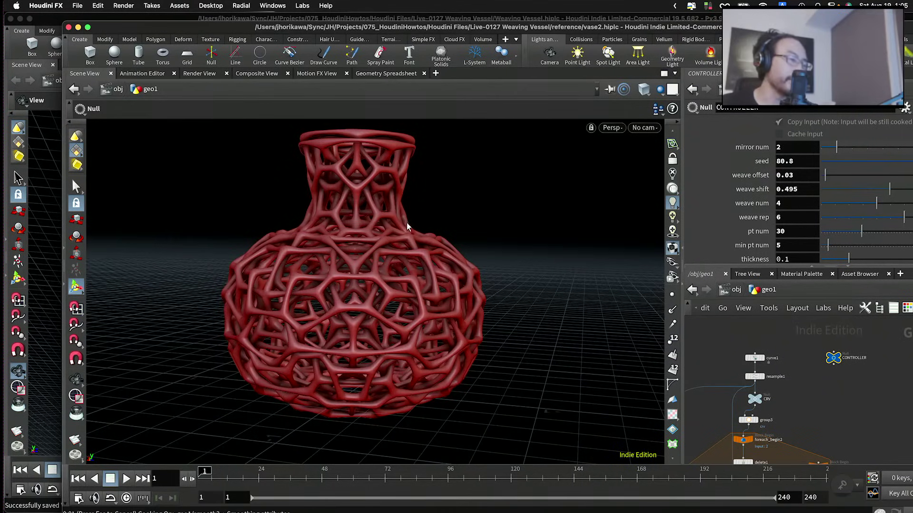
pyautogui.press('Escape')
pyautogui.moveTo(391, 255); pyautogui.dragTo(435, 251)
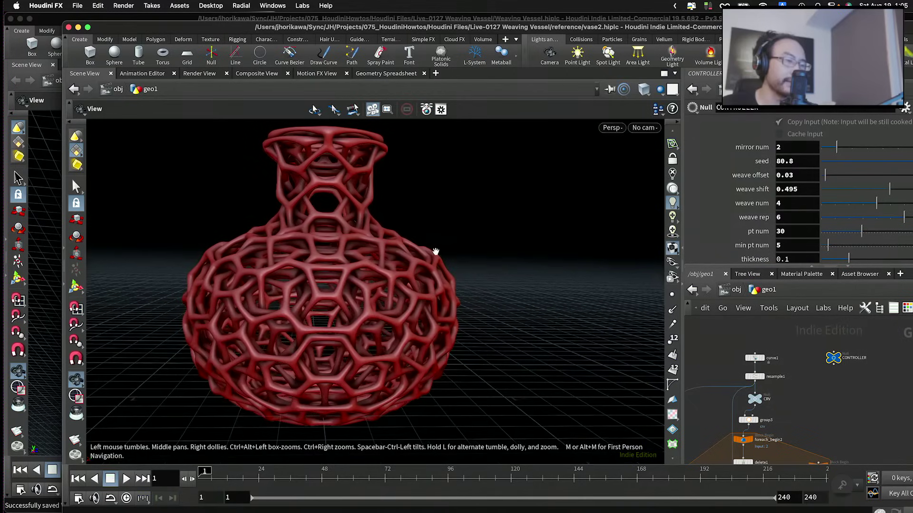
pyautogui.press('Return')
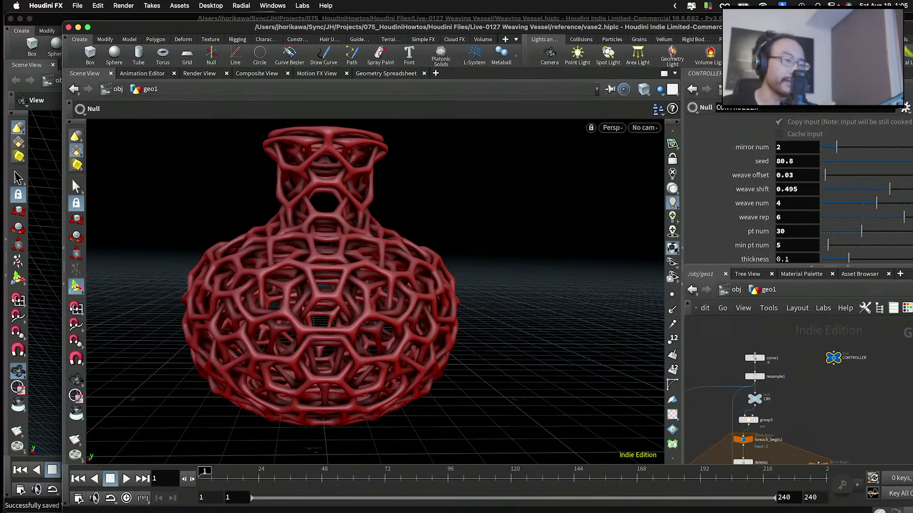
# Step: Set the CONTROLLER's mirror num to 6 and view the vase with that symmetry
pyautogui.click(899, 151)
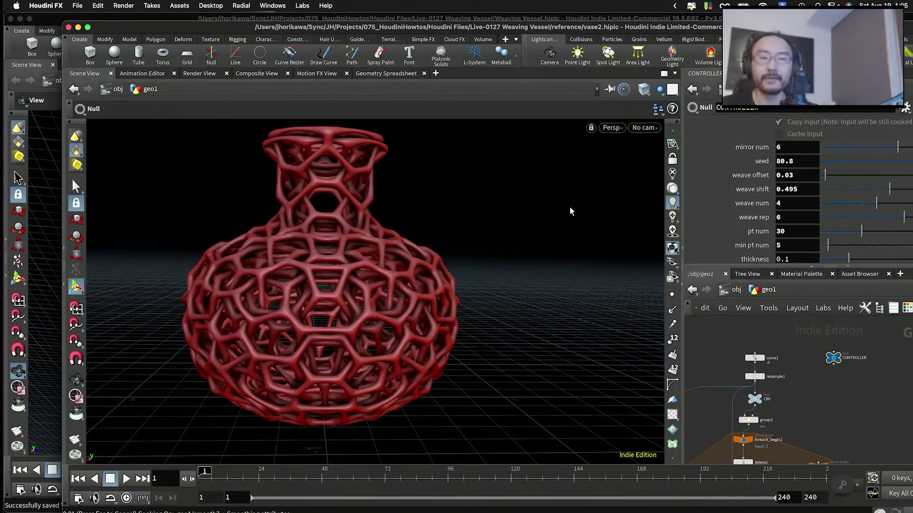
pyautogui.press('Escape')
pyautogui.moveTo(437, 247); pyautogui.dragTo(295, 317)
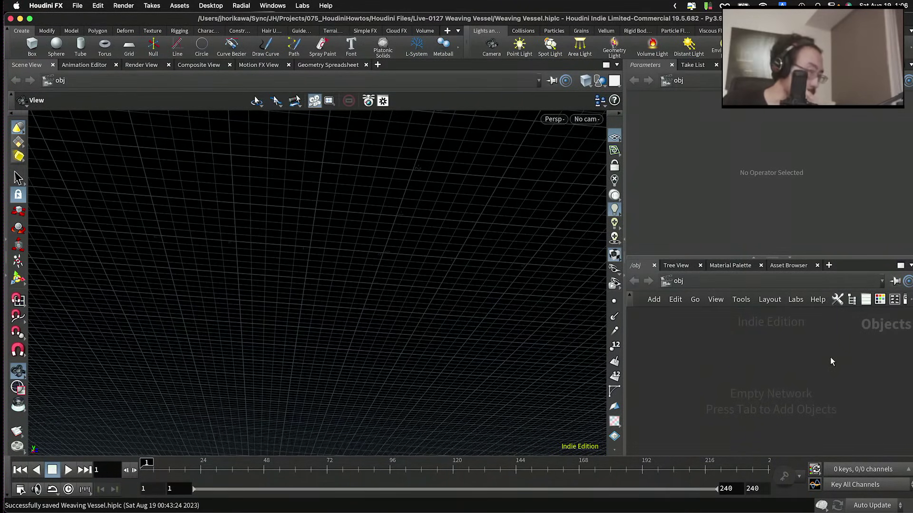
# Step: Switch to the empty Weaving Vessel file, create a Geometry object and go inside it
pyautogui.moveTo(460, 288); pyautogui.dragTo(476, 295)
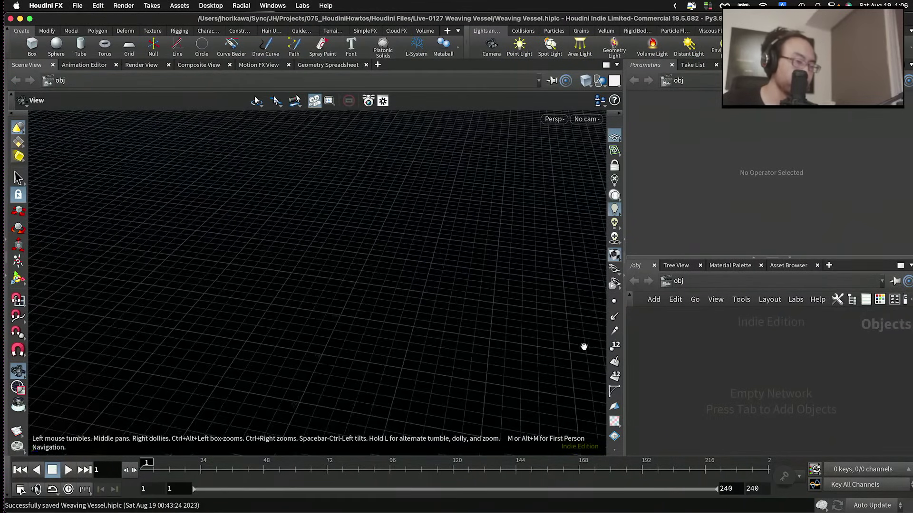
pyautogui.press('Tab')
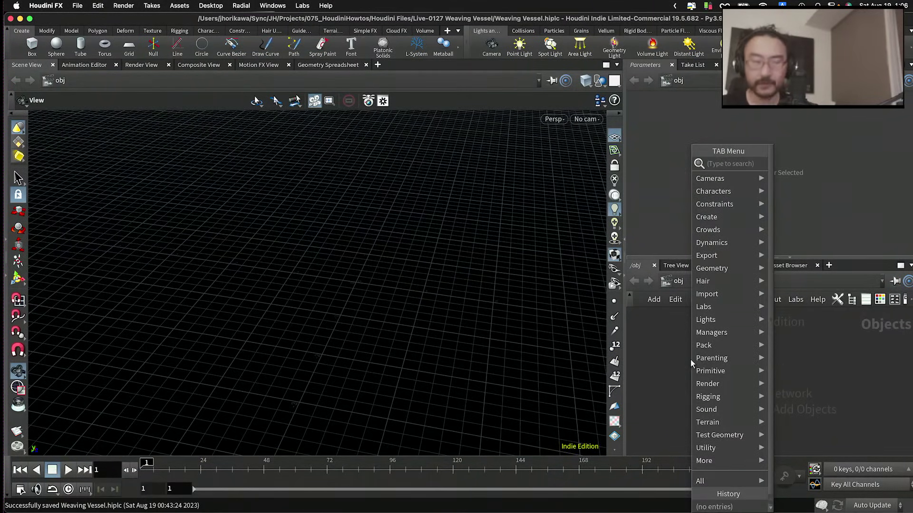
pyautogui.write('geome')
pyautogui.press('Return')
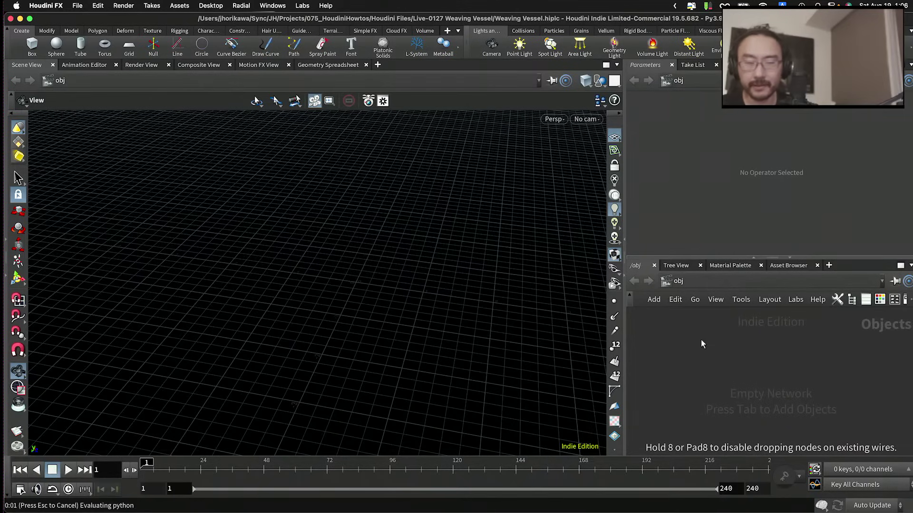
pyautogui.click(701, 339)
pyautogui.doubleClick(701, 339)
pyautogui.press('Tab')
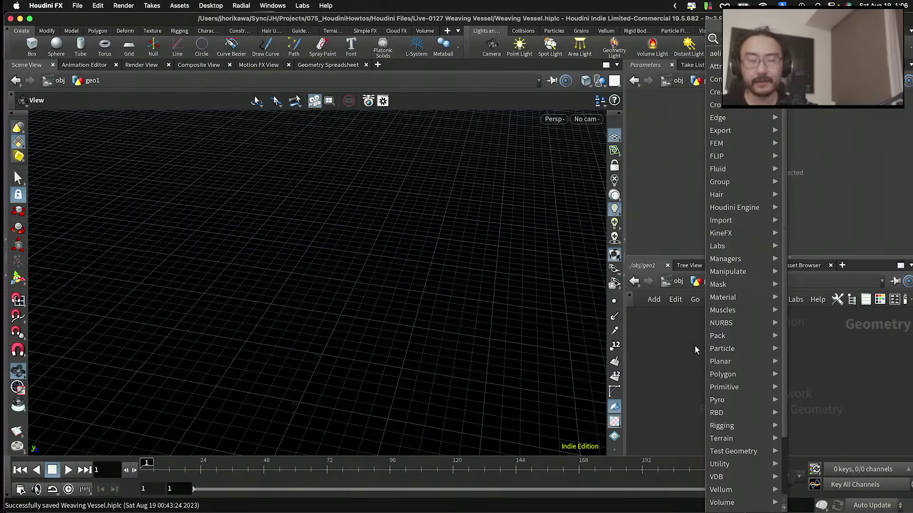
pyautogui.press('Escape')
# Step: Change the viewport from perspective to the Front view and frame the area around the origin
pyautogui.moveTo(561, 289); pyautogui.dragTo(317, 212)
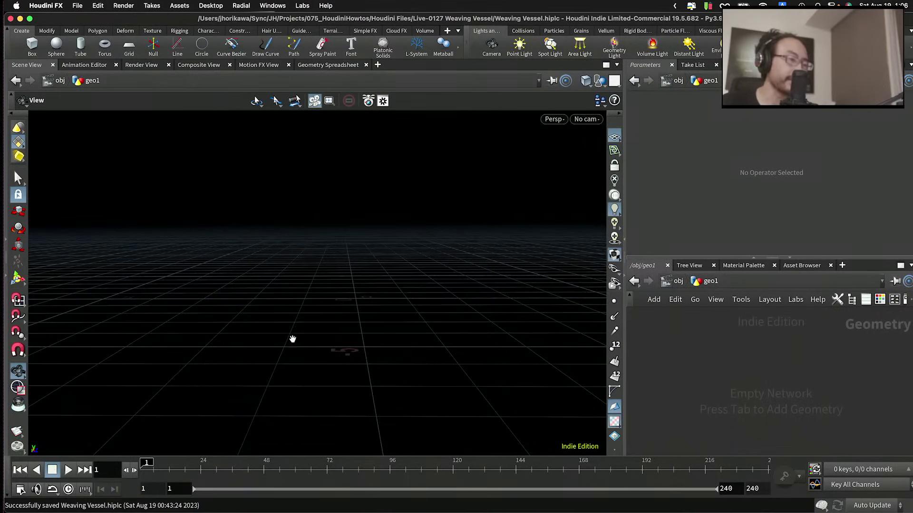
pyautogui.moveTo(293, 341); pyautogui.dragTo(307, 212)
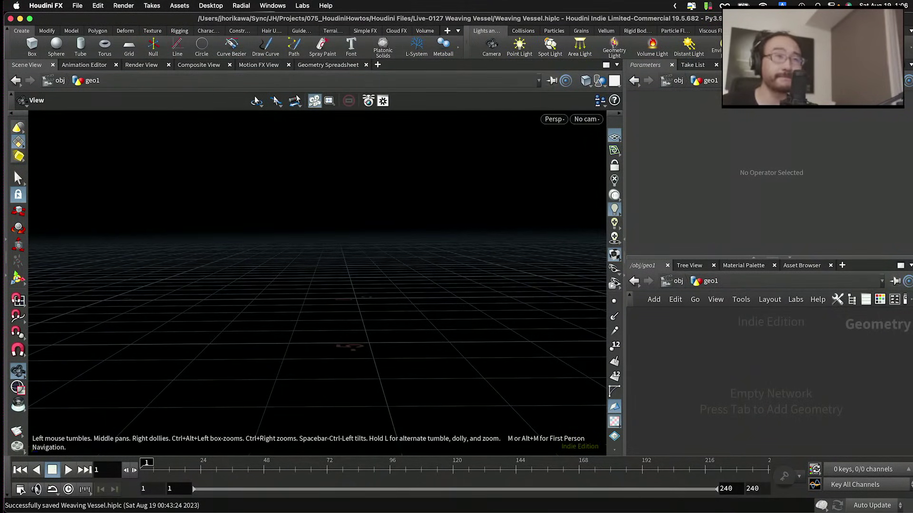
pyautogui.click(551, 120)
pyautogui.moveTo(565, 147)
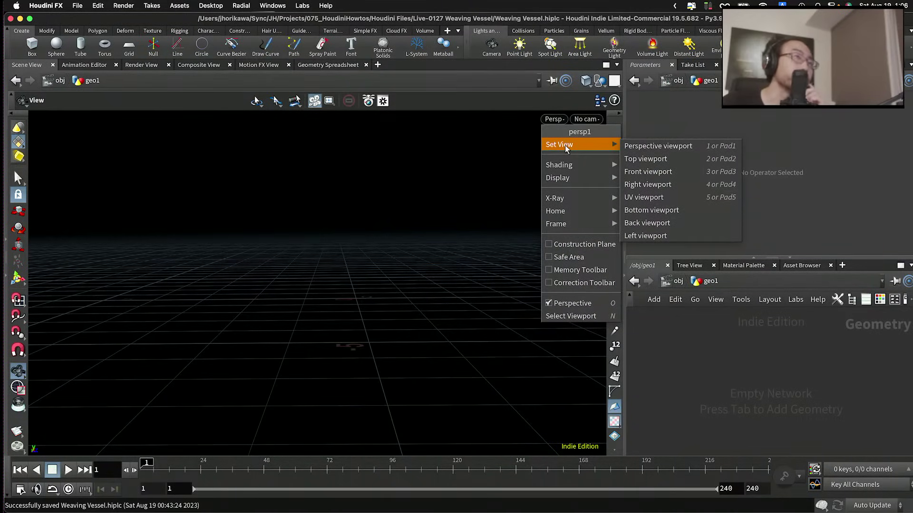
pyautogui.click(637, 172)
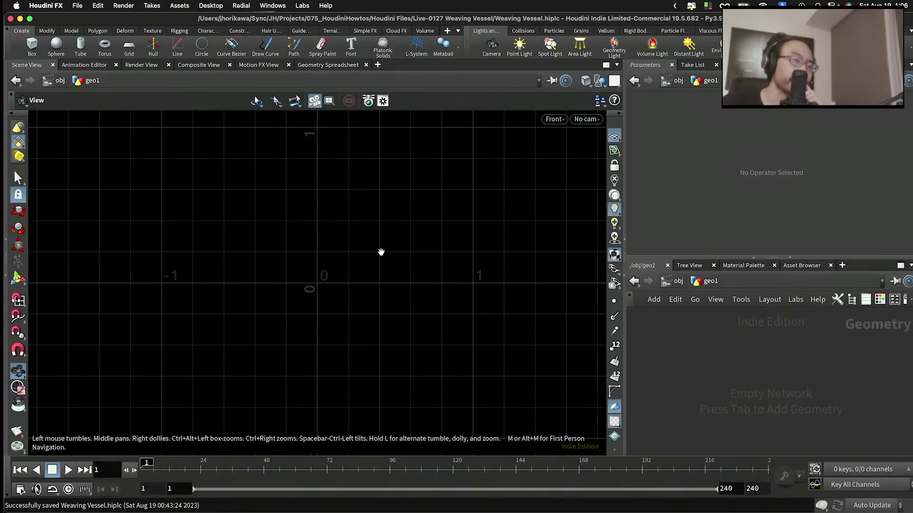
pyautogui.scroll(-3, 381, 251)
pyautogui.moveTo(352, 248); pyautogui.dragTo(355, 265, button='middle')
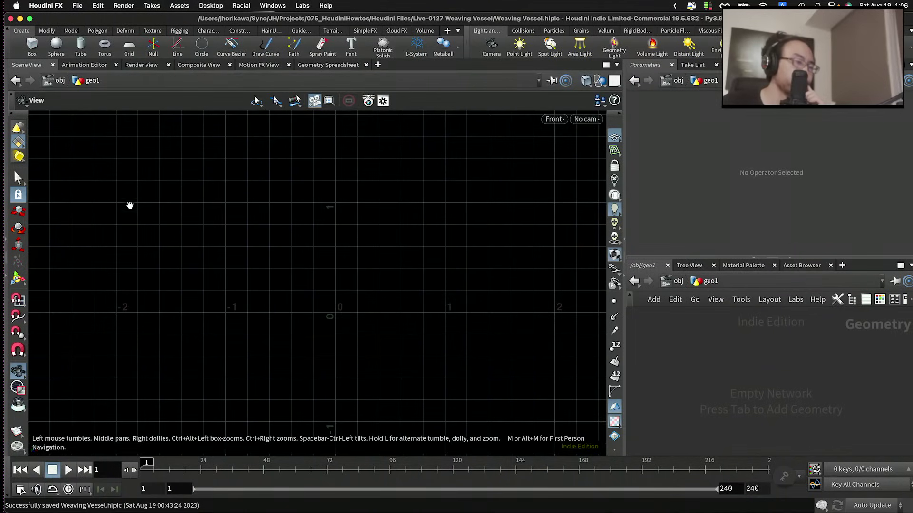
# Step: Add a Curve Polygon node in the viewport's draw mode and place the node higher up in the network
pyautogui.press('Tab')
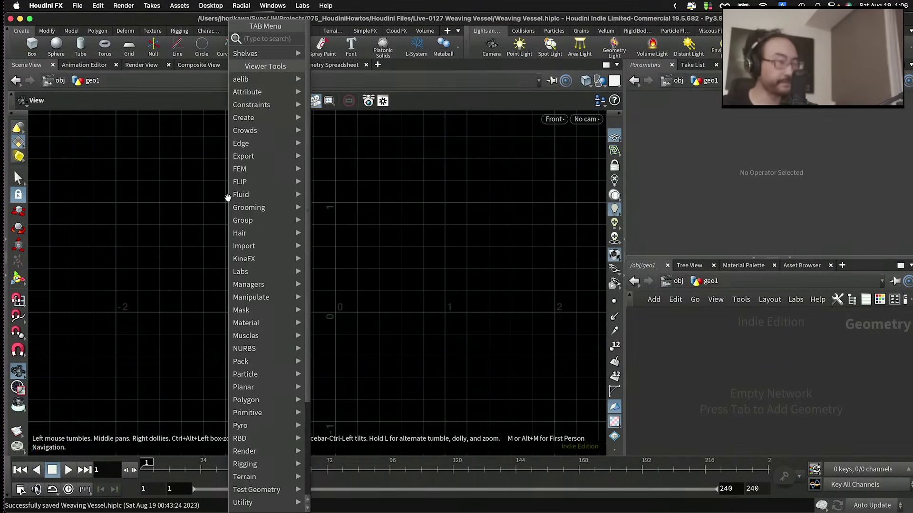
pyautogui.write('curve')
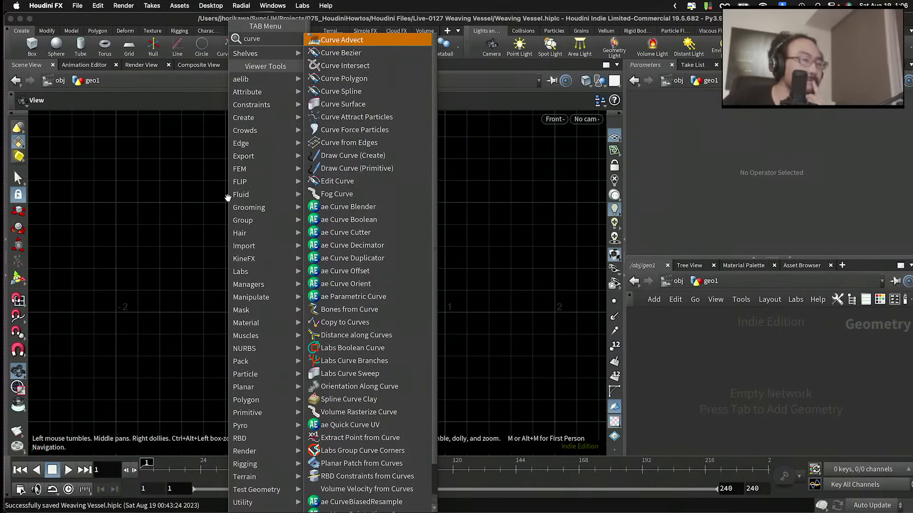
pyautogui.press('Down')
pyautogui.press('Down')
pyautogui.press('Down')
pyautogui.press('Down')
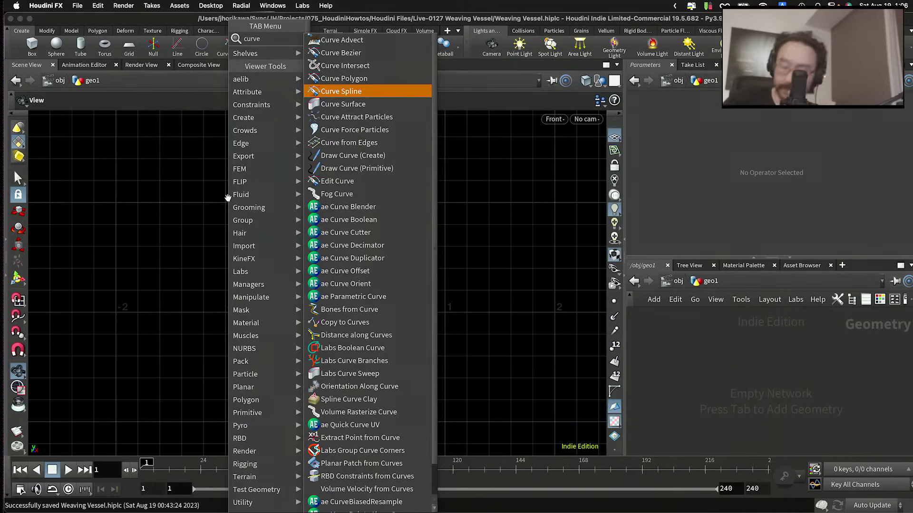
pyautogui.press('Up')
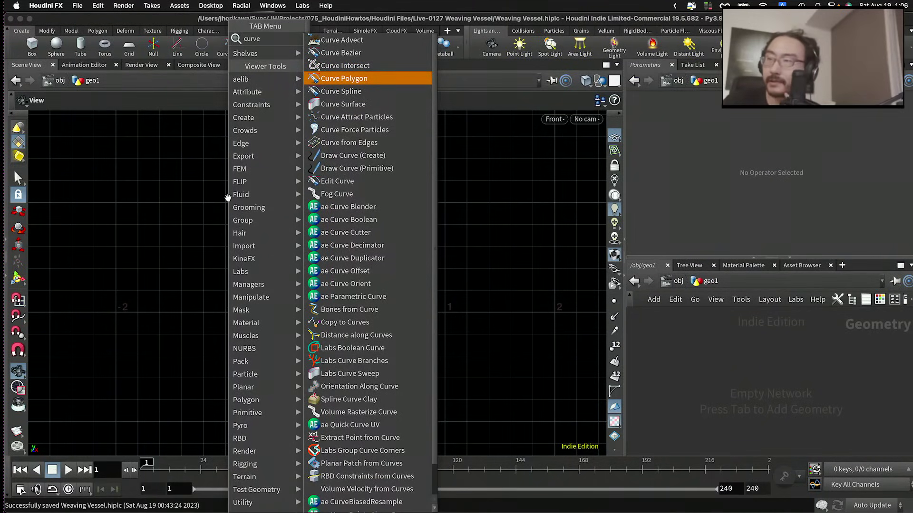
pyautogui.press('Return')
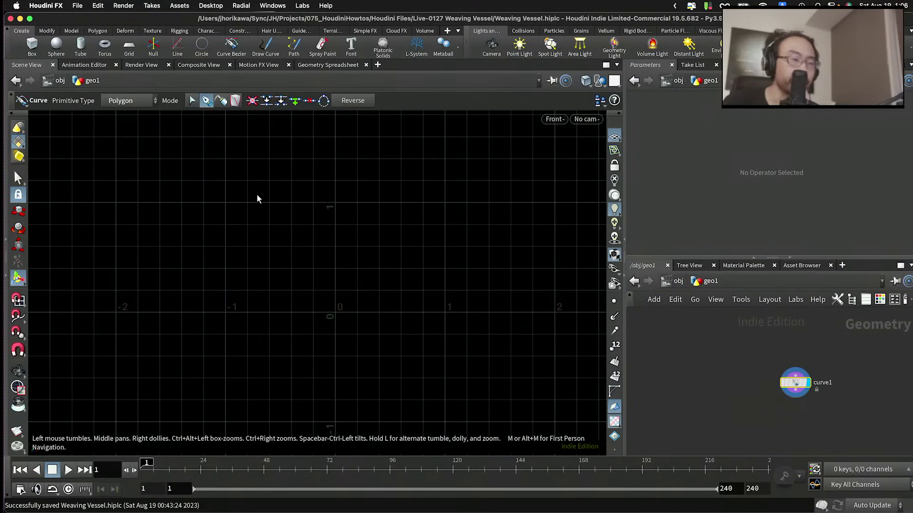
pyautogui.click(339, 200)
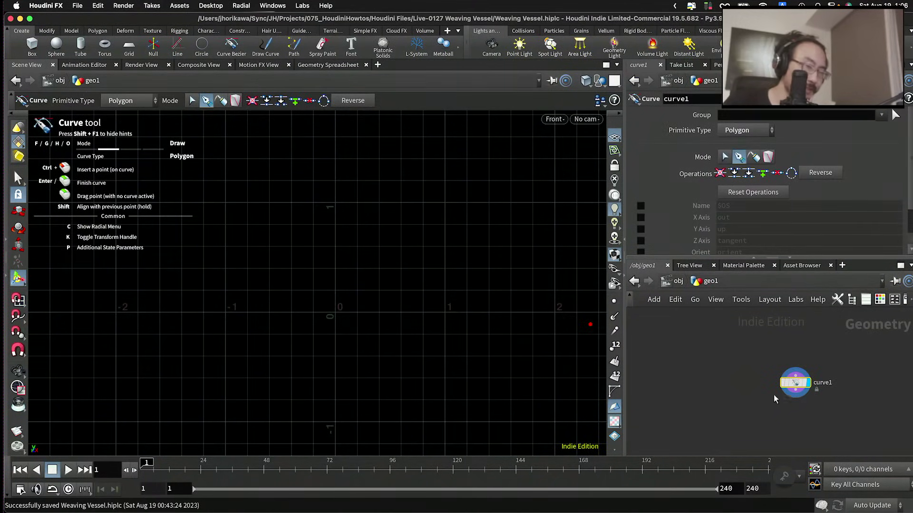
pyautogui.moveTo(799, 388)
pyautogui.moveTo(799, 389); pyautogui.dragTo(759, 352)
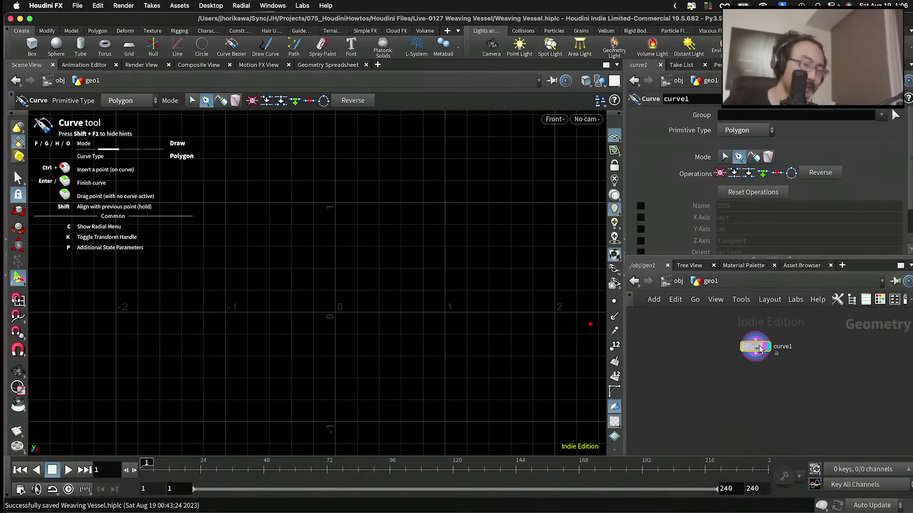
# Step: Draw an eleven-point vase half-profile on the negative X side, about 2.6 units tall, from rim through neck and belly to a raised base centre
pyautogui.click(262, 145)
pyautogui.click(282, 197)
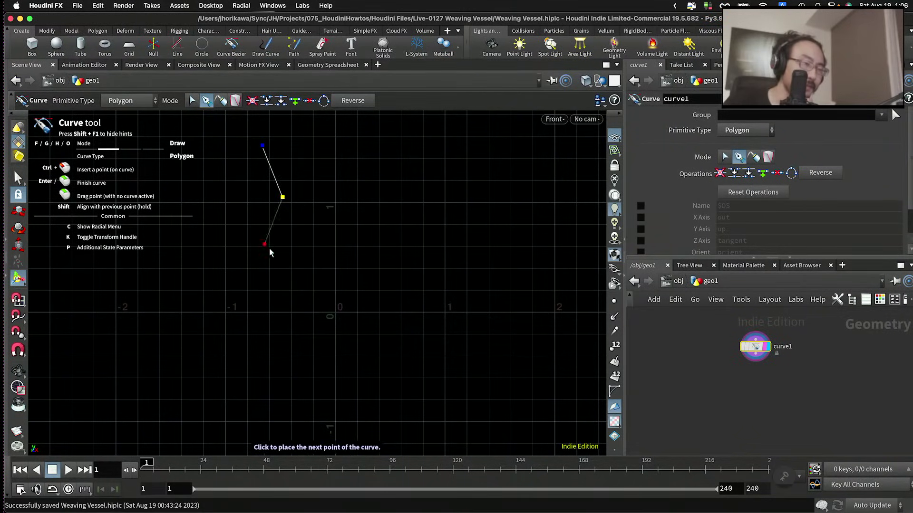
pyautogui.click(278, 258)
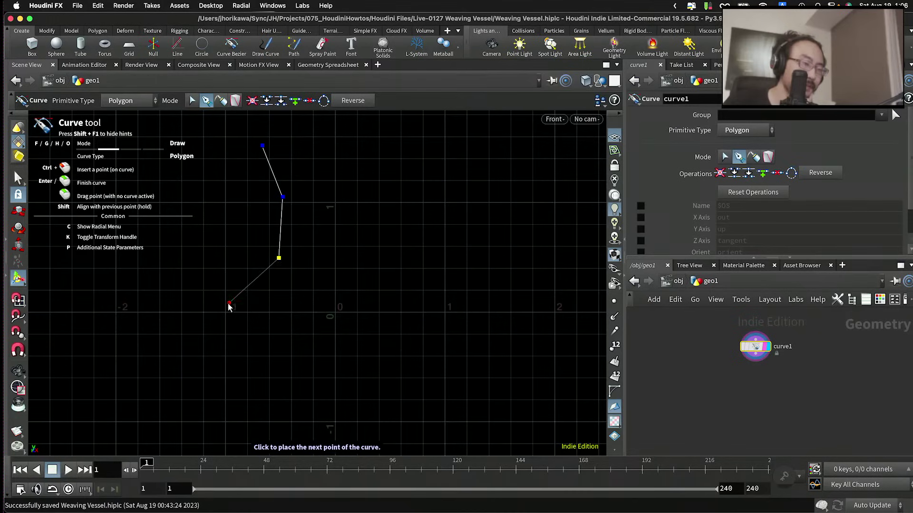
pyautogui.click(229, 303)
pyautogui.click(183, 338)
pyautogui.click(175, 383)
pyautogui.click(190, 417)
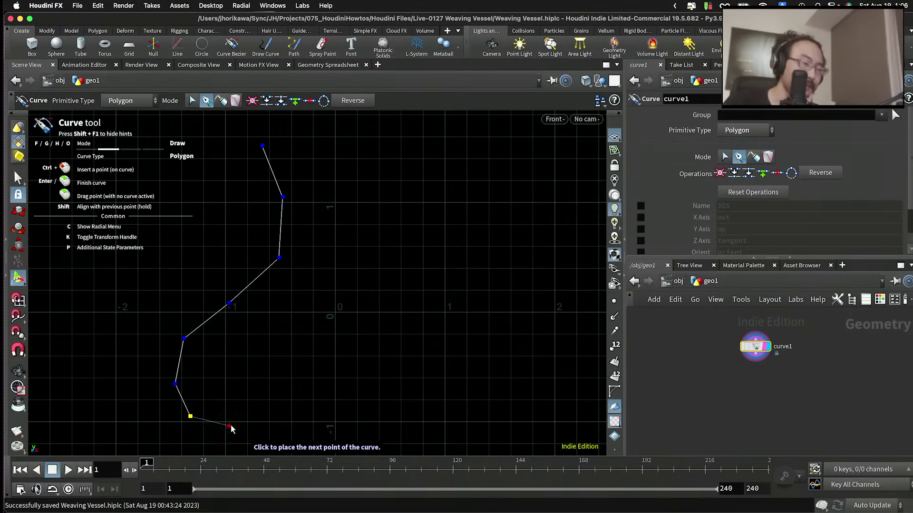
pyautogui.click(249, 434)
pyautogui.click(271, 387)
pyautogui.click(309, 373)
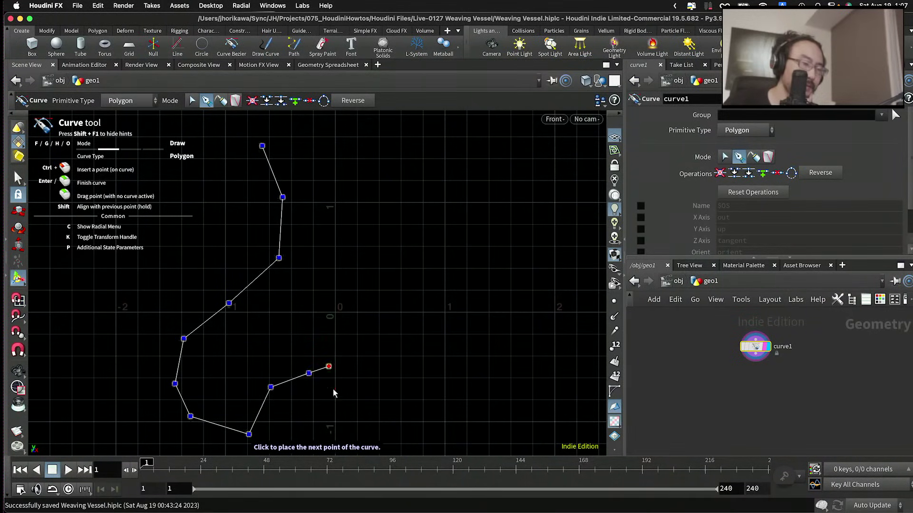
# Step: Finish the profile curve and, in edit mode, move the two inner base points outward and slightly up to widen the recess
pyautogui.click(328, 366)
pyautogui.press('Return')
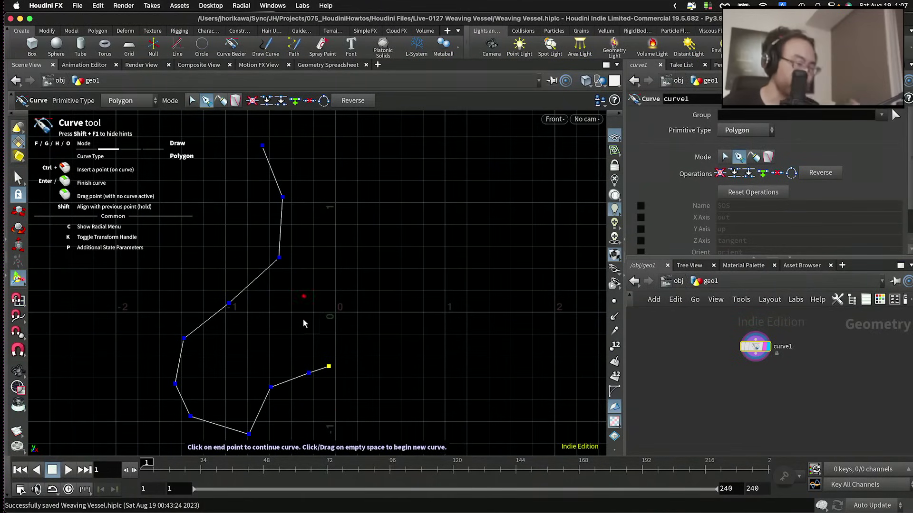
pyautogui.click(192, 100)
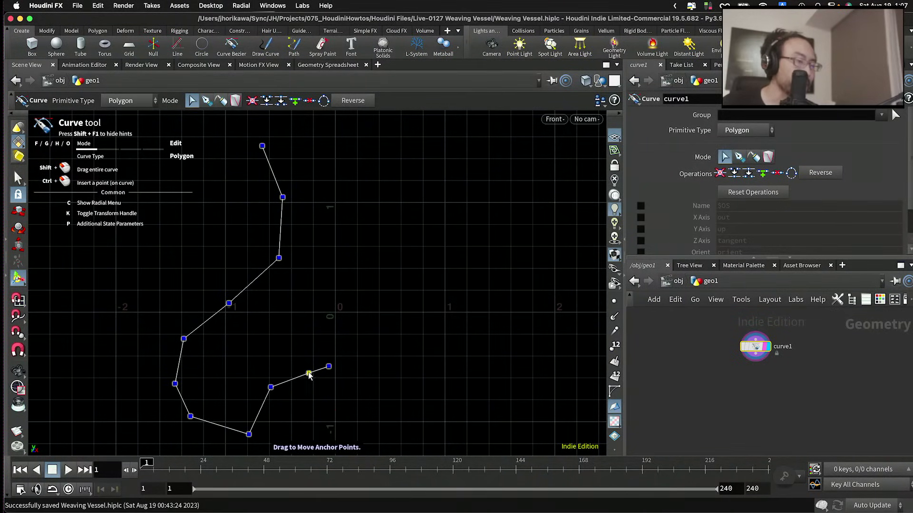
pyautogui.moveTo(309, 374); pyautogui.dragTo(252, 381)
# Step: Refine the upper profile by moving the neck point toward the axis and the rim point and the point below the neck slightly outward
pyautogui.moveTo(282, 197); pyautogui.dragTo(300, 203)
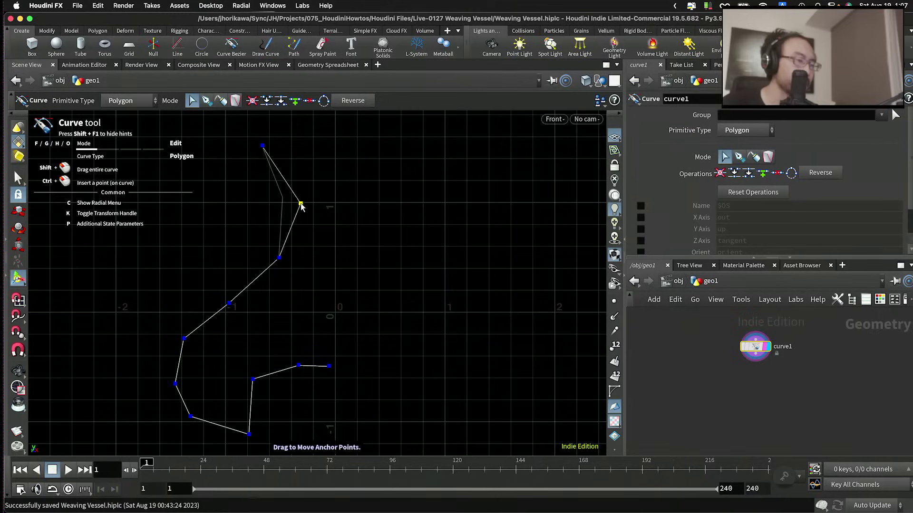
pyautogui.moveTo(279, 258); pyautogui.dragTo(270, 252)
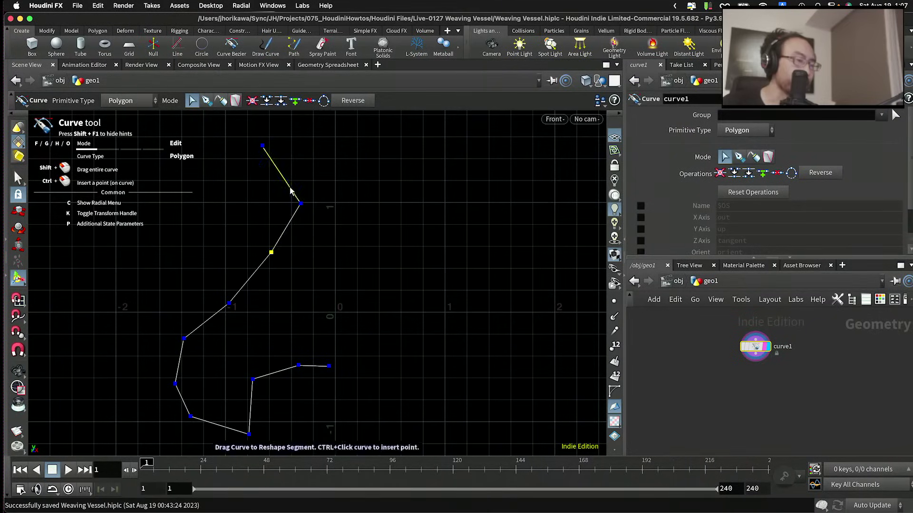
pyautogui.moveTo(262, 145); pyautogui.dragTo(255, 148)
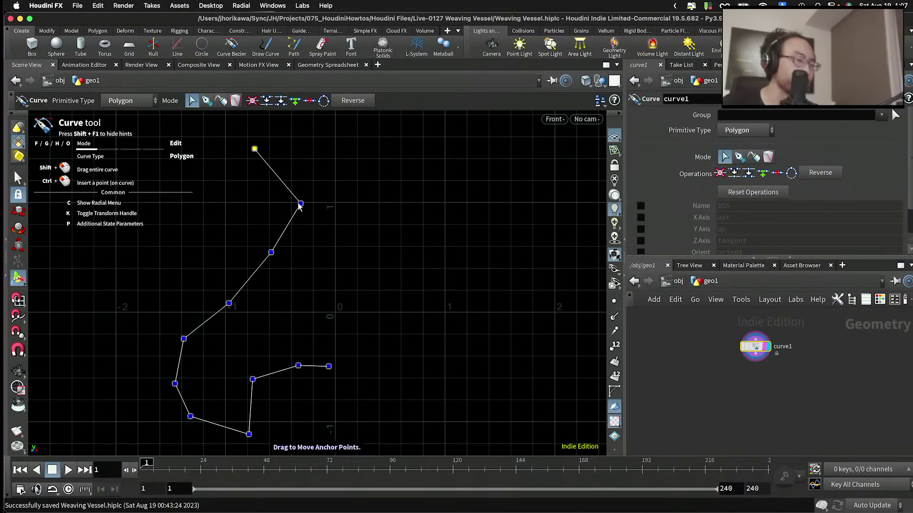
pyautogui.moveTo(301, 203); pyautogui.dragTo(290, 204)
pyautogui.press('space')
pyautogui.scroll(-2, 291, 204)
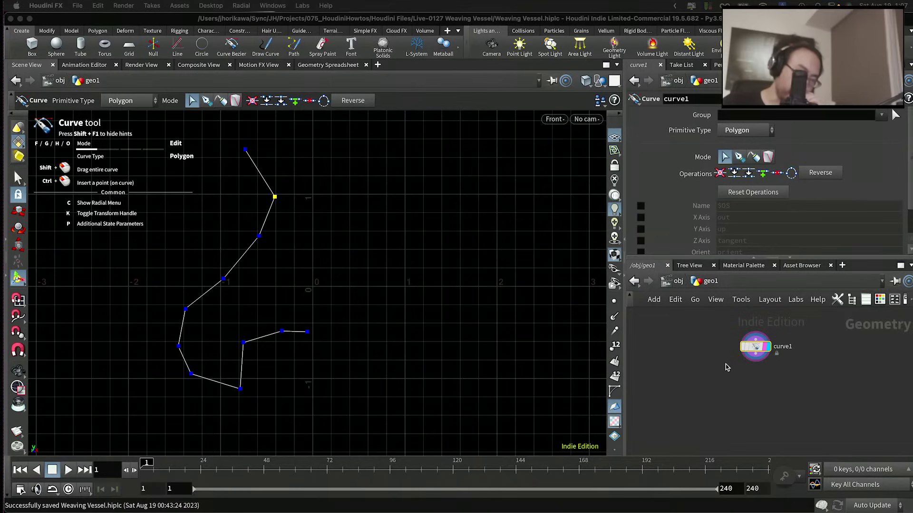
# Step: Add a Resample node below the curve node and display its result
pyautogui.click(740, 384)
pyautogui.scroll(3, 741, 383)
pyautogui.press('Tab')
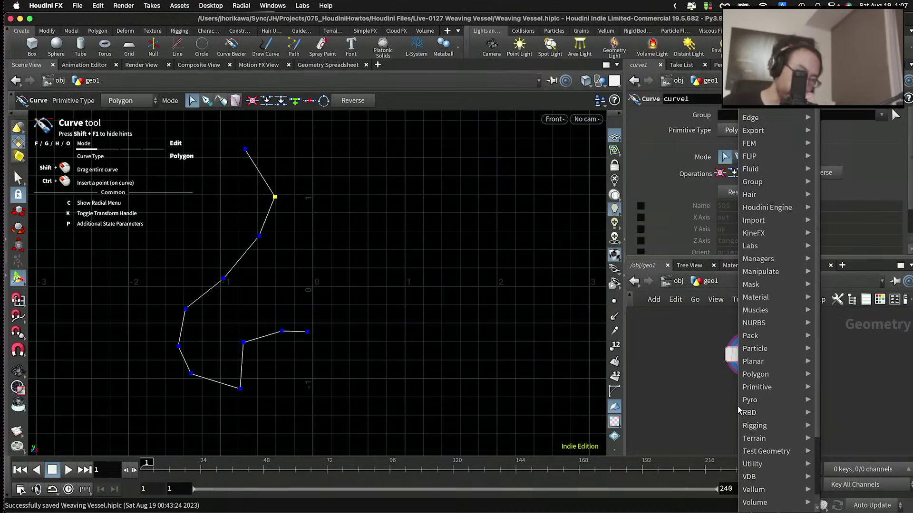
pyautogui.write('res')
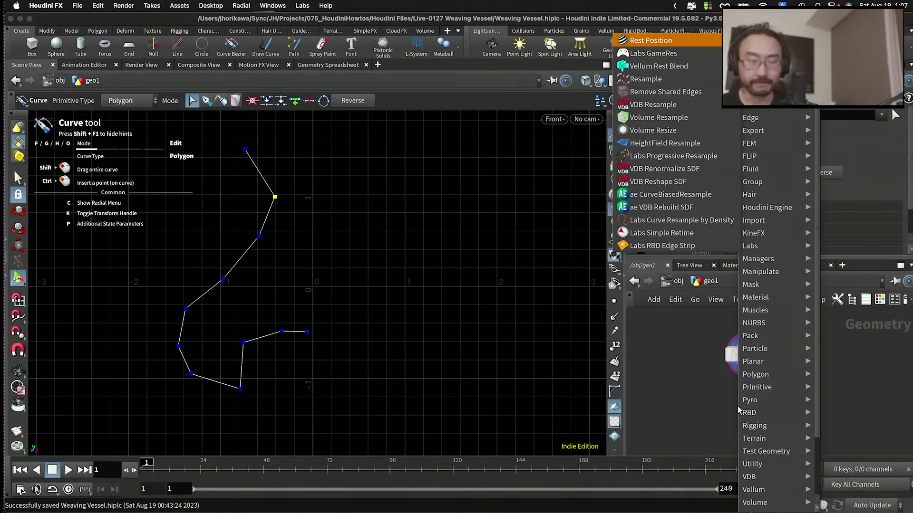
pyautogui.write('am')
pyautogui.press('Return')
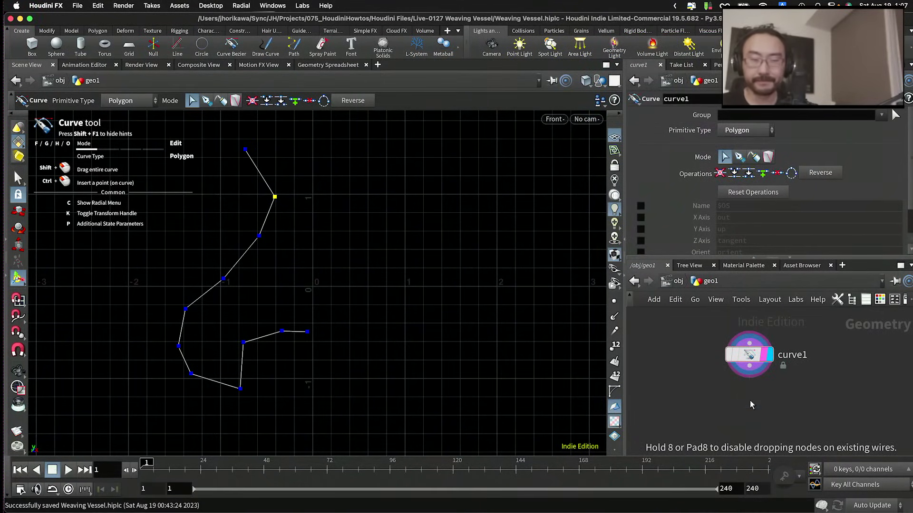
pyautogui.click(749, 400)
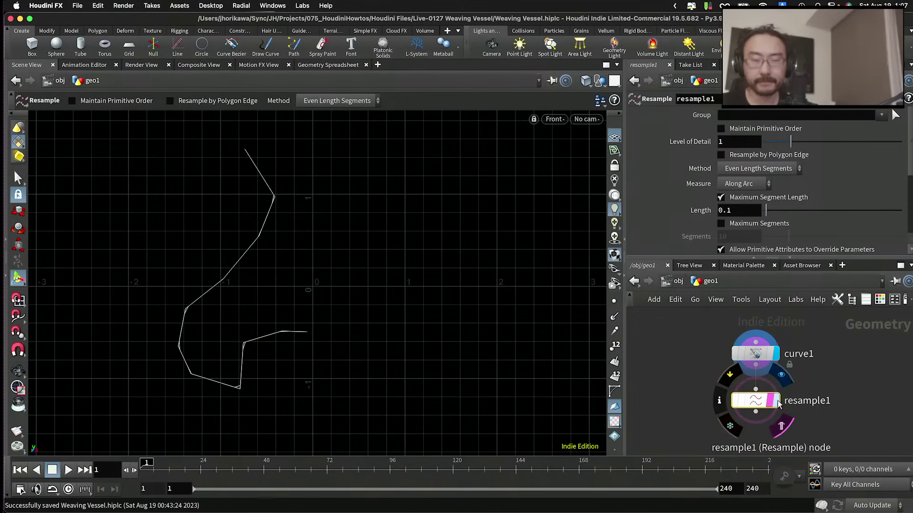
pyautogui.click(772, 400)
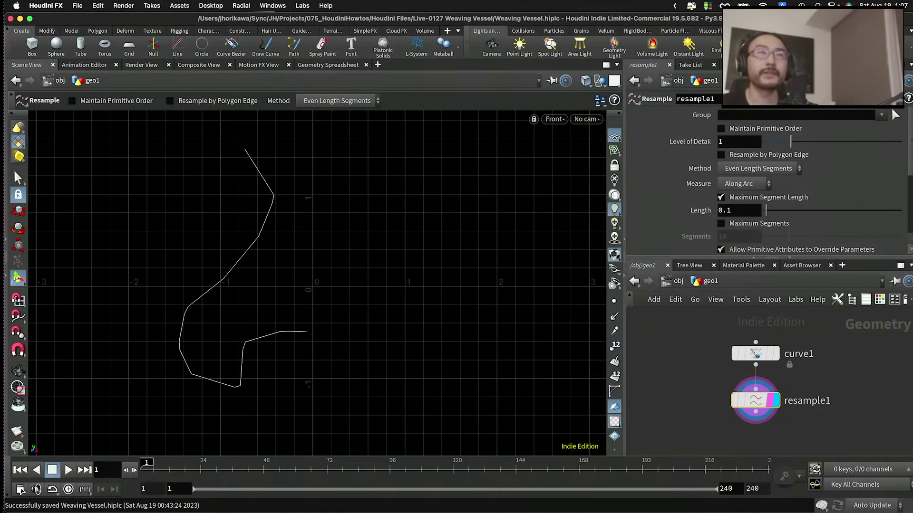
# Step: Set the Resample node to treat polygons as Subdivision Curves so the profile is smoothed
pyautogui.scroll(-5, 855, 170)
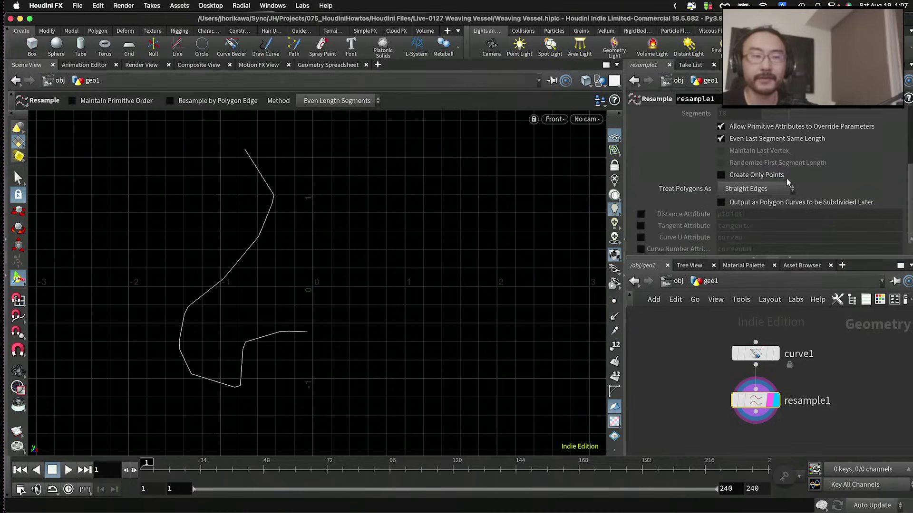
pyautogui.click(777, 192)
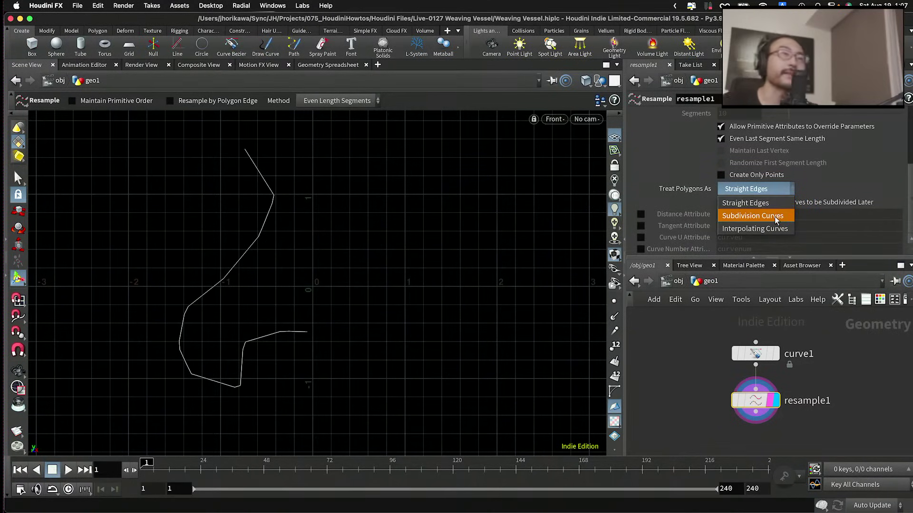
pyautogui.click(775, 217)
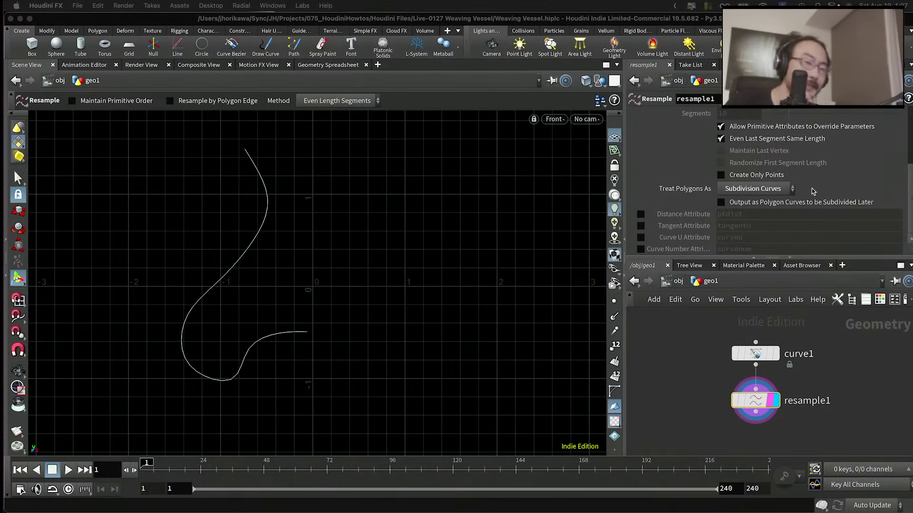
# Step: Try Interpolating Curves as the Resample node's polygon treatment, and return it to Subdivision Curves
pyautogui.click(756, 188)
pyautogui.click(759, 230)
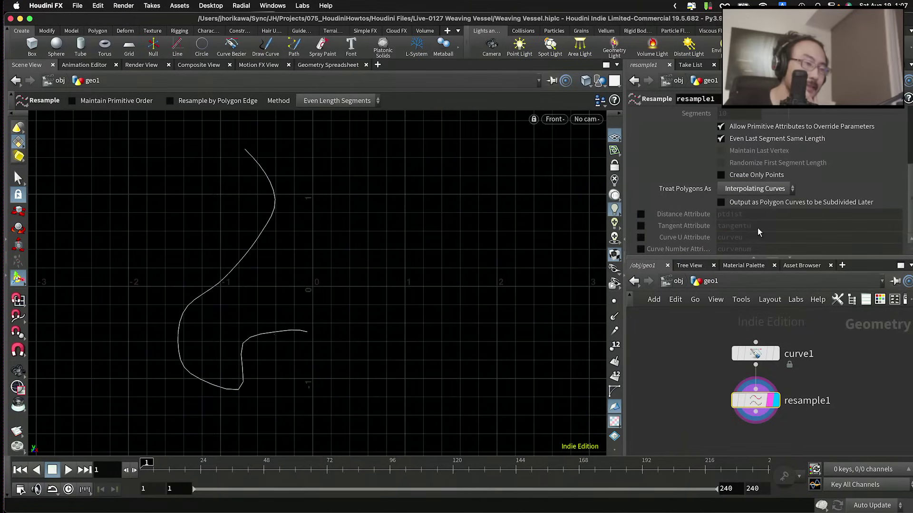
pyautogui.click(751, 189)
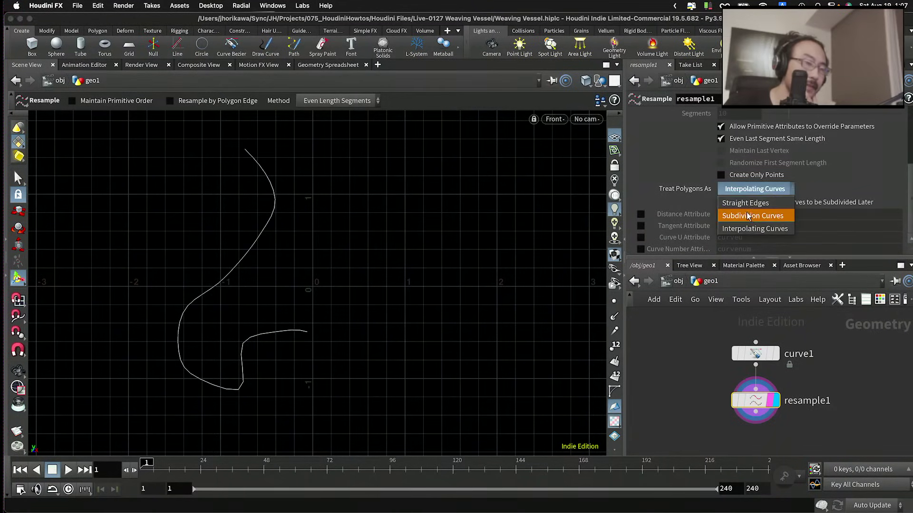
pyautogui.click(748, 216)
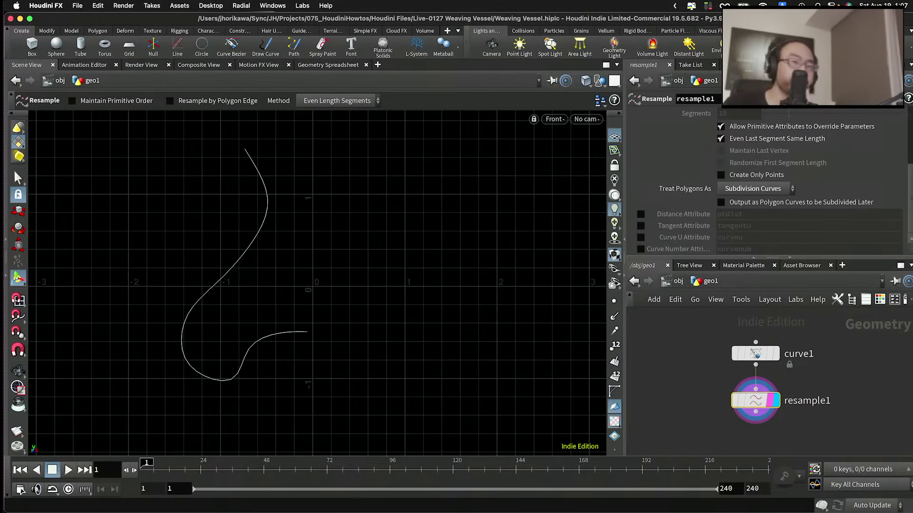
# Step: Enlarge the network area, add a Null node below the Resample node and rename it CRV
pyautogui.moveTo(710, 259); pyautogui.dragTo(710, 197)
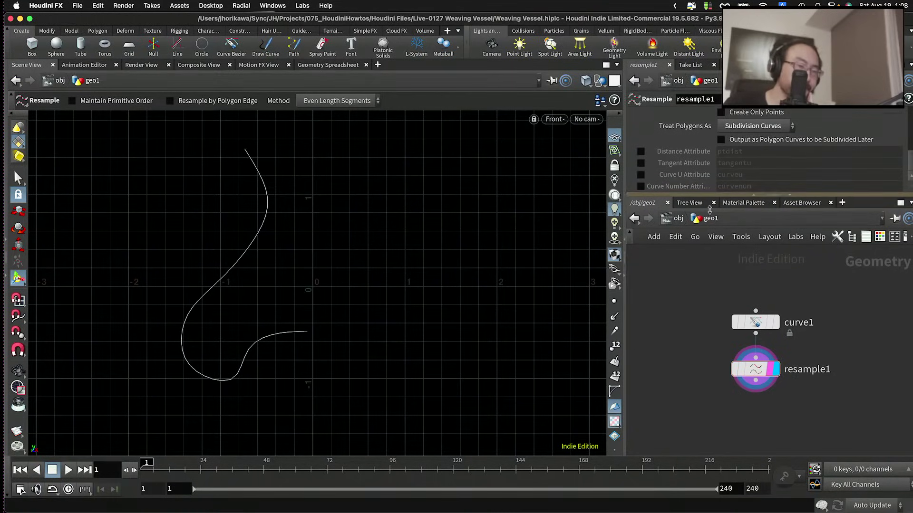
pyautogui.scroll(-2, 691, 328)
pyautogui.press('Tab')
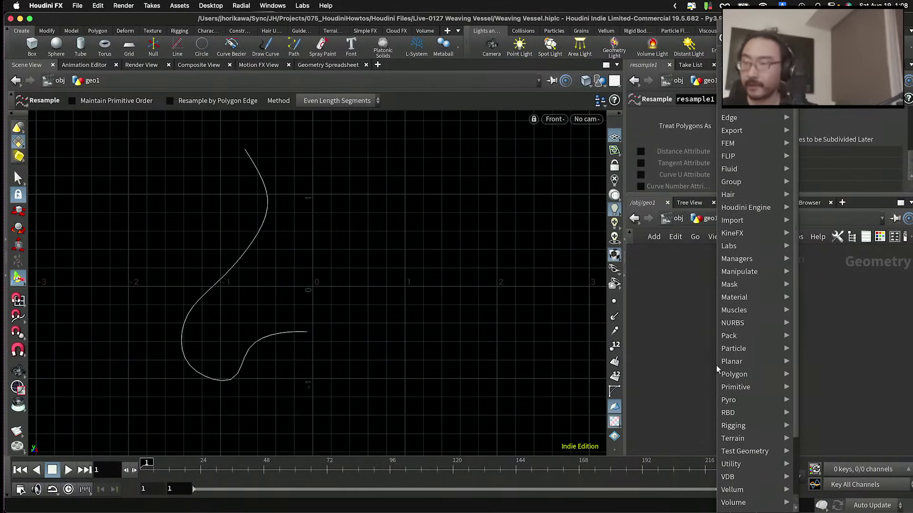
pyautogui.click(716, 365)
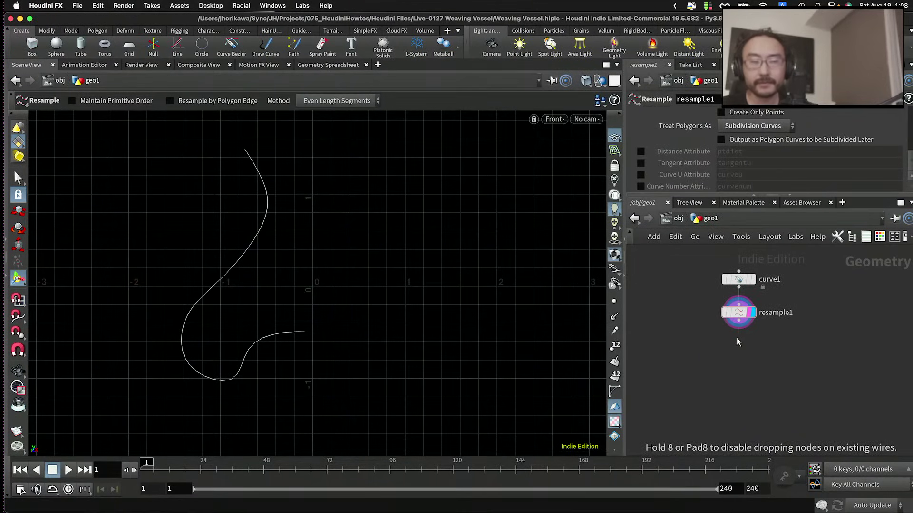
pyautogui.click(737, 337)
pyautogui.scroll(2, 736, 337)
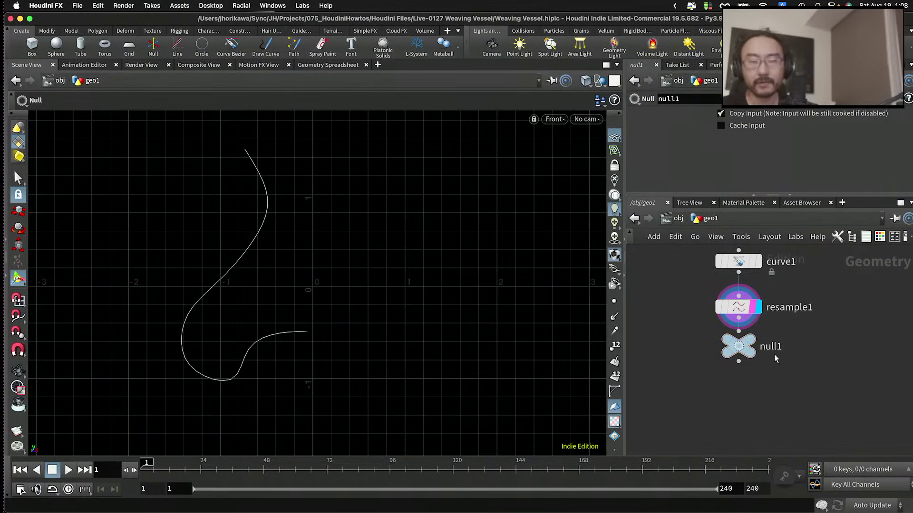
pyautogui.doubleClick(774, 348)
pyautogui.write('CRV')
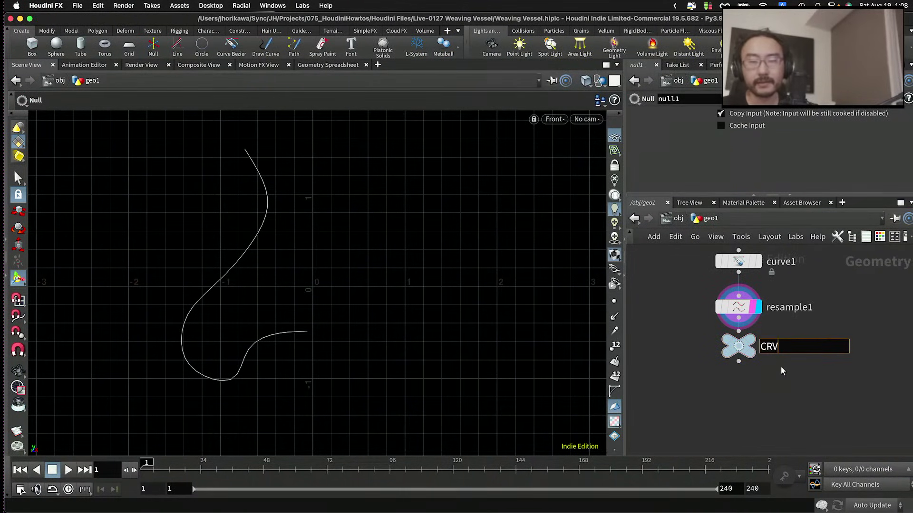
pyautogui.press('Return')
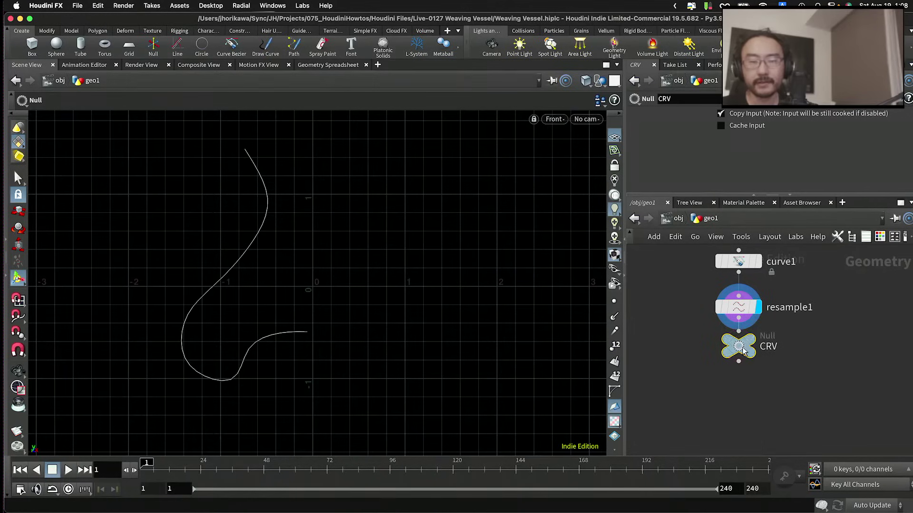
# Step: Colour the CRV null node bright green in the network
pyautogui.scroll(-1, 755, 370)
pyautogui.click(746, 353)
pyautogui.press('c')
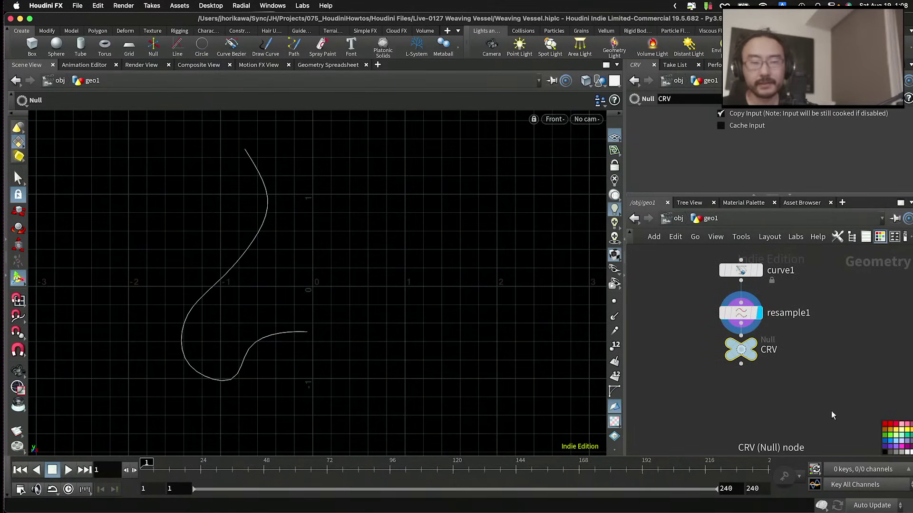
pyautogui.click(888, 442)
pyautogui.press('c')
# Step: Insert a Group Create node between the Resample node and the CRV null, and display it
pyautogui.scroll(-3, 785, 358)
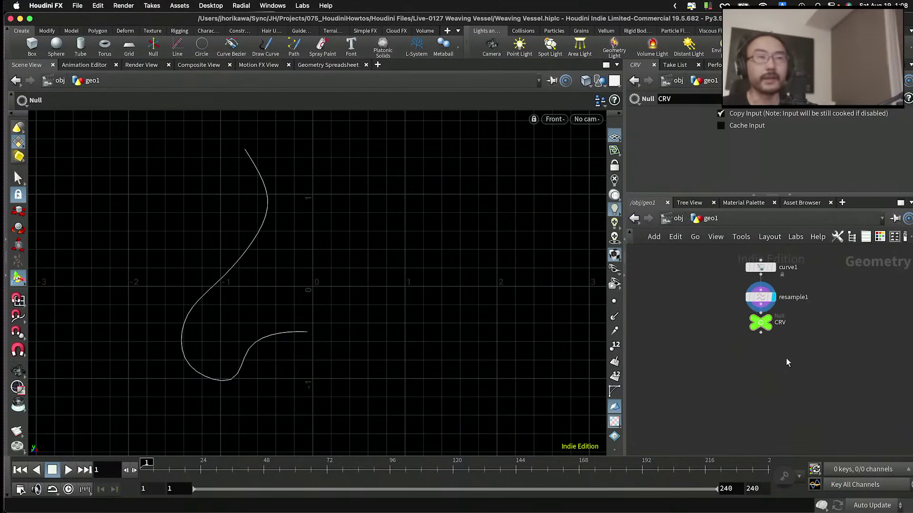
pyautogui.press('Tab')
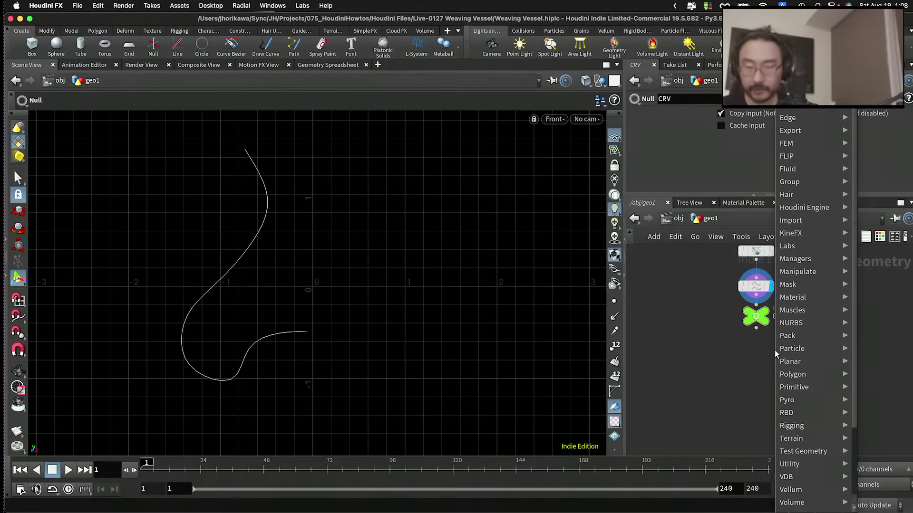
pyautogui.write('grou')
pyautogui.press('Return')
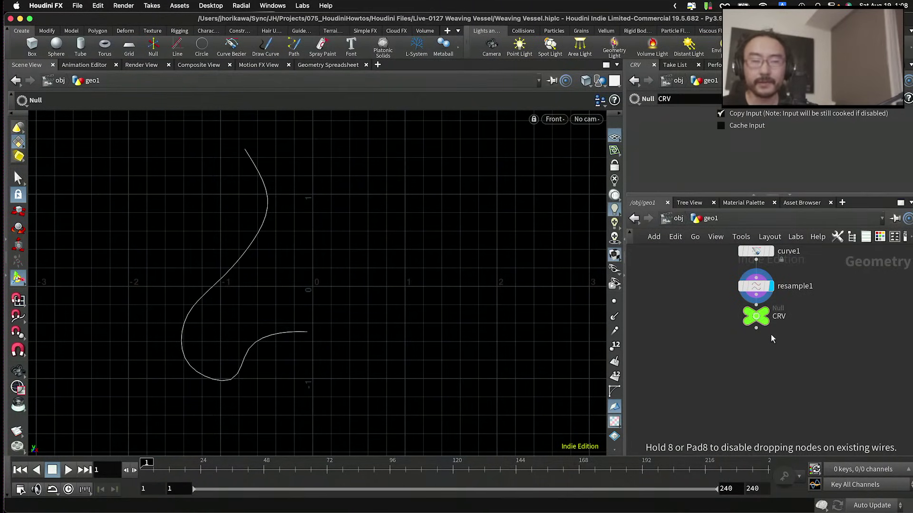
pyautogui.click(770, 352)
pyautogui.moveTo(762, 350); pyautogui.dragTo(766, 326)
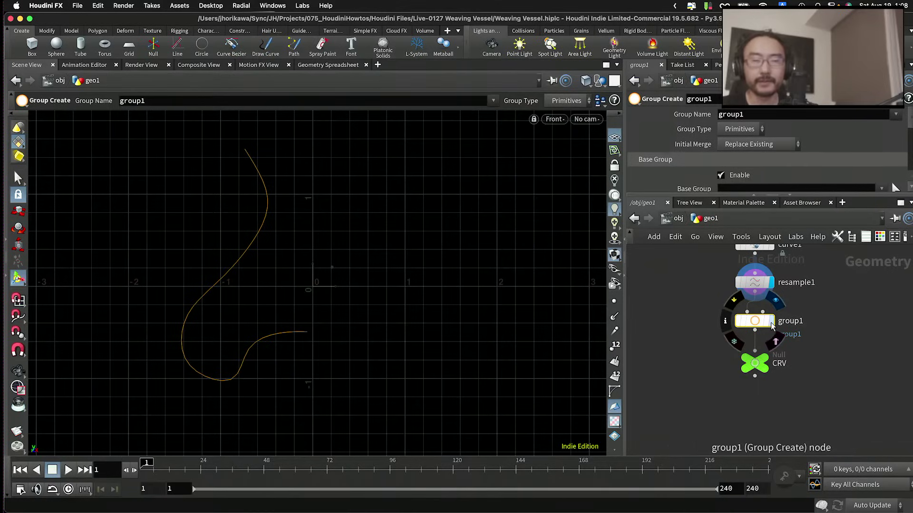
pyautogui.click(771, 322)
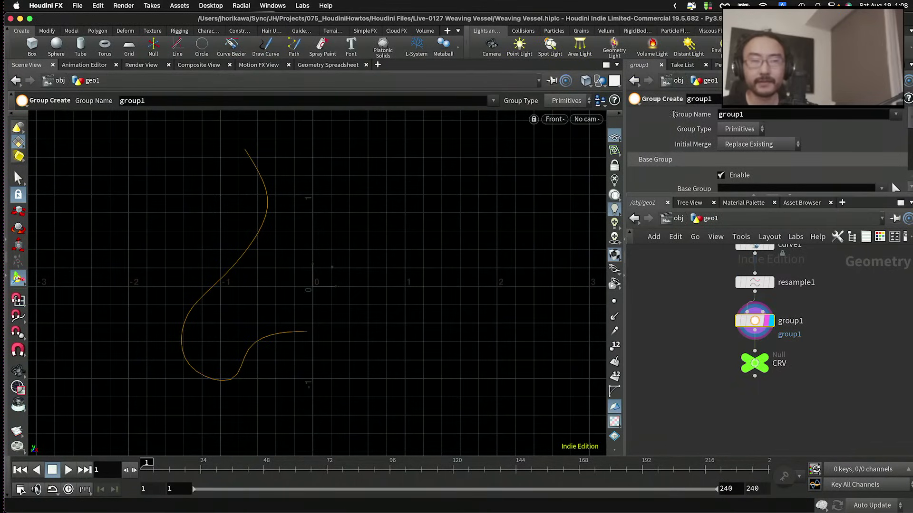
# Step: Name the primitive group crv and save the scene
pyautogui.click(761, 115)
pyautogui.write('crv')
pyautogui.press('Return')
pyautogui.press('super+s')
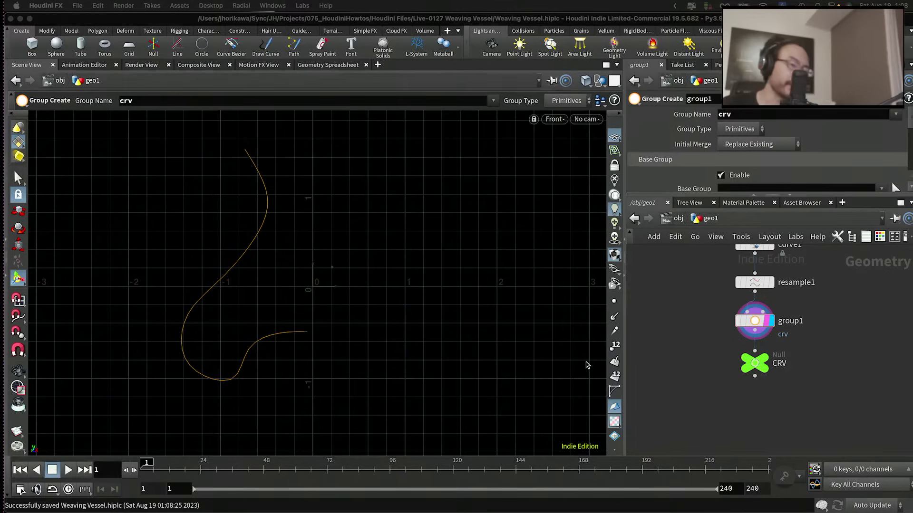
# Step: Add a Revolve node below the CRV null, wire CRV into its input and display the revolved vase
pyautogui.scroll(-3, 657, 374)
pyautogui.scroll(-3, 686, 315)
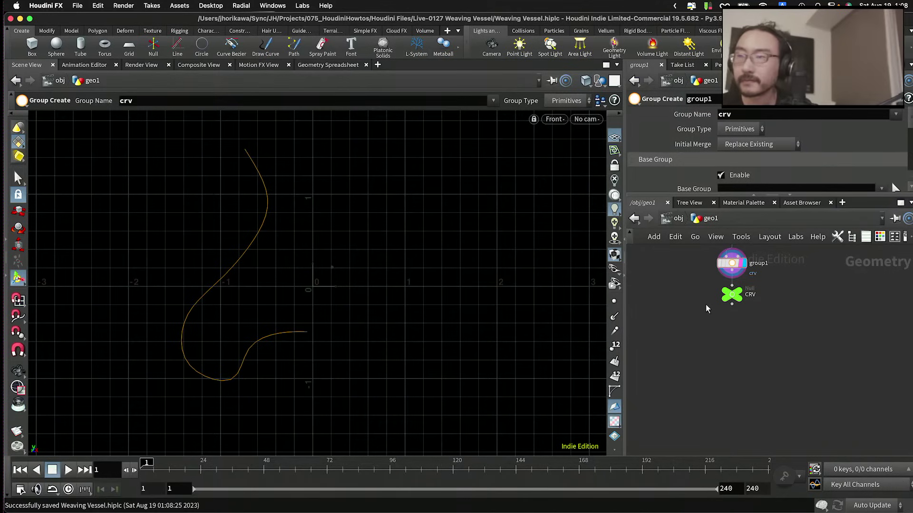
pyautogui.press('Tab')
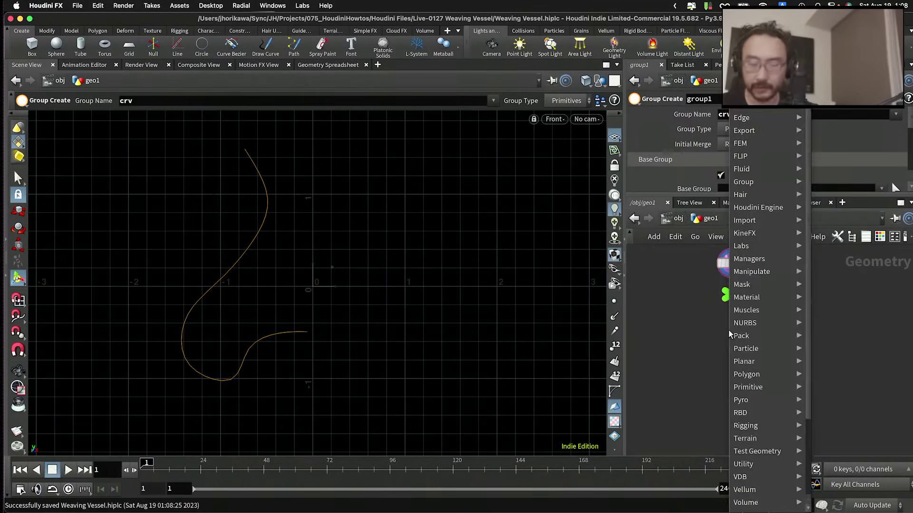
pyautogui.write('revolve')
pyautogui.press('Return')
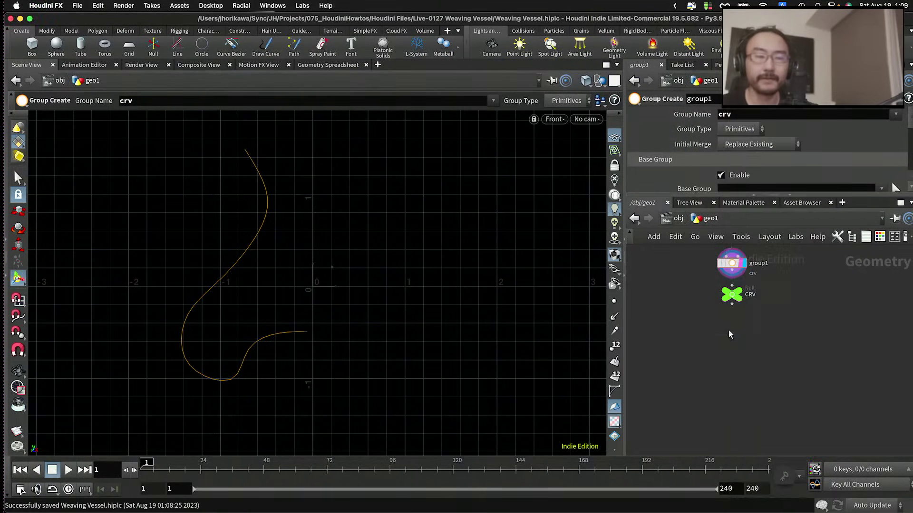
pyautogui.click(729, 341)
pyautogui.scroll(2, 730, 297)
pyautogui.moveTo(730, 291); pyautogui.dragTo(723, 341)
pyautogui.click(740, 356)
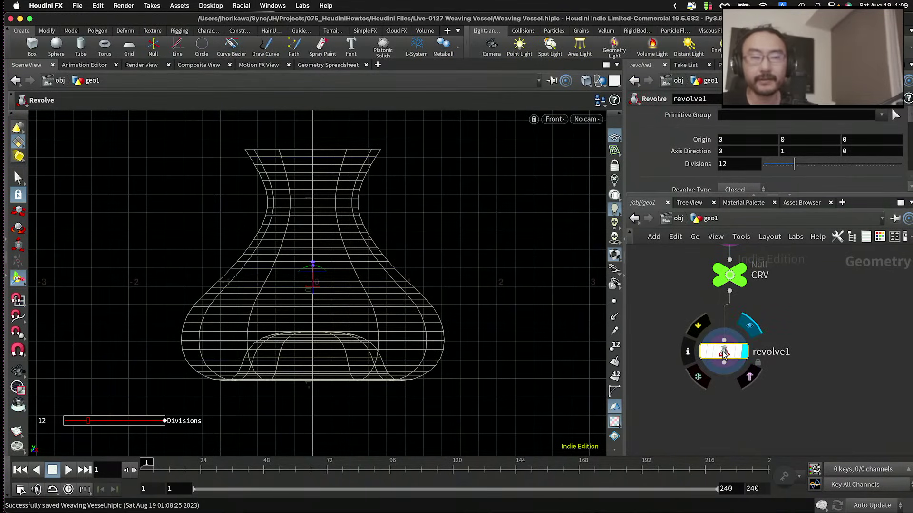
# Step: Switch the viewport from front to perspective view and inspect the revolved vase from above
pyautogui.click(554, 119)
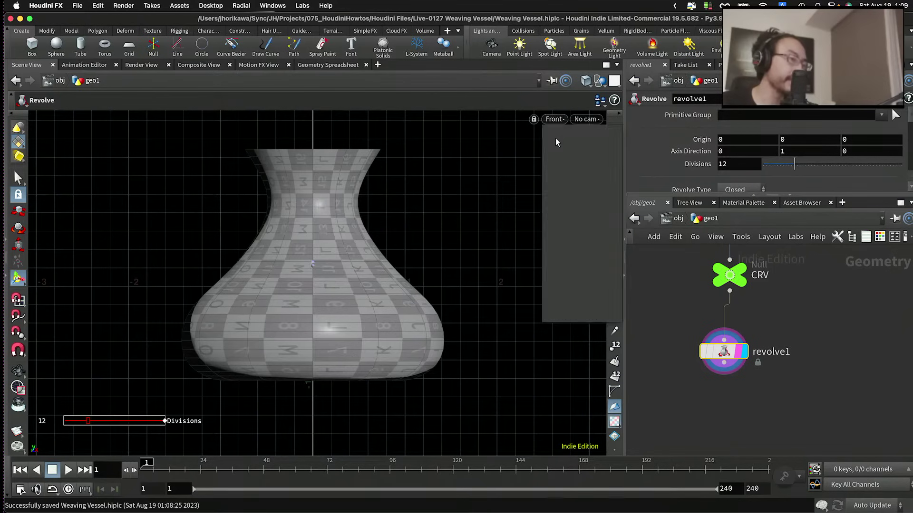
pyautogui.moveTo(561, 144)
pyautogui.click(644, 145)
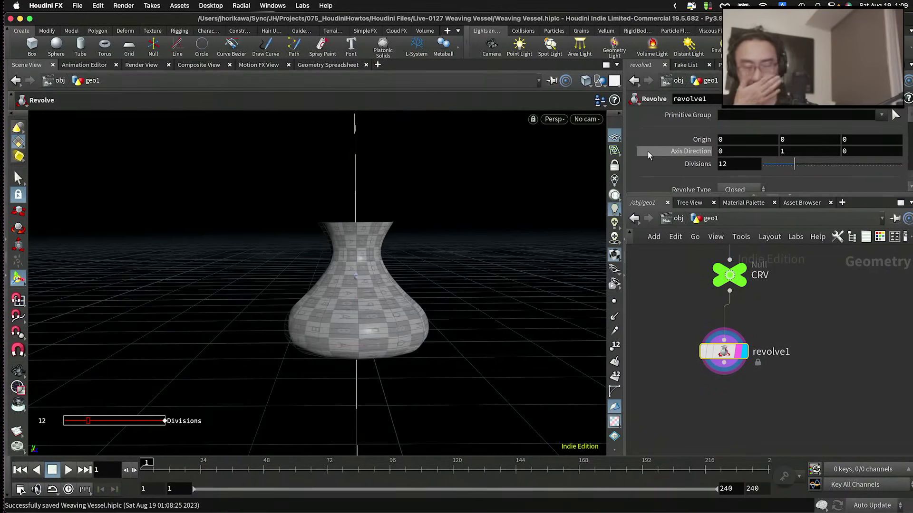
pyautogui.keyDown('alt'); pyautogui.moveTo(480, 178); pyautogui.dragTo(480, 178); pyautogui.keyUp('alt')
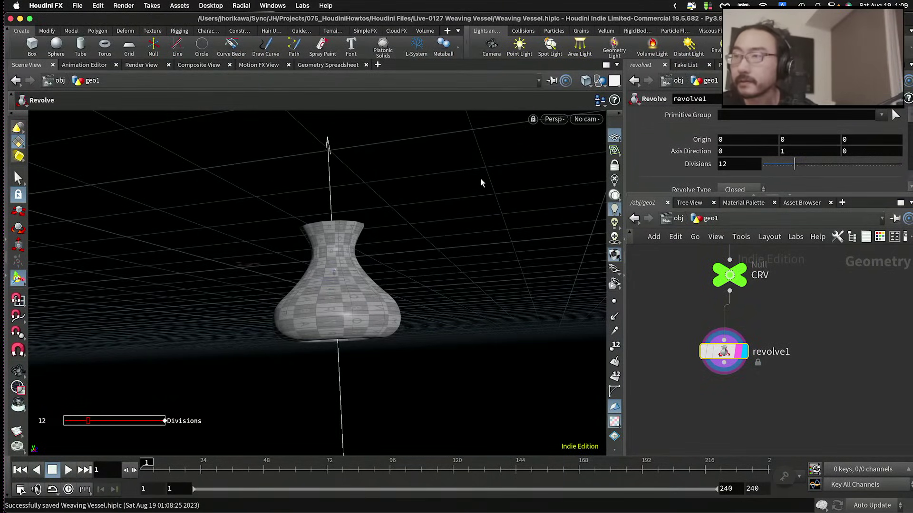
pyautogui.keyDown('alt'); pyautogui.moveTo(480, 178); pyautogui.dragTo(447, 198); pyautogui.keyUp('alt')
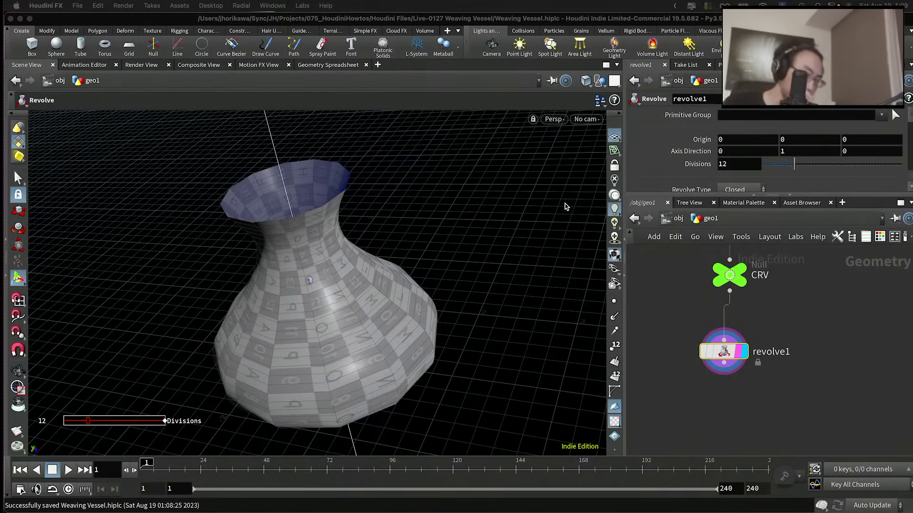
pyautogui.click(523, 235)
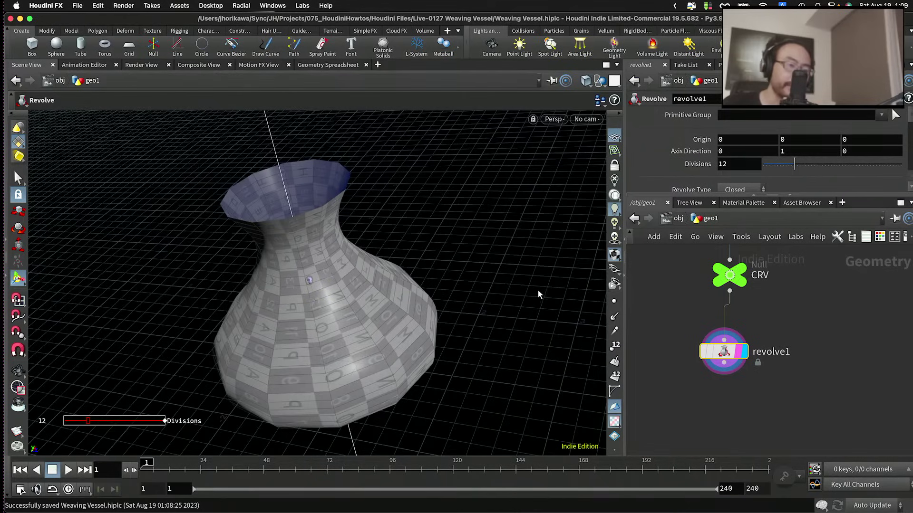
# Step: Set the Revolve node's Divisions to 30 for a smoother vase
pyautogui.scroll(-4, 757, 173)
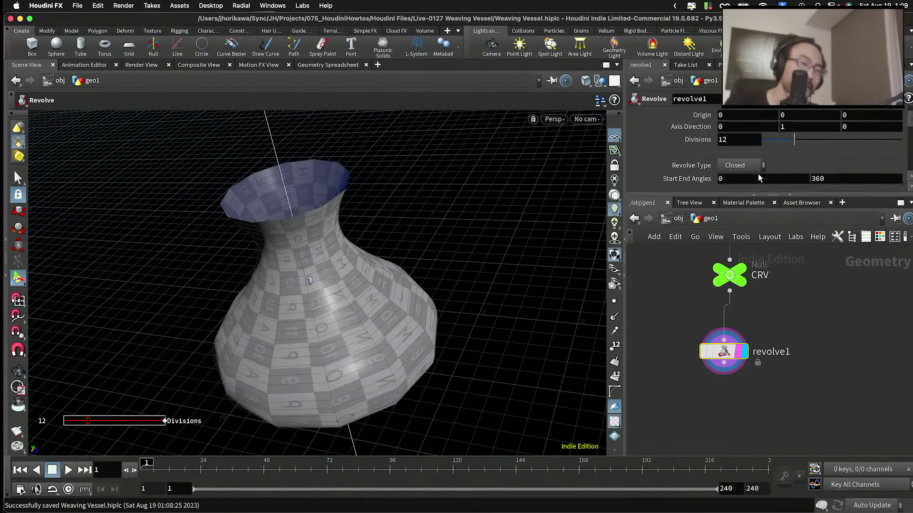
pyautogui.scroll(4, 765, 156)
pyautogui.scroll(-4, 780, 152)
pyautogui.scroll(4, 793, 146)
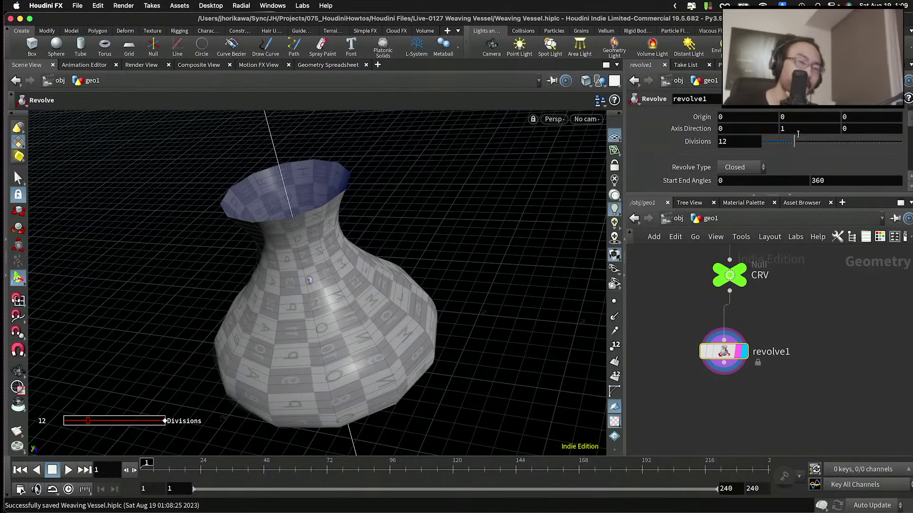
pyautogui.moveTo(799, 142); pyautogui.dragTo(844, 142)
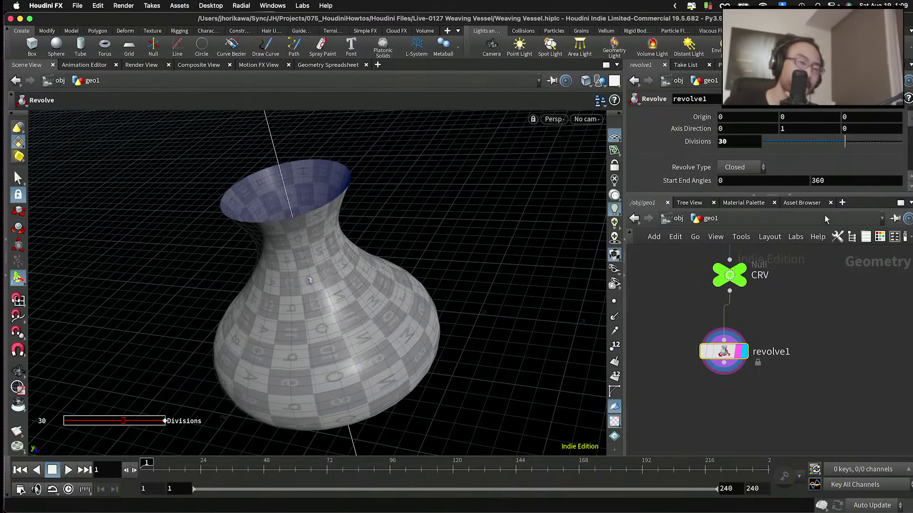
# Step: Add a Voronoi Fracture node below the Revolve node in the network, leaving it unconnected
pyautogui.scroll(-2, 712, 313)
pyautogui.moveTo(731, 354); pyautogui.dragTo(800, 376, button='middle')
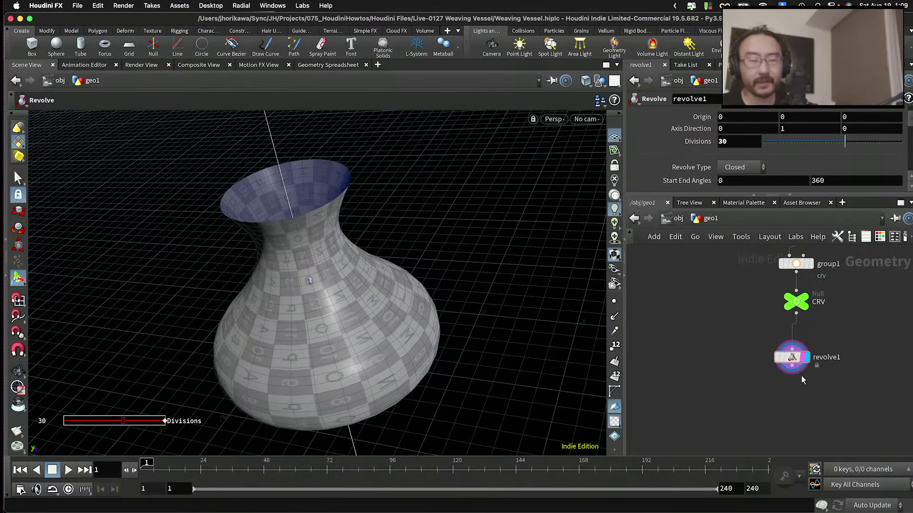
pyautogui.scroll(2, 800, 375)
pyautogui.press('Tab')
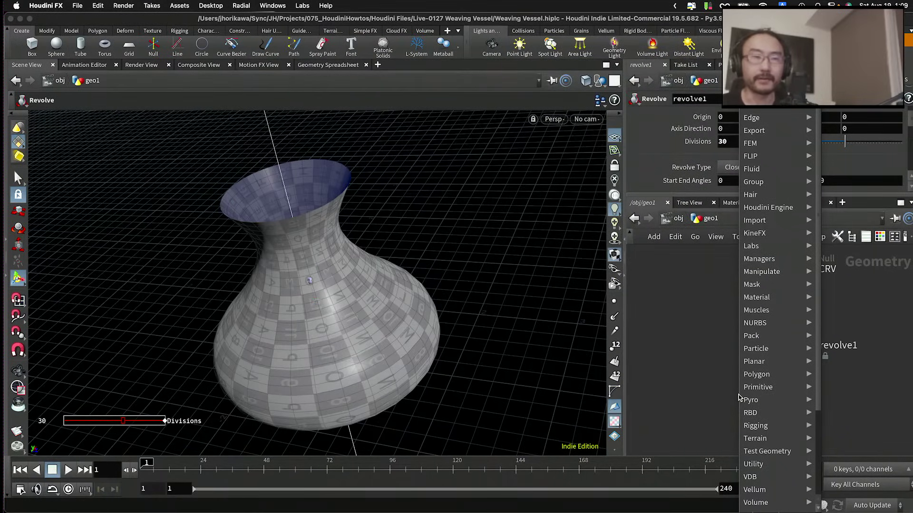
pyautogui.press('Escape')
pyautogui.click(746, 405)
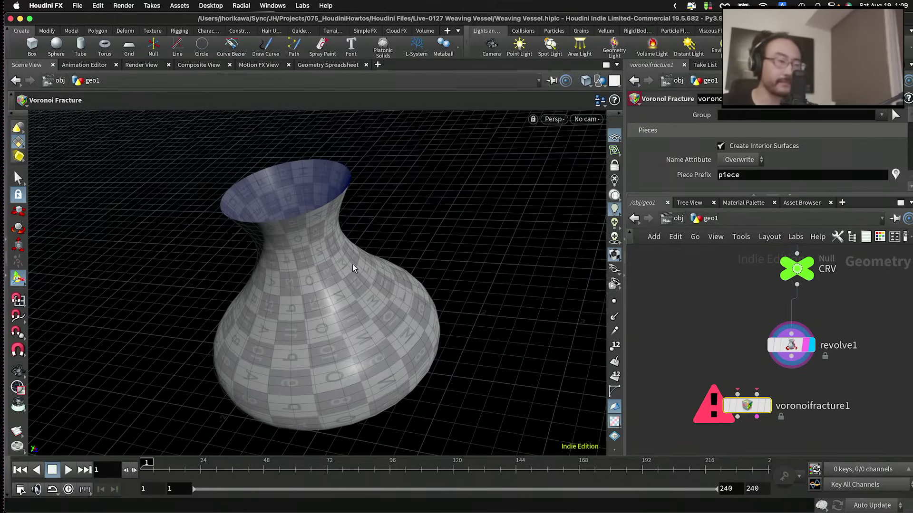
pyautogui.moveTo(352, 263); pyautogui.dragTo(353, 339)
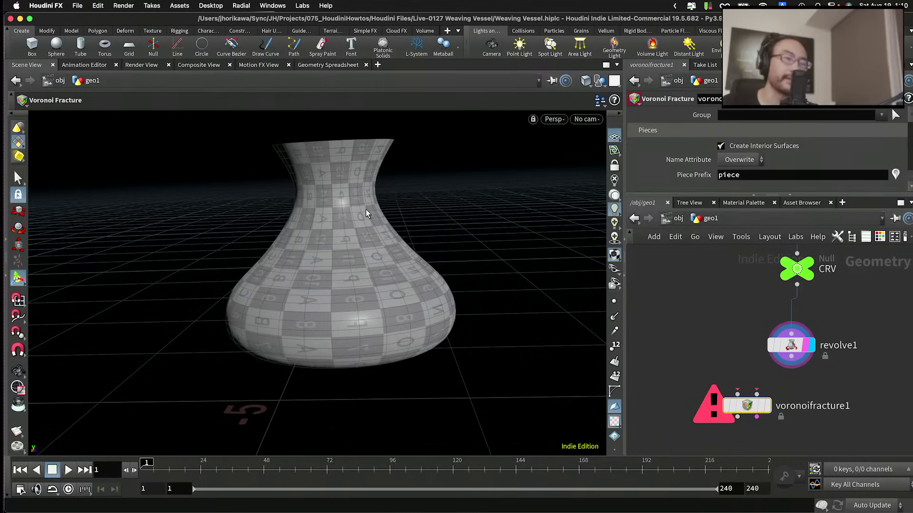
pyautogui.moveTo(366, 212); pyautogui.dragTo(355, 269)
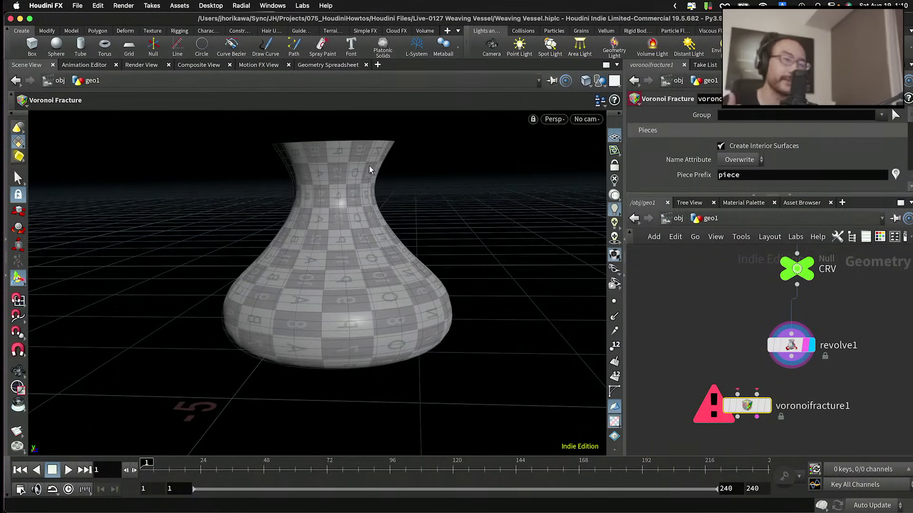
pyautogui.moveTo(369, 166); pyautogui.dragTo(347, 240)
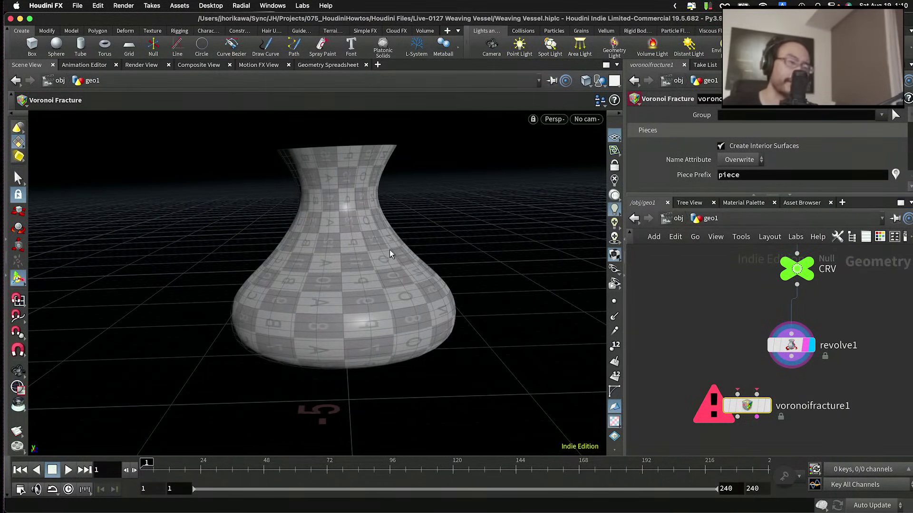
pyautogui.moveTo(390, 250); pyautogui.dragTo(306, 196)
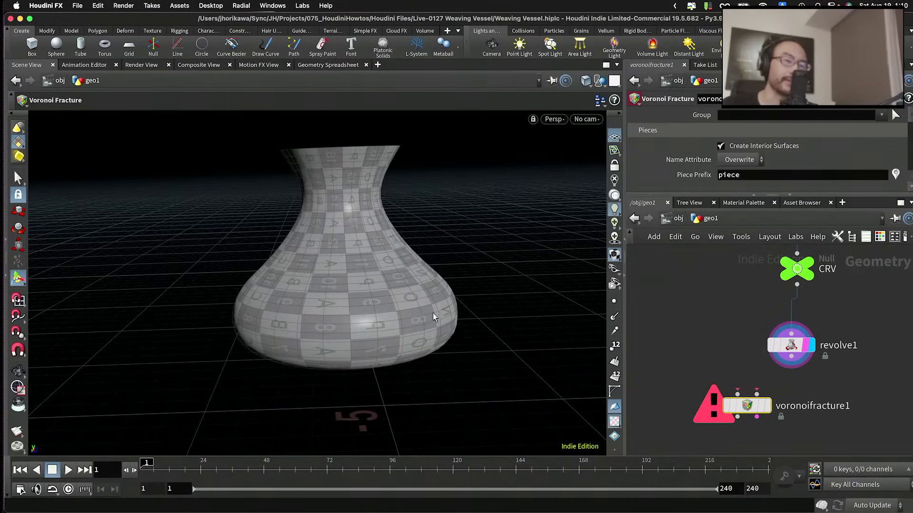
pyautogui.moveTo(432, 313); pyautogui.dragTo(349, 240)
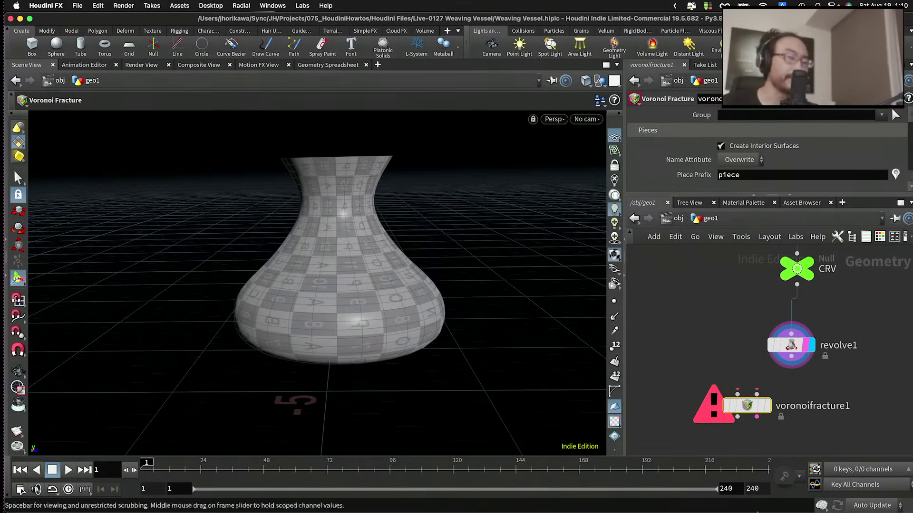
# Step: Switch to Clip Studio Paint and clear the old woven vase sketch from the canvas
pyautogui.hotkey('ctrl', 'Up')
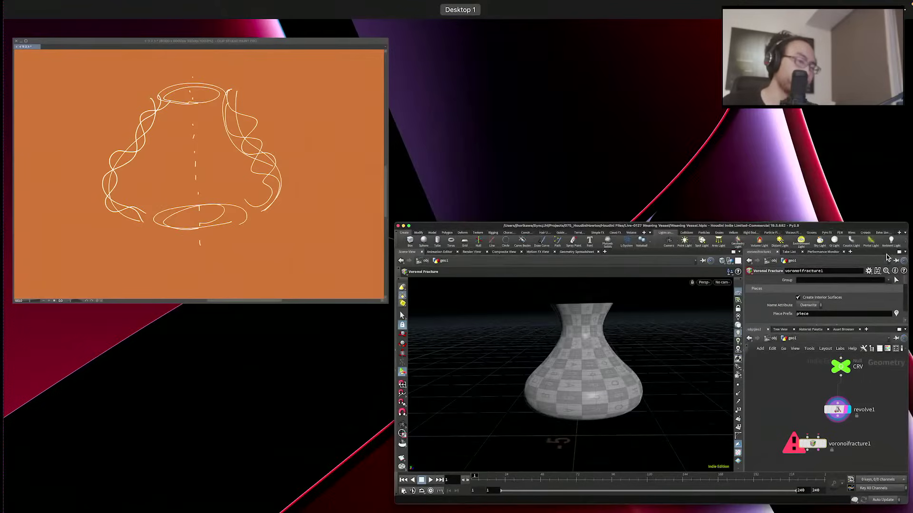
pyautogui.click(301, 173)
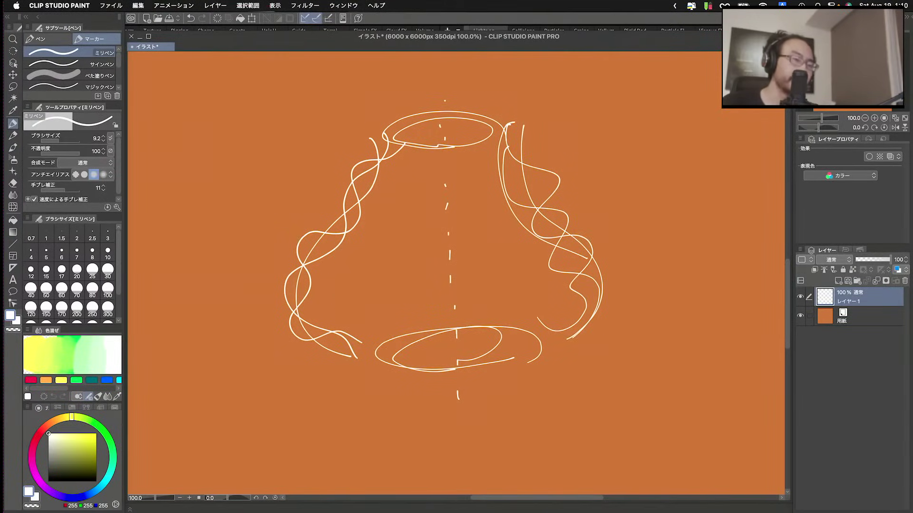
pyautogui.moveTo(470, 182); pyautogui.dragTo(395, 187)
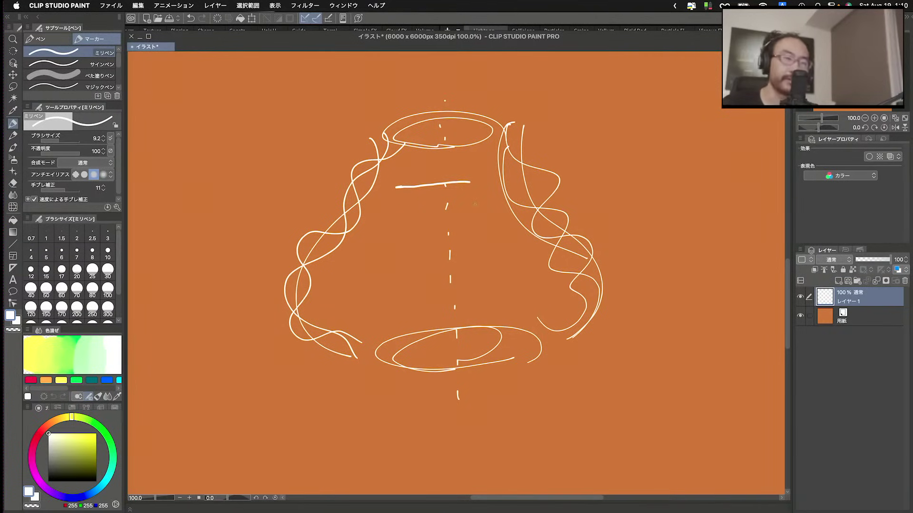
pyautogui.hotkey('ctrl', 'z')
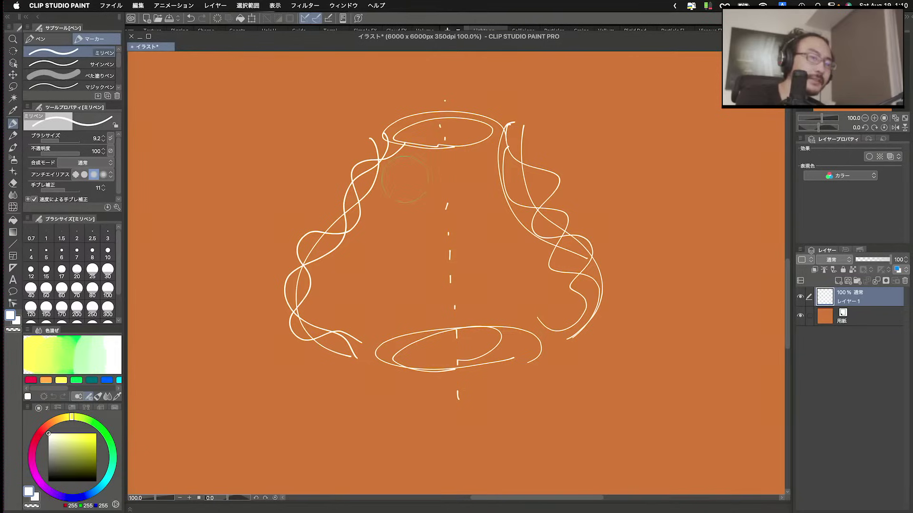
pyautogui.hotkey('ctrl', 'z')
pyautogui.hotkey('ctrl', 'z')
pyautogui.hotkey('ctrl', 'z')
pyautogui.hotkey('ctrl', 'z')
pyautogui.hotkey('ctrl', 'z')
pyautogui.hotkey('ctrl', 'z')
pyautogui.hotkey('ctrl', 'z')
pyautogui.hotkey('ctrl', 'z')
pyautogui.hotkey('ctrl', 'z')
pyautogui.hotkey('ctrl', 'z')
pyautogui.hotkey('ctrl', 'z')
pyautogui.hotkey('ctrl', 'z')
pyautogui.hotkey('ctrl', 'z')
pyautogui.hotkey('ctrl', 'z')
pyautogui.hotkey('ctrl', 'z')
pyautogui.hotkey('ctrl', 'z')
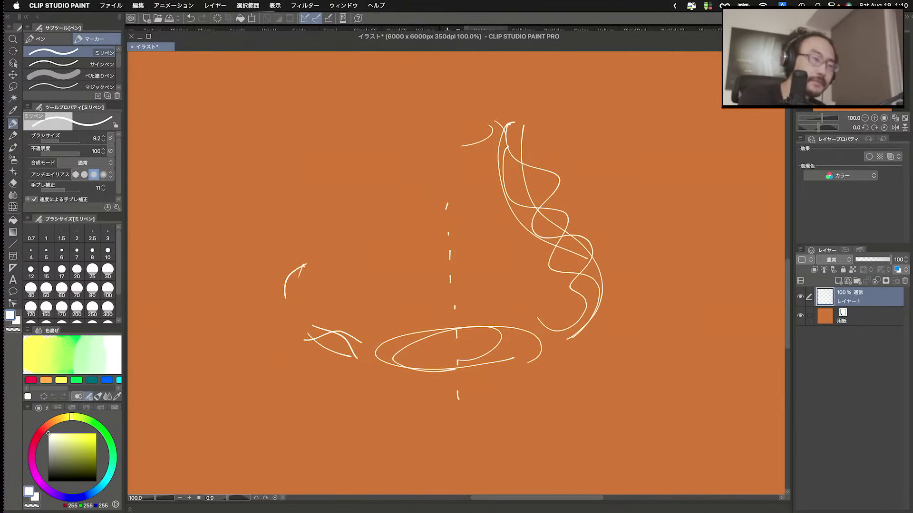
pyautogui.hotkey('ctrl', 'z')
pyautogui.hotkey('ctrl', 'z')
pyautogui.hotkey('ctrl', 'z')
pyautogui.hotkey('ctrl', 'z')
pyautogui.hotkey('ctrl', 'z')
pyautogui.hotkey('ctrl', 'z')
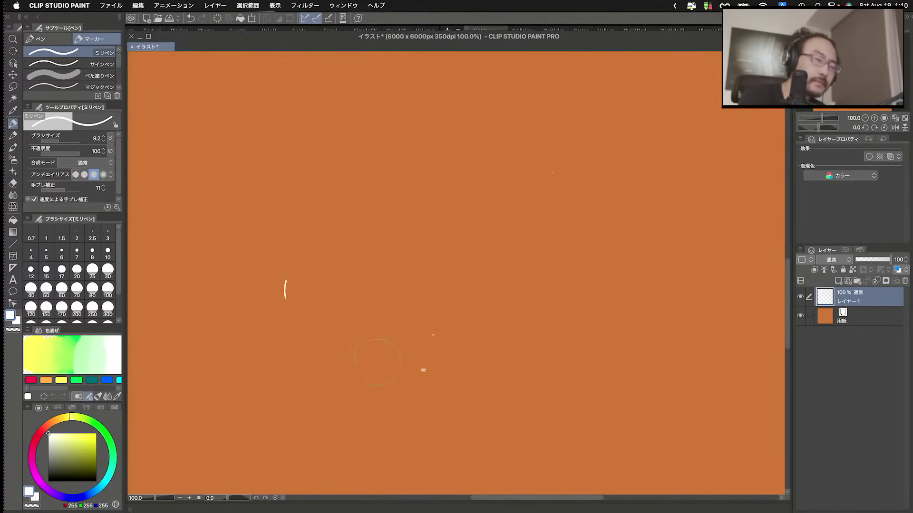
pyautogui.hotkey('ctrl', 'z')
pyautogui.hotkey('ctrl', 'z')
pyautogui.hotkey('ctrl', 'z')
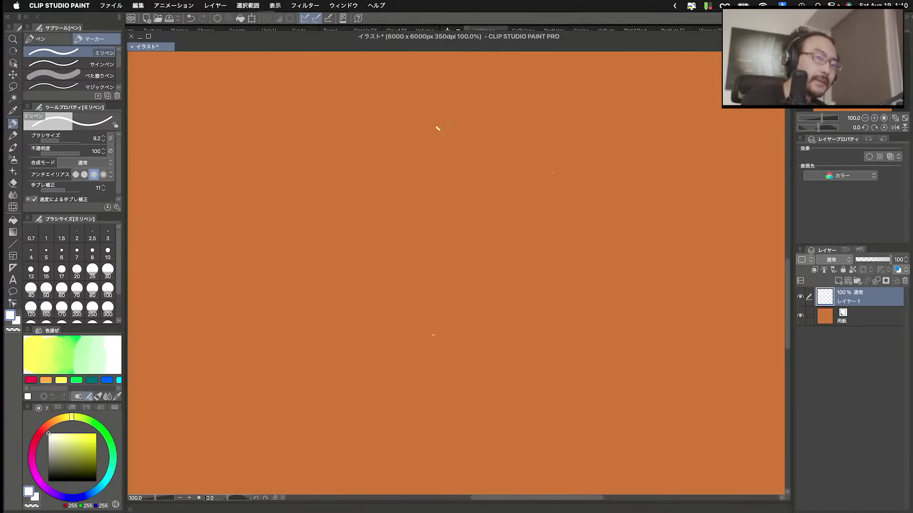
# Step: Sketch a rounded vase outline split into two halves by a near-vertical seam line
pyautogui.moveTo(437, 128)
pyautogui.mouseDown()
pyautogui.moveTo(468, 123)
pyautogui.moveTo(492, 329)
pyautogui.mouseUp()
pyautogui.moveTo(437, 130)
pyautogui.mouseDown()
pyautogui.moveTo(395, 316)
pyautogui.moveTo(486, 336)
pyautogui.mouseUp()
pyautogui.moveTo(474, 120); pyautogui.dragTo(503, 110)
pyautogui.moveTo(506, 113)
pyautogui.mouseDown()
pyautogui.moveTo(520, 124)
pyautogui.moveTo(598, 318)
pyautogui.mouseUp()
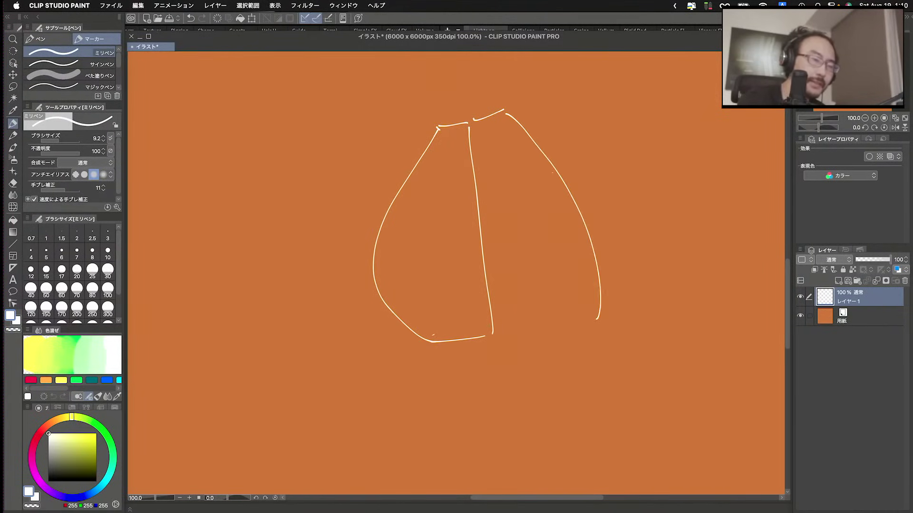
pyautogui.moveTo(503, 340); pyautogui.dragTo(563, 329)
pyautogui.moveTo(592, 290); pyautogui.dragTo(564, 333)
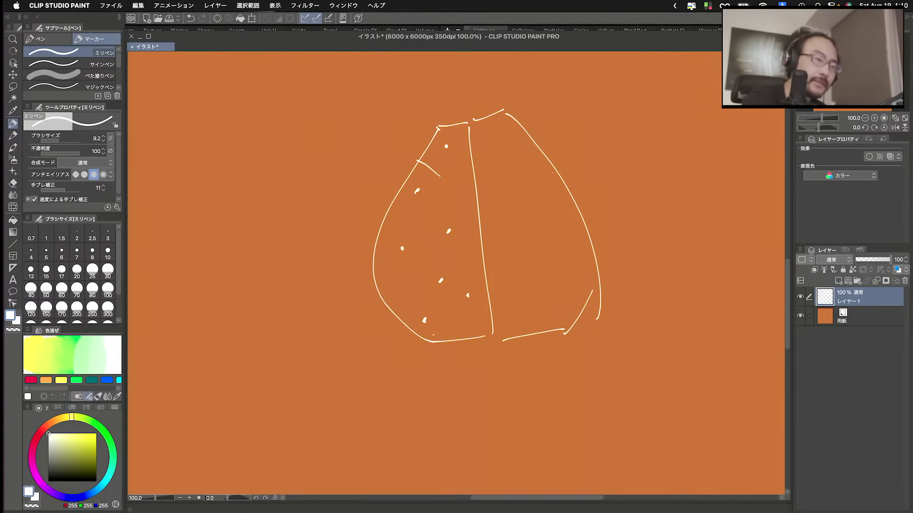
# Step: Draw Voronoi cell boundaries around the scattered dots in the left half of the vase sketch
pyautogui.moveTo(407, 218); pyautogui.dragTo(417, 221)
pyautogui.moveTo(448, 184)
pyautogui.mouseDown()
pyautogui.moveTo(421, 229)
pyautogui.moveTo(433, 254)
pyautogui.moveTo(386, 297)
pyautogui.moveTo(444, 309)
pyautogui.mouseUp()
pyautogui.moveTo(471, 279)
pyautogui.mouseDown()
pyautogui.moveTo(450, 308)
pyautogui.moveTo(455, 339)
pyautogui.mouseUp()
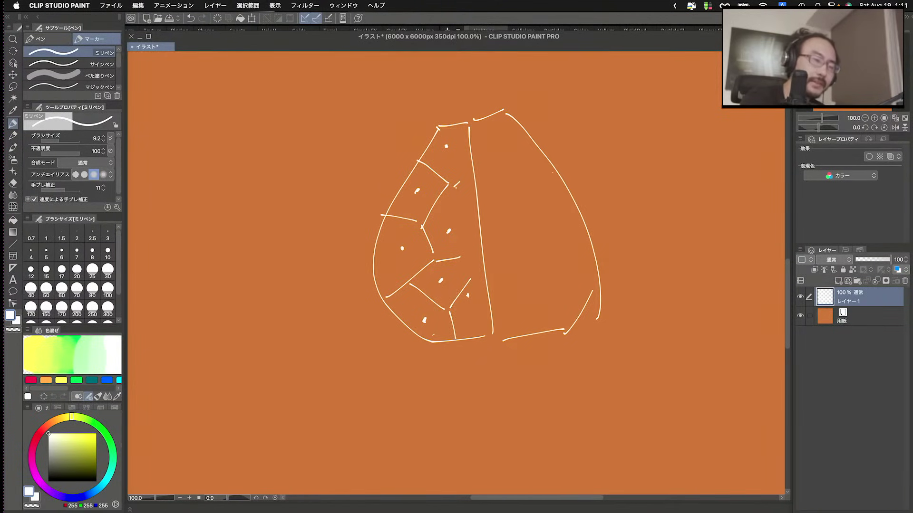
pyautogui.click(436, 281)
# Step: Dot scattered points in the right half of the vase sketch and draw Voronoi cell boundaries around them
pyautogui.click(506, 290)
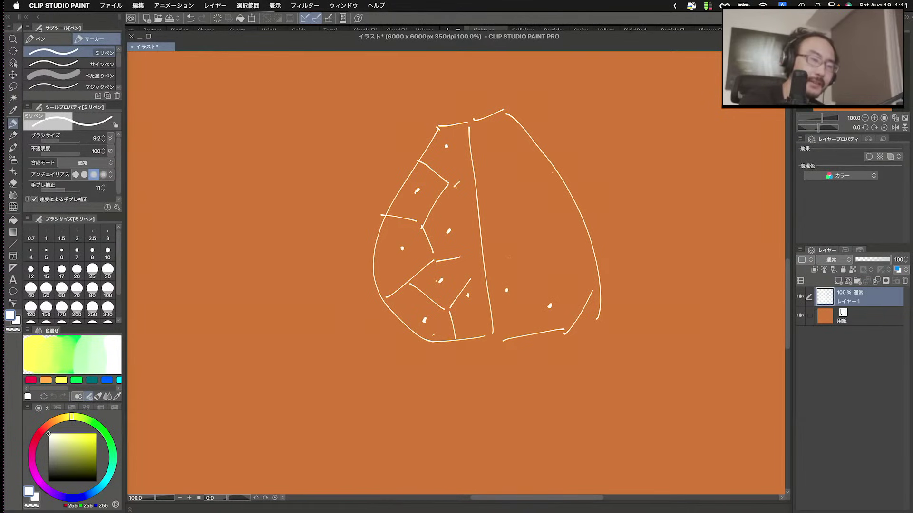
pyautogui.click(494, 224)
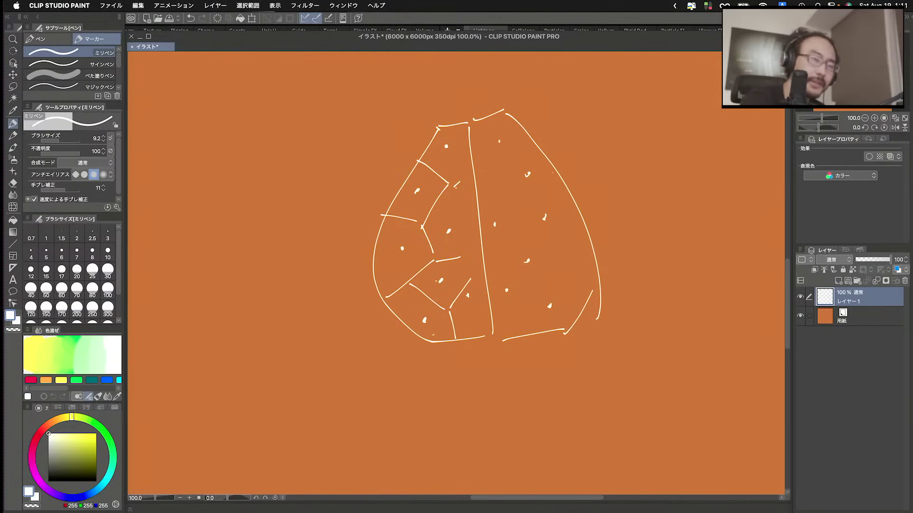
pyautogui.moveTo(491, 175); pyautogui.dragTo(502, 173)
pyautogui.moveTo(525, 143)
pyautogui.mouseDown()
pyautogui.moveTo(510, 168)
pyautogui.moveTo(561, 176)
pyautogui.mouseUp()
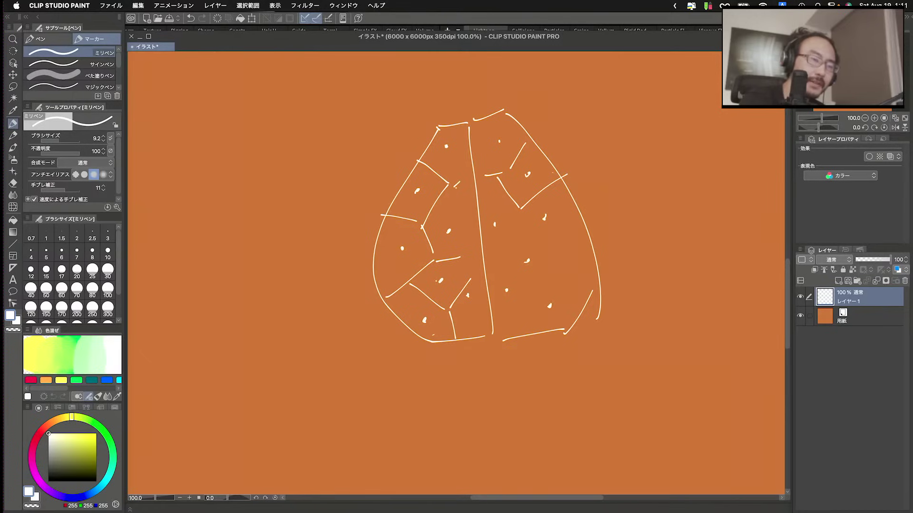
pyautogui.moveTo(525, 219)
pyautogui.mouseDown()
pyautogui.moveTo(512, 247)
pyautogui.moveTo(554, 247)
pyautogui.mouseUp()
pyautogui.moveTo(557, 250); pyautogui.dragTo(596, 231)
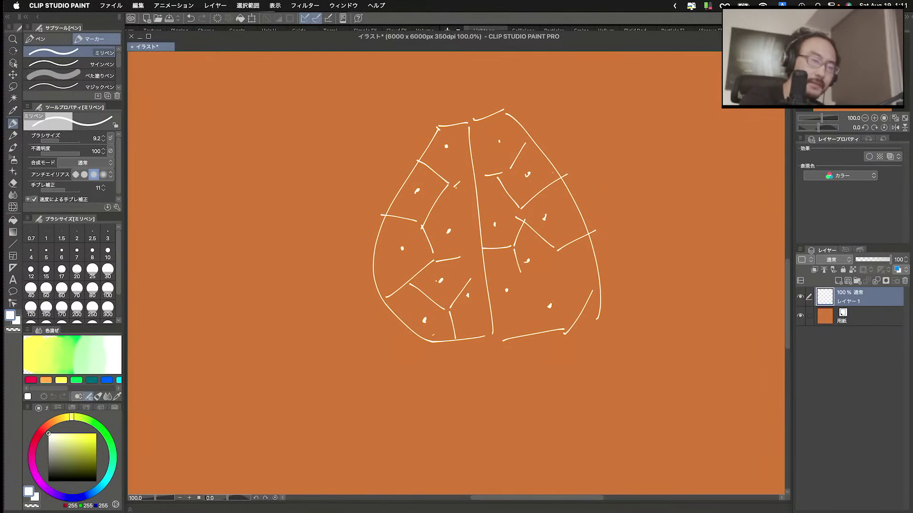
pyautogui.moveTo(483, 276)
pyautogui.mouseDown()
pyautogui.moveTo(522, 281)
pyautogui.moveTo(519, 265)
pyautogui.mouseUp()
pyautogui.moveTo(501, 291); pyautogui.dragTo(526, 296)
pyautogui.moveTo(536, 302); pyautogui.dragTo(566, 264)
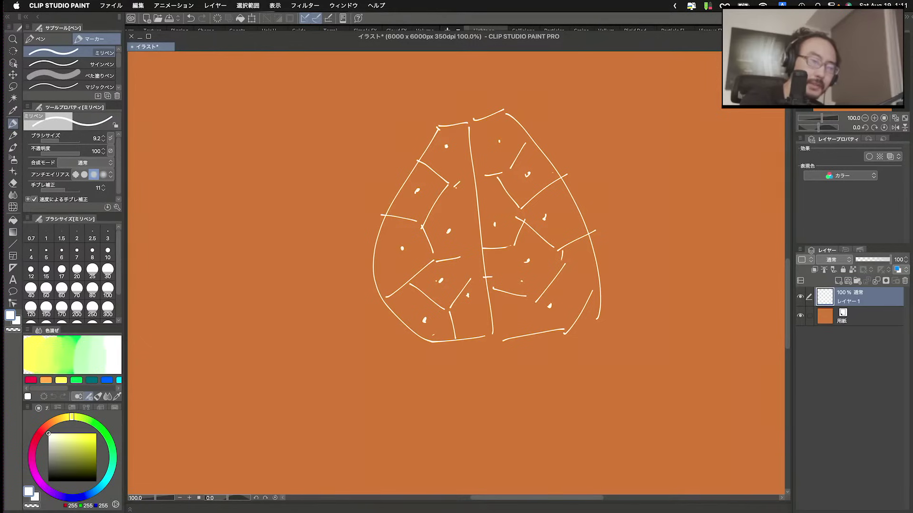
pyautogui.moveTo(525, 299); pyautogui.dragTo(529, 333)
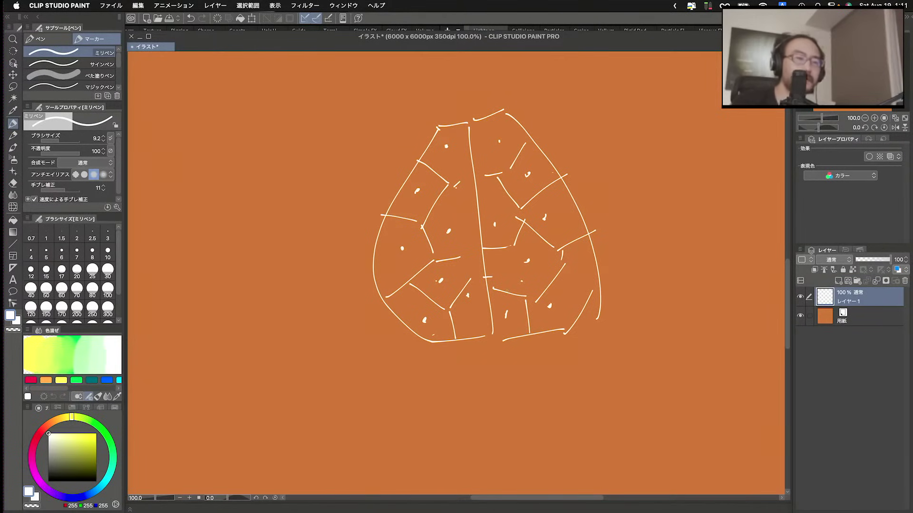
# Step: Connect the cell edges across the seam, and surround the sketch with a large circle divided by a line along the seam
pyautogui.moveTo(478, 281); pyautogui.dragTo(455, 307)
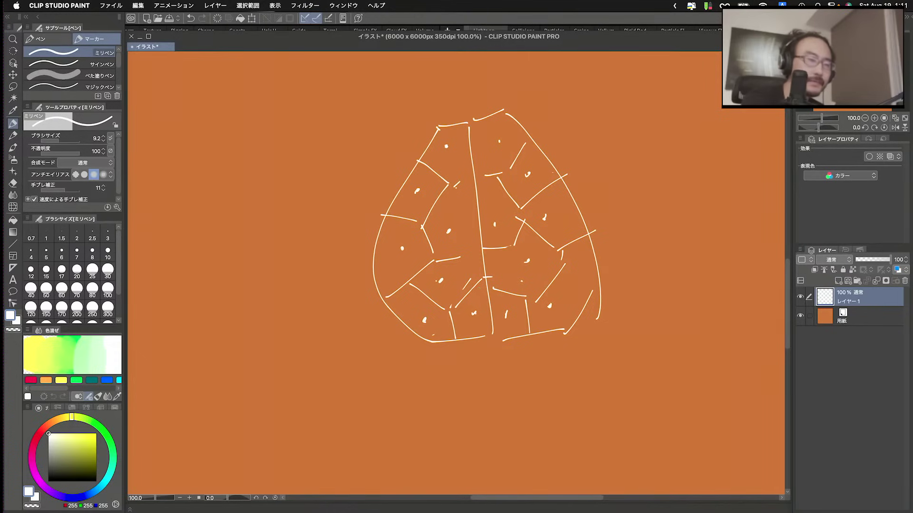
pyautogui.moveTo(445, 253); pyautogui.dragTo(479, 248)
pyautogui.moveTo(456, 386)
pyautogui.mouseDown()
pyautogui.moveTo(594, 107)
pyautogui.moveTo(519, 386)
pyautogui.mouseUp()
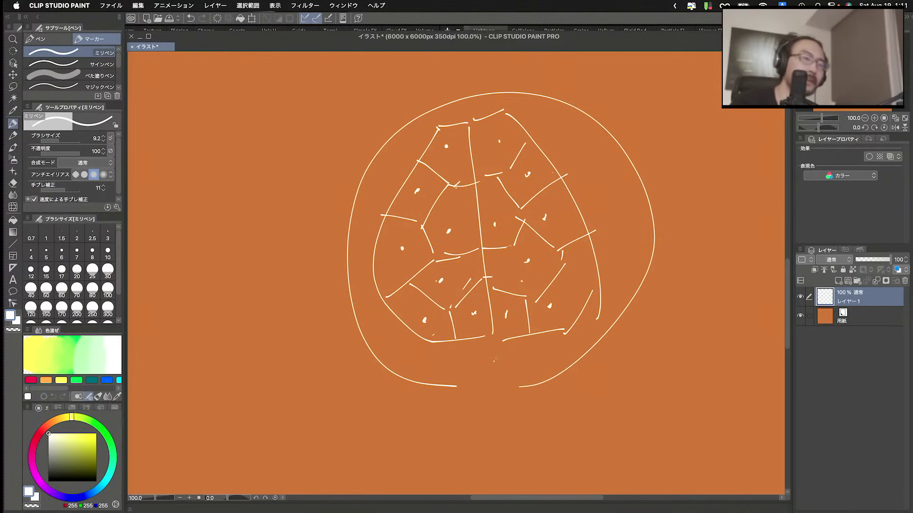
pyautogui.moveTo(462, 101); pyautogui.dragTo(503, 404)
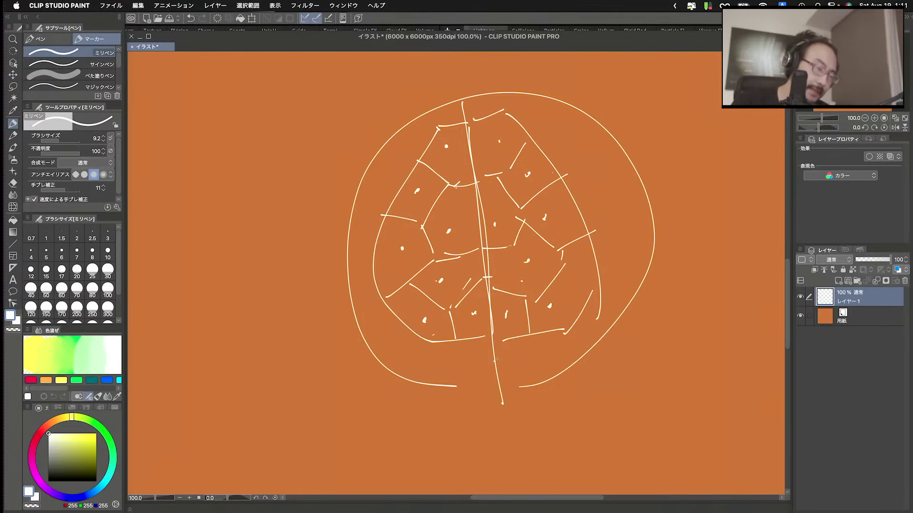
# Step: Draw overlapping outlines around the right and left halves of the vase sketch that extend past the seam, and switch back to Houdini
pyautogui.moveTo(562, 348)
pyautogui.mouseDown()
pyautogui.moveTo(460, 172)
pyautogui.moveTo(594, 327)
pyautogui.mouseUp()
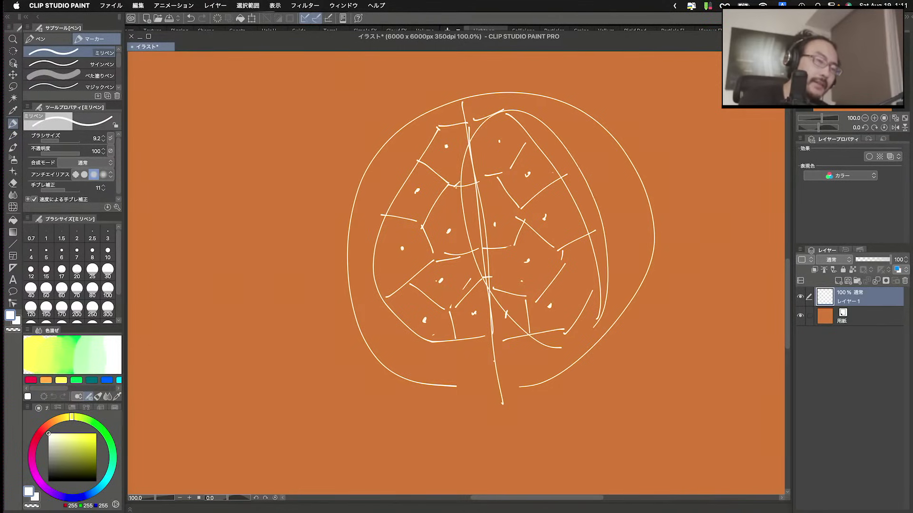
pyautogui.moveTo(459, 354)
pyautogui.mouseDown()
pyautogui.moveTo(372, 287)
pyautogui.moveTo(468, 328)
pyautogui.mouseUp()
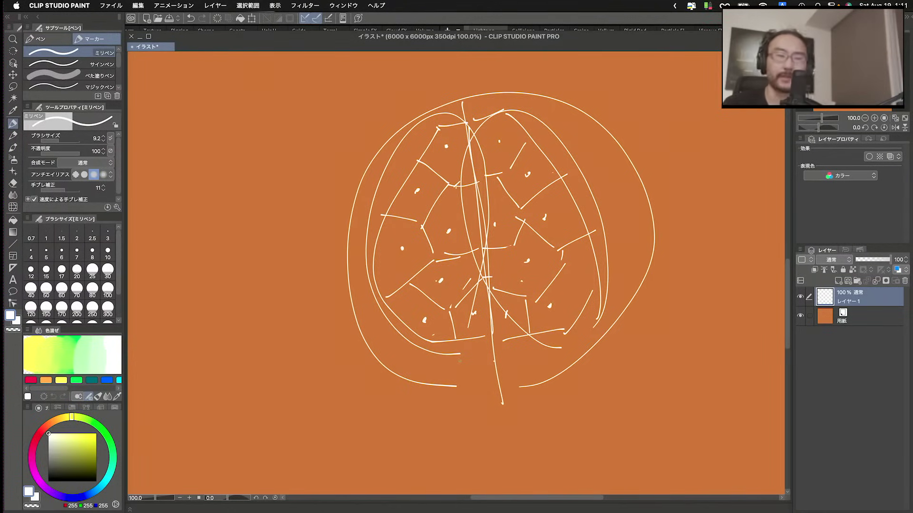
pyautogui.hotkey('ctrl', 'Left')
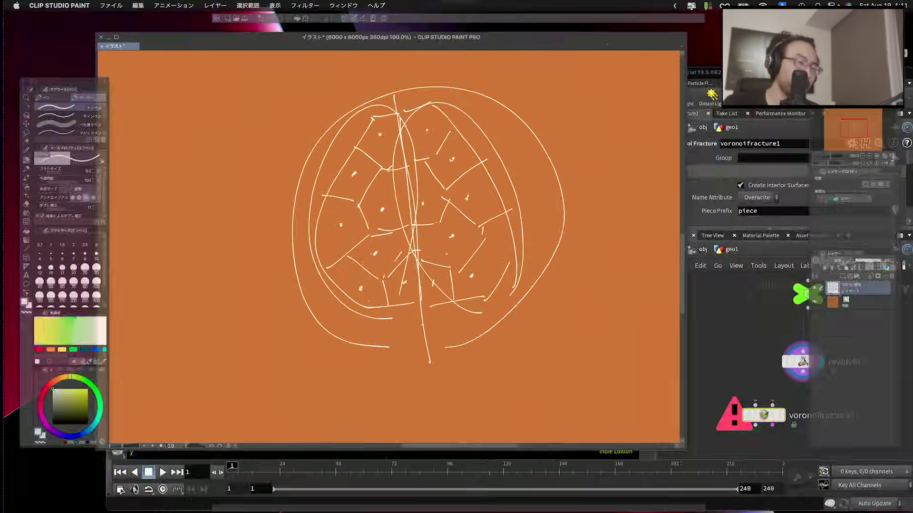
pyautogui.hotkey('ctrl', 'alt', 'Return')
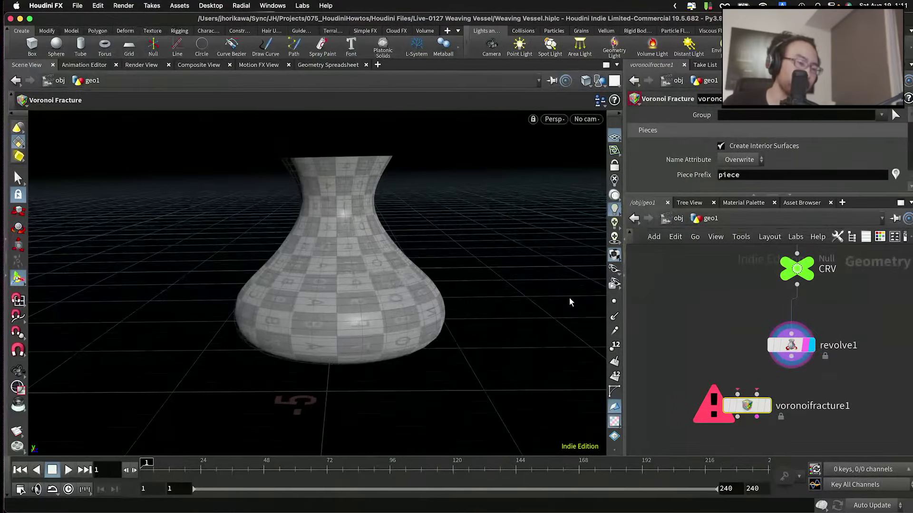
# Step: Add an unconnected Null node beside the revolve node and name it CONTROLLER
pyautogui.keyDown('alt'); pyautogui.moveTo(406, 234); pyautogui.dragTo(320, 210); pyautogui.keyUp('alt')
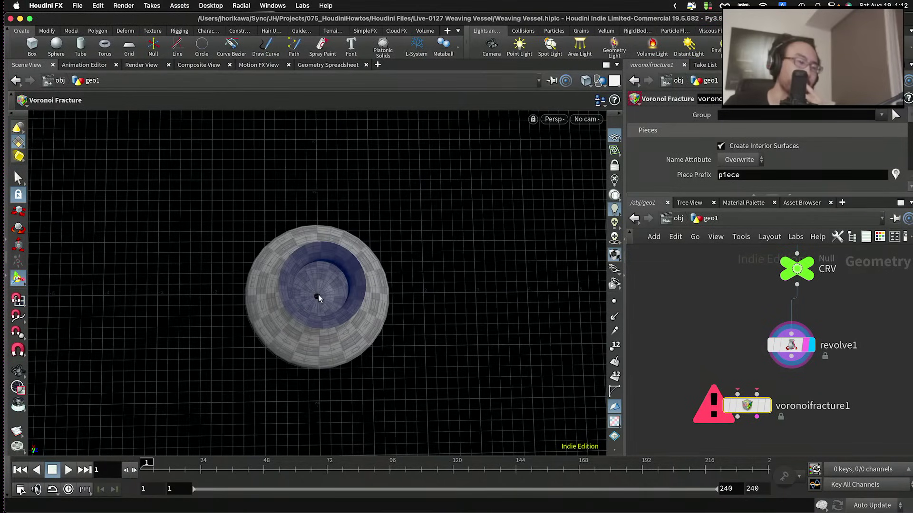
pyautogui.moveTo(444, 275); pyautogui.dragTo(475, 204)
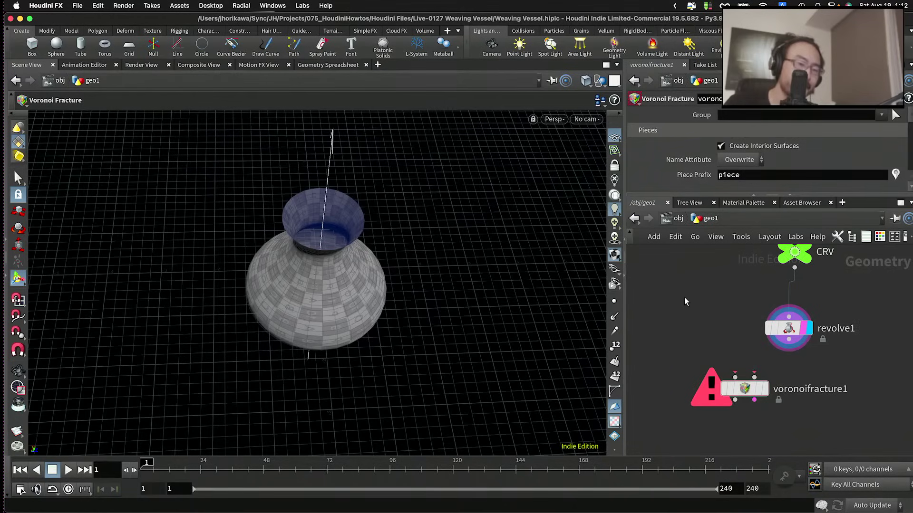
pyautogui.press('Tab')
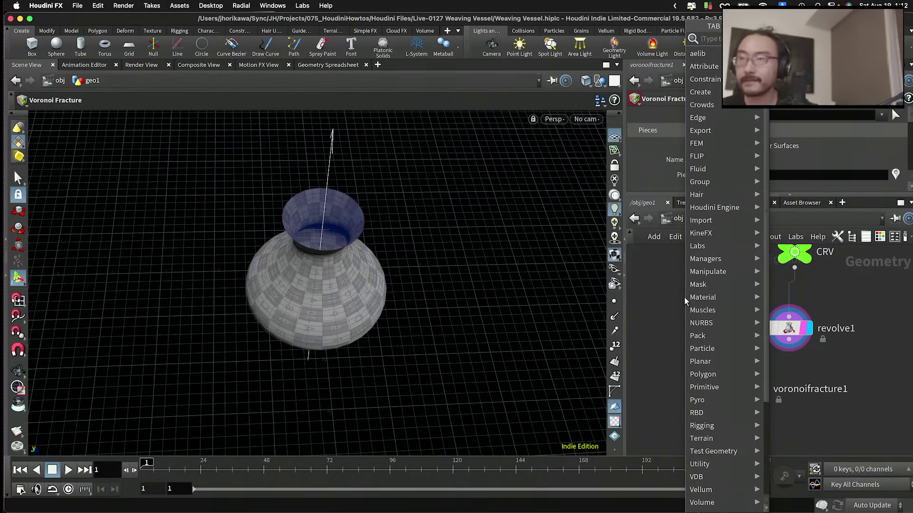
pyautogui.write('null')
pyautogui.press('Return')
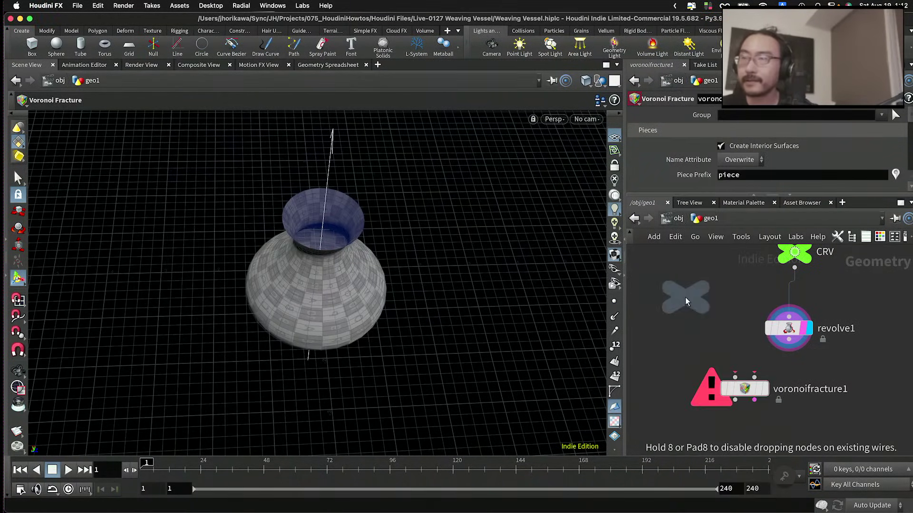
pyautogui.click(678, 305)
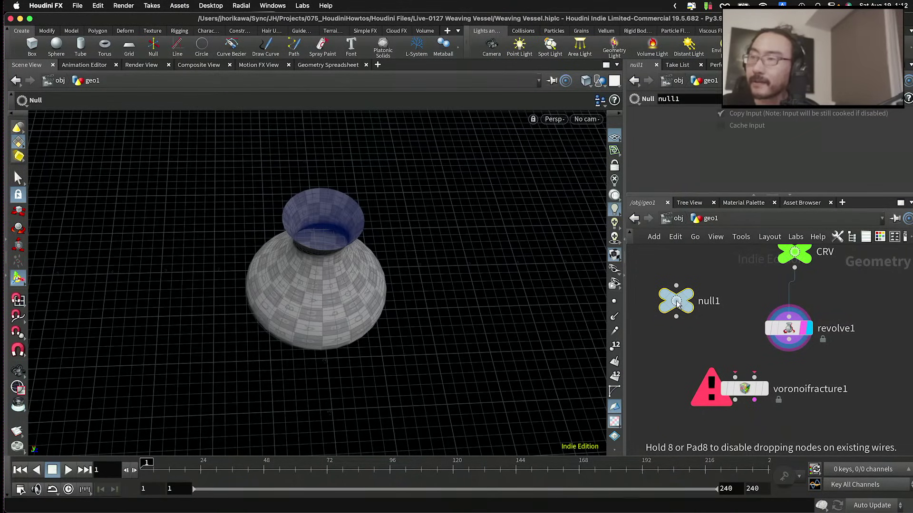
pyautogui.moveTo(677, 304)
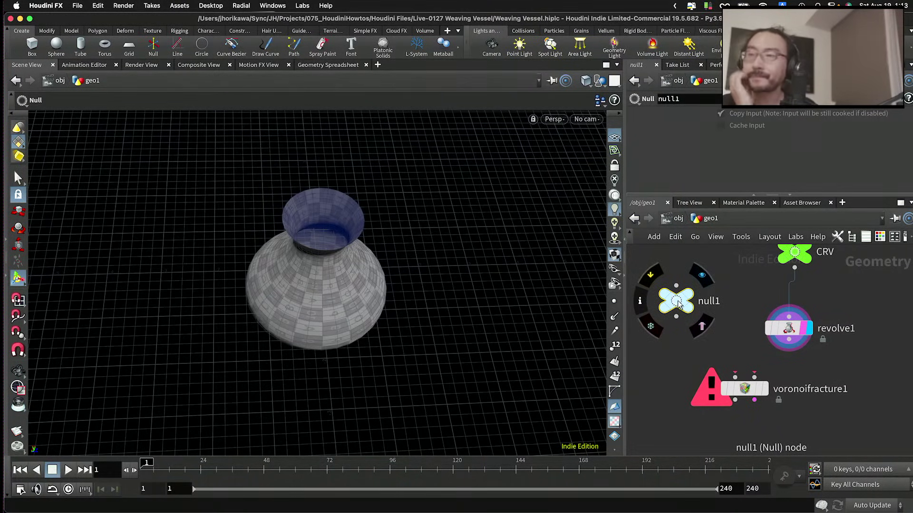
pyautogui.doubleClick(705, 301)
pyautogui.write('CONTRO')
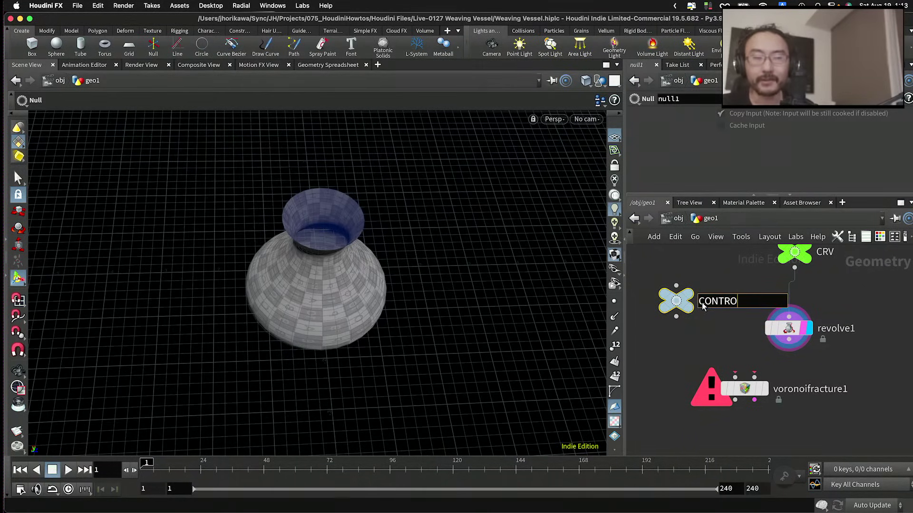
pyautogui.write('LLER')
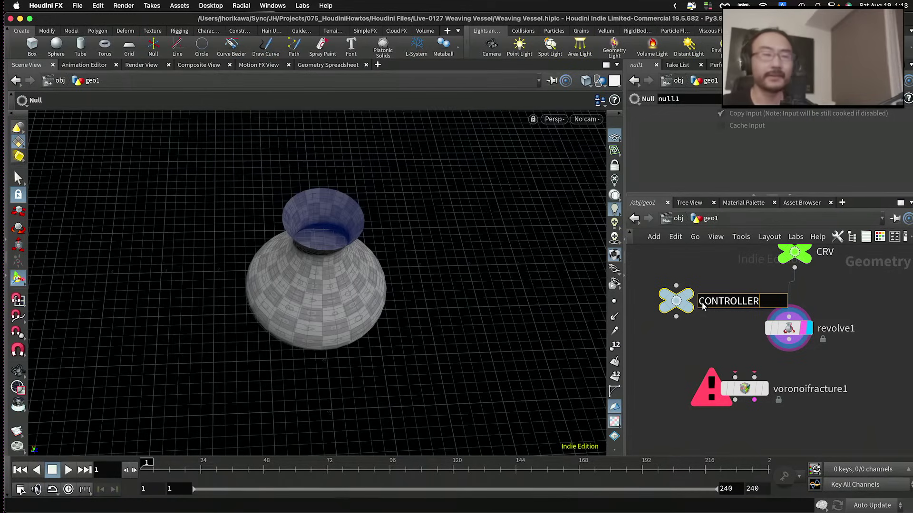
pyautogui.press('Return')
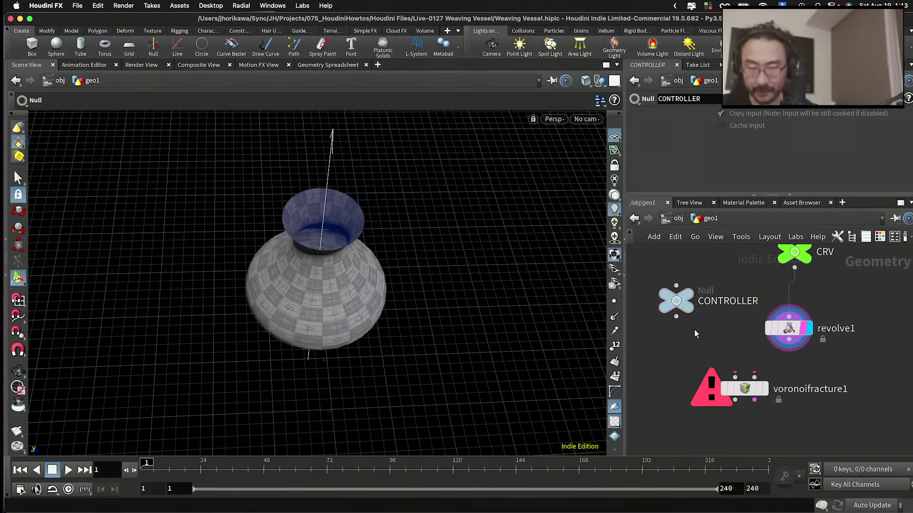
# Step: Color the CONTROLLER node blue
pyautogui.hscroll(-5, 742, 336)
pyautogui.moveTo(764, 335); pyautogui.dragTo(740, 328)
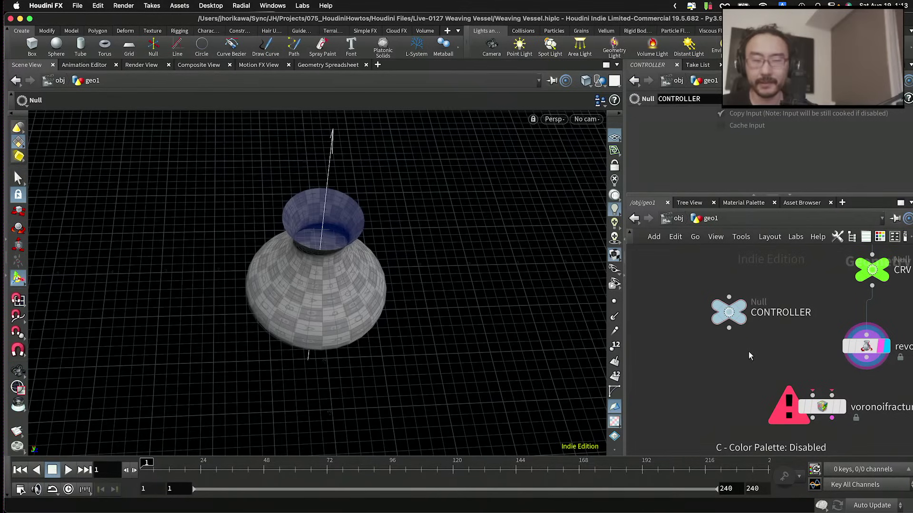
pyautogui.click(745, 339)
pyautogui.press('c')
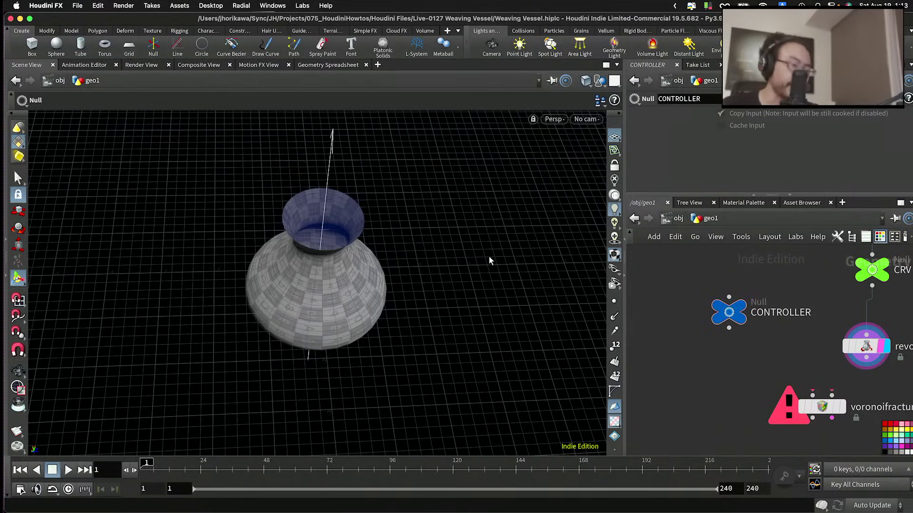
pyautogui.press('Escape')
pyautogui.moveTo(489, 261); pyautogui.dragTo(373, 230)
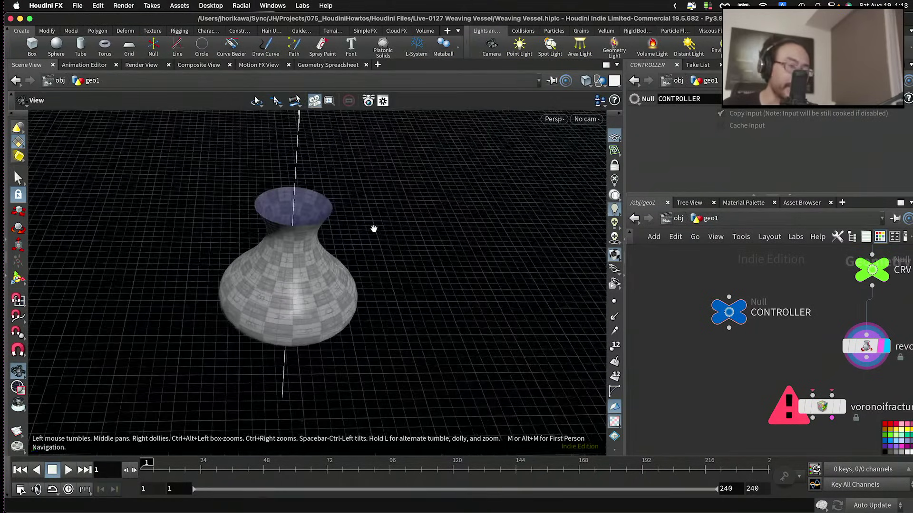
pyautogui.press('Return')
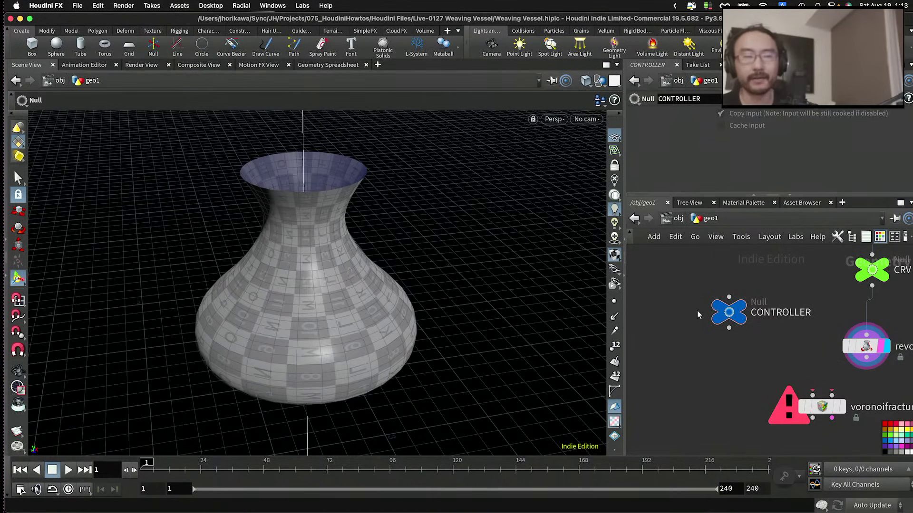
pyautogui.scroll(-2, 698, 315)
pyautogui.scroll(2, 699, 315)
pyautogui.moveTo(734, 316); pyautogui.dragTo(715, 312)
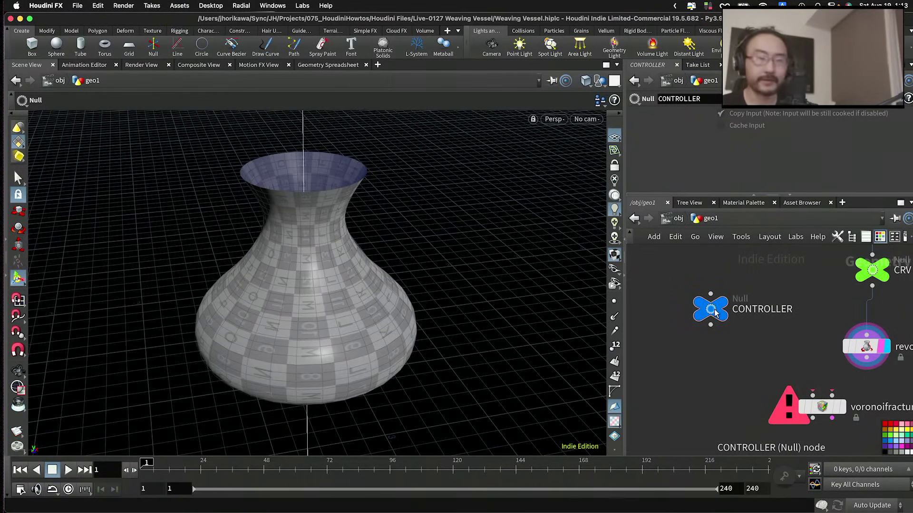
pyautogui.moveTo(715, 312)
pyautogui.mouseDown()
pyautogui.moveTo(698, 313)
pyautogui.moveTo(716, 310)
pyautogui.mouseUp()
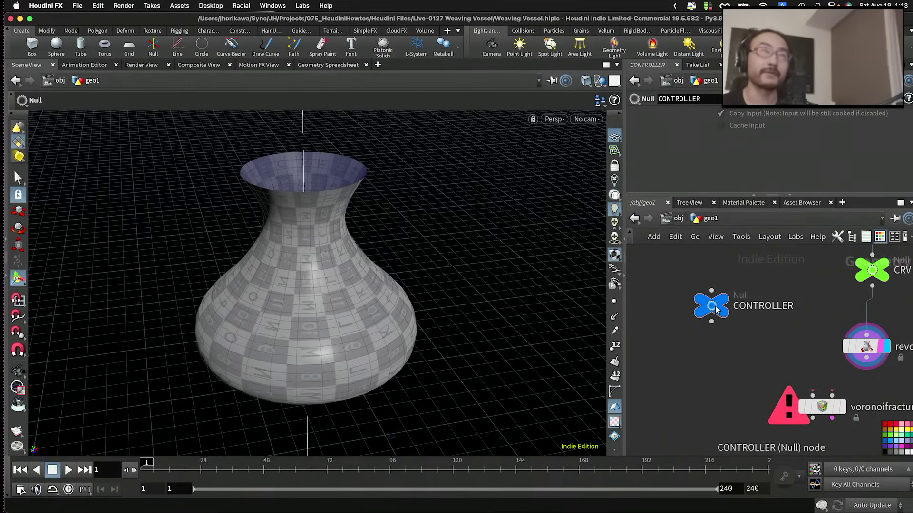
pyautogui.moveTo(716, 309)
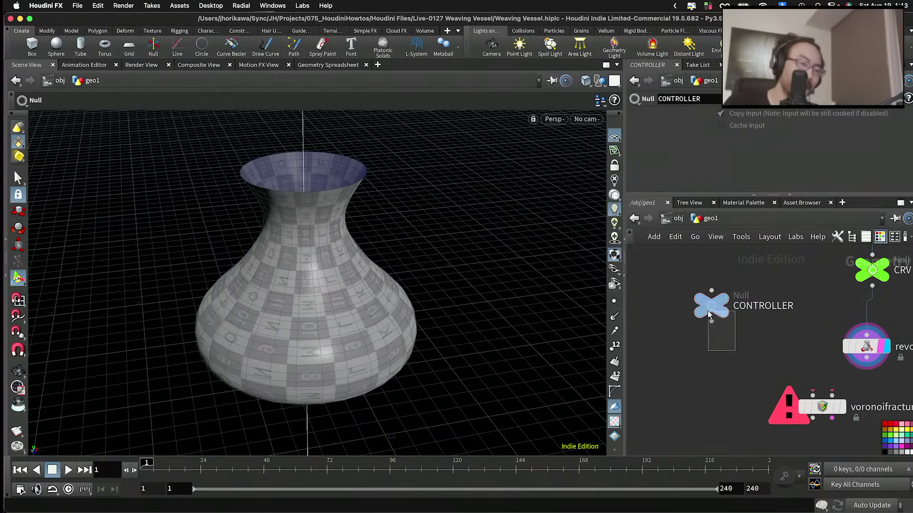
pyautogui.moveTo(713, 317); pyautogui.dragTo(700, 317)
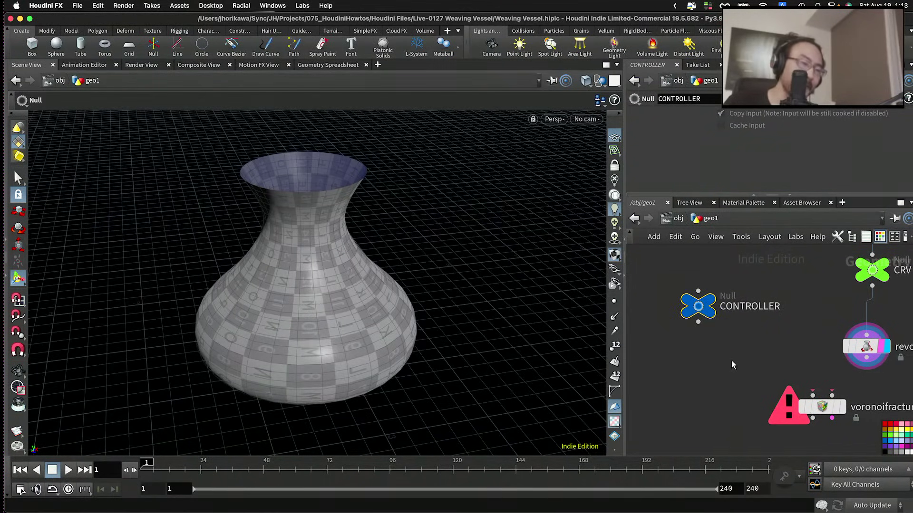
pyautogui.moveTo(731, 360); pyautogui.dragTo(699, 317)
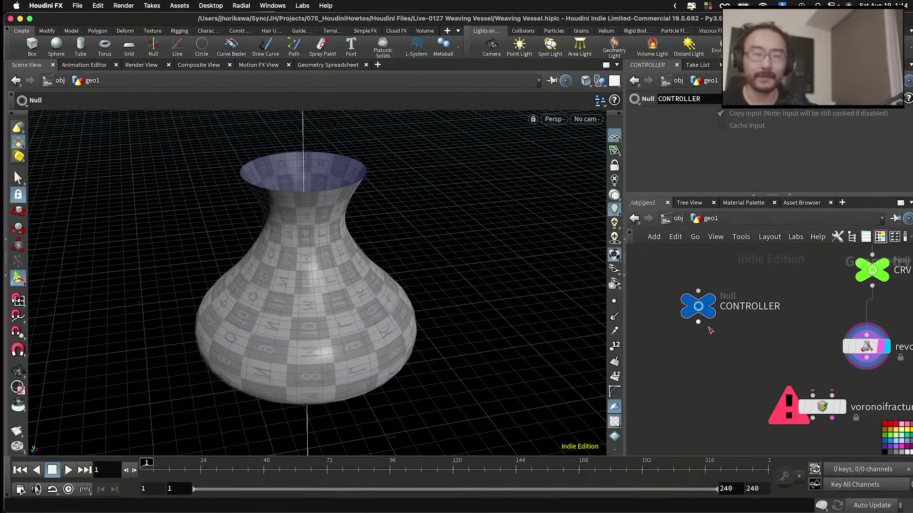
pyautogui.moveTo(699, 307); pyautogui.dragTo(699, 327)
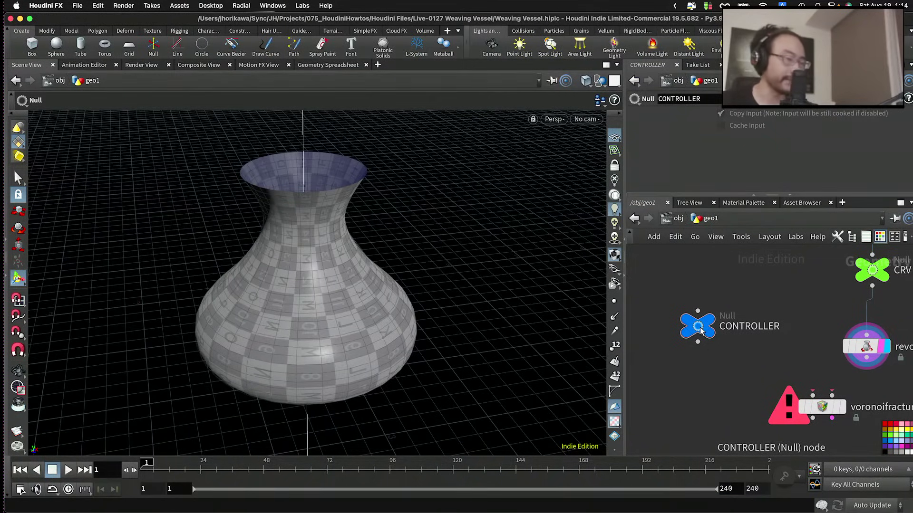
pyautogui.scroll(-3, 732, 336)
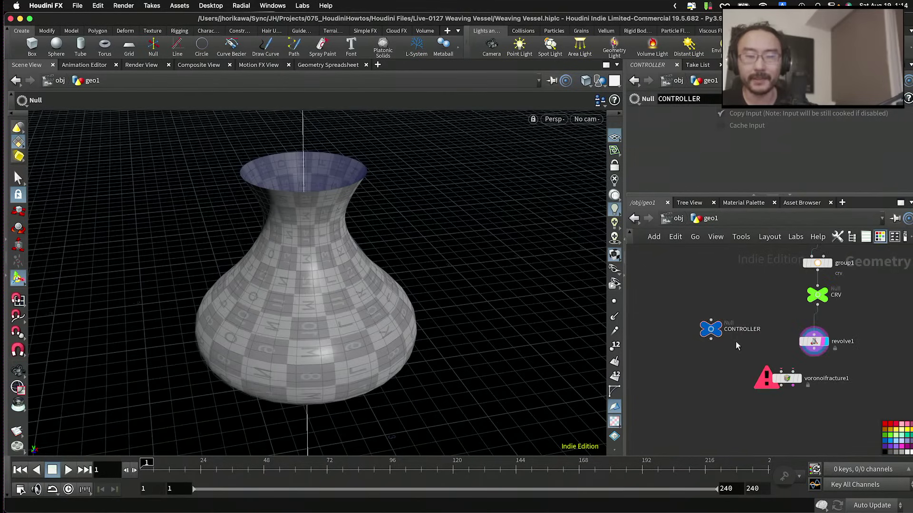
pyautogui.scroll(3, 727, 341)
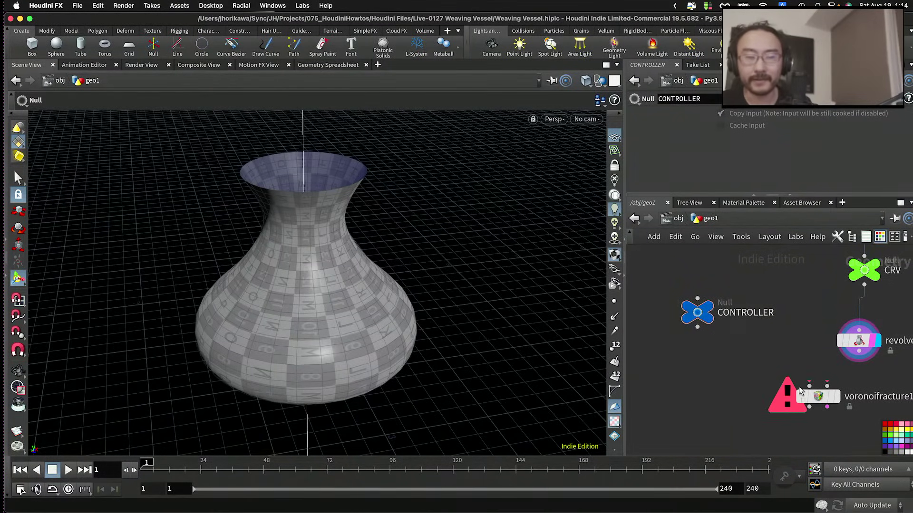
pyautogui.moveTo(800, 390); pyautogui.dragTo(794, 399)
pyautogui.moveTo(697, 316); pyautogui.dragTo(698, 329)
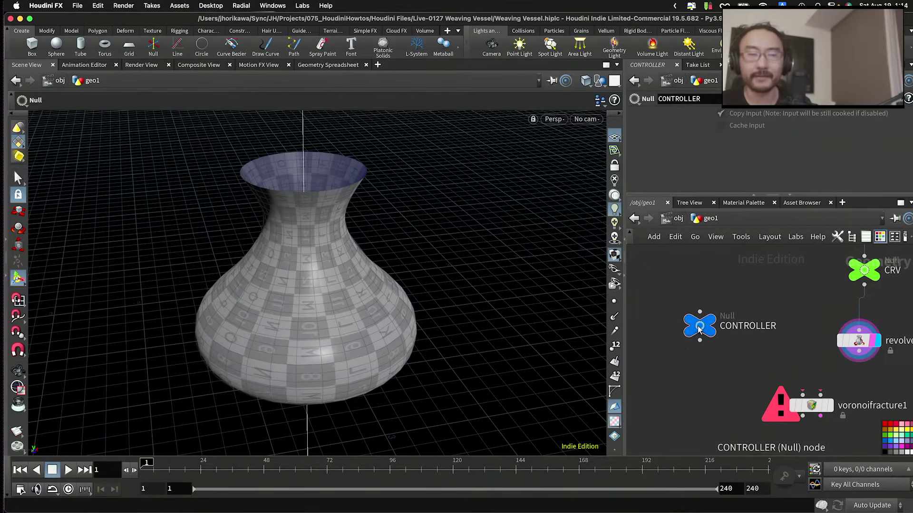
pyautogui.scroll(-1, 780, 346)
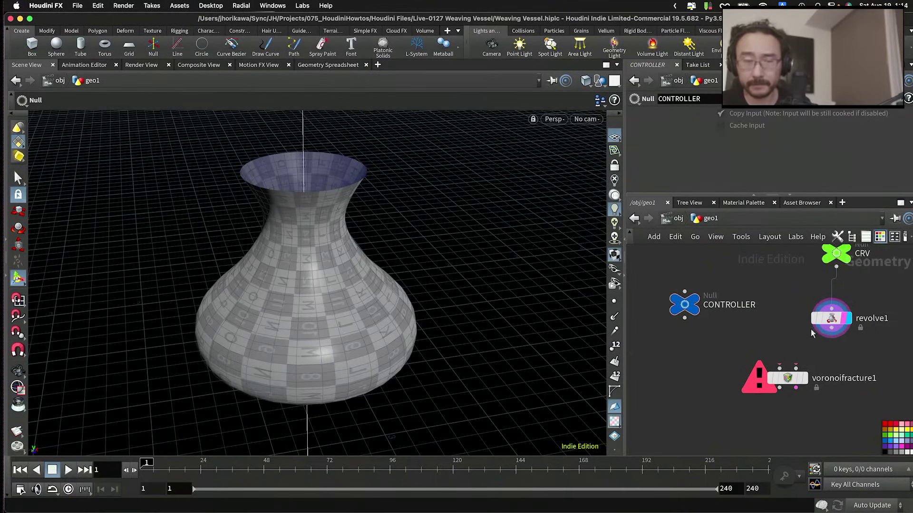
pyautogui.scroll(1, 812, 332)
pyautogui.moveTo(835, 326); pyautogui.dragTo(831, 309)
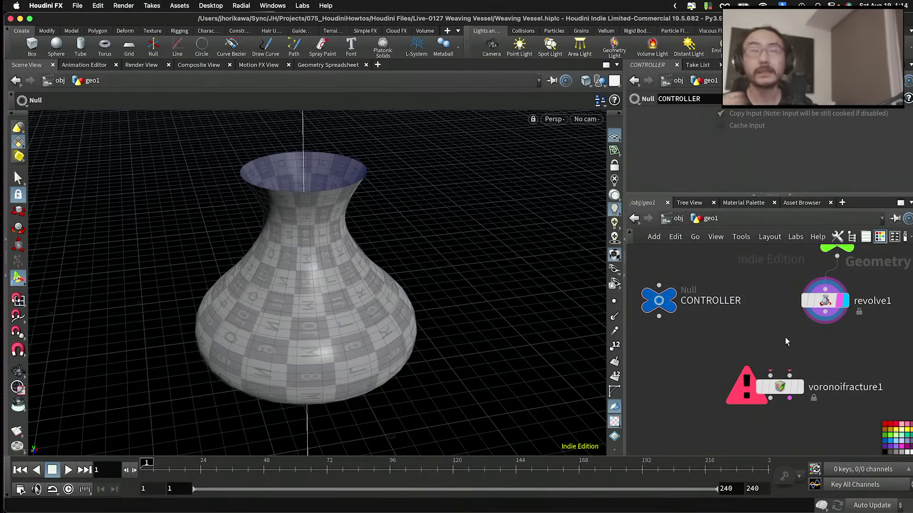
pyautogui.hscroll(1, 789, 333)
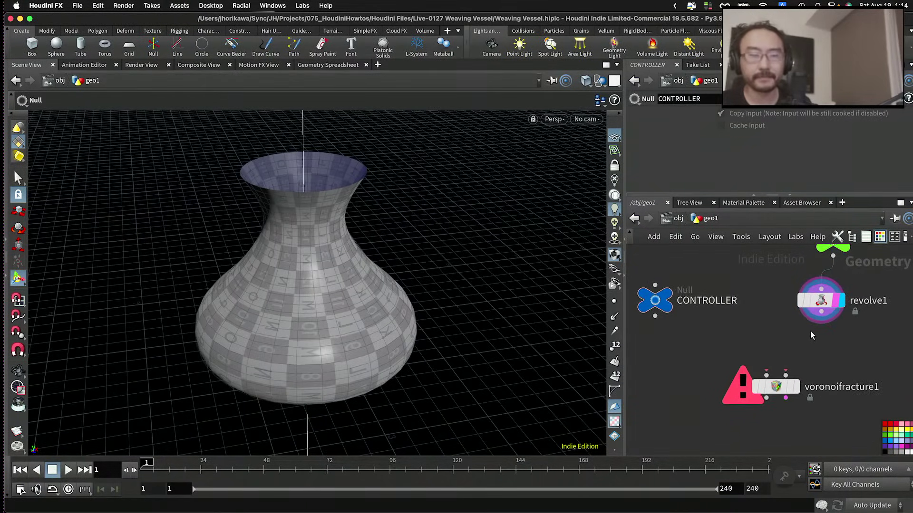
# Step: Try feeding the revolve output into the Voronoi Fracture node's first input, and delete the Voronoi Fracture node
pyautogui.click(823, 312)
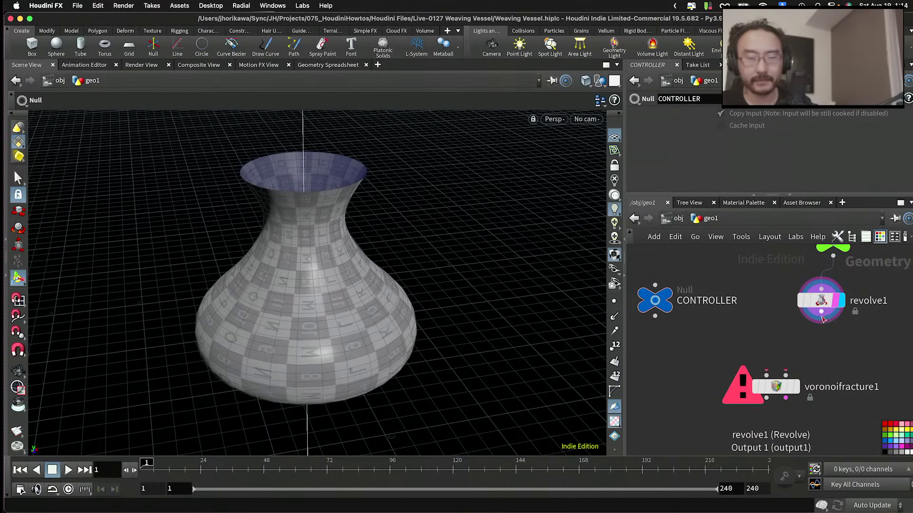
pyautogui.click(765, 376)
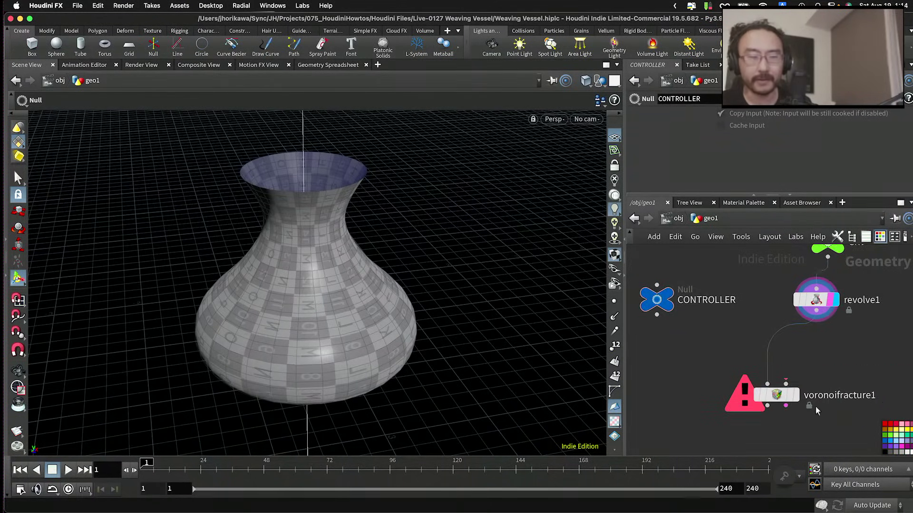
pyautogui.click(772, 388)
pyautogui.press('Delete')
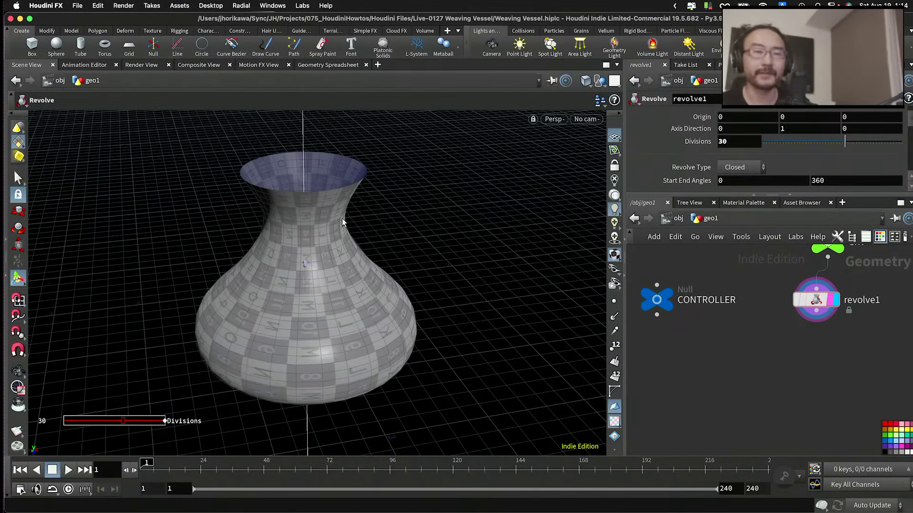
# Step: Add an integer parameter to the CONTROLLER node, named voronoi_mirror_num and labelled "voronoi mirror num"
pyautogui.click(656, 300)
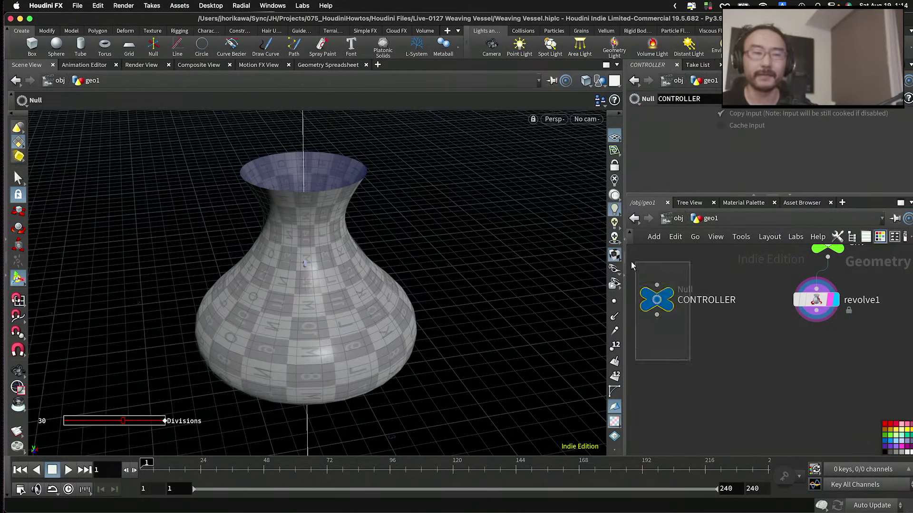
pyautogui.click(850, 112)
pyautogui.click(849, 113)
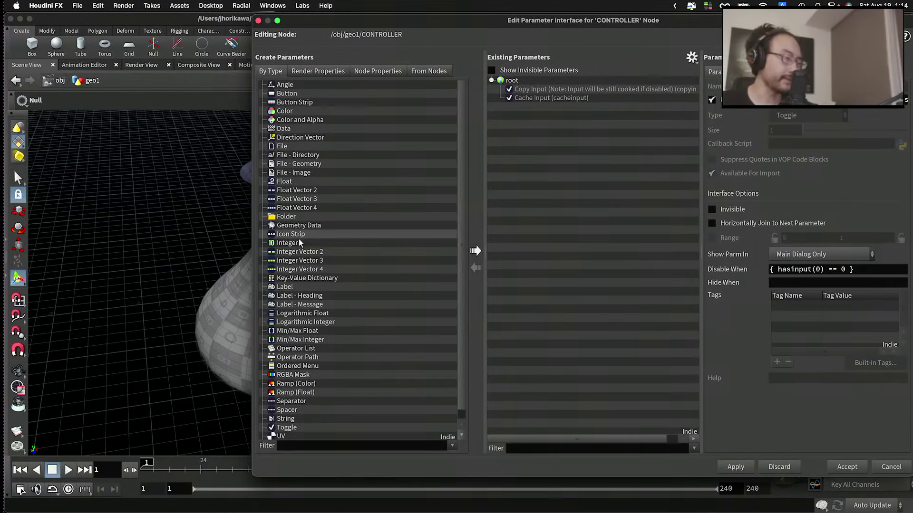
pyautogui.moveTo(287, 243); pyautogui.dragTo(499, 221)
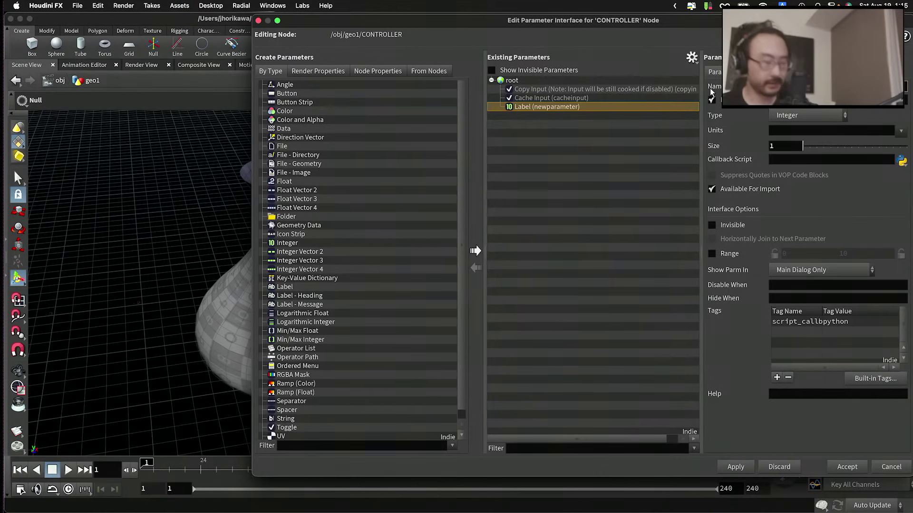
pyautogui.press('Return')
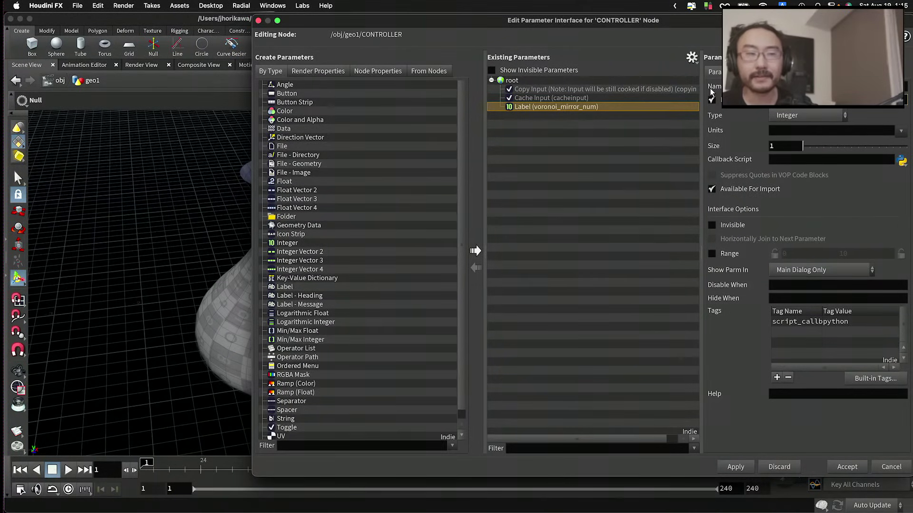
pyautogui.press('Return')
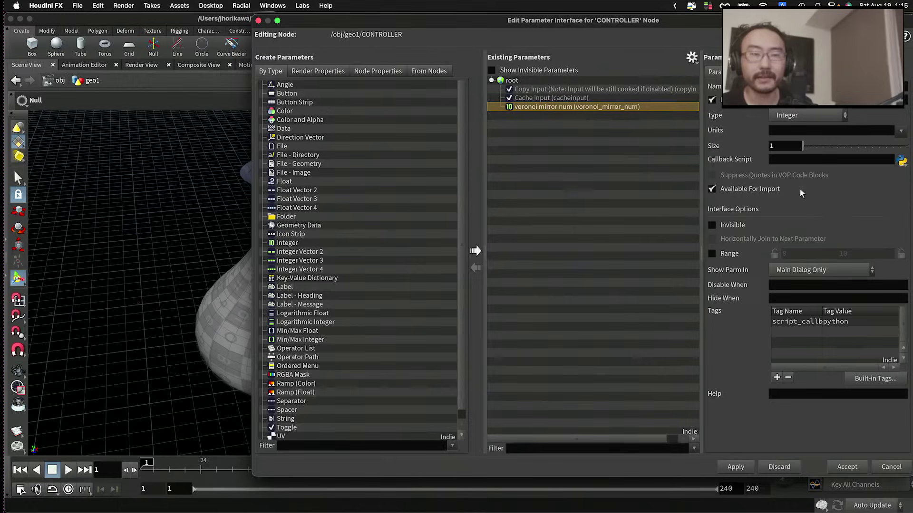
# Step: Enable the new integer parameter's range with a minimum of 1, and apply and accept the interface changes
pyautogui.click(711, 254)
pyautogui.click(826, 254)
pyautogui.write('1')
pyautogui.press('Return')
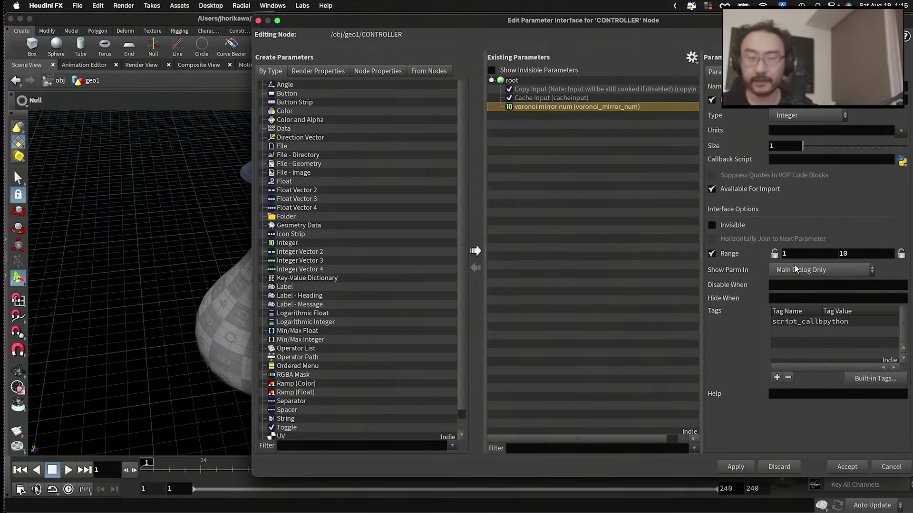
pyautogui.press('Tab')
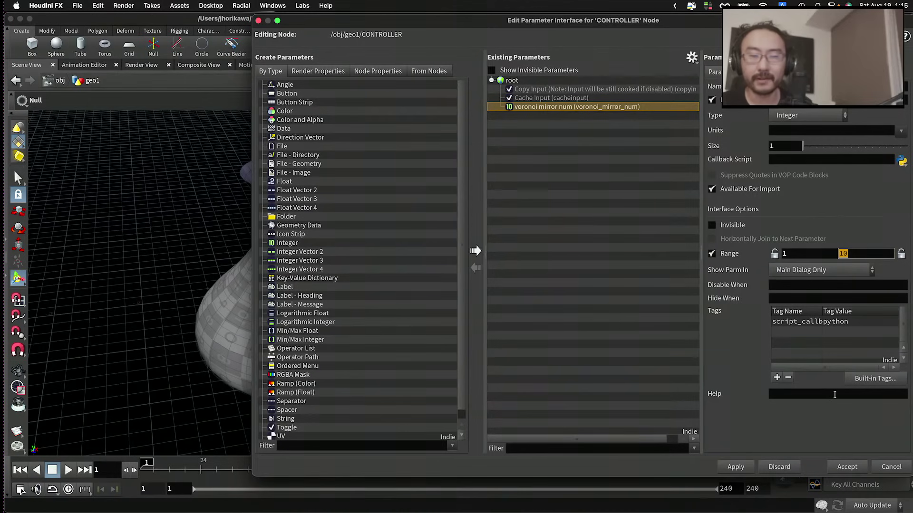
pyautogui.click(742, 467)
pyautogui.click(847, 467)
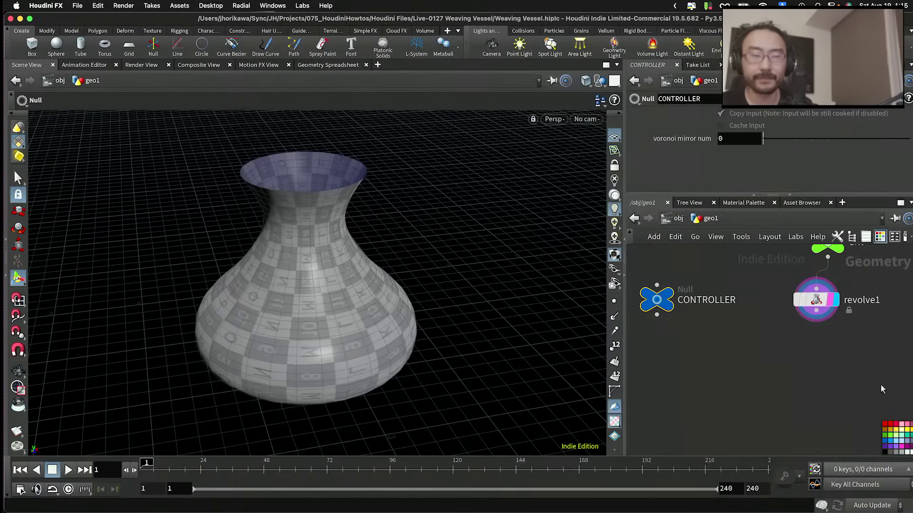
# Step: Set the CONTROLLER node's voronoi mirror num to 1
pyautogui.click(757, 139)
pyautogui.write('1')
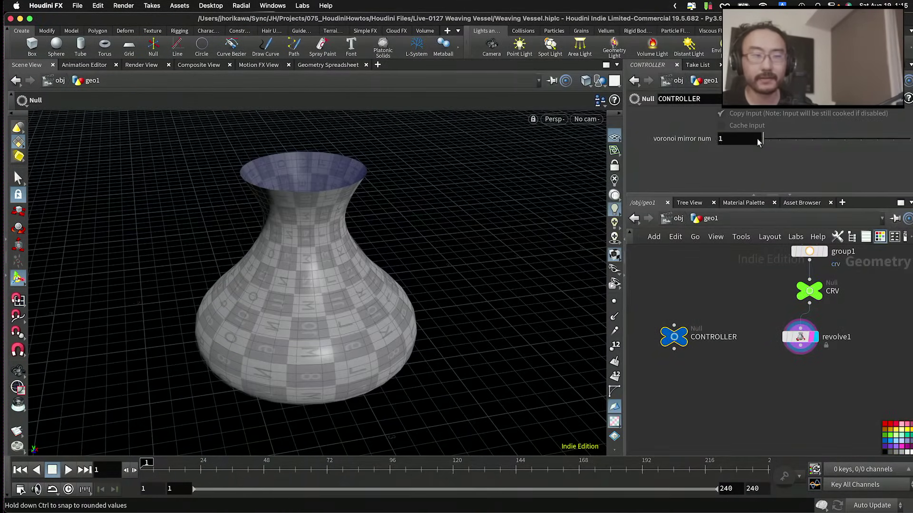
pyautogui.rightClick(720, 140)
pyautogui.click(751, 242)
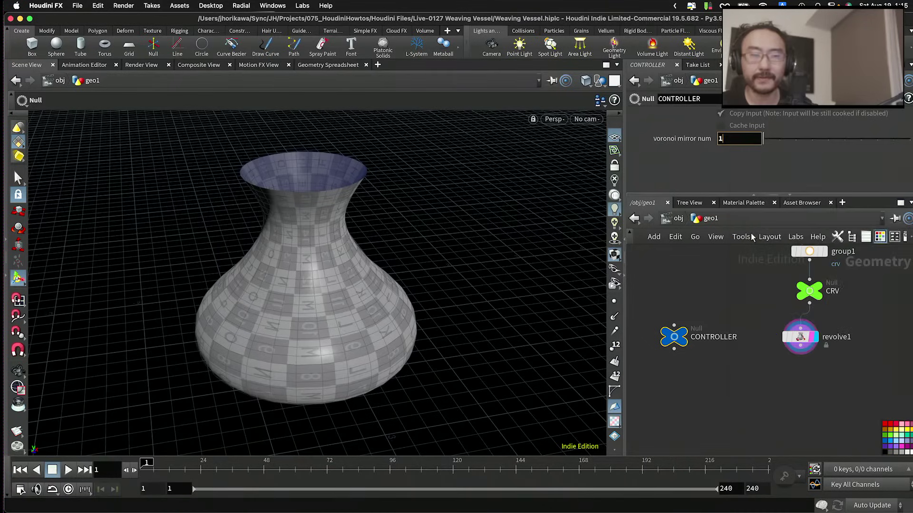
pyautogui.scroll(-2, 749, 334)
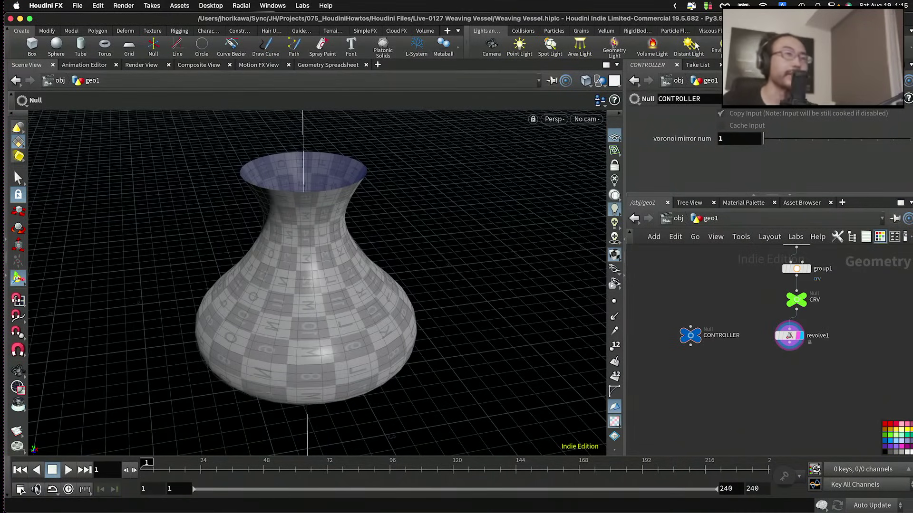
pyautogui.press('super+Tab')
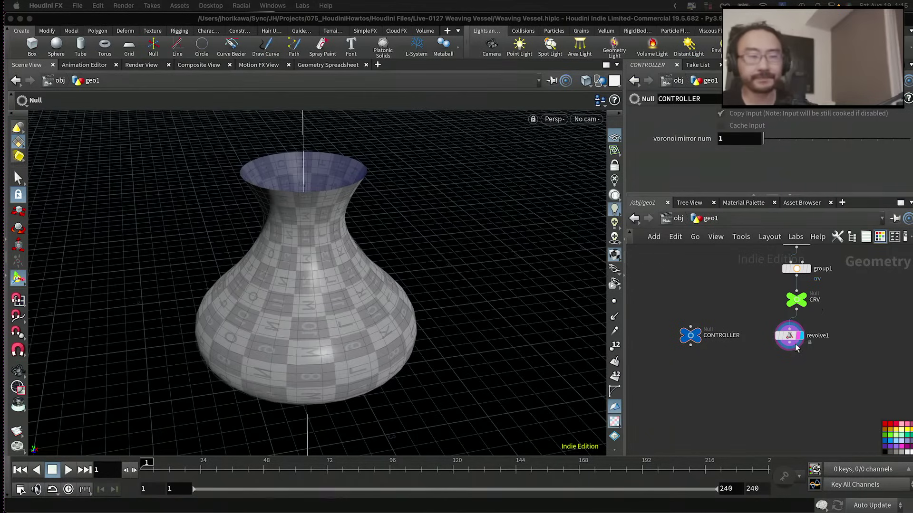
pyautogui.click(600, 261)
pyautogui.click(719, 141)
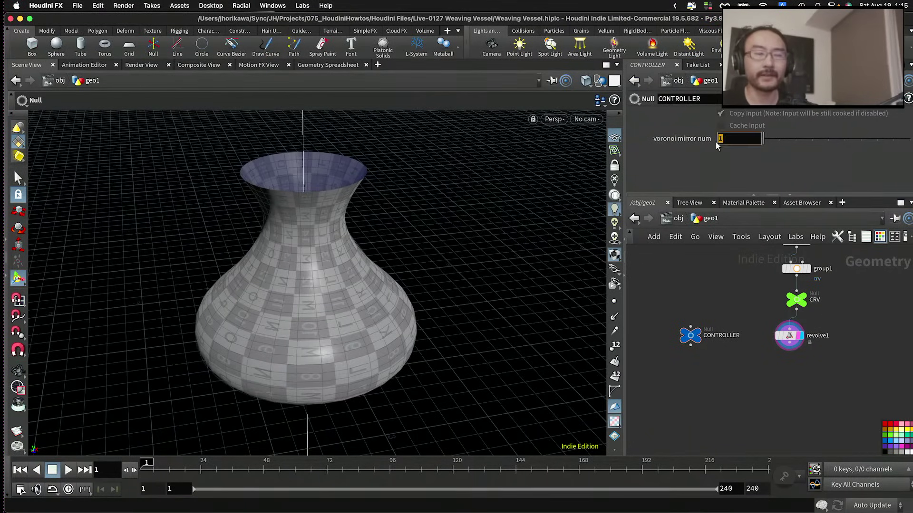
pyautogui.click(419, 213)
pyautogui.press('space')
pyautogui.moveTo(399, 204); pyautogui.dragTo(399, 185)
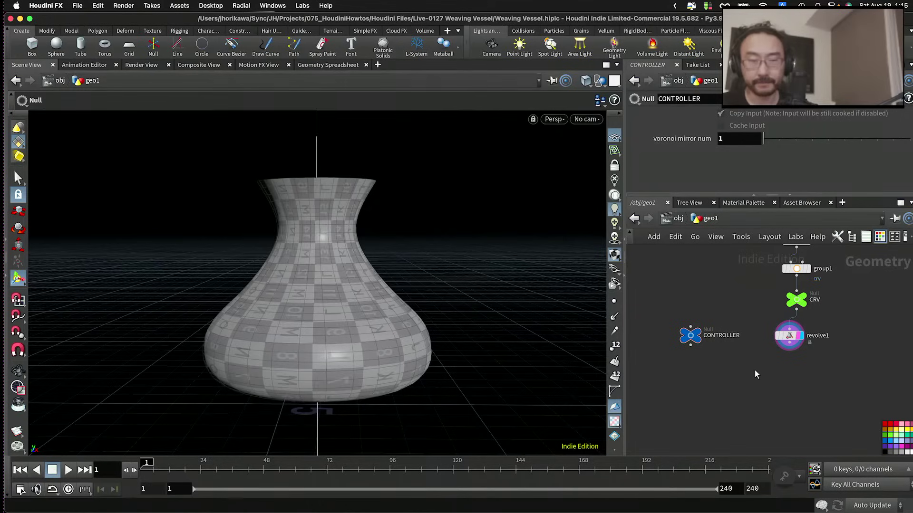
# Step: Add a For-Each Number loop below the revolve node and feed the revolve output into foreach_begin1
pyautogui.press('Tab')
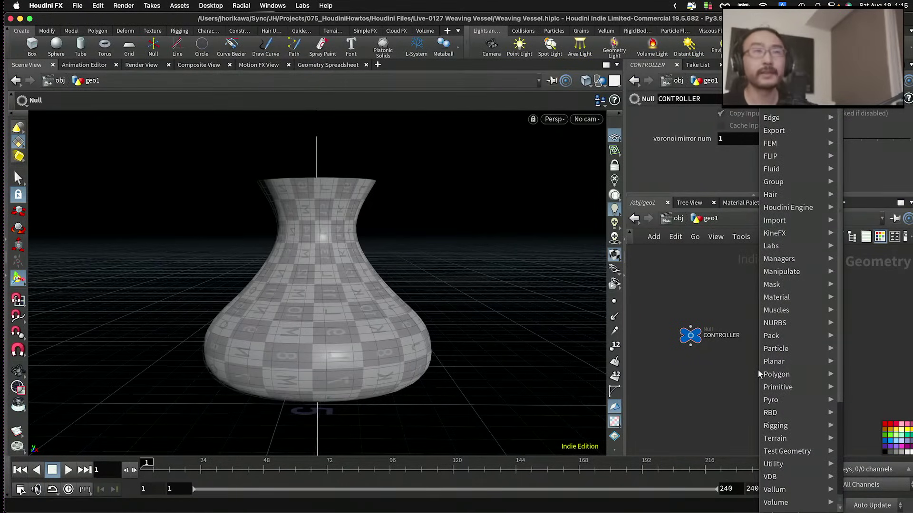
pyautogui.press('Escape')
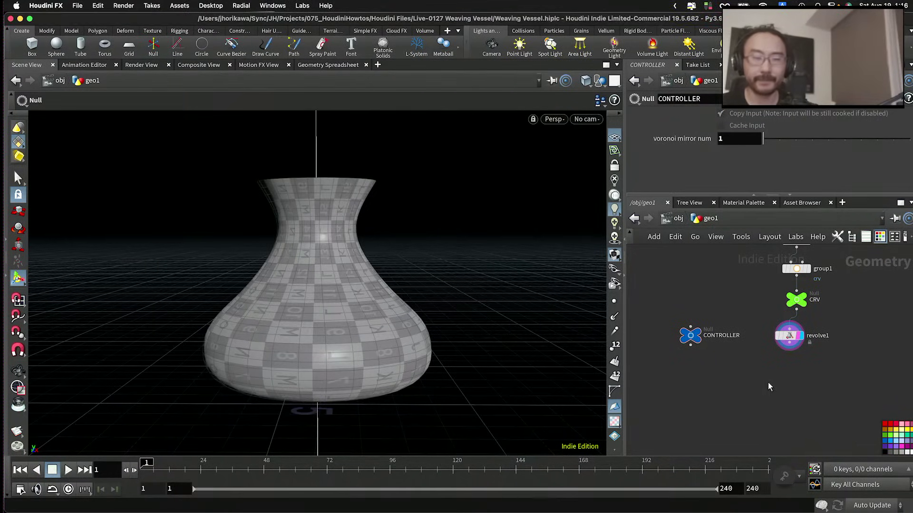
pyautogui.press('Tab')
pyautogui.moveTo(768, 382)
pyautogui.write('for')
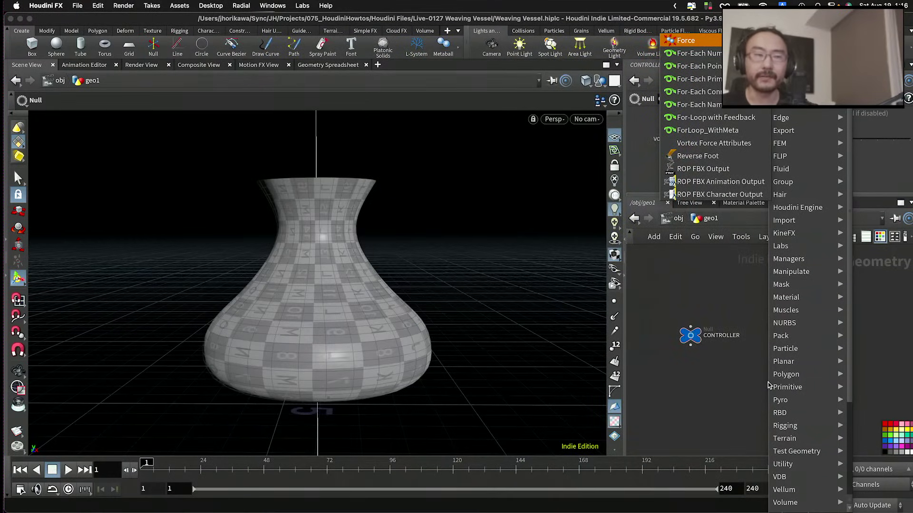
pyautogui.press('Down')
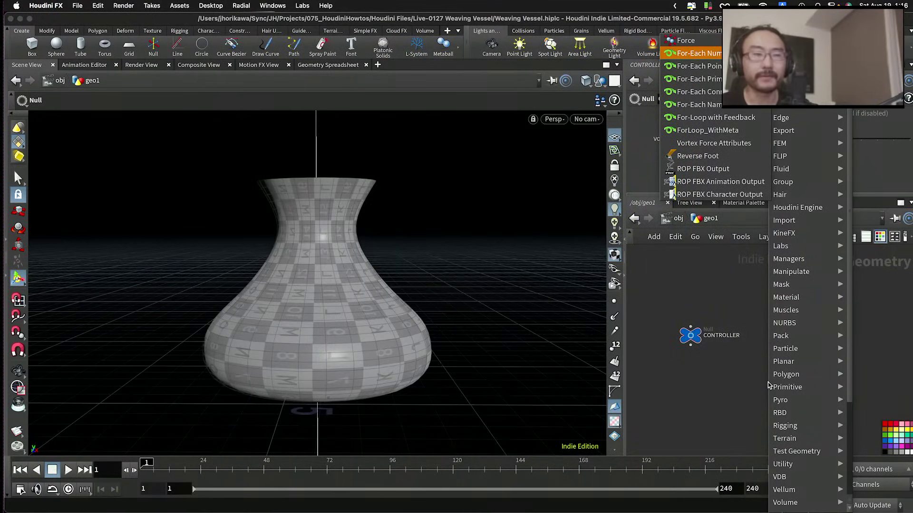
pyautogui.press('Return')
pyautogui.click(771, 373)
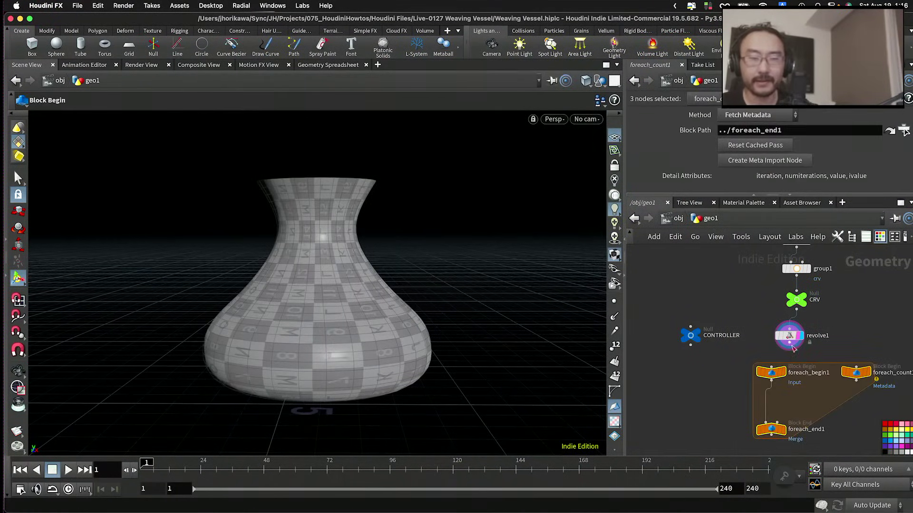
pyautogui.moveTo(790, 349); pyautogui.dragTo(770, 370)
pyautogui.scroll(2, 797, 404)
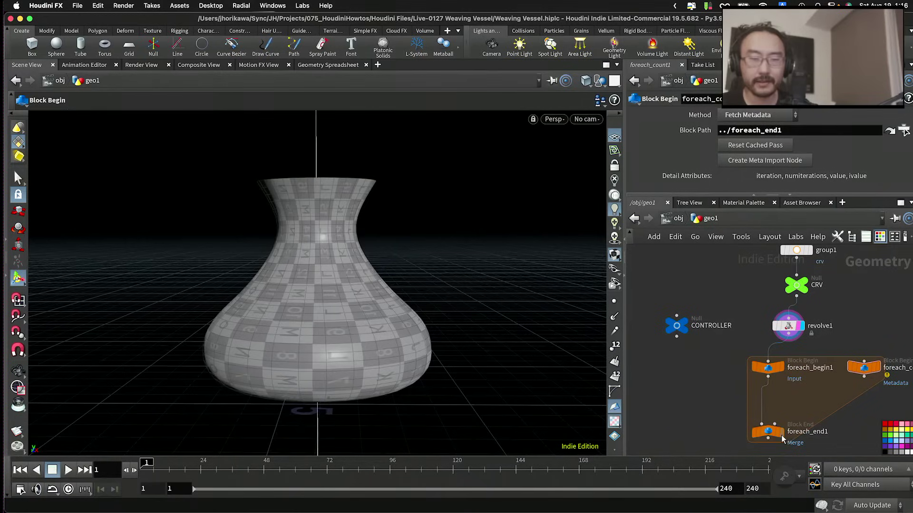
# Step: Move the revolve node aside and feed foreach_begin1 from the CRV null instead
pyautogui.moveTo(790, 332); pyautogui.dragTo(747, 332)
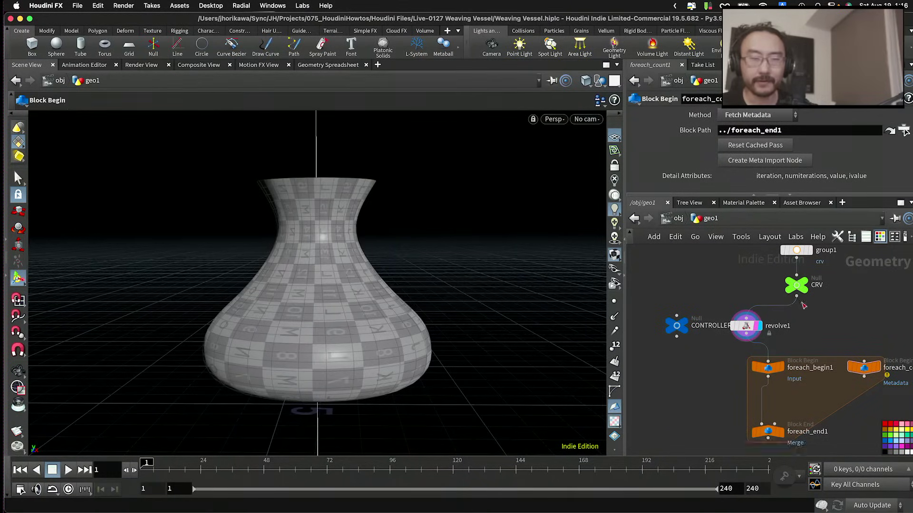
pyautogui.click(802, 305)
pyautogui.scroll(-2, 808, 404)
pyautogui.moveTo(851, 442); pyautogui.dragTo(799, 367)
pyautogui.scroll(1, 825, 393)
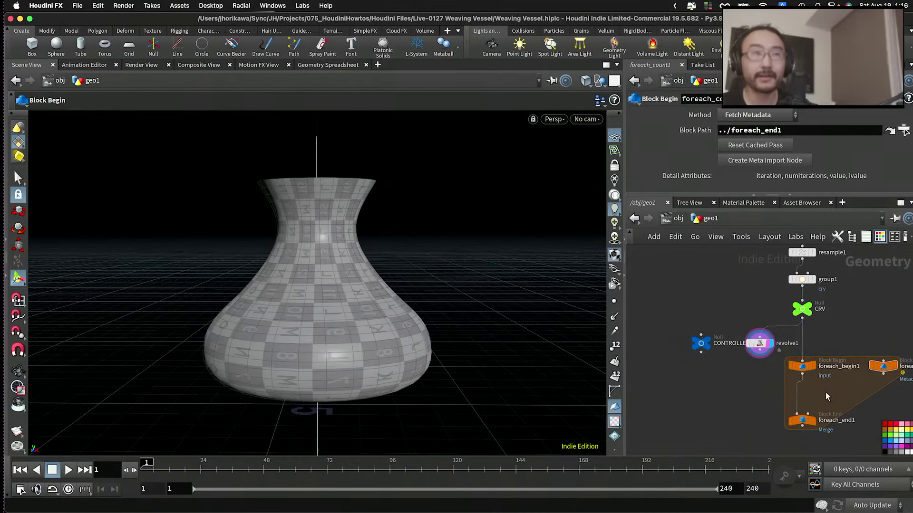
pyautogui.moveTo(825, 393); pyautogui.dragTo(821, 375, button='middle')
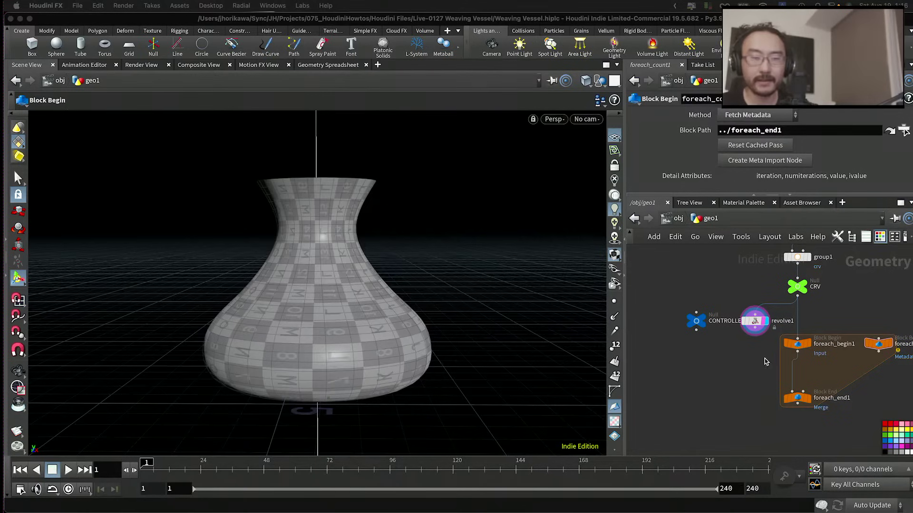
# Step: Display the output of foreach_end1 and rearrange the CONTROLLER and revolve nodes so they sit clear of each other beside the loop
pyautogui.moveTo(761, 378); pyautogui.dragTo(726, 363, button='middle')
pyautogui.scroll(3, 748, 369)
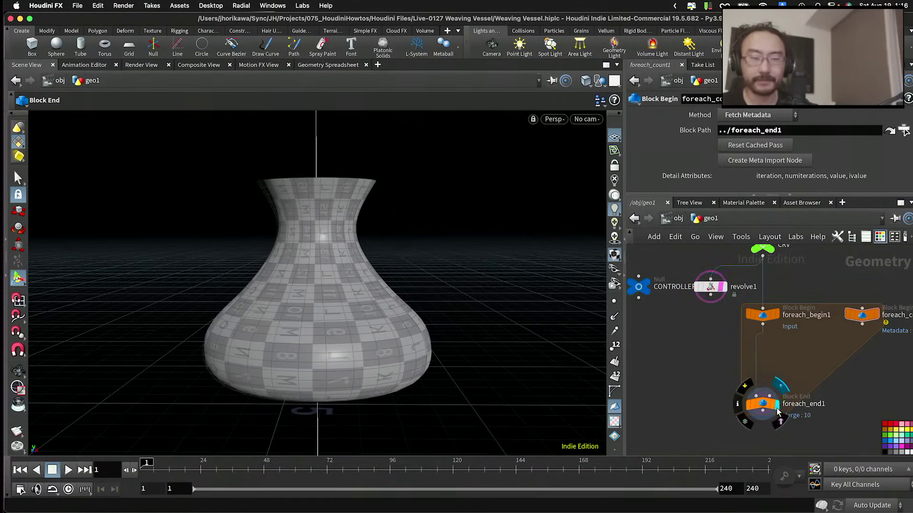
pyautogui.click(773, 405)
pyautogui.click(772, 407)
pyautogui.moveTo(665, 309); pyautogui.dragTo(710, 330, button='middle')
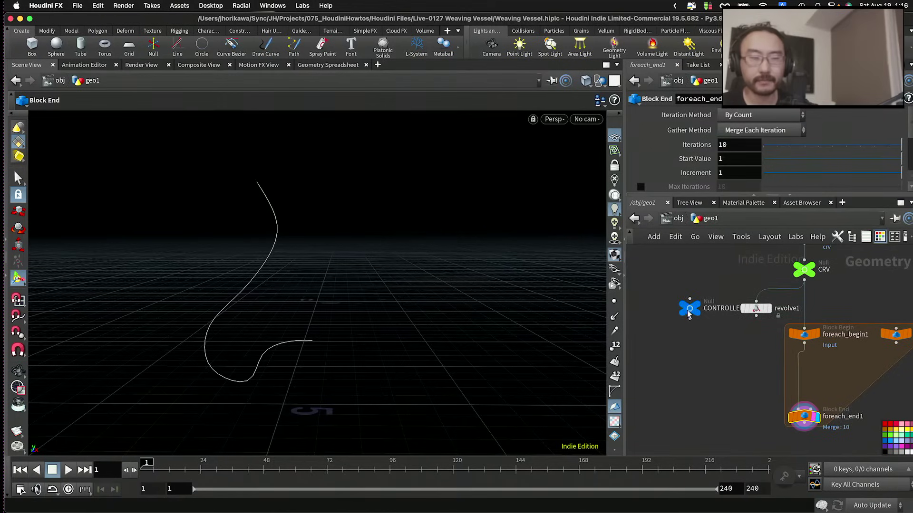
pyautogui.moveTo(689, 310); pyautogui.dragTo(692, 347)
pyautogui.moveTo(742, 310); pyautogui.dragTo(690, 293)
# Step: Set the Iterations of foreach_end1 to a relative reference to the CONTROLLER's voronoi mirror num, multiplied by 2
pyautogui.click(691, 348)
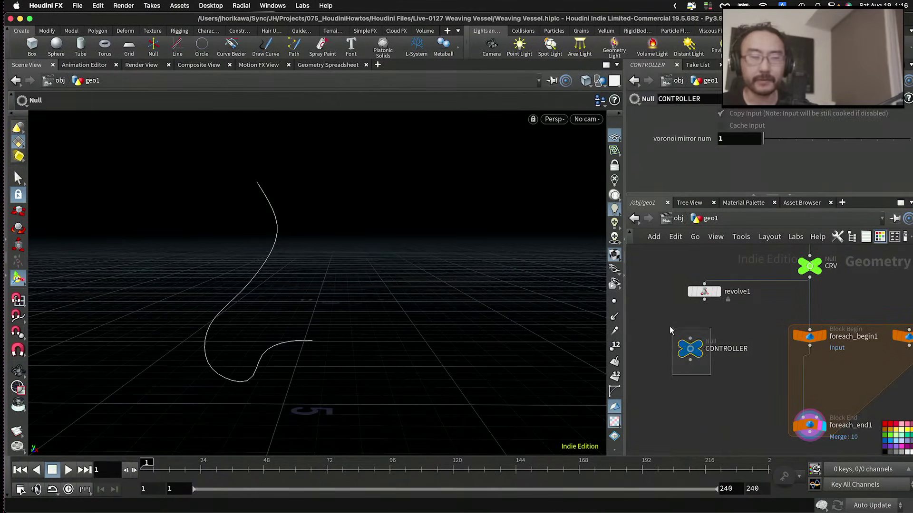
pyautogui.rightClick(734, 139)
pyautogui.click(755, 232)
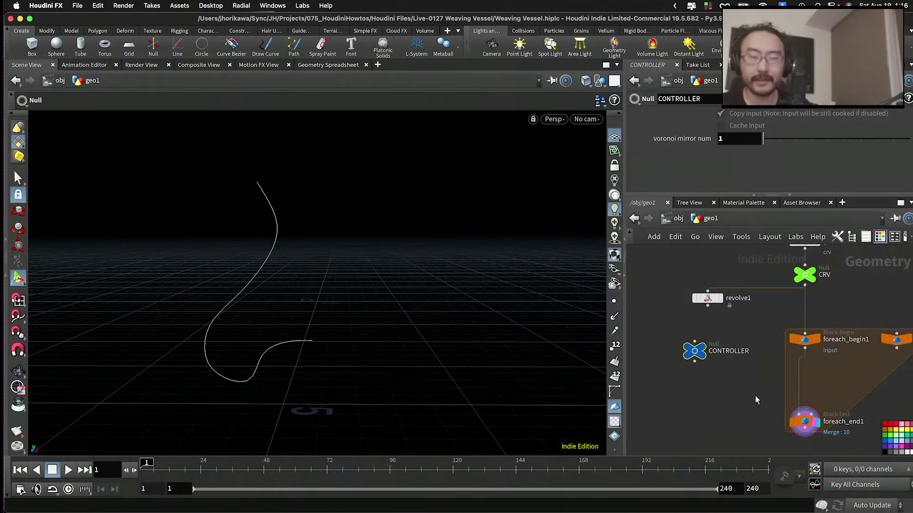
pyautogui.click(805, 437)
pyautogui.click(723, 144)
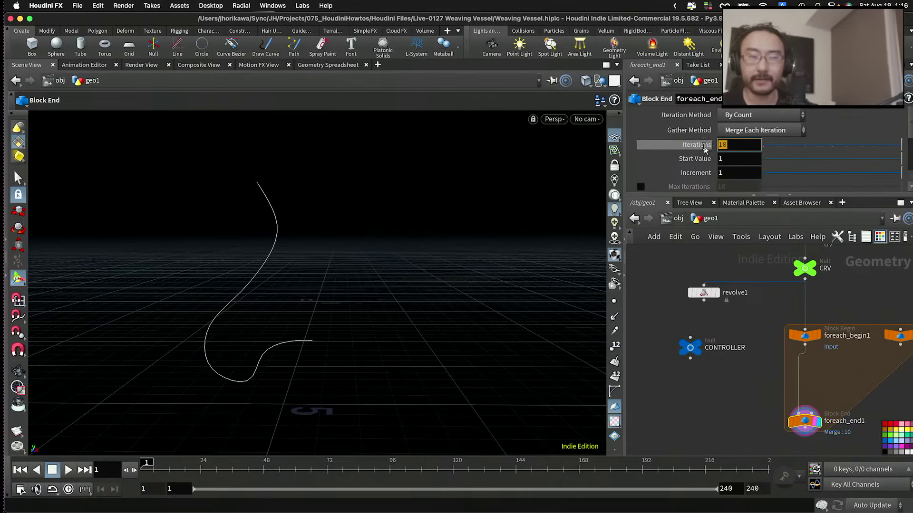
pyautogui.rightClick(723, 144)
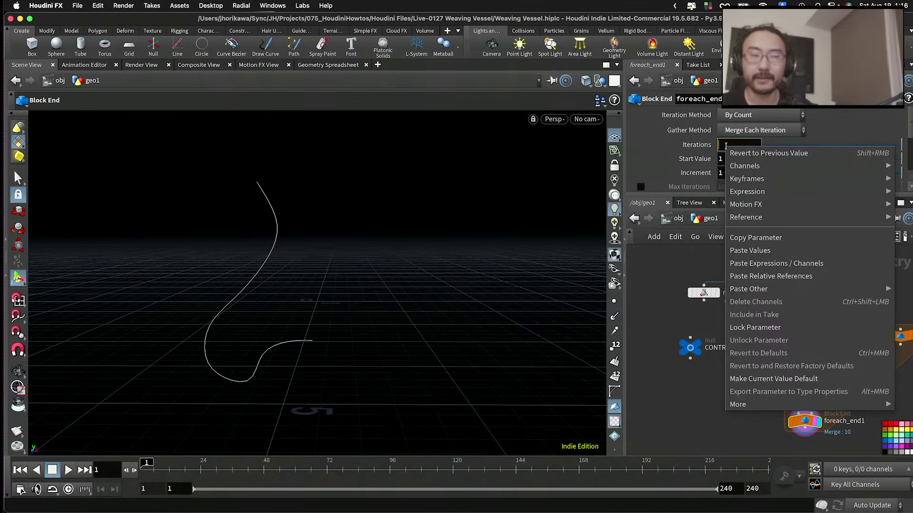
pyautogui.click(753, 276)
pyautogui.press('Return')
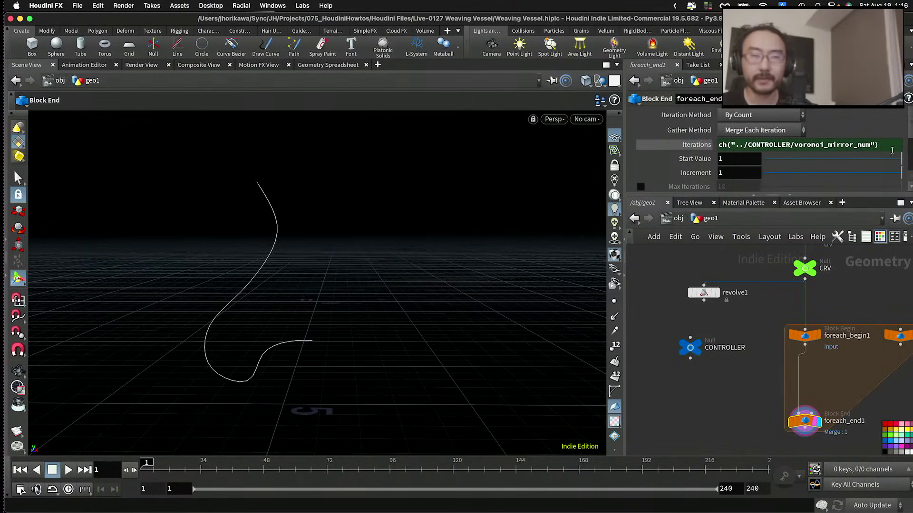
pyautogui.write('* 2')
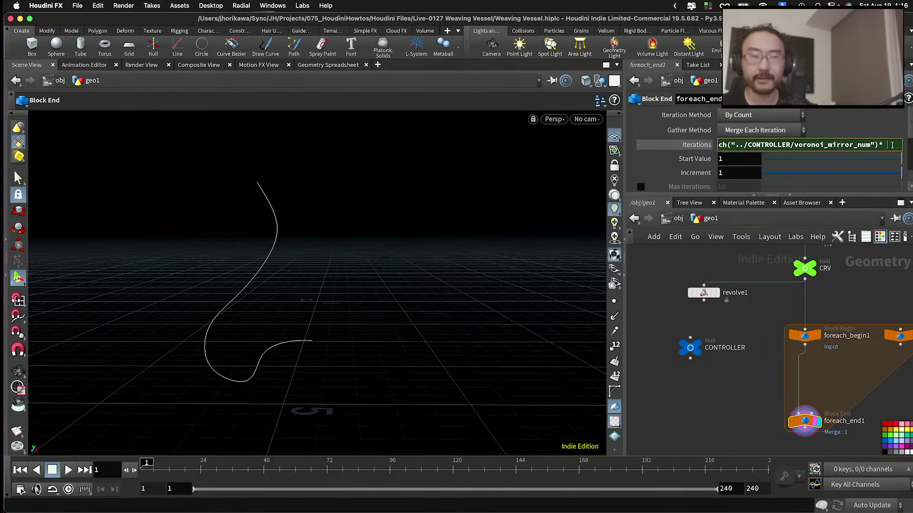
pyautogui.press('Return')
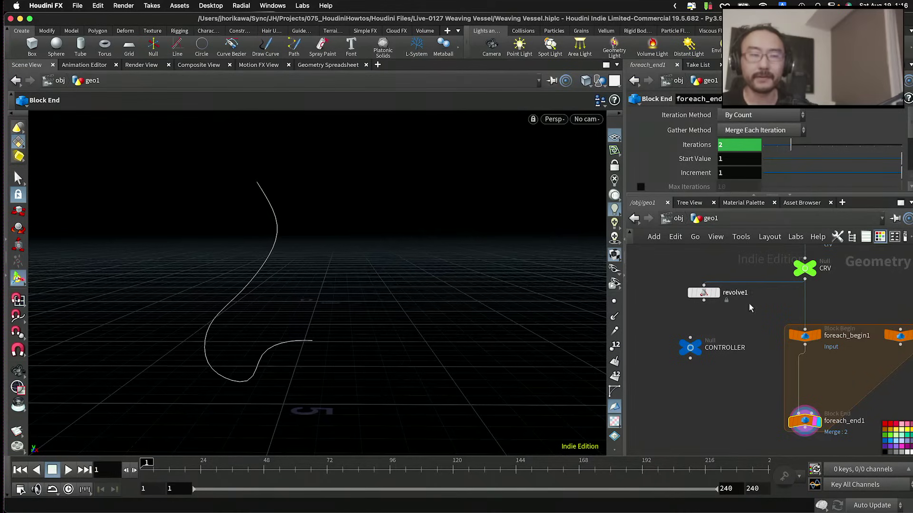
# Step: Move foreach_end1 farther below foreach_begin1 to make room for nodes inside the loop
pyautogui.hscroll(3, 748, 303)
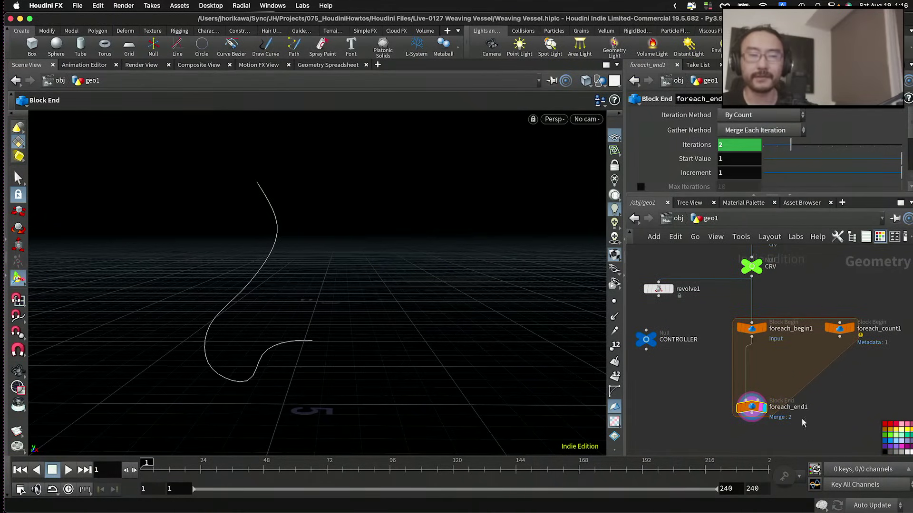
pyautogui.scroll(1, 760, 414)
pyautogui.moveTo(757, 409); pyautogui.dragTo(756, 429)
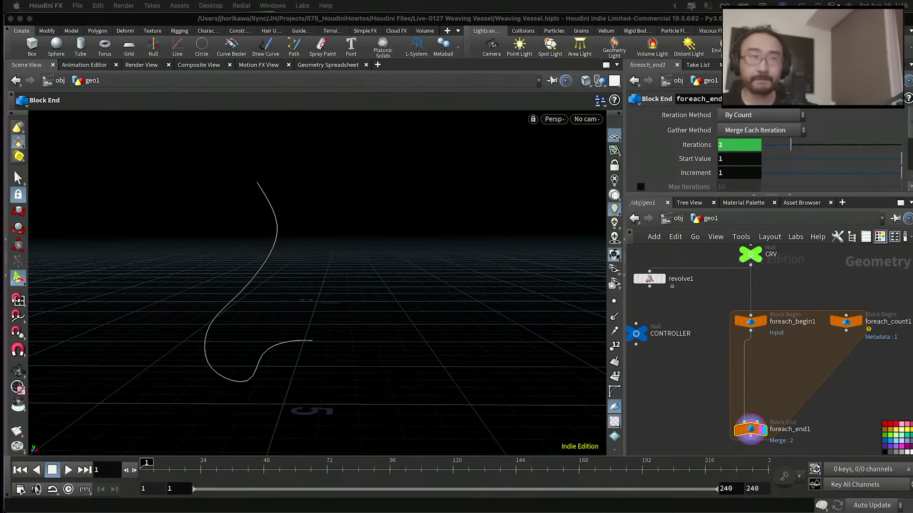
pyautogui.click(780, 346)
pyautogui.scroll(3, 781, 346)
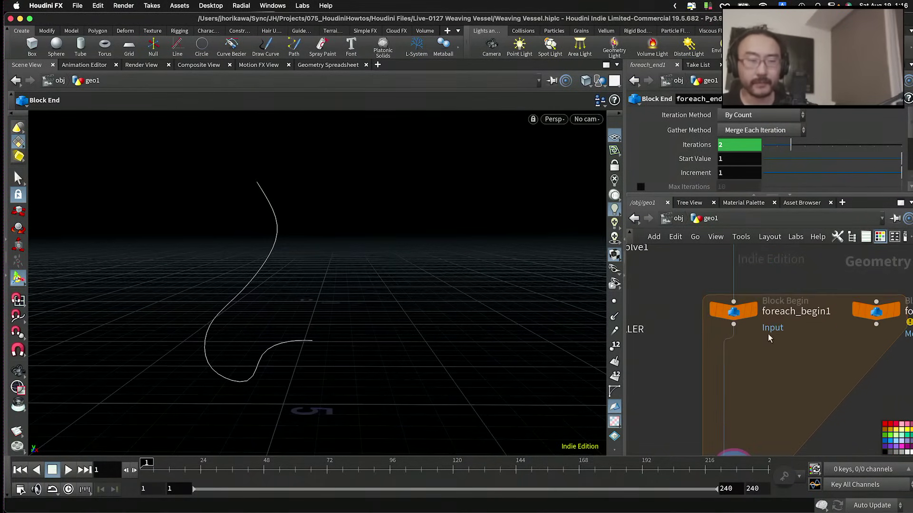
# Step: Display foreach_begin1 and review the profile curve entering the loop together with the Iterations setting of foreach_end1
pyautogui.click(733, 312)
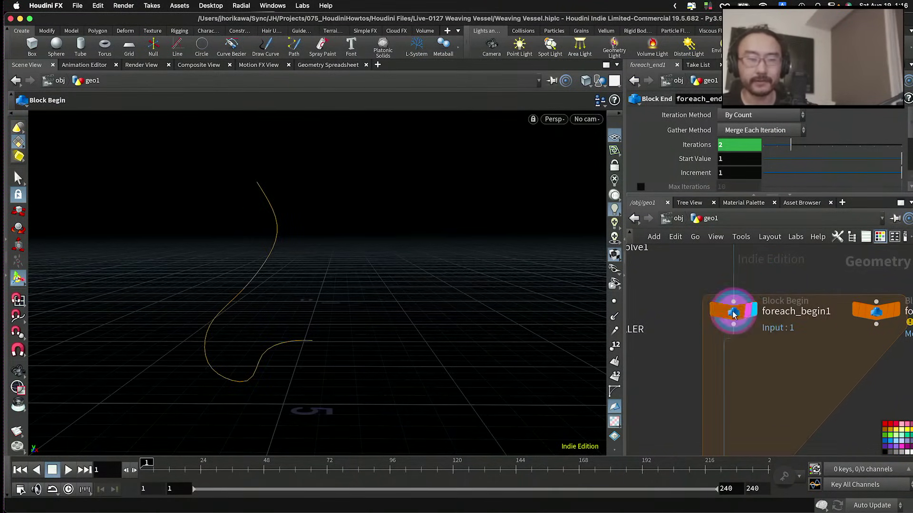
pyautogui.scroll(-3, 732, 309)
pyautogui.press('Escape')
pyautogui.moveTo(434, 269); pyautogui.dragTo(415, 306)
pyautogui.press('Return')
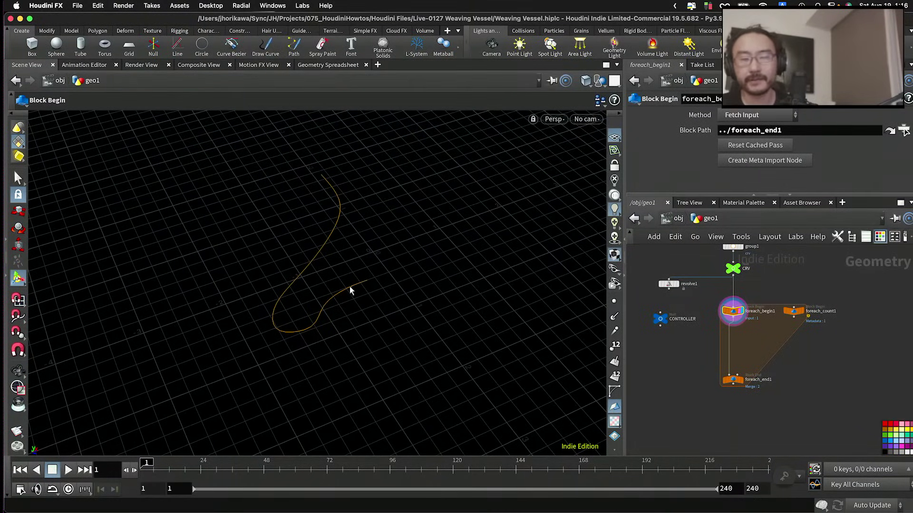
pyautogui.scroll(4, 740, 338)
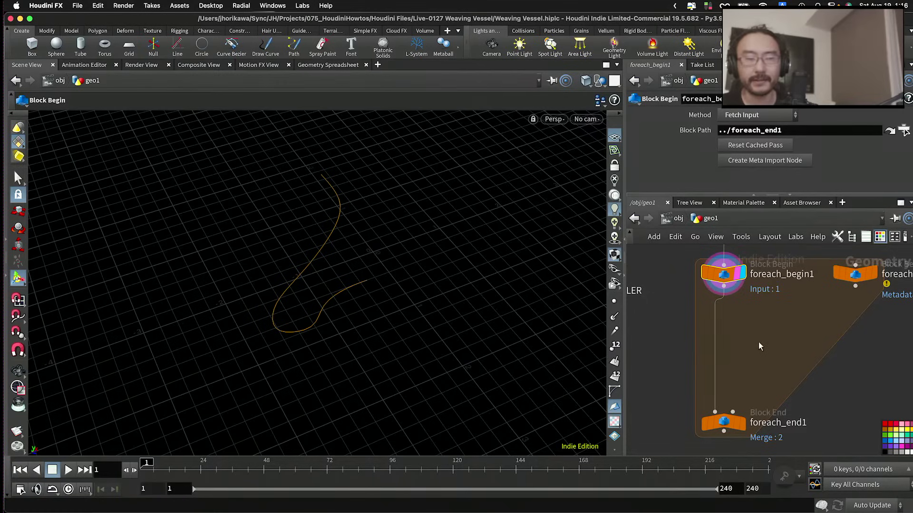
pyautogui.scroll(-1, 758, 341)
pyautogui.scroll(-3, 765, 355)
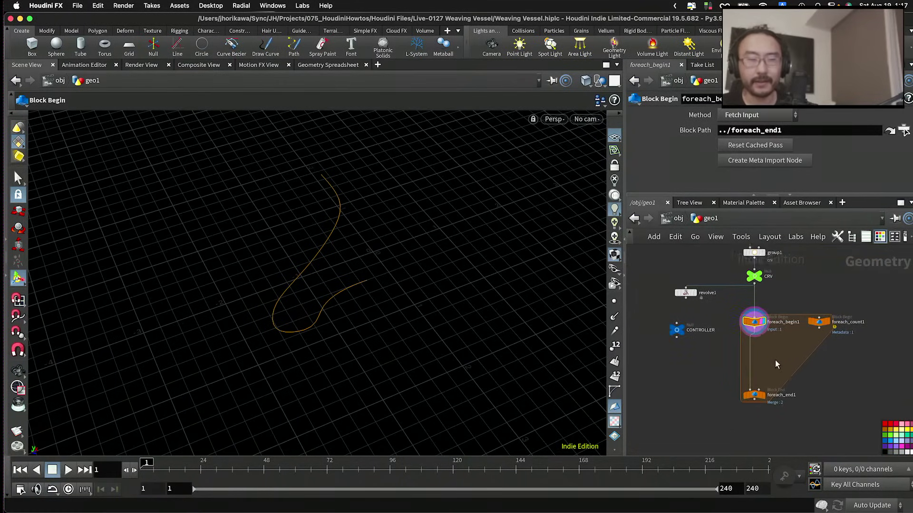
pyautogui.scroll(2, 773, 356)
pyautogui.scroll(-1, 774, 361)
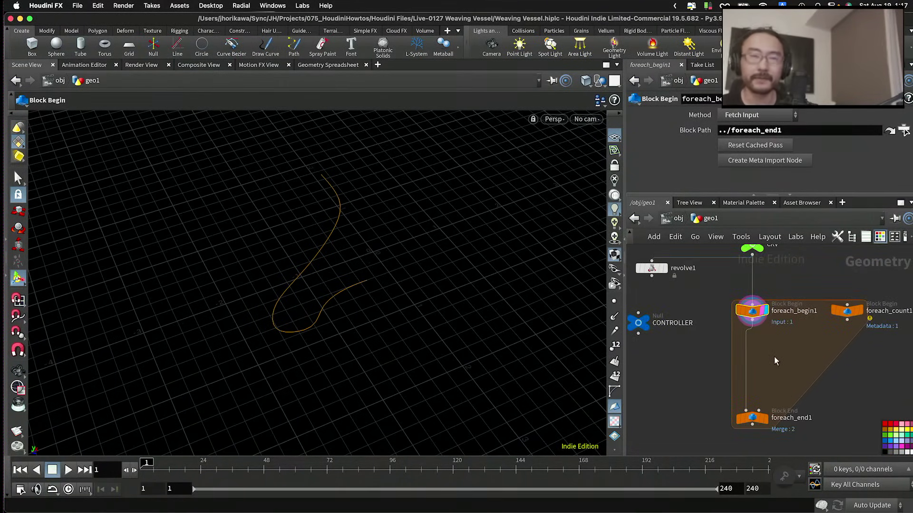
pyautogui.click(749, 421)
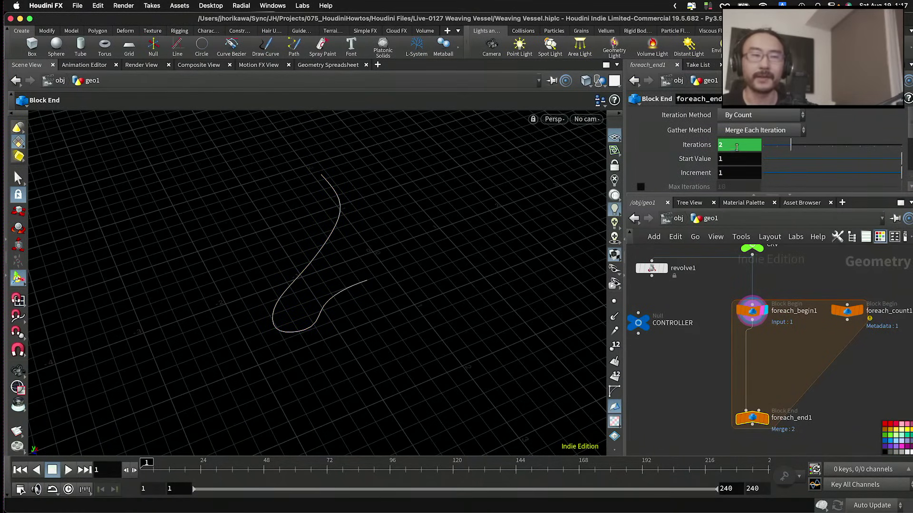
pyautogui.moveTo(710, 153)
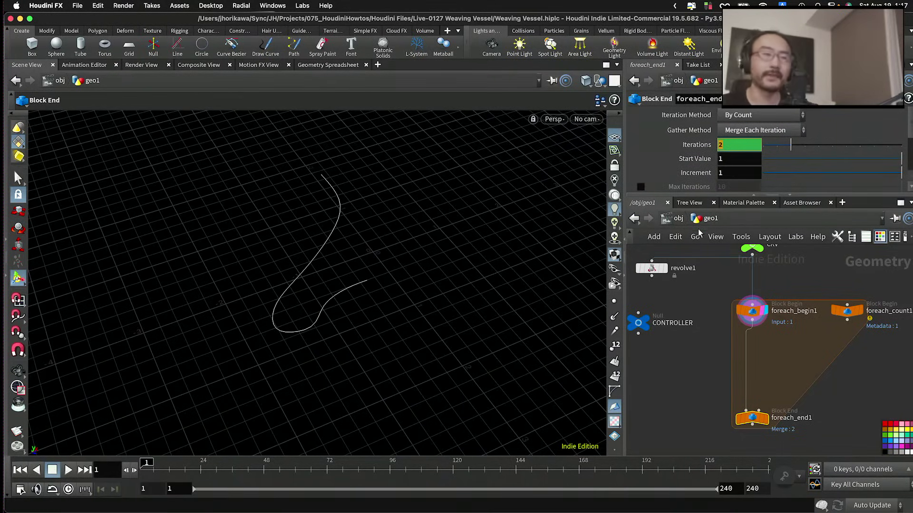
pyautogui.moveTo(399, 234); pyautogui.dragTo(380, 152)
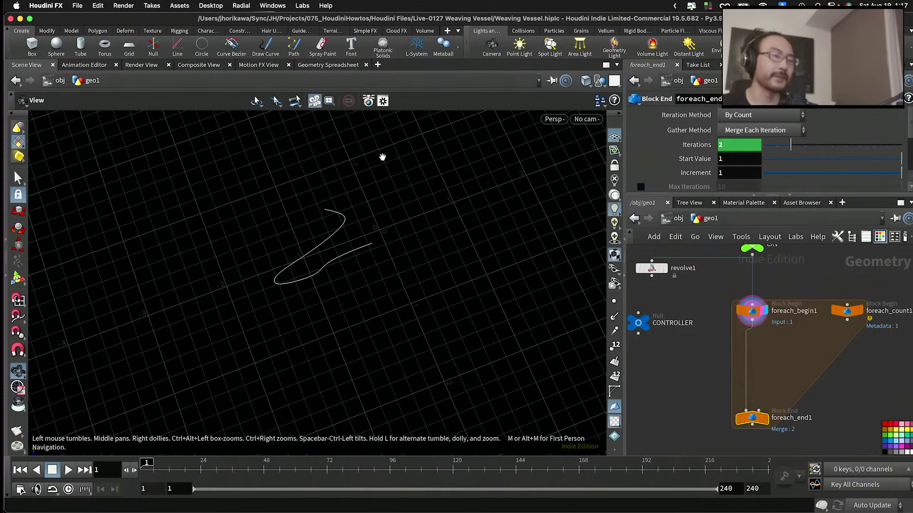
pyautogui.press('Escape')
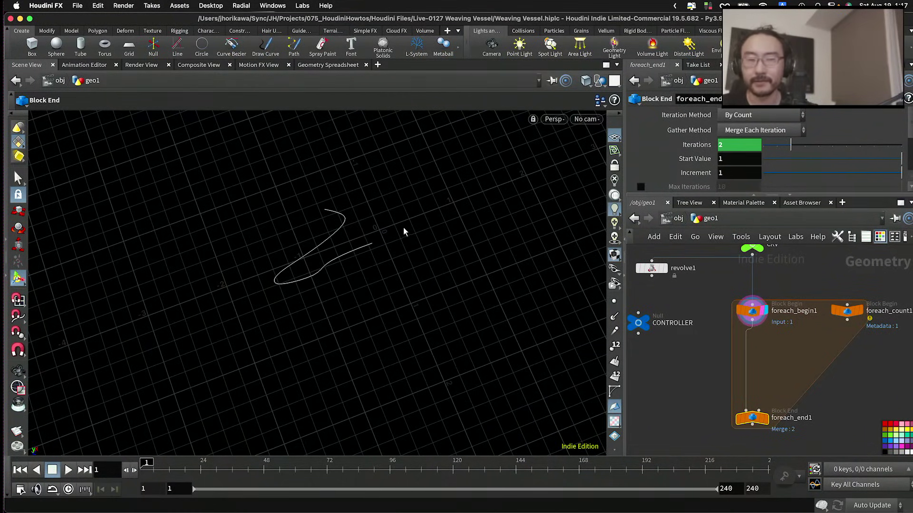
pyautogui.click(736, 143)
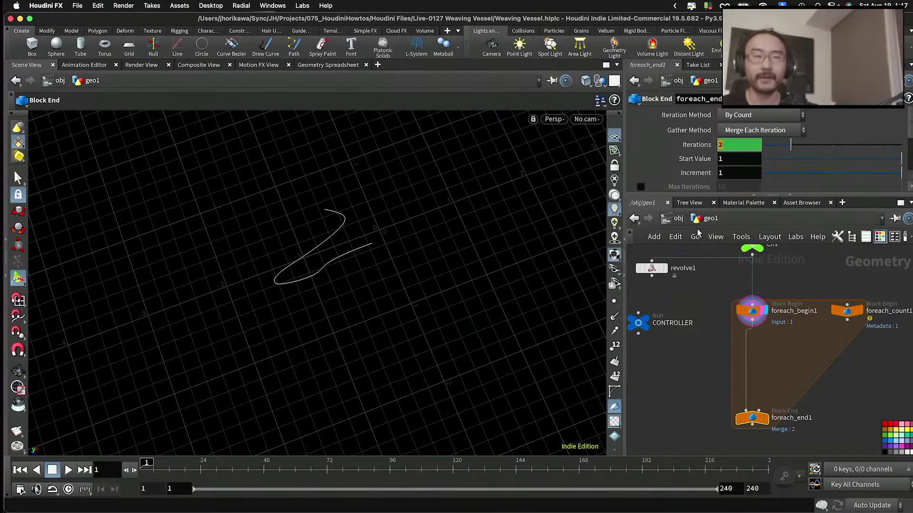
pyautogui.press('Tab')
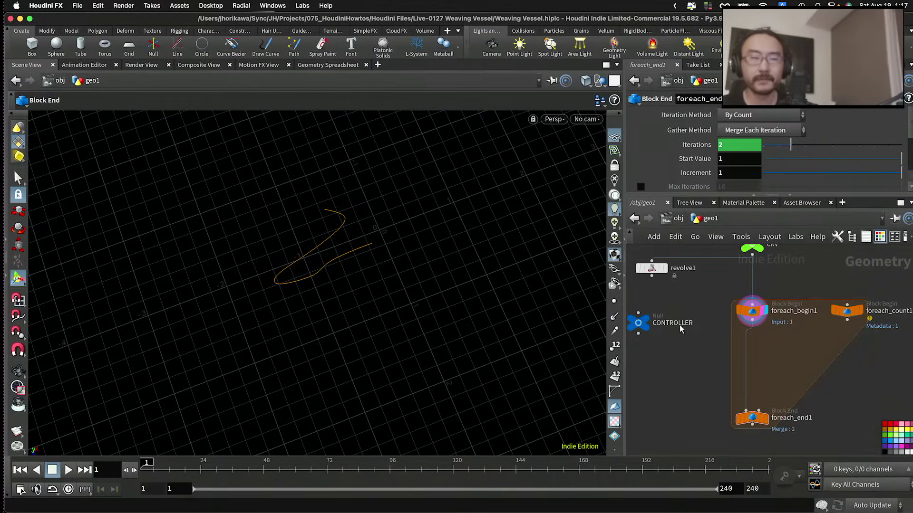
# Step: Insert revolve1 into the loop between foreach_begin1 and foreach_end1, and display its output
pyautogui.moveTo(651, 271); pyautogui.dragTo(765, 350)
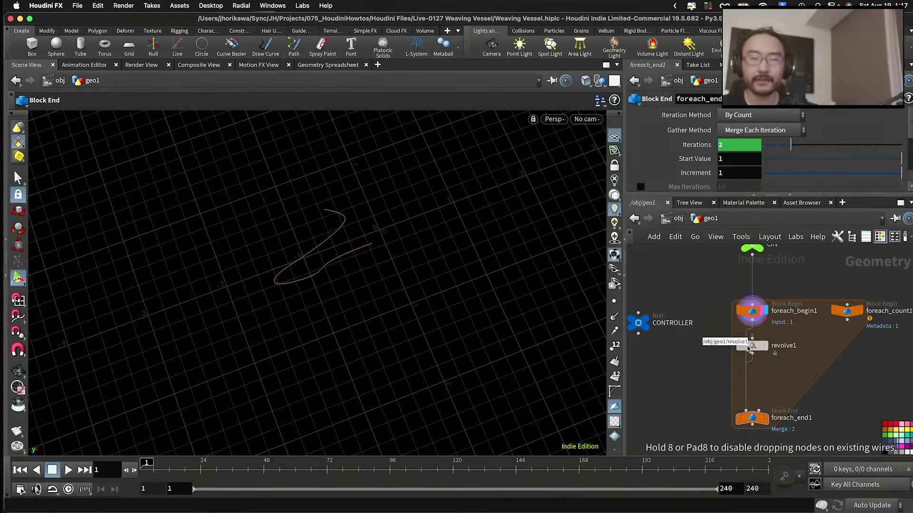
pyautogui.click(763, 347)
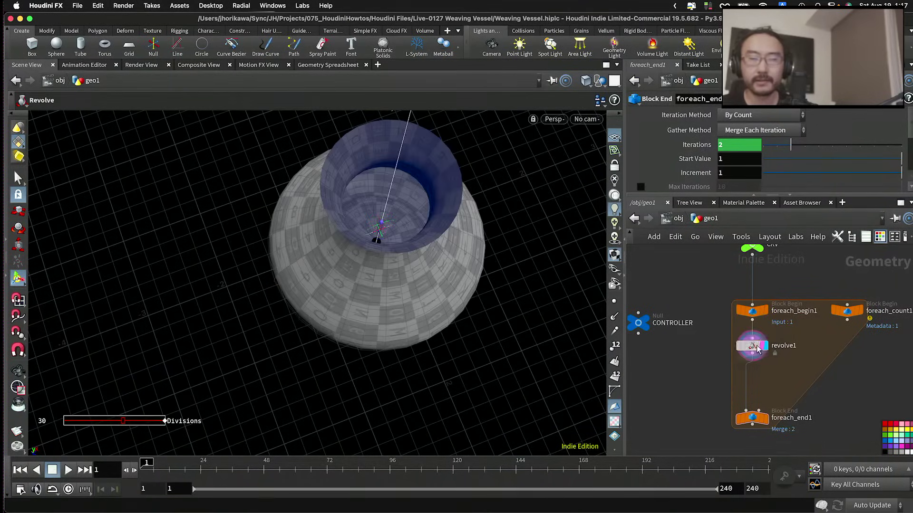
pyautogui.click(760, 347)
pyautogui.scroll(-2, 737, 175)
pyautogui.scroll(-3, 738, 175)
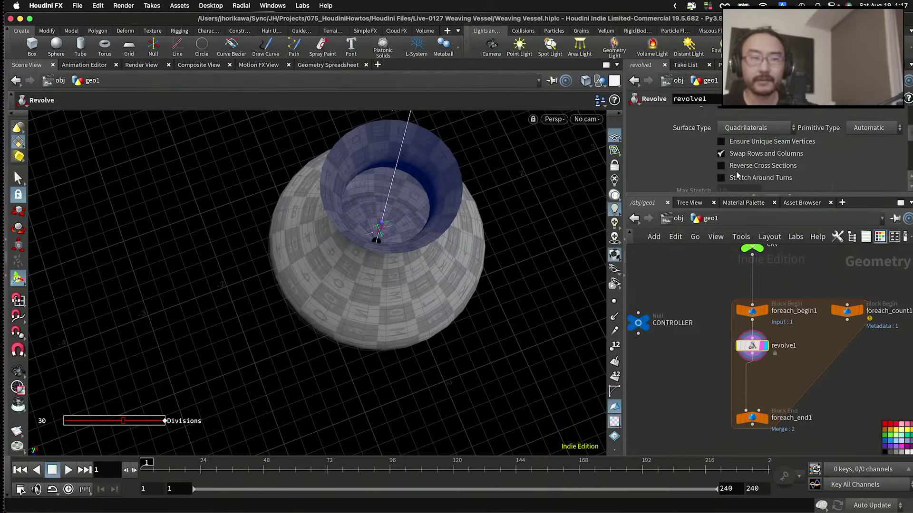
pyautogui.moveTo(823, 128); pyautogui.dragTo(800, 127)
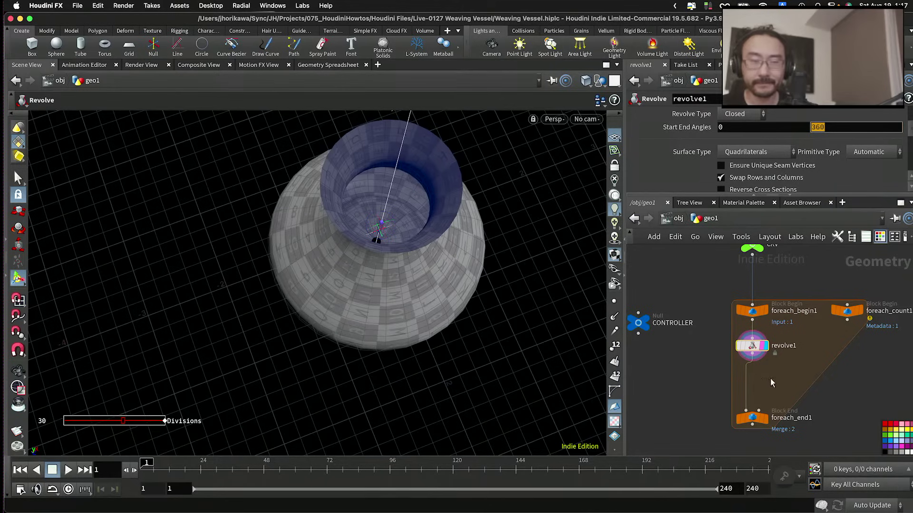
# Step: Copy the Iterations parameter of foreach_end1 for use as a reference
pyautogui.click(752, 418)
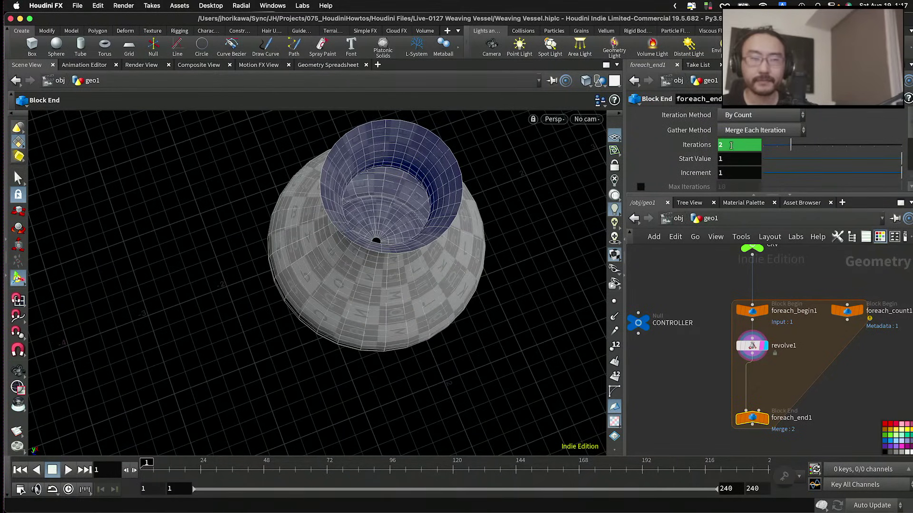
pyautogui.rightClick(731, 146)
pyautogui.moveTo(750, 219)
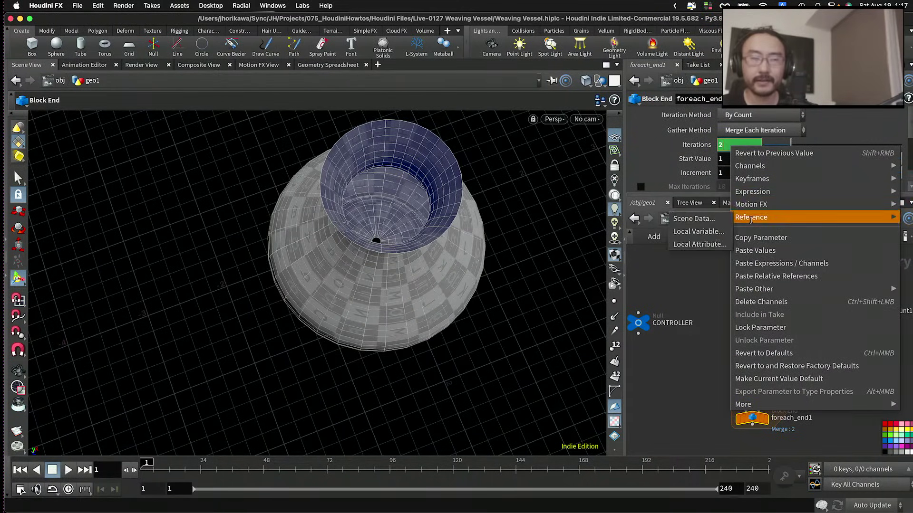
pyautogui.click(752, 239)
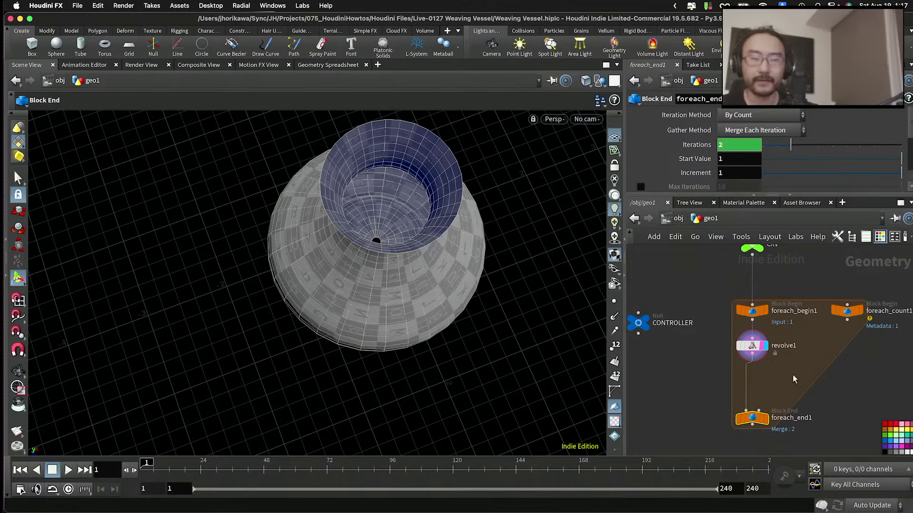
pyautogui.click(751, 346)
pyautogui.click(638, 323)
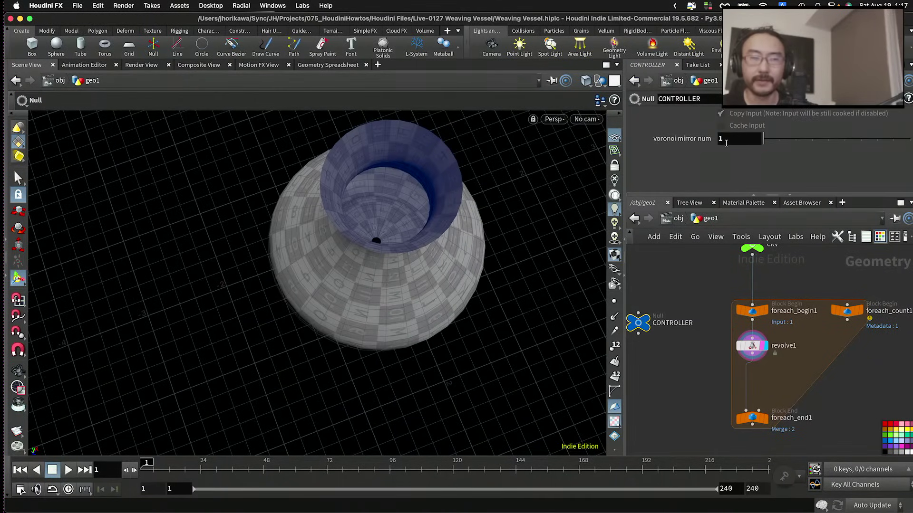
pyautogui.click(752, 418)
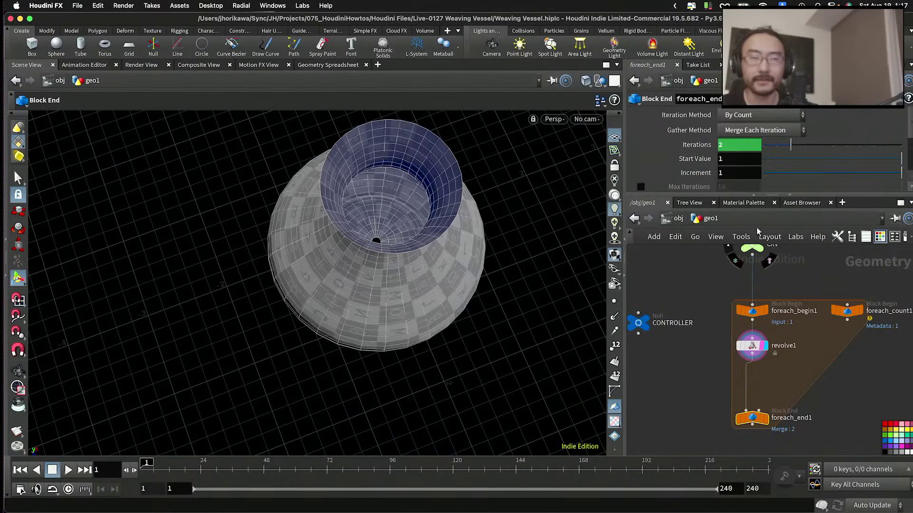
pyautogui.rightClick(738, 144)
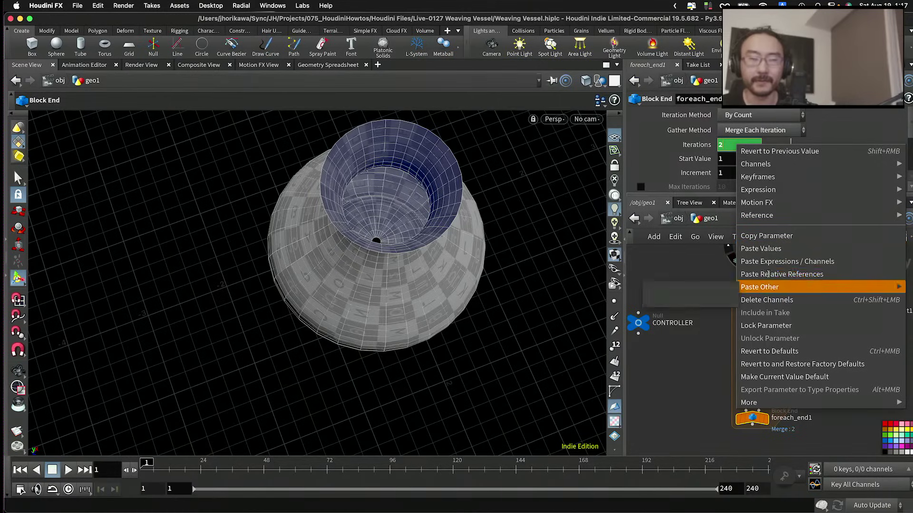
pyautogui.click(766, 236)
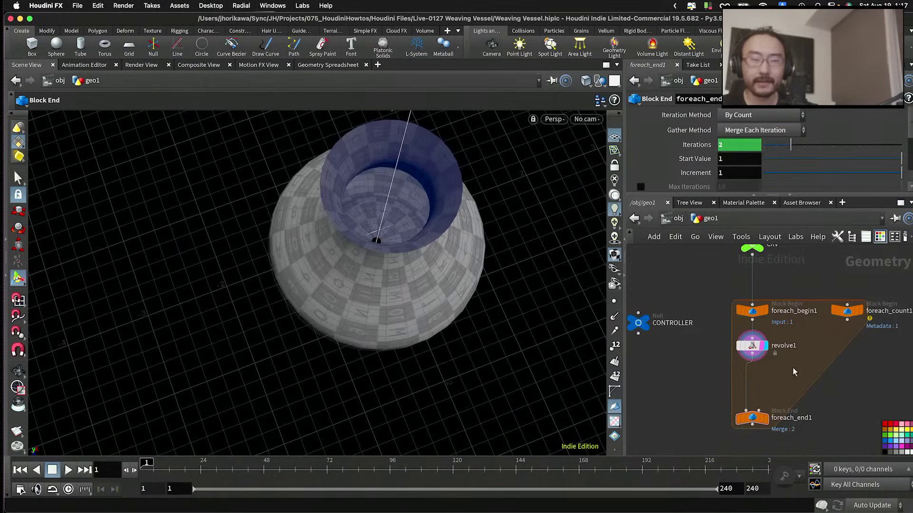
# Step: Set the end angle of revolve1 to the expression 360/ch("../foreach_end1/iterations")
pyautogui.press('Up')
pyautogui.click(833, 129)
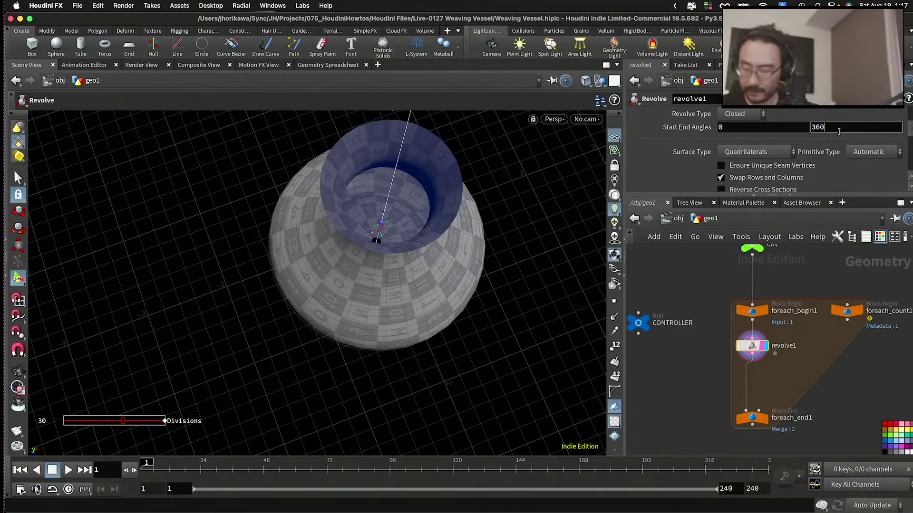
pyautogui.write('/')
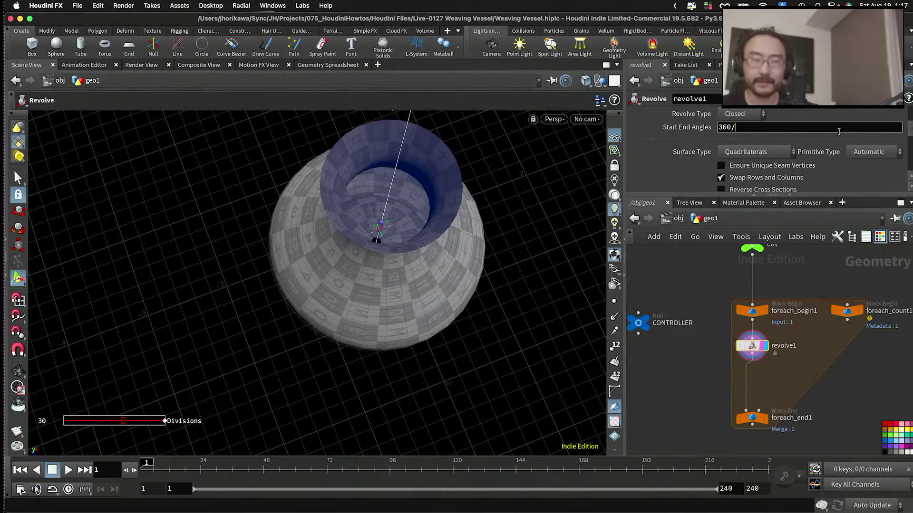
pyautogui.rightClick(838, 126)
pyautogui.click(846, 256)
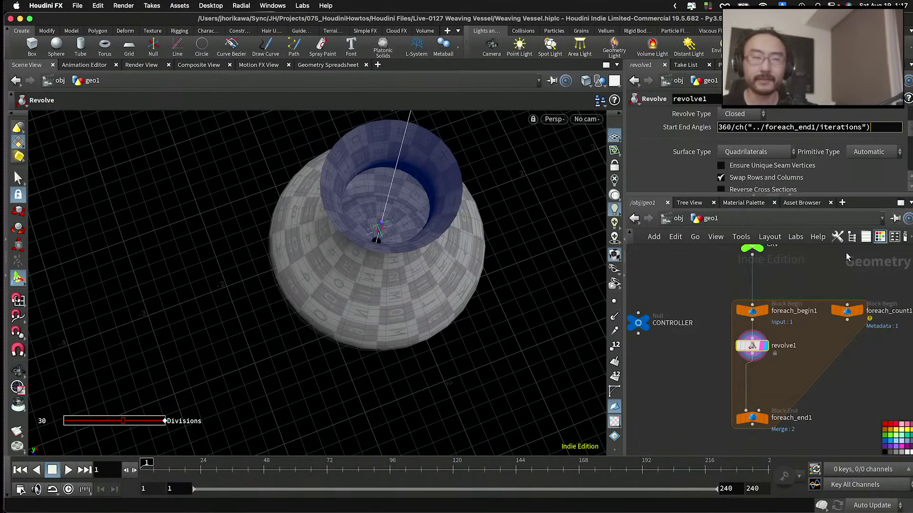
pyautogui.press('Return')
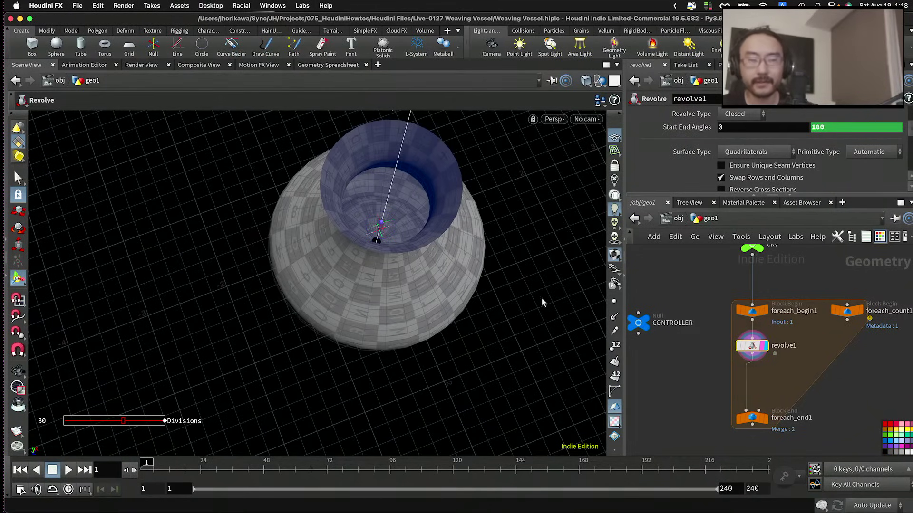
# Step: Reset the 3D scene viewport while checking the revolved vase
pyautogui.press('Escape')
pyautogui.moveTo(539, 301); pyautogui.dragTo(419, 245)
pyautogui.press('Return')
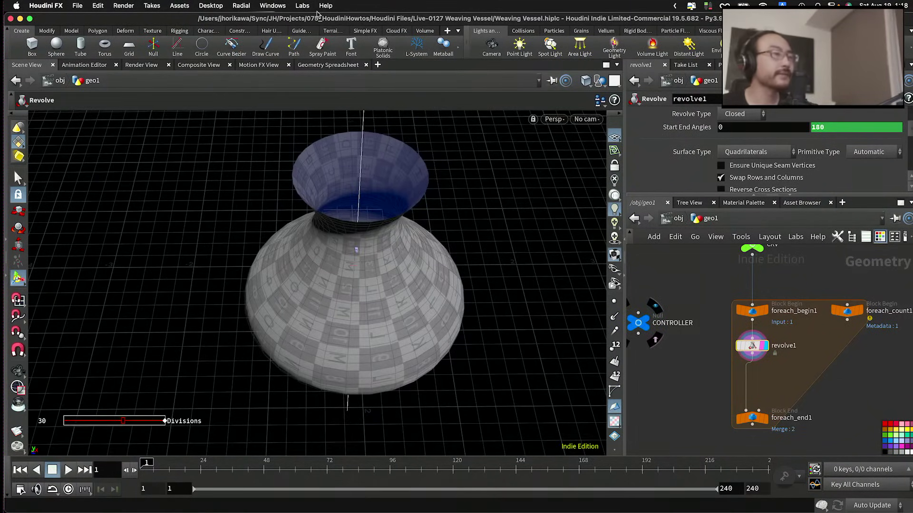
pyautogui.click(302, 6)
pyautogui.click(317, 45)
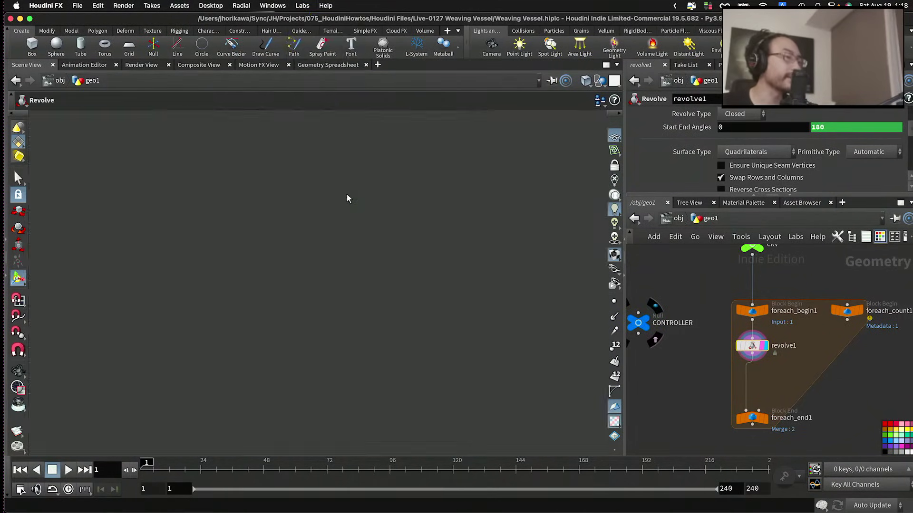
pyautogui.moveTo(346, 208); pyautogui.dragTo(402, 202)
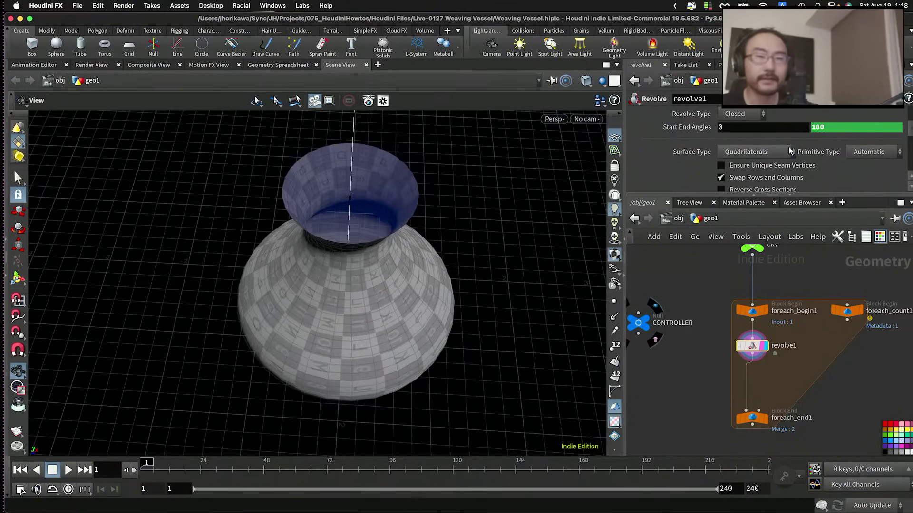
# Step: Set the Revolve Type of revolve1 to Open Arc and inspect the surface from several sides
pyautogui.scroll(3, 727, 143)
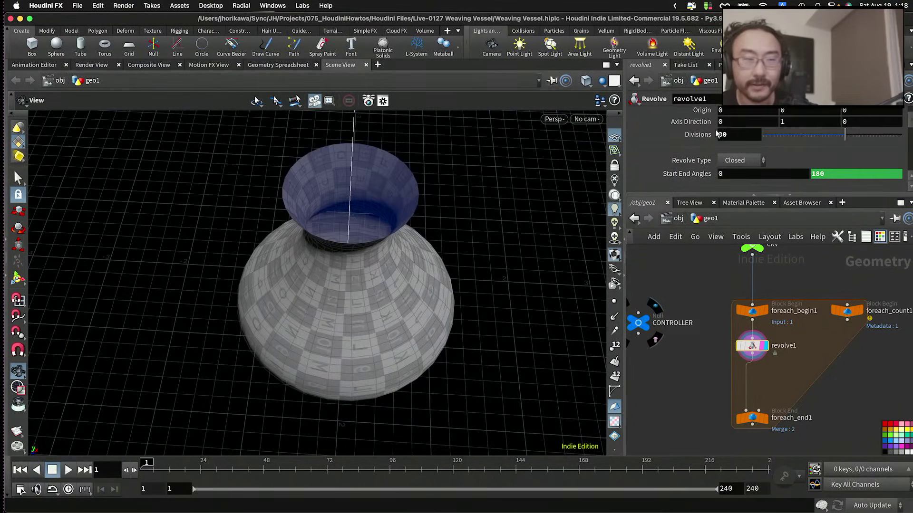
pyautogui.click(734, 167)
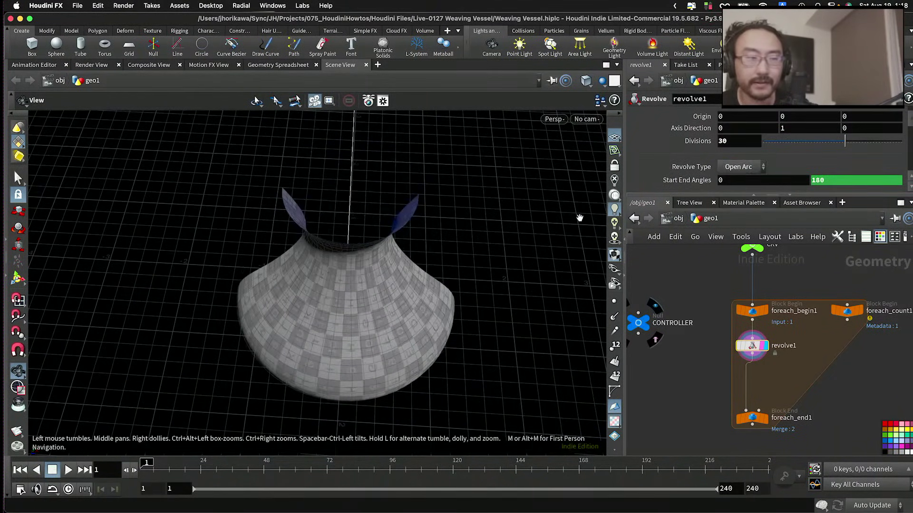
pyautogui.moveTo(499, 209); pyautogui.dragTo(334, 261)
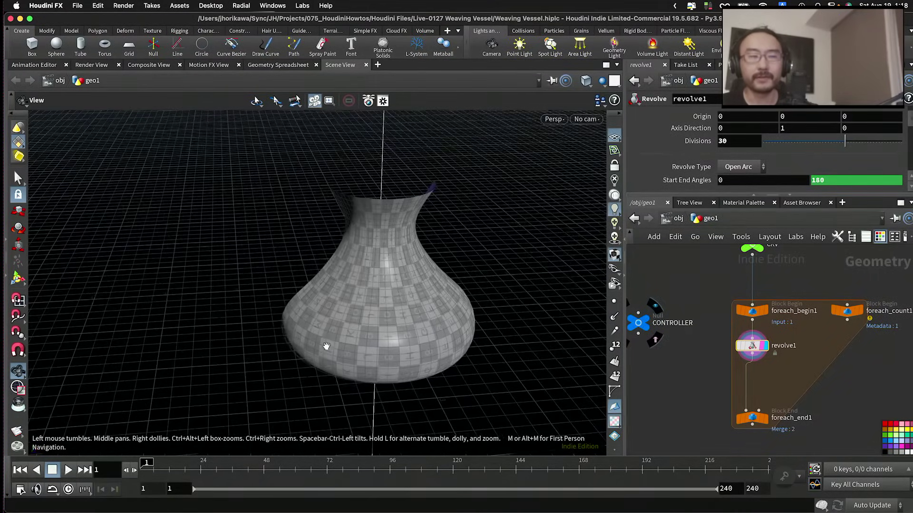
pyautogui.moveTo(410, 247); pyautogui.dragTo(423, 247)
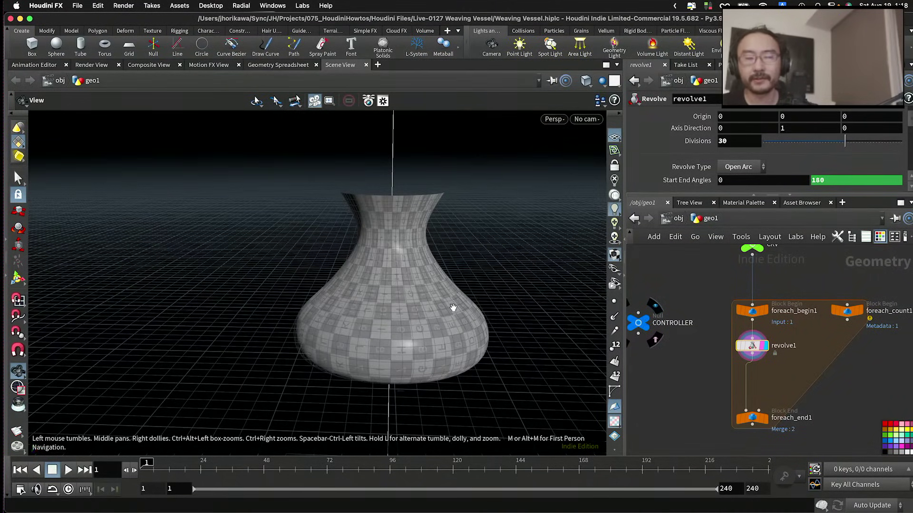
pyautogui.moveTo(367, 314); pyautogui.dragTo(476, 336)
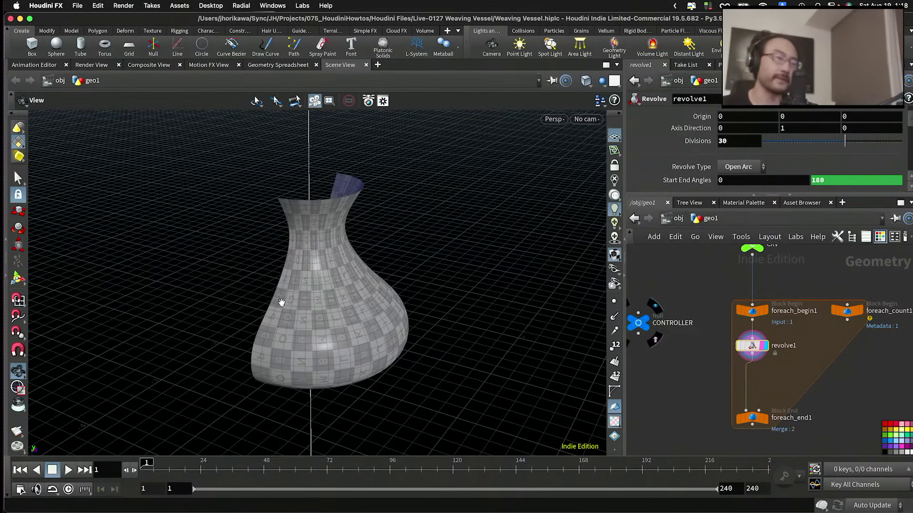
pyautogui.moveTo(308, 284); pyautogui.dragTo(151, 227)
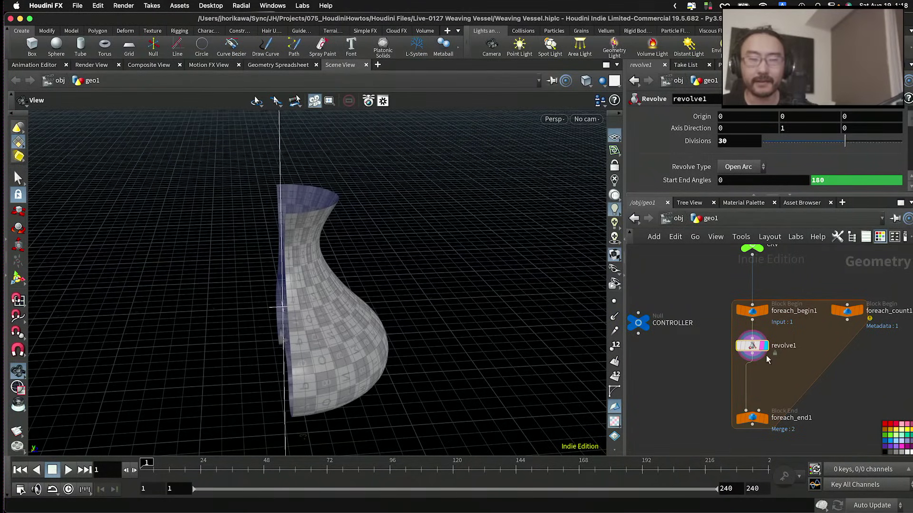
# Step: Move revolve1 out of the for-each loop to sit between CRV and foreach_begin1, shifting the loop's begin nodes down to make room
pyautogui.moveTo(752, 347); pyautogui.dragTo(756, 280)
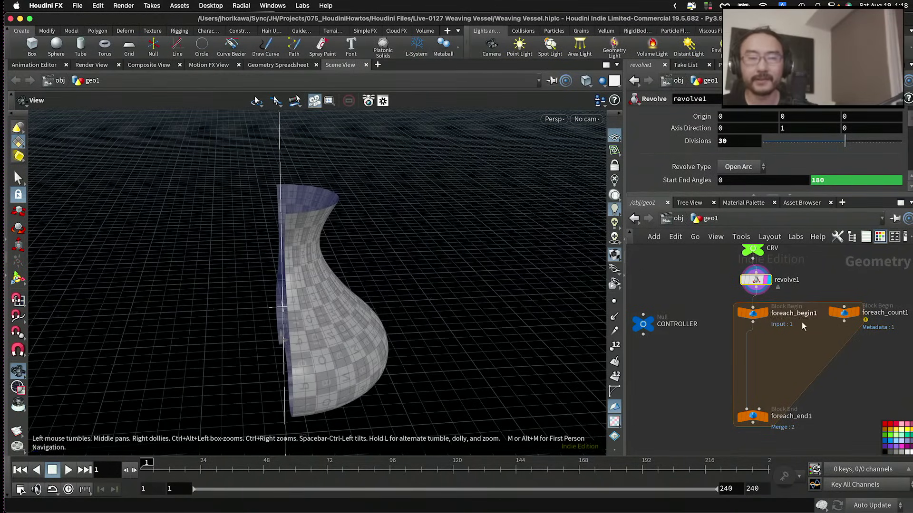
pyautogui.moveTo(850, 345); pyautogui.dragTo(756, 348)
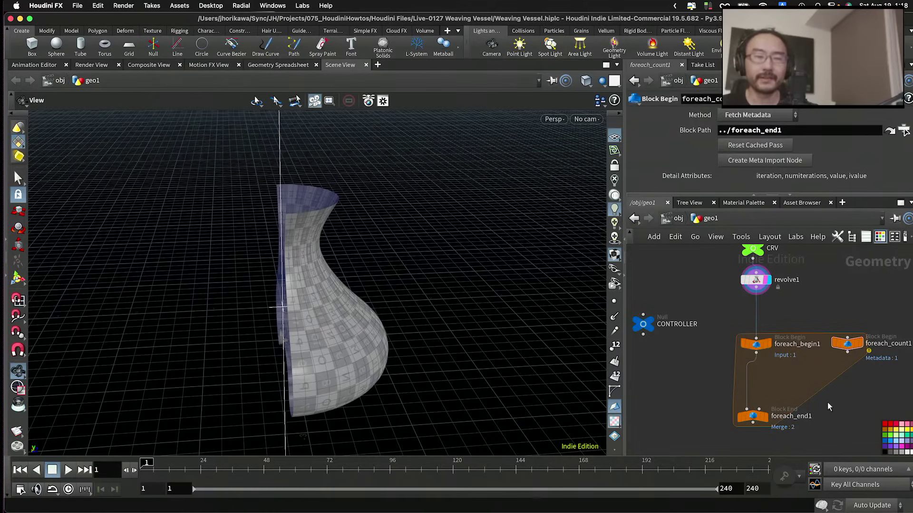
pyautogui.moveTo(855, 430); pyautogui.dragTo(757, 371)
pyautogui.click(780, 328)
pyautogui.scroll(2, 786, 324)
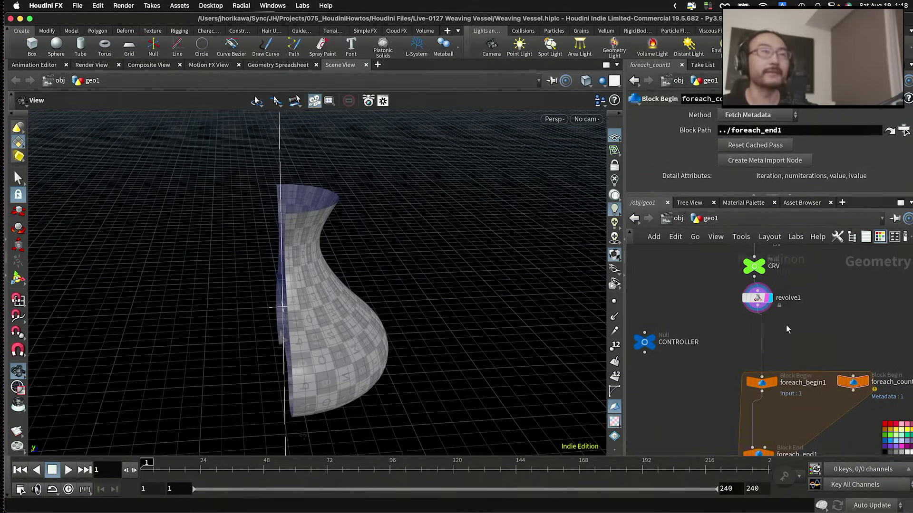
pyautogui.scroll(2, 785, 348)
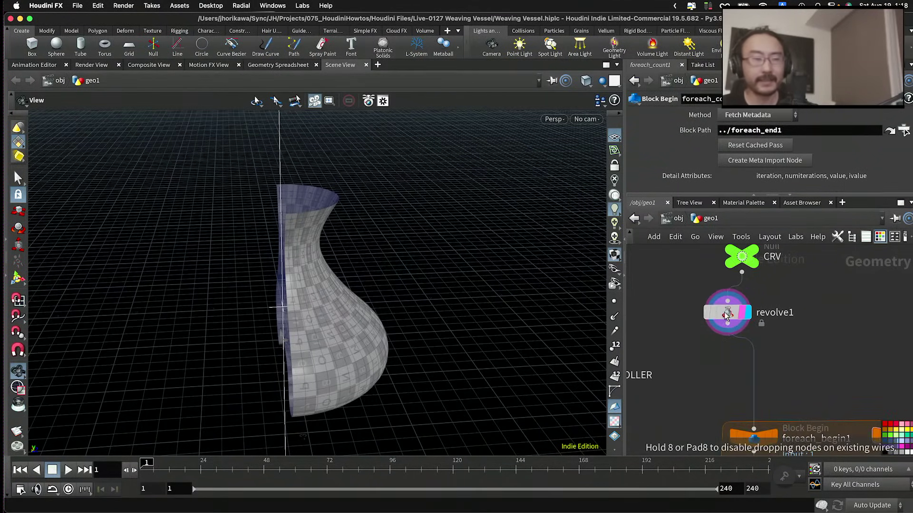
pyautogui.moveTo(395, 255); pyautogui.dragTo(294, 247)
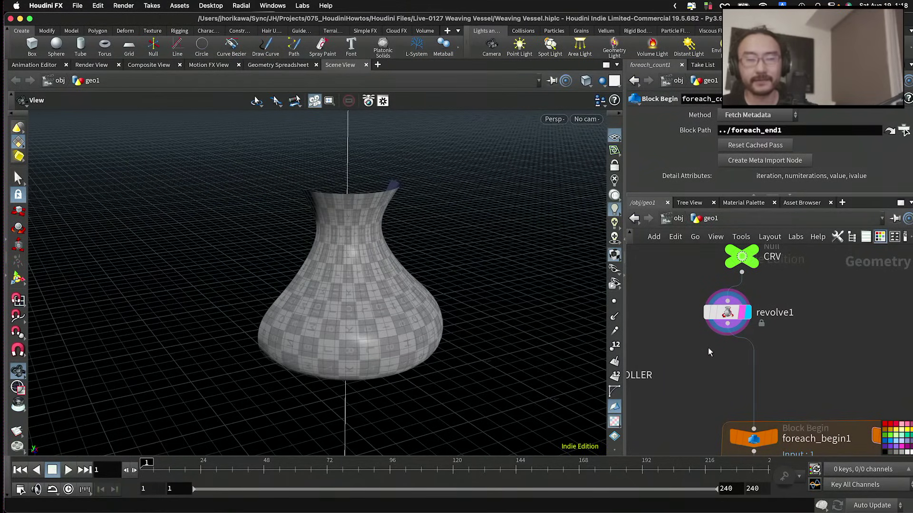
pyautogui.moveTo(715, 326); pyautogui.dragTo(729, 328)
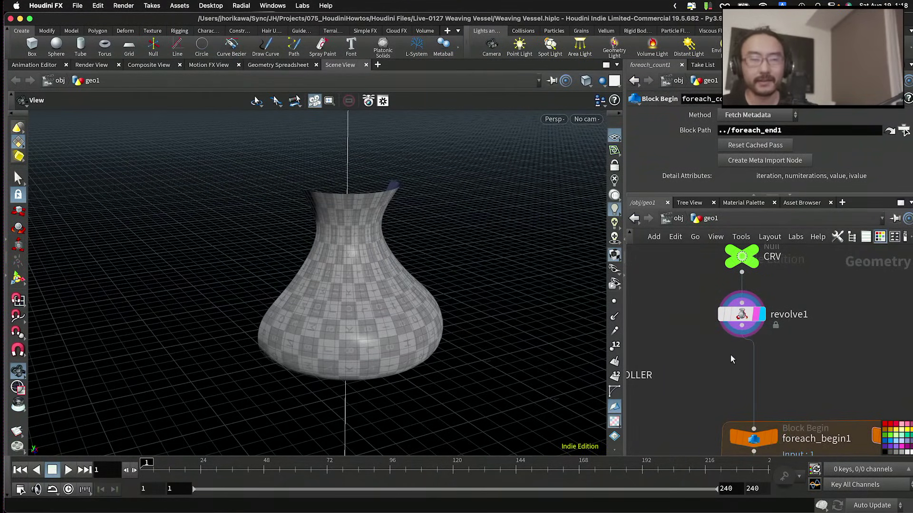
# Step: Add a Scatter node between revolve1 and foreach_begin1 and display its points
pyautogui.press('Tab')
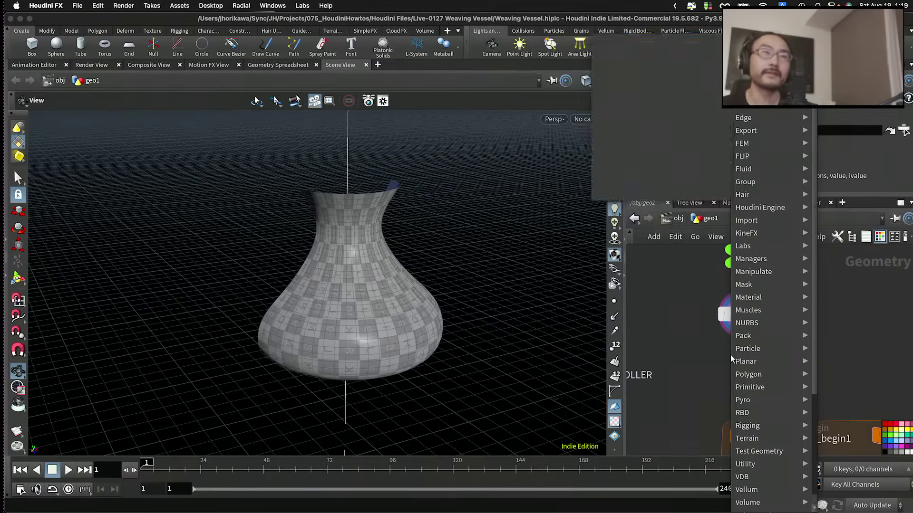
pyautogui.press('Escape')
pyautogui.click(734, 354)
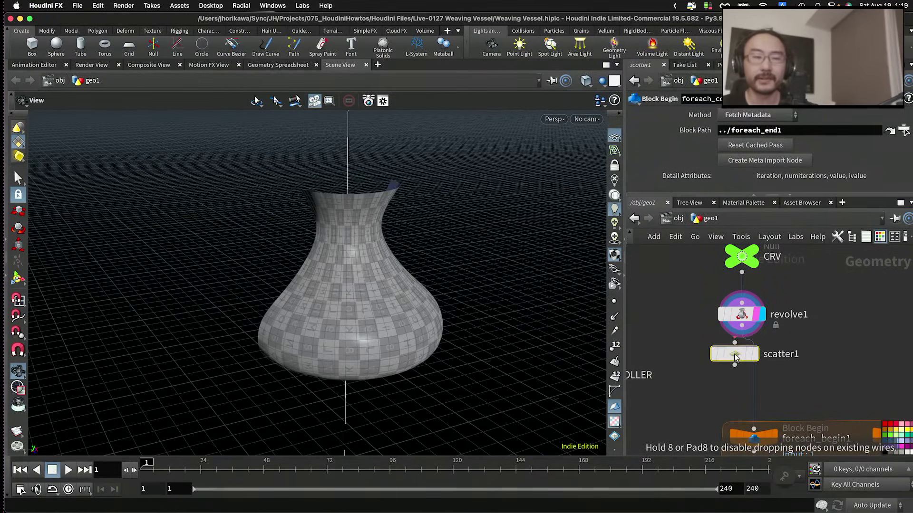
pyautogui.click(762, 362)
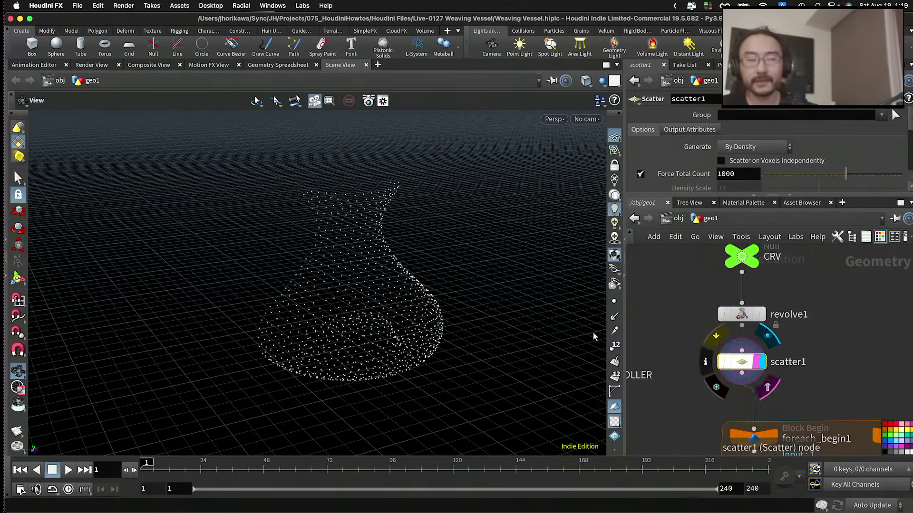
pyautogui.scroll(5, 475, 279)
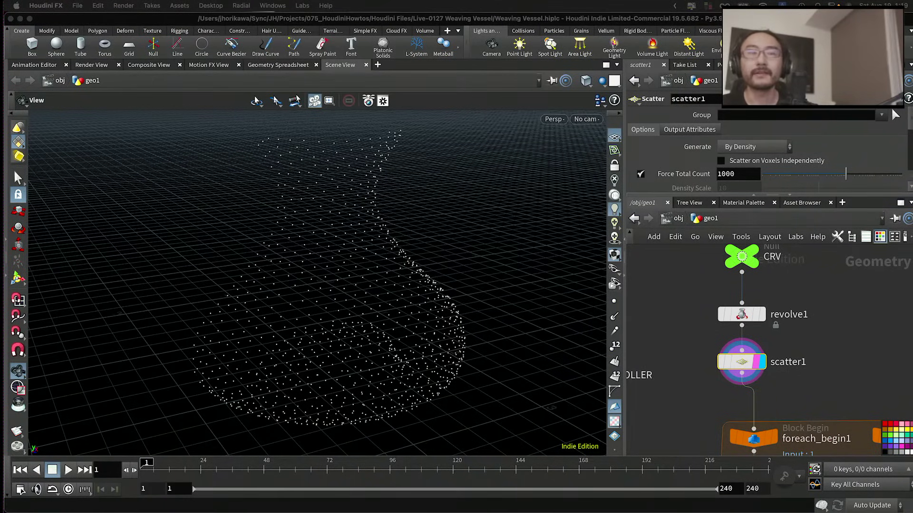
# Step: Set the Force Total Count of scatter1 to 26
pyautogui.click(872, 380)
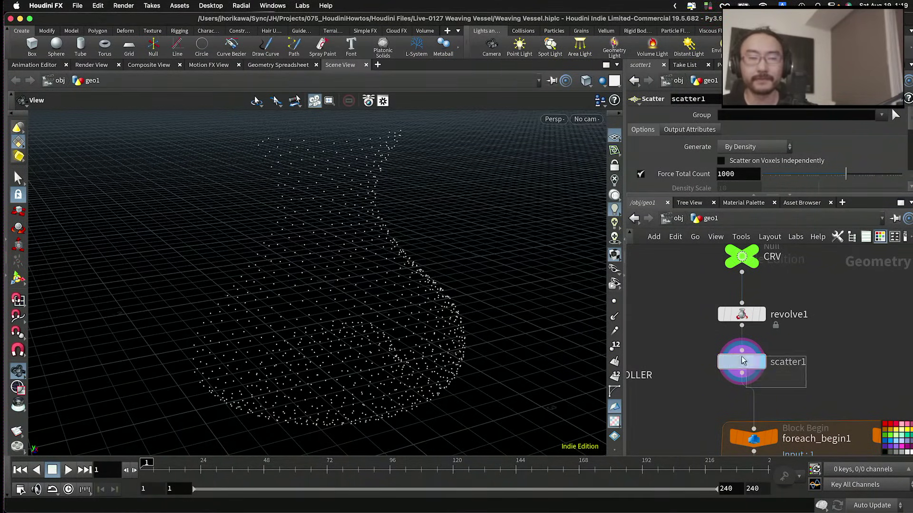
pyautogui.moveTo(799, 176)
pyautogui.mouseDown()
pyautogui.moveTo(777, 176)
pyautogui.moveTo(797, 178)
pyautogui.mouseUp()
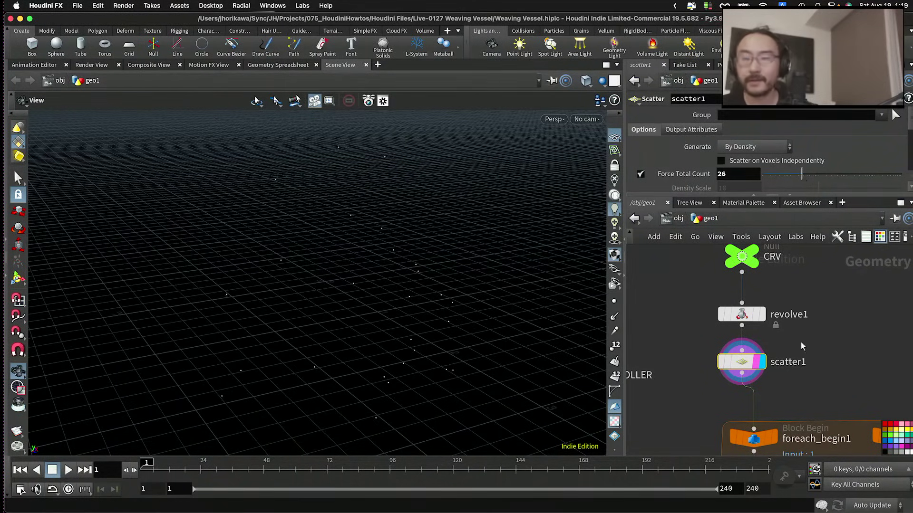
pyautogui.moveTo(489, 265); pyautogui.dragTo(383, 256)
# Step: Compare scatter1 with point relaxation off and on, and set its Relax Iterations to 1
pyautogui.scroll(-5, 725, 163)
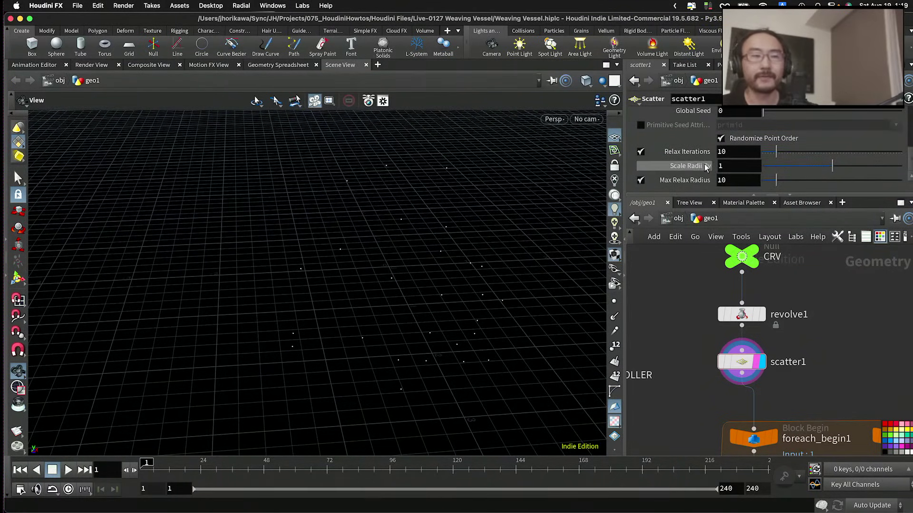
pyautogui.click(641, 152)
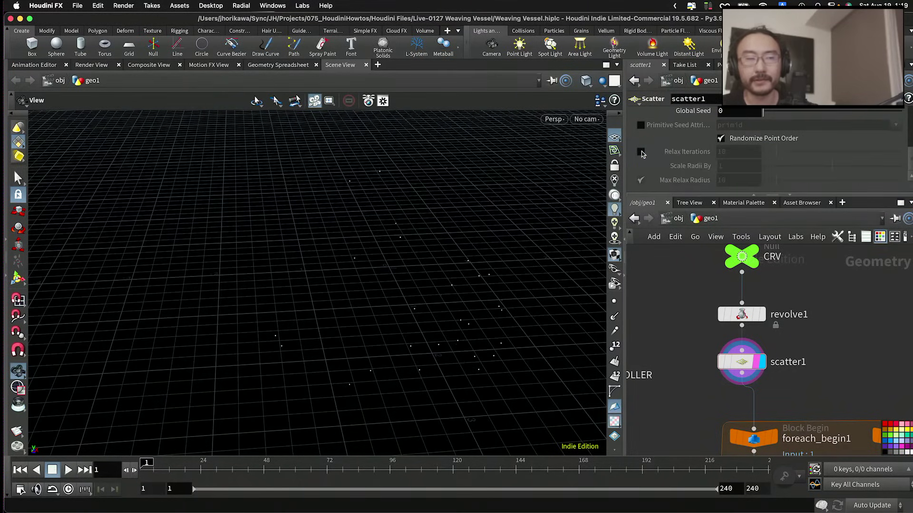
pyautogui.click(640, 152)
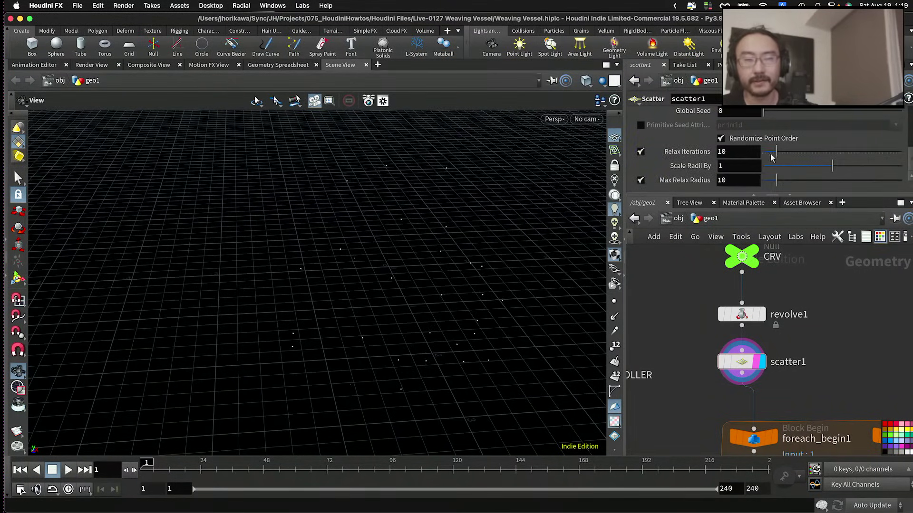
pyautogui.moveTo(775, 155); pyautogui.dragTo(766, 156)
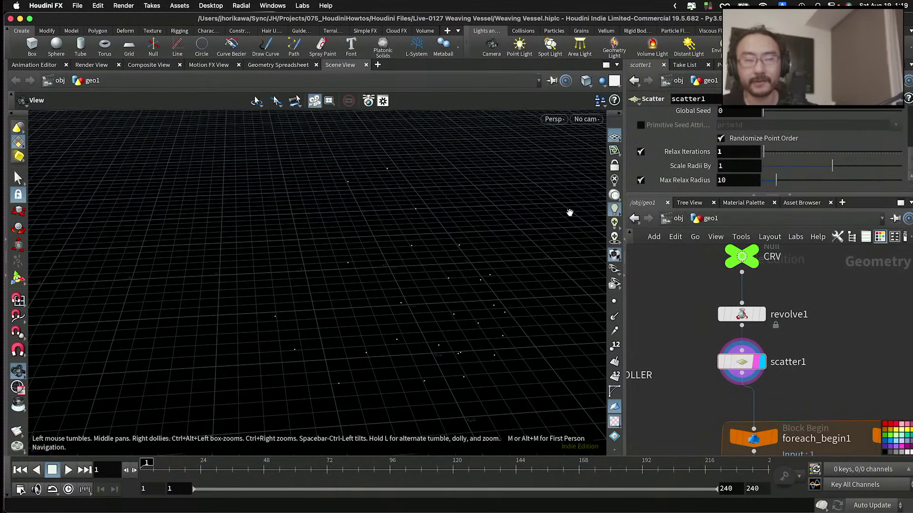
pyautogui.moveTo(569, 212); pyautogui.dragTo(458, 243)
pyautogui.click(773, 157)
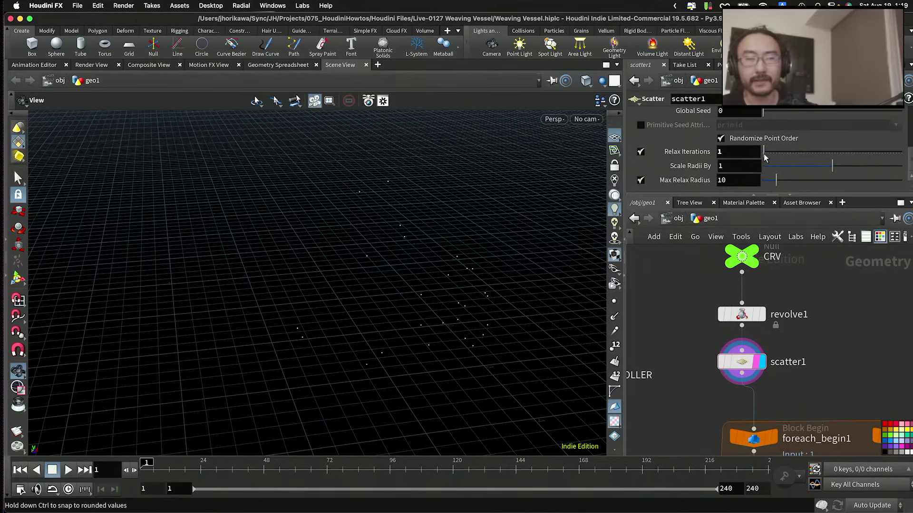
pyautogui.moveTo(765, 157); pyautogui.dragTo(763, 157)
pyautogui.moveTo(491, 267); pyautogui.dragTo(468, 265)
pyautogui.scroll(-3, 789, 338)
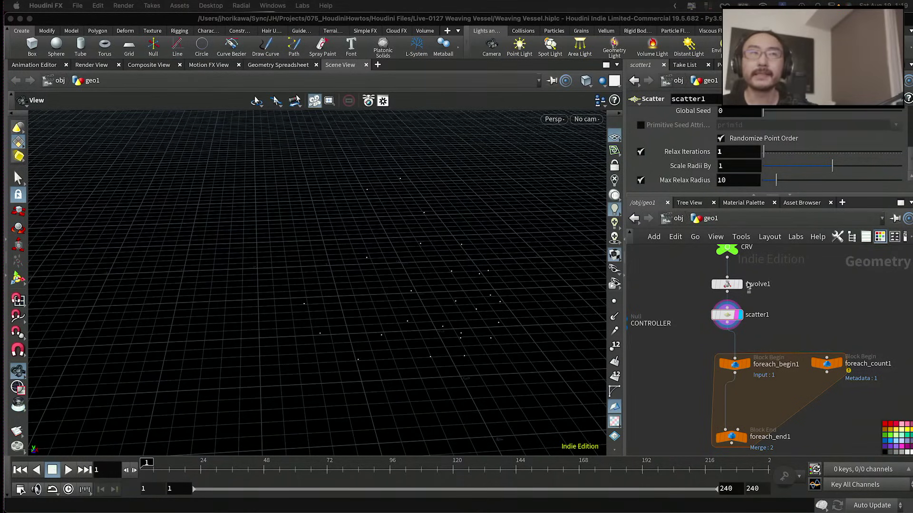
# Step: Display the output of foreach_end1 and examine the scattered points from above
pyautogui.click(654, 303)
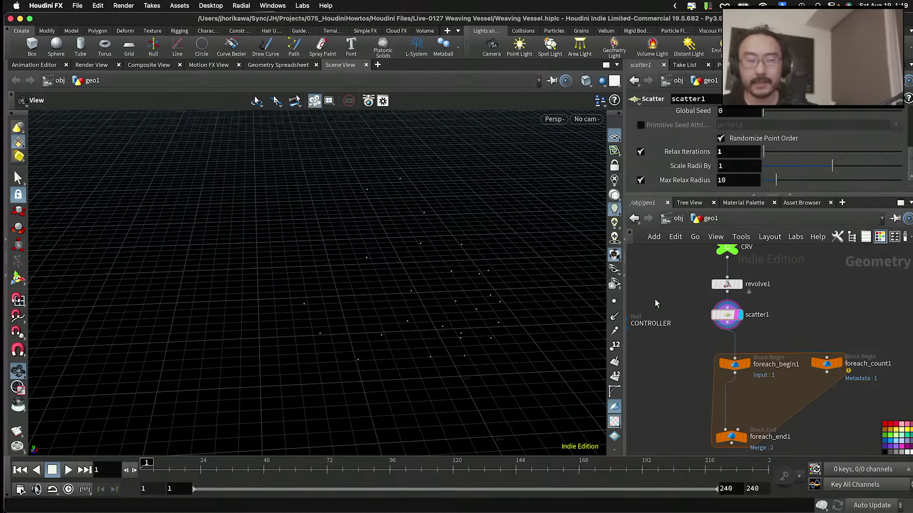
pyautogui.scroll(4, 754, 345)
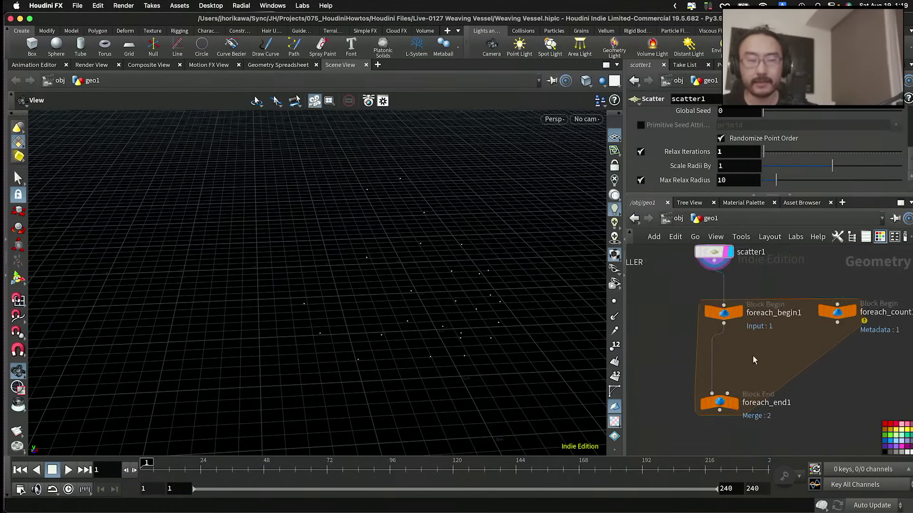
pyautogui.click(728, 412)
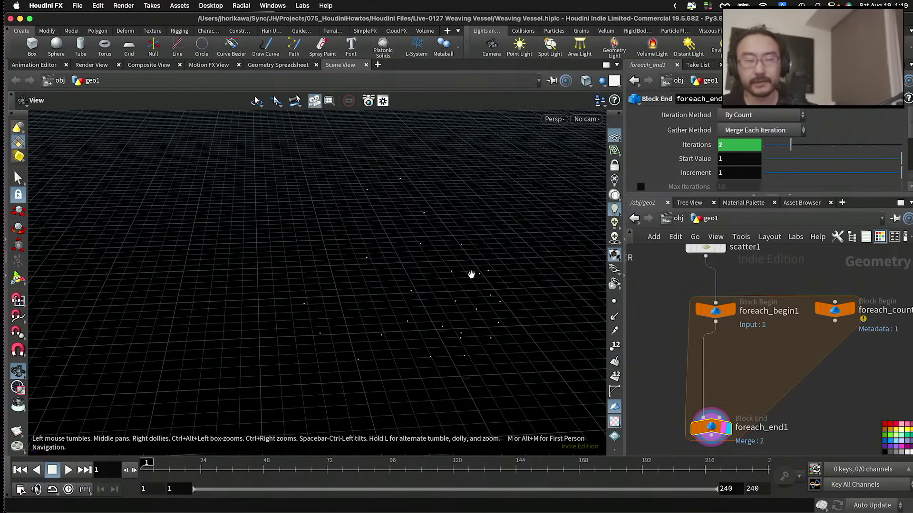
pyautogui.moveTo(471, 275); pyautogui.dragTo(415, 324)
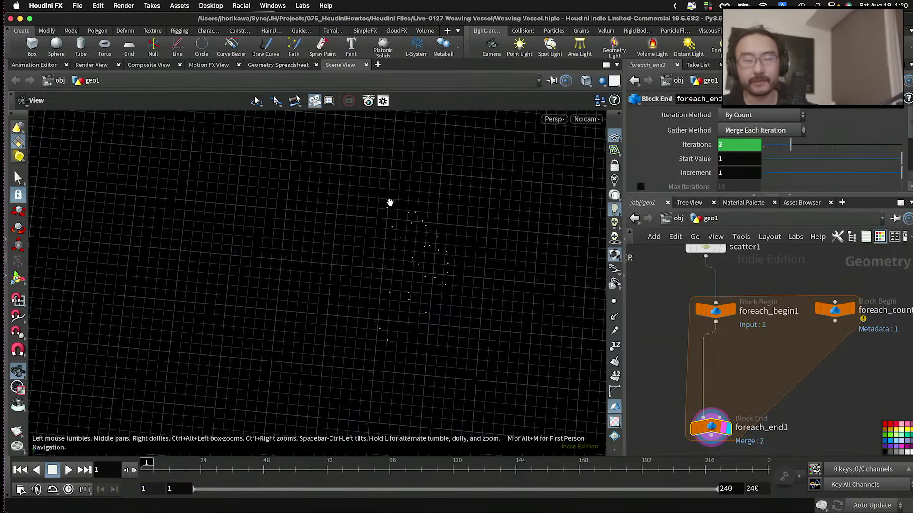
pyautogui.moveTo(422, 244); pyautogui.dragTo(430, 240)
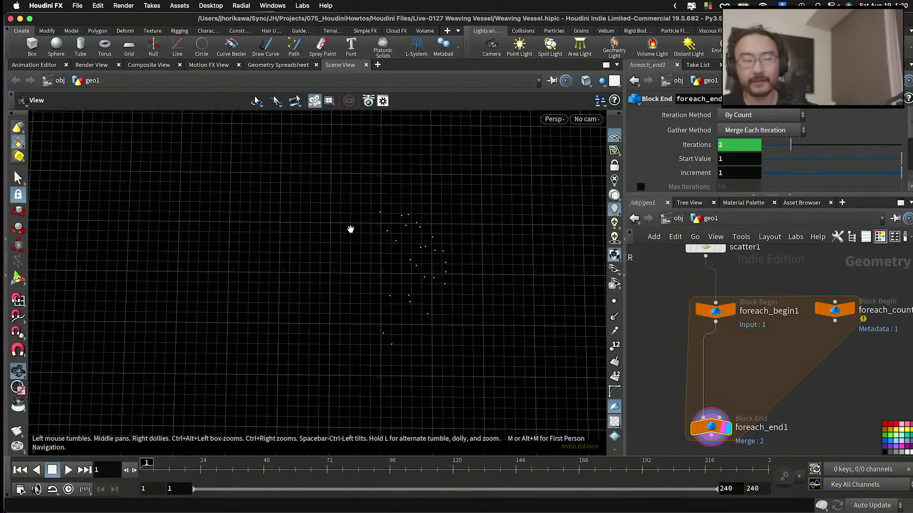
pyautogui.scroll(-5, 763, 337)
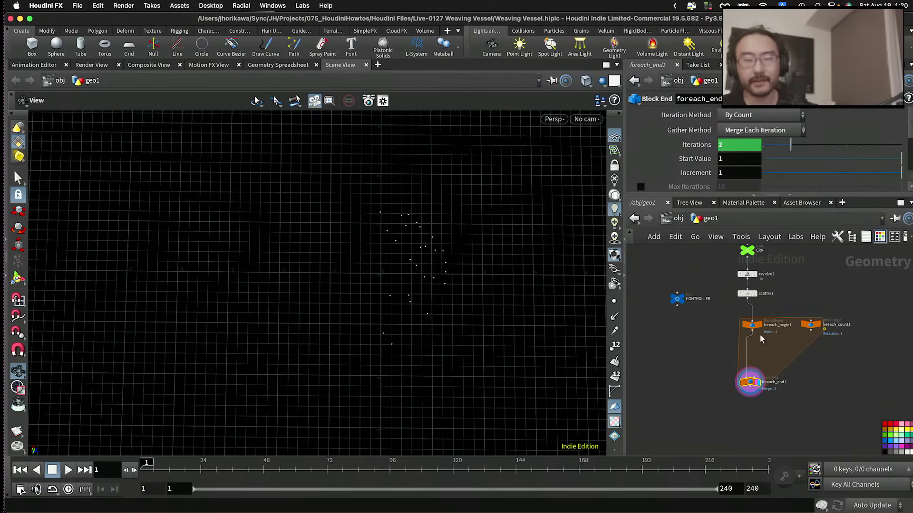
# Step: Vary voronoi mirror num on the CONTROLLER node, return it to 2, and examine how the scattered points are distributed
pyautogui.click(697, 317)
pyautogui.moveTo(770, 139); pyautogui.dragTo(778, 138)
pyautogui.moveTo(466, 323); pyautogui.dragTo(404, 270)
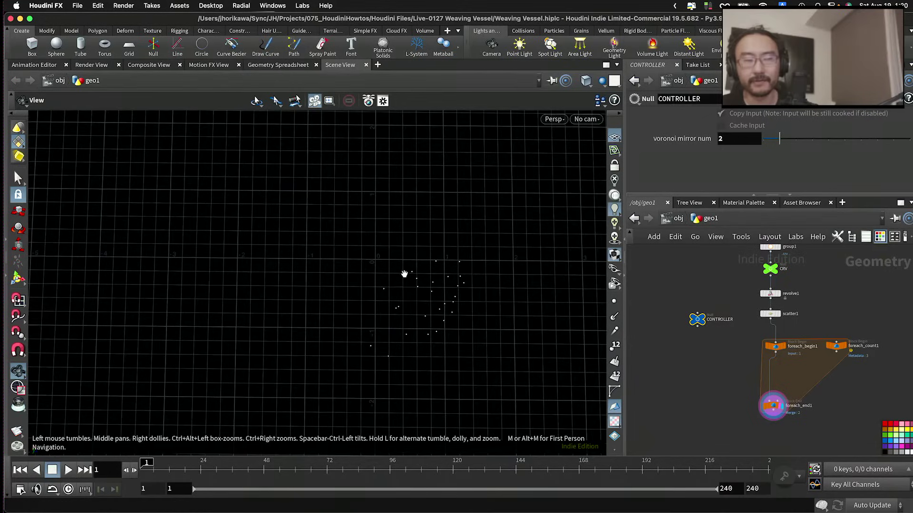
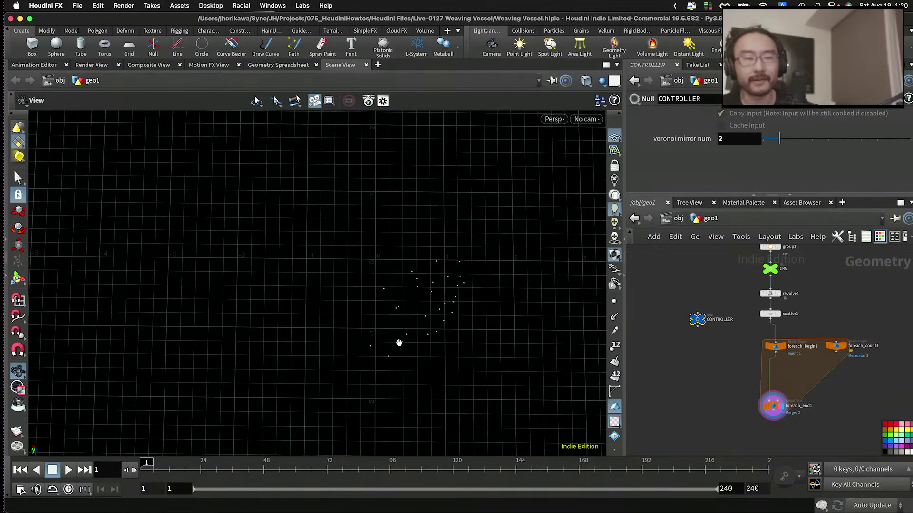
pyautogui.moveTo(419, 328); pyautogui.dragTo(453, 272)
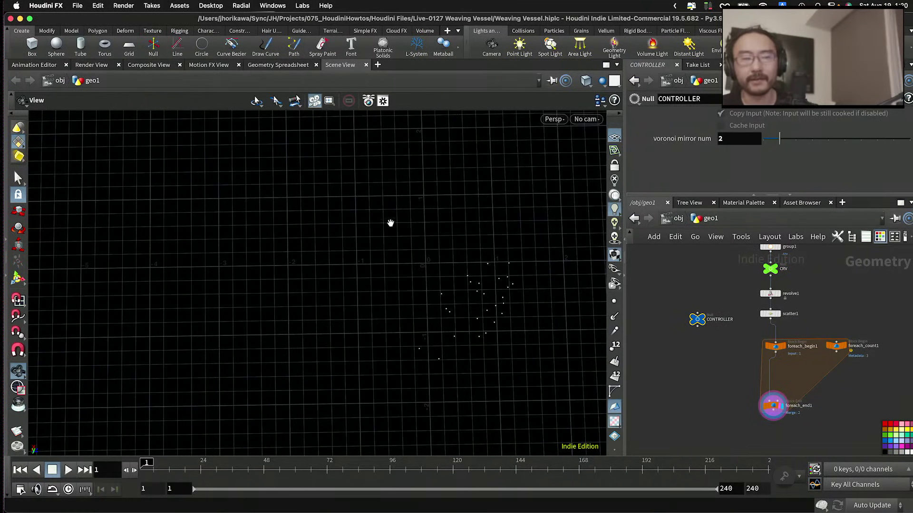
pyautogui.moveTo(498, 236); pyautogui.dragTo(418, 249)
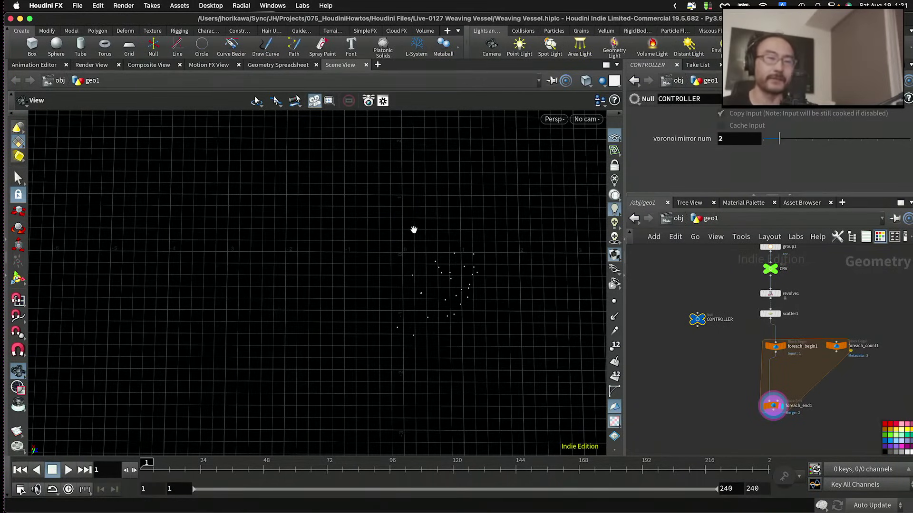
pyautogui.scroll(2, 727, 352)
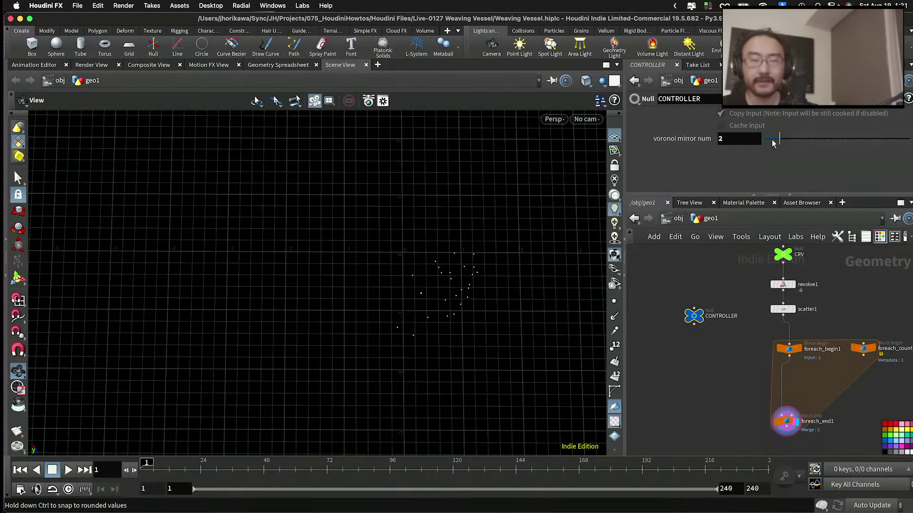
pyautogui.moveTo(457, 263); pyautogui.dragTo(453, 290)
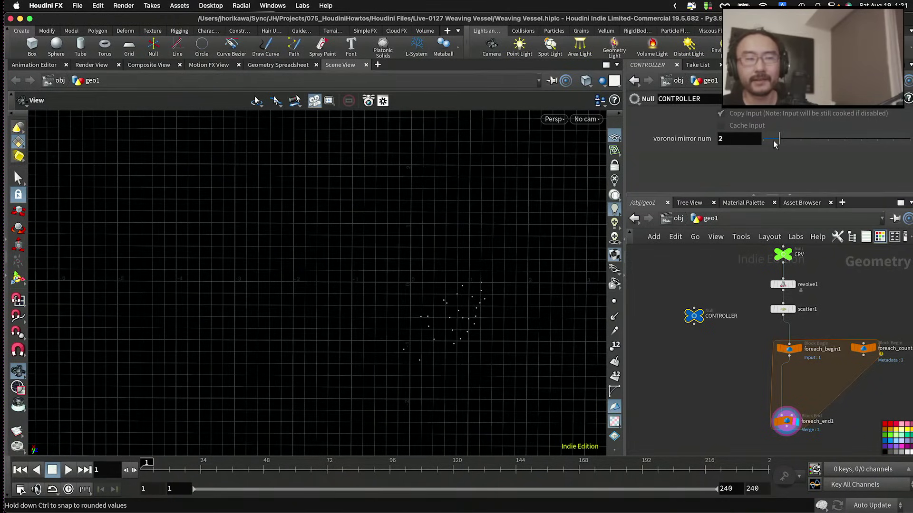
pyautogui.moveTo(794, 144); pyautogui.dragTo(780, 142)
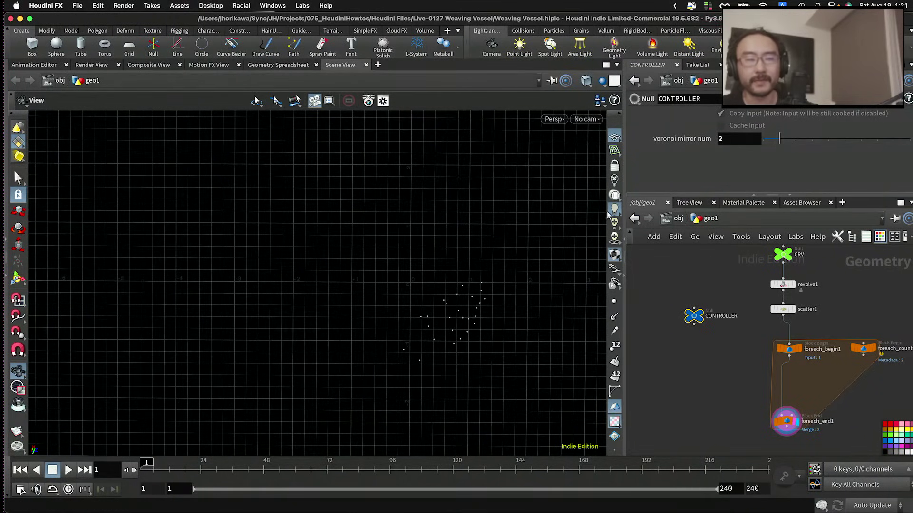
pyautogui.moveTo(478, 271); pyautogui.dragTo(440, 244)
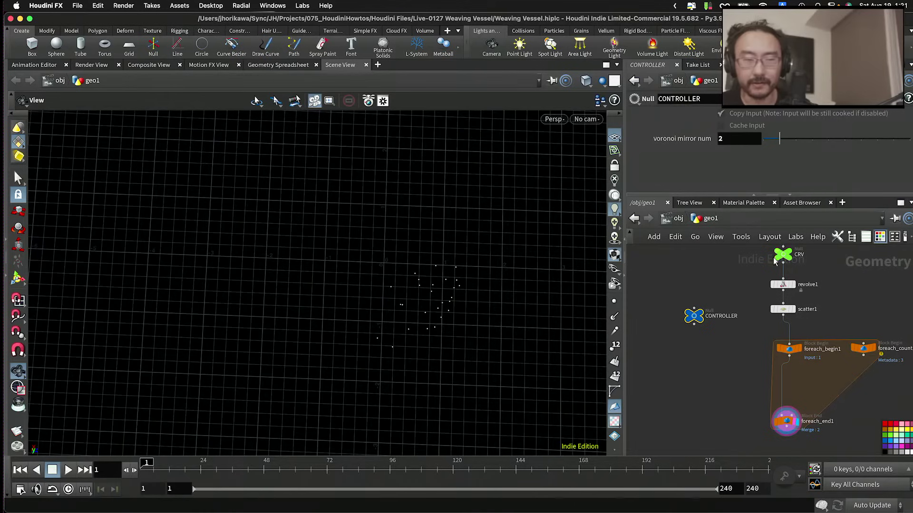
# Step: Display revolve1 and examine the revolved vase section from above
pyautogui.scroll(2, 793, 312)
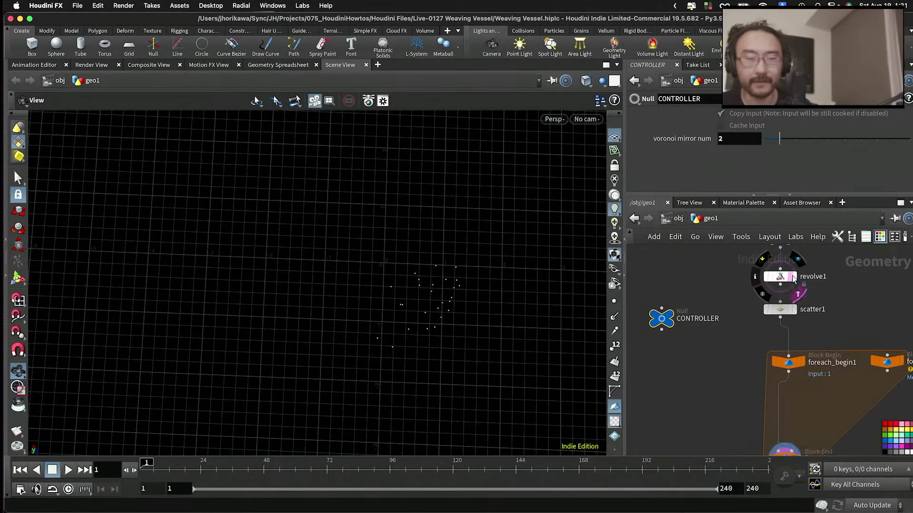
pyautogui.click(793, 276)
pyautogui.moveTo(472, 288); pyautogui.dragTo(462, 252)
pyautogui.scroll(-3, 737, 290)
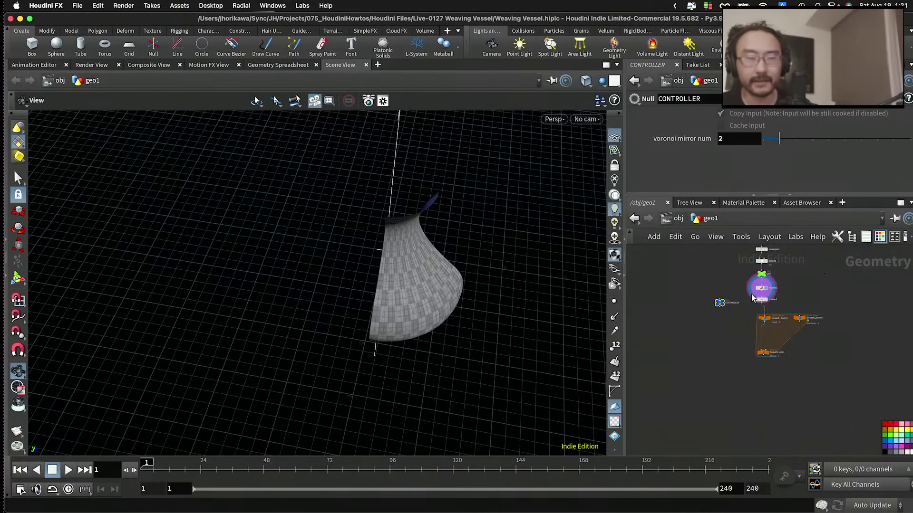
pyautogui.scroll(3, 756, 285)
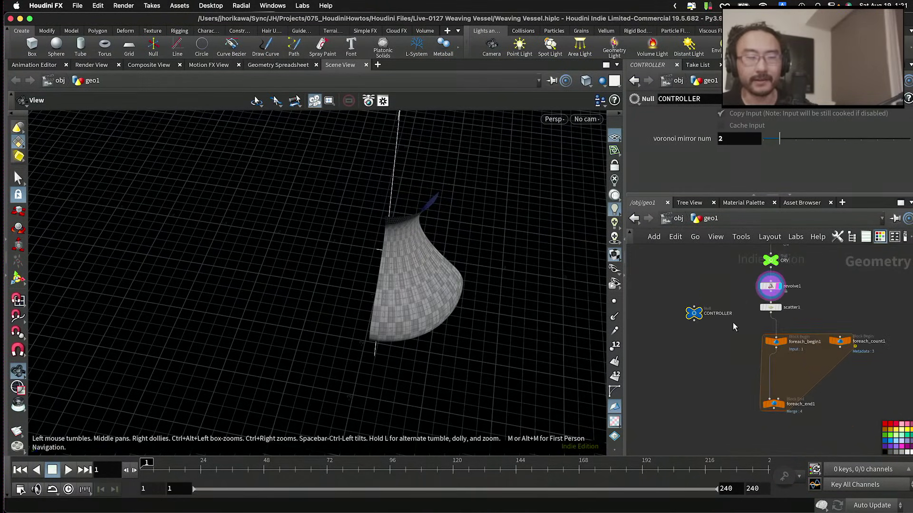
# Step: Display the output of scatter1 and examine the scattered points from the side and from above
pyautogui.moveTo(771, 145)
pyautogui.mouseDown()
pyautogui.moveTo(763, 144)
pyautogui.moveTo(779, 142)
pyautogui.mouseUp()
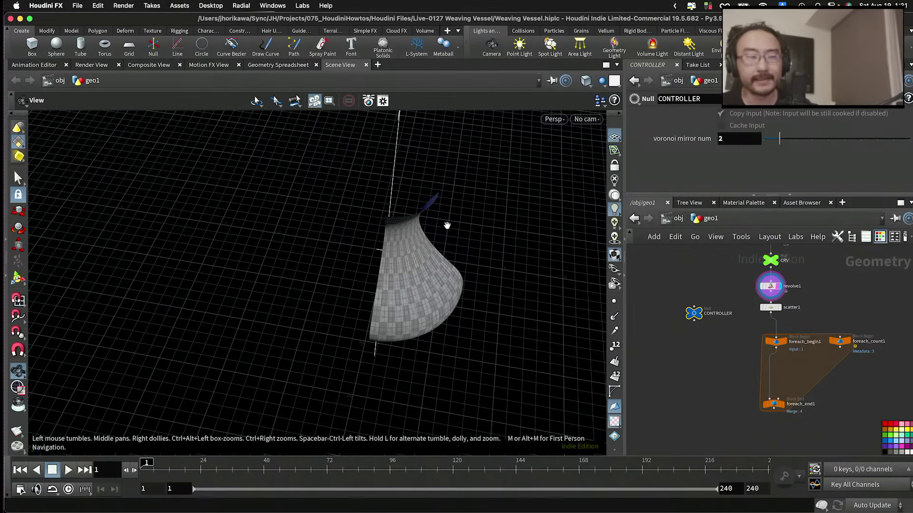
pyautogui.scroll(3, 726, 306)
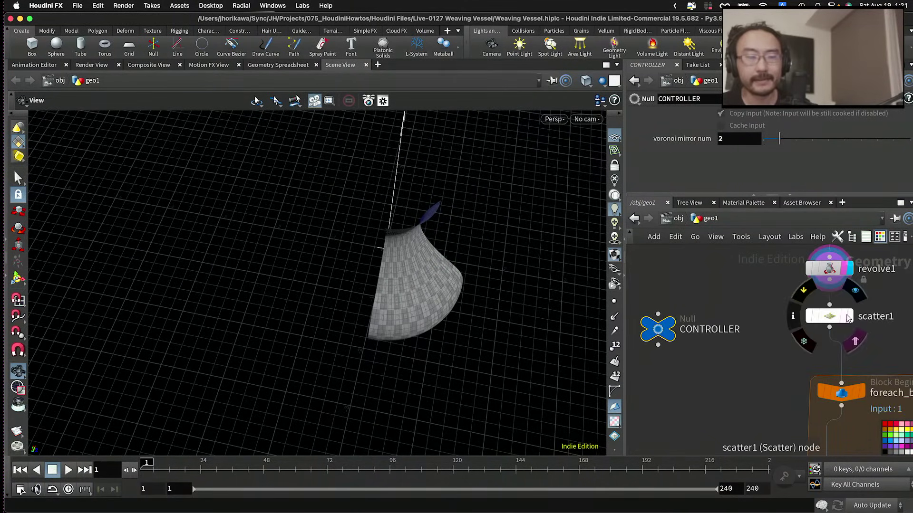
pyautogui.click(785, 307)
pyautogui.moveTo(494, 305); pyautogui.dragTo(391, 138)
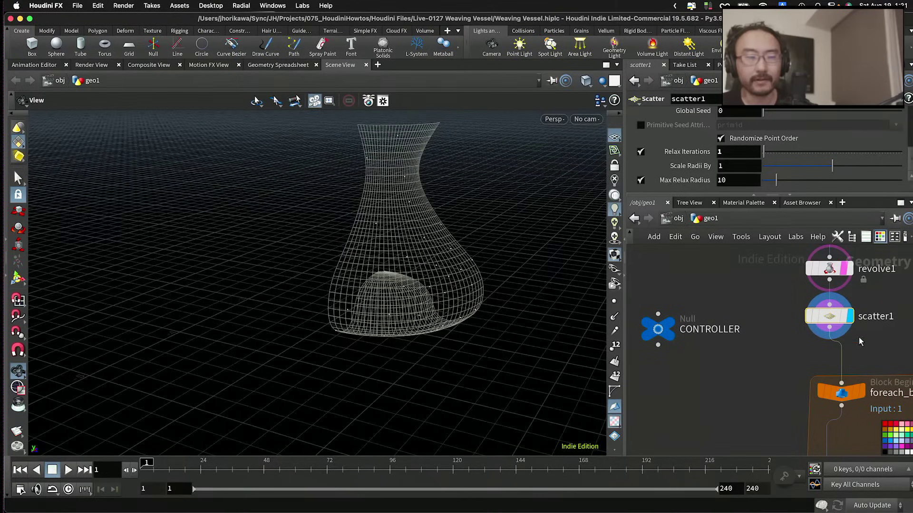
pyautogui.click(846, 316)
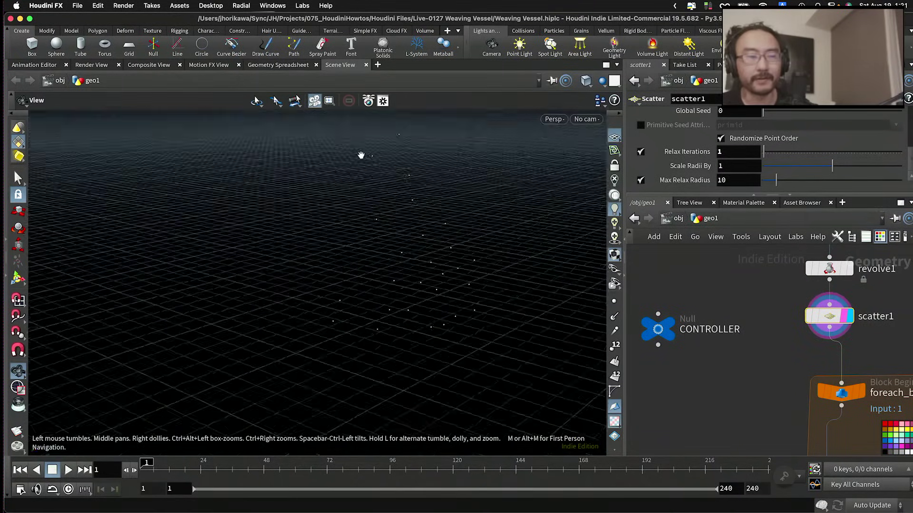
pyautogui.moveTo(361, 156); pyautogui.dragTo(321, 238)
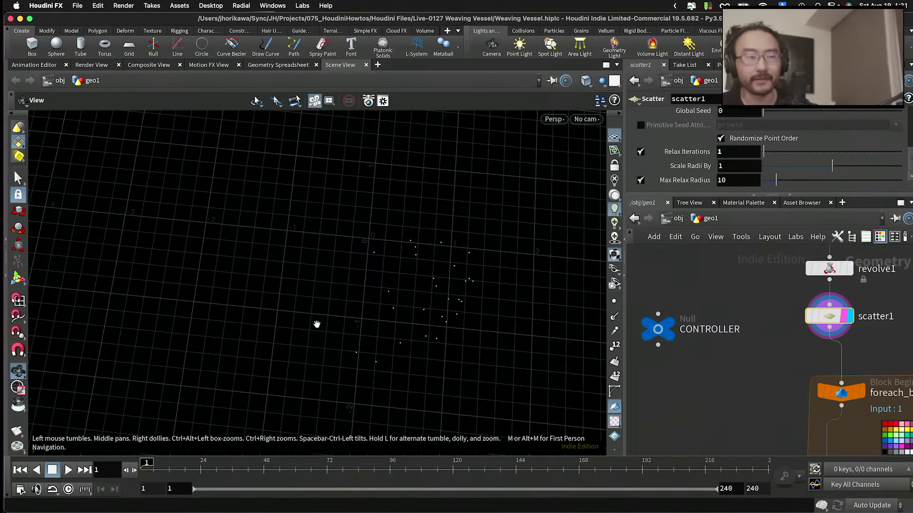
pyautogui.scroll(-3, 713, 333)
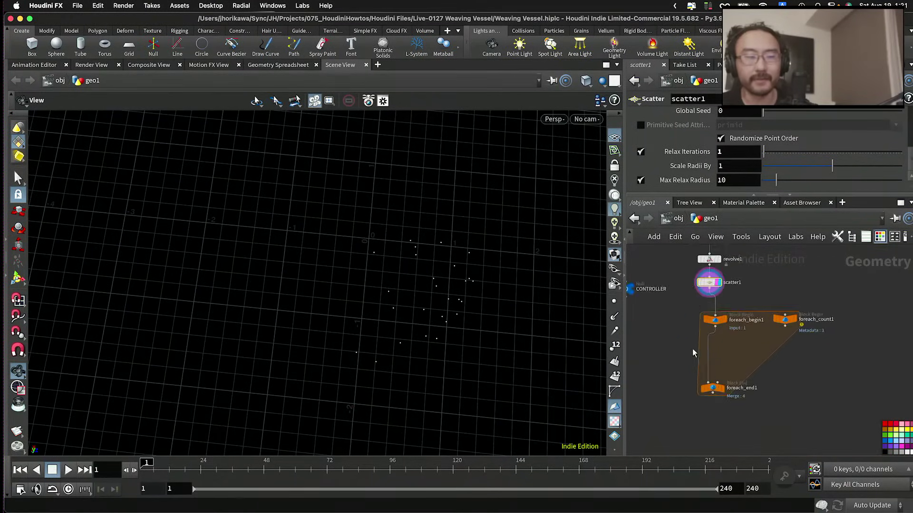
# Step: Display foreach_end1, try Feedback Each Iteration as its Gather Method, and return it to Merge Each Iteration
pyautogui.scroll(5, 692, 349)
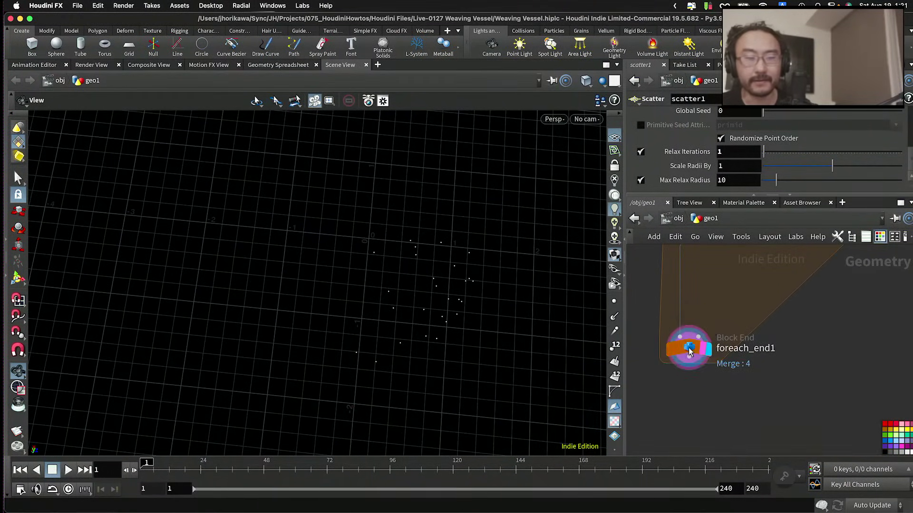
pyautogui.click(689, 350)
pyautogui.click(744, 133)
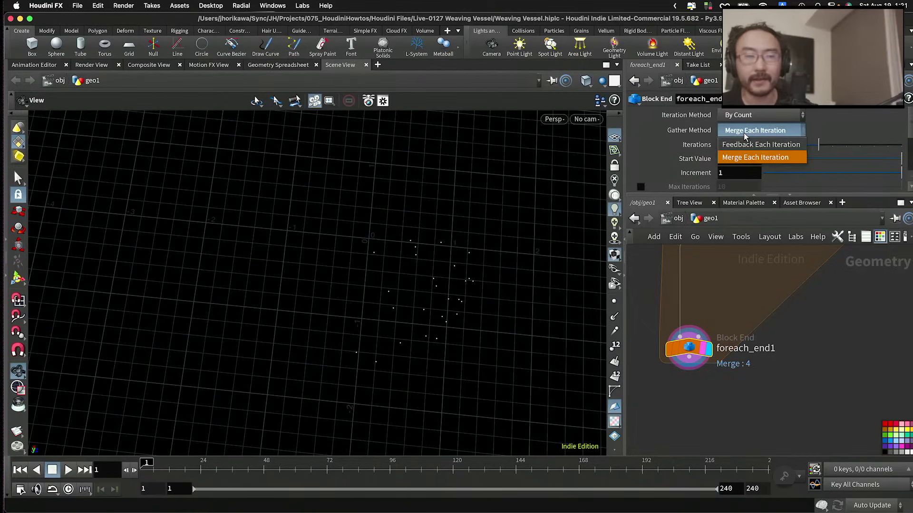
pyautogui.click(748, 144)
pyautogui.moveTo(735, 322); pyautogui.dragTo(767, 381, button='middle')
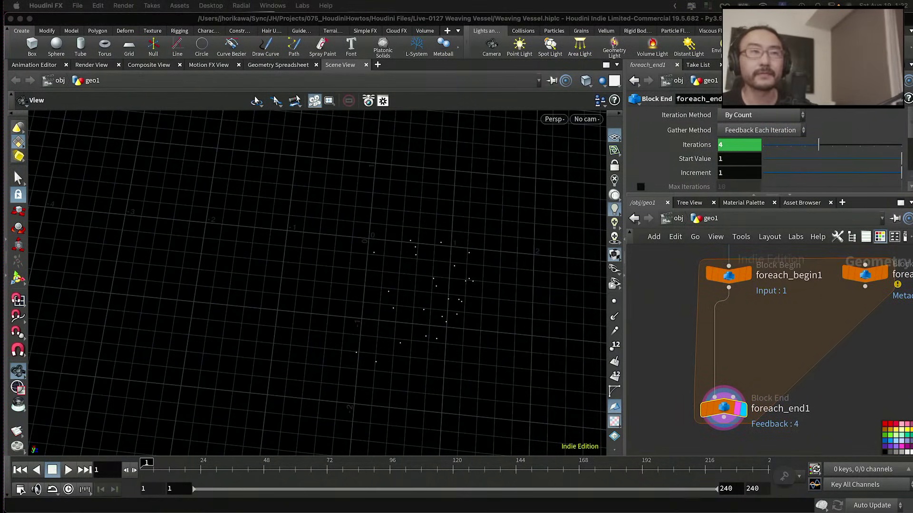
pyautogui.click(758, 380)
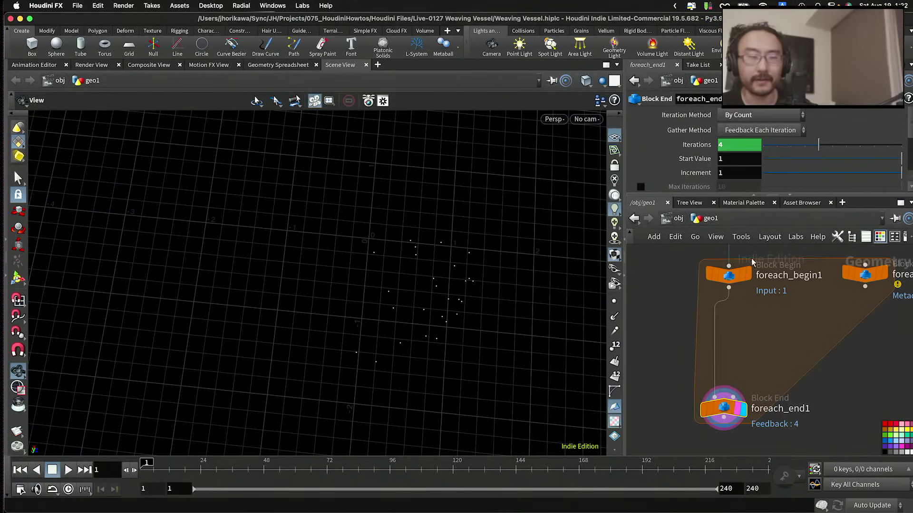
pyautogui.click(744, 130)
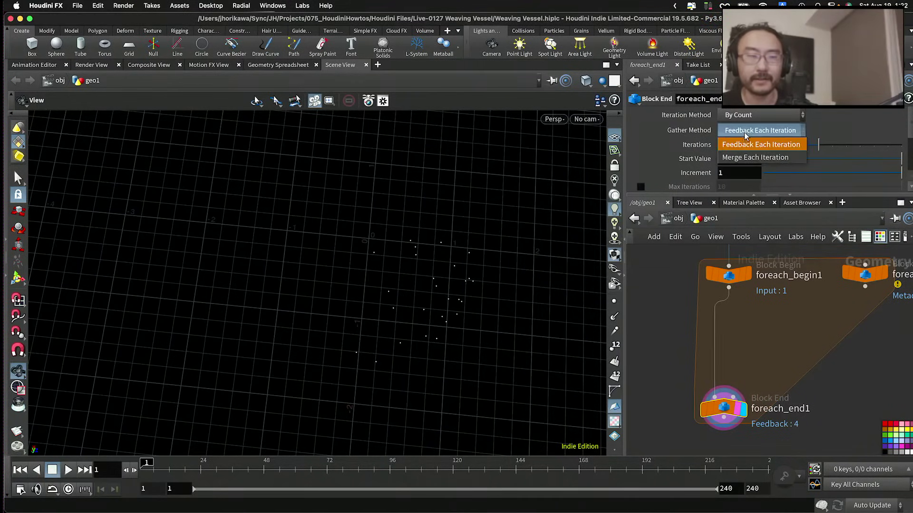
pyautogui.click(755, 159)
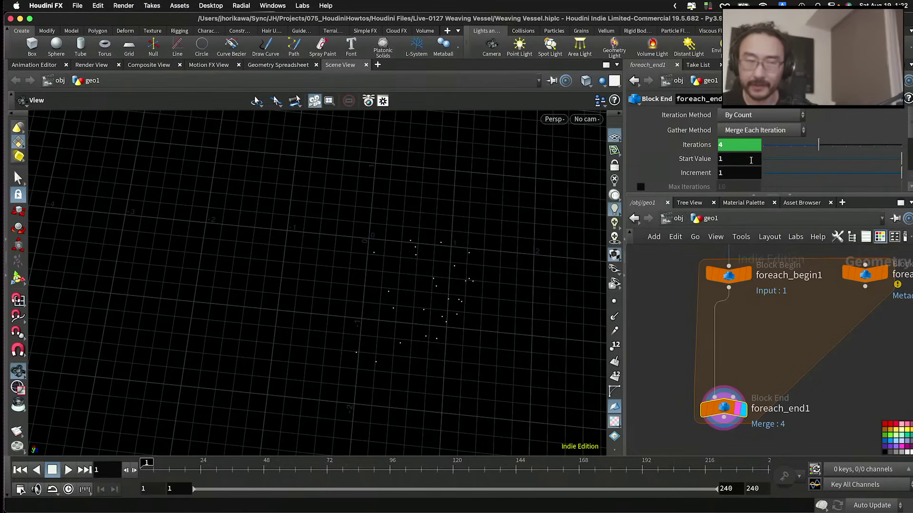
# Step: Set the Method of foreach_begin1 to Fetch Feedback and line up the loop's begin and end nodes
pyautogui.click(729, 275)
pyautogui.click(739, 116)
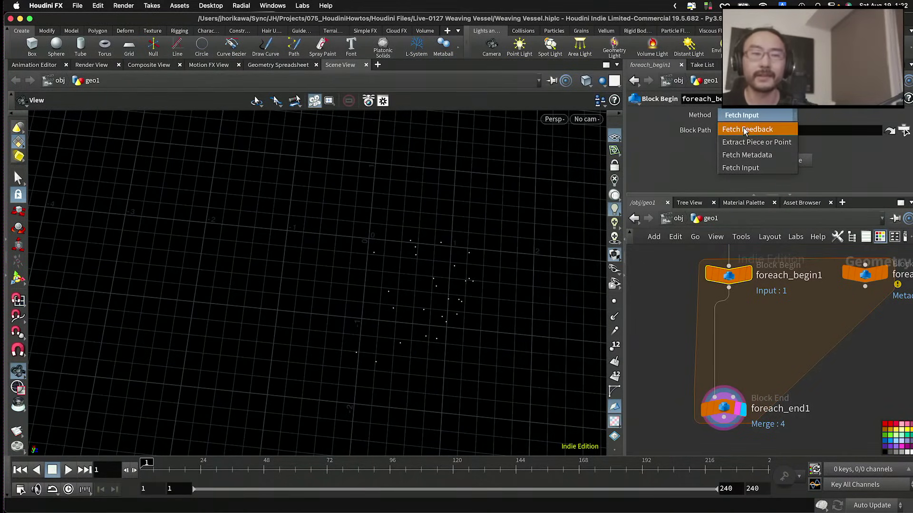
pyautogui.click(745, 129)
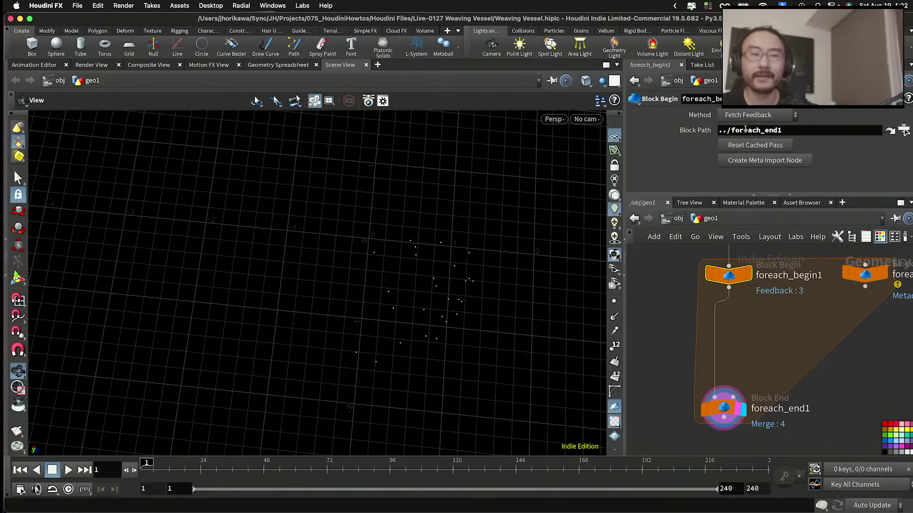
pyautogui.moveTo(716, 413); pyautogui.dragTo(715, 415)
pyautogui.moveTo(716, 280); pyautogui.dragTo(729, 280)
pyautogui.scroll(2, 763, 330)
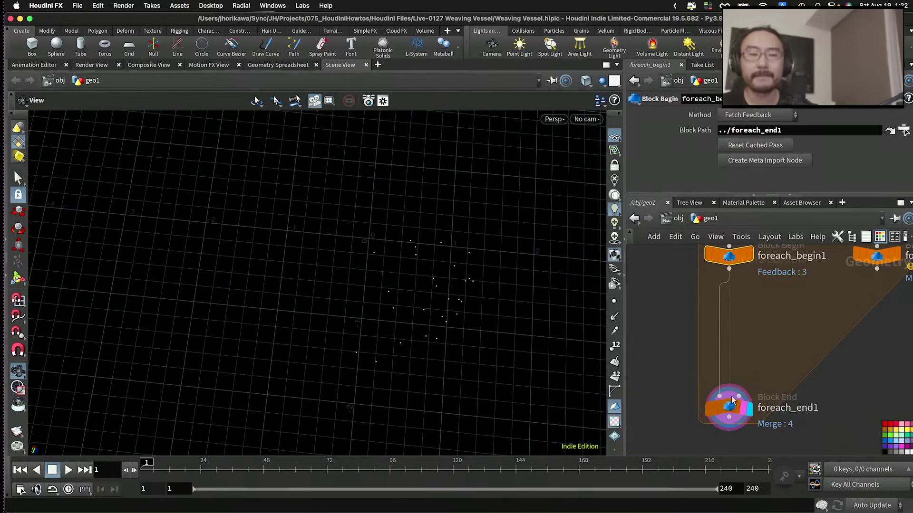
# Step: Add a Point Wrangle inside the loop and insert it on the connection between foreach_begin1 and foreach_end1
pyautogui.press('Tab')
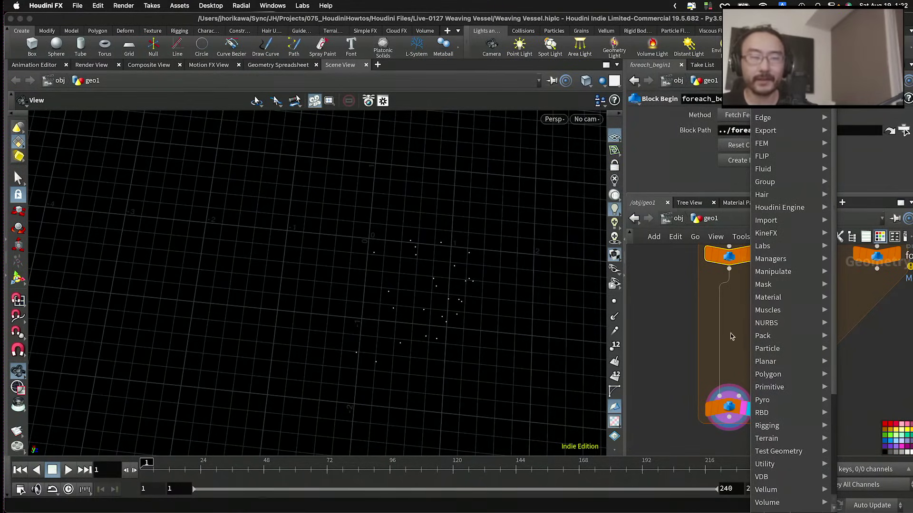
pyautogui.press('Escape')
pyautogui.press('Tab')
pyautogui.write('we')
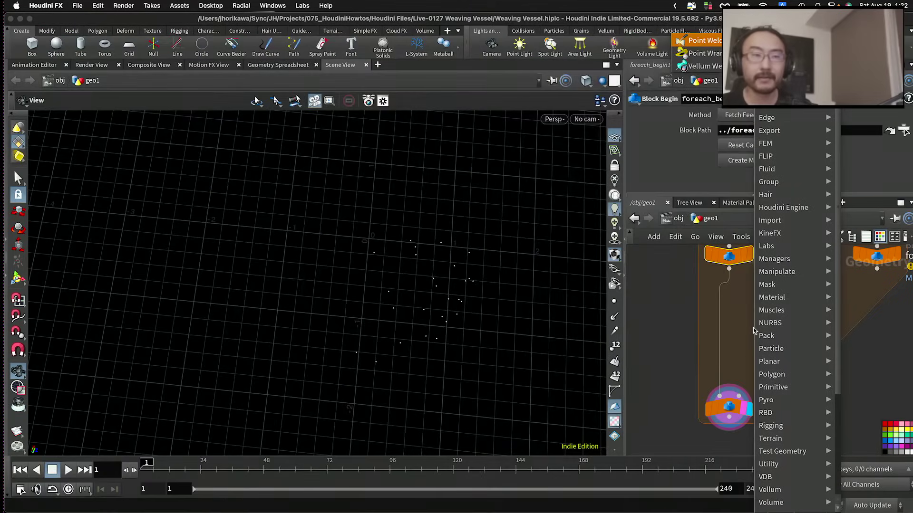
pyautogui.press('Down')
pyautogui.press('Return')
pyautogui.click(754, 322)
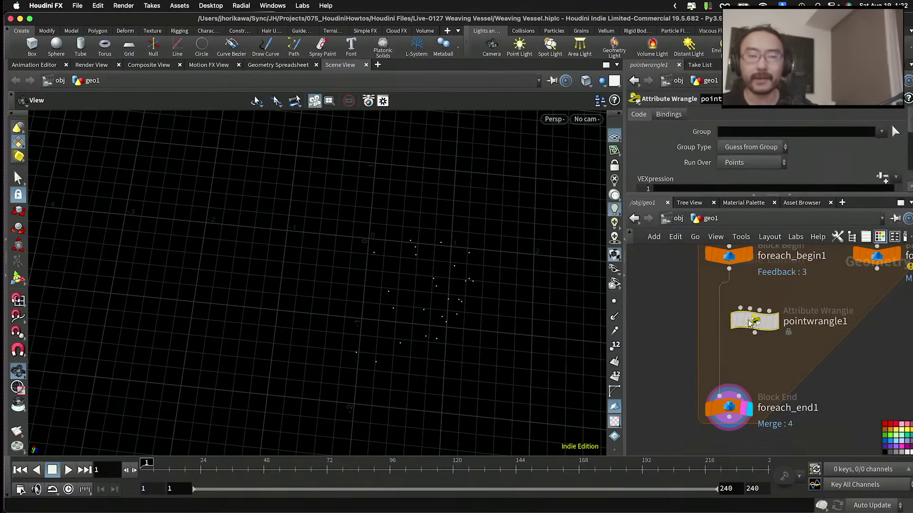
pyautogui.moveTo(748, 323); pyautogui.dragTo(727, 316)
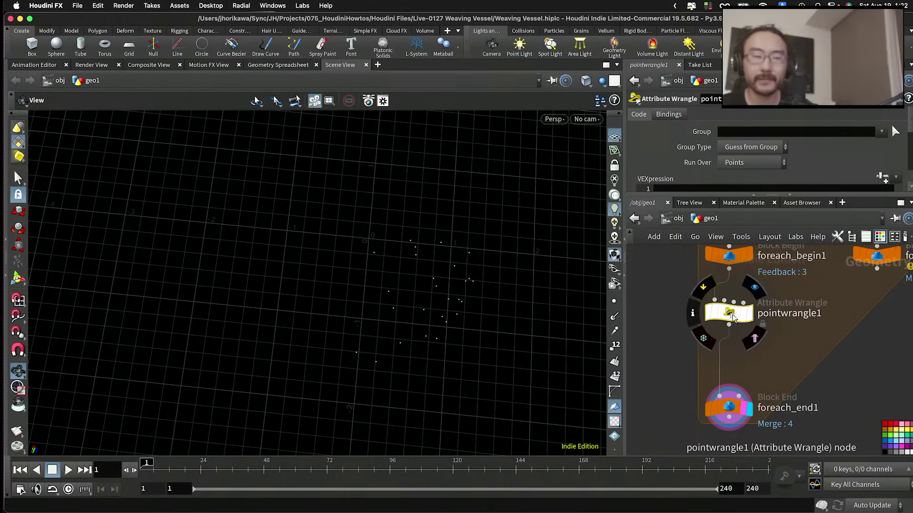
# Step: Rearrange the for-each nodes and the point wrangle to space them out vertically inside the loop block
pyautogui.scroll(-1, 811, 335)
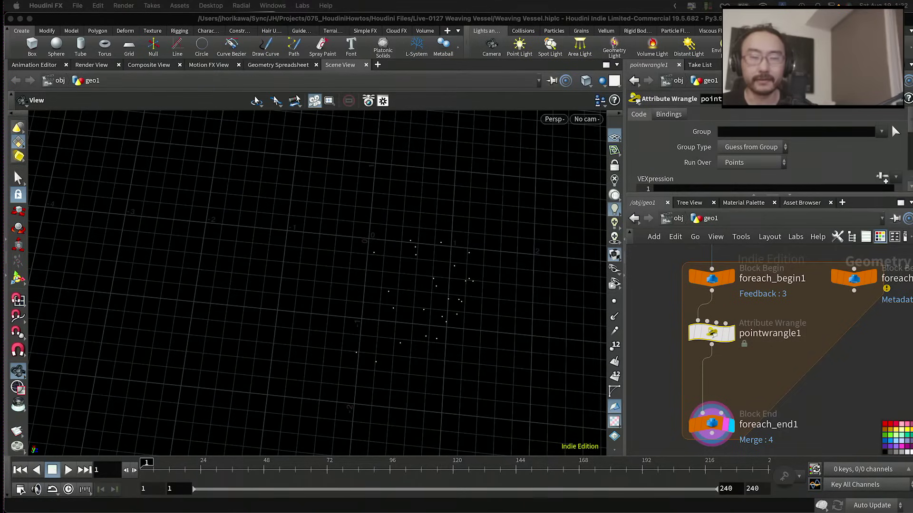
pyautogui.click(861, 290)
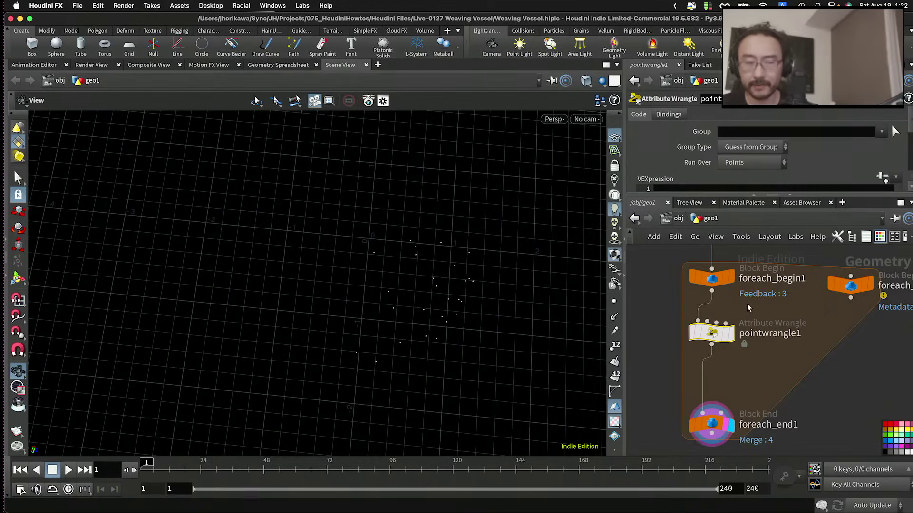
pyautogui.moveTo(713, 334); pyautogui.dragTo(714, 338)
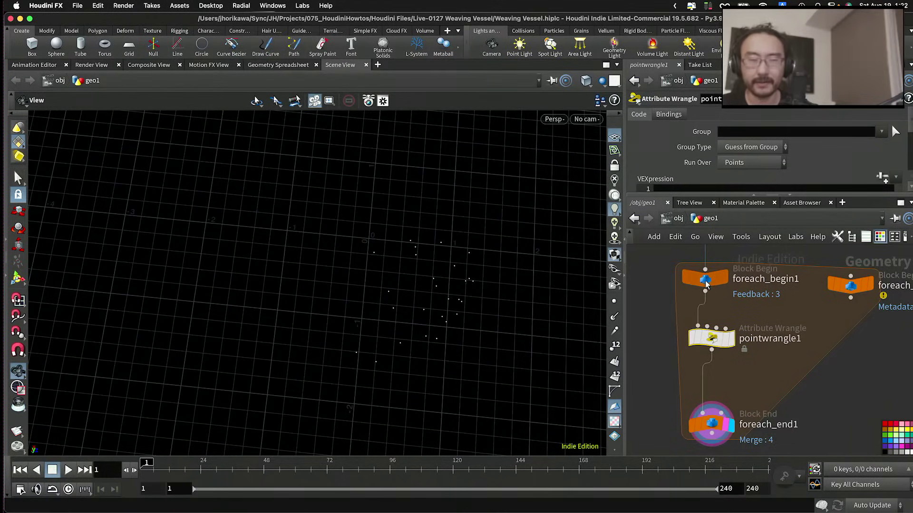
pyautogui.moveTo(713, 285); pyautogui.dragTo(713, 283)
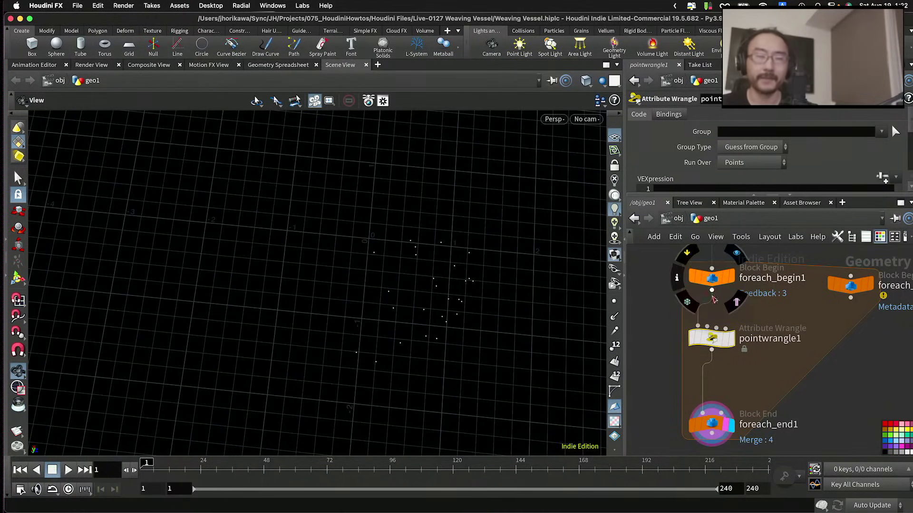
pyautogui.scroll(1, 712, 424)
pyautogui.moveTo(712, 425); pyautogui.dragTo(720, 434)
pyautogui.moveTo(710, 339); pyautogui.dragTo(710, 350)
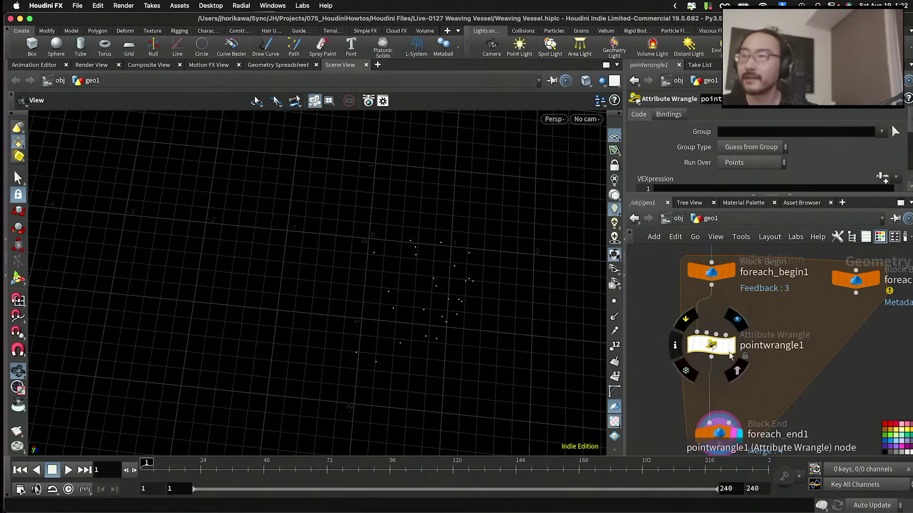
# Step: Rename the point wrangle as mirror and display its output
pyautogui.doubleClick(775, 350)
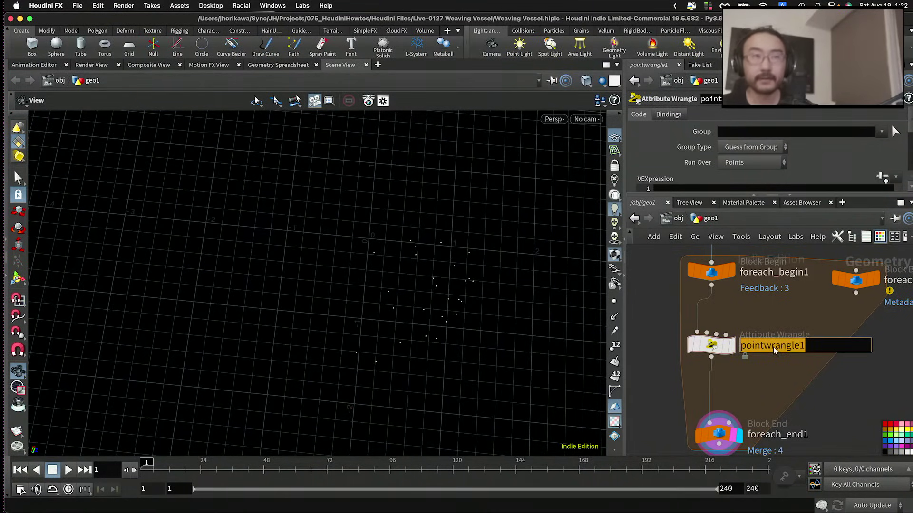
pyautogui.write('m')
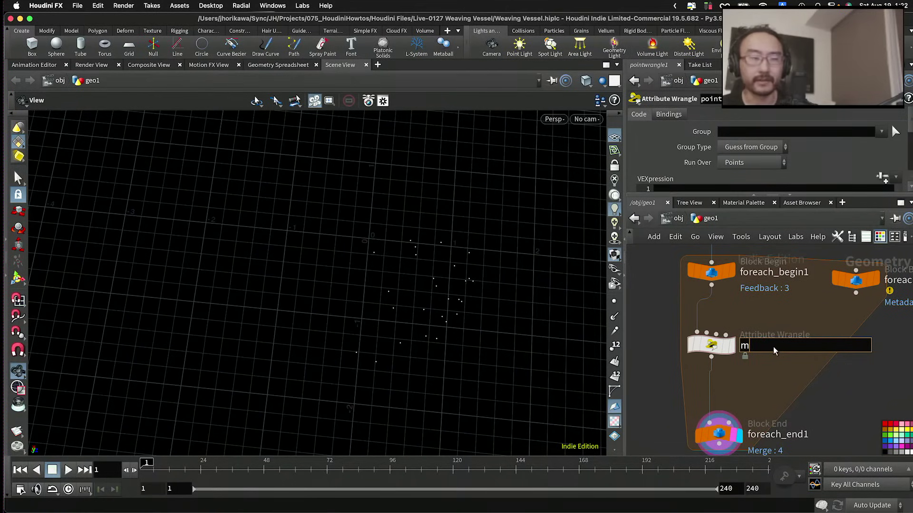
pyautogui.write('irrirror')
pyautogui.press('Return')
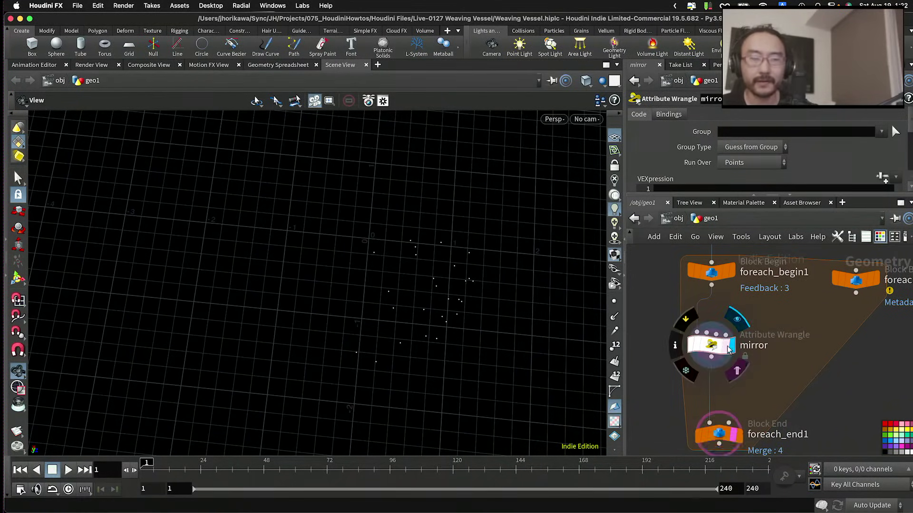
pyautogui.click(729, 349)
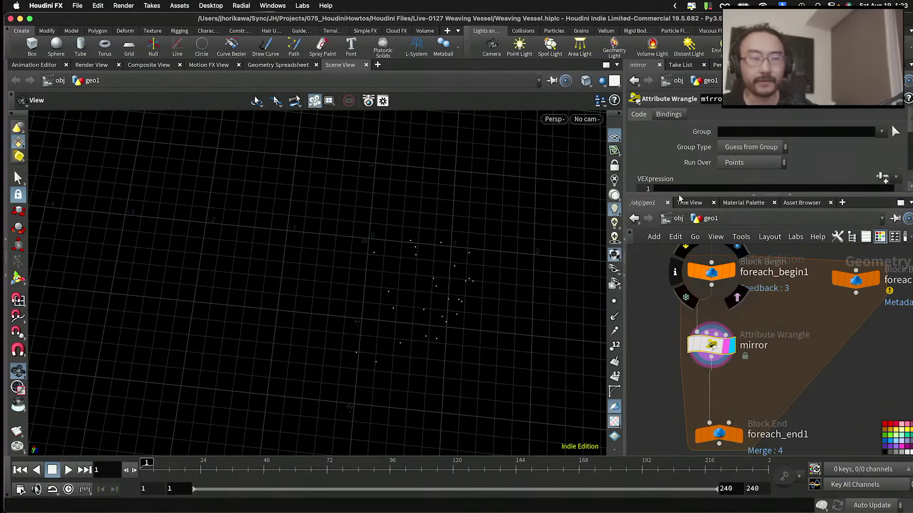
# Step: Enlarge the mirror wrangle's VEXpression editor and examine the displayed points from a tilted view
pyautogui.moveTo(679, 203); pyautogui.dragTo(680, 268)
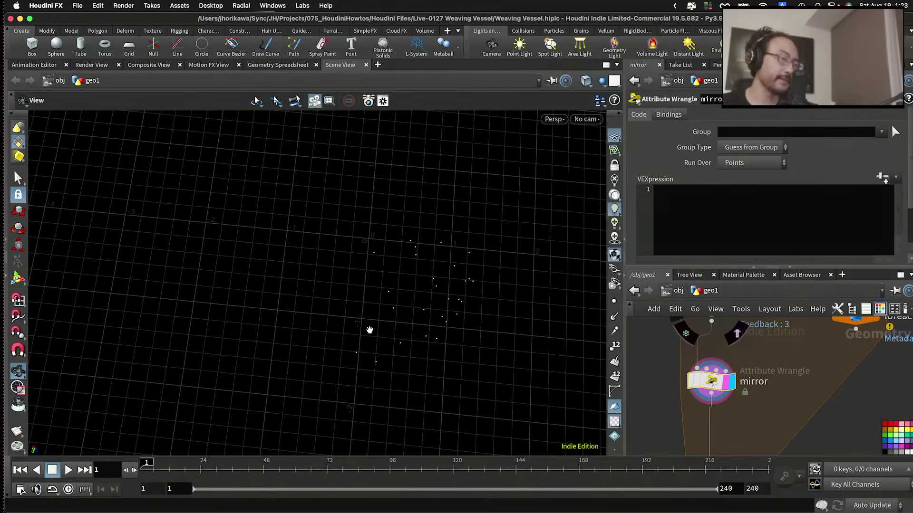
pyautogui.moveTo(369, 330); pyautogui.dragTo(371, 326)
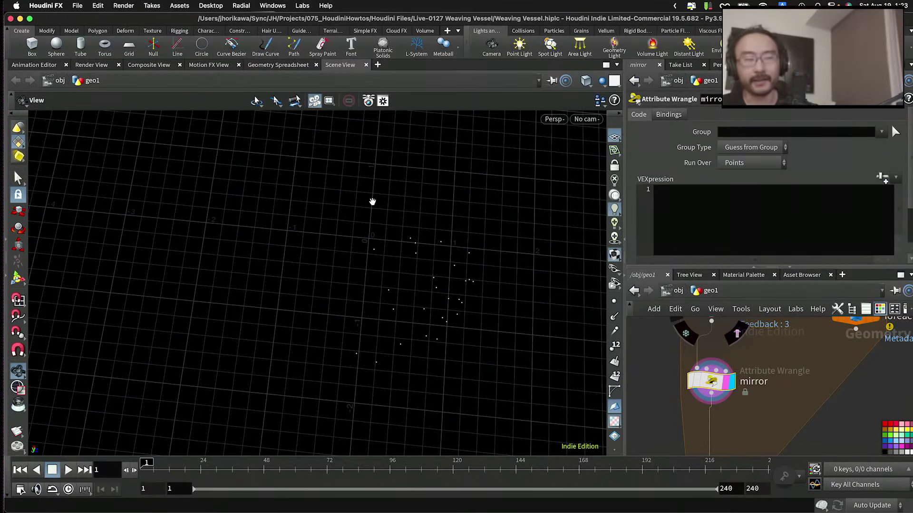
pyautogui.moveTo(372, 202); pyautogui.dragTo(344, 304)
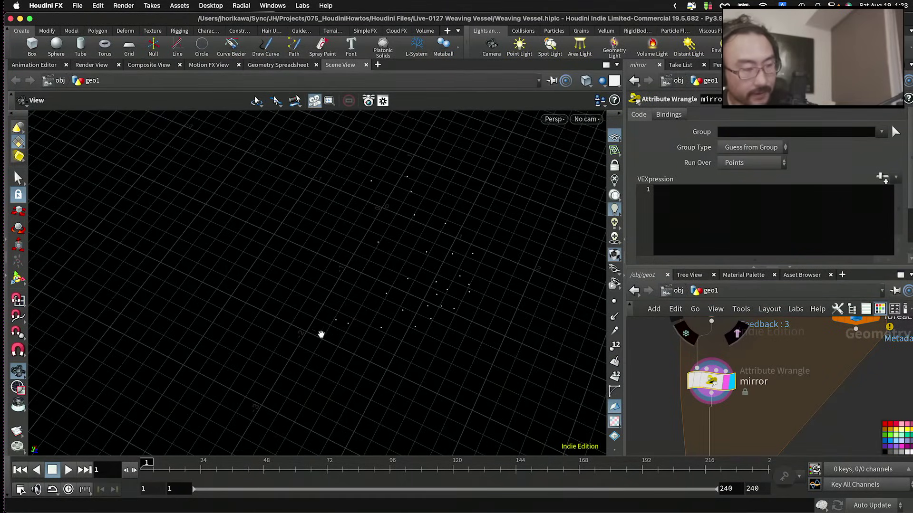
pyautogui.moveTo(321, 335); pyautogui.dragTo(311, 315)
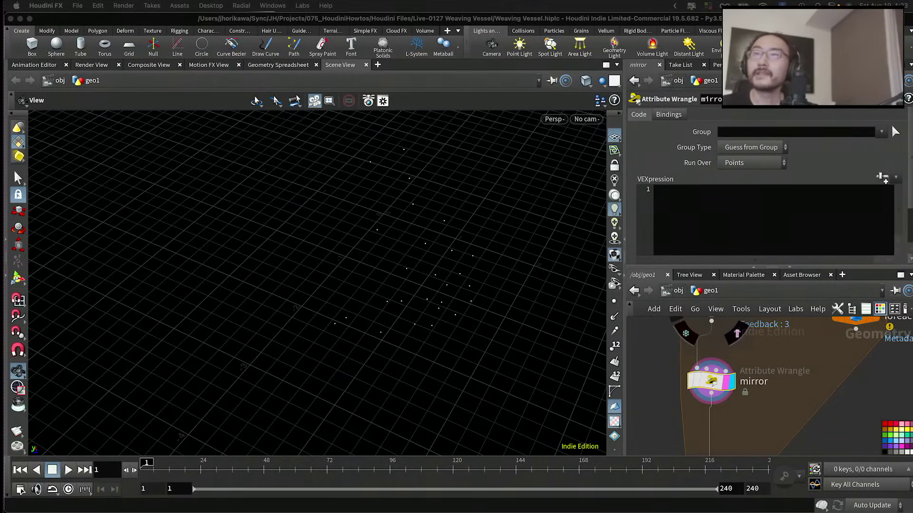
# Step: Switch to Chrome and find and open the reflect function page from the VEX Functions documentation
pyautogui.press('super+Tab')
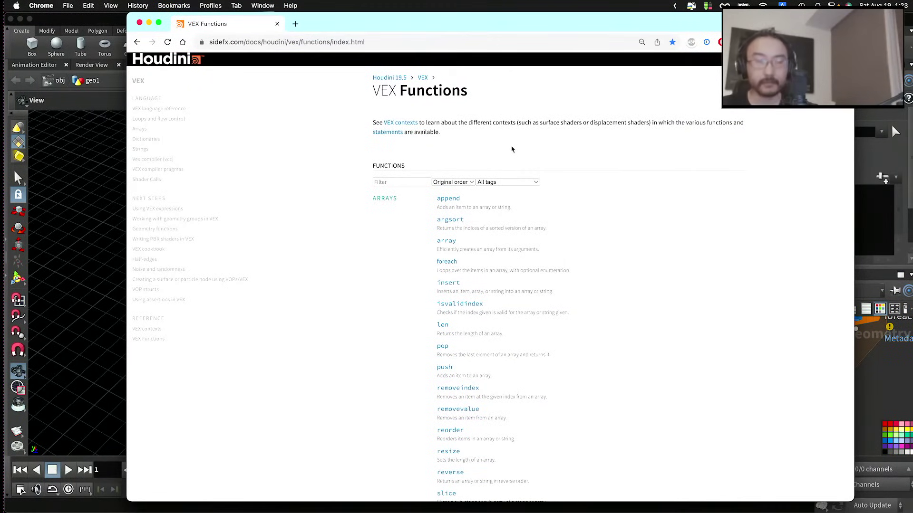
pyautogui.press('super+f')
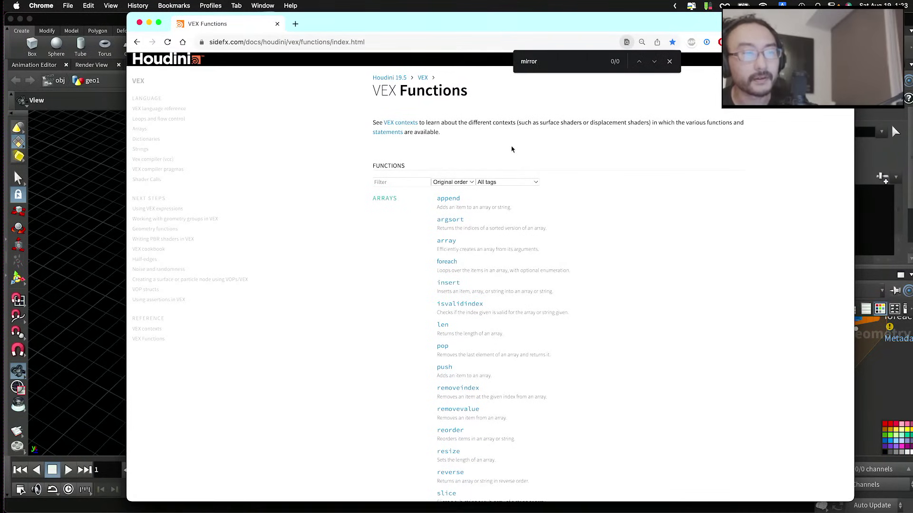
pyautogui.write('ref')
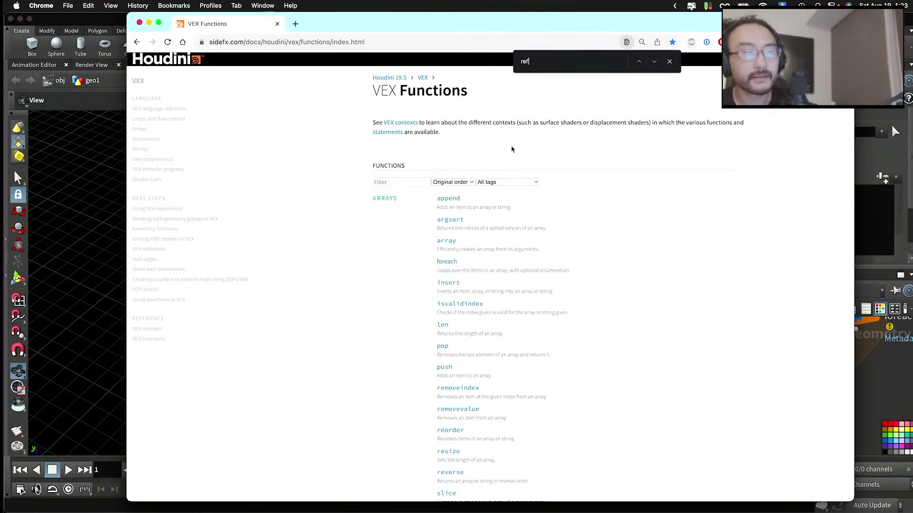
pyautogui.write('lect')
pyautogui.press('Return')
pyautogui.press('Return')
pyautogui.press('Return')
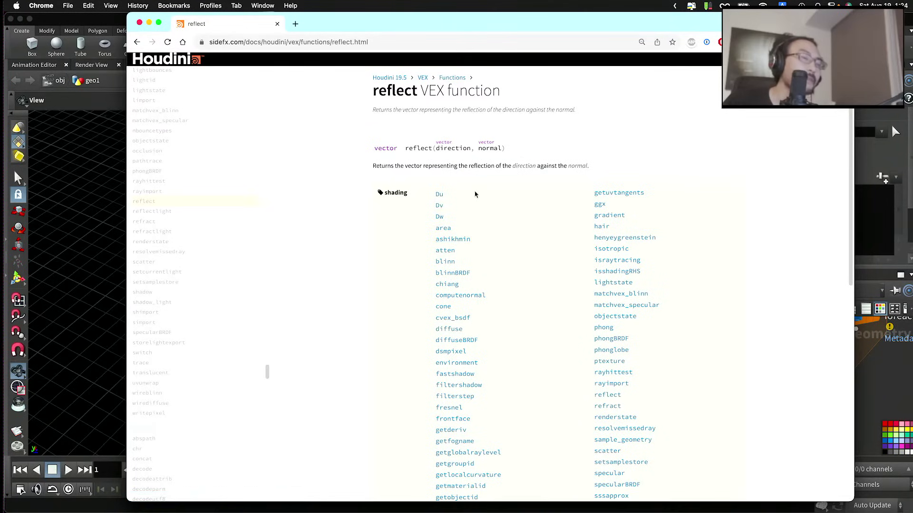
# Step: Read the reflect function's signature, focusing on its direction and normal vector arguments
pyautogui.moveTo(470, 149)
pyautogui.mouseDown()
pyautogui.moveTo(437, 149)
pyautogui.moveTo(495, 151)
pyautogui.moveTo(435, 149)
pyautogui.moveTo(472, 150)
pyautogui.mouseUp()
pyautogui.click(468, 150)
pyautogui.click(436, 149)
pyautogui.click(465, 149)
pyautogui.click(436, 150)
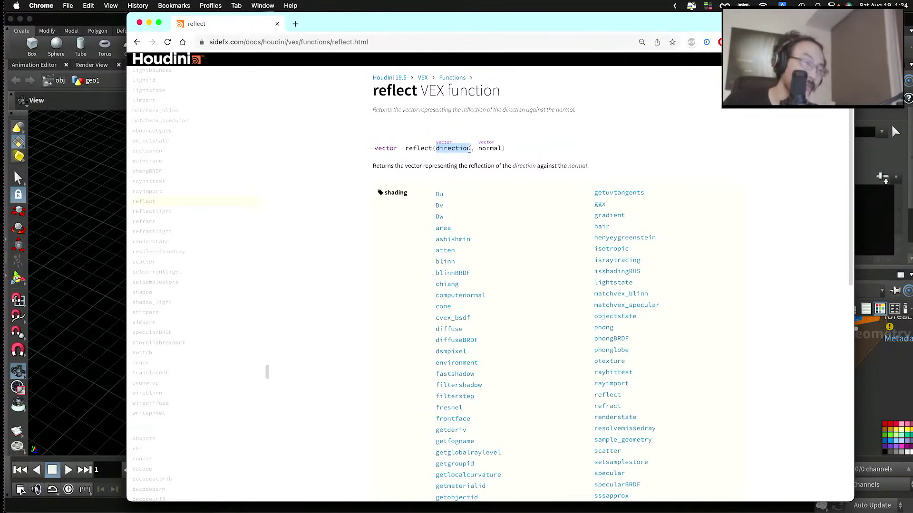
pyautogui.click(470, 149)
pyautogui.moveTo(436, 149); pyautogui.dragTo(496, 149)
pyautogui.click(484, 150)
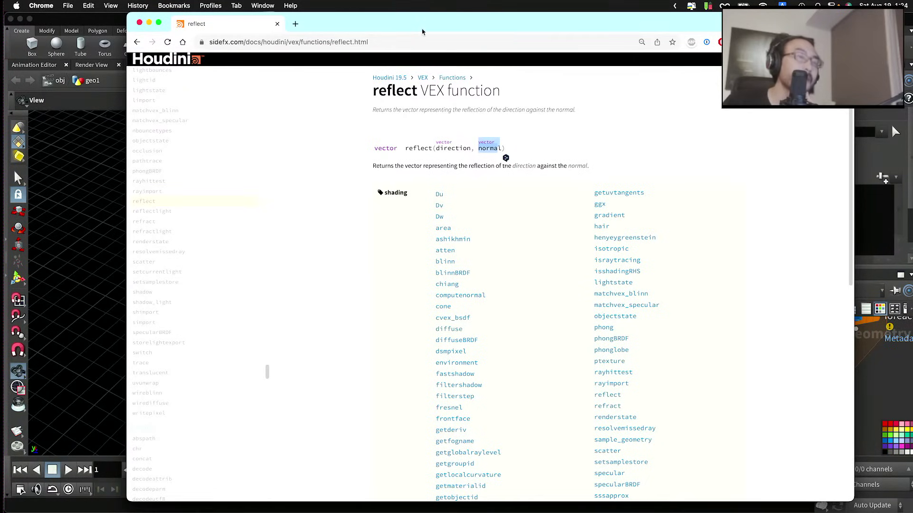
# Step: Move the documentation window out of the way, return to Houdini and examine the scattered points from above
pyautogui.moveTo(422, 31); pyautogui.dragTo(451, 390)
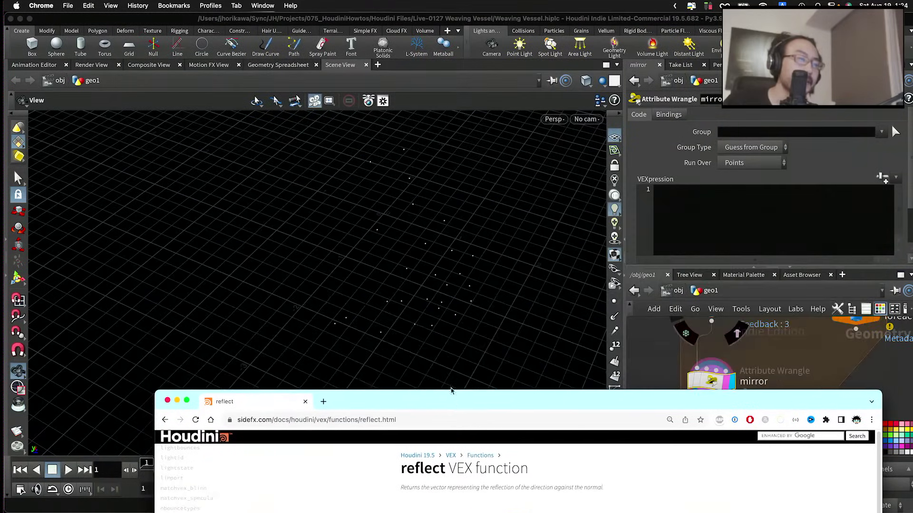
pyautogui.click(398, 295)
pyautogui.moveTo(393, 295); pyautogui.dragTo(425, 307)
pyautogui.moveTo(418, 347); pyautogui.dragTo(394, 304)
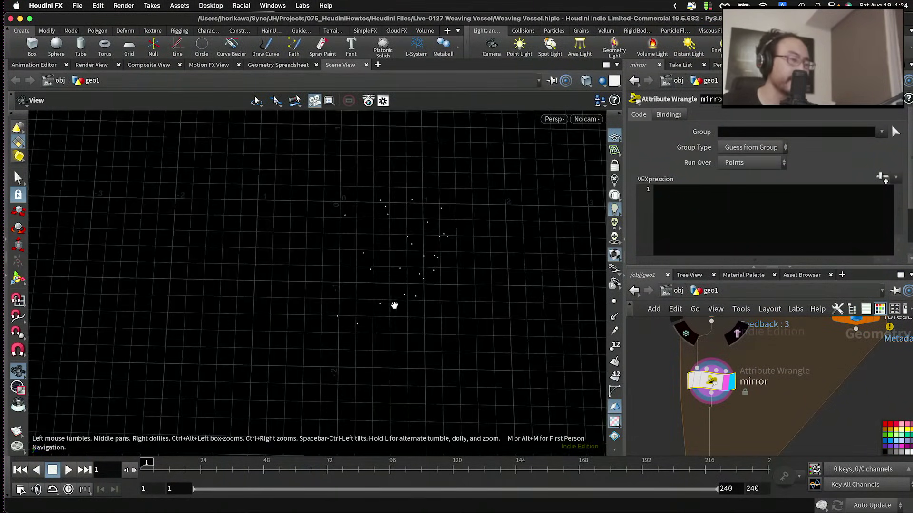
pyautogui.moveTo(355, 263)
pyautogui.mouseDown()
pyautogui.moveTo(393, 306)
pyautogui.moveTo(347, 271)
pyautogui.moveTo(357, 246)
pyautogui.moveTo(357, 274)
pyautogui.moveTo(358, 251)
pyautogui.moveTo(344, 247)
pyautogui.moveTo(344, 261)
pyautogui.moveTo(343, 252)
pyautogui.mouseUp()
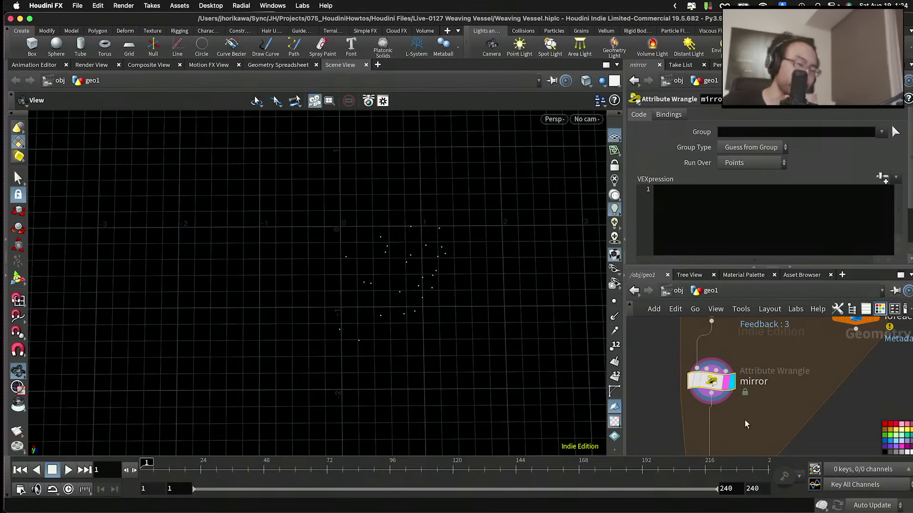
# Step: Set the CONTROLLER null's voronoi mirror num to 4
pyautogui.scroll(-5, 744, 404)
pyautogui.scroll(-3, 744, 396)
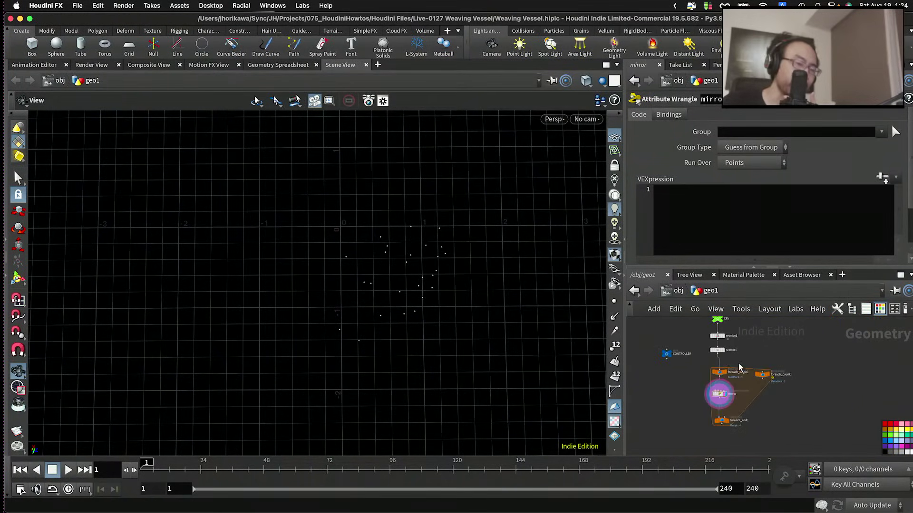
pyautogui.moveTo(703, 430); pyautogui.dragTo(772, 368)
pyautogui.scroll(5, 738, 350)
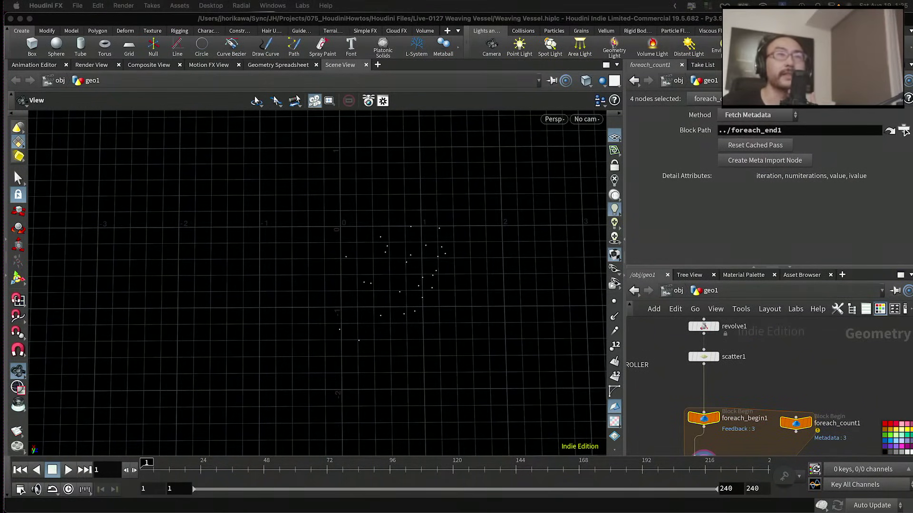
pyautogui.click(459, 203)
pyautogui.scroll(-3, 785, 381)
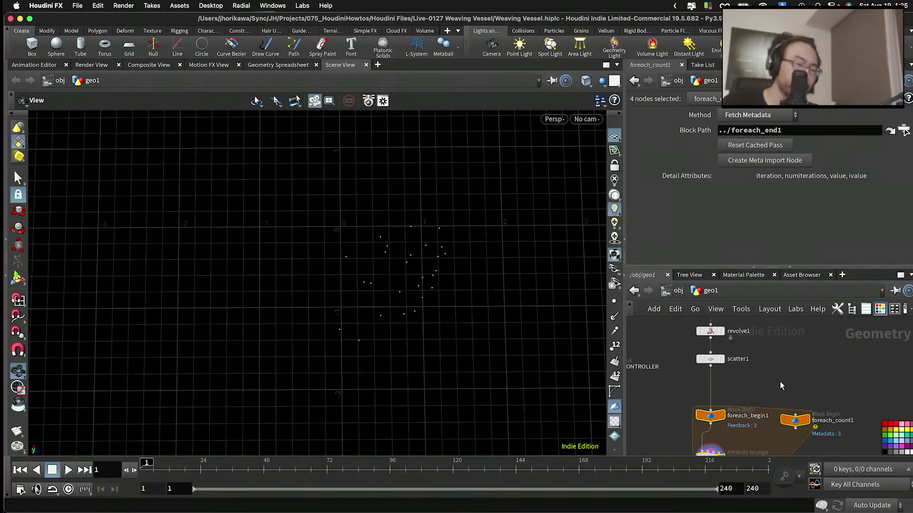
pyautogui.moveTo(652, 384); pyautogui.dragTo(705, 375, button='middle')
pyautogui.click(679, 359)
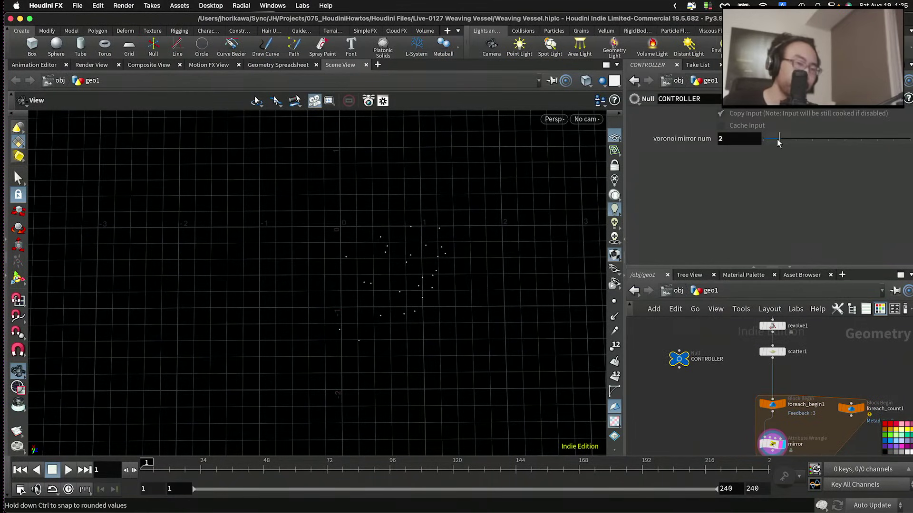
pyautogui.moveTo(761, 144); pyautogui.dragTo(813, 143)
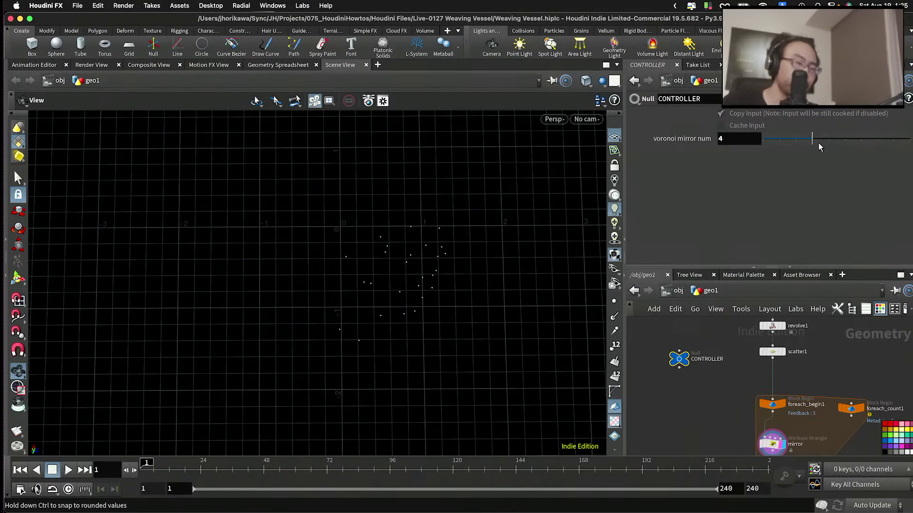
# Step: Display the output of foreach_end1 and examine its points, keeping voronoi mirror num at 4
pyautogui.scroll(-4, 697, 322)
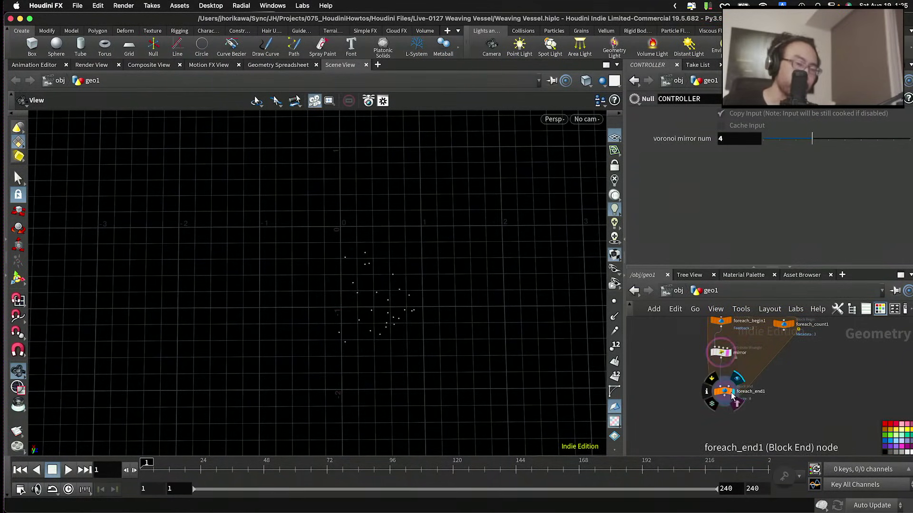
pyautogui.scroll(4, 679, 400)
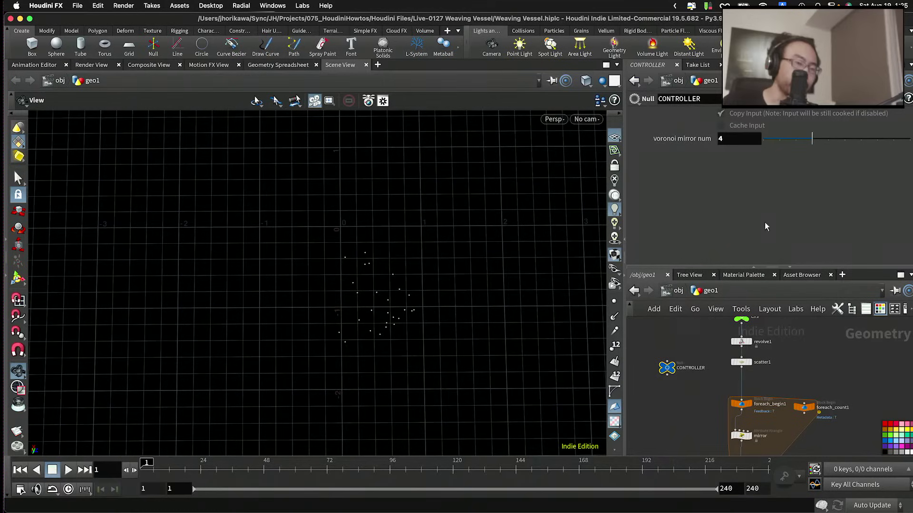
pyautogui.moveTo(787, 145); pyautogui.dragTo(813, 144)
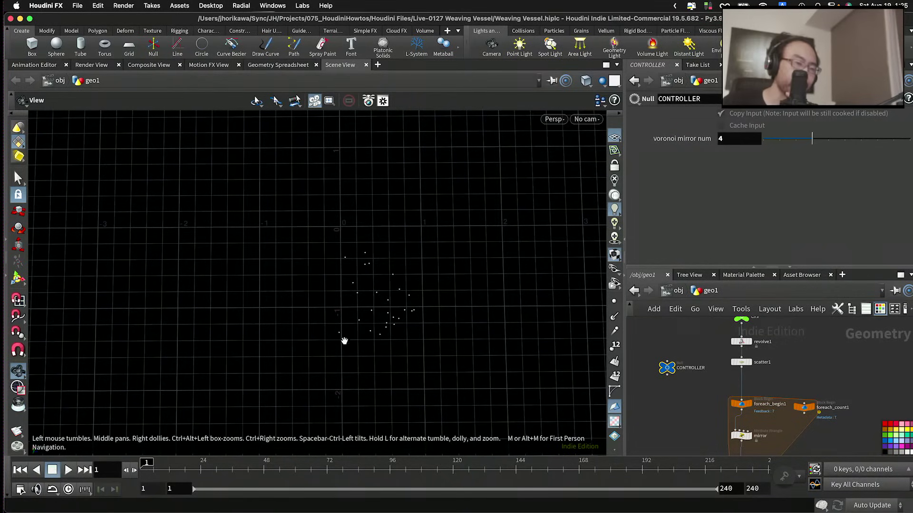
pyautogui.moveTo(812, 139)
pyautogui.mouseDown()
pyautogui.moveTo(796, 139)
pyautogui.moveTo(829, 138)
pyautogui.moveTo(783, 140)
pyautogui.moveTo(808, 138)
pyautogui.mouseUp()
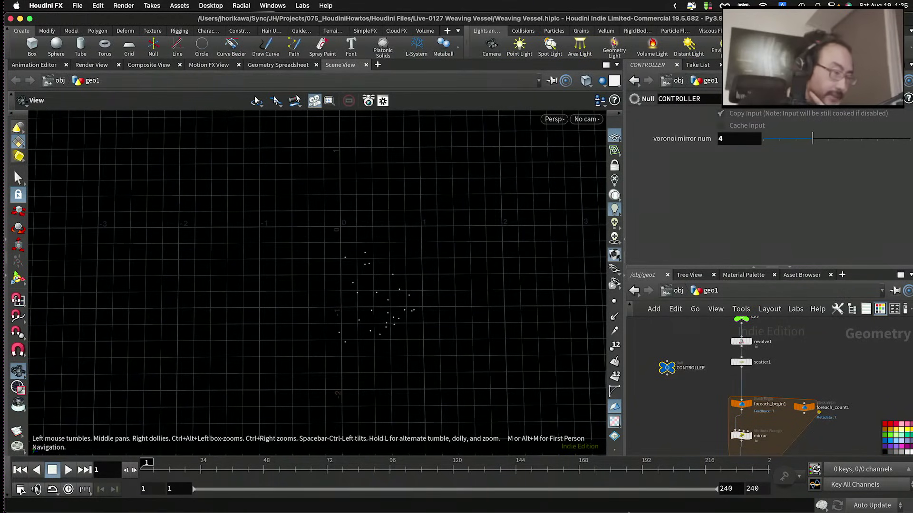
# Step: Add an Attribute Create node and insert it between scatter1 and foreach_begin1
pyautogui.moveTo(724, 511)
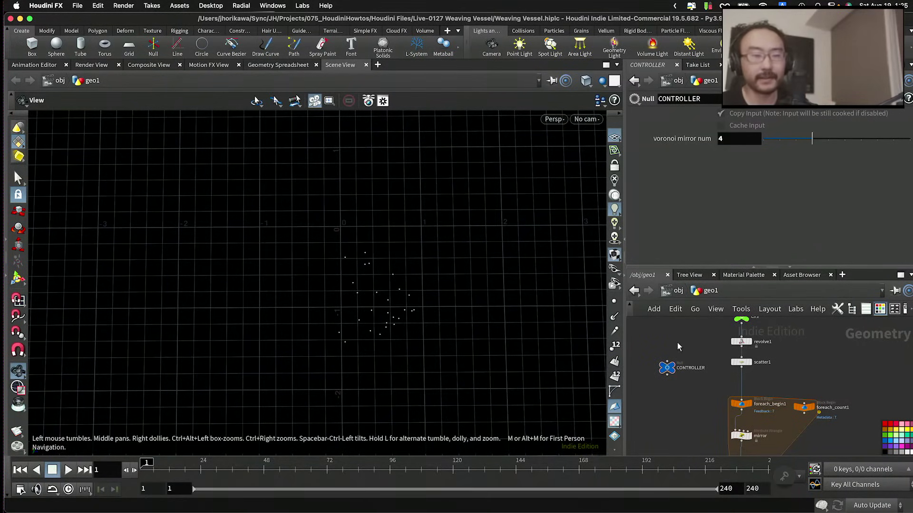
pyautogui.scroll(2, 685, 357)
pyautogui.scroll(1, 691, 373)
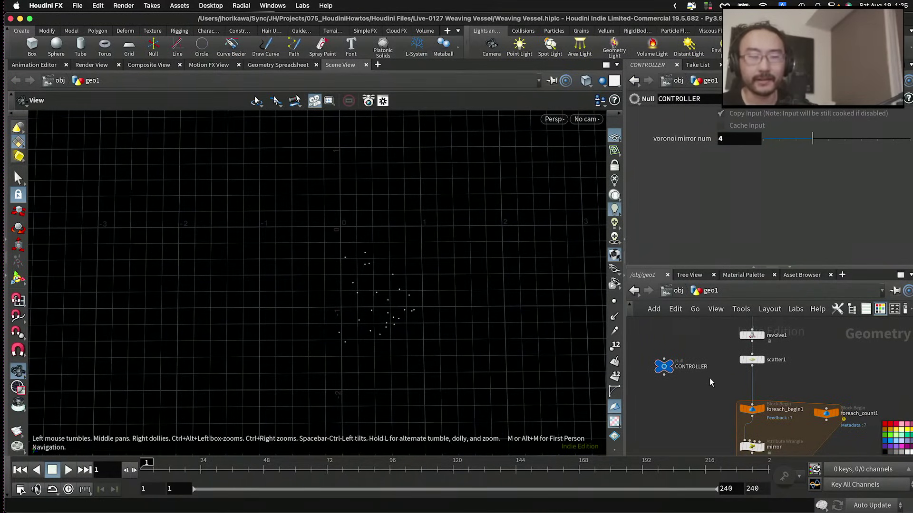
pyautogui.scroll(1, 712, 386)
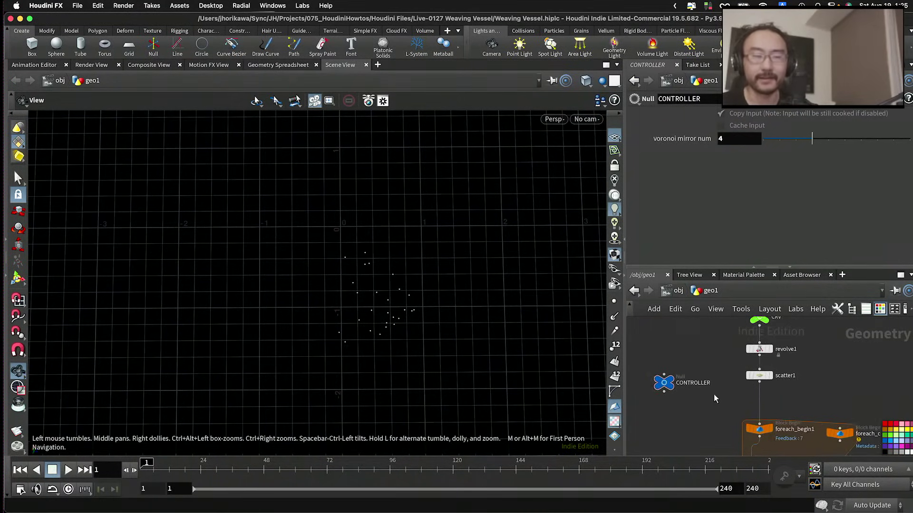
pyautogui.press('Tab')
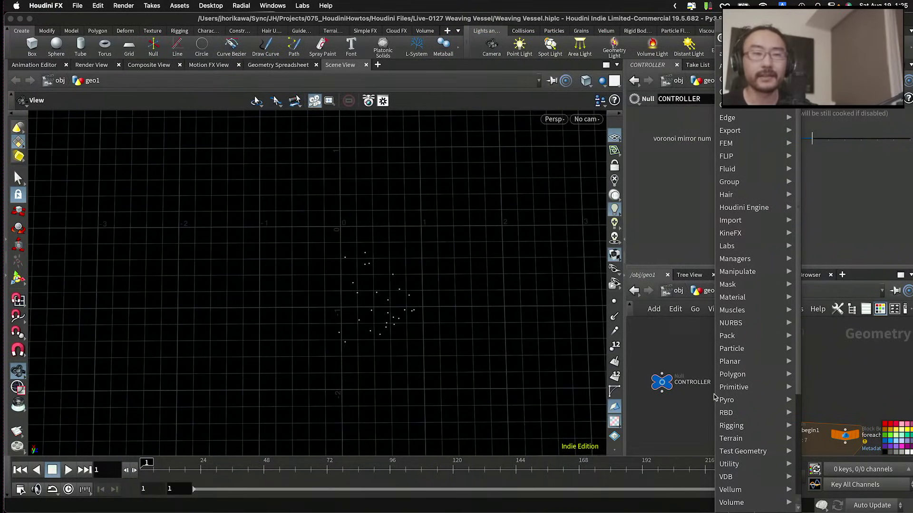
pyautogui.click(715, 396)
pyautogui.click(706, 401)
pyautogui.moveTo(706, 400); pyautogui.dragTo(765, 402)
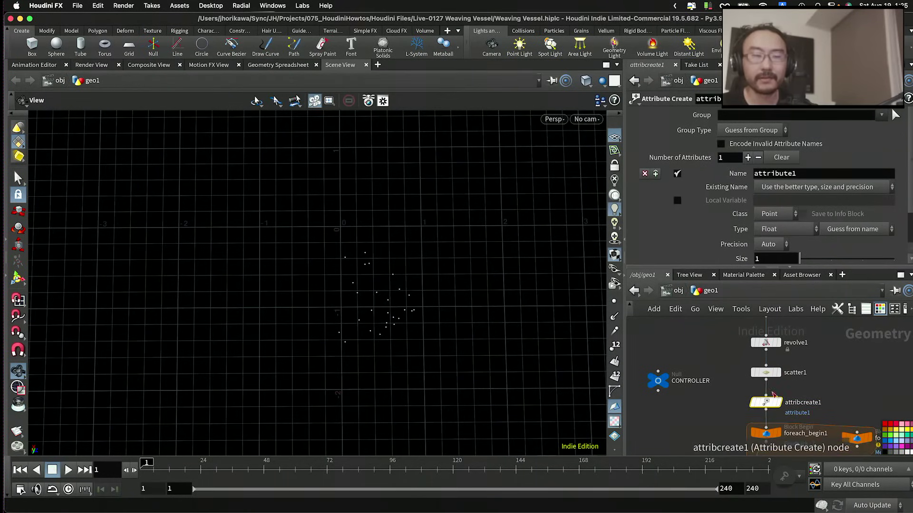
# Step: Make the created point attribute a Vector and name it axis
pyautogui.click(782, 232)
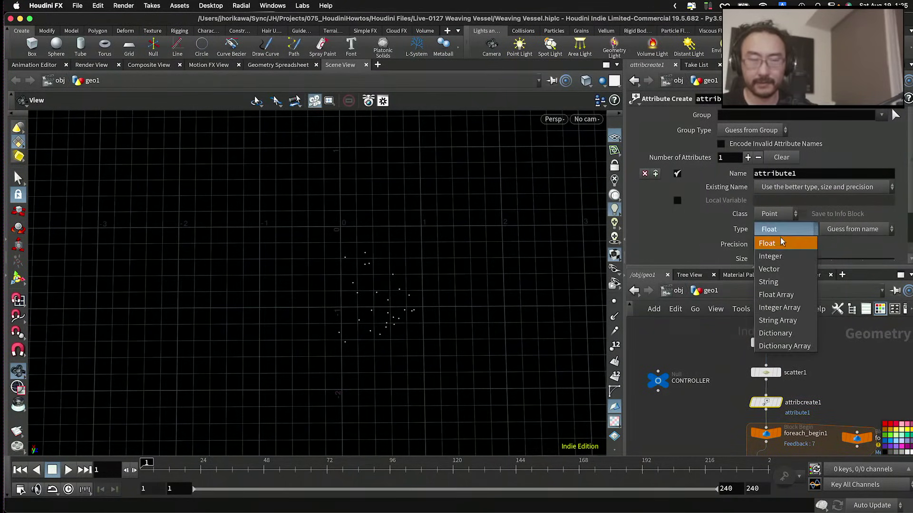
pyautogui.click(780, 269)
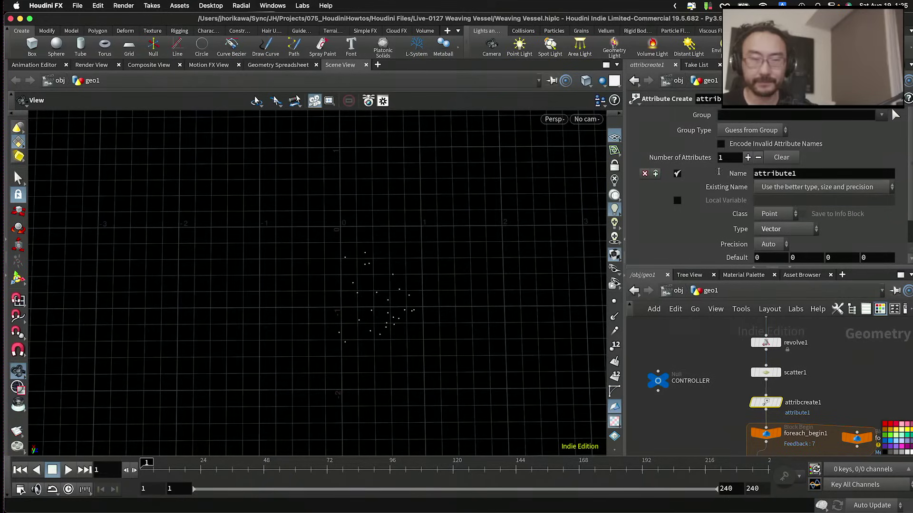
pyautogui.click(718, 171)
pyautogui.write('axi')
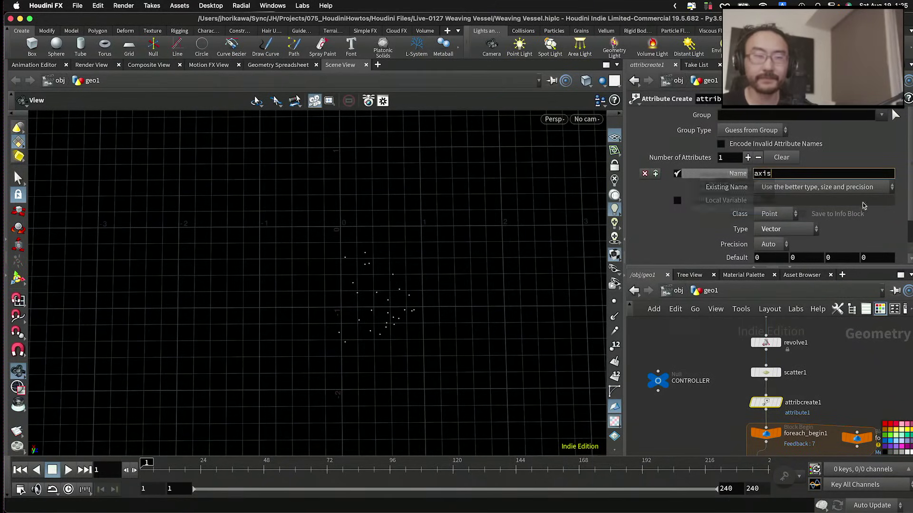
pyautogui.write('s')
pyautogui.press('Return')
# Step: Set the axis attribute's value to 0, 0, 1 and inspect the attribcreate1 output in the Geometry Spreadsheet
pyautogui.scroll(-2, 795, 251)
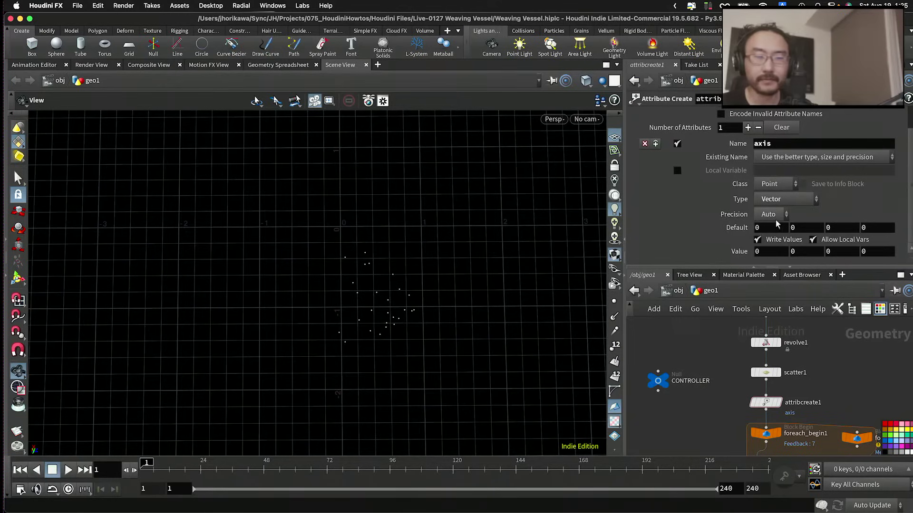
pyautogui.click(775, 251)
pyautogui.click(828, 251)
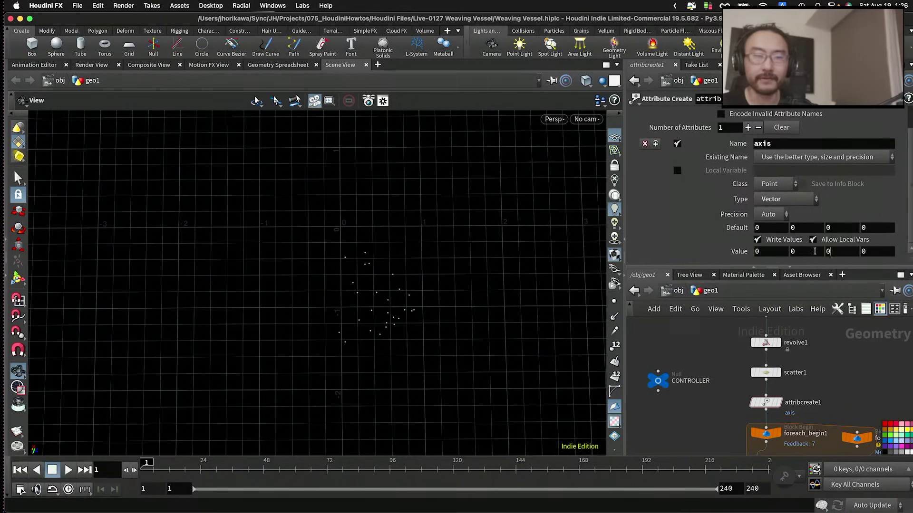
pyautogui.write('1')
pyautogui.press('Return')
pyautogui.click(779, 403)
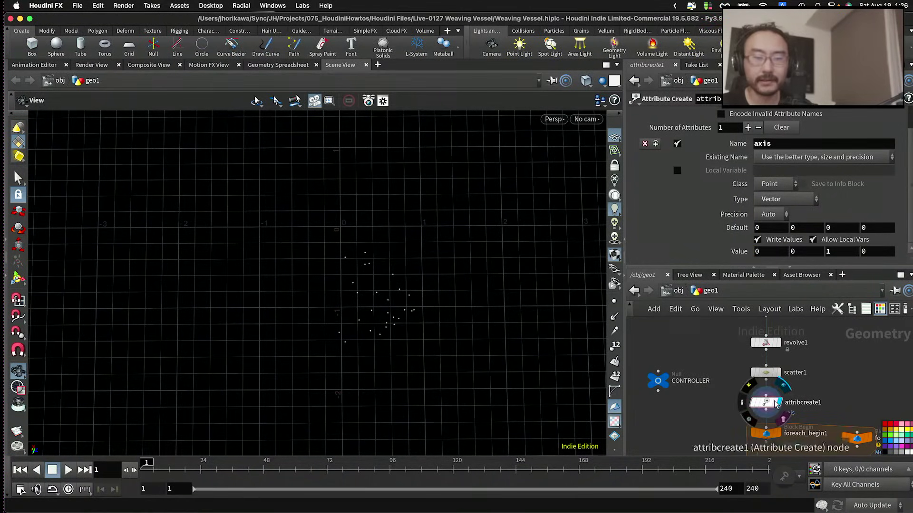
pyautogui.click(279, 65)
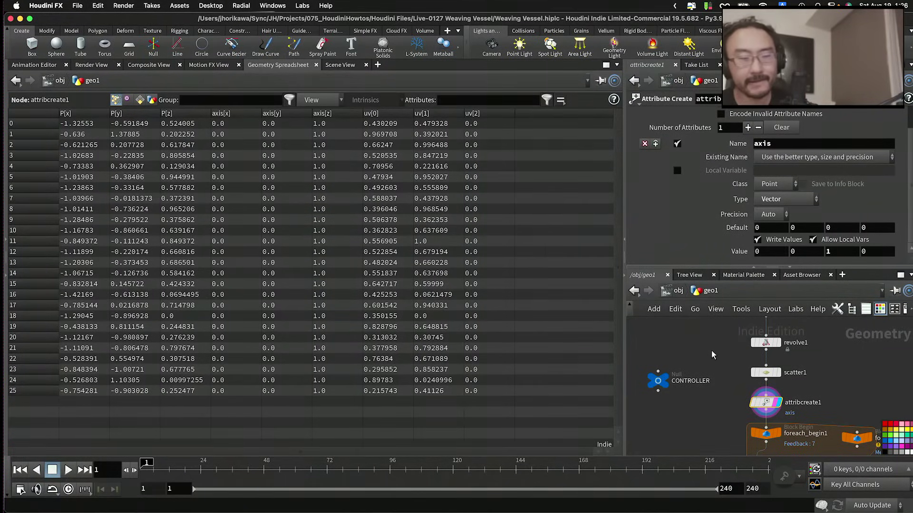
# Step: Display the mirror wrangle's output and return to the Scene View
pyautogui.scroll(-1, 711, 349)
pyautogui.scroll(-5, 713, 354)
pyautogui.scroll(8, 731, 404)
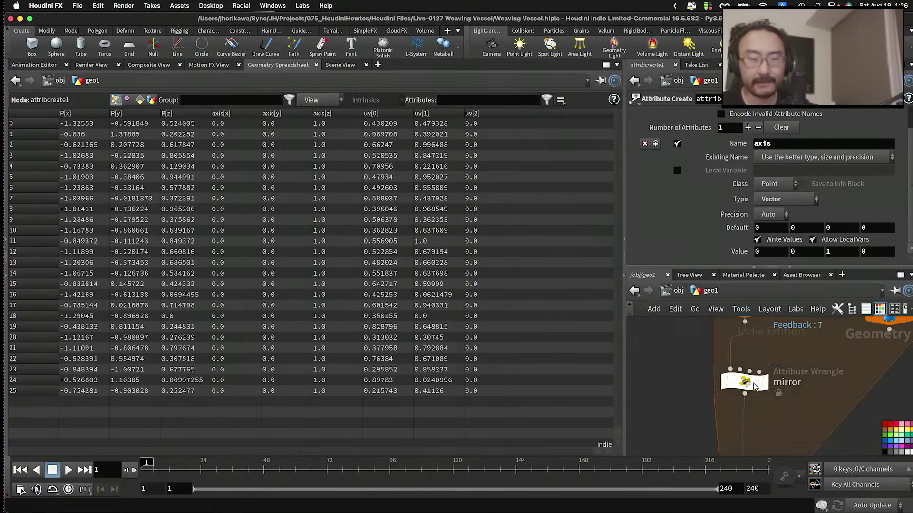
pyautogui.moveTo(771, 388); pyautogui.dragTo(756, 331, button='middle')
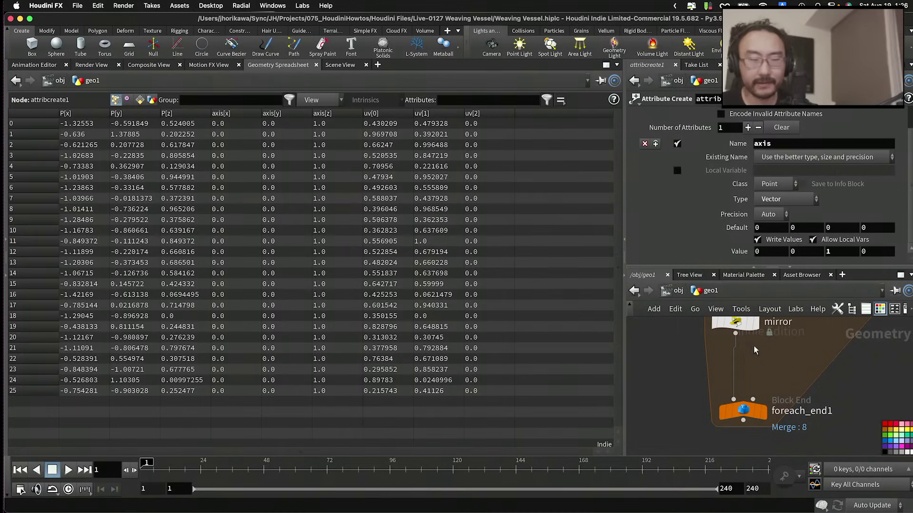
pyautogui.click(755, 329)
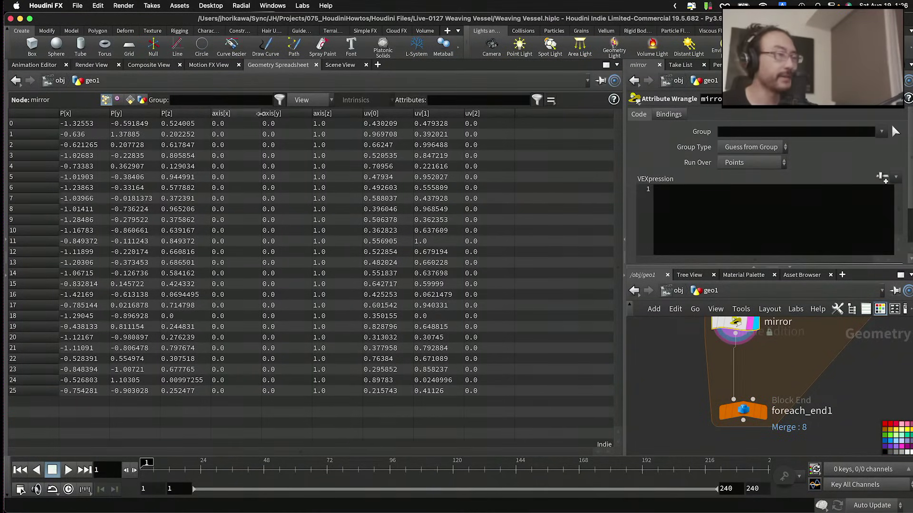
pyautogui.click(340, 66)
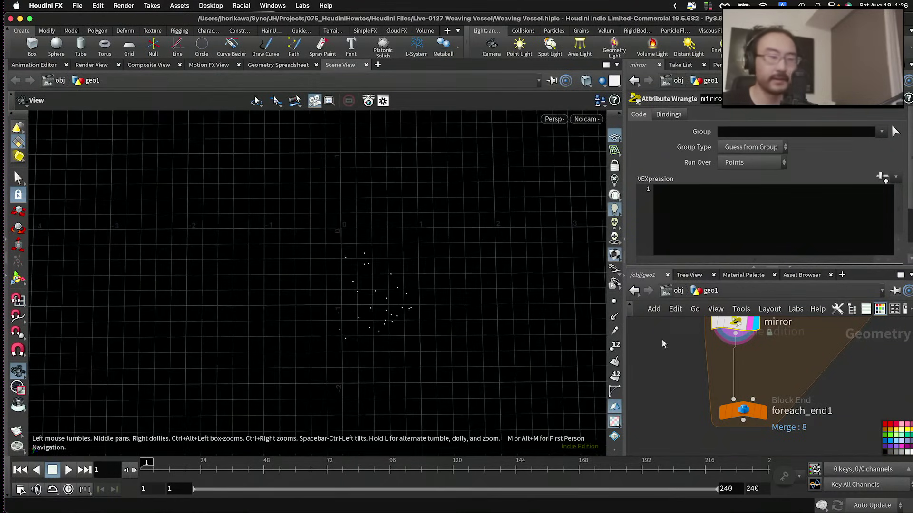
# Step: Set voronoi mirror num to 2 on the CONTROLLER null and display the foreach_end1 output
pyautogui.scroll(-2, 718, 389)
pyautogui.scroll(5, 717, 390)
pyautogui.click(670, 356)
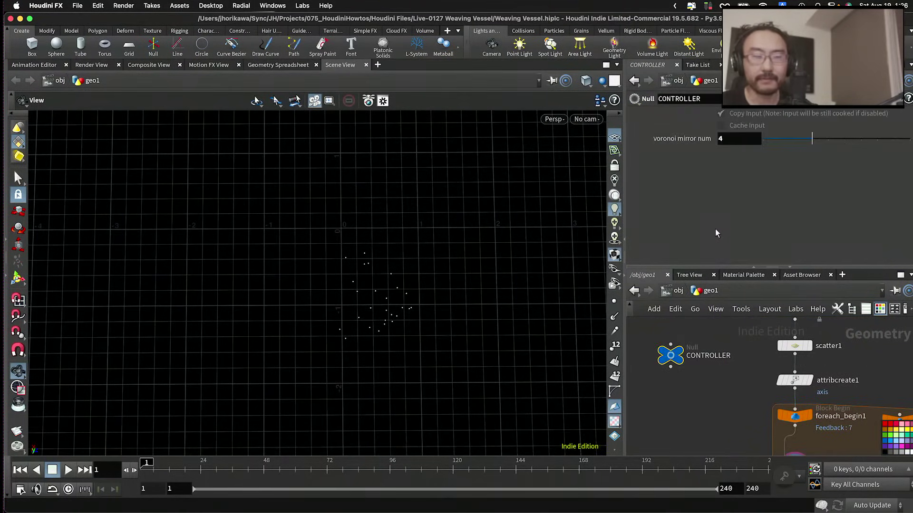
pyautogui.moveTo(787, 148); pyautogui.dragTo(779, 141)
pyautogui.scroll(-3, 712, 376)
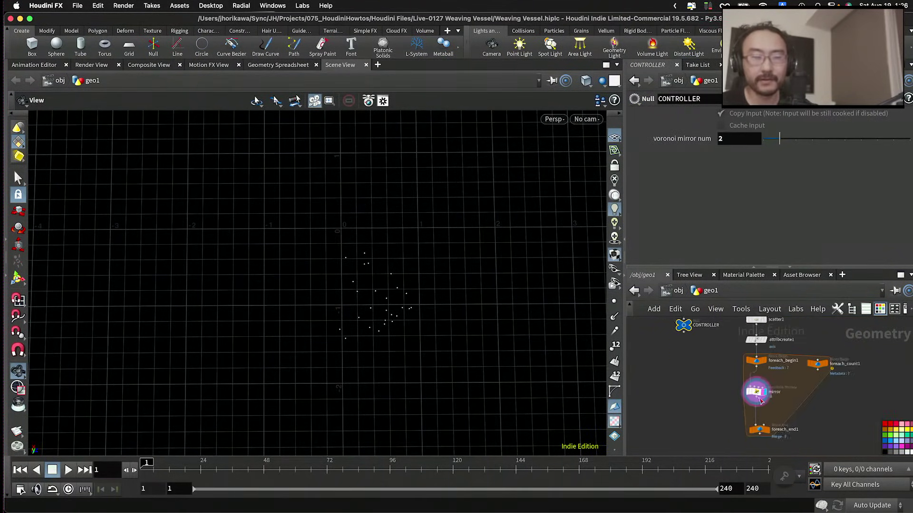
pyautogui.click(767, 431)
pyautogui.click(758, 431)
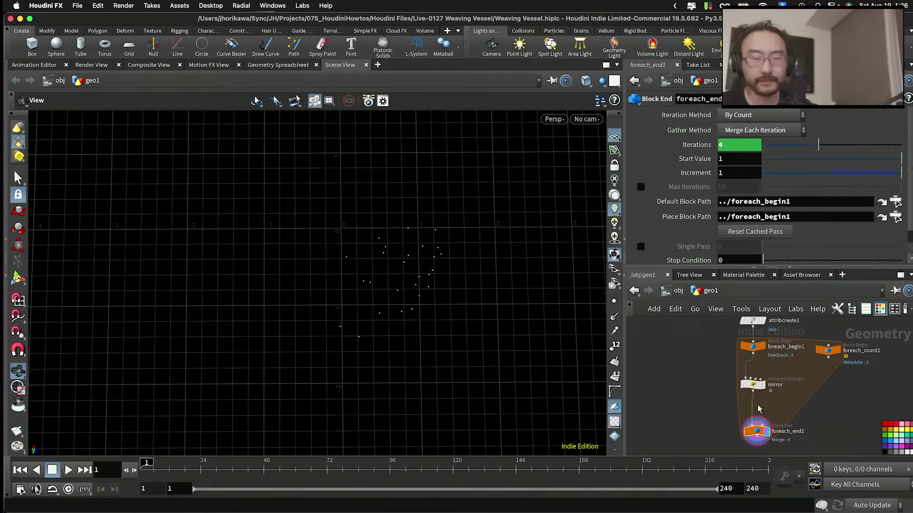
# Step: In the mirror wrangle, write the VEX line vector reflectedpos = reflect(@P, v@axis);
pyautogui.scroll(2, 724, 373)
pyautogui.click(729, 376)
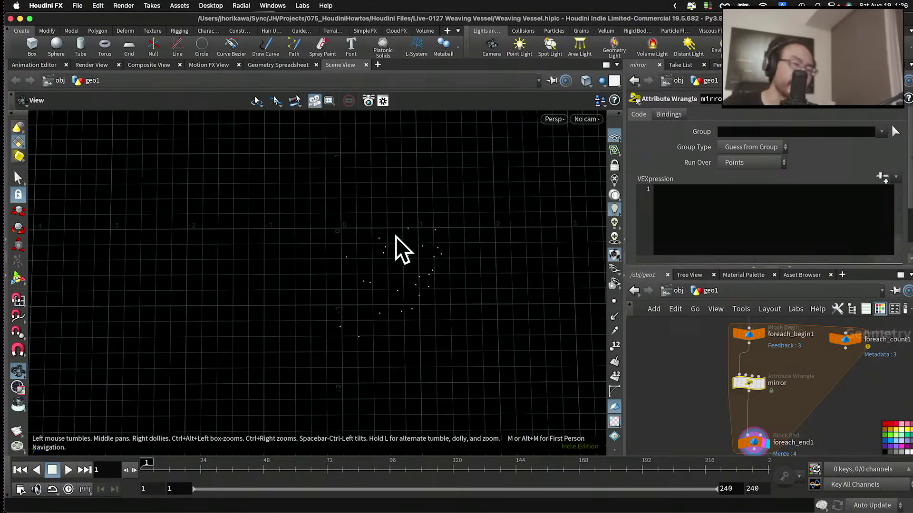
pyautogui.click(715, 220)
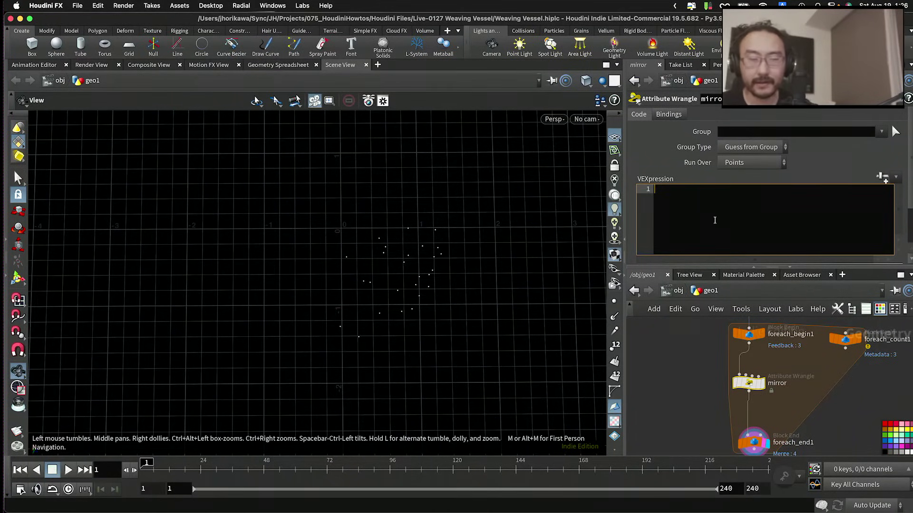
pyautogui.write('ve')
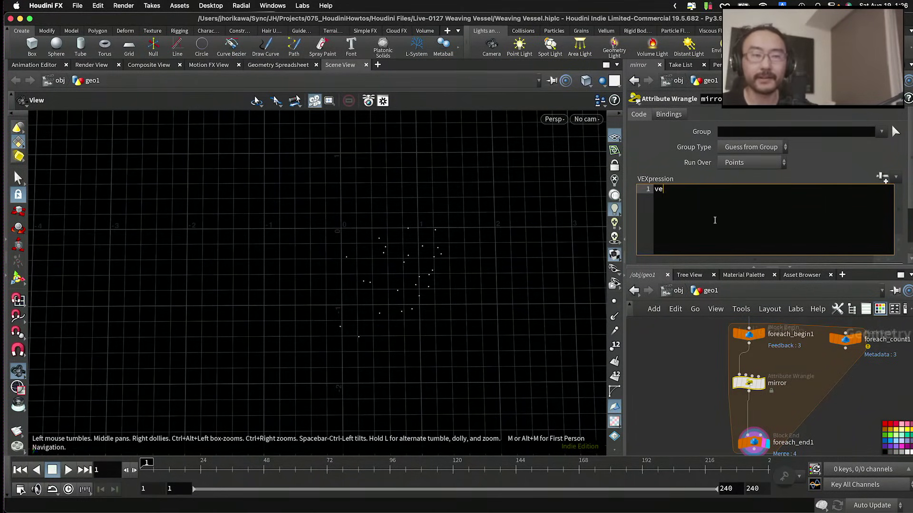
pyautogui.write('ctor reflectedpos')
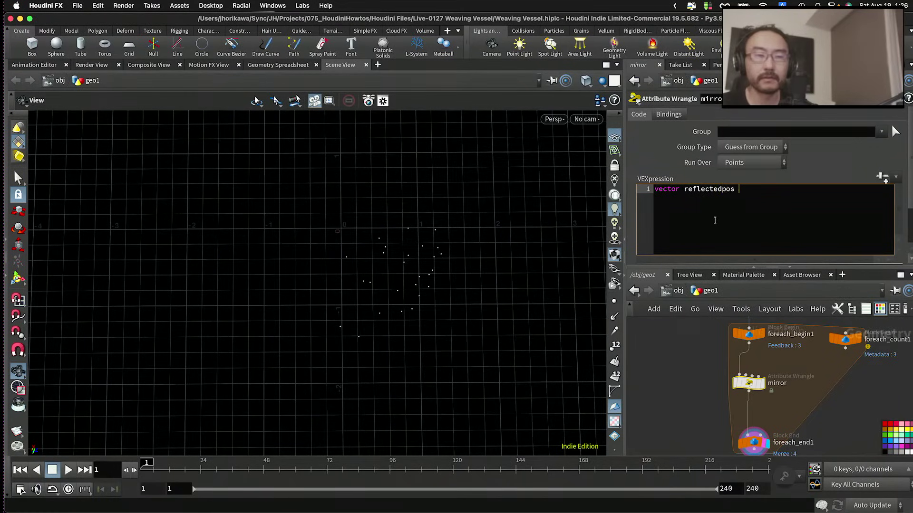
pyautogui.write(' = reflect*')
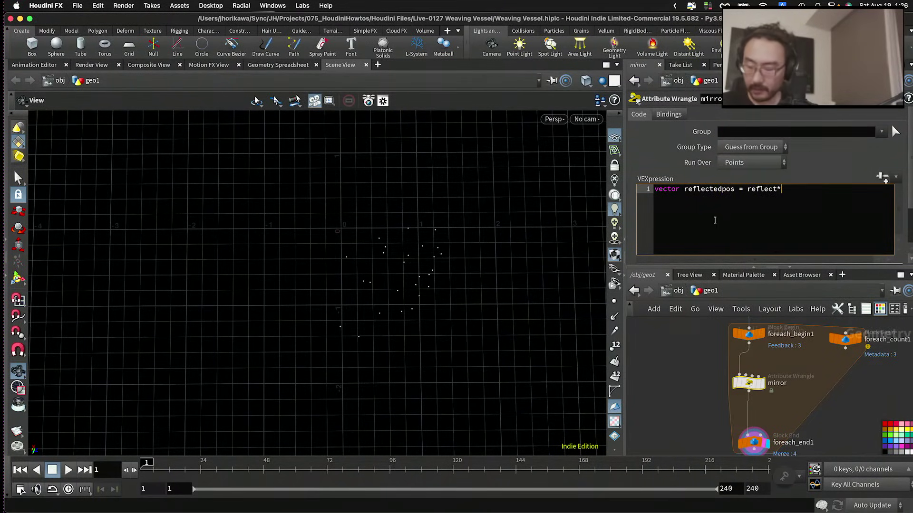
pyautogui.press('BackSpace')
pyautogui.write('(@P,')
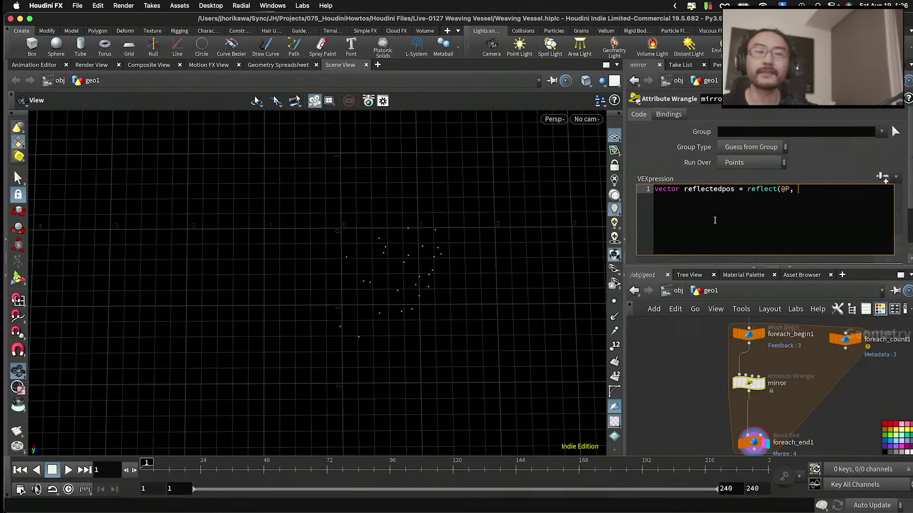
pyautogui.write('v@')
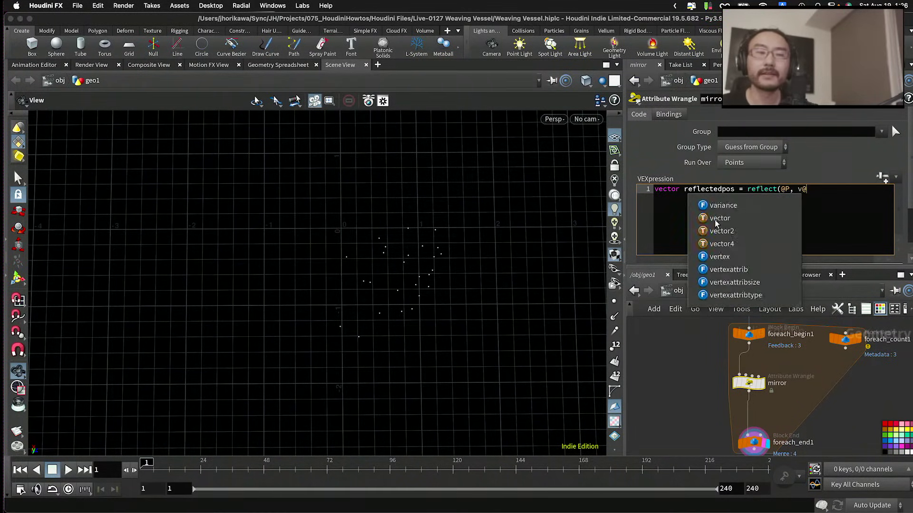
pyautogui.write('axis(')
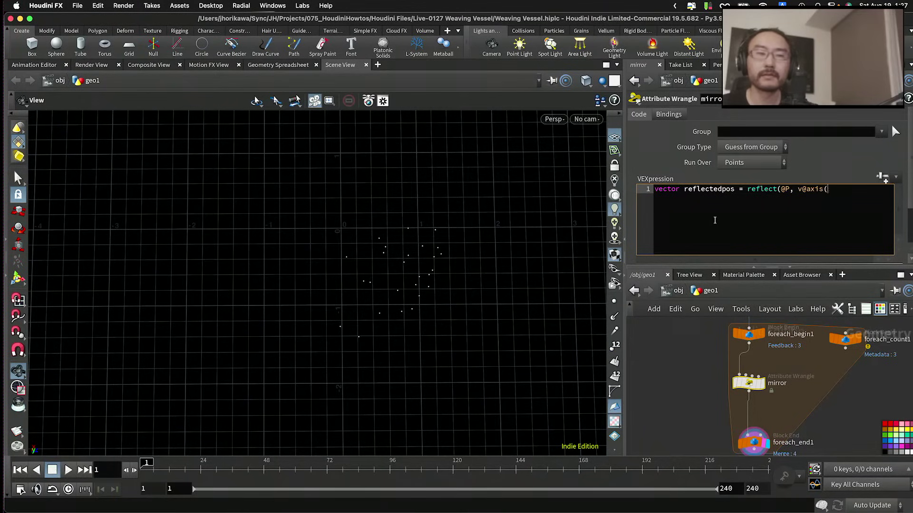
pyautogui.press('BackSpace')
pyautogui.write(');')
pyautogui.press('Return')
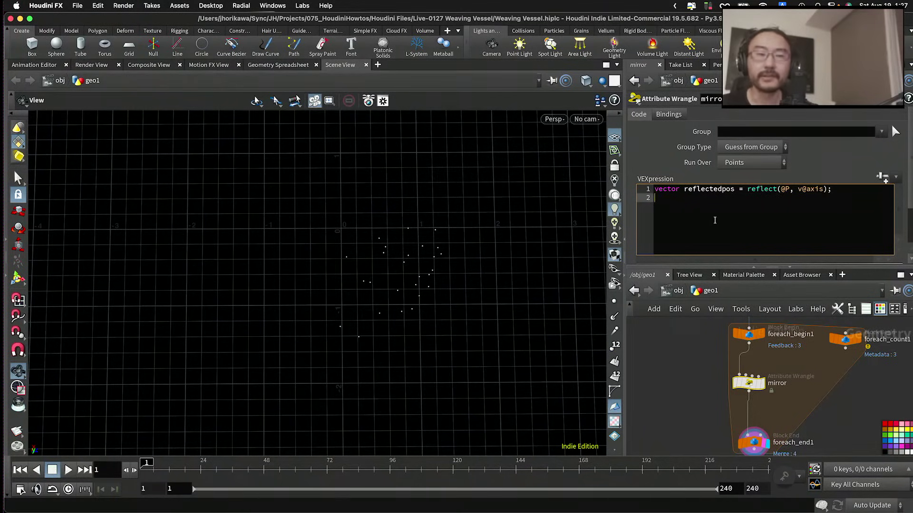
# Step: Try adding @P = reflectedpos; to the mirror wrangle's code, and undo the code entry
pyautogui.press('Return')
pyautogui.write('@')
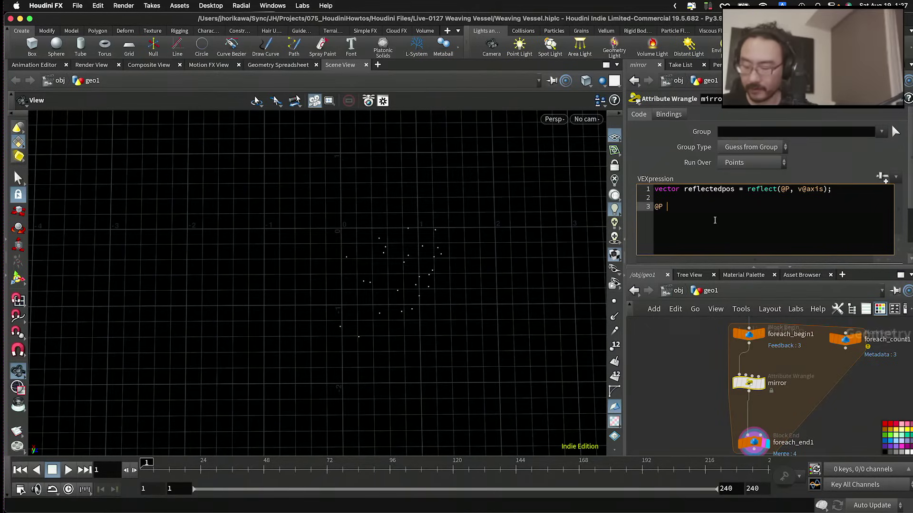
pyautogui.write('P = reflectedpos;')
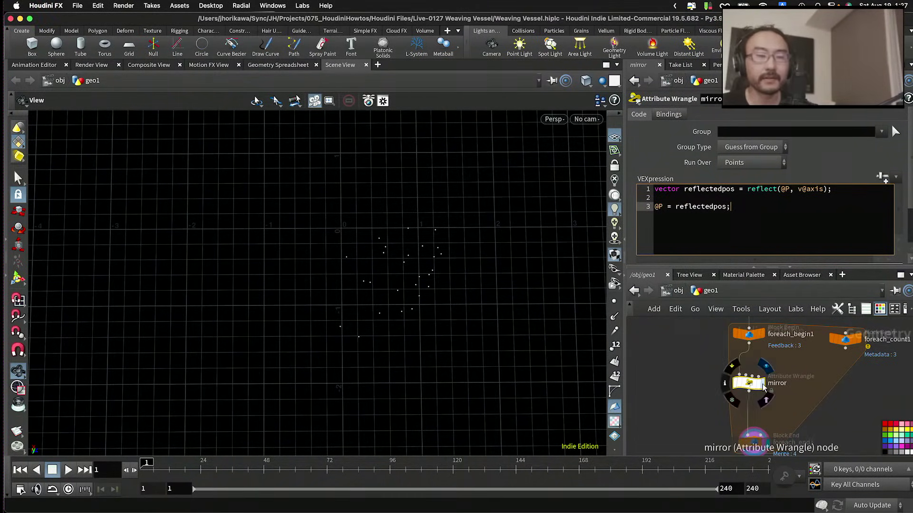
pyautogui.press('super+z')
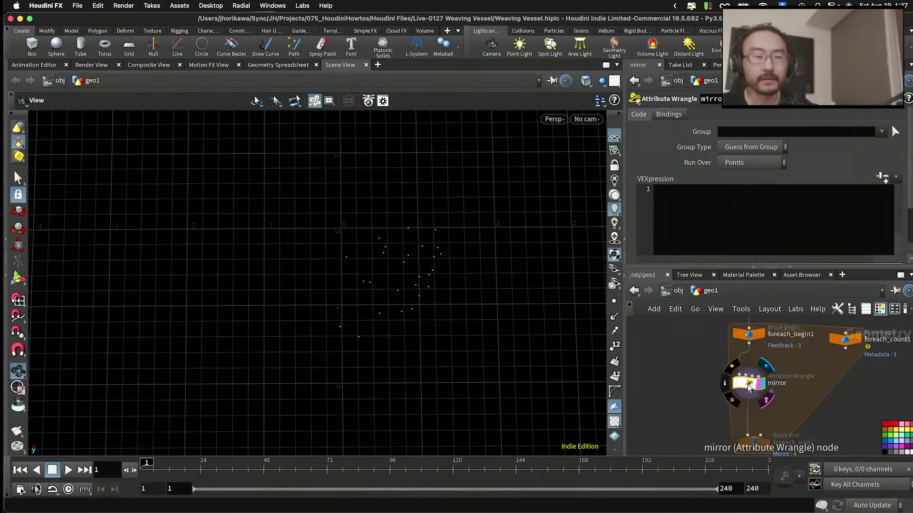
# Step: Save the scene file and begin the mirror wrangle's code with vector reflectedpos = reflect(
pyautogui.scroll(5, 773, 398)
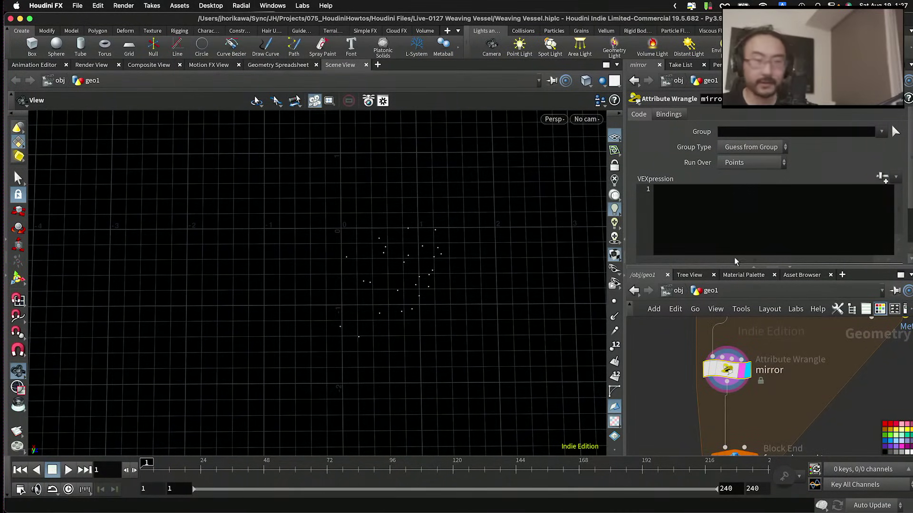
pyautogui.press('super+s')
pyautogui.click(722, 202)
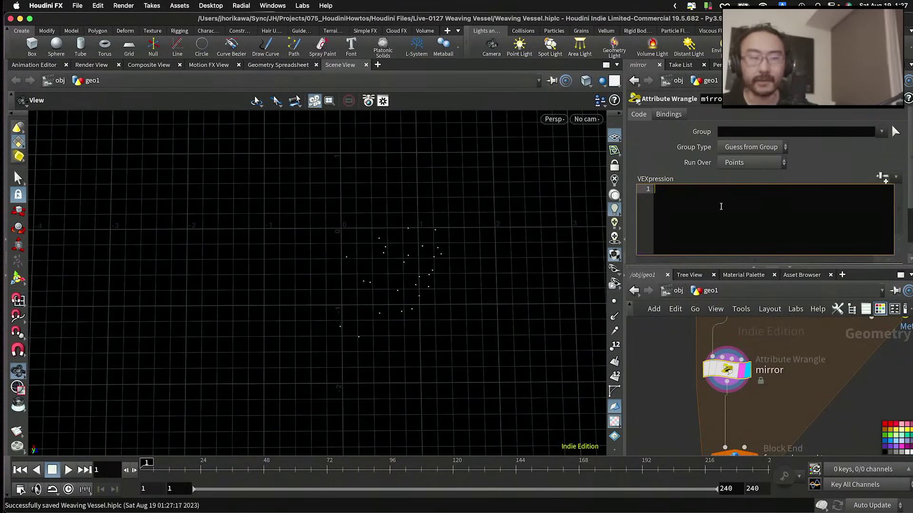
pyautogui.write('vector ')
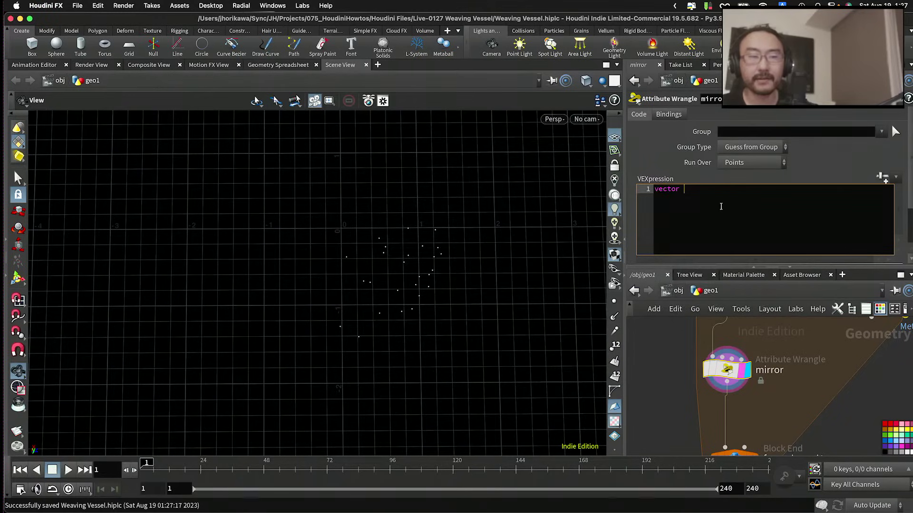
pyautogui.write('reflectedp')
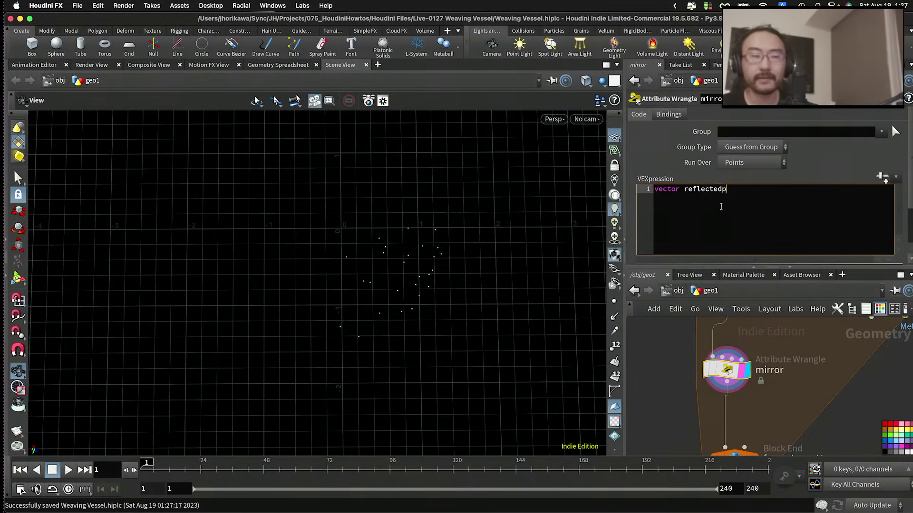
pyautogui.write('os = r')
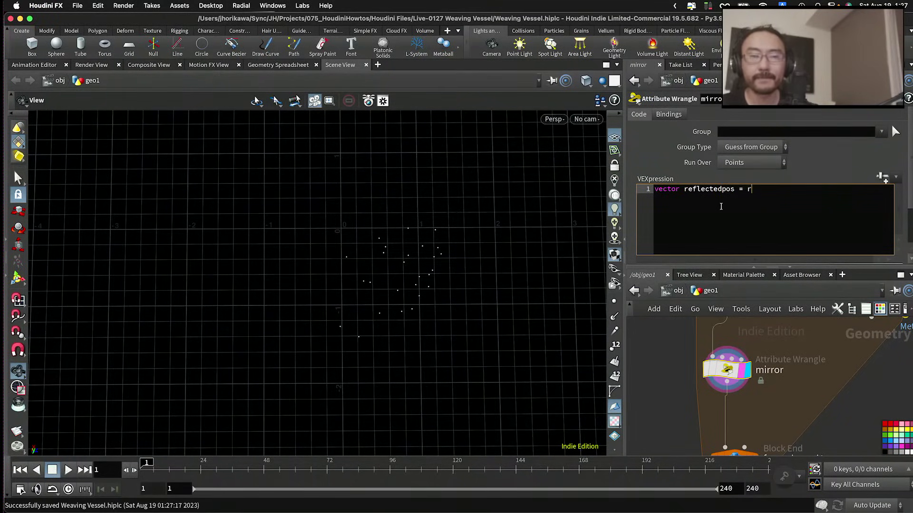
pyautogui.write('eflect')
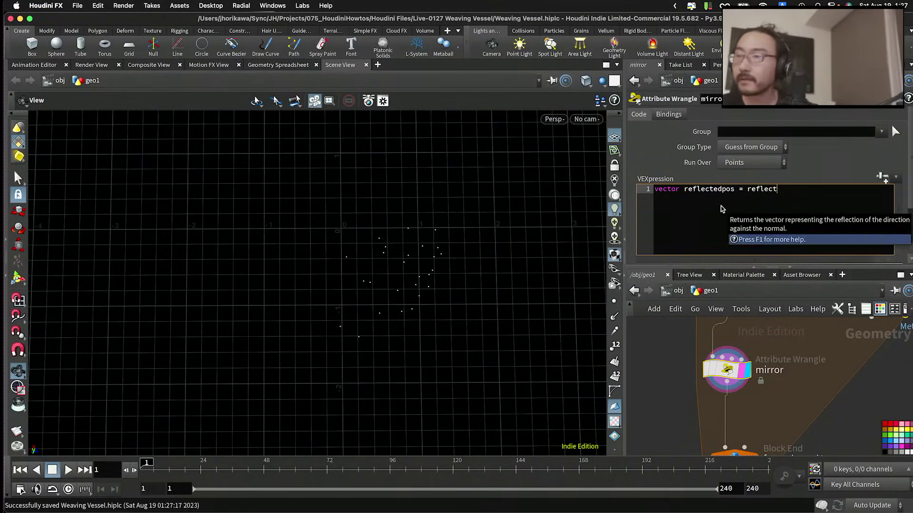
pyautogui.write('(')
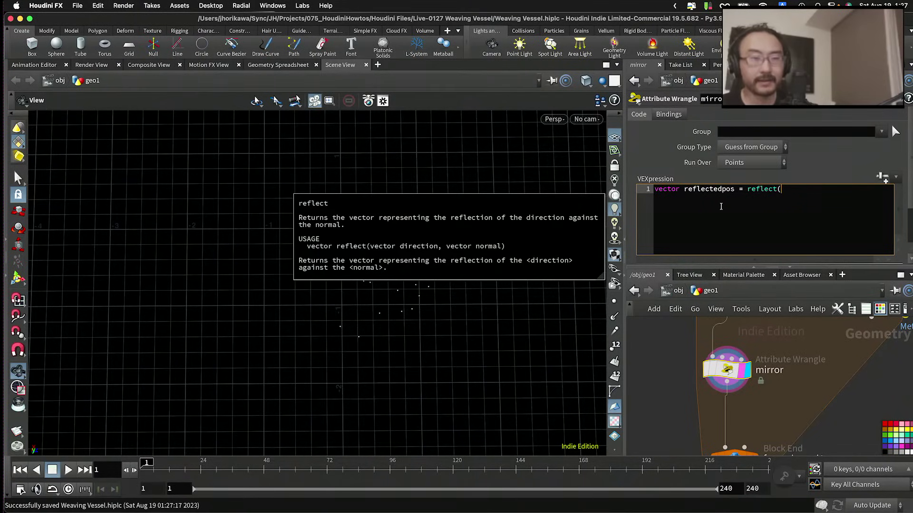
# Step: Complete the mirror wrangle's code so reflectedpos equals reflect(@P, v@axis), and assign reflectedpos to @P
pyautogui.write('@P, ')
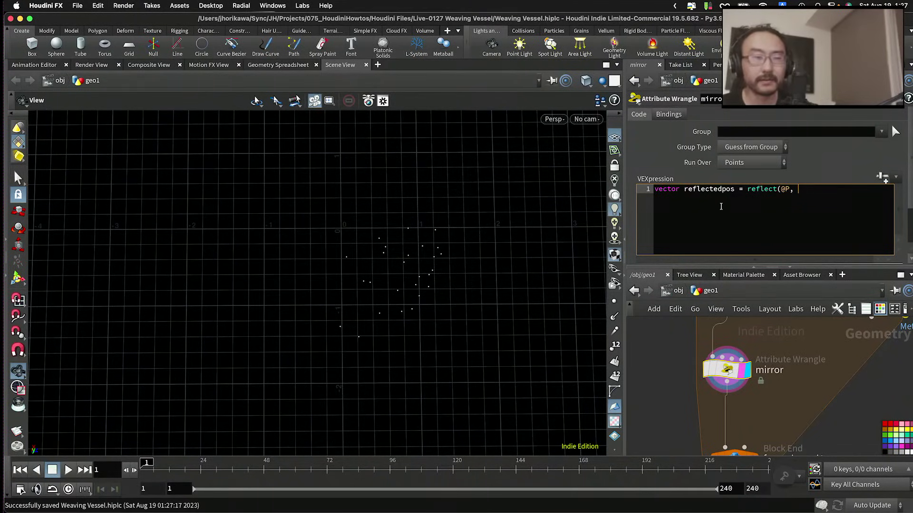
pyautogui.write('v')
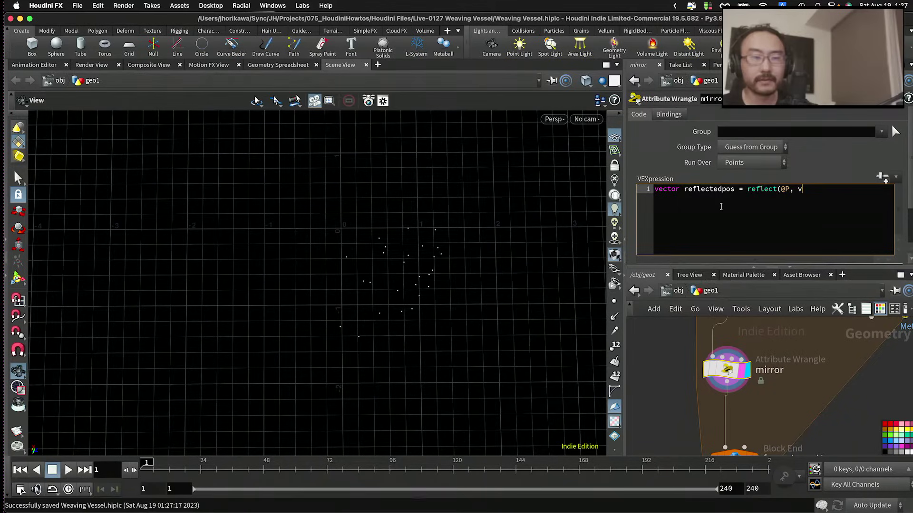
pyautogui.write('@axis);')
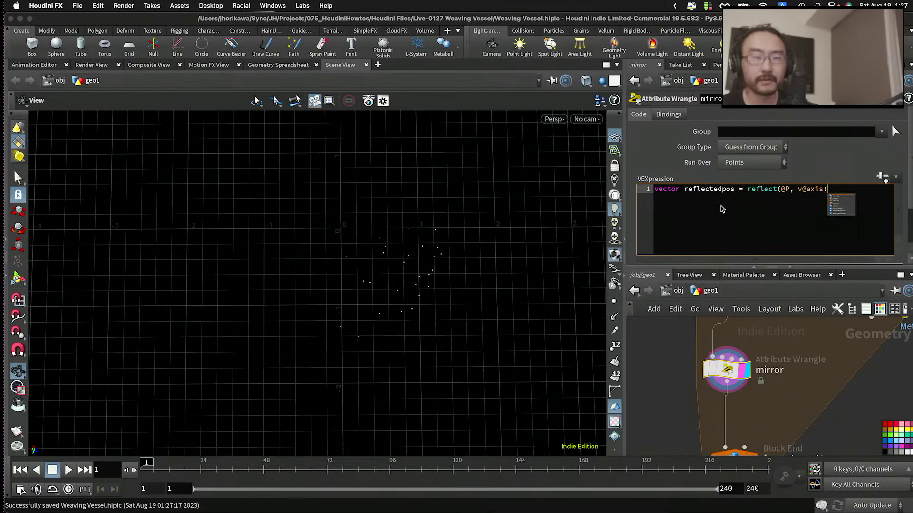
pyautogui.press('Return')
pyautogui.press('Return')
pyautogui.write('@P')
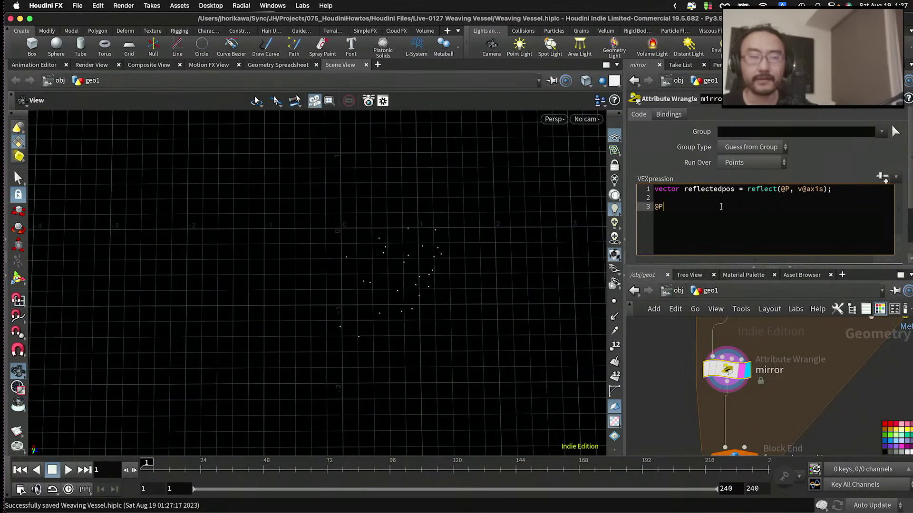
pyautogui.write(' = reflectedpos;')
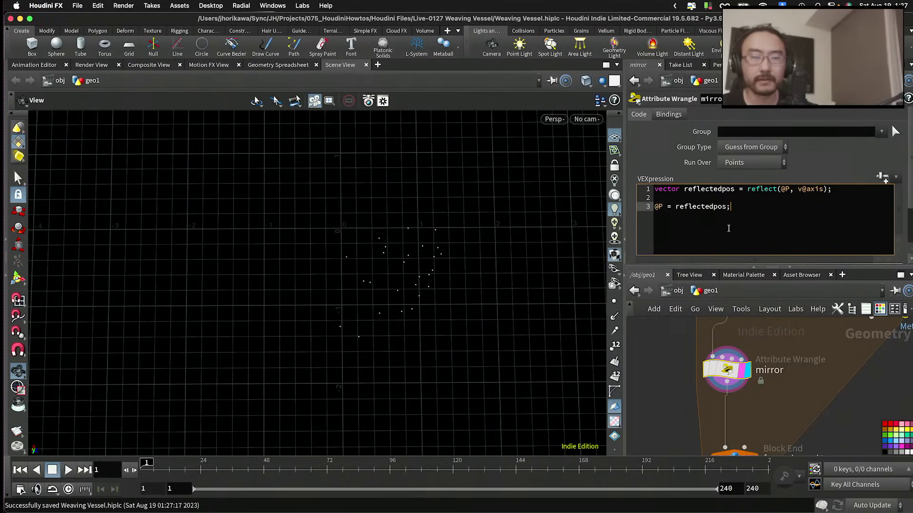
pyautogui.click(825, 392)
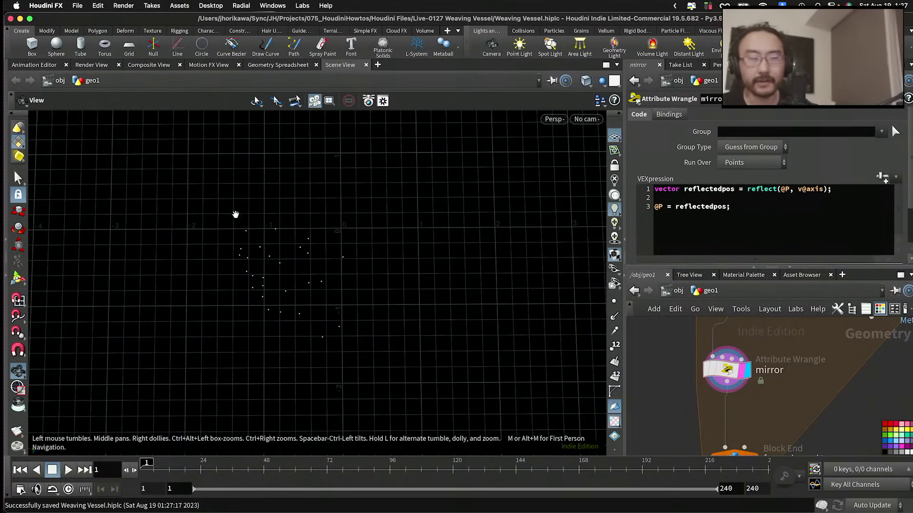
# Step: Show foreach_begin1's points as a template beside the mirrored points and examine both in the Top view
pyautogui.scroll(3, 783, 344)
pyautogui.moveTo(687, 349)
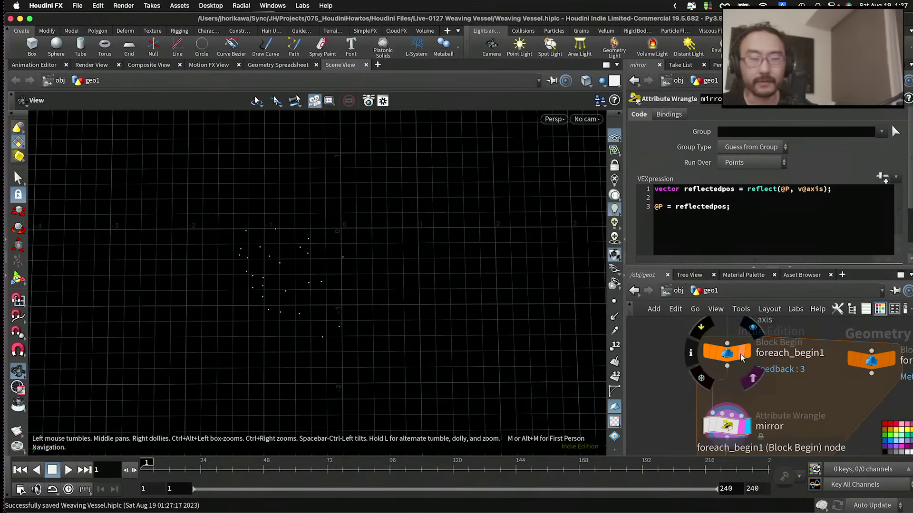
pyautogui.moveTo(436, 303); pyautogui.dragTo(338, 301)
pyautogui.click(554, 119)
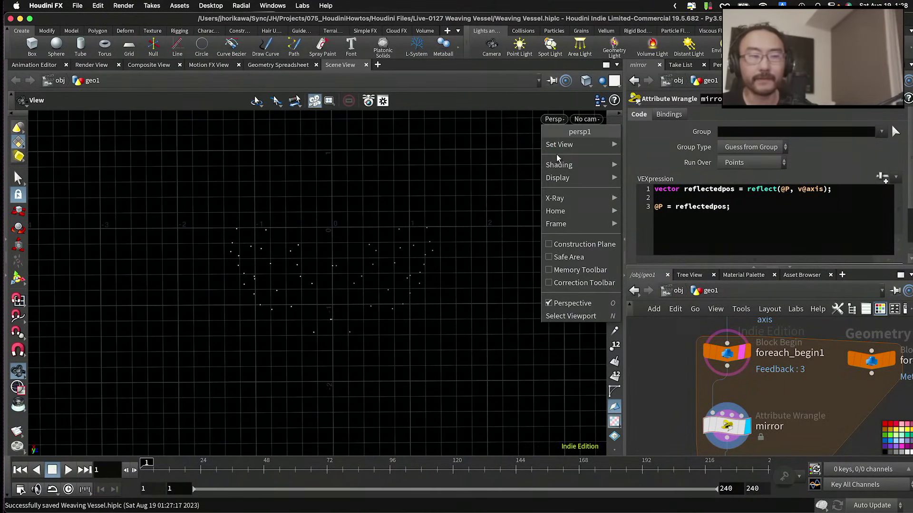
pyautogui.moveTo(565, 144)
pyautogui.click(645, 158)
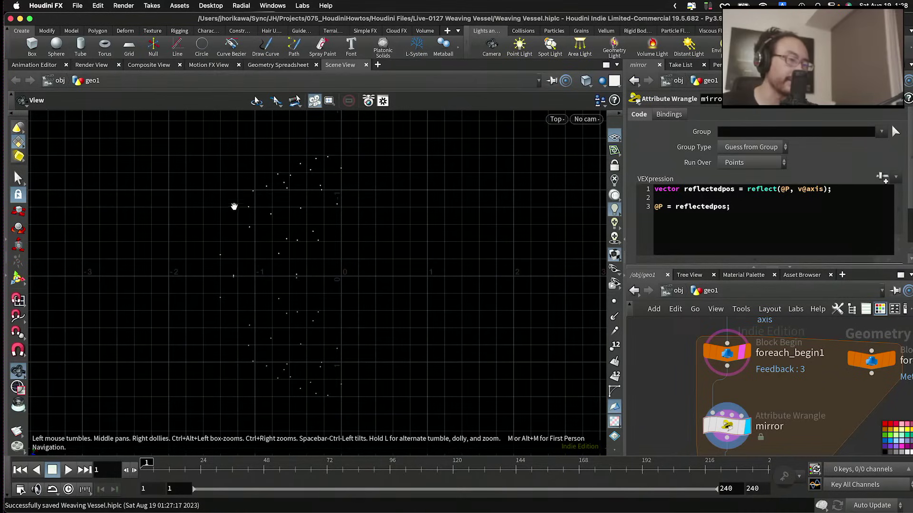
pyautogui.scroll(2, 245, 259)
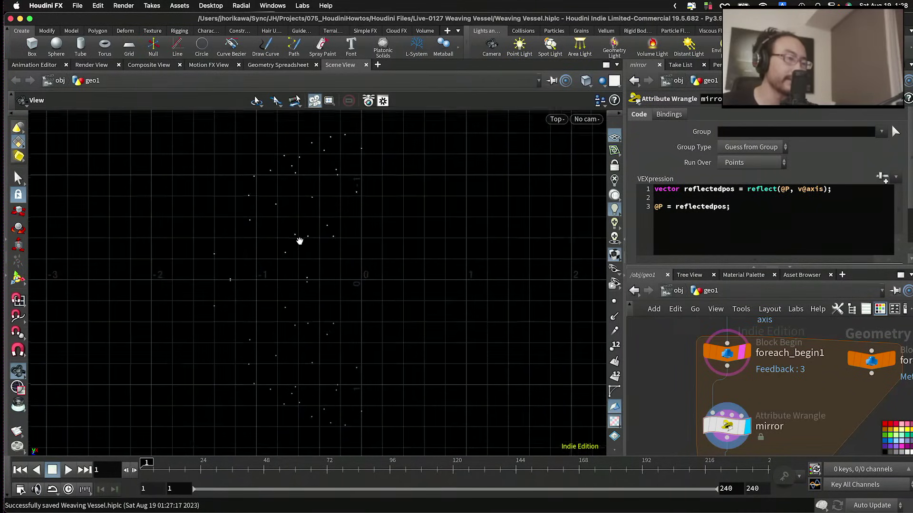
pyautogui.scroll(1, 273, 250)
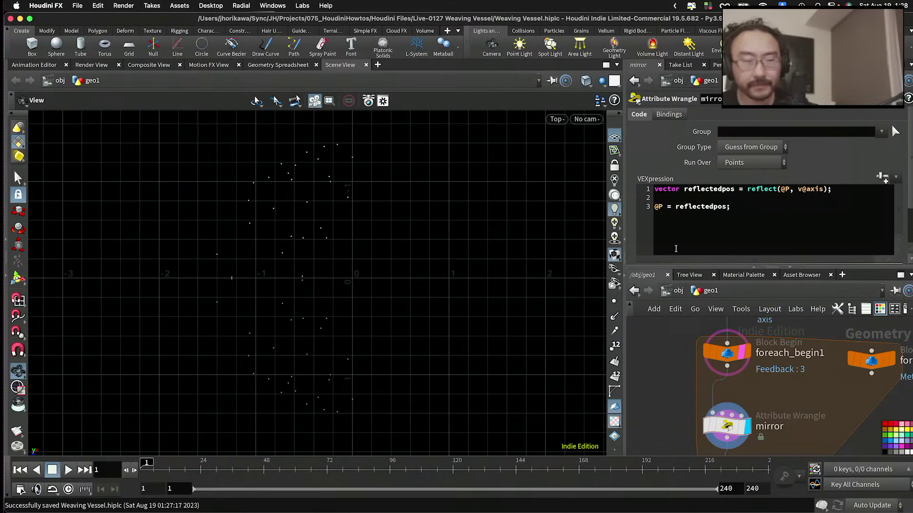
# Step: Try multiplying v@axis by 2.0 in the reflect call, check the mirrored points, and remove the multiplier
pyautogui.click(746, 223)
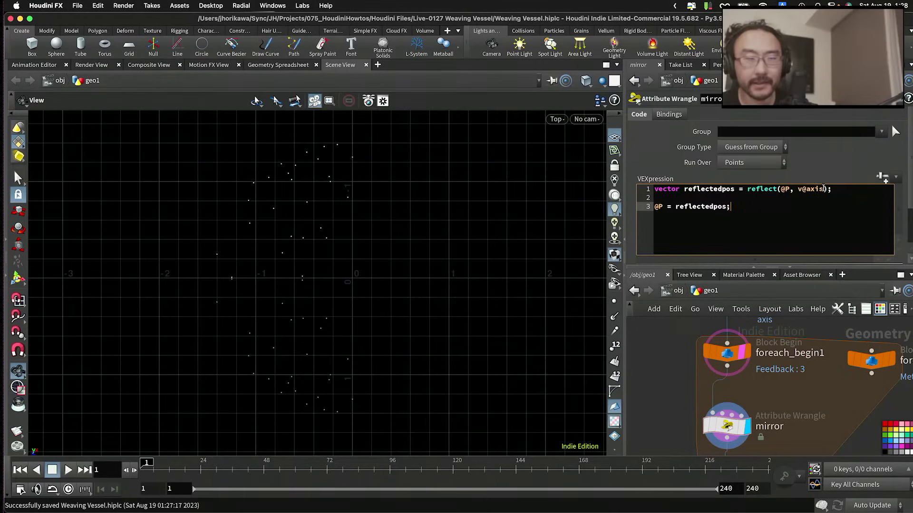
pyautogui.click(824, 189)
pyautogui.write('* ')
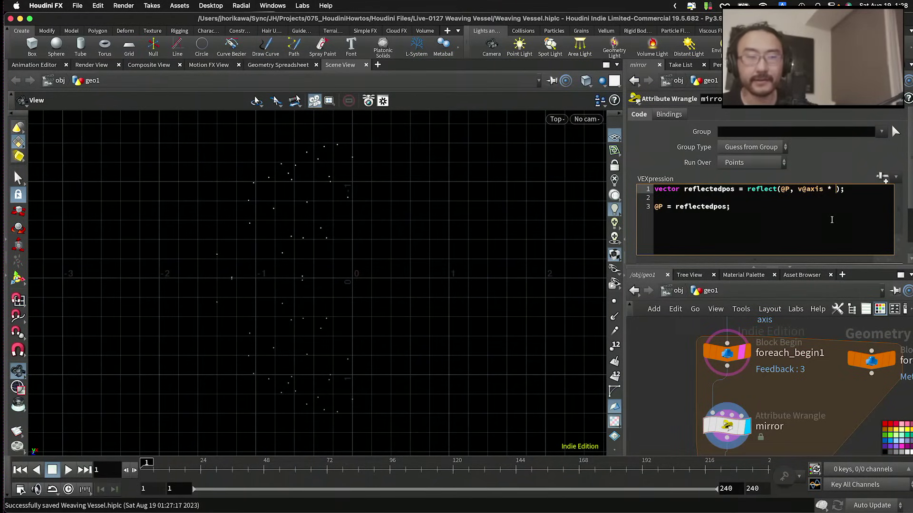
pyautogui.write('2.0')
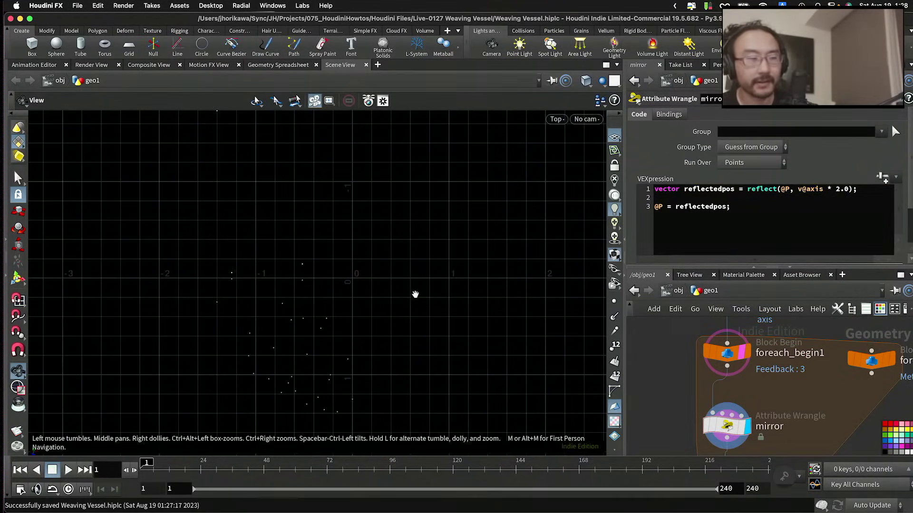
pyautogui.scroll(-3, 345, 323)
pyautogui.scroll(-3, 343, 309)
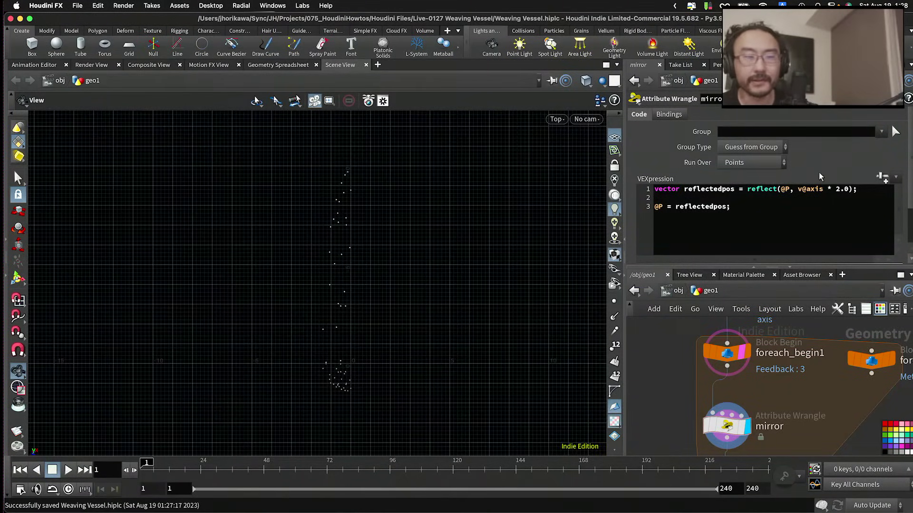
pyautogui.moveTo(847, 189); pyautogui.dragTo(826, 189)
pyautogui.press('BackSpace')
# Step: Wrap v@axis in normalize() inside the reflect call and check the mirrored points in the viewport
pyautogui.click(799, 192)
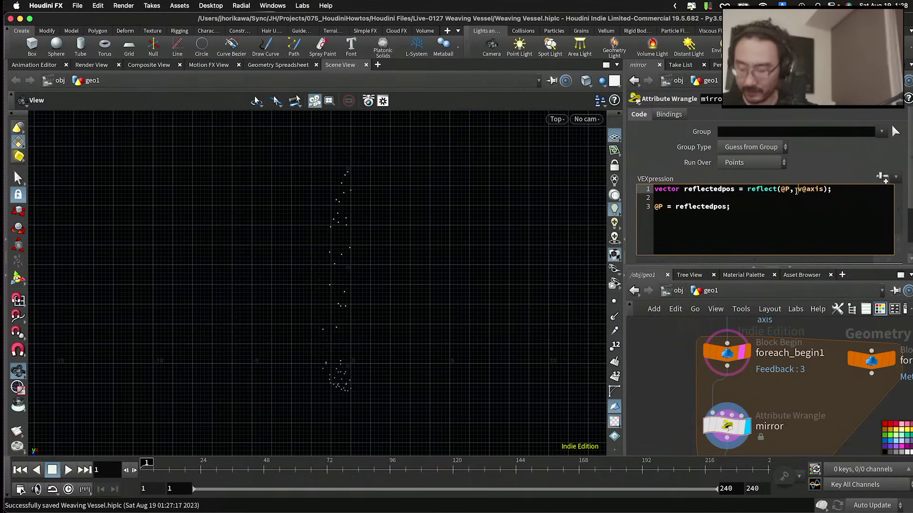
pyautogui.write('normalize(')
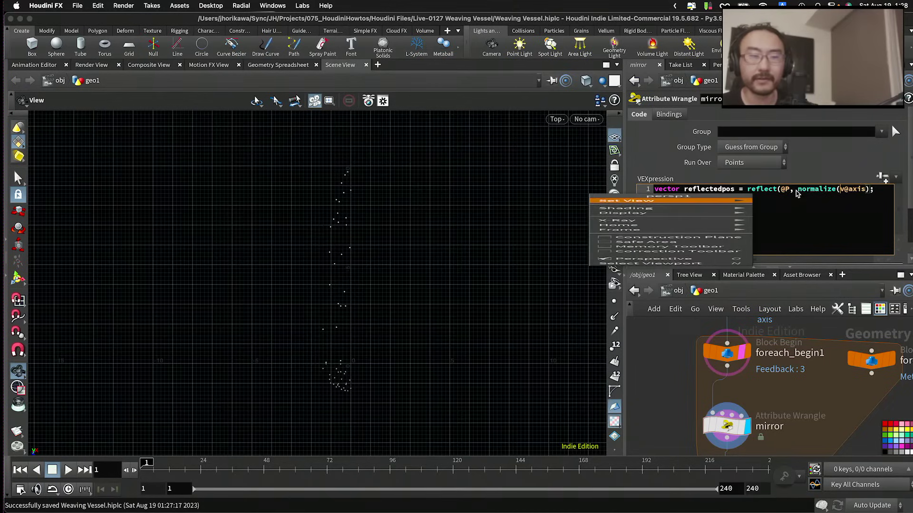
pyautogui.click(861, 190)
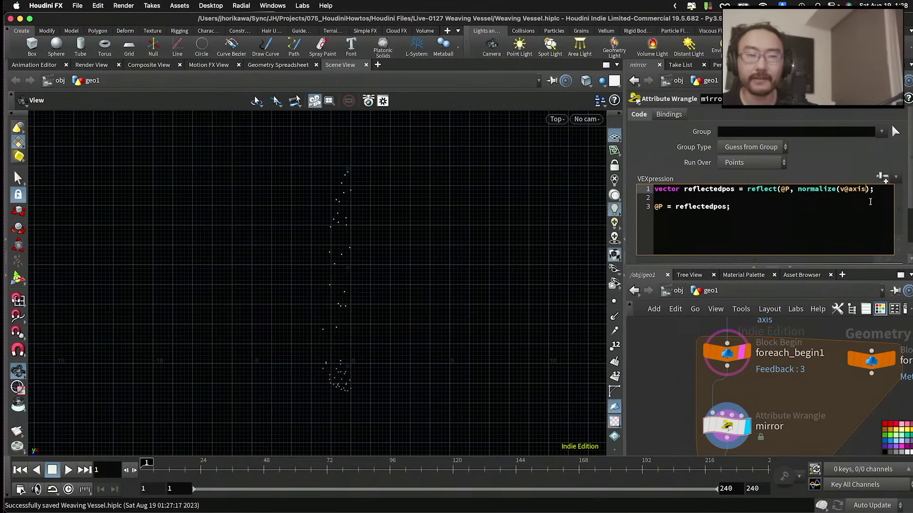
pyautogui.write(')')
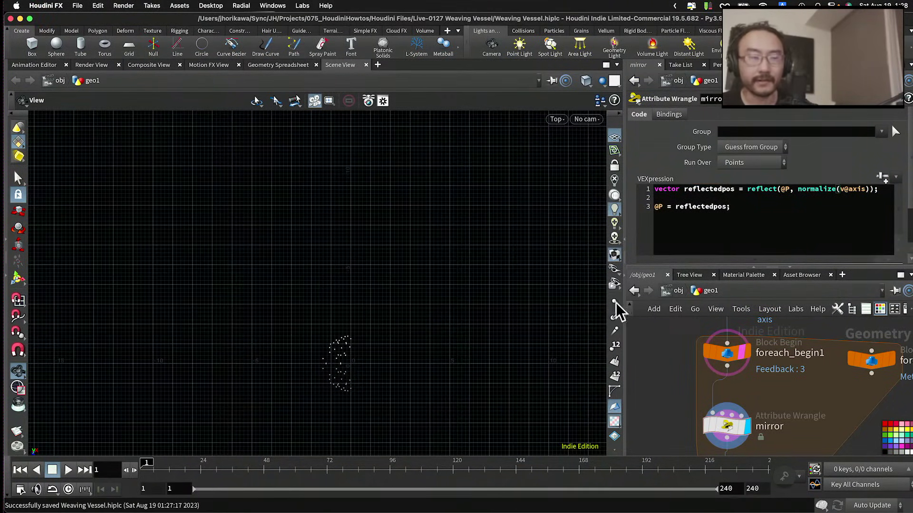
pyautogui.scroll(3, 351, 363)
pyautogui.scroll(5, 338, 326)
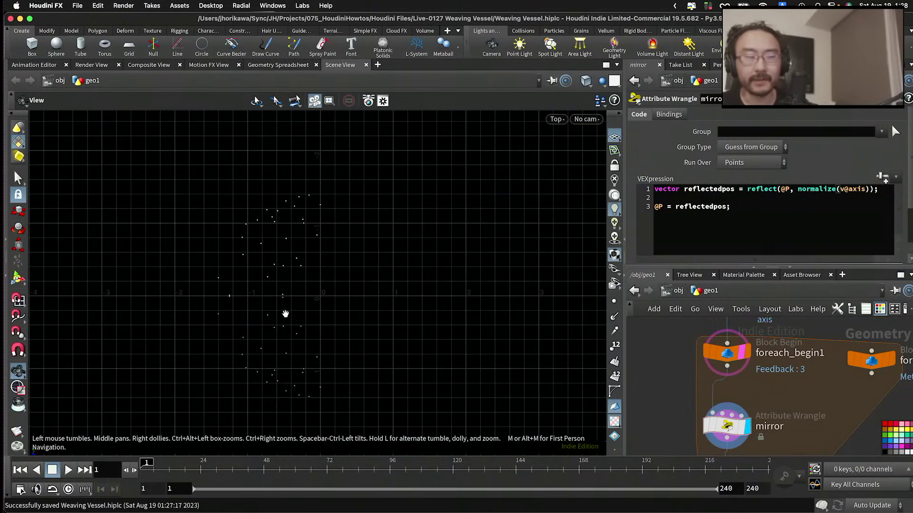
pyautogui.scroll(-3, 665, 376)
pyautogui.scroll(2, 665, 374)
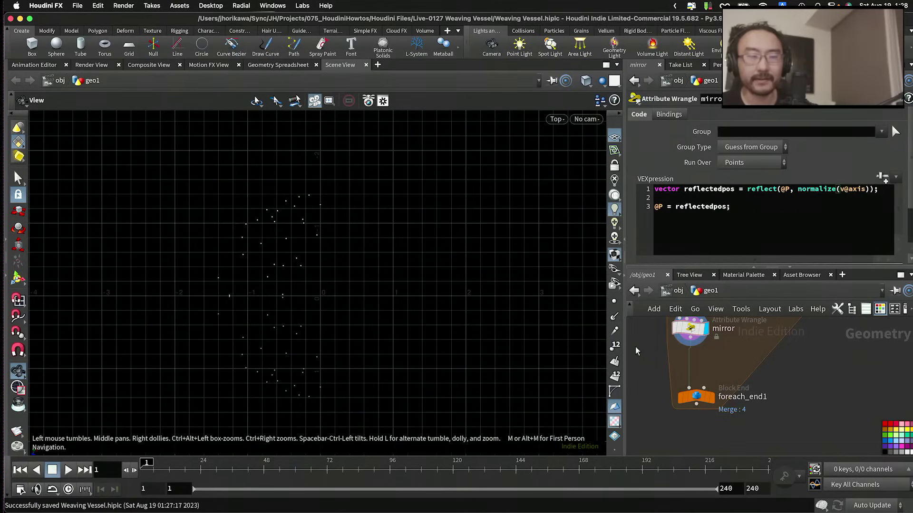
pyautogui.moveTo(839, 189); pyautogui.dragTo(866, 189)
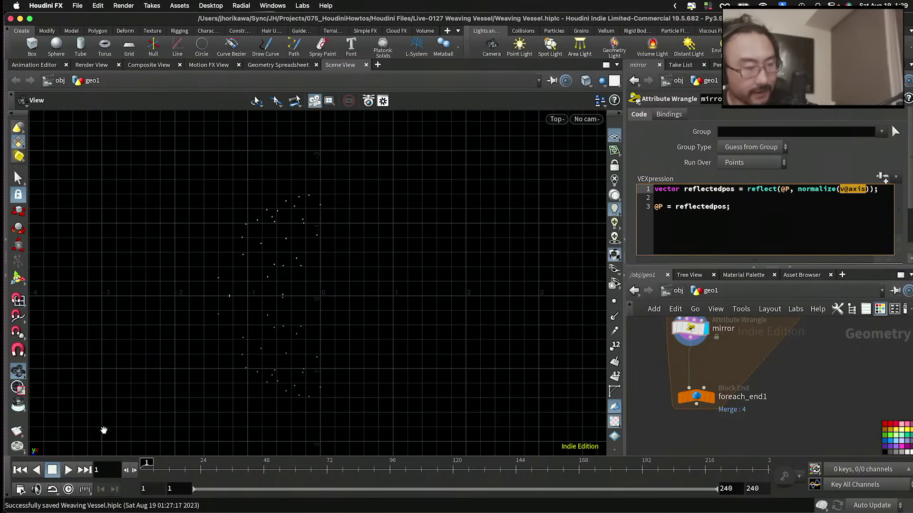
pyautogui.scroll(1, 102, 430)
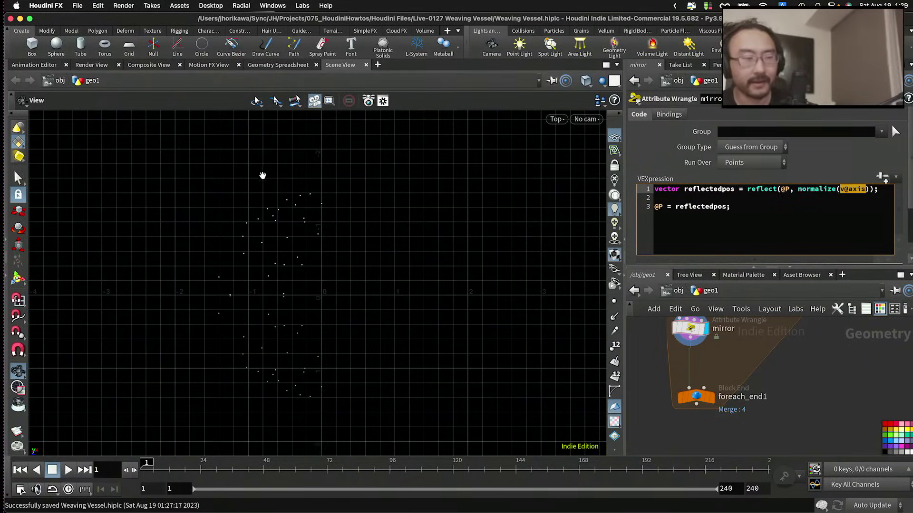
pyautogui.click(837, 196)
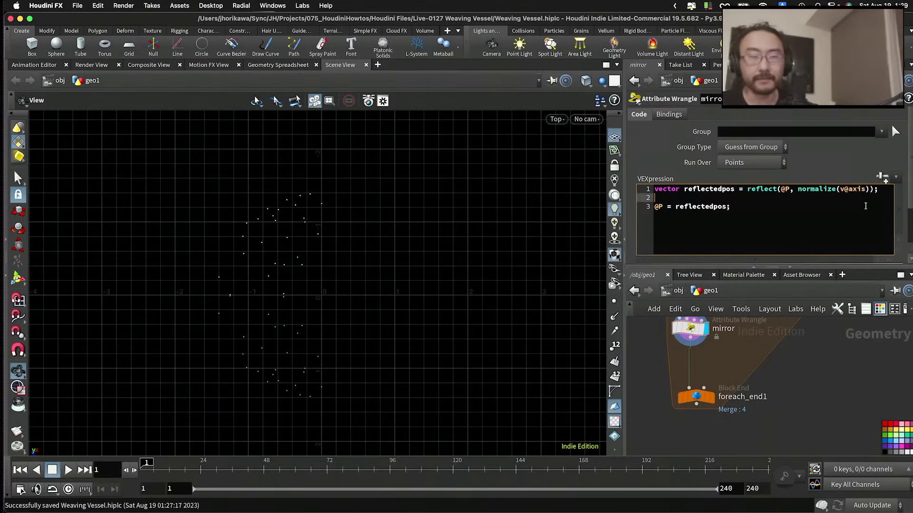
pyautogui.moveTo(880, 190); pyautogui.dragTo(835, 191)
pyautogui.click(835, 192)
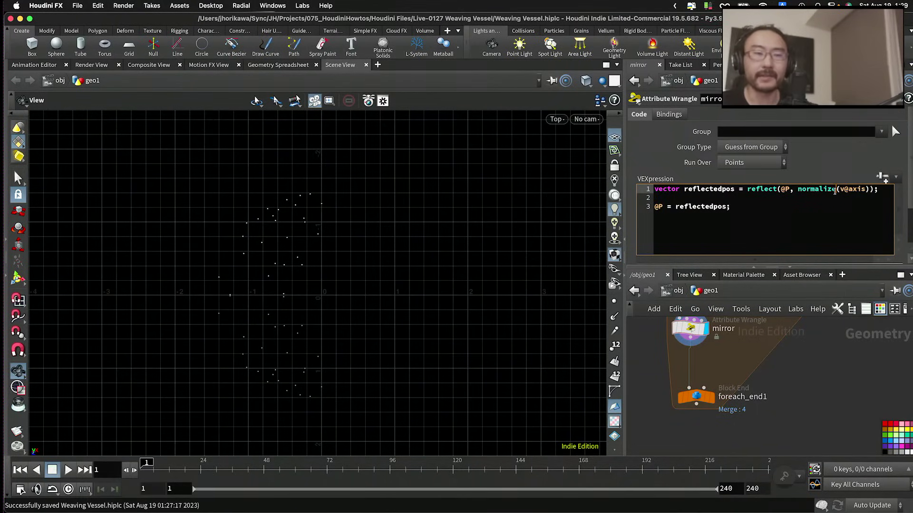
# Step: Declare an identity matrix below the position assignment with matrix mat = ident();
pyautogui.click(823, 215)
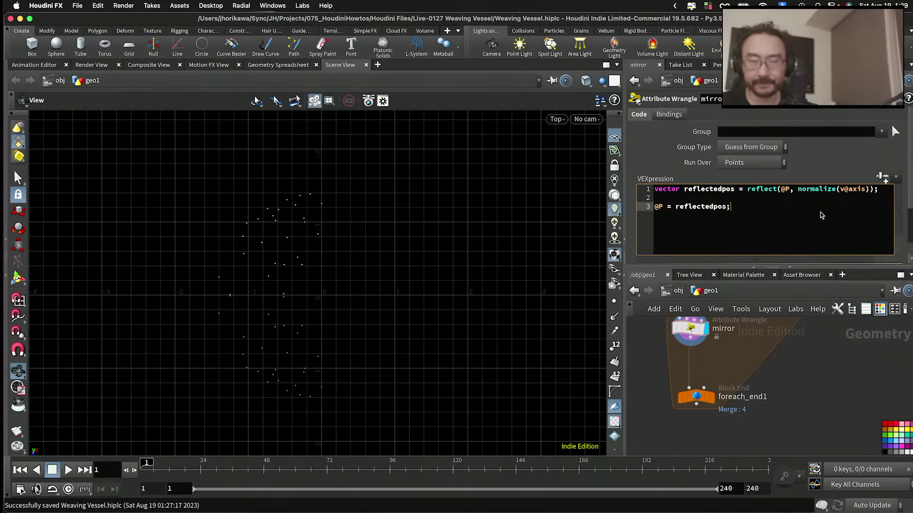
pyautogui.press('Return')
pyautogui.press('Return')
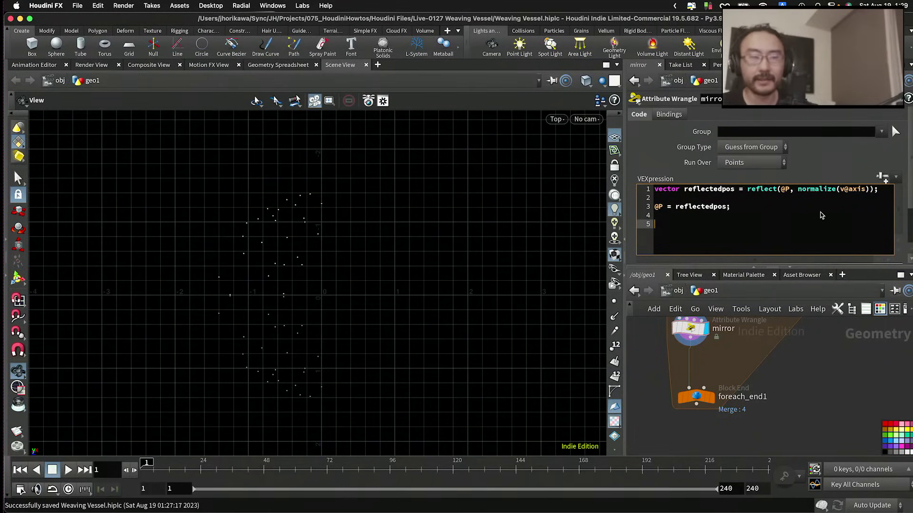
pyautogui.write('matrix ma')
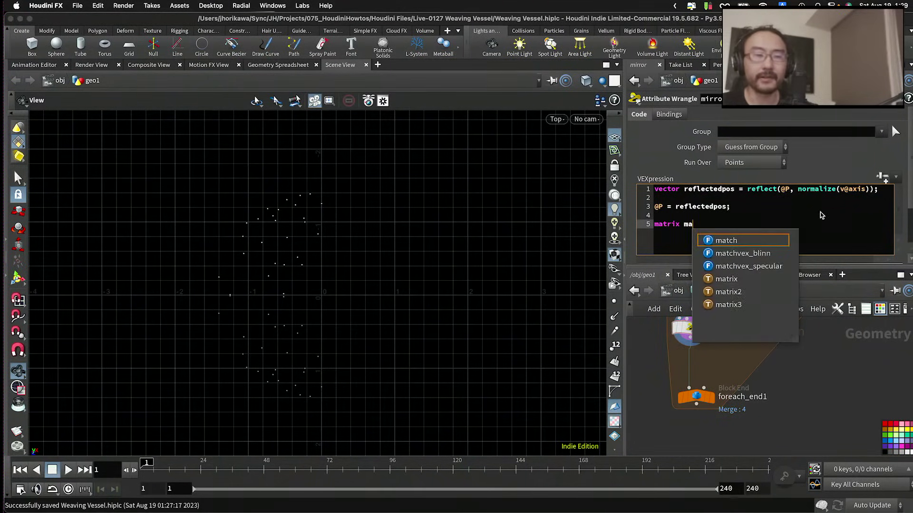
pyautogui.write('t = ident()')
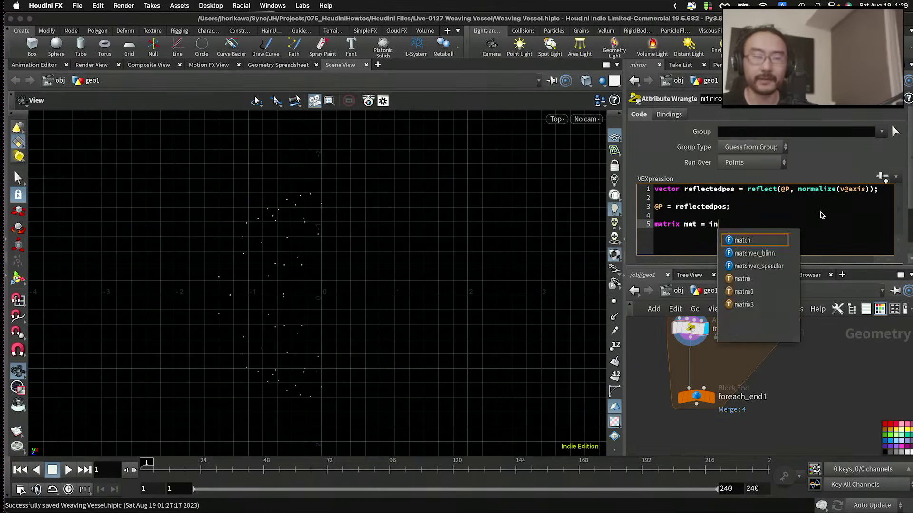
pyautogui.write(';')
pyautogui.press('Return')
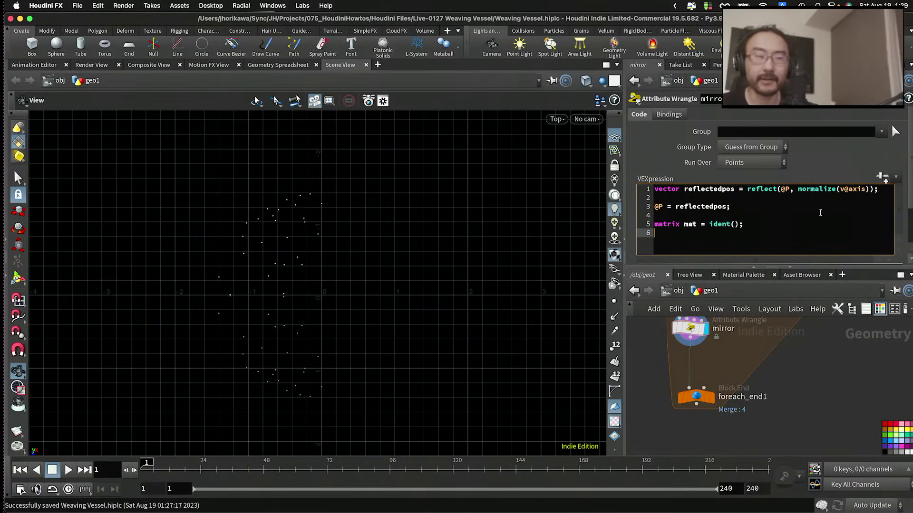
# Step: Begin a rotate call below the matrix declaration with mat as its first argument
pyautogui.write('rotate(')
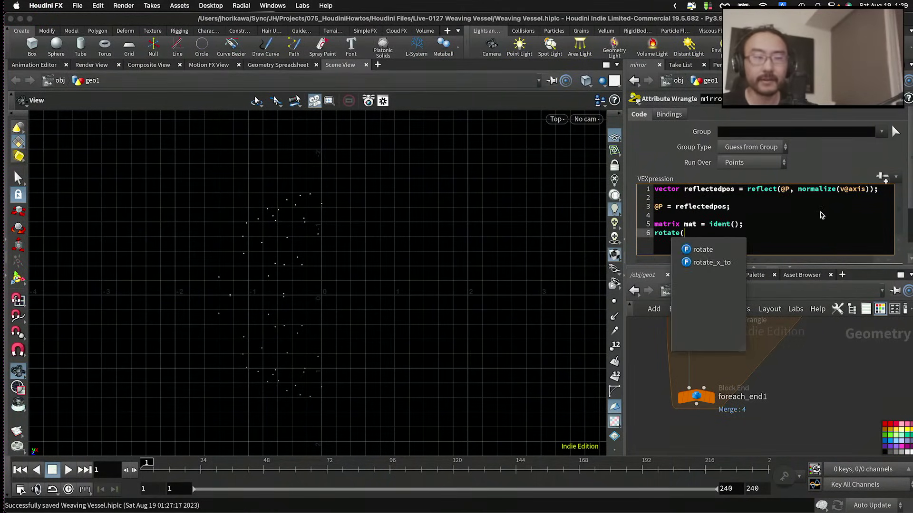
pyautogui.write('mat, #')
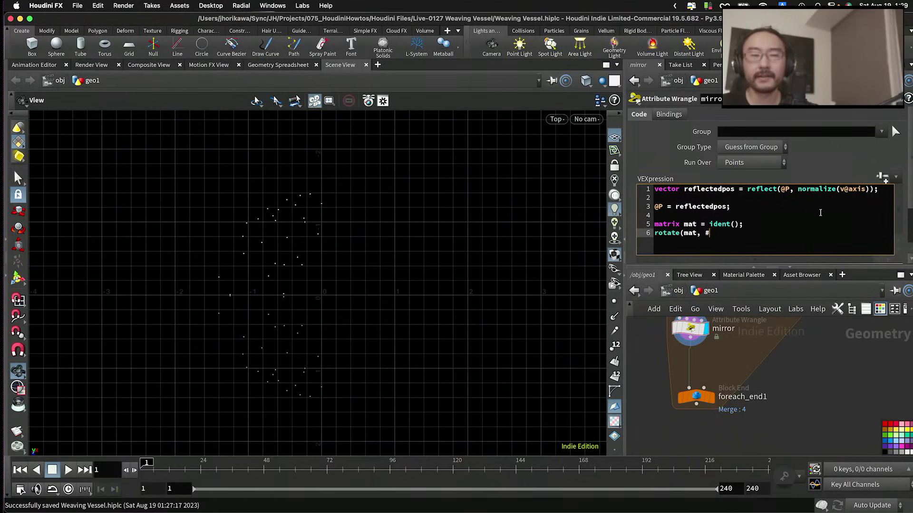
pyautogui.press('BackSpace')
pyautogui.press('BackSpace')
pyautogui.press('BackSpace')
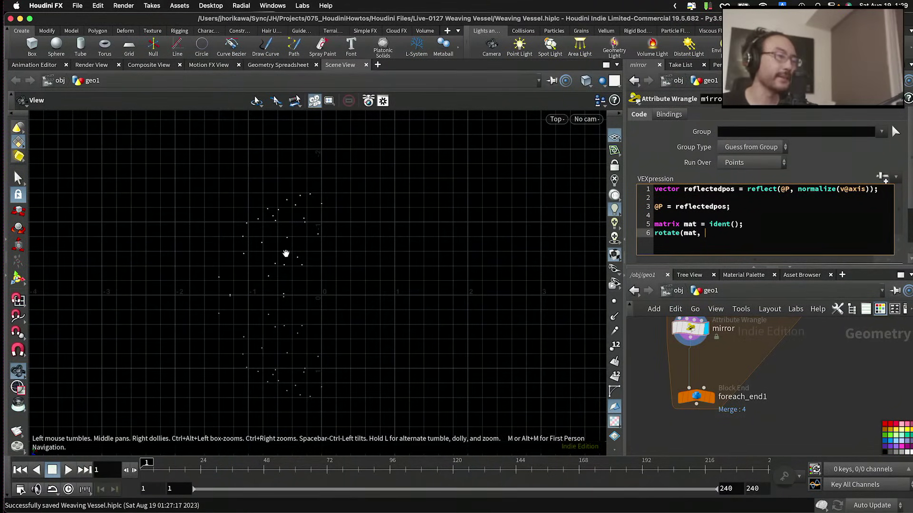
# Step: Inspect the CONTROLLER's voronoi mirror num and foreach_end1's Iterations expression, and copy the Iterations parameter
pyautogui.scroll(-3, 801, 407)
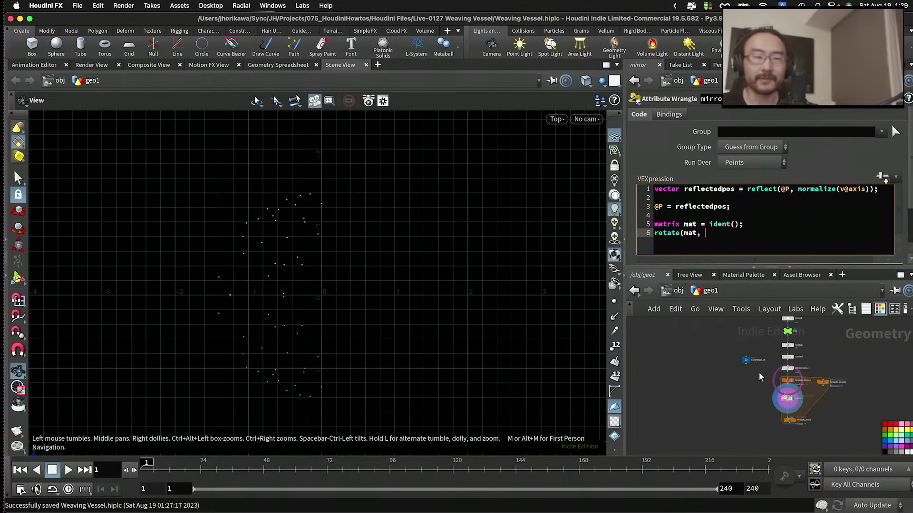
pyautogui.click(732, 348)
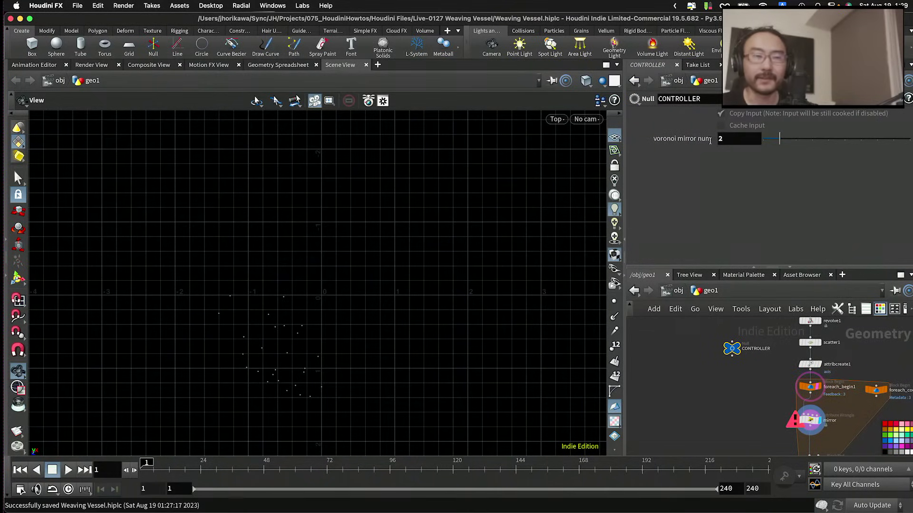
pyautogui.press('super+c')
pyautogui.scroll(-5, 681, 360)
pyautogui.scroll(5, 709, 387)
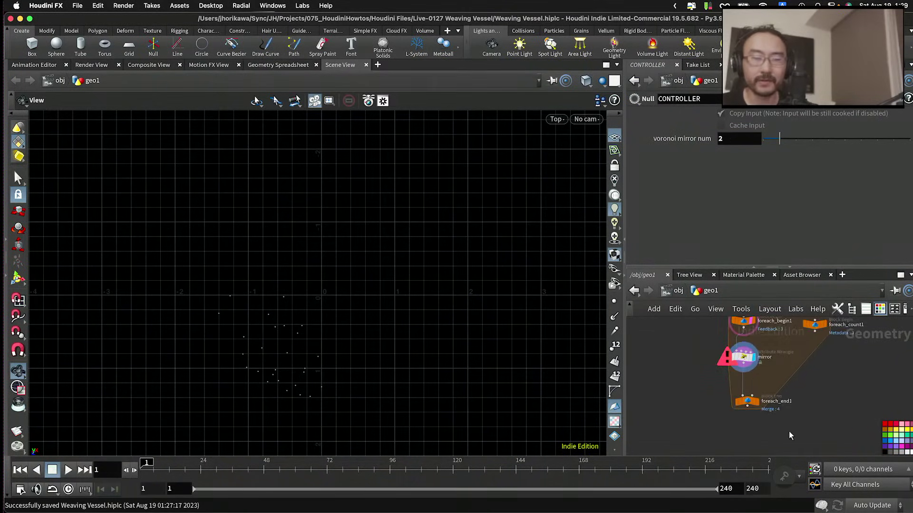
pyautogui.click(747, 402)
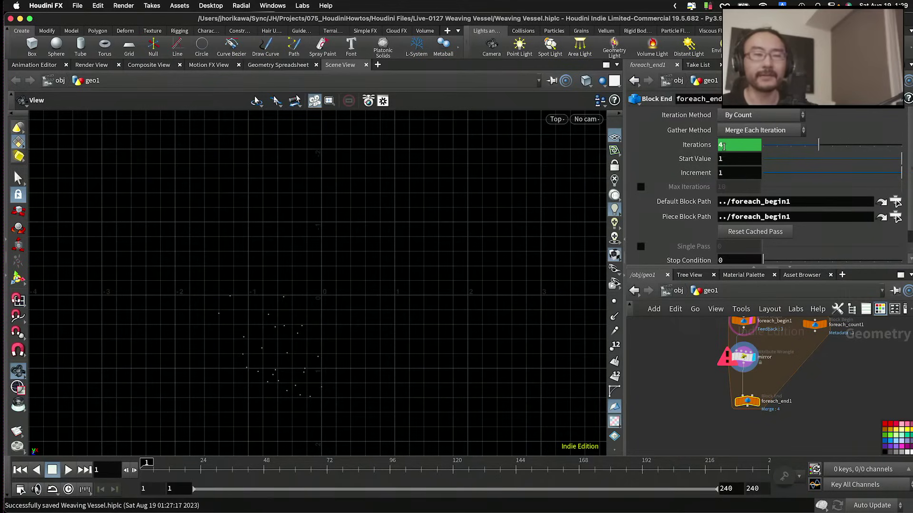
pyautogui.press('super+v')
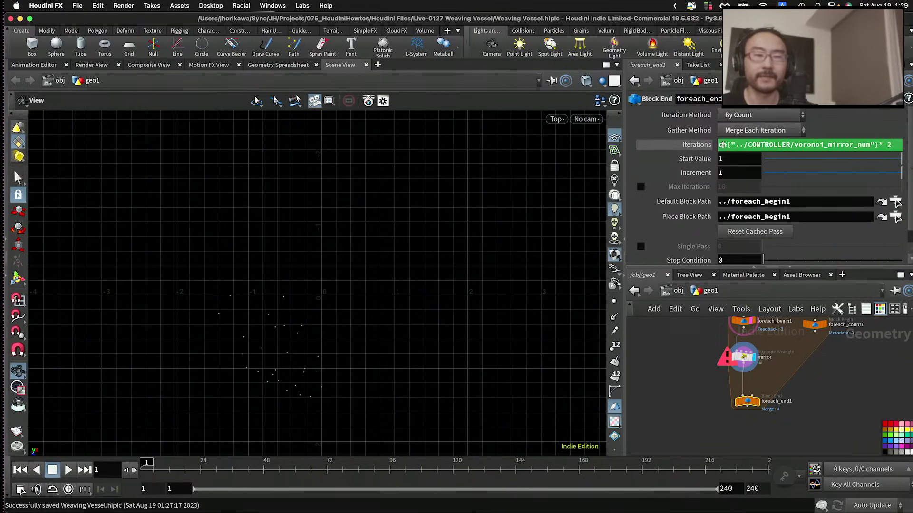
pyautogui.rightClick(740, 145)
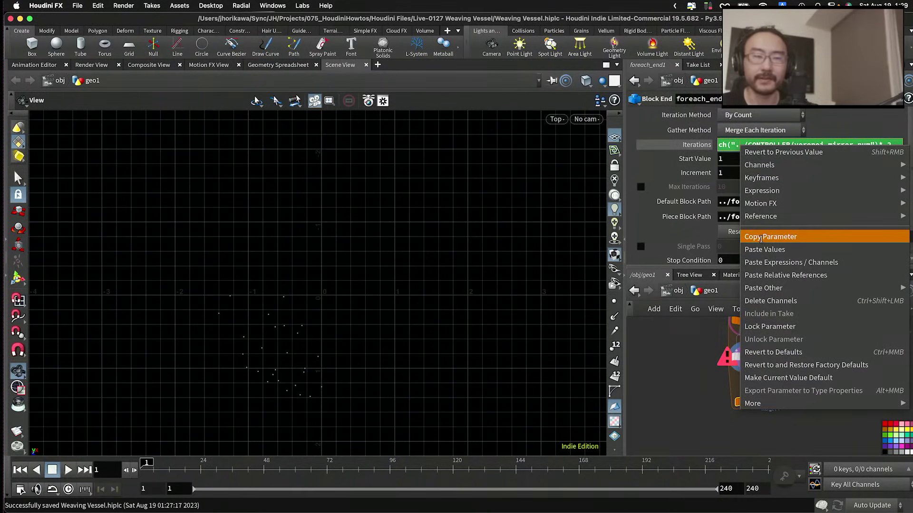
pyautogui.click(760, 237)
# Step: Insert two blank lines above the reflect statement in the mirror wrangle's VEX code
pyautogui.click(737, 364)
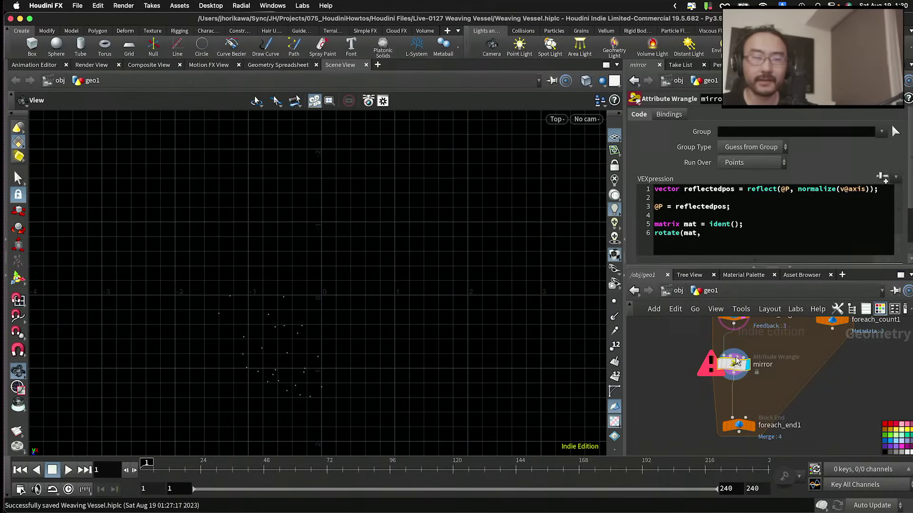
pyautogui.click(651, 189)
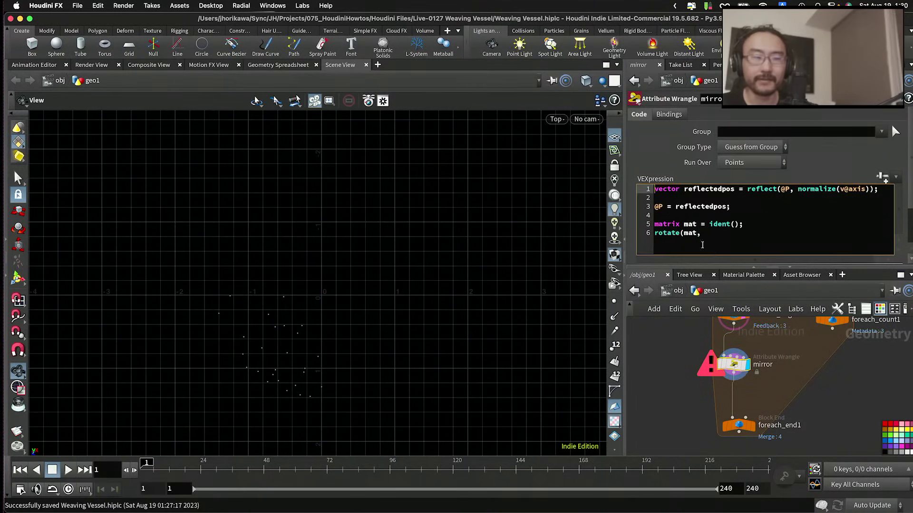
pyautogui.press('Return')
pyautogui.press('Return')
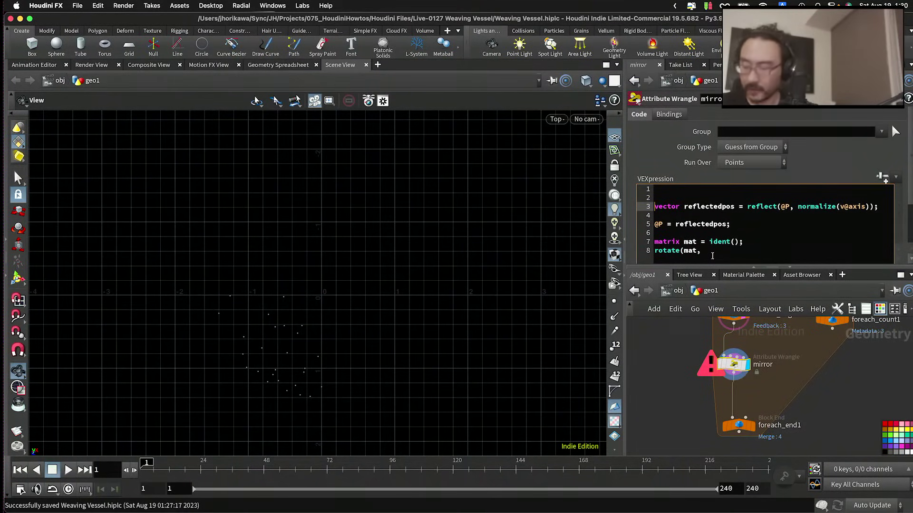
pyautogui.press('Up')
pyautogui.press('Up')
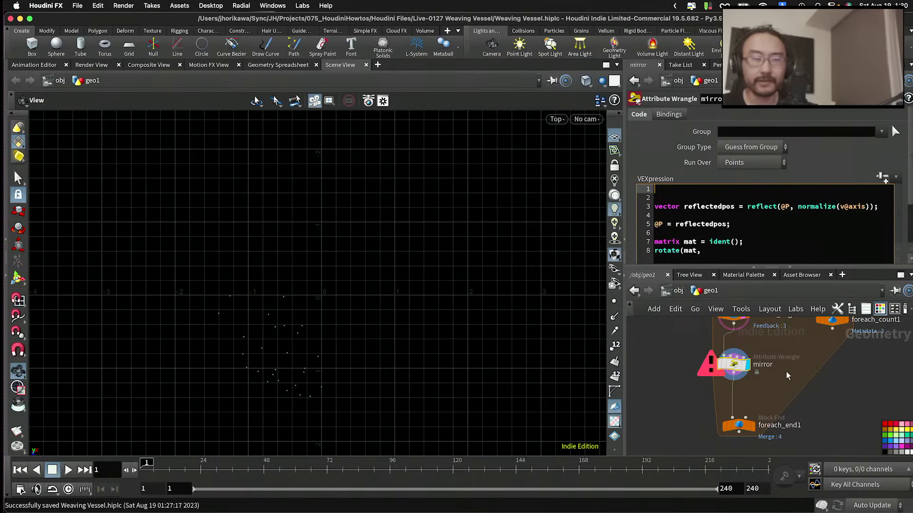
# Step: Wire the foreach_count1 output into the second input of the mirror wrangle
pyautogui.click(832, 328)
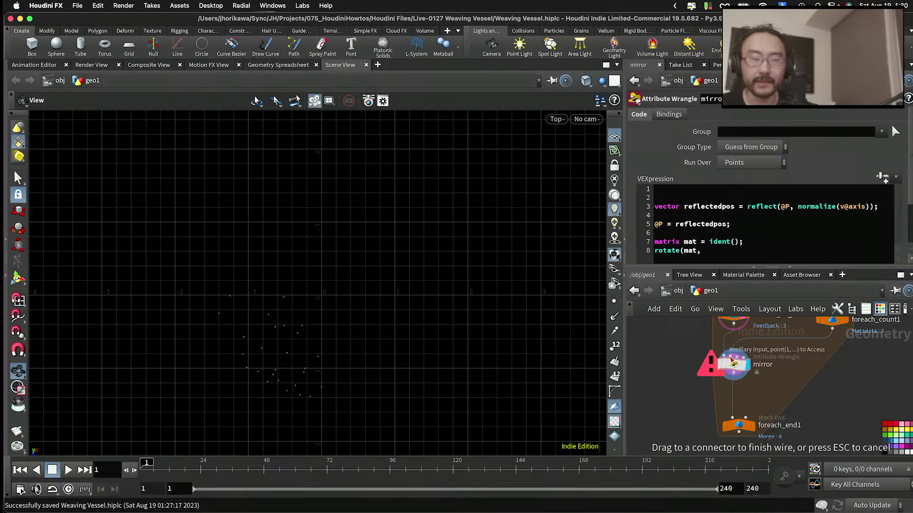
pyautogui.click(732, 360)
pyautogui.moveTo(732, 361); pyautogui.dragTo(775, 406, button='middle')
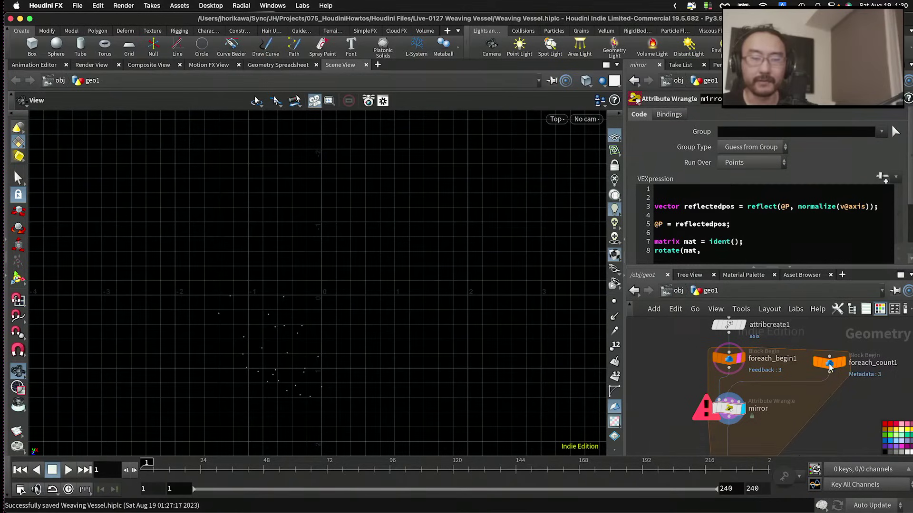
# Step: Read the loop's iteration count on the first line of the mirror code with int num = detail(1, "numiterations");
pyautogui.click(685, 189)
pyautogui.write('in')
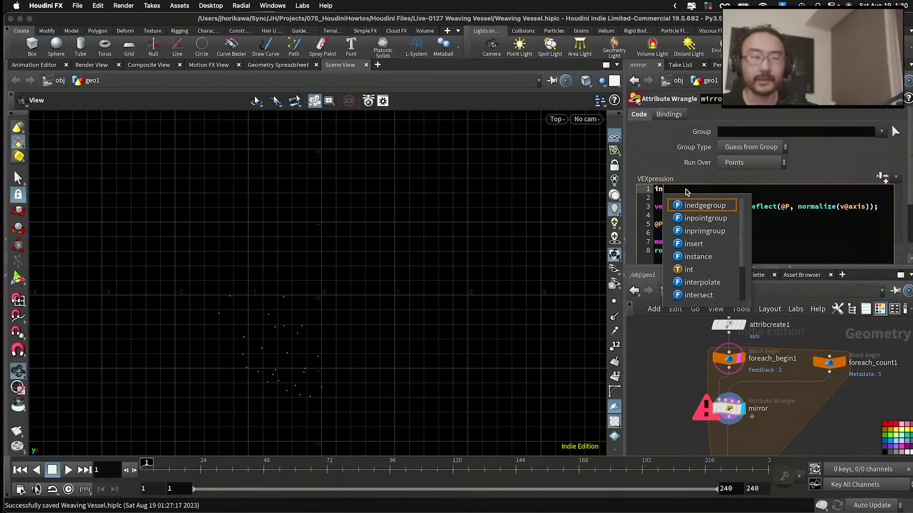
pyautogui.write('t num = de')
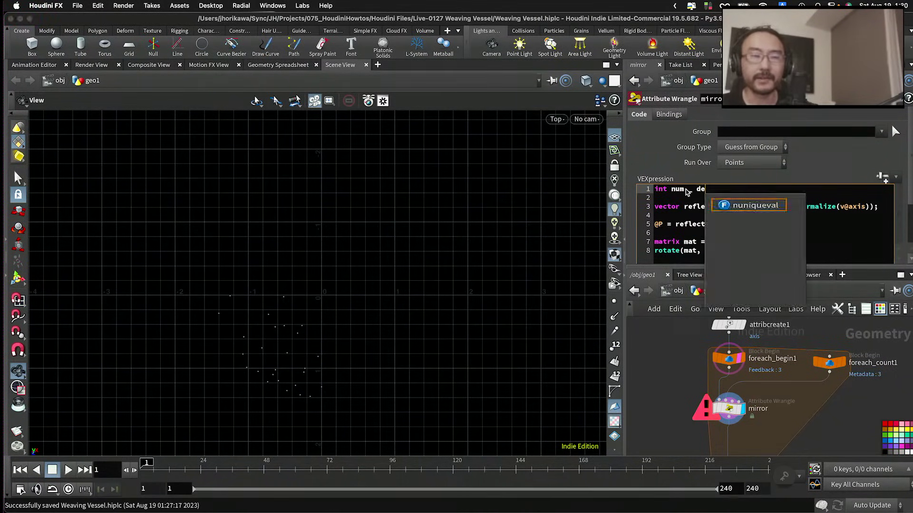
pyautogui.press('BackSpace')
pyautogui.press('BackSpace')
pyautogui.press('BackSpace')
pyautogui.press('BackSpace')
pyautogui.press('BackSpace')
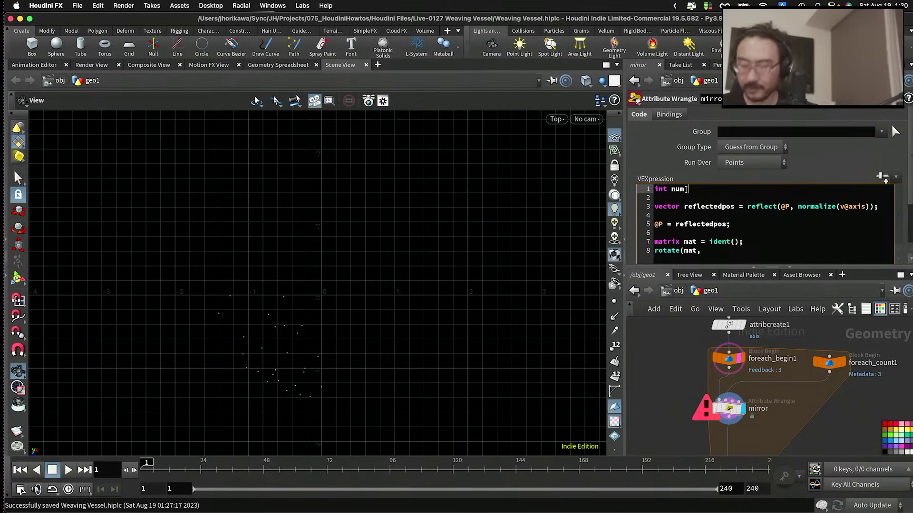
pyautogui.write('= detail(1, @')
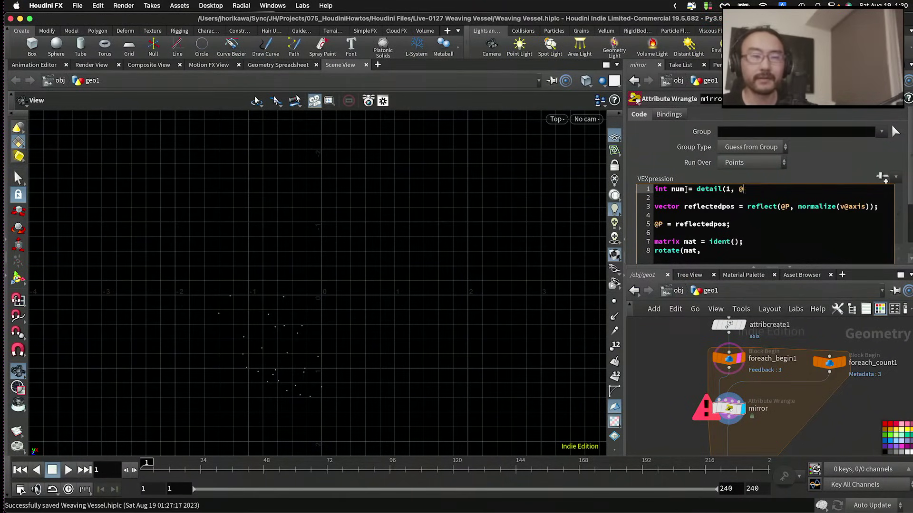
pyautogui.write('nu')
pyautogui.press('BackSpace')
pyautogui.press('BackSpace')
pyautogui.press('BackSpace')
pyautogui.write('"num')
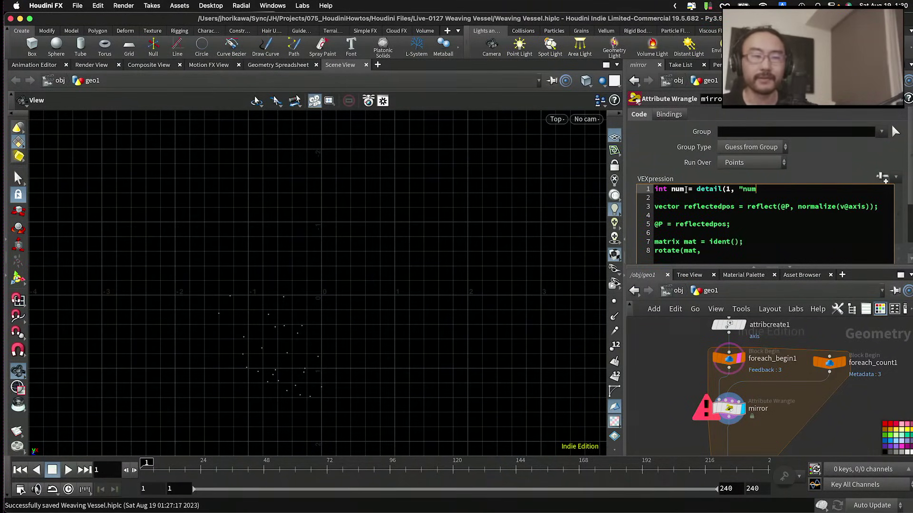
pyautogui.write('itera')
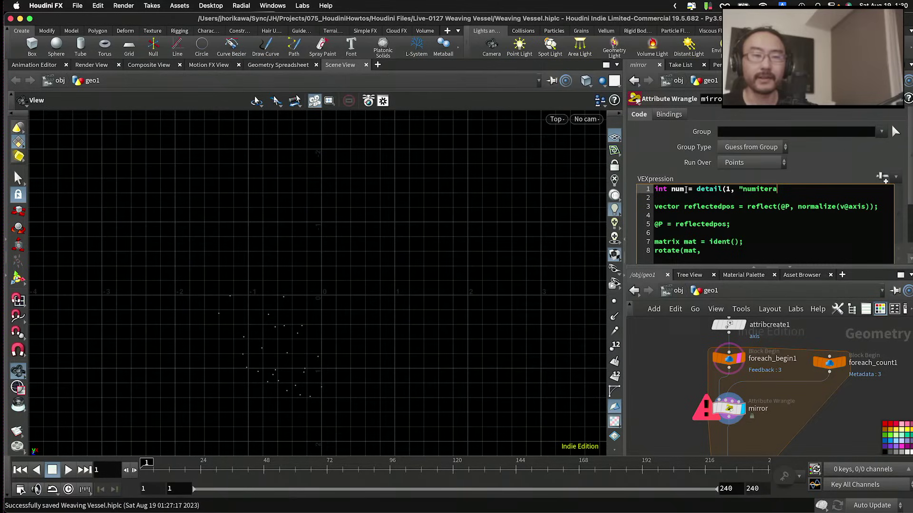
pyautogui.write('tions"')
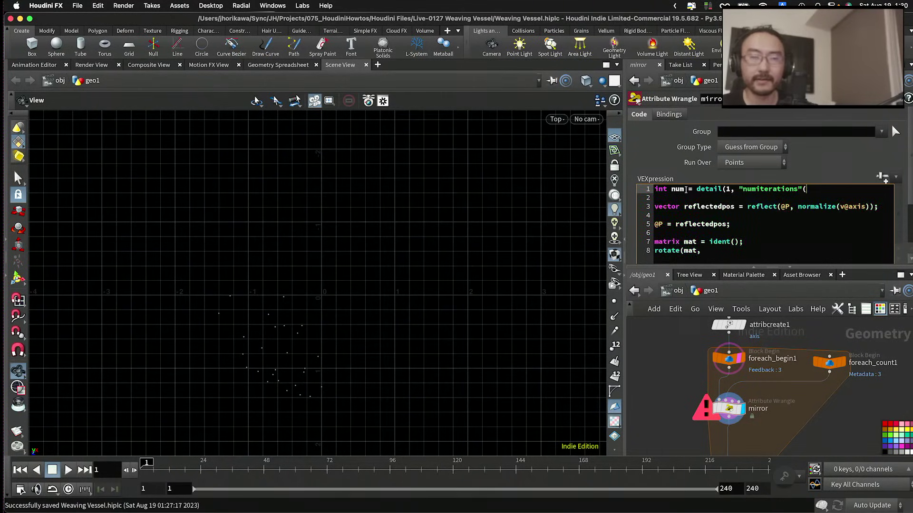
pyautogui.write(');')
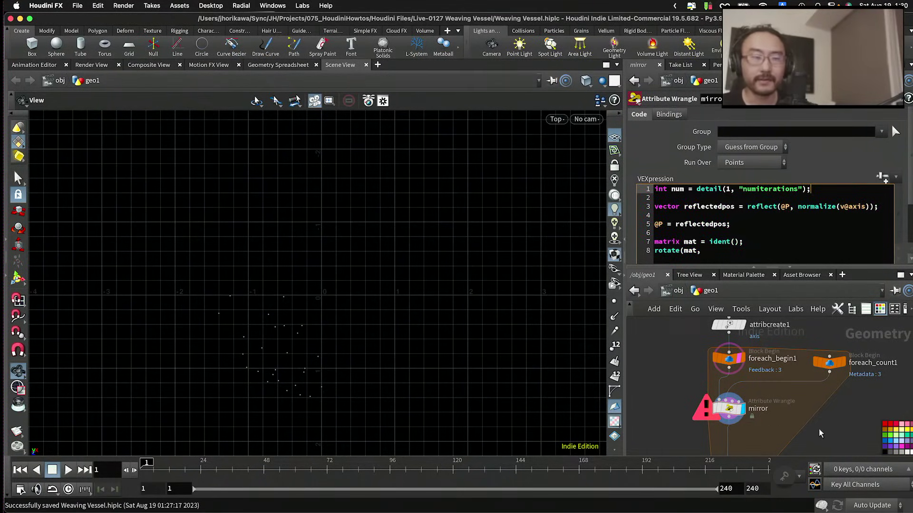
# Step: Examine the detail attributes of foreach_count1 in the Geometry Spreadsheet
pyautogui.moveTo(827, 190); pyautogui.dragTo(639, 189)
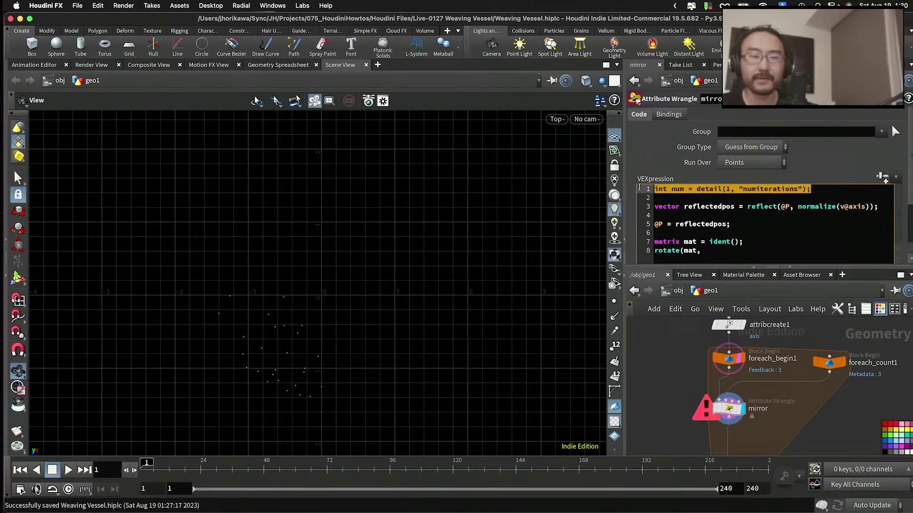
pyautogui.click(829, 363)
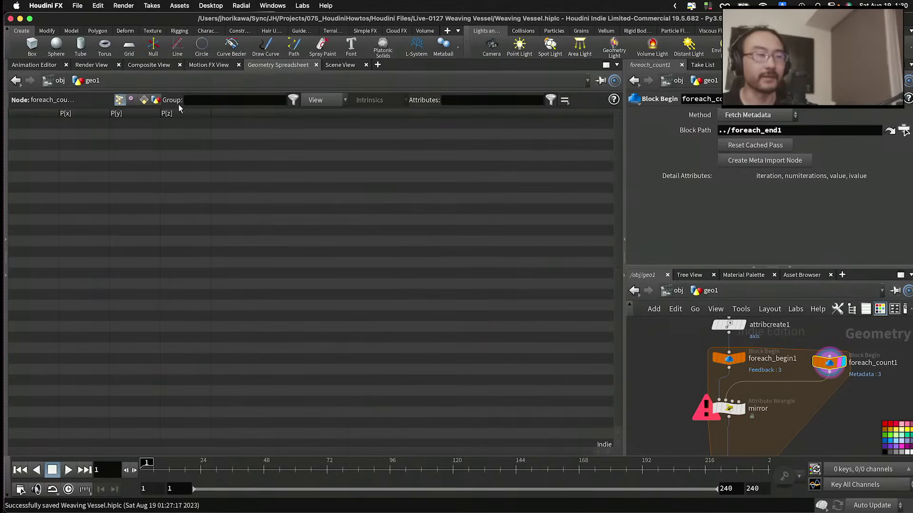
pyautogui.click(155, 99)
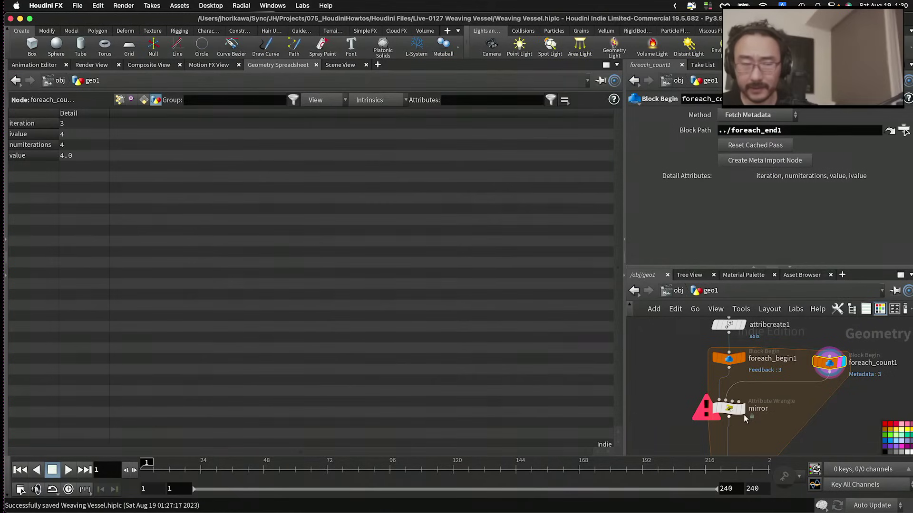
# Step: Declare the rotation angle in the mirror wrangle, above the matrix line, with float ang = $PI * 2.0 / num;
pyautogui.click(729, 409)
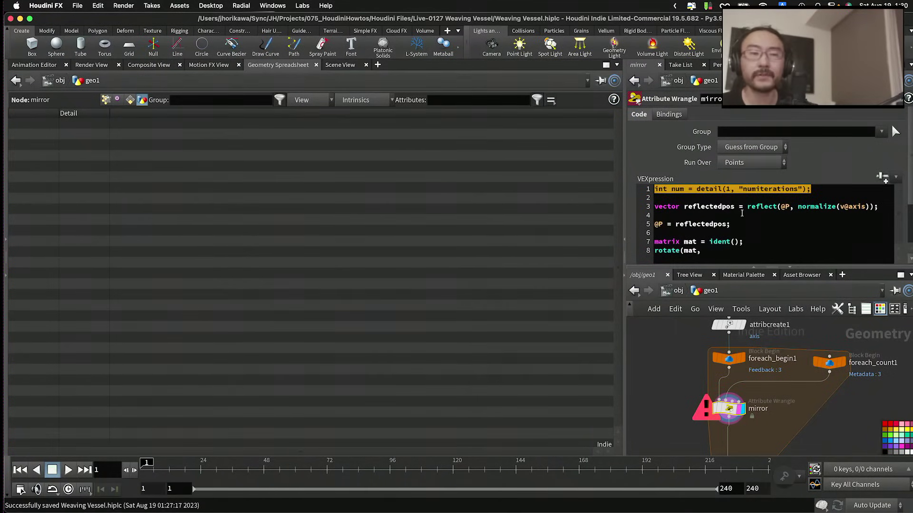
pyautogui.click(741, 214)
pyautogui.click(680, 190)
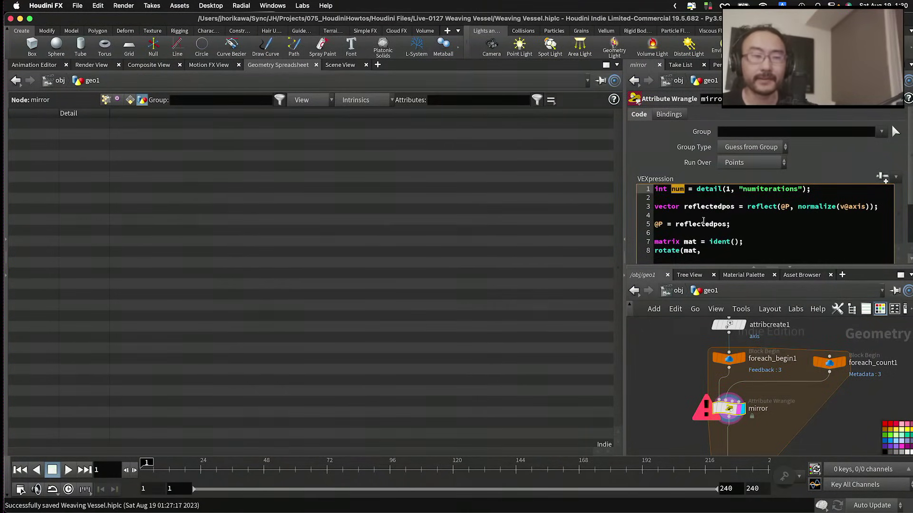
pyautogui.click(818, 191)
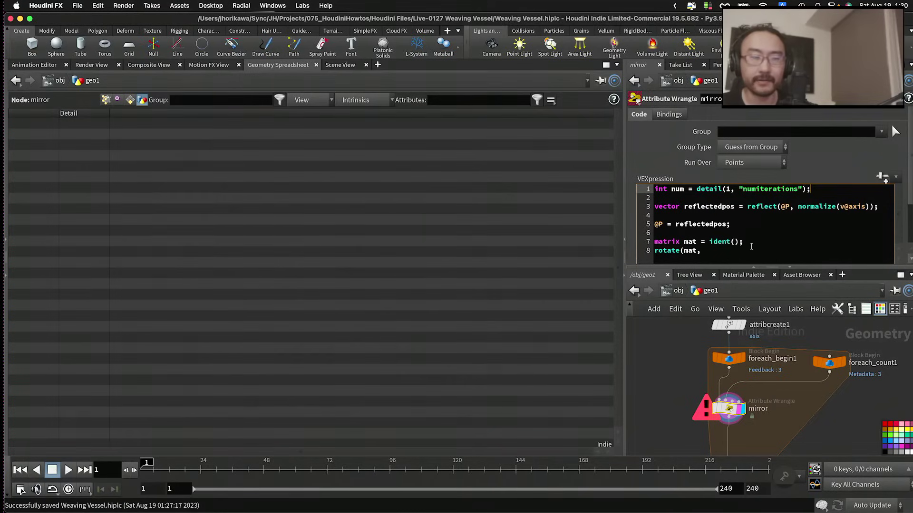
pyautogui.click(756, 233)
pyautogui.press('Return')
pyautogui.write('flo')
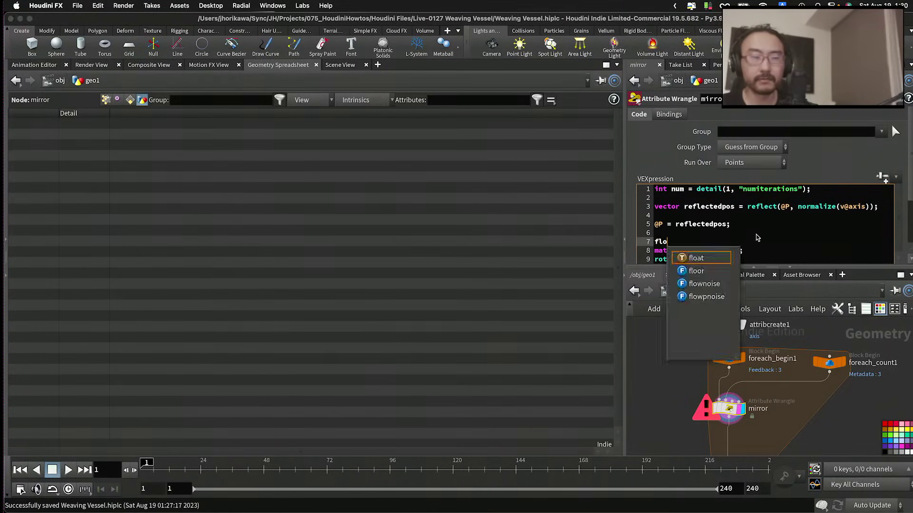
pyautogui.write('at ang ')
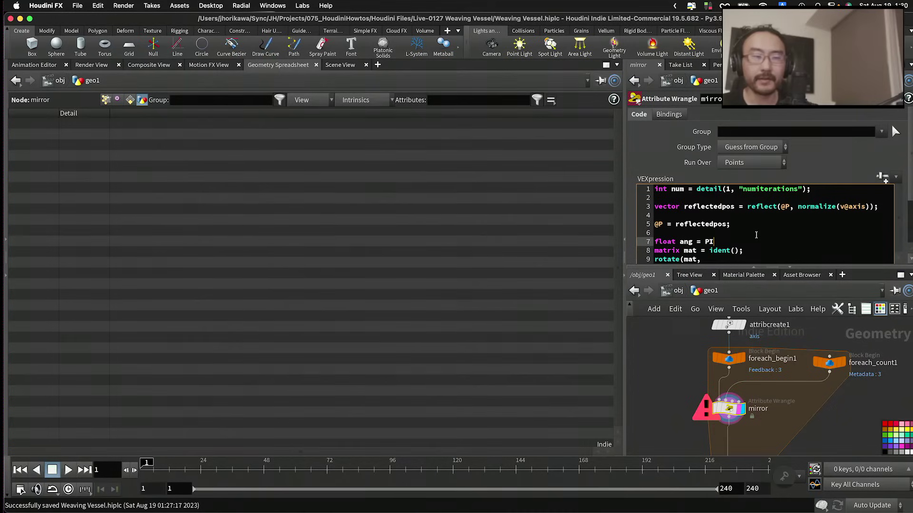
pyautogui.write('= $PI *')
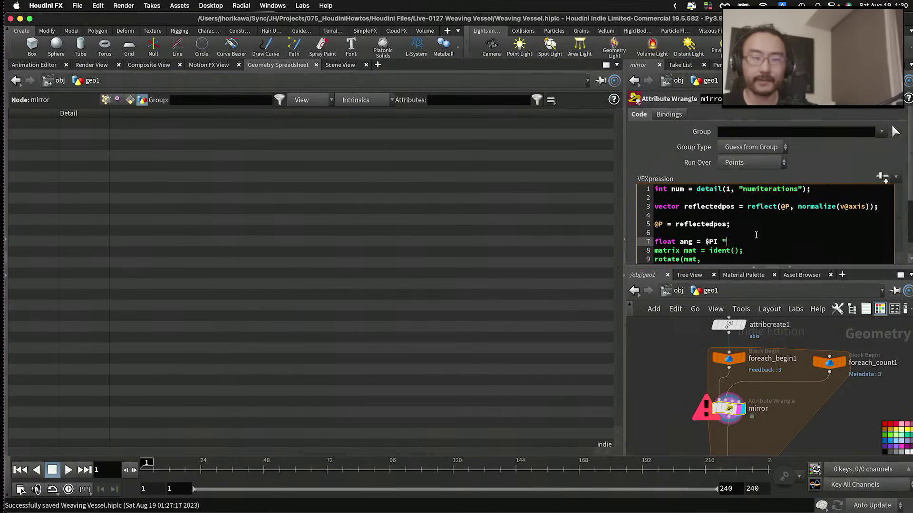
pyautogui.press('BackSpace')
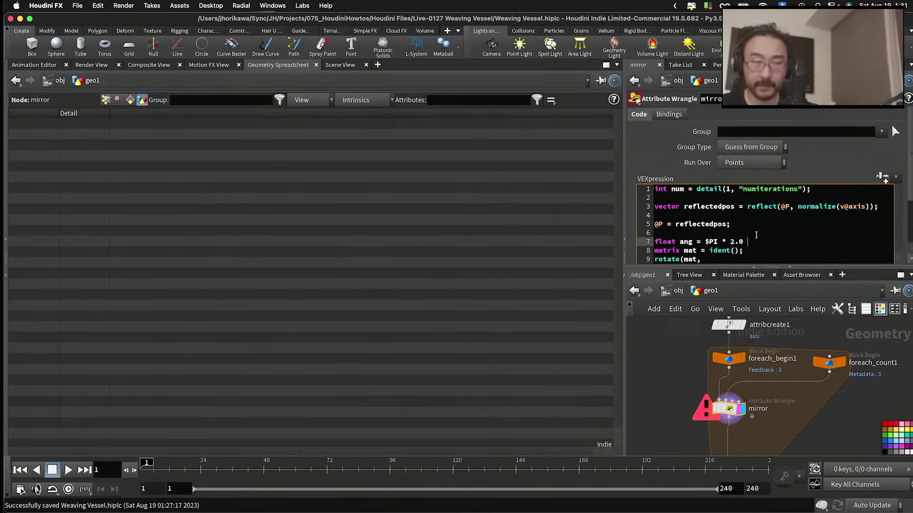
pyautogui.write('/ num;')
pyautogui.scroll(-1, 715, 232)
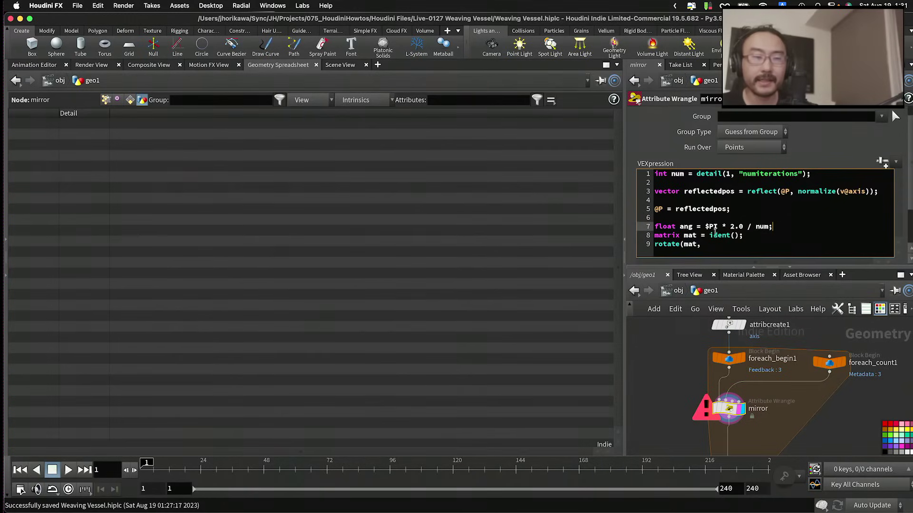
# Step: Complete the rotate call with ang and the Y axis as rotate(mat, ang, set(0,1,0)); and add a new line below
pyautogui.click(717, 246)
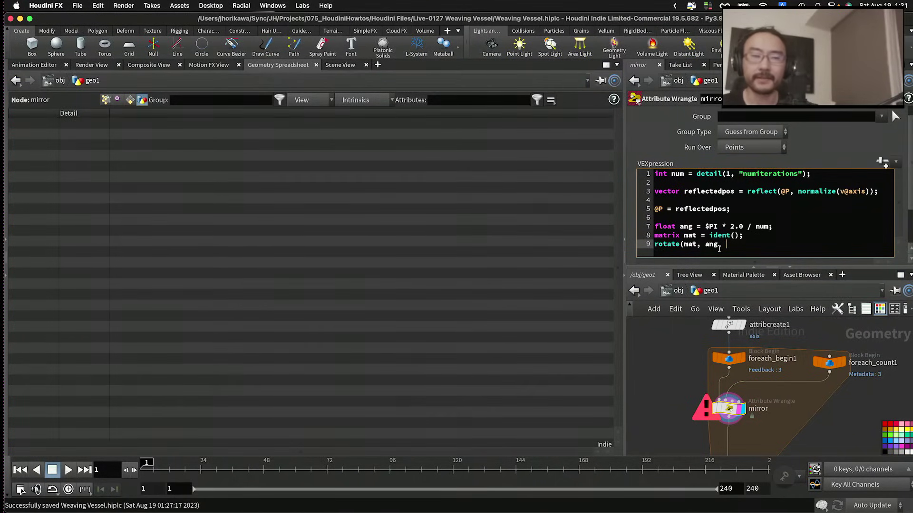
pyautogui.write('ang, set(0, ')
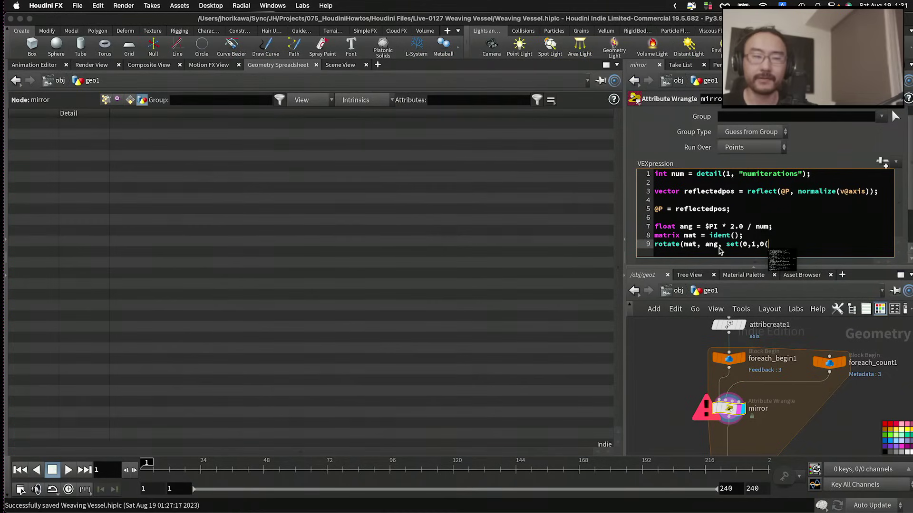
pyautogui.write('));')
pyautogui.press('Return')
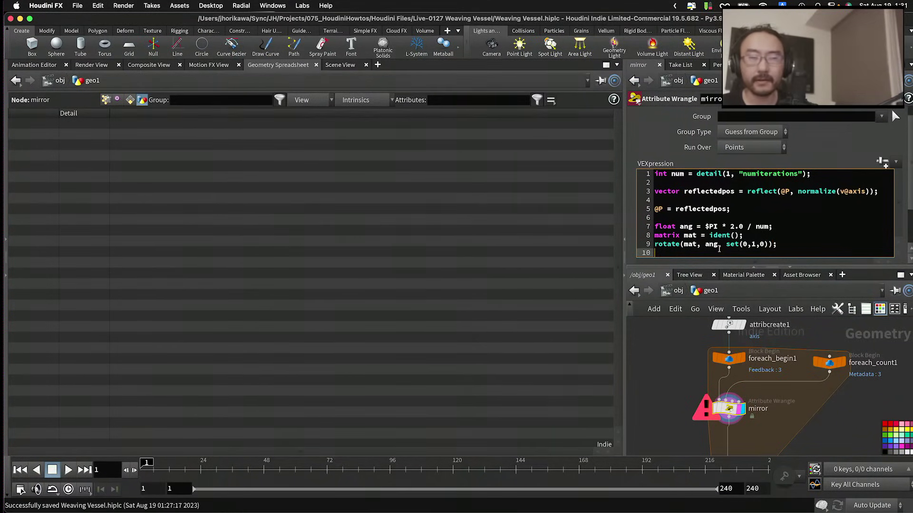
# Step: Apply the rotation matrix to the mirror axis on line 10 of the mirror wrangle with v@axis *= mat;
pyautogui.write('v[')
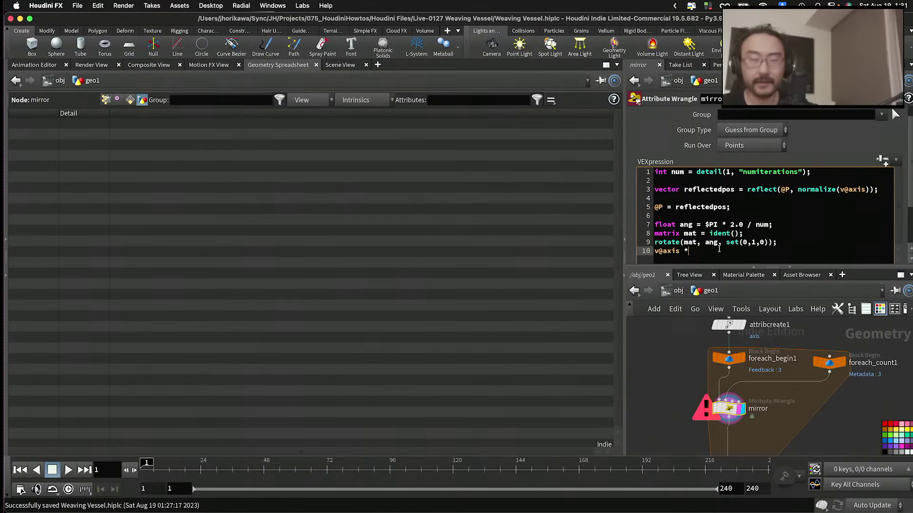
pyautogui.write('axis *= mat;')
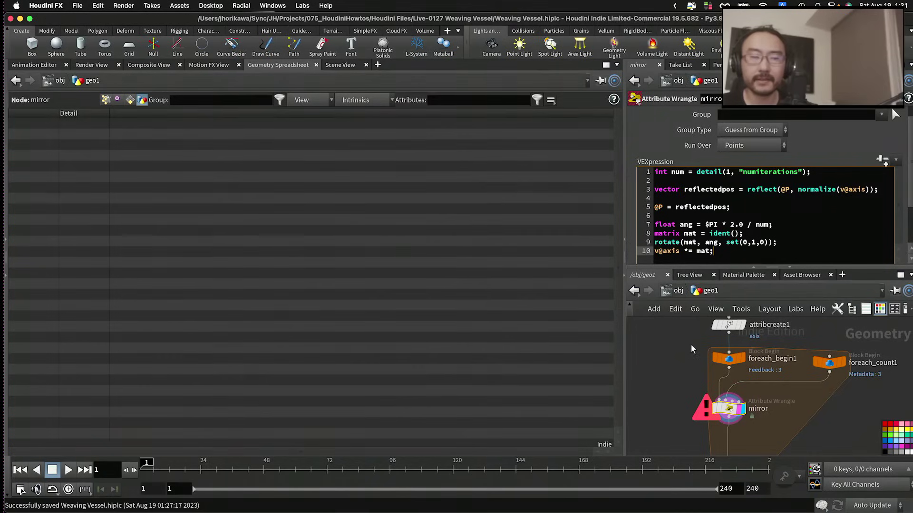
pyautogui.scroll(-2, 668, 358)
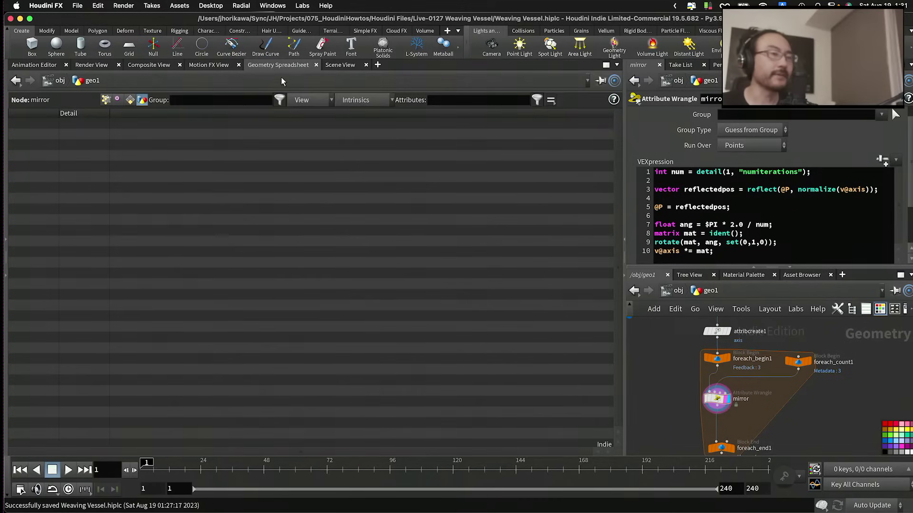
# Step: Switch from the spreadsheet to the scene view and display the output of the foreach_end1 node
pyautogui.click(329, 67)
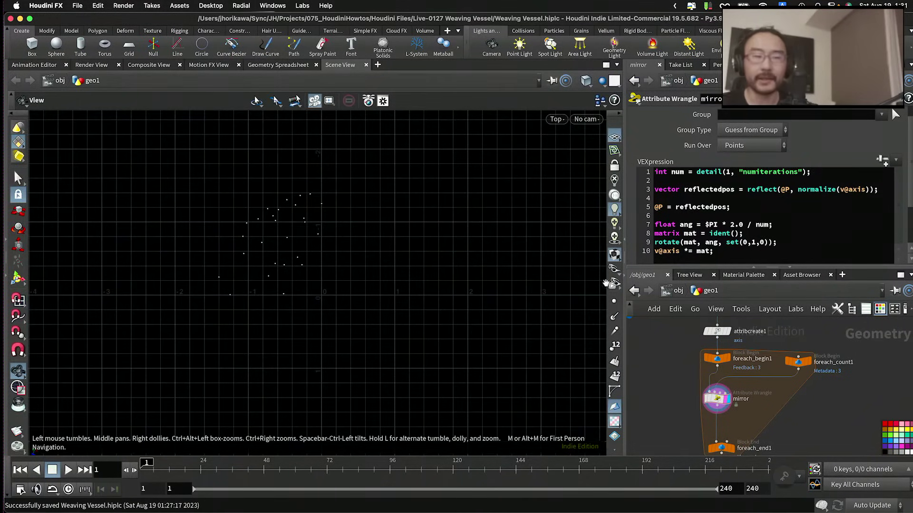
pyautogui.click(705, 243)
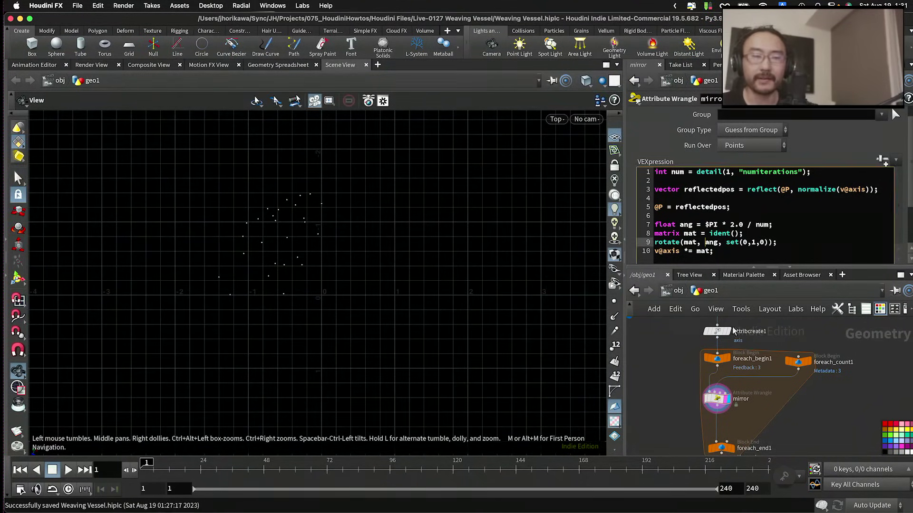
pyautogui.moveTo(765, 425); pyautogui.dragTo(760, 371, button='middle')
pyautogui.click(731, 404)
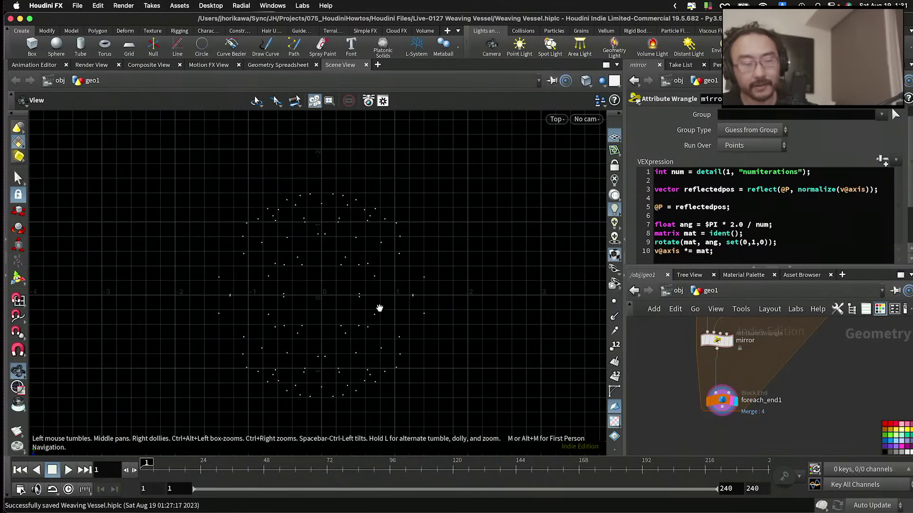
# Step: Test voronoi mirror num on the CONTROLLER null at 5, and bring it back down to 3
pyautogui.scroll(-5, 784, 338)
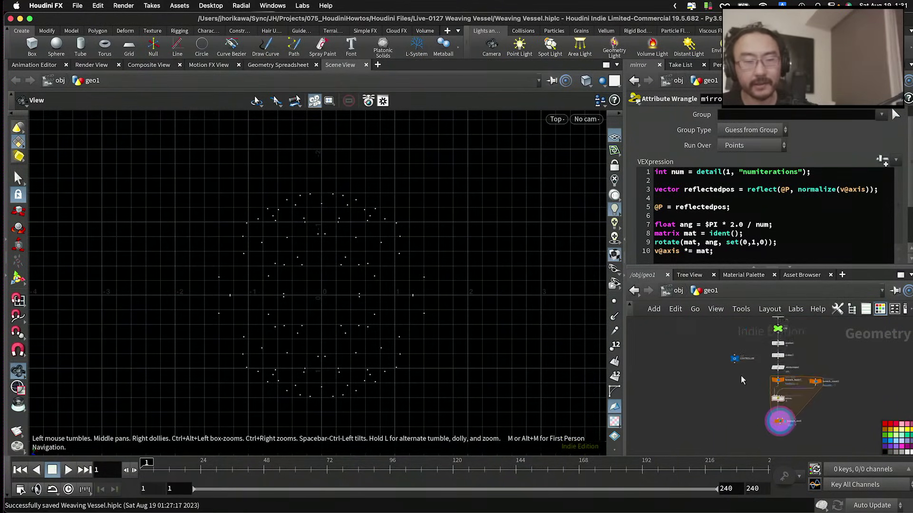
pyautogui.click(732, 354)
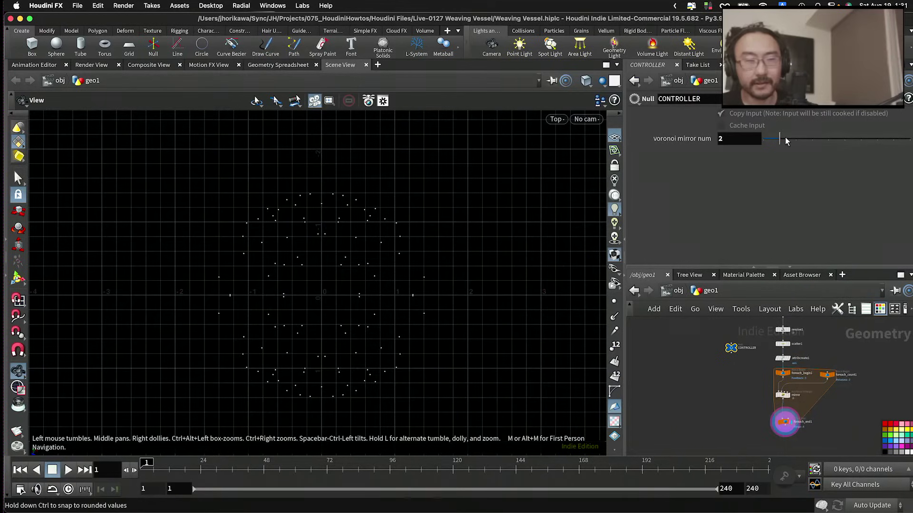
pyautogui.moveTo(780, 140); pyautogui.dragTo(835, 143)
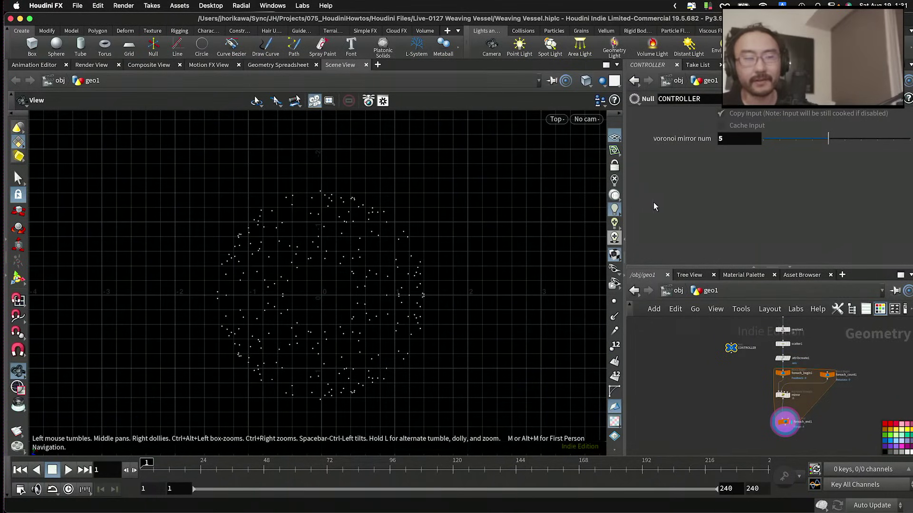
pyautogui.moveTo(828, 140)
pyautogui.mouseDown()
pyautogui.moveTo(763, 141)
pyautogui.moveTo(828, 141)
pyautogui.mouseUp()
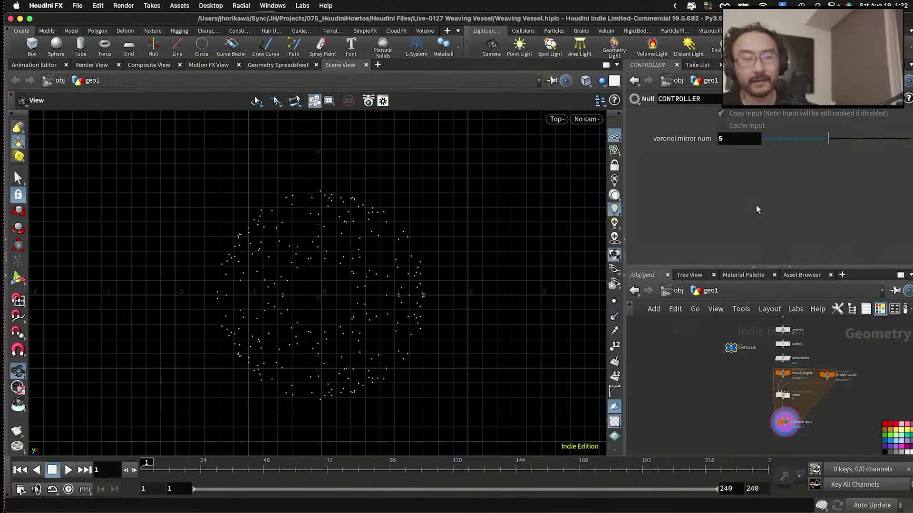
pyautogui.moveTo(834, 145); pyautogui.dragTo(802, 147)
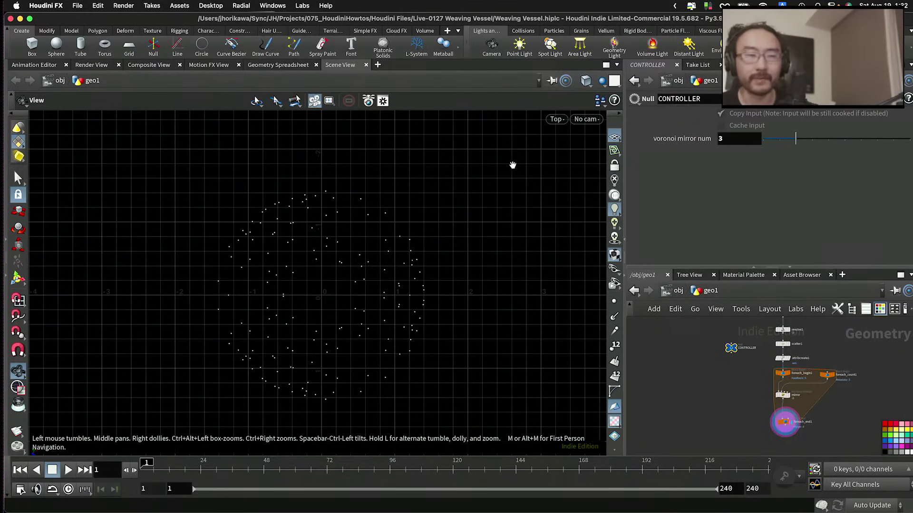
# Step: Switch the viewport from top to perspective view and orbit around the mirrored points
pyautogui.click(554, 119)
pyautogui.moveTo(563, 142)
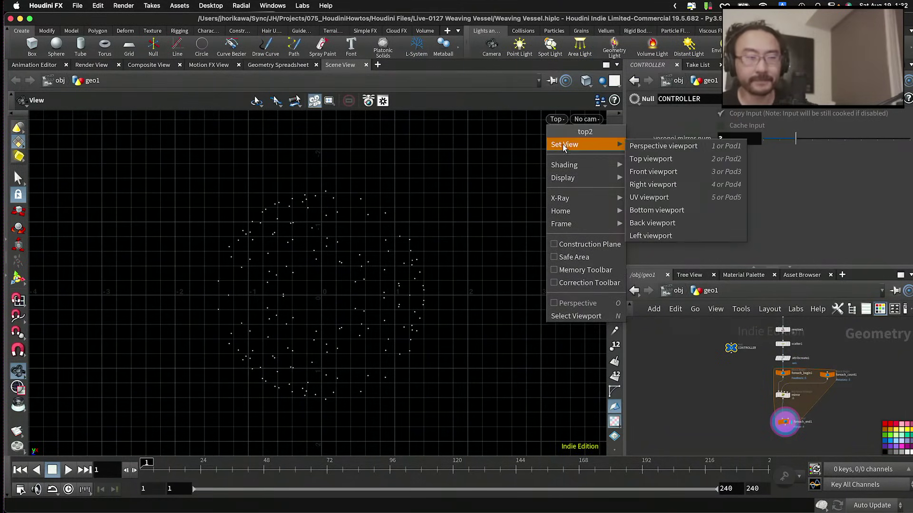
pyautogui.click(640, 148)
pyautogui.moveTo(440, 201); pyautogui.dragTo(640, 376)
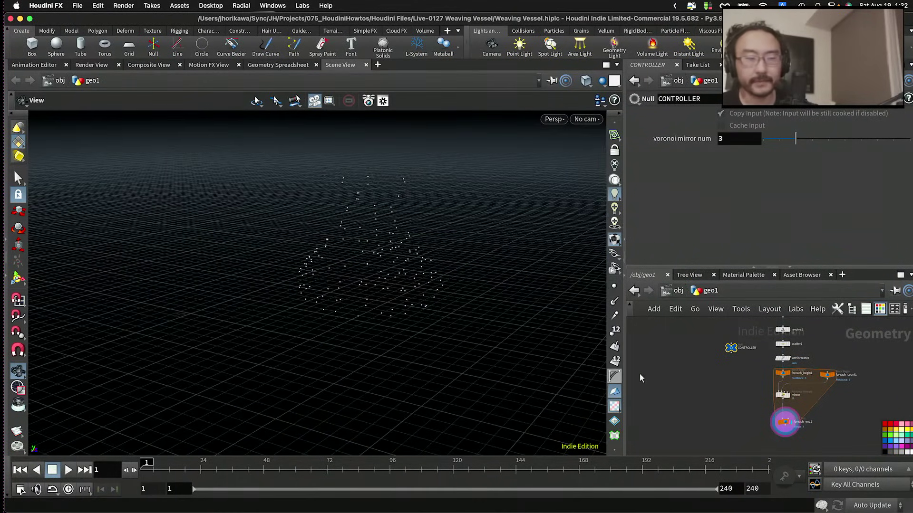
# Step: Add a second Revolve node beside the main chain, feed it from the CRV null, and display it
pyautogui.scroll(-2, 707, 398)
pyautogui.scroll(5, 707, 398)
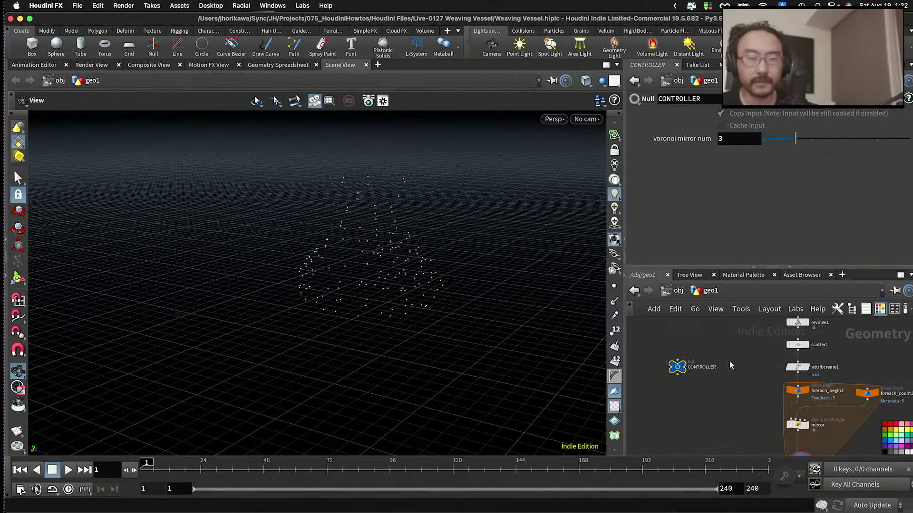
pyautogui.press('Tab')
pyautogui.write('re')
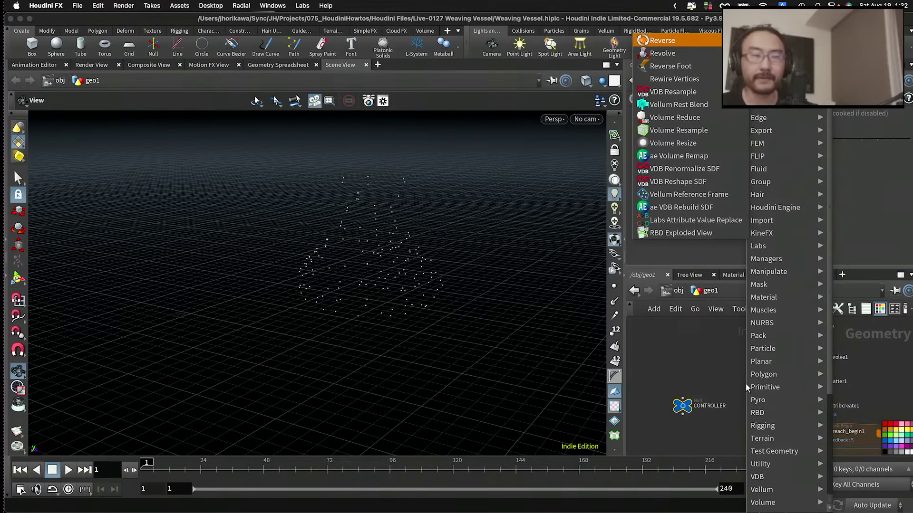
pyautogui.press('Escape')
pyautogui.write('revolve')
pyautogui.press('Return')
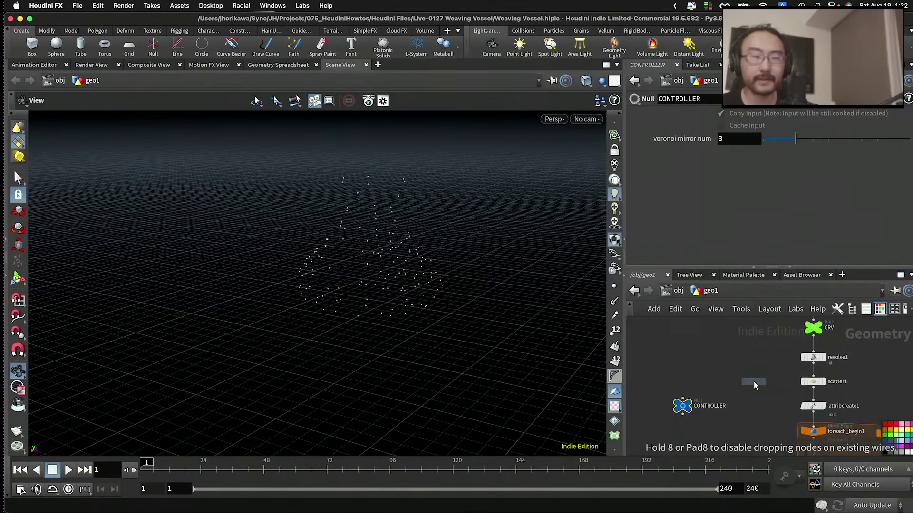
pyautogui.click(743, 391)
pyautogui.moveTo(814, 335); pyautogui.dragTo(742, 386)
pyautogui.moveTo(449, 260); pyautogui.dragTo(384, 253)
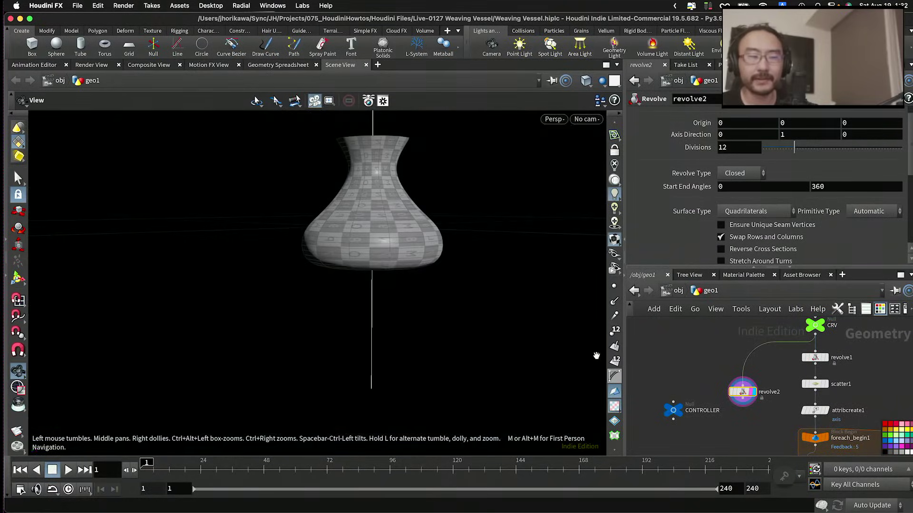
# Step: Set the Divisions of revolve2 to 50
pyautogui.scroll(1, 742, 418)
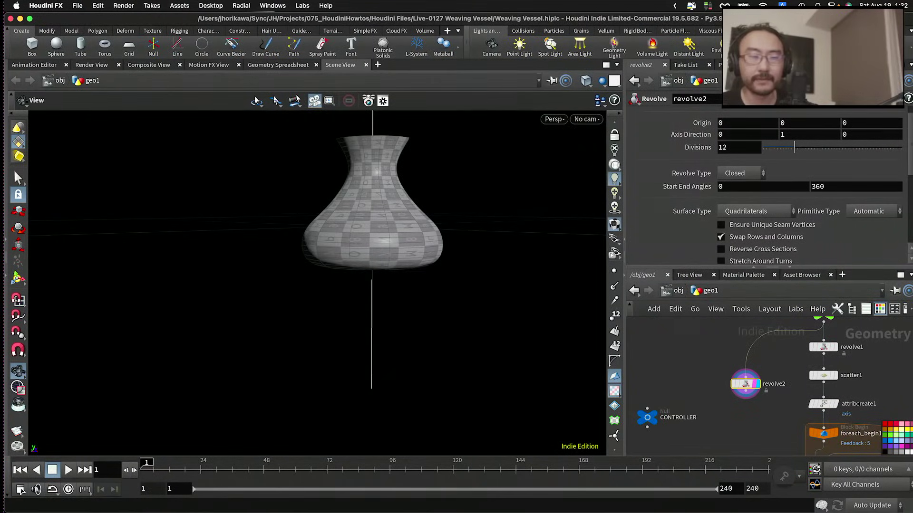
pyautogui.moveTo(820, 151); pyautogui.dragTo(903, 151)
pyautogui.moveTo(496, 230); pyautogui.dragTo(499, 240)
pyautogui.scroll(-2, 681, 337)
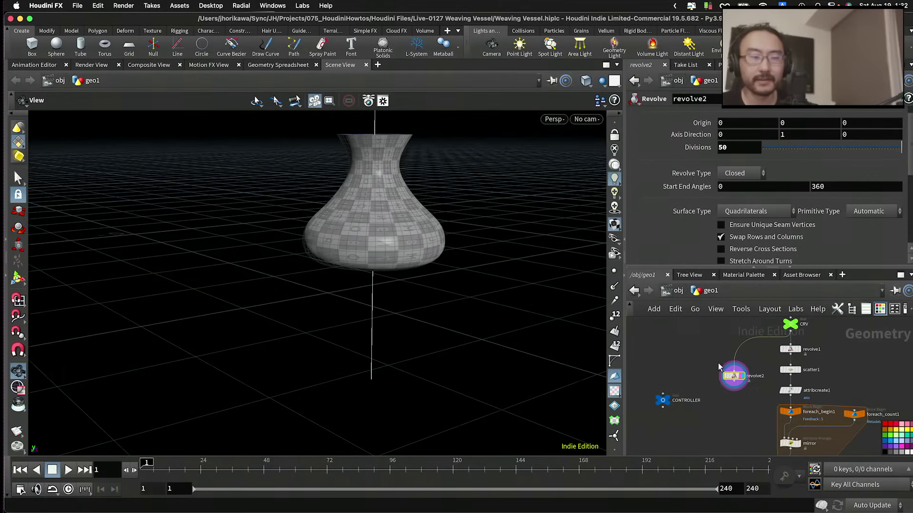
# Step: Add a Voronoi Fracture node with revolve2 as its geometry and foreach_end1 as its cell points, and display it
pyautogui.moveTo(732, 376); pyautogui.dragTo(736, 357)
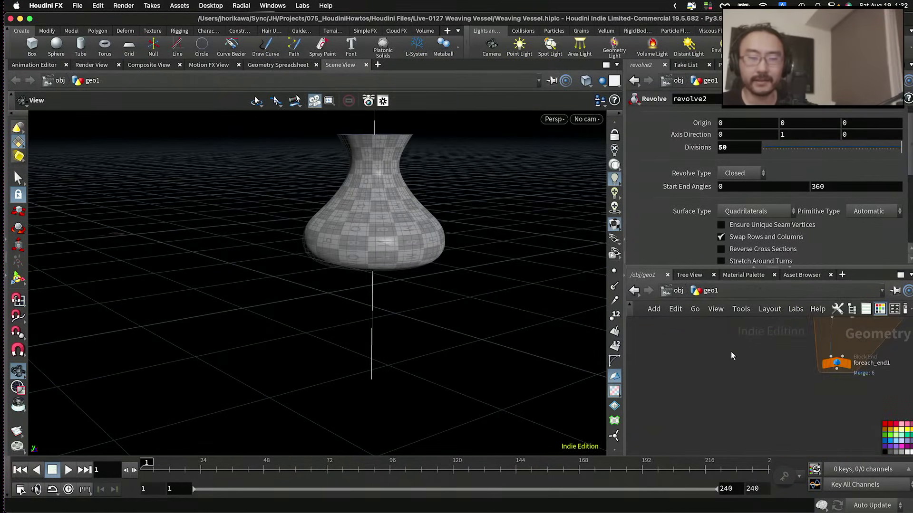
pyautogui.press('Tab')
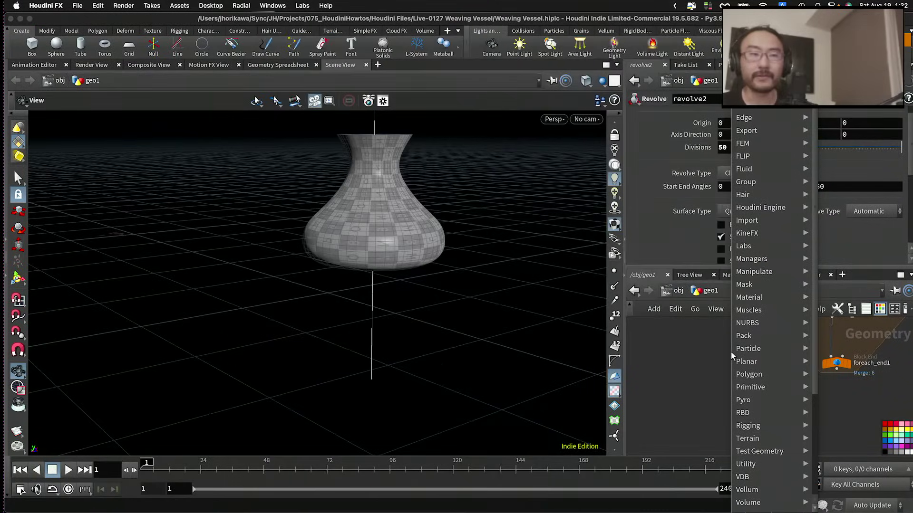
pyautogui.write('voronoi')
pyautogui.press('Return')
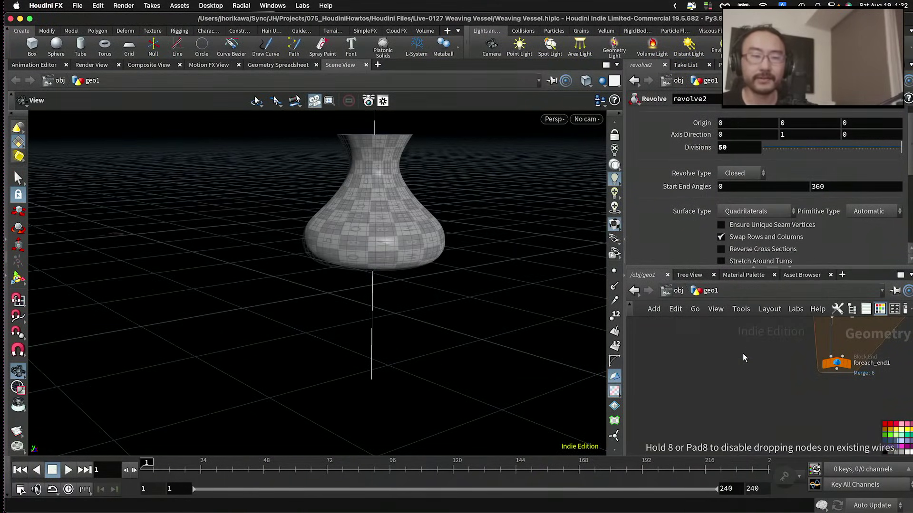
pyautogui.click(742, 353)
pyautogui.moveTo(779, 337); pyautogui.dragTo(770, 419, button='middle')
pyautogui.moveTo(716, 375); pyautogui.dragTo(760, 430)
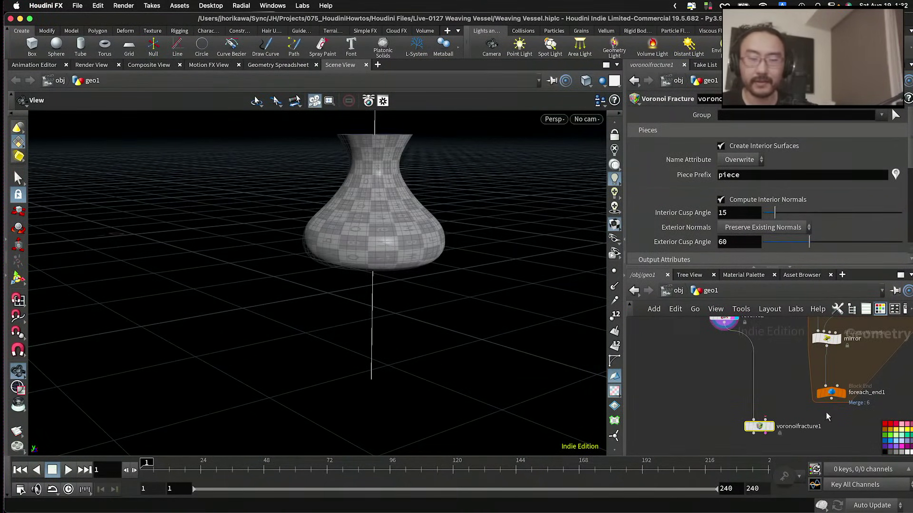
pyautogui.moveTo(834, 401); pyautogui.dragTo(750, 431)
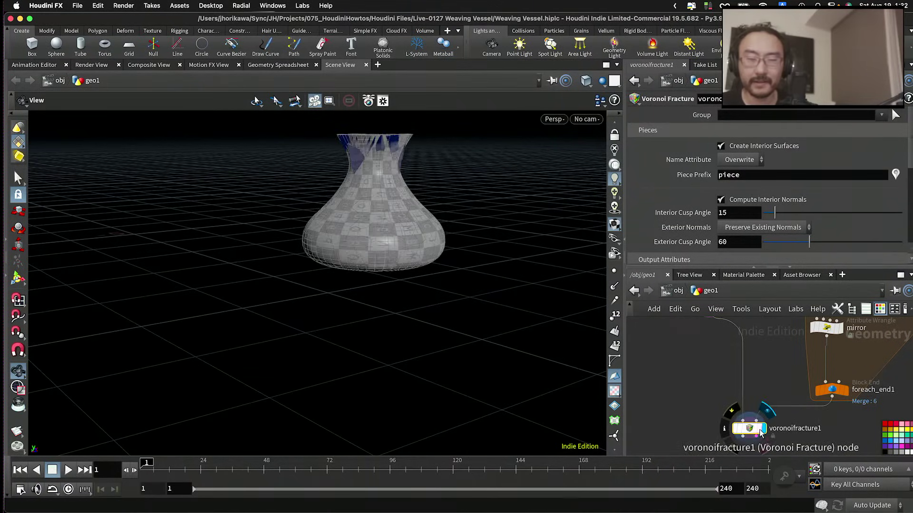
# Step: Disable Create Interior Surfaces on the voronoifracture1 node
pyautogui.scroll(-3, 713, 331)
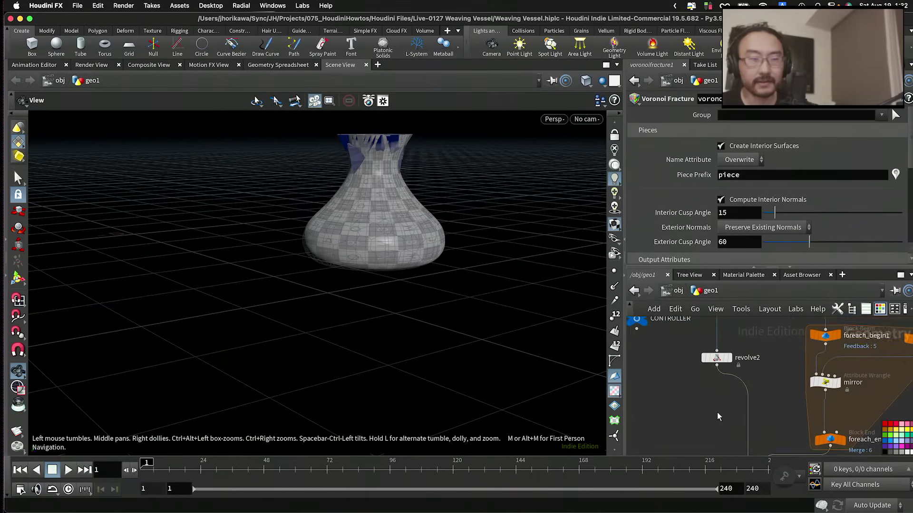
pyautogui.scroll(2, 698, 361)
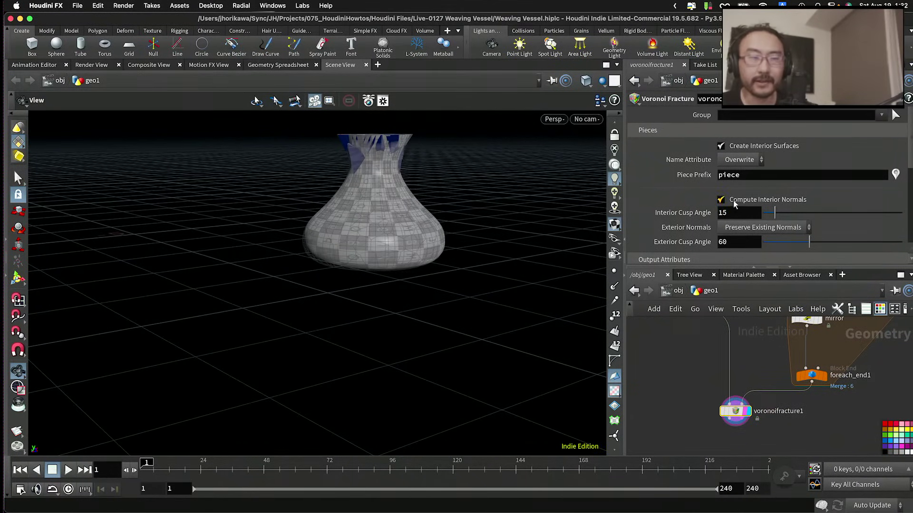
pyautogui.click(720, 146)
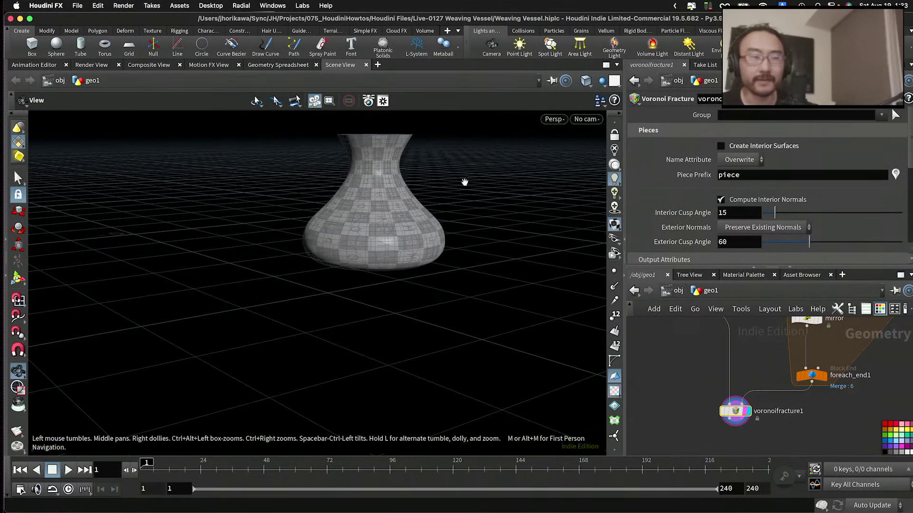
# Step: Turn off the UV checker texture display in the viewport and inspect the fracture lines on the vase
pyautogui.scroll(3, 476, 181)
pyautogui.moveTo(489, 178); pyautogui.dragTo(452, 248)
pyautogui.scroll(3, 475, 244)
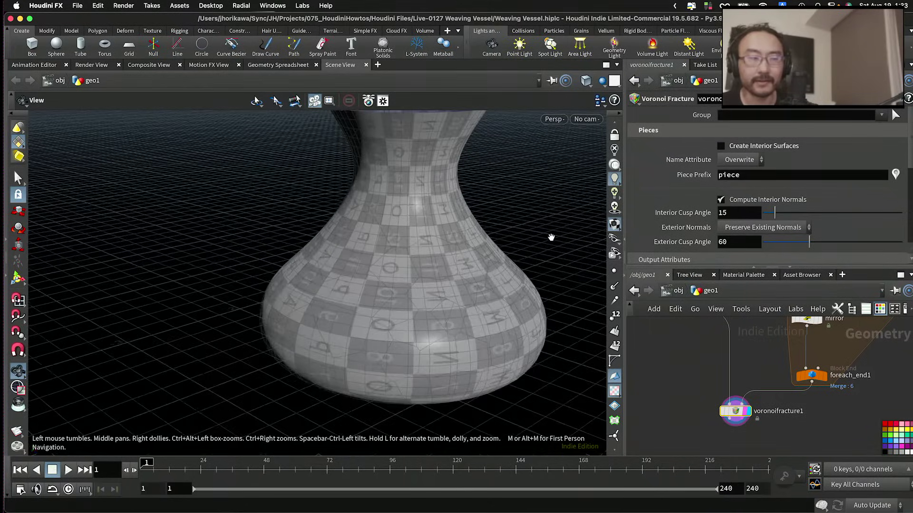
pyautogui.click(614, 391)
pyautogui.scroll(-2, 509, 285)
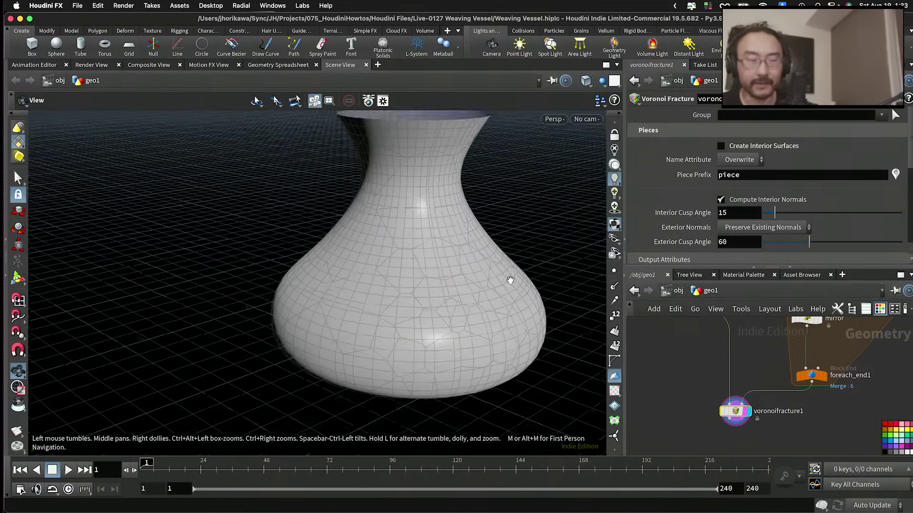
pyautogui.moveTo(507, 279); pyautogui.dragTo(575, 324)
pyautogui.scroll(-2, 703, 380)
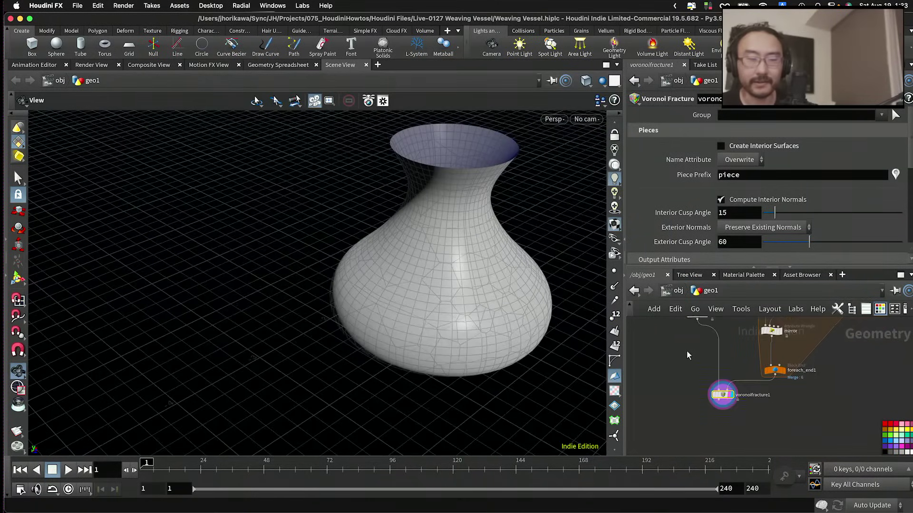
pyautogui.scroll(3, 725, 417)
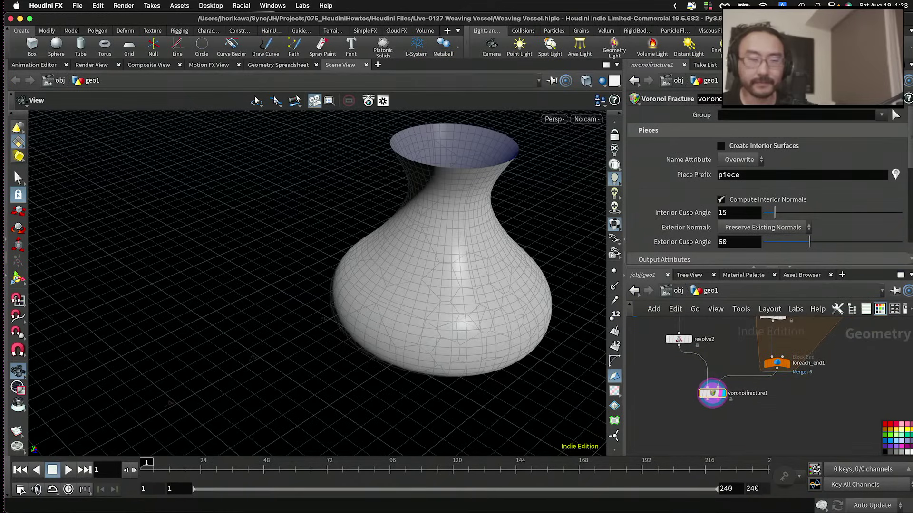
pyautogui.scroll(1, 725, 416)
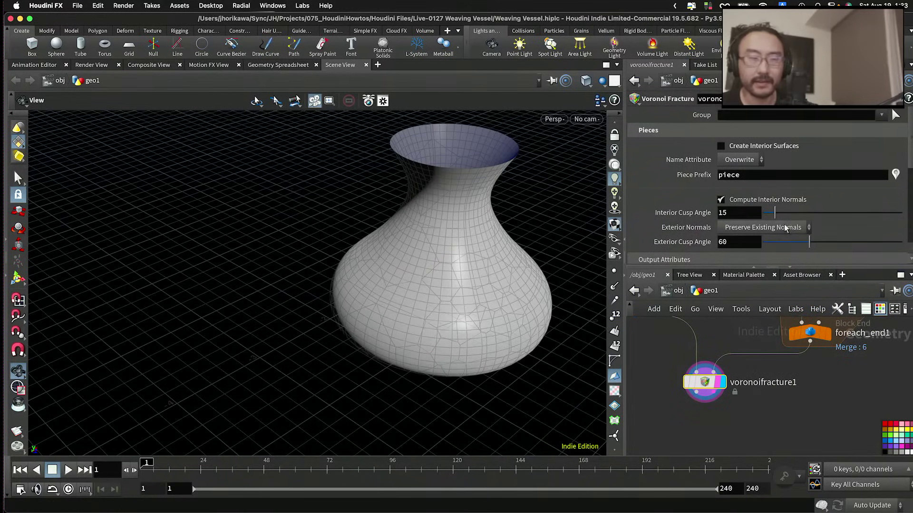
pyautogui.scroll(-5, 780, 233)
pyautogui.press('Tab')
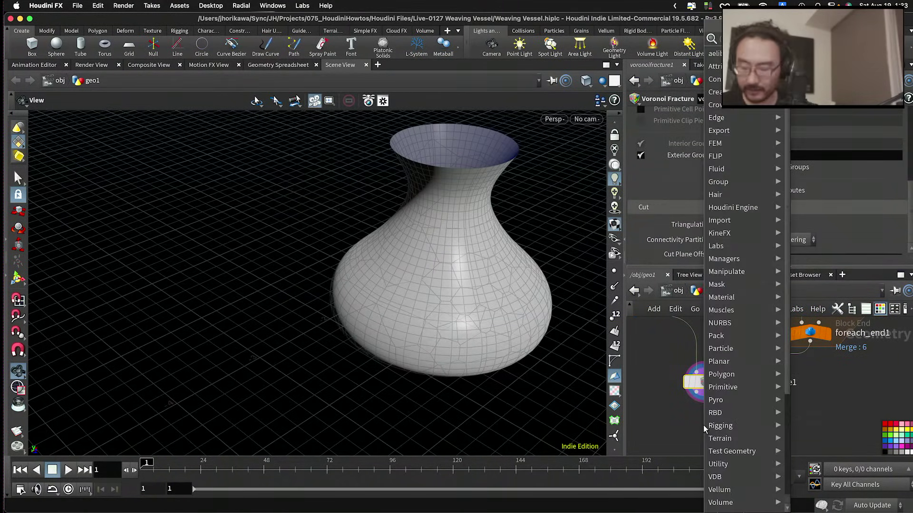
pyautogui.write('conn')
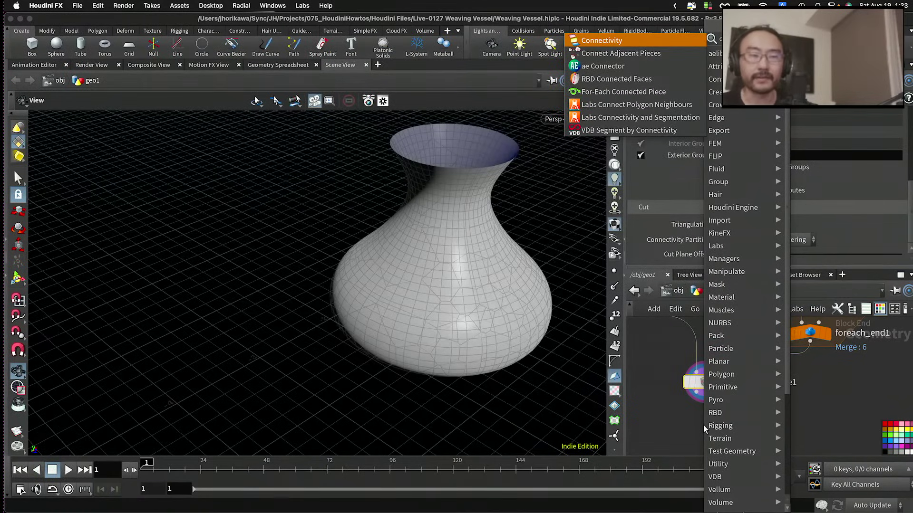
pyautogui.press('Escape')
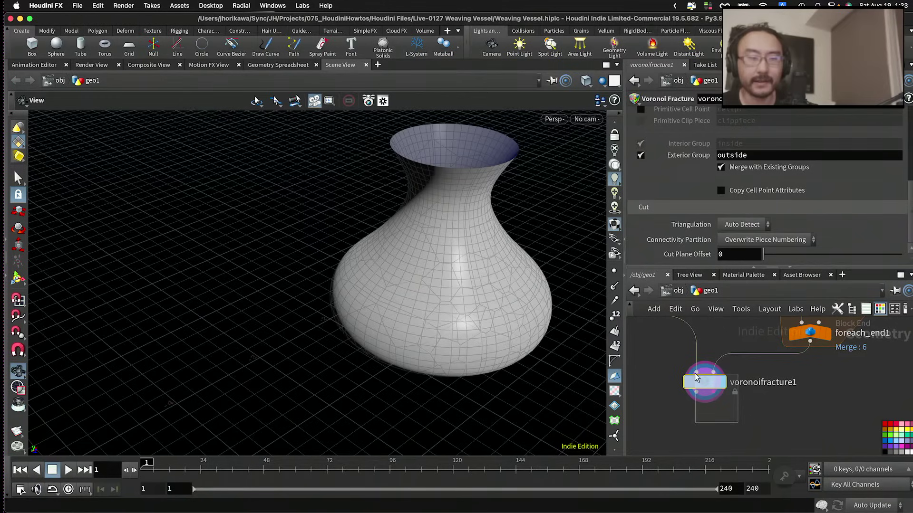
# Step: Enable the Primitive Piece and Primitive Cell Point output attributes on voronoifracture1 and check the primitive attributes in the geometry spreadsheet
pyautogui.scroll(1, 769, 182)
pyautogui.scroll(-3, 769, 182)
pyautogui.scroll(5, 768, 182)
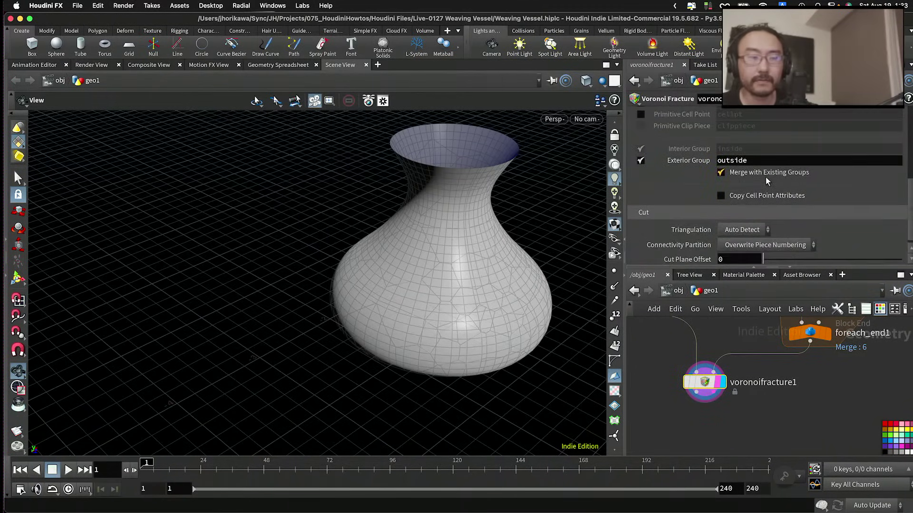
pyautogui.scroll(1, 766, 181)
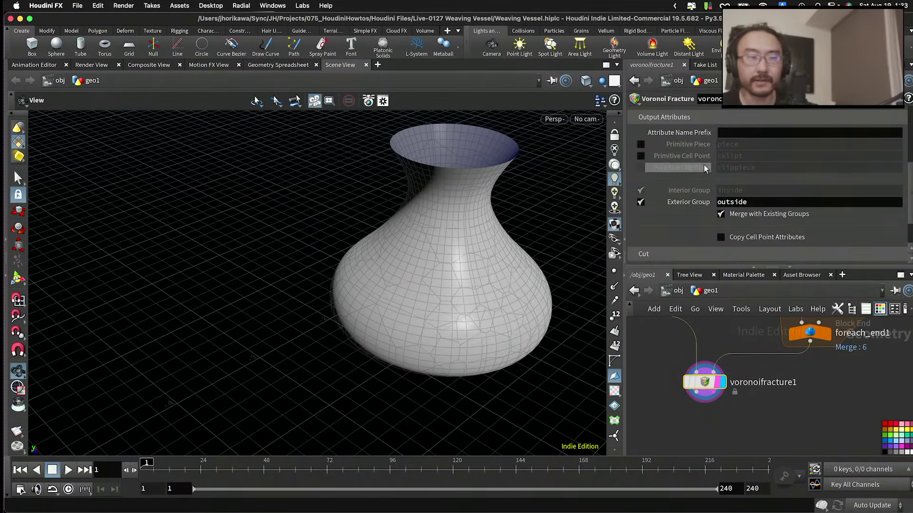
pyautogui.click(641, 144)
pyautogui.click(641, 155)
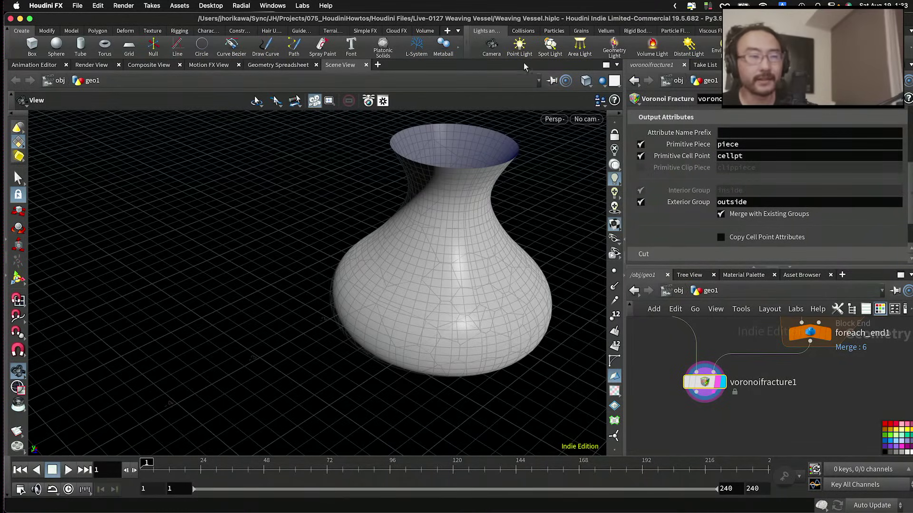
pyautogui.click(278, 65)
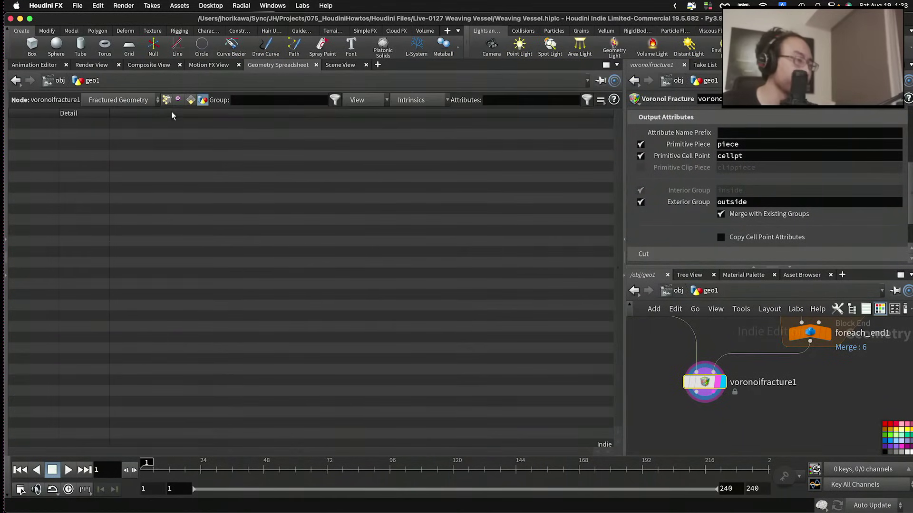
pyautogui.click(190, 100)
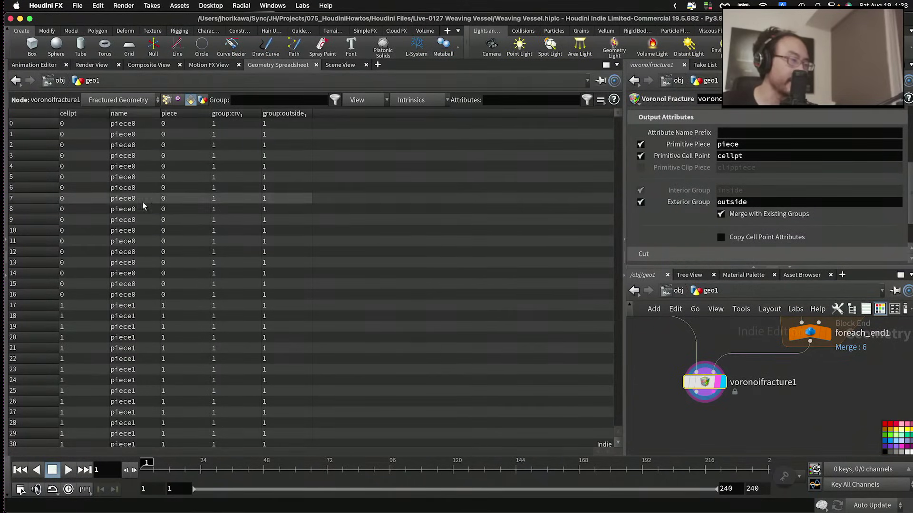
pyautogui.click(327, 67)
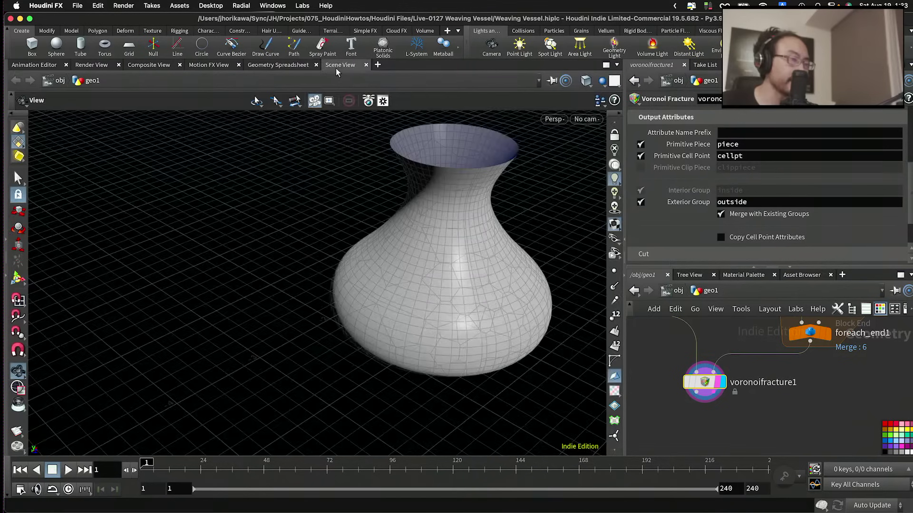
# Step: Add and display a Measure node below voronoifracture1, accumulating the area per piece with the piece attribute
pyautogui.scroll(-3, 726, 436)
pyautogui.press('Tab')
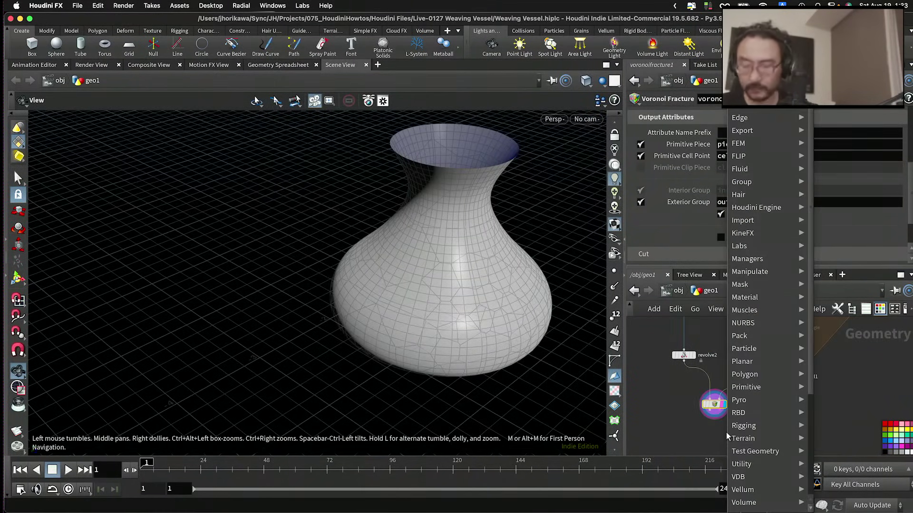
pyautogui.press('Escape')
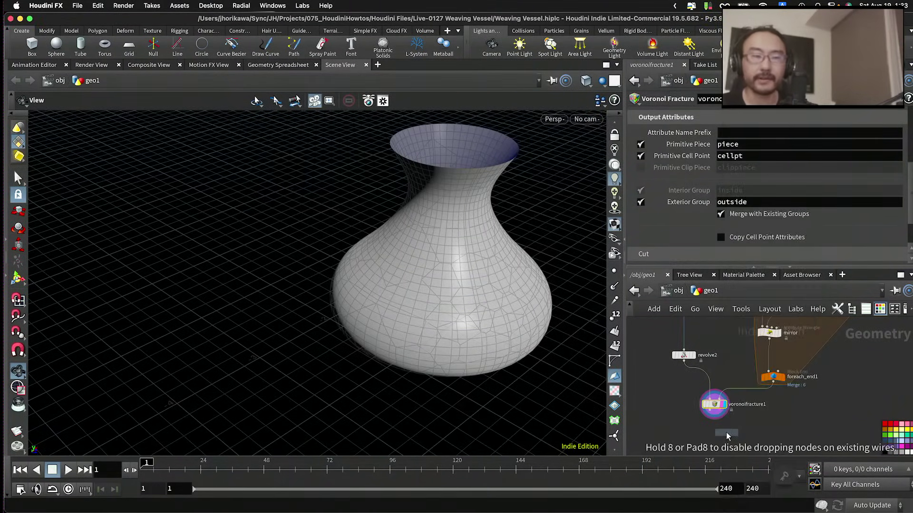
pyautogui.click(715, 438)
pyautogui.scroll(2, 727, 419)
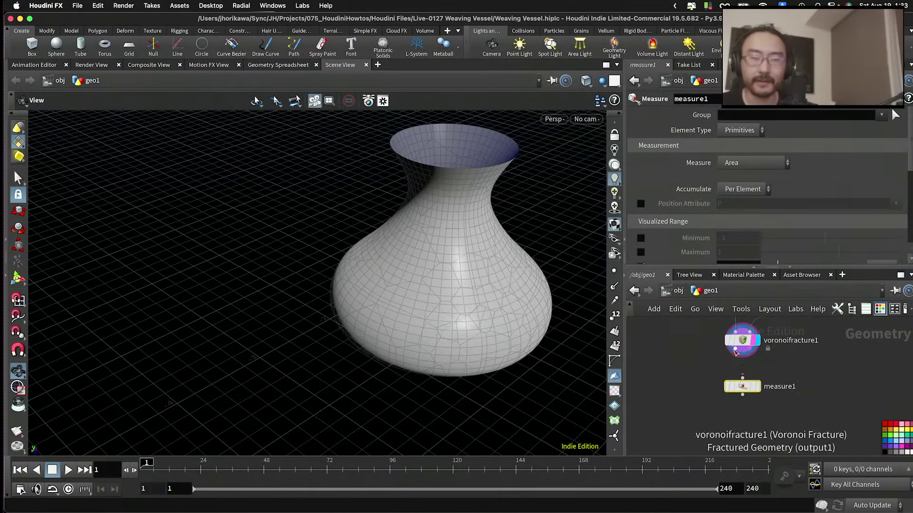
pyautogui.moveTo(742, 357); pyautogui.dragTo(744, 382)
pyautogui.click(744, 380)
pyautogui.click(757, 387)
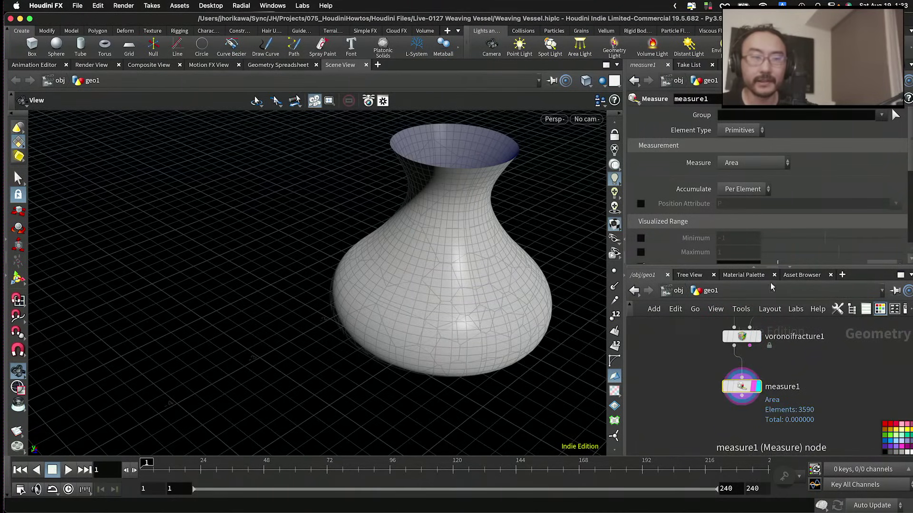
pyautogui.click(745, 190)
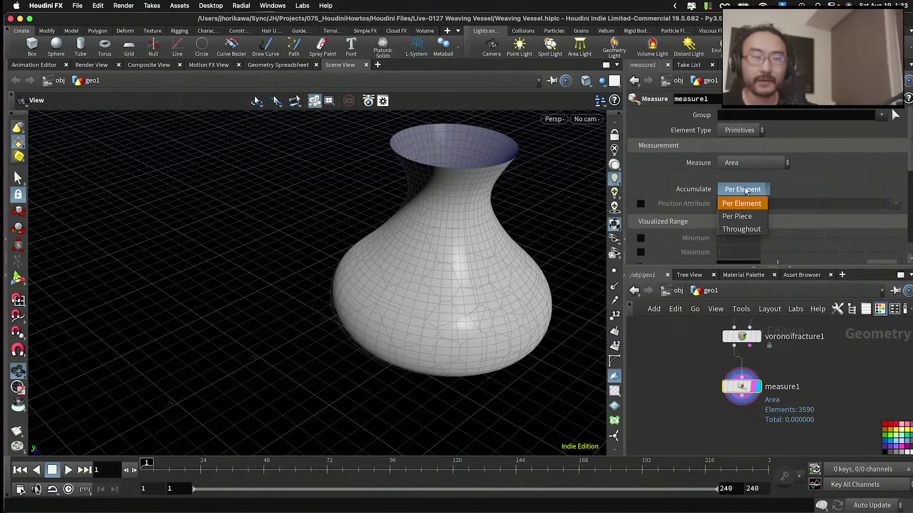
pyautogui.click(745, 217)
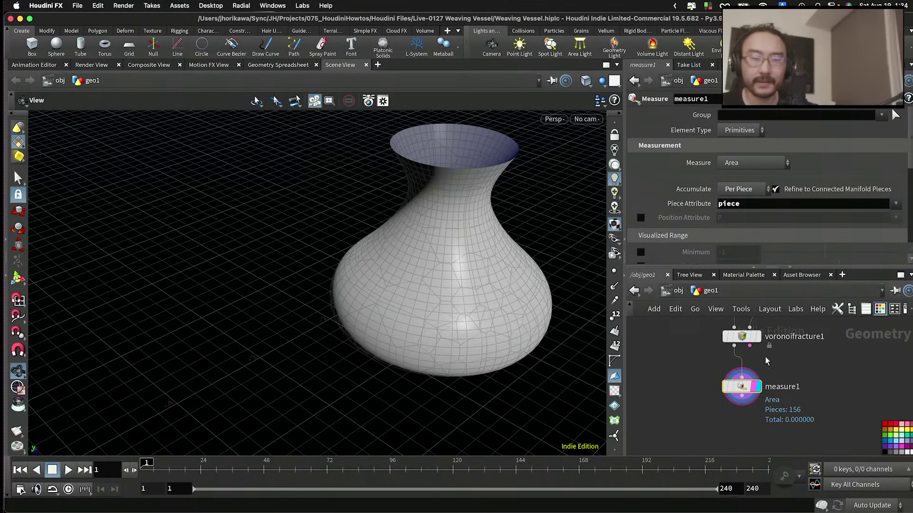
pyautogui.scroll(-2, 751, 397)
pyautogui.press('Tab')
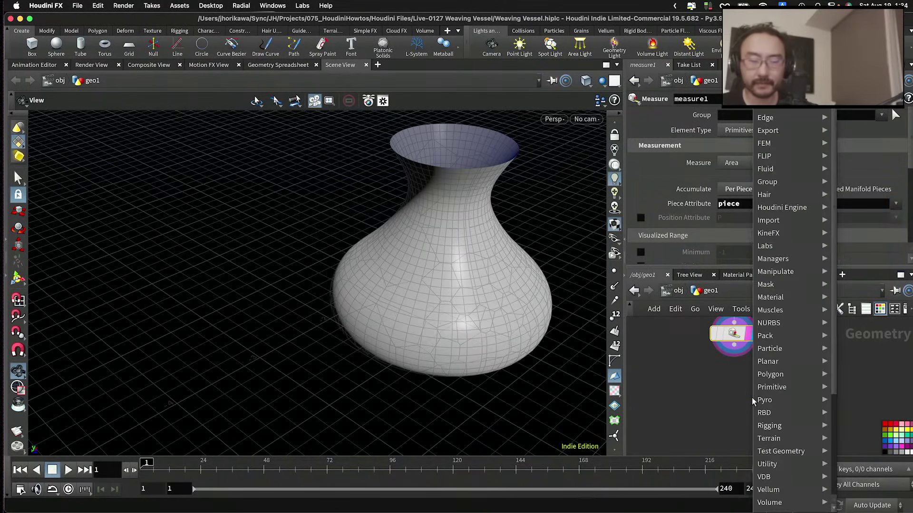
pyautogui.write('r')
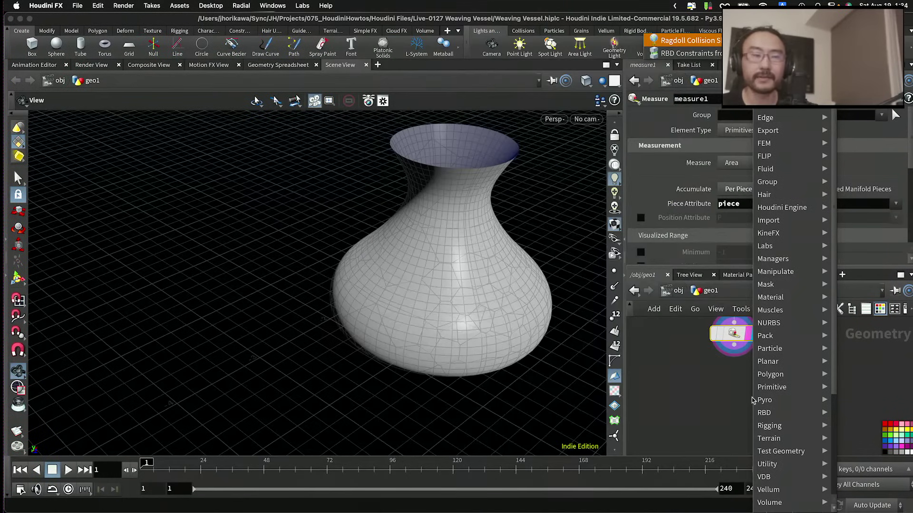
pyautogui.press('BackSpace')
pyautogui.press('Escape')
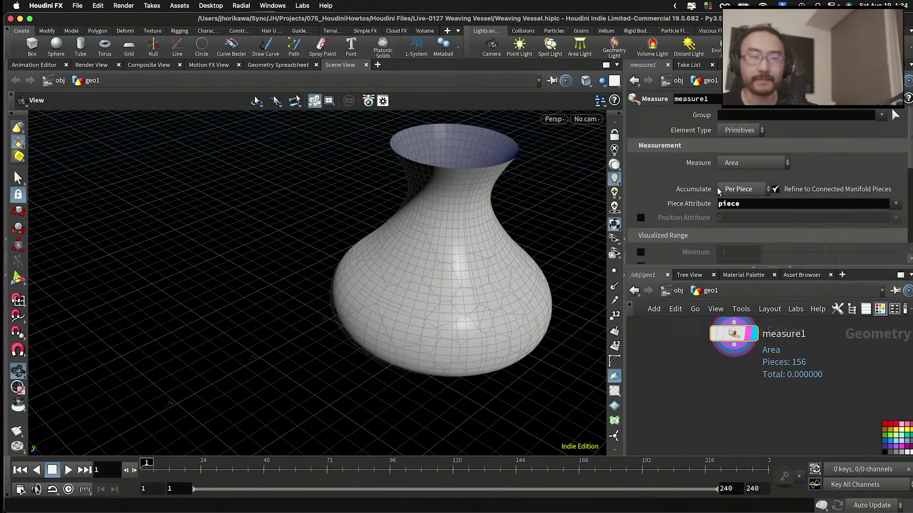
# Step: Add a Color node connected to measure1 and display it
pyautogui.press('Tab')
pyautogui.write('color')
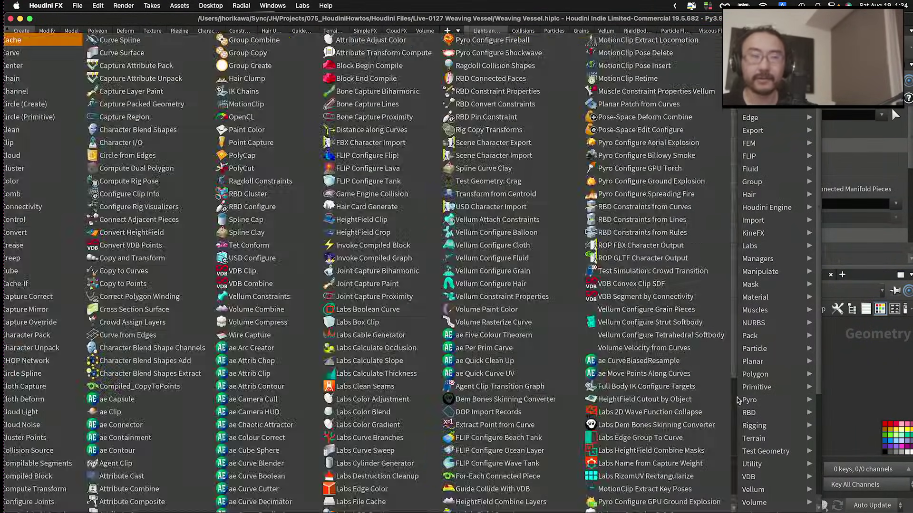
pyautogui.press('Return')
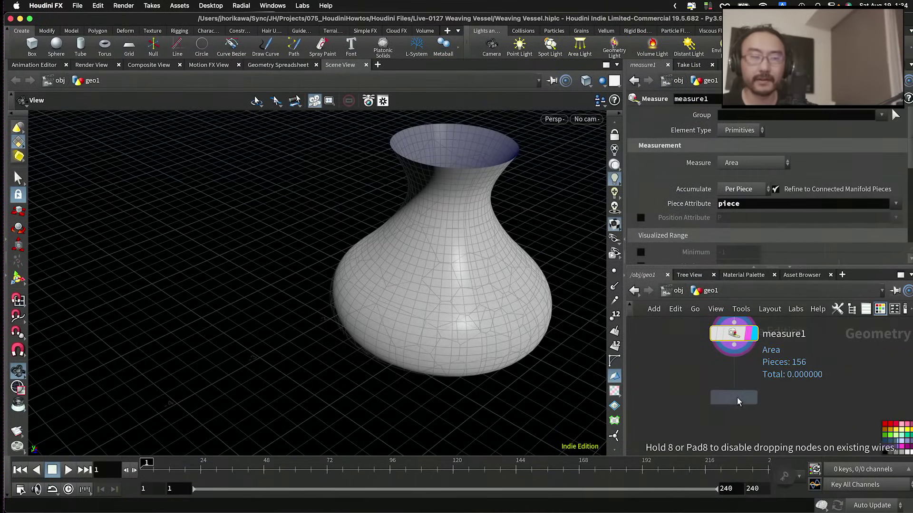
pyautogui.click(726, 398)
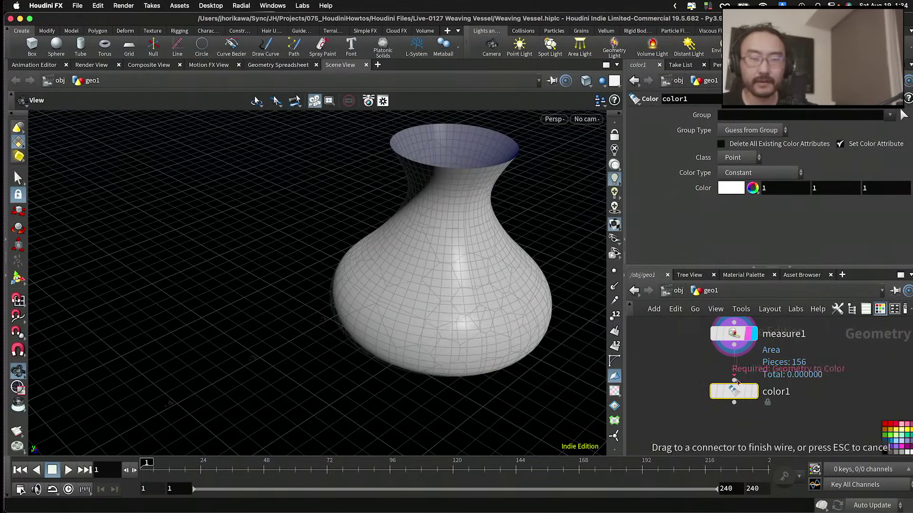
pyautogui.click(752, 392)
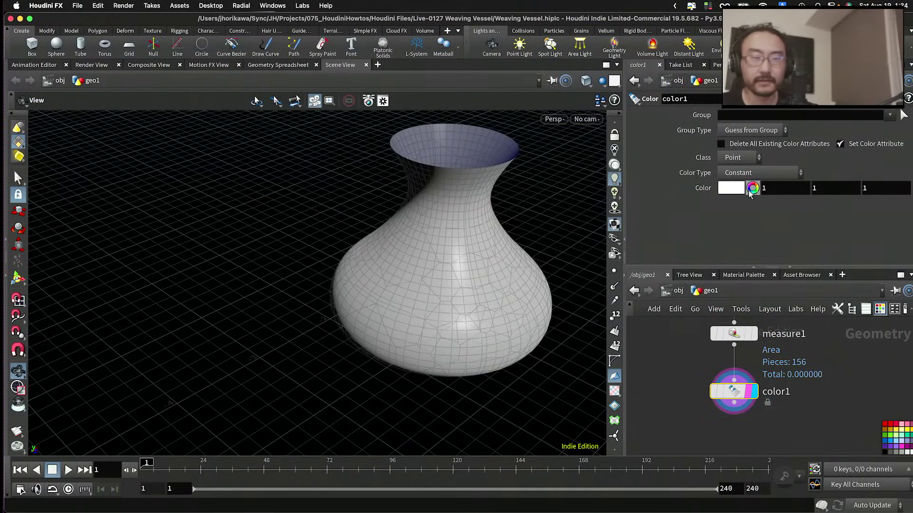
# Step: Set color1 to the Primitive class with Random from Attribute coloring, using the area attribute and a seed of 1.98
pyautogui.click(749, 173)
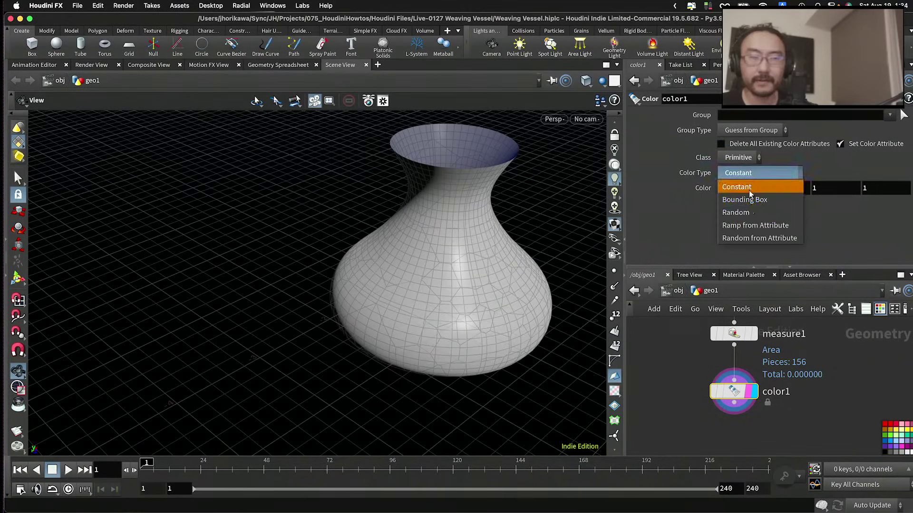
pyautogui.click(758, 239)
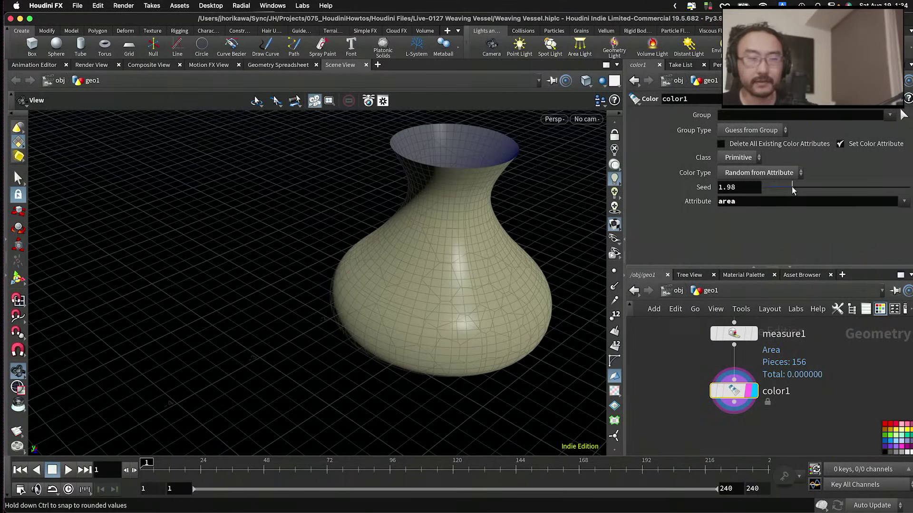
pyautogui.moveTo(792, 190); pyautogui.dragTo(792, 189)
# Step: Display measure1 and examine the area values of the pieces in the geometry spreadsheet
pyautogui.click(752, 335)
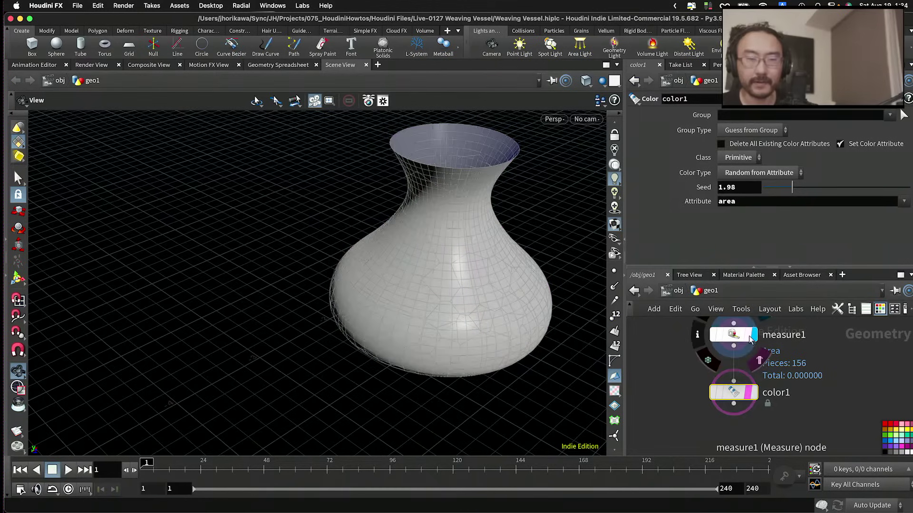
pyautogui.click(732, 335)
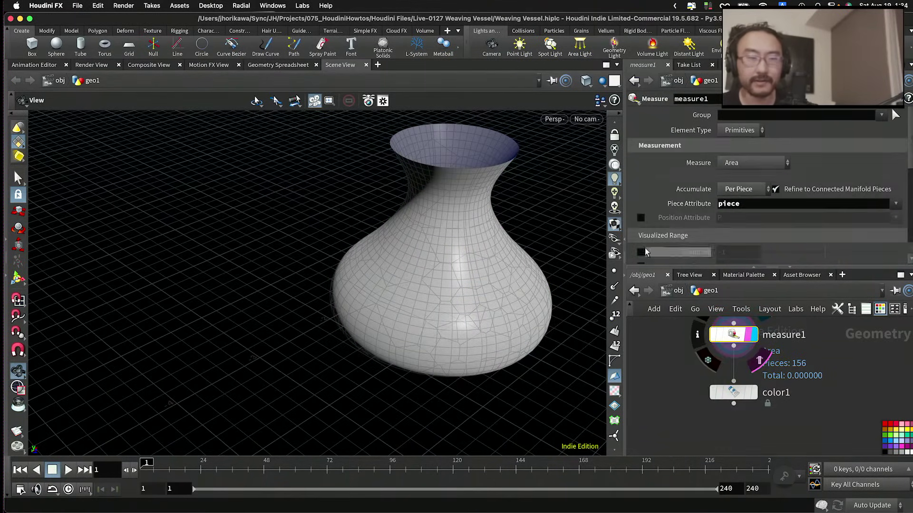
pyautogui.click(268, 65)
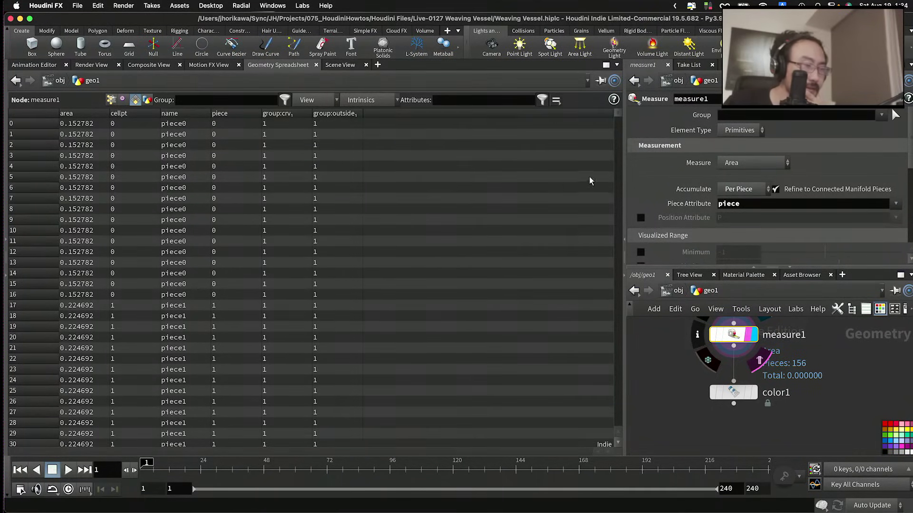
pyautogui.moveTo(620, 116)
pyautogui.mouseDown()
pyautogui.moveTo(613, 166)
pyautogui.moveTo(612, 109)
pyautogui.mouseUp()
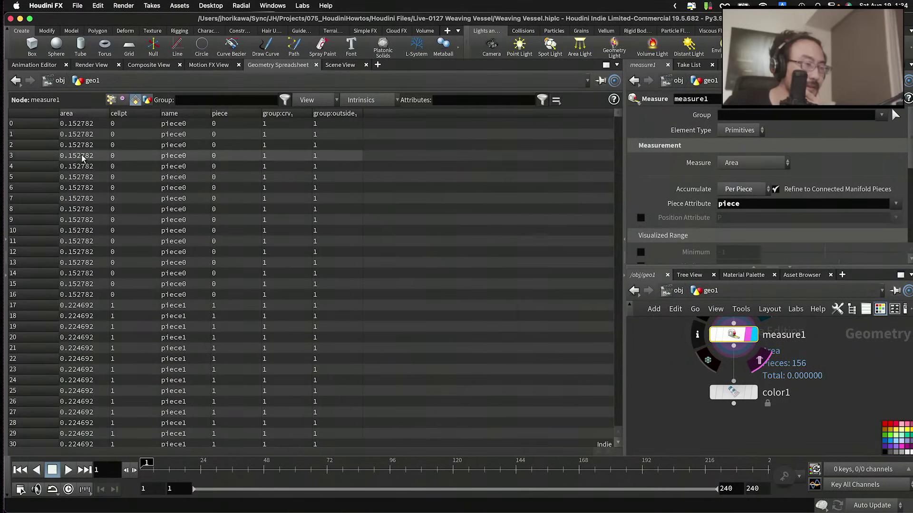
pyautogui.scroll(-15, 100, 305)
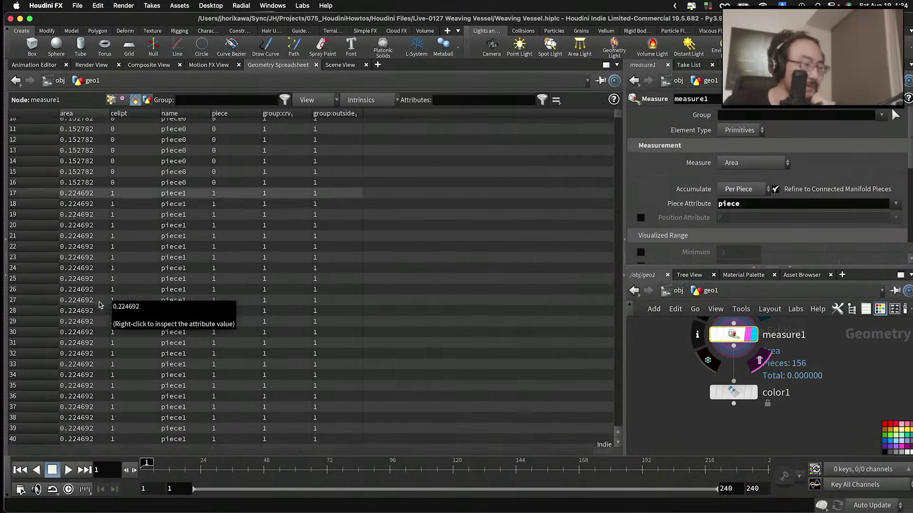
pyautogui.scroll(-16, 100, 305)
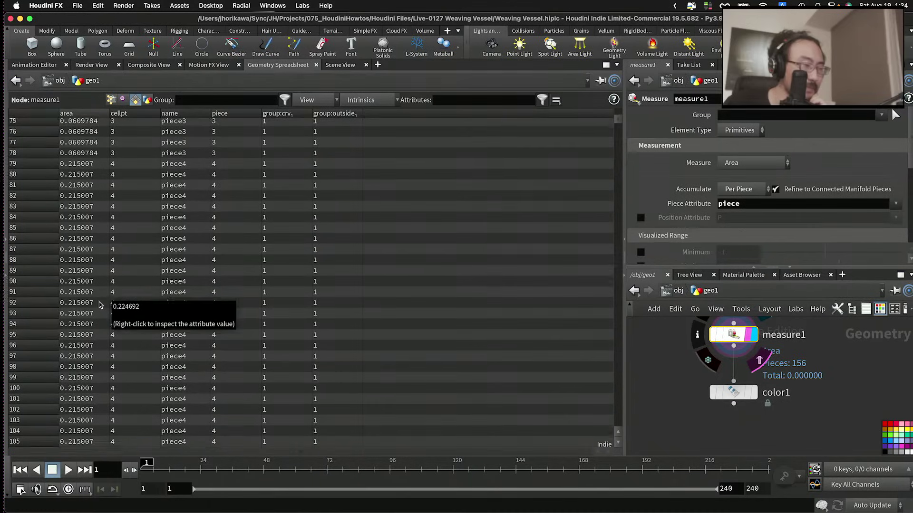
pyautogui.scroll(-2, 100, 305)
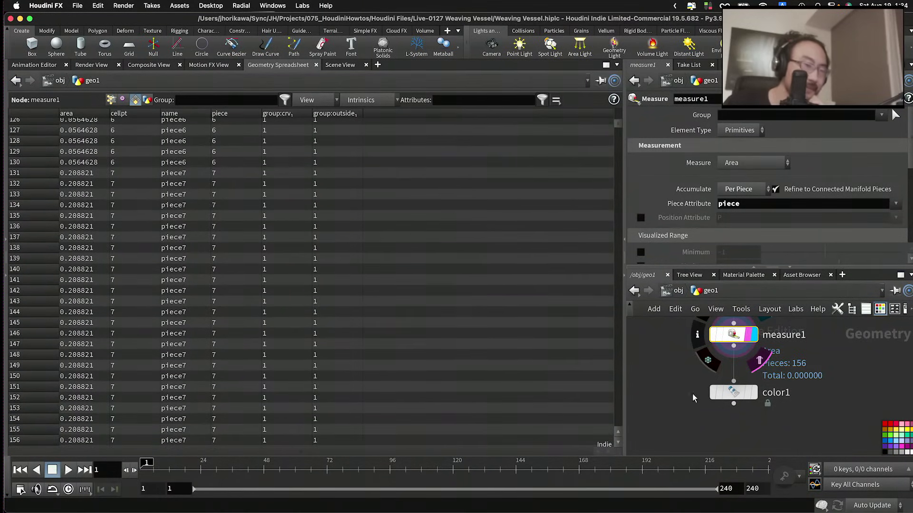
# Step: Display color1 again, move it down, and insert a primitive Attribute Wrangle between measure1 and color1
pyautogui.moveTo(754, 399)
pyautogui.moveTo(745, 394); pyautogui.dragTo(746, 424)
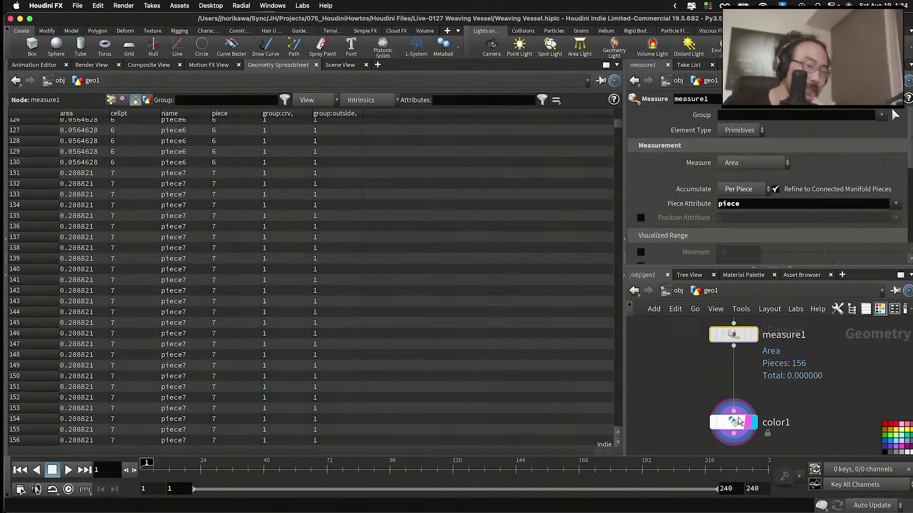
pyautogui.press('Tab')
pyautogui.press('Escape')
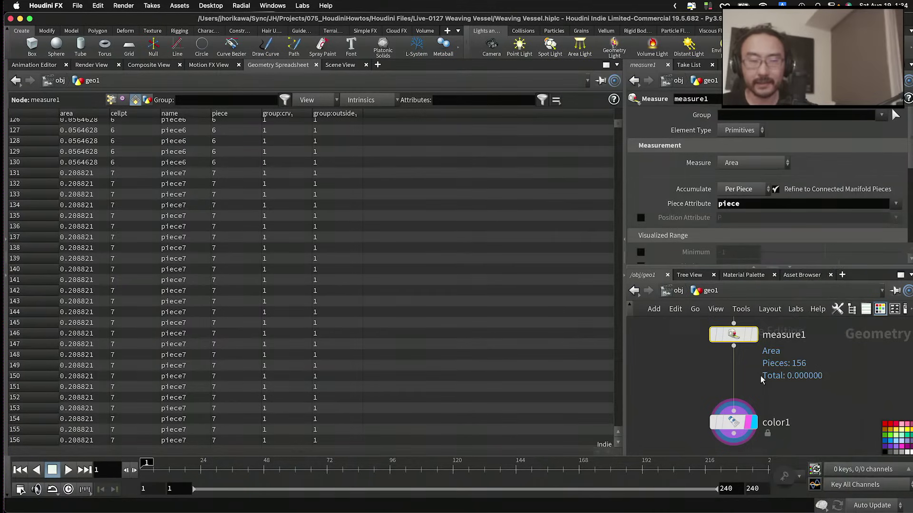
pyautogui.press('Tab')
pyautogui.write('prim')
pyautogui.press('Return')
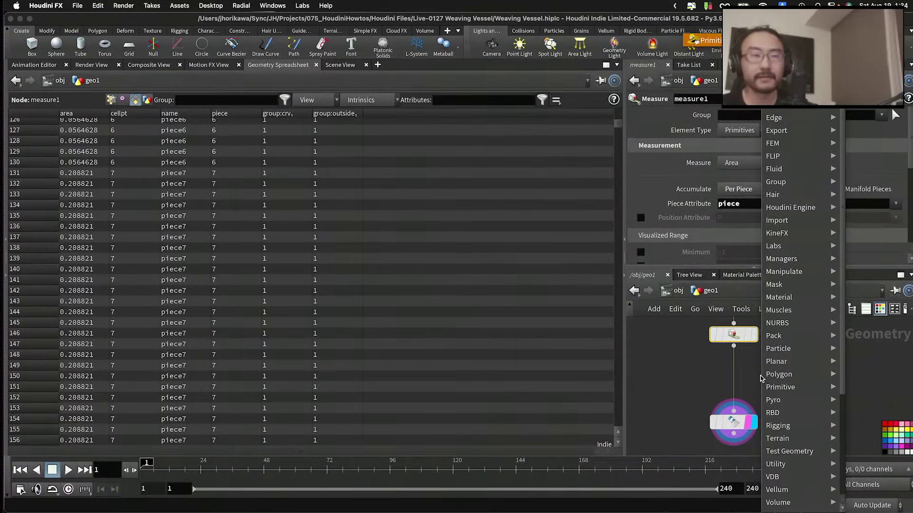
pyautogui.click(760, 376)
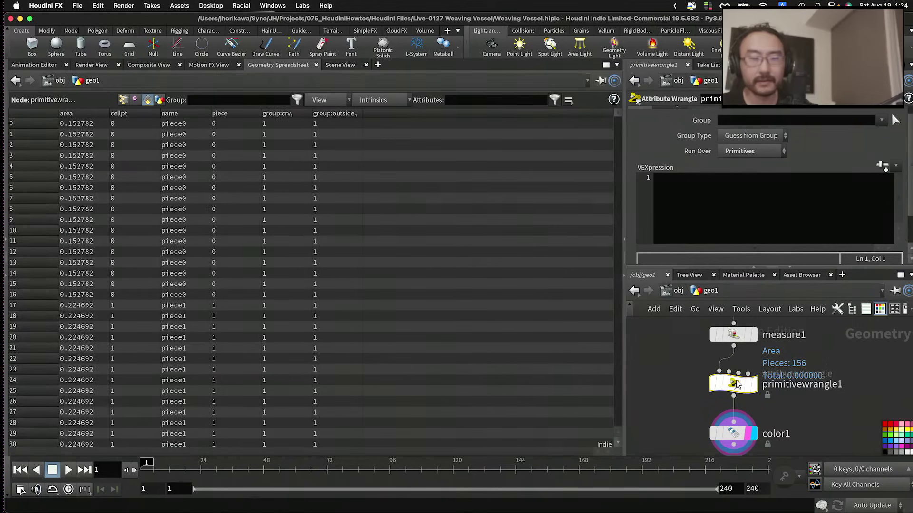
# Step: Write the expression f@area *= 1000; in primitivewrangle1 and inspect color1's randomly colored pieces on the vase in the scene view
pyautogui.click(756, 200)
pyautogui.write('f[')
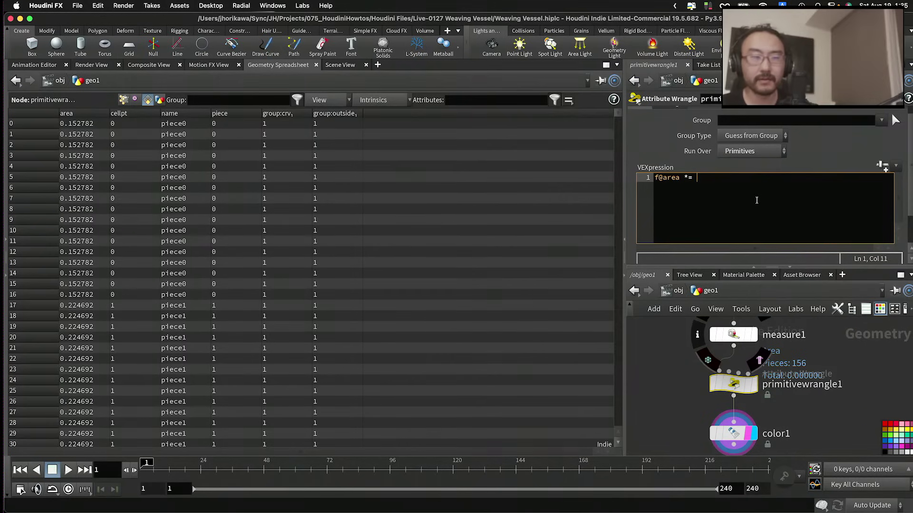
pyautogui.click(733, 433)
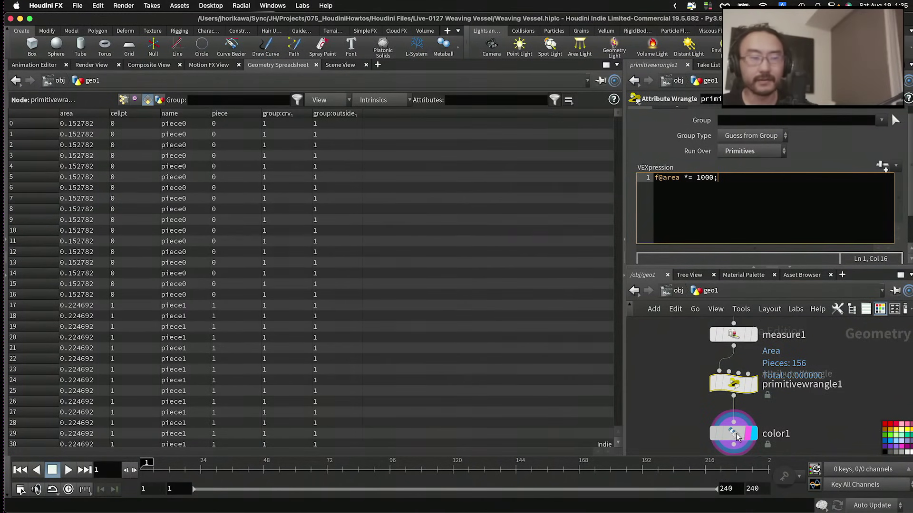
pyautogui.click(344, 68)
pyautogui.moveTo(289, 190); pyautogui.dragTo(313, 284)
pyautogui.scroll(6, 296, 284)
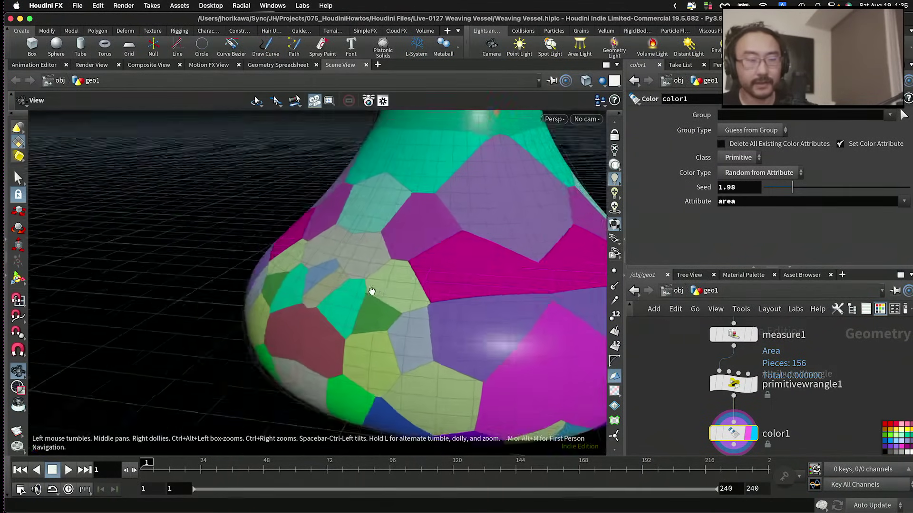
# Step: Set the CONTROLLER null's voronoi mirror num to 7
pyautogui.moveTo(404, 283)
pyautogui.mouseDown()
pyautogui.moveTo(354, 297)
pyautogui.moveTo(399, 292)
pyautogui.mouseUp()
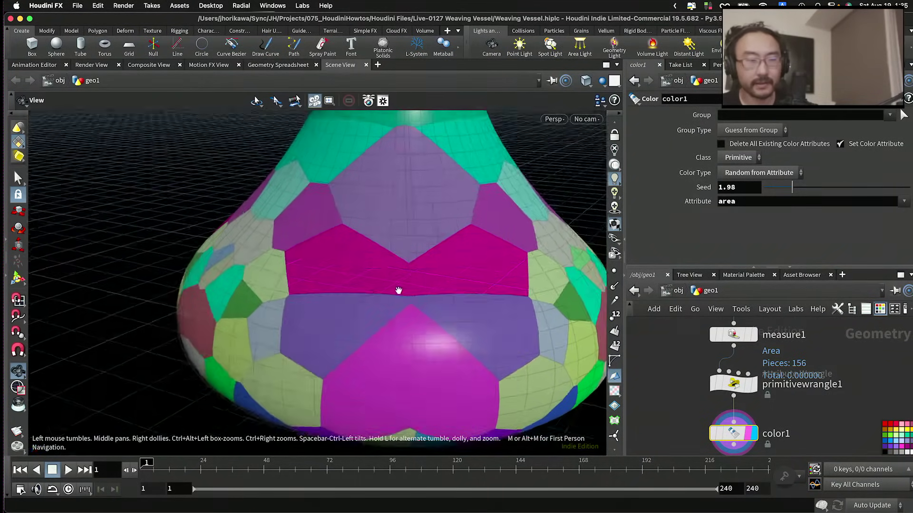
pyautogui.scroll(-5, 703, 366)
pyautogui.moveTo(703, 366); pyautogui.dragTo(735, 413, button='middle')
pyautogui.scroll(3, 745, 387)
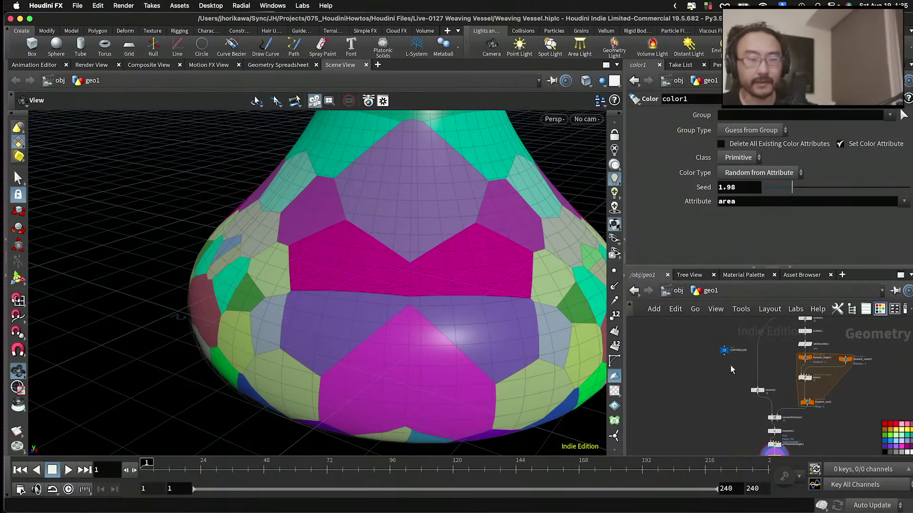
pyautogui.click(724, 351)
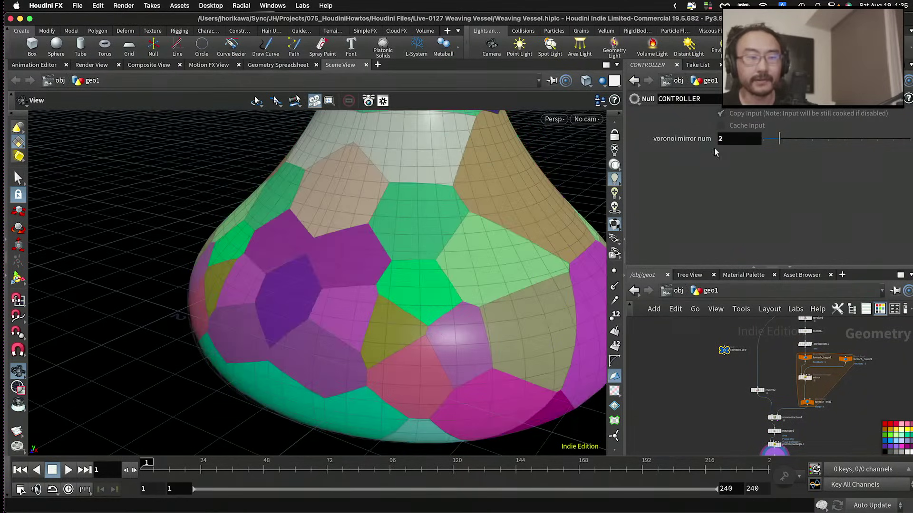
pyautogui.moveTo(480, 229); pyautogui.dragTo(347, 224)
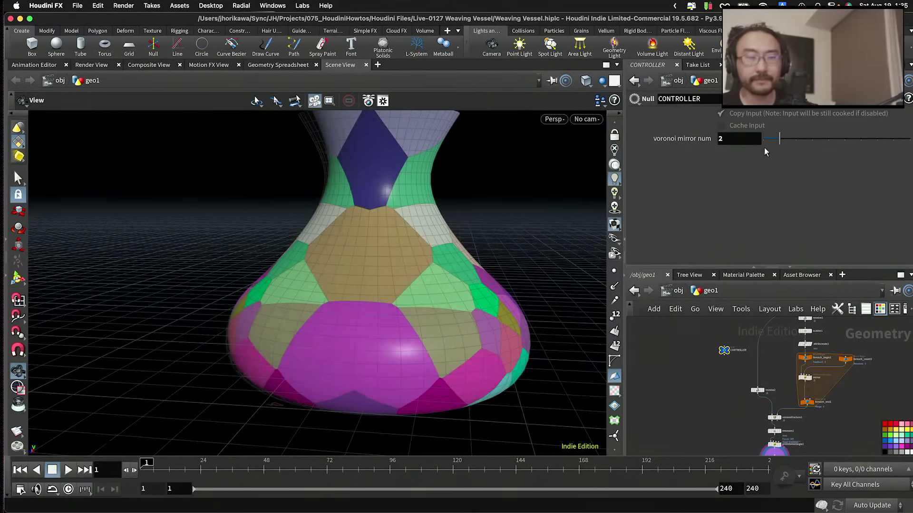
pyautogui.moveTo(823, 143); pyautogui.dragTo(844, 143)
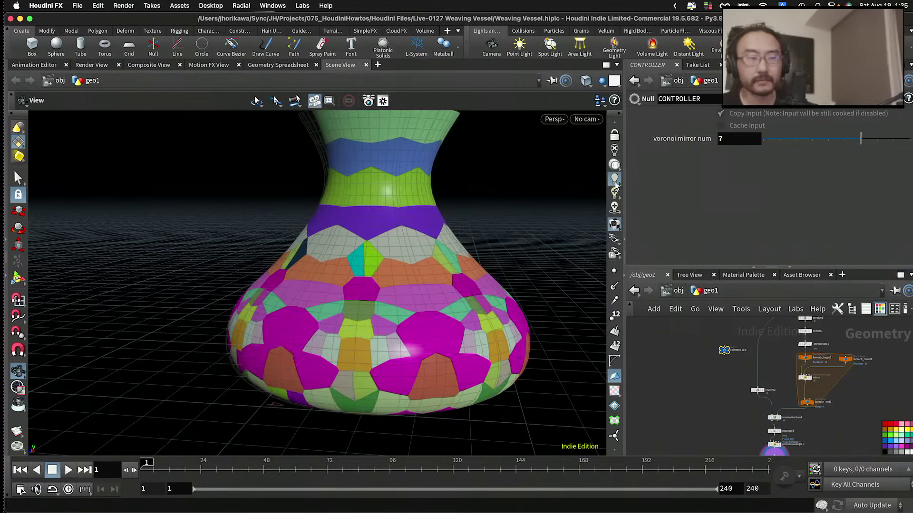
# Step: Inspect the colored pieces along the mirror seams of the vase body and save the scene file
pyautogui.moveTo(452, 246); pyautogui.dragTo(481, 292)
pyautogui.scroll(10, 482, 292)
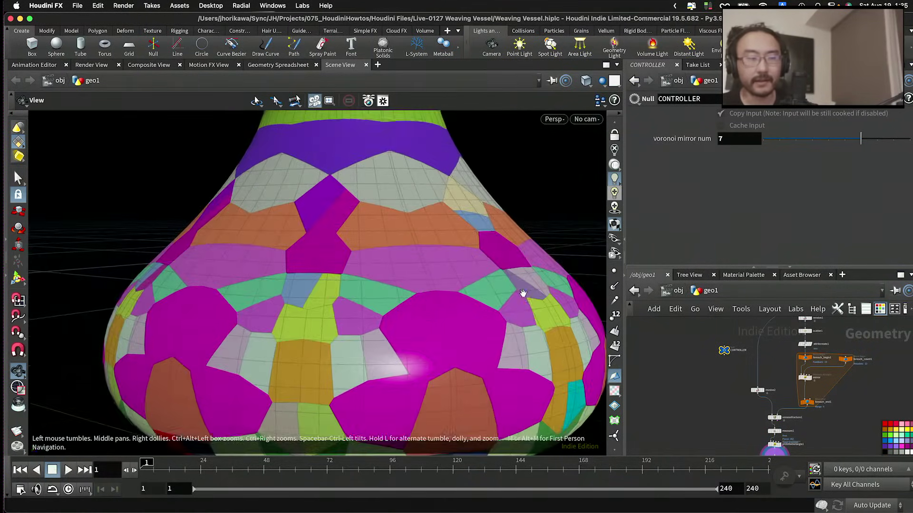
pyautogui.moveTo(426, 302); pyautogui.dragTo(457, 282)
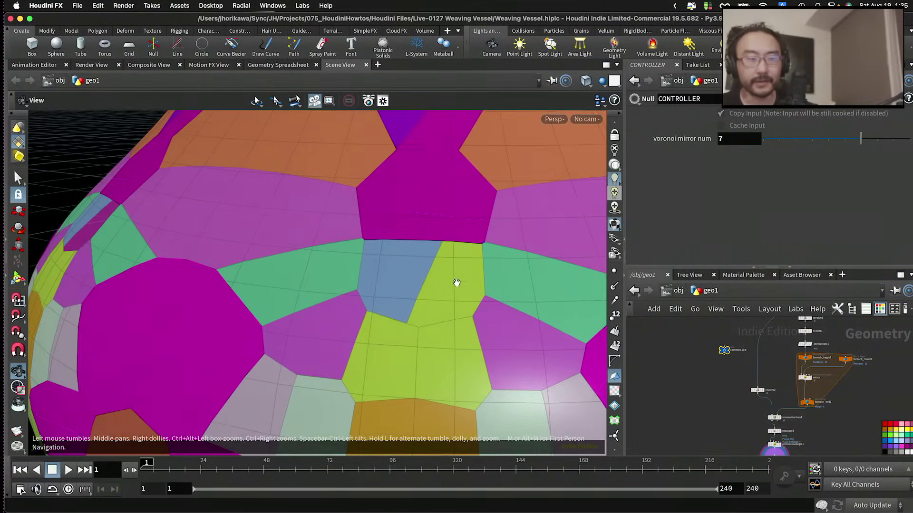
pyautogui.scroll(-3, 695, 351)
pyautogui.scroll(3, 748, 381)
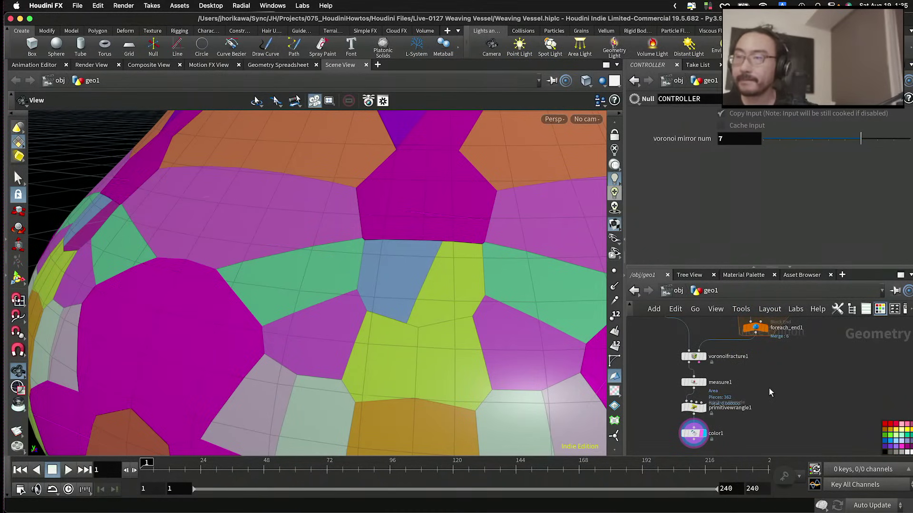
pyautogui.scroll(2, 769, 387)
pyautogui.press('super+s')
pyautogui.scroll(2, 789, 395)
pyautogui.scroll(3, 785, 354)
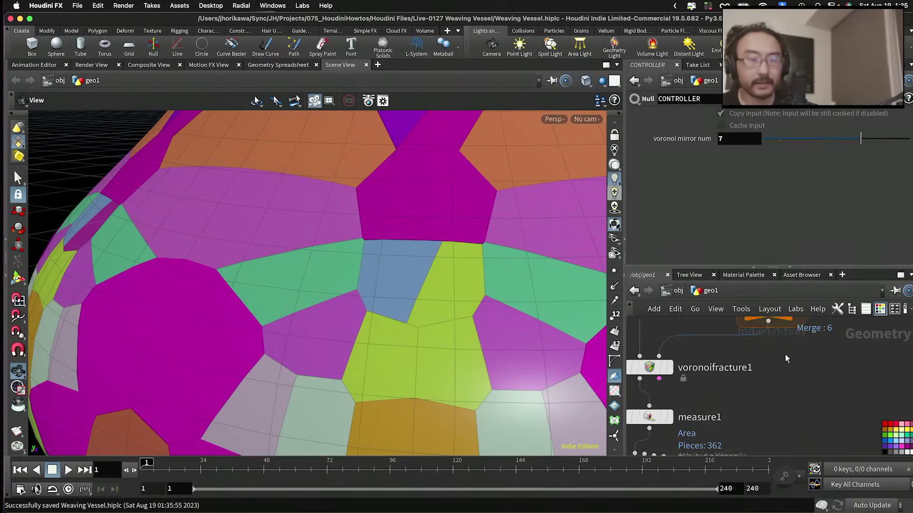
# Step: Compare the points of foreach_end1 with the pieces by displaying it, voronoifracture1 and color1 in turn
pyautogui.click(795, 355)
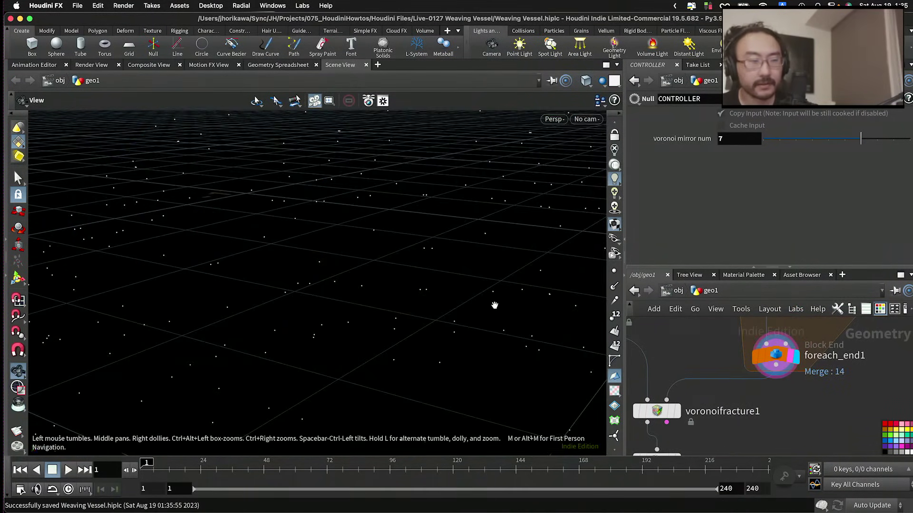
pyautogui.moveTo(493, 306); pyautogui.dragTo(470, 280)
pyautogui.scroll(-2, 693, 381)
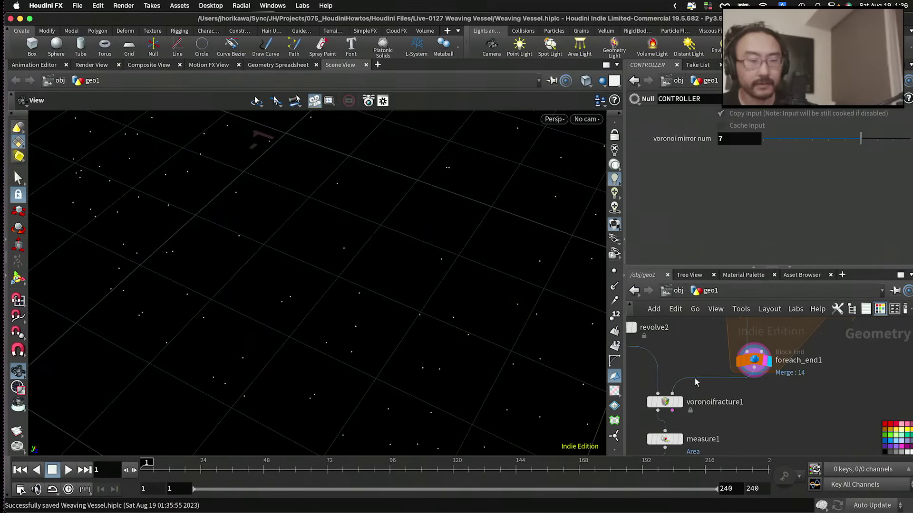
pyautogui.click(681, 404)
pyautogui.scroll(-5, 683, 404)
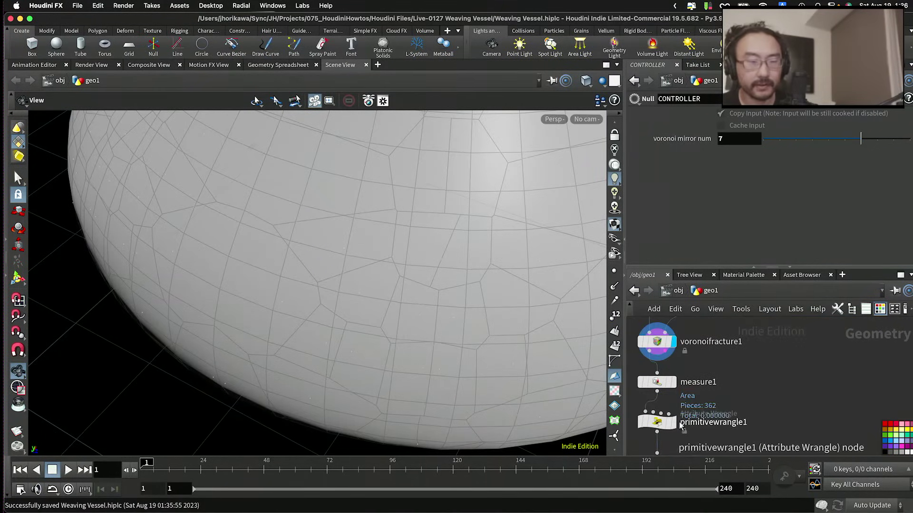
pyautogui.click(684, 404)
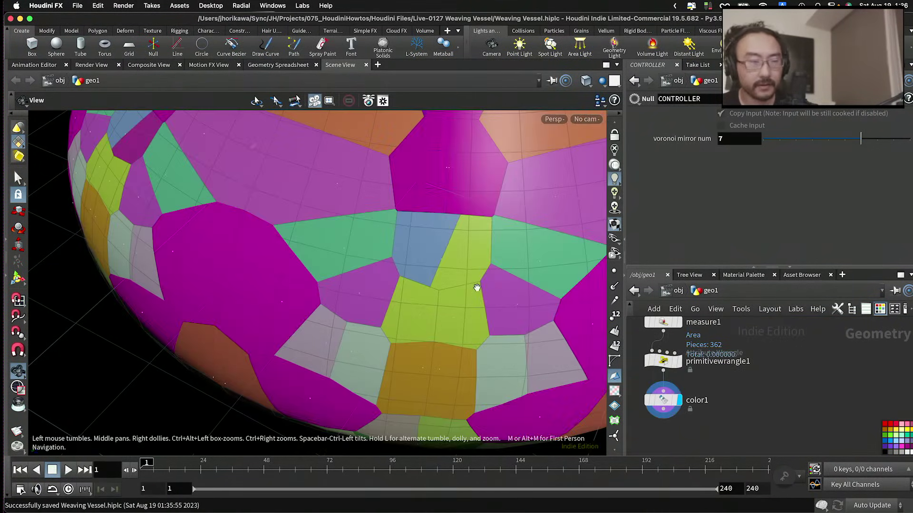
pyautogui.moveTo(476, 287); pyautogui.dragTo(450, 280)
pyautogui.scroll(5, 451, 281)
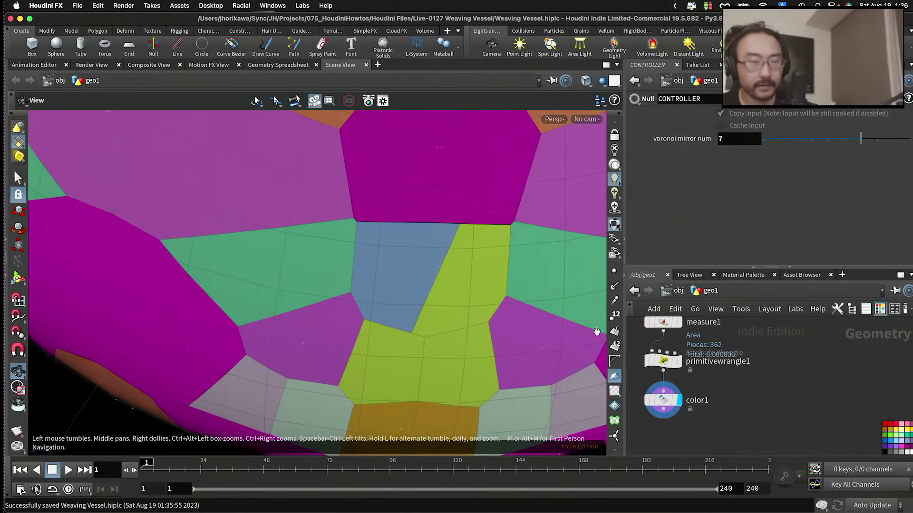
pyautogui.scroll(5, 755, 366)
pyautogui.scroll(1, 772, 383)
# Step: Display foreach_end1 with point numbers and examine how the mirrored points are spaced
pyautogui.click(775, 334)
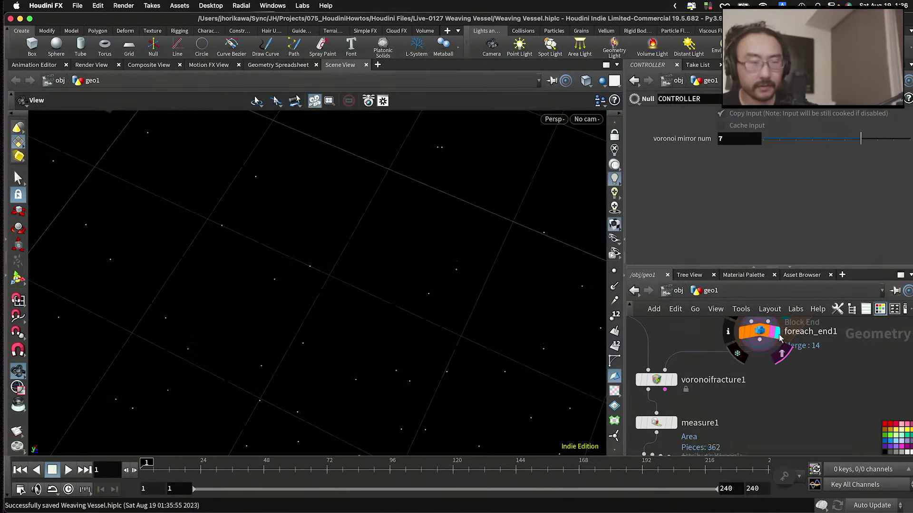
pyautogui.moveTo(537, 322); pyautogui.dragTo(433, 296)
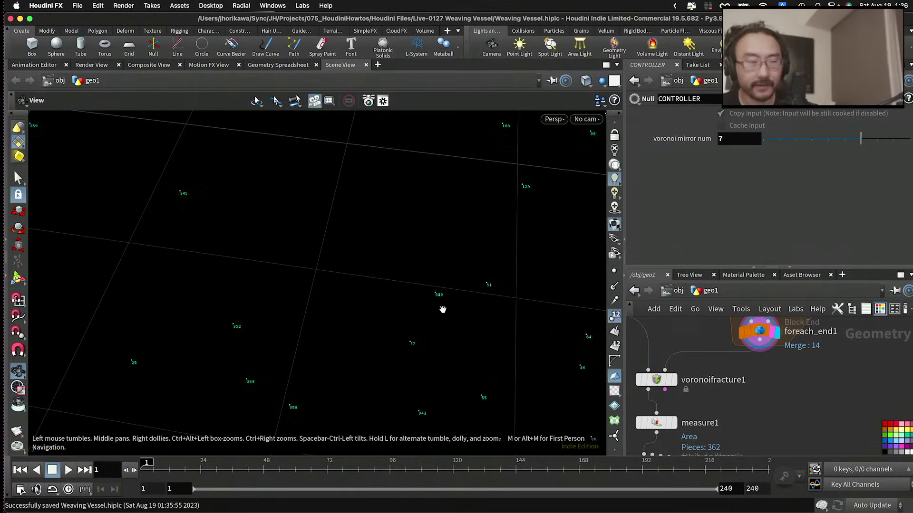
pyautogui.moveTo(442, 310); pyautogui.dragTo(464, 283)
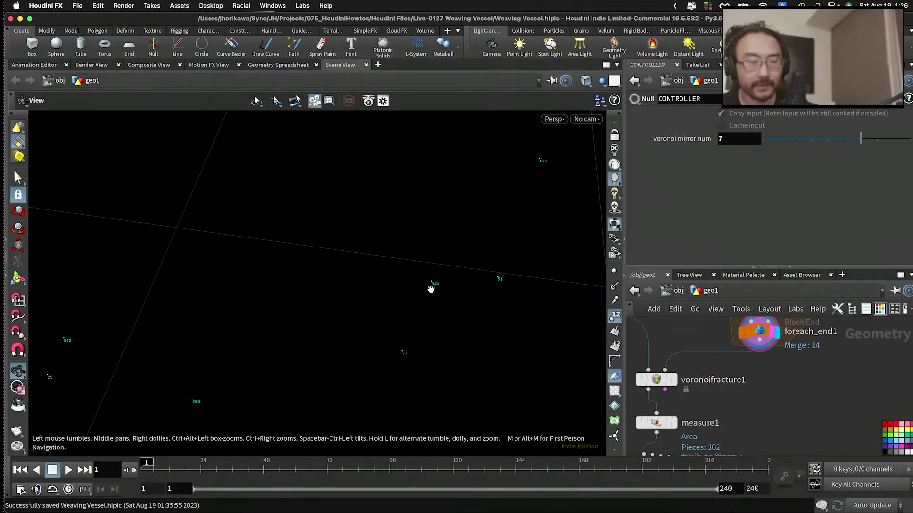
pyautogui.scroll(-10, 431, 289)
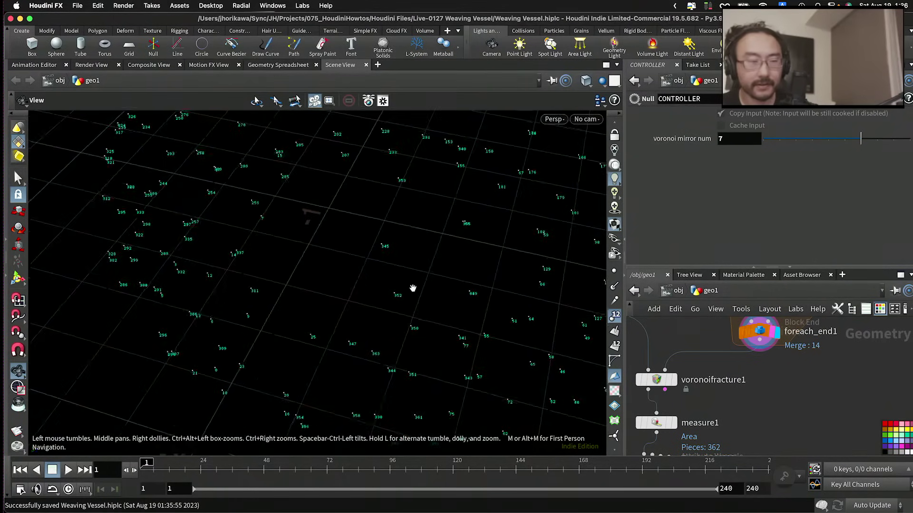
pyautogui.moveTo(413, 288); pyautogui.dragTo(469, 298)
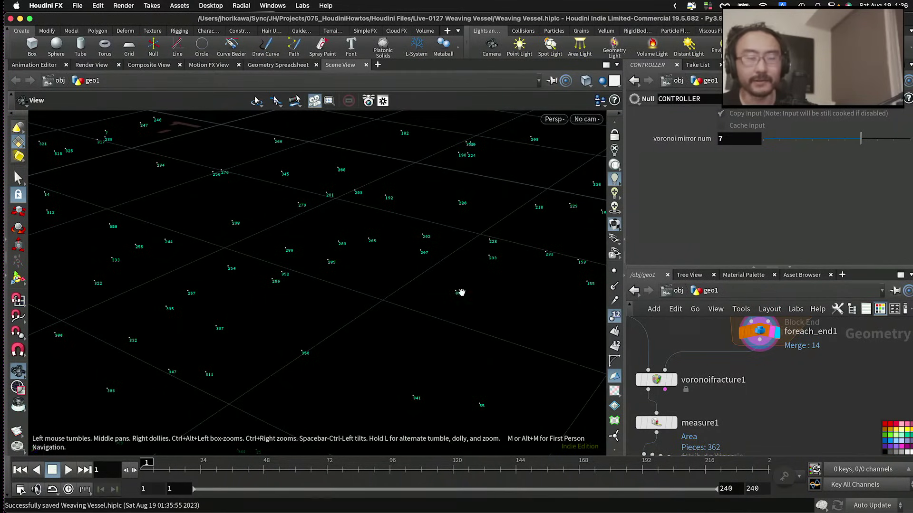
pyautogui.moveTo(461, 293); pyautogui.dragTo(488, 288)
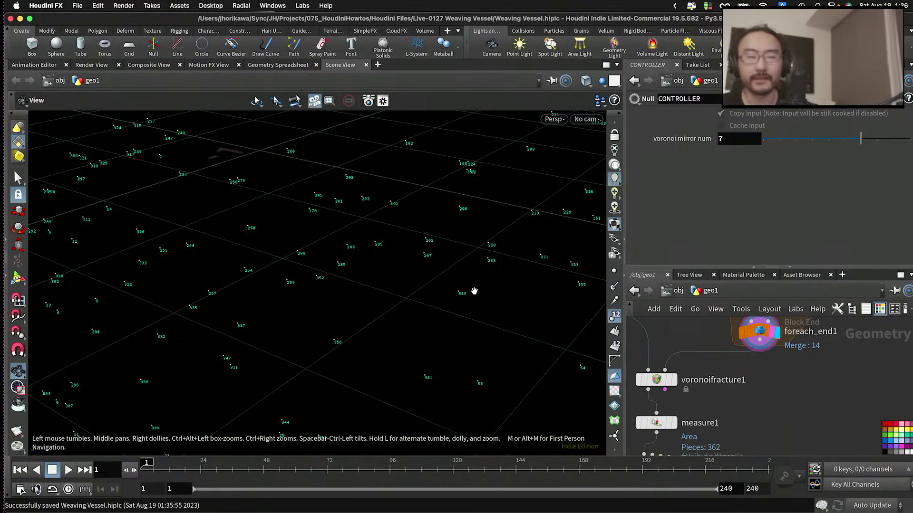
pyautogui.moveTo(447, 295); pyautogui.dragTo(489, 310)
pyautogui.scroll(-5, 756, 399)
pyautogui.scroll(5, 761, 397)
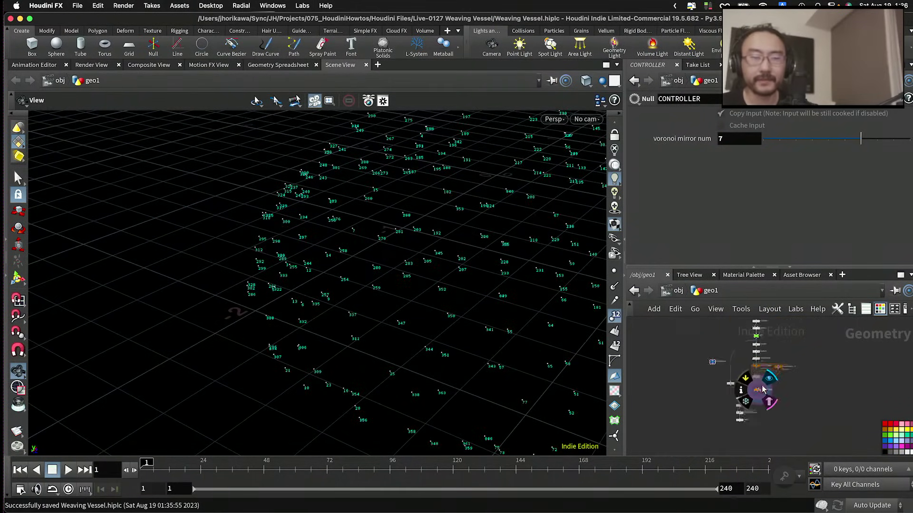
# Step: Display the mirror wrangle inside the for-each loop and examine its code and single set of reflected points
pyautogui.scroll(3, 779, 378)
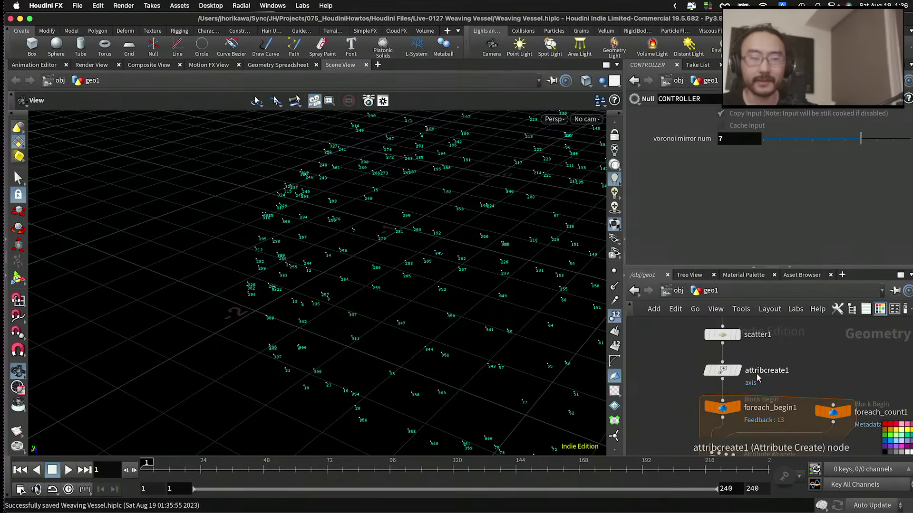
pyautogui.scroll(-3, 775, 380)
pyautogui.scroll(3, 770, 382)
pyautogui.scroll(-2, 764, 386)
pyautogui.scroll(4, 763, 380)
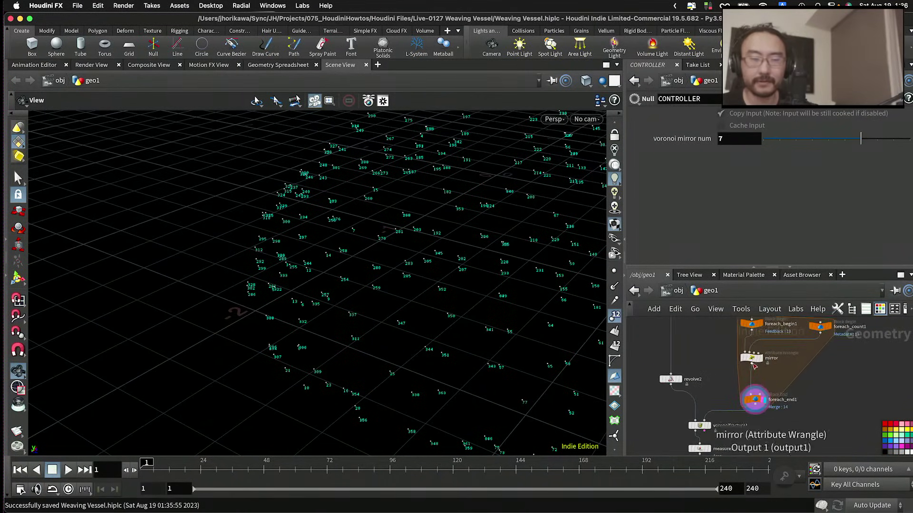
pyautogui.click(761, 367)
pyautogui.click(755, 367)
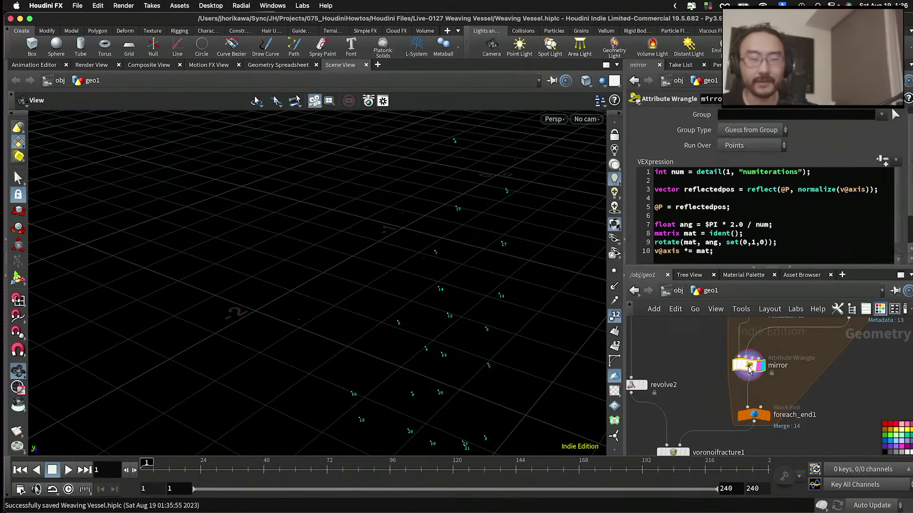
pyautogui.moveTo(536, 301); pyautogui.dragTo(561, 290)
pyautogui.scroll(-2, 797, 384)
pyautogui.scroll(3, 780, 394)
# Step: Display revolve1 without point numbers and view its partial vase strip from the side
pyautogui.moveTo(784, 353); pyautogui.dragTo(808, 432, button='middle')
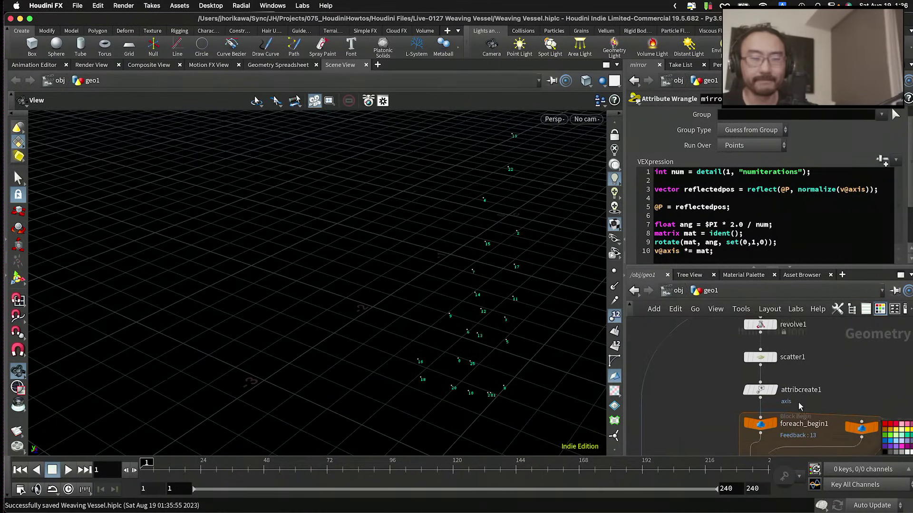
pyautogui.scroll(2, 785, 375)
pyautogui.click(767, 348)
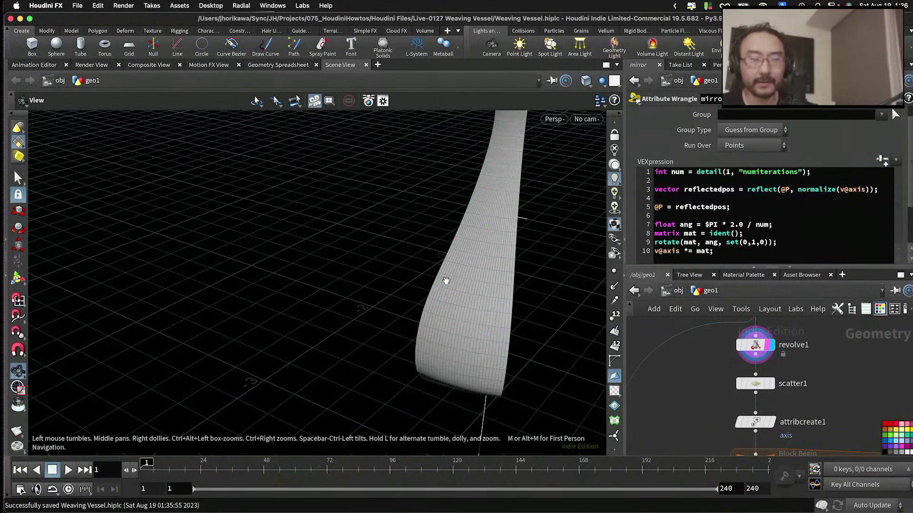
pyautogui.moveTo(446, 281); pyautogui.dragTo(509, 285)
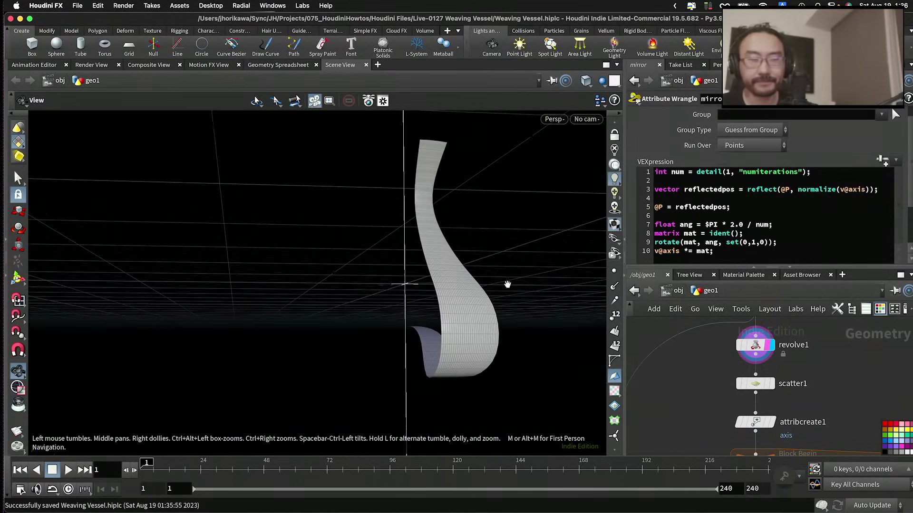
# Step: Display scatter1 and examine where the scattered points lie relative to the side edges of the vase strip
pyautogui.moveTo(768, 388)
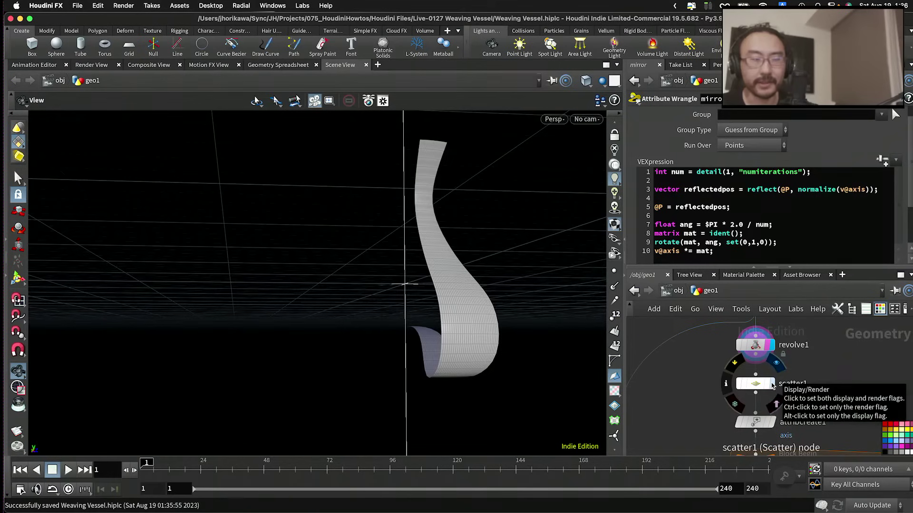
pyautogui.click(771, 385)
pyautogui.moveTo(480, 289); pyautogui.dragTo(506, 291)
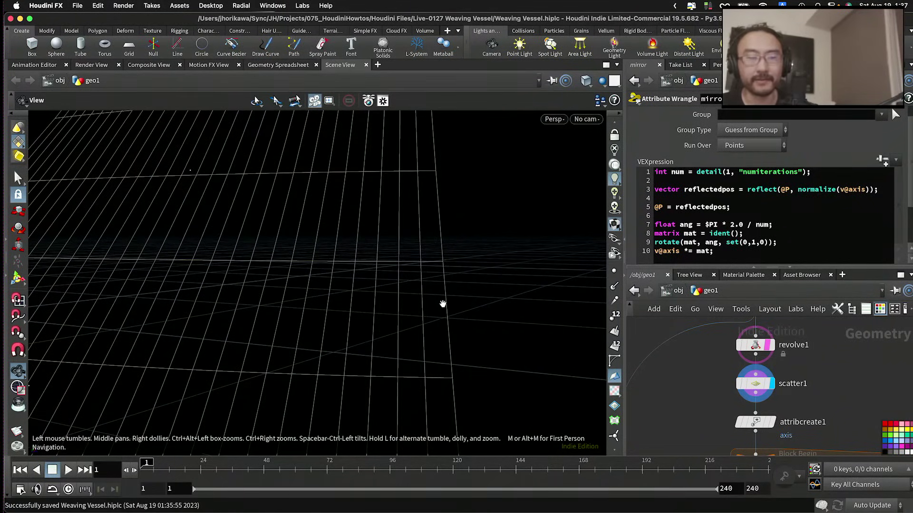
pyautogui.moveTo(442, 304); pyautogui.dragTo(442, 334)
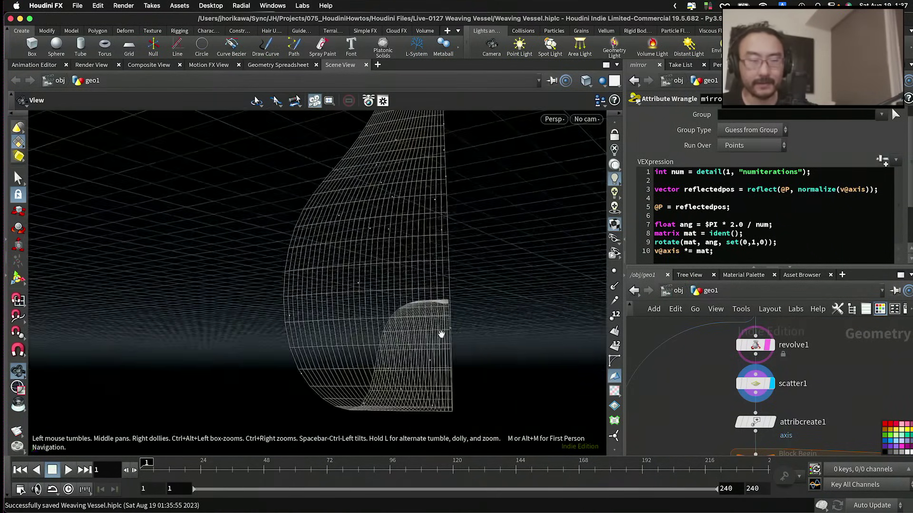
pyautogui.moveTo(441, 334); pyautogui.dragTo(516, 303, button='right')
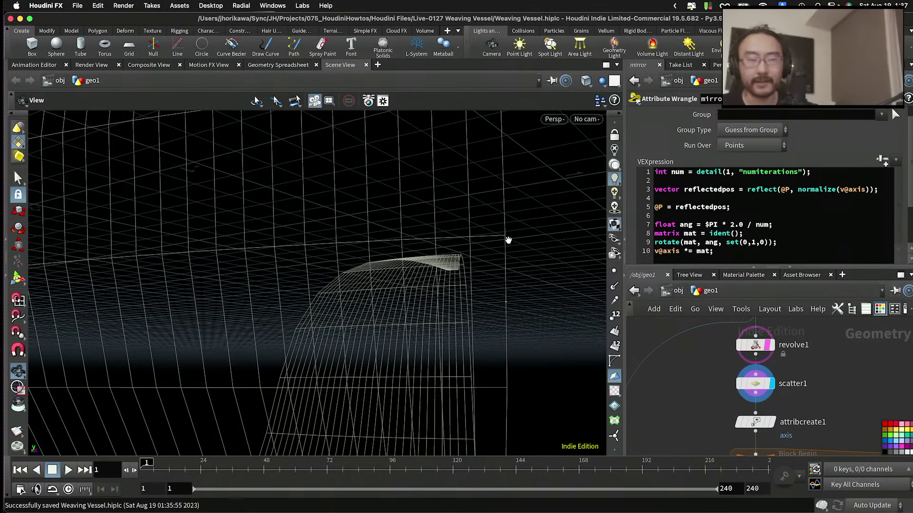
pyautogui.moveTo(507, 289); pyautogui.dragTo(478, 305)
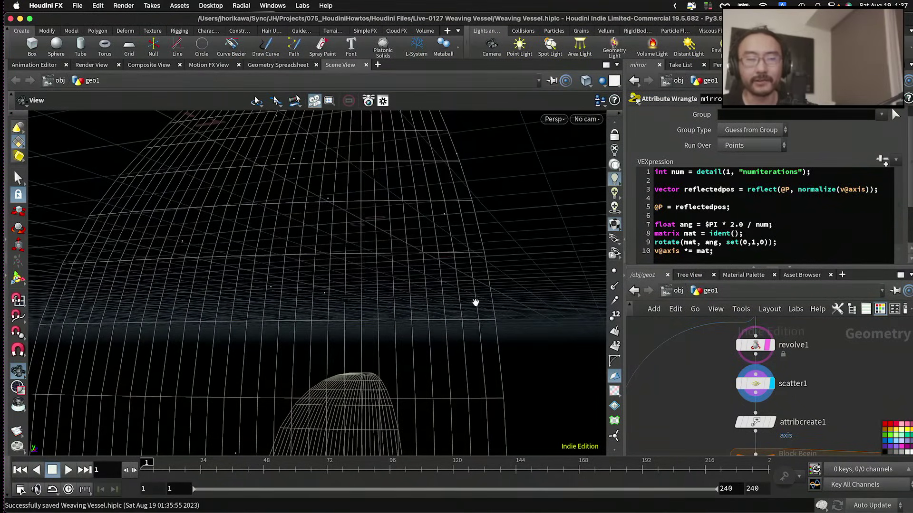
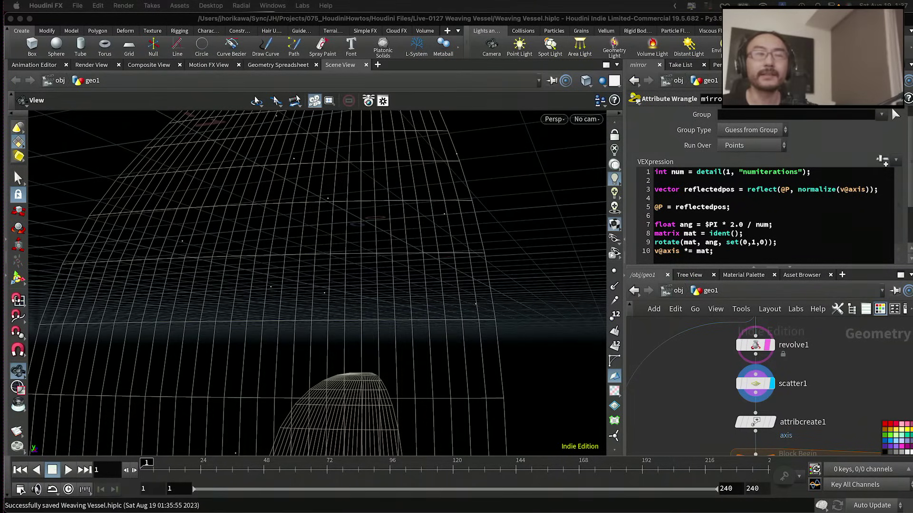
pyautogui.click(695, 366)
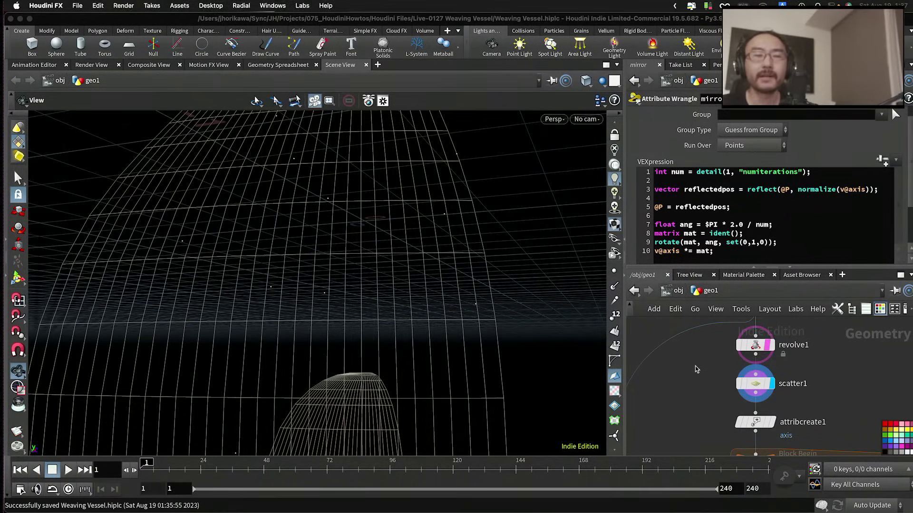
pyautogui.moveTo(498, 207)
pyautogui.mouseDown()
pyautogui.moveTo(401, 216)
pyautogui.moveTo(520, 202)
pyautogui.moveTo(509, 216)
pyautogui.mouseUp()
pyautogui.scroll(2, 779, 342)
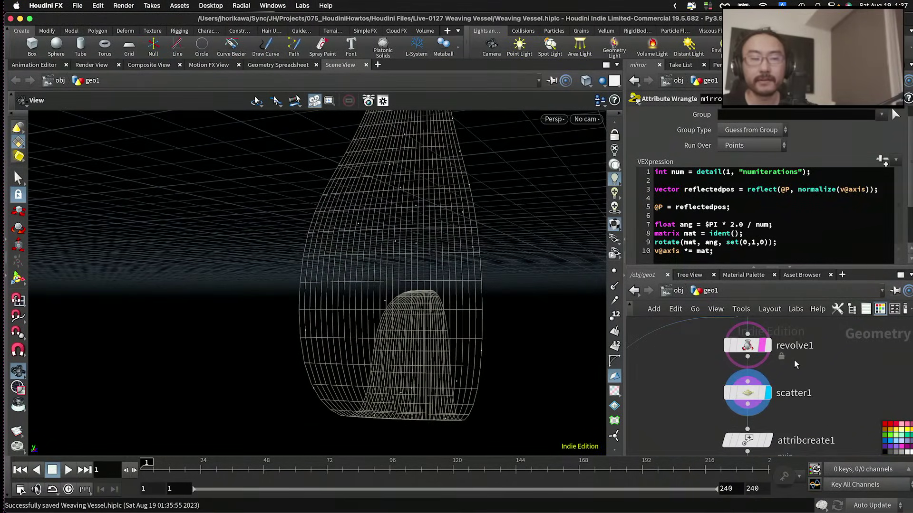
# Step: Display revolve1, add a Divide node fed by its output, and display the Divide result
pyautogui.click(766, 346)
pyautogui.press('Tab')
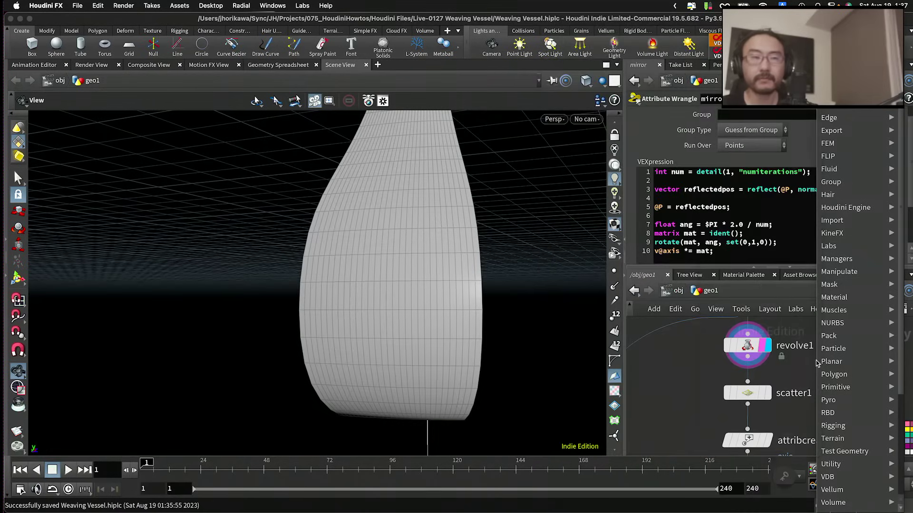
pyautogui.press('Return')
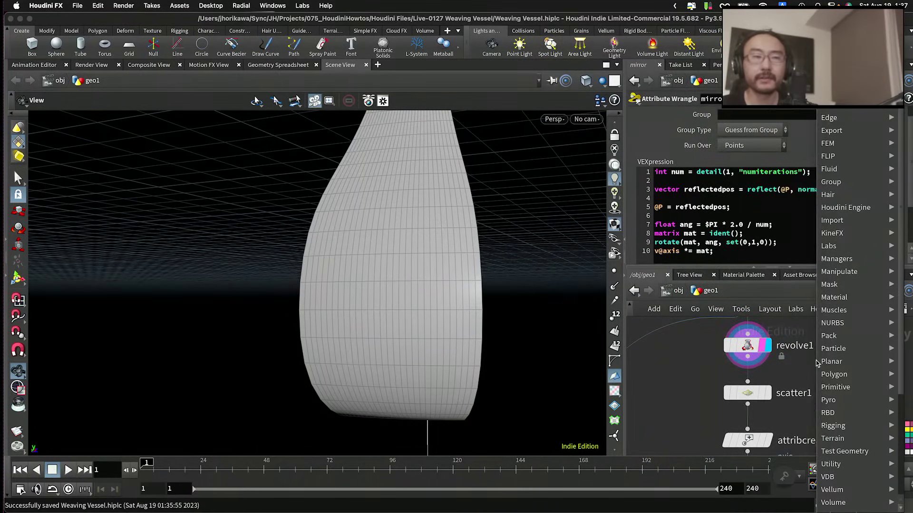
pyautogui.click(820, 364)
pyautogui.click(748, 360)
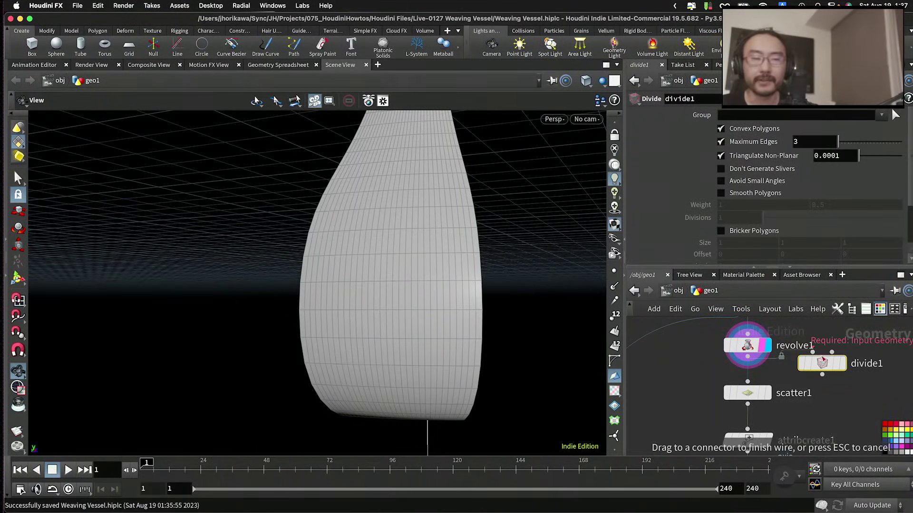
pyautogui.moveTo(842, 366); pyautogui.dragTo(853, 371)
pyautogui.click(853, 371)
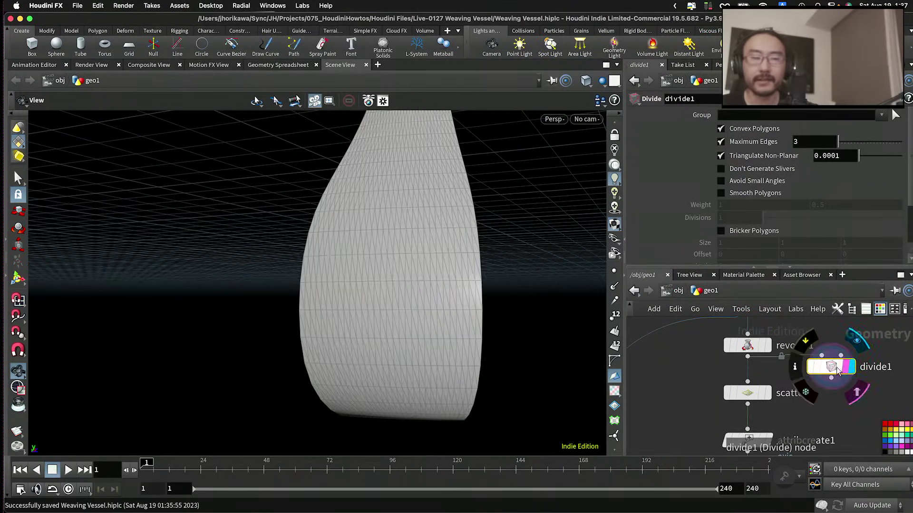
# Step: Enable Remove Shared Edges on divide1 to reduce the vase strip to its outline
pyautogui.scroll(-3, 818, 191)
pyautogui.scroll(1, 740, 241)
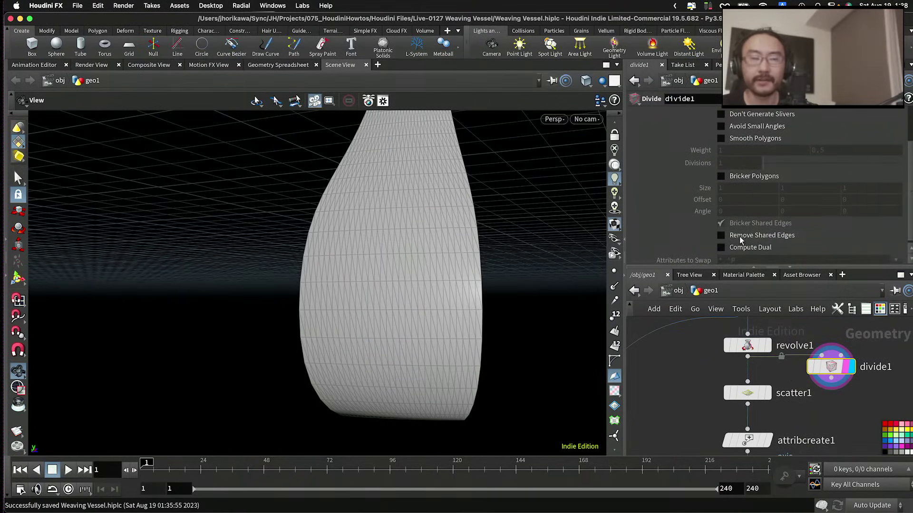
pyautogui.click(720, 234)
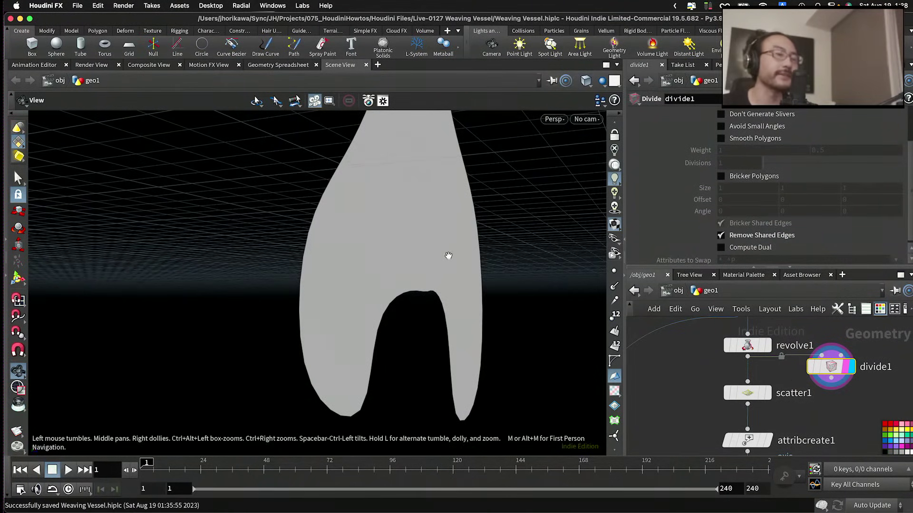
# Step: Add a PolyPath node after divide1 and display the resulting border curve
pyautogui.press('Tab')
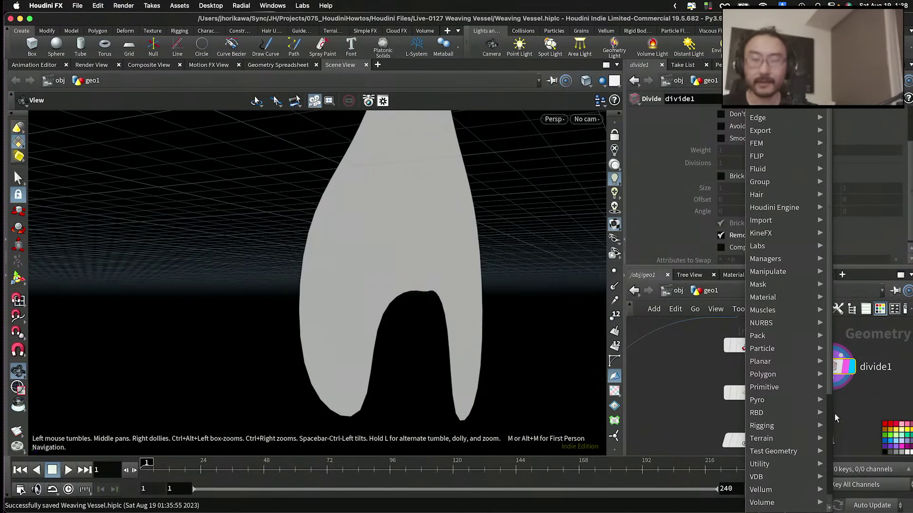
pyautogui.write('poly')
pyautogui.press('BackSpace')
pyautogui.press('BackSpace')
pyautogui.press('BackSpace')
pyautogui.press('BackSpace')
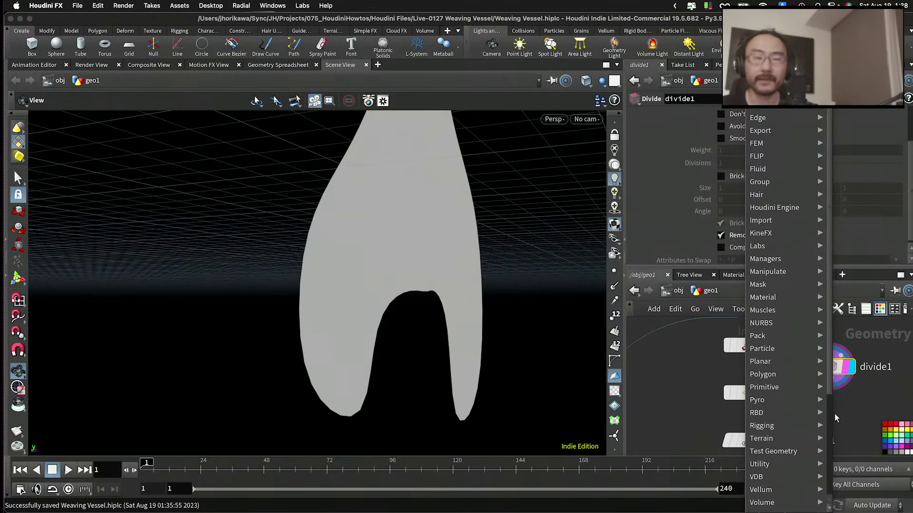
pyautogui.write('polypath')
pyautogui.press('Return')
pyautogui.click(840, 412)
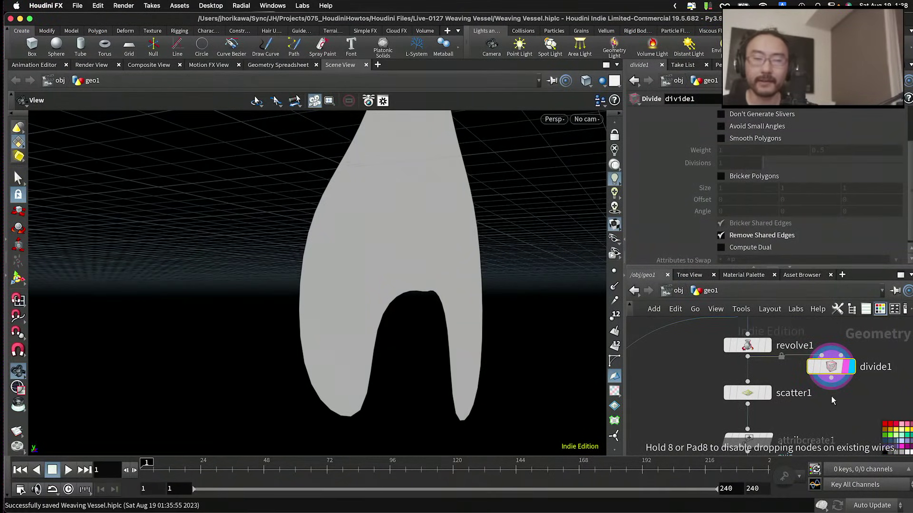
pyautogui.moveTo(833, 383); pyautogui.dragTo(841, 400)
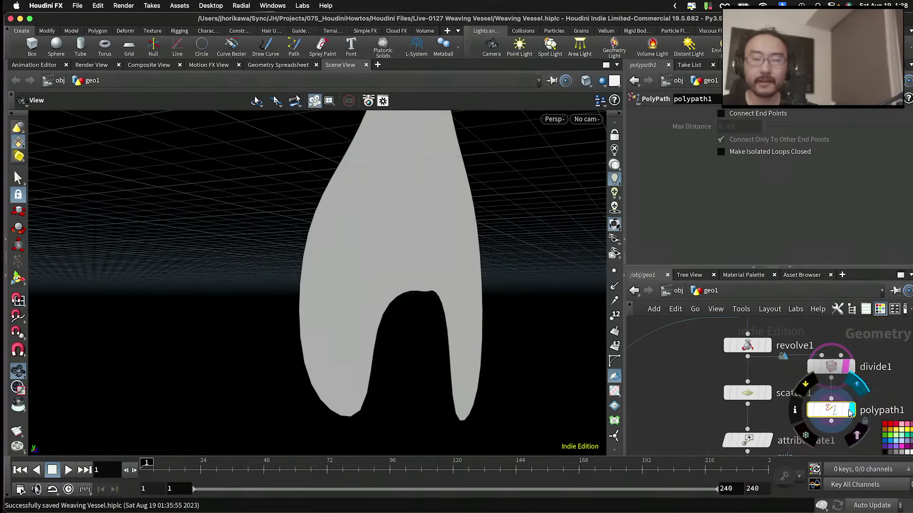
pyautogui.click(851, 410)
pyautogui.moveTo(467, 279)
pyautogui.mouseDown()
pyautogui.moveTo(568, 266)
pyautogui.moveTo(475, 275)
pyautogui.mouseUp()
# Step: Shift attribcreate1 and all nodes after it down to open a gap below scatter1
pyautogui.press('h')
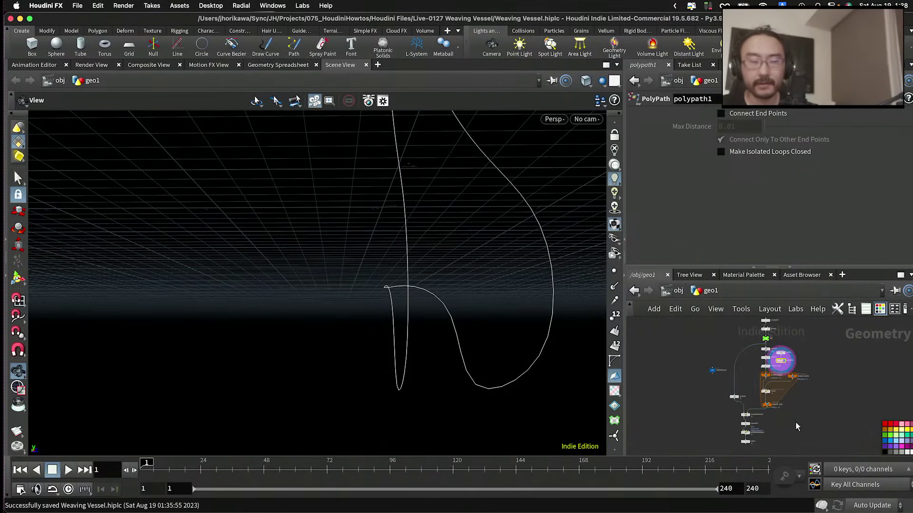
pyautogui.moveTo(808, 449); pyautogui.dragTo(714, 379)
pyautogui.scroll(5, 760, 376)
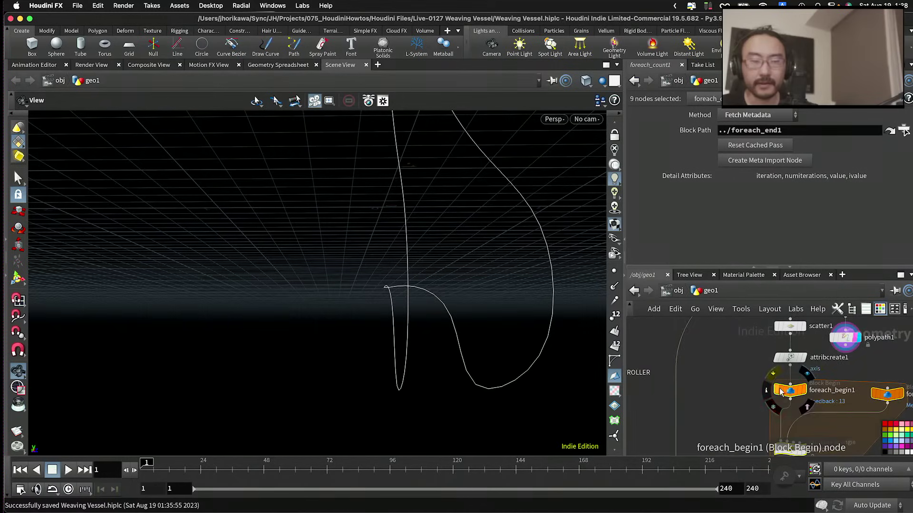
pyautogui.moveTo(779, 387); pyautogui.dragTo(790, 436)
pyautogui.scroll(2, 823, 305)
pyautogui.moveTo(778, 380); pyautogui.dragTo(778, 419)
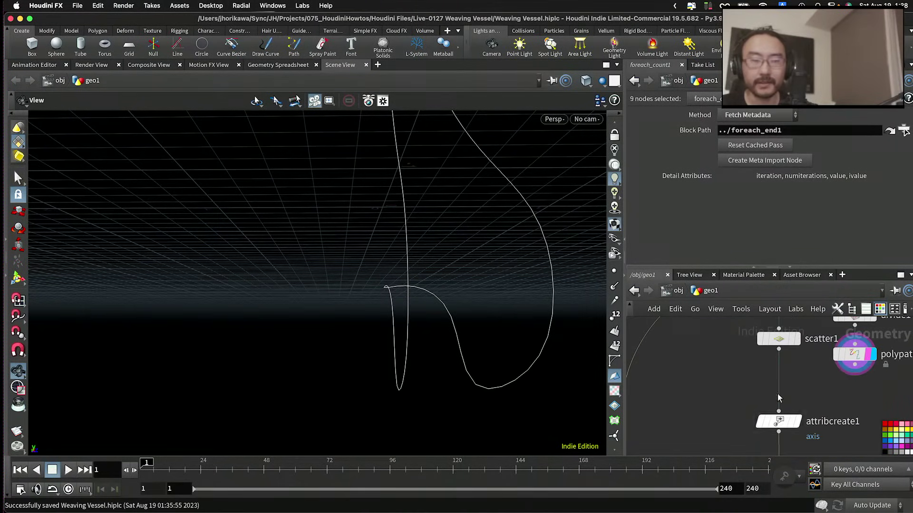
# Step: Display scatter1 and polypath1 in turn to compare the scattered points with the border curve
pyautogui.click(799, 342)
pyautogui.click(793, 339)
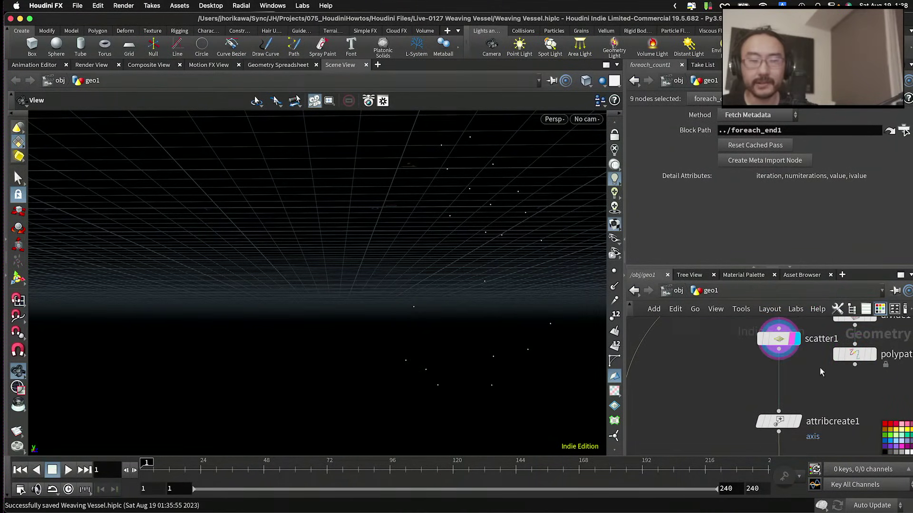
pyautogui.click(868, 357)
pyautogui.click(793, 339)
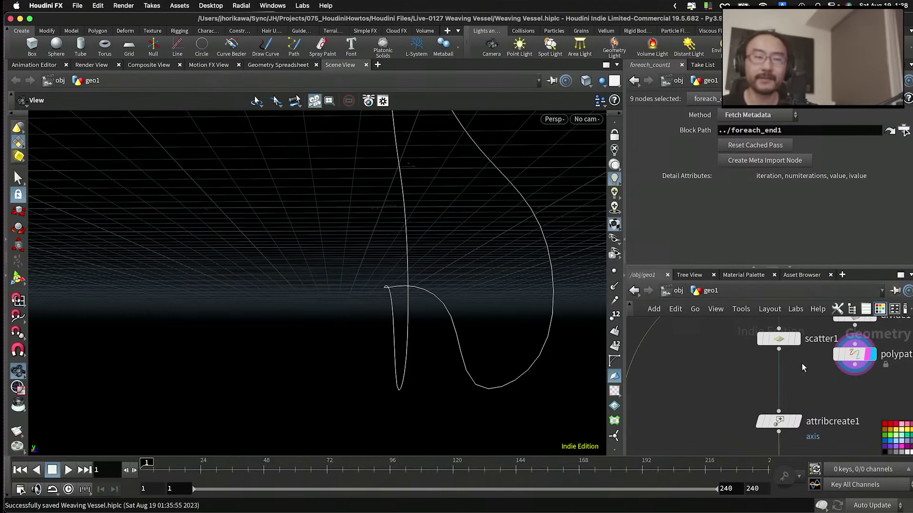
# Step: Insert a Point Wrangle between scatter1 and attribcreate1, and connect polypath1 to its second input
pyautogui.scroll(-2, 801, 363)
pyautogui.scroll(2, 801, 371)
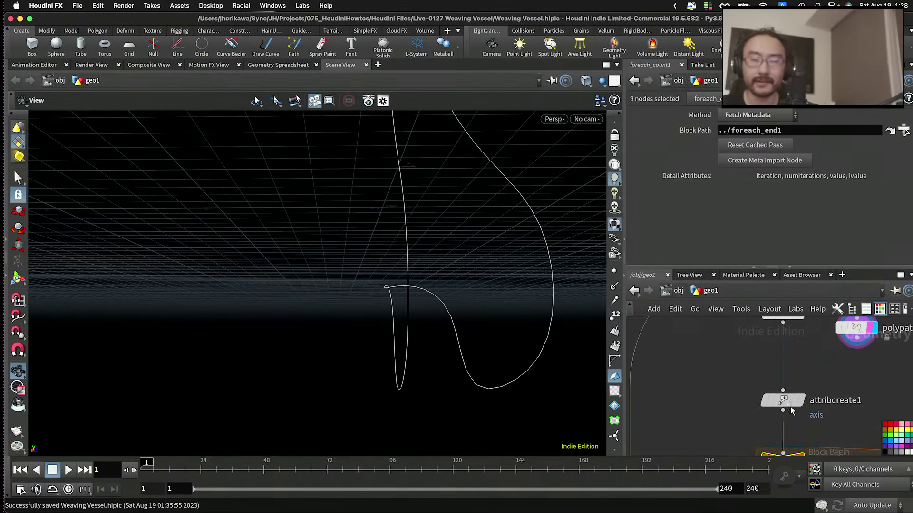
pyautogui.moveTo(787, 400); pyautogui.dragTo(787, 410)
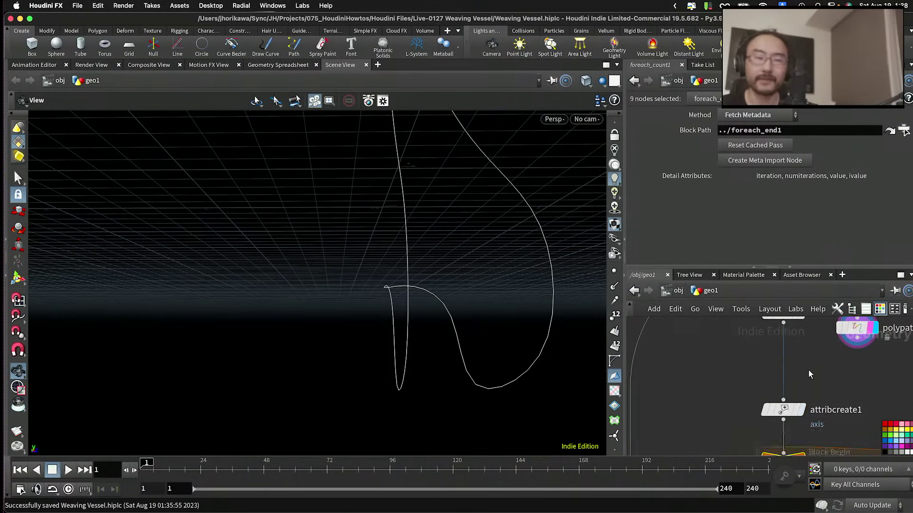
pyautogui.moveTo(808, 370); pyautogui.dragTo(800, 402, button='middle')
pyautogui.press('Tab')
pyautogui.write('p')
pyautogui.press('Return')
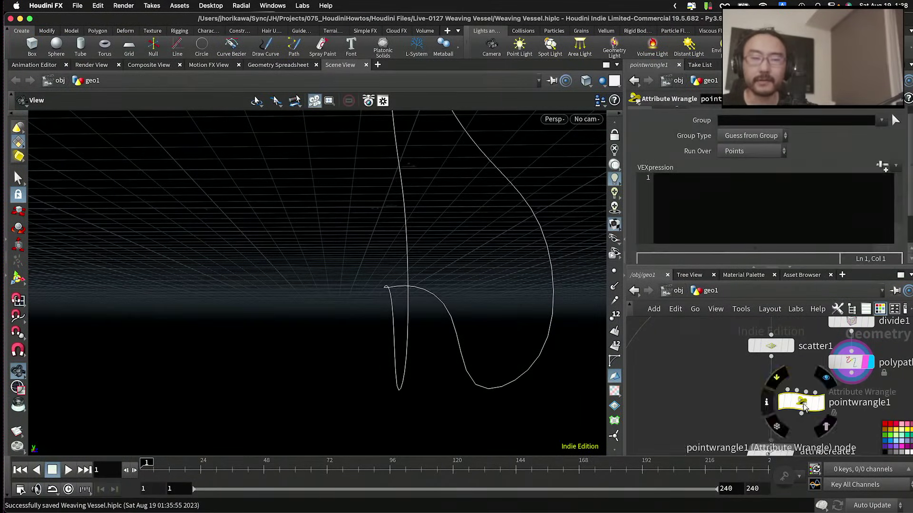
pyautogui.click(771, 402)
pyautogui.moveTo(771, 402)
pyautogui.mouseDown()
pyautogui.moveTo(808, 404)
pyautogui.moveTo(789, 402)
pyautogui.mouseUp()
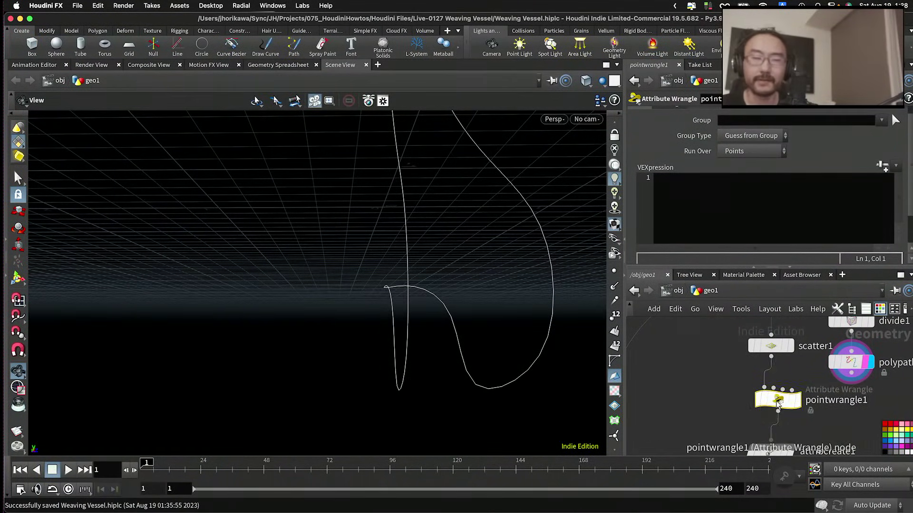
pyautogui.moveTo(832, 377); pyautogui.dragTo(783, 391)
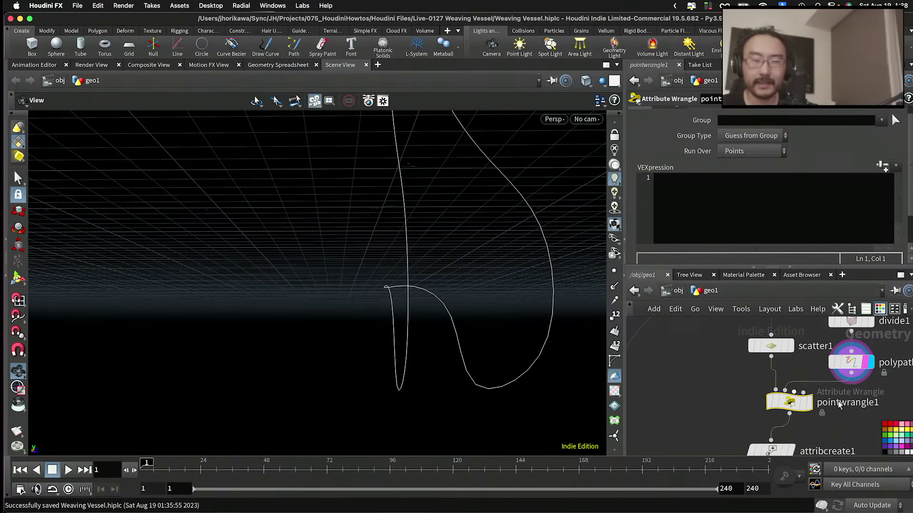
# Step: Rename the new wrangle as move_point_close_to_the_border and save the scene
pyautogui.doubleClick(856, 404)
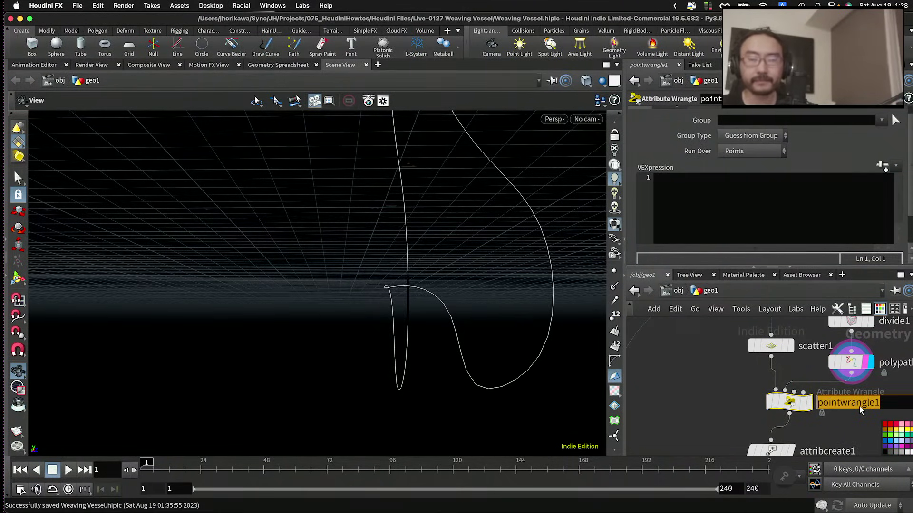
pyautogui.press('BackSpace')
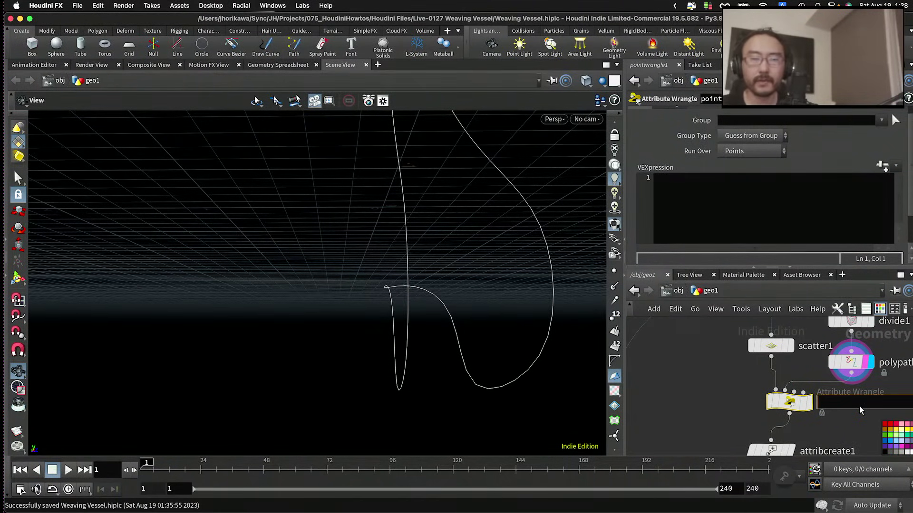
pyautogui.write('move_point_close')
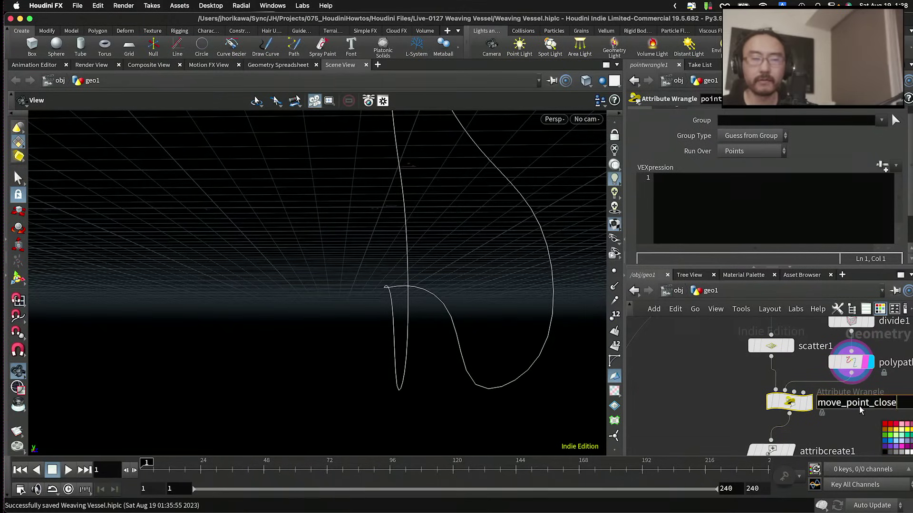
pyautogui.press('Return')
pyautogui.scroll(-3, 739, 403)
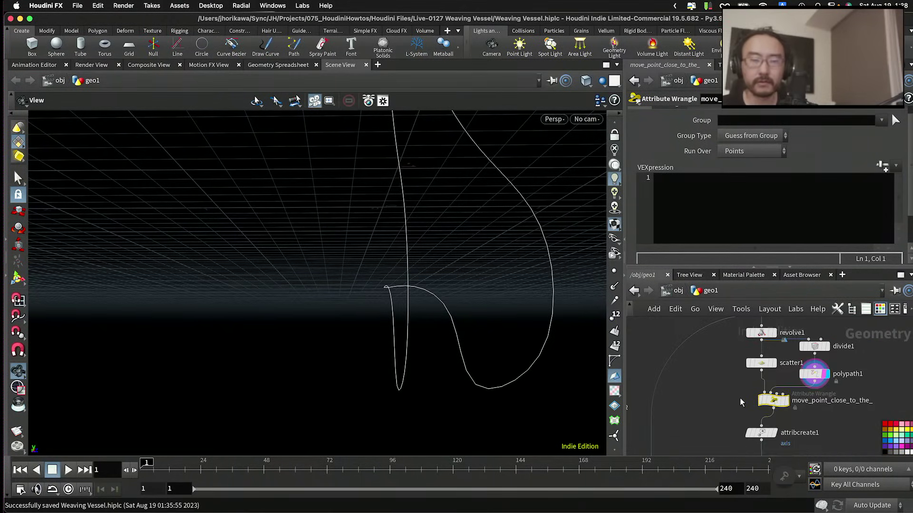
pyautogui.scroll(2, 850, 407)
pyautogui.doubleClick(870, 402)
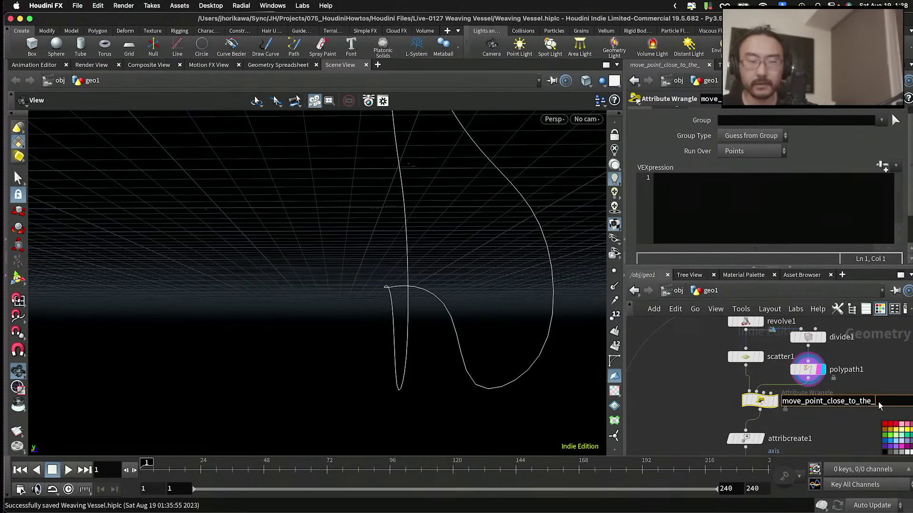
pyautogui.write('border')
pyautogui.press('Return')
pyautogui.press('super+s')
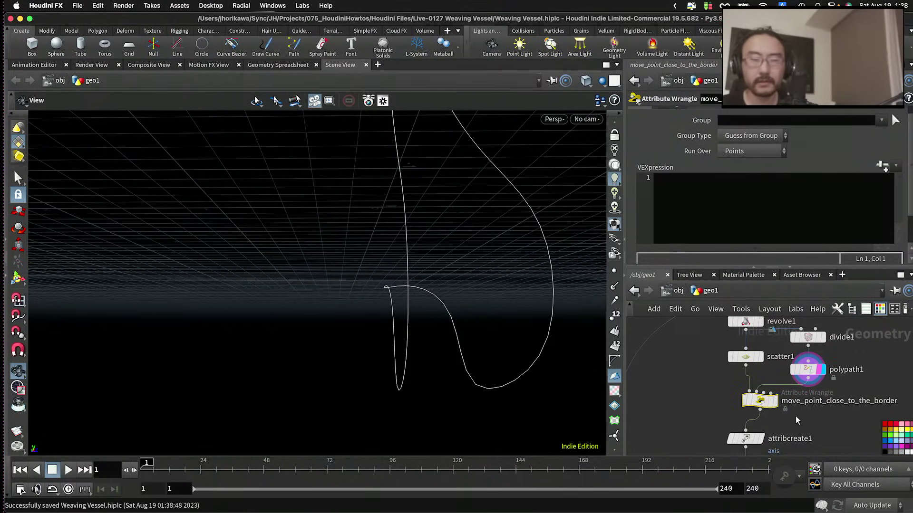
# Step: Display the border wrangle and begin its code with float d = xyzdist(1, @P,
pyautogui.click(774, 401)
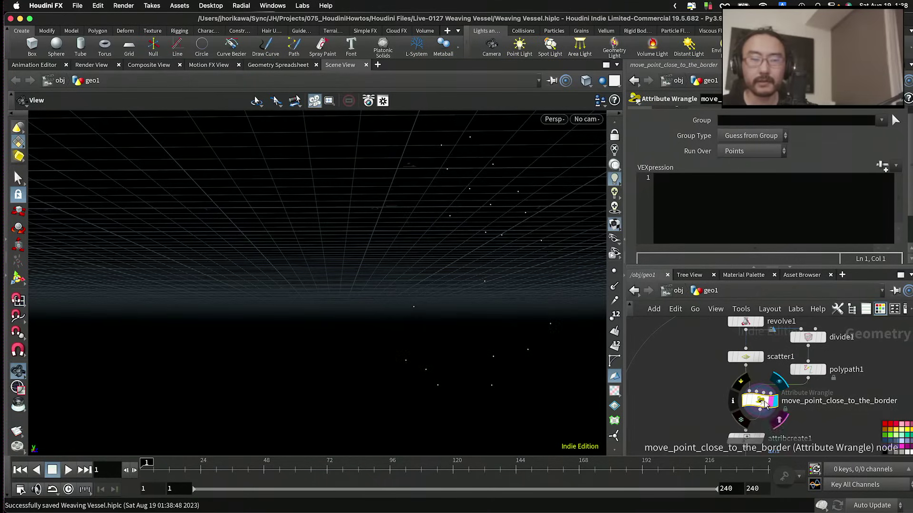
pyautogui.click(750, 213)
pyautogui.write('float ')
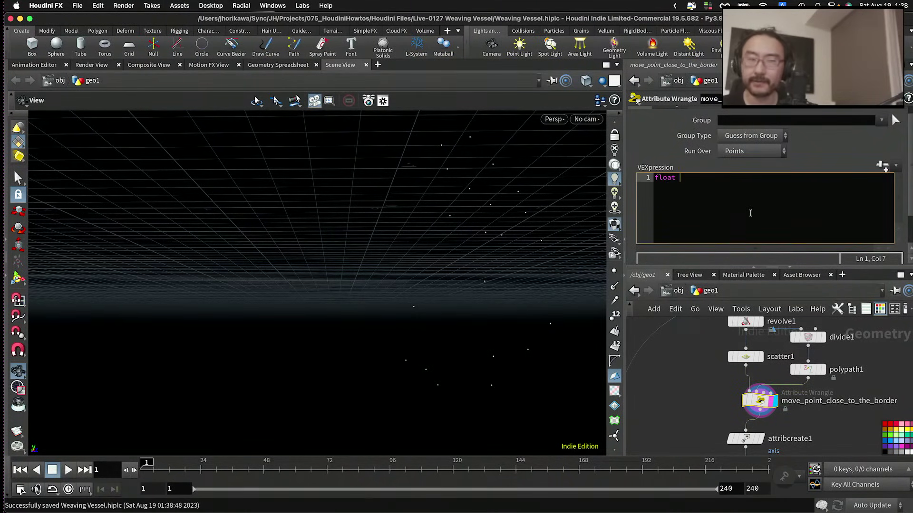
pyautogui.write('d =')
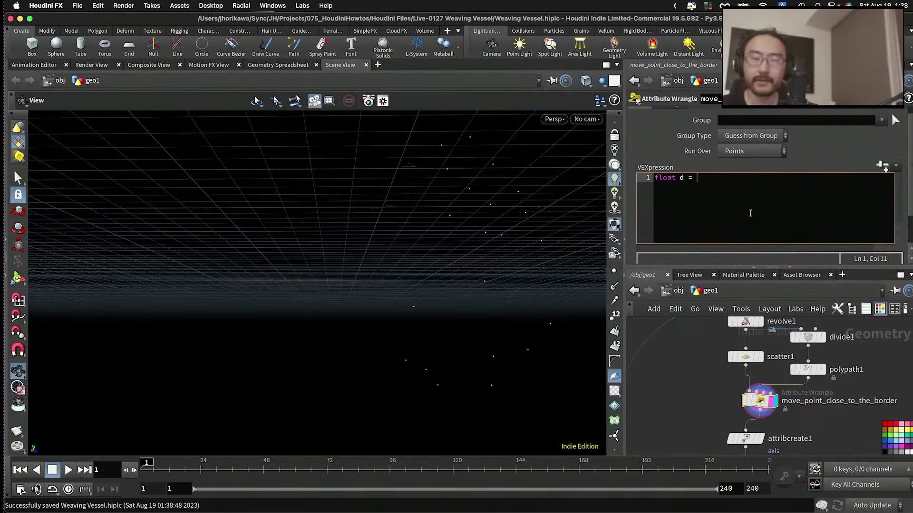
pyautogui.write('- xyz')
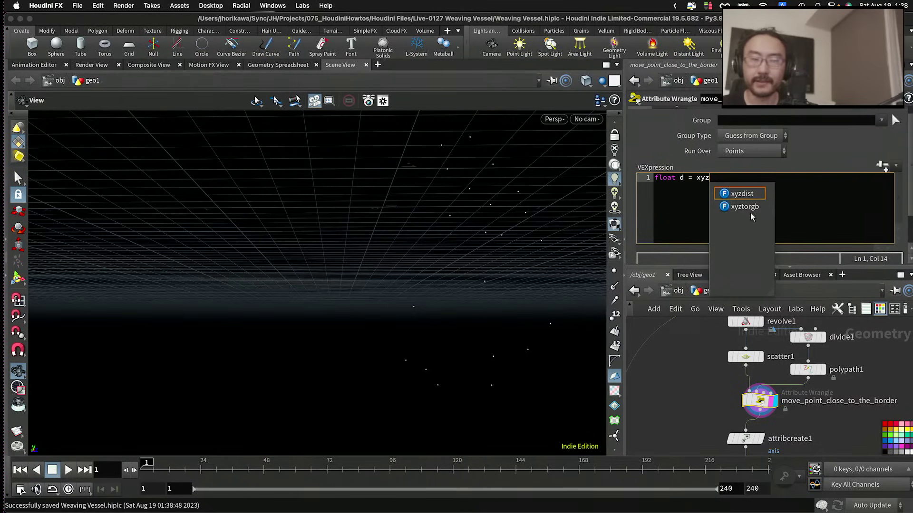
pyautogui.write('dist(')
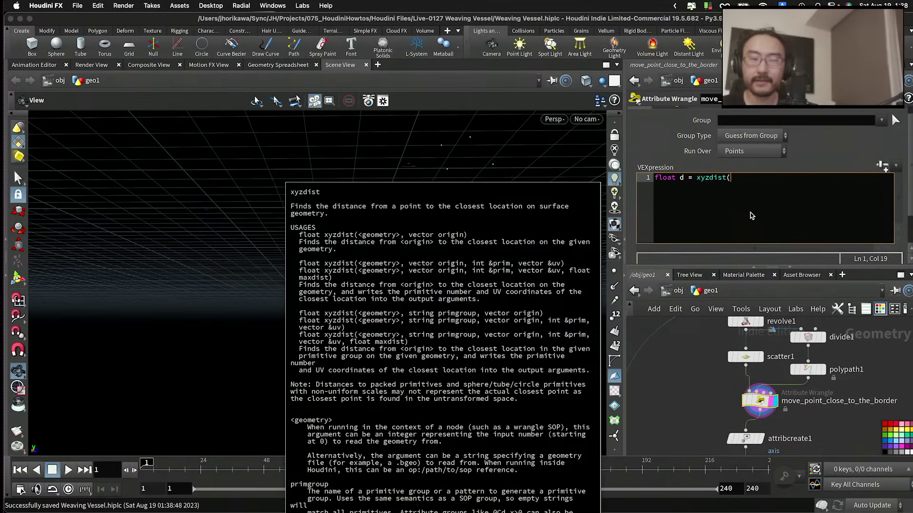
pyautogui.write('1, @P,')
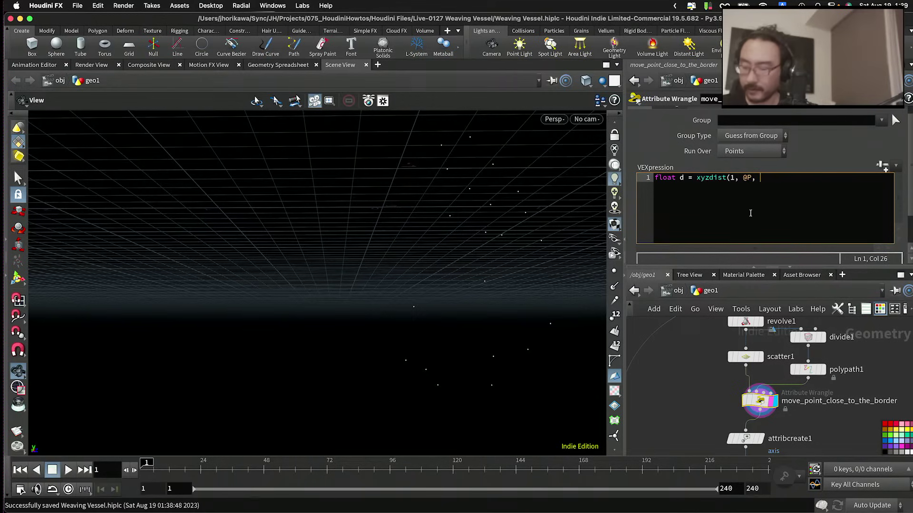
# Step: Declare int prim; and vector uv; on separate lines above the xyzdist line in the border wrangle's code
pyautogui.press('Home')
pyautogui.press('Return')
pyautogui.press('Up')
pyautogui.write('in')
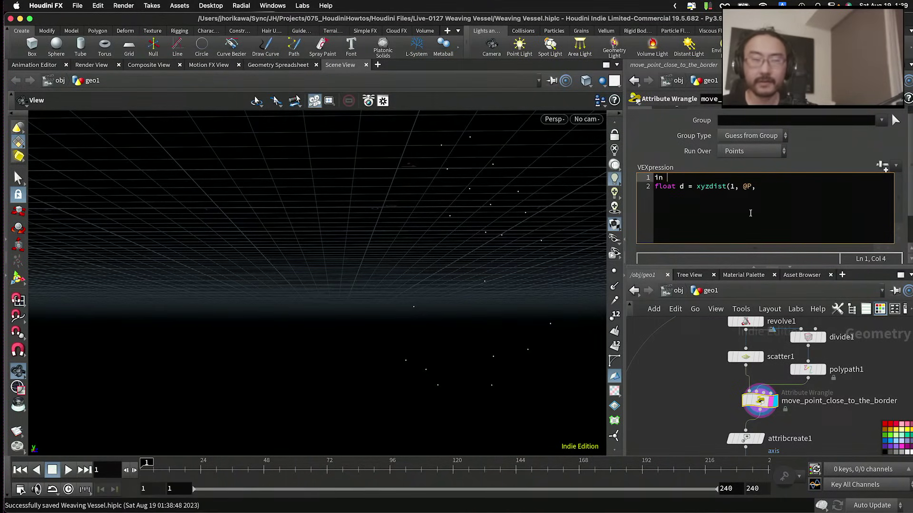
pyautogui.press('BackSpace')
pyautogui.write('t prim;')
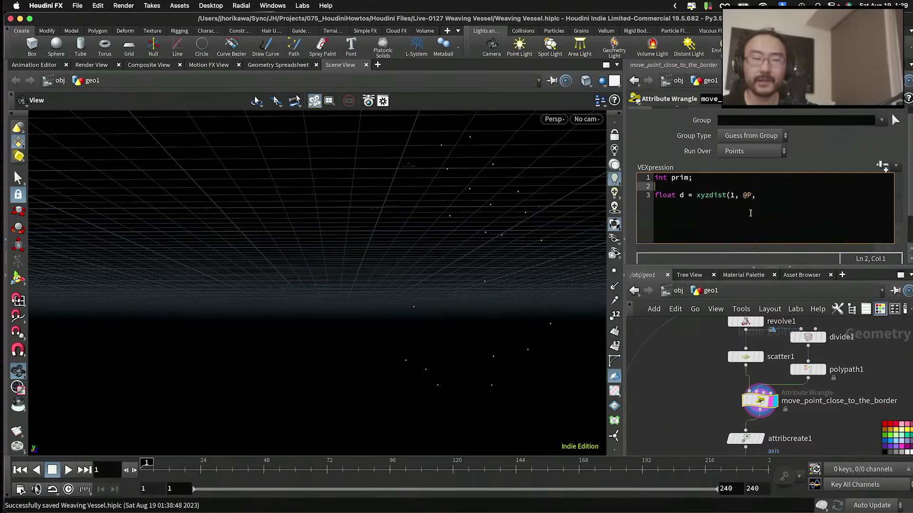
pyautogui.press('Return')
pyautogui.write('vector uv;')
# Step: Complete the xyzdist call with prim and uv so it reads float d = xyzdist(1, @P, prim, uv);
pyautogui.click(787, 194)
pyautogui.write('p')
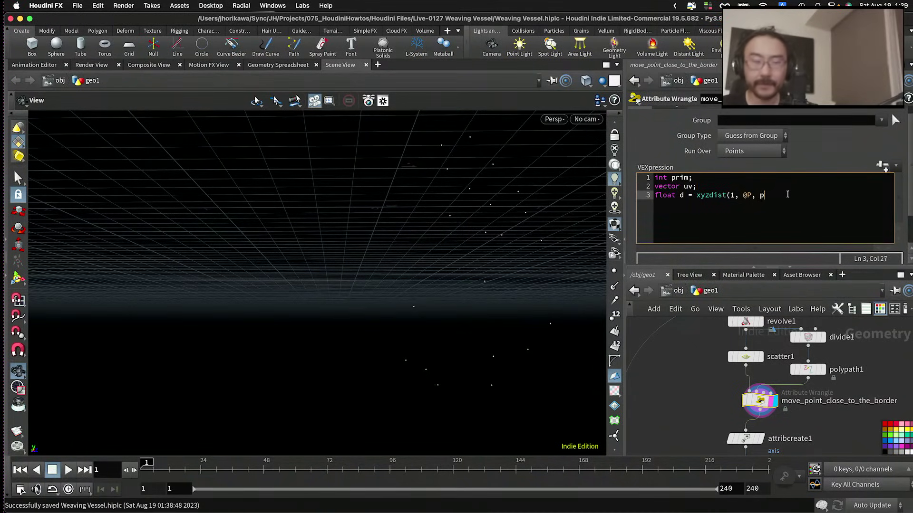
pyautogui.write('rim, uv')
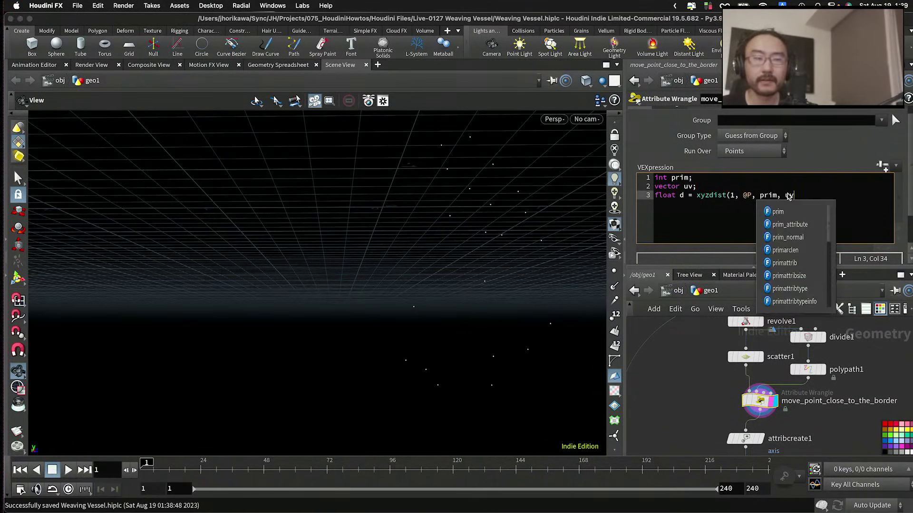
pyautogui.press('Return')
pyautogui.press('BackSpace')
pyautogui.write('v')
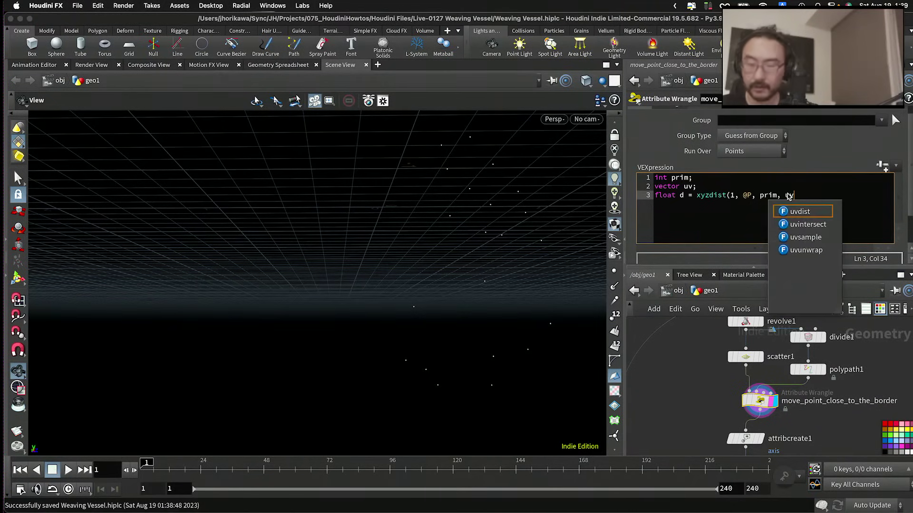
pyautogui.write(');')
# Step: Below the distance line, add a conditional block that begins if(d < chf("t")){
pyautogui.press('Return')
pyautogui.press('Return')
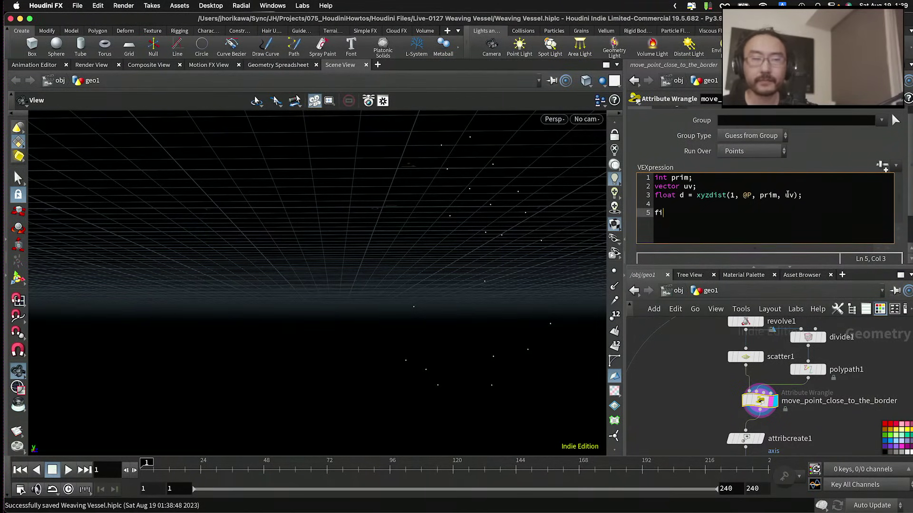
pyautogui.write('f')
pyautogui.press('BackSpace')
pyautogui.write('if(')
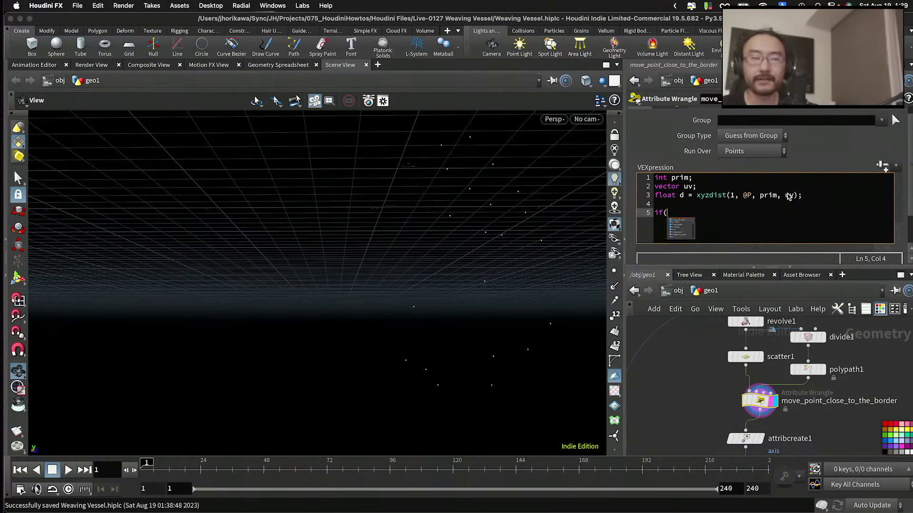
pyautogui.write('d < chf(*@')
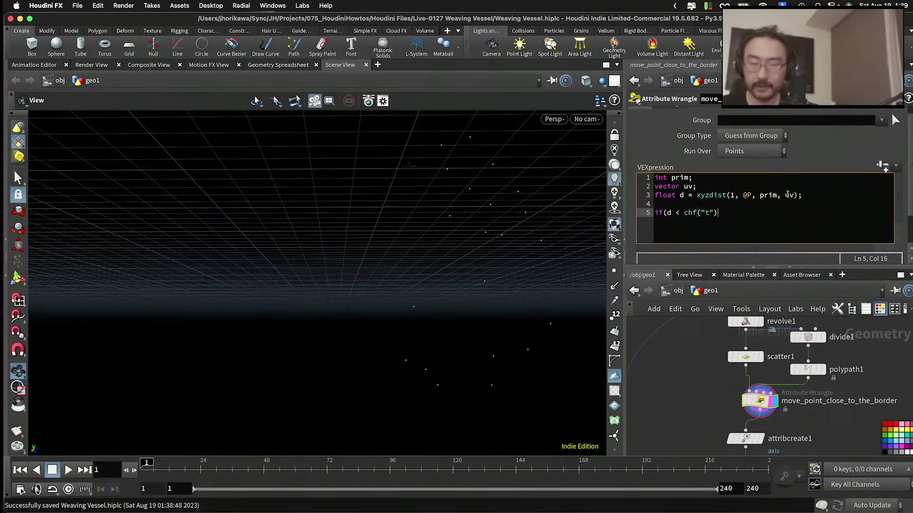
pyautogui.write('{')
pyautogui.press('Return')
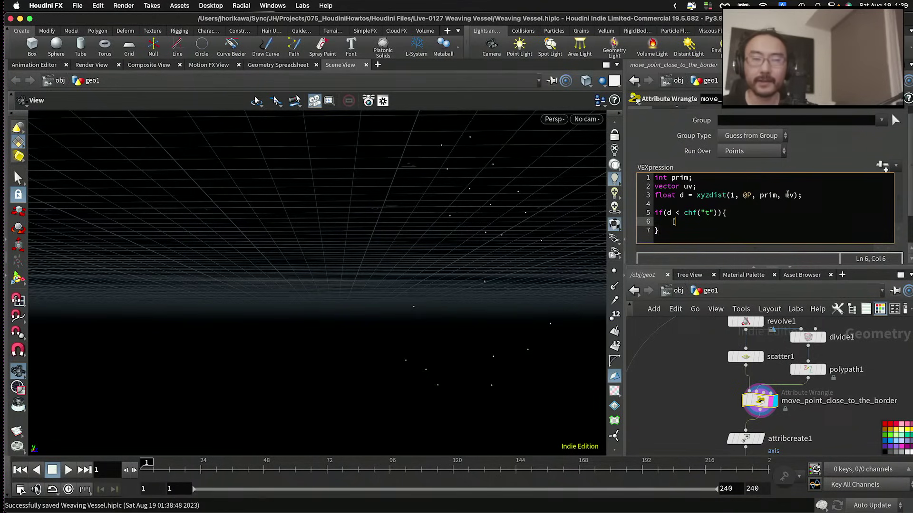
# Step: Inside the if block, snap the point to the border curve with @P = primuv(1, "P", prim, uv);
pyautogui.write('@P = ')
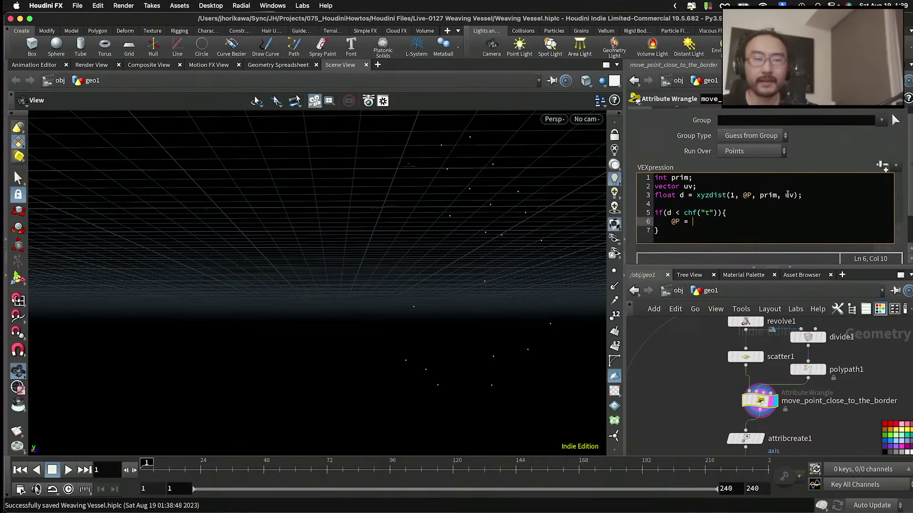
pyautogui.write('primuv(1, ')
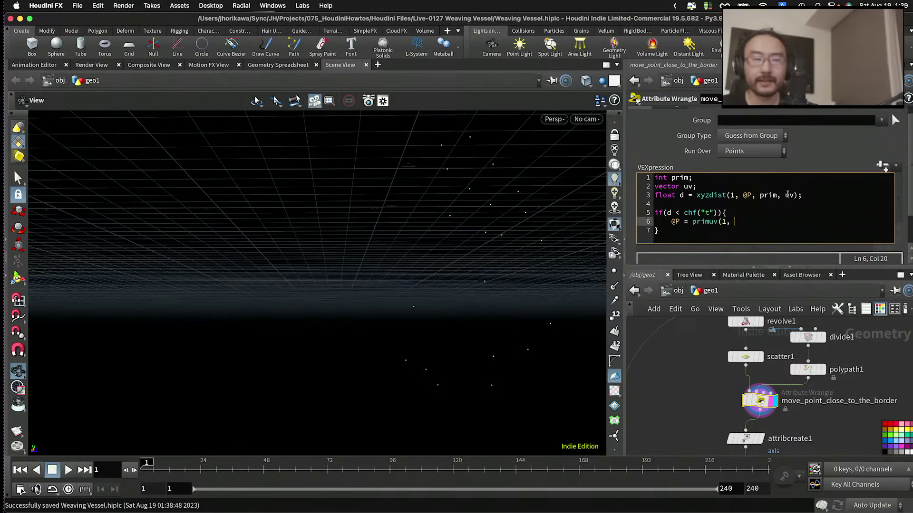
pyautogui.write('"P", prim ')
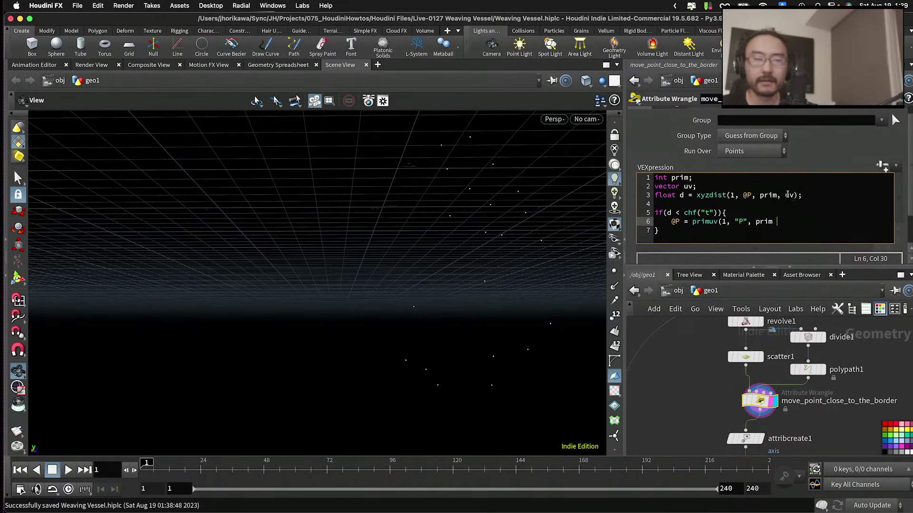
pyautogui.write(' uv);')
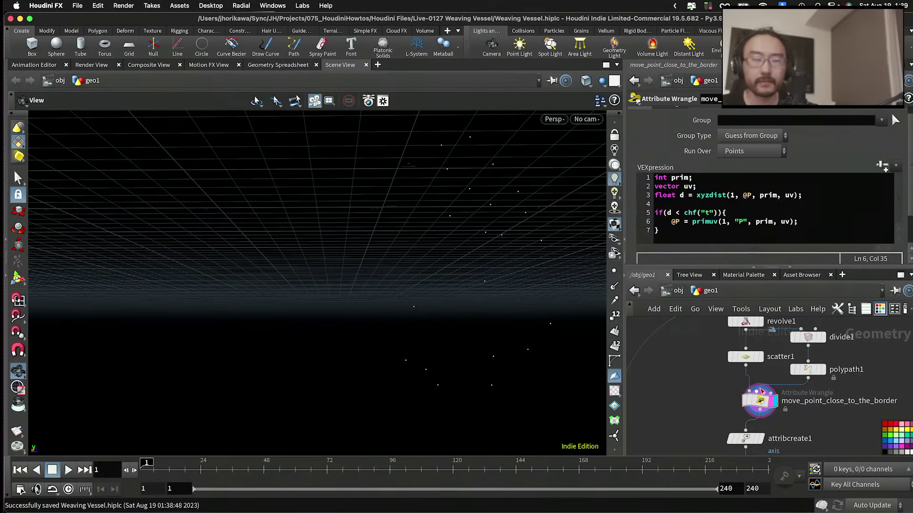
# Step: Template revolve1 so its wireframe overlays the points output by the border wrangle
pyautogui.scroll(1, 881, 167)
pyautogui.scroll(-3, 827, 352)
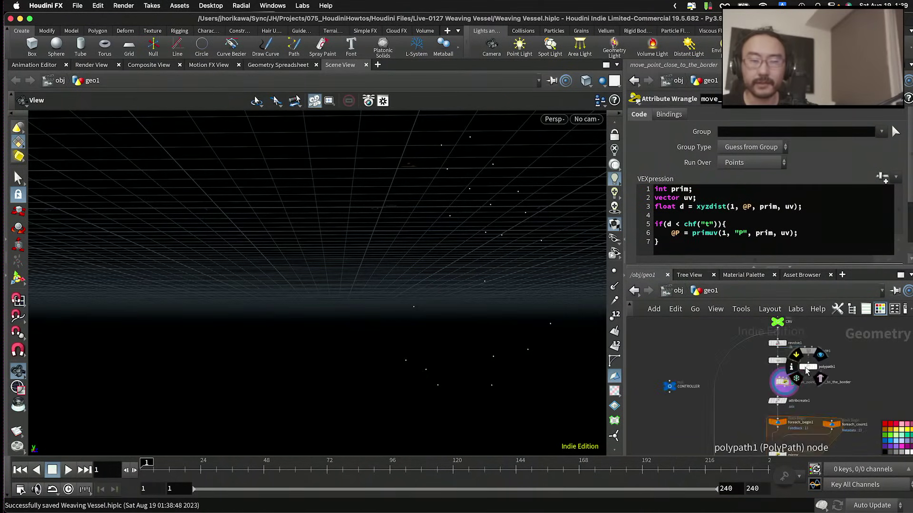
pyautogui.moveTo(794, 377); pyautogui.dragTo(794, 413, button='middle')
pyautogui.scroll(1, 779, 370)
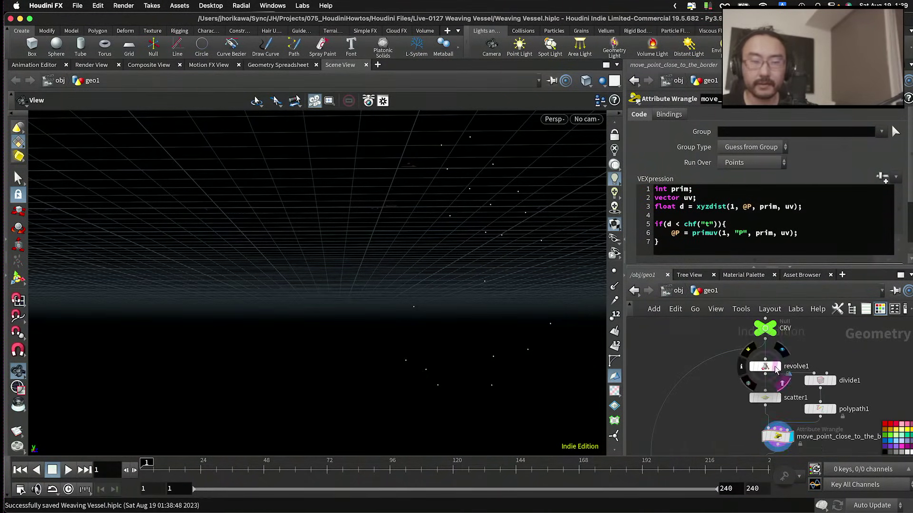
pyautogui.click(776, 366)
pyautogui.moveTo(521, 283); pyautogui.dragTo(419, 288)
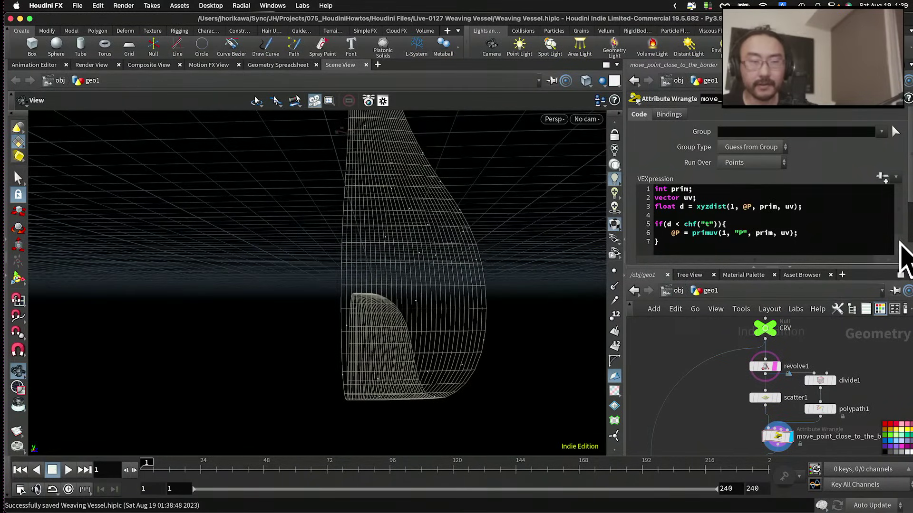
# Step: Expose the T parameter on the border wrangle and set it to 0.032 while checking the points against the strip
pyautogui.moveTo(885, 321); pyautogui.dragTo(885, 335)
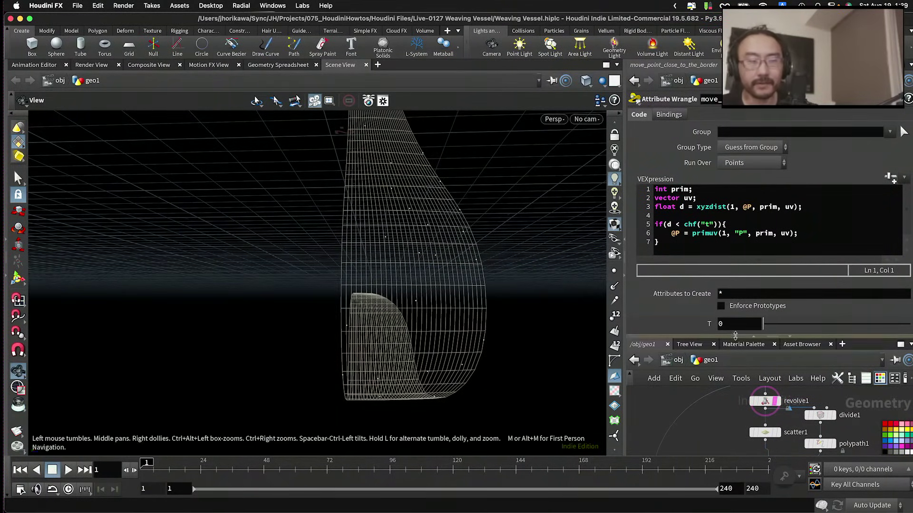
pyautogui.moveTo(775, 323)
pyautogui.mouseDown()
pyautogui.moveTo(789, 324)
pyautogui.moveTo(773, 328)
pyautogui.mouseUp()
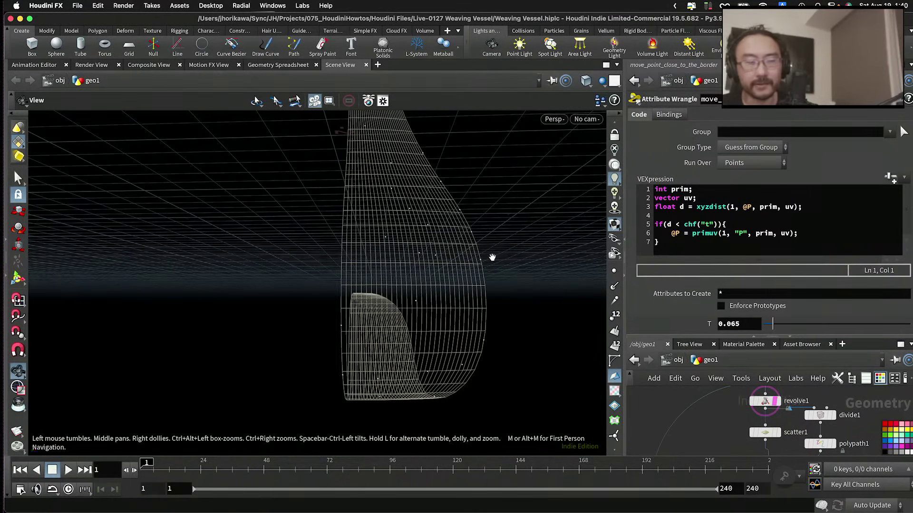
pyautogui.moveTo(771, 329); pyautogui.dragTo(770, 329)
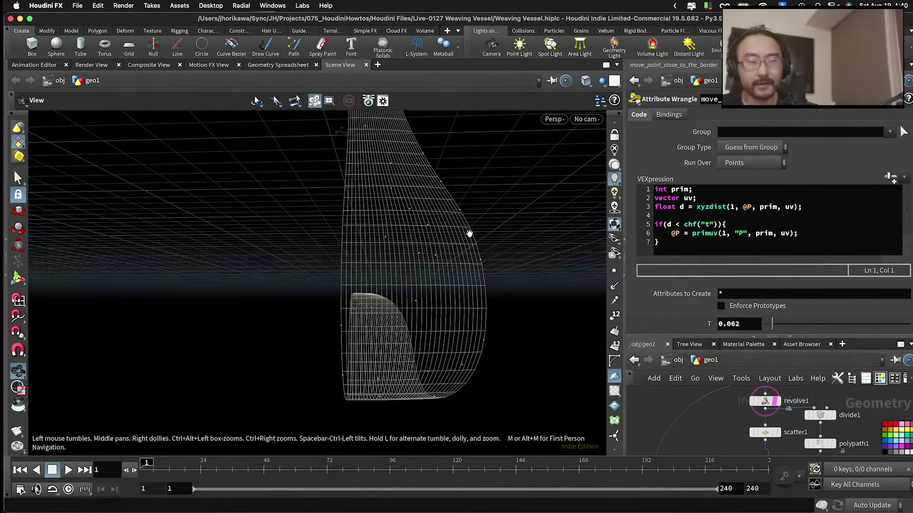
pyautogui.moveTo(771, 327)
pyautogui.mouseDown()
pyautogui.moveTo(753, 332)
pyautogui.moveTo(767, 327)
pyautogui.mouseUp()
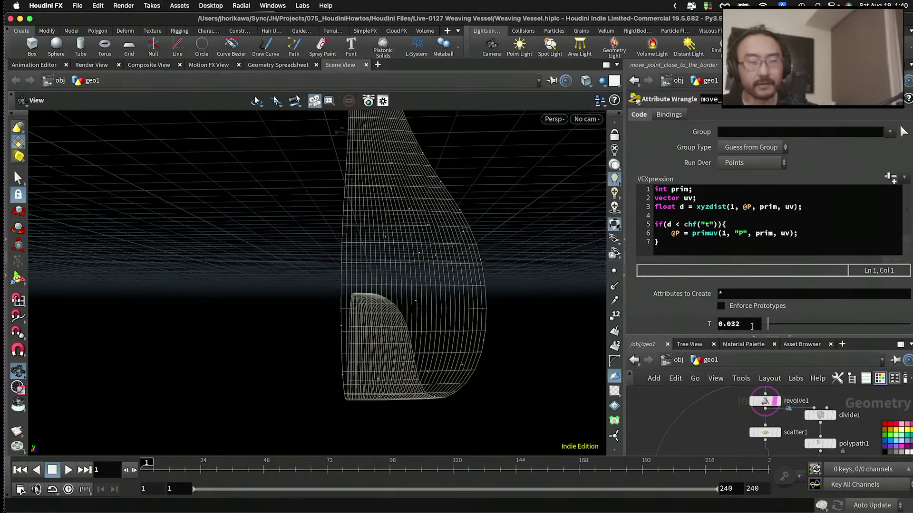
pyautogui.moveTo(536, 268); pyautogui.dragTo(552, 285)
pyautogui.press('h')
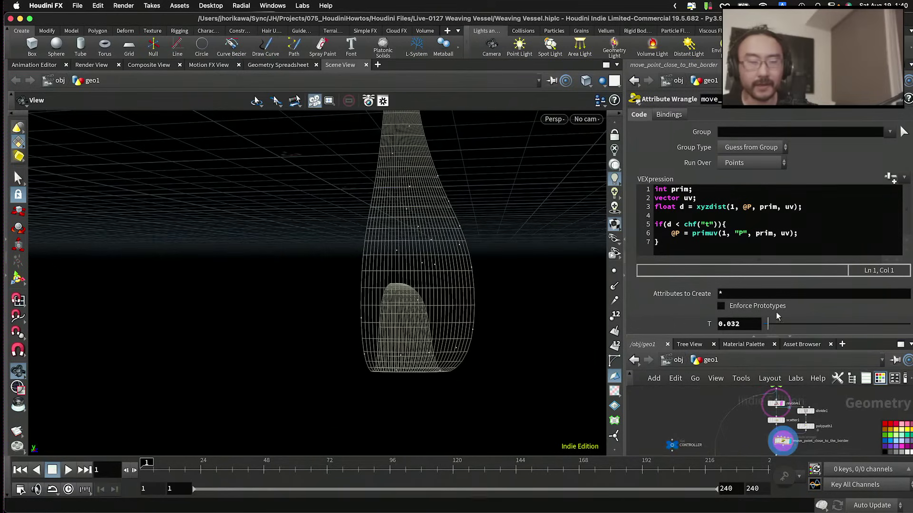
# Step: Open the parameter interface editor for the CONTROLLER null and turn off Forbid Linking Parameters from Outside this Subnet
pyautogui.moveTo(776, 338); pyautogui.dragTo(774, 283)
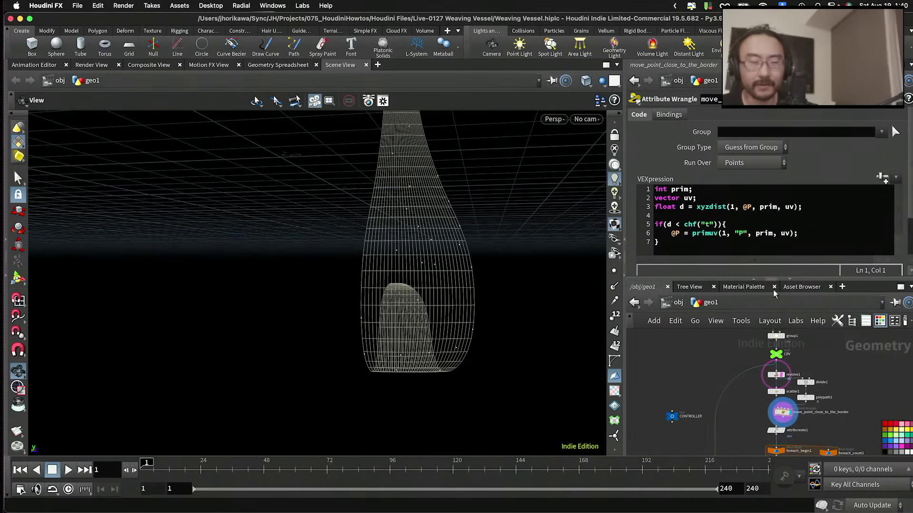
pyautogui.moveTo(671, 417); pyautogui.dragTo(683, 380)
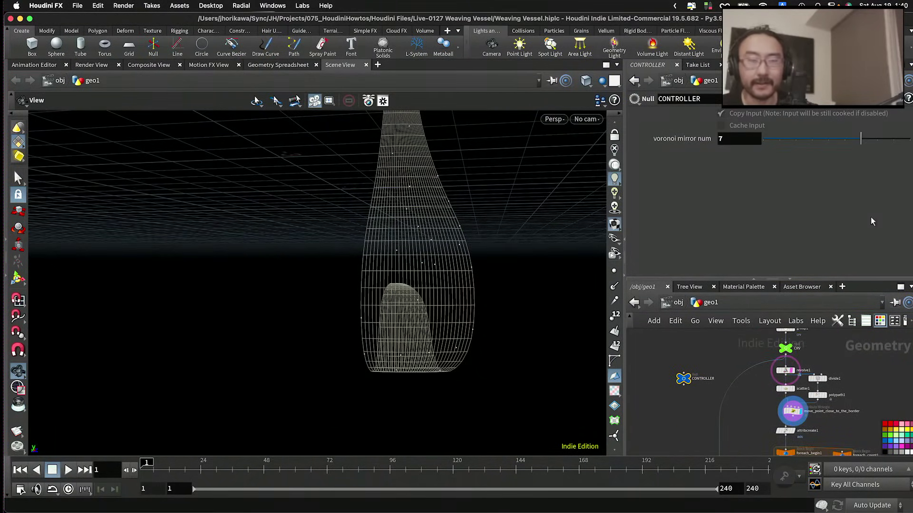
pyautogui.rightClick(849, 115)
pyautogui.click(760, 385)
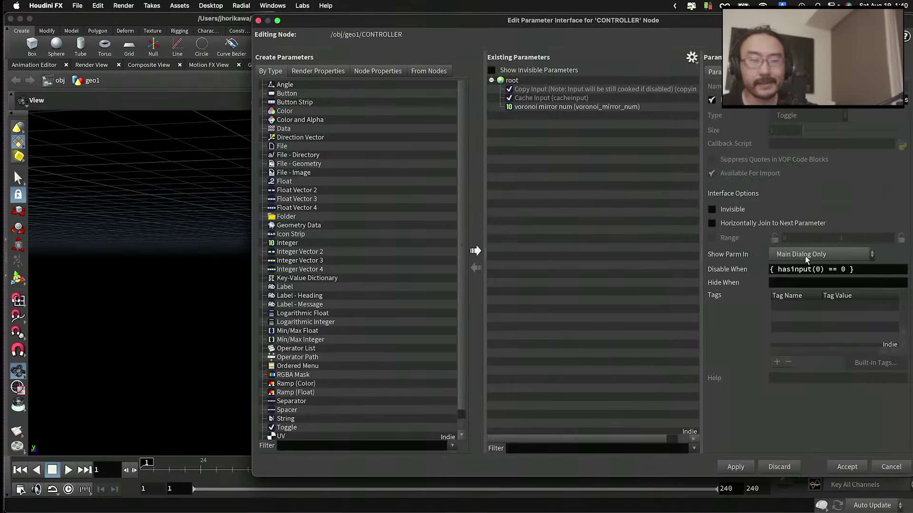
pyautogui.click(692, 57)
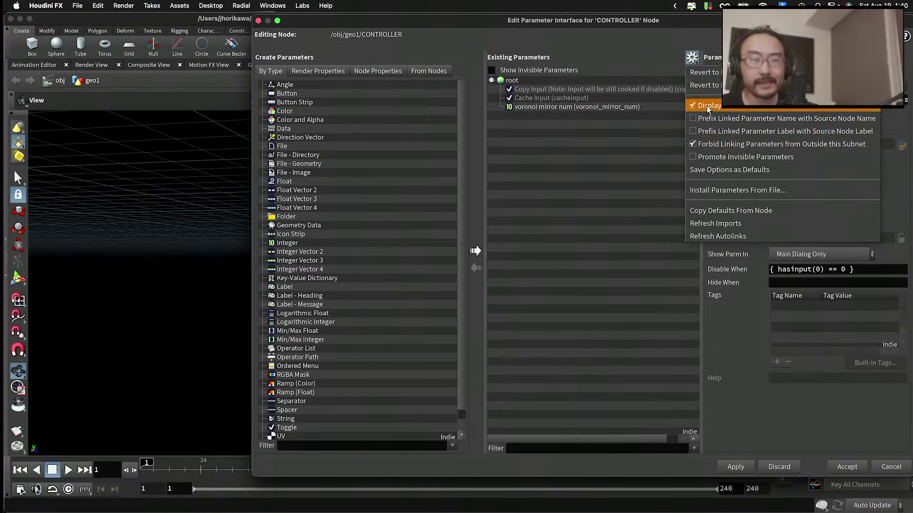
pyautogui.click(760, 142)
pyautogui.moveTo(476, 20); pyautogui.dragTo(186, 39)
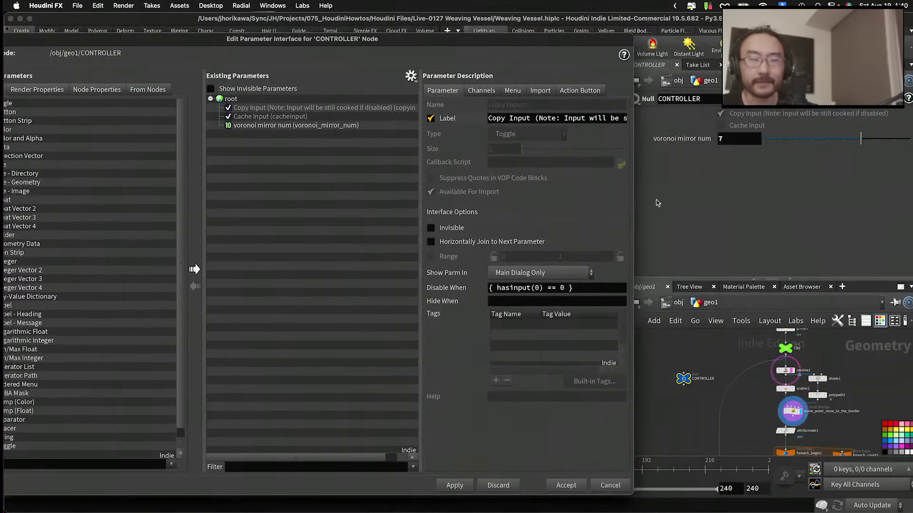
# Step: Add the border wrangle's T parameter to CONTROLLER's existing parameters, below voronoi mirror num
pyautogui.scroll(5, 812, 417)
pyautogui.click(761, 402)
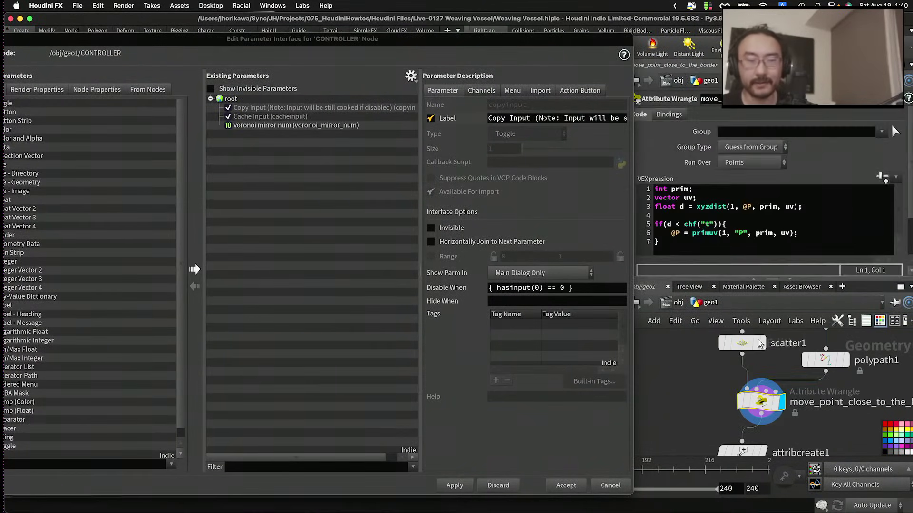
pyautogui.scroll(-3, 716, 232)
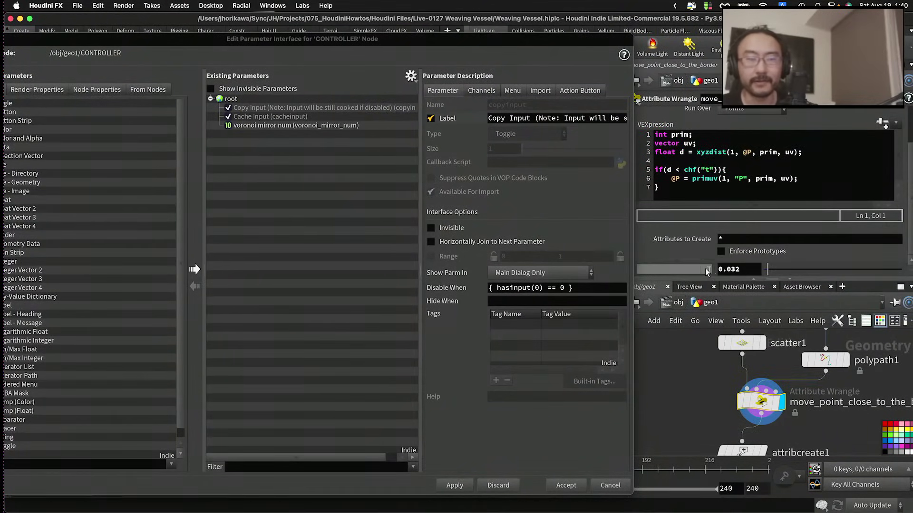
pyautogui.moveTo(494, 237); pyautogui.dragTo(230, 99)
# Step: Name the added parameter border_threshold, label it border threshold, and accept the interface changes
pyautogui.click(533, 104)
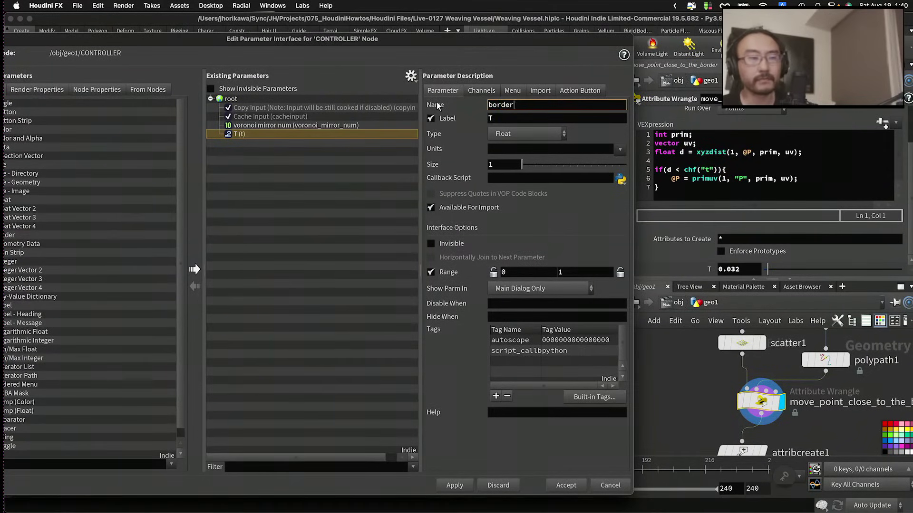
pyautogui.write('ld')
pyautogui.press('Tab')
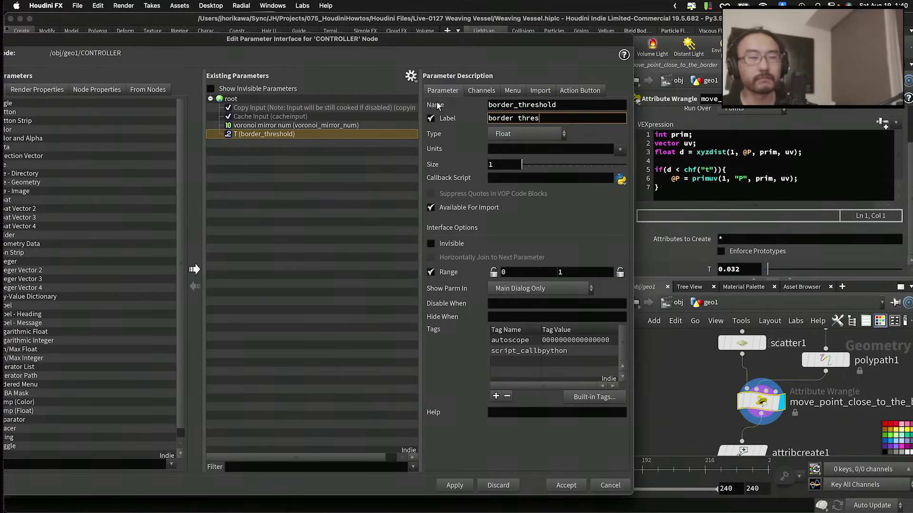
pyautogui.press('Return')
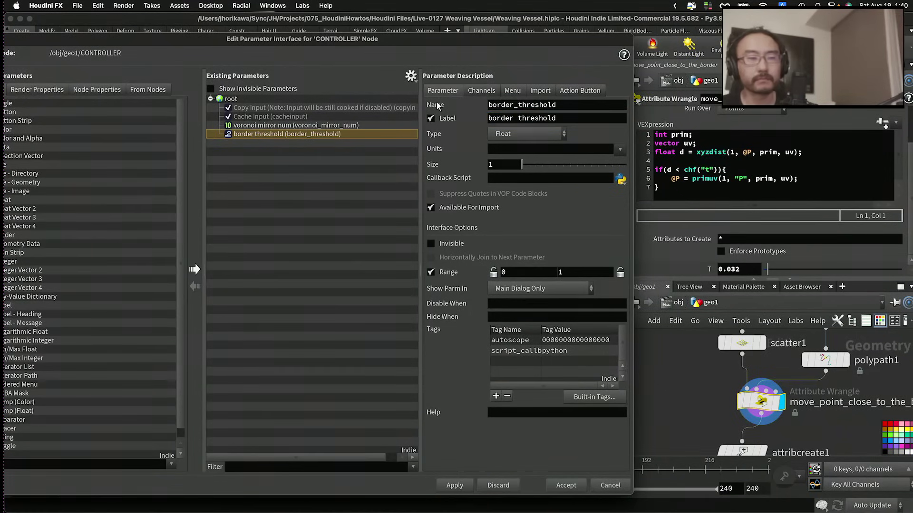
pyautogui.click(455, 485)
pyautogui.click(566, 481)
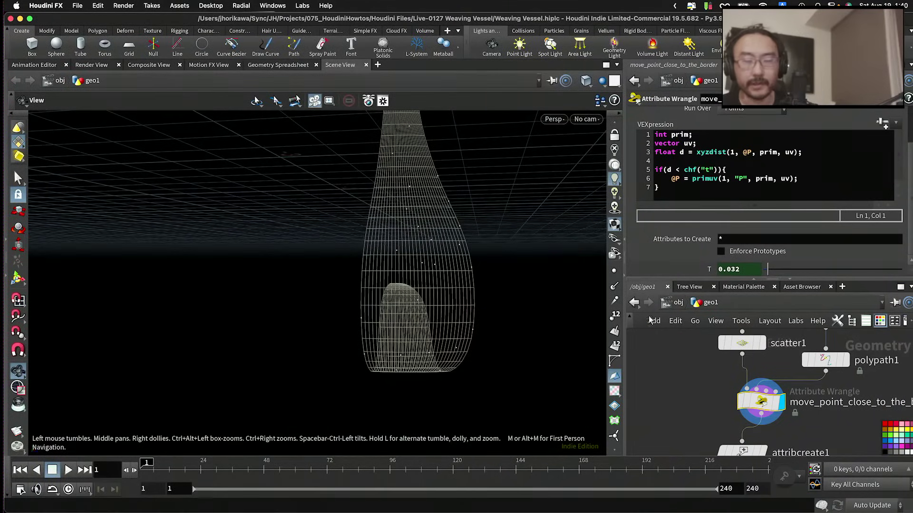
# Step: Display and select foreach_end1 to examine the mirrored points around the whole vase
pyautogui.scroll(-5, 705, 361)
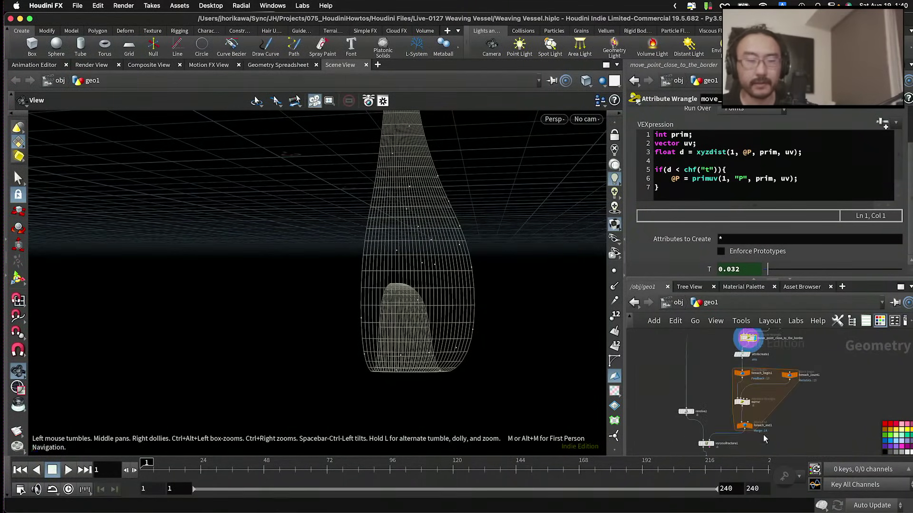
pyautogui.scroll(4, 764, 418)
pyautogui.click(753, 380)
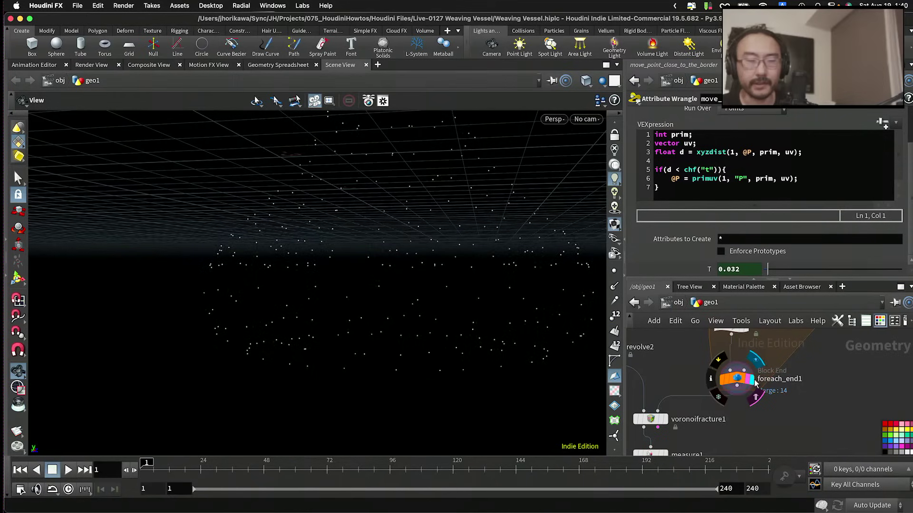
pyautogui.click(740, 377)
pyautogui.moveTo(475, 252); pyautogui.dragTo(355, 326)
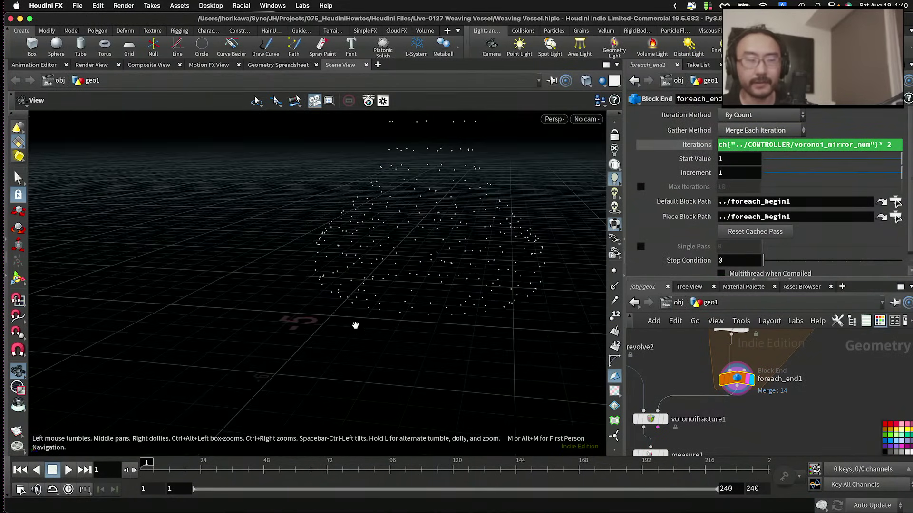
# Step: Insert a Fuse node between foreach_end1 and voronoifracture1 and display it
pyautogui.scroll(2, 808, 427)
pyautogui.press('Tab')
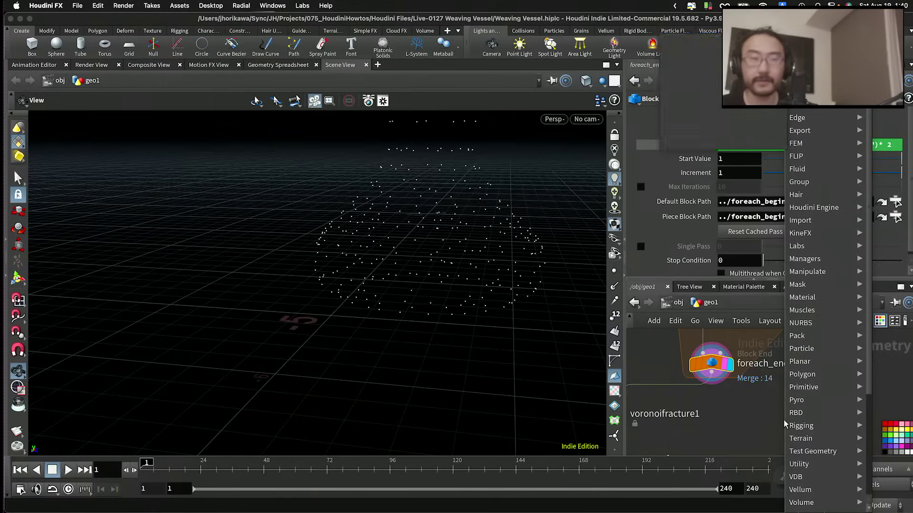
pyautogui.write('fuse')
pyautogui.press('Return')
pyautogui.click(723, 415)
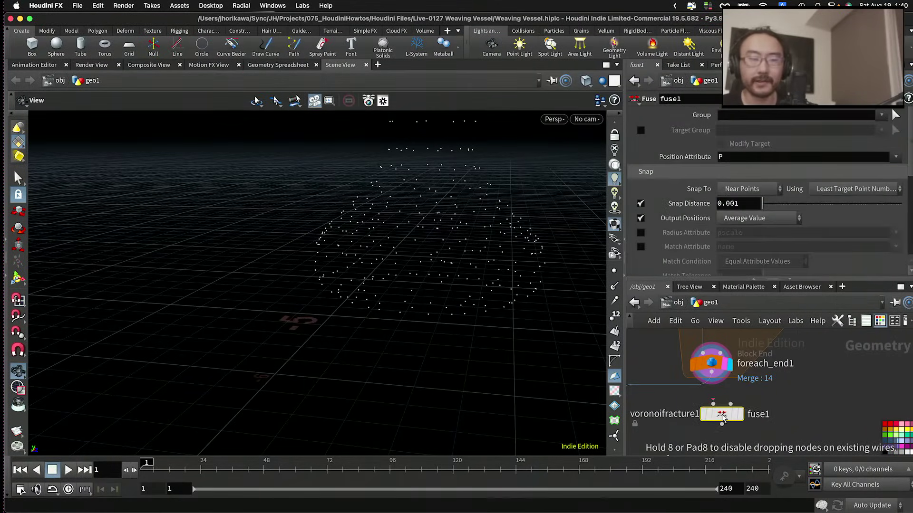
pyautogui.click(725, 410)
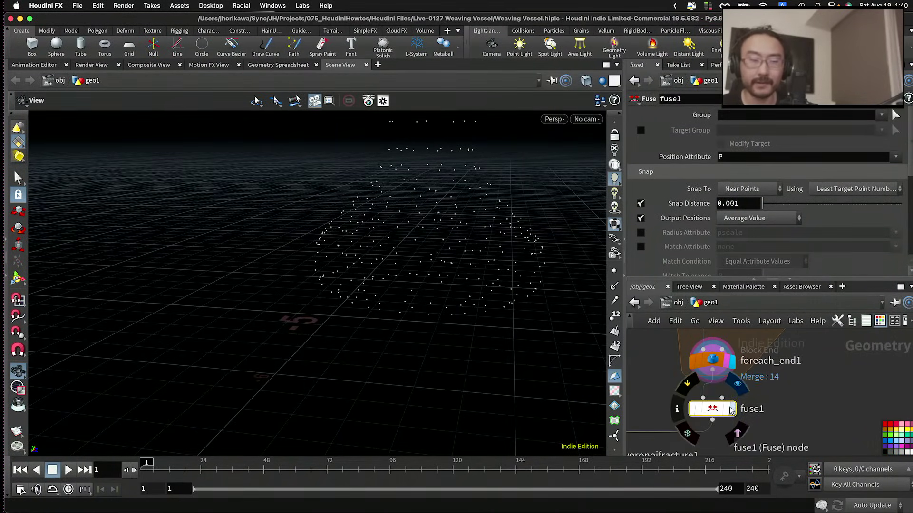
# Step: Compare the point counts of foreach_end1 and fuse1 in their node info
pyautogui.middleClick(715, 413)
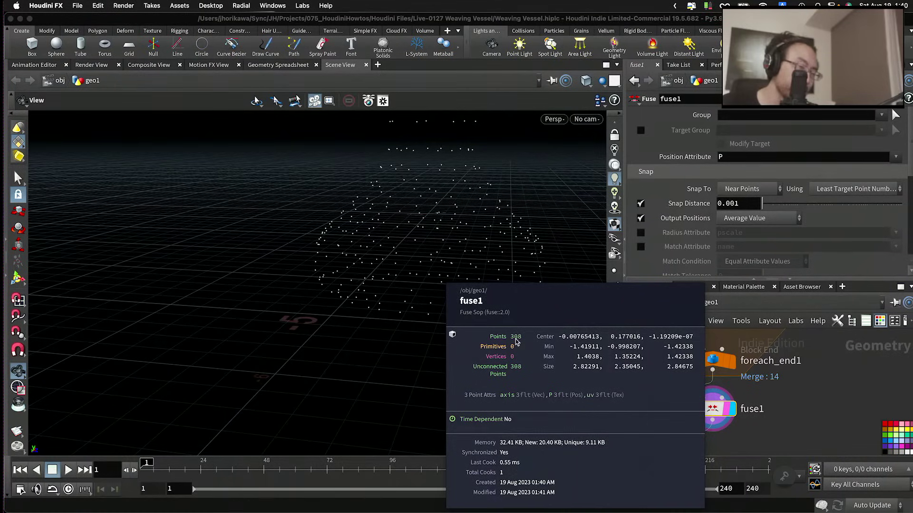
pyautogui.middleClick(718, 361)
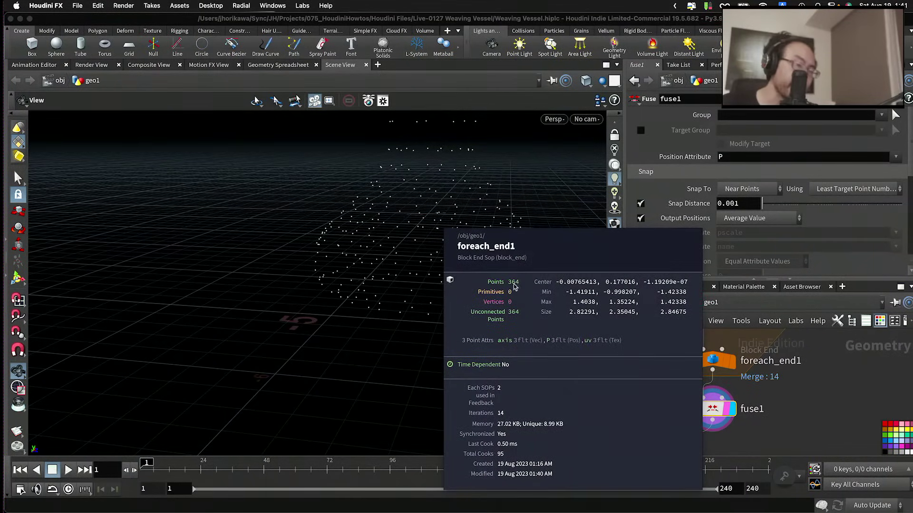
pyautogui.middleClick(703, 407)
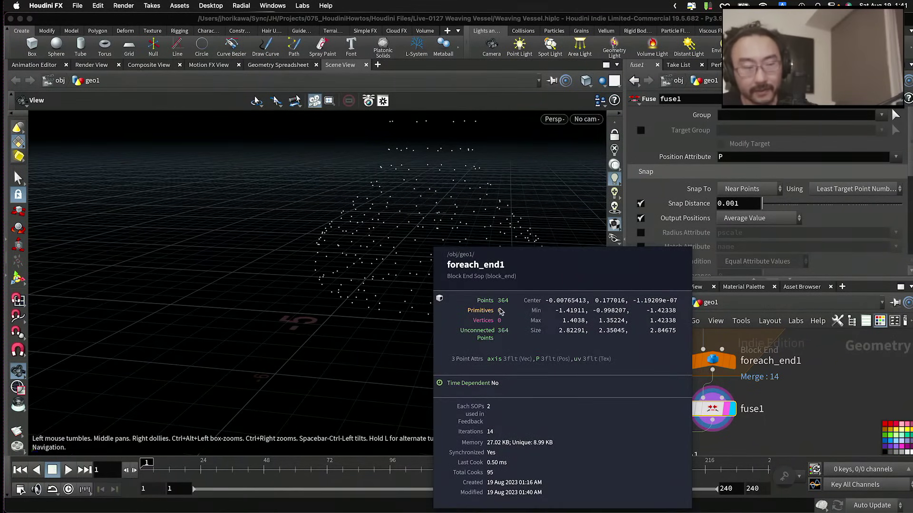
pyautogui.moveTo(712, 409)
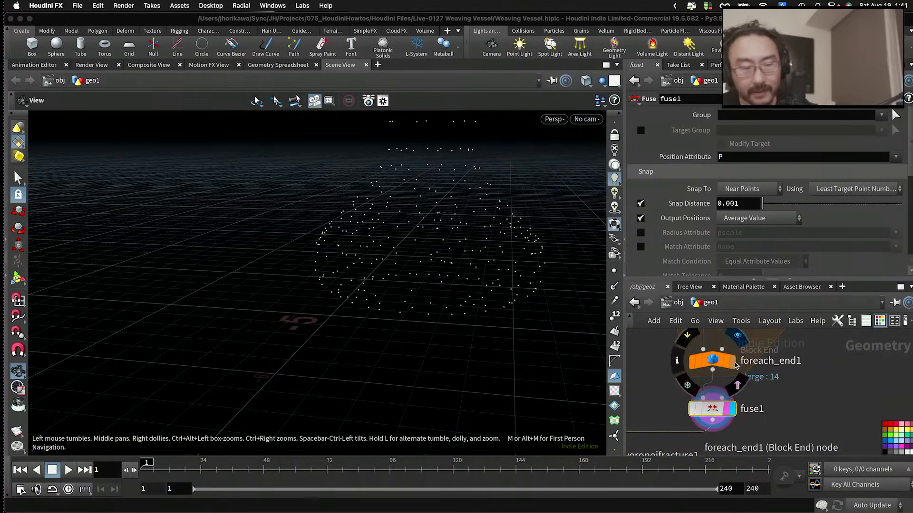
pyautogui.middleClick(706, 362)
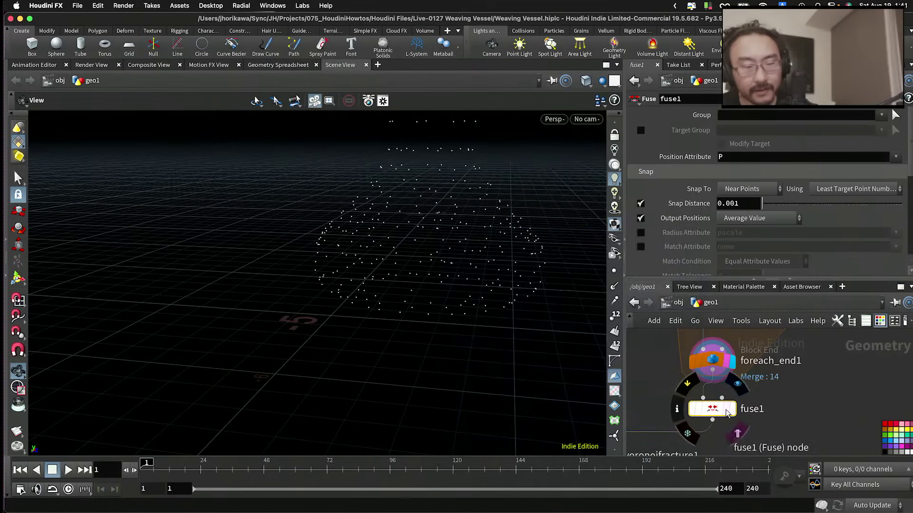
pyautogui.middleClick(717, 412)
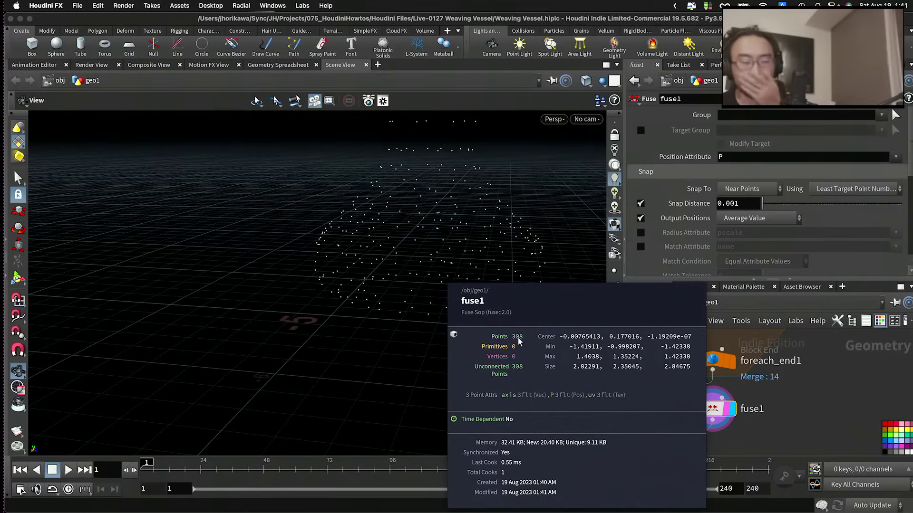
# Step: Display color1 and reframe the view to examine the coloured fracture pattern on the whole vase
pyautogui.scroll(-5, 741, 399)
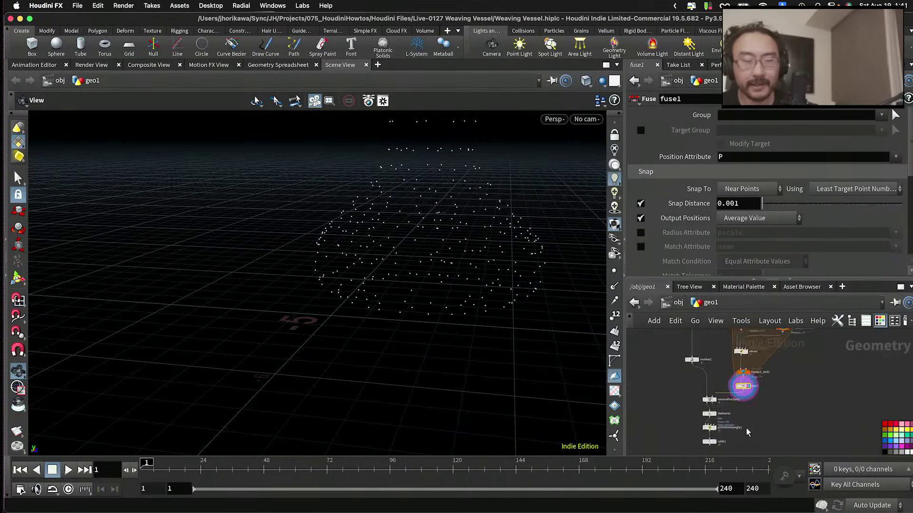
pyautogui.scroll(3, 743, 404)
pyautogui.click(728, 394)
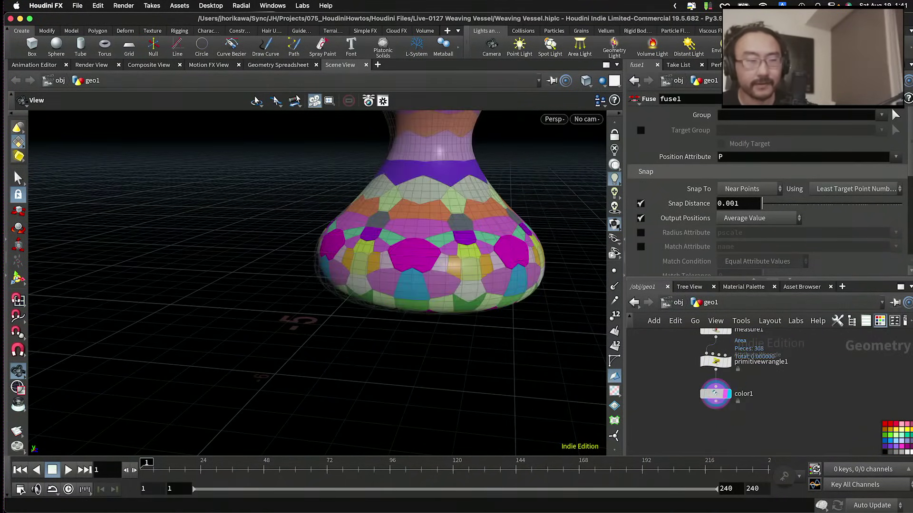
pyautogui.moveTo(481, 301); pyautogui.dragTo(570, 346)
# Step: Set voronoi mirror num on CONTROLLER to 1 and inspect the vase's mirrored pattern
pyautogui.scroll(-5, 732, 371)
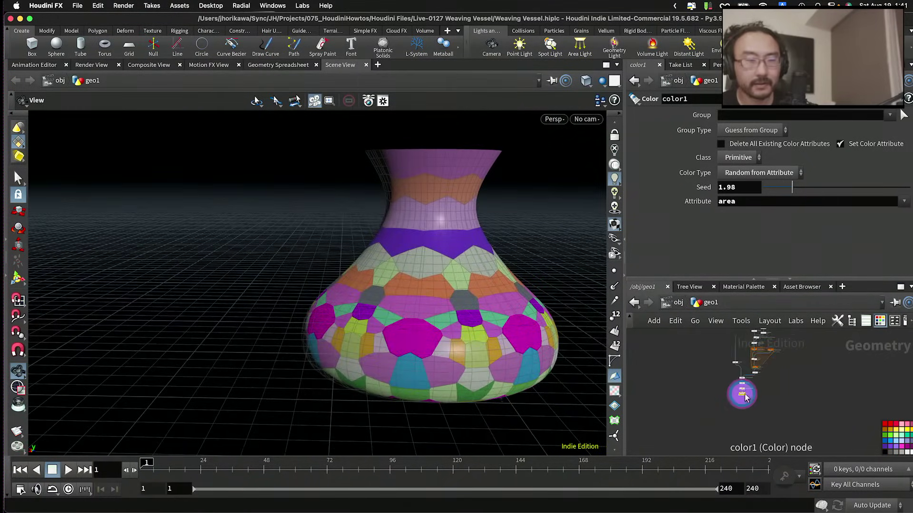
pyautogui.scroll(5, 729, 362)
pyautogui.click(733, 367)
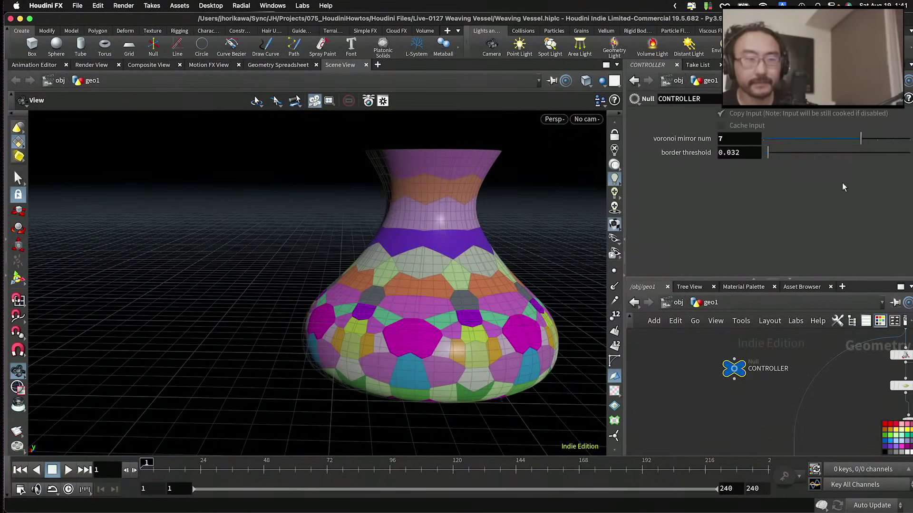
pyautogui.moveTo(868, 139); pyautogui.dragTo(762, 140)
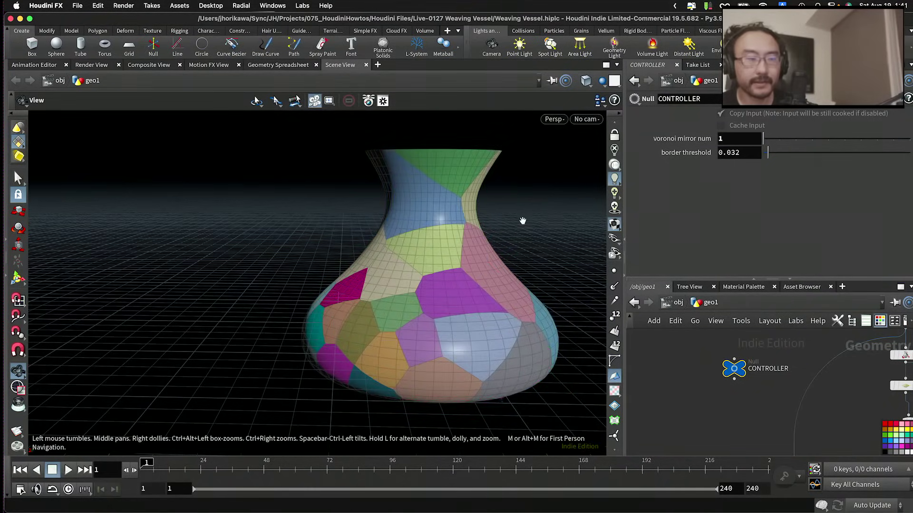
pyautogui.moveTo(523, 219); pyautogui.dragTo(479, 286)
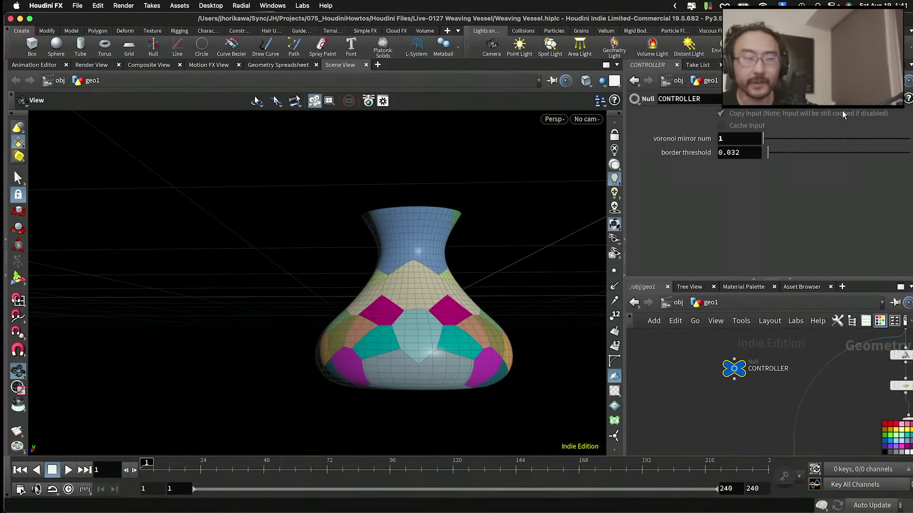
# Step: Try voronoi mirror num values of 8 and 10, inspecting the vase after each change
pyautogui.moveTo(820, 137); pyautogui.dragTo(876, 141)
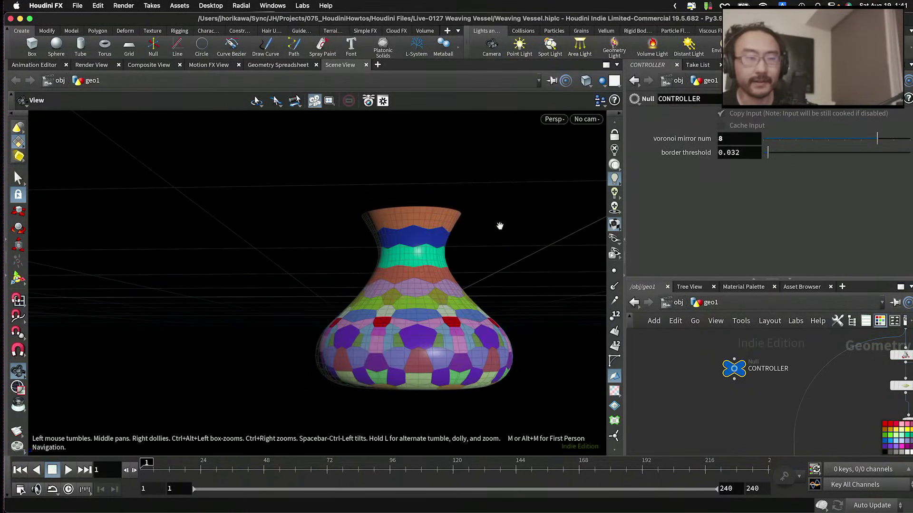
pyautogui.moveTo(499, 225); pyautogui.dragTo(287, 260)
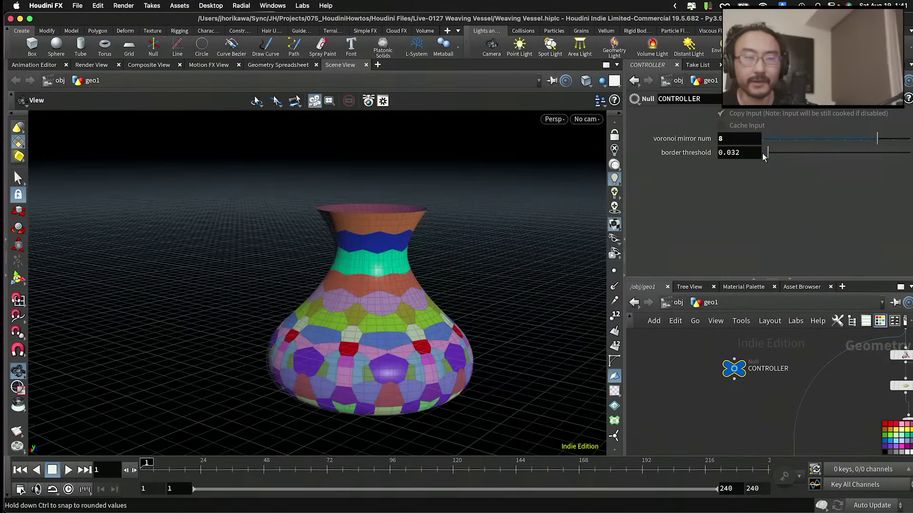
pyautogui.moveTo(877, 139); pyautogui.dragTo(909, 138)
pyautogui.moveTo(513, 273); pyautogui.dragTo(504, 240)
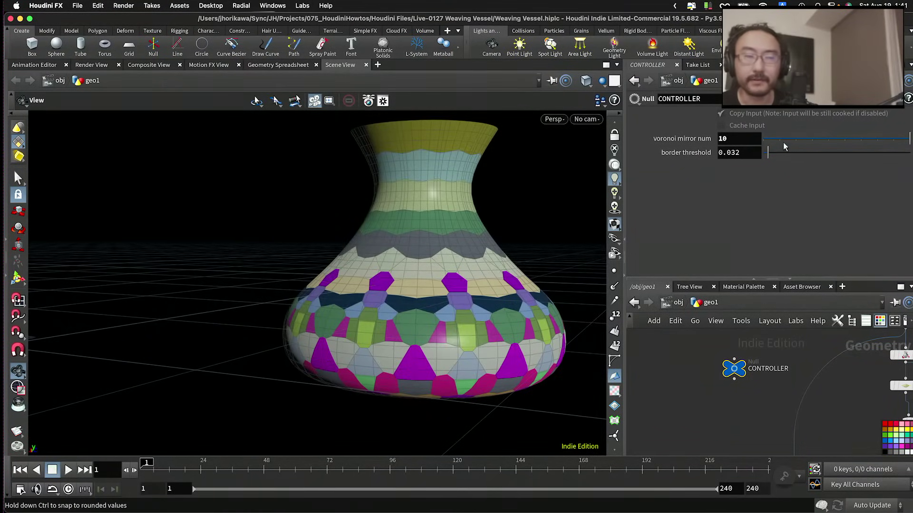
# Step: Set voronoi mirror num to 6 and inspect the vase's pattern from several angles
pyautogui.click(850, 139)
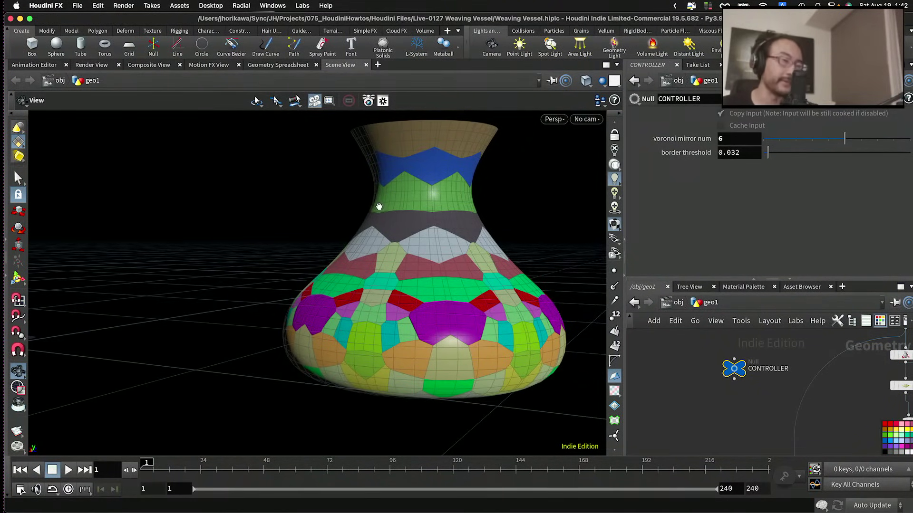
pyautogui.moveTo(379, 207); pyautogui.dragTo(430, 231)
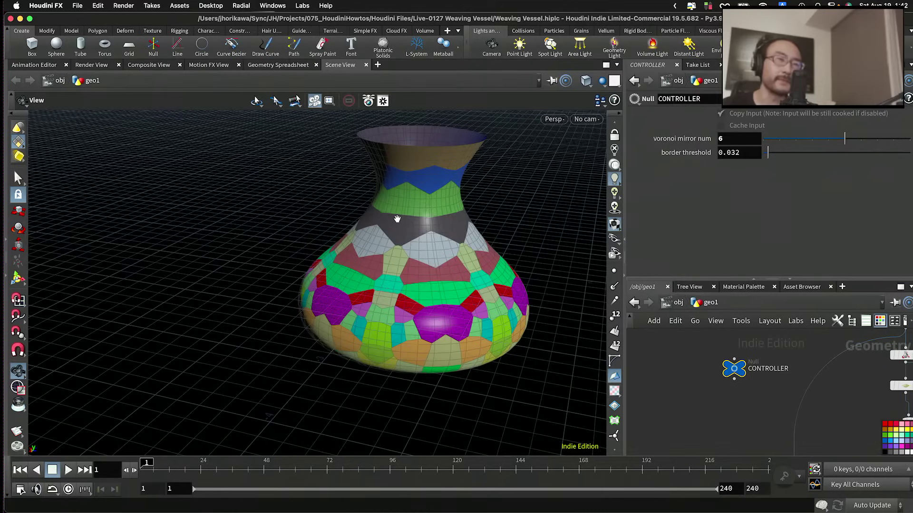
pyautogui.moveTo(390, 196); pyautogui.dragTo(421, 180)
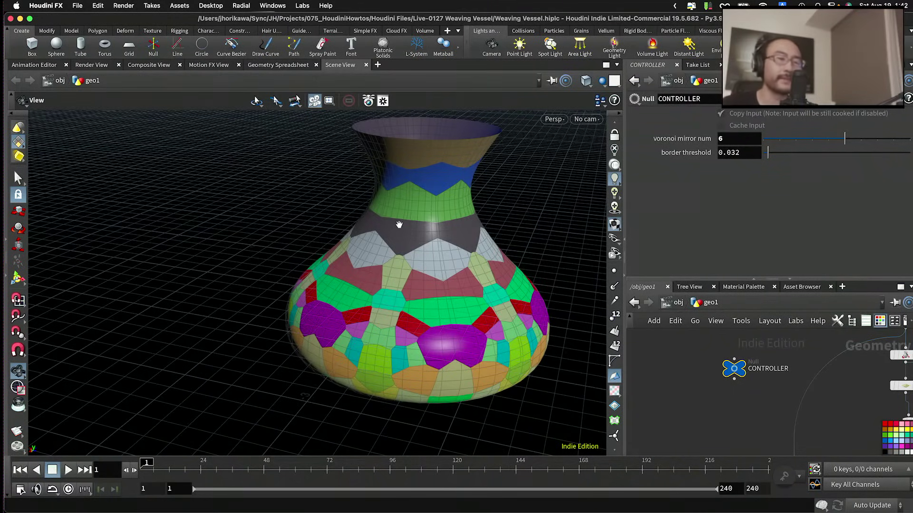
pyautogui.moveTo(421, 175); pyautogui.dragTo(296, 139)
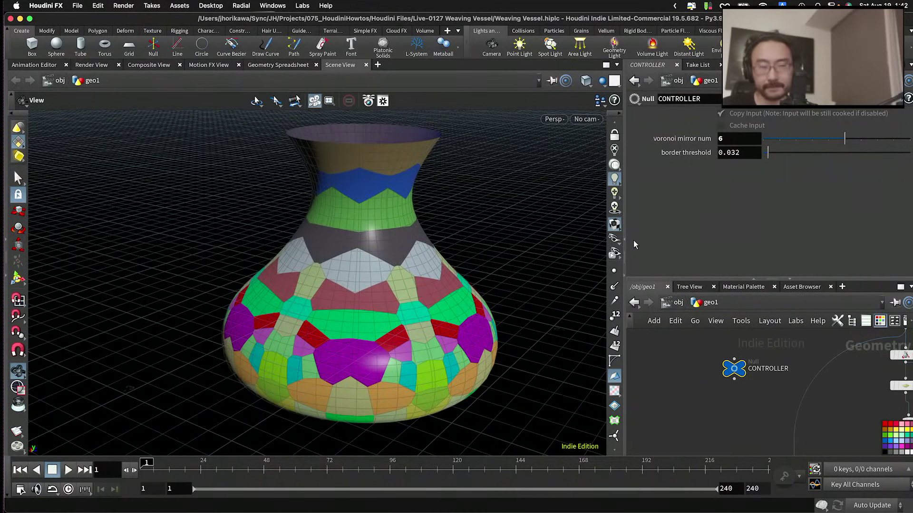
# Step: Enlarge the network editor pane and move the CONTROLLER null farther away from the node chain
pyautogui.moveTo(626, 214); pyautogui.dragTo(527, 218)
pyautogui.moveTo(646, 277); pyautogui.dragTo(647, 203)
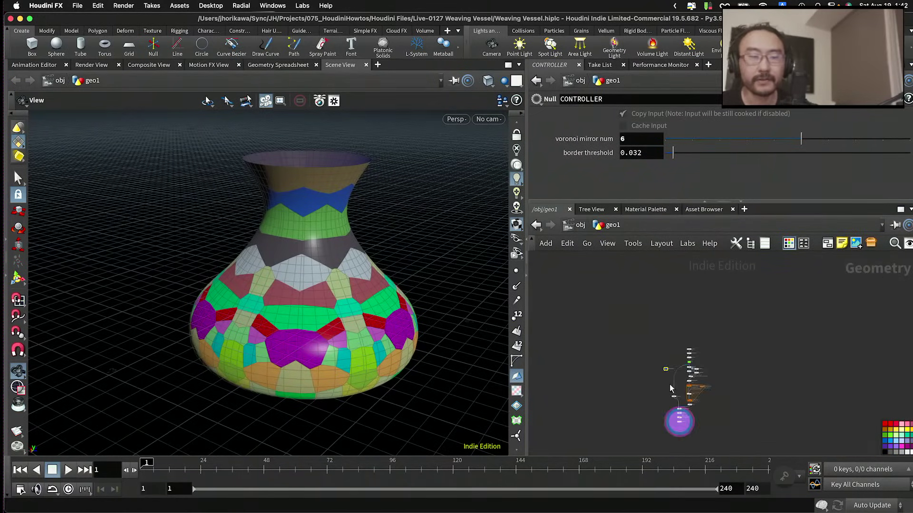
pyautogui.moveTo(625, 300); pyautogui.dragTo(576, 301)
pyautogui.scroll(-5, 607, 338)
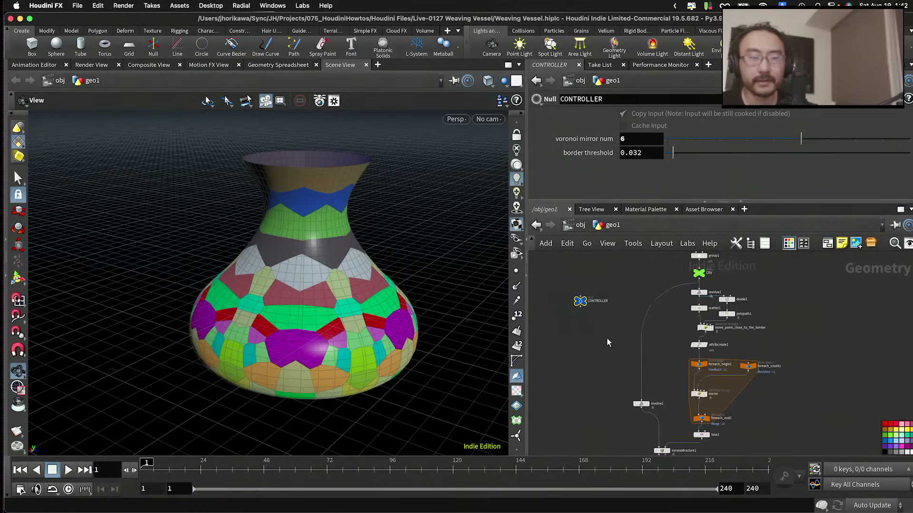
pyautogui.scroll(5, 639, 310)
pyautogui.hscroll(-5, 639, 309)
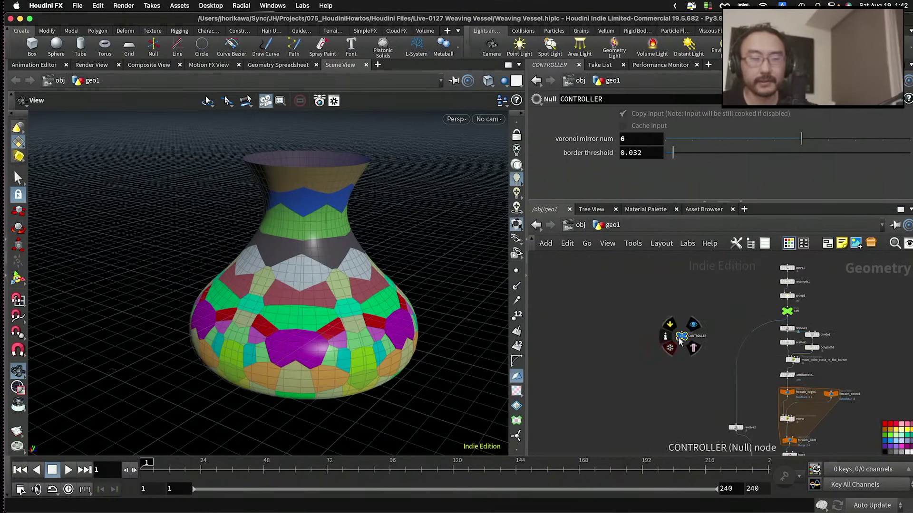
pyautogui.moveTo(679, 337); pyautogui.dragTo(632, 335)
# Step: Add a new For-Each block with begin, end and count nodes in the empty space beside CONTROLLER
pyautogui.press('Tab')
pyautogui.write('forea')
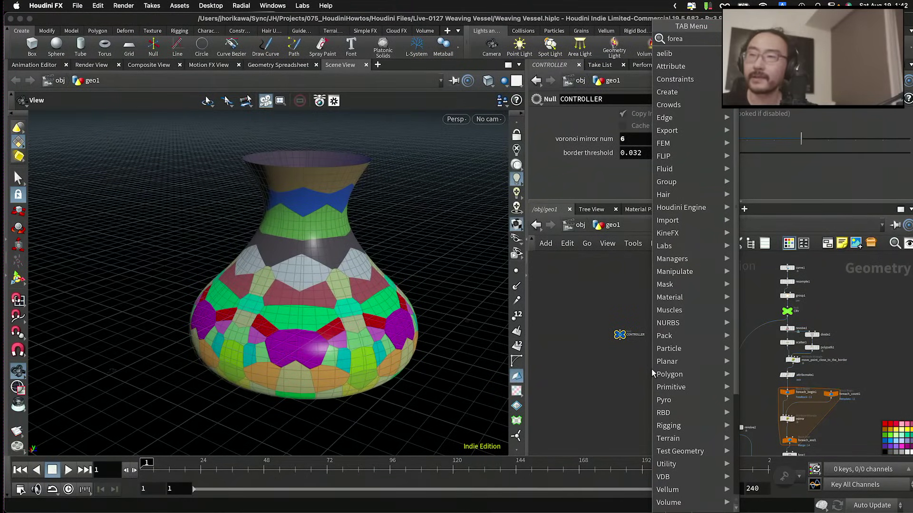
pyautogui.press('Return')
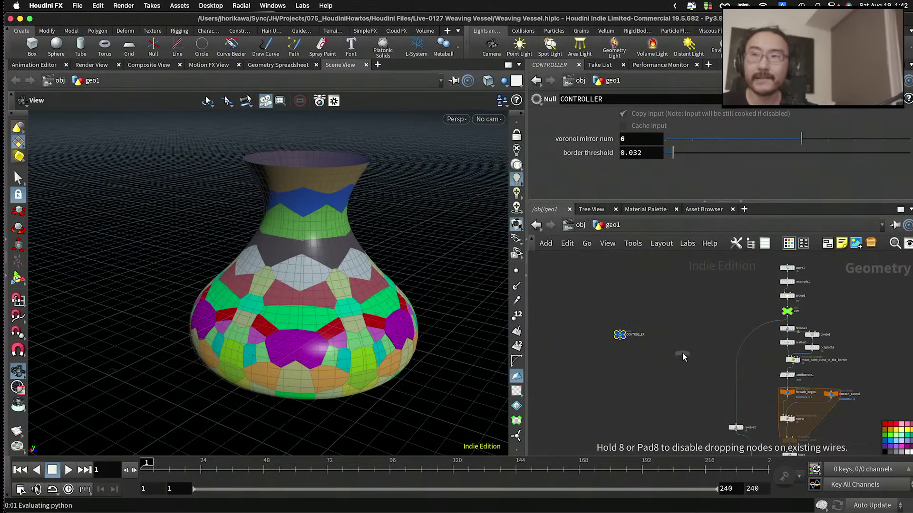
pyautogui.click(682, 355)
# Step: Open CONTROLLER's parameter interface editor and add an Integer parameter below border threshold
pyautogui.scroll(1, 646, 356)
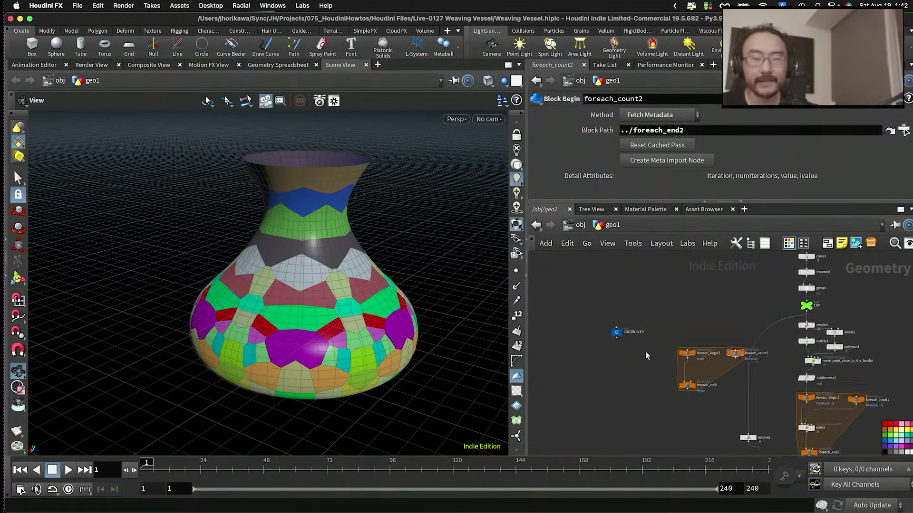
pyautogui.scroll(1, 646, 352)
pyautogui.click(608, 327)
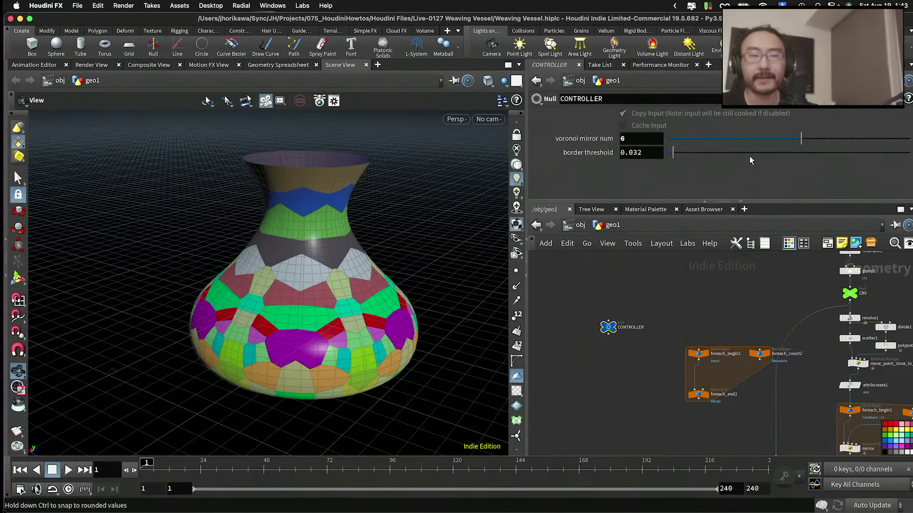
pyautogui.rightClick(841, 111)
pyautogui.click(841, 119)
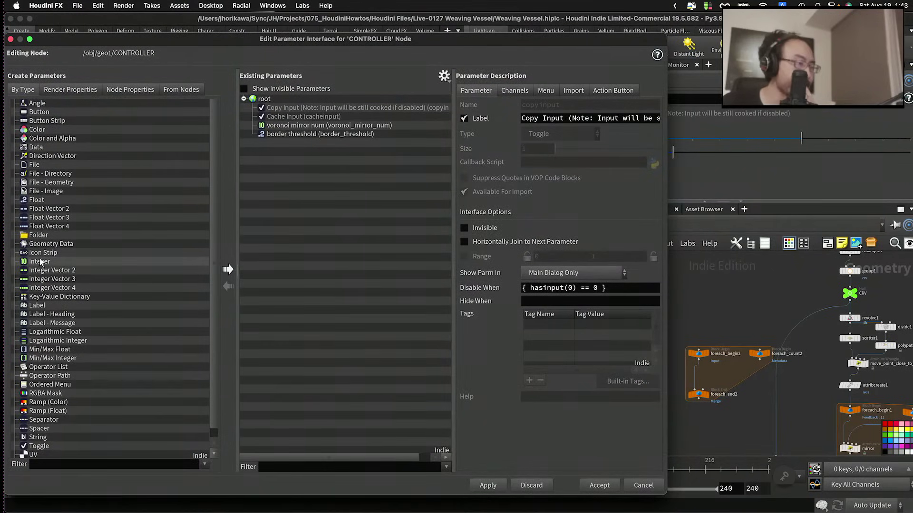
pyautogui.moveTo(40, 262); pyautogui.dragTo(266, 209)
# Step: Name the new integer parameter num_layers and label it num layers
pyautogui.doubleClick(584, 105)
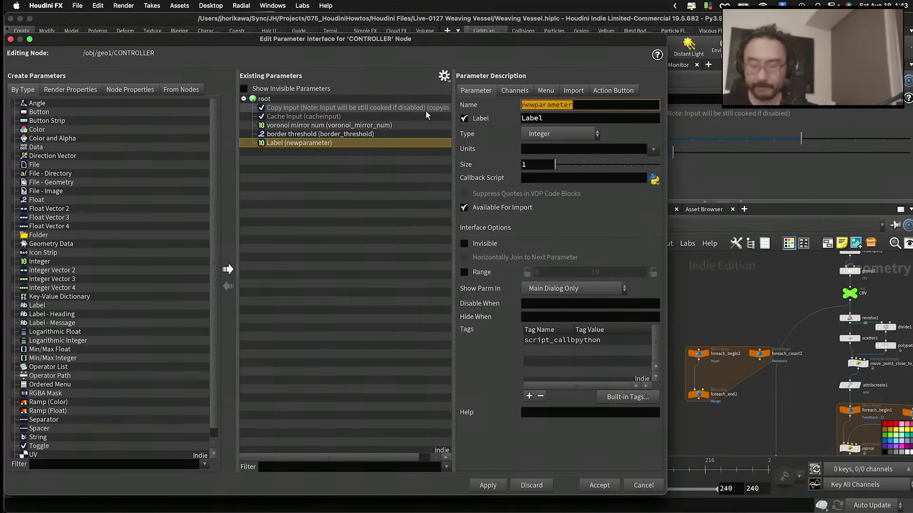
pyautogui.write('num_layers')
pyautogui.press('Tab')
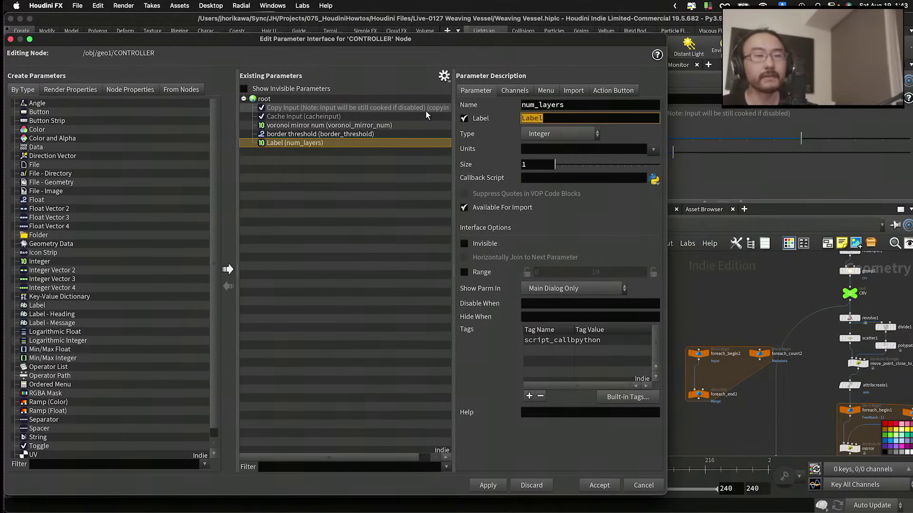
pyautogui.write('num layers')
pyautogui.press('Return')
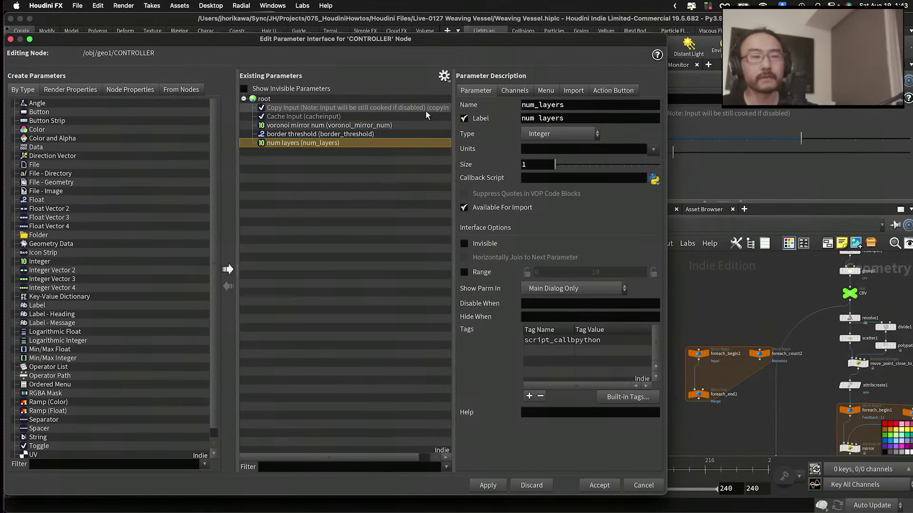
# Step: Enable the range of num_layers and set its minimum to 1
pyautogui.click(463, 273)
pyautogui.doubleClick(546, 272)
pyautogui.write('1')
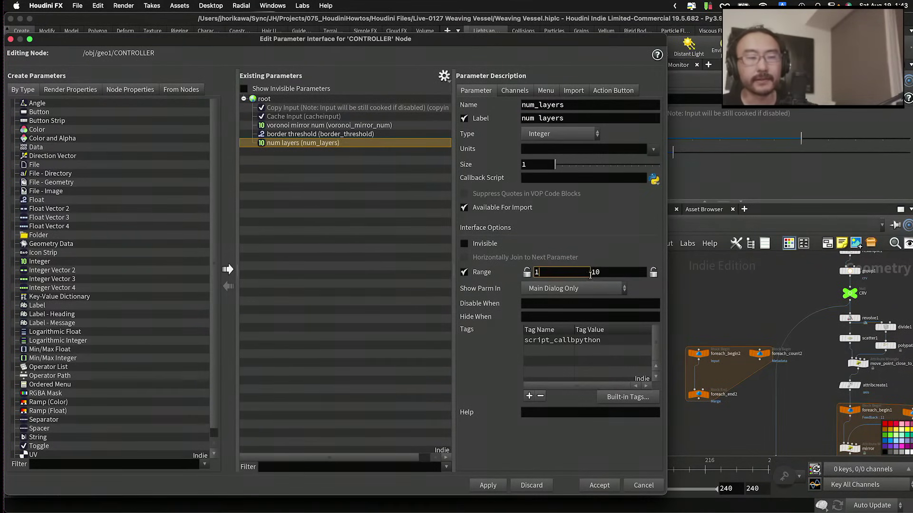
pyautogui.press('Tab')
pyautogui.press('Return')
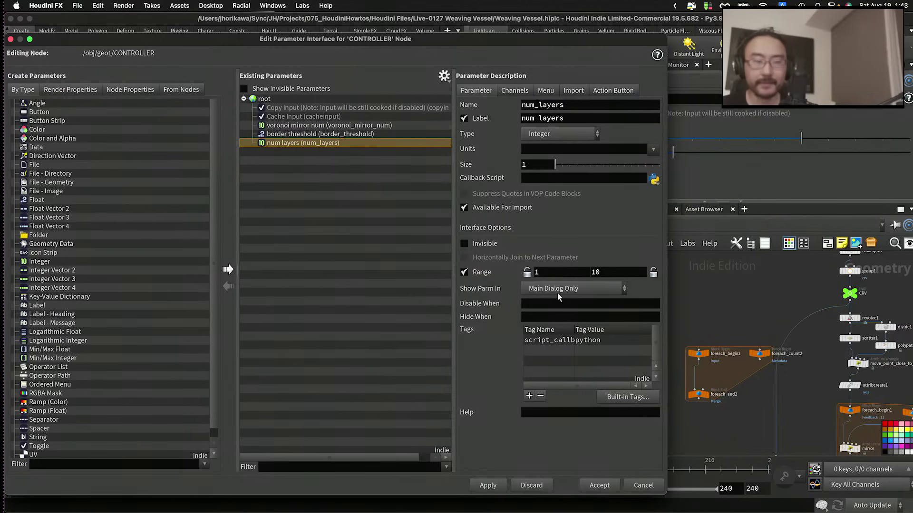
# Step: Accept the edited parameter interface of CONTROLLER and set num layers to 3
pyautogui.click(488, 484)
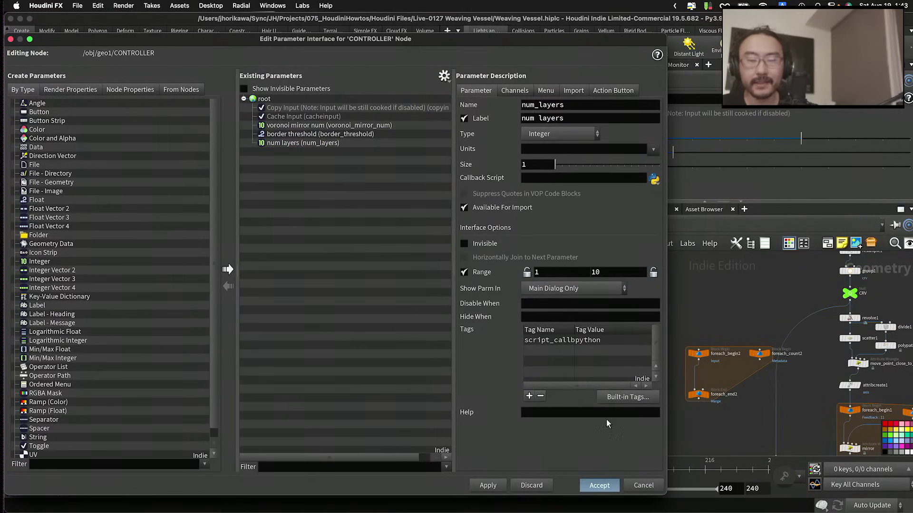
pyautogui.click(599, 484)
pyautogui.moveTo(665, 166); pyautogui.dragTo(709, 171)
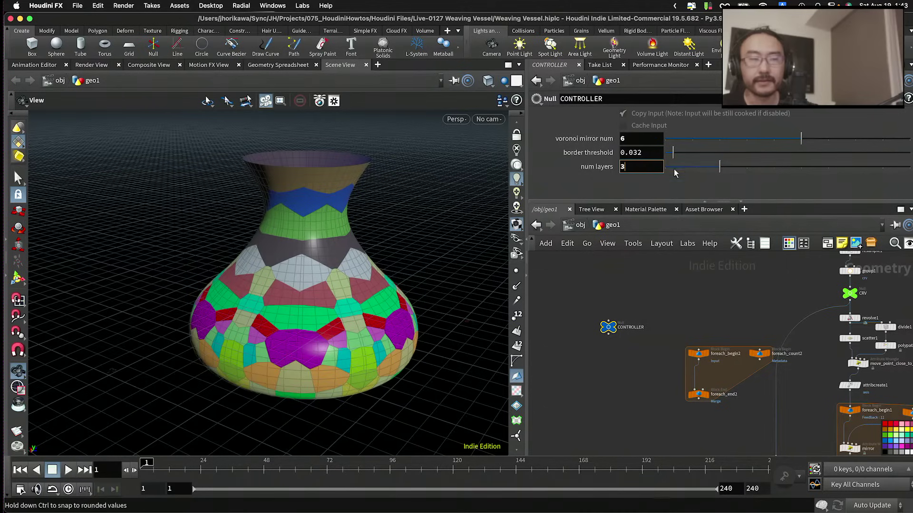
# Step: Link the Iterations of foreach_end2 to CONTROLLER's num_layers with a relative reference
pyautogui.rightClick(642, 169)
pyautogui.click(666, 264)
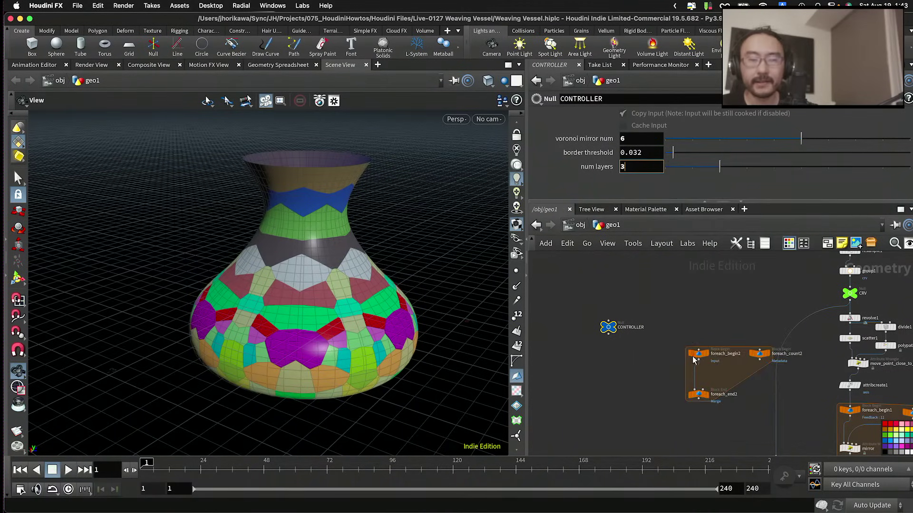
pyautogui.click(696, 395)
pyautogui.click(646, 146)
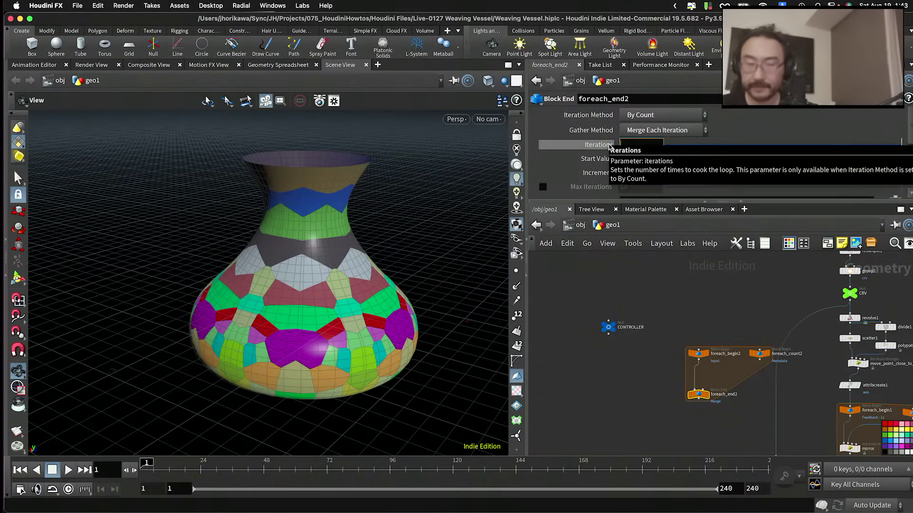
pyautogui.press('BackSpace')
pyautogui.rightClick(652, 144)
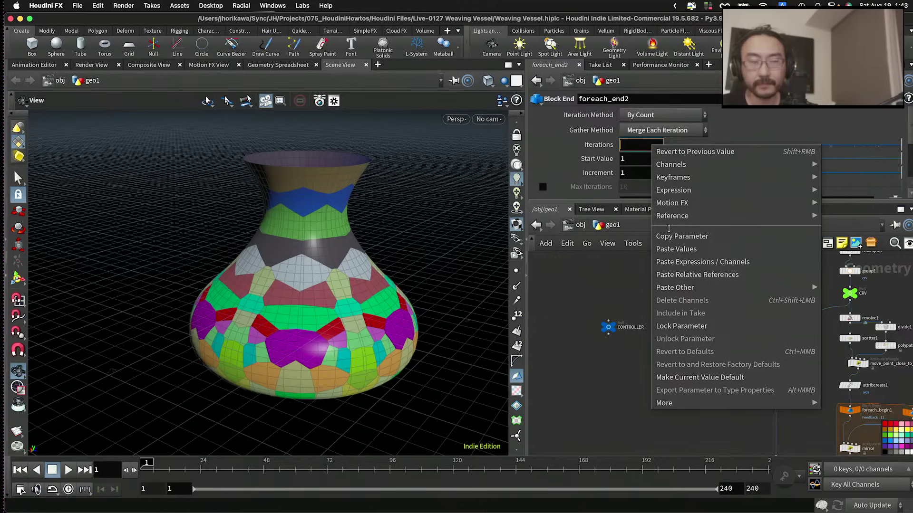
pyautogui.click(672, 270)
pyautogui.scroll(5, 711, 340)
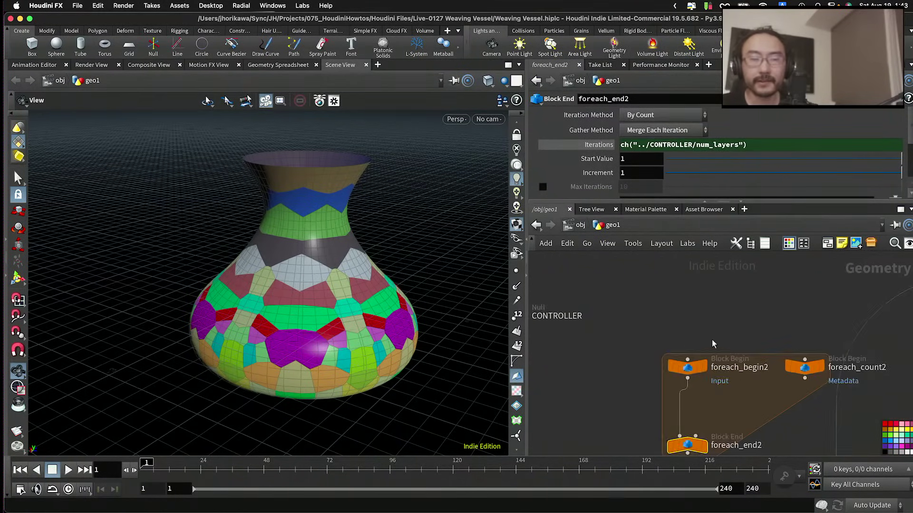
pyautogui.scroll(-1, 678, 235)
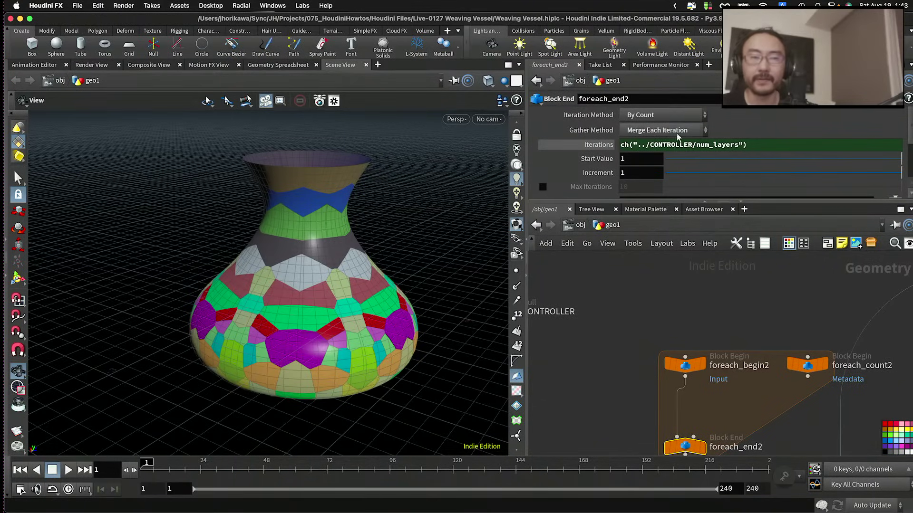
# Step: Display the CRV null's curve and connect its output to the input of foreach_begin2
pyautogui.click(684, 367)
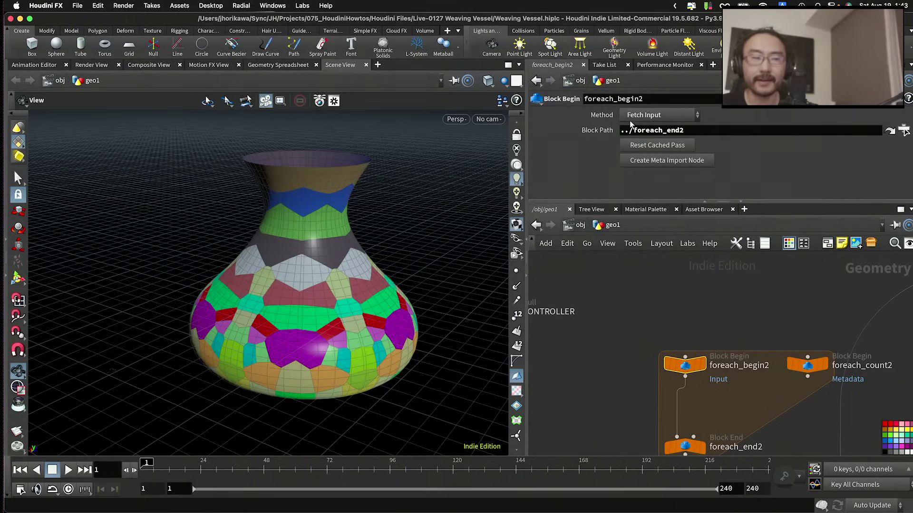
pyautogui.scroll(-3, 690, 338)
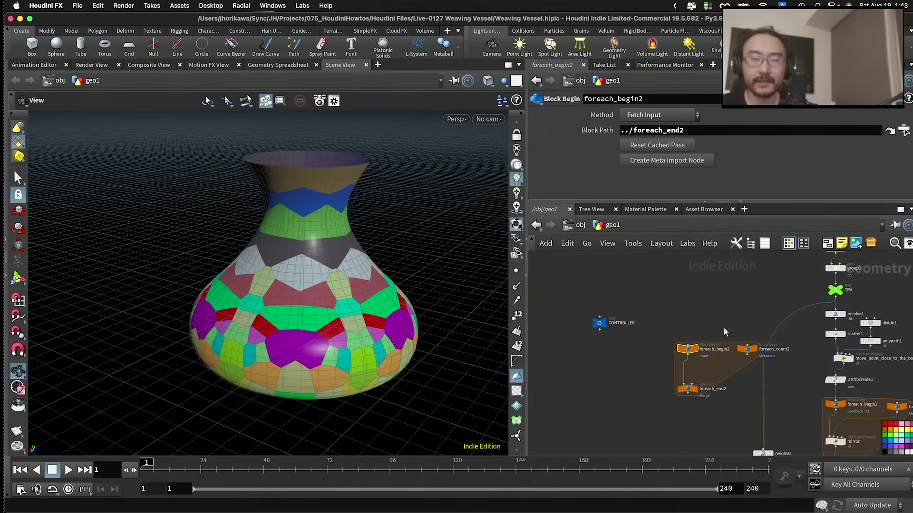
pyautogui.moveTo(757, 308); pyautogui.dragTo(670, 427)
pyautogui.scroll(2, 692, 366)
pyautogui.moveTo(683, 346); pyautogui.dragTo(646, 343)
pyautogui.click(685, 371)
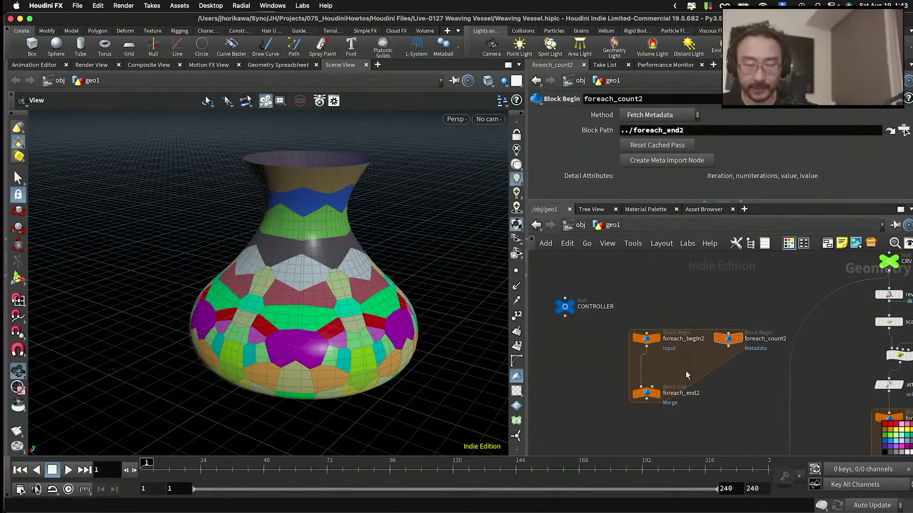
pyautogui.scroll(-2, 686, 371)
pyautogui.scroll(4, 798, 319)
pyautogui.scroll(1, 803, 319)
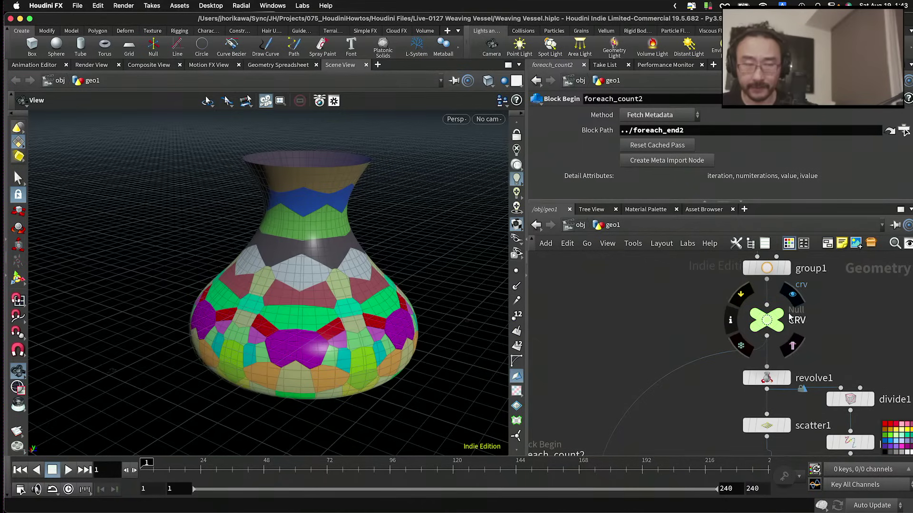
pyautogui.click(792, 294)
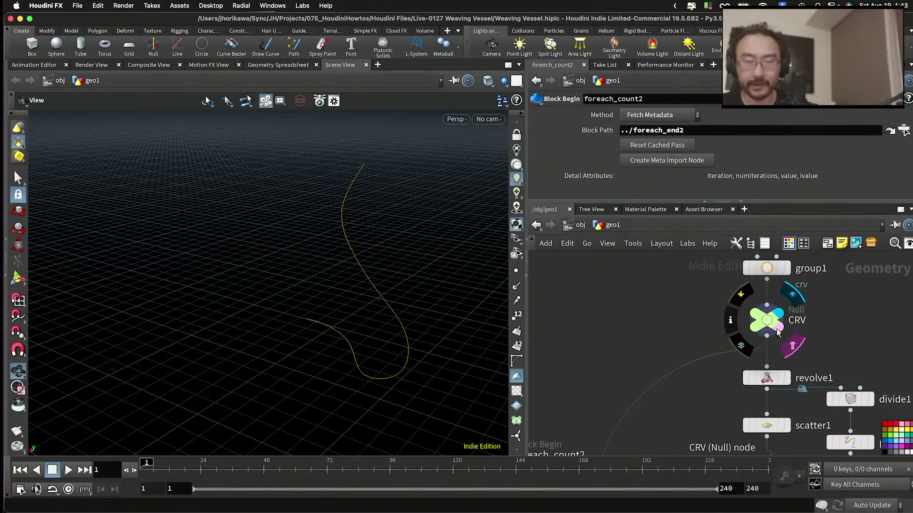
pyautogui.scroll(-5, 850, 321)
pyautogui.moveTo(858, 320); pyautogui.dragTo(667, 362)
# Step: Move foreach_end2 slightly lower in its block and display its output
pyautogui.scroll(4, 698, 380)
pyautogui.moveTo(697, 394); pyautogui.dragTo(700, 332, button='middle')
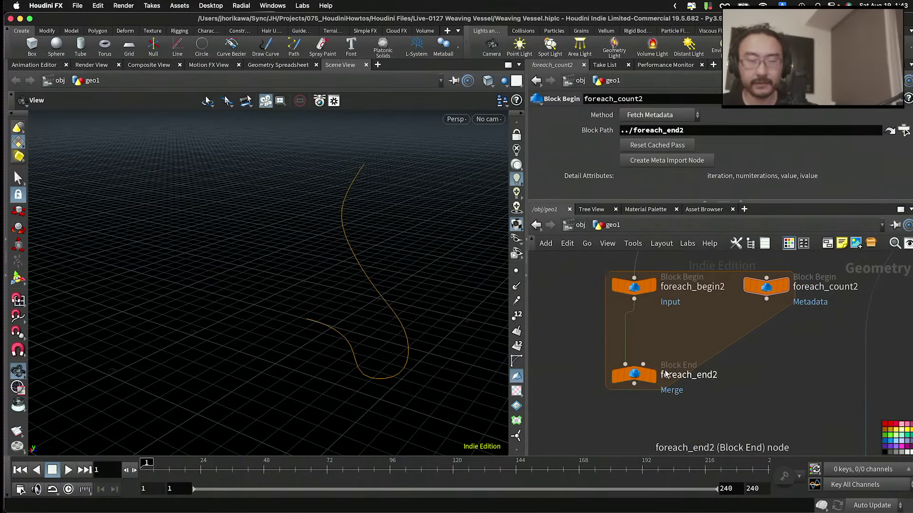
pyautogui.click(649, 403)
pyautogui.moveTo(640, 404)
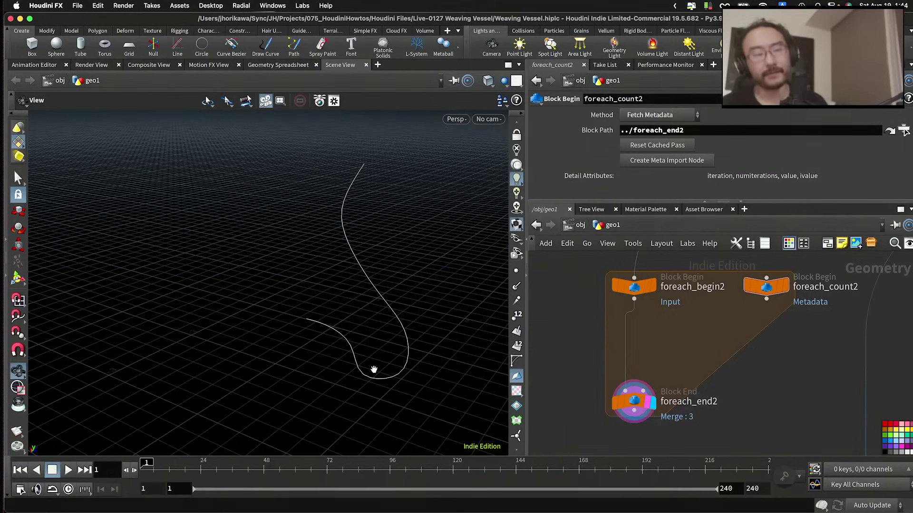
# Step: Compare CONTROLLER's num layers with the Iterations of foreach_end2, switching that field between its evaluated value and its expression
pyautogui.scroll(-2, 673, 363)
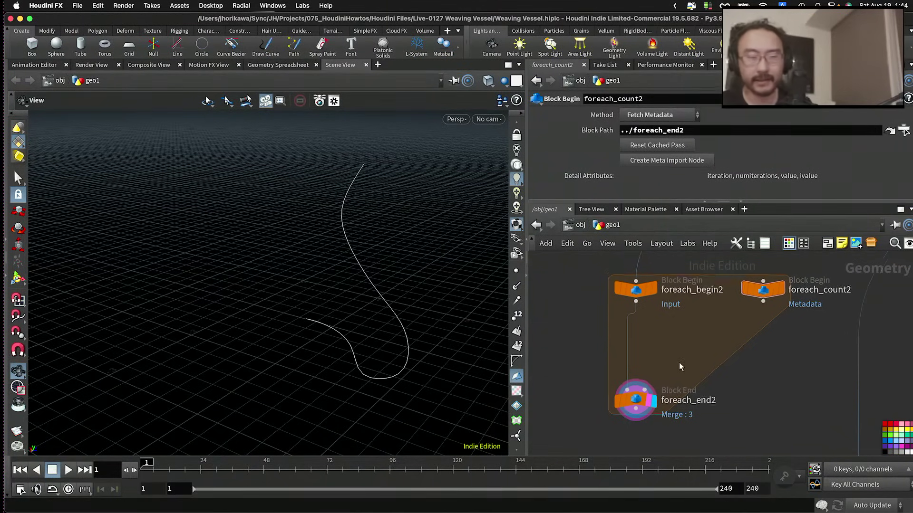
pyautogui.scroll(2, 642, 347)
pyautogui.hscroll(-2, 641, 347)
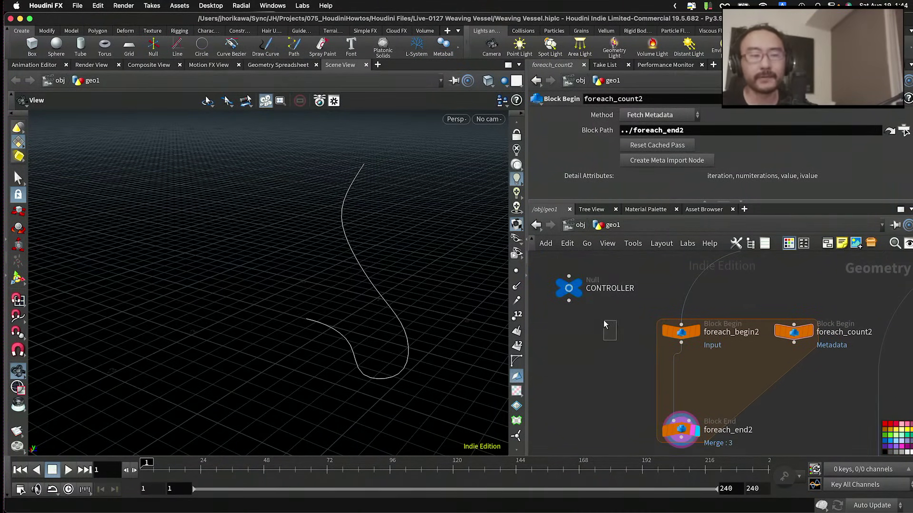
pyautogui.click(568, 288)
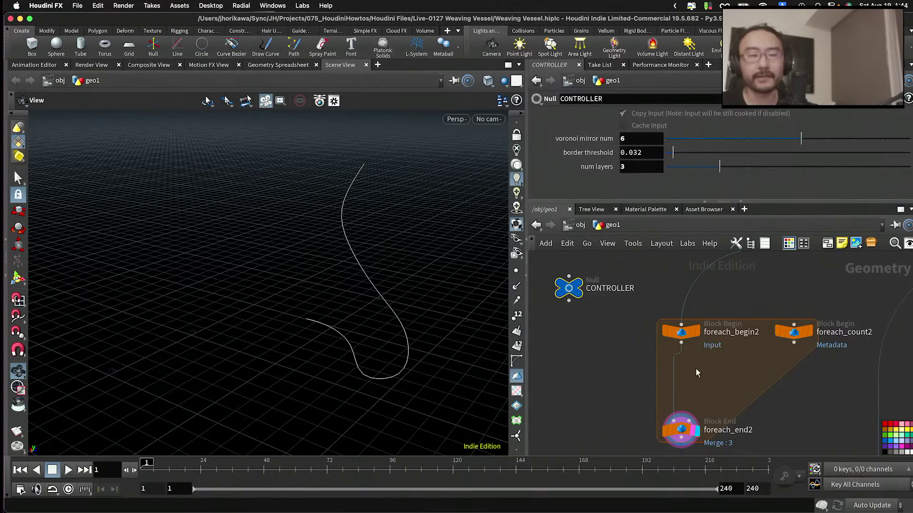
pyautogui.click(680, 430)
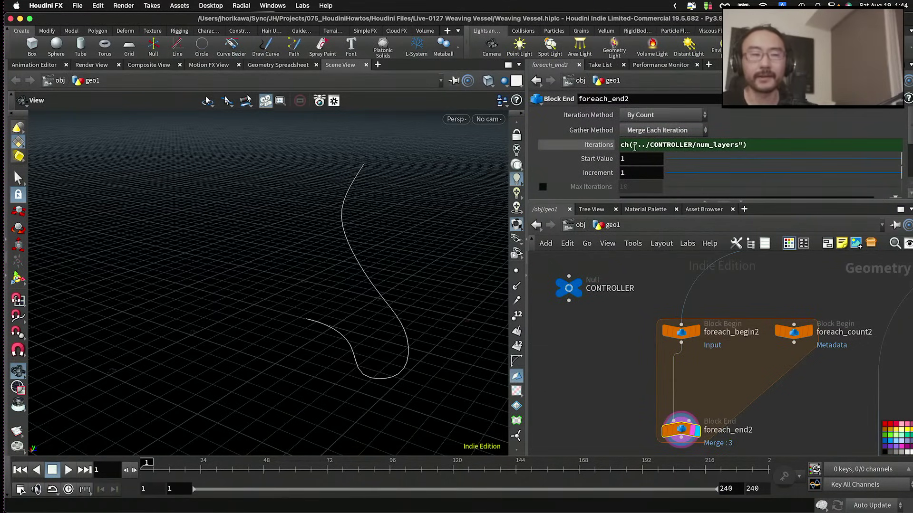
pyautogui.click(597, 144)
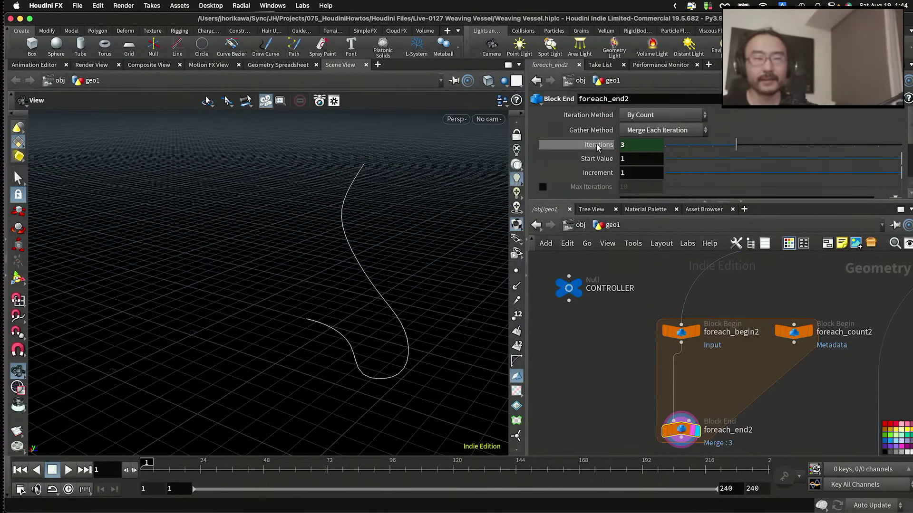
pyautogui.click(602, 145)
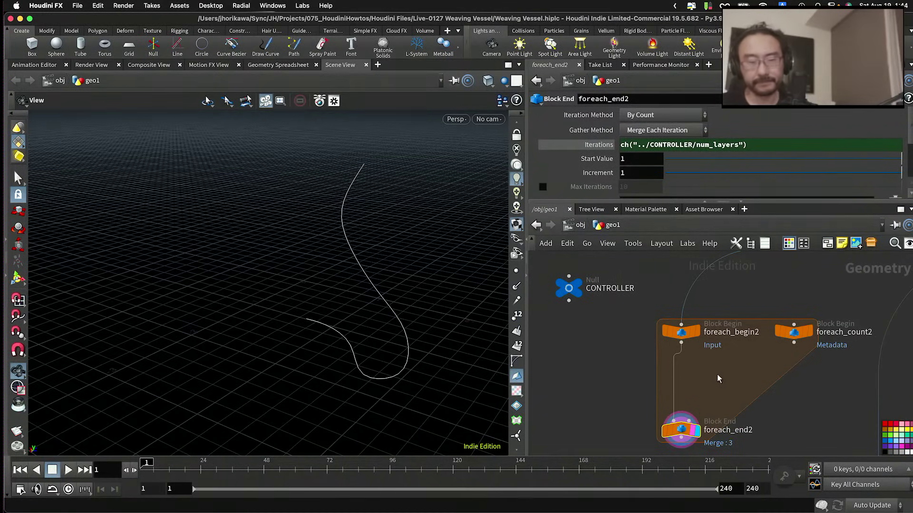
# Step: Insert a Point Wrangle between foreach_begin2 and foreach_end2
pyautogui.scroll(2, 717, 375)
pyautogui.press('Tab')
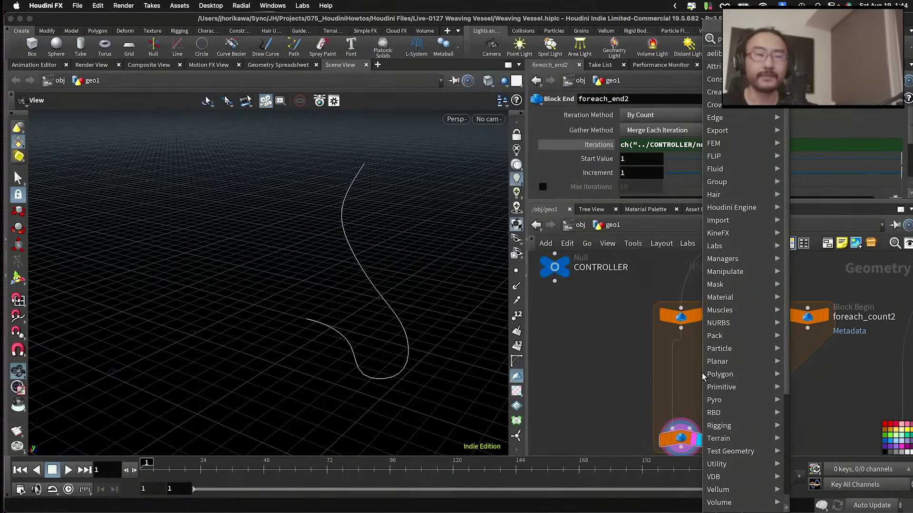
pyautogui.press('Return')
pyautogui.click(680, 377)
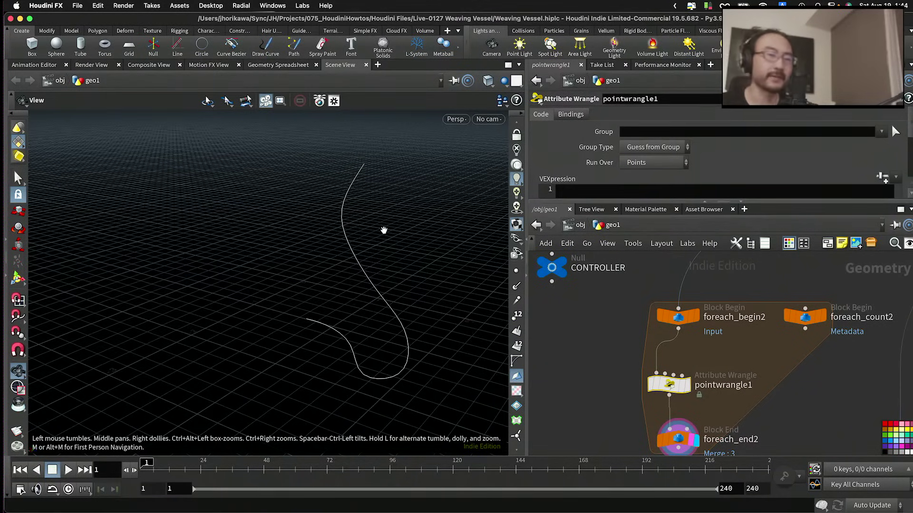
# Step: Turn on point display in the viewport and examine the points along the profile curve
pyautogui.scroll(2, 345, 203)
pyautogui.scroll(4, 347, 195)
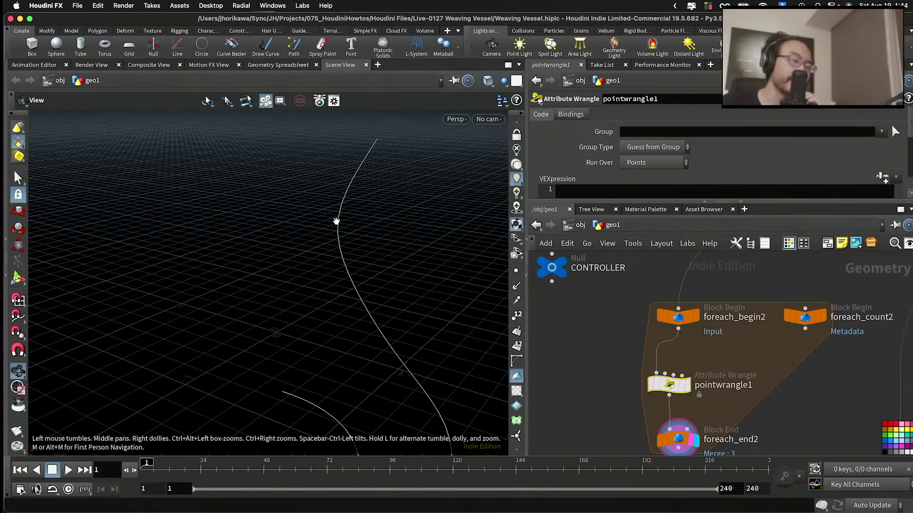
pyautogui.moveTo(326, 283); pyautogui.dragTo(323, 246)
pyautogui.click(514, 272)
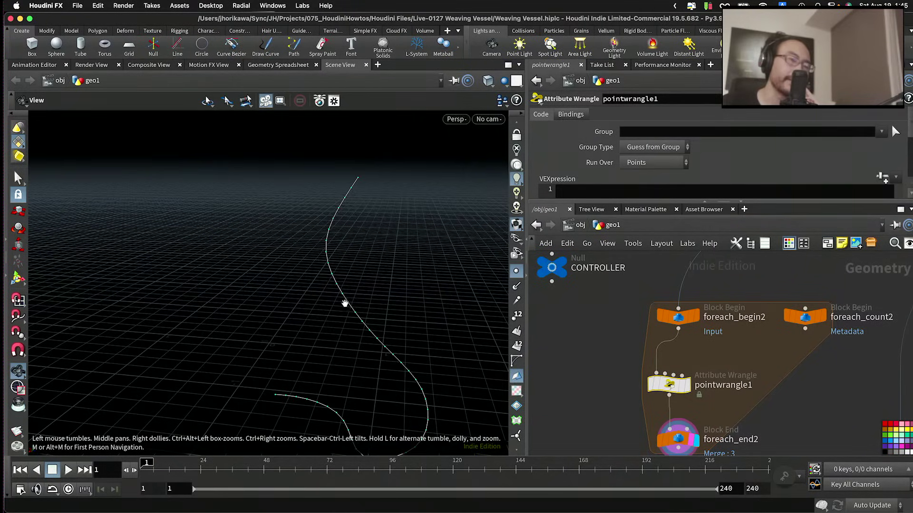
pyautogui.moveTo(452, 416); pyautogui.dragTo(316, 160)
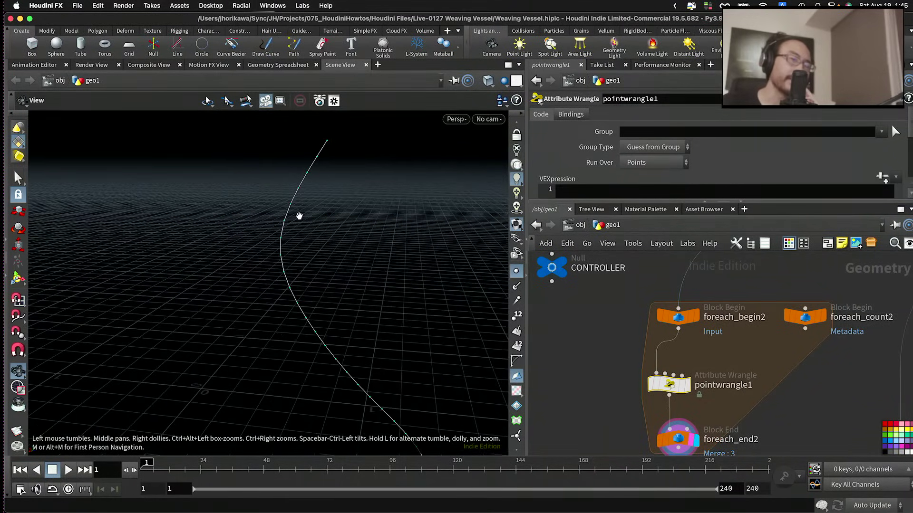
pyautogui.moveTo(308, 202); pyautogui.dragTo(308, 183)
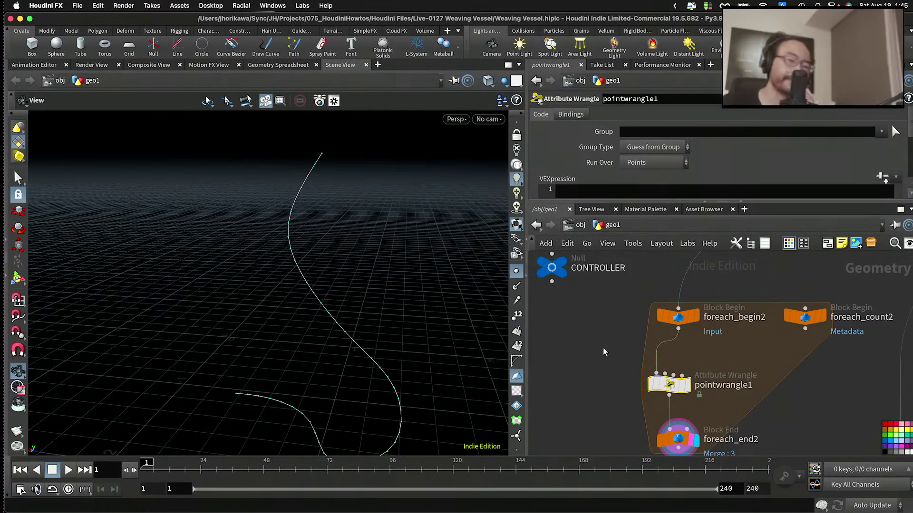
pyautogui.scroll(-1, 685, 388)
pyautogui.press('Tab')
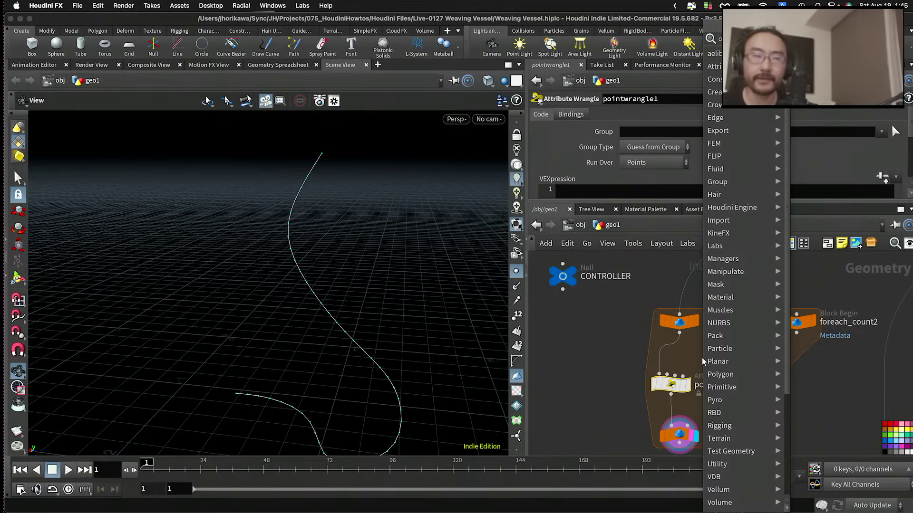
pyautogui.press('Escape')
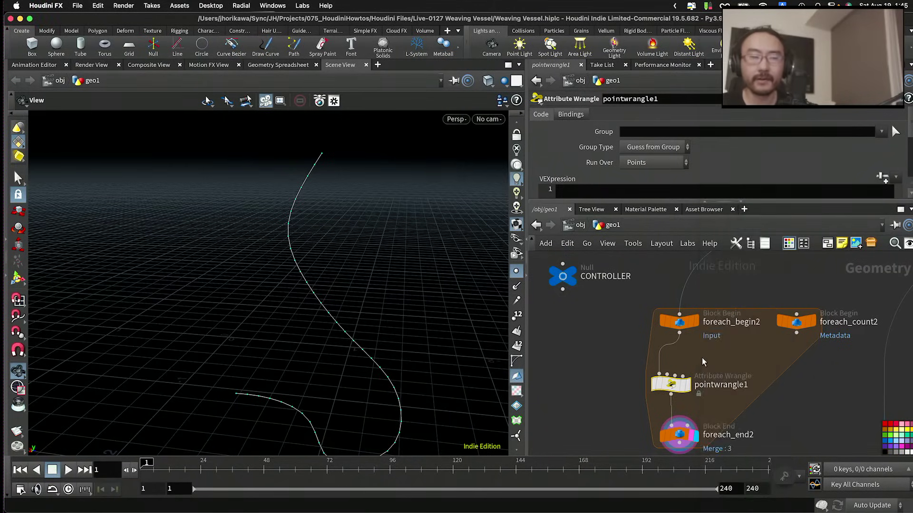
# Step: Enable the Tangent Attribute tangentu on the resample1 node
pyautogui.scroll(-4, 703, 363)
pyautogui.scroll(5, 748, 343)
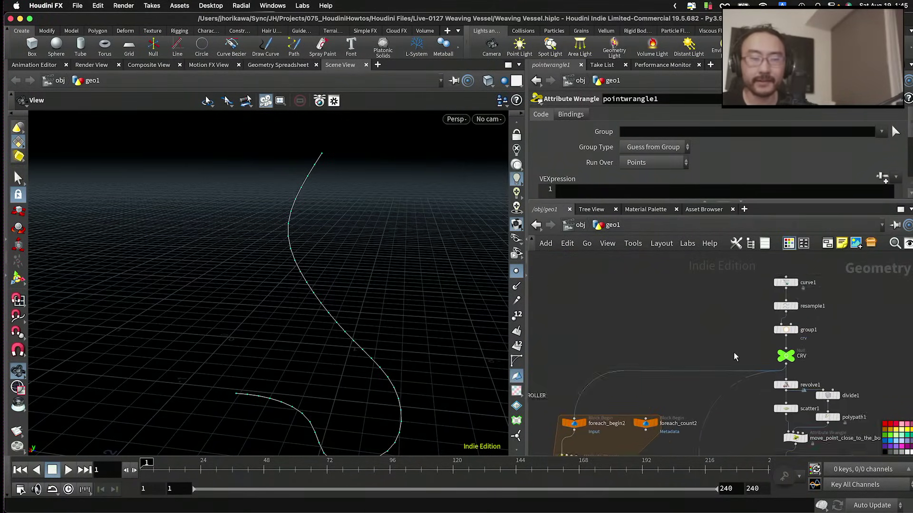
pyautogui.click(798, 342)
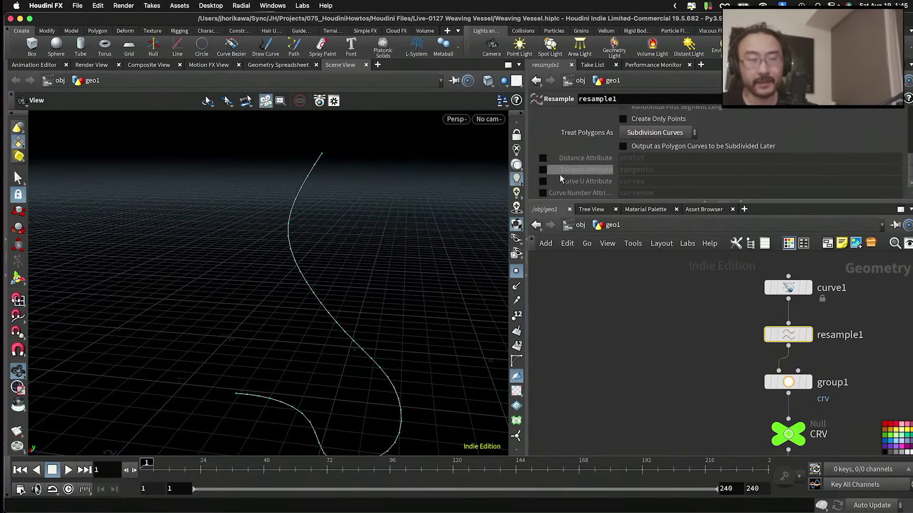
pyautogui.click(544, 170)
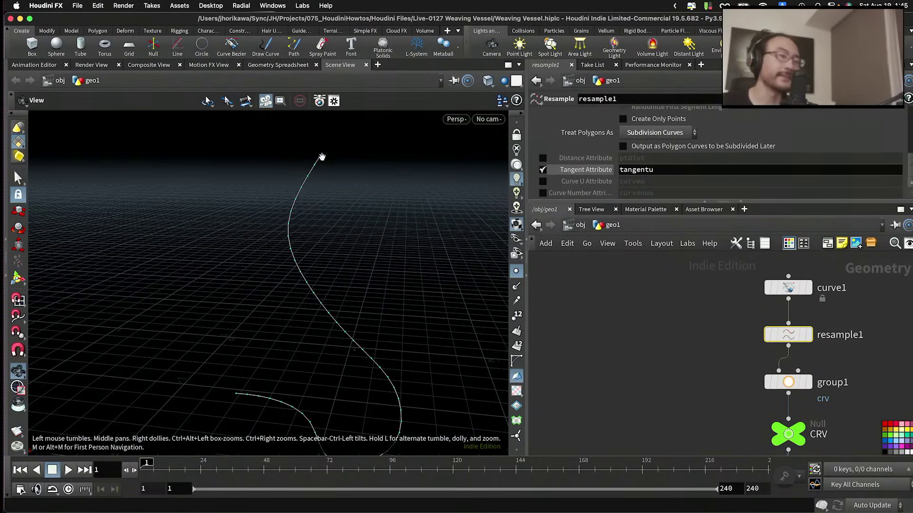
pyautogui.moveTo(302, 187); pyautogui.dragTo(304, 228)
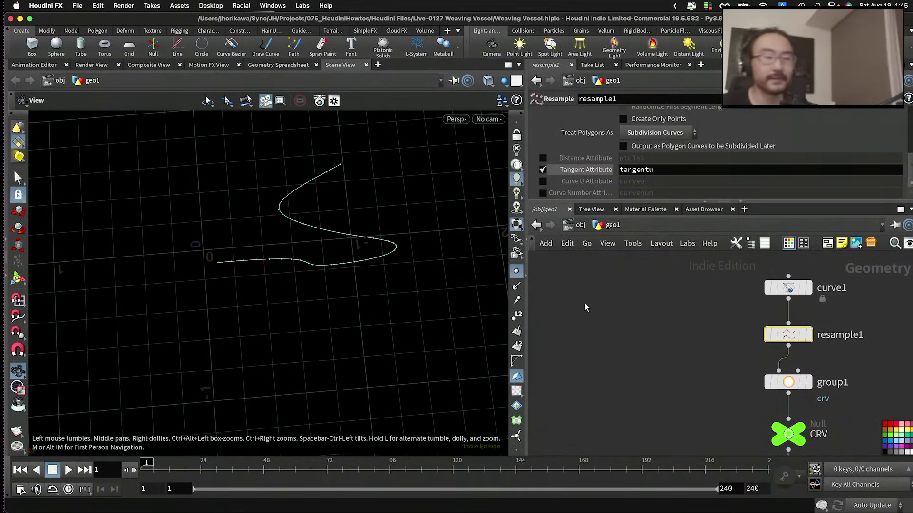
pyautogui.scroll(-5, 663, 294)
pyautogui.scroll(5, 632, 347)
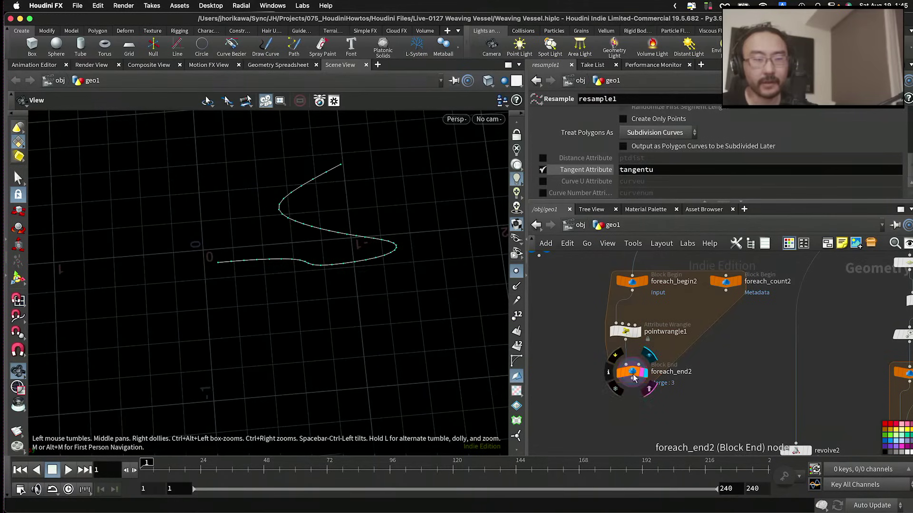
pyautogui.scroll(3, 635, 376)
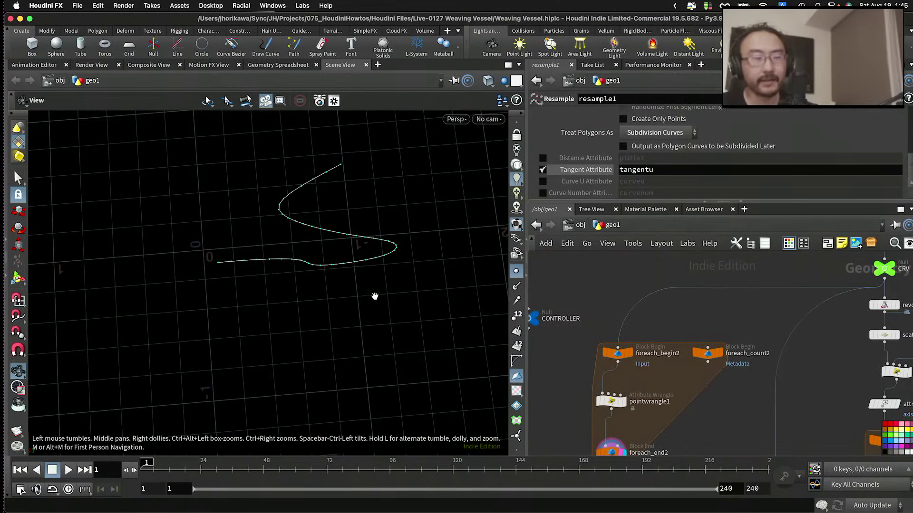
pyautogui.moveTo(373, 297); pyautogui.dragTo(418, 286)
pyautogui.scroll(-3, 530, 344)
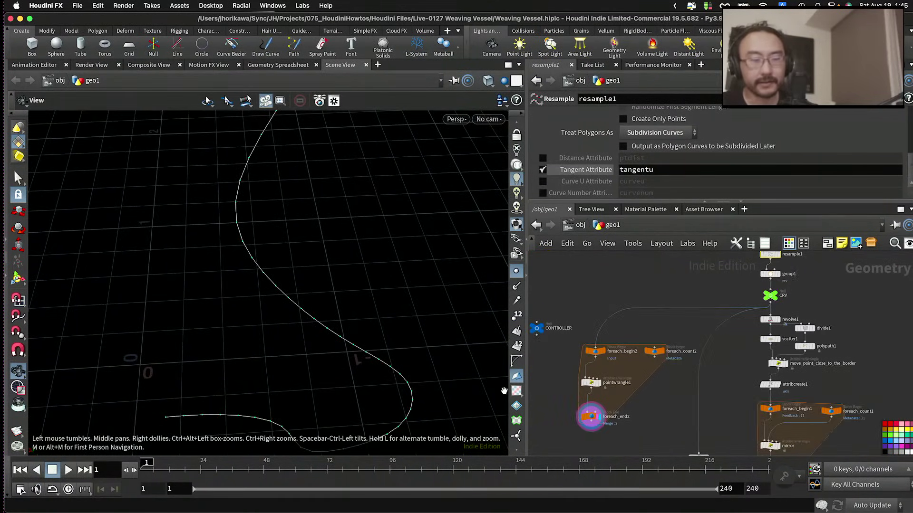
# Step: Add a Scene marker visualizer for the tangentu attribute, using tangentu as both its name and label
pyautogui.scroll(-3, 516, 395)
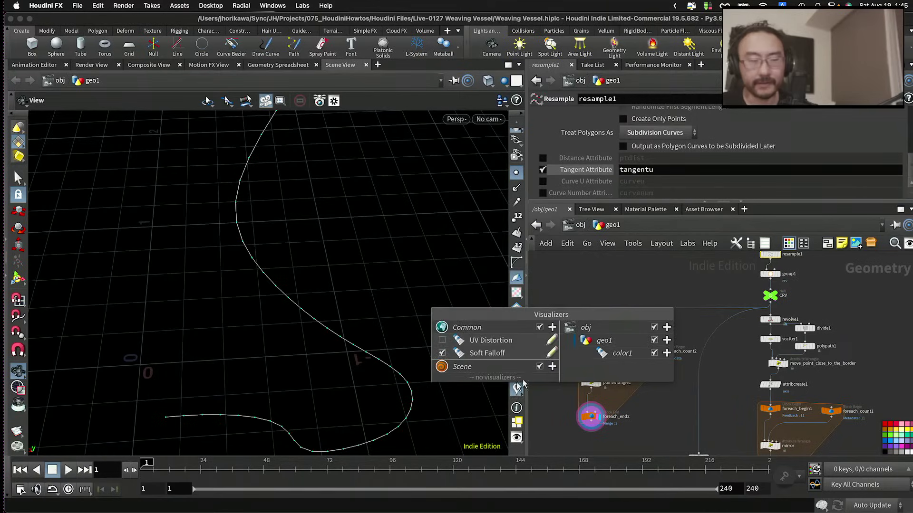
pyautogui.click(552, 367)
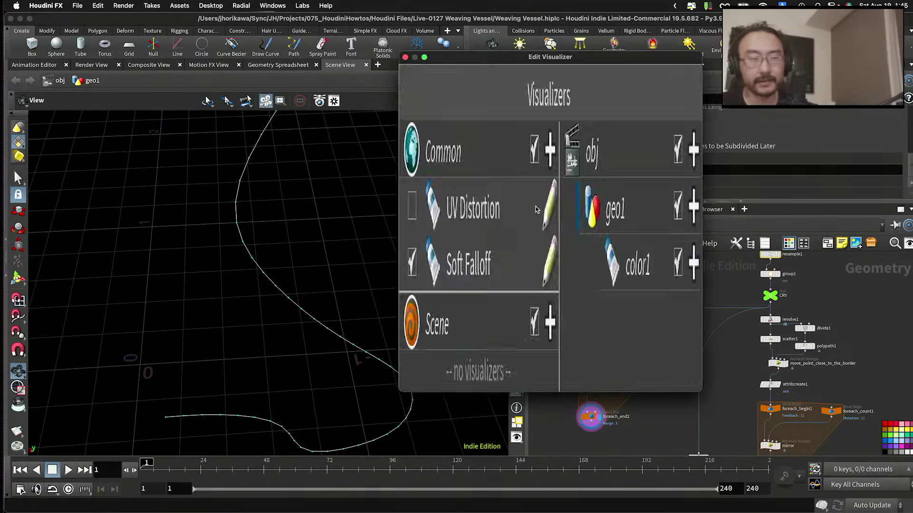
pyautogui.write('t')
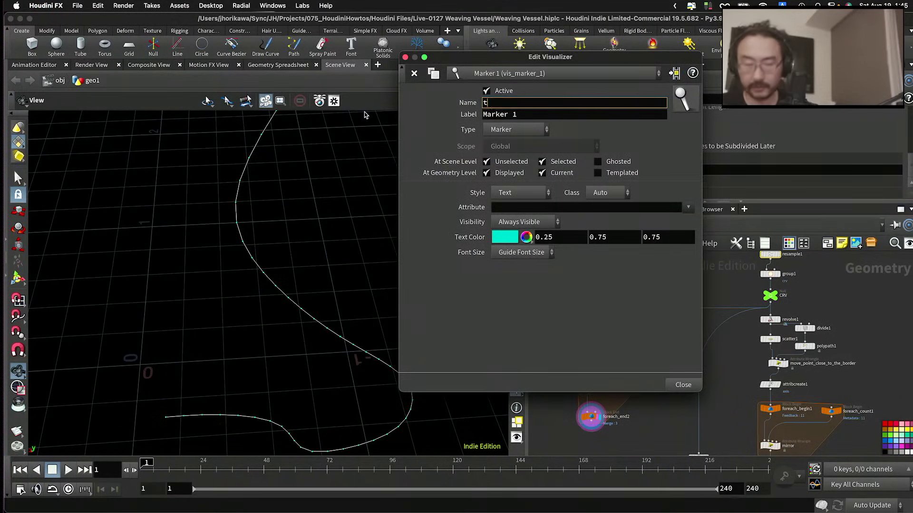
pyautogui.write('amten')
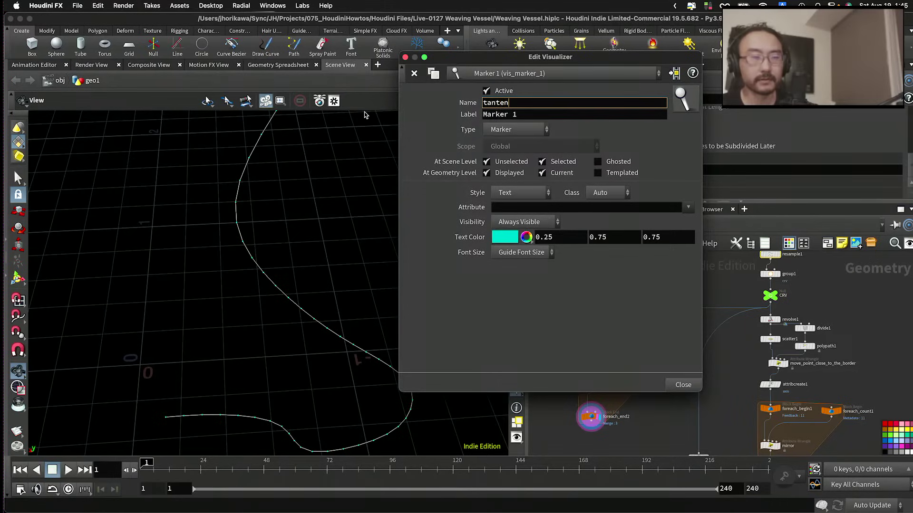
pyautogui.write('tu')
pyautogui.press('Tab')
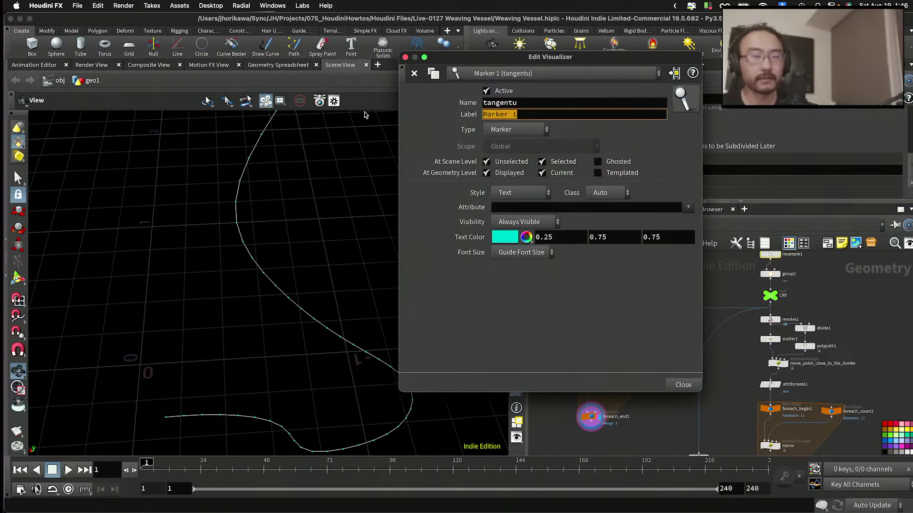
pyautogui.write('tangent')
pyautogui.press('Tab')
pyautogui.write('tangentu')
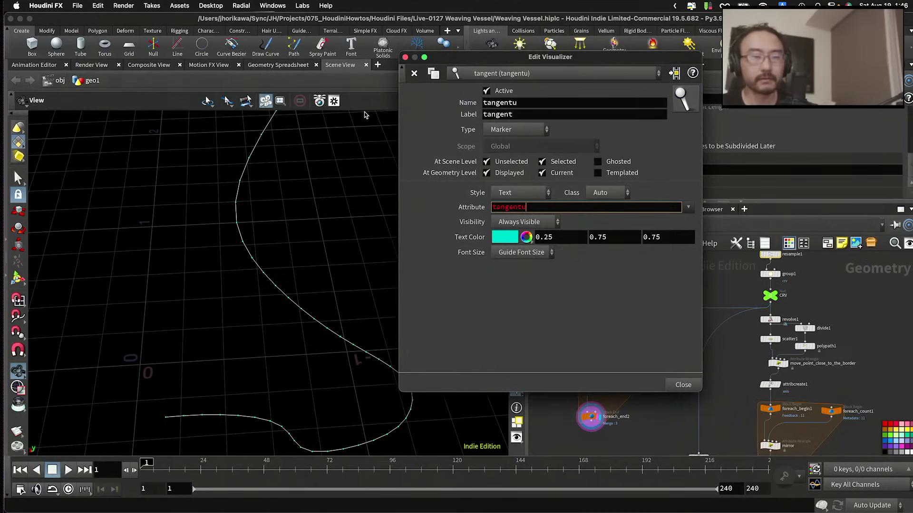
pyautogui.press('Return')
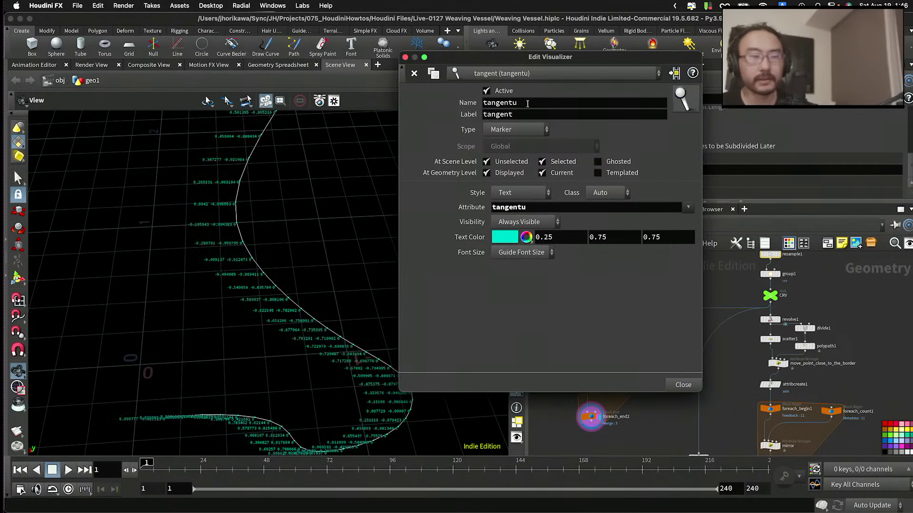
pyautogui.click(521, 116)
pyautogui.write('u')
pyautogui.press('Return')
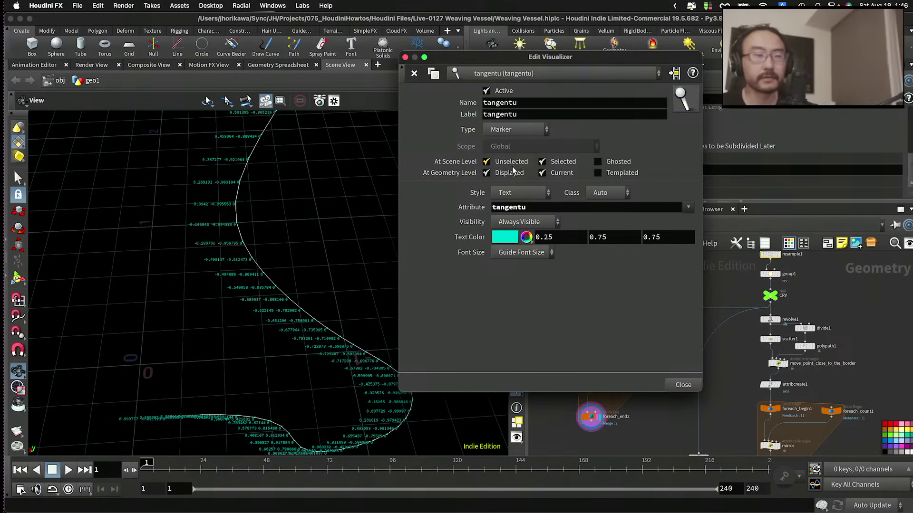
# Step: Set the tangentu visualizer's style to Vector and examine the tangent directions along the profile curve
pyautogui.click(523, 192)
pyautogui.click(526, 258)
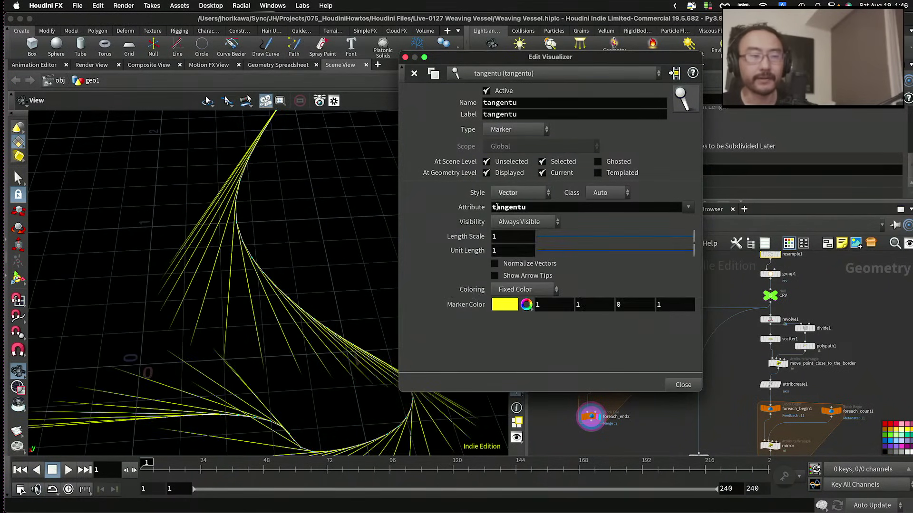
pyautogui.click(405, 58)
pyautogui.moveTo(355, 187); pyautogui.dragTo(306, 185)
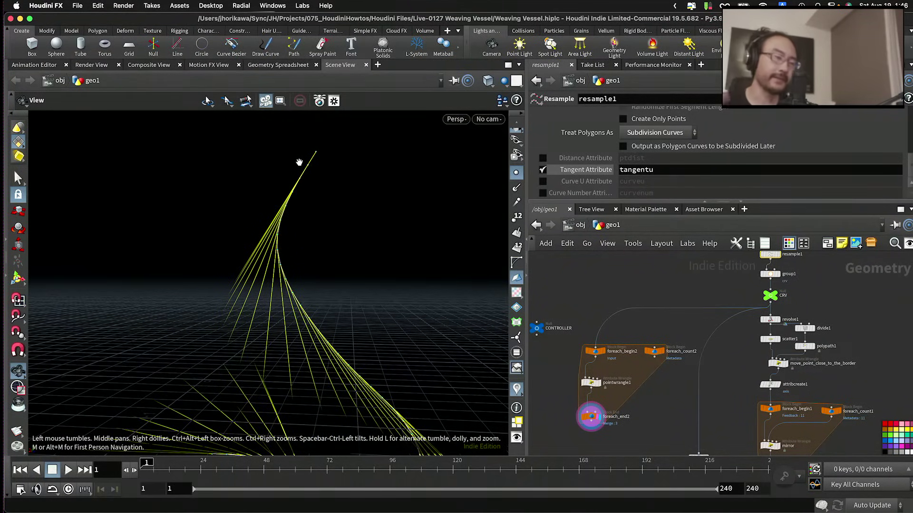
pyautogui.moveTo(301, 174)
pyautogui.mouseDown()
pyautogui.moveTo(322, 205)
pyautogui.moveTo(304, 180)
pyautogui.mouseUp()
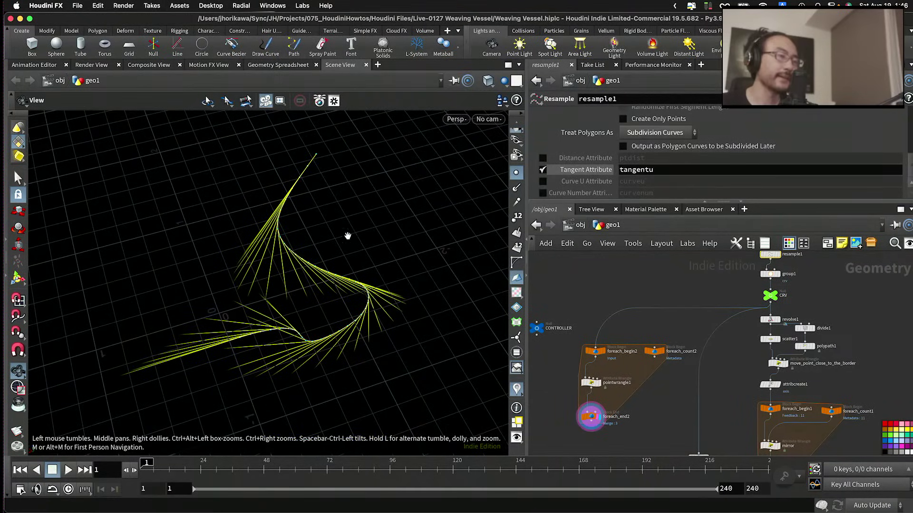
pyautogui.moveTo(347, 236); pyautogui.dragTo(299, 198)
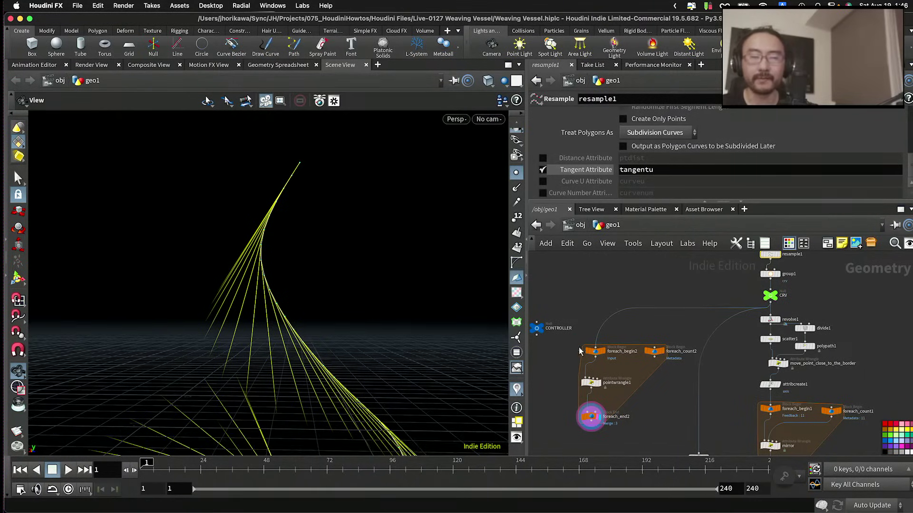
# Step: Enlarge the code area of pointwrangle1 and start its VEXpression with "vector dir = v@tangentu;"
pyautogui.scroll(6, 639, 392)
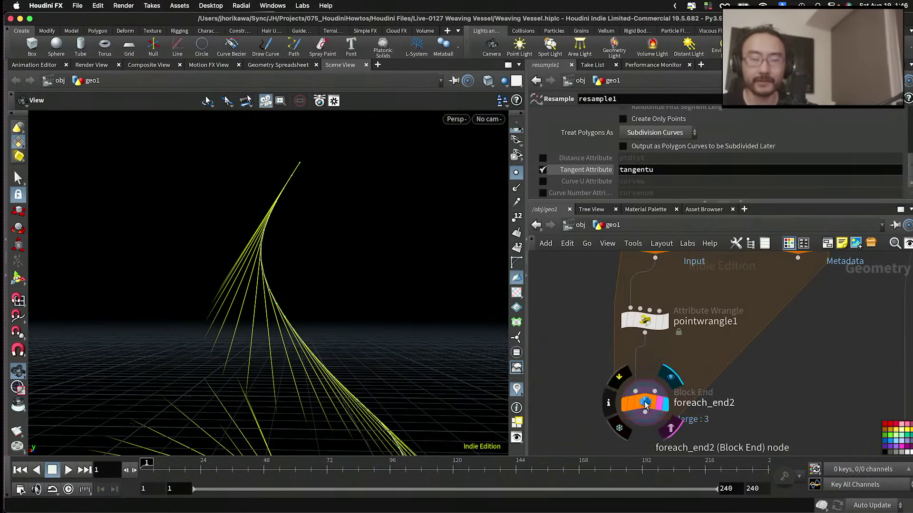
pyautogui.moveTo(640, 392); pyautogui.dragTo(640, 402)
pyautogui.click(645, 321)
pyautogui.click(690, 195)
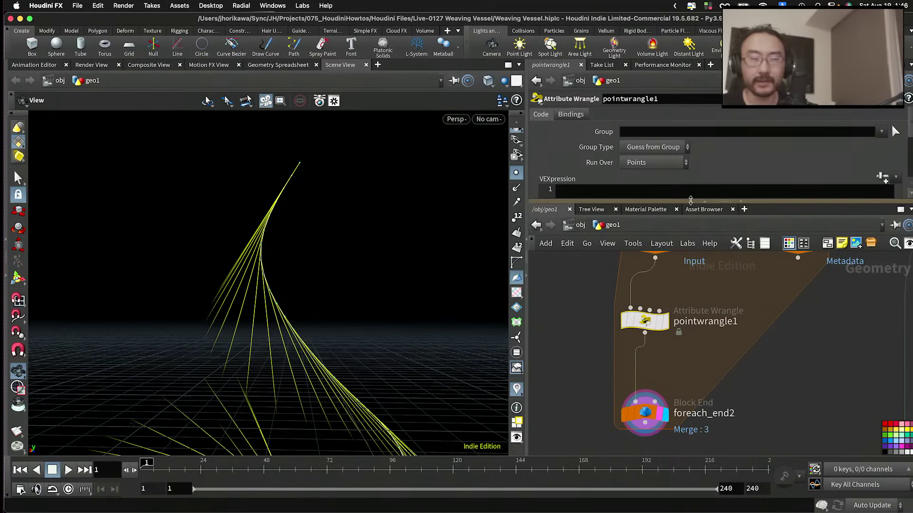
pyautogui.write('v')
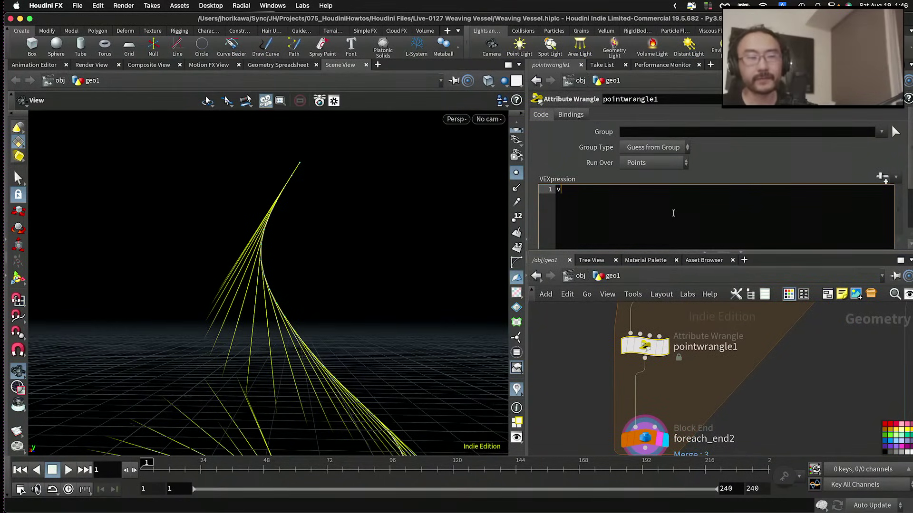
pyautogui.write('ector dir = ')
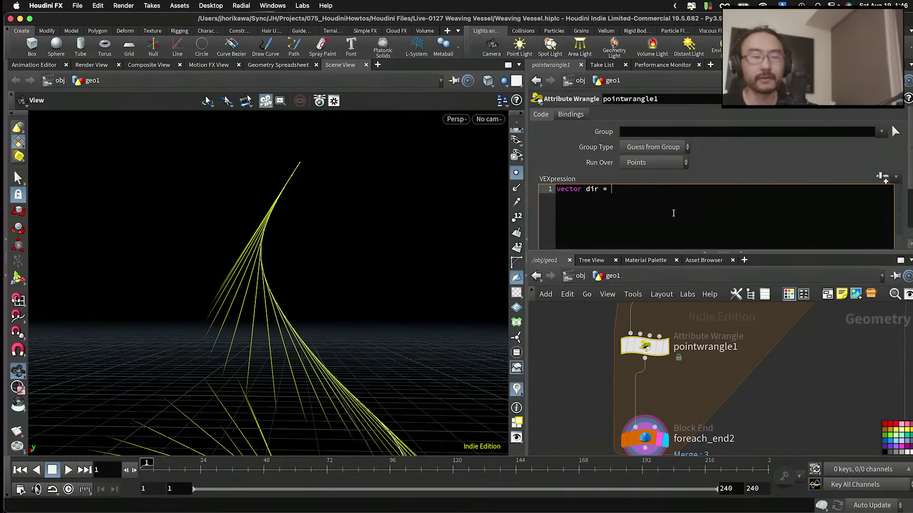
pyautogui.write('v[tangentu;')
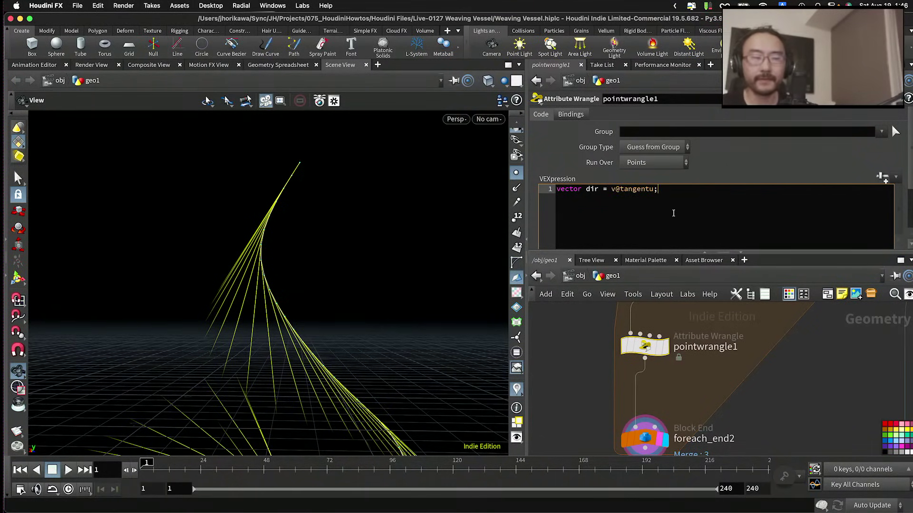
pyautogui.press('Return')
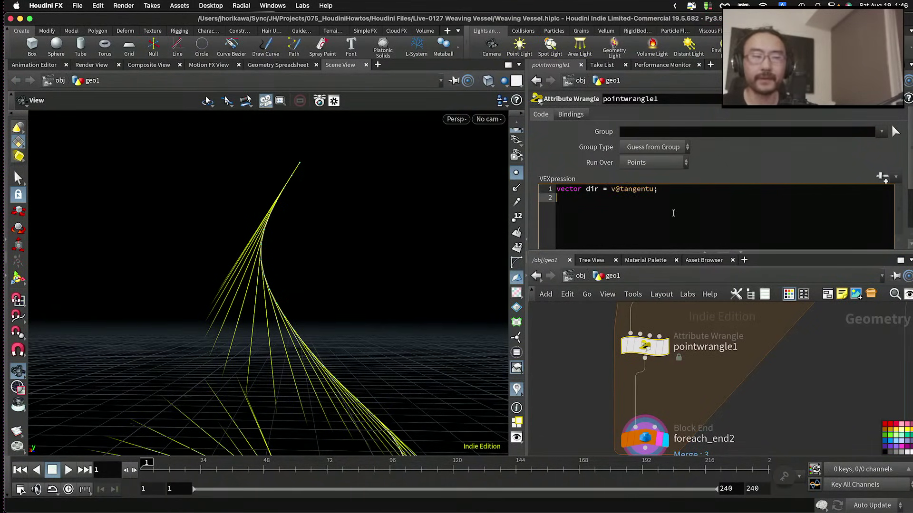
pyautogui.press('Return')
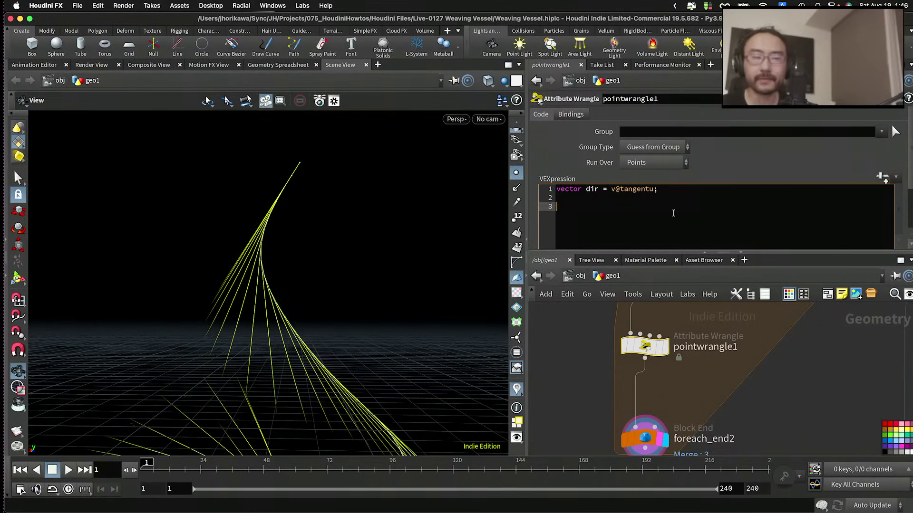
# Step: Add "matrix mat = ident();" and "rotate(mat, $PI * 0.5, set(0,0,1));" to the wrangle code
pyautogui.write('matrix ')
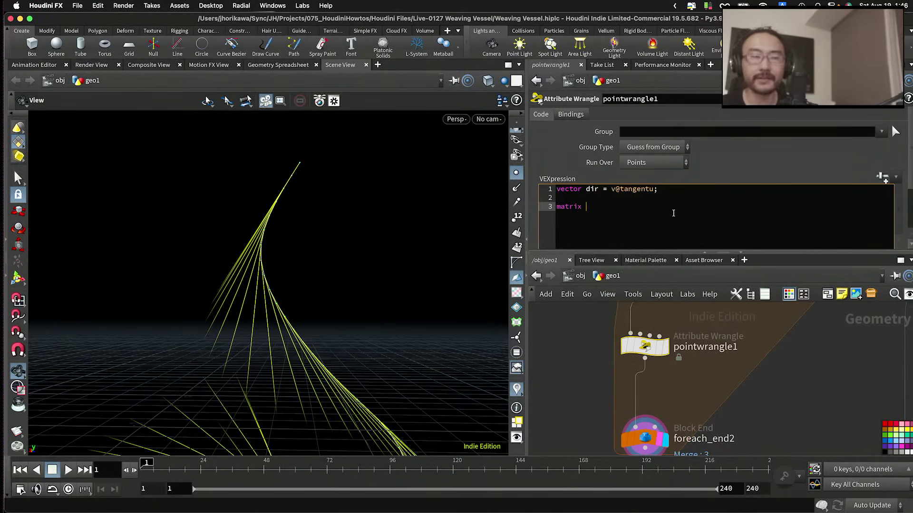
pyautogui.write('mat = ident();')
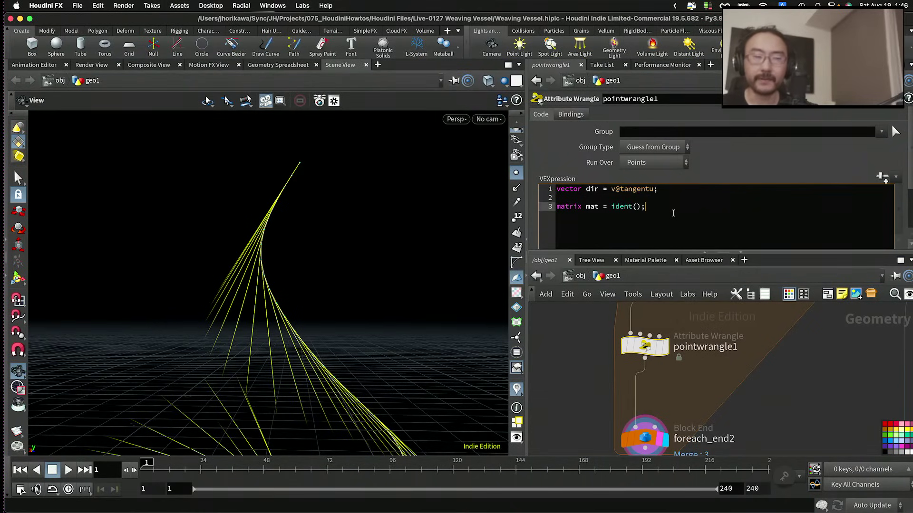
pyautogui.press('Return')
pyautogui.write('rotate(at,')
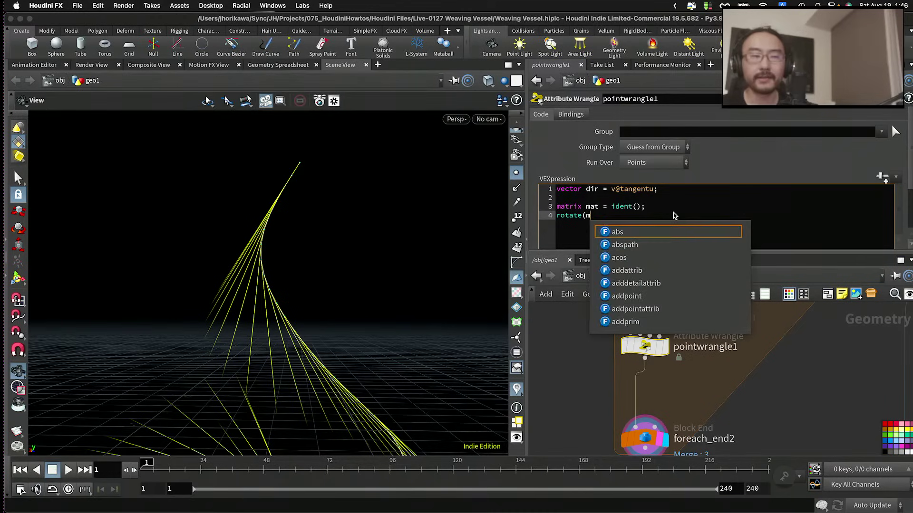
pyautogui.press('Return')
pyautogui.write(', #PI')
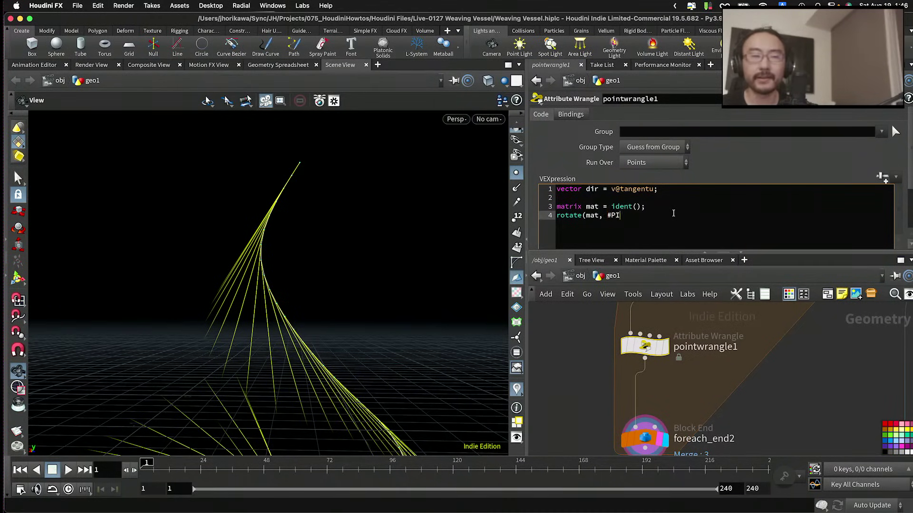
pyautogui.press('BackSpace')
pyautogui.write('$PI')
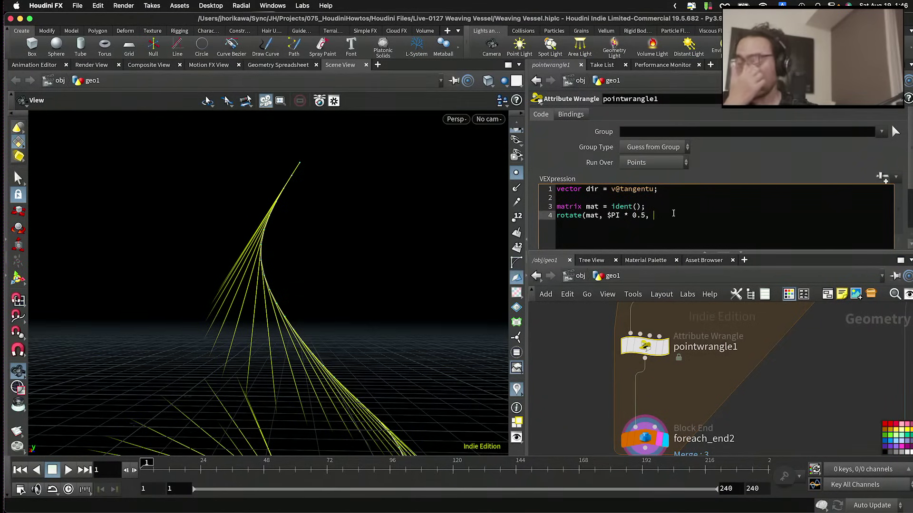
pyautogui.write('* 0.5, set(0,0,1((')
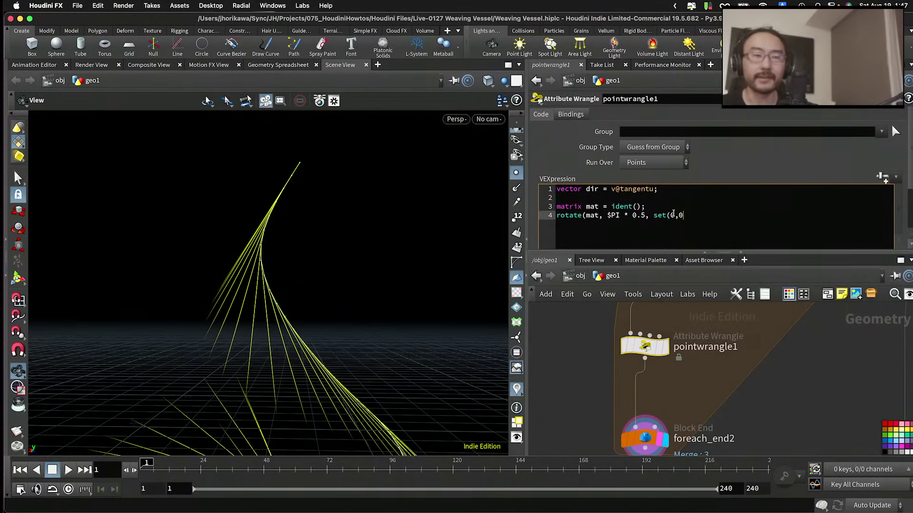
pyautogui.press('BackSpace')
pyautogui.press('BackSpace')
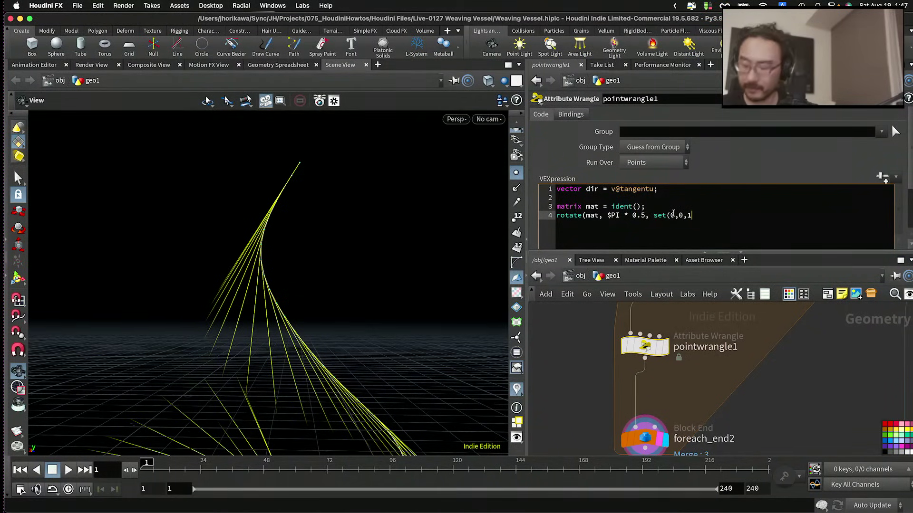
pyautogui.write('));')
pyautogui.press('Return')
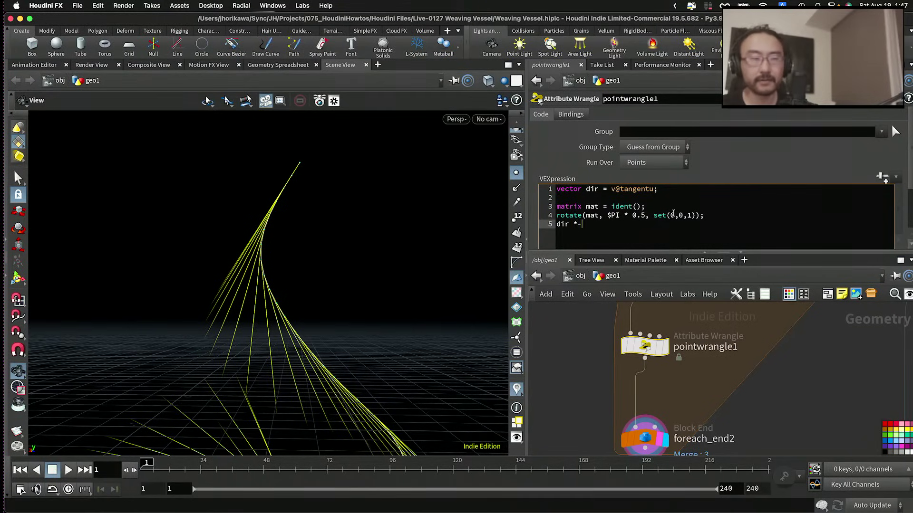
# Step: Complete the wrangle code with "dir *= mat;" and "@N = dir;"
pyautogui.write('dir *= mat;')
pyautogui.press('Return')
pyautogui.press('Return')
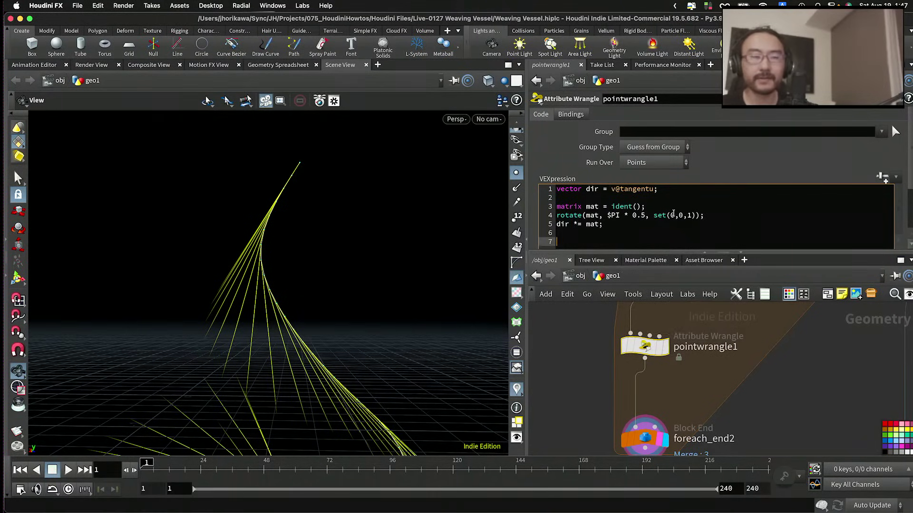
pyautogui.press('BackSpace')
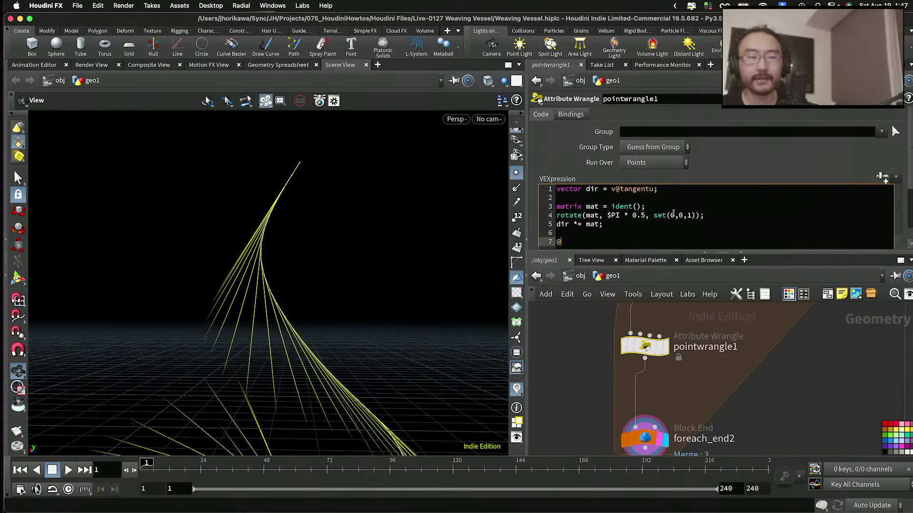
pyautogui.write('@N +')
pyautogui.press('BackSpace')
pyautogui.press('BackSpace')
pyautogui.write('=')
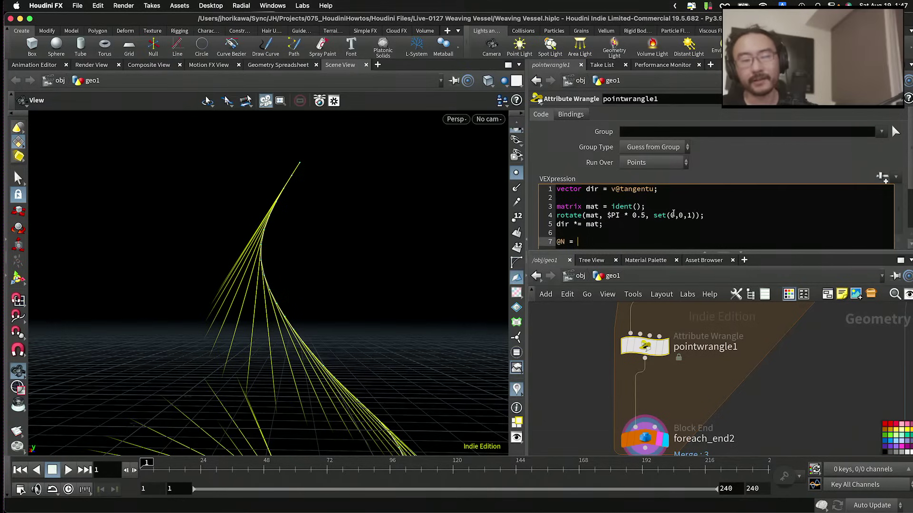
pyautogui.write('dir;')
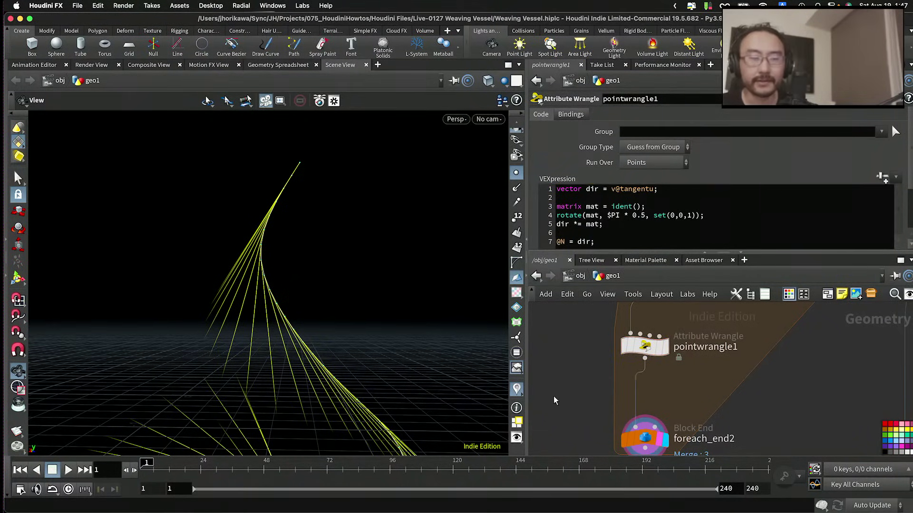
# Step: Display the output of pointwrangle1 with normals turned on and examine them along the curve
pyautogui.moveTo(659, 350)
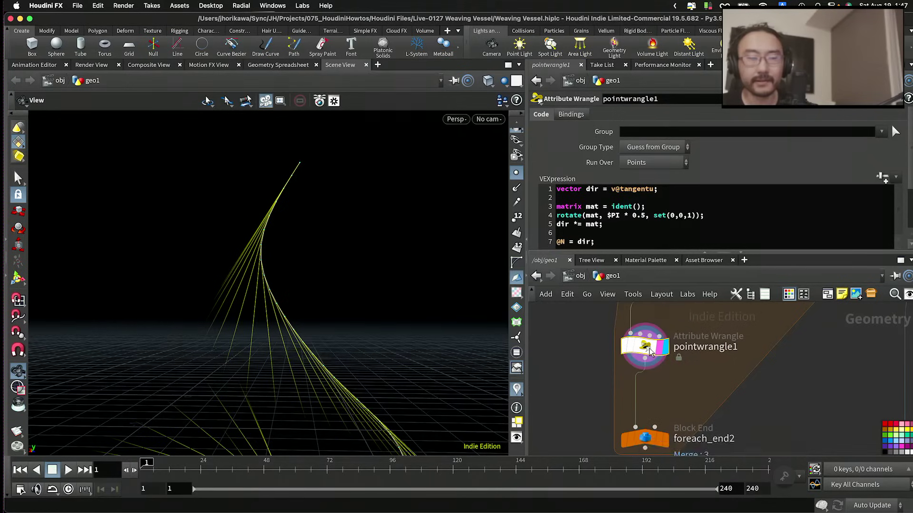
pyautogui.click(516, 189)
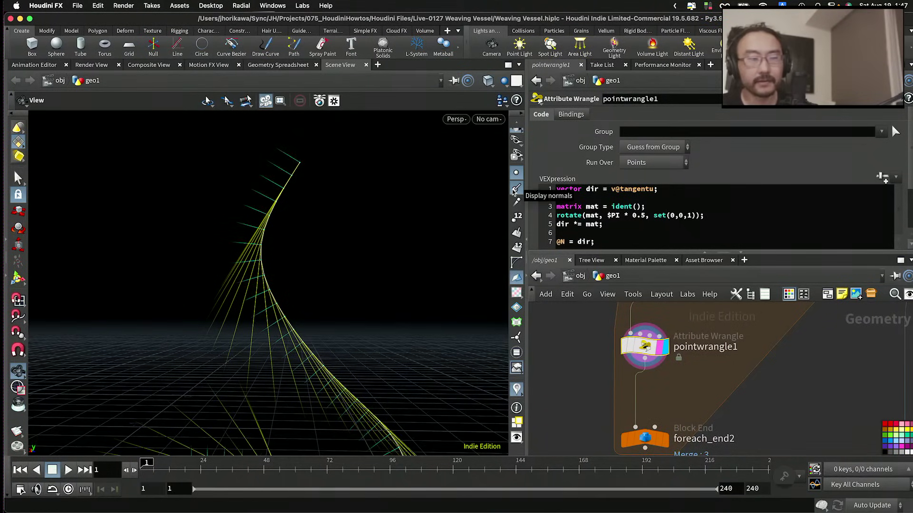
pyautogui.moveTo(347, 214); pyautogui.dragTo(346, 286)
# Step: Set the maximum segment length of resample1 to 0.05 to make the profile curve's points denser
pyautogui.scroll(-5, 644, 368)
pyautogui.scroll(6, 677, 339)
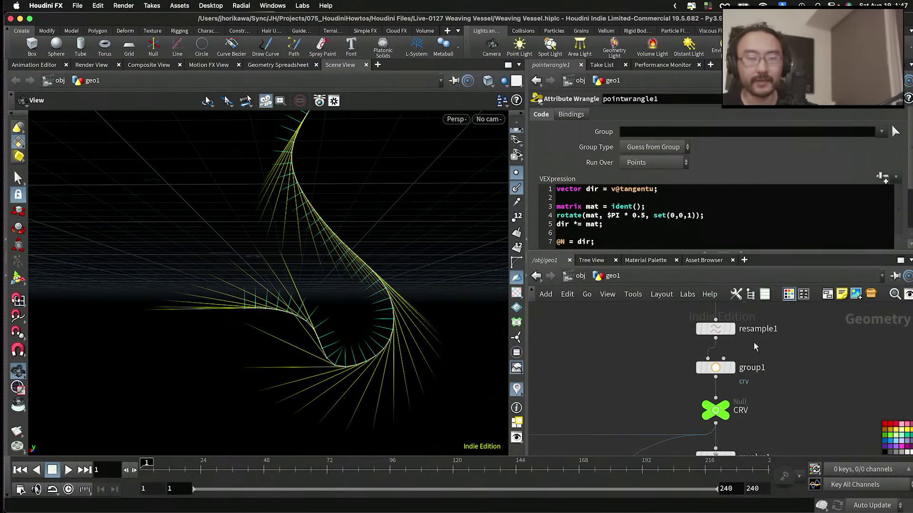
pyautogui.click(715, 329)
pyautogui.scroll(5, 696, 218)
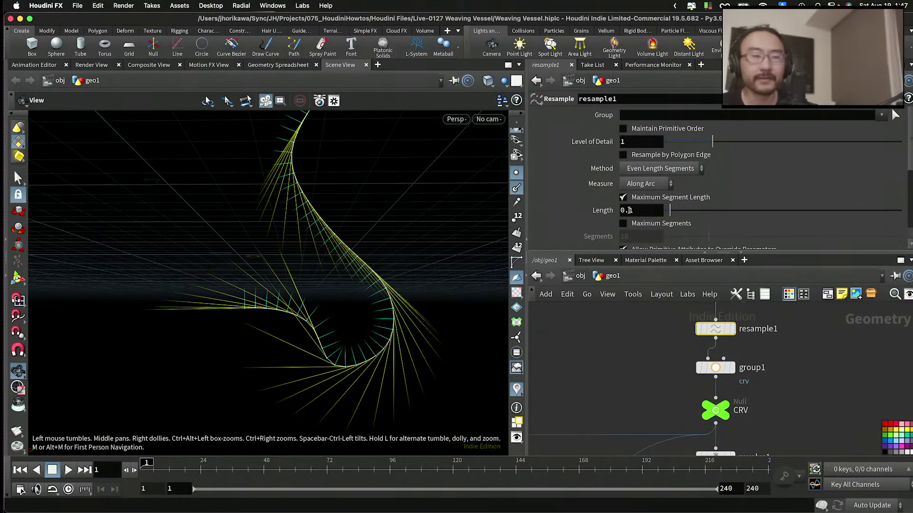
pyautogui.moveTo(628, 210); pyautogui.dragTo(645, 210)
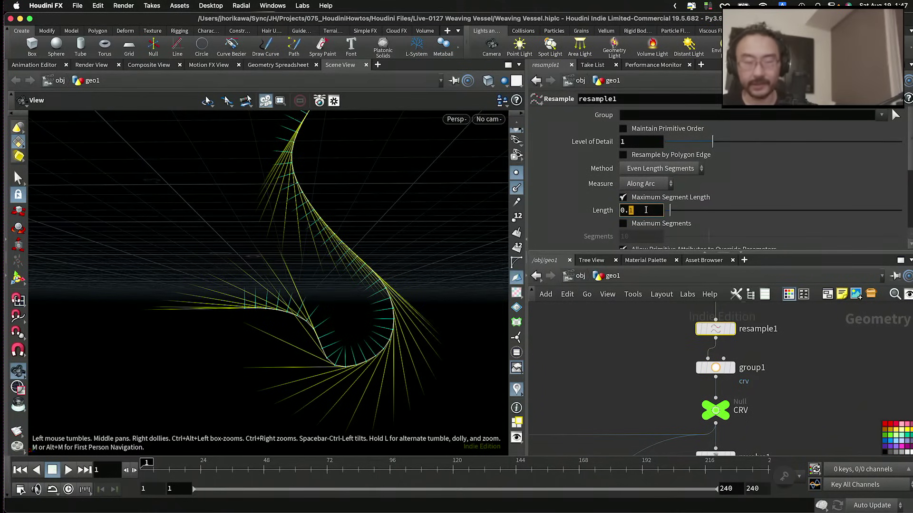
pyautogui.write('00')
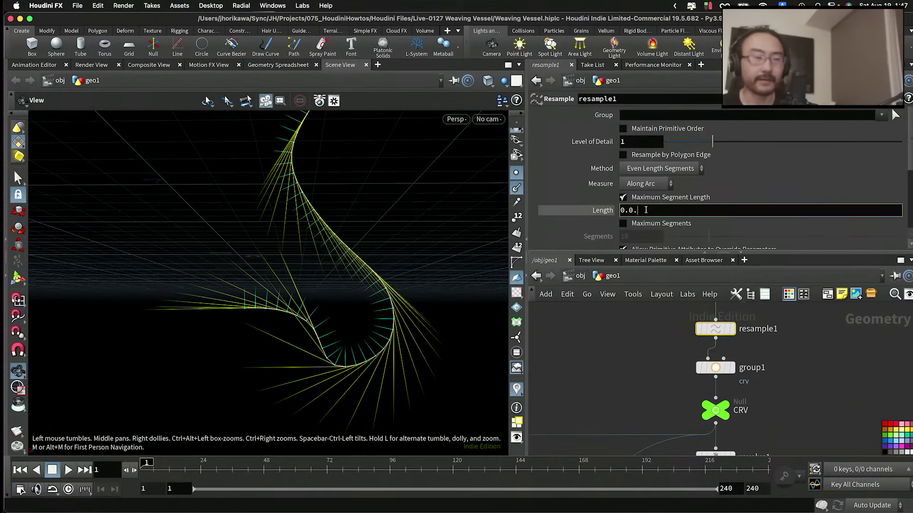
pyautogui.press('BackSpace')
pyautogui.write('5')
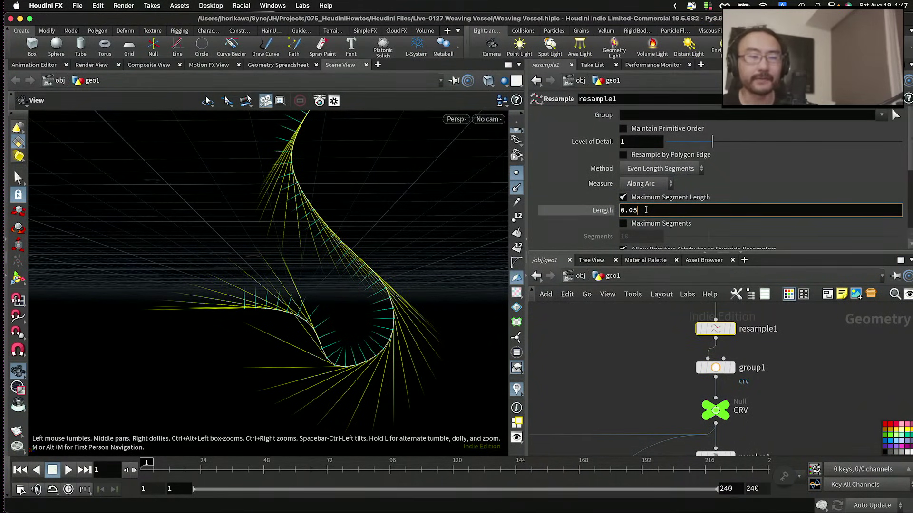
pyautogui.press('Return')
pyautogui.moveTo(326, 273); pyautogui.dragTo(370, 347, button='middle')
pyautogui.moveTo(370, 348); pyautogui.dragTo(330, 268)
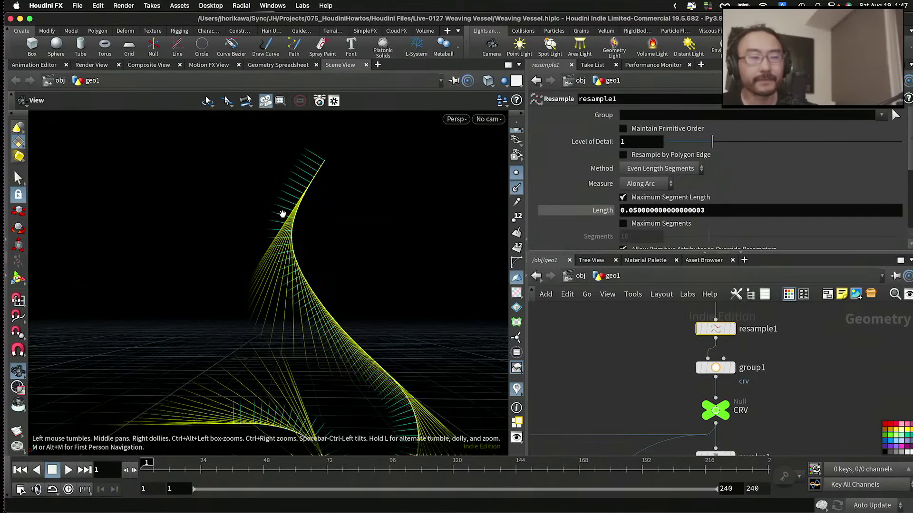
pyautogui.moveTo(281, 209); pyautogui.dragTo(319, 196)
# Step: Return to pointwrangle1 and turn off the tangent visualizer in the viewport, keeping the normals displayed
pyautogui.scroll(-3, 617, 369)
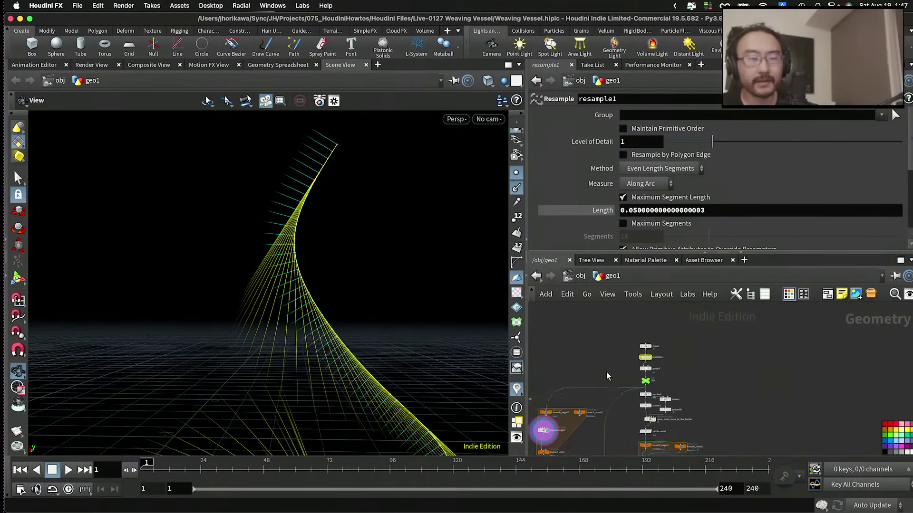
pyautogui.scroll(5, 606, 372)
pyautogui.moveTo(598, 344); pyautogui.dragTo(598, 352)
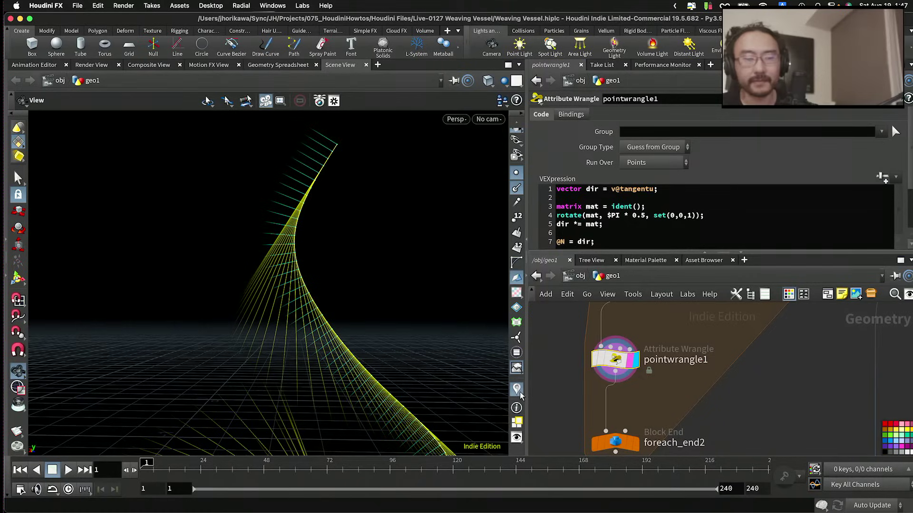
pyautogui.moveTo(276, 342); pyautogui.dragTo(303, 304)
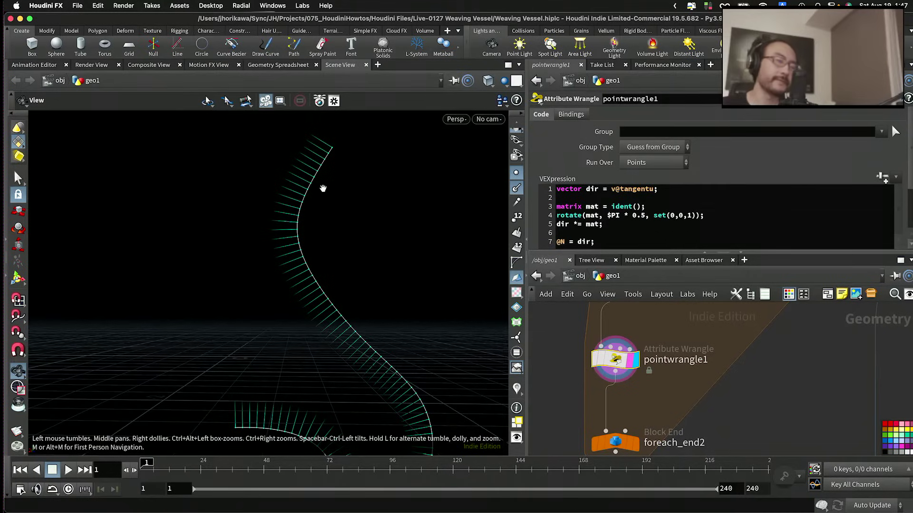
# Step: Enlarge the code area of pointwrangle1 and add two blank lines after "@N = dir;"
pyautogui.moveTo(642, 252); pyautogui.dragTo(641, 293)
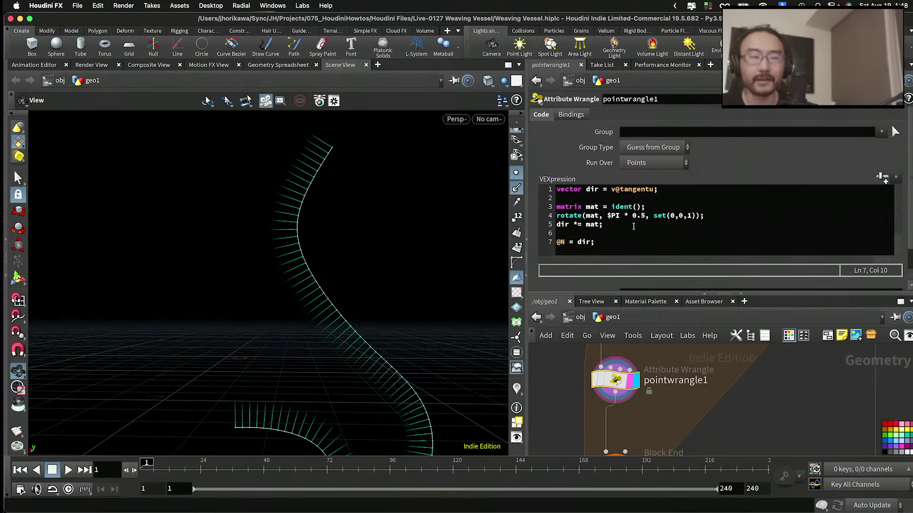
pyautogui.click(633, 242)
pyautogui.press('Return')
pyautogui.press('Return')
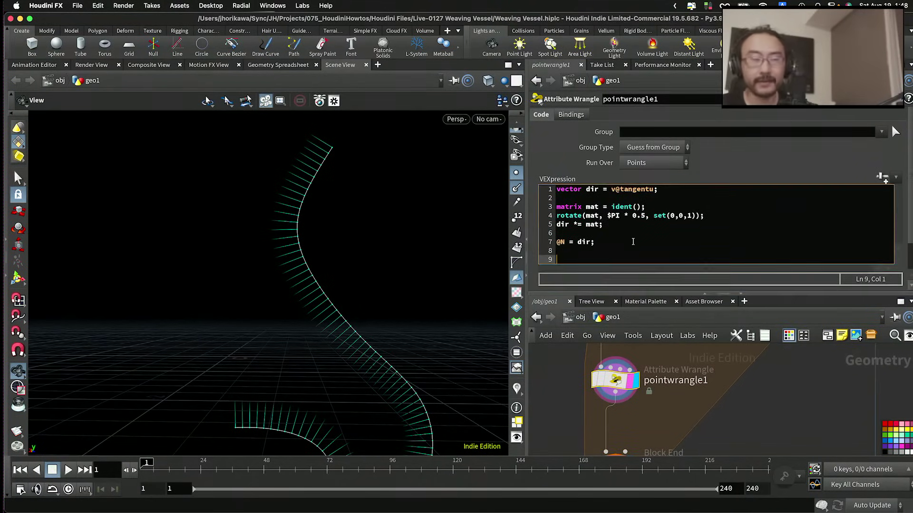
# Step: Rename the pointwrangle1 node as wave
pyautogui.doubleClick(669, 381)
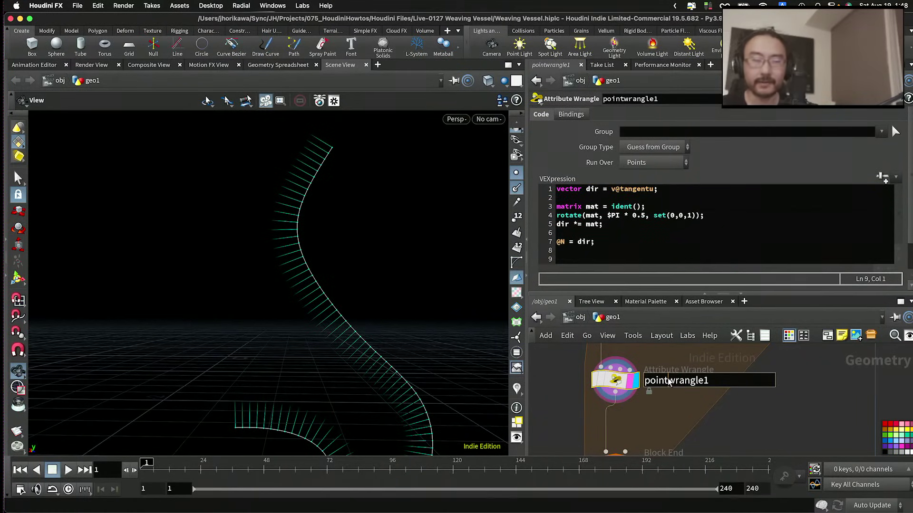
pyautogui.doubleClick(691, 381)
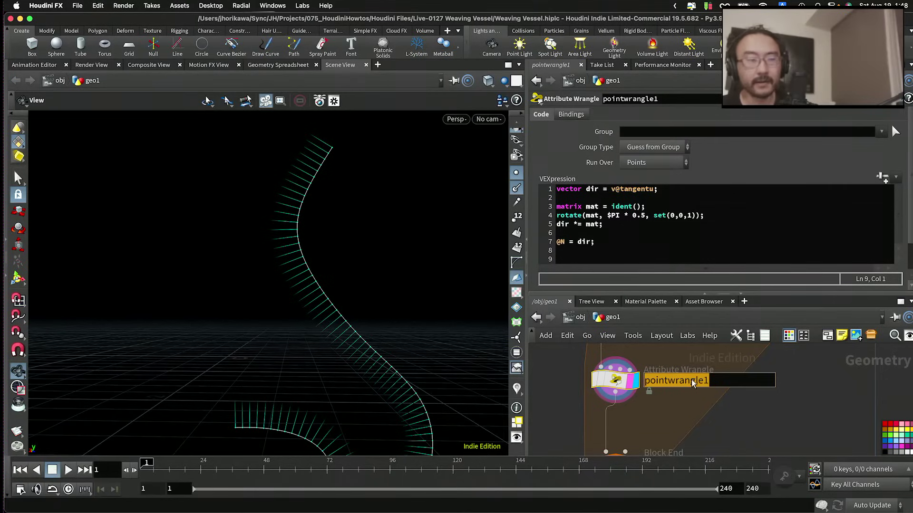
pyautogui.write('Wave')
pyautogui.press('Return')
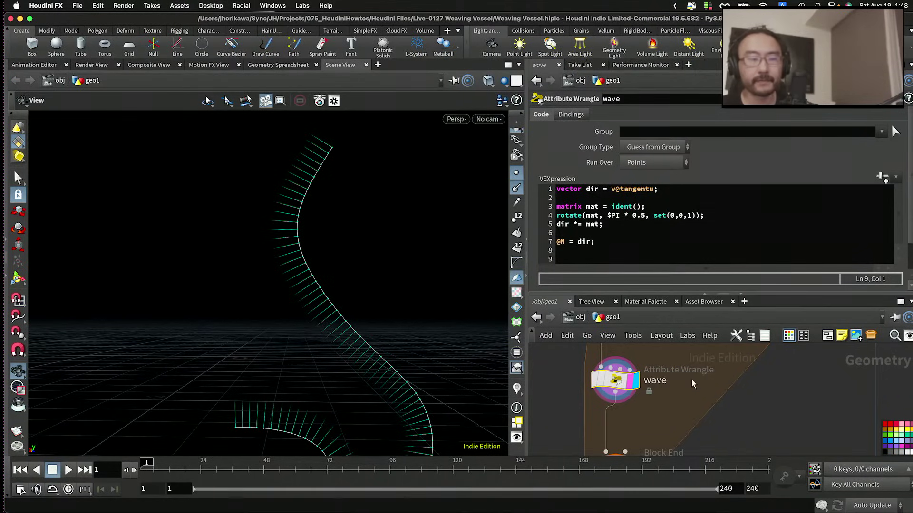
# Step: Rename the attribute wrangle inside the for-each loop as create_wavy_curve
pyautogui.doubleClick(659, 389)
pyautogui.write('cr')
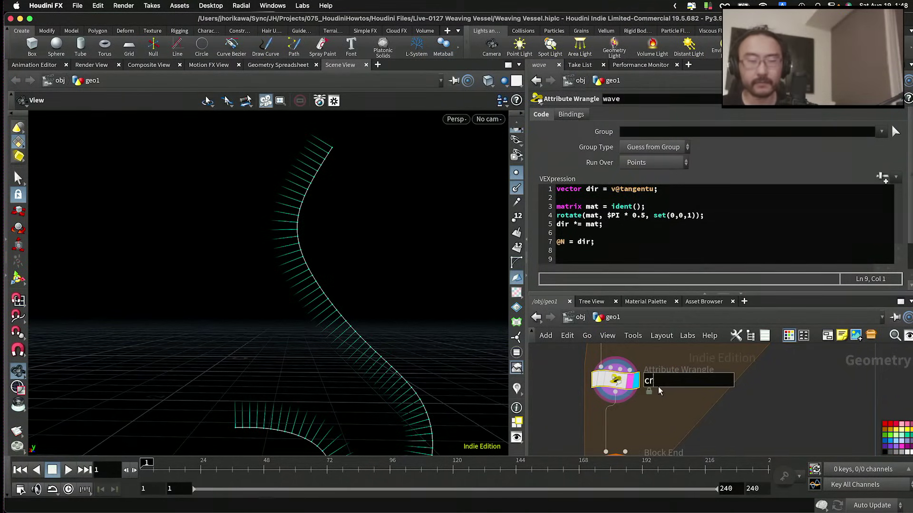
pyautogui.write('eate_wave_curve')
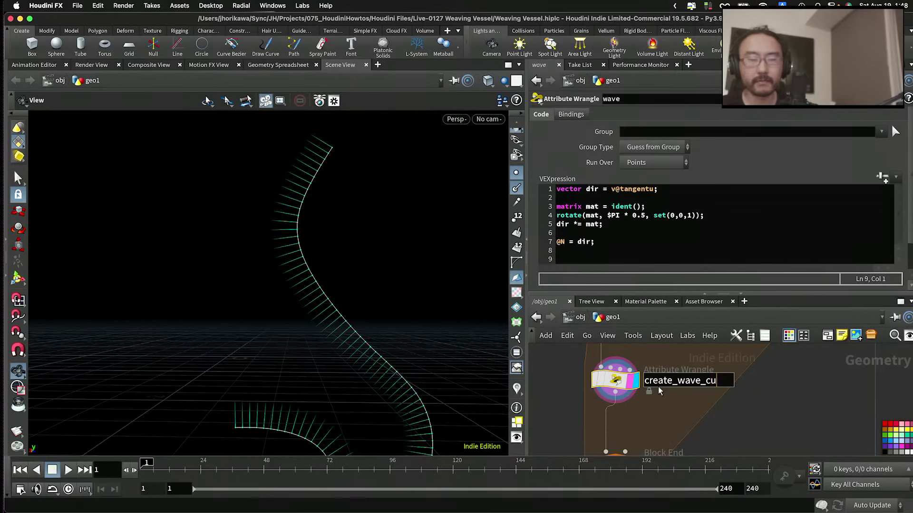
pyautogui.press('Return')
pyautogui.doubleClick(667, 384)
pyautogui.click(696, 383)
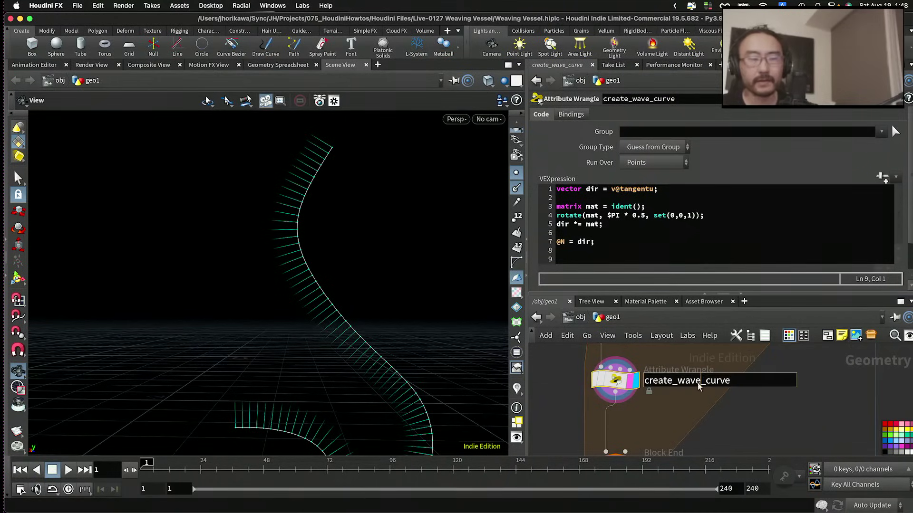
pyautogui.press('Return')
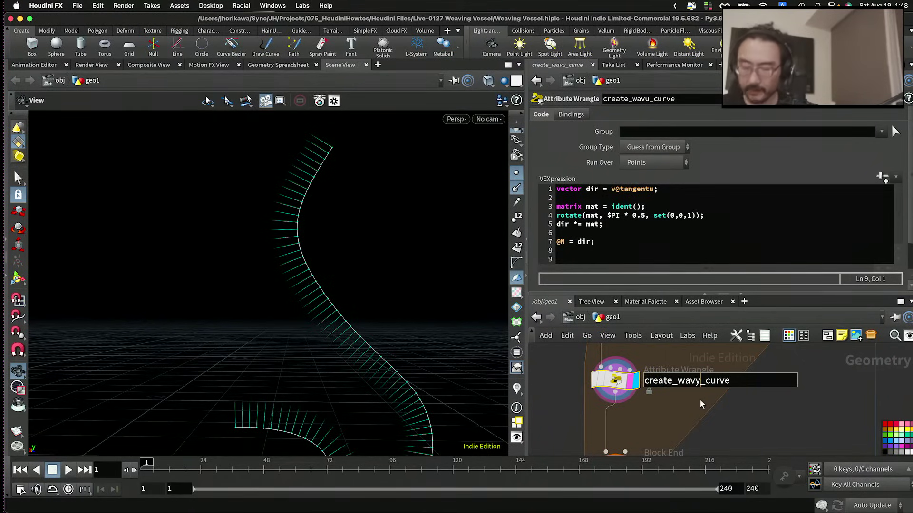
pyautogui.press('Return')
# Step: Add more blank lines below "@N = dir;" in the create_wavy_curve code and begin a declaration with "float freq ="
pyautogui.click(672, 233)
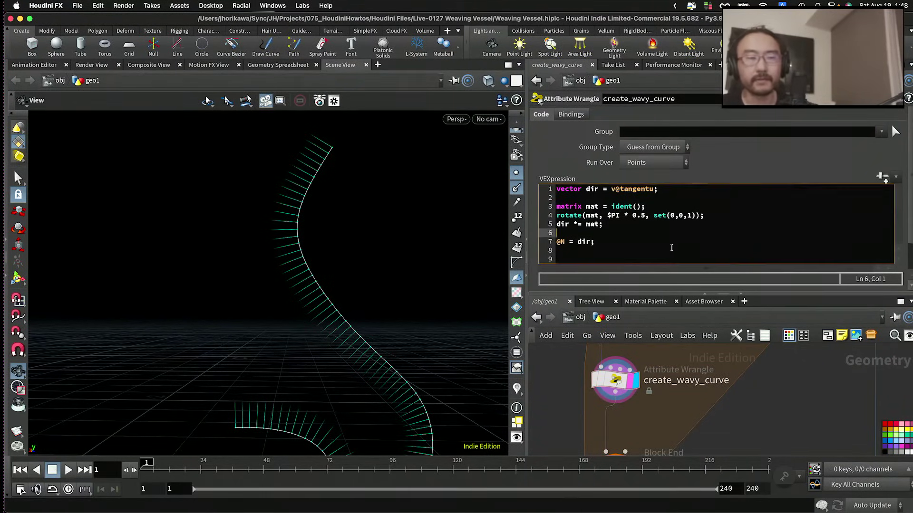
pyautogui.click(671, 248)
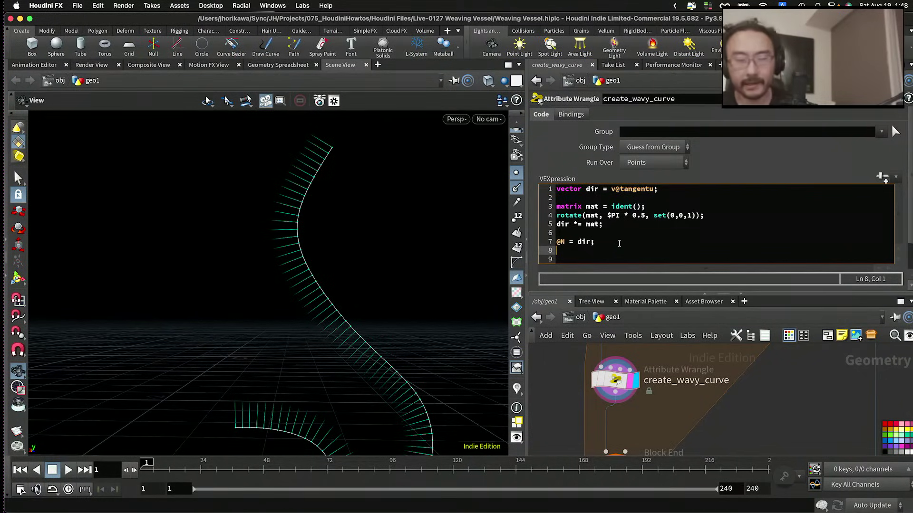
pyautogui.press('Return')
pyautogui.press('Return')
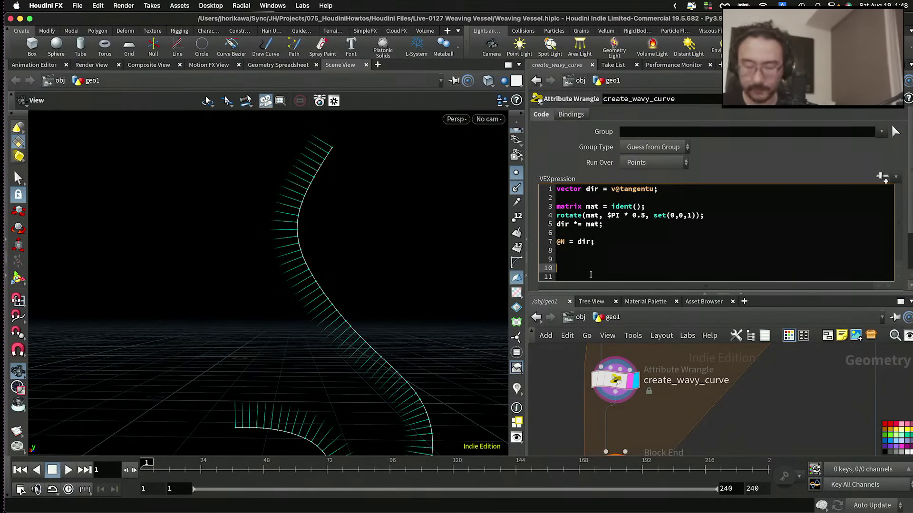
pyautogui.write('float ')
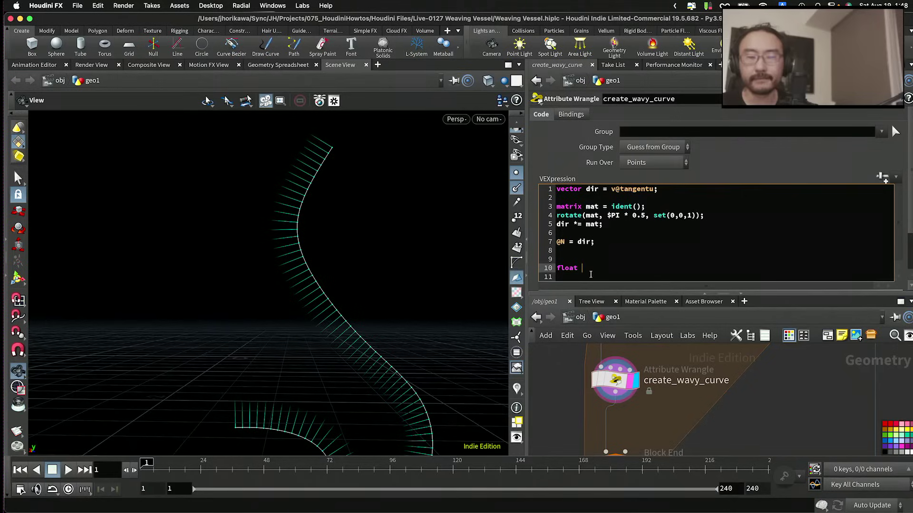
pyautogui.write('freq =')
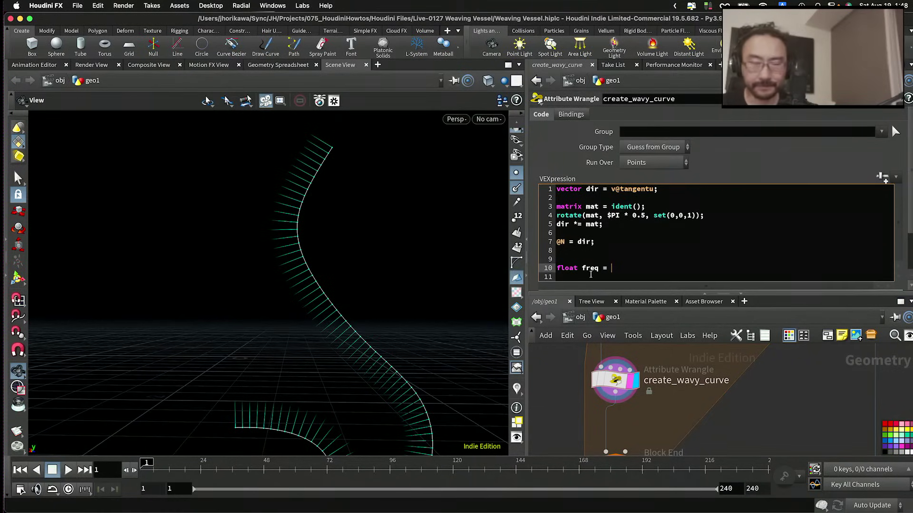
# Step: Start the float freq assignment on line 10 of the wrangle code with $PI * 2.0 * as its first factors
pyautogui.write('1')
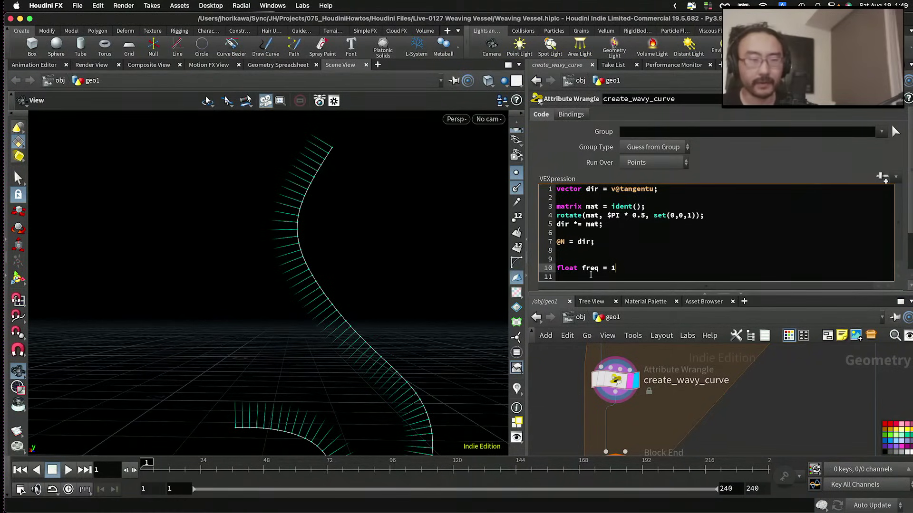
pyautogui.press('BackSpace')
pyautogui.write('$PI ')
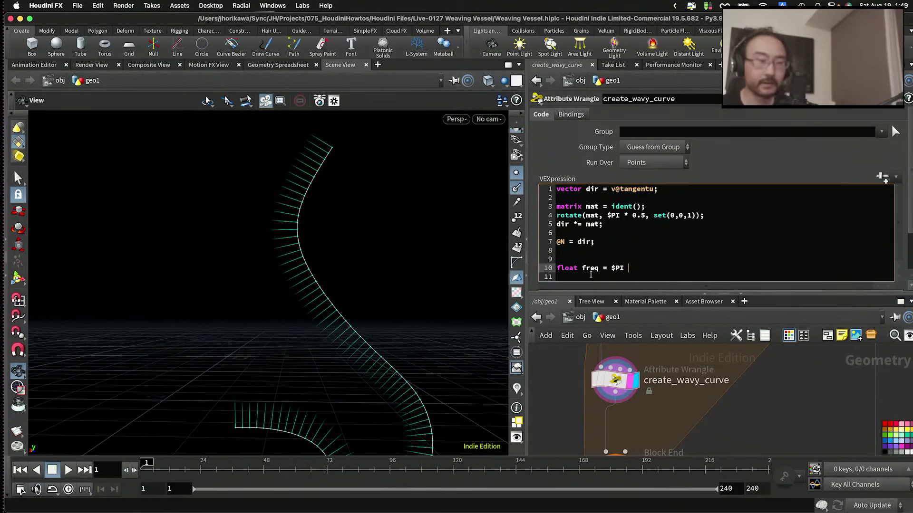
pyautogui.write('* 2.0 *')
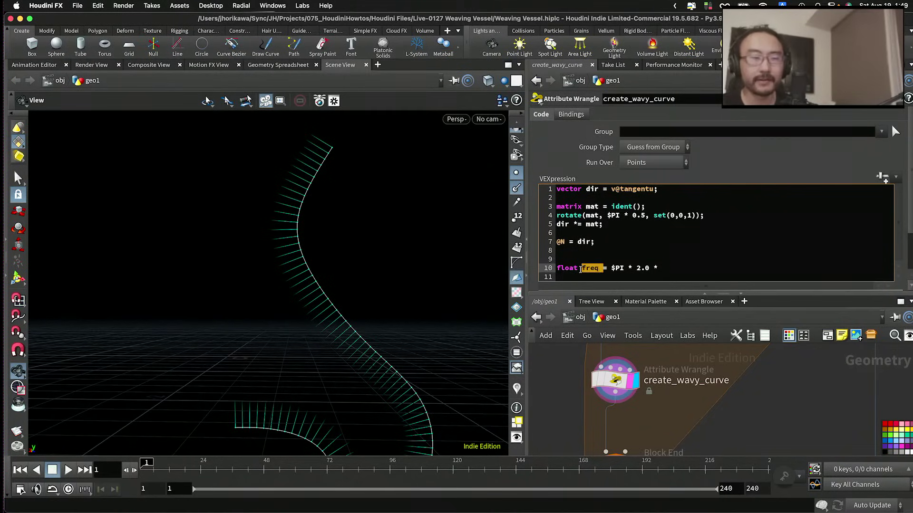
pyautogui.moveTo(655, 269); pyautogui.dragTo(610, 270)
pyautogui.click(661, 269)
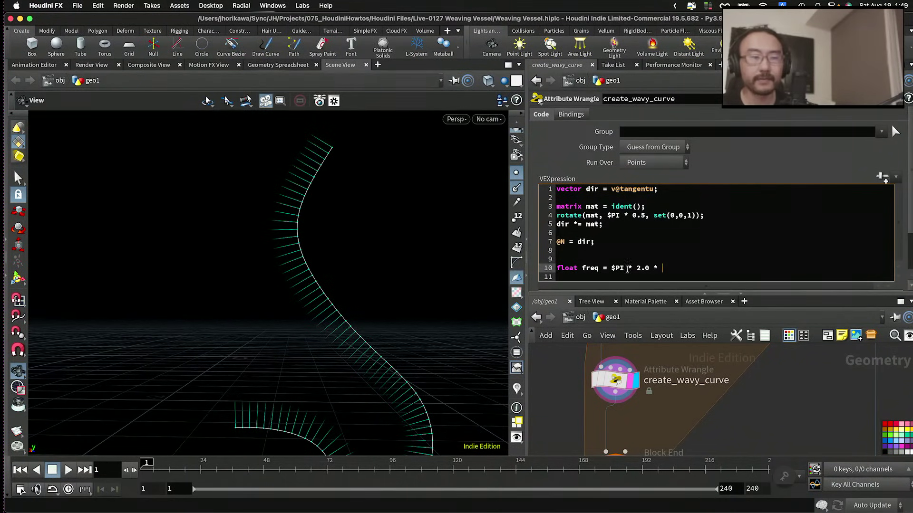
# Step: Complete the freq expression by multiplying by the float channel reference chf("wavenum") and ending the statement
pyautogui.write('wa')
pyautogui.press('BackSpace')
pyautogui.press('BackSpace')
pyautogui.write('chf')
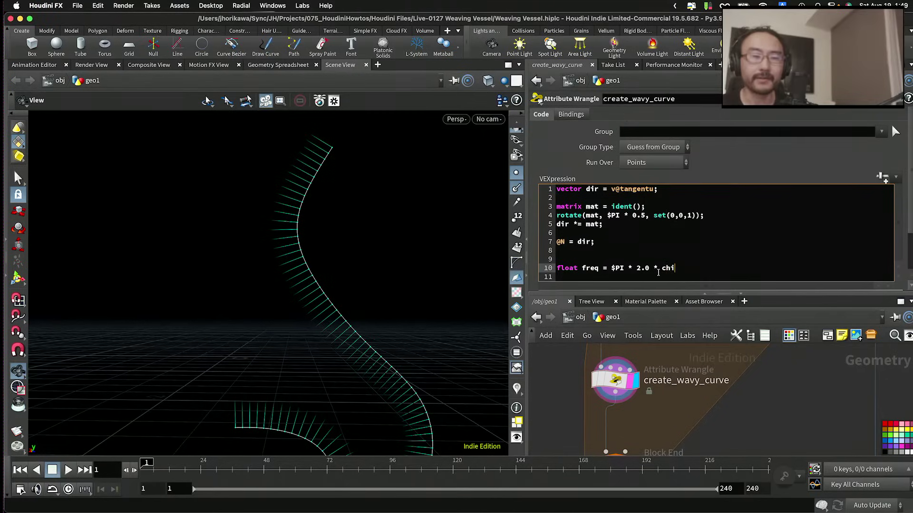
pyautogui.write('(@')
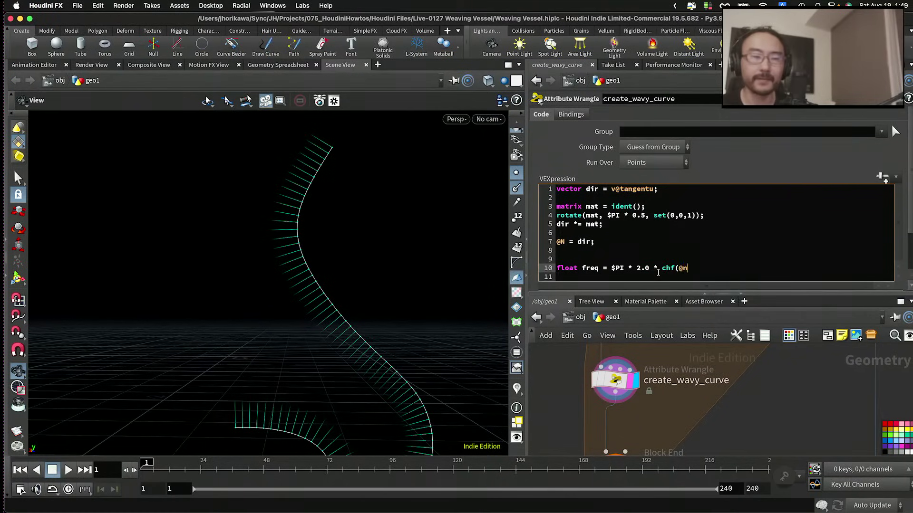
pyautogui.press('BackSpace')
pyautogui.write('"')
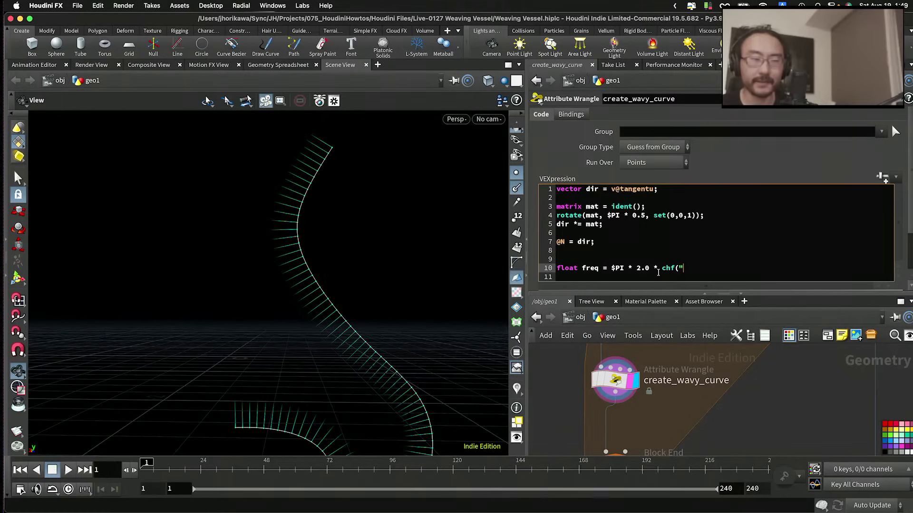
pyautogui.write('wavenum')
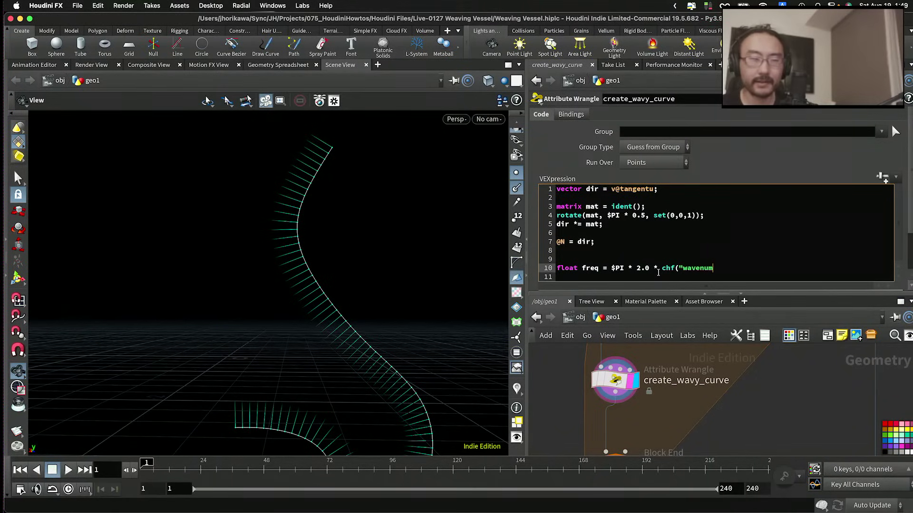
pyautogui.write('");')
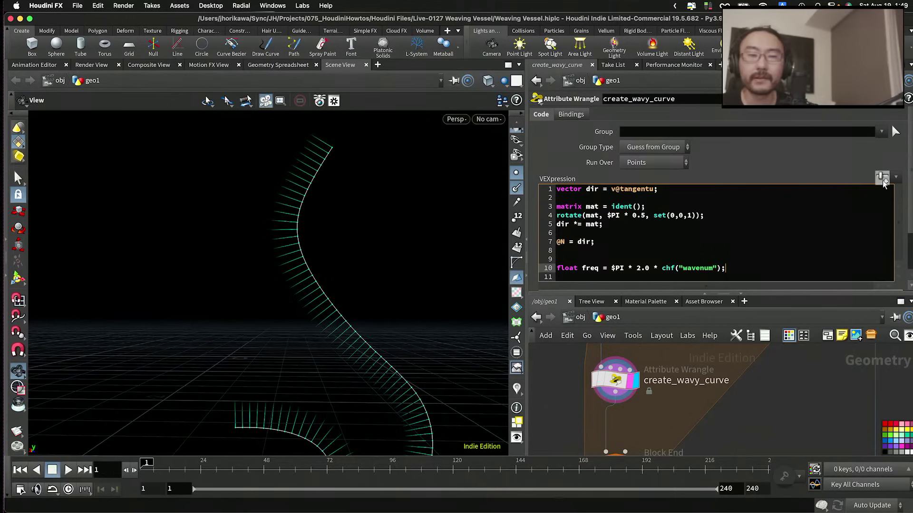
# Step: Generate the Wavenum parameter from the code with a range of 0 to 10 and set its value to about 2.33
pyautogui.click(885, 181)
pyautogui.scroll(-5, 885, 180)
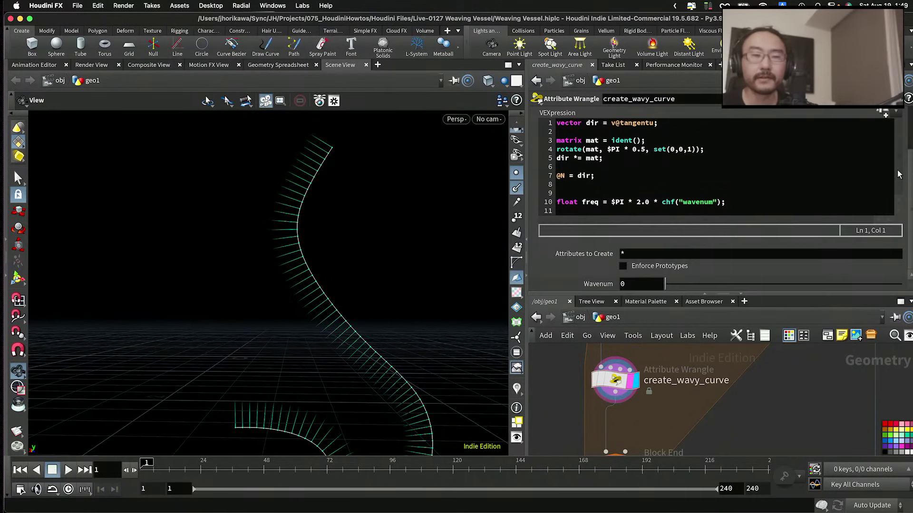
pyautogui.click(851, 99)
pyautogui.click(845, 117)
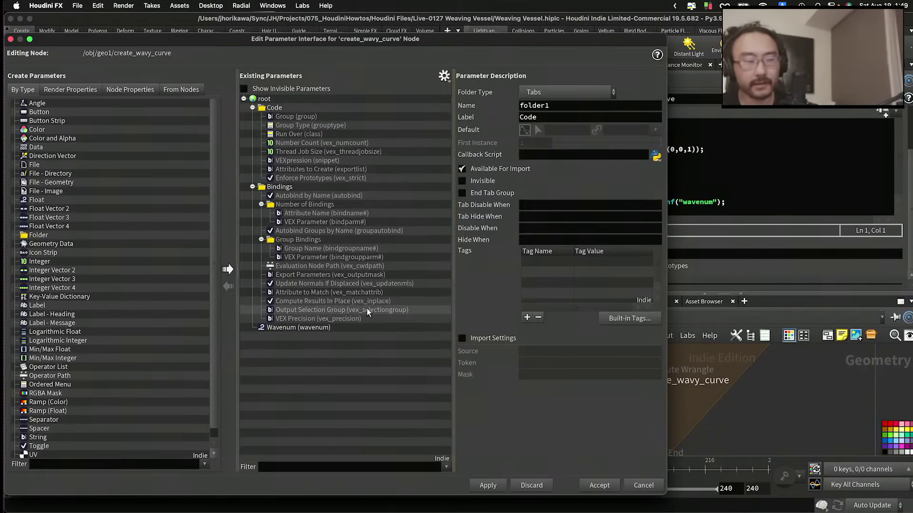
pyautogui.click(352, 329)
pyautogui.doubleClick(594, 271)
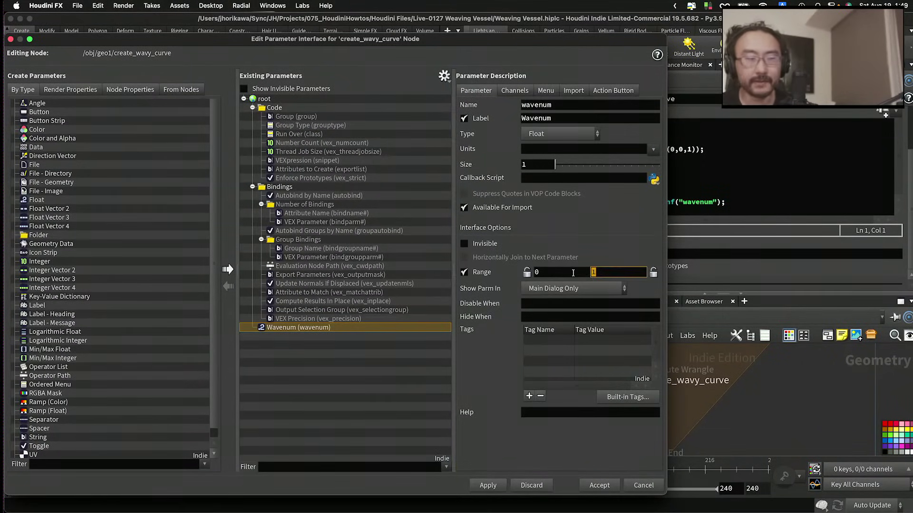
pyautogui.write('10')
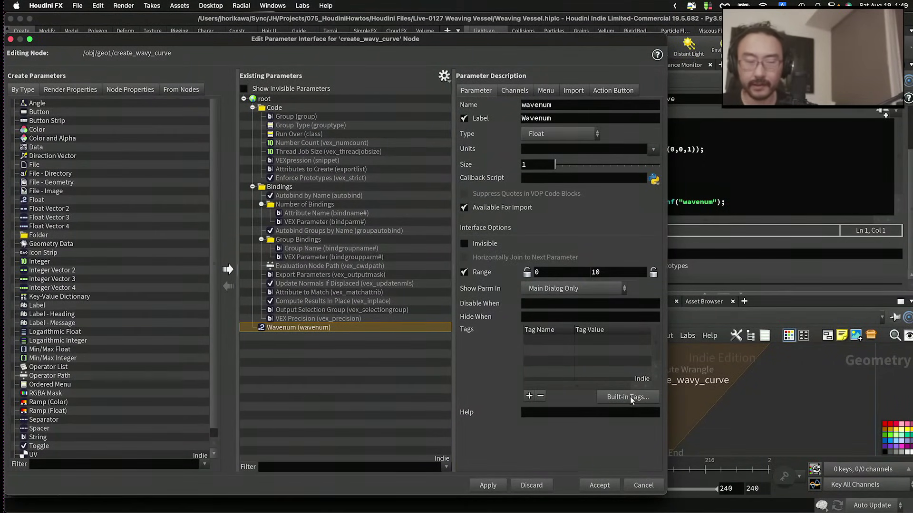
pyautogui.click(488, 485)
pyautogui.click(586, 486)
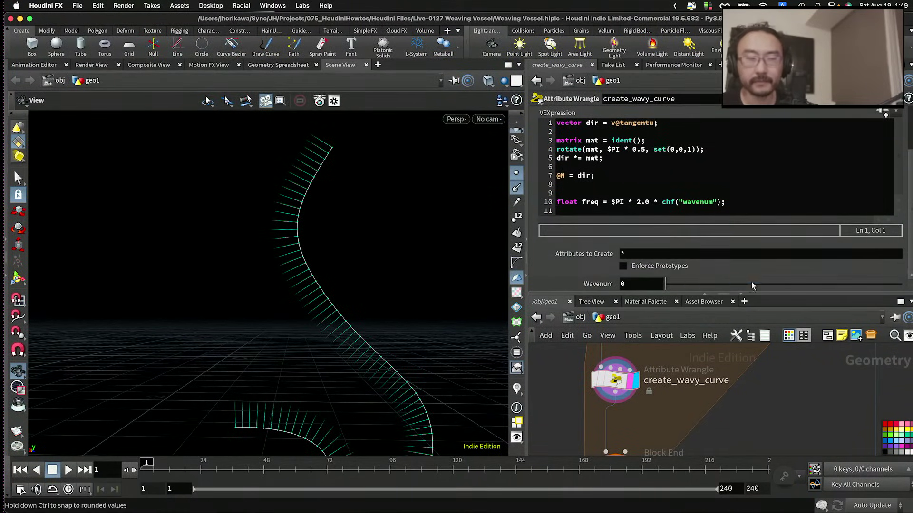
pyautogui.moveTo(751, 283); pyautogui.dragTo(721, 284)
# Step: Add a line below the freq statement that starts declaring float sinval = sin(freq
pyautogui.click(743, 198)
pyautogui.press('Return')
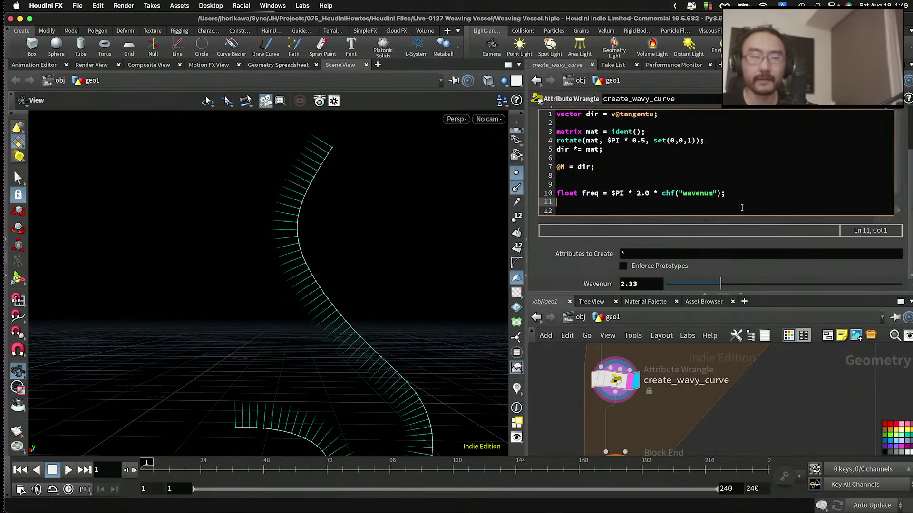
pyautogui.write('float ')
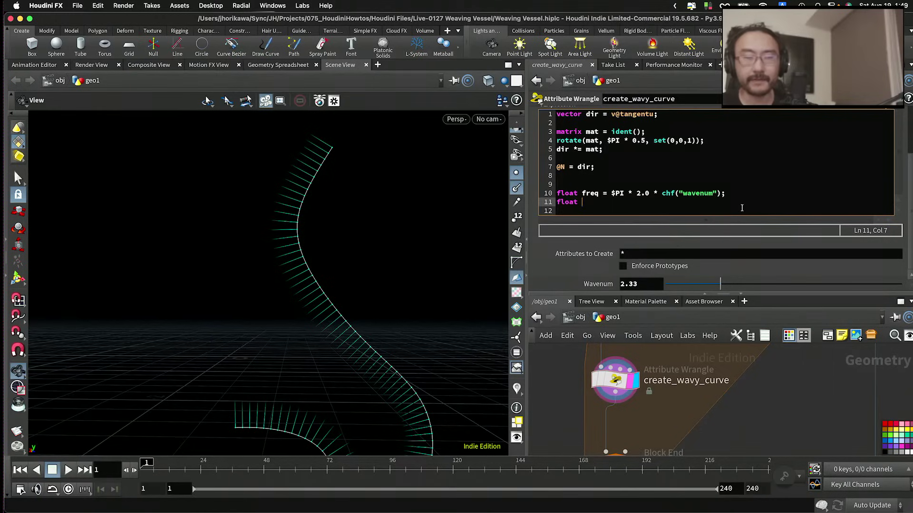
pyautogui.write('si')
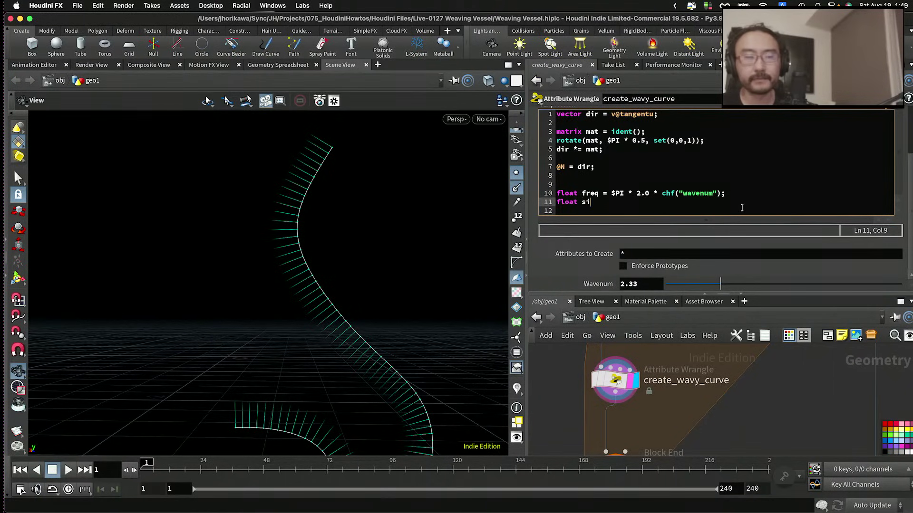
pyautogui.write('nval = sin')
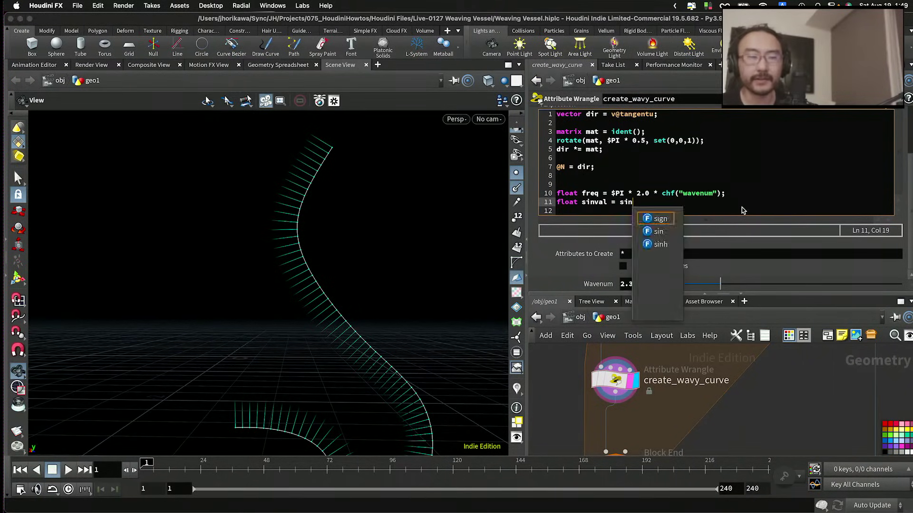
pyautogui.write('(freq')
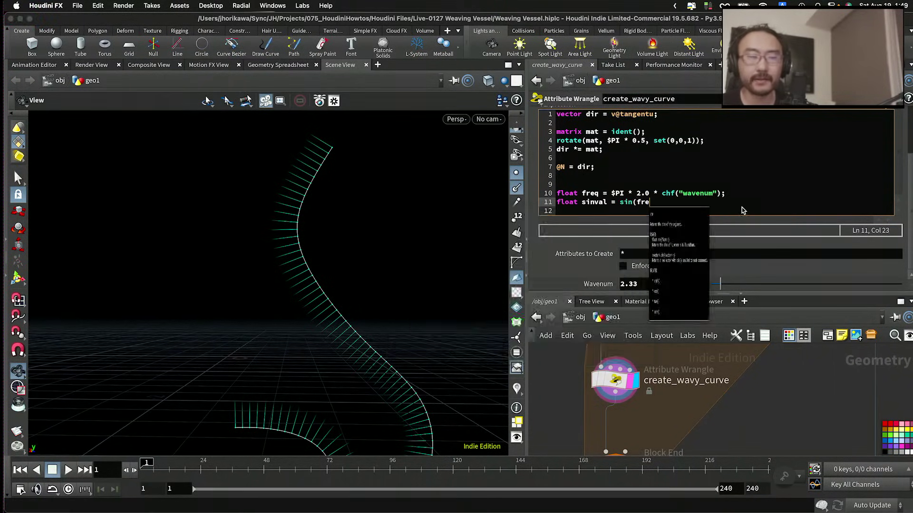
# Step: Rename the freq variable to ang in both lines, finish the statement as sin(ang); and add an empty line below
pyautogui.doubleClick(589, 195)
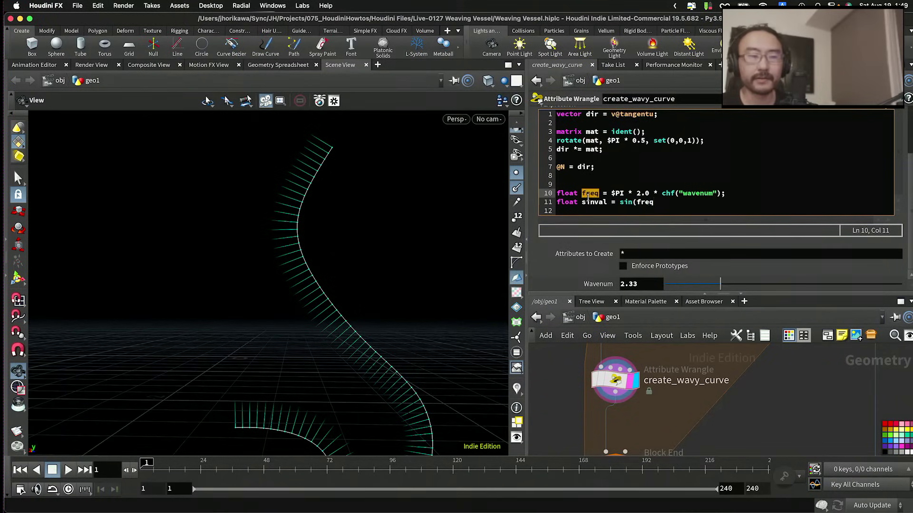
pyautogui.write('ang')
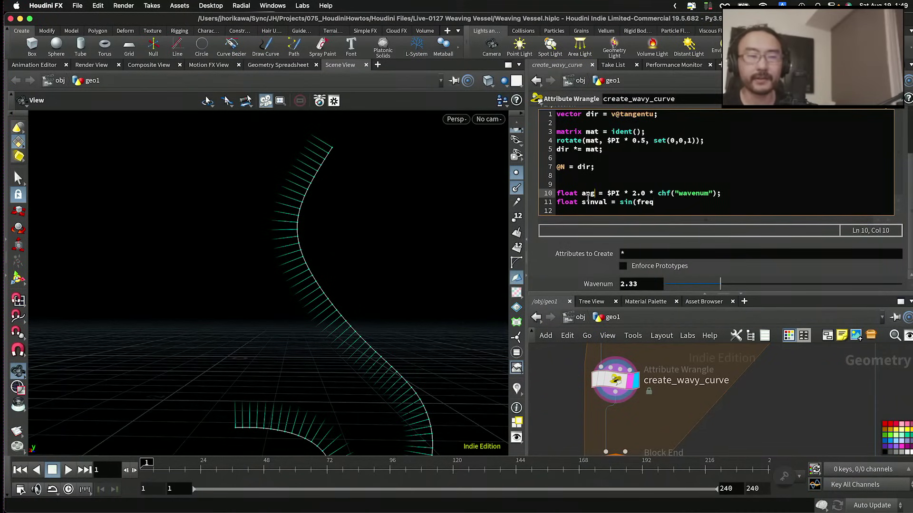
pyautogui.click(668, 202)
pyautogui.doubleClick(649, 203)
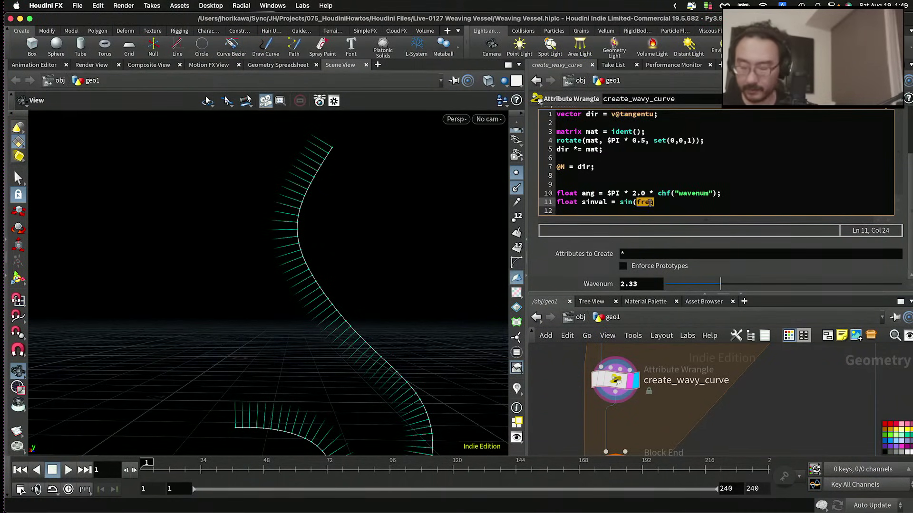
pyautogui.write('ang);')
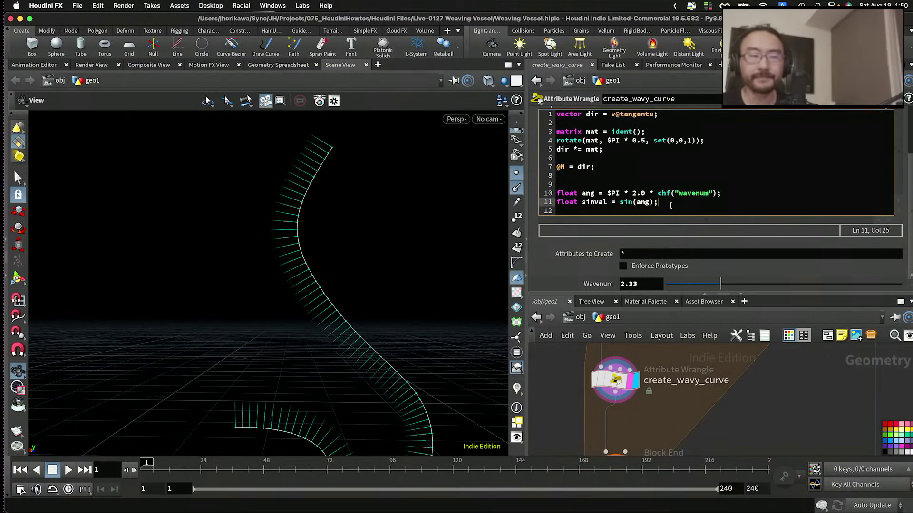
pyautogui.press('Return')
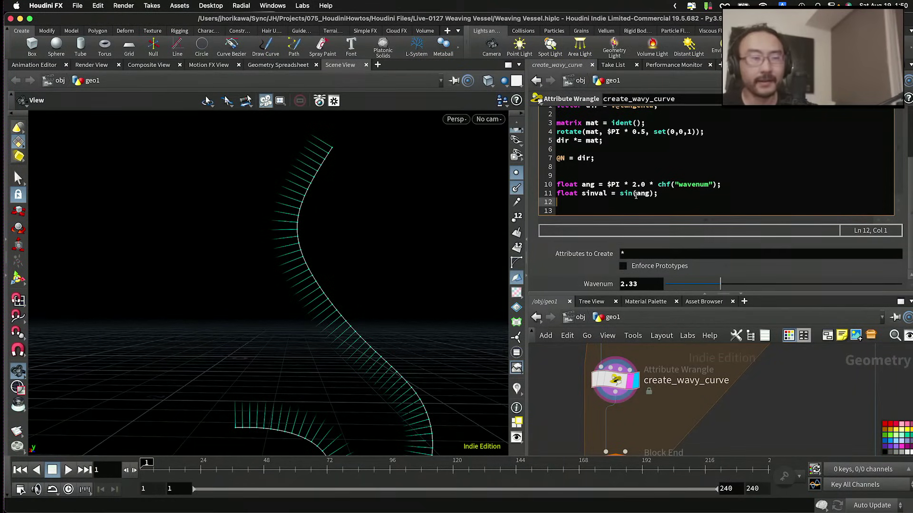
# Step: Set the Wavenum parameter of the wrangle to 2
pyautogui.moveTo(653, 184); pyautogui.dragTo(721, 186)
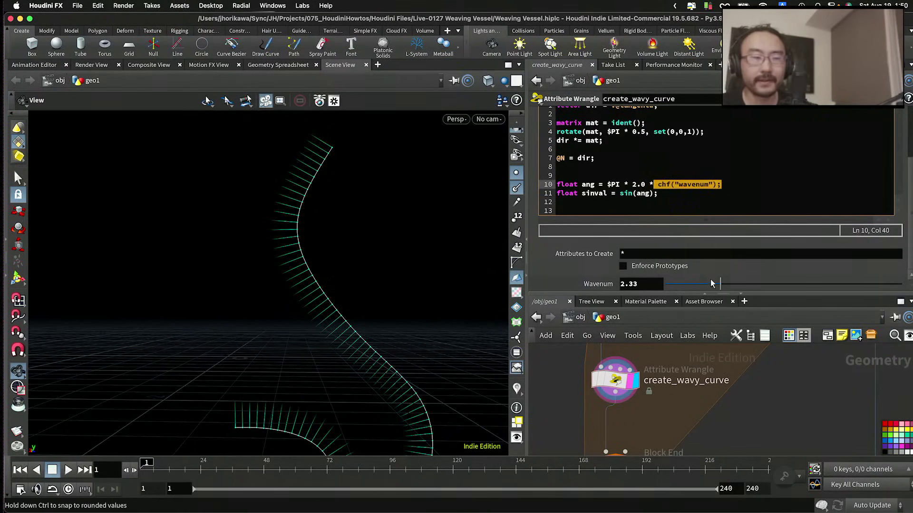
pyautogui.moveTo(720, 284); pyautogui.dragTo(709, 289)
pyautogui.click(642, 283)
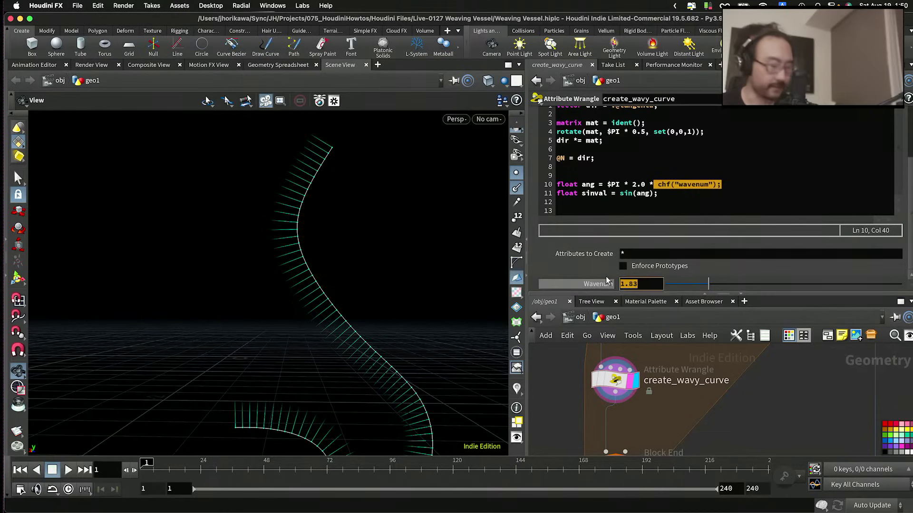
pyautogui.write('2')
pyautogui.press('Return')
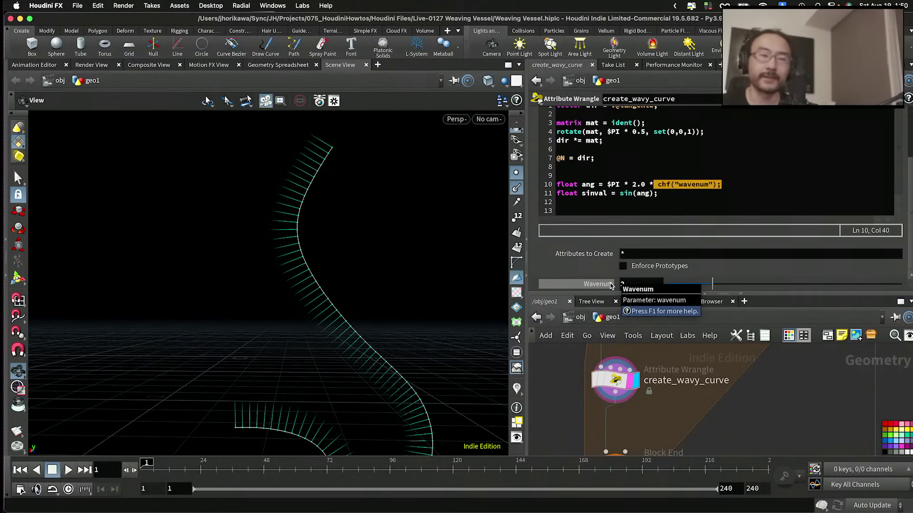
pyautogui.click(703, 203)
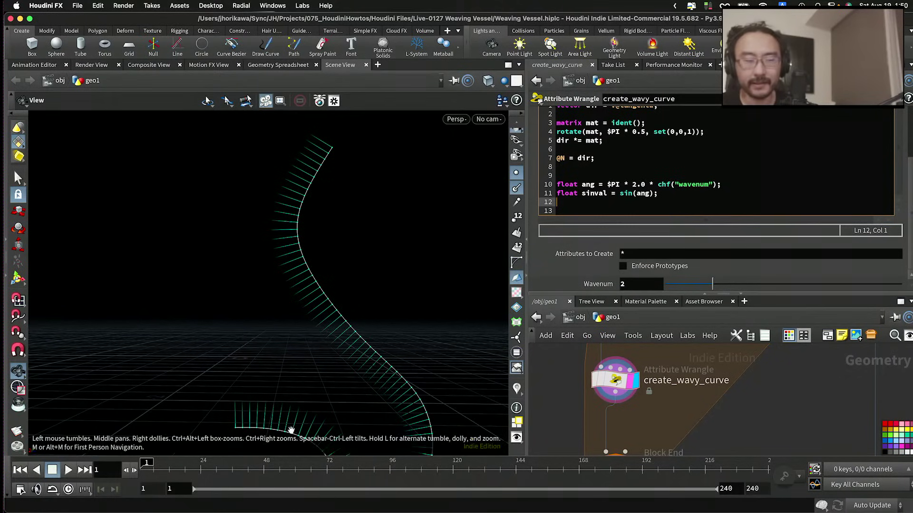
pyautogui.moveTo(714, 187); pyautogui.dragTo(603, 185)
pyautogui.click(622, 195)
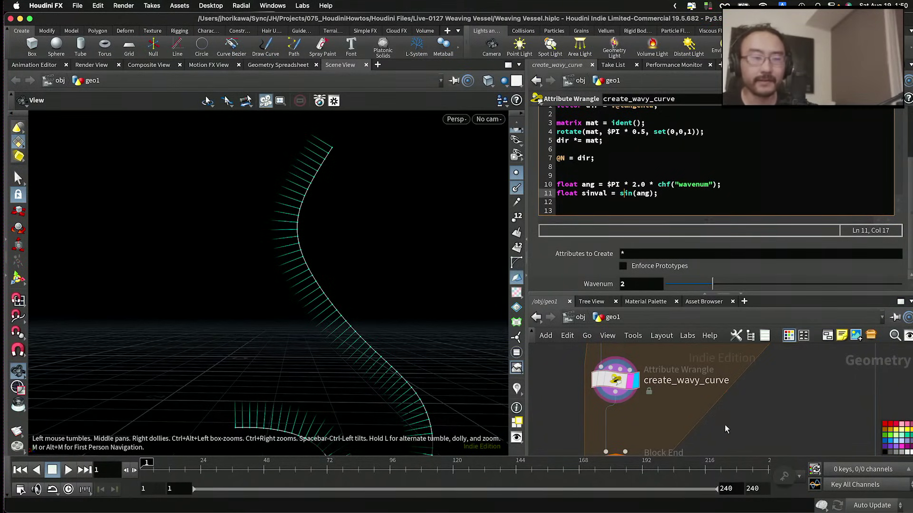
# Step: Enable the Curve U Attribute output, curveu, on the resample1 node, and return to the create_wavy_curve wrangle in the network
pyautogui.press('h')
pyautogui.scroll(5, 802, 378)
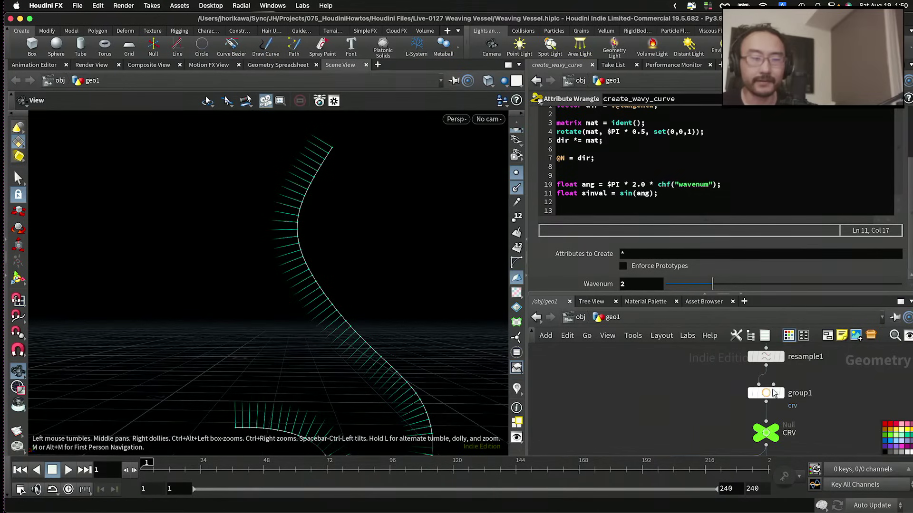
pyautogui.click(751, 387)
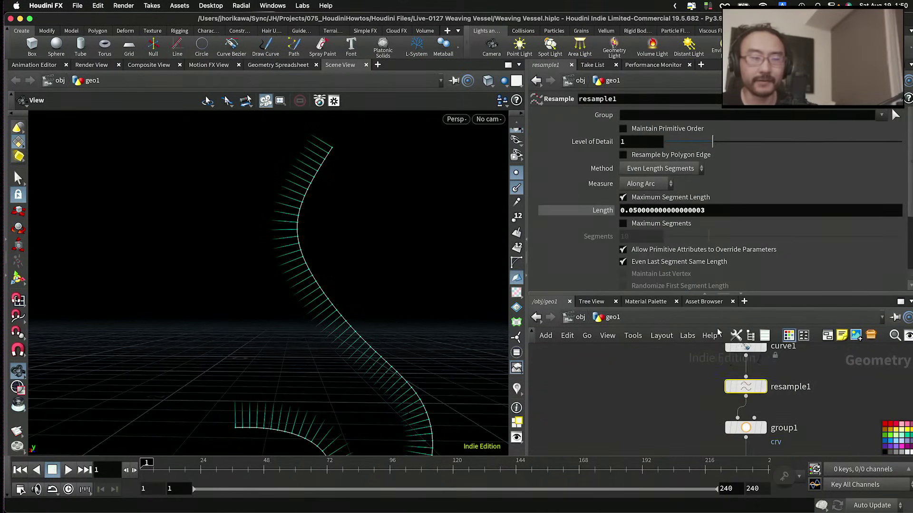
pyautogui.scroll(-5, 713, 214)
pyautogui.scroll(-4, 761, 404)
pyautogui.scroll(4, 600, 264)
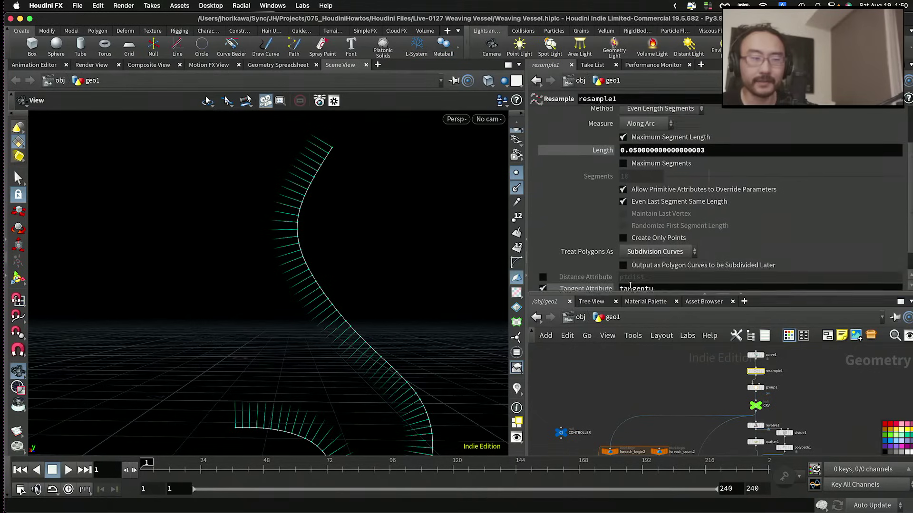
pyautogui.scroll(-4, 601, 263)
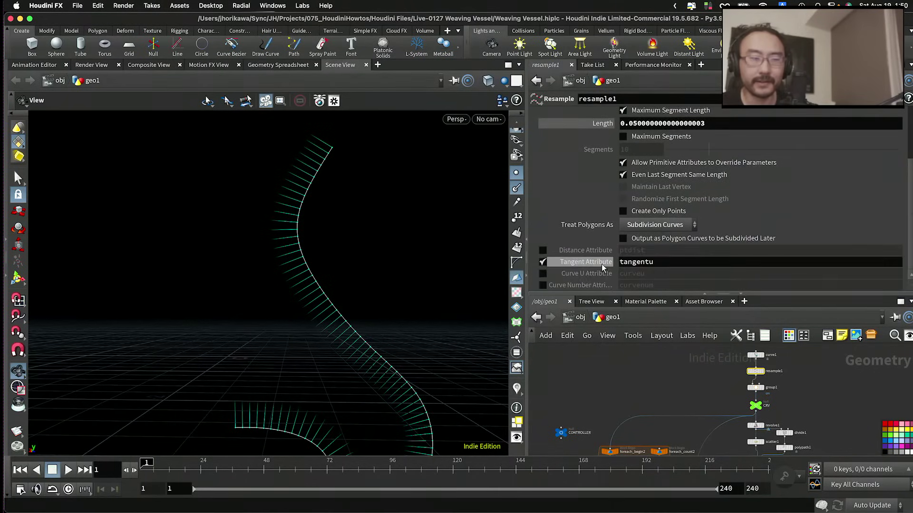
pyautogui.click(542, 275)
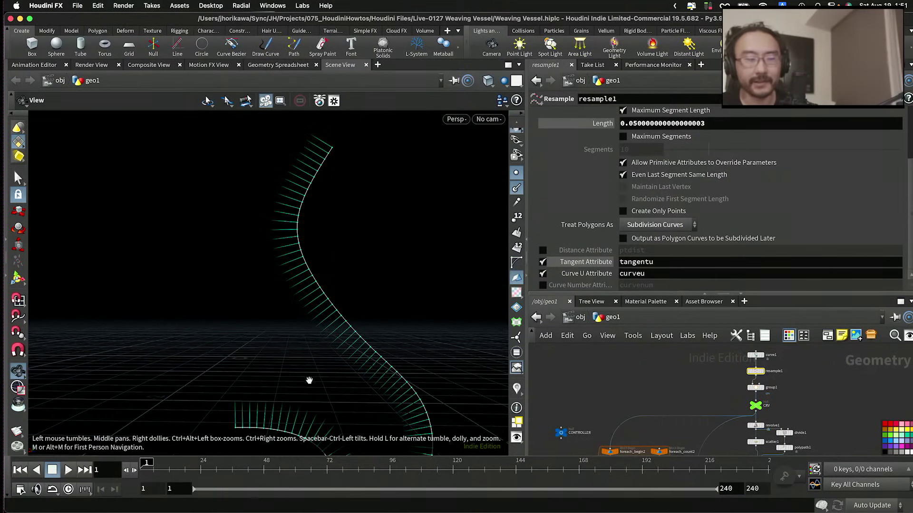
pyautogui.scroll(-5, 625, 378)
pyautogui.scroll(5, 616, 404)
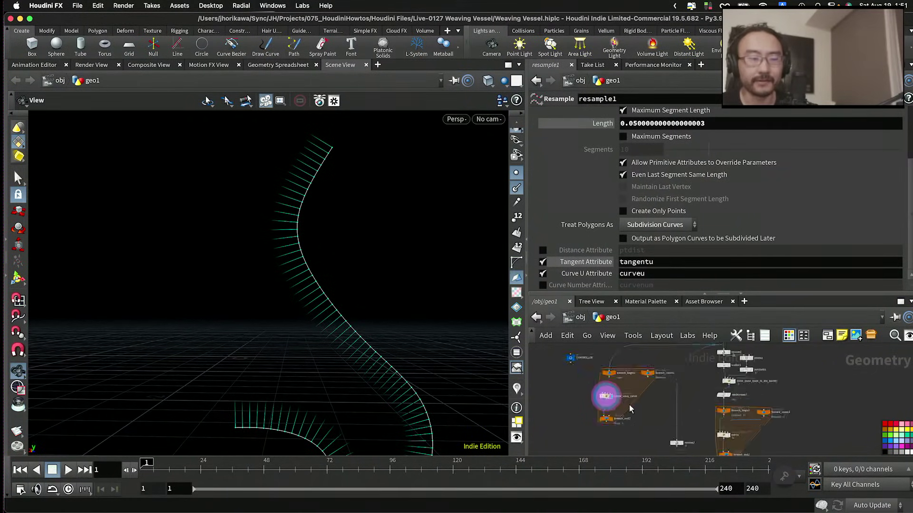
# Step: Multiply the ang expression in the create_wavy_curve wrangle's code by the curve attribute f@curveu
pyautogui.click(587, 388)
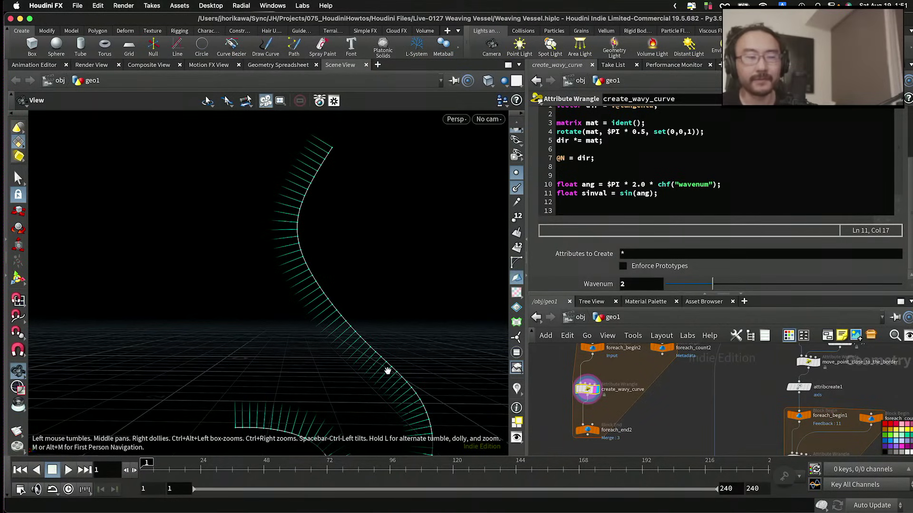
pyautogui.click(663, 194)
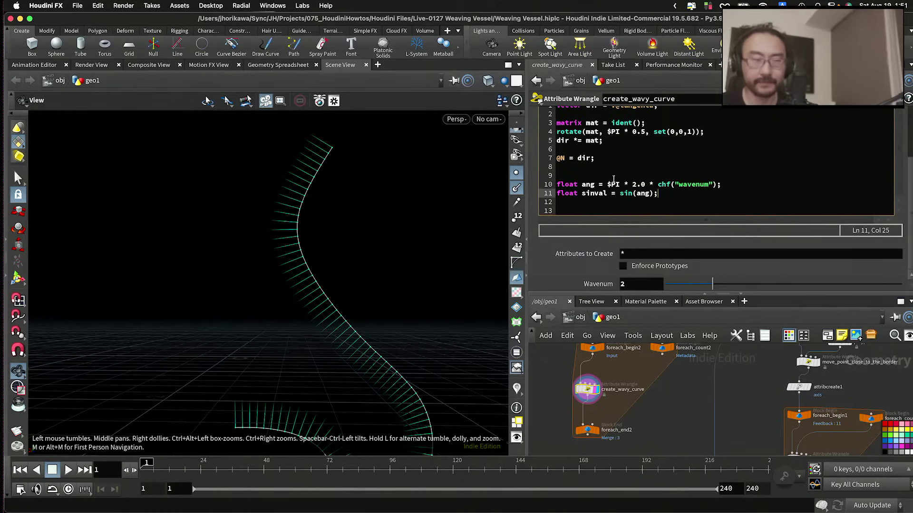
pyautogui.click(719, 185)
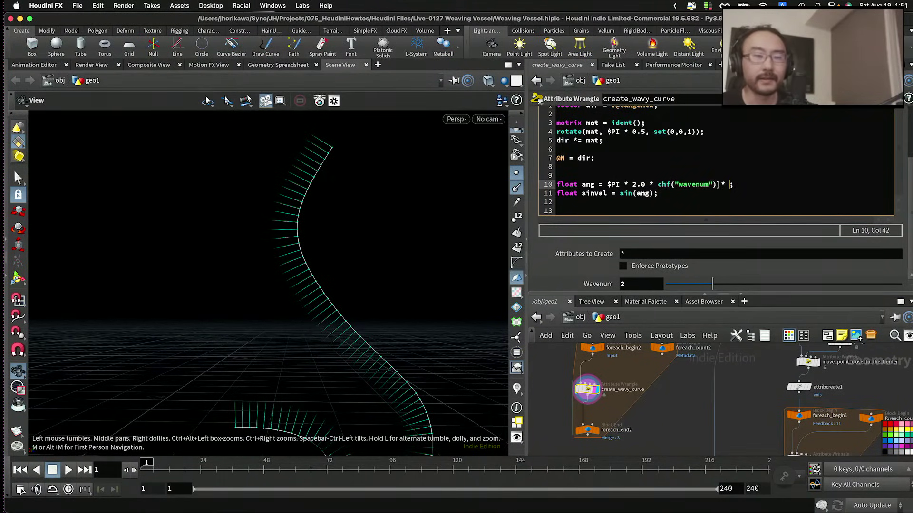
pyautogui.moveTo(718, 185); pyautogui.dragTo(613, 185)
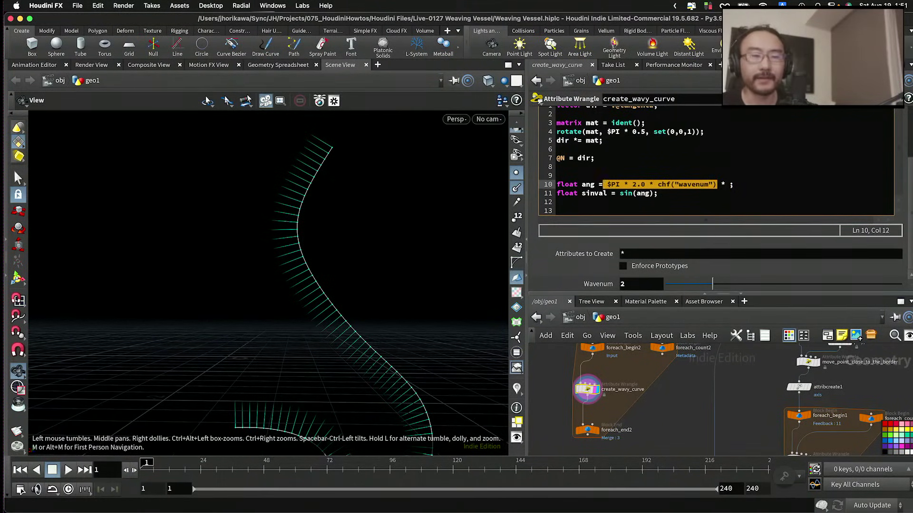
pyautogui.click(723, 184)
pyautogui.write('* f@')
pyautogui.press('Escape')
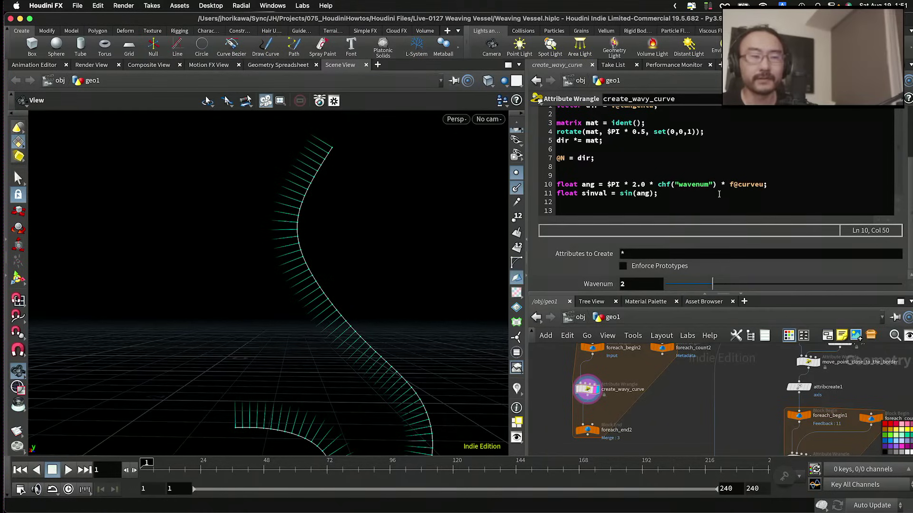
pyautogui.moveTo(716, 185); pyautogui.dragTo(607, 182)
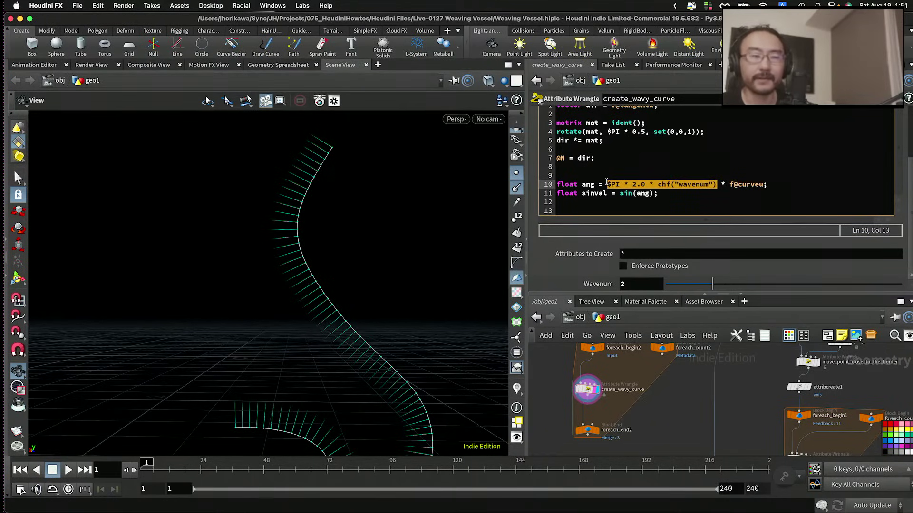
# Step: Add the line @P += dir * sinval; after a blank line below the sinval statement to displace the points
pyautogui.click(647, 193)
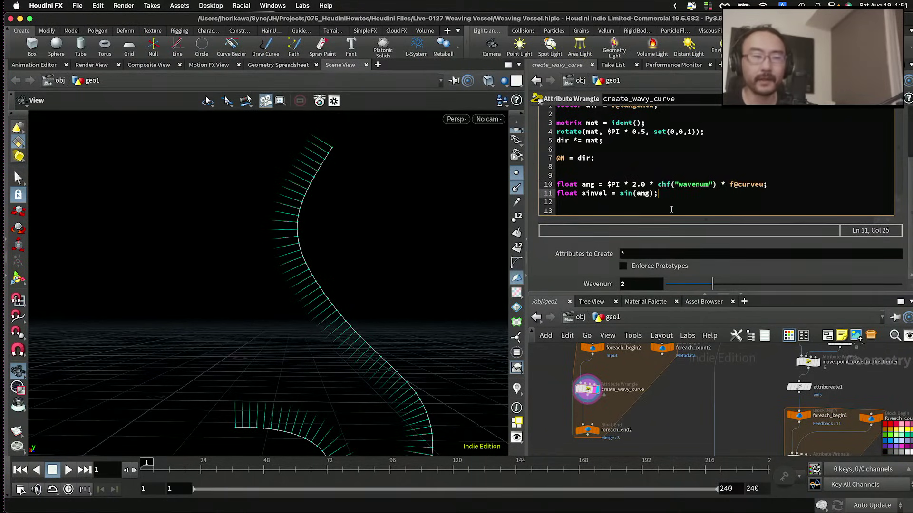
pyautogui.press('Return')
pyautogui.press('Return')
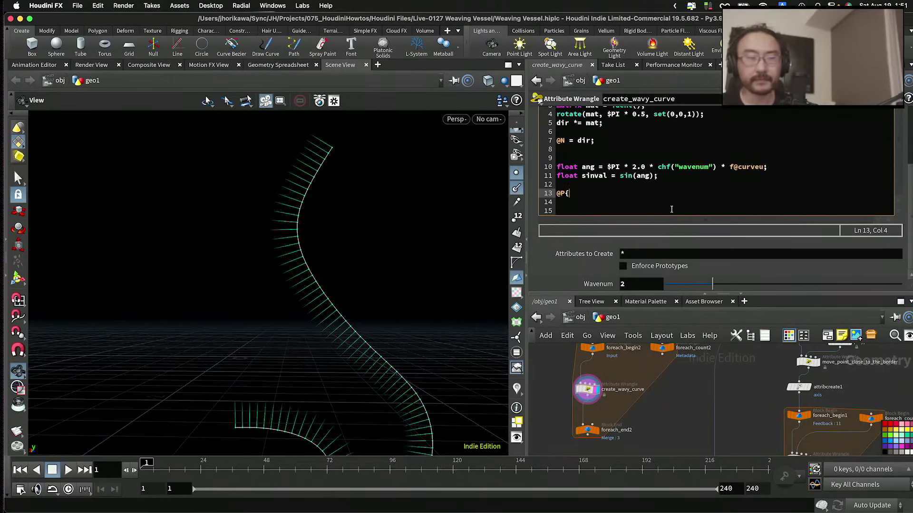
pyautogui.write('@P += ')
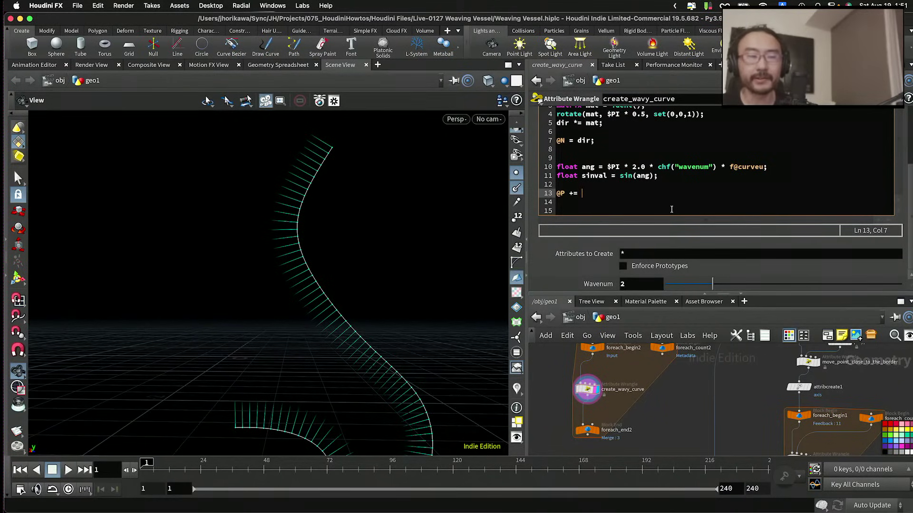
pyautogui.write('dir " ')
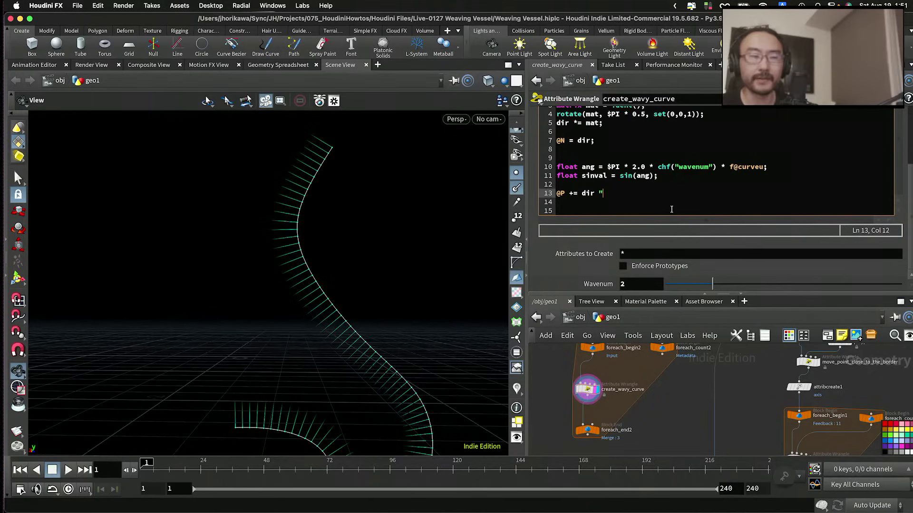
pyautogui.write('sinval;')
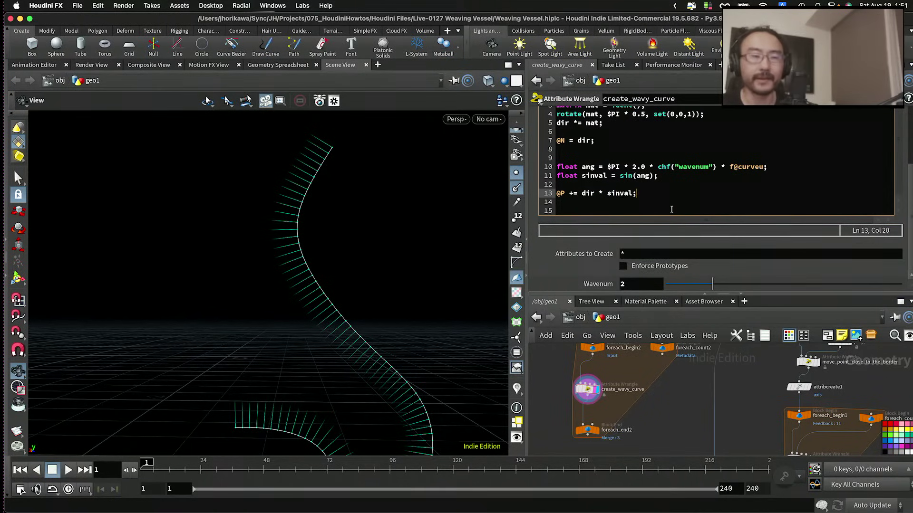
pyautogui.moveTo(377, 275); pyautogui.dragTo(337, 243)
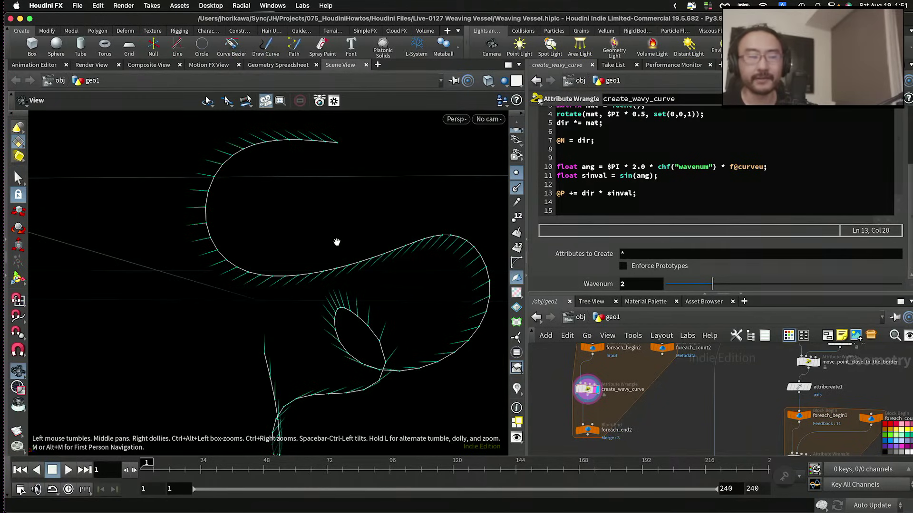
# Step: Multiply the @P displacement by chf("amplitude") and generate the Amplitude parameter from the code
pyautogui.click(631, 193)
pyautogui.write('* ch')
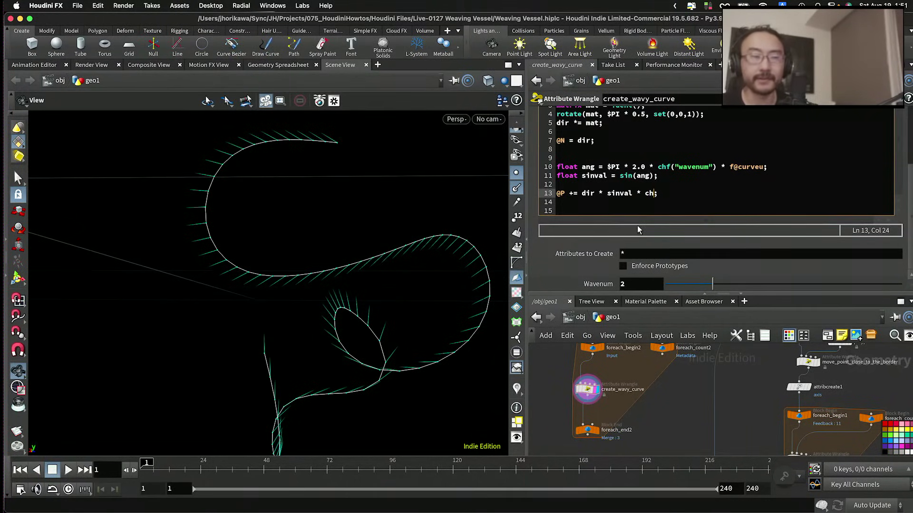
pyautogui.write('f("amplit')
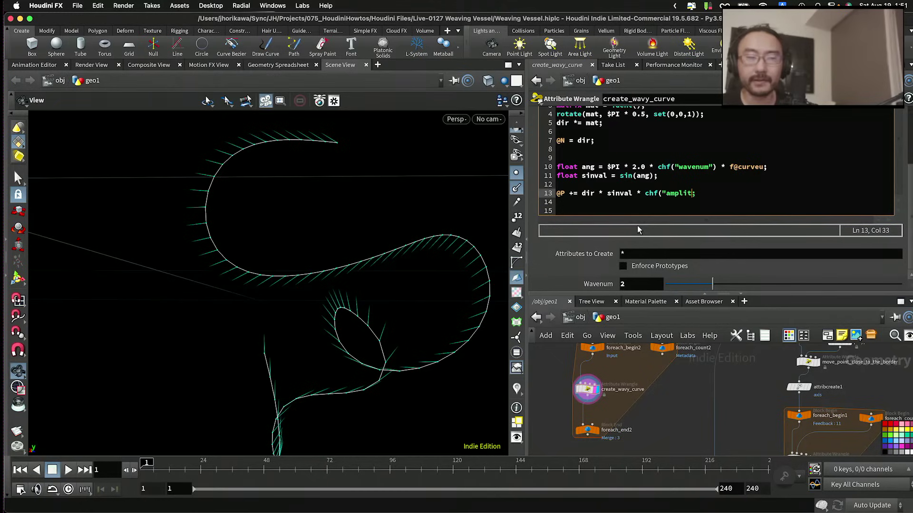
pyautogui.write('ude"')
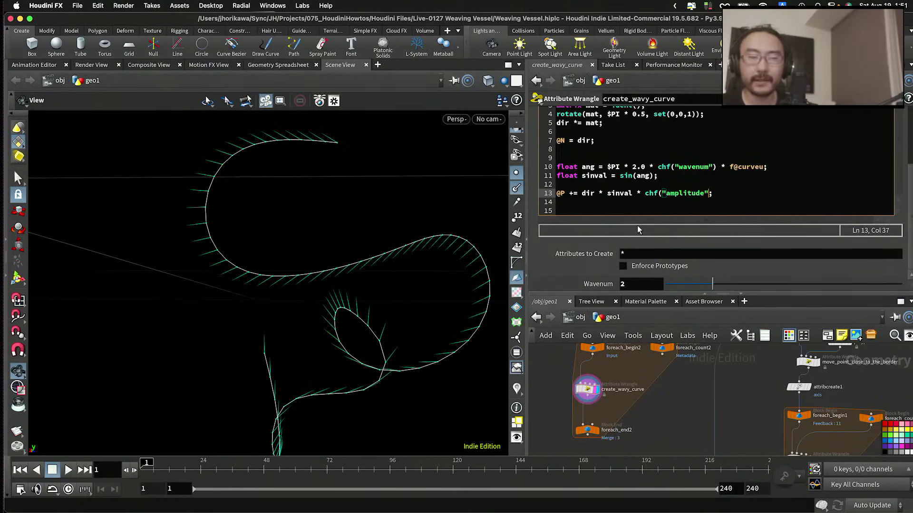
pyautogui.write(');')
pyautogui.scroll(3, 889, 199)
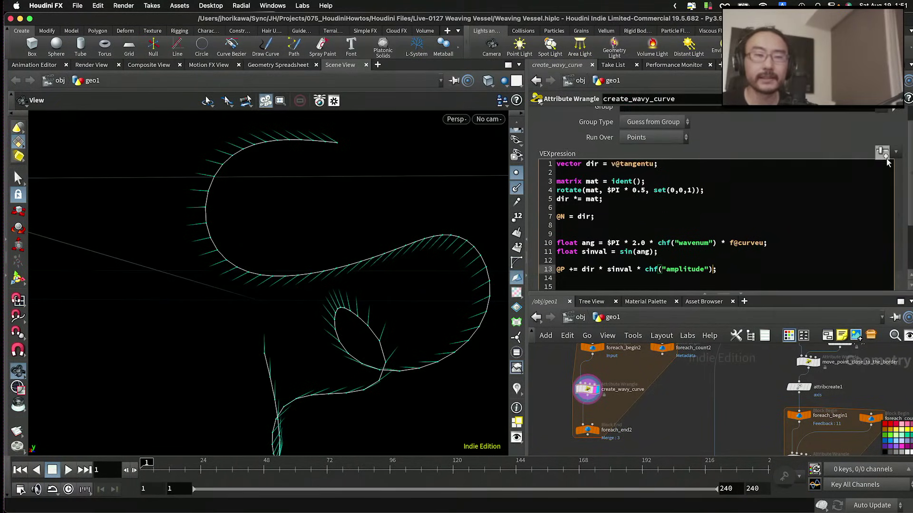
pyautogui.click(883, 153)
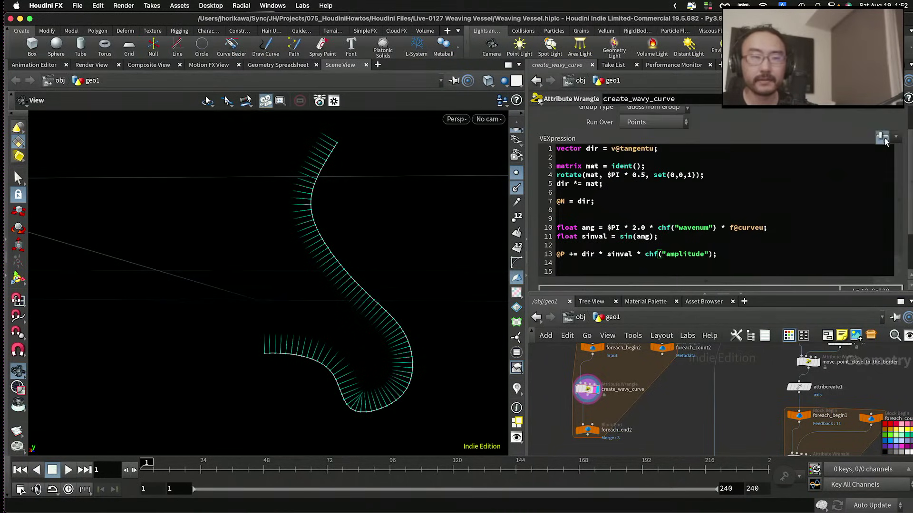
# Step: Try Amplitude values of 0.151 and 0.06 with Wavenum values of 10 and 7.71 on the wavy curve
pyautogui.scroll(-3, 905, 164)
pyautogui.moveTo(666, 284); pyautogui.dragTo(700, 285)
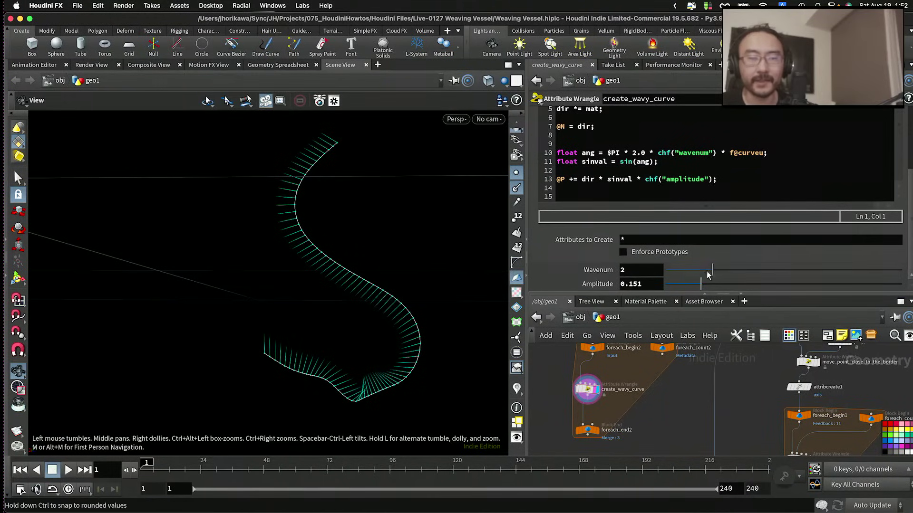
pyautogui.moveTo(707, 274); pyautogui.dragTo(903, 269)
pyautogui.moveTo(701, 284); pyautogui.dragTo(680, 289)
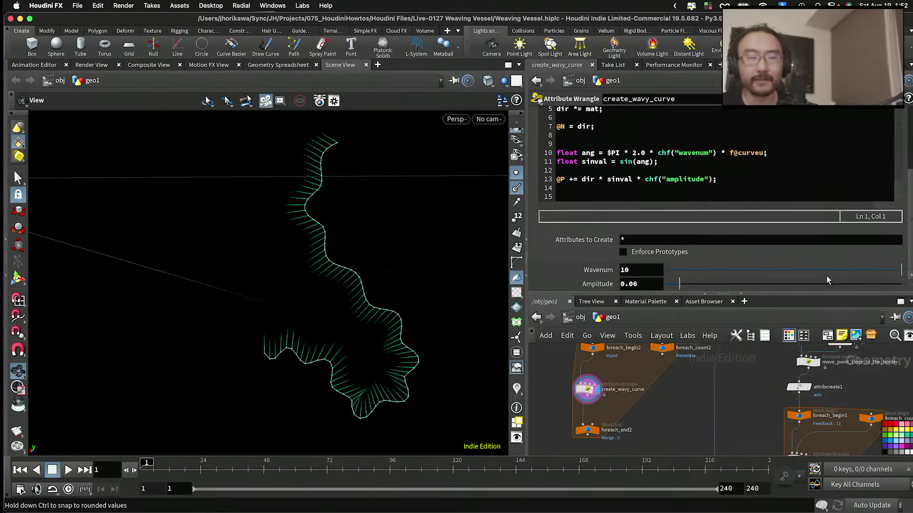
pyautogui.moveTo(888, 272); pyautogui.dragTo(846, 267)
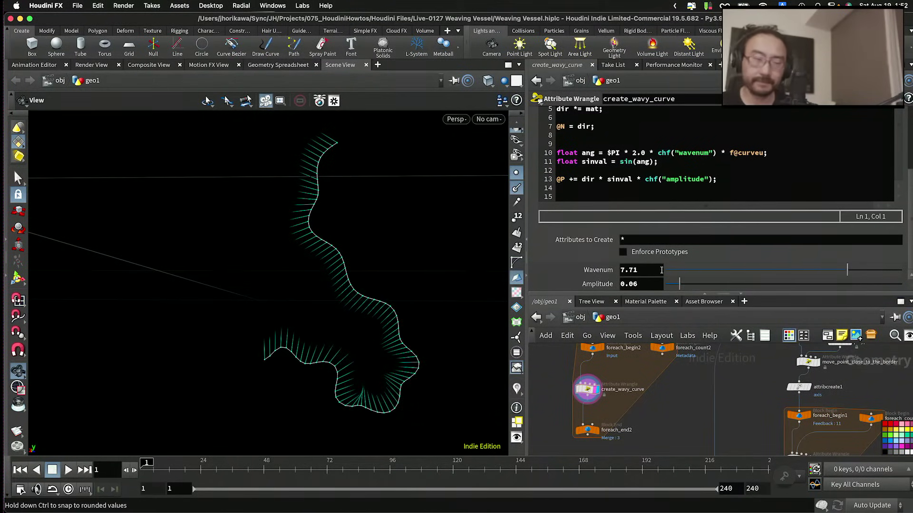
# Step: Set the wrangle's Wavenum to 6 and its Amplitude to about 0.095
pyautogui.click(637, 270)
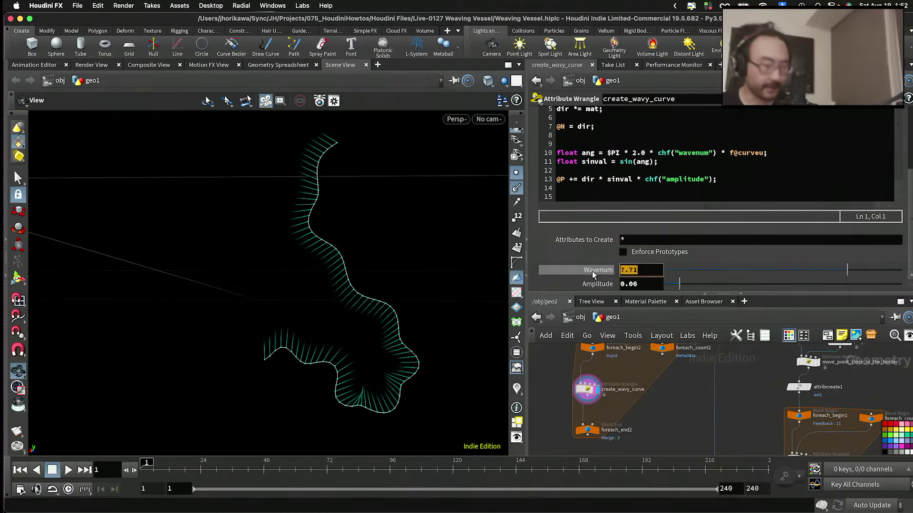
pyautogui.write('6')
pyautogui.press('Return')
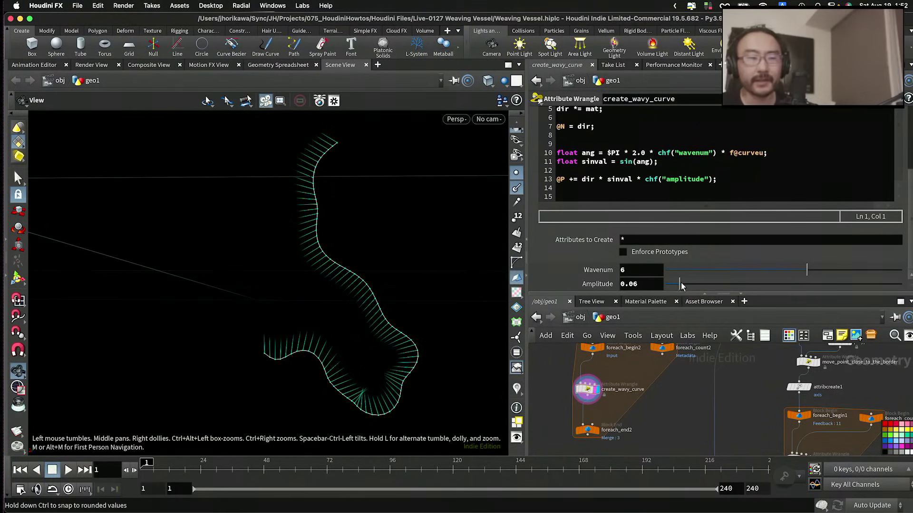
pyautogui.moveTo(681, 285); pyautogui.dragTo(688, 286)
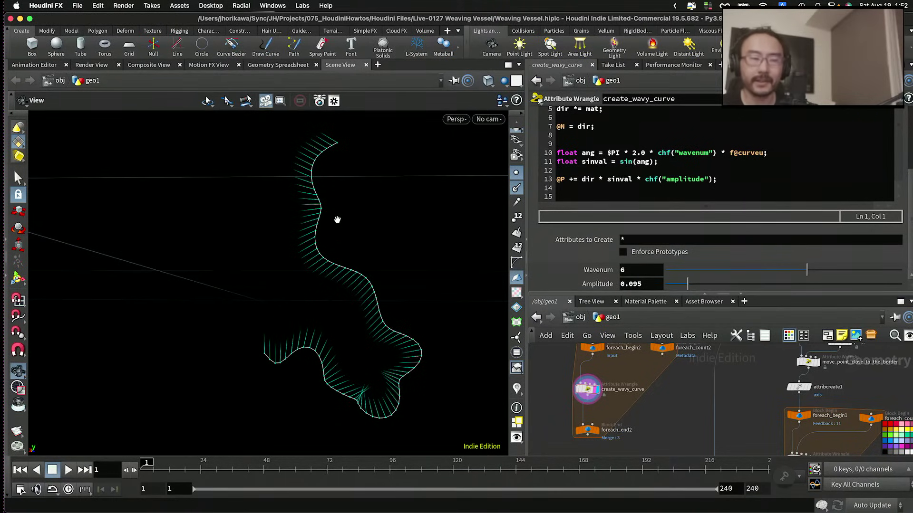
pyautogui.click(674, 162)
pyautogui.moveTo(771, 153); pyautogui.dragTo(556, 154)
pyautogui.click(559, 170)
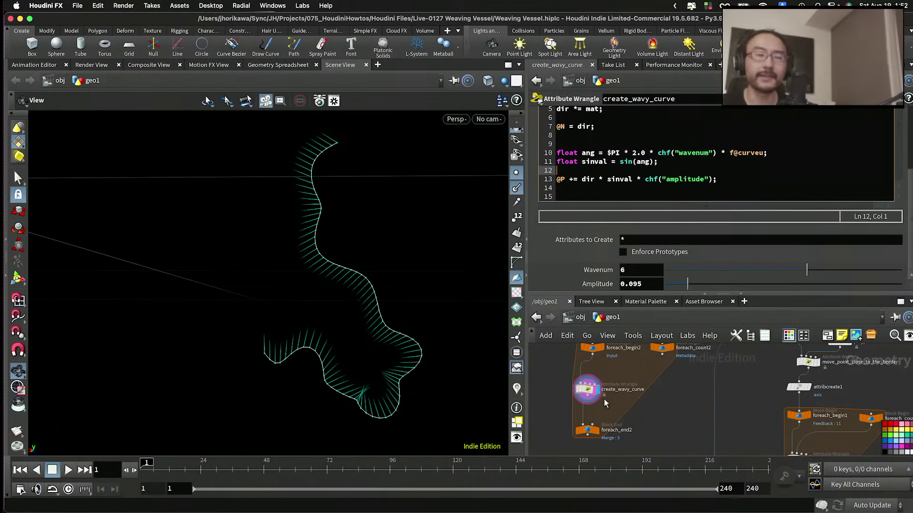
# Step: Display the foreach_end2 node that closes the loop and save the scene file
pyautogui.scroll(4, 605, 411)
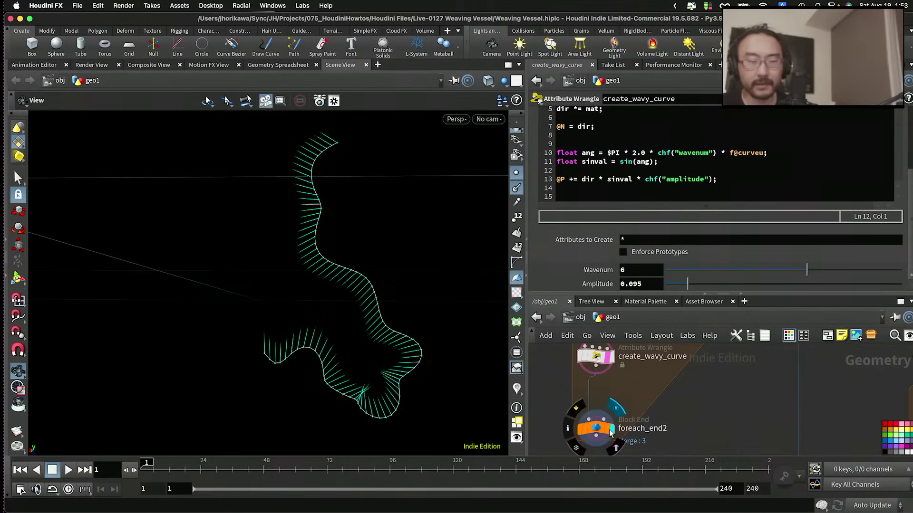
pyautogui.click(598, 429)
pyautogui.press('super+s')
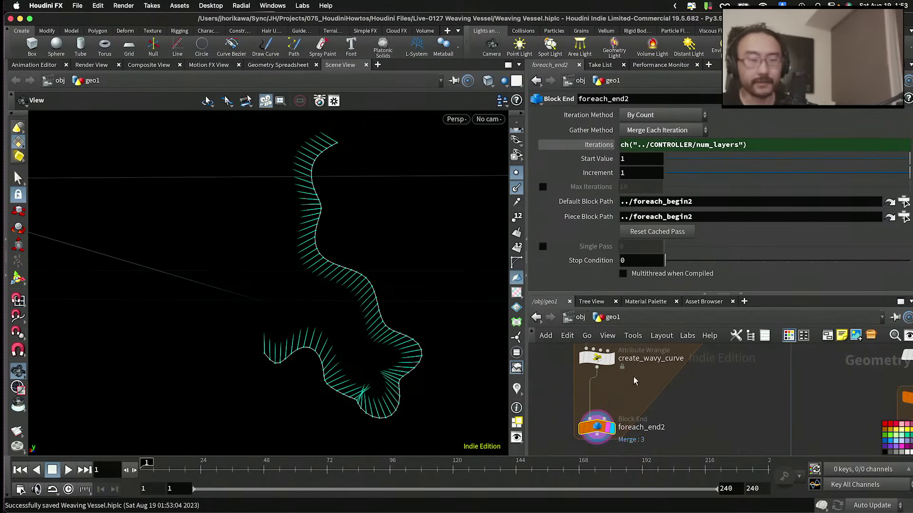
# Step: Connect foreach_count2 to the second input of create_wavy_curve, reposition foreach_count2 slightly lower, and make the wrangle the displayed node
pyautogui.moveTo(618, 380); pyautogui.dragTo(625, 452, button='middle')
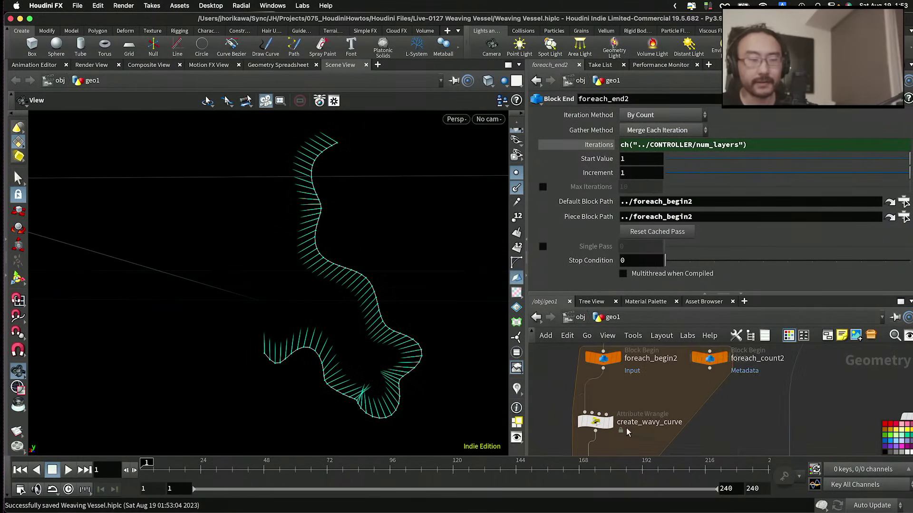
pyautogui.click(709, 369)
pyautogui.click(599, 418)
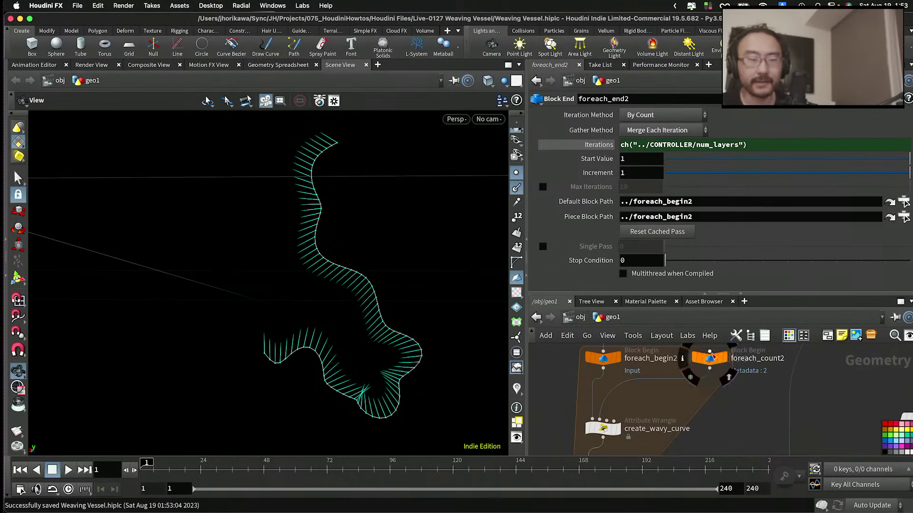
pyautogui.click(710, 351)
pyautogui.press('Escape')
pyautogui.moveTo(713, 357); pyautogui.dragTo(703, 372)
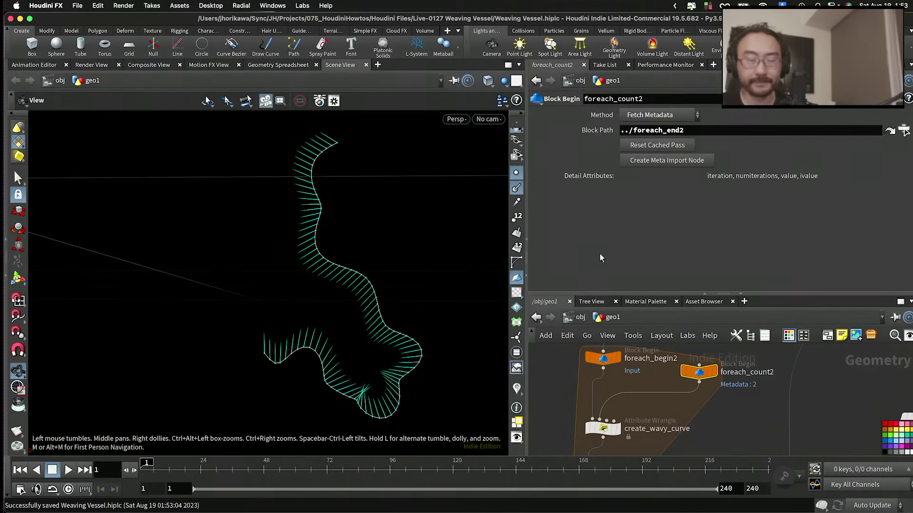
pyautogui.click(603, 427)
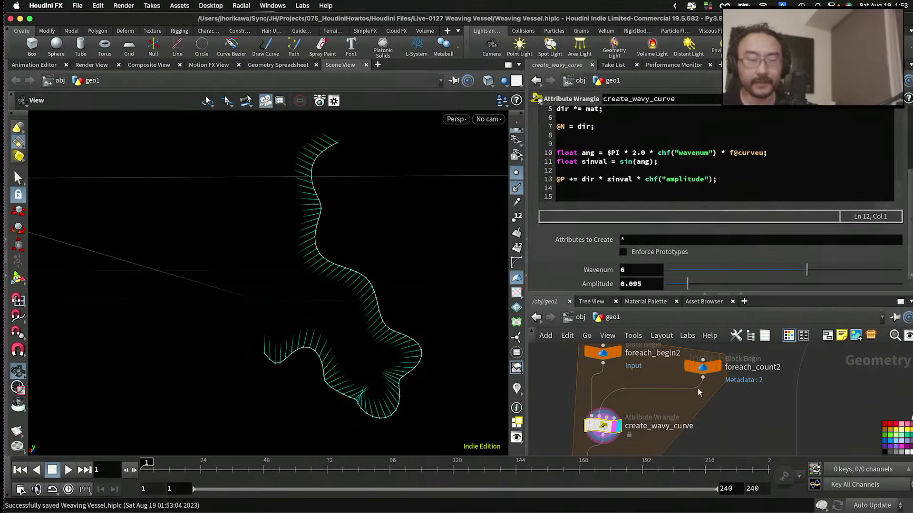
pyautogui.moveTo(702, 368); pyautogui.dragTo(709, 373)
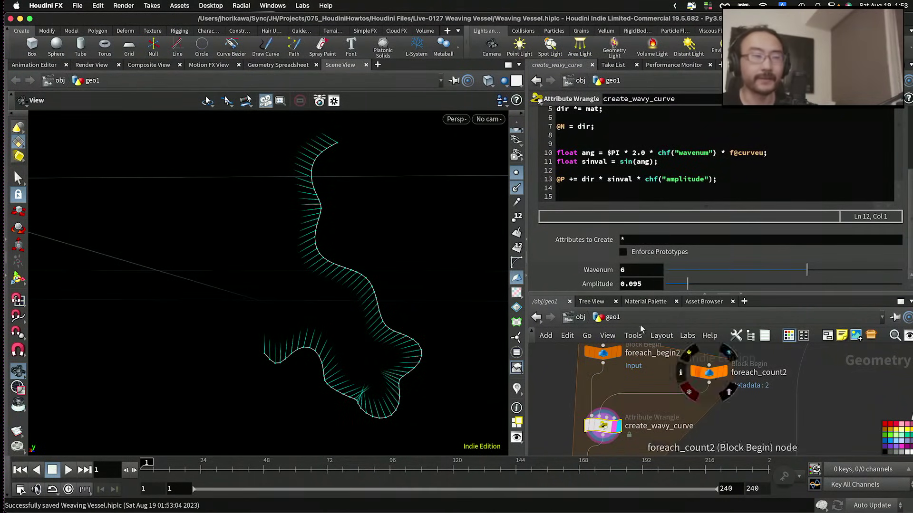
# Step: Examine the detail attributes of the foreach_count2 metadata node in the Geometry Spreadsheet
pyautogui.click(278, 64)
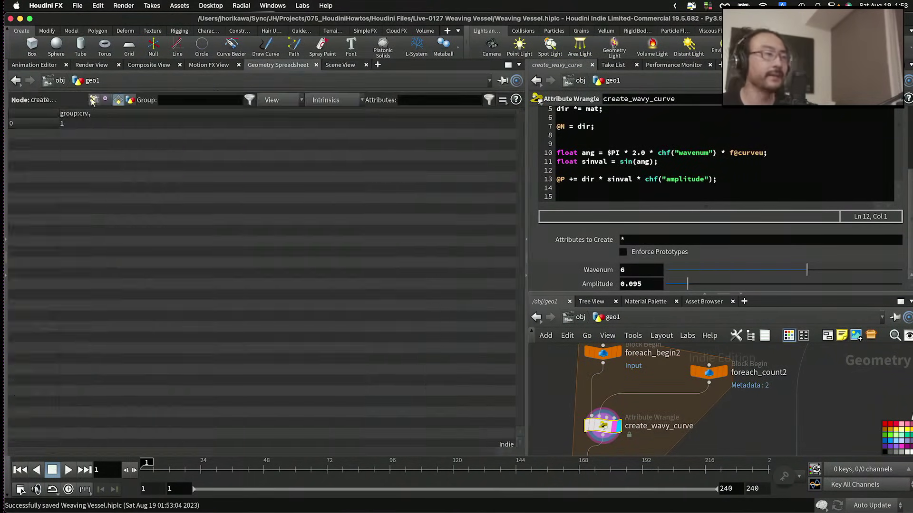
pyautogui.click(130, 100)
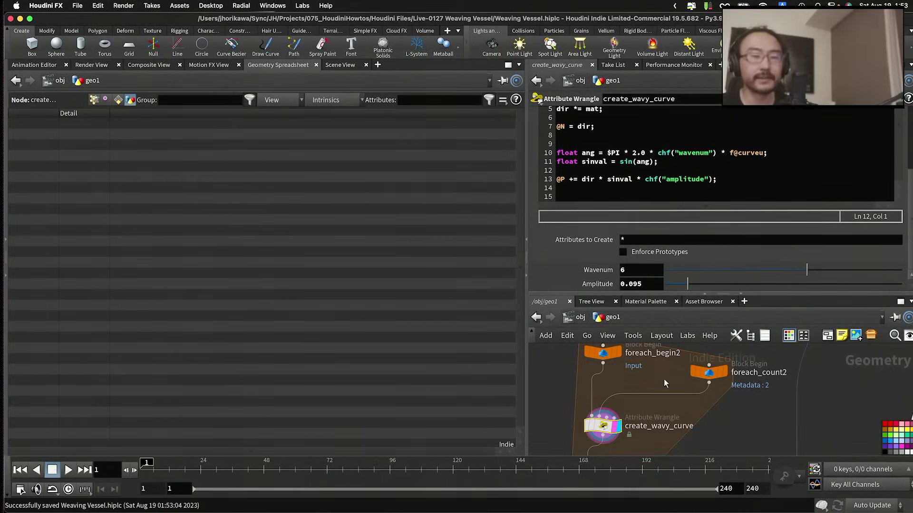
pyautogui.click(700, 369)
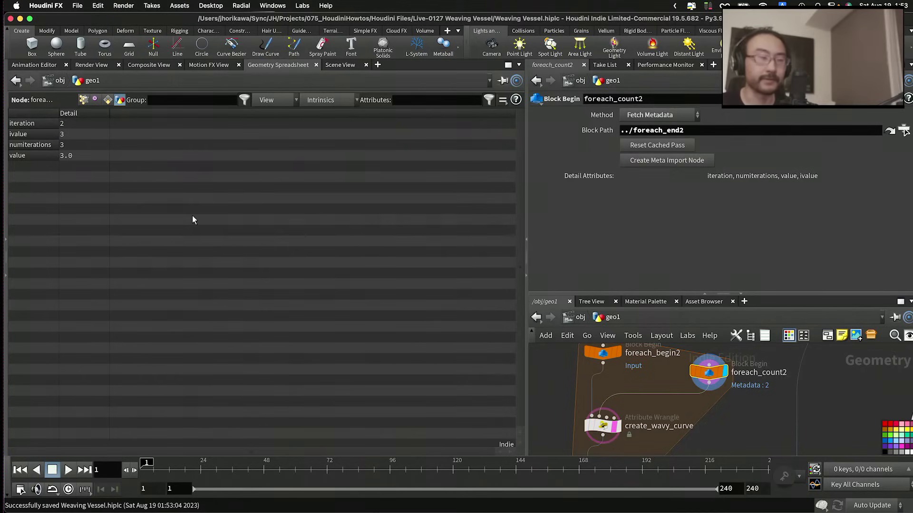
pyautogui.scroll(2, 672, 391)
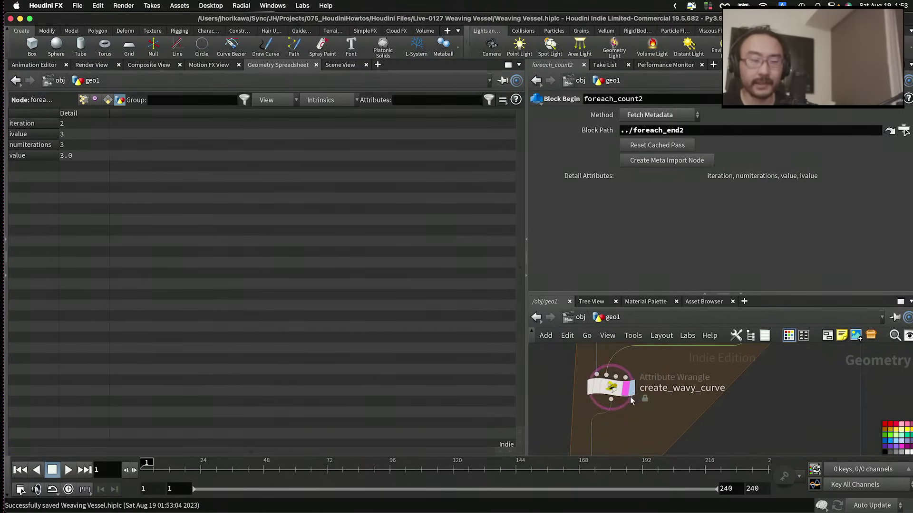
# Step: Select the create_wavy_curve wrangle and return to the 3D scene view with its VEX code in view
pyautogui.click(613, 373)
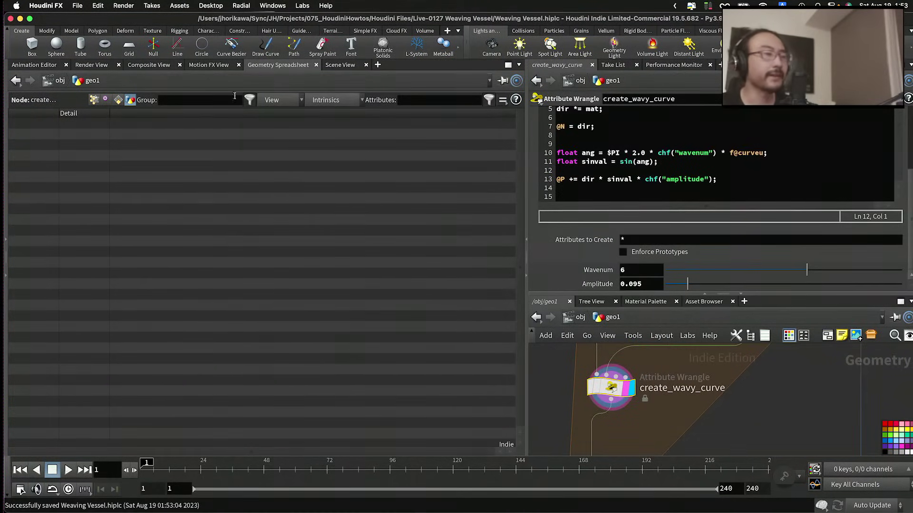
pyautogui.click(339, 65)
pyautogui.scroll(3, 680, 164)
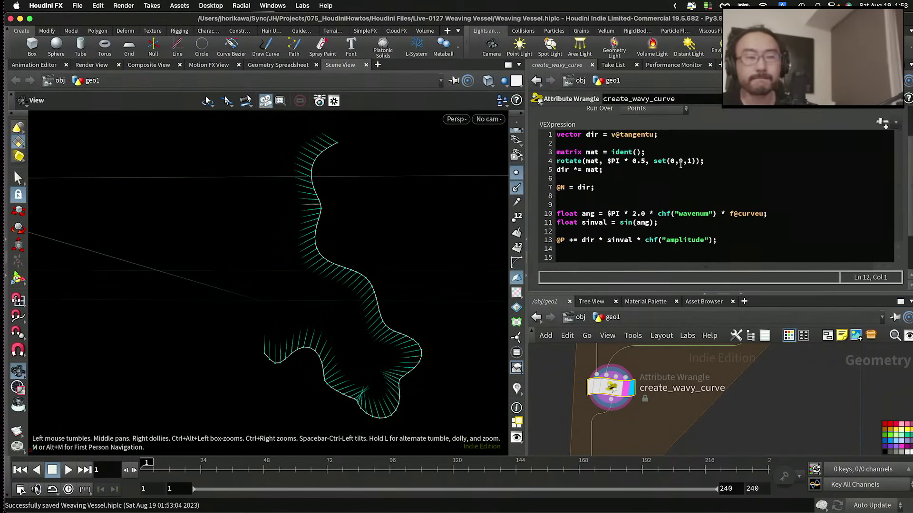
# Step: Add the line int ite = detail(1, "iteration"); at the top of the create_wavy_curve code, followed by a blank line
pyautogui.click(629, 188)
pyautogui.click(555, 134)
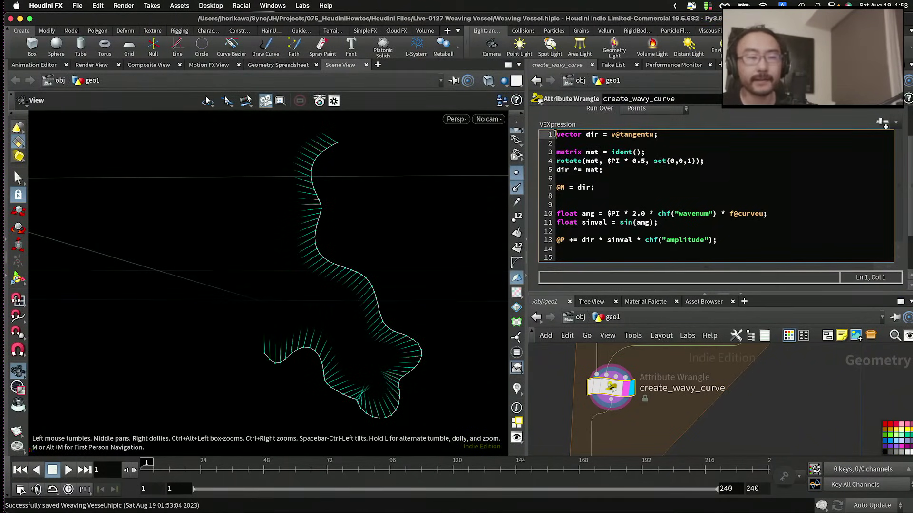
pyautogui.press('Return')
pyautogui.press('Return')
pyautogui.press('Up')
pyautogui.press('Up')
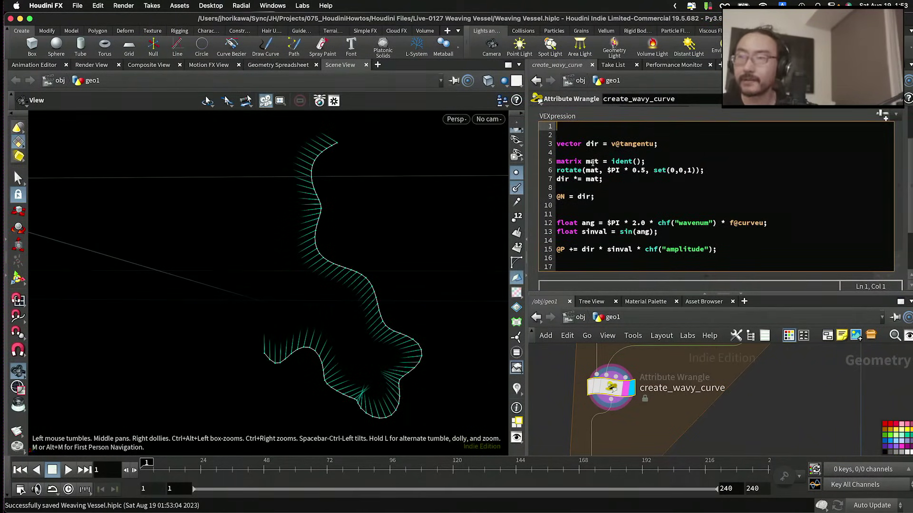
pyautogui.write('int i')
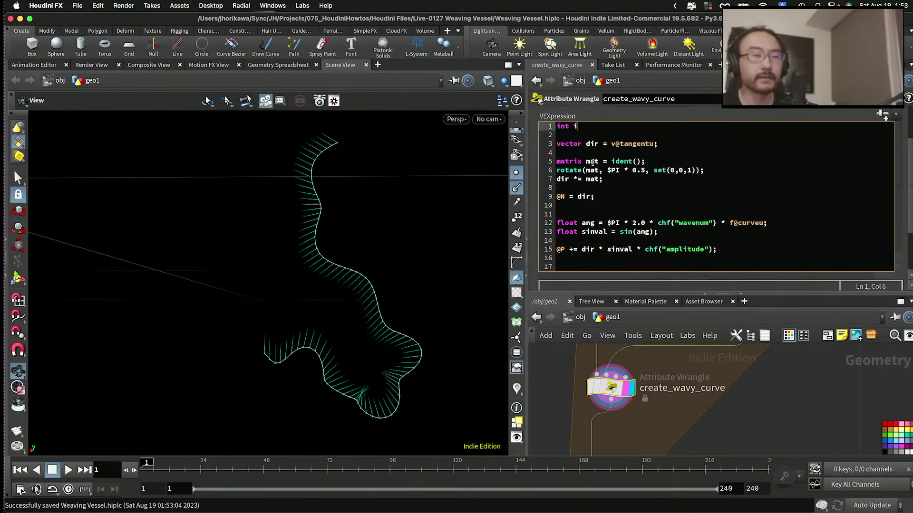
pyautogui.write('te = detail(1, ')
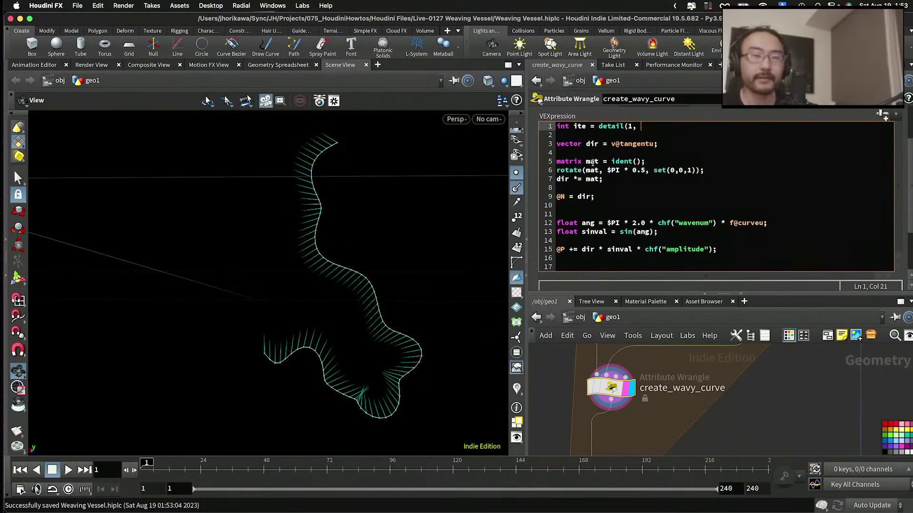
pyautogui.write('@')
pyautogui.press('BackSpace')
pyautogui.write('"iteration@')
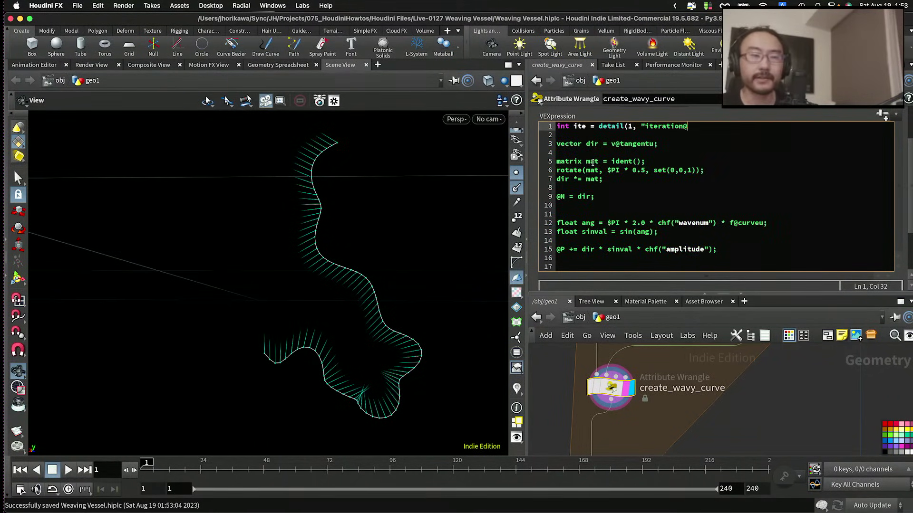
pyautogui.write('",')
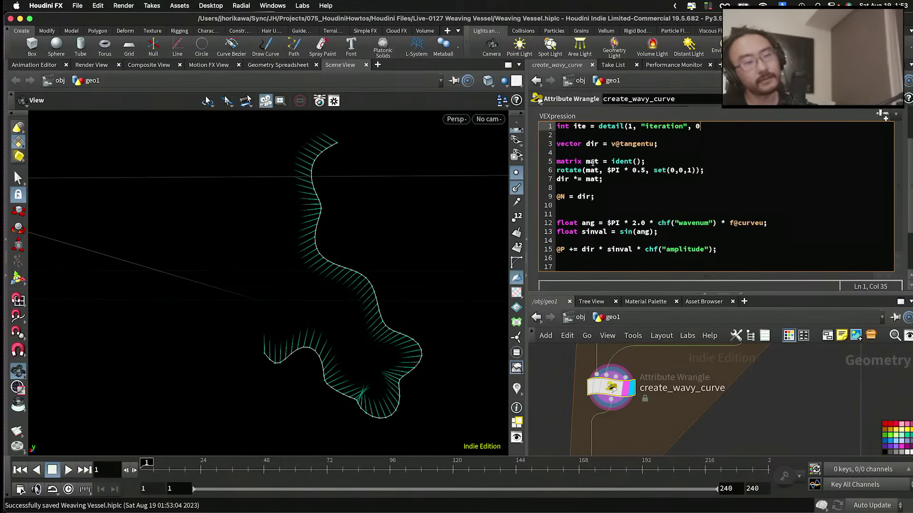
pyautogui.press('BackSpace')
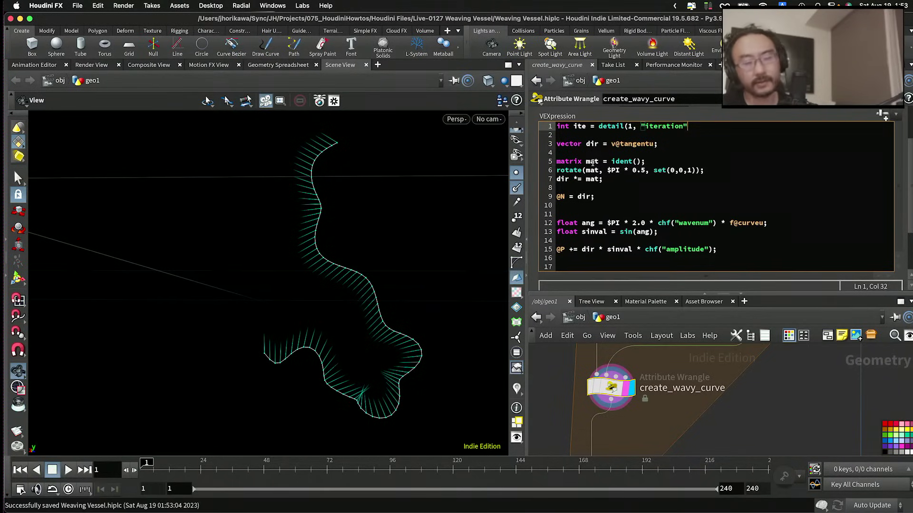
pyautogui.write(');')
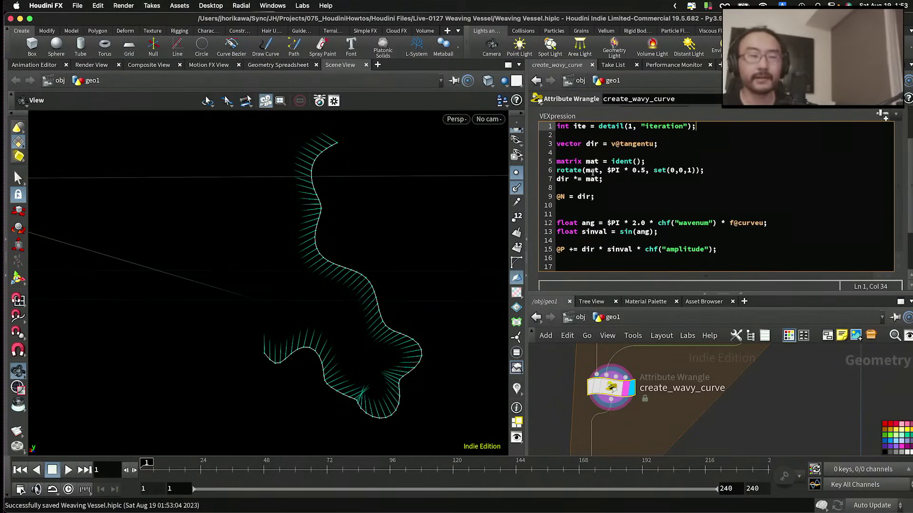
# Step: Begin a new line above the ang declaration with float shiftang = ite *
pyautogui.press('Return')
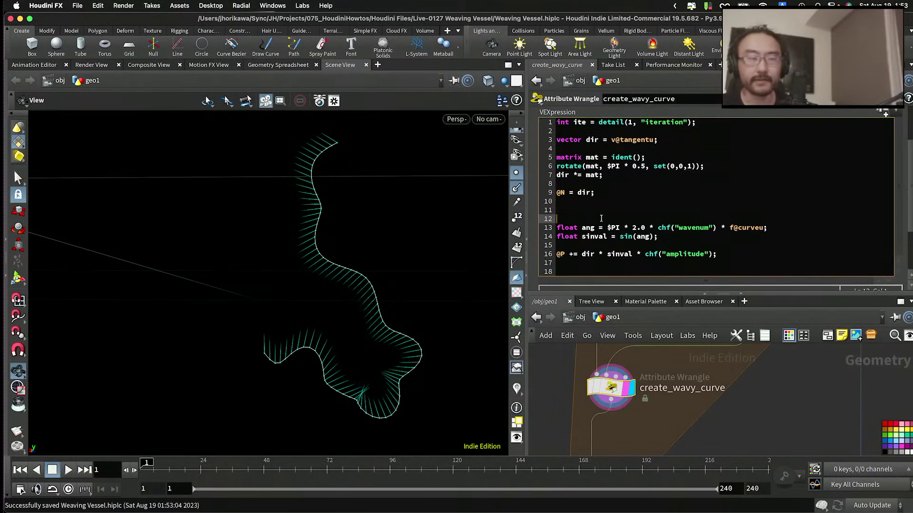
pyautogui.write('float shiftang ')
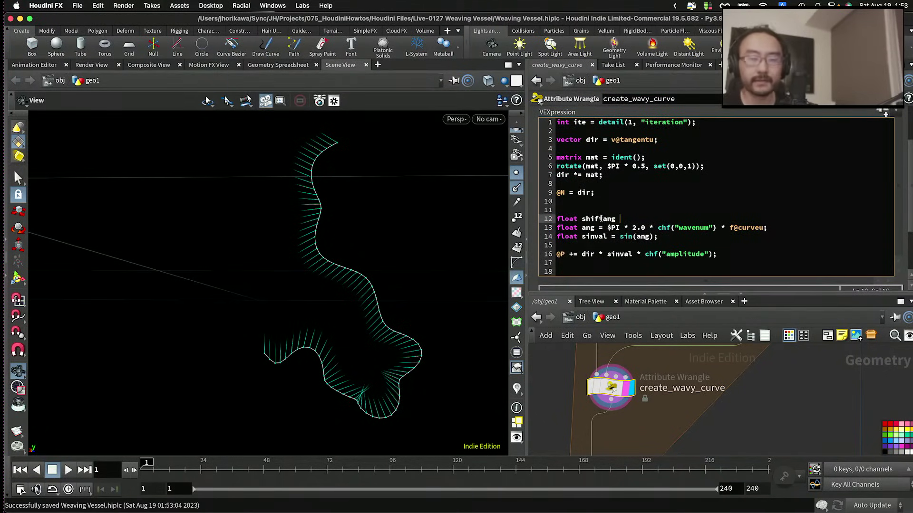
pyautogui.write('=')
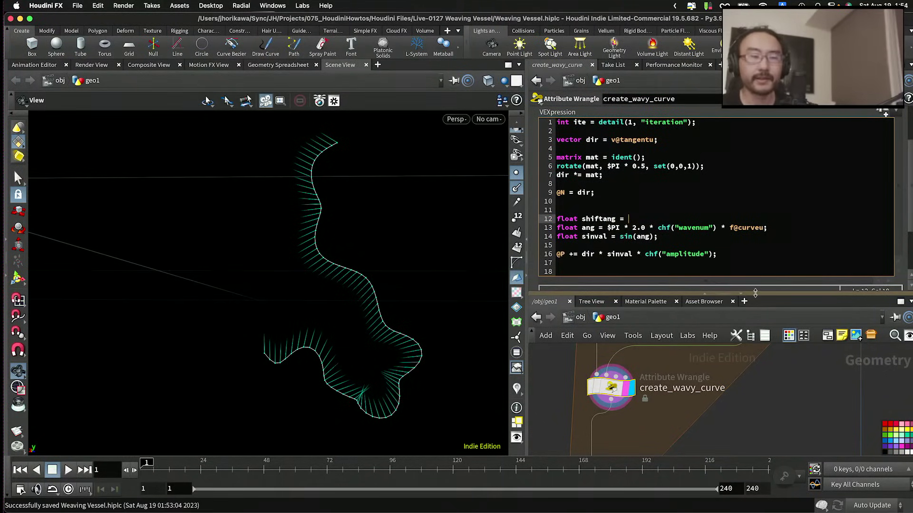
pyautogui.write(' ite *')
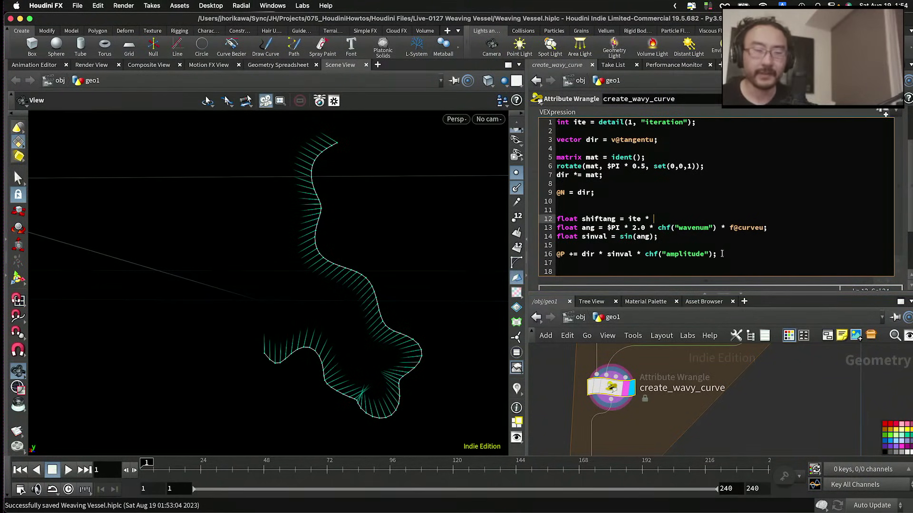
# Step: Review the wavenum term in the ang formula and the iteration settings of foreach_end2, then return to create_wavy_curve
pyautogui.moveTo(610, 228); pyautogui.dragTo(715, 229)
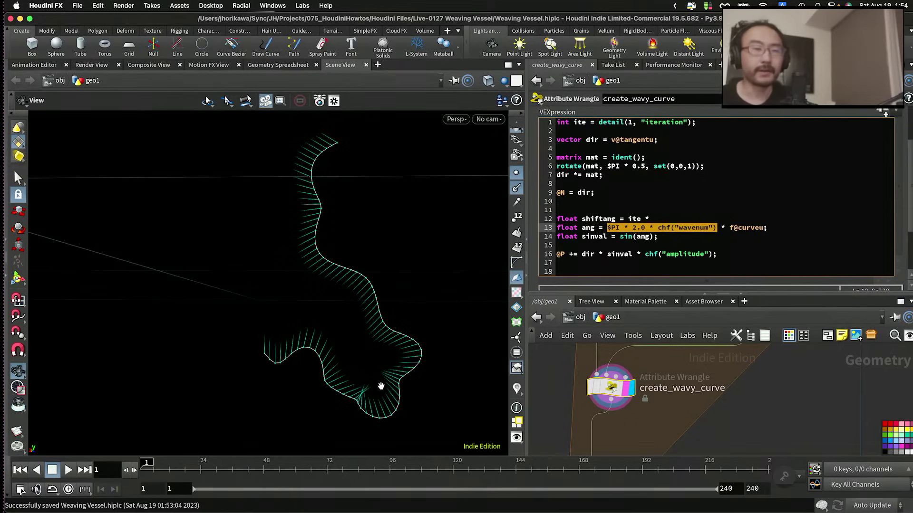
pyautogui.click(665, 234)
pyautogui.moveTo(657, 229); pyautogui.dragTo(711, 229)
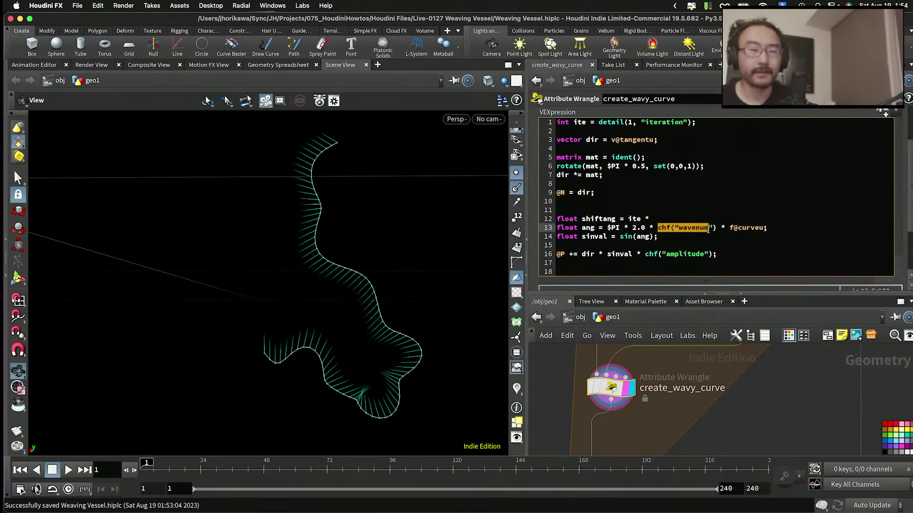
pyautogui.click(613, 368)
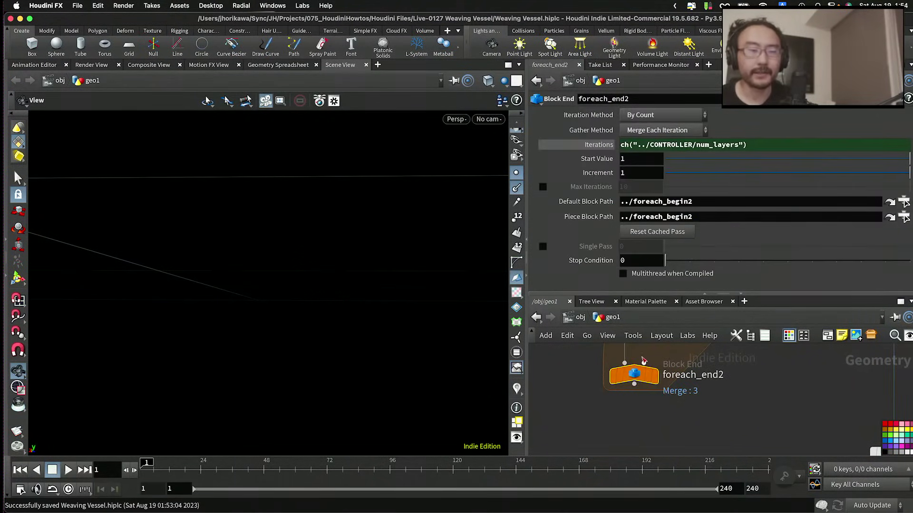
pyautogui.scroll(-3, 690, 394)
pyautogui.scroll(4, 663, 388)
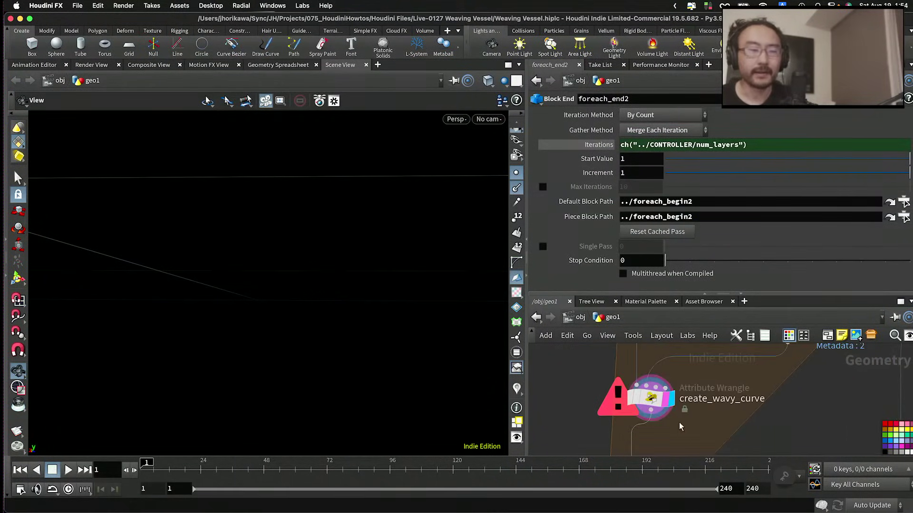
pyautogui.click(629, 396)
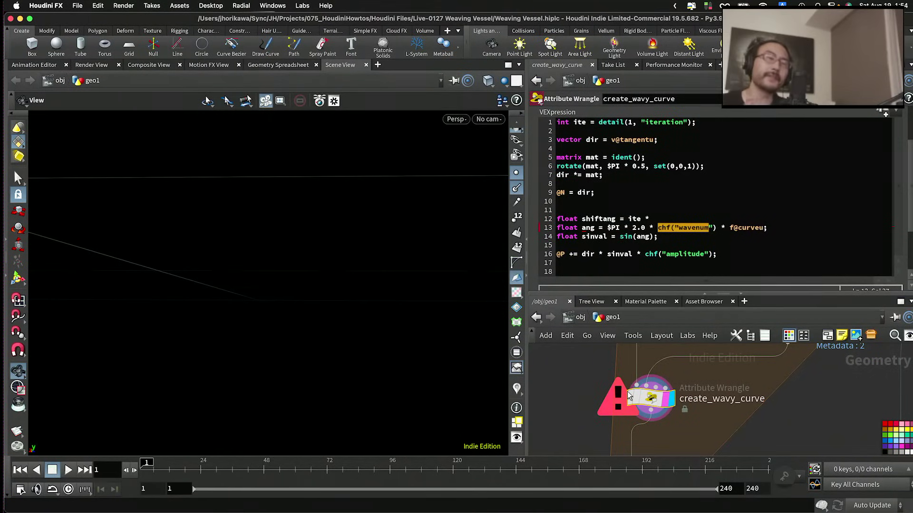
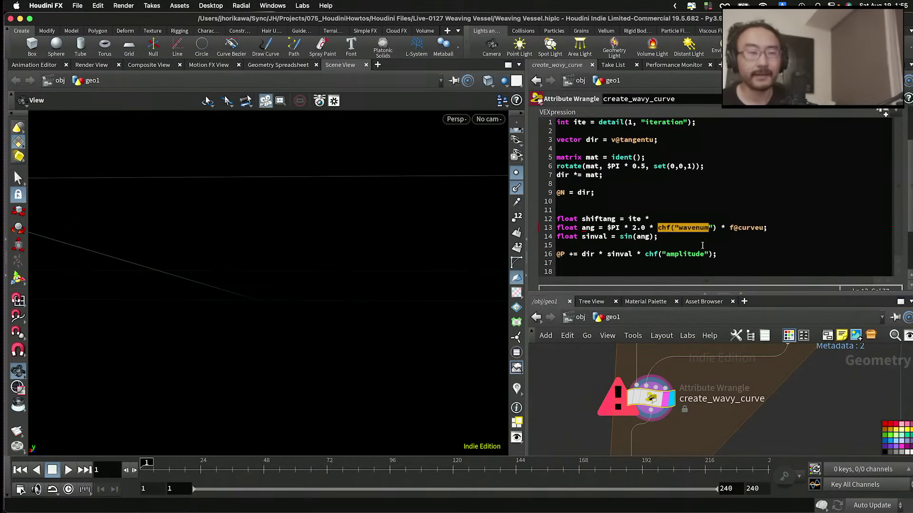
# Step: Extend the unfinished shiftang expression with $PI * 2.0 and a trailing division operator
pyautogui.click(673, 217)
pyautogui.moveTo(690, 216); pyautogui.dragTo(627, 218)
pyautogui.click(656, 217)
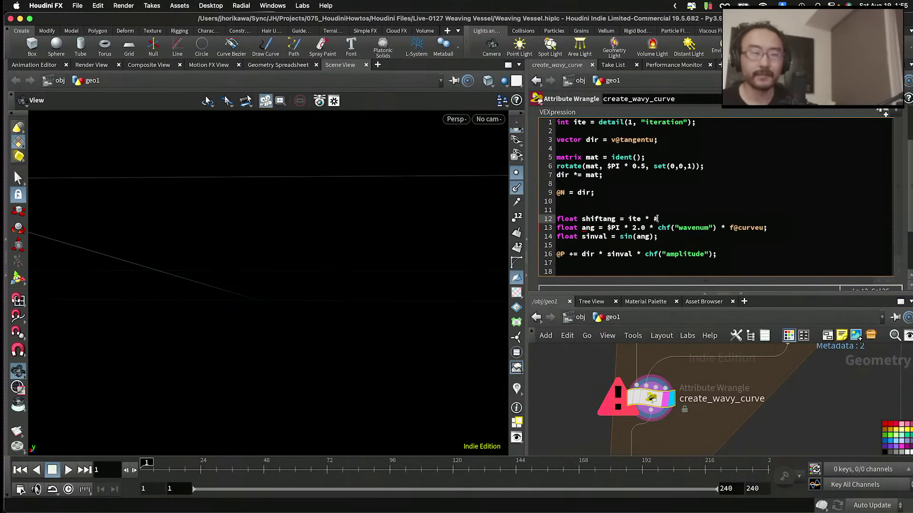
pyautogui.write('$PI')
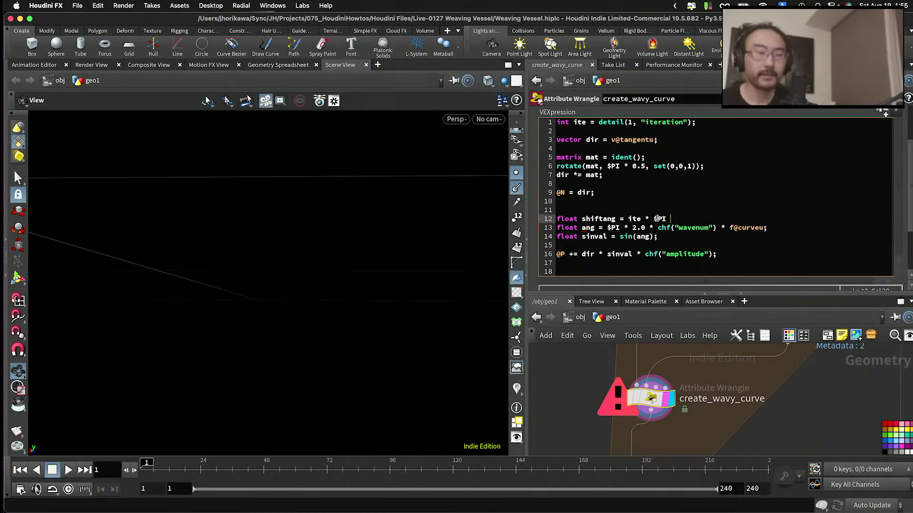
pyautogui.write(' * 2.0')
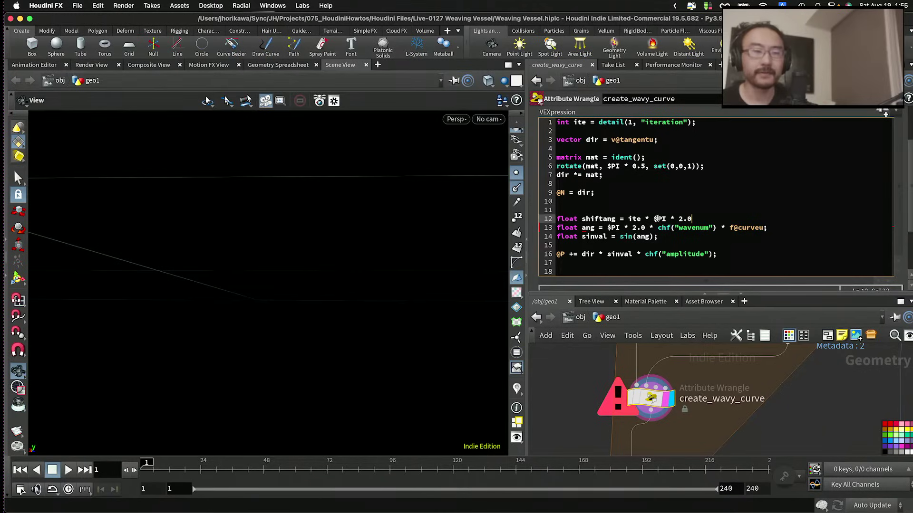
pyautogui.hotkey('shift', 'Left')
pyautogui.hotkey('shift', 'Left')
pyautogui.hotkey('shift', 'Left')
pyautogui.hotkey('shift', 'Left')
pyautogui.hotkey('shift', 'Left')
pyautogui.hotkey('shift', 'Left')
pyautogui.hotkey('shift', 'Left')
pyautogui.hotkey('shift', 'Left')
pyautogui.hotkey('shift', 'Left')
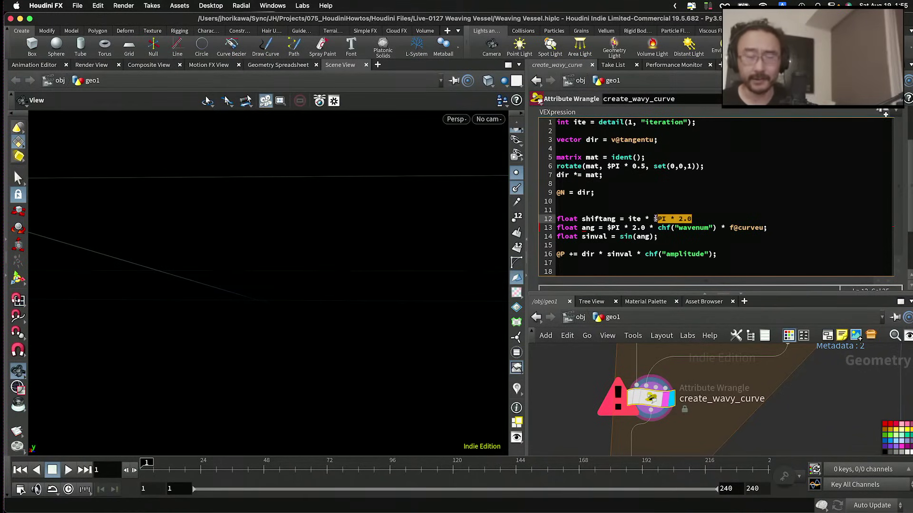
pyautogui.click(705, 219)
pyautogui.write('/')
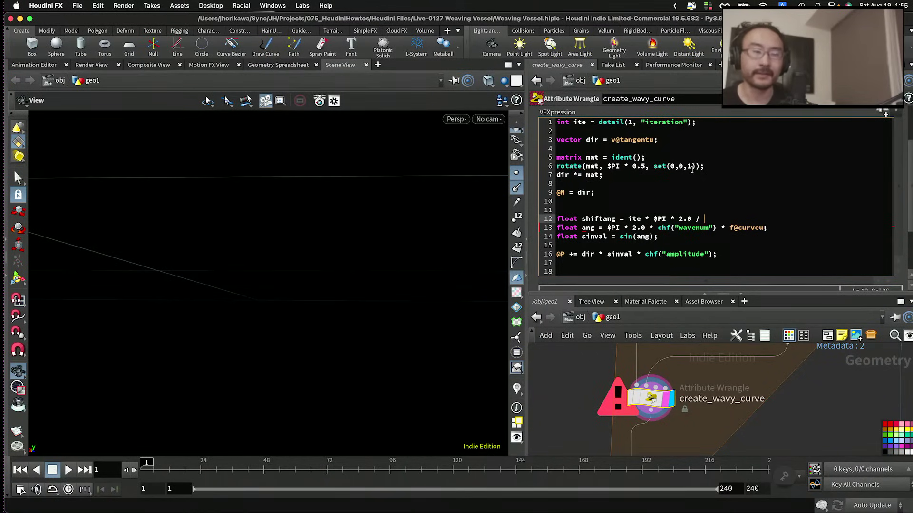
# Step: Declare int numite = detail(1, "numiterations"); directly below the ite line
pyautogui.click(706, 124)
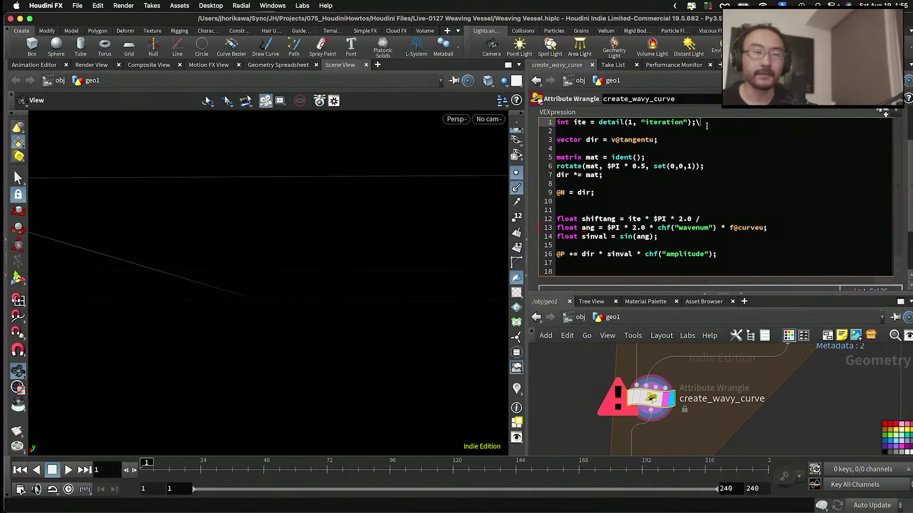
pyautogui.press('Return')
pyautogui.write('int')
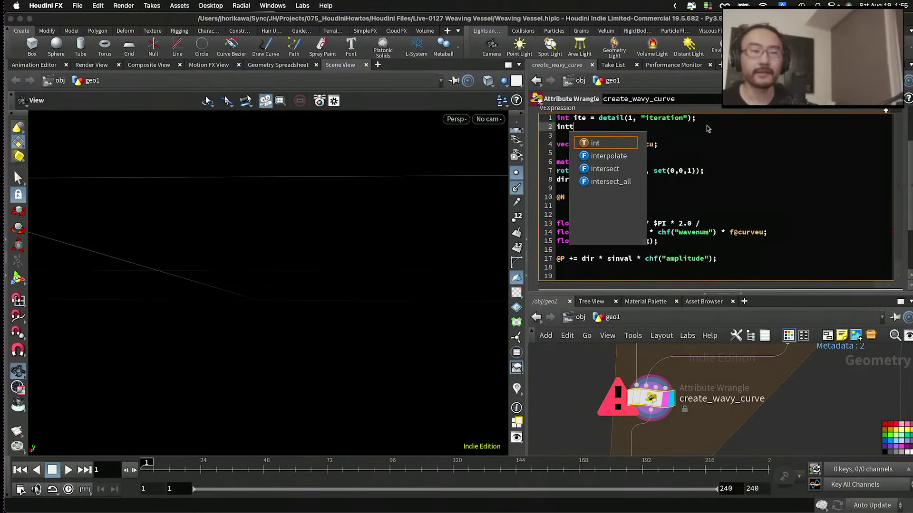
pyautogui.write(' nu')
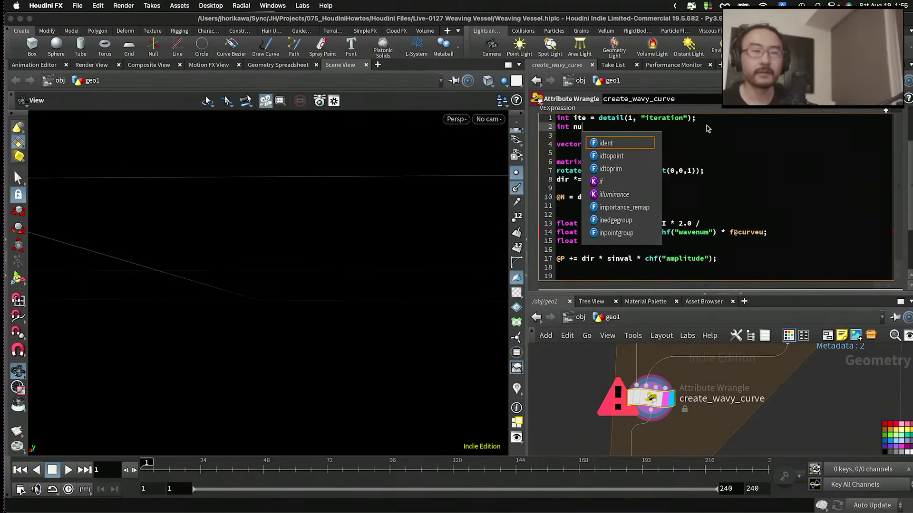
pyautogui.write('mite = de')
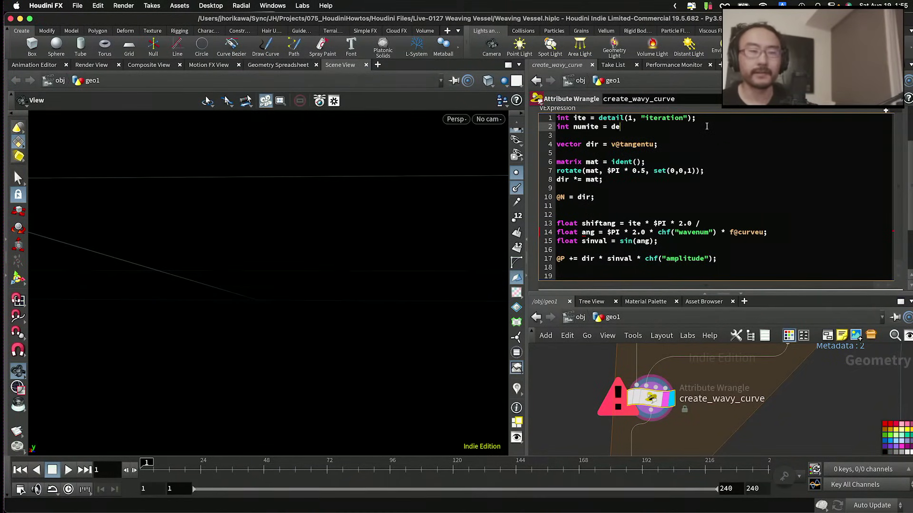
pyautogui.write('tail(1, ')
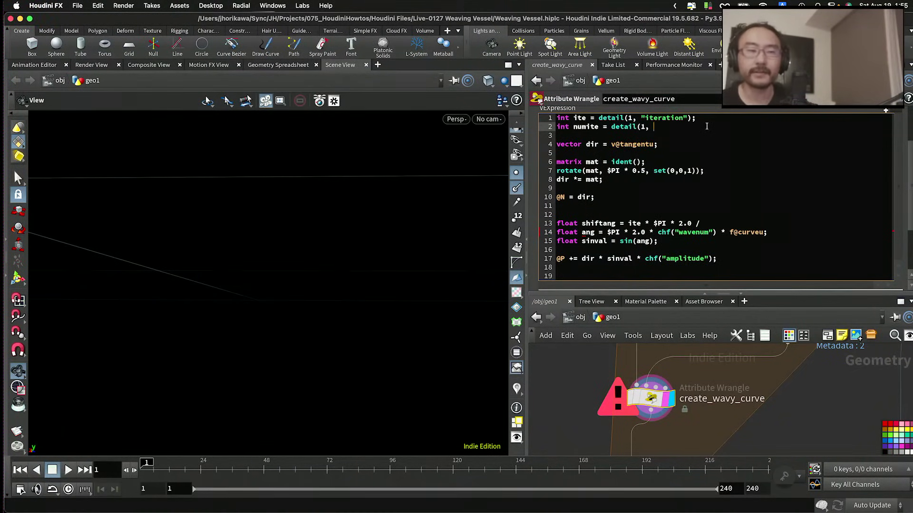
pyautogui.write('"numiterati')
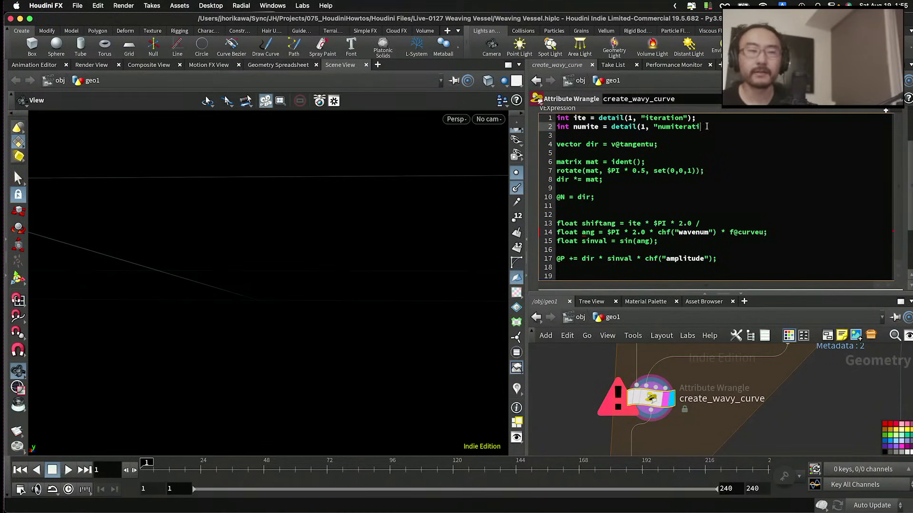
pyautogui.write('ons"')
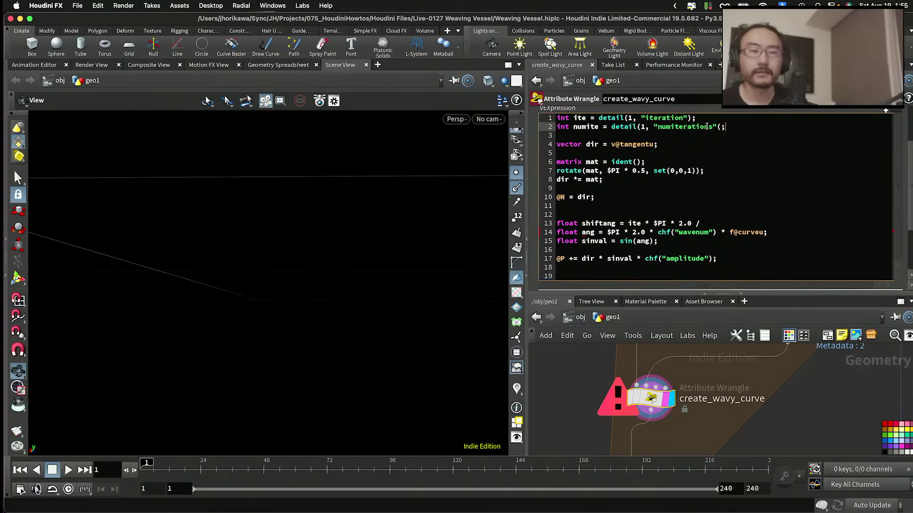
pyautogui.write(')')
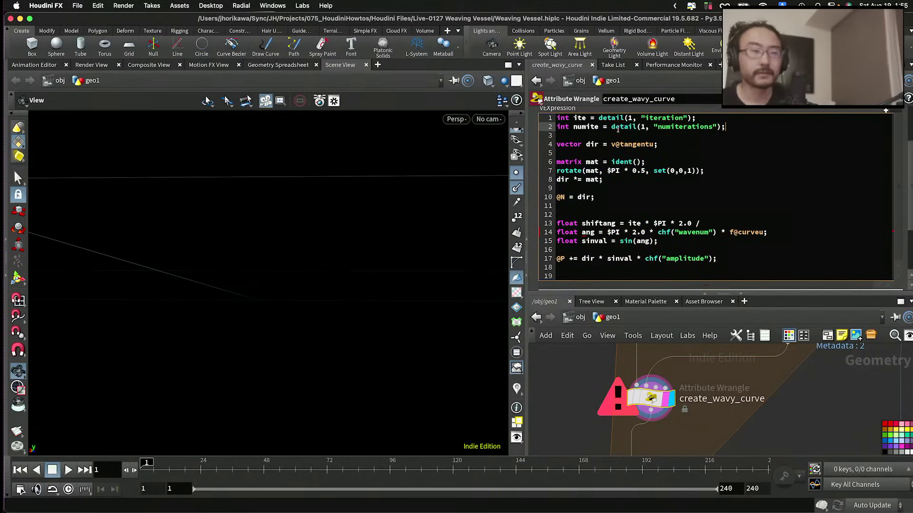
# Step: Complete the shiftang expression by copying numite in as the divisor and ending the statement with a semicolon
pyautogui.doubleClick(585, 127)
pyautogui.press('super+c')
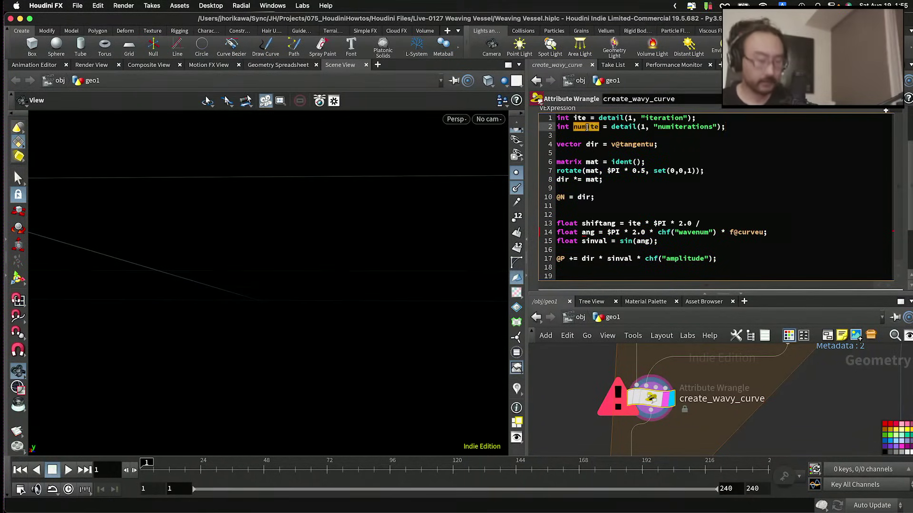
pyautogui.click(702, 223)
pyautogui.press('super+v')
pyautogui.write(';')
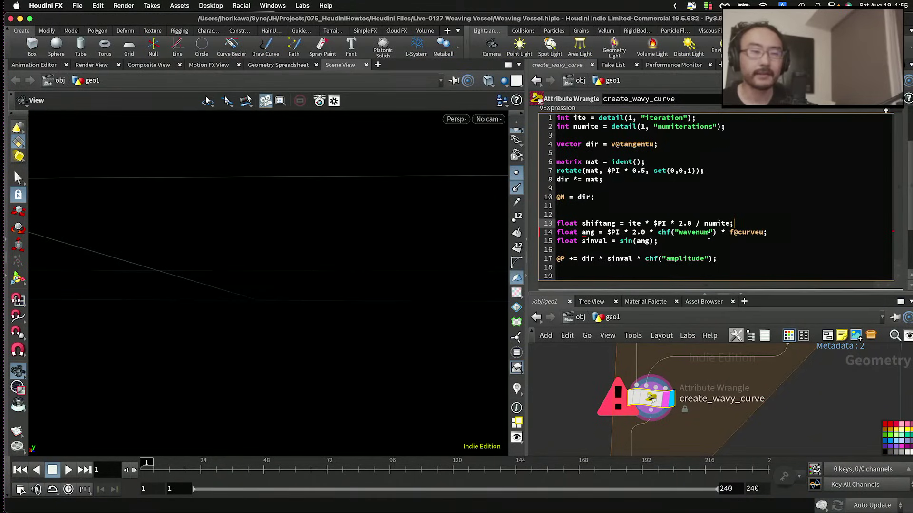
# Step: Add shiftang to the end of the ang expression so each layer's wave is phase-shifted
pyautogui.click(762, 232)
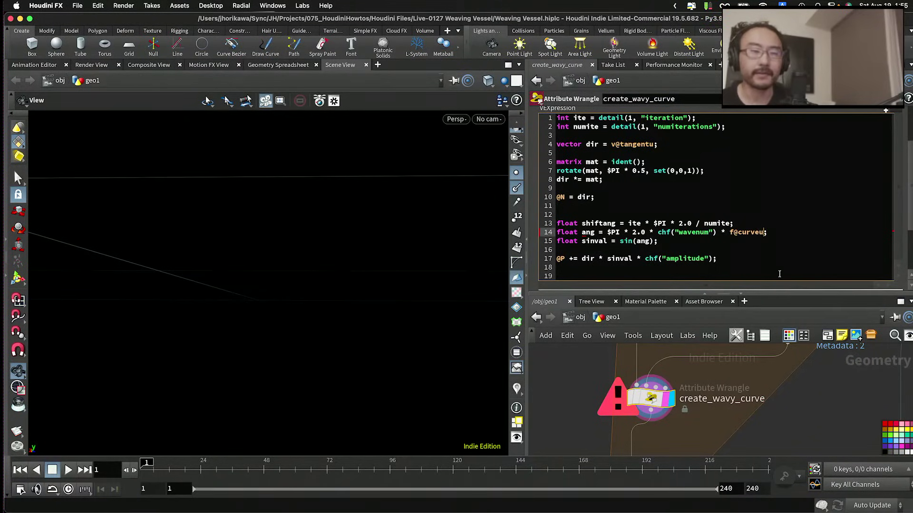
pyautogui.write('+ ')
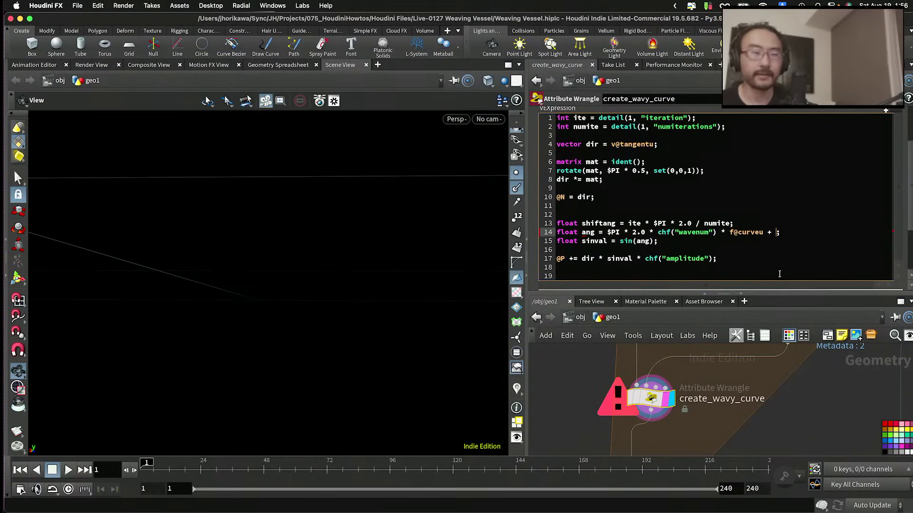
pyautogui.write('shiftang')
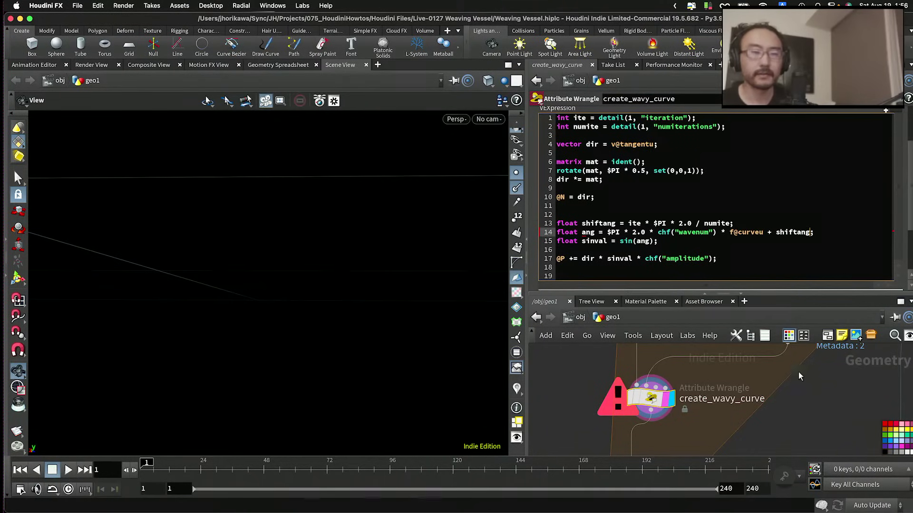
# Step: Display the foreach_end2 result in the viewport and turn off the normals display
pyautogui.scroll(-5, 736, 384)
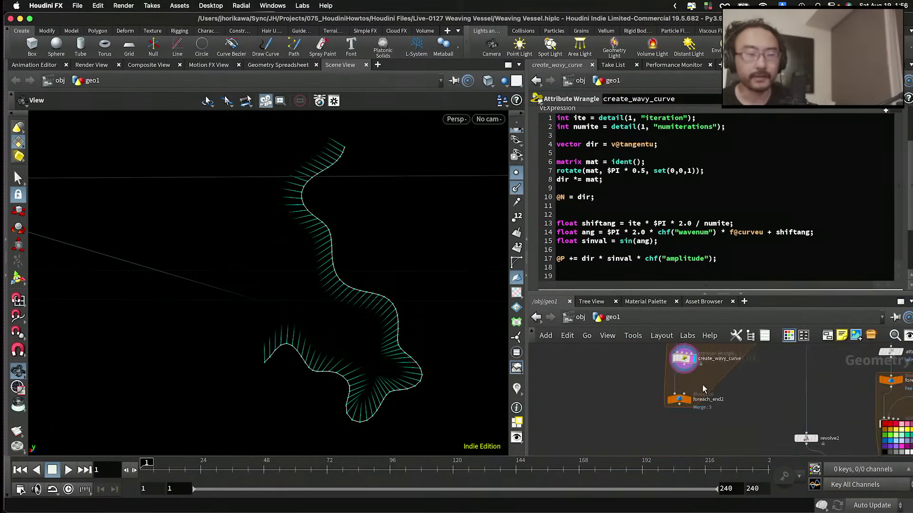
pyautogui.click(689, 401)
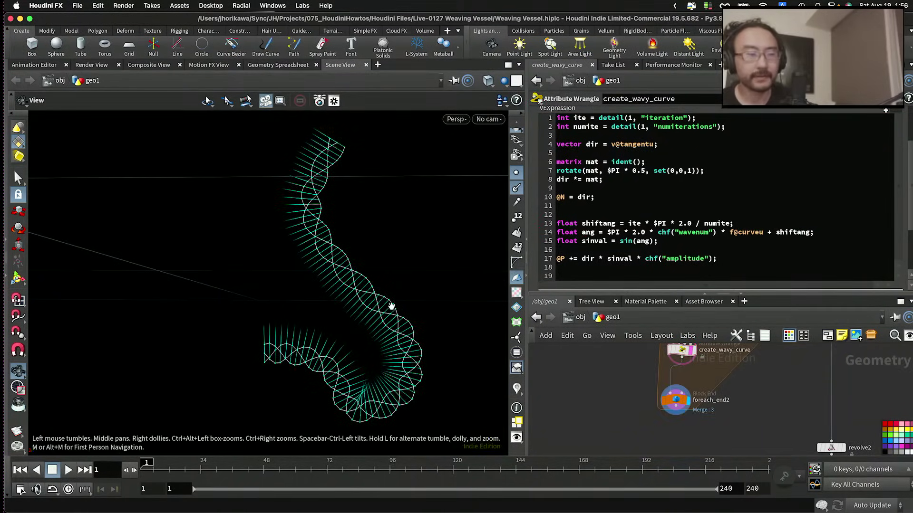
pyautogui.moveTo(387, 306); pyautogui.dragTo(390, 298)
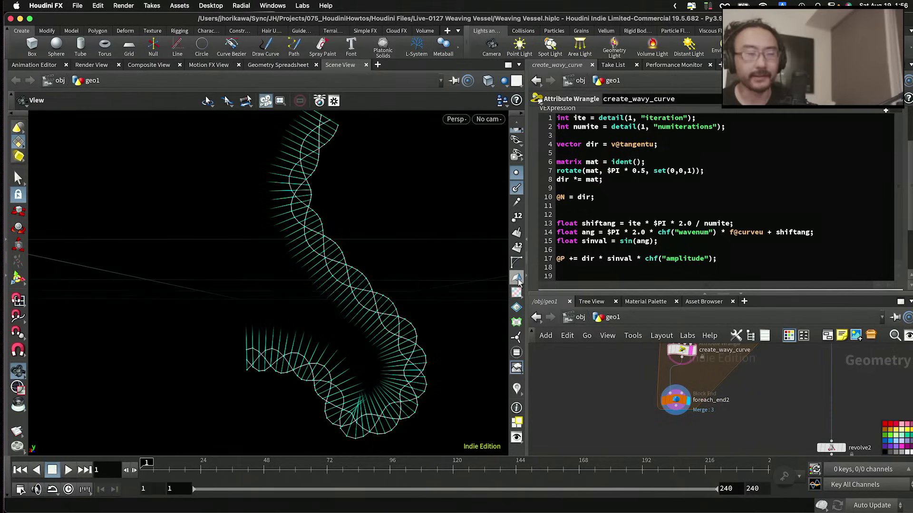
pyautogui.click(518, 188)
# Step: Try 6 iterations on foreach_end2 to inspect the overlapping waves, and return the value to 3
pyautogui.moveTo(620, 386); pyautogui.dragTo(655, 417, button='middle')
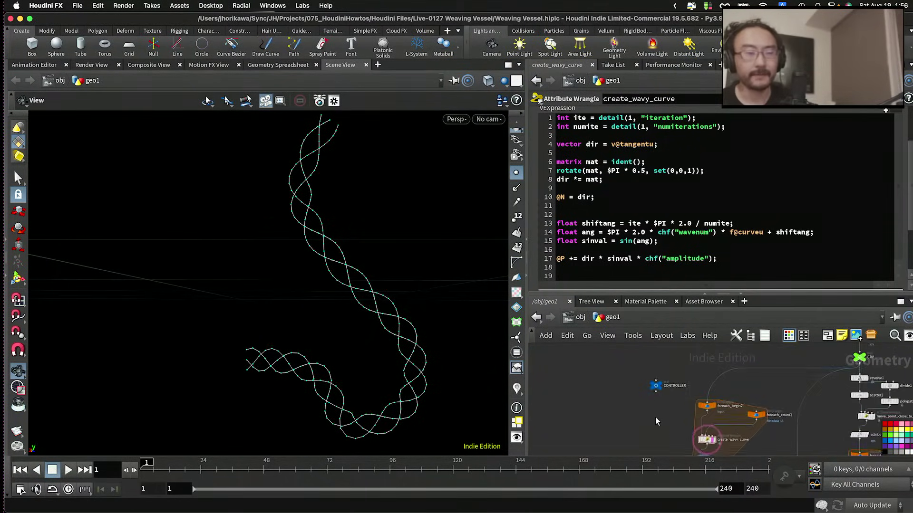
pyautogui.click(688, 430)
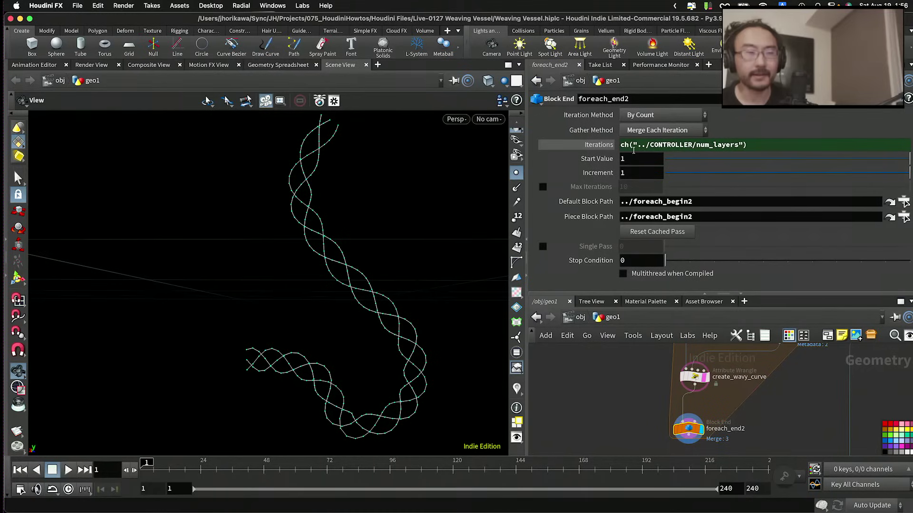
pyautogui.click(606, 151)
pyautogui.moveTo(754, 149); pyautogui.dragTo(819, 147)
pyautogui.scroll(-4, 391, 198)
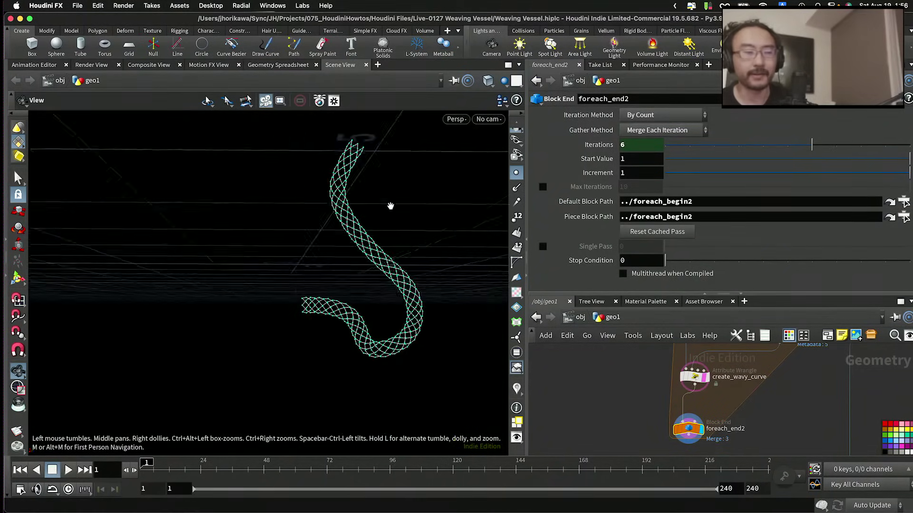
pyautogui.moveTo(364, 210); pyautogui.dragTo(294, 223)
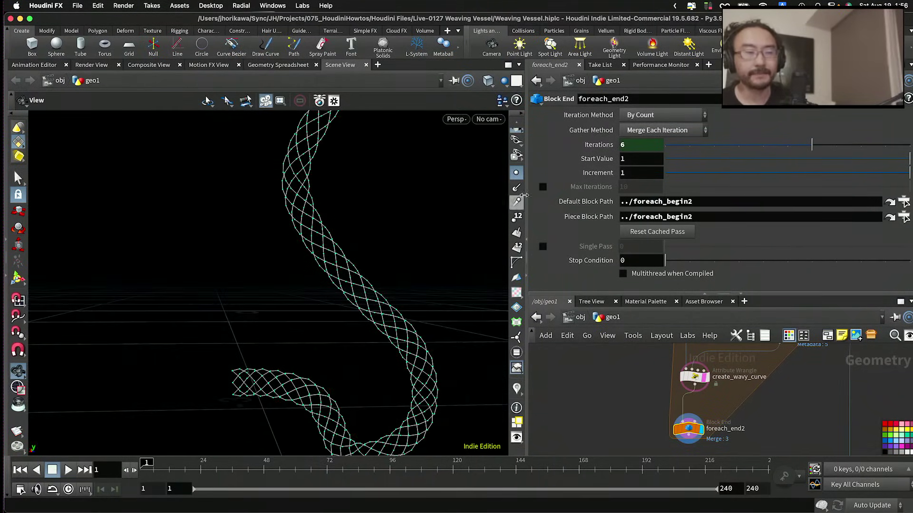
pyautogui.moveTo(740, 153)
pyautogui.mouseDown()
pyautogui.moveTo(720, 150)
pyautogui.moveTo(747, 149)
pyautogui.mouseUp()
# Step: Enlarge the network area and examine the other loop, including the settings of its foreach_count1 block
pyautogui.moveTo(633, 293); pyautogui.dragTo(635, 232)
pyautogui.scroll(-4, 561, 362)
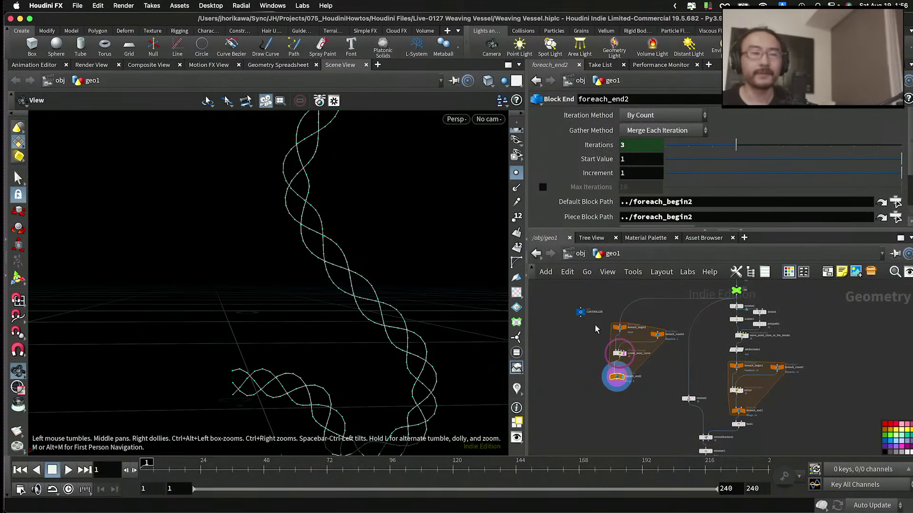
pyautogui.scroll(2, 595, 324)
pyautogui.scroll(-2, 594, 324)
pyautogui.moveTo(750, 443); pyautogui.dragTo(703, 338)
pyautogui.scroll(3, 679, 324)
pyautogui.scroll(-2, 706, 328)
pyautogui.click(697, 323)
pyautogui.scroll(4, 684, 324)
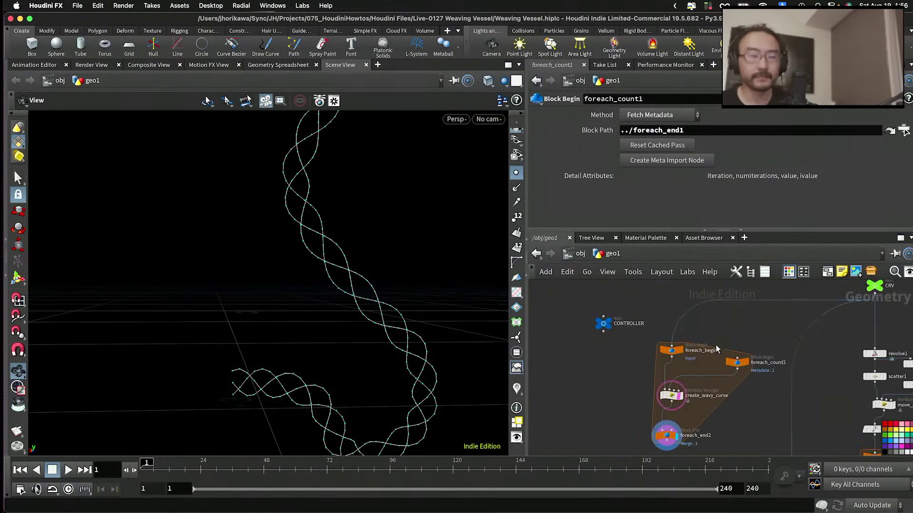
# Step: Review the CONTROLLER node's parameters and the Wavenum and Amplitude settings of create_wavy_curve
pyautogui.moveTo(714, 424); pyautogui.dragTo(635, 382, button='middle')
pyautogui.click(607, 308)
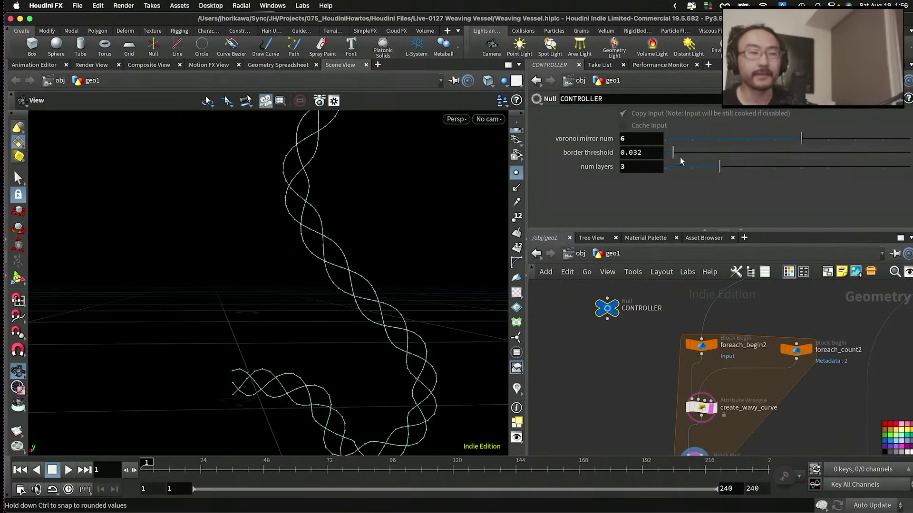
pyautogui.moveTo(689, 336); pyautogui.dragTo(658, 286, button='middle')
pyautogui.click(657, 360)
pyautogui.scroll(-3, 887, 223)
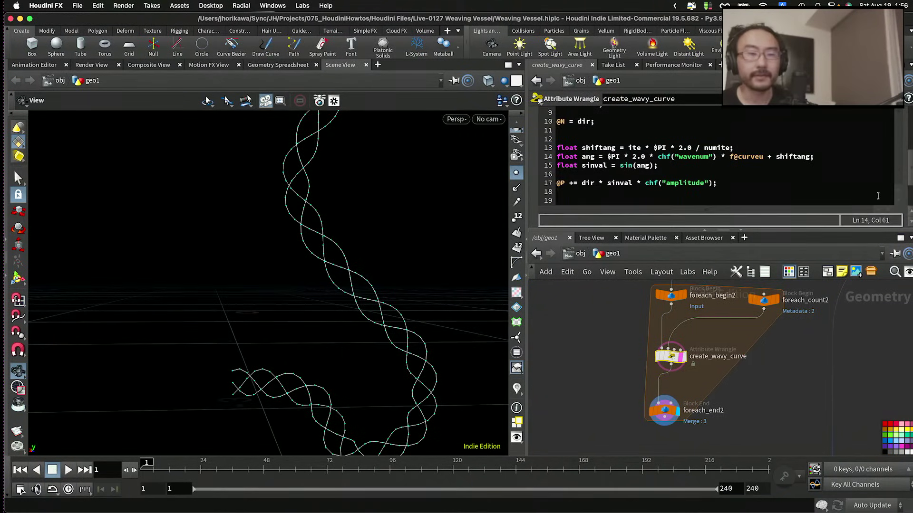
pyautogui.scroll(-3, 887, 227)
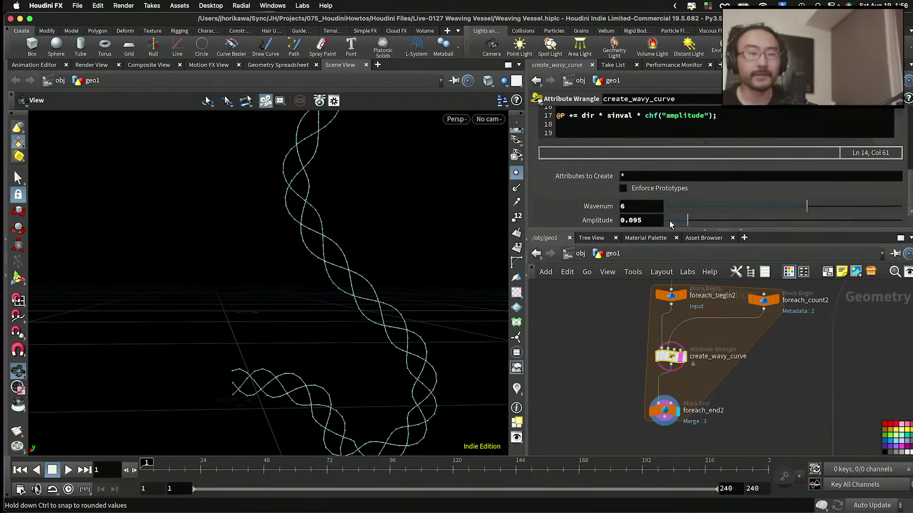
pyautogui.scroll(-2, 605, 324)
# Step: Add create_wavy_curve's Wavenum and Amplitude parameters to the CONTROLLER node's parameter interface, below num layers
pyautogui.moveTo(605, 324); pyautogui.dragTo(624, 375, button='middle')
pyautogui.click(602, 331)
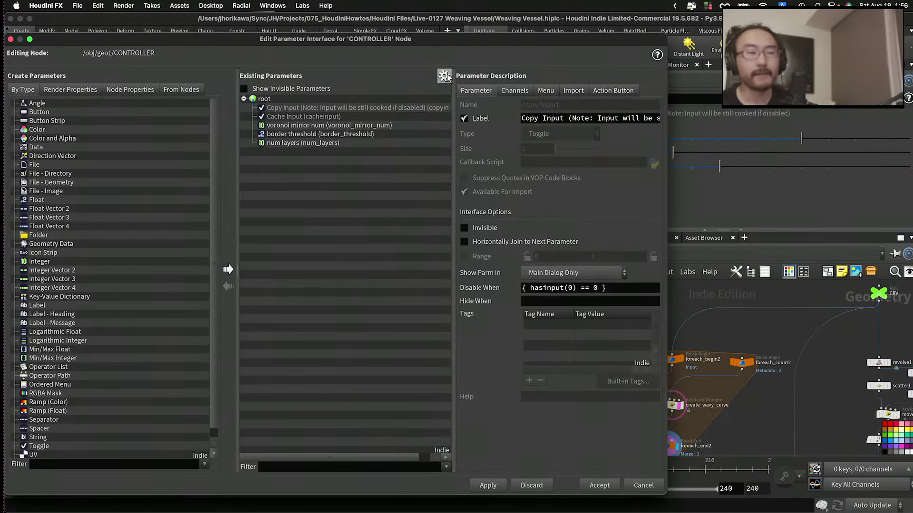
pyautogui.click(443, 76)
pyautogui.click(450, 162)
pyautogui.moveTo(648, 45); pyautogui.dragTo(439, 65)
pyautogui.click(671, 405)
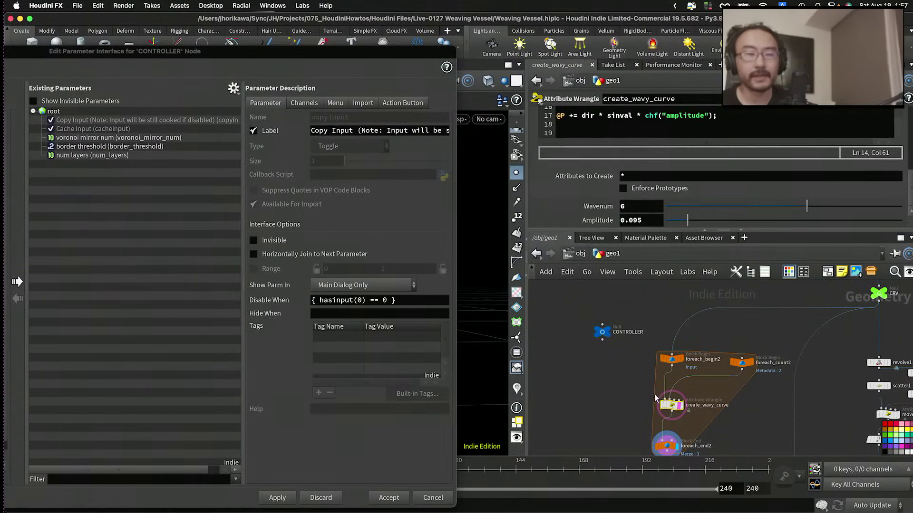
pyautogui.moveTo(600, 207); pyautogui.dragTo(53, 111)
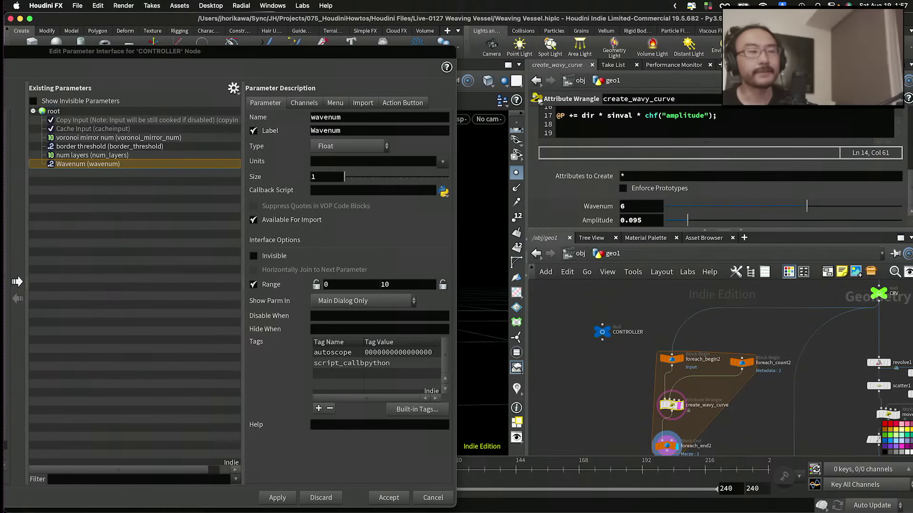
pyautogui.moveTo(613, 218); pyautogui.dragTo(54, 112)
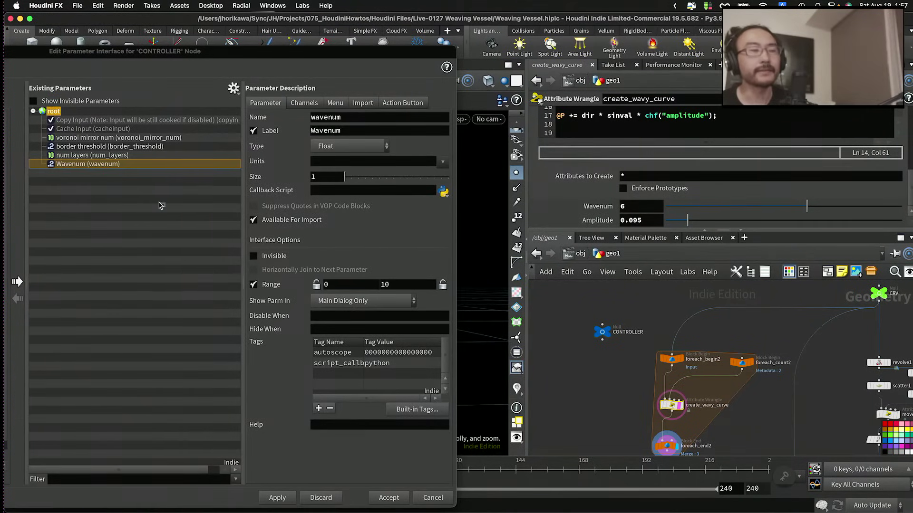
pyautogui.doubleClick(253, 53)
pyautogui.moveTo(488, 51); pyautogui.dragTo(548, 57)
# Step: Rename the new Wavenum parameter on CONTROLLER to curve_wave_num and label it "curve wave num"
pyautogui.click(385, 165)
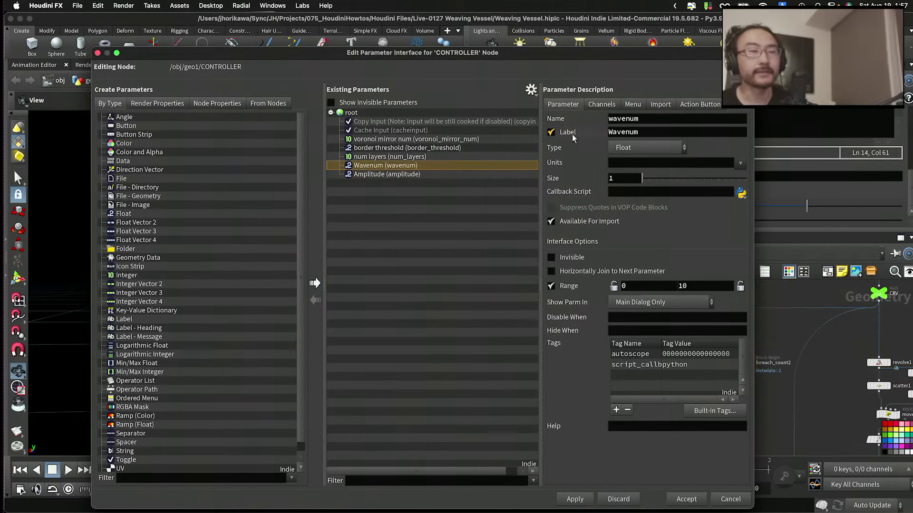
pyautogui.doubleClick(653, 120)
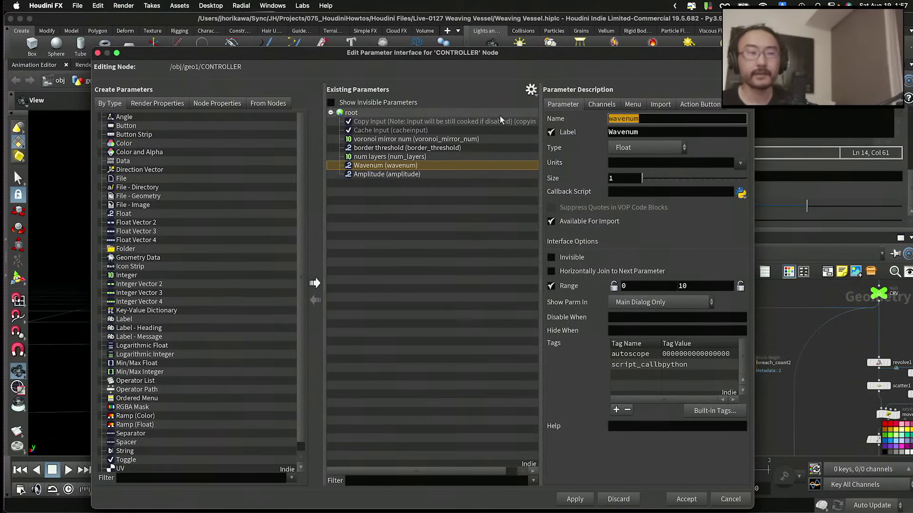
pyautogui.write('curve_wave_num')
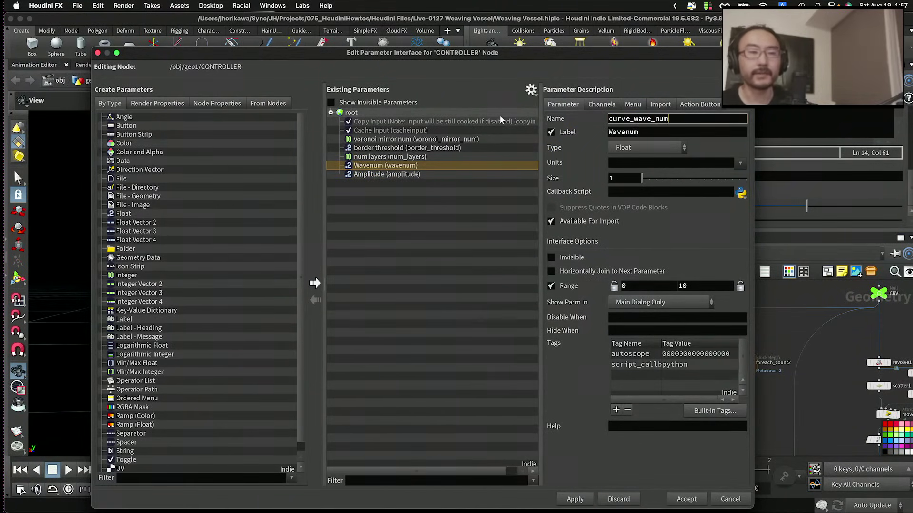
pyautogui.press('Tab')
pyautogui.write('curve wave n')
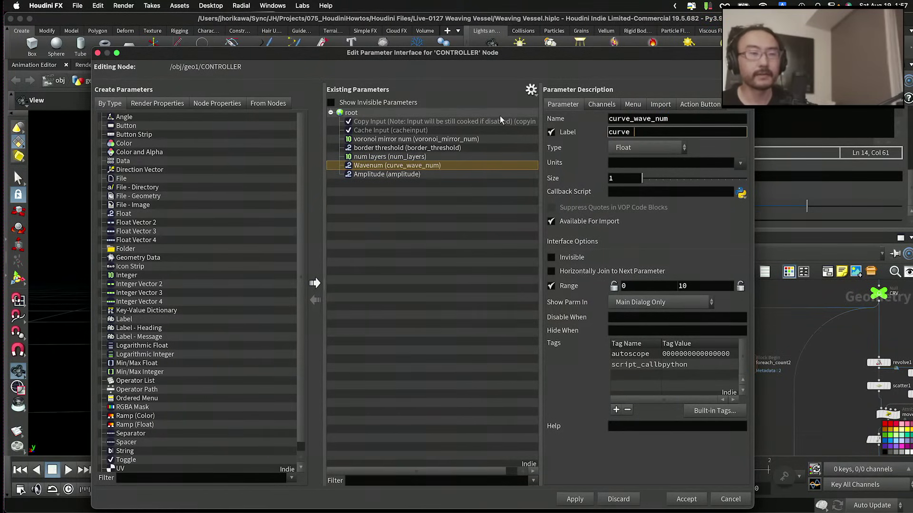
pyautogui.press('Return')
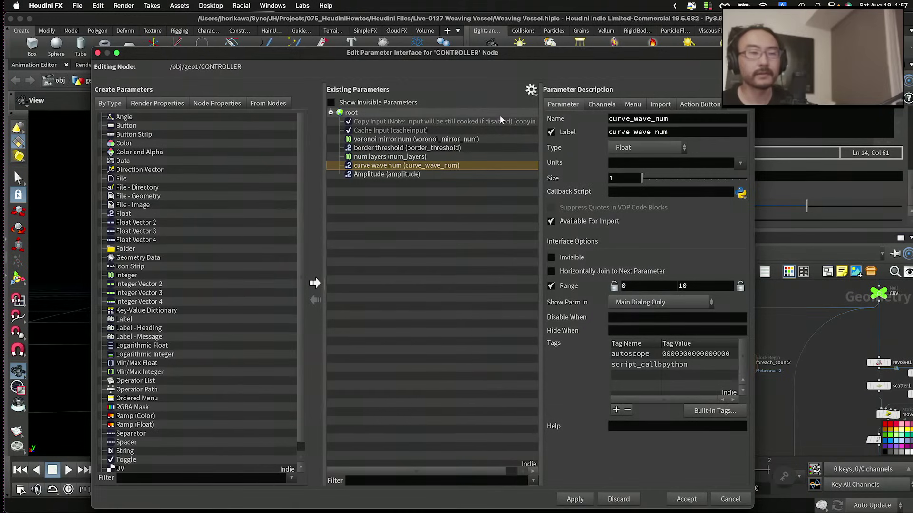
# Step: Rename the new Amplitude parameter on CONTROLLER to curve_wave_amplitude
pyautogui.click(410, 174)
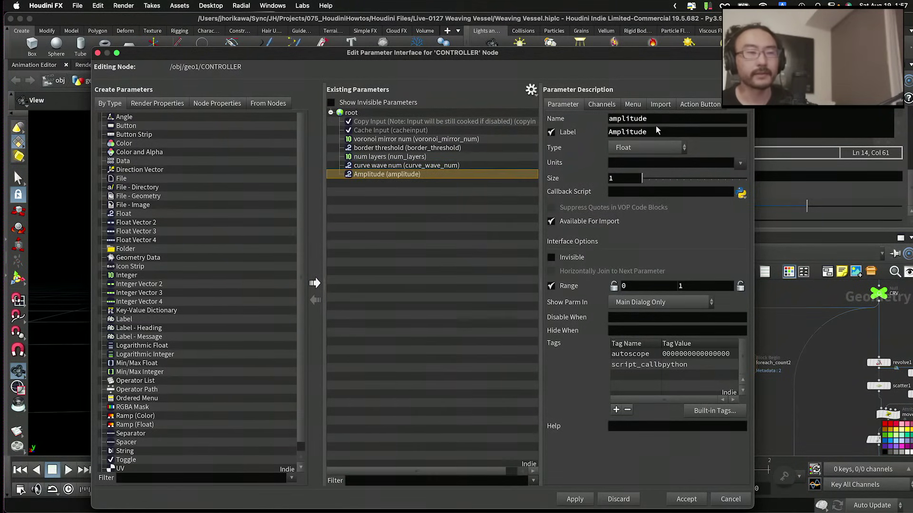
pyautogui.doubleClick(618, 118)
pyautogui.write('curve')
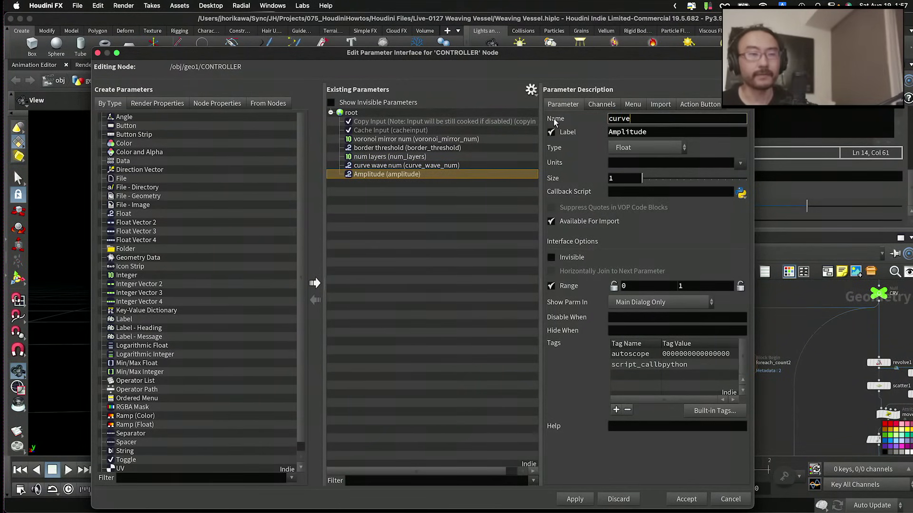
pyautogui.write('_wave_am')
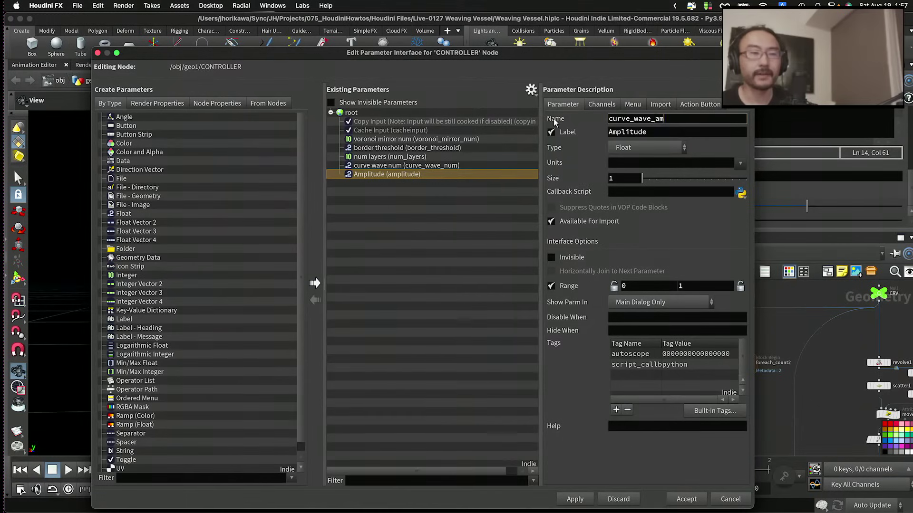
pyautogui.write('plitud')
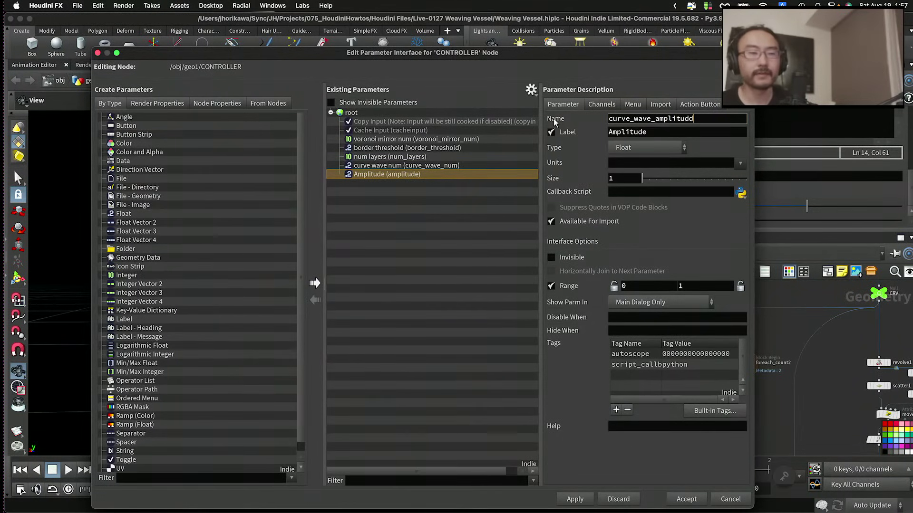
pyautogui.write('e')
pyautogui.press('Tab')
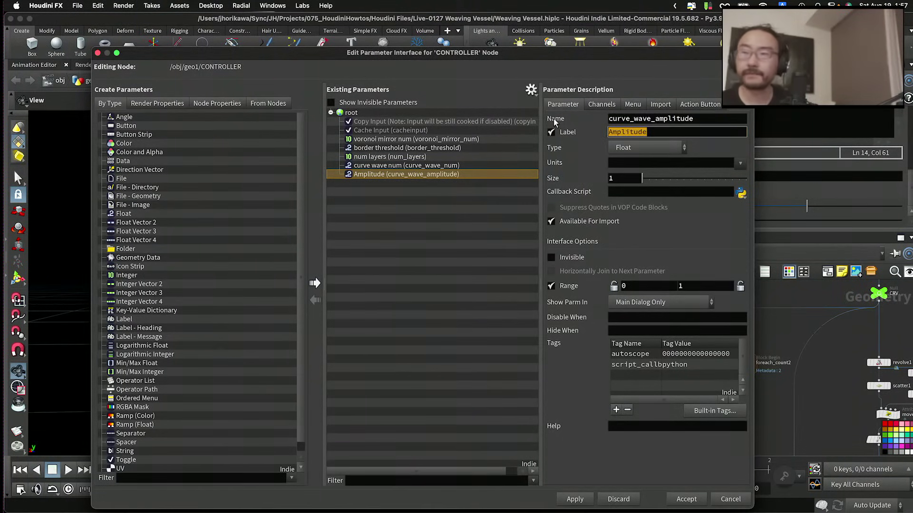
# Step: Label the amplitude parameter "curve wave amplitude" and accept the CONTROLLER interface changes
pyautogui.write('curve wave am')
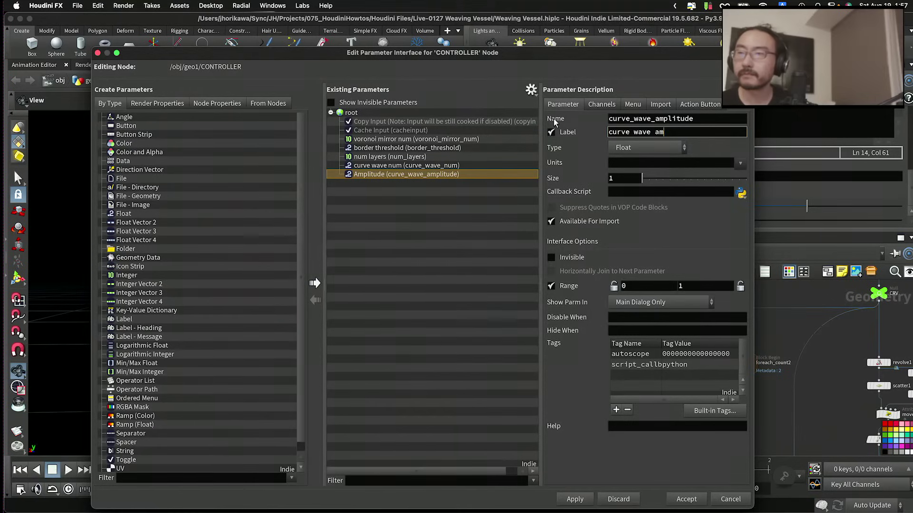
pyautogui.write('plituce')
pyautogui.press('Return')
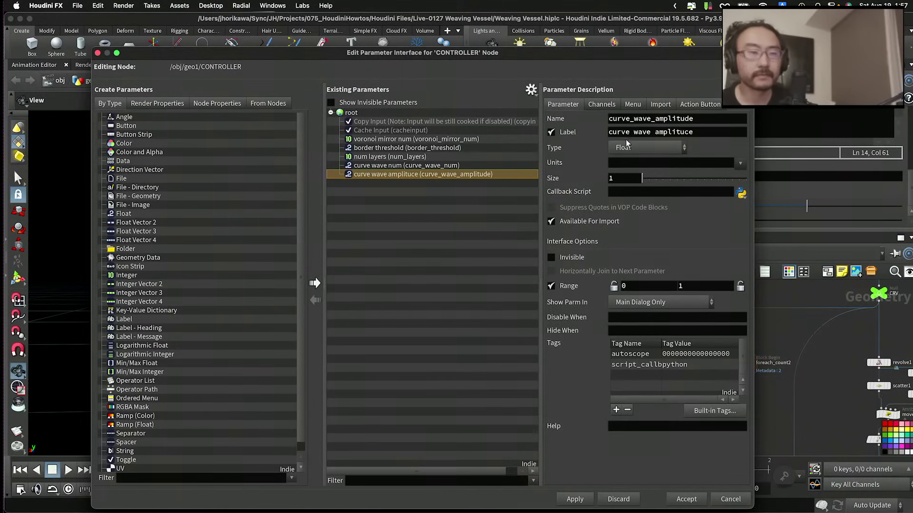
pyautogui.moveTo(689, 132); pyautogui.dragTo(715, 135)
pyautogui.press('BackSpace')
pyautogui.press('BackSpace')
pyautogui.write('de')
pyautogui.press('Return')
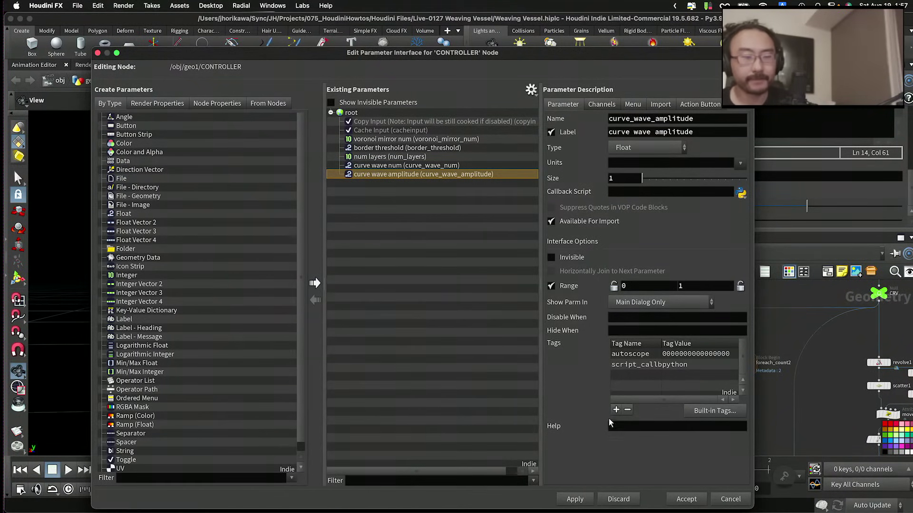
pyautogui.click(577, 499)
pyautogui.click(683, 501)
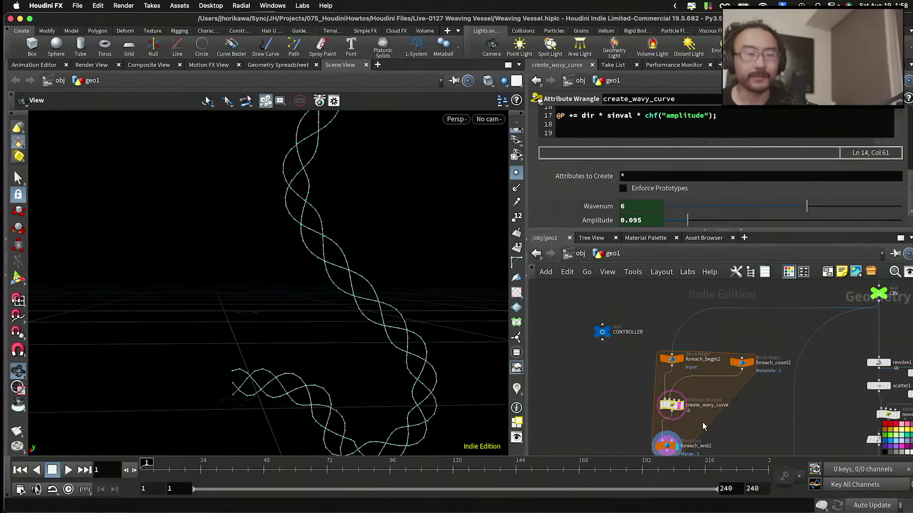
# Step: Search the available nodes for "offset" and close the node list without adding one
pyautogui.scroll(-3, 709, 416)
pyautogui.scroll(3, 616, 382)
pyautogui.press('Tab')
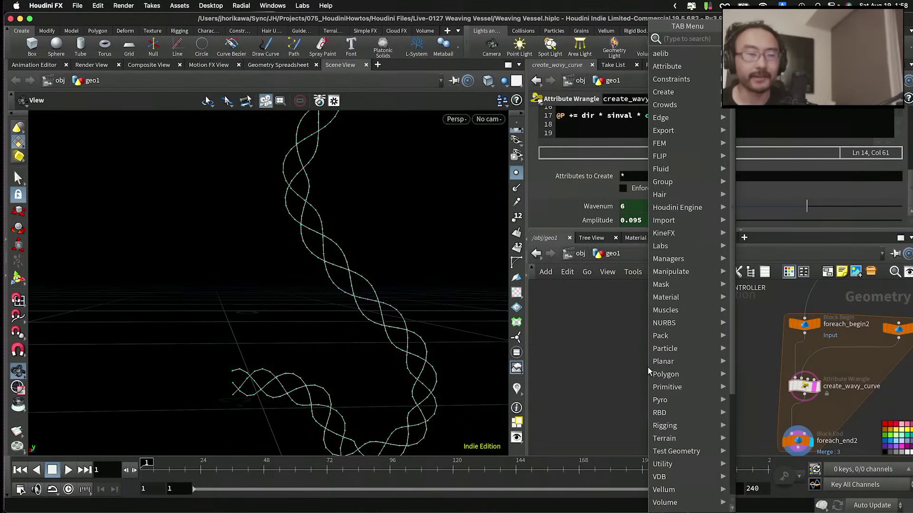
pyautogui.moveTo(669, 341)
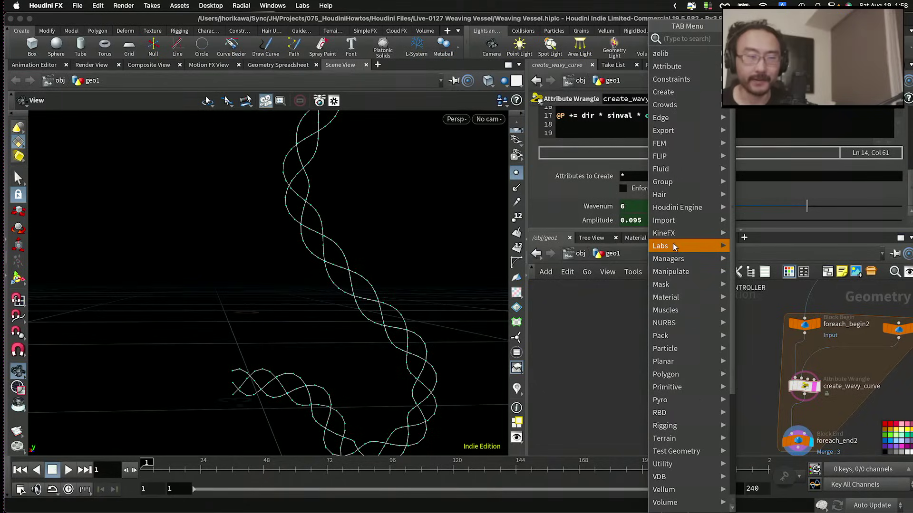
pyautogui.click(581, 338)
pyautogui.press('Tab')
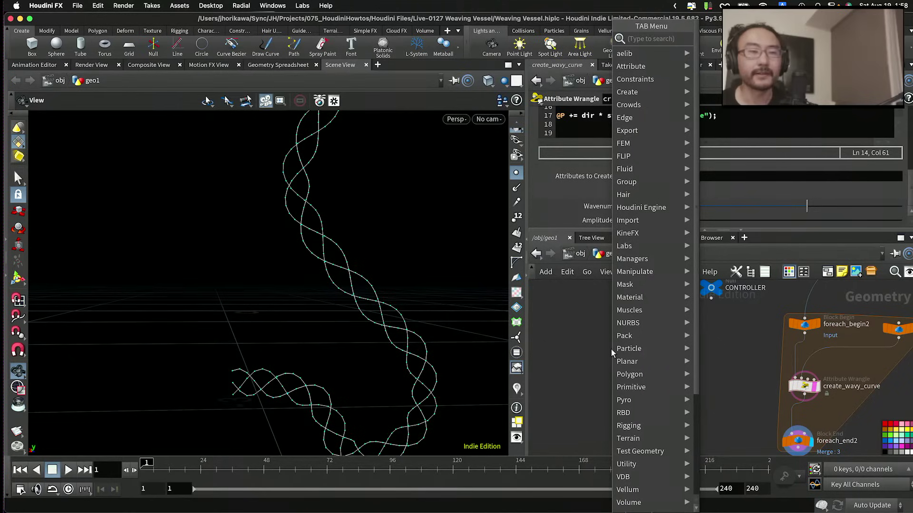
pyautogui.write('of')
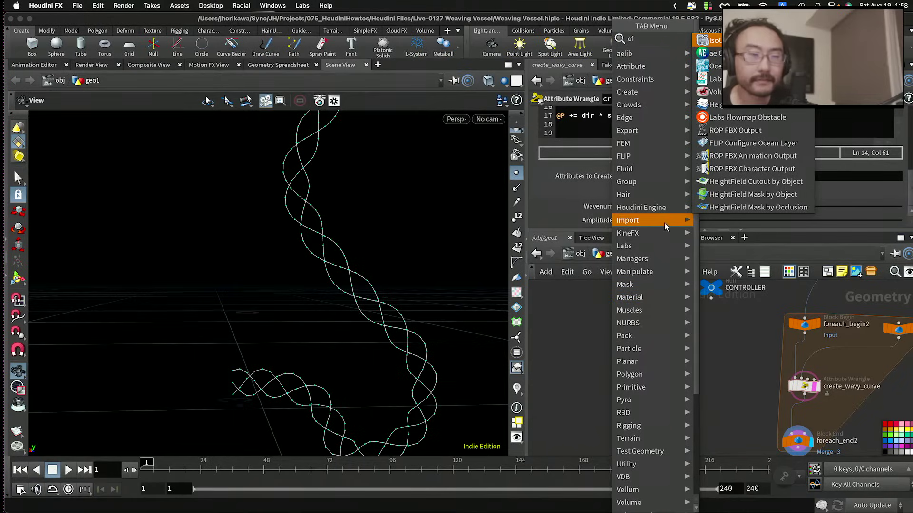
pyautogui.press('BackSpace')
pyautogui.press('BackSpace')
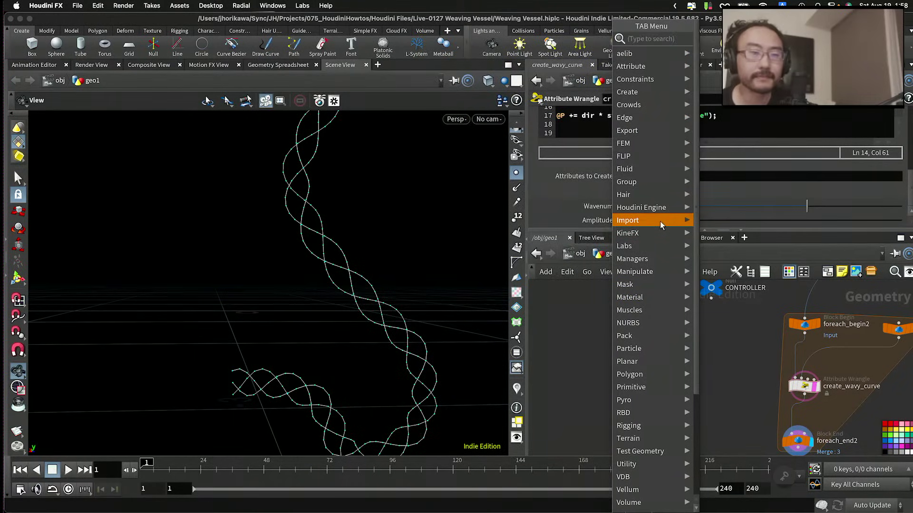
pyautogui.write('offset')
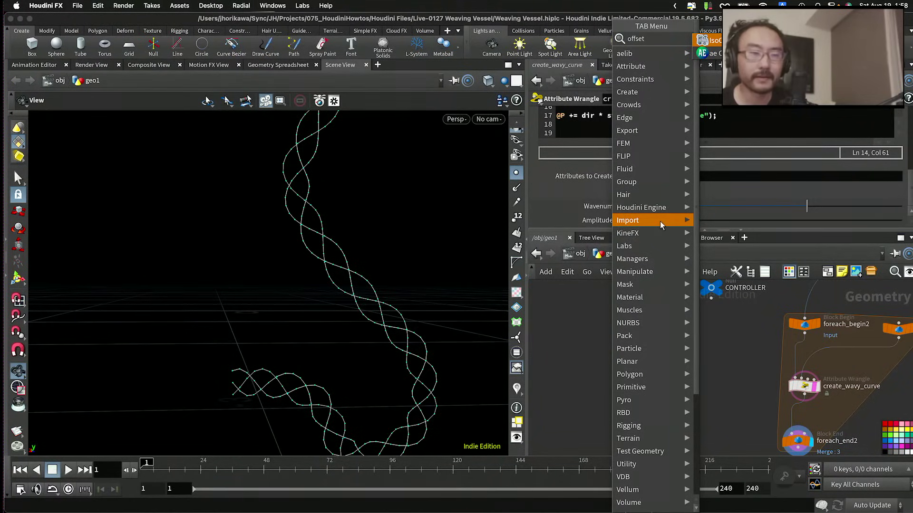
pyautogui.press('Escape')
pyautogui.scroll(-3, 671, 327)
pyautogui.press('Tab')
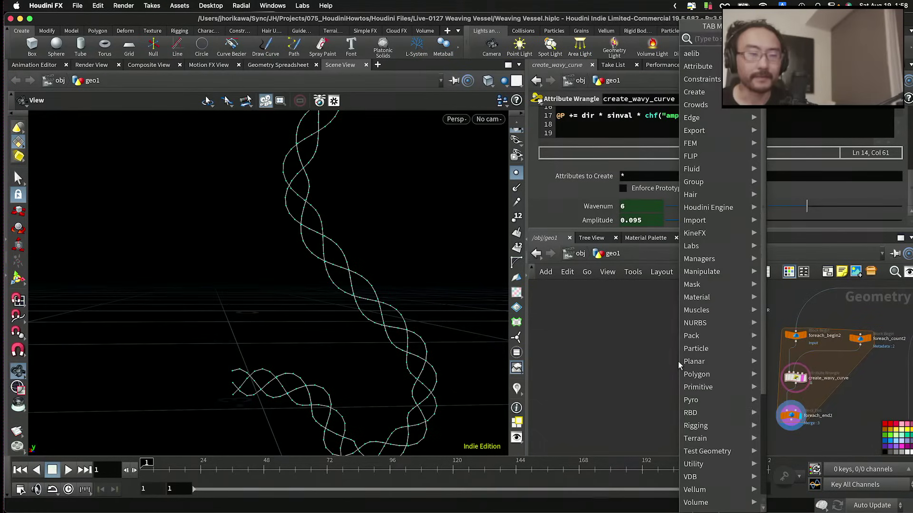
pyautogui.press('Escape')
# Step: Display the create_wavy_curve node's output and examine its single wave curve in the viewport
pyautogui.scroll(-4, 659, 354)
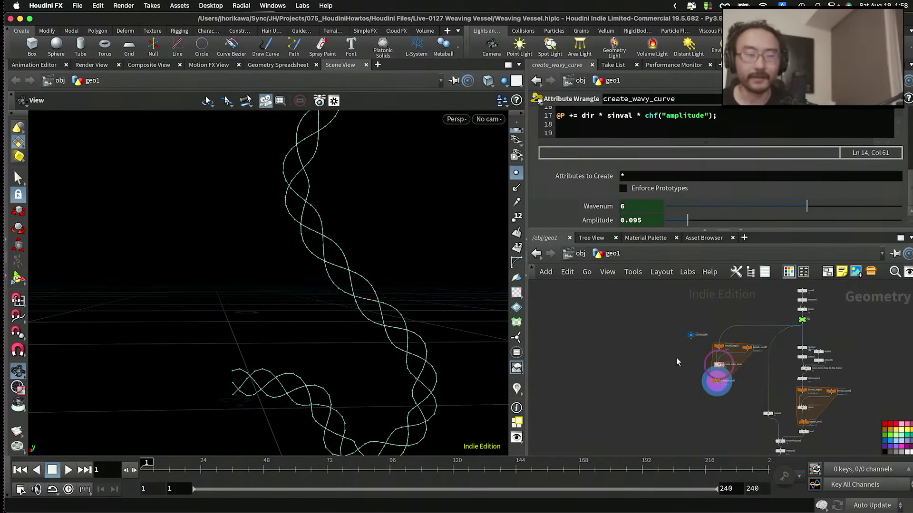
pyautogui.scroll(-2, 673, 373)
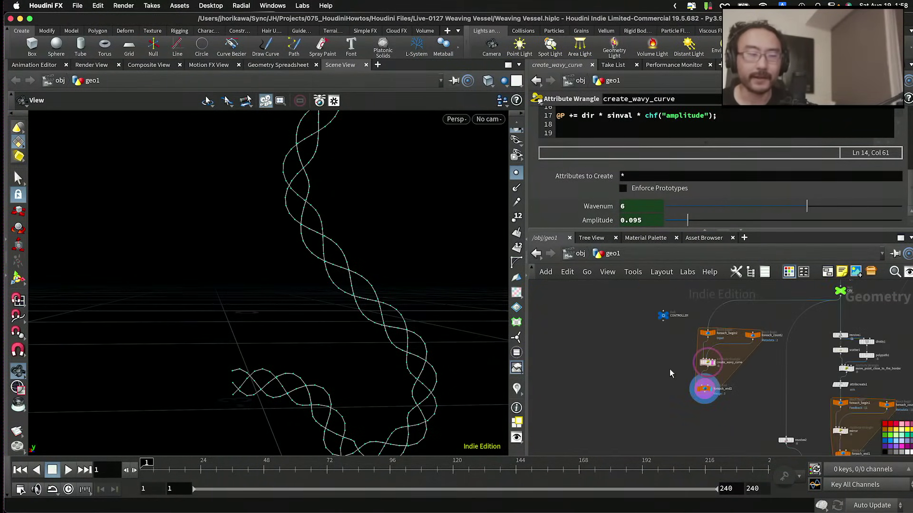
pyautogui.scroll(3, 618, 366)
pyautogui.scroll(-3, 321, 264)
pyautogui.moveTo(320, 255); pyautogui.dragTo(425, 347)
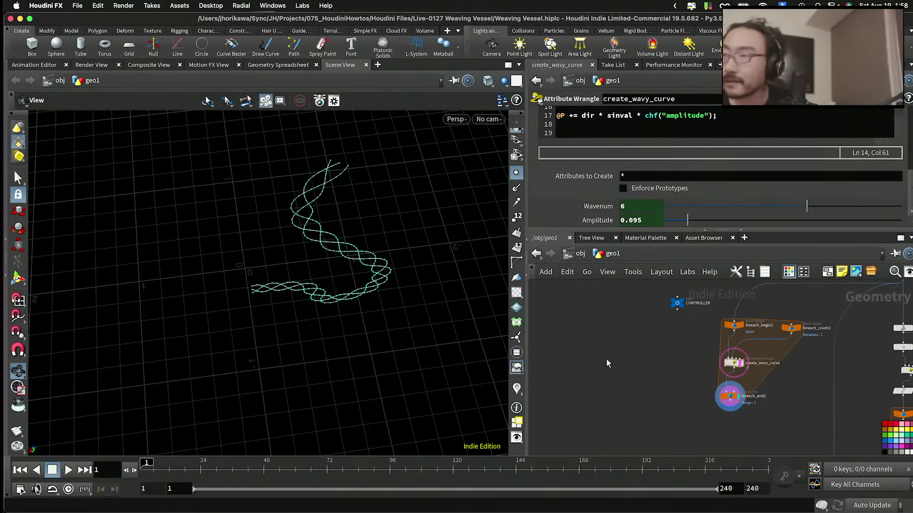
pyautogui.scroll(4, 714, 364)
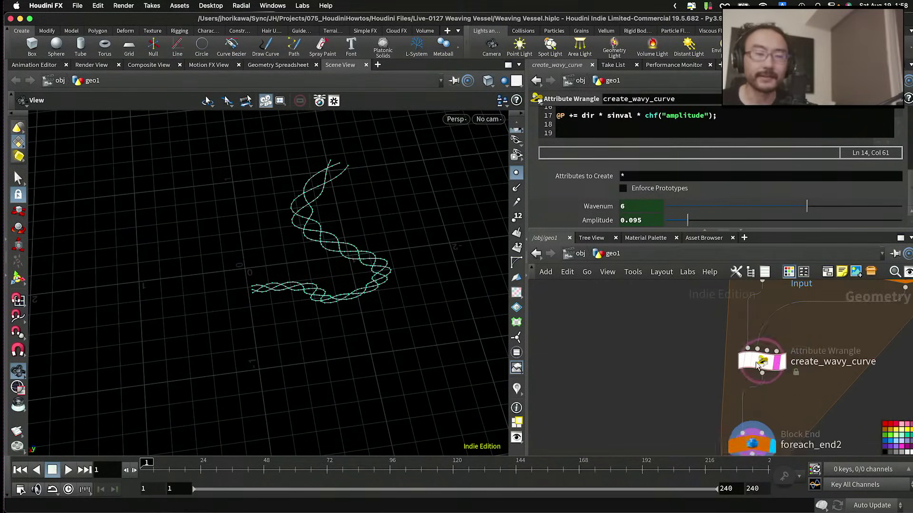
pyautogui.click(782, 369)
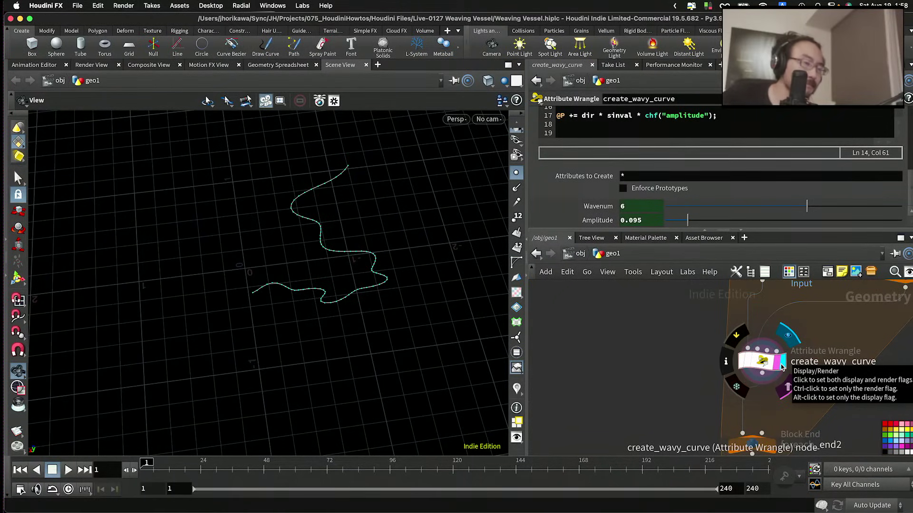
pyautogui.moveTo(301, 204); pyautogui.dragTo(316, 195)
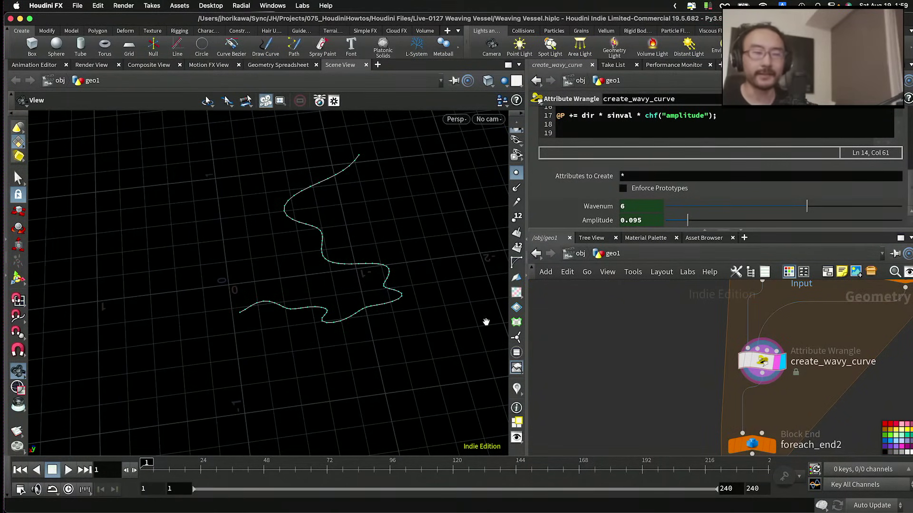
# Step: Search the available nodes for "polyex" and close the node list without adding one
pyautogui.press('Tab')
pyautogui.write('p')
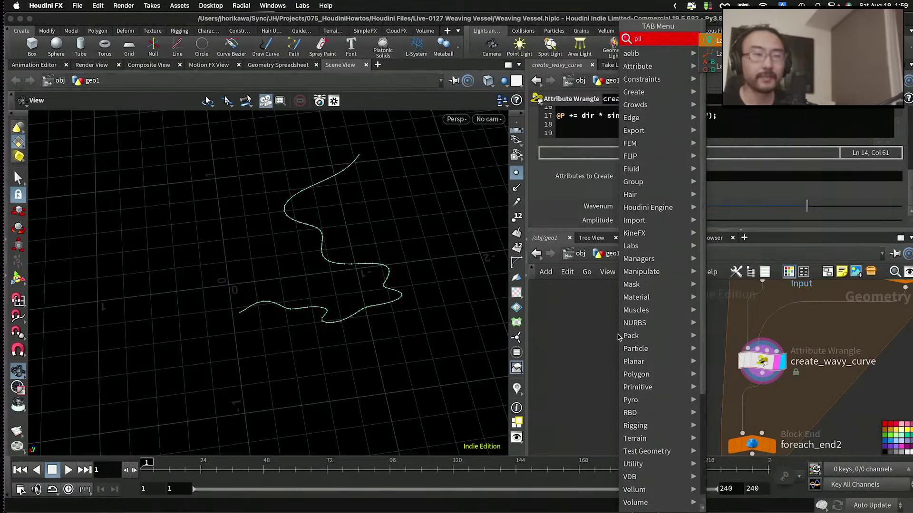
pyautogui.write('ll')
pyautogui.press('BackSpace')
pyautogui.press('BackSpace')
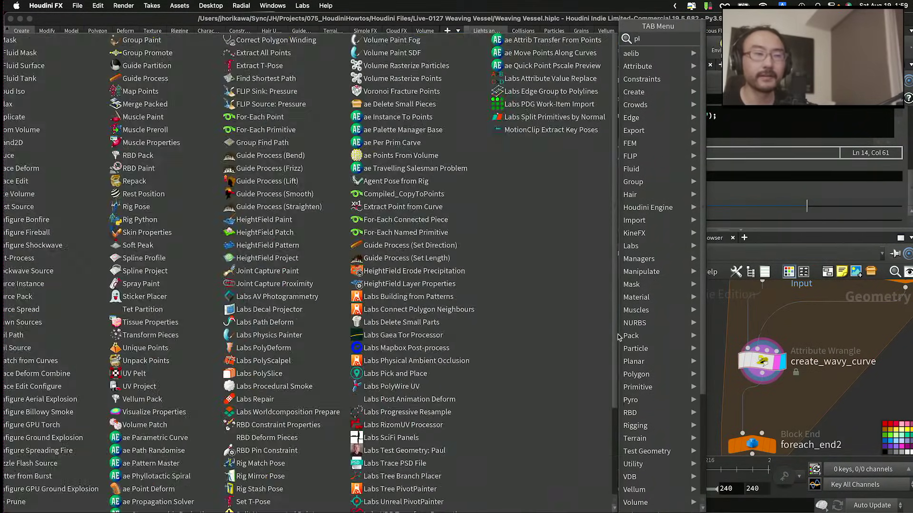
pyautogui.write('olyex')
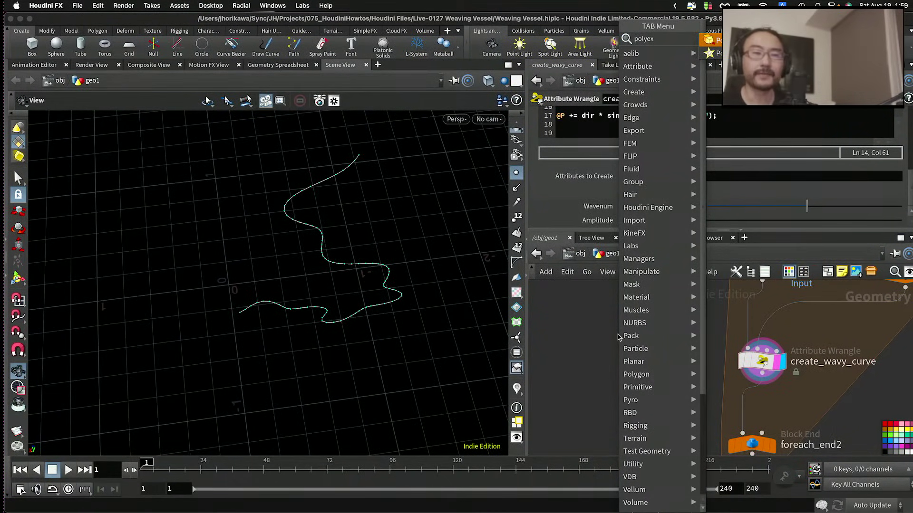
pyautogui.press('Down')
pyautogui.press('Escape')
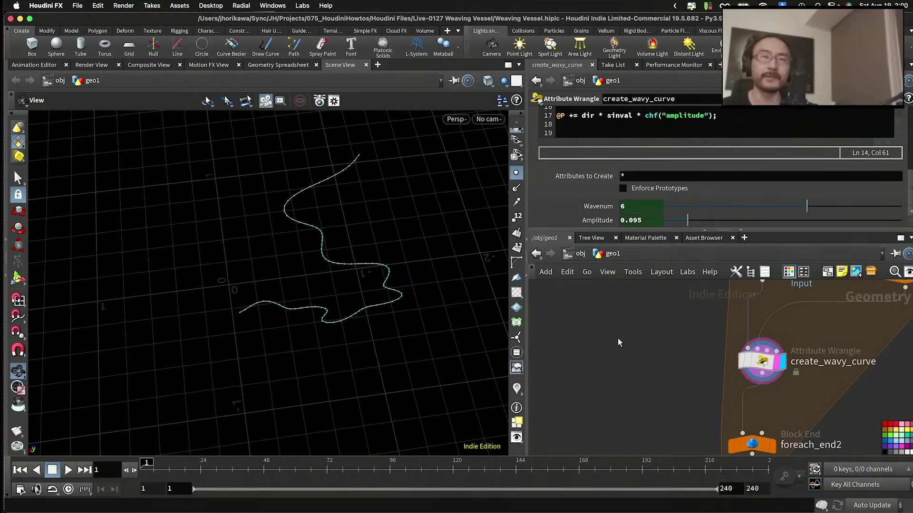
# Step: Look up the nodes matching "inte", go through the first two entries and leave without adding one
pyautogui.press('Tab')
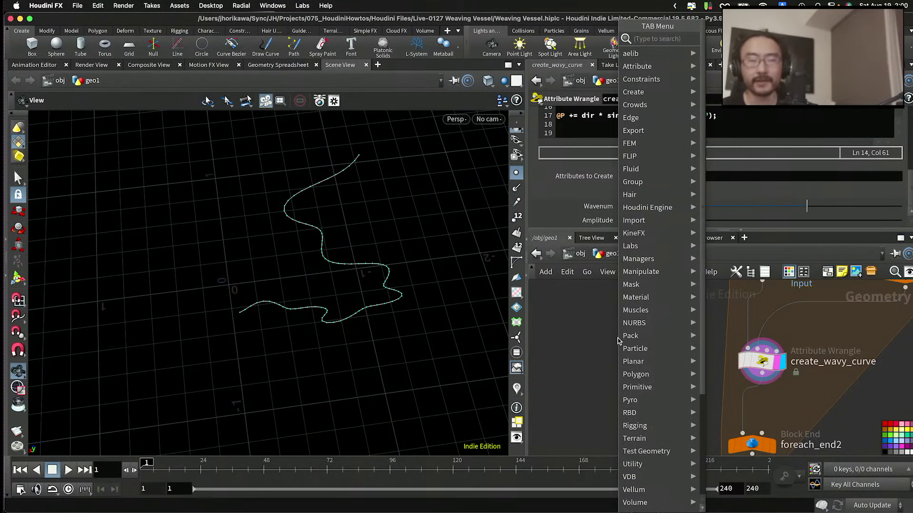
pyautogui.write('inte')
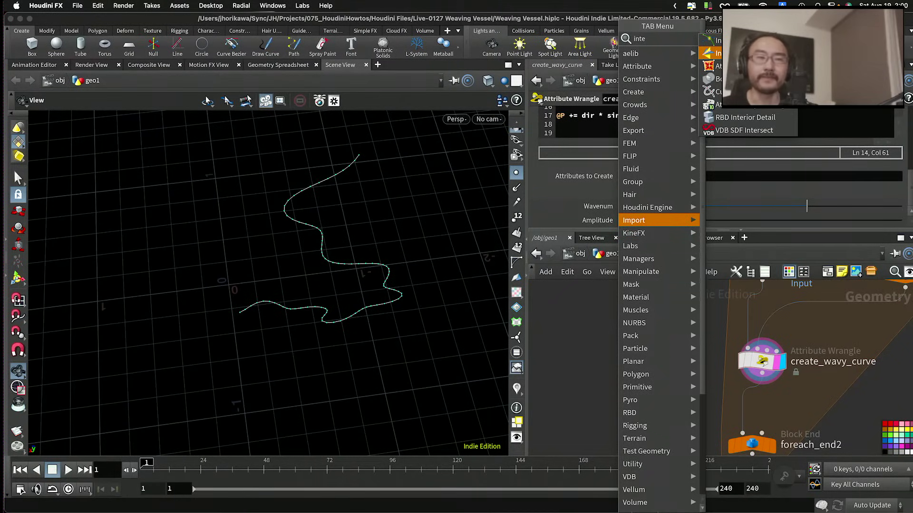
pyautogui.press('Up')
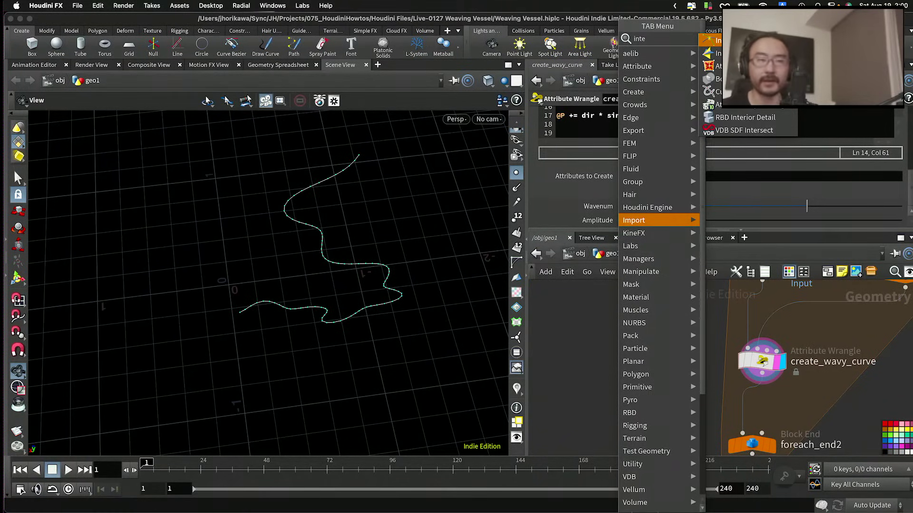
pyautogui.press('Down')
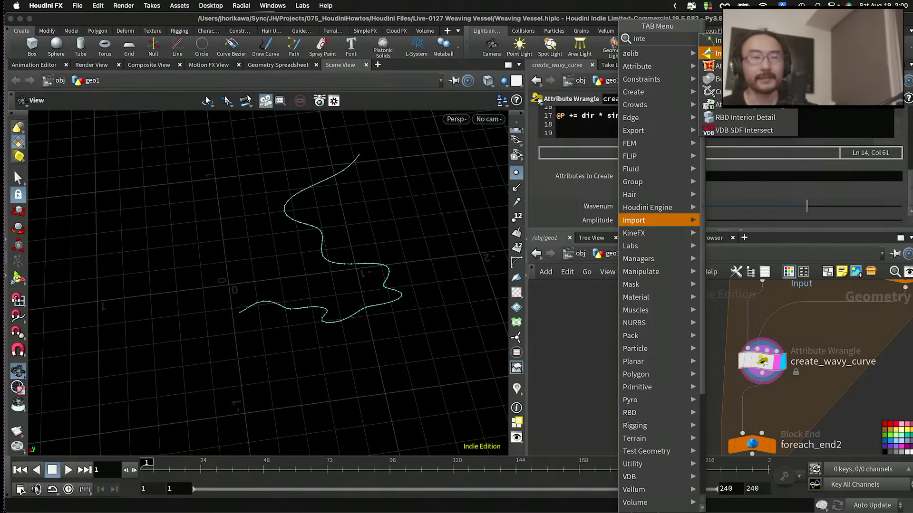
pyautogui.press('Escape')
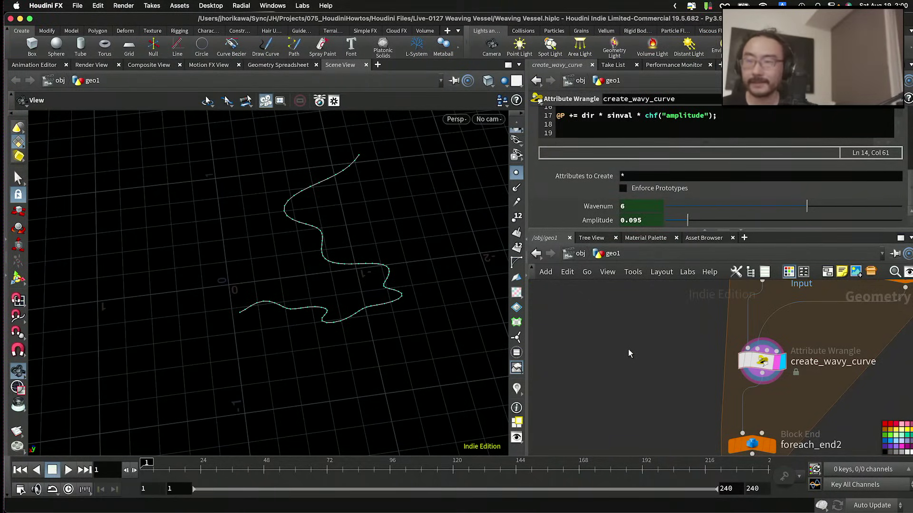
# Step: Enlarge the create_wavy_curve code area and delete the extra blank line below "@N = dir;"
pyautogui.scroll(-3, 629, 350)
pyautogui.scroll(3, 642, 351)
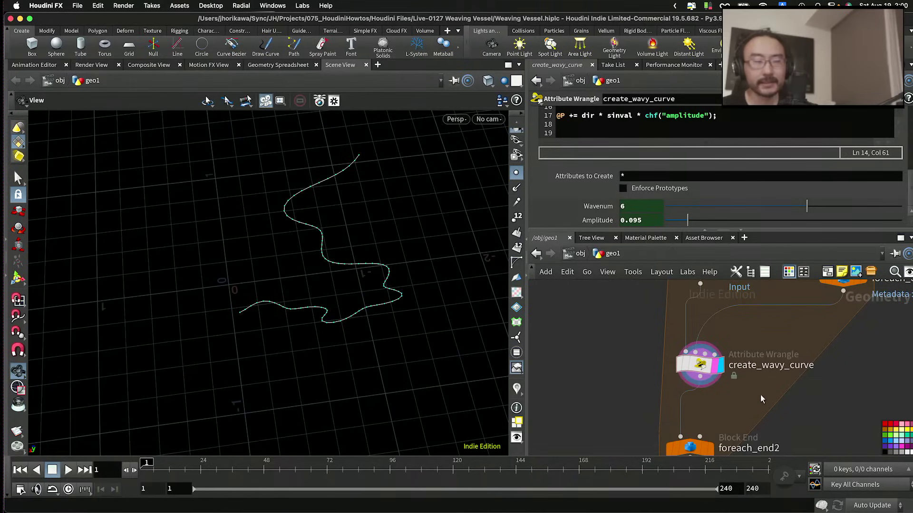
pyautogui.moveTo(665, 241); pyautogui.dragTo(670, 289)
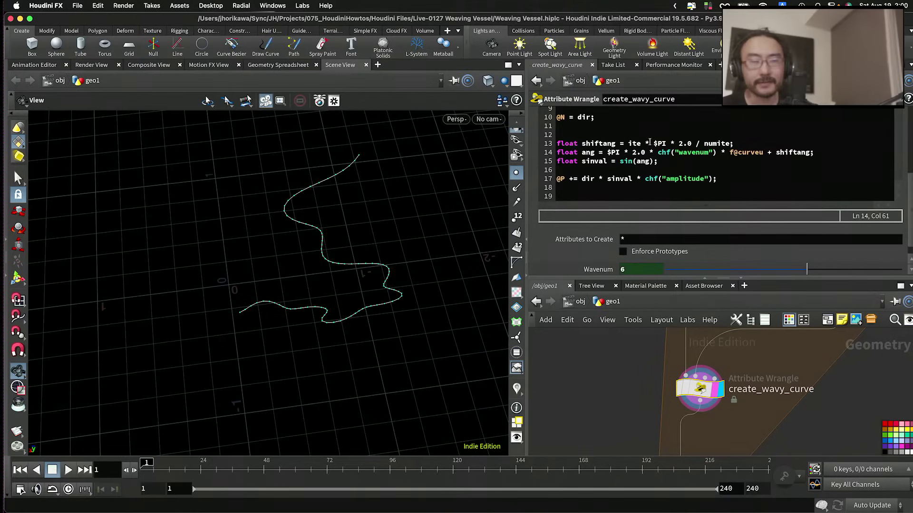
pyautogui.scroll(2, 649, 143)
pyautogui.click(648, 156)
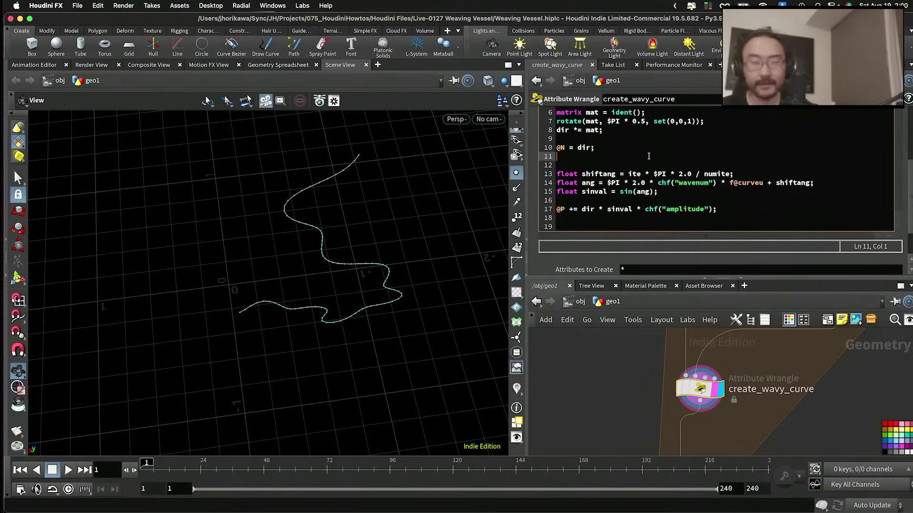
pyautogui.press('BackSpace')
pyautogui.scroll(2, 648, 141)
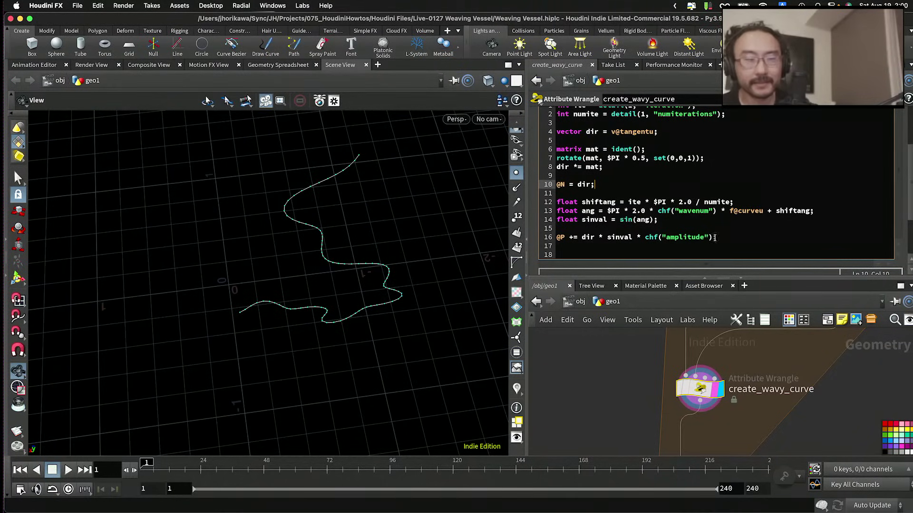
# Step: Display the merged output of foreach_end2 and save the scene
pyautogui.scroll(-5, 746, 395)
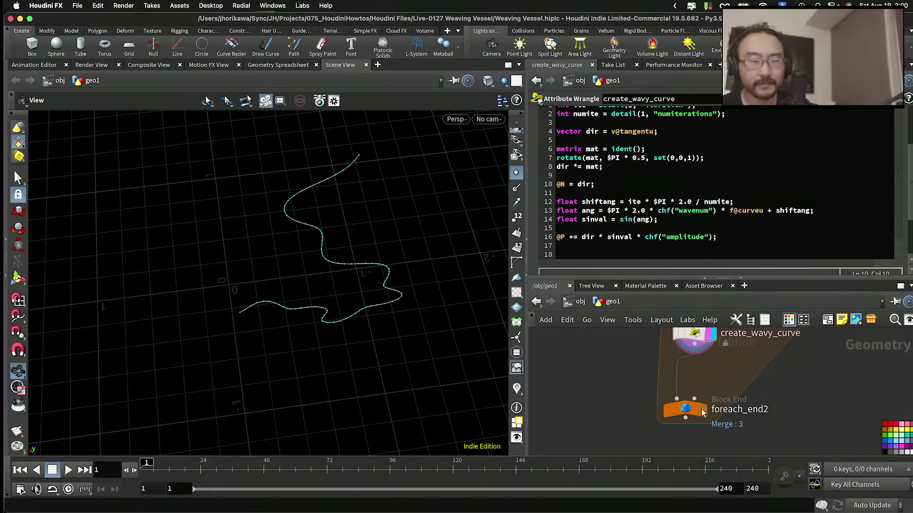
pyautogui.click(706, 387)
pyautogui.press('super+s')
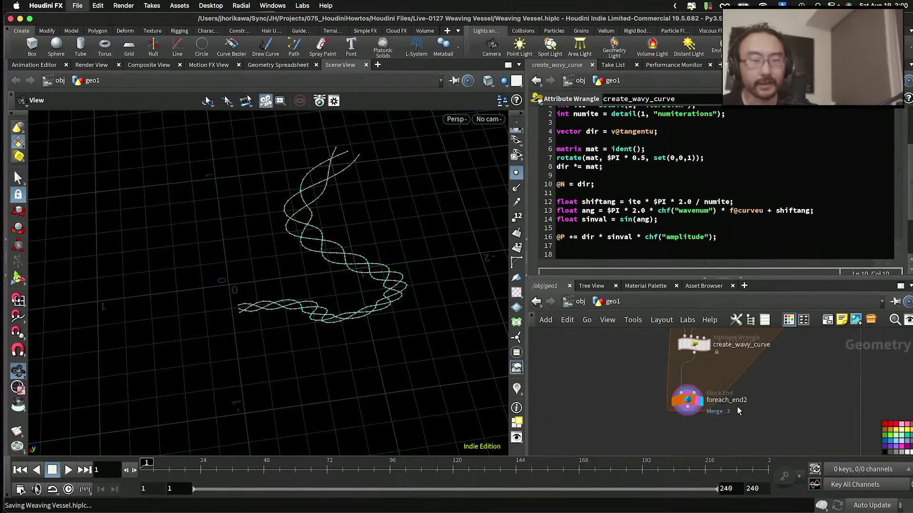
# Step: Review the parameters of foreach_end2 and of the CONTROLLER node
pyautogui.click(687, 397)
pyautogui.scroll(-5, 687, 393)
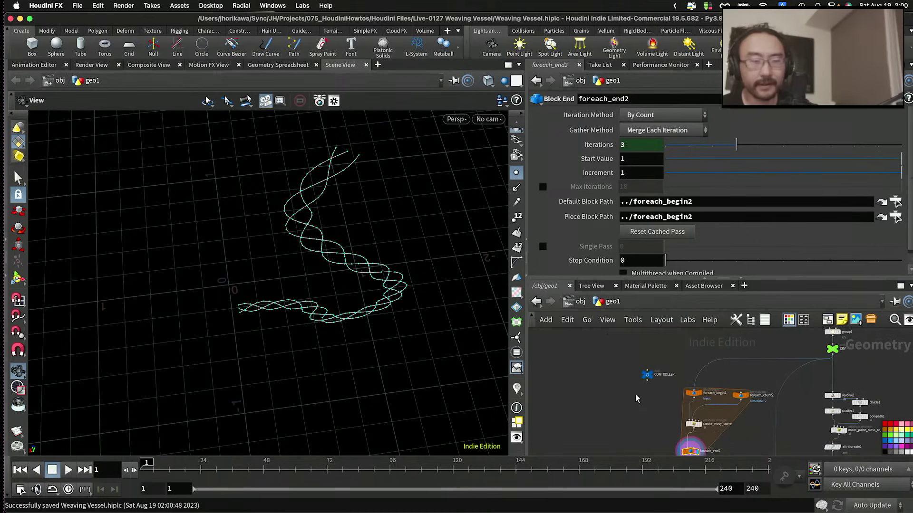
pyautogui.click(647, 375)
pyautogui.scroll(-5, 637, 383)
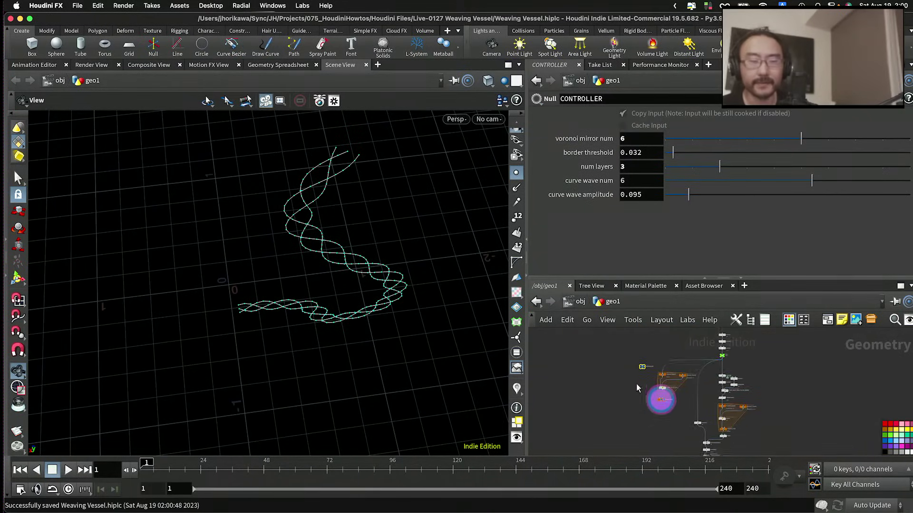
# Step: Select the four nodes of the create_wavy_curve loop and move them slightly away from the neighbouring network branch
pyautogui.scroll(1, 689, 384)
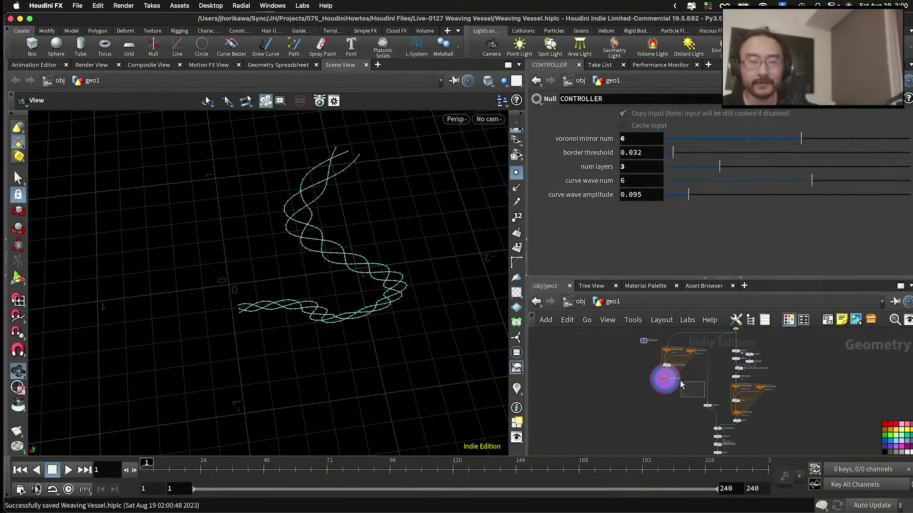
pyautogui.moveTo(672, 368); pyautogui.dragTo(659, 342)
pyautogui.scroll(1, 655, 419)
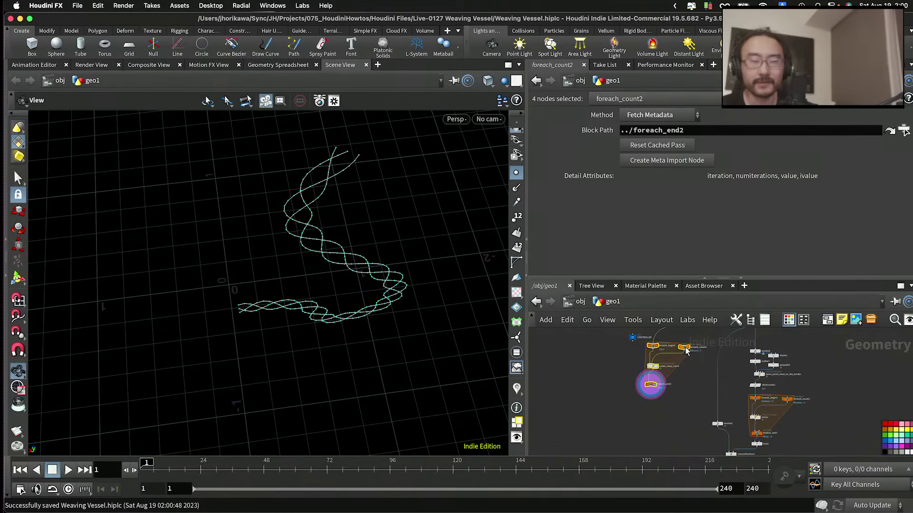
pyautogui.moveTo(780, 444); pyautogui.dragTo(768, 405, button='middle')
pyautogui.moveTo(778, 426); pyautogui.dragTo(685, 334)
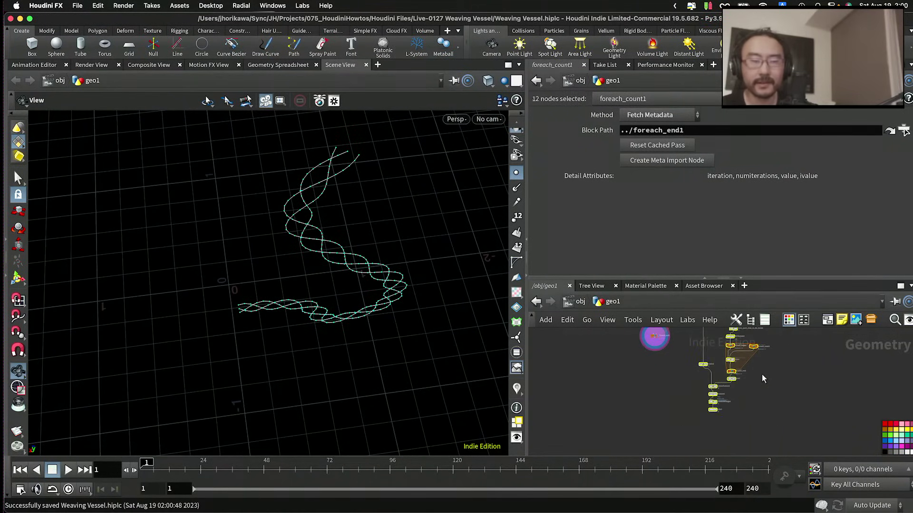
pyautogui.moveTo(761, 375); pyautogui.dragTo(776, 428, button='middle')
pyautogui.scroll(1, 779, 400)
pyautogui.click(771, 401)
pyautogui.scroll(6, 687, 404)
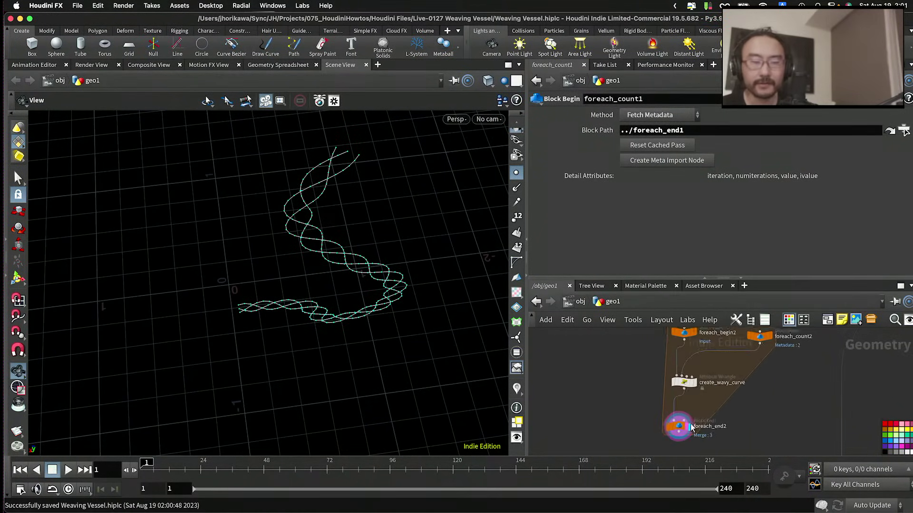
pyautogui.scroll(4, 687, 416)
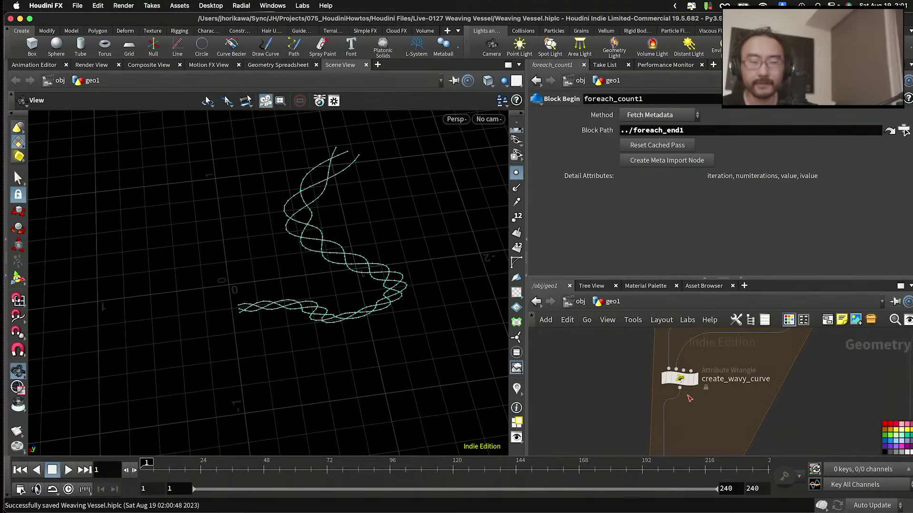
# Step: Display the output of the create_wavy_curve node and locate revolve1 in the neighbouring branch
pyautogui.moveTo(687, 373); pyautogui.dragTo(726, 373, button='middle')
pyautogui.click(727, 373)
pyautogui.click(711, 372)
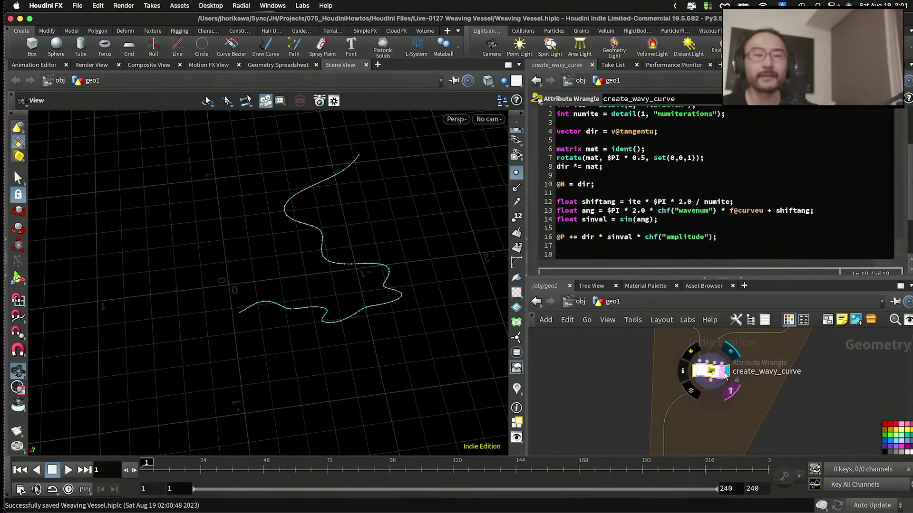
pyautogui.scroll(-4, 728, 408)
pyautogui.scroll(5, 803, 390)
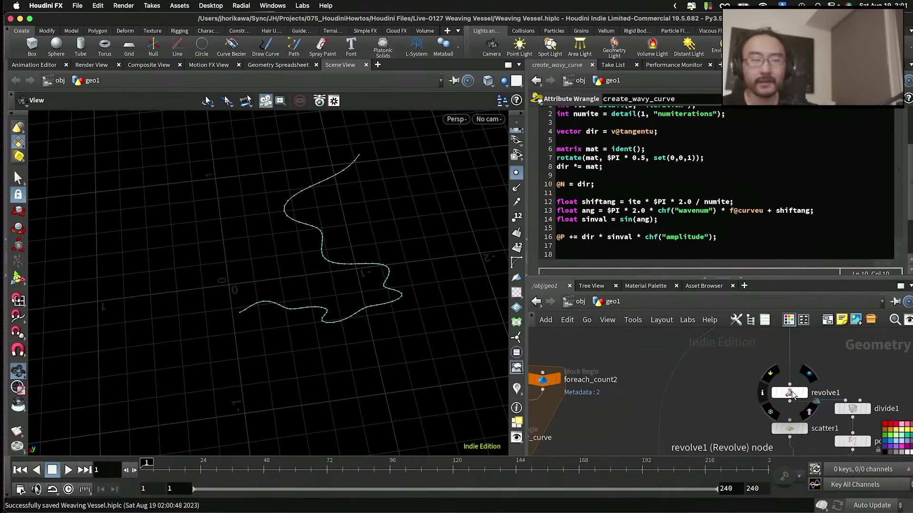
# Step: Display revolve1 and wire the output of create_wavy_curve into its input
pyautogui.click(809, 391)
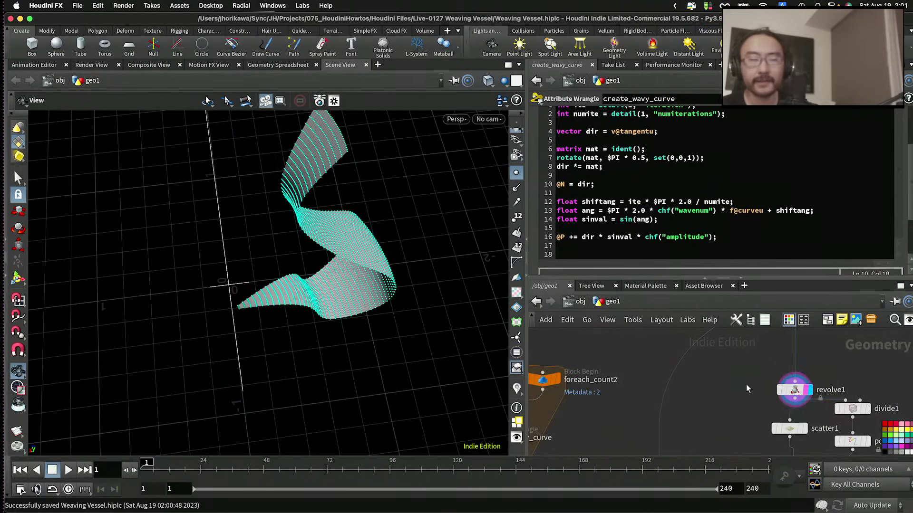
pyautogui.scroll(-5, 746, 384)
pyautogui.moveTo(633, 409); pyautogui.dragTo(713, 409)
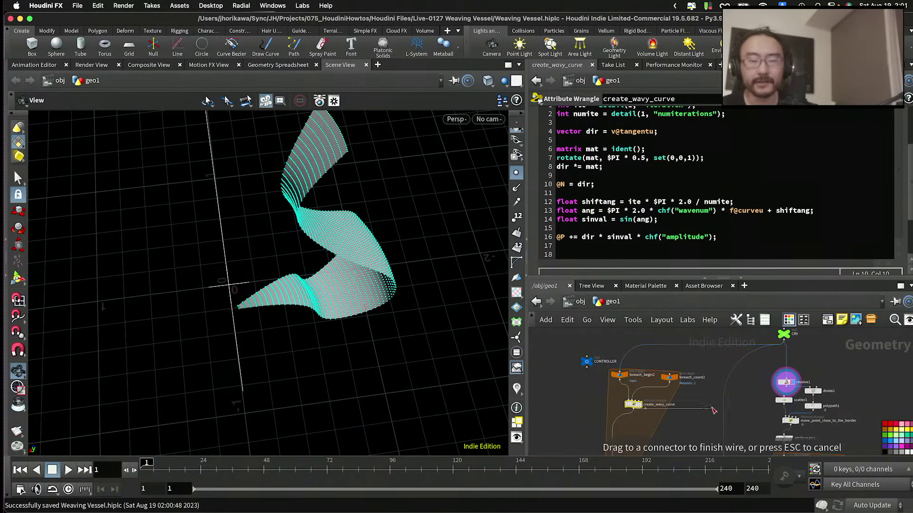
pyautogui.click(783, 374)
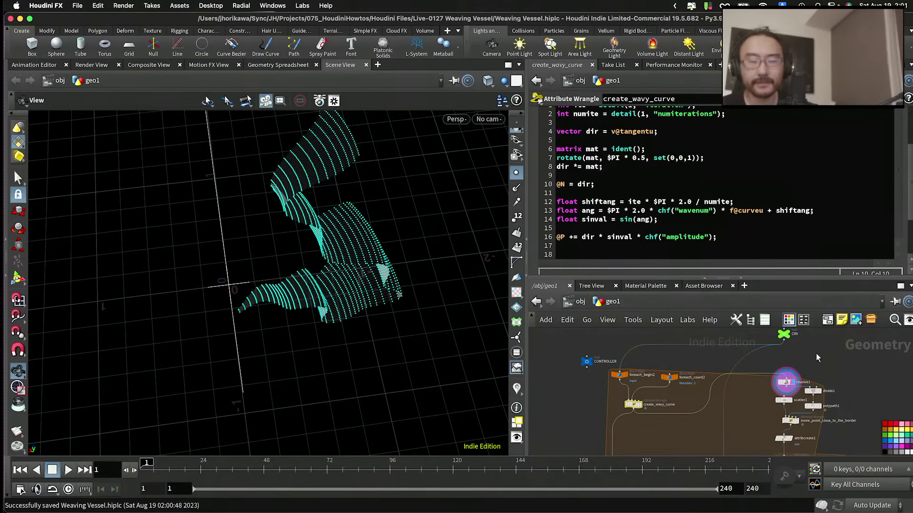
# Step: Wire create_wavy_curve's output into the lower node that takes the CRV curve as input, ahead of the primitive wrangle
pyautogui.scroll(-2, 743, 427)
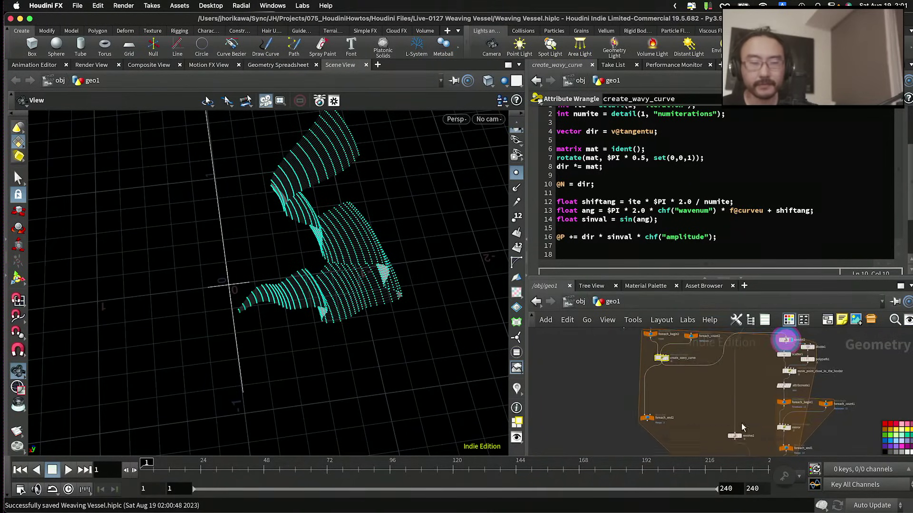
pyautogui.scroll(3, 742, 426)
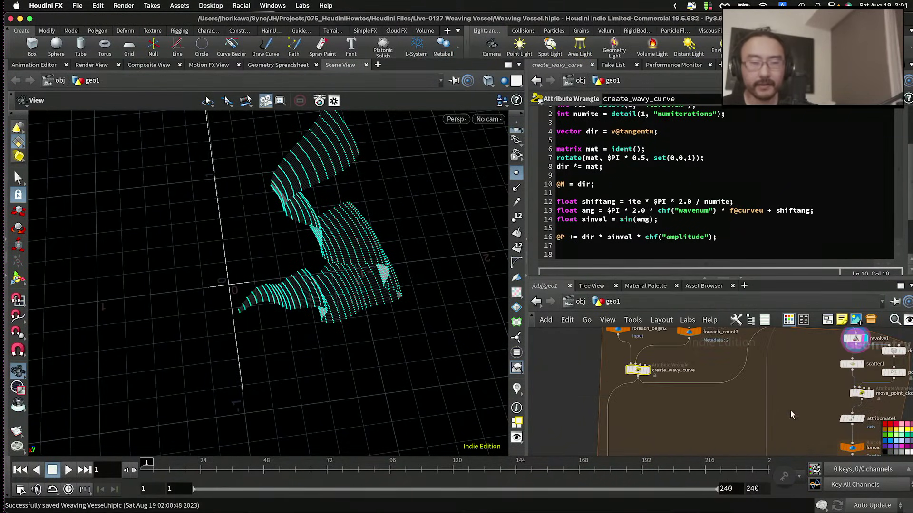
pyautogui.scroll(-2, 765, 454)
pyautogui.moveTo(677, 405); pyautogui.dragTo(632, 355, button='middle')
pyautogui.moveTo(630, 346); pyautogui.dragTo(694, 400)
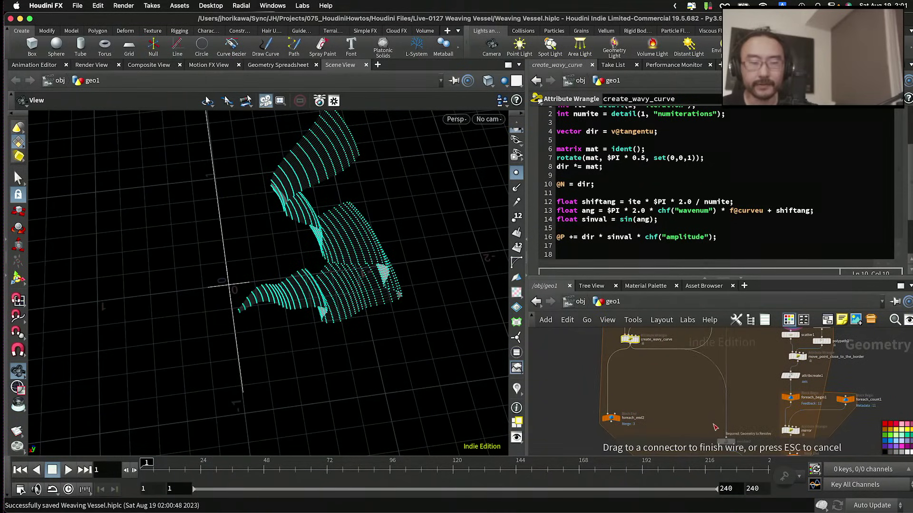
pyautogui.moveTo(718, 429); pyautogui.dragTo(720, 424)
pyautogui.moveTo(721, 424); pyautogui.dragTo(701, 398, button='middle')
# Step: Move foreach_end2 below the vessel branch and wire color1's output into its input, enclosing the whole branch in the loop
pyautogui.scroll(-2, 700, 399)
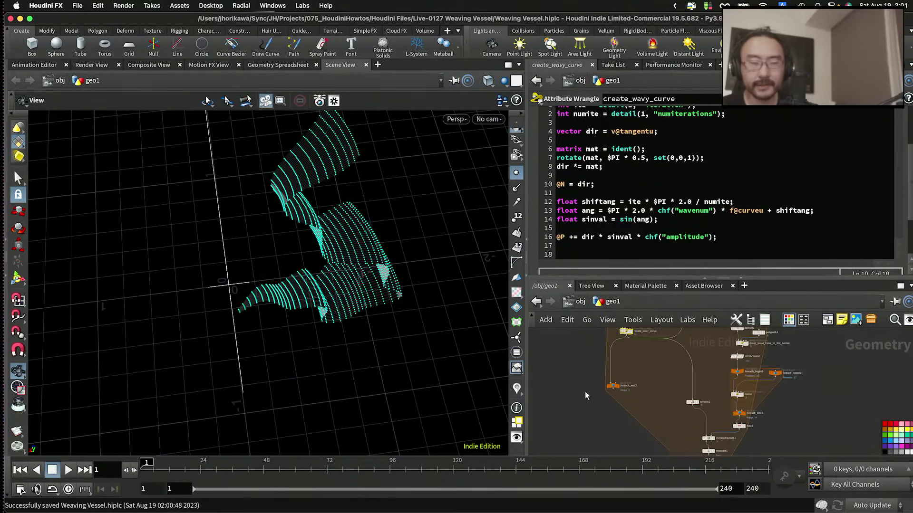
pyautogui.moveTo(613, 389); pyautogui.dragTo(628, 421)
pyautogui.scroll(-1, 643, 428)
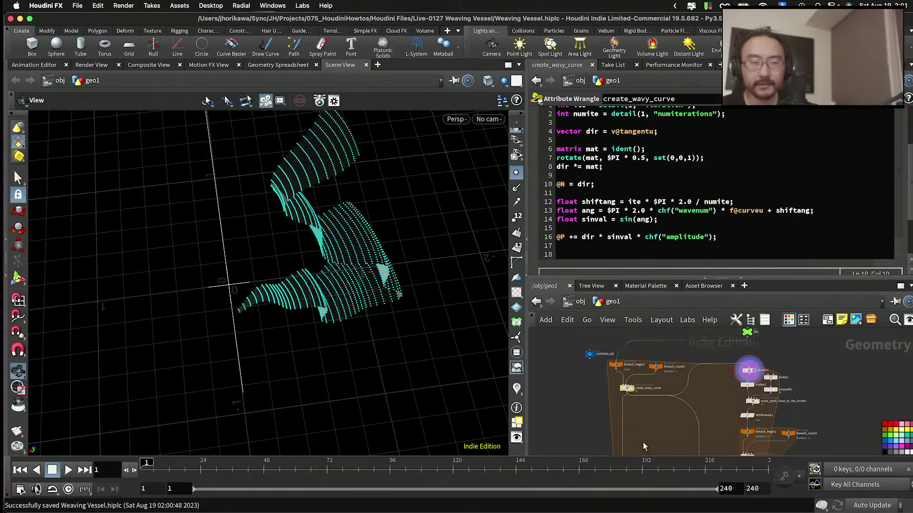
pyautogui.scroll(2, 646, 380)
pyautogui.moveTo(635, 387); pyautogui.dragTo(651, 398)
pyautogui.scroll(3, 655, 403)
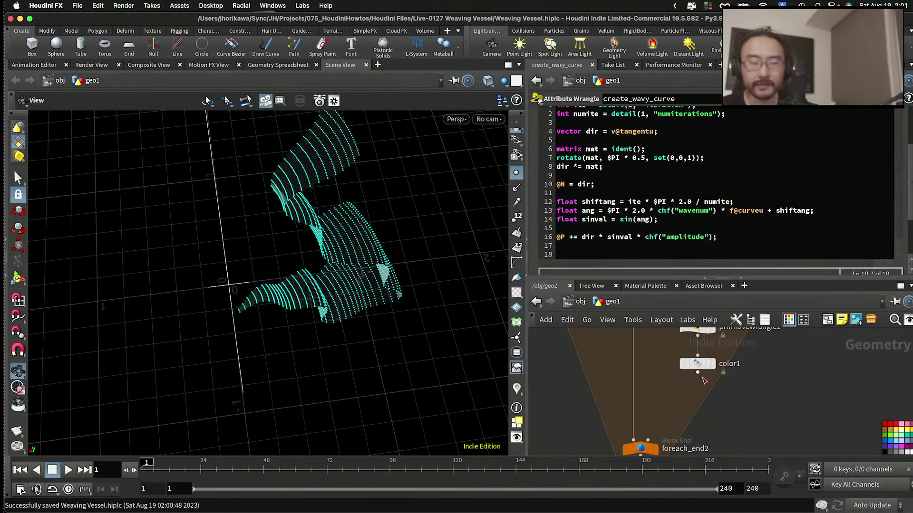
pyautogui.click(649, 440)
pyautogui.moveTo(660, 430); pyautogui.dragTo(666, 408, button='middle')
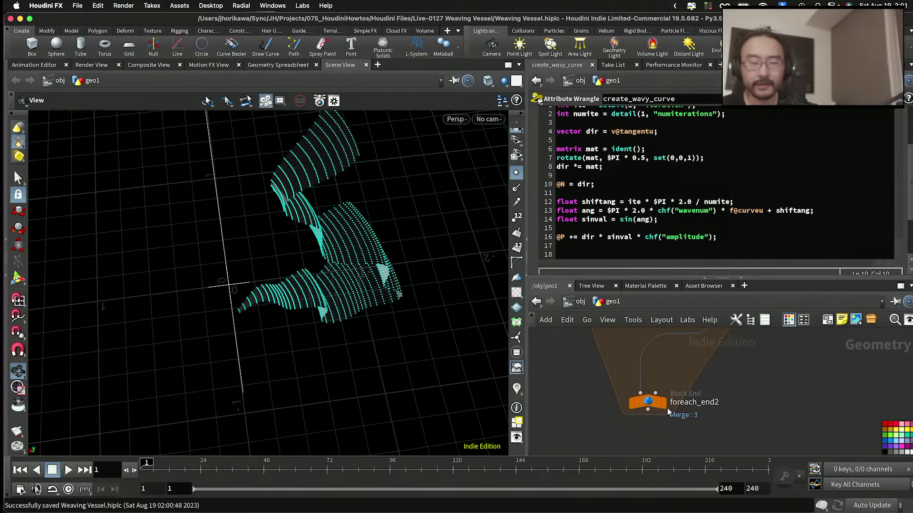
# Step: Display foreach_end2, turn off the point display, and frame the whole vessel in the viewport
pyautogui.click(662, 405)
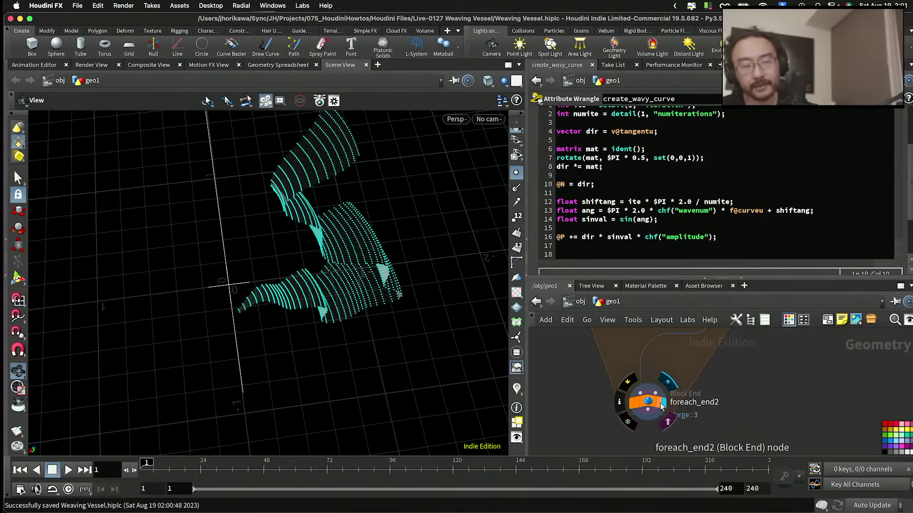
pyautogui.click(659, 404)
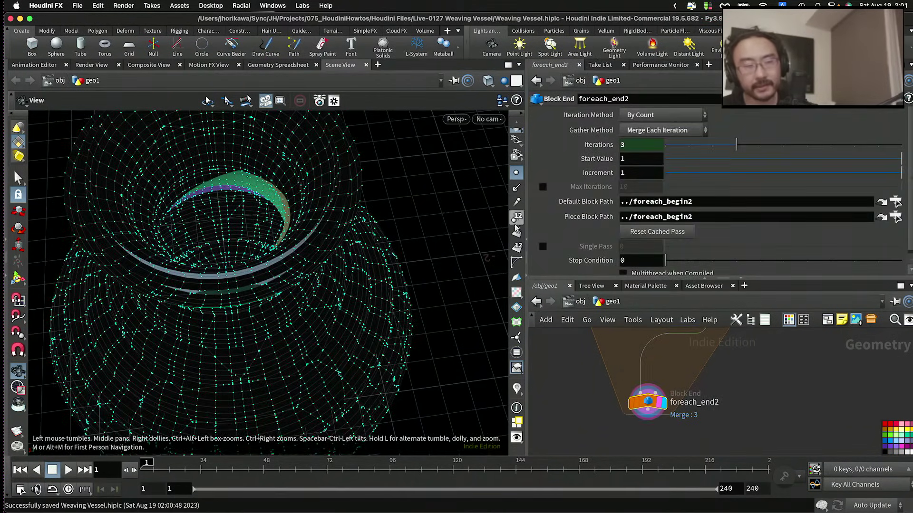
pyautogui.click(517, 186)
pyautogui.moveTo(372, 206); pyautogui.dragTo(337, 252)
pyautogui.moveTo(338, 252); pyautogui.dragTo(299, 231, button='middle')
# Step: Add a Normal node below foreach_end2 and display its output
pyautogui.press('Tab')
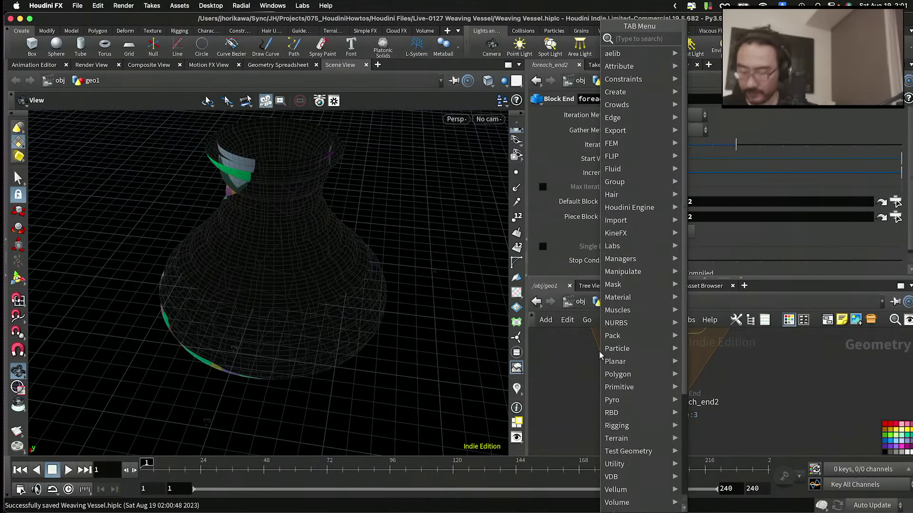
pyautogui.click(732, 95)
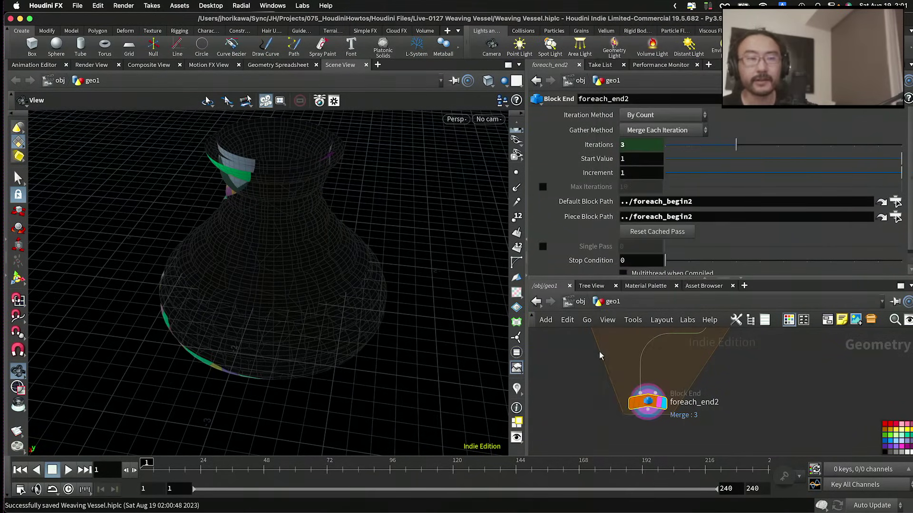
pyautogui.click(648, 445)
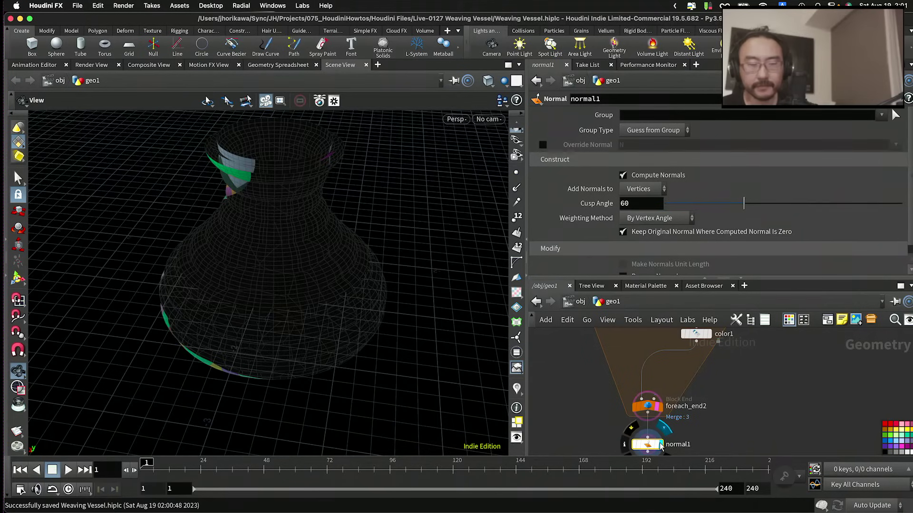
pyautogui.moveTo(660, 447); pyautogui.dragTo(677, 386, button='middle')
pyautogui.press('Tab')
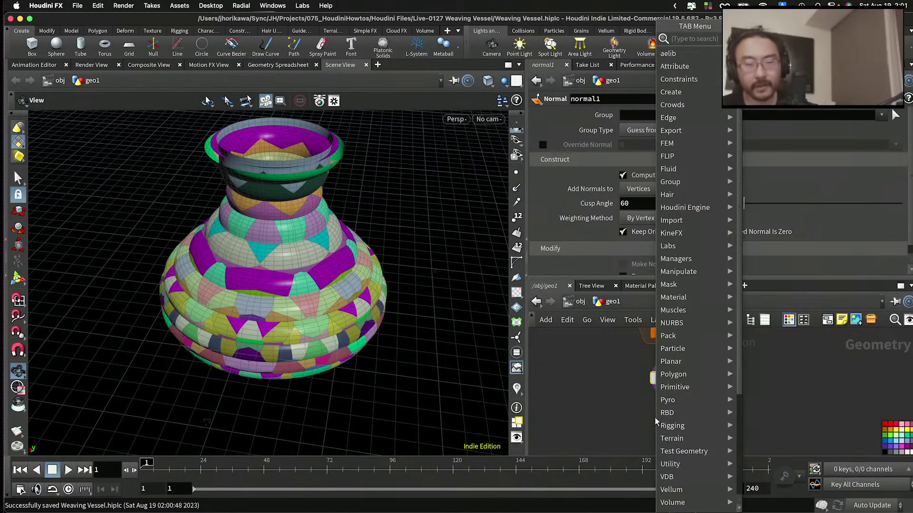
pyautogui.write('pointwra')
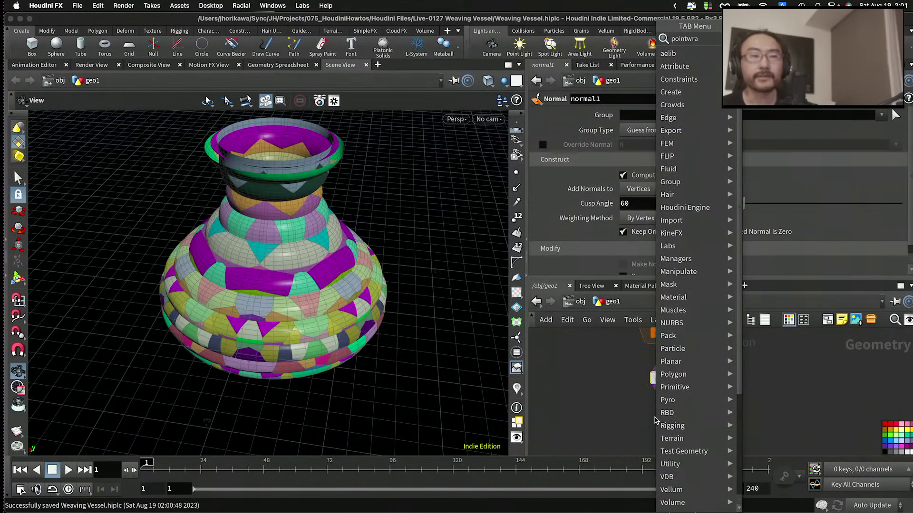
pyautogui.press('Escape')
# Step: Add an Attribute Create node below normal1, wire it in, and display its output
pyautogui.press('Tab')
pyautogui.write('a')
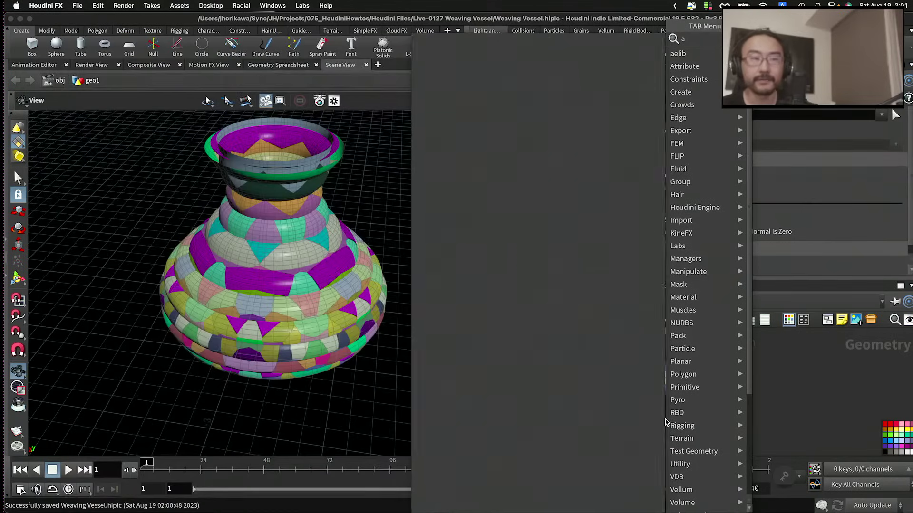
pyautogui.write('ttri')
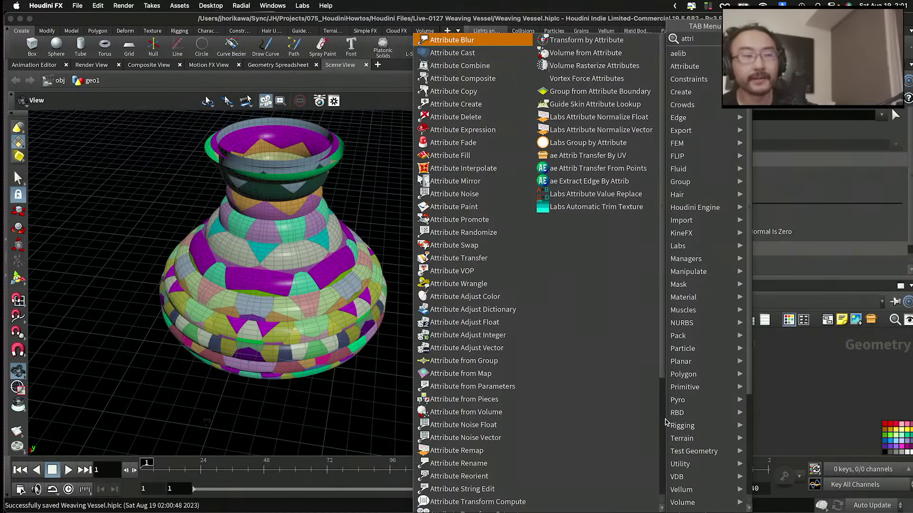
pyautogui.write('bute cr')
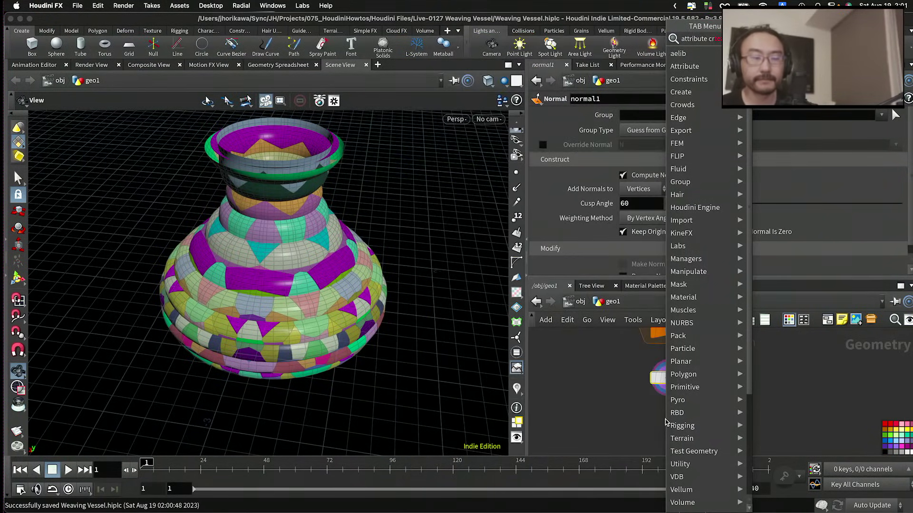
pyautogui.press('Return')
pyautogui.click(680, 409)
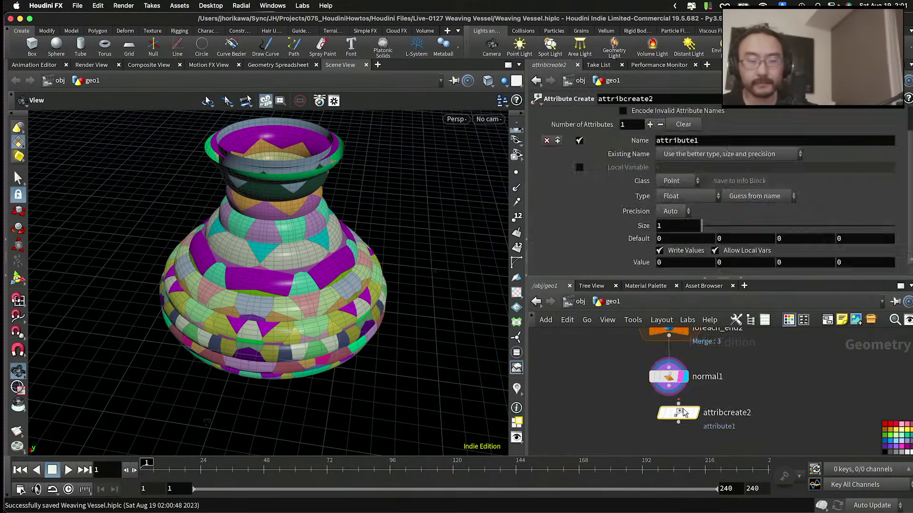
pyautogui.click(669, 414)
pyautogui.click(667, 418)
pyautogui.click(685, 424)
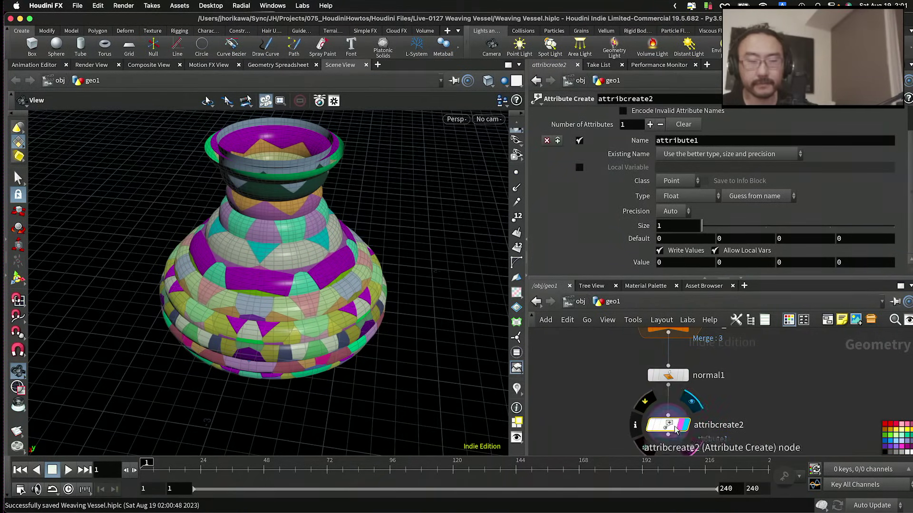
# Step: Name the new point attribute Alpha on the Attribute Create node
pyautogui.doubleClick(699, 141)
pyautogui.write('A')
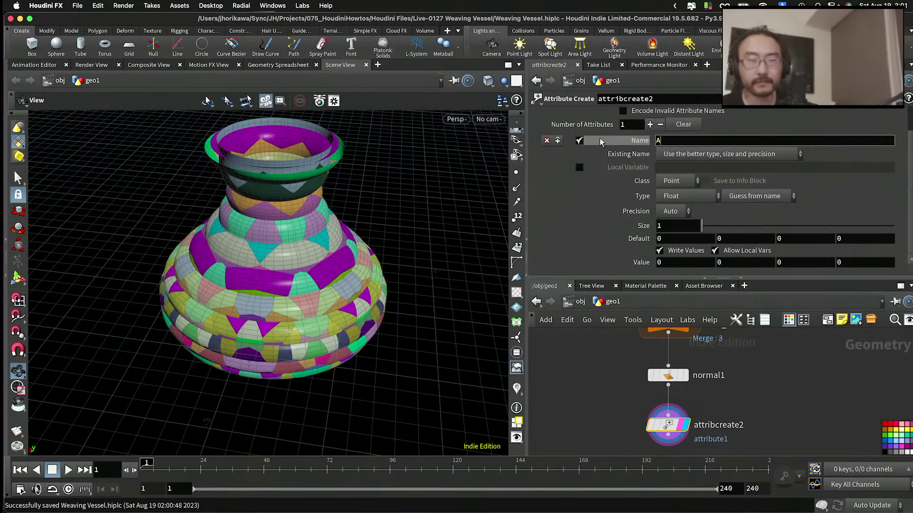
pyautogui.write('lpha')
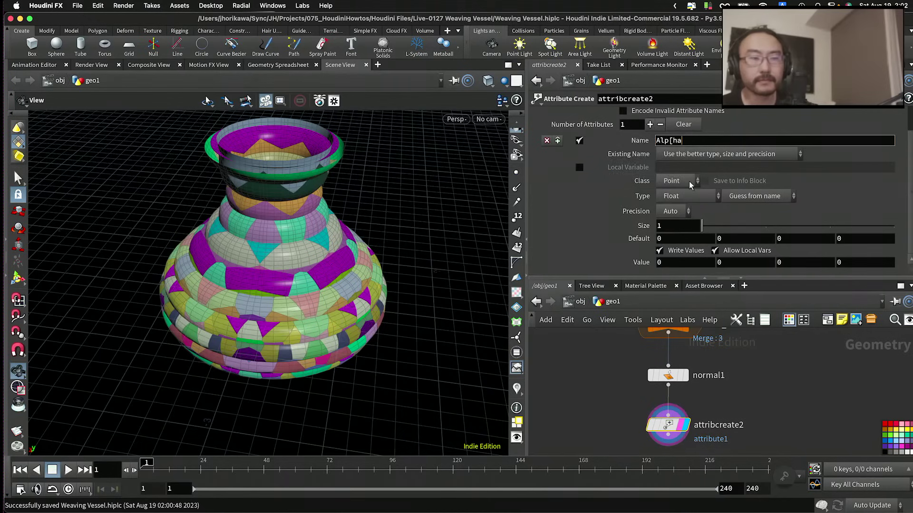
pyautogui.press('Return')
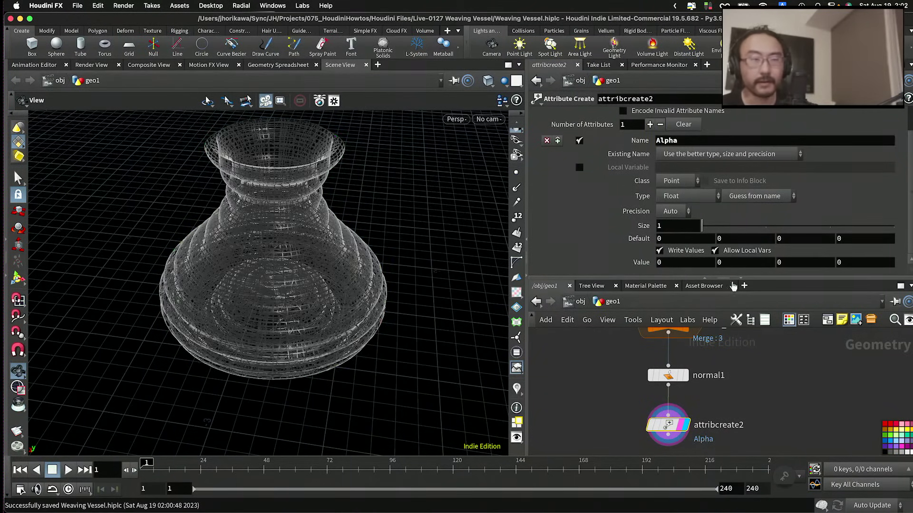
# Step: Try an Alpha value of 0.4, settle on 0.2, and examine the vessel's translucent layers up close
pyautogui.moveTo(693, 267); pyautogui.dragTo(639, 265)
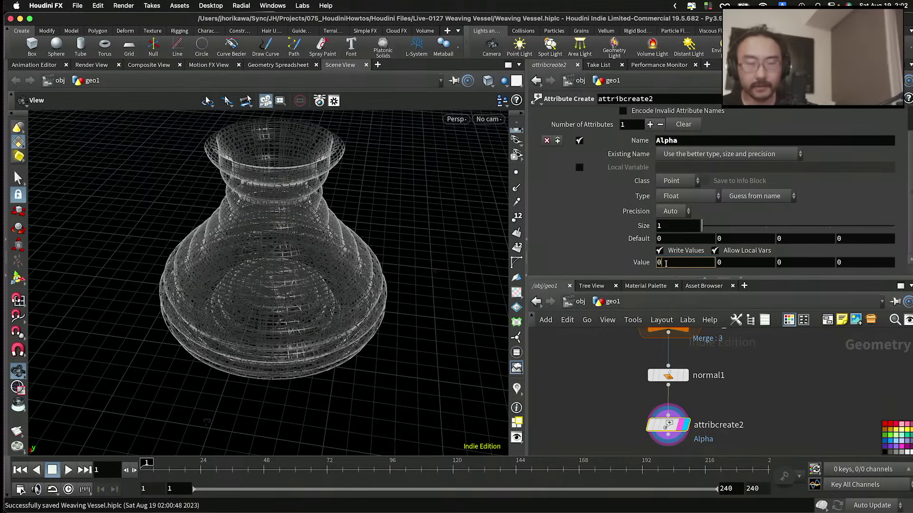
pyautogui.press('Return')
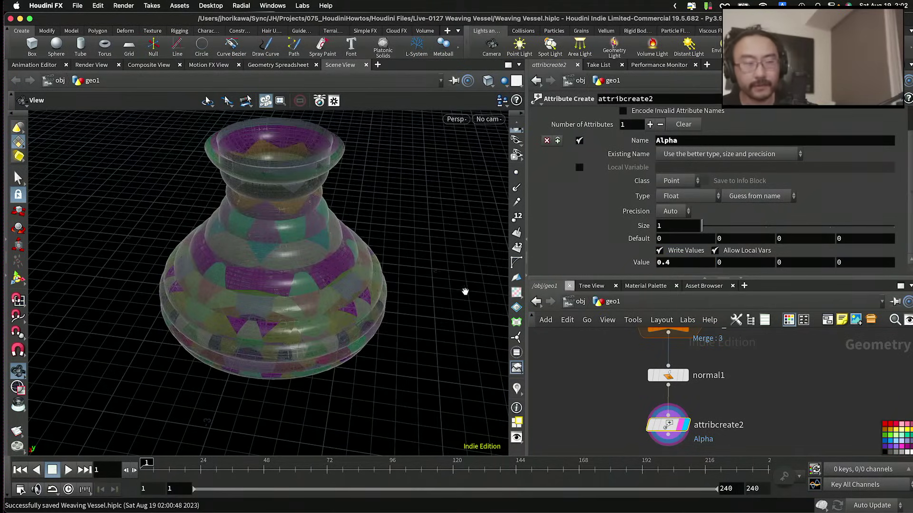
pyautogui.scroll(10, 420, 307)
pyautogui.moveTo(420, 307); pyautogui.dragTo(413, 260)
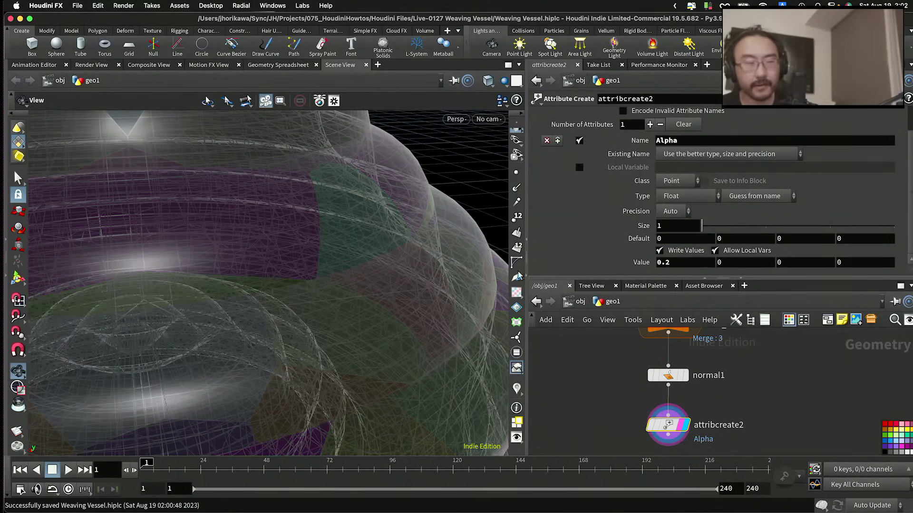
pyautogui.moveTo(371, 280); pyautogui.dragTo(418, 266)
pyautogui.scroll(-3, 685, 369)
pyautogui.scroll(3, 685, 369)
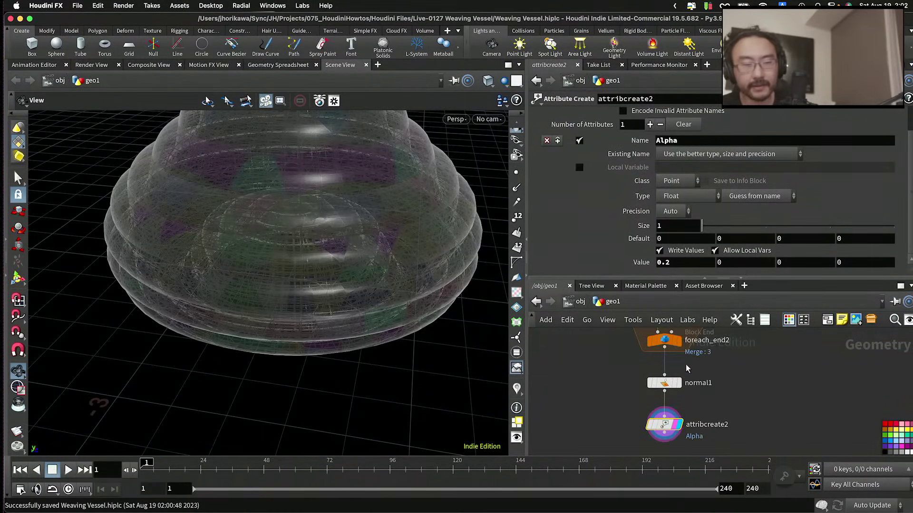
# Step: Display foreach_end2 briefly, switch the display to normal1, and examine the opaque coloured vessel from the side
pyautogui.click(675, 341)
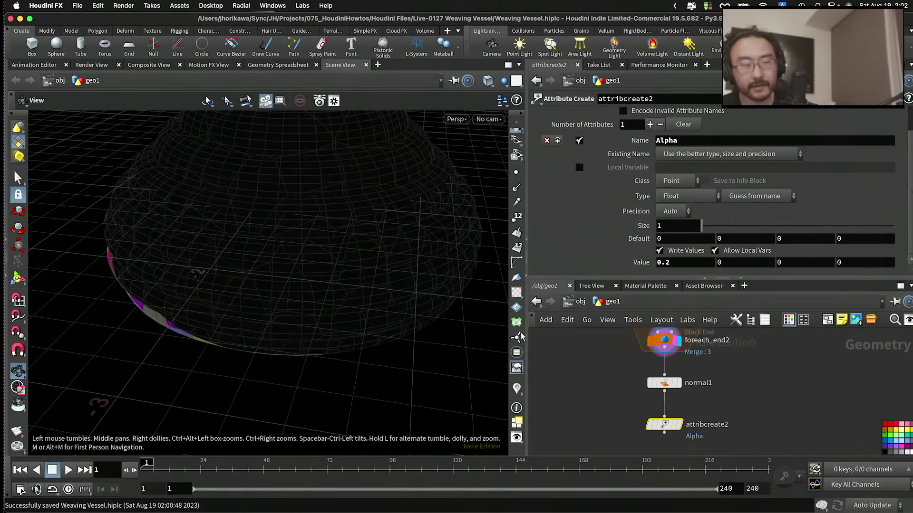
pyautogui.click(677, 382)
pyautogui.scroll(-5, 423, 282)
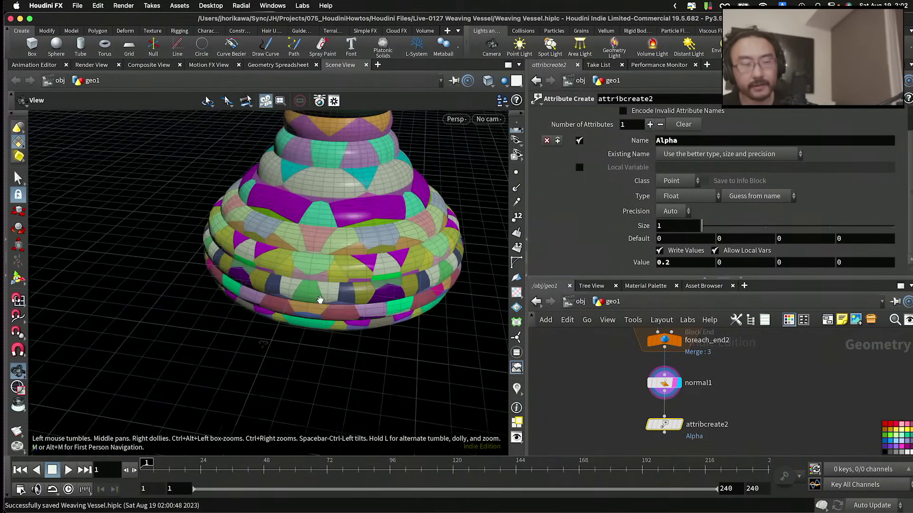
pyautogui.moveTo(424, 283); pyautogui.dragTo(371, 280)
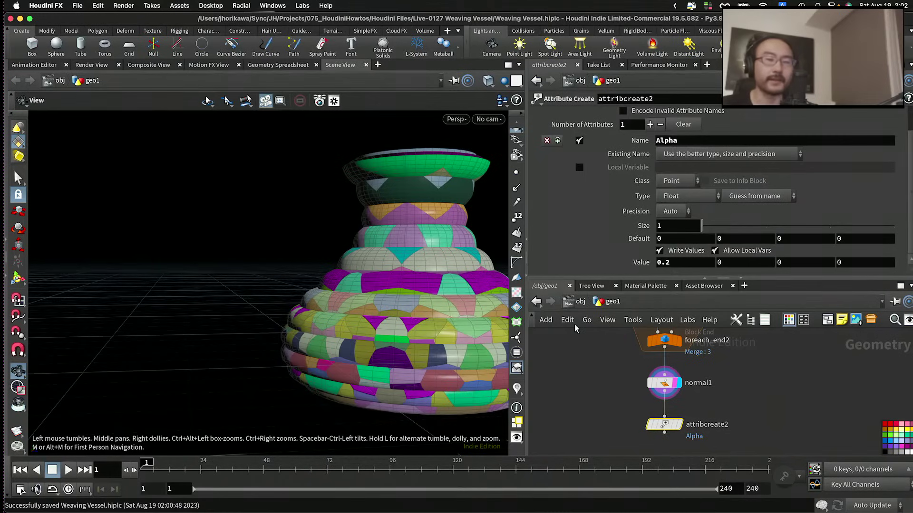
pyautogui.scroll(3, 665, 391)
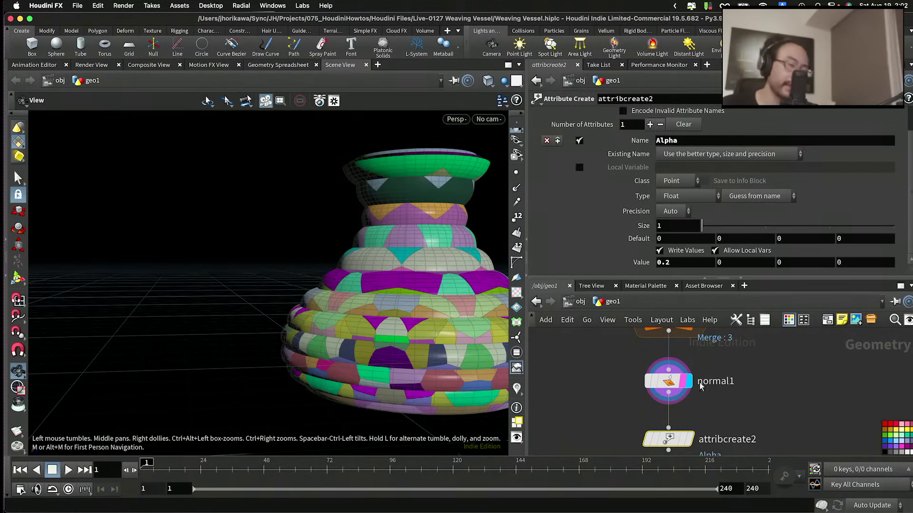
# Step: Enlarge the network editor and move normal1 and attribcreate2 further below foreach_end2
pyautogui.scroll(-6, 700, 386)
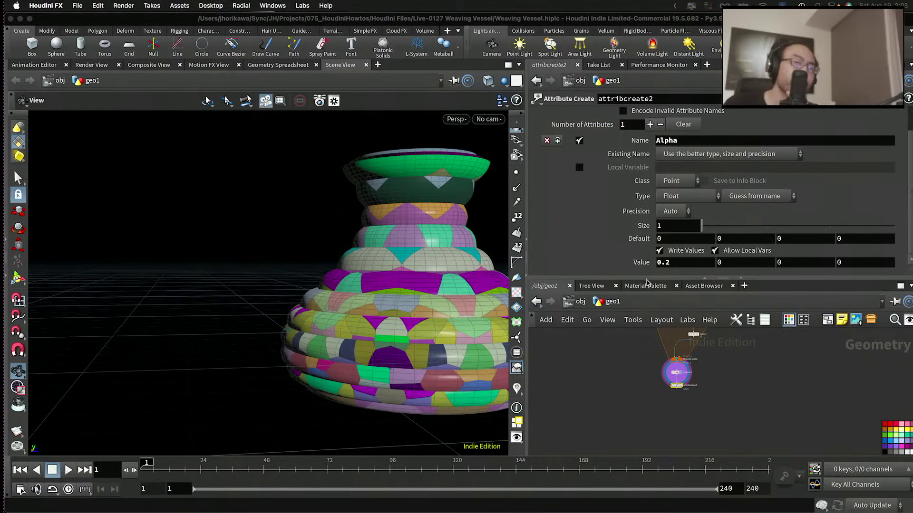
pyautogui.moveTo(647, 278); pyautogui.dragTo(646, 205)
pyautogui.scroll(3, 705, 327)
pyautogui.scroll(3, 706, 328)
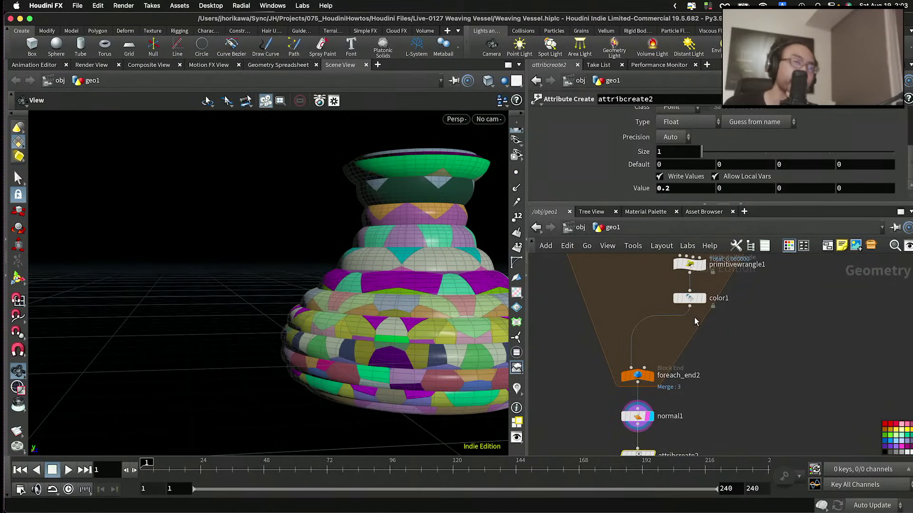
pyautogui.scroll(-5, 684, 311)
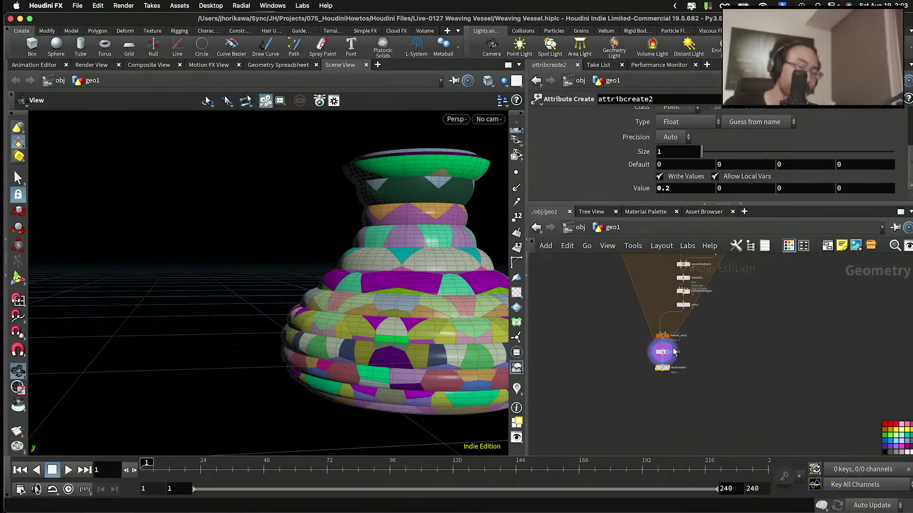
pyautogui.scroll(5, 674, 352)
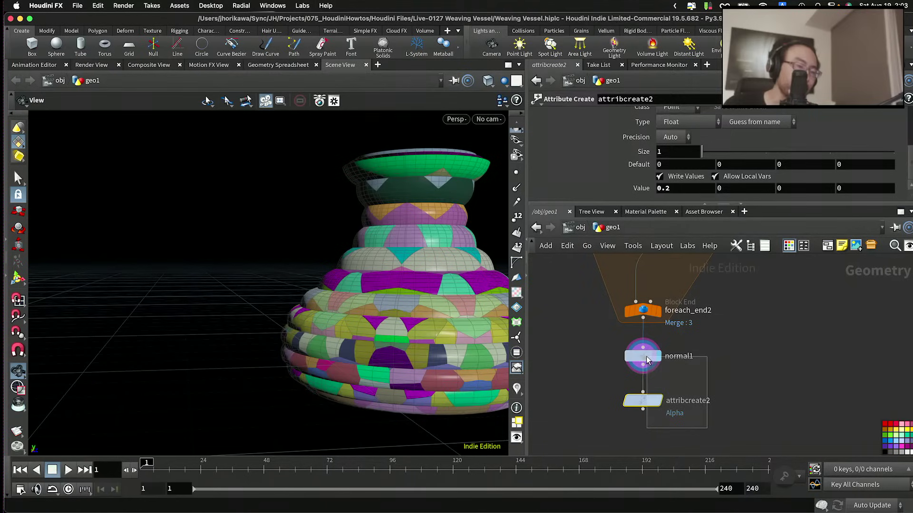
pyautogui.keyDown('shift'); pyautogui.click(645, 349); pyautogui.keyUp('shift')
pyautogui.moveTo(645, 350); pyautogui.dragTo(645, 382)
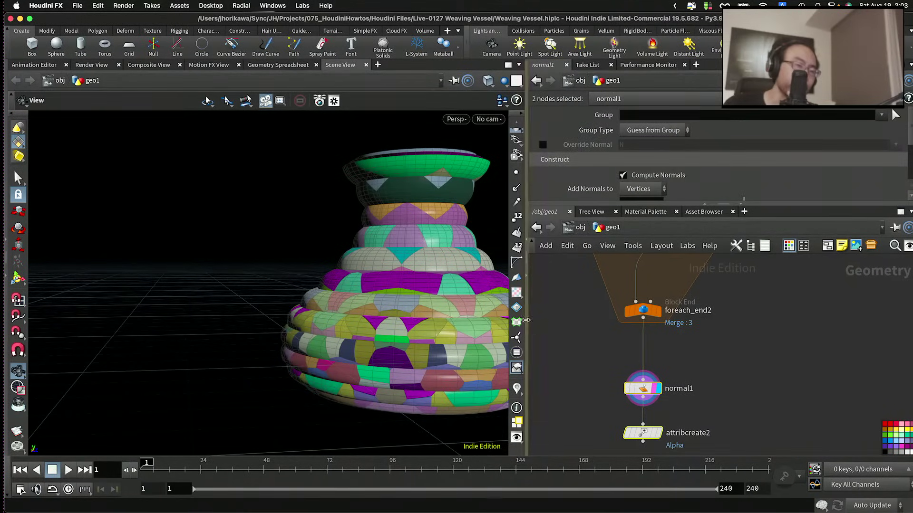
# Step: Examine the vessel's coloured bands up close, and display the output of color1 inside the loop
pyautogui.scroll(4, 406, 308)
pyautogui.scroll(4, 406, 317)
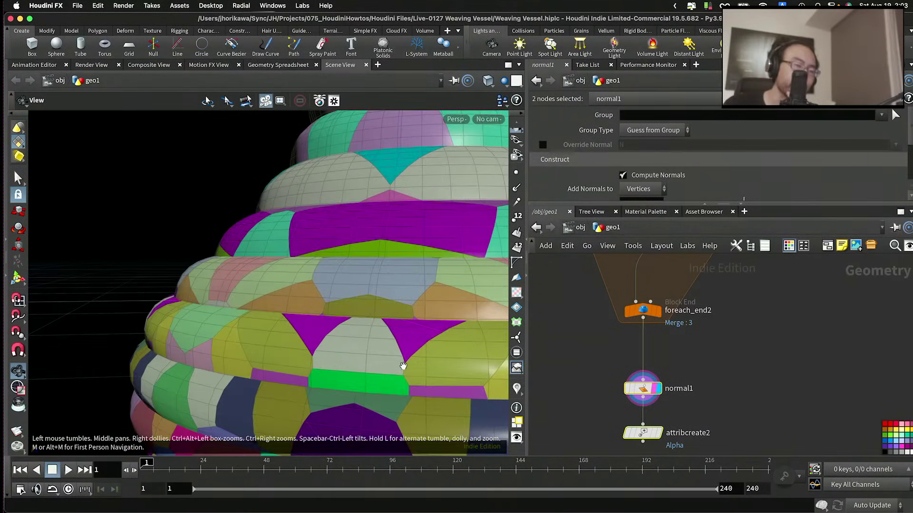
pyautogui.scroll(-2, 411, 307)
pyautogui.moveTo(409, 307); pyautogui.dragTo(401, 330)
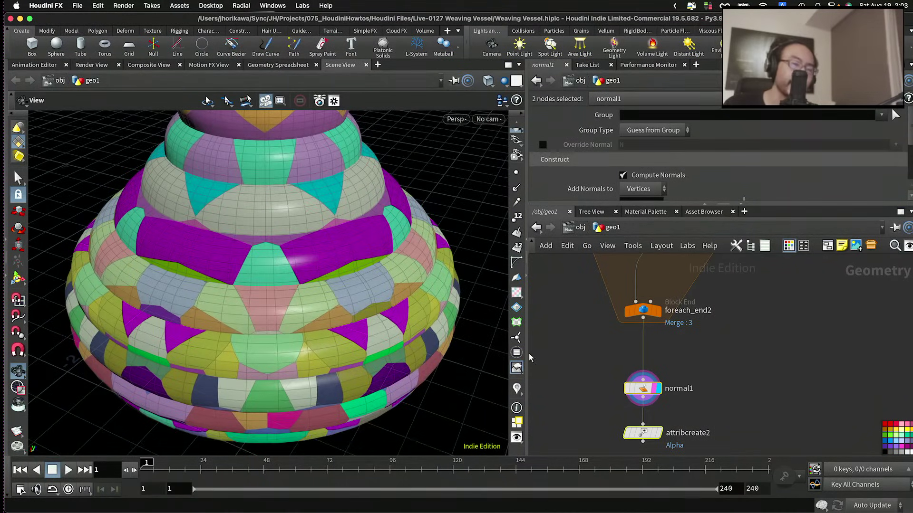
pyautogui.scroll(5, 685, 384)
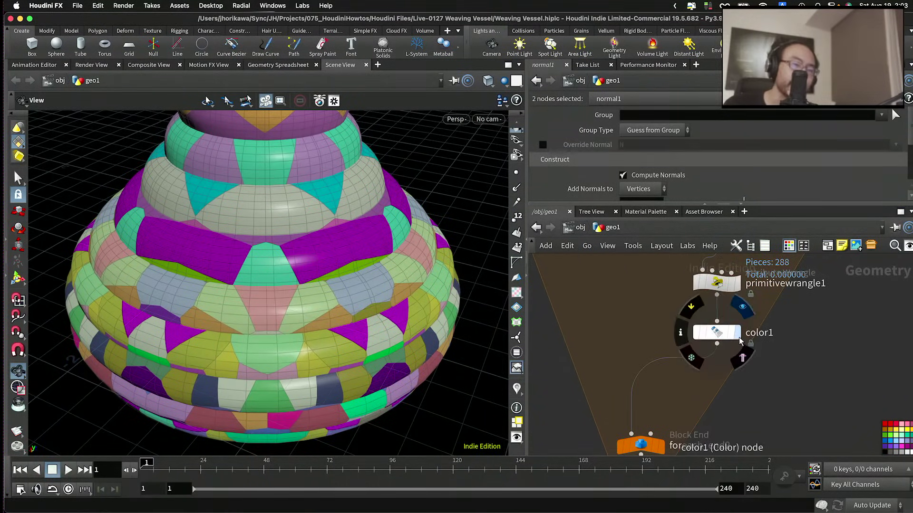
pyautogui.click(728, 353)
pyautogui.scroll(-2, 696, 364)
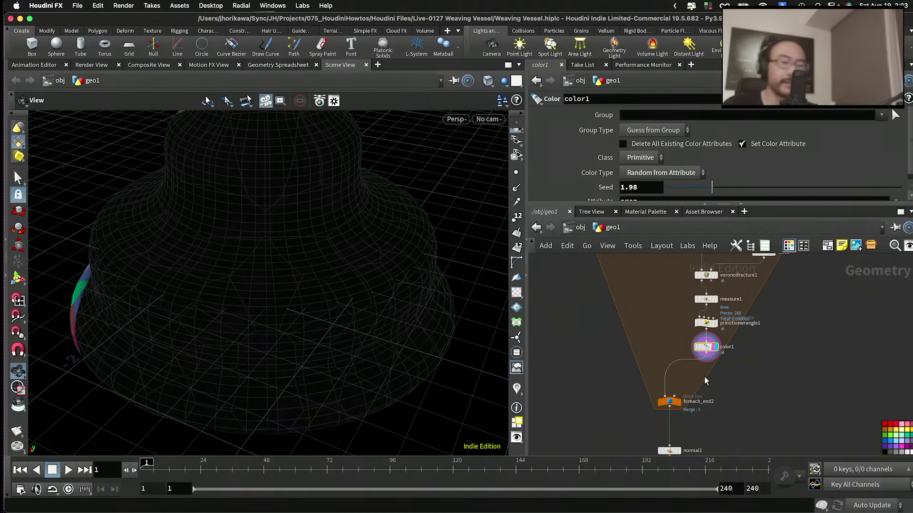
pyautogui.press('Tab')
pyautogui.write('normal')
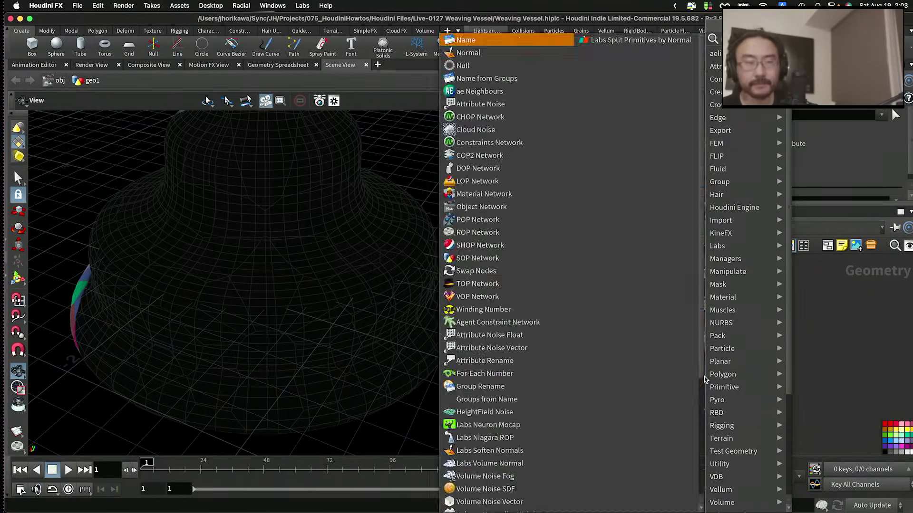
pyautogui.press('Down')
pyautogui.press('Down')
pyautogui.press('Return')
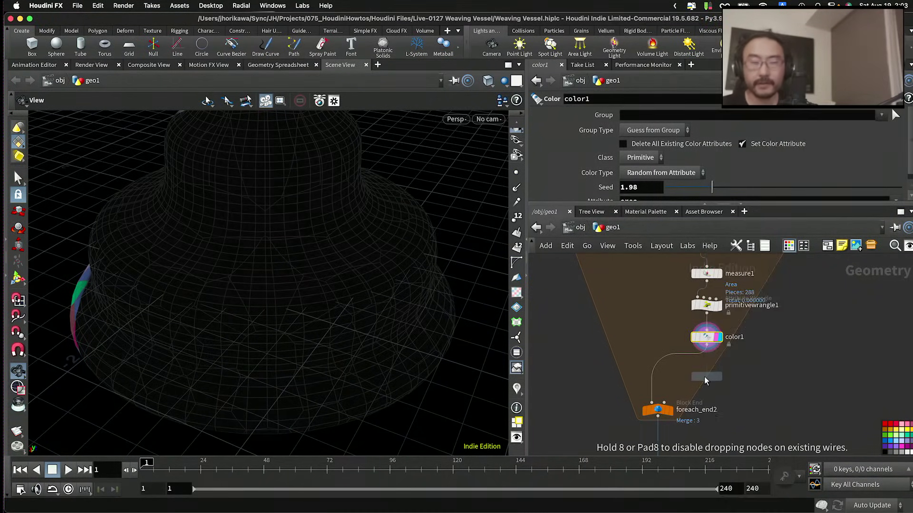
pyautogui.click(705, 377)
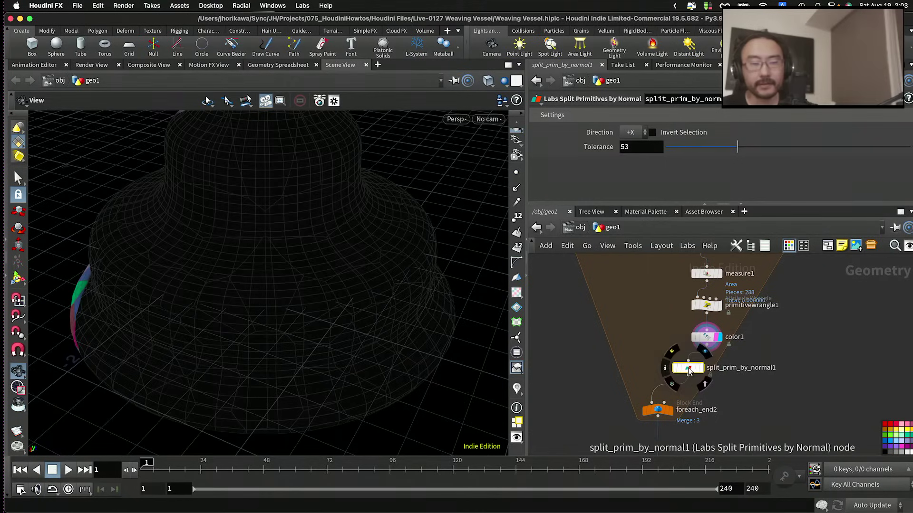
# Step: Move foreach_end2 and the two nodes below it further down, and delete split_prim_by_normal1
pyautogui.scroll(-5, 712, 311)
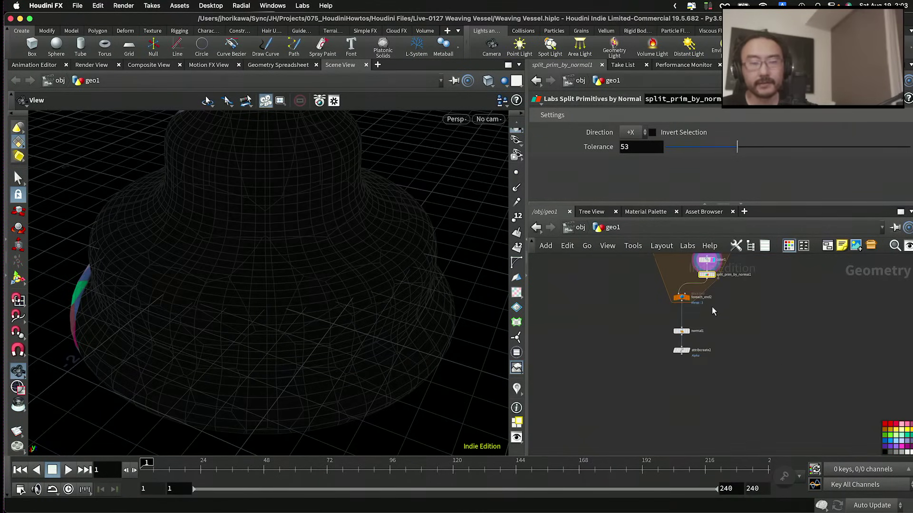
pyautogui.click(679, 299)
pyautogui.scroll(10, 755, 393)
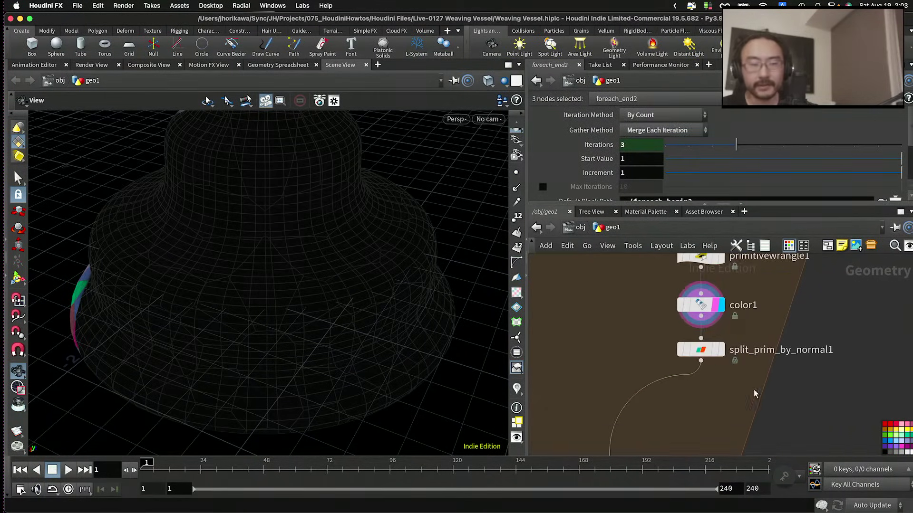
pyautogui.click(699, 354)
pyautogui.press('Delete')
# Step: Insert a Normal node between color1 and foreach_end2 and display its output
pyautogui.press('Tab')
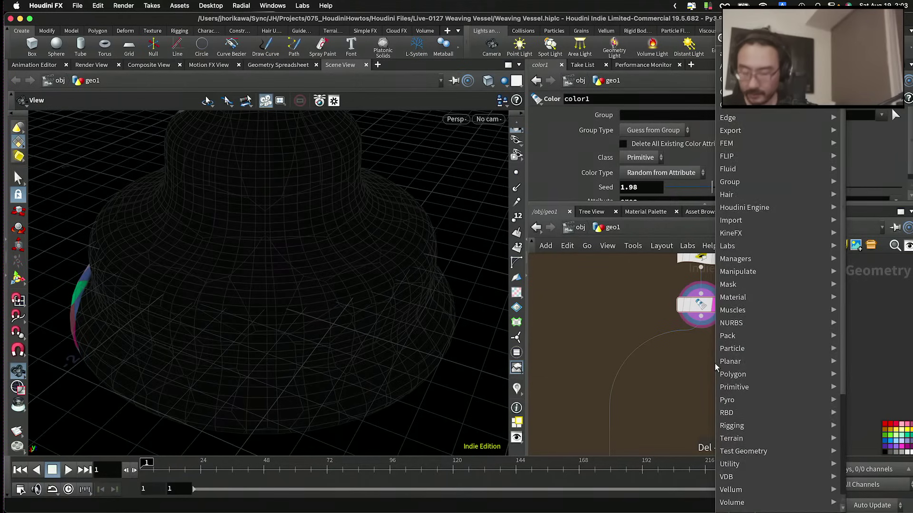
pyautogui.write('normal')
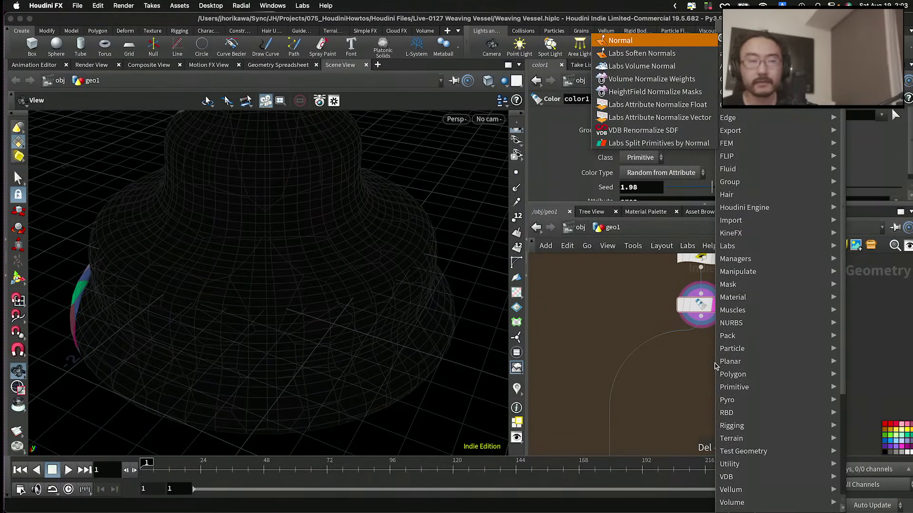
pyautogui.press('Return')
pyautogui.click(716, 368)
pyautogui.moveTo(716, 366)
pyautogui.mouseDown()
pyautogui.moveTo(691, 350)
pyautogui.moveTo(720, 351)
pyautogui.mouseUp()
pyautogui.click(720, 352)
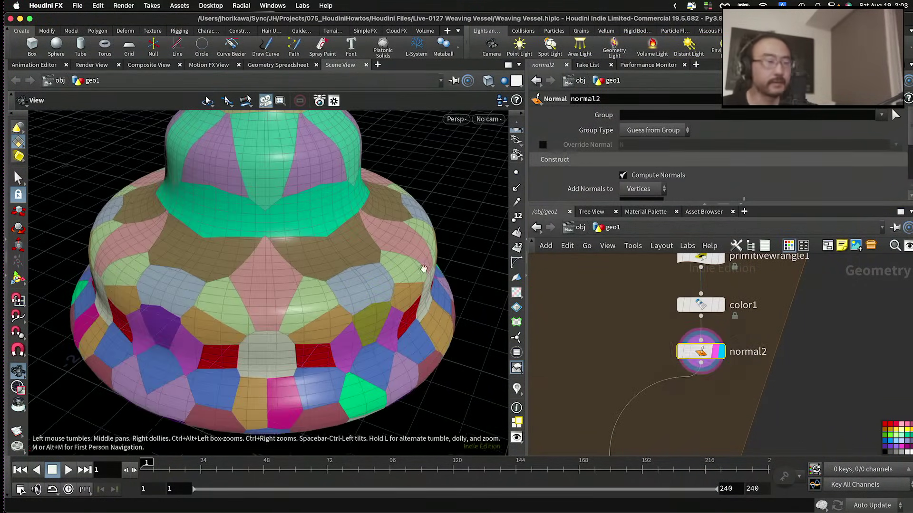
# Step: Examine the shaded single-layer vessel from normal2 up close and from the side
pyautogui.scroll(-3, 282, 210)
pyautogui.scroll(5, 321, 171)
pyautogui.moveTo(320, 171); pyautogui.dragTo(152, 234)
pyautogui.scroll(-6, 648, 397)
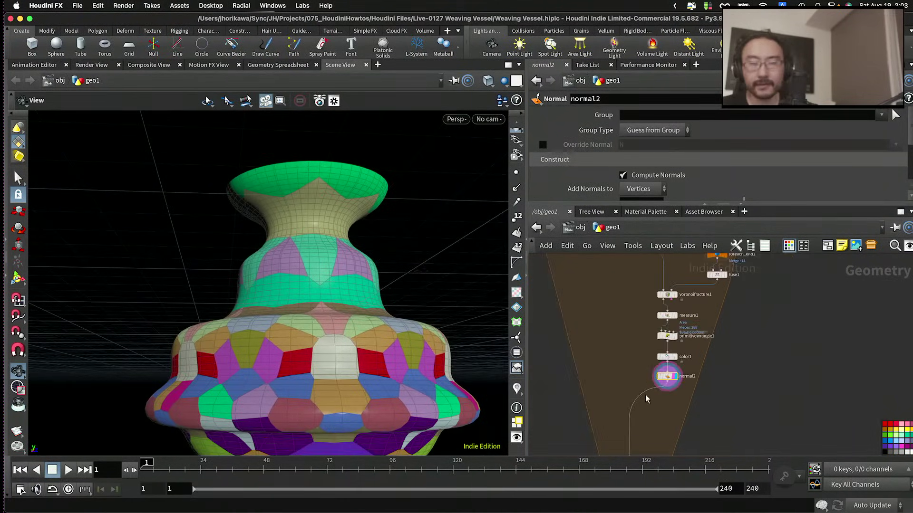
# Step: Display foreach_end2 and set the curve wave amplitude on the CONTROLLER node to 0.05
pyautogui.click(647, 318)
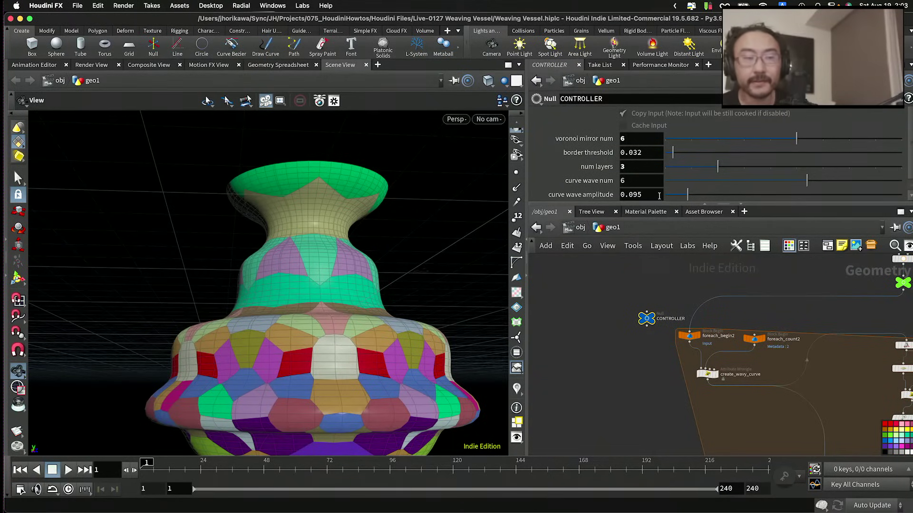
pyautogui.scroll(-5, 698, 416)
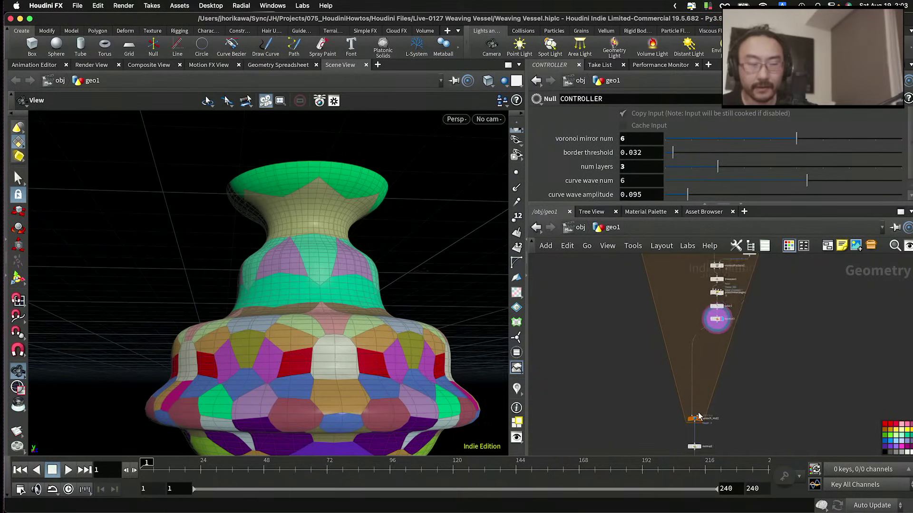
pyautogui.scroll(4, 698, 416)
pyautogui.click(701, 431)
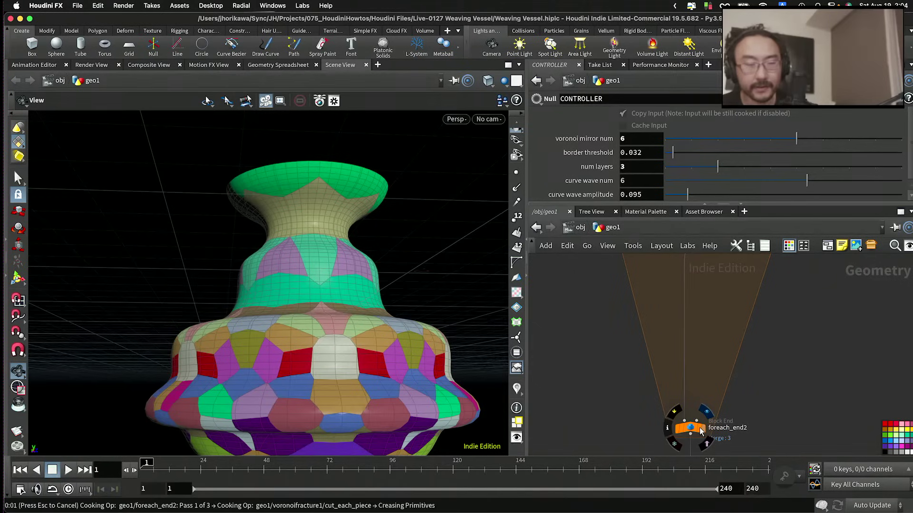
pyautogui.scroll(-4, 699, 426)
pyautogui.press('f')
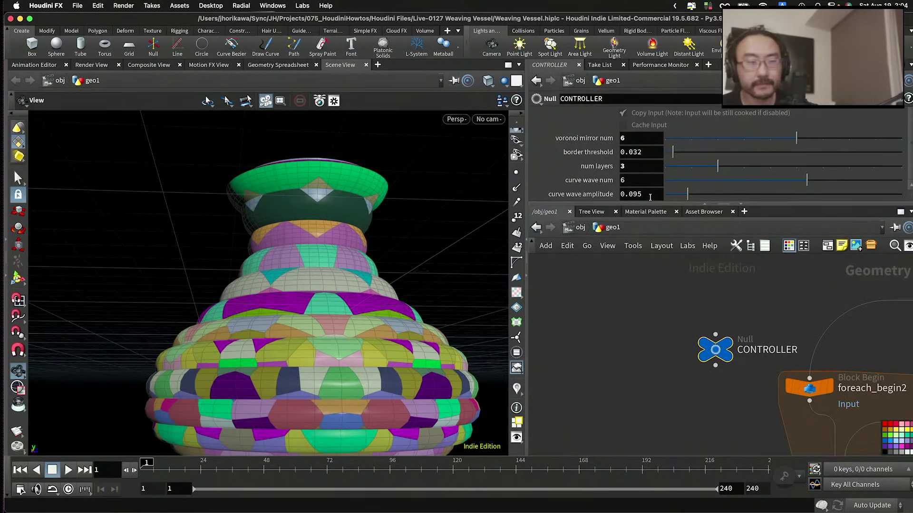
pyautogui.moveTo(634, 195); pyautogui.dragTo(666, 199)
pyautogui.write('5')
pyautogui.press('Return')
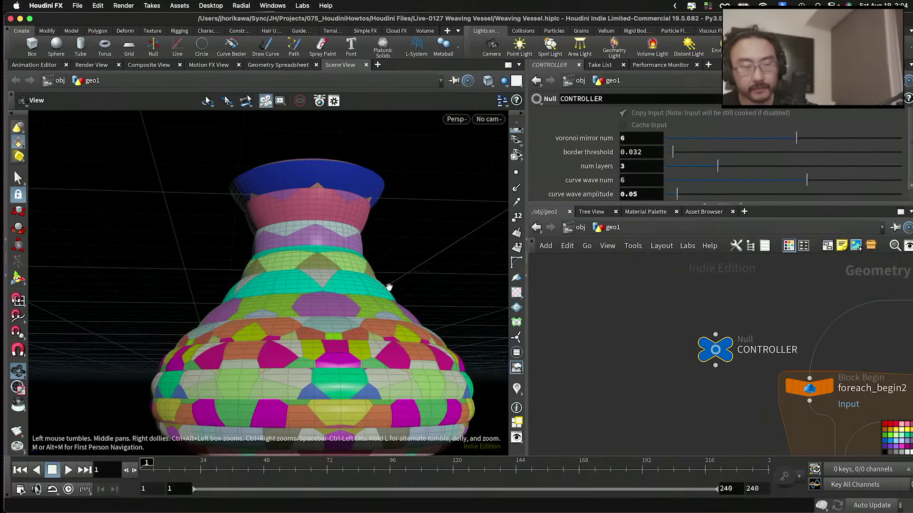
# Step: Examine the overlapping layers up close, and select and display normal2 inside the loop
pyautogui.moveTo(388, 288); pyautogui.dragTo(464, 280)
pyautogui.scroll(5, 464, 316)
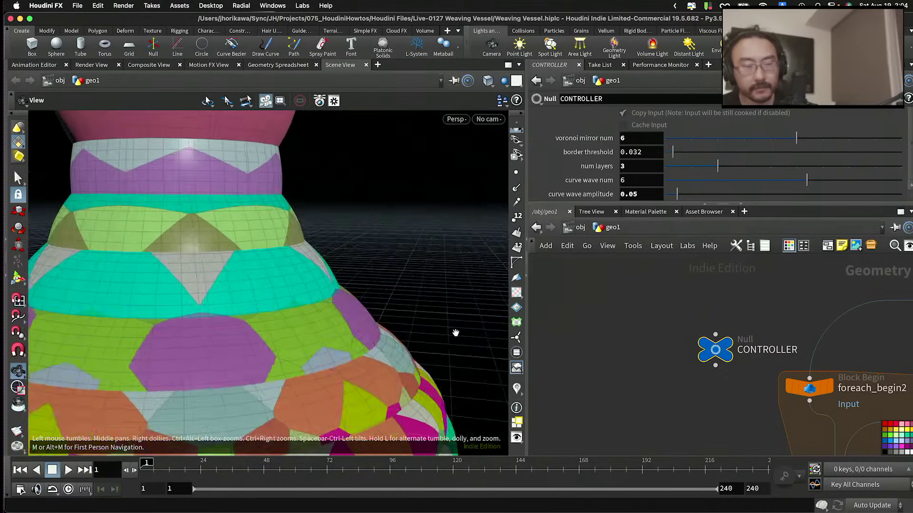
pyautogui.scroll(-3, 455, 333)
pyautogui.scroll(-4, 620, 374)
pyautogui.scroll(5, 627, 387)
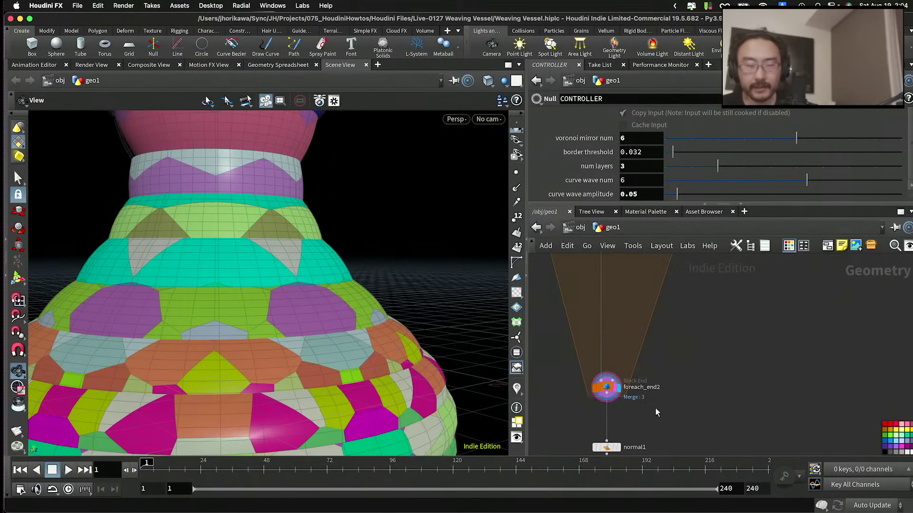
pyautogui.scroll(4, 655, 408)
pyautogui.click(696, 319)
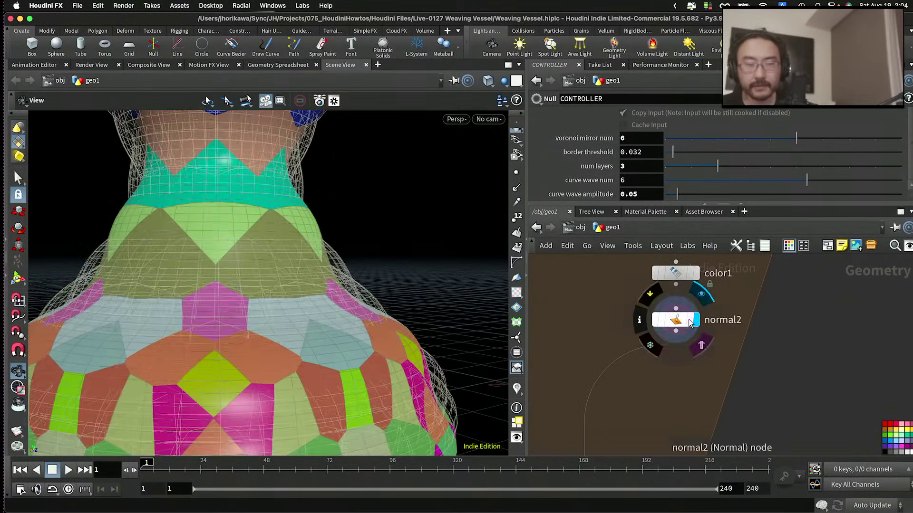
pyautogui.click(675, 319)
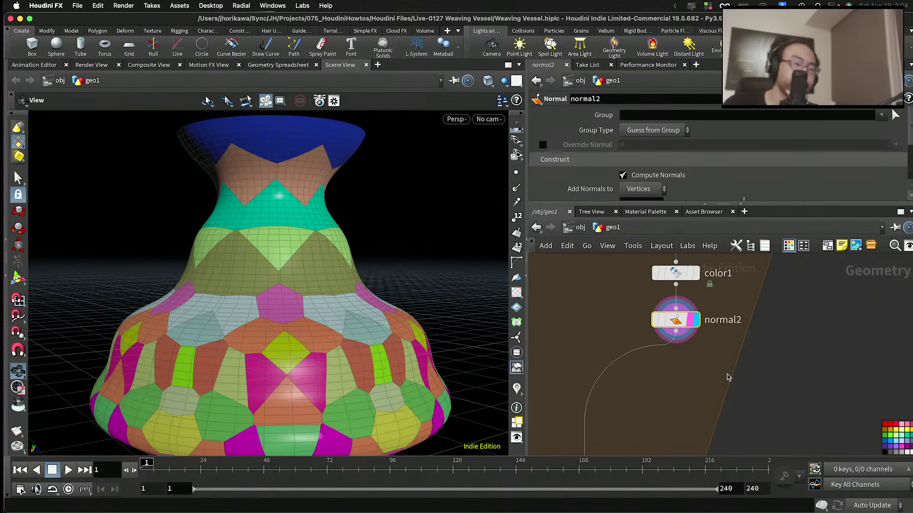
# Step: Insert a Divide node after normal2, display its output, and enable Remove Shared Edges
pyautogui.press('Tab')
pyautogui.write('edge')
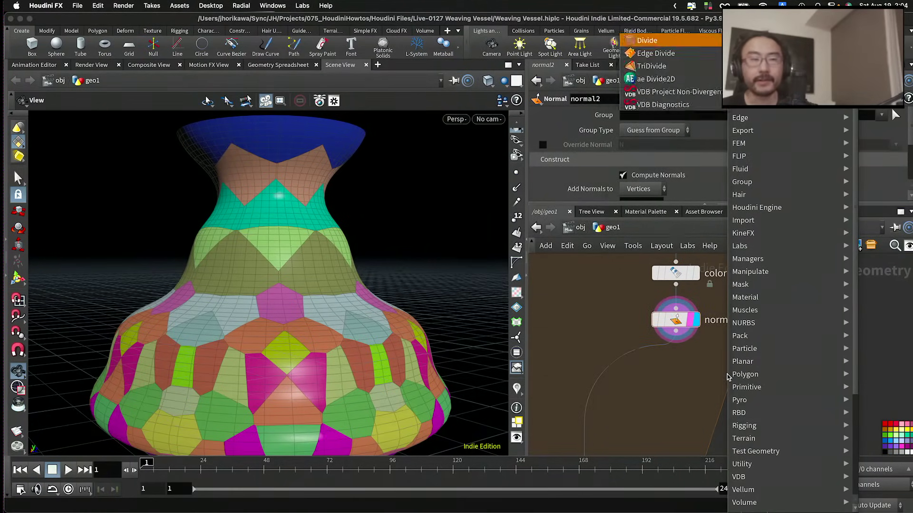
pyautogui.press('Return')
pyautogui.click(683, 373)
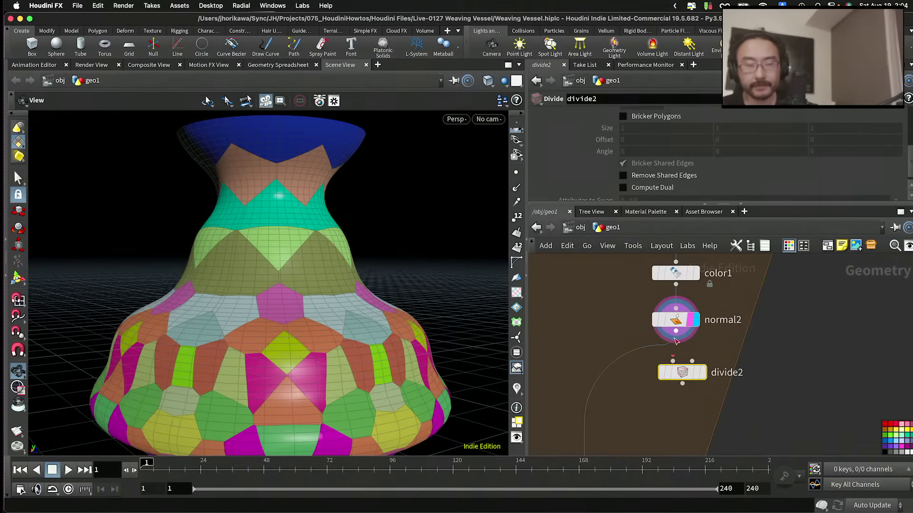
pyautogui.moveTo(674, 372)
pyautogui.mouseDown()
pyautogui.moveTo(655, 357)
pyautogui.moveTo(677, 373)
pyautogui.mouseUp()
pyautogui.press('r')
pyautogui.scroll(-1, 673, 182)
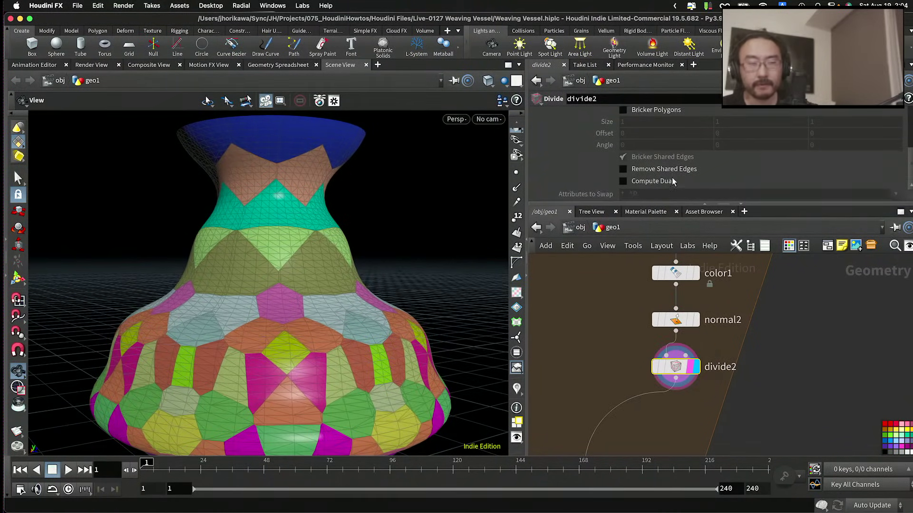
pyautogui.click(657, 171)
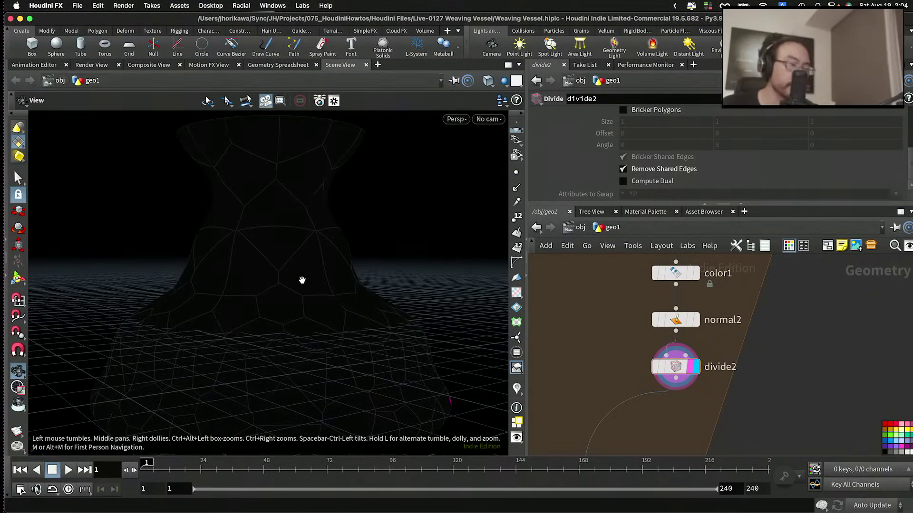
# Step: Show the points in the viewport and examine how they are distributed along the merged cell outlines
pyautogui.moveTo(301, 279); pyautogui.dragTo(333, 264, button='right')
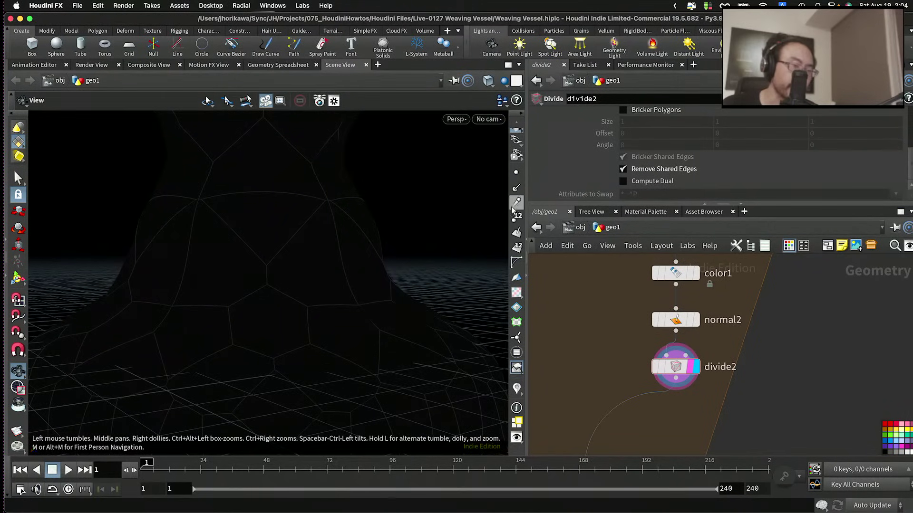
pyautogui.click(516, 172)
pyautogui.moveTo(338, 213); pyautogui.dragTo(248, 218)
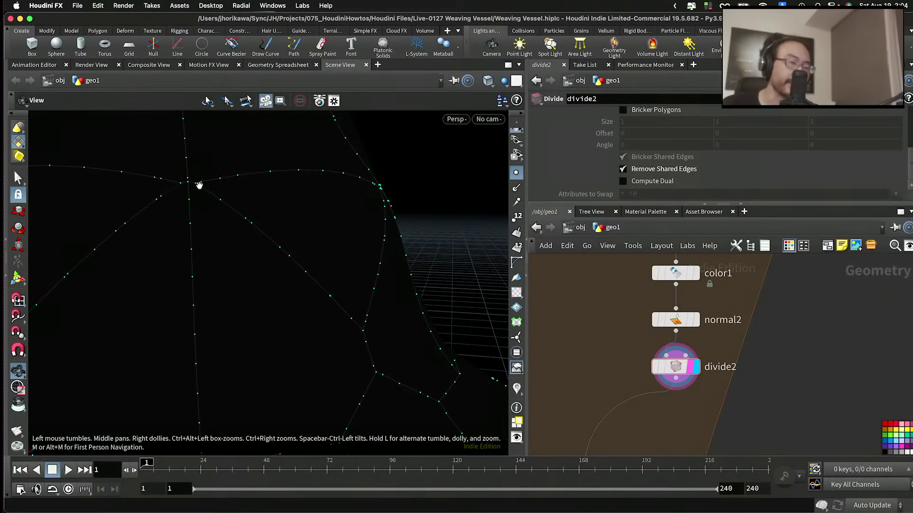
pyautogui.moveTo(226, 189); pyautogui.dragTo(275, 208)
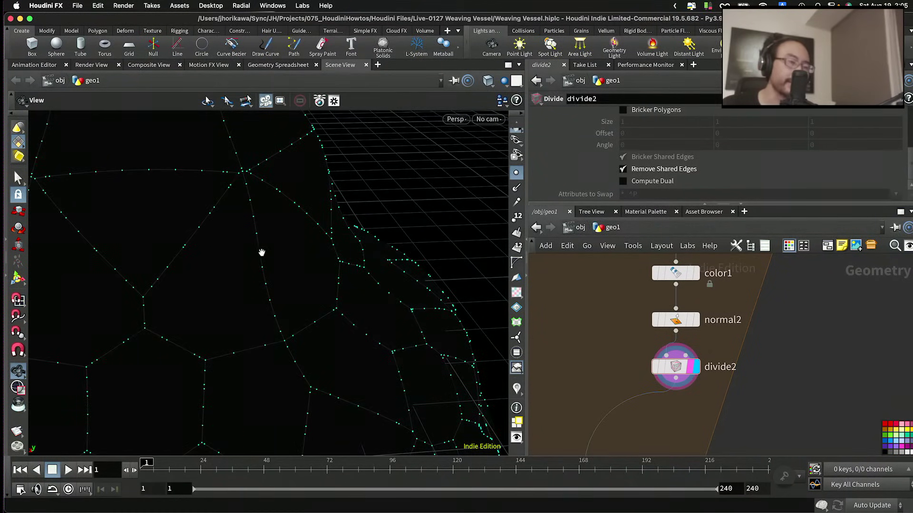
pyautogui.moveTo(261, 253); pyautogui.dragTo(241, 312)
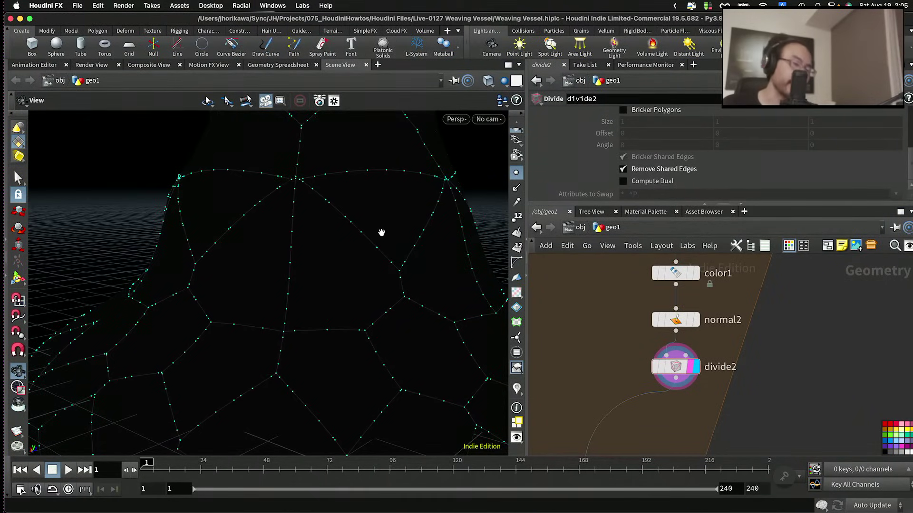
# Step: Insert a Fuse node after divide2 inside the loop and display its output
pyautogui.moveTo(383, 244); pyautogui.dragTo(366, 230)
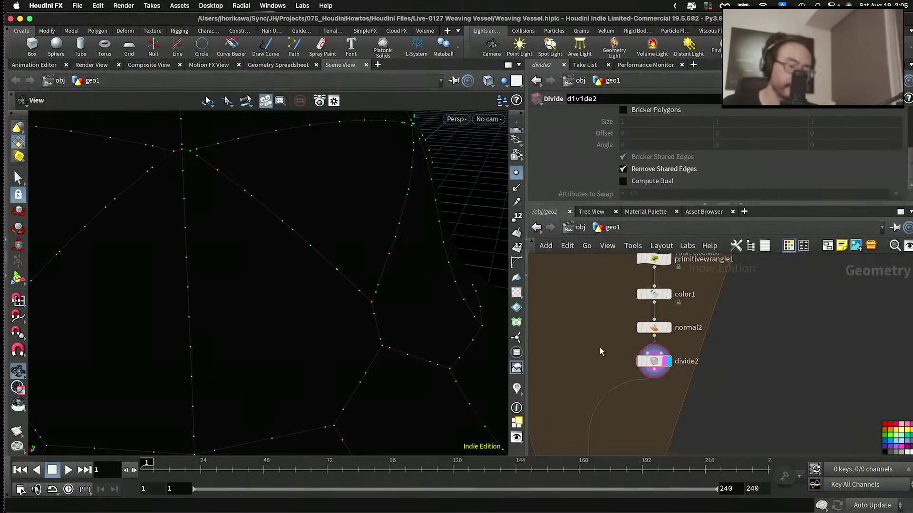
pyautogui.press('Tab')
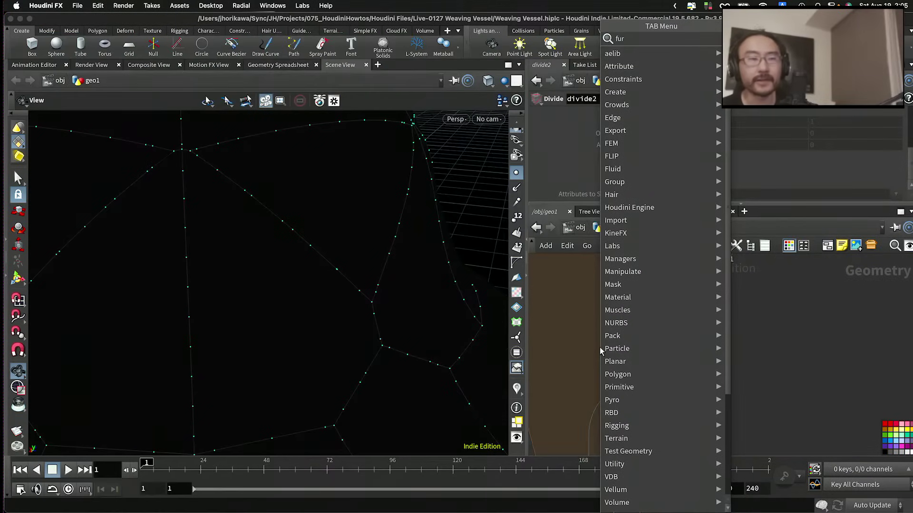
pyautogui.write('fuse')
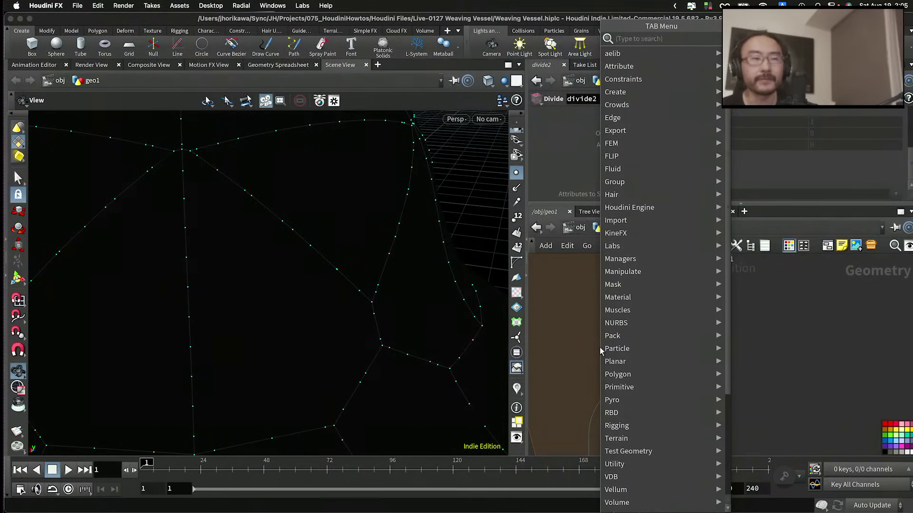
pyautogui.press('Return')
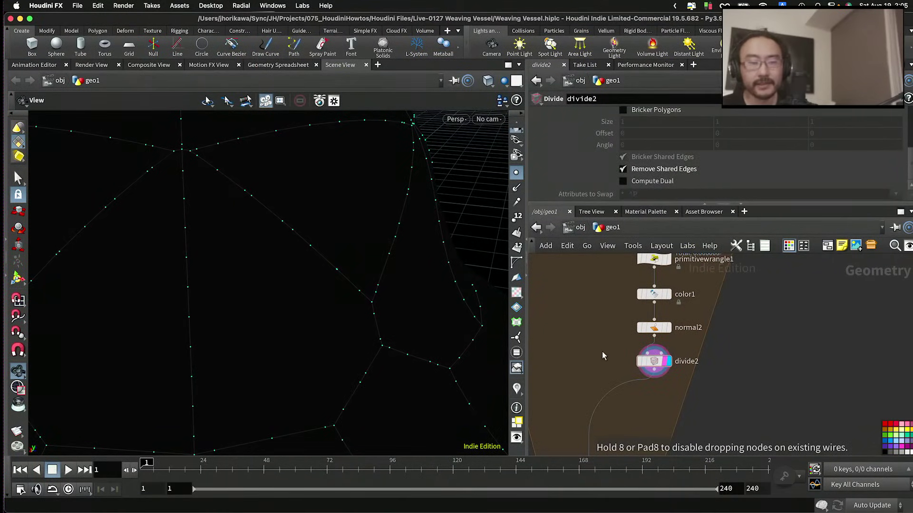
pyautogui.moveTo(602, 352)
pyautogui.mouseDown()
pyautogui.moveTo(626, 386)
pyautogui.moveTo(655, 398)
pyautogui.mouseUp()
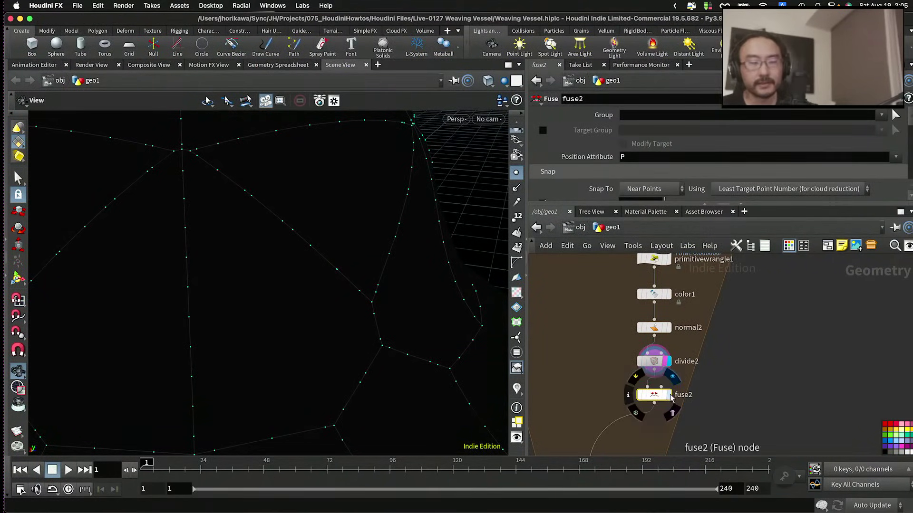
pyautogui.press('r')
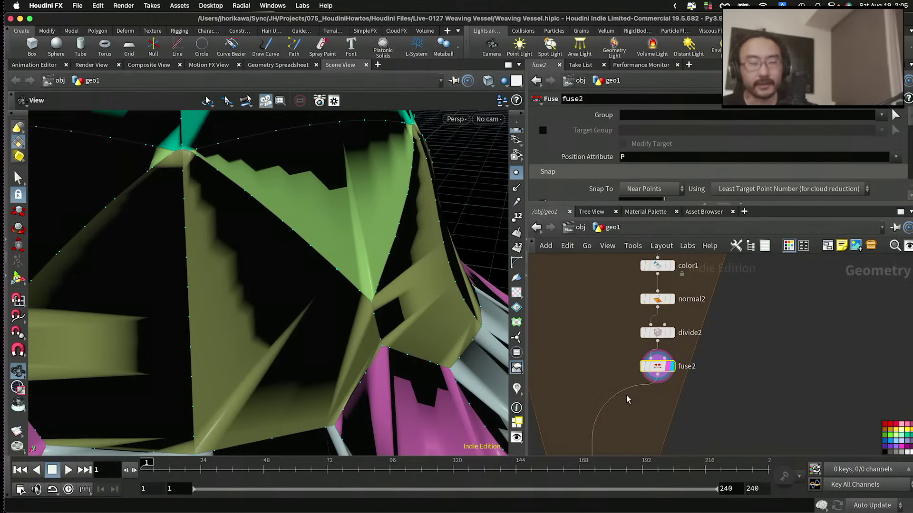
# Step: Add a Facet node branching from fuse2 and display its output
pyautogui.press('Tab')
pyautogui.press('Escape')
pyautogui.press('Tab')
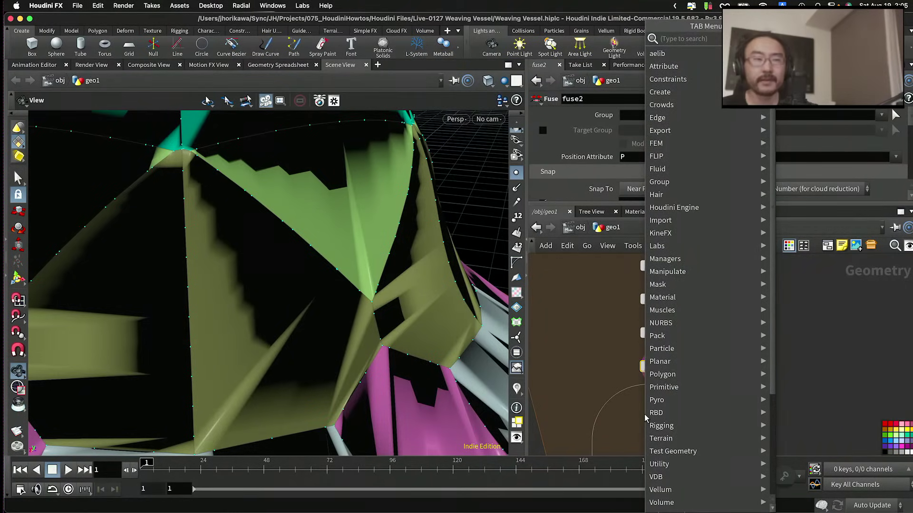
pyautogui.write('primiv')
pyautogui.press('BackSpace')
pyautogui.press('BackSpace')
pyautogui.press('BackSpace')
pyautogui.press('BackSpace')
pyautogui.press('BackSpace')
pyautogui.press('BackSpace')
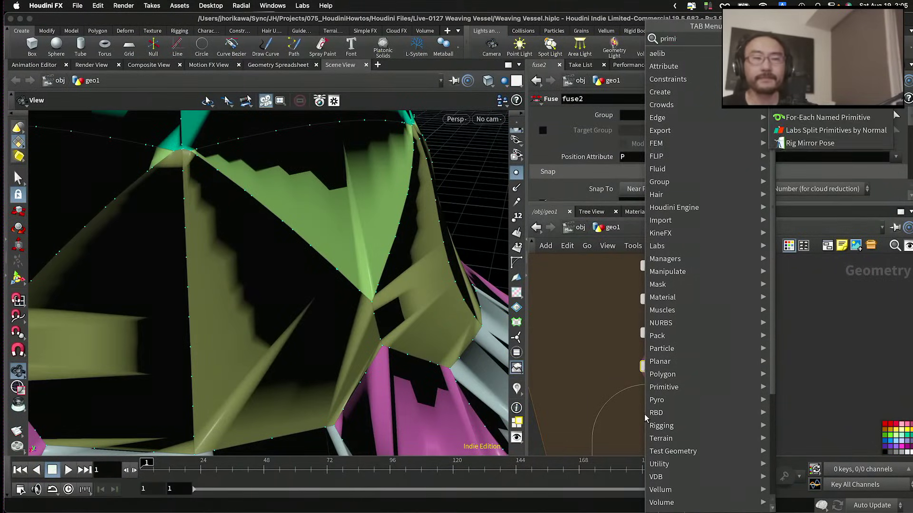
pyautogui.write('face')
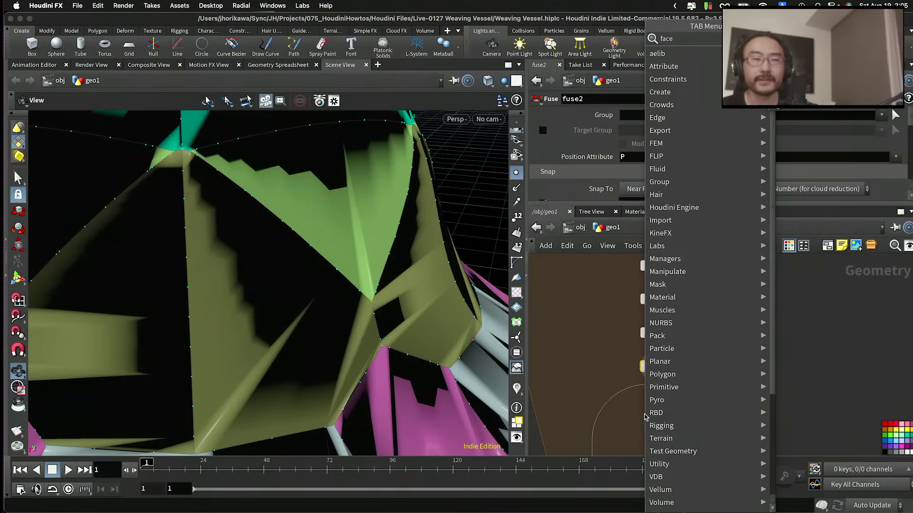
pyautogui.press('Return')
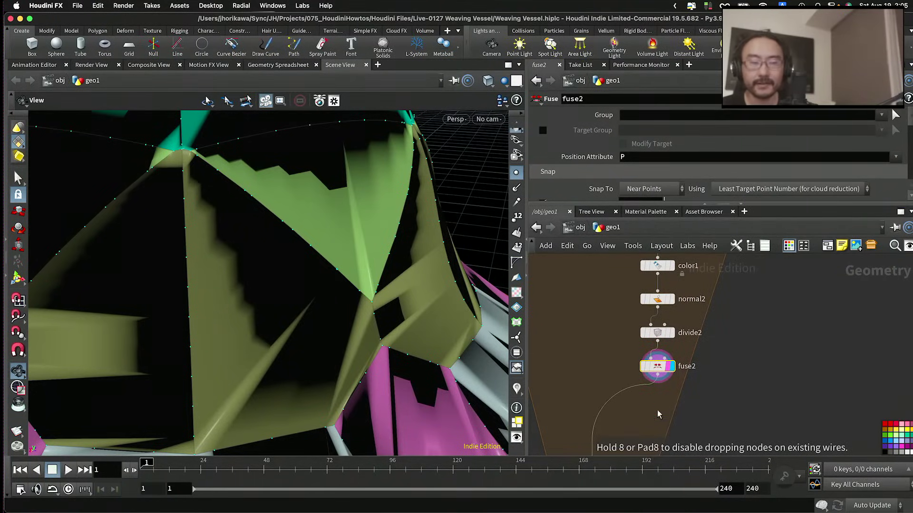
pyautogui.click(656, 416)
pyautogui.moveTo(655, 417); pyautogui.dragTo(680, 413)
pyautogui.press('r')
# Step: Try Remove Inline Points on the Facet node with Distance 0, and delete the node
pyautogui.scroll(-5, 713, 153)
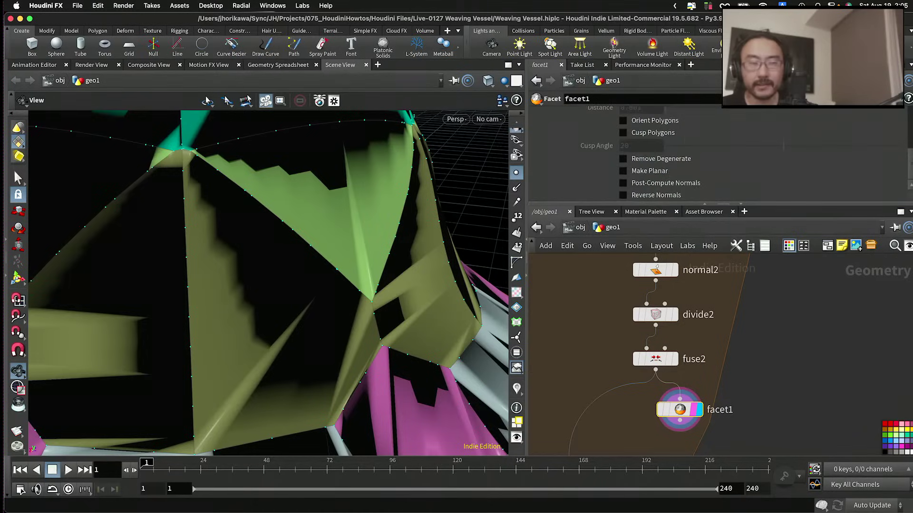
pyautogui.scroll(2, 639, 143)
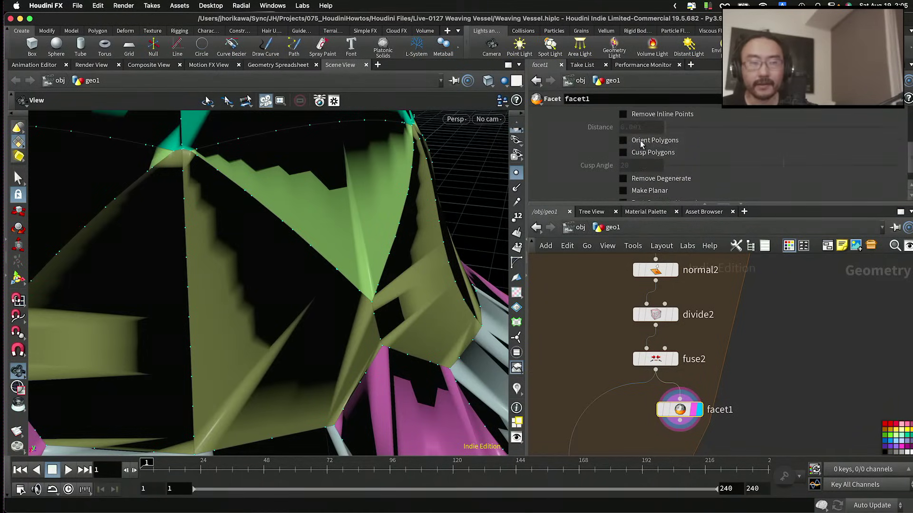
pyautogui.click(623, 118)
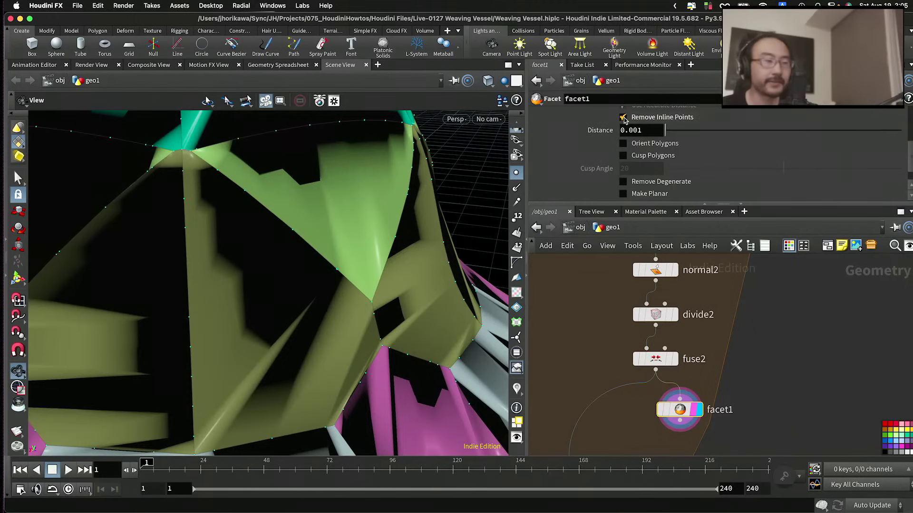
pyautogui.moveTo(671, 134)
pyautogui.mouseDown()
pyautogui.moveTo(699, 133)
pyautogui.moveTo(665, 134)
pyautogui.mouseUp()
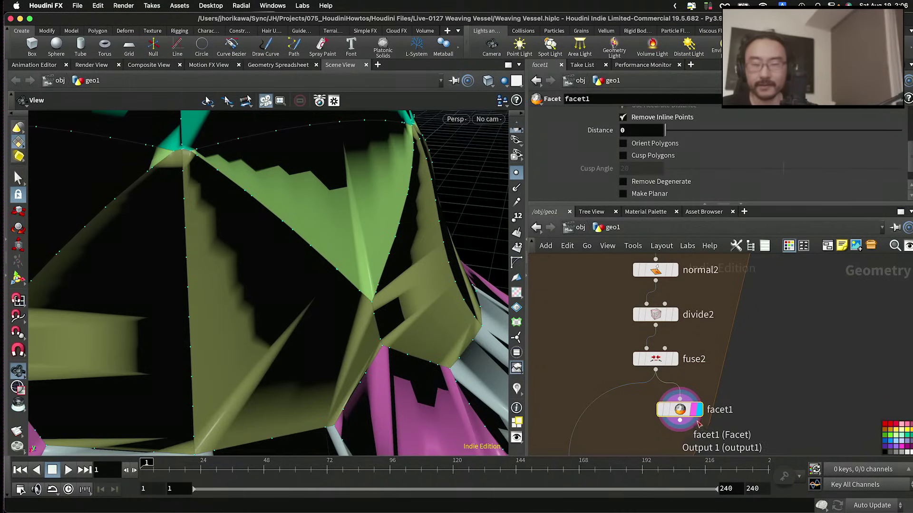
pyautogui.moveTo(693, 410); pyautogui.dragTo(846, 390)
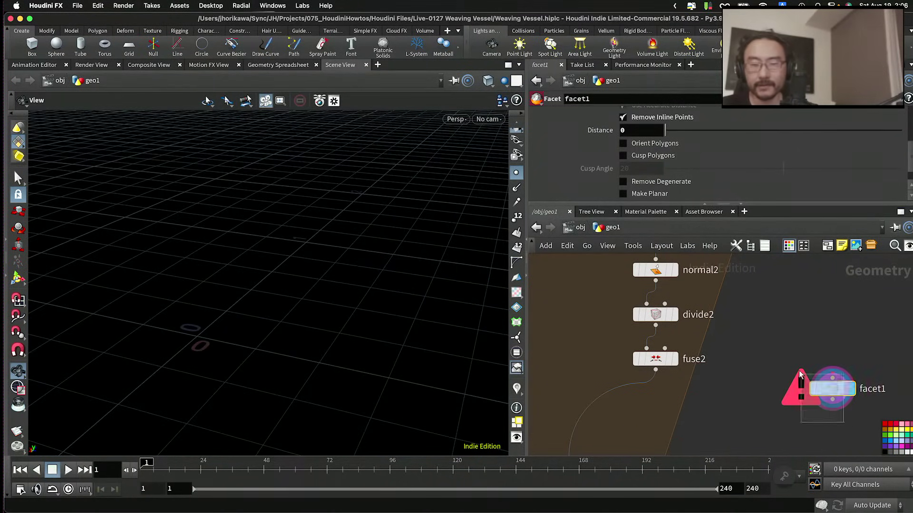
pyautogui.press('Delete')
# Step: Insert a Point Wrangle into the wire after fuse2
pyautogui.press('Tab')
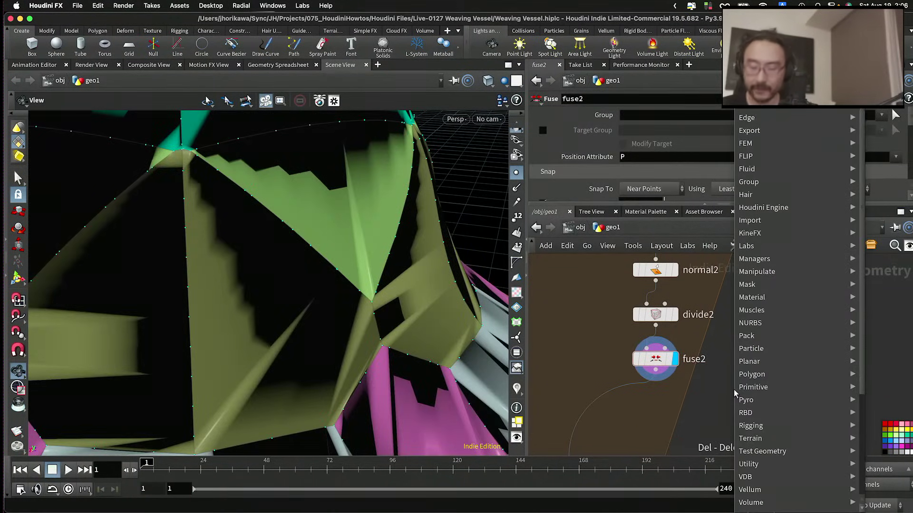
pyautogui.write('attribwrangle')
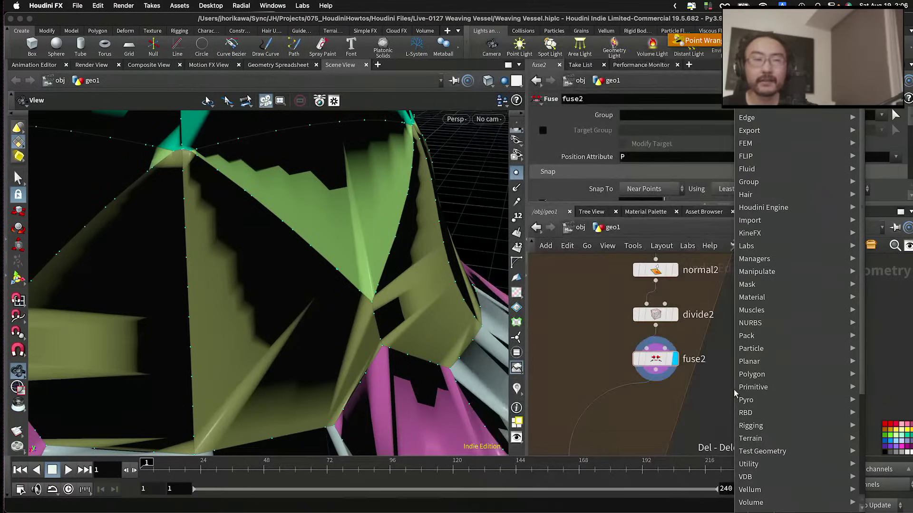
pyautogui.press('Return')
pyautogui.click(672, 392)
pyautogui.moveTo(672, 392); pyautogui.dragTo(665, 405)
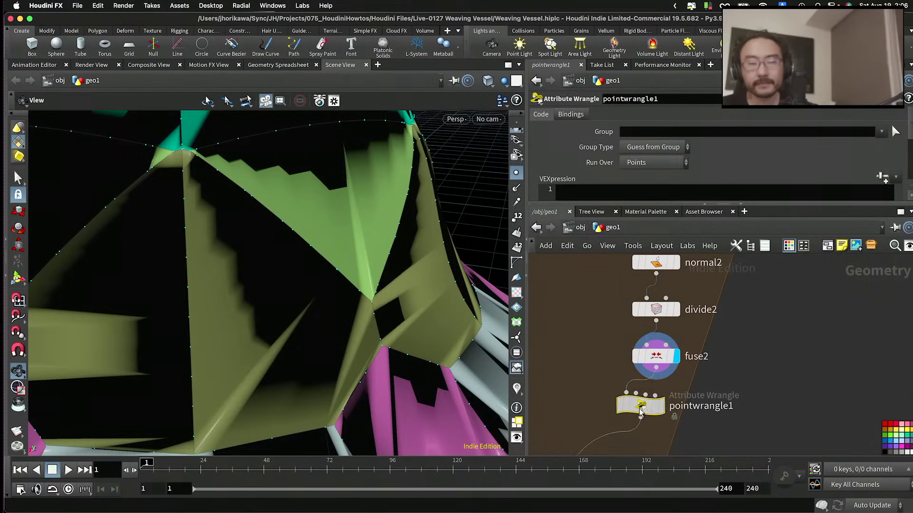
# Step: Rename the new wrangle node as remove_inline_points and display its output
pyautogui.doubleClick(714, 407)
pyautogui.write('remove_i')
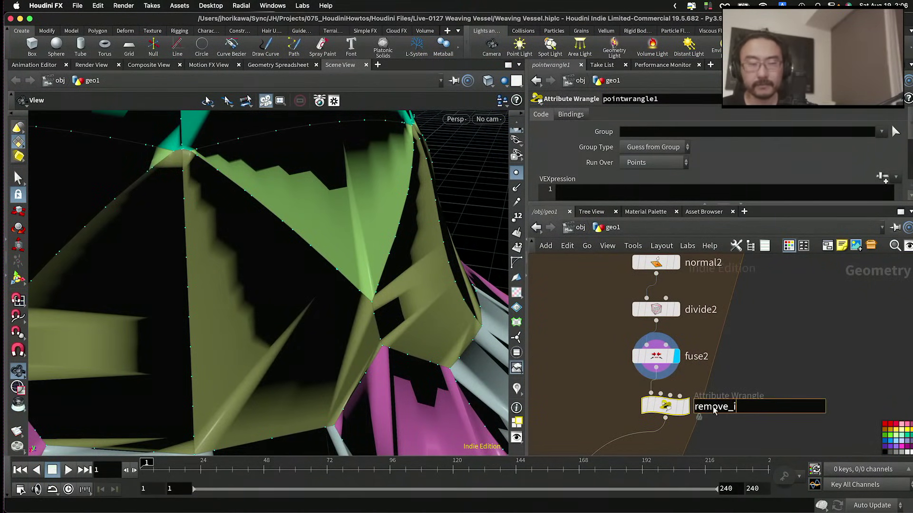
pyautogui.write('nline_poin')
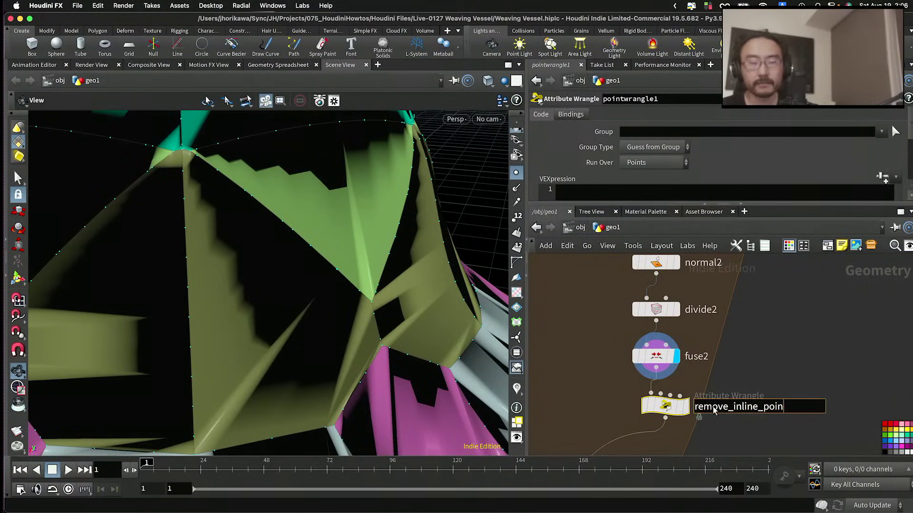
pyautogui.write('ts')
pyautogui.press('Return')
pyautogui.click(681, 409)
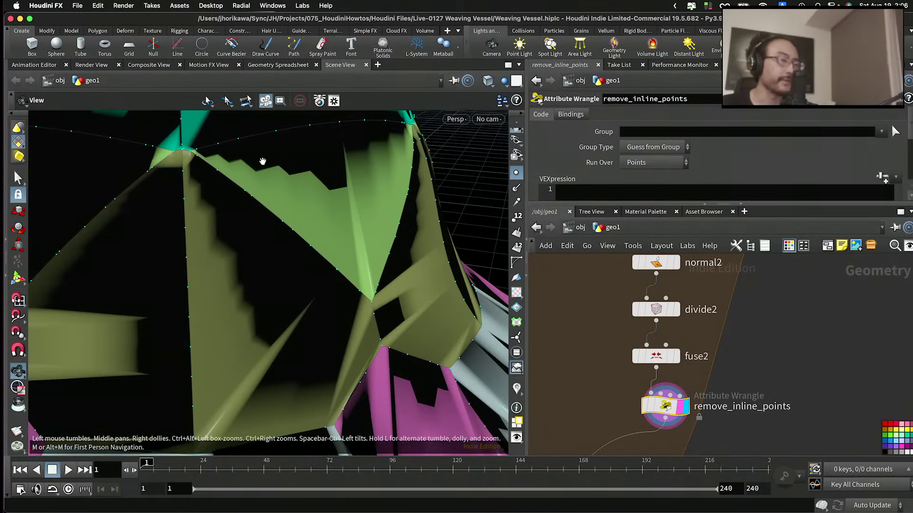
pyautogui.moveTo(263, 162); pyautogui.dragTo(303, 213)
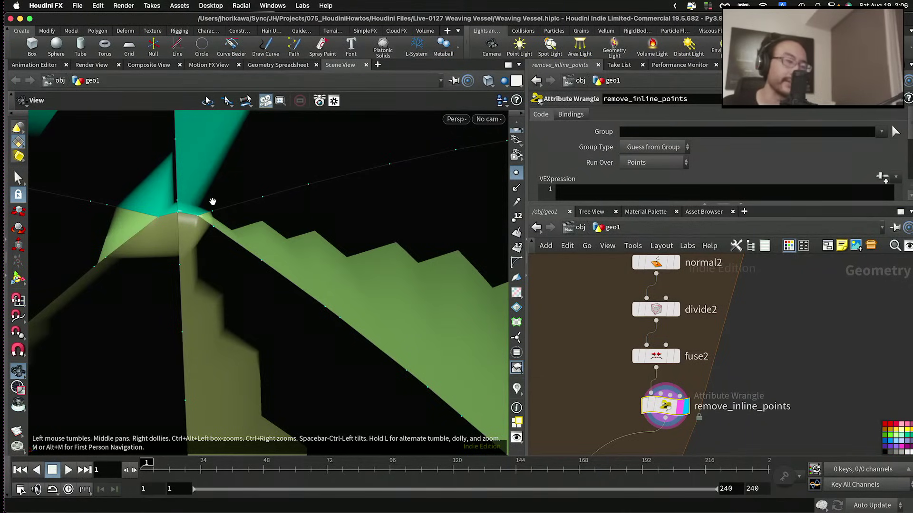
pyautogui.moveTo(213, 202); pyautogui.dragTo(247, 219)
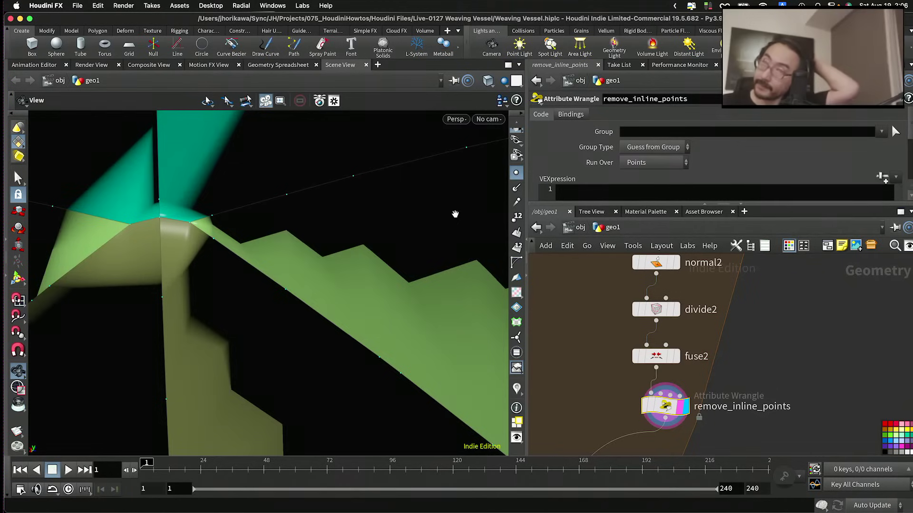
pyautogui.moveTo(590, 204); pyautogui.dragTo(590, 246)
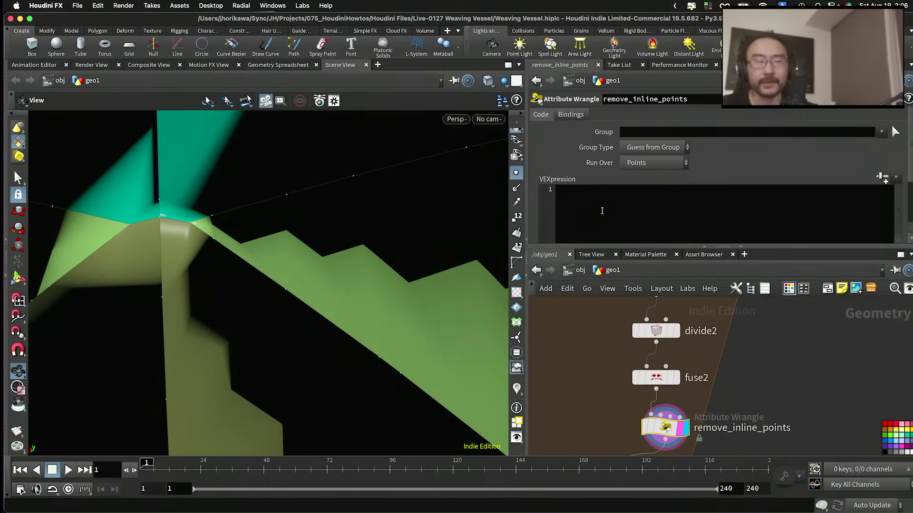
pyautogui.click(601, 207)
pyautogui.write('if(')
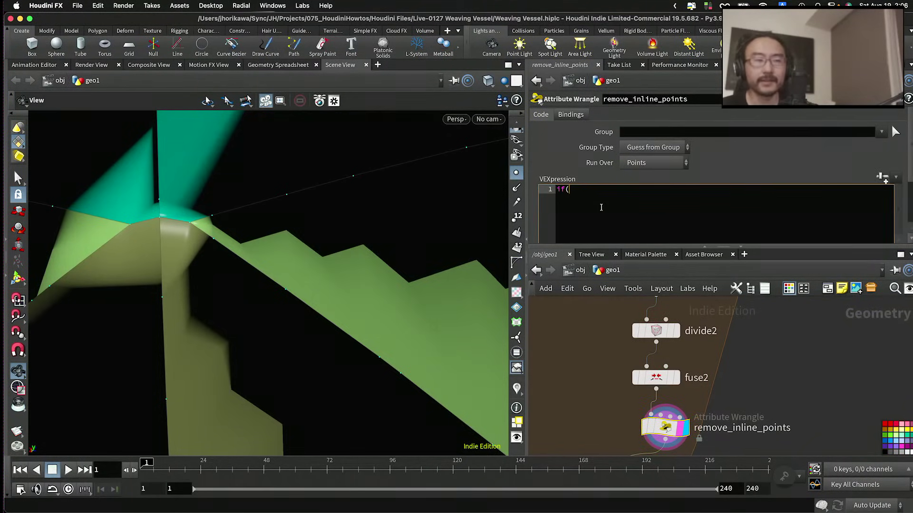
pyautogui.write('@')
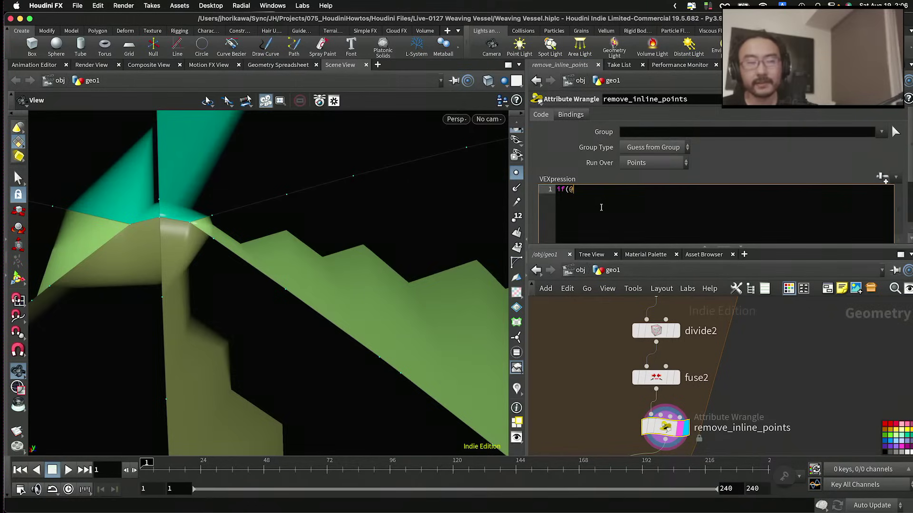
pyautogui.press('BackSpace')
pyautogui.write('nei')
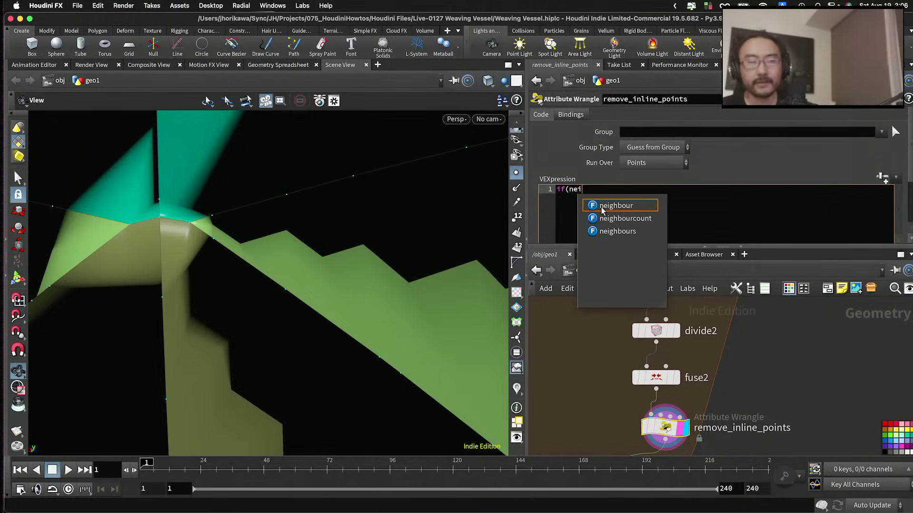
pyautogui.press('Down')
pyautogui.press('Return')
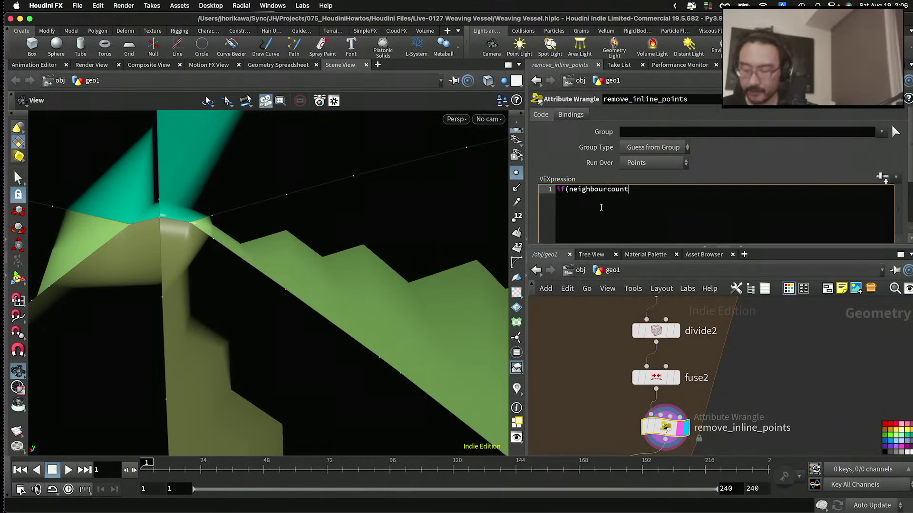
pyautogui.write('(@')
pyautogui.press('BackSpace')
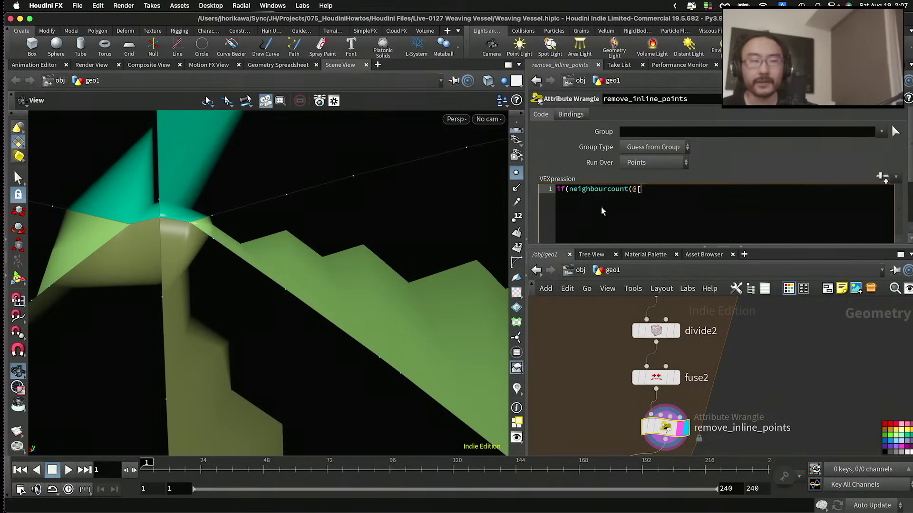
pyautogui.press('BackSpace')
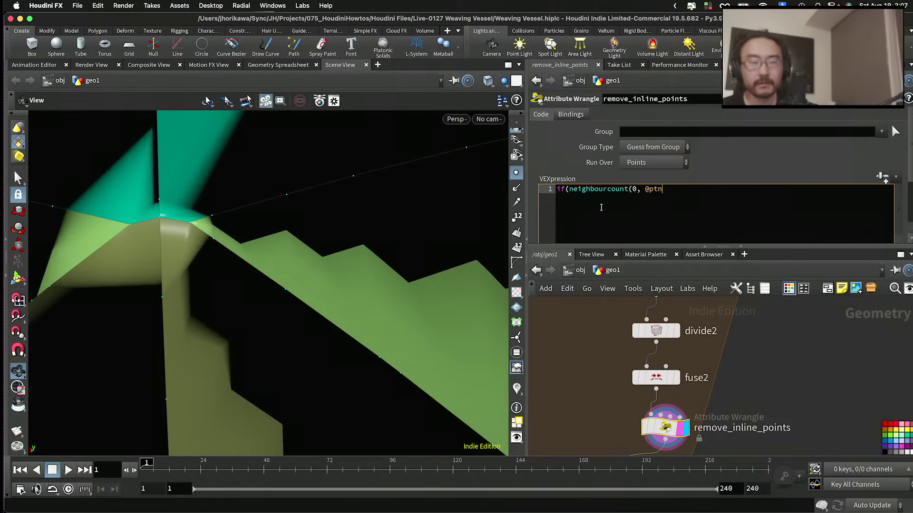
pyautogui.press('BackSpace')
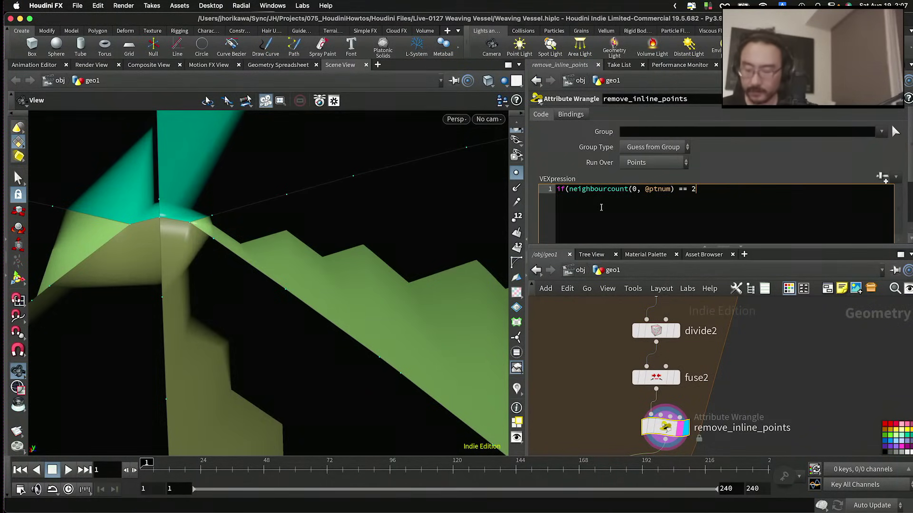
pyautogui.write('{')
pyautogui.press('Return')
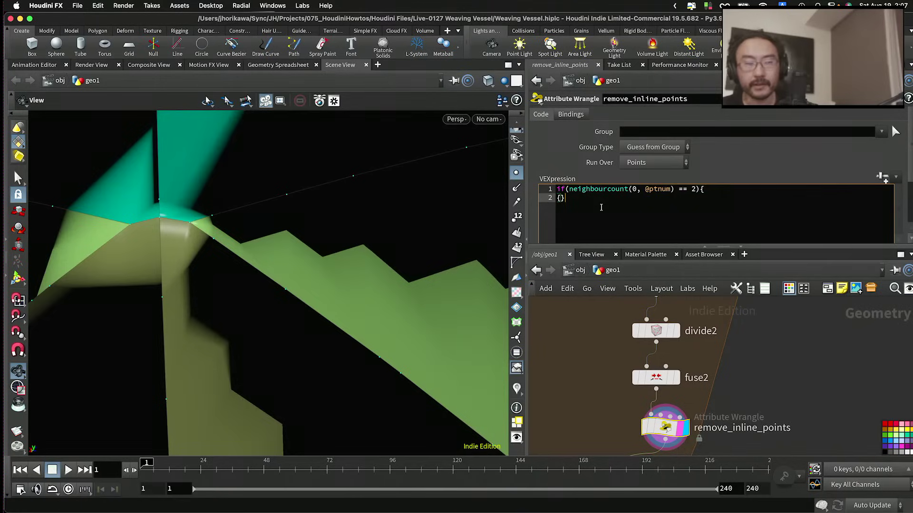
pyautogui.press('Return')
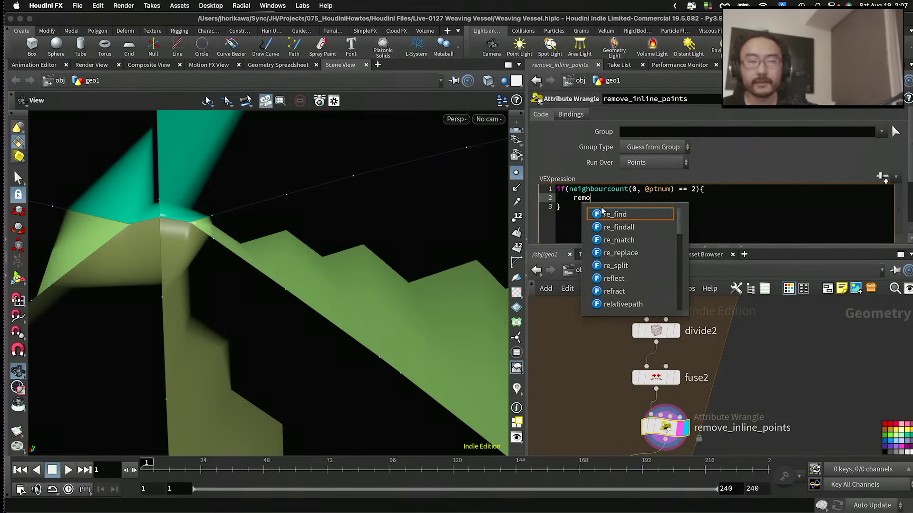
pyautogui.write('vepoint(0,@ptnum);')
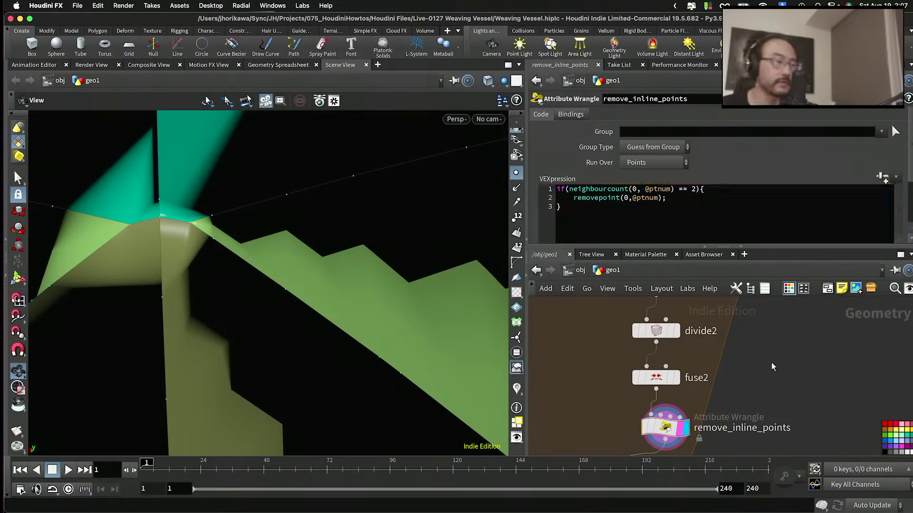
pyautogui.scroll(-10, 200, 237)
pyautogui.scroll(-10, 203, 246)
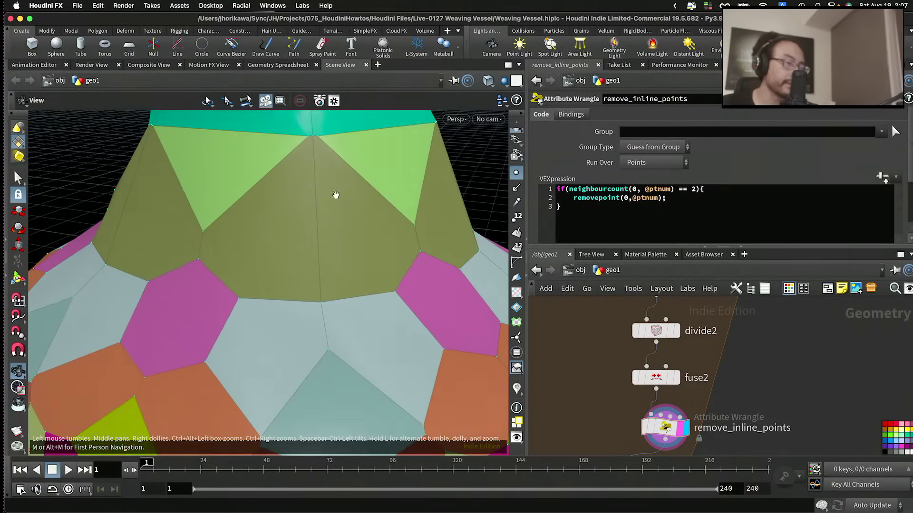
# Step: Compare the outputs of fuse2 and remove_inline_points by displaying each, examining the cells on the vessel's underside and neck
pyautogui.moveTo(276, 228); pyautogui.dragTo(259, 149)
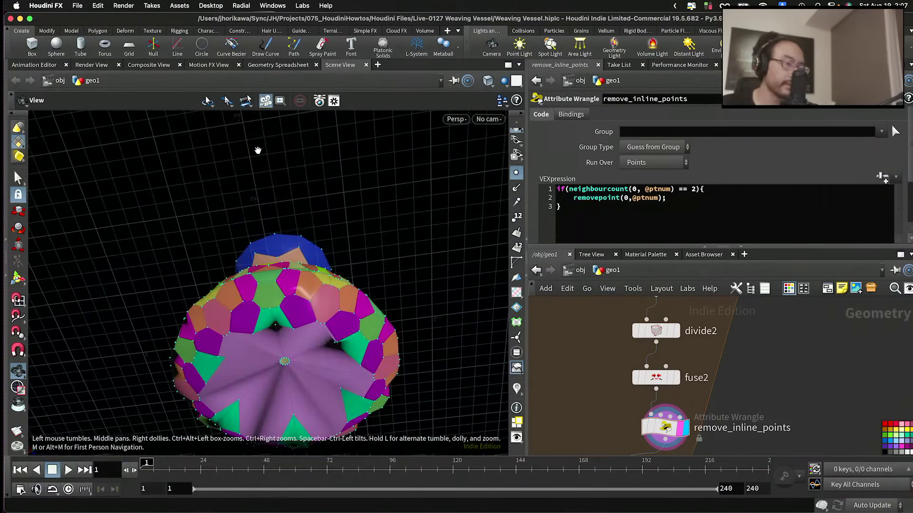
pyautogui.moveTo(265, 338); pyautogui.dragTo(274, 269)
pyautogui.scroll(5, 274, 269)
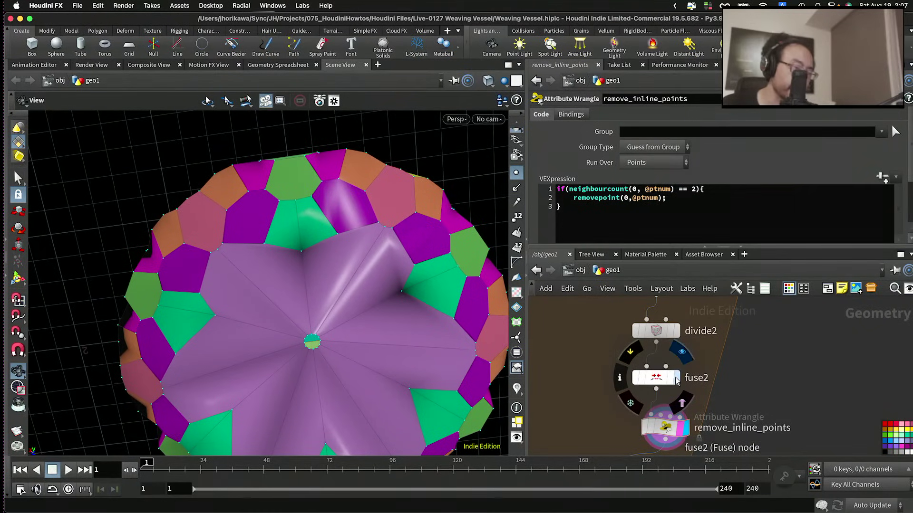
pyautogui.click(676, 380)
pyautogui.scroll(3, 397, 219)
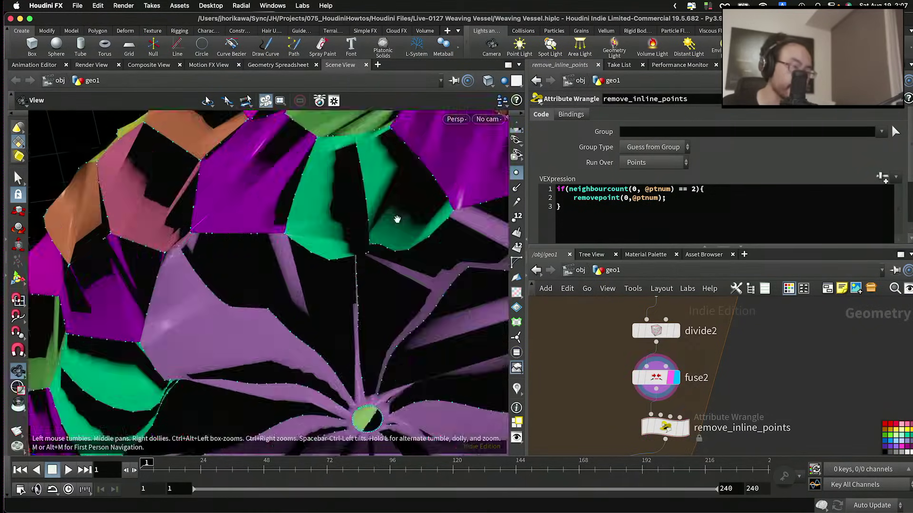
pyautogui.moveTo(397, 219); pyautogui.dragTo(361, 223)
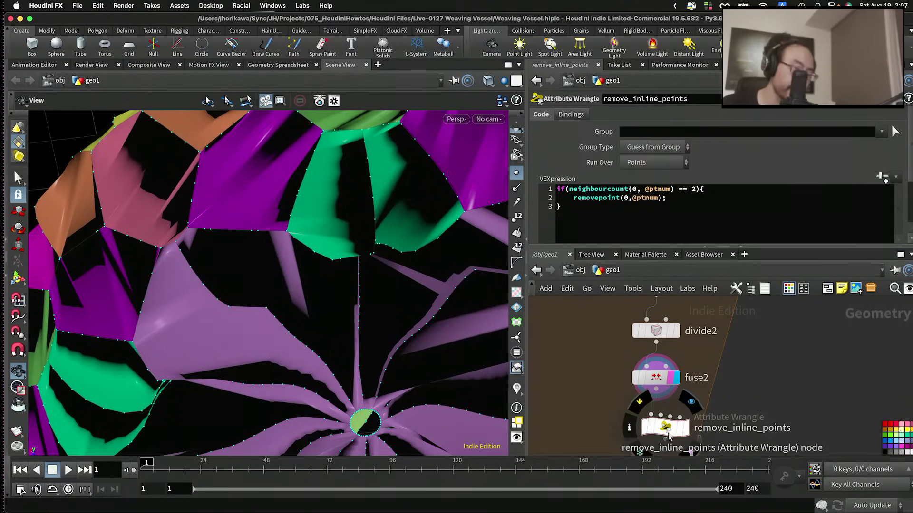
pyautogui.click(687, 430)
pyautogui.scroll(-3, 241, 302)
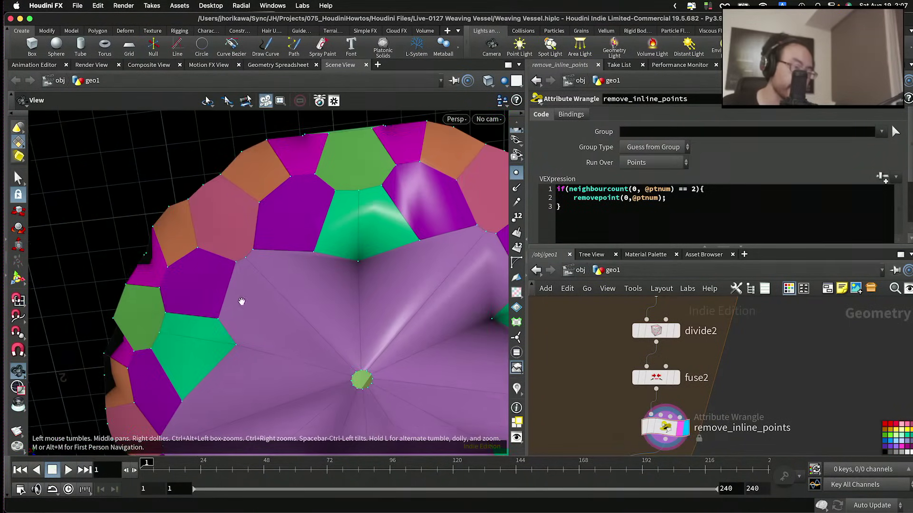
pyautogui.moveTo(241, 301); pyautogui.dragTo(387, 346)
pyautogui.scroll(5, 330, 301)
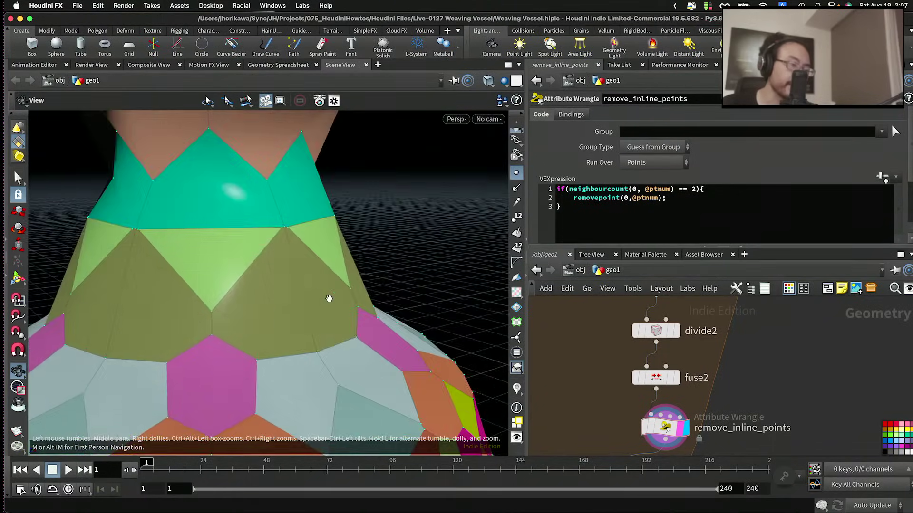
pyautogui.moveTo(252, 309); pyautogui.dragTo(187, 310)
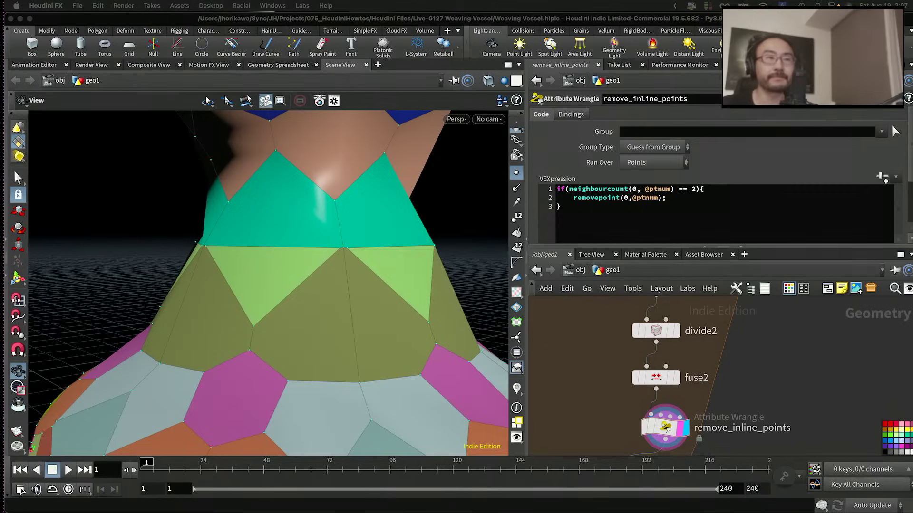
# Step: Insert a Convert Line node after remove_inline_points and display its output to turn the cells into line segments
pyautogui.click(809, 355)
pyautogui.scroll(-3, 784, 366)
pyautogui.hscroll(-3, 784, 366)
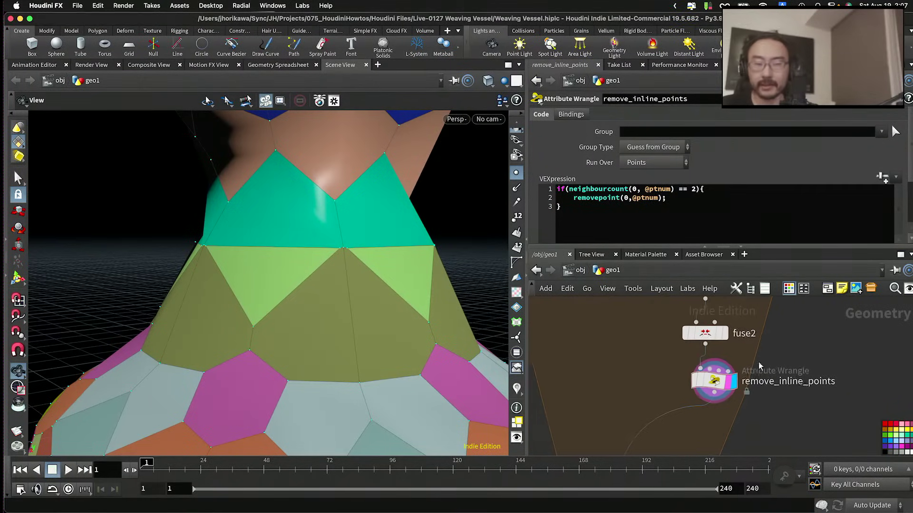
pyautogui.scroll(-2, 711, 378)
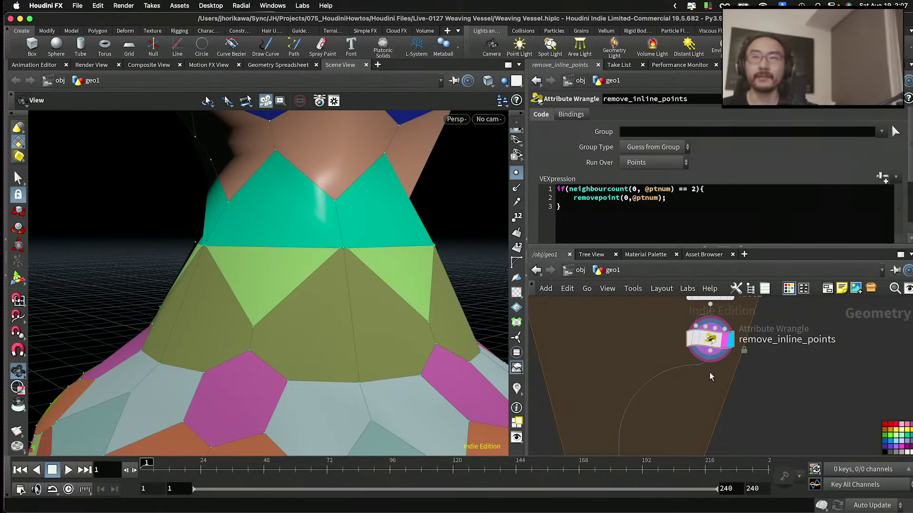
pyautogui.press('Tab')
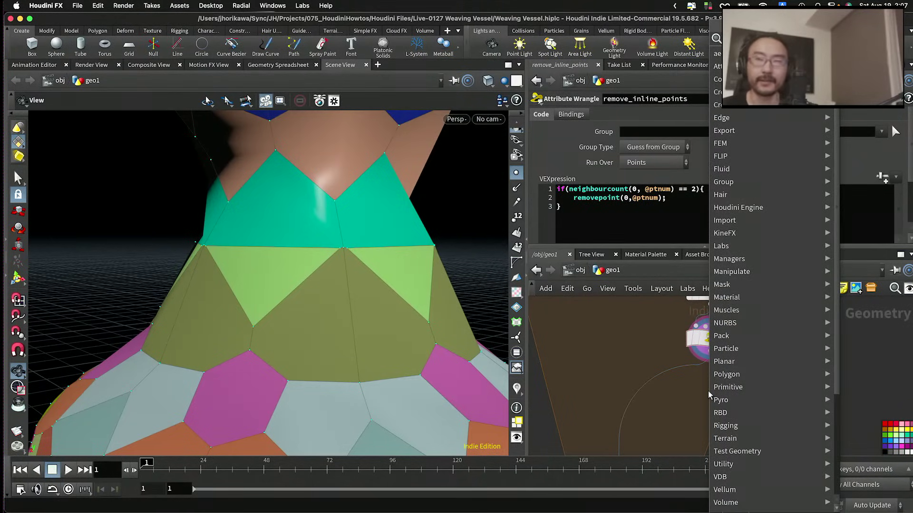
pyautogui.write('convert')
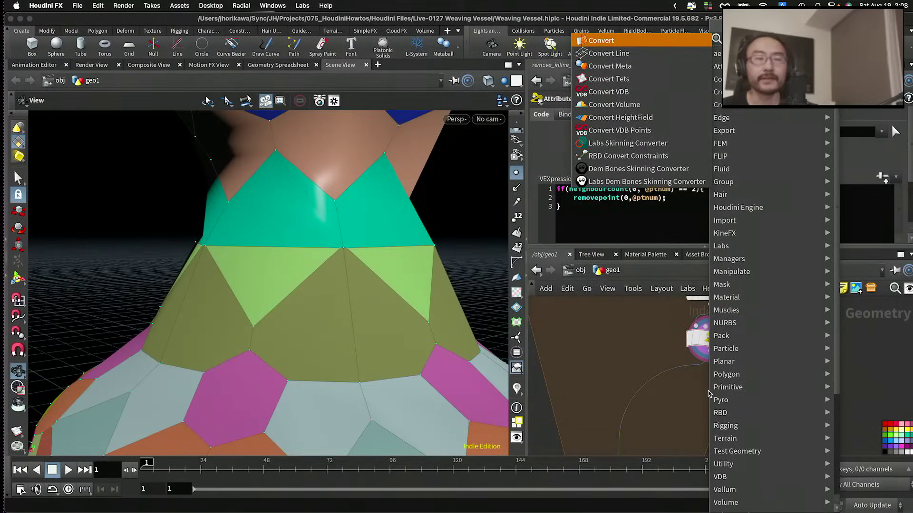
pyautogui.press('Down')
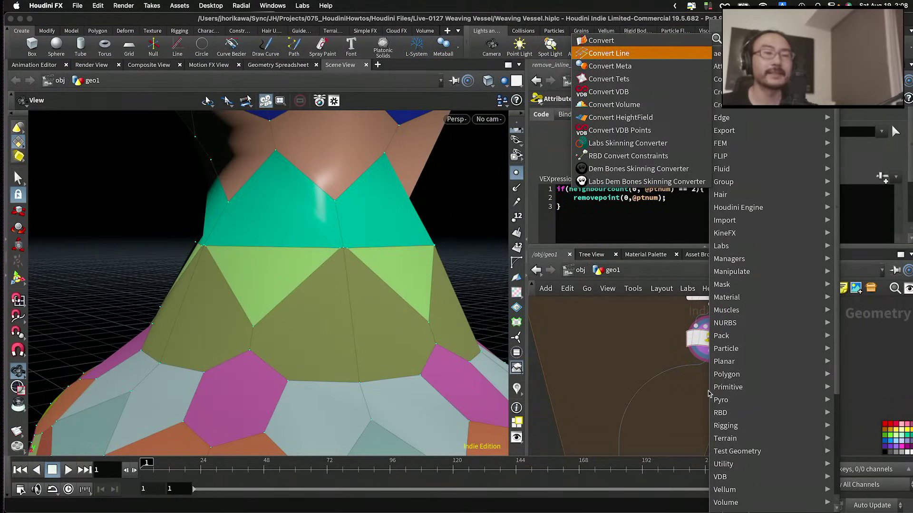
pyautogui.press('Return')
pyautogui.click(708, 395)
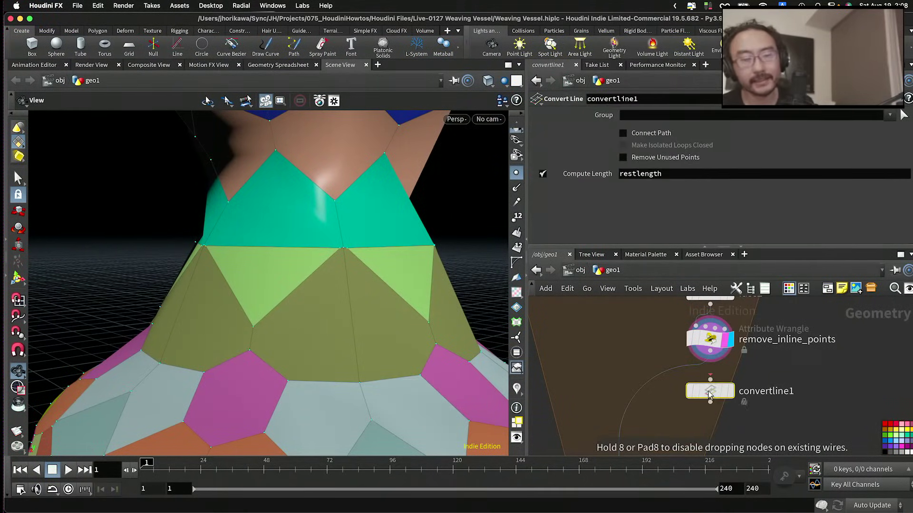
pyautogui.click(730, 389)
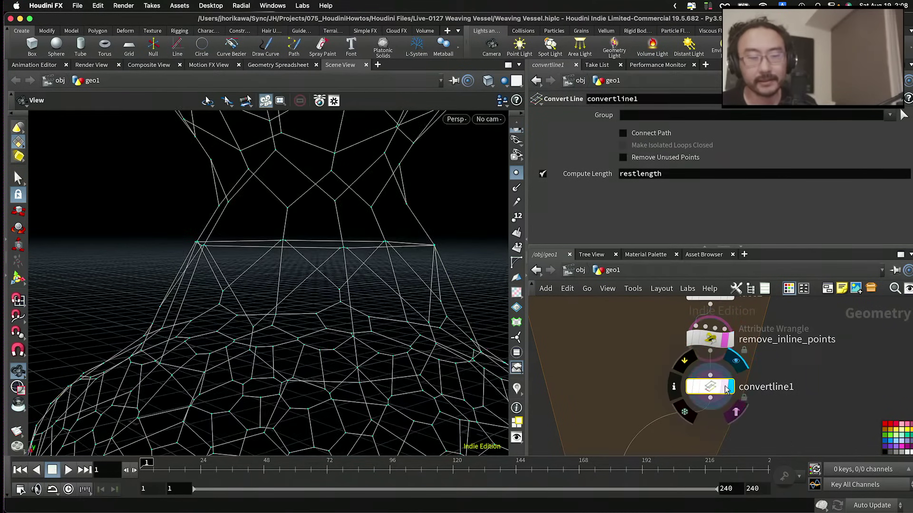
pyautogui.moveTo(418, 295)
pyautogui.mouseDown()
pyautogui.moveTo(361, 312)
pyautogui.moveTo(346, 212)
pyautogui.moveTo(326, 275)
pyautogui.moveTo(330, 191)
pyautogui.moveTo(310, 216)
pyautogui.moveTo(313, 200)
pyautogui.mouseUp()
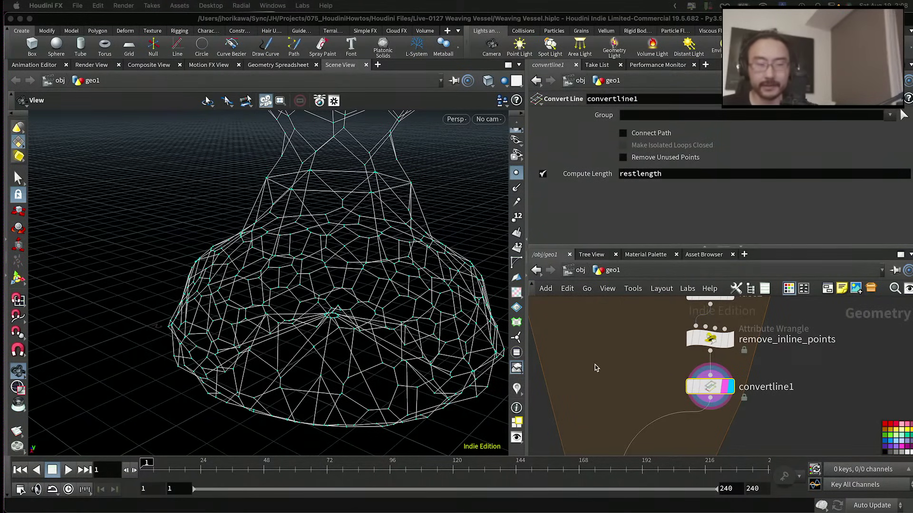
# Step: Insert a Resample node after convertline1 and display its output
pyautogui.click(615, 370)
pyautogui.scroll(-1, 615, 371)
pyautogui.press('Tab')
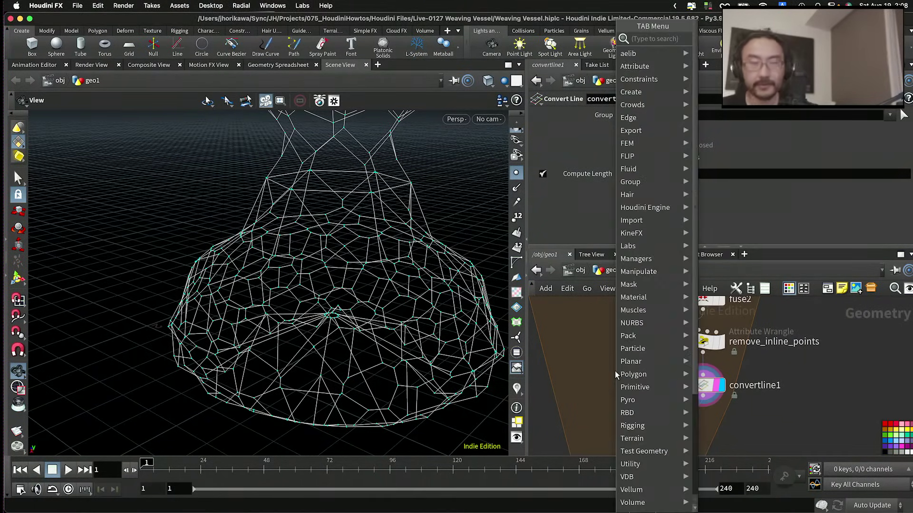
pyautogui.write('resam')
pyautogui.press('Return')
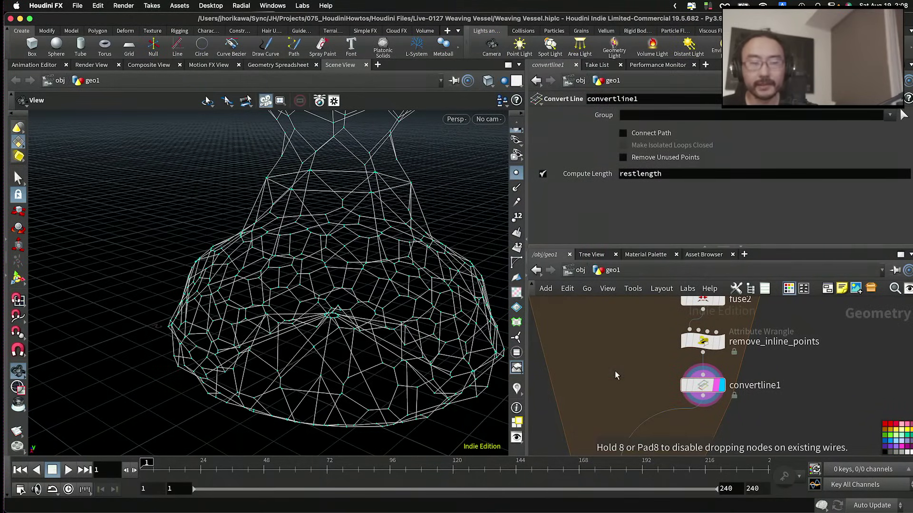
pyautogui.moveTo(615, 370); pyautogui.dragTo(702, 431)
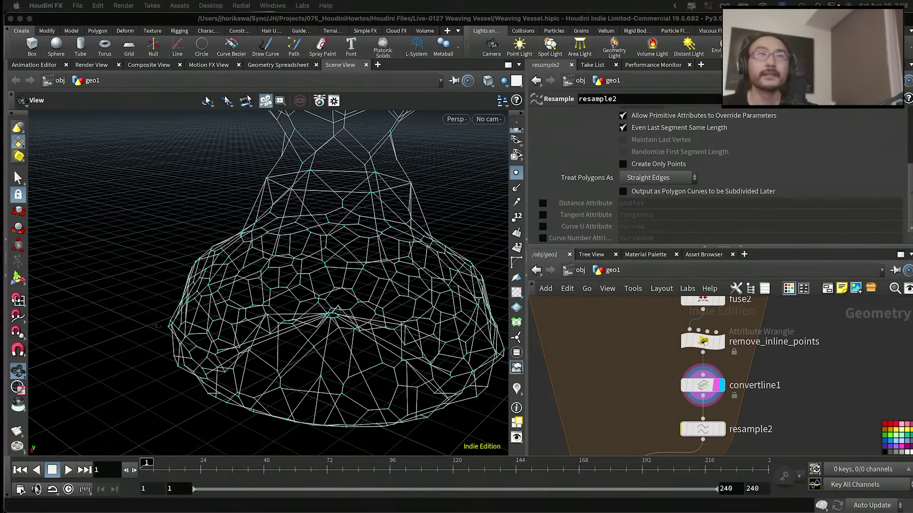
pyautogui.click(723, 432)
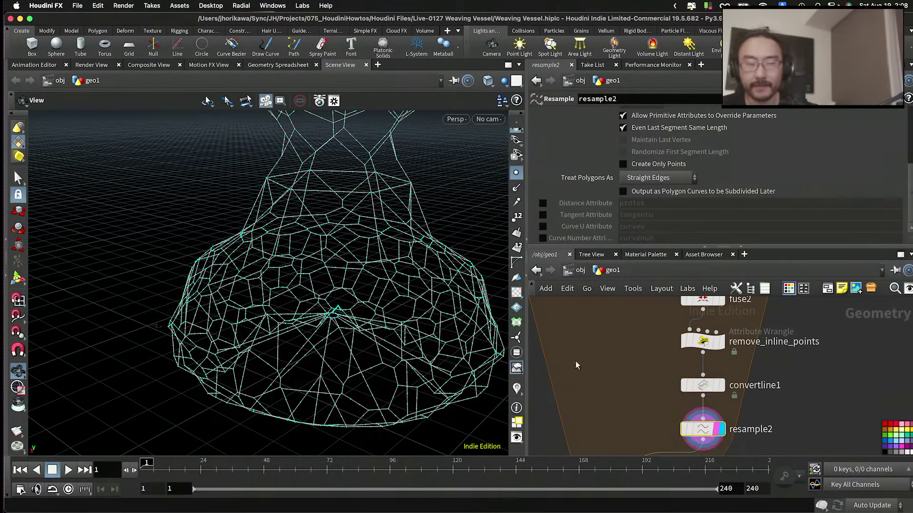
# Step: Check the resample node's segment length setting and examine the resampled line network around the vessel's body and underside
pyautogui.scroll(5, 642, 202)
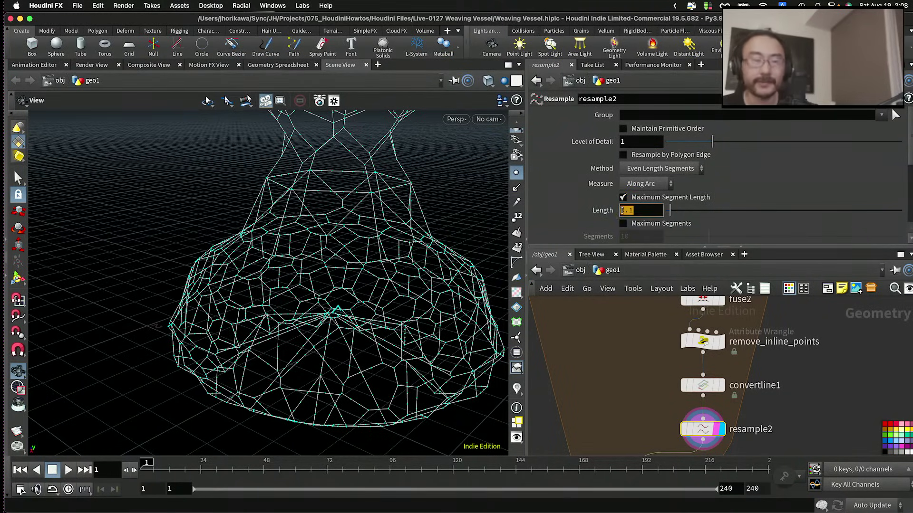
pyautogui.moveTo(338, 254); pyautogui.dragTo(308, 249)
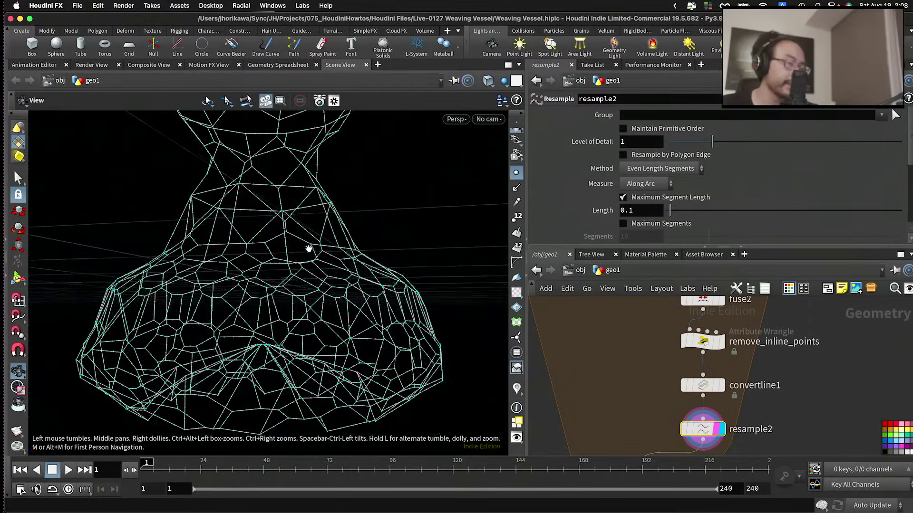
pyautogui.scroll(5, 381, 244)
pyautogui.scroll(-5, 230, 232)
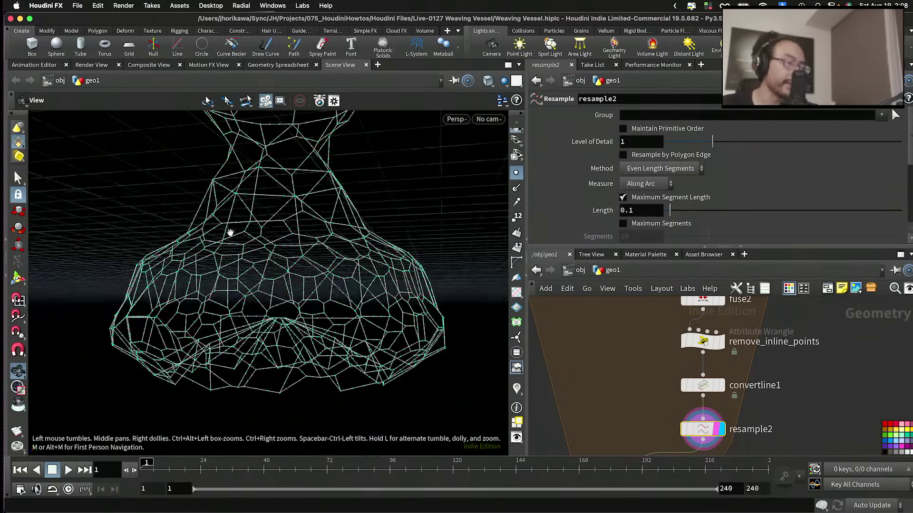
pyautogui.moveTo(230, 233); pyautogui.dragTo(247, 293)
pyautogui.scroll(3, 354, 266)
pyautogui.scroll(-5, 354, 267)
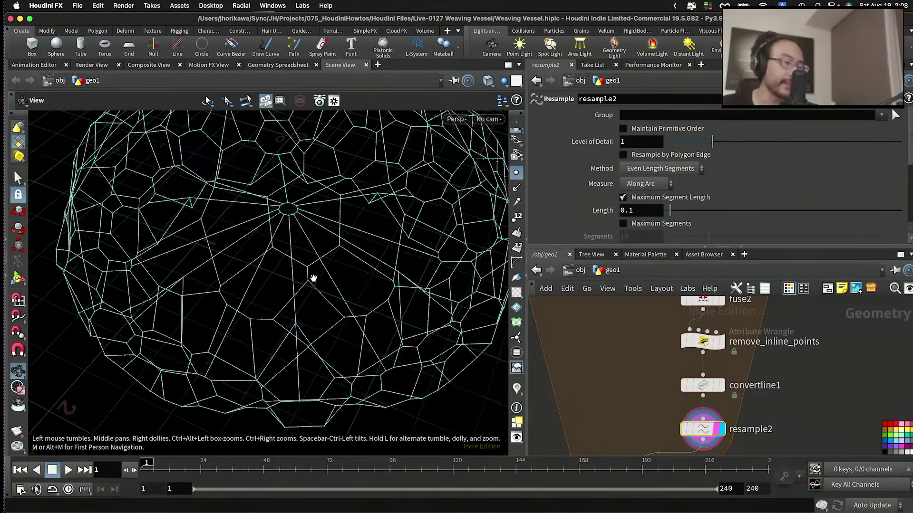
pyautogui.scroll(-2, 664, 366)
pyautogui.scroll(-2, 664, 366)
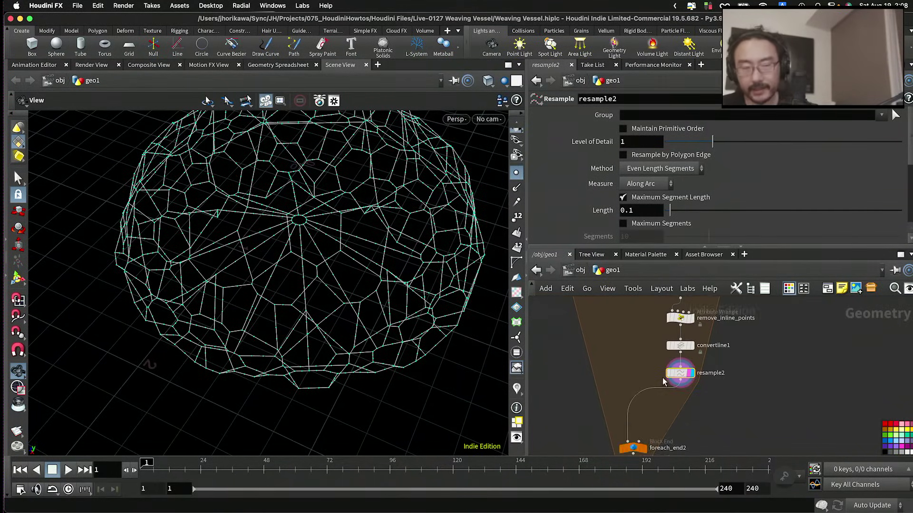
pyautogui.scroll(4, 694, 415)
pyautogui.moveTo(396, 317); pyautogui.dragTo(397, 267)
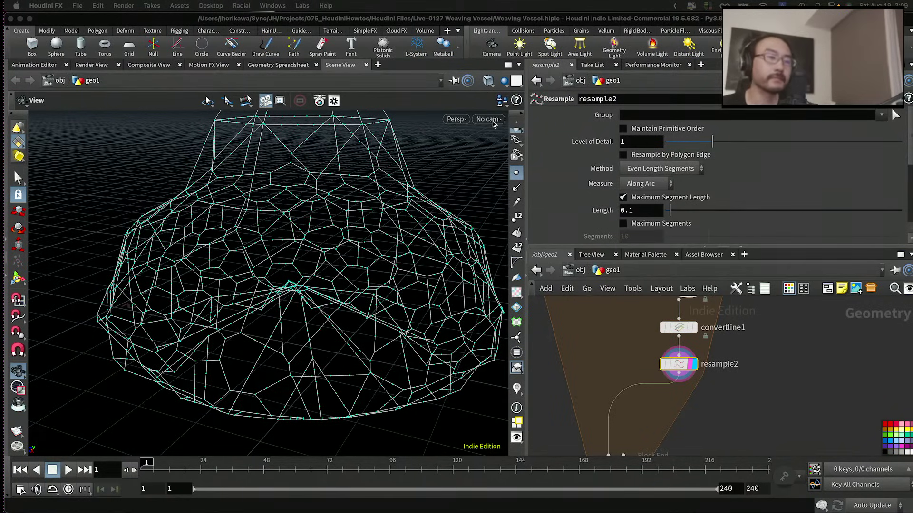
pyautogui.click(349, 223)
pyautogui.scroll(10, 346, 163)
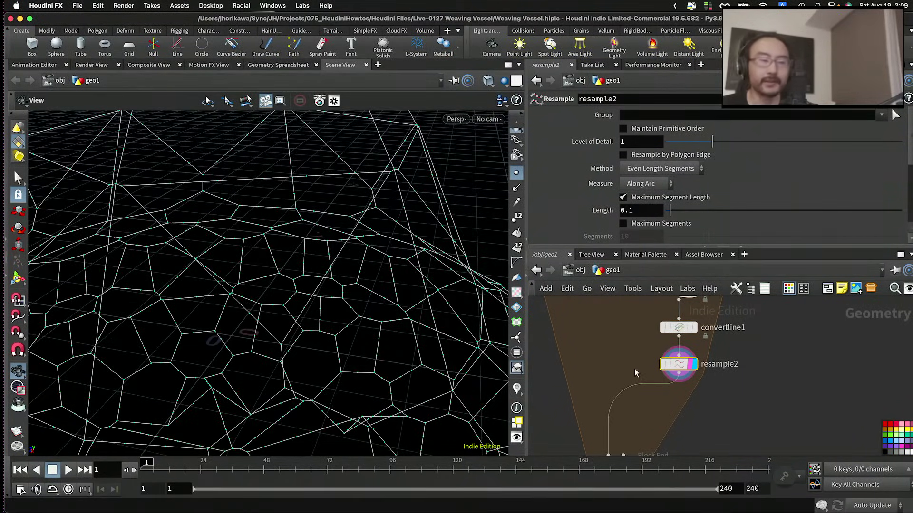
# Step: Display revolve2 and examine how its smooth revolved surface lies against the straight cell lines
pyautogui.scroll(-8, 677, 423)
pyautogui.scroll(6, 686, 374)
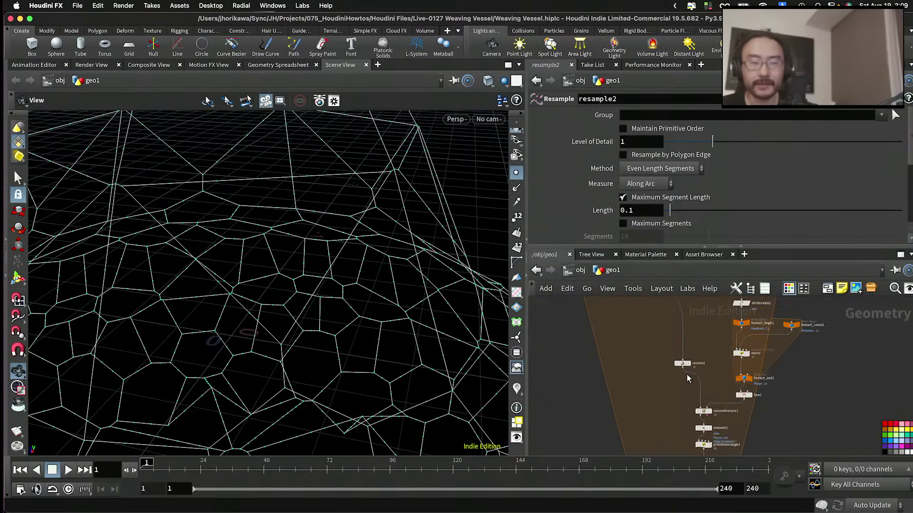
pyautogui.click(689, 365)
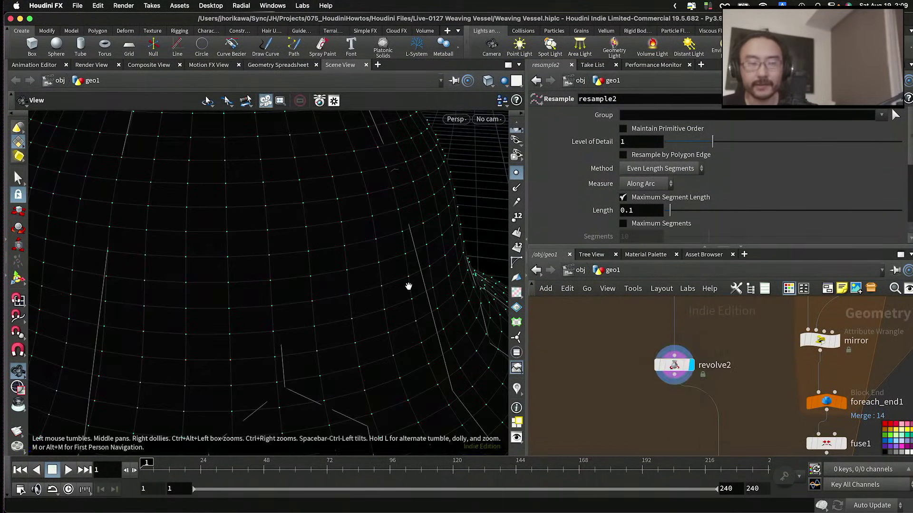
pyautogui.scroll(-10, 224, 320)
pyautogui.scroll(3, 314, 274)
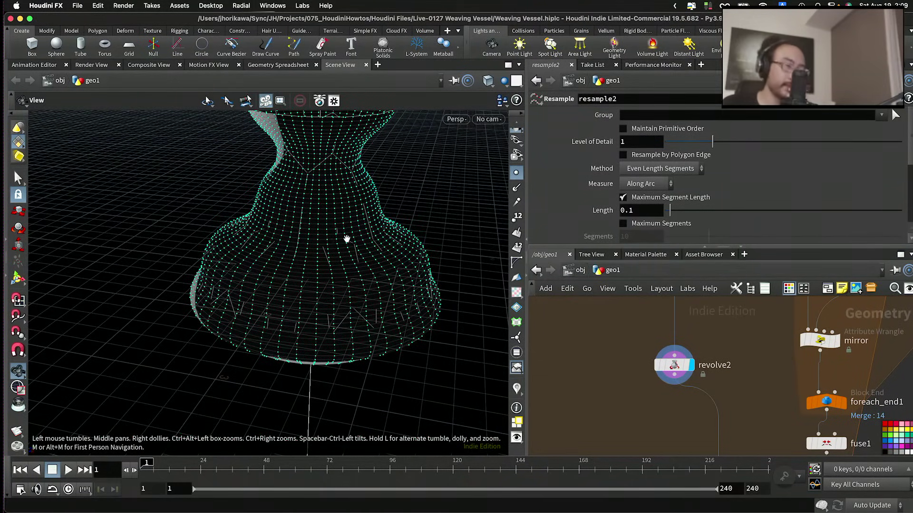
pyautogui.scroll(5, 393, 149)
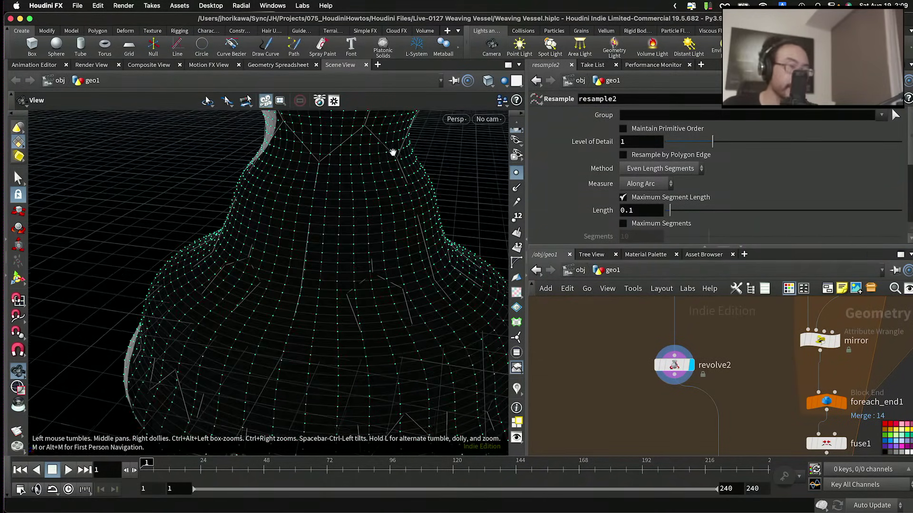
pyautogui.moveTo(330, 211)
pyautogui.mouseDown()
pyautogui.moveTo(383, 194)
pyautogui.moveTo(309, 200)
pyautogui.moveTo(371, 180)
pyautogui.moveTo(320, 206)
pyautogui.moveTo(404, 179)
pyautogui.moveTo(407, 163)
pyautogui.moveTo(298, 230)
pyautogui.moveTo(320, 236)
pyautogui.moveTo(336, 227)
pyautogui.moveTo(353, 199)
pyautogui.moveTo(254, 261)
pyautogui.moveTo(266, 253)
pyautogui.moveTo(266, 278)
pyautogui.mouseUp()
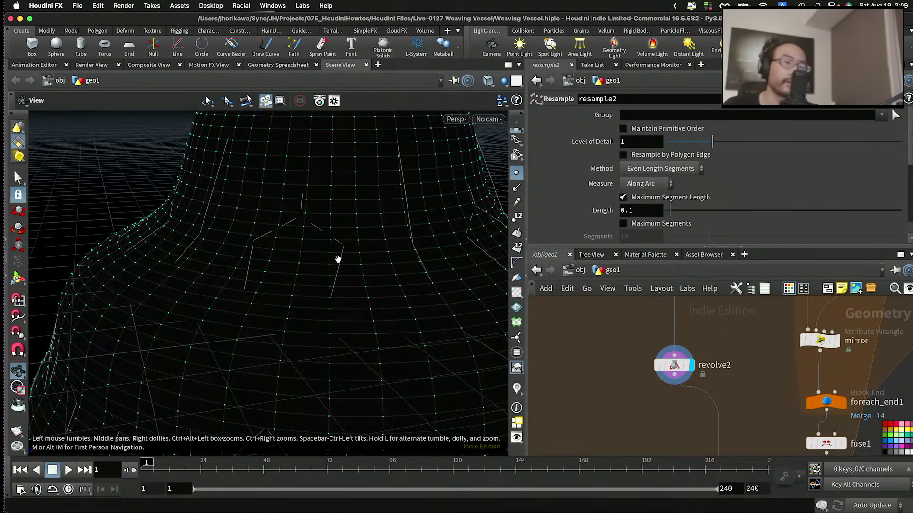
pyautogui.moveTo(337, 259); pyautogui.dragTo(260, 279)
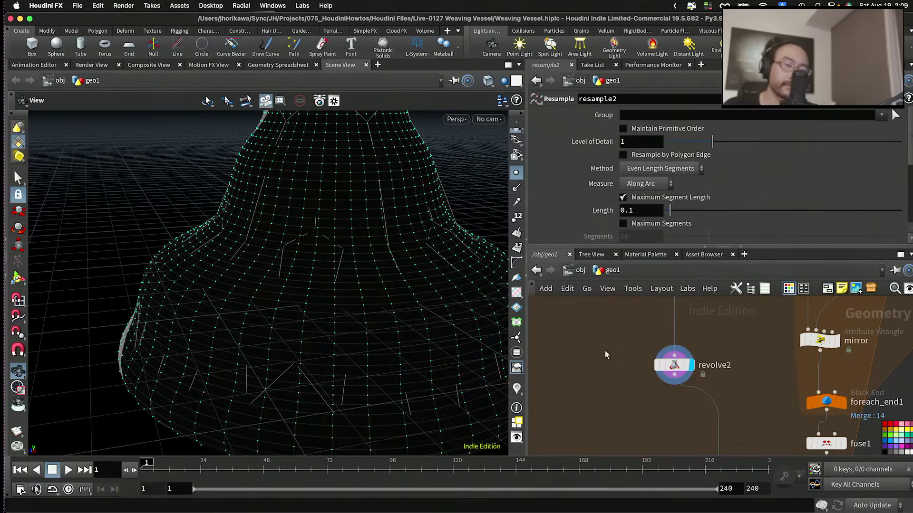
# Step: Switch the display back to resample2 and examine its line network up close
pyautogui.press('f')
pyautogui.scroll(3, 651, 362)
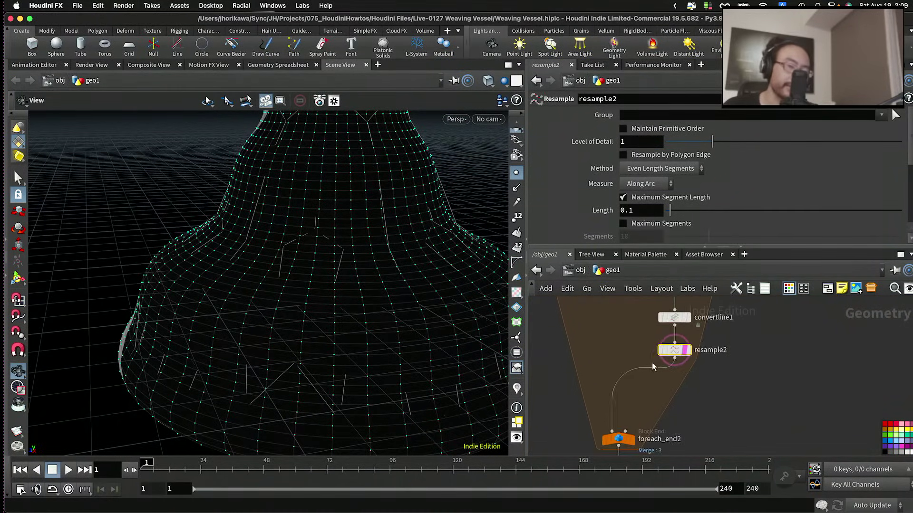
pyautogui.click(690, 350)
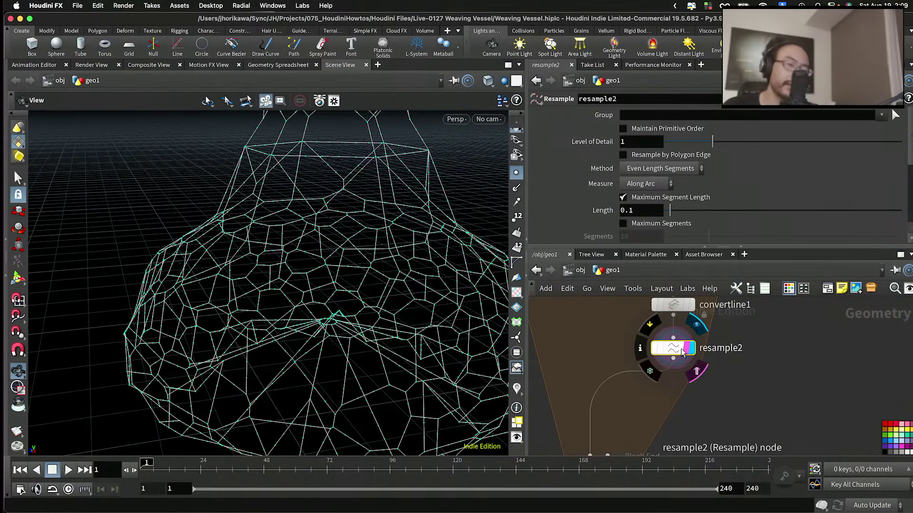
pyautogui.moveTo(423, 307); pyautogui.dragTo(390, 311)
pyautogui.scroll(8, 390, 312)
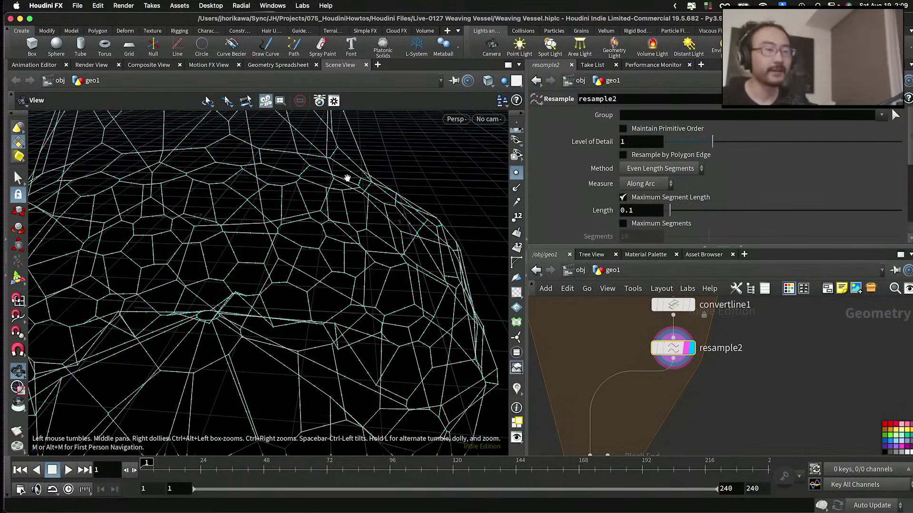
# Step: Examine the resampled lines around the vessel's lower body and shoulder from different distances and angles
pyautogui.scroll(-6, 279, 184)
pyautogui.moveTo(279, 183); pyautogui.dragTo(316, 234)
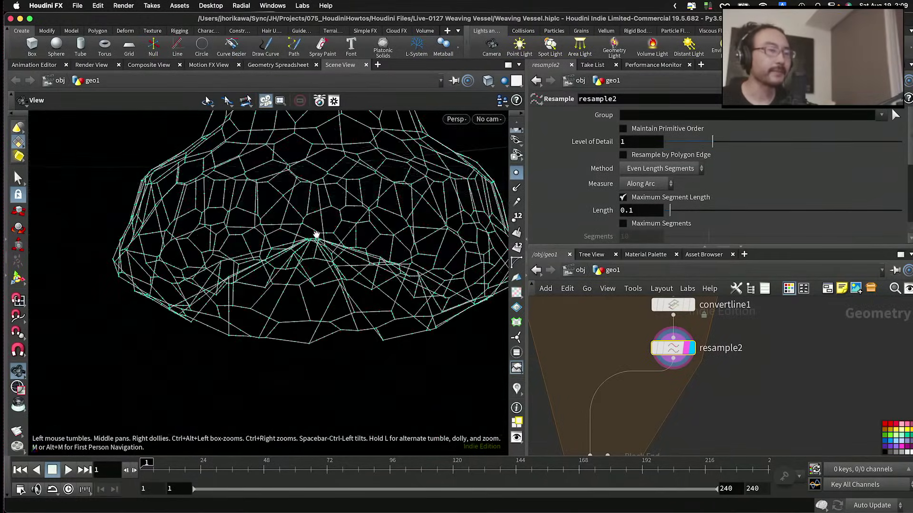
pyautogui.scroll(5, 287, 261)
pyautogui.moveTo(373, 241); pyautogui.dragTo(323, 283)
pyautogui.scroll(-5, 292, 292)
pyautogui.scroll(5, 277, 271)
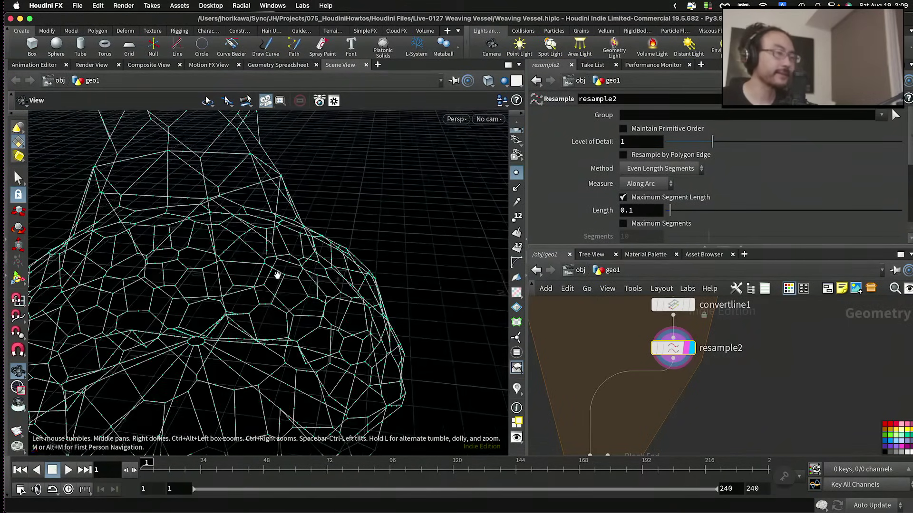
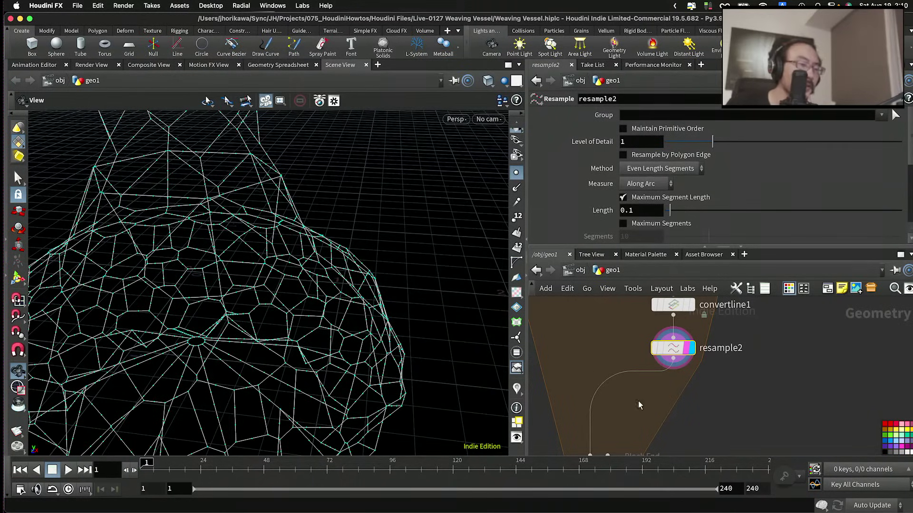
# Step: Display the output of primitivewrangle1 and measure1 further up the network to review the cell geometry before cleanup
pyautogui.scroll(-5, 676, 419)
pyautogui.scroll(2, 646, 341)
pyautogui.moveTo(674, 337); pyautogui.dragTo(648, 367, button='middle')
pyautogui.scroll(3, 653, 365)
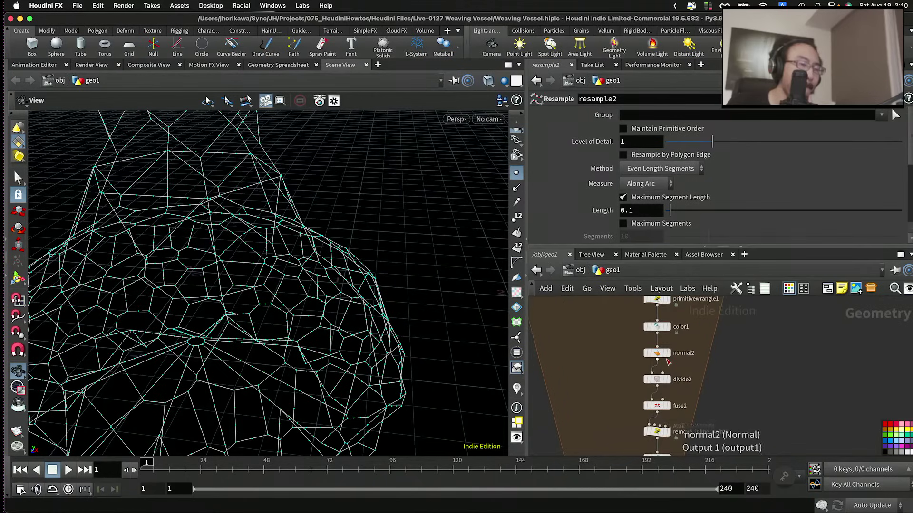
pyautogui.scroll(2, 668, 362)
pyautogui.moveTo(682, 304); pyautogui.dragTo(673, 367, button='middle')
pyautogui.click(649, 357)
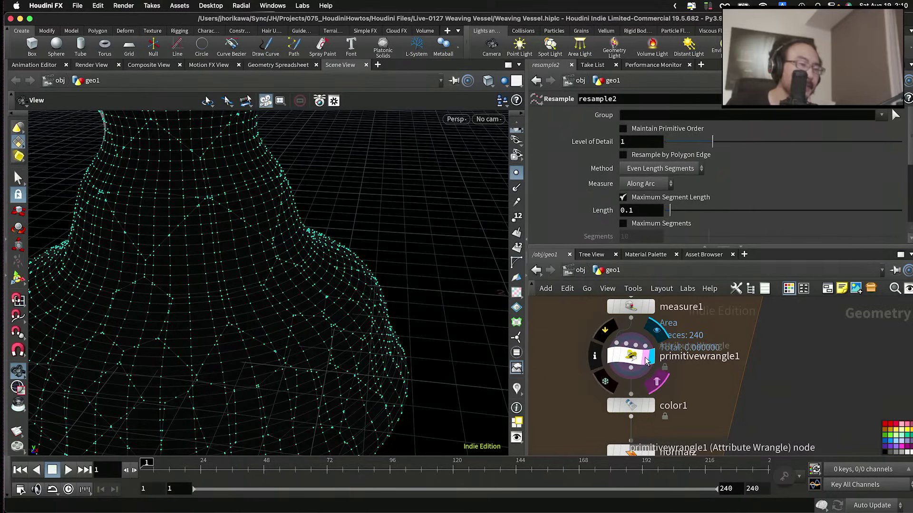
pyautogui.moveTo(664, 375); pyautogui.dragTo(673, 416, button='middle')
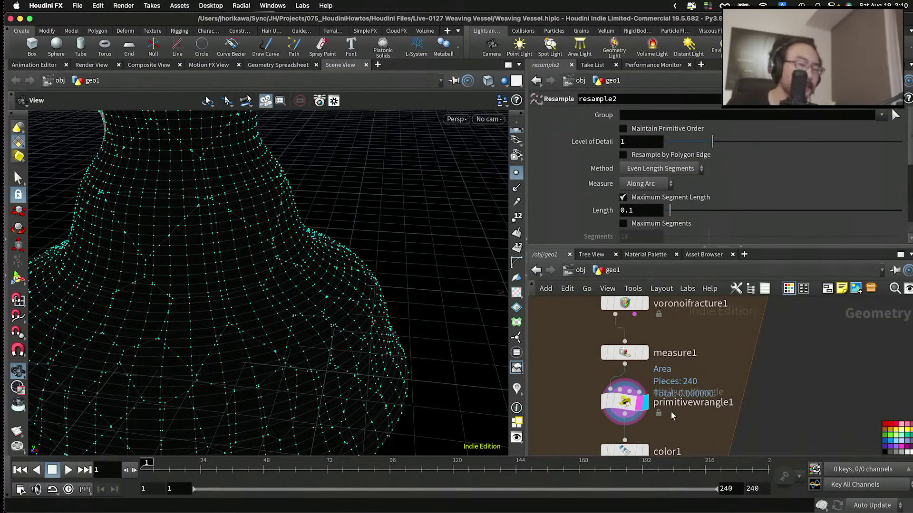
pyautogui.moveTo(649, 356); pyautogui.dragTo(647, 398, button='middle')
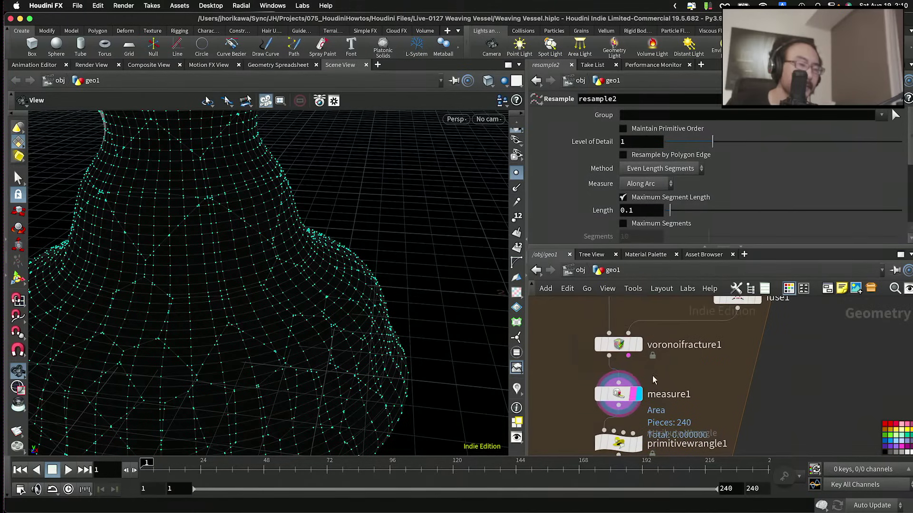
# Step: Compare the output of voronoifracture1 with primitivewrangle1 and inspect the wrangle's area code
pyautogui.click(639, 349)
pyautogui.scroll(-3, 634, 364)
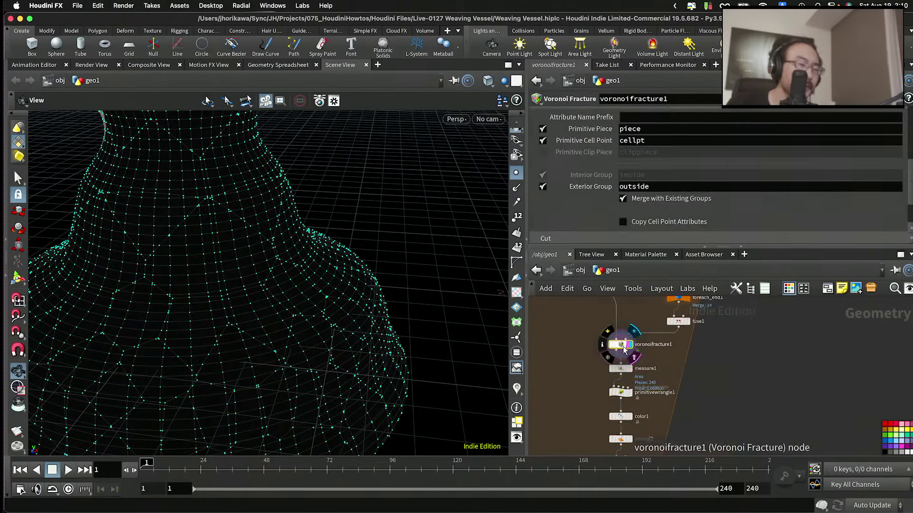
pyautogui.scroll(1, 635, 364)
pyautogui.moveTo(624, 328)
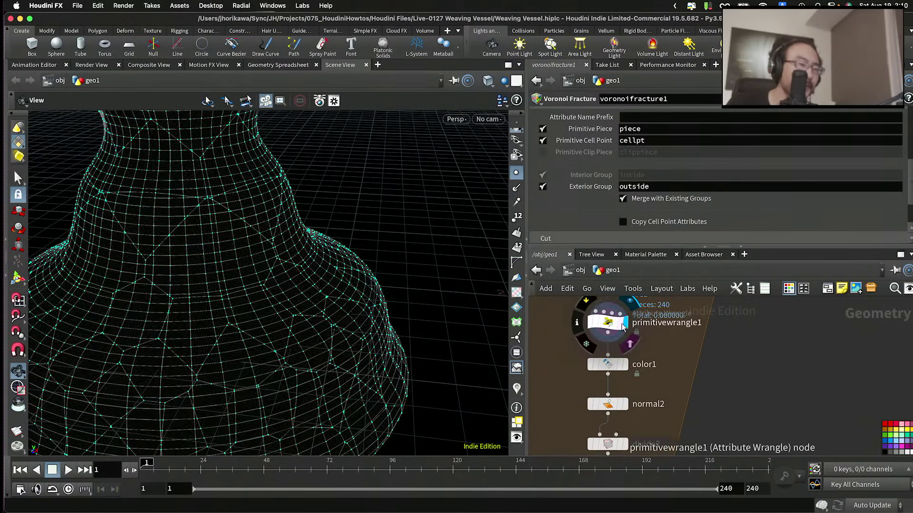
pyautogui.click(618, 328)
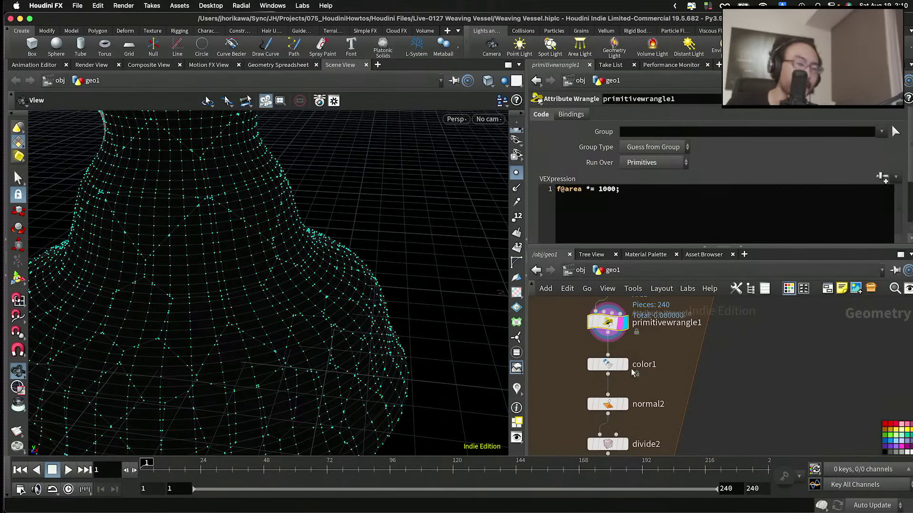
# Step: Display the coloured cells at normal2 with the point markers hidden
pyautogui.scroll(1, 625, 354)
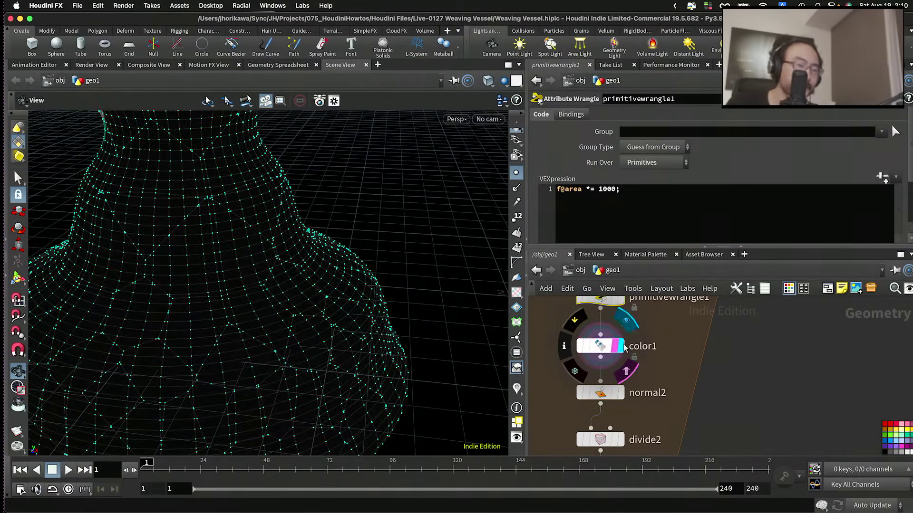
pyautogui.click(616, 393)
pyautogui.scroll(-1, 613, 390)
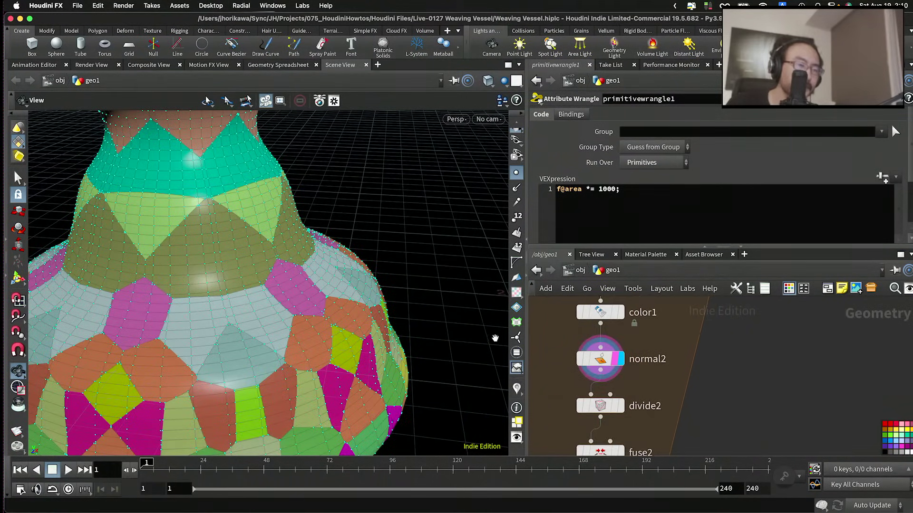
pyautogui.click(517, 174)
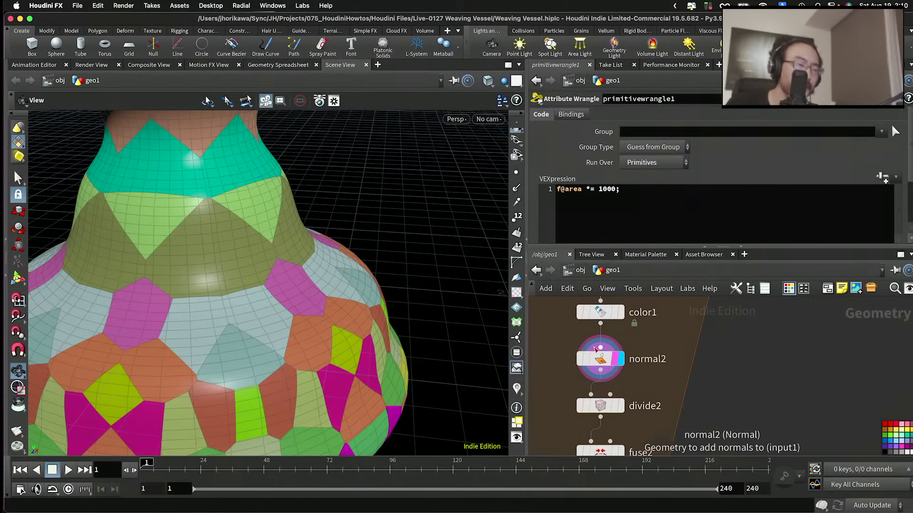
# Step: Step the display through divide2 and fuse2, and show the point markers again
pyautogui.scroll(-1, 636, 372)
pyautogui.click(630, 372)
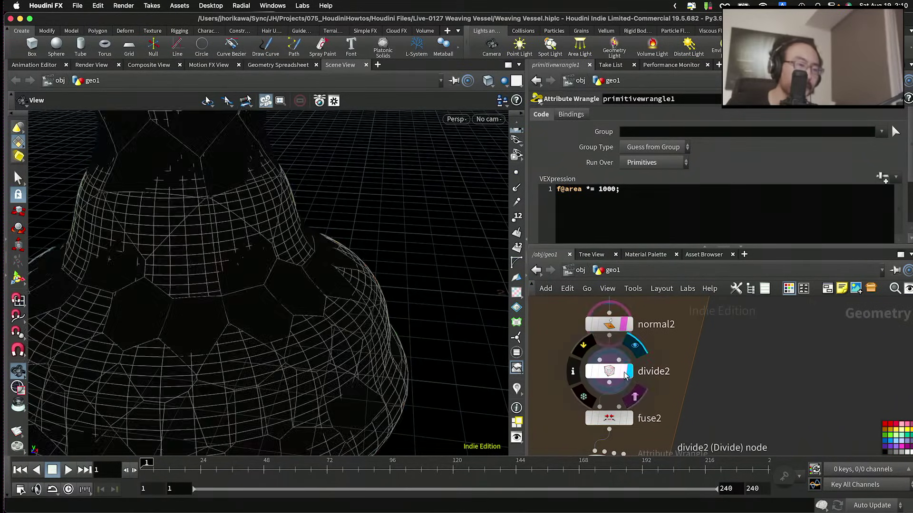
pyautogui.scroll(-1, 623, 375)
pyautogui.click(629, 384)
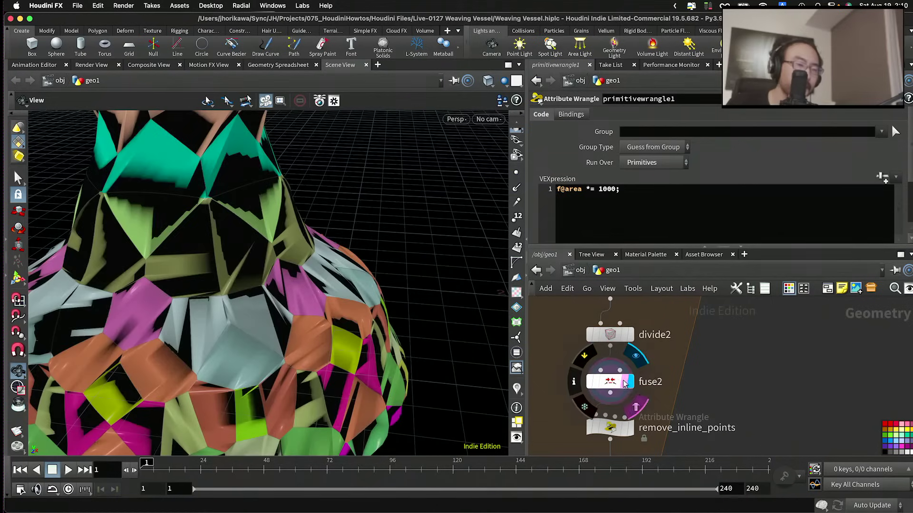
pyautogui.click(517, 173)
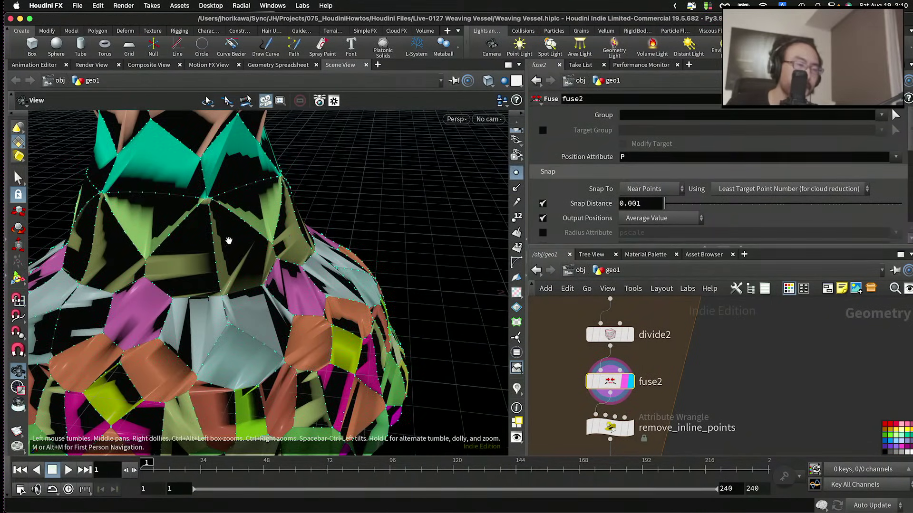
# Step: Overlay revolve2 as a template on the fuse2 output and compare the cell outlines with the revolved surface
pyautogui.moveTo(228, 240); pyautogui.dragTo(370, 223)
pyautogui.scroll(-5, 621, 354)
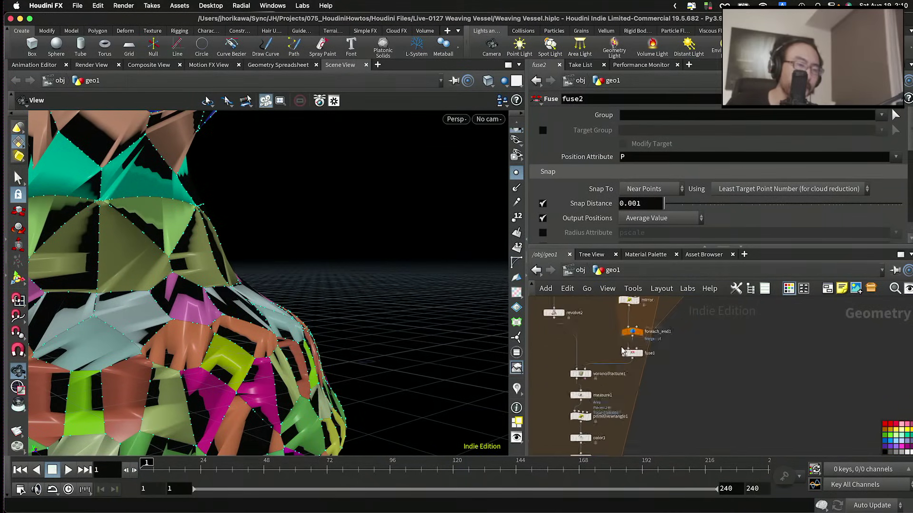
pyautogui.scroll(5, 572, 333)
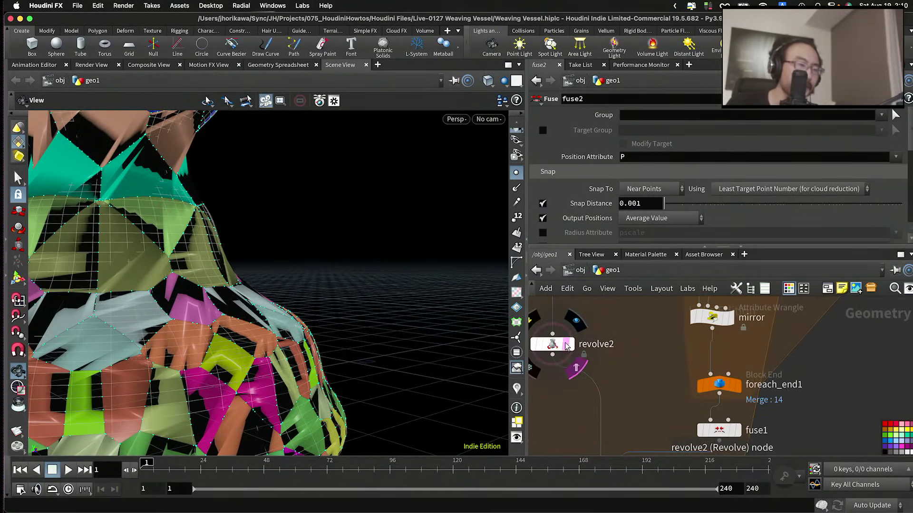
pyautogui.click(565, 344)
pyautogui.moveTo(298, 305); pyautogui.dragTo(181, 269)
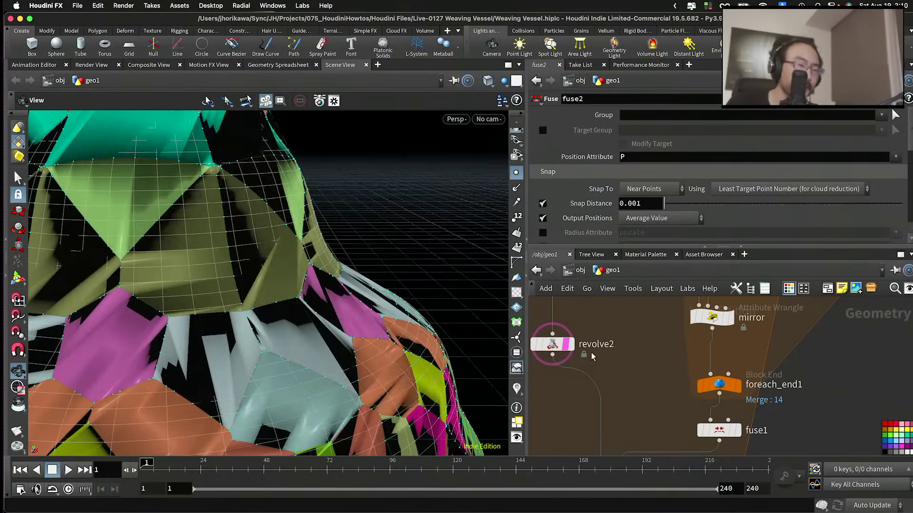
# Step: Show the fuse2 output again without the revolve2 template overlay
pyautogui.scroll(-5, 592, 397)
pyautogui.scroll(5, 599, 395)
pyautogui.scroll(-3, 603, 395)
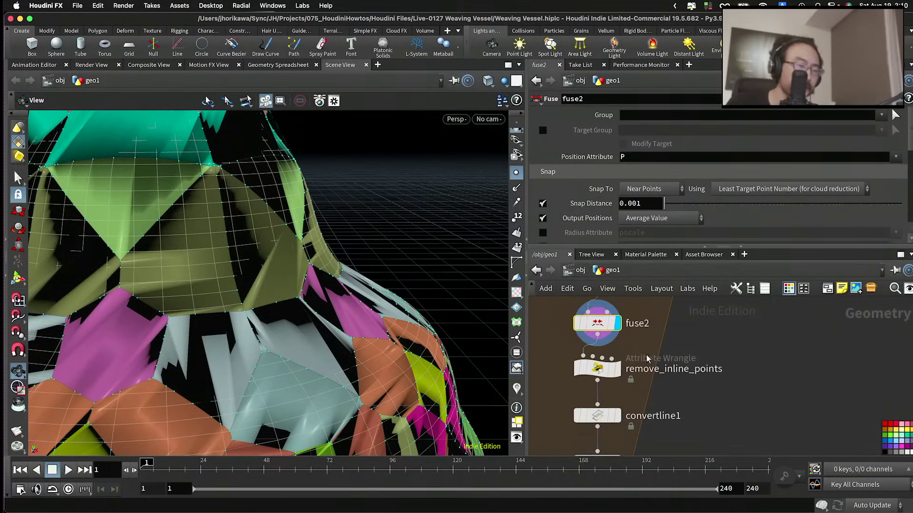
pyautogui.scroll(4, 618, 393)
pyautogui.click(632, 391)
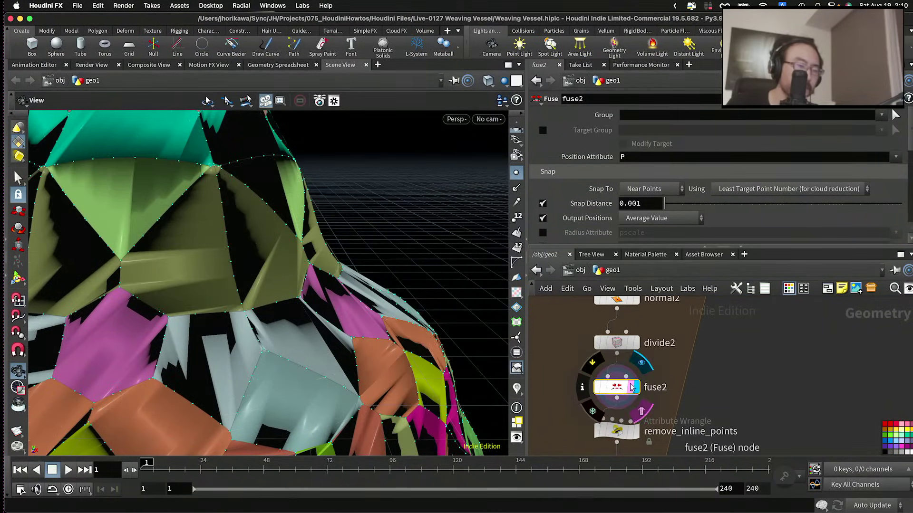
# Step: Display remove_inline_points and examine its flattened cells and their straight edges near the vessel's shoulder
pyautogui.scroll(-3, 630, 396)
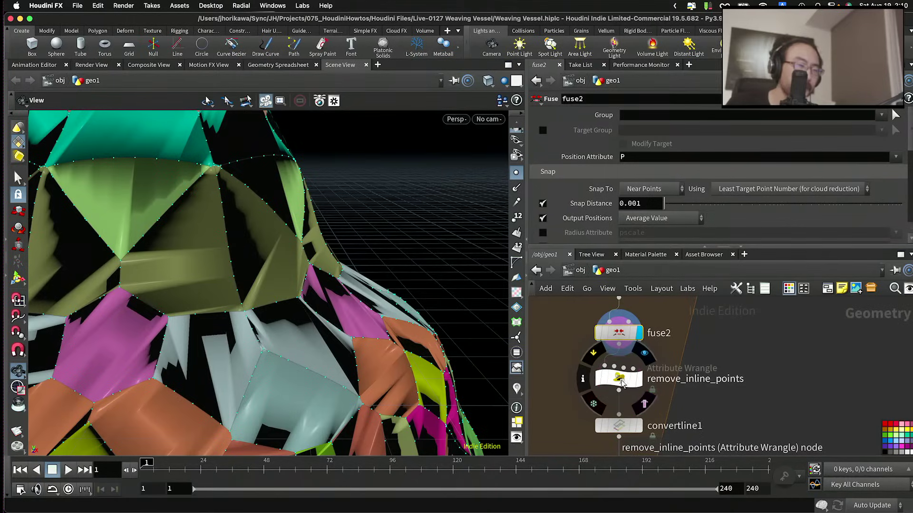
pyautogui.click(638, 383)
pyautogui.click(640, 384)
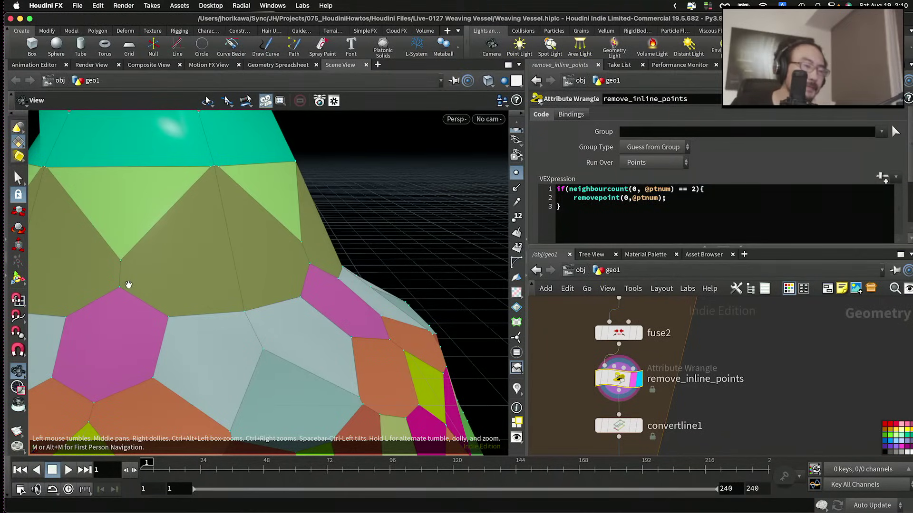
pyautogui.moveTo(380, 252); pyautogui.dragTo(326, 266)
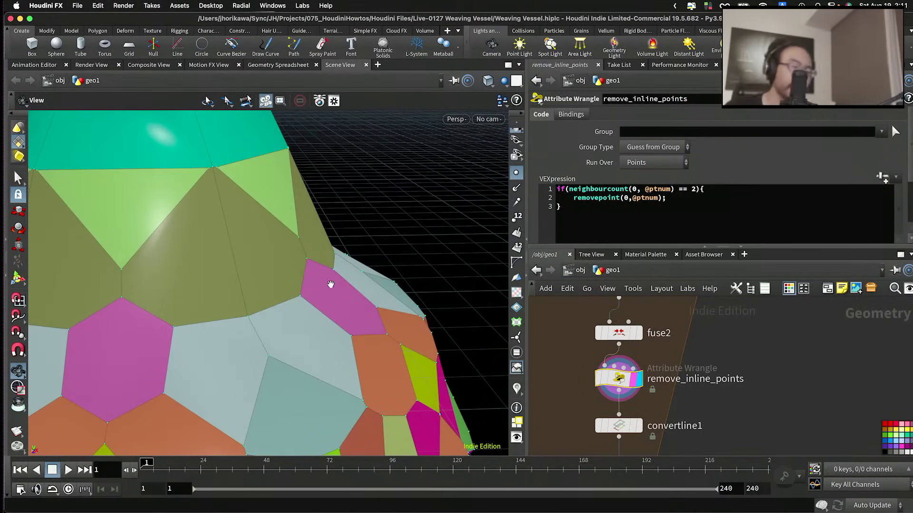
# Step: Display resample2 with its settings and examine the subdivided straight lines from the side
pyautogui.scroll(-3, 639, 394)
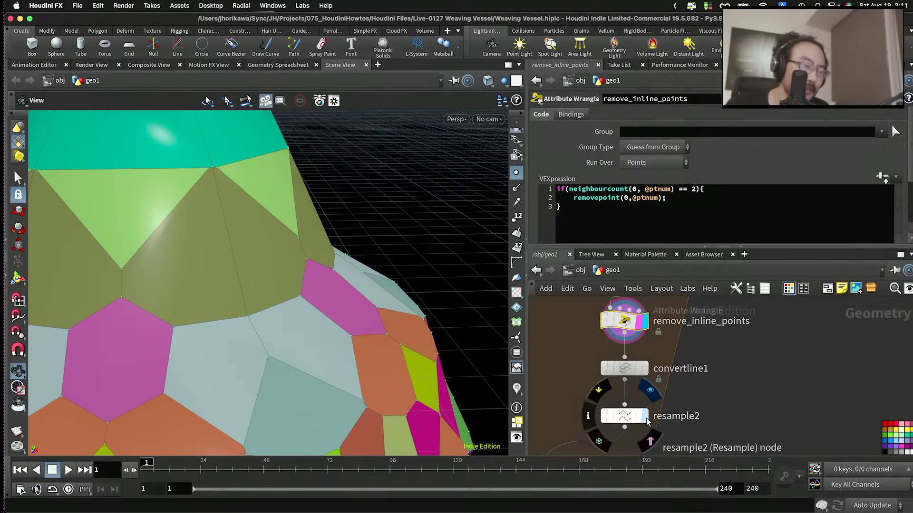
pyautogui.click(642, 417)
pyautogui.click(625, 416)
pyautogui.moveTo(461, 374); pyautogui.dragTo(475, 342)
# Step: Display primitivewrangle1 and fuse2 in turn to compare the dense surface with the fused cell outlines
pyautogui.scroll(-3, 660, 424)
pyautogui.scroll(-1, 660, 424)
pyautogui.scroll(5, 674, 351)
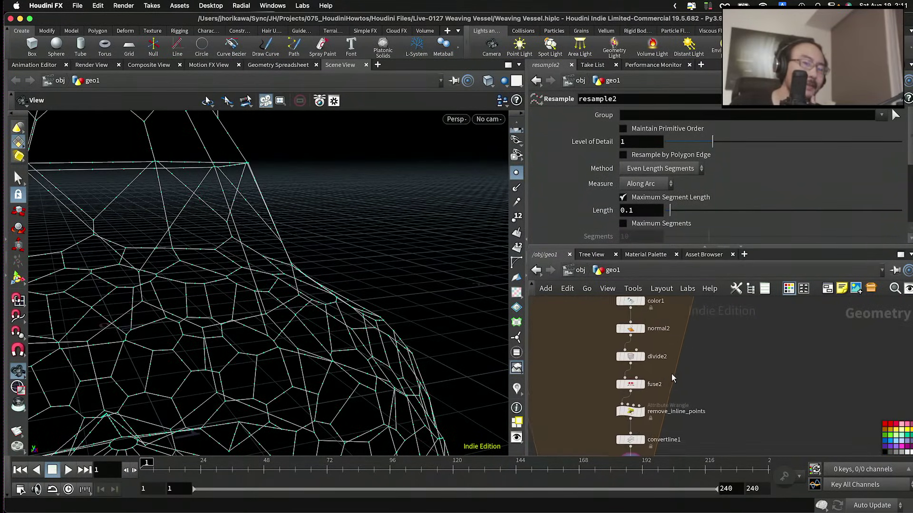
pyautogui.scroll(4, 636, 355)
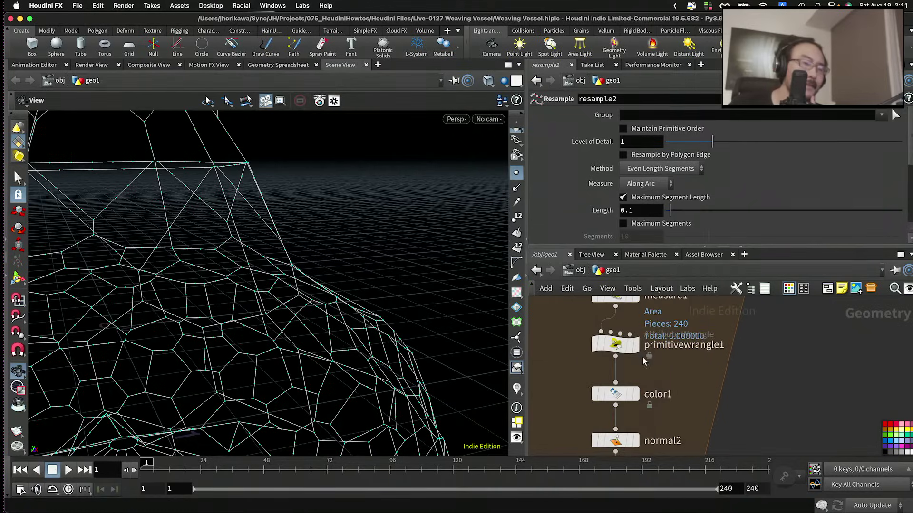
pyautogui.click(632, 349)
pyautogui.scroll(-5, 633, 351)
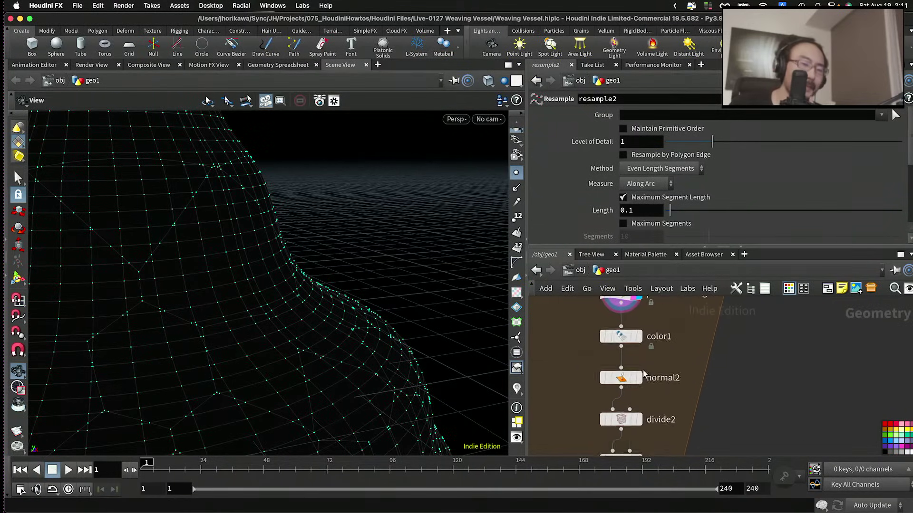
pyautogui.scroll(-2, 633, 369)
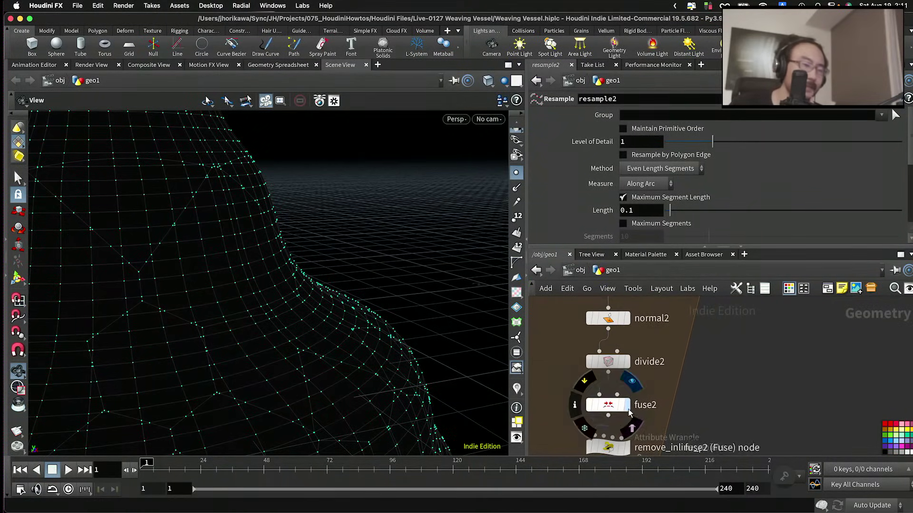
pyautogui.click(637, 383)
# Step: Insert a Normal node directly after revolve2, align it below that node and display its output
pyautogui.scroll(5, 618, 376)
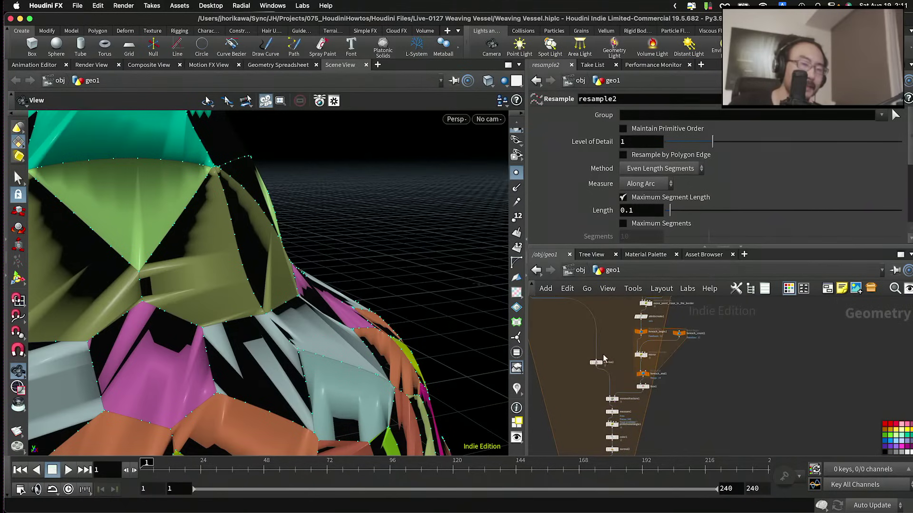
pyautogui.click(598, 361)
pyautogui.click(580, 360)
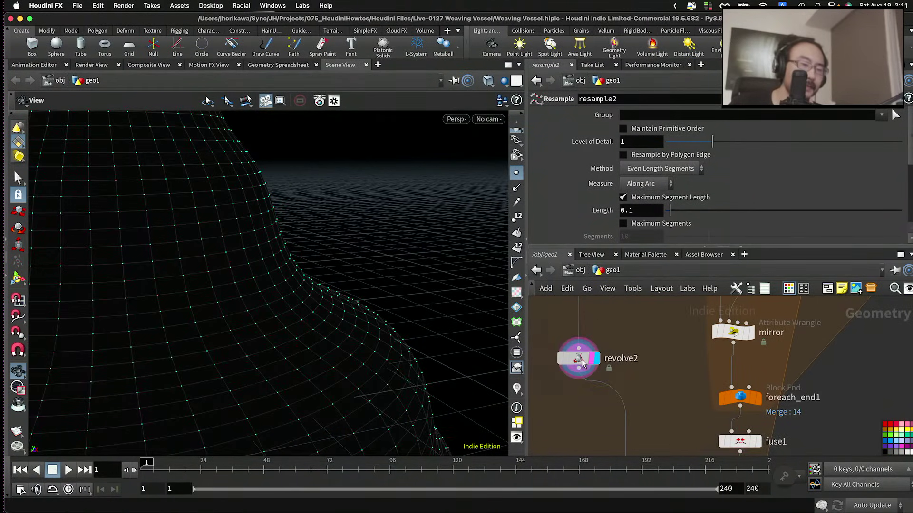
pyautogui.press('Tab')
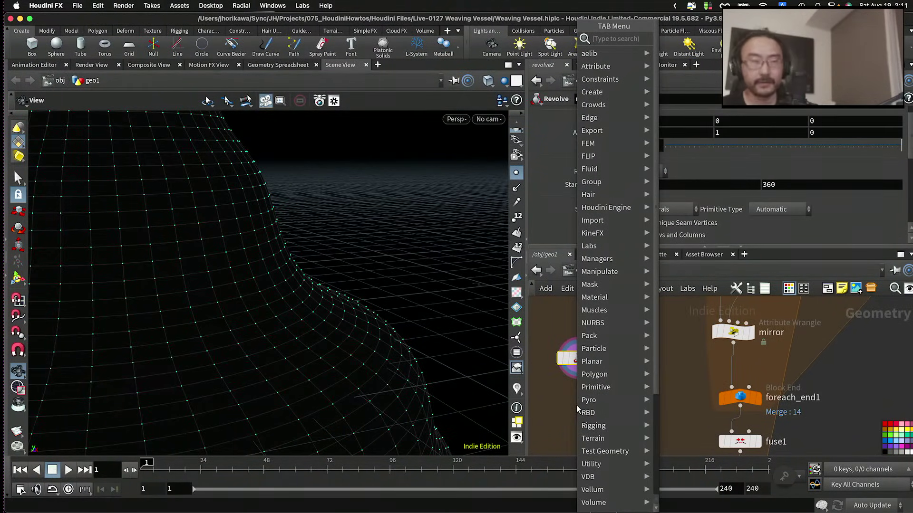
pyautogui.write('nor')
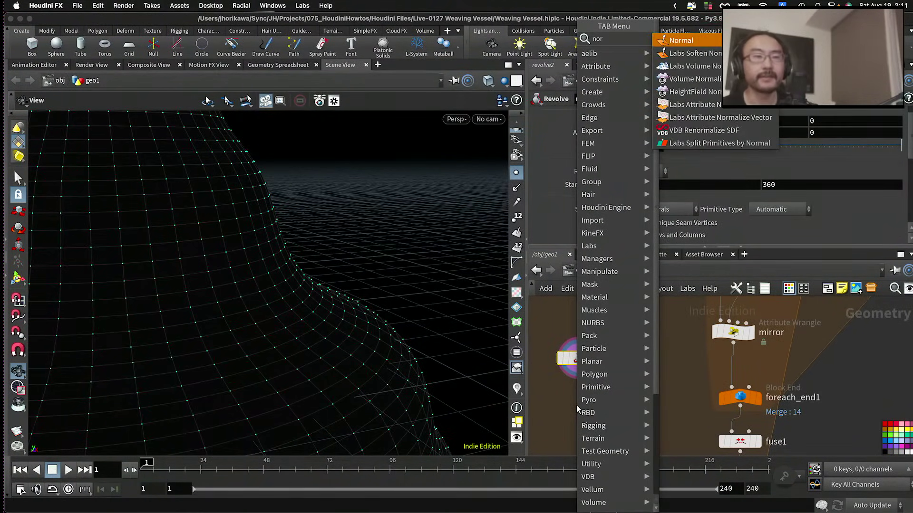
pyautogui.press('Return')
pyautogui.click(612, 397)
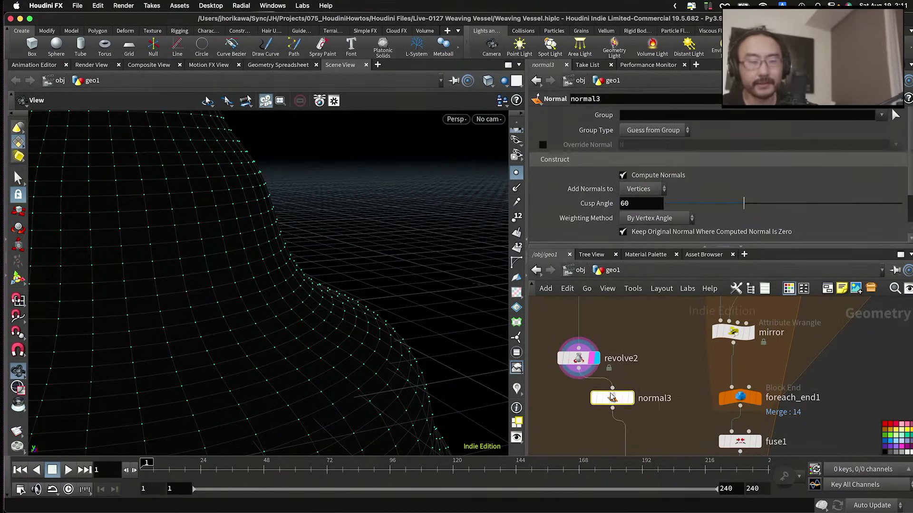
pyautogui.moveTo(598, 404); pyautogui.dragTo(573, 410)
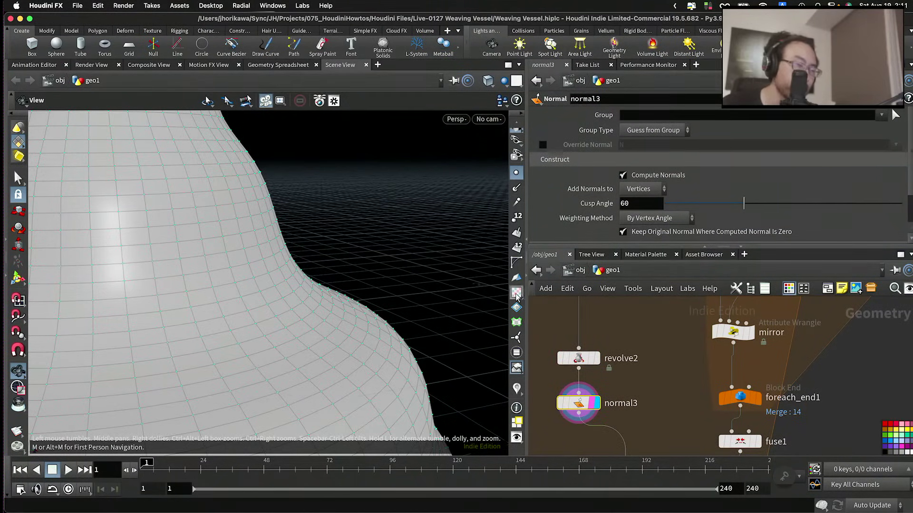
# Step: Add a UV Flatten node below normal3, connect it to normal3's output and display its result
pyautogui.scroll(-5, 272, 285)
pyautogui.moveTo(273, 286); pyautogui.dragTo(294, 311)
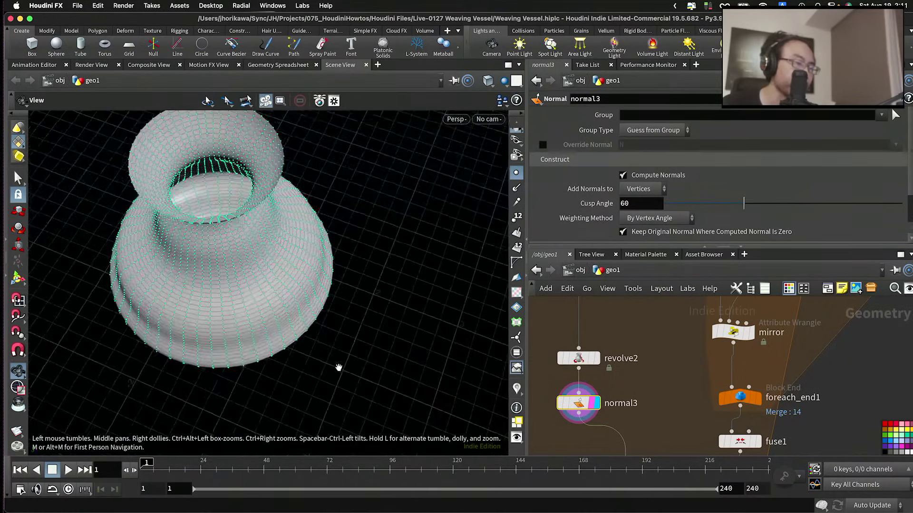
pyautogui.scroll(4, 251, 277)
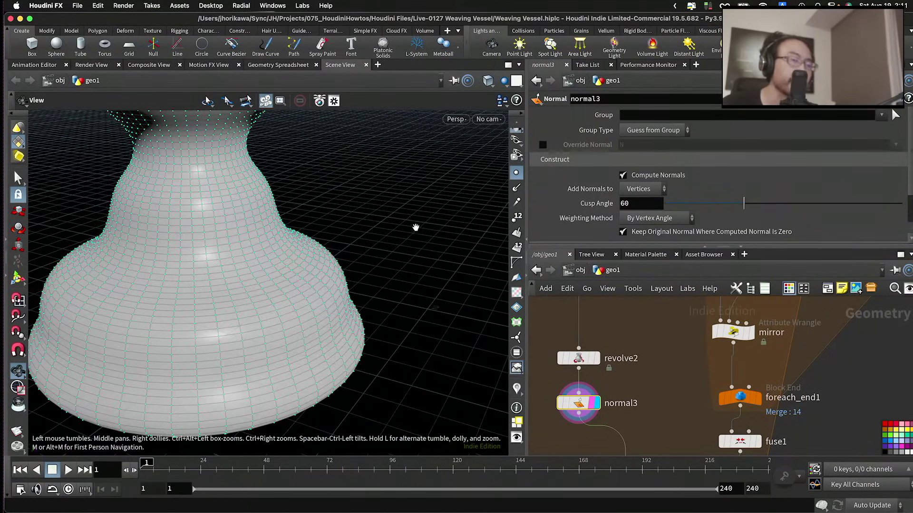
pyautogui.scroll(-3, 610, 379)
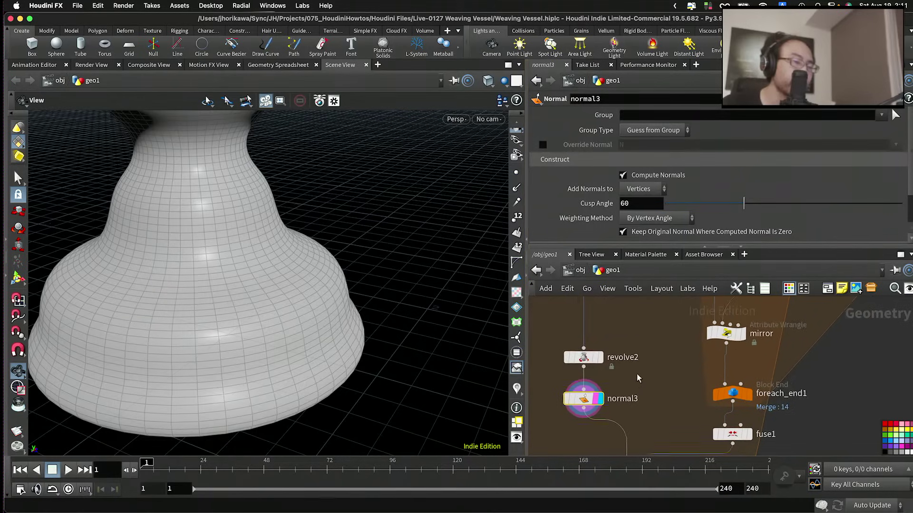
pyautogui.press('Tab')
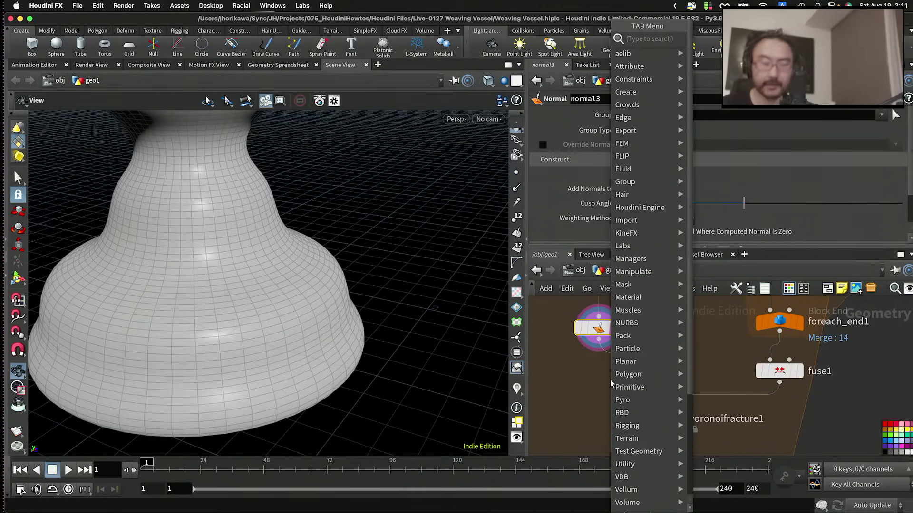
pyautogui.write('uv fla')
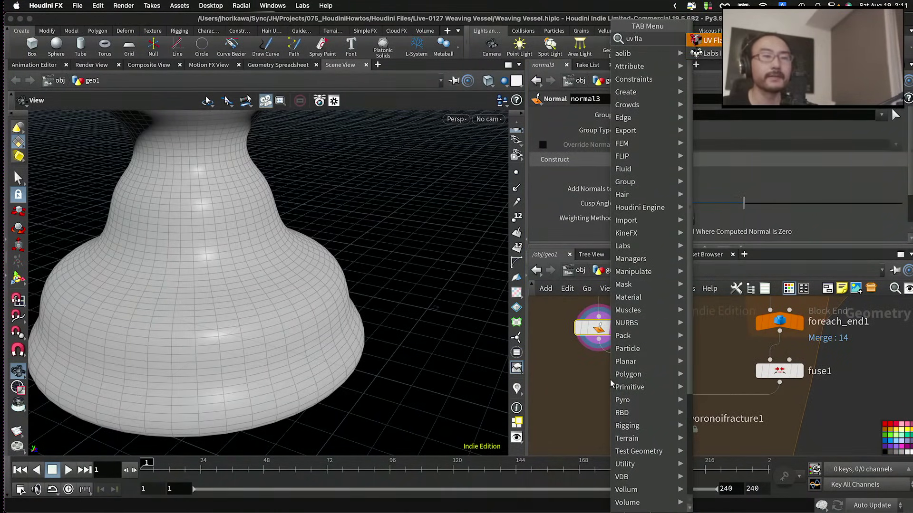
pyautogui.press('Return')
pyautogui.click(572, 392)
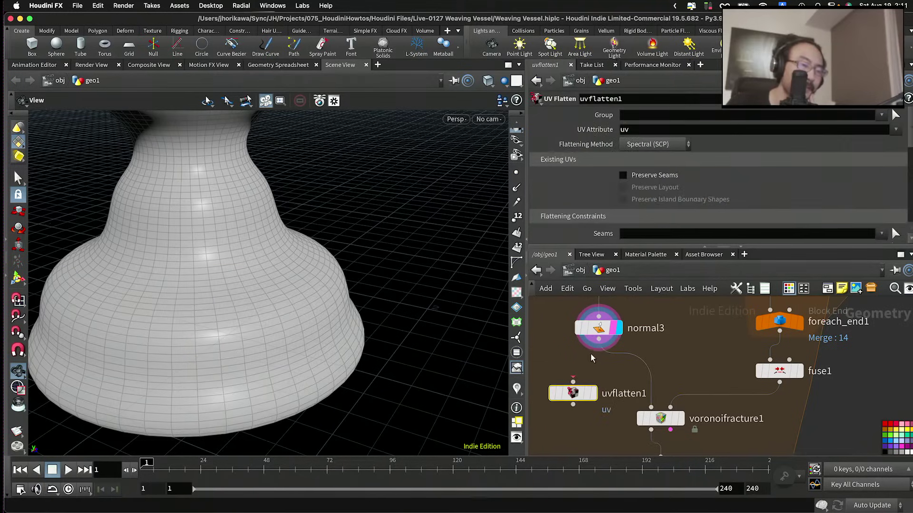
pyautogui.click(593, 393)
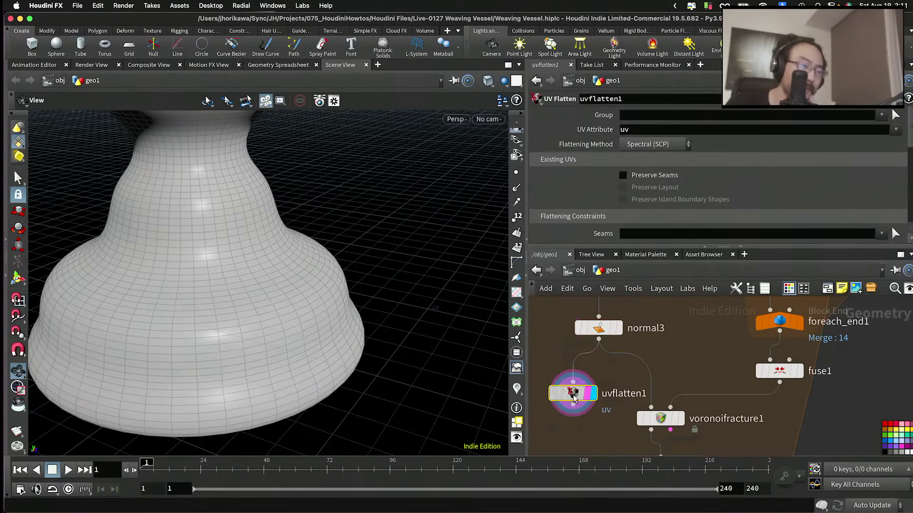
# Step: Turn on the UV texture display and examine how uvflatten1's checker pattern lies across the vessel
pyautogui.moveTo(287, 242); pyautogui.dragTo(342, 257)
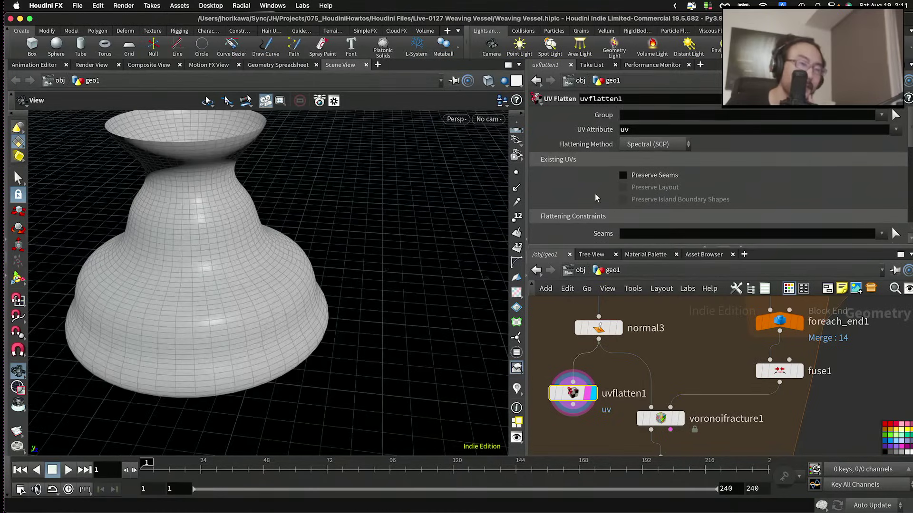
pyautogui.click(649, 146)
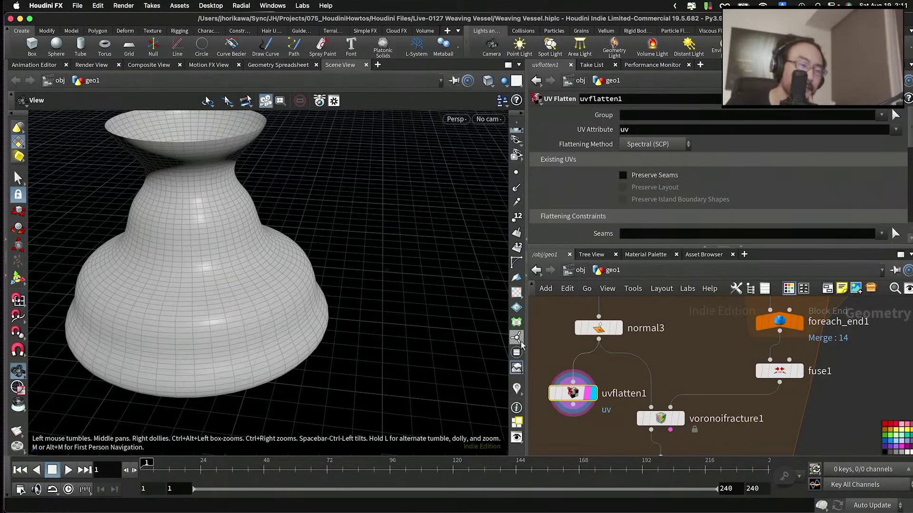
pyautogui.click(517, 293)
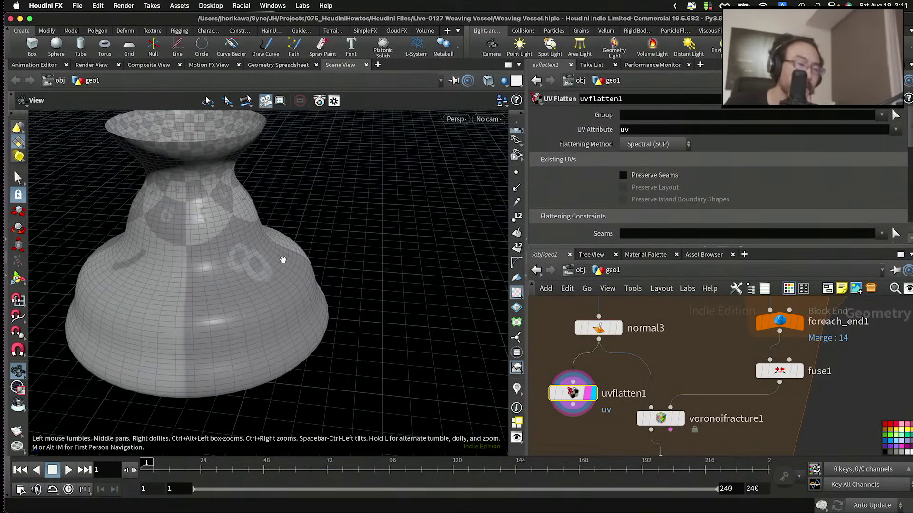
pyautogui.moveTo(282, 259); pyautogui.dragTo(293, 250)
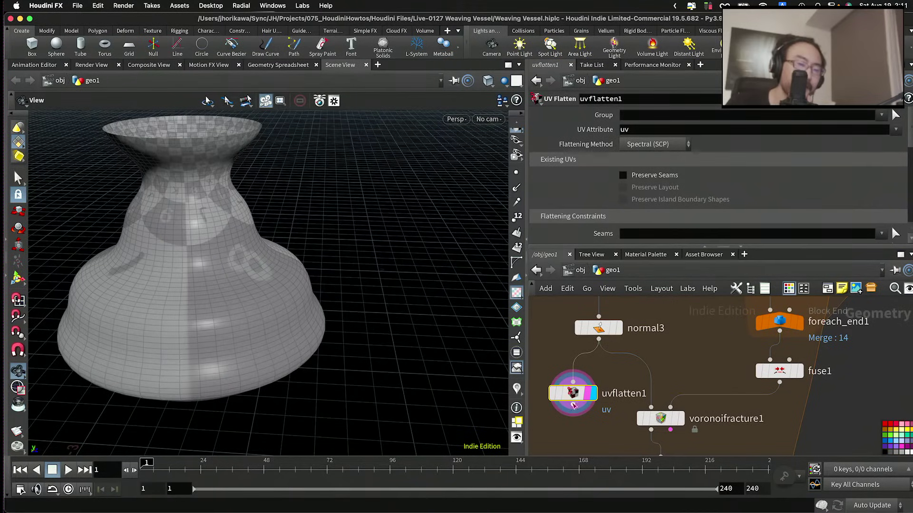
# Step: Delete the uvflatten1 node and return to the display of normal3
pyautogui.press('Delete')
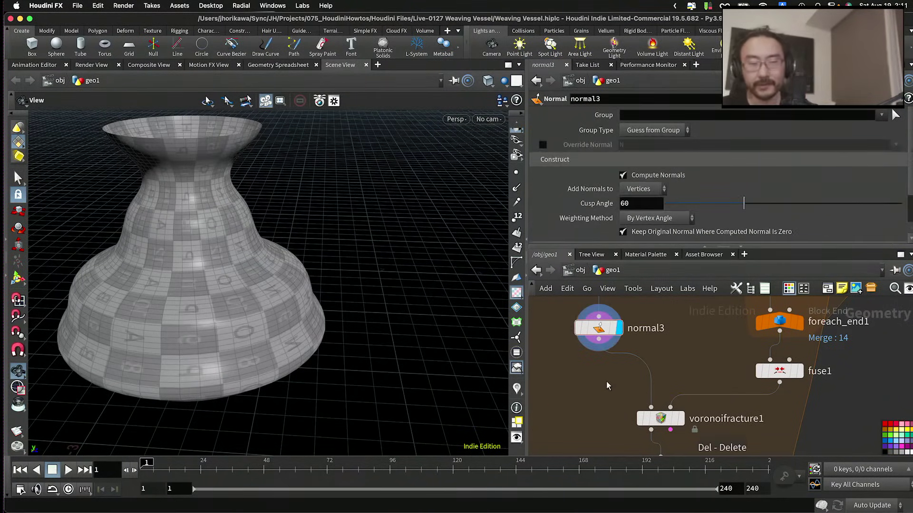
pyautogui.press('Tab')
pyautogui.press('Escape')
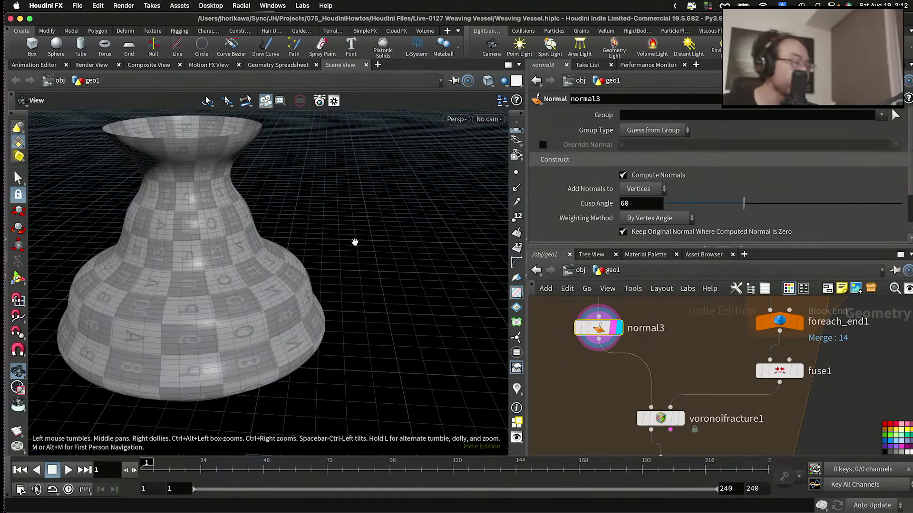
# Step: Examine the vessel's original UV pattern and inspect normal3's vertex attributes in the Geometry Spreadsheet
pyautogui.moveTo(354, 240); pyautogui.dragTo(544, 155)
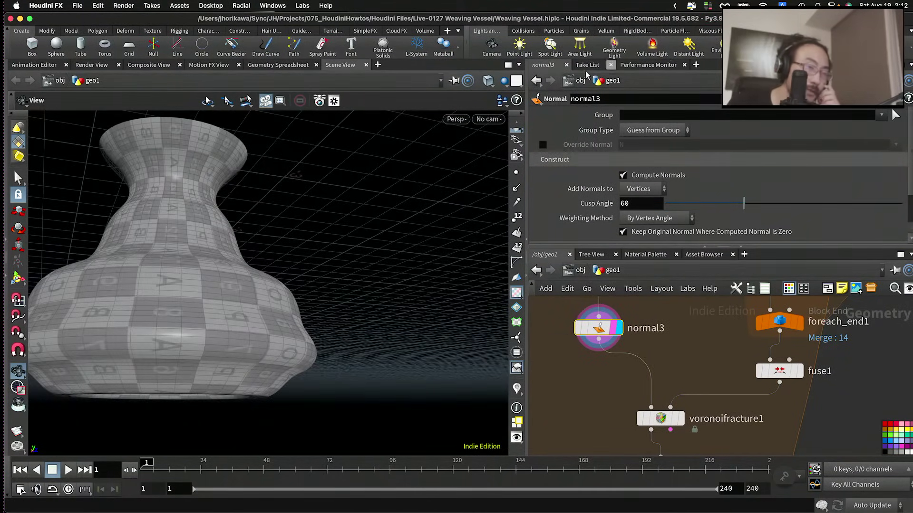
pyautogui.click(277, 65)
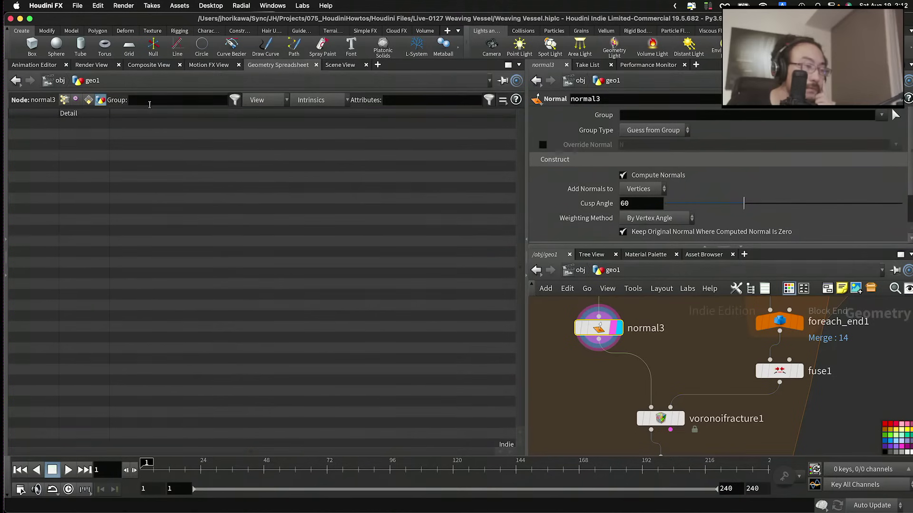
pyautogui.click(75, 101)
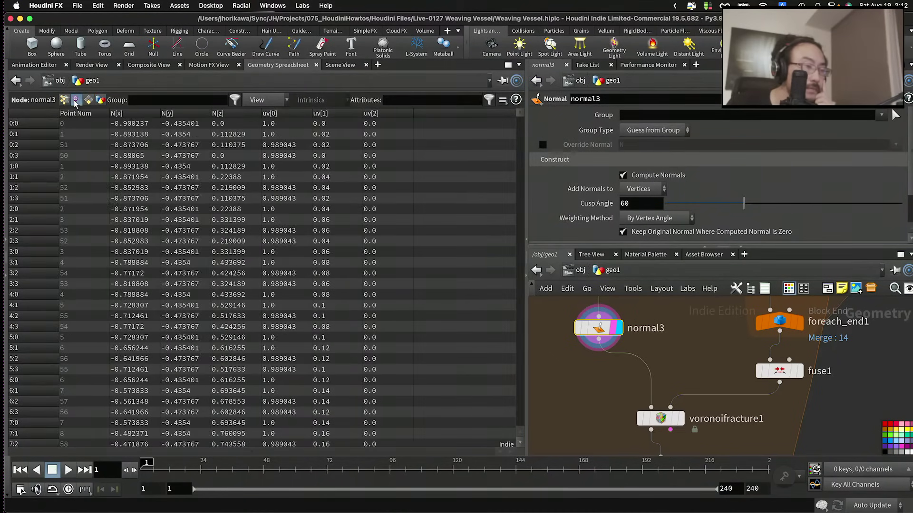
# Step: Examine normal3's vertex normals and UVs in the geometry spreadsheet alongside the textured vessel in the scene view
pyautogui.scroll(-4, 628, 403)
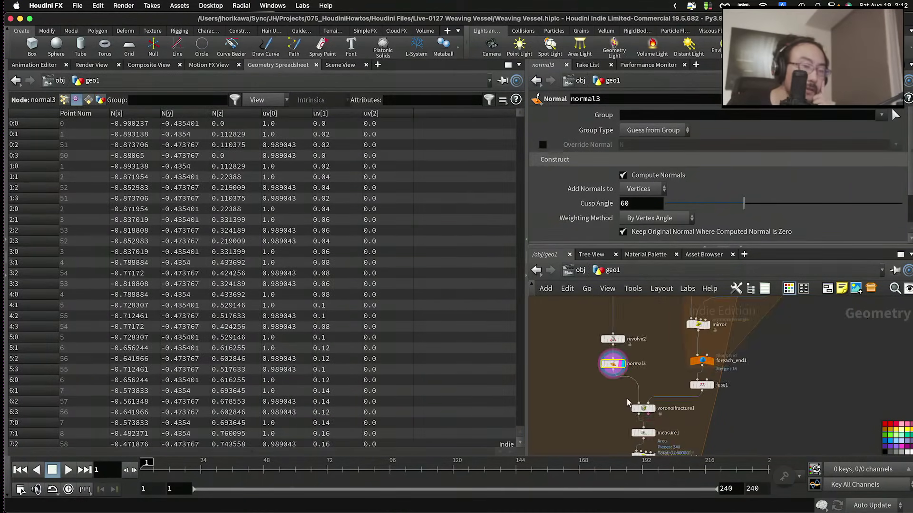
pyautogui.scroll(4, 628, 403)
pyautogui.moveTo(604, 364); pyautogui.dragTo(614, 347)
pyautogui.scroll(-1, 615, 346)
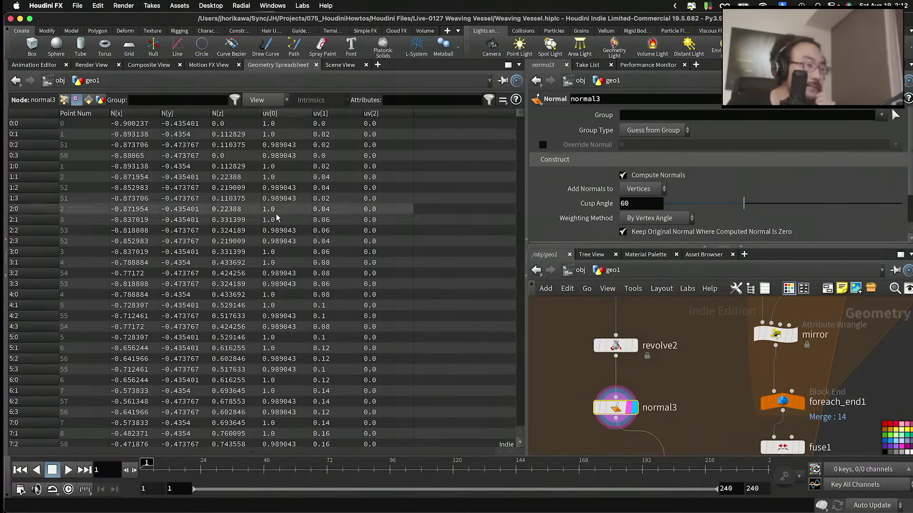
pyautogui.click(353, 67)
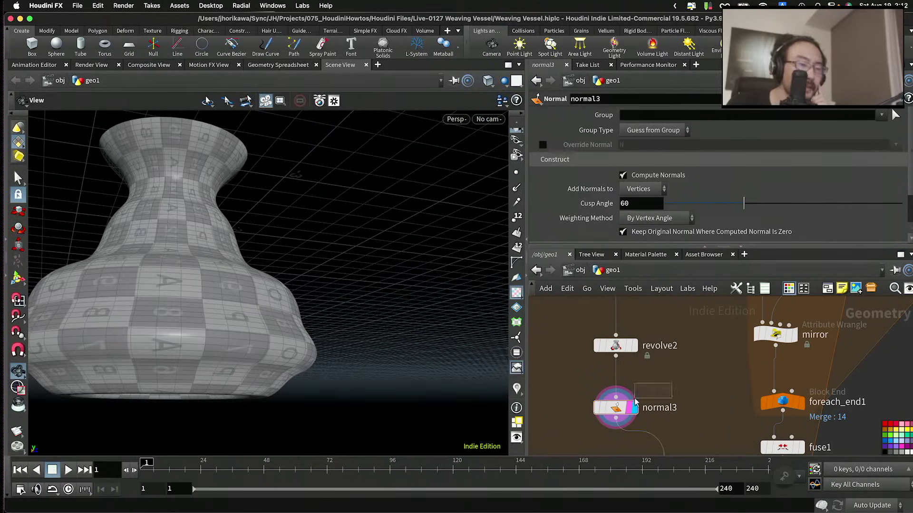
pyautogui.click(281, 67)
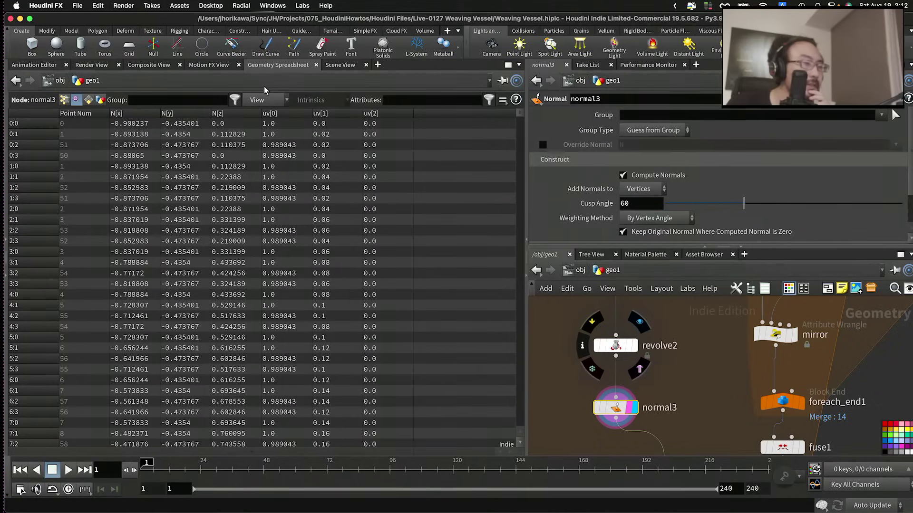
pyautogui.click(340, 66)
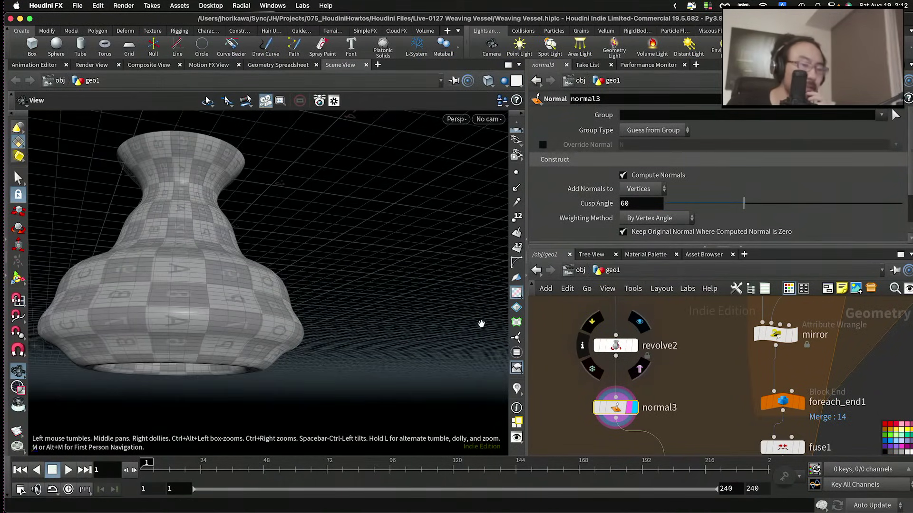
# Step: Display the output of the resample2 node in the viewport and show its parameters
pyautogui.scroll(-3, 611, 347)
pyautogui.scroll(2, 632, 370)
pyautogui.scroll(2, 647, 387)
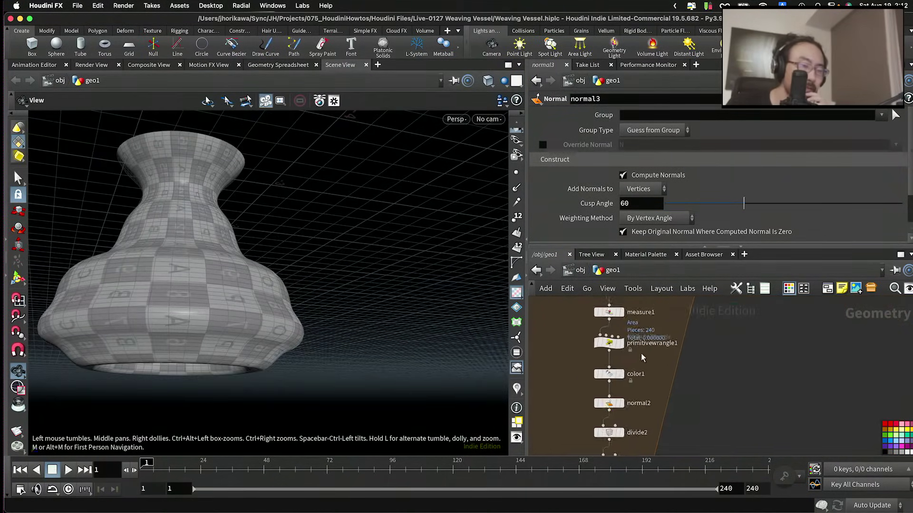
pyautogui.scroll(-5, 631, 396)
pyautogui.scroll(5, 631, 396)
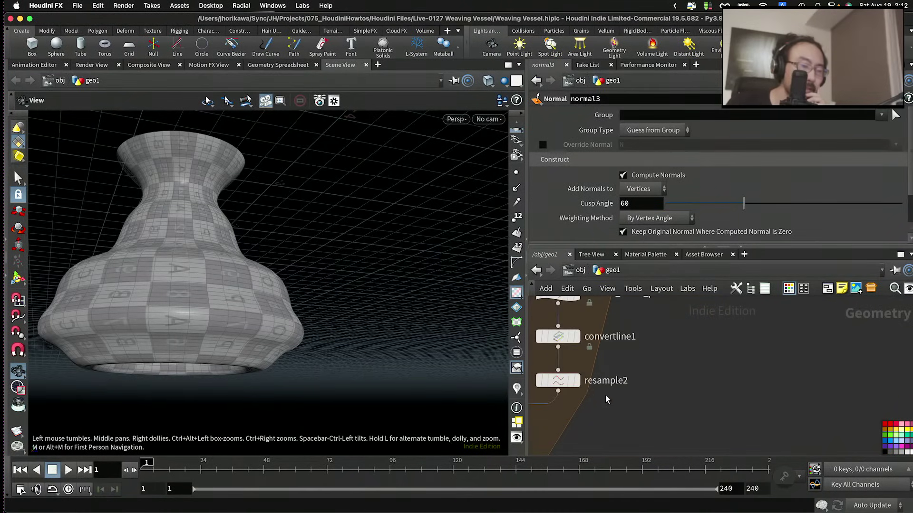
pyautogui.click(573, 384)
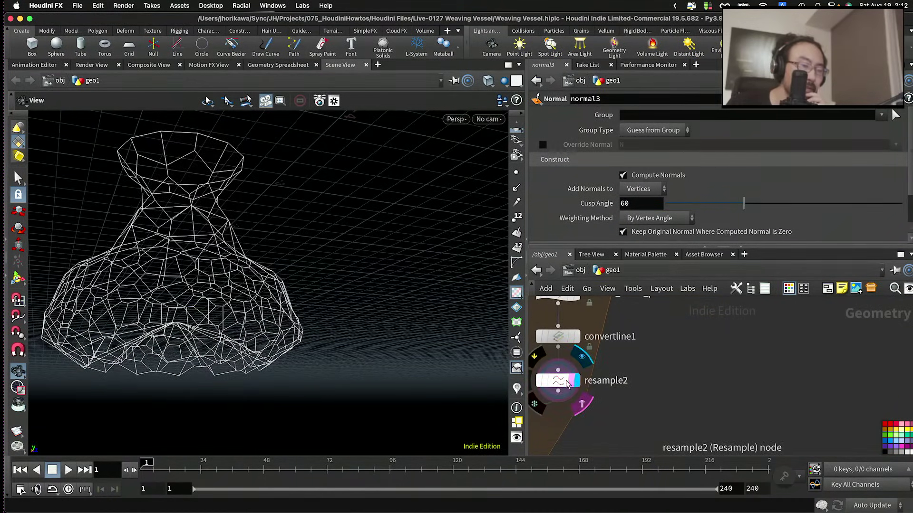
pyautogui.click(567, 384)
pyautogui.moveTo(352, 310); pyautogui.dragTo(363, 304)
pyautogui.scroll(-3, 663, 375)
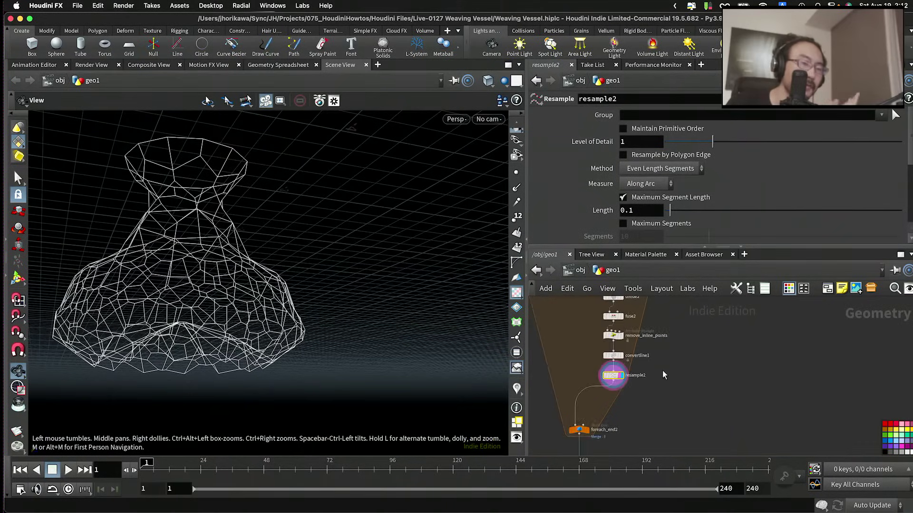
# Step: Display the remove_inline_points wrangle's output and inspect the coloured cells around the vessel's neck up close
pyautogui.moveTo(663, 370); pyautogui.dragTo(633, 392, button='middle')
pyautogui.scroll(4, 614, 370)
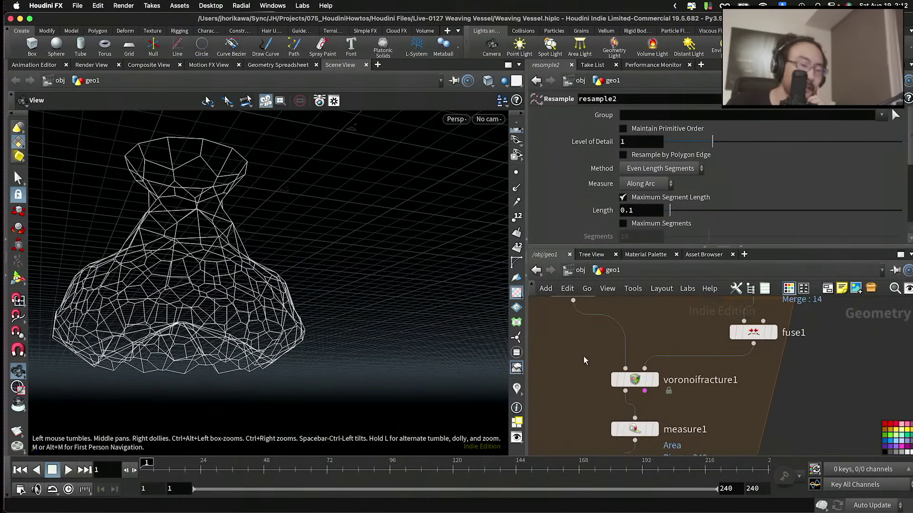
pyautogui.scroll(-4, 584, 360)
pyautogui.scroll(4, 639, 425)
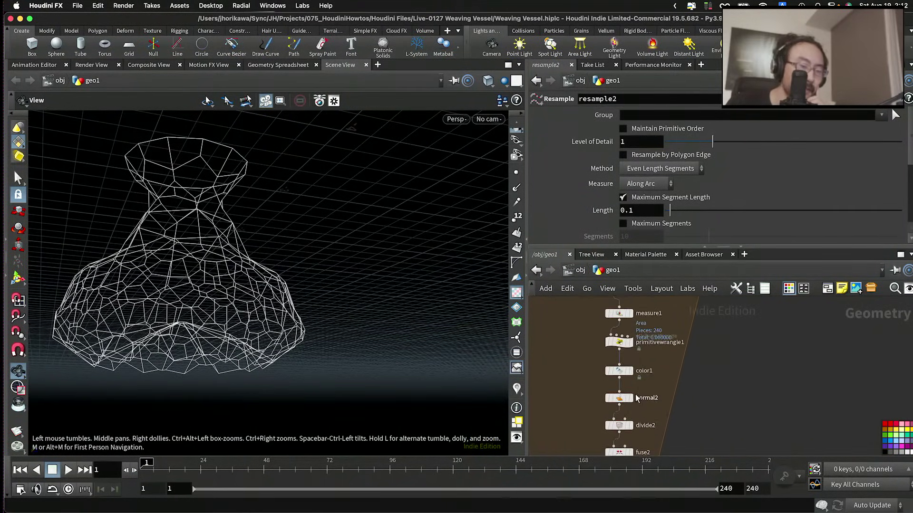
pyautogui.moveTo(649, 332); pyautogui.dragTo(636, 382, button='middle')
pyautogui.scroll(-10, 635, 381)
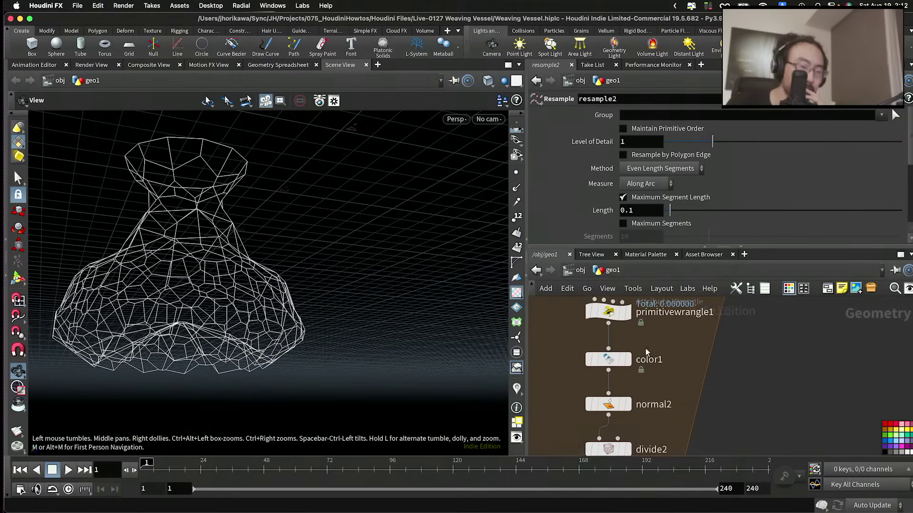
pyautogui.scroll(-5, 655, 328)
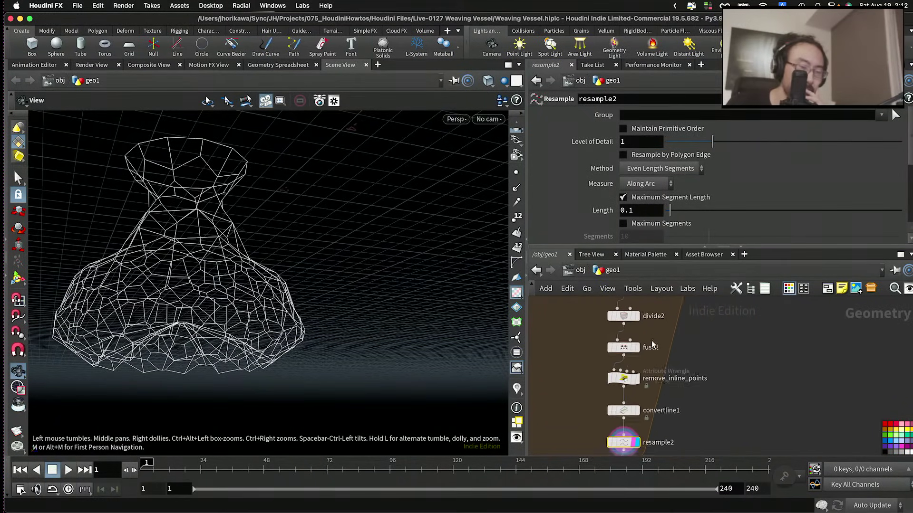
pyautogui.scroll(1, 634, 380)
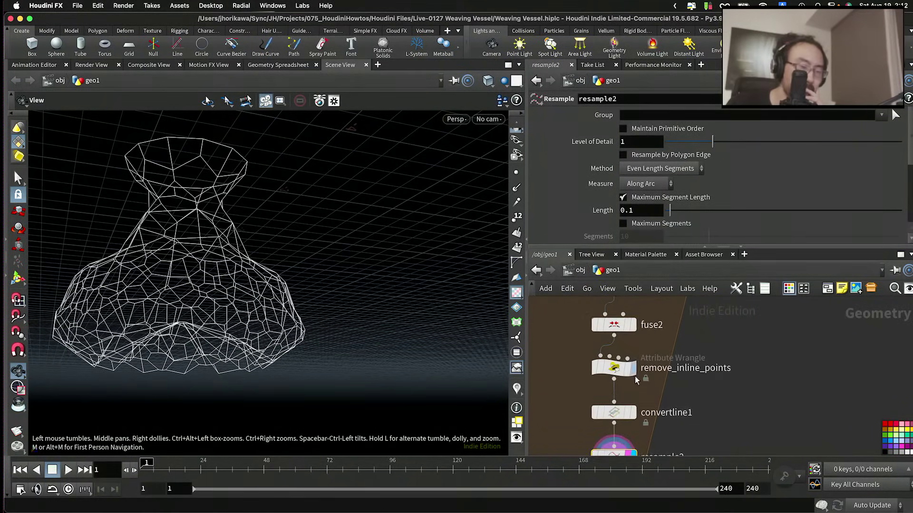
pyautogui.click(635, 370)
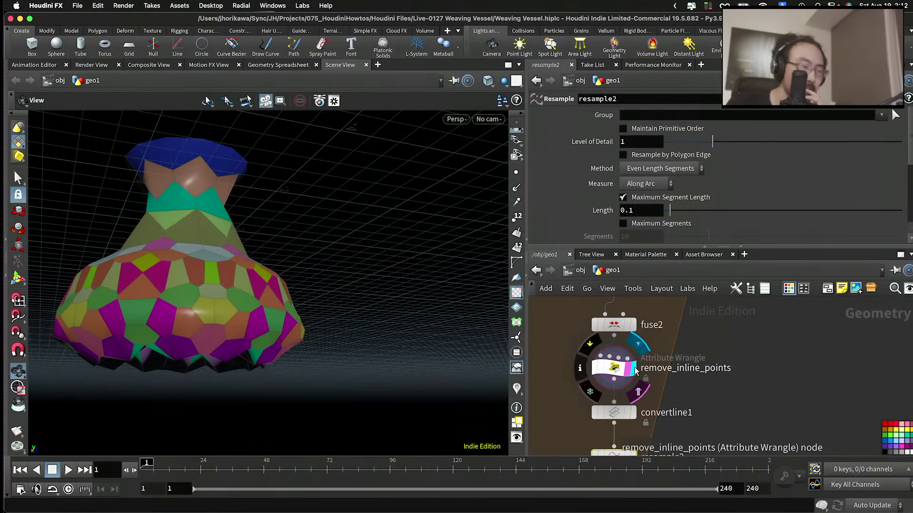
pyautogui.scroll(8, 183, 229)
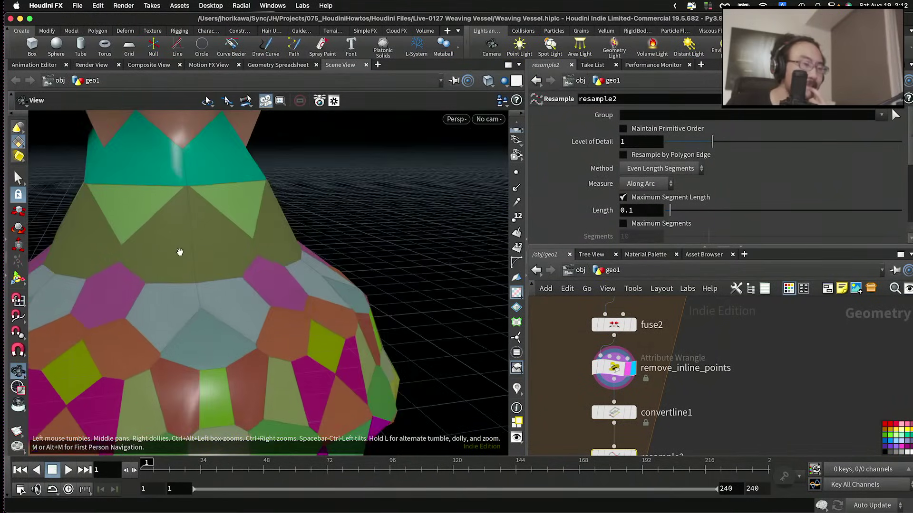
pyautogui.scroll(8, 180, 252)
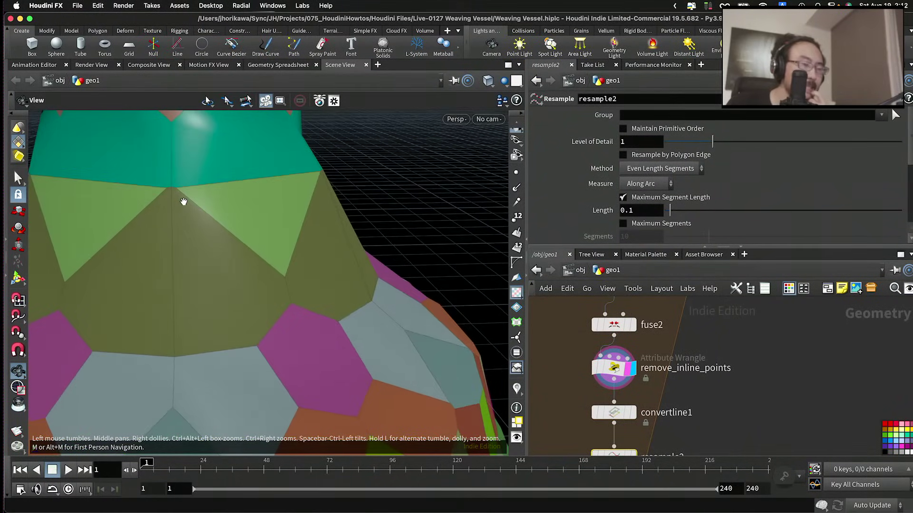
pyautogui.scroll(3, 183, 201)
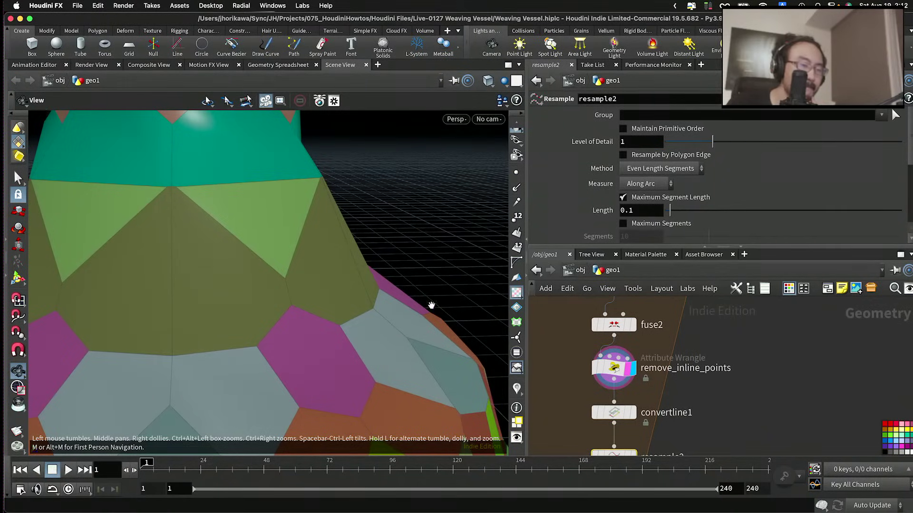
# Step: Compare the outputs of fuse2, remove_inline_points and convertline1 in the viewport, and show convertline1's parameters
pyautogui.click(633, 326)
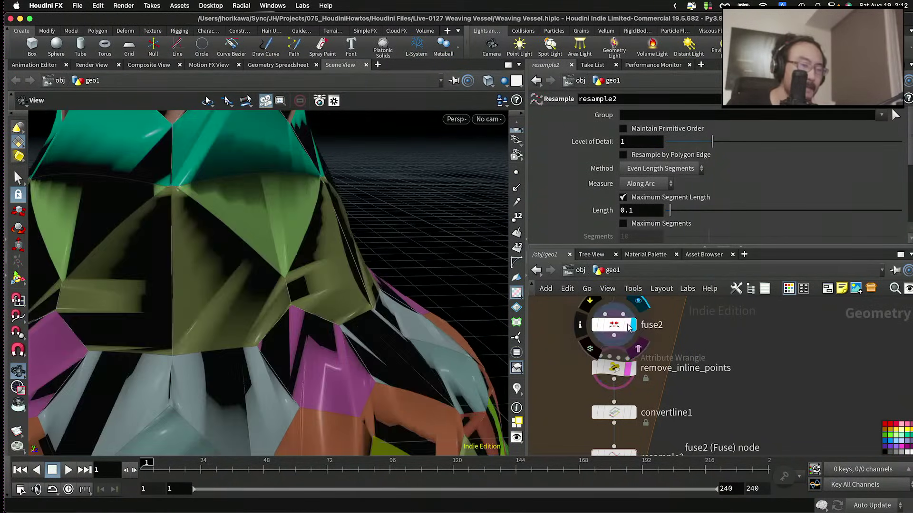
pyautogui.scroll(-3, 630, 332)
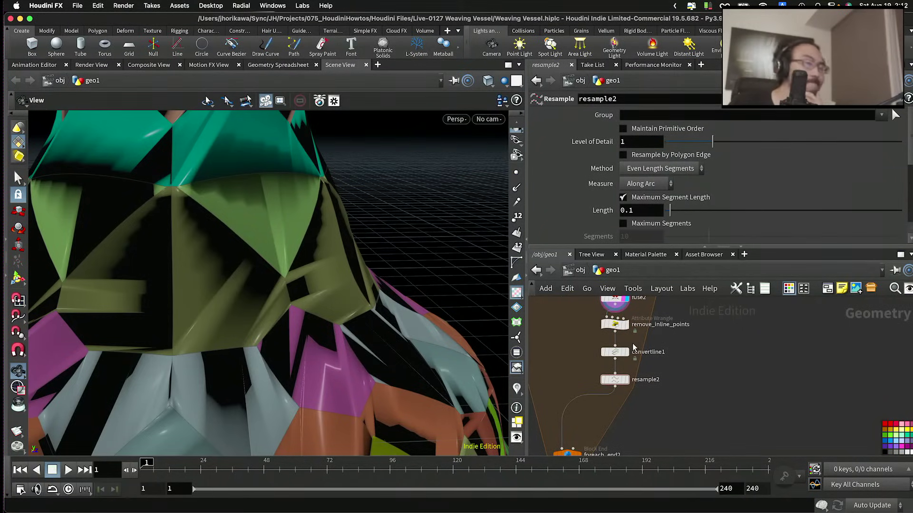
pyautogui.scroll(3, 643, 341)
pyautogui.click(626, 399)
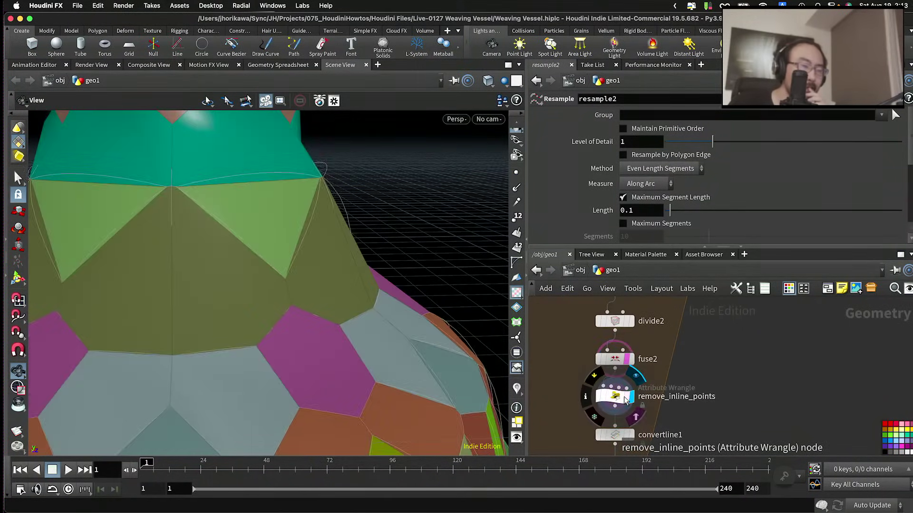
pyautogui.click(627, 438)
pyautogui.click(613, 436)
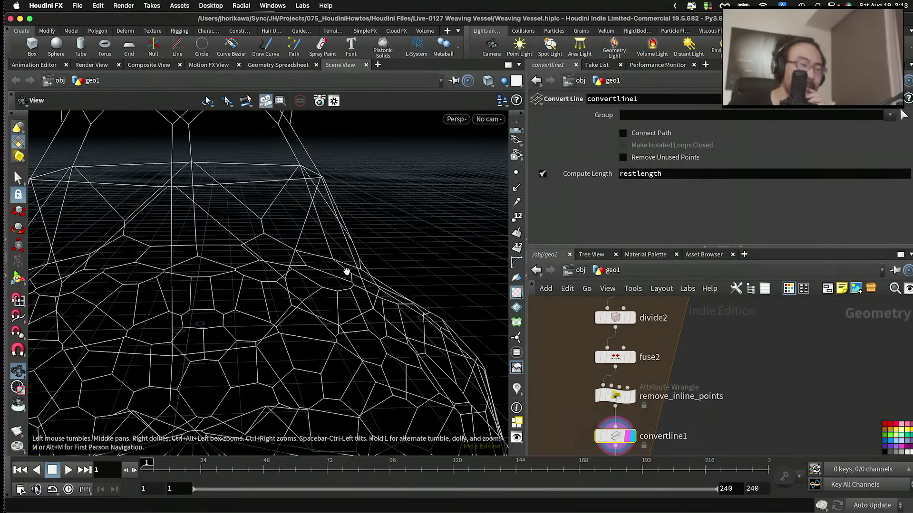
# Step: Inspect convertline1's wireframe from another angle and check it against the fuse2 surface
pyautogui.moveTo(346, 269); pyautogui.dragTo(272, 244)
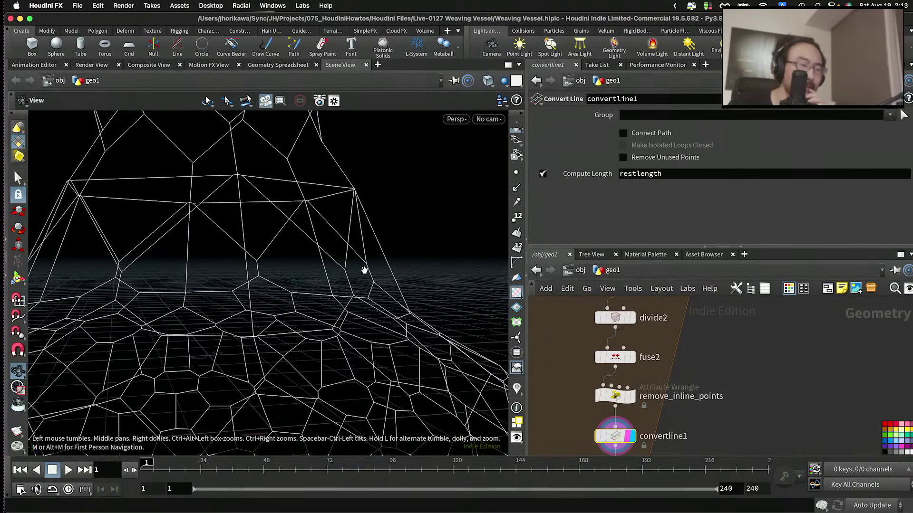
pyautogui.scroll(3, 632, 366)
pyautogui.moveTo(632, 366)
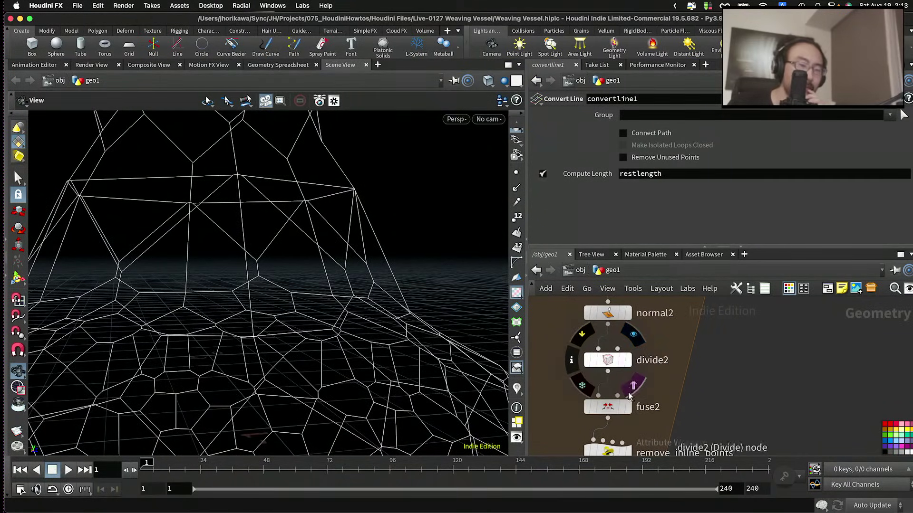
pyautogui.click(629, 407)
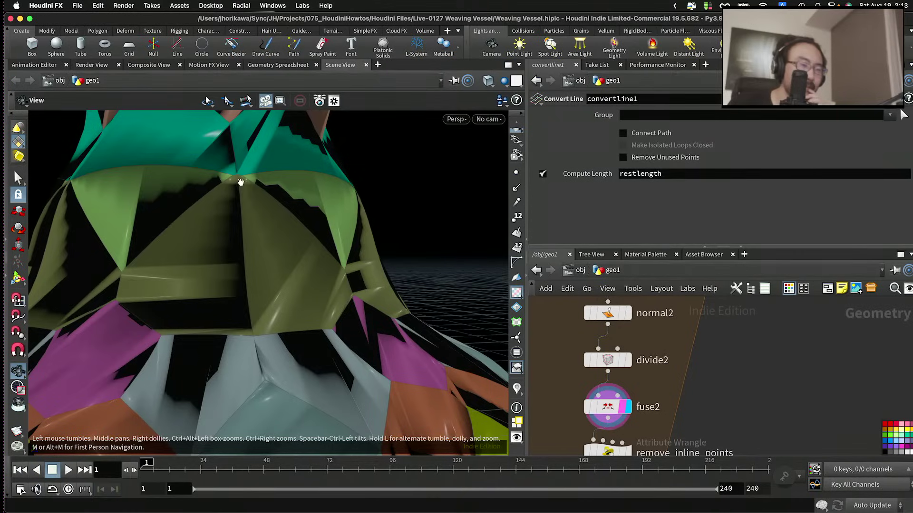
pyautogui.scroll(-5, 613, 381)
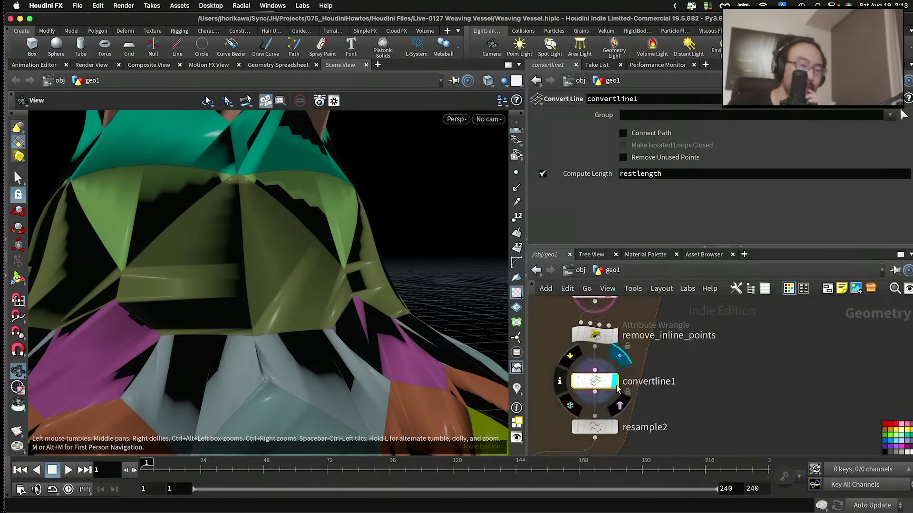
pyautogui.click(612, 383)
pyautogui.click(610, 384)
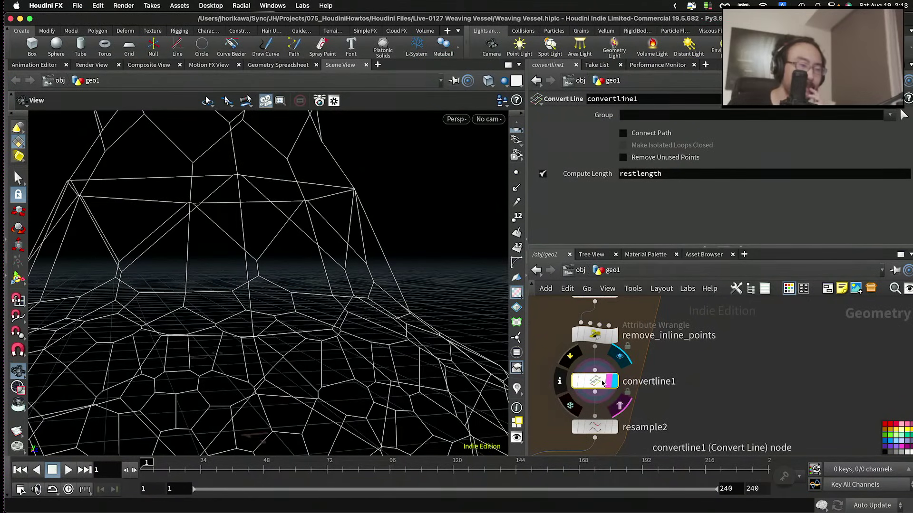
# Step: Overlay the fuse2 geometry with convertline1's lines and inspect how the edges differ around the vessel's neck
pyautogui.scroll(3, 611, 393)
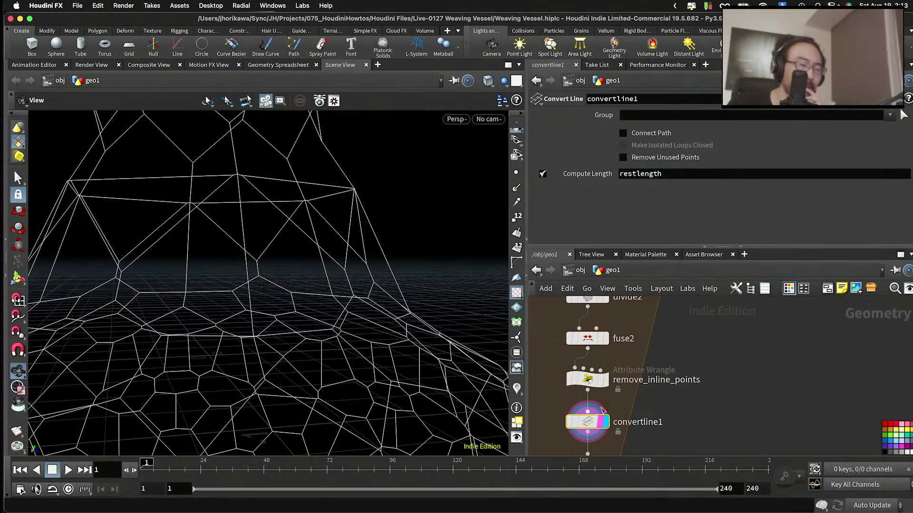
pyautogui.scroll(2, 600, 371)
pyautogui.click(598, 375)
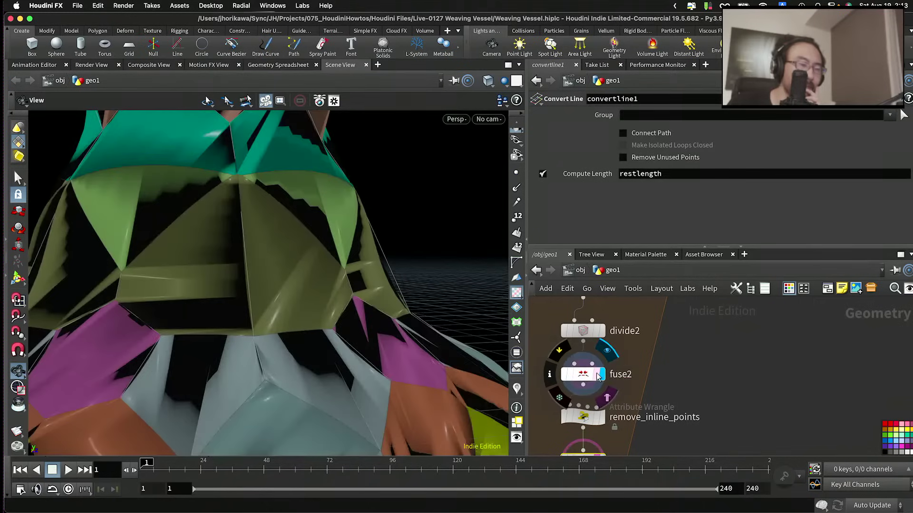
pyautogui.scroll(-3, 598, 375)
pyautogui.click(599, 416)
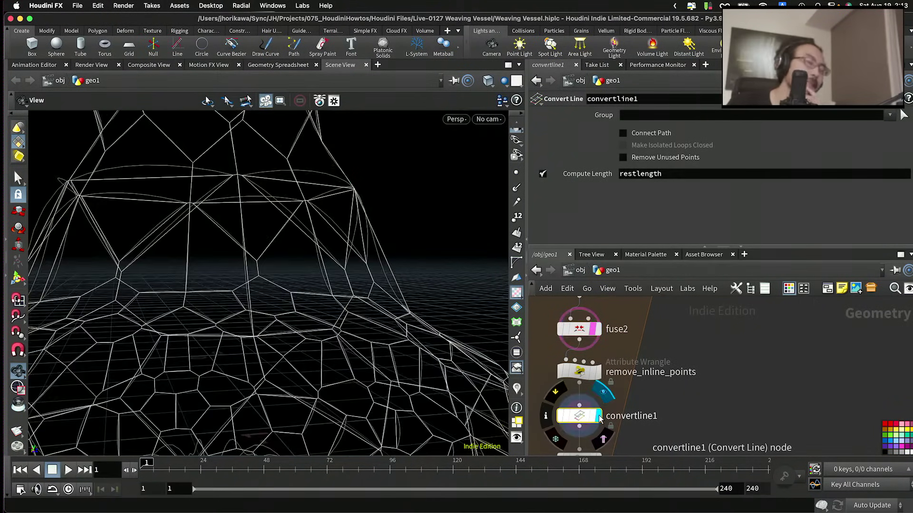
pyautogui.moveTo(350, 255); pyautogui.dragTo(281, 223)
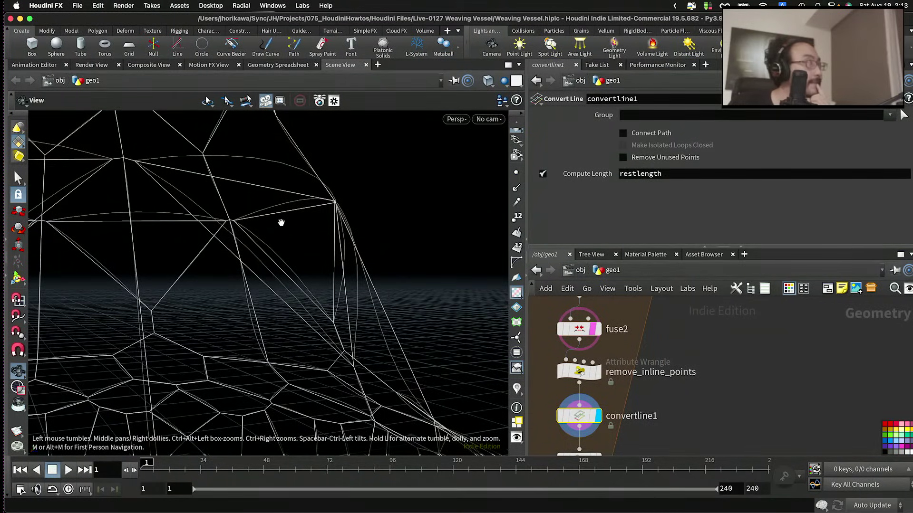
pyautogui.moveTo(281, 223); pyautogui.dragTo(275, 241)
pyautogui.scroll(5, 603, 385)
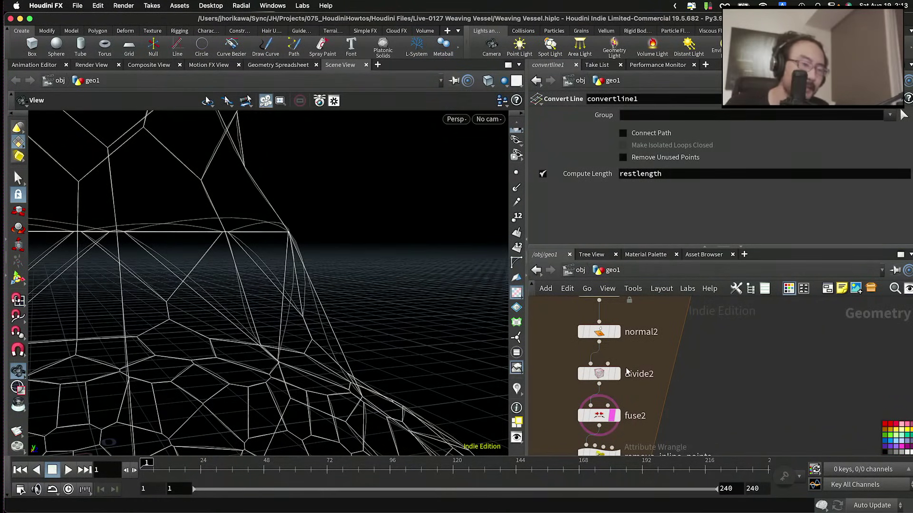
# Step: Duplicate the convertline1 node and place the copy beside the remove_inline_points wrangle
pyautogui.scroll(-2, 626, 372)
pyautogui.scroll(1, 635, 387)
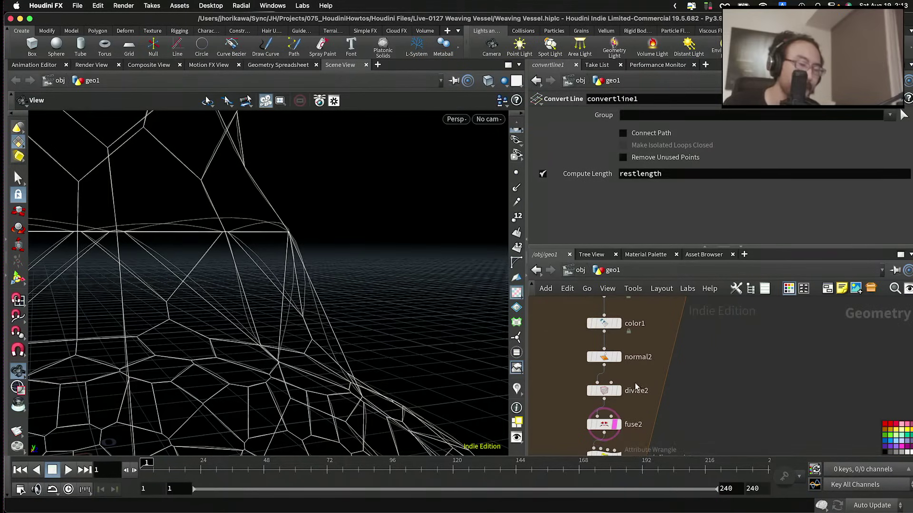
pyautogui.moveTo(640, 422); pyautogui.dragTo(627, 376, button='middle')
pyautogui.scroll(2, 623, 382)
pyautogui.scroll(-1, 623, 413)
pyautogui.keyDown('alt'); pyautogui.moveTo(594, 450); pyautogui.dragTo(693, 405); pyautogui.keyUp('alt')
pyautogui.moveTo(602, 297)
pyautogui.mouseDown(button='middle')
pyautogui.moveTo(612, 358)
pyautogui.moveTo(639, 353)
pyautogui.moveTo(637, 332)
pyautogui.mouseUp(button='middle')
# Step: Display the outputs of normal2, divide2 and fuse2 in turn to compare the cells' edges
pyautogui.click(616, 369)
pyautogui.click(603, 369)
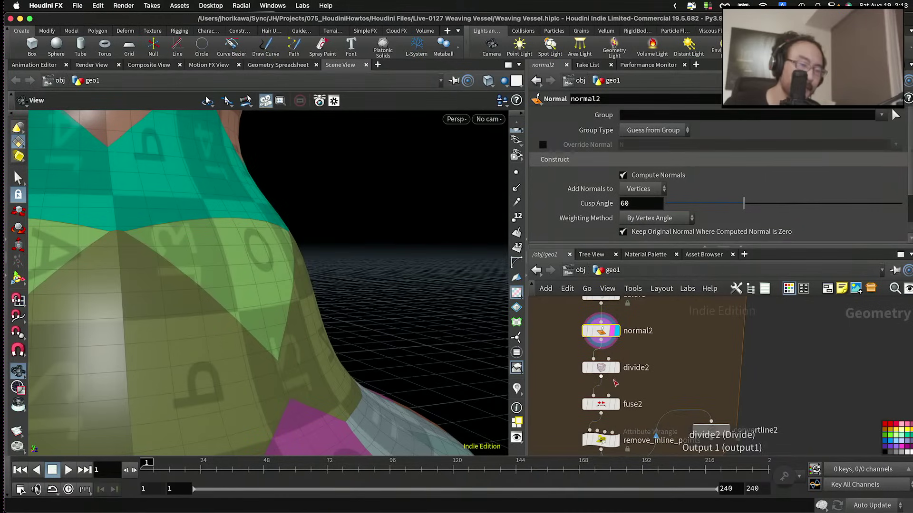
pyautogui.click(616, 368)
pyautogui.click(616, 406)
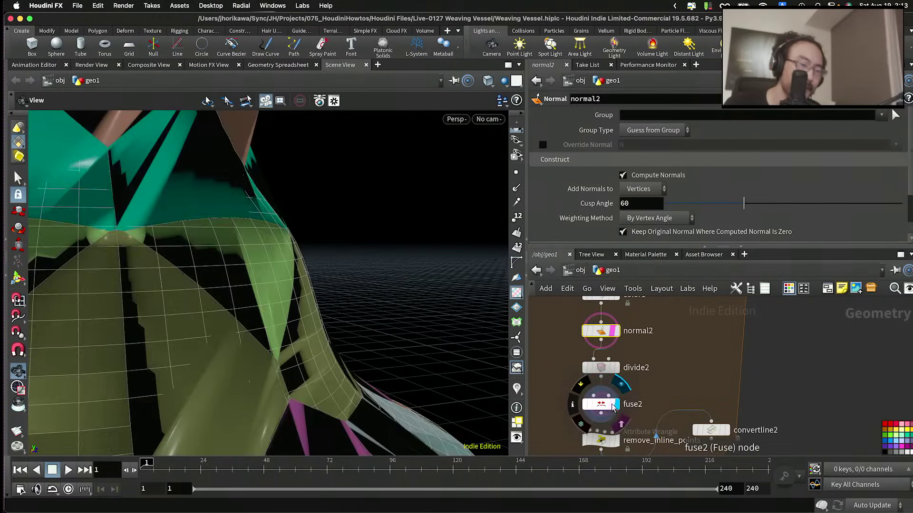
# Step: Connect fuse2's output to convertline2's input and display convertline2
pyautogui.moveTo(596, 406); pyautogui.dragTo(603, 394)
pyautogui.click(606, 405)
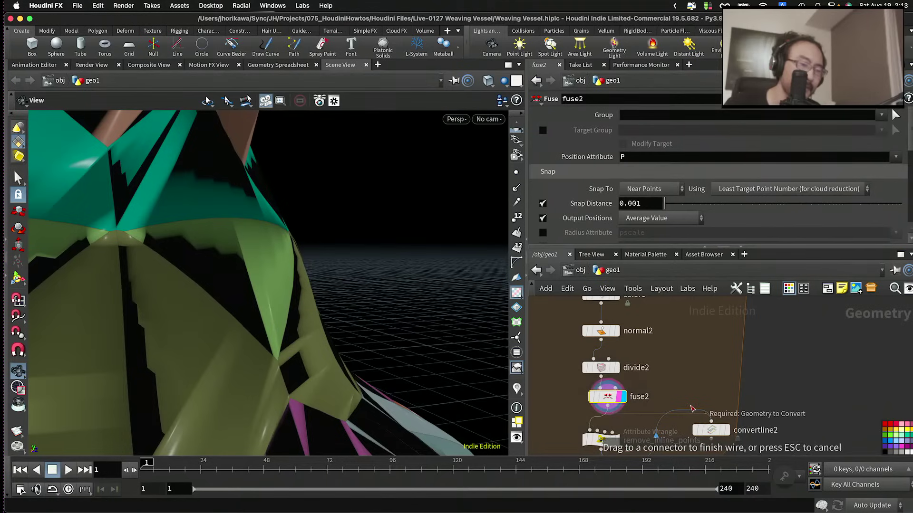
pyautogui.click(710, 422)
pyautogui.click(722, 431)
pyautogui.click(721, 432)
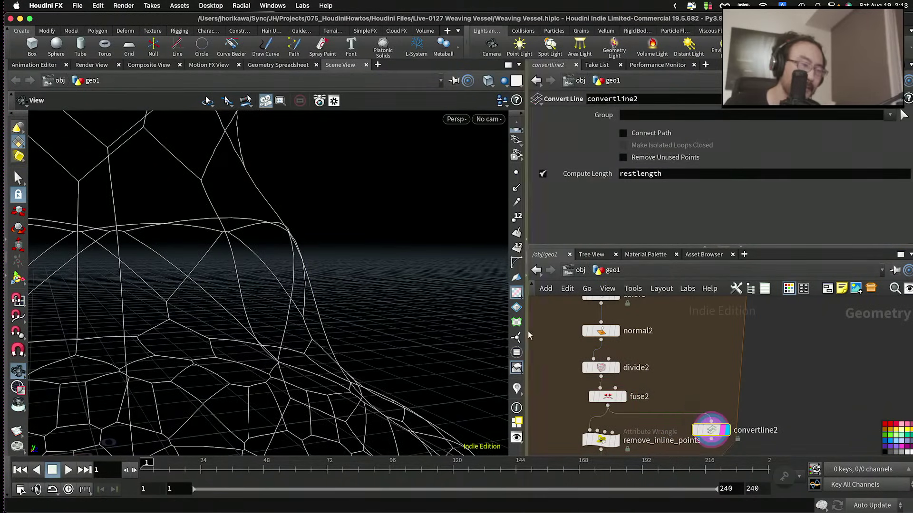
# Step: Turn on point display and examine the points along convertline2's lines around the vessel's neck
pyautogui.click(515, 172)
pyautogui.moveTo(314, 209); pyautogui.dragTo(110, 249)
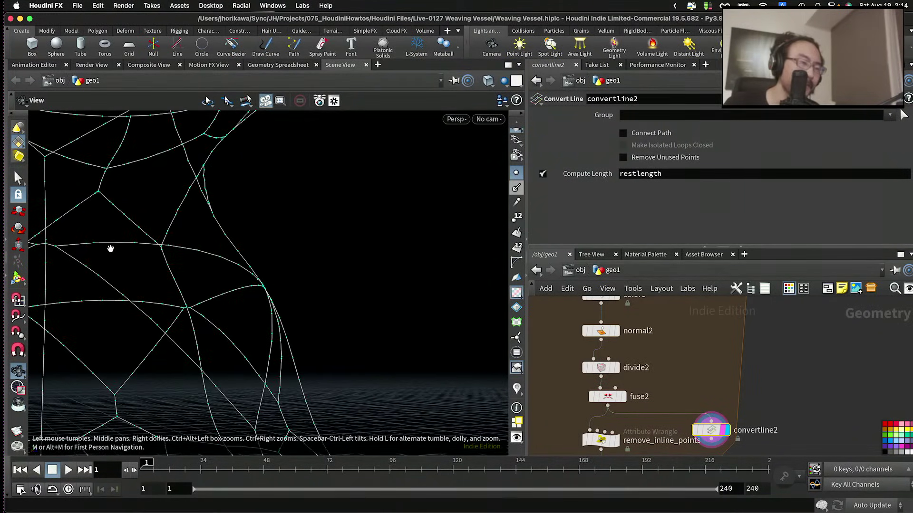
pyautogui.moveTo(245, 276)
pyautogui.mouseDown()
pyautogui.moveTo(236, 272)
pyautogui.moveTo(246, 288)
pyautogui.mouseUp()
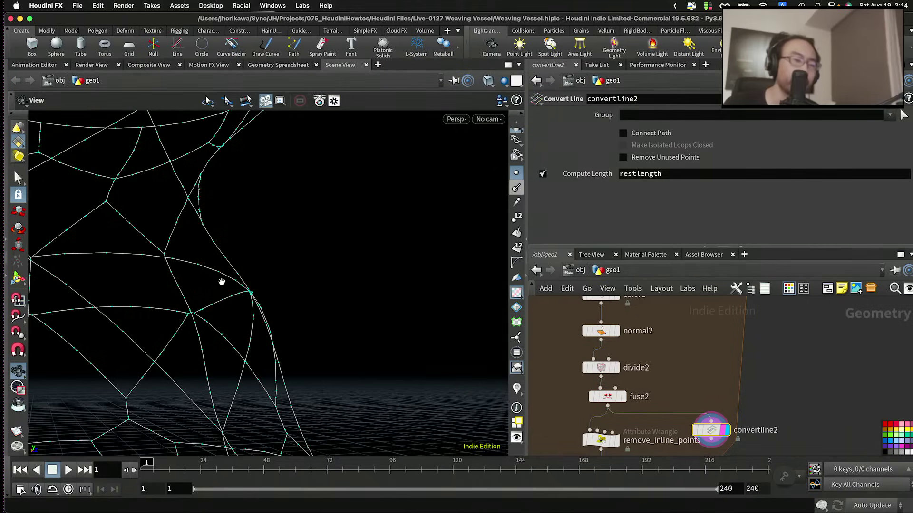
pyautogui.moveTo(167, 276); pyautogui.dragTo(133, 252)
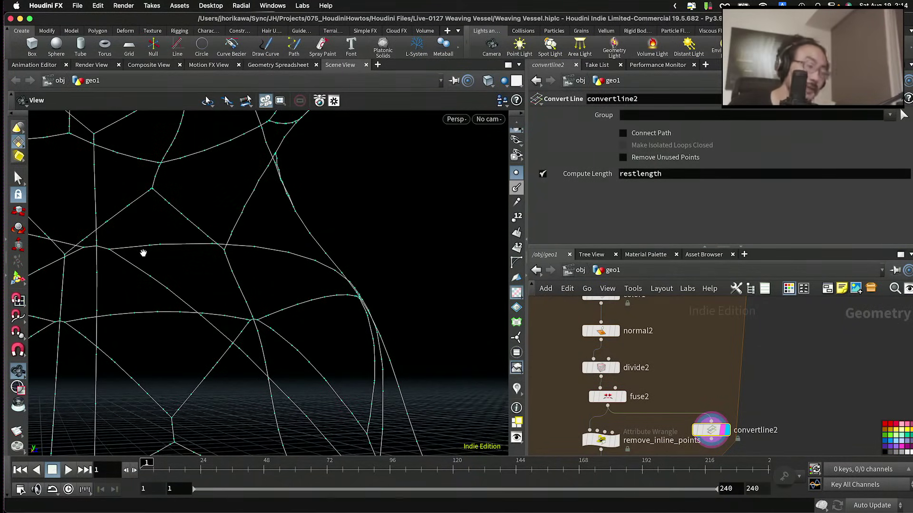
pyautogui.moveTo(138, 254); pyautogui.dragTo(114, 251)
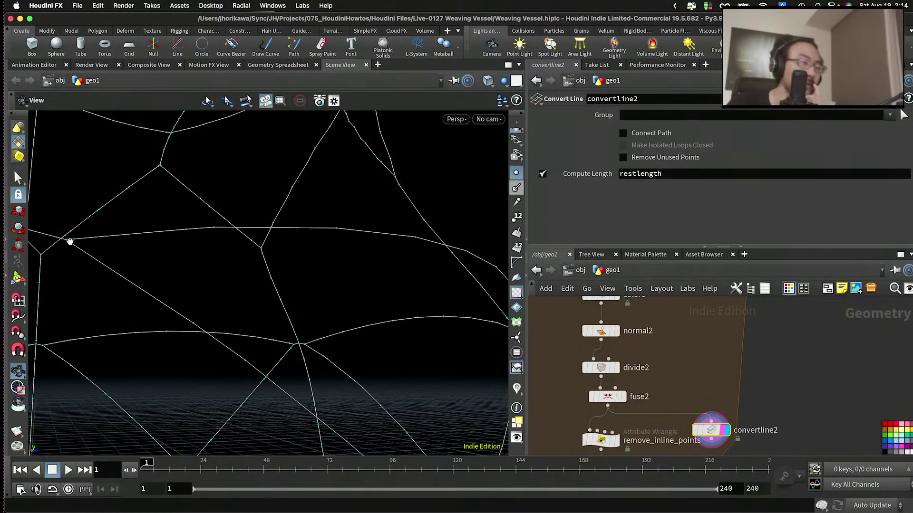
pyautogui.moveTo(117, 248); pyautogui.dragTo(195, 261)
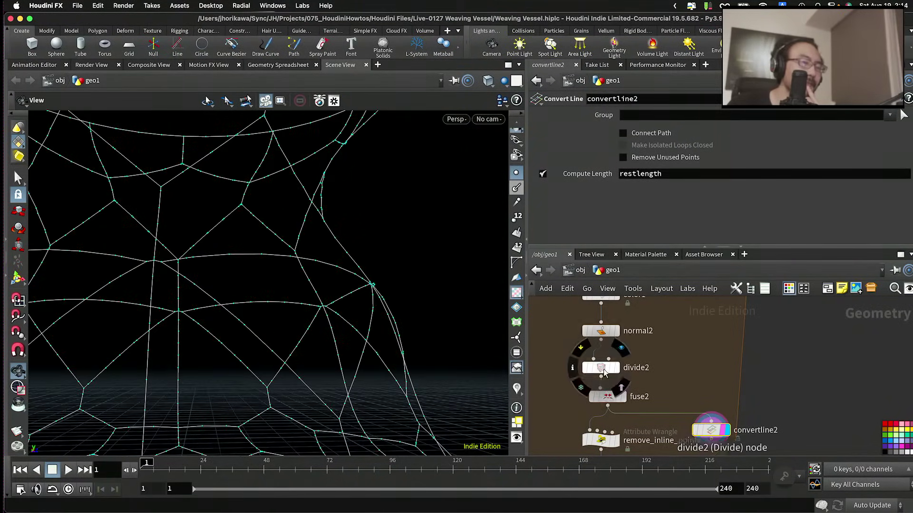
# Step: Display convertline1 and examine its edges and points for comparison with convertline2
pyautogui.scroll(-2, 608, 380)
pyautogui.scroll(3, 625, 412)
pyautogui.scroll(-3, 624, 411)
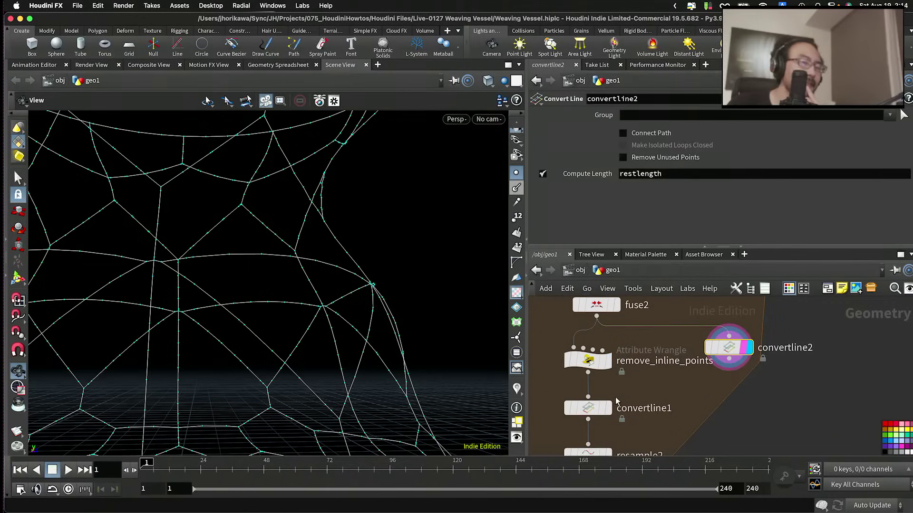
pyautogui.click(606, 409)
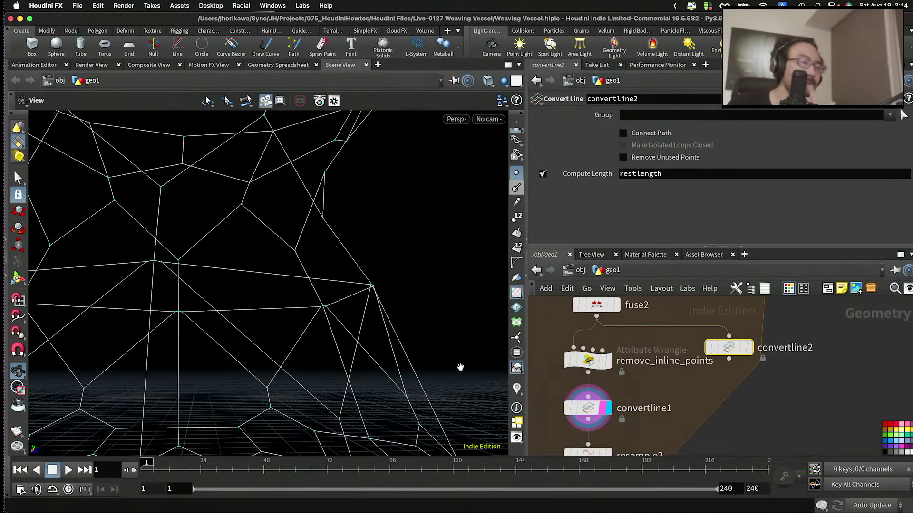
pyautogui.moveTo(461, 369); pyautogui.dragTo(191, 281)
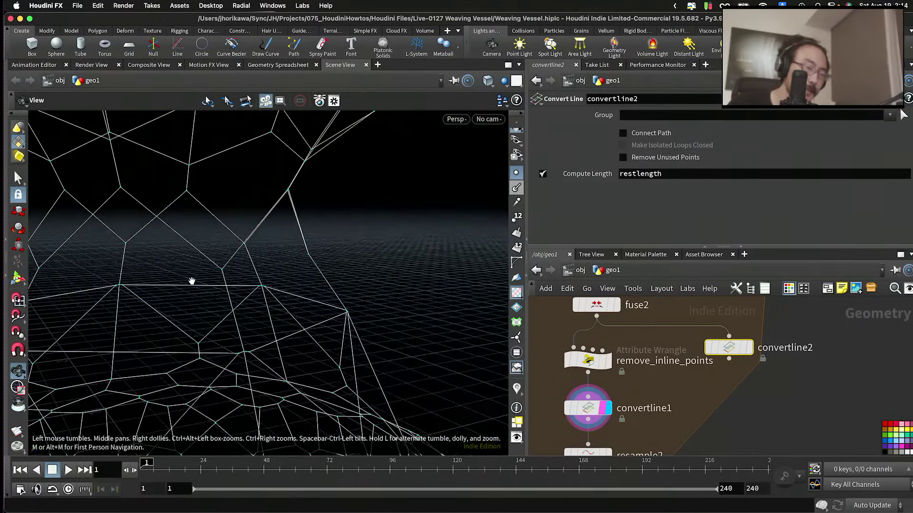
pyautogui.moveTo(312, 336); pyautogui.dragTo(379, 318)
pyautogui.scroll(-3, 596, 348)
pyautogui.scroll(4, 596, 349)
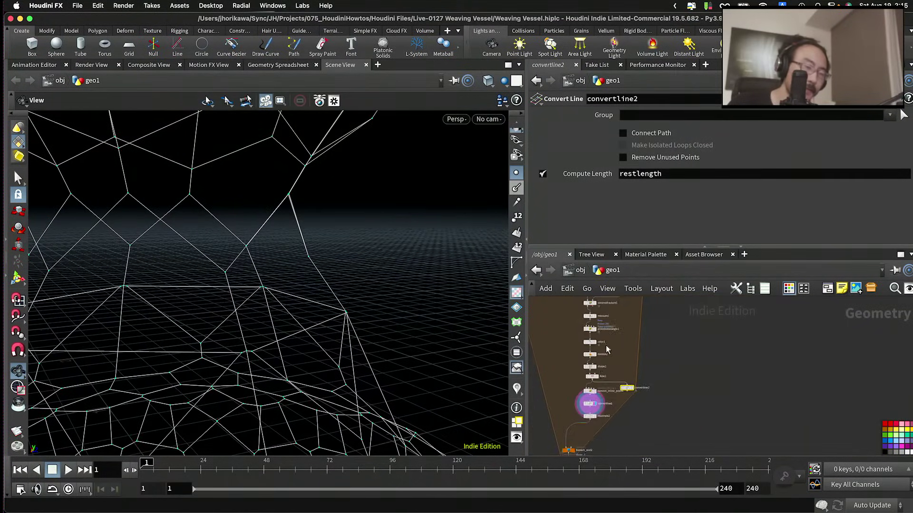
# Step: Display the outputs of color1, fuse2 and remove_inline_points in turn to compare the points along the cell edges
pyautogui.click(586, 335)
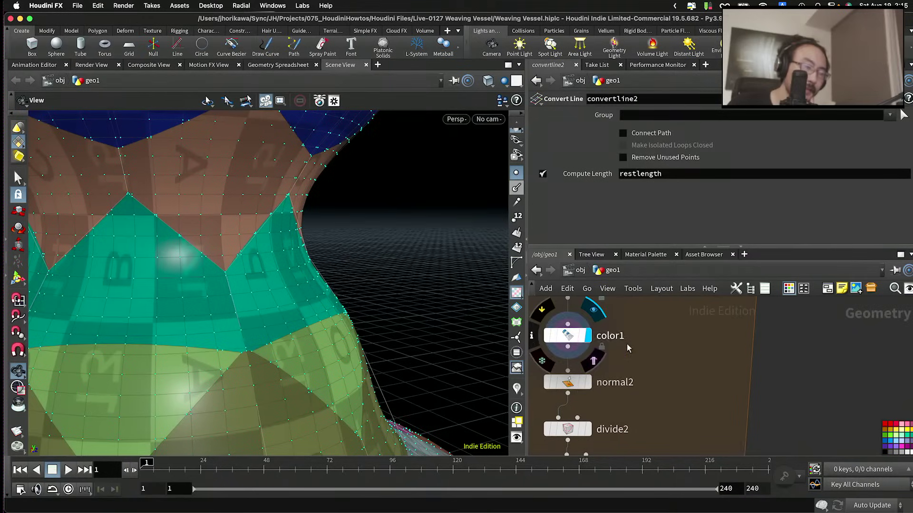
pyautogui.scroll(-1, 633, 384)
pyautogui.scroll(2, 589, 357)
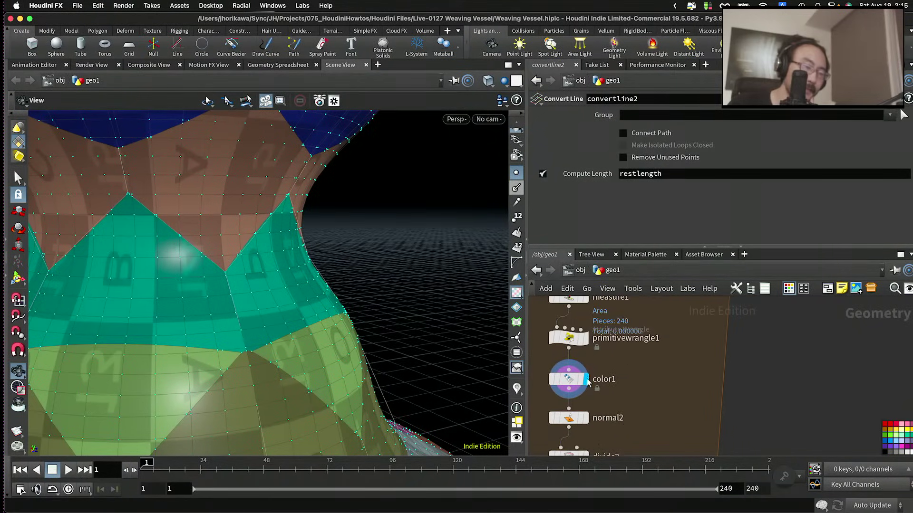
pyautogui.scroll(-3, 589, 383)
pyautogui.click(602, 410)
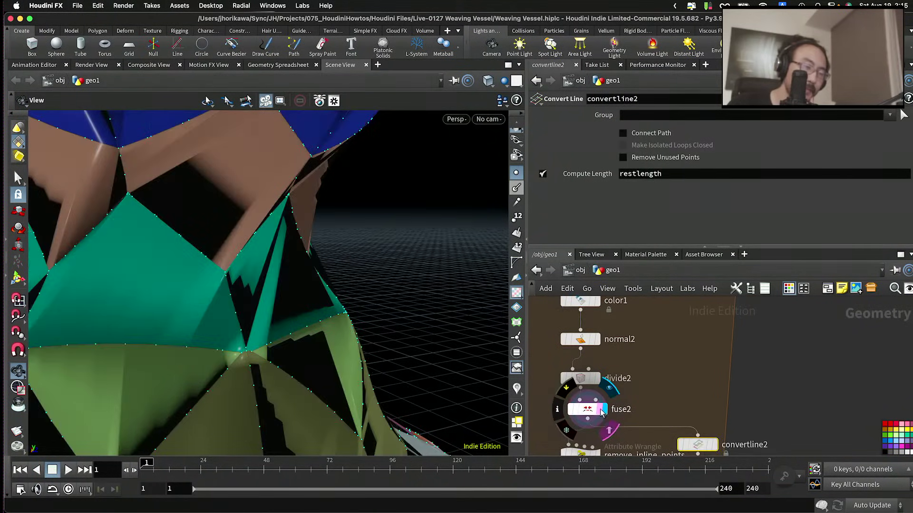
pyautogui.moveTo(357, 320)
pyautogui.mouseDown()
pyautogui.moveTo(301, 279)
pyautogui.moveTo(277, 304)
pyautogui.moveTo(283, 315)
pyautogui.moveTo(333, 314)
pyautogui.moveTo(296, 325)
pyautogui.moveTo(371, 328)
pyautogui.mouseUp()
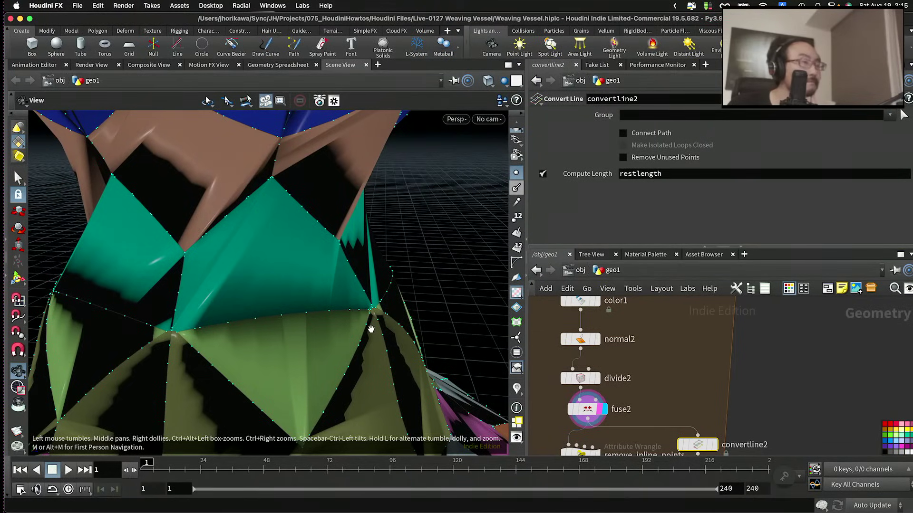
pyautogui.scroll(-5, 589, 370)
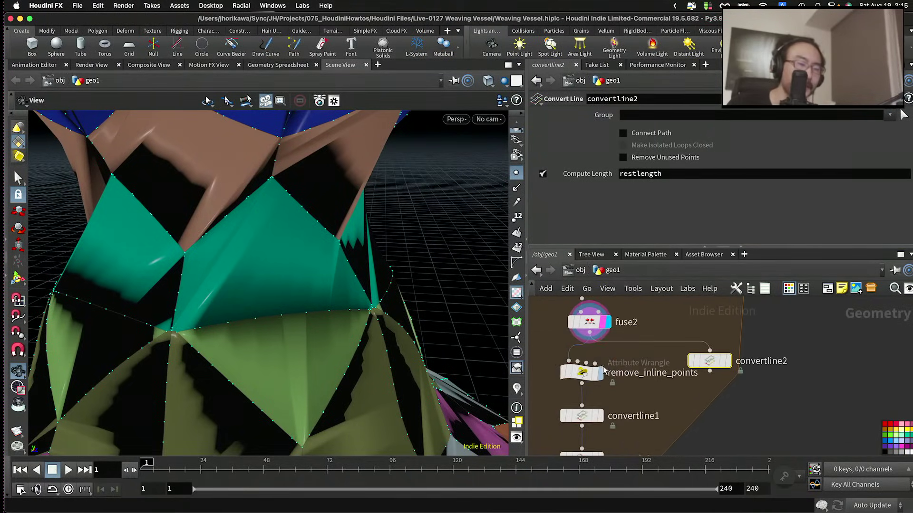
pyautogui.click(598, 373)
pyautogui.scroll(-3, 633, 361)
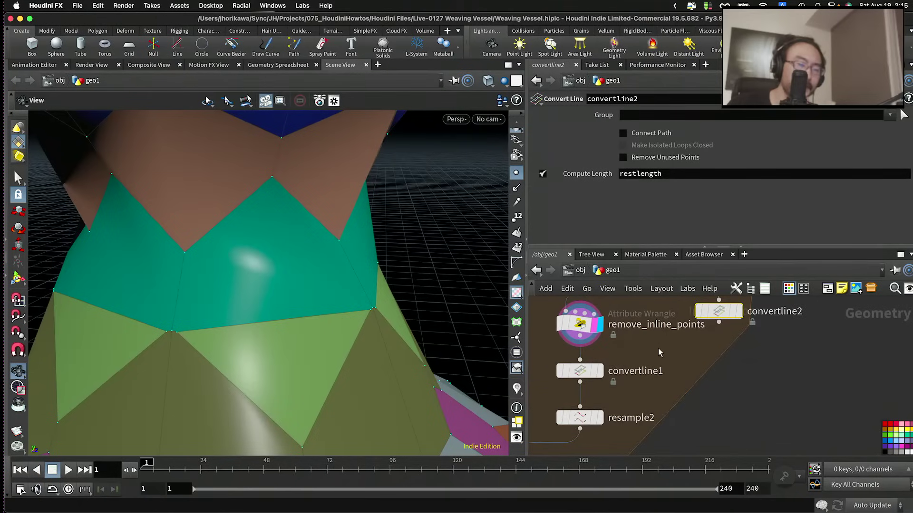
# Step: Reposition convertline2 level with fuse2, display its lines, and line fuse2 up above the remove_inline_points wrangle
pyautogui.scroll(3, 684, 375)
pyautogui.moveTo(693, 379); pyautogui.dragTo(740, 332)
pyautogui.click(739, 349)
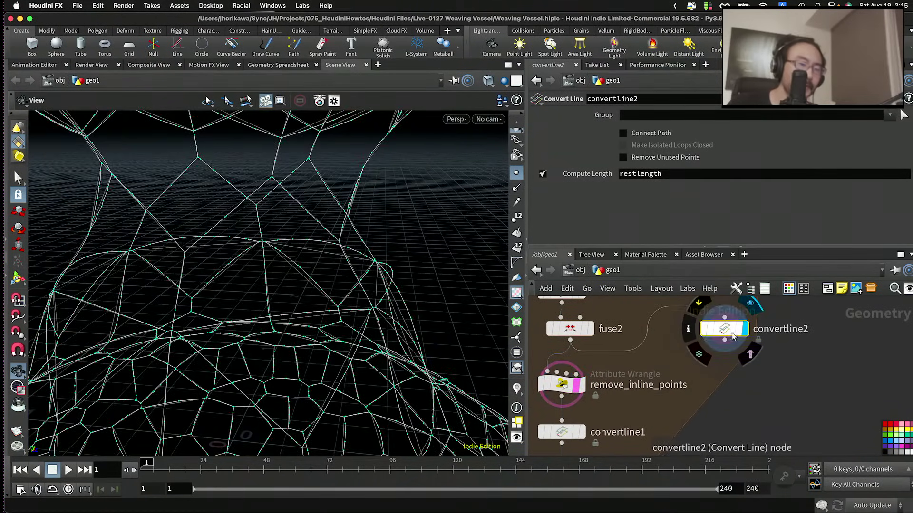
pyautogui.scroll(5, 343, 286)
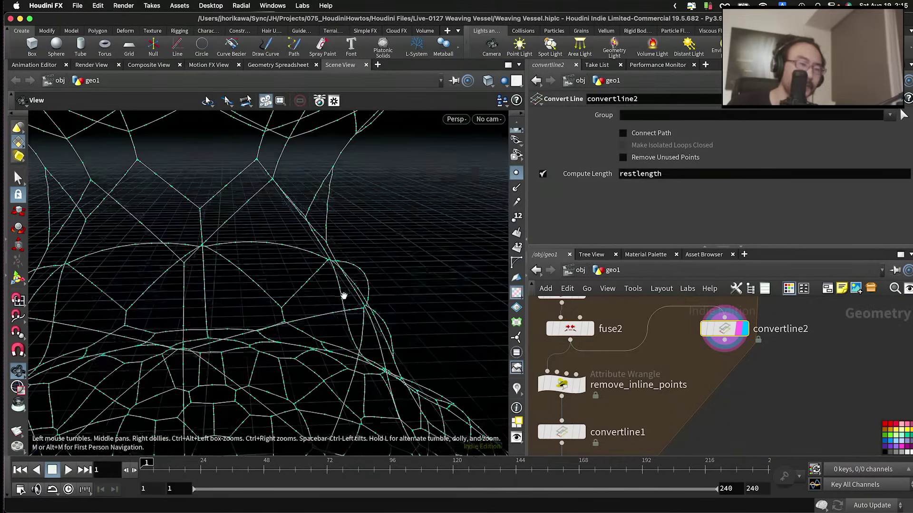
pyautogui.moveTo(571, 328); pyautogui.dragTo(562, 328)
# Step: Display remove_inline_points, examine the remaining corner points up close, and bring up the wrangle's VEX code
pyautogui.click(581, 384)
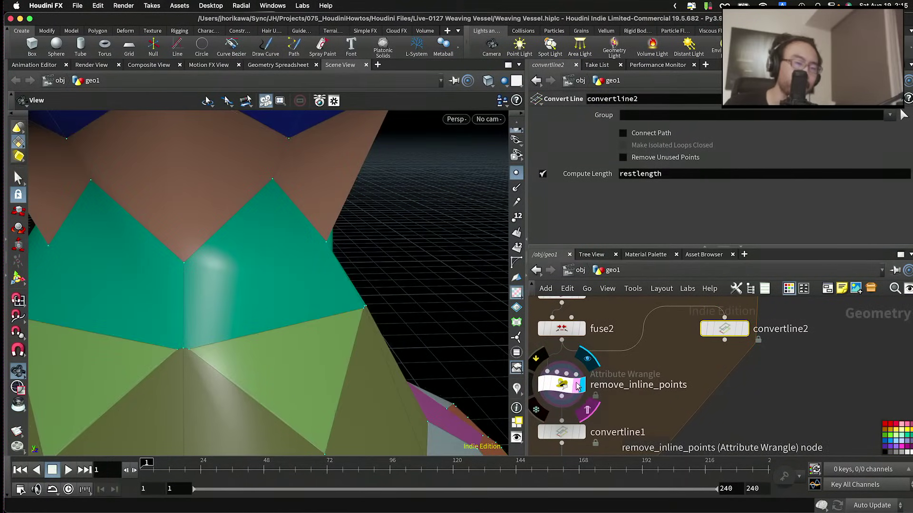
pyautogui.scroll(4, 176, 349)
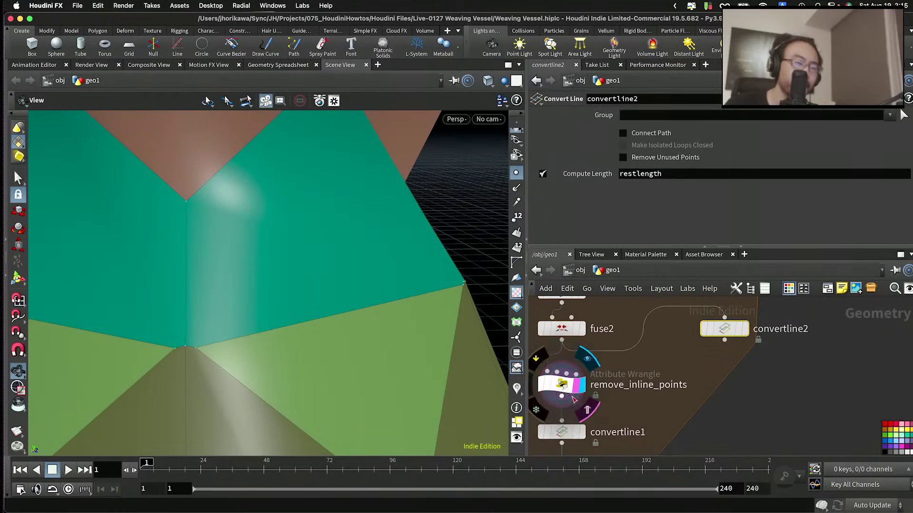
pyautogui.scroll(-2, 586, 369)
pyautogui.moveTo(586, 370); pyautogui.dragTo(603, 363)
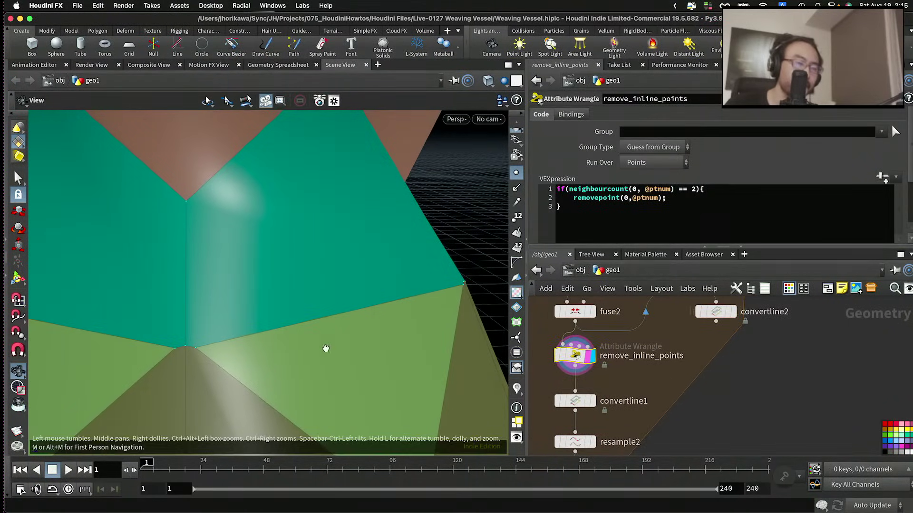
pyautogui.scroll(-5, 204, 326)
pyautogui.scroll(-3, 195, 332)
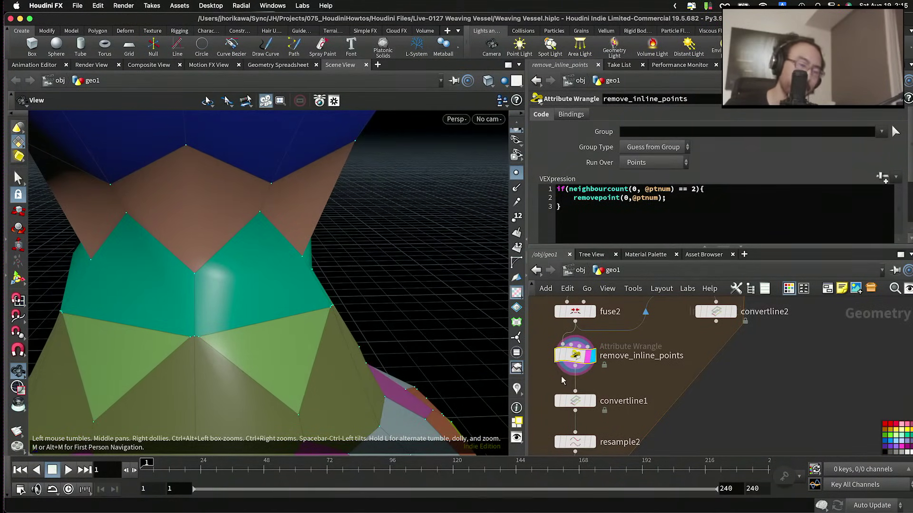
# Step: Add a Point Wrangle fed by convertline2, with remove_inline_points wired into its second input, and display it
pyautogui.press('Tab')
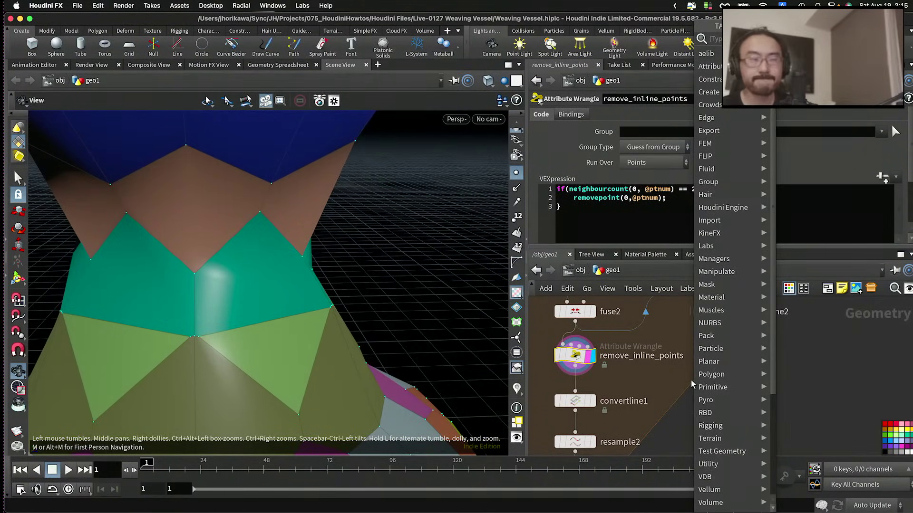
pyautogui.write('poin')
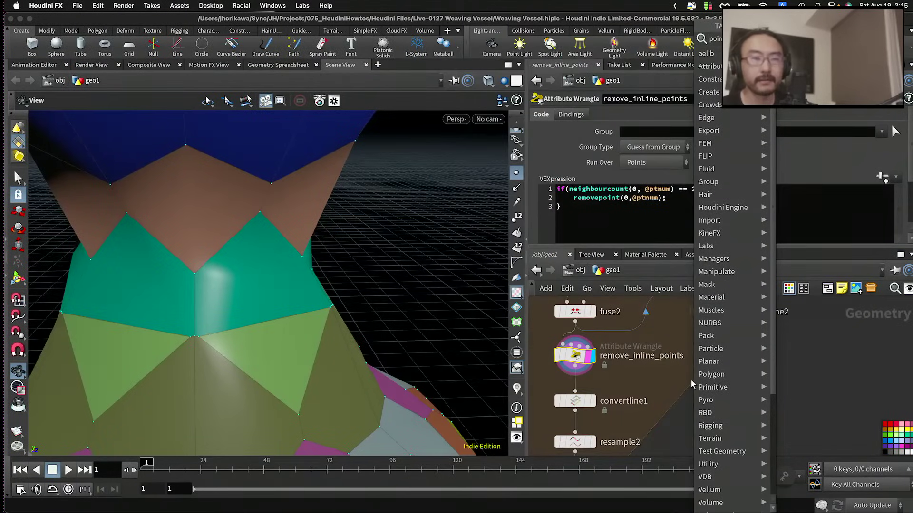
pyautogui.press('Return')
pyautogui.click(719, 375)
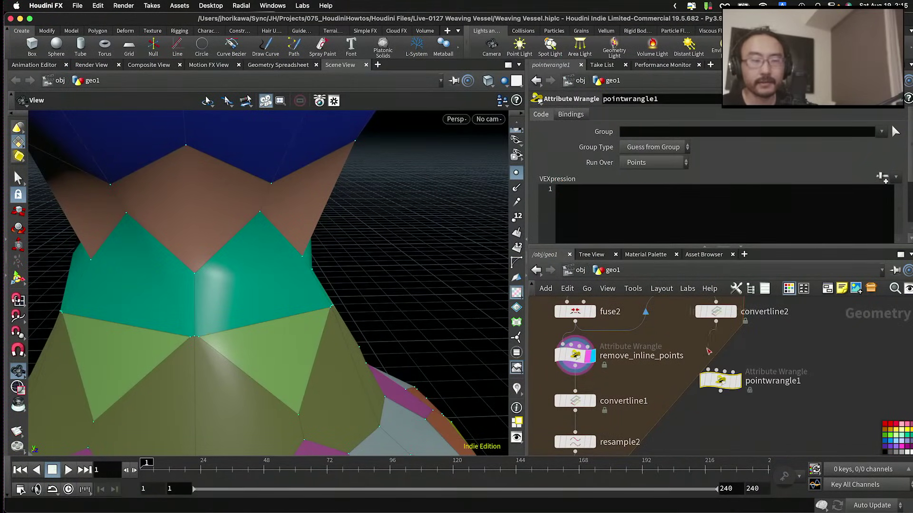
pyautogui.moveTo(708, 351); pyautogui.dragTo(704, 369)
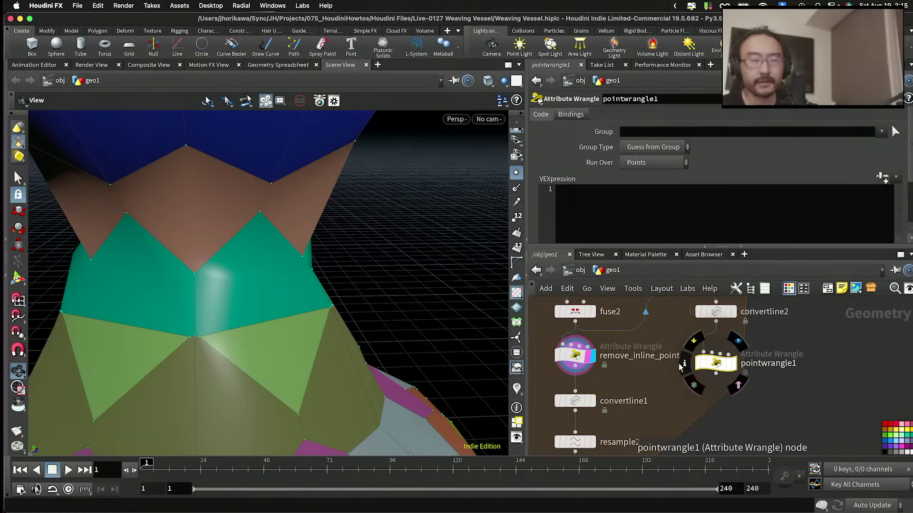
pyautogui.moveTo(576, 377); pyautogui.dragTo(712, 353)
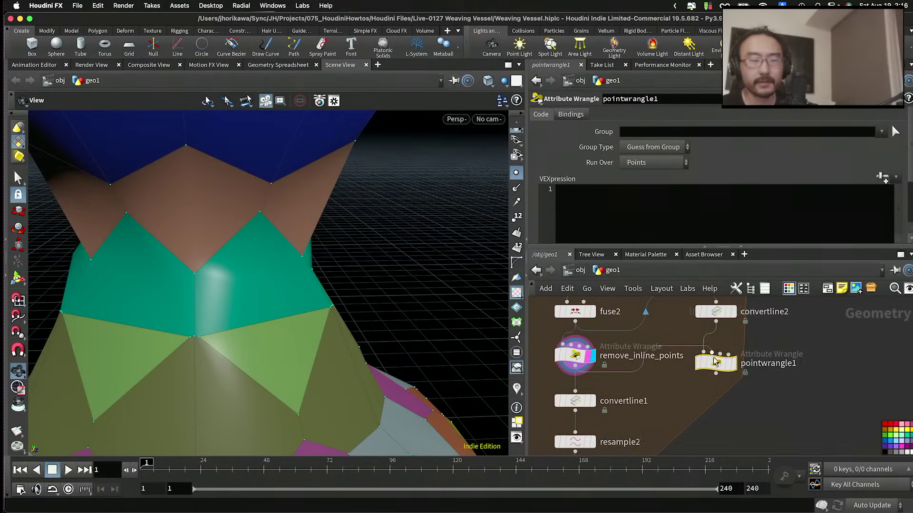
pyautogui.click(730, 364)
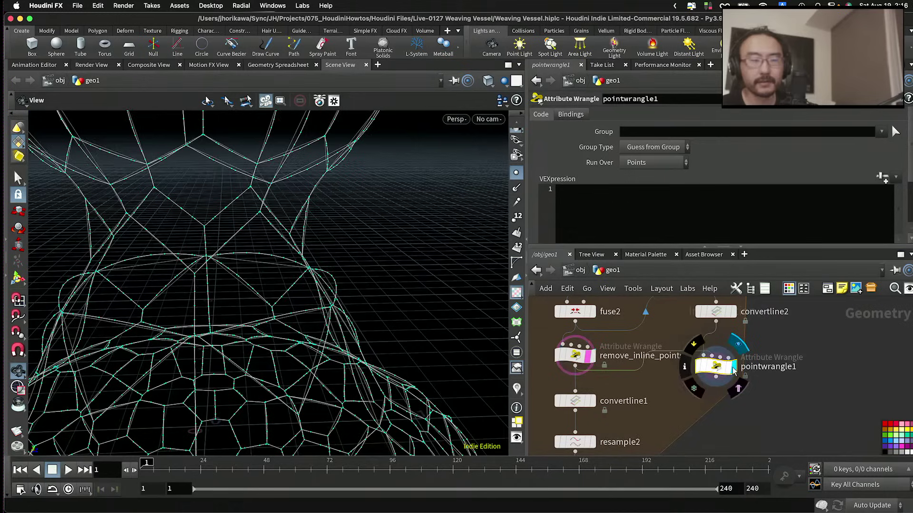
# Step: Begin pointwrangle1's VEX code by finding the nearest second-input point: int npt = nearpoint(1, @P);
pyautogui.click(688, 231)
pyautogui.write('int npt +')
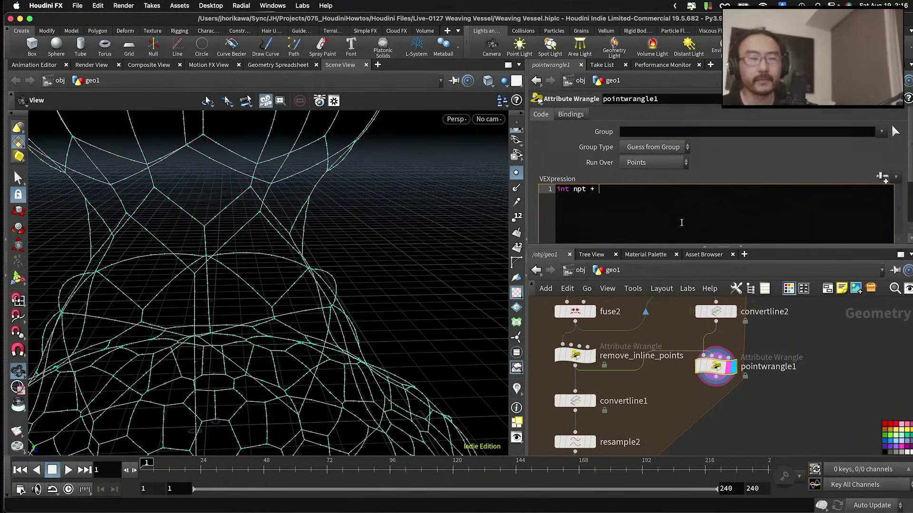
pyautogui.press('BackSpace')
pyautogui.write('nearpoint(1, @P')
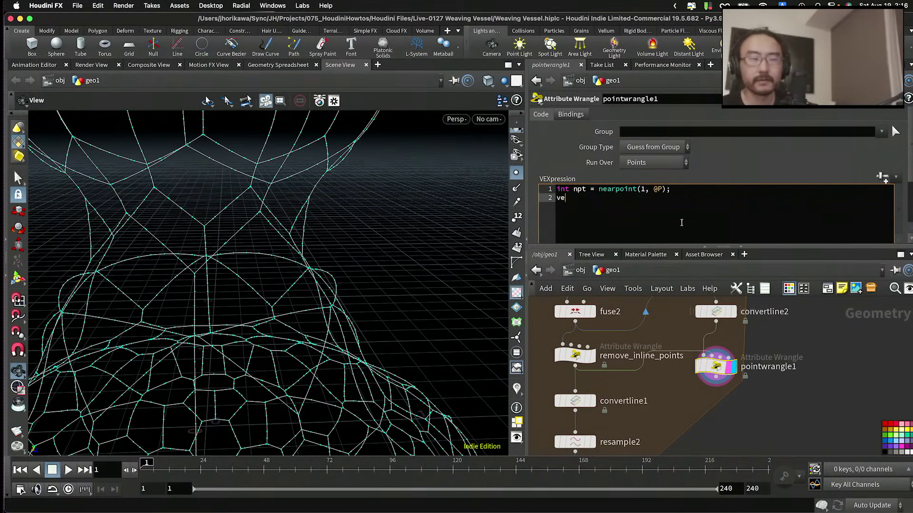
# Step: Add a VEX line reading the nearest point's position from the second input: vector npos = point(1, "P", npt);
pyautogui.write('ctor npo')
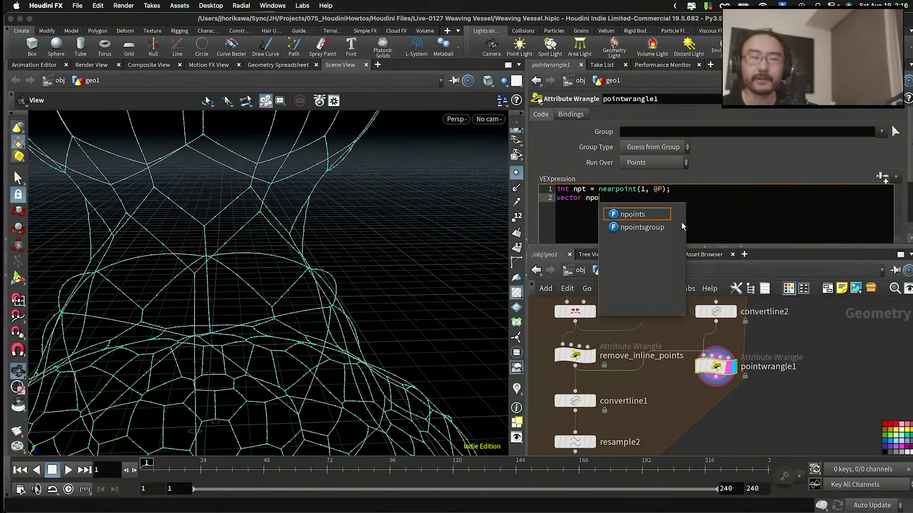
pyautogui.write('s +')
pyautogui.write(' p')
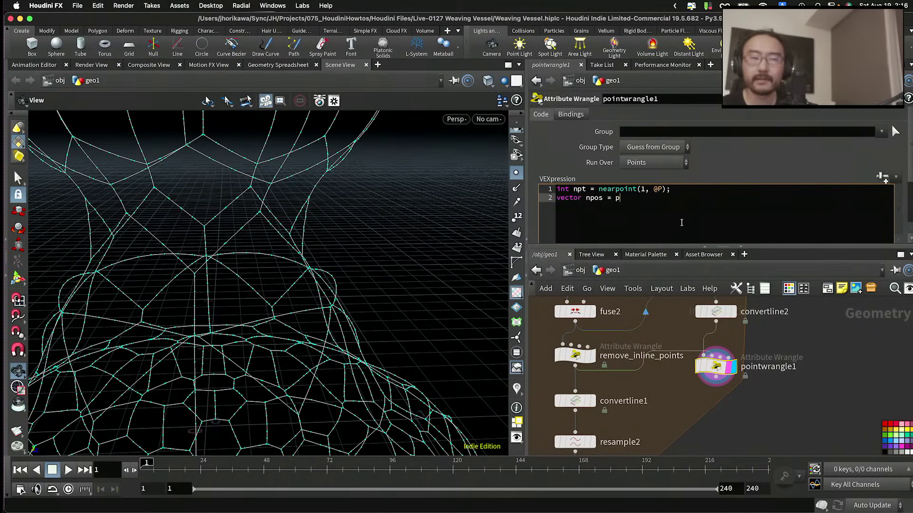
pyautogui.write('oint(1, "P", npt')
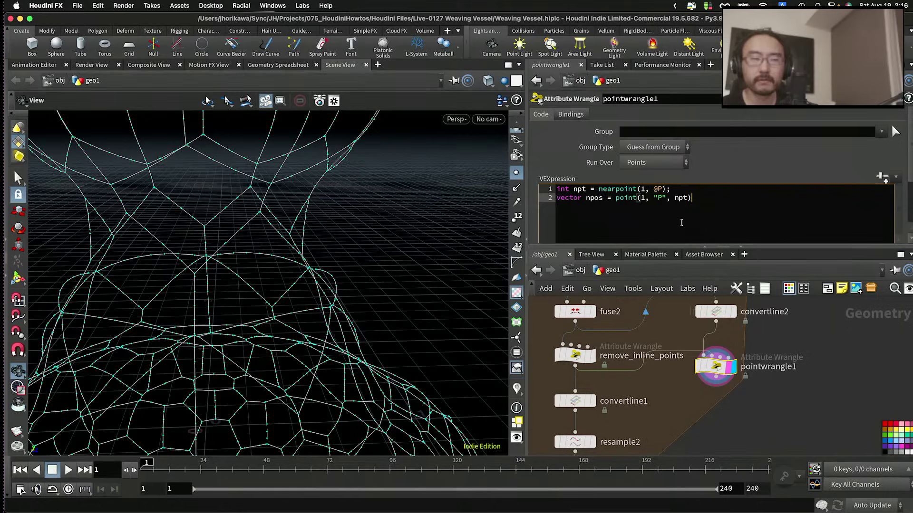
# Step: Add a VEX line computing the distance to that nearest point: float d = distance(@P, npos);
pyautogui.write('oat d = ')
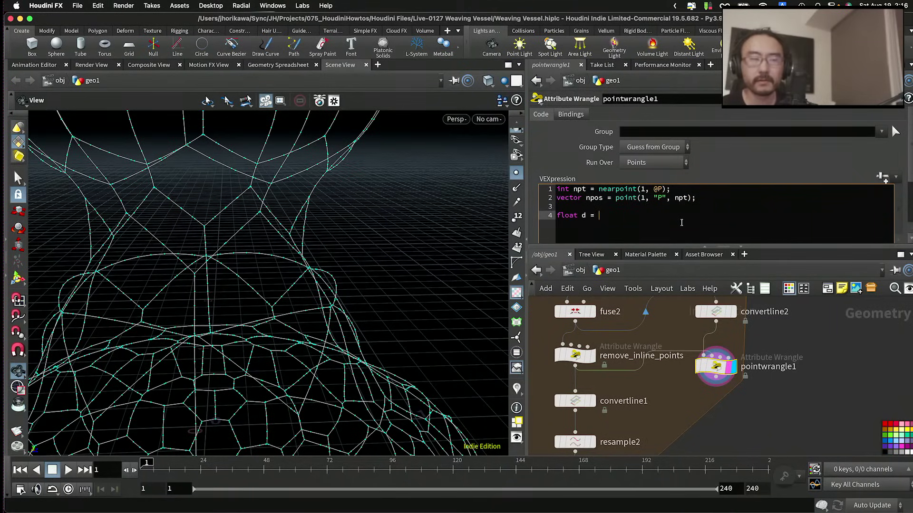
pyautogui.write('distance9')
pyautogui.press('BackSpace')
pyautogui.write('(')
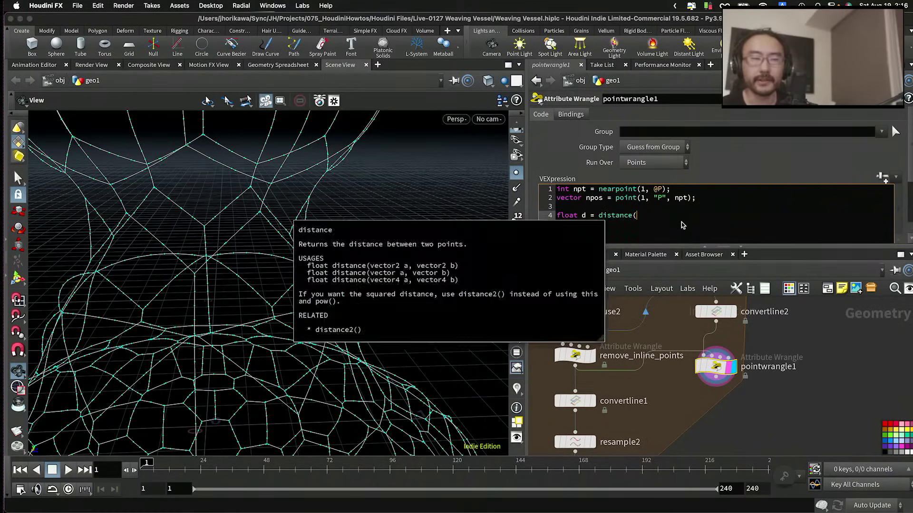
pyautogui.write('[')
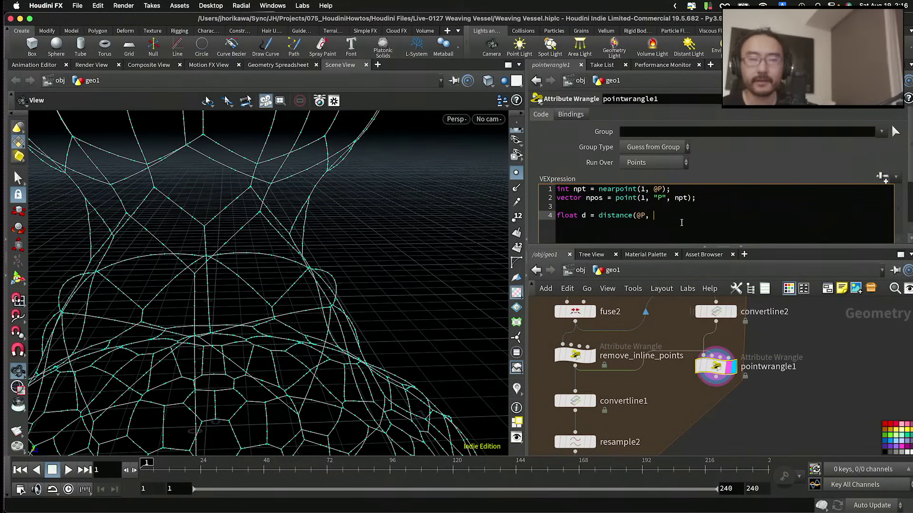
pyautogui.write('P, npos);')
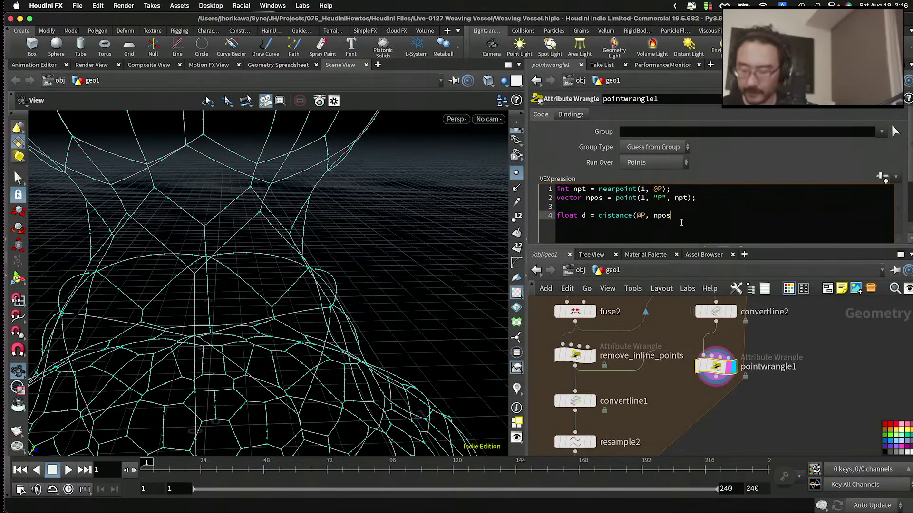
# Step: Add an if block to the VEX code with the condition d < 0.001
pyautogui.press('Return')
pyautogui.press('Return')
pyautogui.write('if(d ')
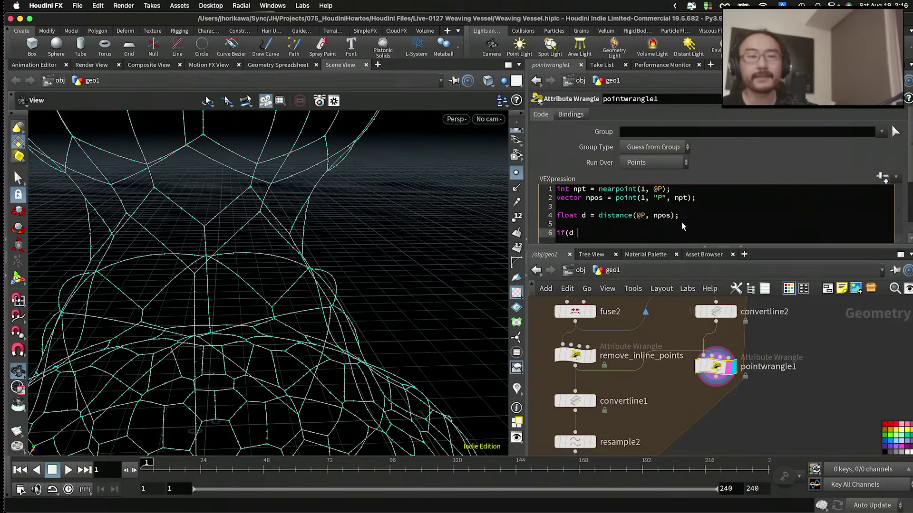
pyautogui.write('< 0.001(')
pyautogui.press('BackSpace')
pyautogui.write('){')
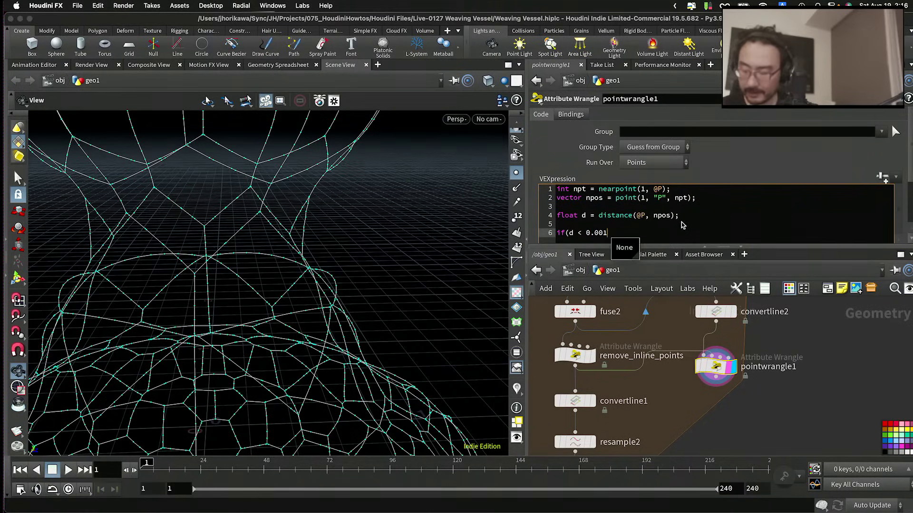
pyautogui.press('Return')
pyautogui.write('}')
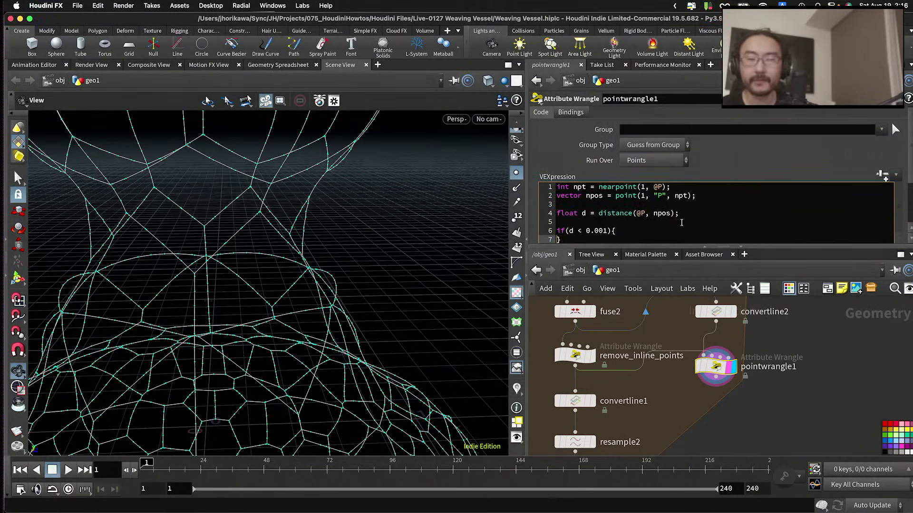
pyautogui.press('Return')
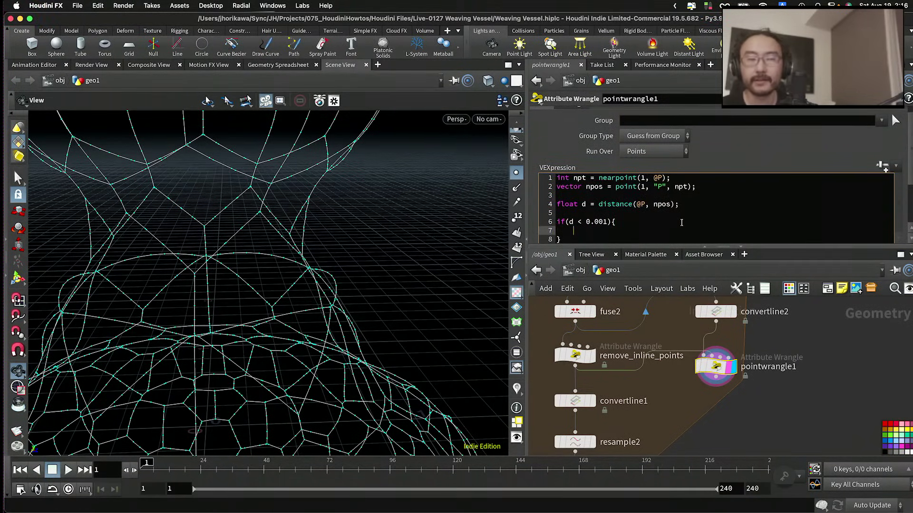
pyautogui.write('setg')
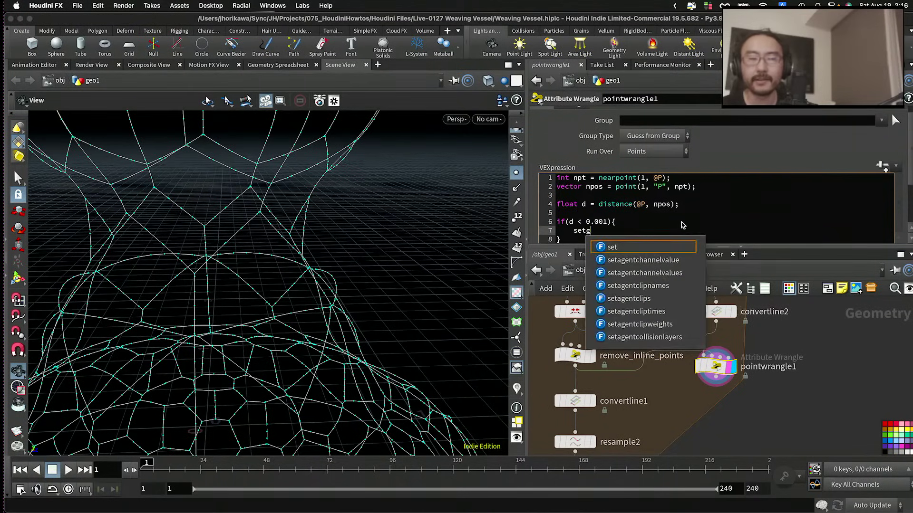
pyautogui.write('rouppointgroup')
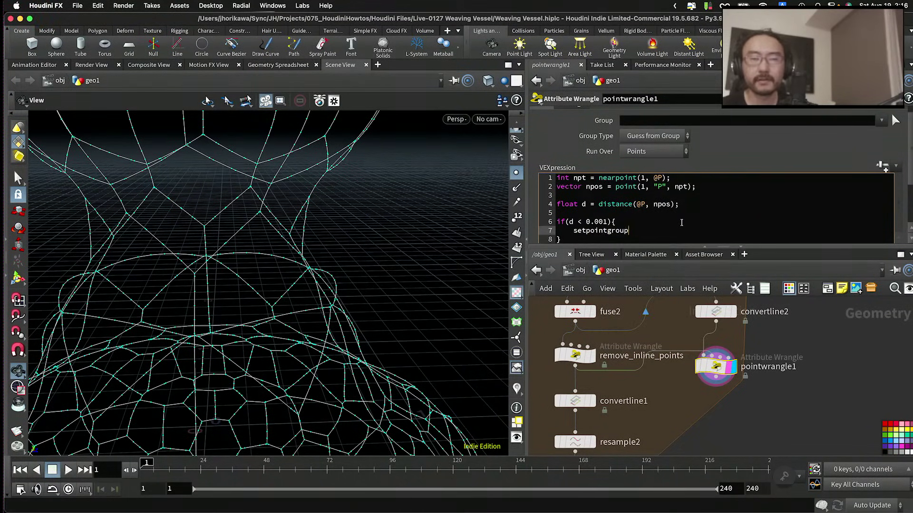
pyautogui.write('9(0, @')
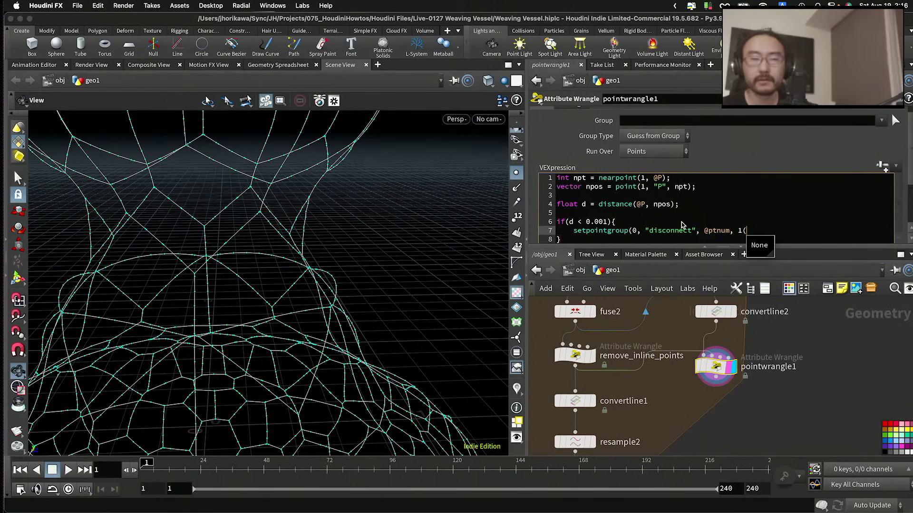
pyautogui.press('BackSpace')
pyautogui.write(');')
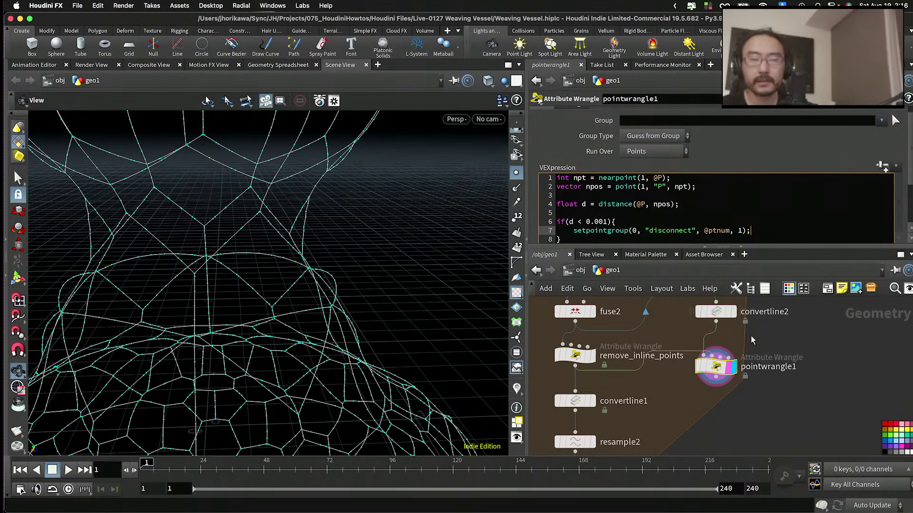
# Step: Rename the pointwrangle1 node as disconnect
pyautogui.doubleClick(767, 367)
pyautogui.write('disconnect')
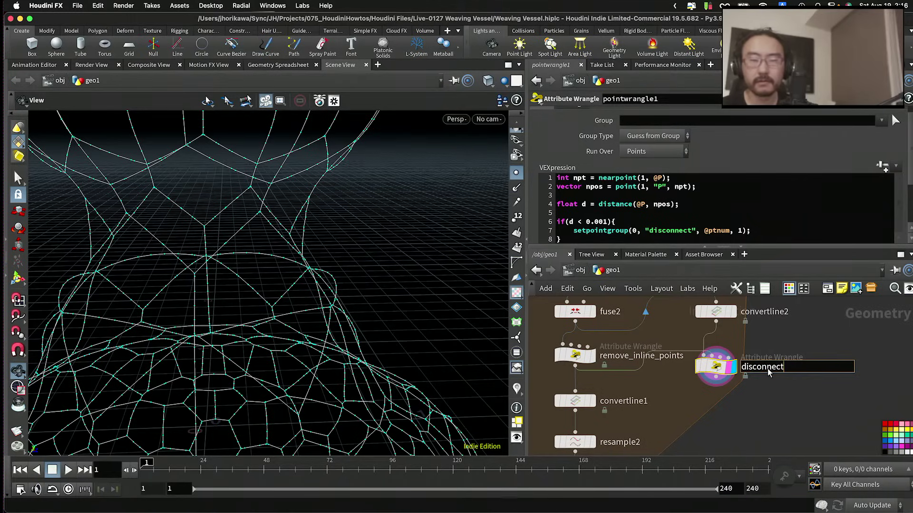
pyautogui.press('Return')
# Step: Add a Point Split node under the disconnect wrangle, wire it in, restrict it to the disconnect group and display it
pyautogui.press('Tab')
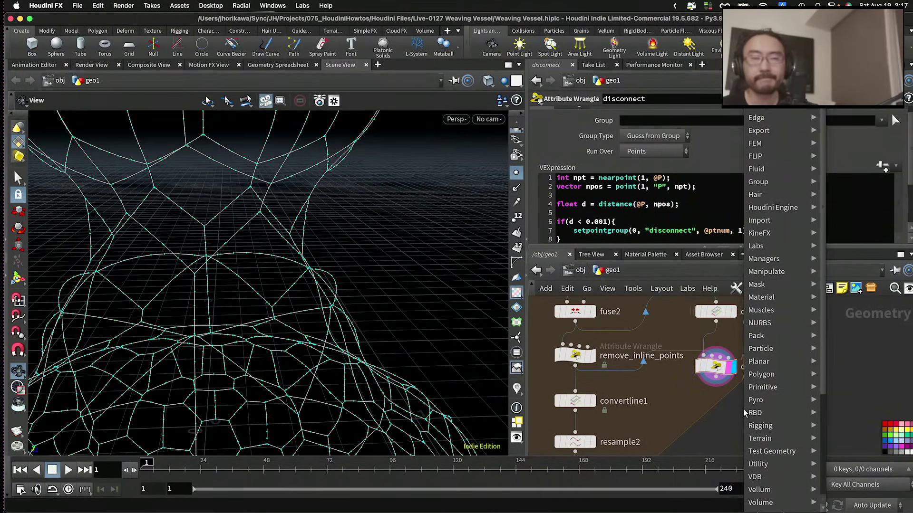
pyautogui.write('point')
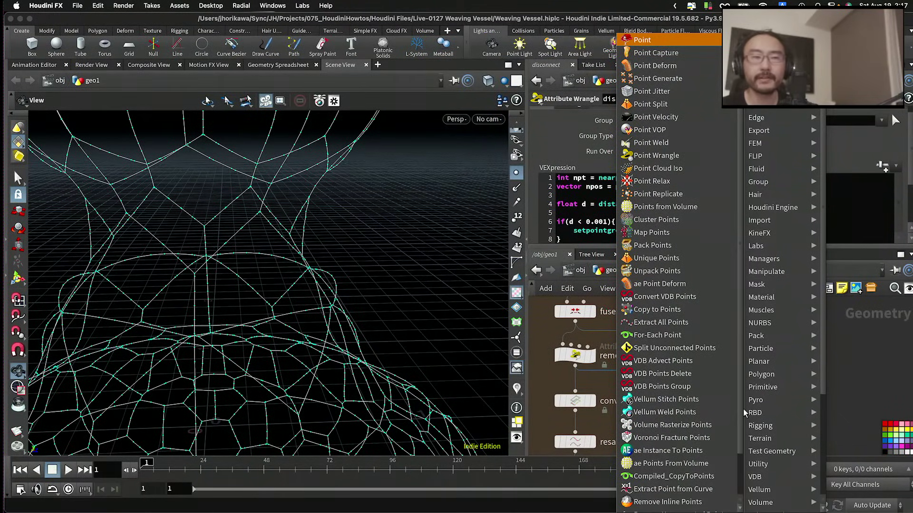
pyautogui.press('BackSpace')
pyautogui.press('BackSpace')
pyautogui.press('BackSpace')
pyautogui.press('BackSpace')
pyautogui.press('BackSpace')
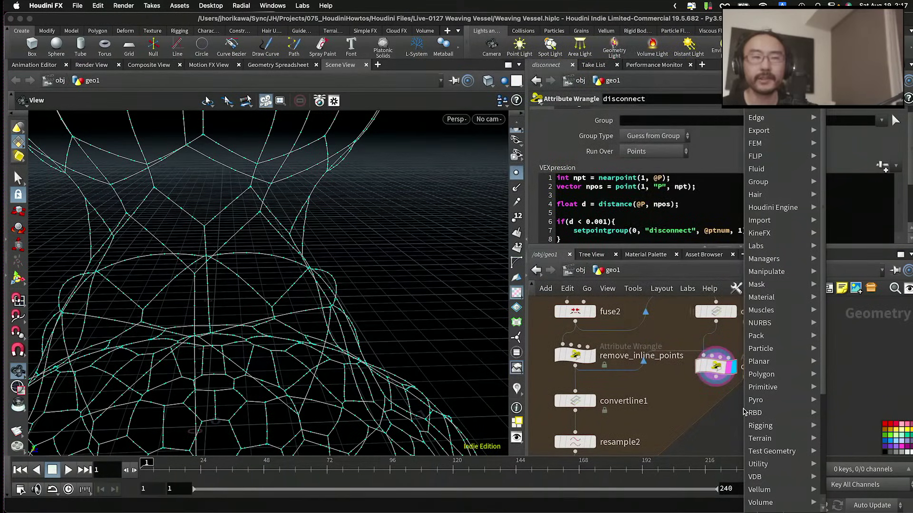
pyautogui.write('unique')
pyautogui.press('Return')
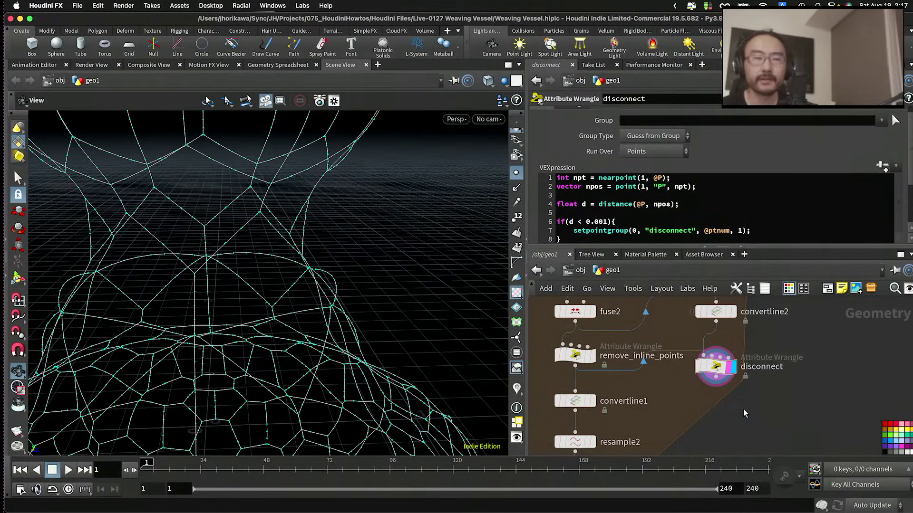
pyautogui.click(743, 409)
pyautogui.scroll(1, 742, 409)
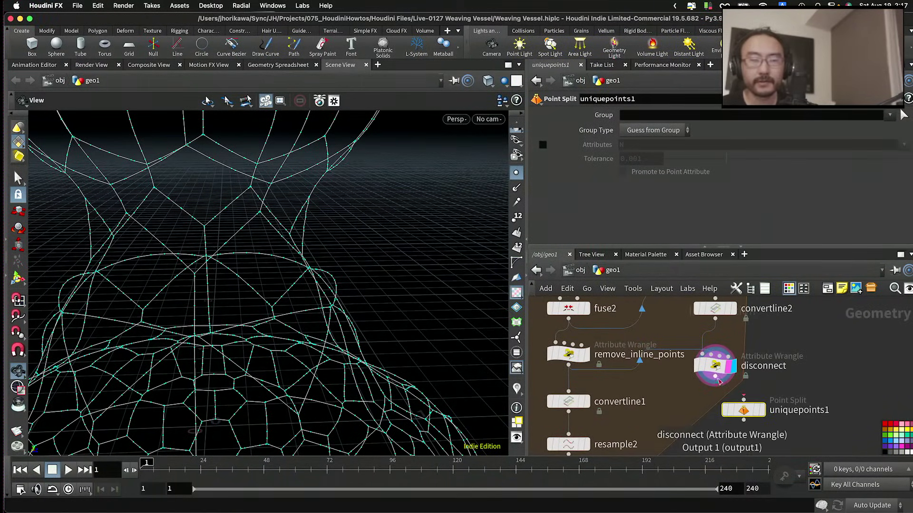
pyautogui.moveTo(742, 410); pyautogui.dragTo(728, 411)
pyautogui.click(729, 411)
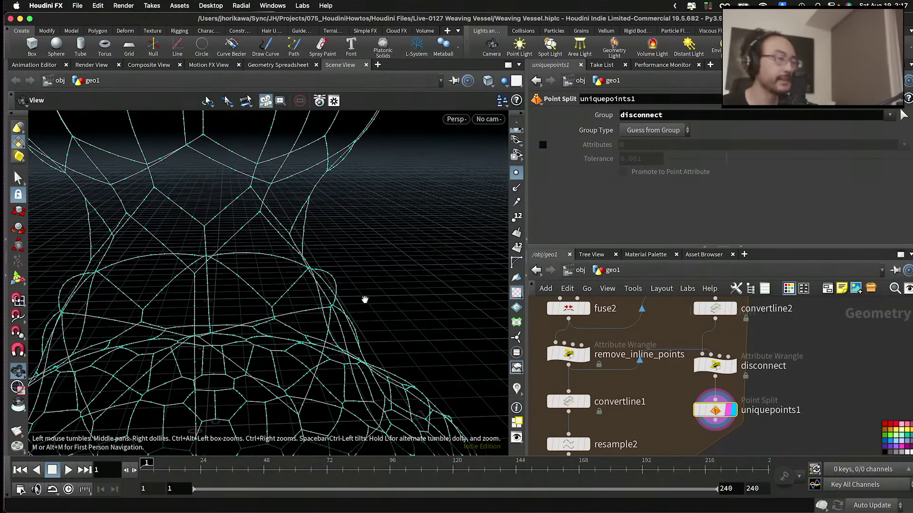
# Step: Examine the split line segments around the vessel's corner points up close, checking how individual edges are separated
pyautogui.moveTo(363, 300); pyautogui.dragTo(293, 292)
pyautogui.press('s')
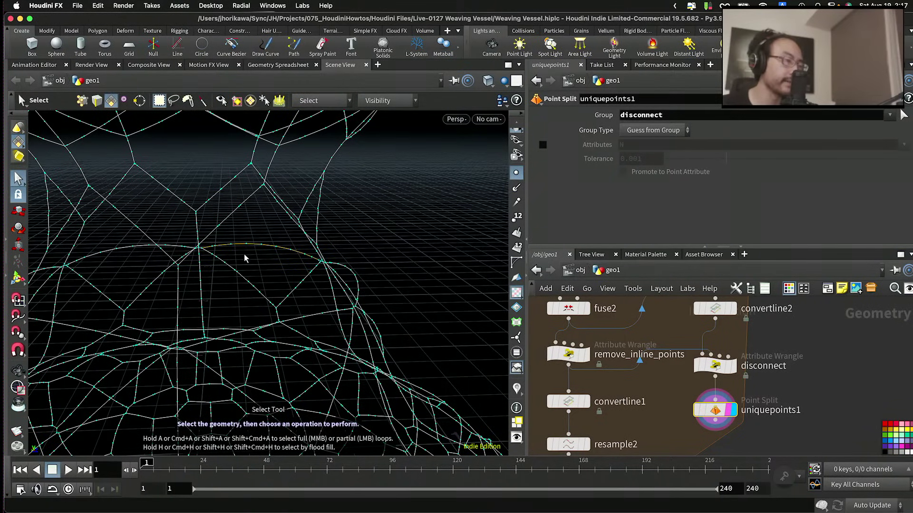
pyautogui.press('Escape')
pyautogui.moveTo(245, 258)
pyautogui.mouseDown()
pyautogui.moveTo(226, 267)
pyautogui.moveTo(291, 271)
pyautogui.moveTo(295, 281)
pyautogui.moveTo(120, 315)
pyautogui.moveTo(287, 279)
pyautogui.moveTo(168, 291)
pyautogui.moveTo(204, 279)
pyautogui.moveTo(261, 295)
pyautogui.moveTo(249, 261)
pyautogui.mouseUp()
pyautogui.press('s')
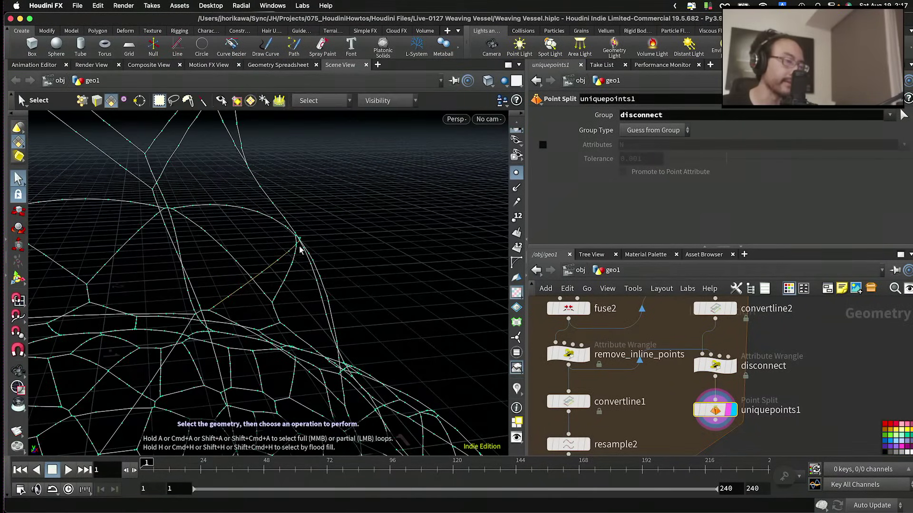
pyautogui.moveTo(215, 305); pyautogui.dragTo(291, 230)
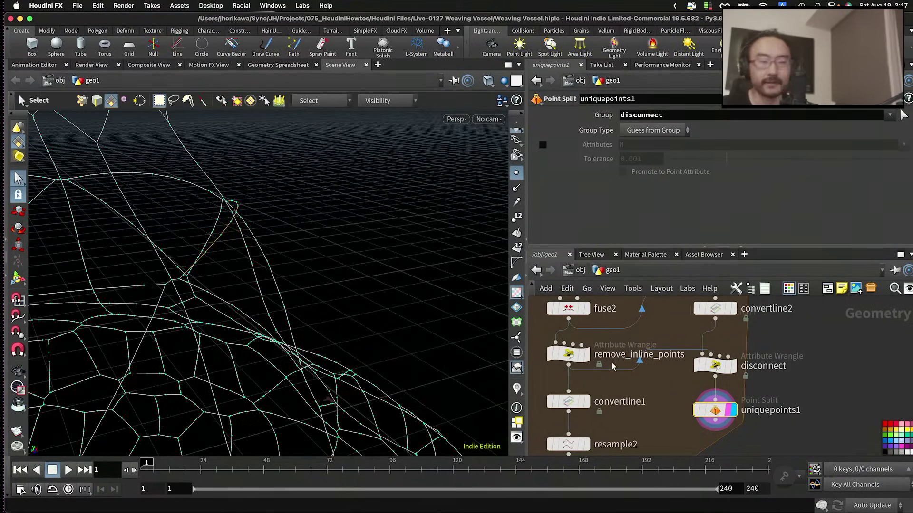
# Step: Add a PolyPath node fed by uniquepoints1, line it up below and display it
pyautogui.scroll(-2, 699, 376)
pyautogui.scroll(1, 727, 418)
pyautogui.press('Tab')
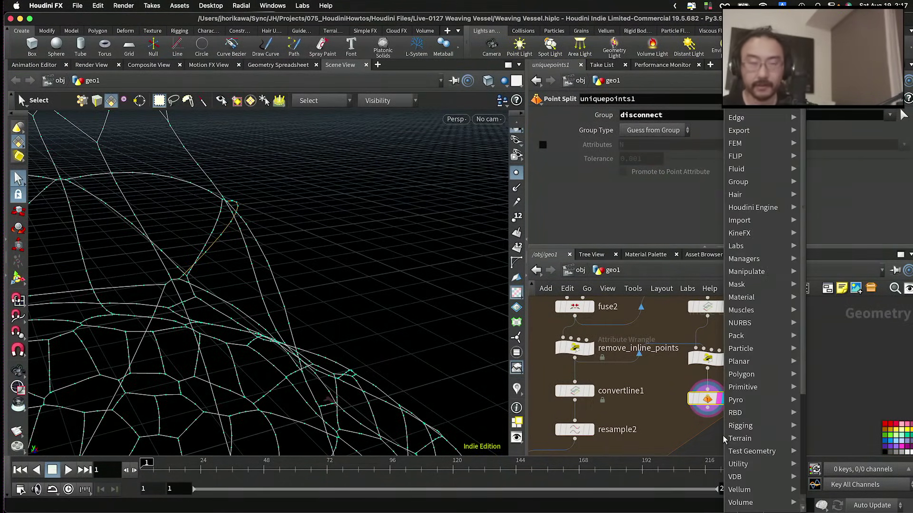
pyautogui.write('poly')
pyautogui.press('BackSpace')
pyautogui.press('BackSpace')
pyautogui.press('BackSpace')
pyautogui.press('BackSpace')
pyautogui.press('Escape')
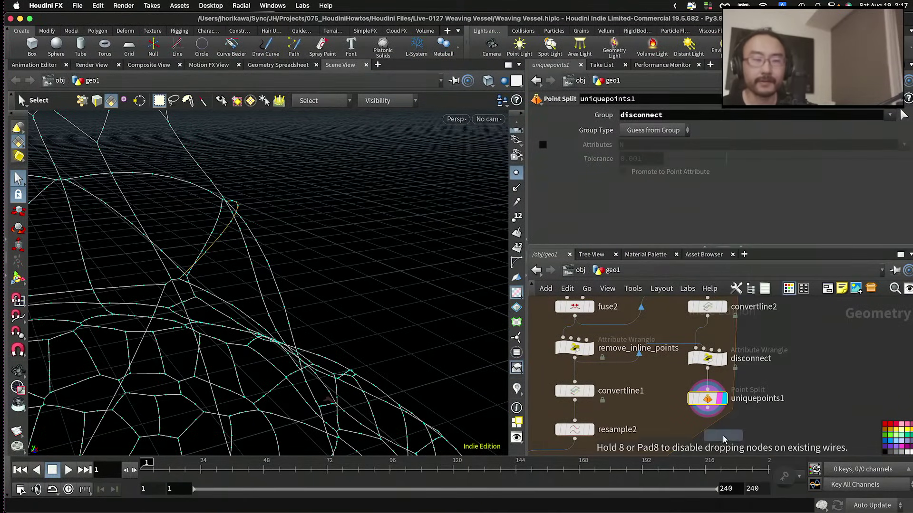
pyautogui.click(712, 440)
pyautogui.scroll(1, 709, 409)
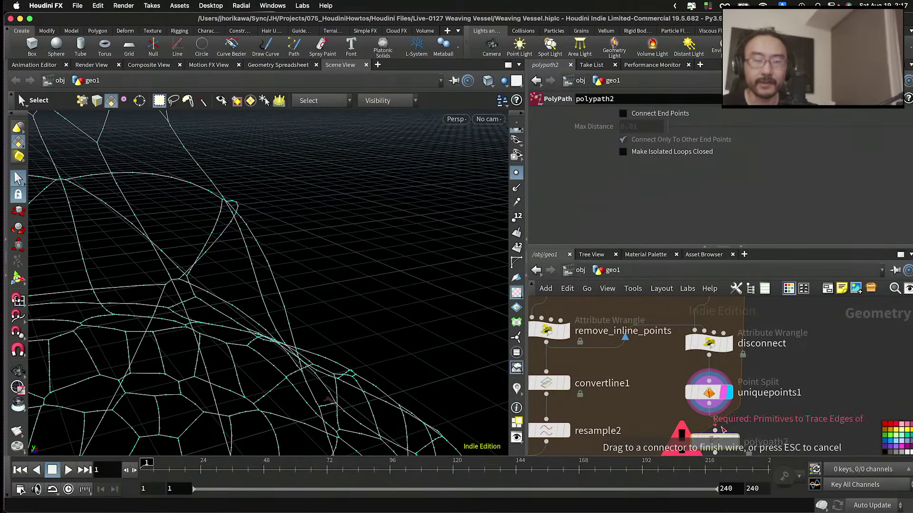
pyautogui.click(718, 430)
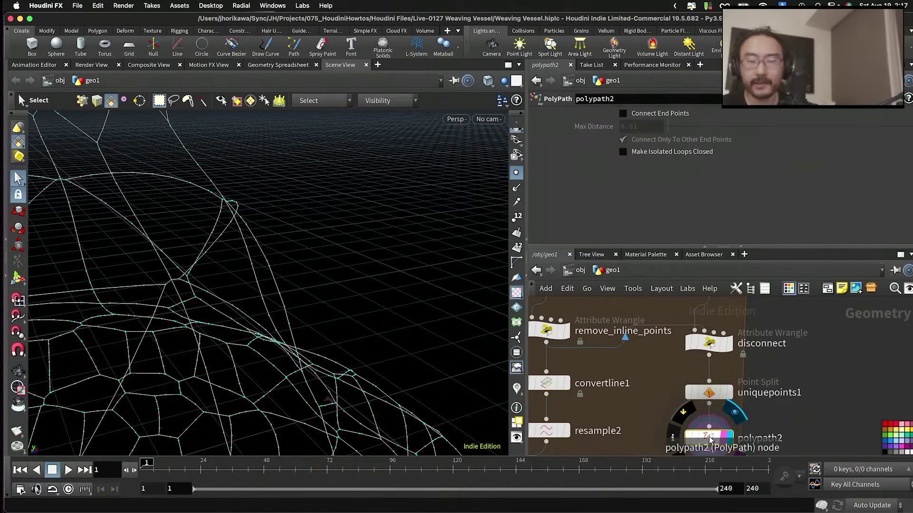
pyautogui.middleClick(709, 439)
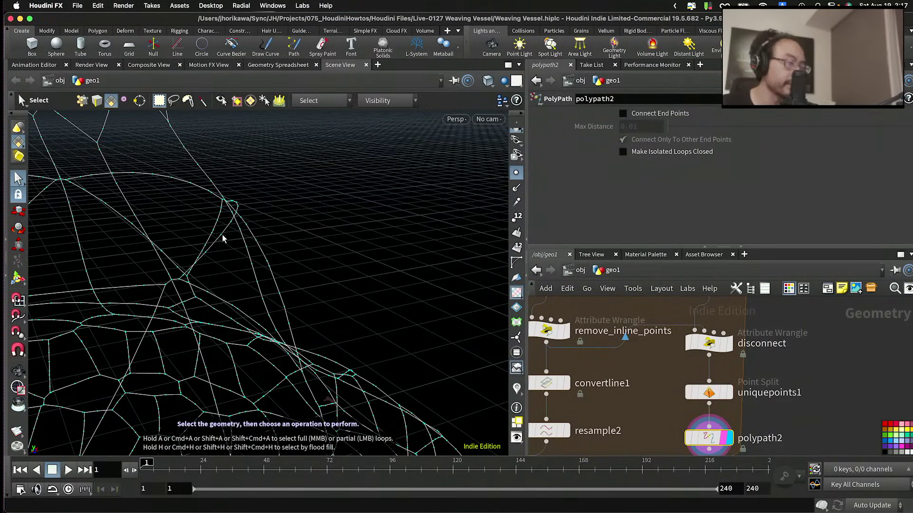
# Step: Examine the PolyPath curves between the corner points on the vessel, checking the extent of a single curve
pyautogui.moveTo(225, 237); pyautogui.dragTo(310, 248)
pyautogui.press('s')
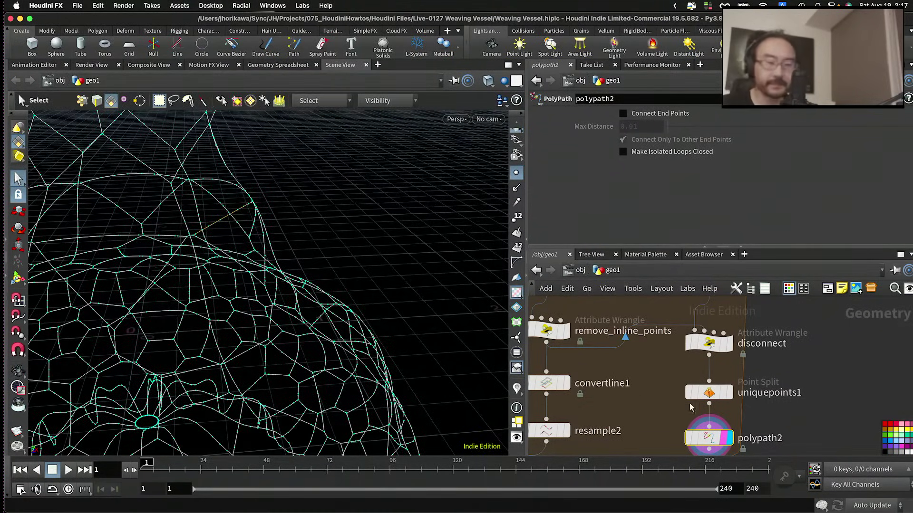
pyautogui.scroll(-2, 733, 409)
pyautogui.scroll(-3, 731, 408)
pyautogui.press('Tab')
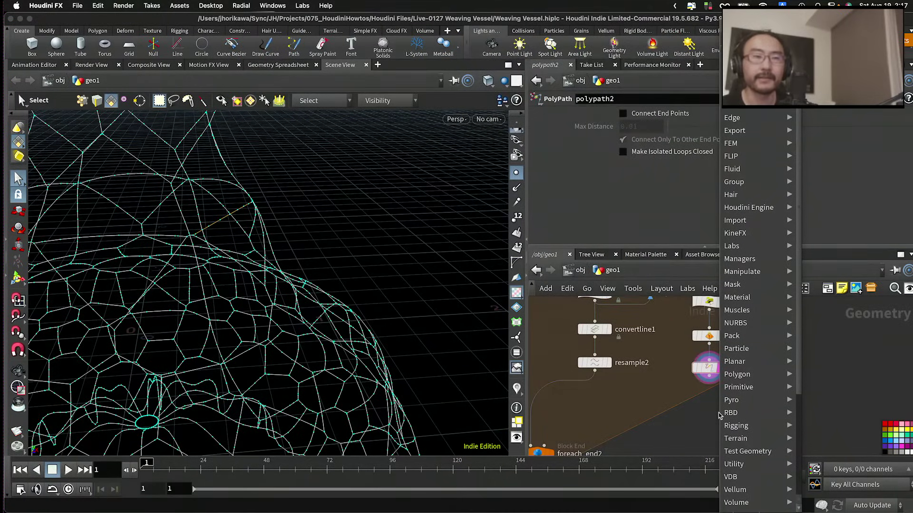
pyautogui.press('Escape')
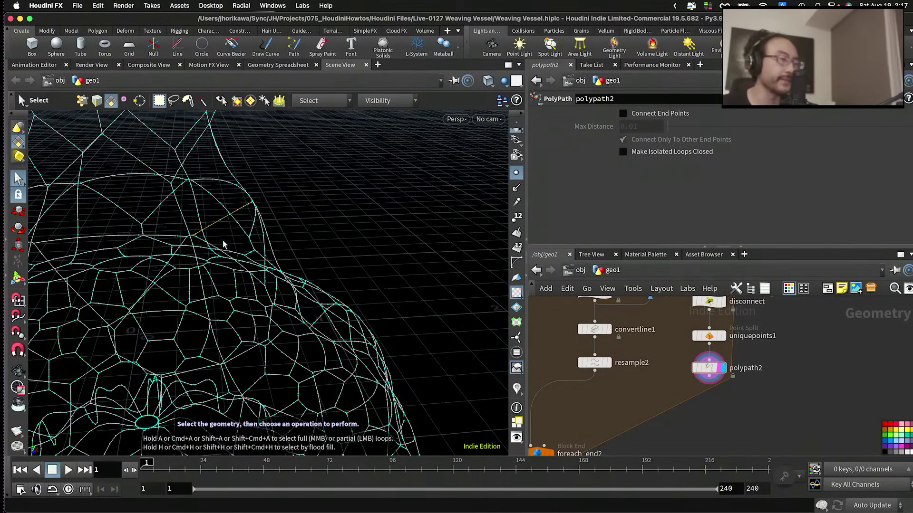
pyautogui.scroll(2, 707, 410)
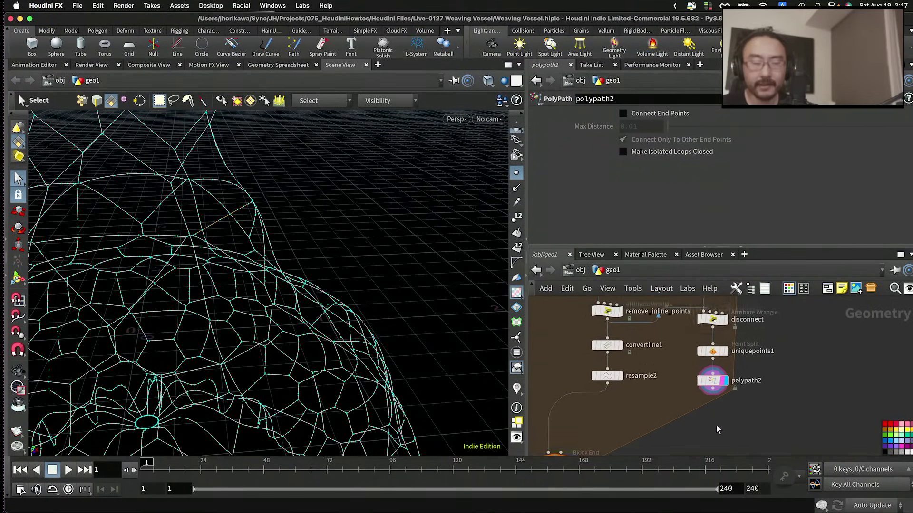
pyautogui.press('Tab')
pyautogui.press('Escape')
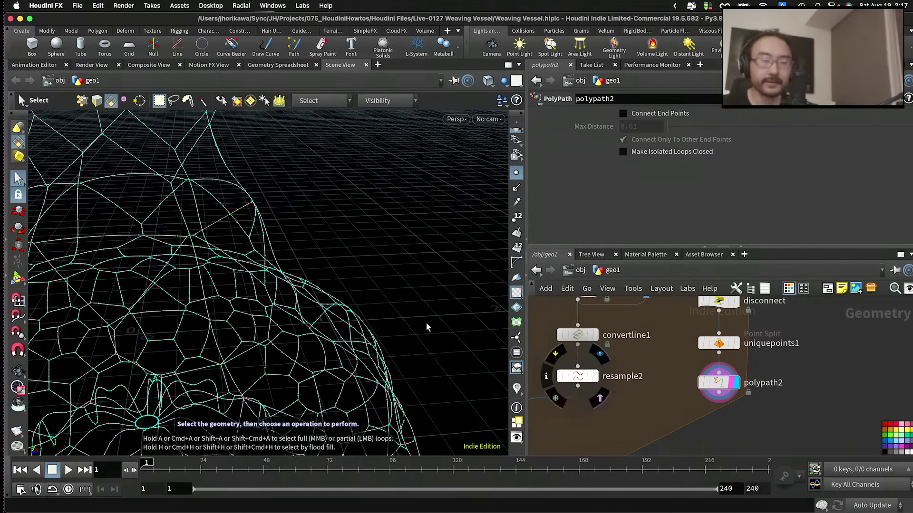
# Step: Add a Resample node under polypath2, wire it in, display it and line it up just below
pyautogui.press('Escape')
pyautogui.moveTo(259, 269); pyautogui.dragTo(470, 276)
pyautogui.press('s')
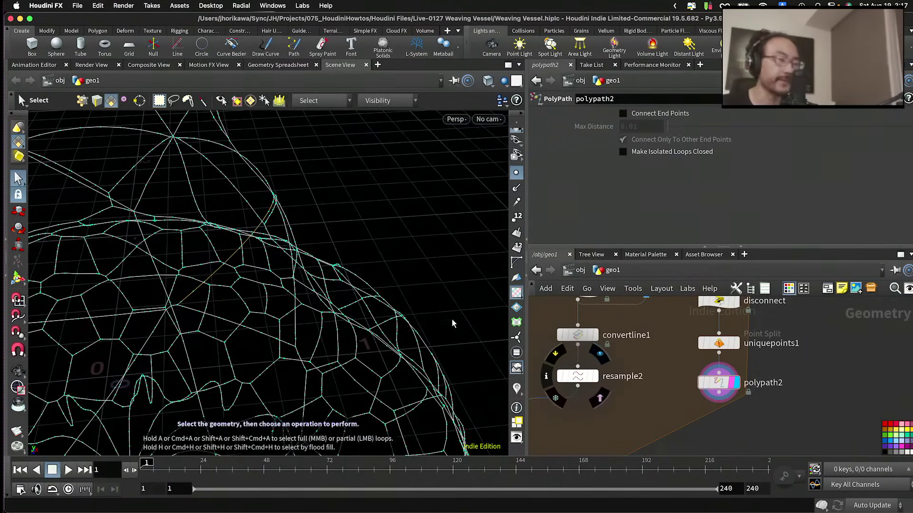
pyautogui.scroll(2, 704, 423)
pyautogui.press('Tab')
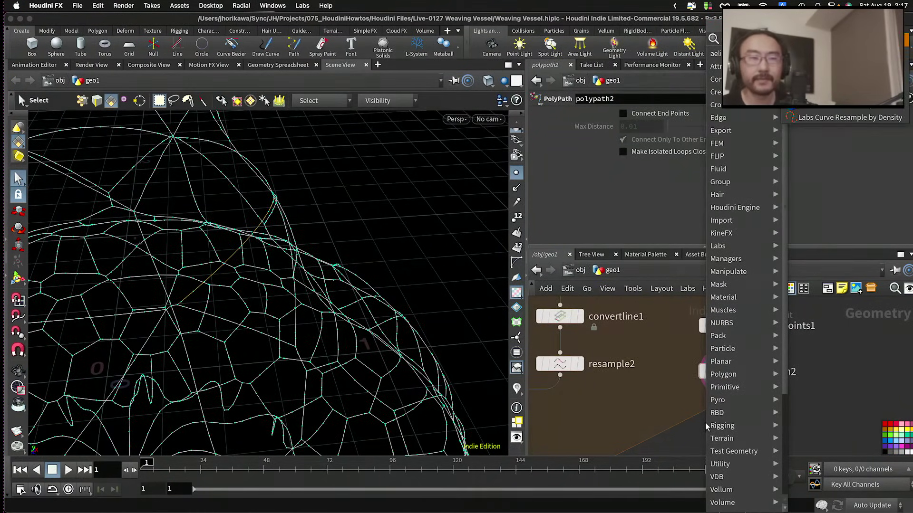
pyautogui.press('Return')
pyautogui.click(728, 419)
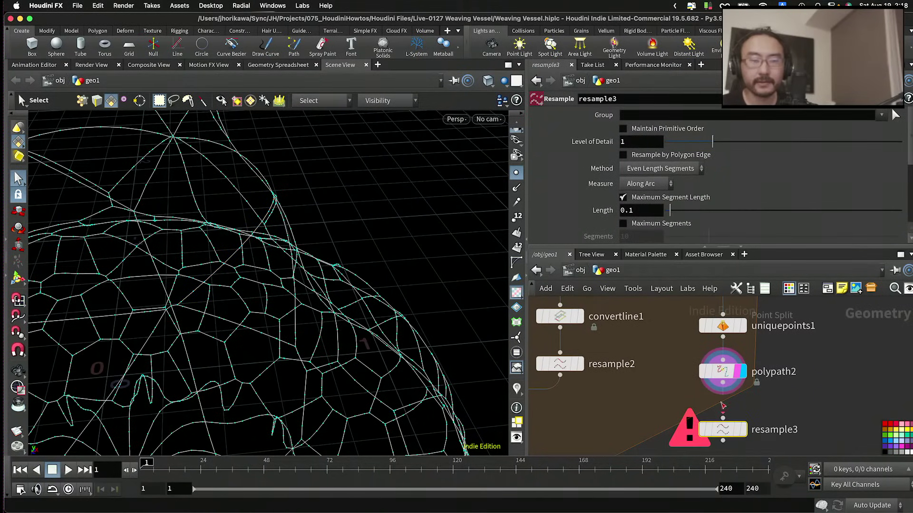
pyautogui.click(722, 418)
pyautogui.click(743, 430)
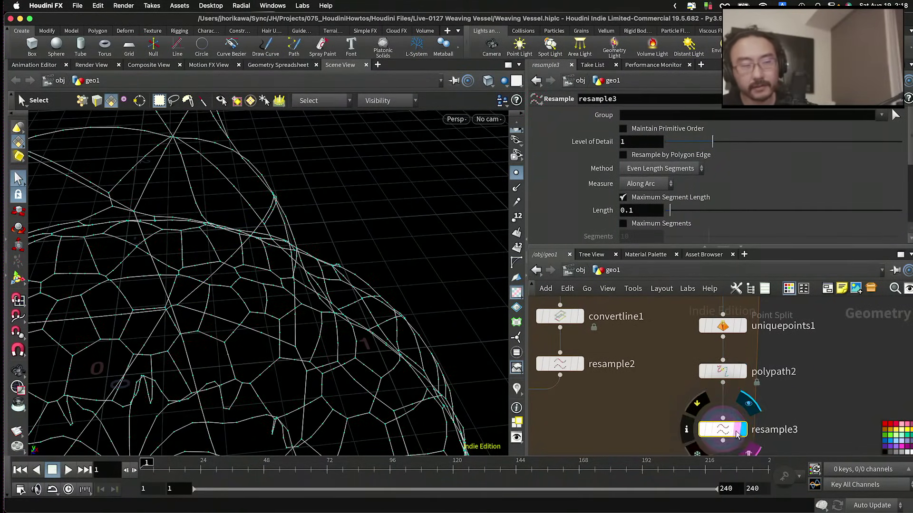
pyautogui.moveTo(722, 430); pyautogui.dragTo(723, 410)
# Step: Move the old convertline1 and resample2 nodes away from the new curve branch to free space below remove_inline_points
pyautogui.press('Escape')
pyautogui.moveTo(294, 262); pyautogui.dragTo(325, 245)
pyautogui.press('s')
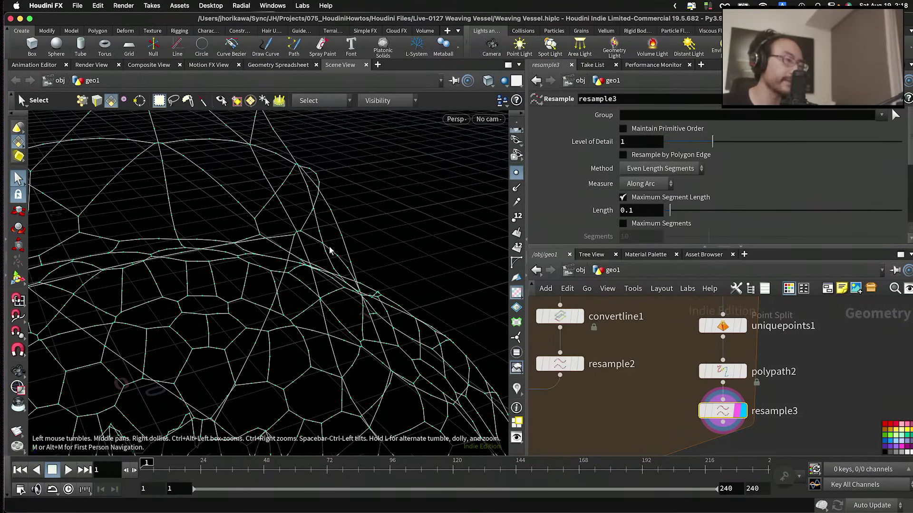
pyautogui.scroll(-2, 643, 401)
pyautogui.moveTo(643, 402); pyautogui.dragTo(746, 390, button='middle')
pyautogui.scroll(-4, 746, 391)
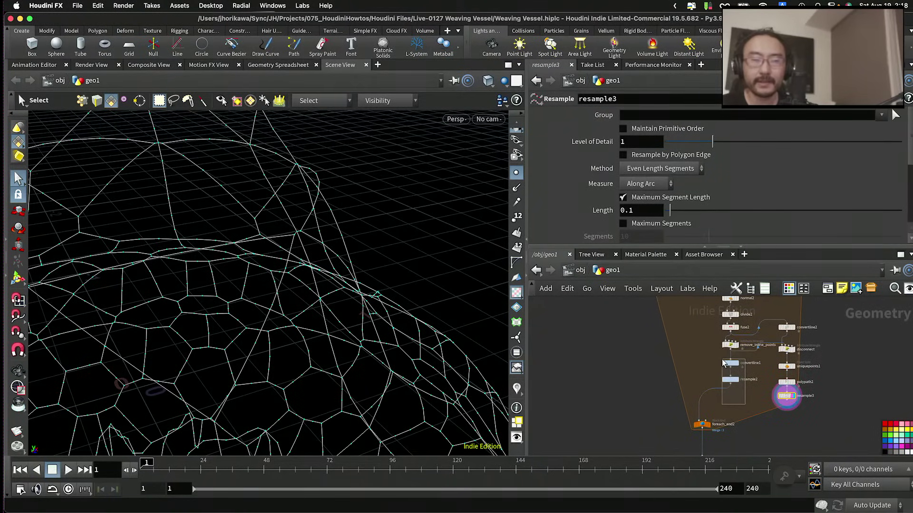
pyautogui.scroll(3, 723, 363)
pyautogui.moveTo(723, 363); pyautogui.dragTo(620, 372)
pyautogui.scroll(-2, 686, 369)
pyautogui.scroll(4, 803, 409)
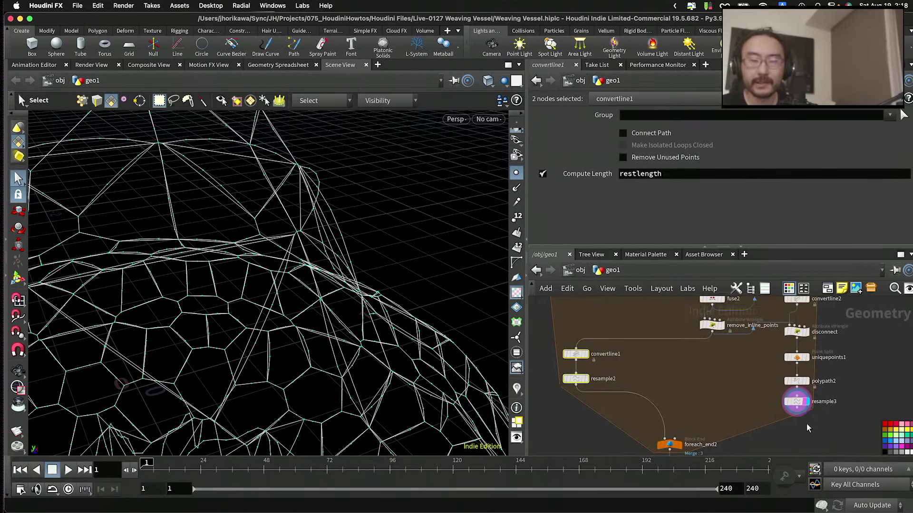
# Step: Detach convertline1 and resample2 from the loop's network and delete both nodes
pyautogui.click(778, 413)
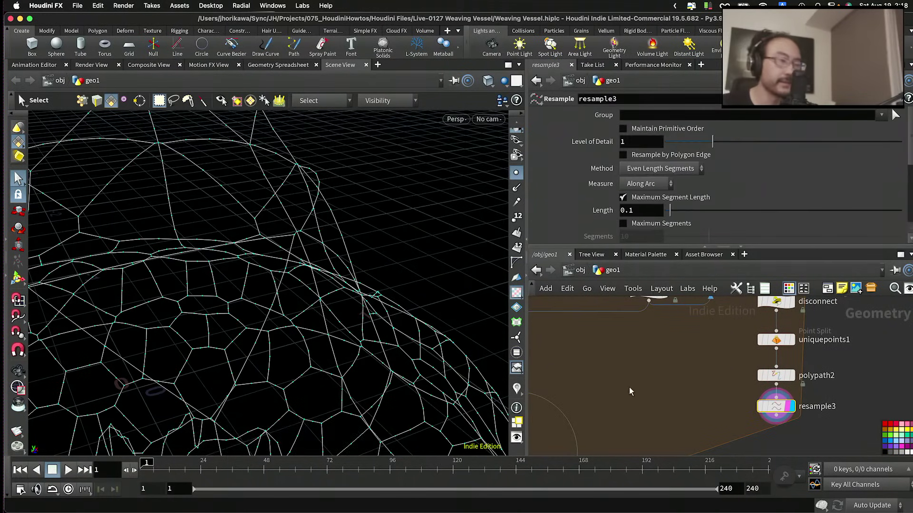
pyautogui.press('Escape')
pyautogui.hotkey('space', 'h')
pyautogui.moveTo(271, 283)
pyautogui.mouseDown()
pyautogui.moveTo(202, 243)
pyautogui.moveTo(246, 261)
pyautogui.moveTo(216, 244)
pyautogui.moveTo(243, 221)
pyautogui.moveTo(295, 242)
pyautogui.moveTo(334, 281)
pyautogui.moveTo(281, 301)
pyautogui.moveTo(334, 316)
pyautogui.moveTo(347, 299)
pyautogui.moveTo(346, 313)
pyautogui.moveTo(273, 306)
pyautogui.moveTo(287, 261)
pyautogui.moveTo(275, 281)
pyautogui.mouseUp()
pyautogui.press('s')
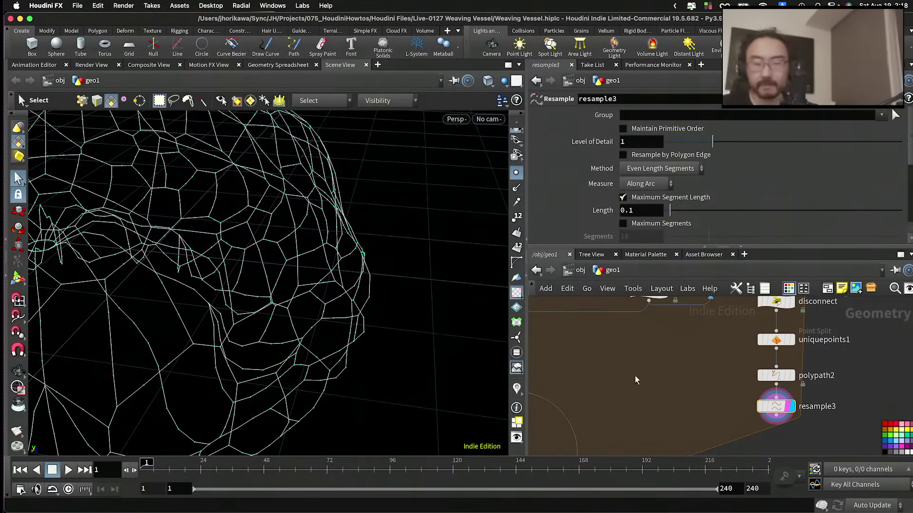
pyautogui.scroll(-5, 689, 370)
pyautogui.scroll(5, 697, 380)
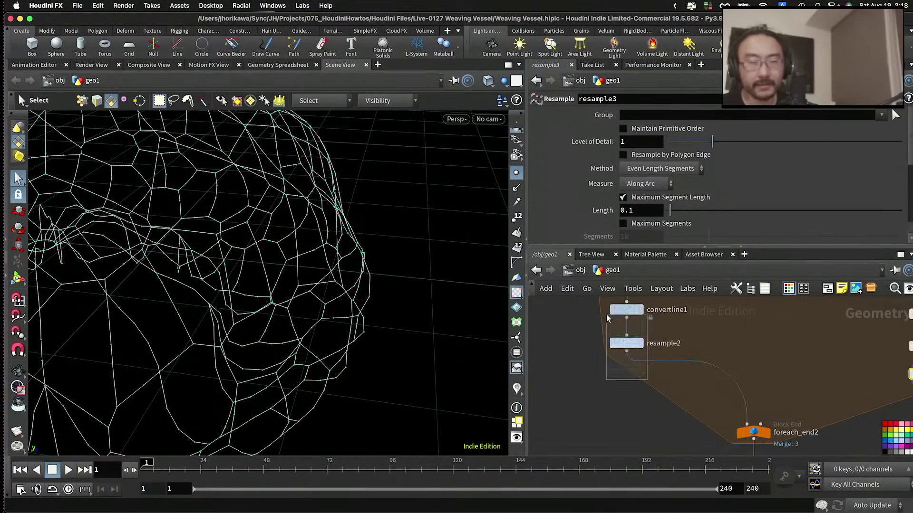
pyautogui.click(642, 351)
pyautogui.moveTo(647, 359); pyautogui.dragTo(728, 383)
pyautogui.scroll(-3, 690, 376)
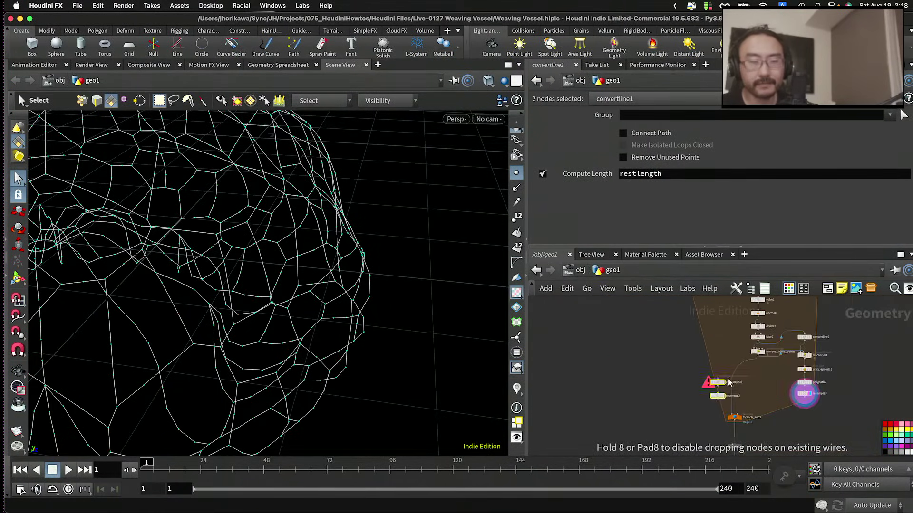
pyautogui.scroll(3, 744, 386)
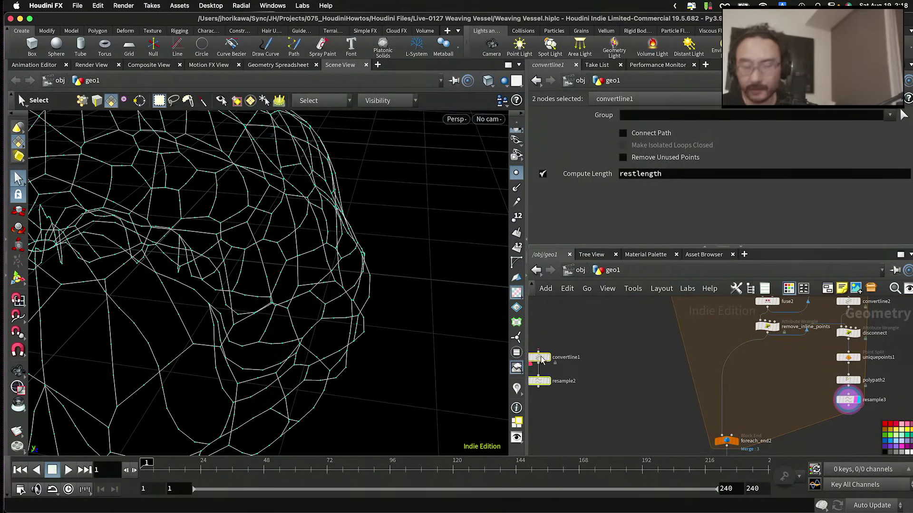
pyautogui.press('Delete')
# Step: Move the chain from the disconnect wrangle to resample3 directly beneath remove_inline_points and convertline2
pyautogui.scroll(-2, 682, 381)
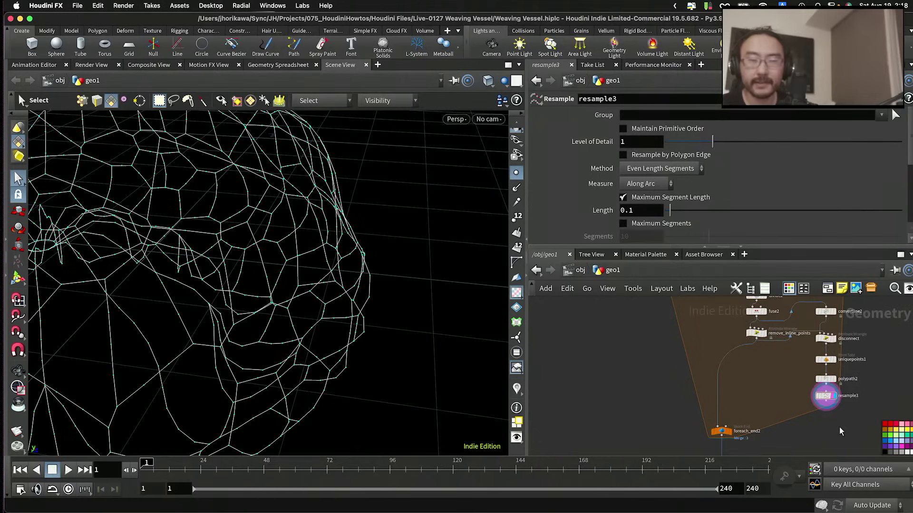
pyautogui.scroll(3, 815, 335)
pyautogui.moveTo(815, 344); pyautogui.dragTo(780, 373)
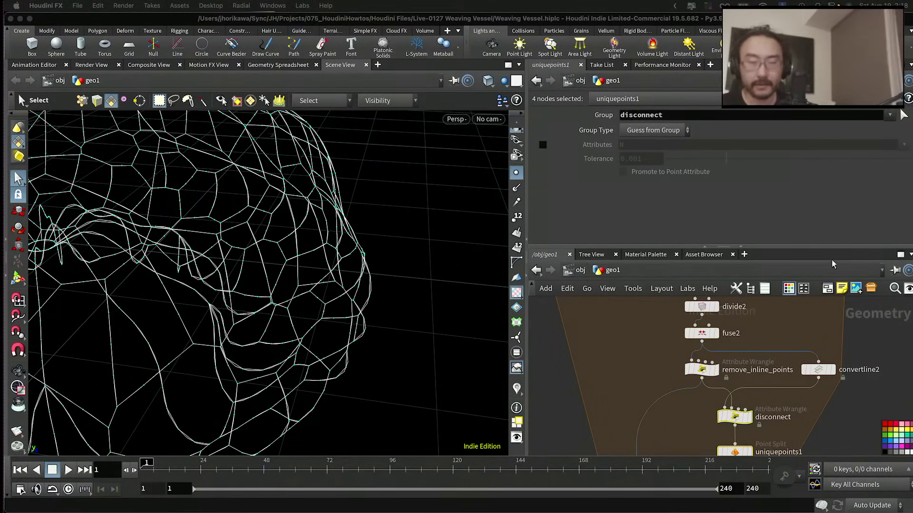
pyautogui.click(816, 427)
# Step: Shift foreach_end2 and the nodes after it below the chain, feed foreach_end2 from resample3 and display it
pyautogui.scroll(-6, 808, 419)
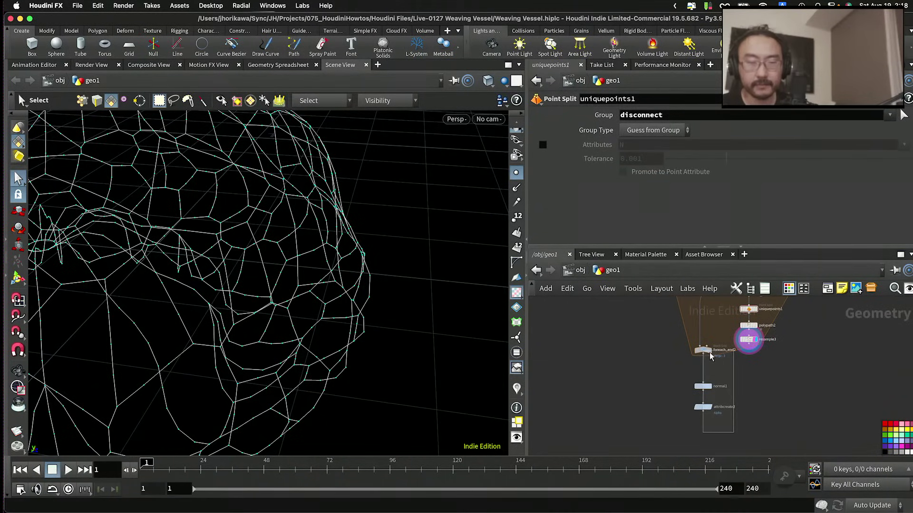
pyautogui.moveTo(708, 354); pyautogui.dragTo(732, 373)
pyautogui.scroll(5, 741, 361)
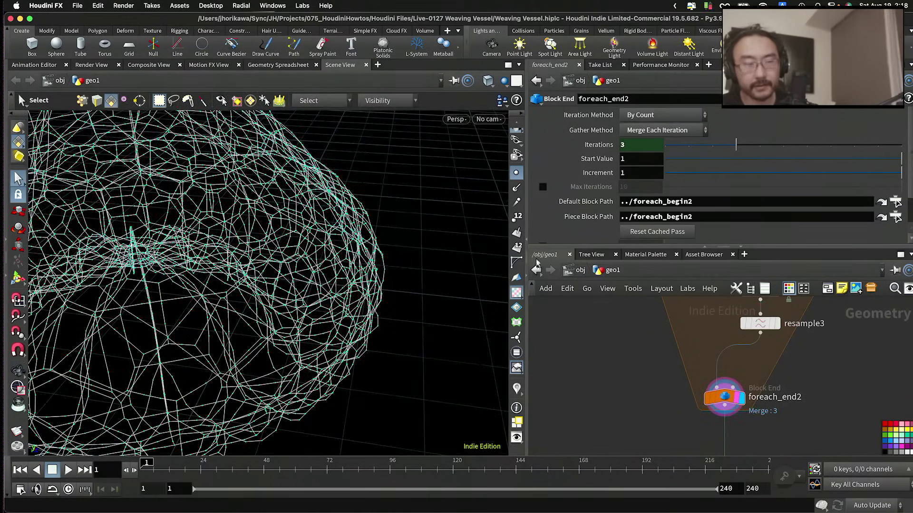
# Step: Examine the merged curve layers on the vessel's body and neck from several angles
pyautogui.press('Escape')
pyautogui.moveTo(171, 157); pyautogui.dragTo(167, 235)
pyautogui.moveTo(169, 235); pyautogui.dragTo(210, 260, button='right')
pyautogui.moveTo(209, 260); pyautogui.dragTo(225, 178)
pyautogui.press('s')
pyautogui.press('Escape')
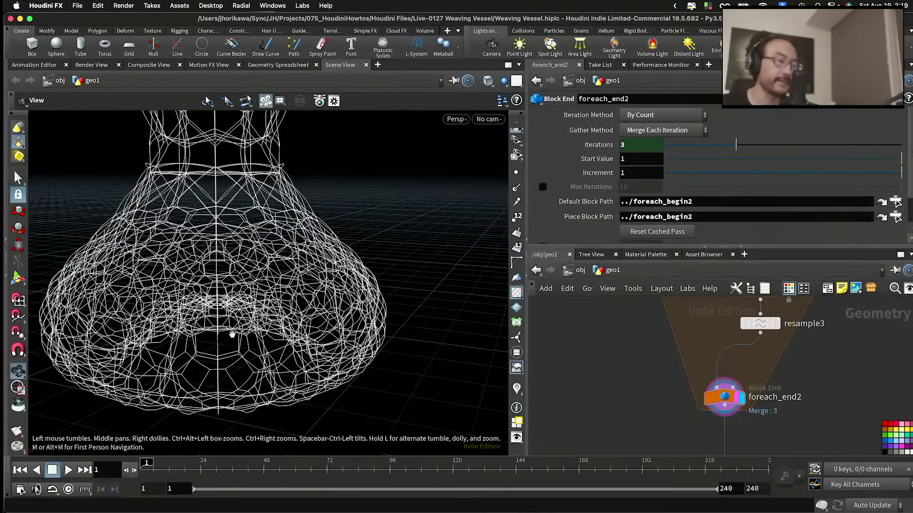
pyautogui.moveTo(233, 328); pyautogui.dragTo(391, 300)
pyautogui.press('s')
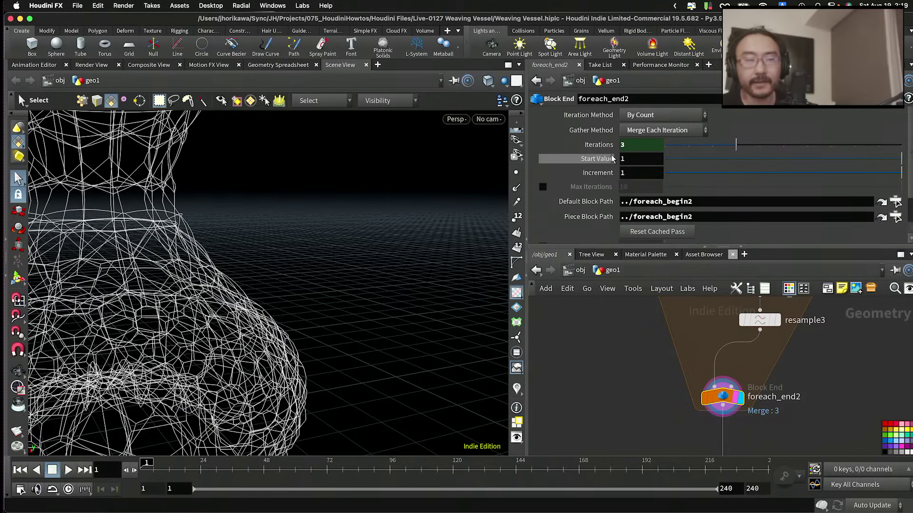
# Step: Examine the mirror wrangle and its place in the point-mirroring loop upstream
pyautogui.scroll(-5, 725, 403)
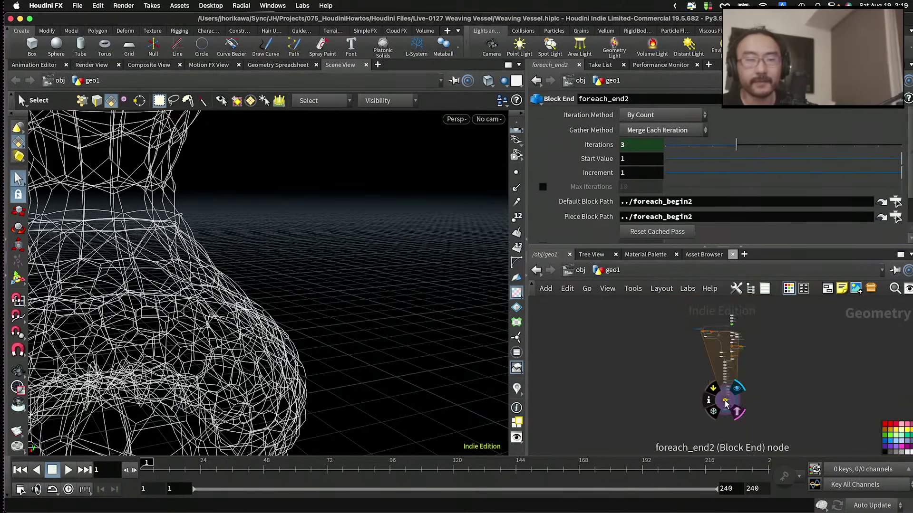
pyautogui.scroll(8, 727, 336)
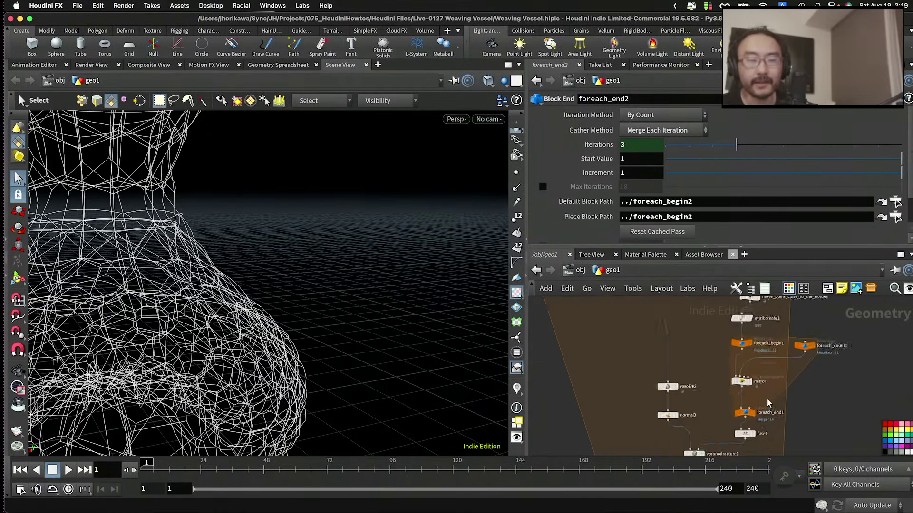
pyautogui.click(729, 370)
pyautogui.scroll(-3, 744, 385)
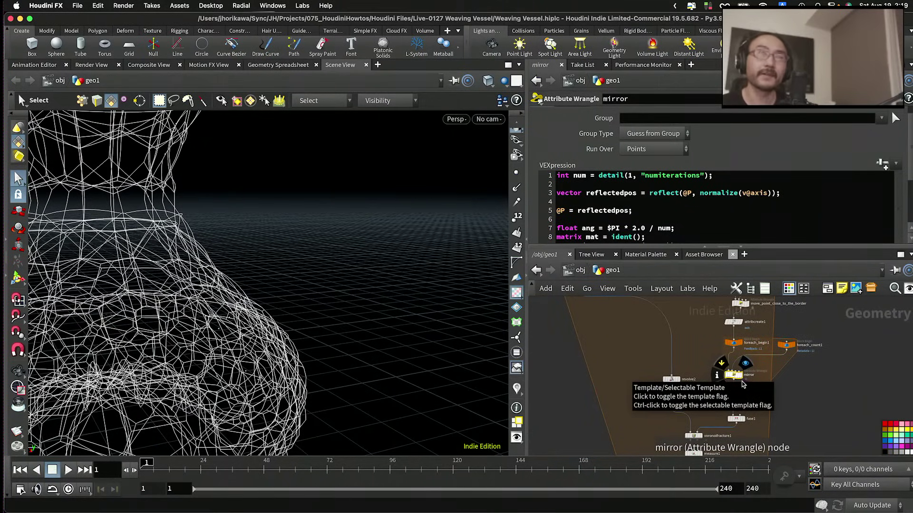
pyautogui.scroll(4, 723, 390)
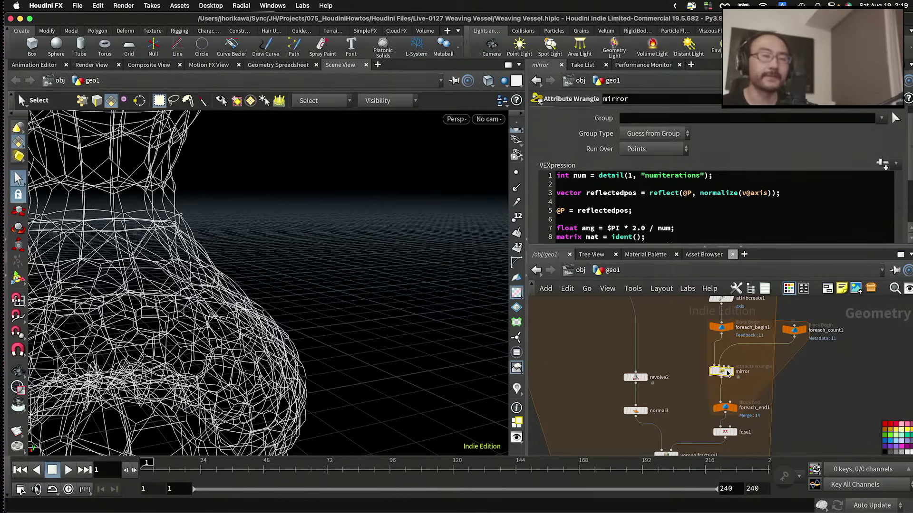
pyautogui.scroll(4, 727, 373)
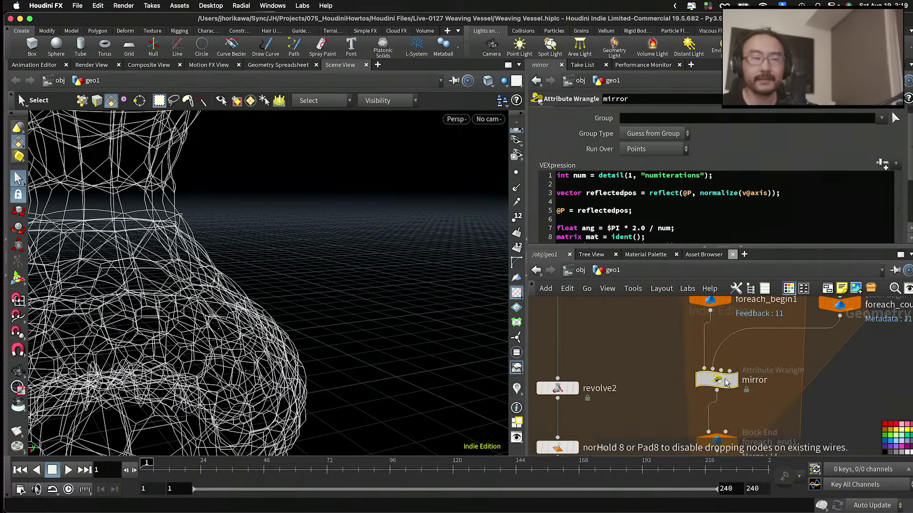
pyautogui.scroll(-1, 720, 380)
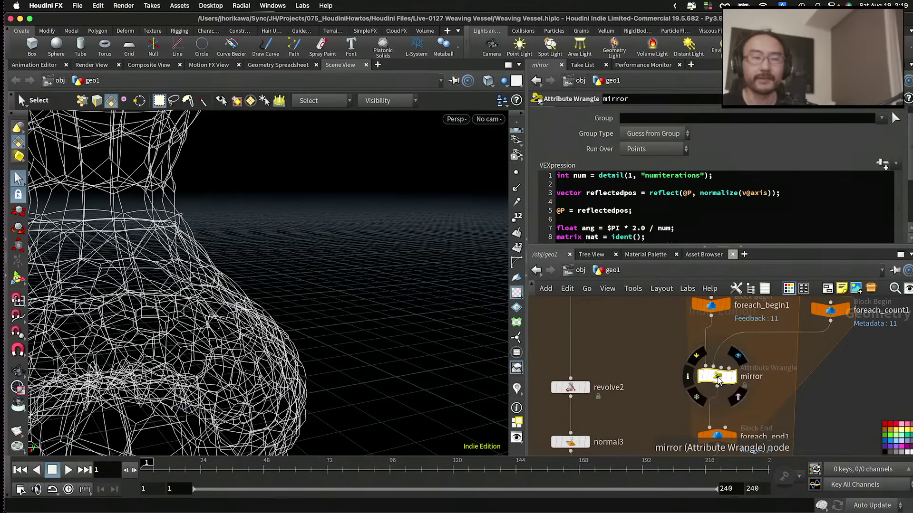
pyautogui.scroll(-8, 712, 375)
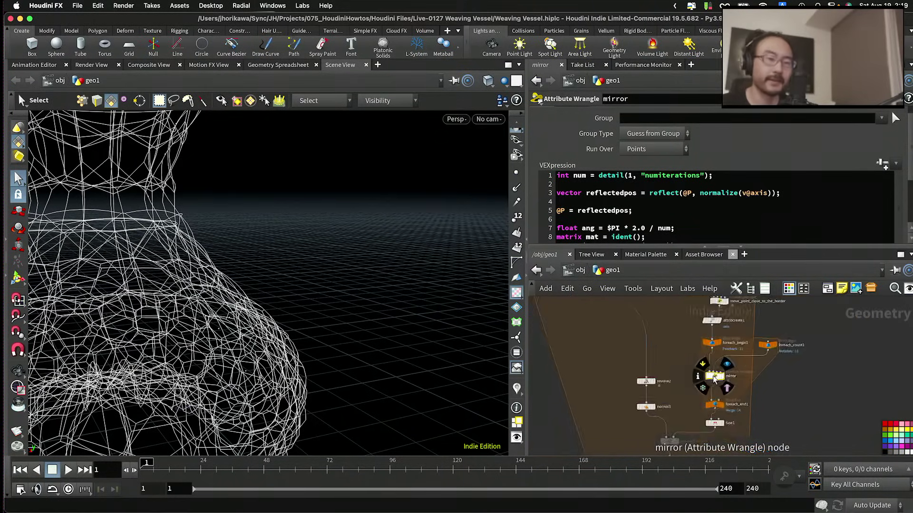
pyautogui.scroll(1, 719, 402)
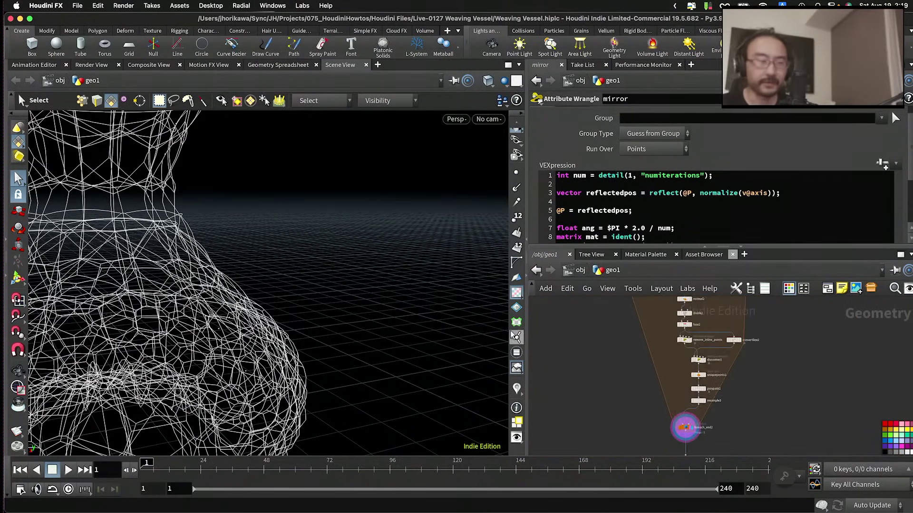
# Step: Set the iterations of foreach_end2 to 1 so only a single curve layer is built
pyautogui.press('Escape')
pyautogui.scroll(-5, 162, 270)
pyautogui.moveTo(163, 270); pyautogui.dragTo(183, 268)
pyautogui.press('s')
pyautogui.press('Escape')
pyautogui.moveTo(120, 400); pyautogui.dragTo(127, 396)
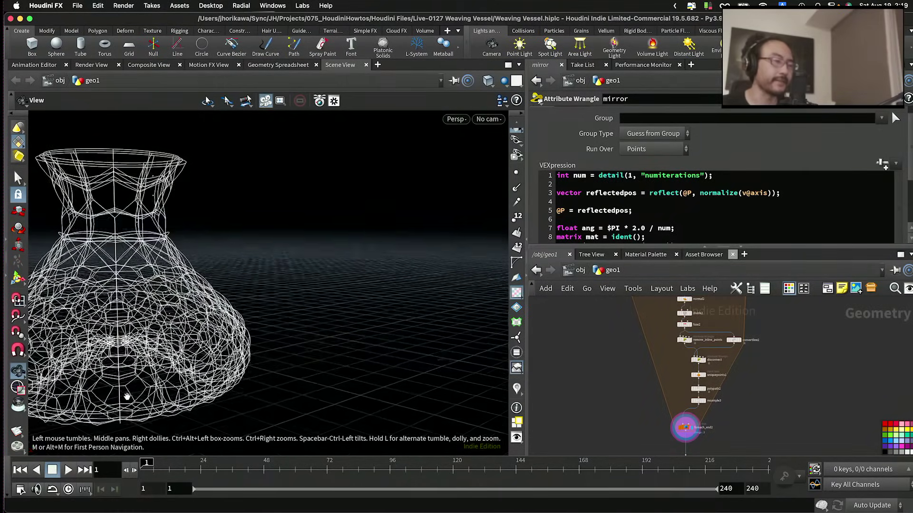
pyautogui.press('s')
pyautogui.scroll(5, 720, 404)
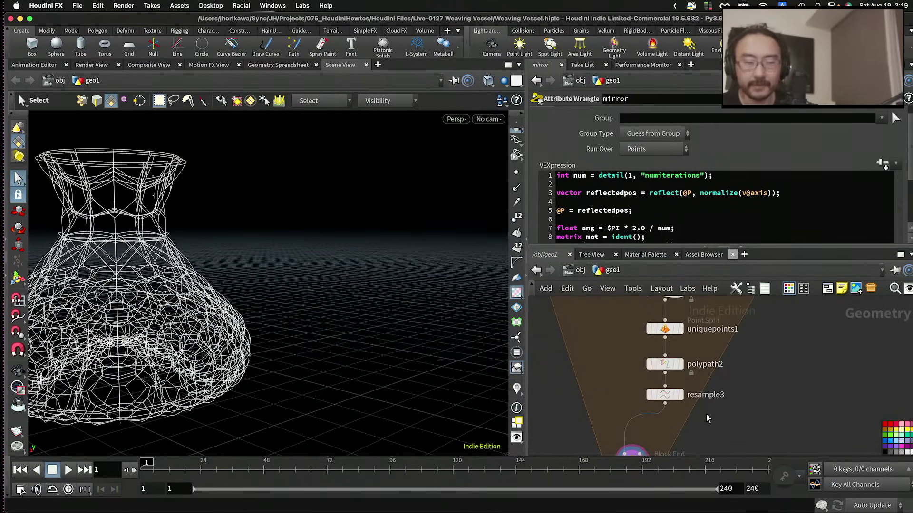
pyautogui.click(671, 407)
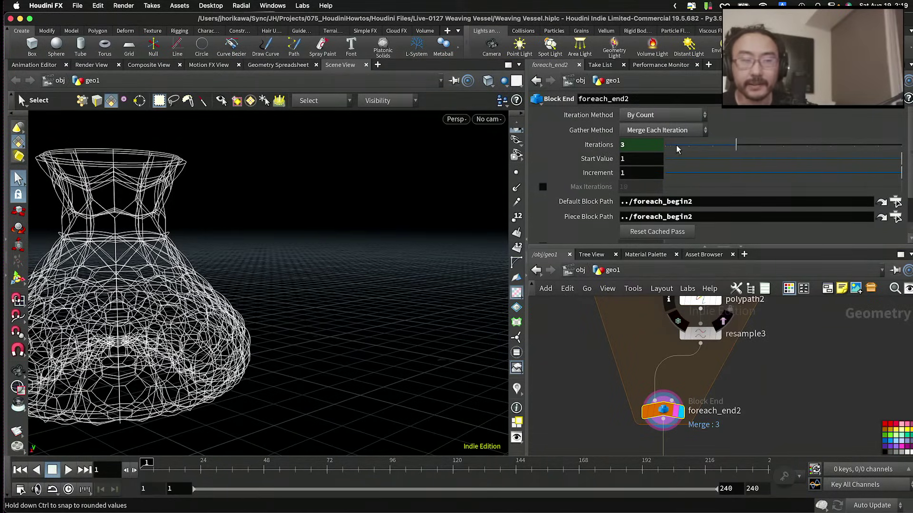
pyautogui.moveTo(667, 150); pyautogui.dragTo(666, 150)
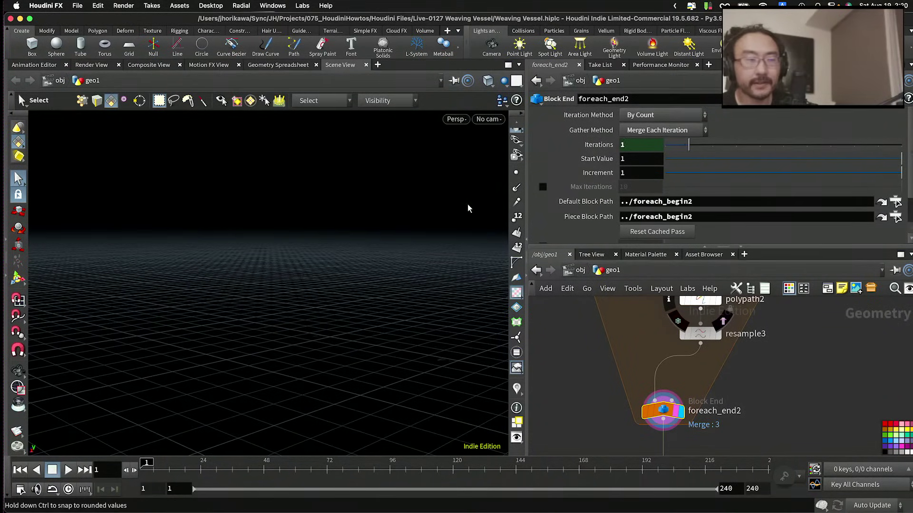
# Step: Examine the single layer of curves on the vessel's neck and body, checking its symmetry from several angles
pyautogui.keyDown('alt'); pyautogui.moveTo(312, 233); pyautogui.dragTo(232, 281, button='right'); pyautogui.keyUp('alt')
pyautogui.keyDown('alt'); pyautogui.moveTo(232, 281); pyautogui.dragTo(194, 306); pyautogui.keyUp('alt')
pyautogui.keyDown('alt'); pyautogui.moveTo(193, 306); pyautogui.dragTo(304, 279, button='right'); pyautogui.keyUp('alt')
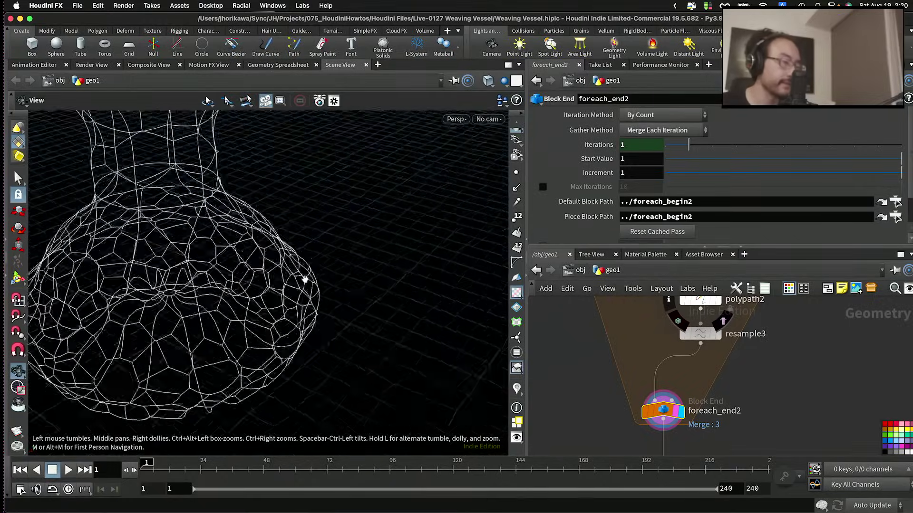
pyautogui.moveTo(304, 279); pyautogui.dragTo(260, 129)
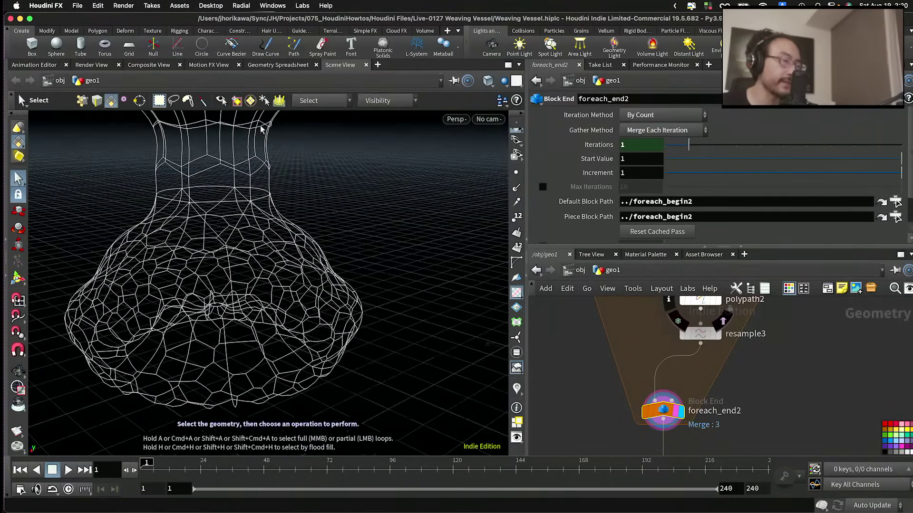
pyautogui.moveTo(274, 240); pyautogui.dragTo(212, 175)
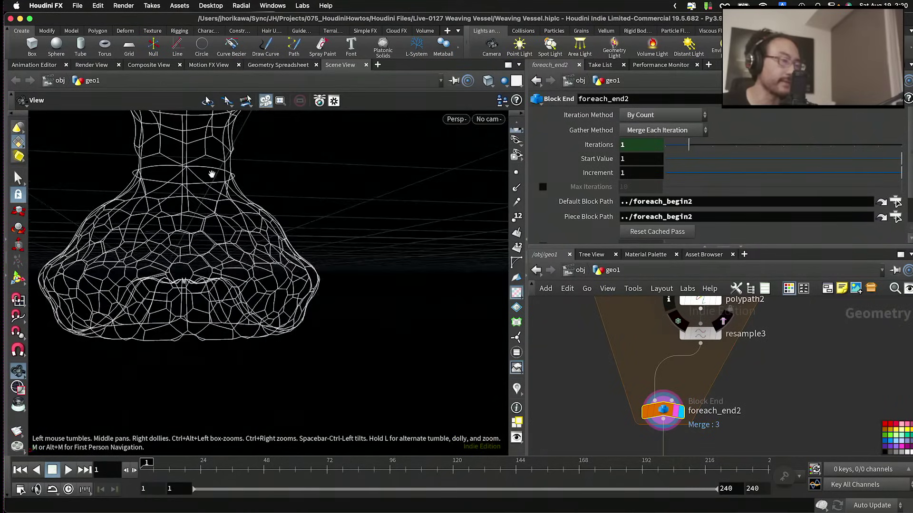
pyautogui.moveTo(183, 203); pyautogui.dragTo(184, 177)
pyautogui.moveTo(167, 271); pyautogui.dragTo(271, 239)
# Step: Lower the border threshold on the CONTROLLER null to 0.0622 and check the curves around the vessel's neck
pyautogui.scroll(-5, 614, 346)
pyautogui.scroll(8, 614, 346)
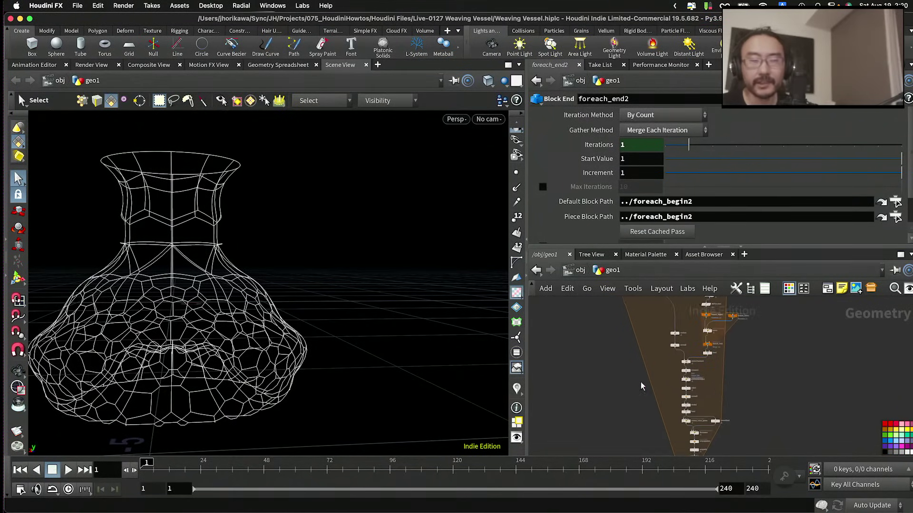
pyautogui.click(634, 356)
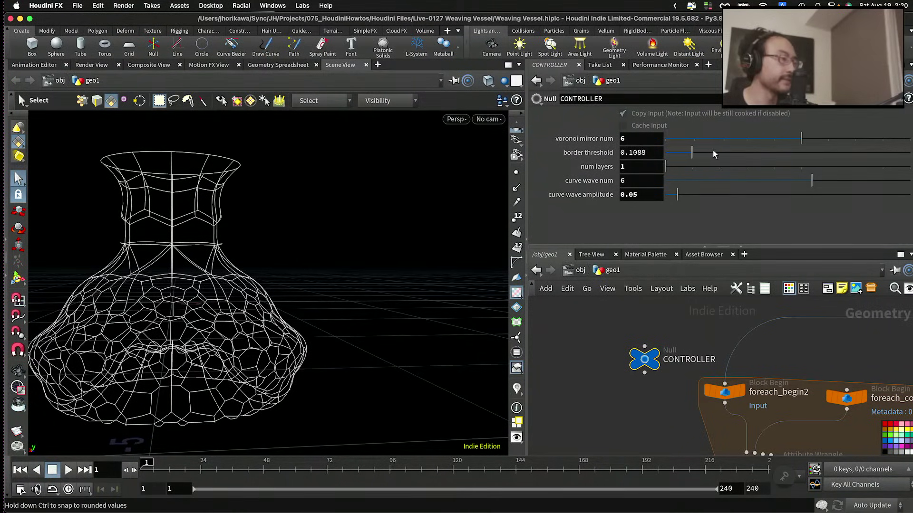
pyautogui.moveTo(712, 153)
pyautogui.mouseDown()
pyautogui.moveTo(739, 157)
pyautogui.moveTo(697, 153)
pyautogui.mouseUp()
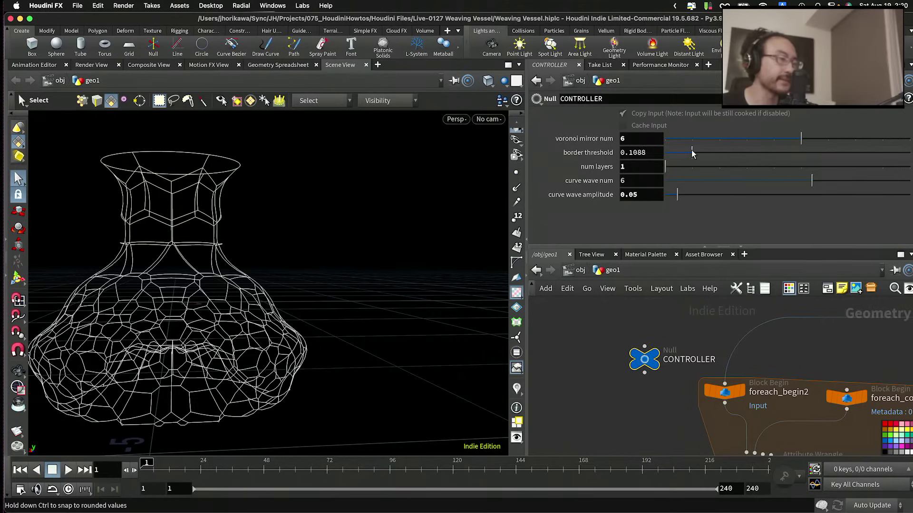
pyautogui.moveTo(692, 153); pyautogui.dragTo(681, 158)
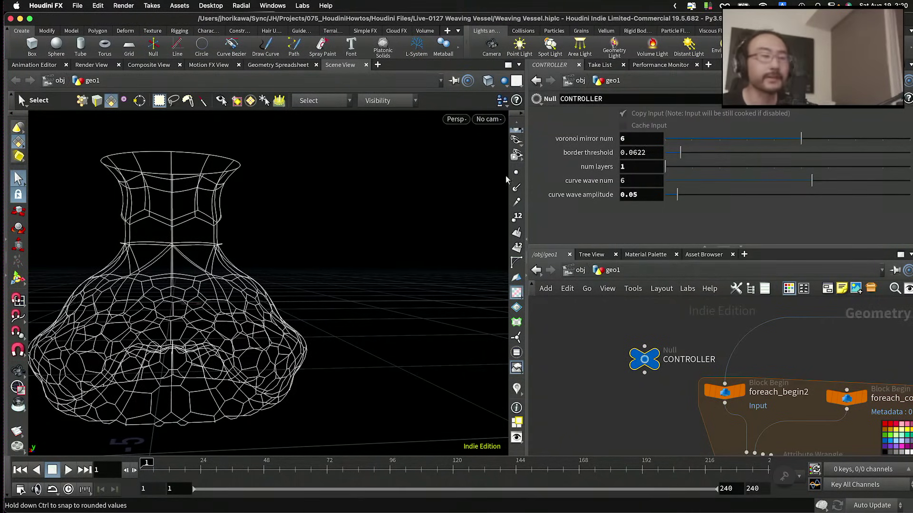
pyautogui.press('Escape')
pyautogui.moveTo(204, 209); pyautogui.dragTo(418, 204)
pyautogui.press('s')
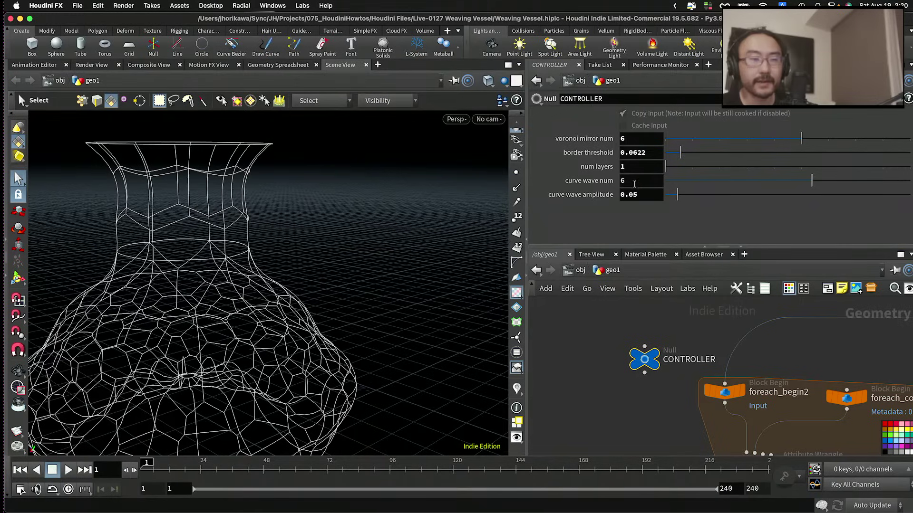
# Step: Locate the scatter1 node in the loop and open the parameter interface of the CONTROLLER null for editing
pyautogui.scroll(-4, 689, 361)
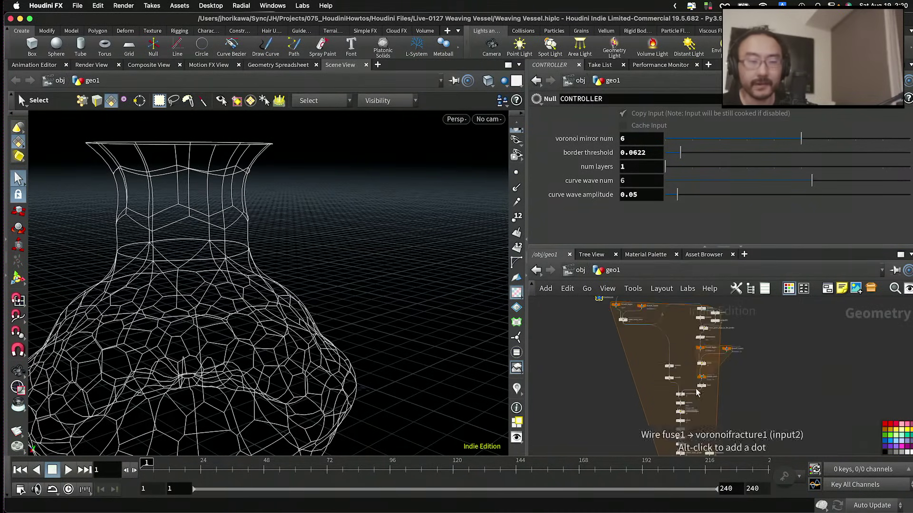
pyautogui.scroll(4, 729, 351)
pyautogui.moveTo(730, 351); pyautogui.dragTo(749, 424, button='middle')
pyautogui.scroll(2, 732, 421)
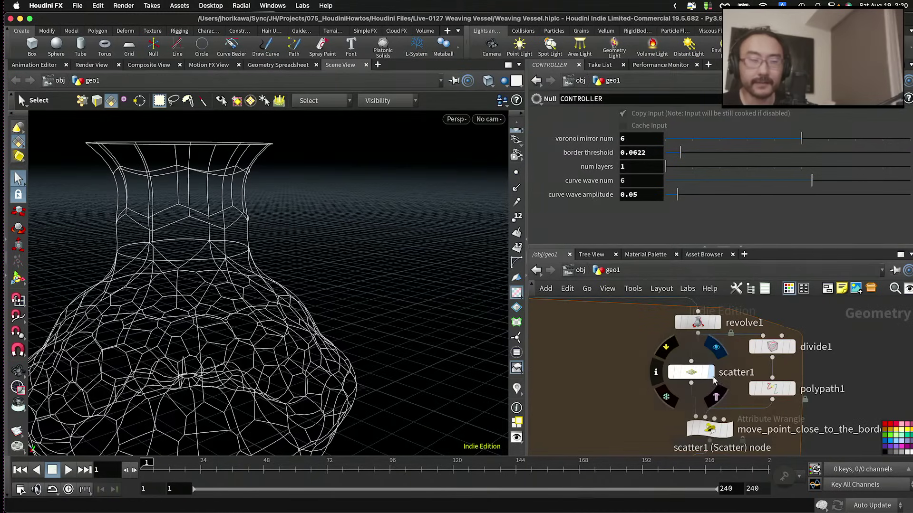
pyautogui.click(691, 372)
pyautogui.scroll(-4, 665, 342)
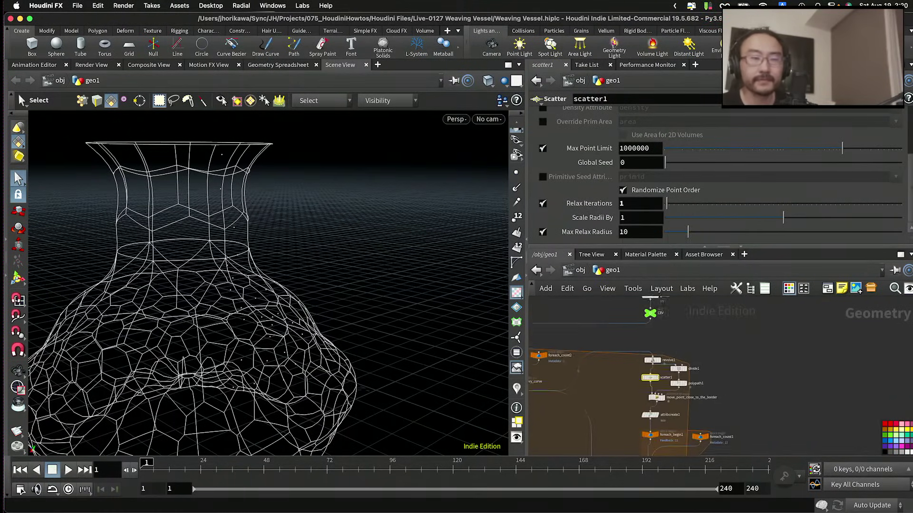
pyautogui.moveTo(613, 373); pyautogui.dragTo(576, 312)
pyautogui.click(836, 111)
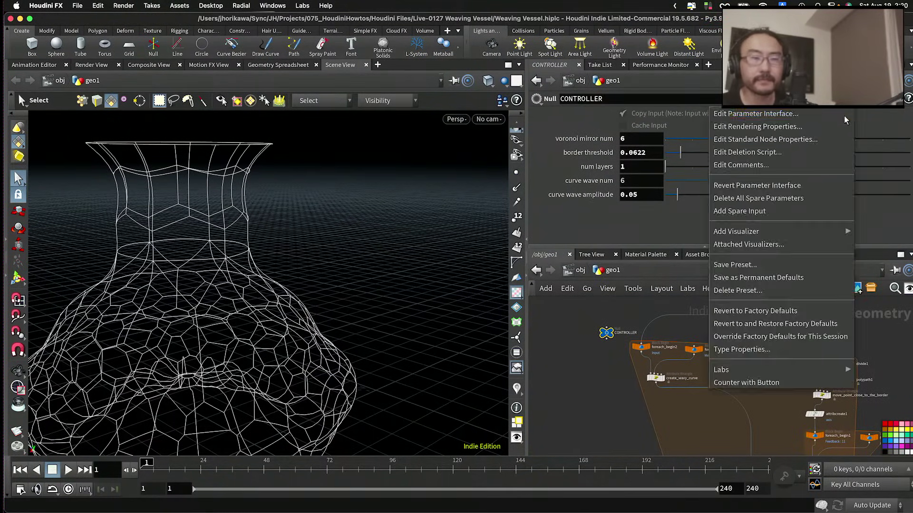
pyautogui.click(760, 112)
pyautogui.moveTo(668, 53); pyautogui.dragTo(553, 67)
pyautogui.click(417, 106)
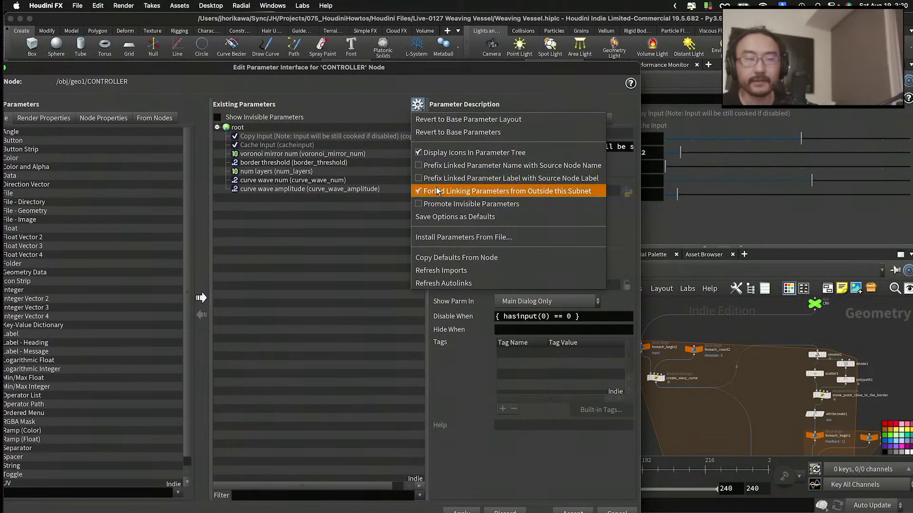
# Step: Add scatter1's Force Total Count to the CONTROLLER's existing parameters, between border threshold and num layers
pyautogui.scroll(3, 791, 380)
pyautogui.scroll(2, 828, 360)
pyautogui.click(844, 343)
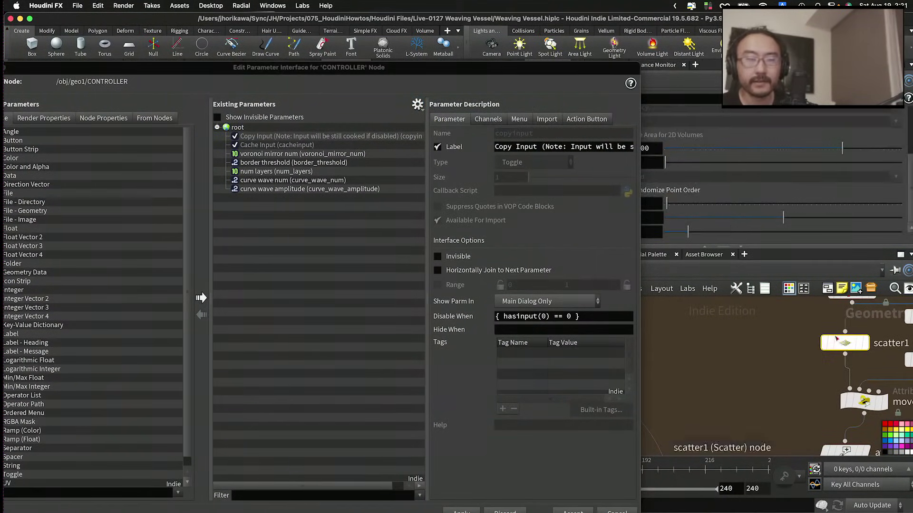
pyautogui.moveTo(585, 68); pyautogui.dragTo(435, 74)
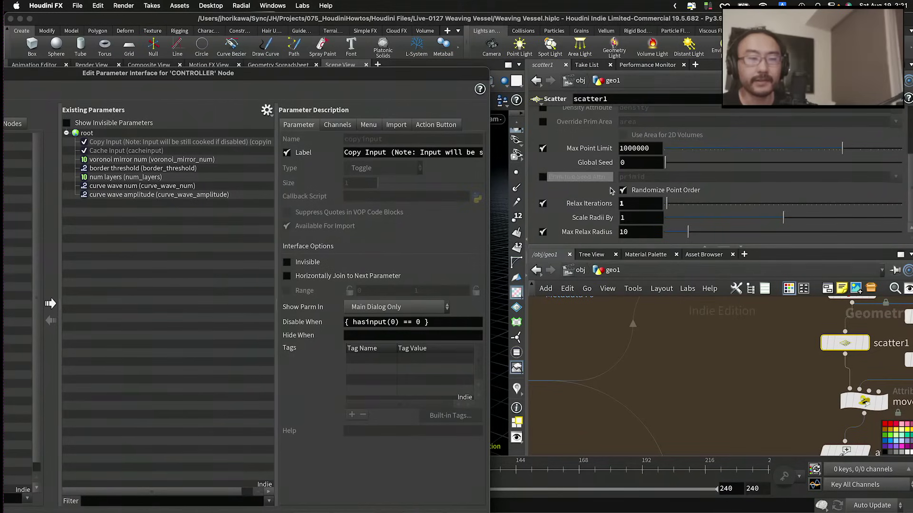
pyautogui.scroll(3, 605, 185)
pyautogui.scroll(2, 605, 185)
pyautogui.click(600, 177)
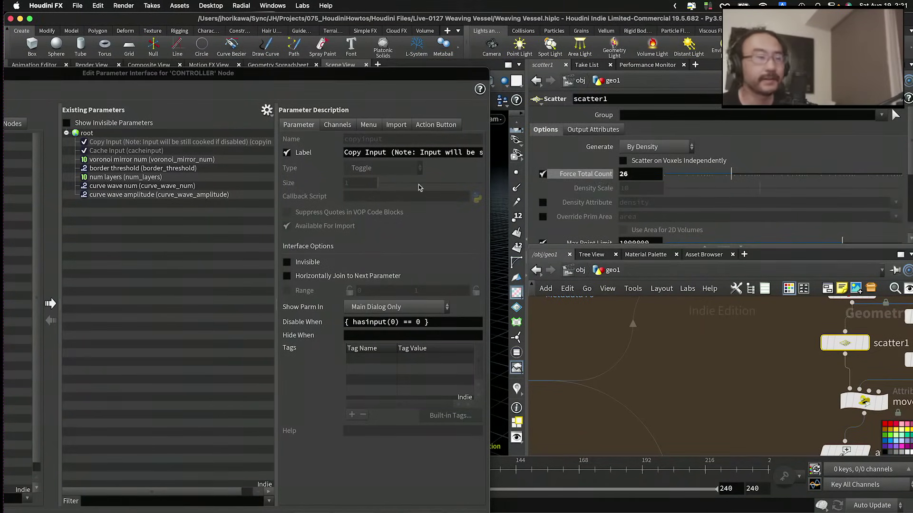
pyautogui.moveTo(172, 175); pyautogui.dragTo(172, 175)
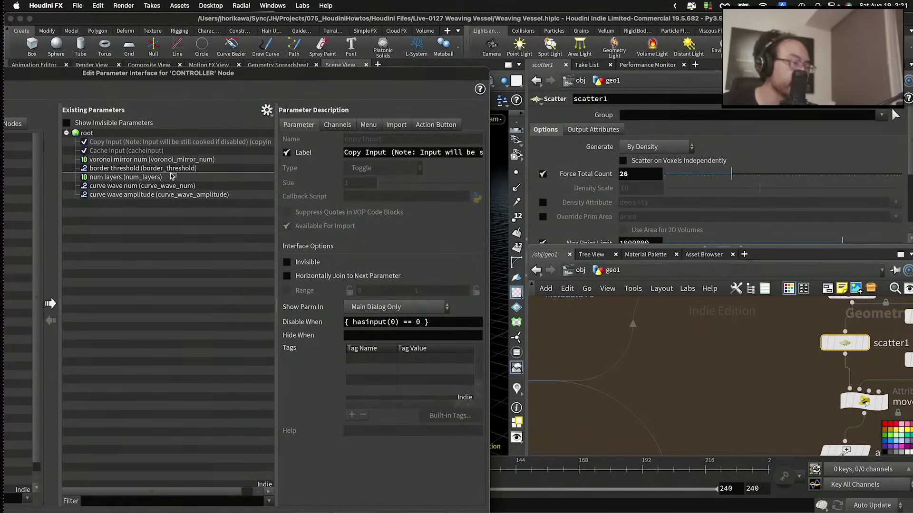
# Step: Name the added parameter voronoi_point_num, labelled "voronoi point num" with a range of 1 to 200, and accept the interface changes
pyautogui.moveTo(196, 74); pyautogui.dragTo(436, 80)
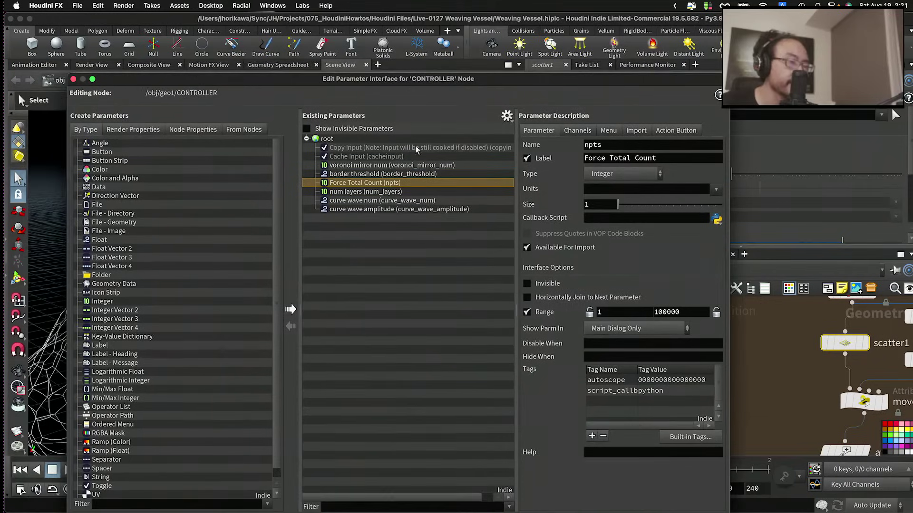
pyautogui.write('v')
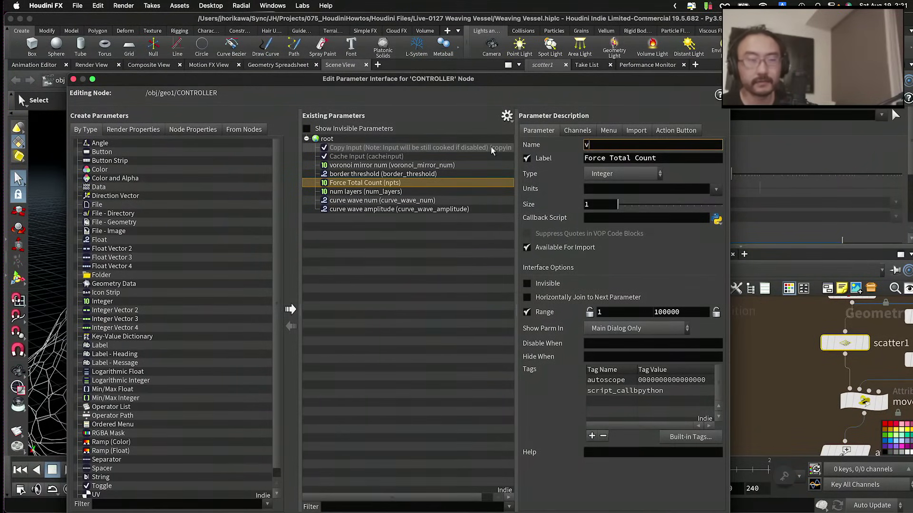
pyautogui.write('oronoi_point_num')
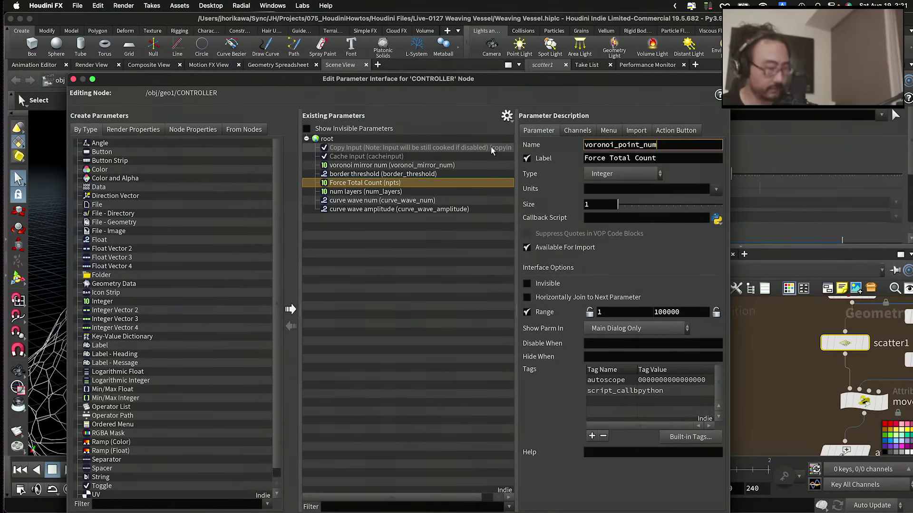
pyautogui.press('Tab')
pyautogui.write('voron')
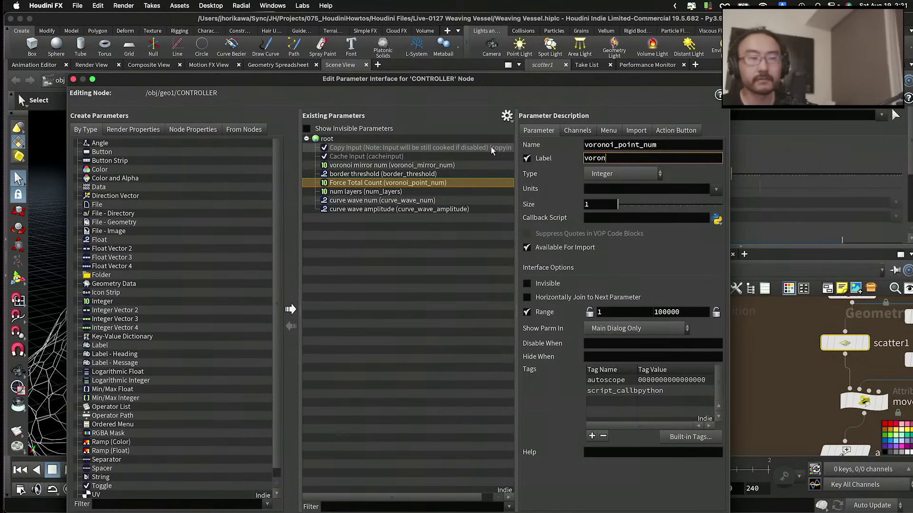
pyautogui.write('oi point num')
pyautogui.press('Return')
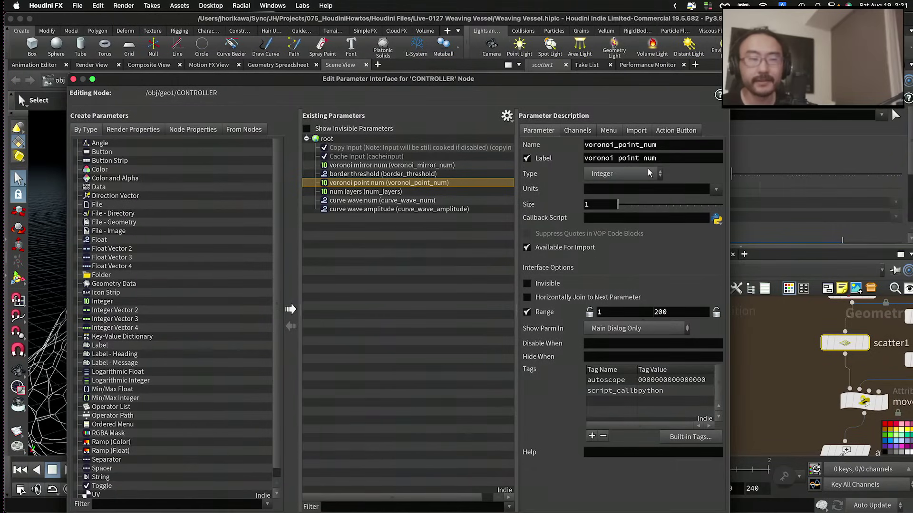
pyautogui.moveTo(636, 79); pyautogui.dragTo(639, 18)
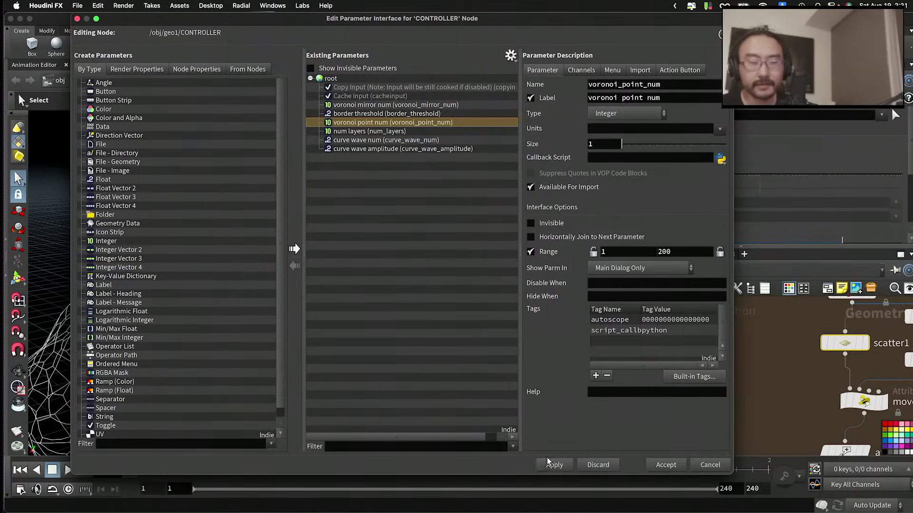
pyautogui.click(550, 464)
pyautogui.press('Return')
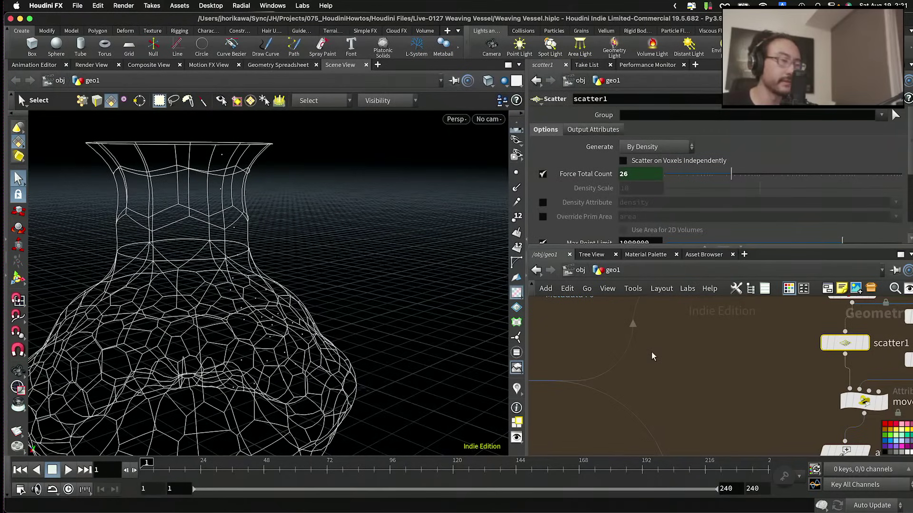
# Step: Select foreach_end2 and examine its curve layer on the vessel's neck and body
pyautogui.scroll(-5, 649, 342)
pyautogui.scroll(5, 640, 310)
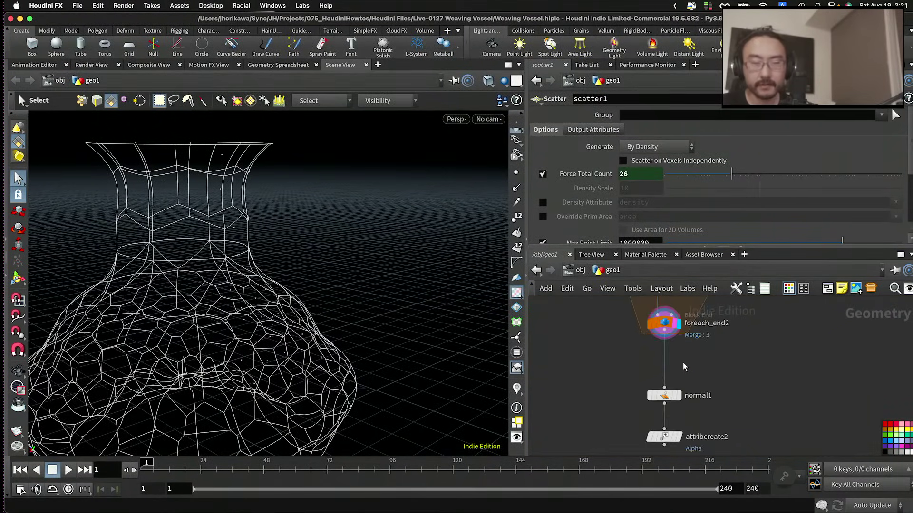
pyautogui.click(663, 323)
pyautogui.moveTo(311, 285); pyautogui.dragTo(275, 286, button='middle')
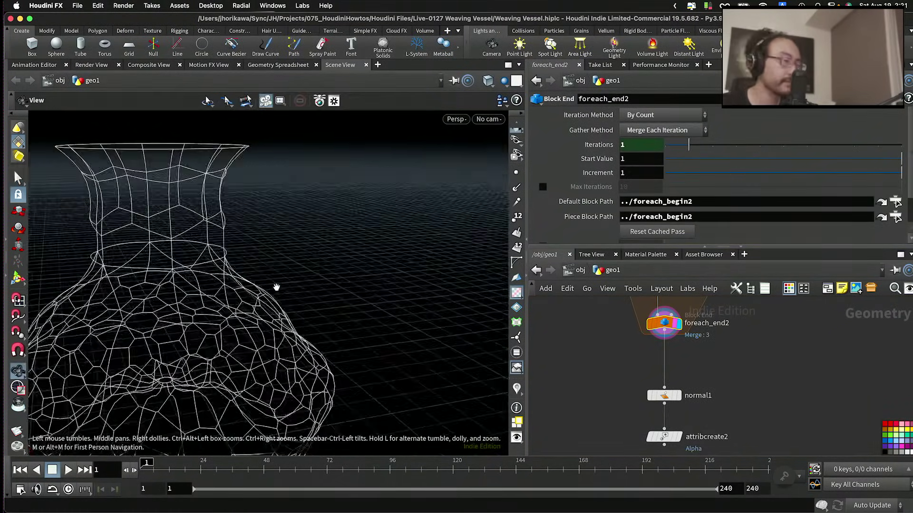
pyautogui.scroll(-3, 646, 418)
pyautogui.scroll(2, 646, 422)
pyautogui.scroll(-4, 648, 409)
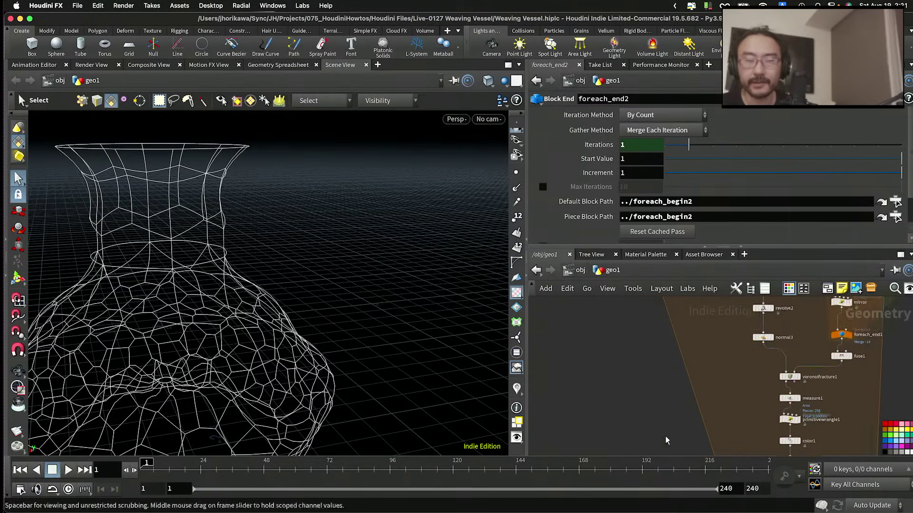
# Step: Raise voronoi point num on the CONTROLLER null to 92 and inspect the curves near the neck
pyautogui.click(650, 351)
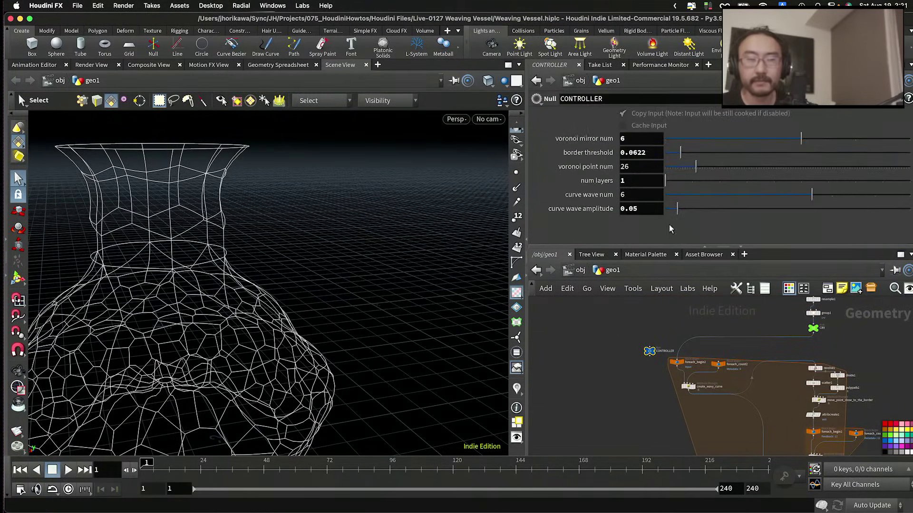
pyautogui.click(712, 168)
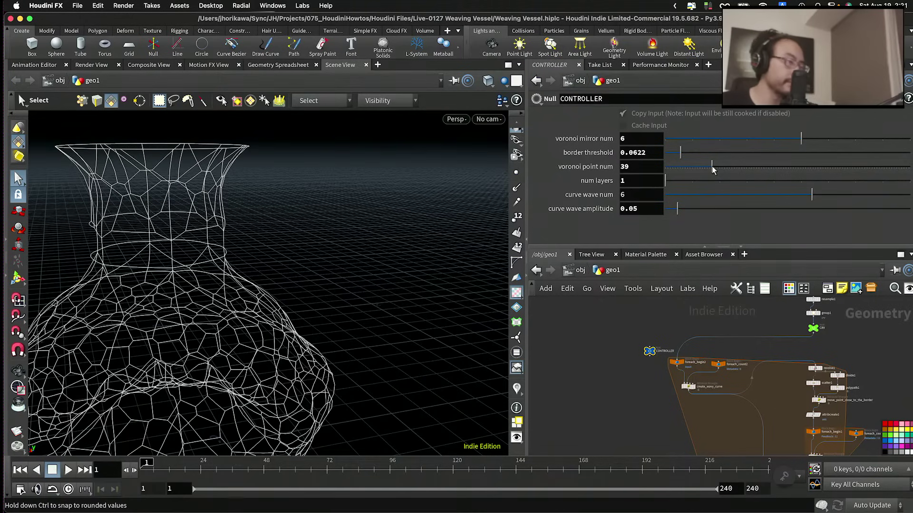
pyautogui.click(777, 170)
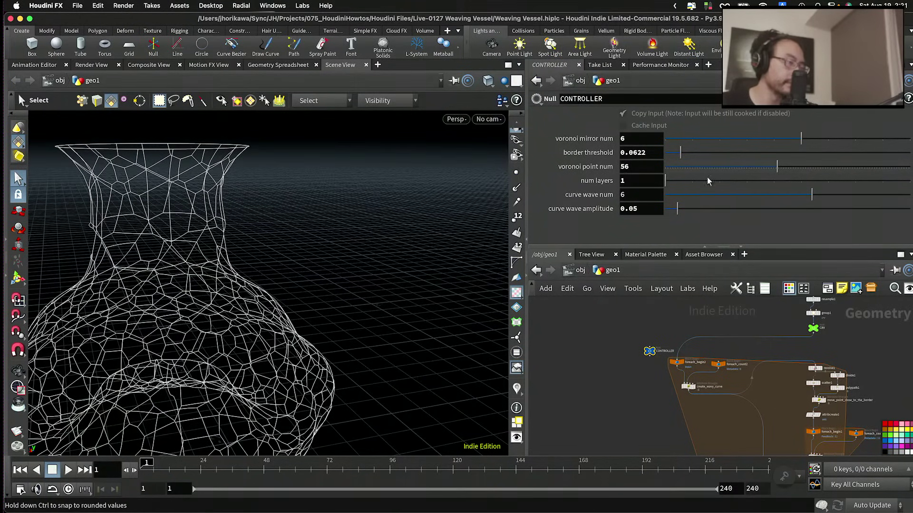
pyautogui.press('Escape')
pyautogui.moveTo(257, 204); pyautogui.dragTo(266, 238)
pyautogui.press('s')
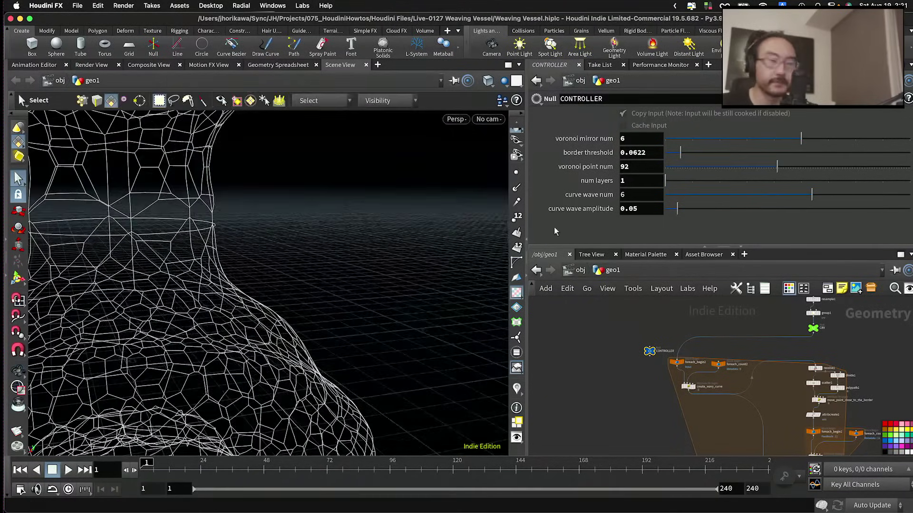
# Step: Try scatter1 without Relax Iterations to compare the cell pattern on the whole vessel, and enable the option again
pyautogui.scroll(8, 754, 392)
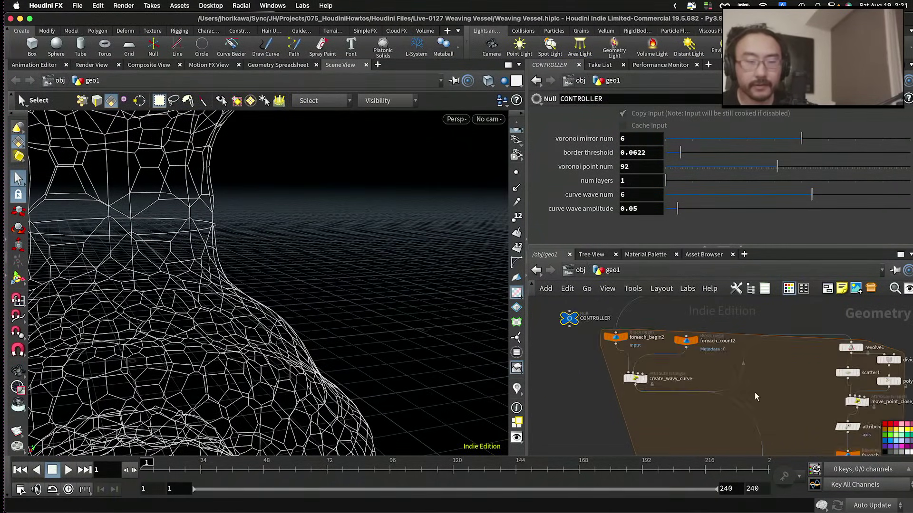
pyautogui.click(760, 360)
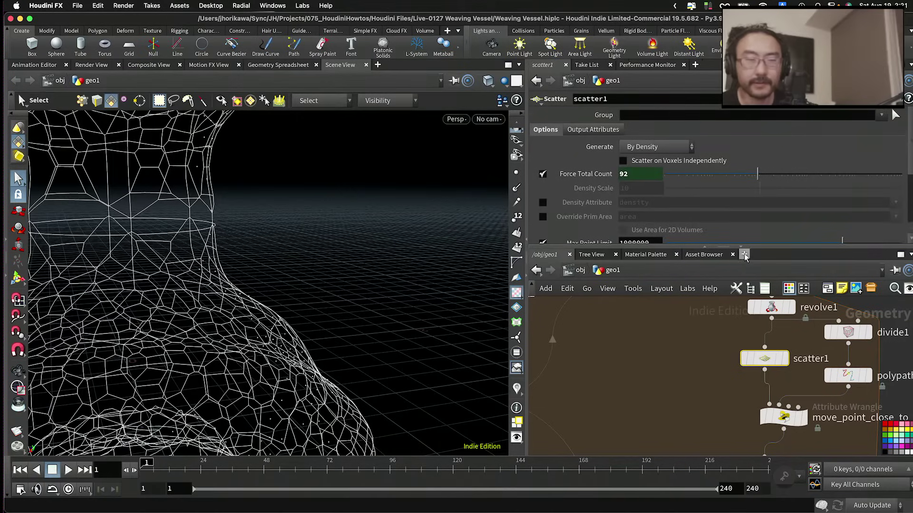
pyautogui.scroll(-5, 651, 193)
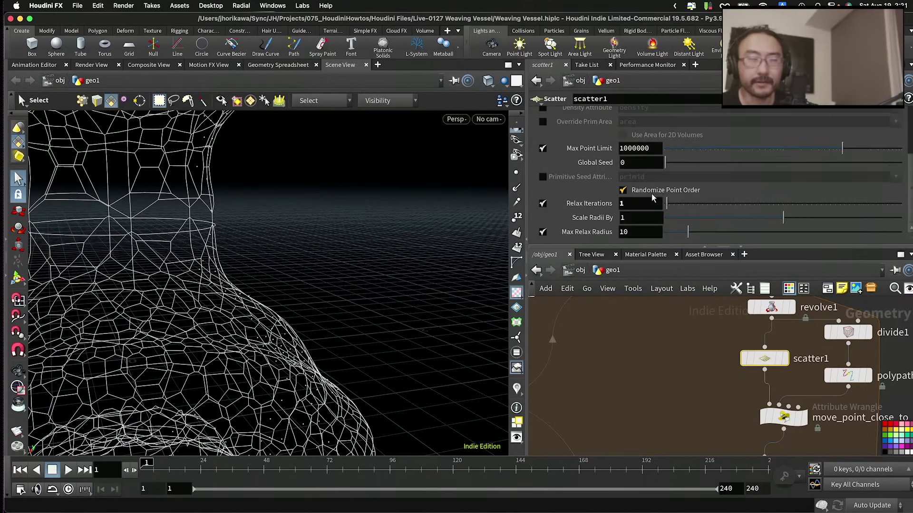
pyautogui.click(543, 203)
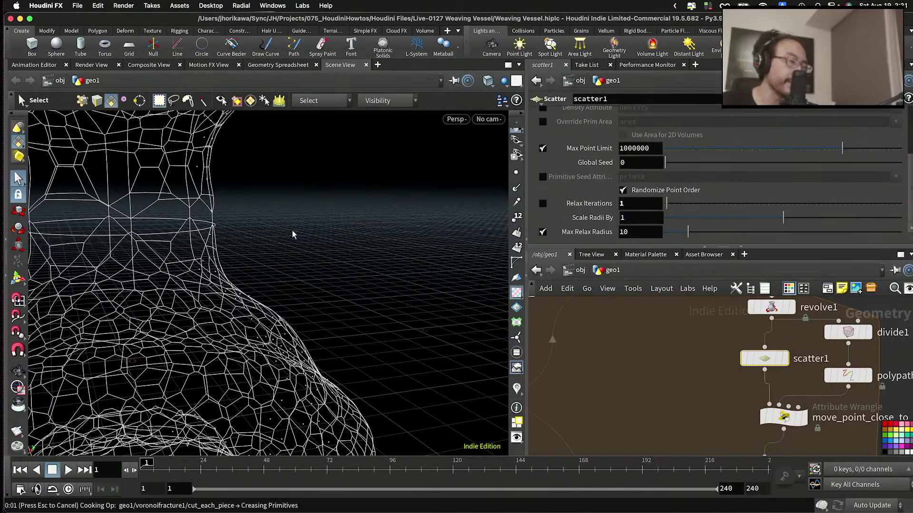
pyautogui.press('Escape')
pyautogui.scroll(-10, 312, 211)
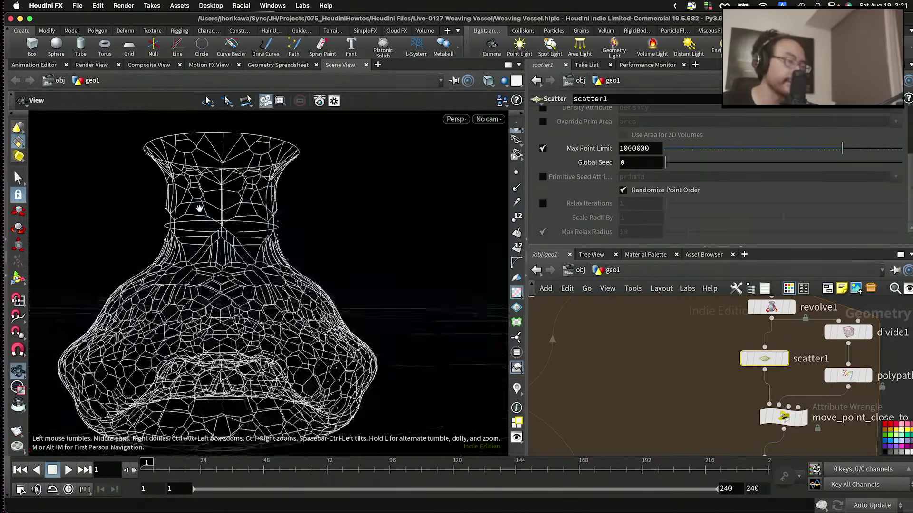
pyautogui.moveTo(229, 190); pyautogui.dragTo(247, 238)
pyautogui.press('s')
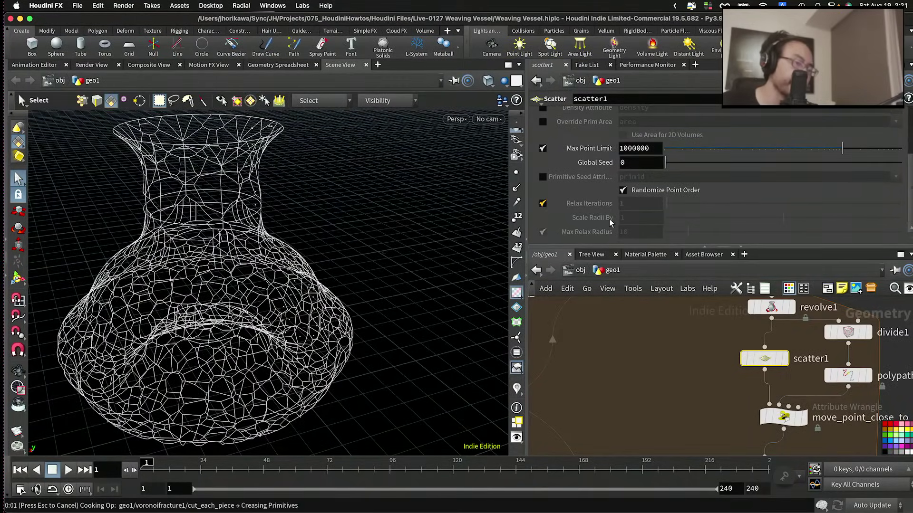
pyautogui.scroll(10, 261, 276)
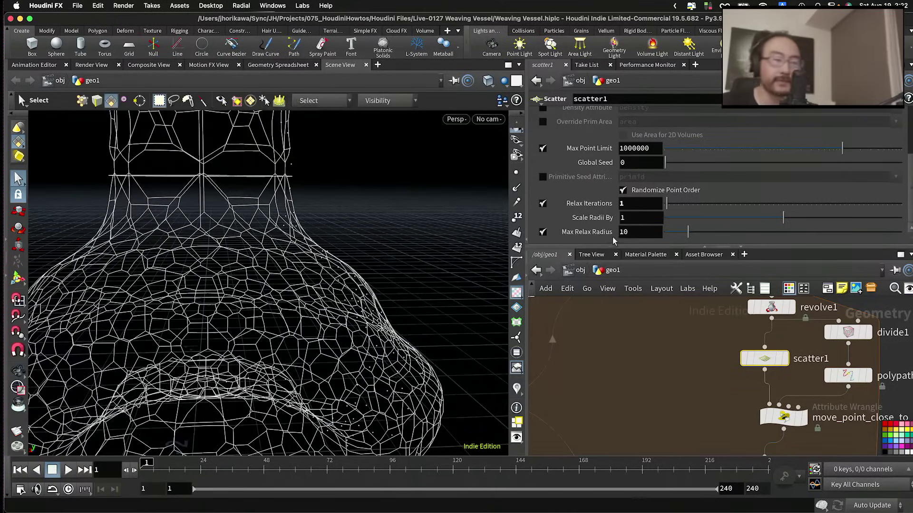
# Step: Try a Global Seed of 2.98 on scatter1 to vary the cell pattern
pyautogui.click(703, 162)
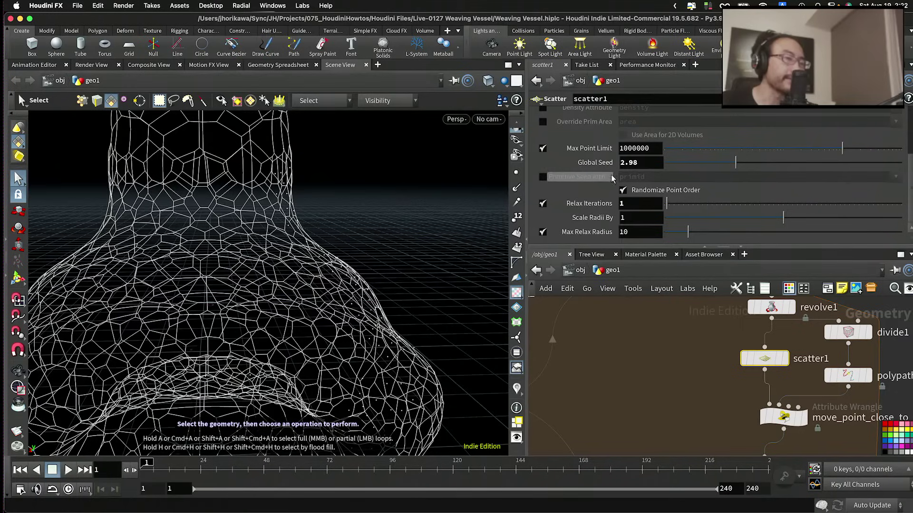
pyautogui.moveTo(618, 162); pyautogui.dragTo(616, 162)
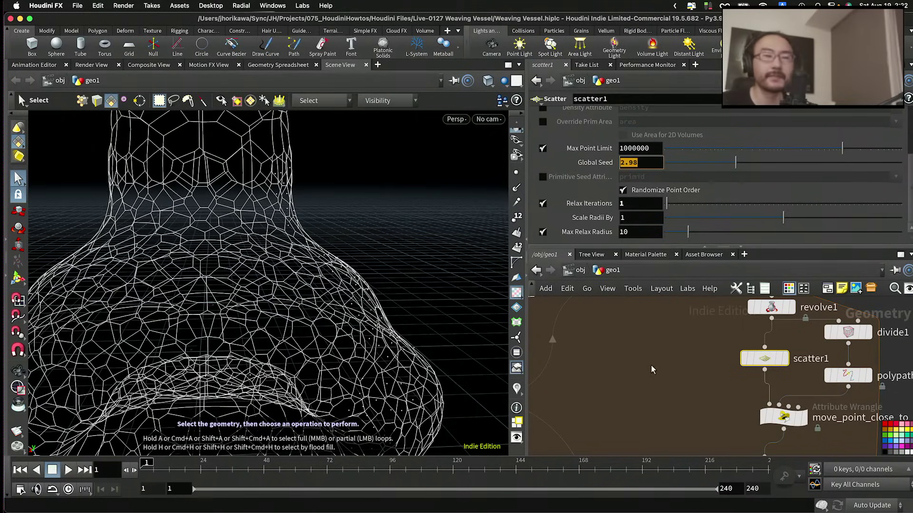
# Step: Rearrange foreach_begin2, foreach_count2 and create_wavy_curve so both loop nodes sit above the wrangle, beside the revolve1 branch
pyautogui.scroll(-10, 652, 365)
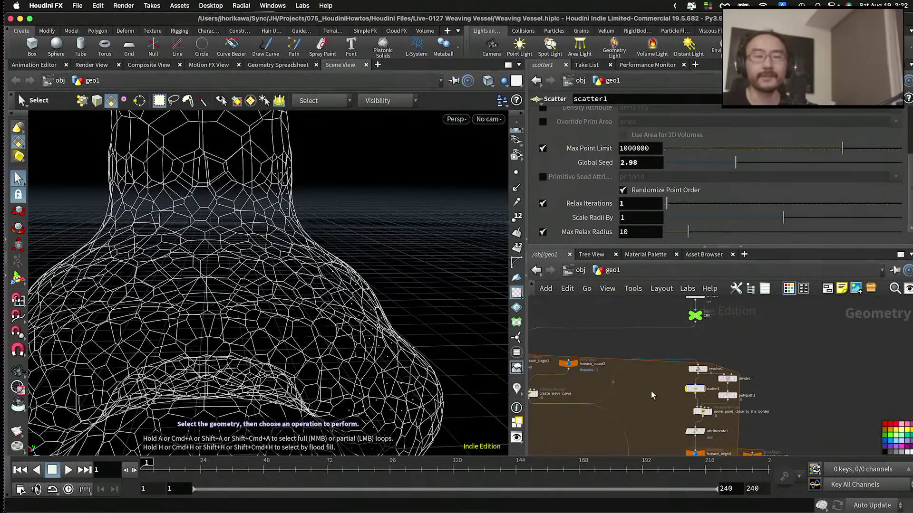
pyautogui.scroll(5, 651, 391)
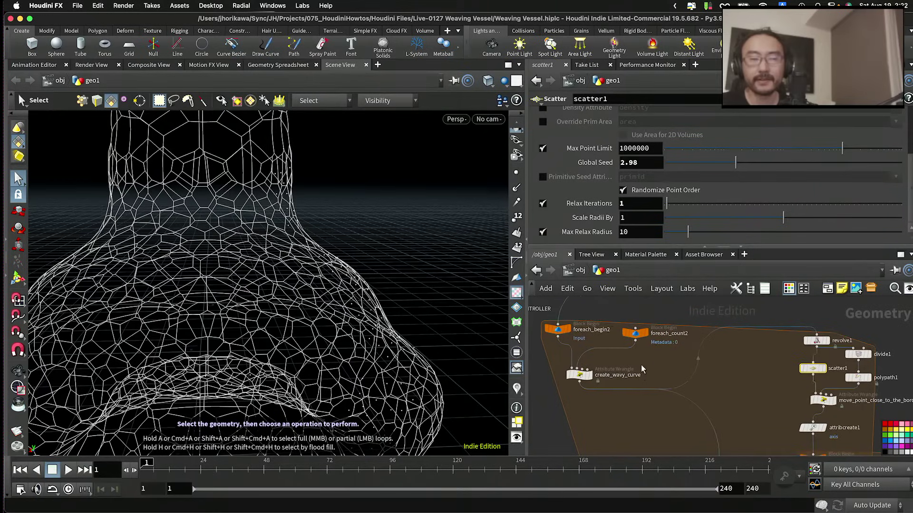
pyautogui.moveTo(640, 364); pyautogui.dragTo(541, 322)
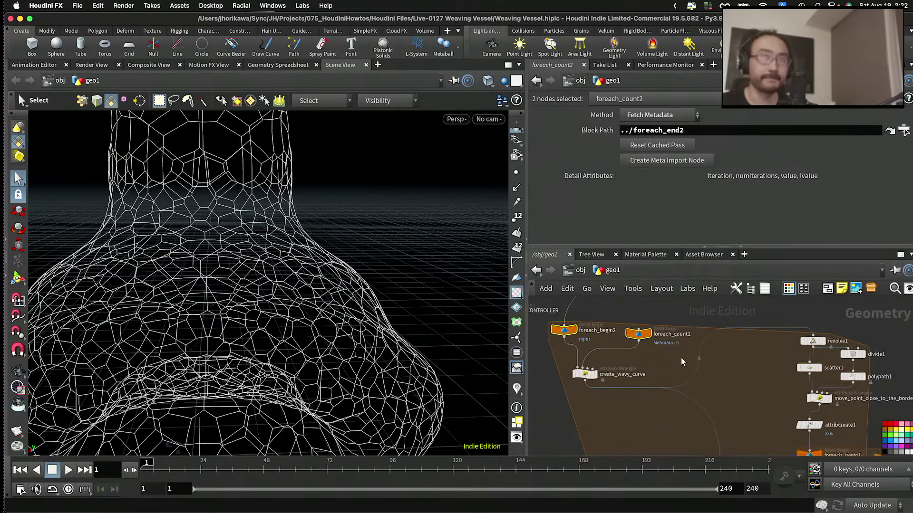
pyautogui.scroll(-1, 682, 362)
pyautogui.scroll(-2, 670, 357)
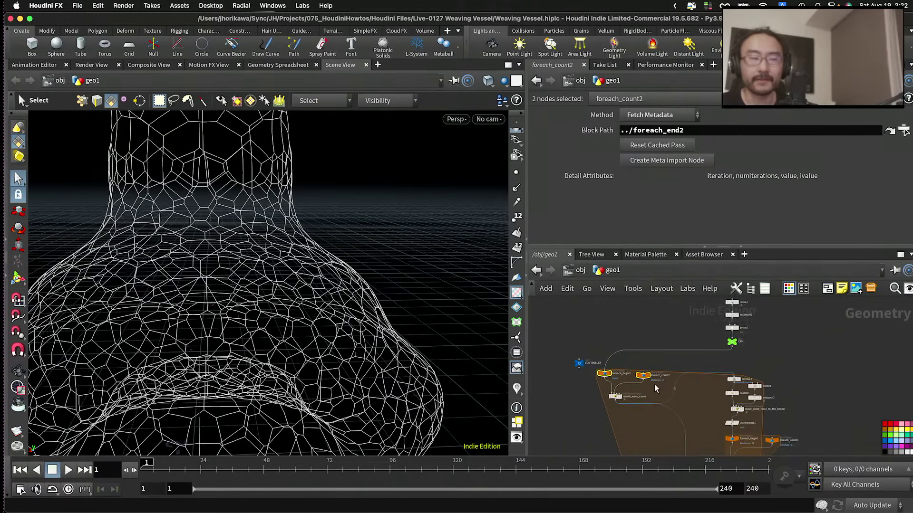
pyautogui.scroll(2, 639, 374)
pyautogui.moveTo(639, 374); pyautogui.dragTo(749, 347)
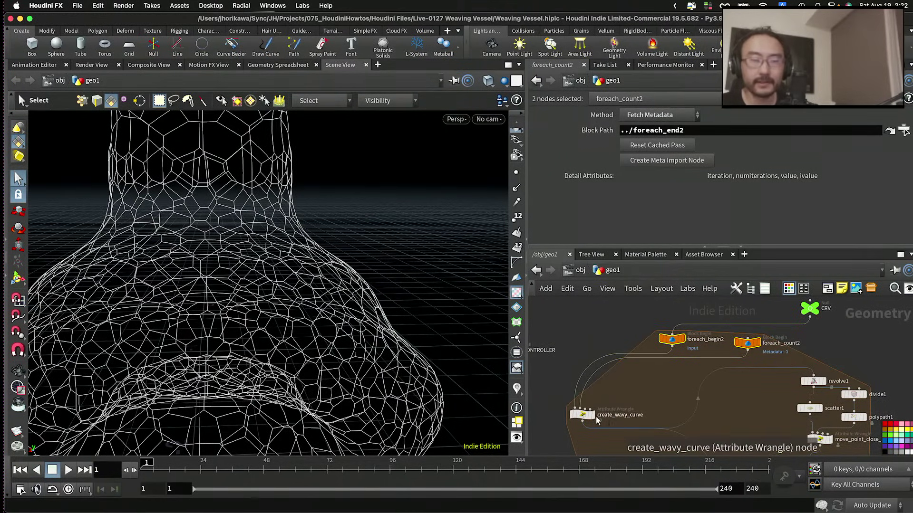
pyautogui.moveTo(585, 417); pyautogui.dragTo(723, 397)
pyautogui.scroll(3, 768, 355)
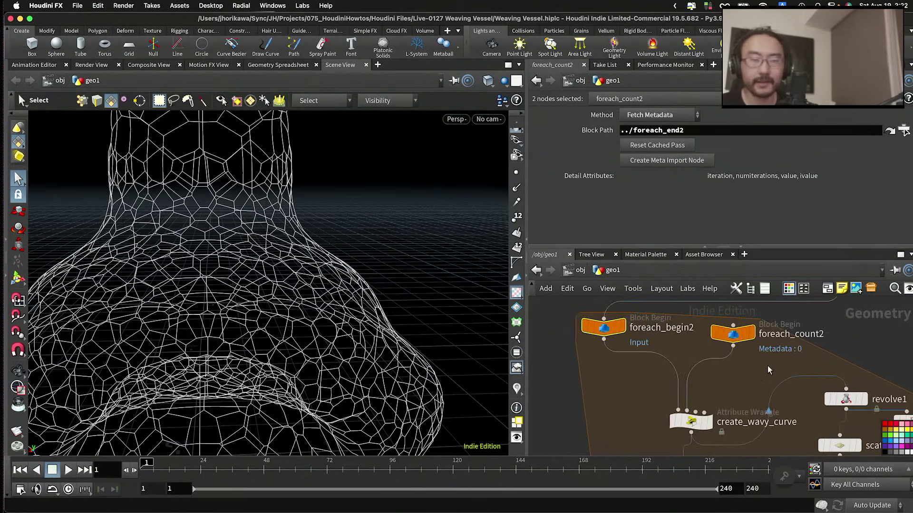
pyautogui.click(733, 337)
pyautogui.scroll(-4, 734, 336)
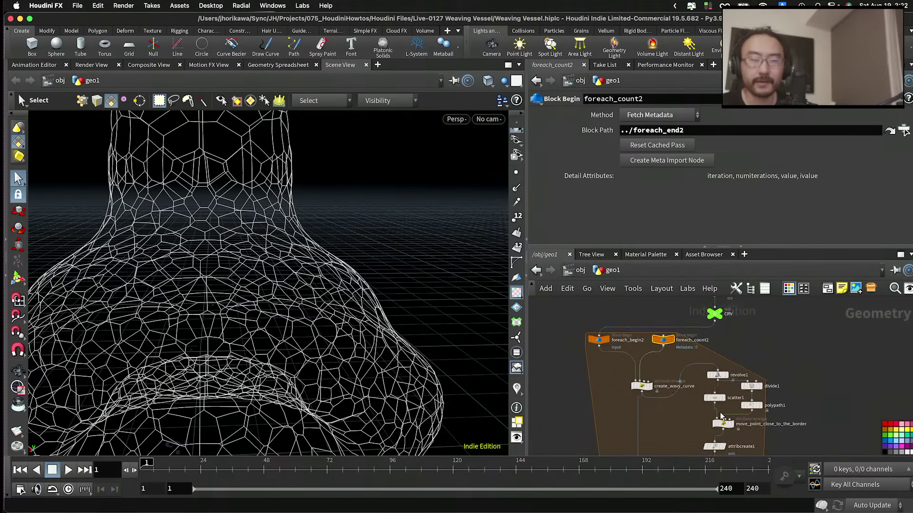
# Step: Replace scatter1's Global Seed with the start of an expression, detail("../foreach_count2/", pointing at the loop's metadata node
pyautogui.scroll(2, 711, 389)
pyautogui.click(711, 390)
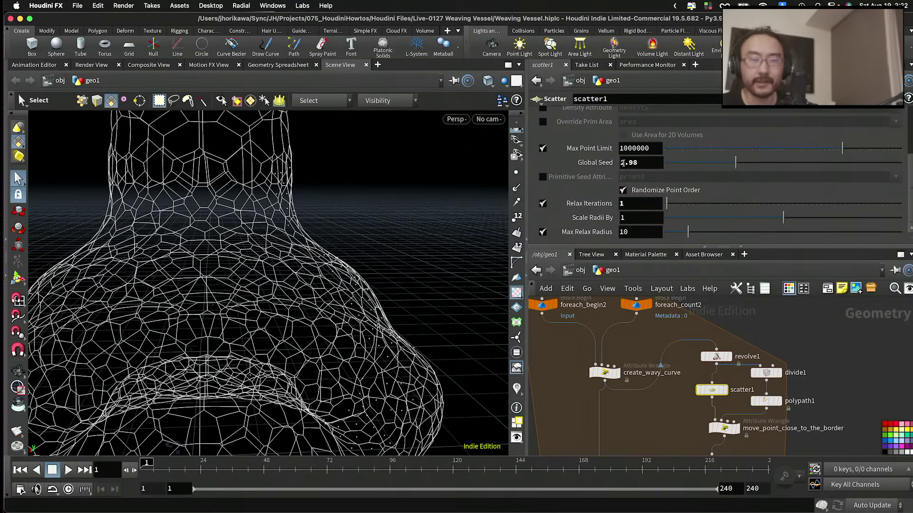
pyautogui.moveTo(637, 312); pyautogui.dragTo(642, 316)
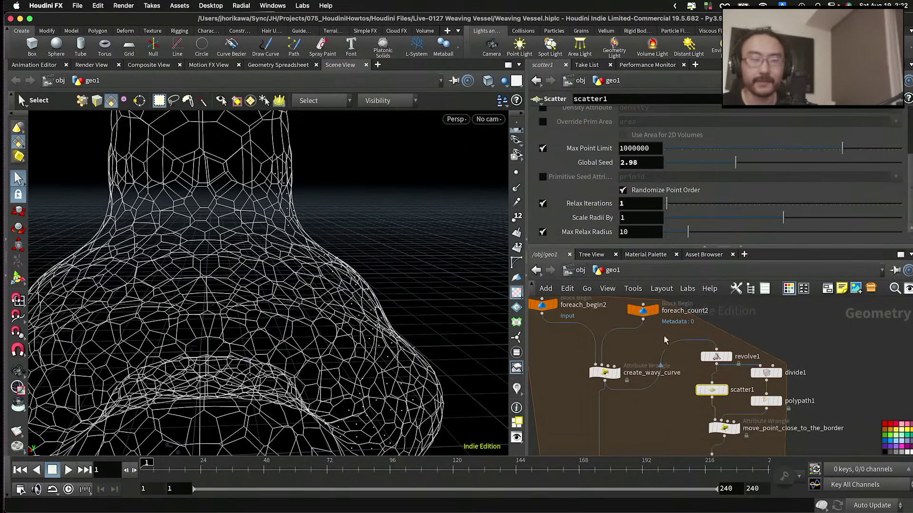
pyautogui.scroll(2, 680, 389)
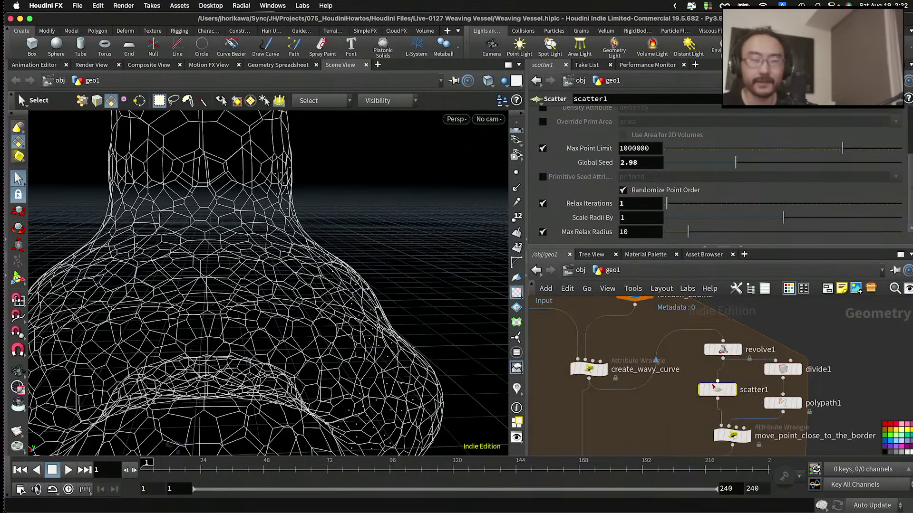
pyautogui.click(652, 166)
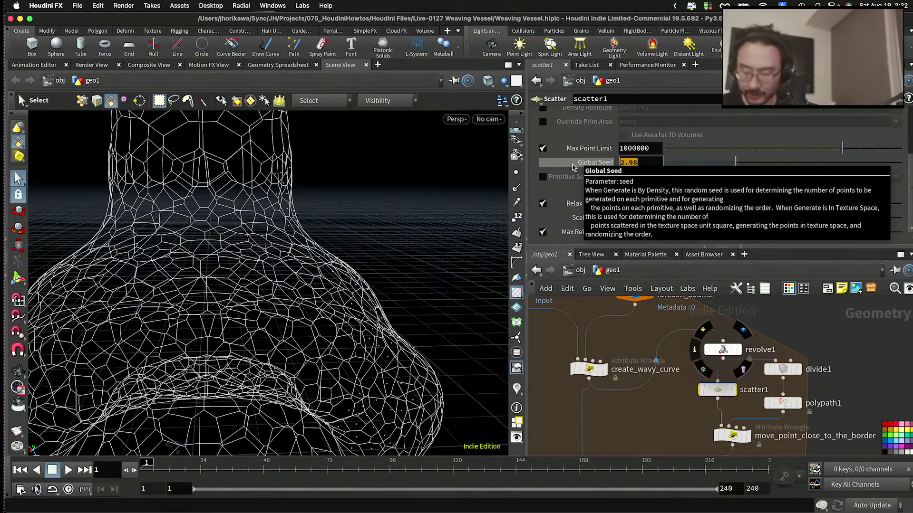
pyautogui.write('detail(')
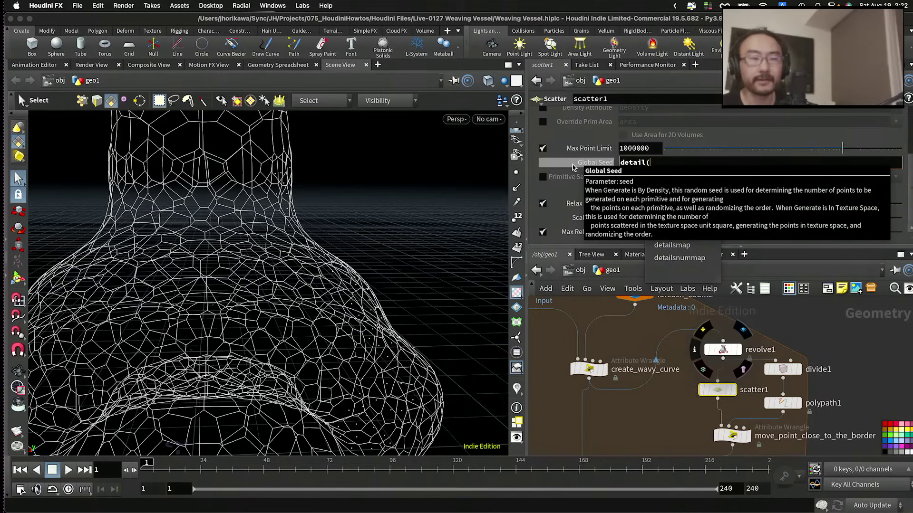
pyautogui.write('".')
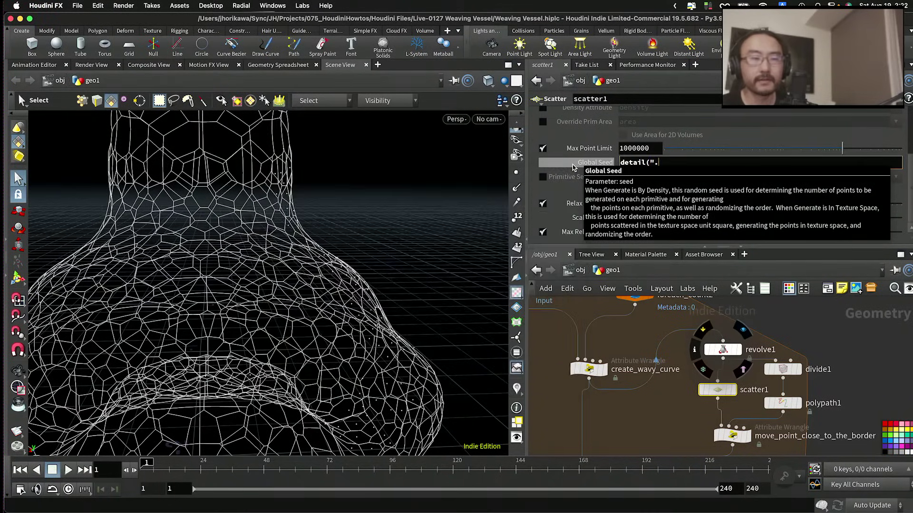
pyautogui.write('./@')
pyautogui.press('BackSpace')
pyautogui.write('"')
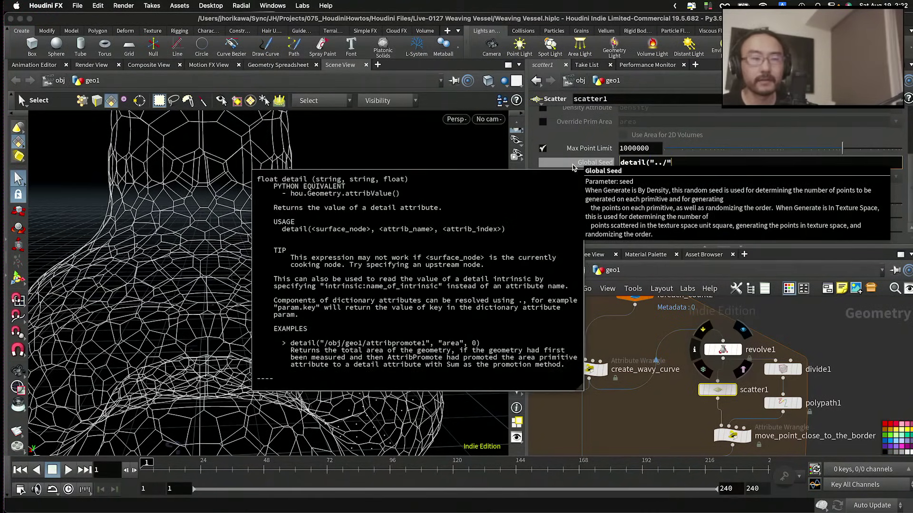
pyautogui.press('BackSpace')
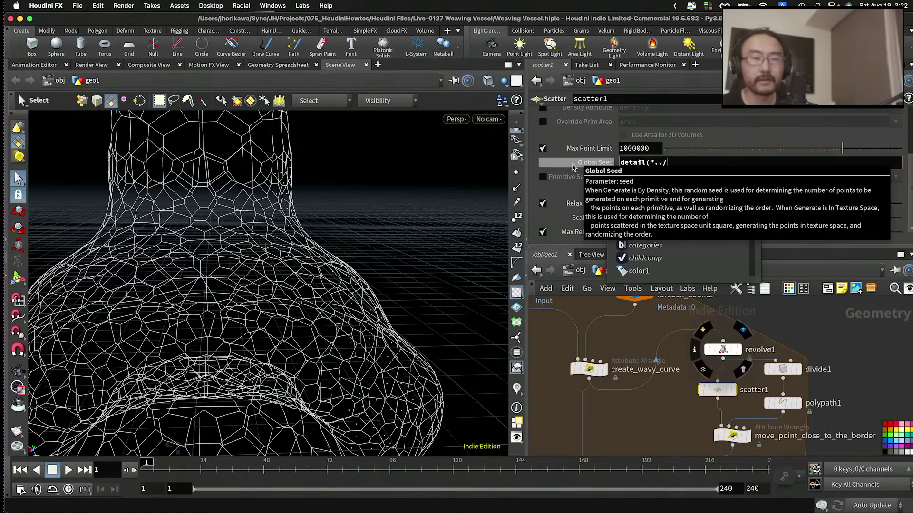
pyautogui.write('foreah')
pyautogui.press('BackSpace')
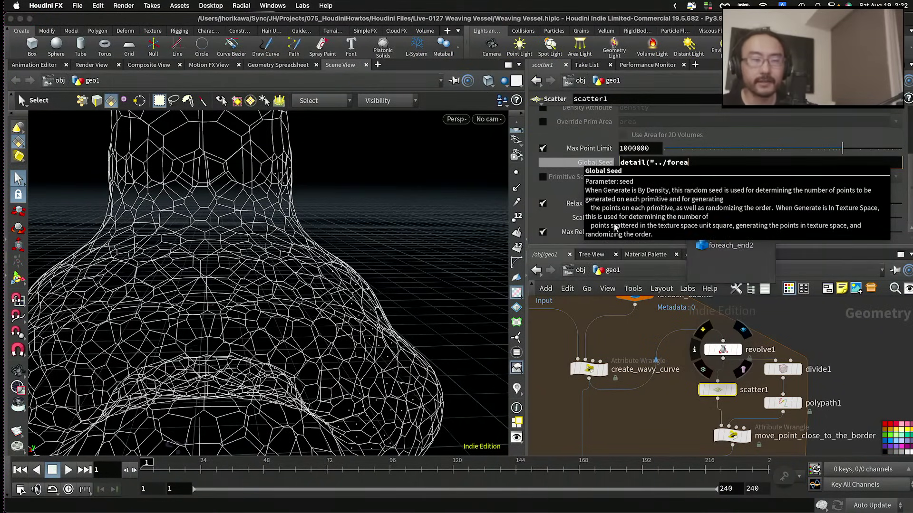
pyautogui.scroll(-2, 692, 350)
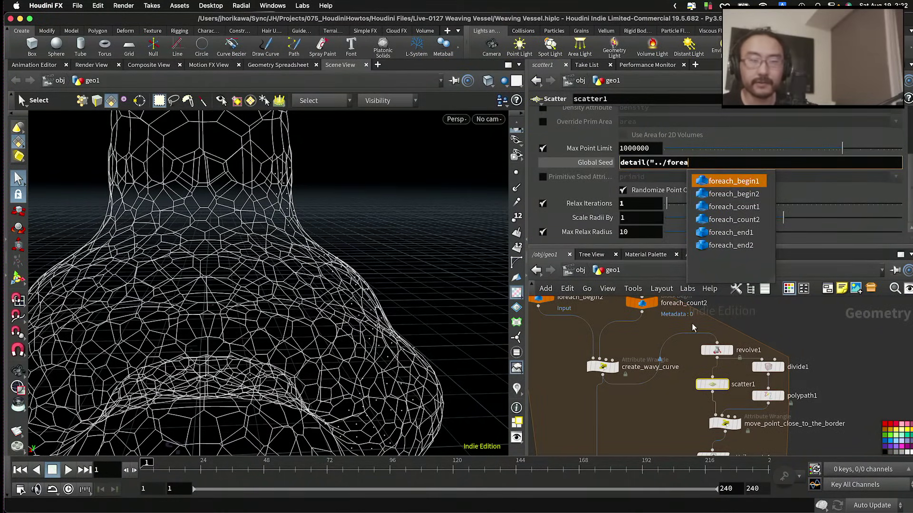
pyautogui.press('Down')
pyautogui.press('Down')
pyautogui.press('Down')
pyautogui.press('Return')
pyautogui.write('/@')
pyautogui.press('BackSpace')
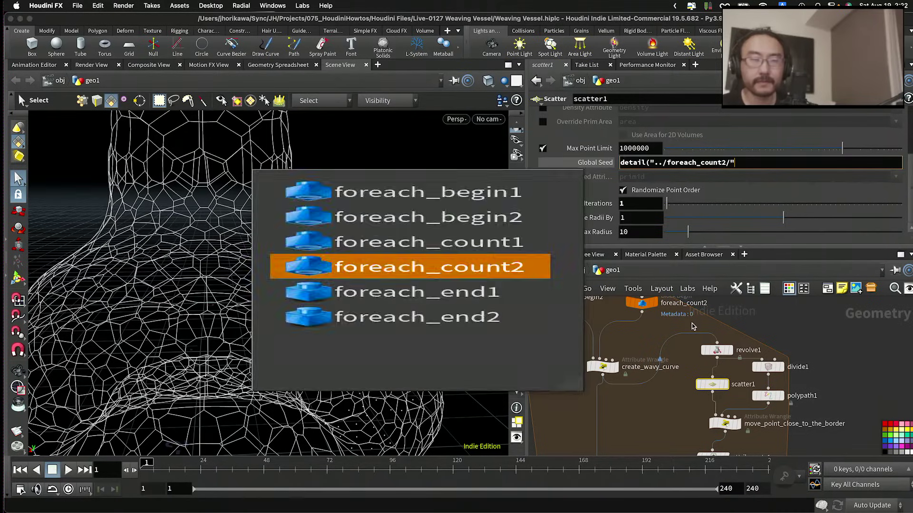
# Step: Complete the Global Seed expression to read the "iteration" attribute at index 0 and multiply it by 53.345
pyautogui.write('", "iteration')
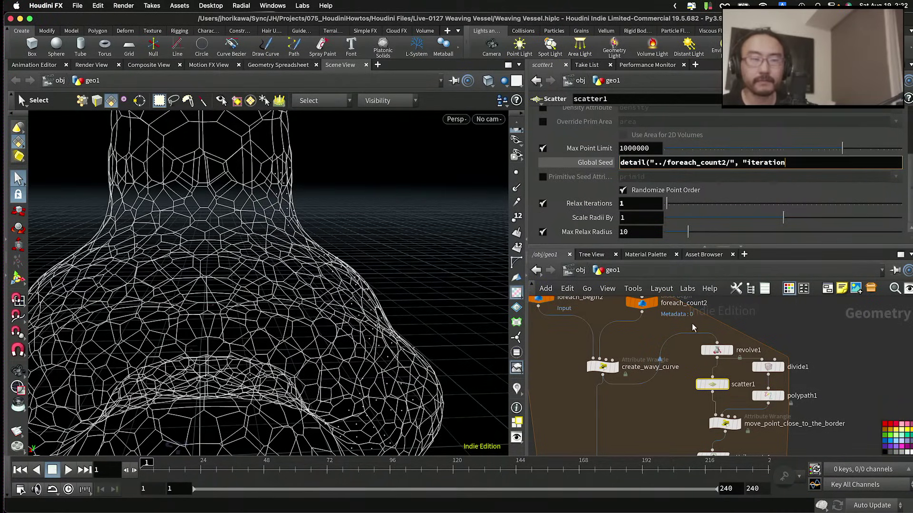
pyautogui.write('", 0)_')
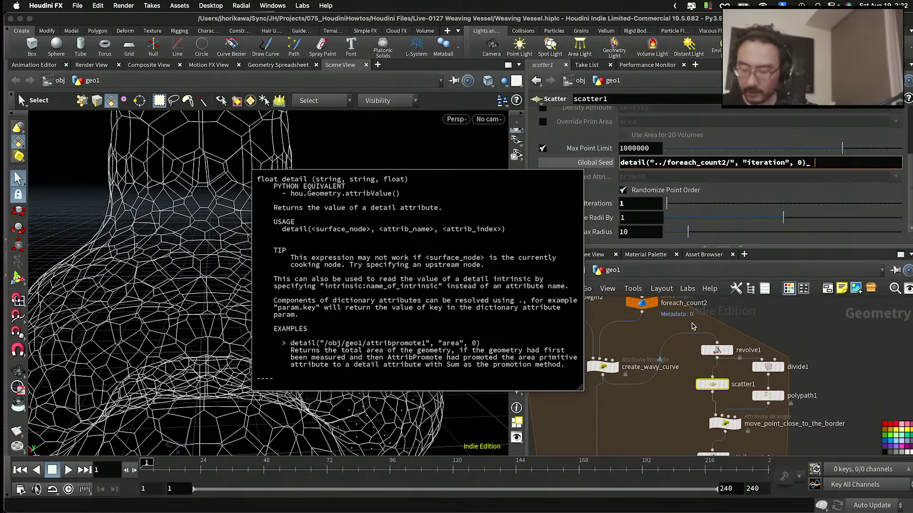
pyautogui.press('Tab')
pyautogui.write('0)')
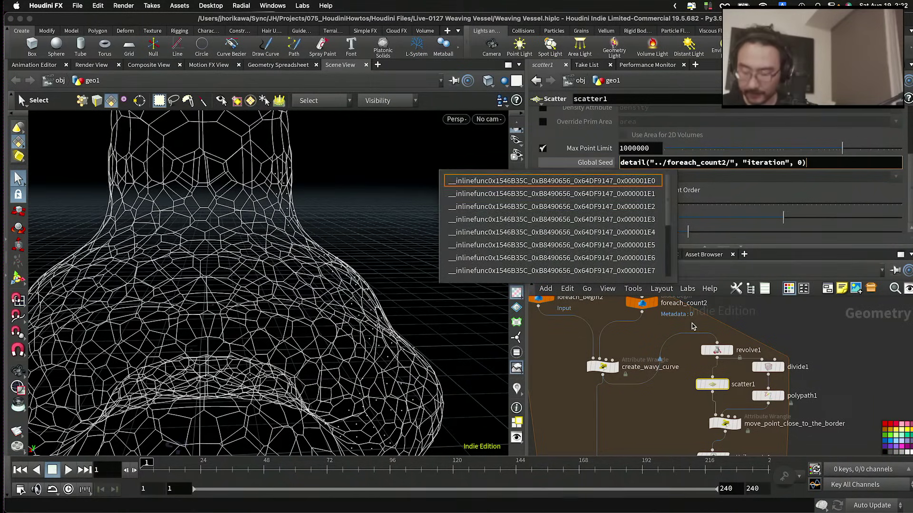
pyautogui.write(' * ')
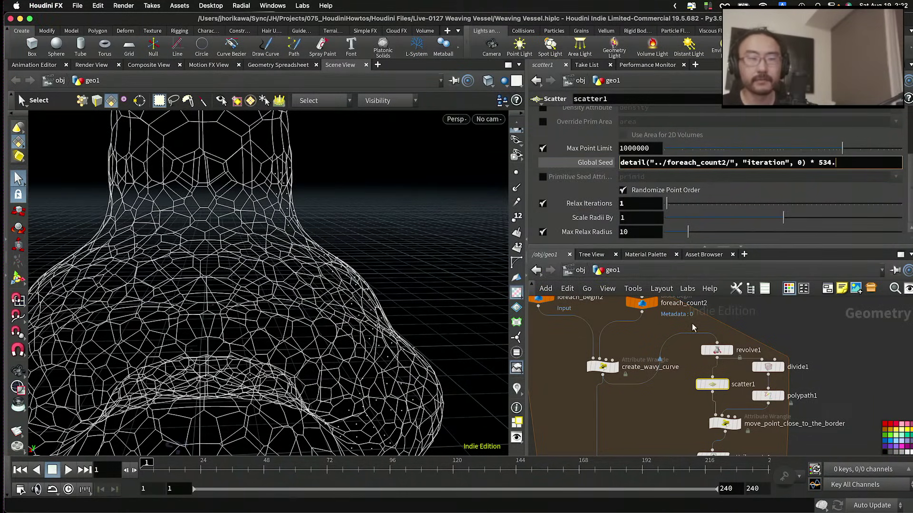
pyautogui.write('53.345')
pyautogui.press('Return')
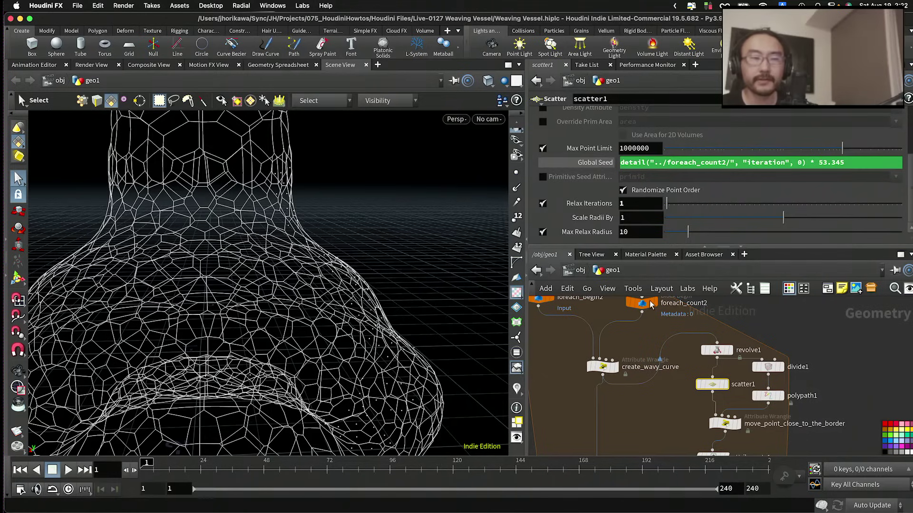
# Step: Select foreach_end2 and check the merged curve layers with the iteration-based scatter seed
pyautogui.scroll(-6, 709, 435)
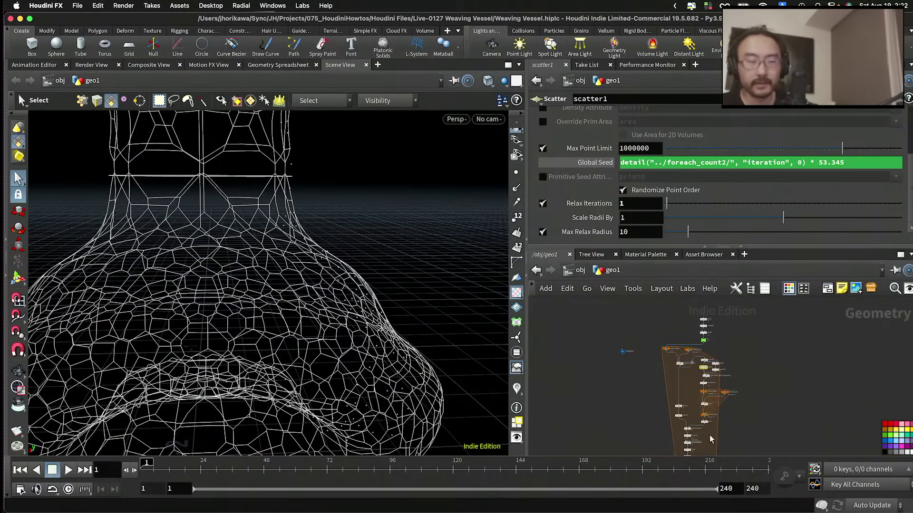
pyautogui.scroll(4, 719, 438)
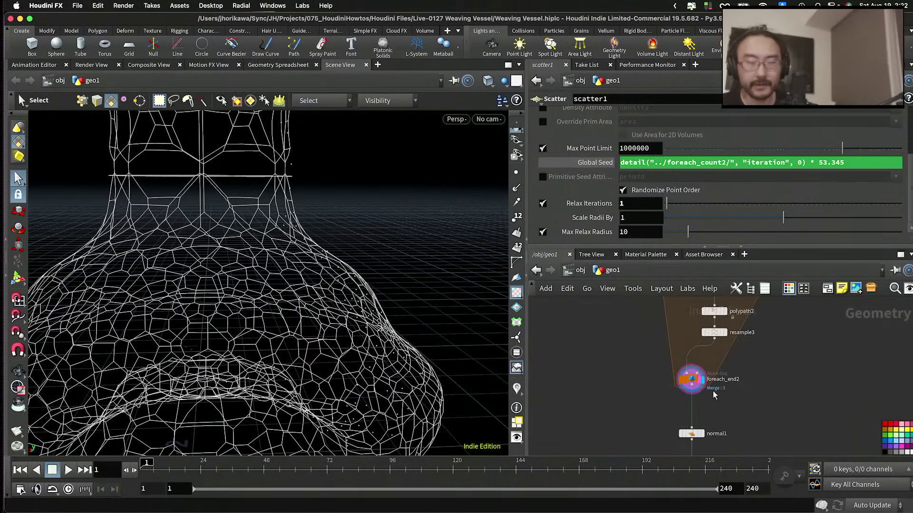
pyautogui.click(690, 379)
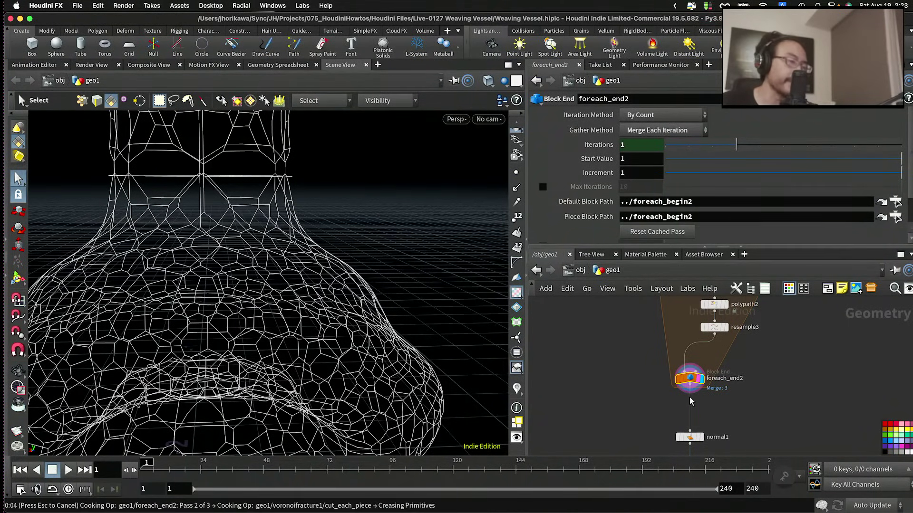
# Step: Lower voronoi point num on the CONTROLLER null to 16
pyautogui.press('h')
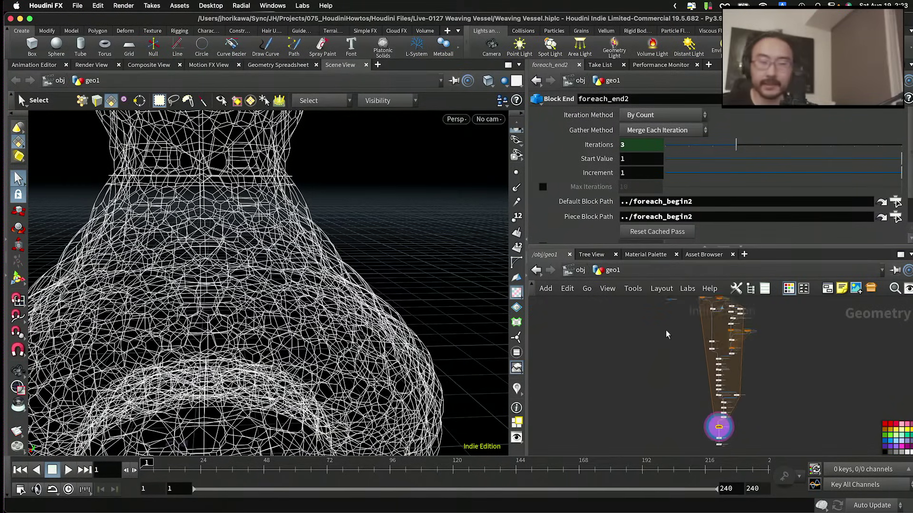
pyautogui.scroll(3, 660, 385)
pyautogui.moveTo(645, 336); pyautogui.dragTo(645, 336)
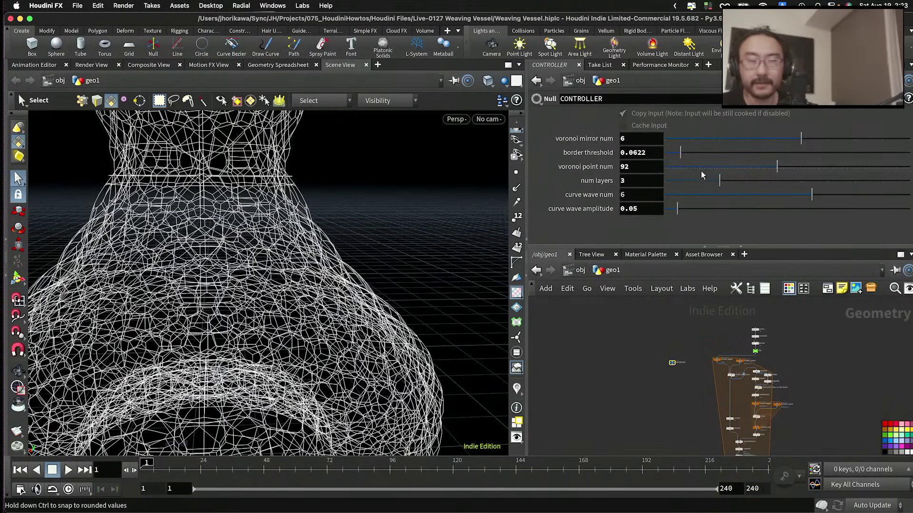
pyautogui.moveTo(690, 171); pyautogui.dragTo(684, 167)
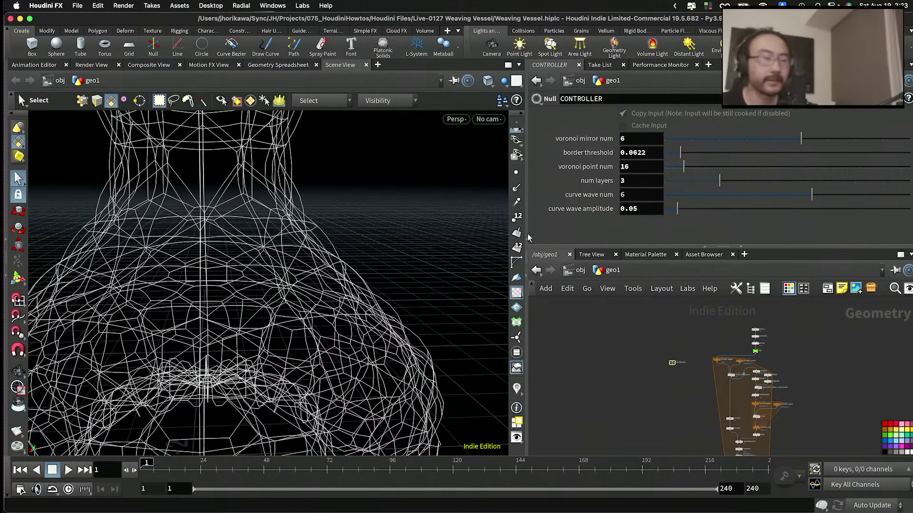
# Step: Examine the sparser layered curves over the whole vessel from the side and from above
pyautogui.press('Escape')
pyautogui.moveTo(237, 223); pyautogui.dragTo(205, 216)
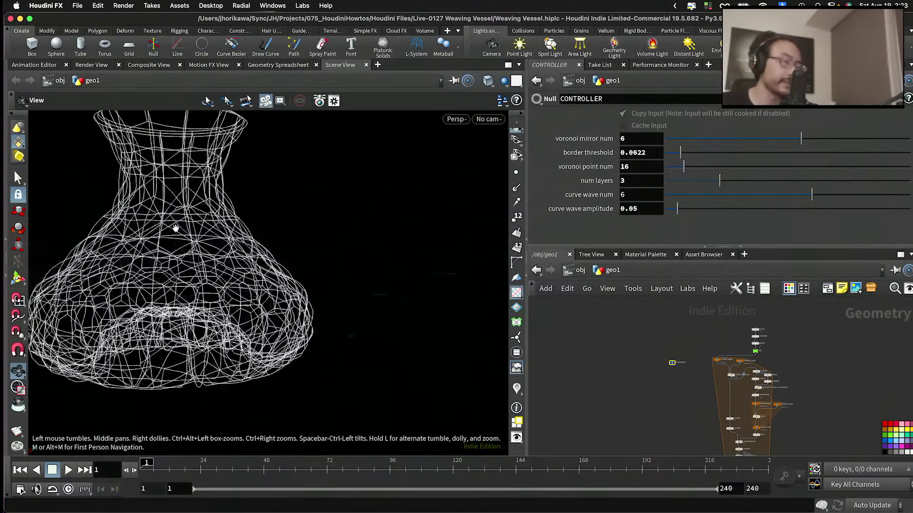
pyautogui.moveTo(205, 216); pyautogui.dragTo(254, 228, button='right')
pyautogui.press('h')
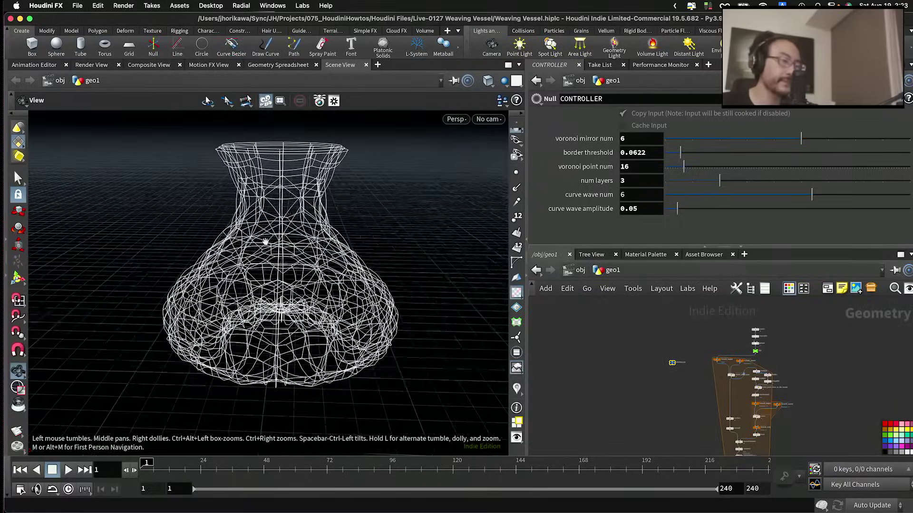
pyautogui.press('Escape')
pyautogui.press('Escape')
pyautogui.moveTo(278, 211); pyautogui.dragTo(248, 245)
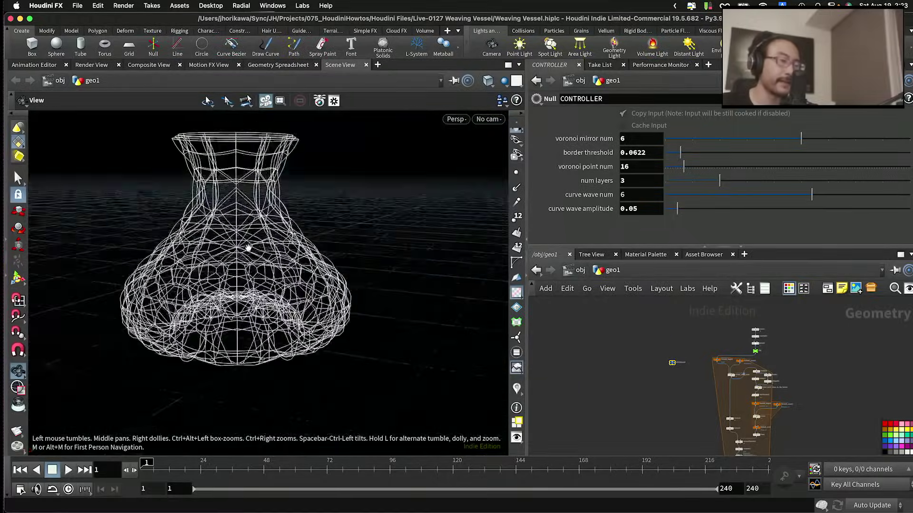
pyautogui.moveTo(249, 245); pyautogui.dragTo(295, 274, button='right')
pyautogui.moveTo(294, 274); pyautogui.dragTo(249, 273)
pyautogui.press('s')
pyautogui.scroll(6, 708, 397)
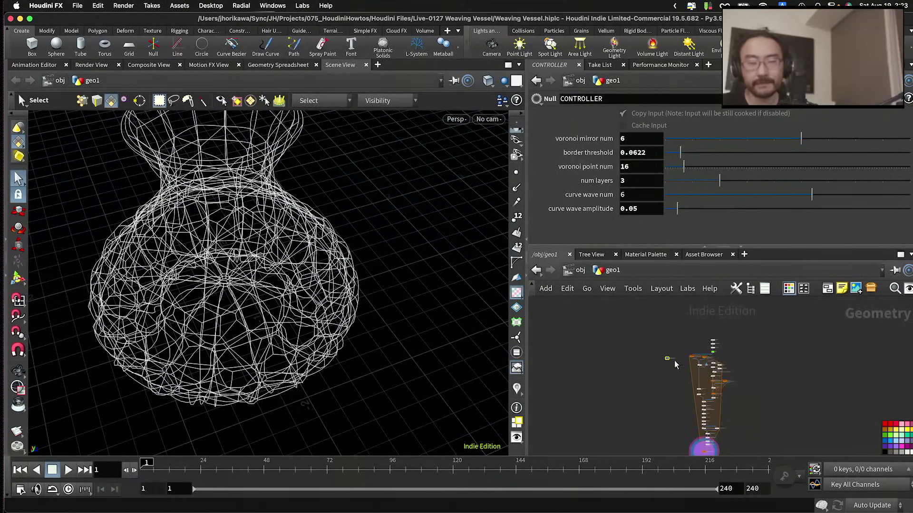
# Step: Tidy the inner mirroring loop by repositioning the mirror, foreach_count1 and foreach_end1 nodes
pyautogui.scroll(4, 675, 383)
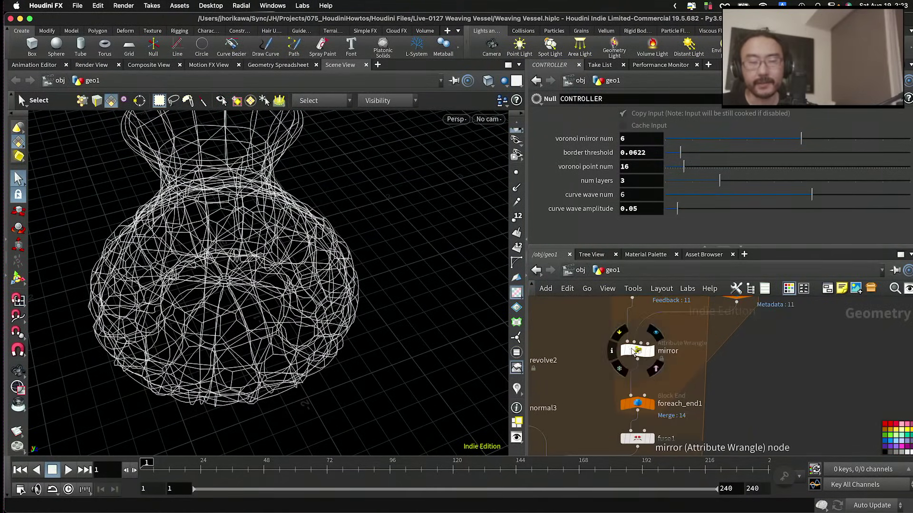
pyautogui.moveTo(635, 351); pyautogui.dragTo(644, 339)
pyautogui.moveTo(644, 339); pyautogui.dragTo(606, 354, button='middle')
pyautogui.moveTo(693, 309); pyautogui.dragTo(693, 316)
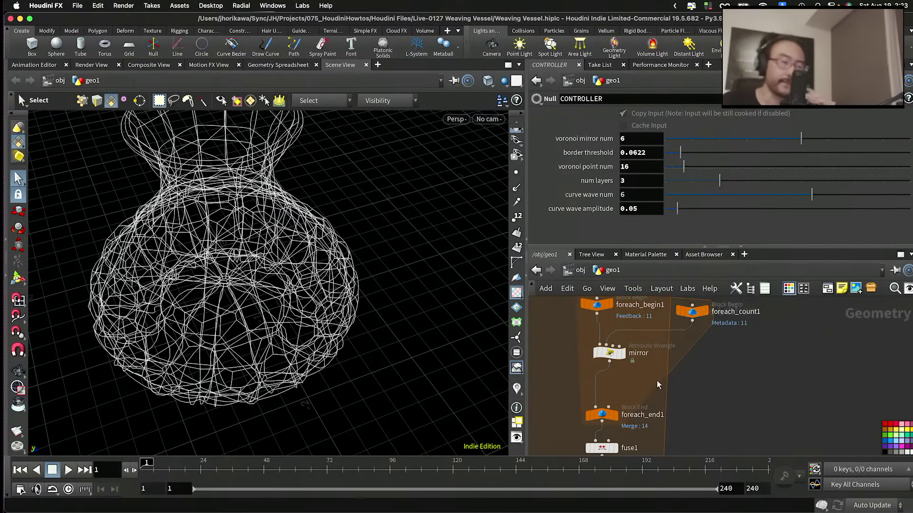
pyautogui.scroll(1, 604, 407)
pyautogui.moveTo(604, 408); pyautogui.dragTo(610, 402)
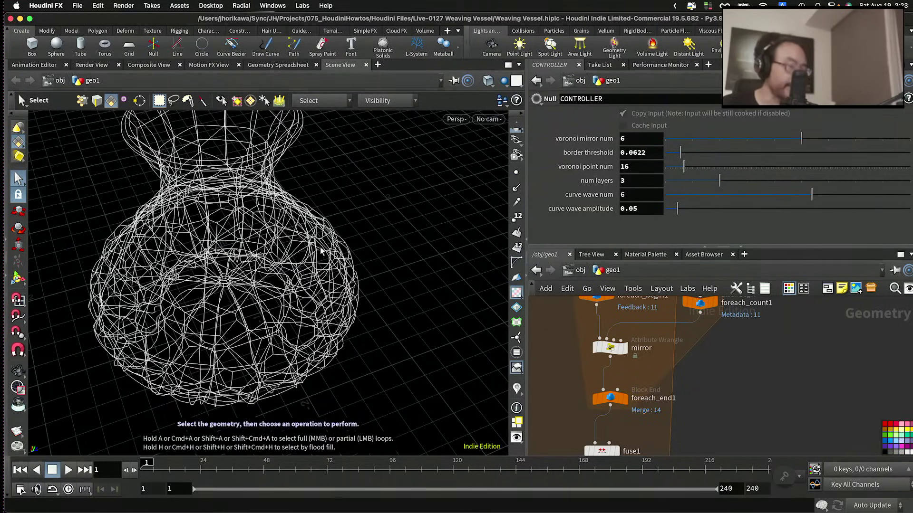
# Step: Examine the layered curves over the whole vessel from above, up close and from the side
pyautogui.press('Escape')
pyautogui.moveTo(320, 251); pyautogui.dragTo(250, 199)
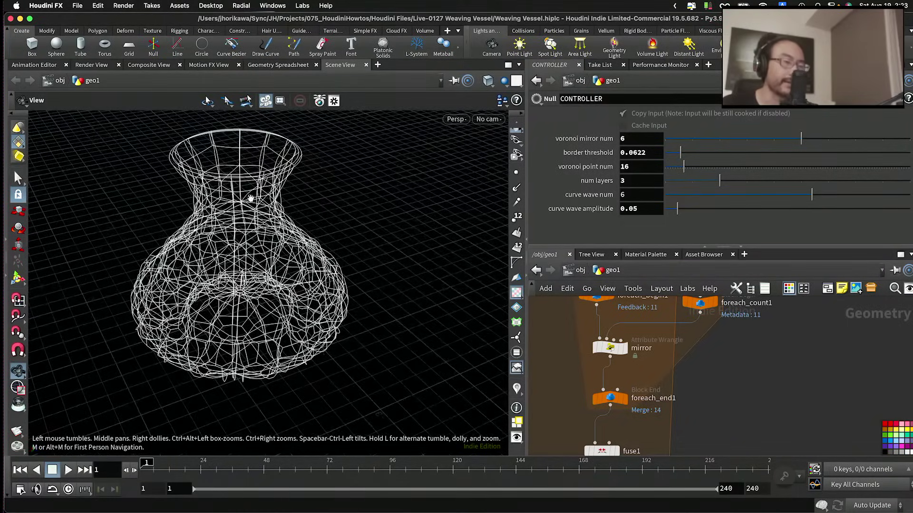
pyautogui.moveTo(318, 260); pyautogui.dragTo(331, 264)
pyautogui.press('s')
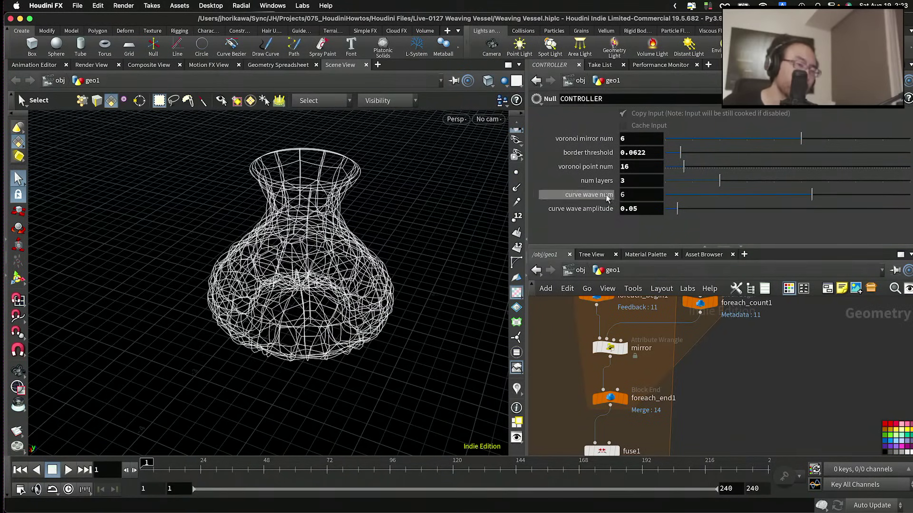
pyautogui.press('Escape')
pyautogui.scroll(5, 418, 230)
pyautogui.scroll(-5, 449, 210)
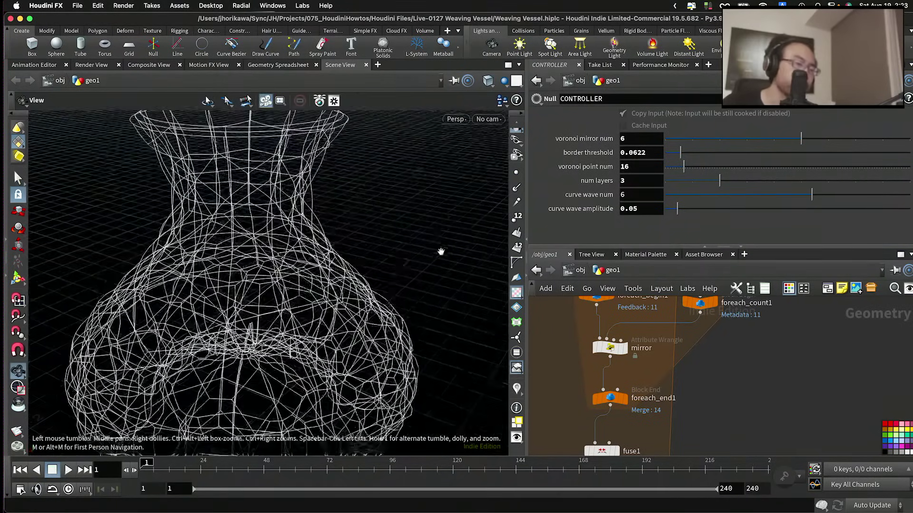
pyautogui.moveTo(440, 252); pyautogui.dragTo(367, 248)
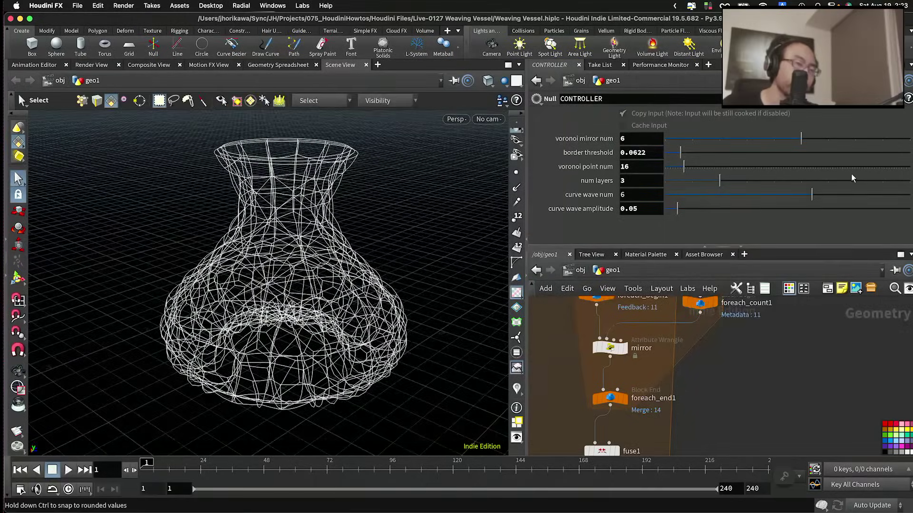
# Step: Add a float parameter to the CONTROLLER null, named random_seed and labelled "random seed", above voronoi mirror num
pyautogui.click(849, 112)
pyautogui.click(680, 115)
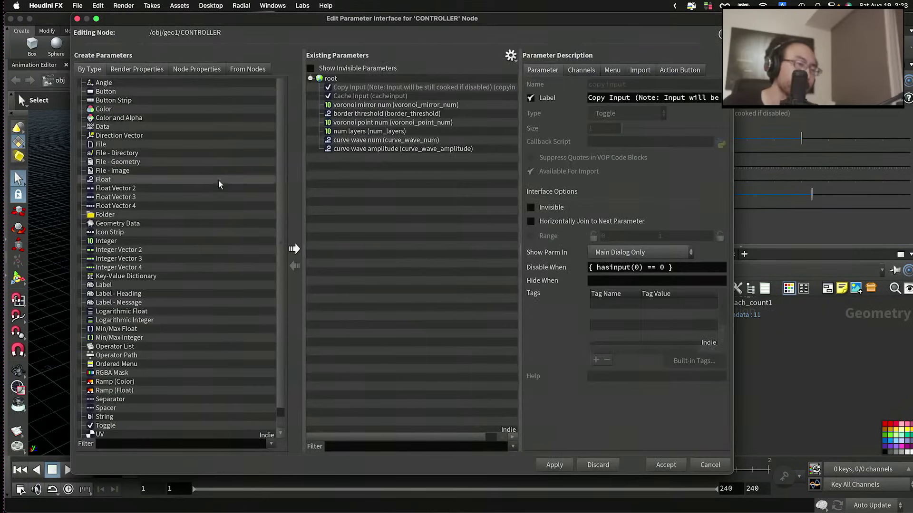
pyautogui.moveTo(103, 179); pyautogui.dragTo(398, 99)
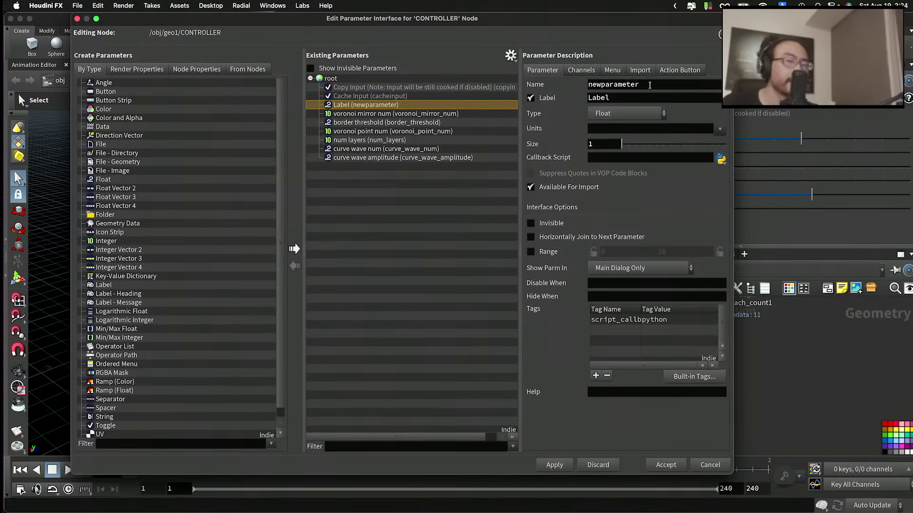
pyautogui.doubleClick(649, 85)
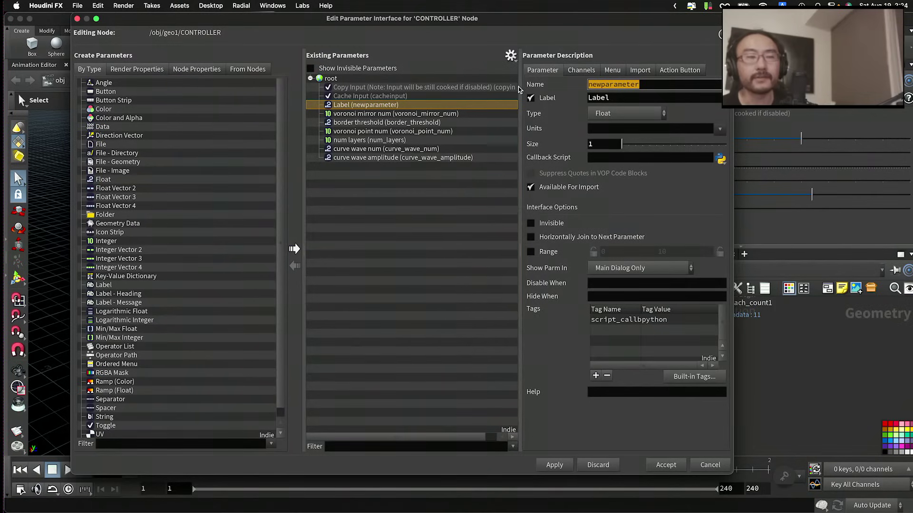
pyautogui.write('random_seed')
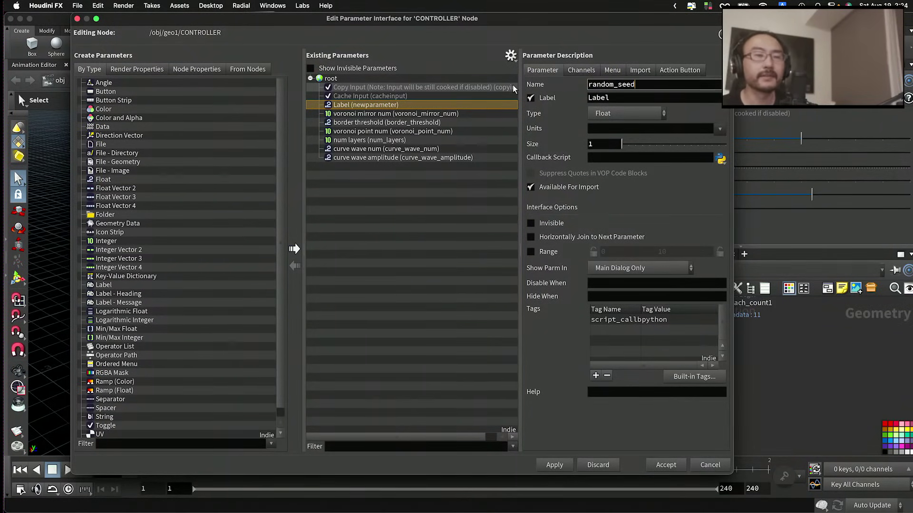
pyautogui.press('Tab')
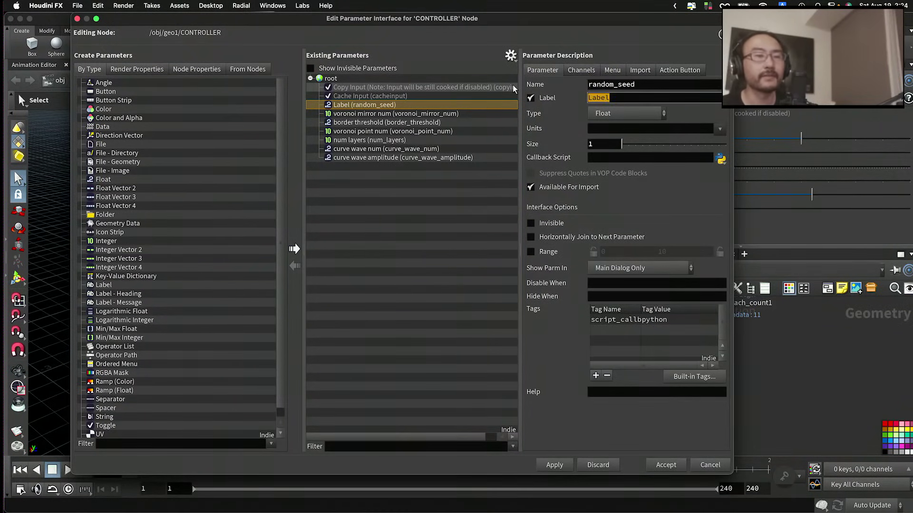
pyautogui.write('random seed')
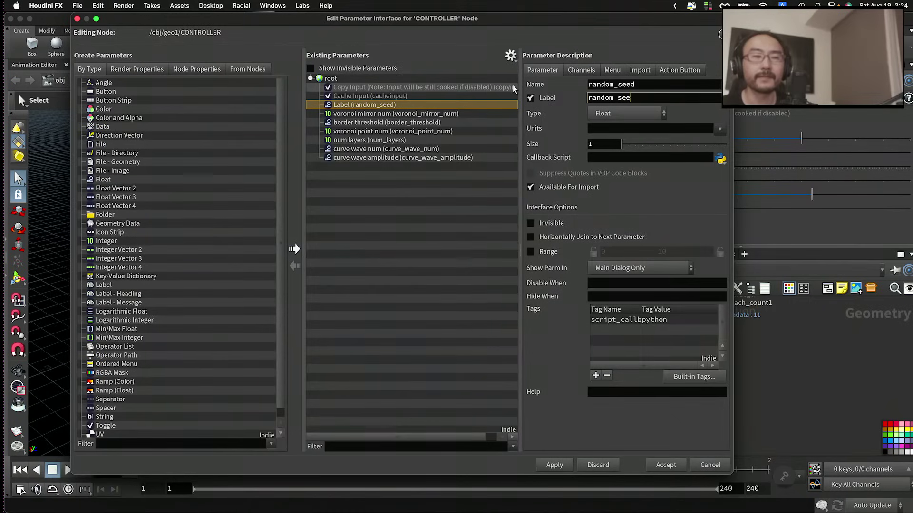
pyautogui.press('Return')
# Step: Enable a 0 to 100 range for the random seed parameter and accept the parameter interface changes
pyautogui.click(530, 252)
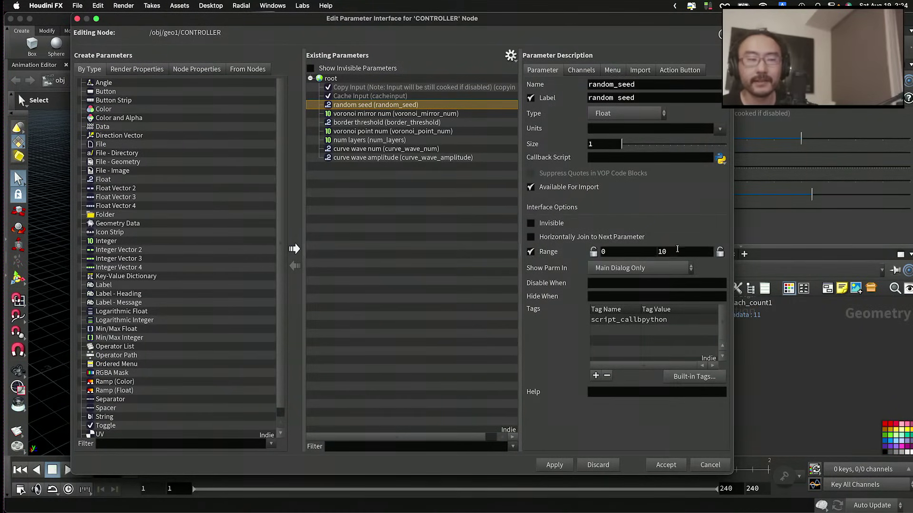
pyautogui.click(677, 251)
pyautogui.write('0')
pyautogui.press('Return')
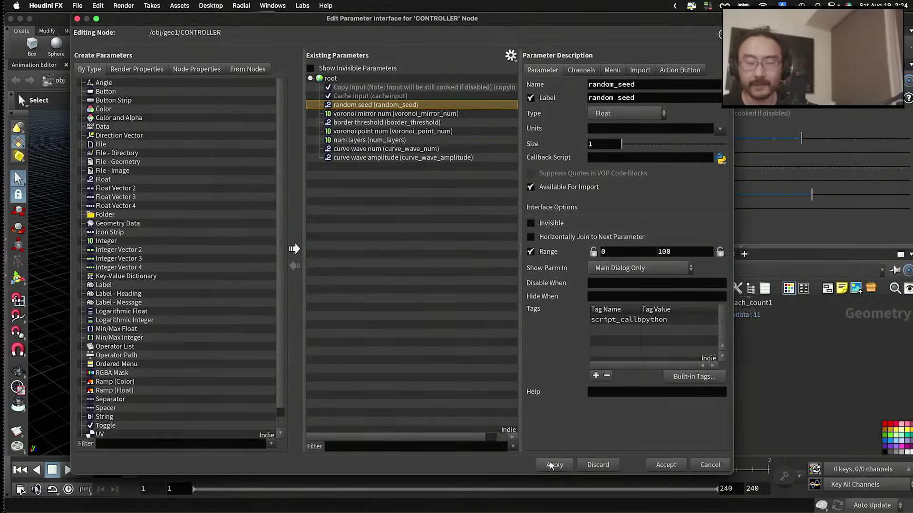
pyautogui.click(664, 465)
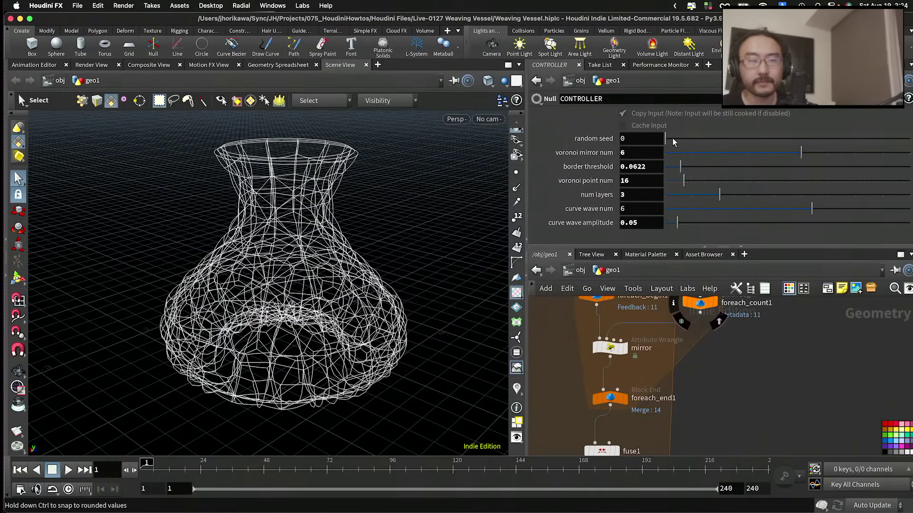
# Step: Set random seed on CONTROLLER to 26.63 and copy the parameter for referencing
pyautogui.moveTo(675, 139); pyautogui.dragTo(736, 140)
pyautogui.rightClick(634, 138)
pyautogui.click(684, 234)
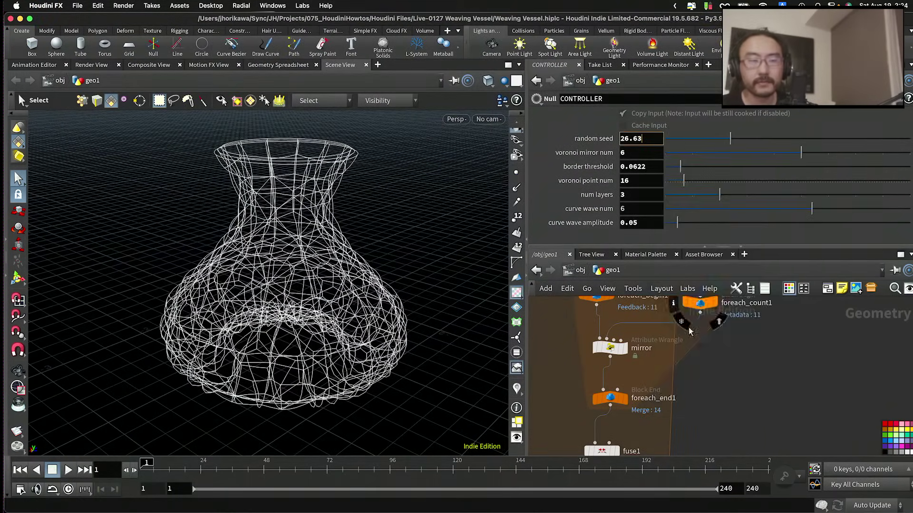
# Step: Extend scatter1's Global Seed expression by adding a relative reference to CONTROLLER's random seed after the 53.345 multiplication
pyautogui.scroll(-5, 690, 332)
pyautogui.scroll(5, 745, 423)
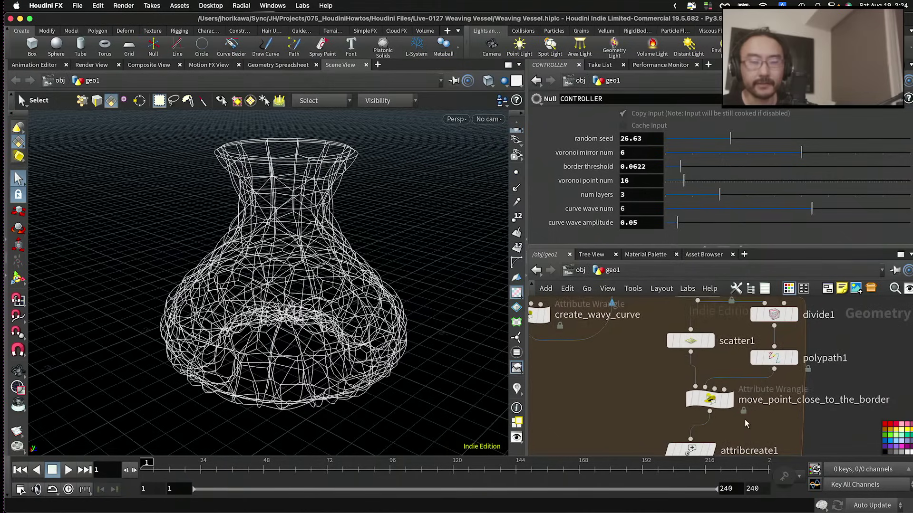
pyautogui.click(695, 341)
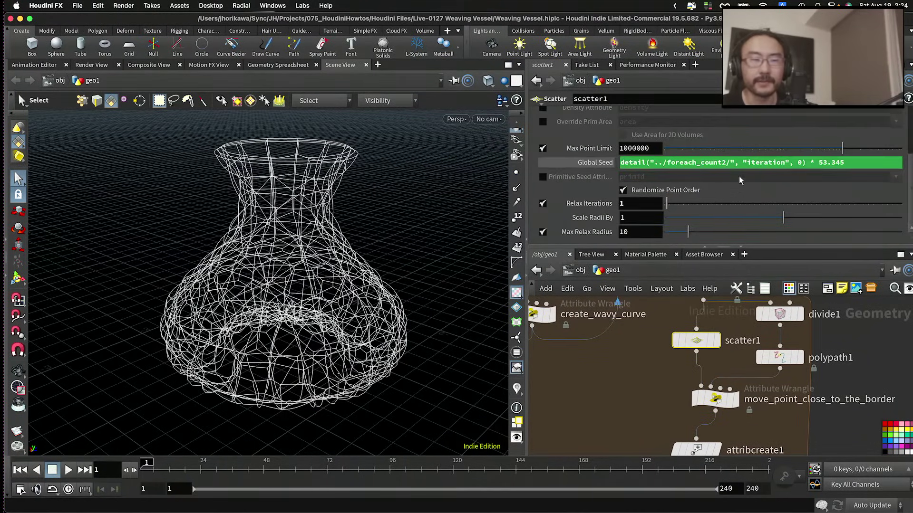
pyautogui.click(856, 162)
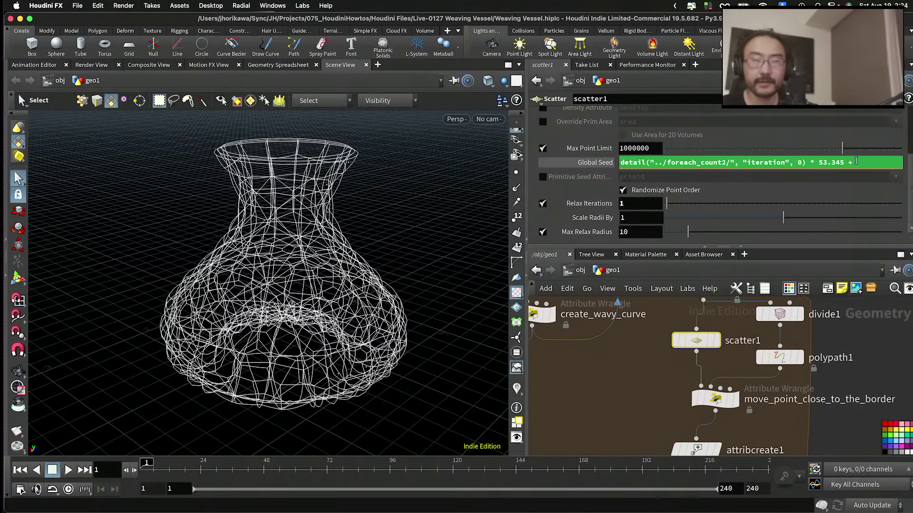
pyautogui.write('+')
pyautogui.rightClick(863, 163)
pyautogui.click(852, 293)
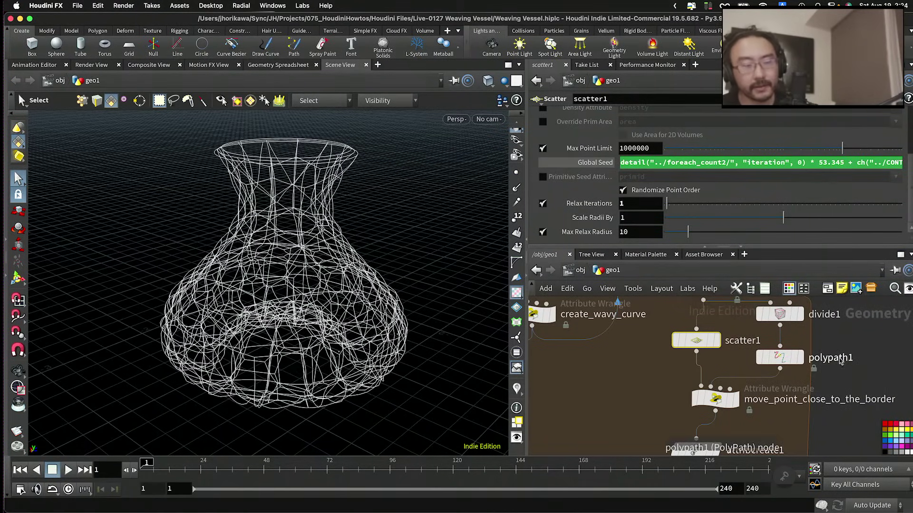
# Step: Examine the reseeded curve layers from the side, close up around the overlapping strands, and over the whole vessel
pyautogui.press('Escape')
pyautogui.moveTo(392, 216)
pyautogui.mouseDown()
pyautogui.moveTo(398, 234)
pyautogui.moveTo(398, 210)
pyautogui.mouseUp()
pyautogui.press('s')
pyautogui.press('h')
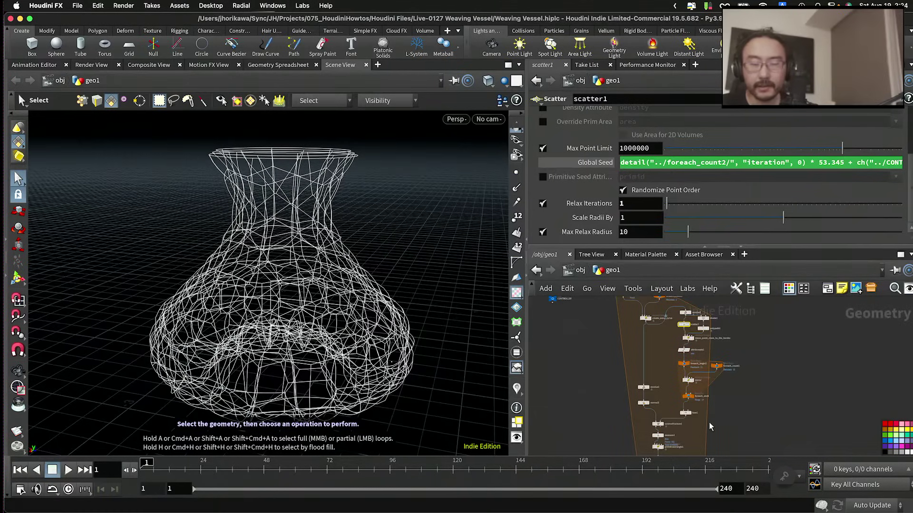
pyautogui.scroll(6, 709, 363)
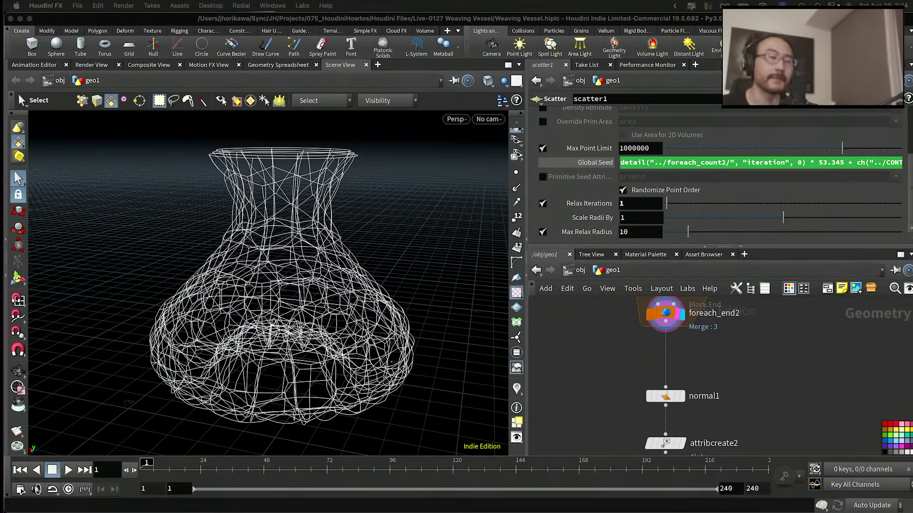
pyautogui.press('Escape')
pyautogui.scroll(10, 357, 203)
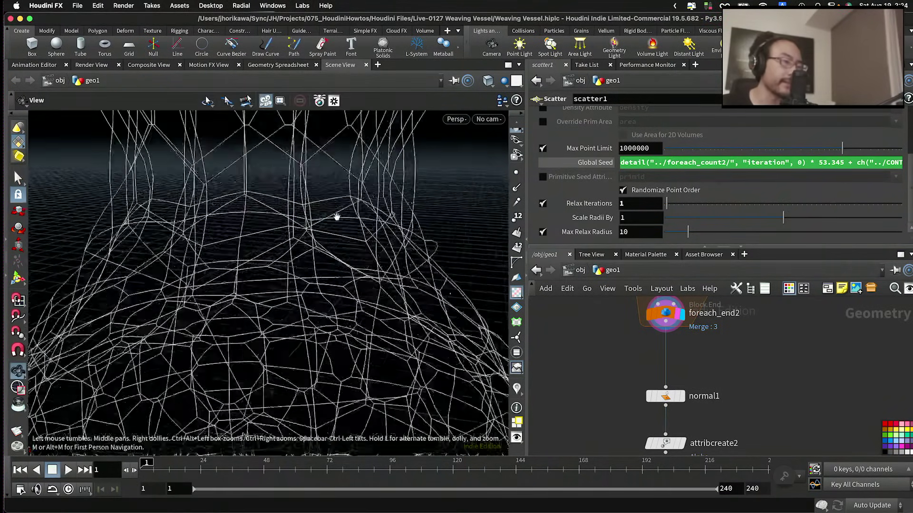
pyautogui.moveTo(353, 204); pyautogui.dragTo(282, 269)
pyautogui.press('s')
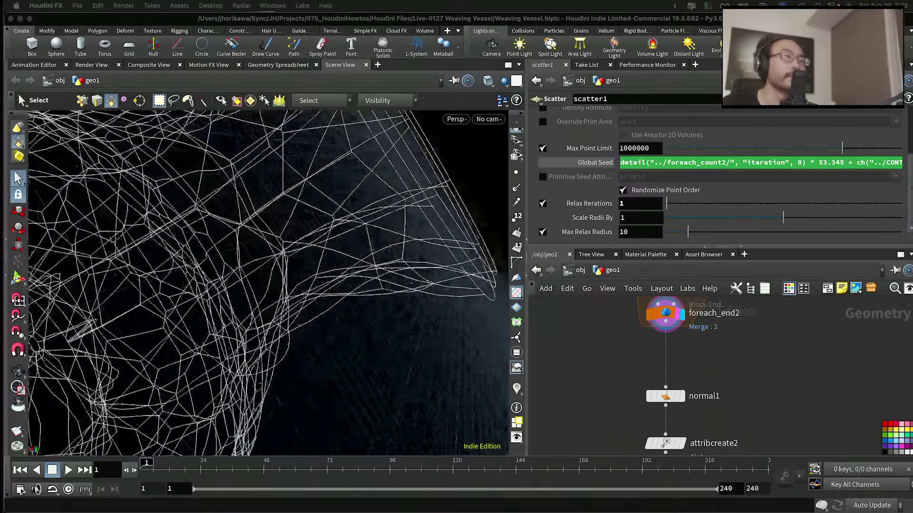
pyautogui.click(486, 340)
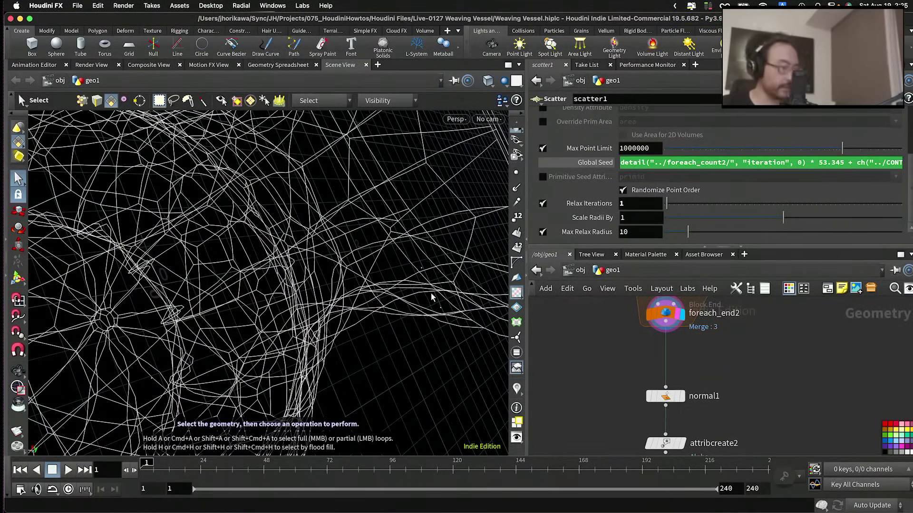
pyautogui.scroll(-10, 398, 292)
pyautogui.scroll(-10, 398, 292)
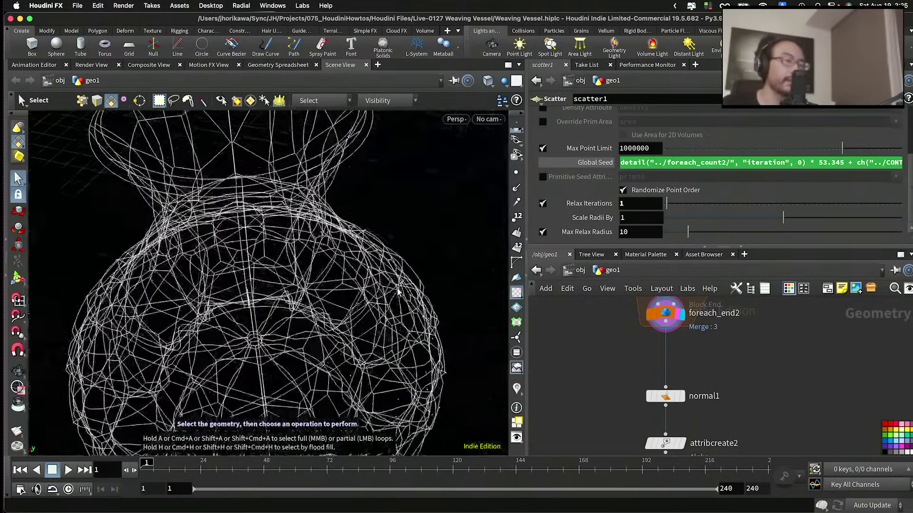
# Step: Place a Detangle node beside normal1 and inspect its Default Thickness setting against the vessel's overlapping curves
pyautogui.press('super+Tab')
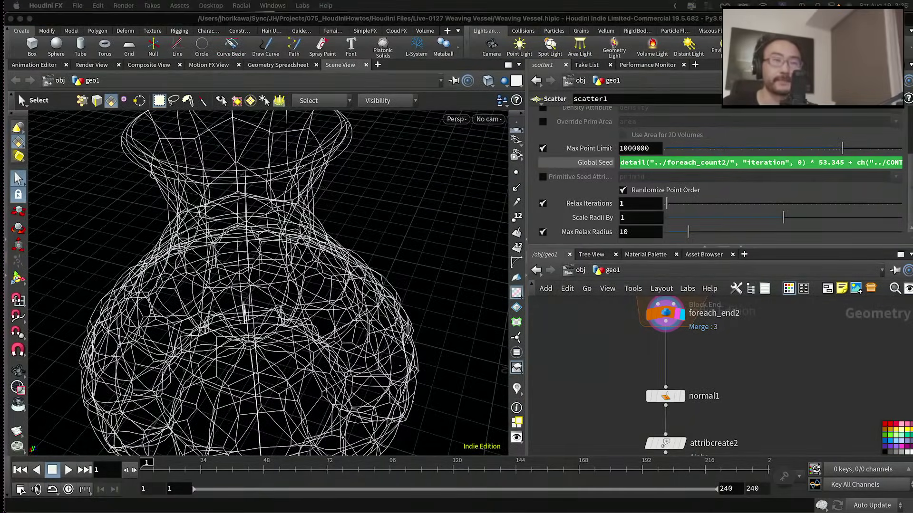
pyautogui.click(794, 389)
pyautogui.press('Tab')
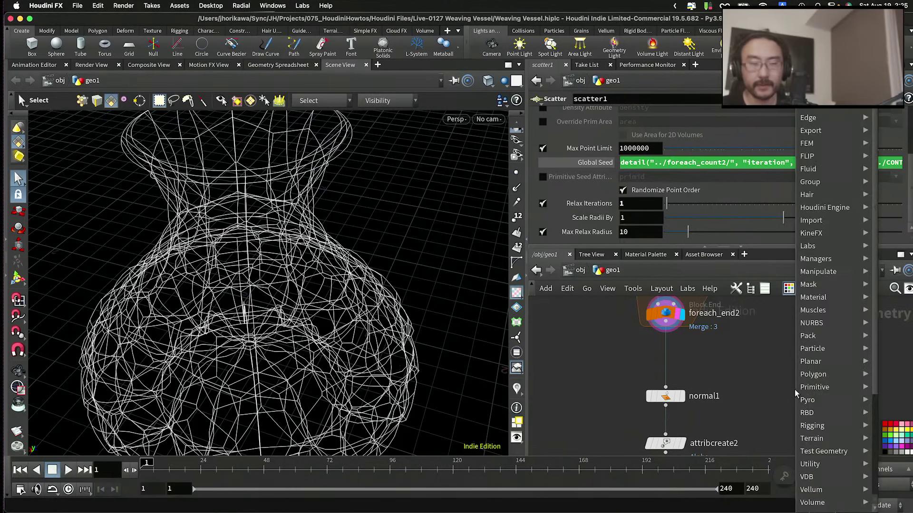
pyautogui.write('d')
pyautogui.press('Return')
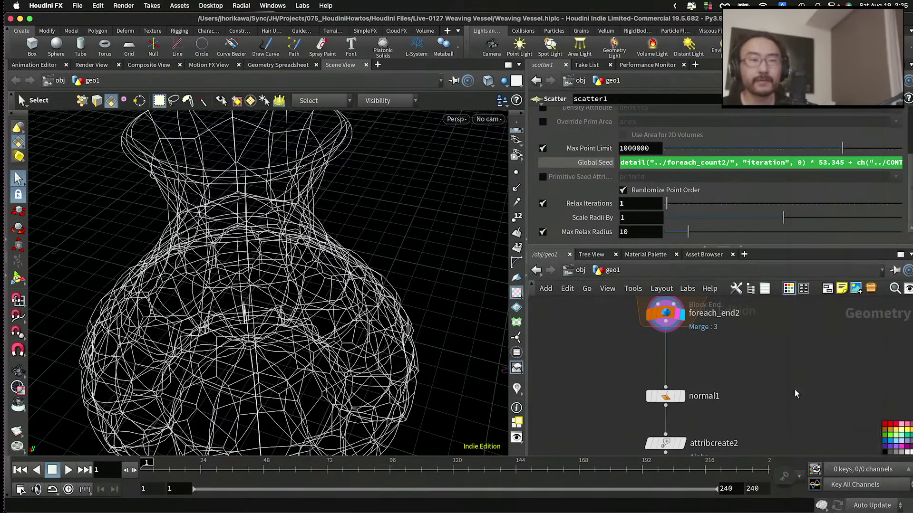
pyautogui.click(779, 380)
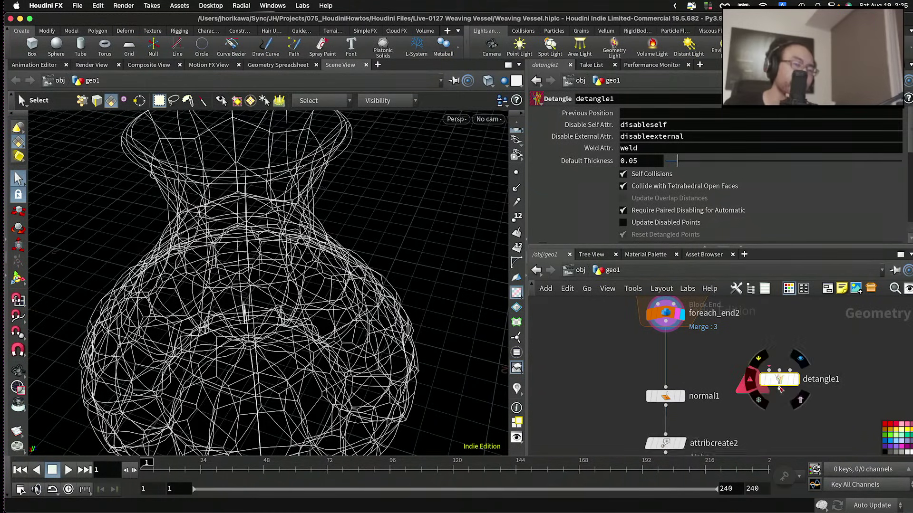
pyautogui.moveTo(779, 382); pyautogui.dragTo(773, 384)
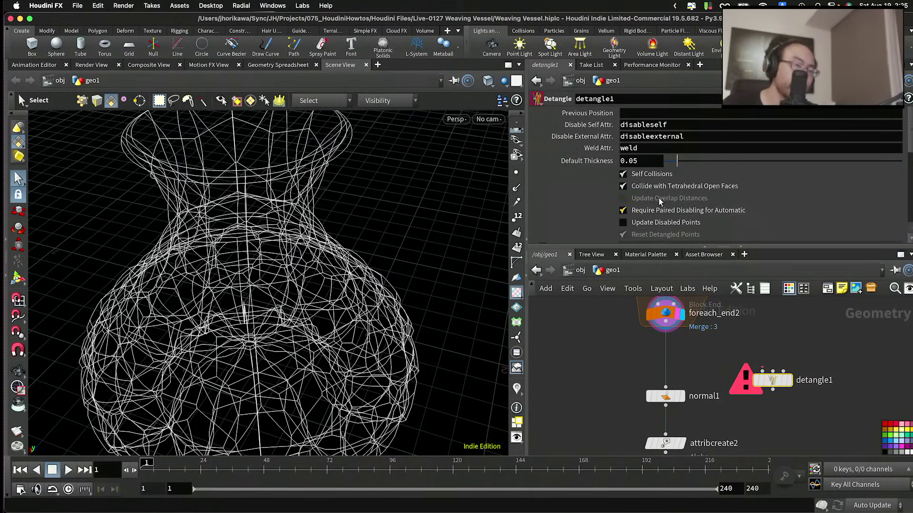
pyautogui.moveTo(645, 161); pyautogui.dragTo(614, 163)
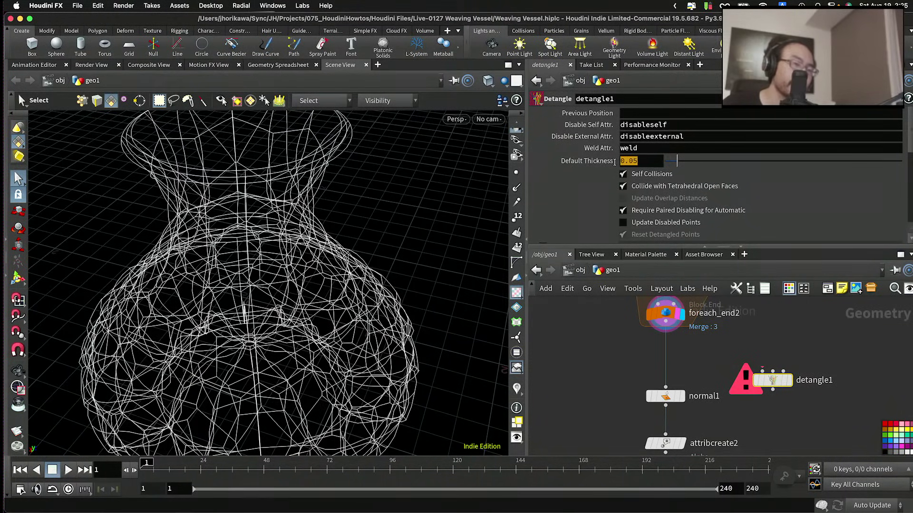
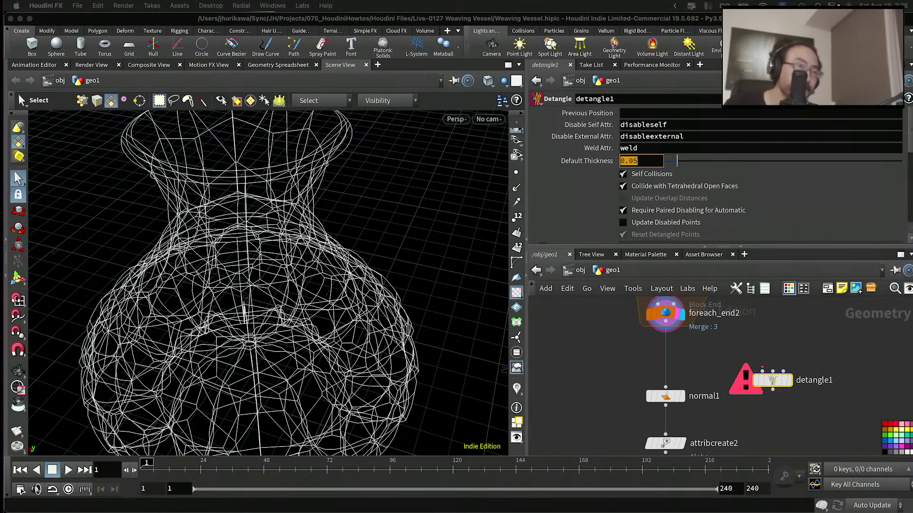
pyautogui.click(421, 250)
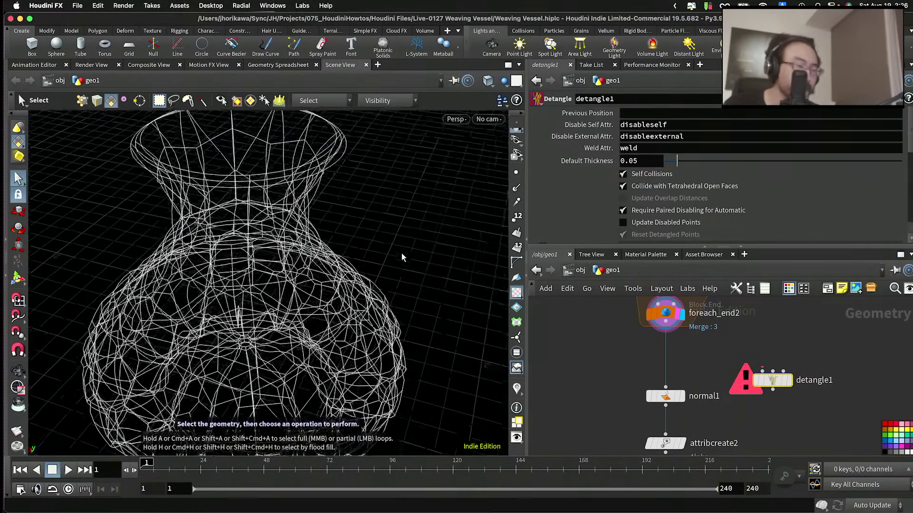
# Step: Turn on point display and examine the points along the vessel's curves from several angles
pyautogui.keyDown('alt'); pyautogui.moveTo(402, 252); pyautogui.dragTo(380, 256); pyautogui.keyUp('alt')
pyautogui.click(516, 172)
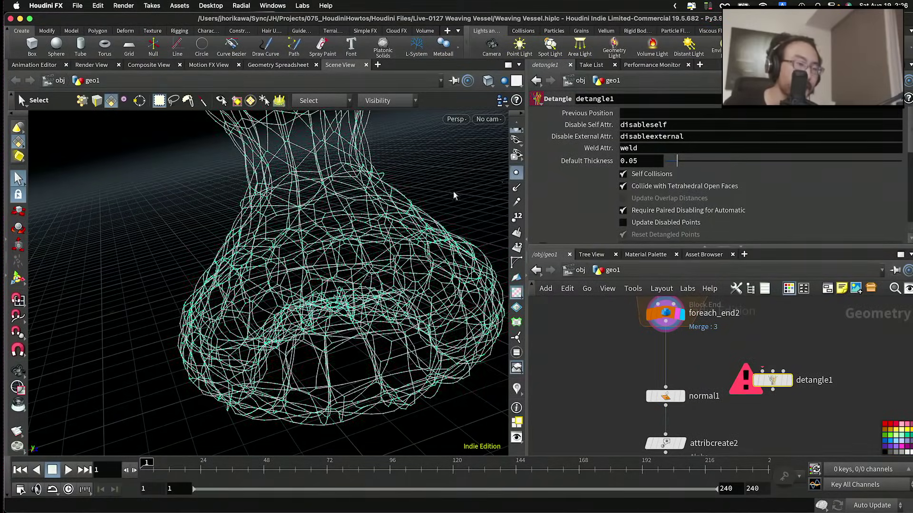
pyautogui.keyDown('alt'); pyautogui.moveTo(418, 218); pyautogui.dragTo(356, 170); pyautogui.keyUp('alt')
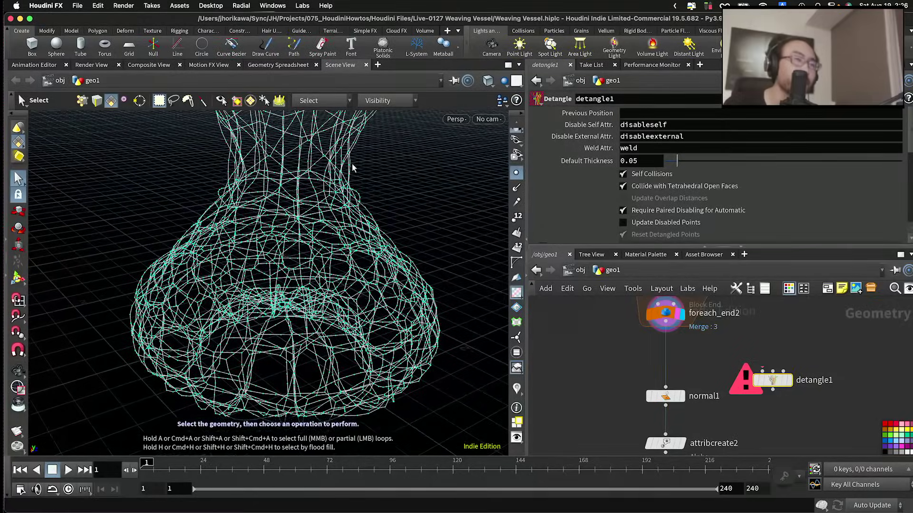
pyautogui.scroll(10, 342, 191)
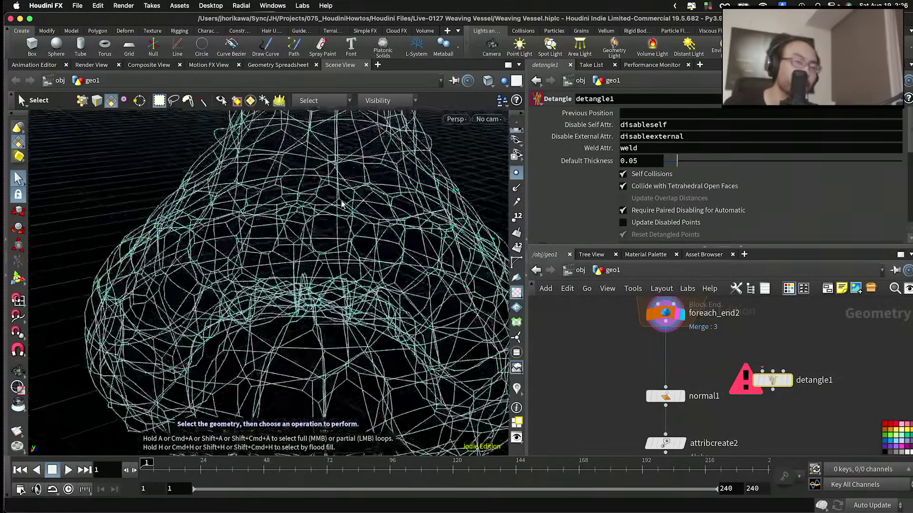
pyautogui.keyDown('alt'); pyautogui.moveTo(308, 209); pyautogui.dragTo(348, 201); pyautogui.keyUp('alt')
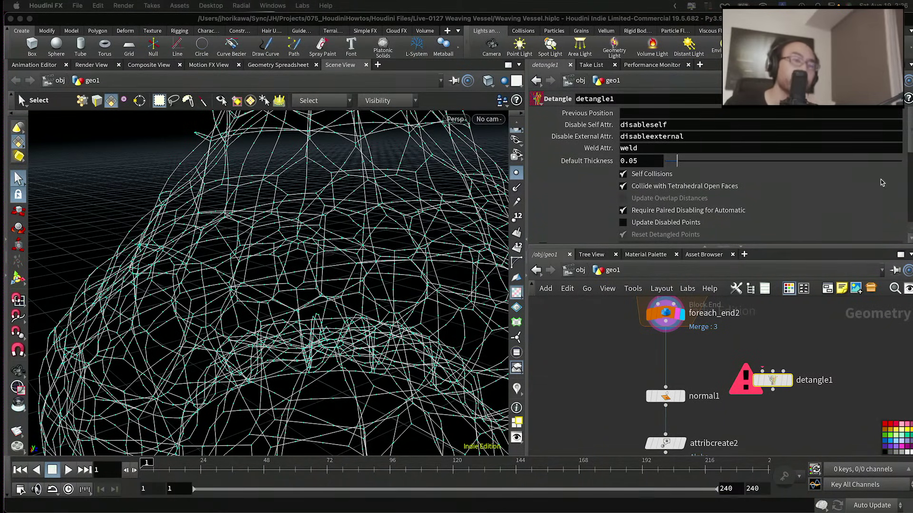
# Step: Insert a Smooth node between foreach_end2 and normal1, display it, and set its Strength to 38.58
pyautogui.rightClick(768, 336)
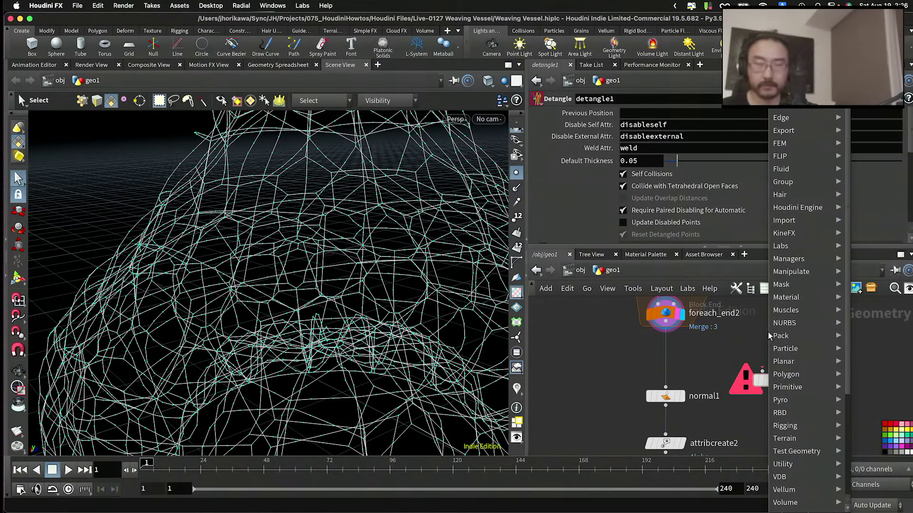
pyautogui.write('smooth')
pyautogui.press('Return')
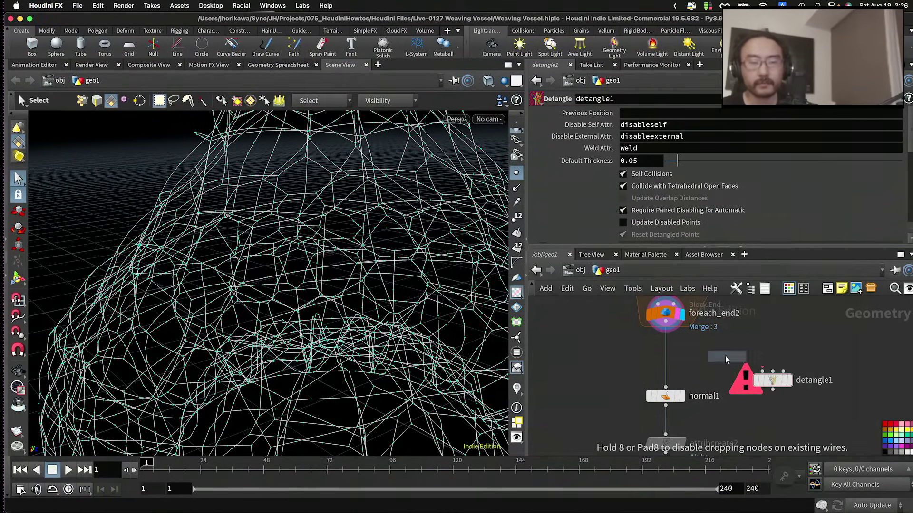
pyautogui.scroll(-2, 690, 354)
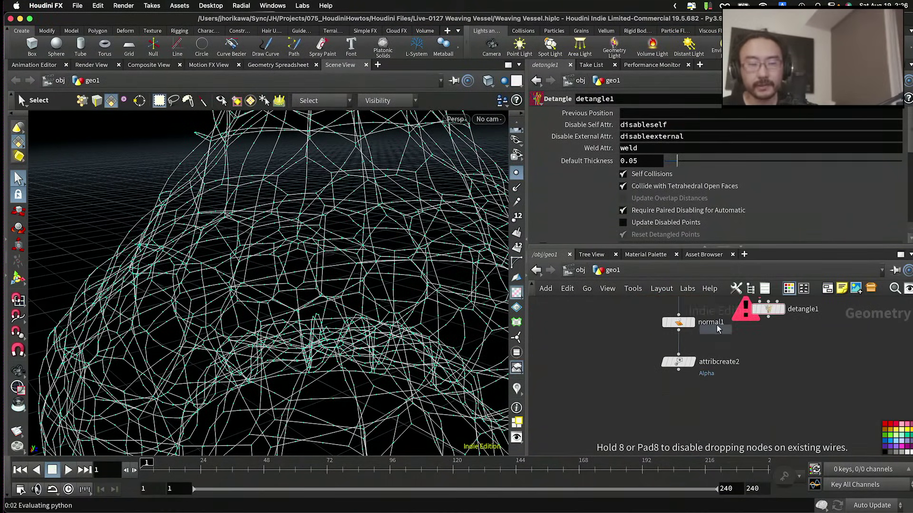
pyautogui.scroll(1, 711, 375)
pyautogui.click(677, 343)
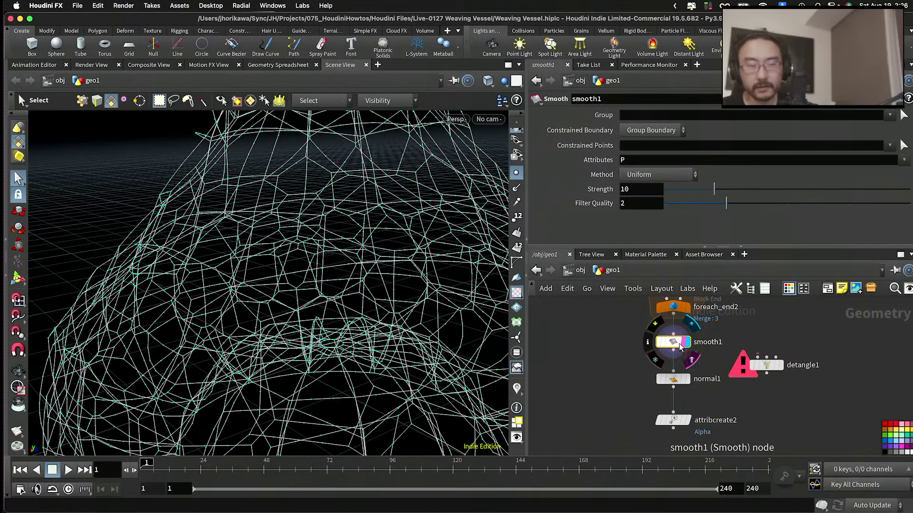
pyautogui.moveTo(682, 347); pyautogui.dragTo(708, 348)
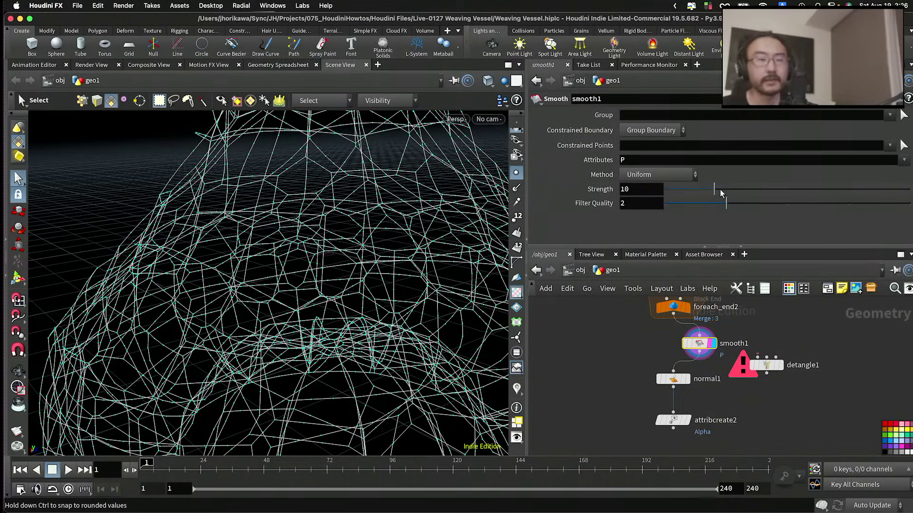
pyautogui.moveTo(720, 189); pyautogui.dragTo(854, 189)
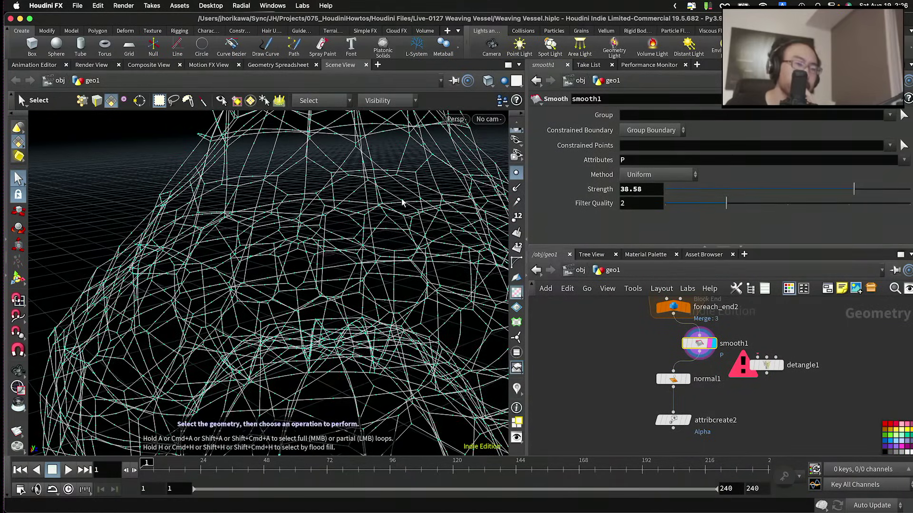
pyautogui.press('Escape')
pyautogui.moveTo(385, 206); pyautogui.dragTo(291, 221)
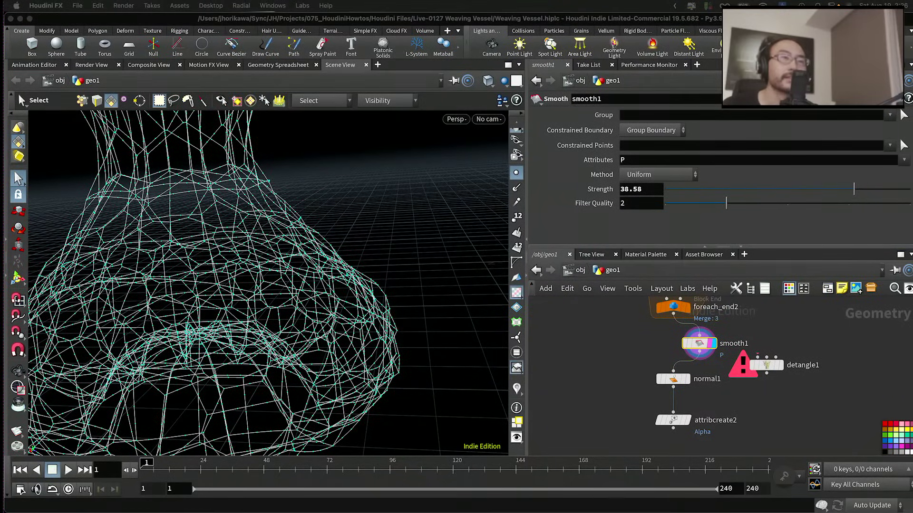
# Step: Make room above normal1 and insert a Fuse node between foreach_end2 and smooth1
pyautogui.moveTo(713, 440); pyautogui.dragTo(677, 381)
pyautogui.press('l')
pyautogui.press('l')
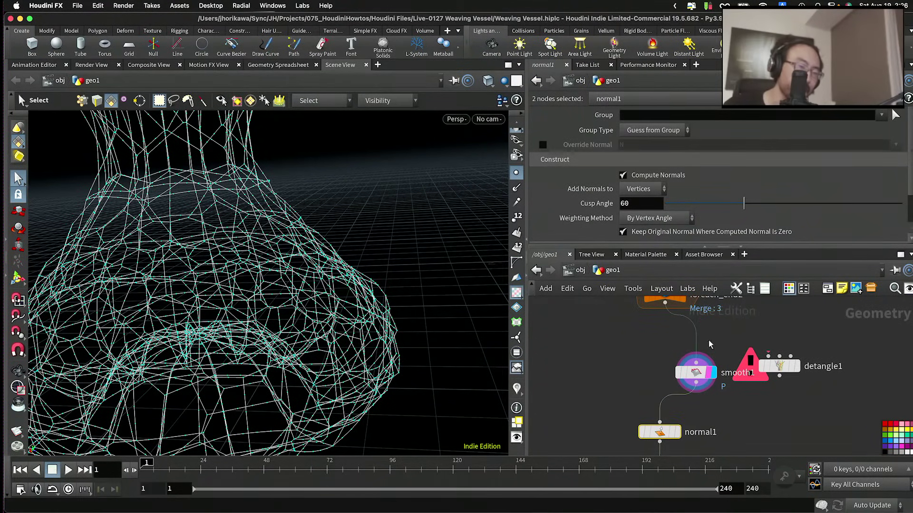
pyautogui.click(660, 431)
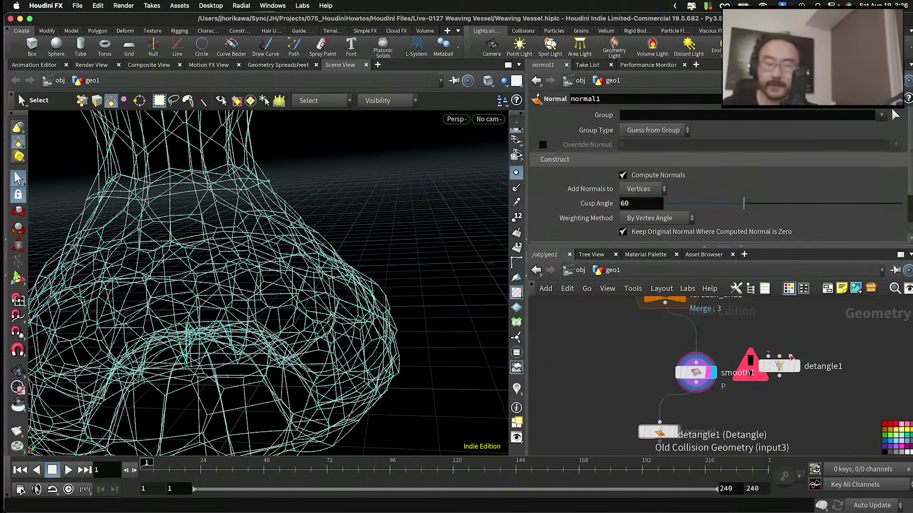
pyautogui.press('Tab')
pyautogui.write('fuse')
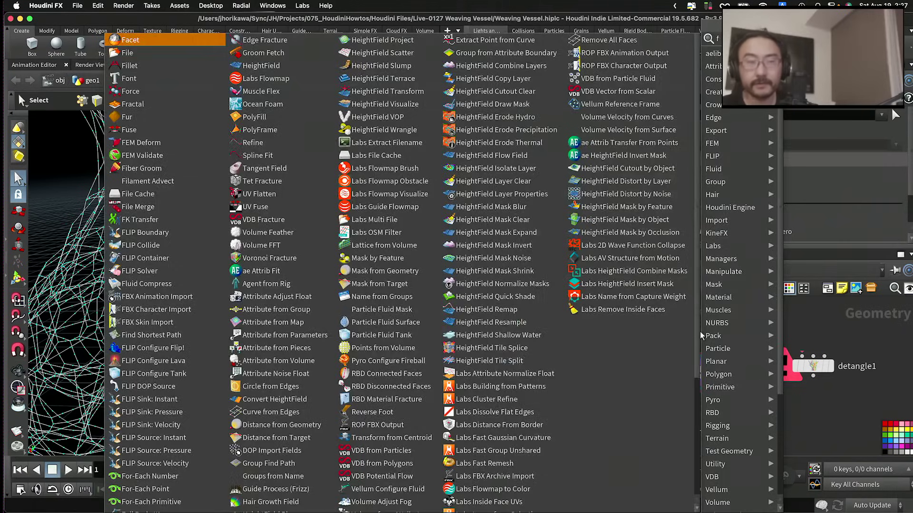
pyautogui.press('Return')
pyautogui.click(709, 335)
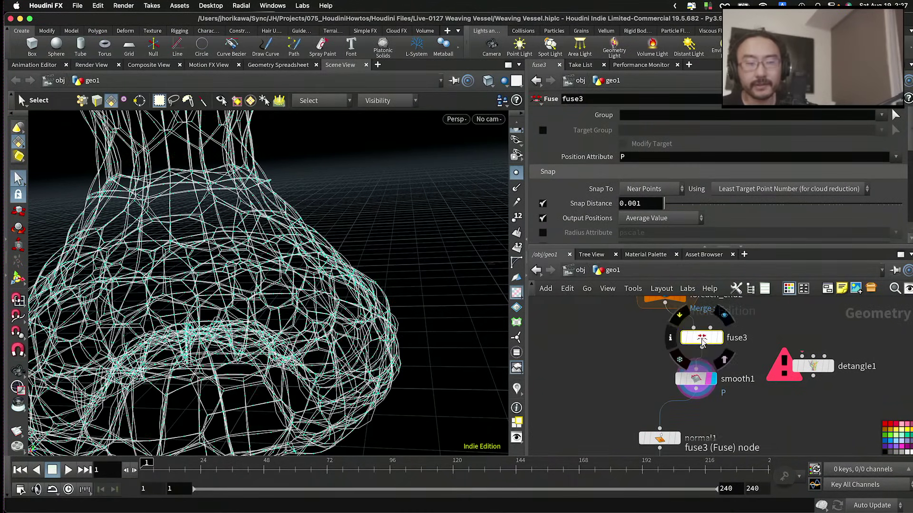
pyautogui.press('l')
pyautogui.click(717, 376)
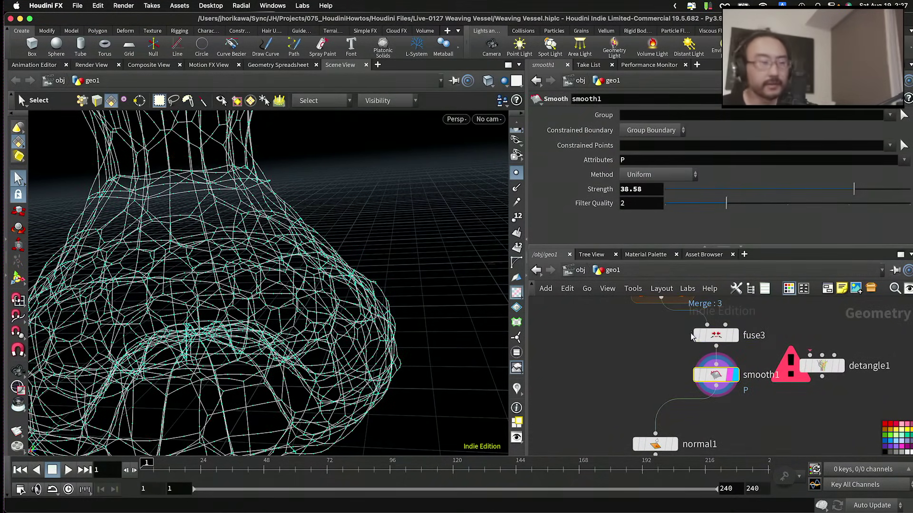
# Step: Set smooth1's Strength to 50 and inspect the smoothed curves close up and over the vessel body
pyautogui.rightClick(321, 209)
pyautogui.press('Escape')
pyautogui.moveTo(281, 219); pyautogui.dragTo(385, 220, button='right')
pyautogui.press('s')
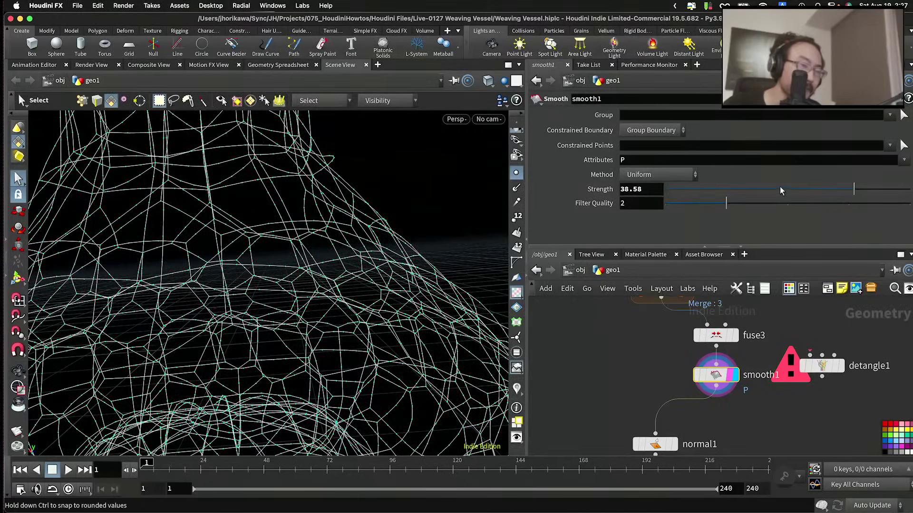
pyautogui.moveTo(853, 189); pyautogui.dragTo(909, 190)
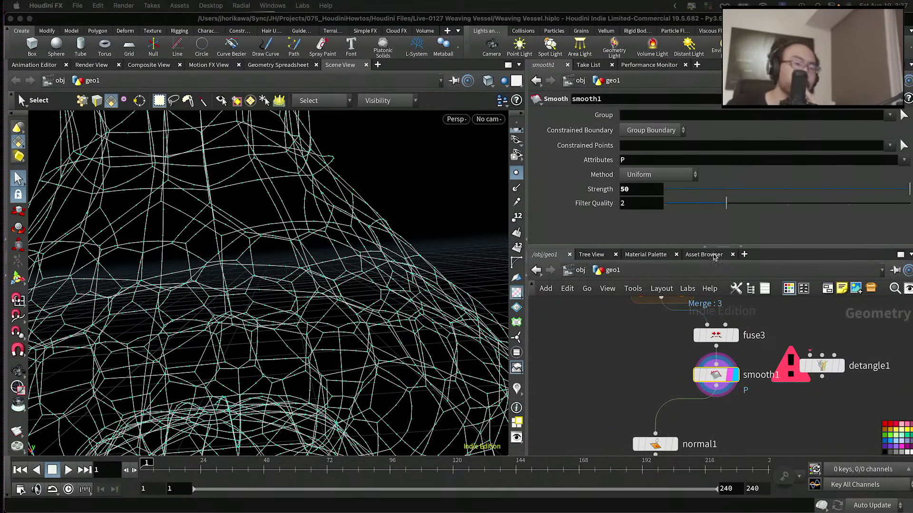
pyautogui.click(671, 330)
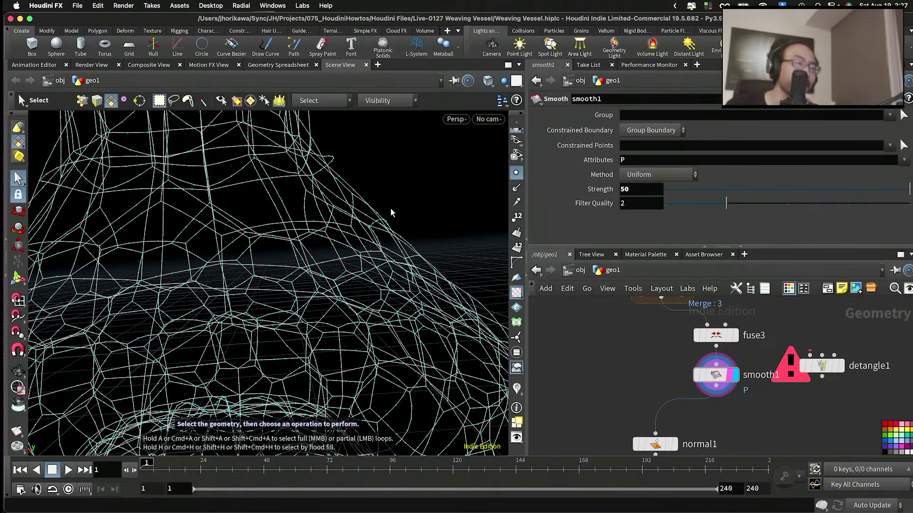
pyautogui.press('Escape')
pyautogui.moveTo(399, 190); pyautogui.dragTo(374, 296)
pyautogui.press('s')
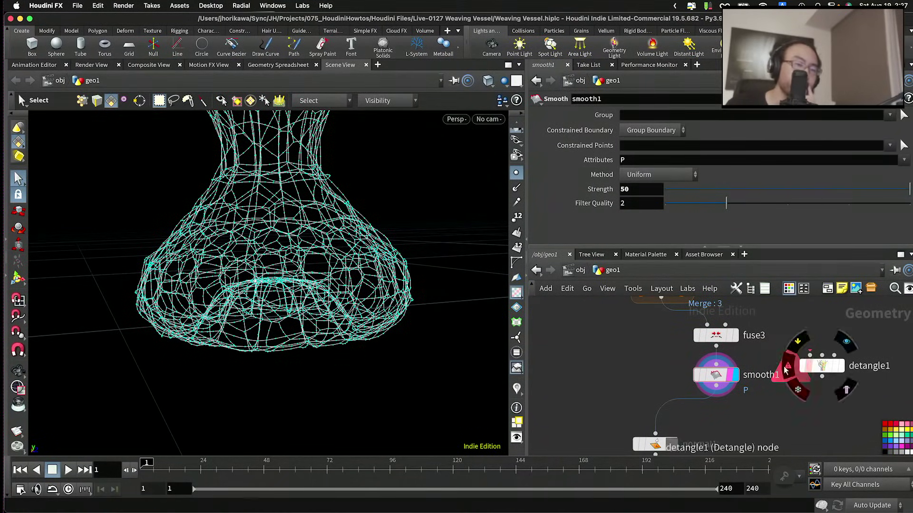
# Step: Move detangle1, normal1 and attribcreate2 aside to clear space below smooth1
pyautogui.scroll(-2, 649, 353)
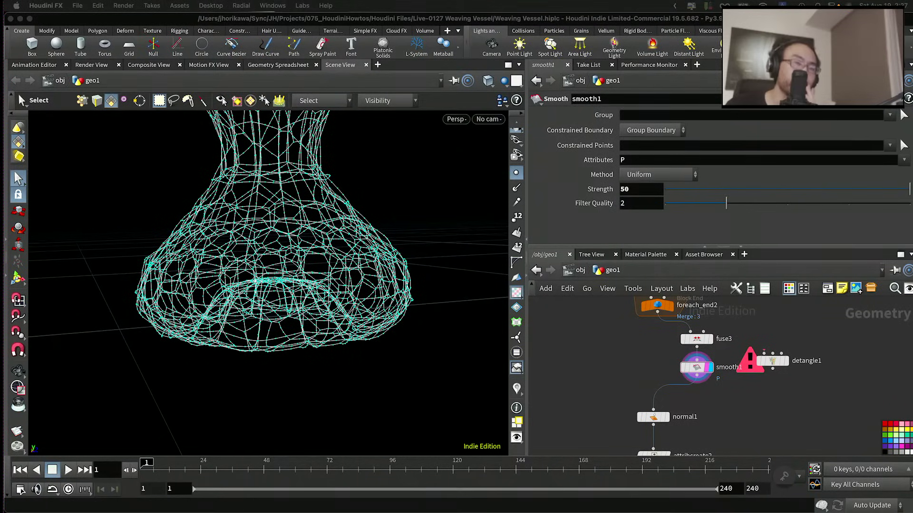
pyautogui.moveTo(784, 365)
pyautogui.mouseDown()
pyautogui.moveTo(798, 367)
pyautogui.moveTo(791, 378)
pyautogui.mouseUp()
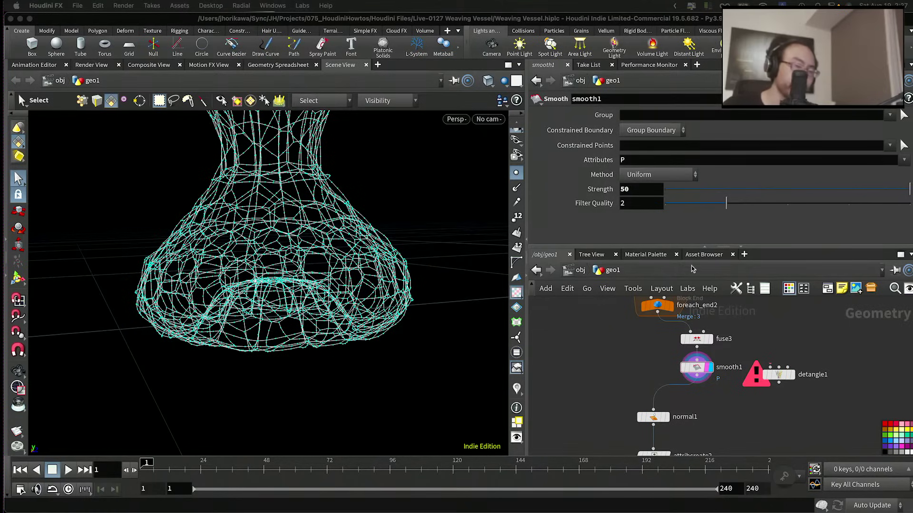
pyautogui.click(612, 345)
pyautogui.scroll(-2, 611, 346)
pyautogui.moveTo(584, 334); pyautogui.dragTo(631, 395)
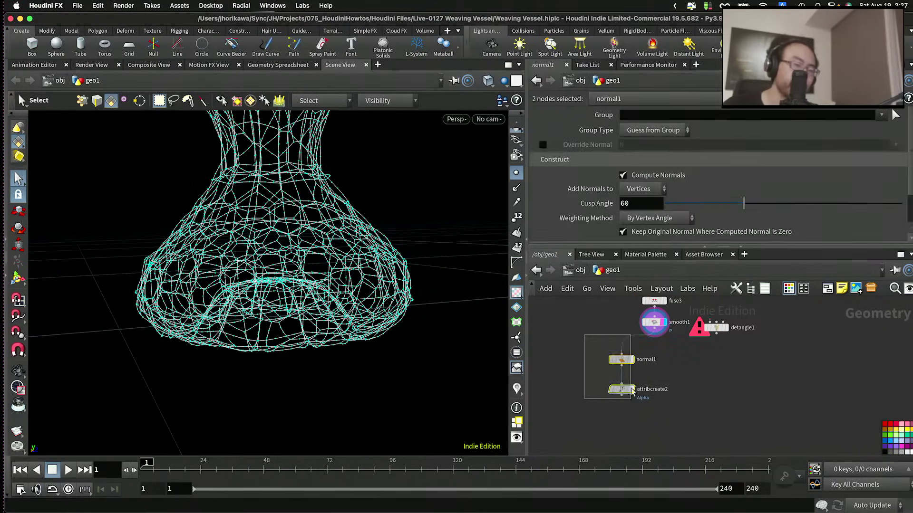
pyautogui.moveTo(620, 360); pyautogui.dragTo(594, 370)
pyautogui.scroll(3, 629, 382)
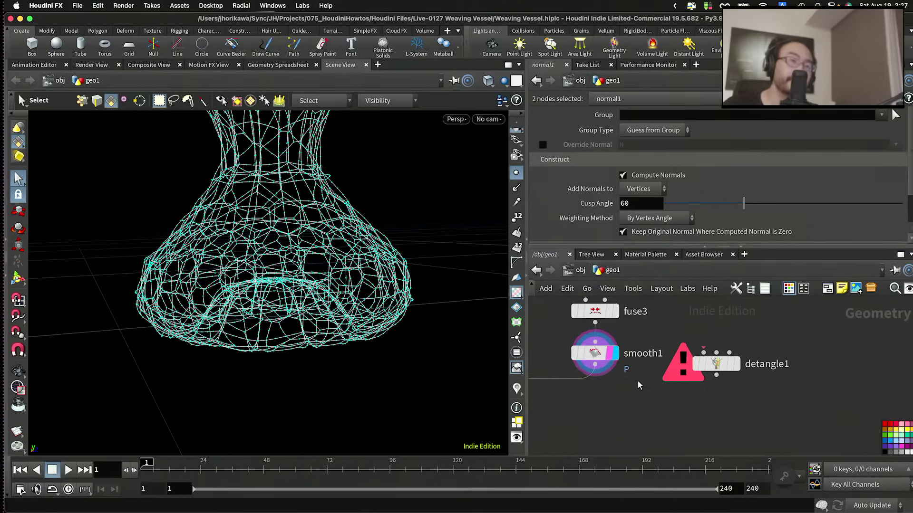
# Step: Add a Rest Position node below smooth1, connect smooth1 to its first input, and display it
pyautogui.click(616, 397)
pyautogui.press('Tab')
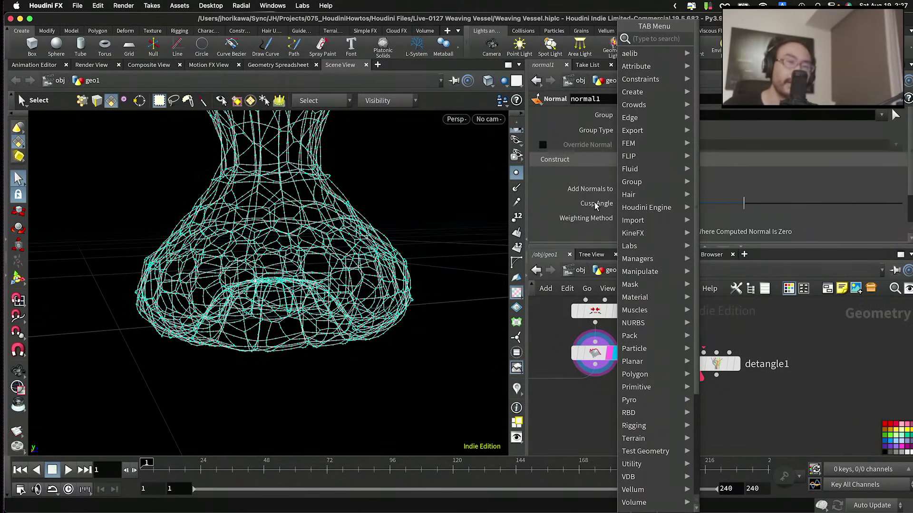
pyautogui.write('resample')
pyautogui.press('Return')
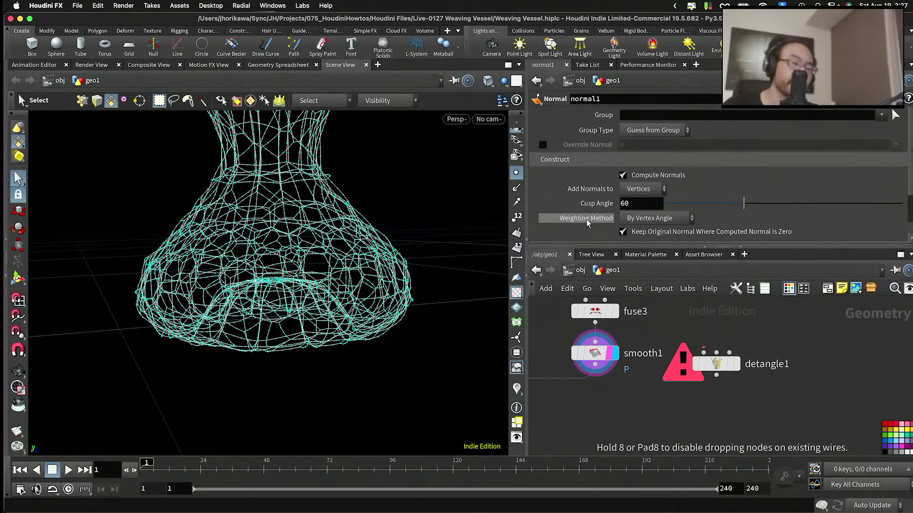
pyautogui.click(611, 403)
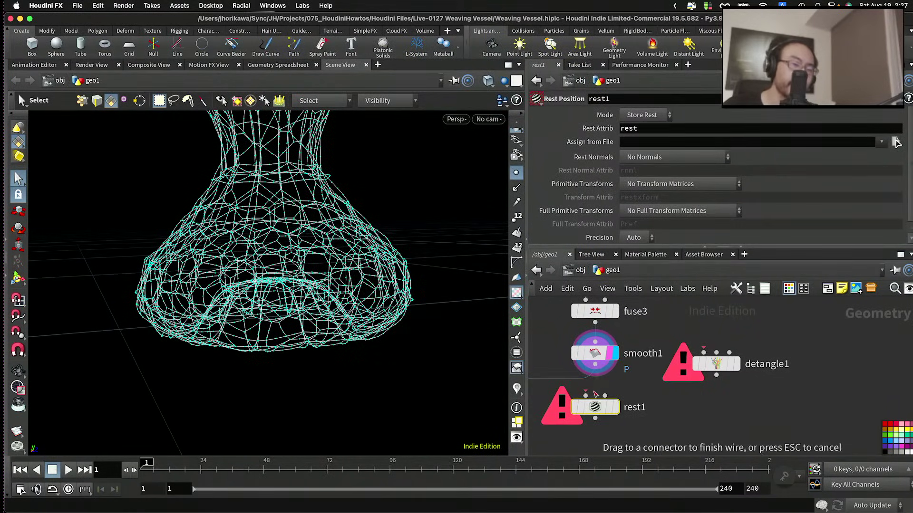
pyautogui.click(614, 407)
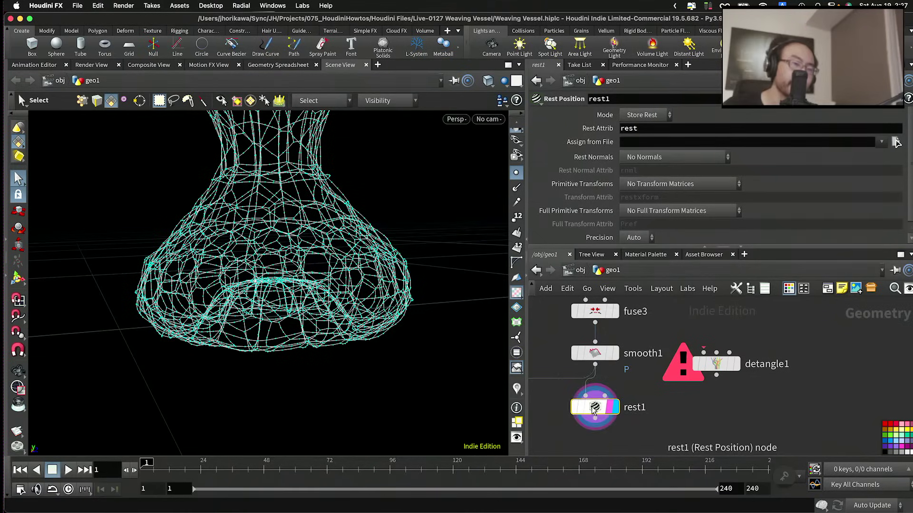
pyautogui.click(896, 142)
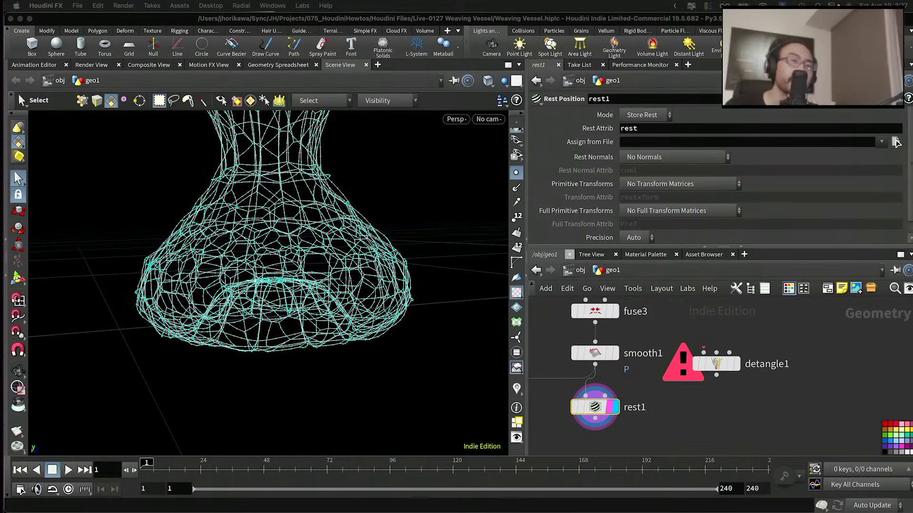
# Step: Place a For-Each Number block below rest1 and connect rest1 to foreach_begin3
pyautogui.click(759, 419)
pyautogui.scroll(-3, 758, 419)
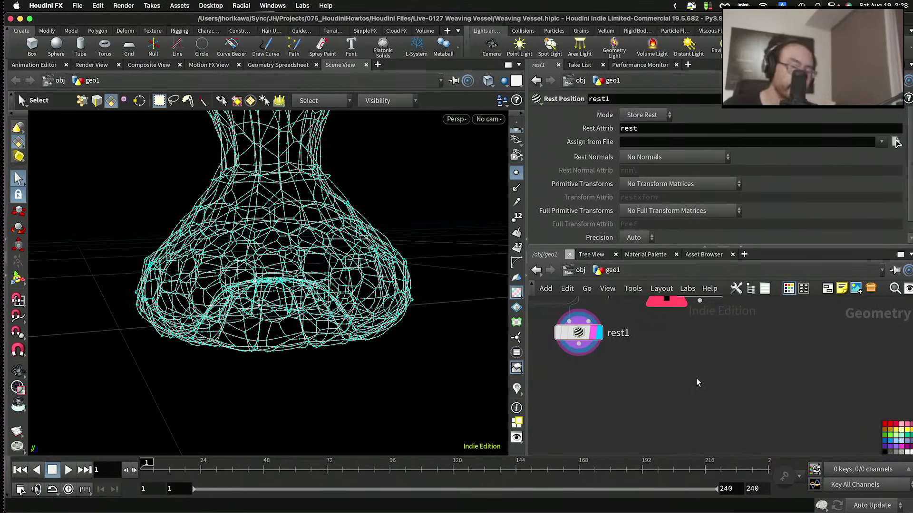
pyautogui.press('Tab')
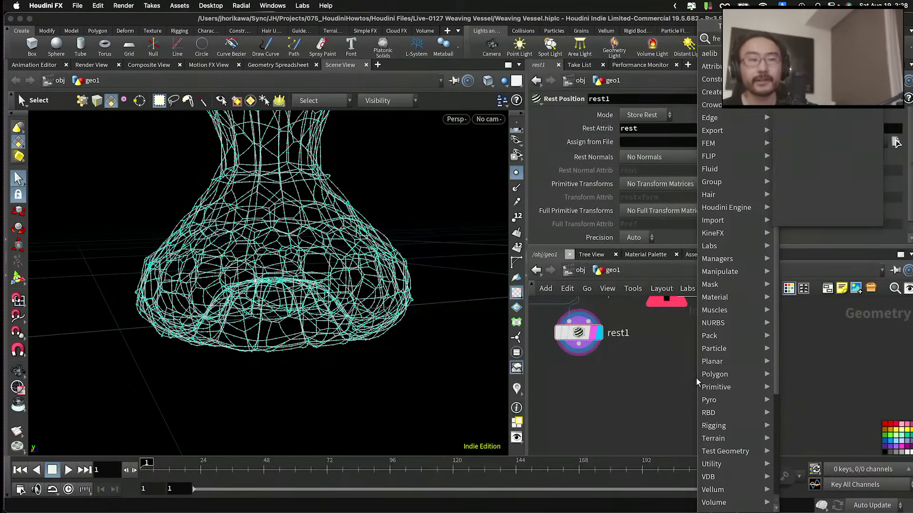
pyautogui.write('for')
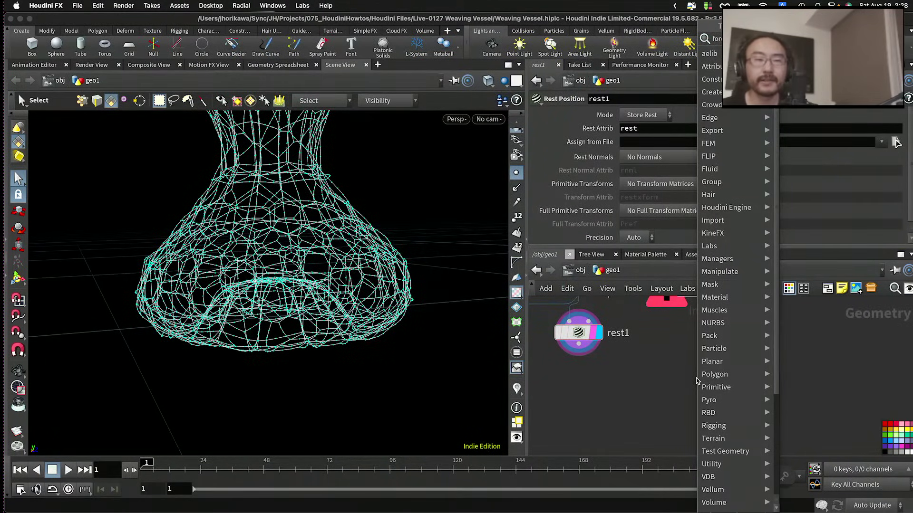
pyautogui.press('Return')
pyautogui.click(586, 372)
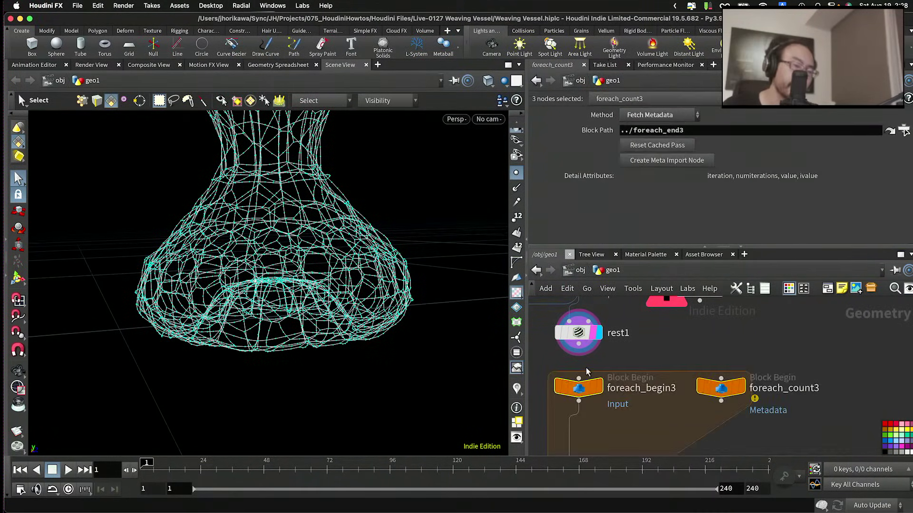
pyautogui.moveTo(579, 344); pyautogui.dragTo(578, 379)
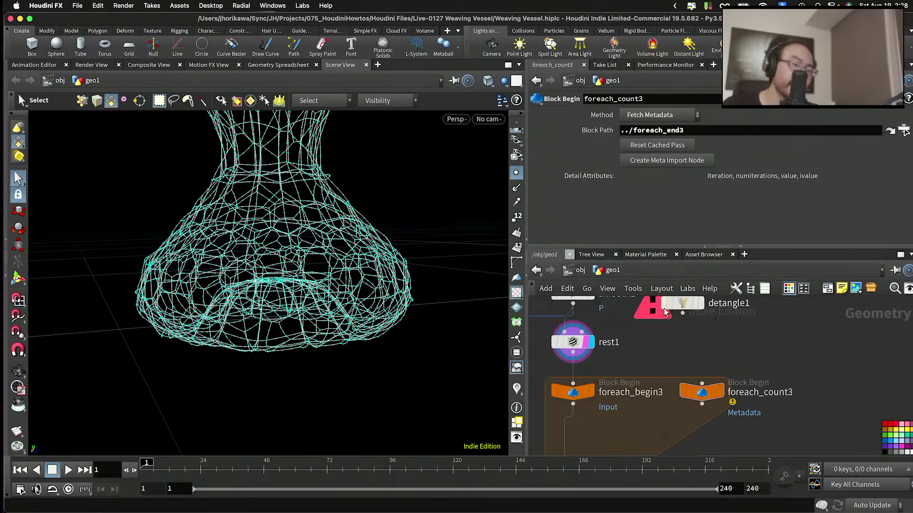
# Step: Move detangle1 beside rest1, wire rest1 into its first input, and display it
pyautogui.moveTo(664, 312); pyautogui.dragTo(685, 342)
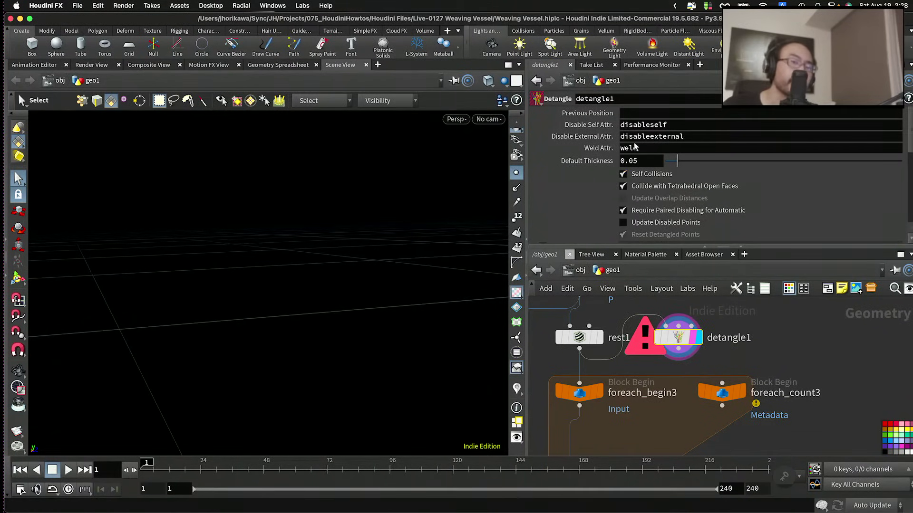
# Step: Set detangle1's Previous Position attribute to rest
pyautogui.click(642, 114)
pyautogui.write('rest')
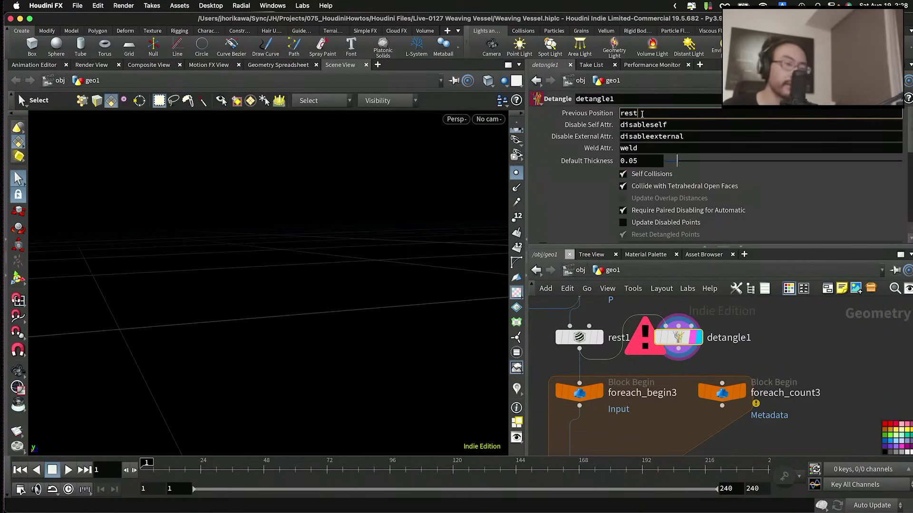
pyautogui.press('Return')
pyautogui.press('Escape')
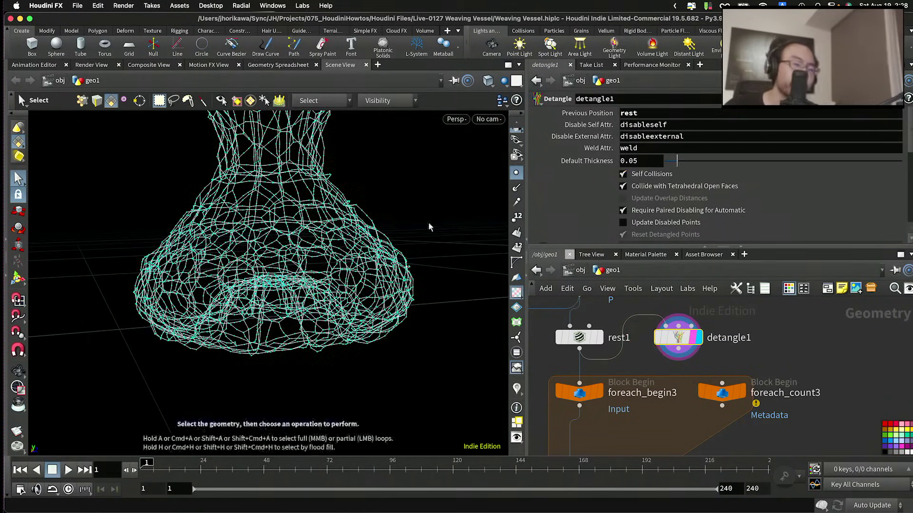
# Step: Lower detangle1's default thickness to 0.02 and check the strands up close
pyautogui.scroll(10, 381, 209)
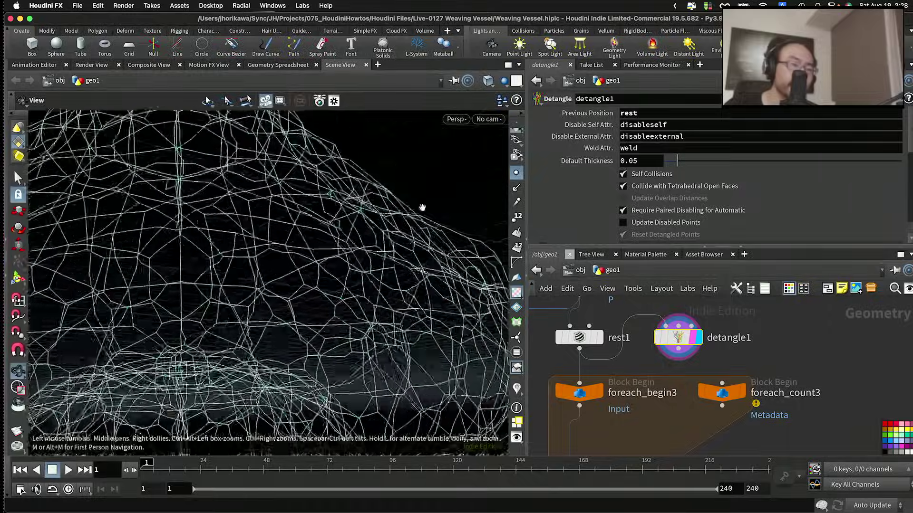
pyautogui.moveTo(332, 245); pyautogui.dragTo(299, 248)
pyautogui.press('s')
pyautogui.press('Escape')
pyautogui.press('s')
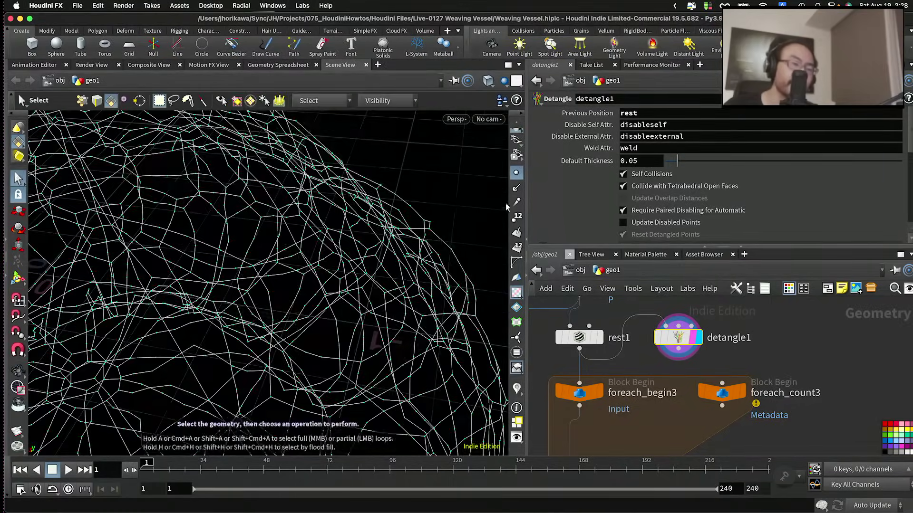
pyautogui.moveTo(677, 163); pyautogui.dragTo(670, 164)
pyautogui.moveTo(679, 338)
pyautogui.mouseDown()
pyautogui.moveTo(708, 351)
pyautogui.moveTo(685, 332)
pyautogui.mouseUp()
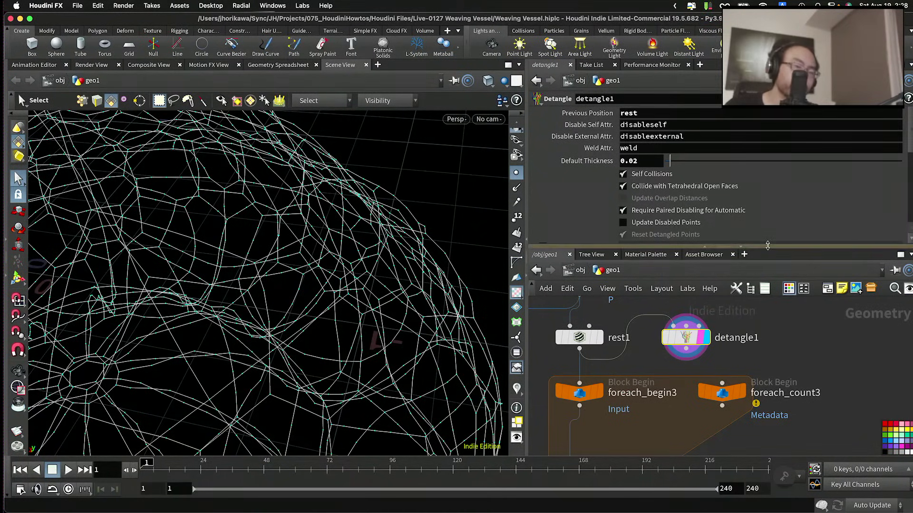
# Step: Try a default thickness of 0.127 on detangle1 and inspect the strands around the vessel
pyautogui.moveTo(741, 247); pyautogui.dragTo(770, 209)
pyautogui.scroll(-1, 762, 293)
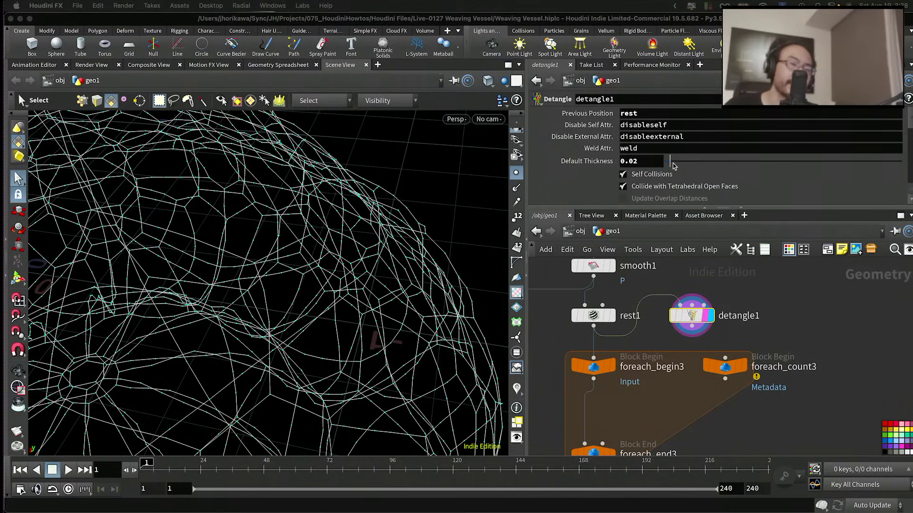
pyautogui.moveTo(673, 165); pyautogui.dragTo(695, 165)
pyautogui.press('Escape')
pyautogui.moveTo(259, 191); pyautogui.dragTo(277, 197)
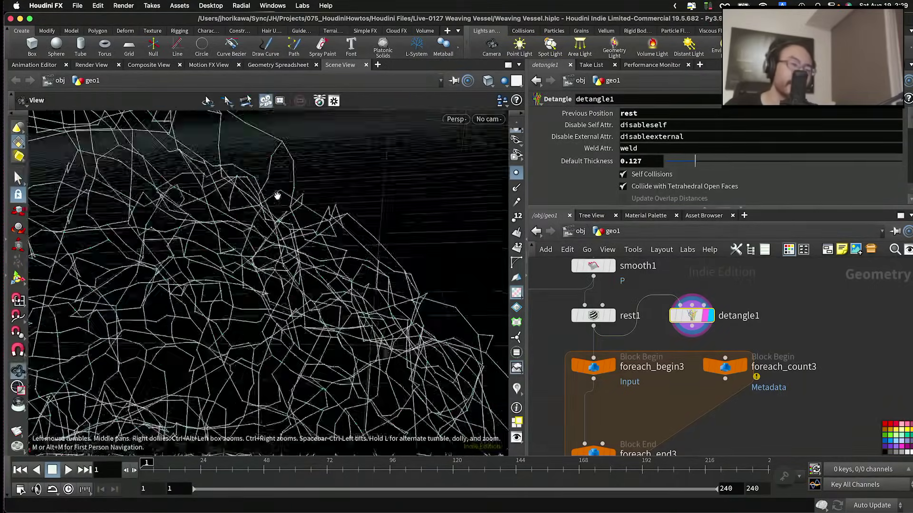
pyautogui.moveTo(277, 196); pyautogui.dragTo(235, 245, button='right')
pyautogui.press('s')
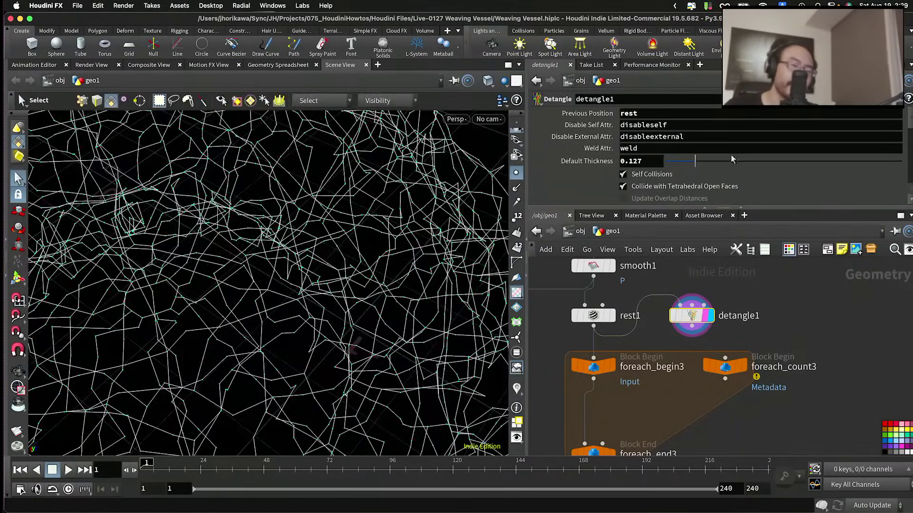
# Step: Reduce detangle1's default thickness to 0.038 and insert the node between foreach_begin3 and foreach_end3
pyautogui.moveTo(695, 161); pyautogui.dragTo(677, 164)
pyautogui.scroll(-2, 694, 290)
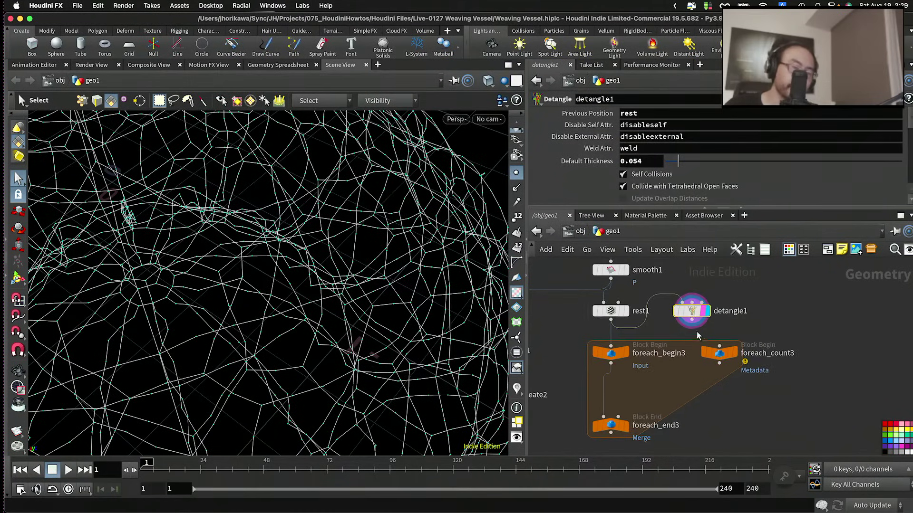
pyautogui.moveTo(695, 318); pyautogui.dragTo(617, 395)
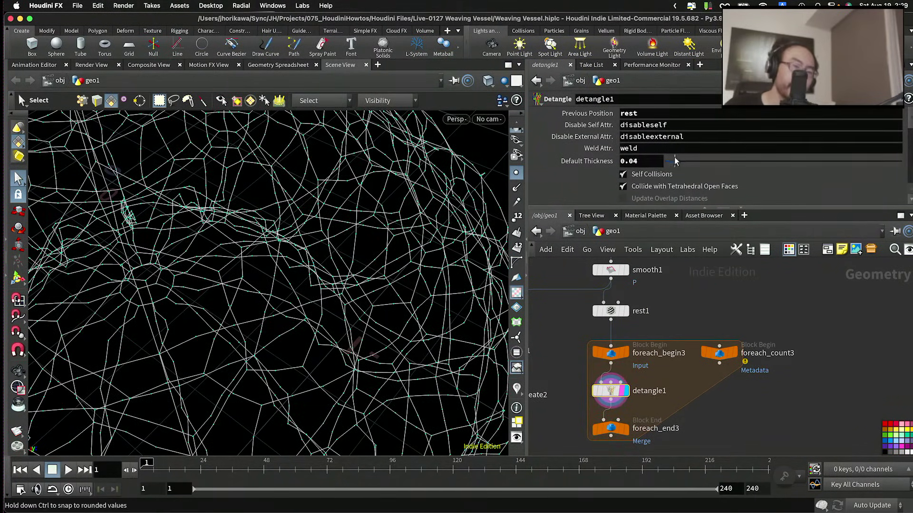
# Step: Display foreach_end3, switch its gather method to feedback, and set foreach_begin3's method to Fetch Feedback
pyautogui.click(622, 429)
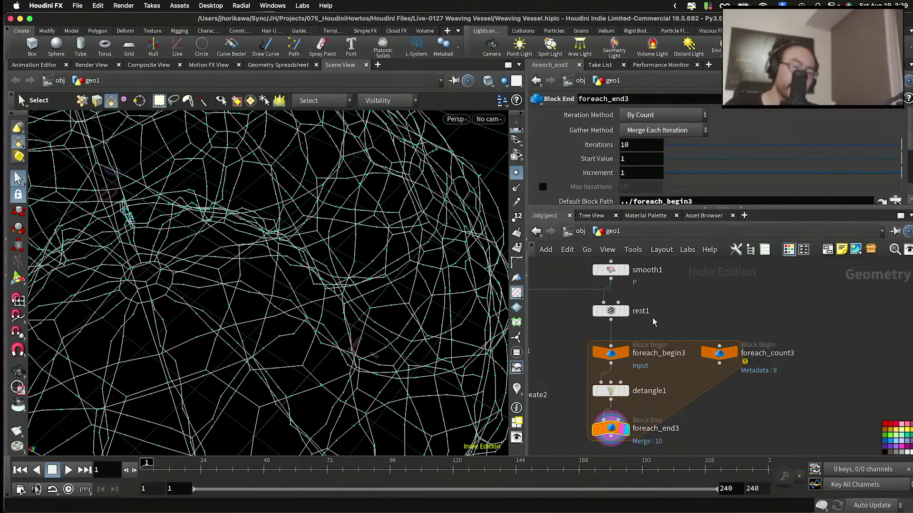
pyautogui.scroll(-2, 660, 165)
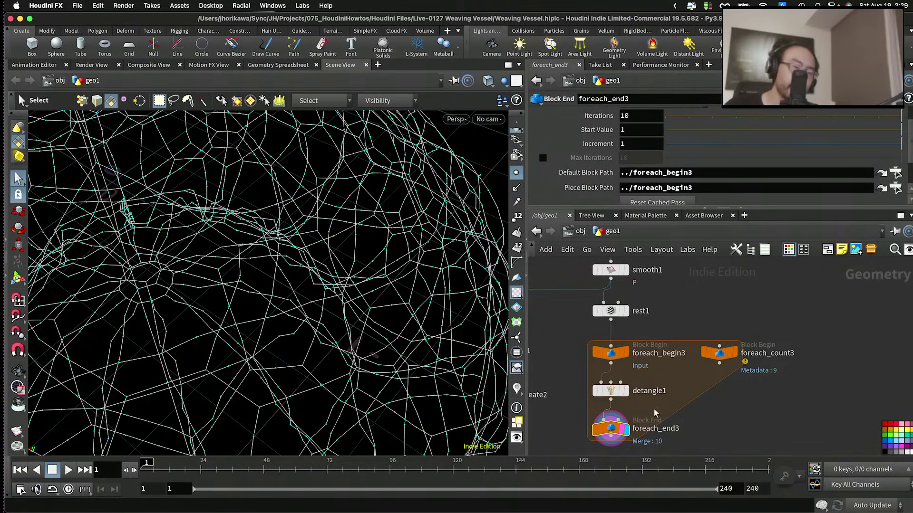
pyautogui.moveTo(652, 411); pyautogui.dragTo(595, 447)
pyautogui.scroll(2, 638, 132)
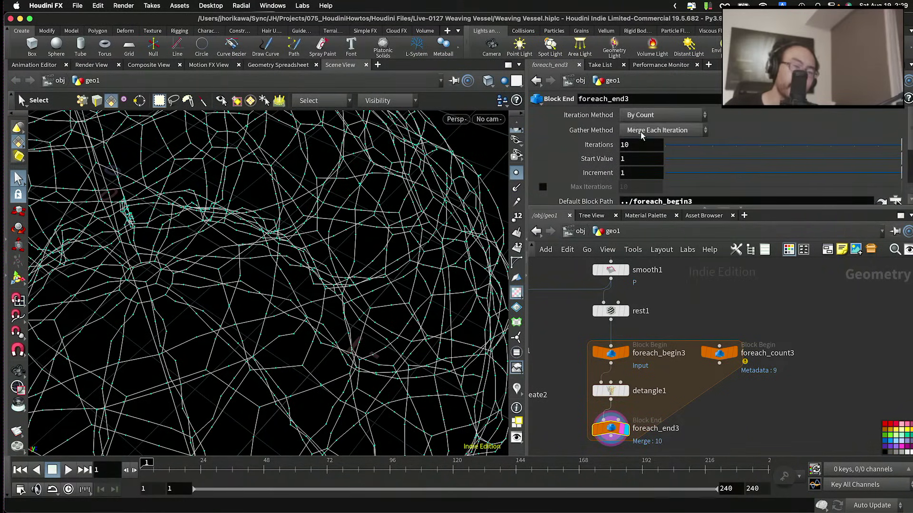
pyautogui.click(640, 131)
pyautogui.click(643, 144)
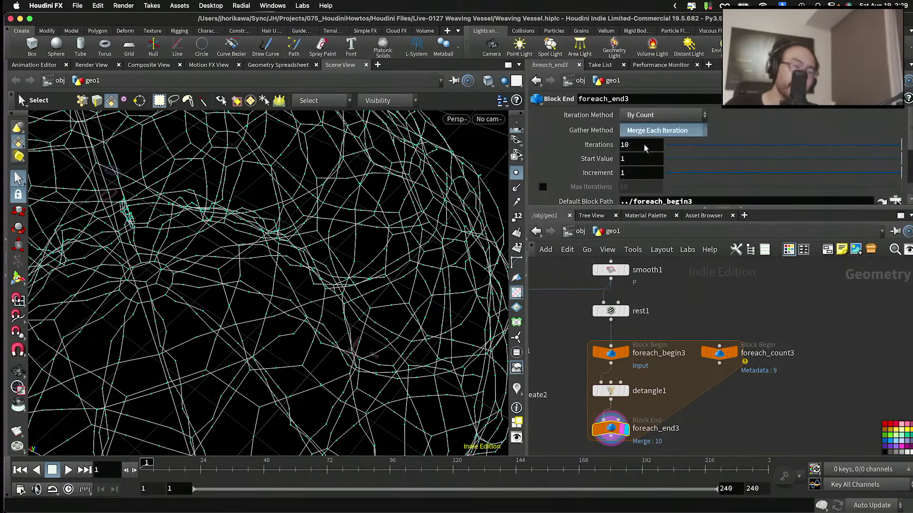
pyautogui.click(653, 342)
pyautogui.click(658, 116)
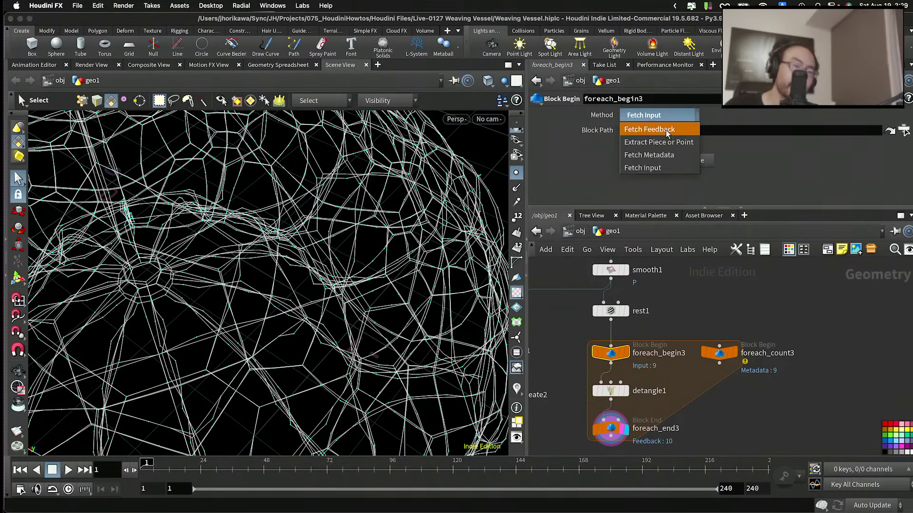
pyautogui.click(651, 128)
# Step: Set the looped detangle1's default thickness to 0.018
pyautogui.click(612, 394)
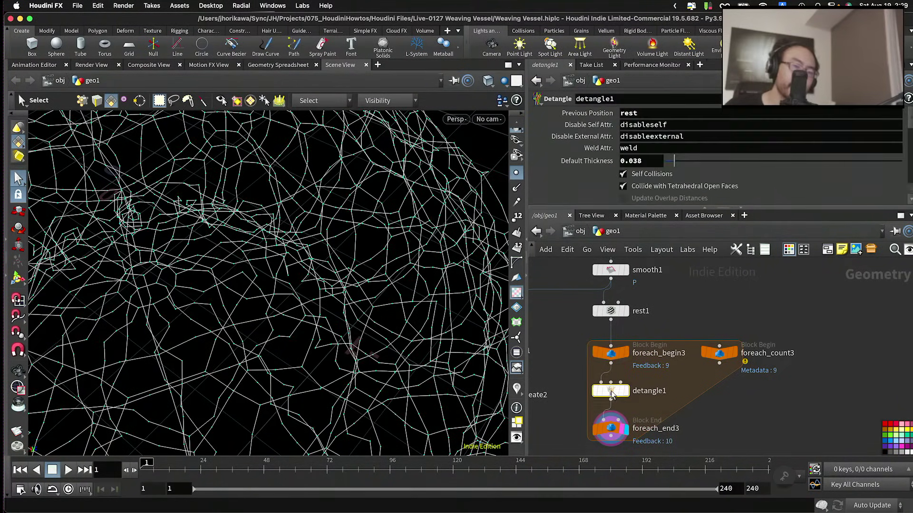
pyautogui.moveTo(672, 164); pyautogui.dragTo(671, 165)
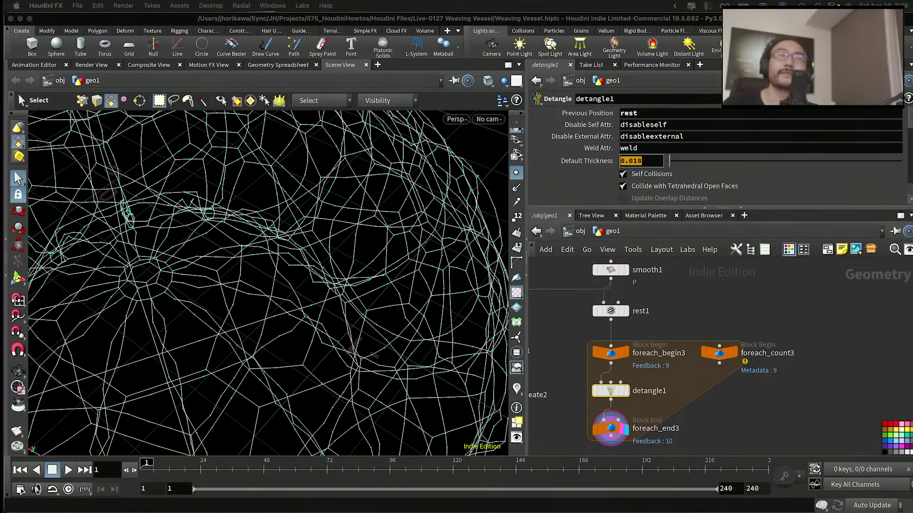
# Step: Move the CONTROLLER null down the network beside the normal1 branch and select it
pyautogui.scroll(-5, 714, 289)
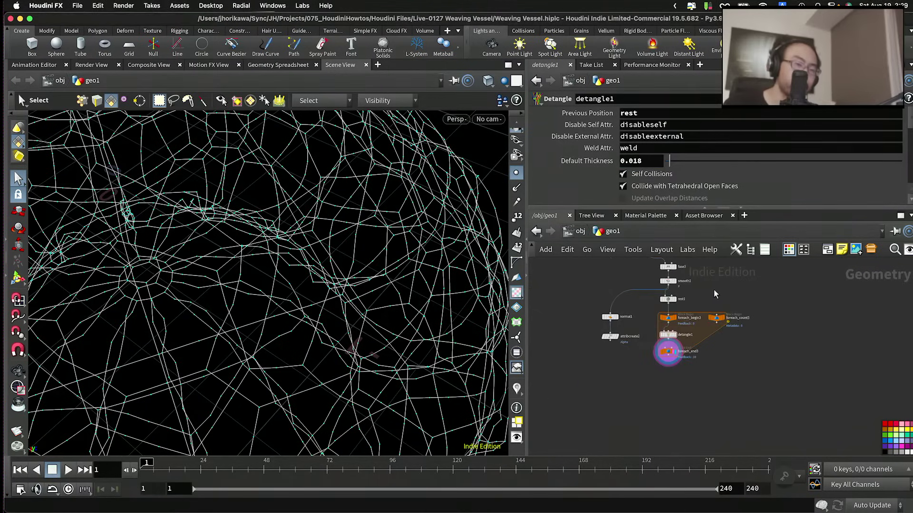
pyautogui.scroll(-6, 624, 342)
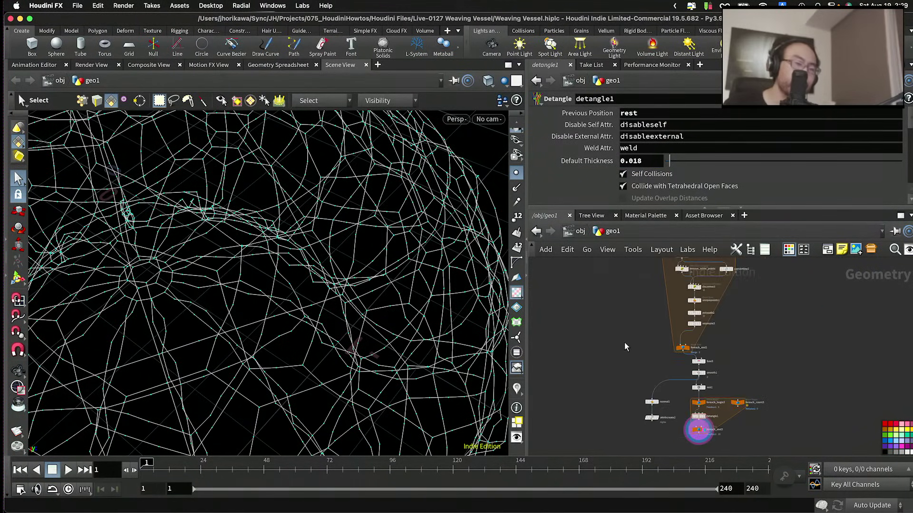
pyautogui.scroll(8, 606, 306)
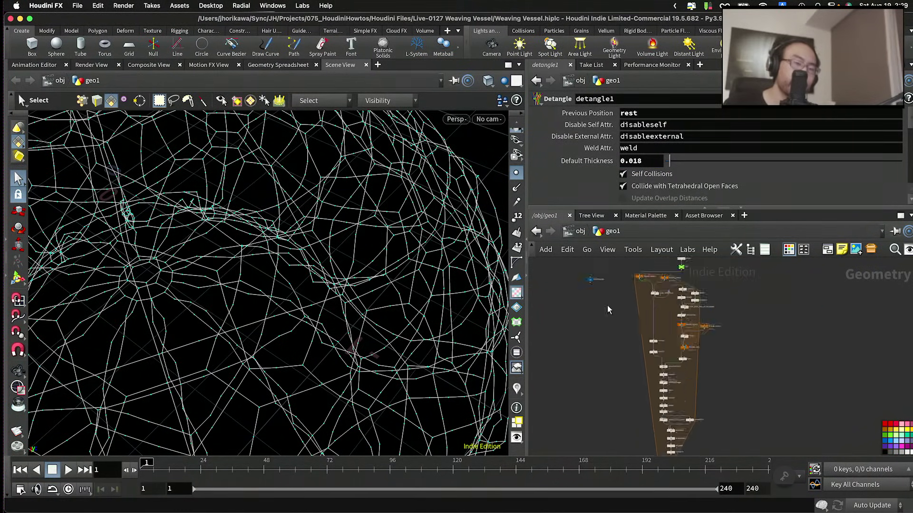
pyautogui.moveTo(585, 315)
pyautogui.scroll(-6, 585, 314)
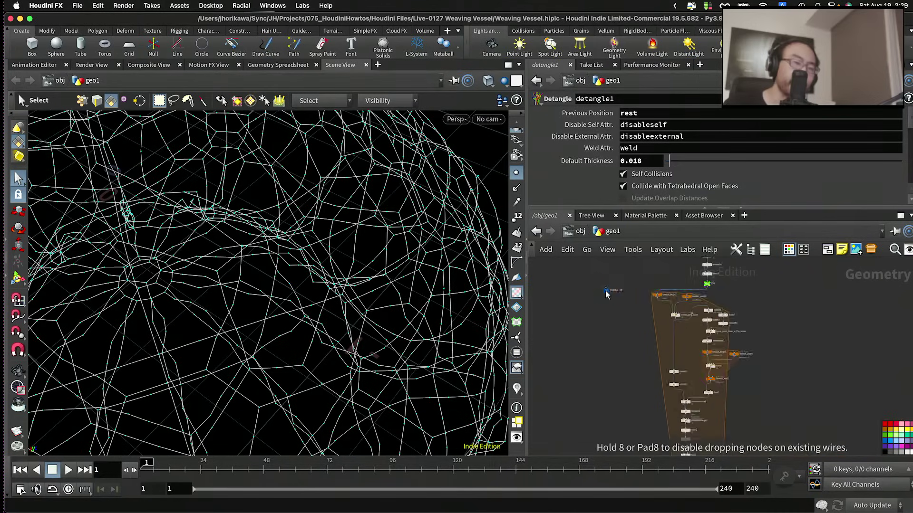
pyautogui.scroll(5, 603, 363)
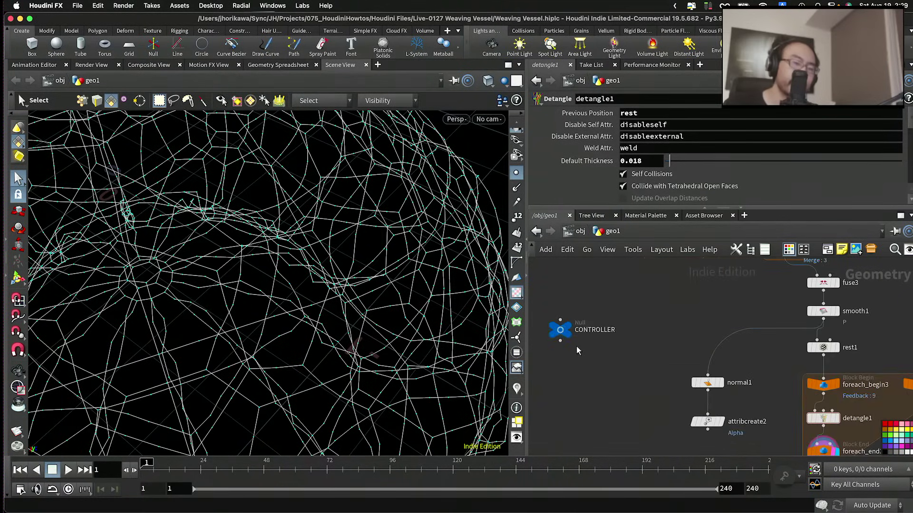
pyautogui.click(588, 358)
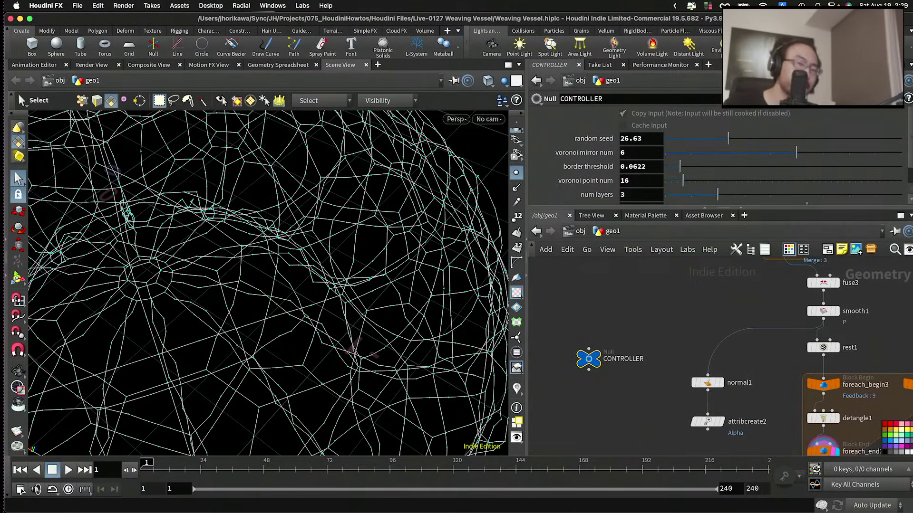
# Step: Add a float parameter to the CONTROLLER null, with both name and label set to thickness
pyautogui.click(894, 98)
pyautogui.click(760, 113)
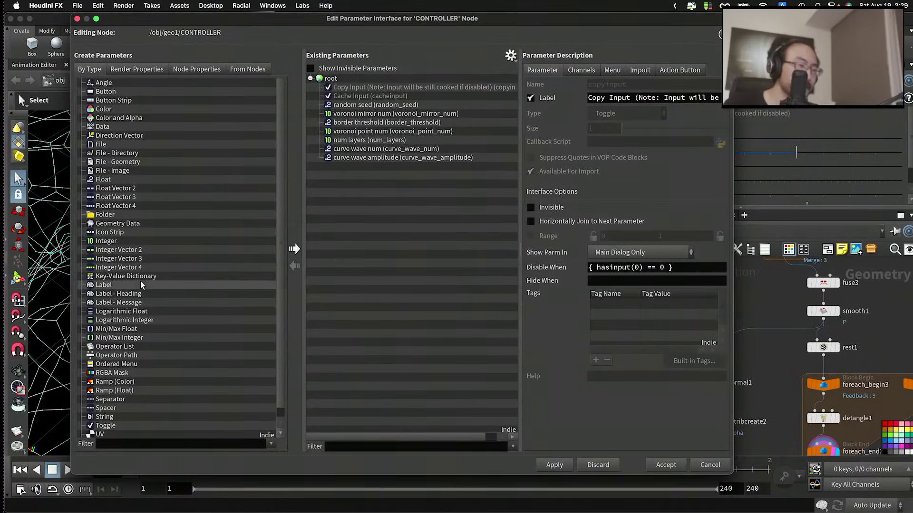
pyautogui.moveTo(103, 180); pyautogui.dragTo(349, 194)
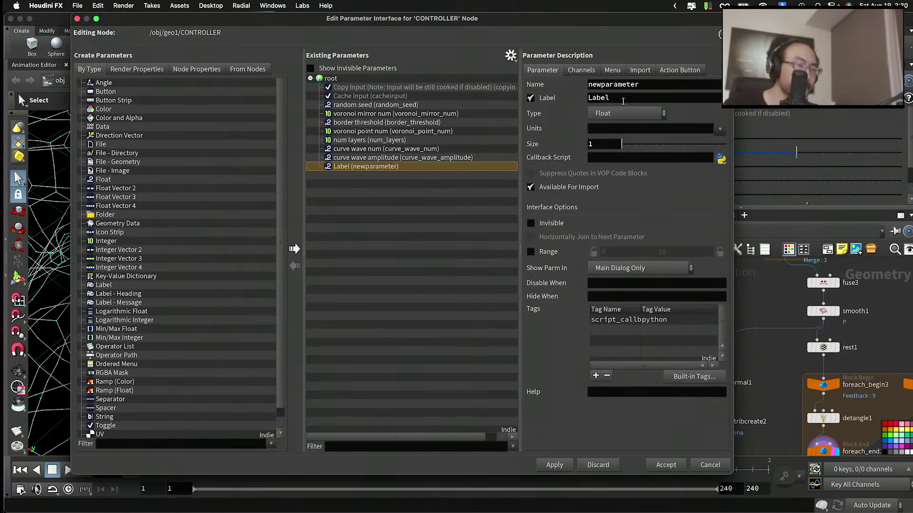
pyautogui.doubleClick(633, 87)
pyautogui.write('thci')
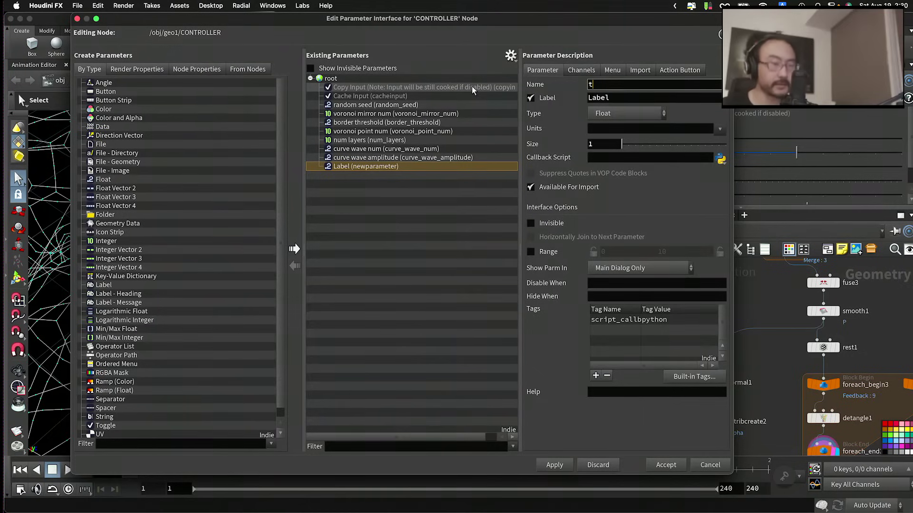
pyautogui.press('BackSpace')
pyautogui.press('BackSpace')
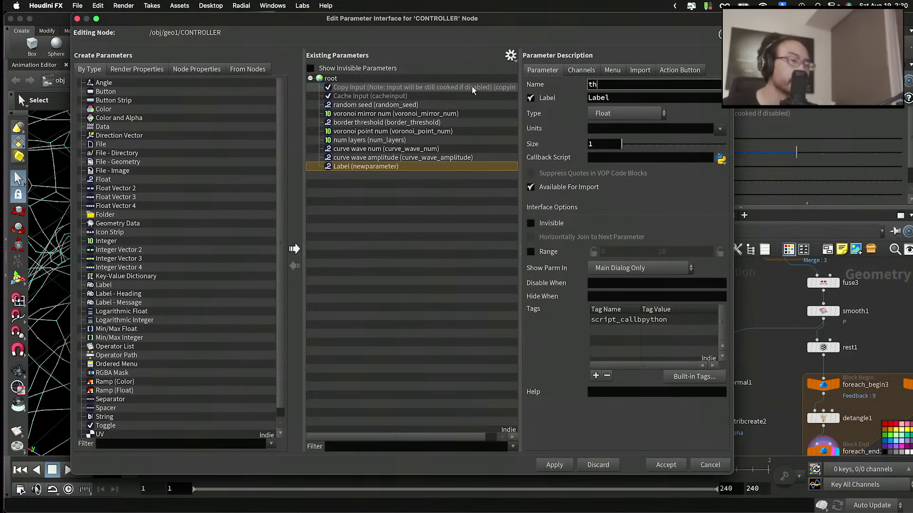
pyautogui.write('ickness')
pyautogui.press('Tab')
pyautogui.write('thickness')
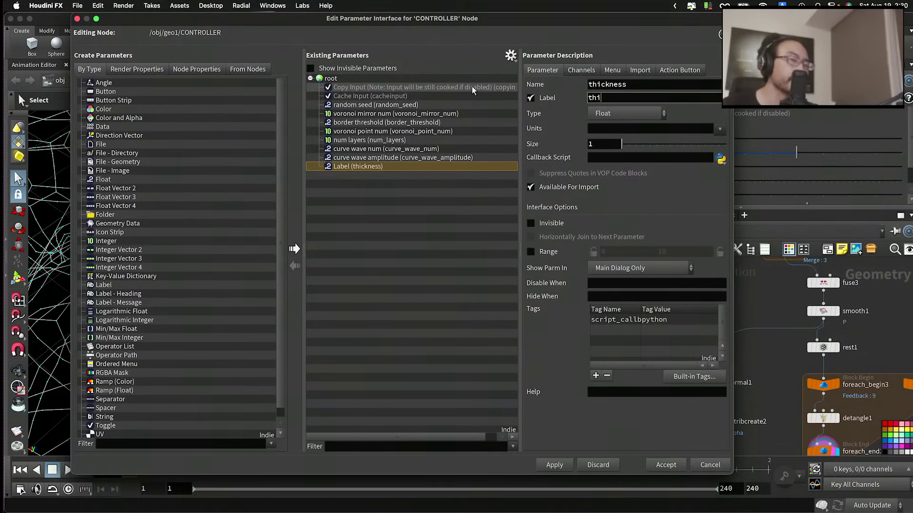
pyautogui.press('Tab')
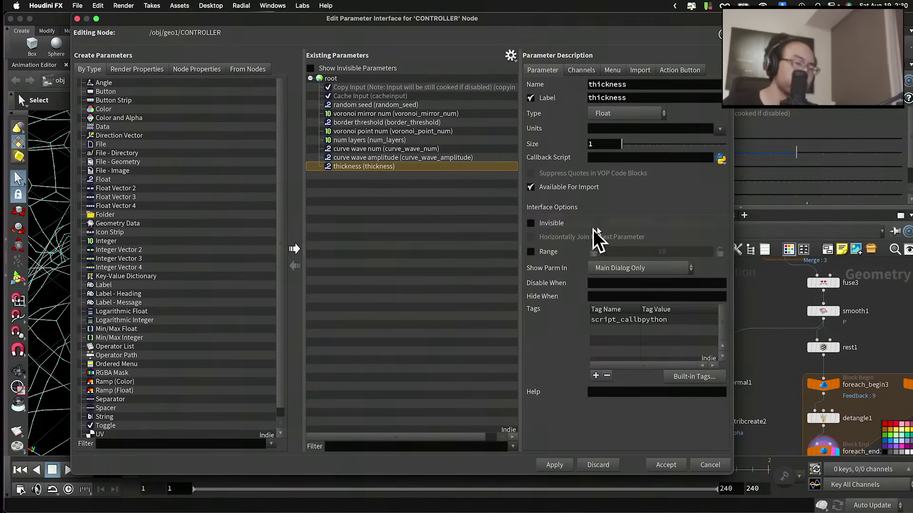
# Step: Give the thickness parameter a range of 0 to 1 and accept the interface changes
pyautogui.click(531, 252)
pyautogui.doubleClick(679, 256)
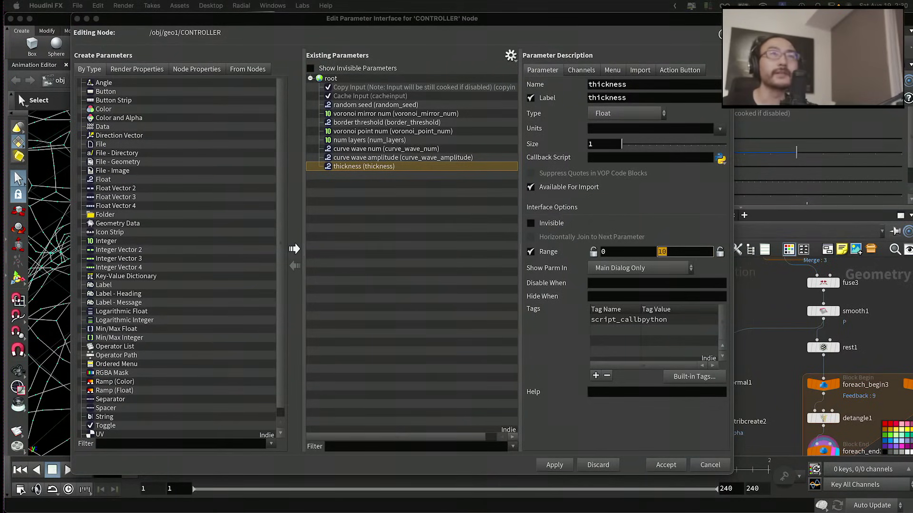
pyautogui.click(679, 252)
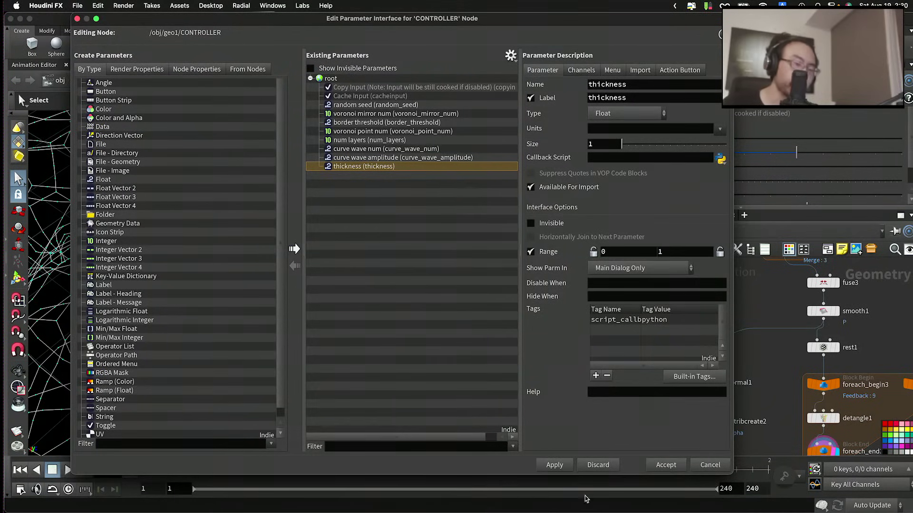
pyautogui.click(567, 465)
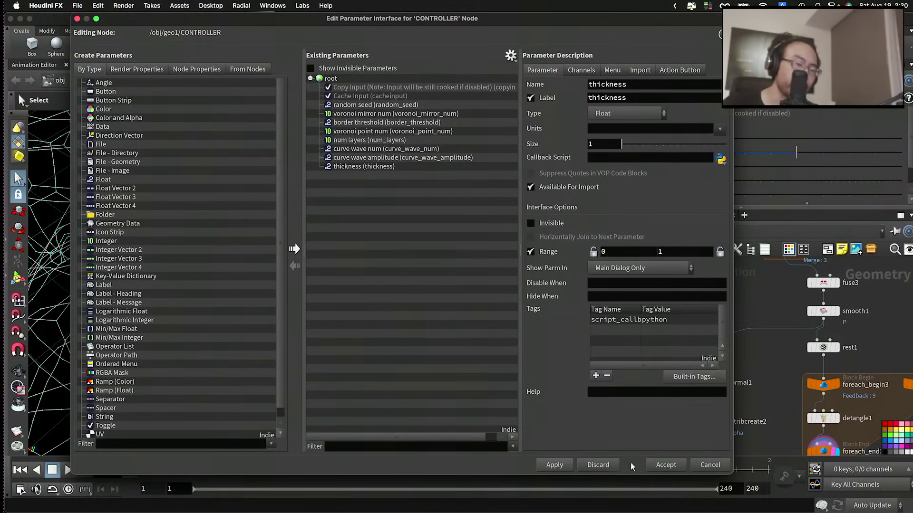
pyautogui.click(664, 465)
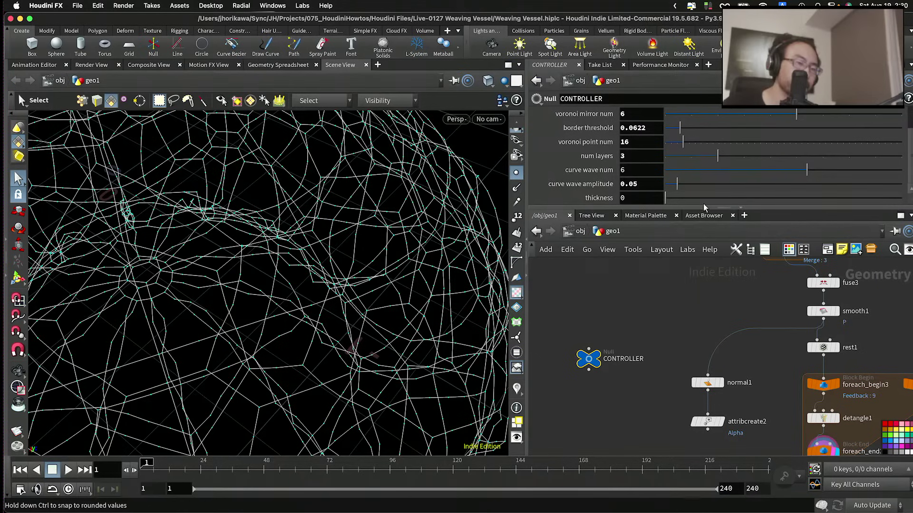
# Step: Set CONTROLLER's thickness to 0.262 and save the scene
pyautogui.scroll(-1, 640, 310)
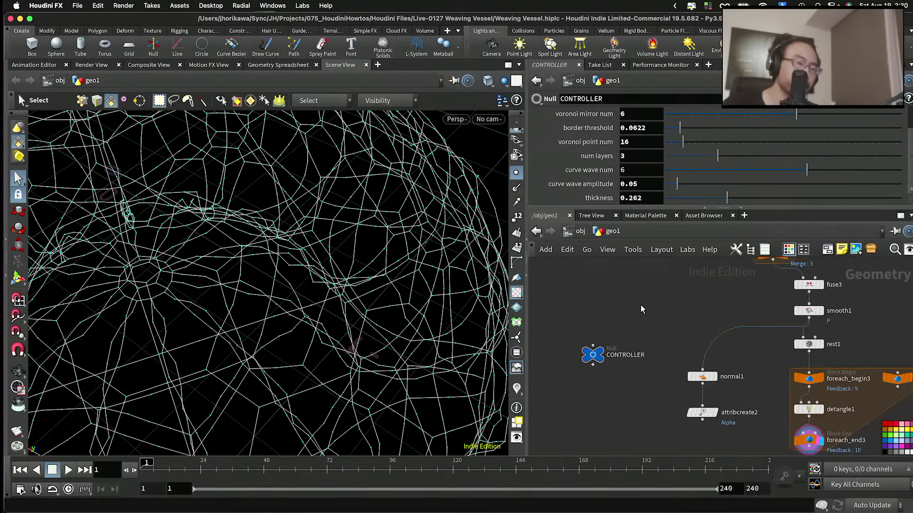
pyautogui.press('super+s')
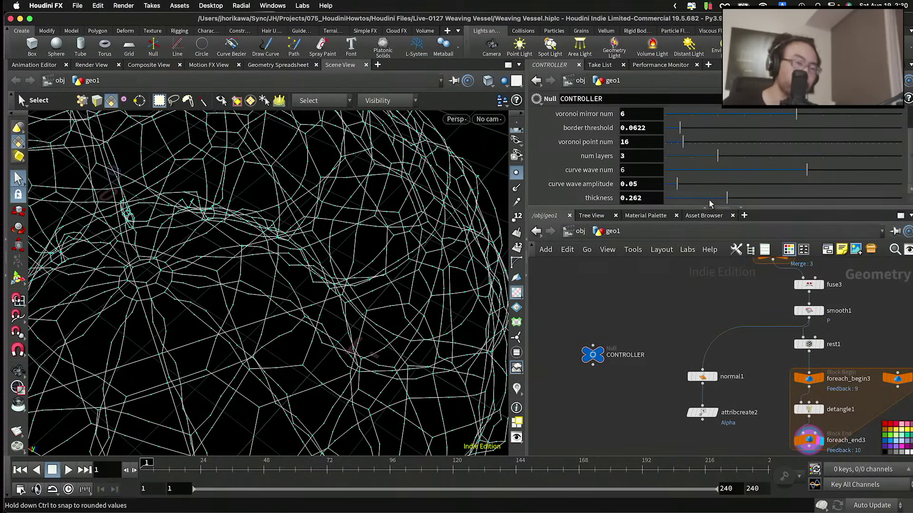
# Step: Set CONTROLLER's thickness to 0.179 and copy the parameter for referencing
pyautogui.moveTo(726, 199); pyautogui.dragTo(708, 199)
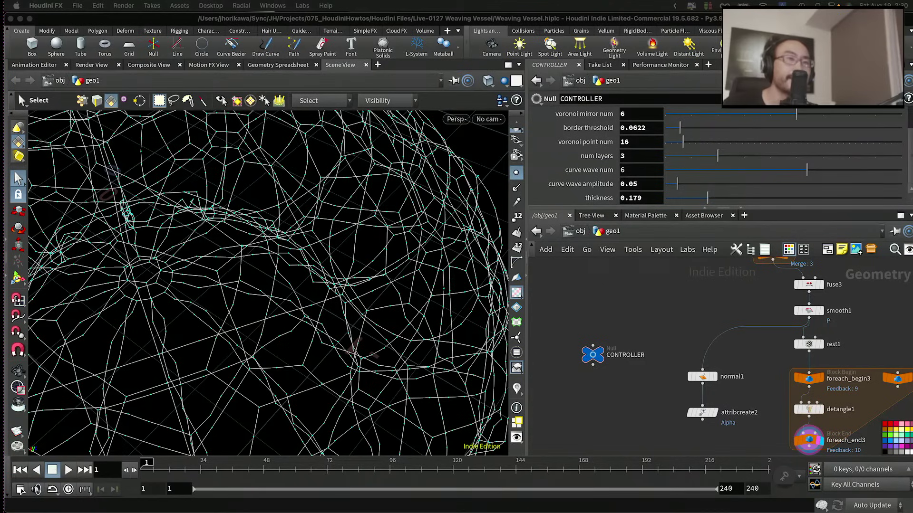
pyautogui.click(622, 413)
pyautogui.scroll(-1, 622, 412)
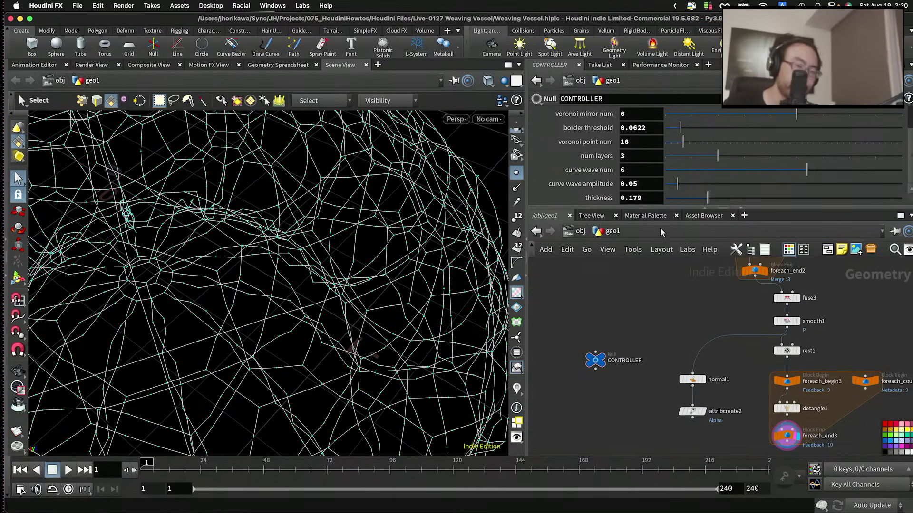
pyautogui.rightClick(647, 201)
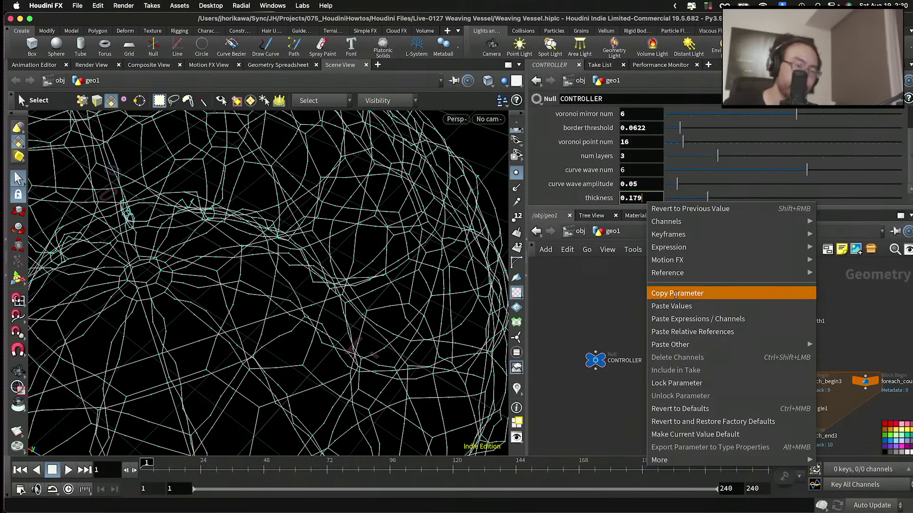
pyautogui.click(625, 291)
# Step: Add a PolyWire node beneath foreach_end3, connect it to the loop's output and display it
pyautogui.scroll(-5, 624, 313)
pyautogui.scroll(5, 672, 351)
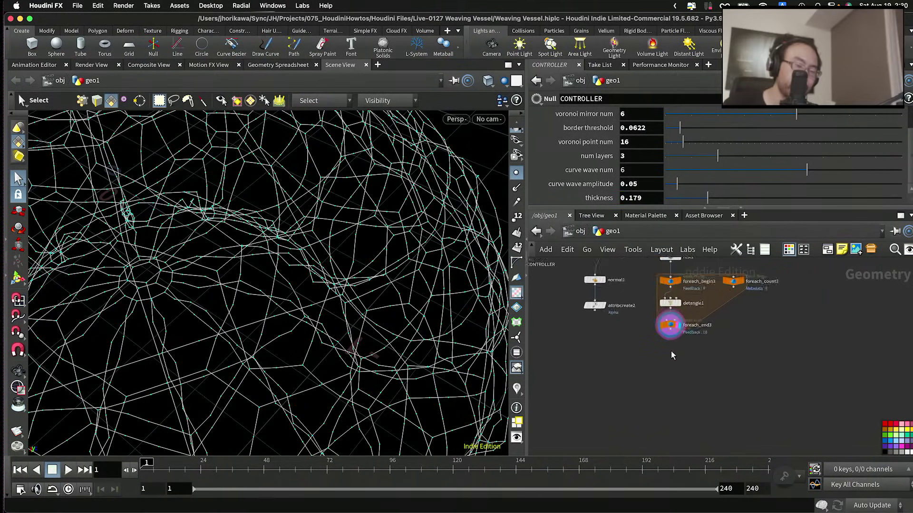
pyautogui.press('Tab')
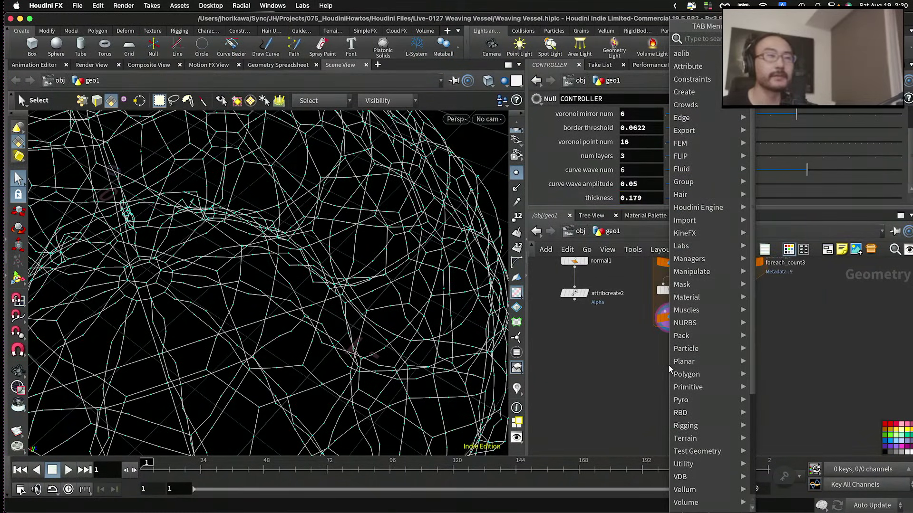
pyautogui.write('pointwra')
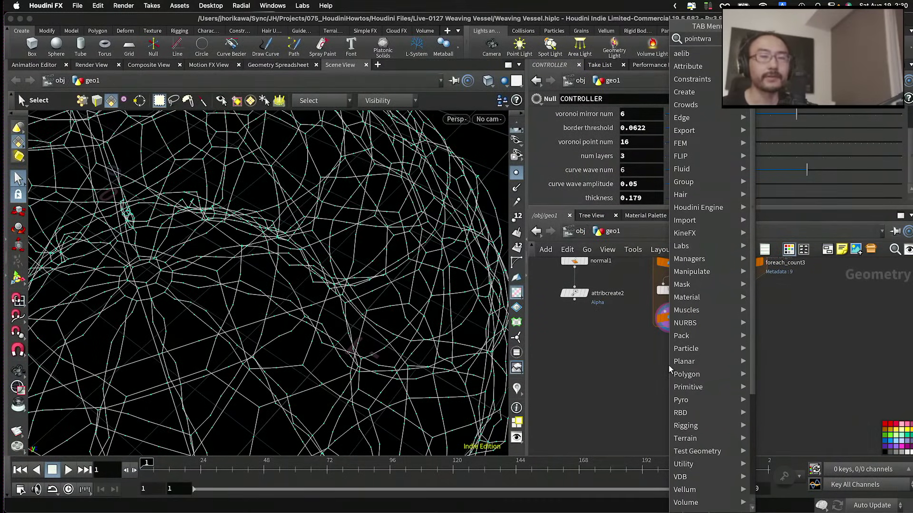
pyautogui.press('BackSpace')
pyautogui.press('BackSpace')
pyautogui.press('BackSpace')
pyautogui.press('BackSpace')
pyautogui.press('BackSpace')
pyautogui.press('BackSpace')
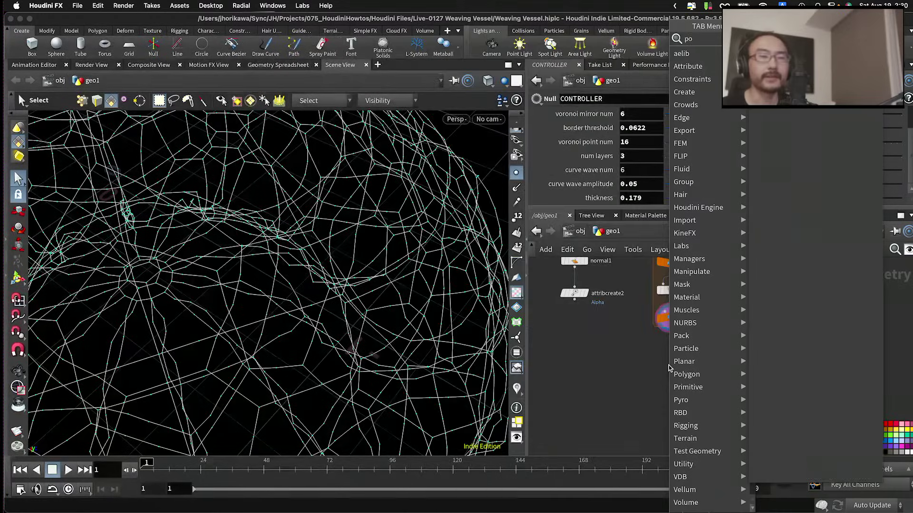
pyautogui.press('Return')
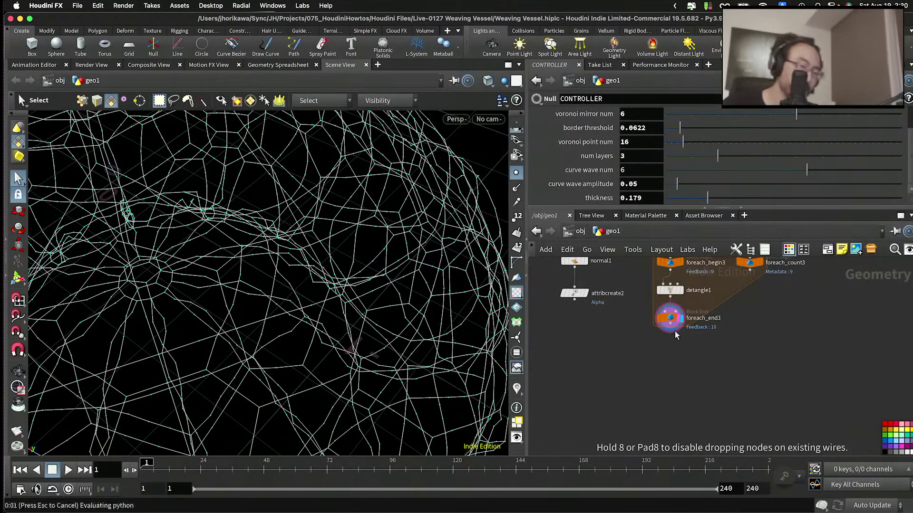
pyautogui.scroll(2, 675, 335)
pyautogui.click(665, 380)
pyautogui.moveTo(666, 319); pyautogui.dragTo(666, 373)
pyautogui.click(682, 383)
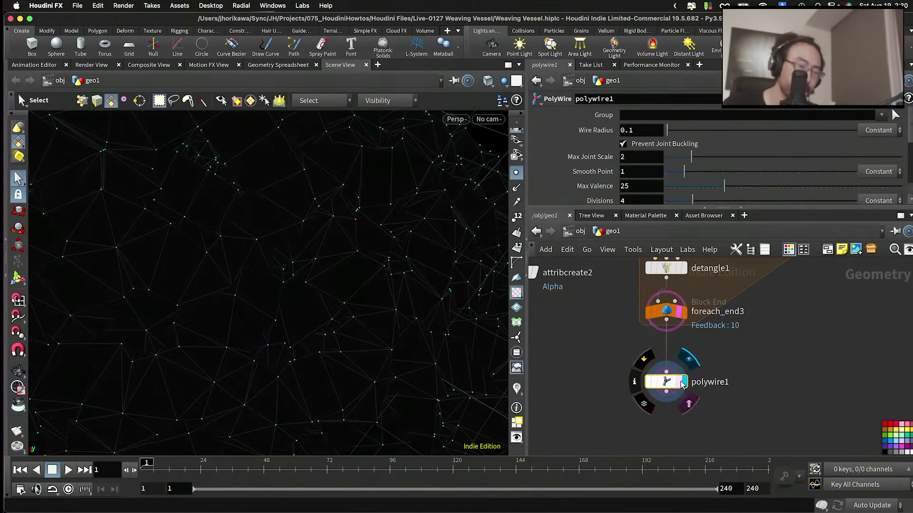
# Step: Replace polywire1's Wire Radius with a relative reference to CONTROLLER's thickness, ch("../CONTROLLER/thickness")
pyautogui.click(662, 132)
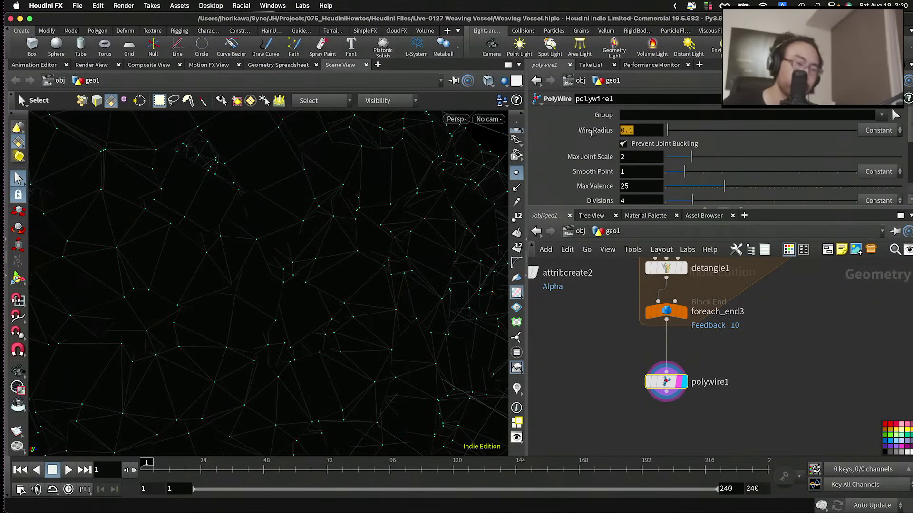
pyautogui.press('BackSpace')
pyautogui.rightClick(666, 133)
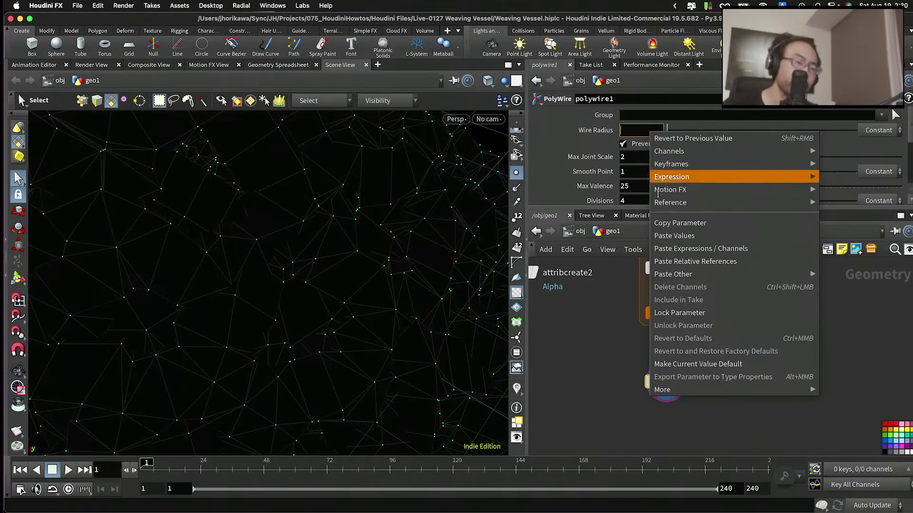
pyautogui.click(671, 262)
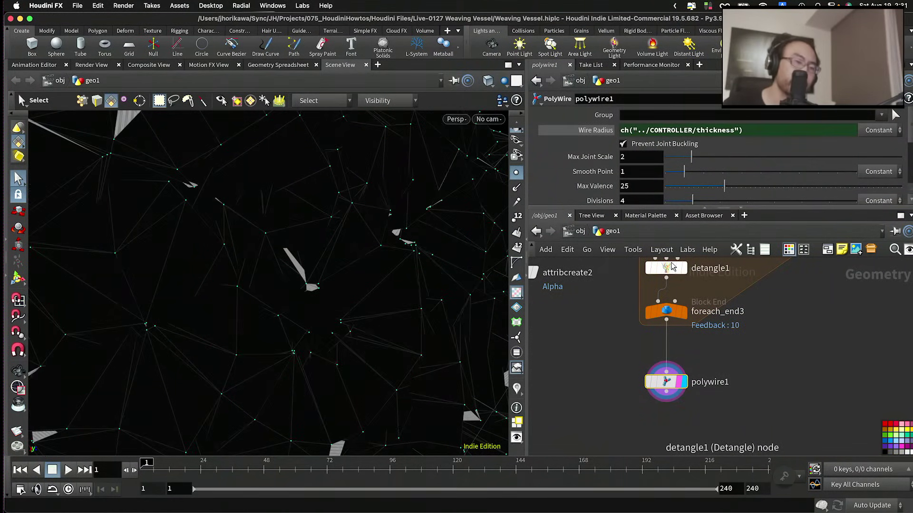
# Step: Enlarge the parameter area and set polywire1's Divisions to 12
pyautogui.scroll(-5, 651, 178)
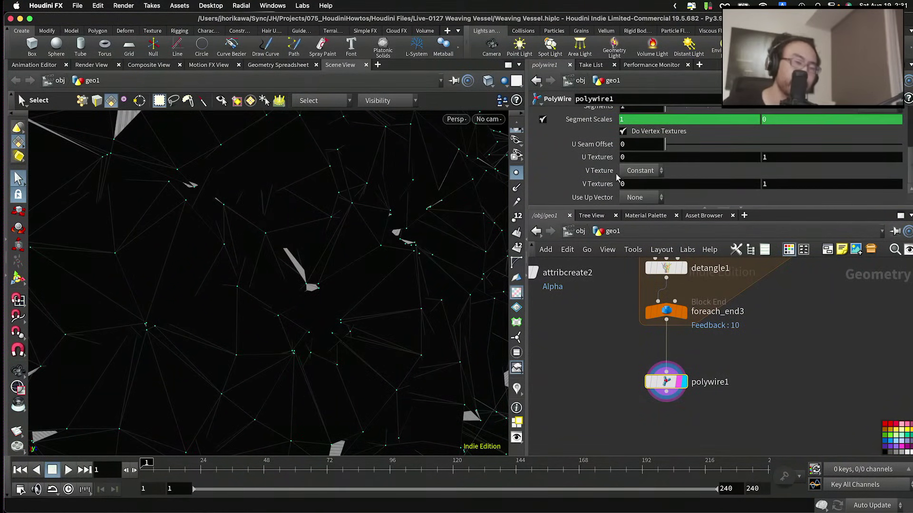
pyautogui.hotkey('space', 'h')
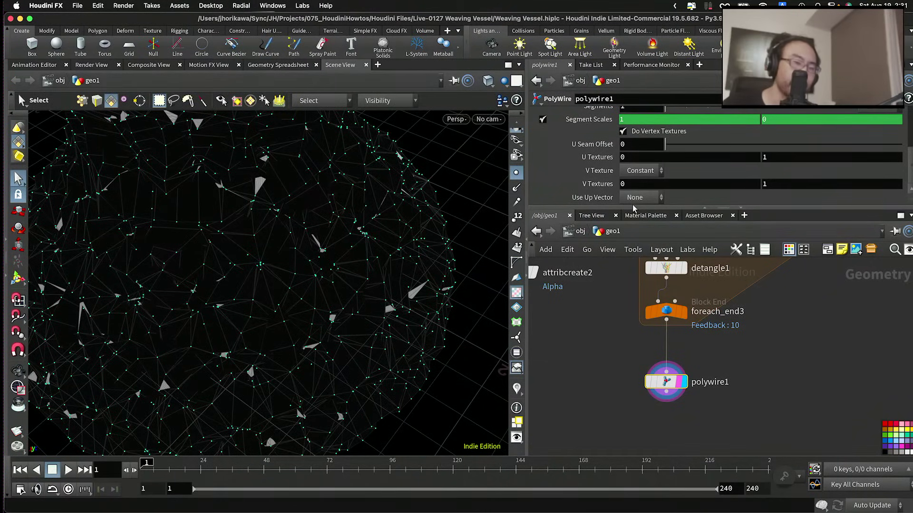
pyautogui.moveTo(613, 212); pyautogui.dragTo(614, 279)
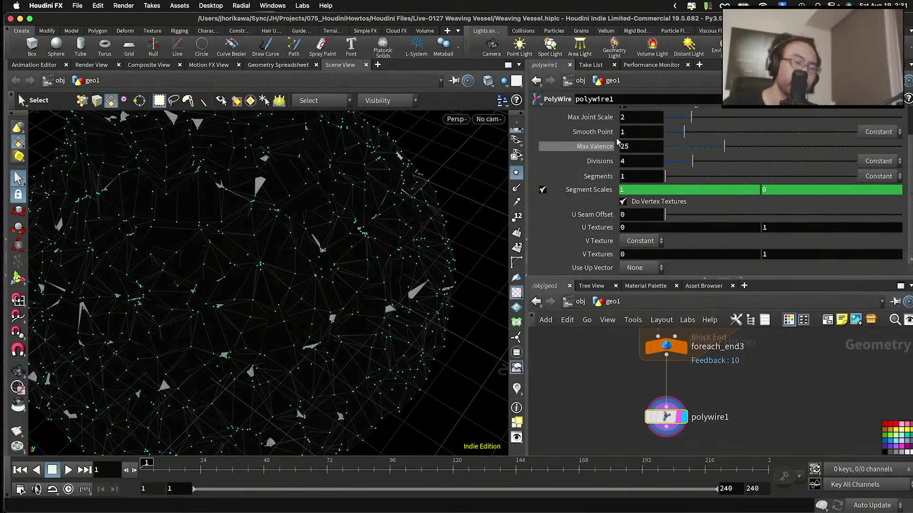
pyautogui.moveTo(807, 163); pyautogui.dragTo(878, 163)
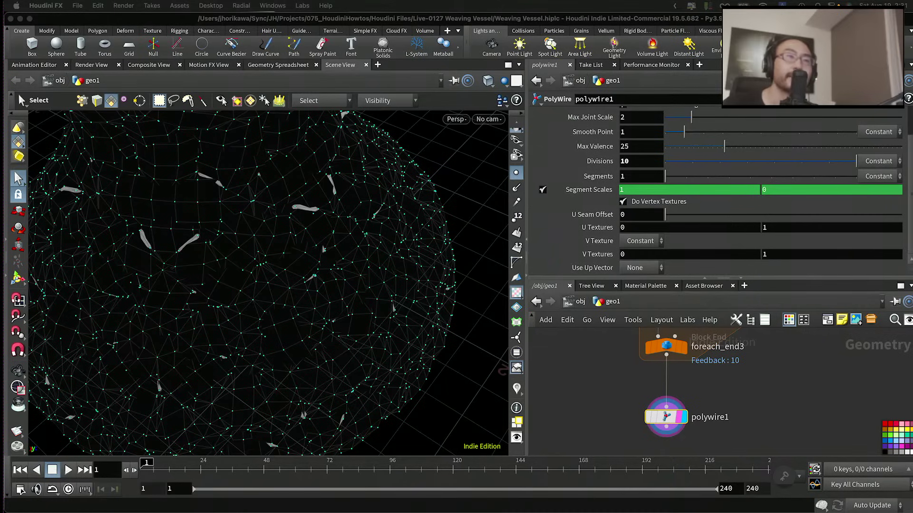
pyautogui.click(645, 161)
pyautogui.write('12')
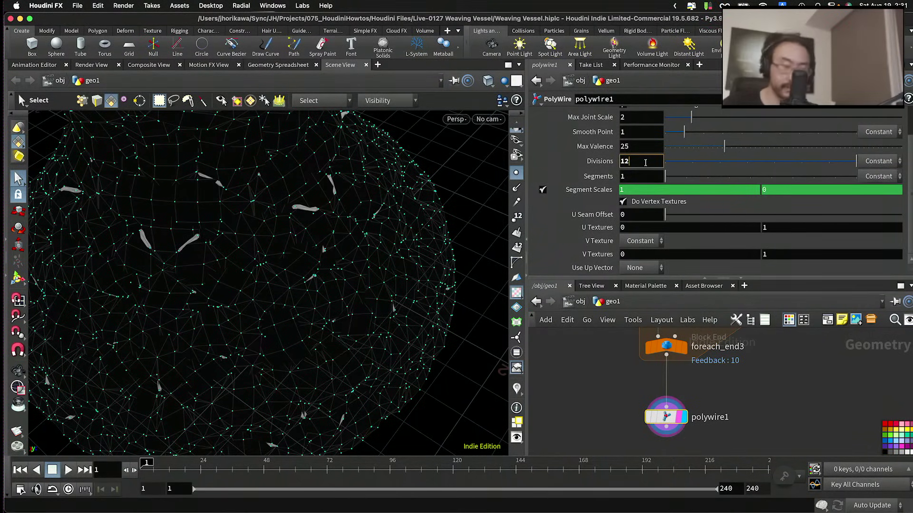
pyautogui.press('Return')
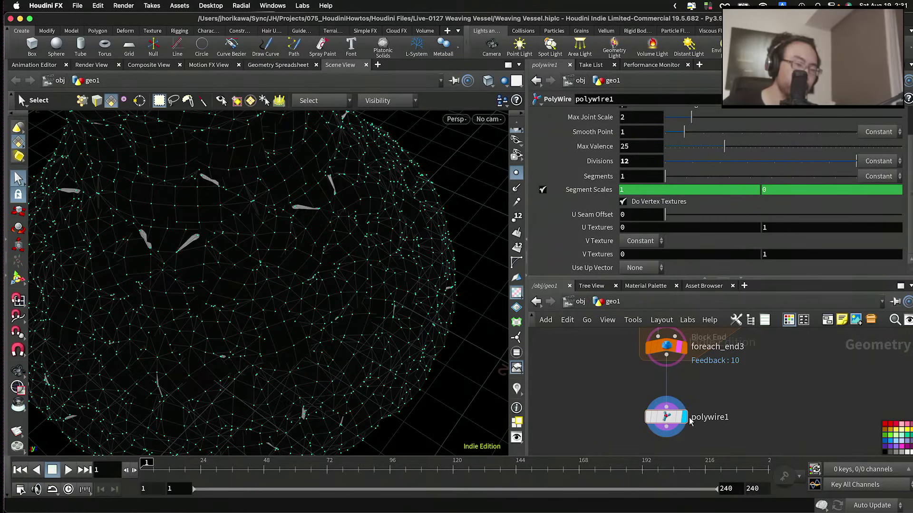
# Step: Add a Normal node beneath polywire1, connect it to the wire output and display it
pyautogui.scroll(-2, 685, 424)
pyautogui.press('Tab')
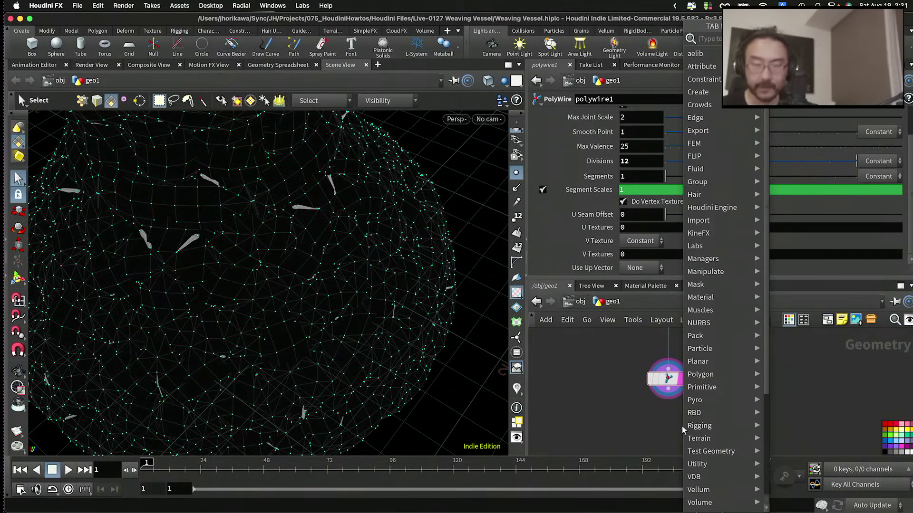
pyautogui.press('Escape')
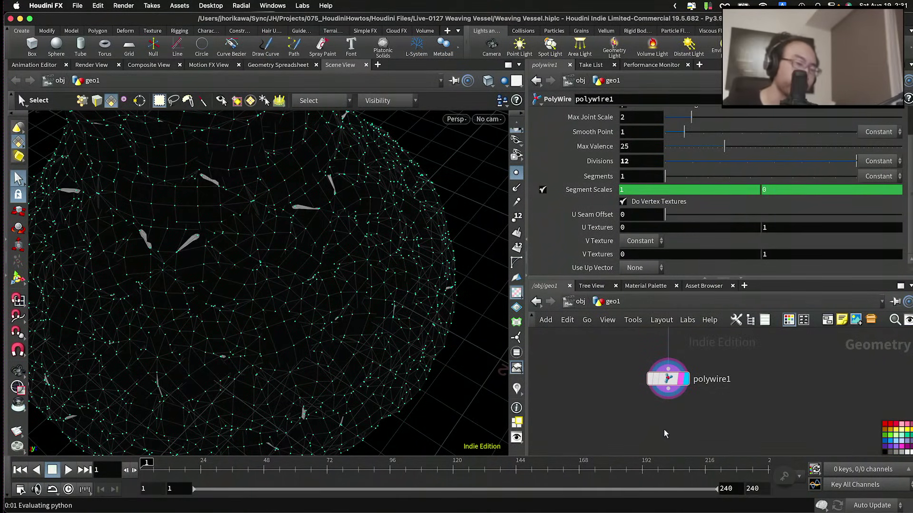
pyautogui.click(661, 429)
pyautogui.moveTo(668, 389); pyautogui.dragTo(659, 419)
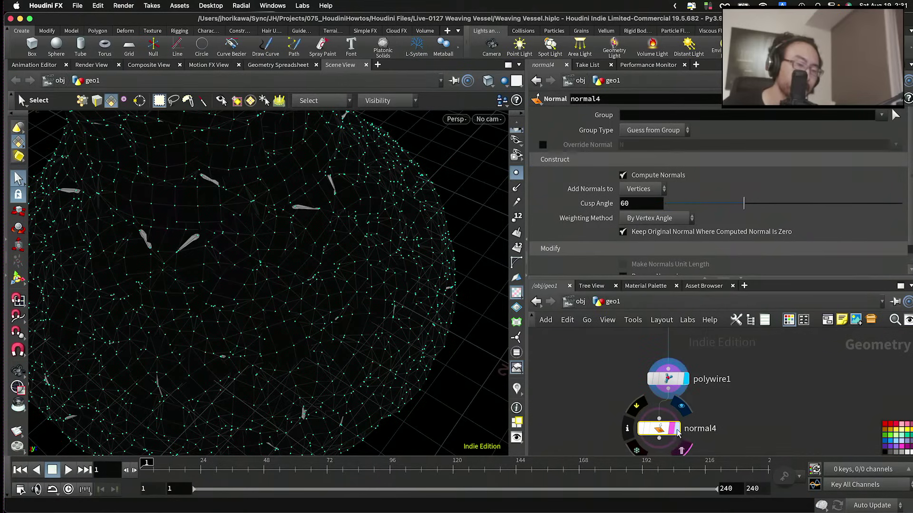
pyautogui.click(678, 432)
# Step: Reduce CONTROLLER's thickness to 0.0233 and turn off the point display in the viewport
pyautogui.scroll(-4, 597, 401)
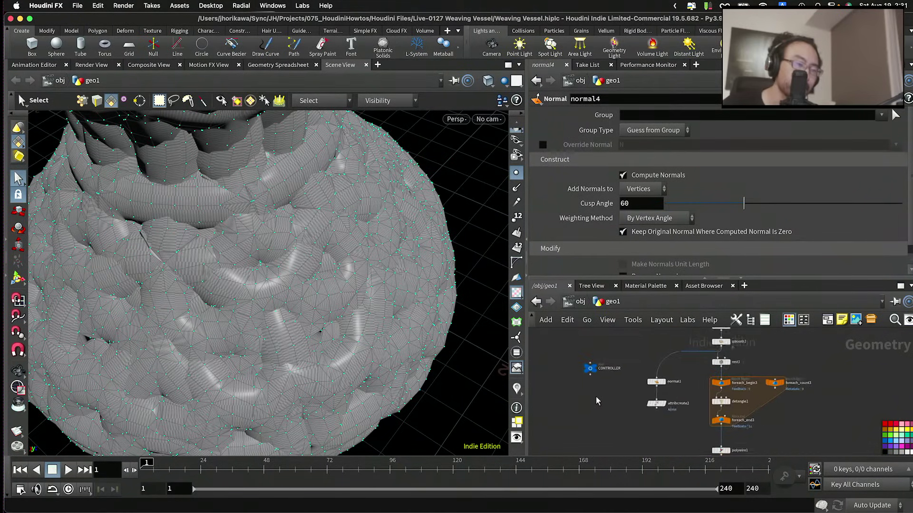
pyautogui.click(589, 368)
pyautogui.moveTo(706, 237); pyautogui.dragTo(672, 243)
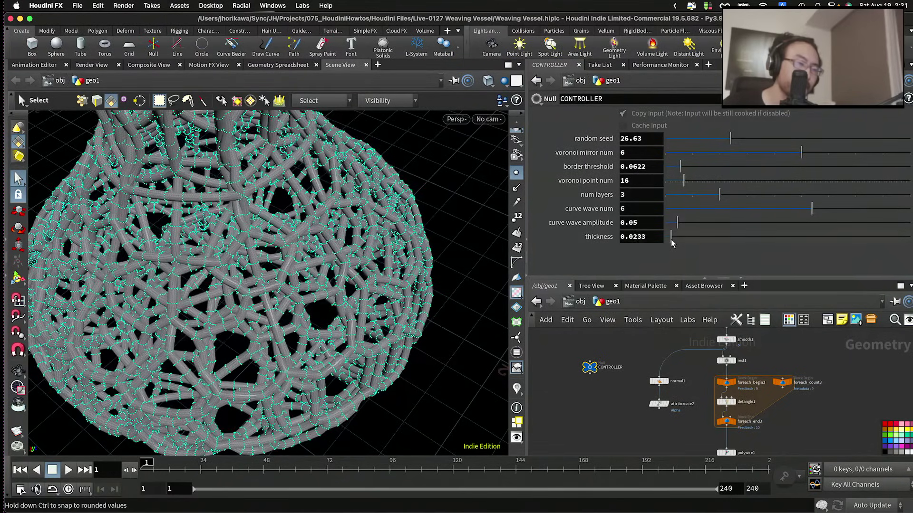
pyautogui.click(515, 172)
# Step: Examine the thickened vessel's body and neck from several angles for overlaps between strands
pyautogui.press('Escape')
pyautogui.scroll(10, 351, 194)
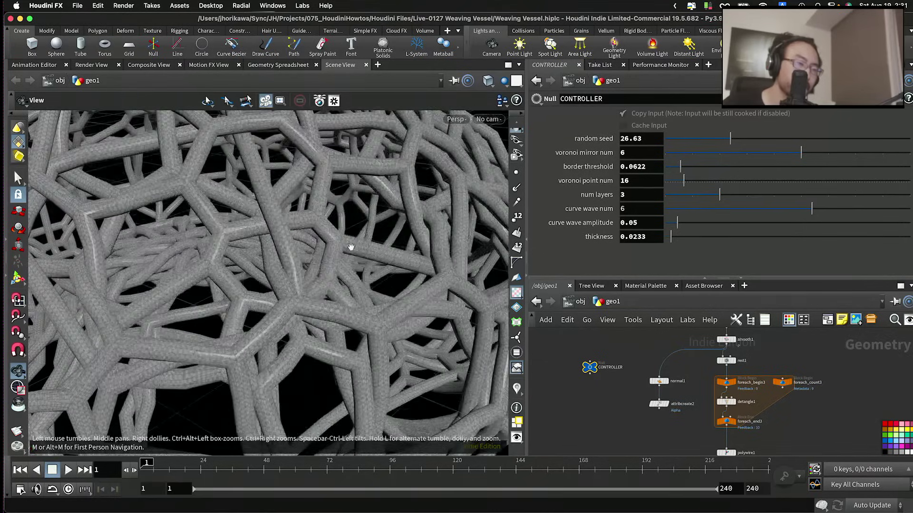
pyautogui.scroll(-10, 350, 247)
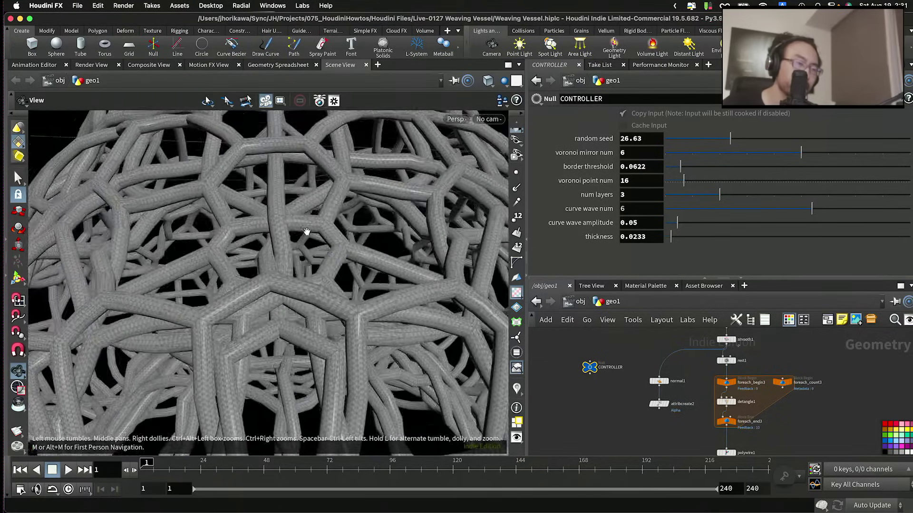
pyautogui.scroll(-3, 297, 282)
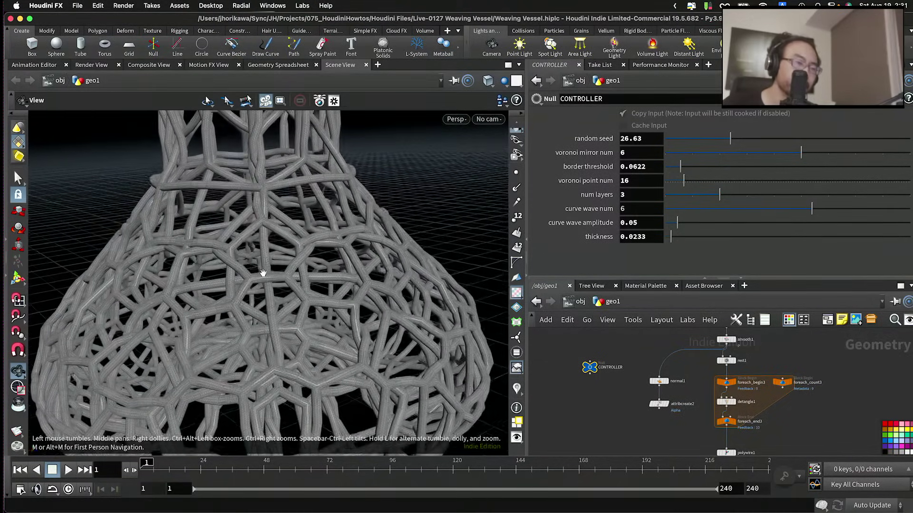
pyautogui.moveTo(296, 282); pyautogui.dragTo(245, 277)
pyautogui.scroll(5, 244, 277)
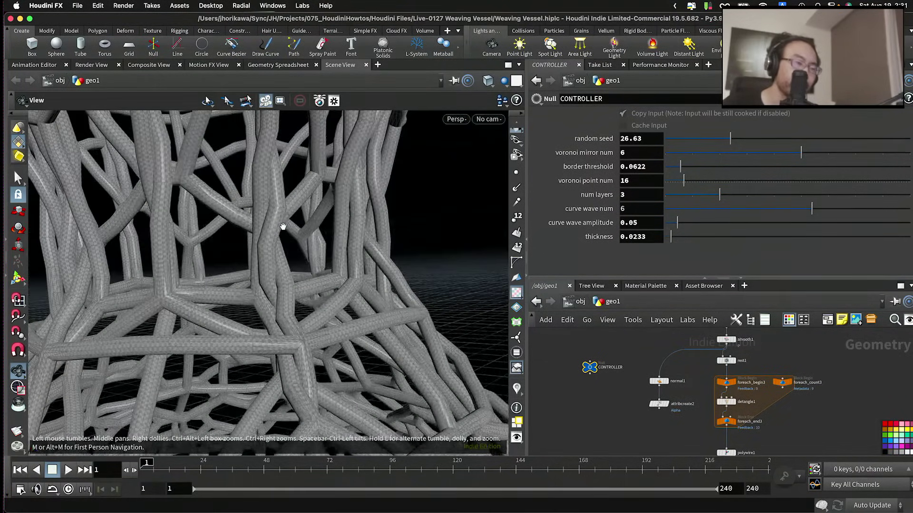
pyautogui.press('Escape')
pyautogui.scroll(-5, 261, 271)
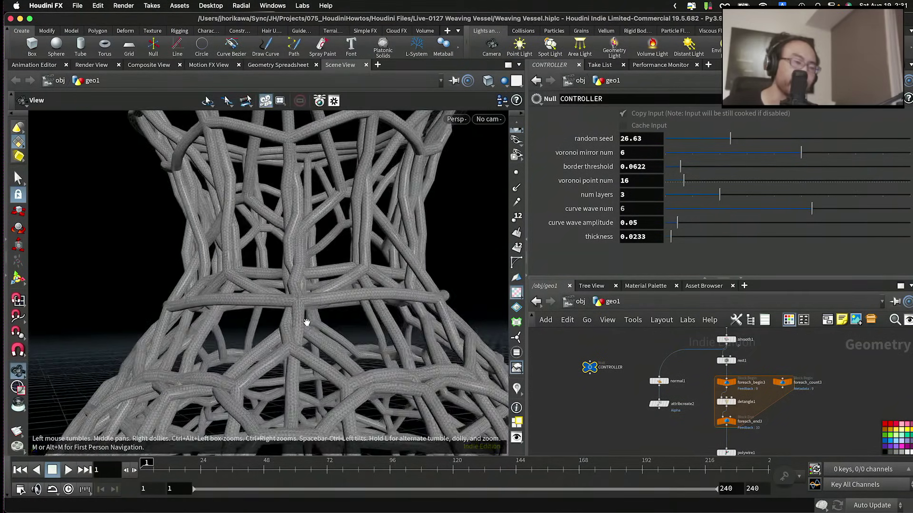
pyautogui.moveTo(307, 322); pyautogui.dragTo(354, 328)
pyautogui.scroll(5, 357, 246)
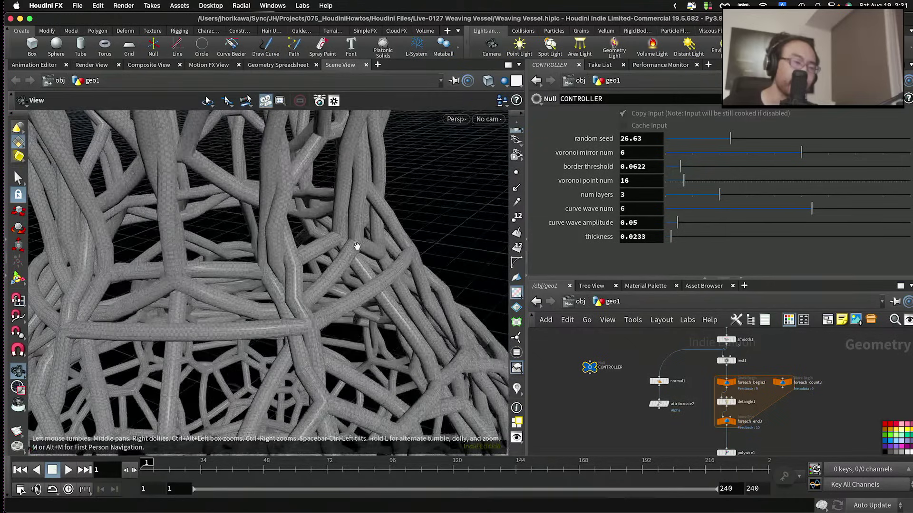
pyautogui.scroll(-8, 357, 247)
pyautogui.scroll(2, 304, 246)
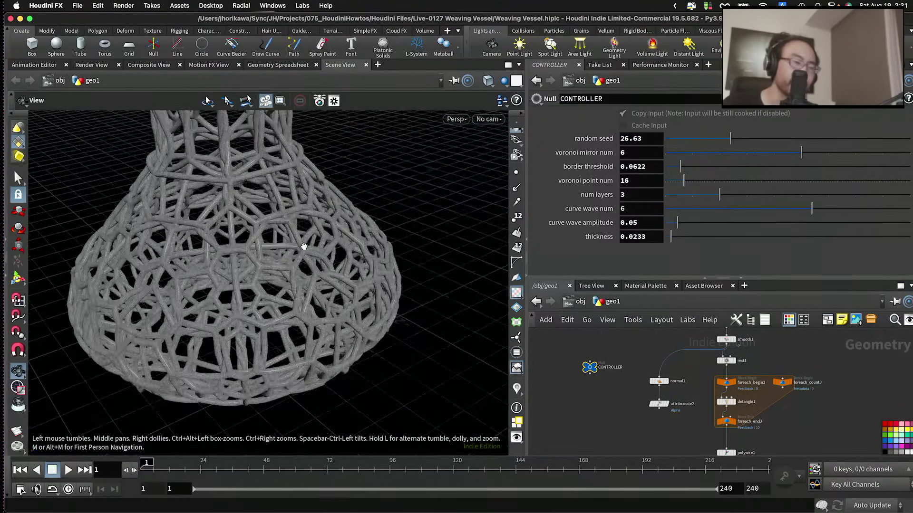
pyautogui.scroll(-3, 303, 246)
pyautogui.moveTo(259, 238); pyautogui.dragTo(285, 304)
pyautogui.scroll(2, 279, 303)
pyautogui.scroll(-3, 313, 309)
pyautogui.scroll(-3, 285, 304)
pyautogui.moveTo(215, 289); pyautogui.dragTo(275, 287)
pyautogui.scroll(2, 240, 289)
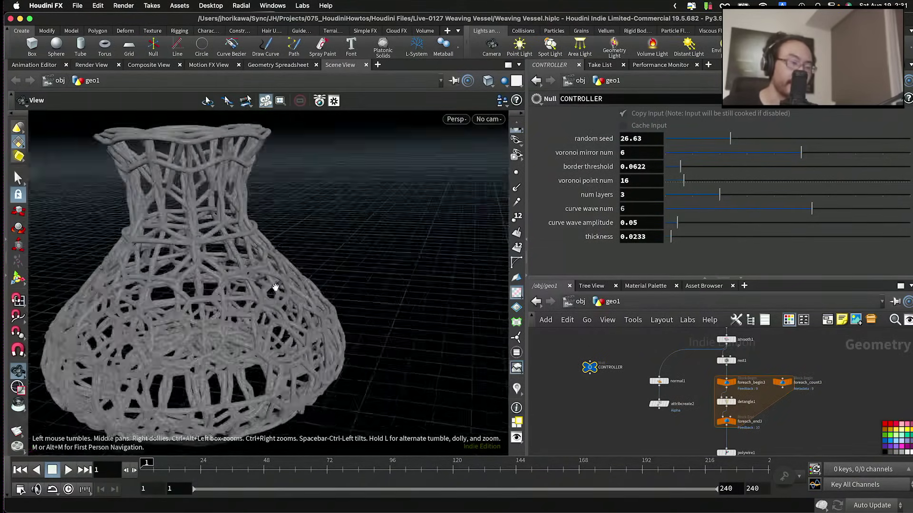
# Step: Inspect the strand crossings on the vessel's body up close for tubes that intersect
pyautogui.scroll(8, 276, 287)
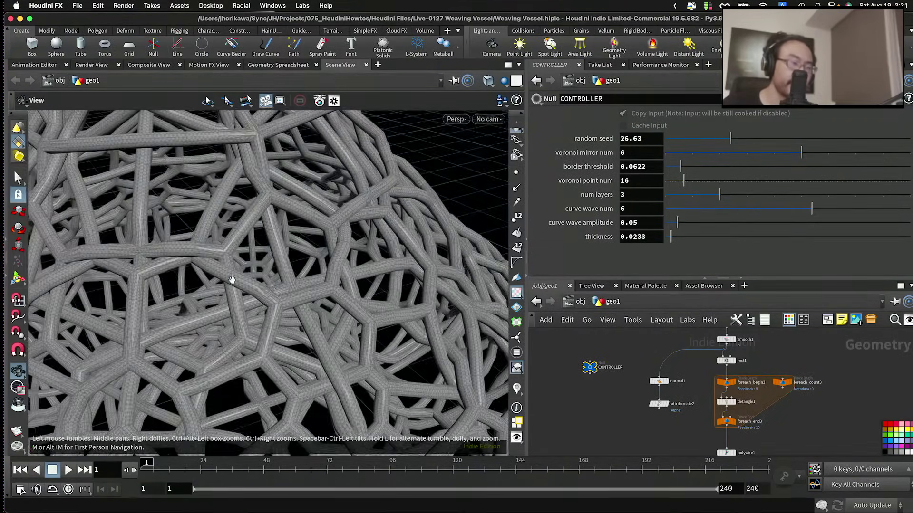
pyautogui.scroll(5, 231, 280)
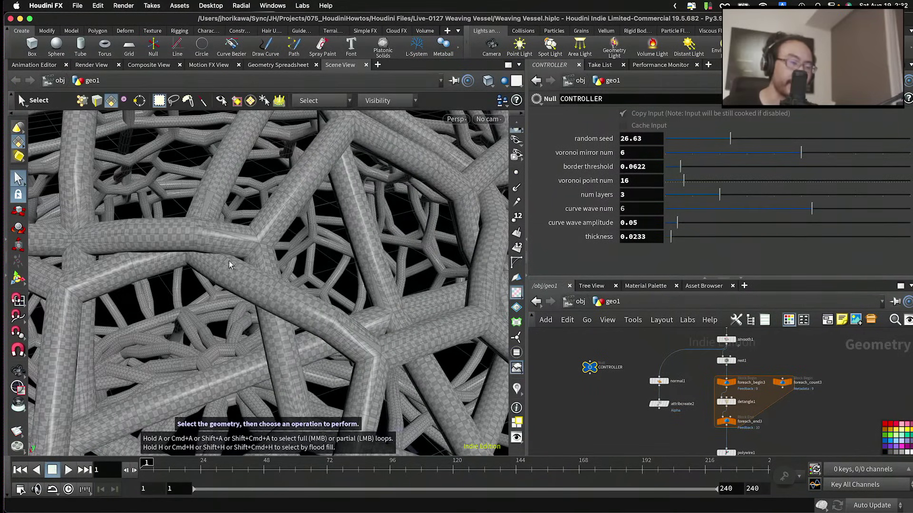
pyautogui.scroll(-4, 409, 332)
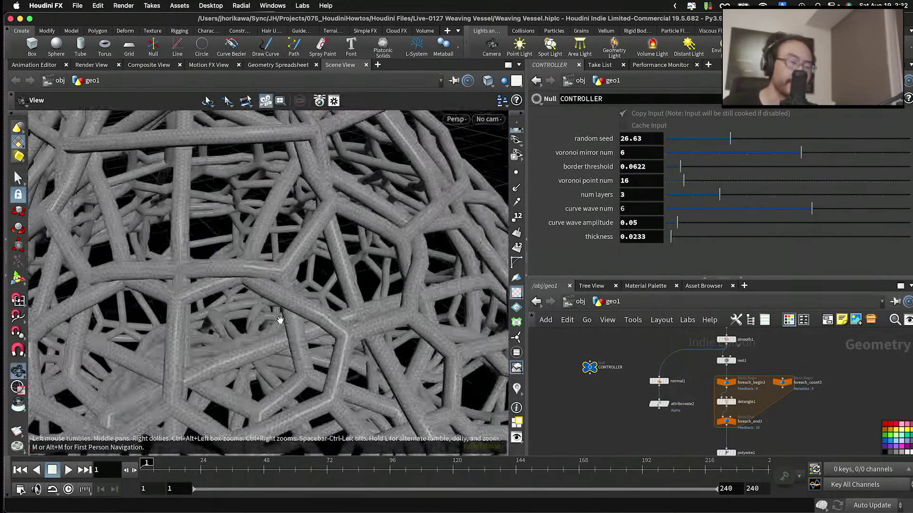
pyautogui.press('Escape')
pyautogui.moveTo(365, 326); pyautogui.dragTo(220, 305)
pyautogui.press('s')
pyautogui.scroll(5, 324, 327)
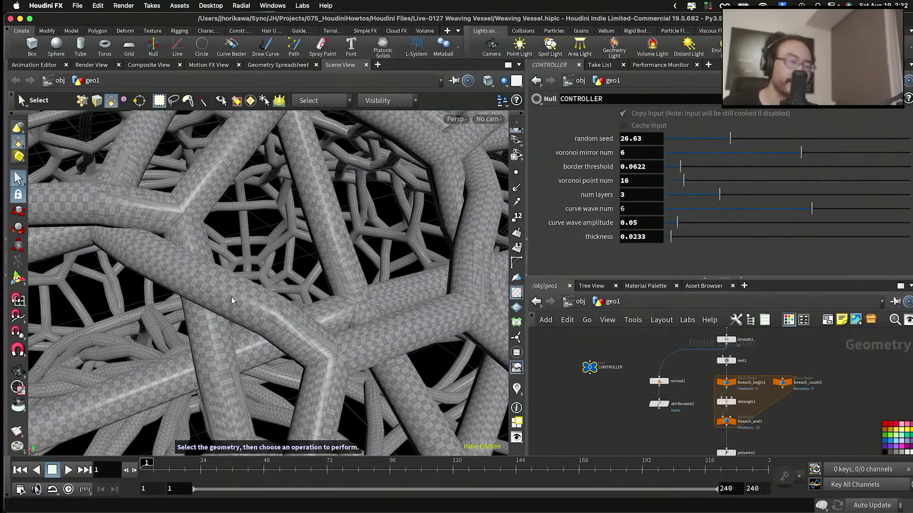
# Step: Increase CONTROLLER's thickness to 0.0272
pyautogui.press('Escape')
pyautogui.scroll(-5, 216, 295)
pyautogui.scroll(6, 261, 271)
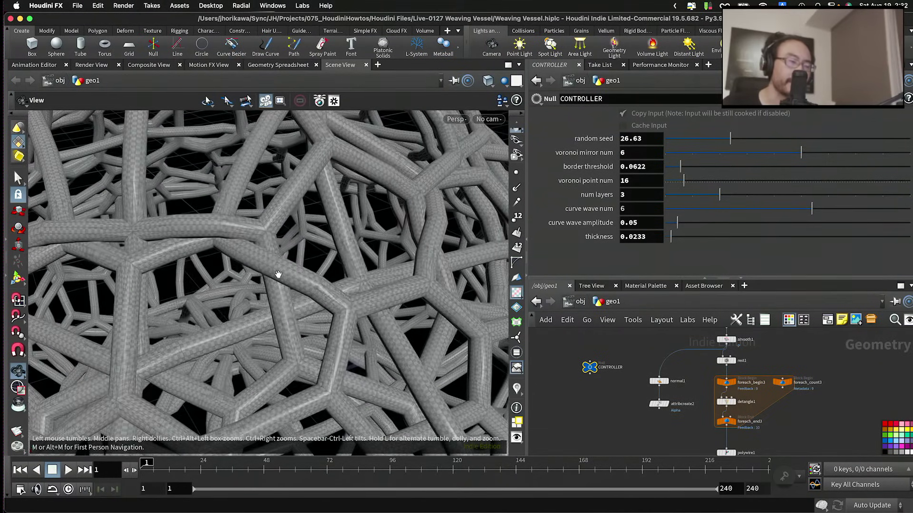
pyautogui.scroll(-3, 292, 274)
pyautogui.press('s')
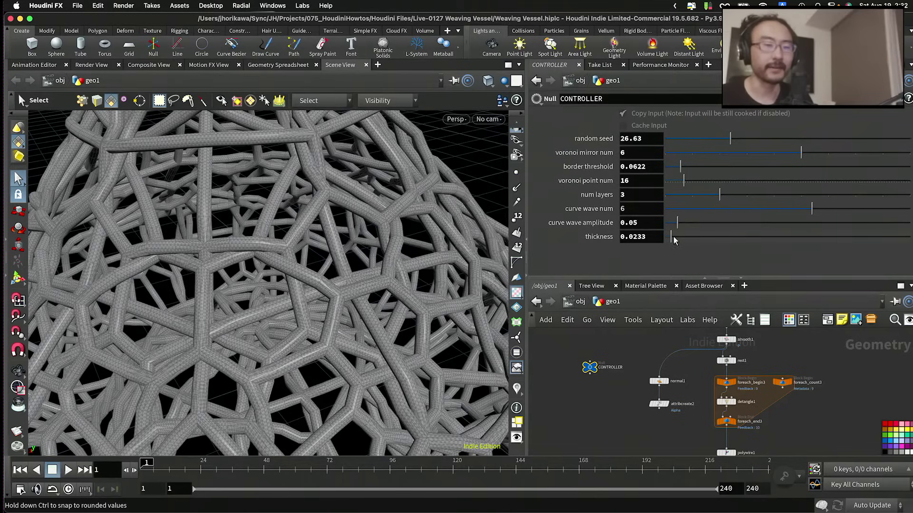
pyautogui.moveTo(675, 241); pyautogui.dragTo(679, 241)
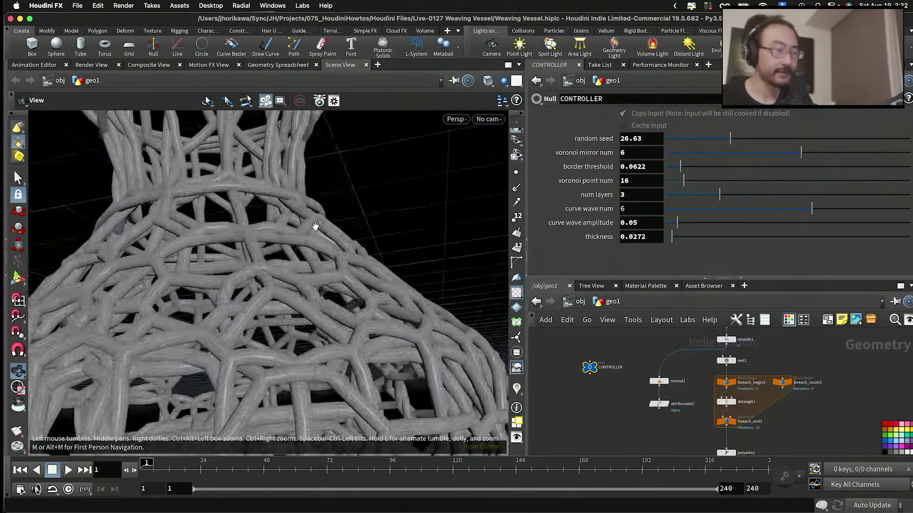
# Step: Examine the thicker tubes on the vessel's shoulder and body from several angles and up close for intersections
pyautogui.scroll(10, 235, 267)
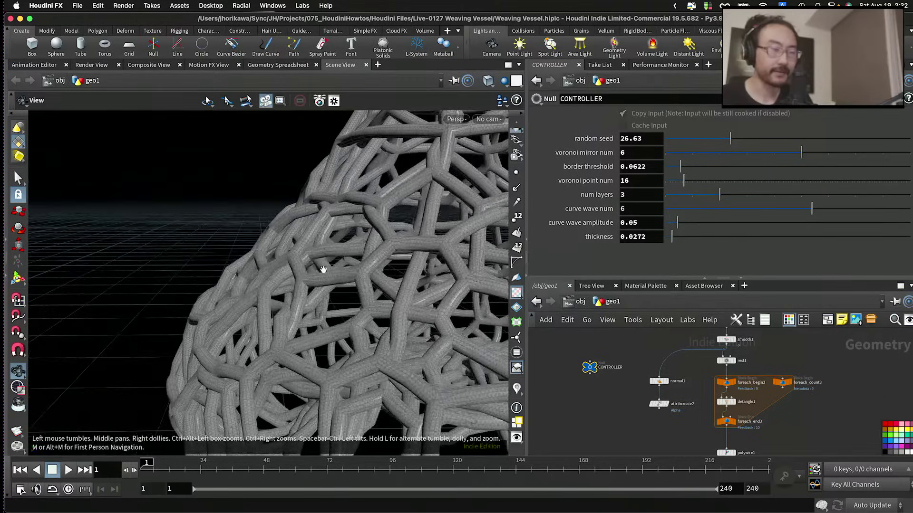
pyautogui.scroll(-5, 299, 245)
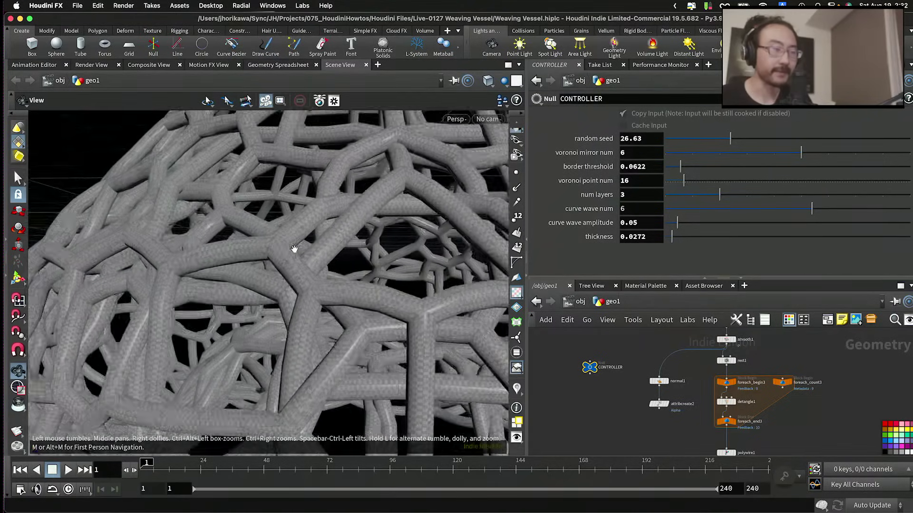
pyautogui.scroll(3, 389, 275)
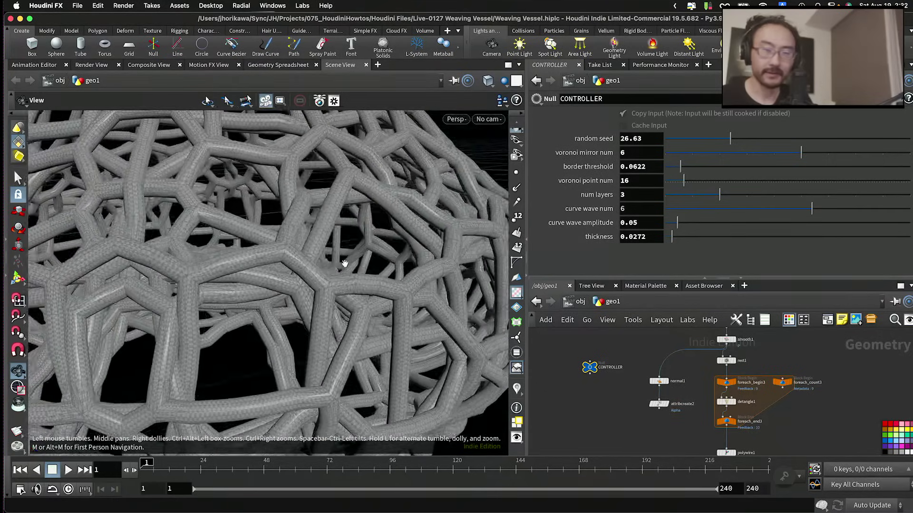
pyautogui.scroll(-4, 345, 263)
pyautogui.moveTo(295, 244); pyautogui.dragTo(328, 197)
pyautogui.scroll(-4, 356, 239)
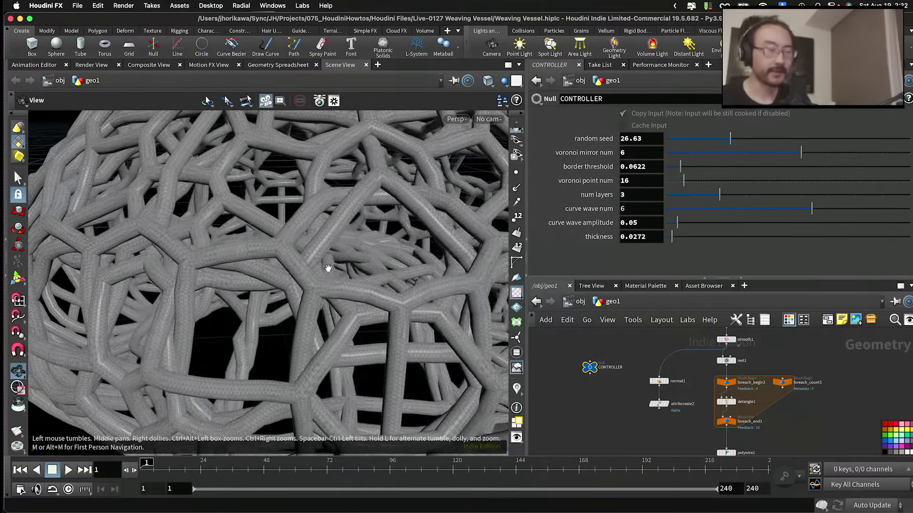
pyautogui.moveTo(271, 276); pyautogui.dragTo(247, 309)
pyautogui.scroll(2, 295, 235)
pyautogui.scroll(-3, 248, 309)
pyautogui.press('s')
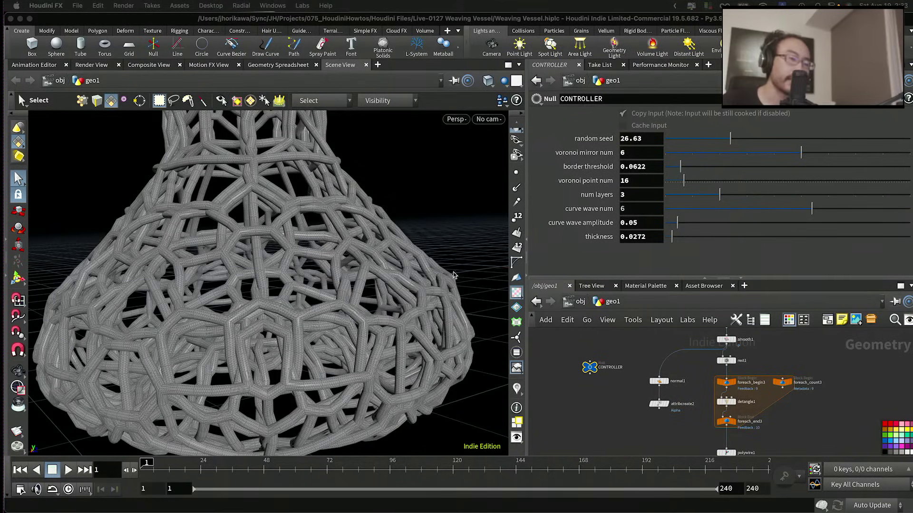
pyautogui.press('Escape')
pyautogui.scroll(10, 285, 269)
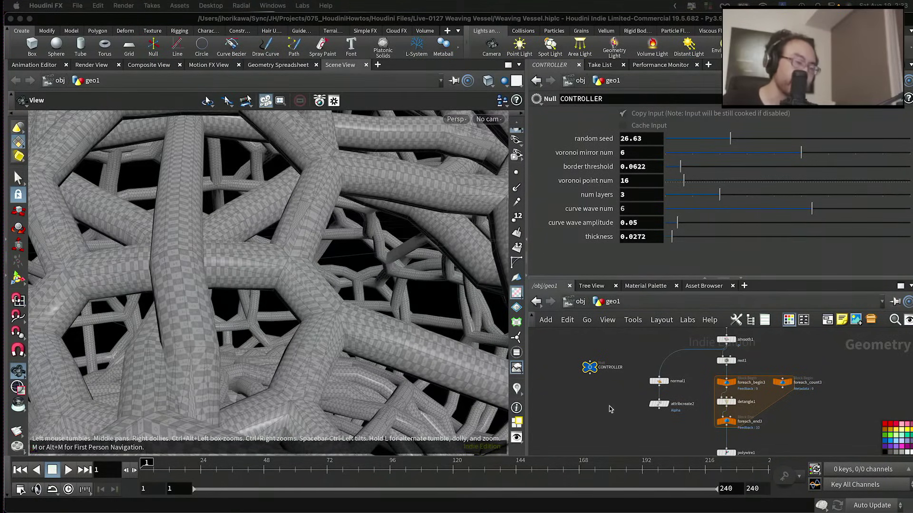
# Step: Display the detangled curves from foreach_end3 and turn on the point display in the viewport
pyautogui.scroll(-3, 608, 406)
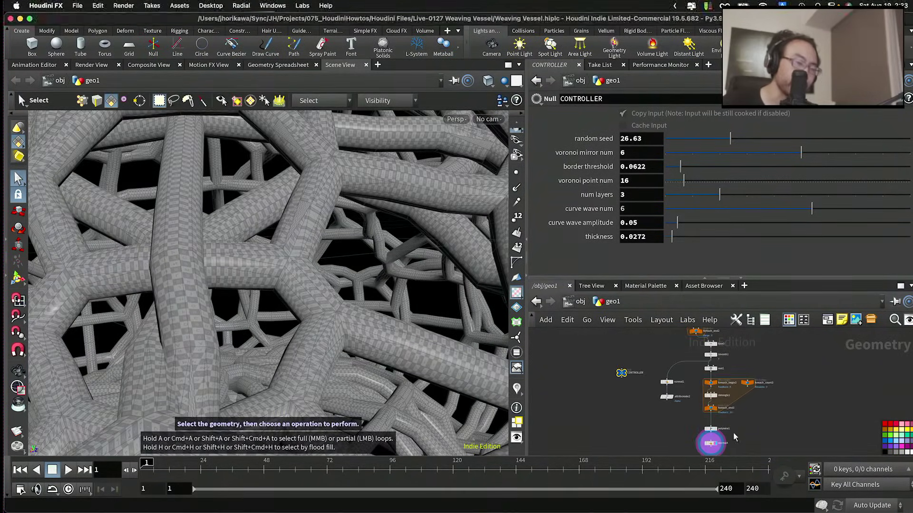
pyautogui.scroll(4, 708, 404)
pyautogui.keyDown('shift'); pyautogui.click(692, 383); pyautogui.keyUp('shift')
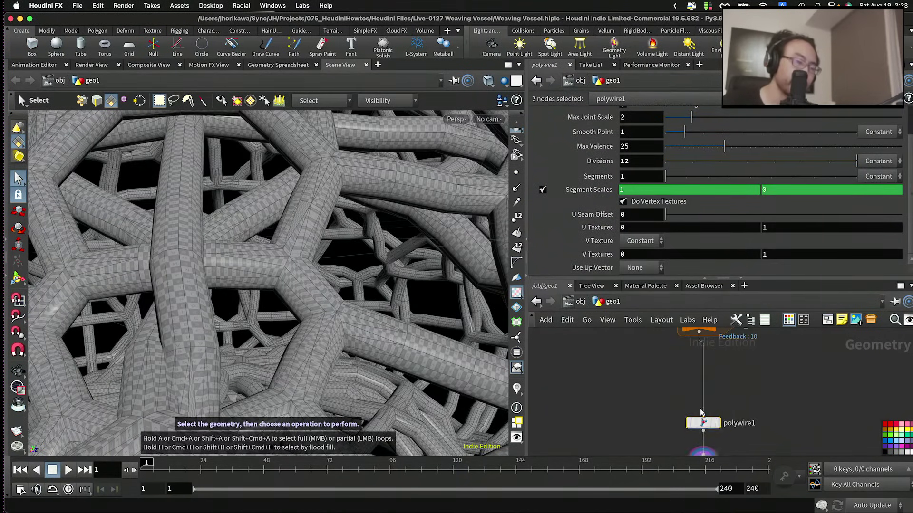
pyautogui.moveTo(691, 383)
pyautogui.mouseDown(button='middle')
pyautogui.moveTo(694, 428)
pyautogui.moveTo(695, 381)
pyautogui.mouseUp(button='middle')
pyautogui.click(695, 382)
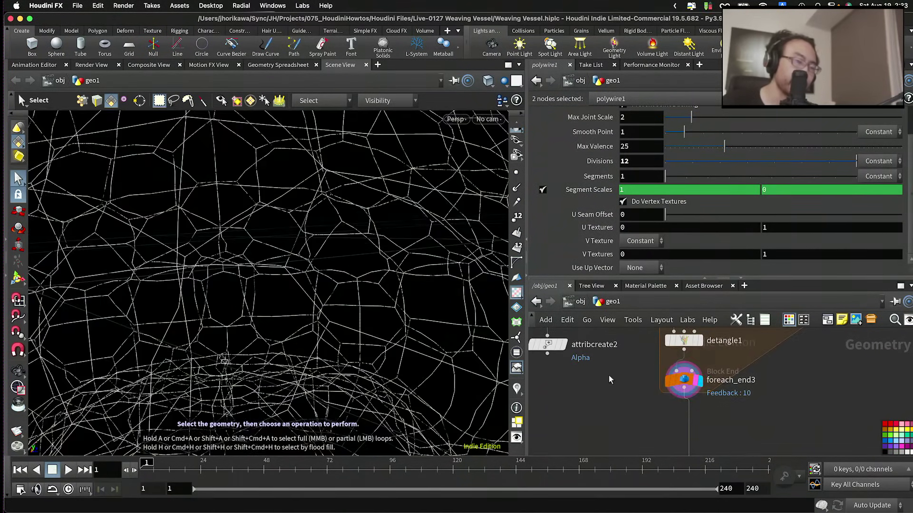
pyautogui.keyDown('alt'); pyautogui.moveTo(437, 349); pyautogui.dragTo(412, 300); pyautogui.keyUp('alt')
pyautogui.click(516, 172)
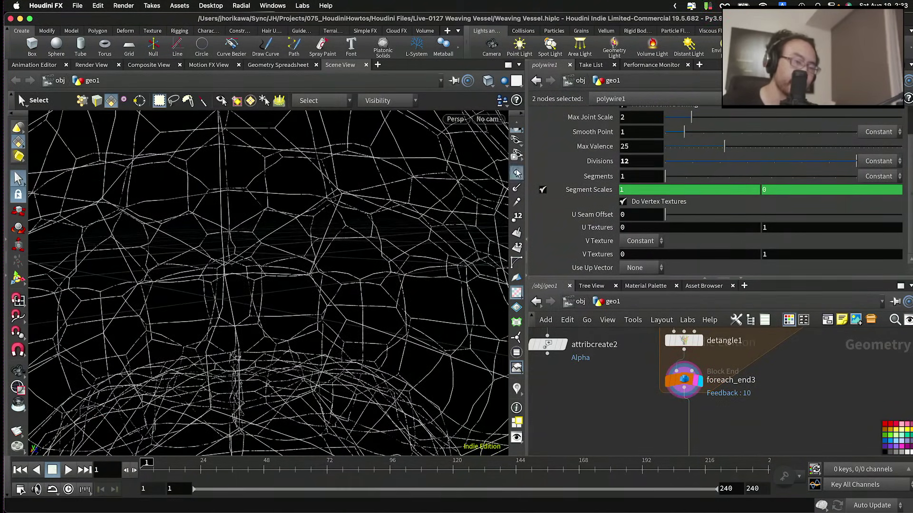
pyautogui.keyDown('alt'); pyautogui.moveTo(419, 195); pyautogui.dragTo(418, 240); pyautogui.keyUp('alt')
# Step: Insert a Resample node on the wire between foreach_end3 and polywire1
pyautogui.click(683, 380)
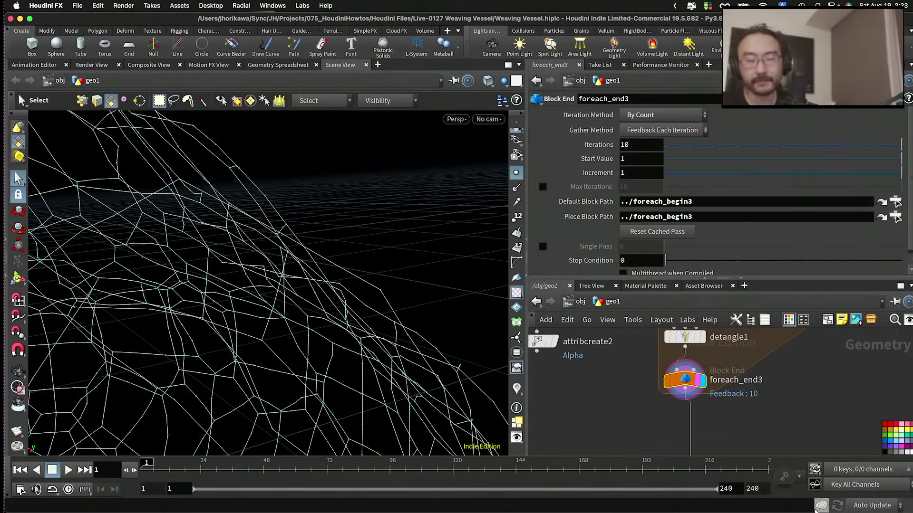
pyautogui.press('Tab')
pyautogui.write('resample')
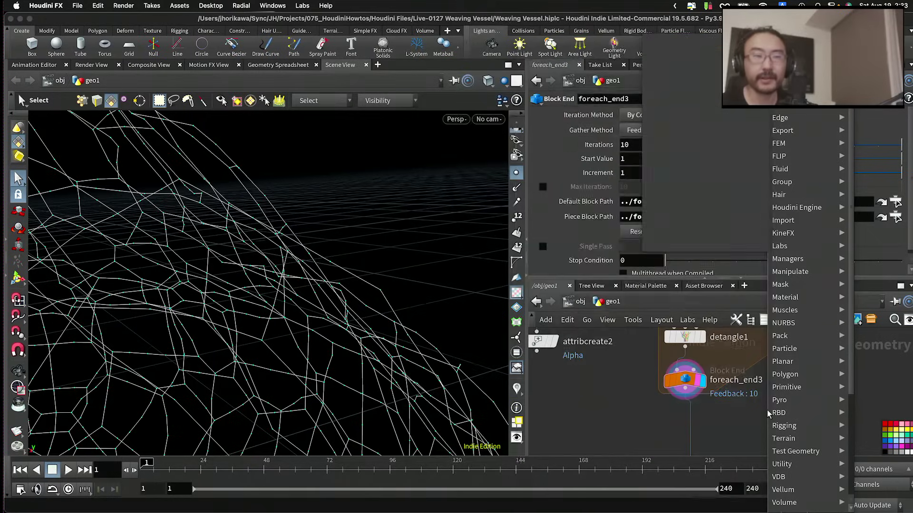
pyautogui.press('Return')
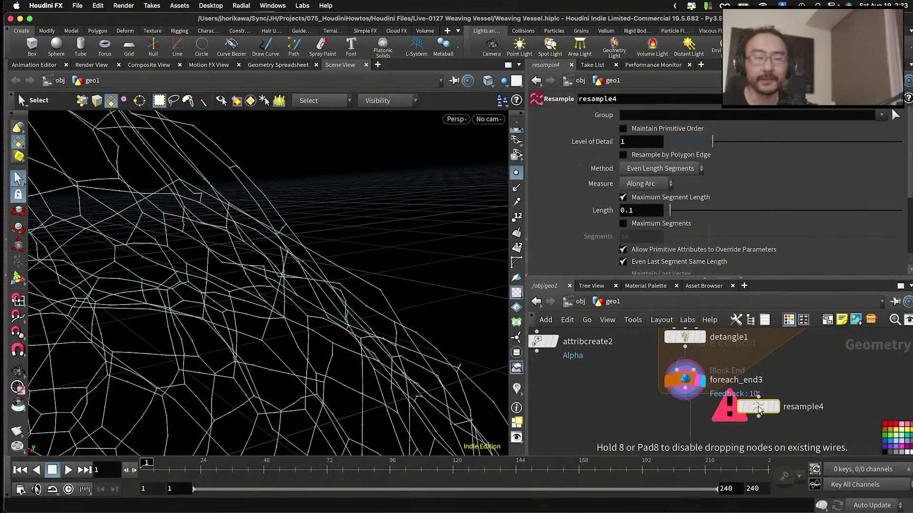
pyautogui.click(685, 430)
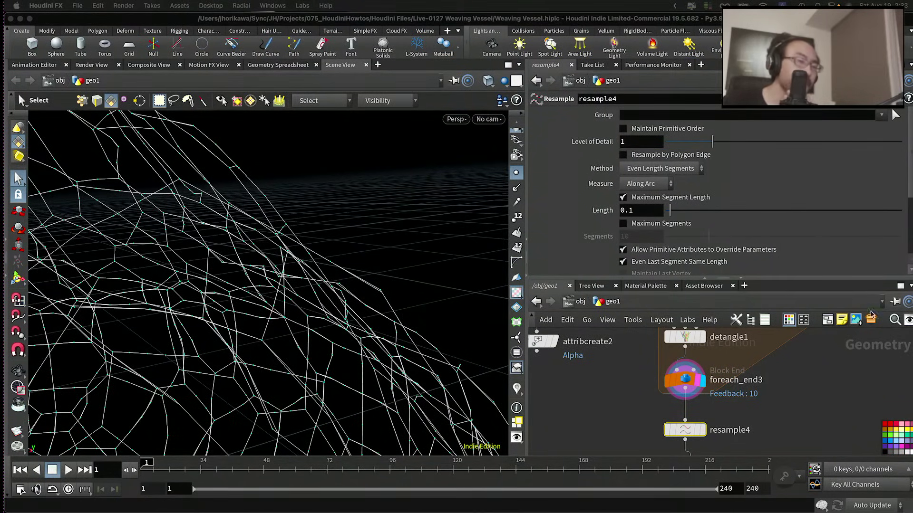
# Step: Display the new Resample node's result and set its maximum segment length to 0.01
pyautogui.click(703, 434)
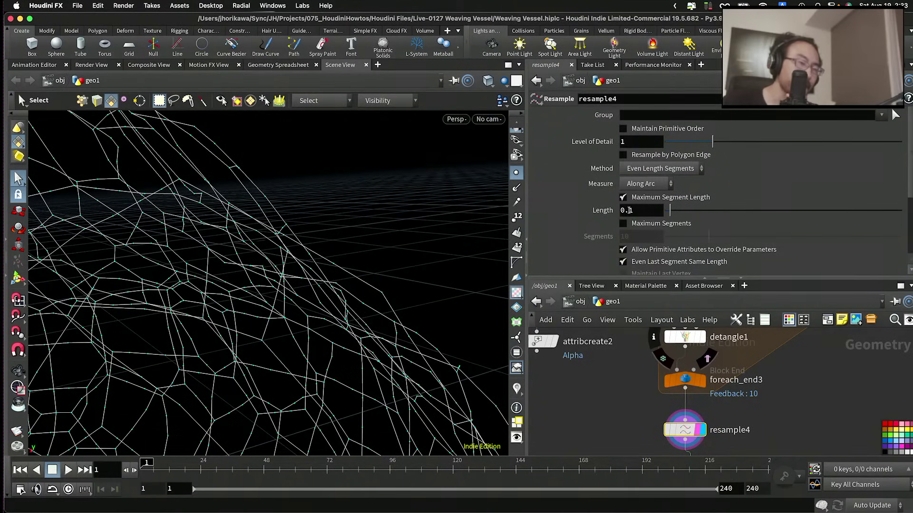
pyautogui.press('Return')
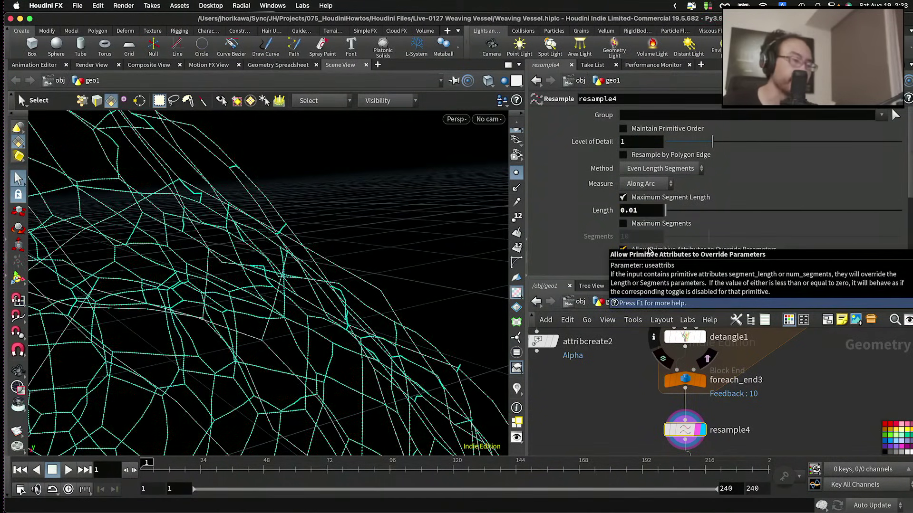
pyautogui.press('Escape')
pyautogui.moveTo(295, 261); pyautogui.dragTo(316, 260)
pyautogui.press('s')
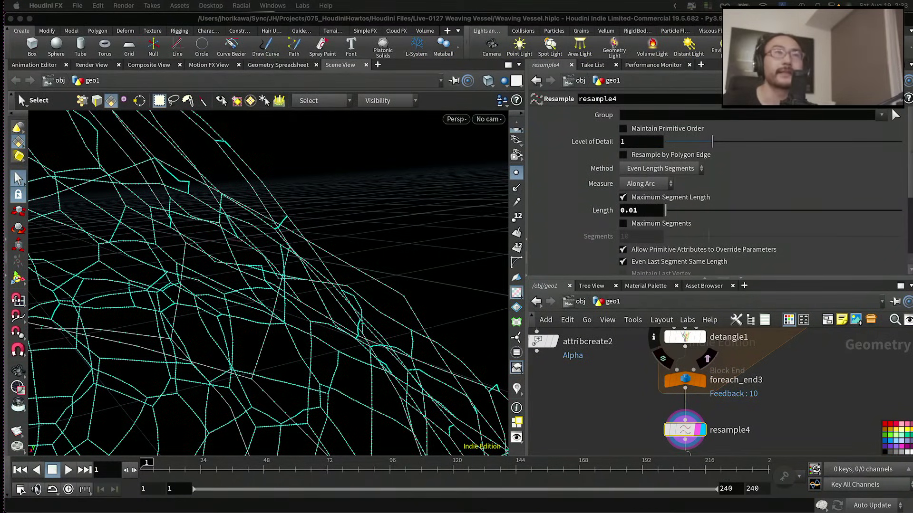
# Step: Make the resample4 node treat polygons as Subdivision Curves
pyautogui.scroll(-5, 691, 207)
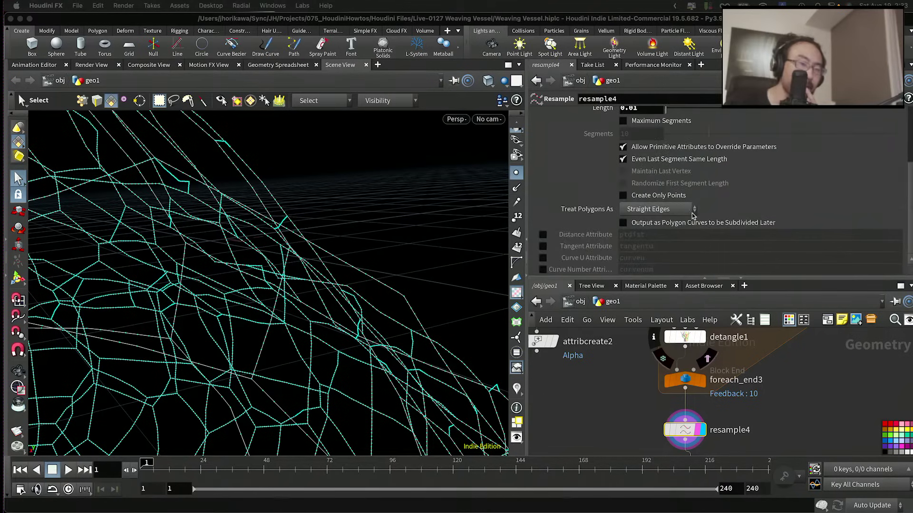
pyautogui.click(679, 211)
pyautogui.click(678, 238)
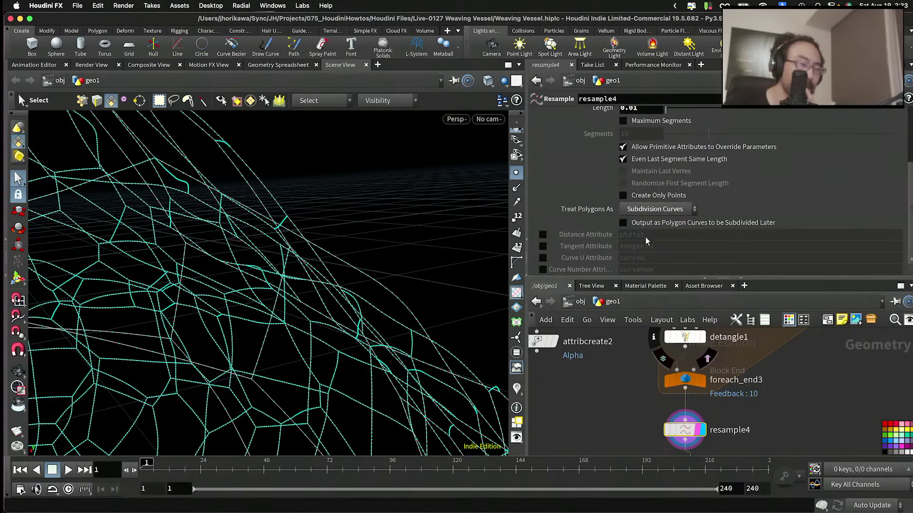
# Step: Examine the resampled curves of the woven vessel from several angles, up close along its side and around its rim
pyautogui.press('Escape')
pyautogui.moveTo(365, 252); pyautogui.dragTo(384, 257)
pyautogui.press('h')
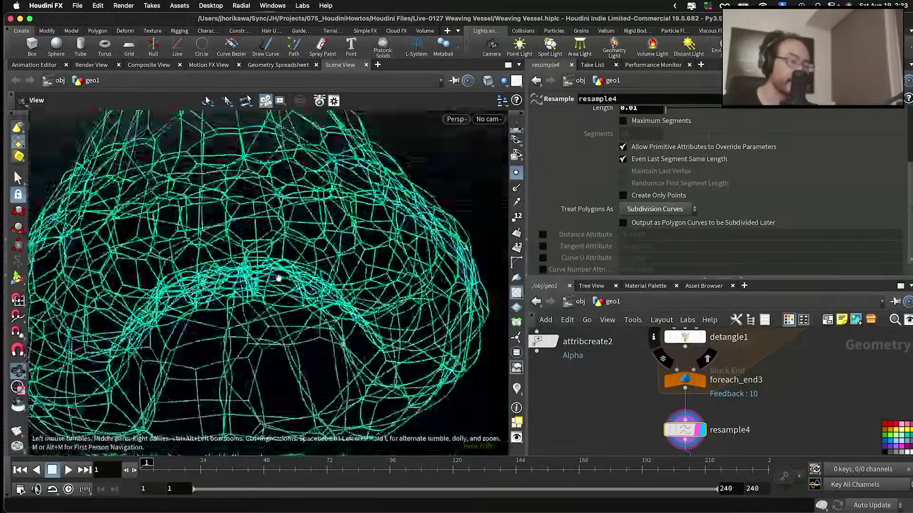
pyautogui.moveTo(279, 271); pyautogui.dragTo(302, 252)
pyautogui.scroll(8, 363, 265)
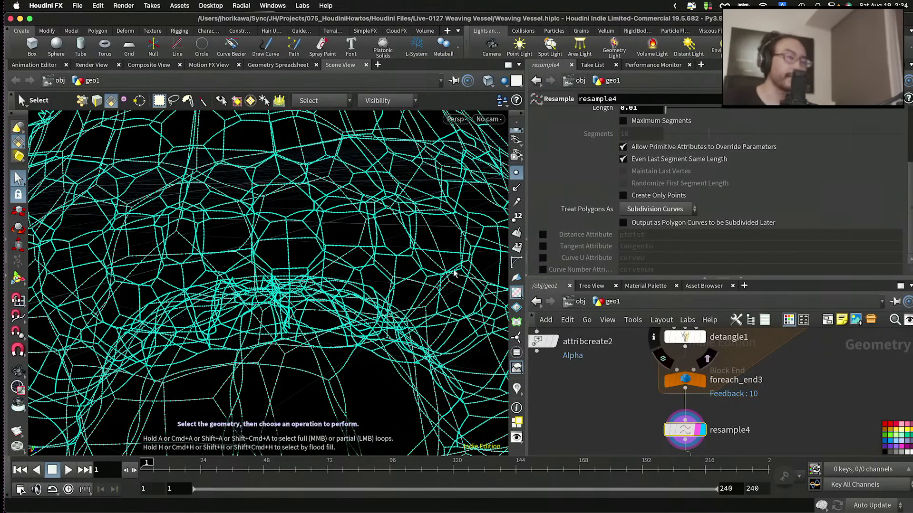
pyautogui.press('Escape')
pyautogui.scroll(-6, 269, 280)
pyautogui.scroll(5, 270, 280)
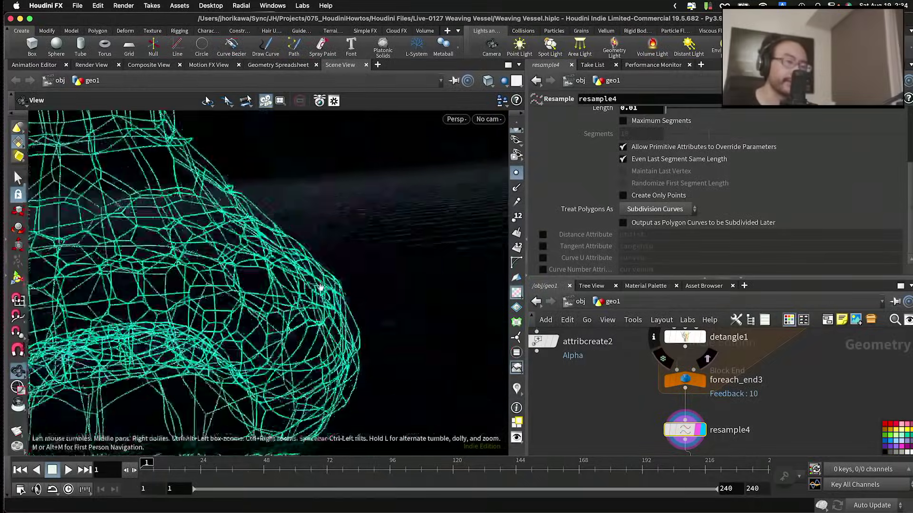
pyautogui.moveTo(223, 271); pyautogui.dragTo(206, 212)
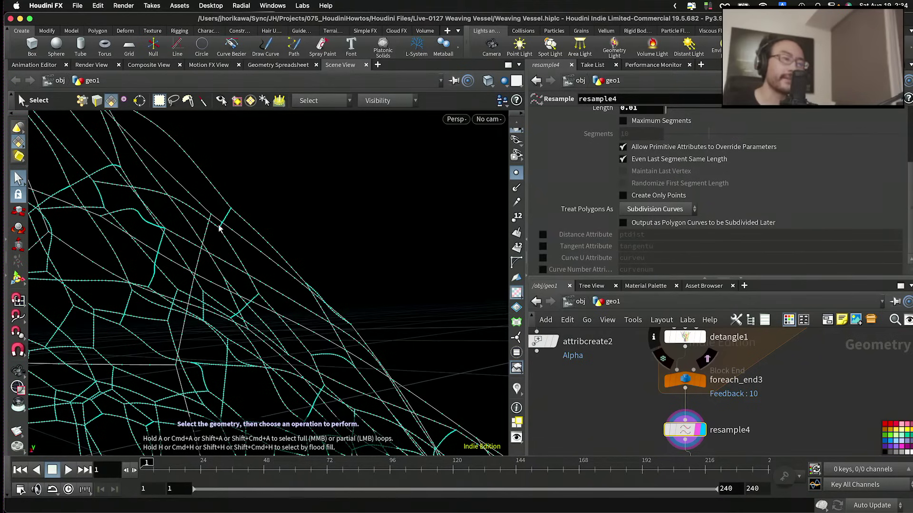
pyautogui.moveTo(312, 287); pyautogui.dragTo(310, 285)
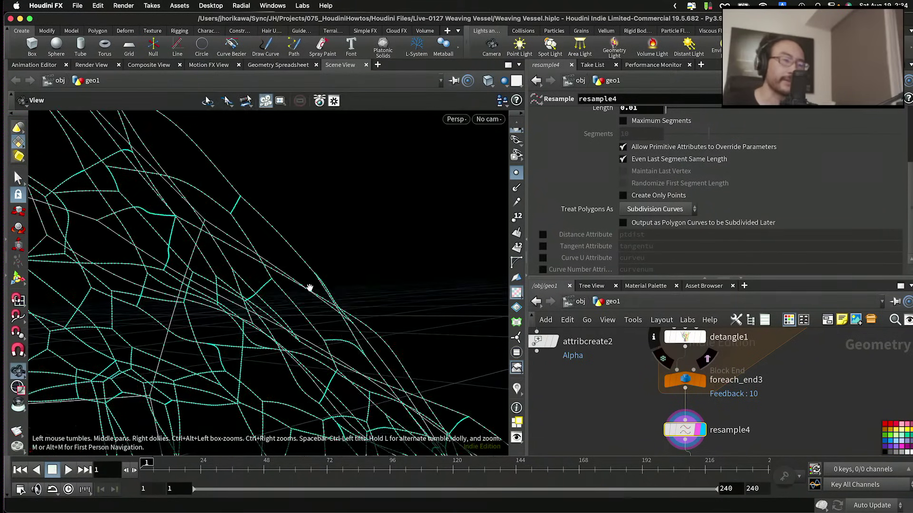
pyautogui.moveTo(356, 320)
pyautogui.mouseDown()
pyautogui.moveTo(348, 322)
pyautogui.moveTo(356, 324)
pyautogui.mouseUp()
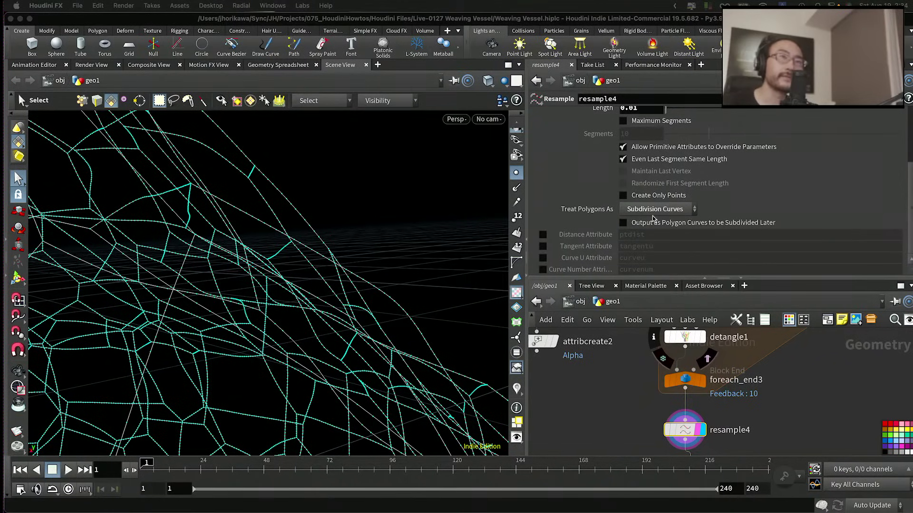
pyautogui.click(251, 259)
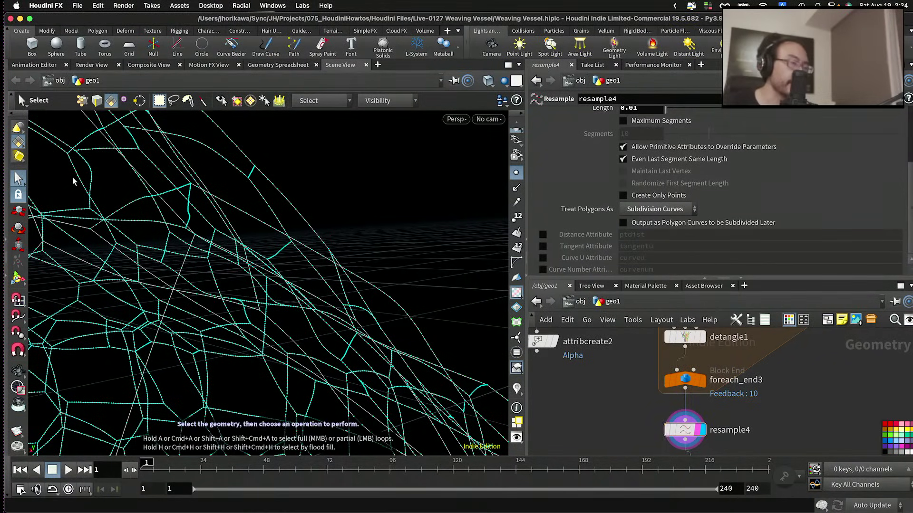
pyautogui.press('Escape')
pyautogui.moveTo(274, 220); pyautogui.dragTo(229, 289)
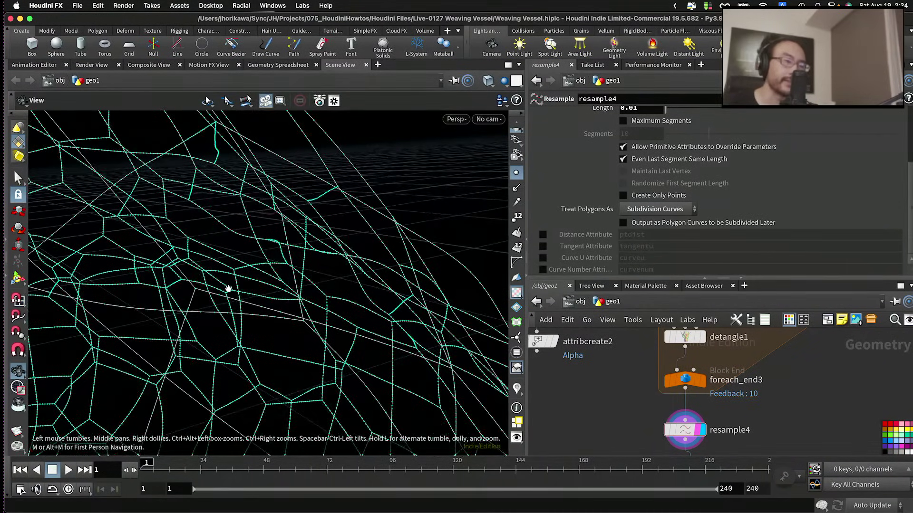
pyautogui.press('s')
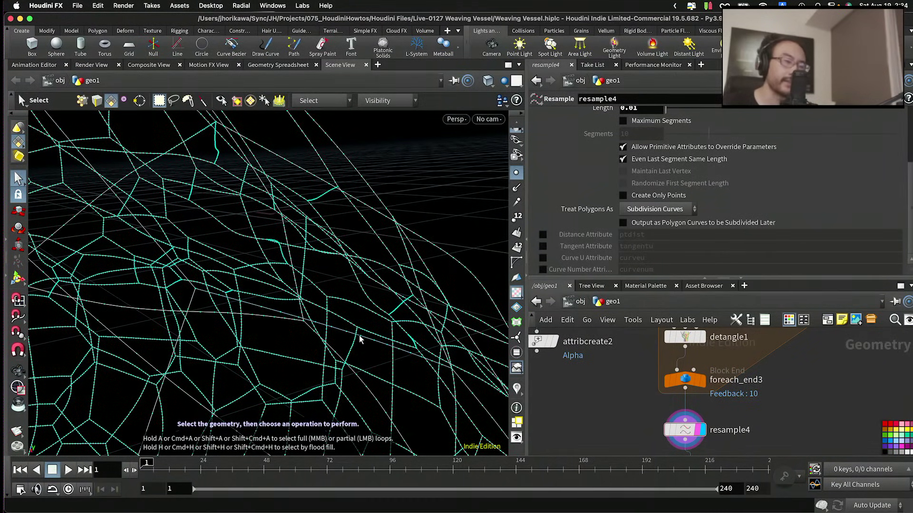
pyautogui.press('Escape')
pyautogui.moveTo(360, 339); pyautogui.dragTo(322, 259)
pyautogui.press('s')
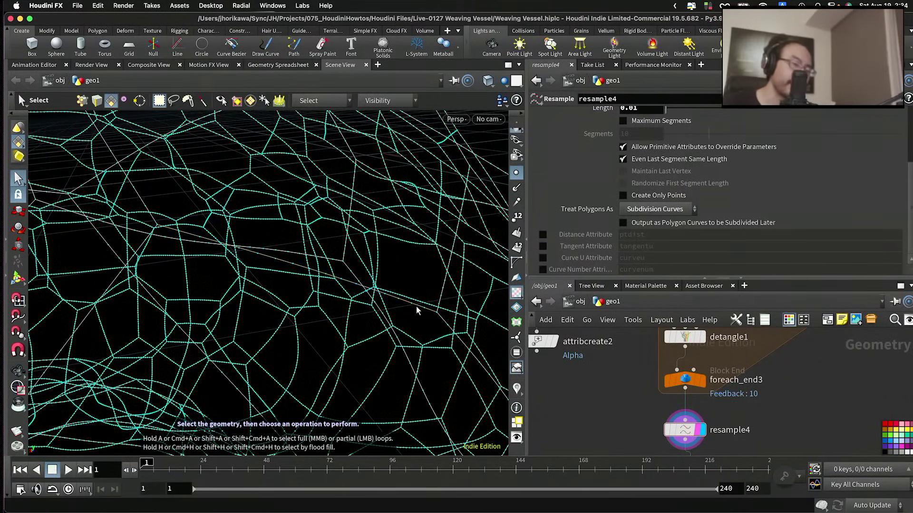
# Step: Enable the Curve U Attribute output, curveu, on the resample4 node
pyautogui.moveTo(621, 391); pyautogui.dragTo(608, 345, button='middle')
pyautogui.moveTo(670, 384)
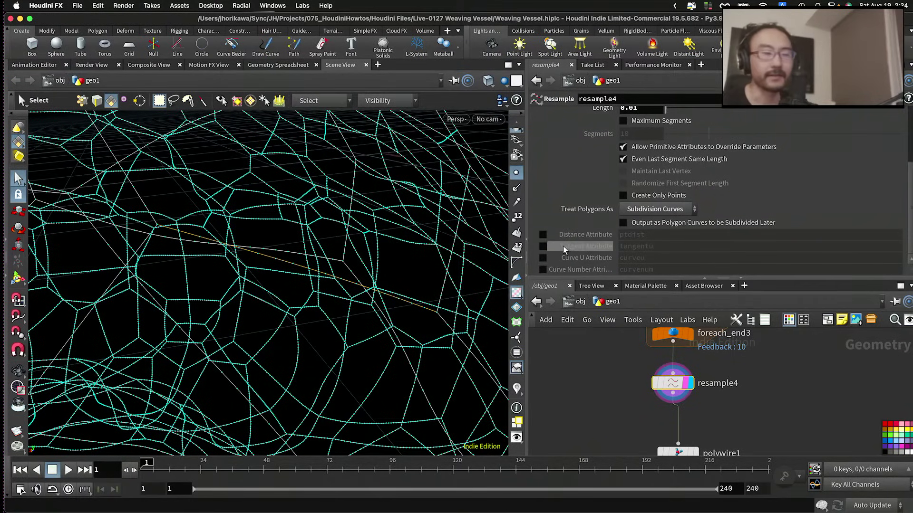
pyautogui.click(543, 257)
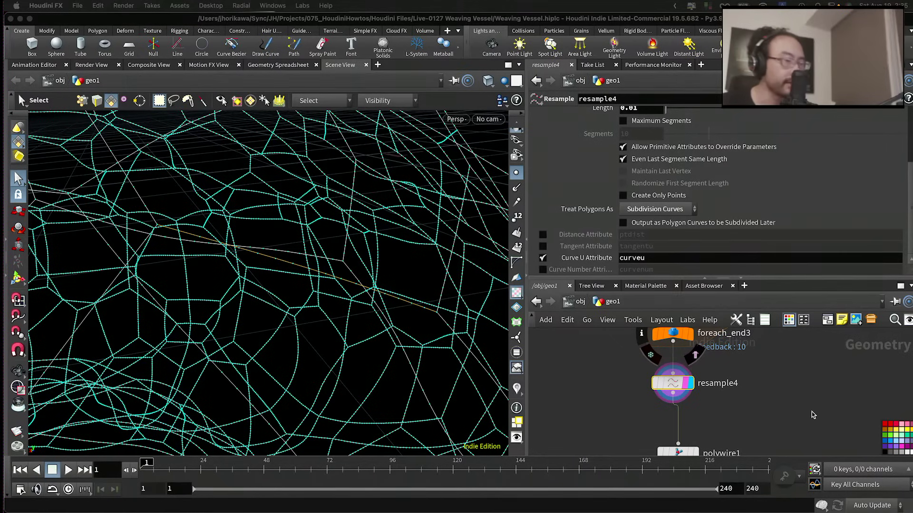
# Step: Add a Point Wrangle node on the wire between resample4 and polywire1, keeping its default name
pyautogui.click(801, 423)
pyautogui.scroll(-3, 741, 390)
pyautogui.scroll(2, 705, 361)
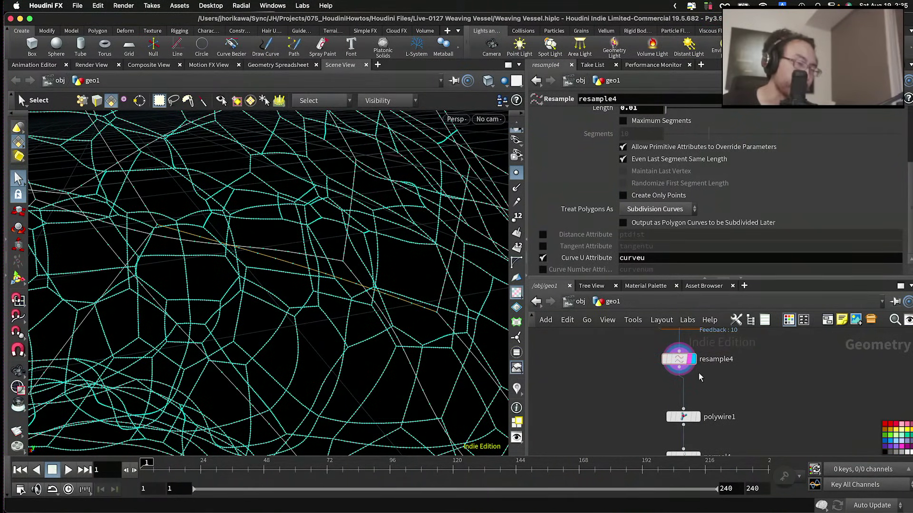
pyautogui.press('Tab')
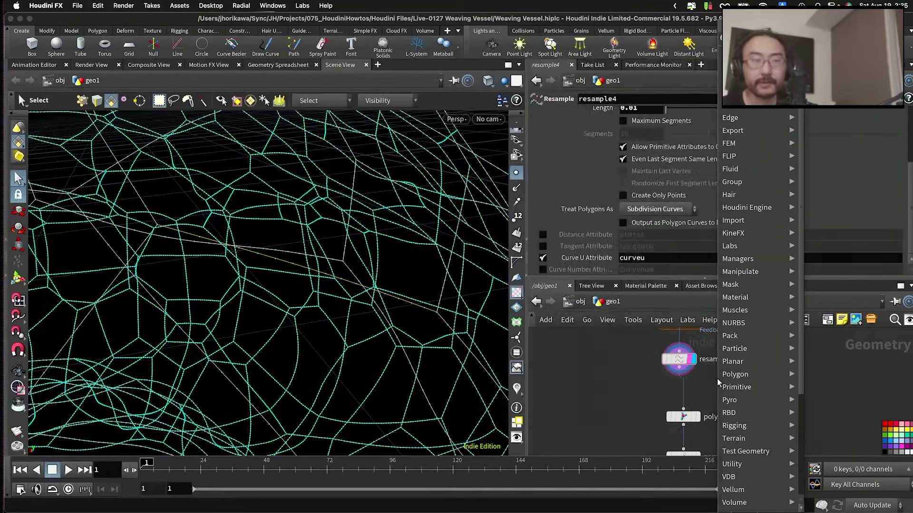
pyautogui.write('pointwr')
pyautogui.press('Return')
pyautogui.click(686, 384)
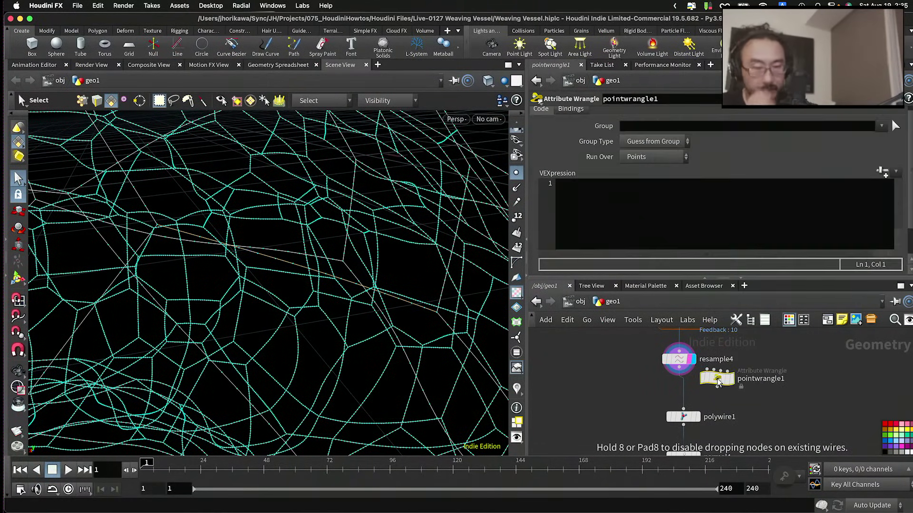
pyautogui.doubleClick(713, 395)
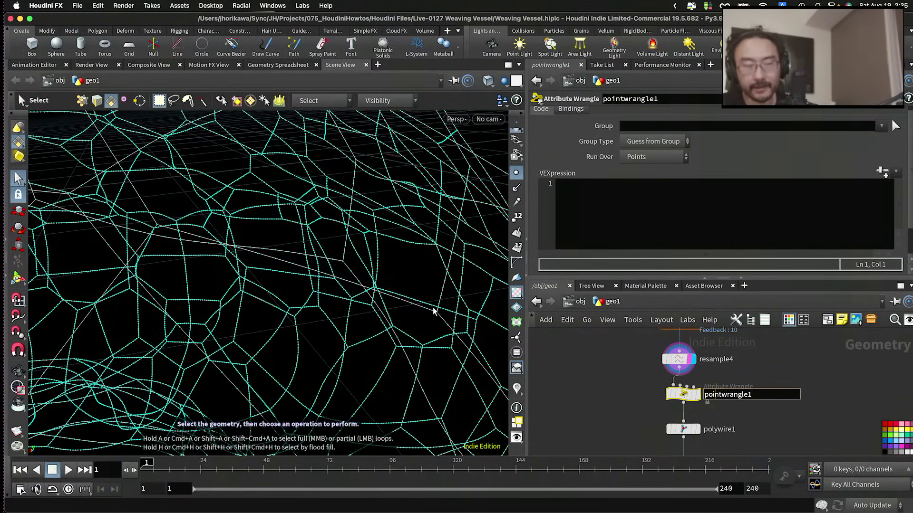
pyautogui.press('Return')
# Step: Begin the point wrangle's VEX code by declaring float sc from a chramp lookup with the channel name "ramp"
pyautogui.press('Escape')
pyautogui.moveTo(410, 282); pyautogui.dragTo(283, 267)
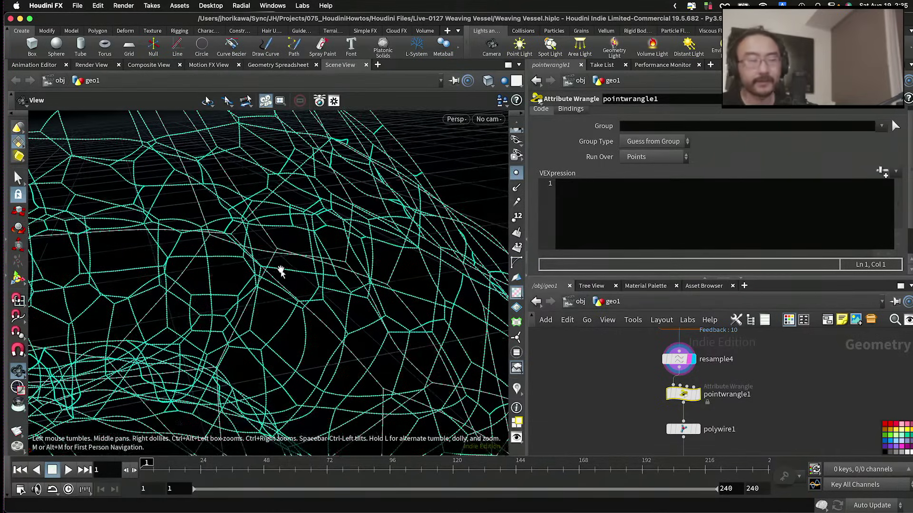
pyautogui.press('s')
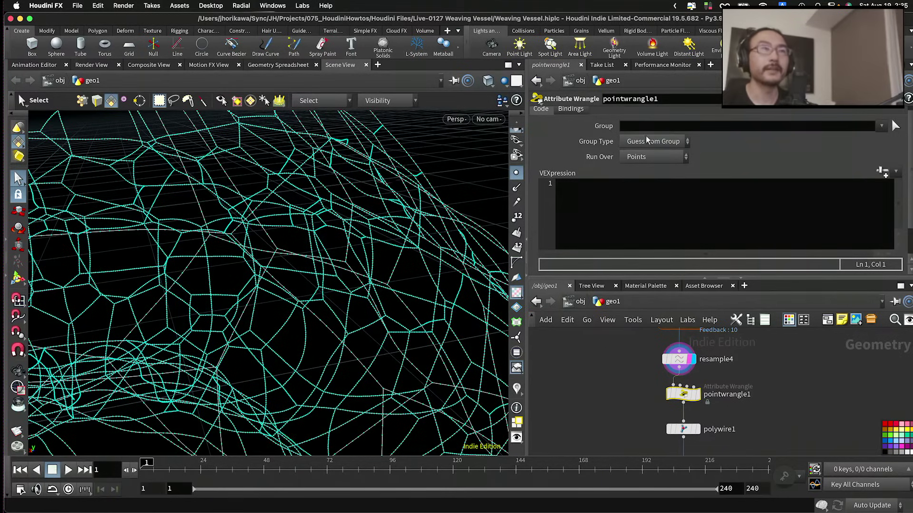
pyautogui.click(672, 209)
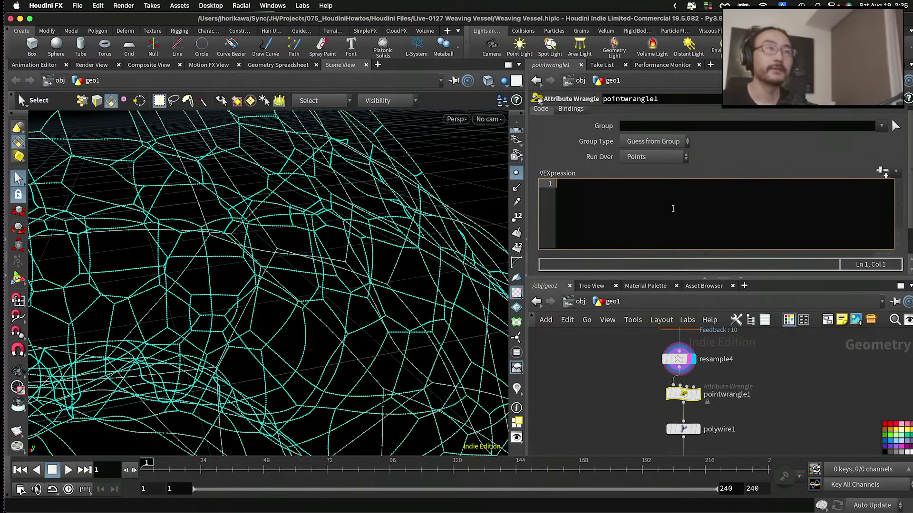
pyautogui.write('float sc =')
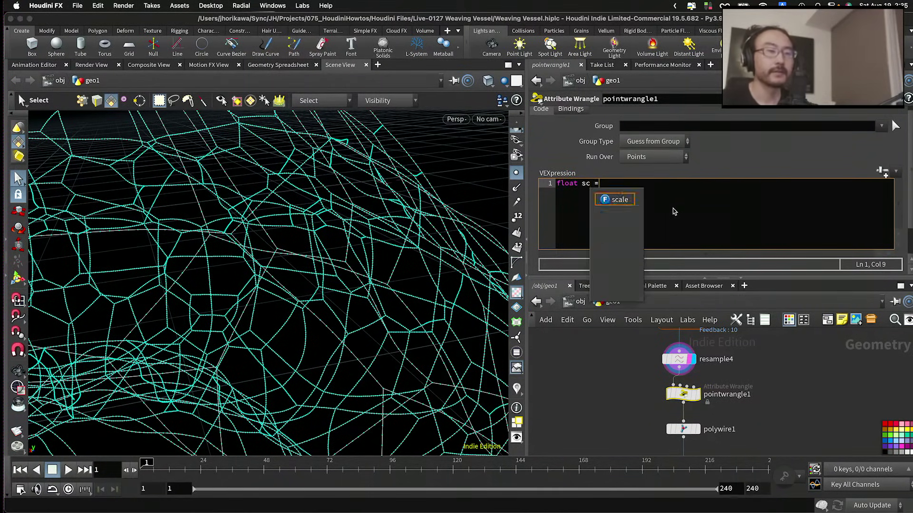
pyautogui.press('BackSpace')
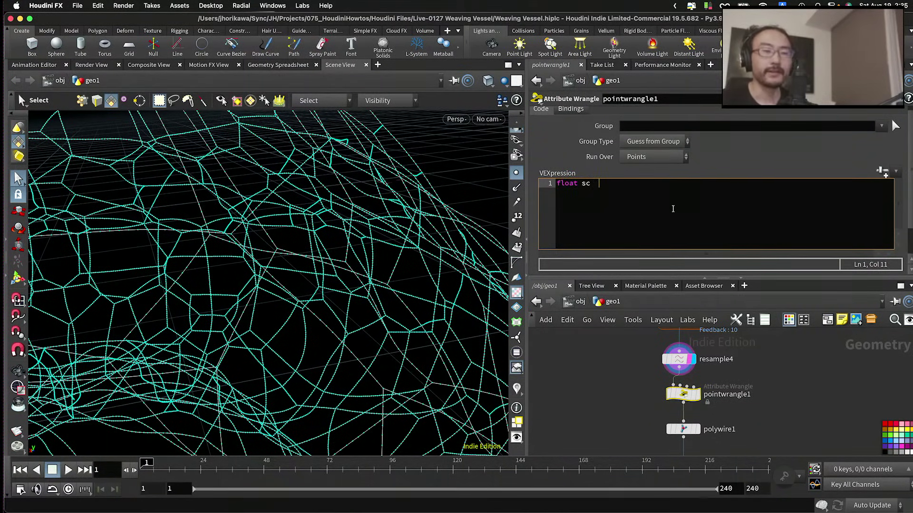
pyautogui.write('=')
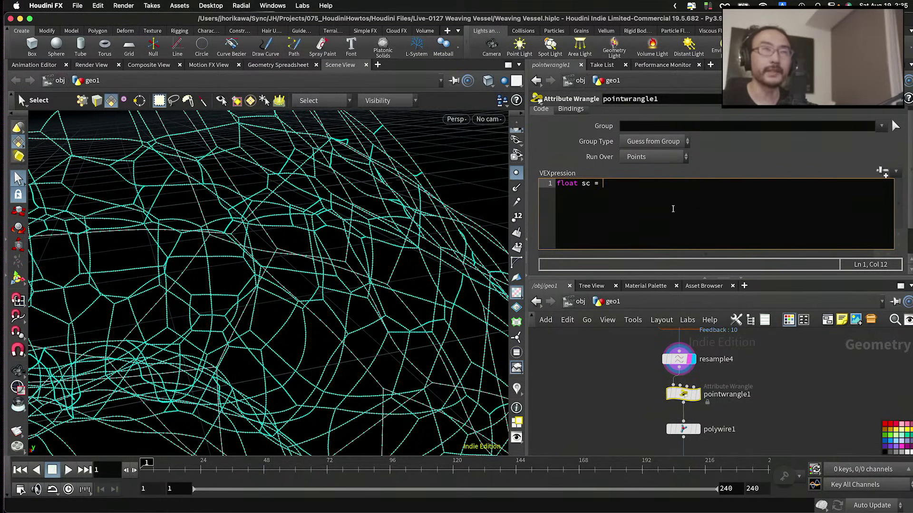
pyautogui.write(' chramp("ra')
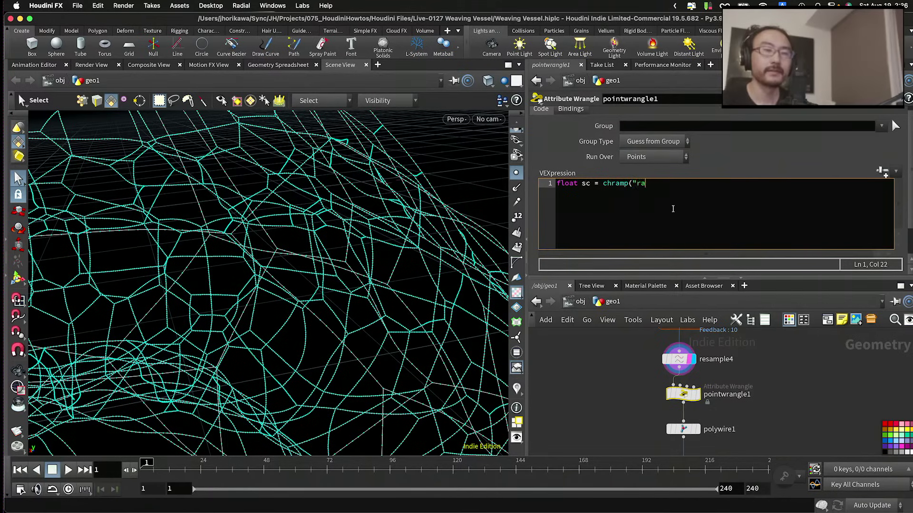
pyautogui.write('mp",')
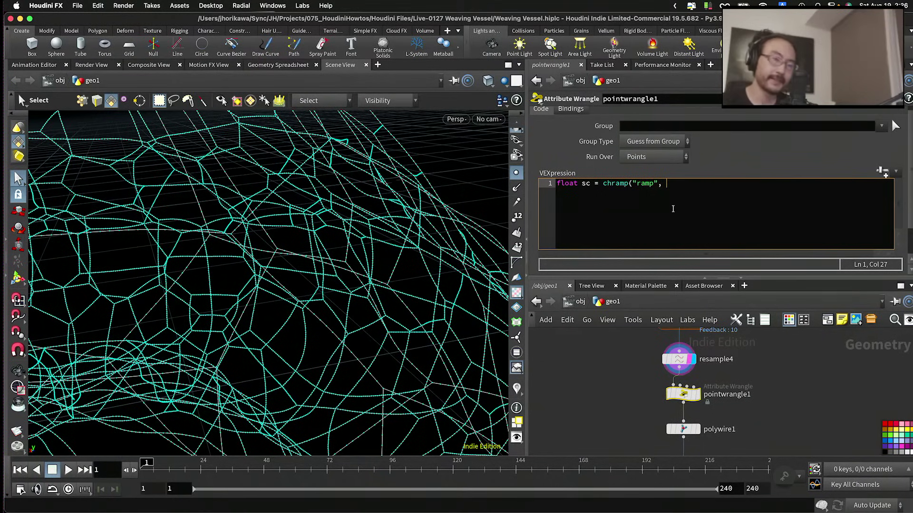
# Step: Enter sin(f@curveu * $PI) as the second argument of the chramp call
pyautogui.write('sin')
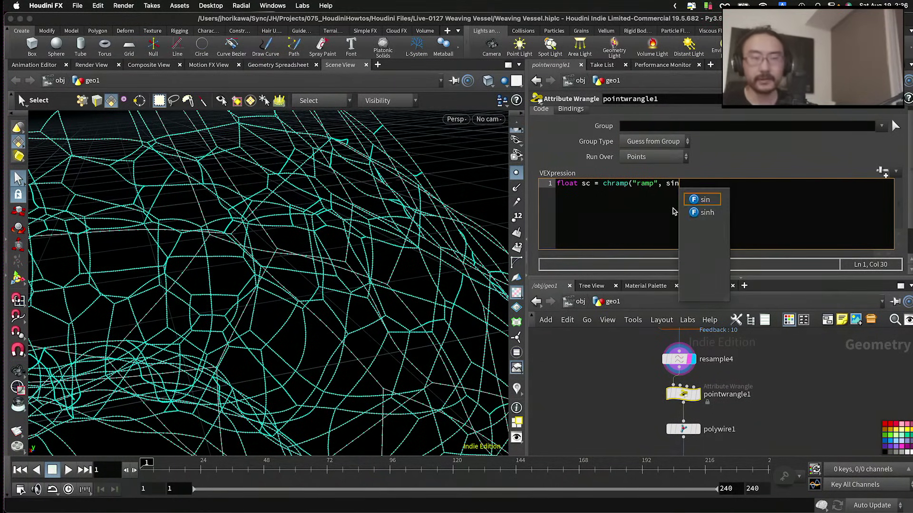
pyautogui.write('(f@')
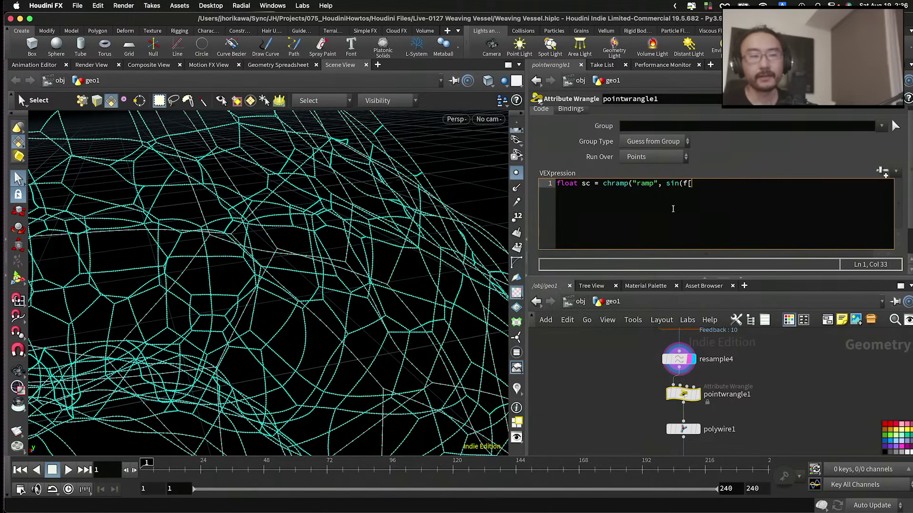
pyautogui.write('curve')
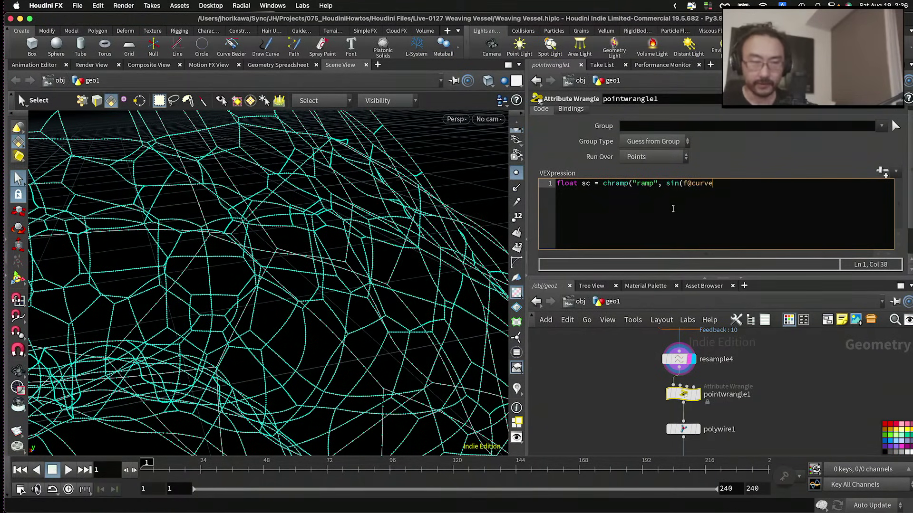
pyautogui.write('u * $')
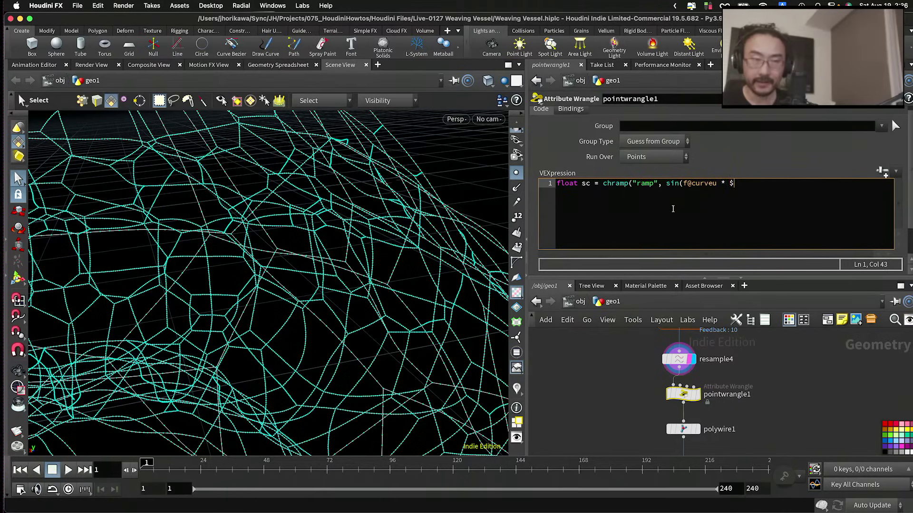
pyautogui.write('PI)')
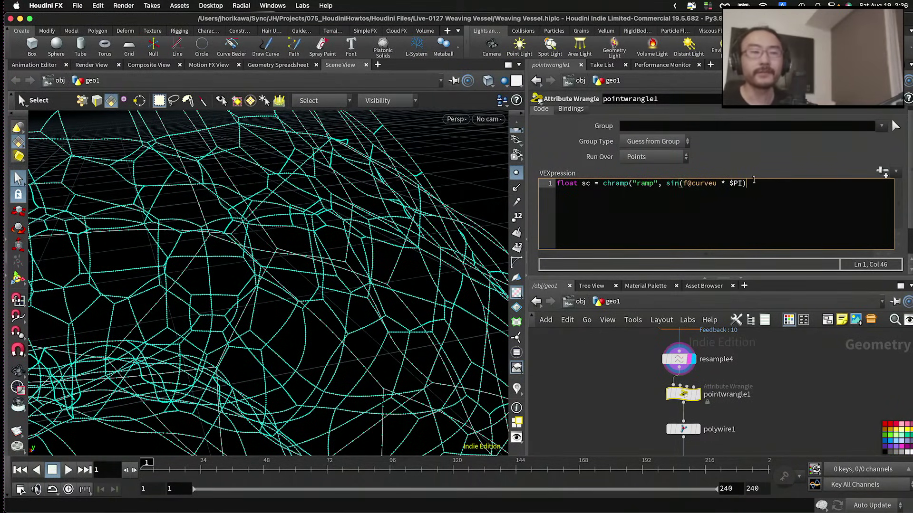
pyautogui.moveTo(751, 183); pyautogui.dragTo(663, 184)
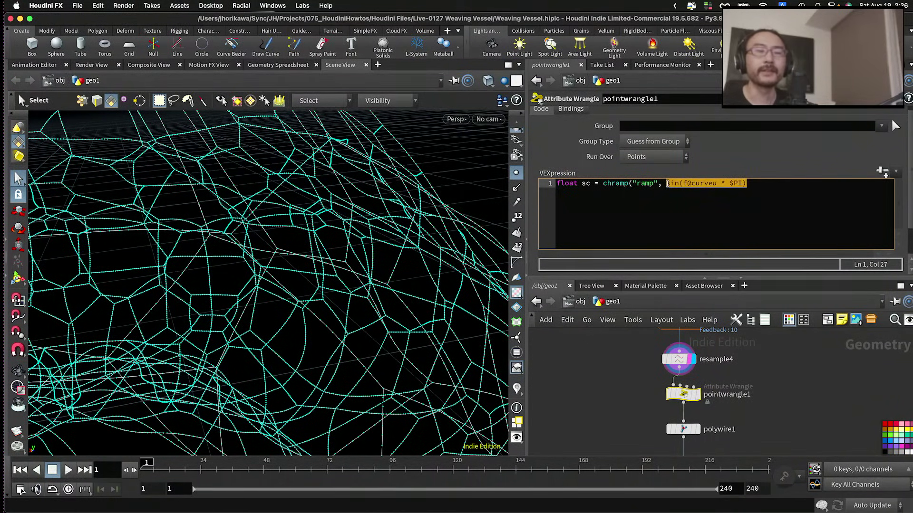
pyautogui.click(667, 183)
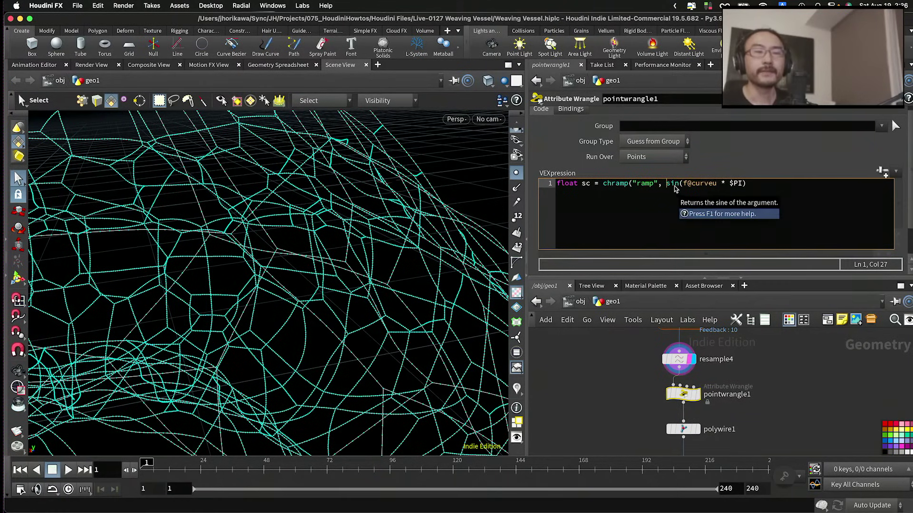
pyautogui.moveTo(717, 184); pyautogui.dragTo(684, 184)
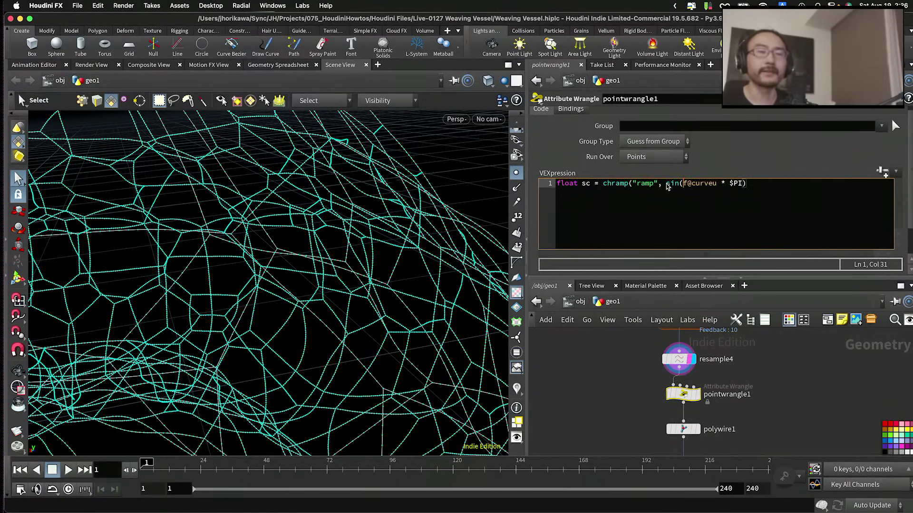
pyautogui.moveTo(666, 184); pyautogui.dragTo(745, 187)
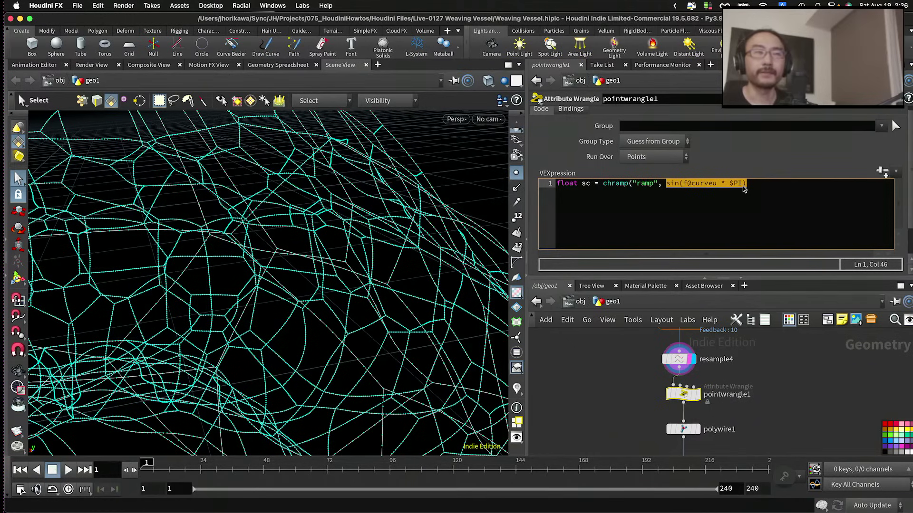
# Step: Close the chramp call, end the sc statement with a semicolon, and generate the wrangle's ramp parameter from the code
pyautogui.click(744, 188)
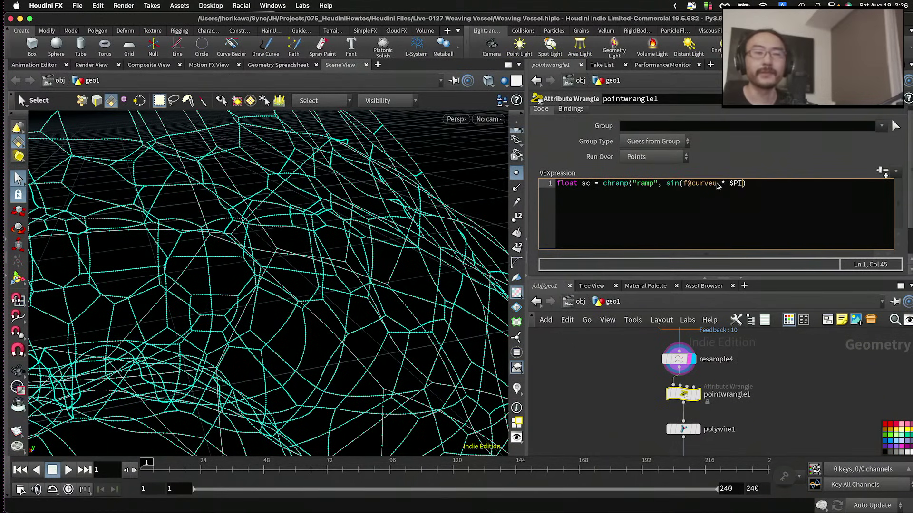
pyautogui.moveTo(717, 186); pyautogui.dragTo(747, 189)
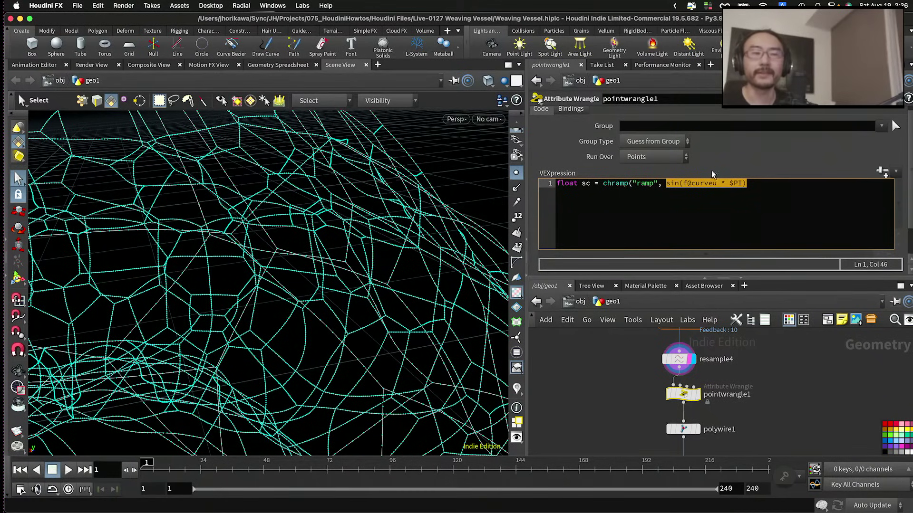
pyautogui.click(770, 184)
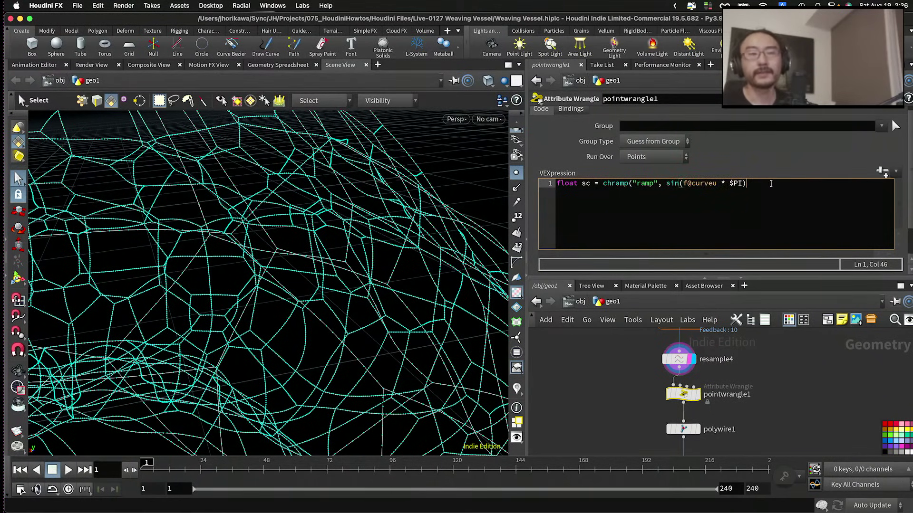
pyautogui.write('(')
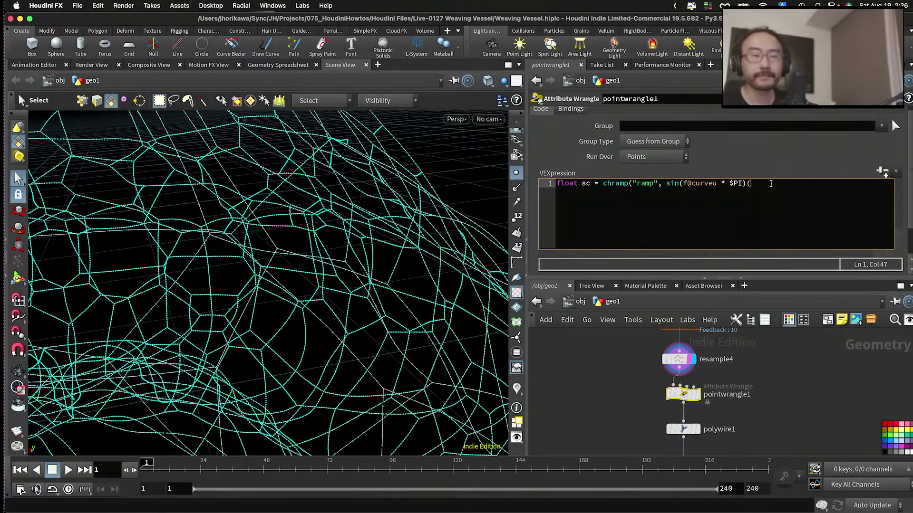
pyautogui.press('BackSpace')
pyautogui.write(');')
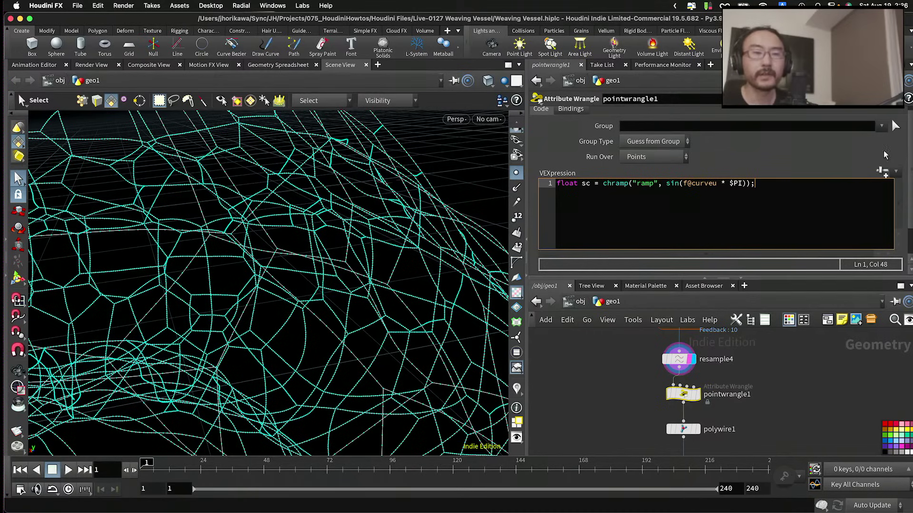
pyautogui.click(885, 172)
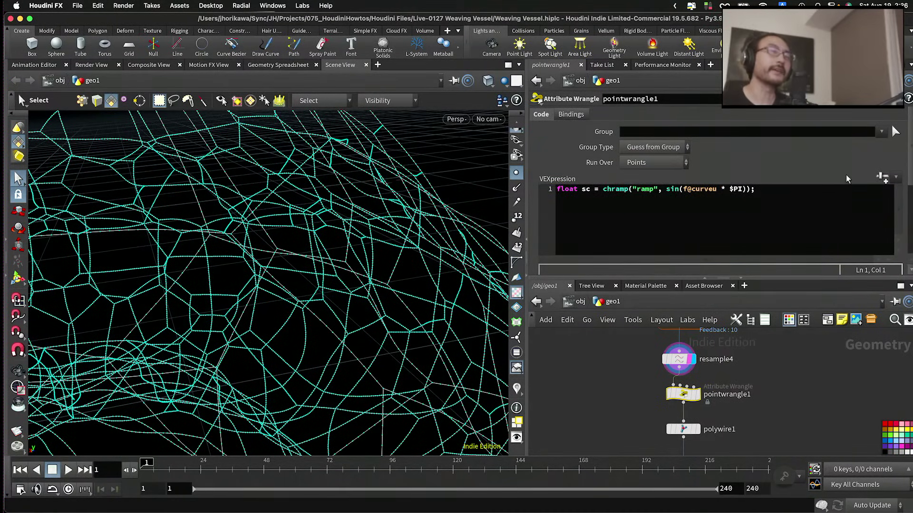
pyautogui.moveTo(776, 204); pyautogui.dragTo(750, 190)
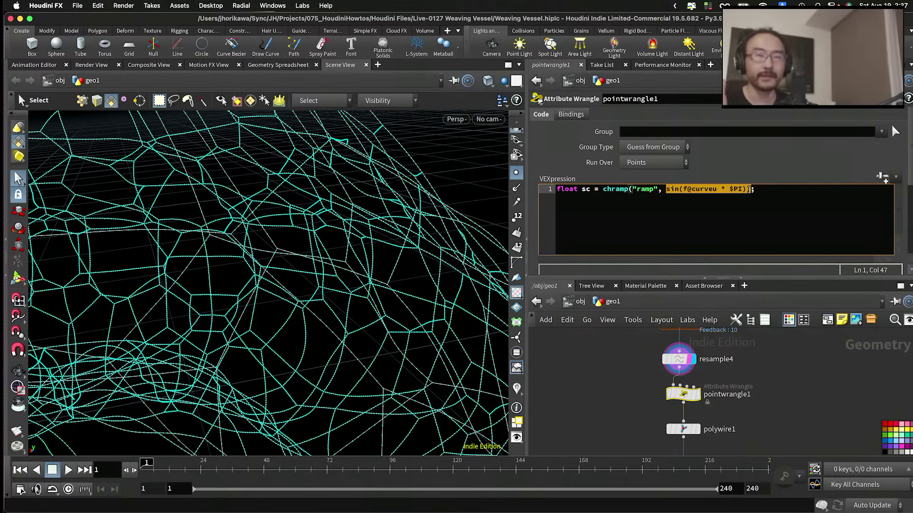
pyautogui.click(767, 195)
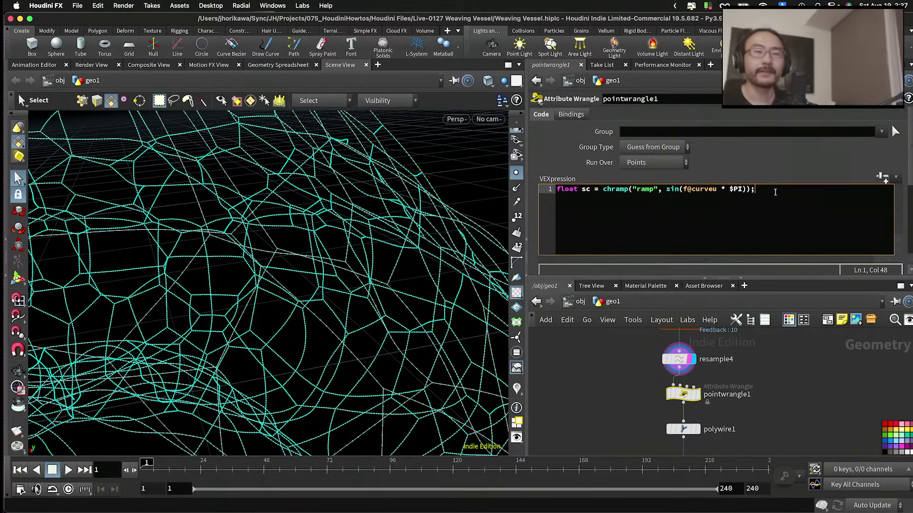
pyautogui.moveTo(612, 188); pyautogui.dragTo(662, 189)
pyautogui.click(660, 190)
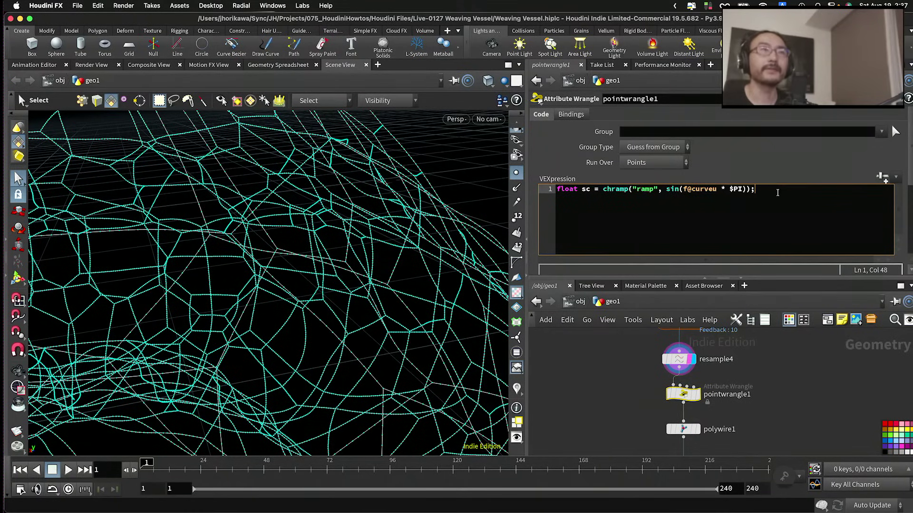
# Step: Add the line f@pscale = sc; two lines below the chramp statement and refresh the wrangle's generated parameters
pyautogui.press('Return')
pyautogui.press('Return')
pyautogui.write('f@')
pyautogui.press('Escape')
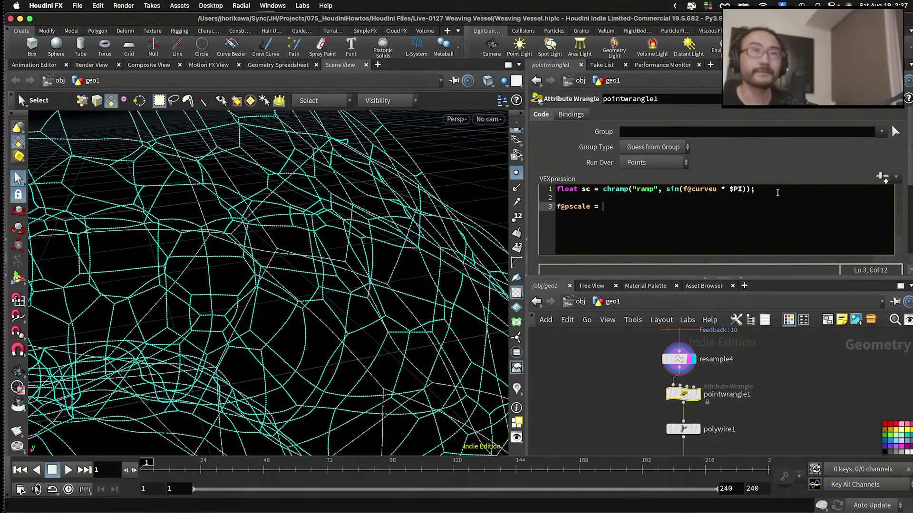
pyautogui.write('pscale = sc;')
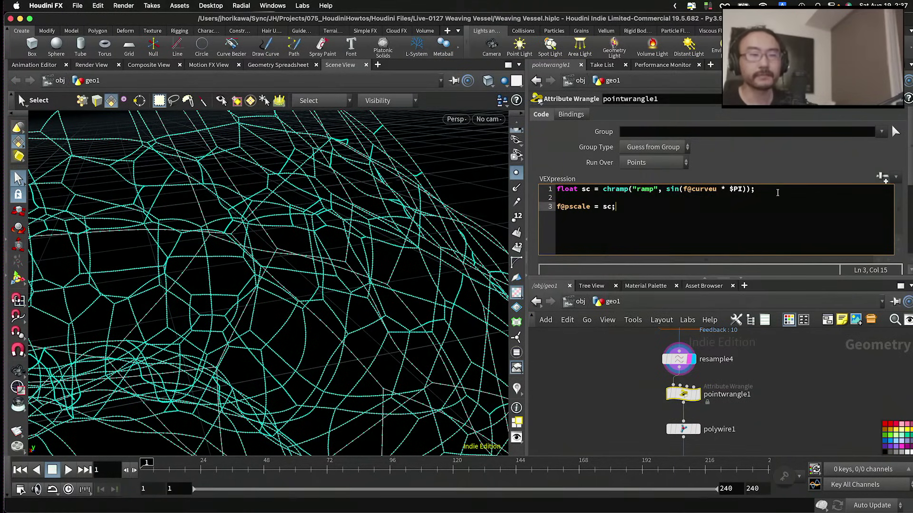
pyautogui.click(884, 178)
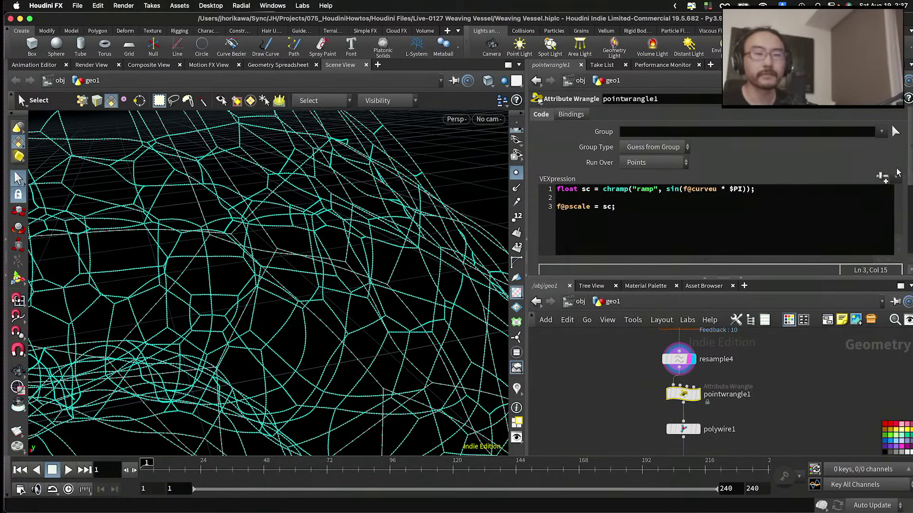
pyautogui.scroll(-5, 903, 166)
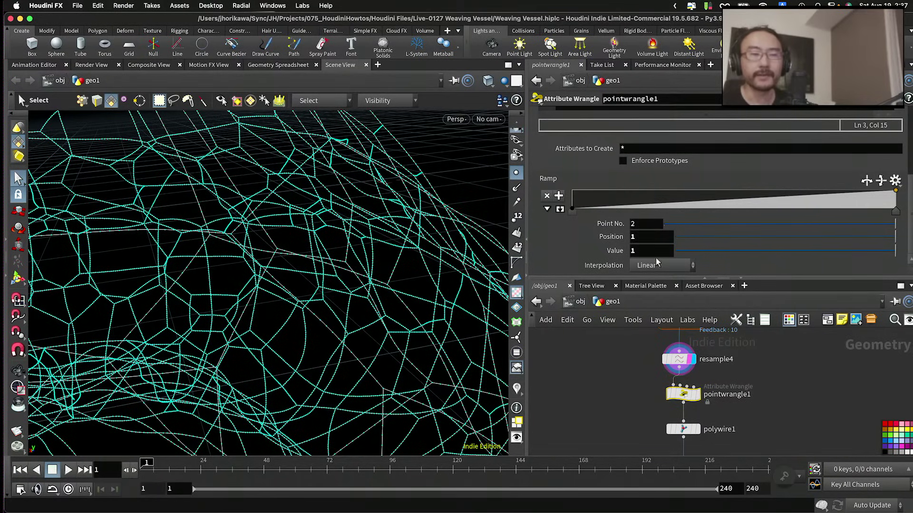
# Step: Rename the point wrangle node between resample4 and polywire1 as pscale
pyautogui.scroll(-3, 708, 380)
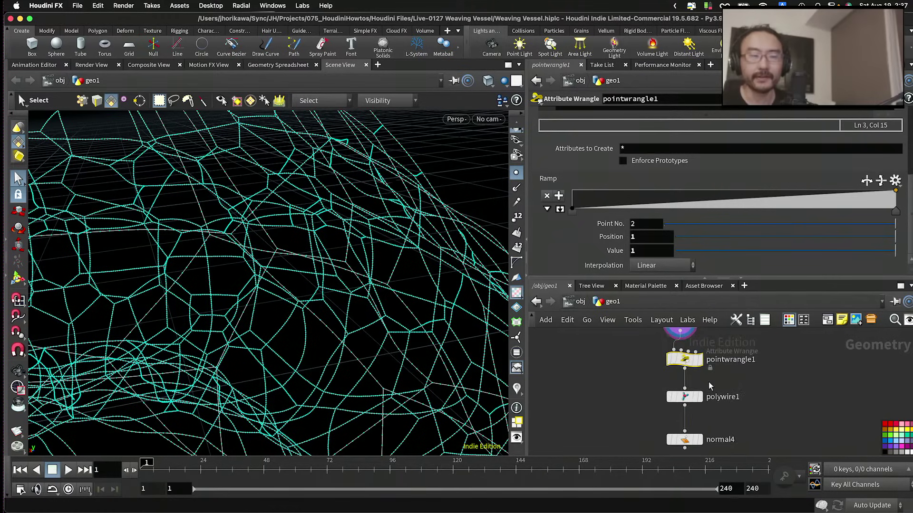
pyautogui.scroll(3, 708, 376)
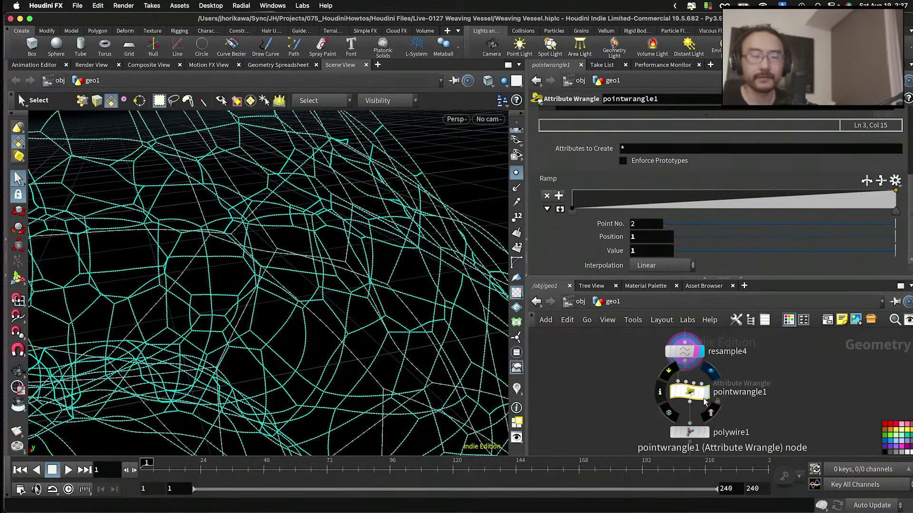
pyautogui.doubleClick(717, 394)
pyautogui.write('pscale')
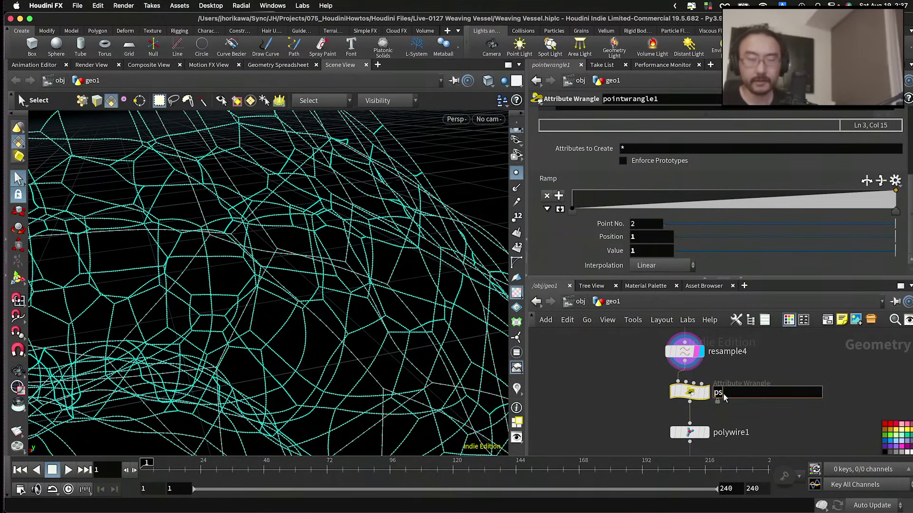
pyautogui.press('Return')
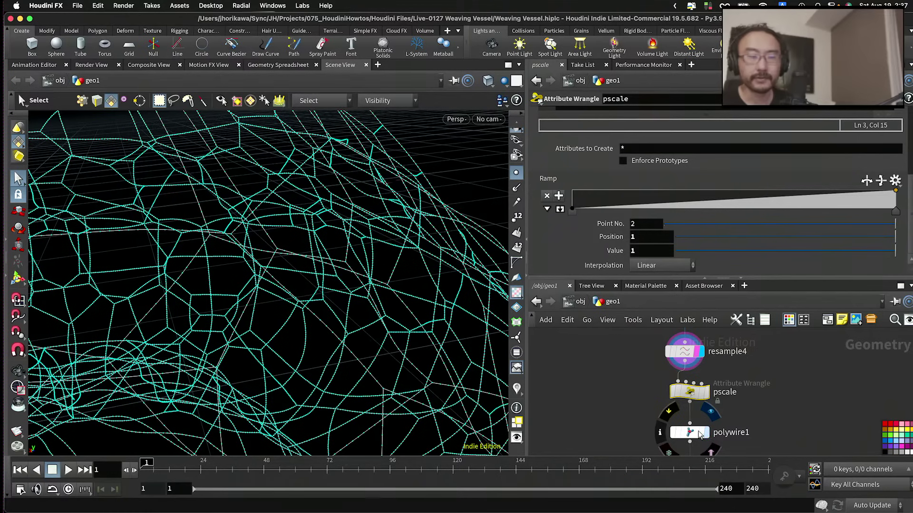
# Step: Display polywire1 and multiply its Wire Radius expression by $PSCALE, giving ch("../CONTROLLER/thickness")*$PSCALE
pyautogui.click(699, 434)
pyautogui.scroll(3, 632, 204)
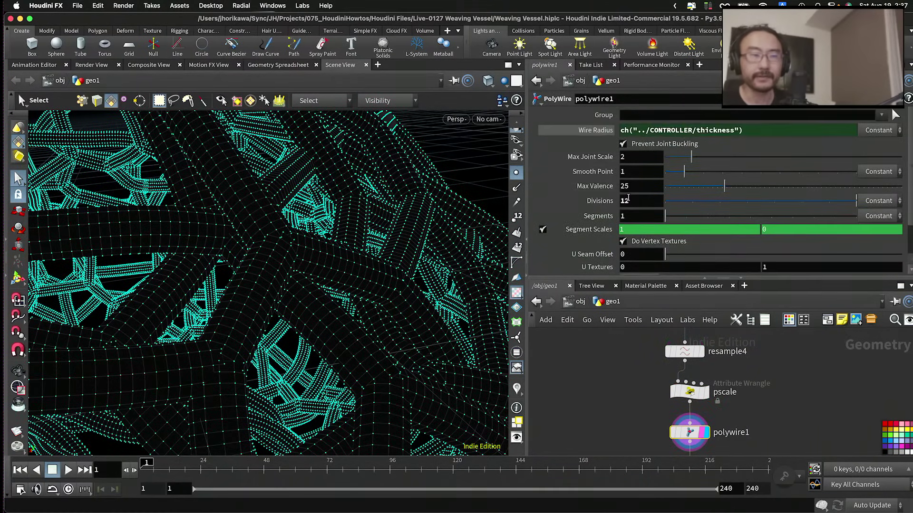
pyautogui.click(771, 130)
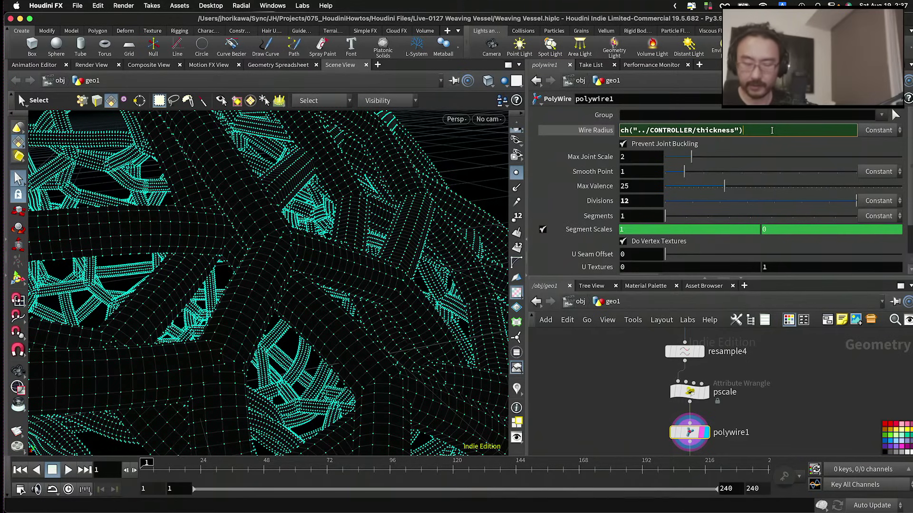
pyautogui.write('*$PSCA')
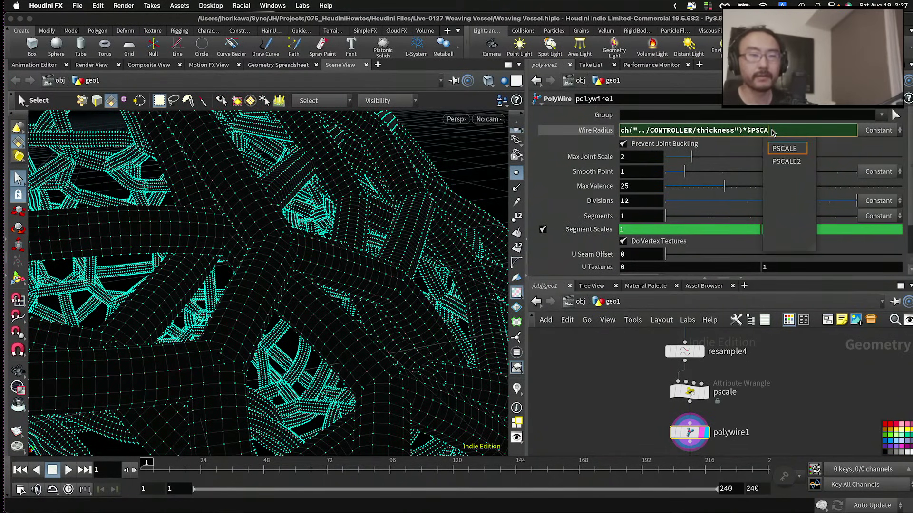
pyautogui.write('LE')
pyautogui.press('Return')
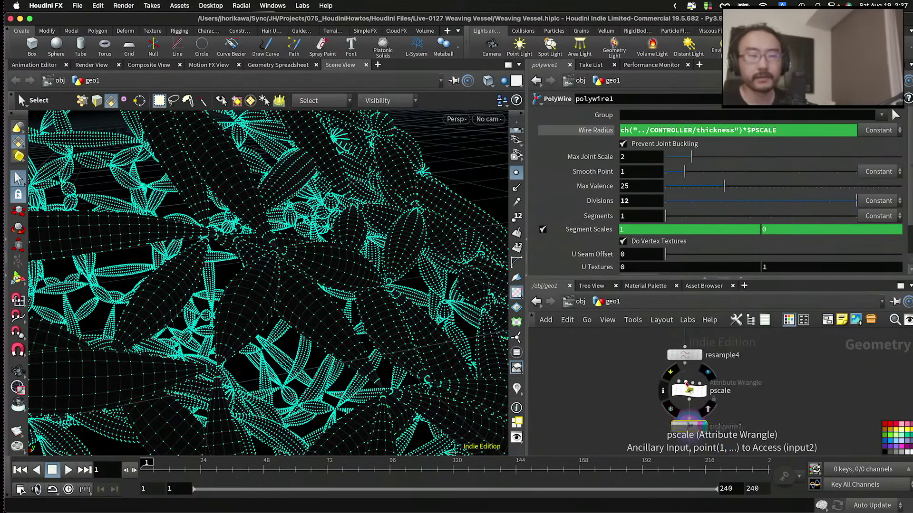
# Step: Display the normal4 node's output and hide the point markers to inspect the tapered wires on the vessel
pyautogui.scroll(-1, 713, 438)
pyautogui.scroll(2, 711, 413)
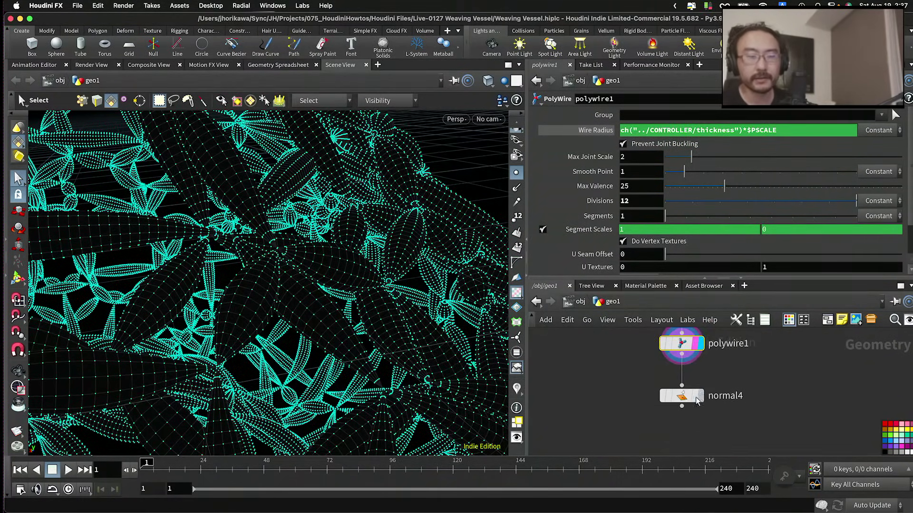
pyautogui.click(696, 401)
pyautogui.click(682, 396)
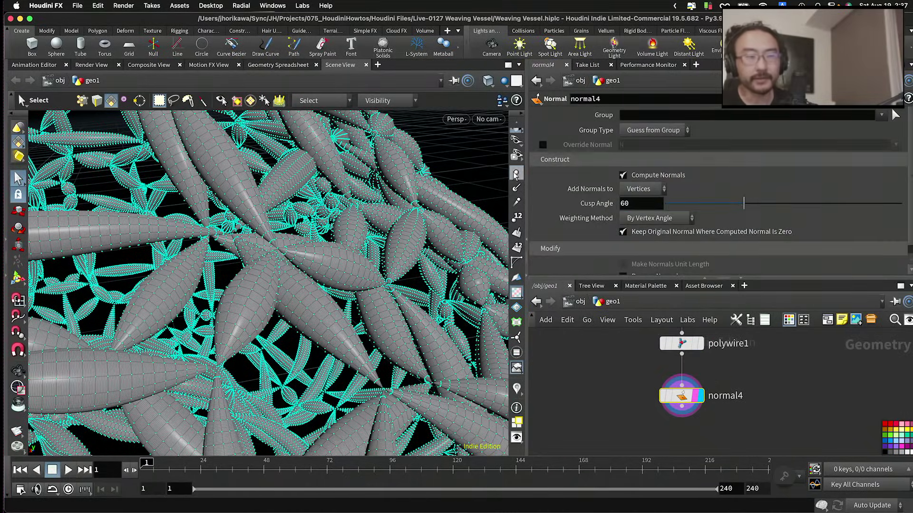
pyautogui.press('space')
pyautogui.scroll(-5, 217, 262)
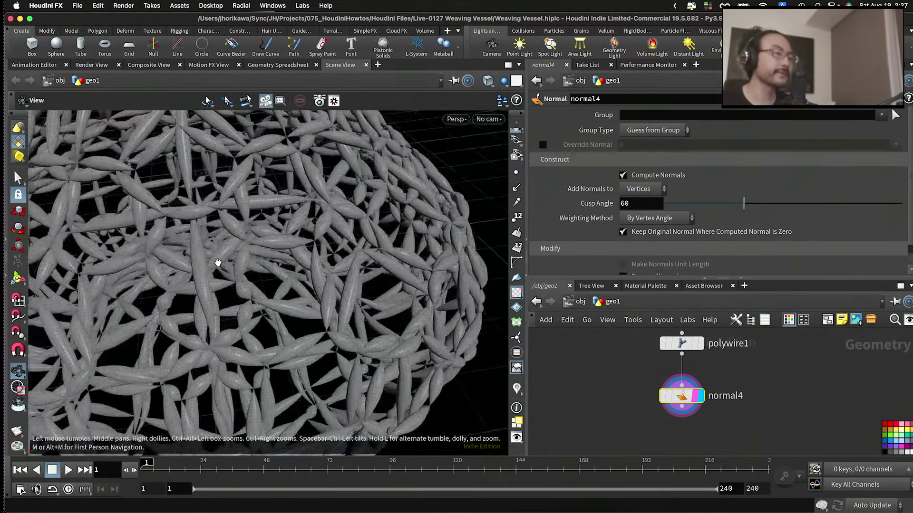
pyautogui.scroll(5, 218, 262)
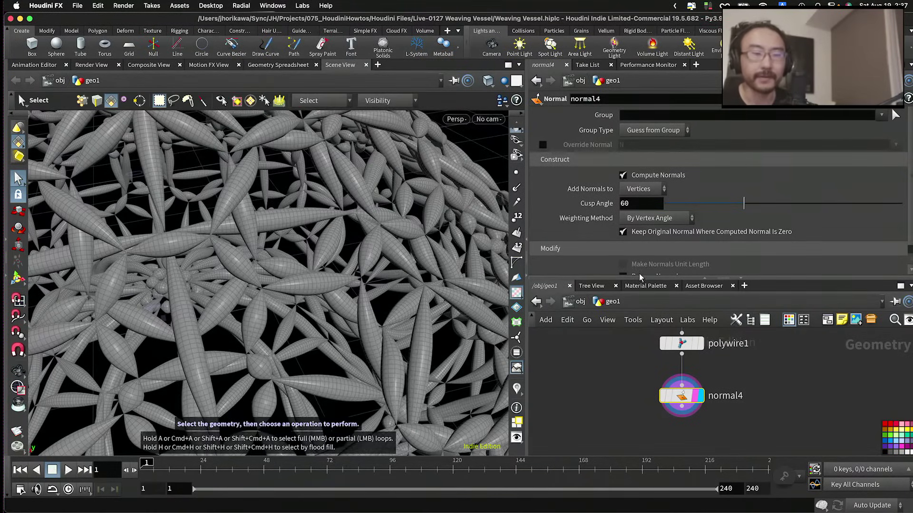
# Step: Set the interpolation of the pscale wrangle's start and end ramp points to B-Spline and enlarge the ramp graph
pyautogui.moveTo(639, 278); pyautogui.dragTo(640, 225)
pyautogui.moveTo(705, 298); pyautogui.dragTo(705, 365, button='middle')
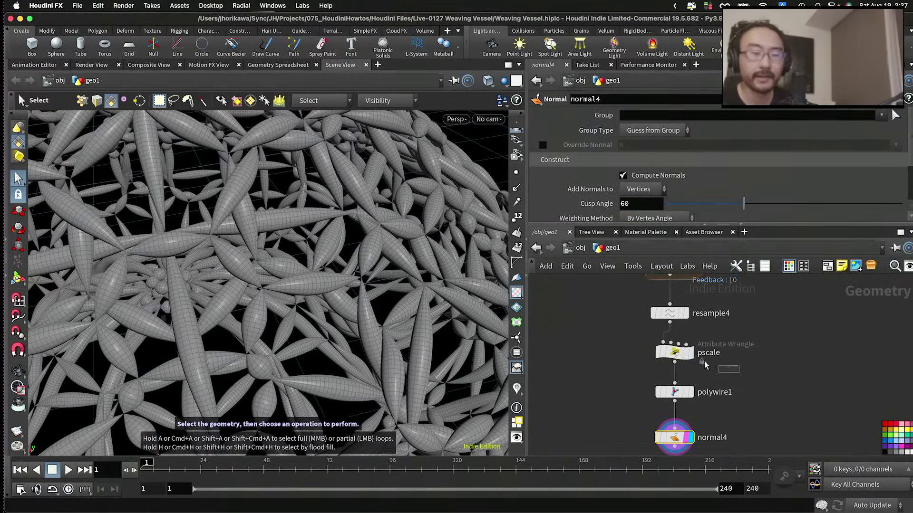
pyautogui.click(684, 353)
pyautogui.moveTo(601, 226); pyautogui.dragTo(594, 305)
pyautogui.rightClick(572, 252)
pyautogui.moveTo(666, 257)
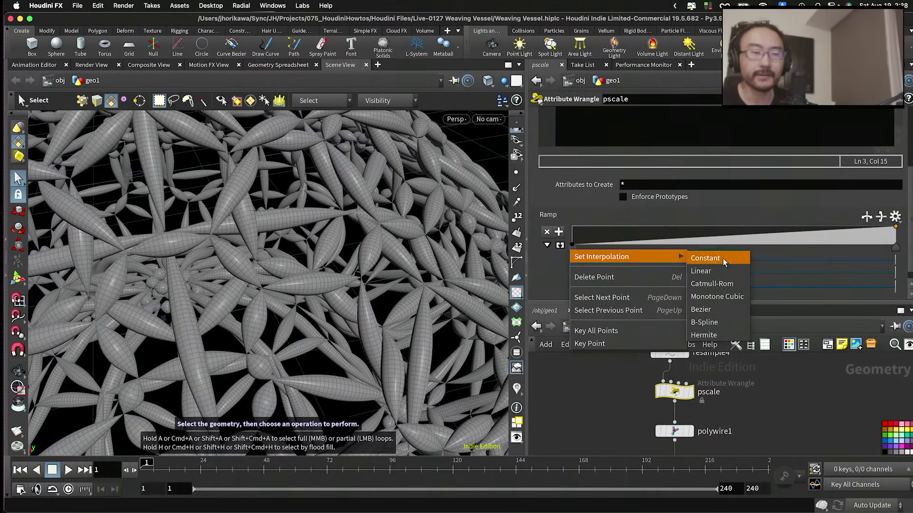
pyautogui.click(719, 323)
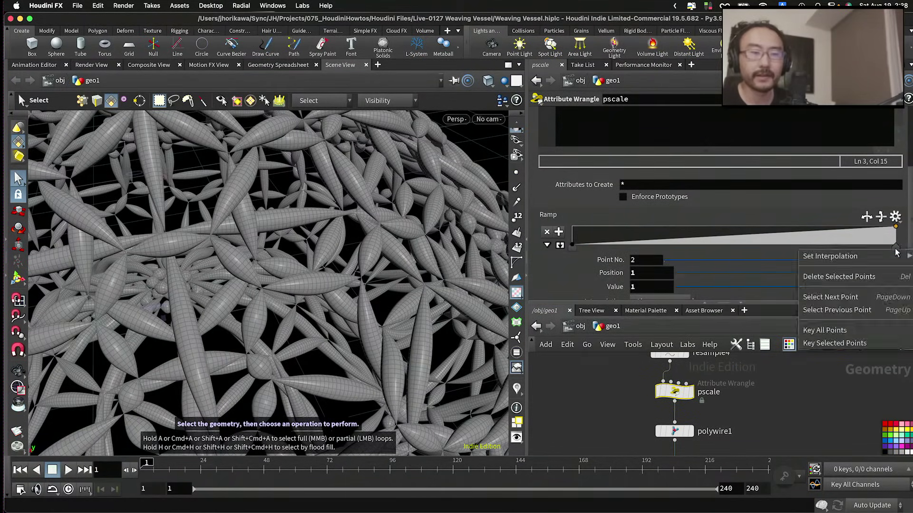
pyautogui.rightClick(895, 250)
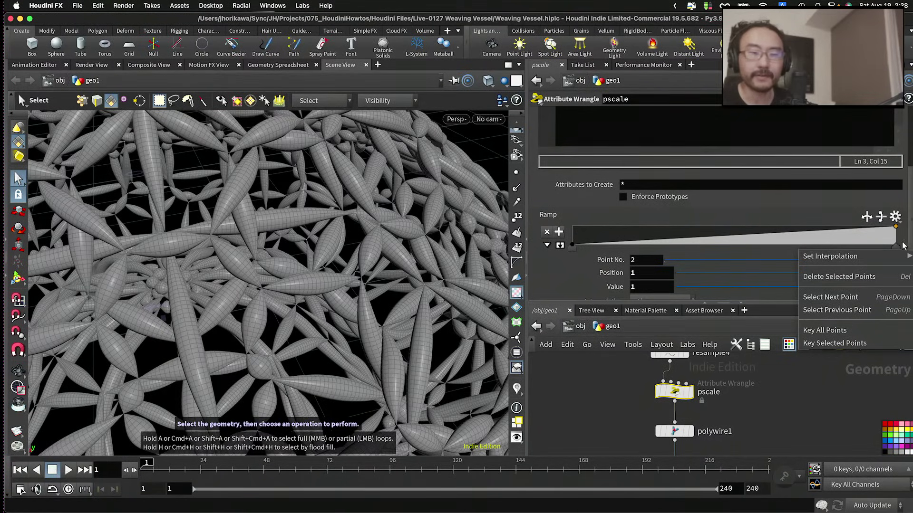
pyautogui.moveTo(837, 254)
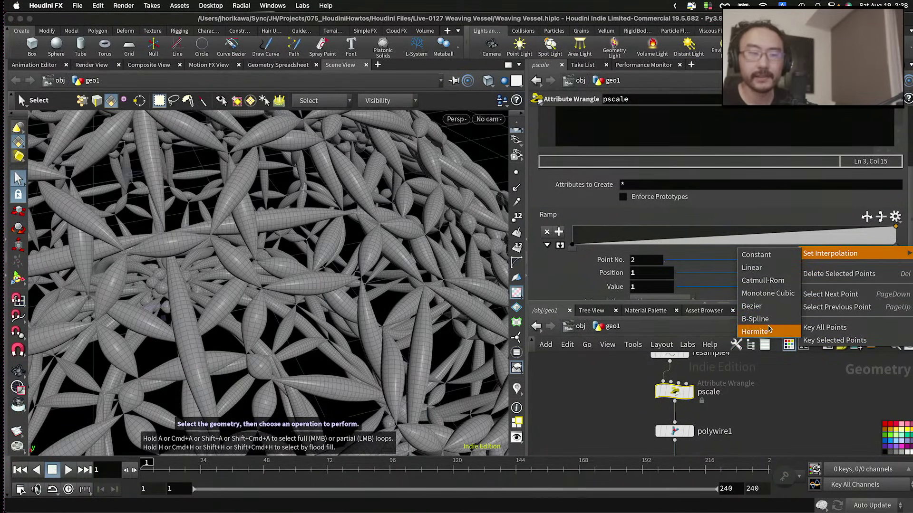
pyautogui.click(768, 328)
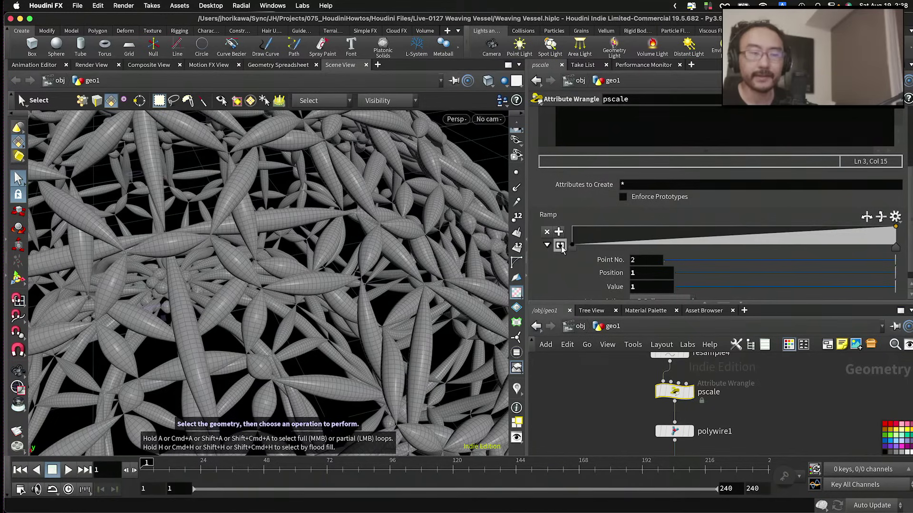
pyautogui.click(560, 246)
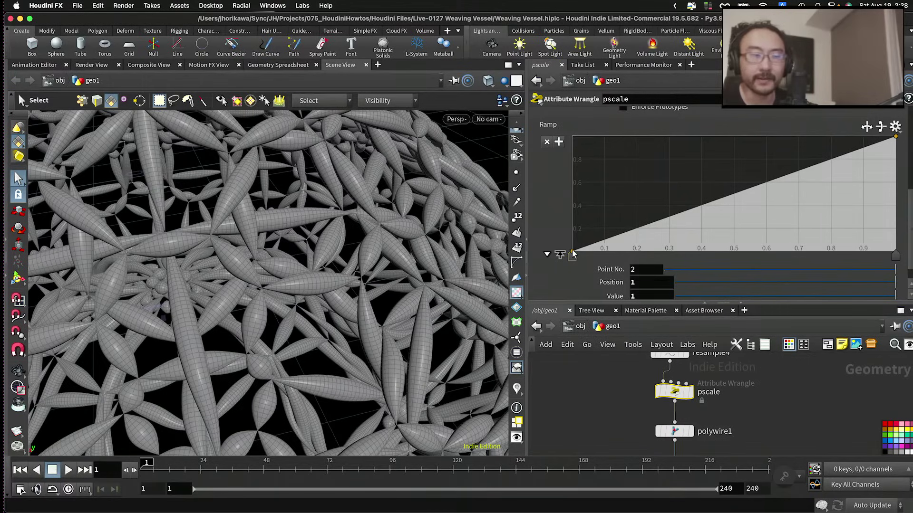
pyautogui.click(573, 209)
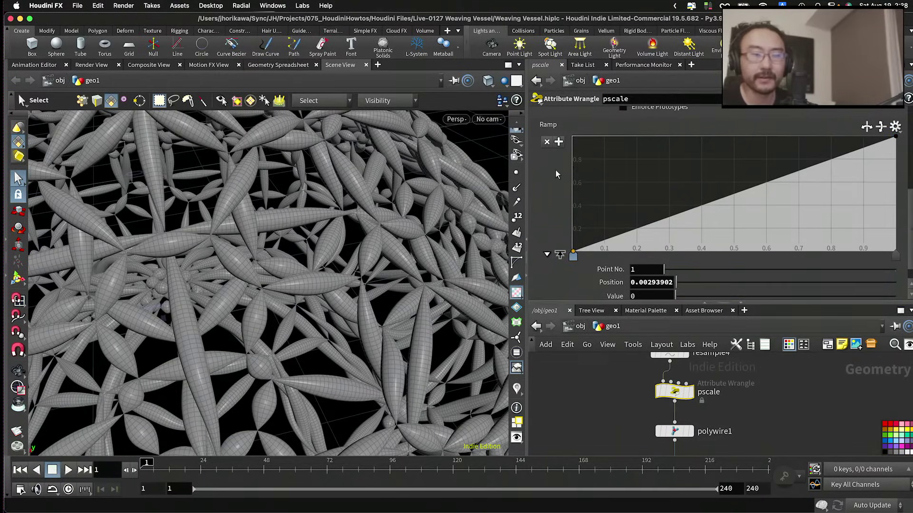
pyautogui.moveTo(573, 250); pyautogui.dragTo(577, 190)
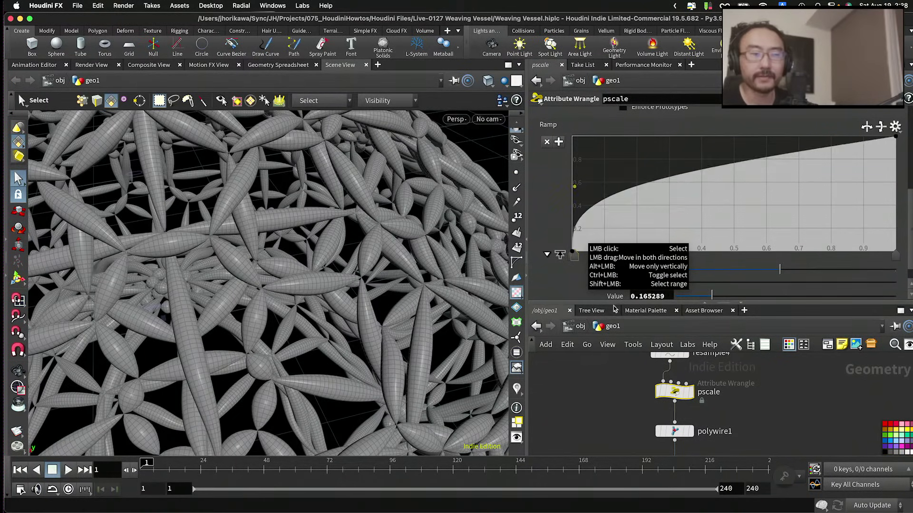
pyautogui.hotkey('ctrl', 'z')
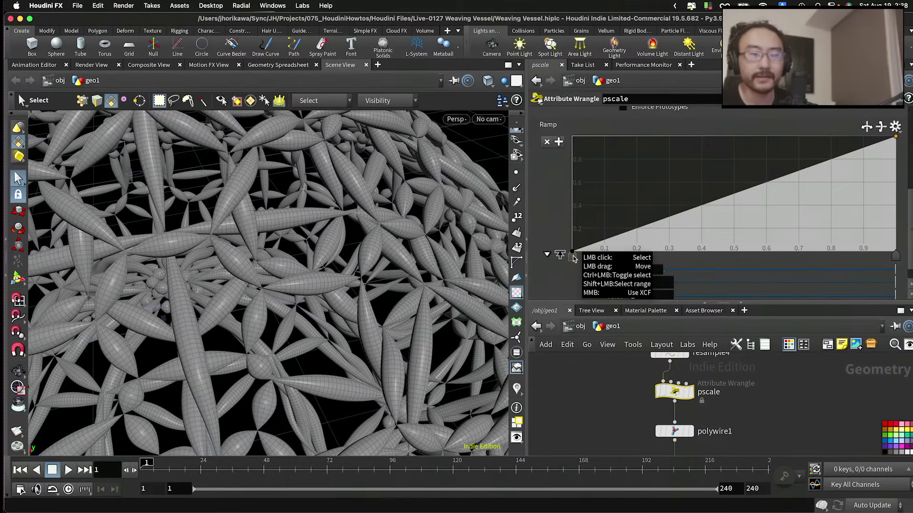
# Step: Set the pscale ramp's start point value to 1 and lower its end point to about 0.29
pyautogui.click(572, 257)
pyautogui.click(603, 298)
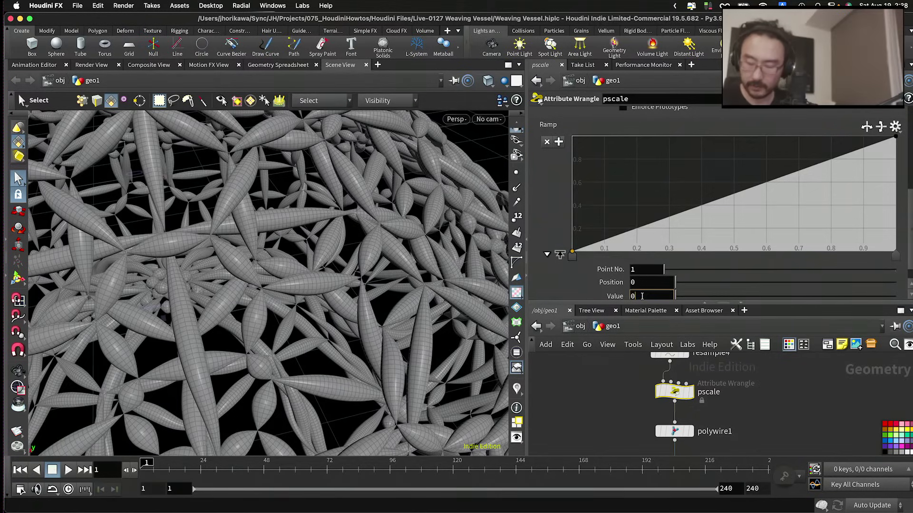
pyautogui.press('Return')
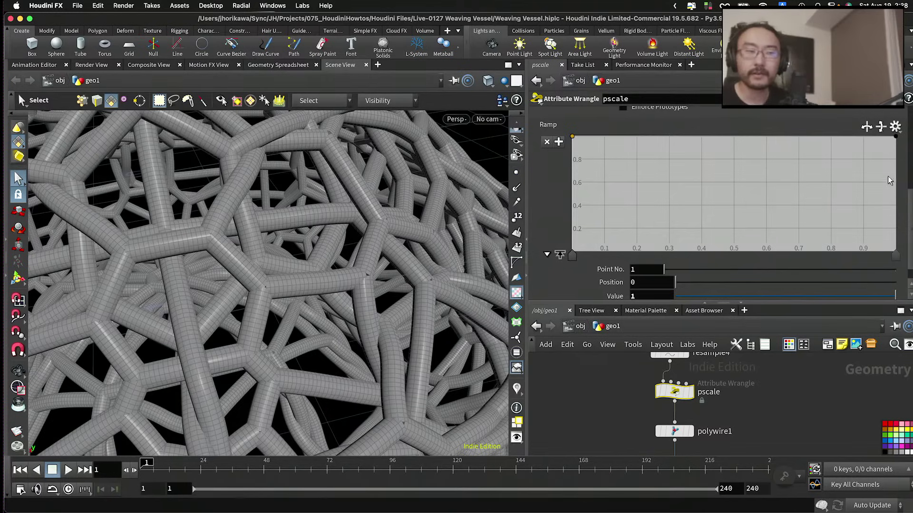
pyautogui.click(895, 139)
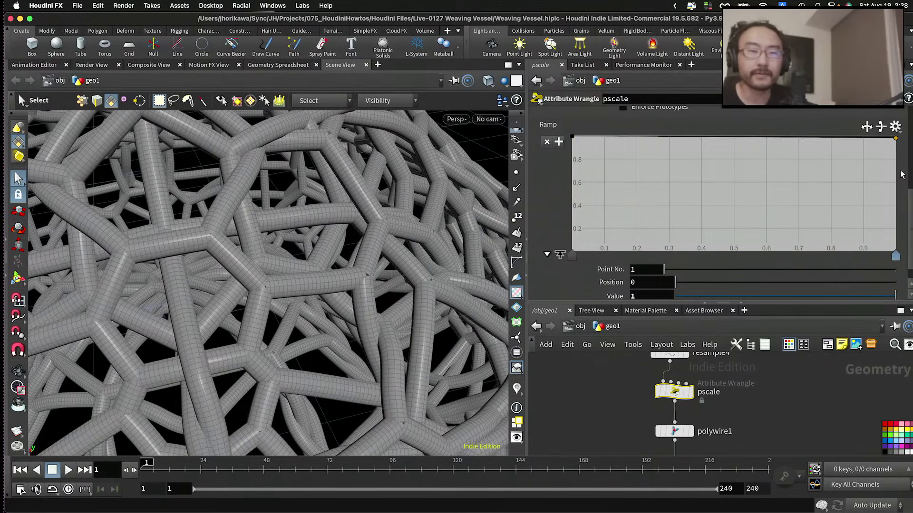
pyautogui.moveTo(901, 174); pyautogui.dragTo(902, 229)
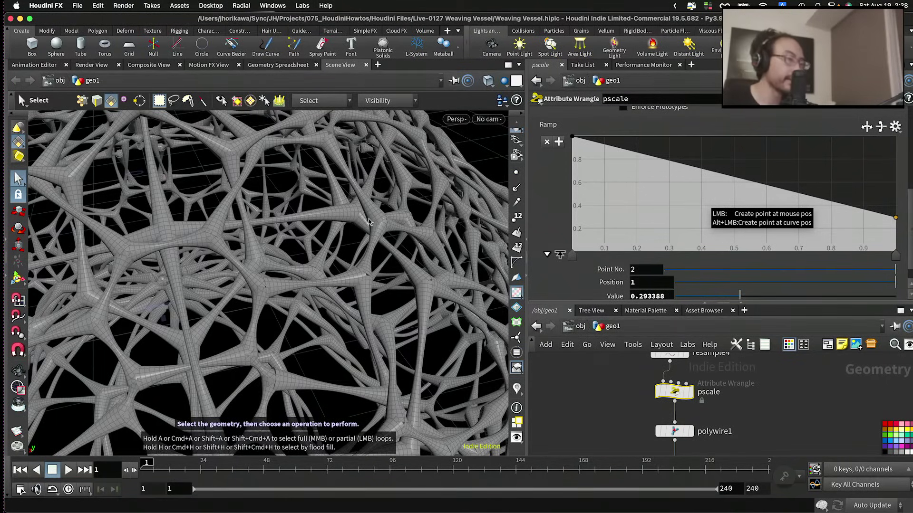
# Step: Add a middle ramp point at position about 0.44 with value about 0.46, and raise the end point to about 0.39
pyautogui.click(715, 203)
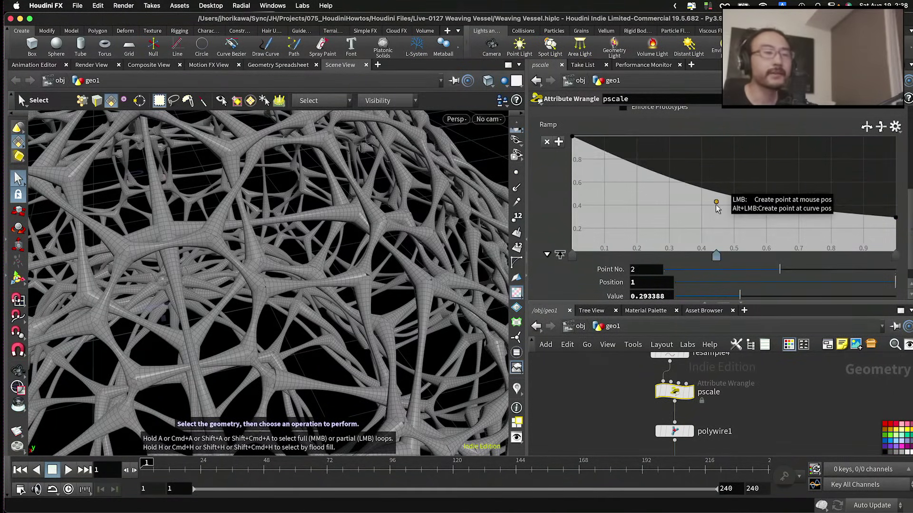
pyautogui.moveTo(712, 208)
pyautogui.mouseDown()
pyautogui.moveTo(744, 151)
pyautogui.moveTo(717, 201)
pyautogui.mouseUp()
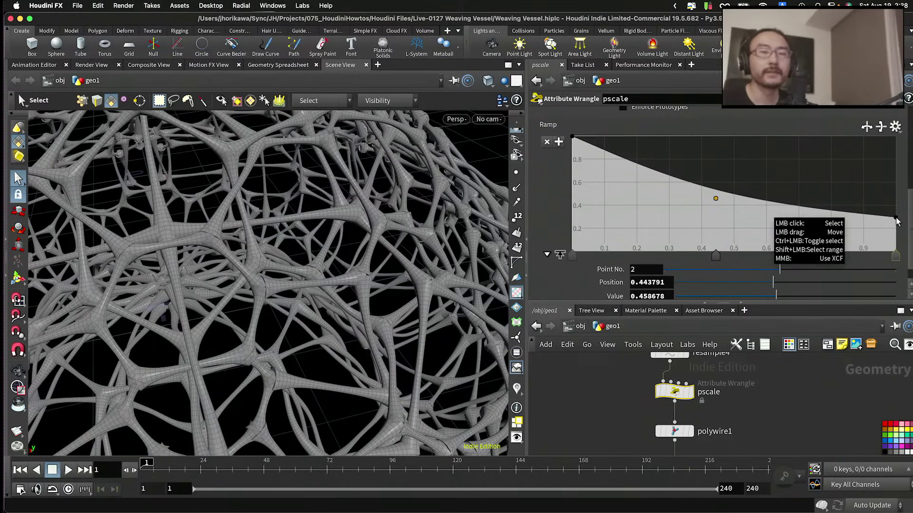
pyautogui.moveTo(895, 218); pyautogui.dragTo(895, 206)
# Step: Insert a Fuse node between the pscale wrangle and polywire1 to join the wires at their intersections
pyautogui.press('Escape')
pyautogui.scroll(5, 265, 222)
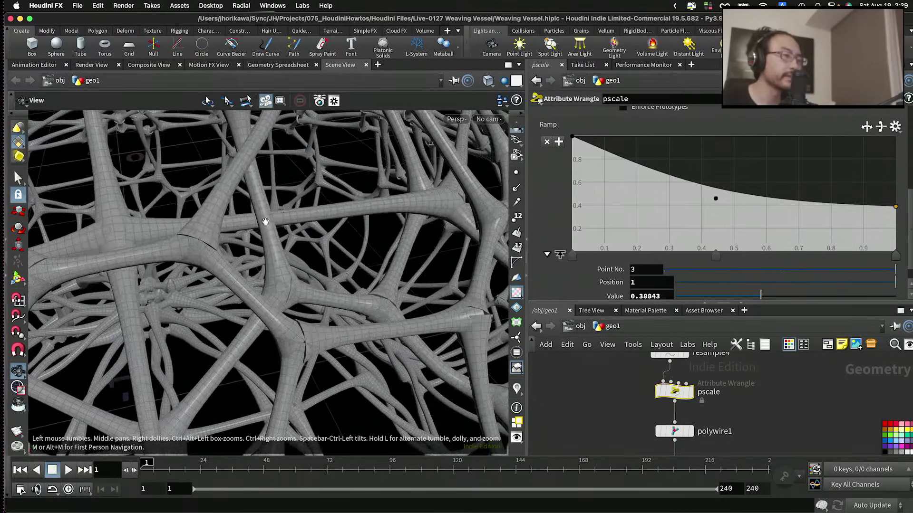
pyautogui.moveTo(265, 222); pyautogui.dragTo(364, 204)
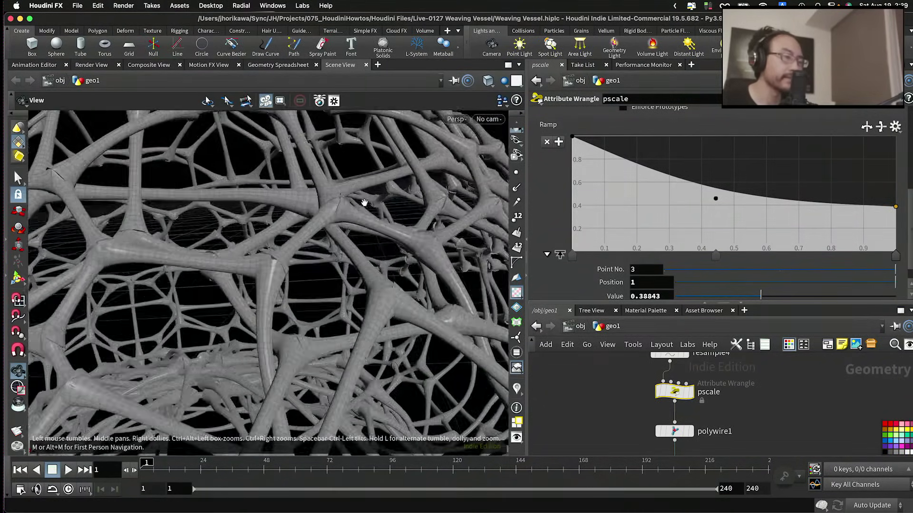
pyautogui.scroll(10, 364, 203)
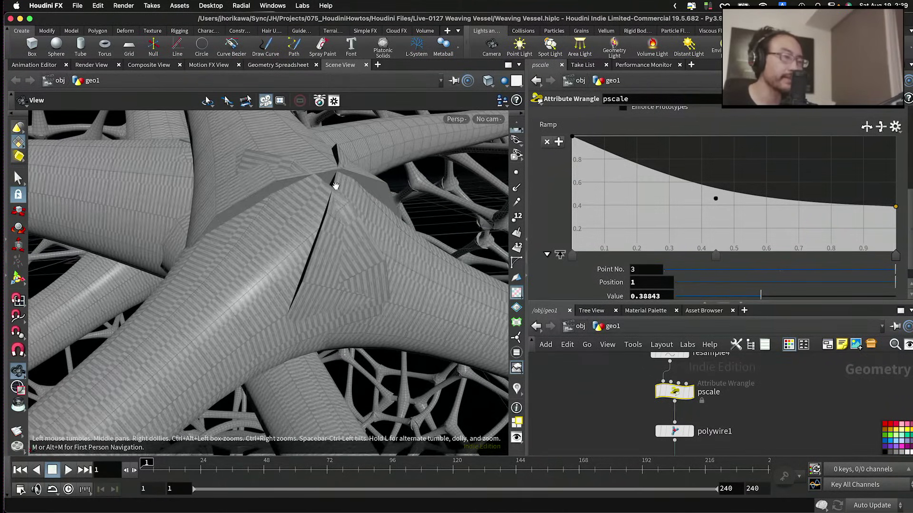
pyautogui.moveTo(417, 191); pyautogui.dragTo(380, 209)
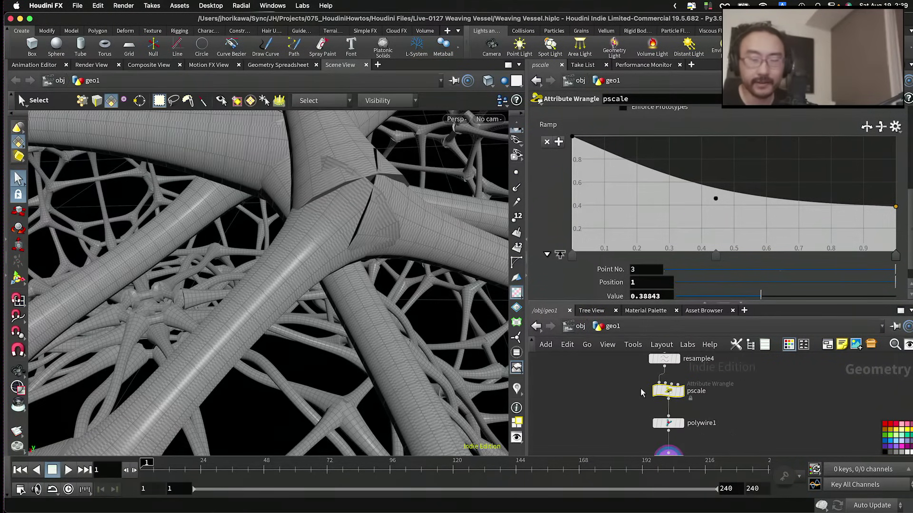
pyautogui.moveTo(660, 304); pyautogui.dragTo(661, 239)
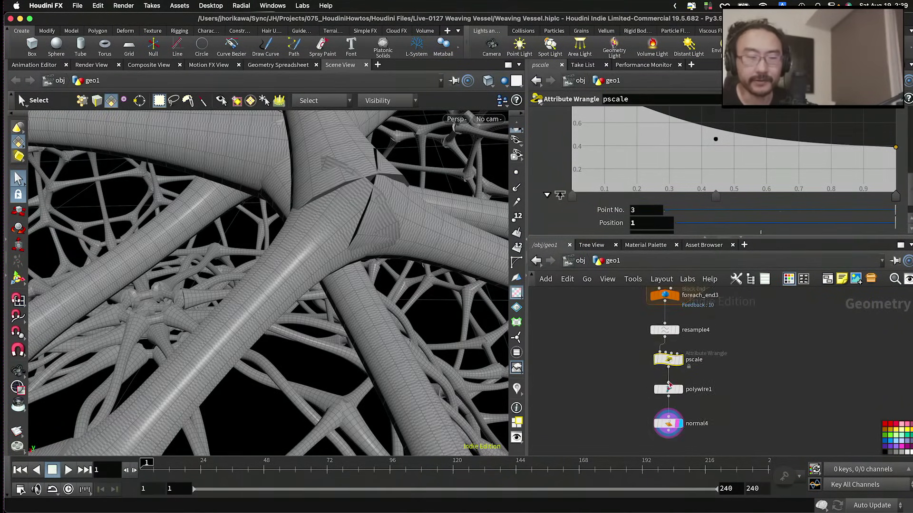
pyautogui.click(670, 417)
pyautogui.keyDown('shift'); pyautogui.click(665, 381); pyautogui.keyUp('shift')
pyautogui.scroll(1, 666, 409)
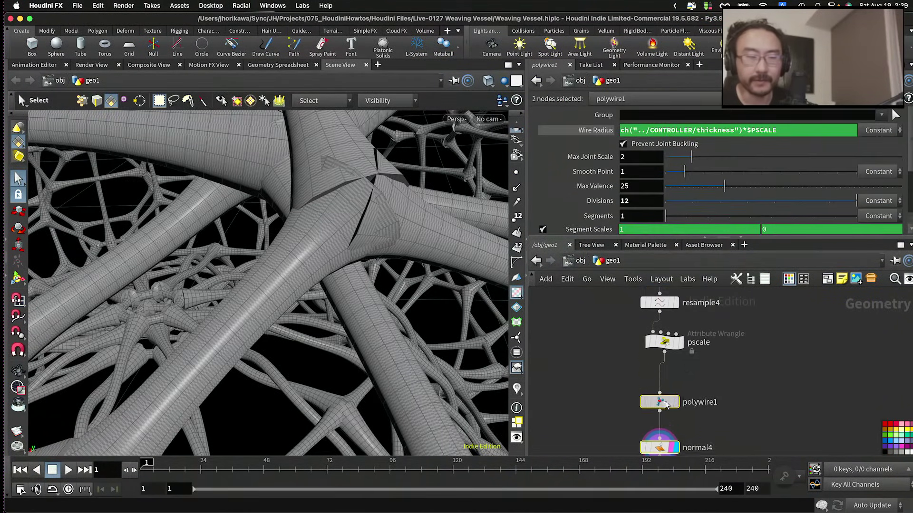
pyautogui.moveTo(665, 397); pyautogui.dragTo(665, 404)
pyautogui.press('Tab')
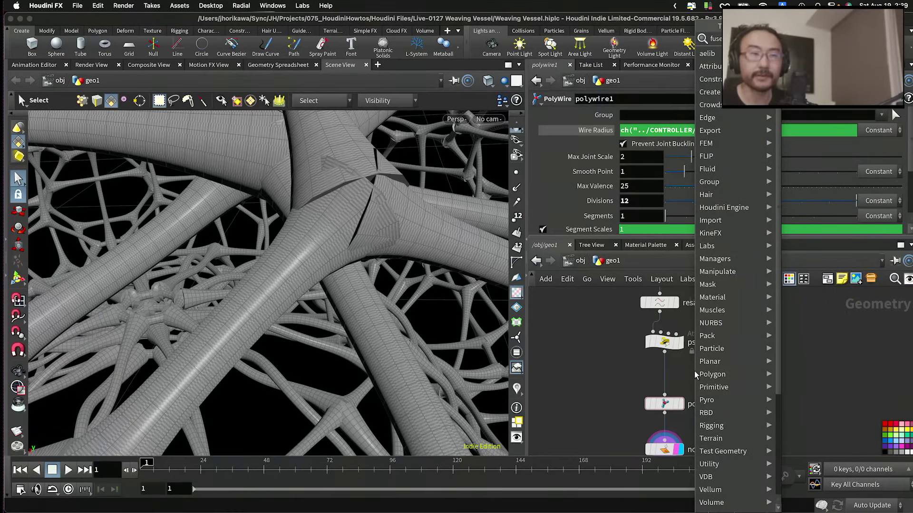
pyautogui.click(694, 375)
pyautogui.click(694, 373)
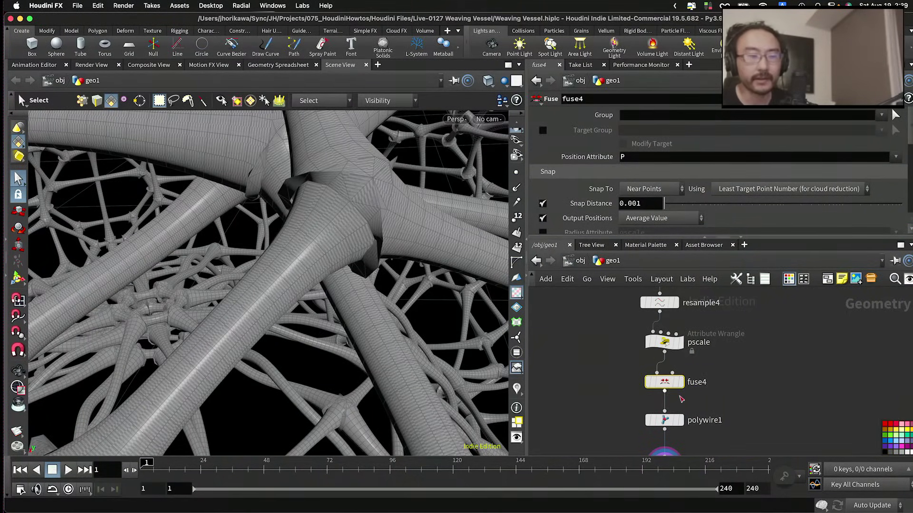
# Step: Move normal4 down and insert a Smooth node between polywire1 and normal4 to clean up the wire joints
pyautogui.press('Escape')
pyautogui.moveTo(413, 209); pyautogui.dragTo(181, 179)
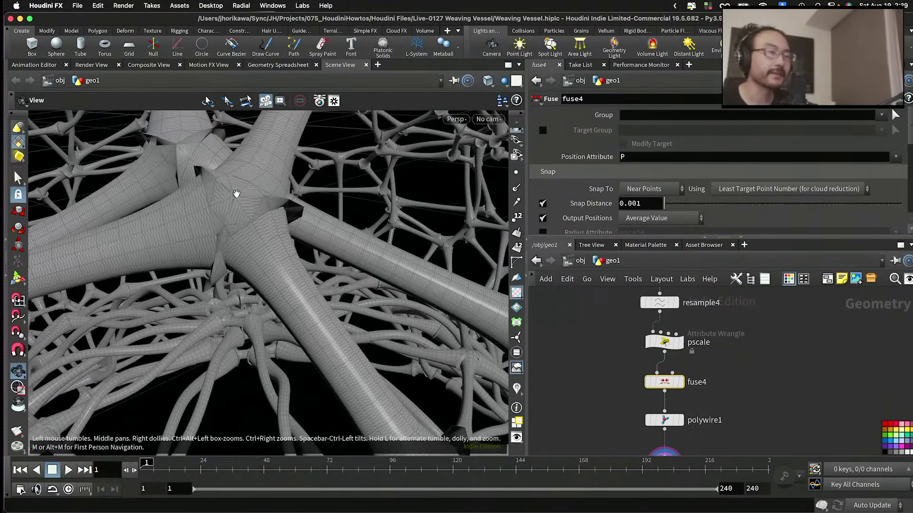
pyautogui.moveTo(237, 193); pyautogui.dragTo(261, 202)
pyautogui.moveTo(234, 171); pyautogui.dragTo(257, 236)
pyautogui.press('s')
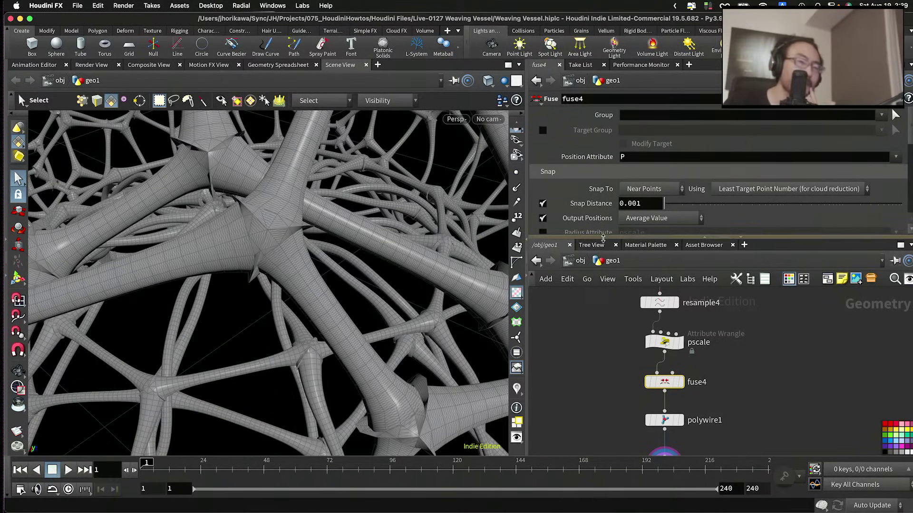
pyautogui.moveTo(601, 237); pyautogui.dragTo(601, 198)
pyautogui.scroll(-3, 636, 373)
pyautogui.scroll(1, 637, 373)
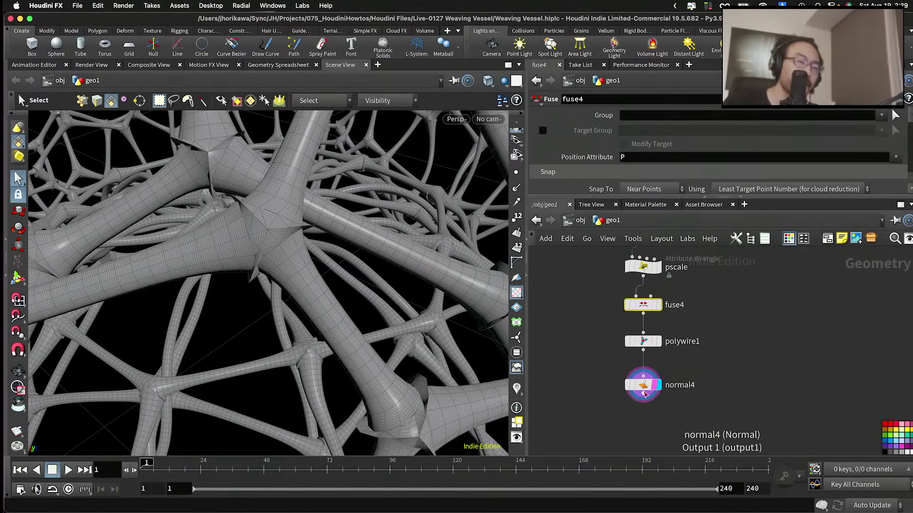
pyautogui.moveTo(636, 376); pyautogui.dragTo(642, 410)
pyautogui.press('Tab')
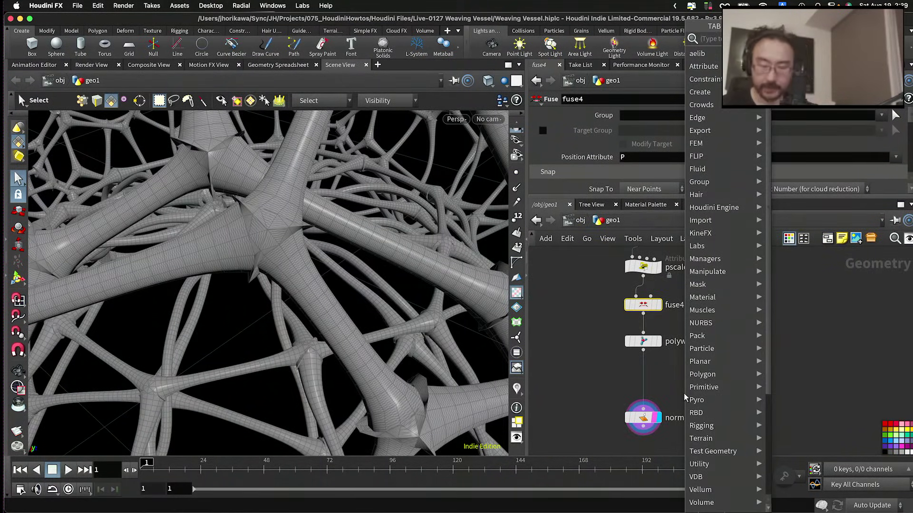
pyautogui.write('smooth')
pyautogui.press('Return')
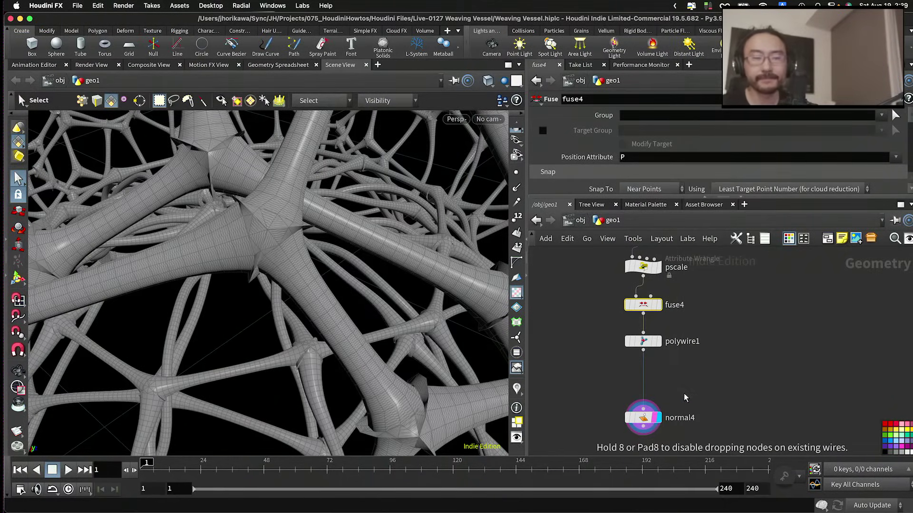
pyautogui.click(643, 380)
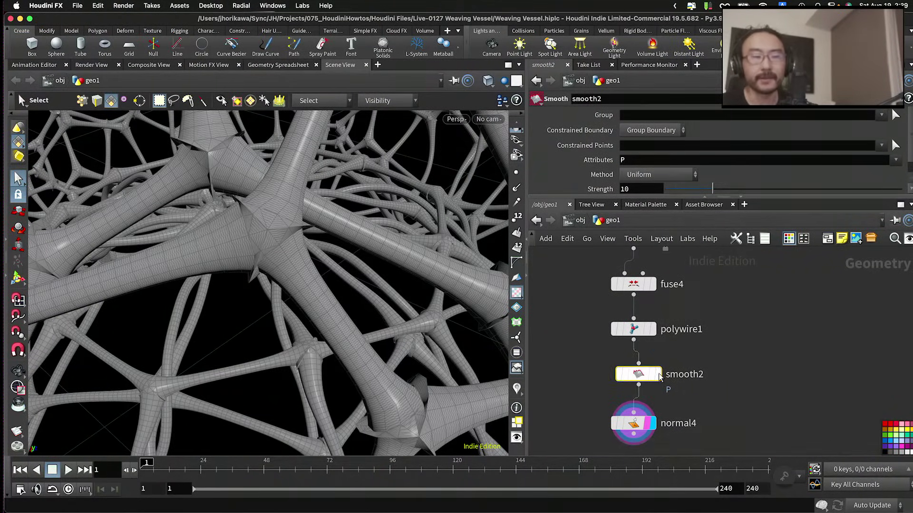
# Step: Display the smooth2 output, and return the display to normal4 to view the smoothed joints
pyautogui.click(658, 375)
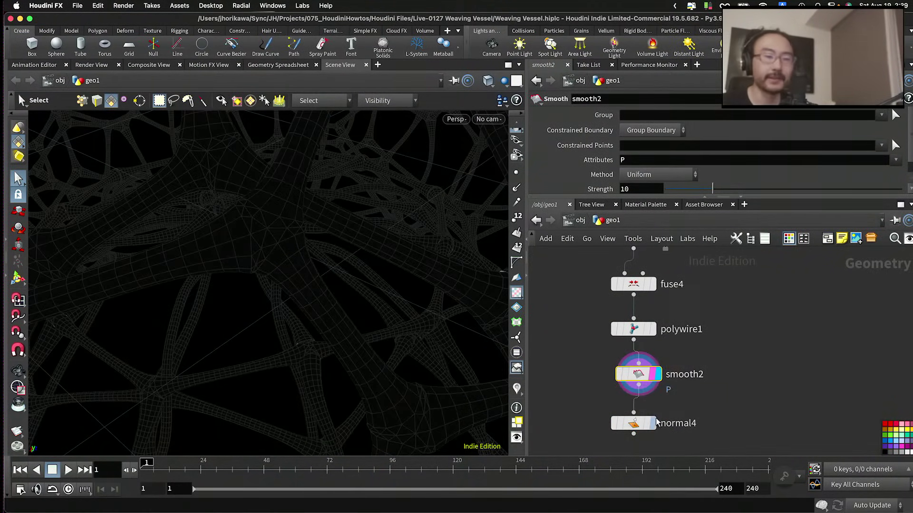
pyautogui.click(653, 423)
pyautogui.click(636, 423)
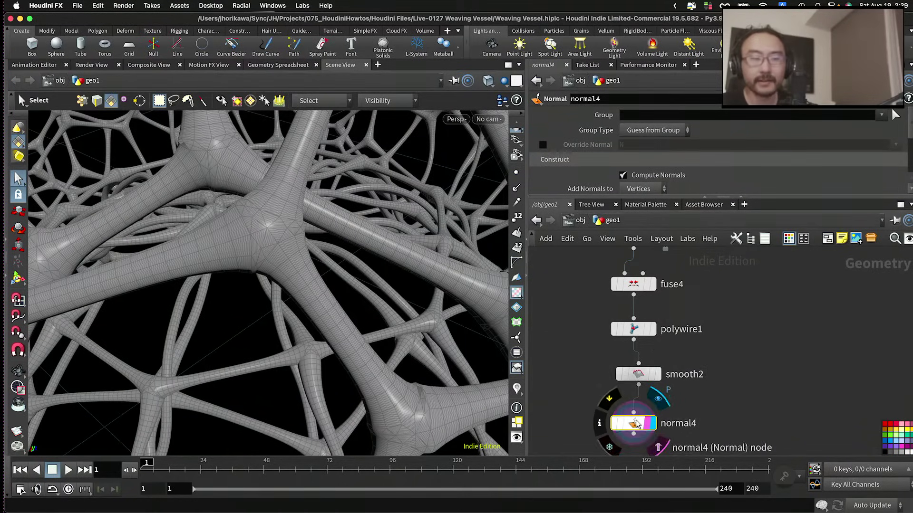
# Step: Test smooth2's Strength at 0 to compare the joints and restore it to 10
pyautogui.click(641, 376)
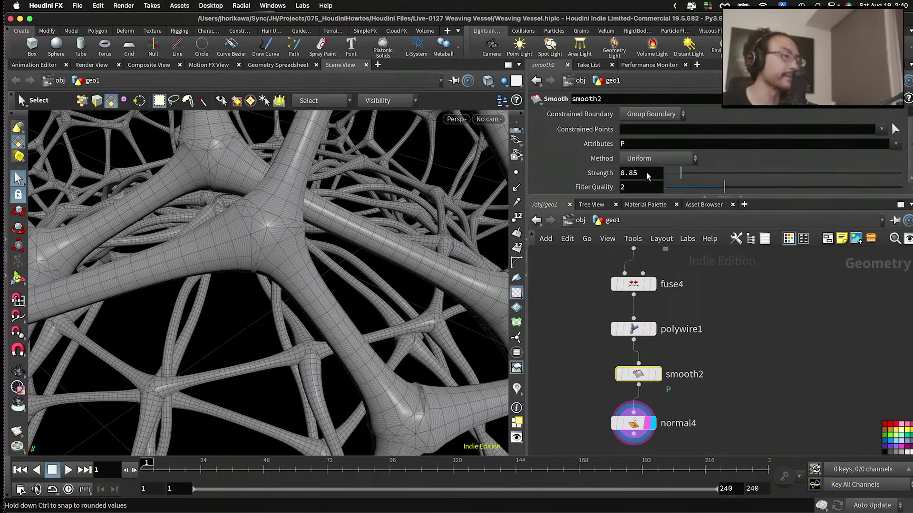
pyautogui.moveTo(646, 173); pyautogui.dragTo(636, 175, button='middle')
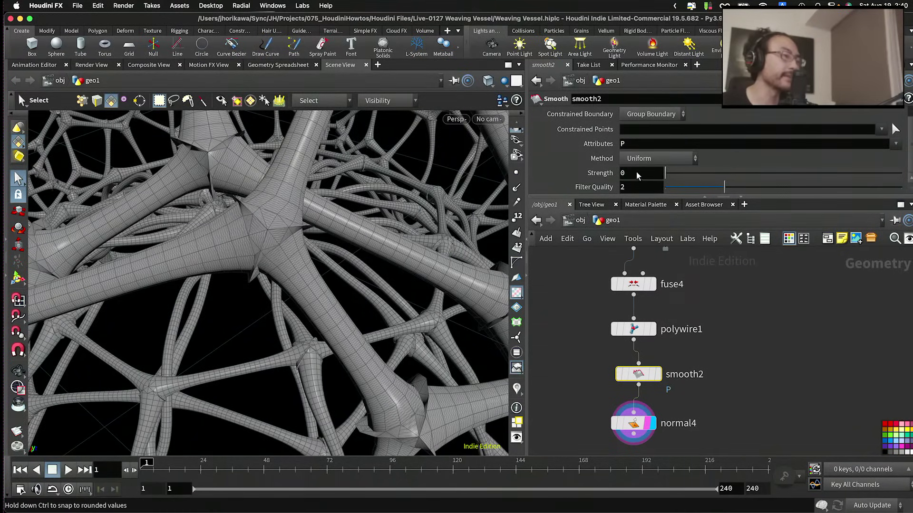
pyautogui.click(711, 173)
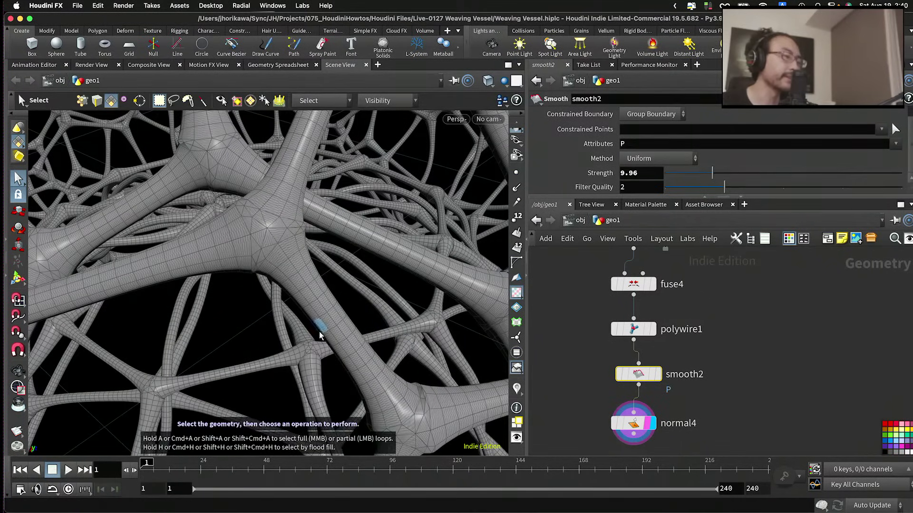
pyautogui.click(721, 173)
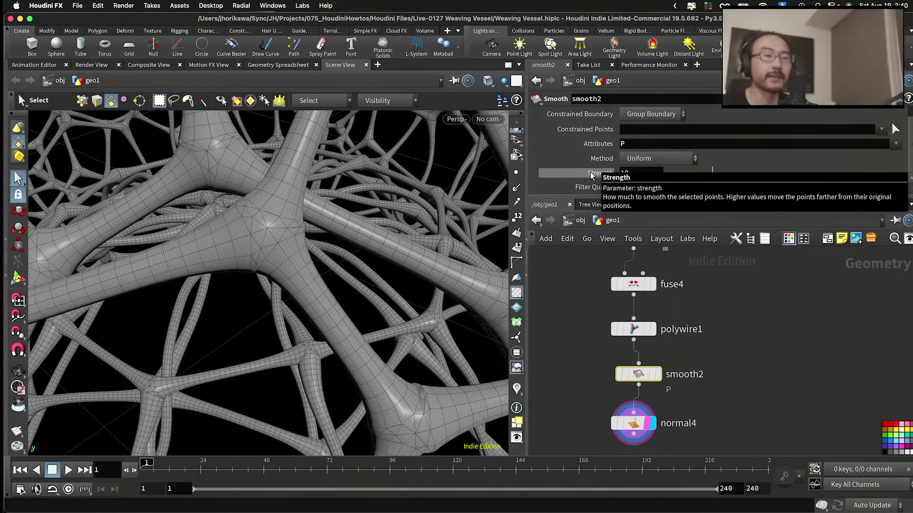
# Step: Examine the smoothed wire joints up close from several angles
pyautogui.press('Escape')
pyautogui.moveTo(294, 205)
pyautogui.mouseDown()
pyautogui.moveTo(245, 230)
pyautogui.moveTo(279, 211)
pyautogui.moveTo(381, 198)
pyautogui.moveTo(329, 238)
pyautogui.moveTo(269, 248)
pyautogui.moveTo(289, 210)
pyautogui.mouseUp()
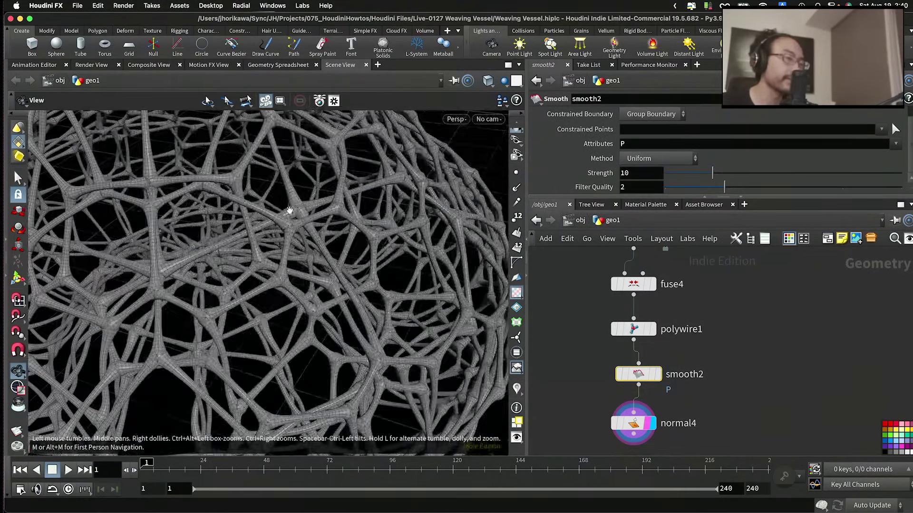
pyautogui.scroll(10, 289, 211)
pyautogui.press('s')
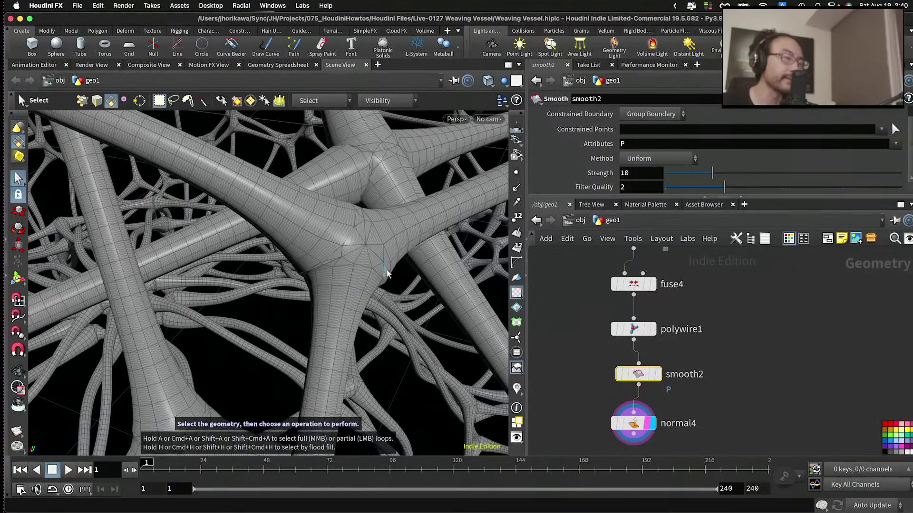
pyautogui.moveTo(387, 274); pyautogui.dragTo(373, 220)
pyautogui.moveTo(350, 250); pyautogui.dragTo(309, 269)
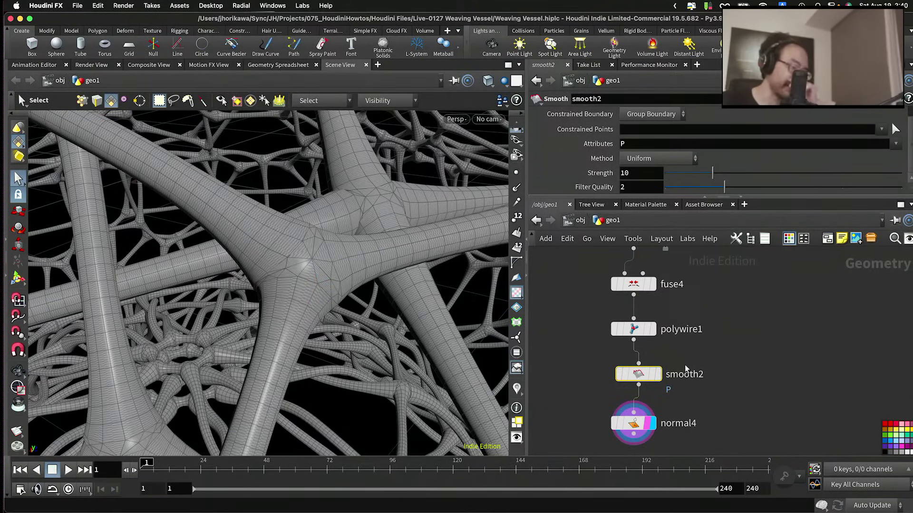
# Step: Add an Attribute Blur node beside smooth2 and connect polywire1's output to its first input
pyautogui.rightClick(749, 363)
pyautogui.write('attrib')
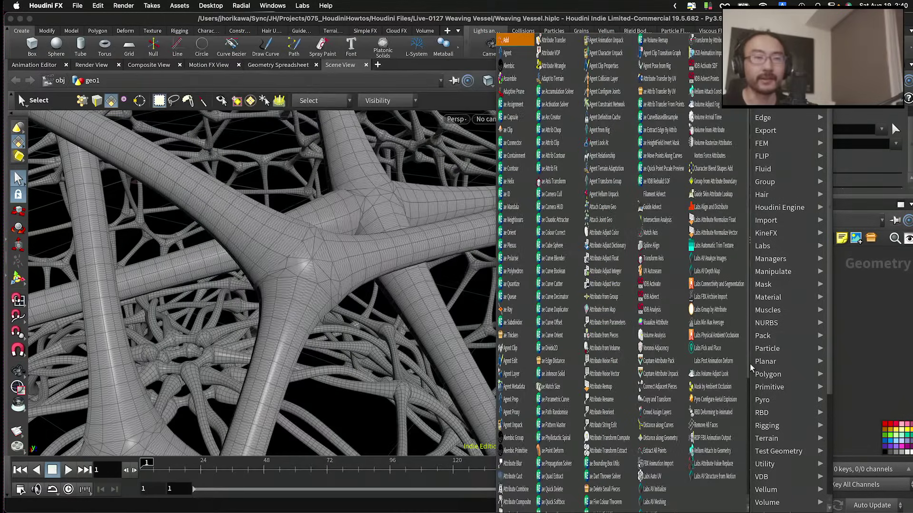
pyautogui.press('Return')
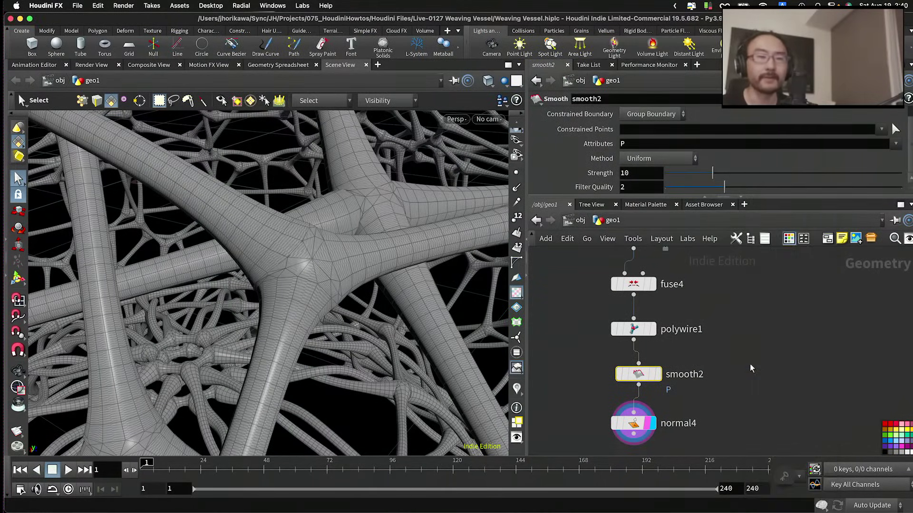
pyautogui.click(749, 383)
pyautogui.moveTo(749, 384); pyautogui.dragTo(755, 396)
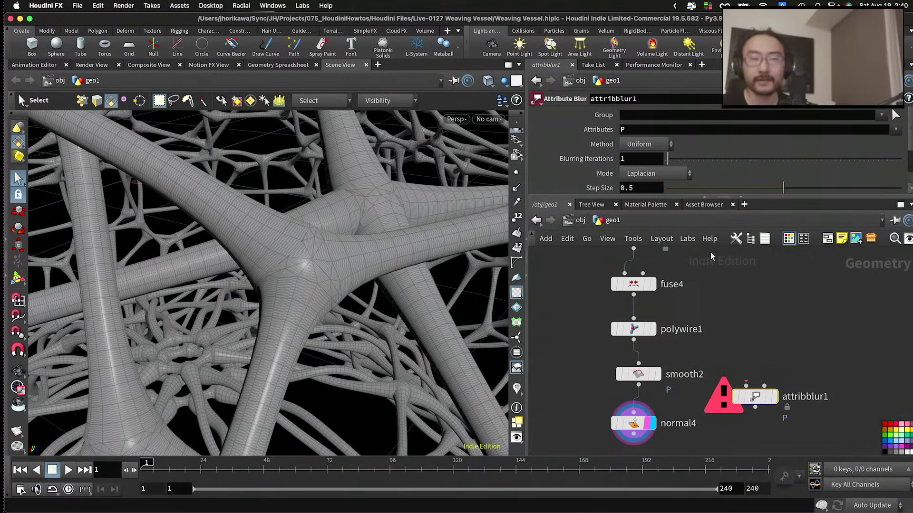
pyautogui.scroll(-3, 688, 172)
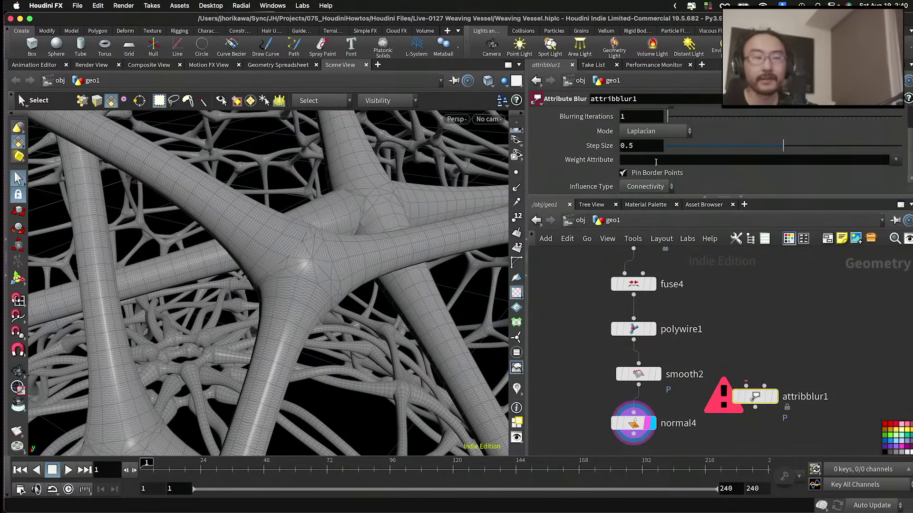
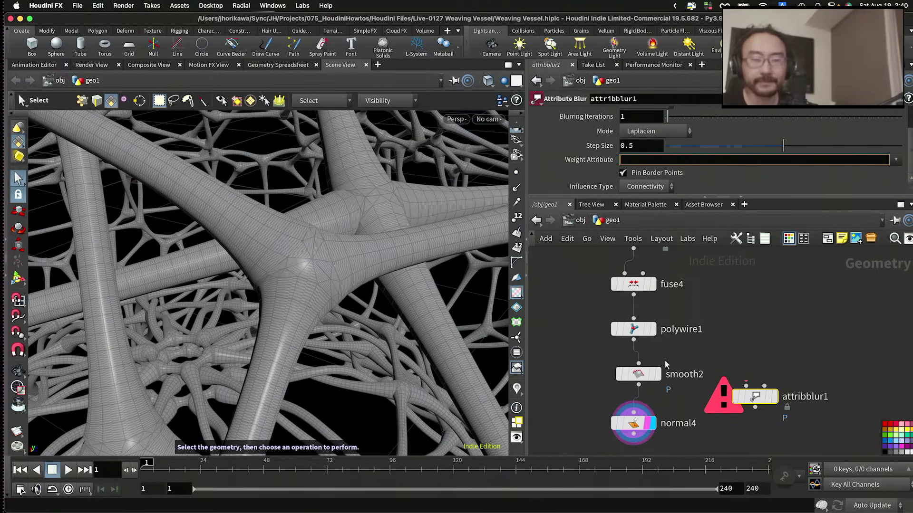
pyautogui.moveTo(634, 340); pyautogui.dragTo(723, 365)
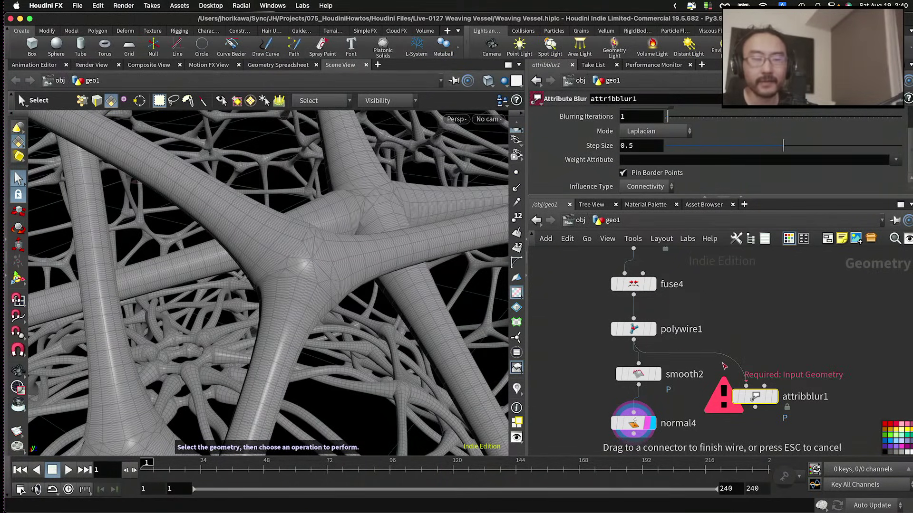
pyautogui.click(746, 388)
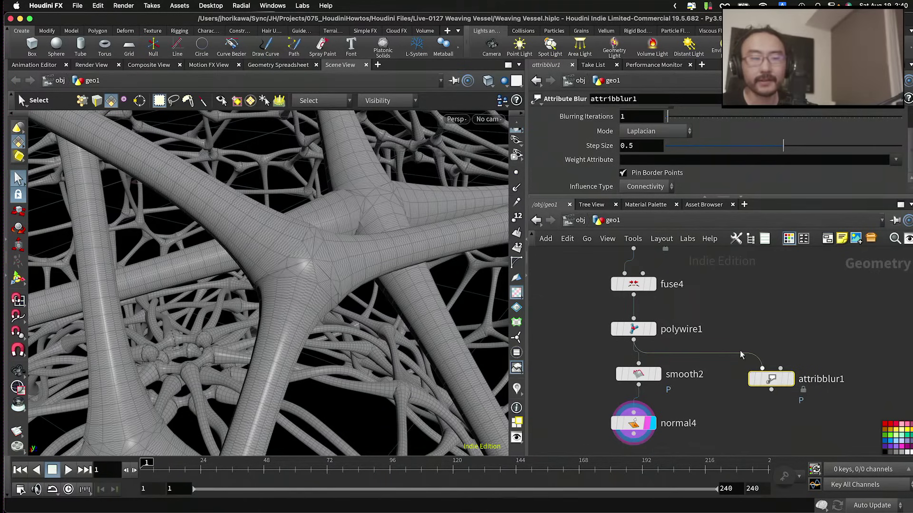
# Step: Display the fuse4 output to view the fused wire curves and open the node's parameters
pyautogui.scroll(2, 703, 380)
pyautogui.scroll(3, 666, 380)
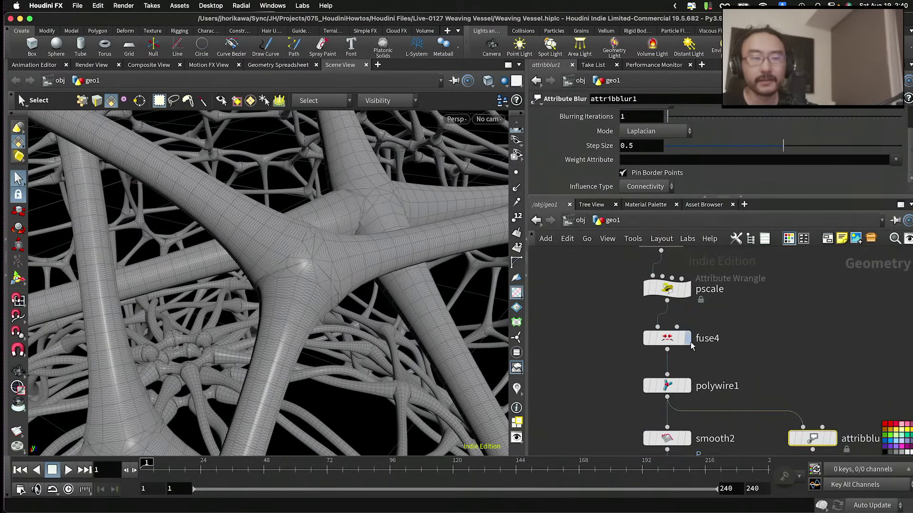
pyautogui.click(688, 339)
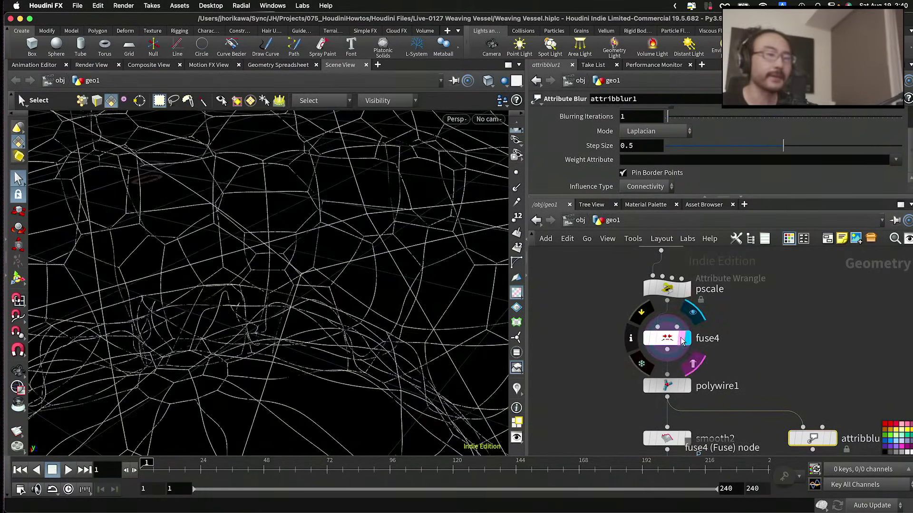
pyautogui.click(668, 340)
pyautogui.scroll(-3, 770, 392)
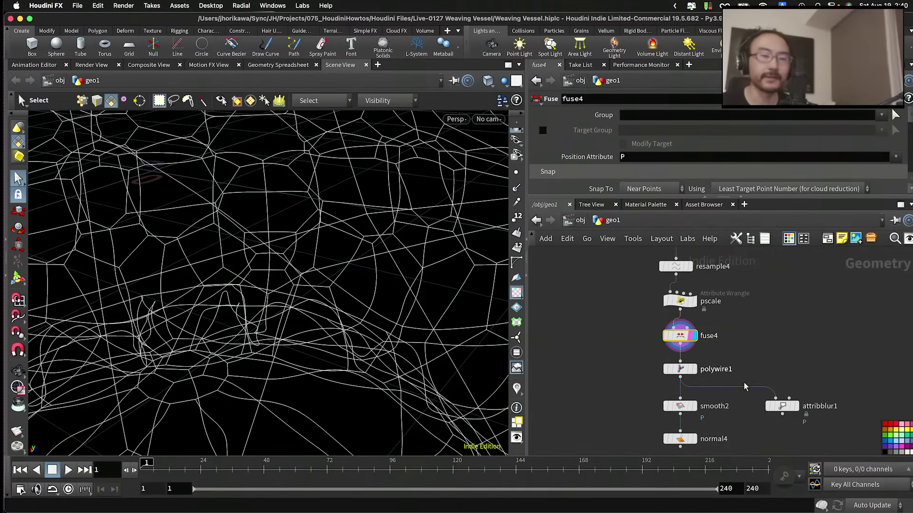
# Step: Make room below pscale by moving the downstream nodes, and insert a point wrangle between pscale and fuse4
pyautogui.moveTo(814, 437); pyautogui.dragTo(685, 363)
pyautogui.scroll(2, 715, 366)
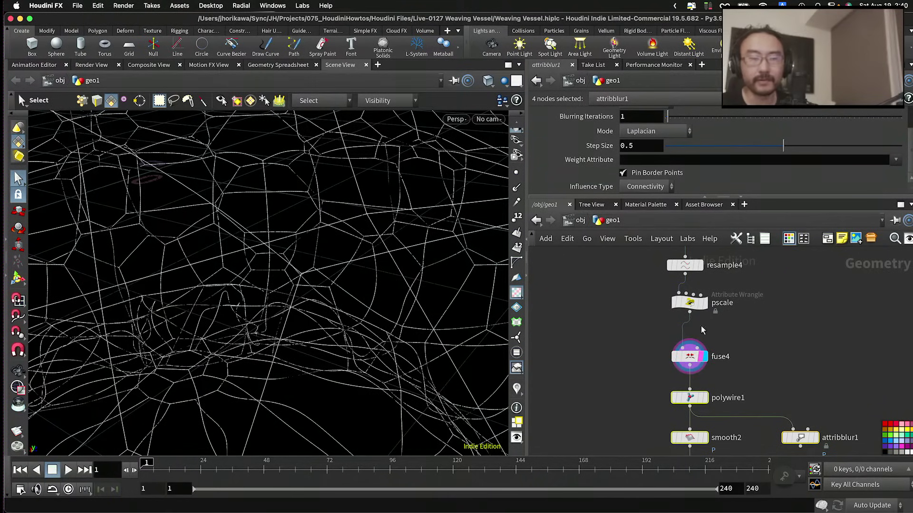
pyautogui.click(713, 334)
pyautogui.press('Tab')
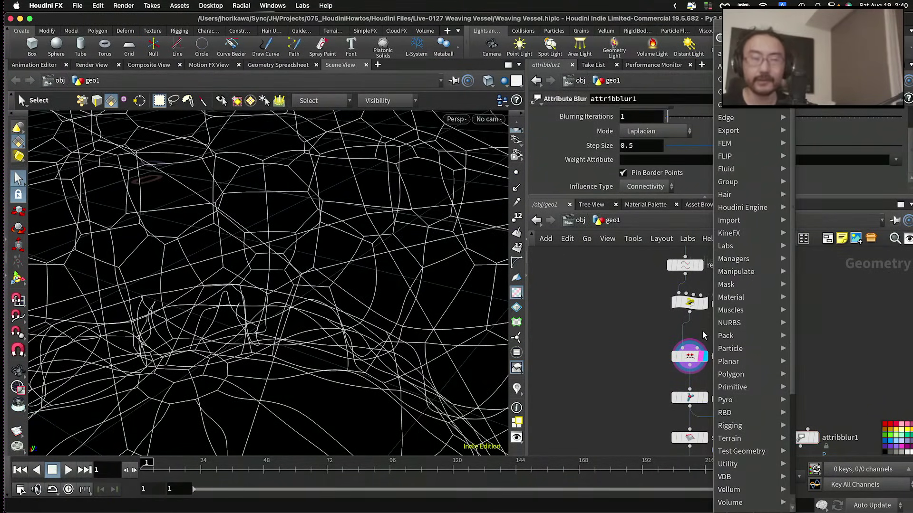
pyautogui.press('Return')
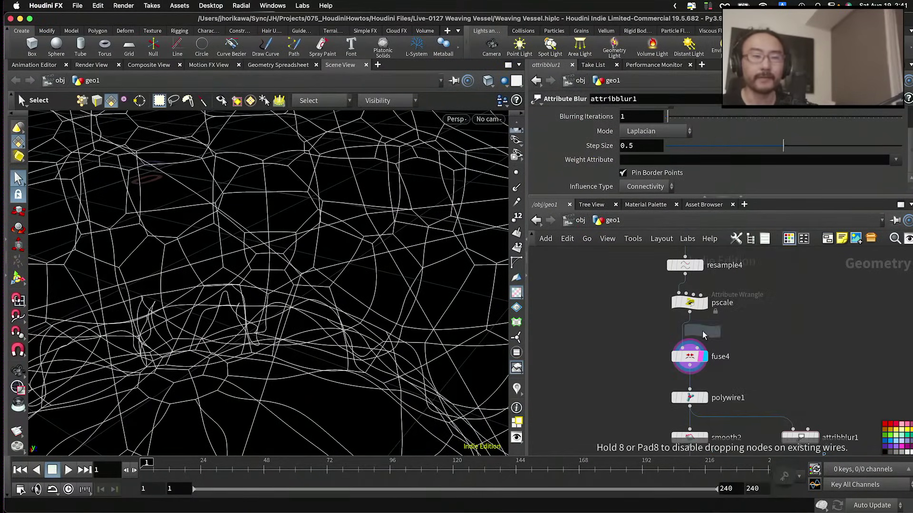
pyautogui.click(704, 335)
# Step: Rename the new point wrangle as smooth_weight and display its output
pyautogui.doubleClick(725, 342)
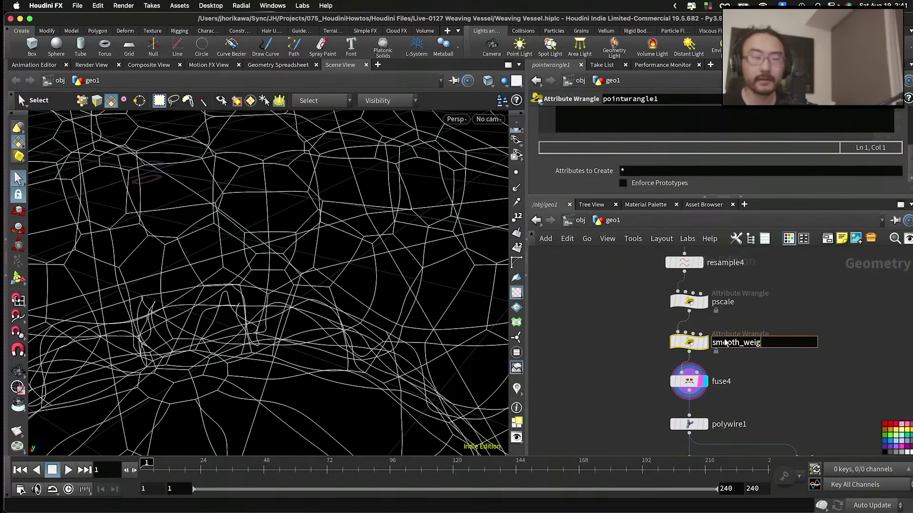
pyautogui.write('smooth_weigth')
pyautogui.press('Return')
pyautogui.doubleClick(732, 342)
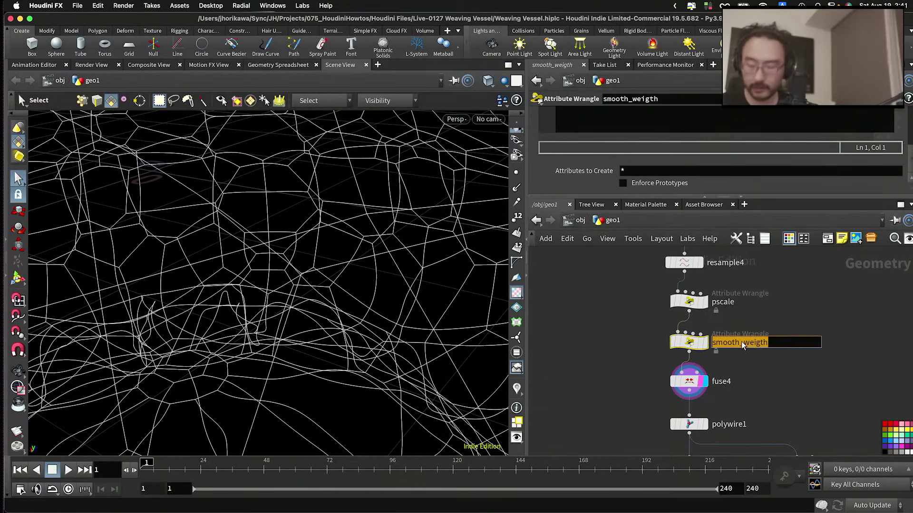
pyautogui.write('smooth_wei')
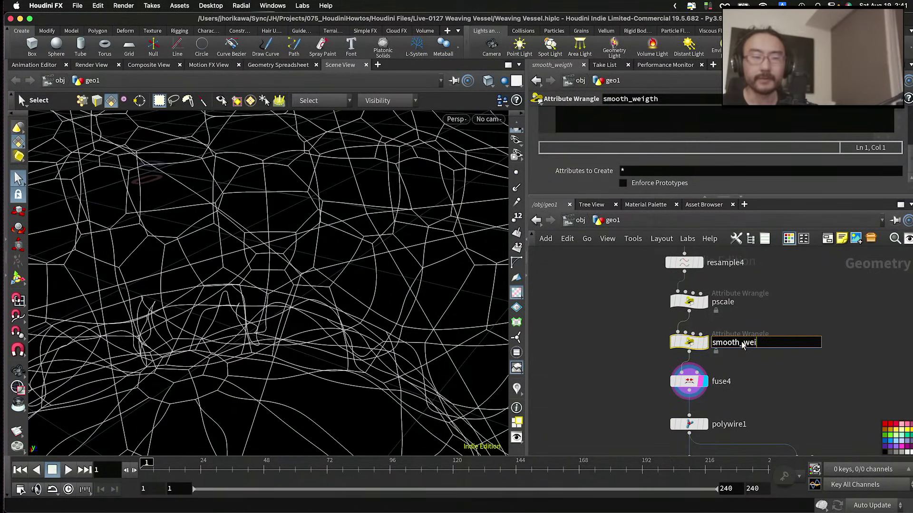
pyautogui.write('ght')
pyautogui.press('Return')
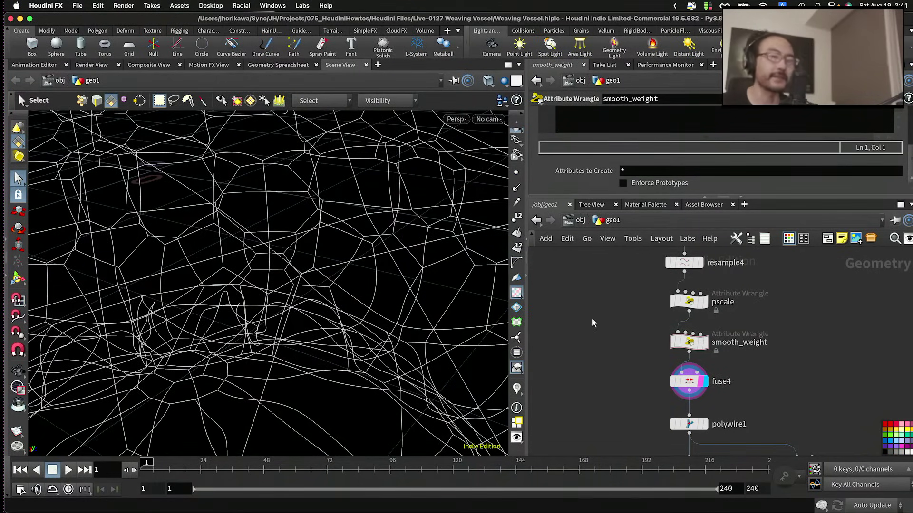
pyautogui.click(704, 345)
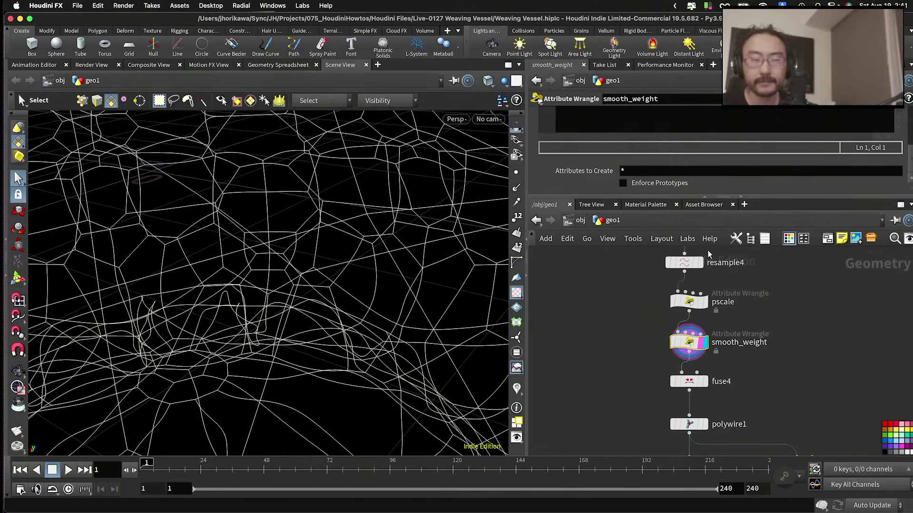
# Step: Review the pscale wrangle's sine-based chramp expression and its ramp curve in an enlarged parameter pane
pyautogui.click(689, 302)
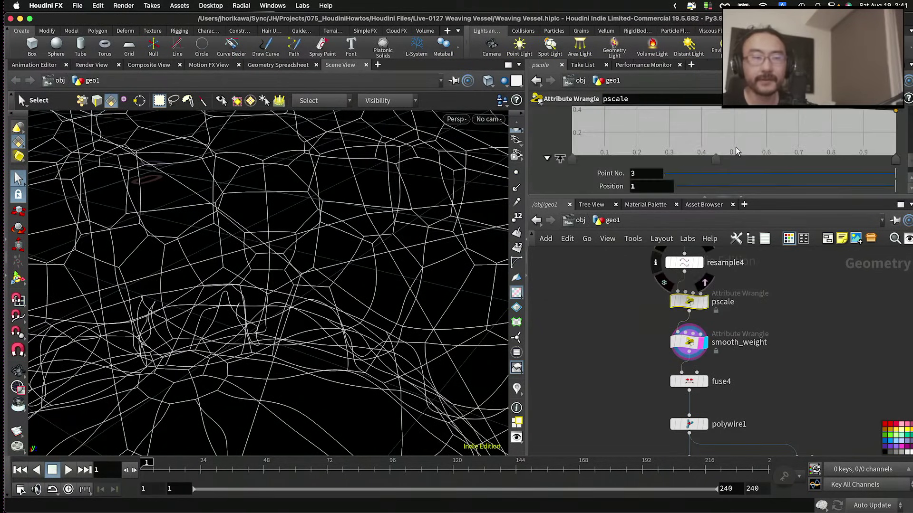
pyautogui.moveTo(761, 196); pyautogui.dragTo(761, 335)
pyautogui.scroll(5, 694, 166)
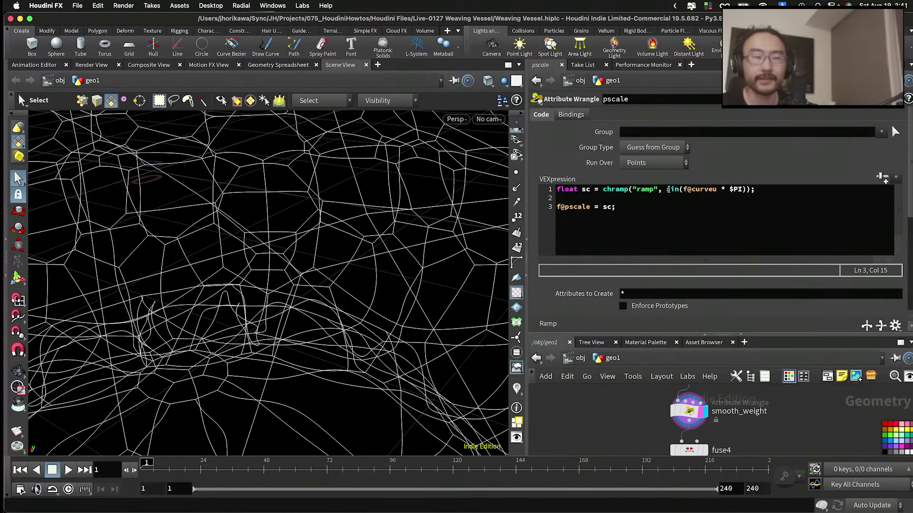
pyautogui.moveTo(667, 191); pyautogui.dragTo(747, 190)
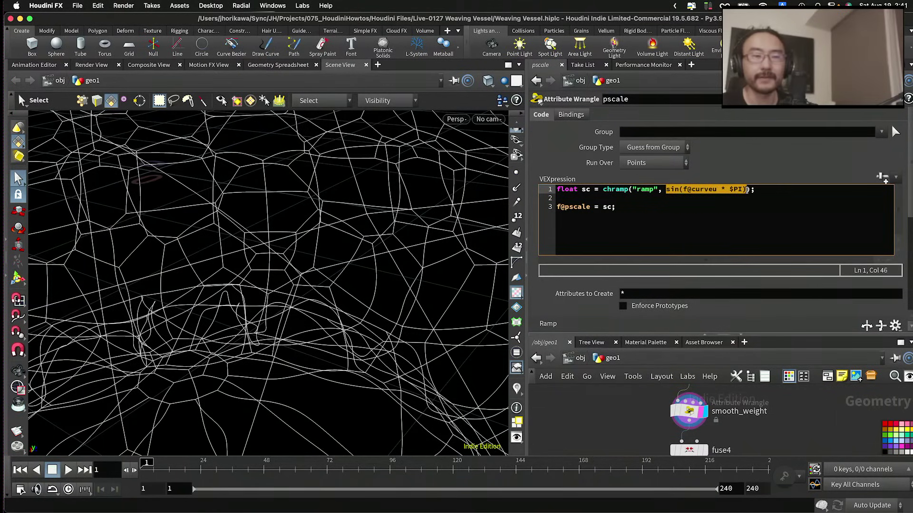
pyautogui.scroll(-5, 717, 272)
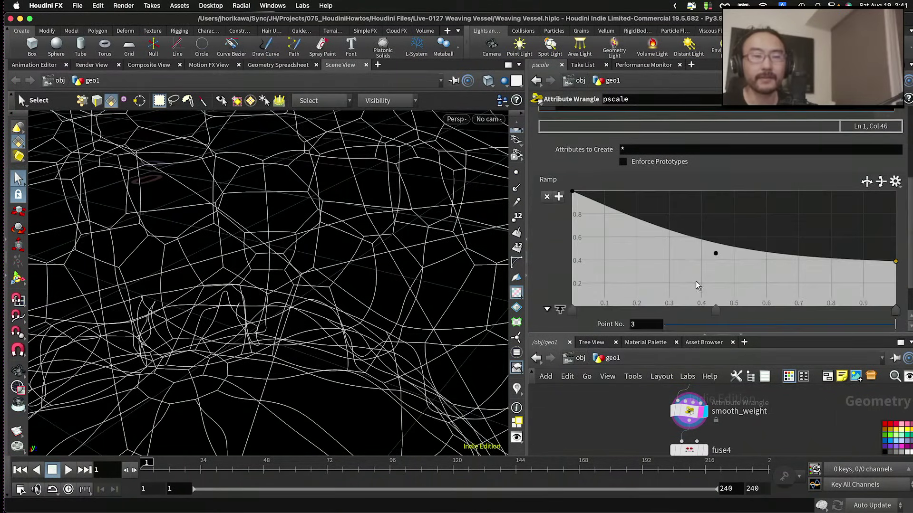
pyautogui.scroll(5, 657, 279)
pyautogui.click(775, 182)
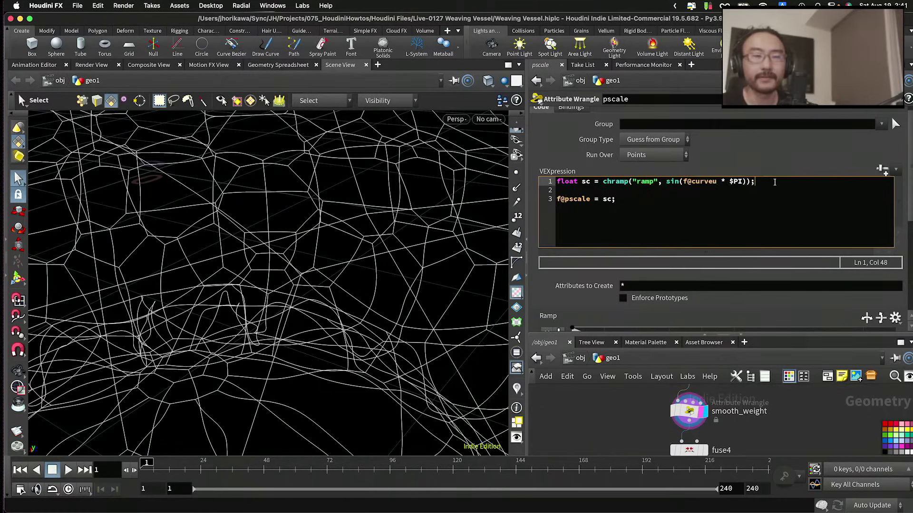
# Step: Copy the line float sc = chramp("ramp", sin(f@curveu * $PI)); from pscale into smooth_weight's VEXpression
pyautogui.moveTo(774, 182); pyautogui.dragTo(551, 183)
pyautogui.press('super+c')
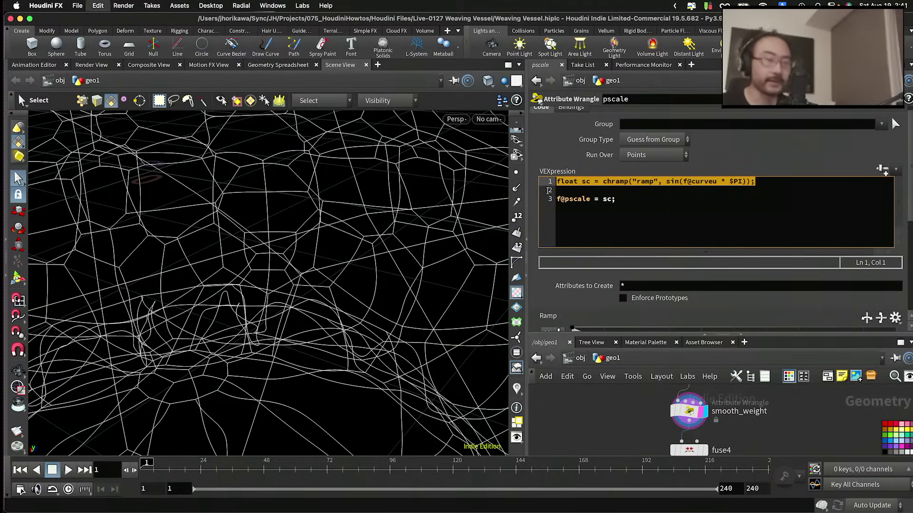
pyautogui.moveTo(755, 335); pyautogui.dragTo(758, 281)
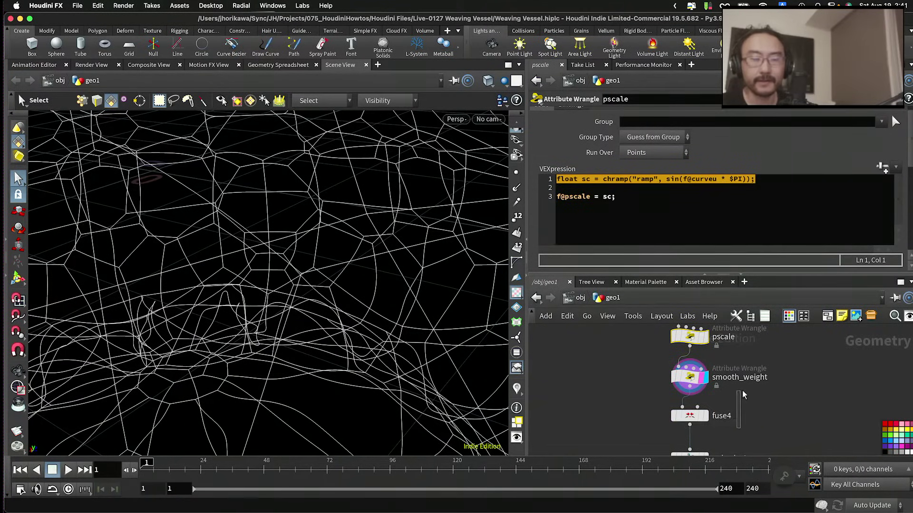
pyautogui.click(689, 377)
pyautogui.click(658, 198)
pyautogui.press('super+v')
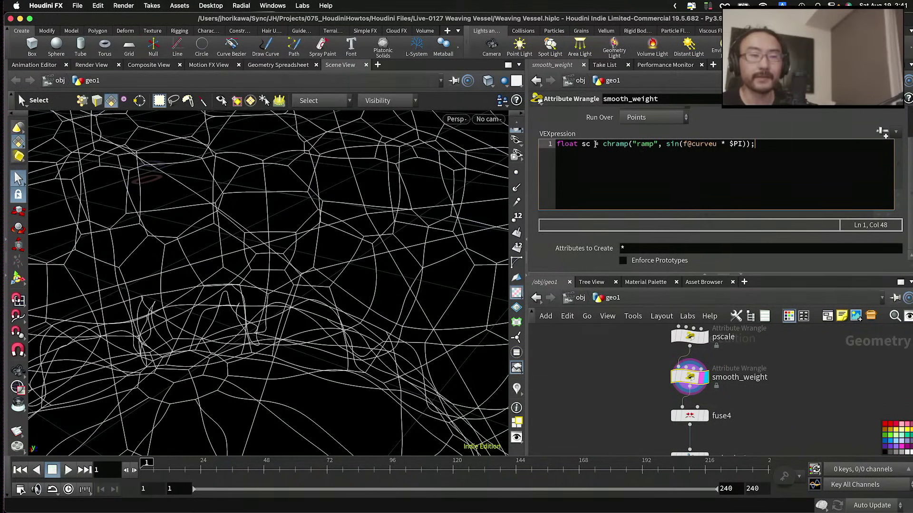
# Step: Rename the variable sc to weight in smooth_weight's code and add the line f@weight = weight;
pyautogui.write('sw')
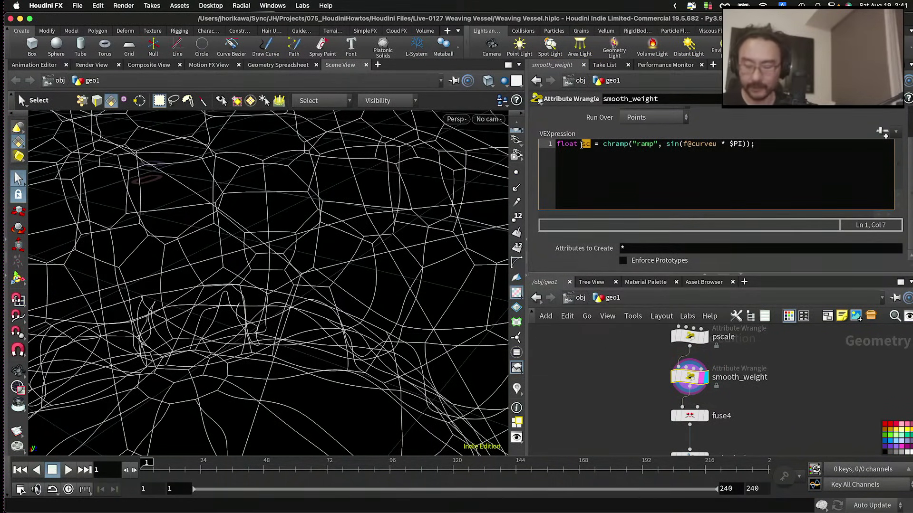
pyautogui.write('ight')
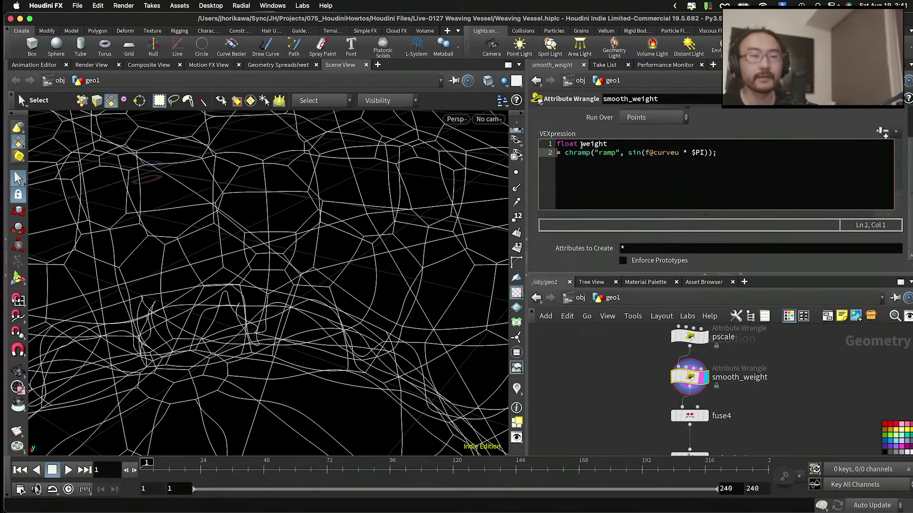
pyautogui.press('Delete')
pyautogui.press('Return')
pyautogui.press('Return')
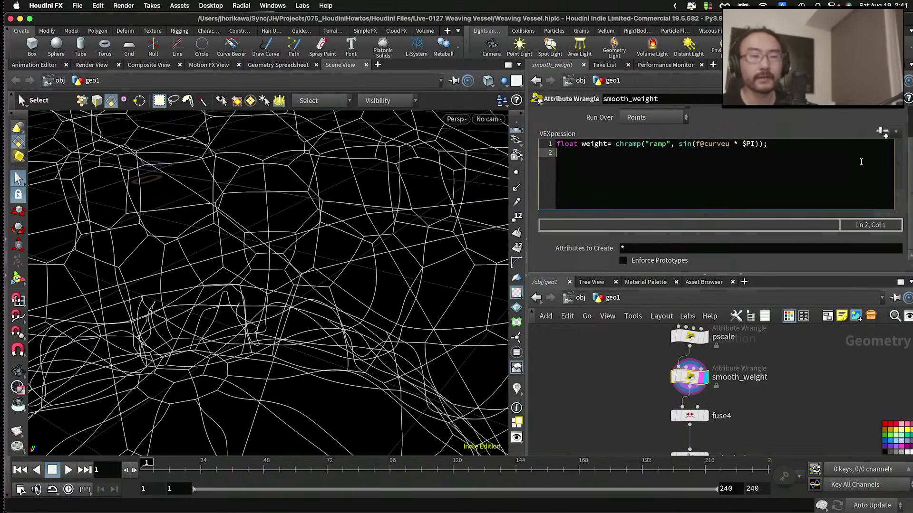
pyautogui.write('f@weight = weight;')
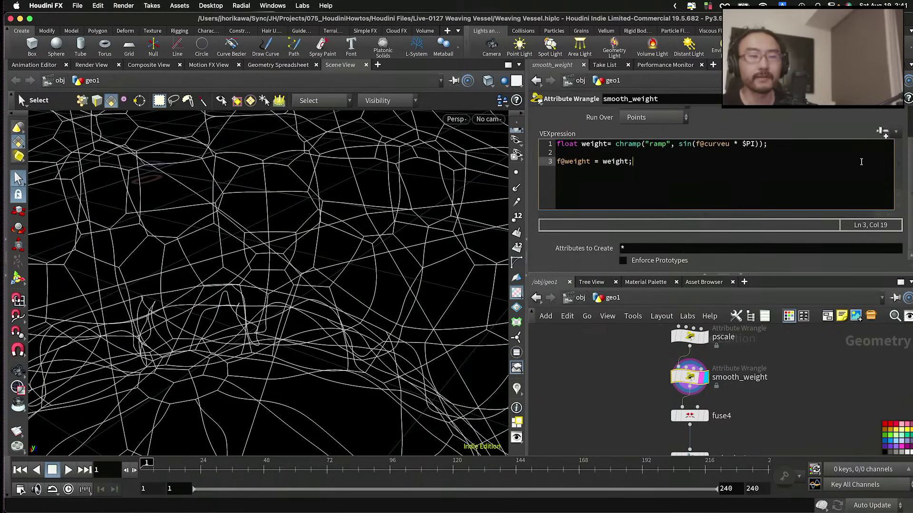
# Step: Create the ramp parameter from smooth_weight's code and bring up the ramp's point controls
pyautogui.click(883, 134)
pyautogui.scroll(-3, 904, 176)
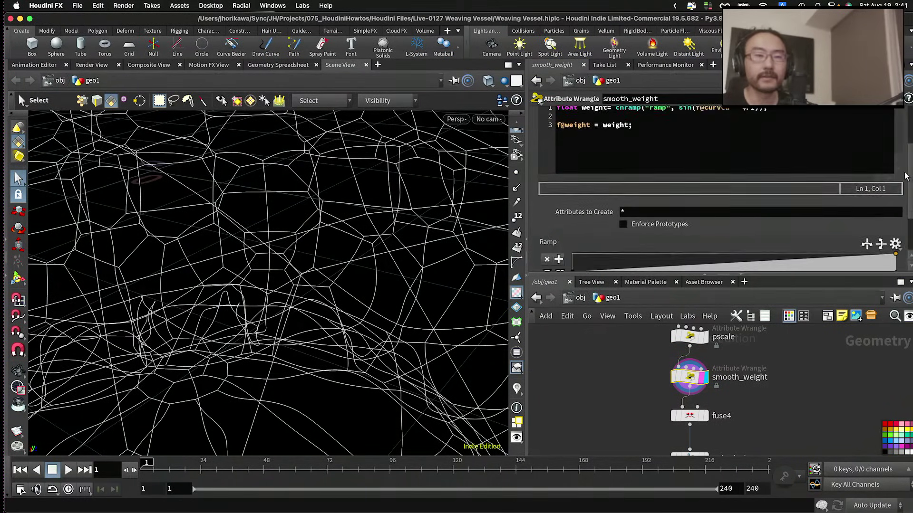
pyautogui.scroll(-2, 905, 176)
pyautogui.click(560, 206)
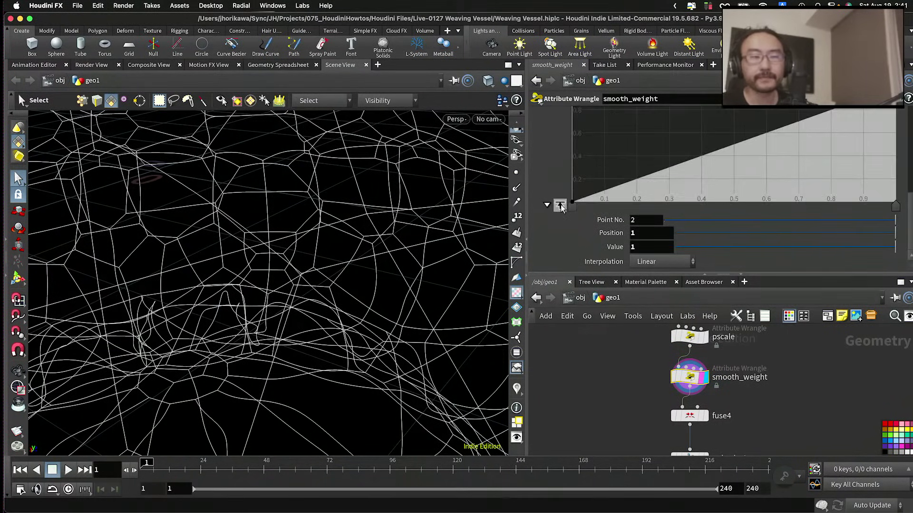
# Step: Shape smooth_weight's ramp to fall from 1 at the start to 0 at about 0.24, giving the first point B-Spline interpolation
pyautogui.moveTo(573, 247); pyautogui.dragTo(566, 133)
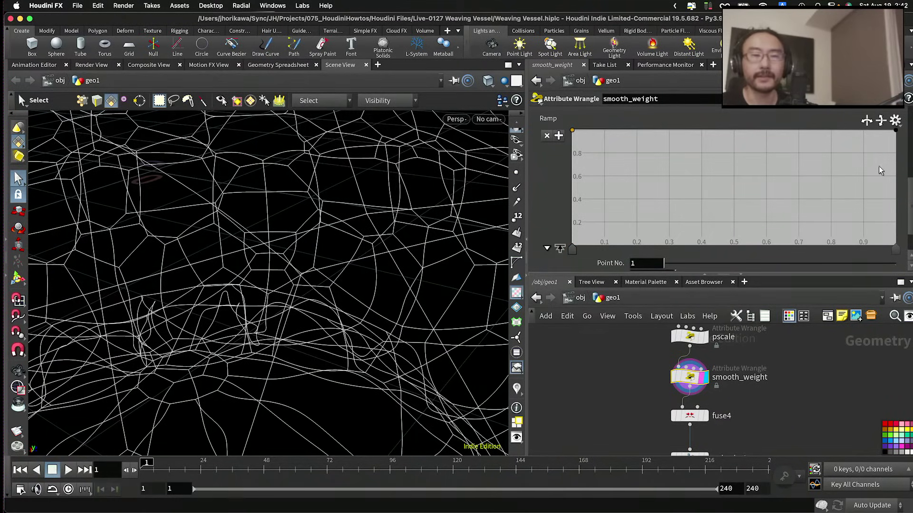
pyautogui.moveTo(896, 134); pyautogui.dragTo(649, 257)
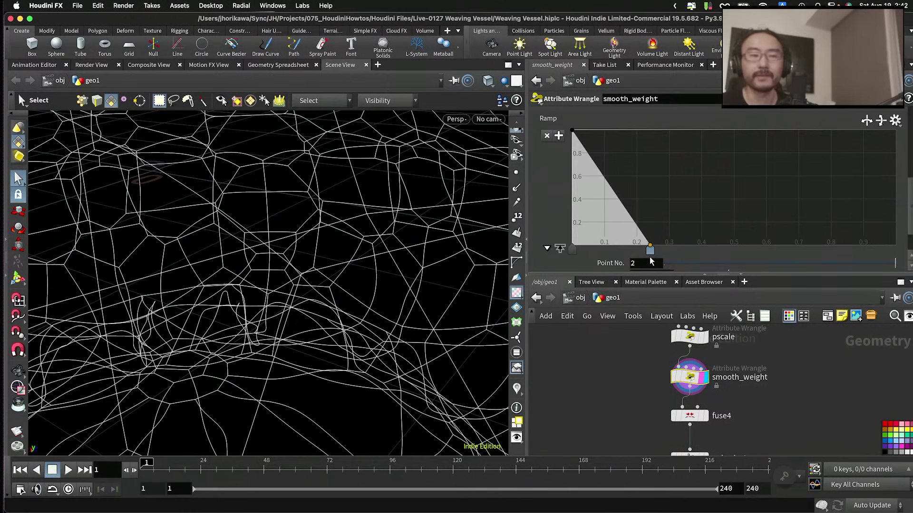
pyautogui.rightClick(649, 257)
pyautogui.moveTo(735, 267)
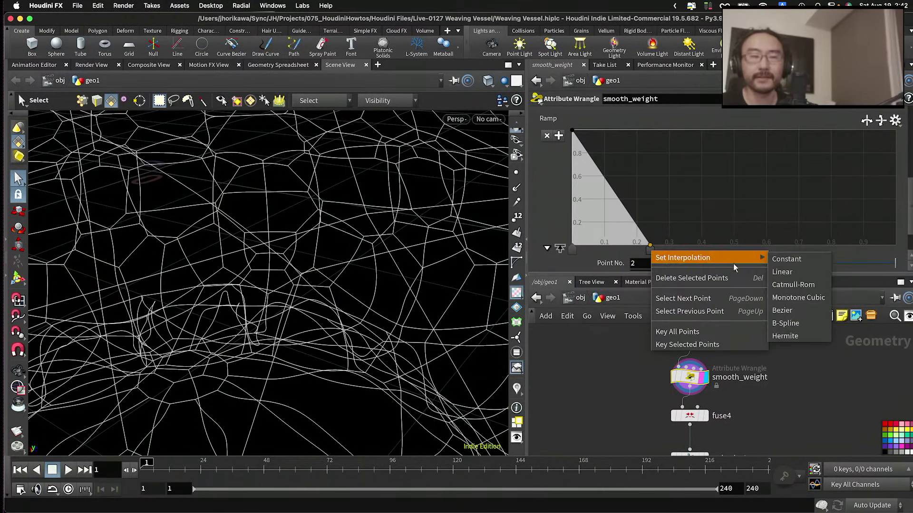
pyautogui.click(578, 254)
pyautogui.rightClick(572, 250)
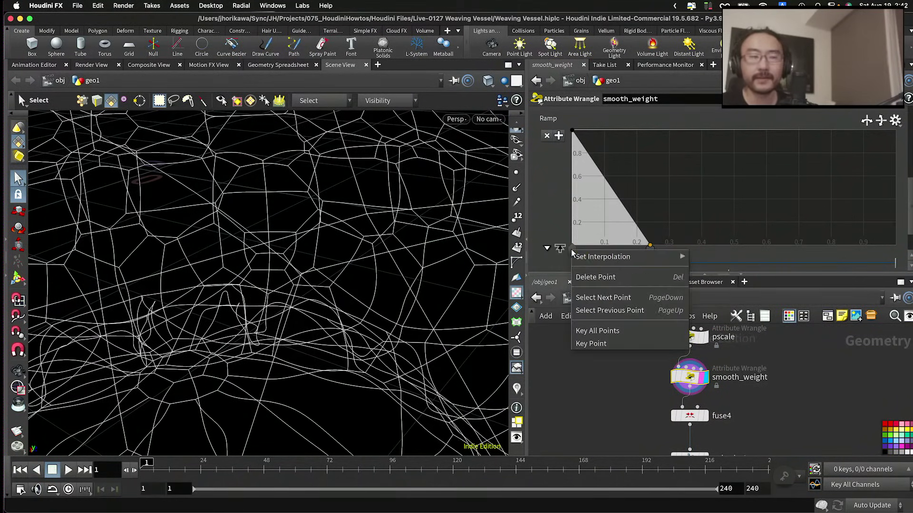
pyautogui.moveTo(601, 260)
pyautogui.click(713, 322)
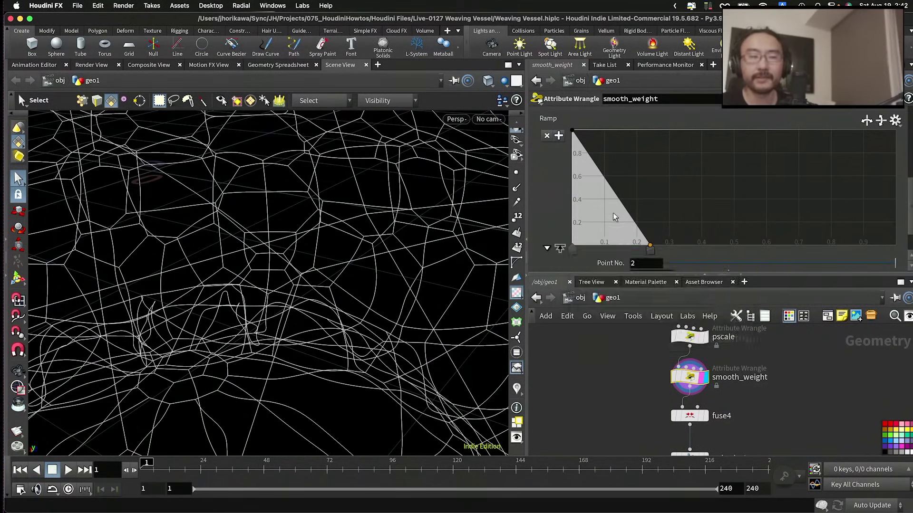
# Step: Add a zero-value ramp point at about 0.08 and move the ramp's end point out to about 0.4
pyautogui.moveTo(613, 221); pyautogui.dragTo(586, 253)
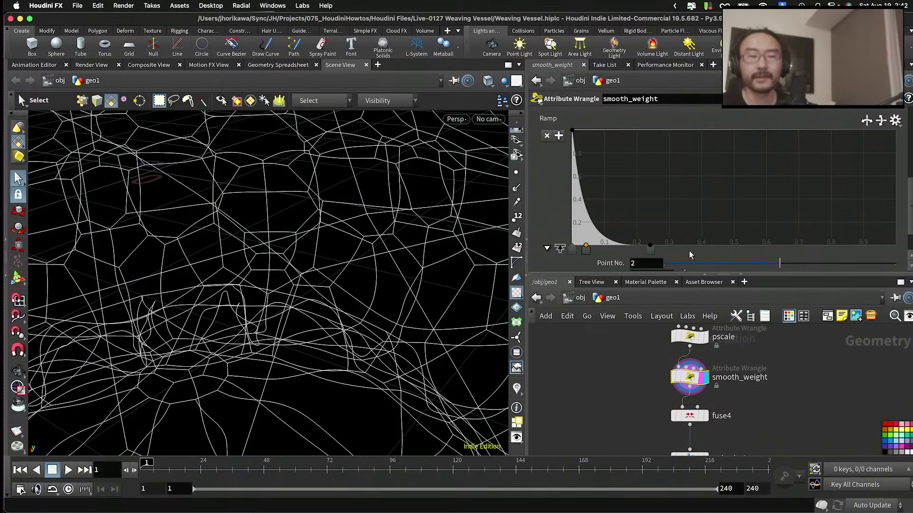
pyautogui.moveTo(653, 251); pyautogui.dragTo(712, 255)
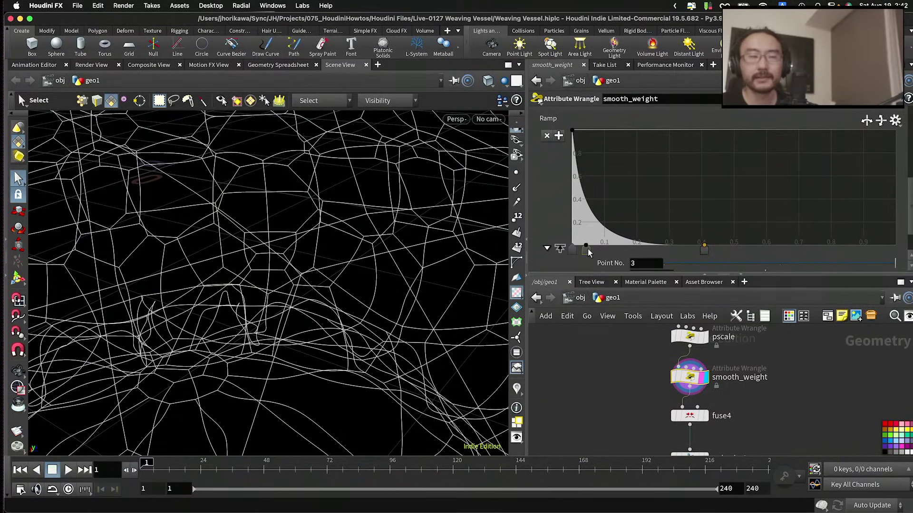
pyautogui.moveTo(585, 248); pyautogui.dragTo(598, 248)
pyautogui.scroll(-2, 709, 220)
pyautogui.scroll(-3, 742, 366)
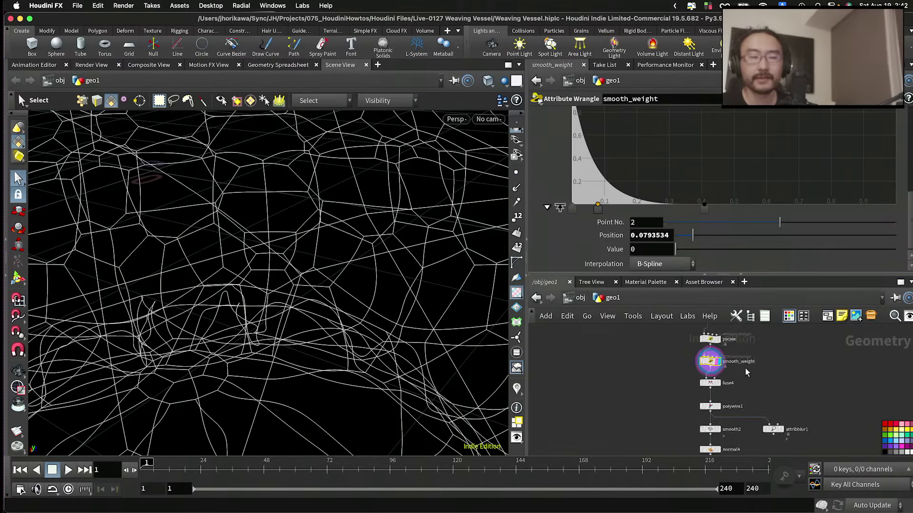
# Step: Display polywire1's result and examine the weight attribute carried on its points in the Geometry Spreadsheet
pyautogui.scroll(4, 745, 368)
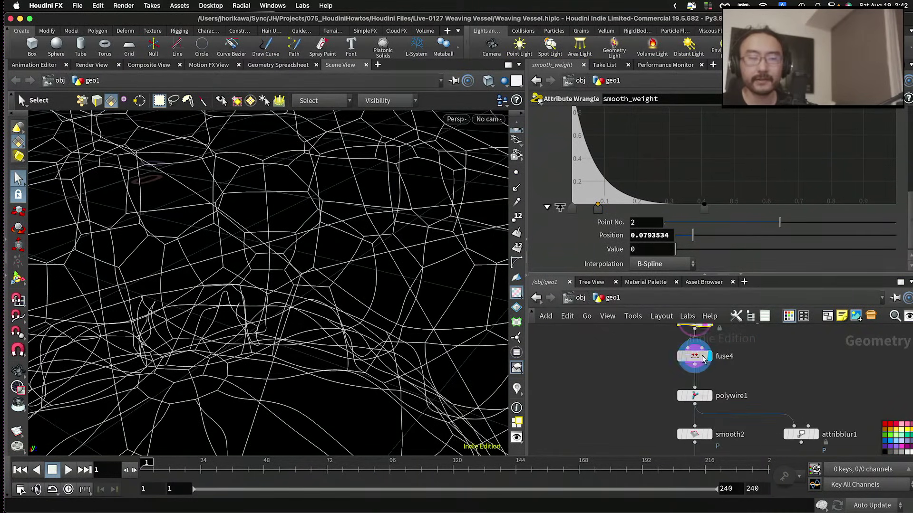
pyautogui.click(704, 357)
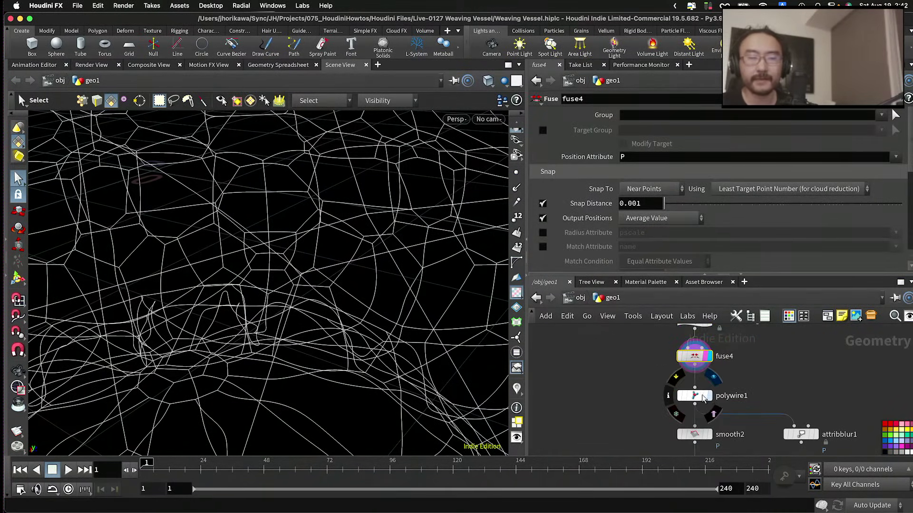
pyautogui.click(703, 398)
pyautogui.scroll(-3, 706, 399)
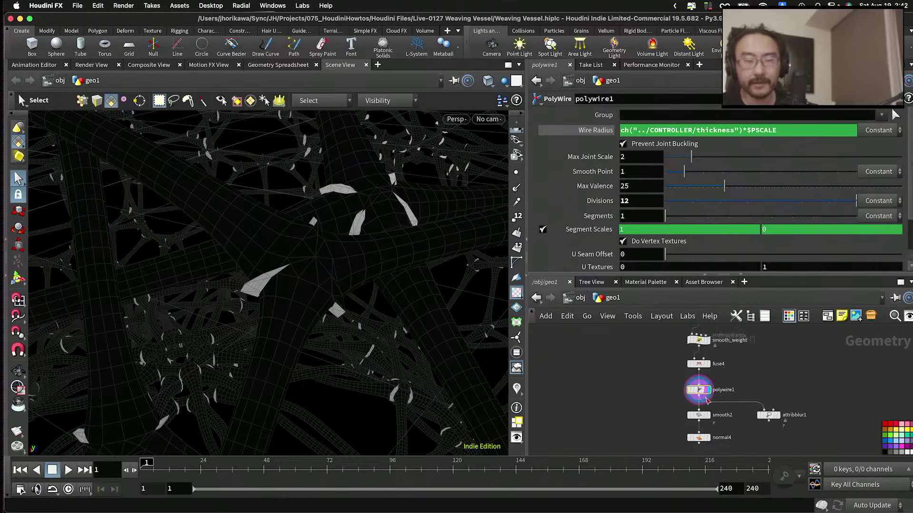
pyautogui.scroll(1, 707, 401)
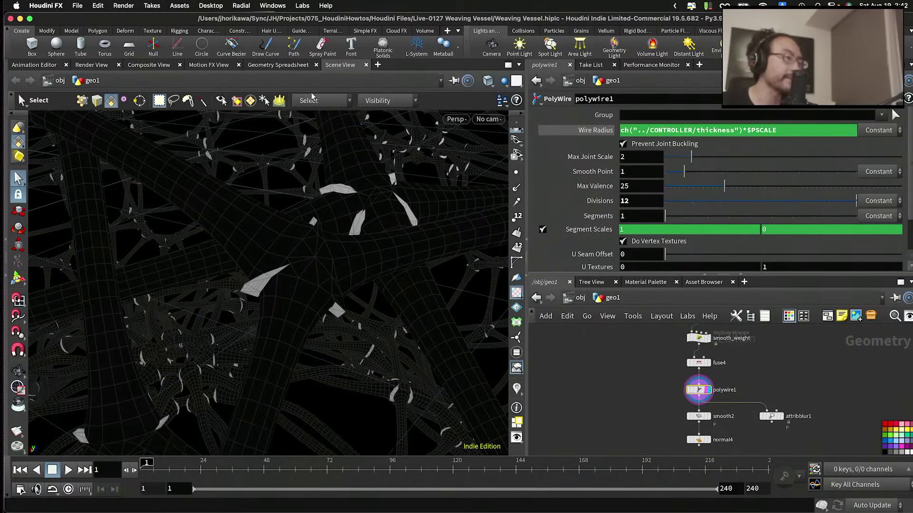
pyautogui.click(275, 65)
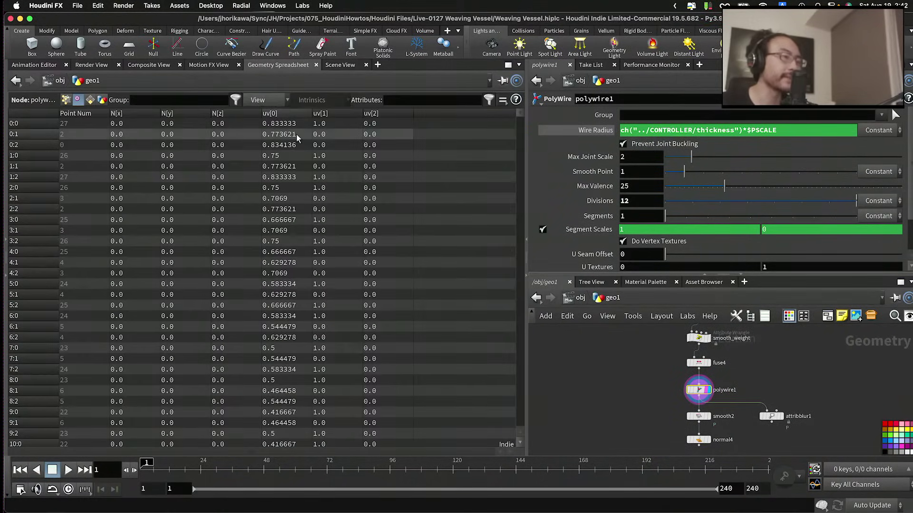
pyautogui.click(65, 100)
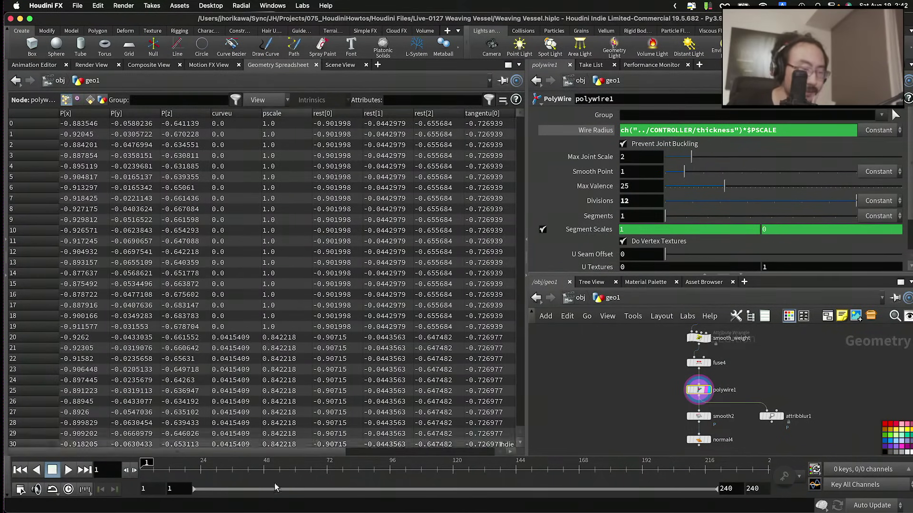
pyautogui.moveTo(291, 450); pyautogui.dragTo(450, 454)
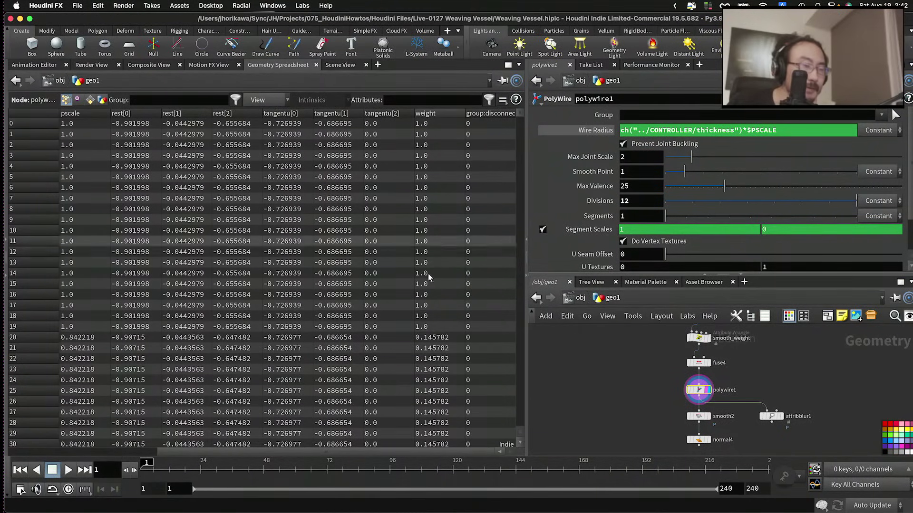
pyautogui.moveTo(517, 115); pyautogui.dragTo(512, 89)
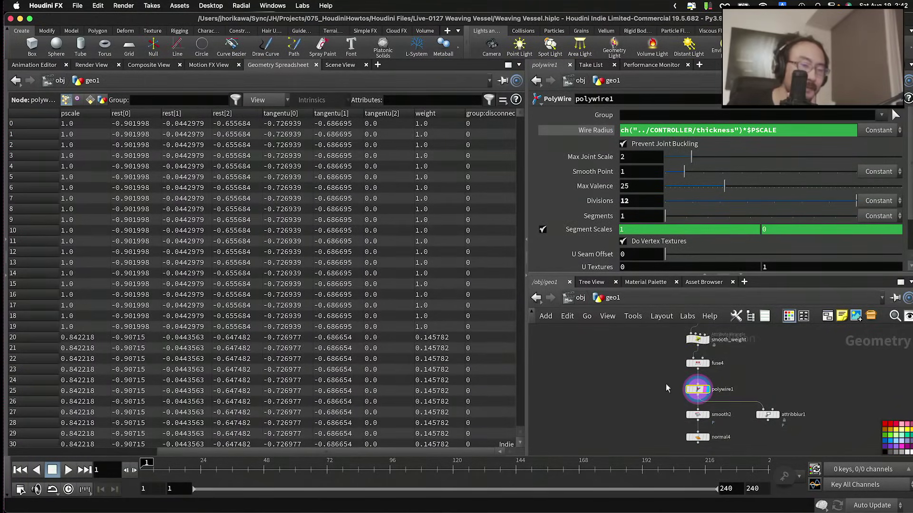
# Step: Add a Color node on a separate branch from polywire1, beside smooth2
pyautogui.press('Tab')
pyautogui.write('poit')
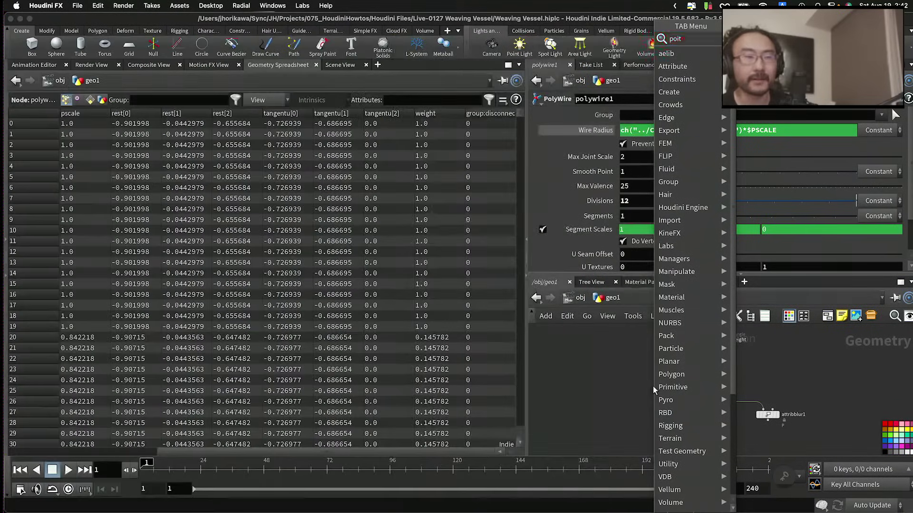
pyautogui.press('BackSpace')
pyautogui.press('BackSpace')
pyautogui.press('BackSpace')
pyautogui.press('BackSpace')
pyautogui.write('col')
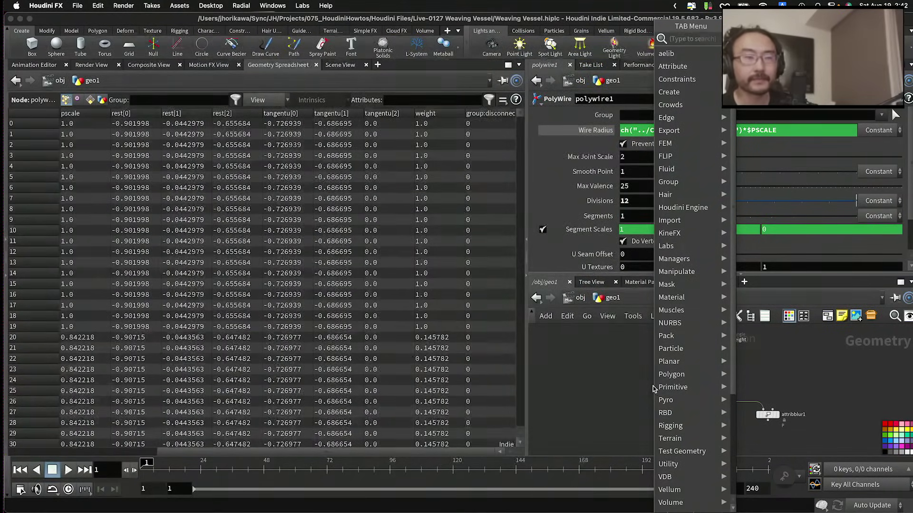
pyautogui.write('or')
pyautogui.press('Return')
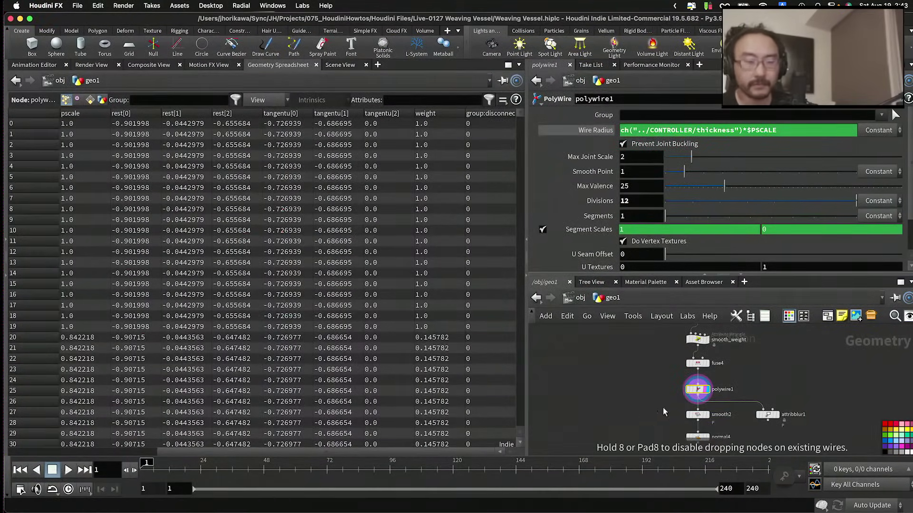
pyautogui.click(663, 407)
pyautogui.scroll(3, 677, 407)
pyautogui.moveTo(718, 387); pyautogui.dragTo(609, 407)
# Step: Append a Normal node below the new Color node and display its result in the 3D scene view
pyautogui.press('Tab')
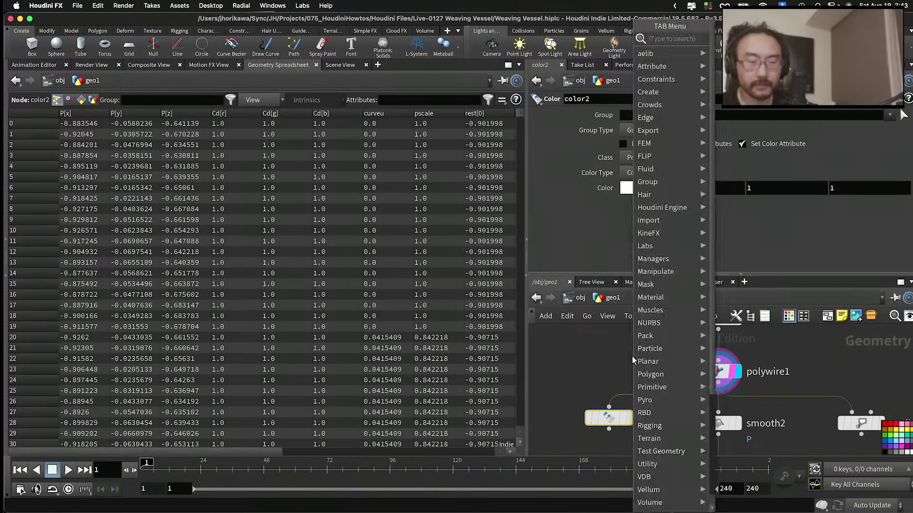
pyautogui.write('norma')
pyautogui.press('Return')
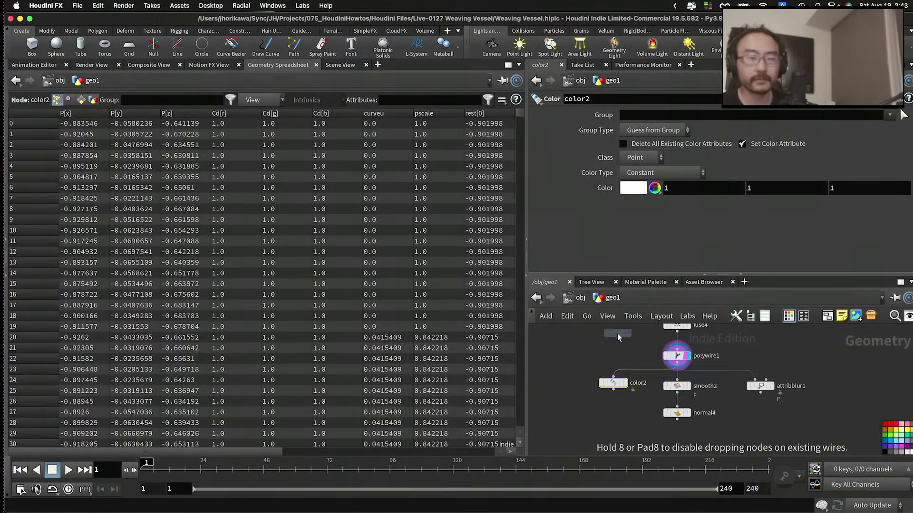
pyautogui.click(618, 413)
pyautogui.click(645, 423)
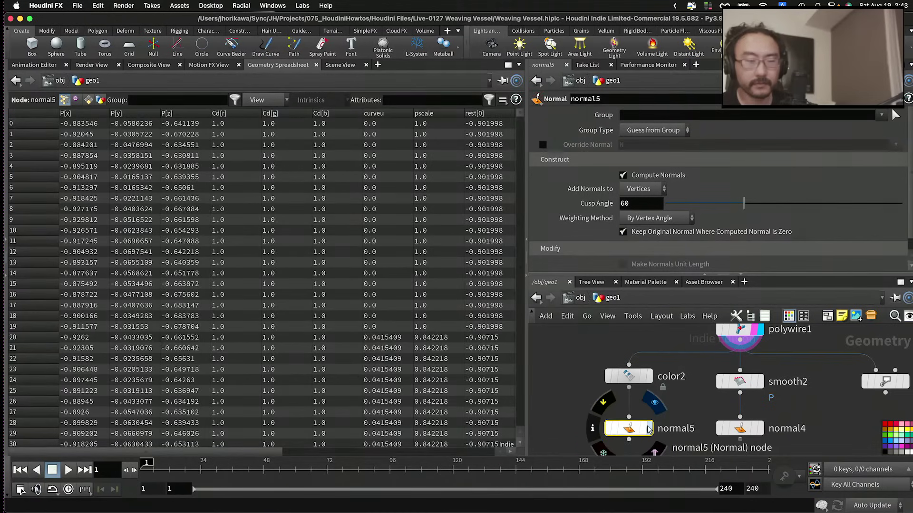
pyautogui.click(347, 66)
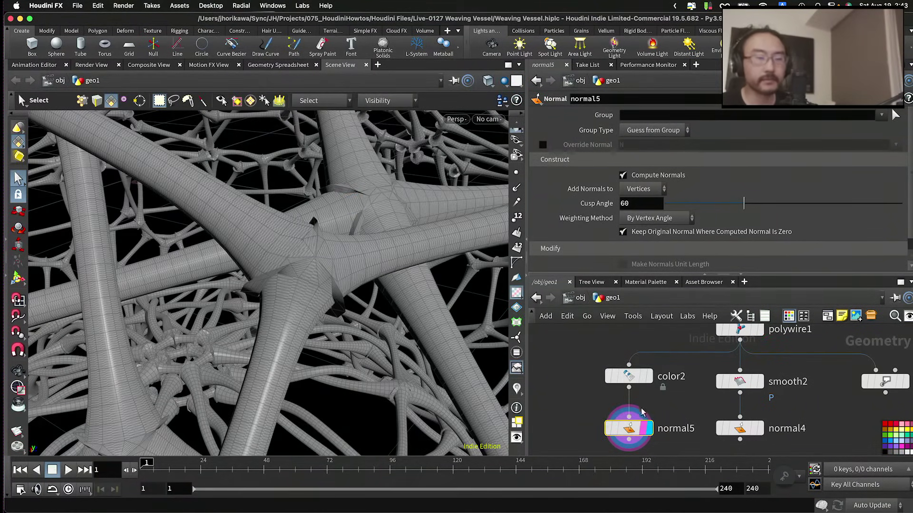
# Step: Set color2's Color Type to Ramp from Attribute and enter weight as the attribute
pyautogui.click(644, 377)
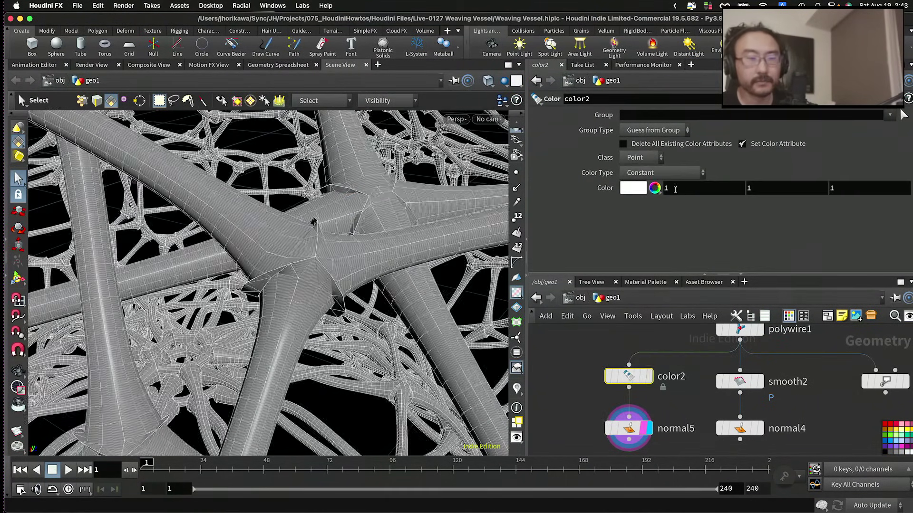
pyautogui.click(641, 173)
pyautogui.click(654, 224)
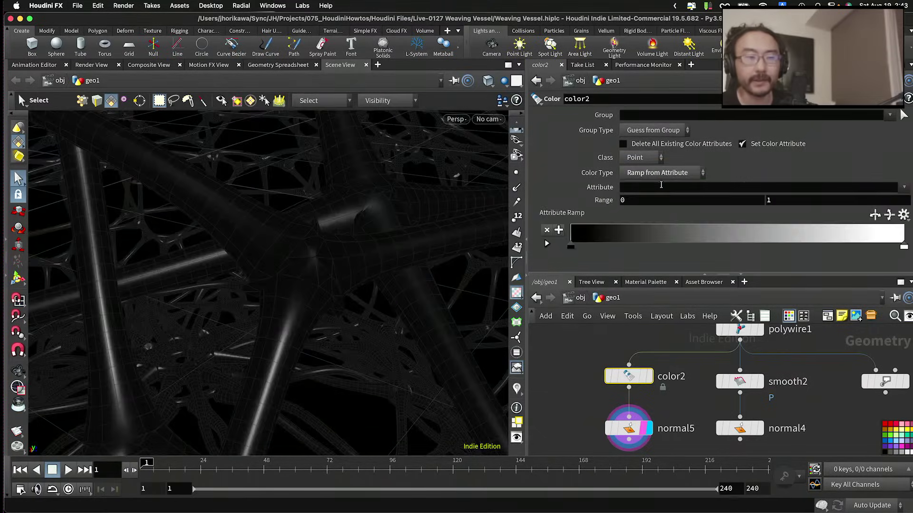
pyautogui.click(660, 186)
pyautogui.write('weight')
pyautogui.press('Return')
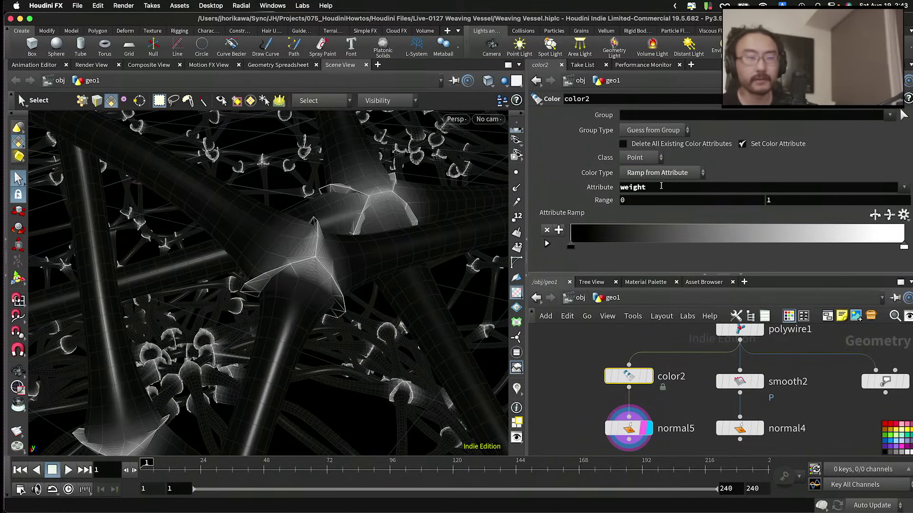
# Step: Apply the Infra-Red preset to color2's attribute ramp and look over the weight colouring at the wire joints
pyautogui.click(902, 215)
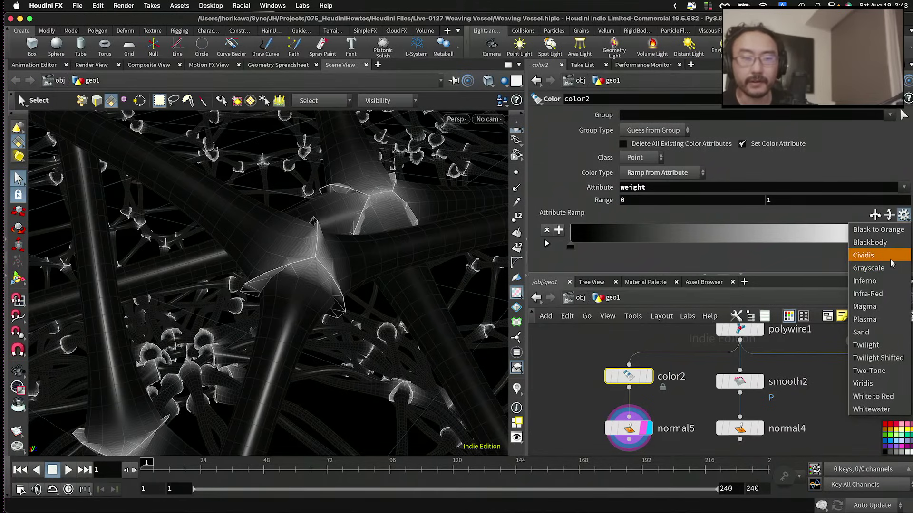
pyautogui.click(890, 294)
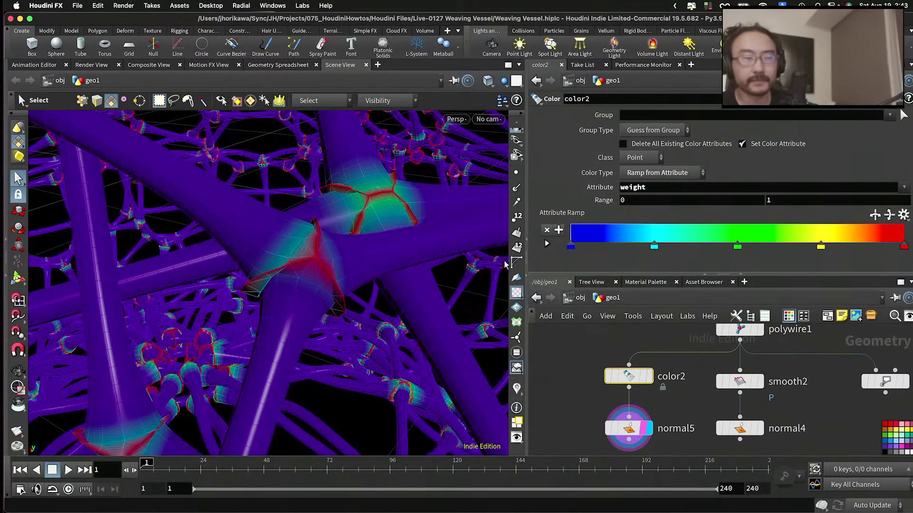
pyautogui.press('Escape')
pyautogui.moveTo(505, 265); pyautogui.dragTo(327, 252)
pyautogui.press('s')
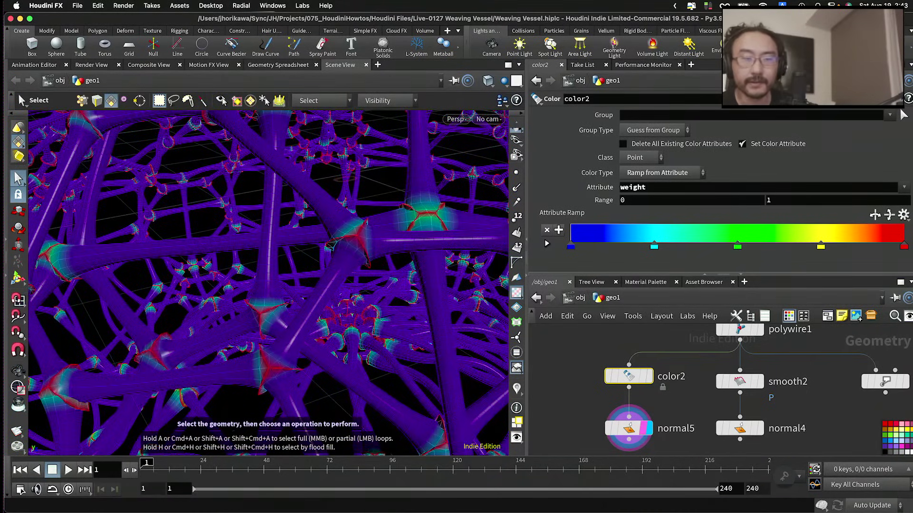
# Step: Try Position (P) as color2's ramp attribute, and set the attribute back to weight
pyautogui.click(903, 187)
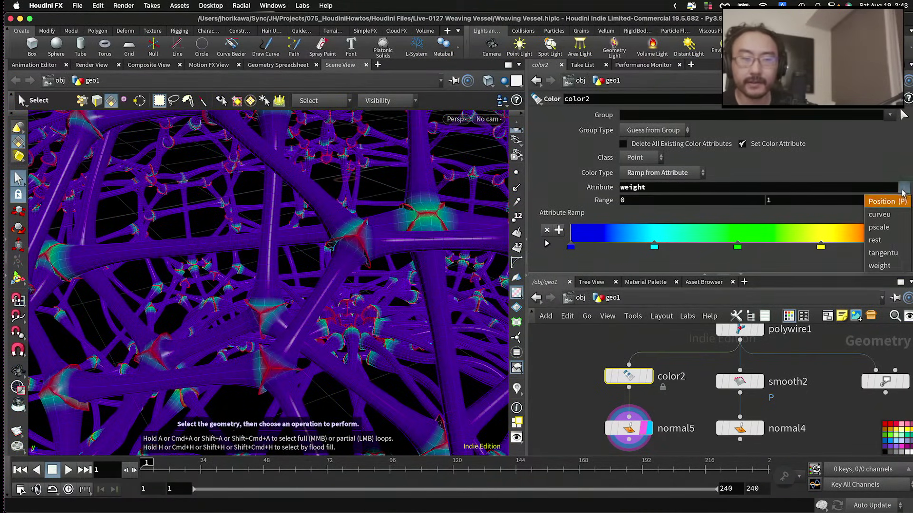
pyautogui.click(904, 202)
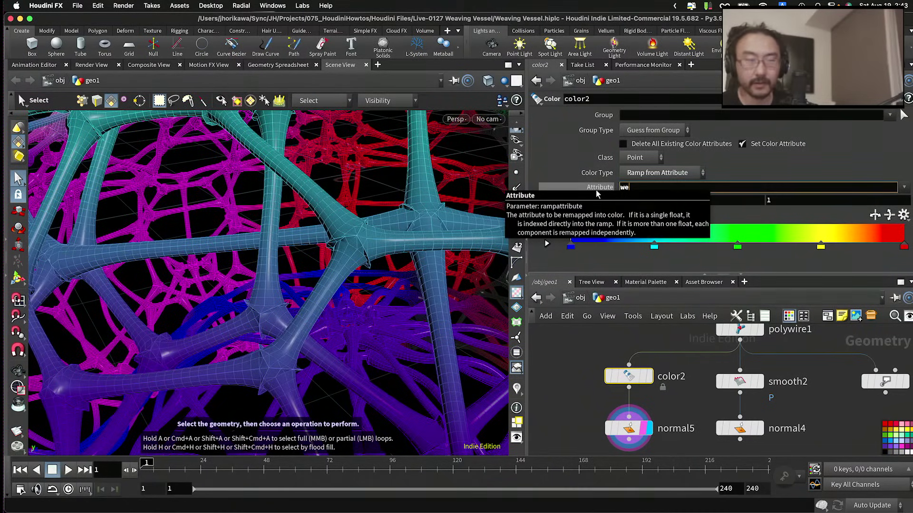
pyautogui.write('weight')
pyautogui.press('Return')
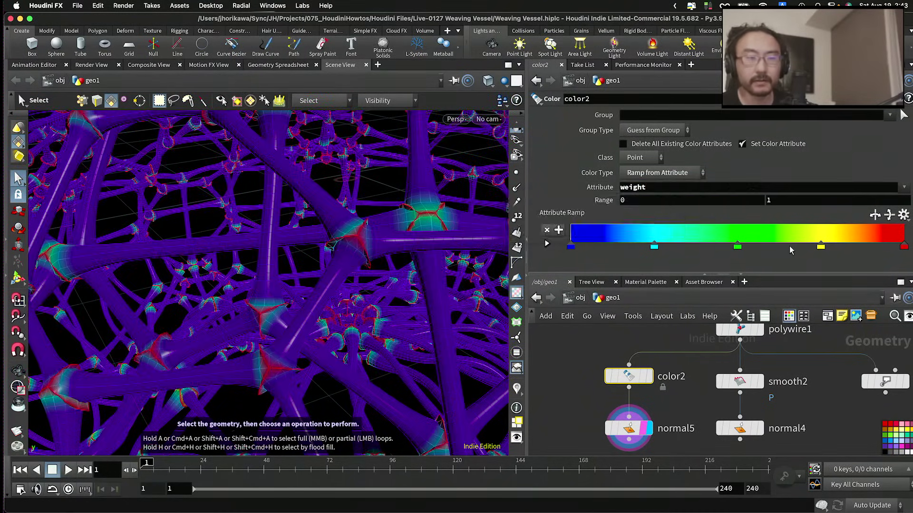
# Step: Apply the Inferno preset to color2's attribute ramp
pyautogui.click(903, 214)
pyautogui.click(891, 294)
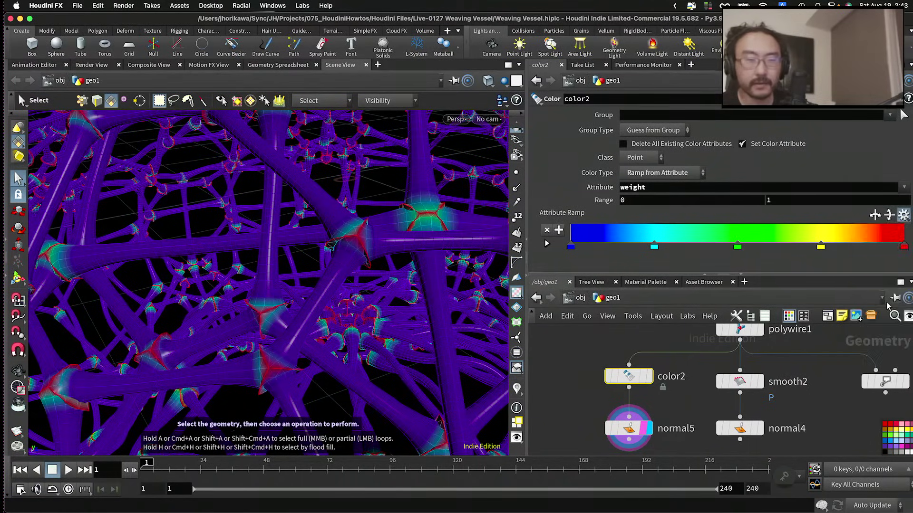
pyautogui.click(903, 215)
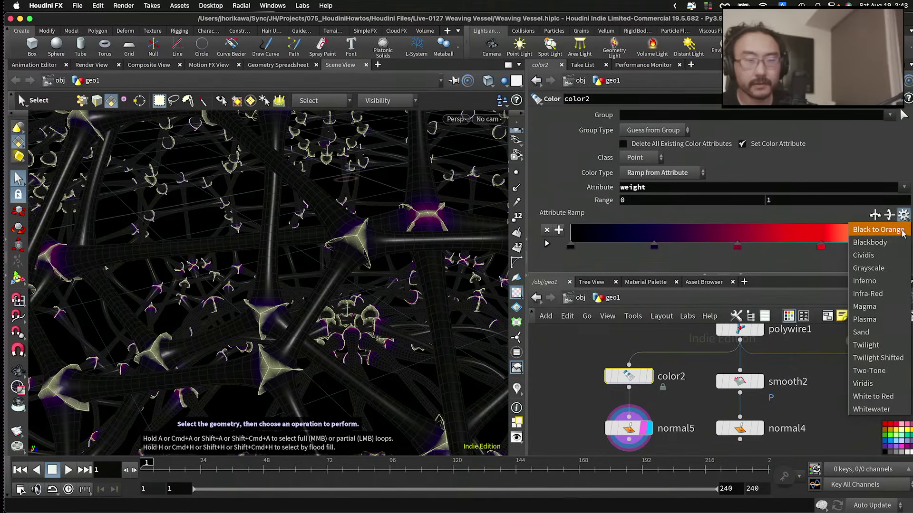
pyautogui.click(883, 284)
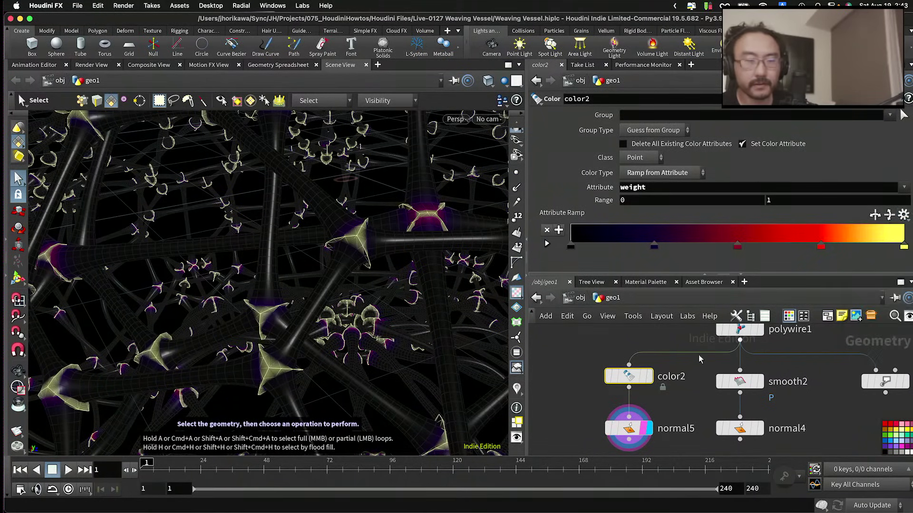
# Step: Examine the weight colouring at the wire joints up close, and look over the nodes above color2
pyautogui.click(629, 428)
pyautogui.press('Escape')
pyautogui.moveTo(362, 309); pyautogui.dragTo(423, 257)
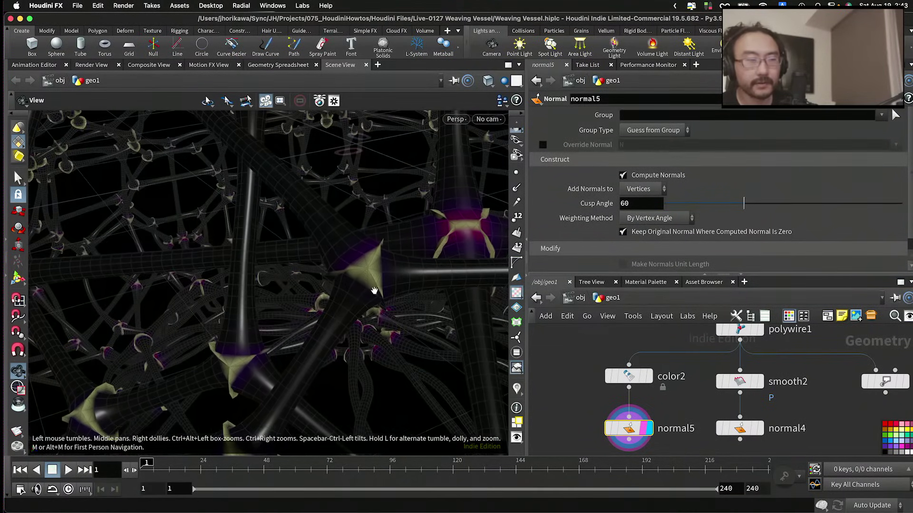
pyautogui.press('s')
pyautogui.scroll(-3, 653, 384)
pyautogui.moveTo(715, 332); pyautogui.dragTo(724, 389, button='middle')
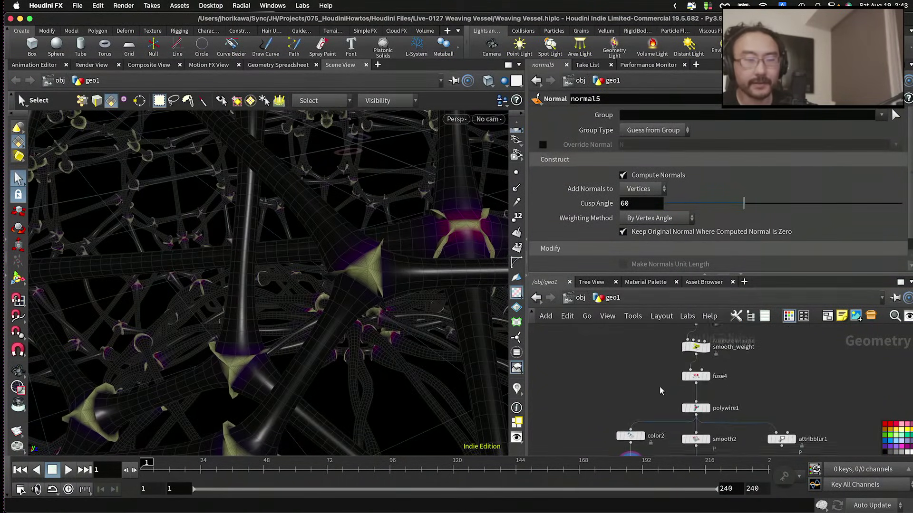
pyautogui.scroll(2, 723, 389)
pyautogui.scroll(-1, 625, 395)
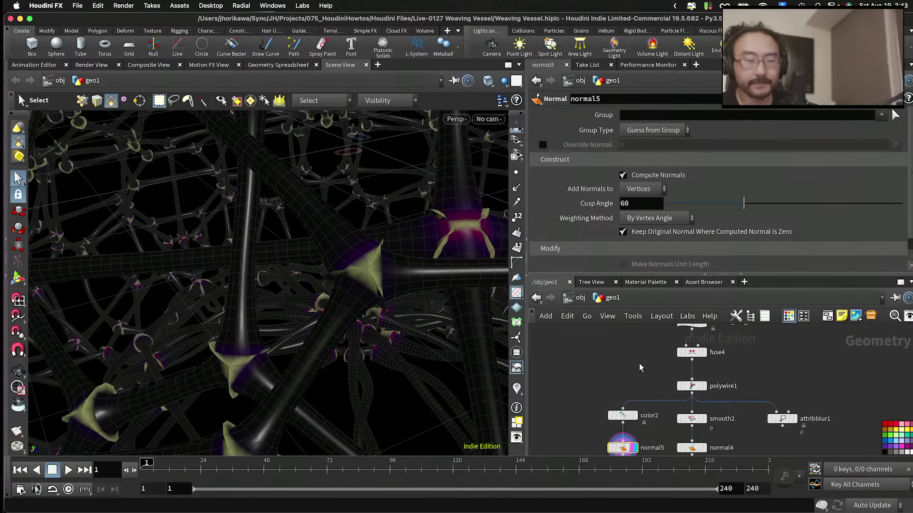
# Step: Try the Twilight preset on color2's attribute ramp, and apply the Infra-Red preset instead
pyautogui.click(617, 444)
pyautogui.scroll(1, 699, 371)
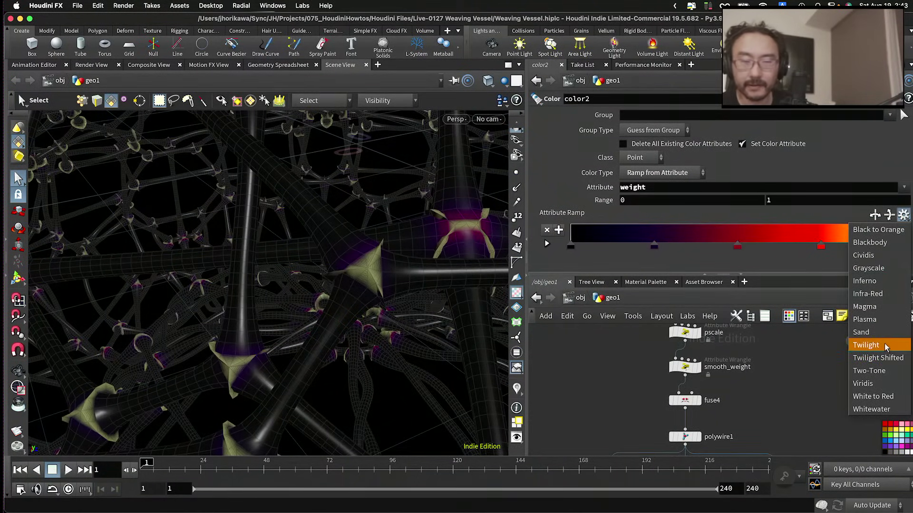
pyautogui.click(883, 346)
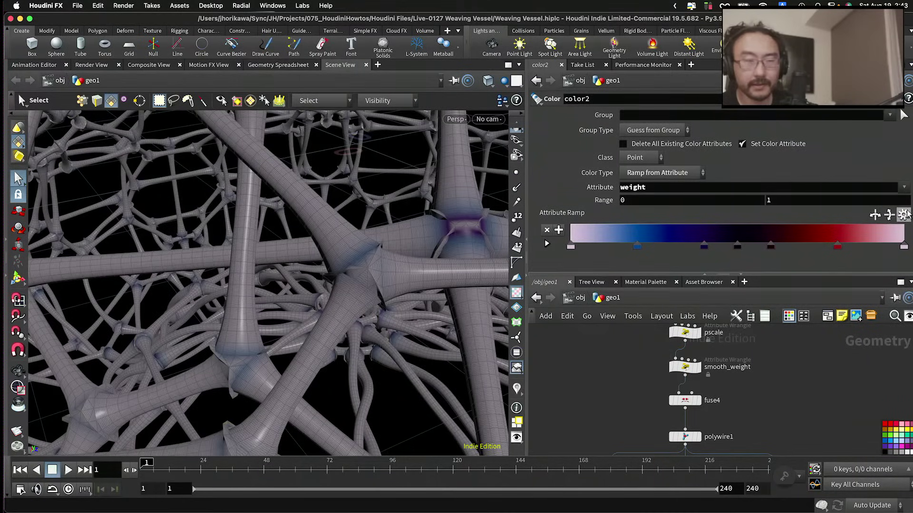
pyautogui.click(903, 214)
pyautogui.click(900, 256)
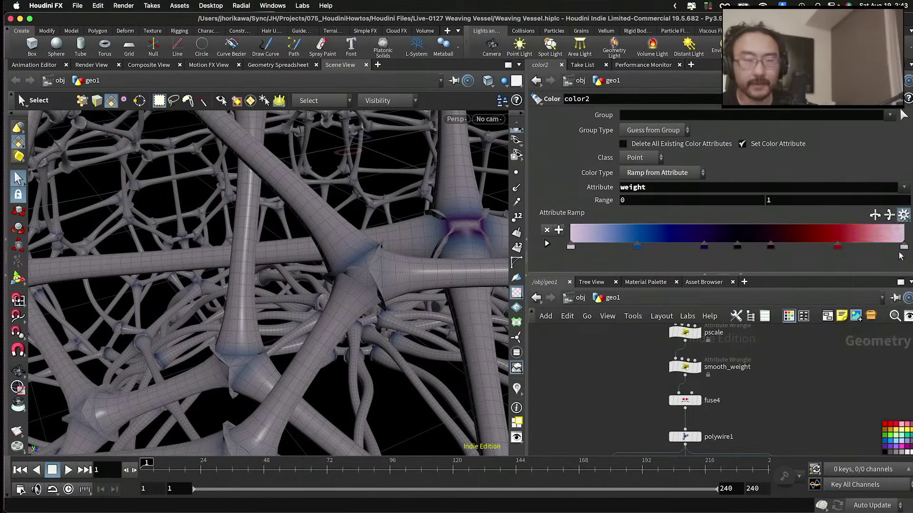
pyautogui.click(903, 215)
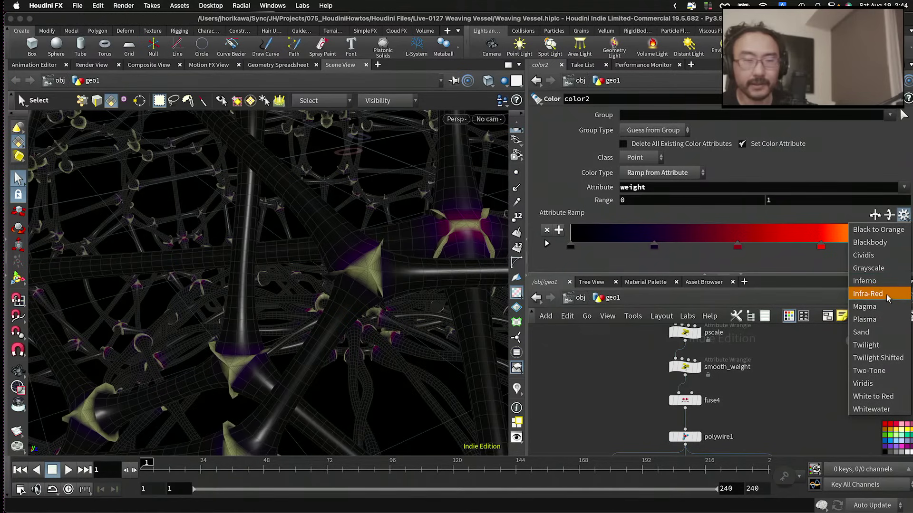
pyautogui.click(887, 295)
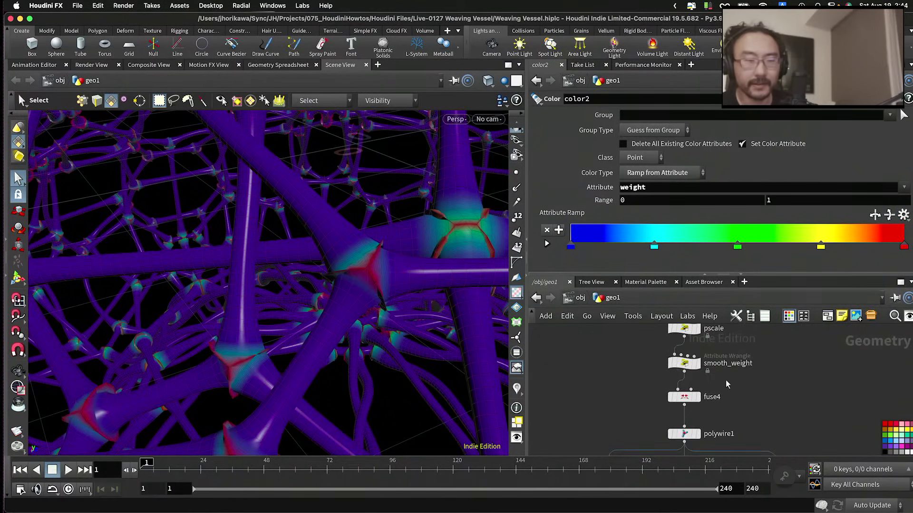
# Step: Reshape smooth_weight's ramp by moving point 2 to a position of about 0.14 and point 3 to about 0.46
pyautogui.click(684, 363)
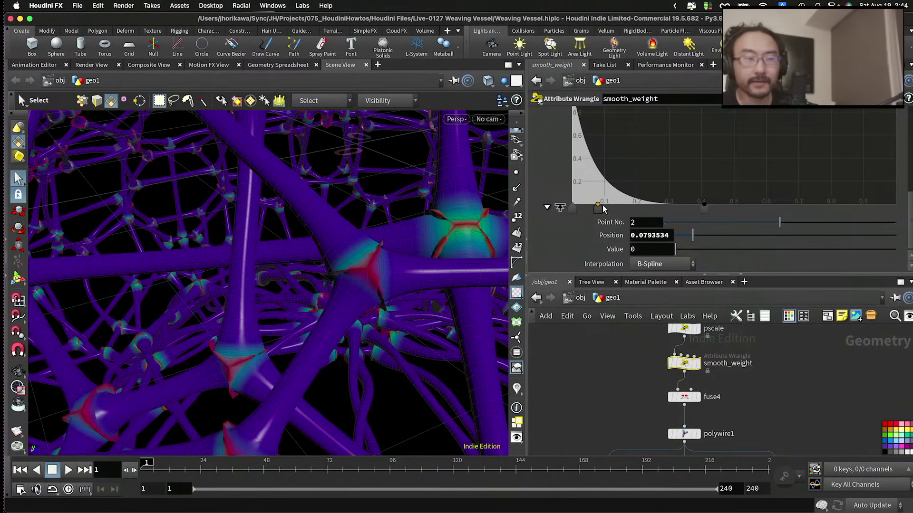
pyautogui.moveTo(597, 209); pyautogui.dragTo(644, 211)
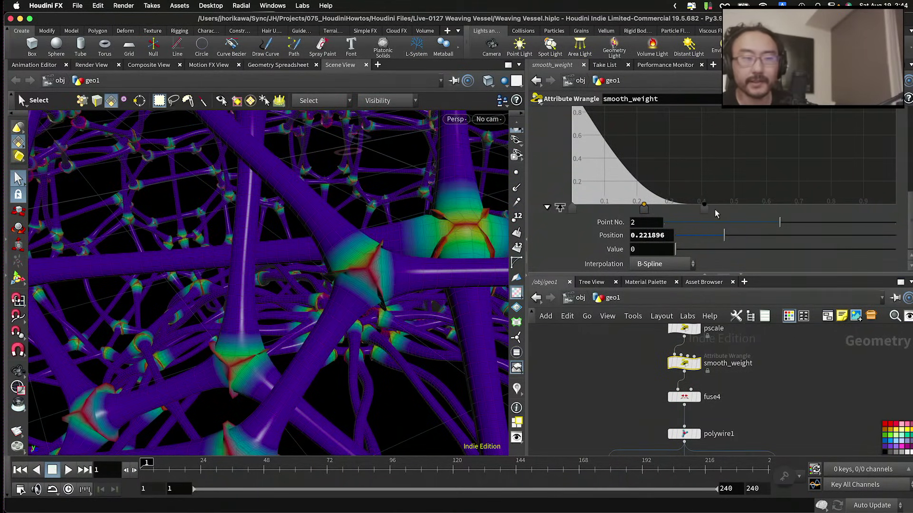
pyautogui.click(708, 210)
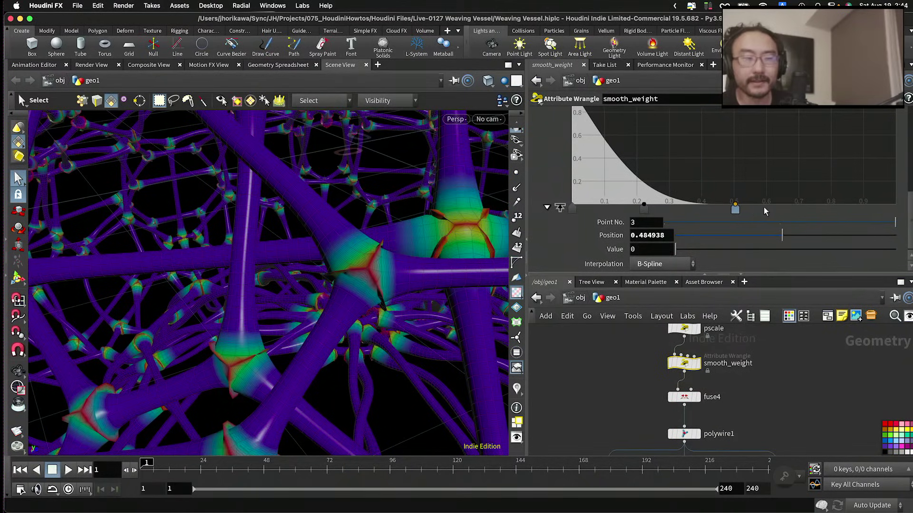
pyautogui.moveTo(765, 212); pyautogui.dragTo(763, 210)
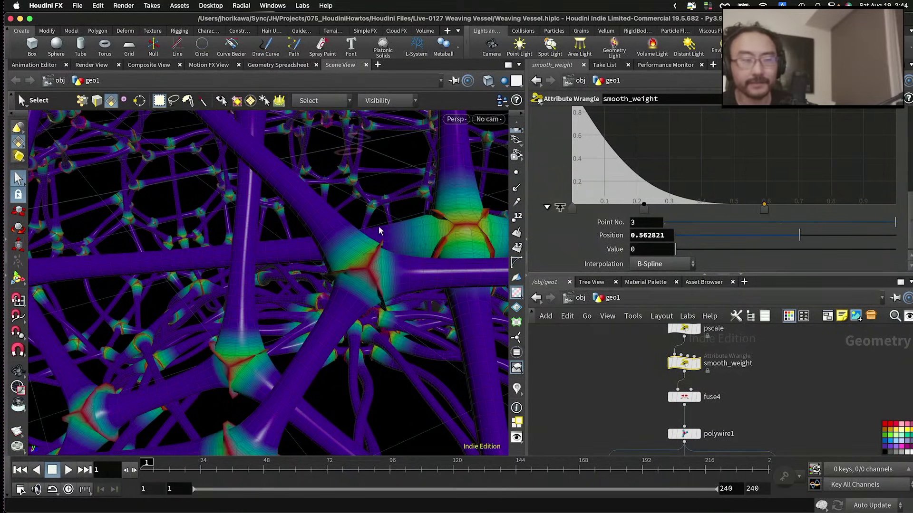
pyautogui.keyDown('alt'); pyautogui.moveTo(390, 209); pyautogui.dragTo(304, 226); pyautogui.keyUp('alt')
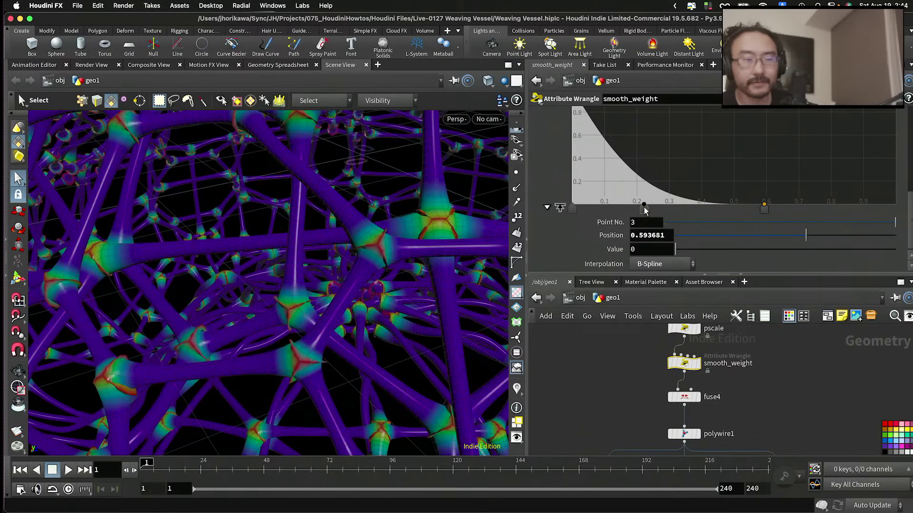
pyautogui.moveTo(621, 213); pyautogui.dragTo(617, 209)
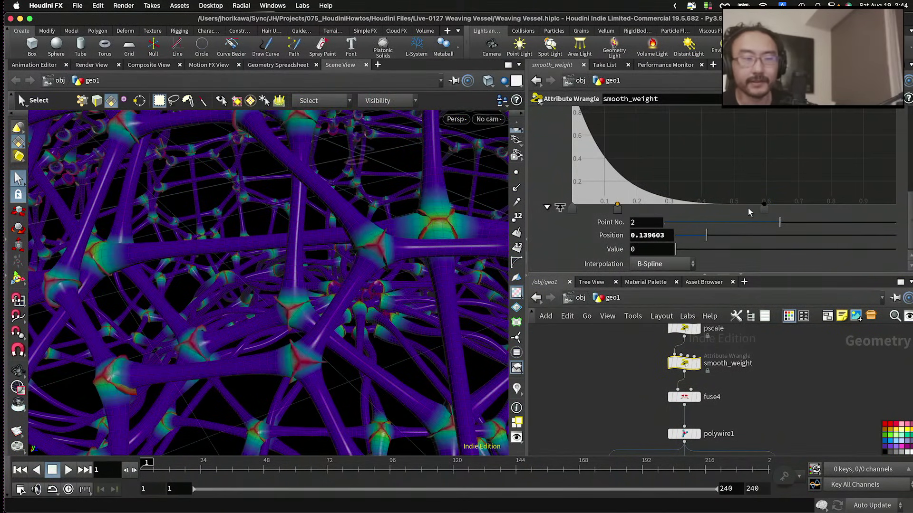
pyautogui.moveTo(761, 210); pyautogui.dragTo(723, 208)
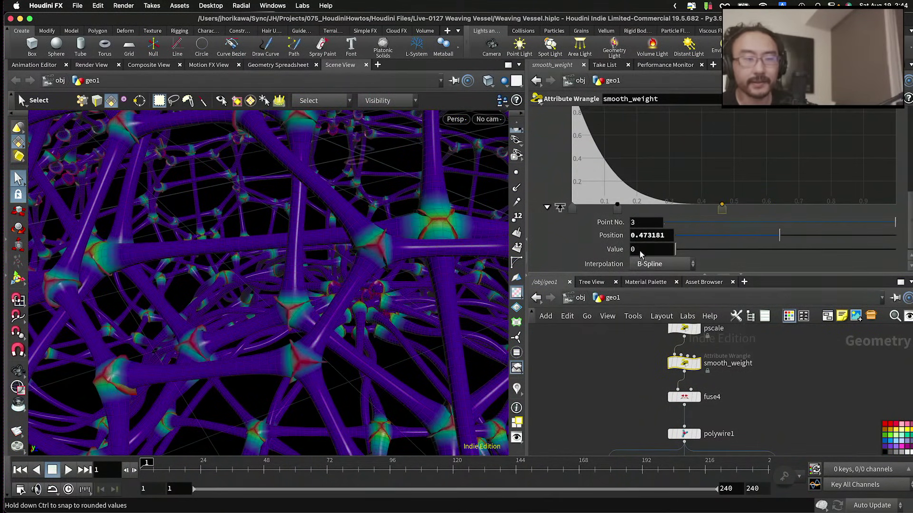
# Step: Detach normal5 from color2, connect it after attribblur1, and display normal5
pyautogui.scroll(-5, 632, 359)
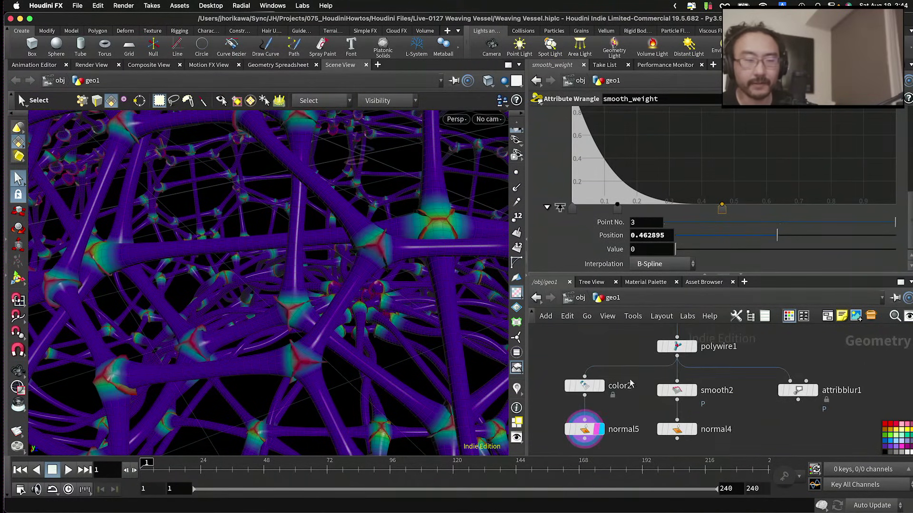
pyautogui.scroll(-3, 594, 385)
pyautogui.scroll(4, 660, 392)
pyautogui.scroll(-3, 661, 392)
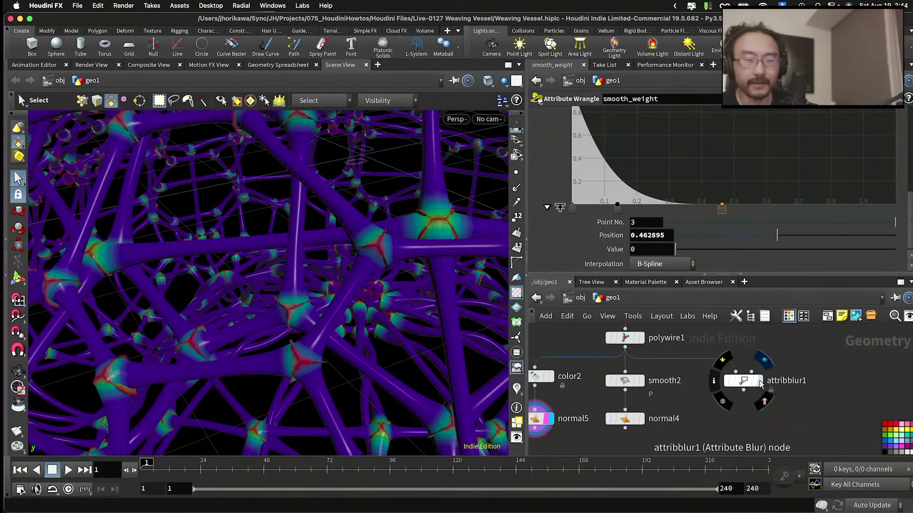
pyautogui.click(759, 380)
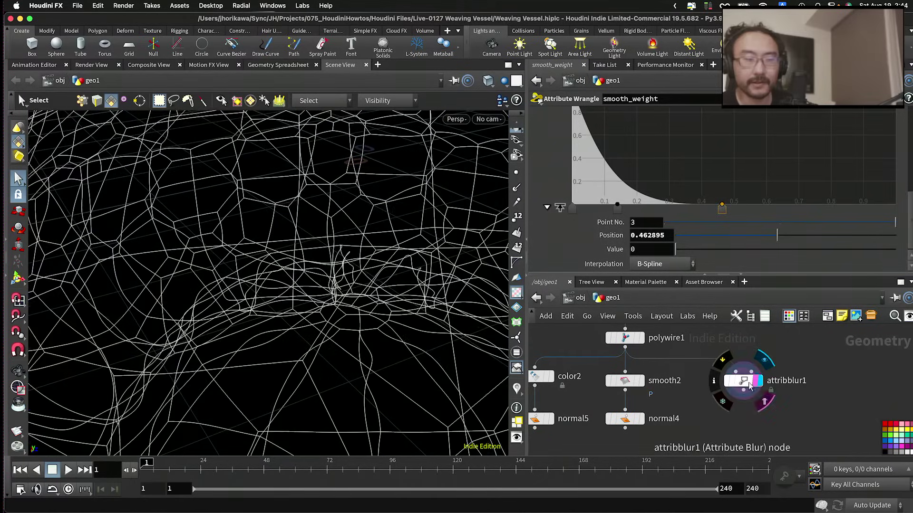
pyautogui.click(743, 381)
pyautogui.scroll(2, 713, 380)
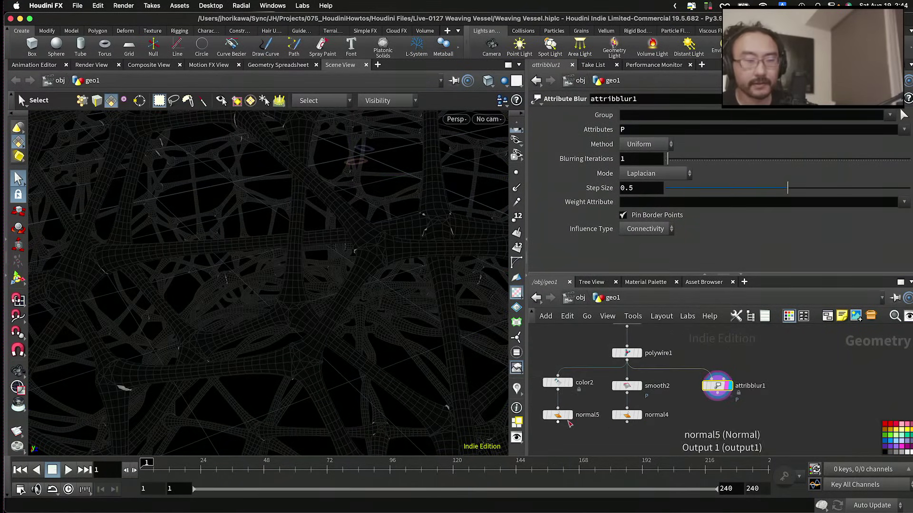
pyautogui.moveTo(571, 419); pyautogui.dragTo(724, 421)
pyautogui.moveTo(719, 388); pyautogui.dragTo(719, 413)
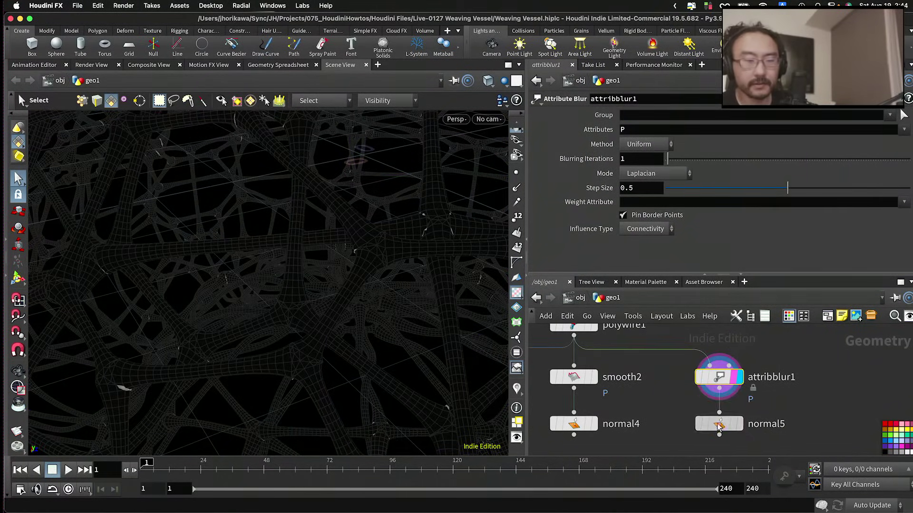
pyautogui.click(734, 427)
pyautogui.click(722, 425)
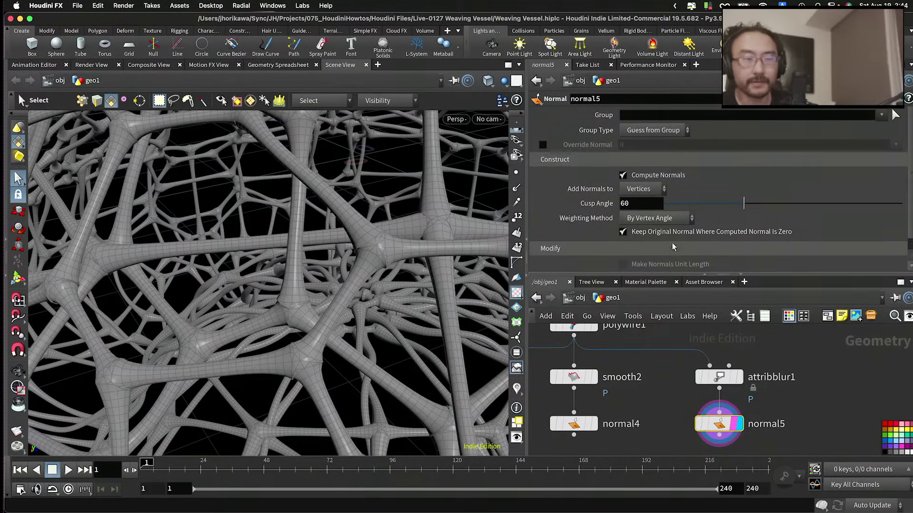
# Step: Set attribblur1's Weight Attribute to weight, and select normal5
pyautogui.click(713, 377)
pyautogui.click(643, 203)
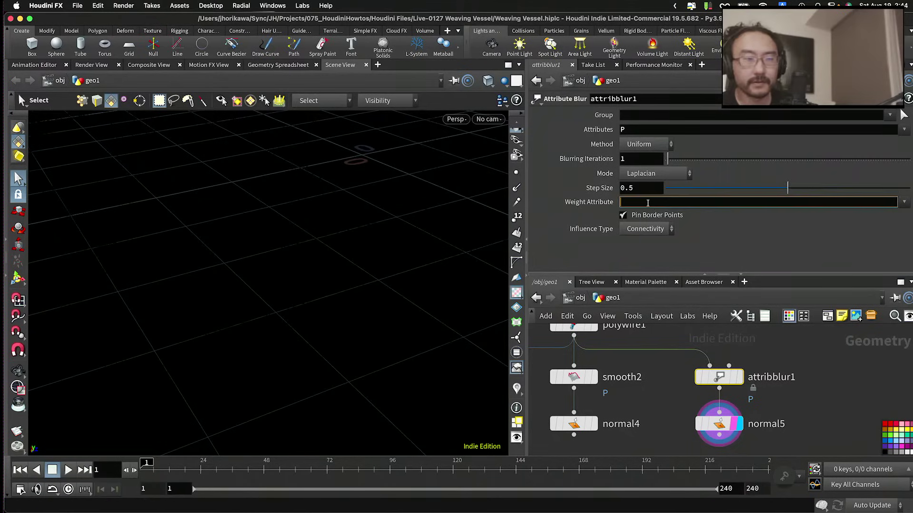
pyautogui.write('weight')
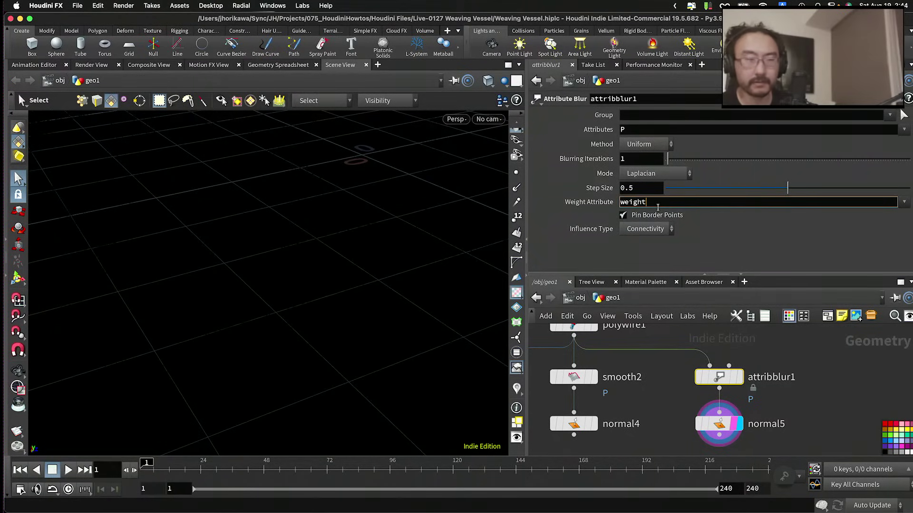
pyautogui.press('Return')
pyautogui.click(720, 423)
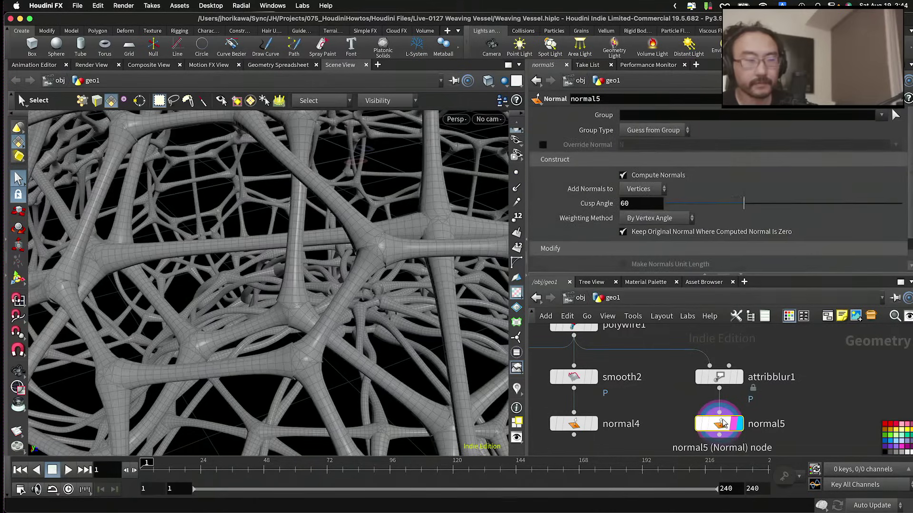
# Step: Try toggling Pin Border Points with attribblur1 displayed, and return the display to normal5
pyautogui.moveTo(710, 384)
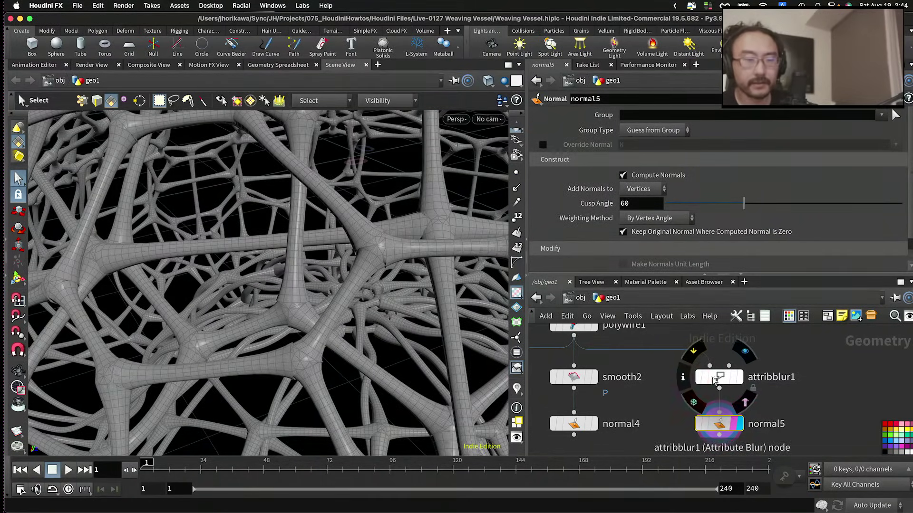
pyautogui.click(710, 380)
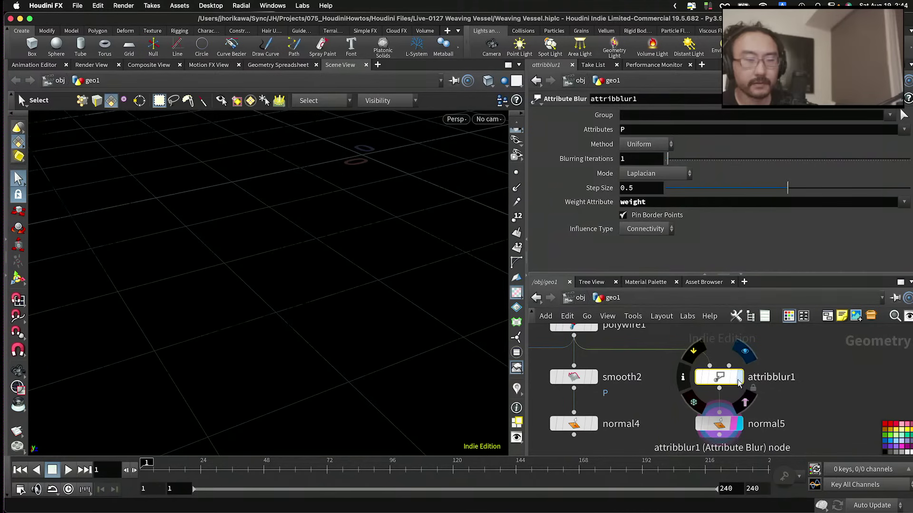
pyautogui.click(737, 378)
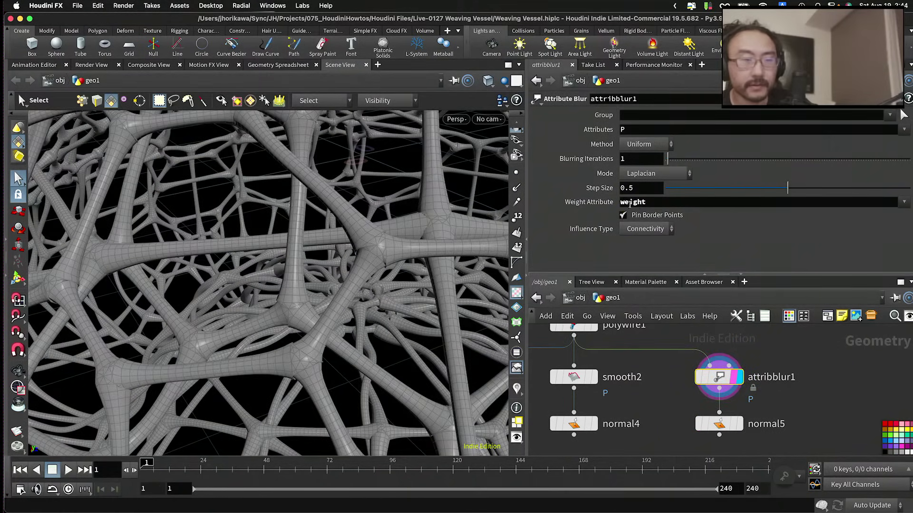
pyautogui.click(622, 216)
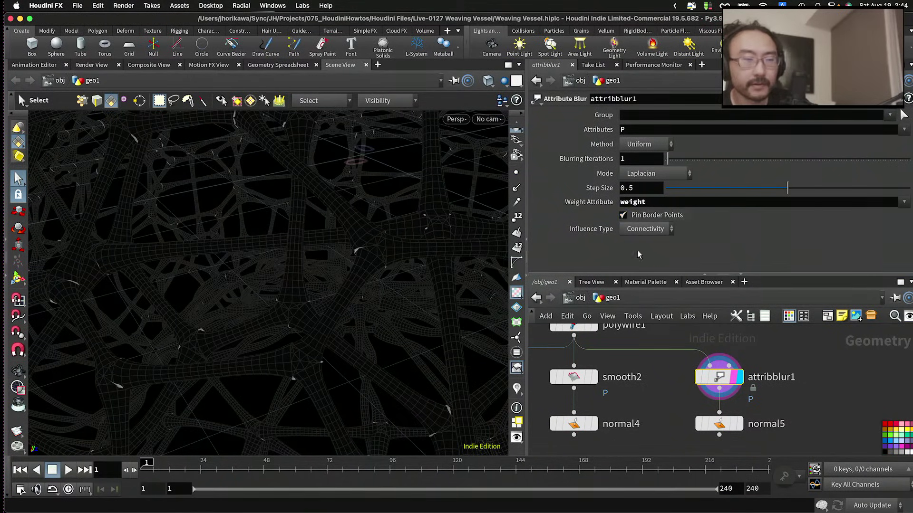
pyautogui.click(737, 424)
pyautogui.click(719, 424)
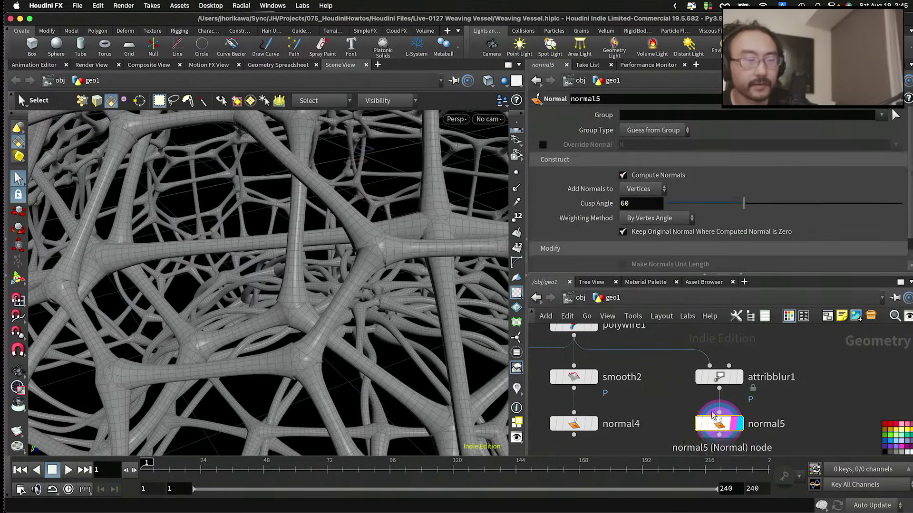
# Step: Save the scene and raise attribblur1's Blurring Iterations to 10
pyautogui.moveTo(719, 378)
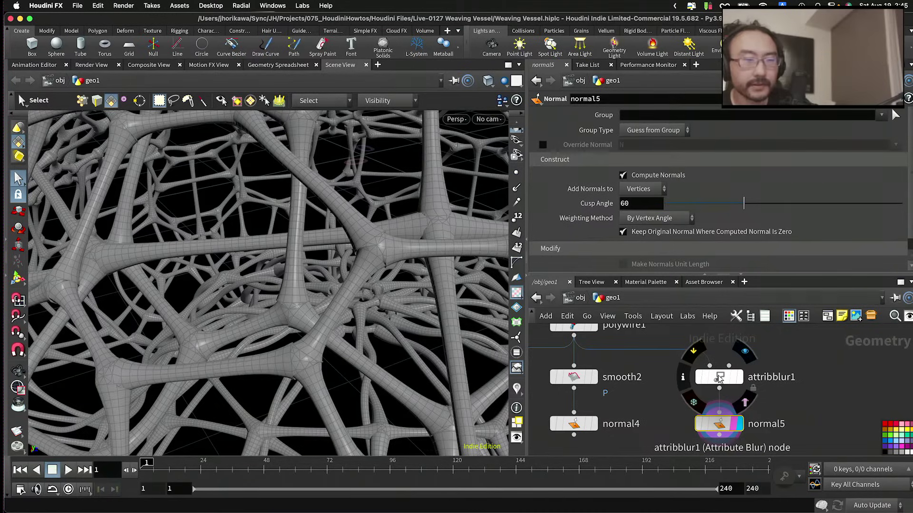
pyautogui.scroll(-1, 738, 254)
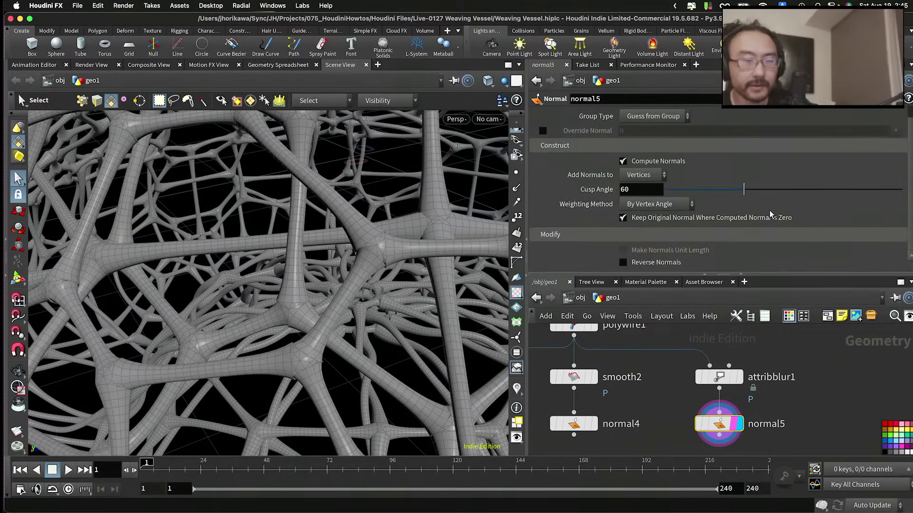
pyautogui.click(720, 377)
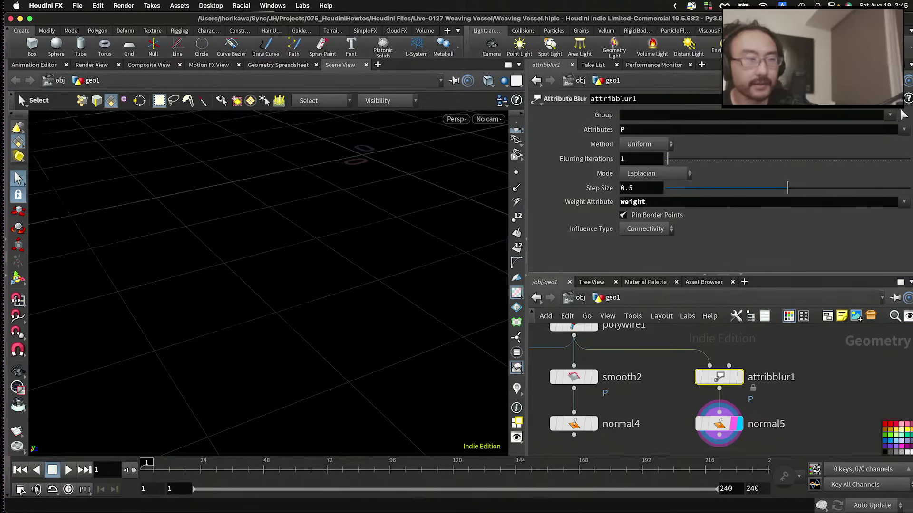
pyautogui.press('super+s')
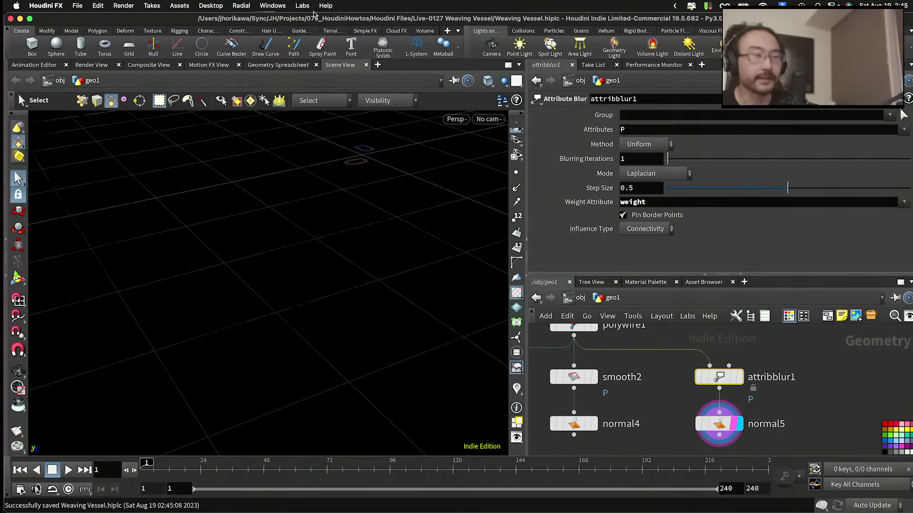
pyautogui.click(303, 5)
pyautogui.click(317, 46)
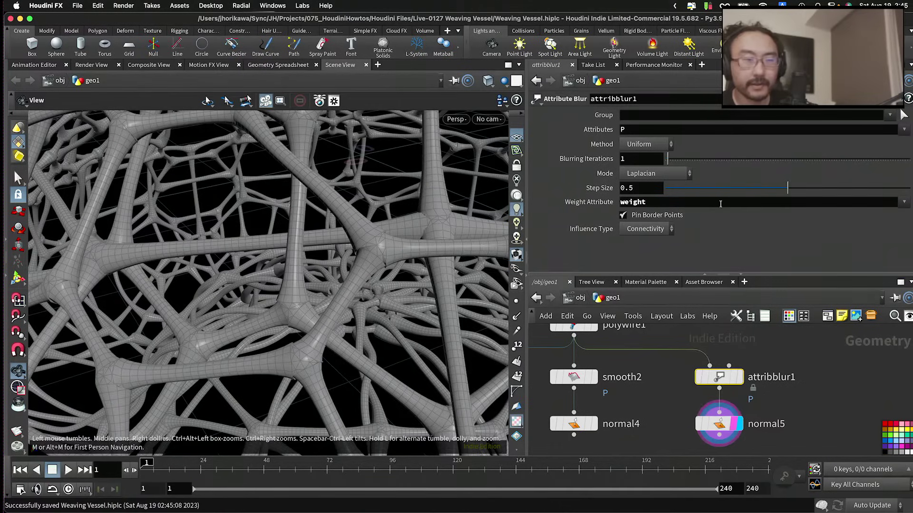
pyautogui.moveTo(675, 160)
pyautogui.mouseDown()
pyautogui.moveTo(704, 160)
pyautogui.moveTo(680, 160)
pyautogui.moveTo(689, 160)
pyautogui.mouseUp()
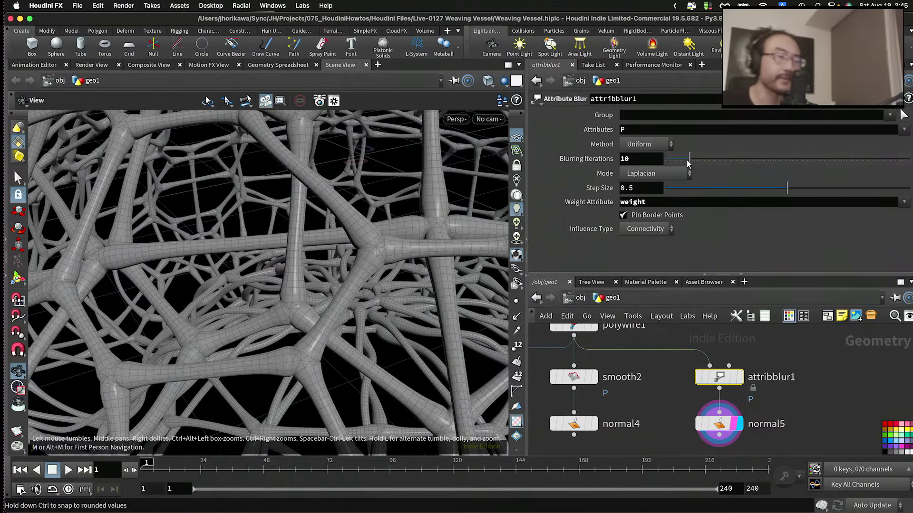
# Step: Tune attribblur1's Blurring Iterations down to 5 while checking the wire joints
pyautogui.moveTo(688, 162); pyautogui.dragTo(680, 159)
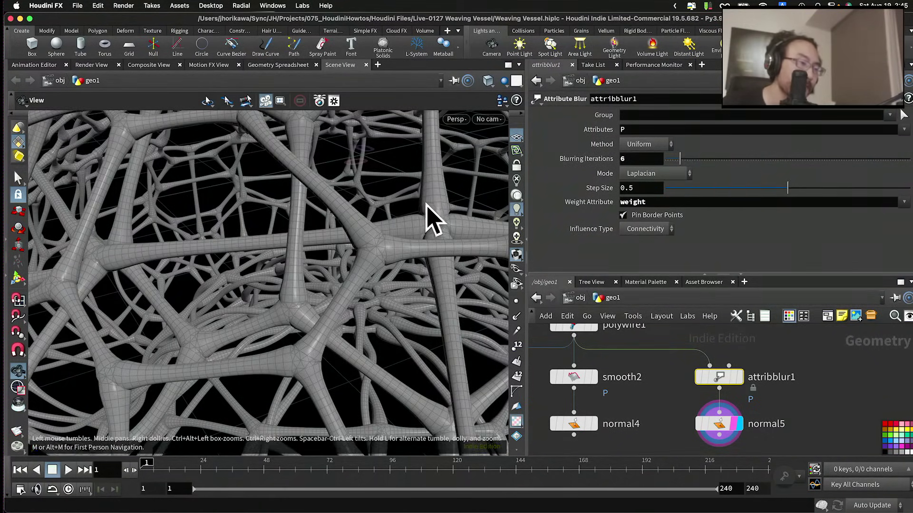
pyautogui.moveTo(427, 213); pyautogui.dragTo(423, 239)
pyautogui.hotkey('ctrl', 'z')
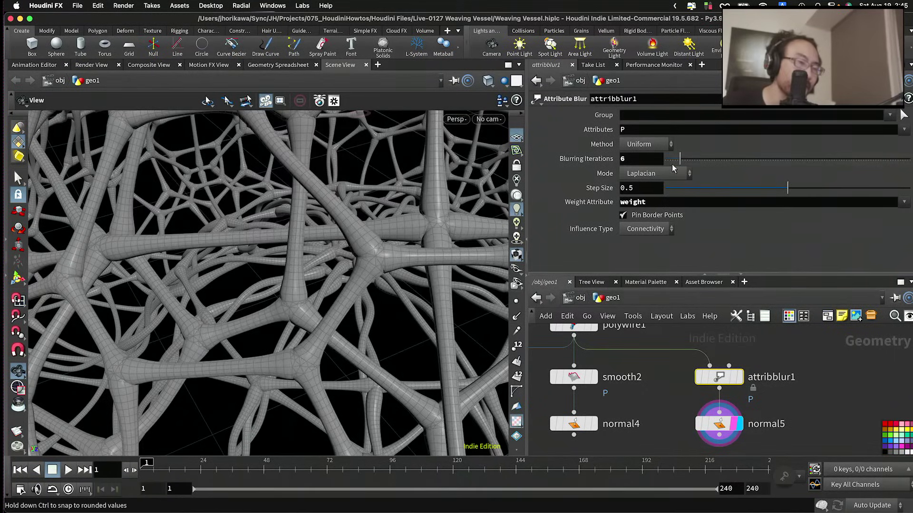
pyautogui.moveTo(695, 162); pyautogui.dragTo(685, 163)
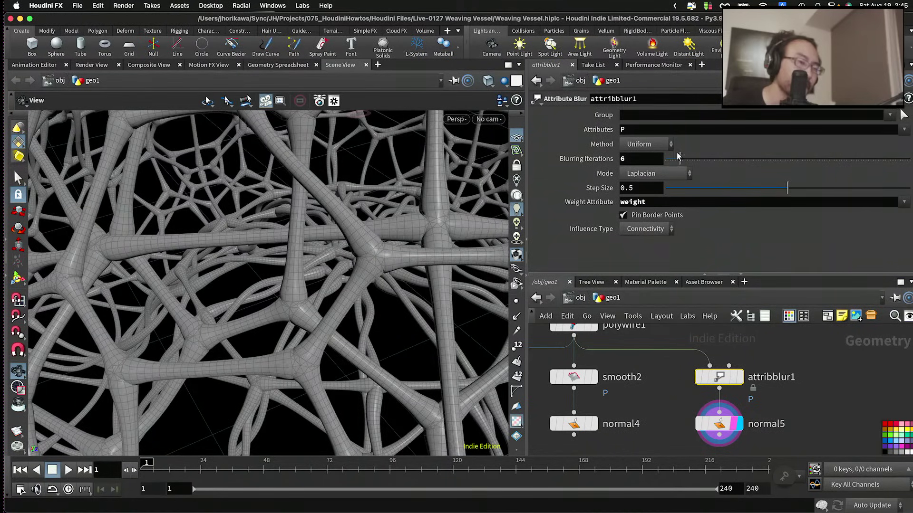
pyautogui.moveTo(676, 160); pyautogui.dragTo(677, 157)
# Step: Widen smooth_weight's ramp falloff by moving point 2 to position 0.29978 and point 3 to about 0.85
pyautogui.scroll(-3, 613, 404)
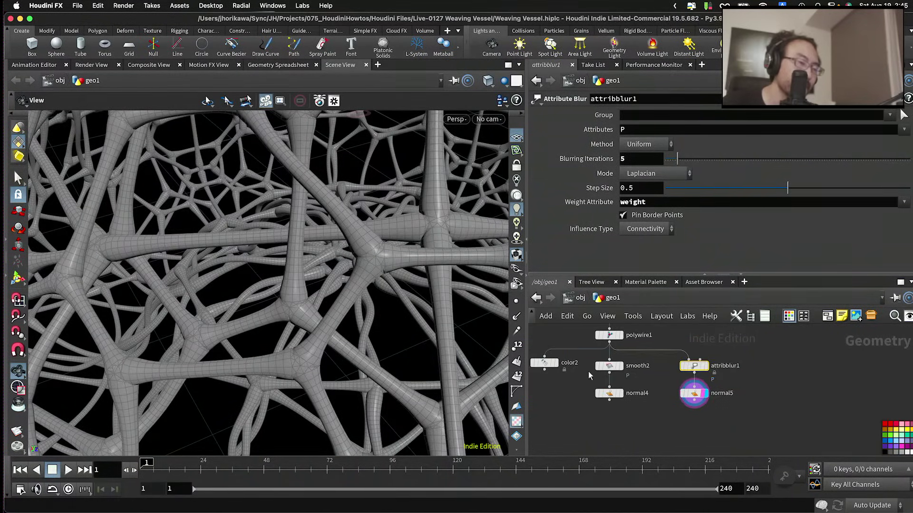
pyautogui.scroll(2, 680, 360)
pyautogui.moveTo(679, 361); pyautogui.dragTo(664, 391, button='middle')
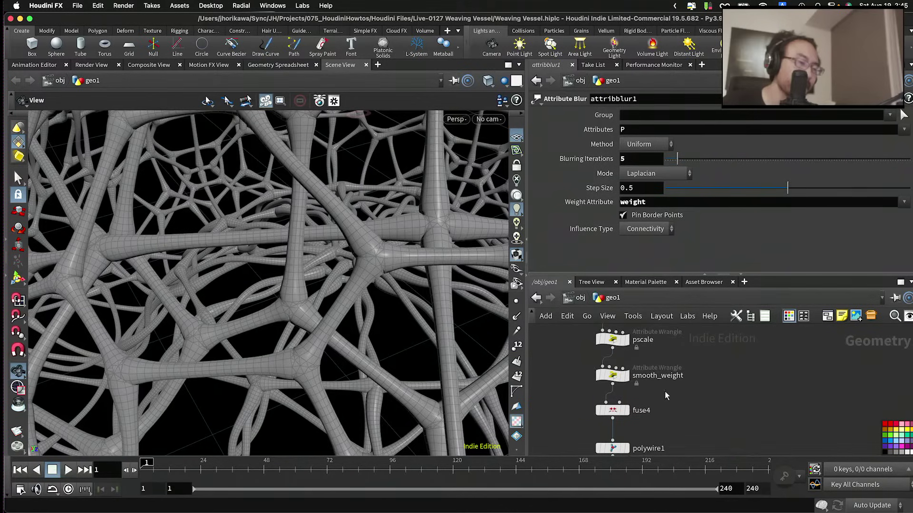
pyautogui.click(612, 376)
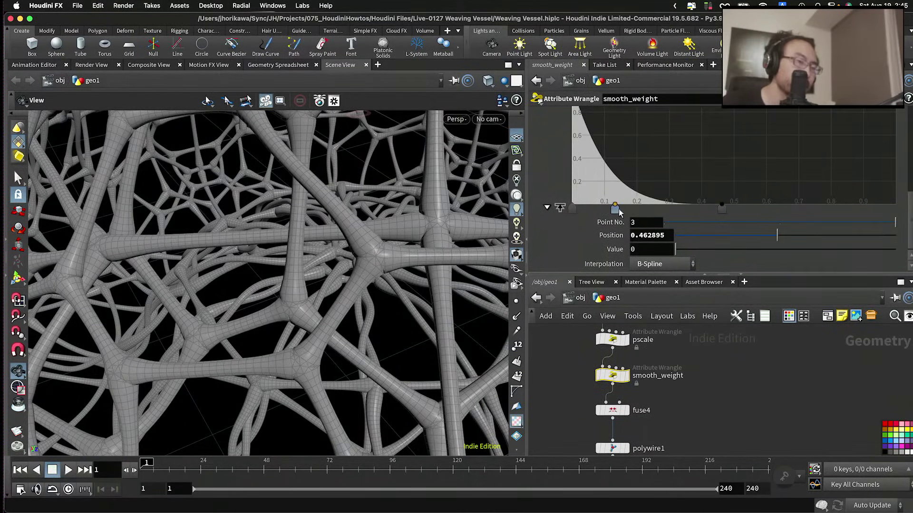
pyautogui.moveTo(615, 209); pyautogui.dragTo(726, 213)
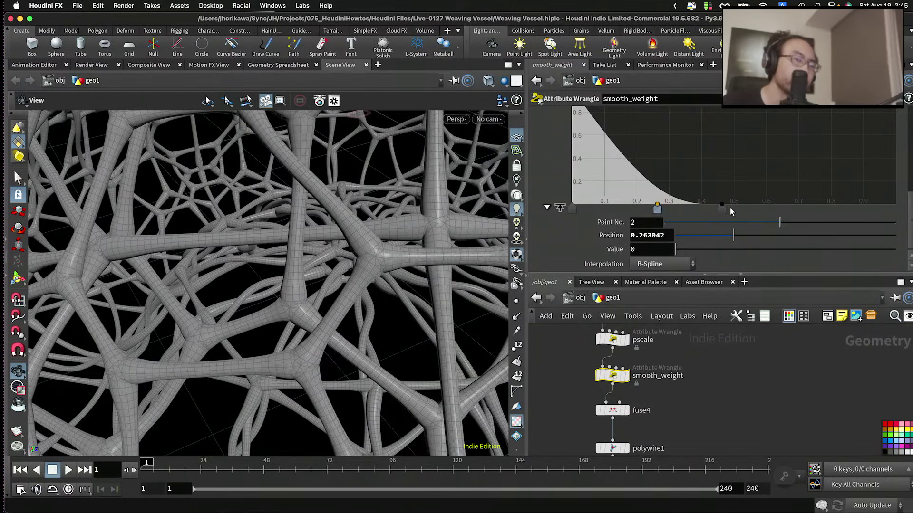
pyautogui.click(723, 209)
pyautogui.moveTo(779, 211); pyautogui.dragTo(849, 211)
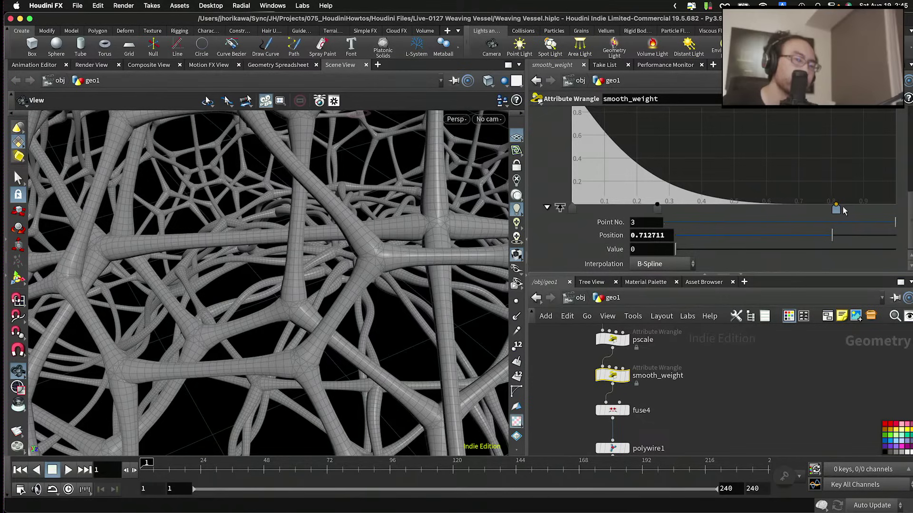
pyautogui.moveTo(704, 217); pyautogui.dragTo(669, 210)
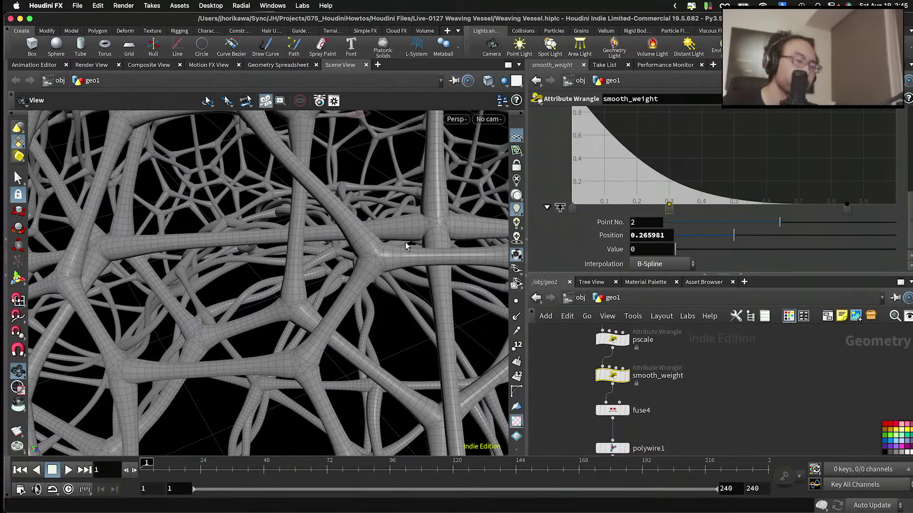
pyautogui.moveTo(408, 241); pyautogui.dragTo(269, 243)
# Step: Increase the CONTROLLER null's thickness to 0.0641 after trying 0.0777
pyautogui.scroll(-3, 649, 337)
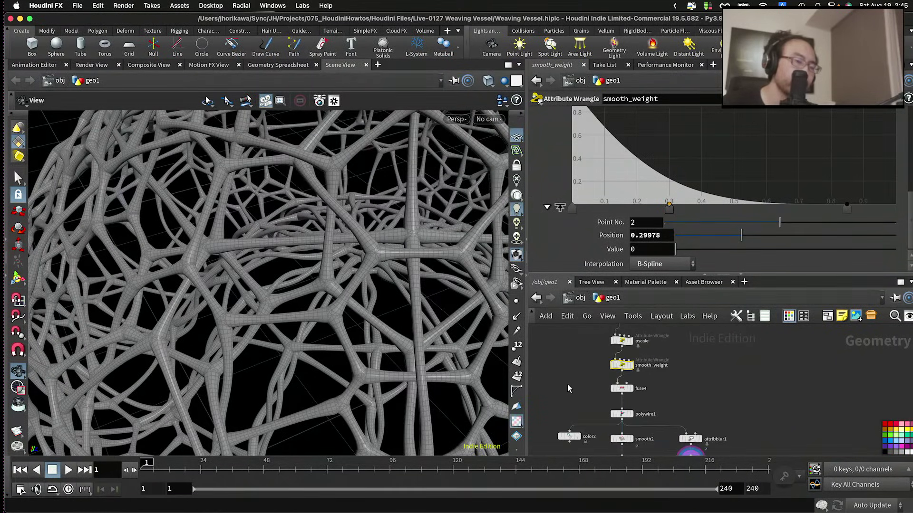
pyautogui.scroll(-2, 568, 388)
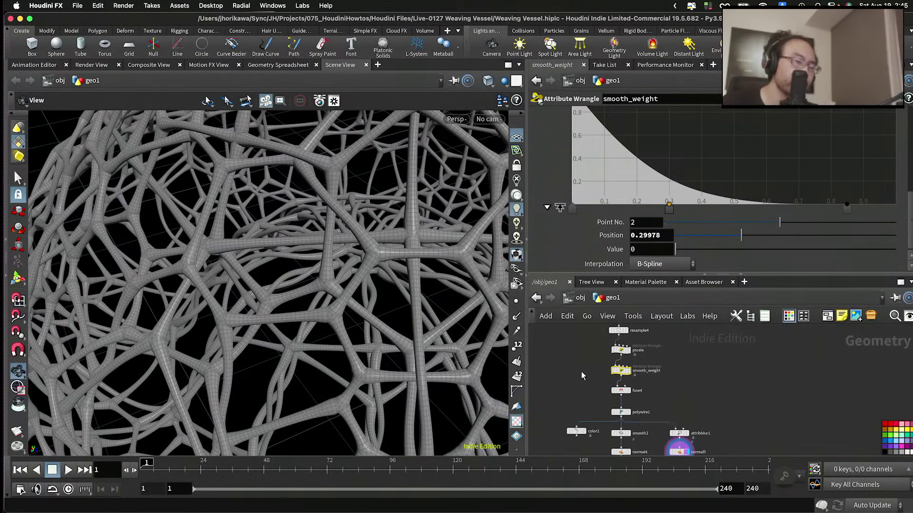
pyautogui.scroll(-10, 581, 376)
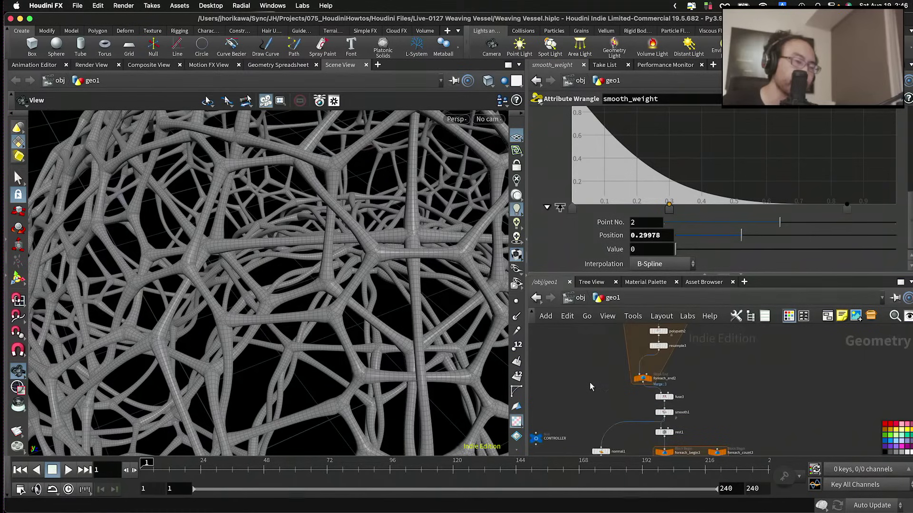
pyautogui.moveTo(590, 382); pyautogui.dragTo(629, 352, button='middle')
pyautogui.click(575, 408)
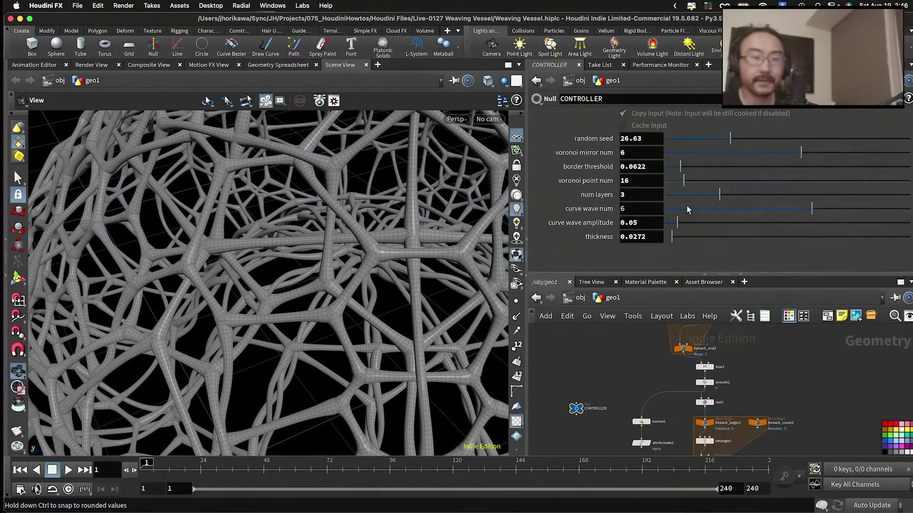
pyautogui.click(688, 237)
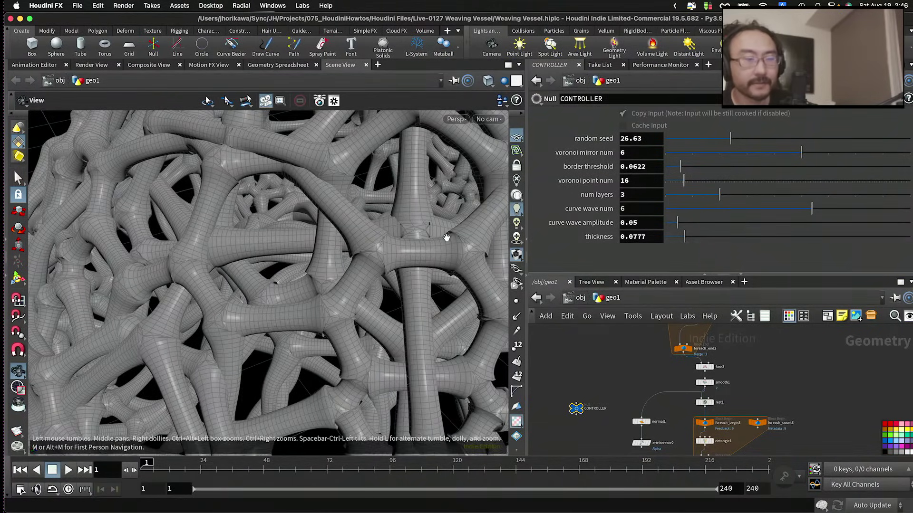
pyautogui.scroll(5, 433, 238)
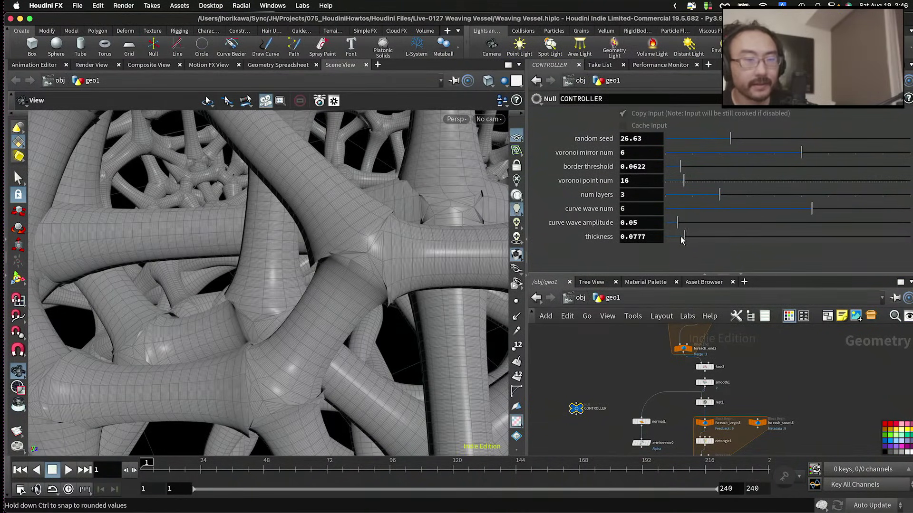
pyautogui.click(680, 236)
# Step: Raise attribblur1's Blurring Iterations to 8 to smooth the thicker joints
pyautogui.scroll(-10, 670, 431)
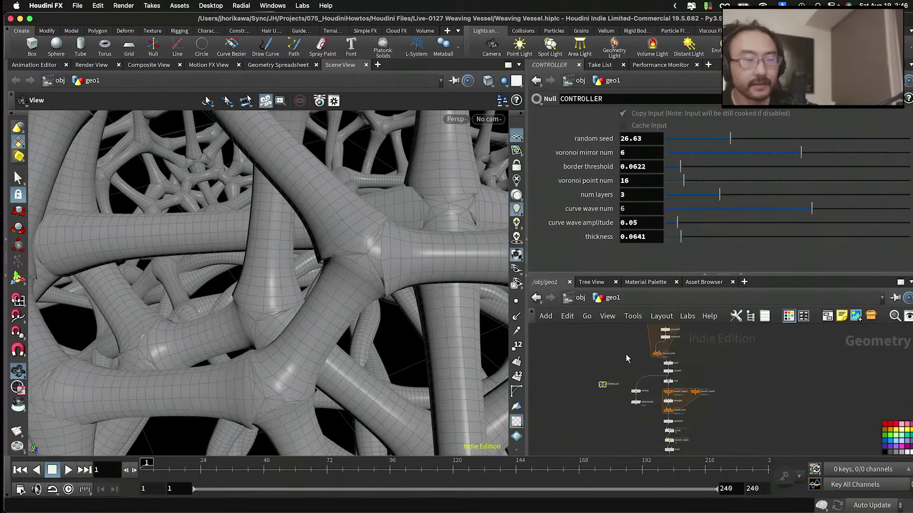
pyautogui.scroll(3, 711, 409)
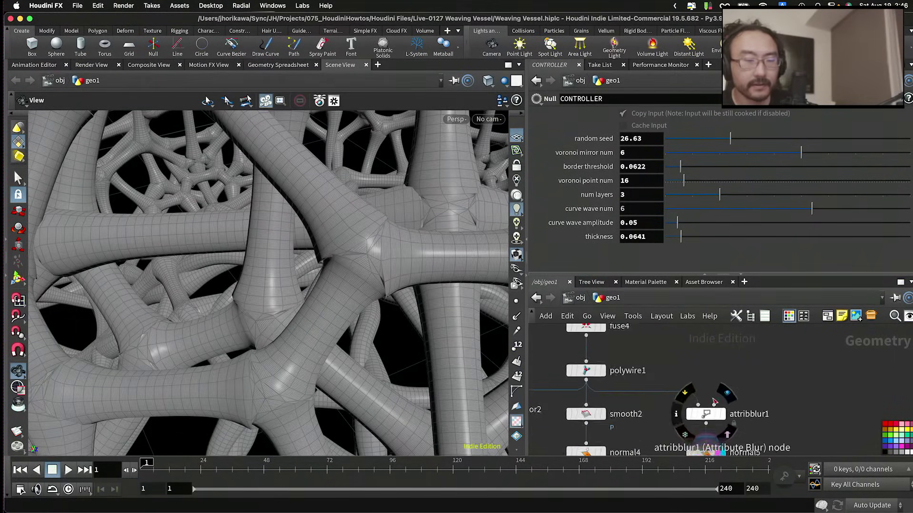
pyautogui.click(704, 410)
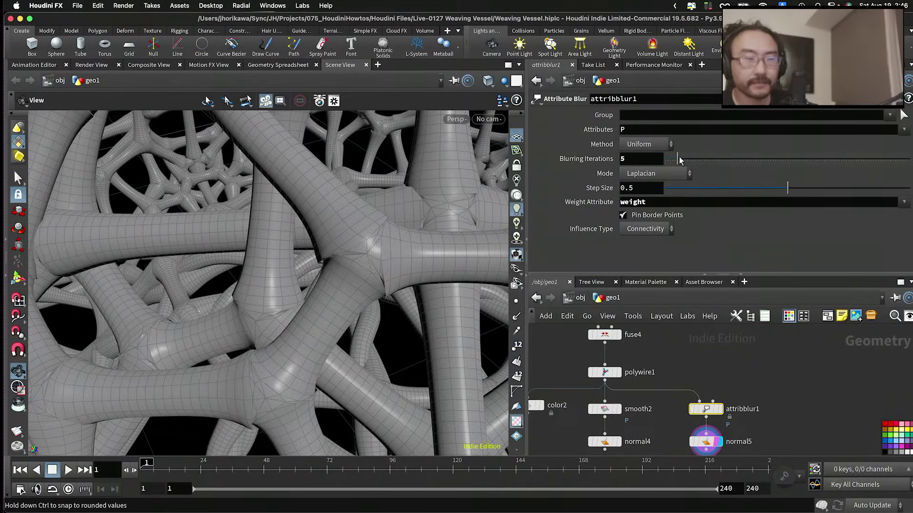
pyautogui.moveTo(679, 160); pyautogui.dragTo(685, 163)
# Step: Duplicate normal5, connect the copy after color2, and display it
pyautogui.moveTo(644, 347); pyautogui.dragTo(719, 338, button='middle')
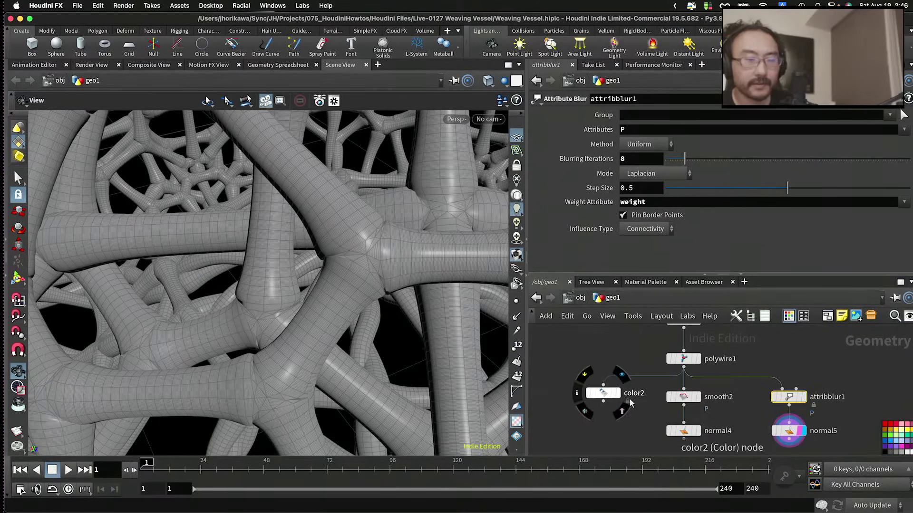
pyautogui.click(777, 431)
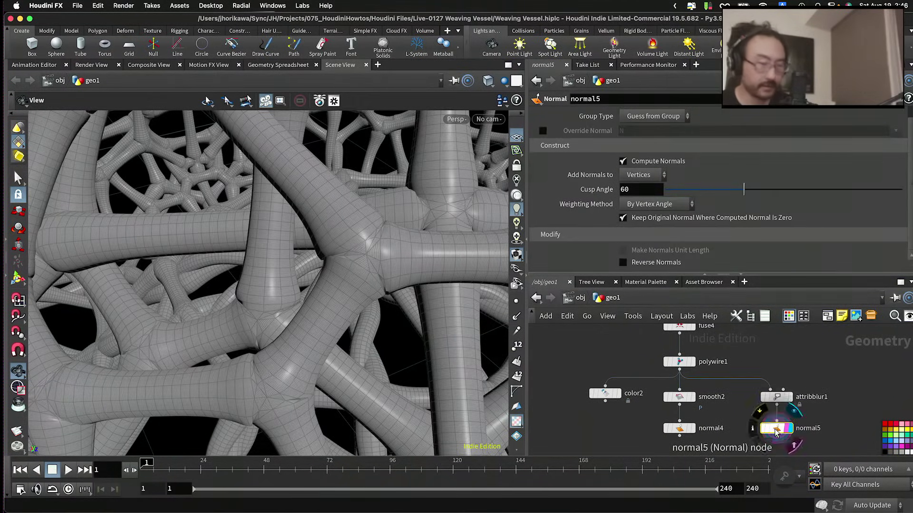
pyautogui.keyDown('alt'); pyautogui.moveTo(776, 429); pyautogui.dragTo(601, 430); pyautogui.keyUp('alt')
pyautogui.scroll(2, 603, 428)
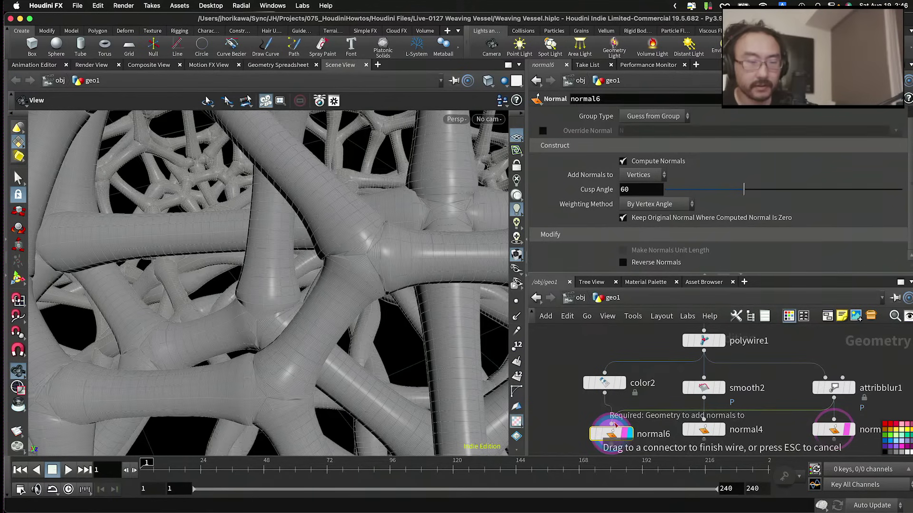
pyautogui.click(615, 429)
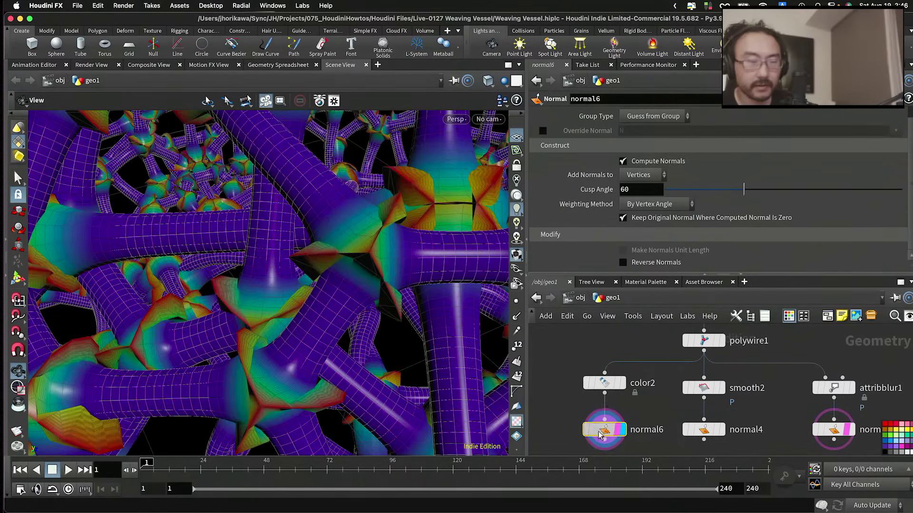
# Step: Compare the wire joints by displaying normal4, normal6, polywire1, fuse4 and attribblur1 in turn, ending on normal5
pyautogui.click(718, 430)
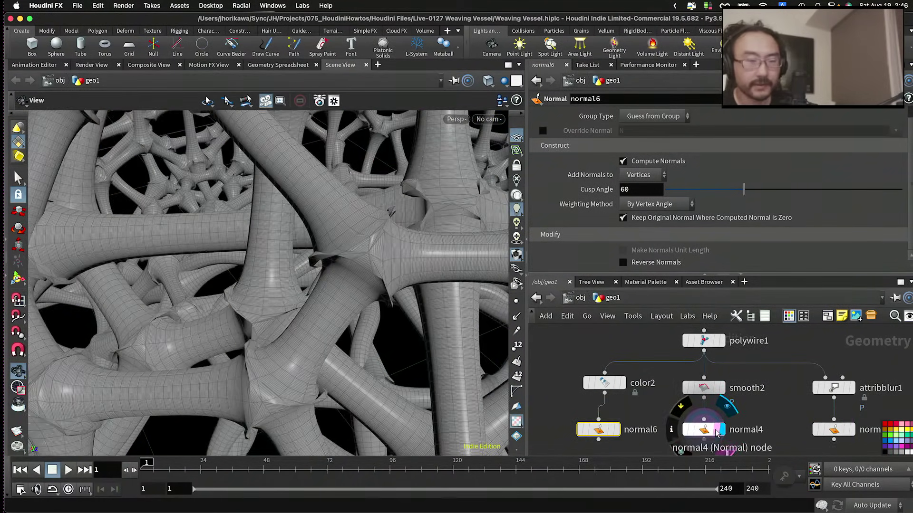
pyautogui.moveTo(613, 433); pyautogui.dragTo(606, 435)
pyautogui.click(607, 433)
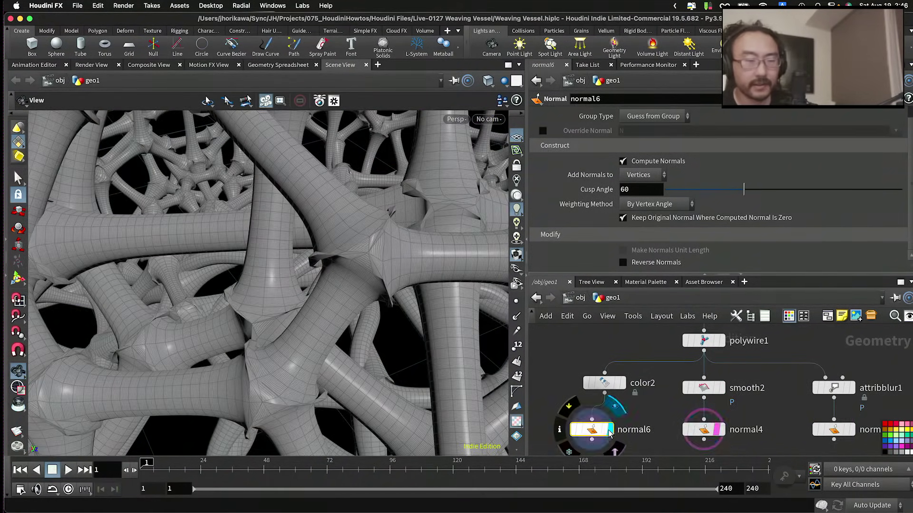
pyautogui.scroll(-2, 594, 430)
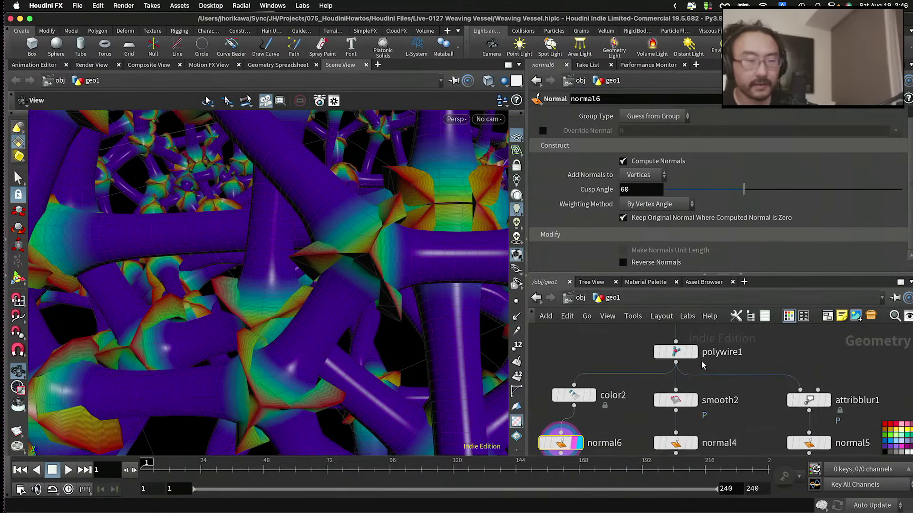
pyautogui.click(698, 357)
pyautogui.scroll(2, 720, 383)
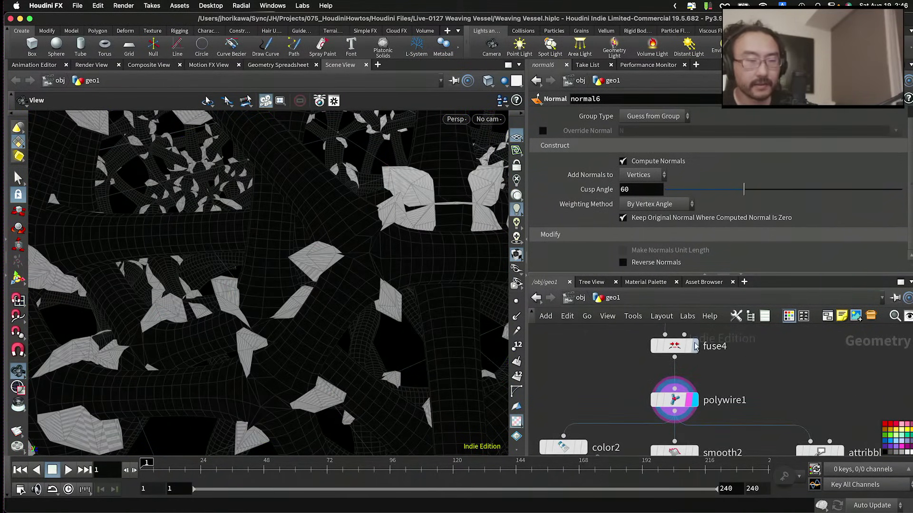
pyautogui.click(695, 347)
pyautogui.scroll(-1, 733, 382)
pyautogui.scroll(1, 732, 382)
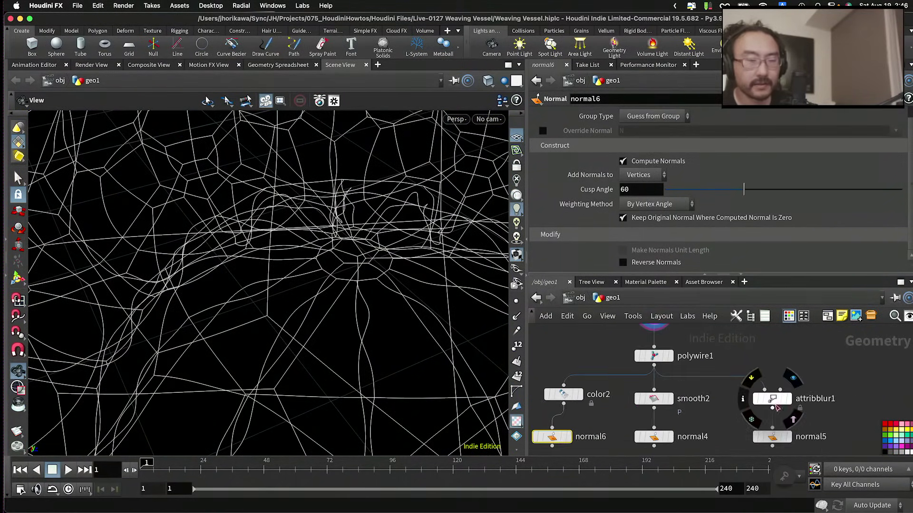
pyautogui.click(786, 398)
pyautogui.click(787, 436)
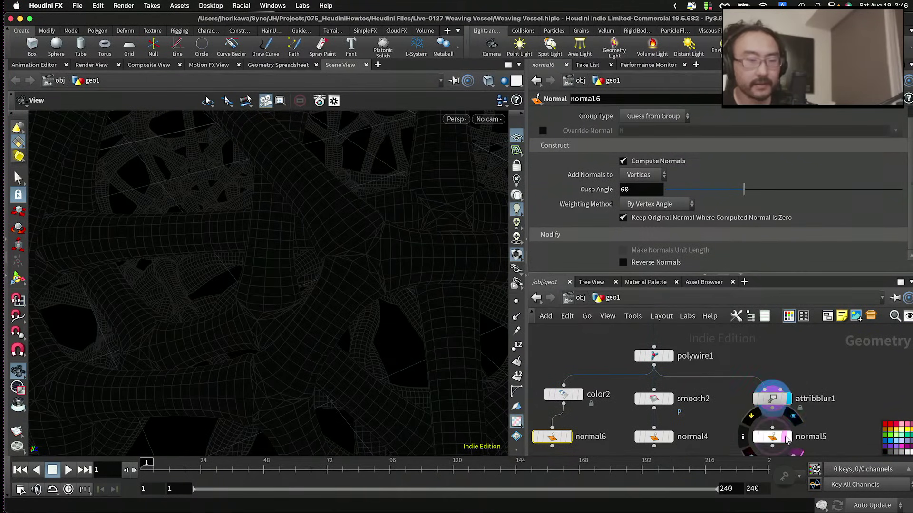
pyautogui.scroll(-3, 683, 387)
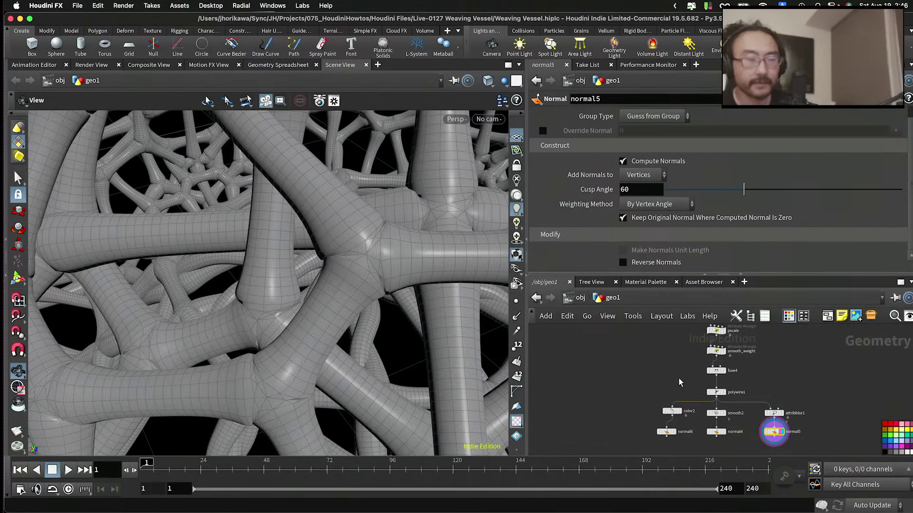
pyautogui.moveTo(383, 332); pyautogui.dragTo(333, 309)
pyautogui.scroll(1, 717, 428)
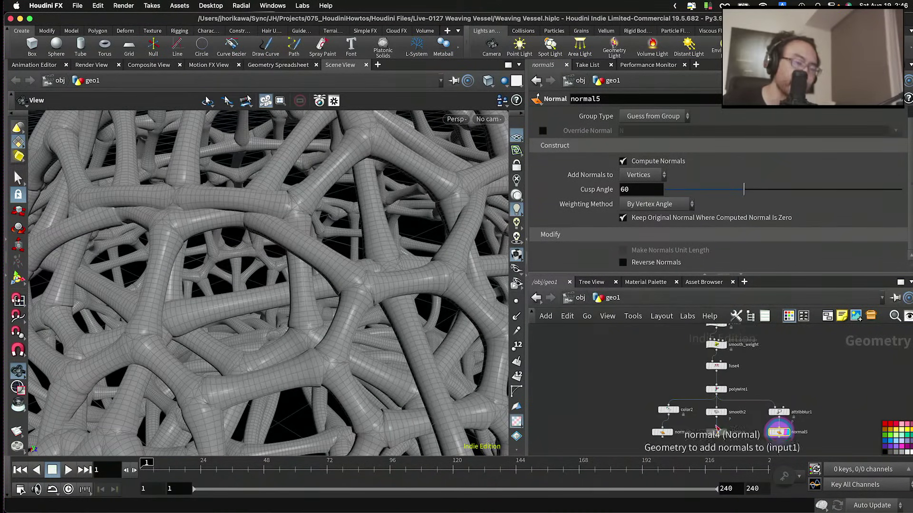
# Step: Display normal4 and raise smooth2's Strength to 41.5
pyautogui.scroll(2, 717, 428)
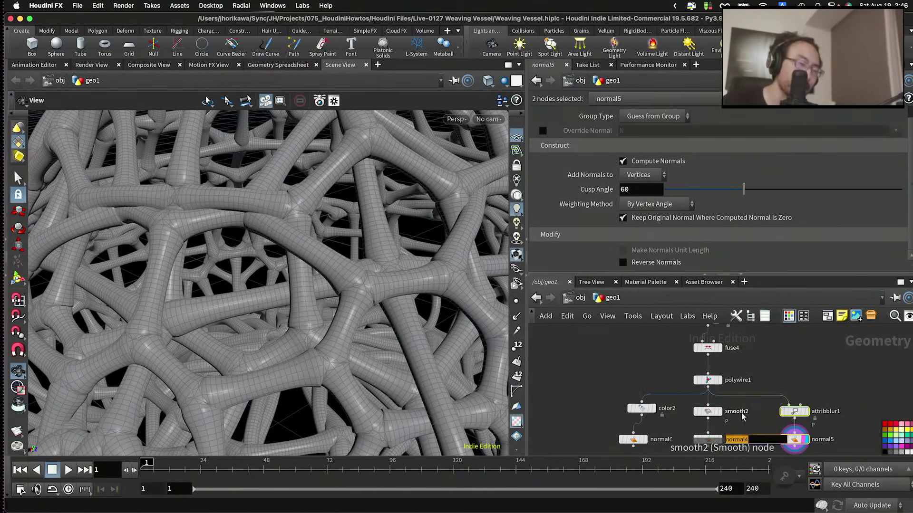
pyautogui.moveTo(740, 451); pyautogui.dragTo(700, 410)
pyautogui.scroll(1, 718, 439)
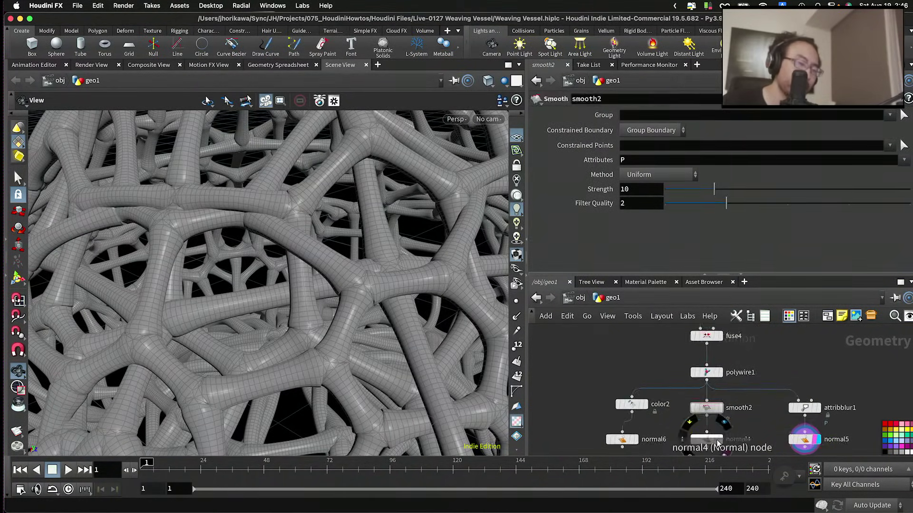
pyautogui.click(715, 441)
pyautogui.click(712, 440)
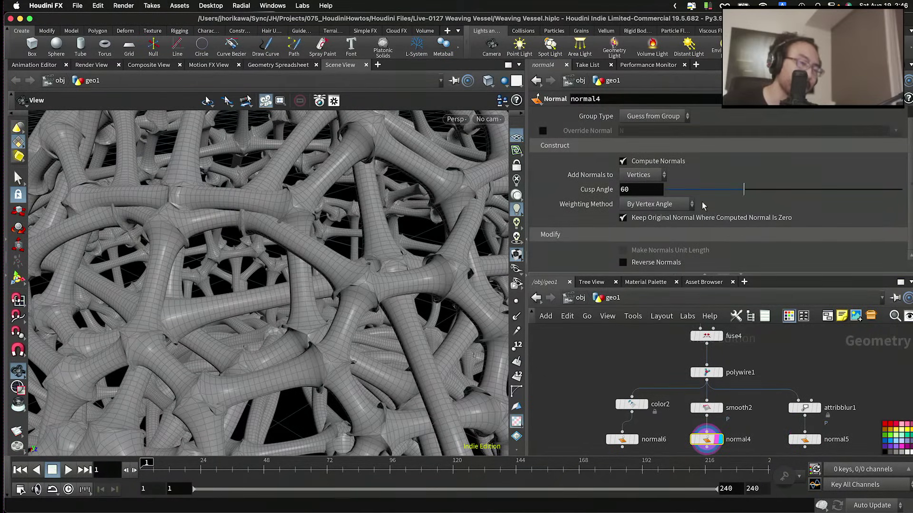
pyautogui.click(708, 405)
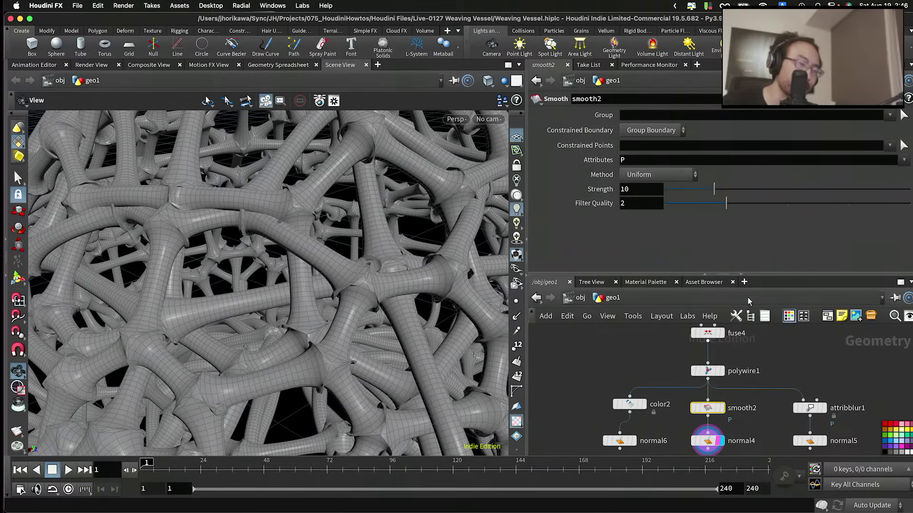
pyautogui.moveTo(827, 193); pyautogui.dragTo(909, 189)
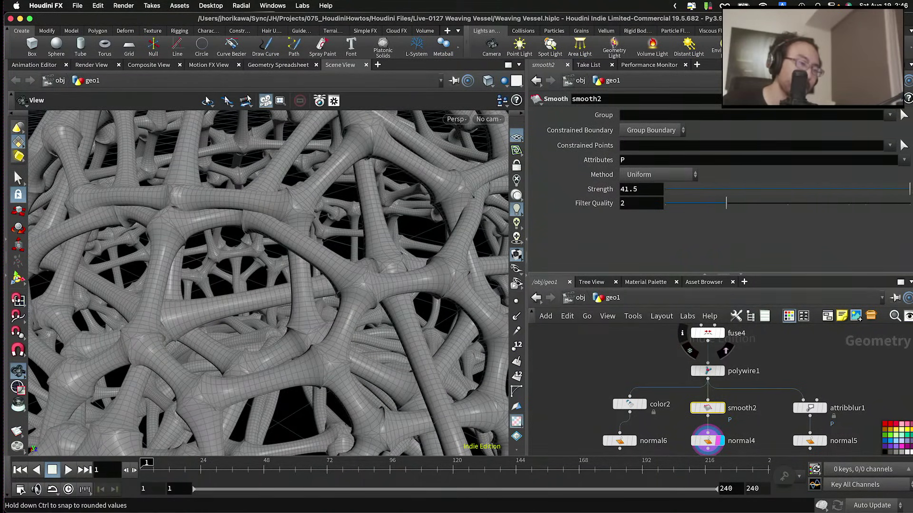
# Step: Display normal5 and look closely at its joints to compare the weighted blur with the uniform smooth
pyautogui.moveTo(304, 258); pyautogui.dragTo(256, 264)
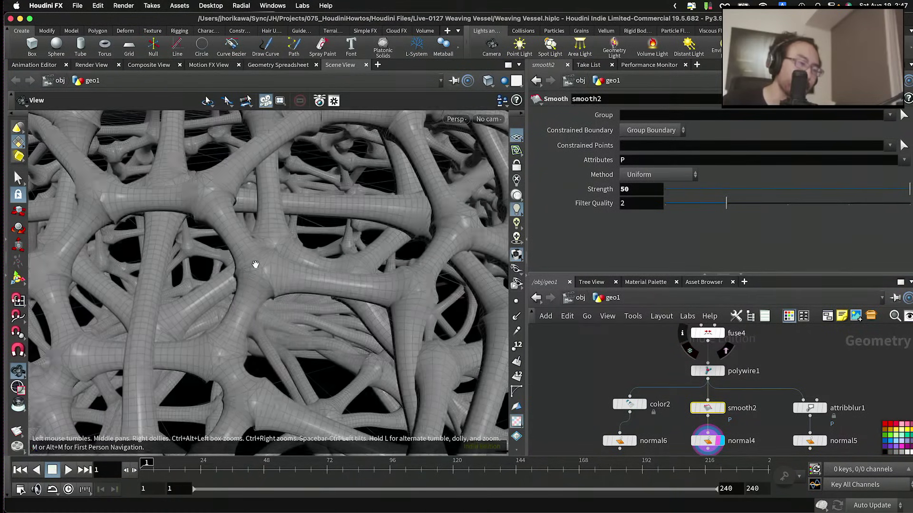
pyautogui.moveTo(733, 434); pyautogui.dragTo(674, 409, button='middle')
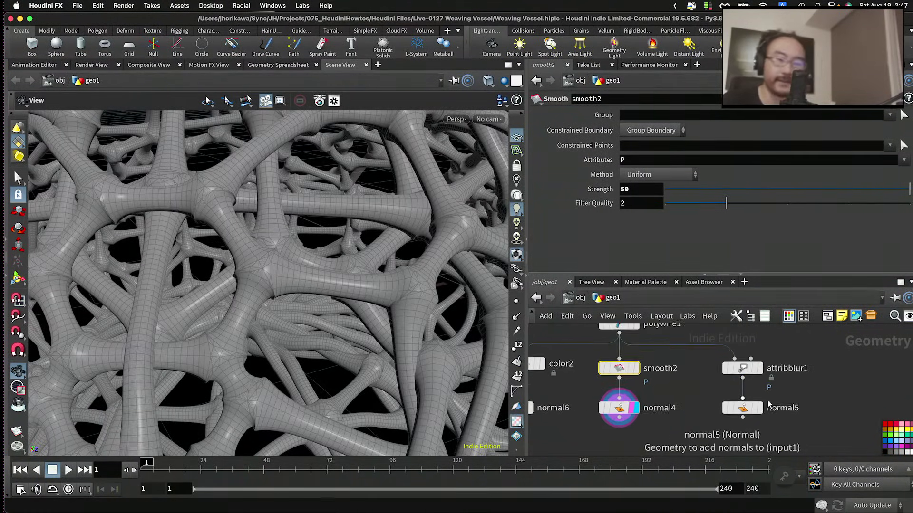
pyautogui.scroll(2, 773, 430)
pyautogui.click(757, 407)
pyautogui.click(740, 408)
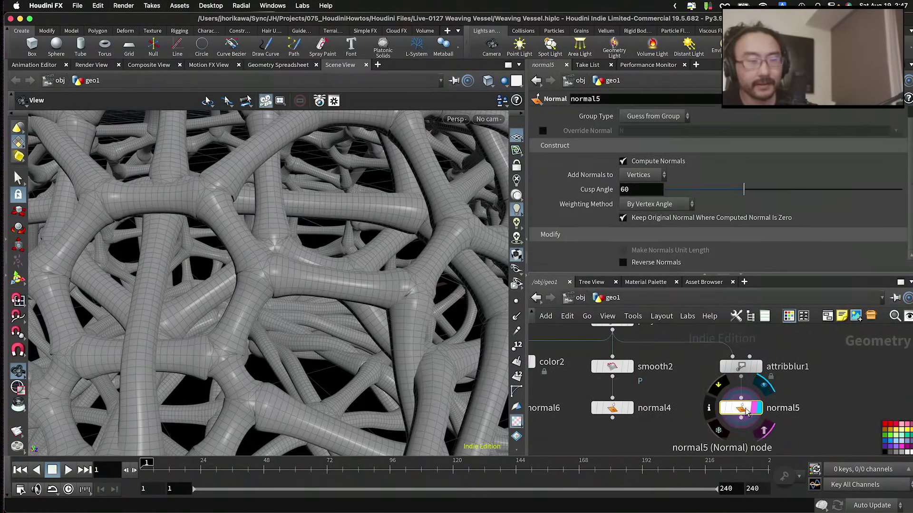
pyautogui.scroll(5, 351, 309)
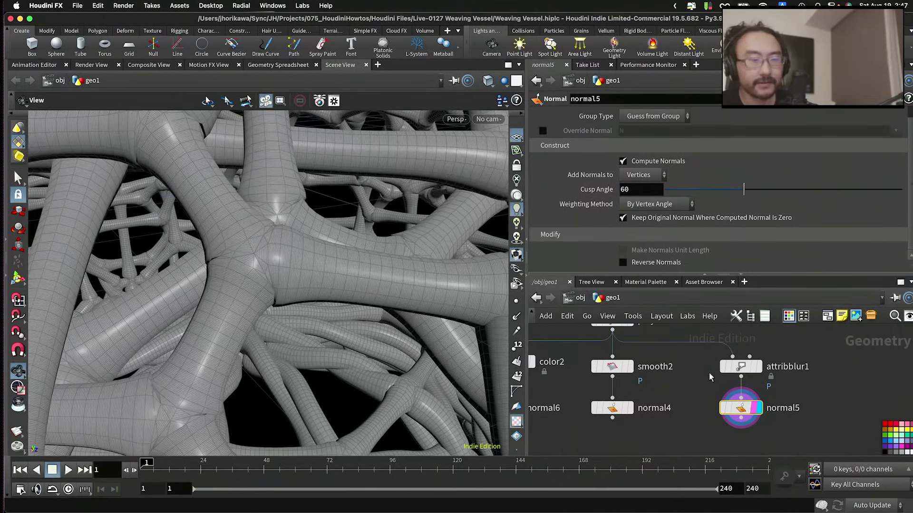
# Step: Raise attribblur1's Blurring Iterations to 19 and examine the joint crease up close
pyautogui.click(785, 371)
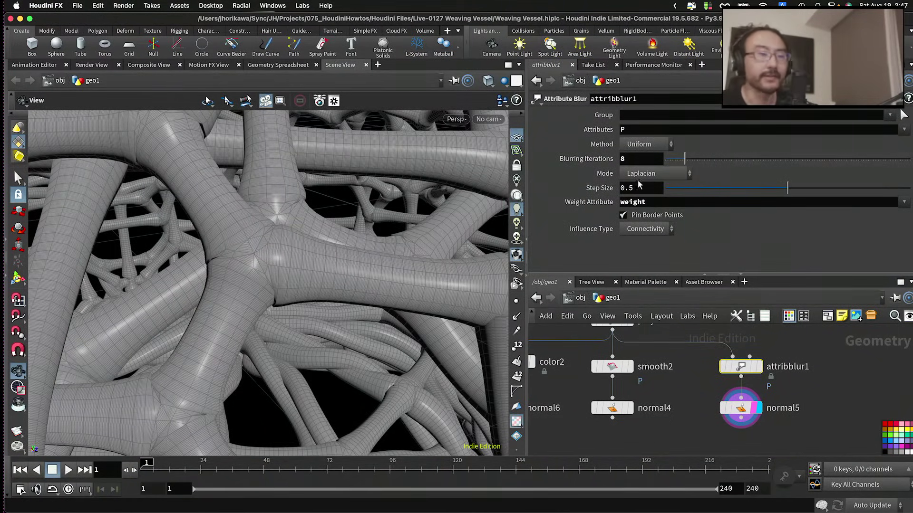
pyautogui.scroll(5, 261, 238)
pyautogui.scroll(-3, 227, 247)
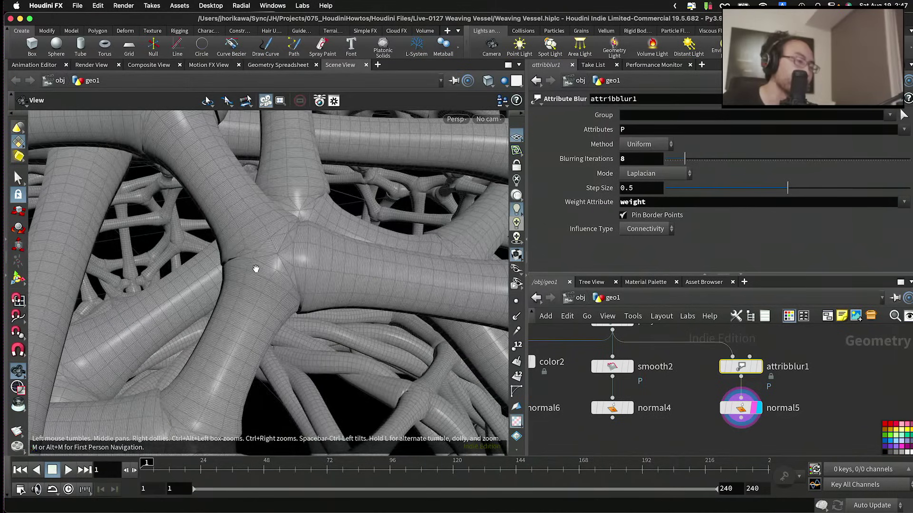
pyautogui.moveTo(255, 264); pyautogui.dragTo(291, 266)
pyautogui.moveTo(265, 253); pyautogui.dragTo(256, 248)
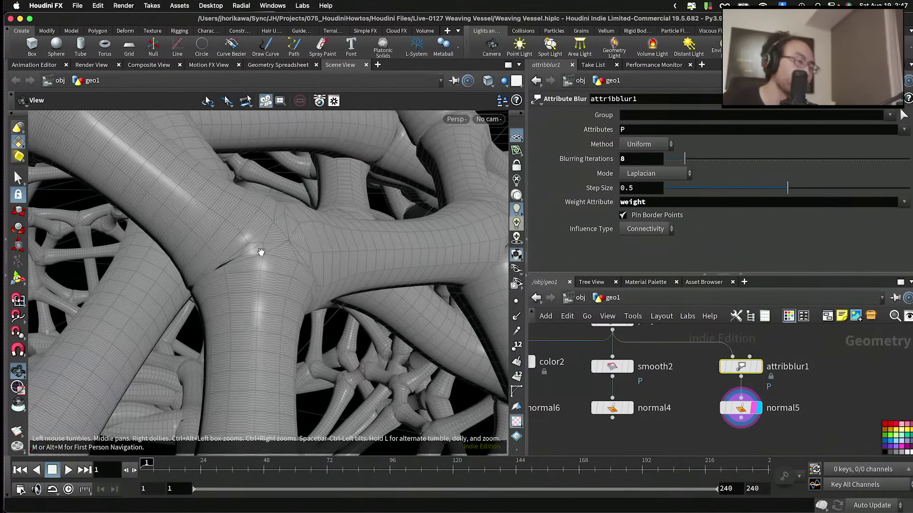
pyautogui.moveTo(690, 161); pyautogui.dragTo(708, 164)
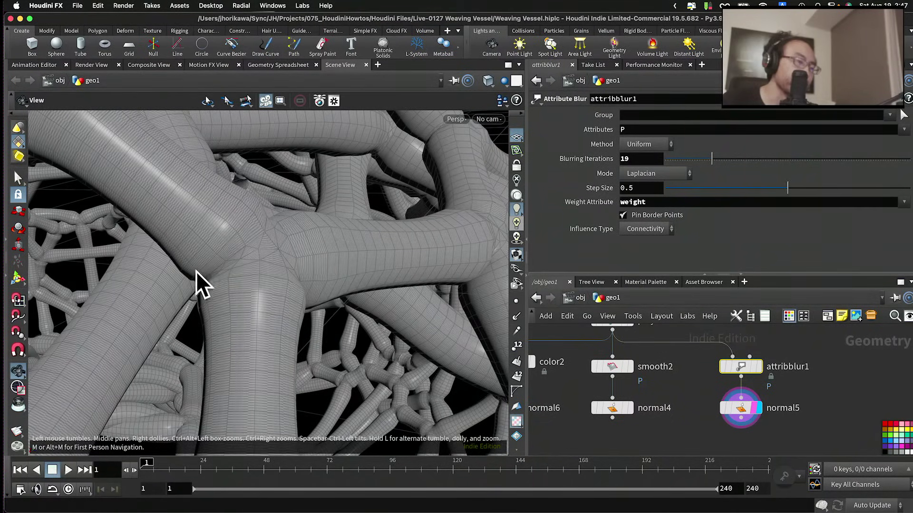
pyautogui.moveTo(208, 295); pyautogui.dragTo(220, 278)
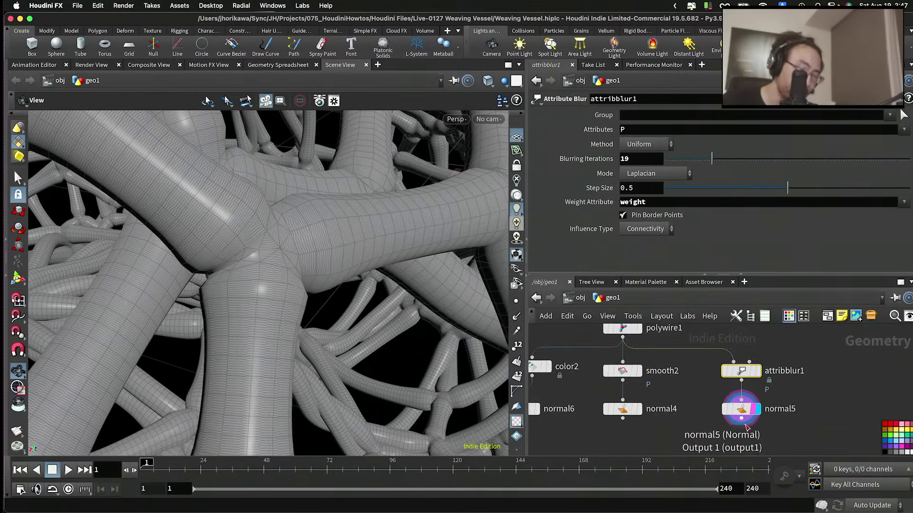
# Step: Reshape smooth_weight's ramp into a convex falloff by moving point 2 to position about 0.395, near full value
pyautogui.scroll(-3, 689, 371)
pyautogui.scroll(3, 705, 444)
pyautogui.scroll(5, 704, 417)
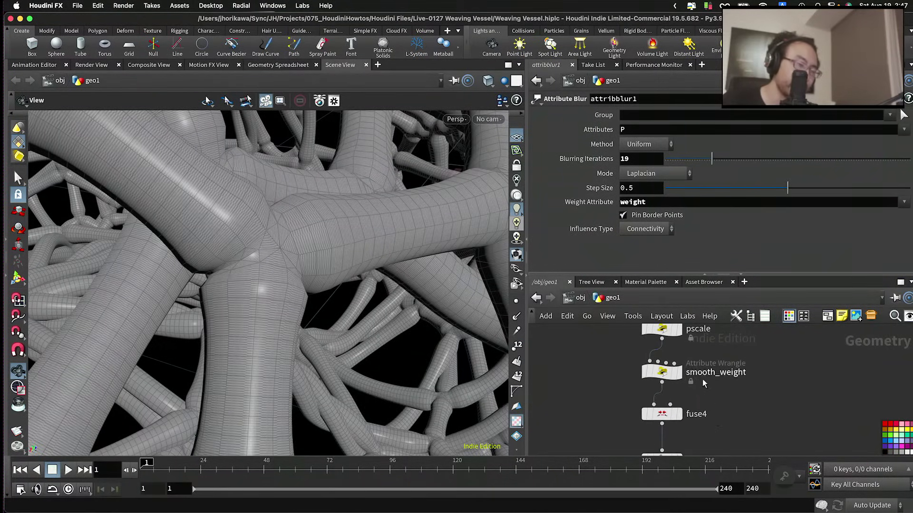
pyautogui.click(654, 412)
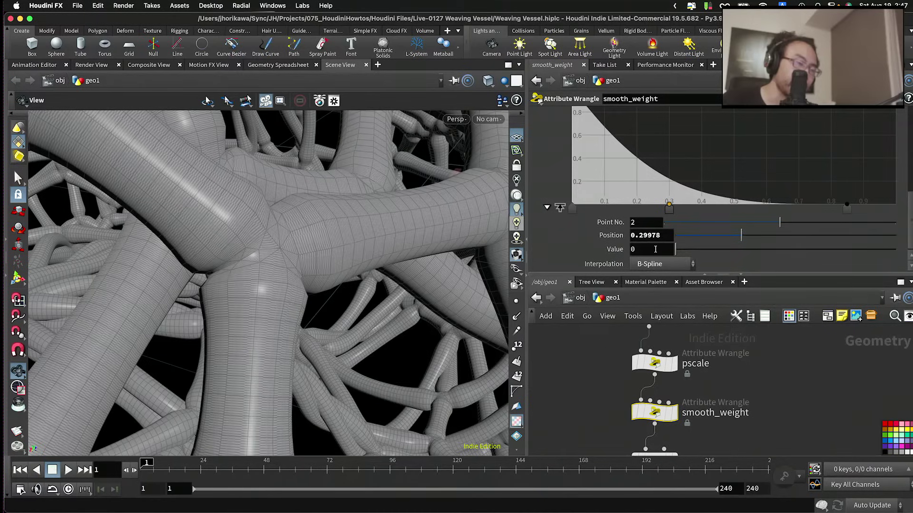
pyautogui.scroll(2, 662, 166)
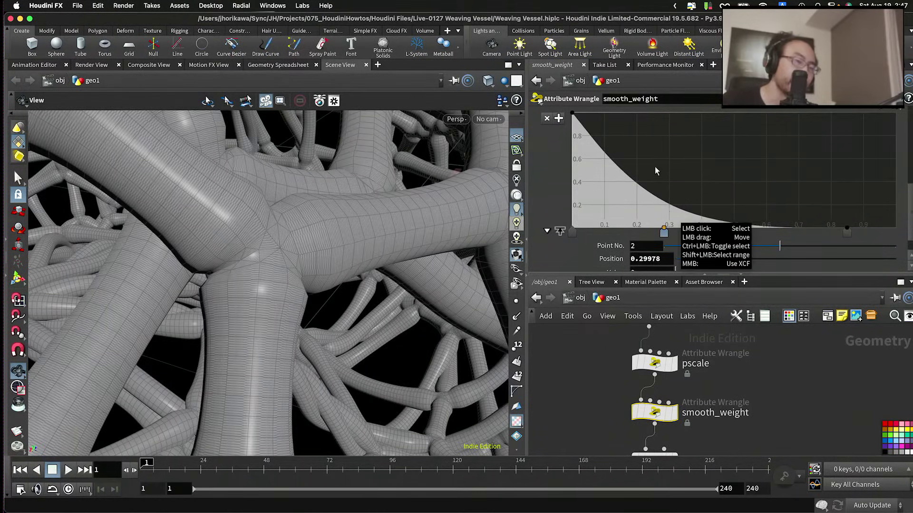
pyautogui.moveTo(660, 141); pyautogui.dragTo(663, 129)
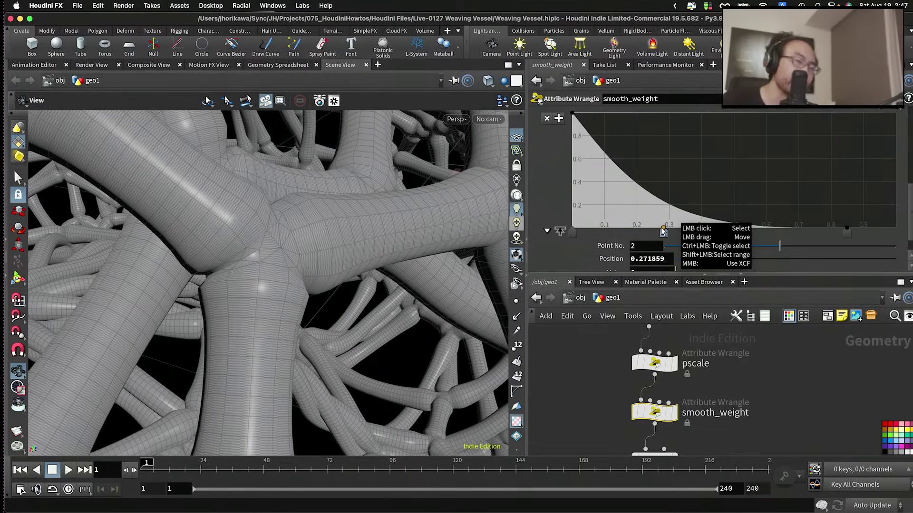
pyautogui.moveTo(663, 231); pyautogui.dragTo(664, 229)
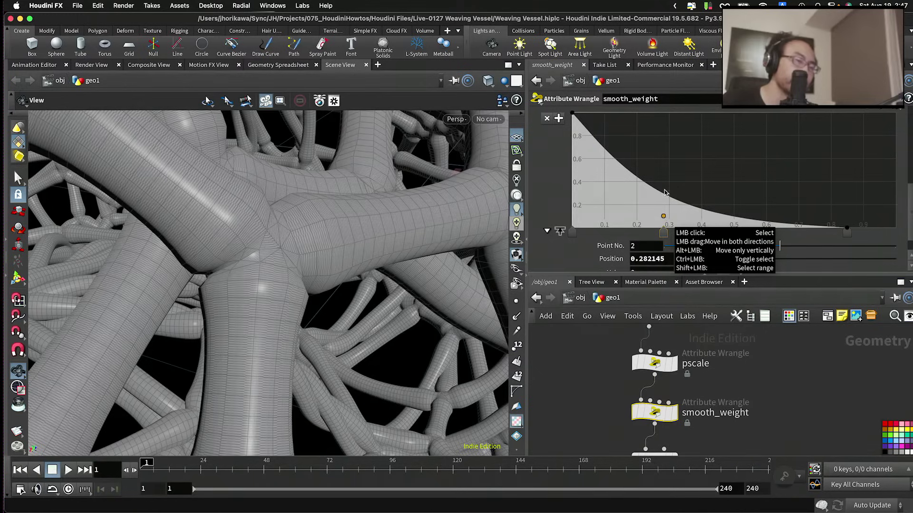
pyautogui.moveTo(664, 144); pyautogui.dragTo(699, 123)
# Step: Set attribblur1's Blurring Iterations to 5
pyautogui.scroll(-5, 721, 379)
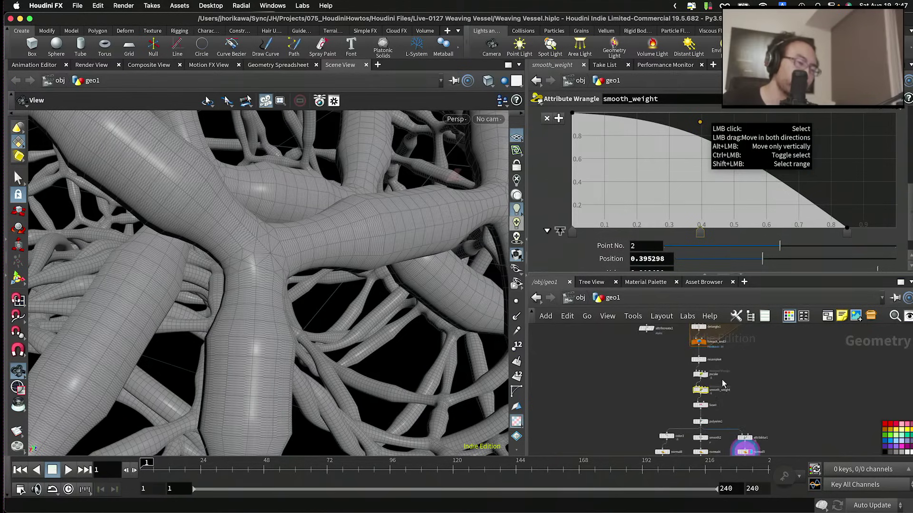
pyautogui.scroll(6, 730, 365)
pyautogui.click(717, 403)
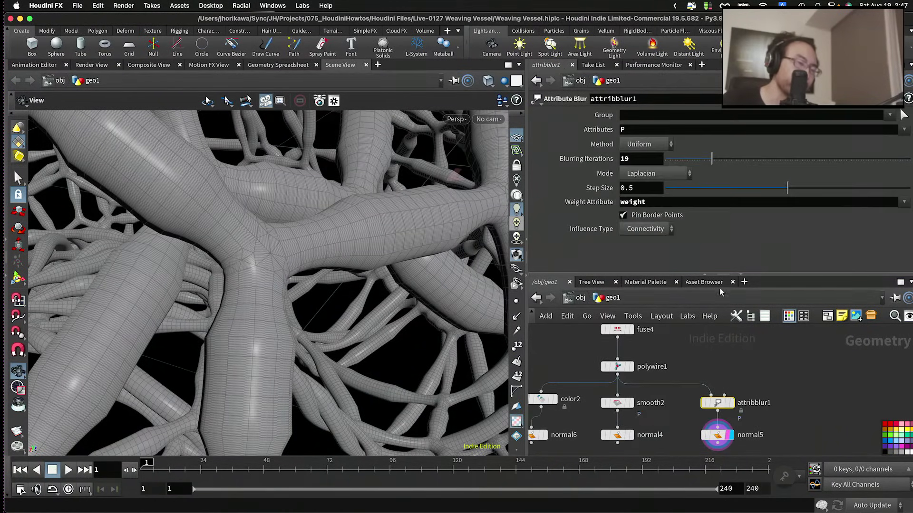
pyautogui.moveTo(715, 161); pyautogui.dragTo(677, 164)
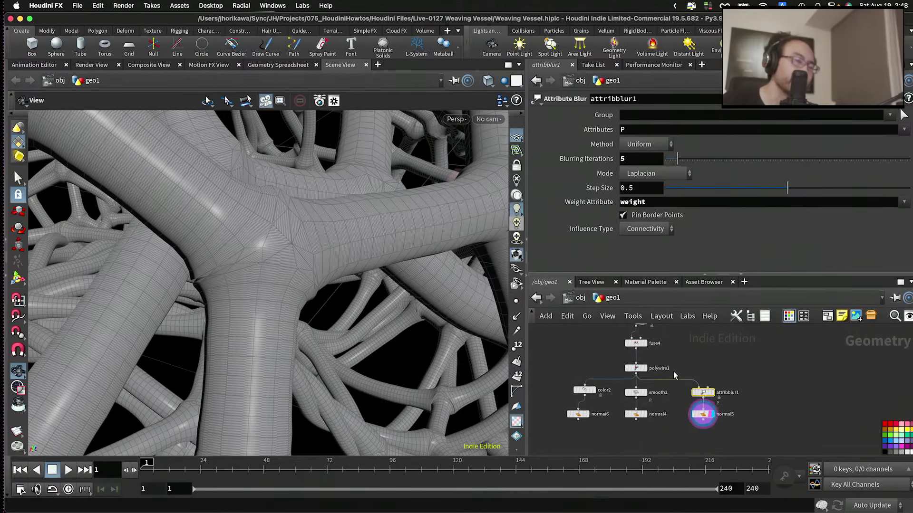
# Step: Shift point 2 of smooth_weight's ramp back to position about 0.3, keeping it near full value
pyautogui.scroll(5, 673, 372)
pyautogui.scroll(-5, 670, 378)
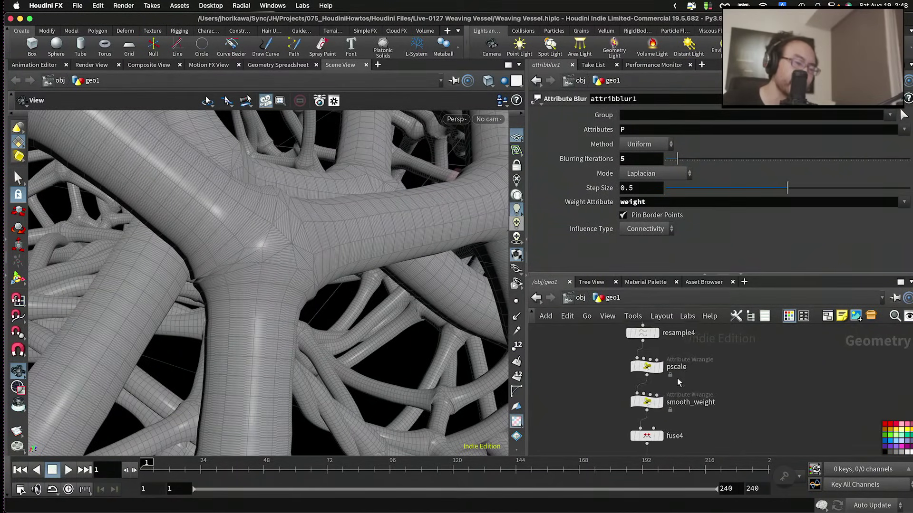
pyautogui.click(650, 383)
pyautogui.scroll(-3, 651, 389)
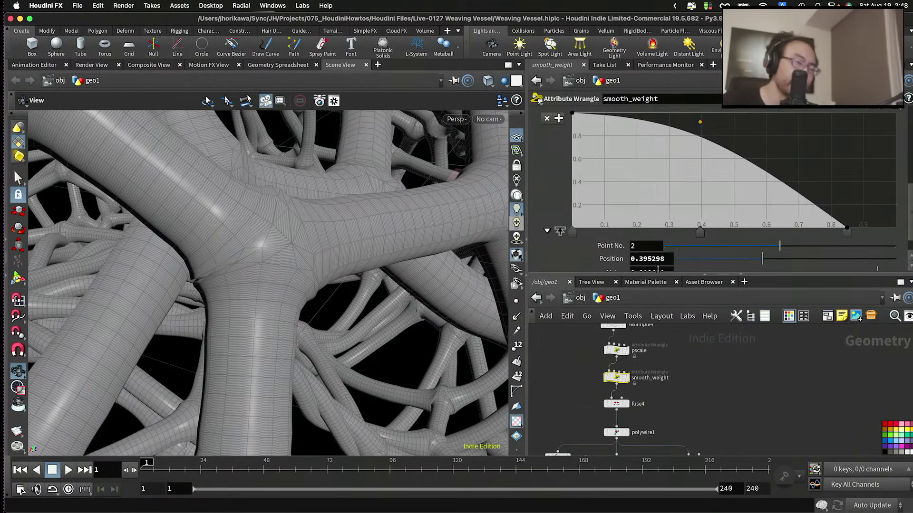
pyautogui.scroll(1, 694, 238)
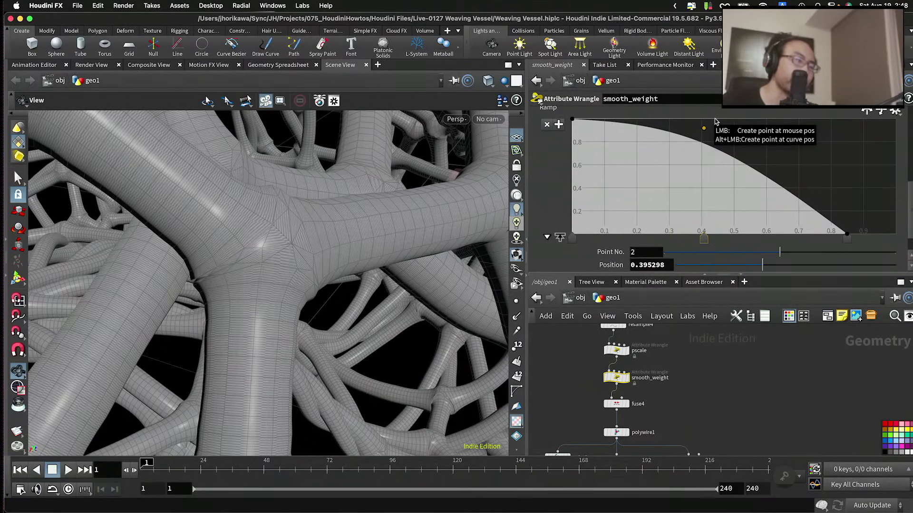
pyautogui.moveTo(716, 121)
pyautogui.mouseDown()
pyautogui.moveTo(734, 119)
pyautogui.moveTo(672, 147)
pyautogui.moveTo(661, 210)
pyautogui.moveTo(668, 200)
pyautogui.mouseUp()
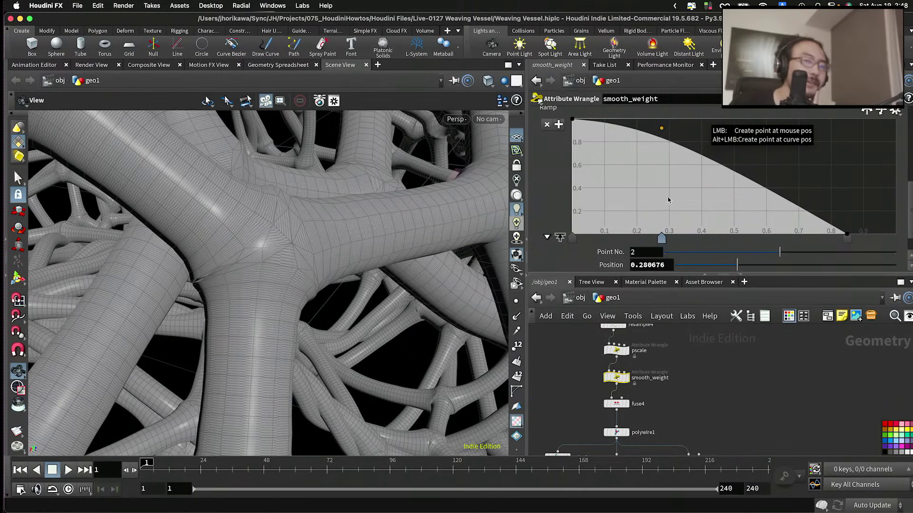
# Step: Try moving and deleting the ramp's first point, and undo both ramp changes
pyautogui.click(573, 120)
pyautogui.click(587, 144)
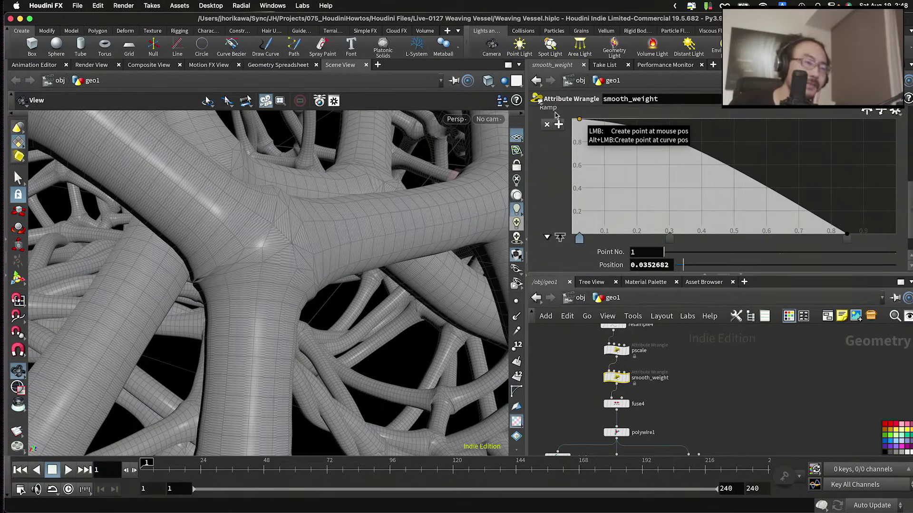
pyautogui.click(546, 124)
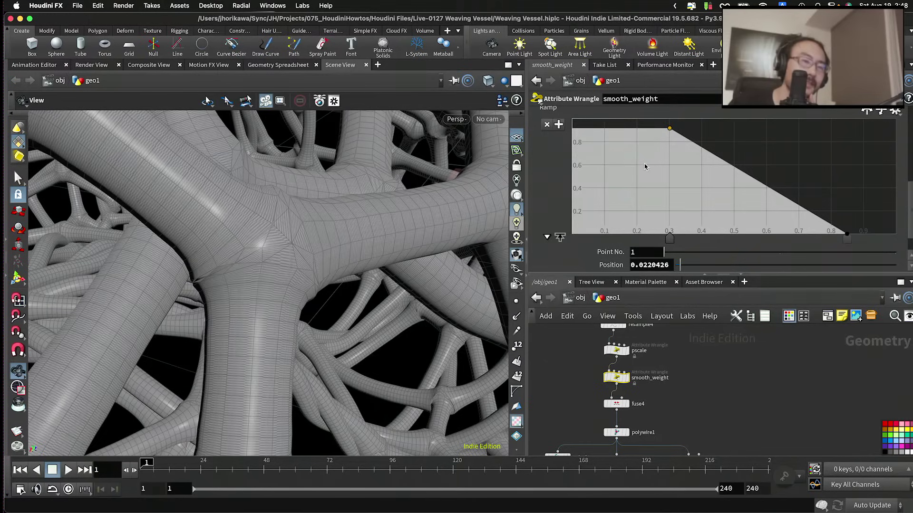
pyautogui.press('super+z')
pyautogui.press('super+z')
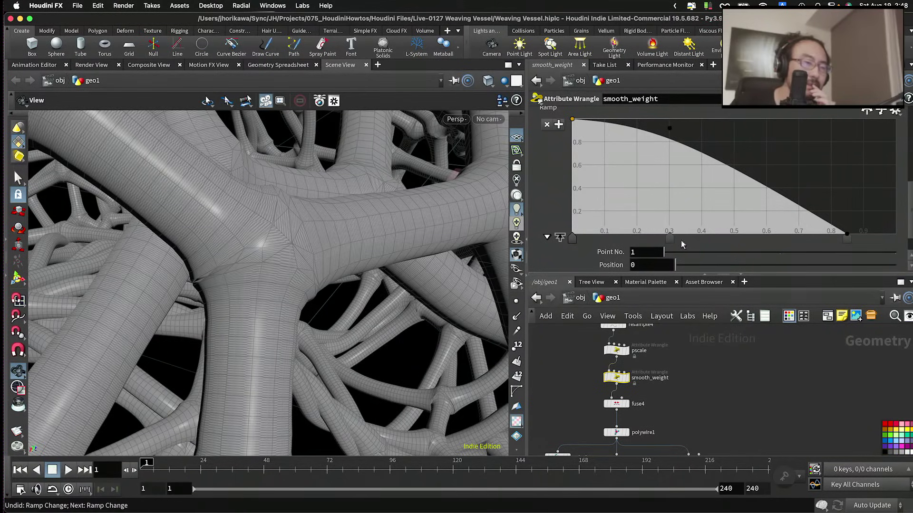
# Step: Move ramp point 2 to position about 0.35 and add a near-zero point at about 0.7, pushing the end point out to about 0.91
pyautogui.moveTo(669, 238); pyautogui.dragTo(715, 236)
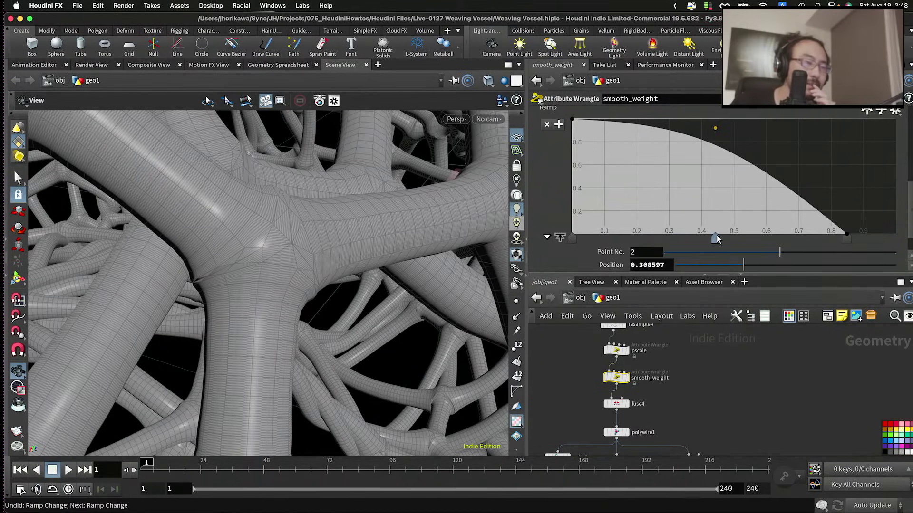
pyautogui.moveTo(715, 236); pyautogui.dragTo(672, 239)
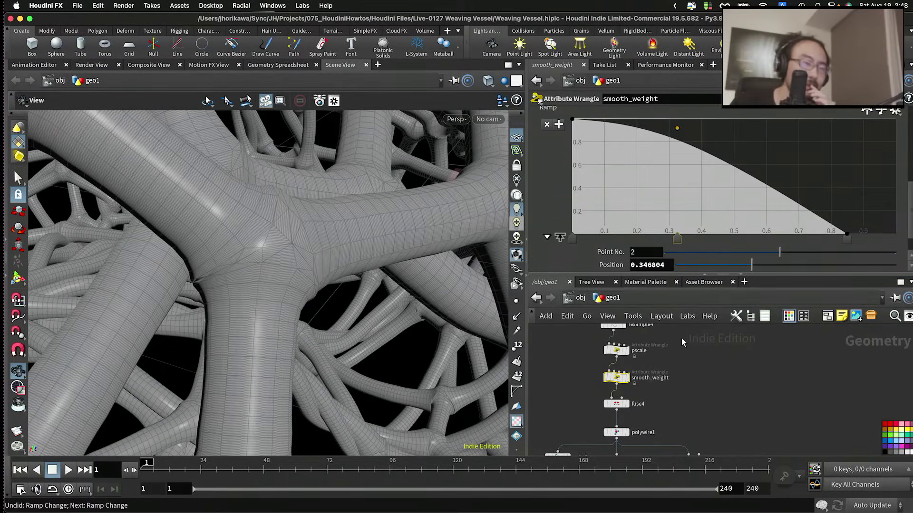
pyautogui.scroll(-1, 680, 338)
pyautogui.click(799, 233)
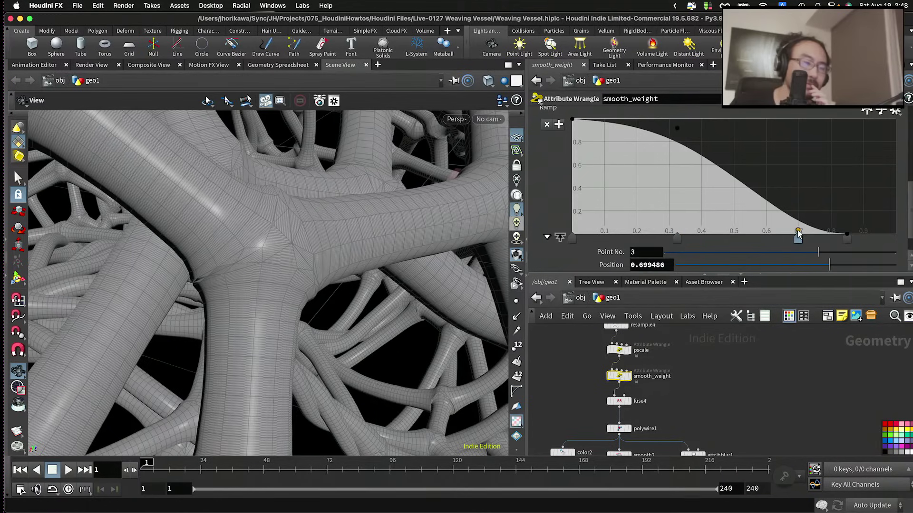
pyautogui.moveTo(798, 233); pyautogui.dragTo(861, 239)
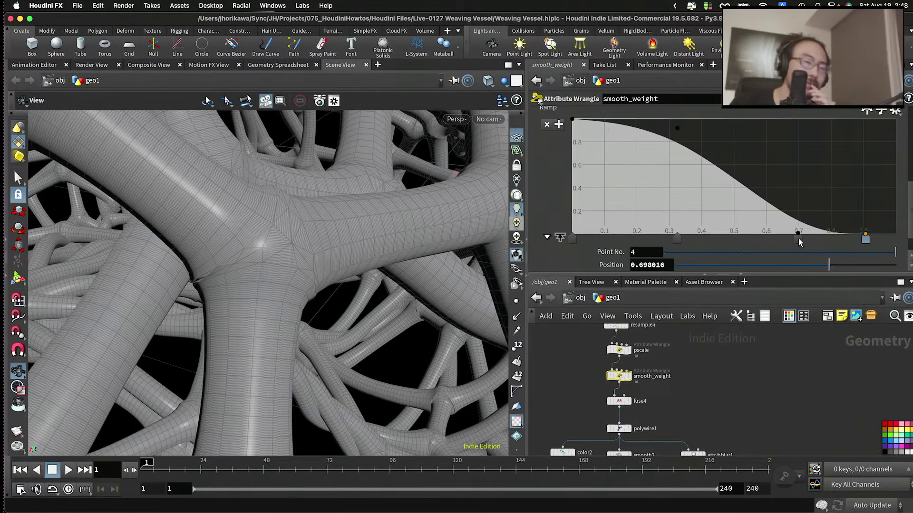
# Step: Pull the ramp's end point in to position about 0.56 and remove the point at about 0.7
pyautogui.click(757, 240)
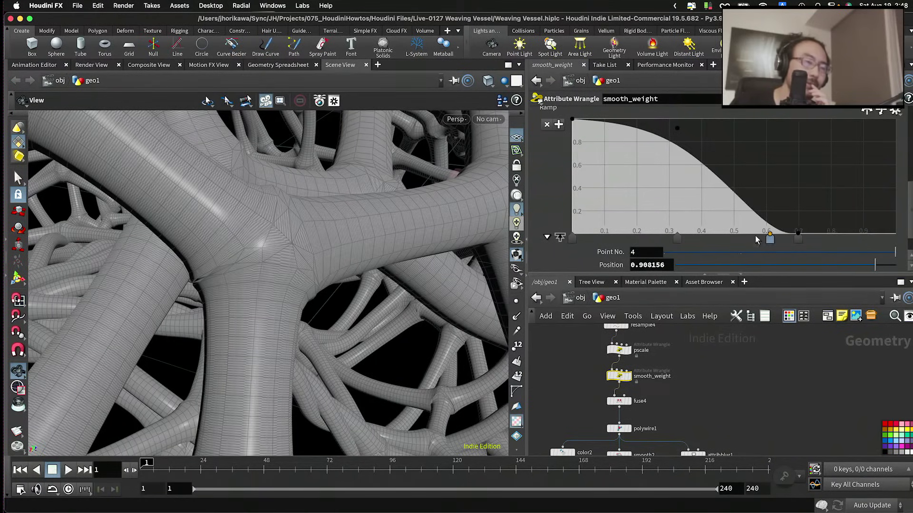
pyautogui.moveTo(756, 240); pyautogui.dragTo(755, 239)
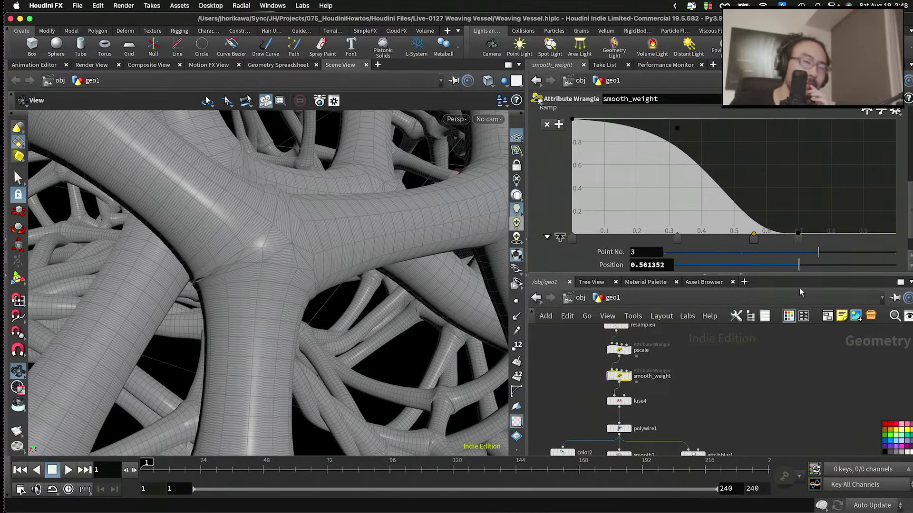
pyautogui.moveTo(800, 289); pyautogui.dragTo(800, 290)
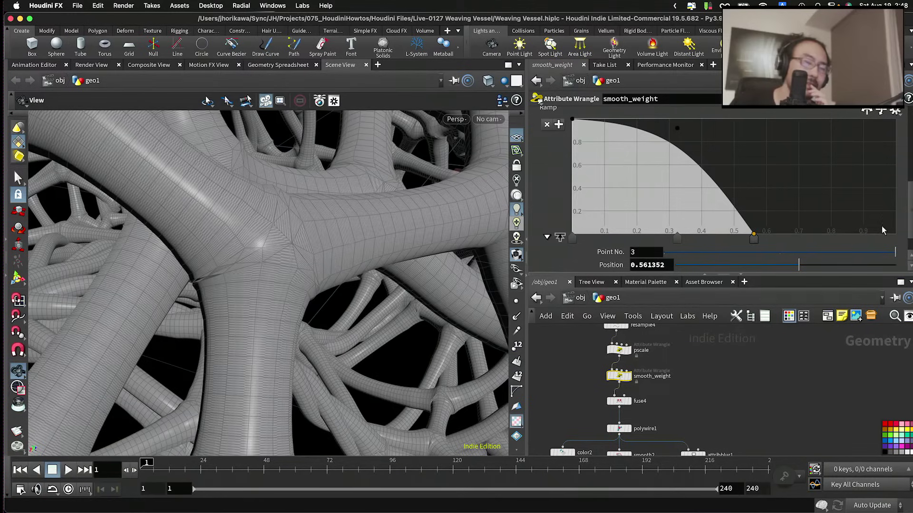
# Step: Add a new low point near the far end of smooth_weight's ramp, undoing the first placement and replacing it at about 0.98
pyautogui.click(883, 225)
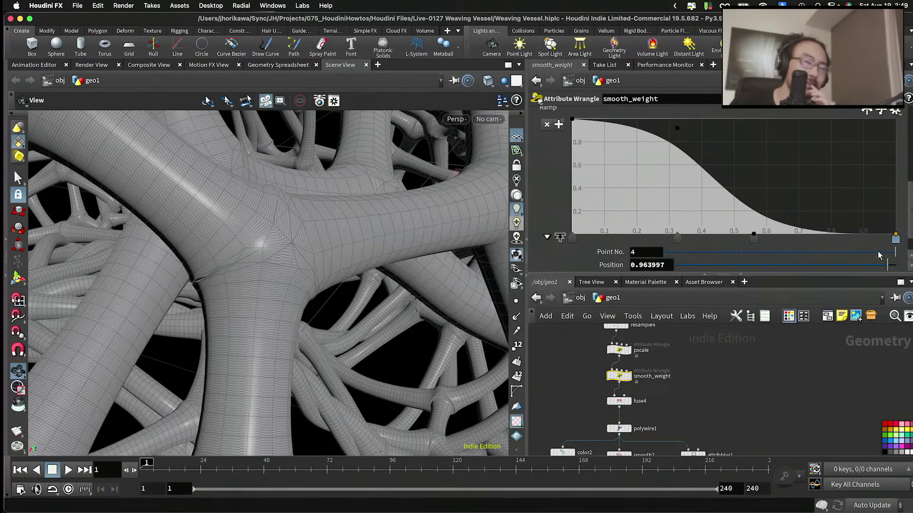
pyautogui.press('super+z')
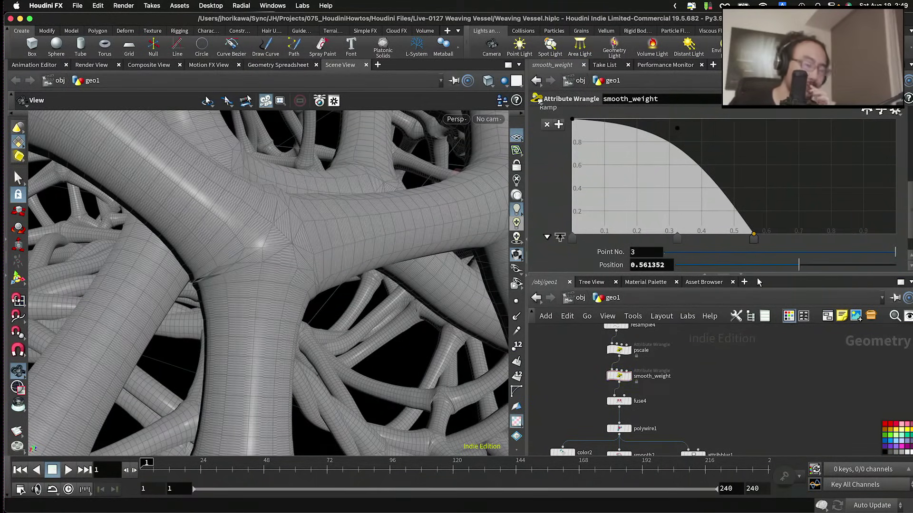
pyautogui.click(889, 224)
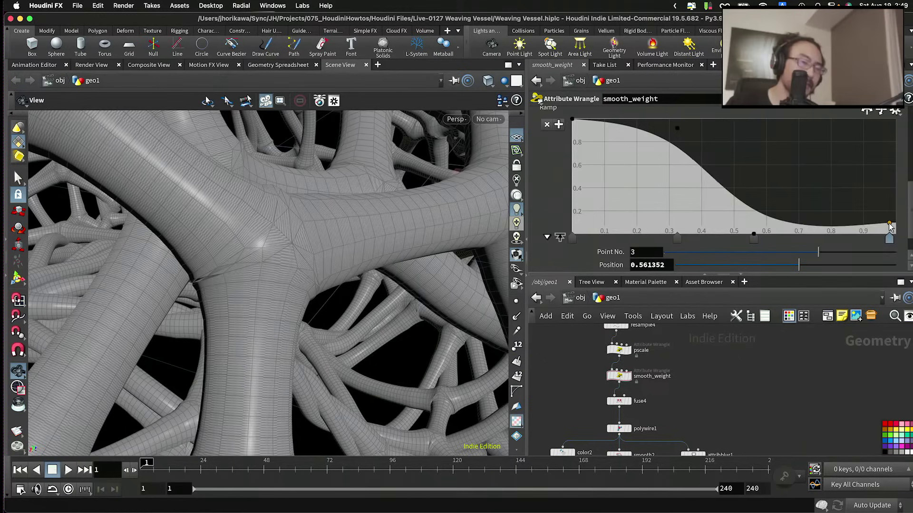
pyautogui.click(890, 223)
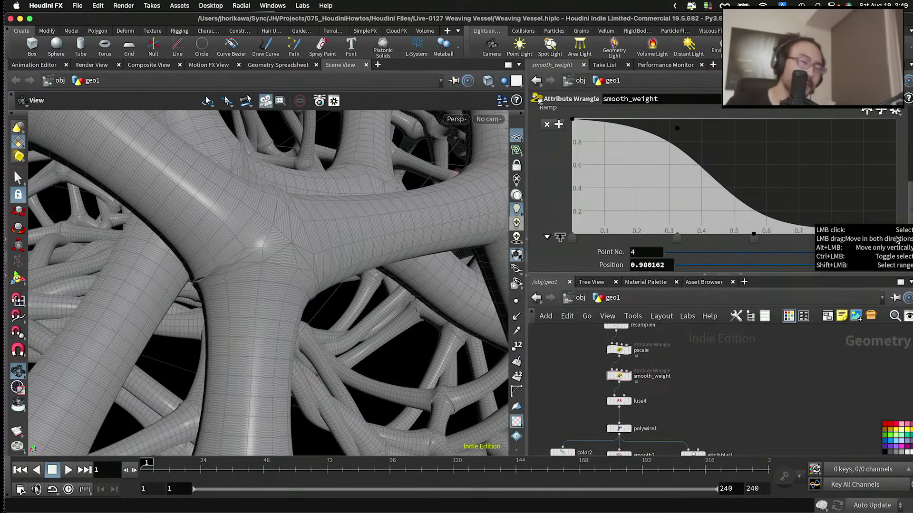
# Step: Clear the stray point near the far end of smooth_weight's ramp and place the end point at position 1 with zero value
pyautogui.moveTo(892, 236); pyautogui.dragTo(894, 233)
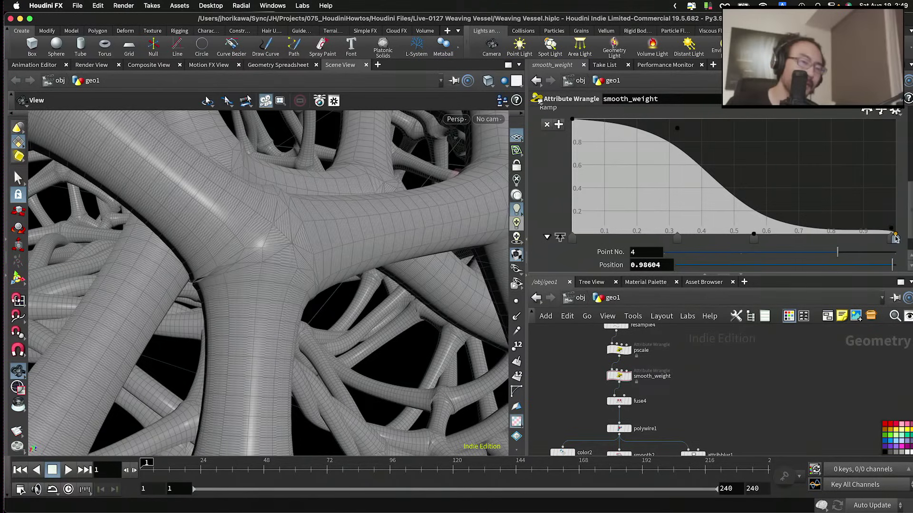
pyautogui.click(894, 239)
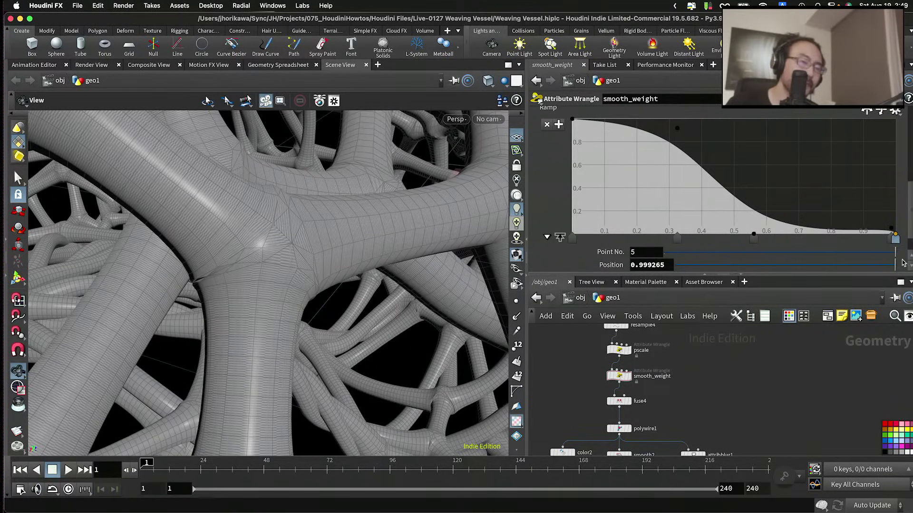
pyautogui.click(892, 231)
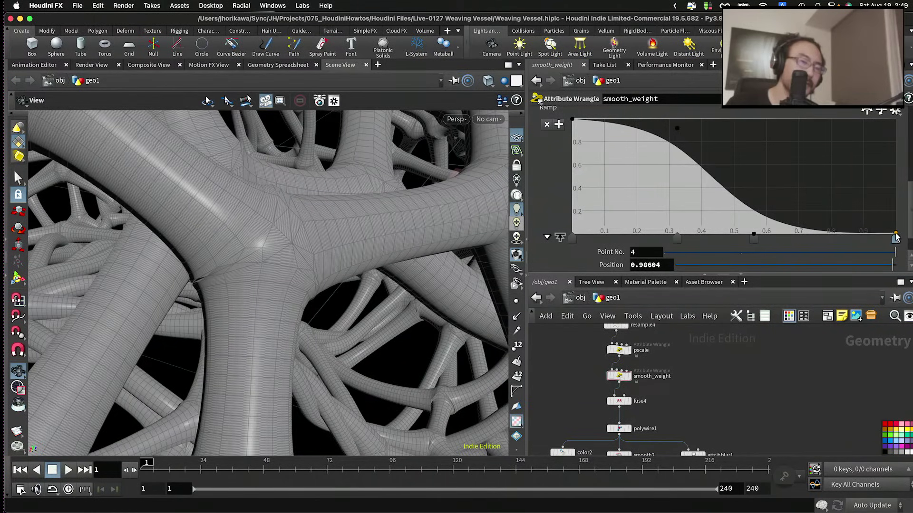
pyautogui.moveTo(895, 238); pyautogui.dragTo(896, 238)
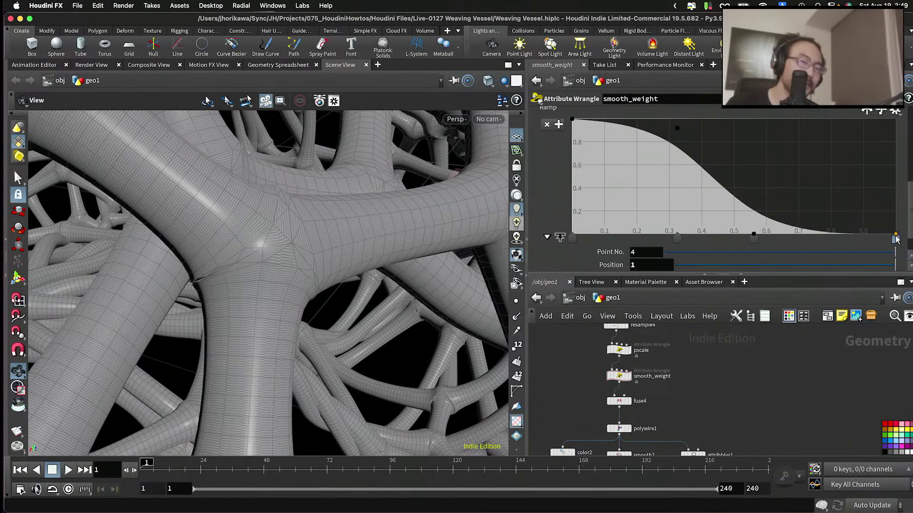
# Step: Try inserting a Smooth node between attribblur1 and normal5
pyautogui.scroll(-5, 675, 344)
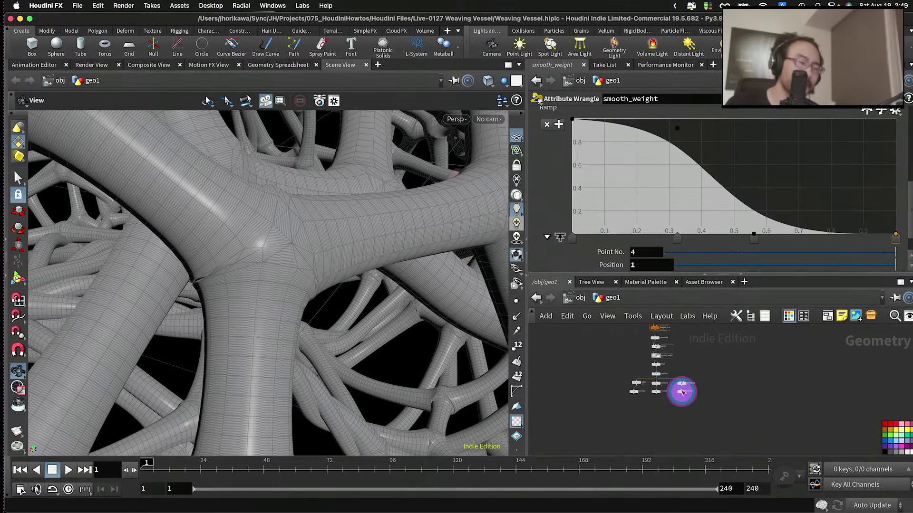
pyautogui.scroll(3, 683, 371)
pyautogui.click(674, 351)
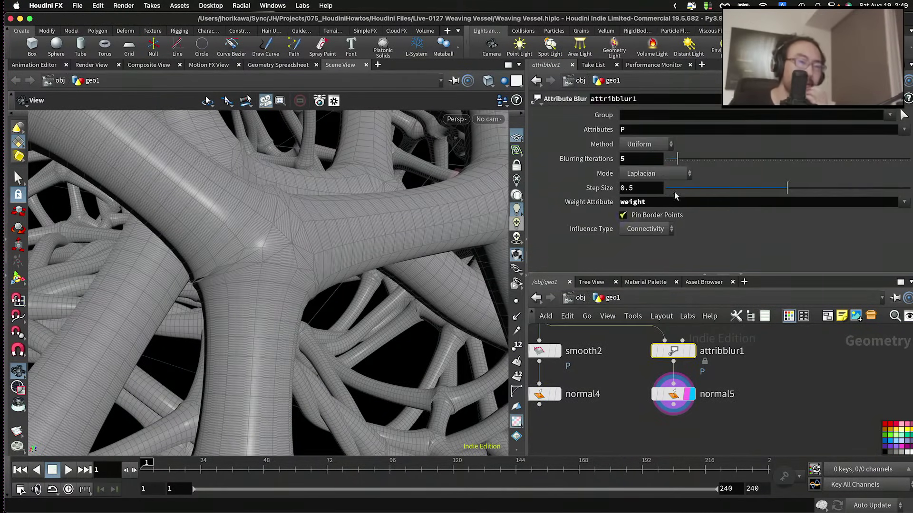
pyautogui.moveTo(675, 165); pyautogui.dragTo(679, 164)
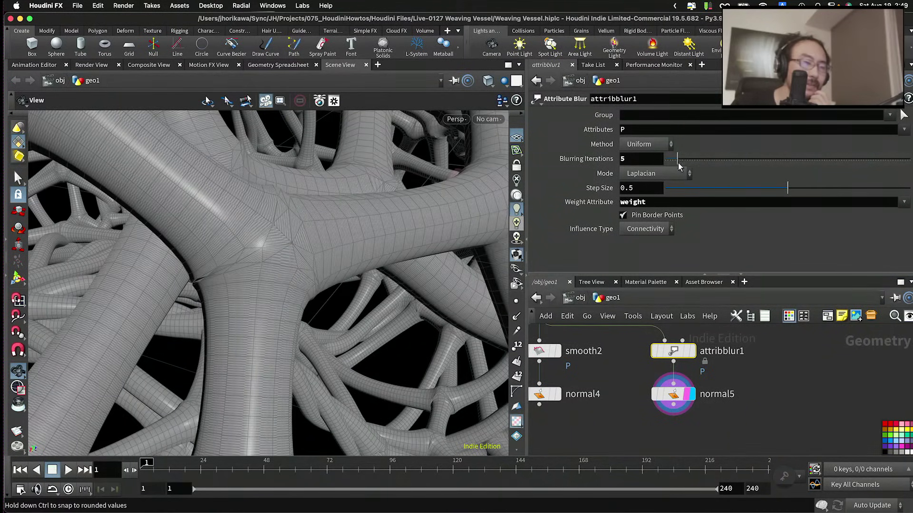
pyautogui.press('Tab')
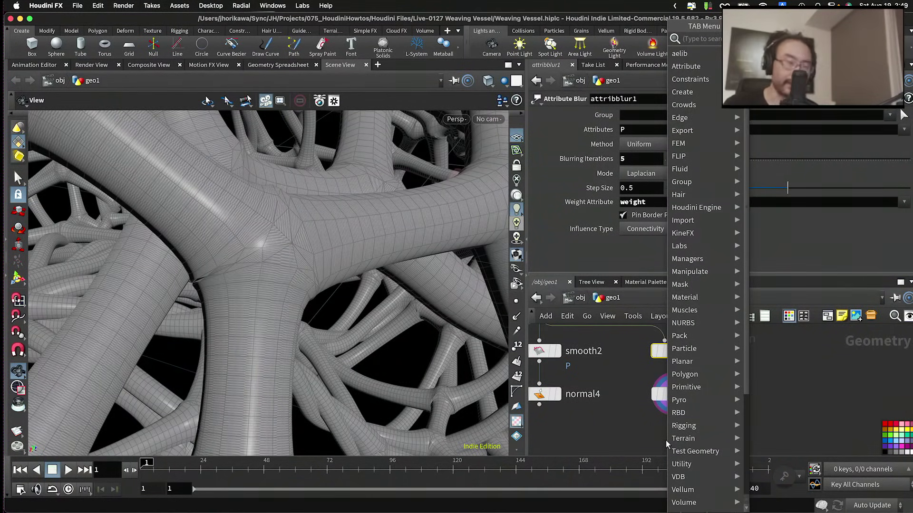
pyautogui.write('normal')
pyautogui.press('Return')
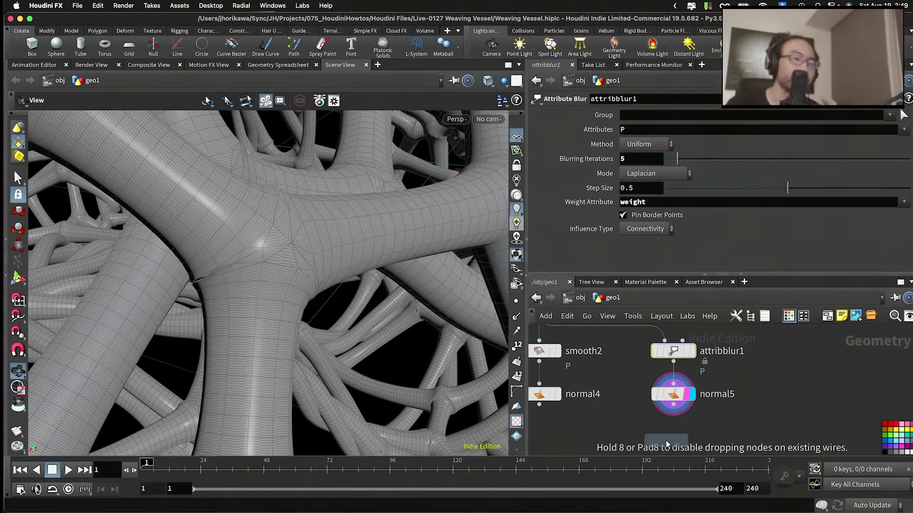
pyautogui.click(680, 378)
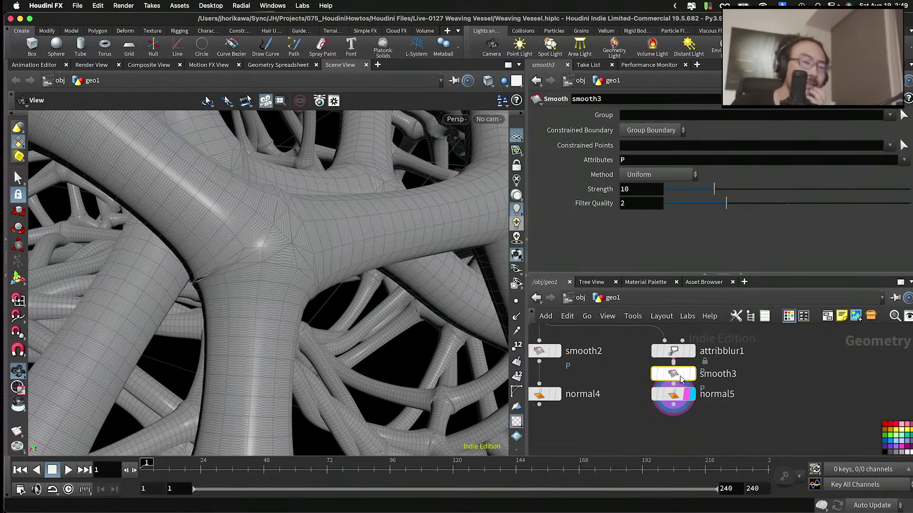
pyautogui.moveTo(677, 401)
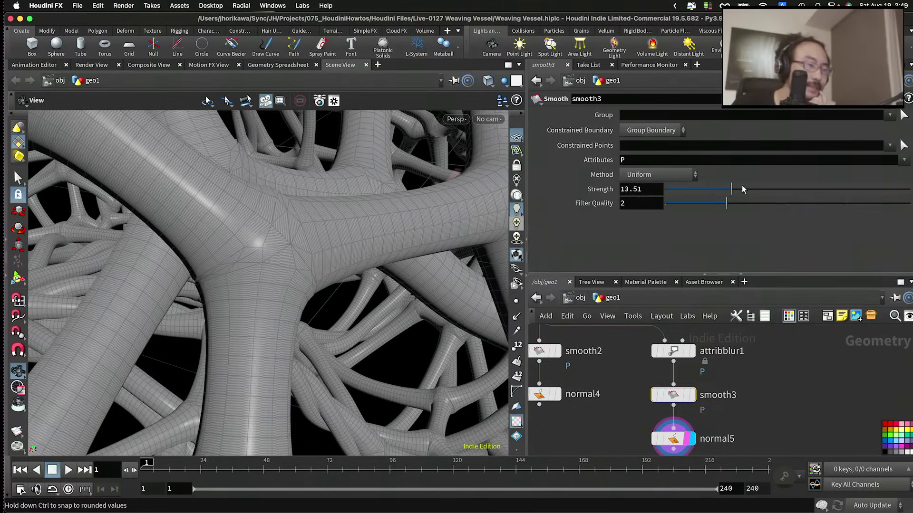
# Step: Try several strengths on smooth3, settling on 14.58, and inspect the effect on the wire joint up close
pyautogui.click(782, 188)
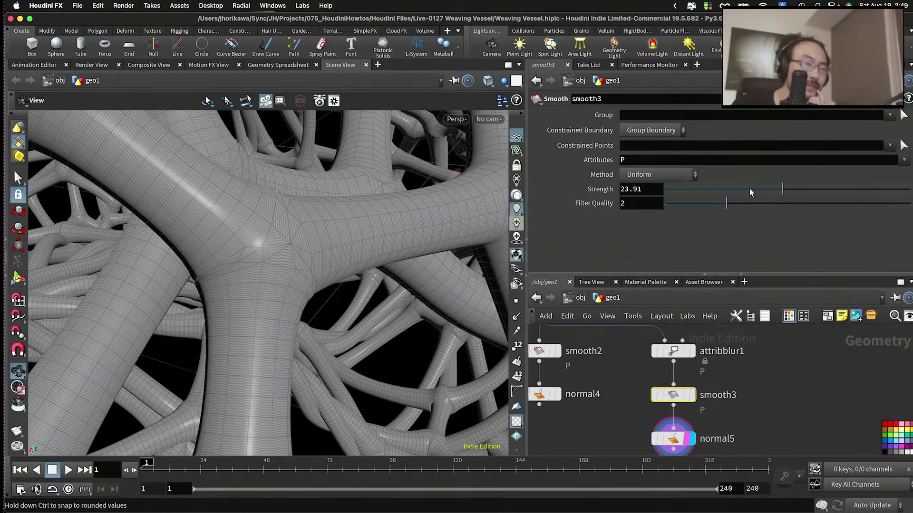
pyautogui.click(796, 189)
pyautogui.moveTo(798, 189); pyautogui.dragTo(736, 193)
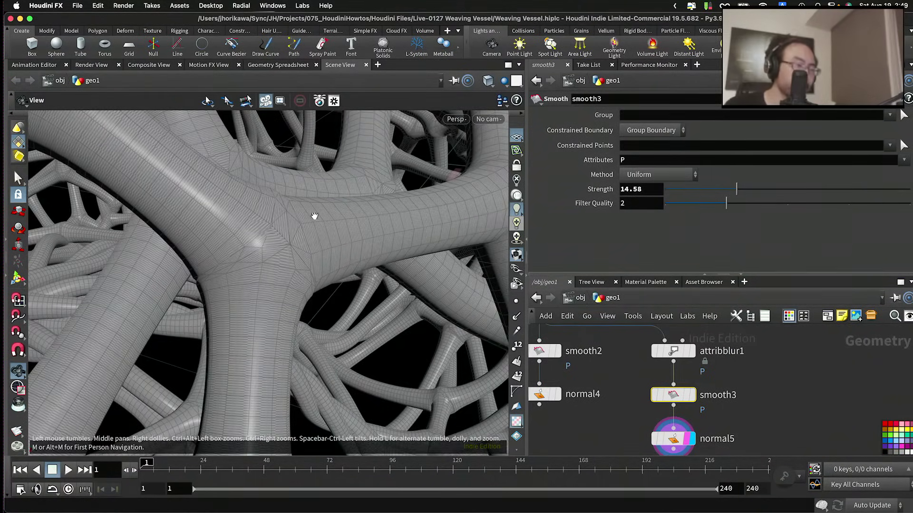
pyautogui.scroll(10, 295, 238)
pyautogui.scroll(-10, 283, 264)
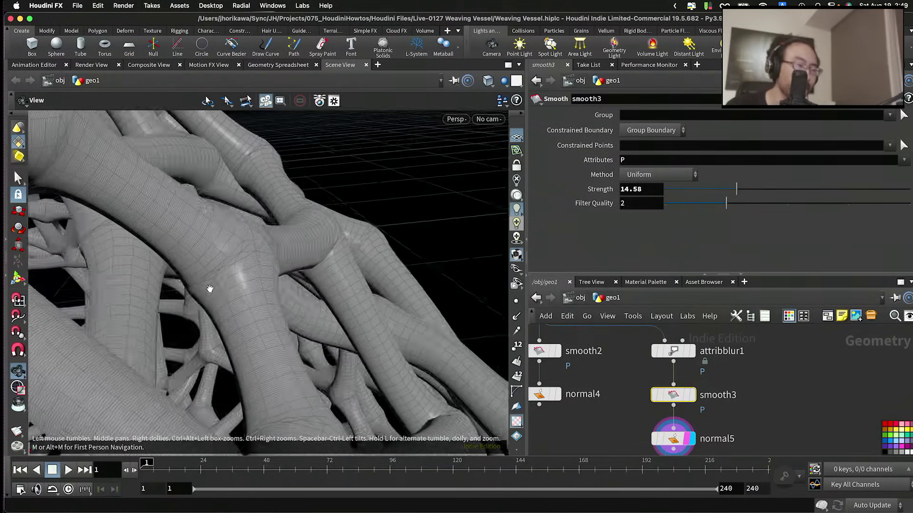
pyautogui.scroll(10, 306, 254)
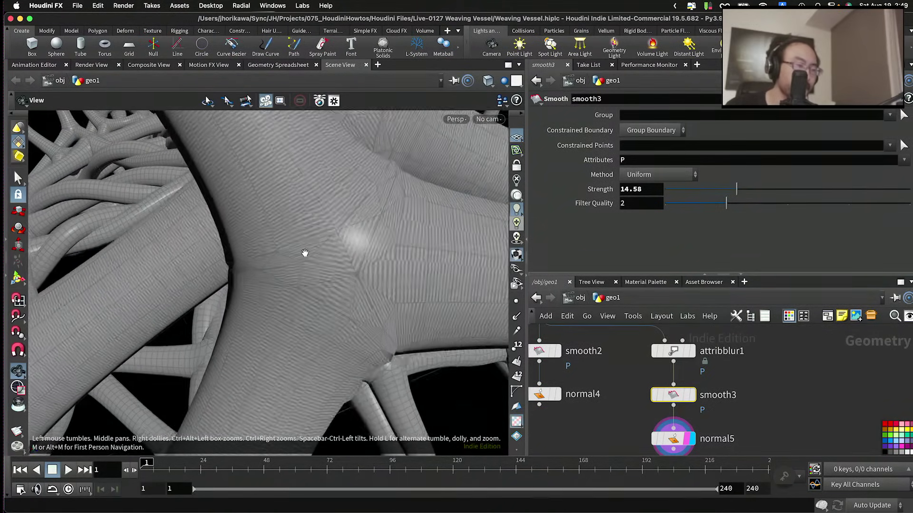
pyautogui.scroll(-10, 269, 253)
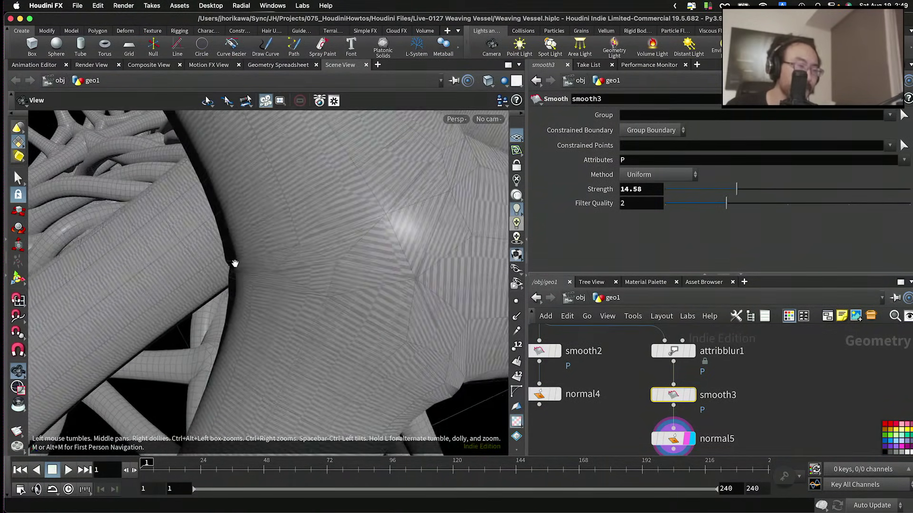
pyautogui.scroll(-2, 279, 254)
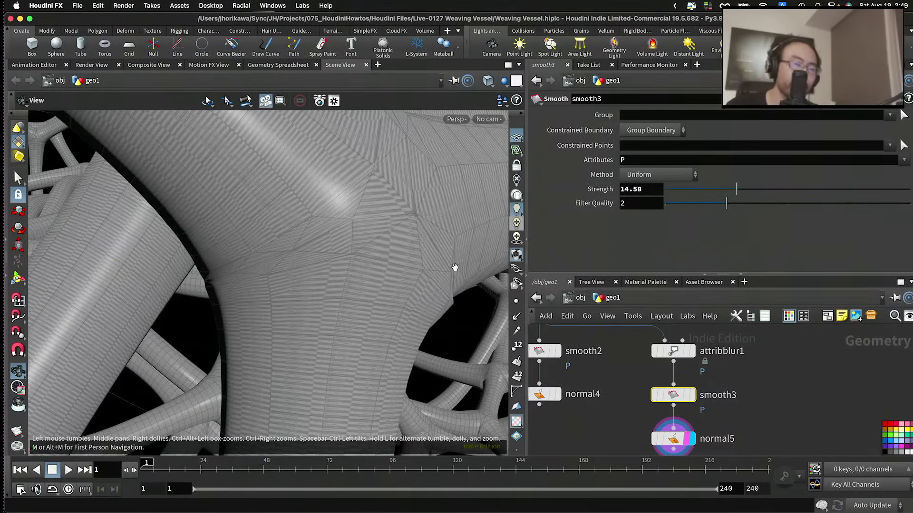
# Step: Pull smooth3 out of the node chain and set attribblur1's Blurring Iterations to 8
pyautogui.moveTo(689, 395); pyautogui.dragTo(803, 384)
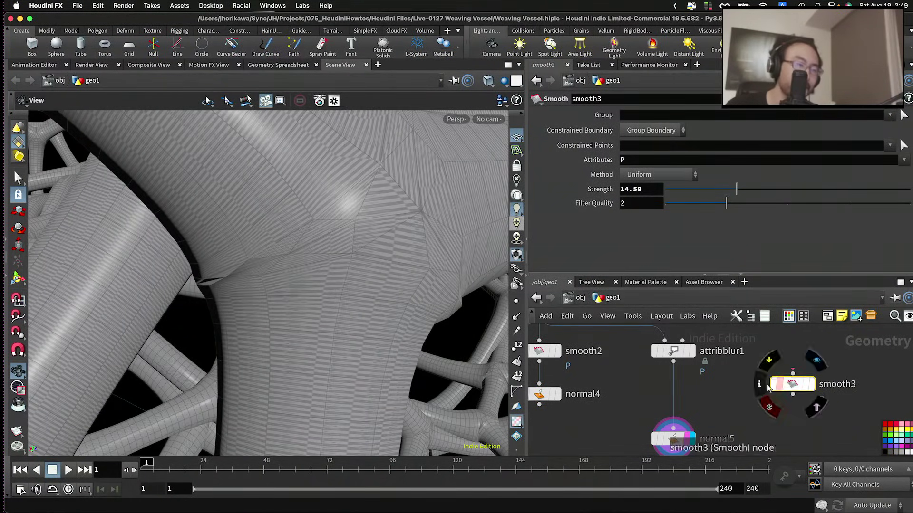
pyautogui.click(659, 353)
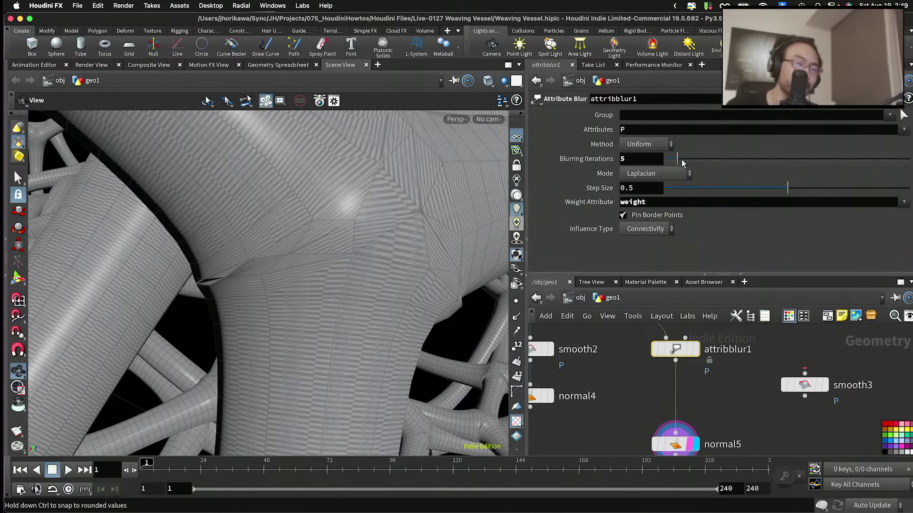
pyautogui.moveTo(680, 162); pyautogui.dragTo(685, 162)
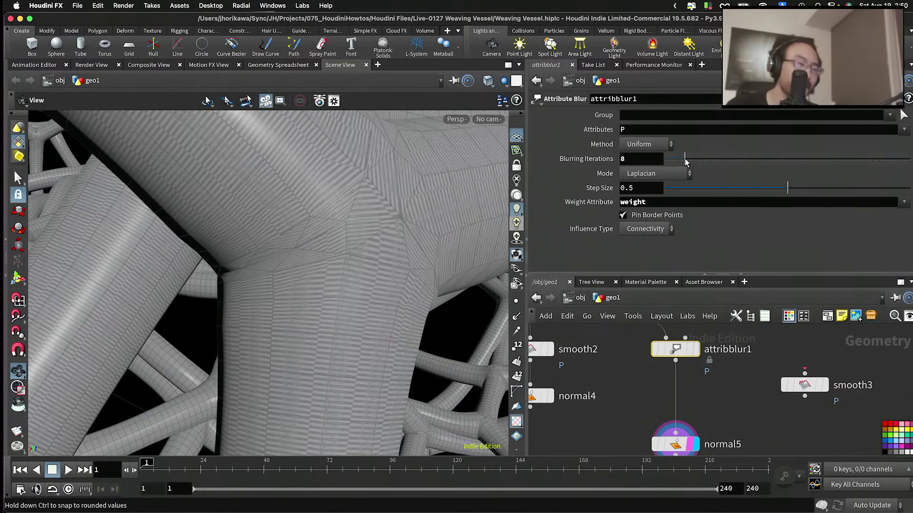
pyautogui.scroll(-5, 295, 271)
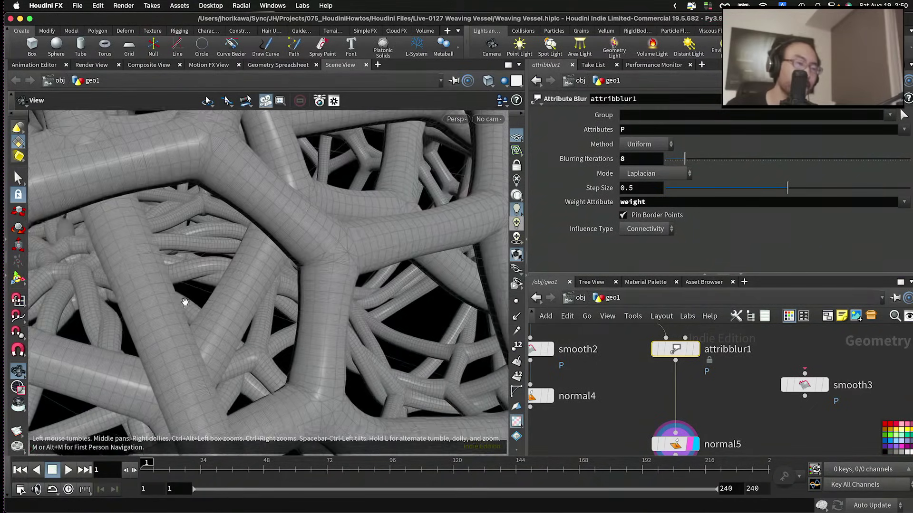
pyautogui.moveTo(184, 302); pyautogui.dragTo(194, 267)
pyautogui.scroll(-3, 190, 264)
pyautogui.scroll(-3, 286, 276)
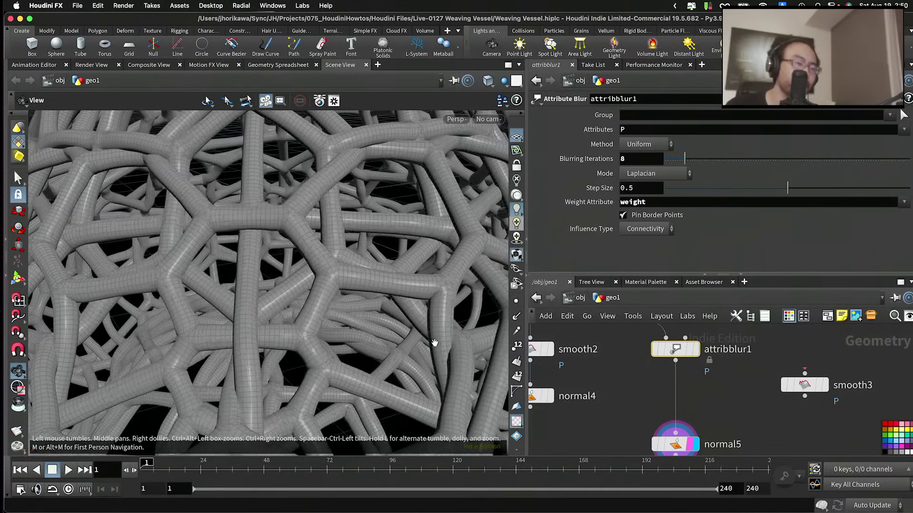
# Step: Lower the pscale ramp's end point to about 0.13 and move its middle point to position about 0.37, value about 0.18
pyautogui.scroll(-3, 618, 399)
pyautogui.scroll(1, 619, 404)
pyautogui.moveTo(619, 404); pyautogui.dragTo(648, 427, button='middle')
pyautogui.click(628, 371)
pyautogui.scroll(5, 696, 345)
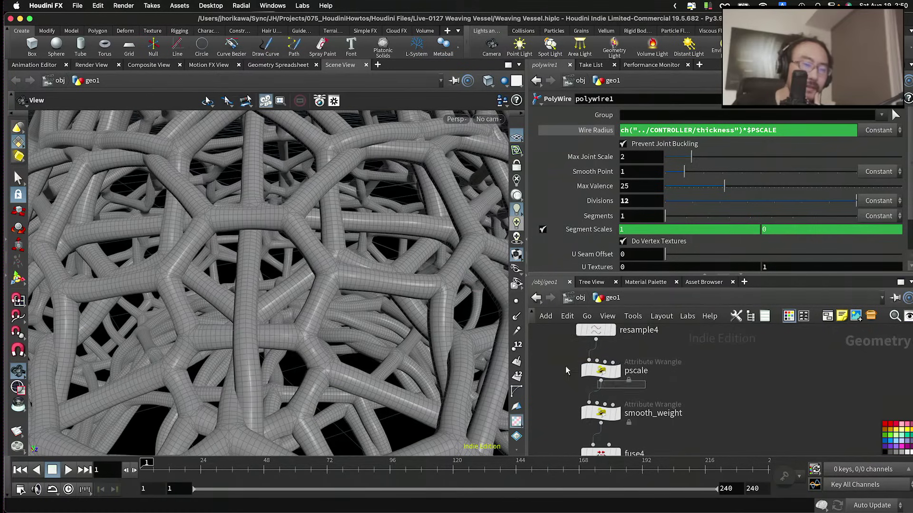
pyautogui.click(594, 369)
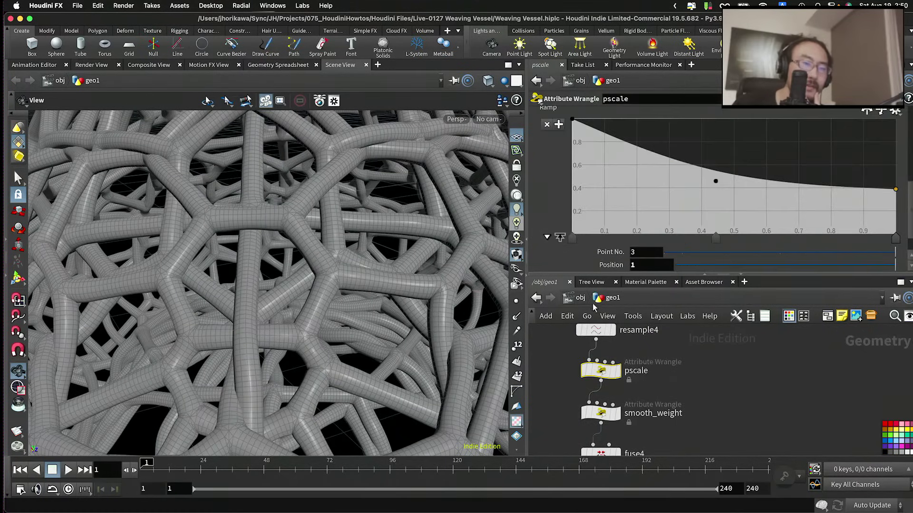
pyautogui.click(895, 191)
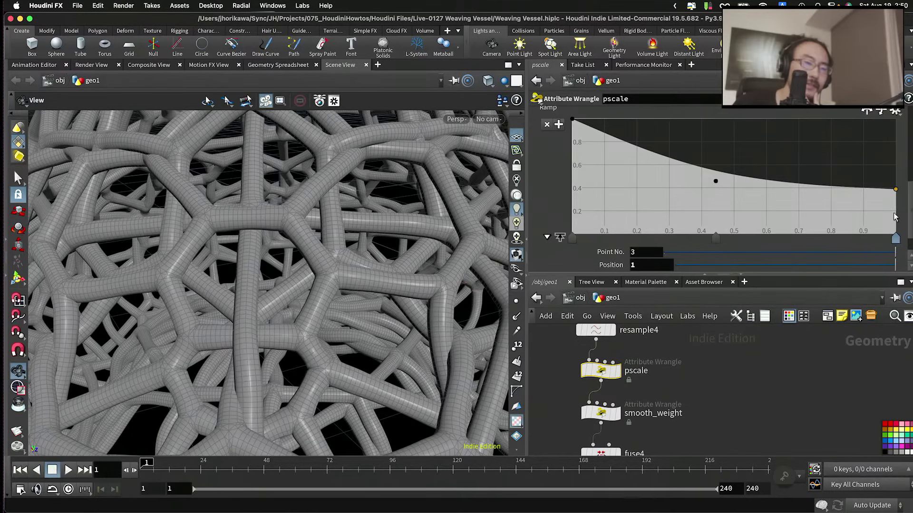
pyautogui.moveTo(894, 191); pyautogui.dragTo(892, 191)
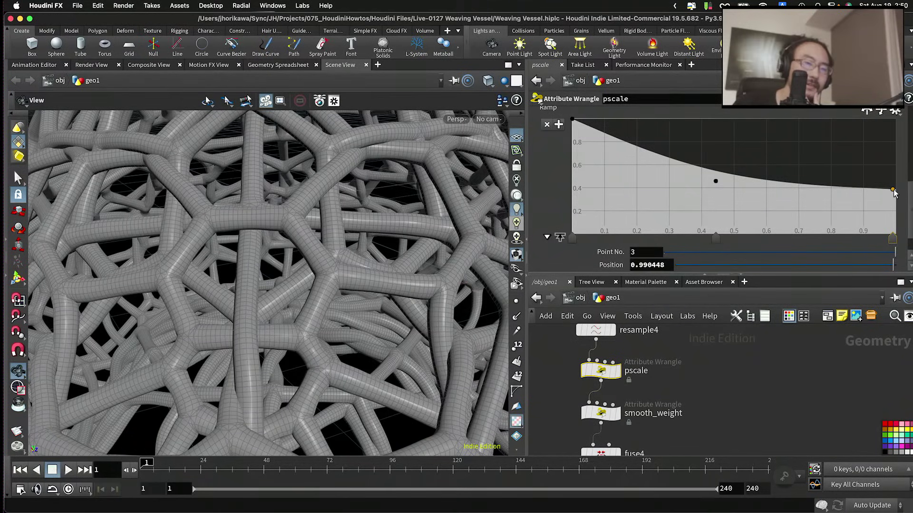
pyautogui.click(616, 371)
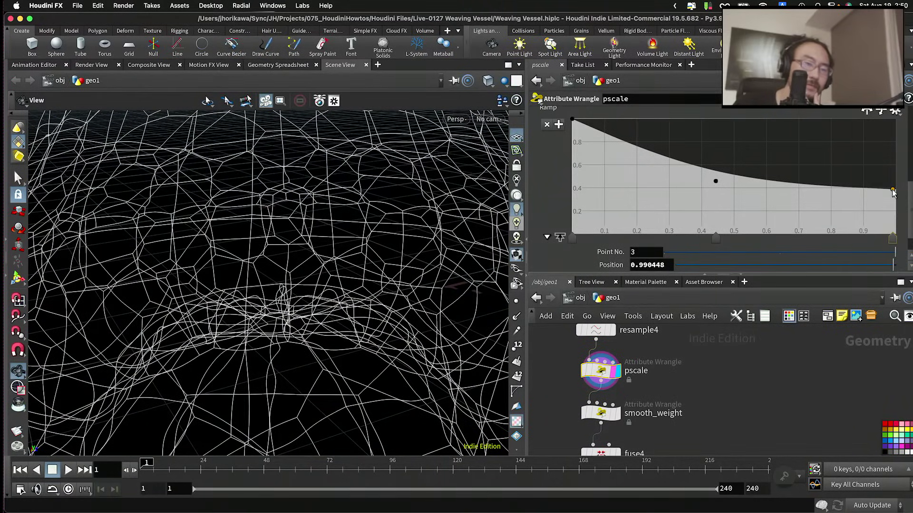
pyautogui.moveTo(894, 191); pyautogui.dragTo(896, 219)
pyautogui.moveTo(715, 181); pyautogui.dragTo(692, 214)
# Step: Display the normal5 result and look over the wire thickness across the vessel
pyautogui.scroll(-8, 669, 387)
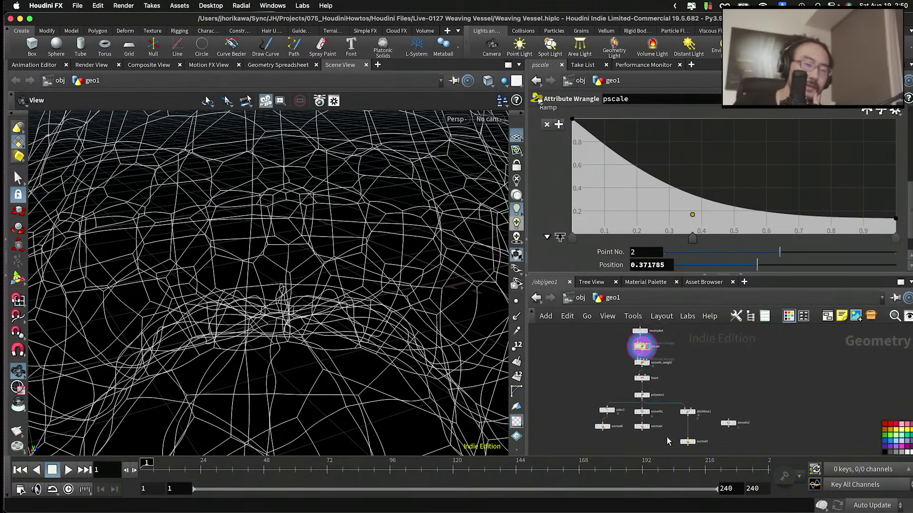
pyautogui.click(694, 405)
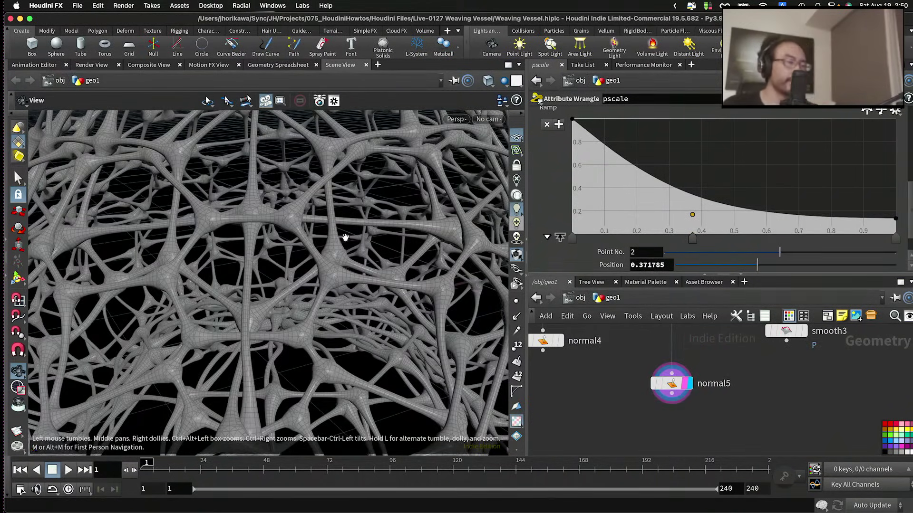
pyautogui.scroll(-6, 459, 322)
pyautogui.moveTo(362, 290); pyautogui.dragTo(381, 261)
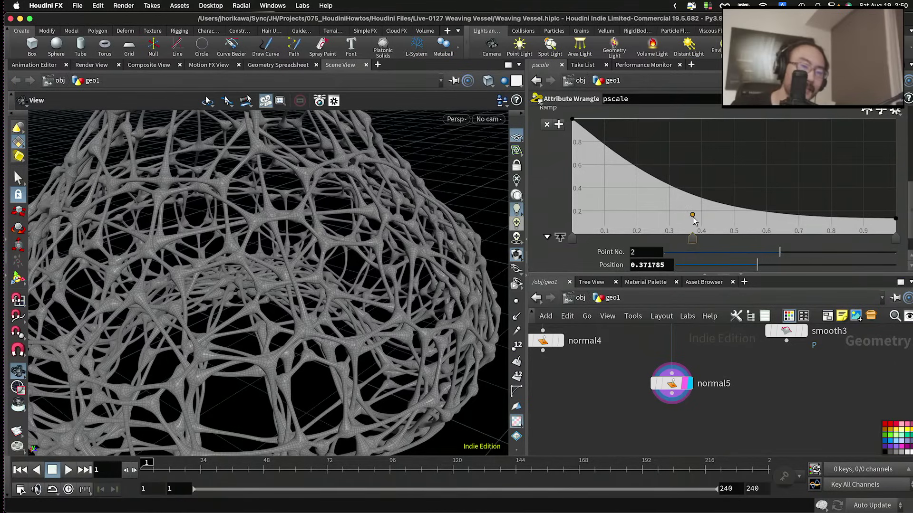
# Step: Move the pscale ramp's middle point to position about 0.40, value about 0.36, and raise the end point to about 0.29
pyautogui.moveTo(692, 214)
pyautogui.mouseDown()
pyautogui.moveTo(703, 189)
pyautogui.moveTo(793, 208)
pyautogui.mouseUp()
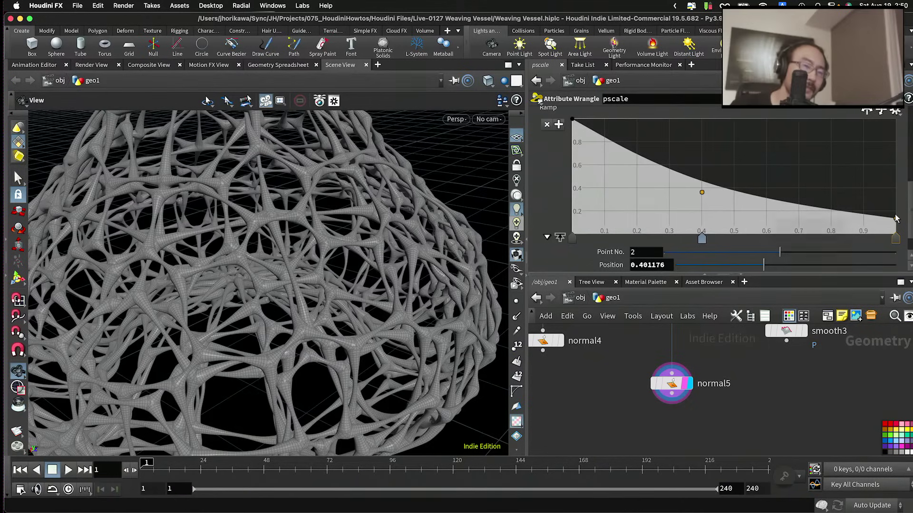
pyautogui.moveTo(896, 220); pyautogui.dragTo(897, 203)
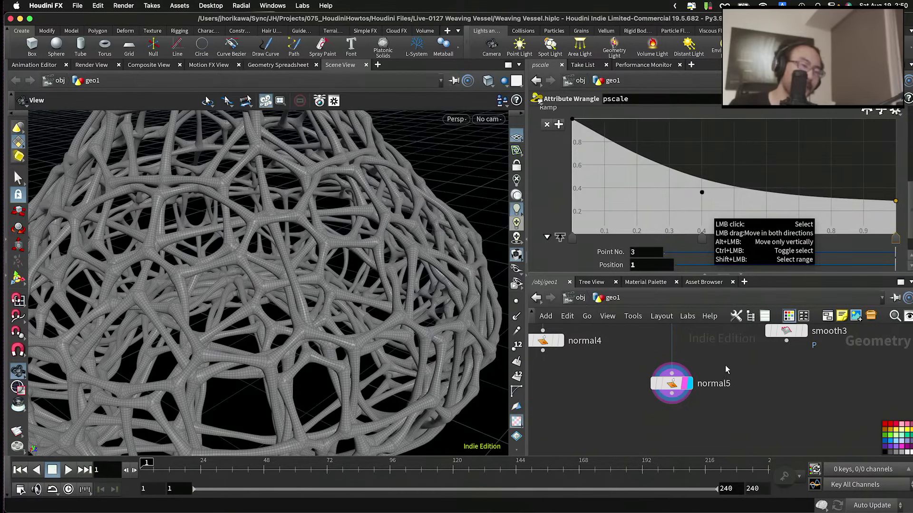
pyautogui.moveTo(410, 288); pyautogui.dragTo(400, 253)
pyautogui.scroll(10, 401, 253)
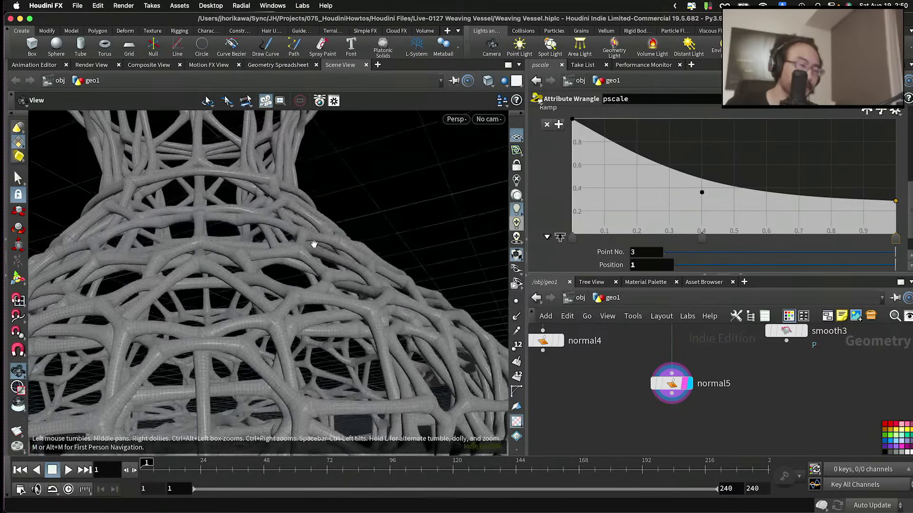
pyautogui.scroll(-10, 355, 310)
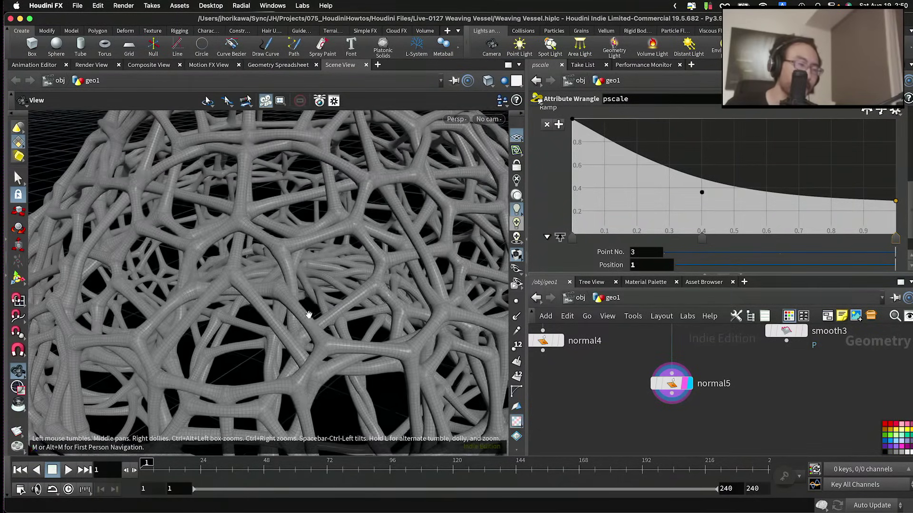
pyautogui.moveTo(372, 330); pyautogui.dragTo(335, 300)
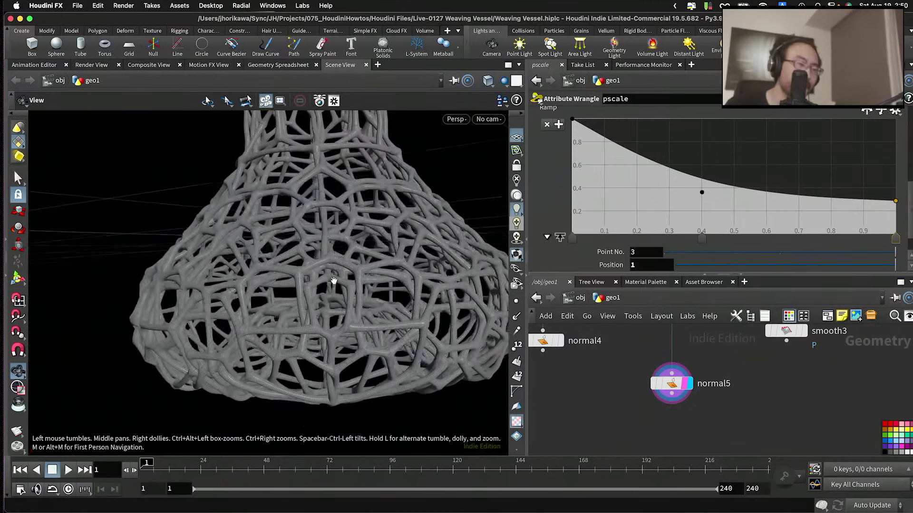
# Step: Examine the wire joints and thickness up close and across the whole vessel
pyautogui.scroll(8, 344, 280)
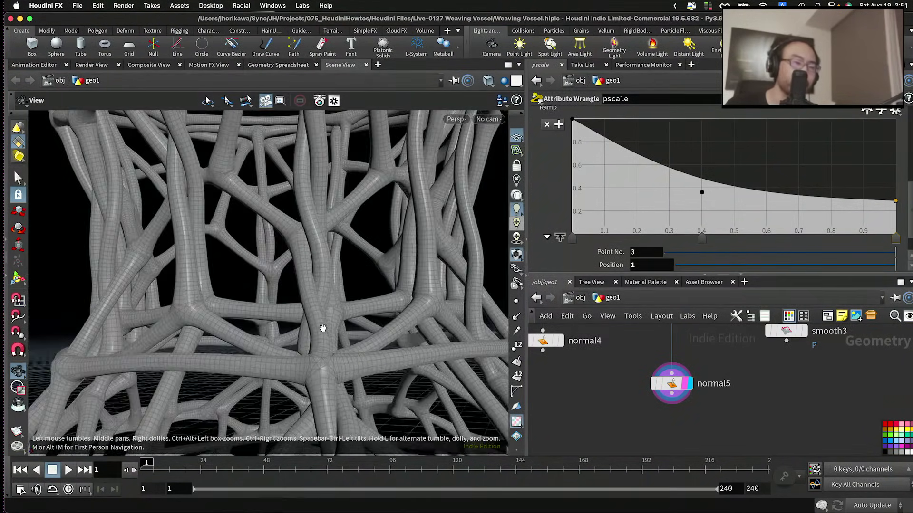
pyautogui.moveTo(357, 316); pyautogui.dragTo(303, 311)
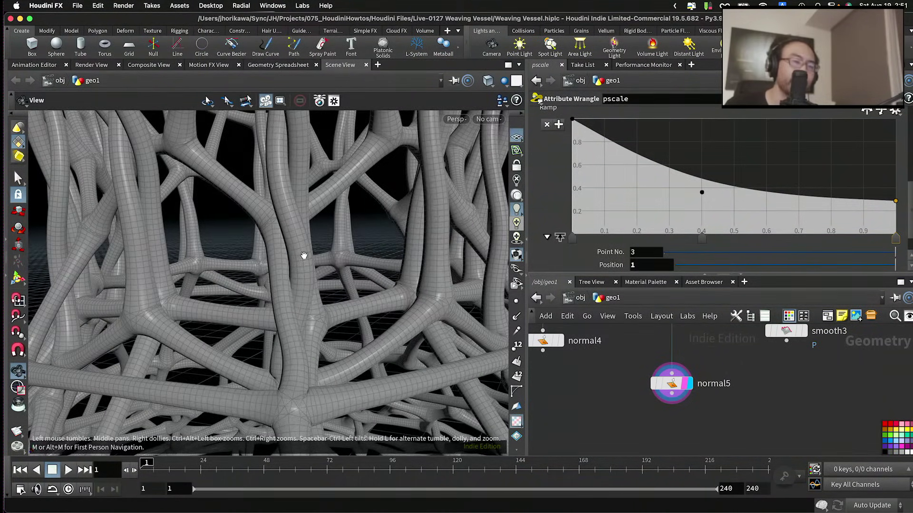
pyautogui.moveTo(305, 224); pyautogui.dragTo(367, 276)
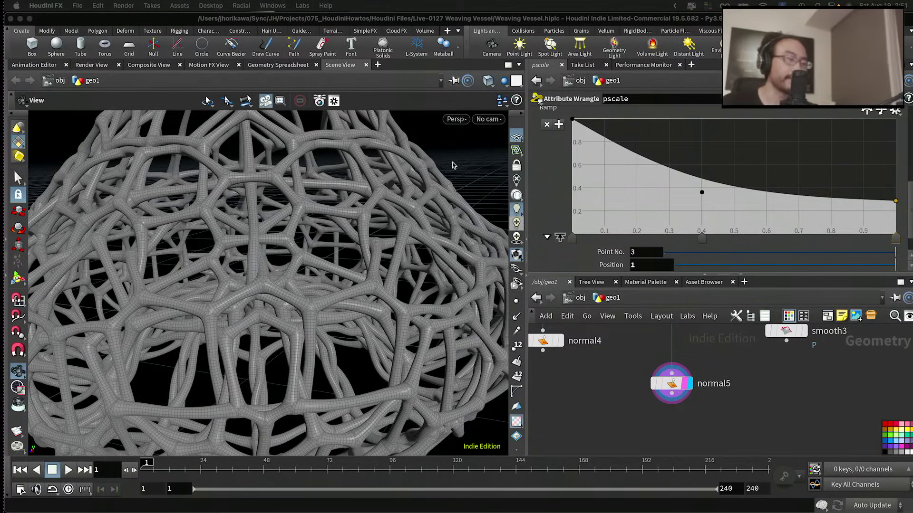
pyautogui.scroll(-5, 304, 211)
pyautogui.scroll(4, 225, 230)
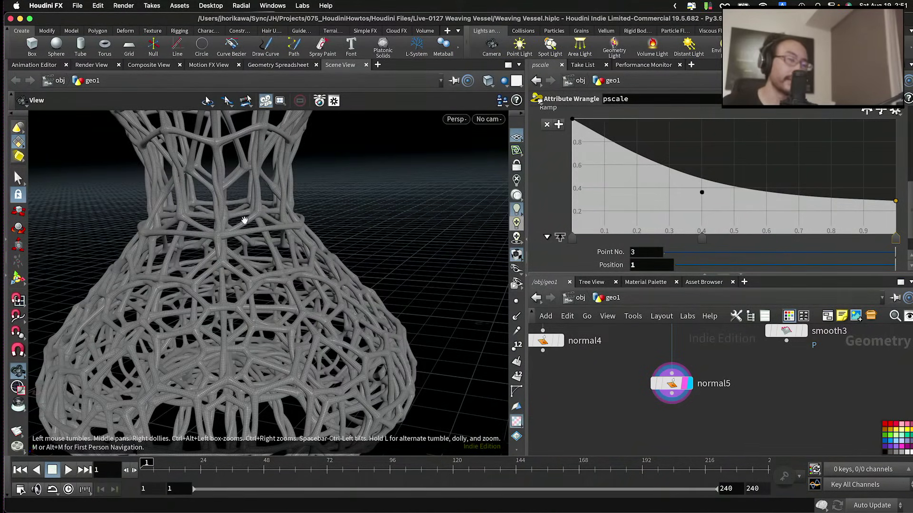
pyautogui.scroll(-6, 243, 221)
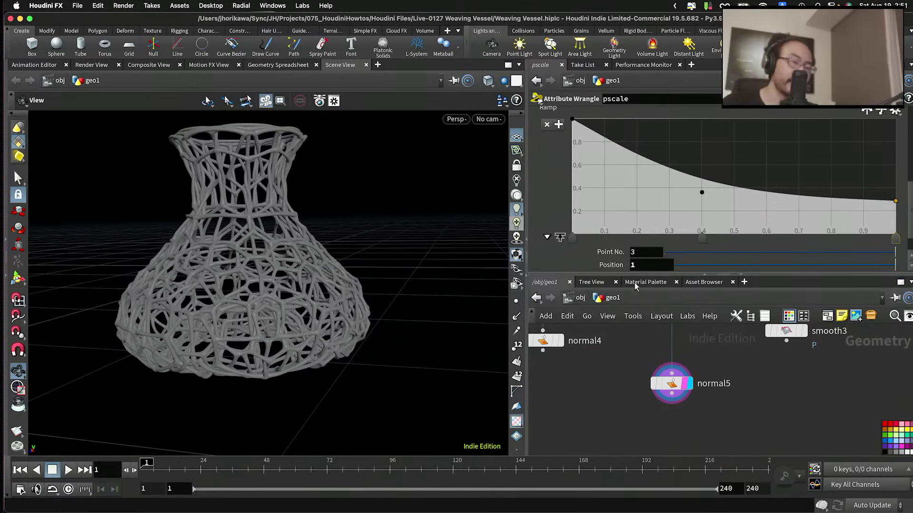
# Step: Enlarge the network area, find attribcreate1 upstream, and select and display it to view its points
pyautogui.moveTo(635, 275); pyautogui.dragTo(635, 237)
pyautogui.scroll(-5, 693, 386)
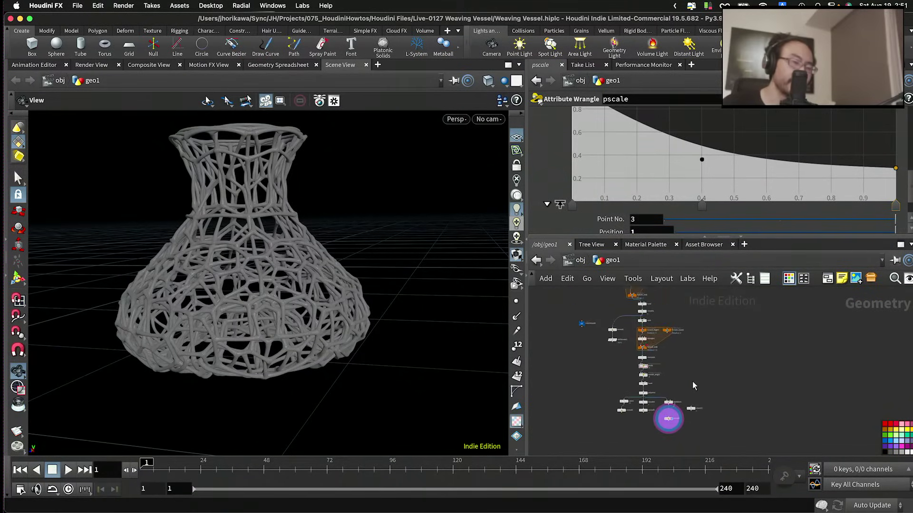
pyautogui.scroll(10, 693, 386)
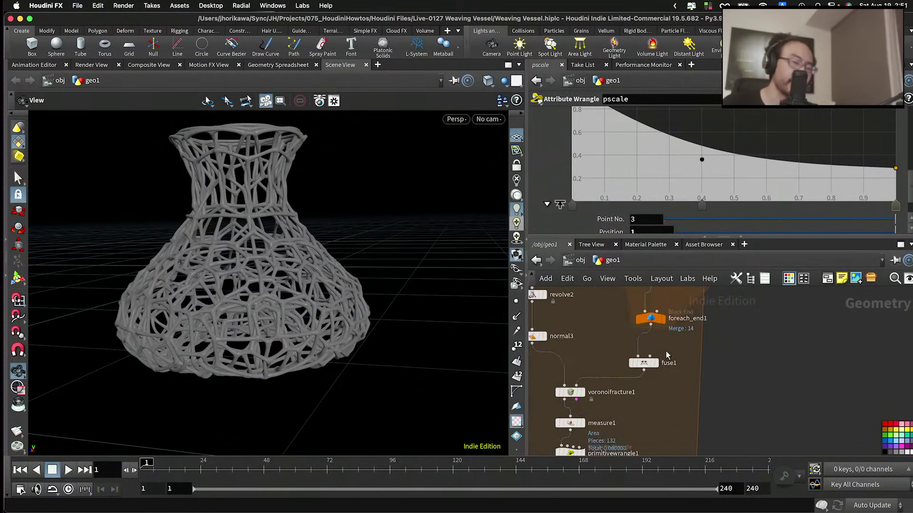
pyautogui.scroll(5, 681, 380)
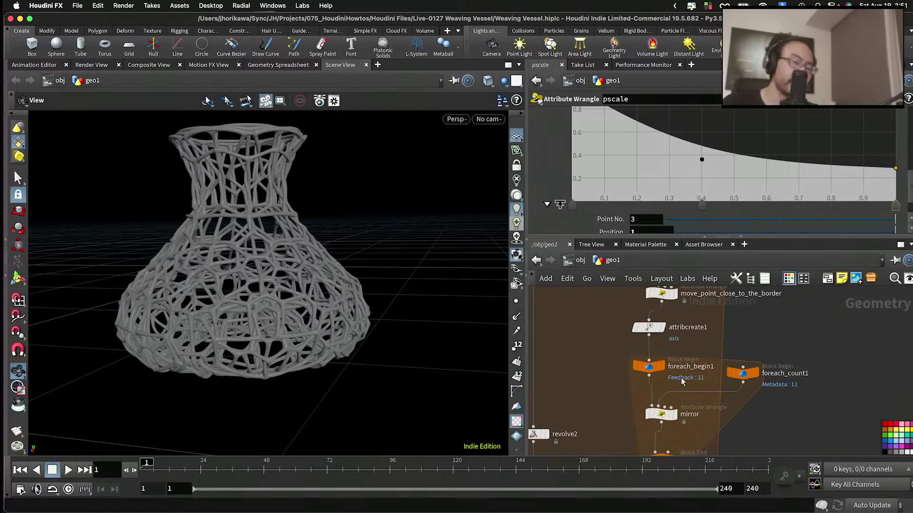
pyautogui.scroll(-4, 681, 380)
pyautogui.scroll(5, 697, 433)
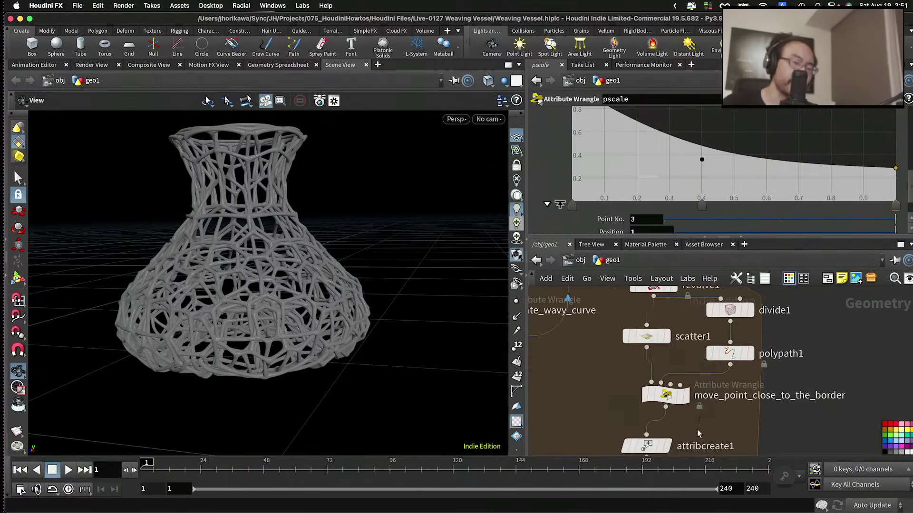
pyautogui.scroll(-3, 697, 434)
pyautogui.click(665, 391)
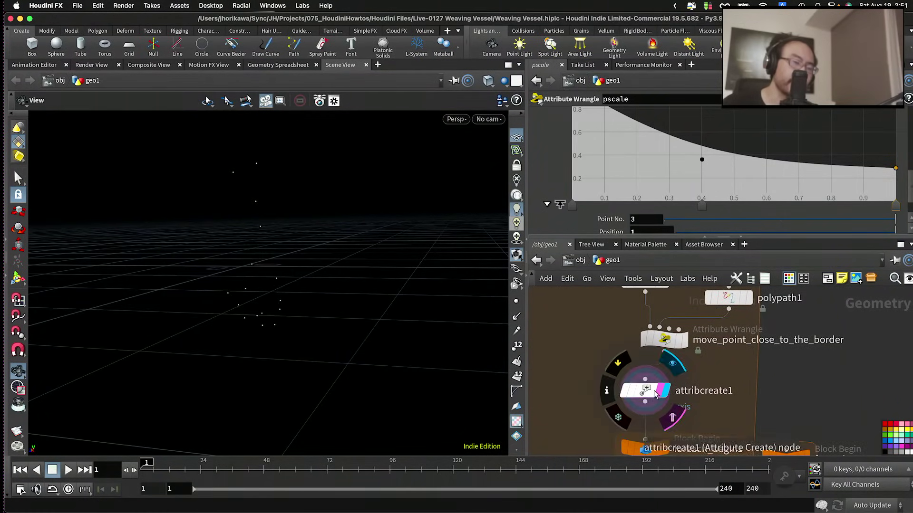
pyautogui.click(655, 394)
pyautogui.moveTo(336, 264); pyautogui.dragTo(281, 265)
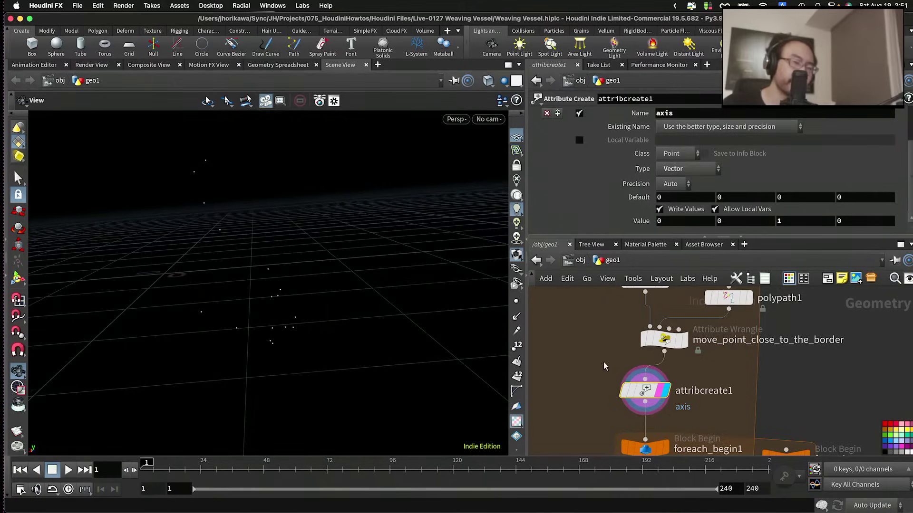
# Step: Display the revolve1 result and view the revolved wedge surface from another angle
pyautogui.scroll(5, 613, 363)
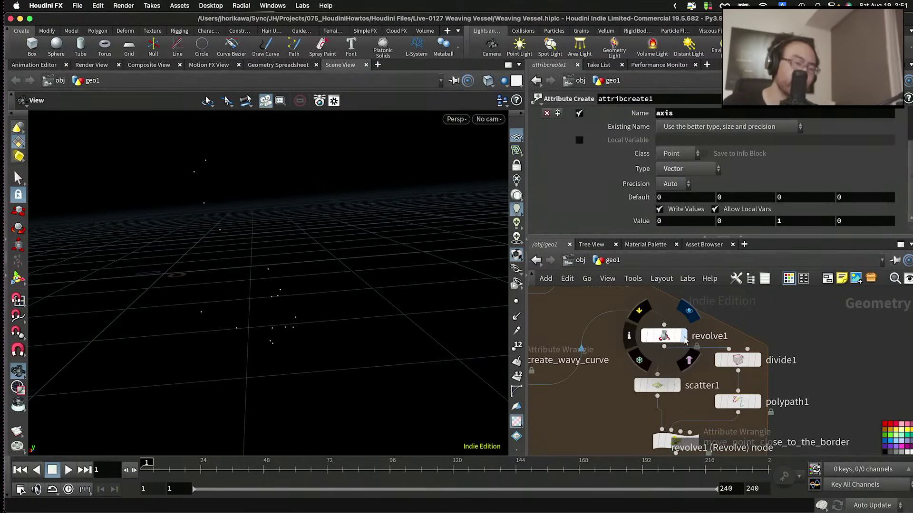
pyautogui.click(684, 338)
pyautogui.moveTo(332, 266); pyautogui.dragTo(357, 259)
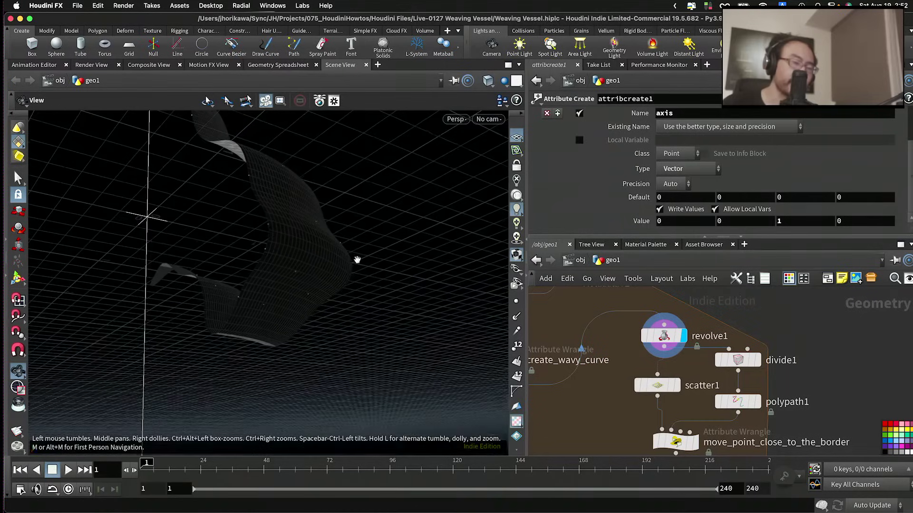
# Step: Display the voronoifracture1 result further down the network
pyautogui.scroll(-3, 618, 371)
pyautogui.scroll(3, 614, 370)
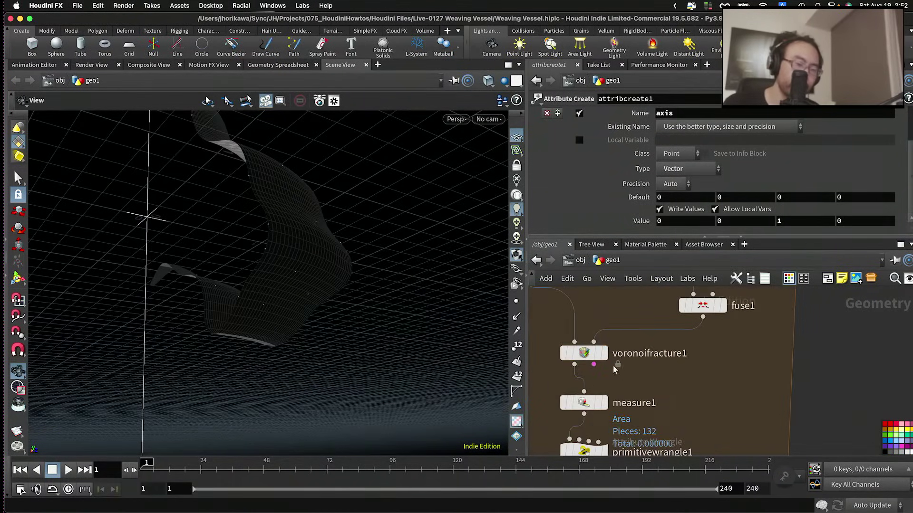
pyautogui.scroll(-1, 613, 370)
pyautogui.click(603, 353)
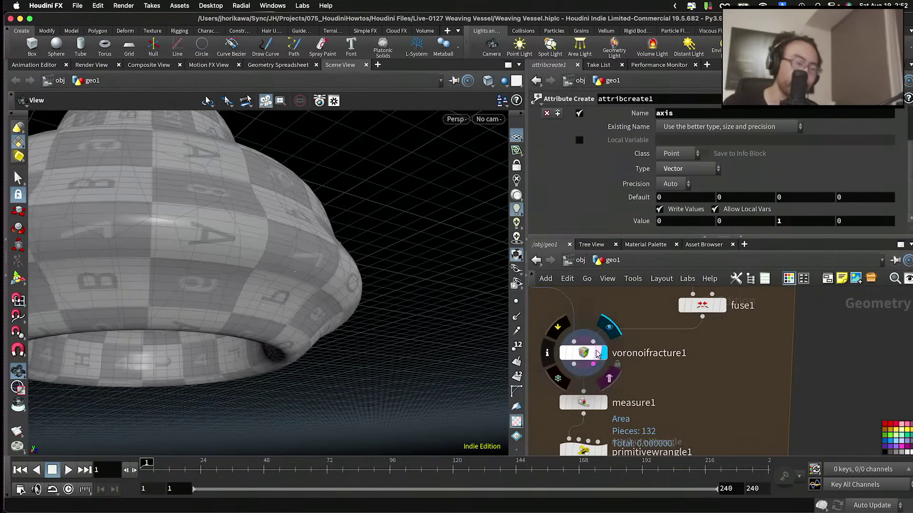
pyautogui.press('Tab')
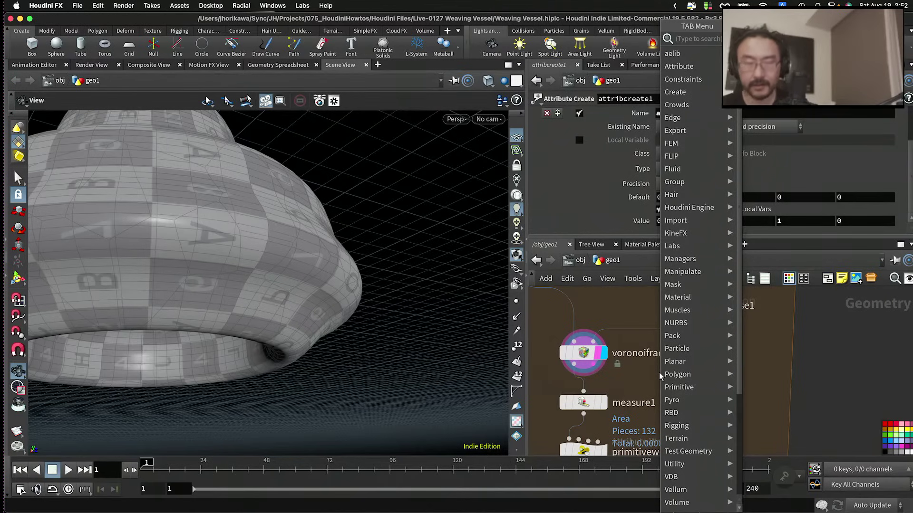
pyautogui.write('normal')
pyautogui.press('Return')
pyautogui.press('Escape')
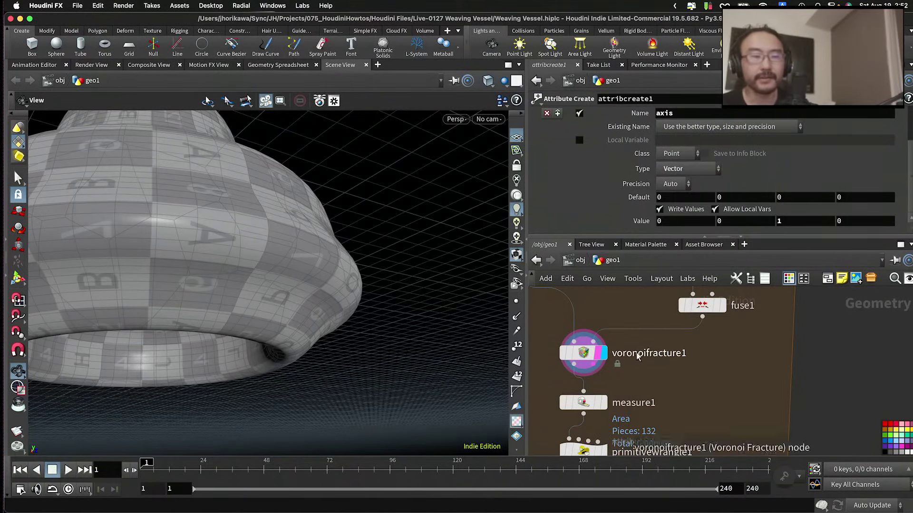
# Step: Turn off the UV texture display in the viewport and look over the fractured vessel surface
pyautogui.scroll(-3, 516, 312)
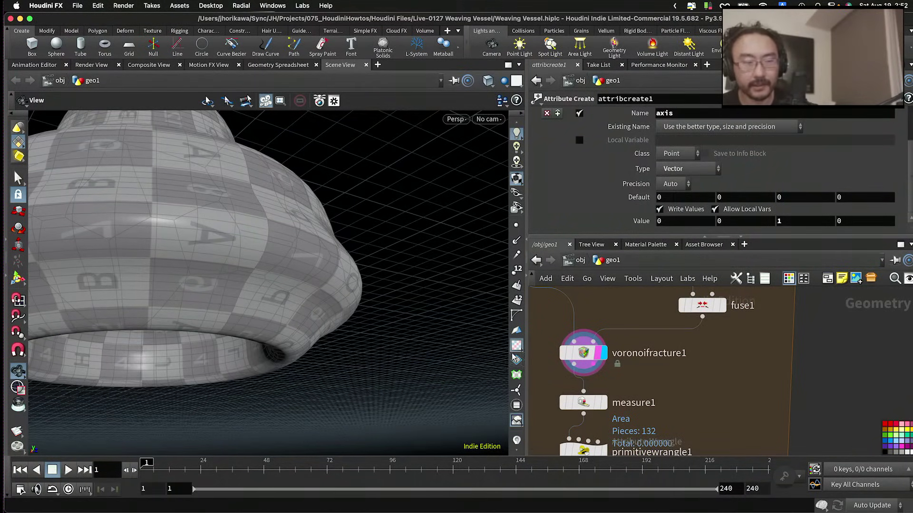
pyautogui.click(516, 347)
pyautogui.moveTo(367, 279); pyautogui.dragTo(347, 338)
pyautogui.moveTo(347, 338); pyautogui.dragTo(350, 304, button='right')
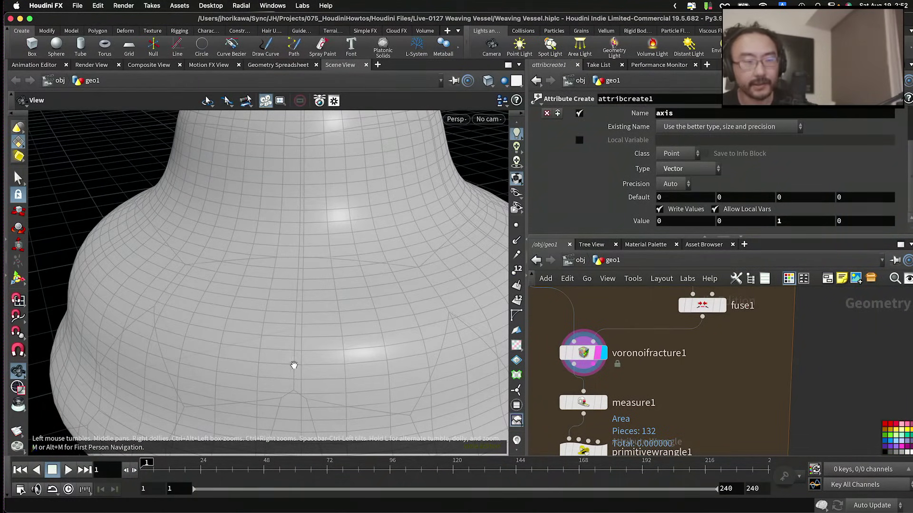
pyautogui.moveTo(301, 275)
pyautogui.mouseDown(button='right')
pyautogui.moveTo(284, 284)
pyautogui.moveTo(318, 265)
pyautogui.moveTo(296, 266)
pyautogui.mouseUp(button='right')
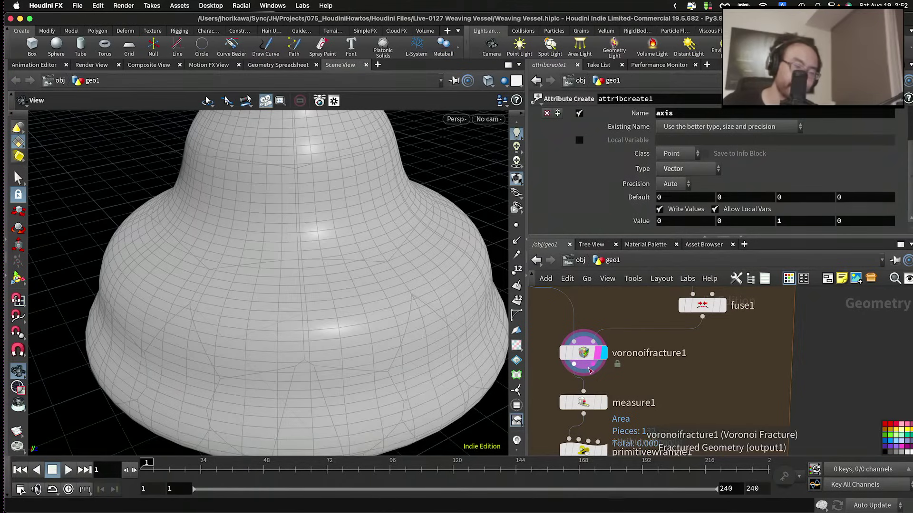
# Step: Select voronoifracture1 with its result displayed and examine the cell edges on the vessel surface
pyautogui.moveTo(607, 405); pyautogui.dragTo(604, 395, button='middle')
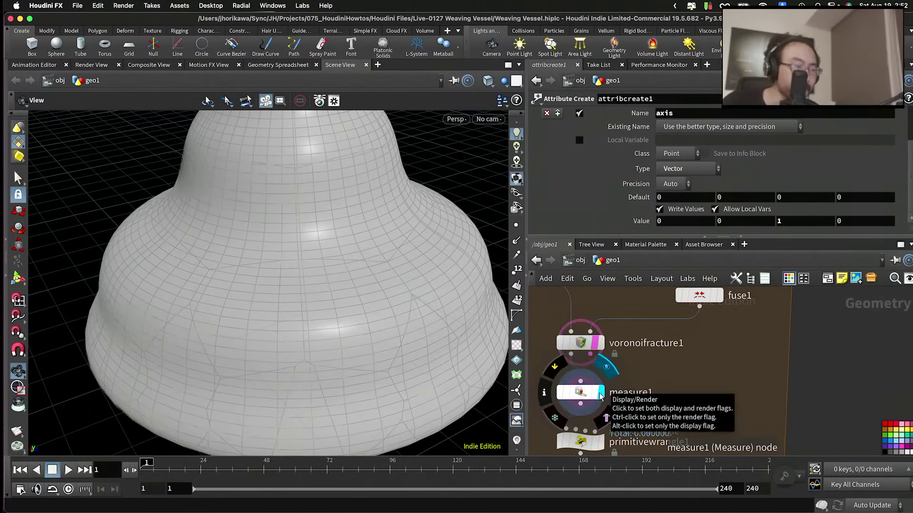
pyautogui.click(588, 343)
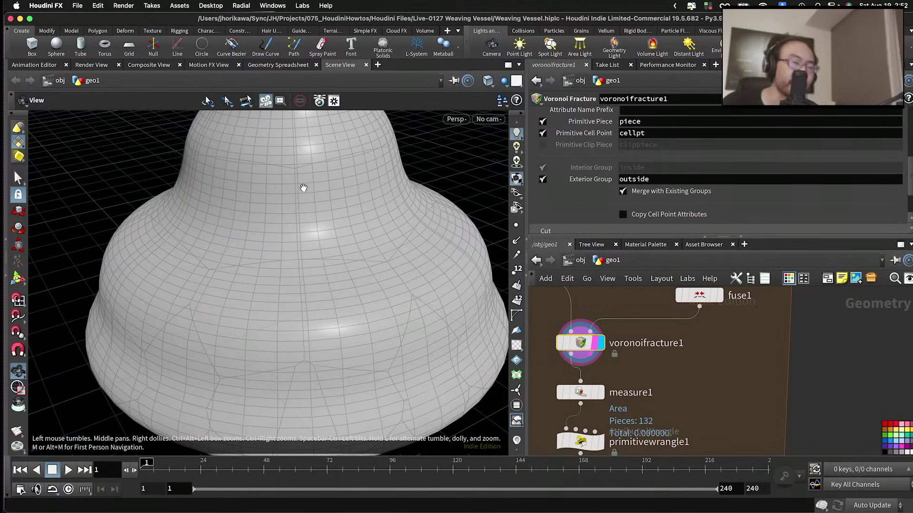
pyautogui.moveTo(292, 252); pyautogui.dragTo(294, 197)
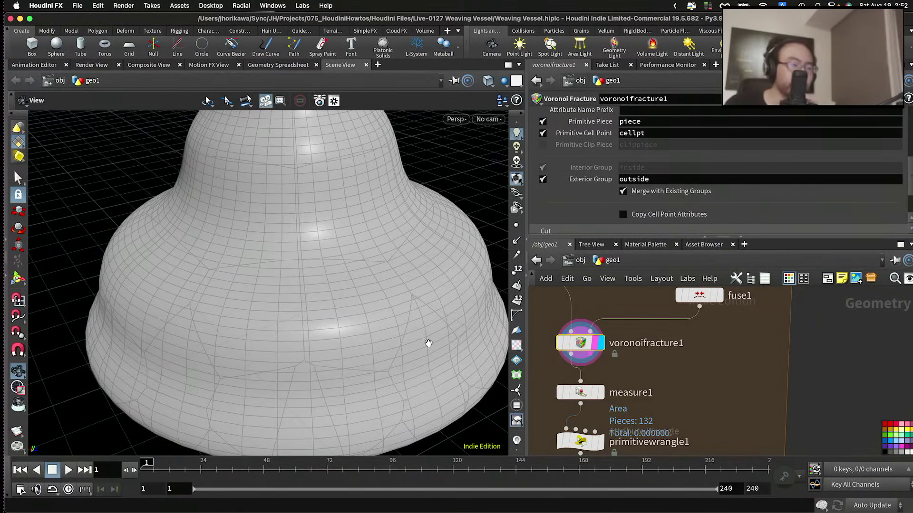
pyautogui.scroll(-2, 618, 364)
pyautogui.moveTo(664, 353); pyautogui.dragTo(685, 394, button='middle')
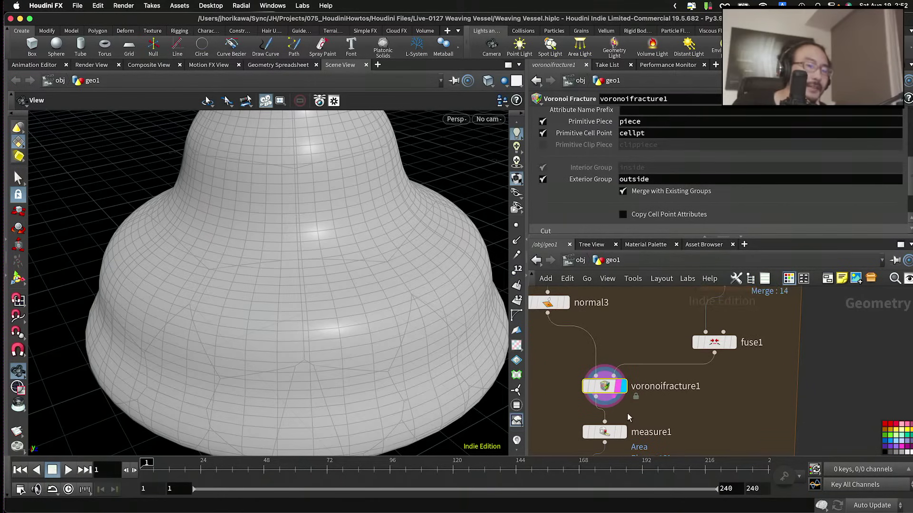
pyautogui.scroll(2, 629, 404)
pyautogui.moveTo(628, 362); pyautogui.dragTo(639, 313, button='middle')
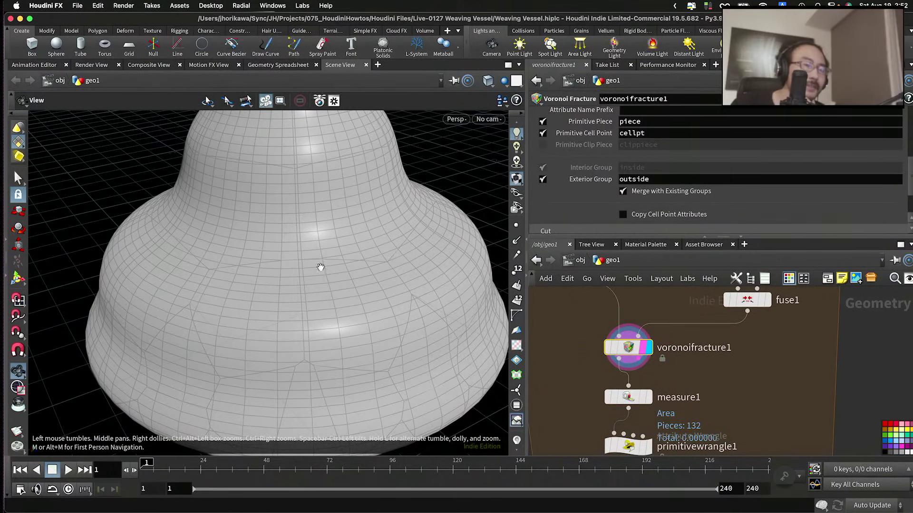
# Step: Display fuse1, move_point_close_to_the_border and attribcreate1 in turn to compare their point sets
pyautogui.moveTo(596, 380); pyautogui.dragTo(565, 454, button='middle')
pyautogui.click(732, 374)
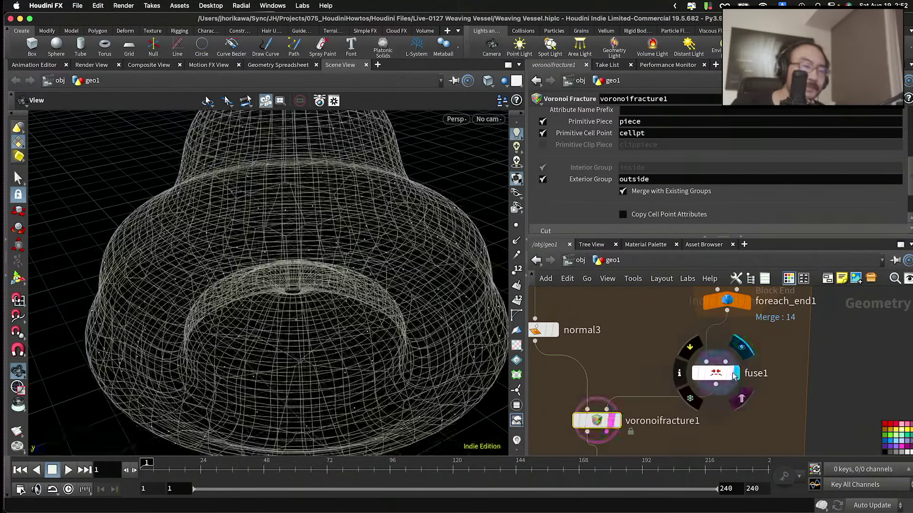
pyautogui.scroll(-3, 713, 380)
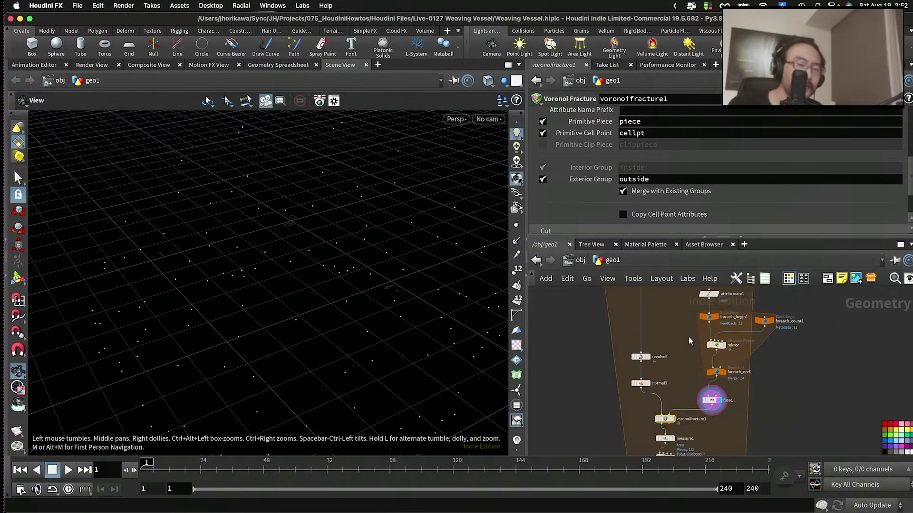
pyautogui.moveTo(729, 295); pyautogui.dragTo(729, 352, button='middle')
pyautogui.scroll(3, 727, 351)
pyautogui.click(692, 359)
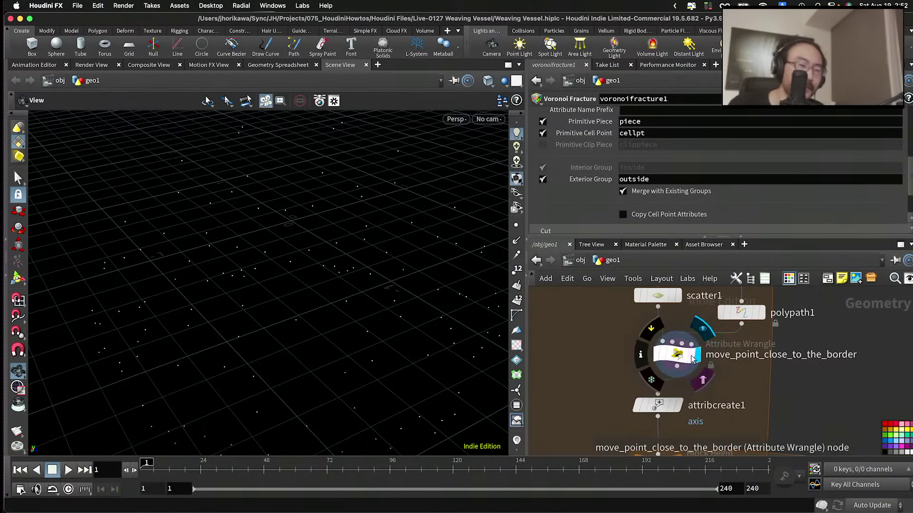
pyautogui.click(679, 405)
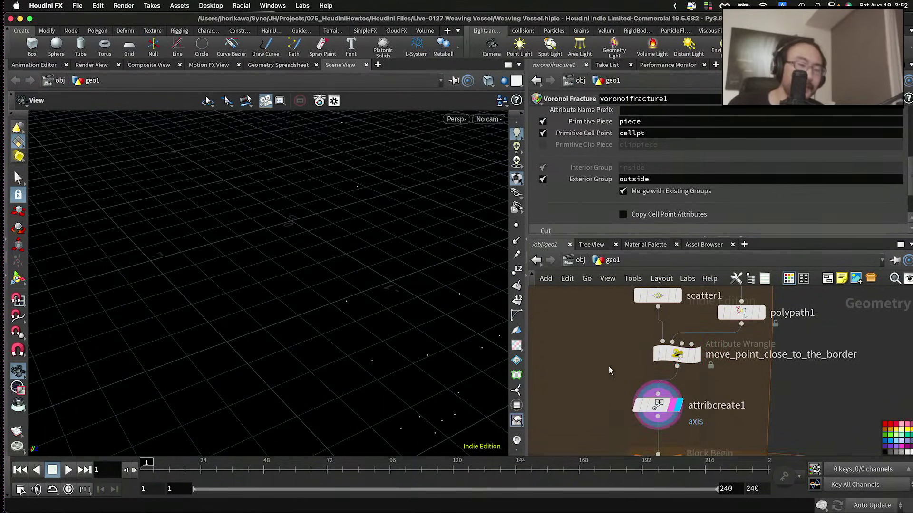
# Step: Display revolve1 again and view the wedge surface that supplies the scatter points
pyautogui.scroll(-2, 699, 361)
pyautogui.scroll(2, 673, 375)
pyautogui.scroll(5, 679, 332)
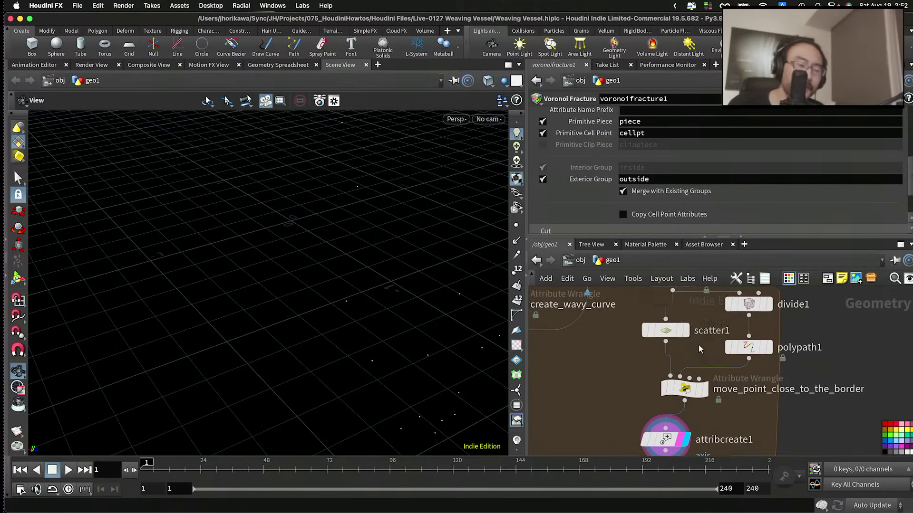
pyautogui.click(683, 326)
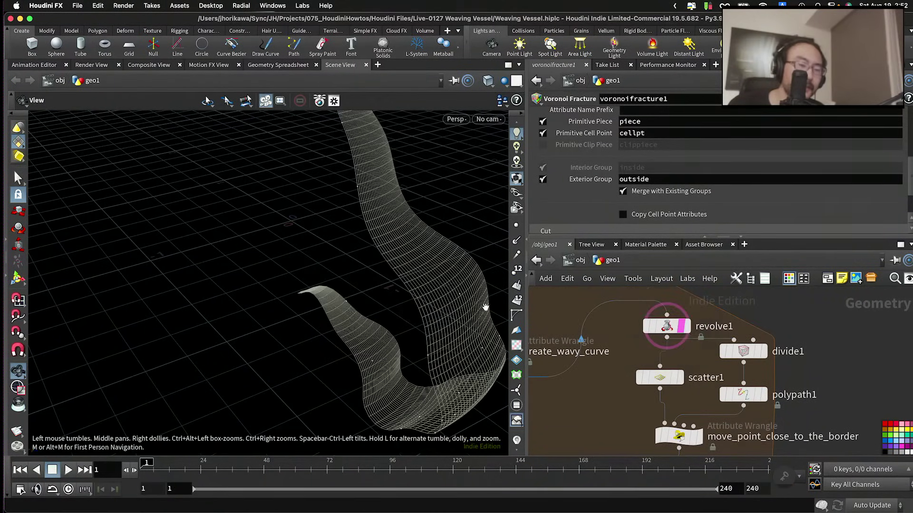
pyautogui.scroll(5, 431, 285)
pyautogui.moveTo(431, 286); pyautogui.dragTo(292, 247)
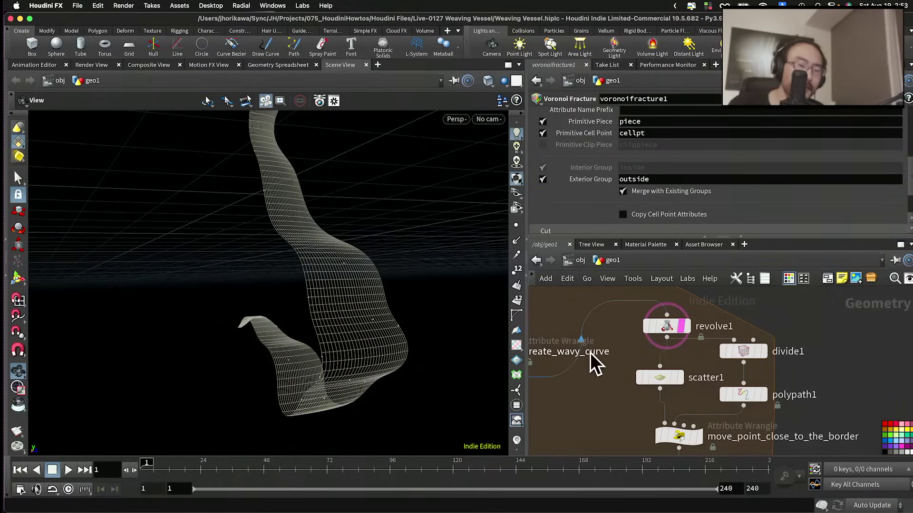
# Step: Select and display scatter1 and move_point_close_to_the_border in turn, and finish with attribcreate1 displayed
pyautogui.click(678, 378)
pyautogui.click(668, 380)
pyautogui.scroll(-3, 679, 371)
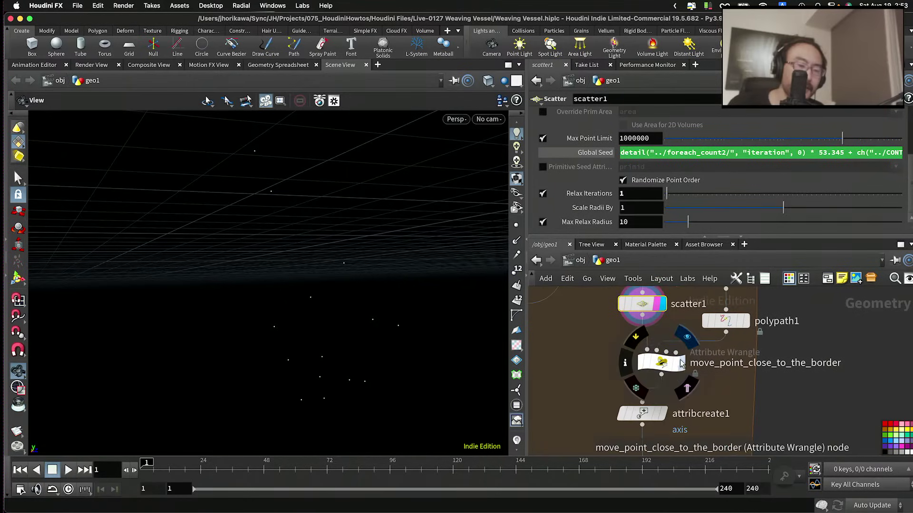
pyautogui.click(683, 364)
pyautogui.scroll(-3, 658, 370)
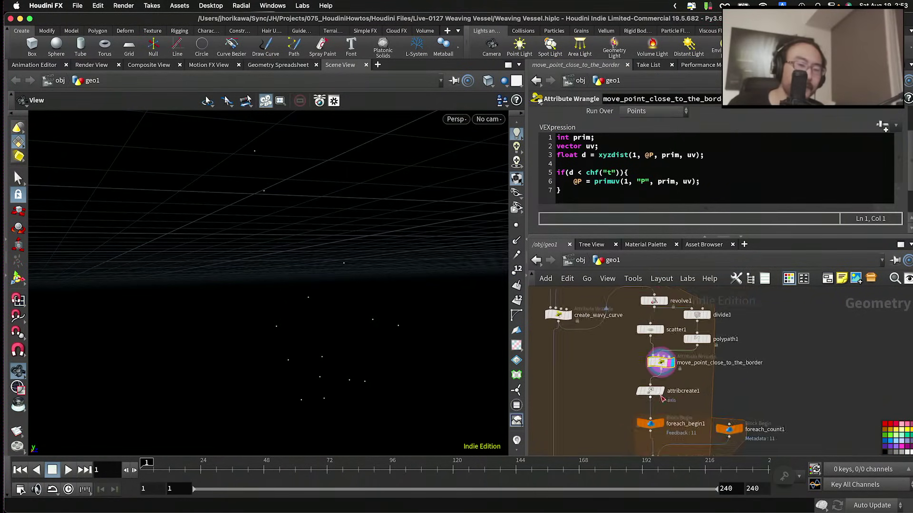
pyautogui.scroll(3, 662, 396)
pyautogui.click(662, 393)
pyautogui.scroll(-2, 670, 366)
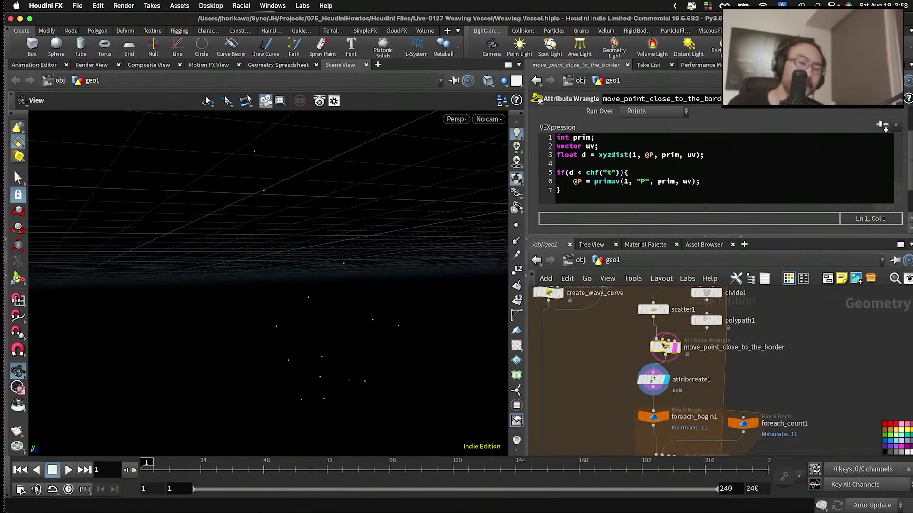
# Step: Display move_point_close_to_the_border and overlay revolve1, then polypath1, as template geometry to compare the points with the wedge surface and its border
pyautogui.click(679, 348)
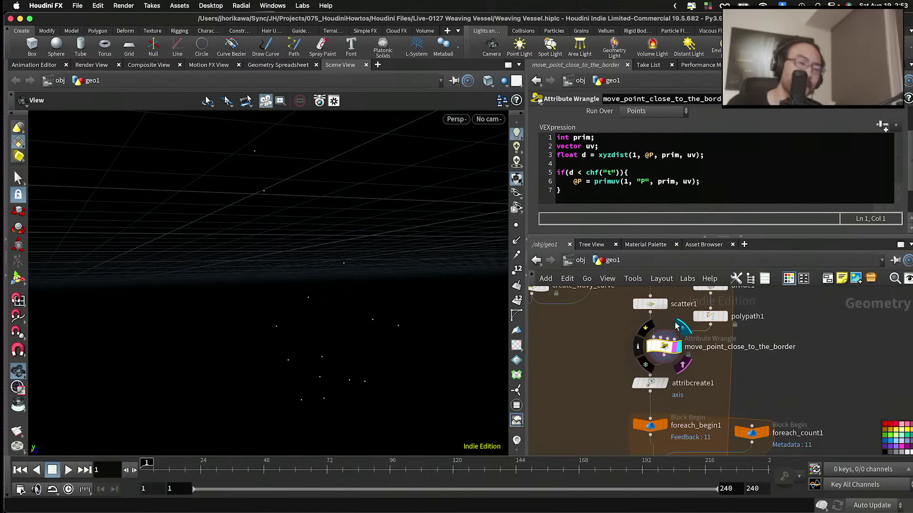
pyautogui.scroll(2, 663, 356)
pyautogui.scroll(2, 664, 328)
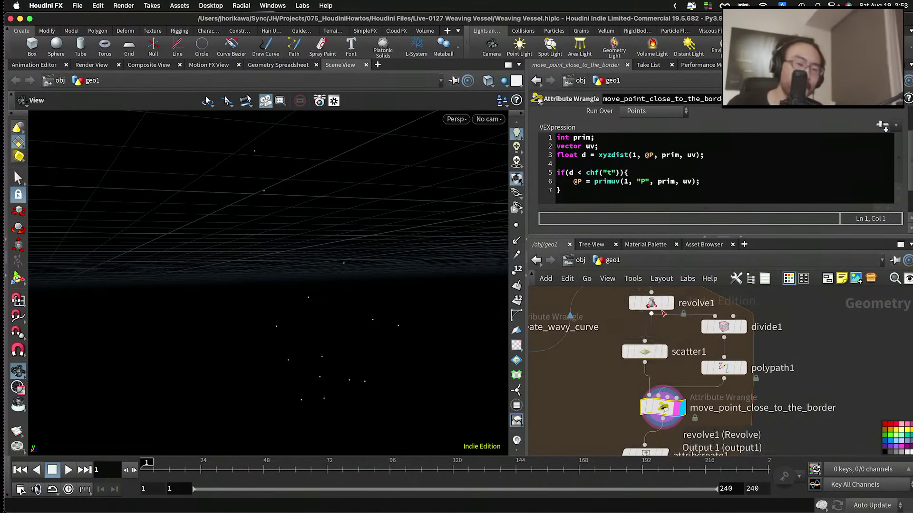
pyautogui.click(664, 309)
pyautogui.moveTo(393, 258); pyautogui.dragTo(306, 279)
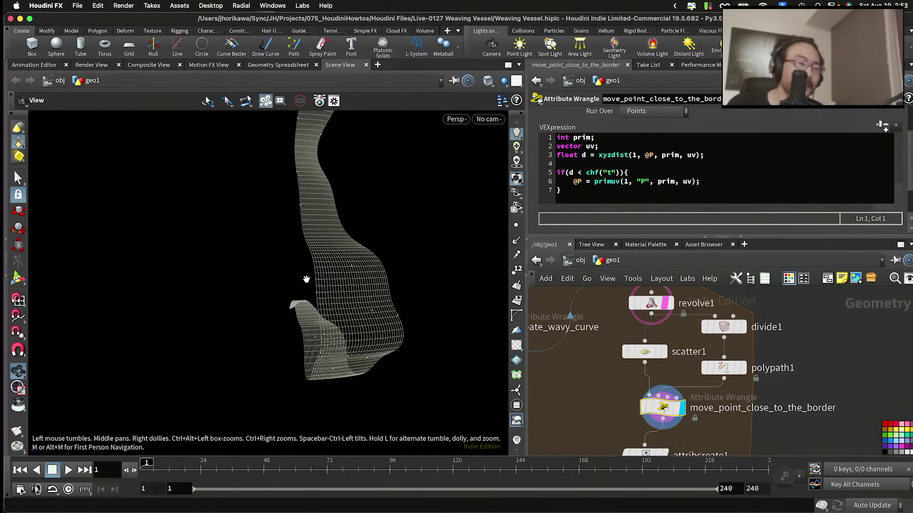
pyautogui.moveTo(335, 173); pyautogui.dragTo(334, 182)
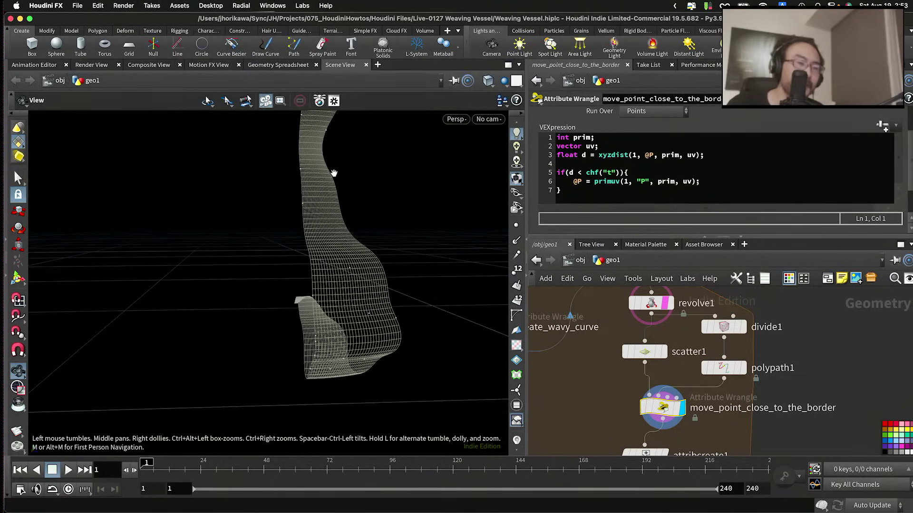
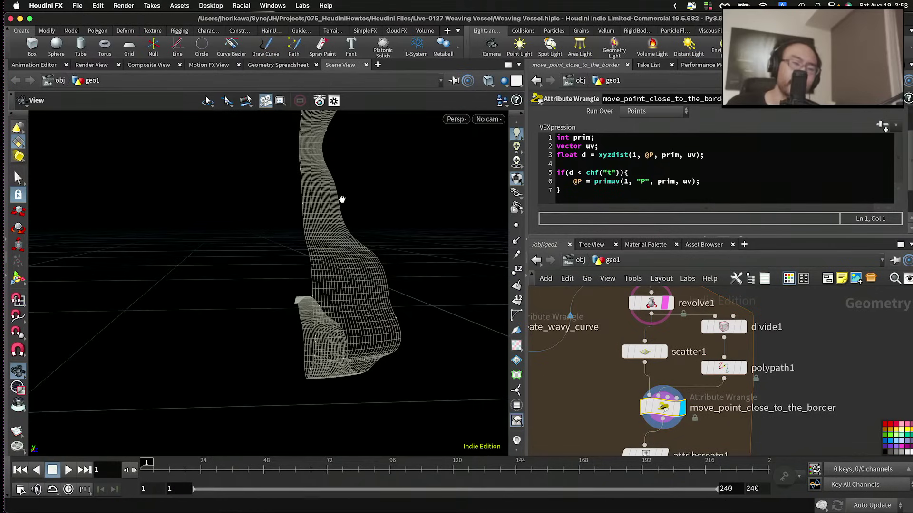
pyautogui.moveTo(312, 276)
pyautogui.mouseDown()
pyautogui.moveTo(351, 256)
pyautogui.moveTo(343, 273)
pyautogui.moveTo(321, 245)
pyautogui.moveTo(332, 214)
pyautogui.moveTo(310, 263)
pyautogui.moveTo(322, 275)
pyautogui.mouseUp()
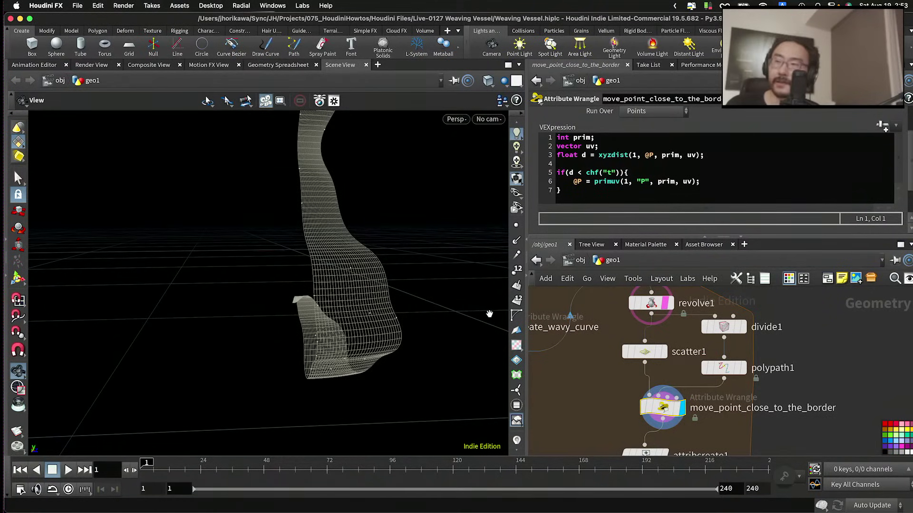
pyautogui.moveTo(741, 407); pyautogui.dragTo(709, 352, button='middle')
pyautogui.click(710, 315)
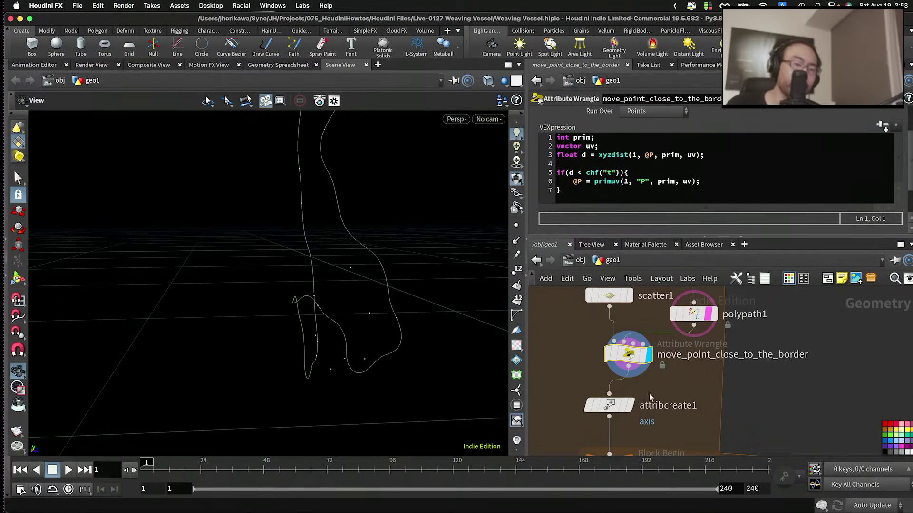
# Step: Select attribcreate1 and all nodes downstream of it and move them down to make room below move_point_close_to_the_border
pyautogui.moveTo(650, 398); pyautogui.dragTo(653, 359, button='middle')
pyautogui.moveTo(635, 319); pyautogui.dragTo(636, 319)
pyautogui.scroll(-6, 632, 323)
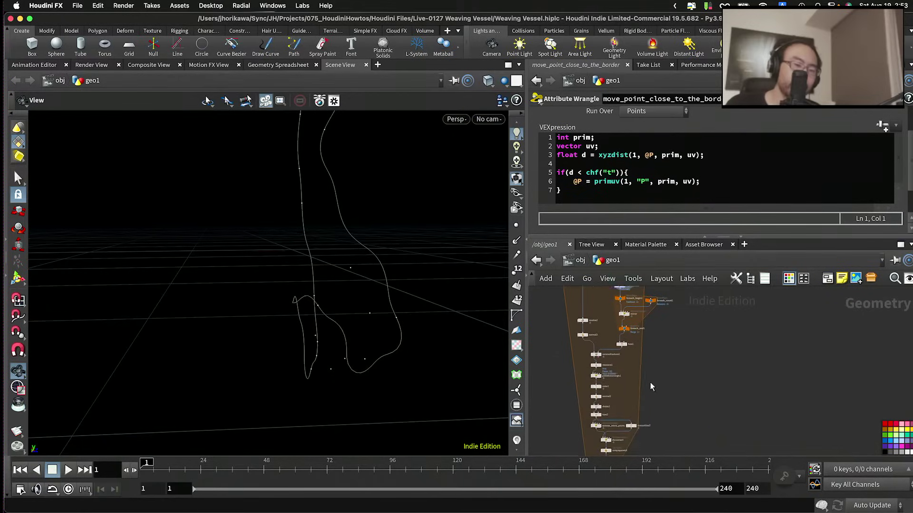
pyautogui.scroll(-5, 651, 386)
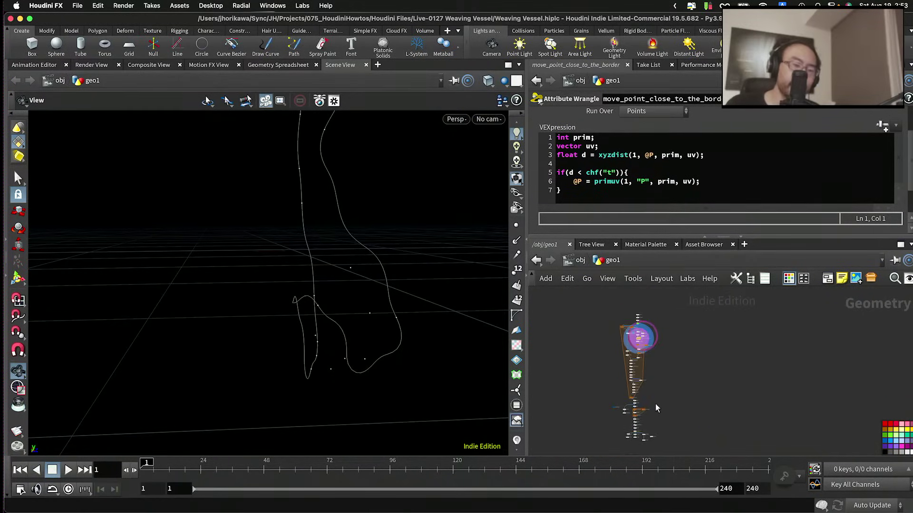
pyautogui.scroll(6, 647, 380)
pyautogui.scroll(-5, 545, 335)
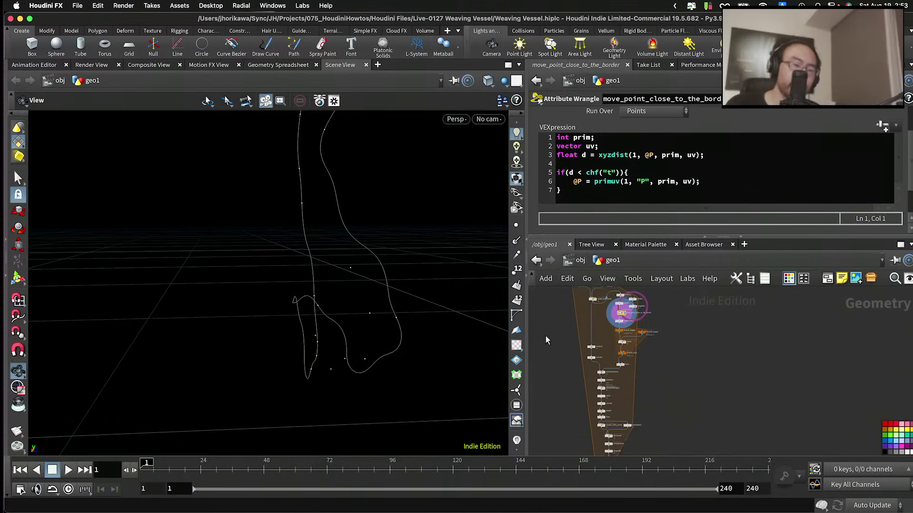
pyautogui.moveTo(555, 324); pyautogui.dragTo(660, 452)
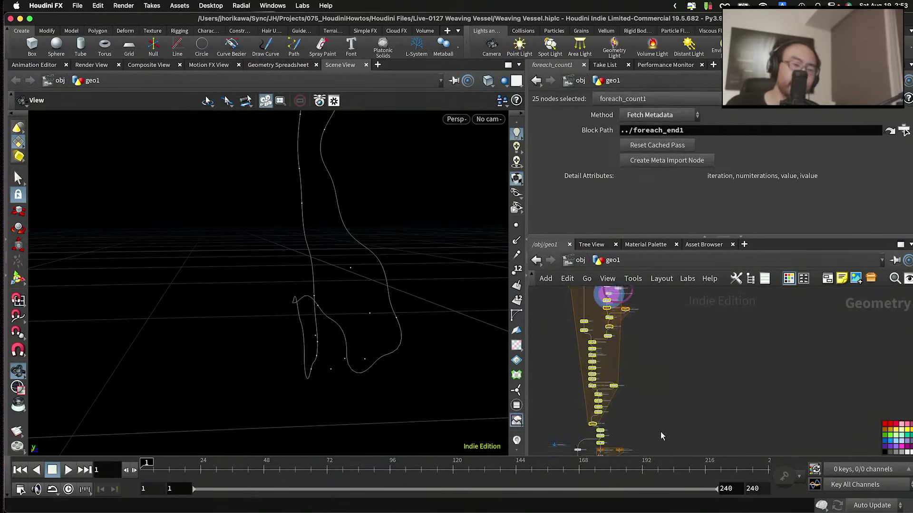
pyautogui.scroll(-3, 650, 355)
pyautogui.moveTo(589, 325); pyautogui.dragTo(584, 316)
pyautogui.scroll(5, 651, 318)
pyautogui.moveTo(653, 320); pyautogui.dragTo(653, 338)
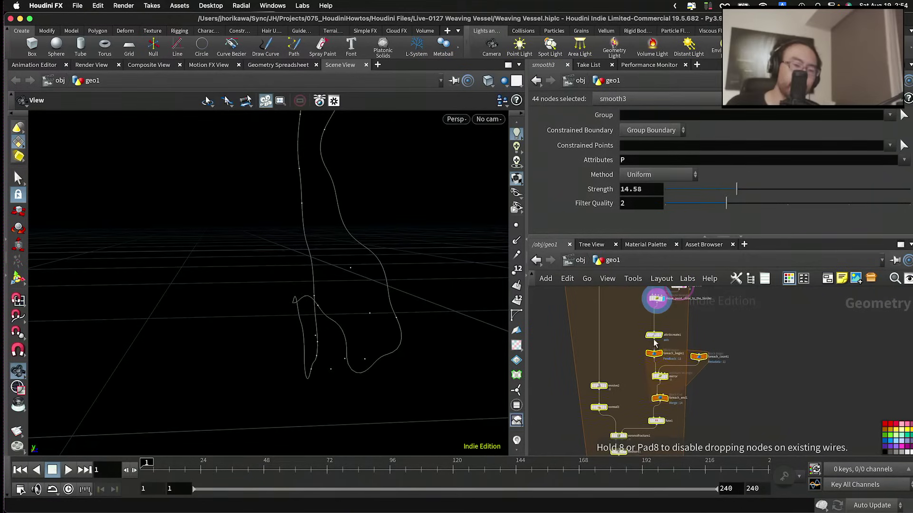
pyautogui.scroll(4, 638, 369)
pyautogui.click(638, 370)
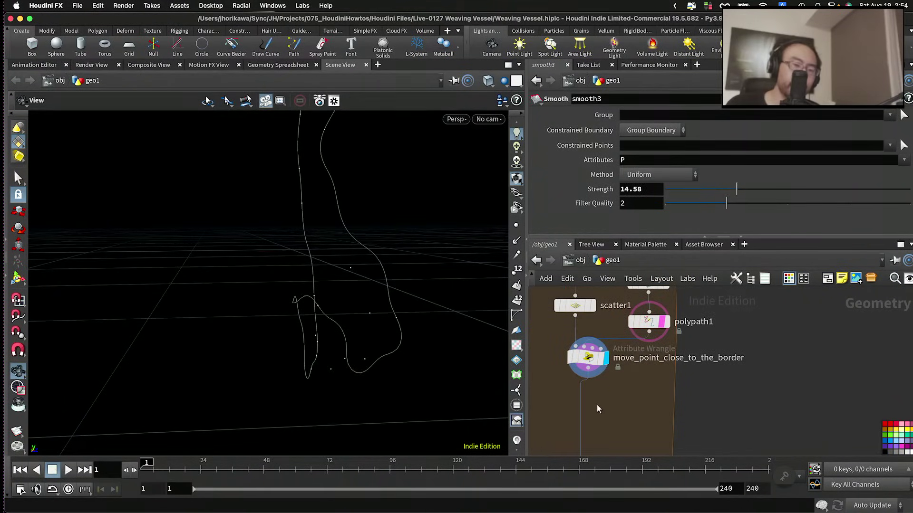
# Step: Examine from several angles how the scattered points sit along and inside the wedge's border outline
pyautogui.moveTo(416, 311); pyautogui.dragTo(339, 319)
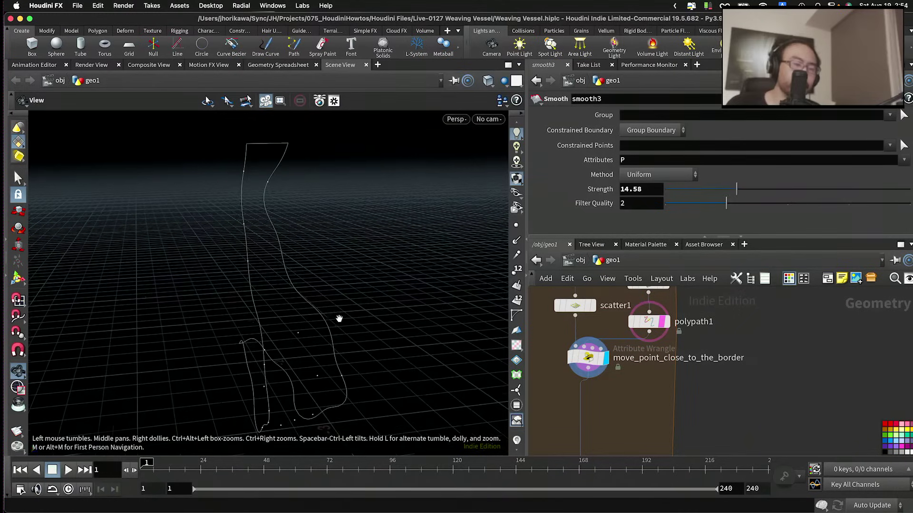
pyautogui.moveTo(289, 244); pyautogui.dragTo(255, 223)
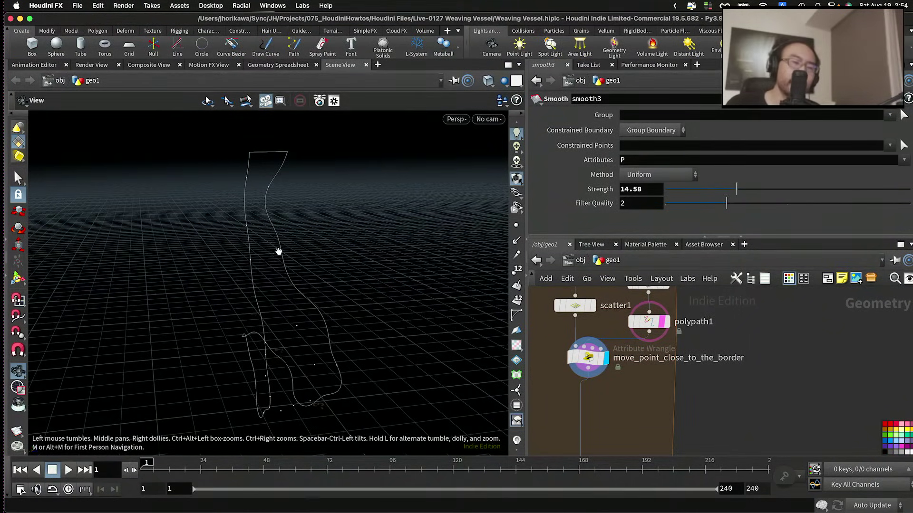
pyautogui.moveTo(278, 252)
pyautogui.mouseDown()
pyautogui.moveTo(336, 236)
pyautogui.moveTo(282, 246)
pyautogui.mouseUp()
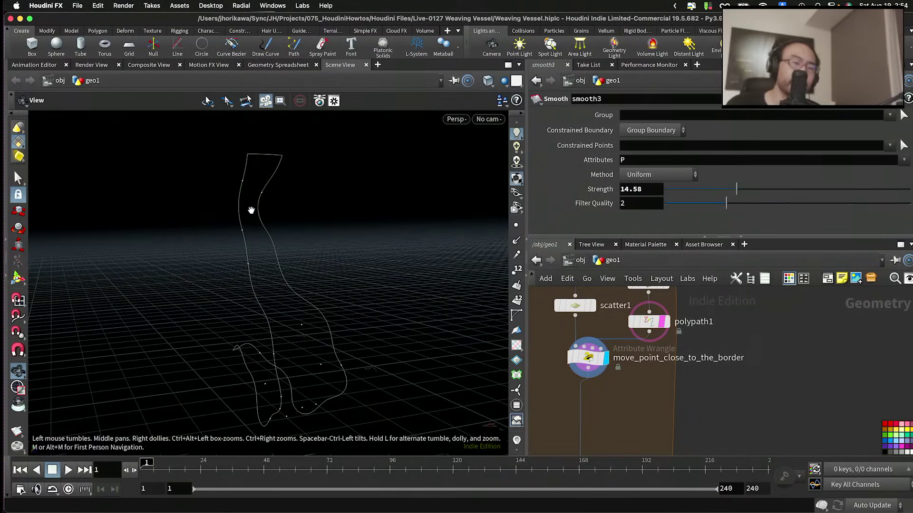
pyautogui.moveTo(251, 210)
pyautogui.mouseDown()
pyautogui.moveTo(251, 243)
pyautogui.moveTo(246, 198)
pyautogui.mouseUp()
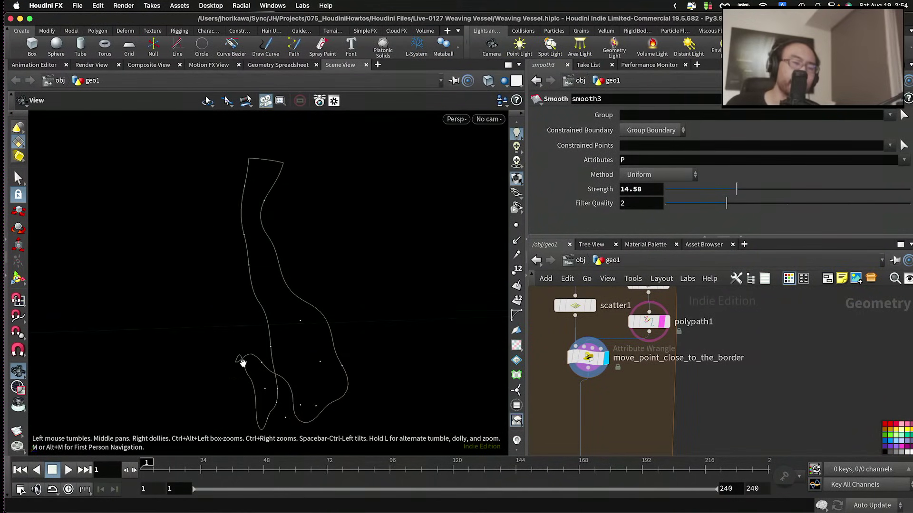
pyautogui.moveTo(353, 314); pyautogui.dragTo(457, 341)
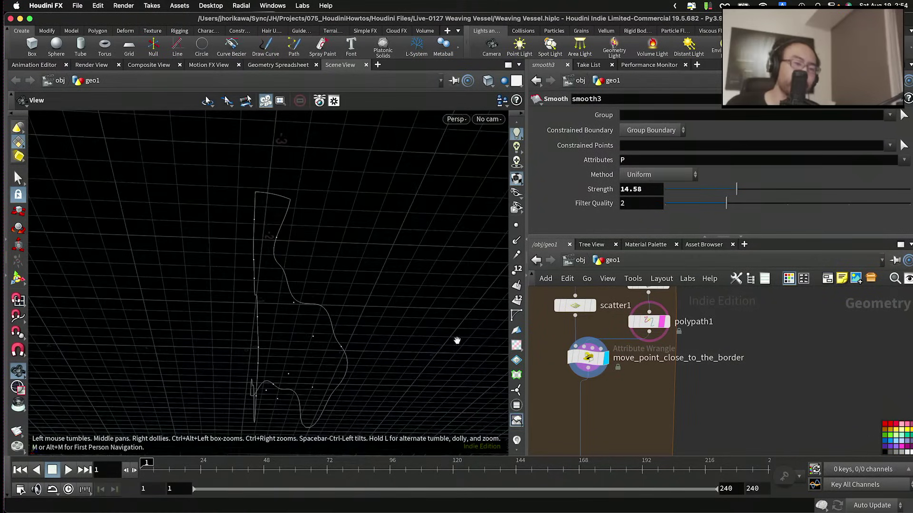
pyautogui.scroll(1, 617, 383)
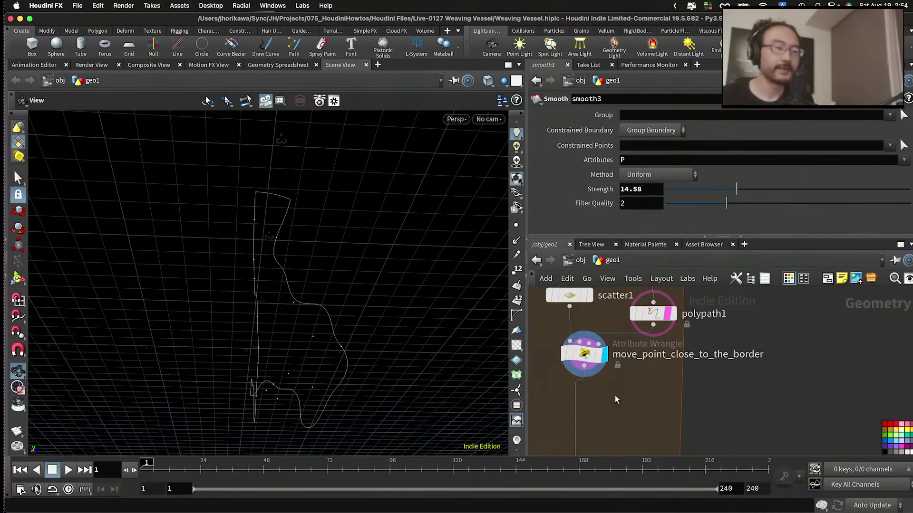
pyautogui.press('Tab')
pyautogui.press('Escape')
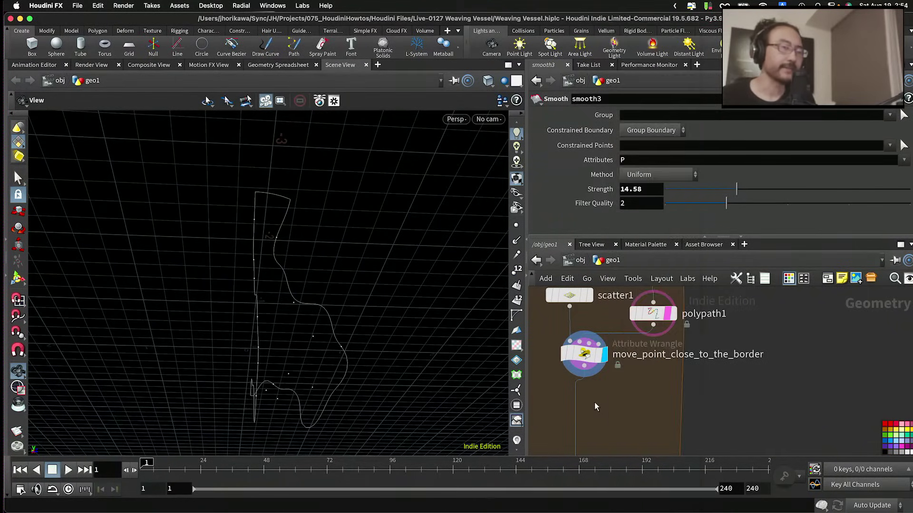
pyautogui.moveTo(351, 322); pyautogui.dragTo(345, 330)
pyautogui.moveTo(295, 308); pyautogui.dragTo(332, 325)
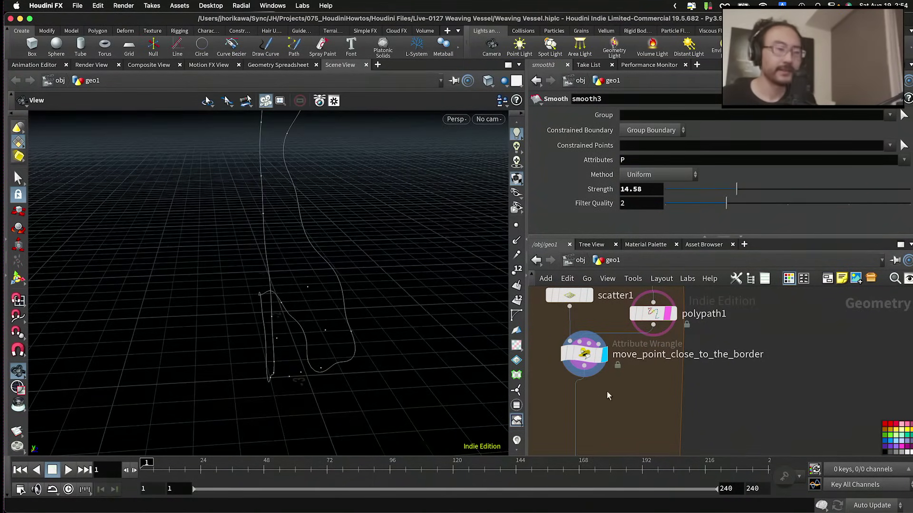
# Step: Add a Point Wrangle node in the gap below move_point_close_to_the_border
pyautogui.press('Tab')
pyautogui.write('po')
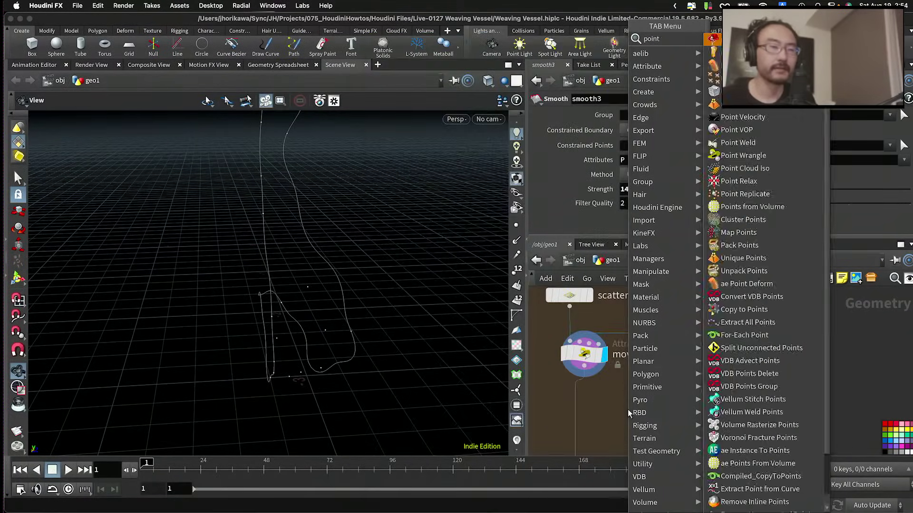
pyautogui.press('Return')
pyautogui.click(616, 418)
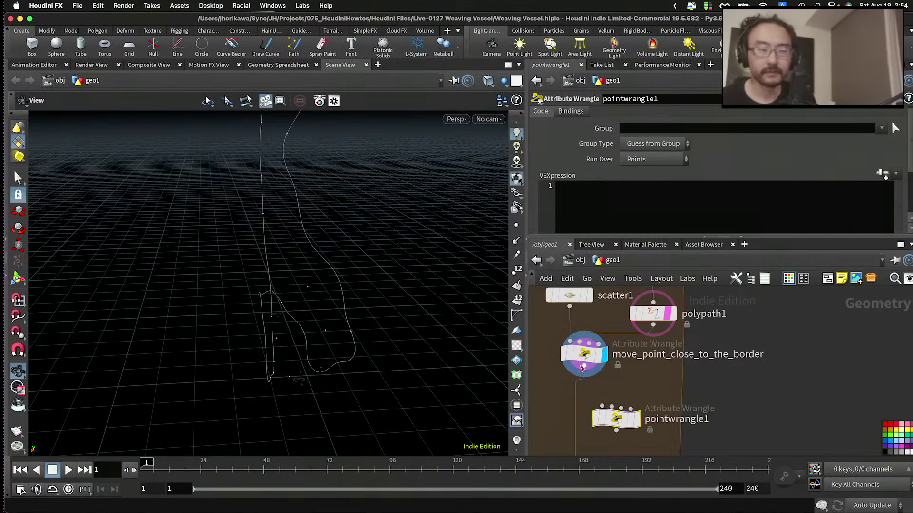
# Step: Rename the pointwrangle1 node to average_npos and make it the displayed node
pyautogui.doubleClick(657, 422)
pyautogui.write('ave')
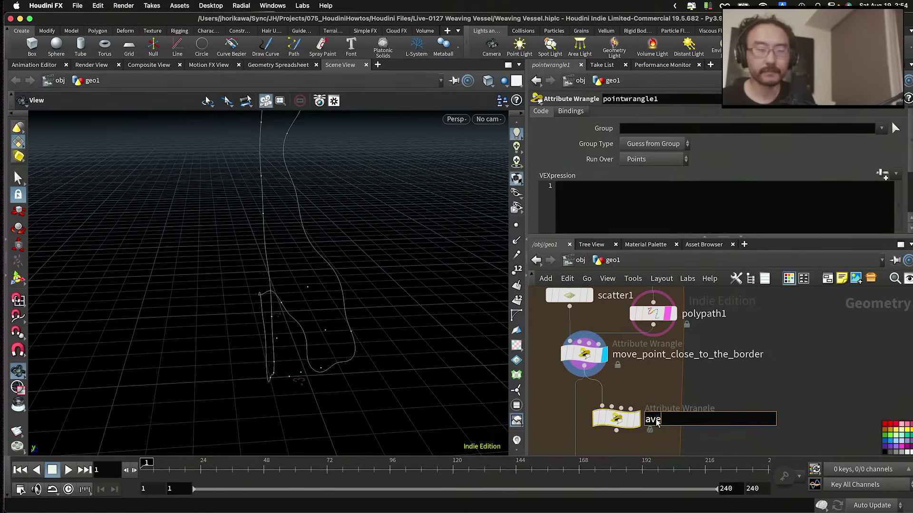
pyautogui.write('rage_npos')
pyautogui.press('Return')
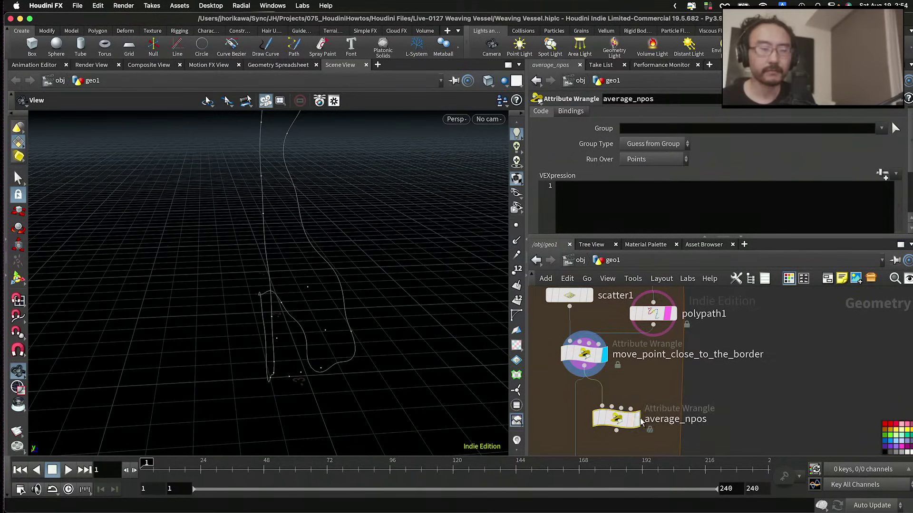
pyautogui.press('r')
# Step: Write the nearest-point lookup in the average_npos wrangle code: int npt = nearpoint(0, @P);
pyautogui.click(615, 220)
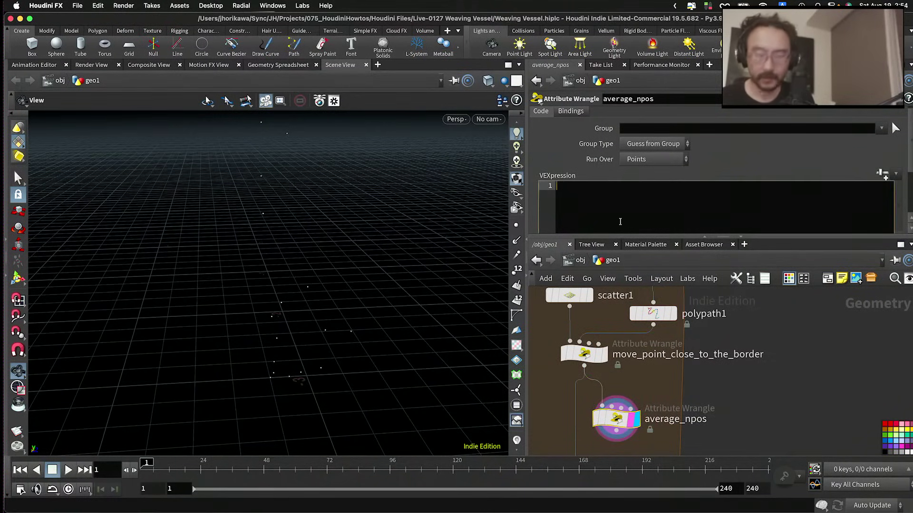
pyautogui.write('int npt + ')
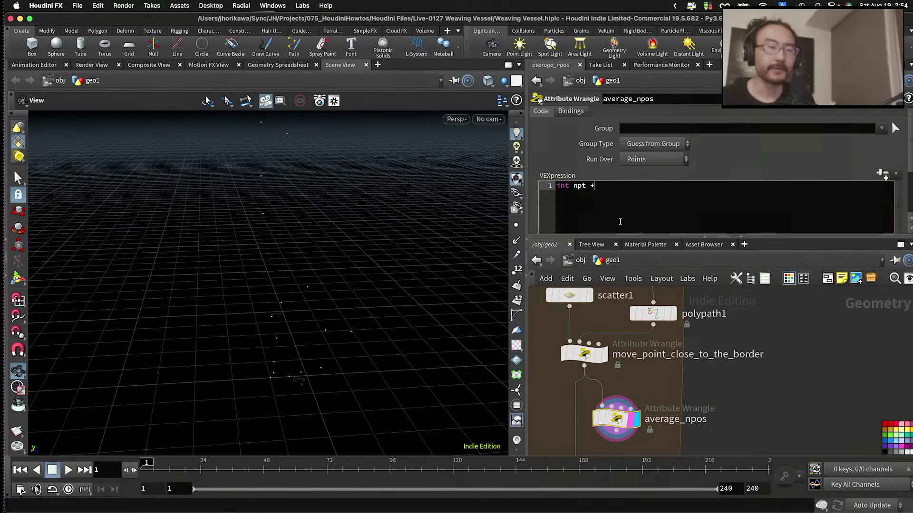
pyautogui.press('BackSpace')
pyautogui.press('BackSpace')
pyautogui.write('= nearpoint(1, [P')
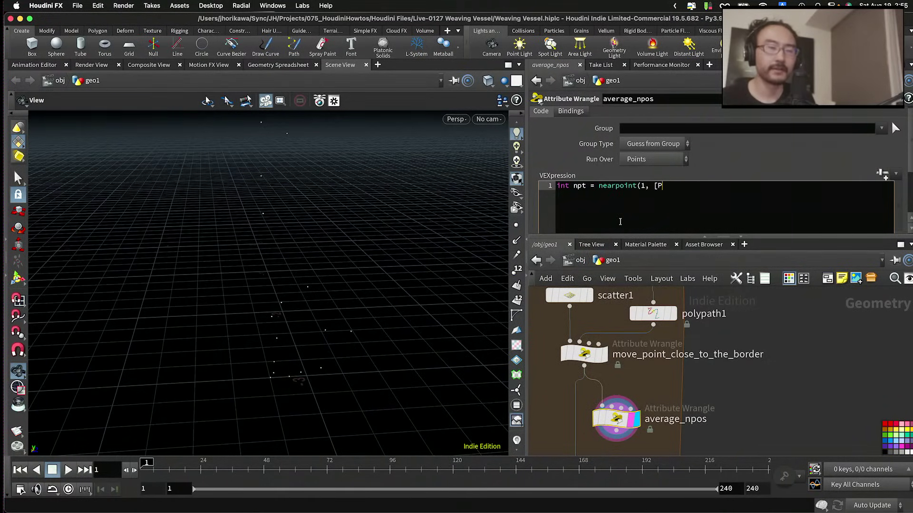
pyautogui.press('BackSpace')
pyautogui.press('BackSpace')
pyautogui.press('BackSpace')
pyautogui.write('0,')
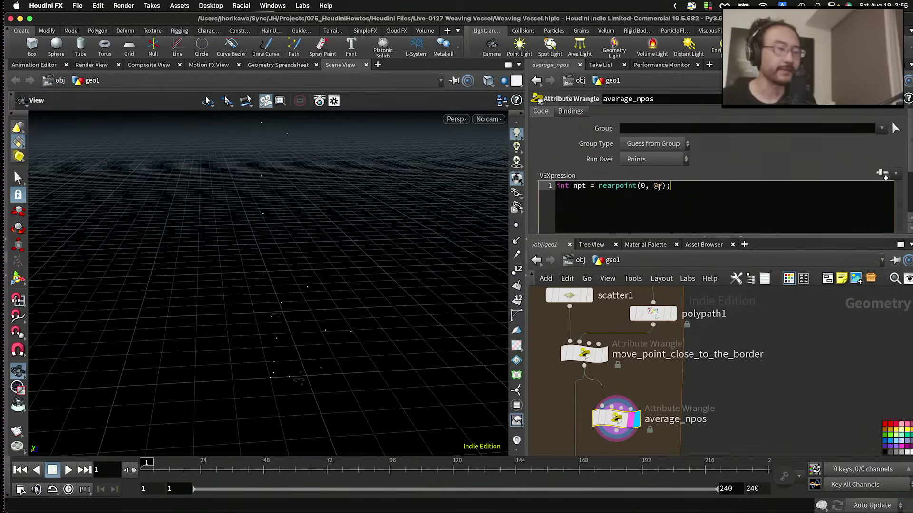
# Step: Change the lookup line to return an array of points: int npts[] = nearpoints(0, @P);
pyautogui.moveTo(687, 187); pyautogui.dragTo(596, 184)
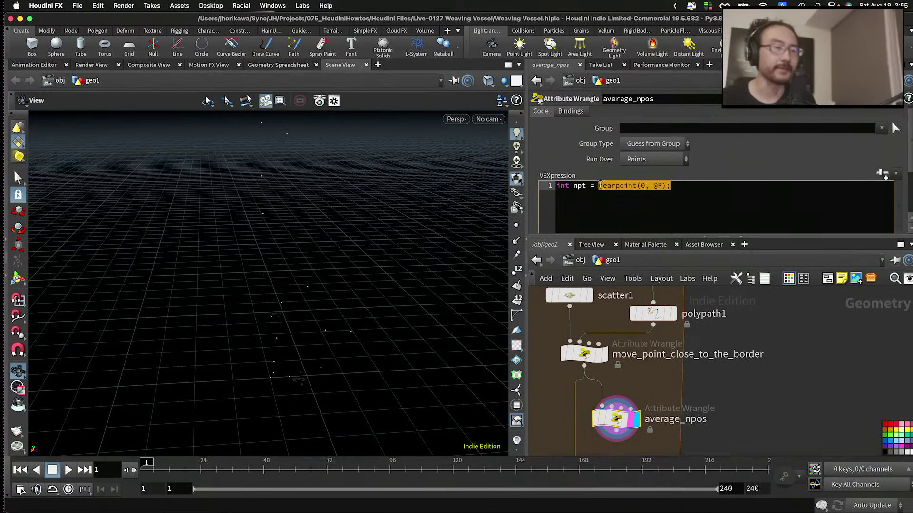
pyautogui.click(645, 186)
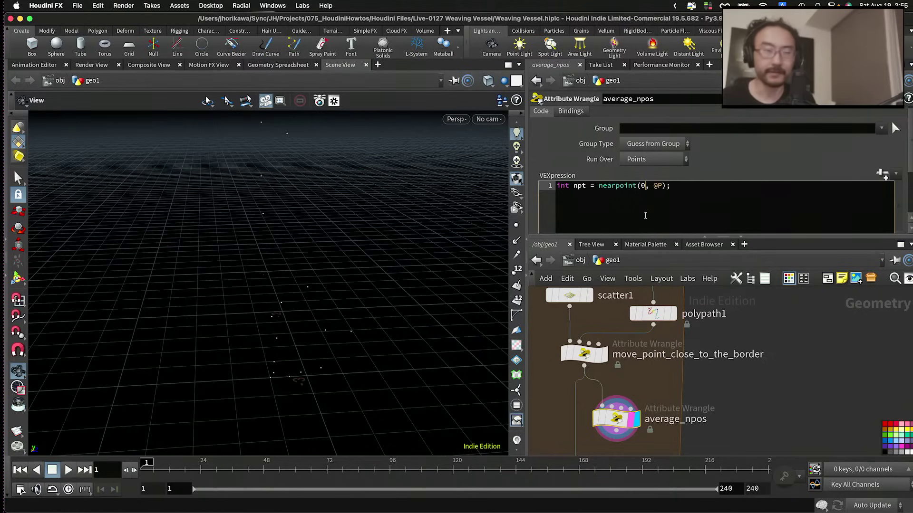
pyautogui.click(636, 186)
pyautogui.write('s')
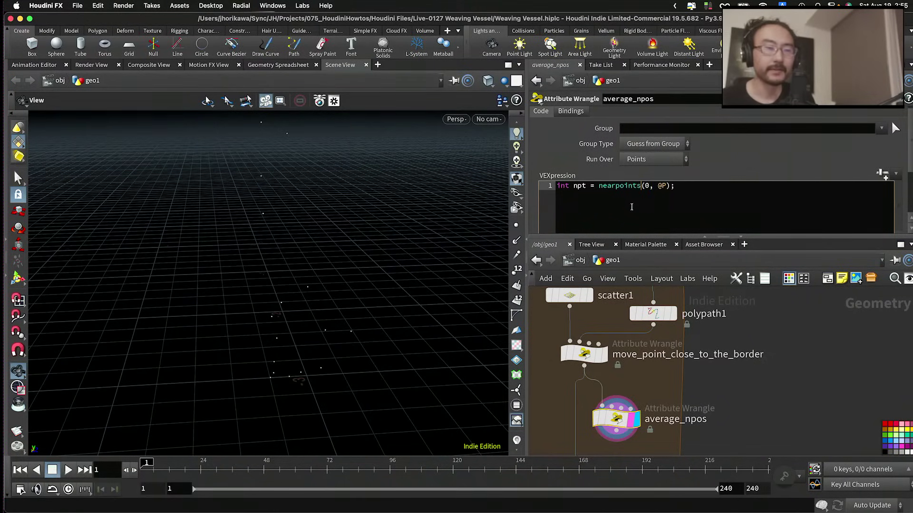
pyautogui.click(585, 185)
pyautogui.write('s[]')
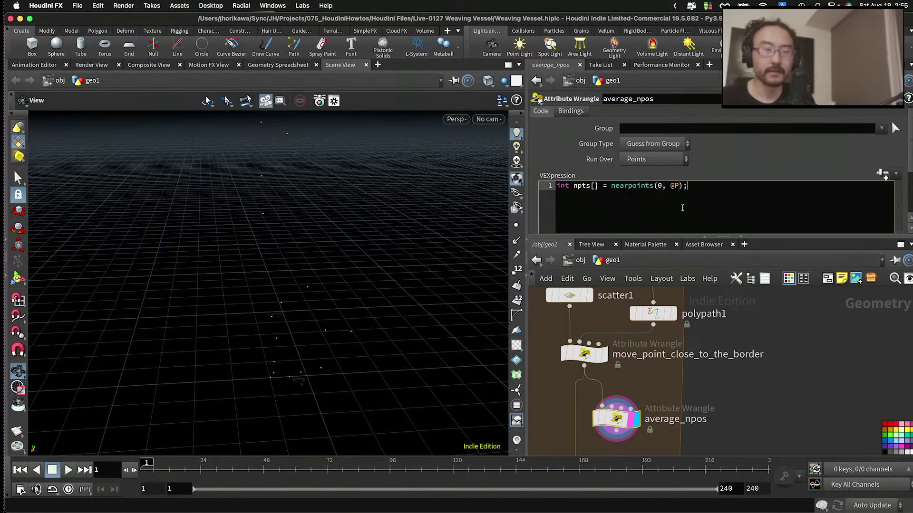
# Step: Extend the nearpoints call with a maximum distance of 10000.0 and a maximum of 2 points, ending the line with a semicolon
pyautogui.press('Delete')
pyautogui.press('Delete')
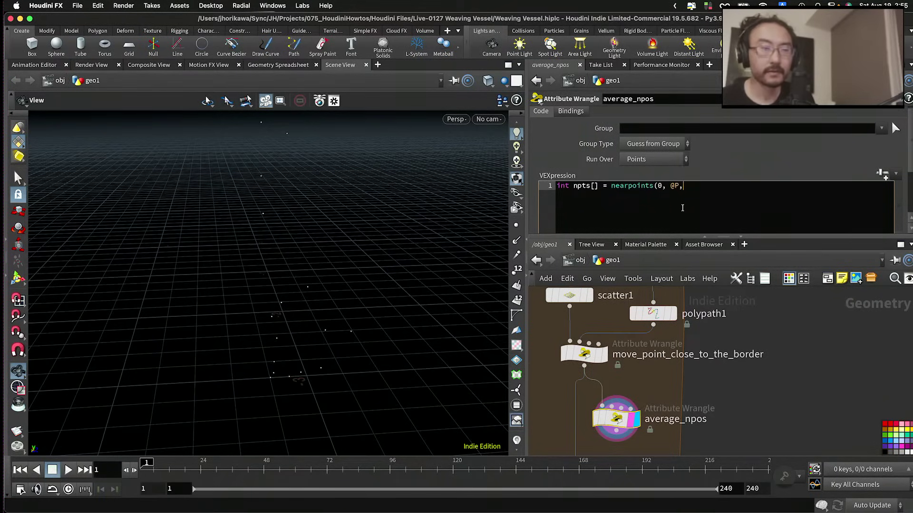
pyautogui.press('BackSpace')
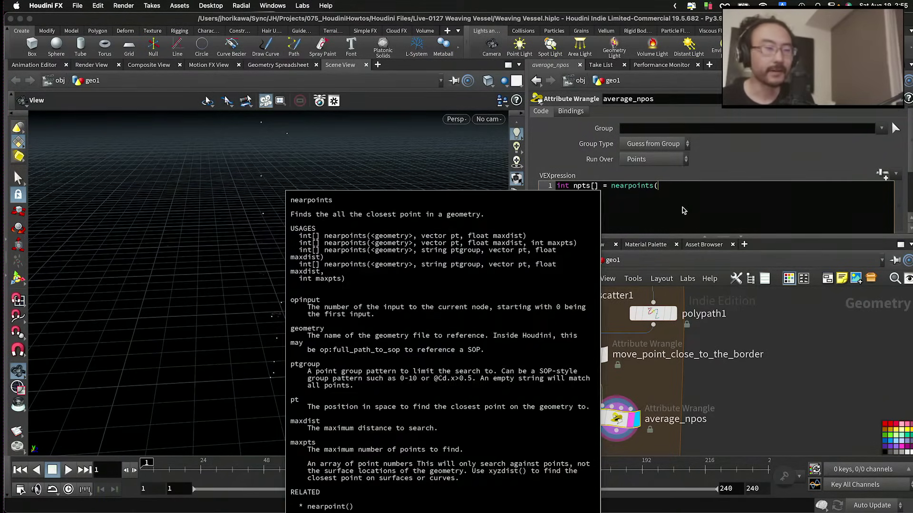
pyautogui.write('0, @P')
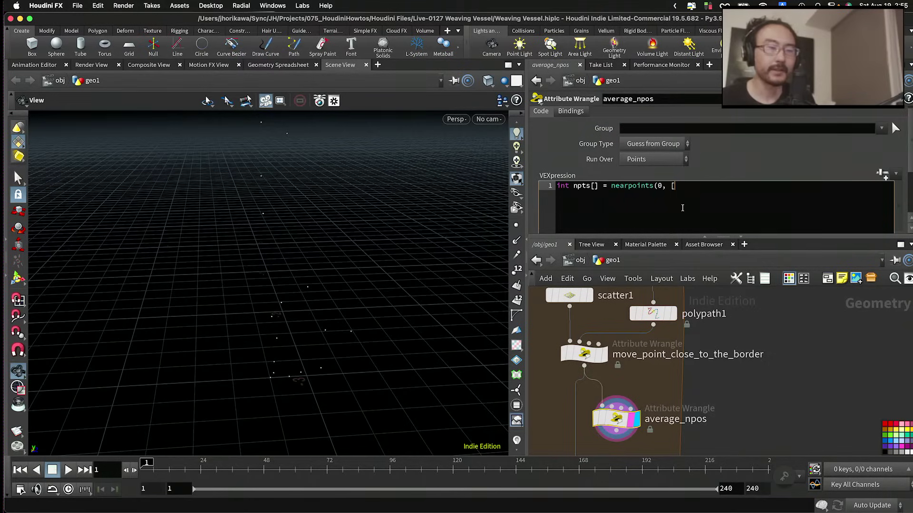
pyautogui.write(', ')
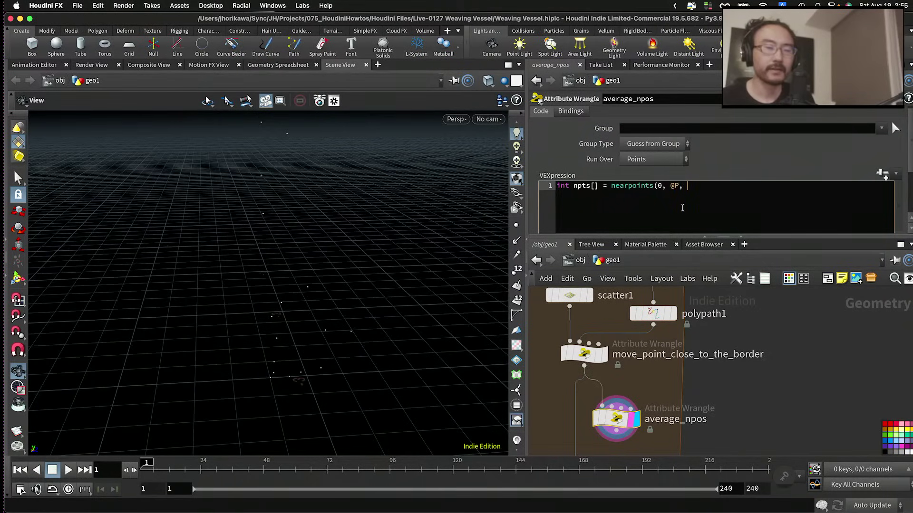
pyautogui.write('10000.0, ')
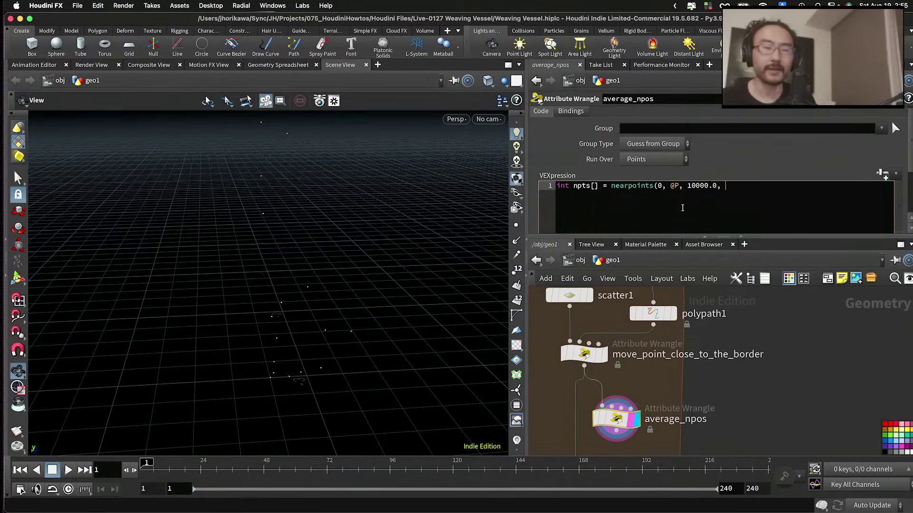
pyautogui.write('2)')
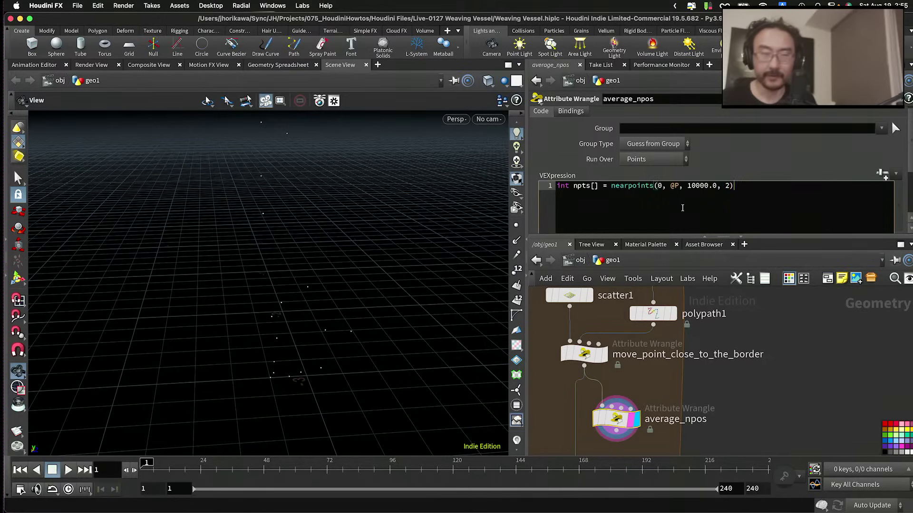
pyautogui.write(';')
# Step: Add a second code line that picks the second found point: int npt = npts[1];
pyautogui.press('Return')
pyautogui.write('int npt +')
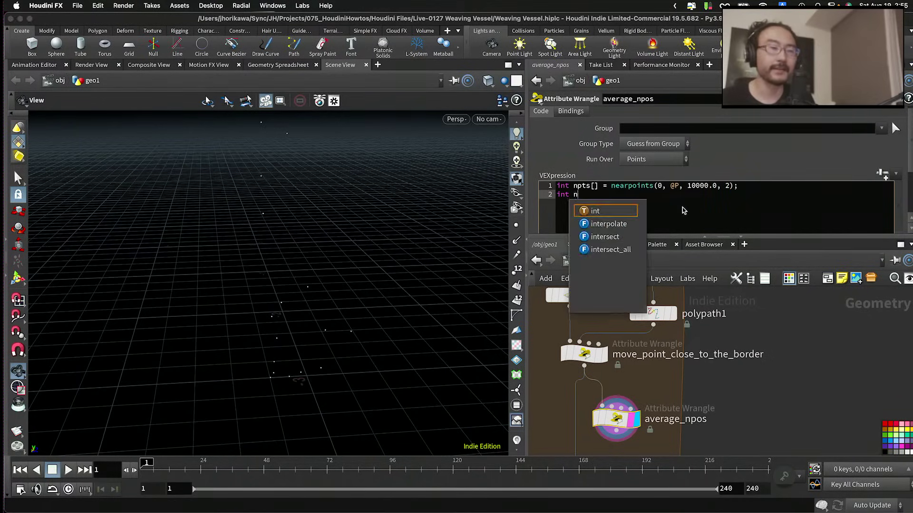
pyautogui.press('BackSpace')
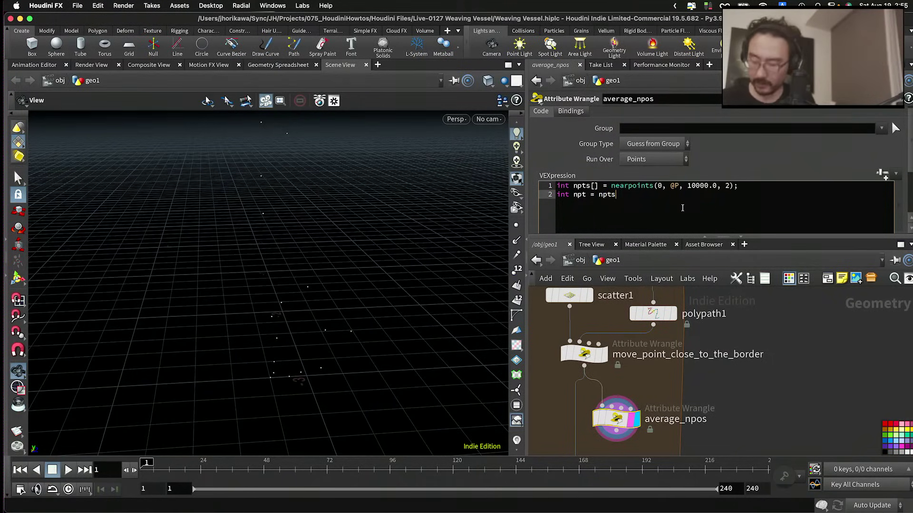
pyautogui.write('npts[1];')
pyautogui.press('Return')
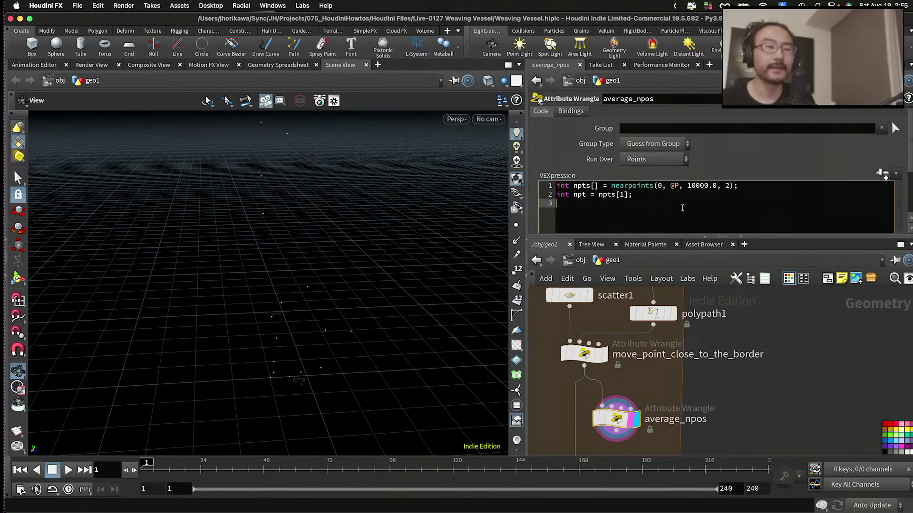
# Step: Add a third code line reading the position attribute: vector npos = point(0, "P", npos);
pyautogui.write('vector npos = point(')
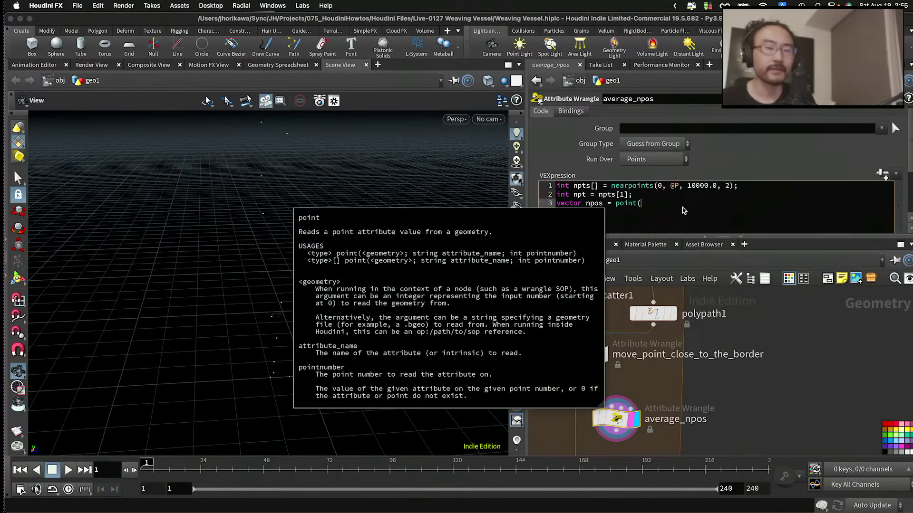
pyautogui.write('0, @')
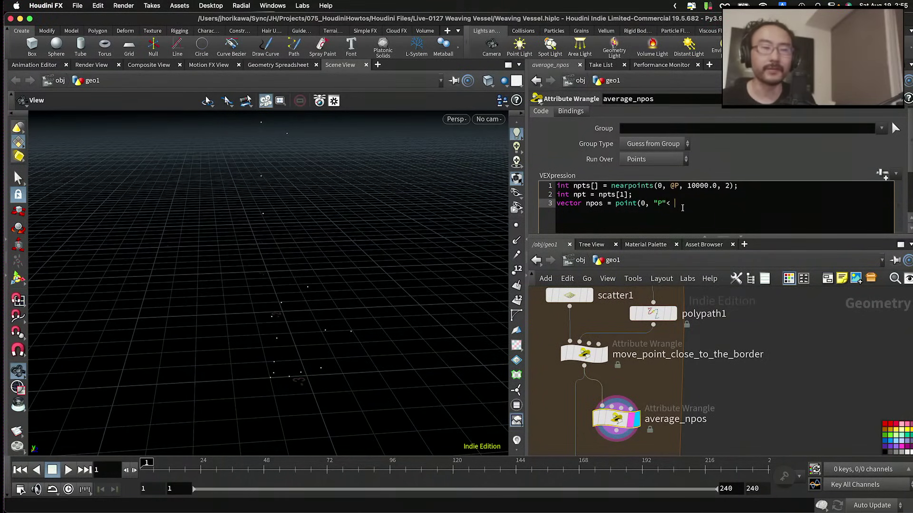
pyautogui.press('BackSpace')
pyautogui.press('BackSpace')
pyautogui.write(', npos')
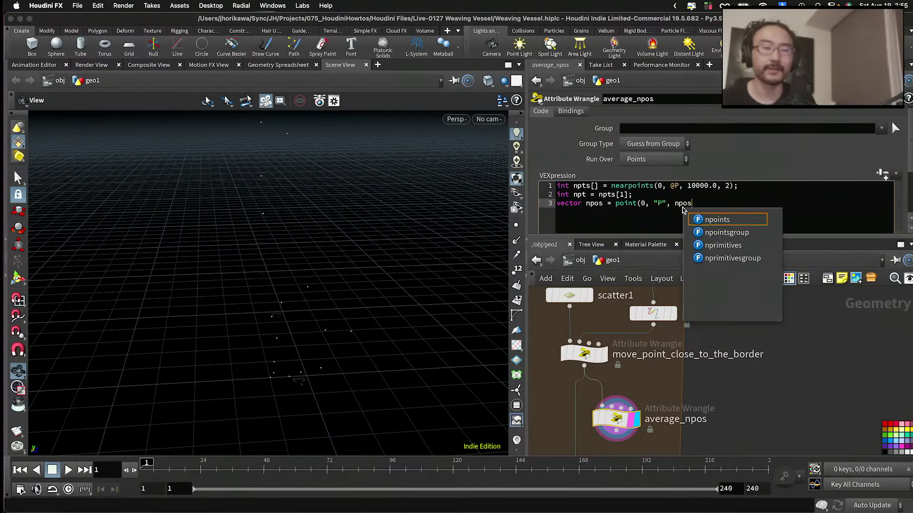
pyautogui.write(');')
# Step: Add a fourth code line computing the distance to the neighbouring point: float d = distance(npos, @P);
pyautogui.press('Return')
pyautogui.write('flaot d')
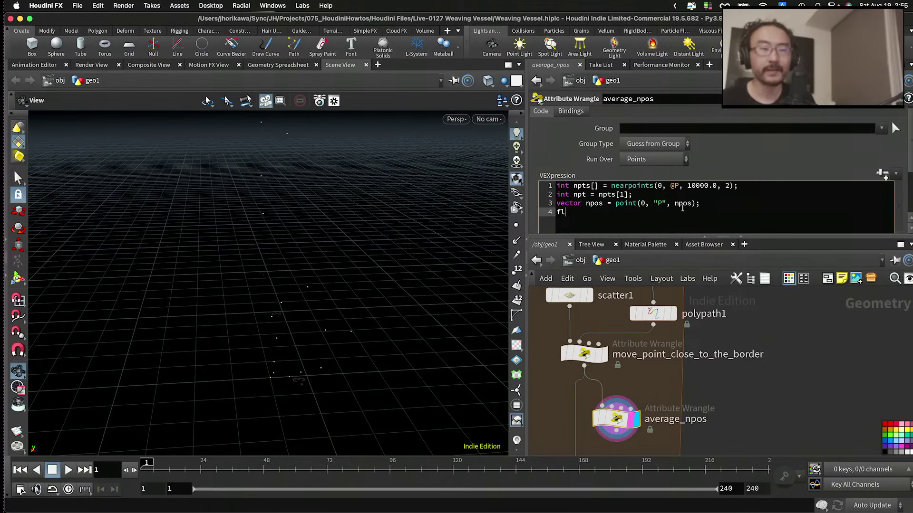
pyautogui.press('BackSpace')
pyautogui.press('BackSpace')
pyautogui.press('BackSpace')
pyautogui.write('oat d ')
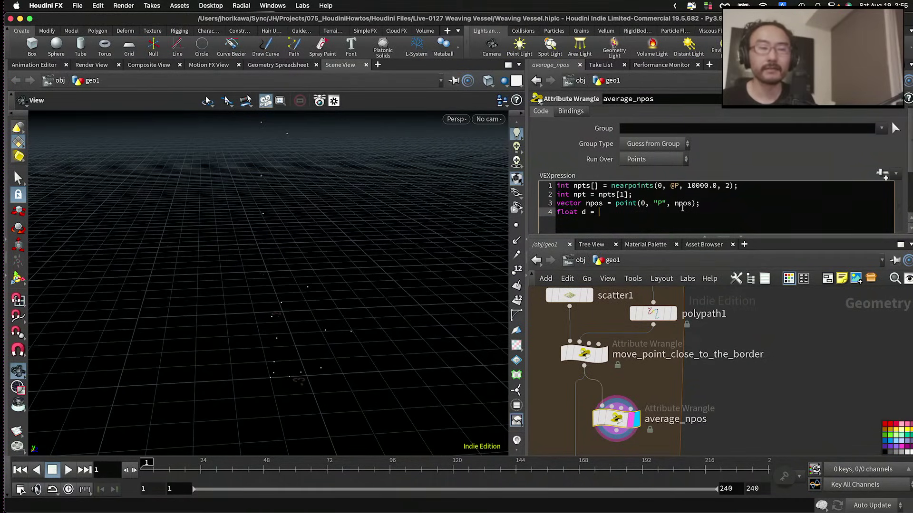
pyautogui.write('= distance(npos, ')
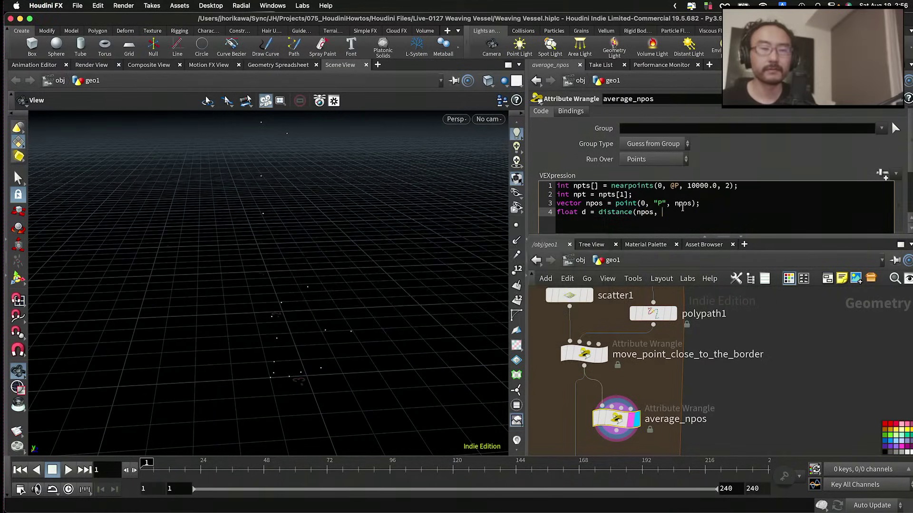
pyautogui.write('@P);')
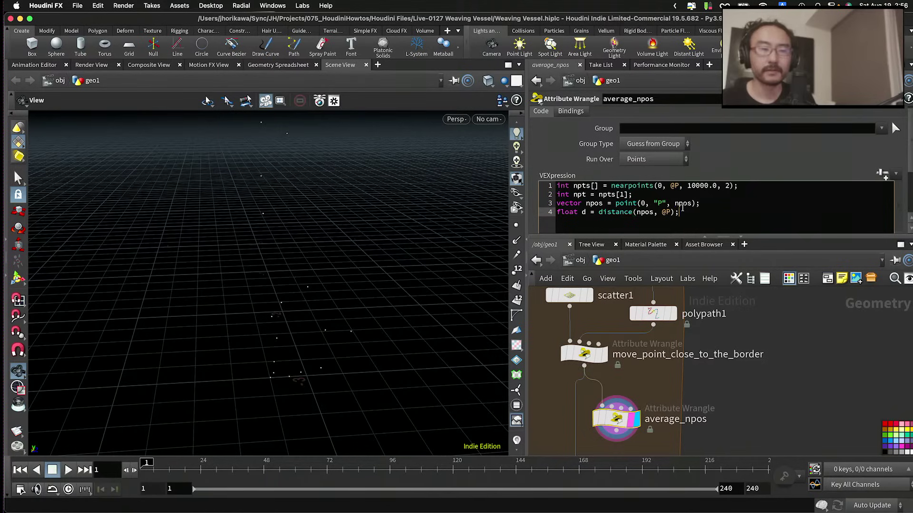
pyautogui.scroll(-3, 770, 366)
pyautogui.press('Tab')
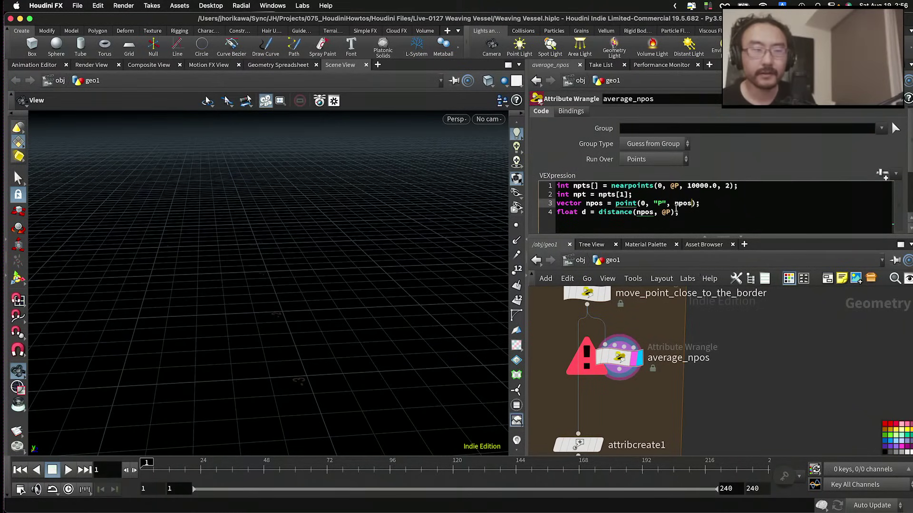
# Step: Correct the point number argument of the point() call on line 3 to npt and apply the code
pyautogui.doubleClick(683, 203)
pyautogui.write('npt')
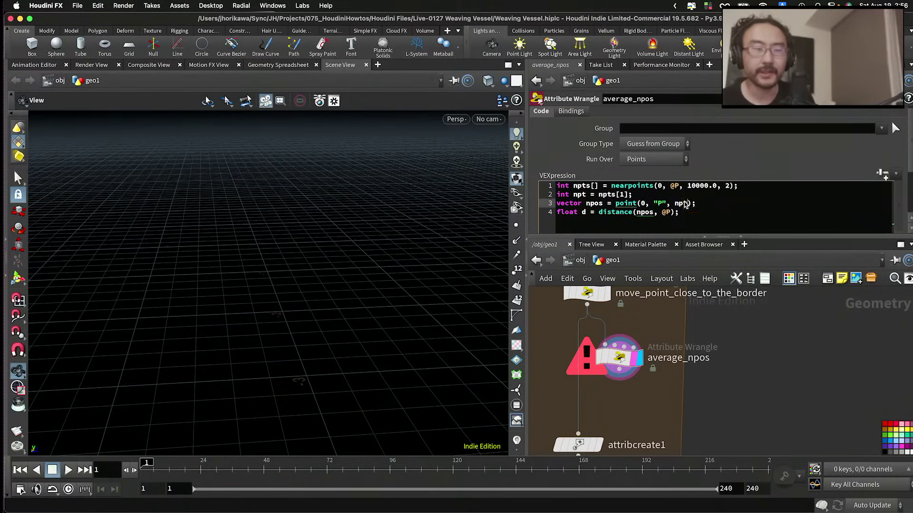
pyautogui.click(754, 363)
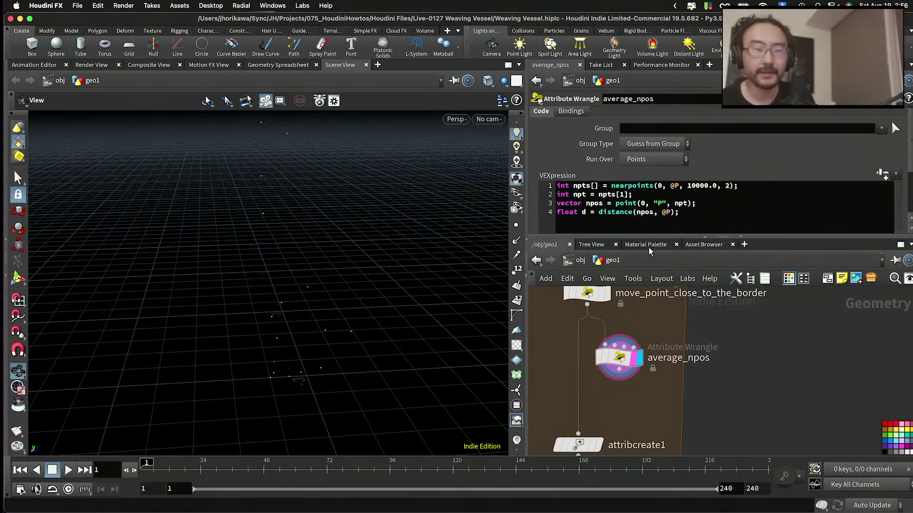
# Step: Add a fifth code line storing the distance as a point attribute: f@ndist = d;
pyautogui.click(696, 217)
pyautogui.press('Return')
pyautogui.write('f@d')
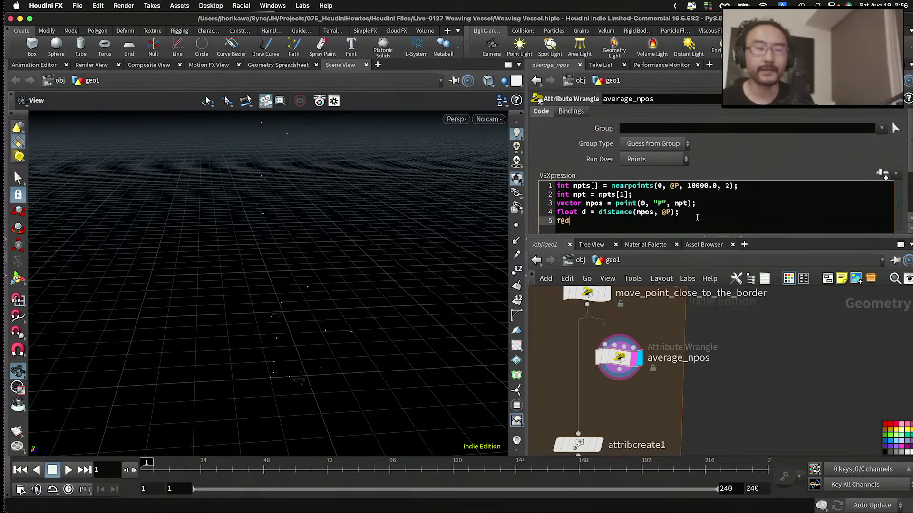
pyautogui.write('ist')
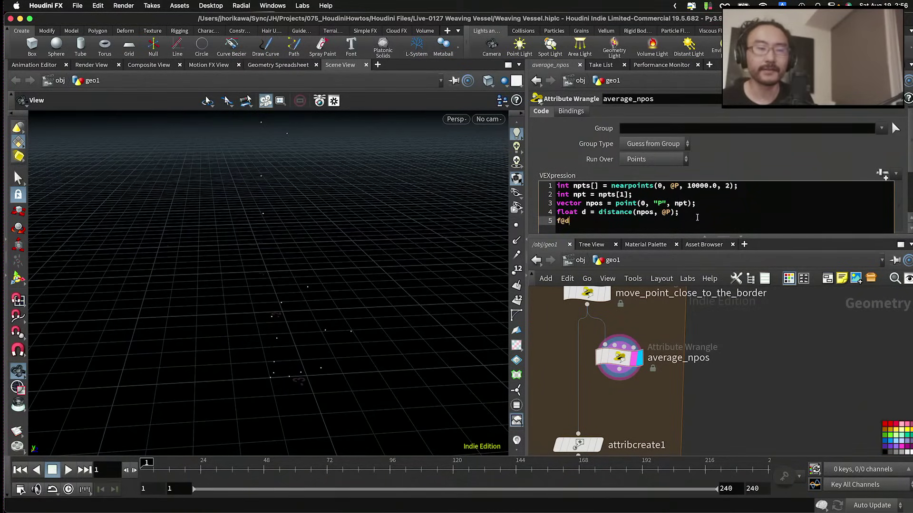
pyautogui.press('BackSpace')
pyautogui.write('ndist = d;')
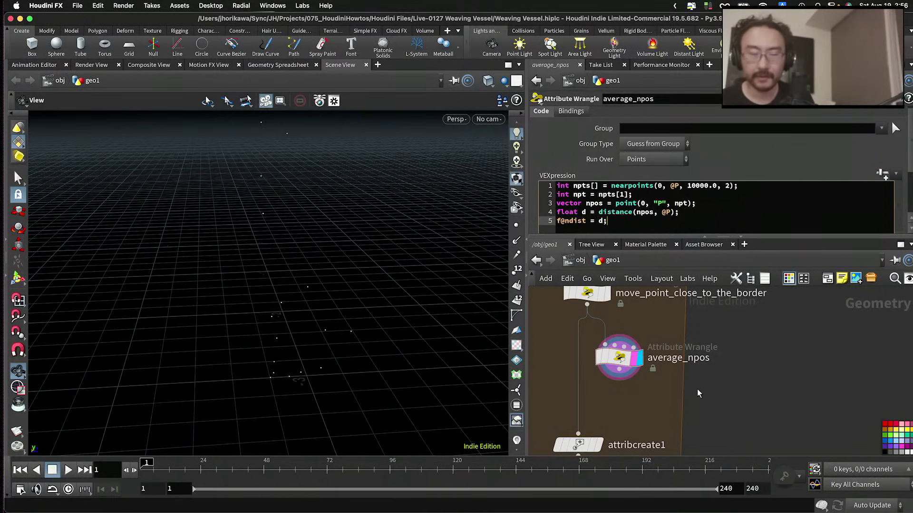
# Step: Add an Attribute Promote node below average_npos, connected to the wrangle's output
pyautogui.press('Tab')
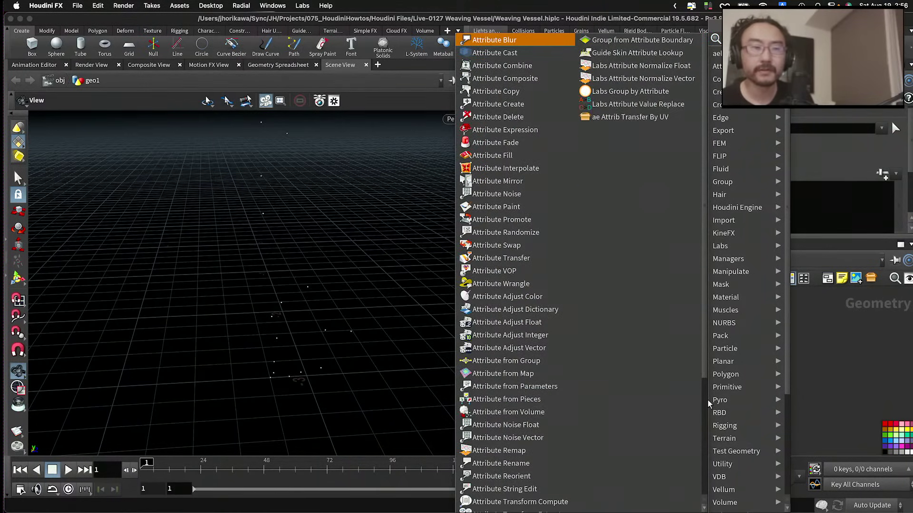
pyautogui.press('Escape')
pyautogui.press('Escape')
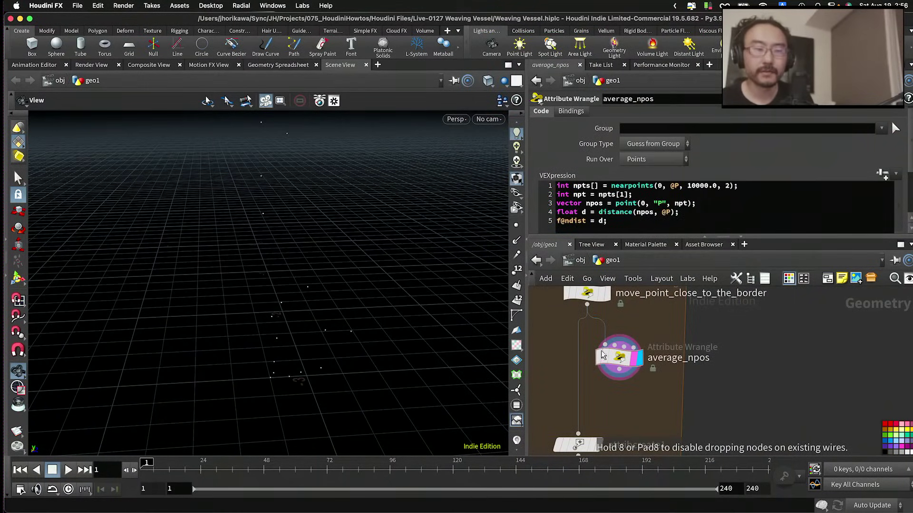
pyautogui.click(703, 411)
pyautogui.moveTo(703, 400); pyautogui.dragTo(641, 383)
pyautogui.press('Escape')
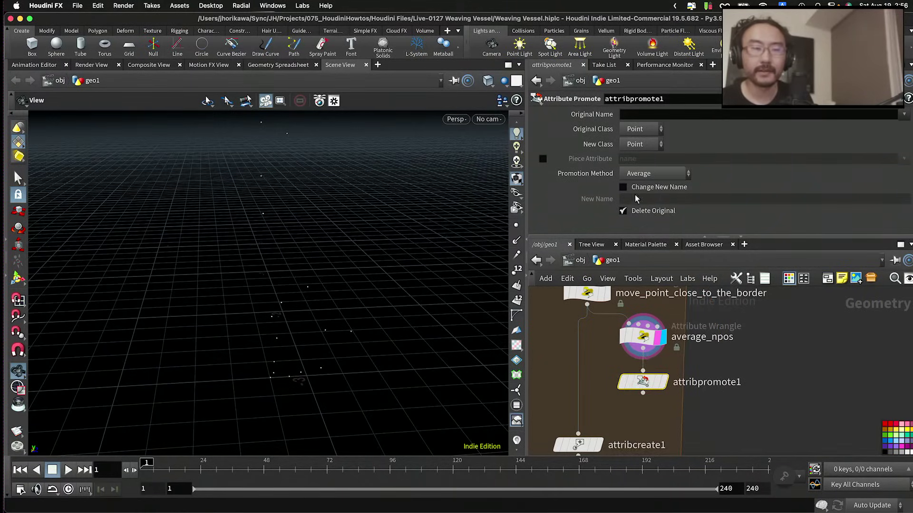
# Step: Promote the ndist attribute from Point to Detail class with the Average promotion method
pyautogui.click(641, 146)
pyautogui.click(646, 143)
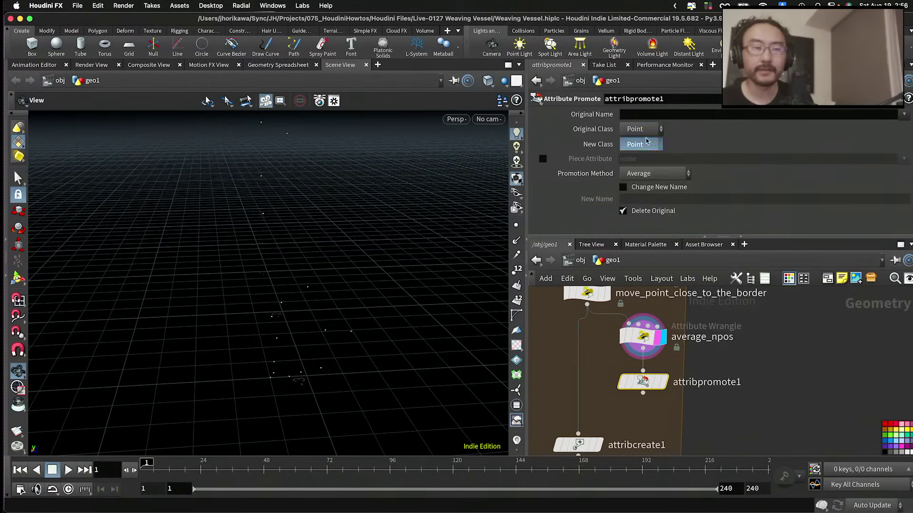
pyautogui.click(654, 115)
pyautogui.write('ndist')
pyautogui.press('Return')
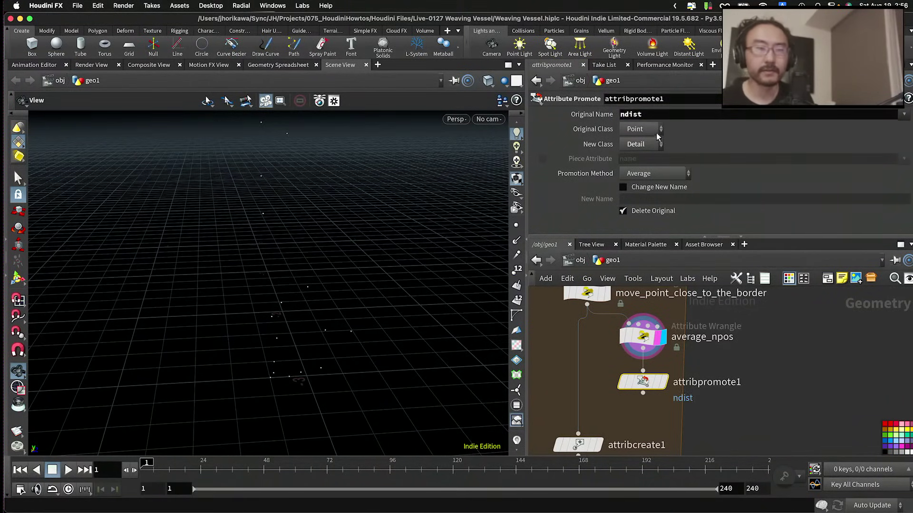
pyautogui.click(654, 172)
pyautogui.click(653, 170)
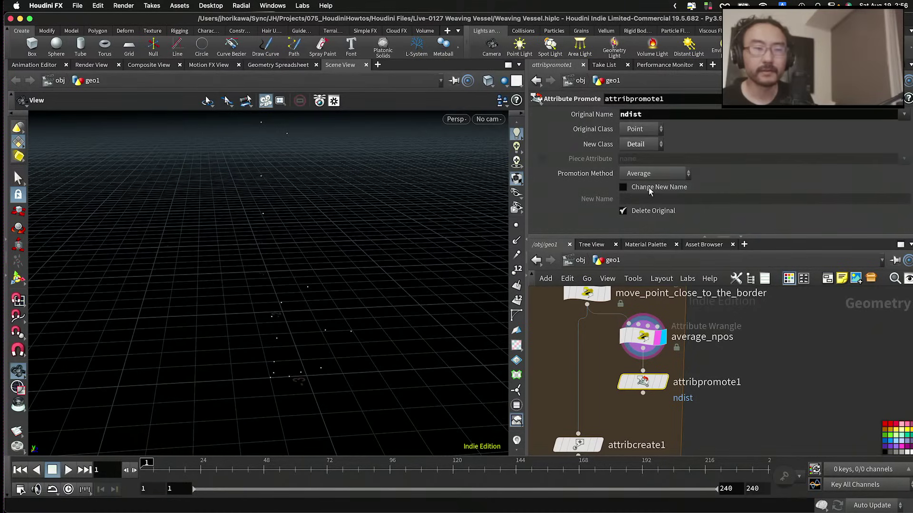
pyautogui.click(649, 189)
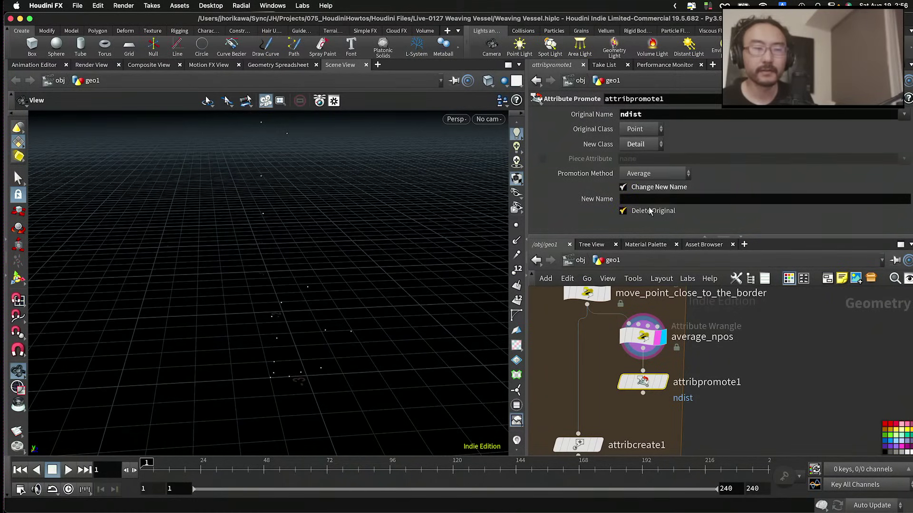
pyautogui.click(650, 211)
pyautogui.click(645, 188)
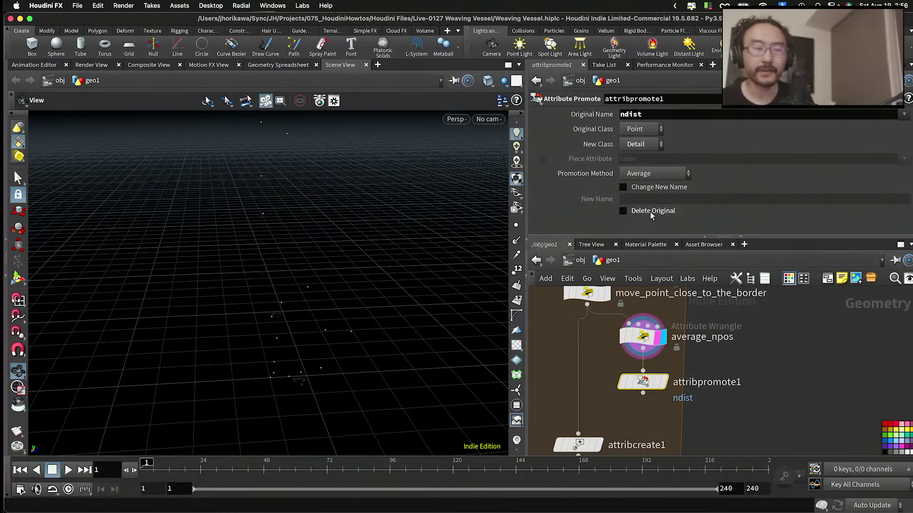
pyautogui.click(652, 214)
# Step: Display attribpromote1 and compare its detail ndist value with the per-point ndist values of average_npos in the geometry spreadsheet
pyautogui.moveTo(642, 384)
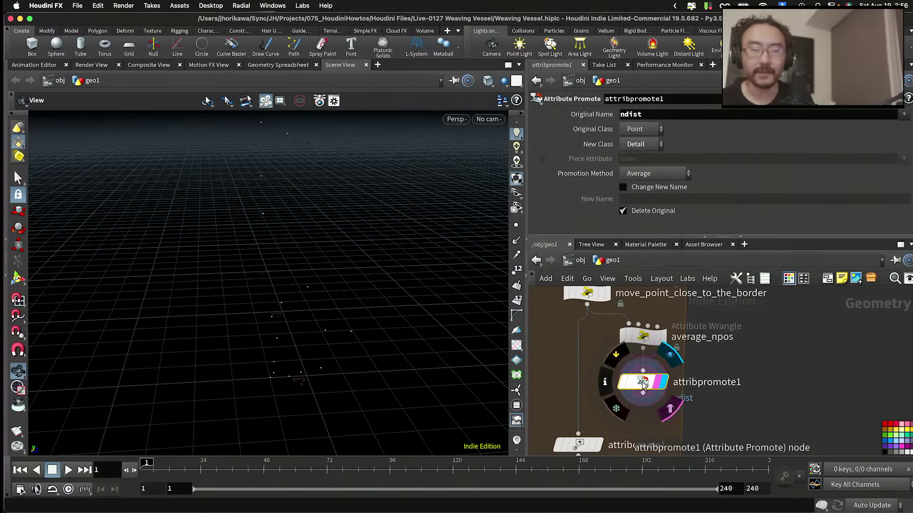
pyautogui.click(280, 65)
pyautogui.click(118, 100)
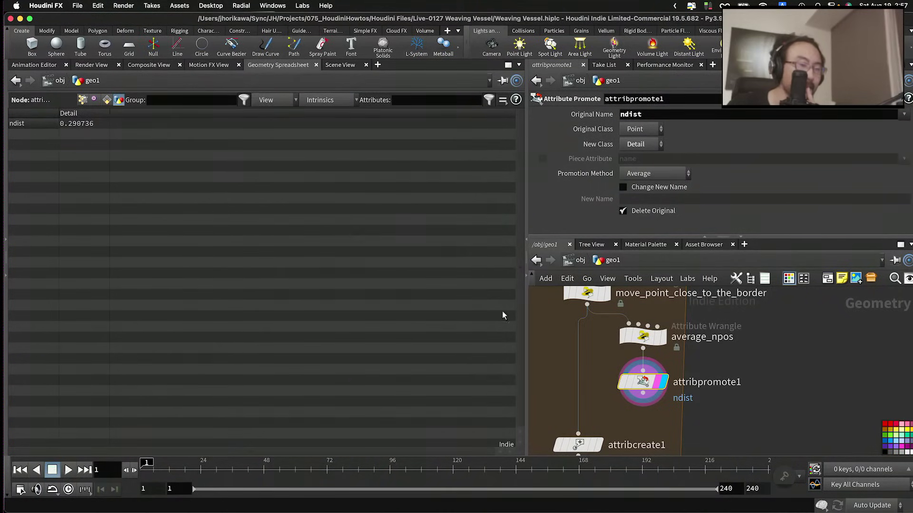
pyautogui.click(642, 337)
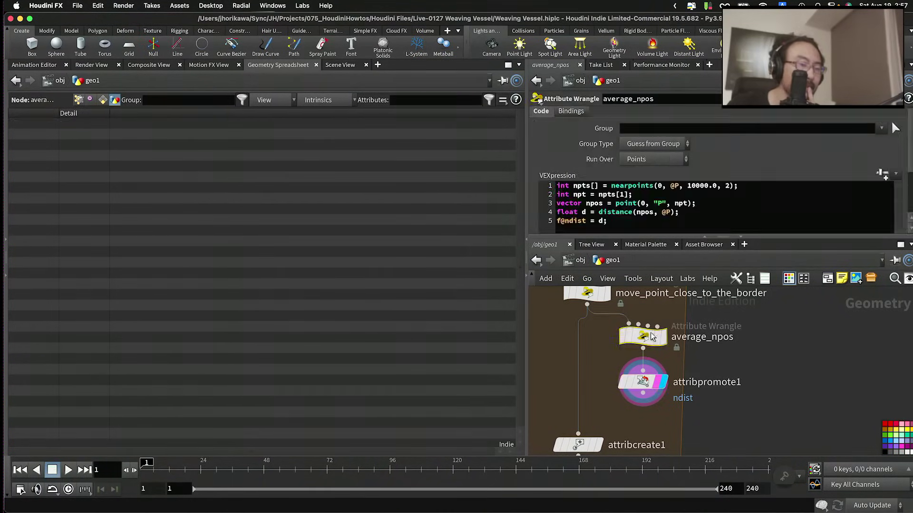
pyautogui.click(79, 99)
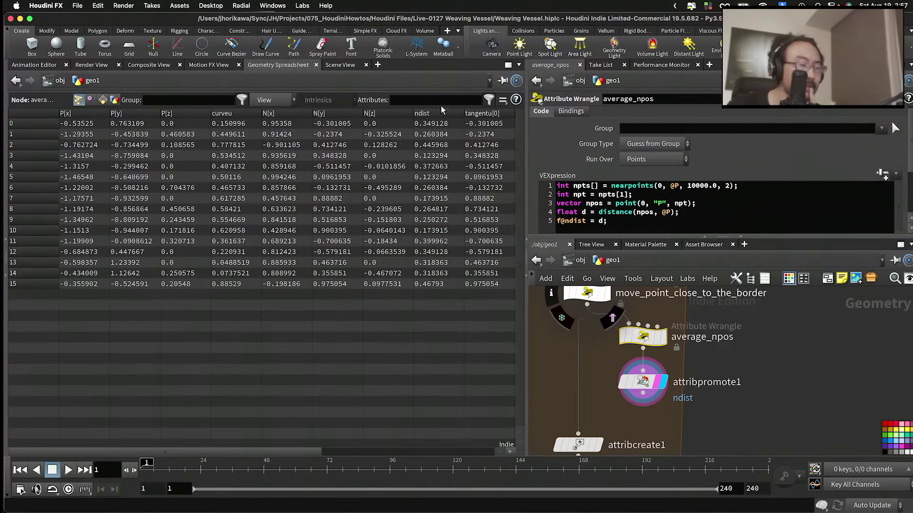
pyautogui.click(340, 67)
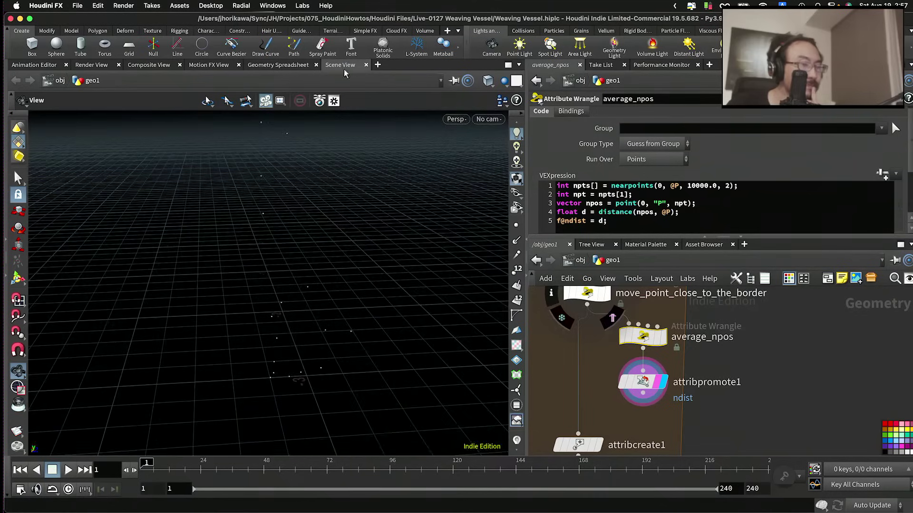
# Step: Try a Scatter node on polypath1's output, inspect its points along the curve, and delete the node
pyautogui.click(637, 376)
pyautogui.scroll(-5, 637, 380)
pyautogui.scroll(2, 599, 366)
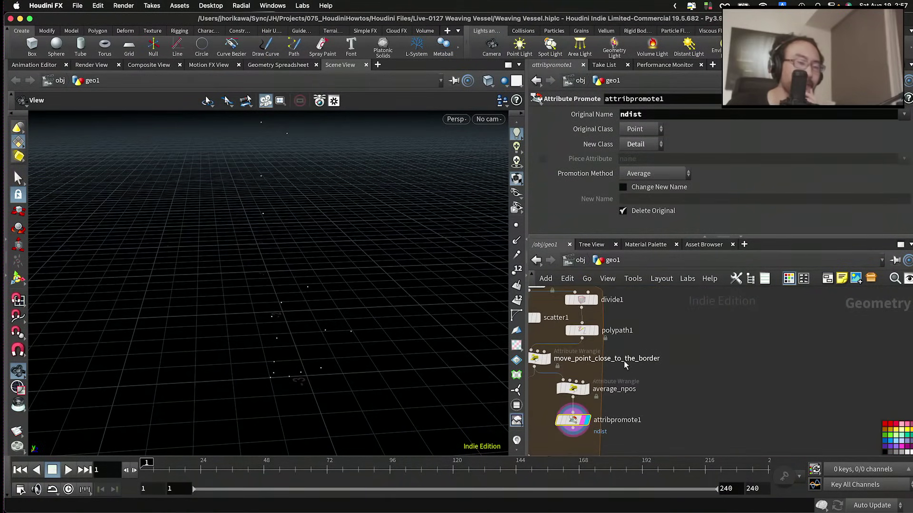
pyautogui.click(597, 330)
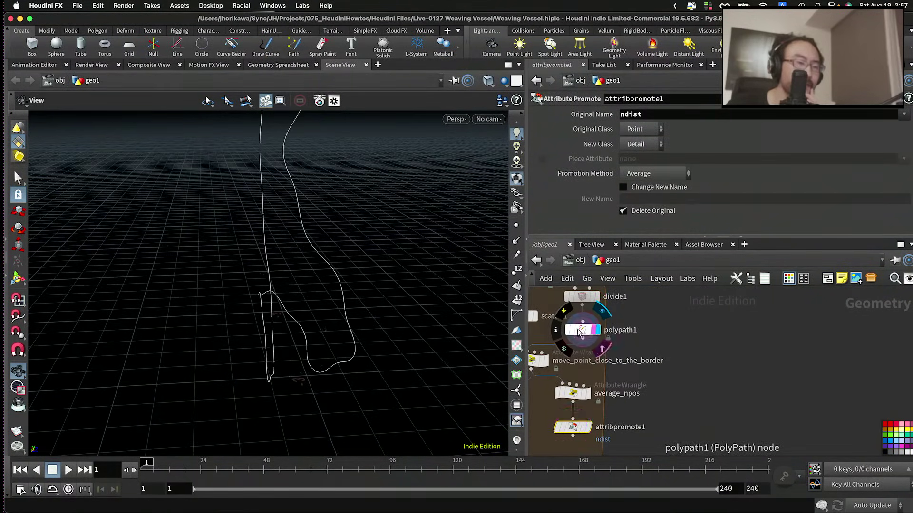
pyautogui.click(582, 329)
pyautogui.press('Tab')
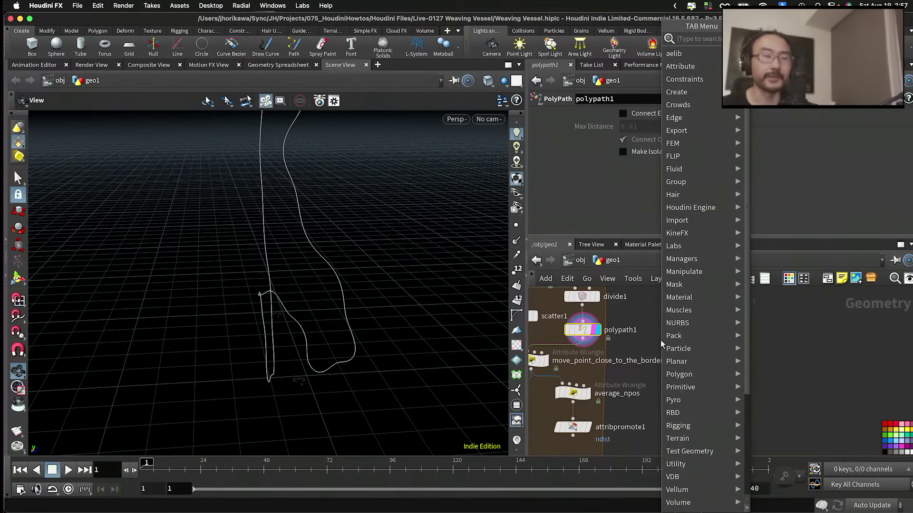
pyautogui.write('sca')
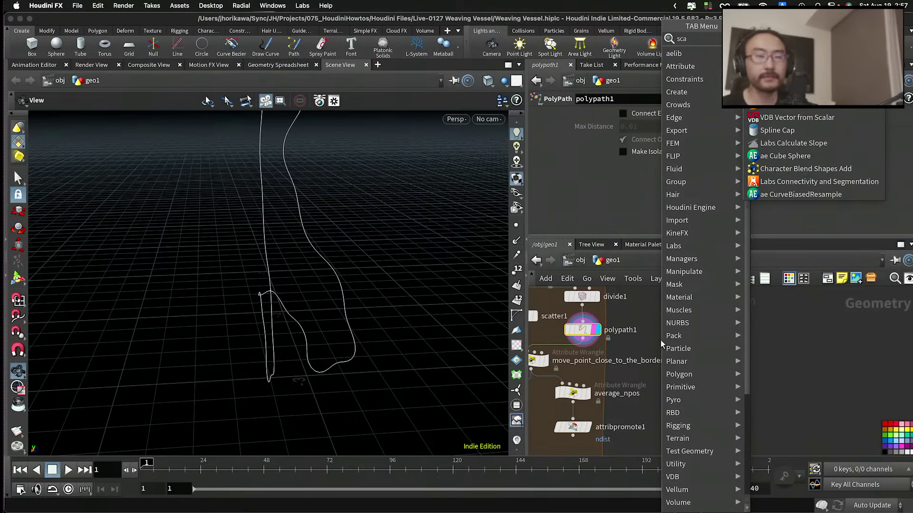
pyautogui.press('Return')
pyautogui.click(711, 369)
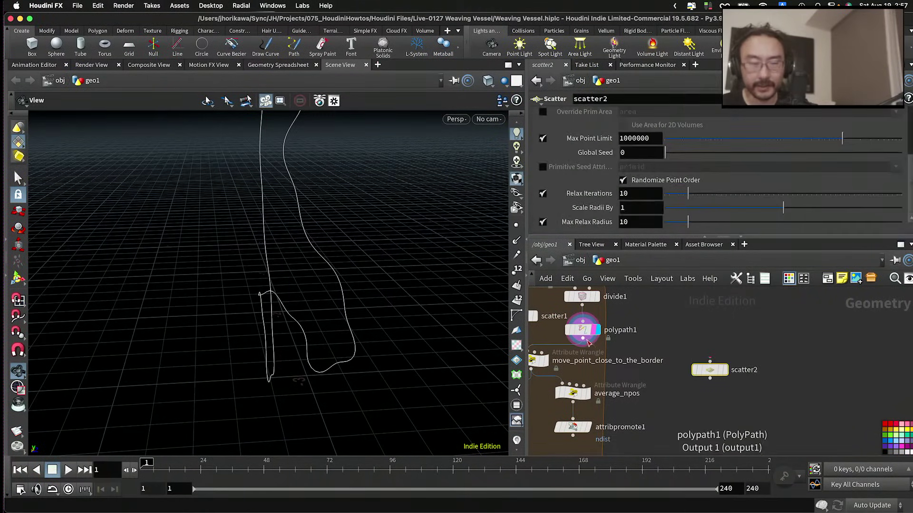
pyautogui.moveTo(583, 339); pyautogui.dragTo(688, 361)
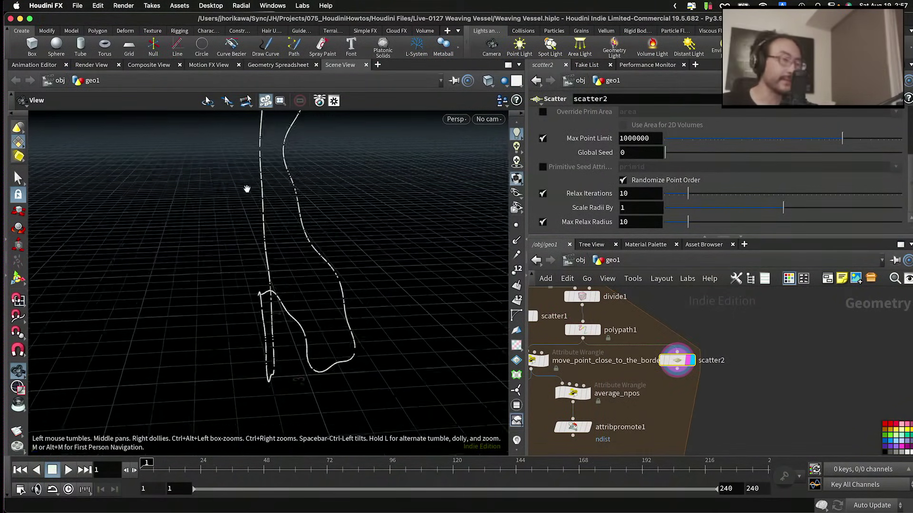
pyautogui.moveTo(247, 189); pyautogui.dragTo(282, 193)
pyautogui.scroll(2, 683, 367)
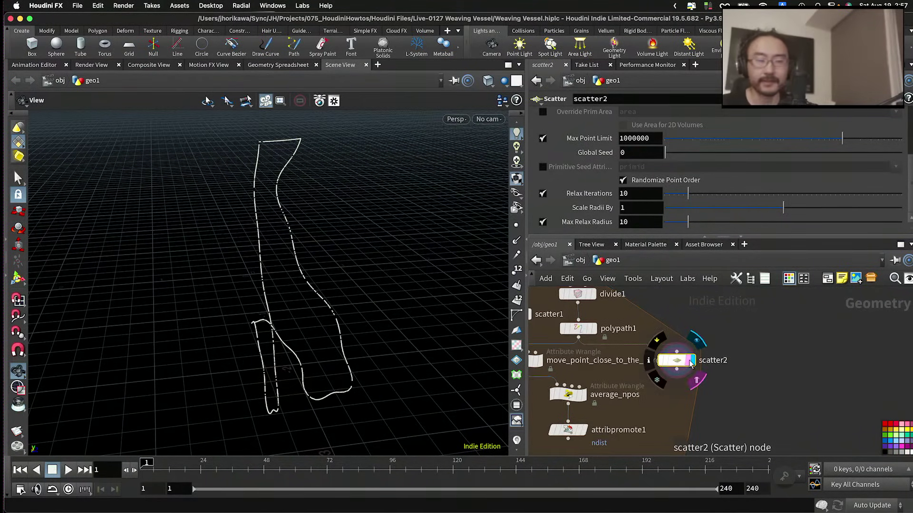
pyautogui.click(679, 366)
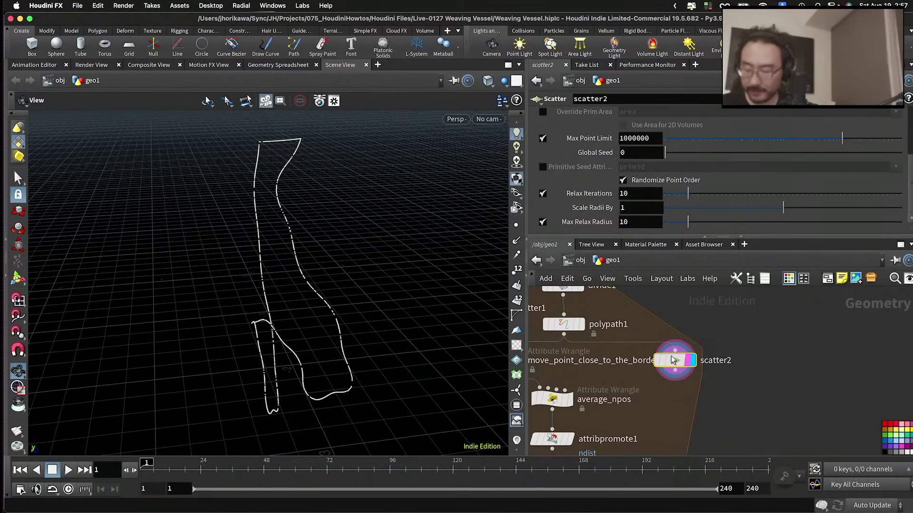
pyautogui.press('Delete')
# Step: Add a Resample node connected to polypath1's output, display it and bring up its segment Length setting
pyautogui.press('Tab')
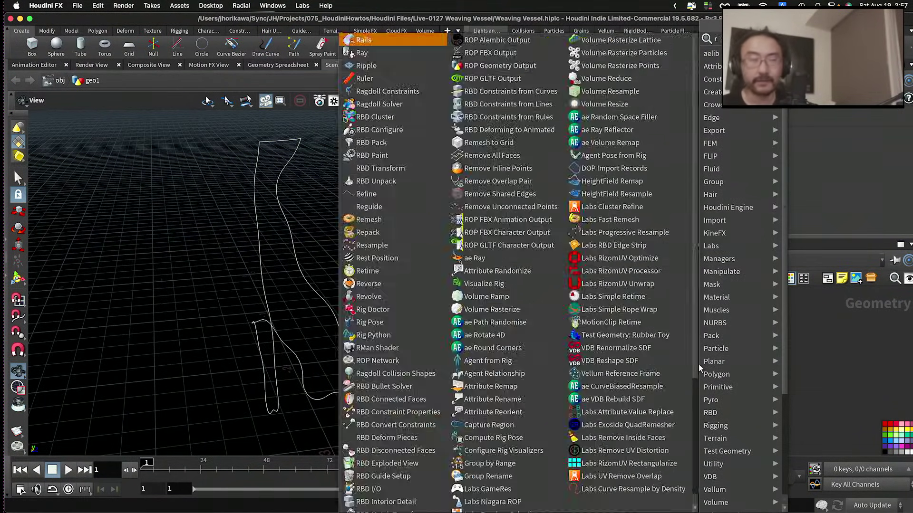
pyautogui.write('res')
pyautogui.press('Return')
pyautogui.click(682, 372)
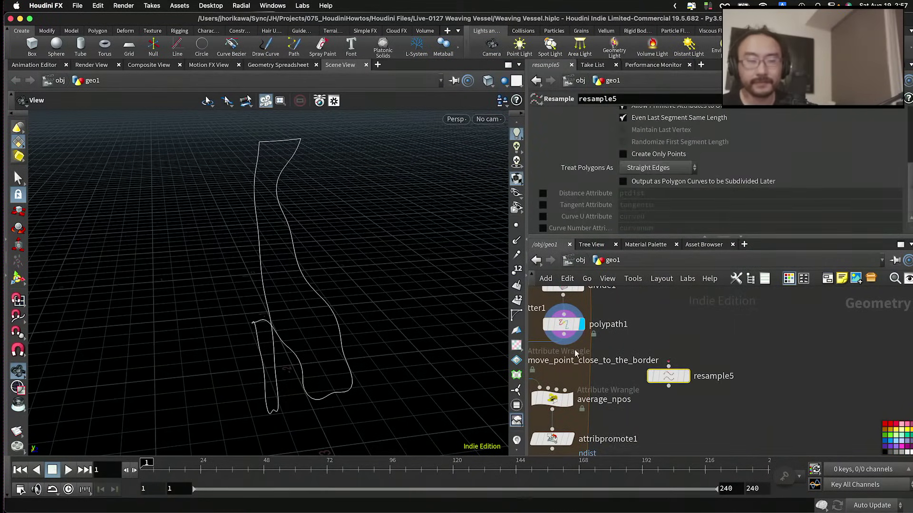
pyautogui.moveTo(563, 336); pyautogui.dragTo(668, 366)
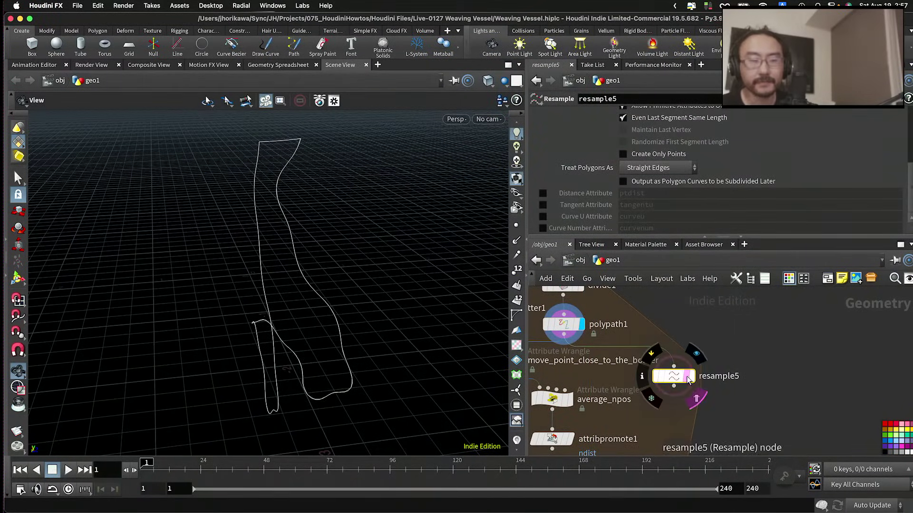
pyautogui.moveTo(691, 377); pyautogui.dragTo(784, 309, button='middle')
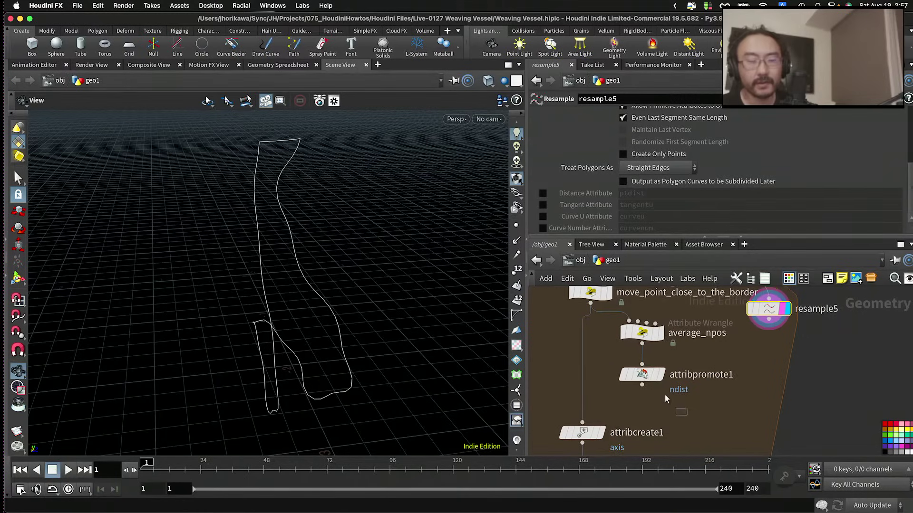
pyautogui.click(643, 374)
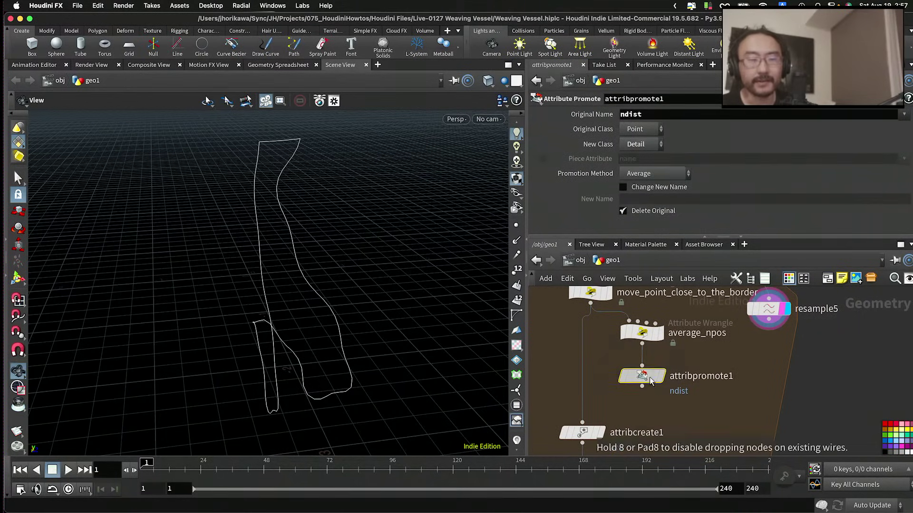
pyautogui.scroll(-1, 720, 390)
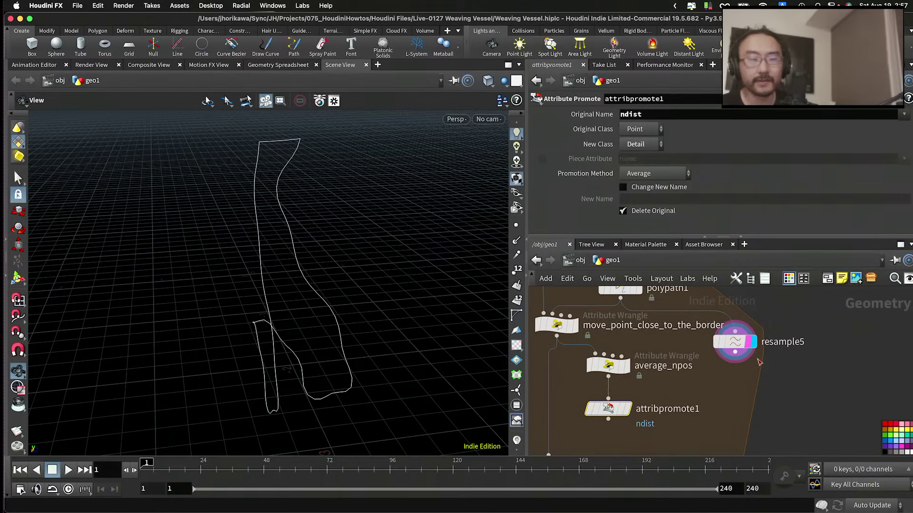
pyautogui.click(734, 342)
pyautogui.scroll(3, 680, 159)
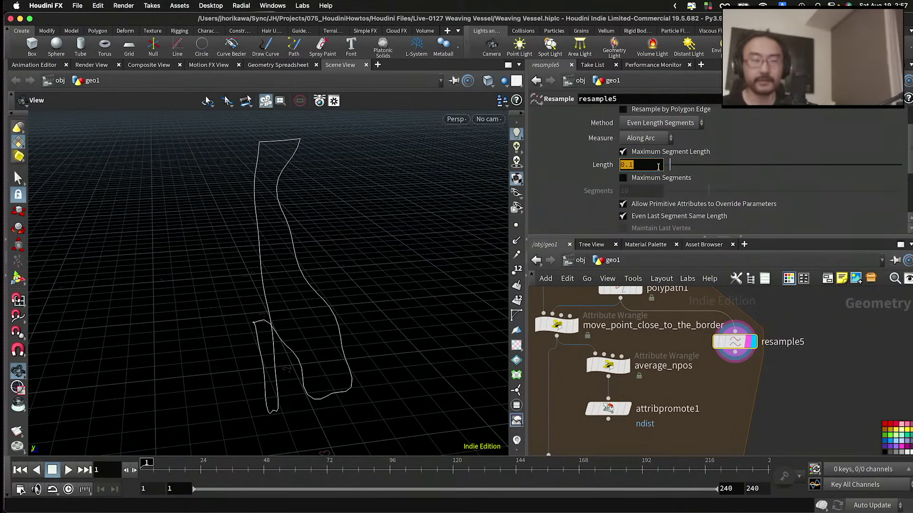
# Step: Add a Null node below attribpromote1, connected to its output, and name it NDIST
pyautogui.scroll(-3, 685, 425)
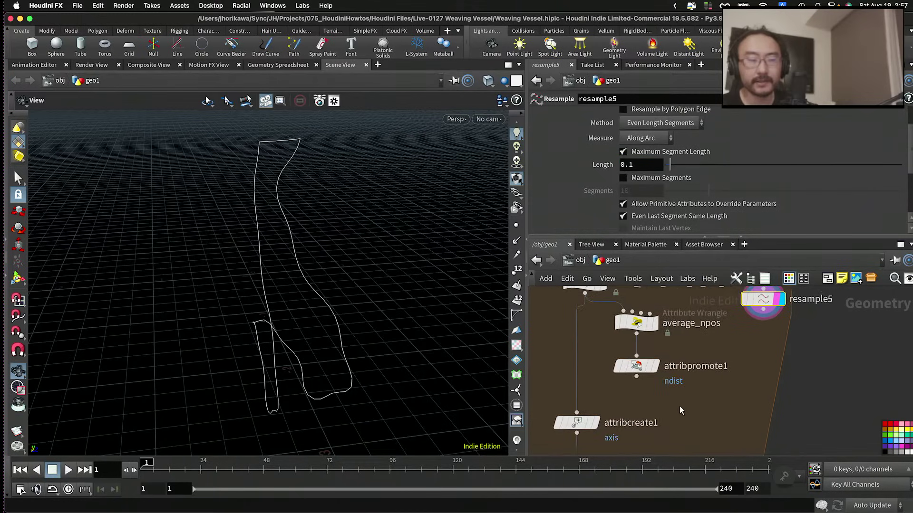
pyautogui.press('Tab')
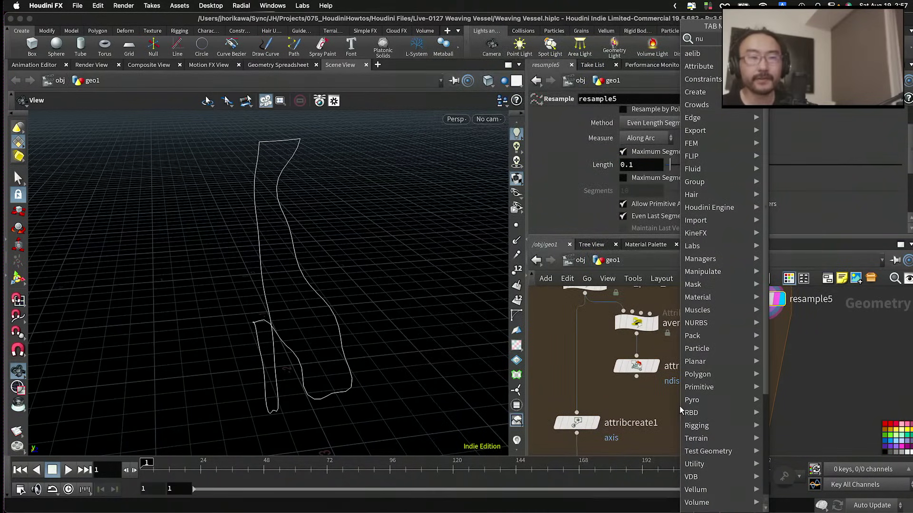
pyautogui.write('polyframe')
pyautogui.press('Return')
pyautogui.click(694, 403)
pyautogui.click(636, 377)
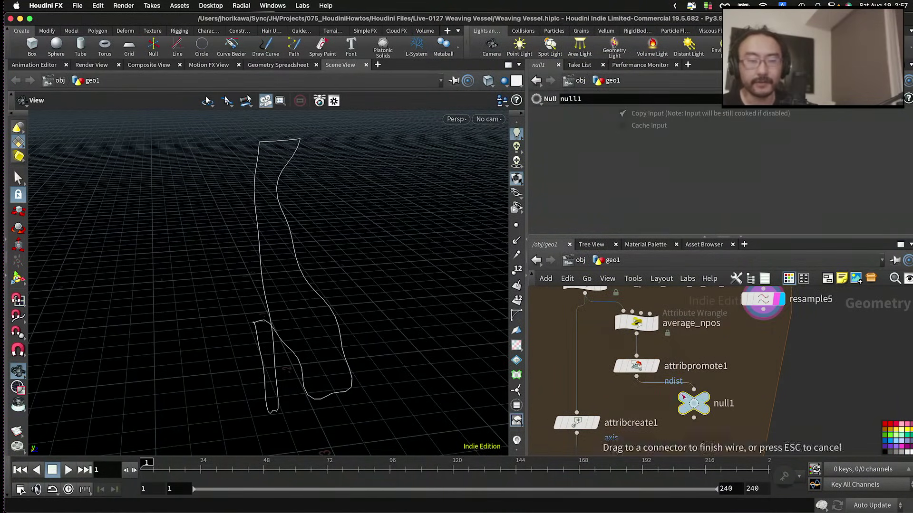
pyautogui.moveTo(693, 403); pyautogui.dragTo(653, 408)
pyautogui.doubleClick(684, 409)
pyautogui.write('NDIS')
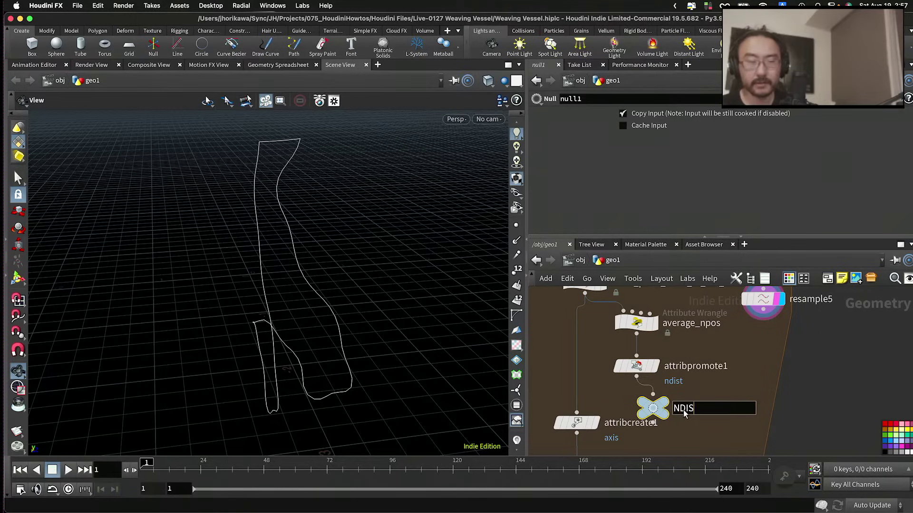
pyautogui.write('T')
pyautogui.press('Return')
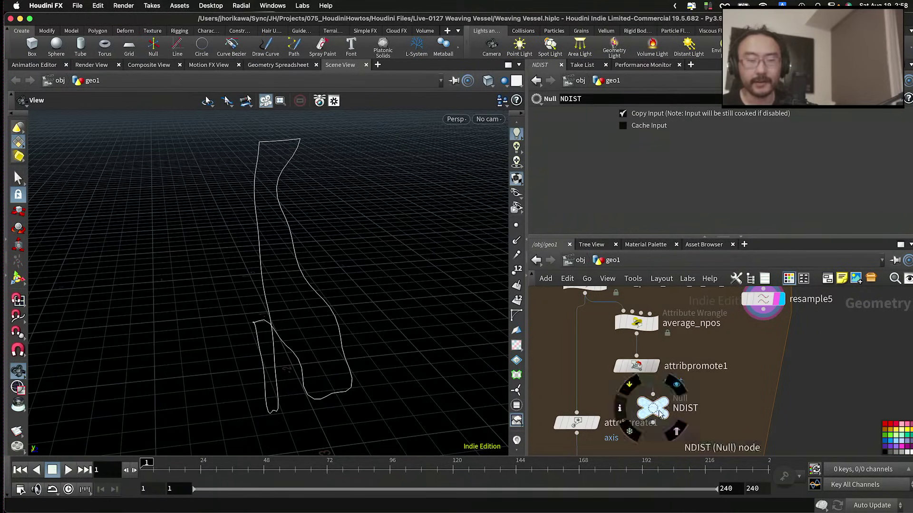
# Step: Colour the NDIST node green, align average_npos and attribpromote1 above it, and shift resample5 aside
pyautogui.press('c')
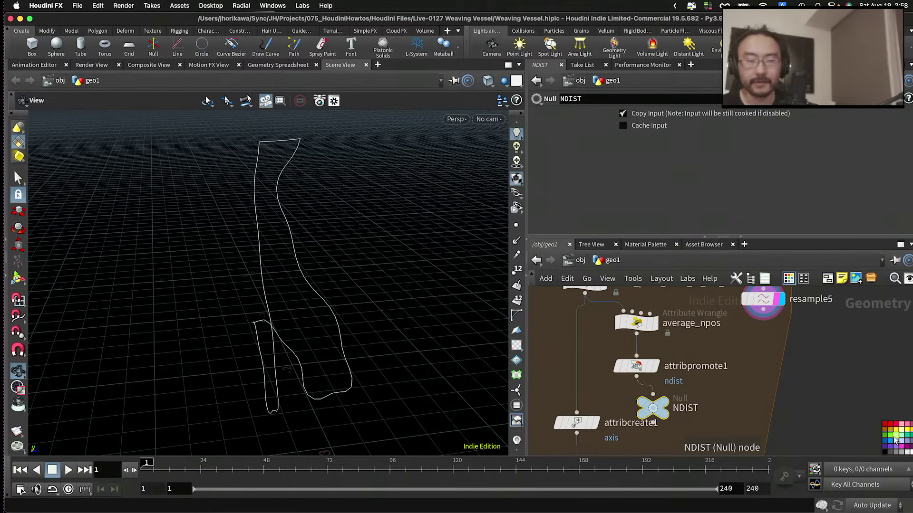
pyautogui.moveTo(694, 388); pyautogui.dragTo(655, 329)
pyautogui.doubleClick(732, 365)
pyautogui.moveTo(770, 298); pyautogui.dragTo(784, 323)
# Step: Set resample5's segment Length to the expression detail("../NDIST/", "ndist", 0)
pyautogui.doubleClick(624, 164)
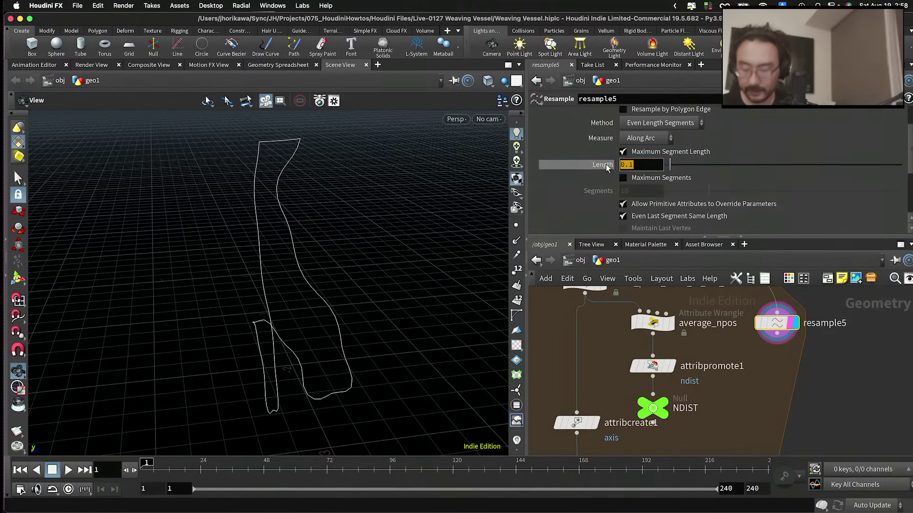
pyautogui.write('detail(@')
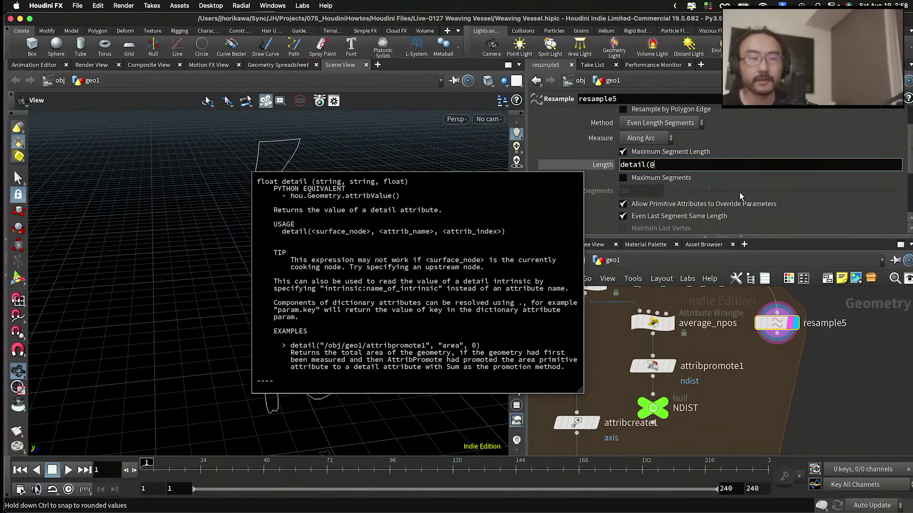
pyautogui.press('BackSpace')
pyautogui.write('"../')
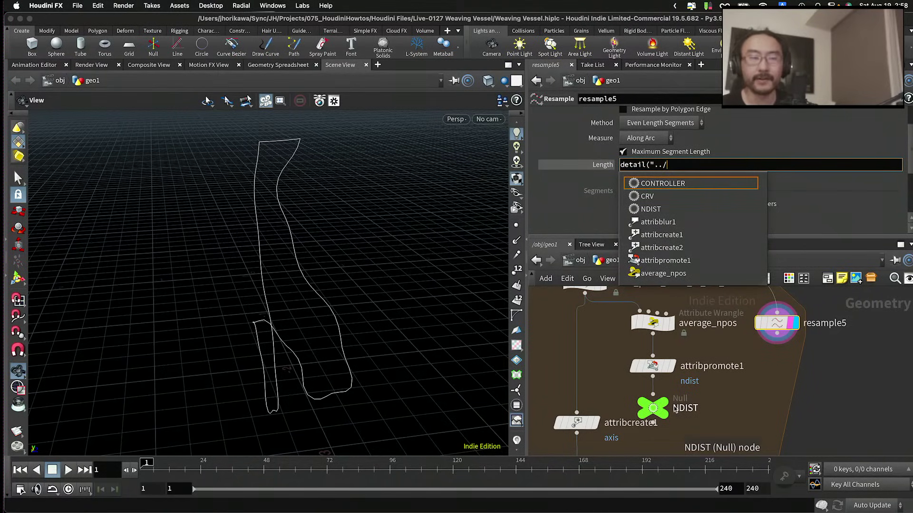
pyautogui.press('Down')
pyautogui.press('Down')
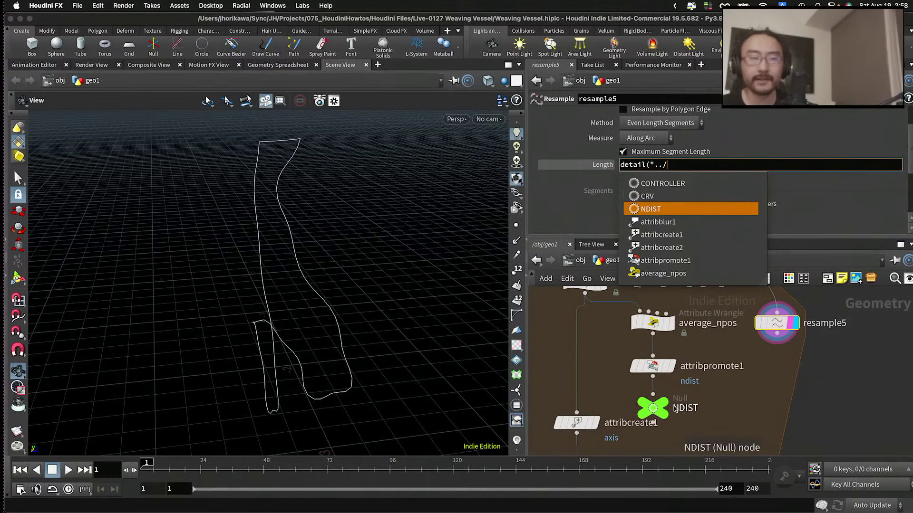
pyautogui.press('Return')
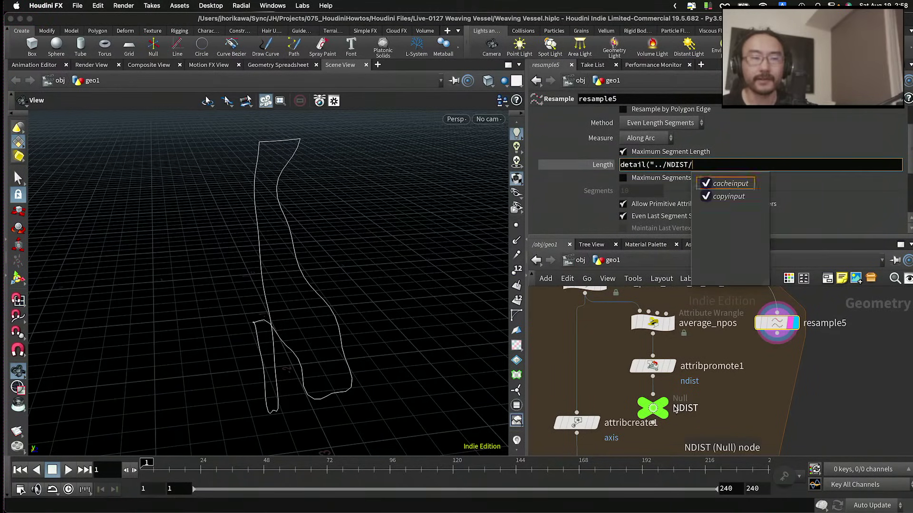
pyautogui.write('",')
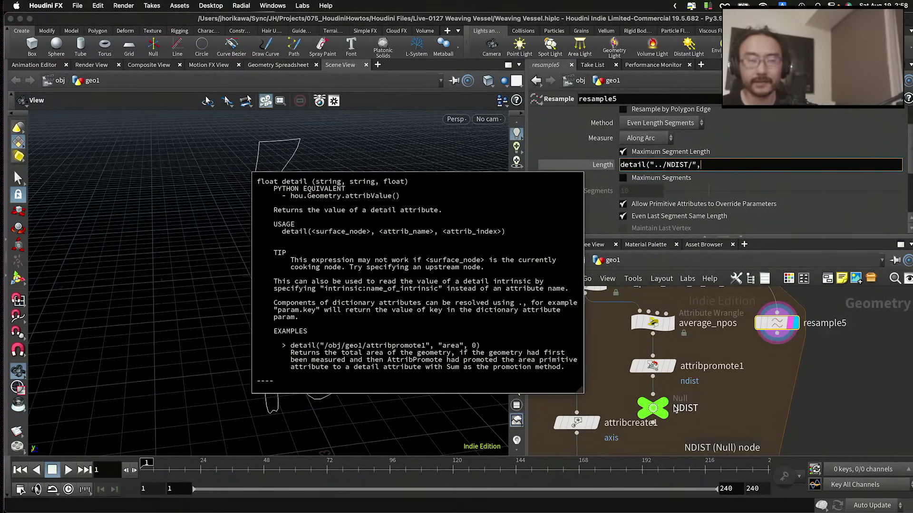
pyautogui.click(728, 168)
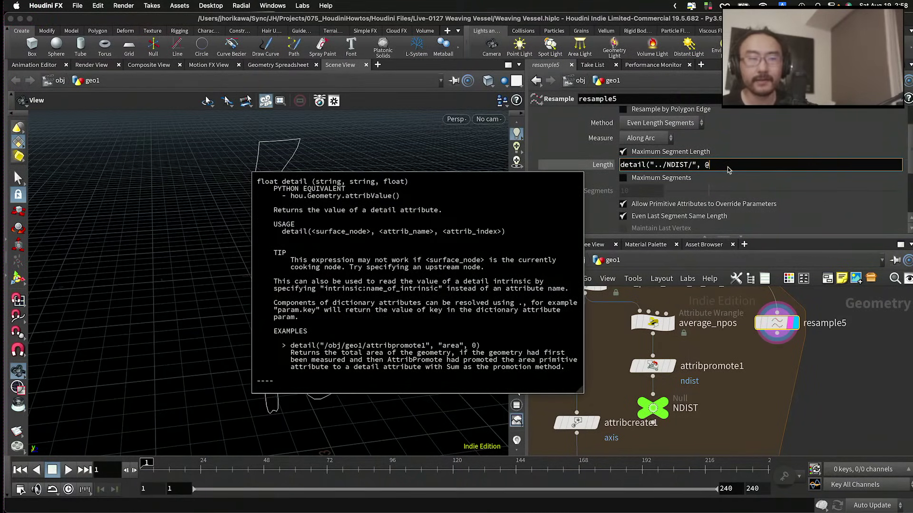
pyautogui.click(728, 167)
pyautogui.write('"ndist')
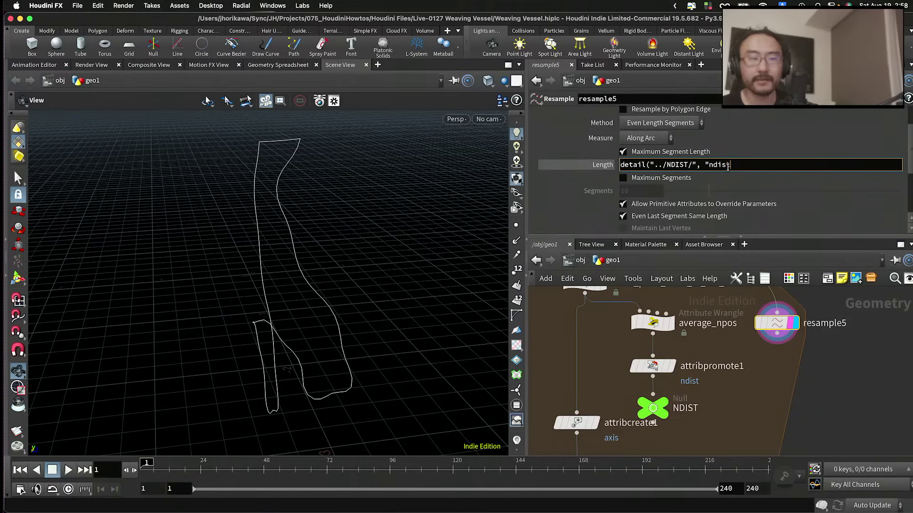
pyautogui.write('", 0)')
pyautogui.press('Return')
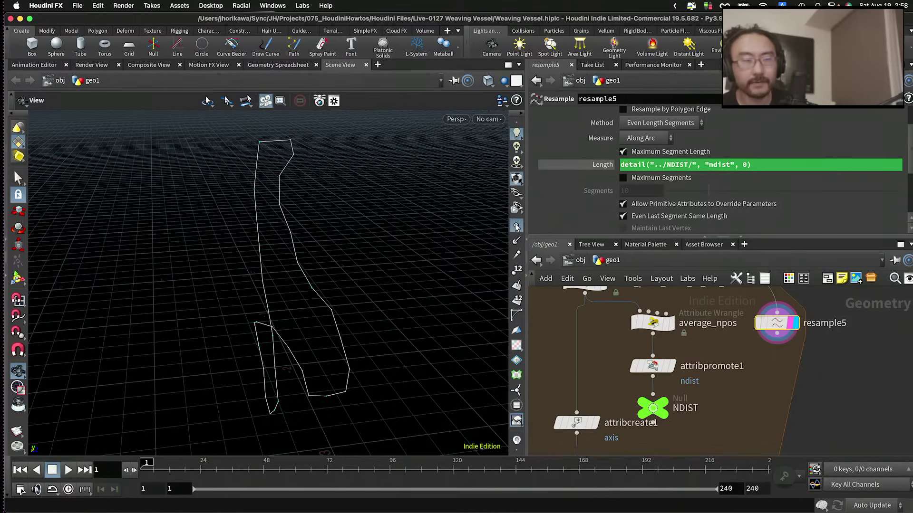
# Step: Show points and template polypath1 for comparison with the resampled curve, and move average_npos, attribpromote1 and NDIST well away from resample5
pyautogui.moveTo(721, 308); pyautogui.dragTo(745, 393, button='middle')
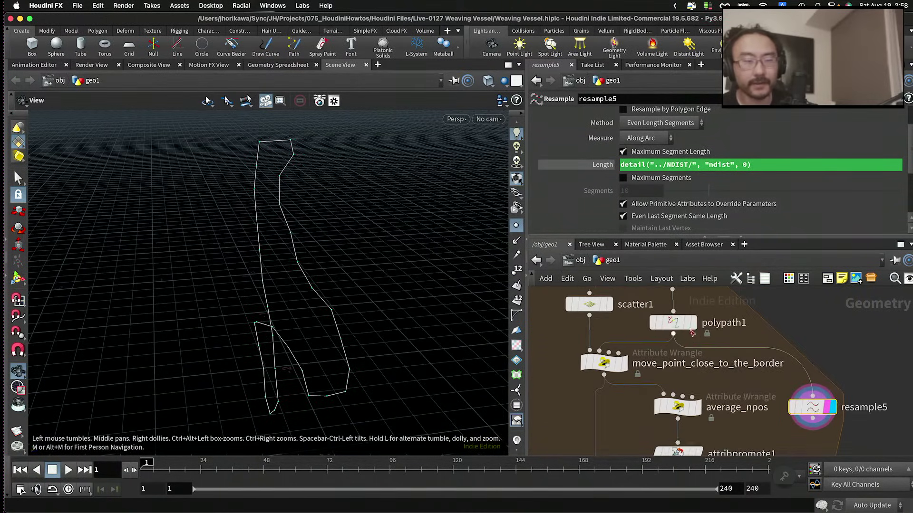
pyautogui.moveTo(315, 179); pyautogui.dragTo(464, 251)
pyautogui.scroll(-2, 634, 334)
pyautogui.scroll(-2, 634, 335)
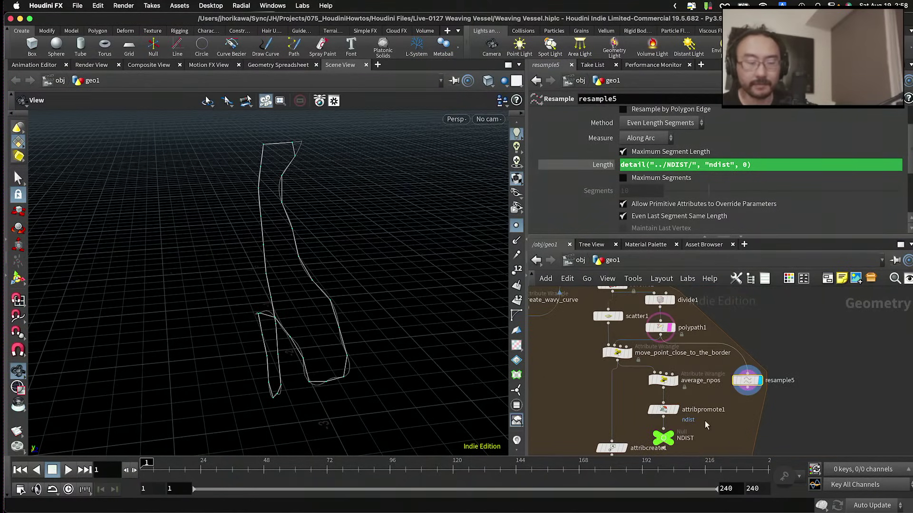
pyautogui.scroll(-5, 692, 397)
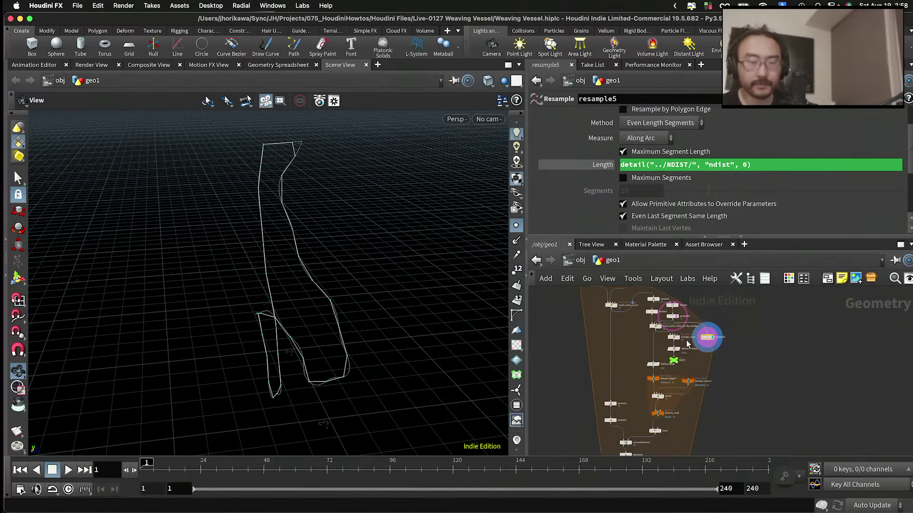
pyautogui.scroll(5, 687, 344)
pyautogui.moveTo(699, 359); pyautogui.dragTo(661, 424)
pyautogui.moveTo(679, 421); pyautogui.dragTo(815, 411)
pyautogui.click(689, 390)
pyautogui.scroll(3, 626, 348)
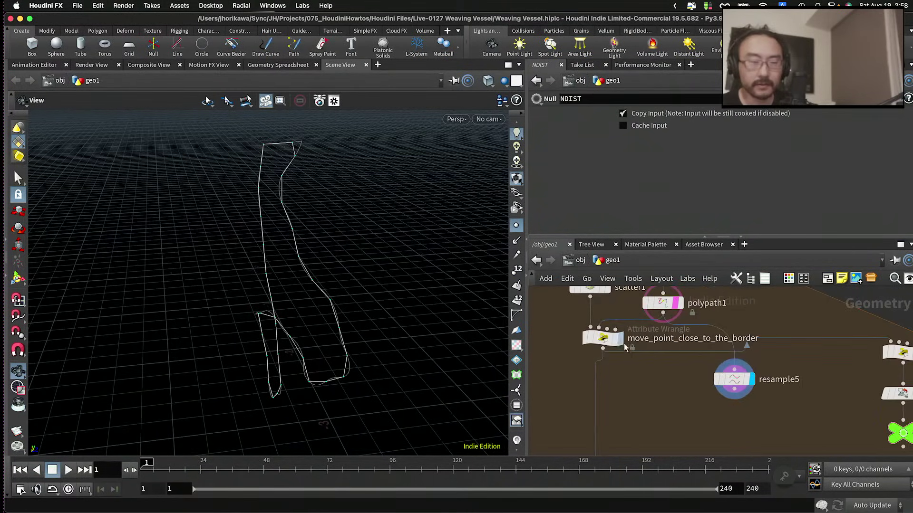
# Step: Display move_point_close_to_the_border and add a Merge node below it, connected to its output
pyautogui.click(620, 338)
pyautogui.press('Tab')
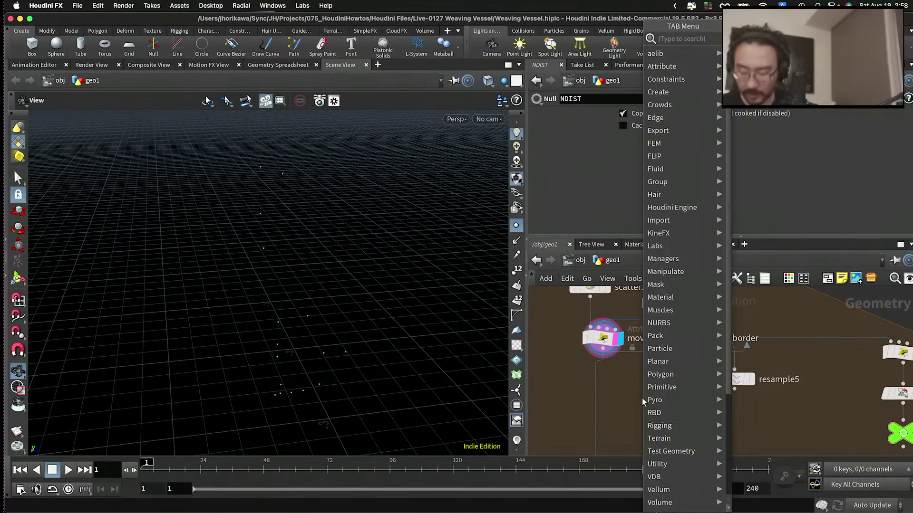
pyautogui.press('Return')
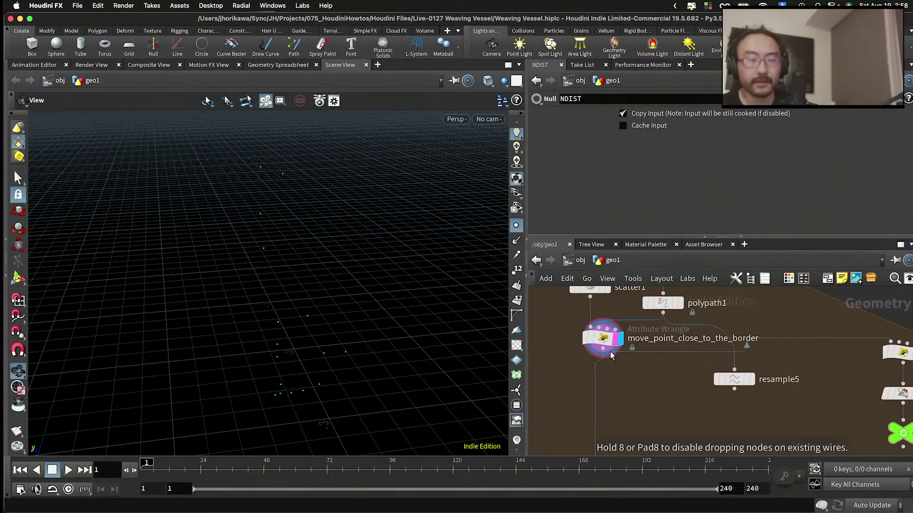
pyautogui.click(635, 405)
# Step: Add a Delete node directly below resample5, connected to its output, and display it
pyautogui.moveTo(745, 384); pyautogui.dragTo(756, 379)
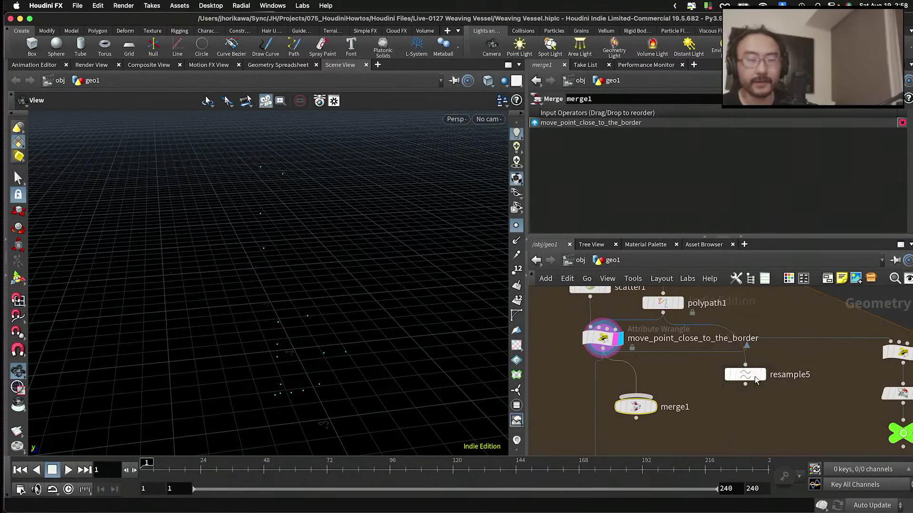
pyautogui.click(758, 376)
pyautogui.press('Tab')
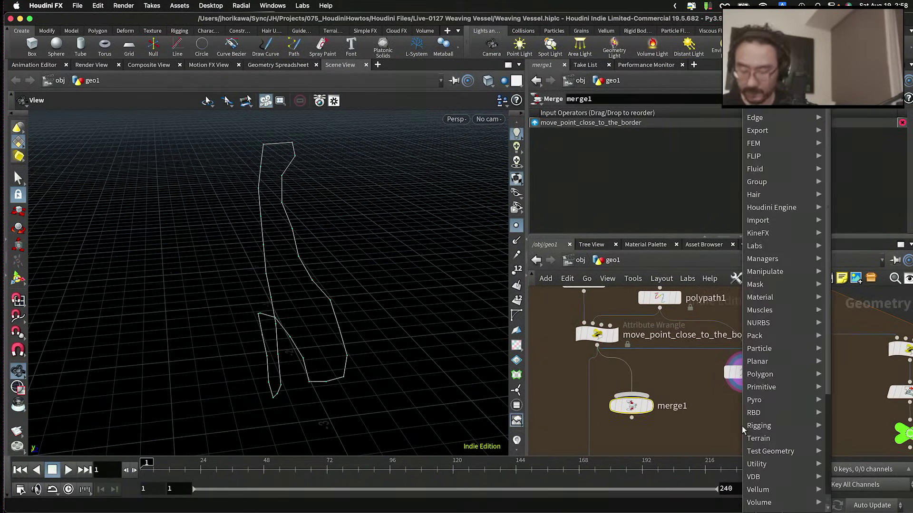
pyautogui.write('del')
pyautogui.press('Return')
pyautogui.click(745, 421)
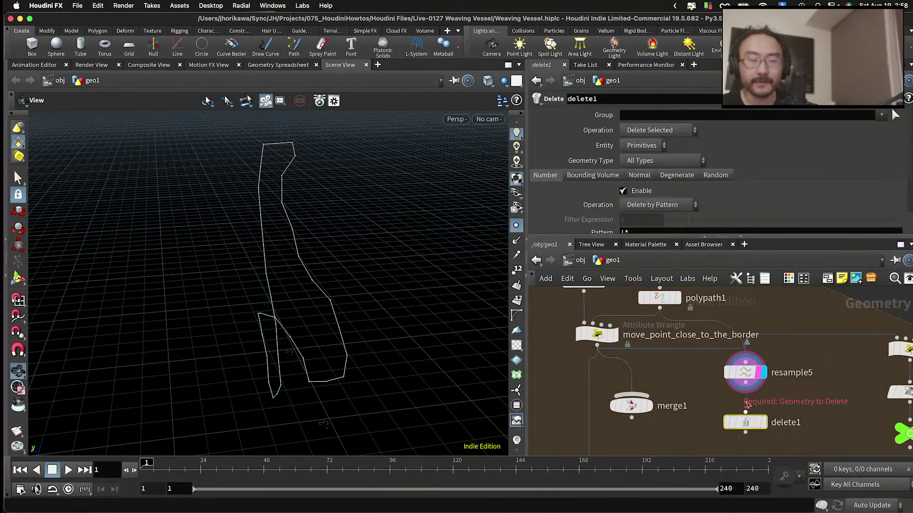
pyautogui.scroll(1, 747, 404)
pyautogui.moveTo(746, 425); pyautogui.dragTo(745, 412)
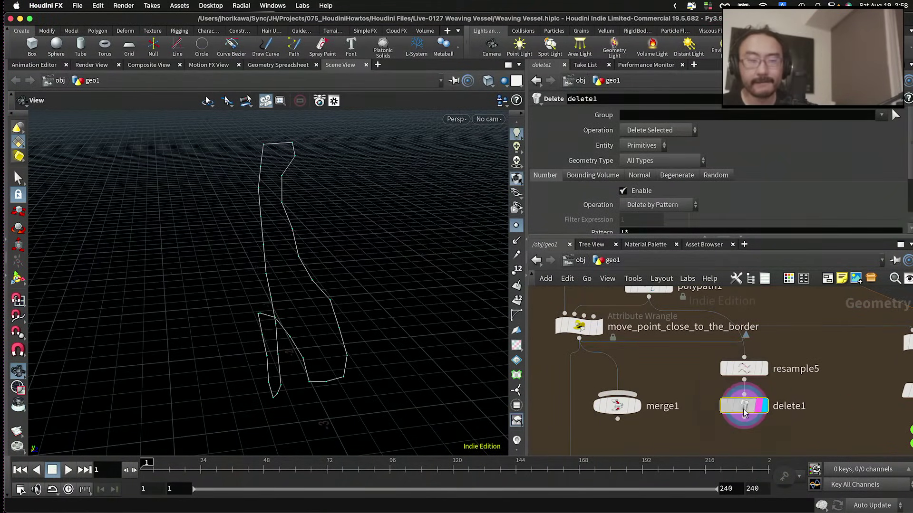
# Step: Set delete1 to remove primitives matching pattern * with Keep Points enabled, and connect its output to merge1
pyautogui.scroll(-3, 647, 223)
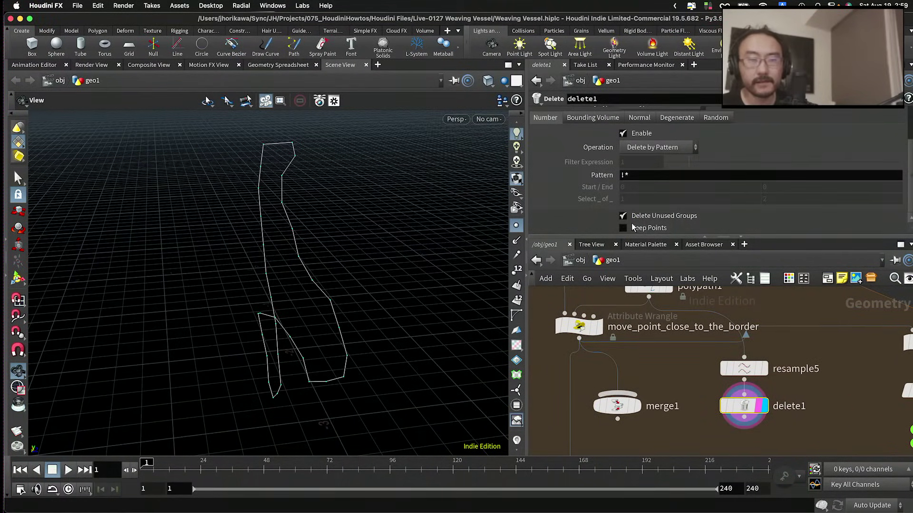
pyautogui.write('*')
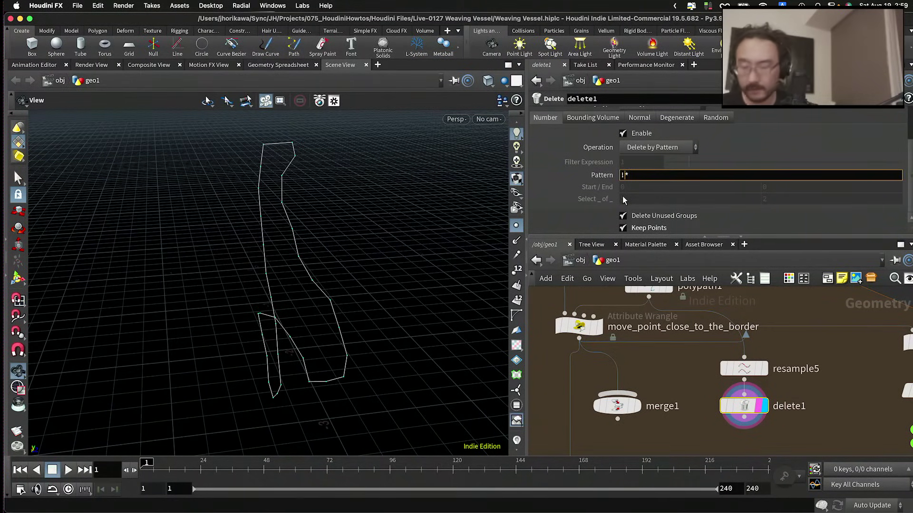
pyautogui.press('Return')
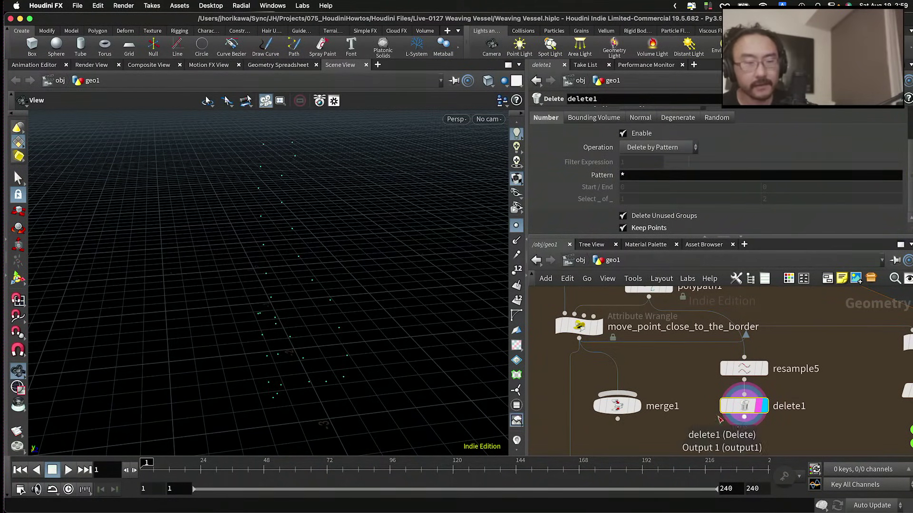
pyautogui.click(744, 418)
pyautogui.click(617, 394)
# Step: Add a Fuse node below merge1, connected to its output, and display it
pyautogui.moveTo(644, 451); pyautogui.dragTo(670, 376, button='middle')
pyautogui.press('Tab')
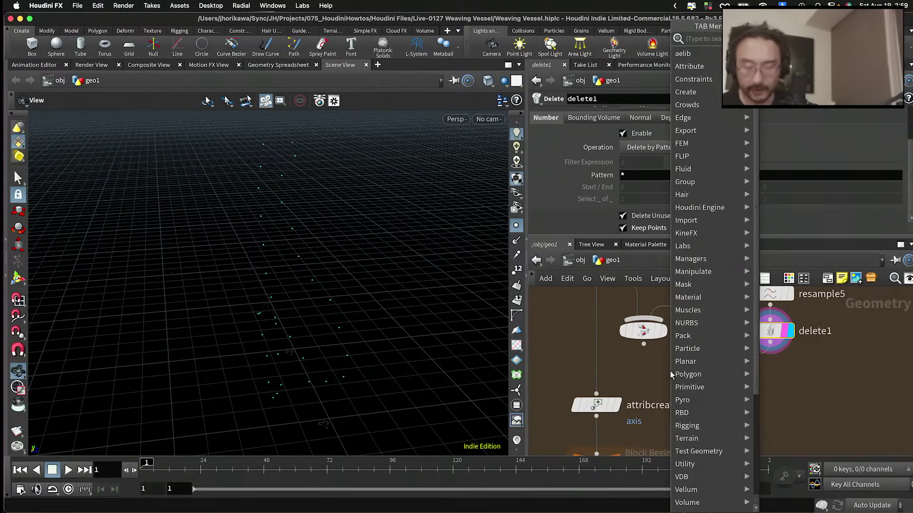
pyautogui.click(670, 371)
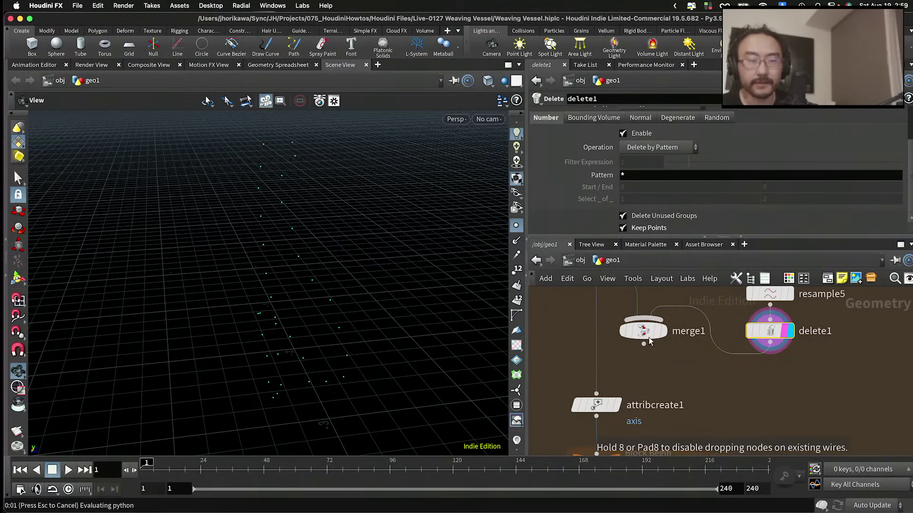
pyautogui.click(666, 380)
pyautogui.moveTo(651, 344); pyautogui.dragTo(650, 374)
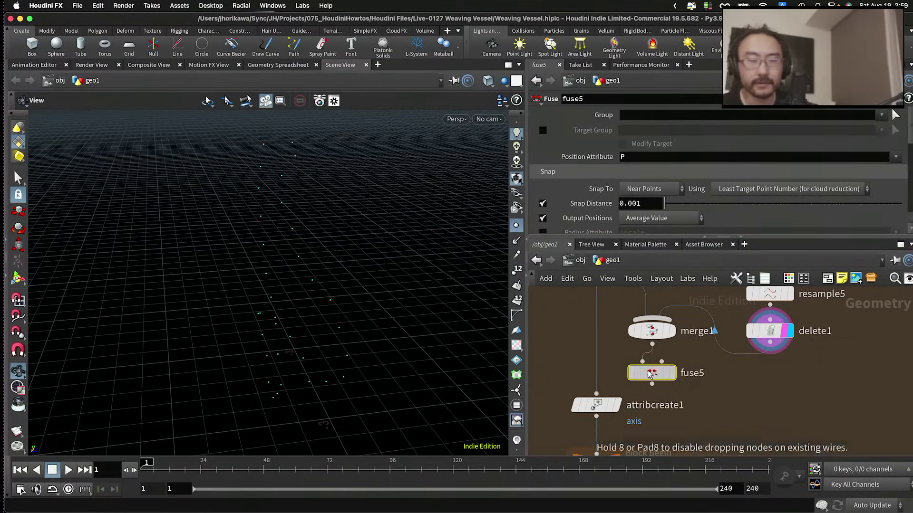
pyautogui.click(671, 374)
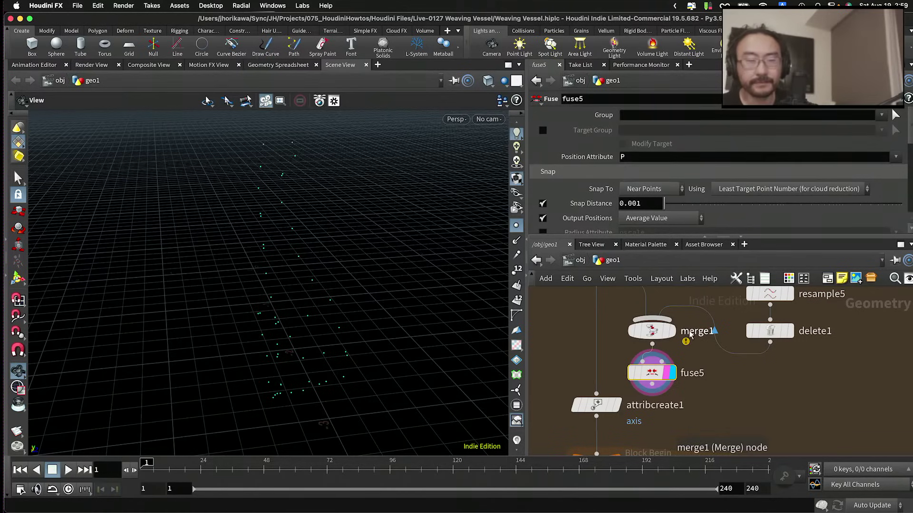
# Step: Copy resample5's Length expression, detail("../NDIST/", "ndist", 0), into fuse5's Snap Distance and inspect the fused points
pyautogui.scroll(2, 675, 352)
pyautogui.click(646, 206)
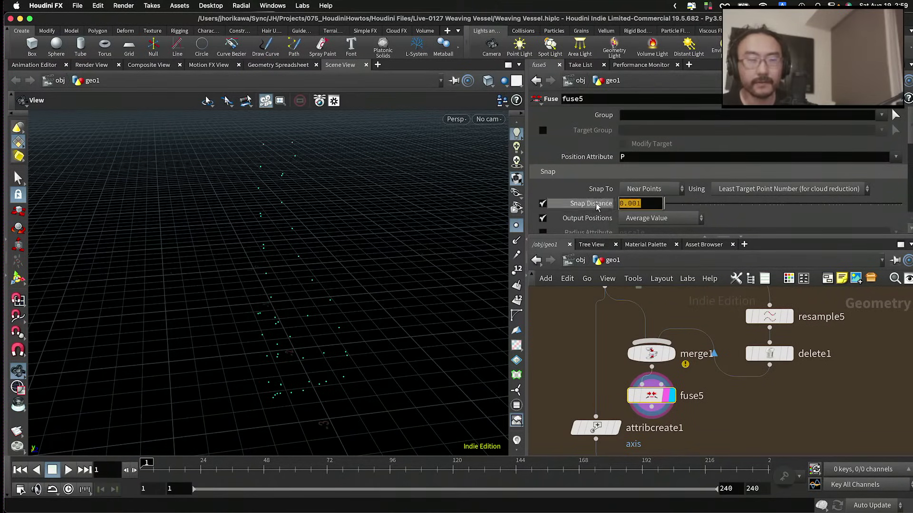
pyautogui.hscroll(5, 808, 390)
pyautogui.hscroll(3, 844, 416)
pyautogui.scroll(2, 844, 416)
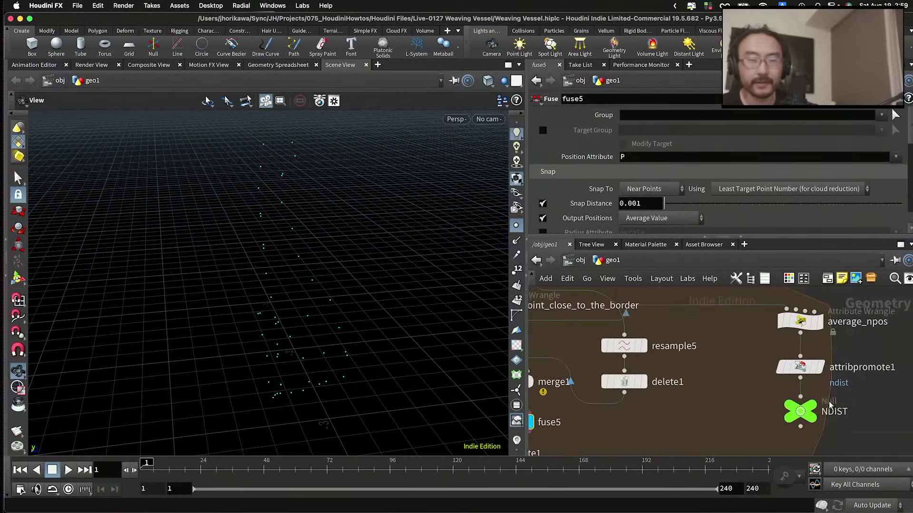
pyautogui.click(785, 327)
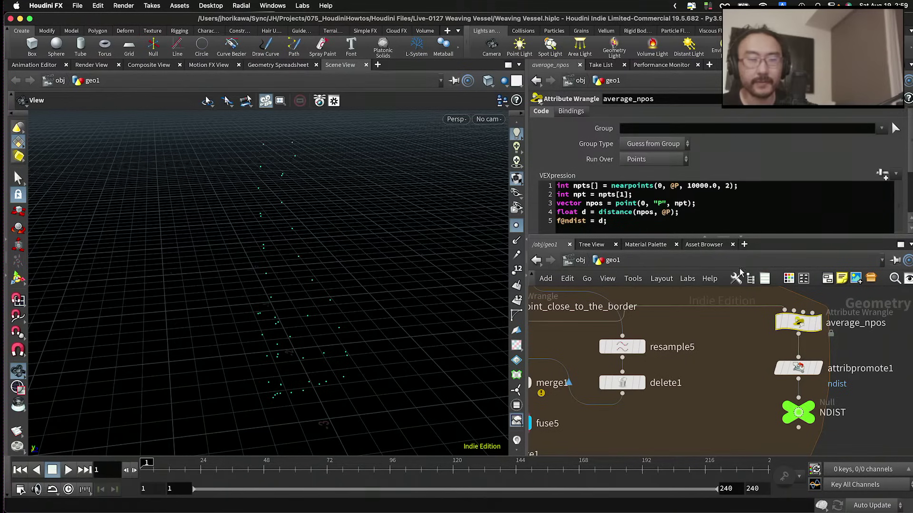
pyautogui.hscroll(-4, 733, 384)
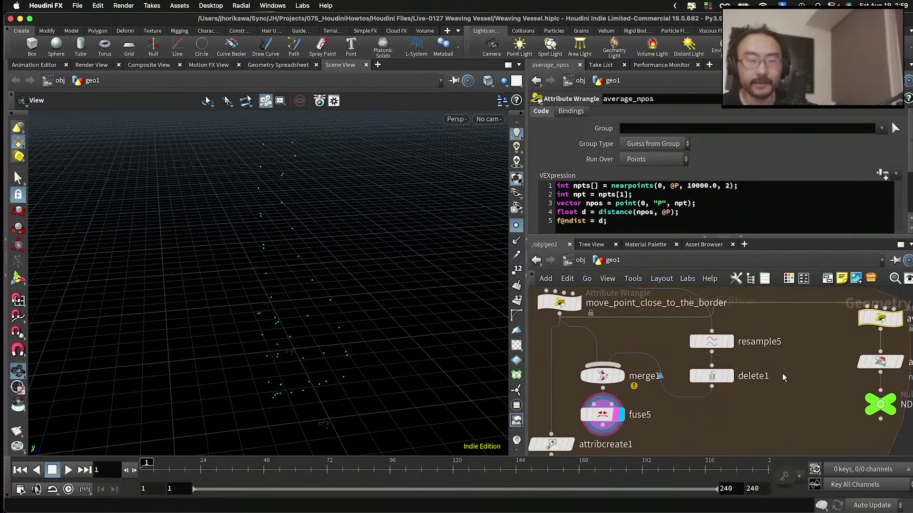
pyautogui.click(711, 341)
pyautogui.moveTo(757, 163); pyautogui.dragTo(619, 164)
pyautogui.press('super+c')
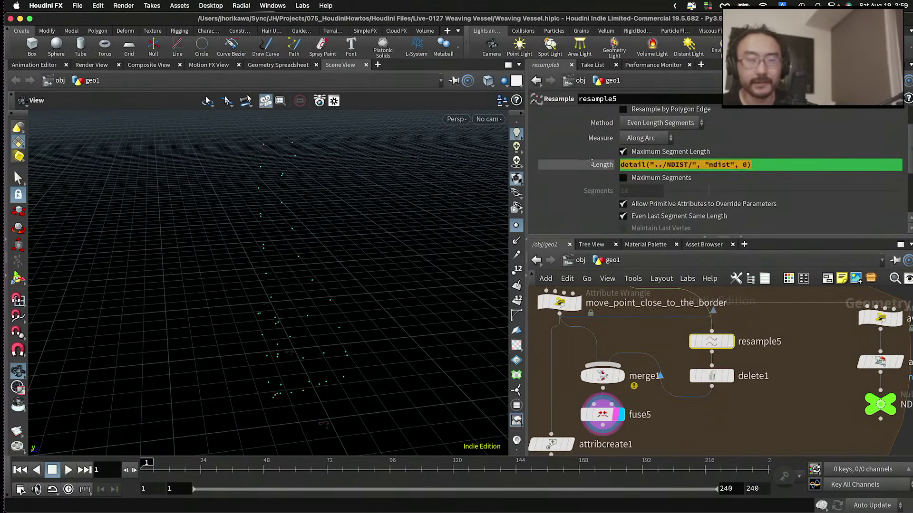
pyautogui.moveTo(601, 376)
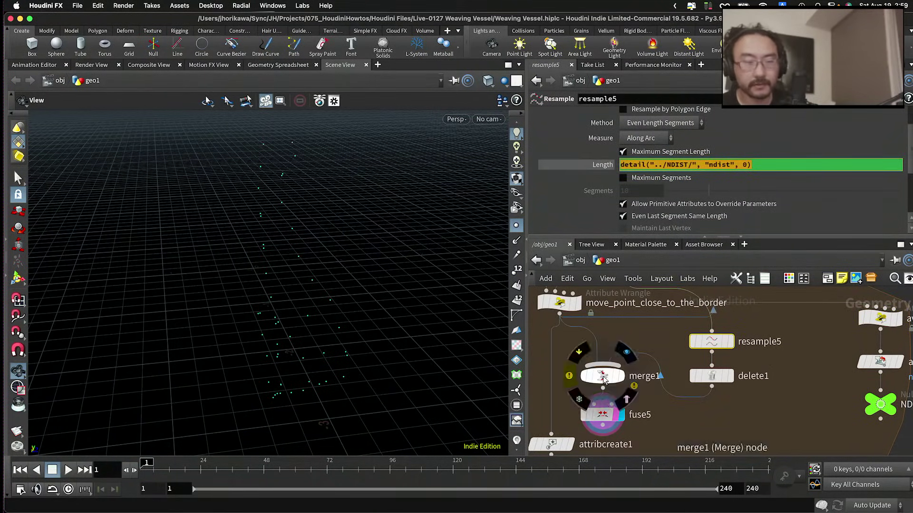
pyautogui.click(607, 412)
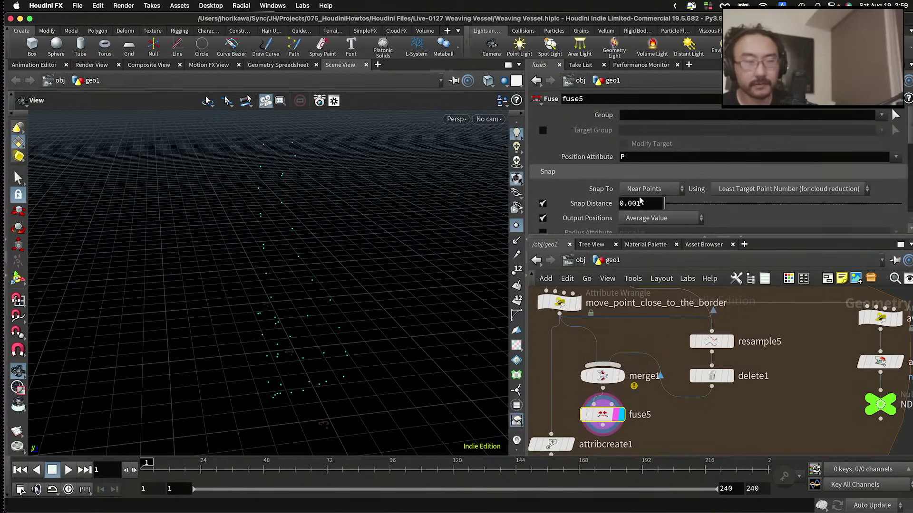
pyautogui.press('super+v')
pyautogui.press('Return')
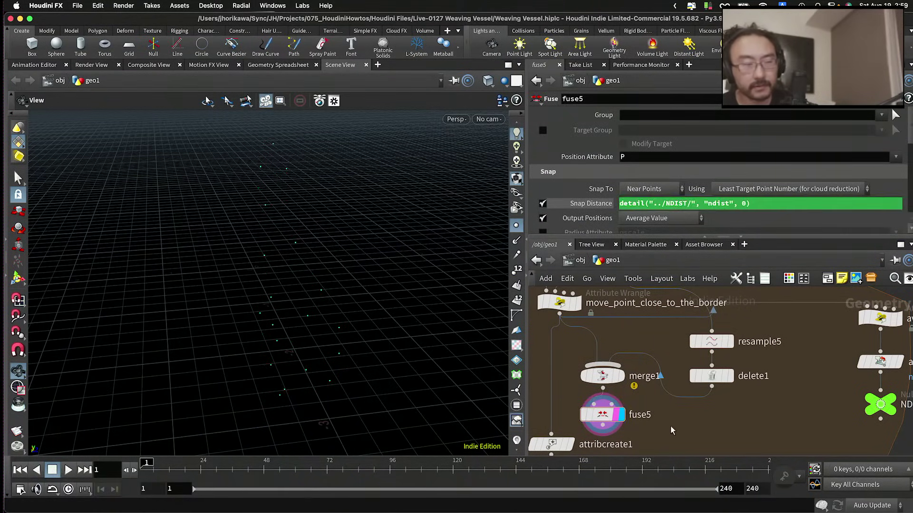
pyautogui.moveTo(368, 320); pyautogui.dragTo(359, 289)
pyautogui.scroll(-3, 564, 345)
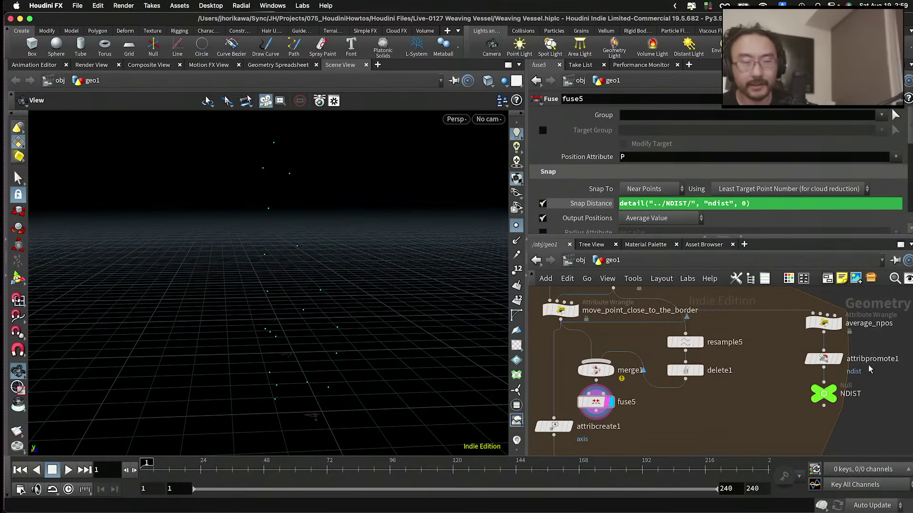
# Step: Try the Maximum promotion method on attribpromote1, inspect the fused points, and restore the method to Average
pyautogui.click(823, 358)
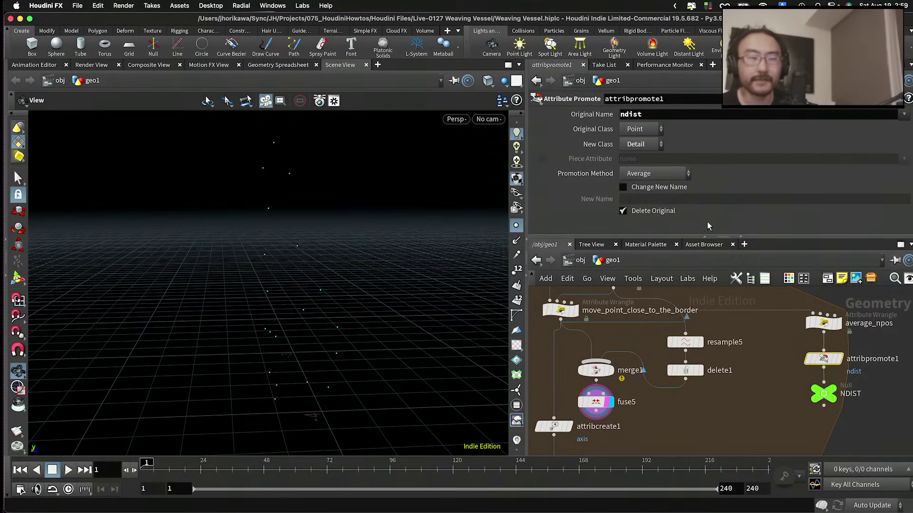
pyautogui.click(665, 174)
pyautogui.click(664, 187)
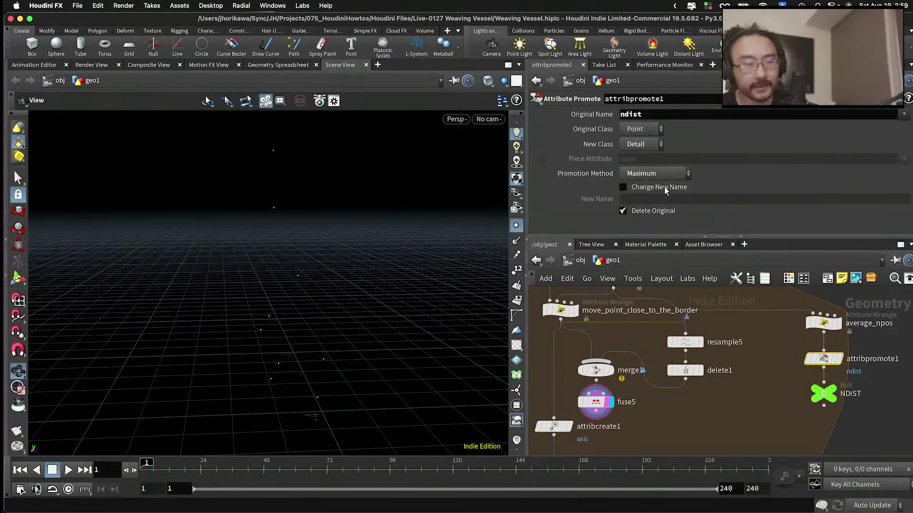
pyautogui.moveTo(461, 212); pyautogui.dragTo(376, 216)
pyautogui.click(654, 174)
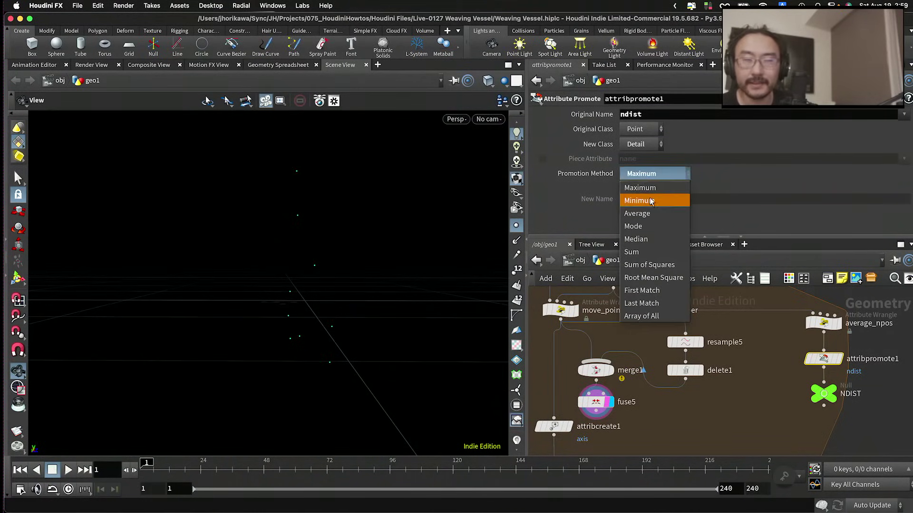
pyautogui.click(649, 212)
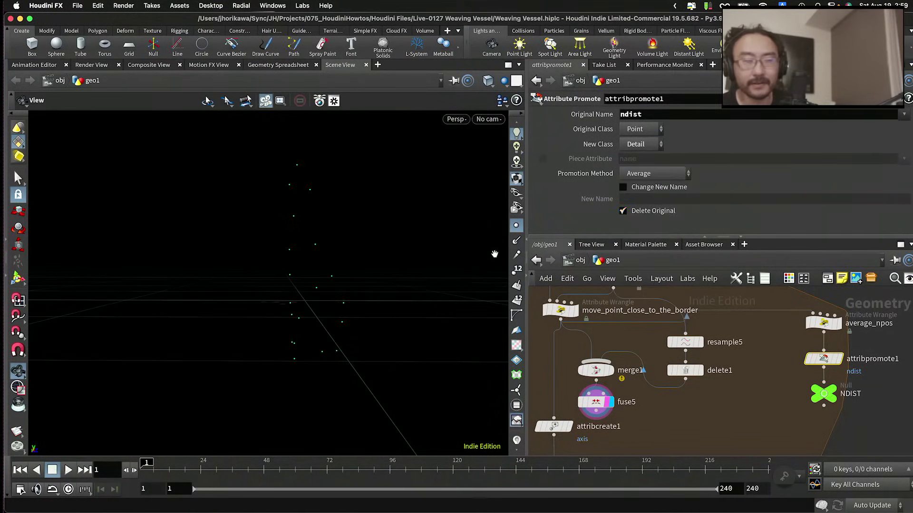
pyautogui.moveTo(404, 261); pyautogui.dragTo(354, 252)
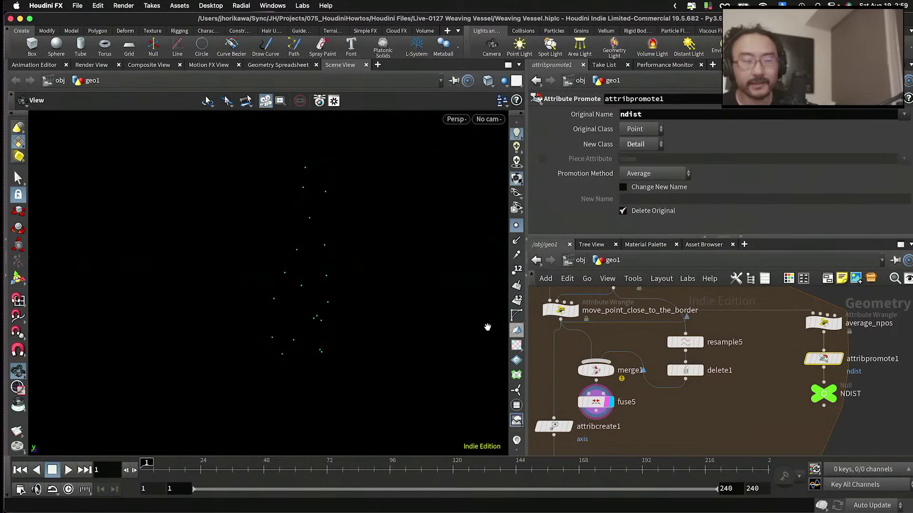
# Step: Duplicate attribpromote1 and insert the copy between average_npos and attribpromote1, moving attribpromote1 and NDIST down to make room
pyautogui.scroll(2, 604, 383)
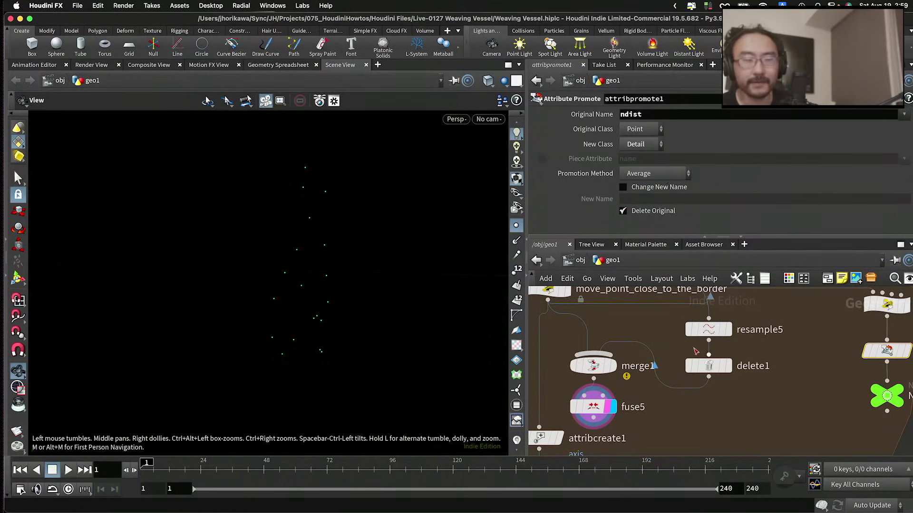
pyautogui.moveTo(587, 412)
pyautogui.mouseDown()
pyautogui.moveTo(601, 411)
pyautogui.moveTo(593, 409)
pyautogui.mouseUp()
pyautogui.scroll(-2, 618, 366)
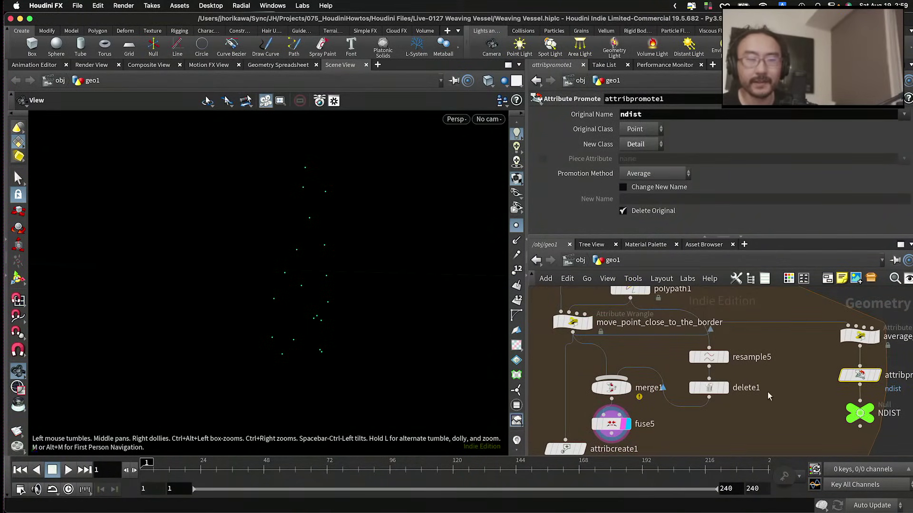
pyautogui.hscroll(3, 817, 398)
pyautogui.keyDown('alt'); pyautogui.moveTo(809, 384); pyautogui.dragTo(871, 384); pyautogui.keyUp('alt')
pyautogui.scroll(-3, 811, 374)
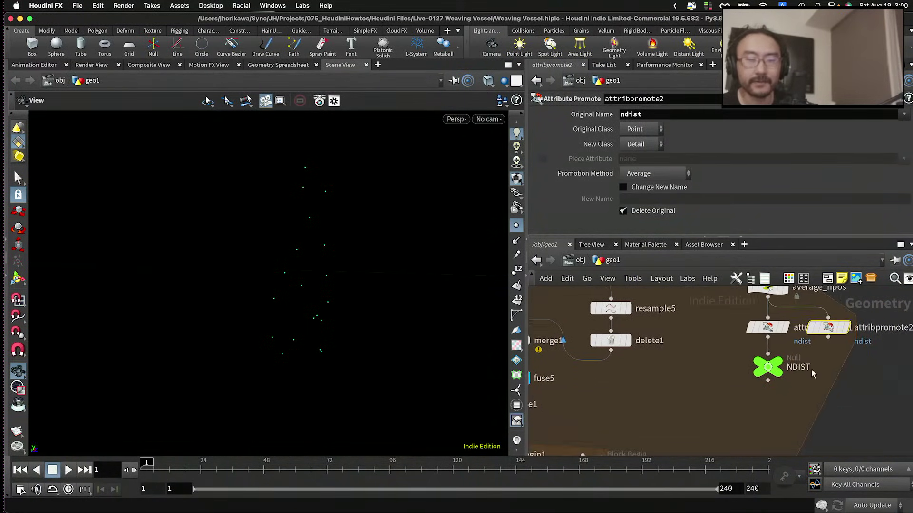
pyautogui.moveTo(768, 367); pyautogui.dragTo(767, 391)
pyautogui.moveTo(768, 327); pyautogui.dragTo(768, 354)
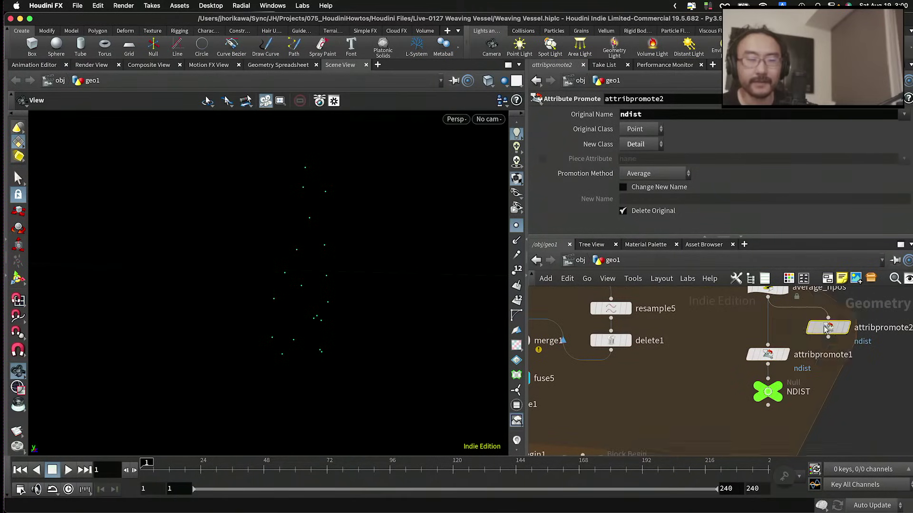
pyautogui.moveTo(827, 328); pyautogui.dragTo(768, 329)
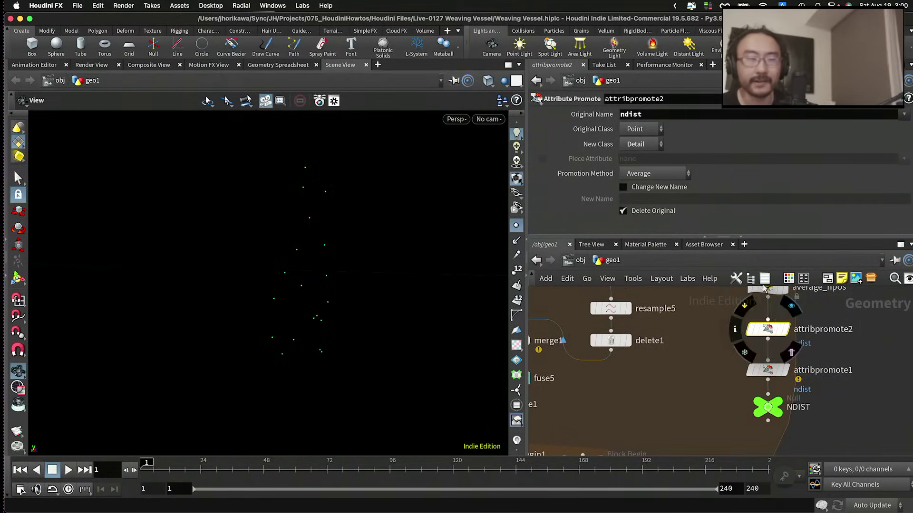
# Step: Set attribpromote2 to the Minimum promotion method with the new name minndist and Delete Original disabled
pyautogui.click(660, 172)
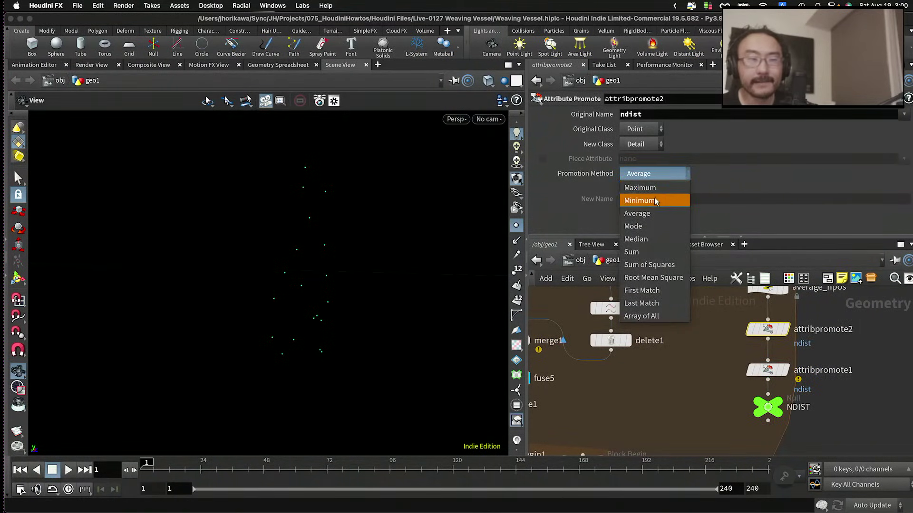
pyautogui.click(649, 197)
pyautogui.click(648, 189)
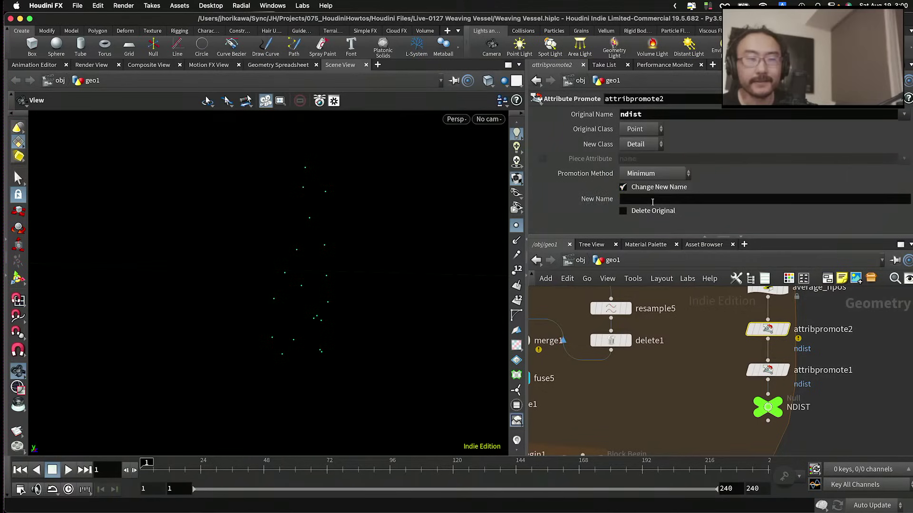
pyautogui.click(652, 199)
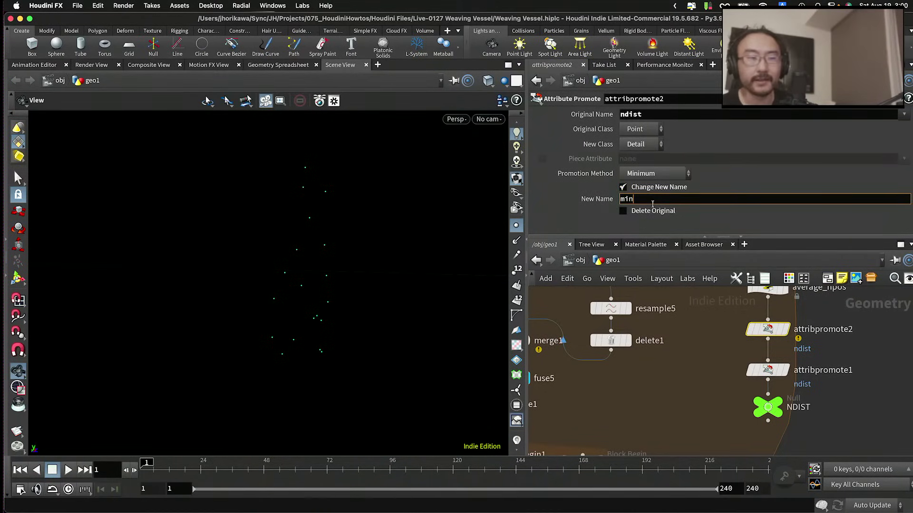
pyautogui.write('minndist')
pyautogui.press('Return')
# Step: Disable Delete Original on attribpromote1 and give its promoted attribute the new name avendist
pyautogui.click(770, 371)
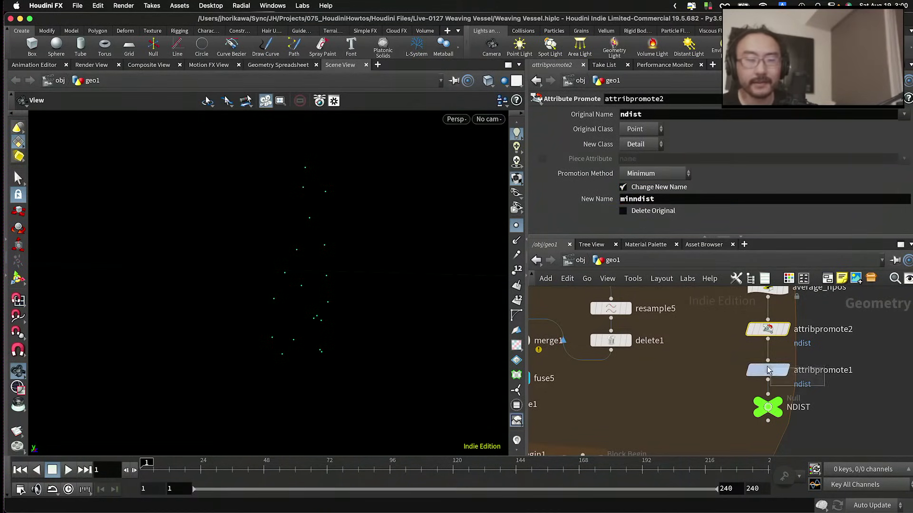
pyautogui.click(646, 211)
pyautogui.click(644, 188)
pyautogui.click(645, 200)
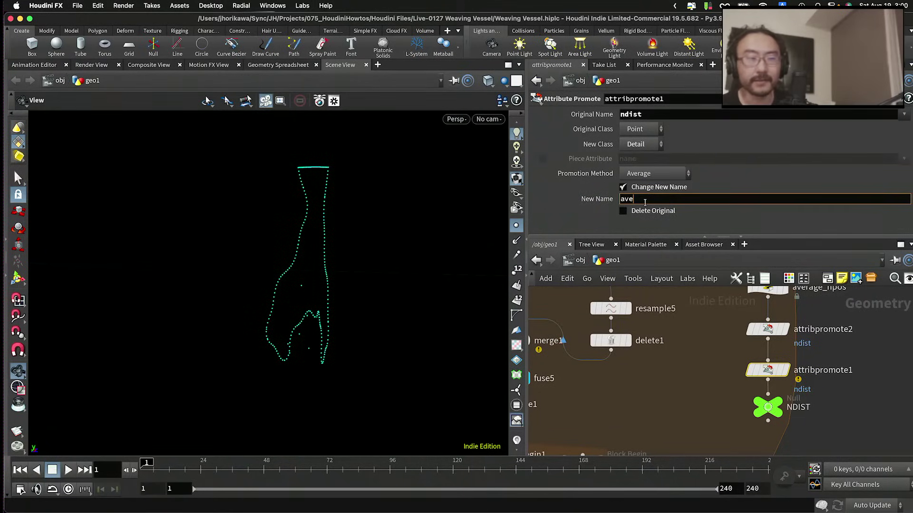
pyautogui.write('avendist')
pyautogui.press('Return')
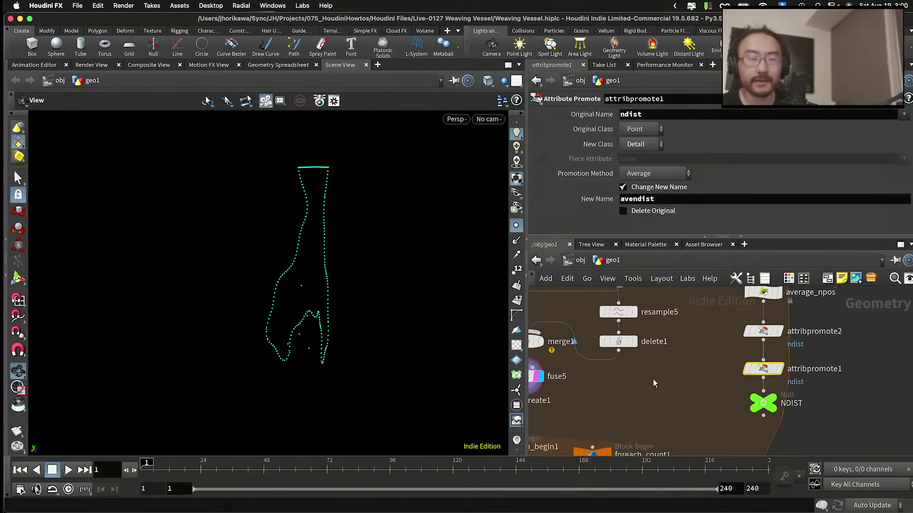
# Step: Change resample5's Length expression to detail("../NDIST/", "avendist", 0)
pyautogui.moveTo(652, 379); pyautogui.dragTo(734, 372, button='middle')
pyautogui.click(755, 313)
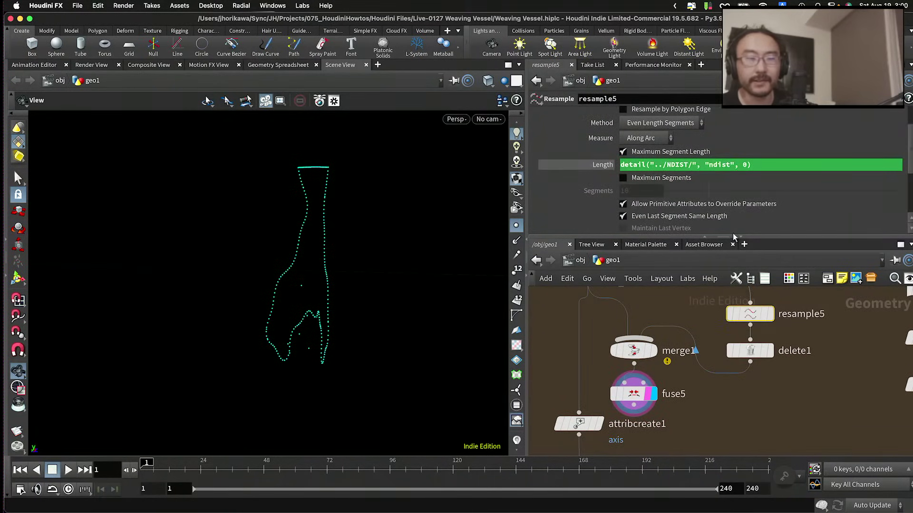
pyautogui.click(710, 166)
pyautogui.write('ave')
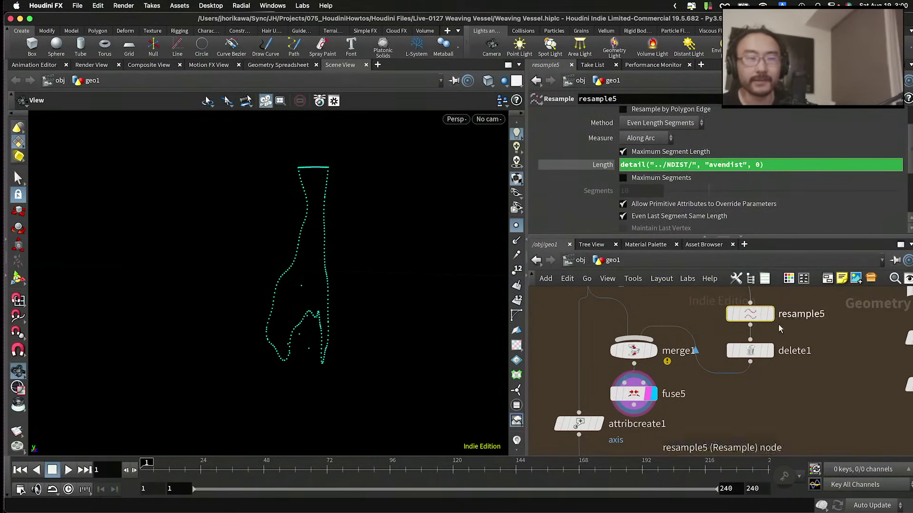
pyautogui.press('Return')
# Step: Set fuse5's Snap Distance expression to detail("../NDIST/", "minndist", 0) and inspect the fused points
pyautogui.moveTo(671, 369); pyautogui.dragTo(741, 376, button='middle')
pyautogui.scroll(1, 744, 381)
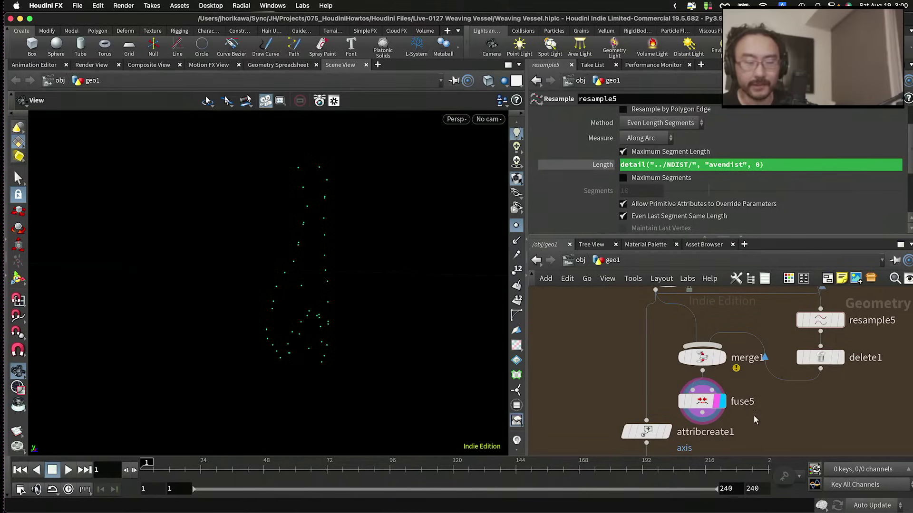
pyautogui.click(703, 402)
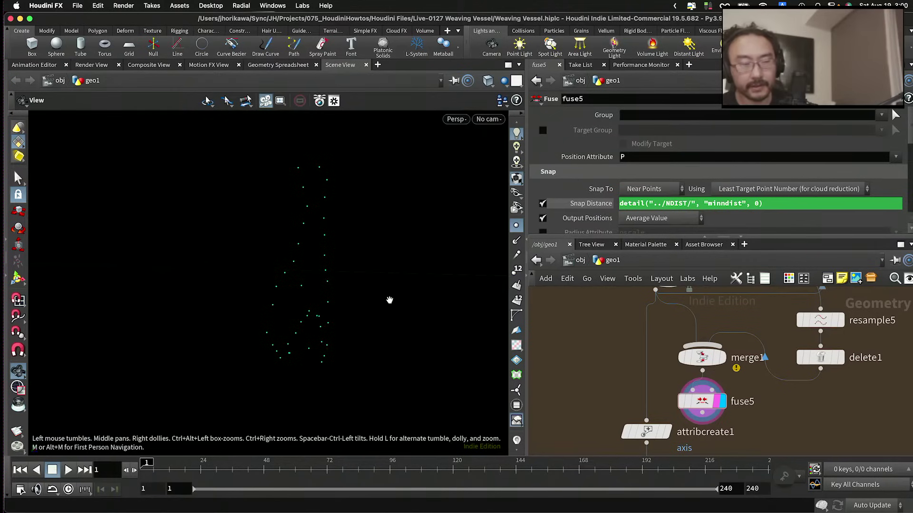
pyautogui.moveTo(390, 300); pyautogui.dragTo(444, 293)
pyautogui.scroll(-5, 680, 392)
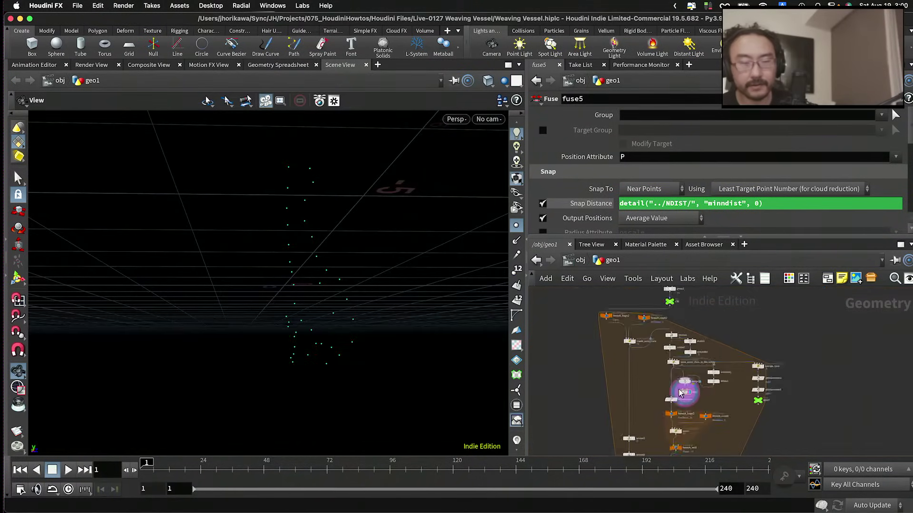
pyautogui.scroll(6, 680, 392)
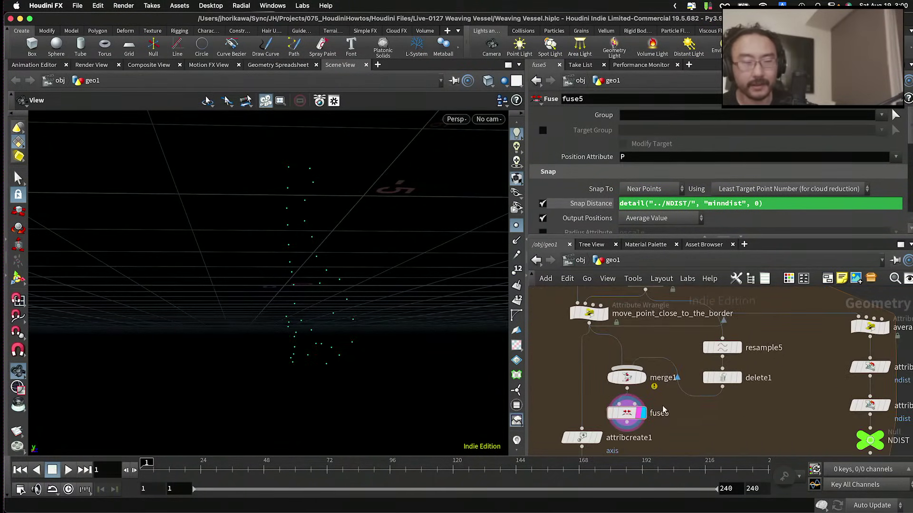
pyautogui.scroll(1, 713, 385)
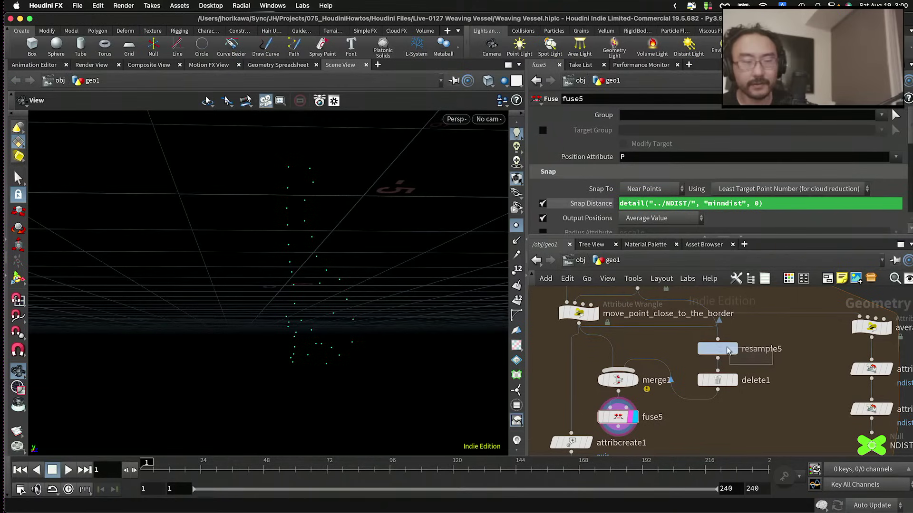
# Step: Switch attribpromote1's promotion method to Maximum and change its new attribute name to maxndist
pyautogui.click(724, 351)
pyautogui.hscroll(3, 772, 374)
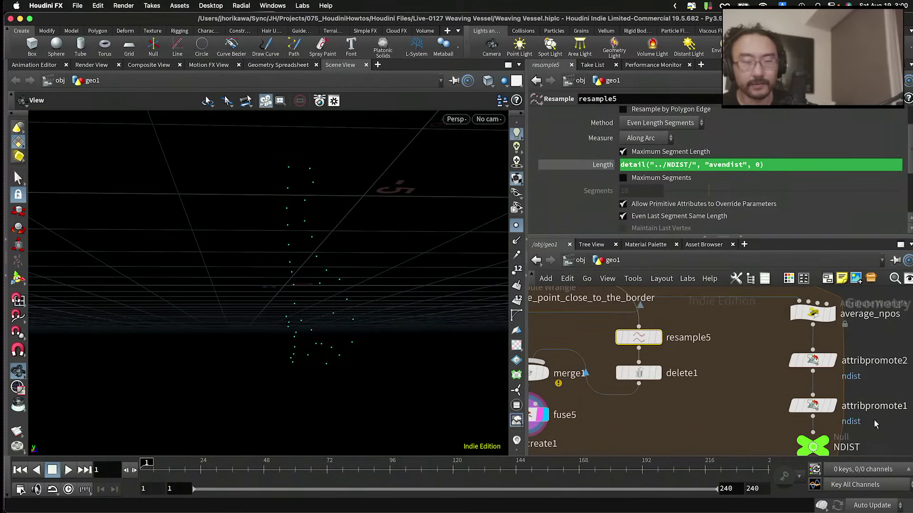
pyautogui.click(814, 403)
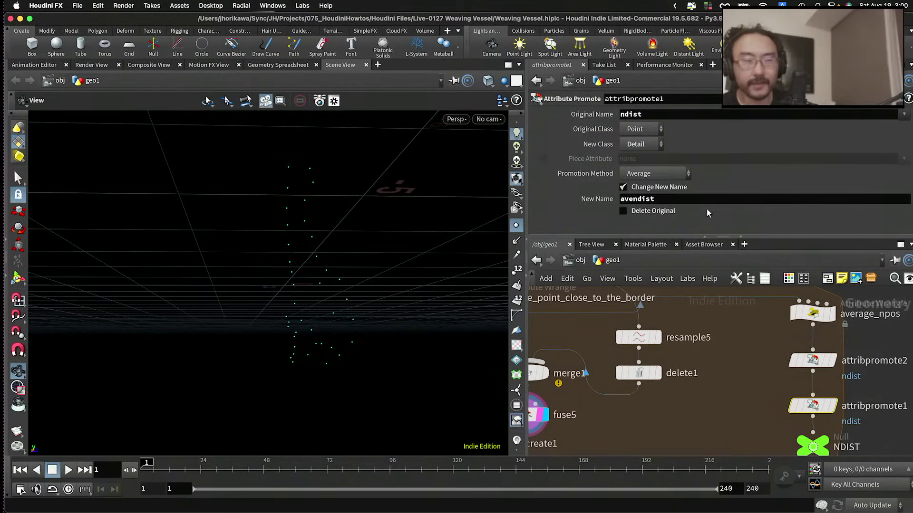
pyautogui.click(666, 175)
pyautogui.click(662, 188)
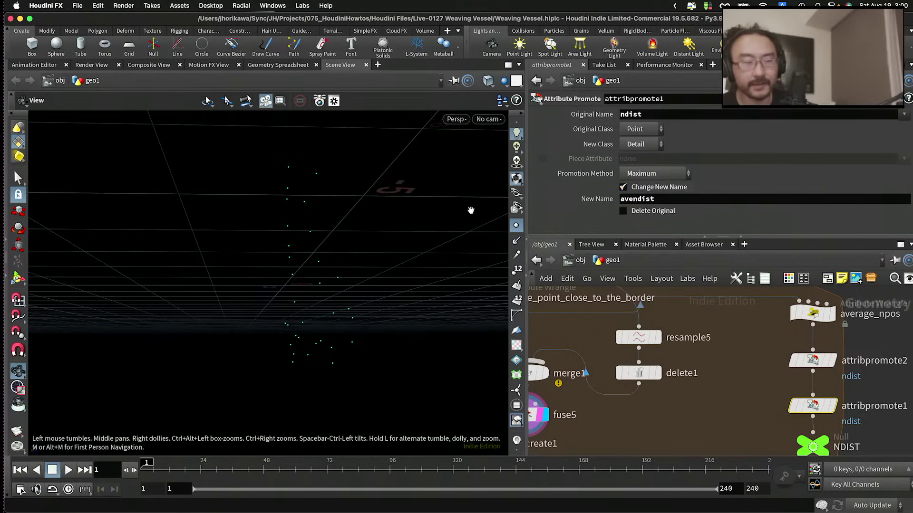
pyautogui.moveTo(405, 231); pyautogui.dragTo(352, 235)
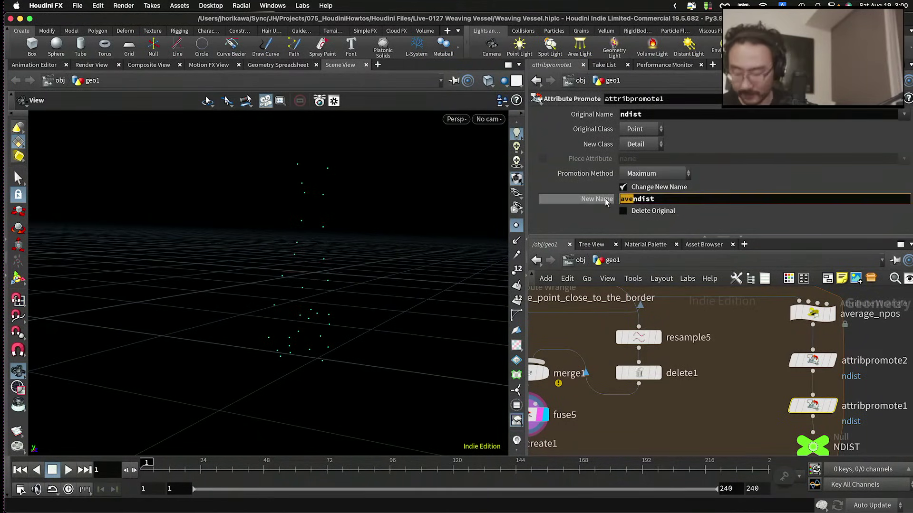
pyautogui.write('max')
pyautogui.press('Return')
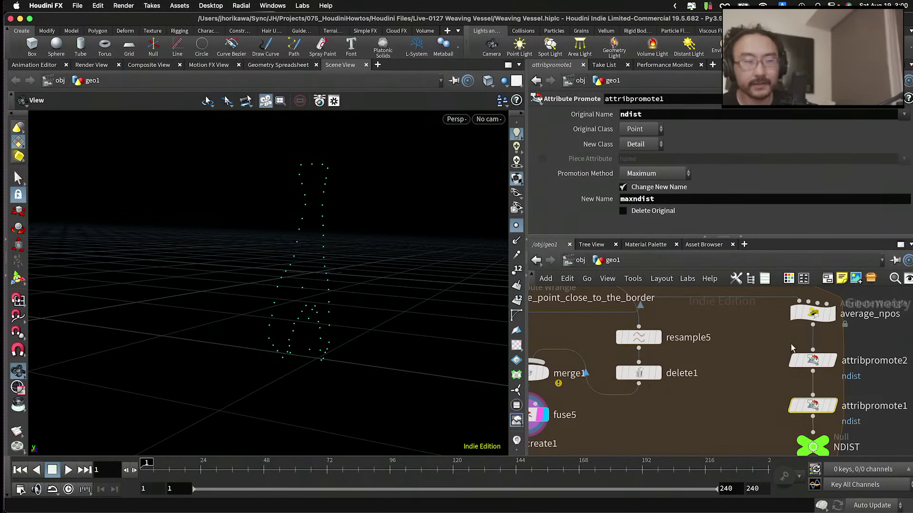
# Step: Change resample5's Length expression to detail("../NDIST/", "maxndist", 0) and inspect the resulting points
pyautogui.hscroll(-5, 817, 398)
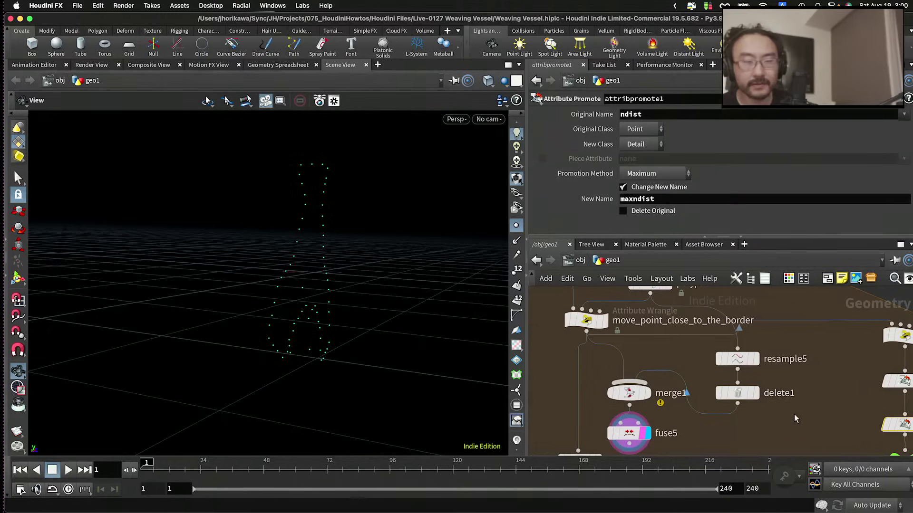
pyautogui.click(736, 391)
pyautogui.click(718, 355)
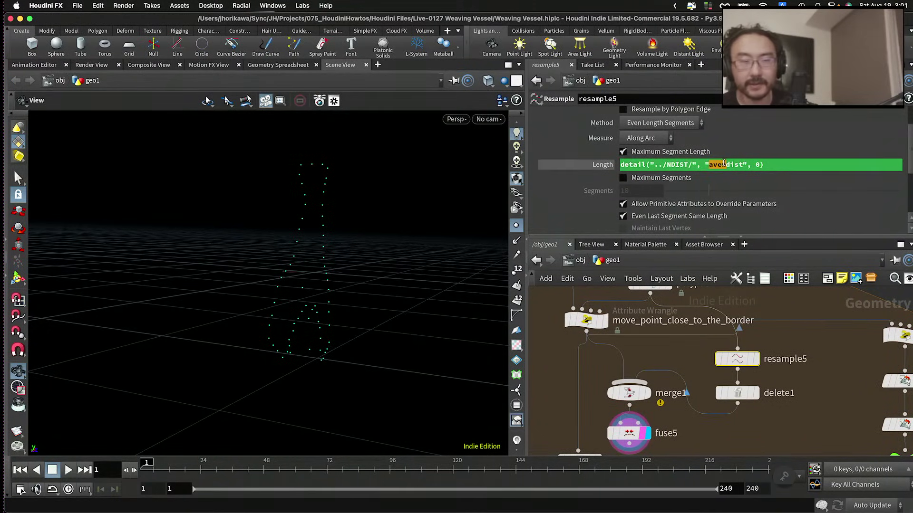
pyautogui.write('max')
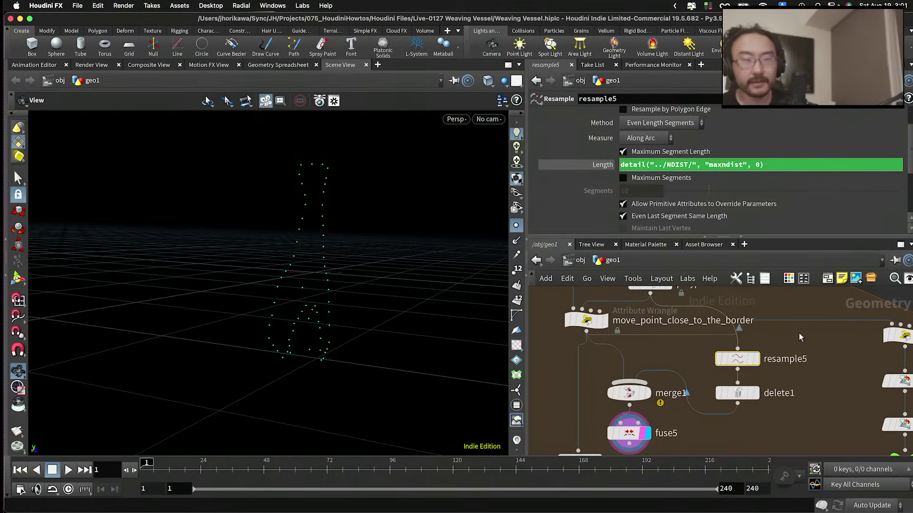
pyautogui.moveTo(397, 236); pyautogui.dragTo(428, 224)
pyautogui.scroll(-1, 610, 352)
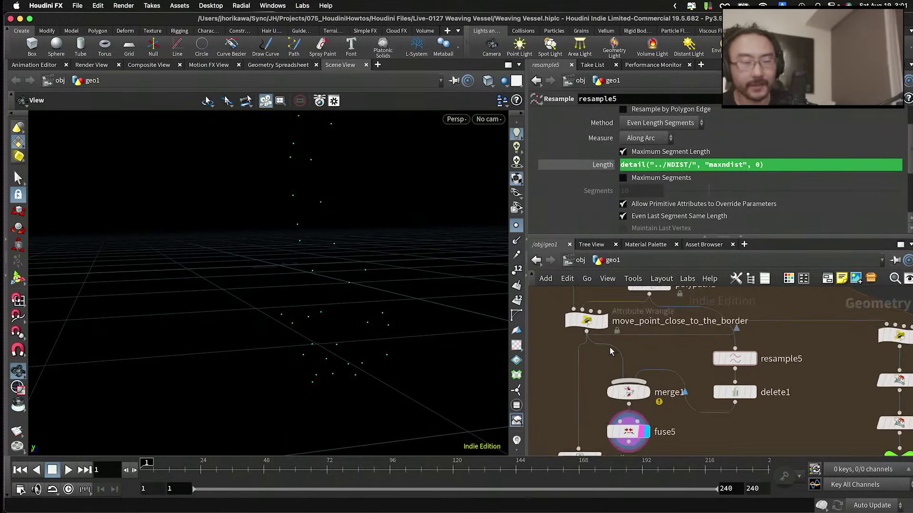
# Step: Display move_point_close_to_the_border and compare its points with those of fuse5
pyautogui.scroll(1, 594, 328)
pyautogui.click(590, 320)
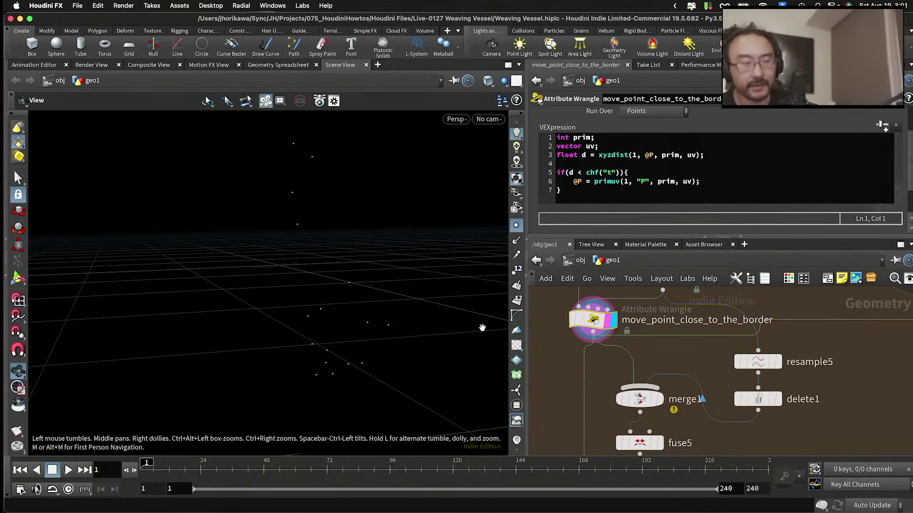
pyautogui.moveTo(482, 328); pyautogui.dragTo(372, 287)
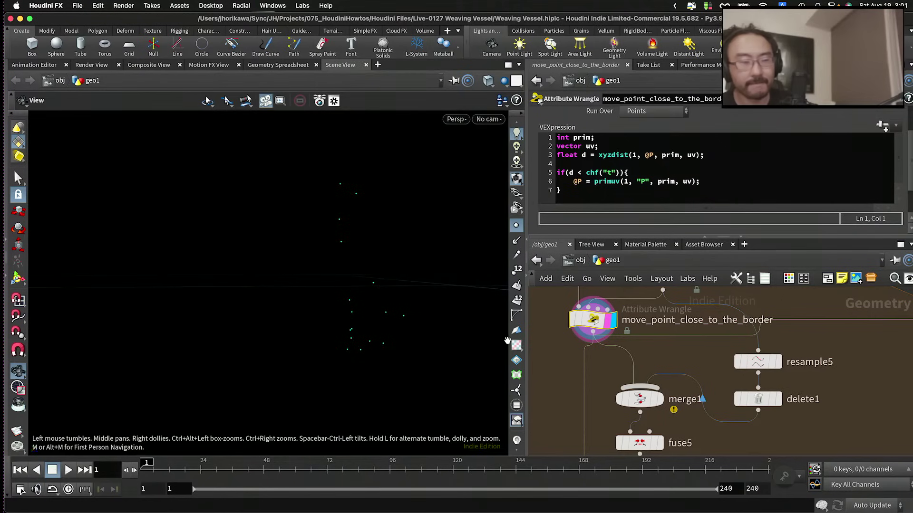
pyautogui.click(660, 442)
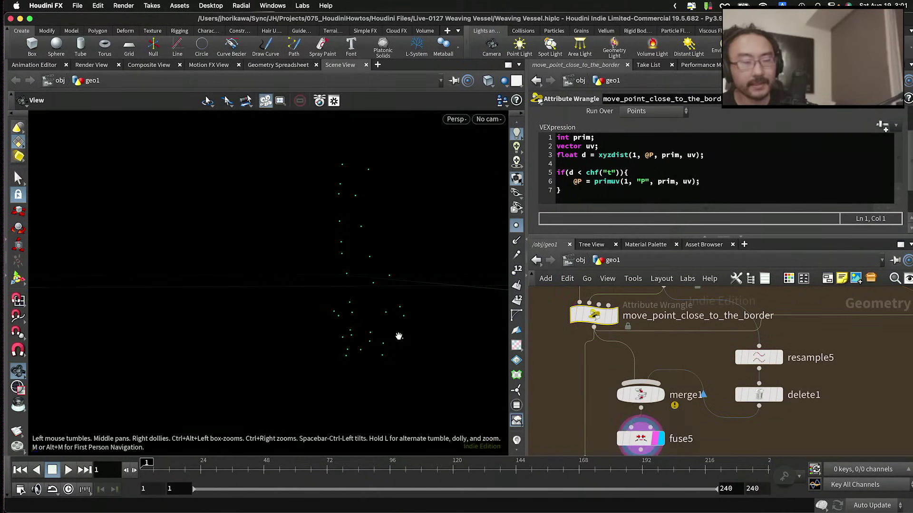
# Step: Set attribpromote2's promotion method to Average and inspect the resulting fused points
pyautogui.moveTo(399, 336); pyautogui.dragTo(471, 350)
pyautogui.scroll(-5, 706, 392)
pyautogui.scroll(4, 707, 392)
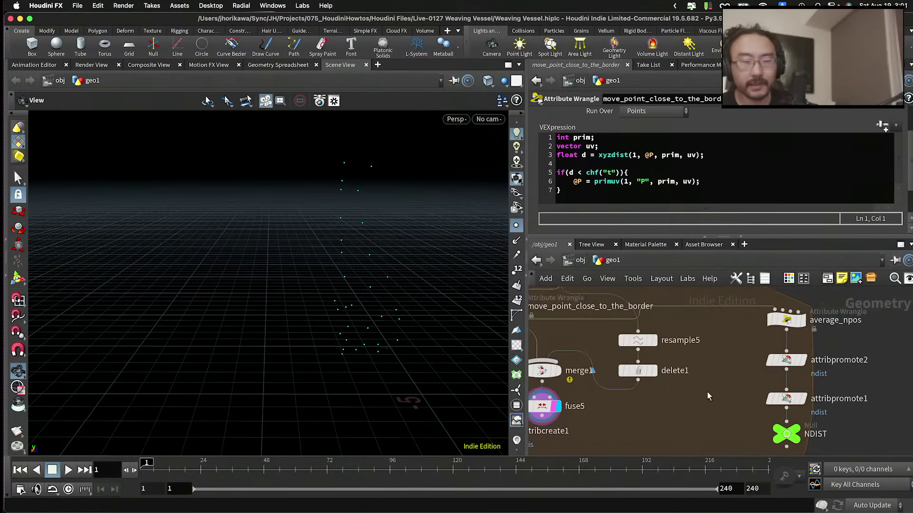
pyautogui.scroll(2, 809, 371)
pyautogui.click(782, 359)
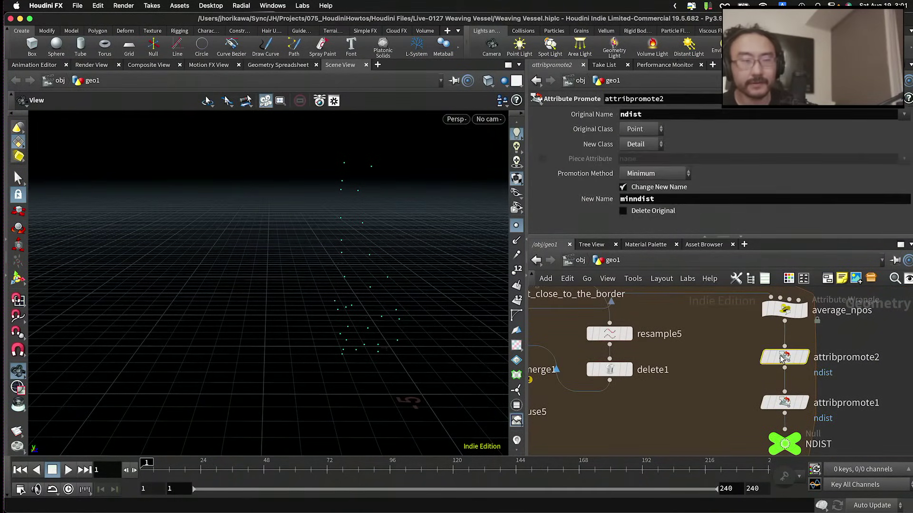
pyautogui.click(666, 176)
pyautogui.click(665, 215)
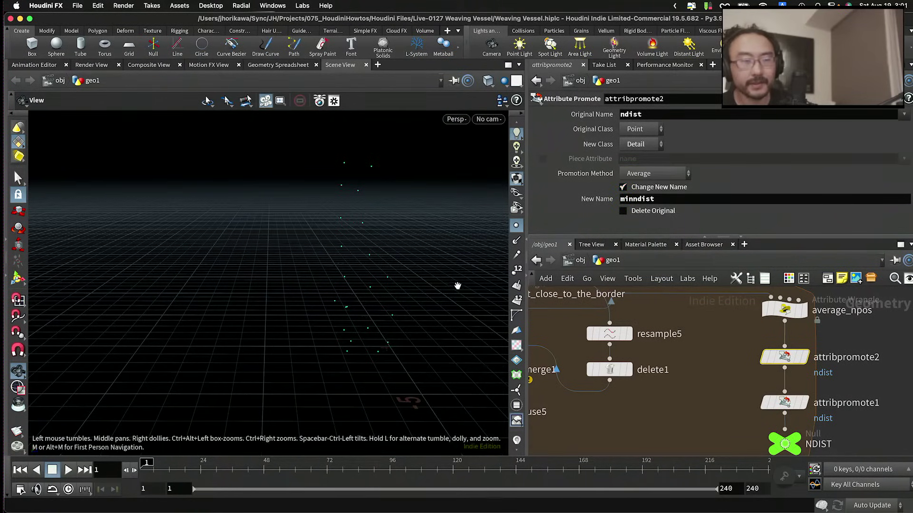
pyautogui.moveTo(458, 285); pyautogui.dragTo(418, 306)
# Step: Display normal4 without point markers and inspect the final woven vessel mesh up close
pyautogui.scroll(-10, 621, 357)
pyautogui.moveTo(621, 357); pyautogui.dragTo(661, 349, button='middle')
pyautogui.scroll(10, 661, 349)
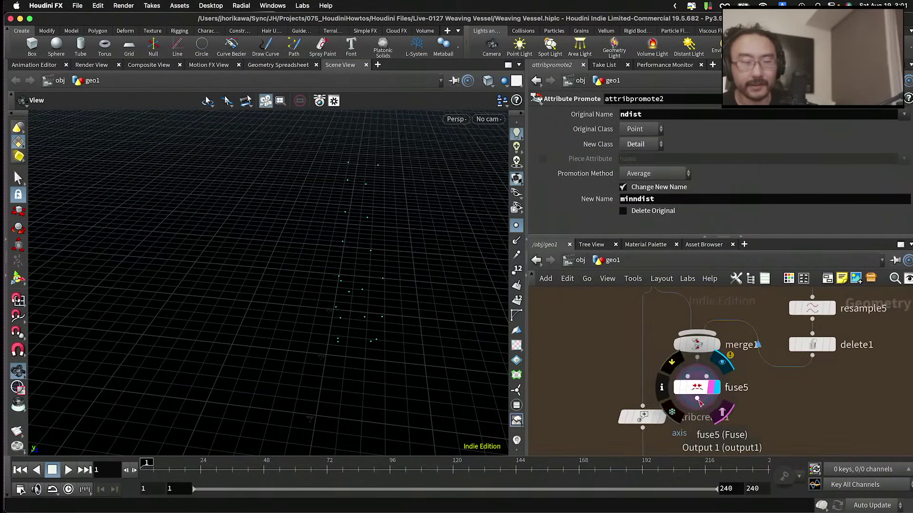
pyautogui.scroll(-10, 659, 374)
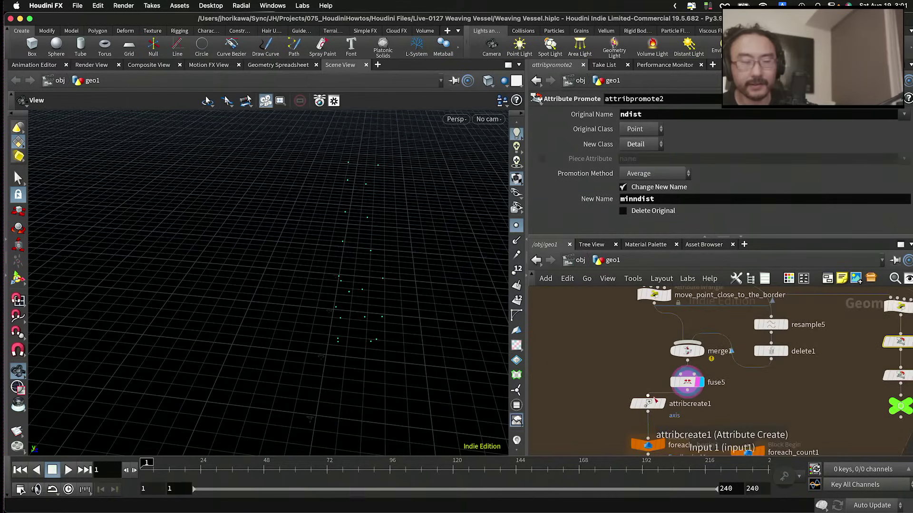
pyautogui.scroll(8, 670, 348)
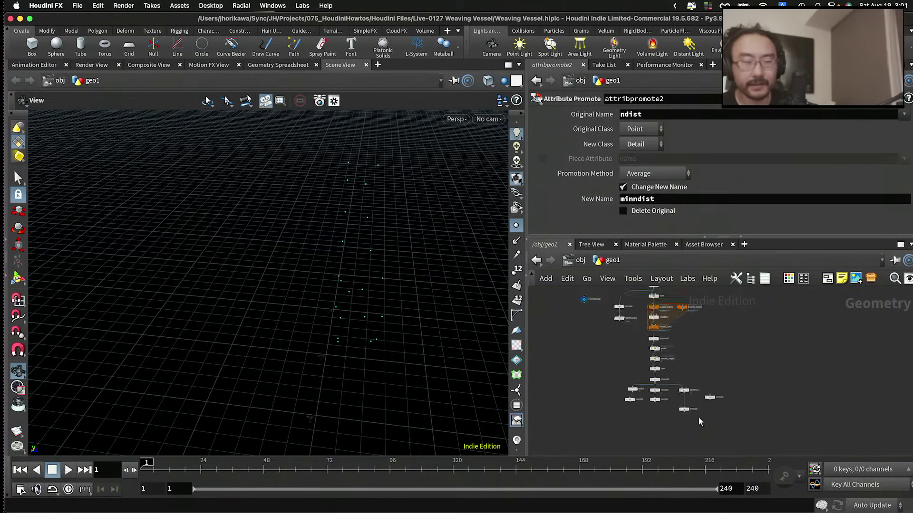
pyautogui.moveTo(641, 367)
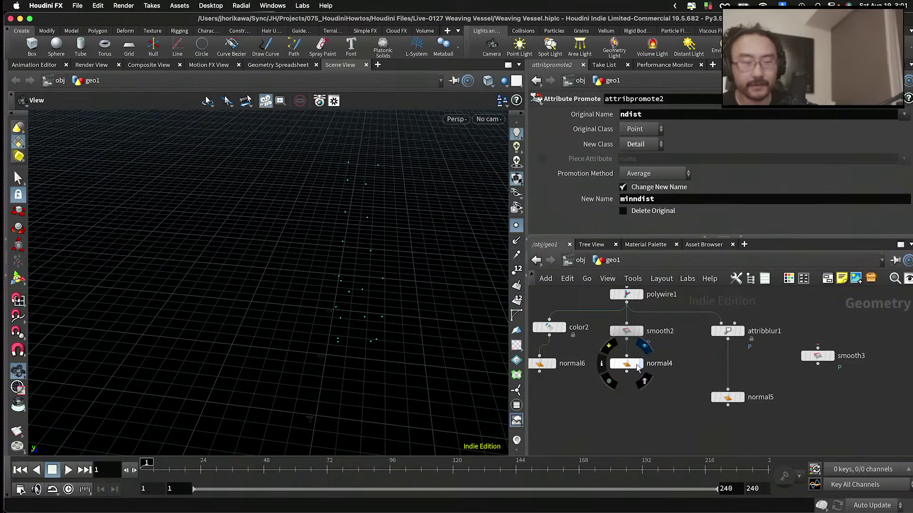
pyautogui.press('r')
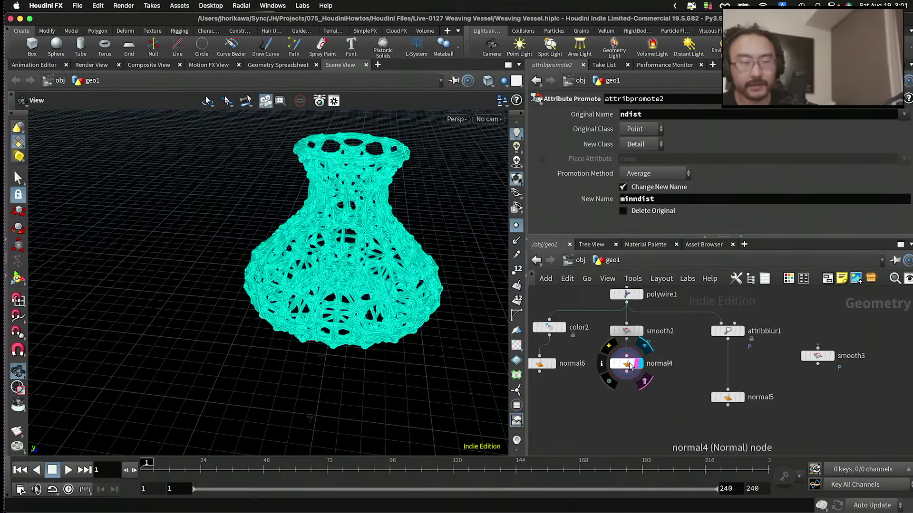
pyautogui.click(629, 363)
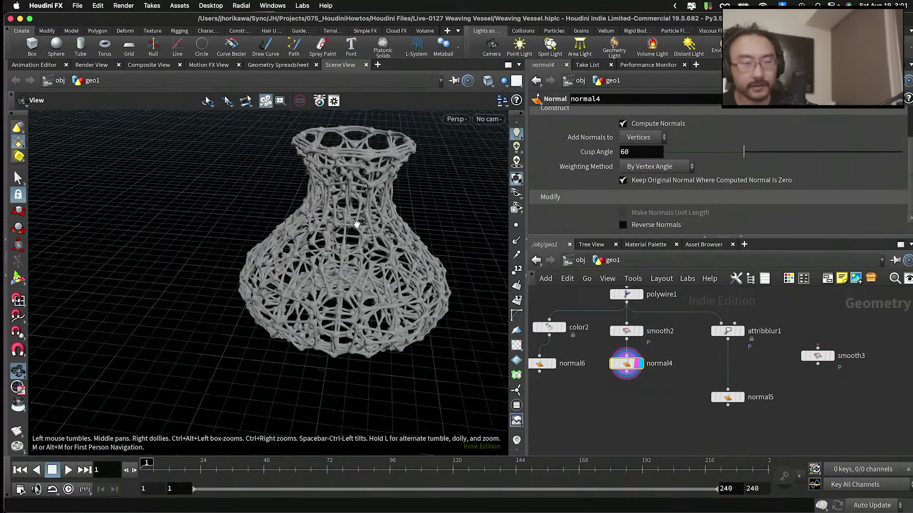
pyautogui.scroll(10, 383, 204)
pyautogui.scroll(-3, 383, 204)
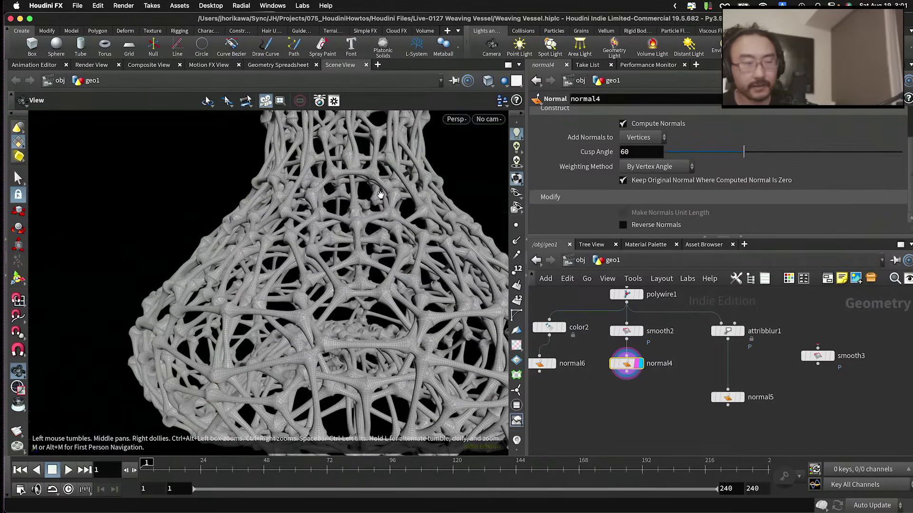
# Step: Display foreach_end2, reduce its iterations to 1 and inspect the single-layer vessel curves
pyautogui.scroll(-5, 640, 378)
pyautogui.scroll(5, 642, 377)
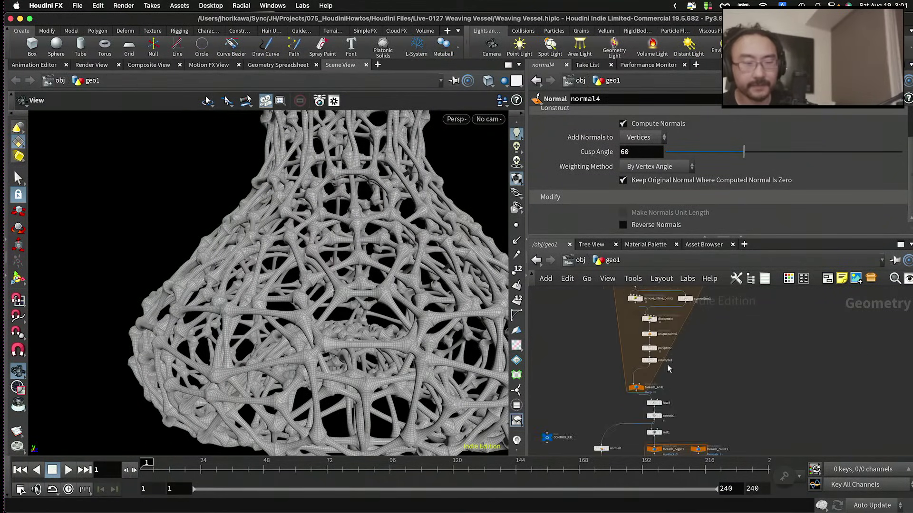
pyautogui.click(631, 397)
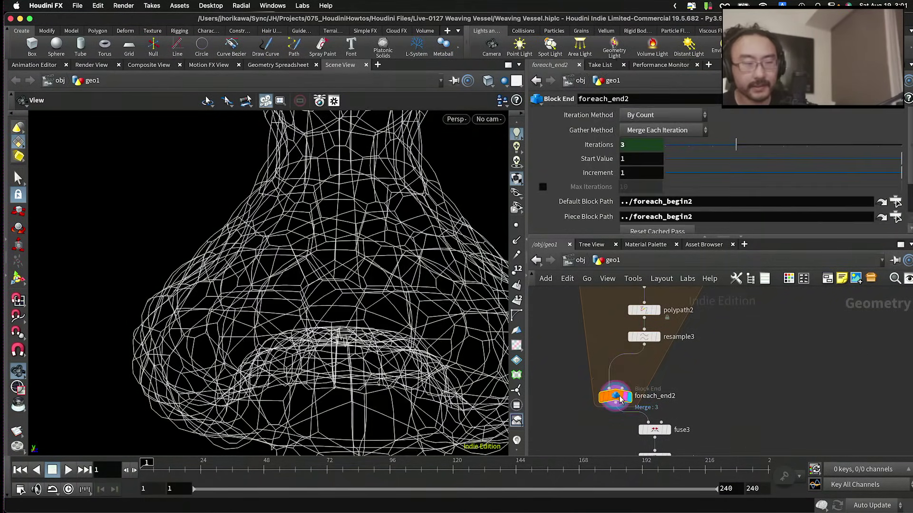
pyautogui.scroll(-5, 339, 348)
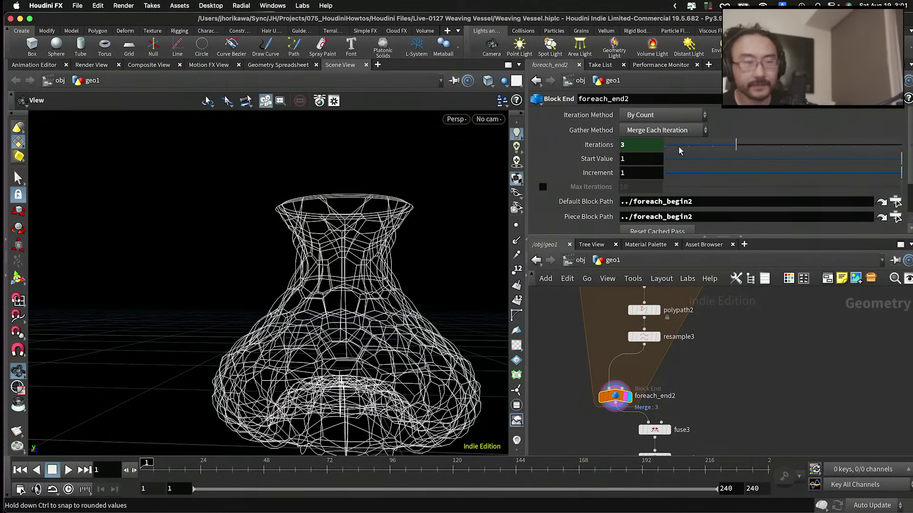
pyautogui.moveTo(377, 244); pyautogui.dragTo(410, 304)
# Step: Set the CONTROLLER's voronoi mirror num to 3 and inspect the vessel's curve pattern
pyautogui.scroll(-6, 637, 384)
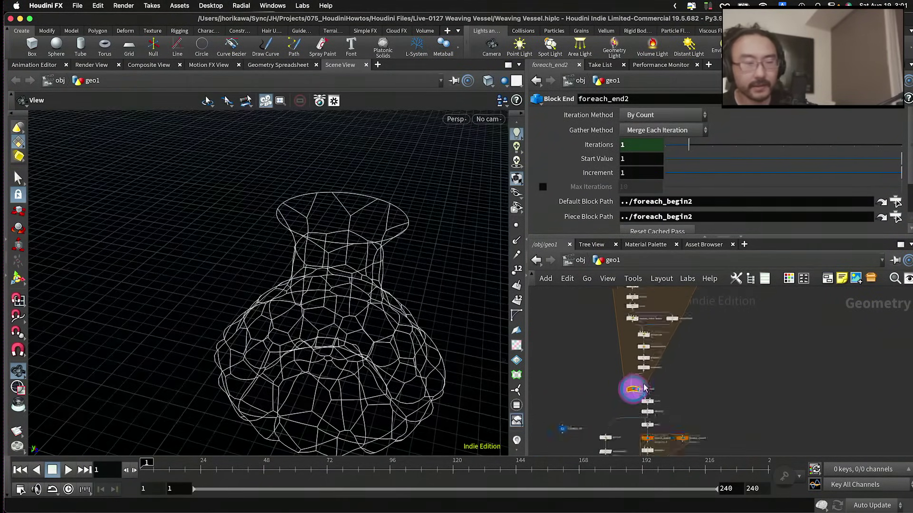
pyautogui.scroll(5, 618, 380)
pyautogui.click(628, 366)
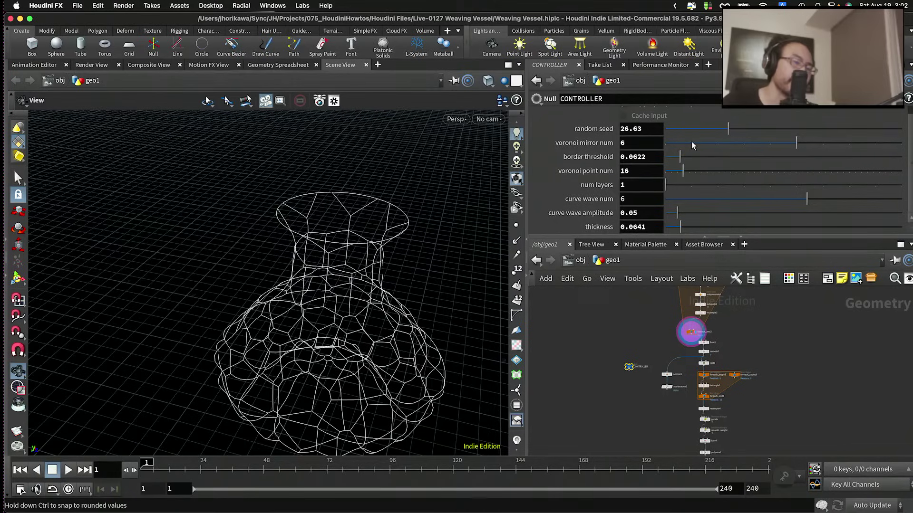
pyautogui.moveTo(695, 141); pyautogui.dragTo(705, 141)
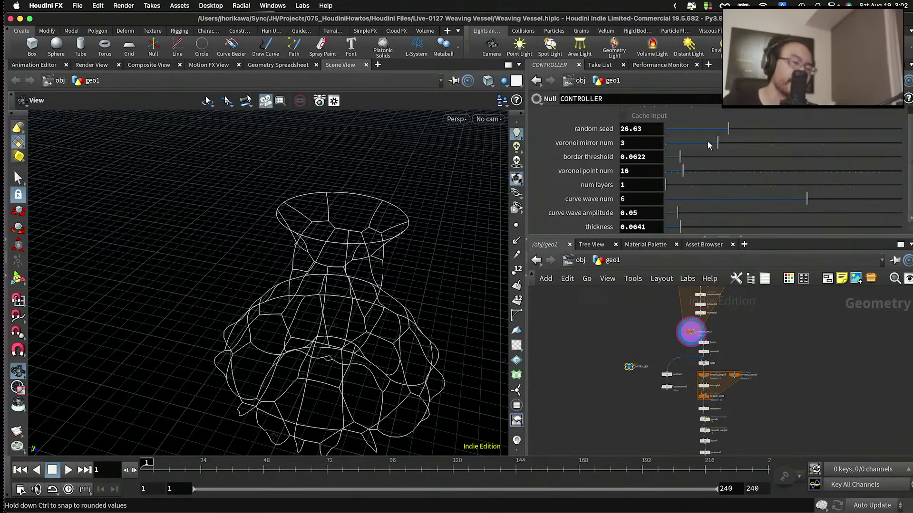
pyautogui.moveTo(402, 192); pyautogui.dragTo(357, 218)
pyautogui.scroll(5, 708, 388)
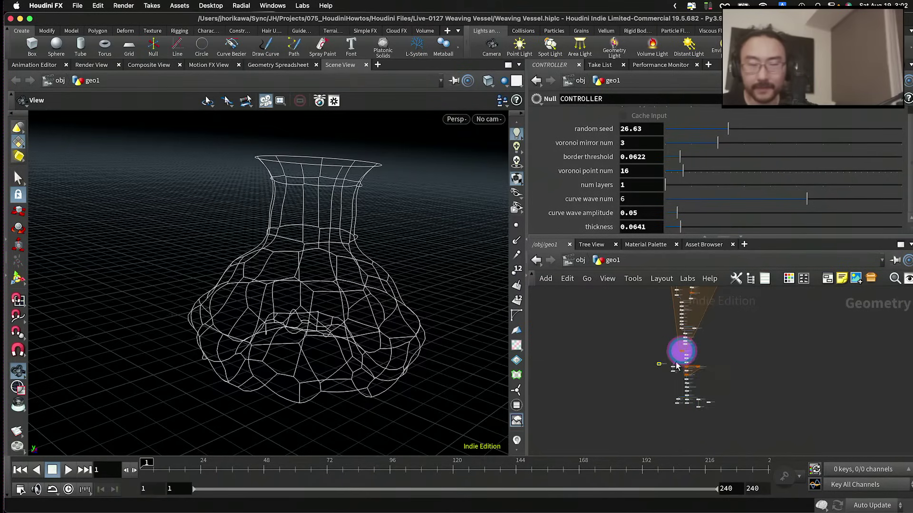
# Step: Display merge1 and inspect the combined scattered and border points
pyautogui.scroll(6, 675, 399)
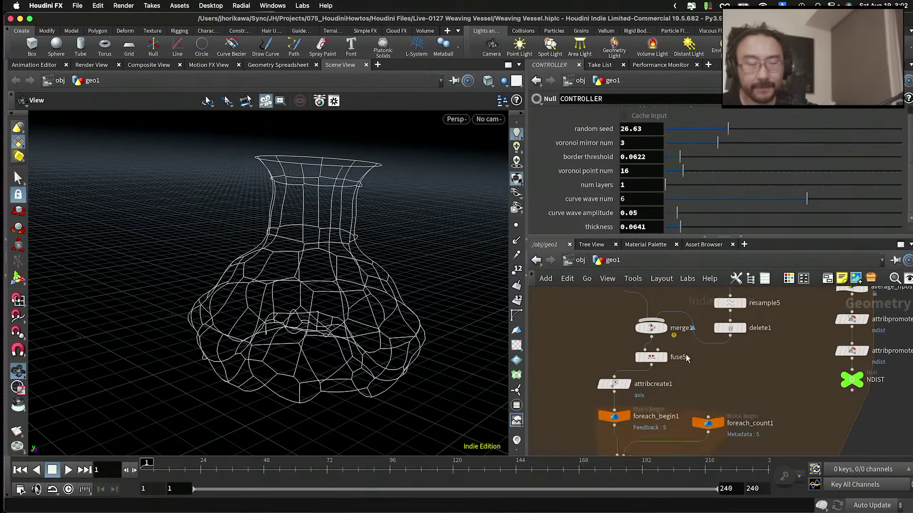
pyautogui.click(707, 408)
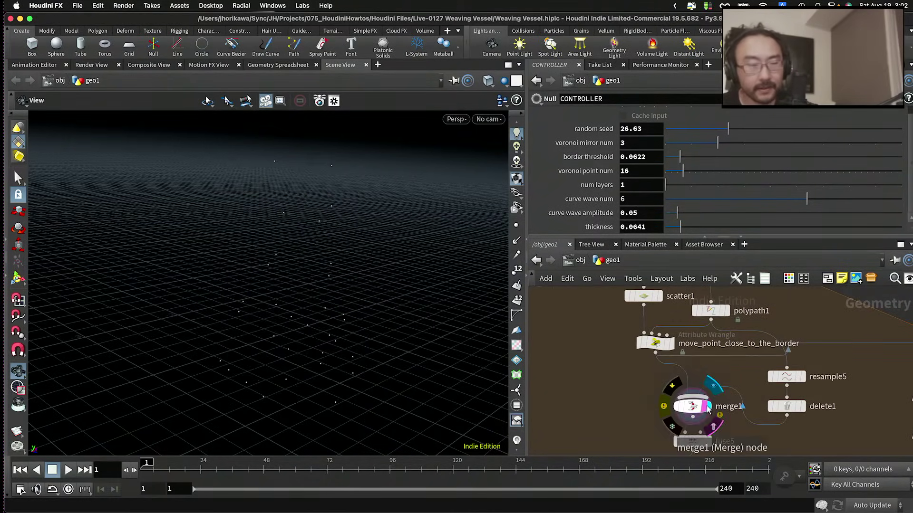
pyautogui.moveTo(446, 340); pyautogui.dragTo(366, 328)
pyautogui.scroll(1, 680, 364)
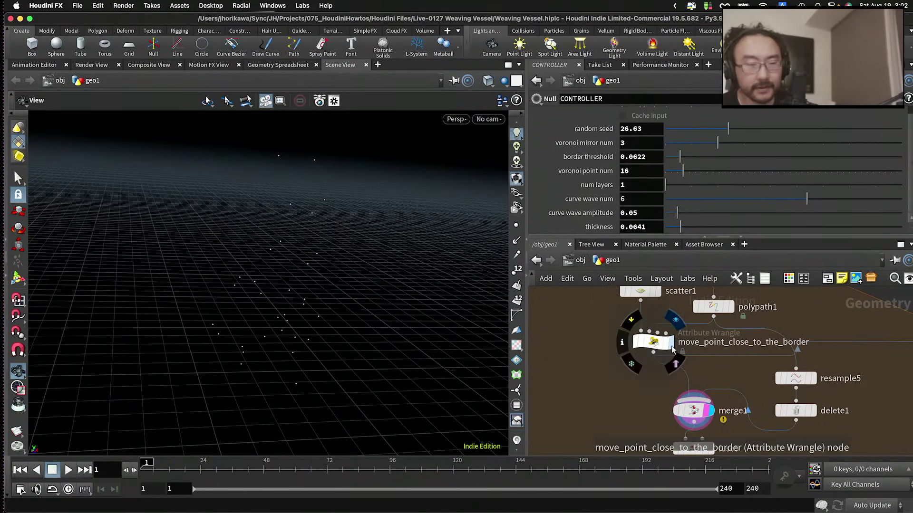
# Step: Display the border points from delete1 and the border curve from polypath1 to examine their shape
pyautogui.click(813, 412)
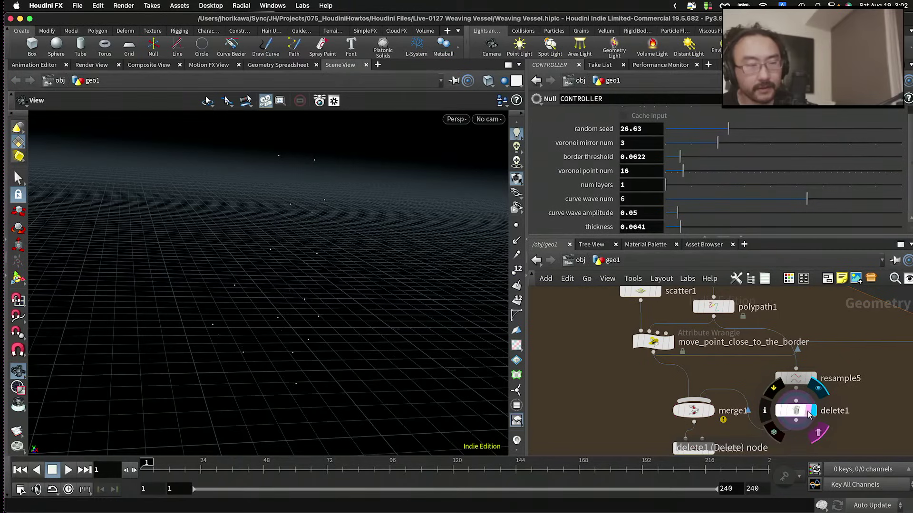
pyautogui.scroll(-1, 771, 401)
pyautogui.scroll(1, 716, 311)
pyautogui.click(733, 311)
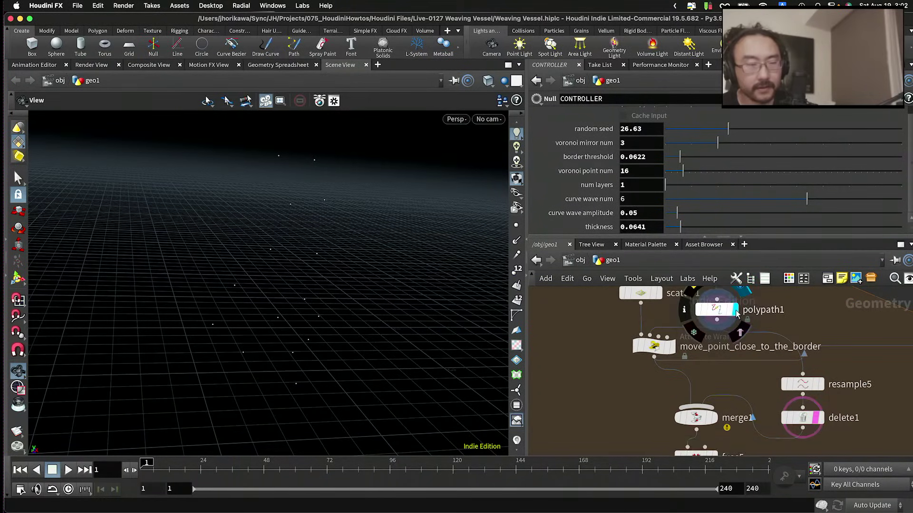
pyautogui.moveTo(398, 284); pyautogui.dragTo(418, 267)
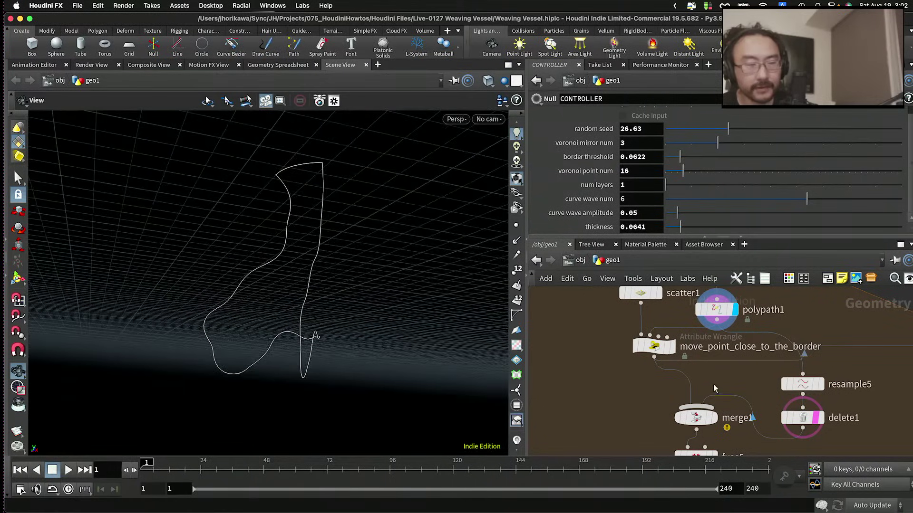
# Step: Compare the merged points of merge1 with the points of move_point_close_to_the_border
pyautogui.click(713, 417)
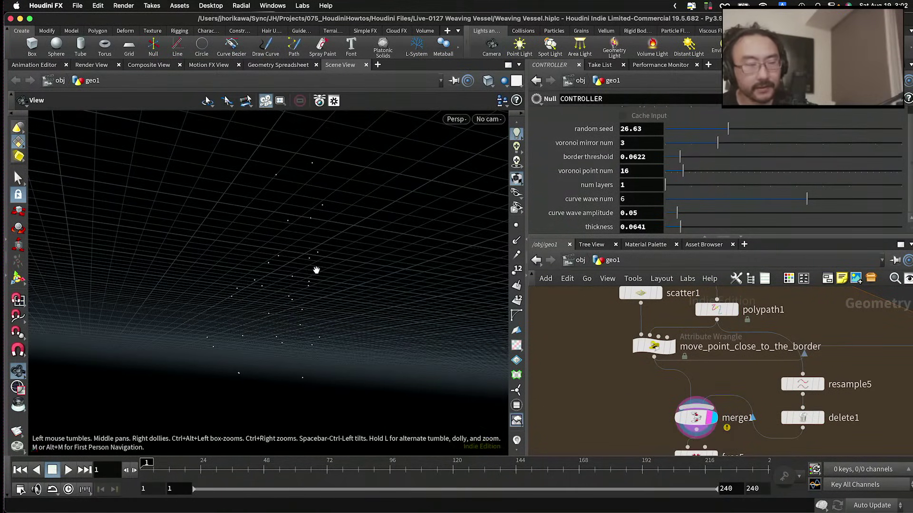
pyautogui.moveTo(316, 267); pyautogui.dragTo(352, 266)
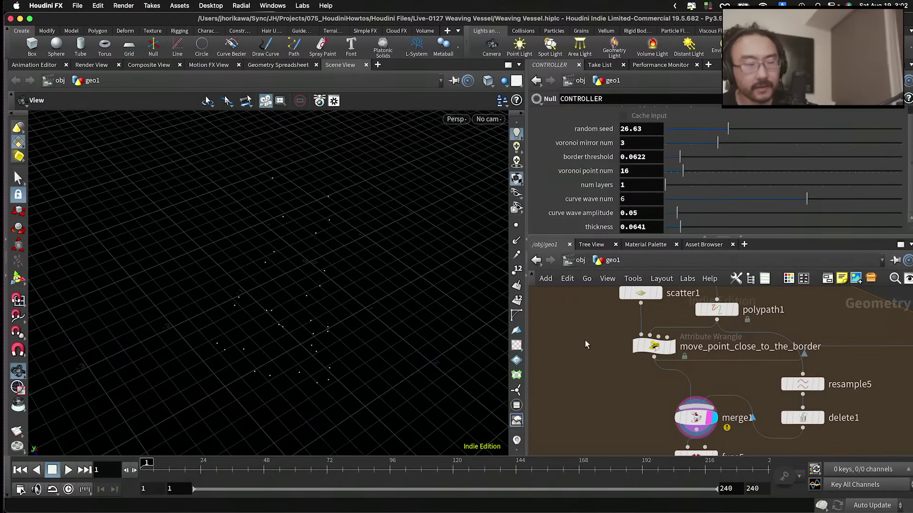
pyautogui.moveTo(670, 350)
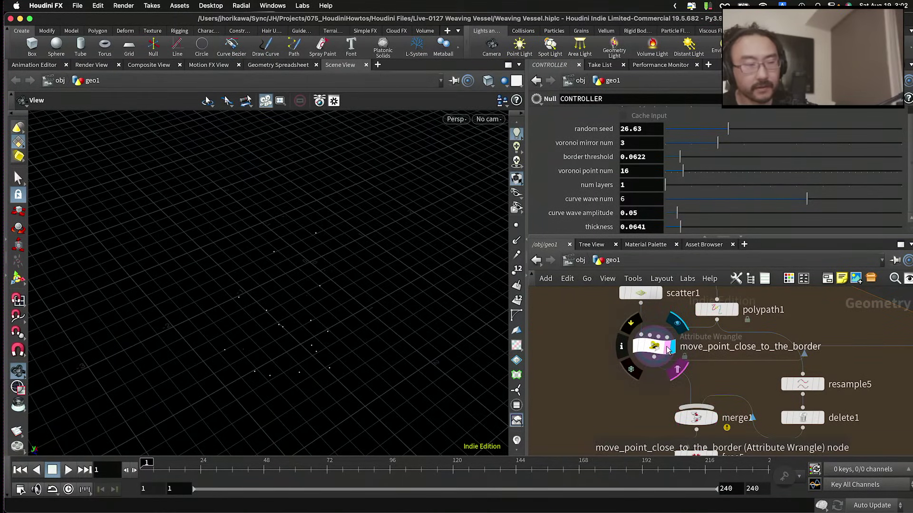
# Step: Display foreach_end1 and inspect the mirrored points around the whole vessel
pyautogui.scroll(-10, 710, 420)
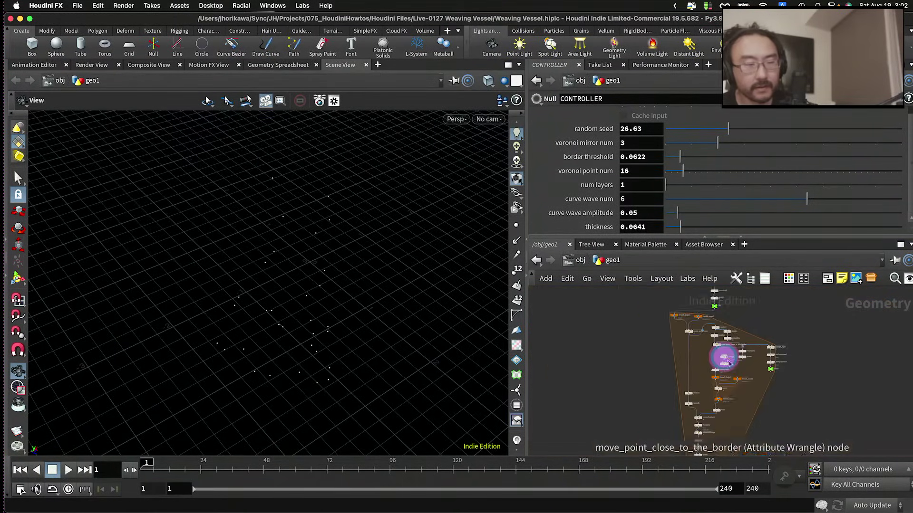
pyautogui.scroll(2, 704, 424)
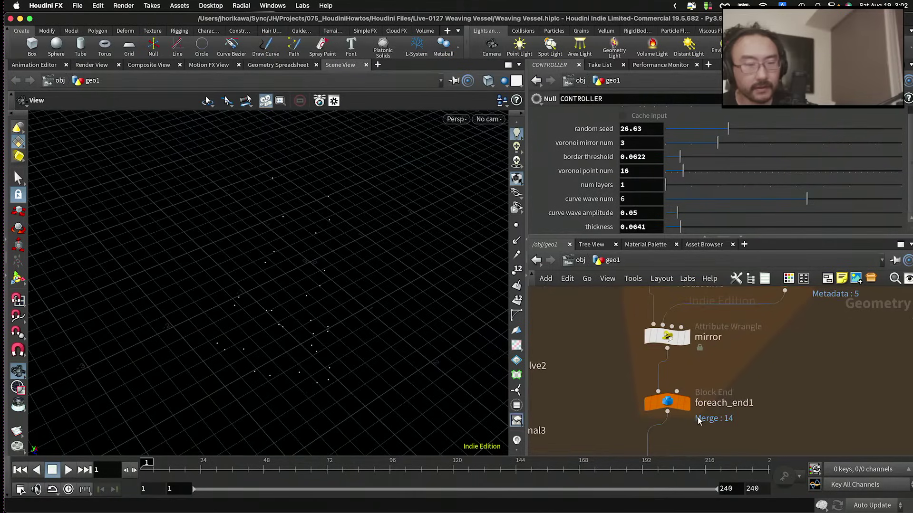
pyautogui.moveTo(688, 408)
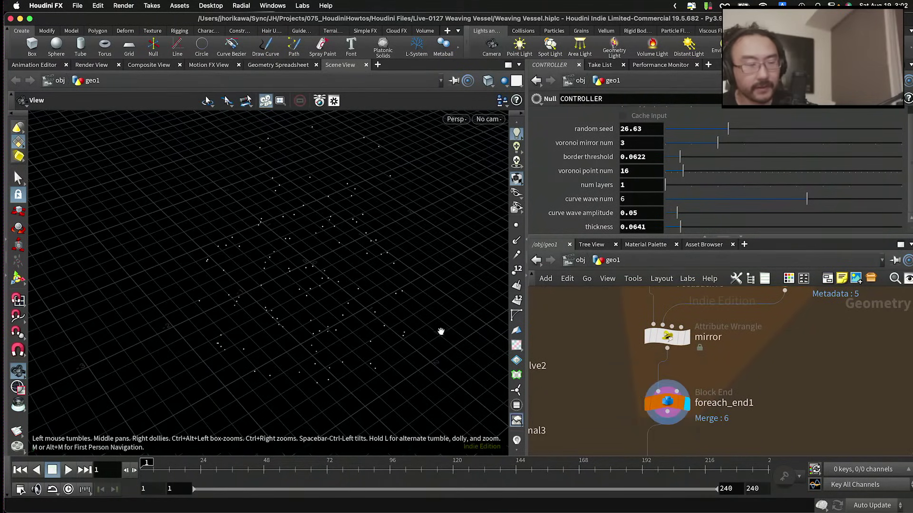
pyautogui.moveTo(383, 280); pyautogui.dragTo(438, 321)
pyautogui.moveTo(663, 411); pyautogui.dragTo(652, 417)
pyautogui.scroll(-2, 669, 408)
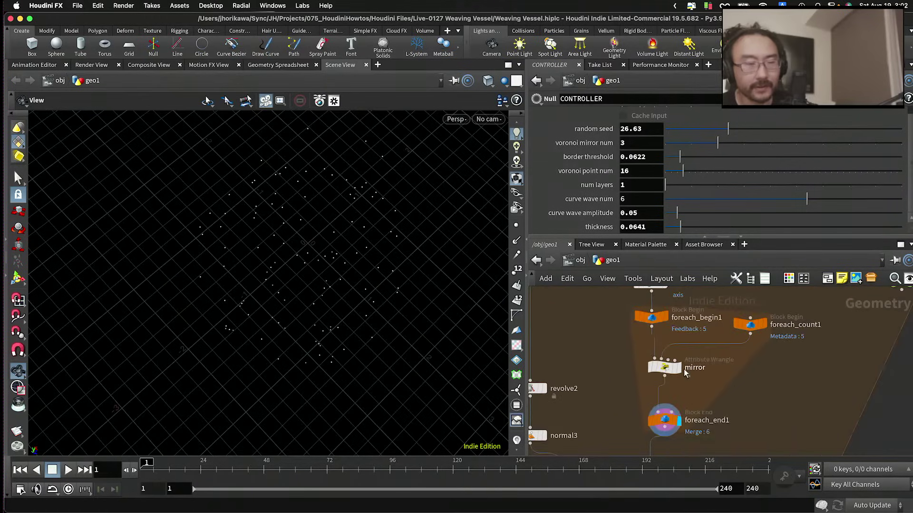
# Step: Display attribcreate1 and inspect the single segment of points that feeds the mirror loop
pyautogui.scroll(2, 699, 346)
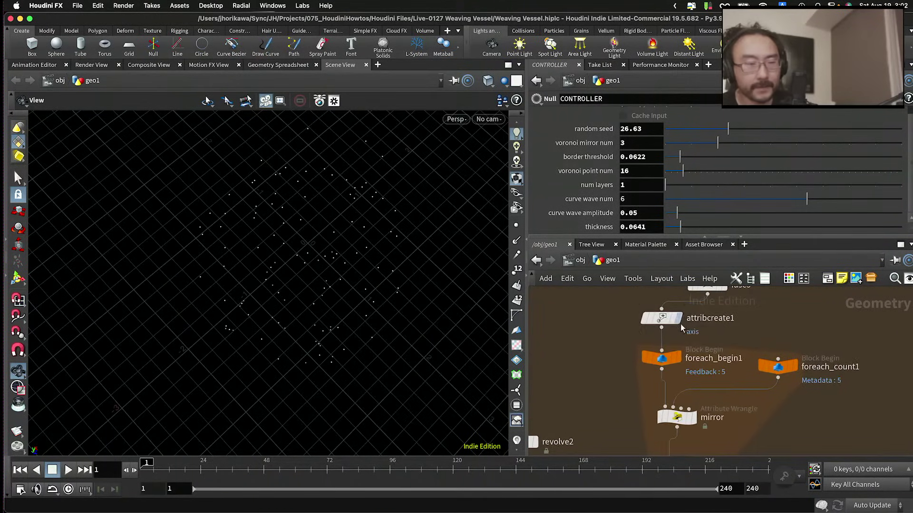
pyautogui.scroll(1, 680, 324)
pyautogui.moveTo(373, 326); pyautogui.dragTo(413, 340)
pyautogui.scroll(-1, 637, 371)
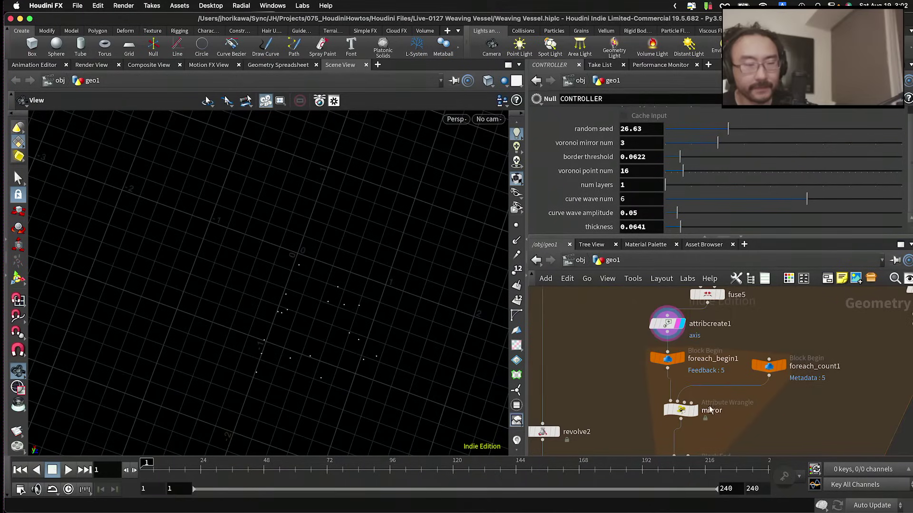
pyautogui.moveTo(346, 332)
pyautogui.mouseDown()
pyautogui.moveTo(359, 341)
pyautogui.moveTo(393, 319)
pyautogui.mouseUp()
# Step: Switch to the Top viewport, show point markers and frame attribcreate1's points for inspection
pyautogui.click(455, 119)
pyautogui.moveTo(481, 144)
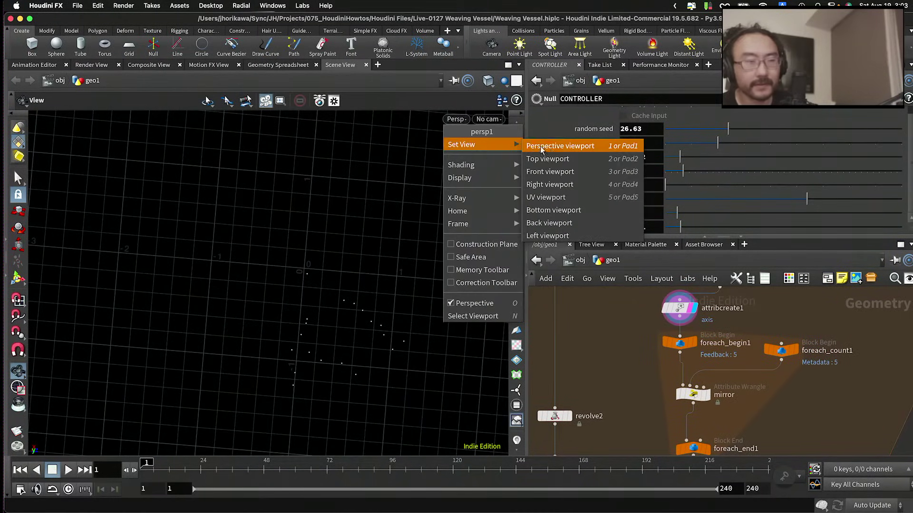
pyautogui.click(550, 162)
pyautogui.moveTo(198, 261); pyautogui.dragTo(234, 215)
pyautogui.moveTo(233, 215); pyautogui.dragTo(262, 222, button='right')
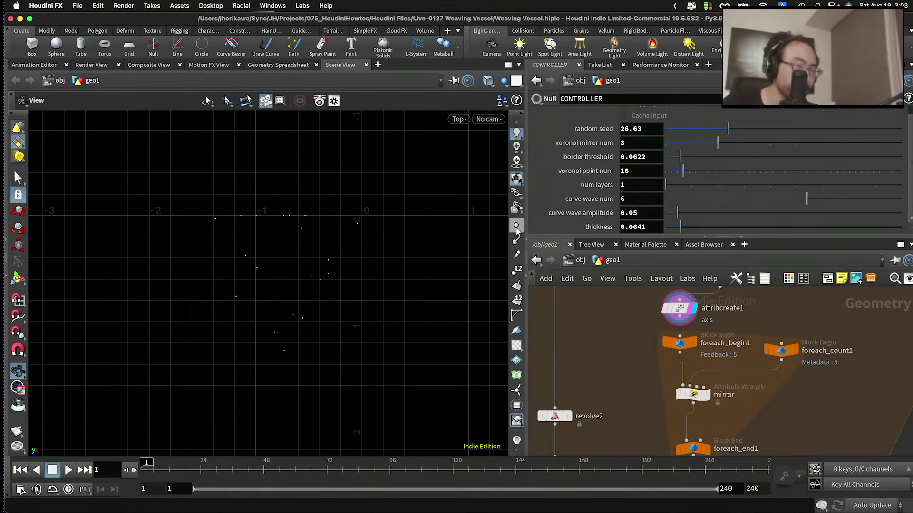
pyautogui.scroll(2, 375, 245)
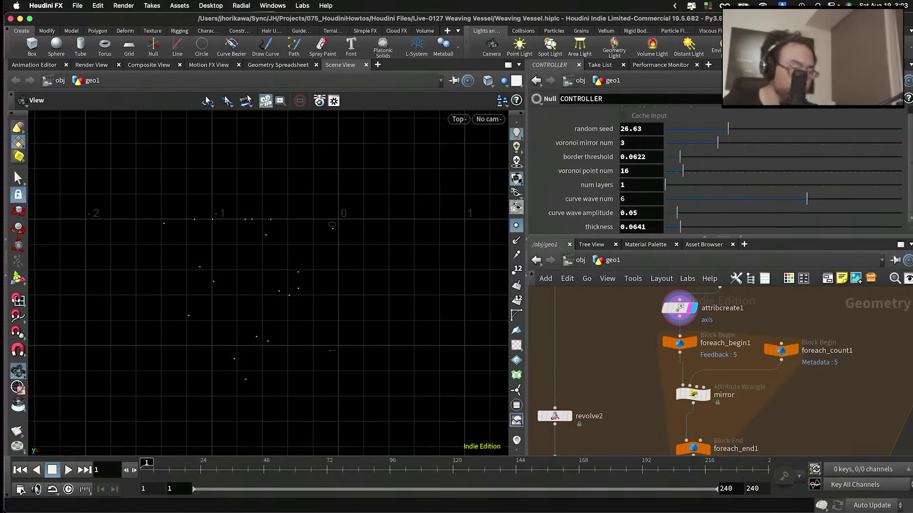
# Step: Set the viewport's particle point size to 8.05 pixels in the geometry display options and close the dialog
pyautogui.click(515, 227)
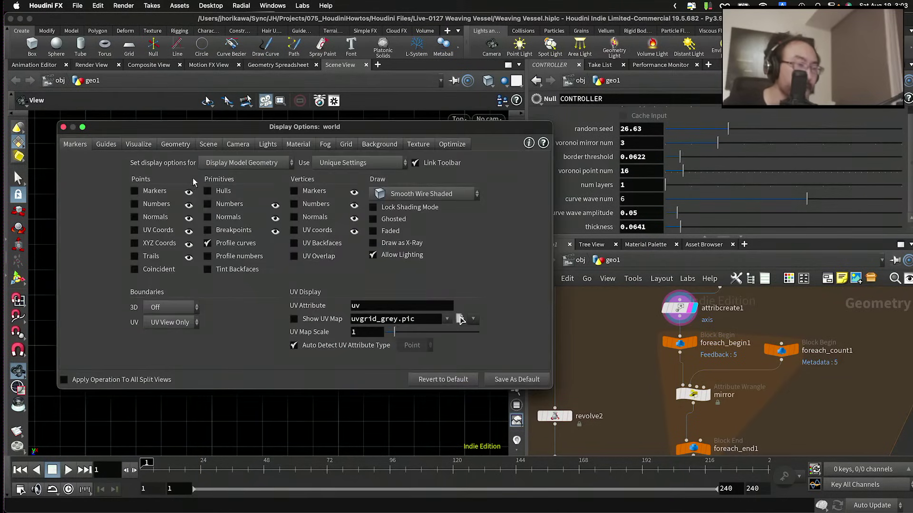
pyautogui.click(174, 146)
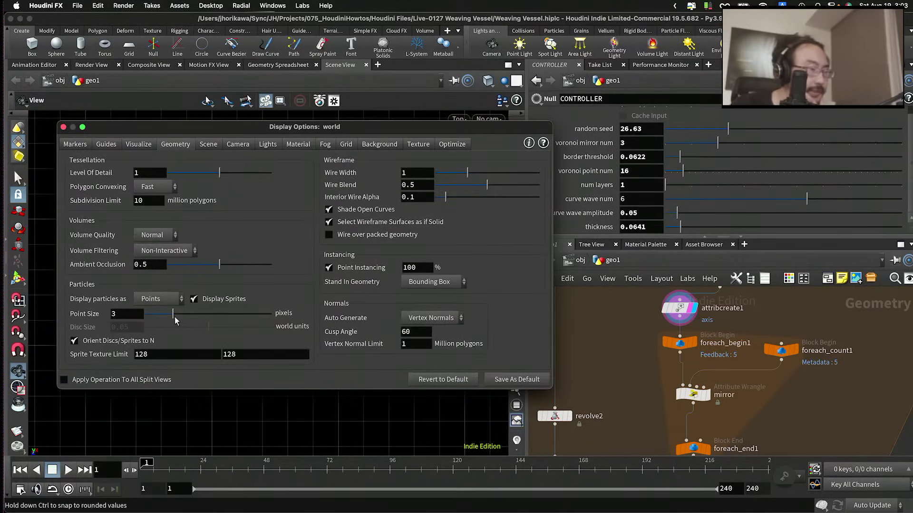
pyautogui.moveTo(172, 314); pyautogui.dragTo(244, 314)
pyautogui.moveTo(216, 127); pyautogui.dragTo(486, 127)
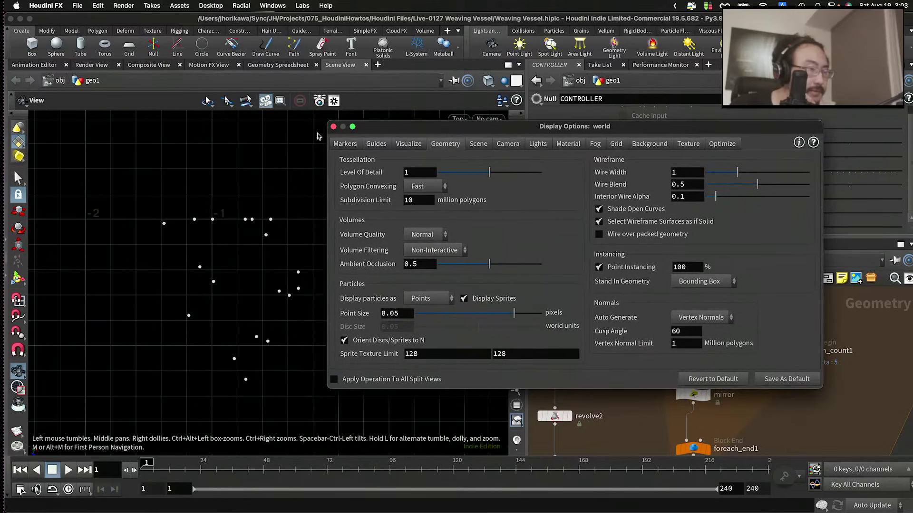
pyautogui.click(334, 127)
# Step: Display foreach_end1's mirrored points, followed by fuse1's fused points, for comparison in the Top view
pyautogui.moveTo(709, 448); pyautogui.dragTo(699, 430, button='middle')
pyautogui.click(695, 432)
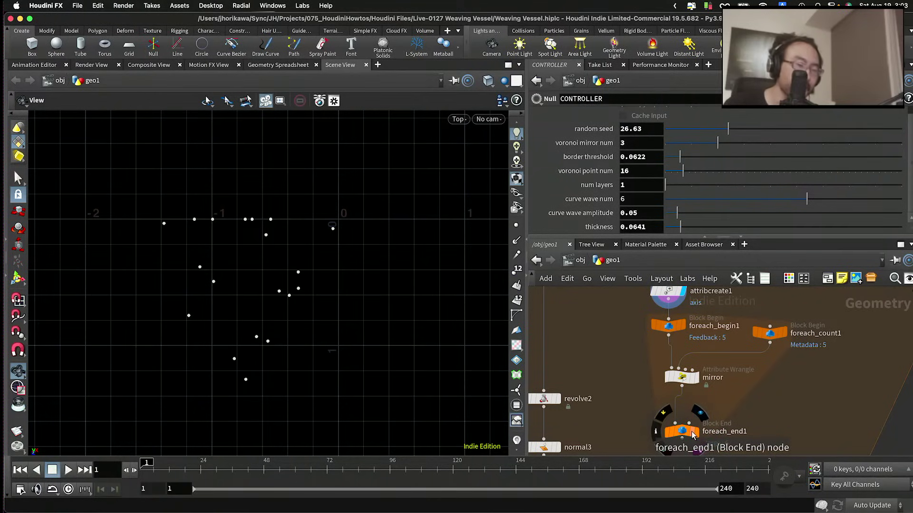
pyautogui.scroll(-5, 677, 415)
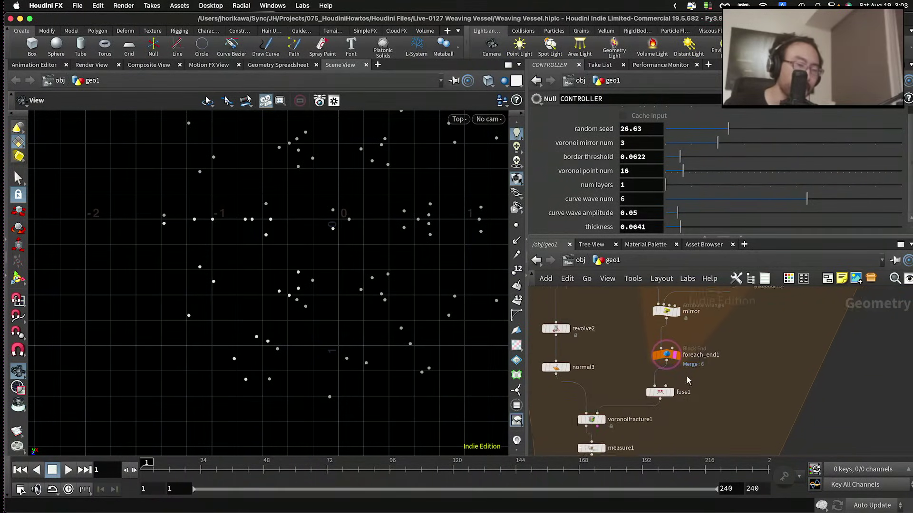
pyautogui.click(666, 396)
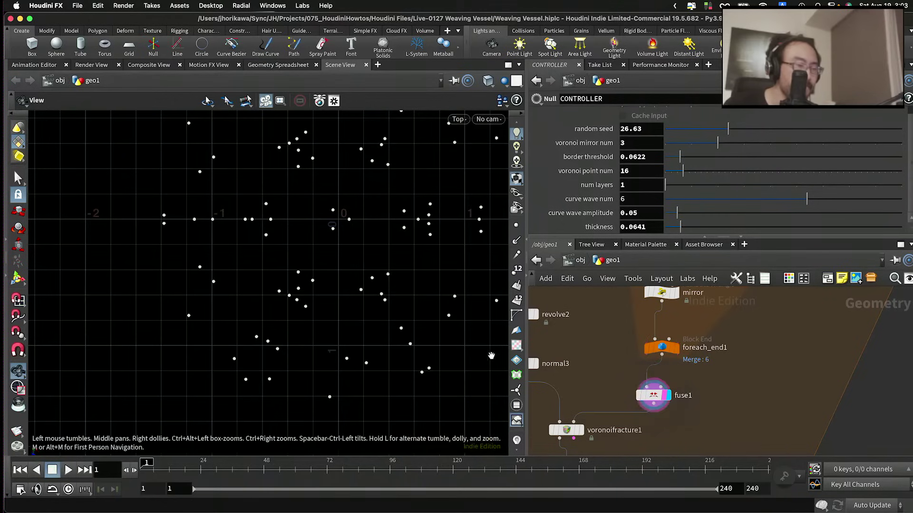
# Step: Switch the viewport to the Perspective view and inspect fuse1's points around the vessel
pyautogui.click(458, 119)
pyautogui.moveTo(518, 147)
pyautogui.click(565, 145)
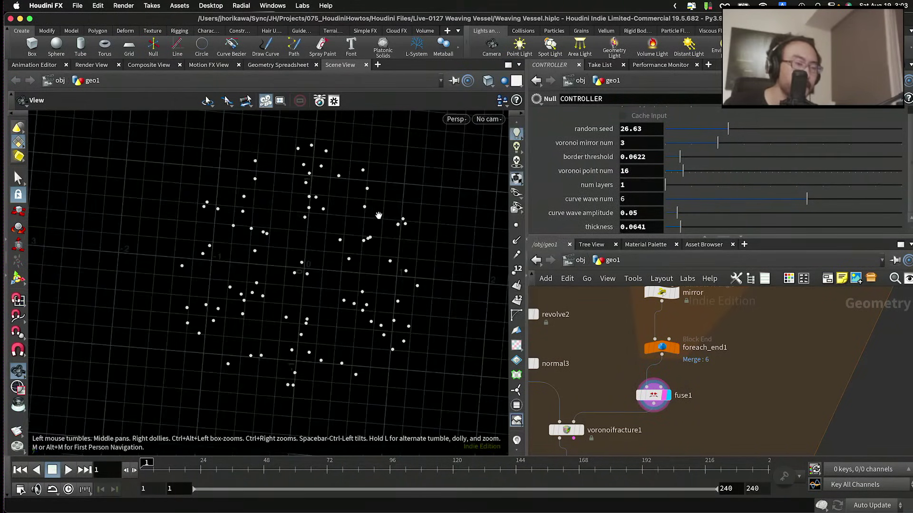
pyautogui.moveTo(378, 210); pyautogui.dragTo(332, 223)
pyautogui.scroll(-2, 556, 321)
pyautogui.moveTo(562, 417); pyautogui.dragTo(616, 412, button='middle')
pyautogui.scroll(1, 617, 412)
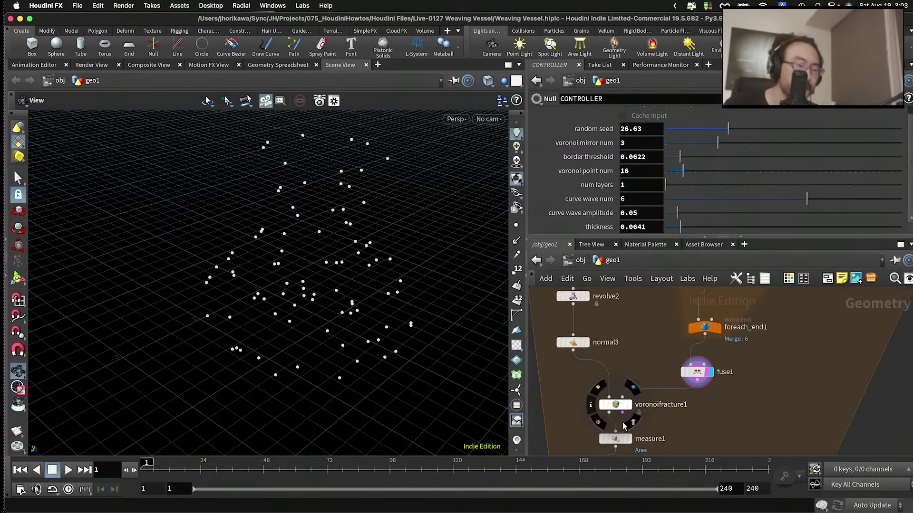
# Step: Template normal3 as a wireframe vessel and inspect how fuse1's points lie on its surface
pyautogui.click(579, 339)
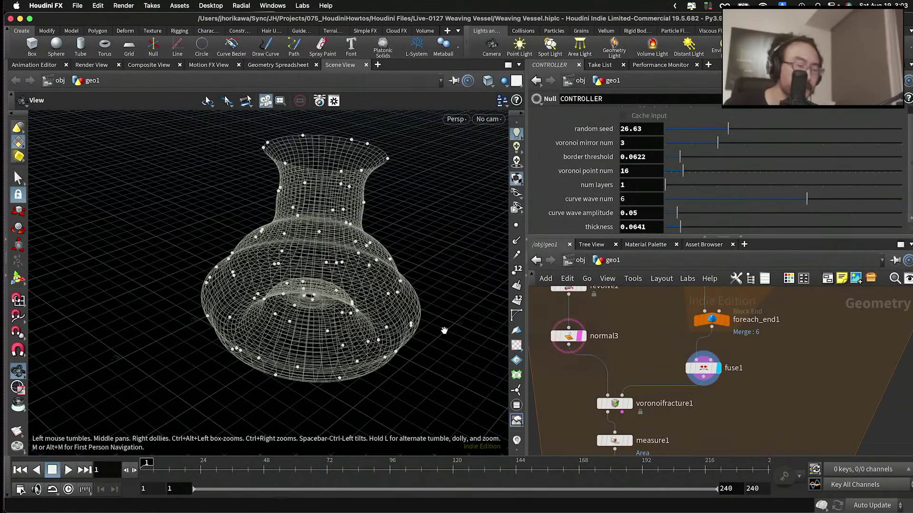
pyautogui.scroll(5, 444, 323)
pyautogui.moveTo(419, 277)
pyautogui.mouseDown()
pyautogui.moveTo(440, 271)
pyautogui.moveTo(430, 266)
pyautogui.mouseUp()
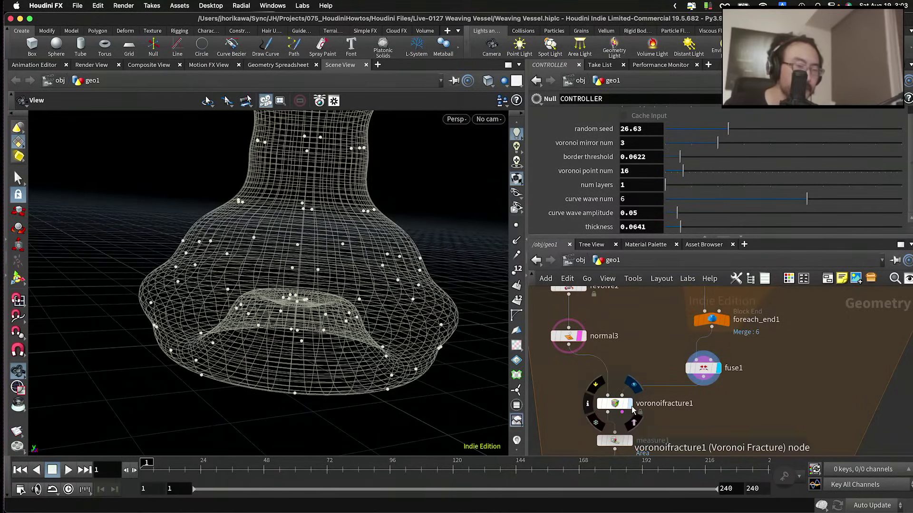
# Step: Display voronoifracture1 to examine the fractured vessel surface, and return the display to fuse1's points
pyautogui.click(631, 405)
pyautogui.moveTo(326, 271); pyautogui.dragTo(319, 227)
pyautogui.scroll(1, 717, 385)
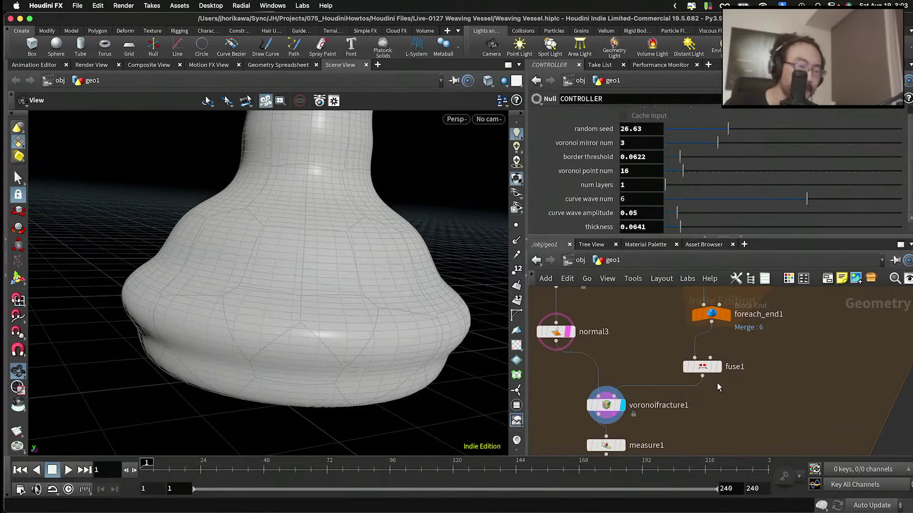
pyautogui.click(719, 370)
pyautogui.moveTo(361, 333); pyautogui.dragTo(408, 328)
pyautogui.scroll(-2, 649, 389)
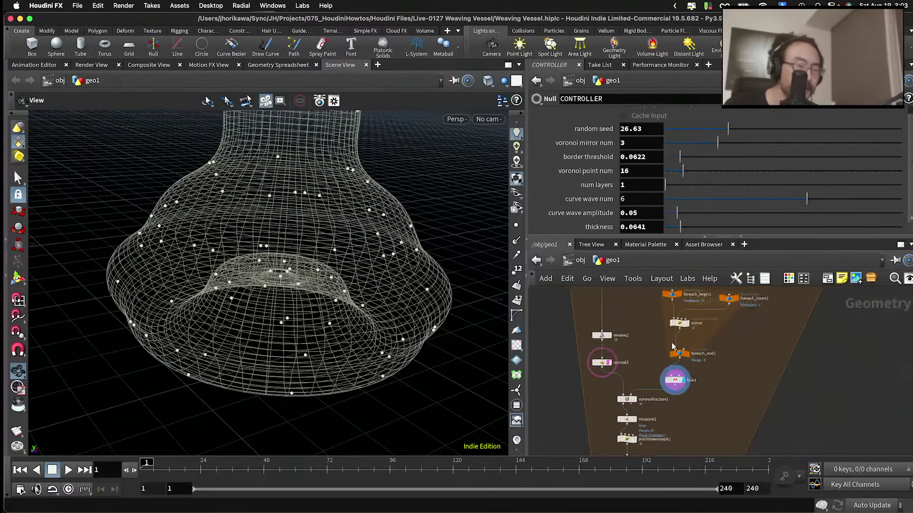
# Step: Display foreach_end1 without the wireframe vessel and inspect its mirrored points from several angles
pyautogui.moveTo(689, 355)
pyautogui.click(683, 352)
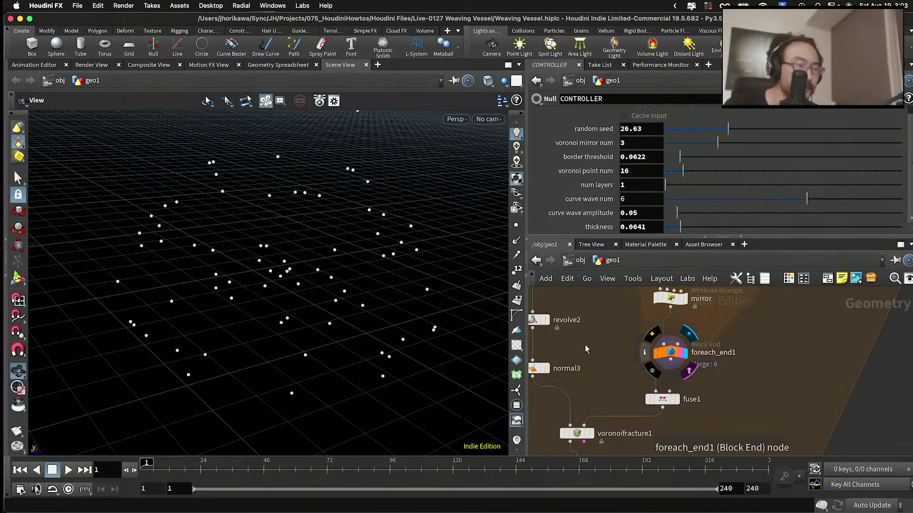
pyautogui.moveTo(361, 259); pyautogui.dragTo(391, 253)
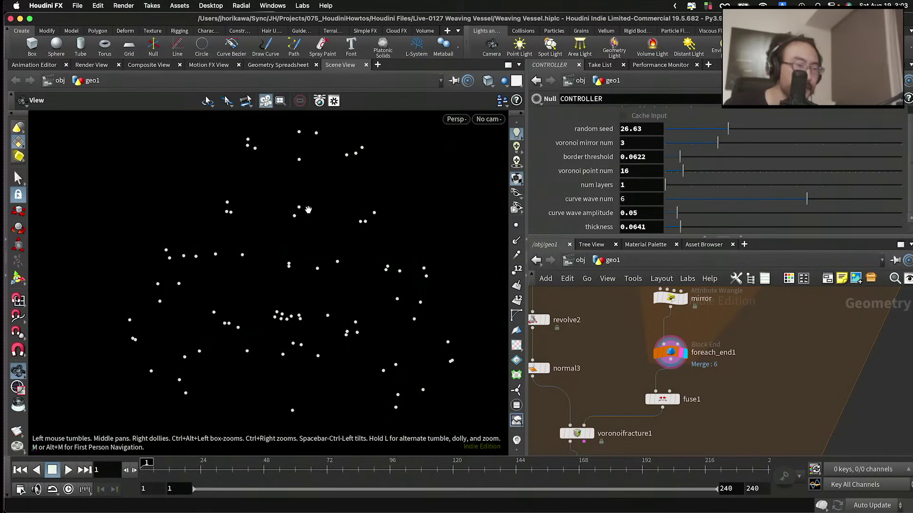
pyautogui.moveTo(301, 233); pyautogui.dragTo(307, 257)
pyautogui.scroll(-1, 620, 310)
pyautogui.scroll(5, 620, 309)
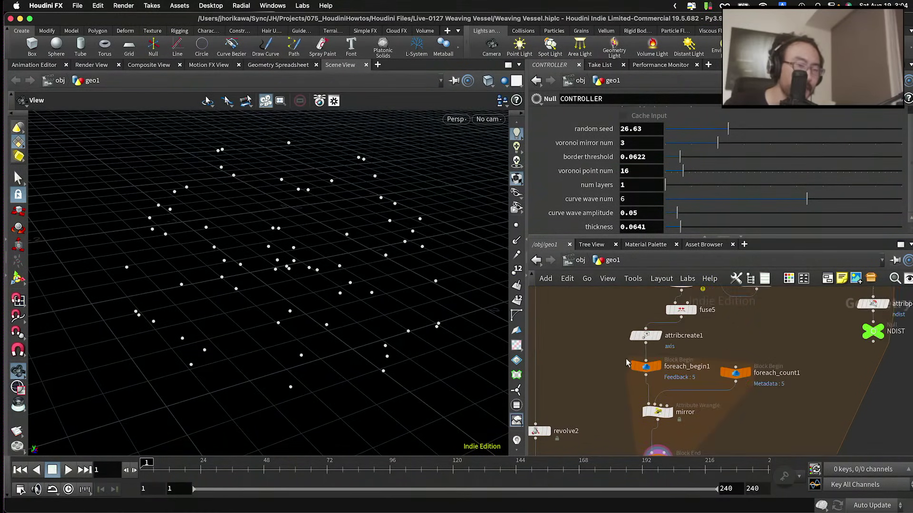
# Step: Display attribcreate1's single segment of points and review the nodes upstream from fuse5 to revolve1
pyautogui.moveTo(659, 331)
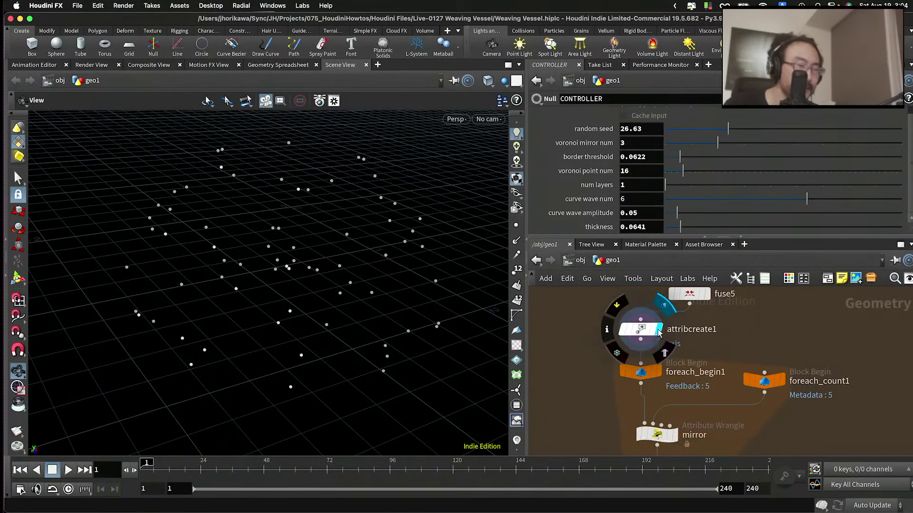
pyautogui.moveTo(427, 269); pyautogui.dragTo(416, 230)
pyautogui.scroll(4, 698, 354)
pyautogui.hscroll(3, 698, 354)
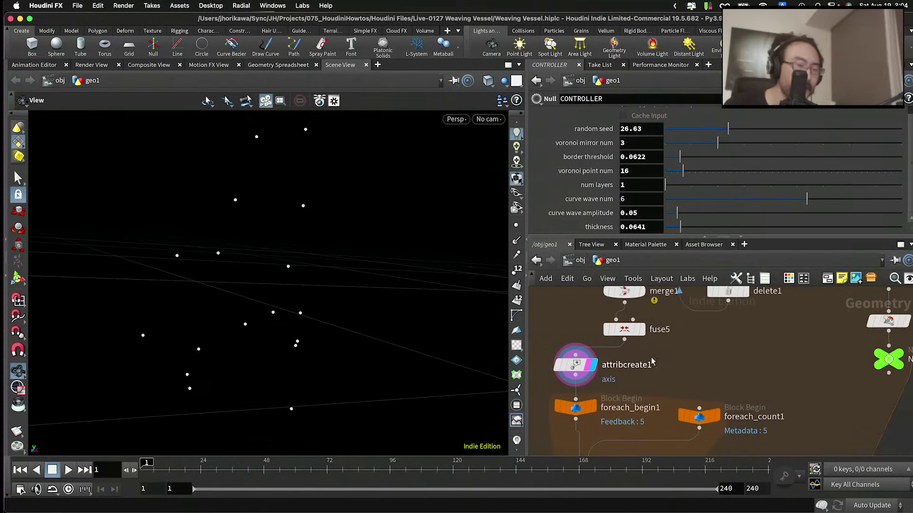
pyautogui.moveTo(641, 394)
pyautogui.scroll(5, 641, 395)
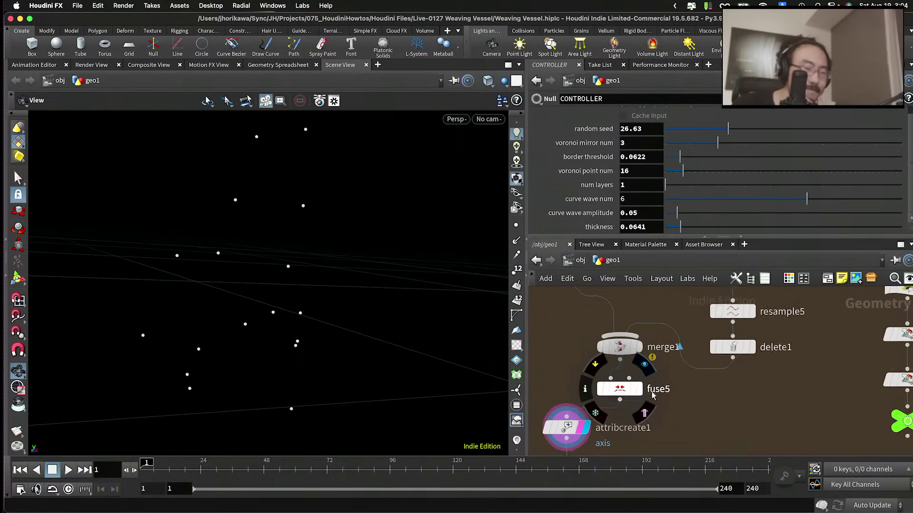
pyautogui.moveTo(612, 321)
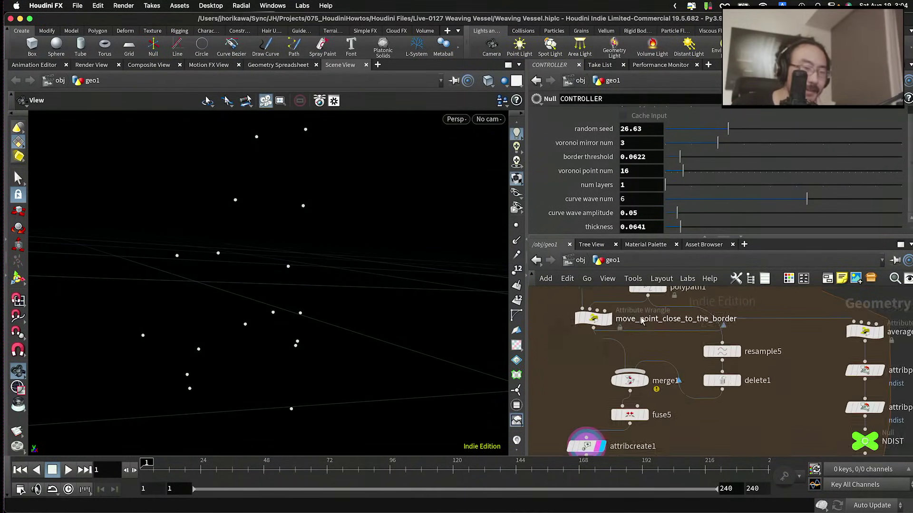
pyautogui.scroll(5, 603, 376)
pyautogui.scroll(3, 601, 381)
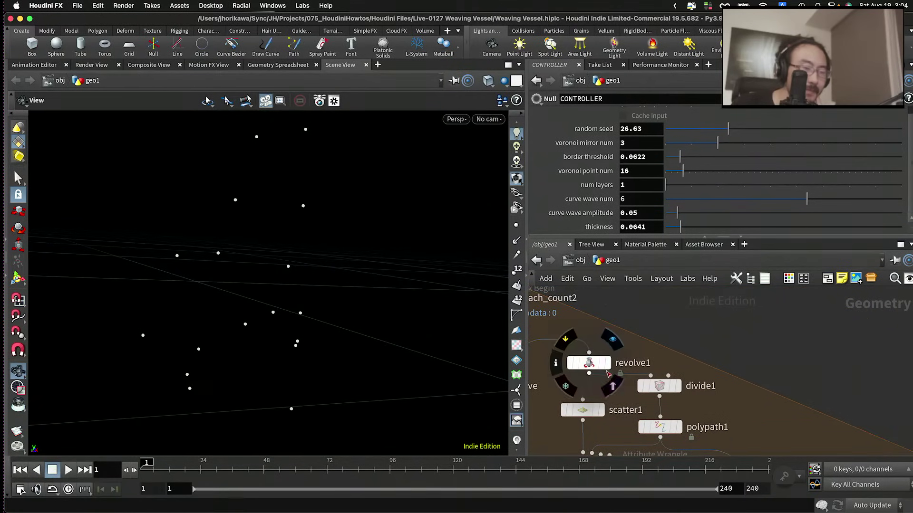
# Step: Template revolve1 as a wireframe surface segment and inspect attribcreate1's points against it
pyautogui.click(603, 364)
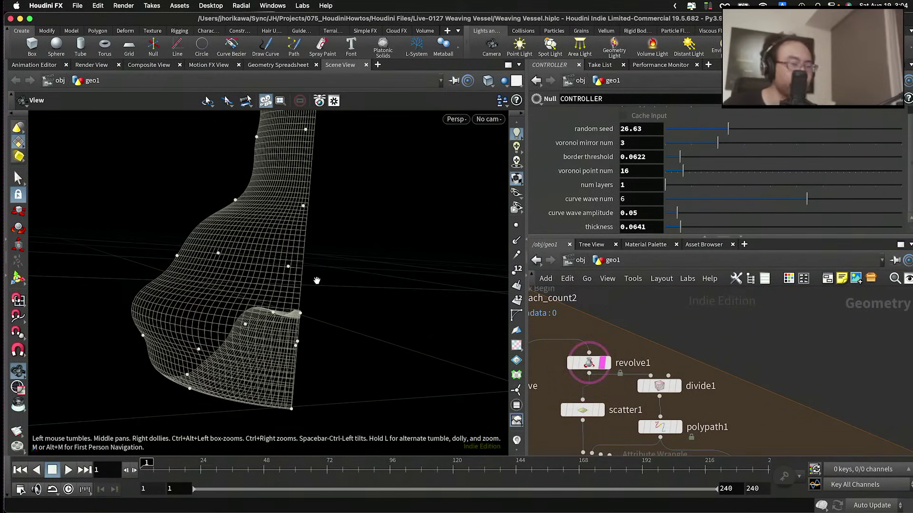
pyautogui.moveTo(330, 255); pyautogui.dragTo(345, 266)
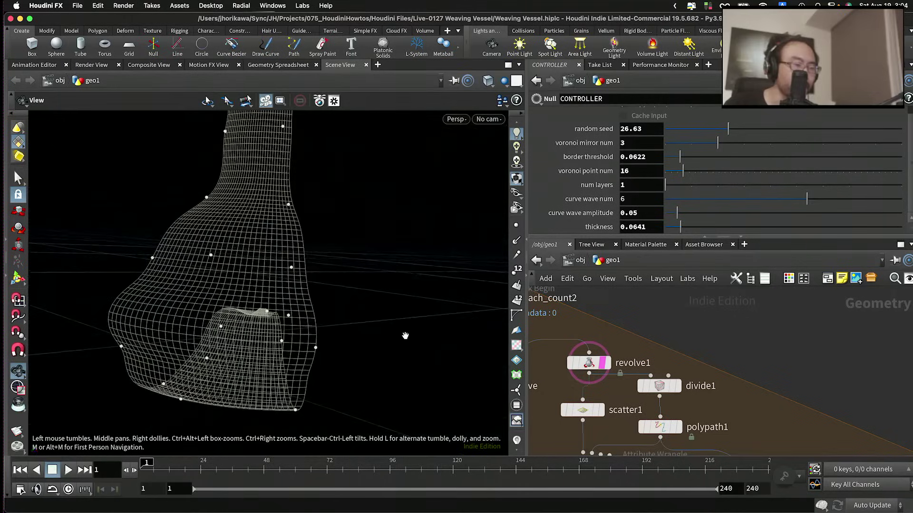
pyautogui.moveTo(350, 332); pyautogui.dragTo(404, 335)
pyautogui.scroll(-5, 656, 380)
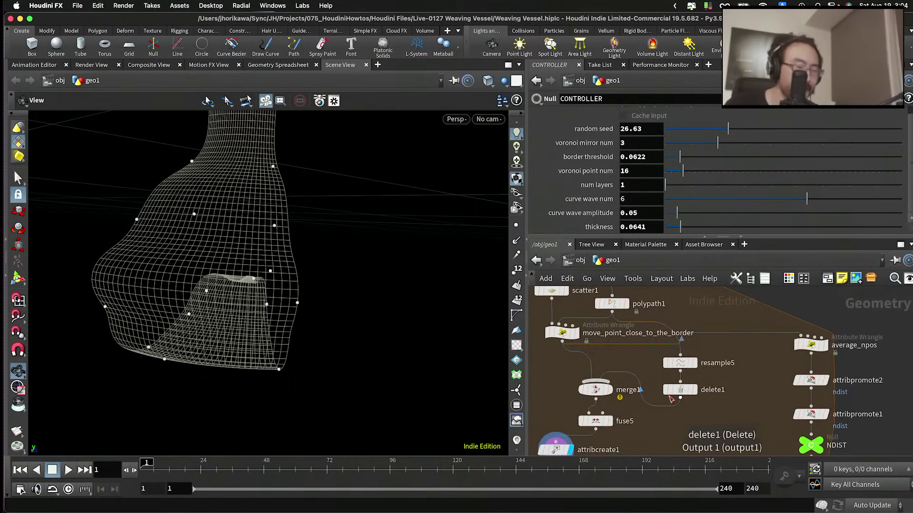
# Step: Turn off the wireframe reference and display delete1's border points on their own
pyautogui.scroll(1, 680, 398)
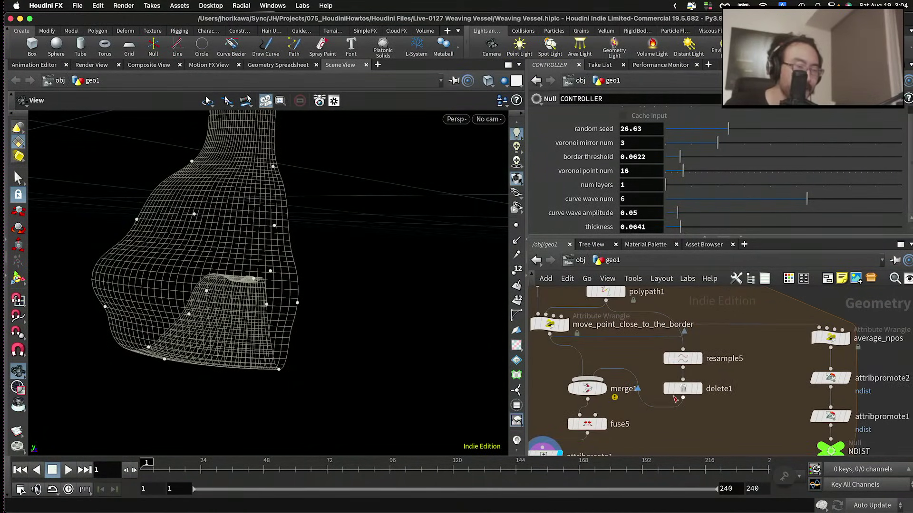
pyautogui.click(695, 390)
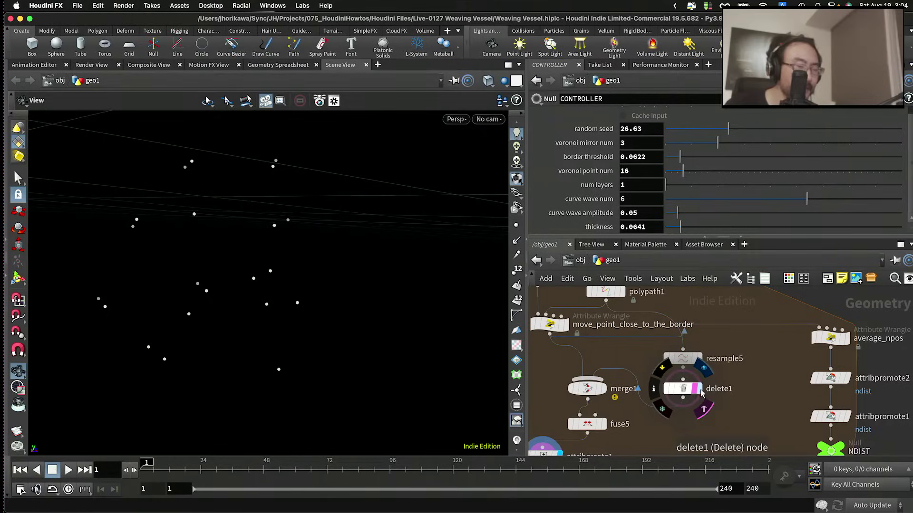
pyautogui.scroll(1, 594, 419)
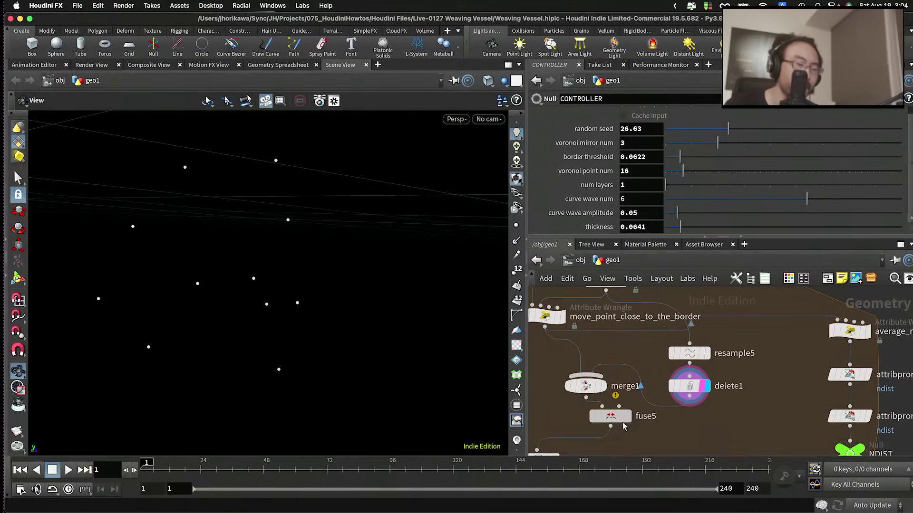
# Step: Detach fuse5 from the chain between merge1 and attribcreate1, display merge1's unfused points, and tidy the node placement
pyautogui.click(585, 424)
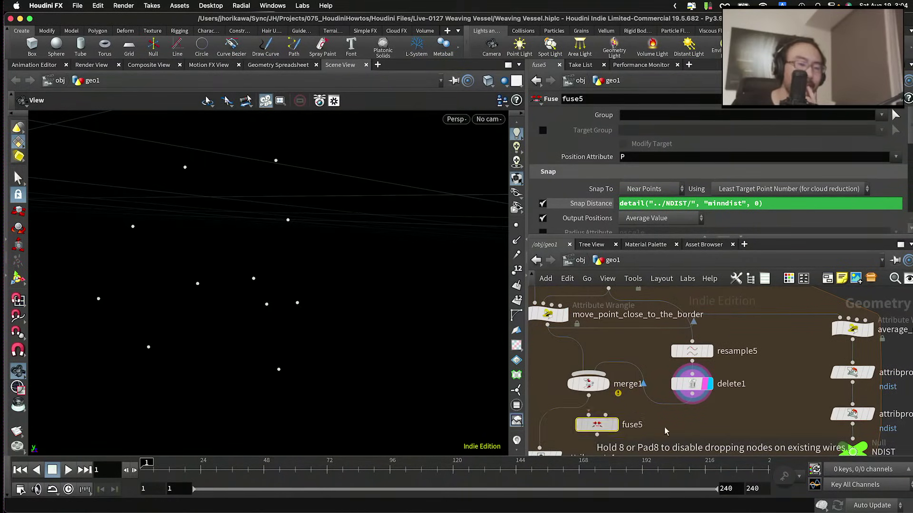
pyautogui.moveTo(665, 431); pyautogui.dragTo(691, 430)
pyautogui.moveTo(607, 389); pyautogui.dragTo(594, 405)
pyautogui.moveTo(337, 275); pyautogui.dragTo(363, 285)
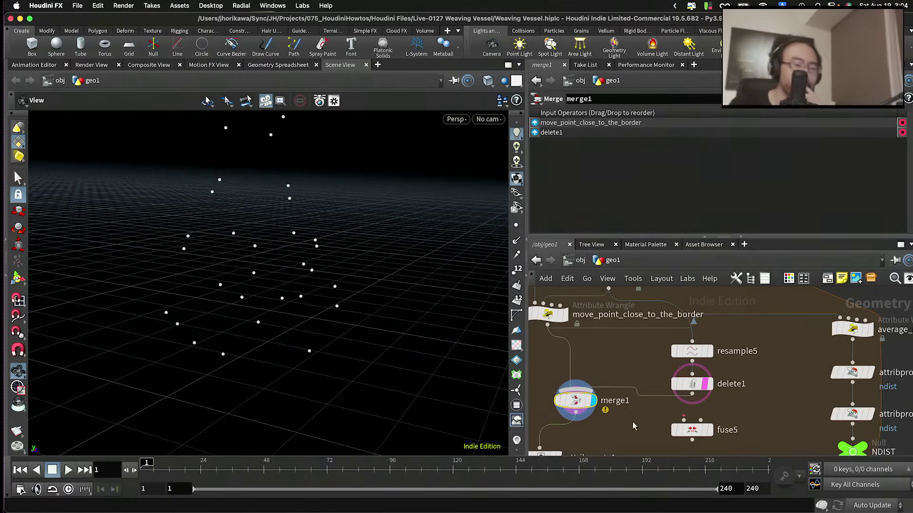
pyautogui.scroll(2, 633, 426)
pyautogui.moveTo(696, 392); pyautogui.dragTo(641, 393)
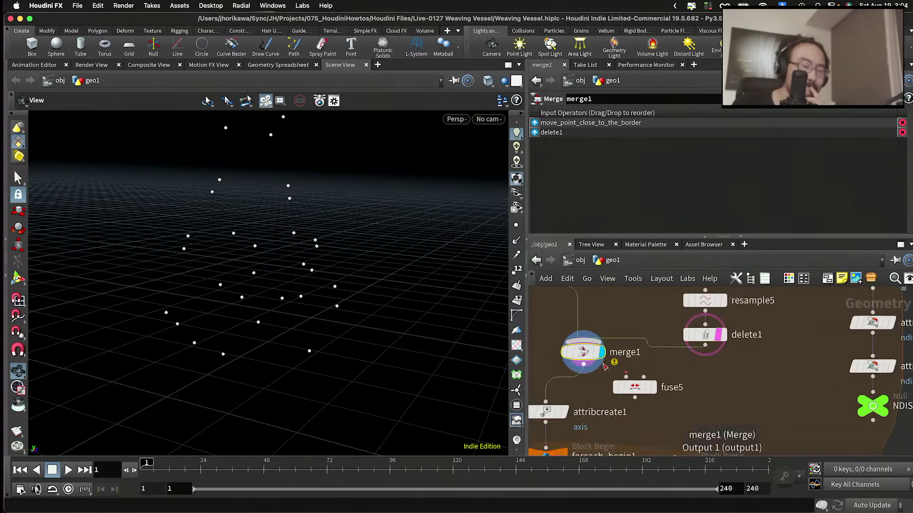
pyautogui.moveTo(593, 354); pyautogui.dragTo(593, 342)
pyautogui.moveTo(608, 354); pyautogui.dragTo(619, 384, button='middle')
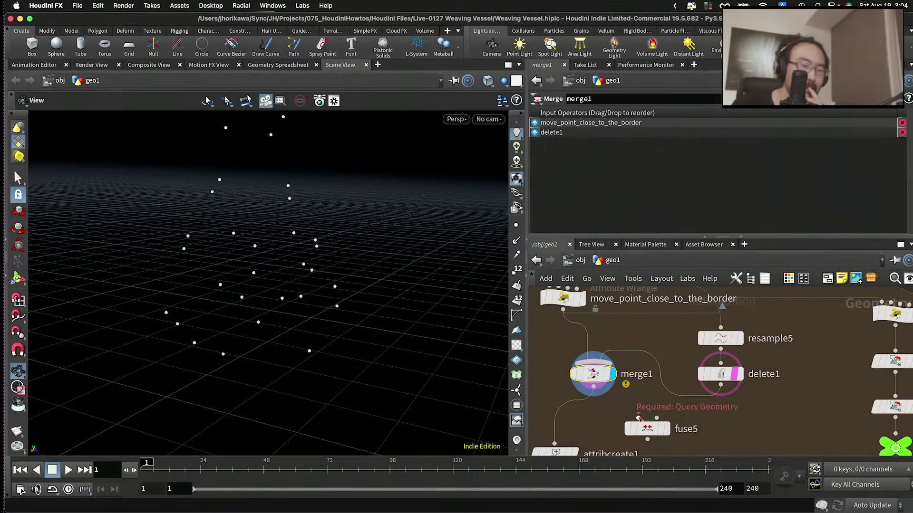
# Step: Set fuse5's Output Positions to Greatest Point Number and reinsert the node between merge1 and attribcreate1
pyautogui.click(640, 427)
pyautogui.scroll(-2, 637, 195)
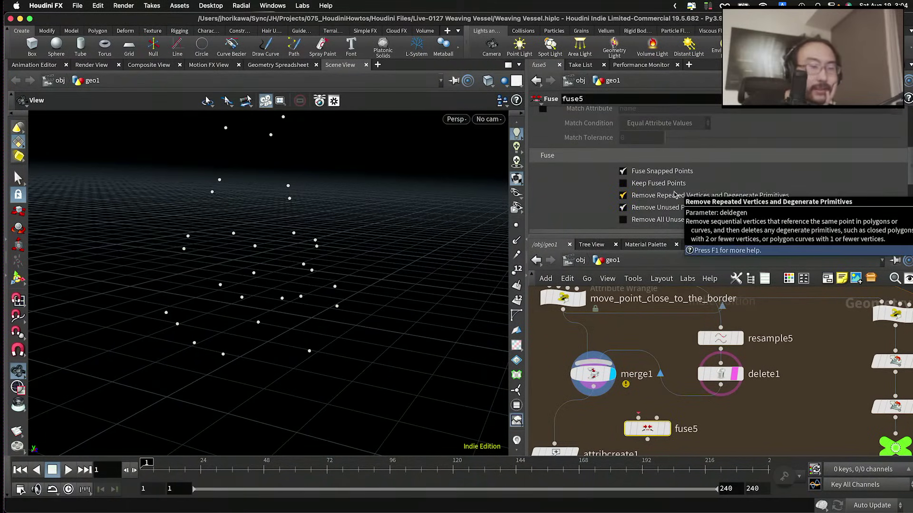
pyautogui.scroll(2, 692, 162)
pyautogui.scroll(1, 692, 162)
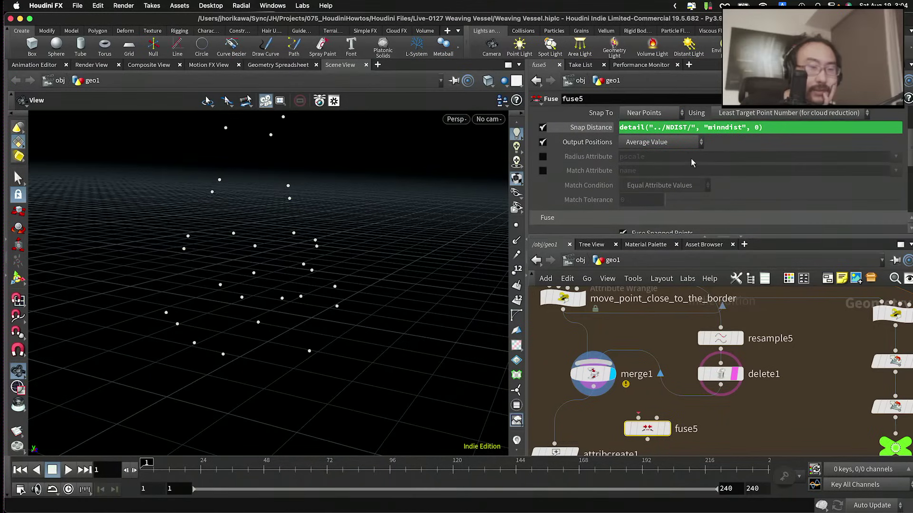
pyautogui.click(647, 143)
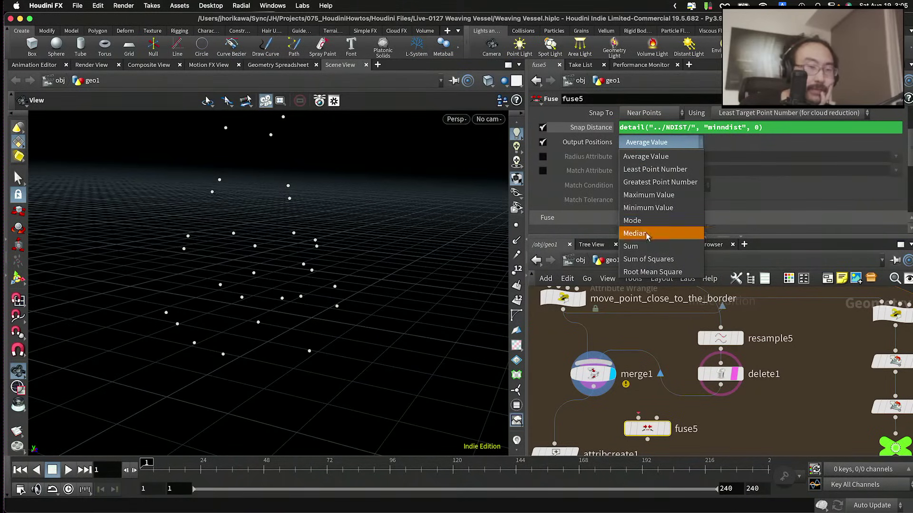
pyautogui.click(660, 183)
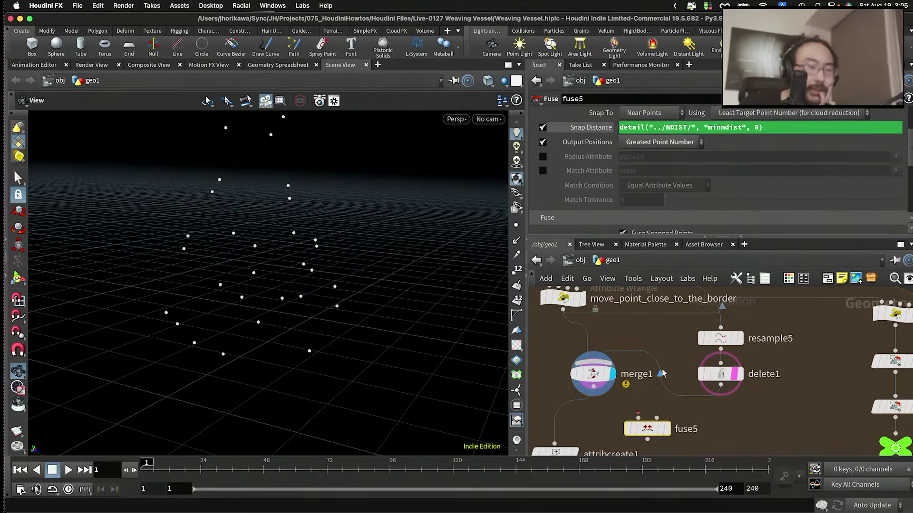
pyautogui.moveTo(659, 427); pyautogui.dragTo(599, 401)
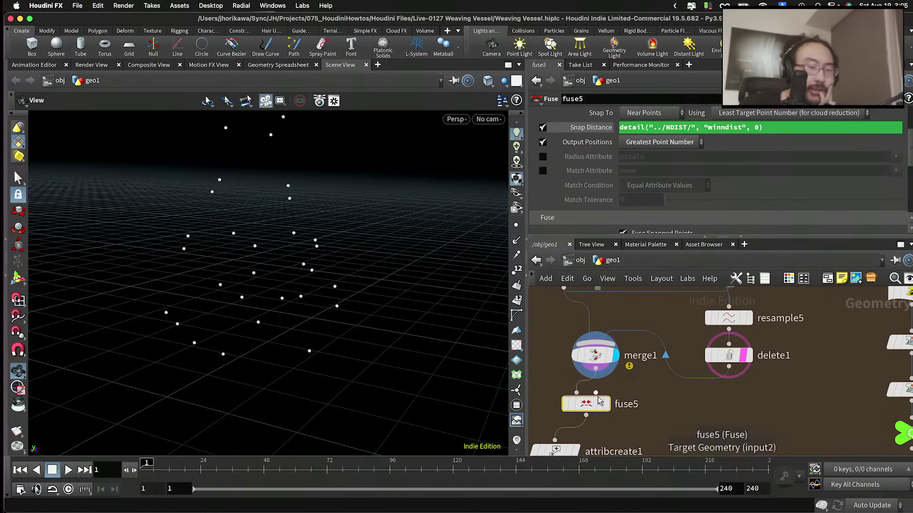
# Step: Compare fuse5's fused points with delete1's border points in the viewport
pyautogui.click(603, 404)
pyautogui.moveTo(361, 305); pyautogui.dragTo(442, 328)
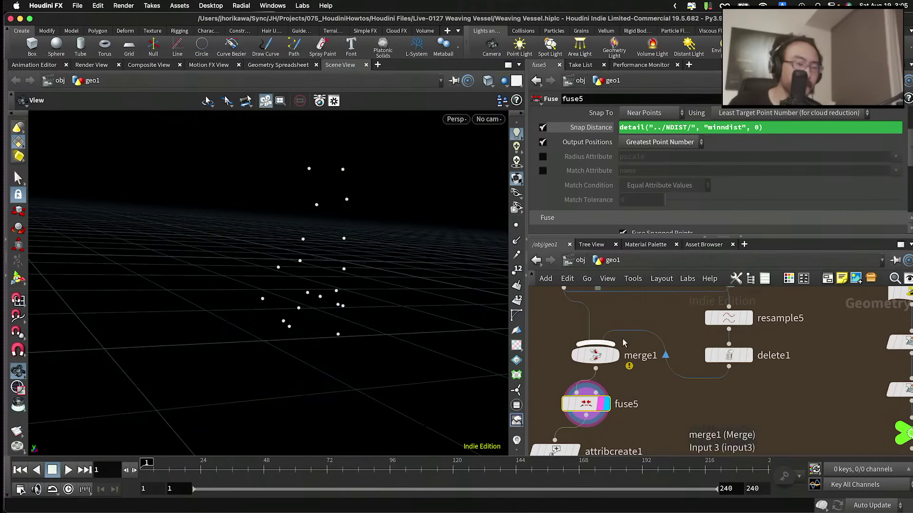
pyautogui.moveTo(730, 362); pyautogui.dragTo(730, 357)
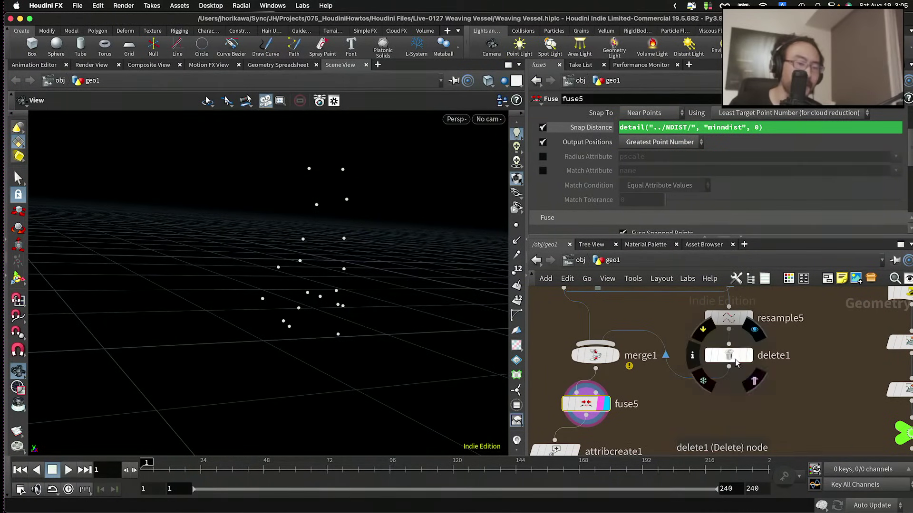
pyautogui.moveTo(452, 316); pyautogui.dragTo(342, 362)
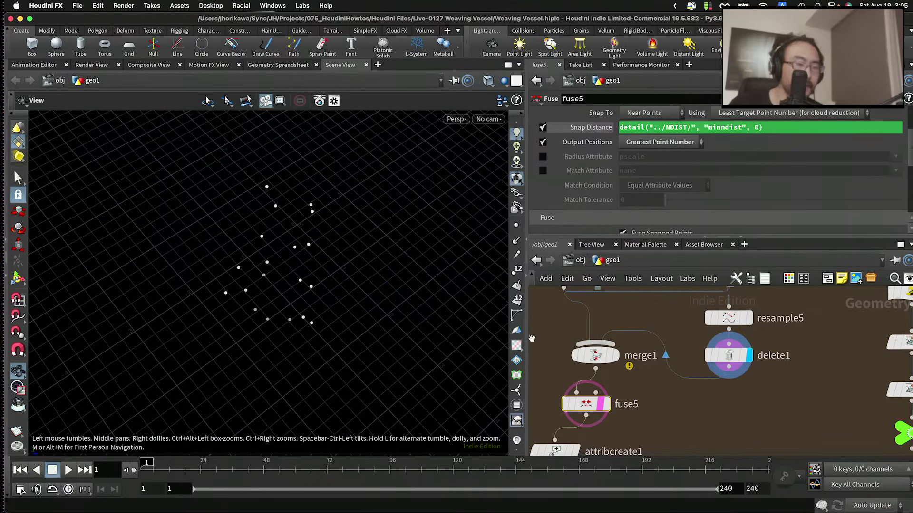
pyautogui.scroll(-3, 652, 335)
pyautogui.moveTo(351, 306); pyautogui.dragTo(380, 324)
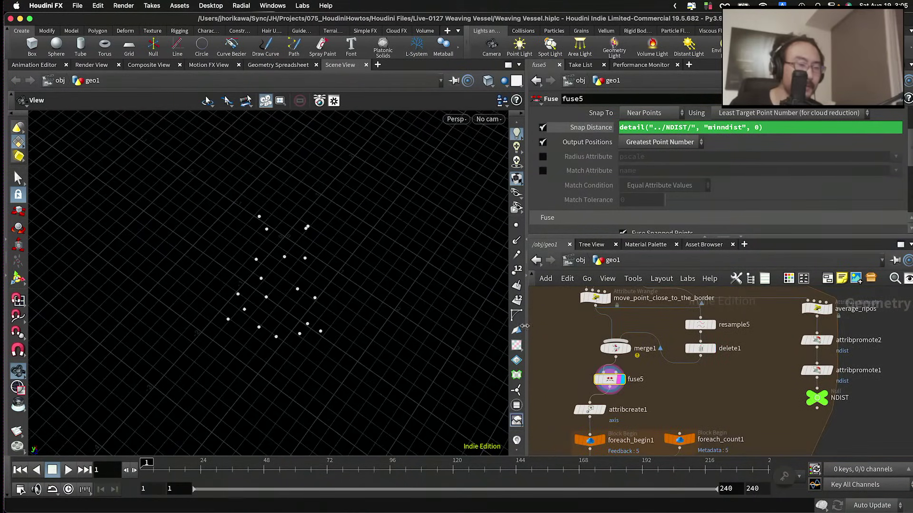
# Step: Template revolve1 as a wireframe surface reference and inspect fuse5's points against it
pyautogui.scroll(-5, 588, 354)
pyautogui.scroll(4, 588, 354)
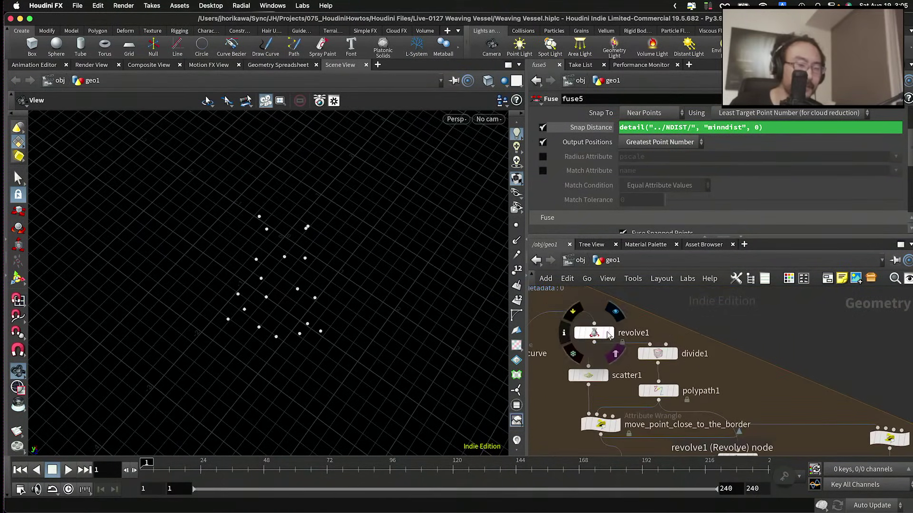
pyautogui.click(608, 334)
pyautogui.moveTo(351, 306); pyautogui.dragTo(362, 199)
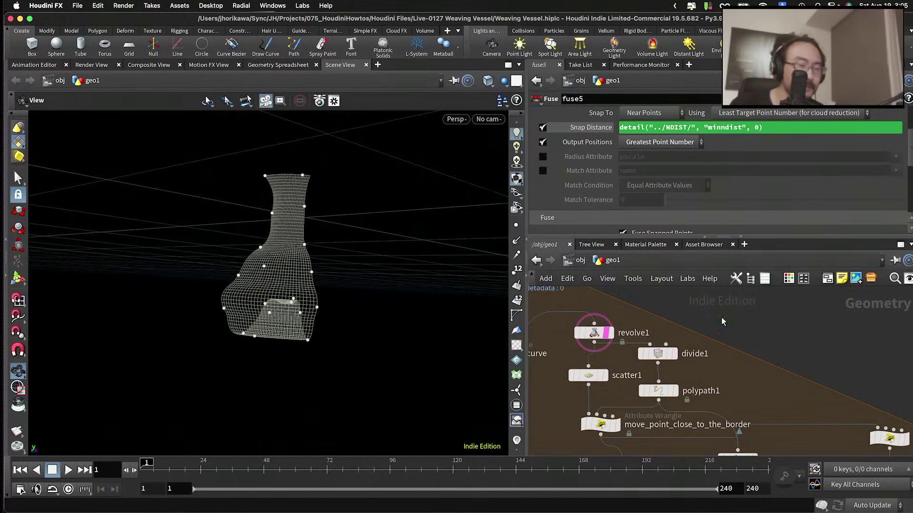
# Step: Display foreach_end2's curve network and inspect the Voronoi pattern around the whole vessel
pyautogui.scroll(-5, 721, 318)
pyautogui.scroll(8, 726, 361)
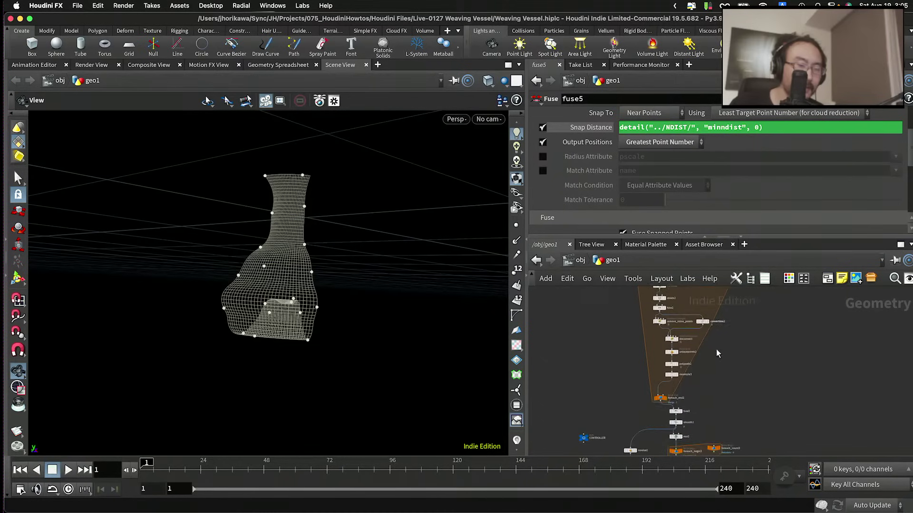
pyautogui.scroll(1, 651, 325)
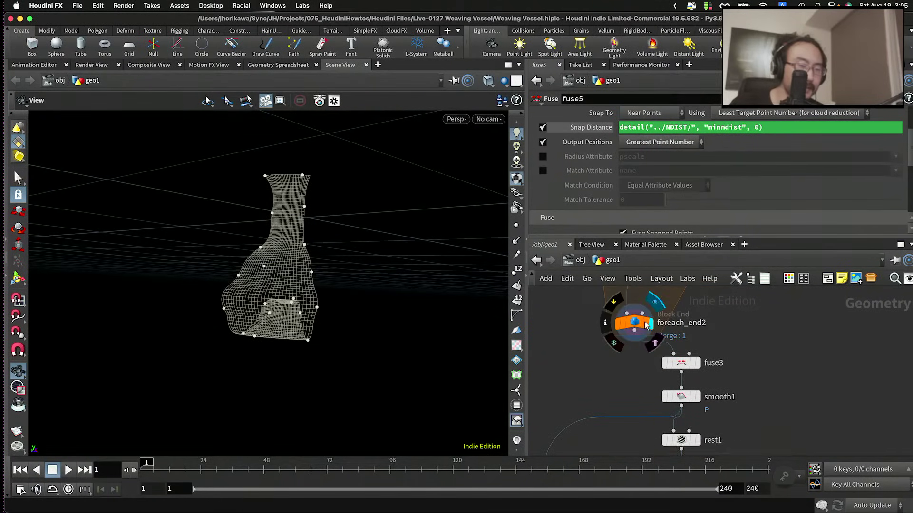
pyautogui.click(646, 325)
pyautogui.moveTo(358, 271); pyautogui.dragTo(247, 314)
pyautogui.scroll(-1, 644, 322)
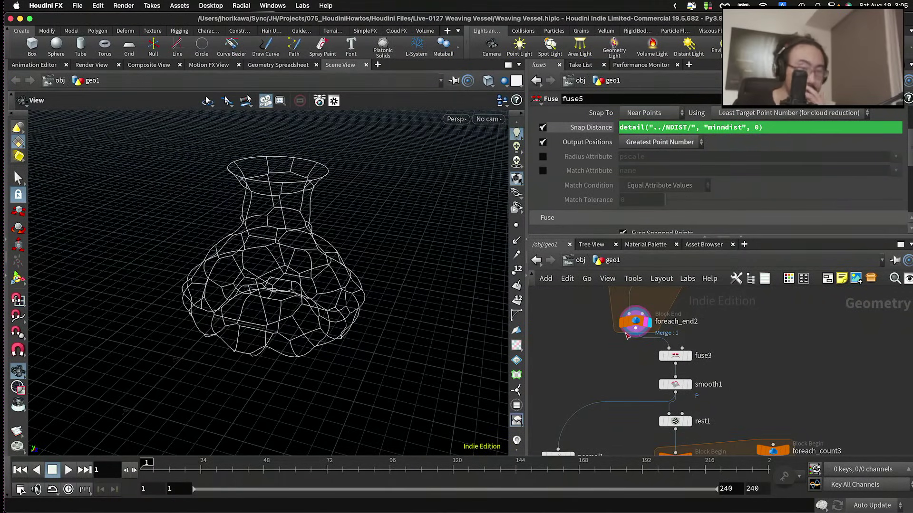
# Step: Set foreach_end2's Iterations to 3 and view the layered curves
pyautogui.click(623, 320)
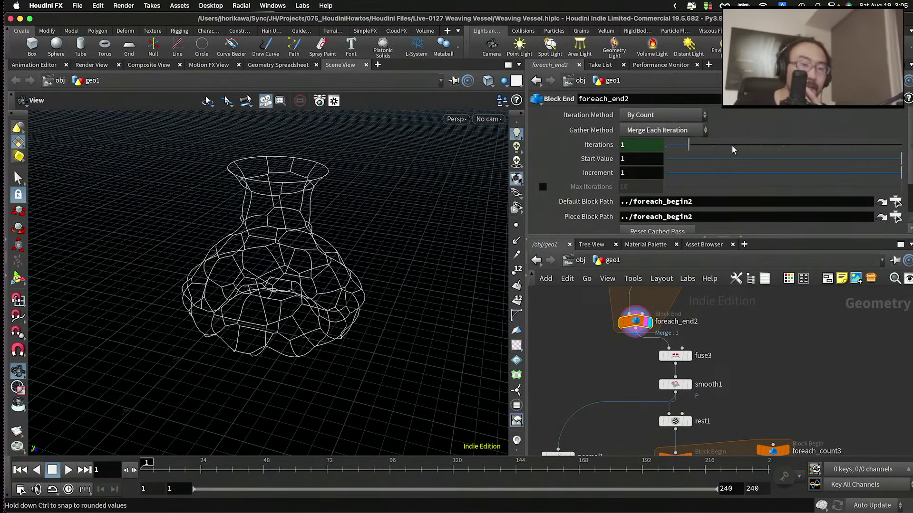
pyautogui.moveTo(732, 149); pyautogui.dragTo(734, 147)
pyautogui.moveTo(323, 228); pyautogui.dragTo(305, 267)
# Step: Display the vessel's tube mesh from normal4, then switch the display to normal5's version
pyautogui.scroll(-3, 651, 333)
pyautogui.scroll(3, 651, 377)
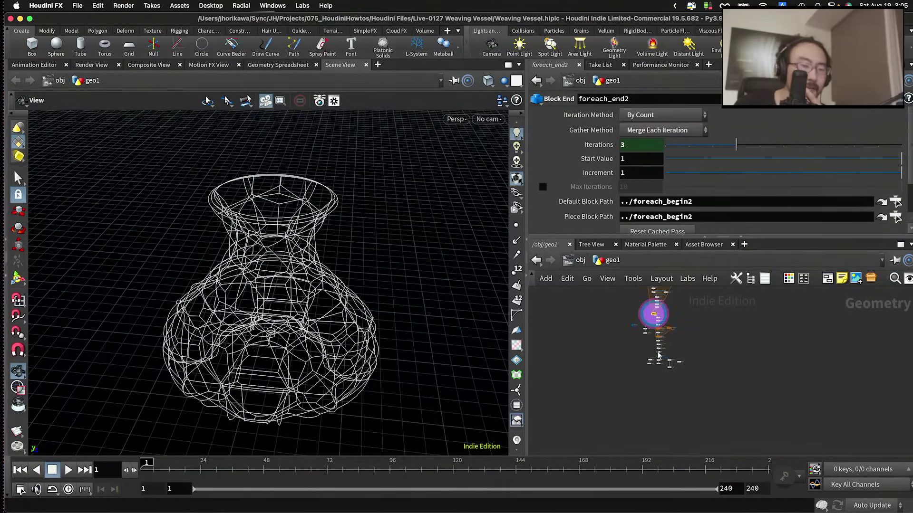
pyautogui.scroll(4, 651, 377)
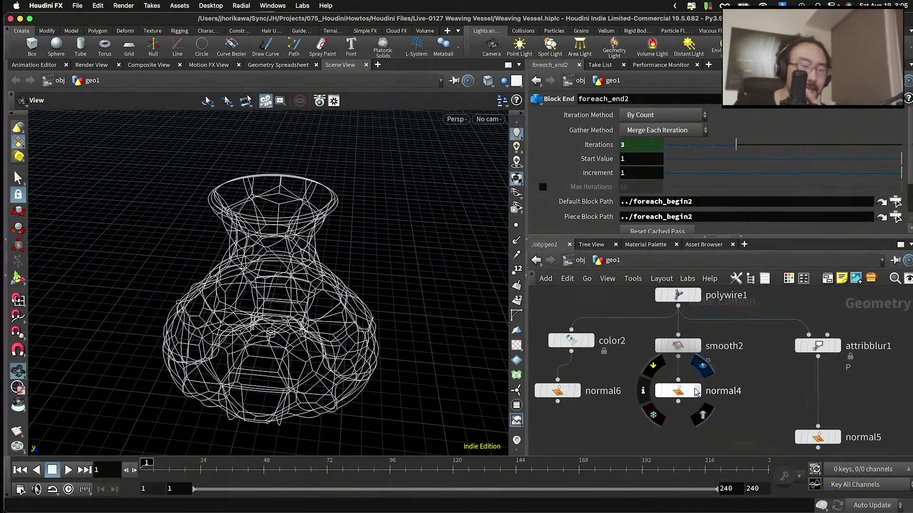
pyautogui.click(699, 392)
pyautogui.click(679, 391)
pyautogui.scroll(-2, 680, 391)
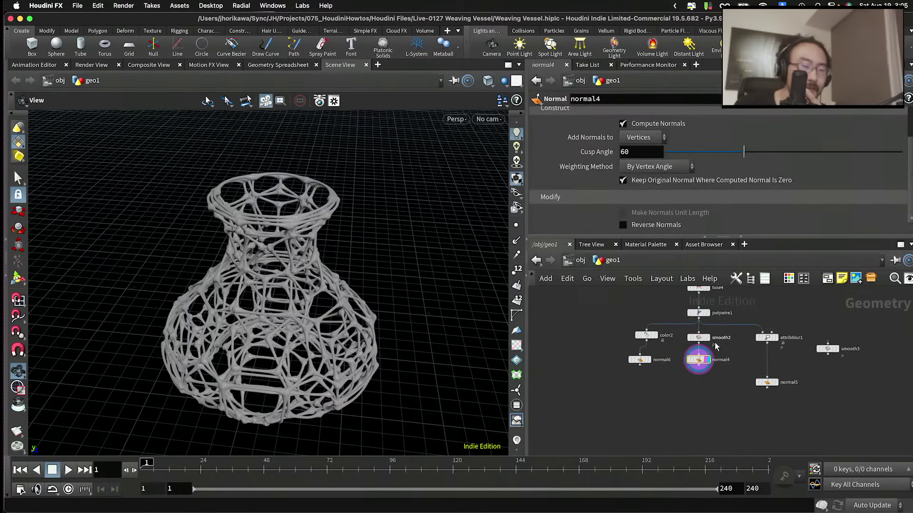
pyautogui.click(785, 370)
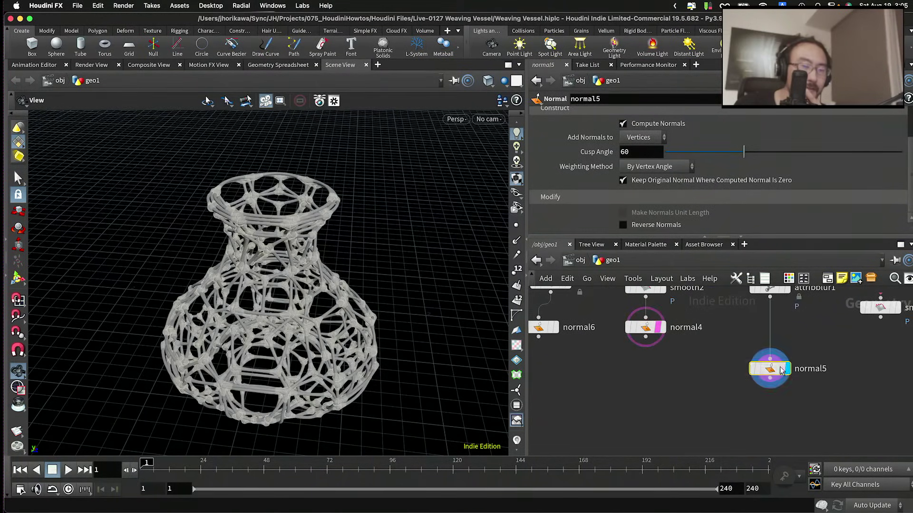
pyautogui.click(768, 369)
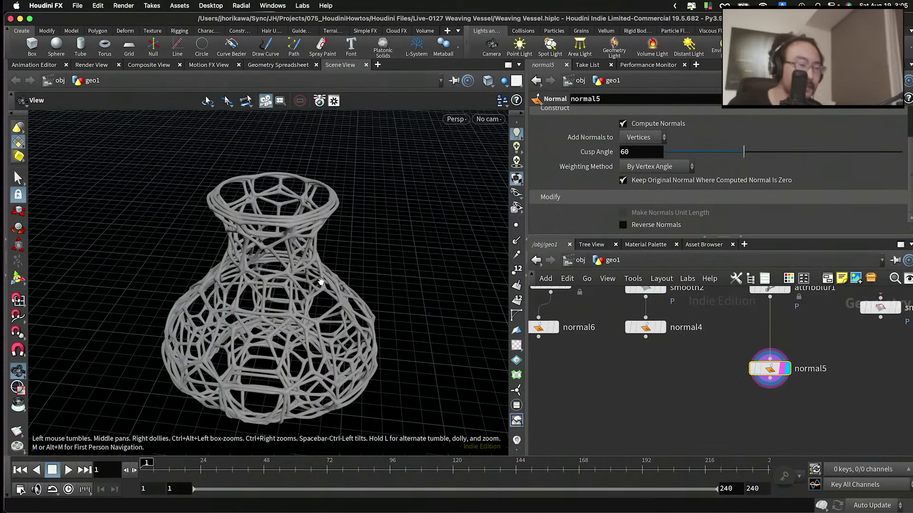
# Step: Examine normal5's tube mesh up close from several angles, checking how the strands overlap around the neck and body
pyautogui.scroll(5, 321, 281)
pyautogui.scroll(-3, 295, 290)
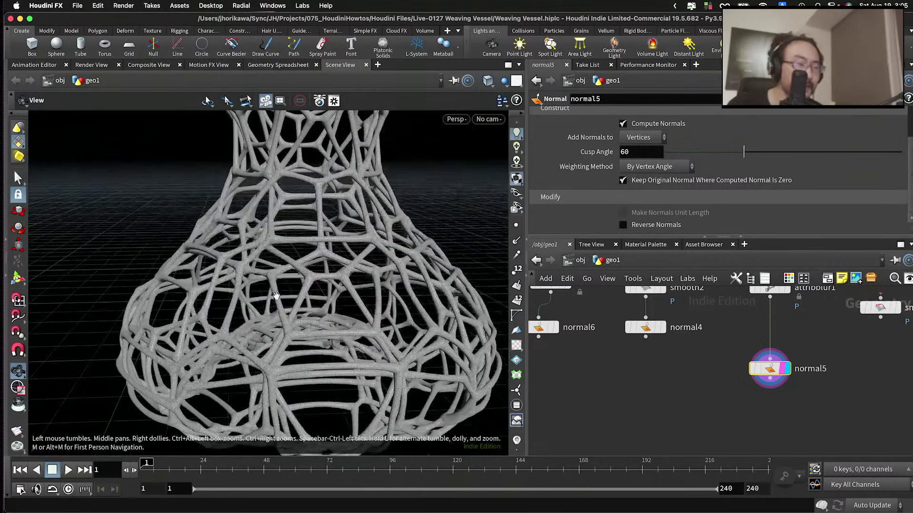
pyautogui.moveTo(276, 296); pyautogui.dragTo(235, 303)
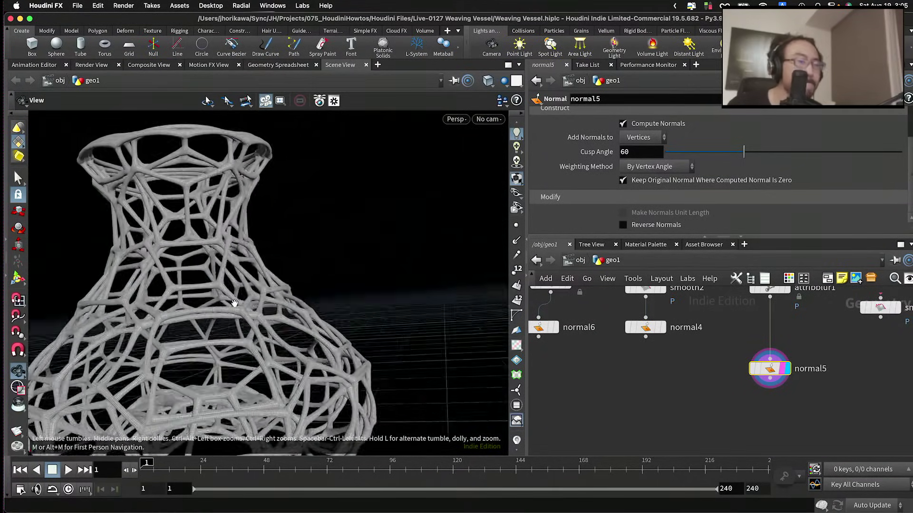
pyautogui.scroll(5, 234, 303)
pyautogui.scroll(-3, 162, 323)
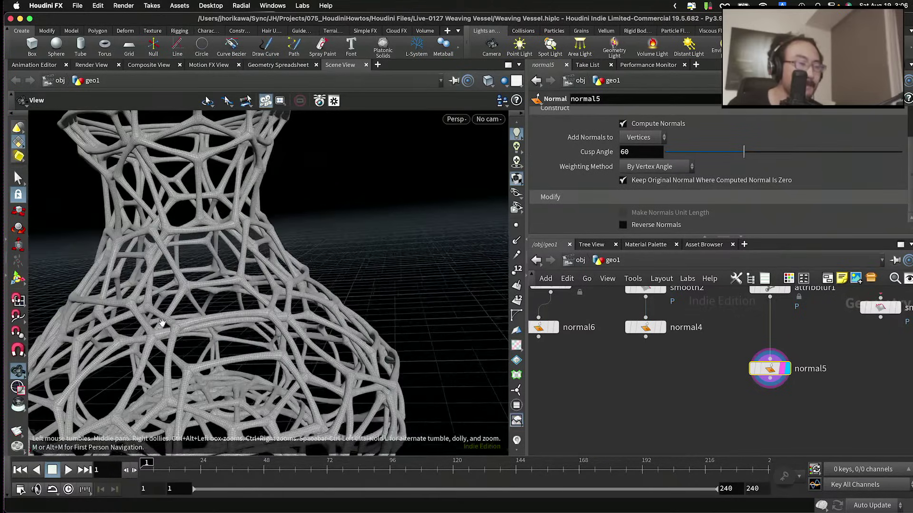
pyautogui.scroll(-5, 162, 323)
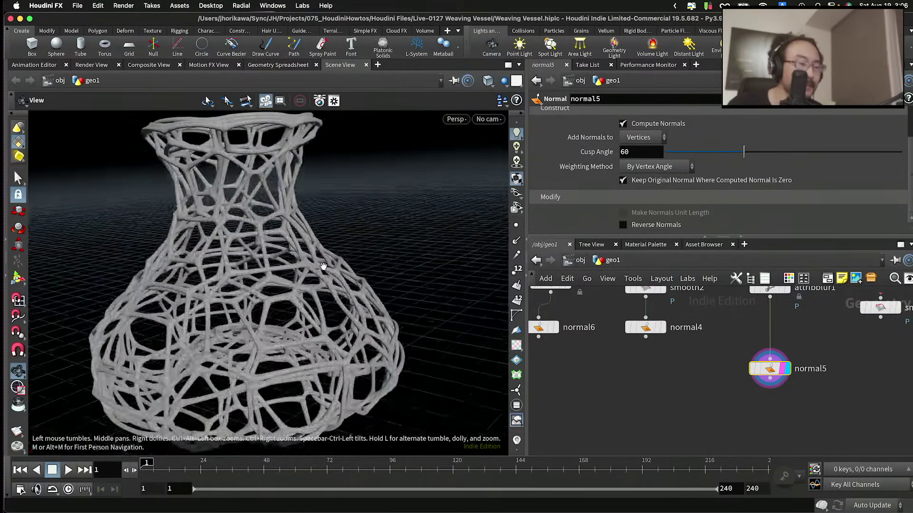
pyautogui.scroll(6, 323, 266)
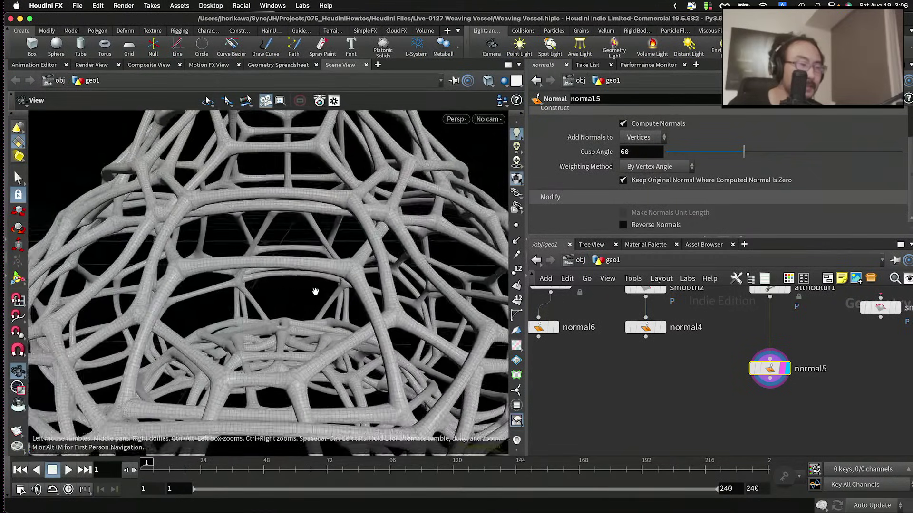
pyautogui.scroll(-3, 315, 291)
pyautogui.moveTo(309, 291); pyautogui.dragTo(496, 230)
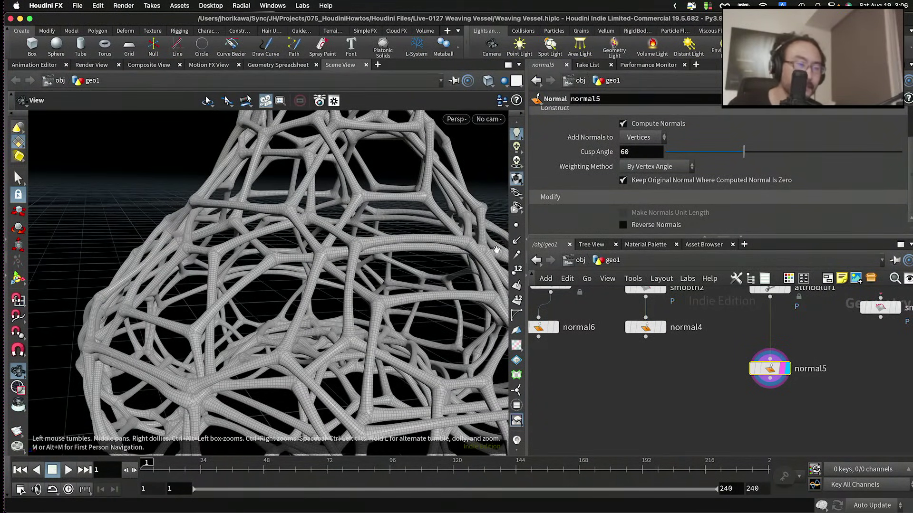
pyautogui.moveTo(436, 253); pyautogui.dragTo(390, 266)
# Step: Switch the viewport to smooth shading without wireframe lines and inspect the vessel's tubes
pyautogui.click(456, 119)
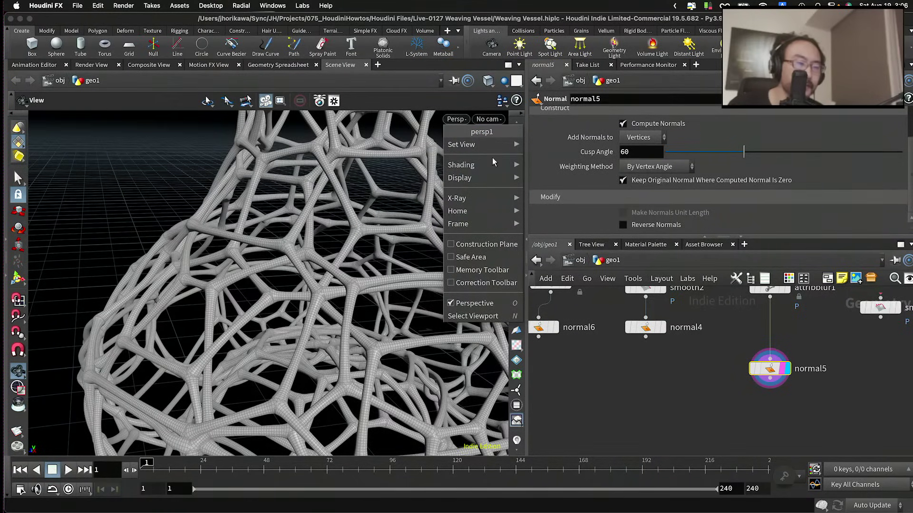
pyautogui.moveTo(463, 164)
pyautogui.click(554, 295)
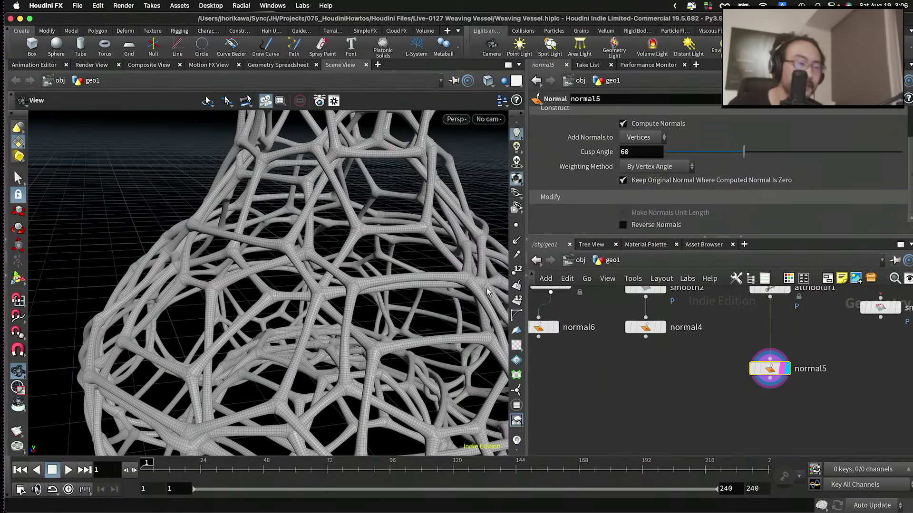
pyautogui.moveTo(416, 279); pyautogui.dragTo(332, 285, button='right')
pyautogui.moveTo(332, 285); pyautogui.dragTo(273, 249)
pyautogui.moveTo(274, 249); pyautogui.dragTo(332, 252, button='right')
pyautogui.moveTo(333, 252); pyautogui.dragTo(342, 276)
# Step: Review the CONTROLLER's thickness and detangle1's Default Thickness
pyautogui.scroll(-8, 721, 409)
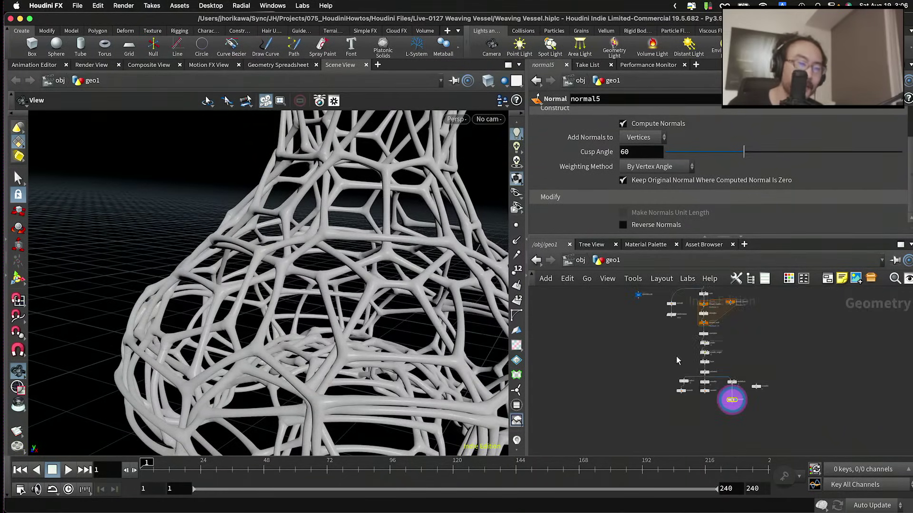
pyautogui.scroll(5, 664, 331)
pyautogui.click(617, 318)
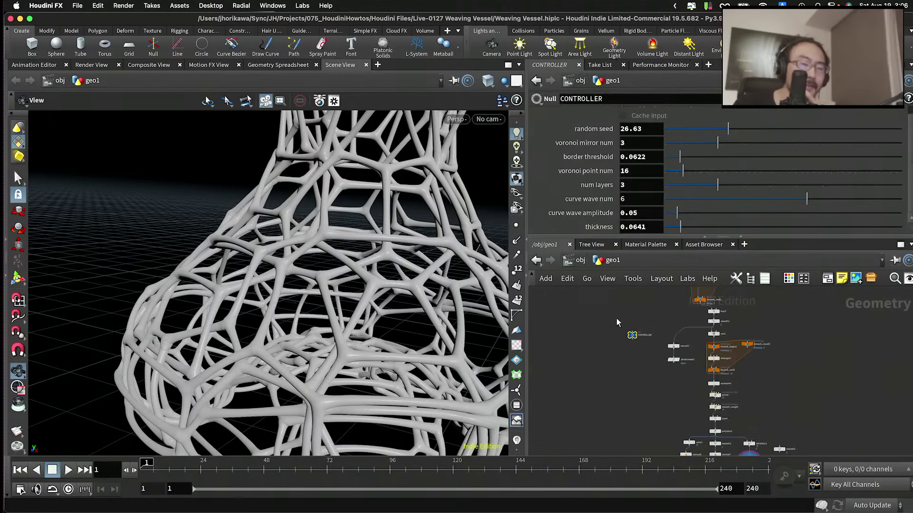
pyautogui.scroll(2, 732, 365)
pyautogui.click(722, 367)
pyautogui.scroll(3, 716, 357)
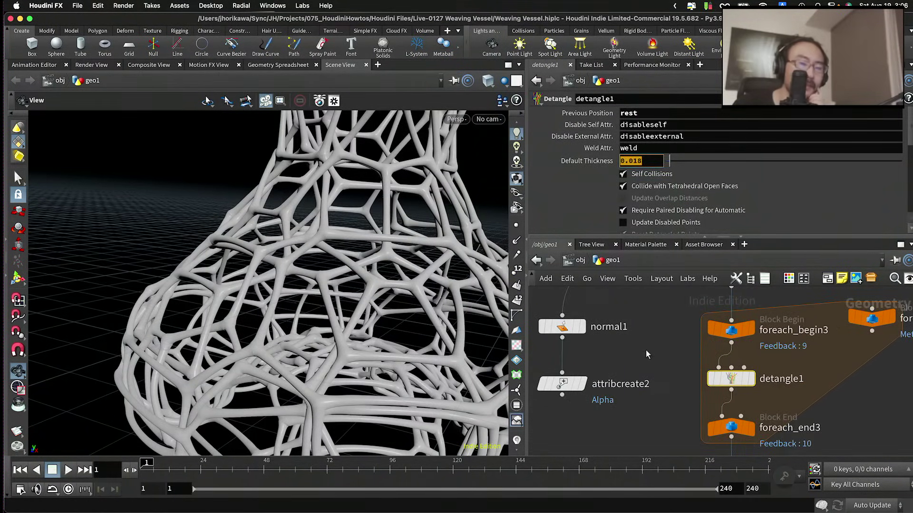
# Step: Set the CONTROLLER's thickness to 0.099 and inspect the tube joints up close
pyautogui.scroll(-4, 646, 349)
pyautogui.click(555, 357)
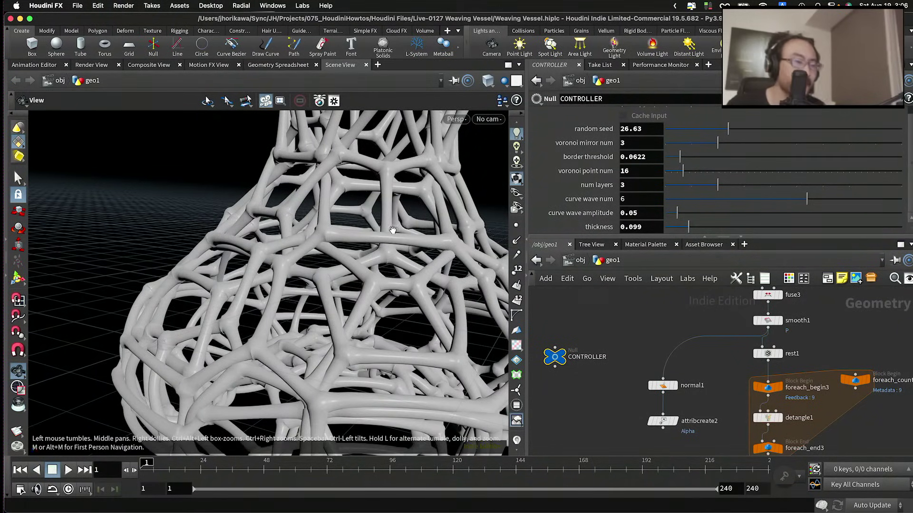
pyautogui.scroll(8, 371, 232)
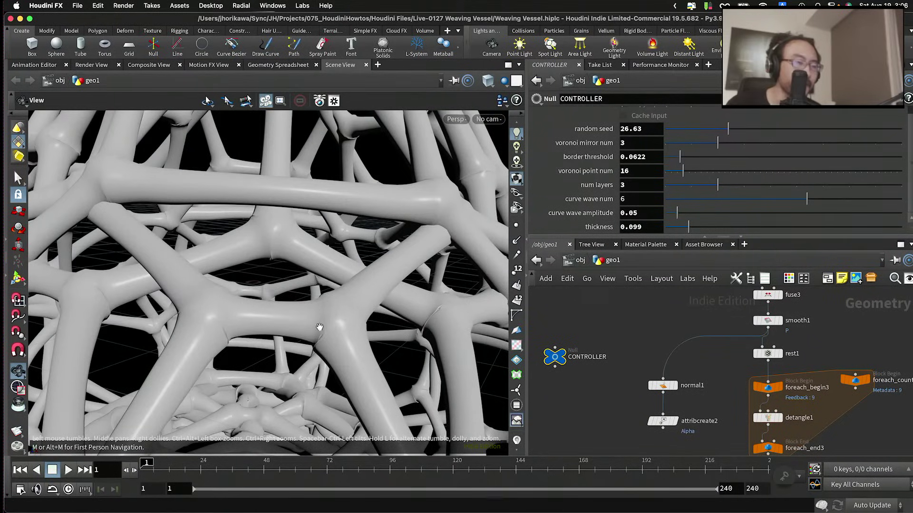
pyautogui.scroll(-5, 346, 321)
pyautogui.moveTo(346, 320); pyautogui.dragTo(286, 316)
pyautogui.scroll(6, 233, 314)
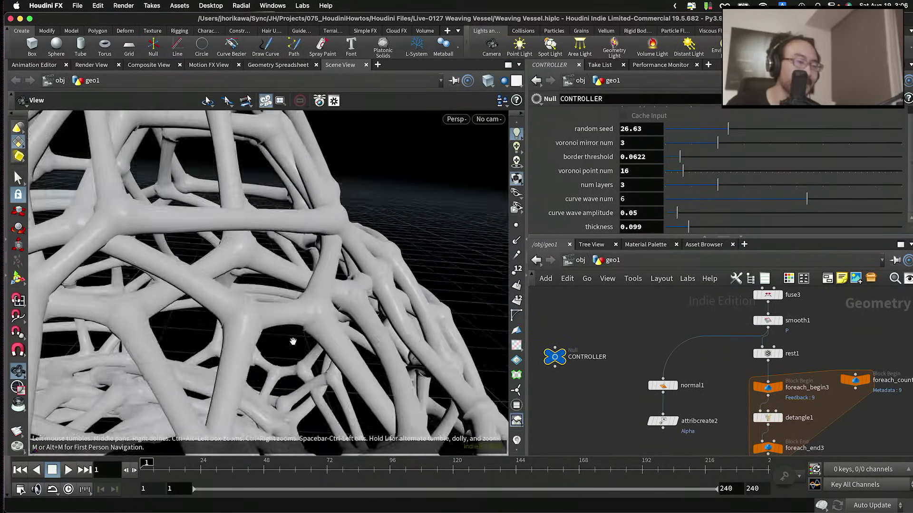
pyautogui.scroll(4, 254, 317)
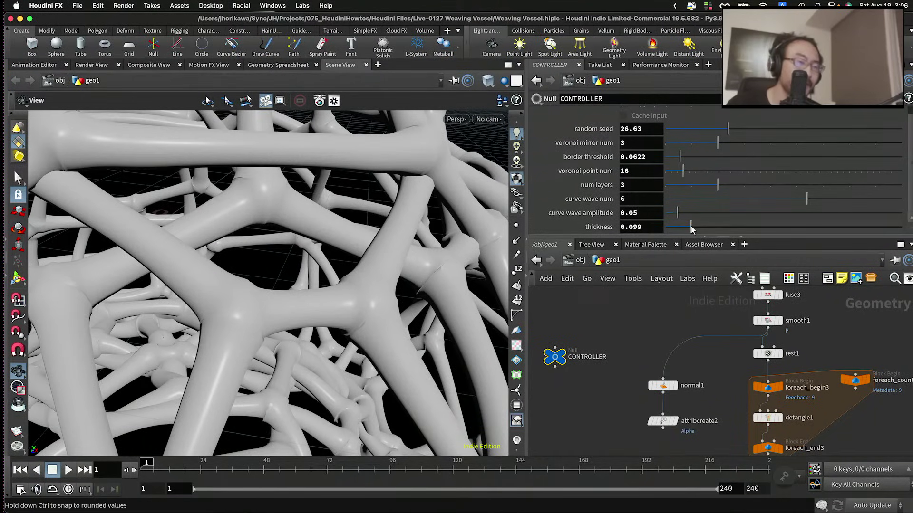
# Step: Raise the CONTROLLER's thickness to 0.105 and inspect a strand joint up close
pyautogui.moveTo(692, 229); pyautogui.dragTo(693, 228)
pyautogui.scroll(-2, 634, 295)
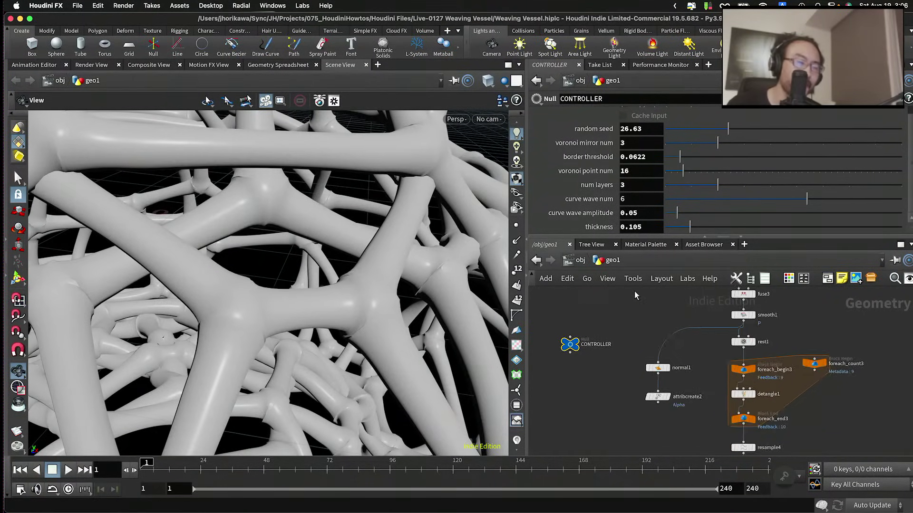
pyautogui.scroll(2, 634, 295)
pyautogui.moveTo(346, 228); pyautogui.dragTo(243, 299)
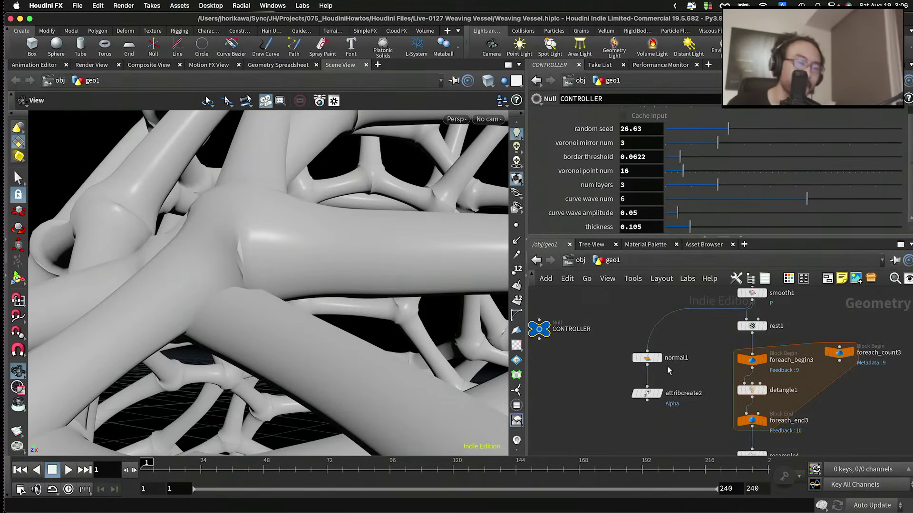
# Step: Check detangle1's Default Thickness again and reopen the CONTROLLER's parameters
pyautogui.scroll(2, 761, 389)
pyautogui.click(754, 390)
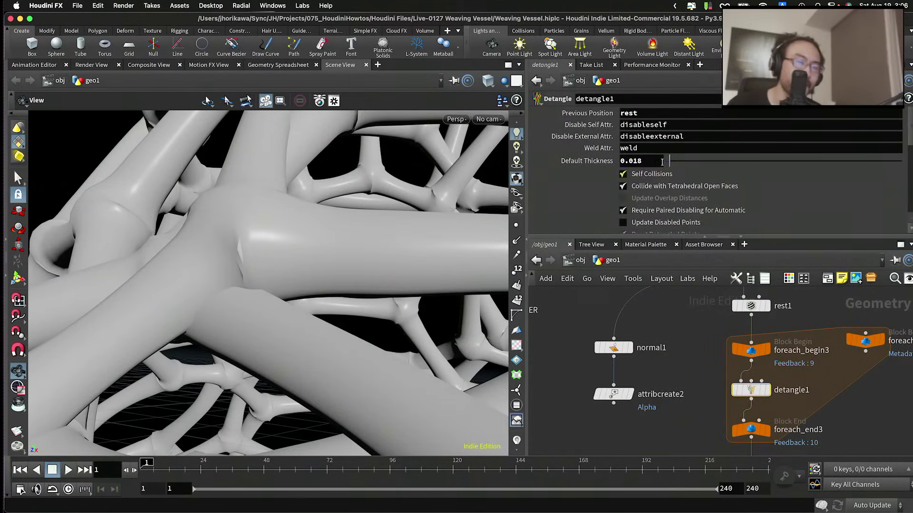
pyautogui.scroll(-4, 675, 376)
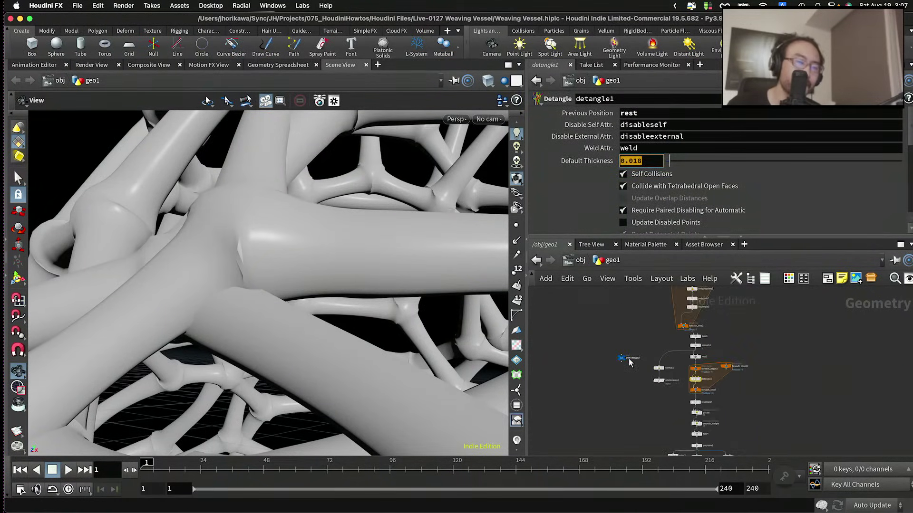
pyautogui.click(619, 357)
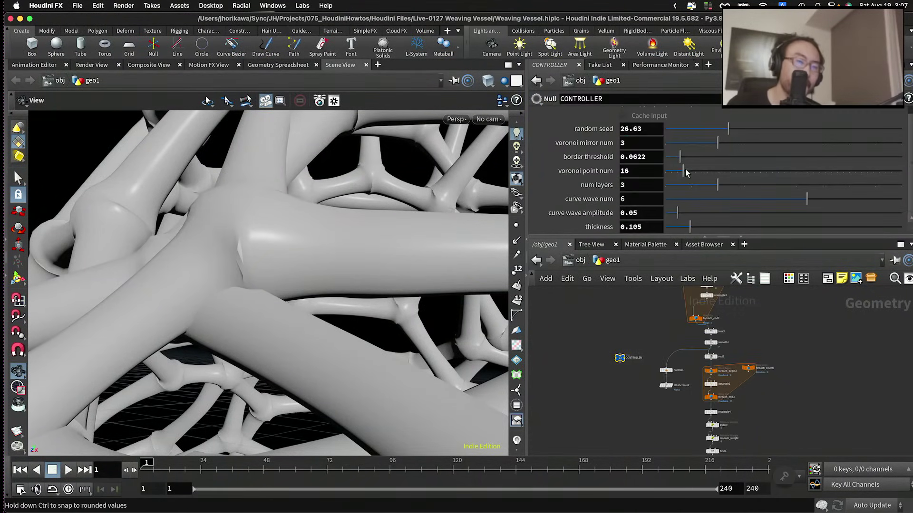
# Step: Link detangle1's Default Thickness to the CONTROLLER's thickness with a relative reference and inspect the strands
pyautogui.rightClick(645, 226)
pyautogui.click(669, 317)
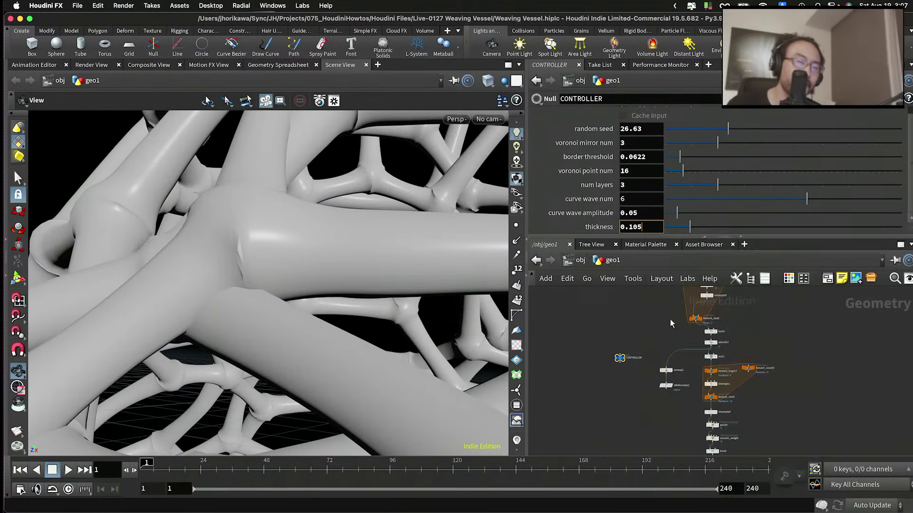
pyautogui.scroll(5, 703, 380)
pyautogui.click(679, 368)
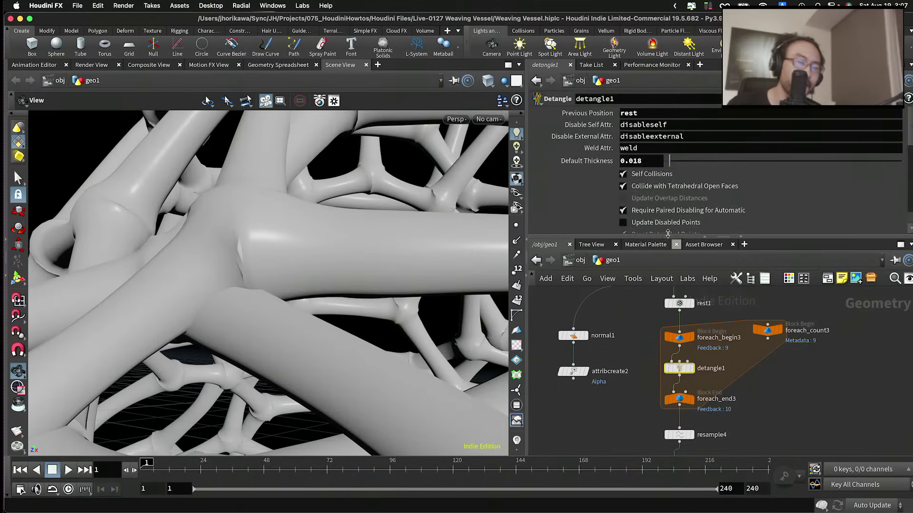
pyautogui.click(632, 161)
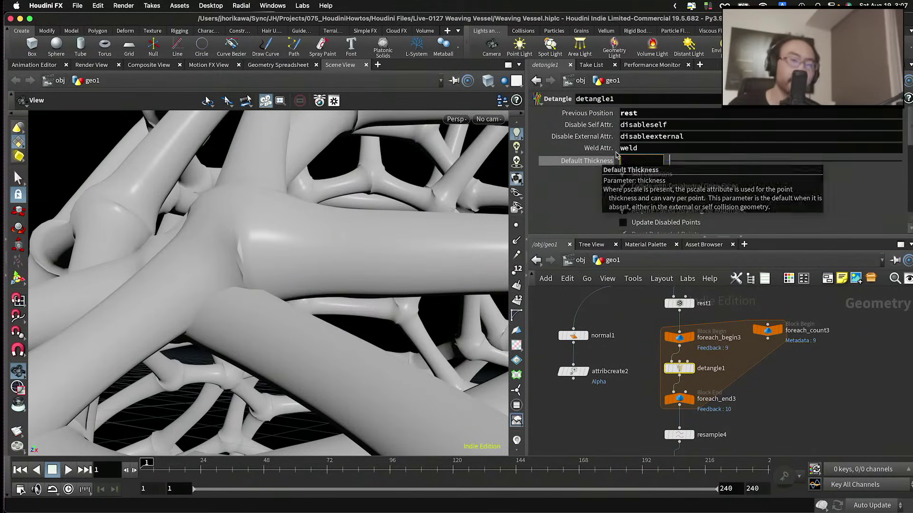
pyautogui.press('BackSpace')
pyautogui.rightClick(631, 159)
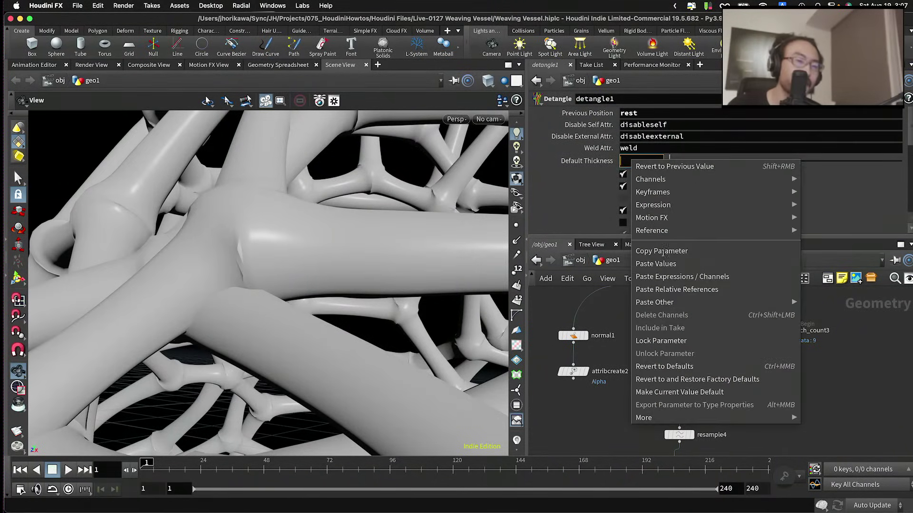
pyautogui.click(671, 289)
pyautogui.click(631, 372)
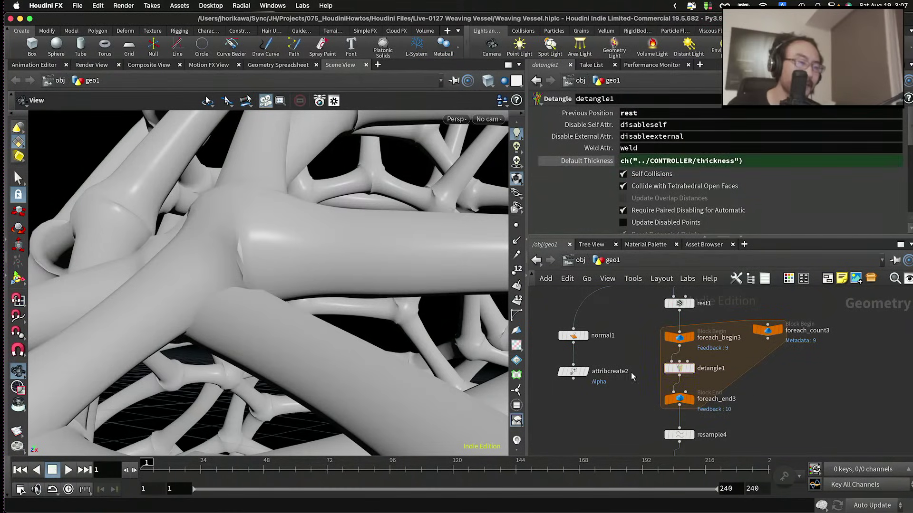
pyautogui.moveTo(217, 279); pyautogui.dragTo(348, 258)
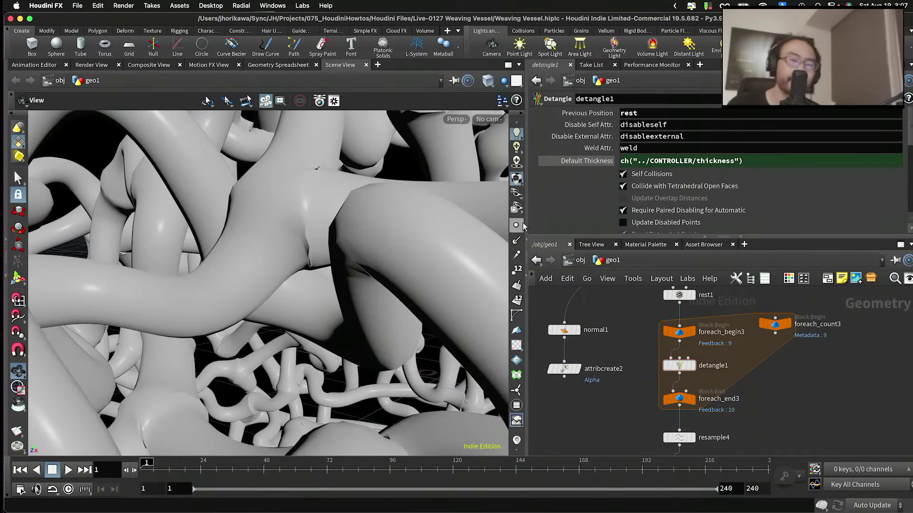
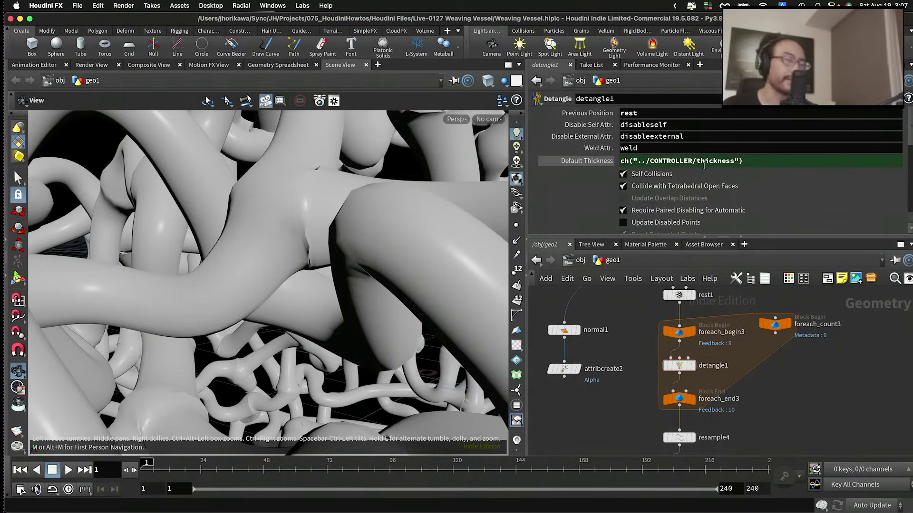
# Step: Multiply the CONTROLLER thickness reference in detangle1's Default Thickness by 0.25
pyautogui.click(766, 162)
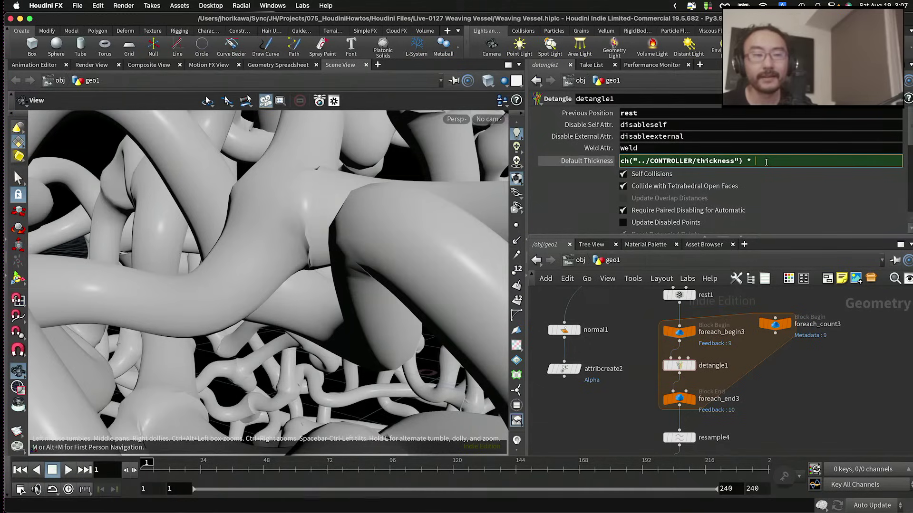
pyautogui.write('* 0.5')
pyautogui.press('Return')
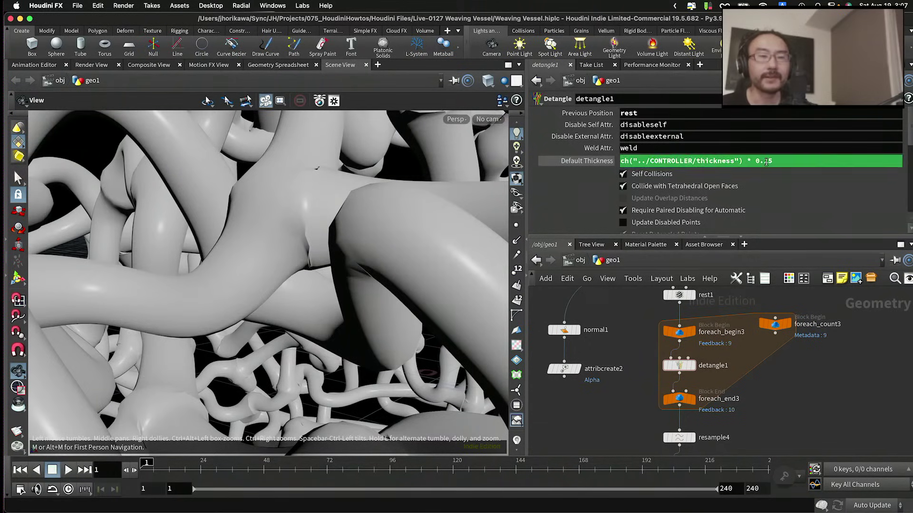
# Step: Examine the spacing and joints of the overlapping strands across the vessel and up close
pyautogui.moveTo(336, 251); pyautogui.dragTo(418, 205)
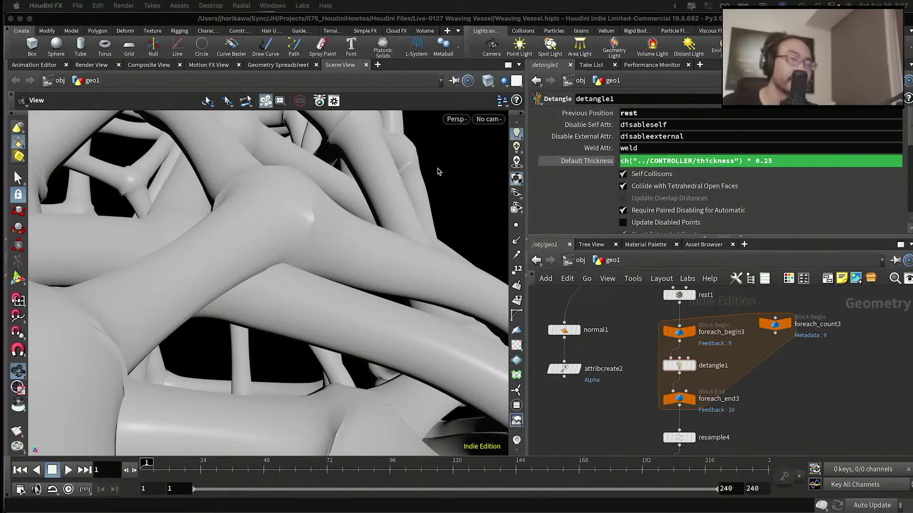
pyautogui.moveTo(303, 221); pyautogui.dragTo(290, 251)
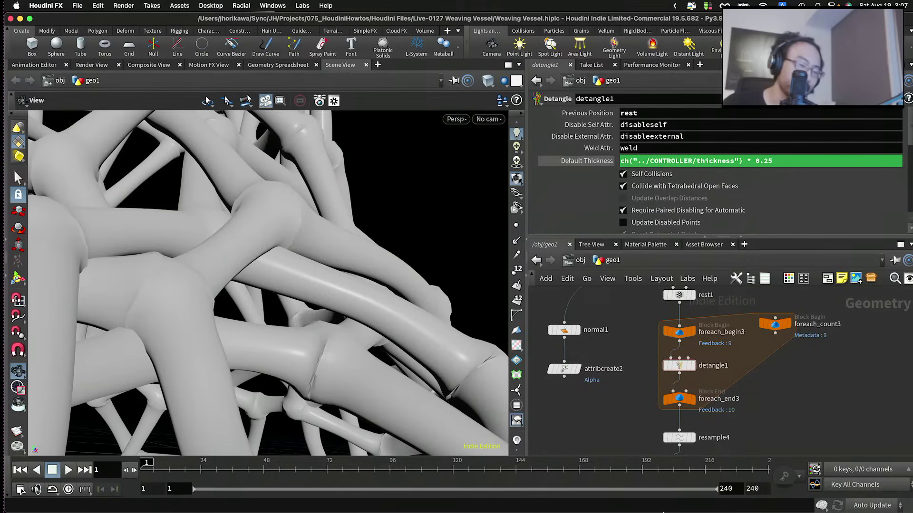
pyautogui.moveTo(686, 508)
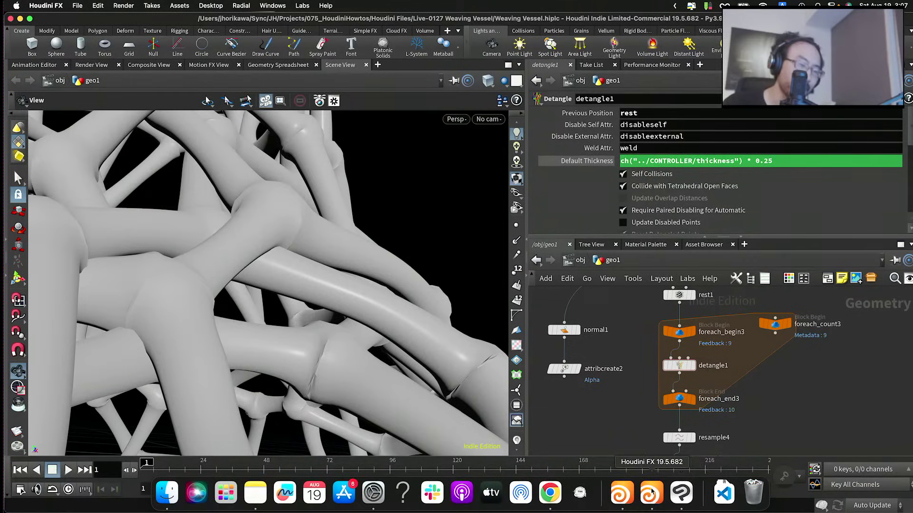
pyautogui.click(629, 496)
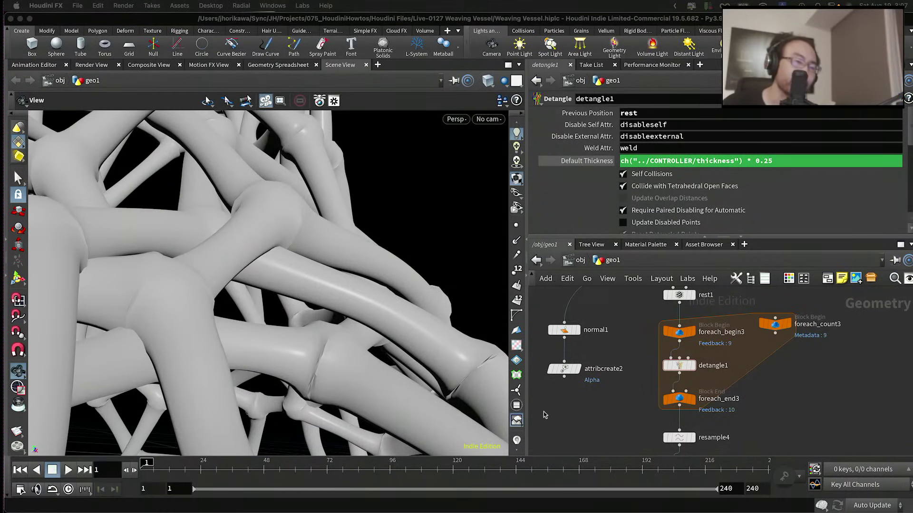
pyautogui.scroll(-10, 219, 262)
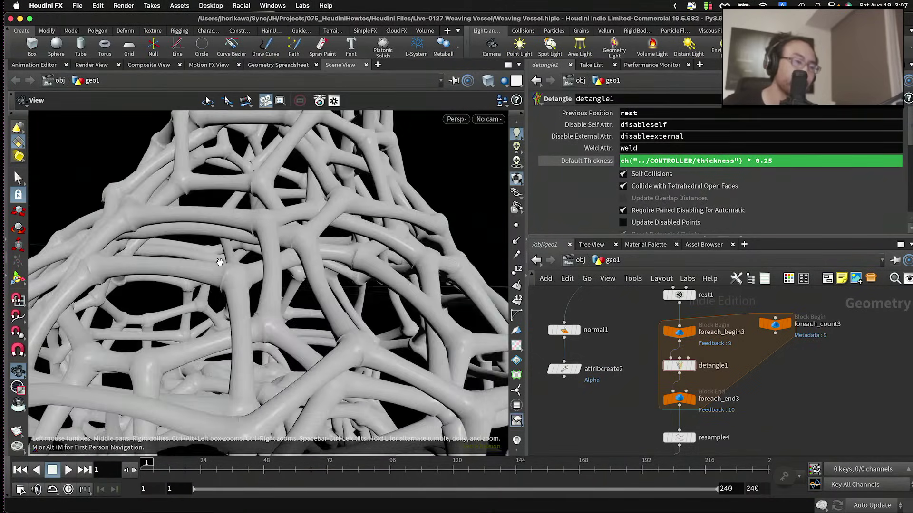
pyautogui.moveTo(219, 262); pyautogui.dragTo(160, 244)
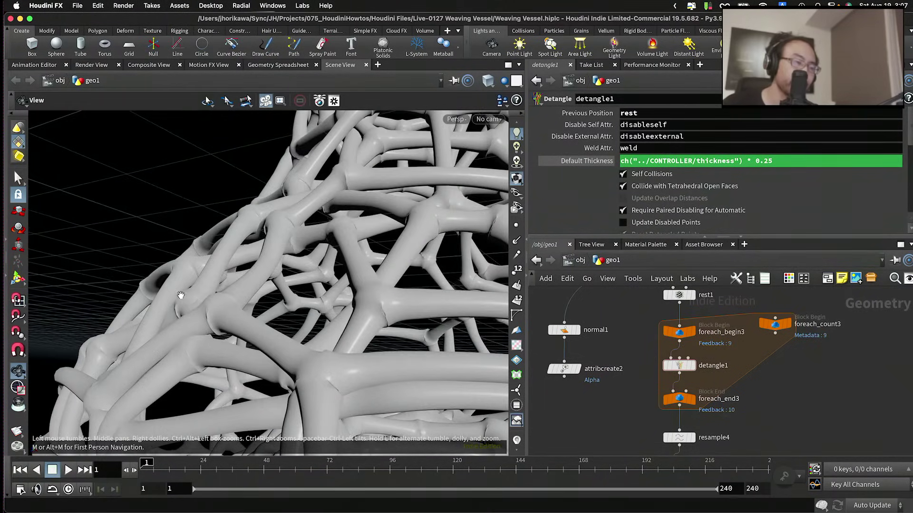
pyautogui.scroll(10, 180, 295)
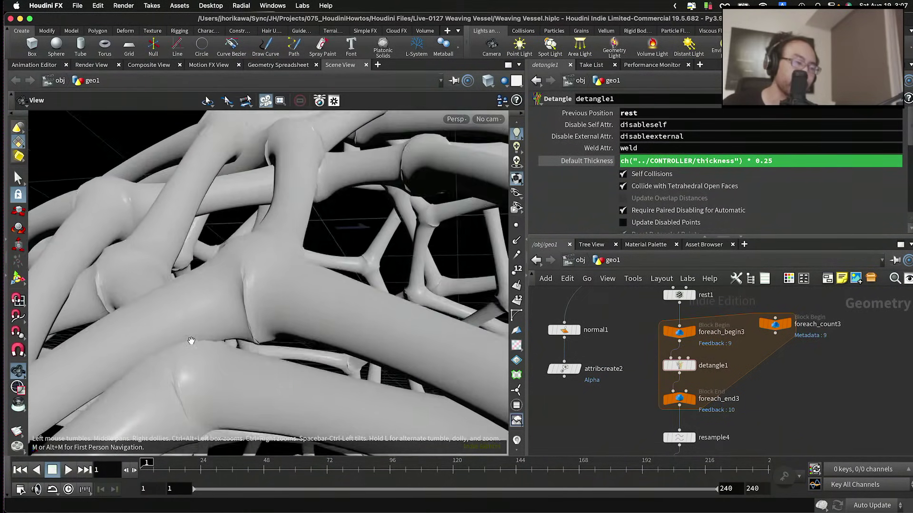
pyautogui.moveTo(191, 341); pyautogui.dragTo(212, 354)
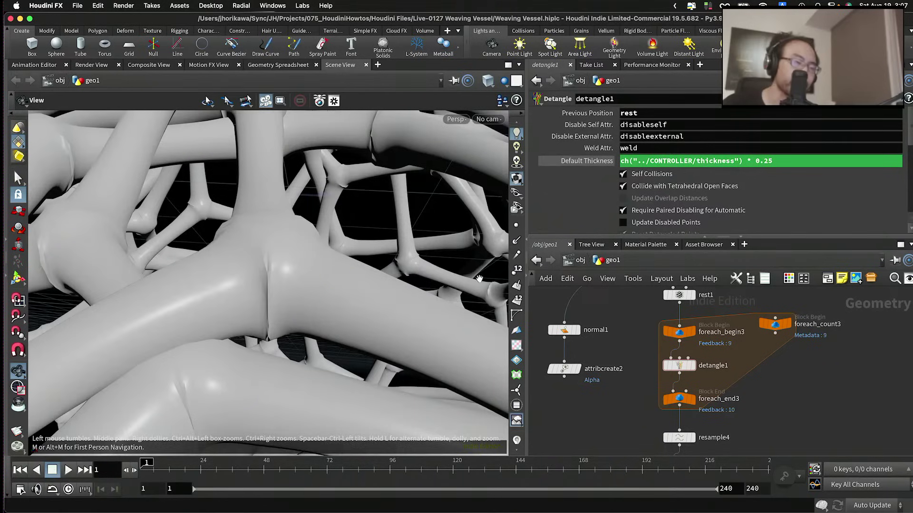
# Step: Change the multiplier in detangle1's Default Thickness expression to 0.35 and inspect the vessel's strands
pyautogui.write('3')
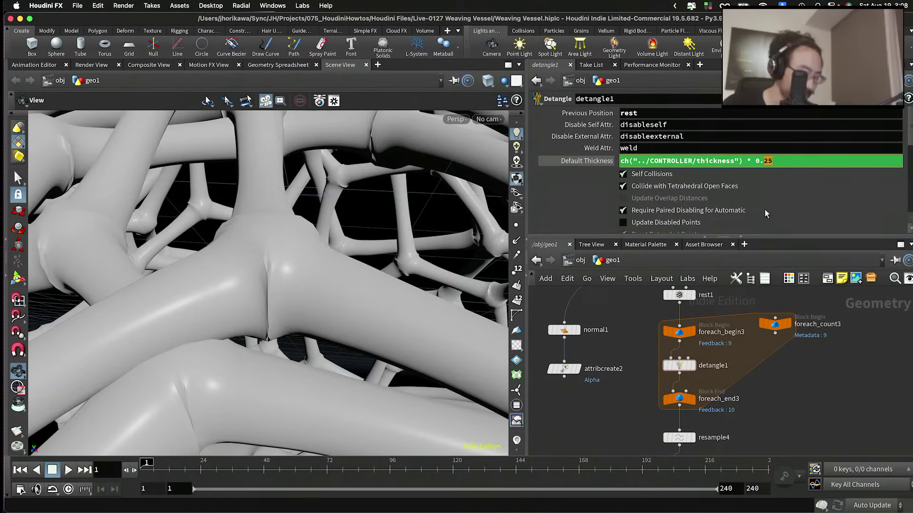
pyautogui.press('Return')
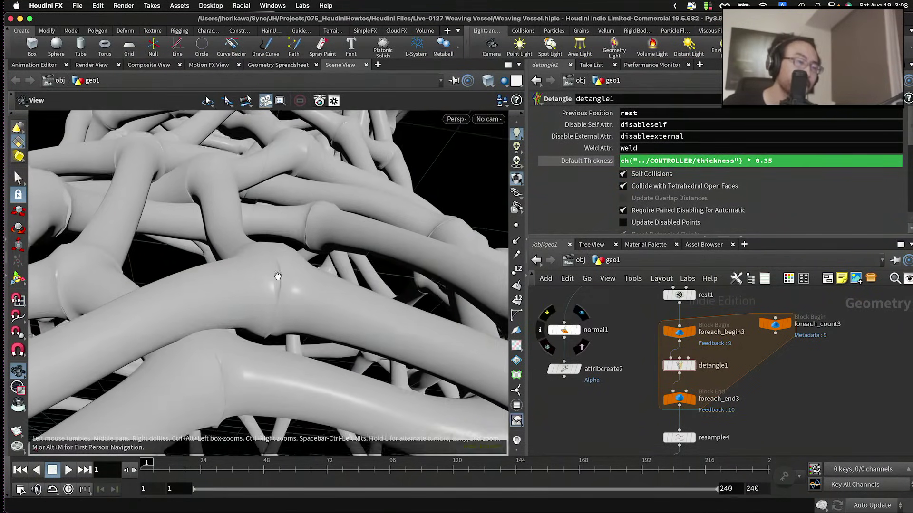
pyautogui.scroll(-10, 258, 317)
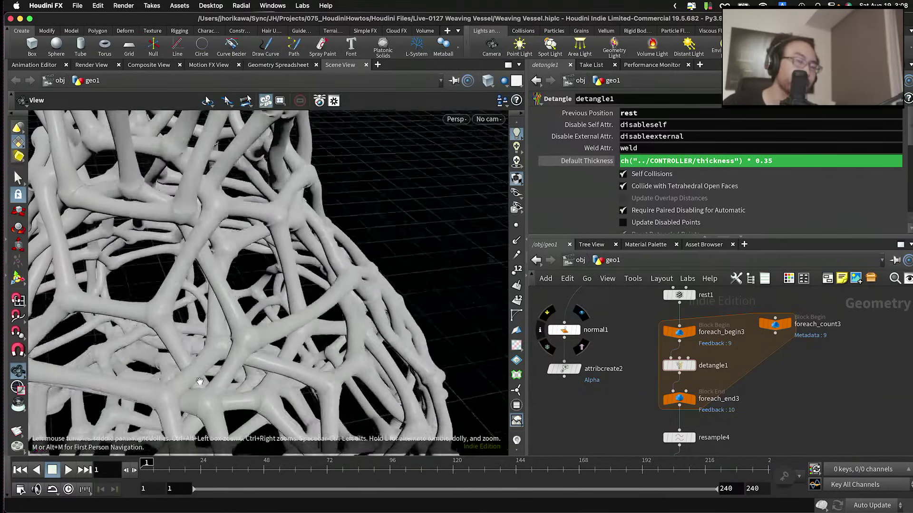
pyautogui.scroll(-5, 176, 335)
pyautogui.moveTo(200, 323); pyautogui.dragTo(257, 294)
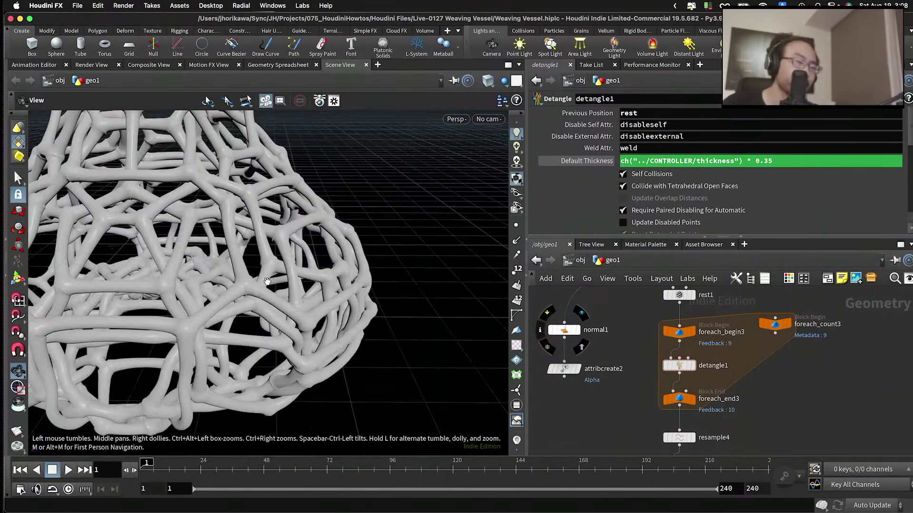
pyautogui.scroll(8, 275, 283)
pyautogui.scroll(5, 275, 283)
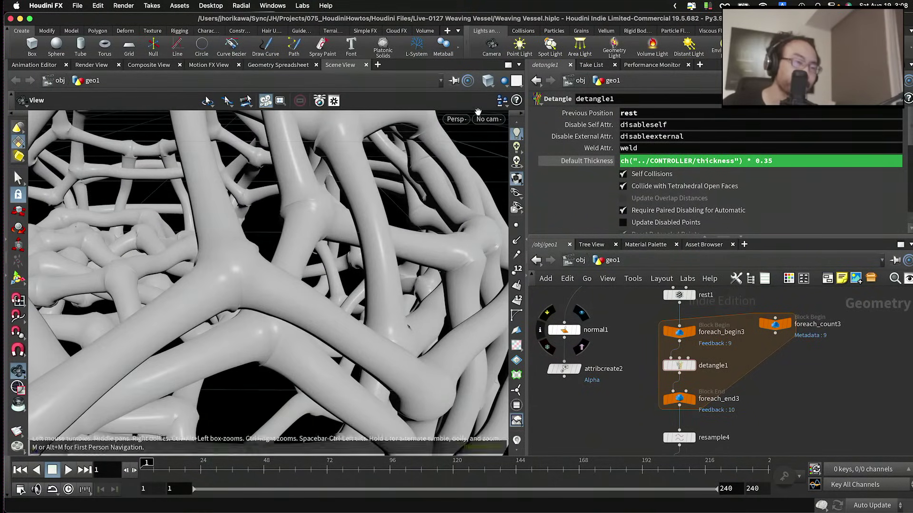
# Step: Switch the viewport shading to Smooth Wire Shaded and inspect the tube mesh
pyautogui.click(456, 118)
pyautogui.moveTo(475, 165)
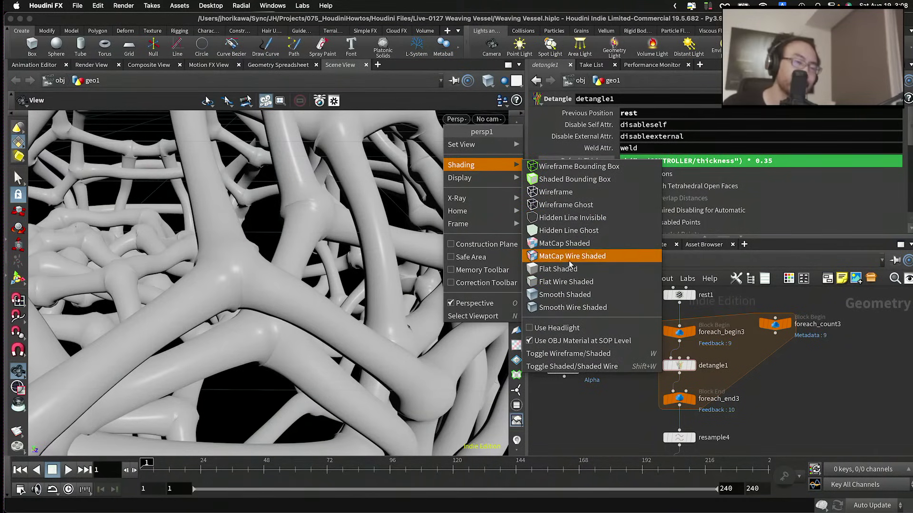
pyautogui.click(559, 307)
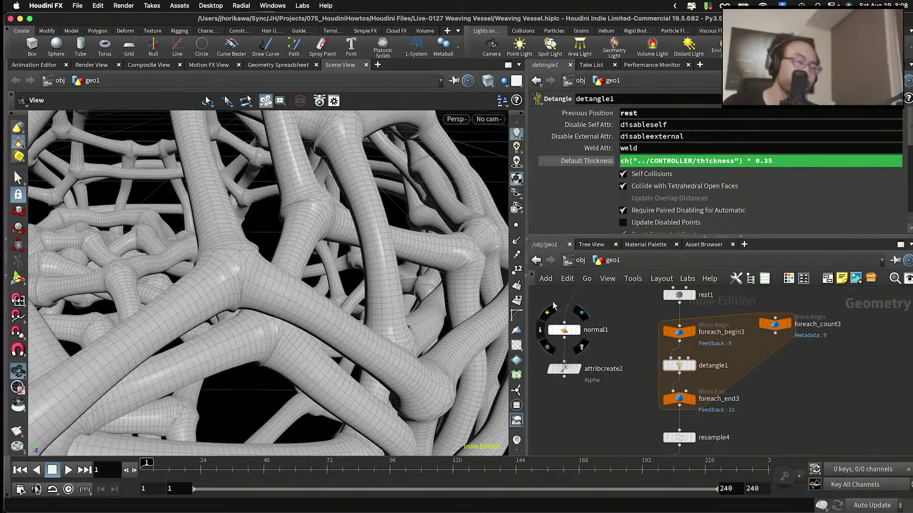
pyautogui.press('Escape')
pyautogui.moveTo(285, 269)
pyautogui.mouseDown()
pyautogui.moveTo(278, 249)
pyautogui.moveTo(285, 264)
pyautogui.moveTo(250, 271)
pyautogui.mouseUp()
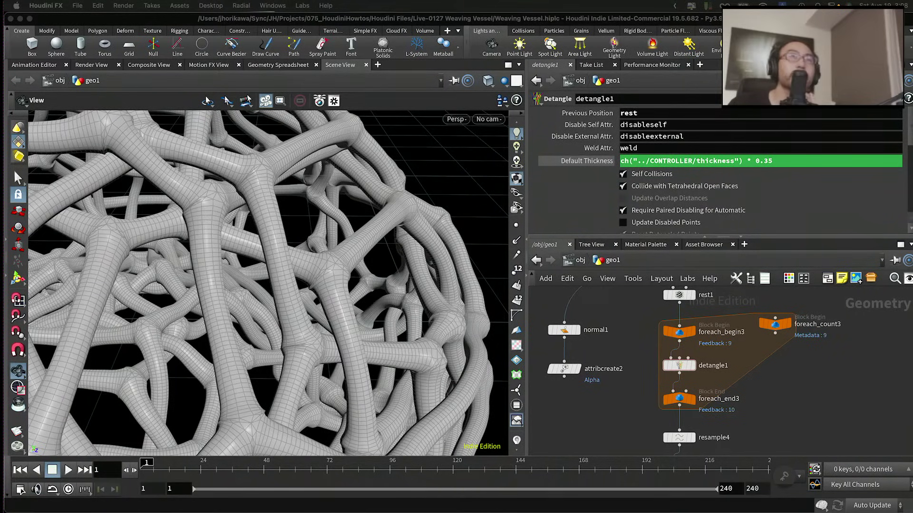
# Step: Display smooth2 and normal4 in turn below polywire1 to preview the smoothed tubes, and open smooth2's parameters
pyautogui.scroll(-5, 651, 370)
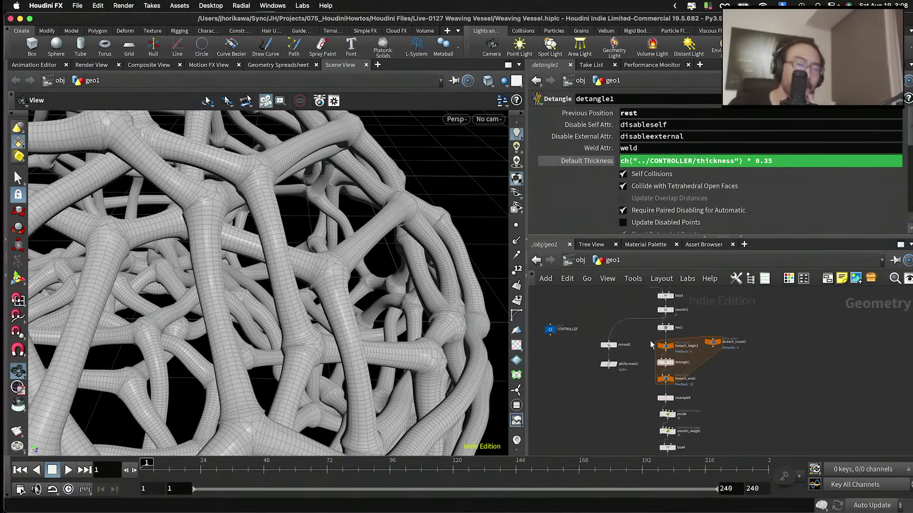
pyautogui.scroll(5, 654, 349)
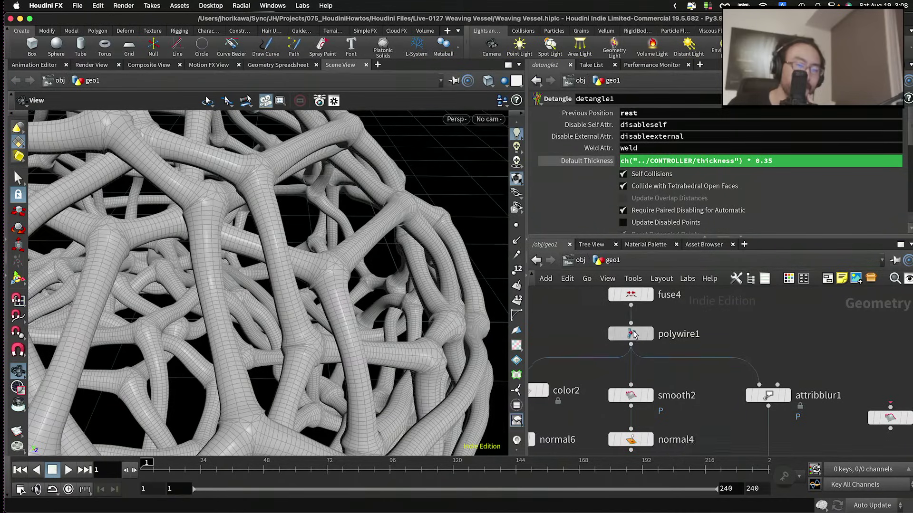
pyautogui.moveTo(651, 395); pyautogui.dragTo(658, 378)
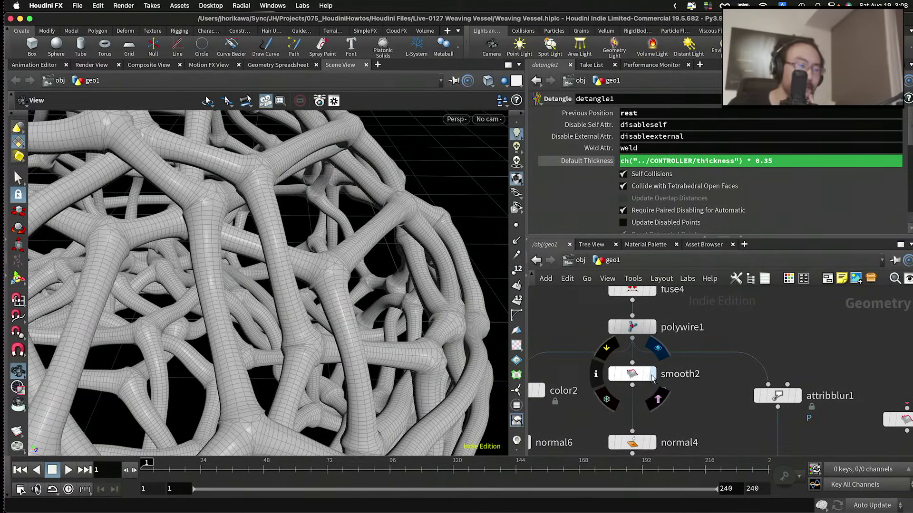
pyautogui.click(648, 376)
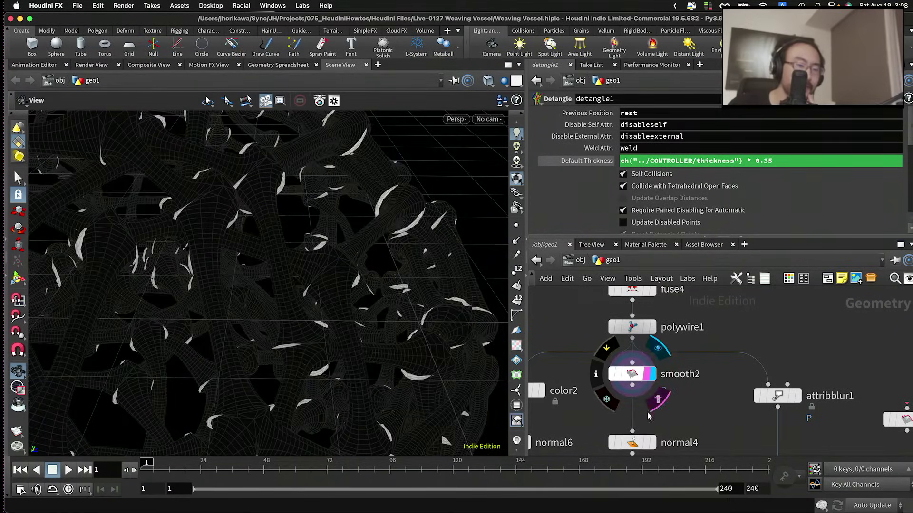
pyautogui.click(652, 429)
pyautogui.click(633, 430)
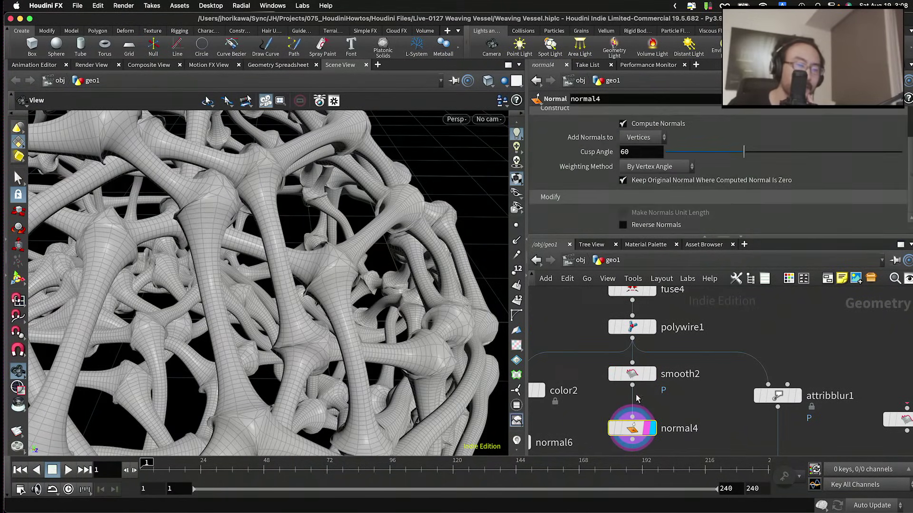
pyautogui.click(633, 374)
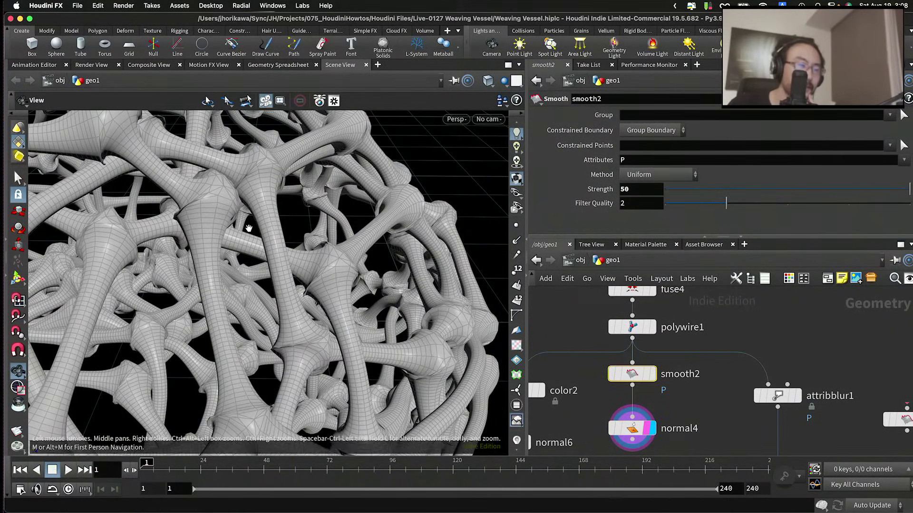
pyautogui.moveTo(380, 301); pyautogui.dragTo(454, 334)
# Step: Connect normal4's output to attribblur1's input and display normal5 to inspect the blurred tubes
pyautogui.moveTo(654, 428); pyautogui.dragTo(658, 387, button='middle')
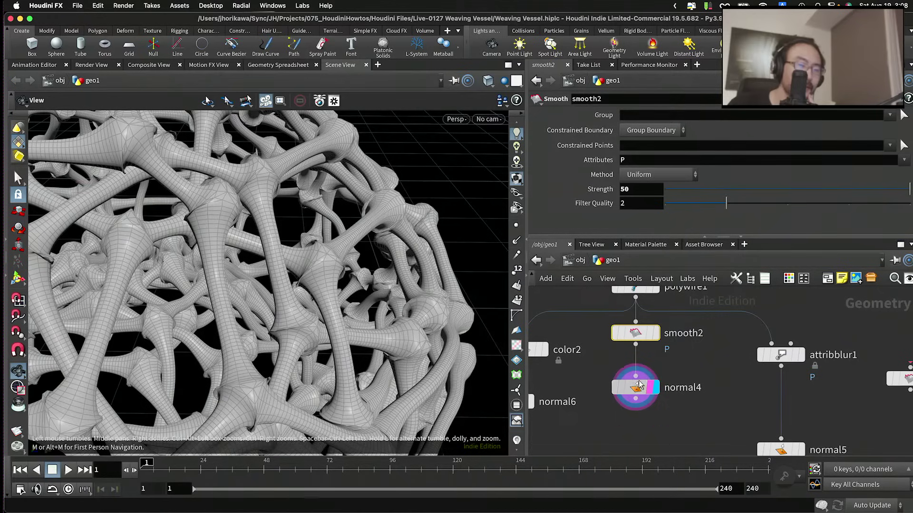
pyautogui.moveTo(639, 388); pyautogui.dragTo(770, 343)
pyautogui.moveTo(745, 404); pyautogui.dragTo(717, 377, button='middle')
pyautogui.click(771, 424)
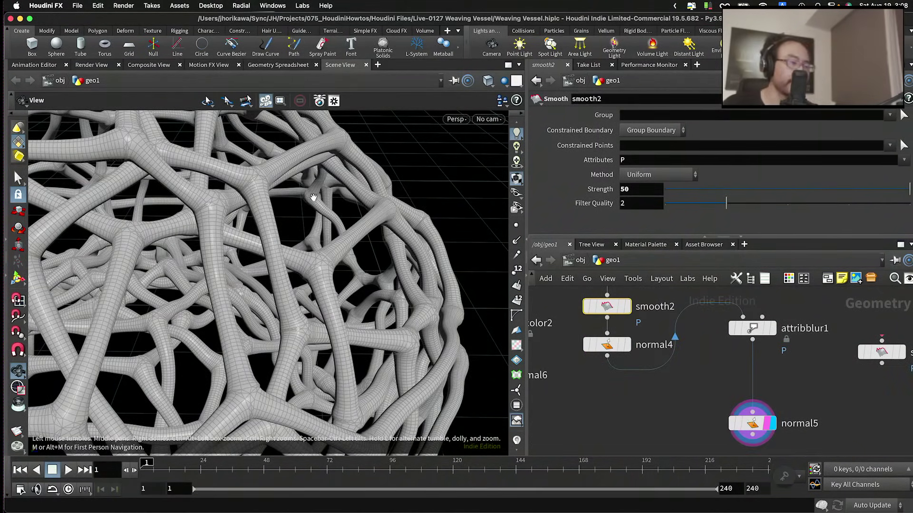
pyautogui.scroll(10, 351, 207)
pyautogui.moveTo(270, 193); pyautogui.dragTo(167, 219)
# Step: Compare the tubes with and without smoothing by toggling smooth2's bypass and alternating the display between smooth2 and polywire1
pyautogui.click(587, 307)
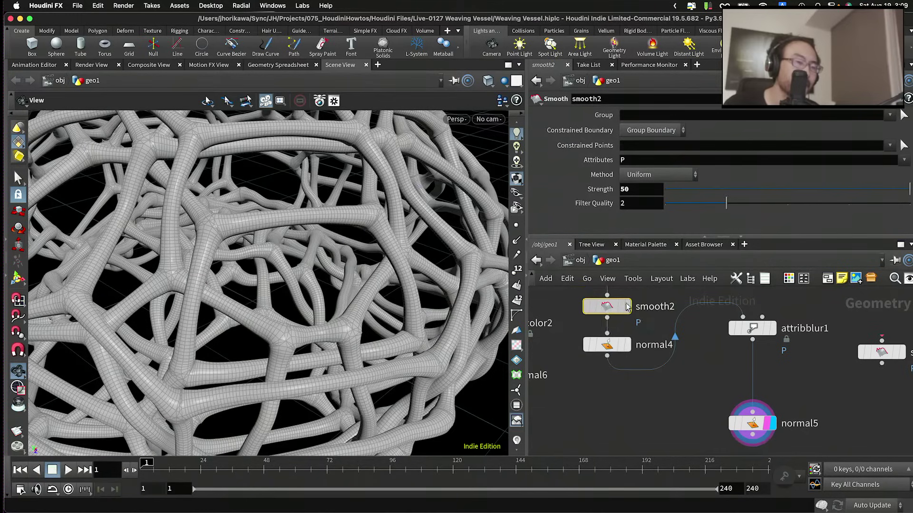
pyautogui.moveTo(589, 307); pyautogui.dragTo(590, 305)
pyautogui.moveTo(580, 378); pyautogui.dragTo(585, 407, button='middle')
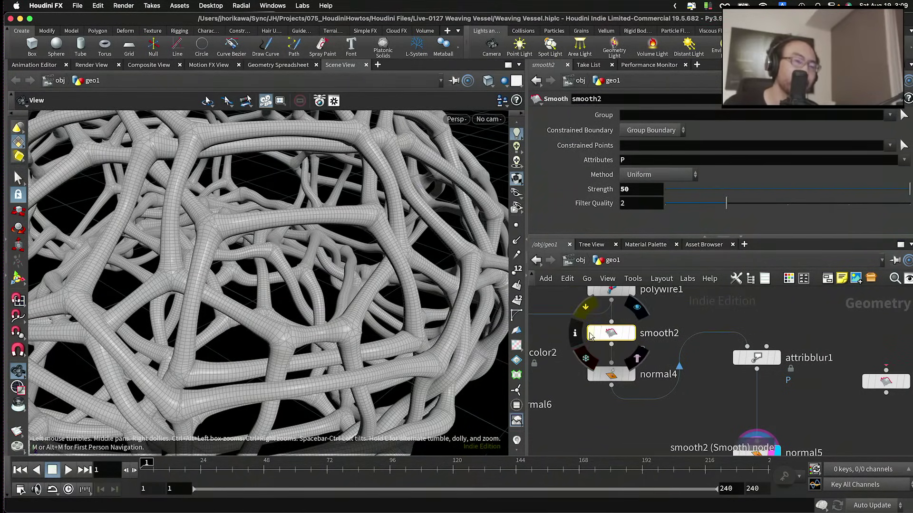
pyautogui.click(591, 335)
pyautogui.click(572, 334)
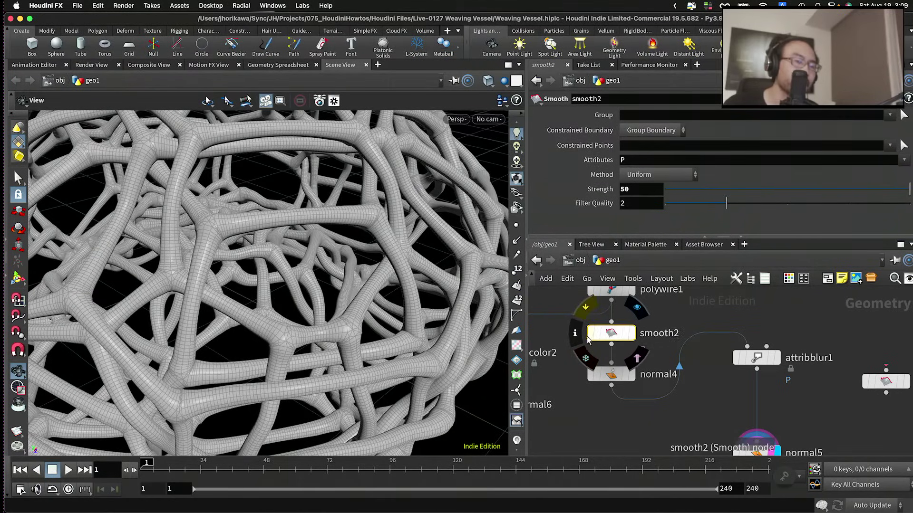
pyautogui.moveTo(646, 339); pyautogui.dragTo(642, 354, button='middle')
pyautogui.click(627, 349)
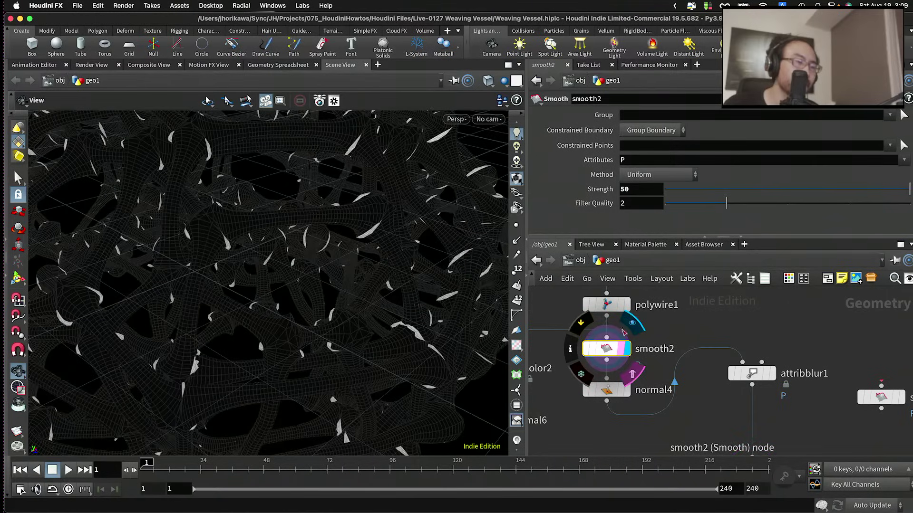
pyautogui.click(625, 306)
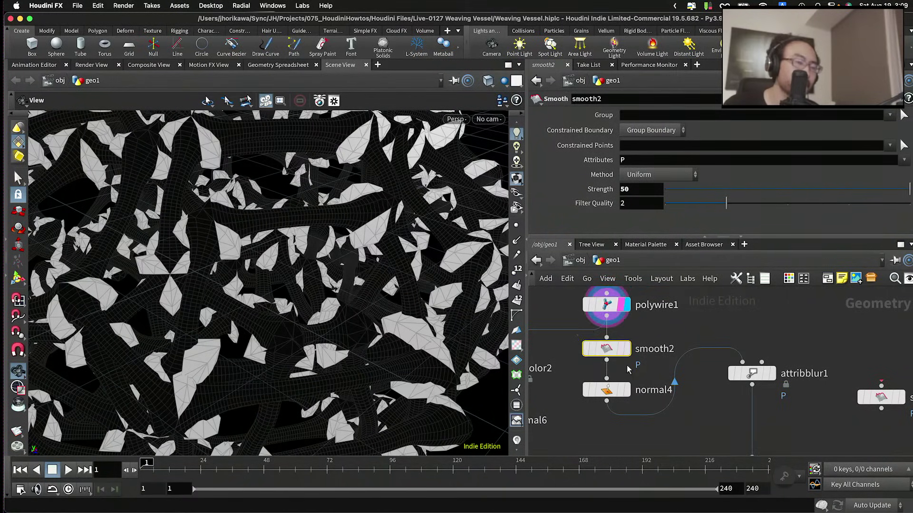
pyautogui.click(625, 354)
pyautogui.click(621, 350)
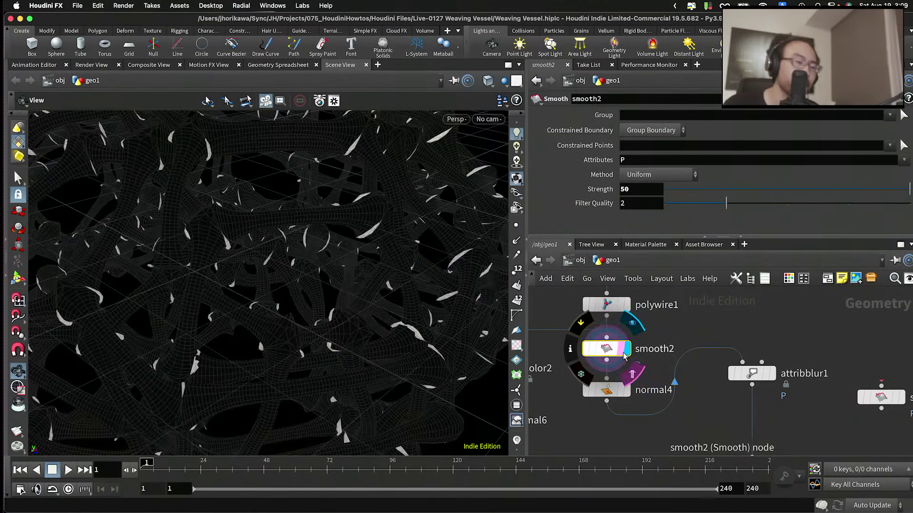
# Step: Connect polywire1's output to attribblur1's input, then display attribblur1 and normal5 to inspect the tube joints
pyautogui.scroll(-1, 606, 307)
pyautogui.keyDown('shift'); pyautogui.click(606, 388); pyautogui.keyUp('shift')
pyautogui.moveTo(607, 316); pyautogui.dragTo(737, 360)
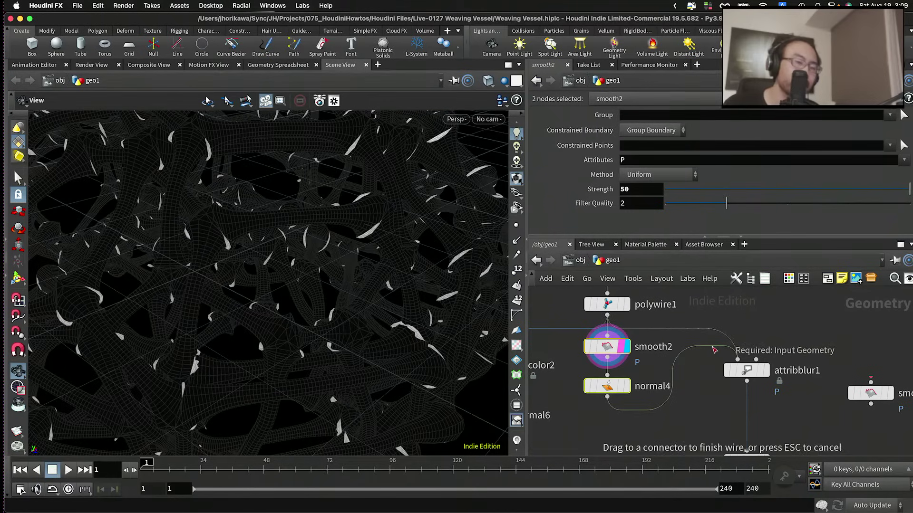
pyautogui.moveTo(736, 360); pyautogui.dragTo(668, 335, button='middle')
pyautogui.click(696, 347)
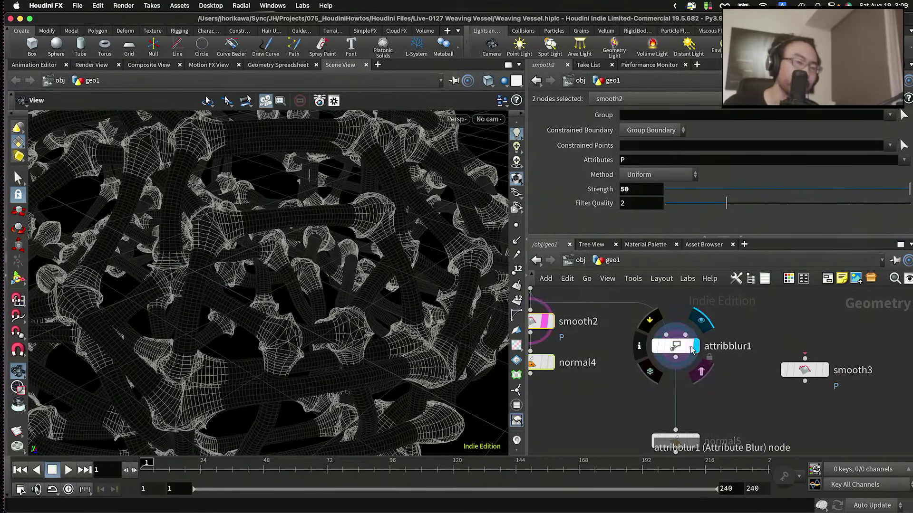
pyautogui.click(675, 346)
pyautogui.click(696, 442)
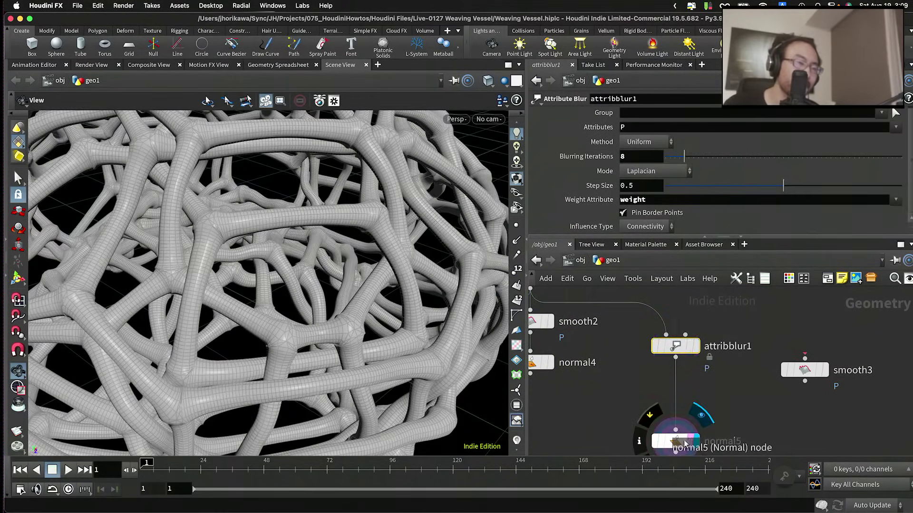
pyautogui.click(675, 441)
pyautogui.moveTo(230, 209)
pyautogui.mouseDown()
pyautogui.moveTo(249, 206)
pyautogui.moveTo(245, 277)
pyautogui.moveTo(253, 249)
pyautogui.moveTo(231, 219)
pyautogui.mouseUp()
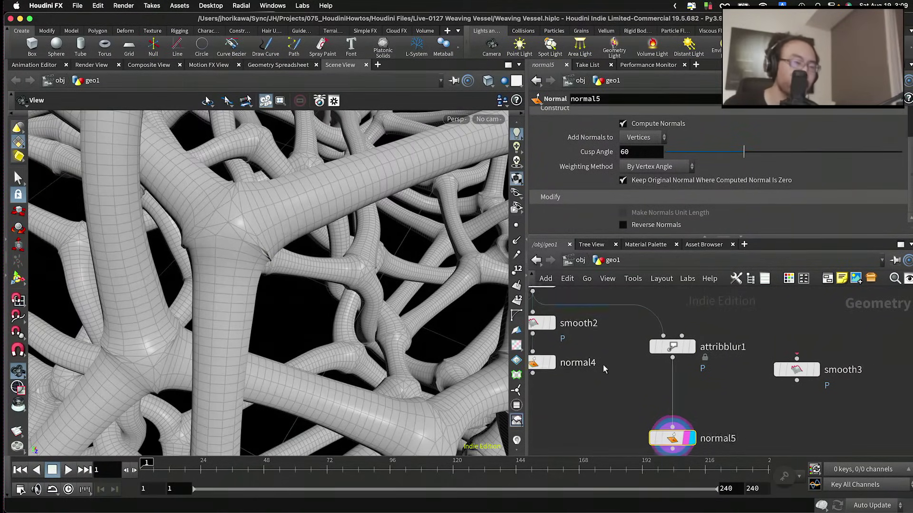
# Step: Take smooth2 out of the chain so polywire1 feeds normal4 directly, and display normal4 to inspect the unsmoothed joints
pyautogui.moveTo(603, 368); pyautogui.dragTo(711, 435, button='middle')
pyautogui.click(659, 344)
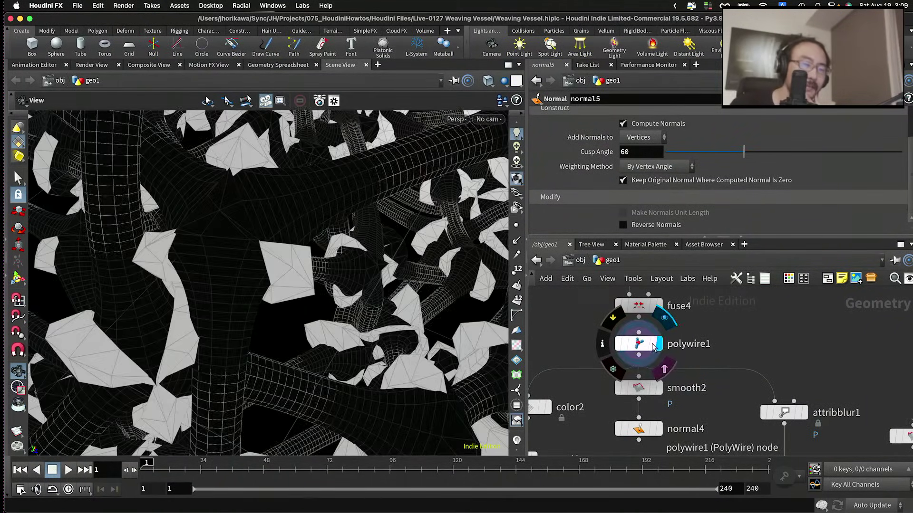
pyautogui.scroll(-1, 642, 352)
pyautogui.moveTo(639, 386); pyautogui.dragTo(610, 392)
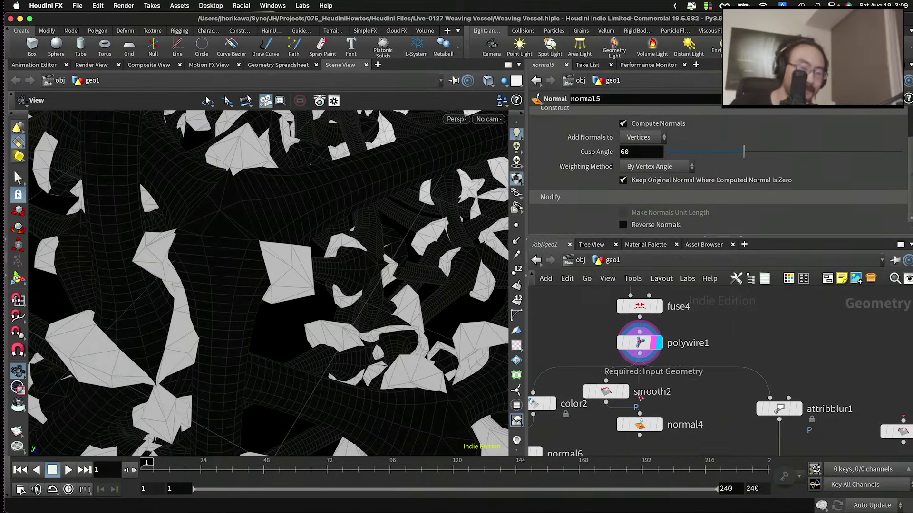
pyautogui.click(657, 425)
pyautogui.click(649, 424)
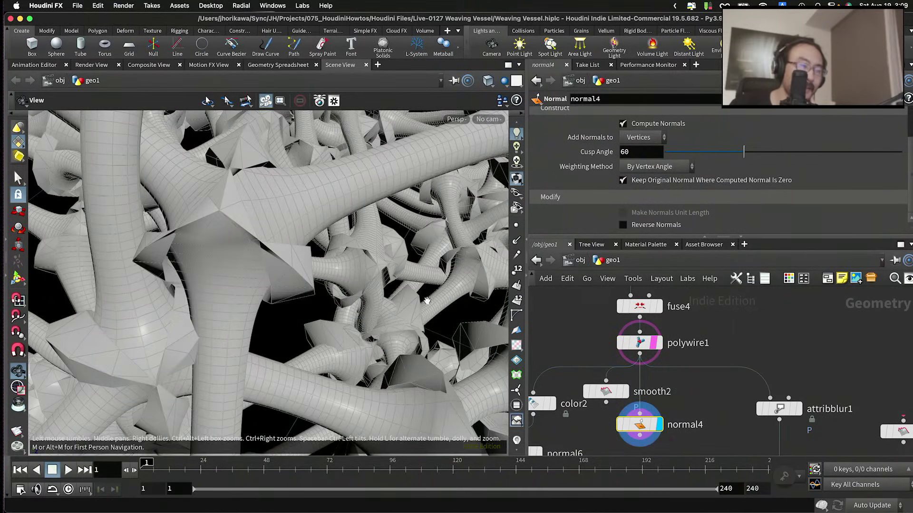
pyautogui.moveTo(217, 235); pyautogui.dragTo(280, 251)
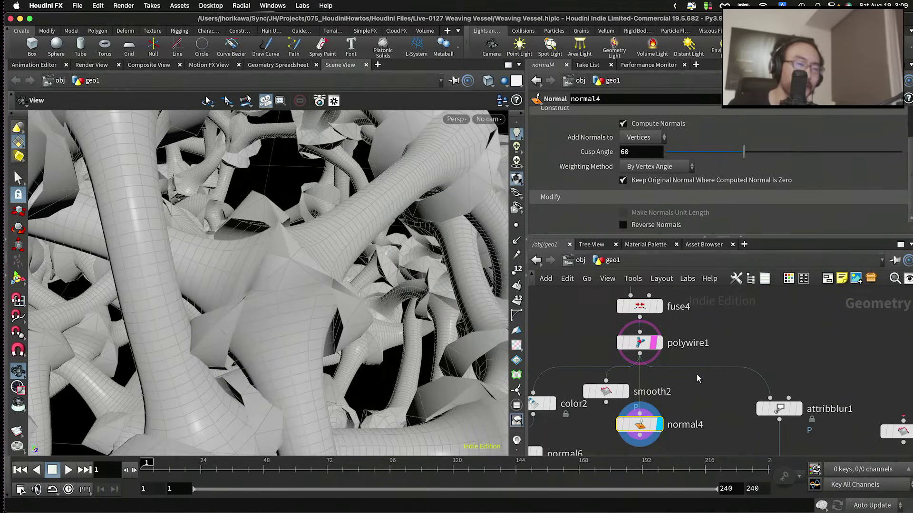
# Step: Bypass fuse4 above polywire1 and inspect how the tubes meet at the junctions
pyautogui.scroll(3, 671, 375)
pyautogui.hscroll(3, 672, 375)
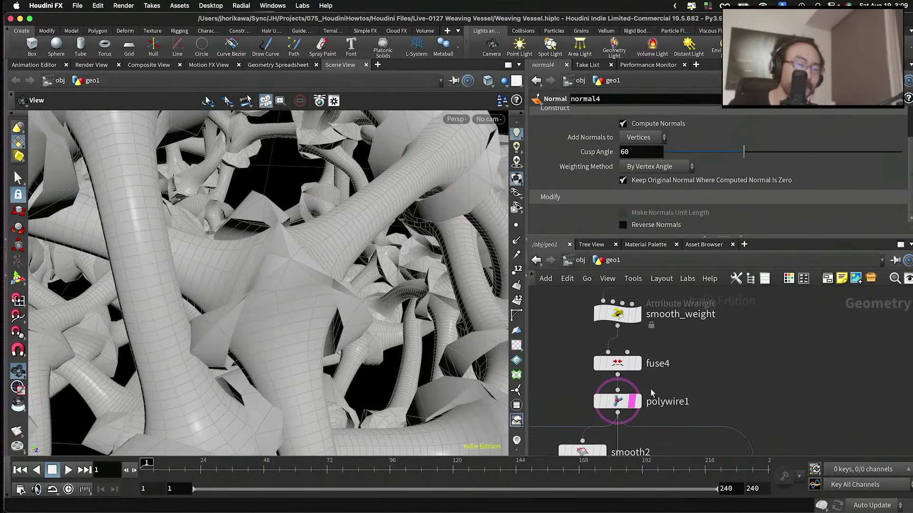
pyautogui.moveTo(597, 378)
pyautogui.mouseDown()
pyautogui.moveTo(610, 376)
pyautogui.moveTo(587, 375)
pyautogui.mouseUp()
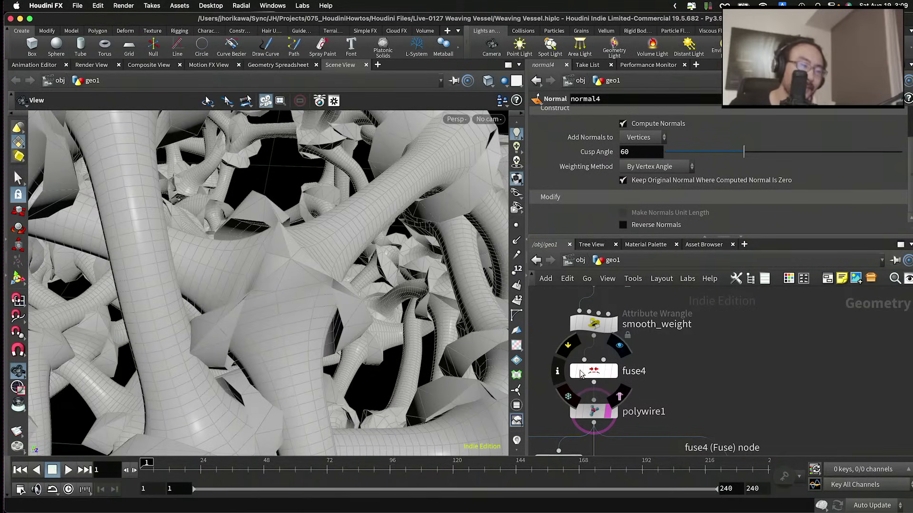
pyautogui.click(573, 371)
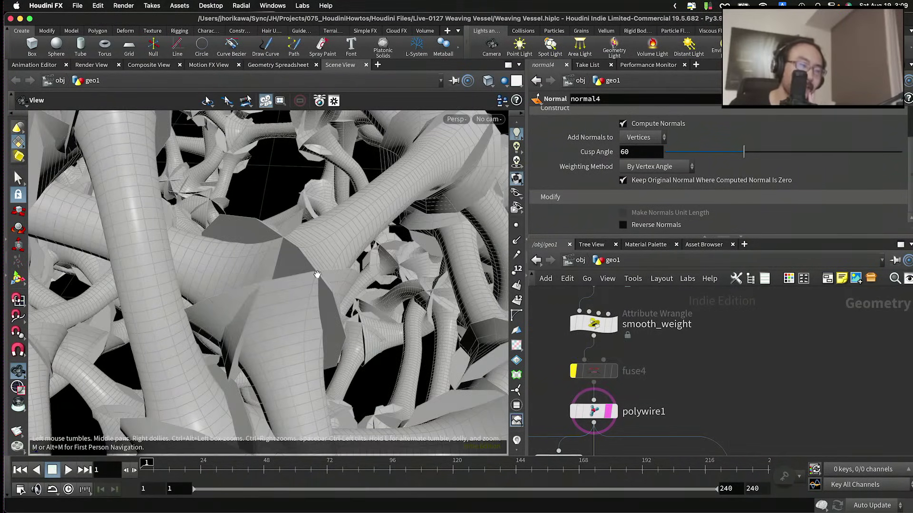
pyautogui.moveTo(304, 309); pyautogui.dragTo(280, 287)
pyautogui.moveTo(281, 336); pyautogui.dragTo(258, 298)
pyautogui.scroll(5, 657, 339)
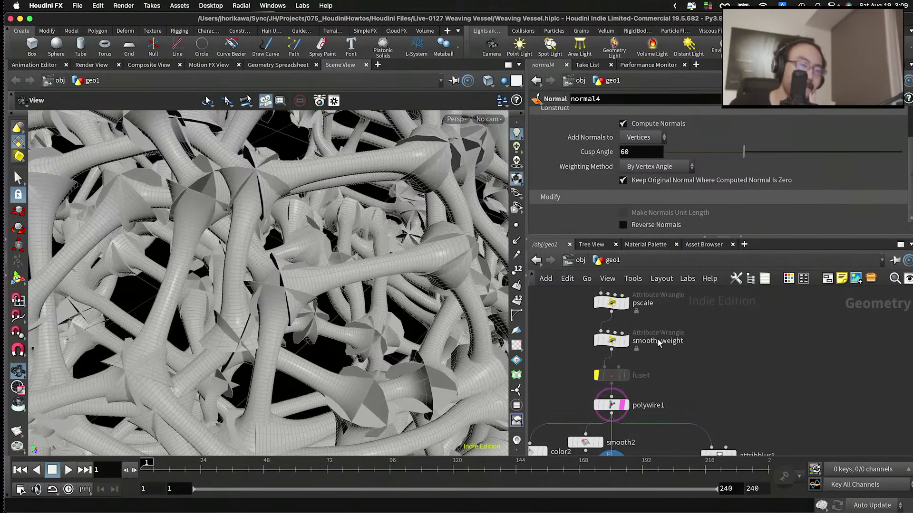
# Step: Reshape pscale's ramp: delete the middle point, add one near position 0.18 at value 1, and raise the end point to about 0.45
pyautogui.click(604, 366)
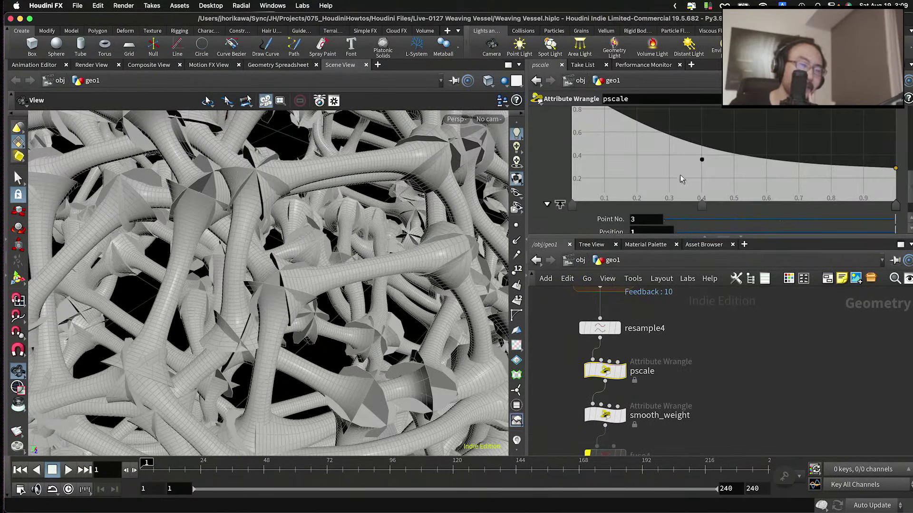
pyautogui.scroll(2, 689, 178)
pyautogui.moveTo(702, 201); pyautogui.dragTo(700, 189)
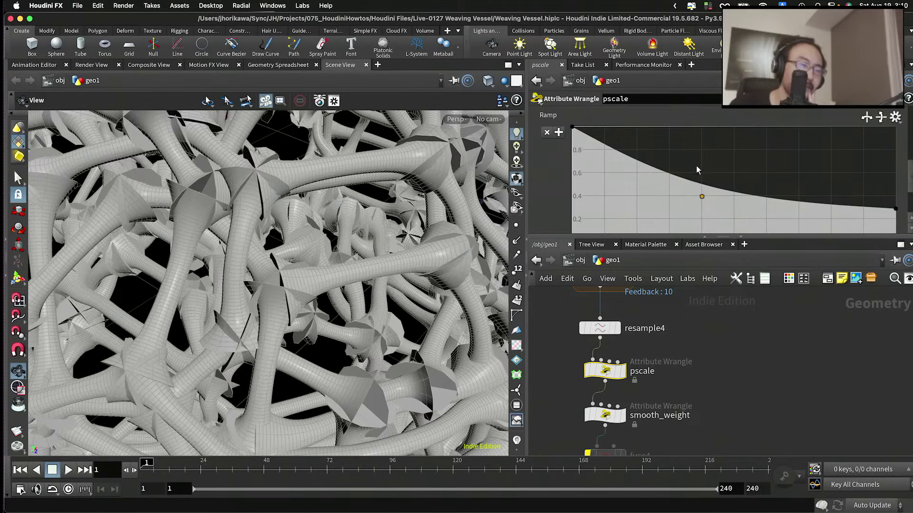
pyautogui.press('Delete')
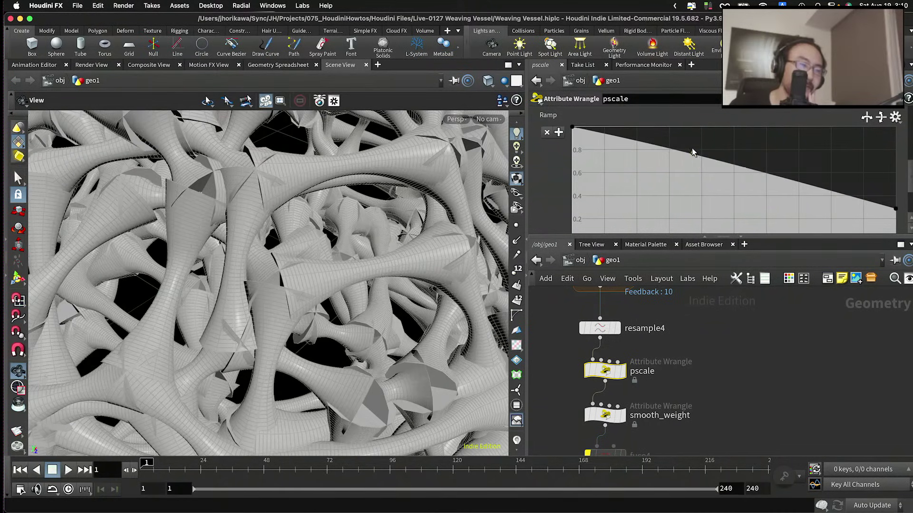
pyautogui.click(692, 149)
pyautogui.moveTo(692, 150); pyautogui.dragTo(635, 133)
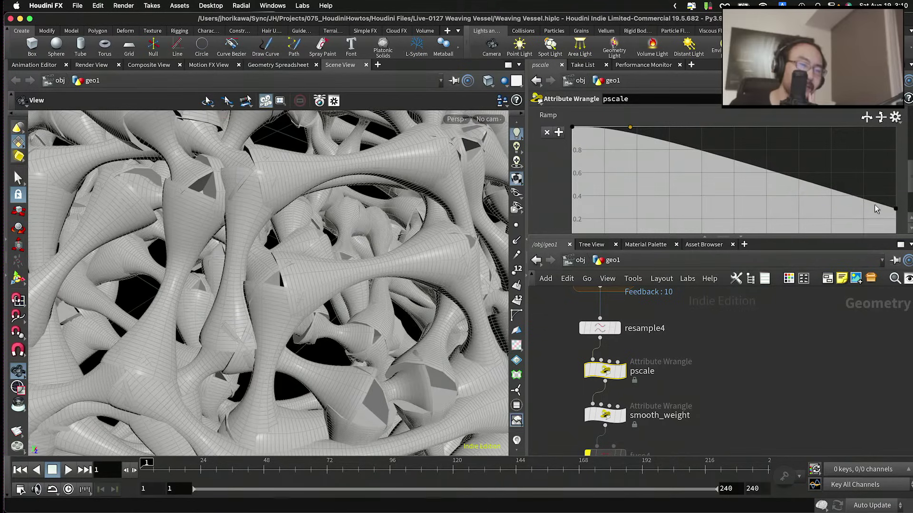
pyautogui.moveTo(897, 211); pyautogui.dragTo(898, 196)
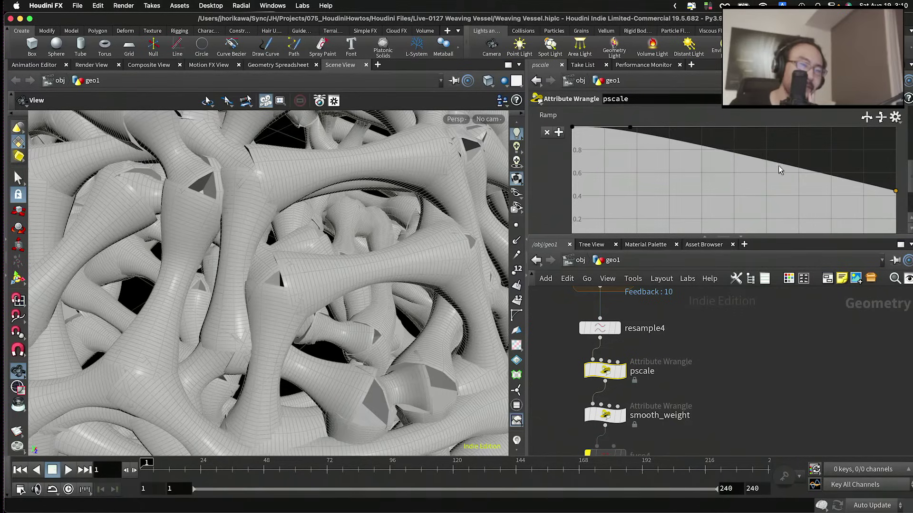
# Step: Set the CONTROLLER's thickness to 0.064
pyautogui.scroll(-5, 647, 360)
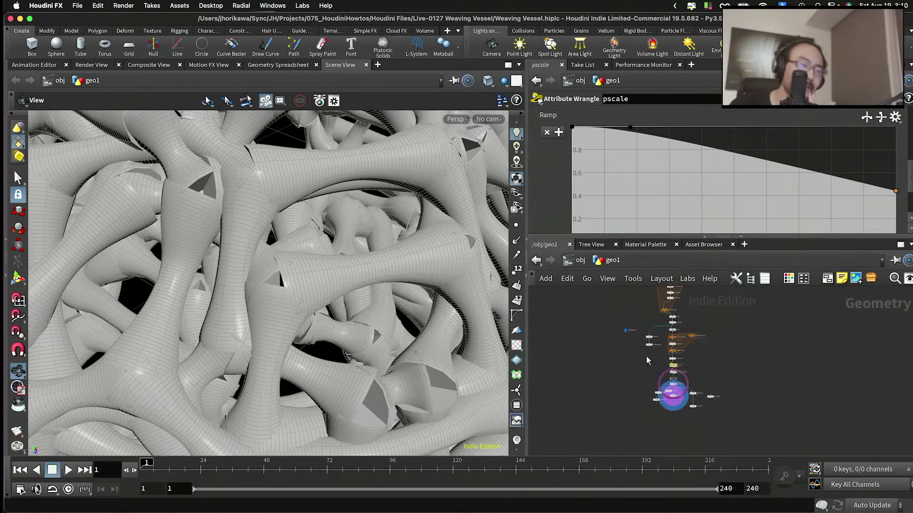
pyautogui.scroll(5, 647, 360)
pyautogui.click(617, 323)
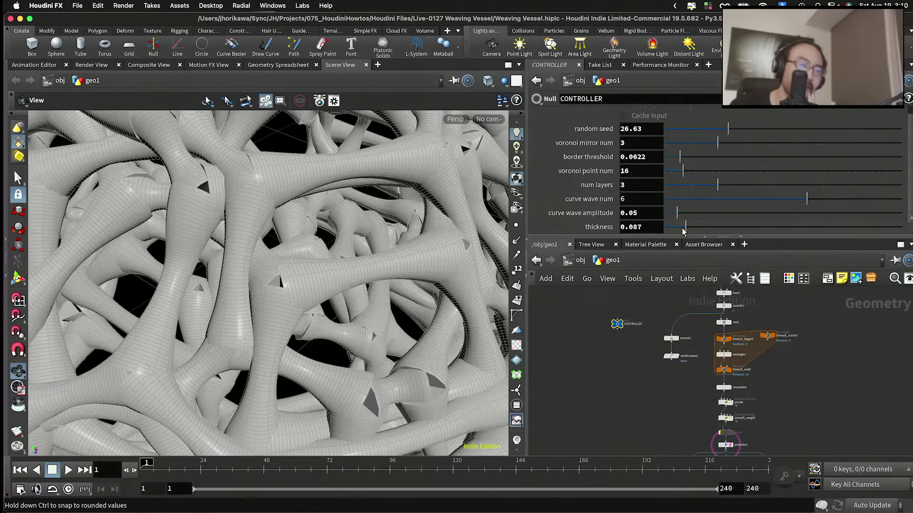
pyautogui.moveTo(678, 231); pyautogui.dragTo(681, 231)
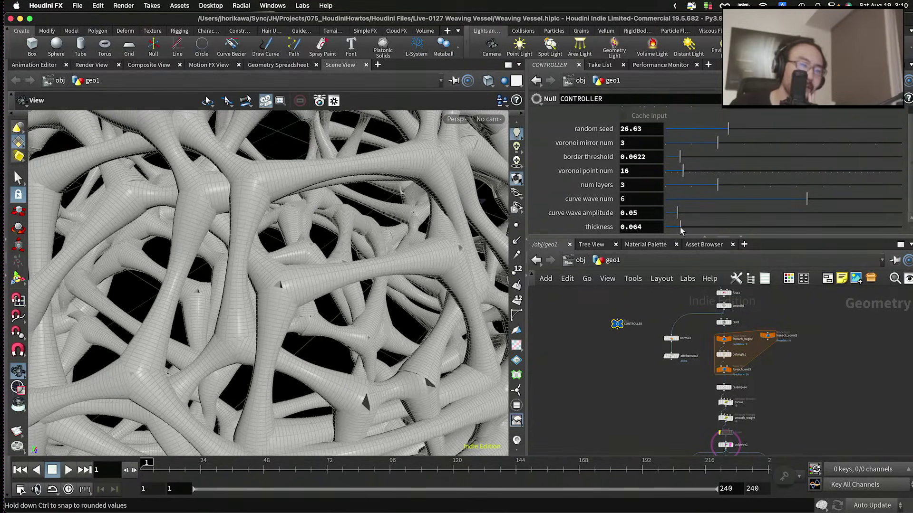
# Step: Re-enable fuse4 and inspect a tube junction up close
pyautogui.scroll(5, 691, 389)
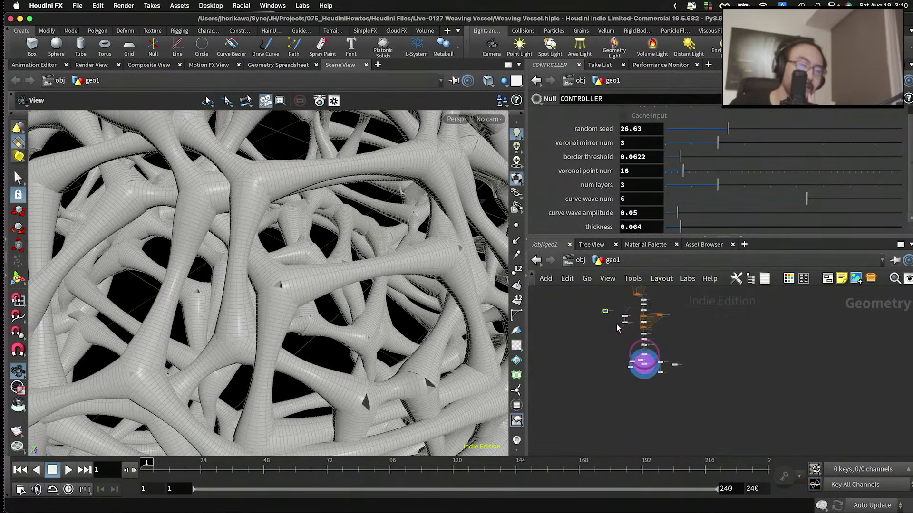
pyautogui.scroll(3, 690, 389)
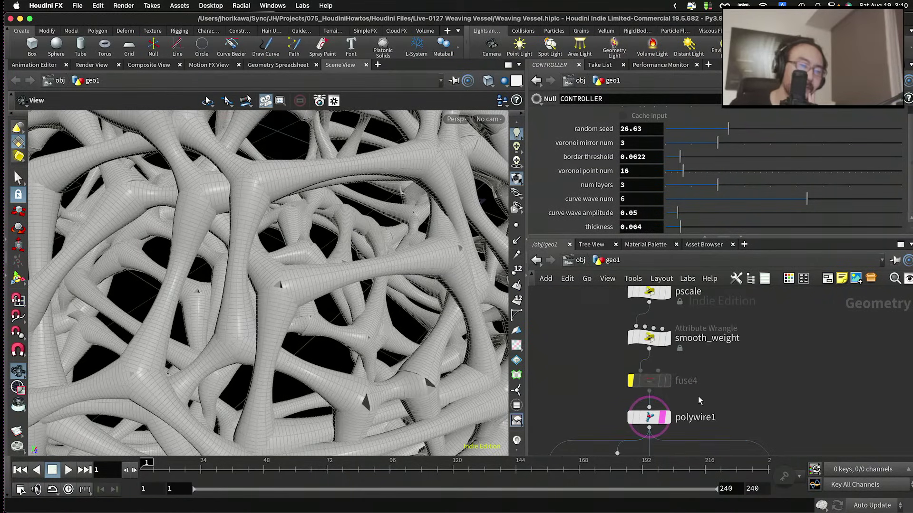
pyautogui.moveTo(628, 381)
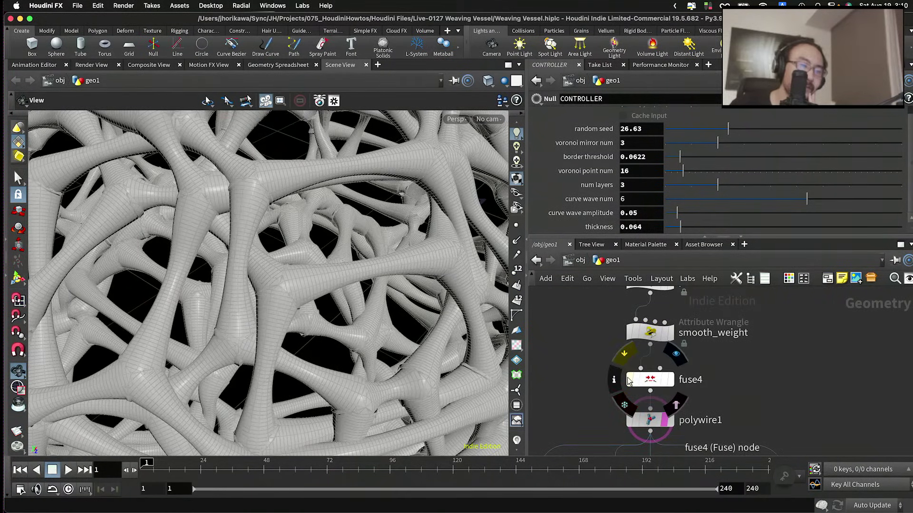
pyautogui.moveTo(268, 269); pyautogui.dragTo(257, 282, button='middle')
pyautogui.scroll(10, 276, 286)
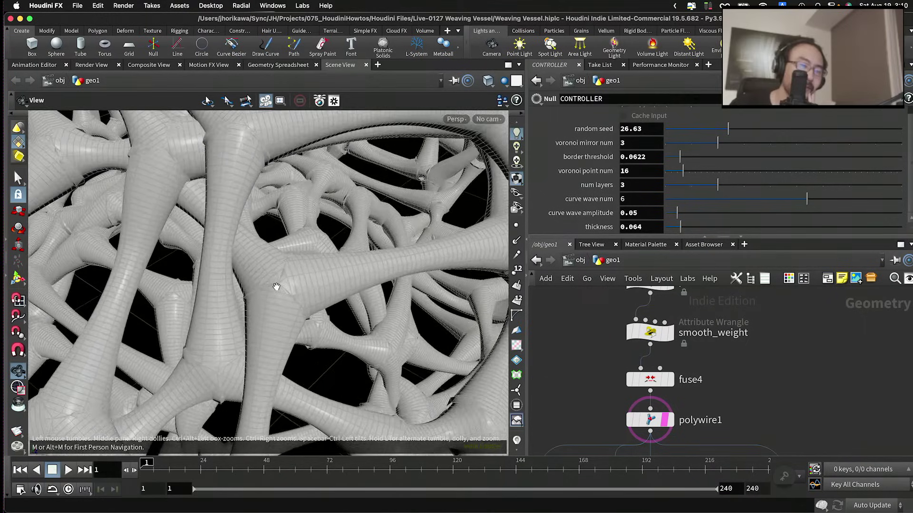
pyautogui.moveTo(248, 300); pyautogui.dragTo(264, 304, button='middle')
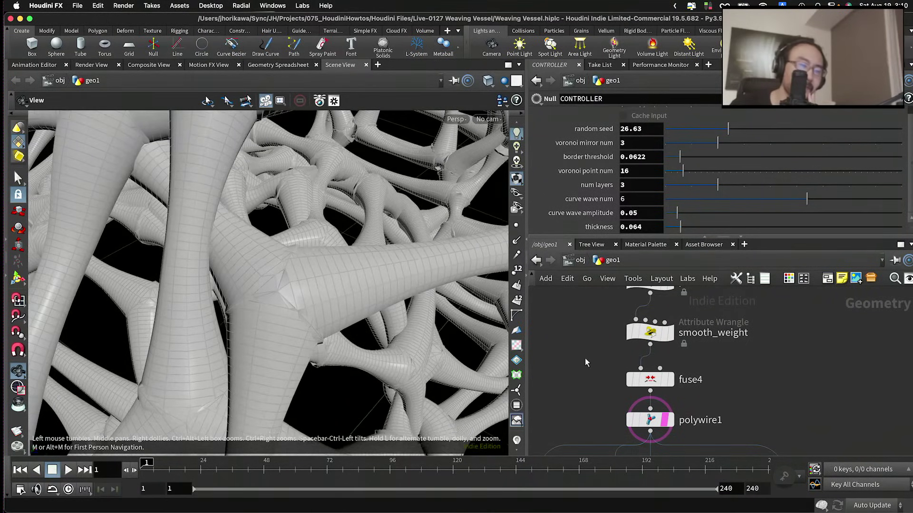
pyautogui.scroll(-2, 601, 345)
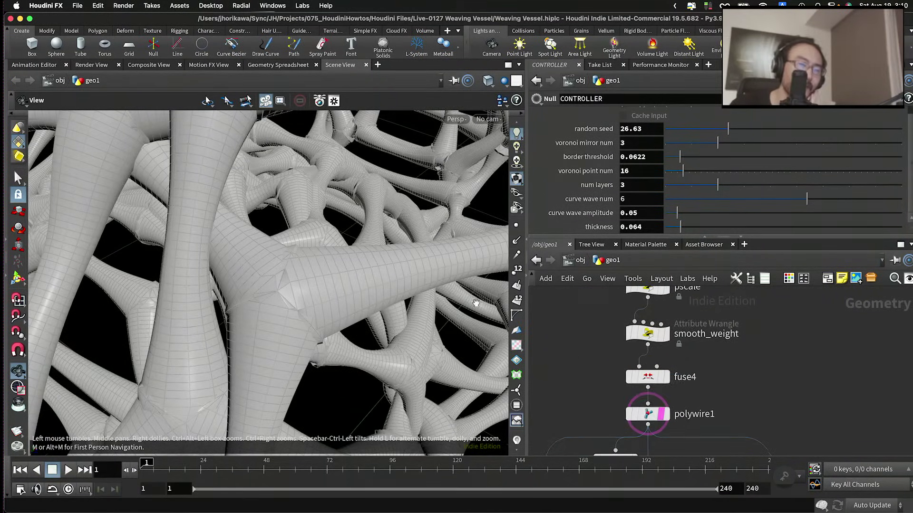
# Step: Compare the curves and tubes with fuse4 bypassed and enabled, then display normal4's shaded result with fuse4 active
pyautogui.click(666, 377)
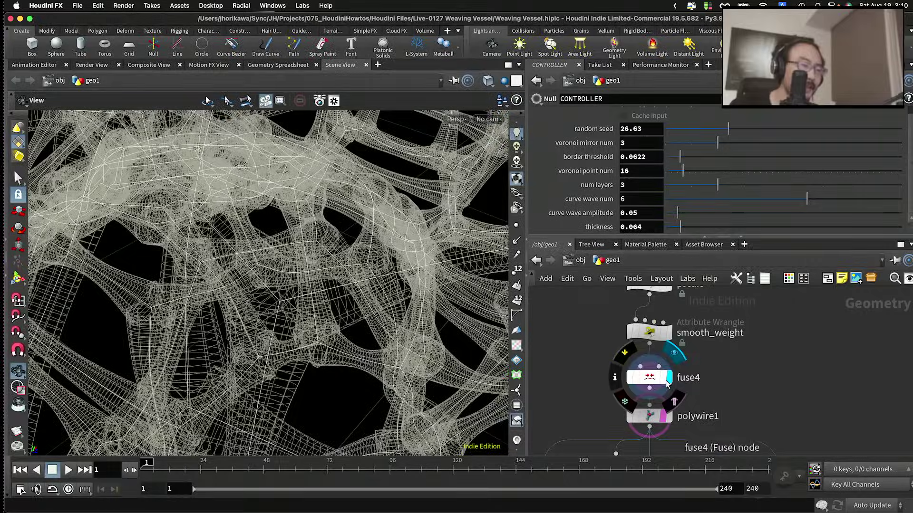
pyautogui.click(627, 378)
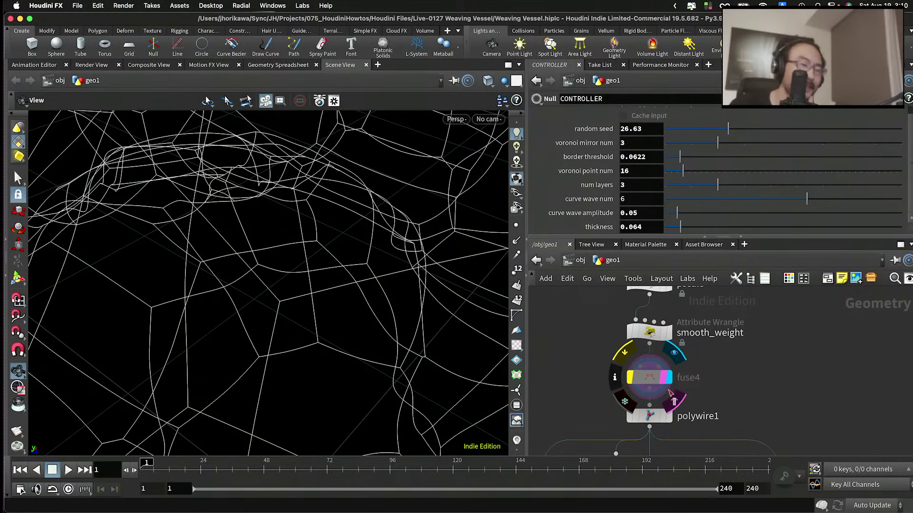
pyautogui.scroll(-2, 670, 392)
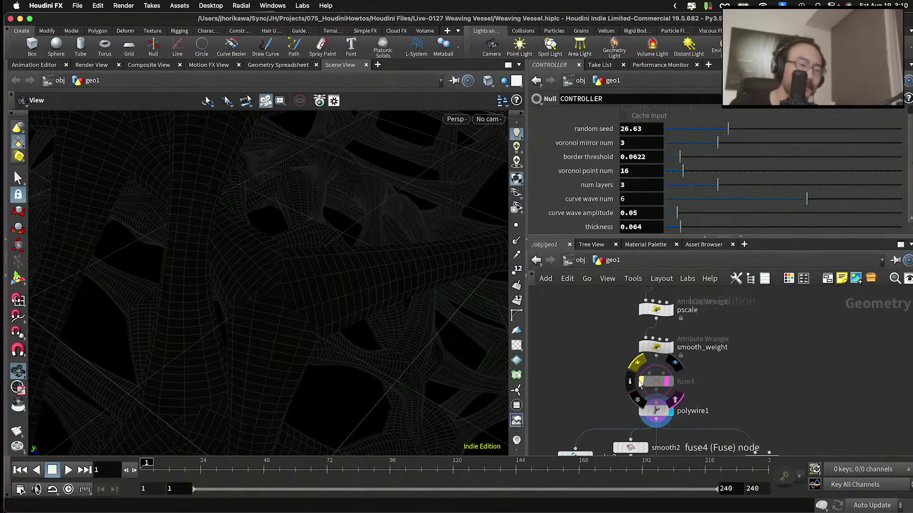
pyautogui.click(654, 401)
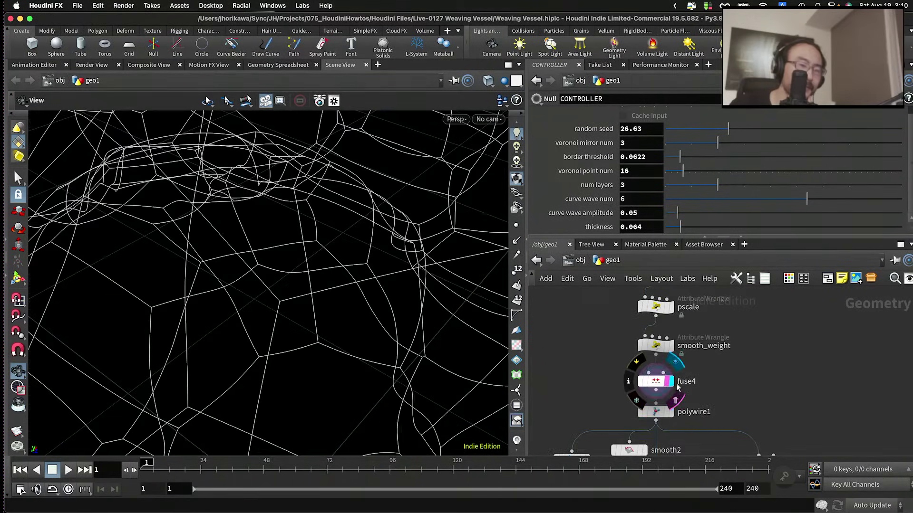
pyautogui.moveTo(665, 431); pyautogui.dragTo(665, 334, button='middle')
pyautogui.scroll(1, 665, 334)
pyautogui.click(664, 385)
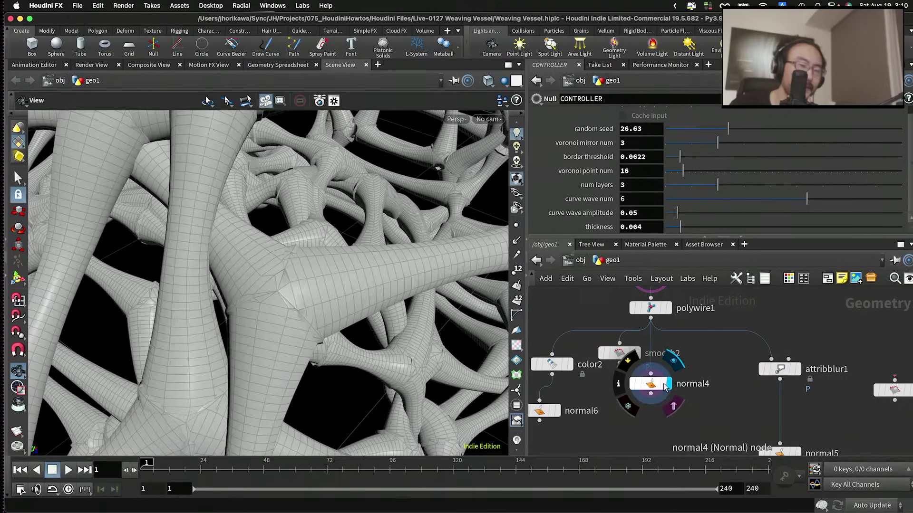
# Step: Display the attribblur1 branch through normal5 and set attribblur1's blurring iterations to 3
pyautogui.scroll(1, 638, 369)
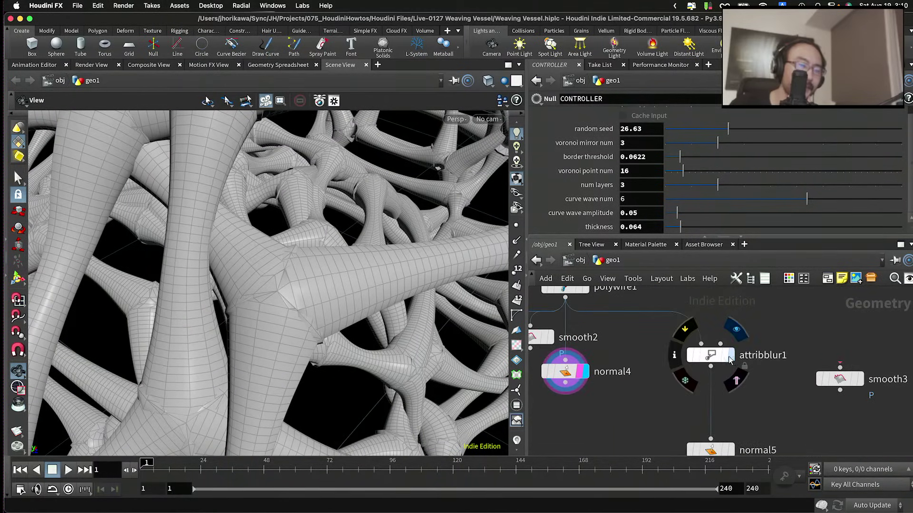
pyautogui.click(731, 360)
pyautogui.scroll(-2, 713, 342)
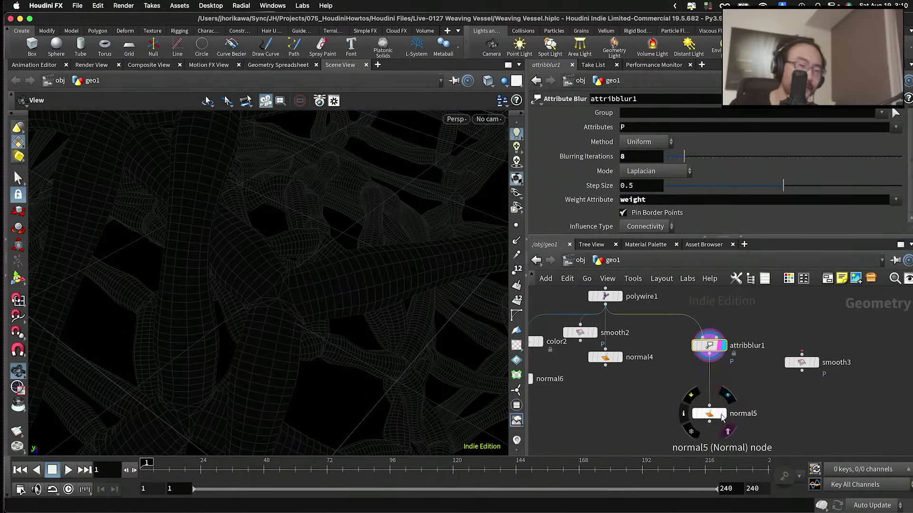
pyautogui.click(721, 417)
pyautogui.scroll(1, 718, 371)
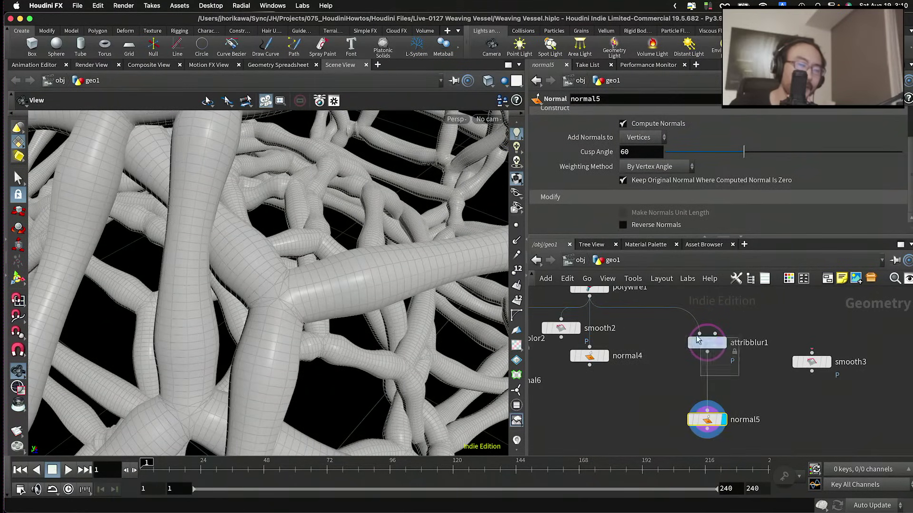
pyautogui.click(698, 338)
pyautogui.moveTo(678, 156); pyautogui.dragTo(673, 159)
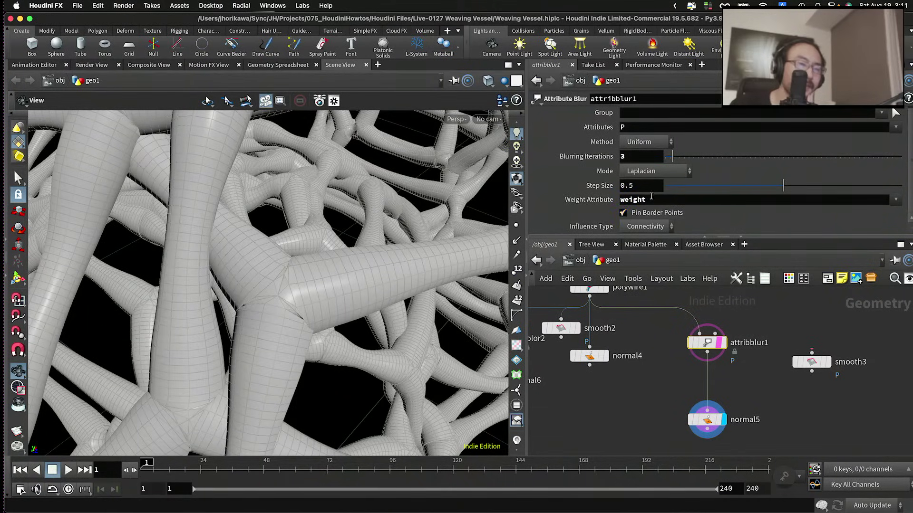
# Step: Feed smooth2 into normal4, display normal4, and test smooth2's strength, leaving it at 50
pyautogui.moveTo(604, 359)
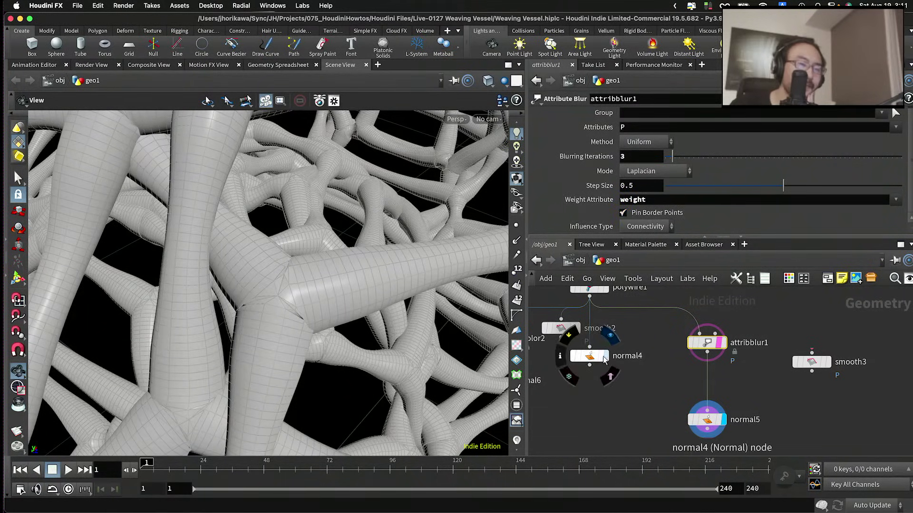
pyautogui.click(577, 332)
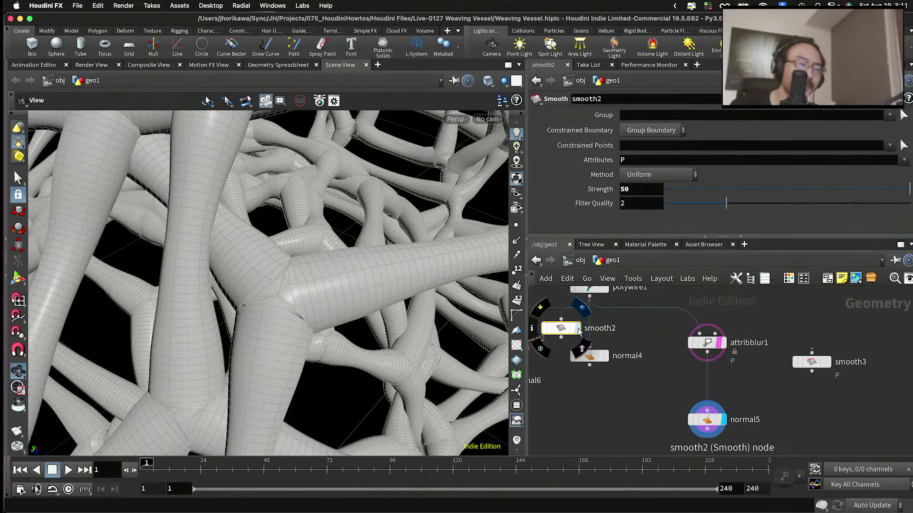
pyautogui.click(574, 330)
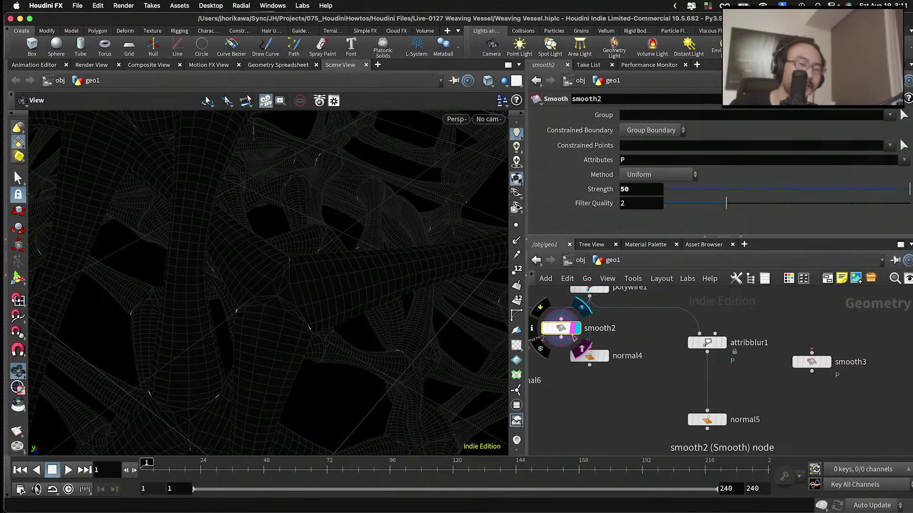
pyautogui.click(603, 357)
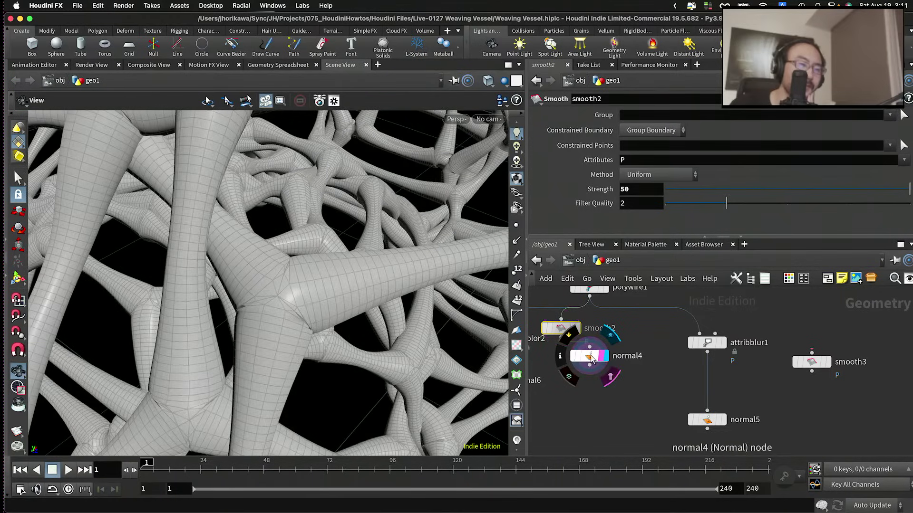
pyautogui.click(591, 358)
pyautogui.click(564, 331)
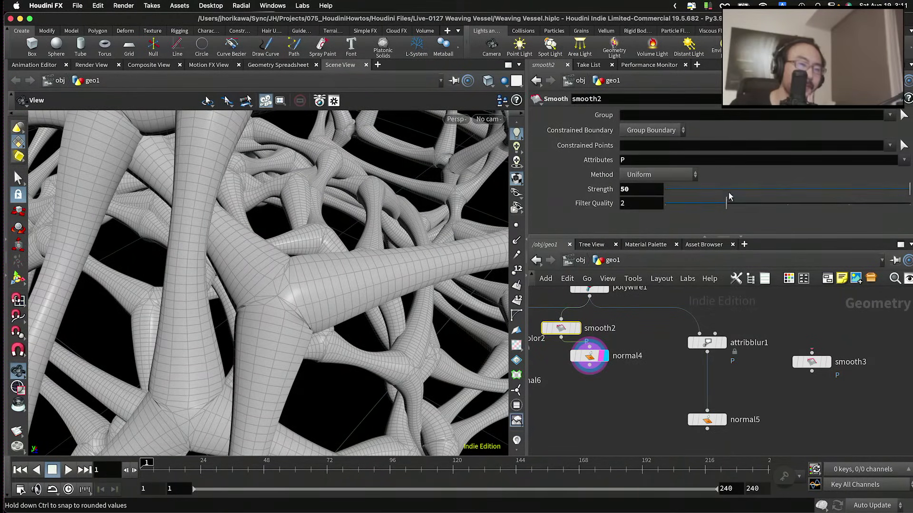
pyautogui.moveTo(683, 189); pyautogui.dragTo(908, 189)
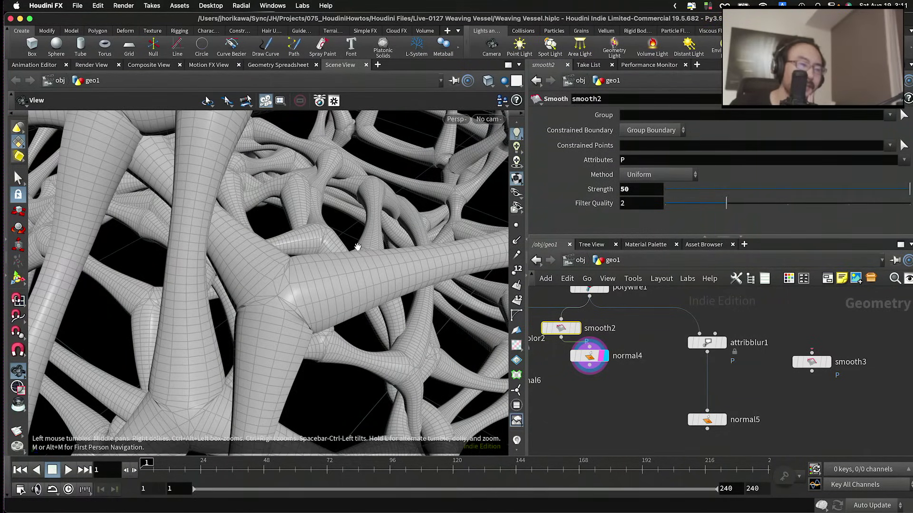
# Step: Compare the tube junctions of the smooth2 branch with those of the attribblur1 branch by displaying normal5
pyautogui.moveTo(350, 245); pyautogui.dragTo(268, 278)
pyautogui.scroll(2, 750, 346)
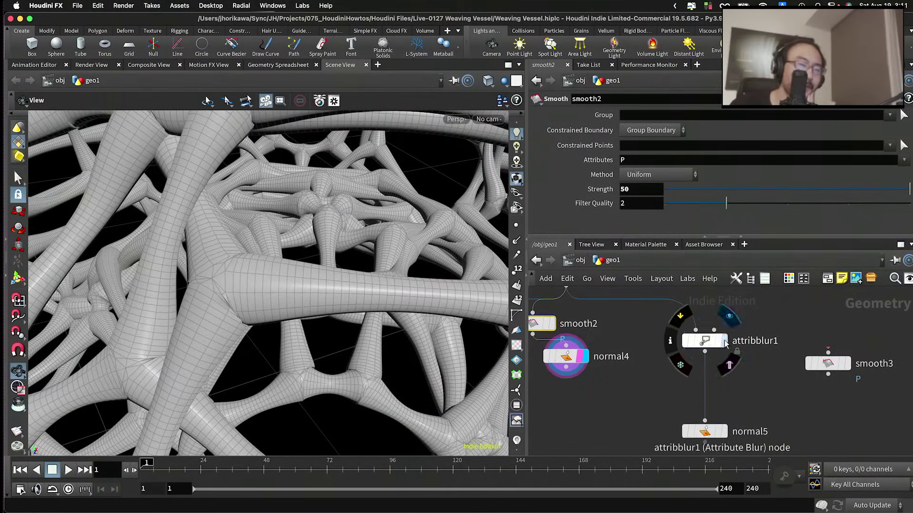
pyautogui.click(722, 340)
pyautogui.click(704, 341)
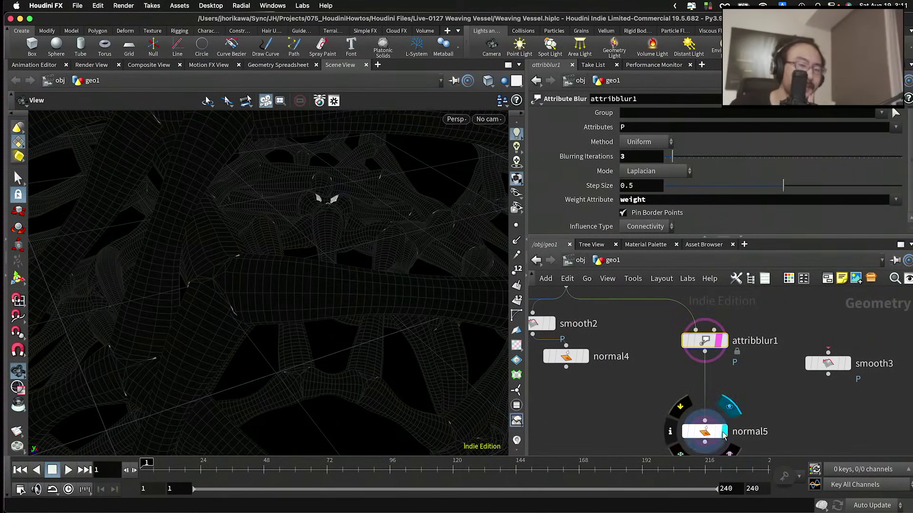
pyautogui.click(723, 431)
pyautogui.moveTo(314, 320)
pyautogui.mouseDown()
pyautogui.moveTo(230, 302)
pyautogui.moveTo(271, 303)
pyautogui.moveTo(198, 322)
pyautogui.moveTo(224, 301)
pyautogui.moveTo(232, 335)
pyautogui.moveTo(200, 241)
pyautogui.moveTo(204, 300)
pyautogui.moveTo(195, 200)
pyautogui.moveTo(195, 233)
pyautogui.mouseUp()
pyautogui.scroll(-5, 651, 397)
pyautogui.scroll(6, 651, 397)
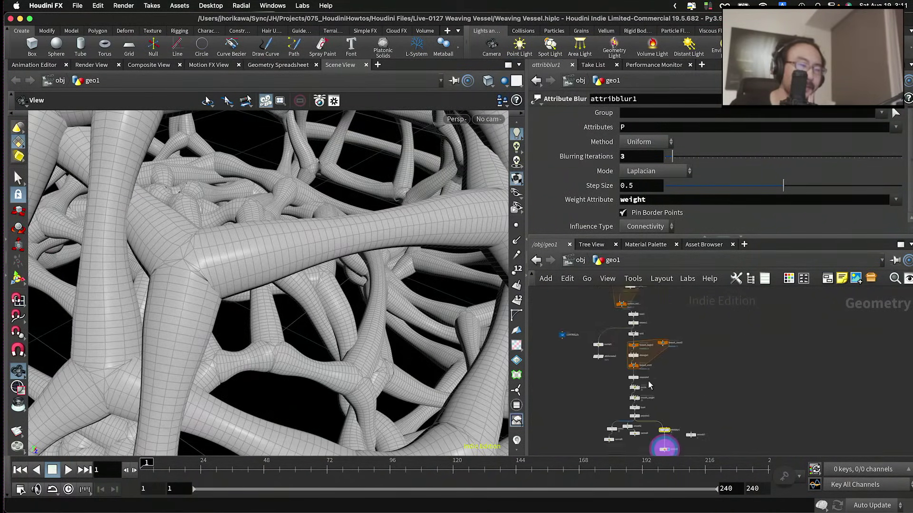
# Step: Set resample4's maximum segment length to 0.025 and check the coarser tube mesh around the junctions
pyautogui.click(589, 345)
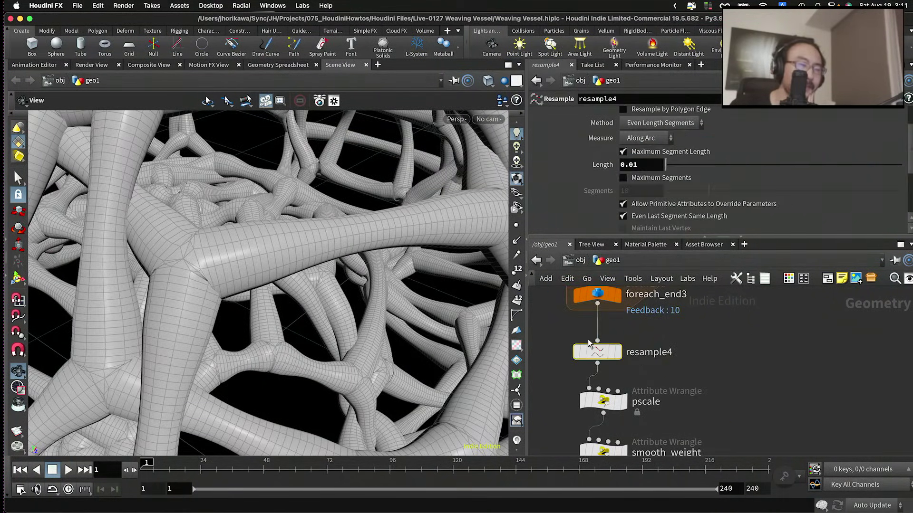
pyautogui.click(654, 166)
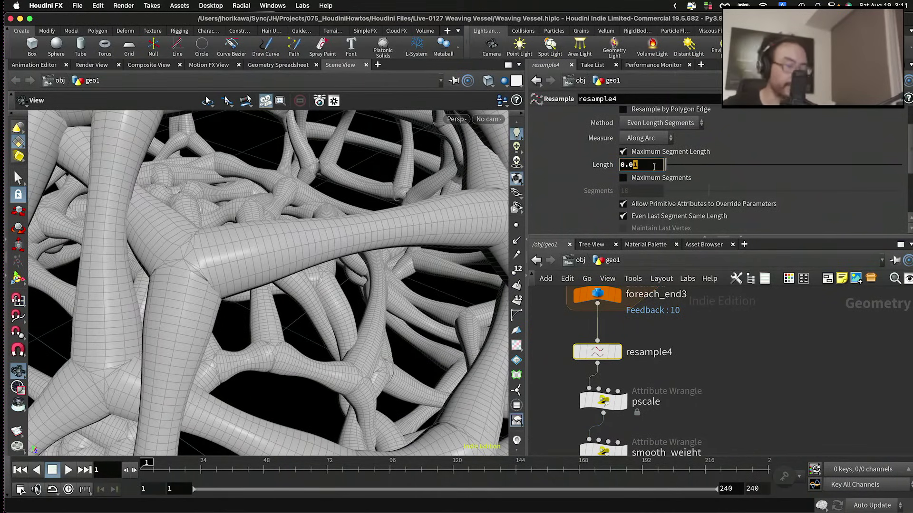
pyautogui.press('BackSpace')
pyautogui.write('2')
pyautogui.press('Return')
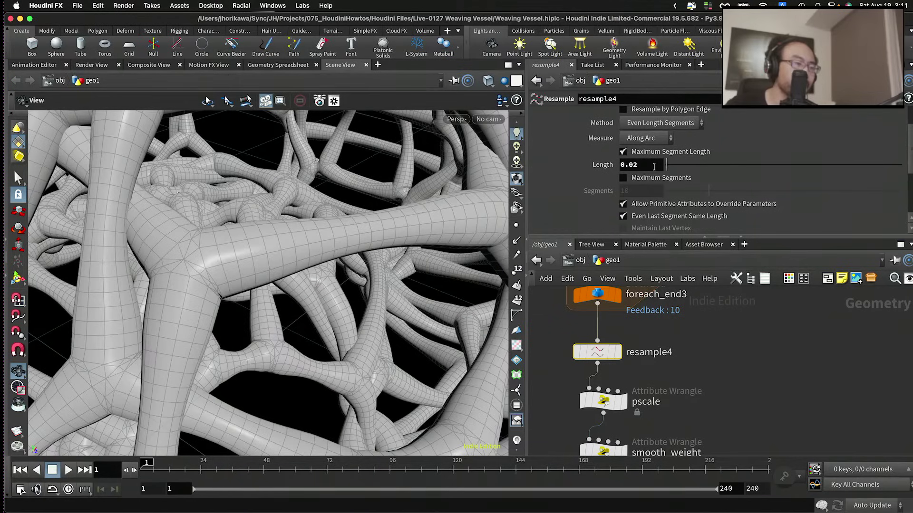
pyautogui.write('5')
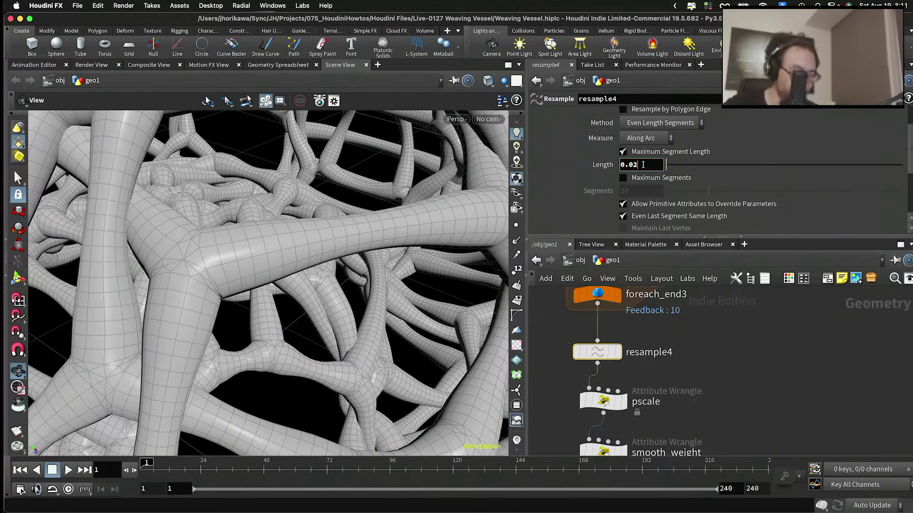
pyautogui.press('Return')
pyautogui.moveTo(380, 186); pyautogui.dragTo(200, 257)
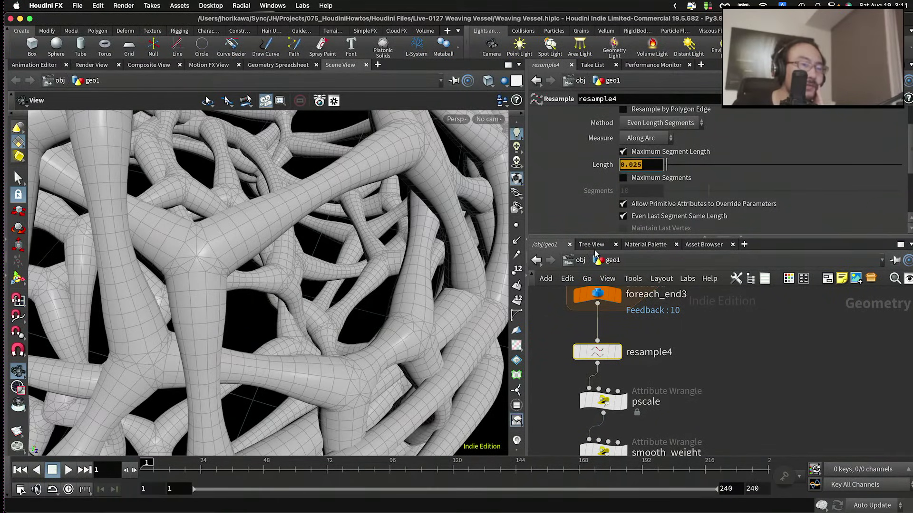
pyautogui.moveTo(356, 260); pyautogui.dragTo(308, 238)
pyautogui.scroll(-5, 618, 380)
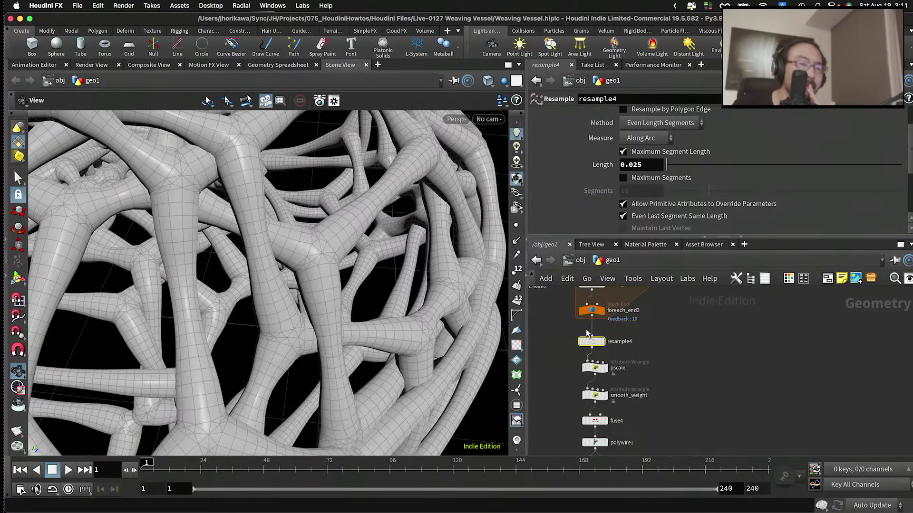
# Step: Test attribblur1's blurring iterations, ending at 3, and inspect the strands along the vessel's side
pyautogui.scroll(6, 628, 408)
pyautogui.click(655, 379)
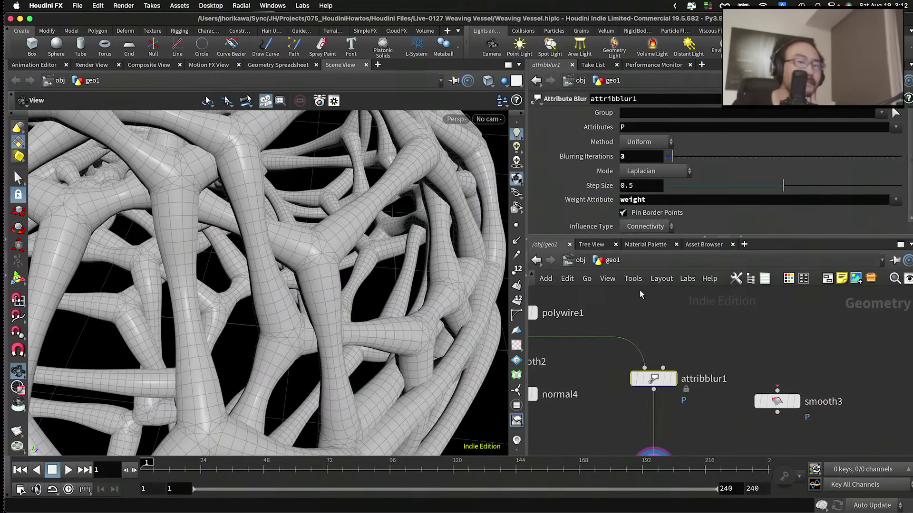
pyautogui.moveTo(676, 160); pyautogui.dragTo(672, 162)
pyautogui.keyDown('alt'); pyautogui.moveTo(266, 266); pyautogui.dragTo(342, 273); pyautogui.keyUp('alt')
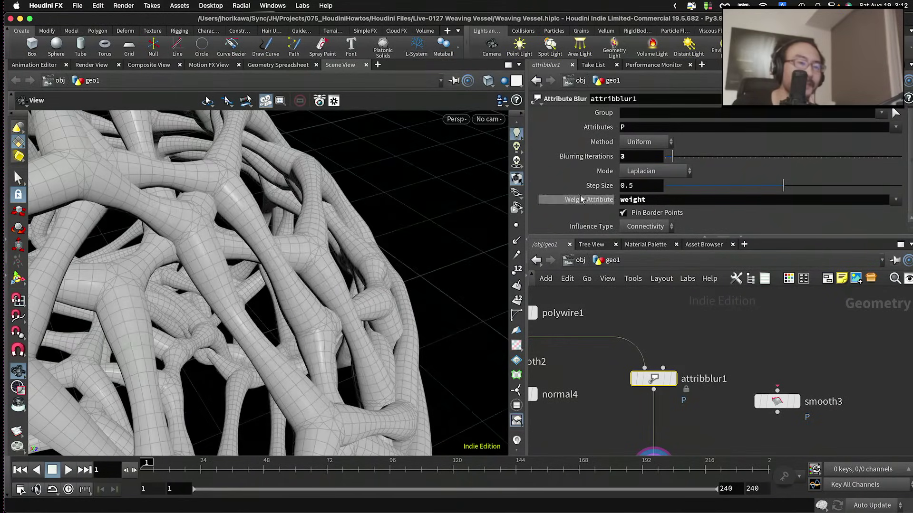
# Step: Reshape smooth_weight's ramp: lower the point near position 0.33 to about 0.8 and move the next point to about 0.58, slightly above zero
pyautogui.scroll(-3, 636, 312)
pyautogui.scroll(2, 636, 312)
pyautogui.click(631, 310)
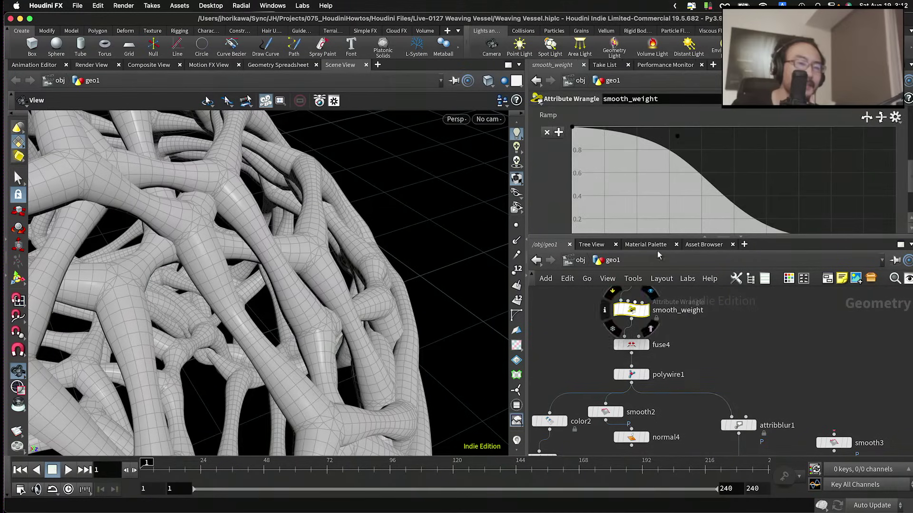
pyautogui.scroll(-1, 685, 182)
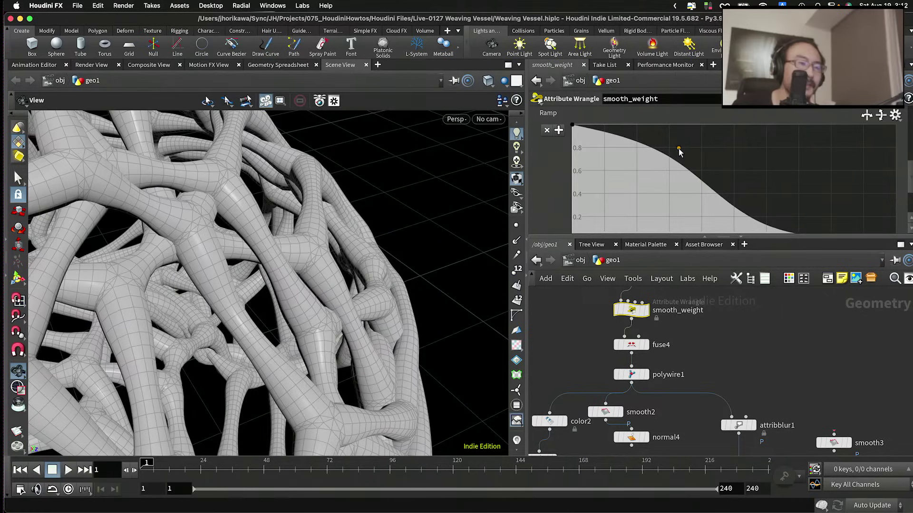
pyautogui.scroll(-3, 732, 152)
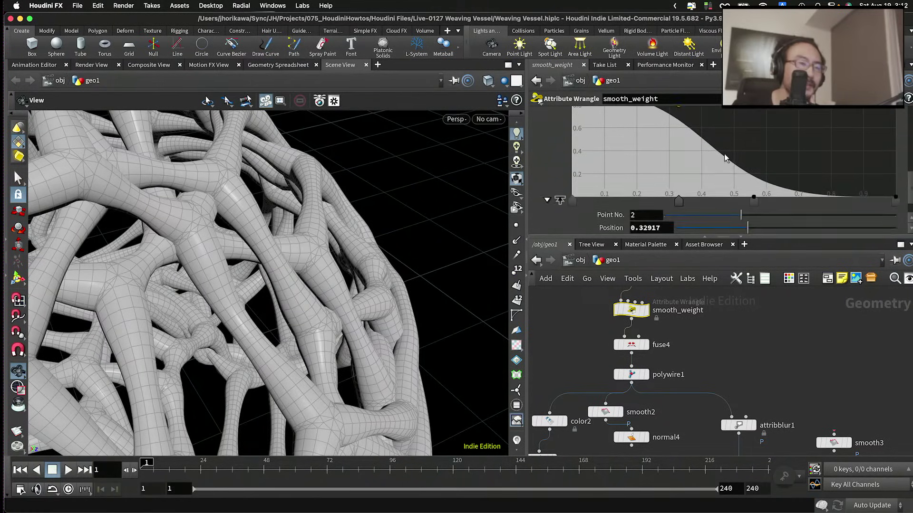
pyautogui.moveTo(758, 189); pyautogui.dragTo(758, 183)
pyautogui.moveTo(413, 204); pyautogui.dragTo(328, 217)
pyautogui.scroll(-2, 575, 389)
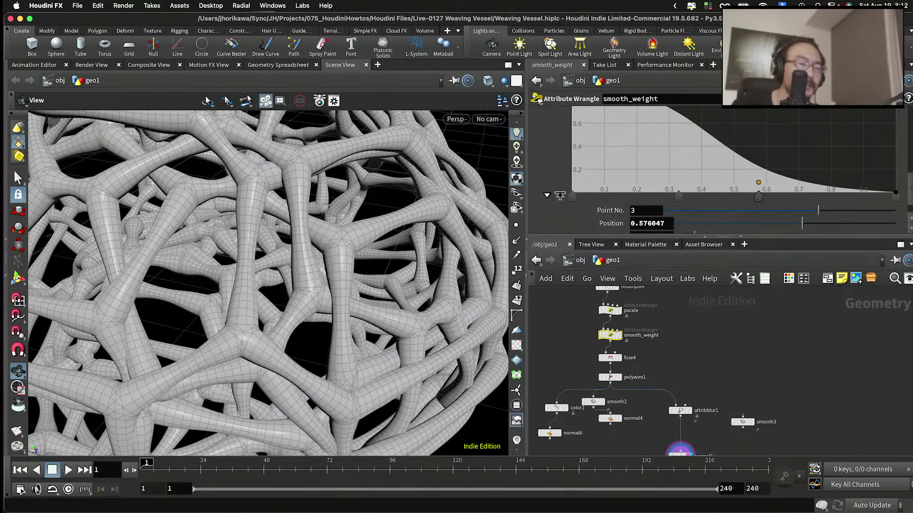
# Step: Set detangle1's default thickness to the controller thickness multiplied by 0.5, after trying 0.4
pyautogui.scroll(3, 594, 304)
pyautogui.click(579, 412)
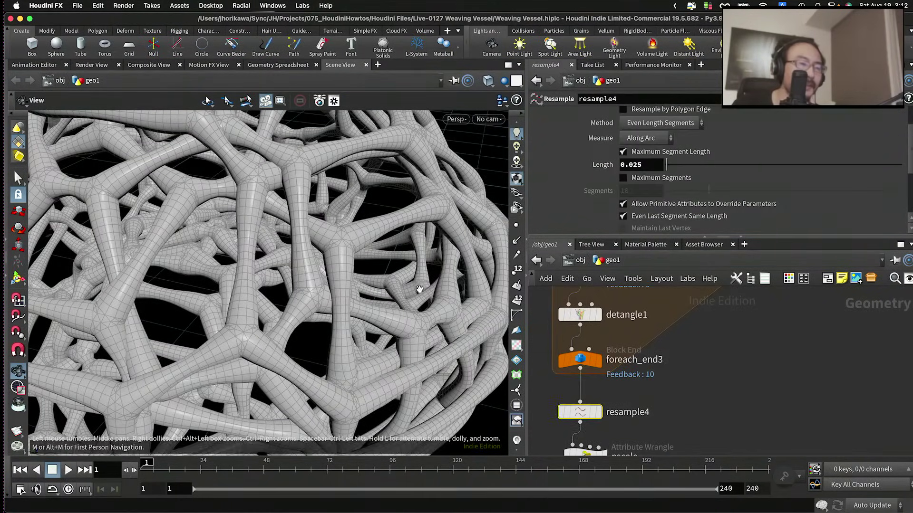
pyautogui.scroll(-5, 419, 289)
pyautogui.moveTo(420, 289); pyautogui.dragTo(294, 291)
pyautogui.scroll(-2, 616, 343)
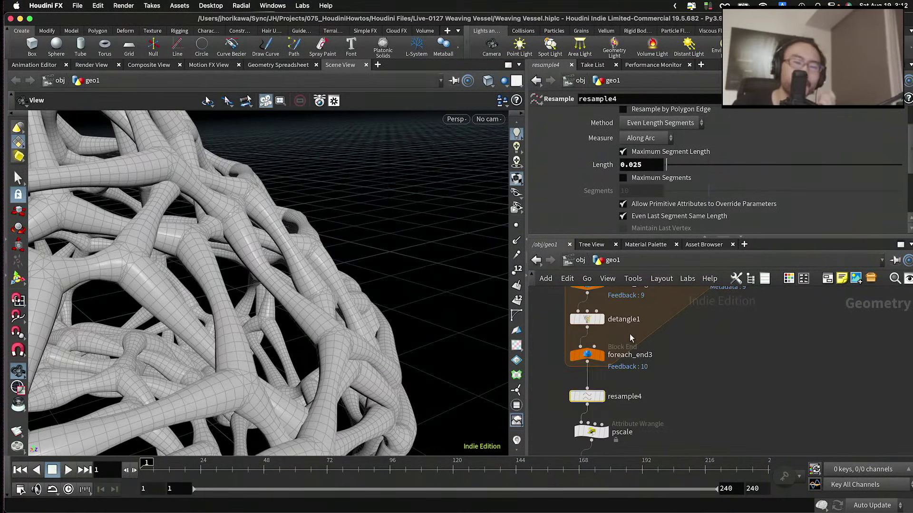
pyautogui.scroll(3, 631, 338)
pyautogui.click(585, 355)
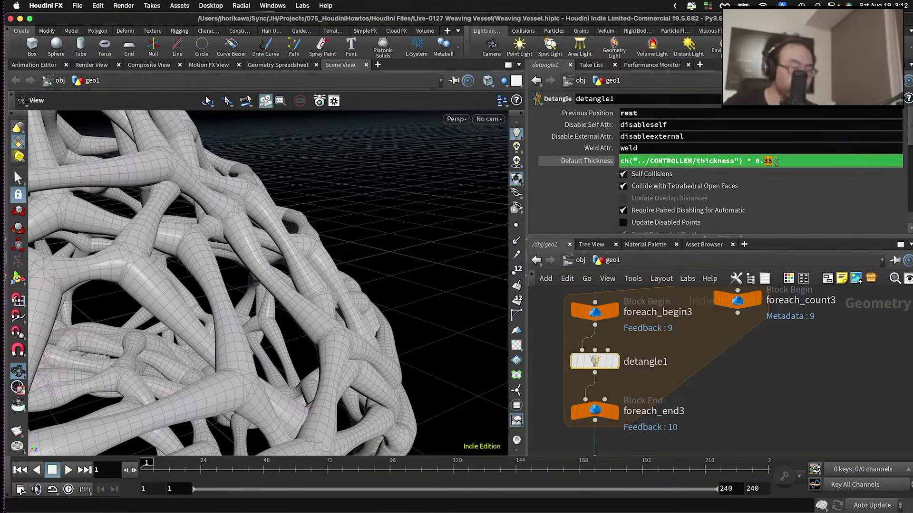
pyautogui.write('4')
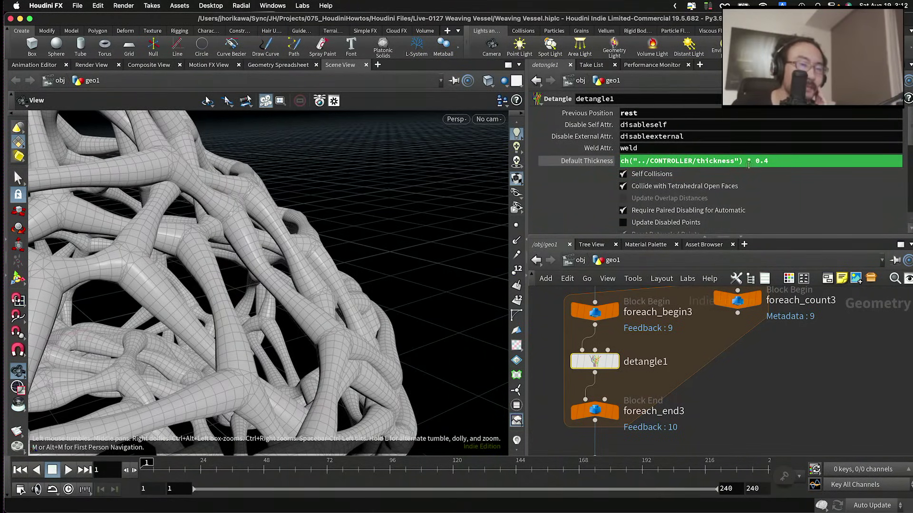
pyautogui.doubleClick(764, 161)
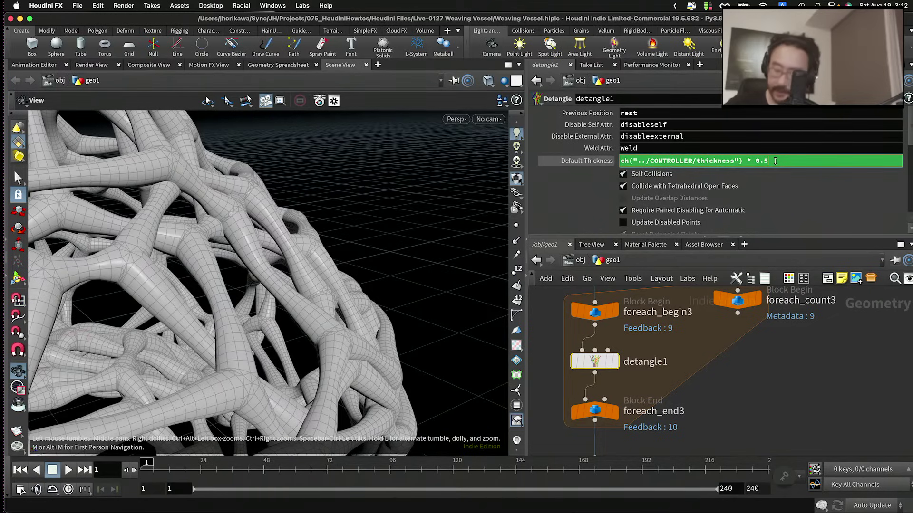
pyautogui.write('5')
# Step: Inspect the strands around the vessel's neck and body for intersections, ending with the whole vessel in view
pyautogui.moveTo(292, 233); pyautogui.dragTo(257, 258)
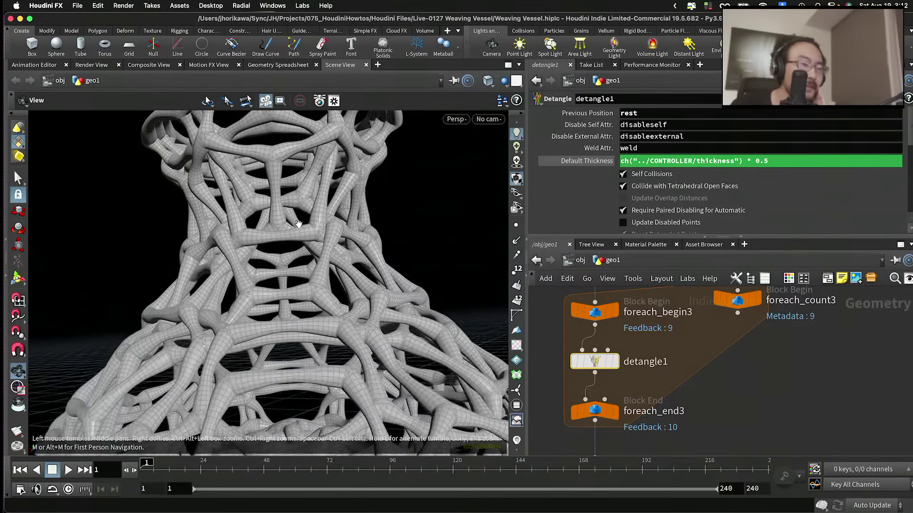
pyautogui.moveTo(257, 258); pyautogui.dragTo(264, 234)
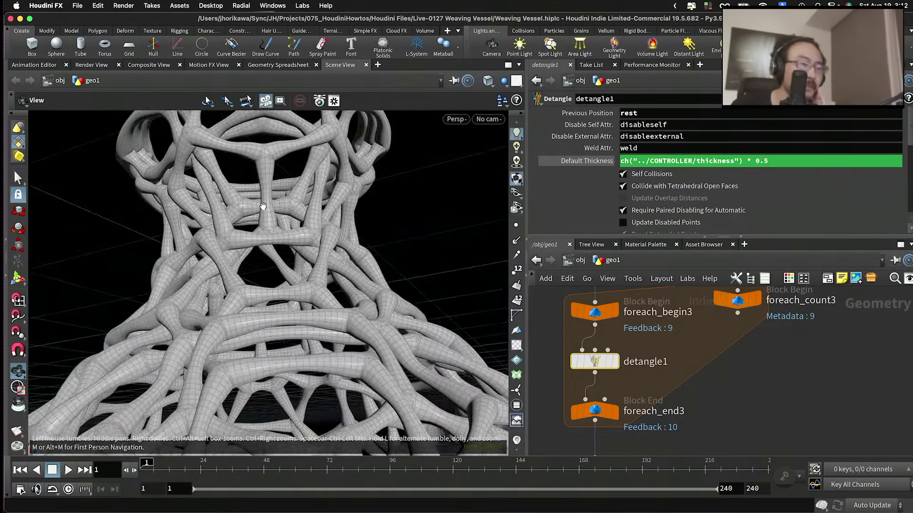
pyautogui.moveTo(262, 237); pyautogui.dragTo(352, 252)
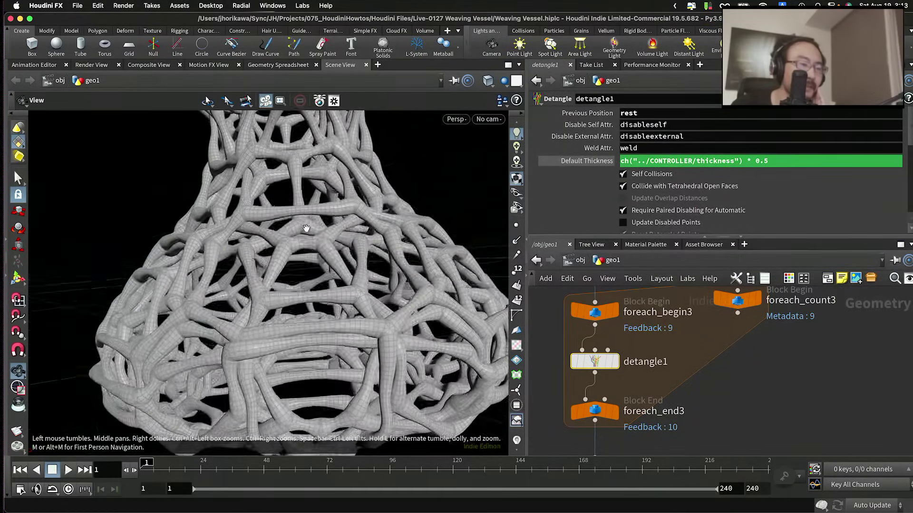
pyautogui.moveTo(356, 230); pyautogui.dragTo(374, 261)
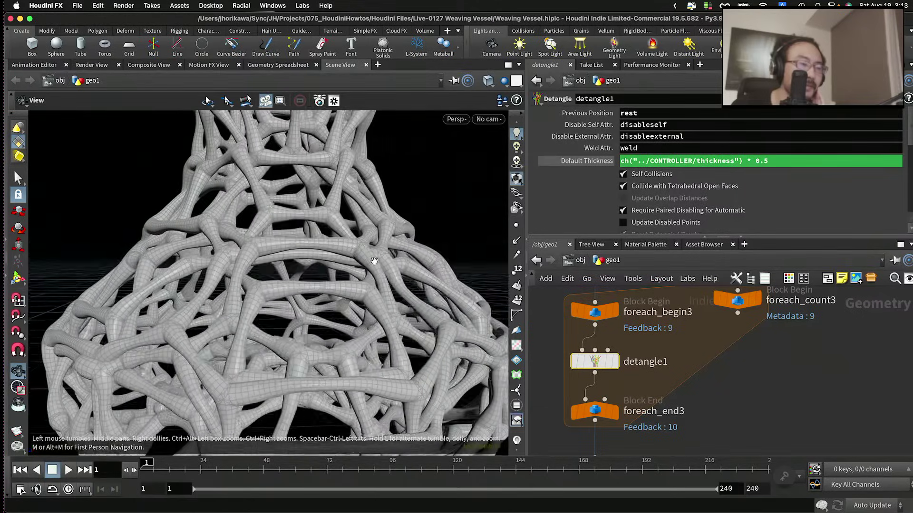
pyautogui.moveTo(262, 249); pyautogui.dragTo(253, 275)
pyautogui.scroll(-8, 290, 274)
# Step: Show the CONTROLLER node's parameters and test thin and very thick strands with thickness 0.033 and 0.5326, ending at 0.1224
pyautogui.scroll(-5, 647, 399)
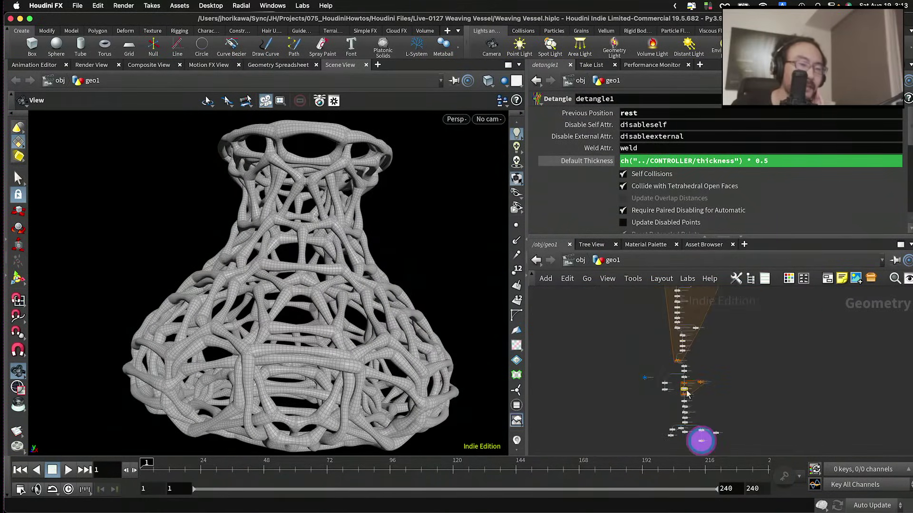
pyautogui.click(632, 371)
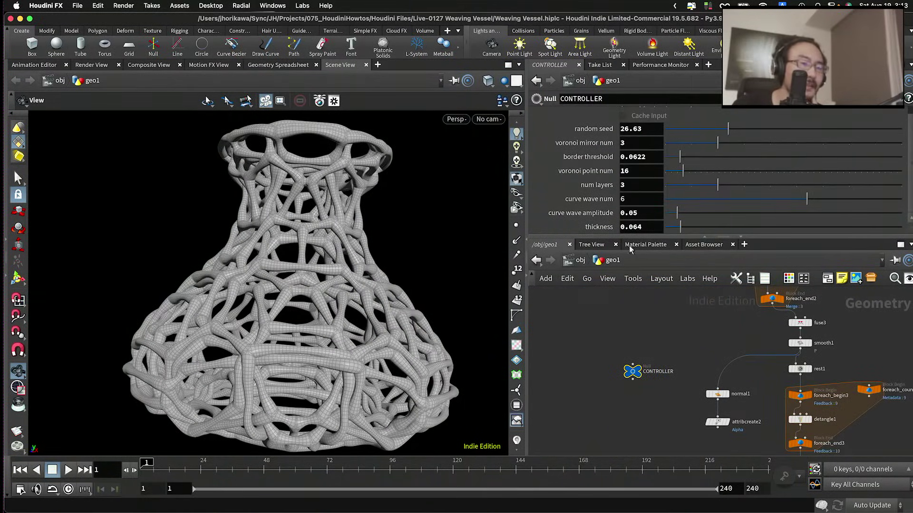
pyautogui.moveTo(616, 237); pyautogui.dragTo(656, 263)
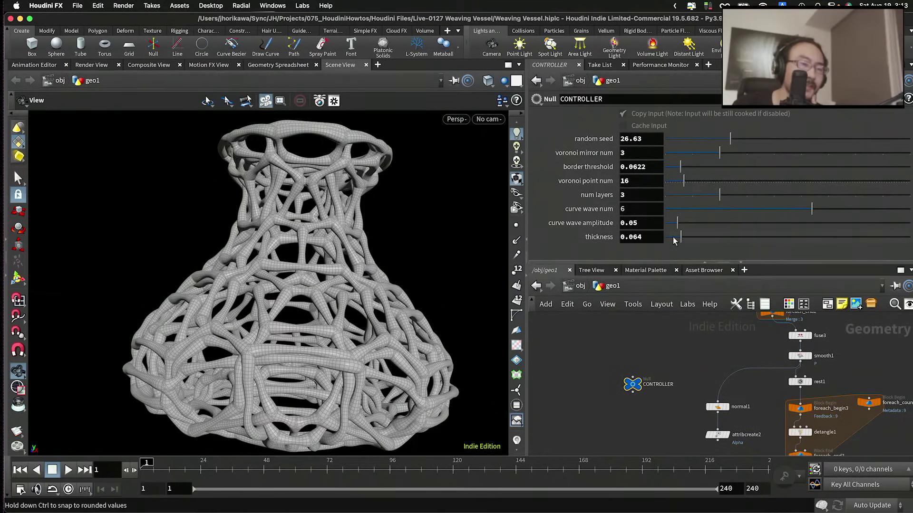
pyautogui.scroll(5, 445, 256)
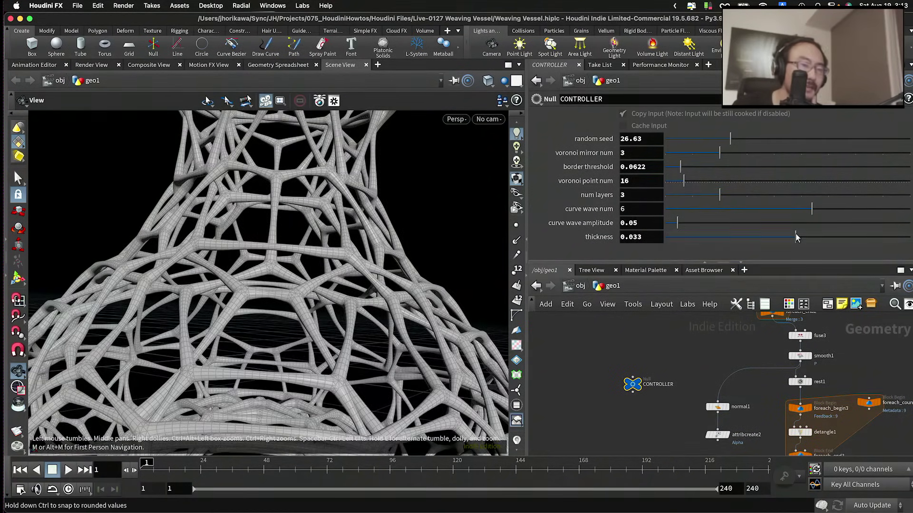
pyautogui.scroll(-10, 279, 253)
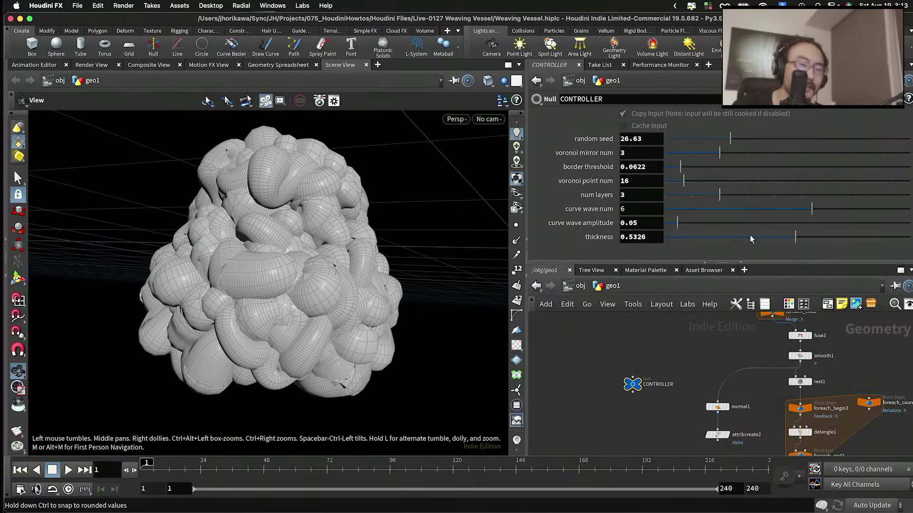
pyautogui.click(729, 237)
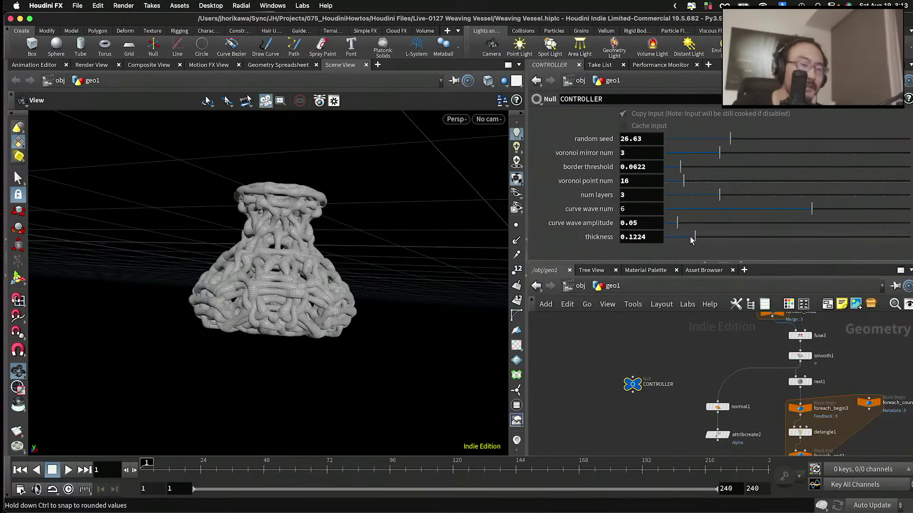
# Step: Edit the CONTROLLER's parameter interface so the thickness range runs from 0 to 0.1
pyautogui.rightClick(704, 108)
pyautogui.click(728, 114)
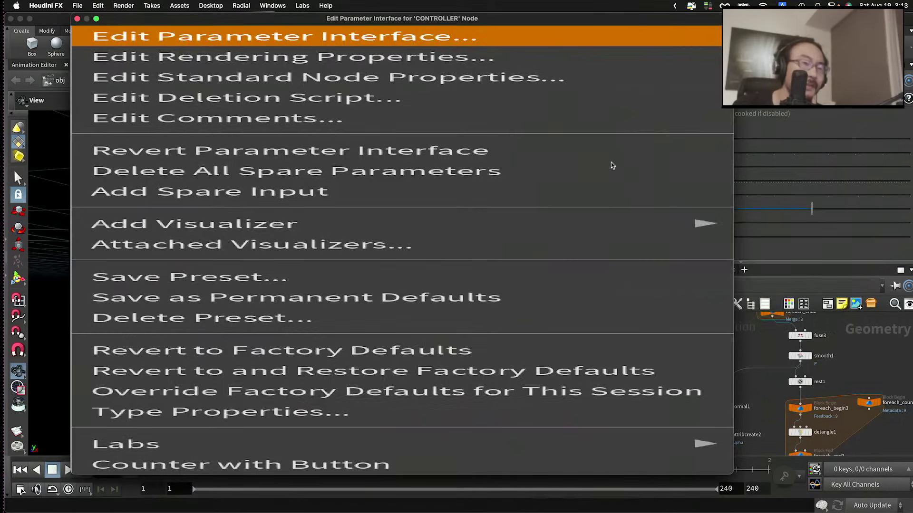
pyautogui.click(371, 157)
pyautogui.click(371, 166)
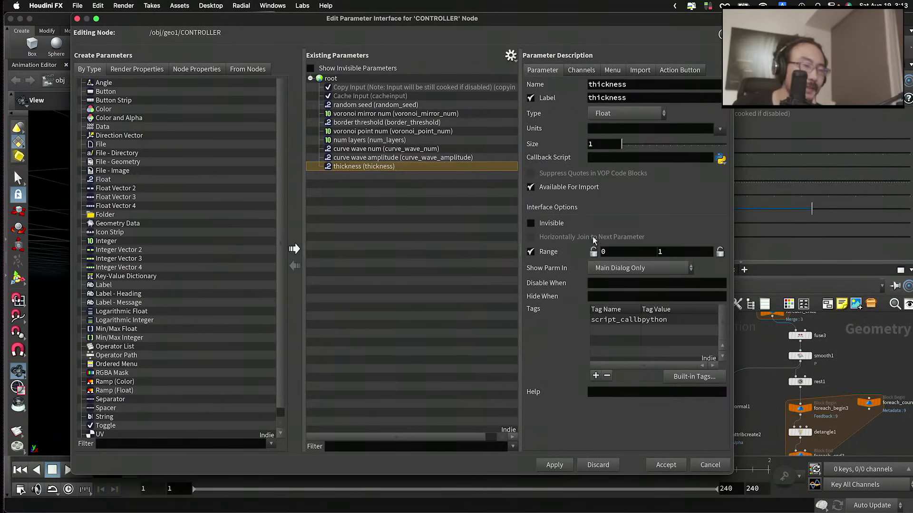
pyautogui.click(685, 253)
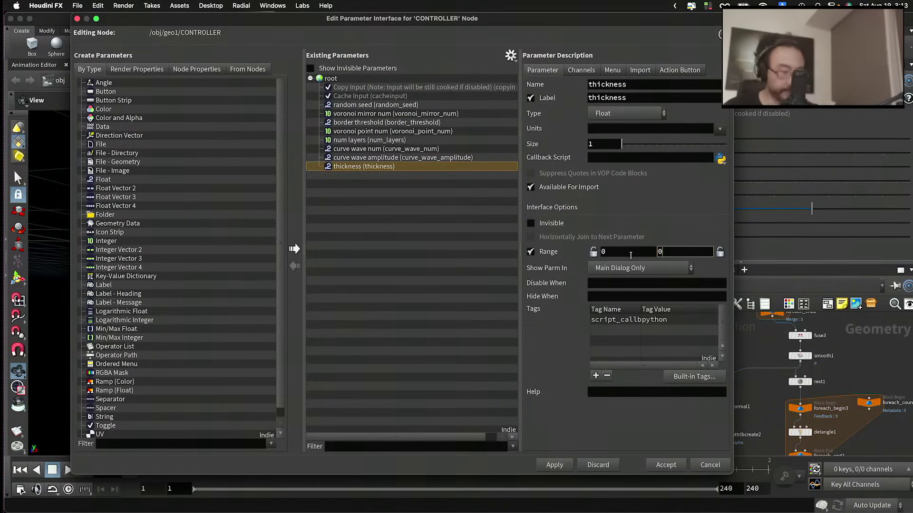
pyautogui.click(553, 465)
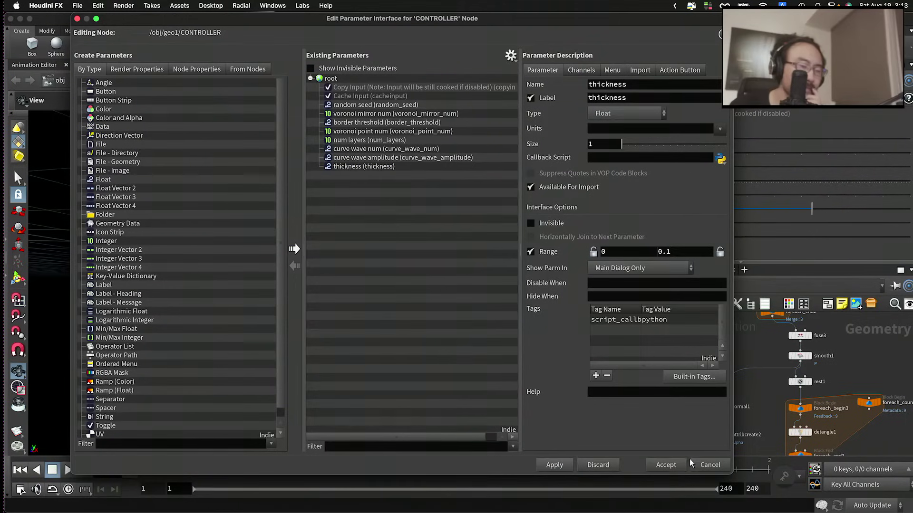
pyautogui.press('Escape')
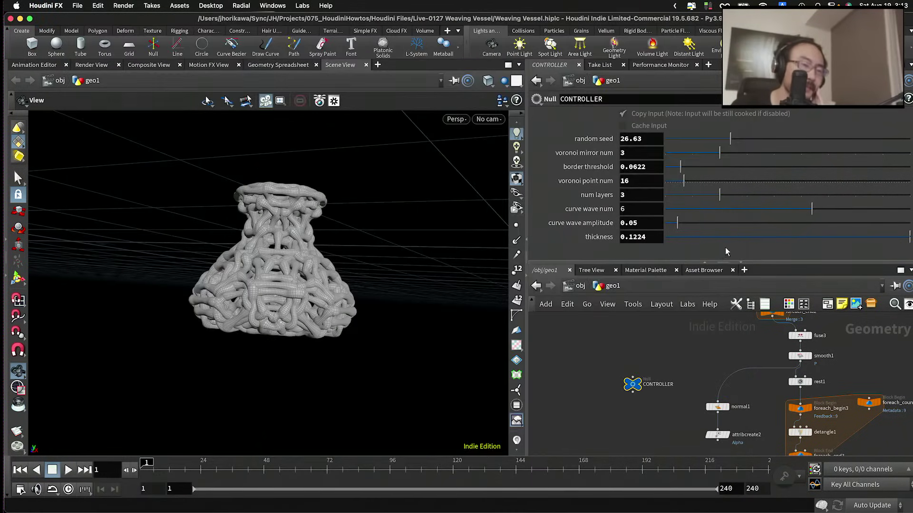
# Step: Set the CONTROLLER's thickness to 0.05986, trying 0.04354 on the way, and check the strands up close and from afar
pyautogui.moveTo(751, 240); pyautogui.dragTo(811, 233)
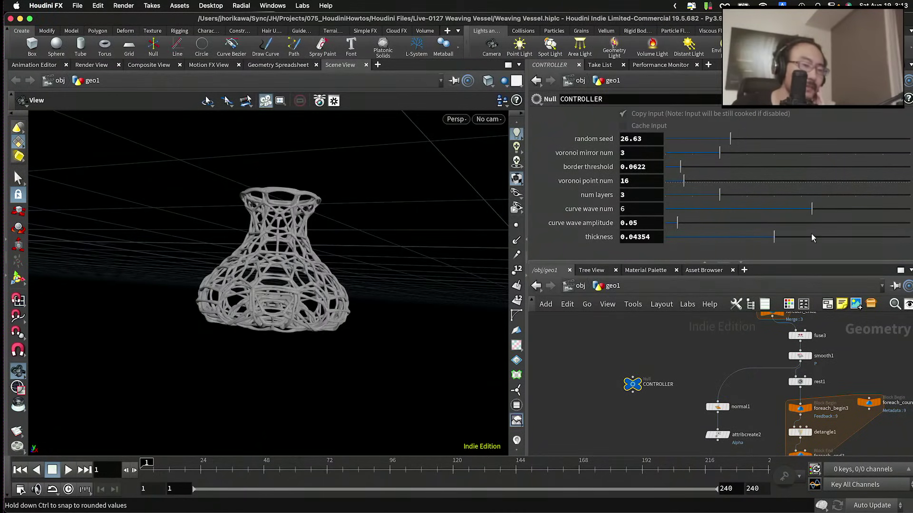
pyautogui.moveTo(367, 240); pyautogui.dragTo(309, 240)
pyautogui.scroll(10, 308, 240)
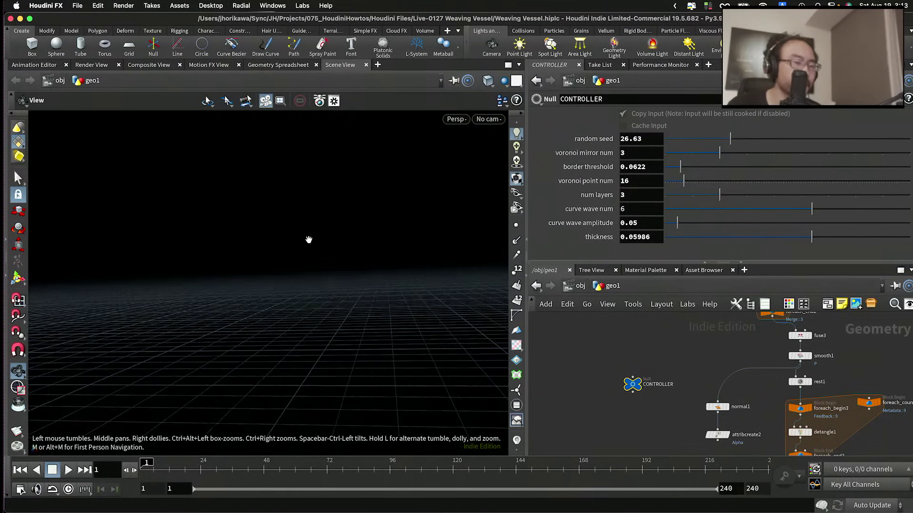
pyautogui.scroll(-10, 309, 240)
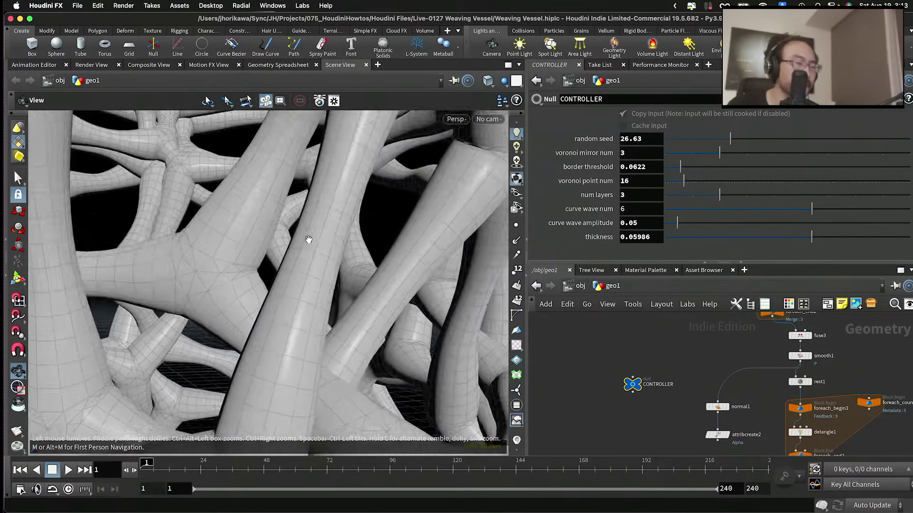
pyautogui.scroll(-10, 308, 240)
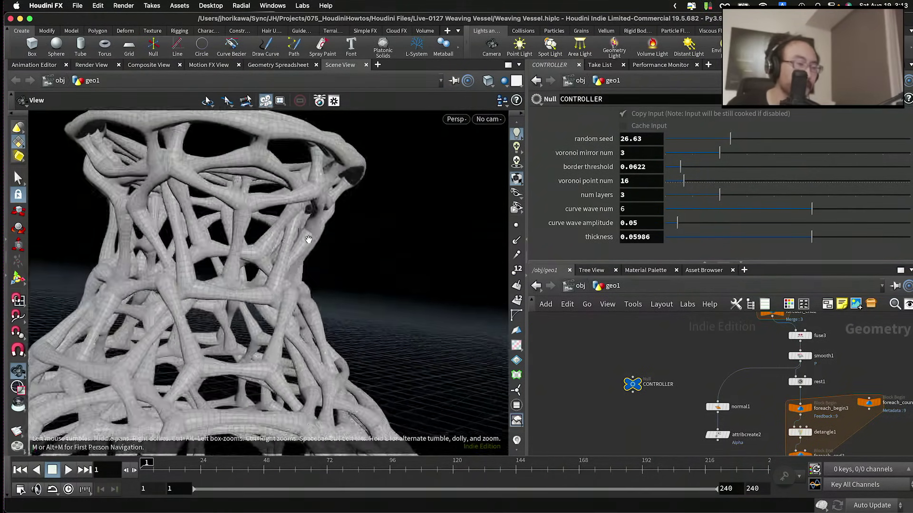
pyautogui.scroll(-5, 308, 240)
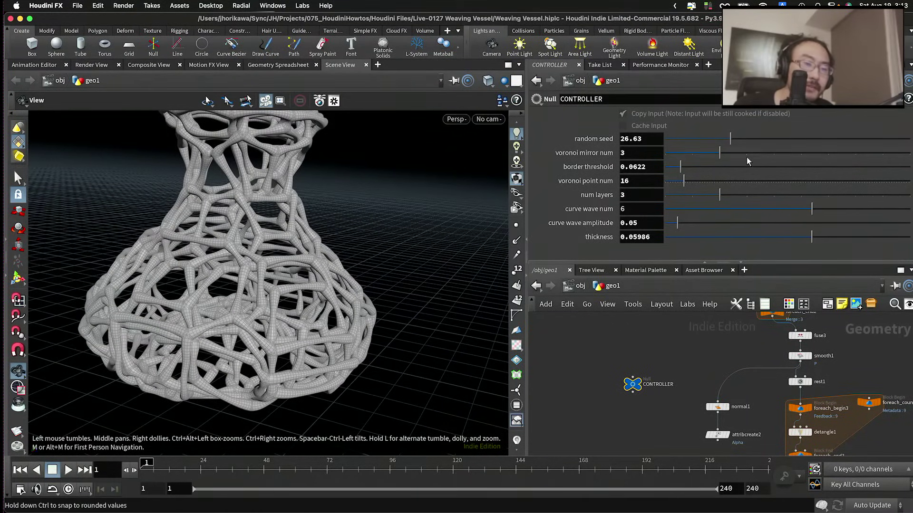
# Step: Check the vessel's body strands and locate the attribblur1 node above normal5 in the network
pyautogui.scroll(-3, 578, 352)
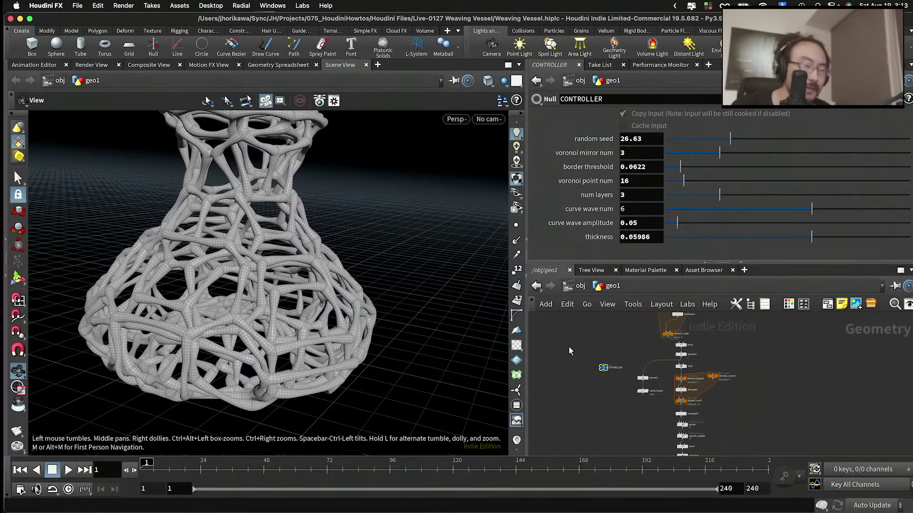
pyautogui.scroll(2, 249, 256)
pyautogui.moveTo(284, 298); pyautogui.dragTo(290, 298)
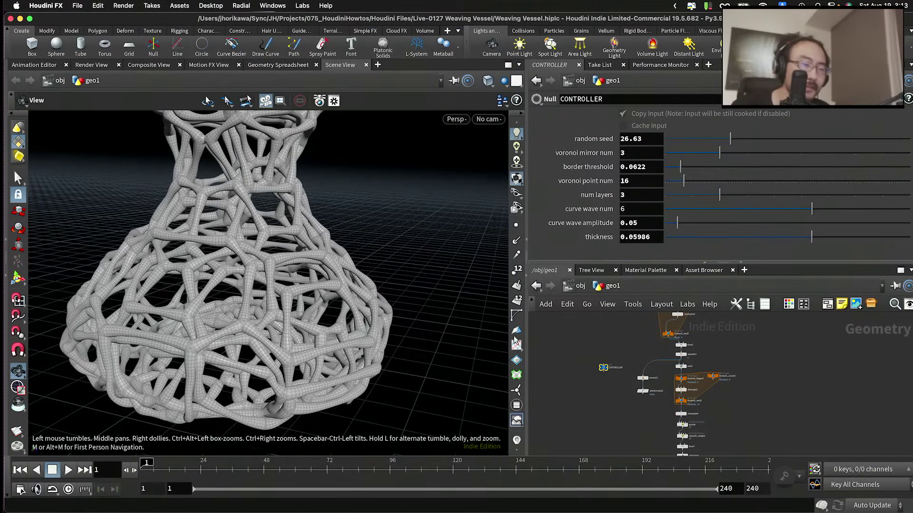
pyautogui.scroll(1, 593, 390)
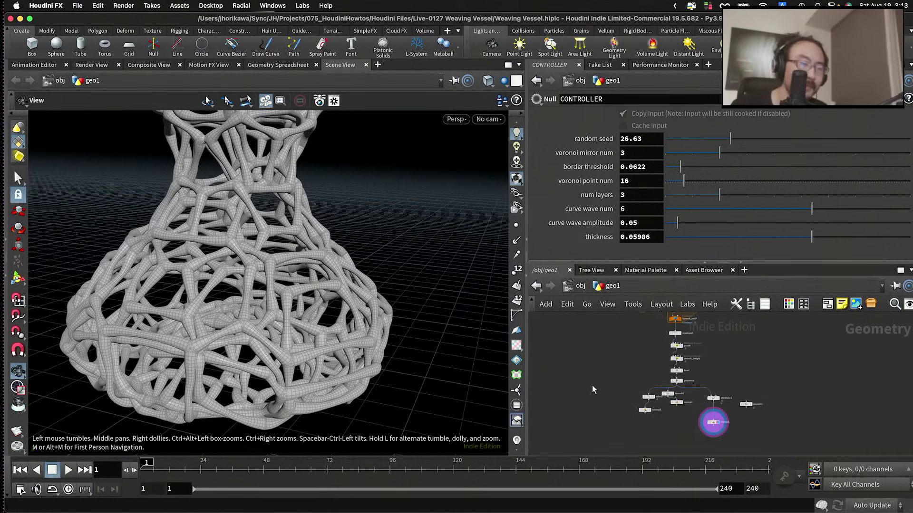
pyautogui.scroll(5, 658, 428)
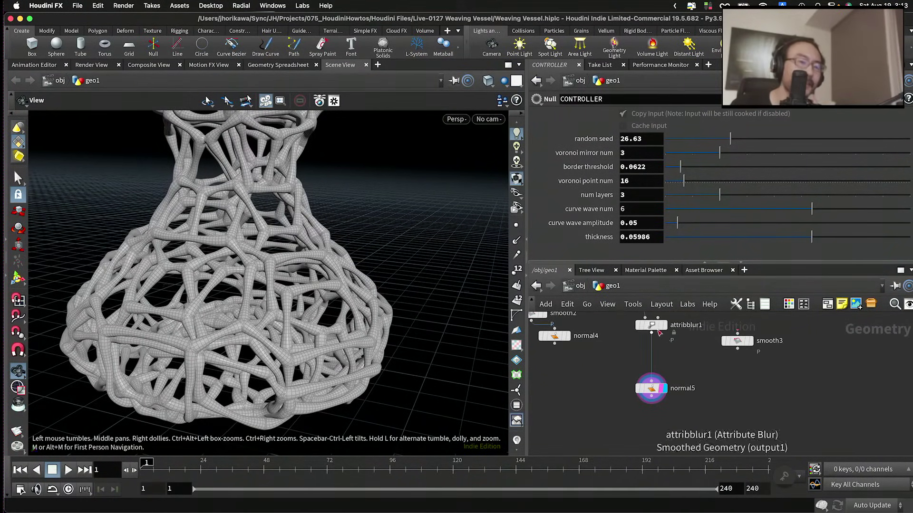
# Step: Add a Mask by Ambient Occlusion node below normal5, connect normal5 to its first input and display its output
pyautogui.scroll(1, 661, 394)
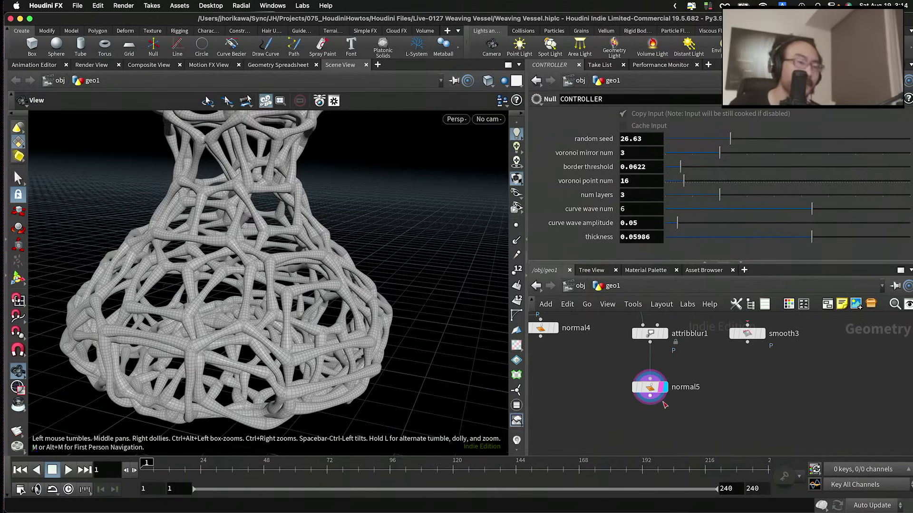
pyautogui.moveTo(652, 392); pyautogui.dragTo(652, 385)
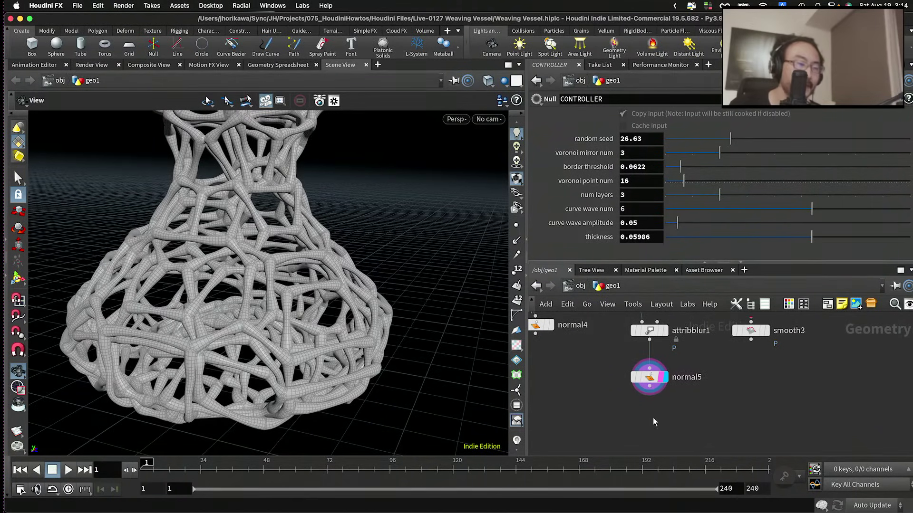
pyautogui.press('Tab')
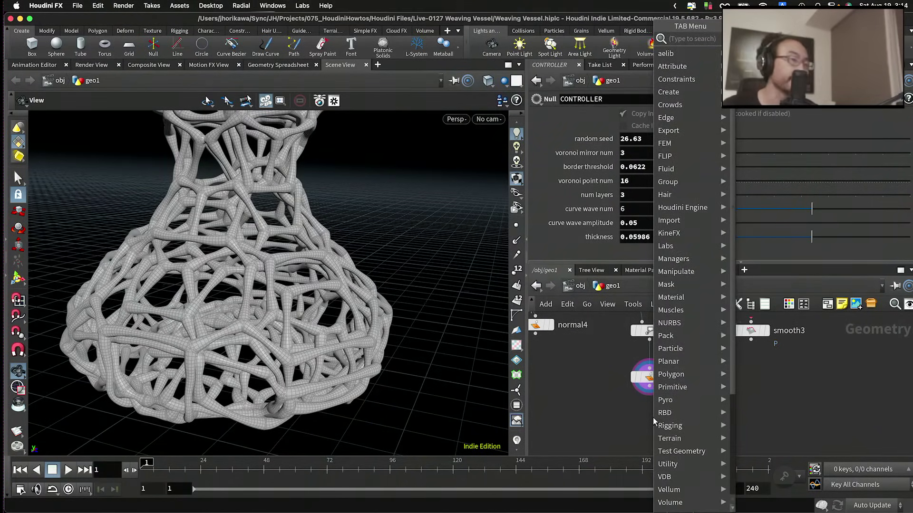
pyautogui.write('ambi')
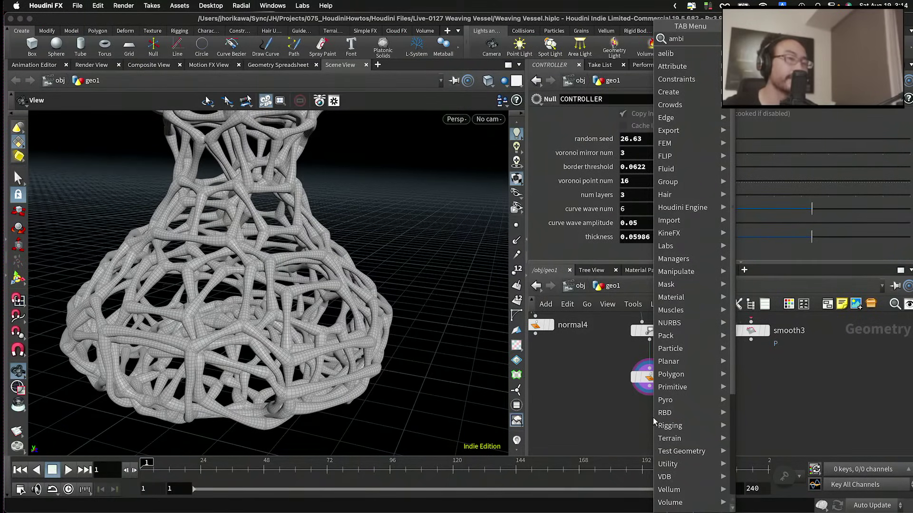
pyautogui.press('Return')
pyautogui.click(652, 417)
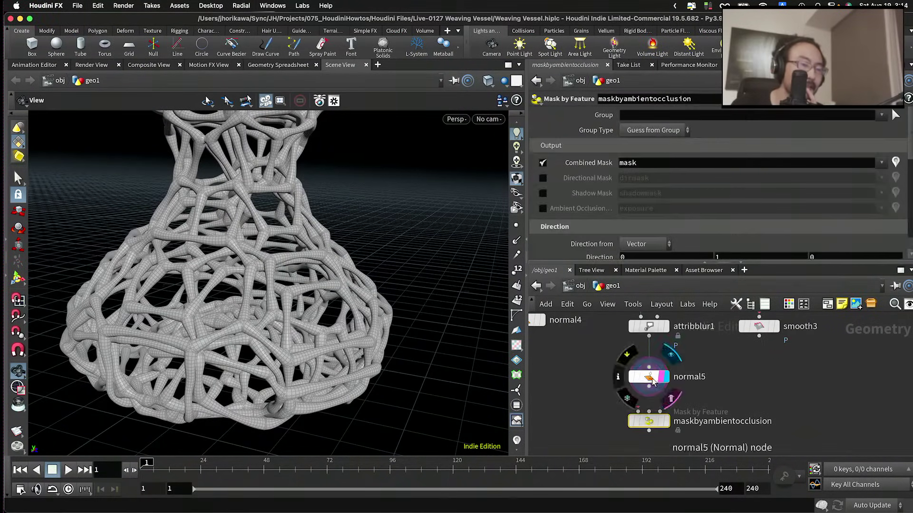
pyautogui.scroll(1, 653, 380)
pyautogui.click(637, 413)
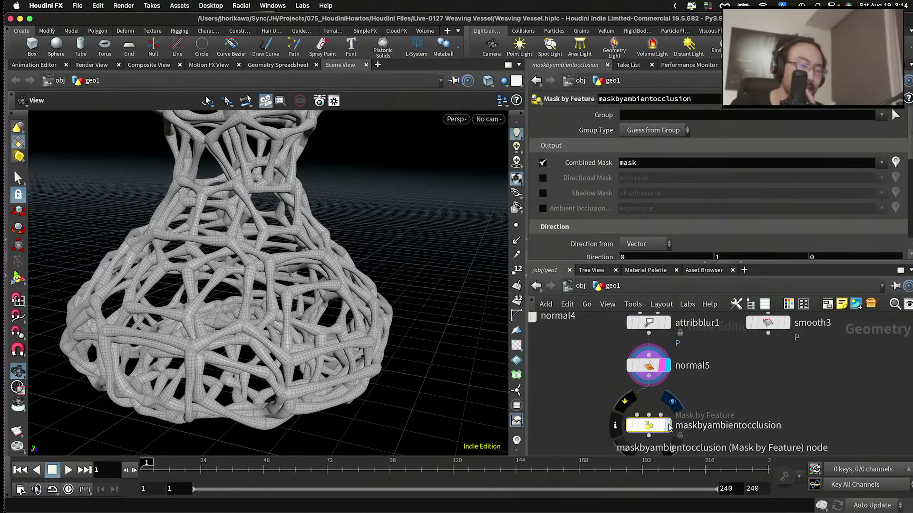
pyautogui.moveTo(664, 426); pyautogui.dragTo(664, 413)
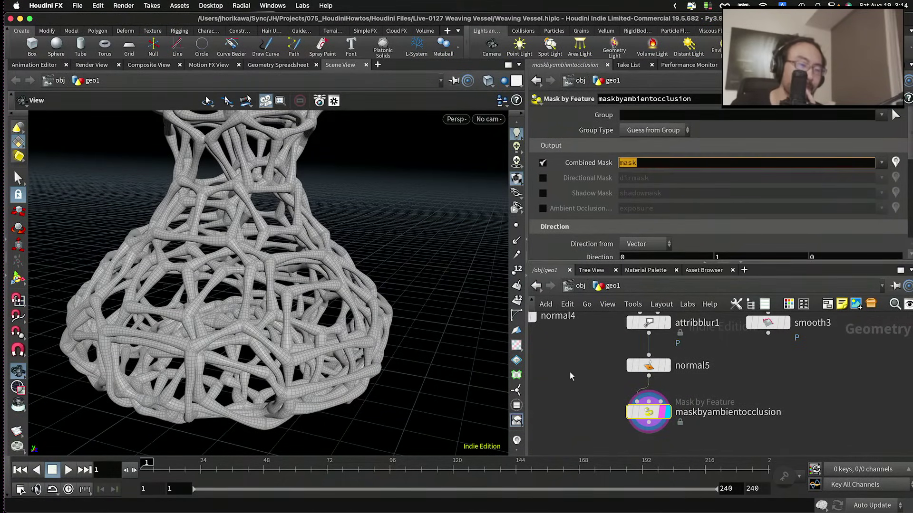
# Step: Add a Point Wrangle below maskbyambientocclusion, feed the mask node into its first input and display its output
pyautogui.scroll(-3, 594, 361)
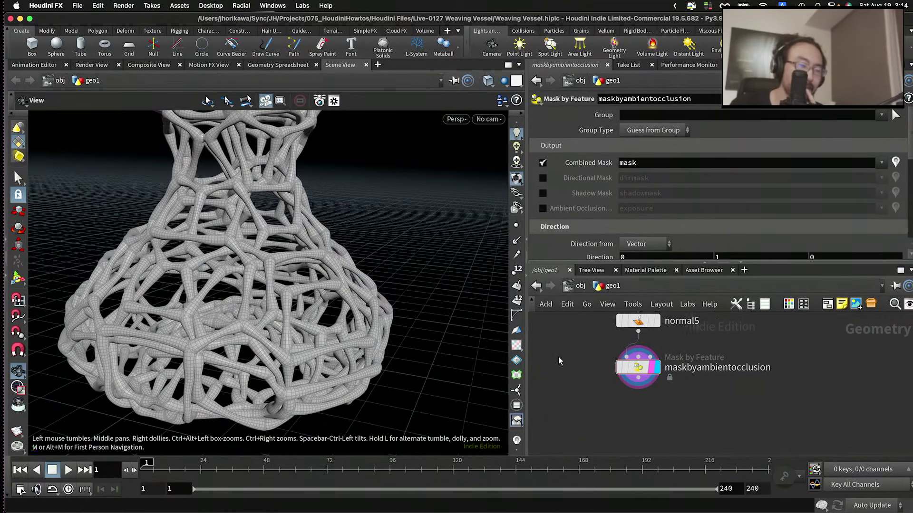
pyautogui.press('Tab')
pyautogui.write('poit')
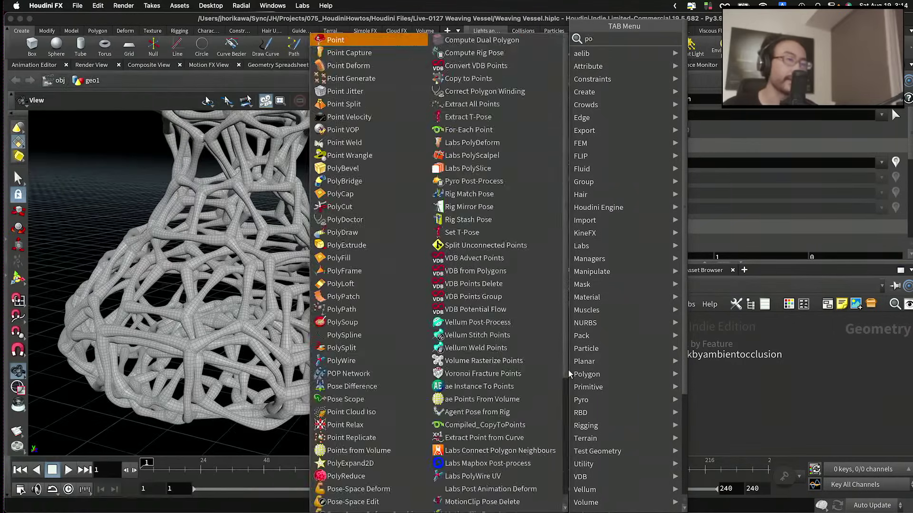
pyautogui.press('BackSpace')
pyautogui.press('BackSpace')
pyautogui.press('BackSpace')
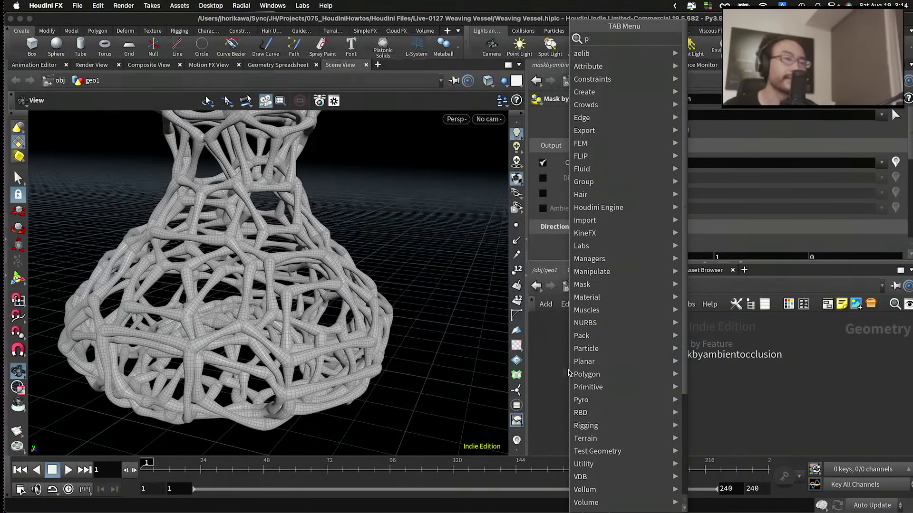
pyautogui.write('pointwr')
pyautogui.press('Return')
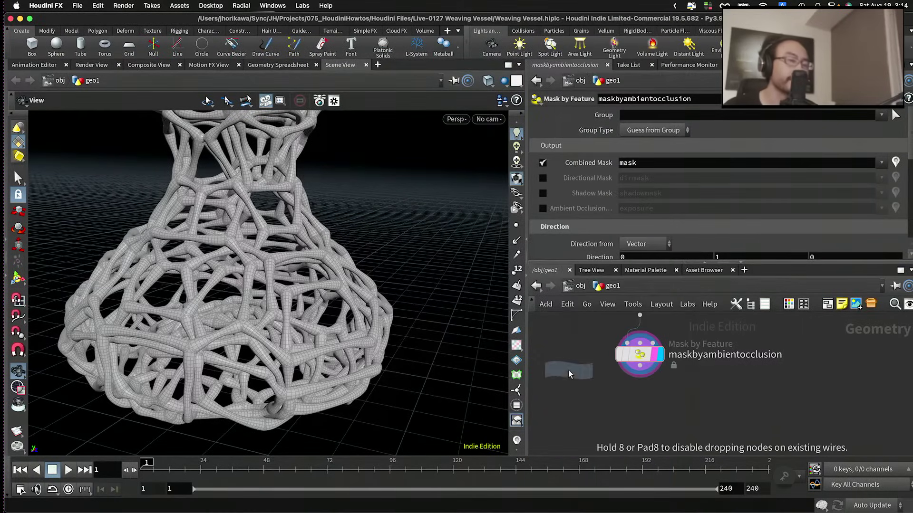
pyautogui.click(645, 411)
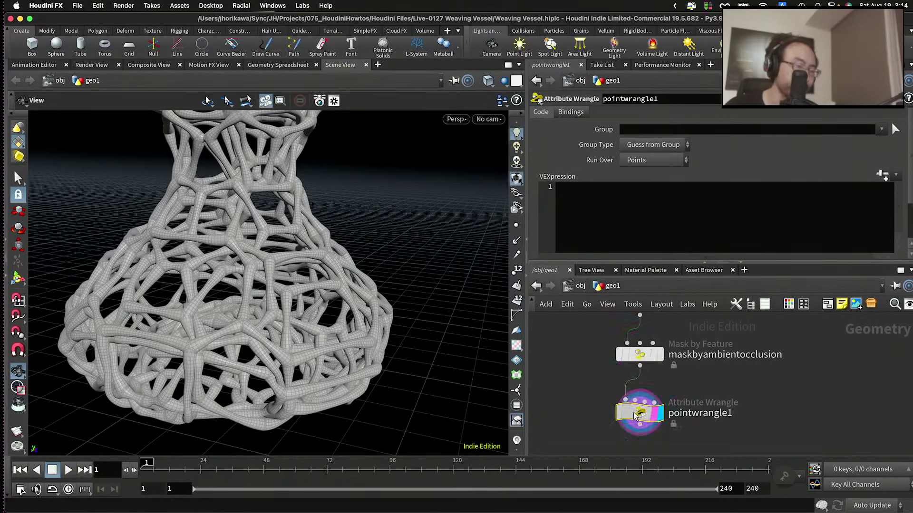
# Step: Set the perspective viewport's shading to Smooth Shaded
pyautogui.click(455, 119)
pyautogui.moveTo(475, 166)
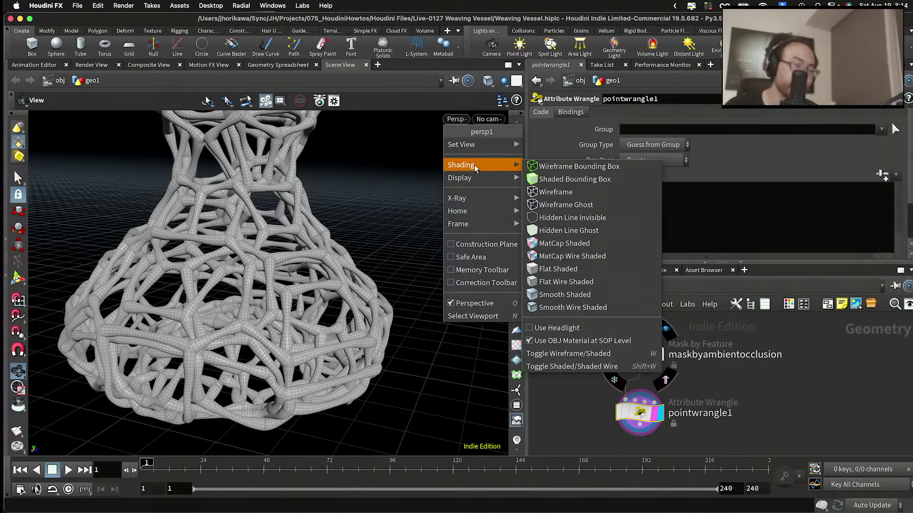
pyautogui.click(564, 295)
pyautogui.click(600, 222)
pyautogui.write('f')
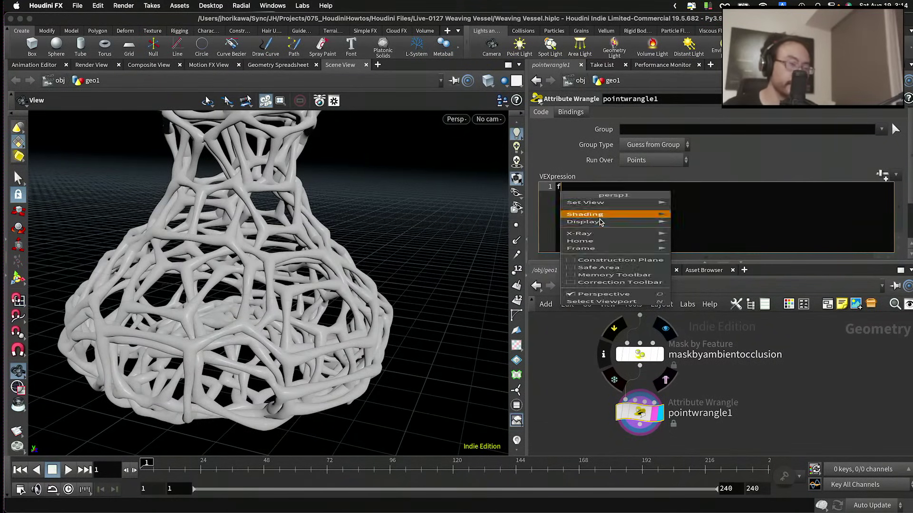
pyautogui.write('@')
pyautogui.press('Escape')
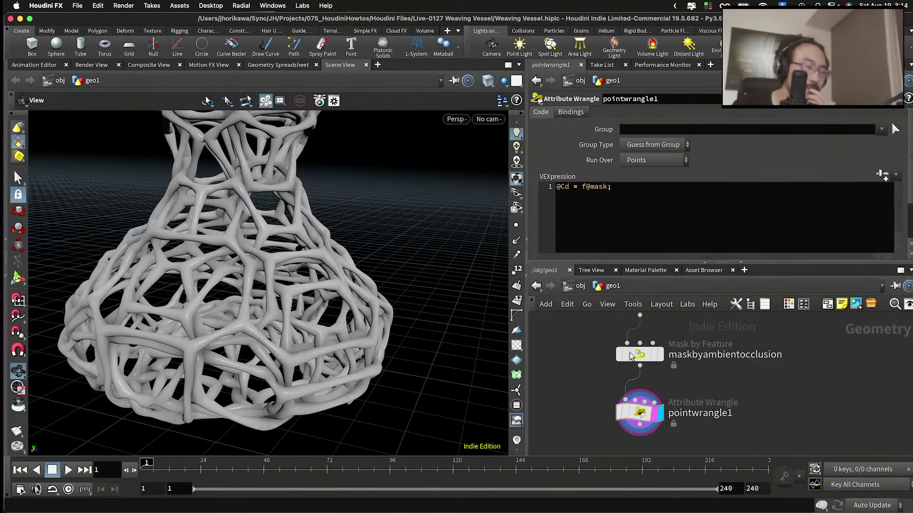
pyautogui.scroll(5, 301, 260)
pyautogui.scroll(10, 301, 260)
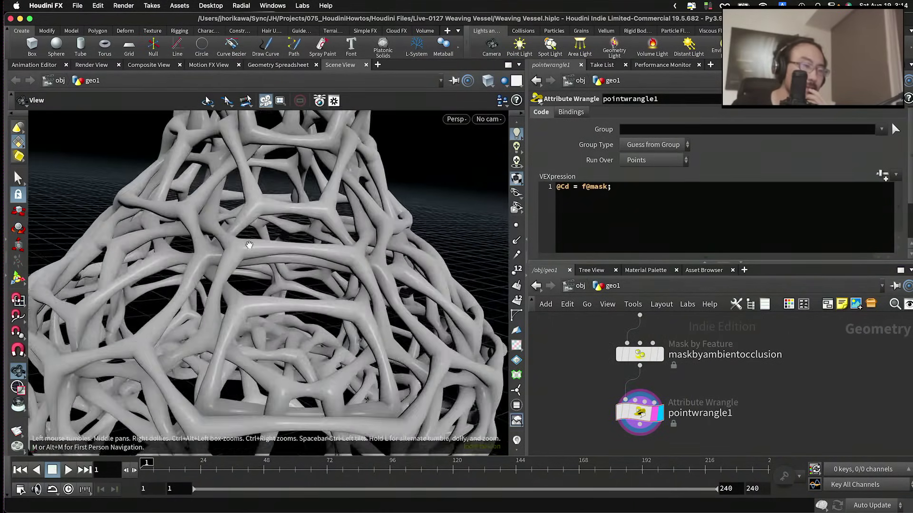
pyautogui.moveTo(222, 251)
pyautogui.mouseDown()
pyautogui.moveTo(230, 237)
pyautogui.moveTo(230, 261)
pyautogui.moveTo(205, 265)
pyautogui.moveTo(175, 253)
pyautogui.moveTo(177, 231)
pyautogui.moveTo(209, 264)
pyautogui.moveTo(192, 258)
pyautogui.moveTo(218, 269)
pyautogui.mouseUp()
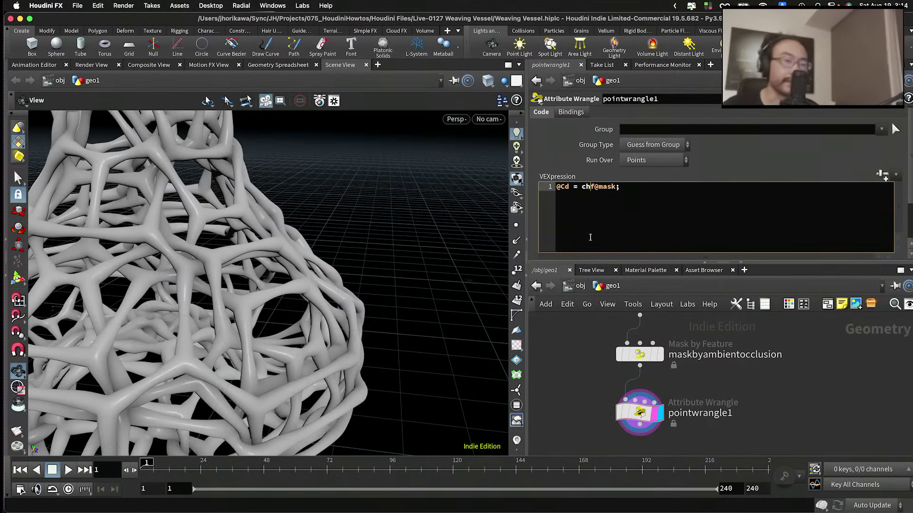
pyautogui.write('(@')
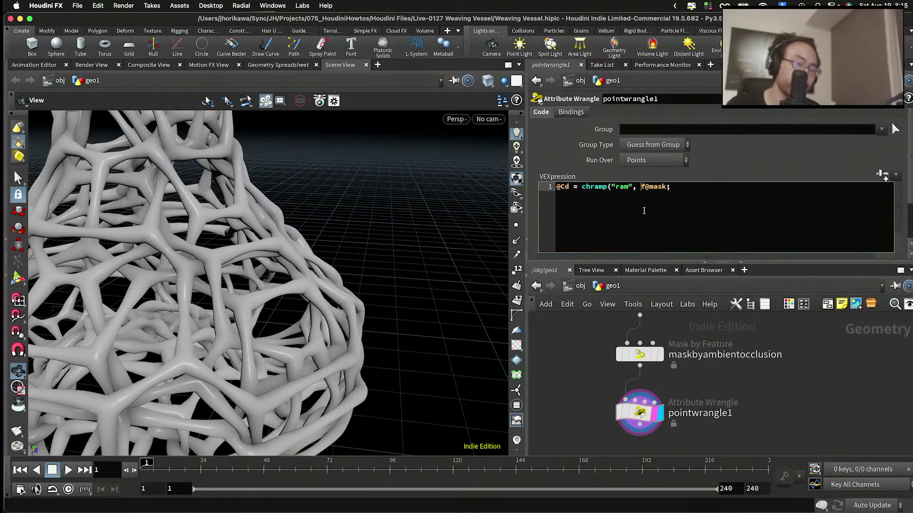
pyautogui.write('ramp')
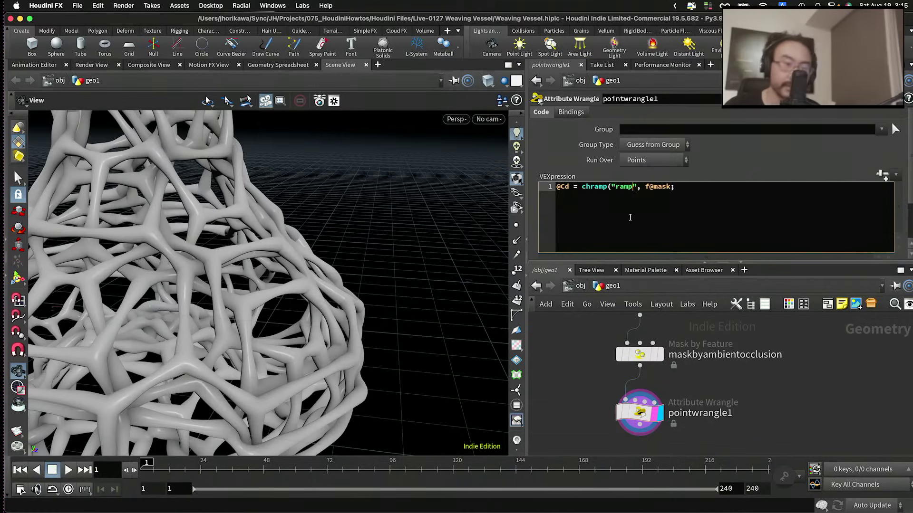
pyautogui.write('", f@mask)')
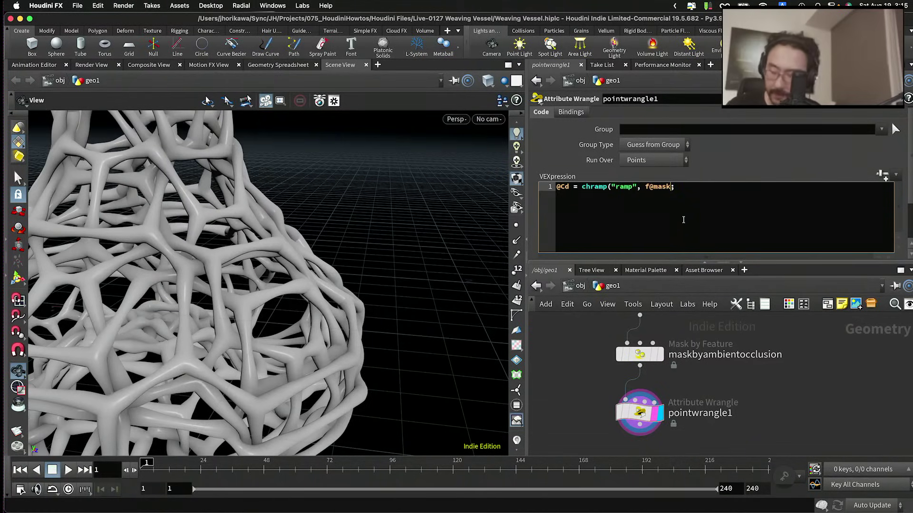
pyautogui.click(883, 175)
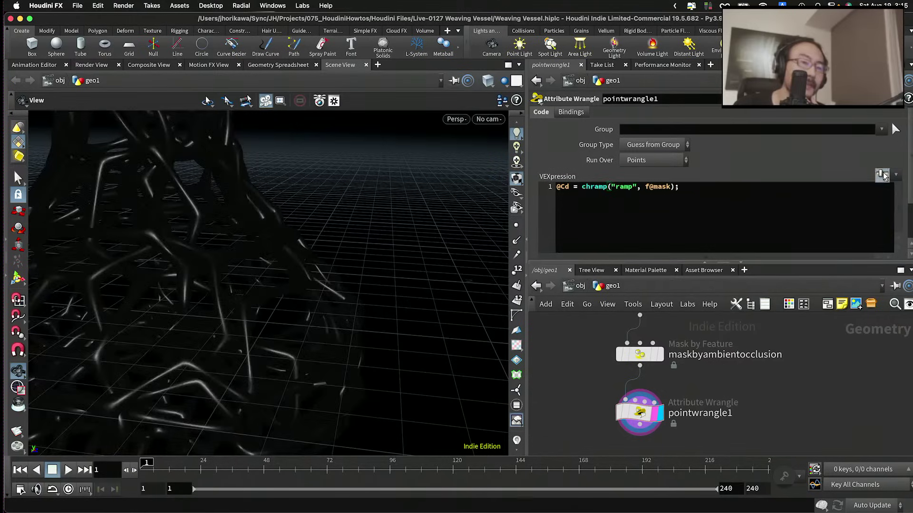
# Step: Enlarge the wrangle's ramp graph and set the interpolation of both end points to B-Spline
pyautogui.scroll(-5, 895, 164)
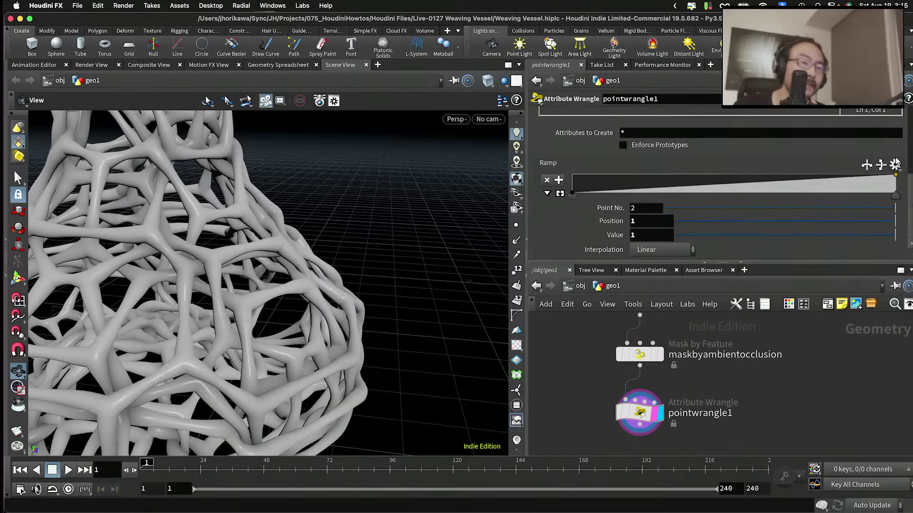
pyautogui.click(560, 194)
pyautogui.rightClick(570, 199)
pyautogui.moveTo(665, 203)
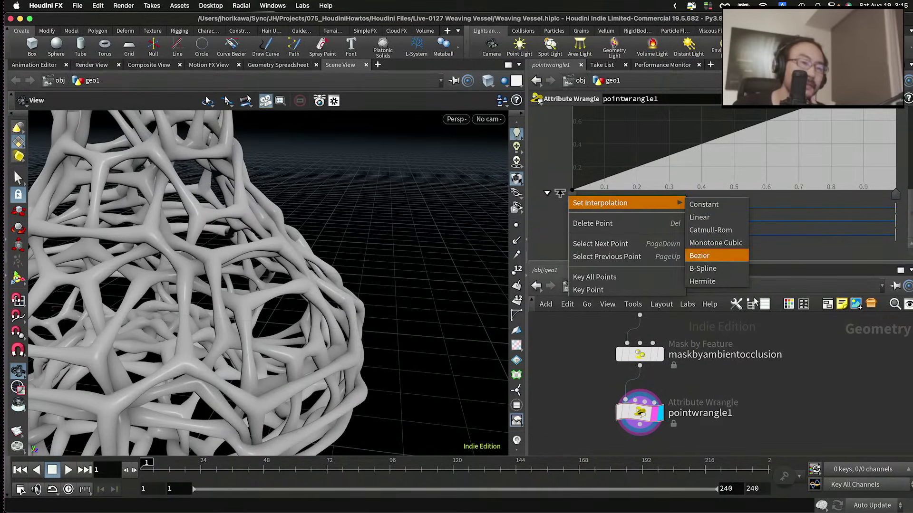
pyautogui.click(720, 268)
pyautogui.click(895, 194)
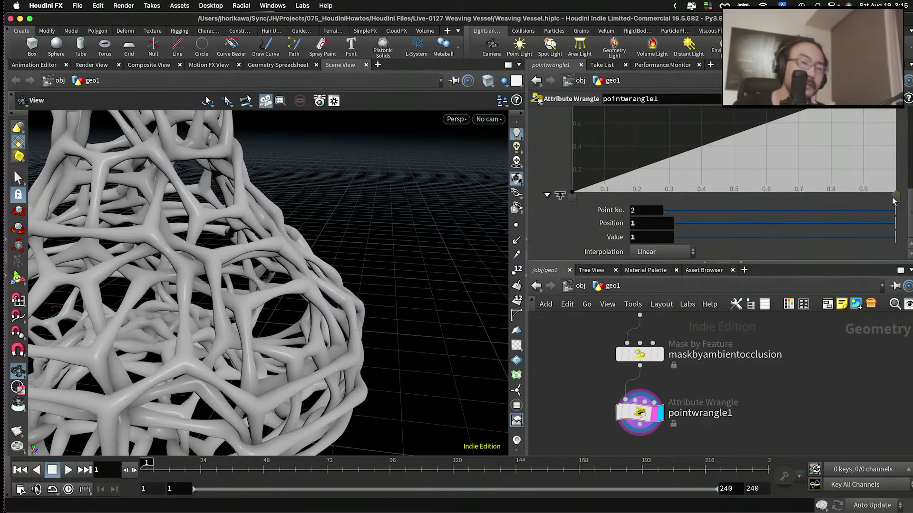
pyautogui.rightClick(895, 195)
pyautogui.moveTo(861, 209)
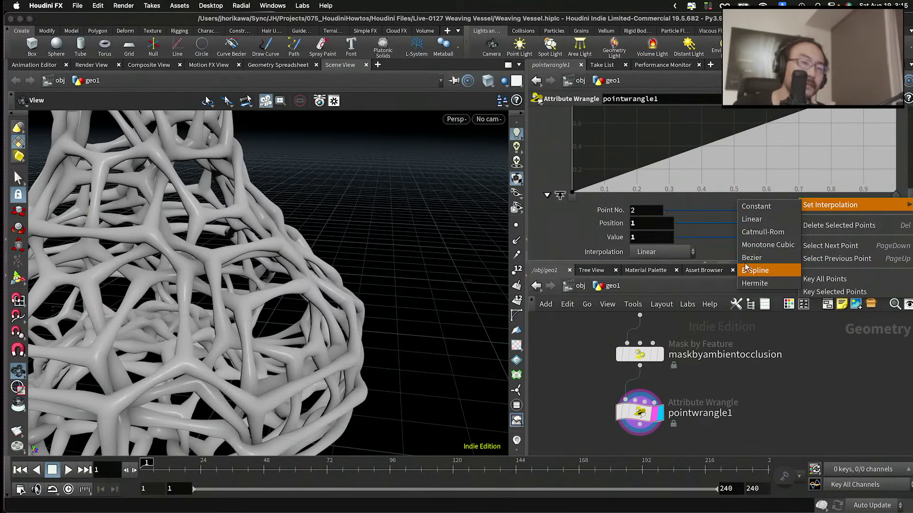
pyautogui.click(754, 270)
# Step: Add two inner ramp points, placing one at about position 0.53, value 0, and the other at about position 0.8, value 0.83
pyautogui.click(651, 195)
pyautogui.scroll(4, 689, 191)
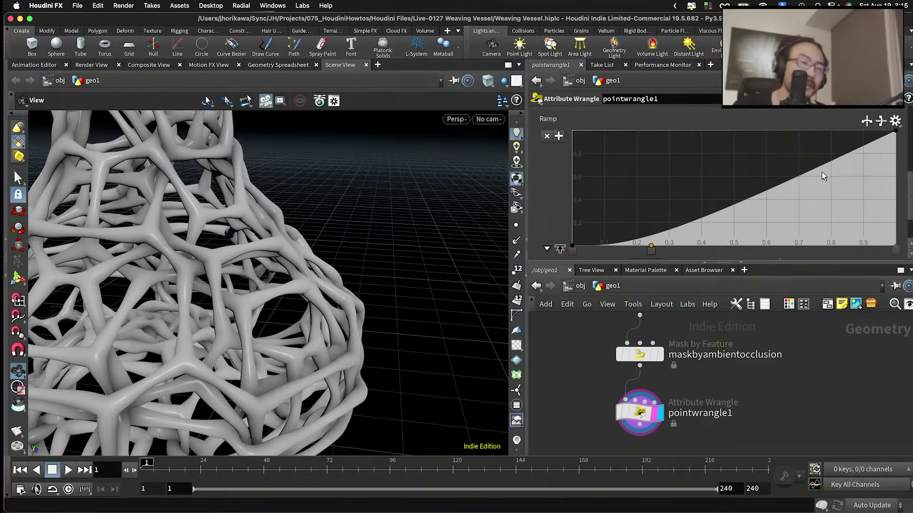
pyautogui.click(792, 140)
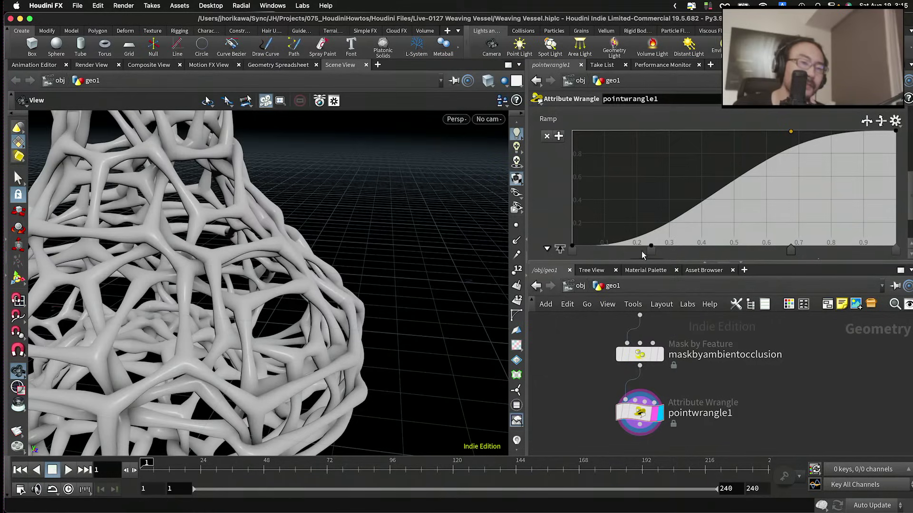
pyautogui.moveTo(652, 250); pyautogui.dragTo(743, 209)
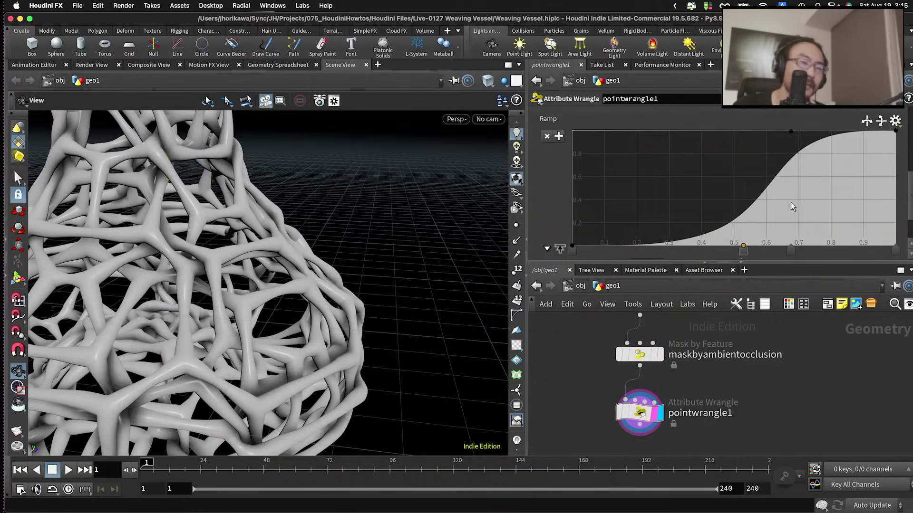
pyautogui.moveTo(793, 135); pyautogui.dragTo(835, 164)
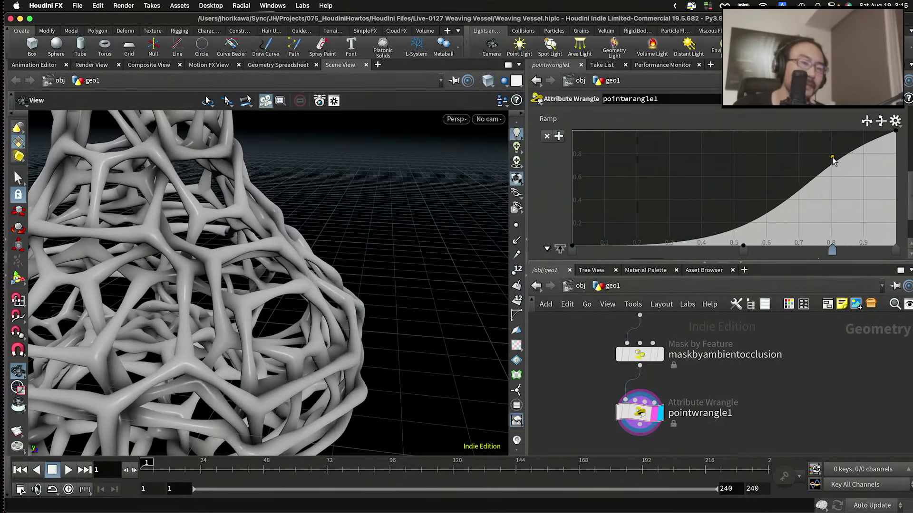
# Step: Examine the occlusion shading on the woven vessel up close and from several angles
pyautogui.scroll(-10, 217, 221)
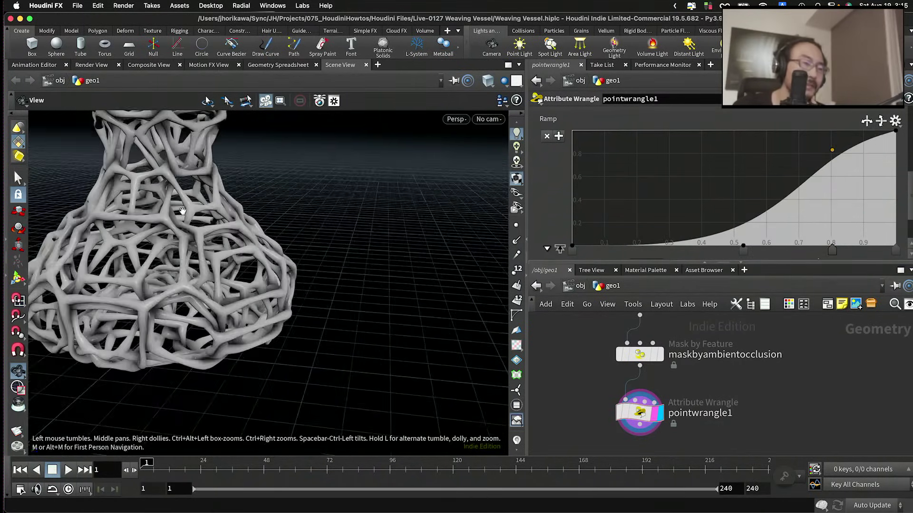
pyautogui.scroll(5, 216, 221)
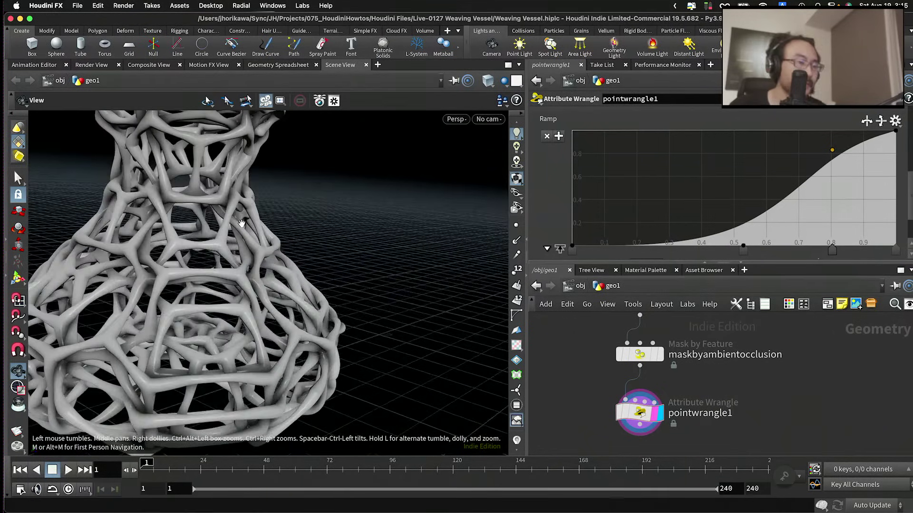
pyautogui.scroll(-2, 241, 223)
pyautogui.scroll(-8, 241, 223)
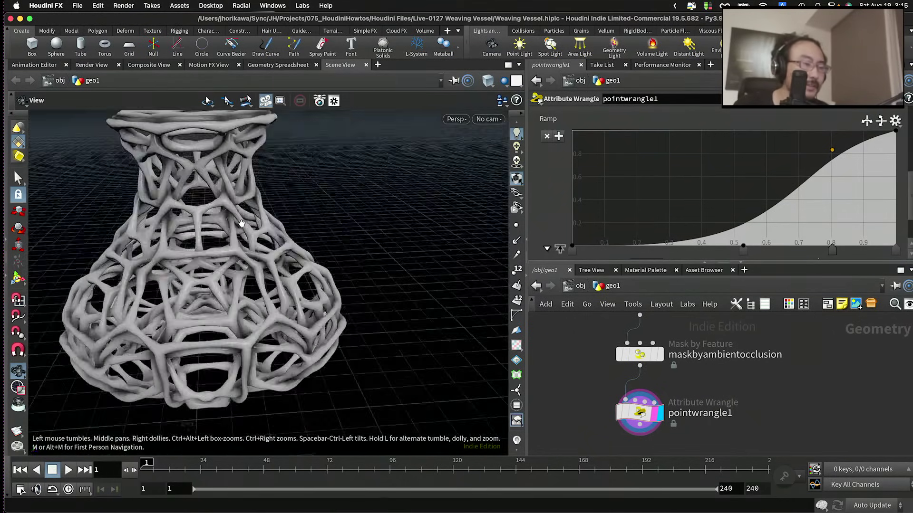
pyautogui.moveTo(241, 223); pyautogui.dragTo(402, 205)
pyautogui.scroll(8, 320, 226)
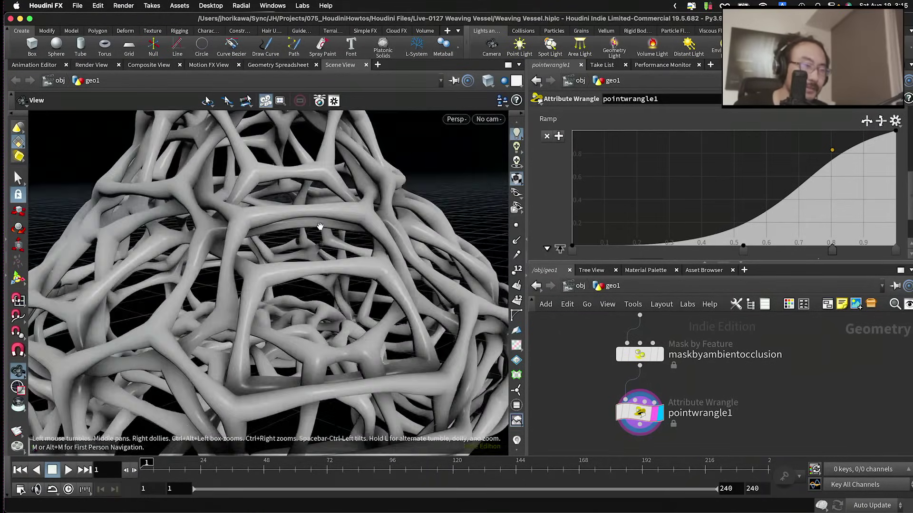
pyautogui.scroll(-8, 319, 226)
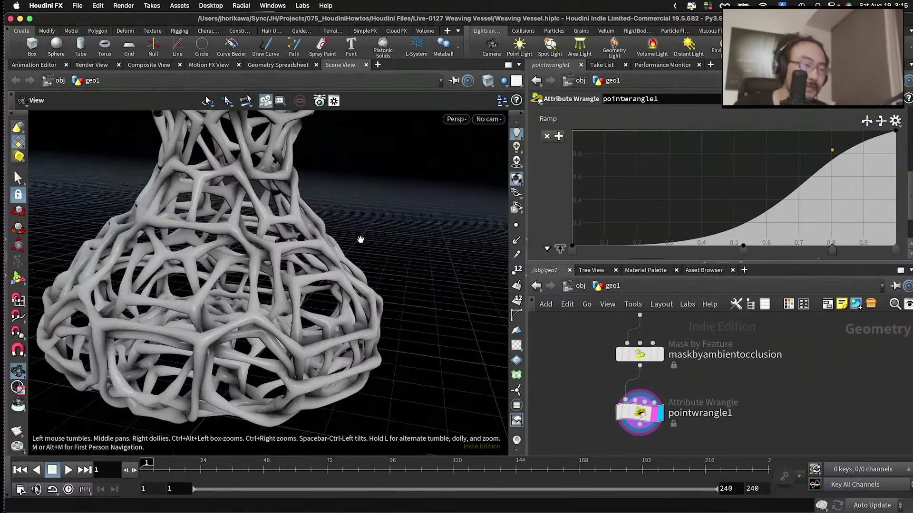
pyautogui.scroll(-2, 642, 383)
pyautogui.moveTo(361, 285); pyautogui.dragTo(428, 266)
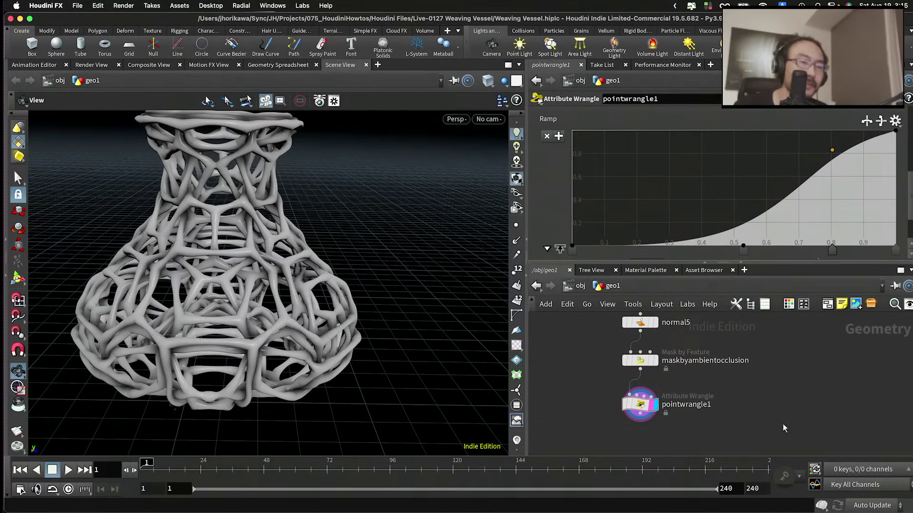
# Step: Switch from the geometry network to the mat network and add a MatCap Shader node there
pyautogui.click(577, 286)
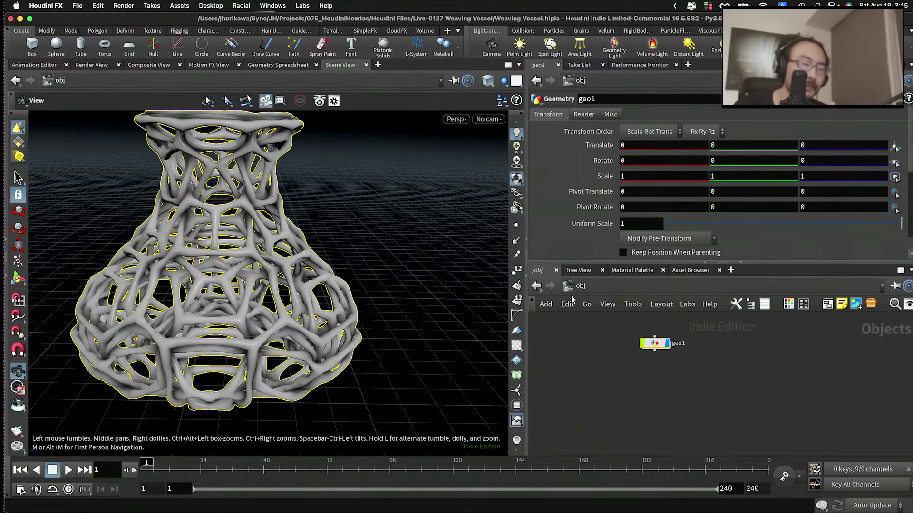
pyautogui.click(574, 287)
pyautogui.click(585, 339)
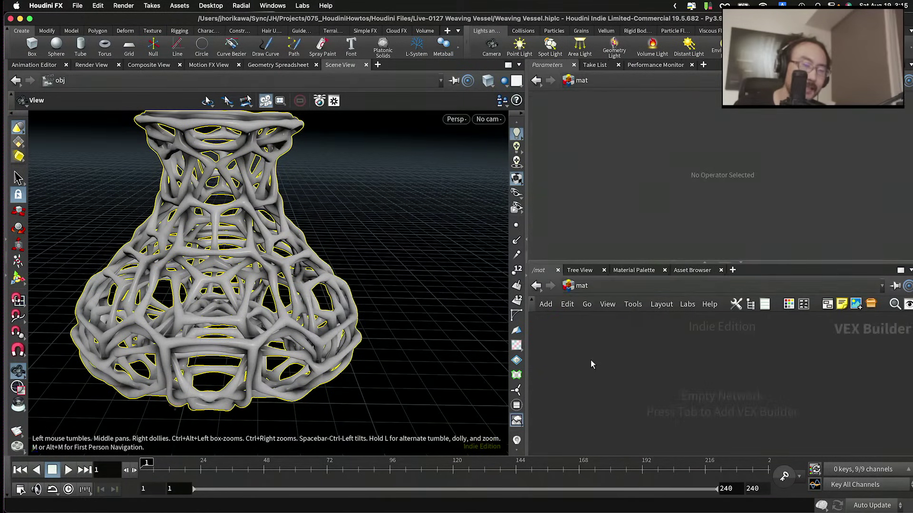
pyautogui.press('Tab')
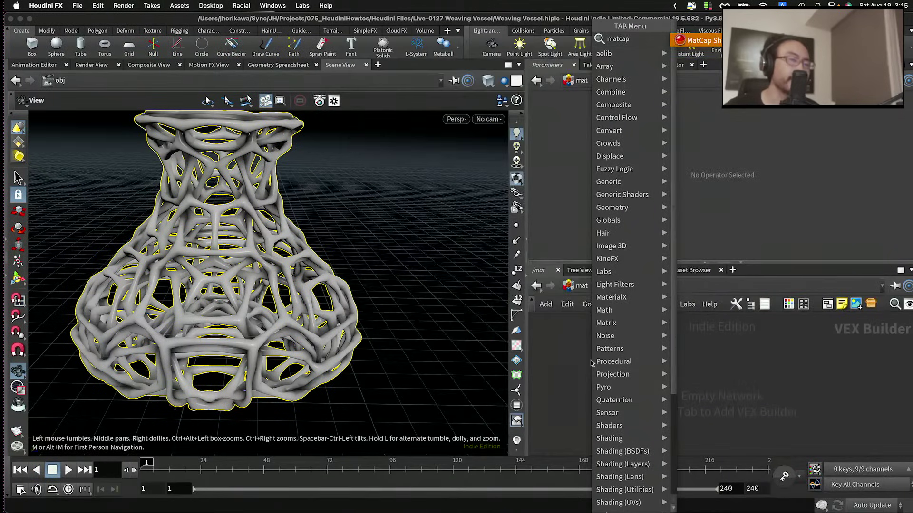
pyautogui.press('Escape')
pyautogui.click(603, 364)
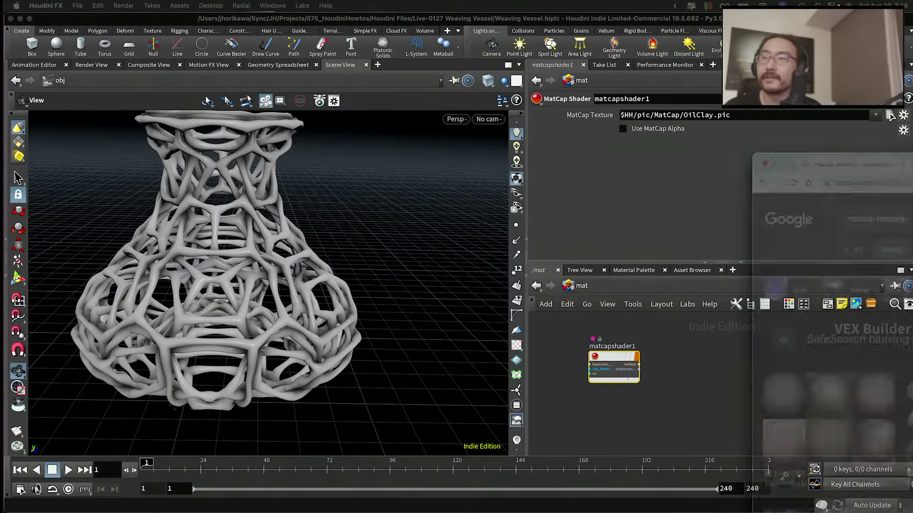
# Step: Switch to Chrome and look through the Google image results for "matcap material" for a suitable sphere texture
pyautogui.moveTo(910, 163); pyautogui.dragTo(399, 26)
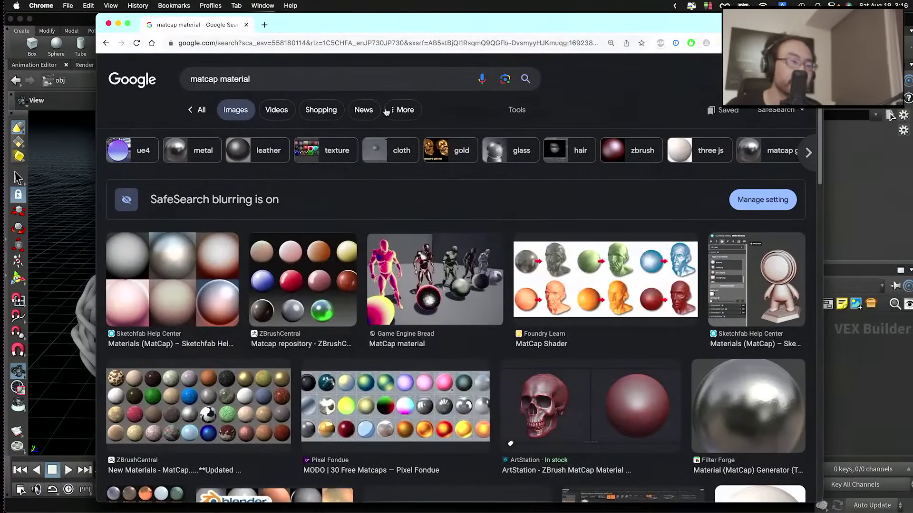
pyautogui.scroll(-20, 404, 202)
pyautogui.scroll(-20, 405, 202)
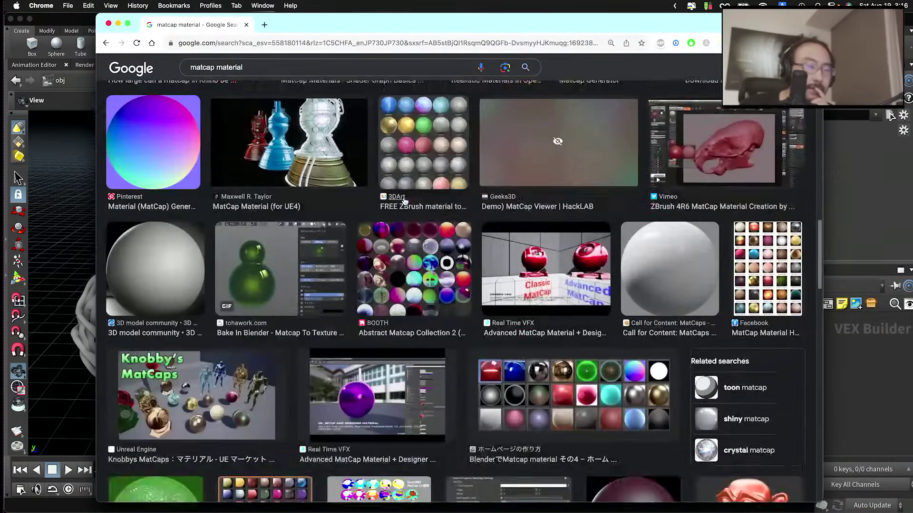
pyautogui.scroll(-20, 405, 202)
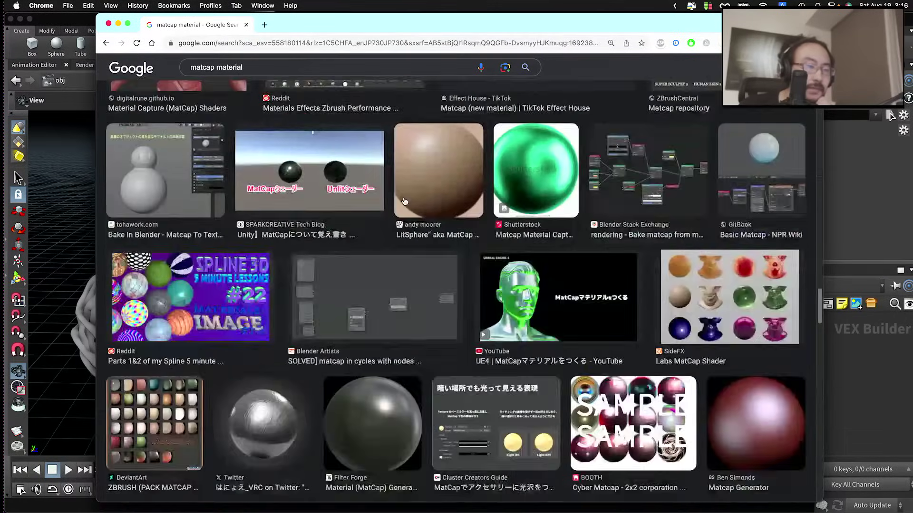
pyautogui.scroll(-15, 404, 201)
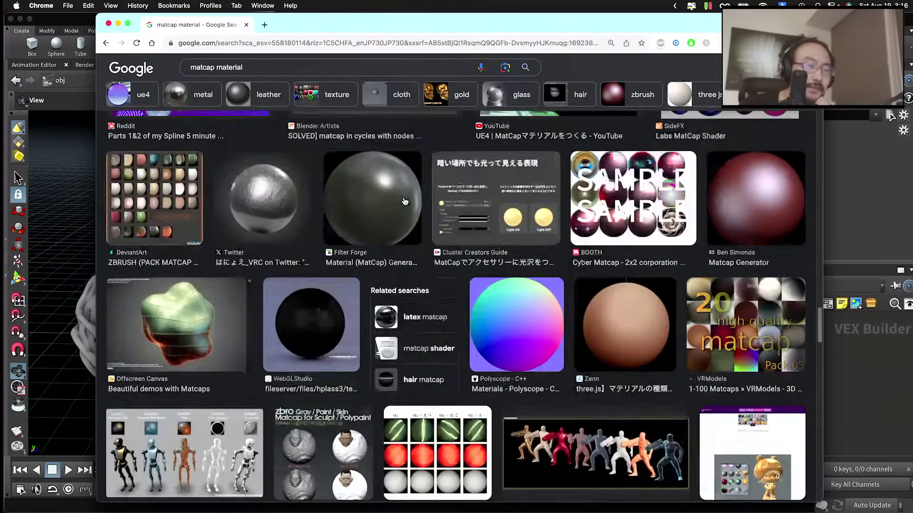
pyautogui.scroll(10, 404, 202)
pyautogui.scroll(-15, 405, 201)
pyautogui.scroll(-20, 405, 202)
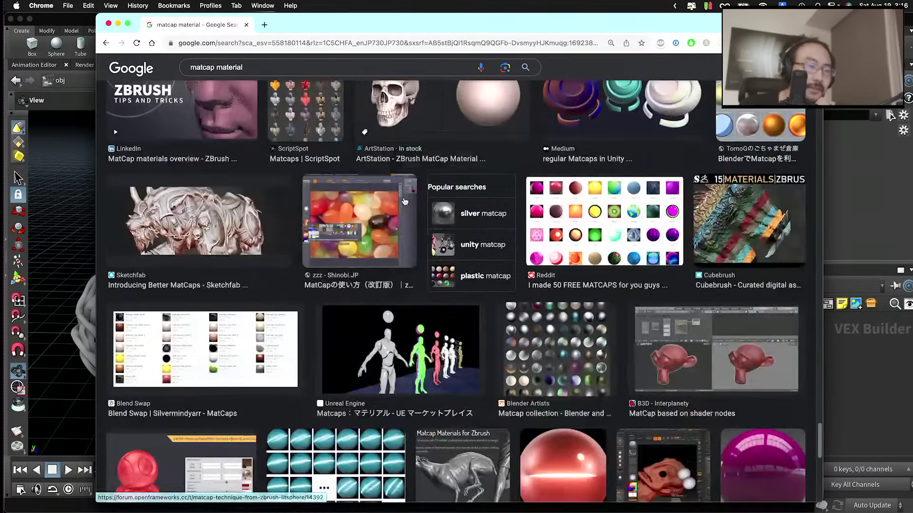
pyautogui.scroll(-15, 403, 198)
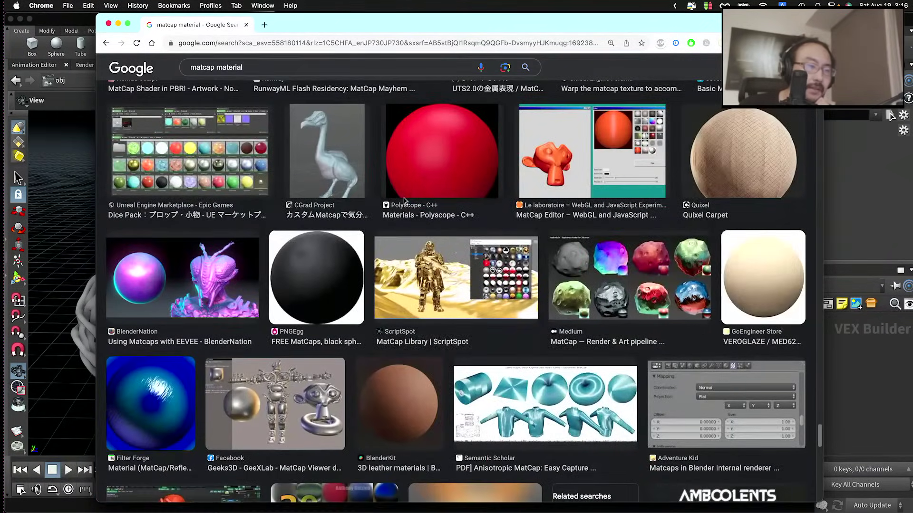
pyautogui.scroll(-15, 403, 198)
pyautogui.scroll(10, 404, 202)
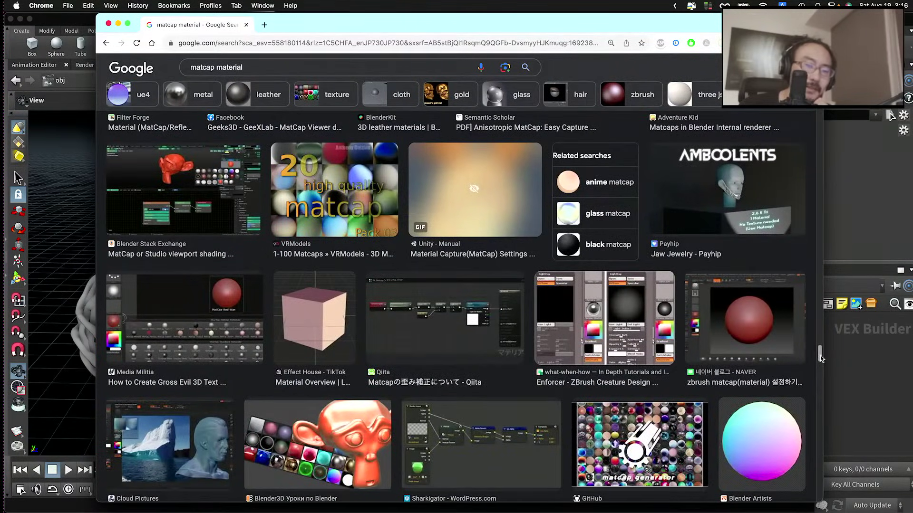
pyautogui.moveTo(820, 357); pyautogui.dragTo(704, 49)
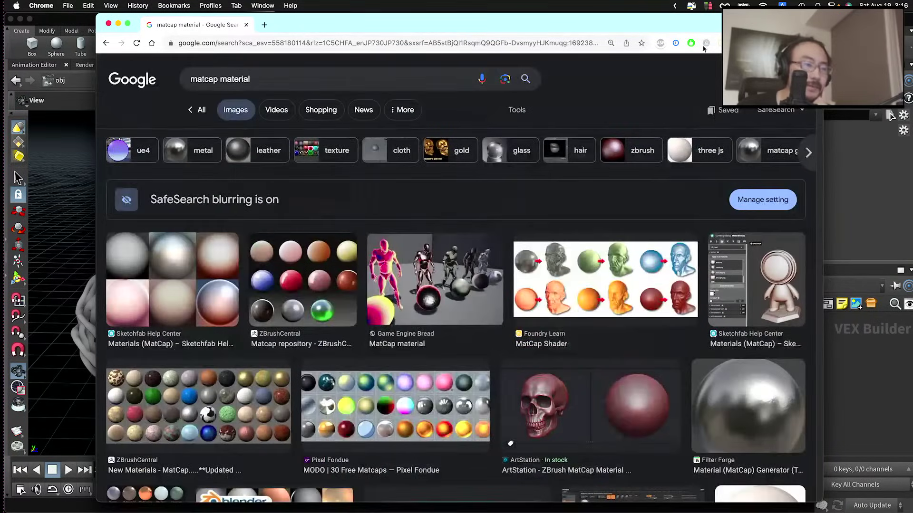
# Step: Change the image search to "matcap zbrush" and skim its results
pyautogui.doubleClick(234, 78)
pyautogui.write('zbrush')
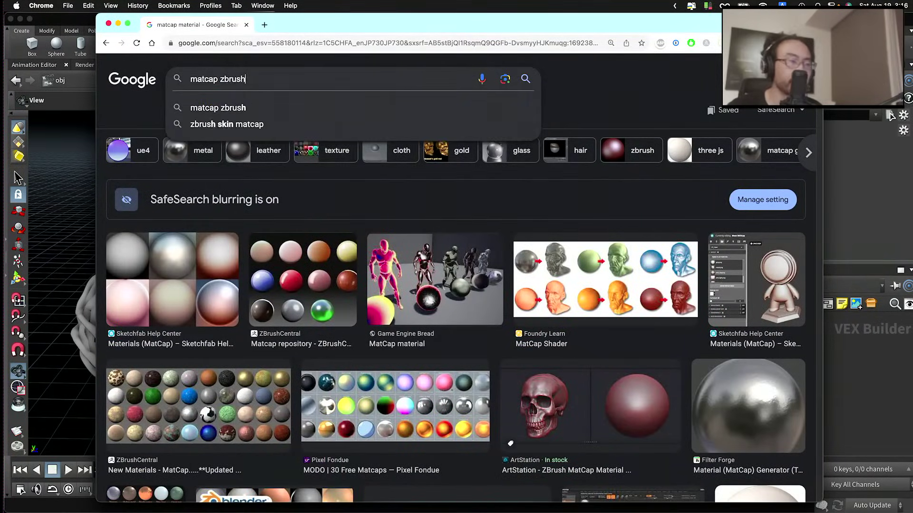
pyautogui.press('Return')
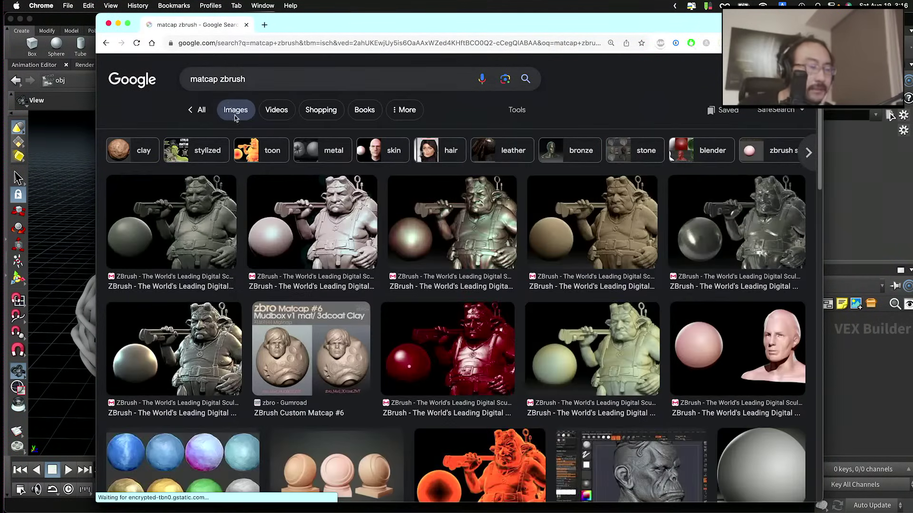
pyautogui.scroll(-10, 234, 122)
pyautogui.scroll(10, 234, 122)
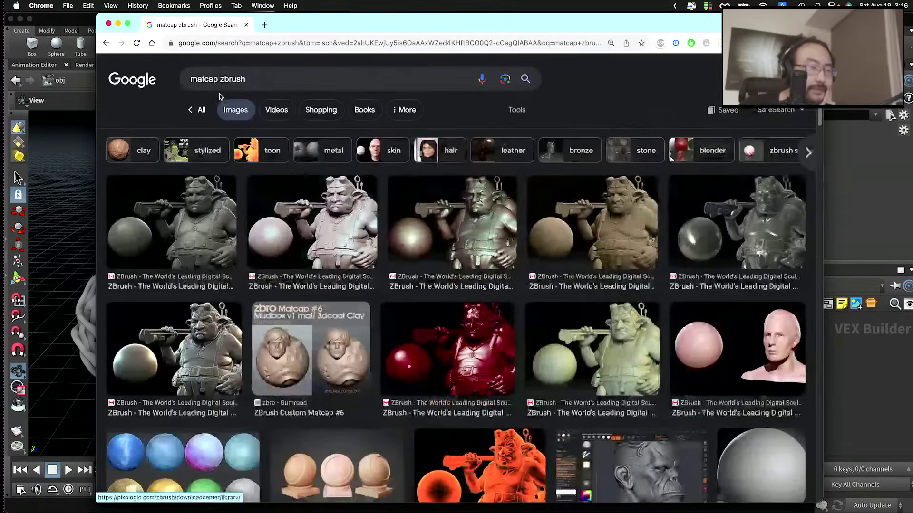
# Step: Change the image search to "matcap mat"
pyautogui.doubleClick(231, 80)
pyautogui.write('mat')
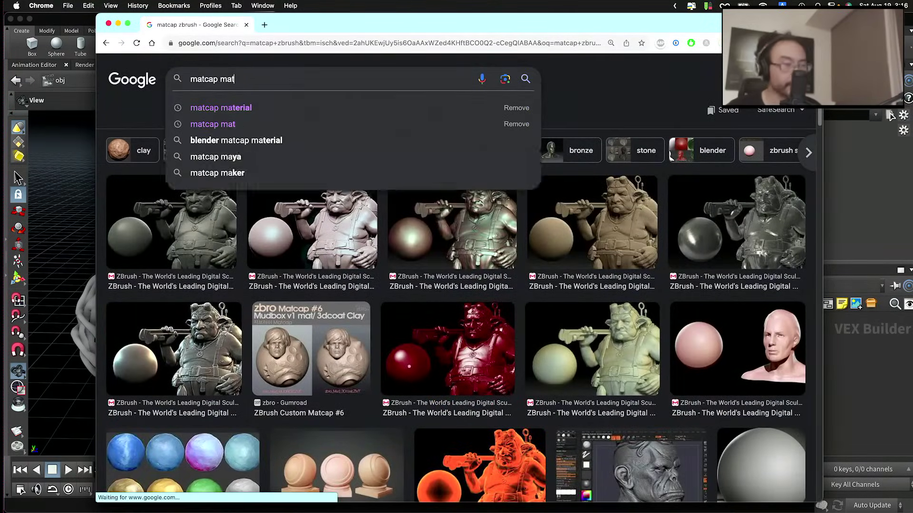
pyautogui.press('Return')
# Step: Look through the "matcap mat" image results for a single-sphere texture that suits the vessel
pyautogui.scroll(-15, 243, 117)
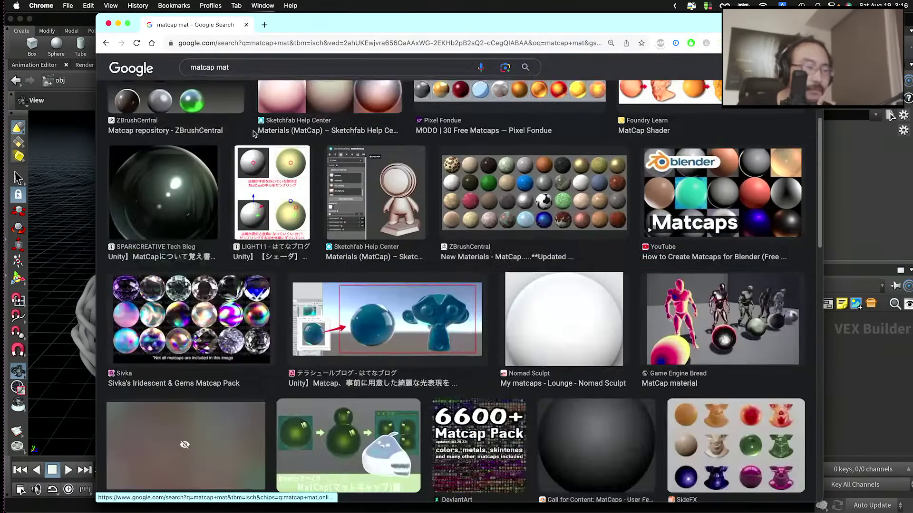
pyautogui.scroll(-10, 253, 135)
pyautogui.scroll(1, 253, 135)
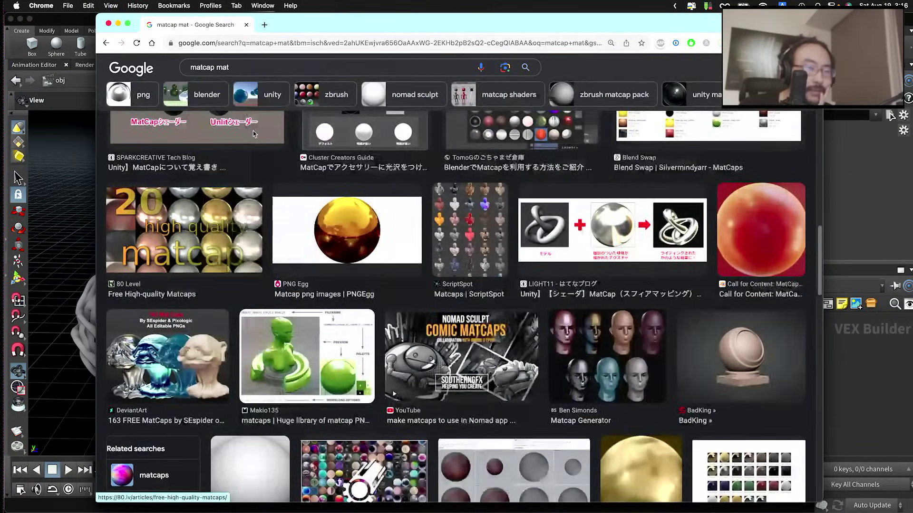
pyautogui.scroll(-2, 253, 135)
pyautogui.scroll(4, 254, 135)
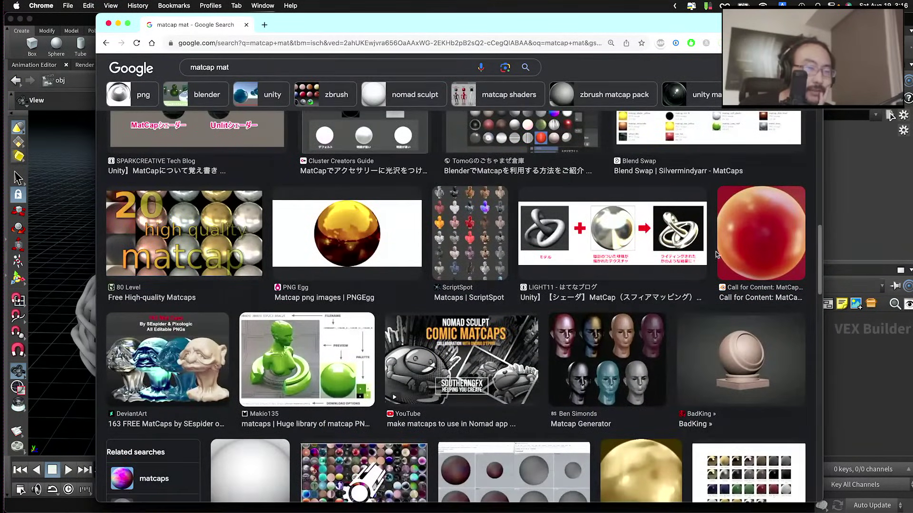
pyautogui.scroll(-20, 763, 247)
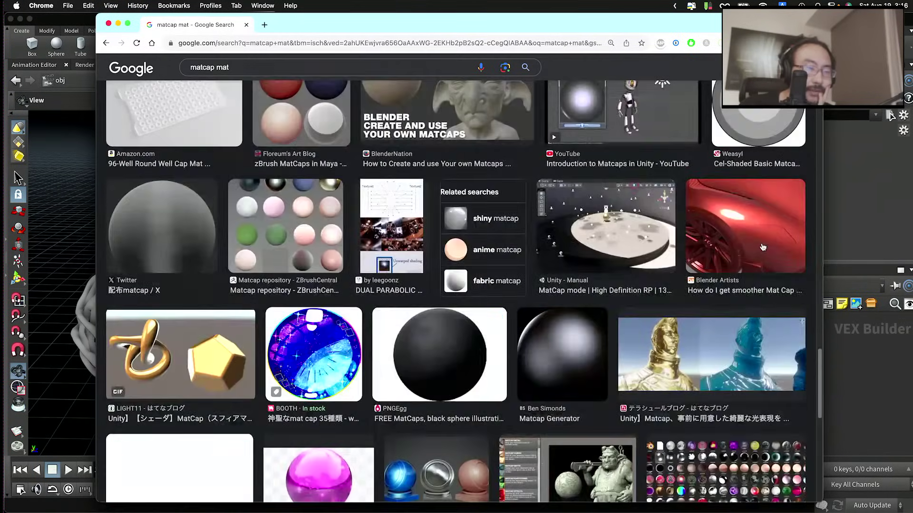
pyautogui.scroll(-15, 762, 246)
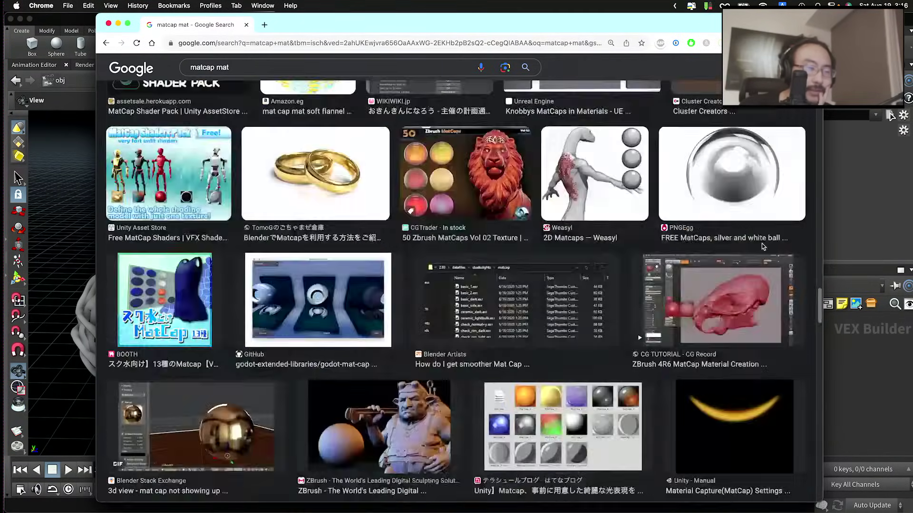
pyautogui.scroll(-15, 762, 247)
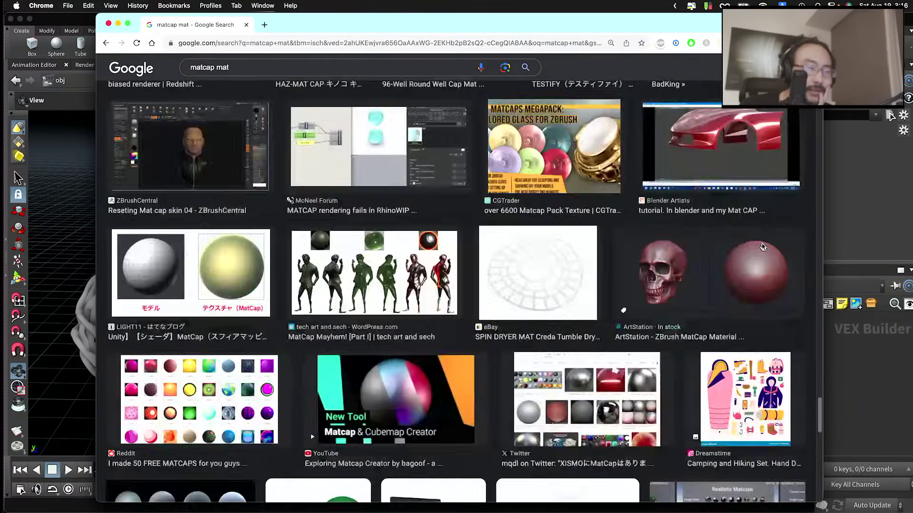
pyautogui.scroll(3, 763, 247)
pyautogui.scroll(3, 762, 247)
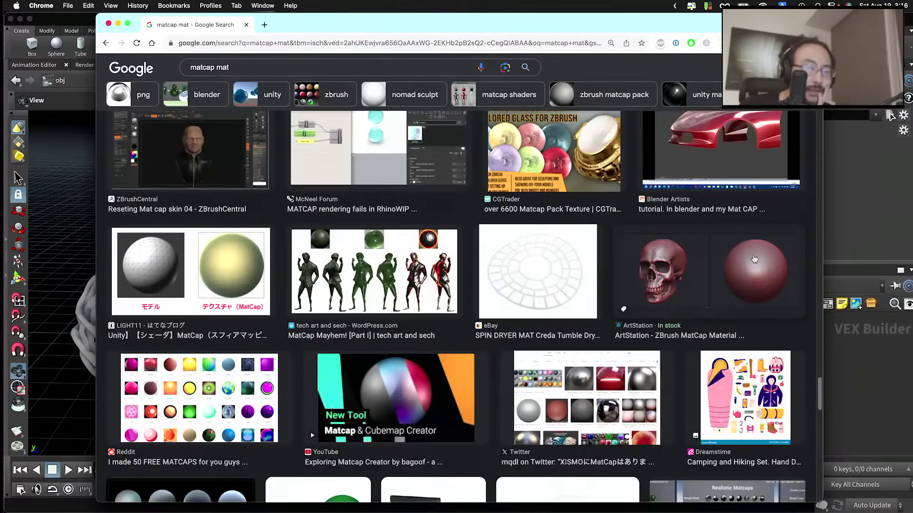
pyautogui.scroll(-15, 733, 264)
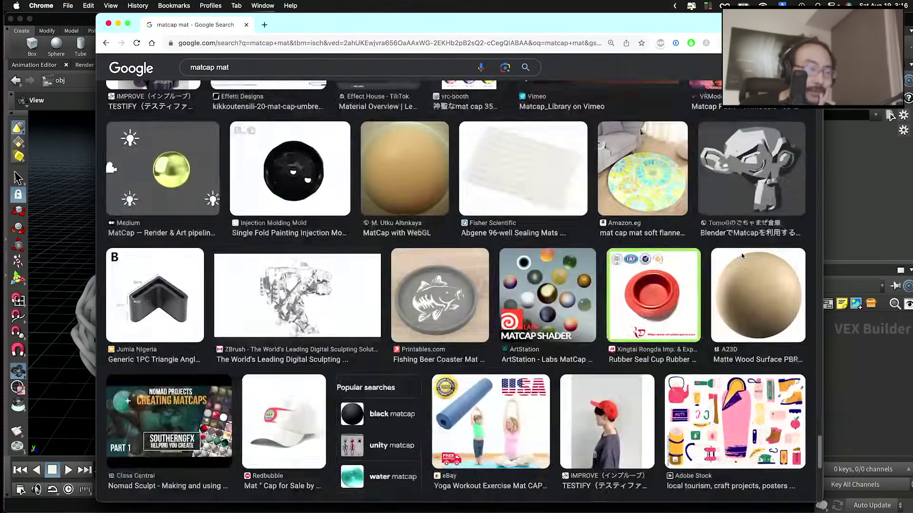
pyautogui.scroll(5, 741, 253)
pyautogui.scroll(15, 740, 253)
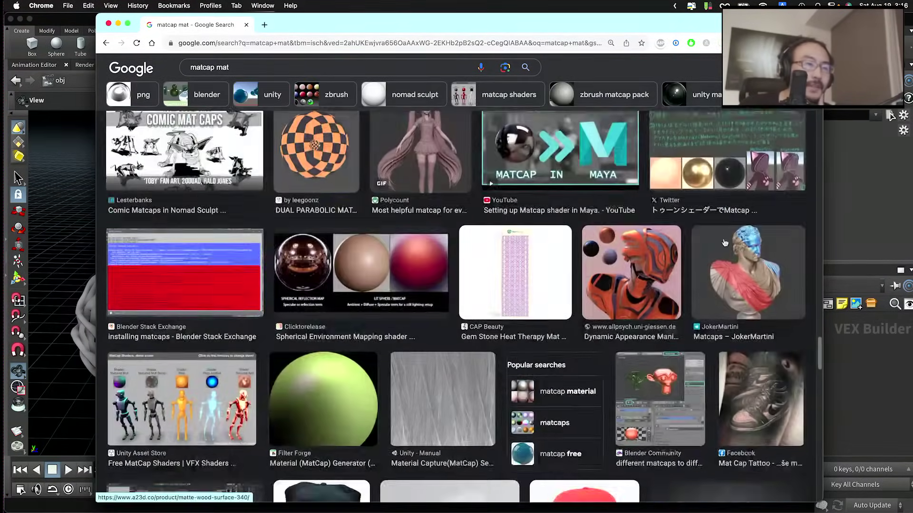
pyautogui.scroll(15, 616, 180)
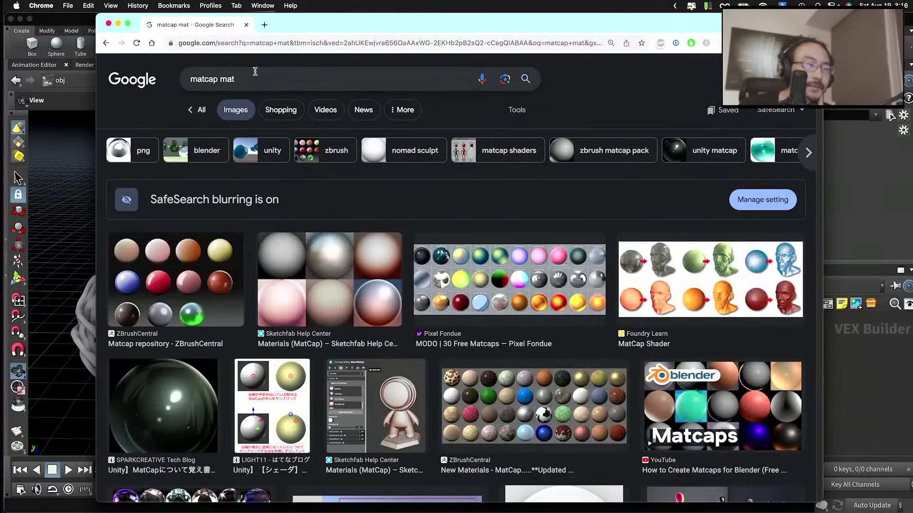
# Step: Change the image search to "matcap sculpt"
pyautogui.click(255, 71)
pyautogui.press('BackSpace')
pyautogui.press('BackSpace')
pyautogui.press('BackSpace')
pyautogui.write('sc')
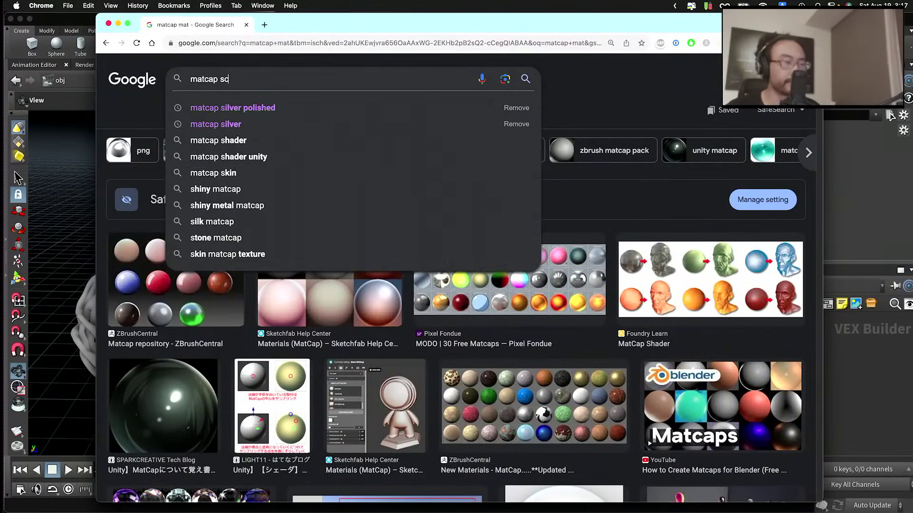
pyautogui.write('ulpt')
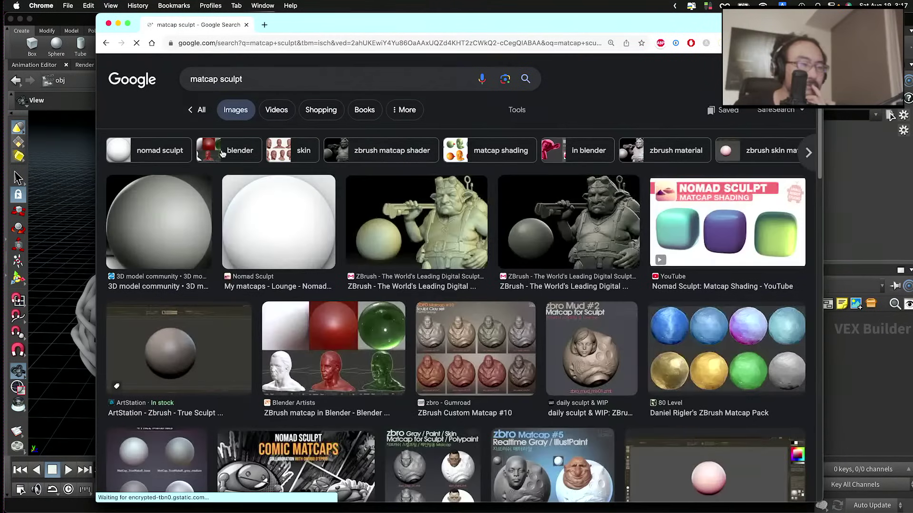
# Step: Open the orange sphere matcap from the Nomad Sculpt result at full size in its own tab, and return to Houdini
pyautogui.scroll(-1, 228, 154)
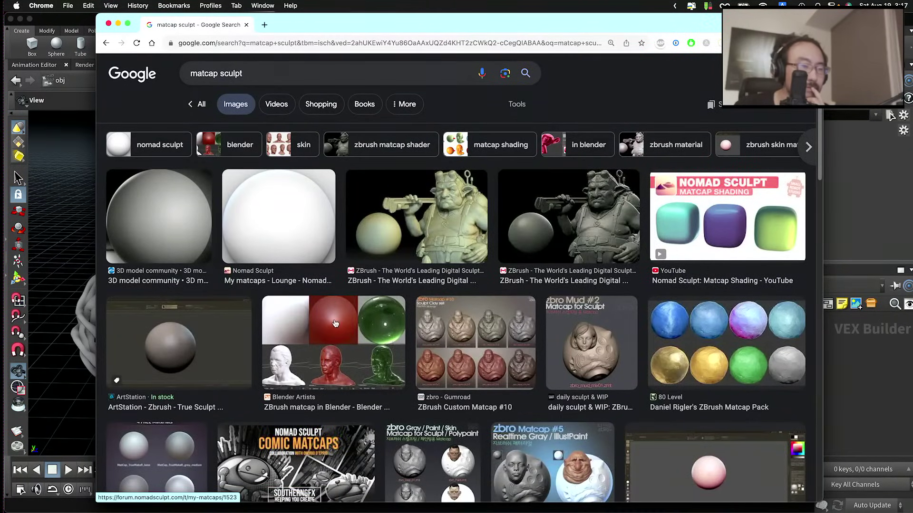
pyautogui.scroll(-10, 344, 315)
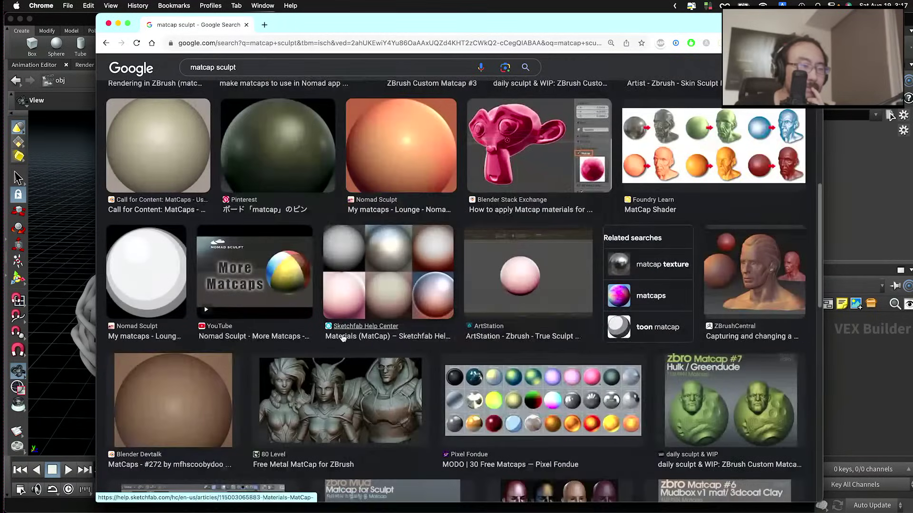
pyautogui.scroll(2, 441, 243)
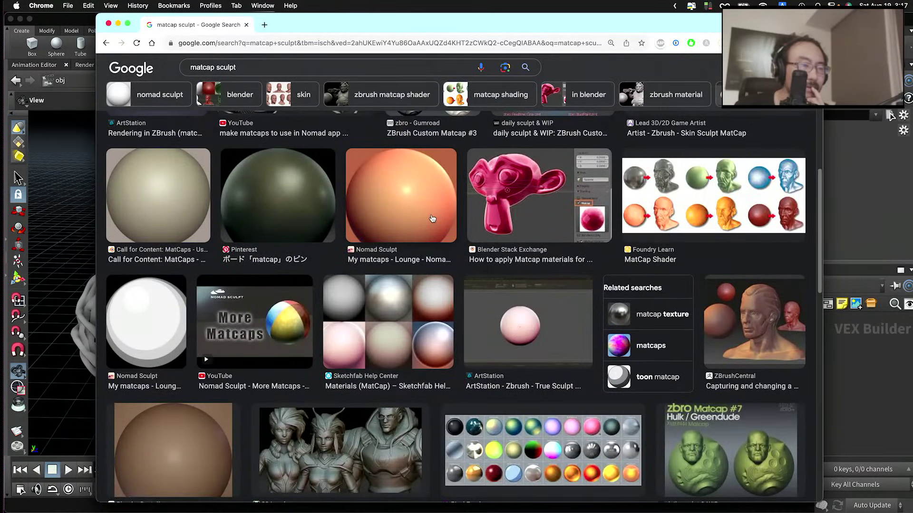
pyautogui.click(425, 218)
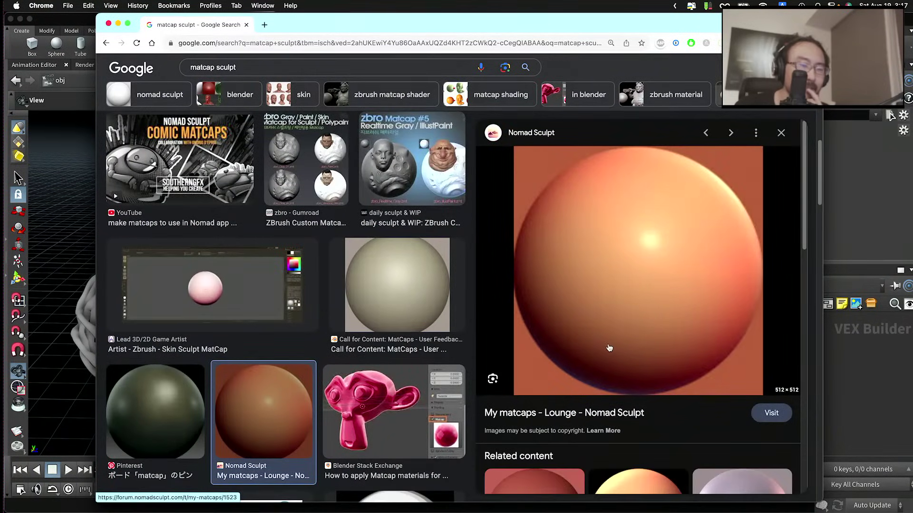
pyautogui.click(758, 412)
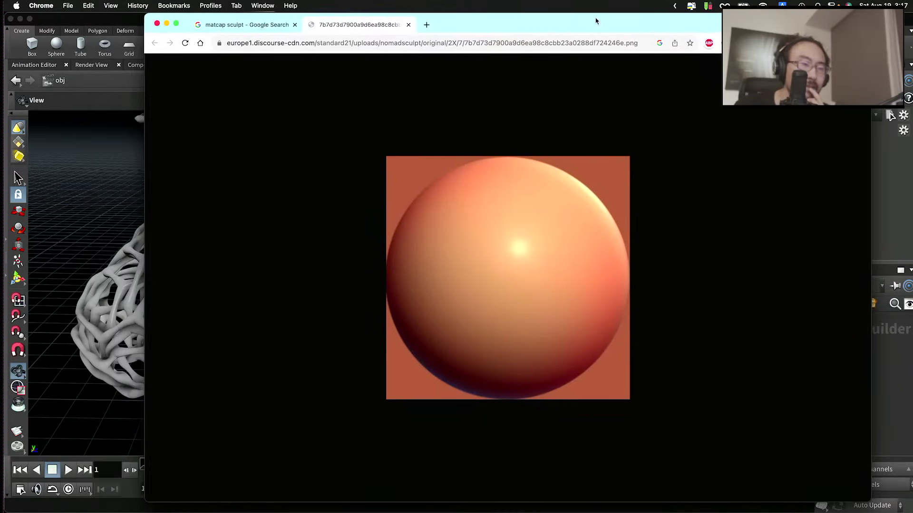
pyautogui.moveTo(595, 20); pyautogui.dragTo(544, 18)
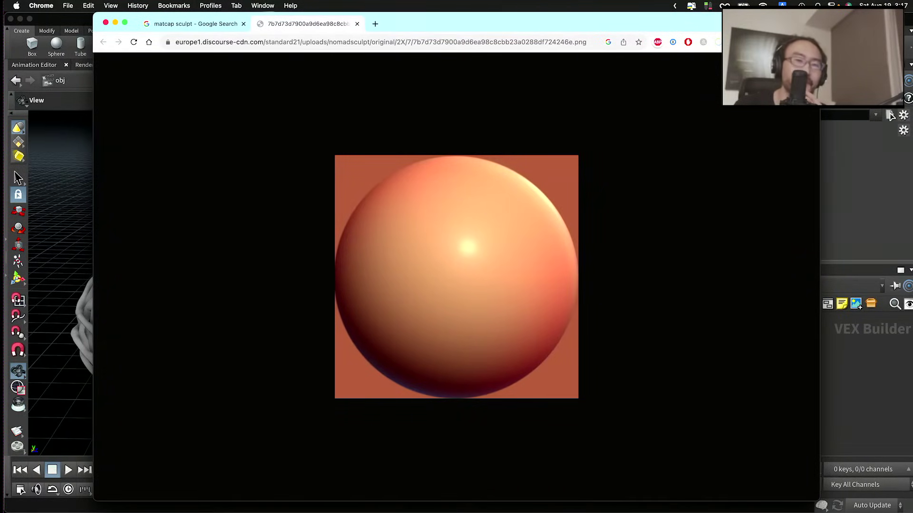
pyautogui.press('super+Tab')
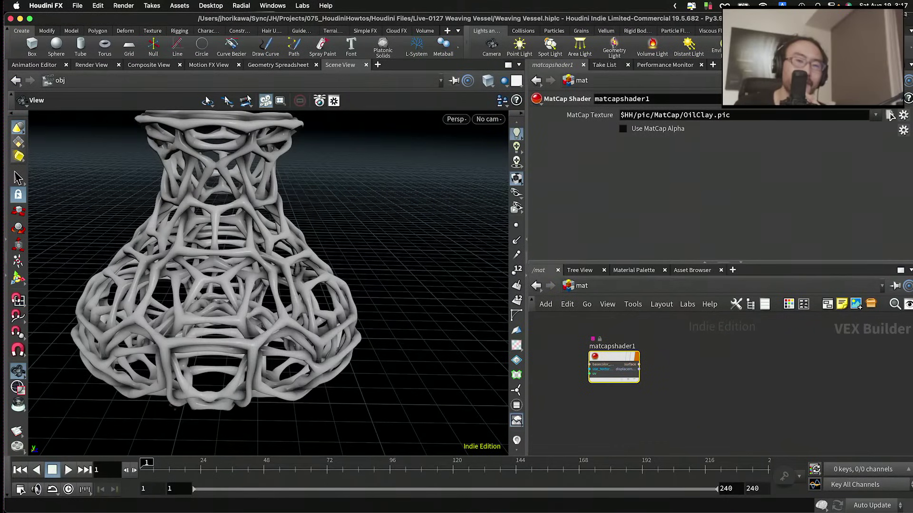
# Step: Save the orange sphere matcap image from the browser into the Live-0127 Weaving Vessel project folder, and return to Houdini
pyautogui.moveTo(890, 115); pyautogui.dragTo(814, 139)
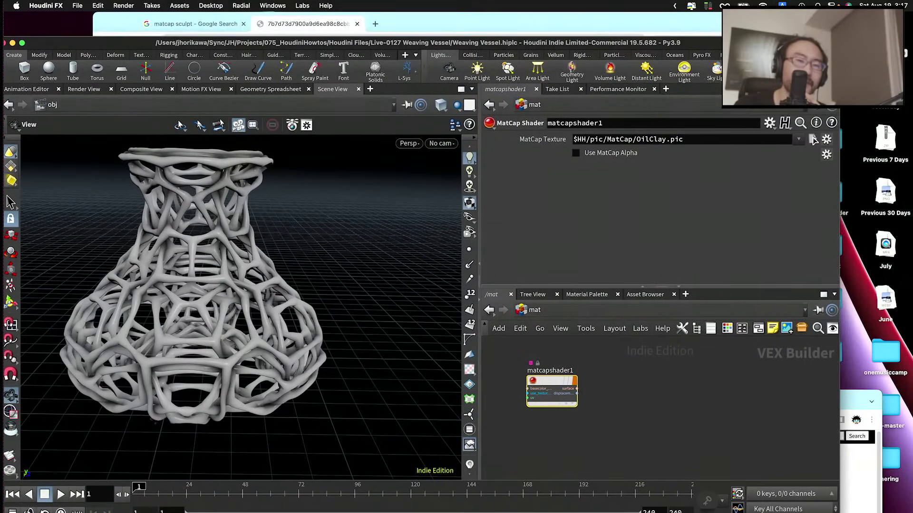
pyautogui.press('super+Tab')
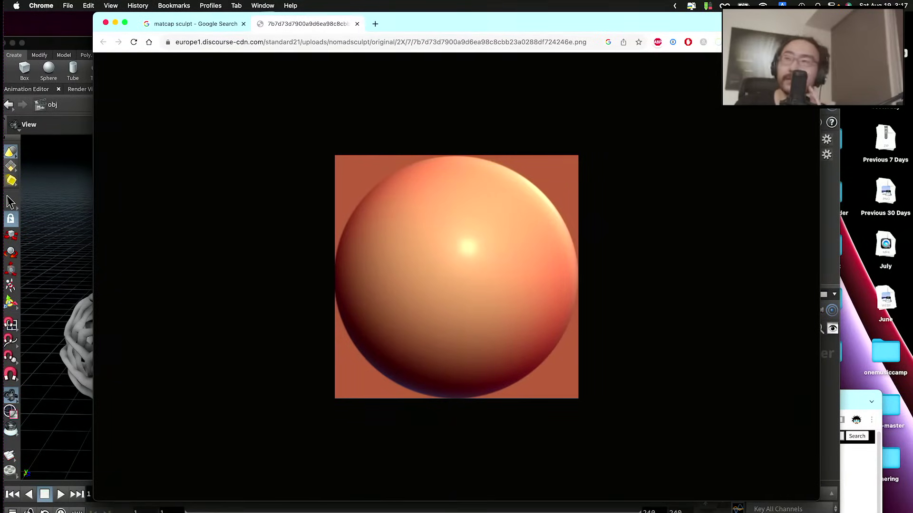
pyautogui.press('F11')
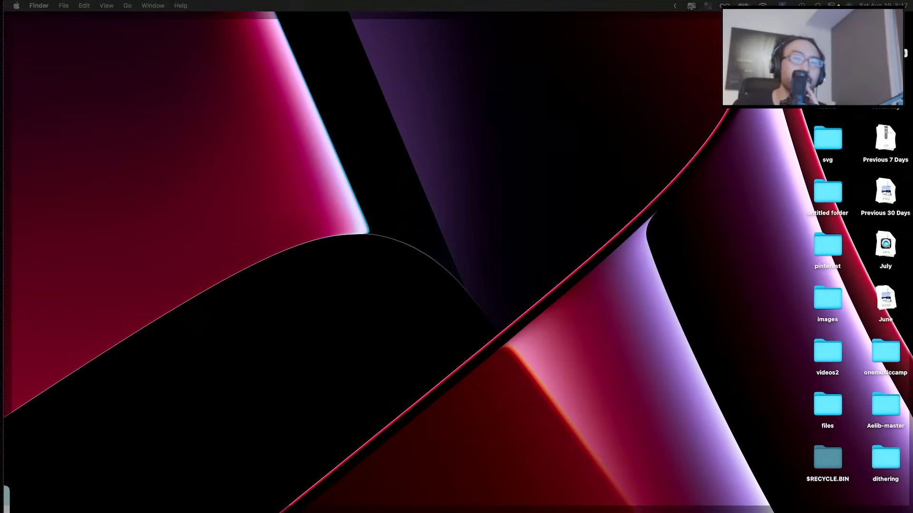
pyautogui.press('F11')
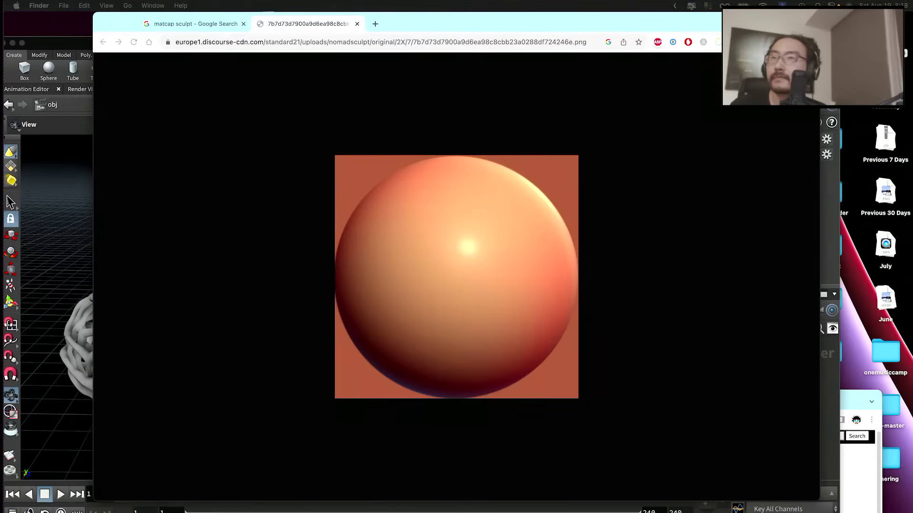
pyautogui.moveTo(912, 138); pyautogui.dragTo(697, 225)
pyautogui.moveTo(593, 28); pyautogui.dragTo(270, 31)
pyautogui.moveTo(186, 205); pyautogui.dragTo(637, 405)
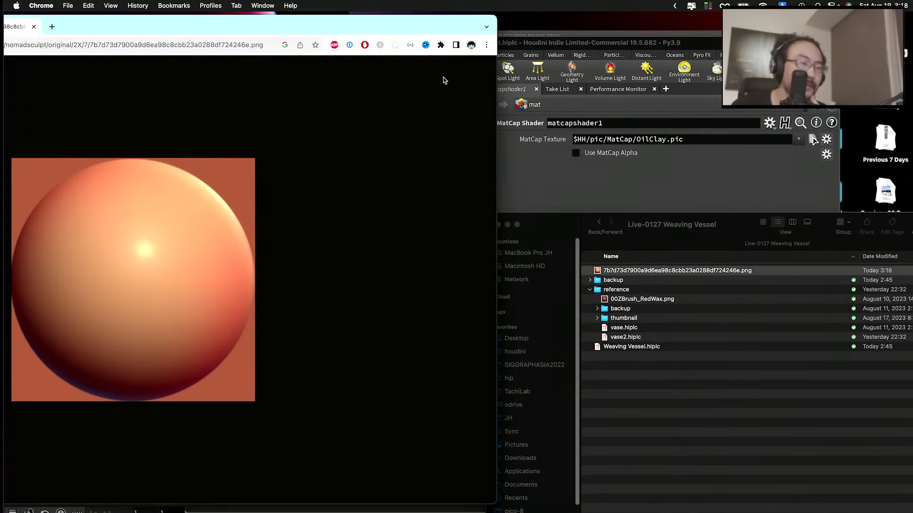
pyautogui.moveTo(414, 21); pyautogui.dragTo(623, 81)
pyautogui.click(594, 42)
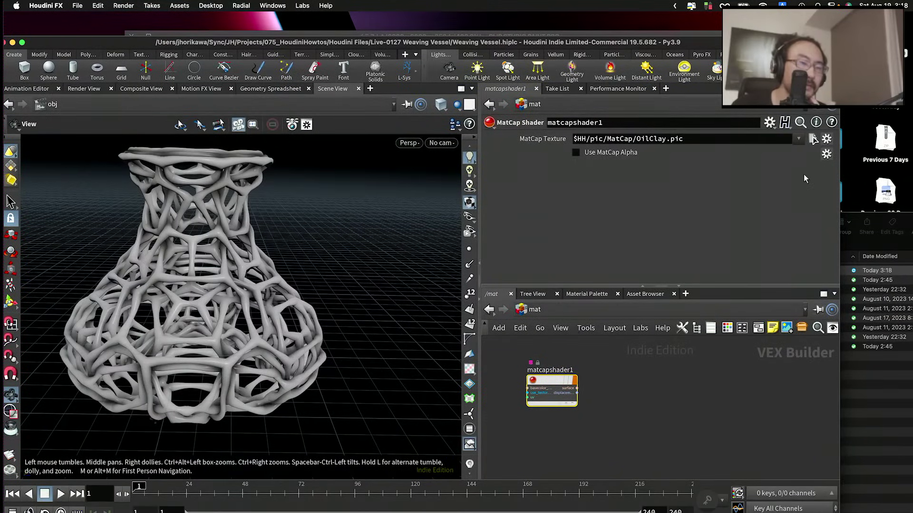
# Step: Set the MatCap shader's texture to the saved orange sphere PNG from the $HIP/ folder
pyautogui.click(812, 139)
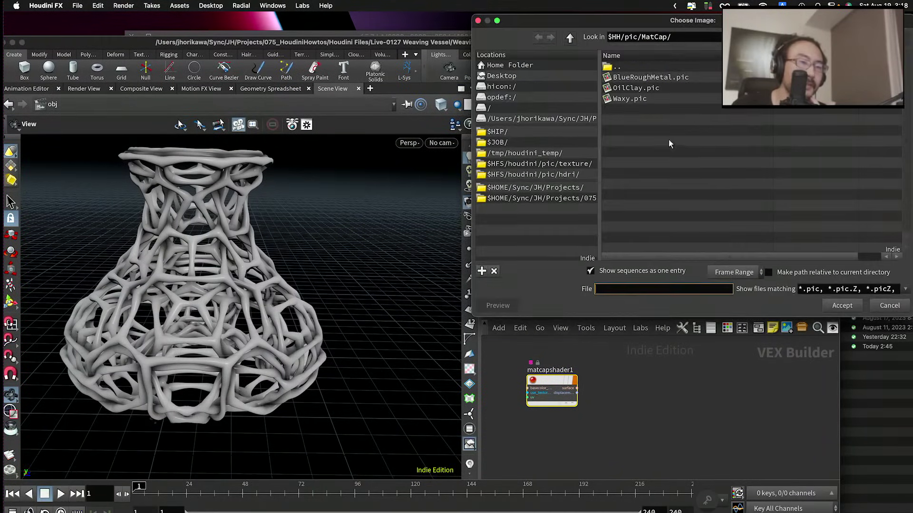
pyautogui.moveTo(679, 37); pyautogui.dragTo(545, 40)
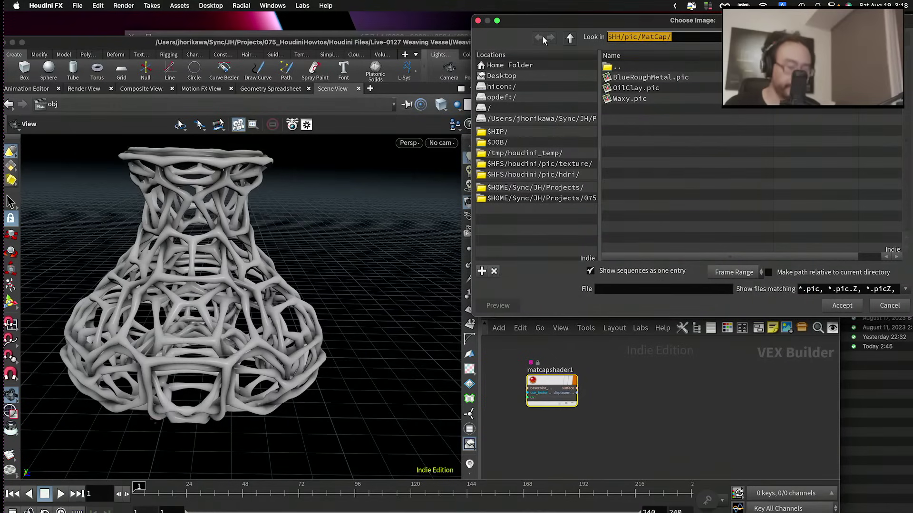
pyautogui.write('$HIP/')
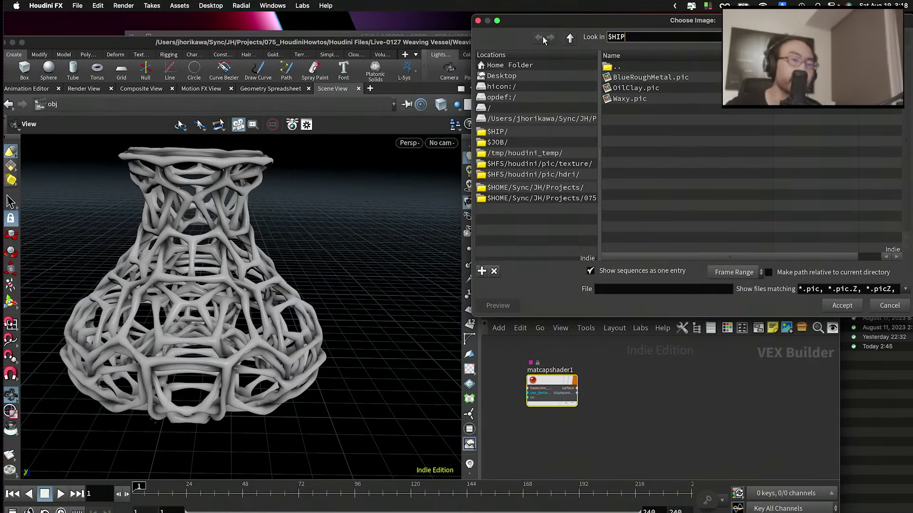
pyautogui.press('Return')
pyautogui.doubleClick(665, 99)
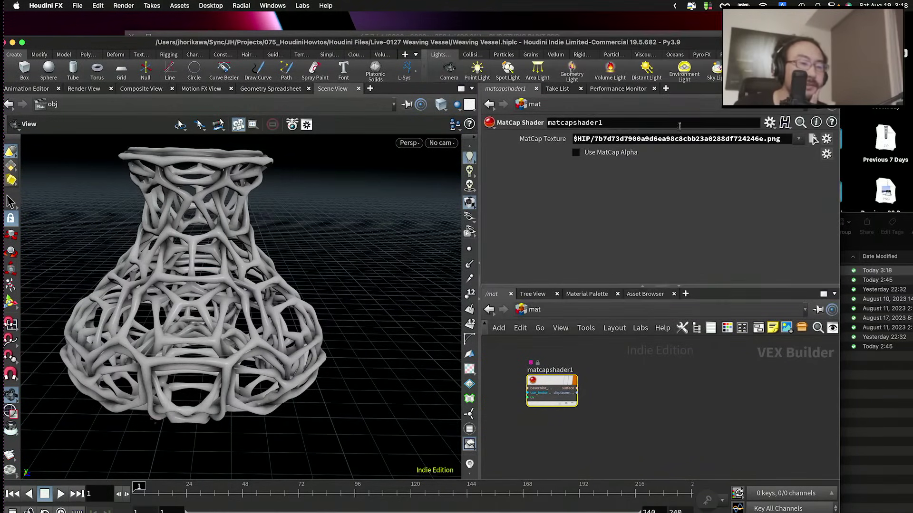
# Step: Return to the geo1 network and add a displayed Material node after pointwrangle1
pyautogui.click(529, 311)
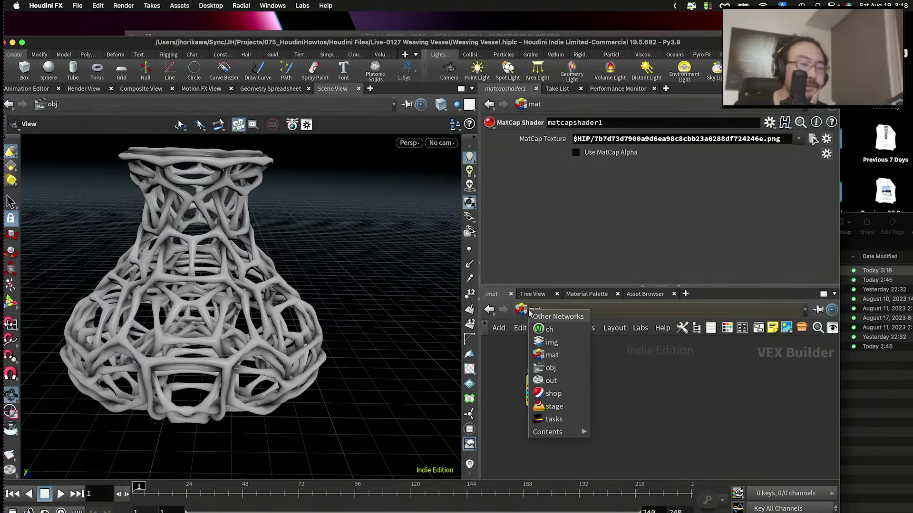
pyautogui.click(548, 369)
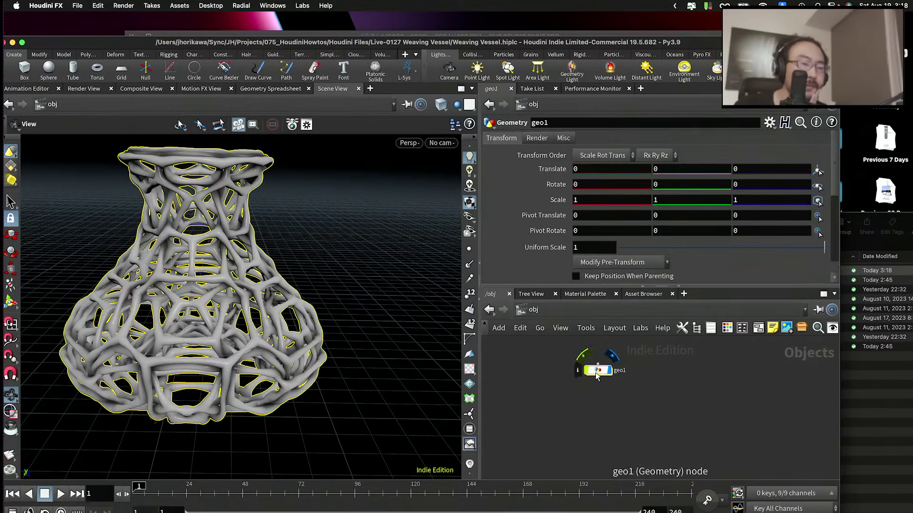
pyautogui.doubleClick(591, 373)
pyautogui.scroll(2, 609, 444)
pyautogui.press('Tab')
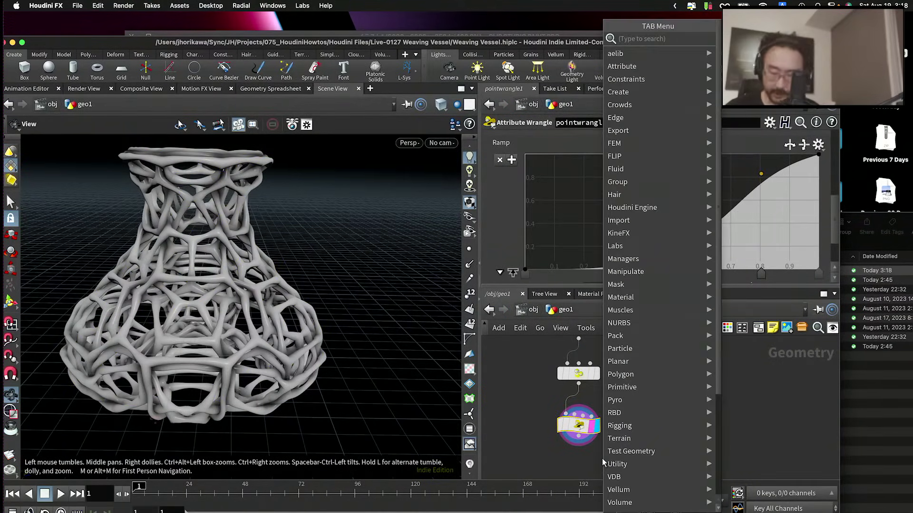
pyautogui.write('matca')
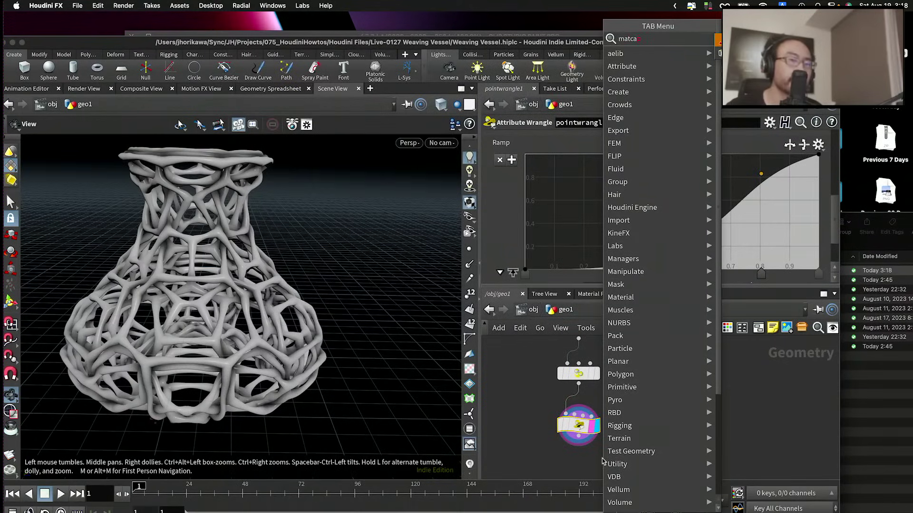
pyautogui.press('Escape')
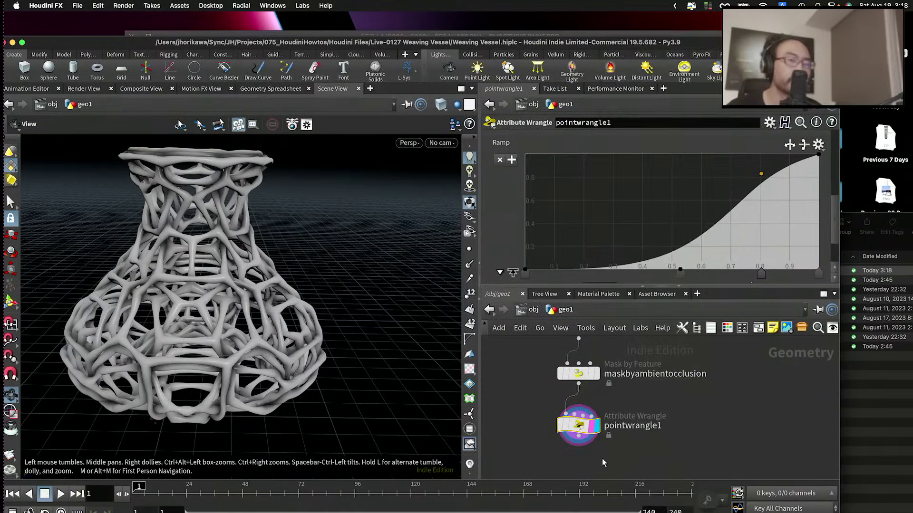
pyautogui.click(603, 463)
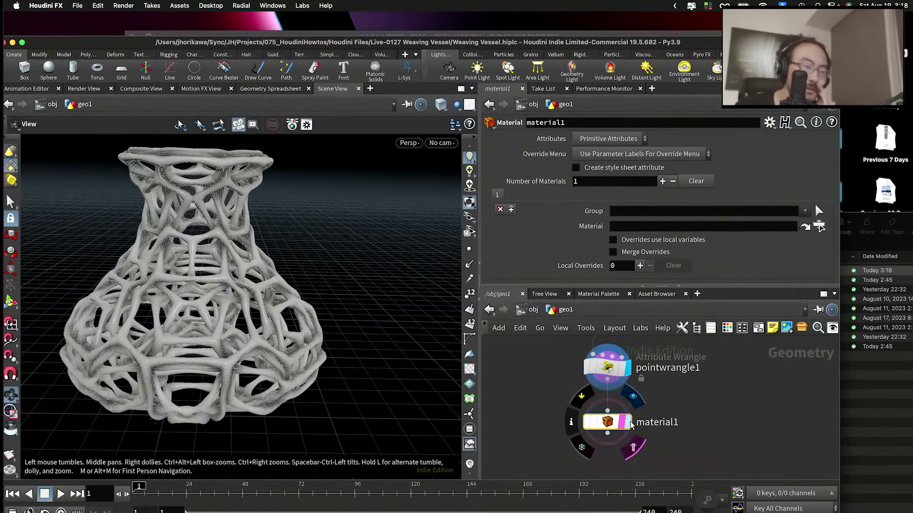
# Step: Assign /mat/matcapshader1 to the vessel in the Material node, widen the Houdini window and check the shaded vessel
pyautogui.click(804, 227)
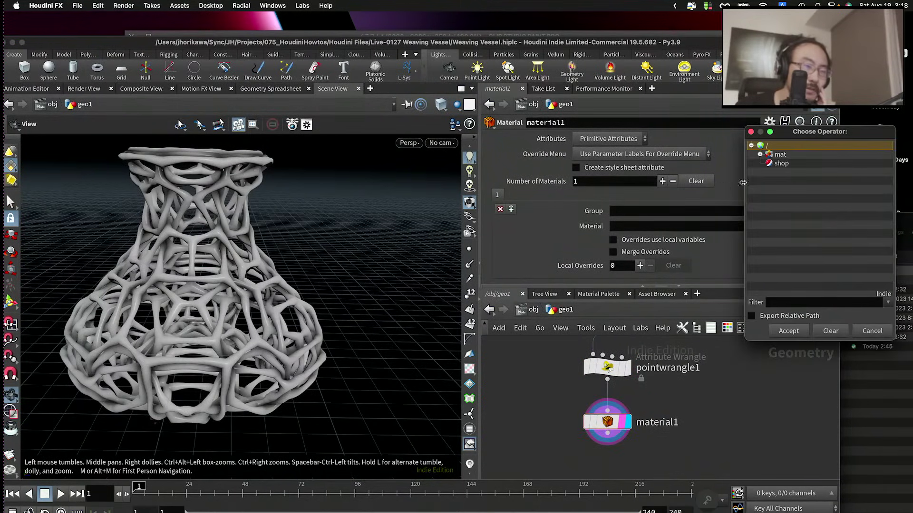
pyautogui.click(759, 154)
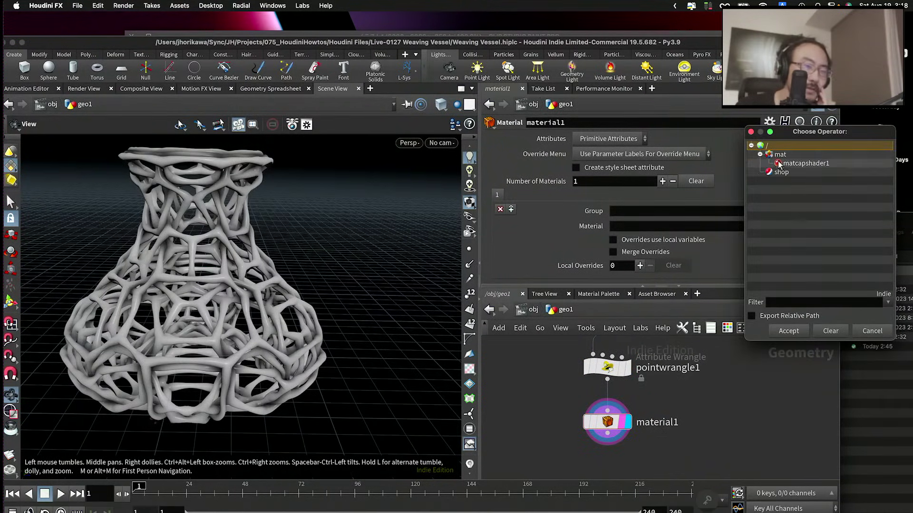
pyautogui.doubleClick(791, 163)
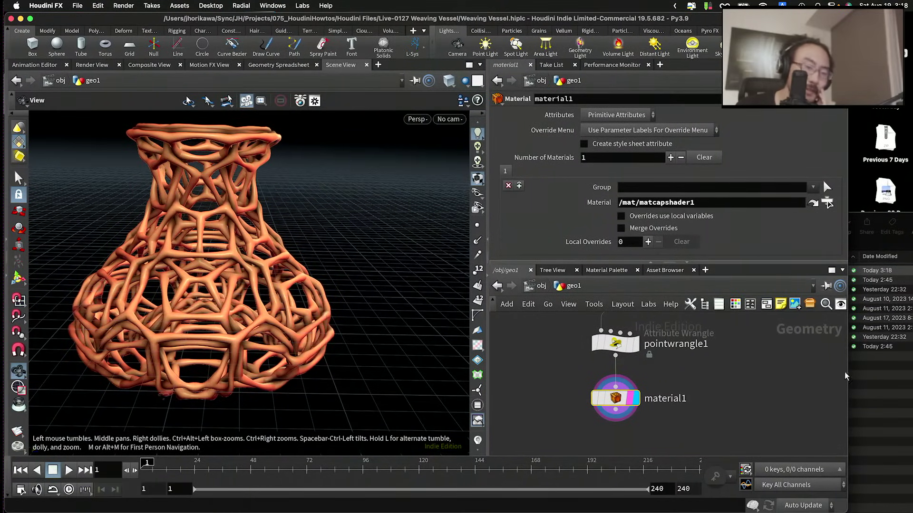
pyautogui.moveTo(846, 512); pyautogui.dragTo(912, 512)
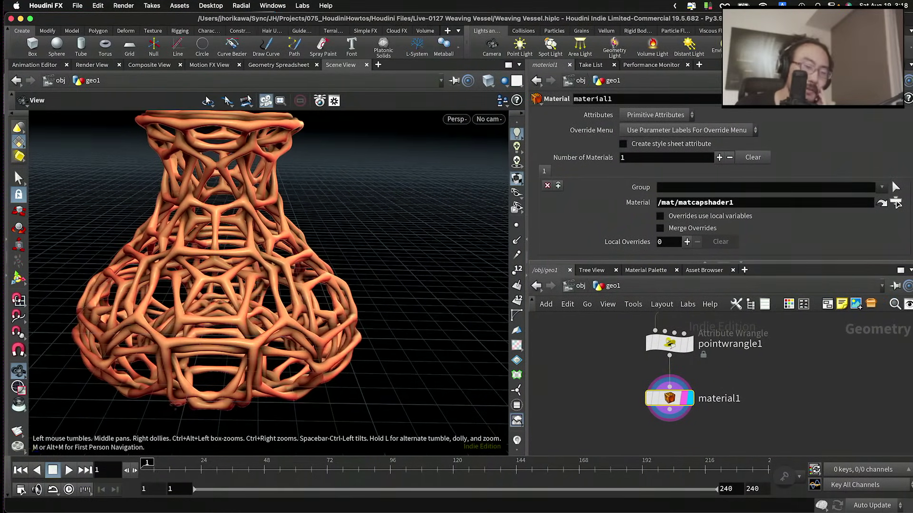
pyautogui.moveTo(328, 293); pyautogui.dragTo(392, 297)
pyautogui.scroll(5, 295, 261)
pyautogui.scroll(-6, 613, 404)
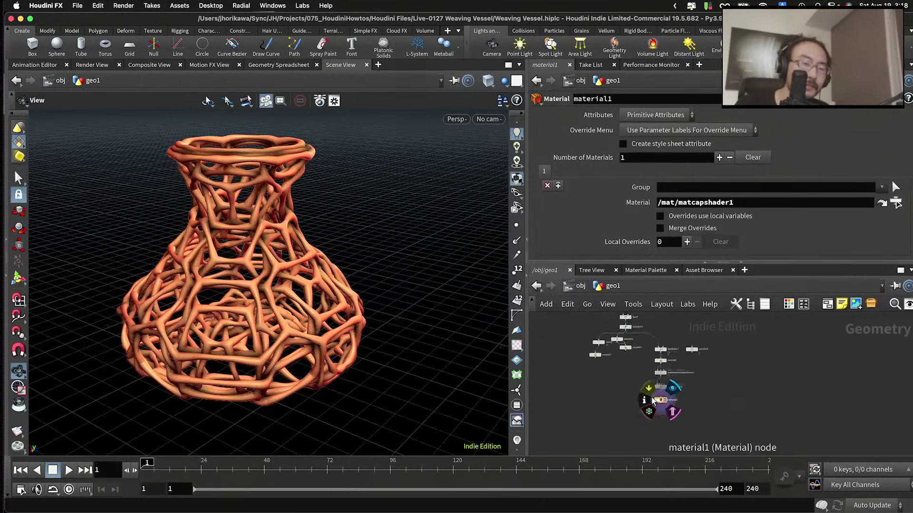
# Step: Set the CONTROLLER node's voronoi mirror num to 5 and inspect the resulting weave up close
pyautogui.scroll(5, 570, 339)
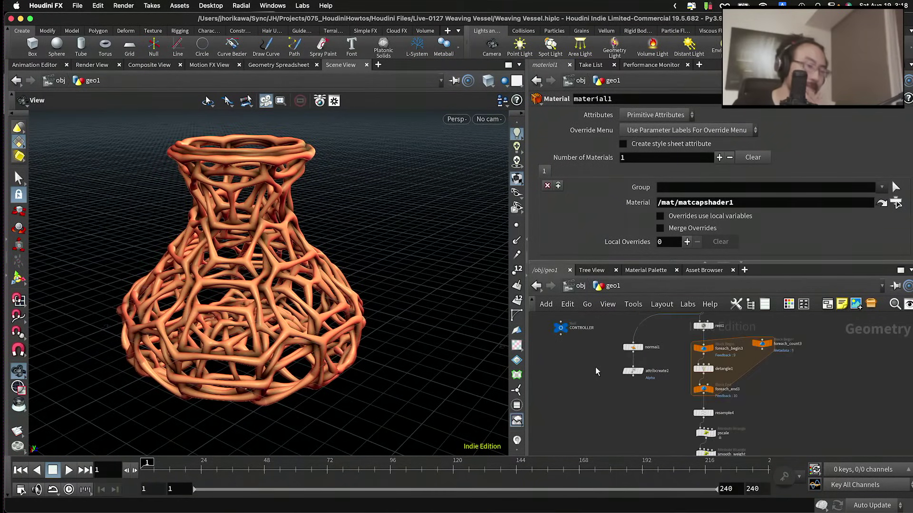
pyautogui.click(596, 374)
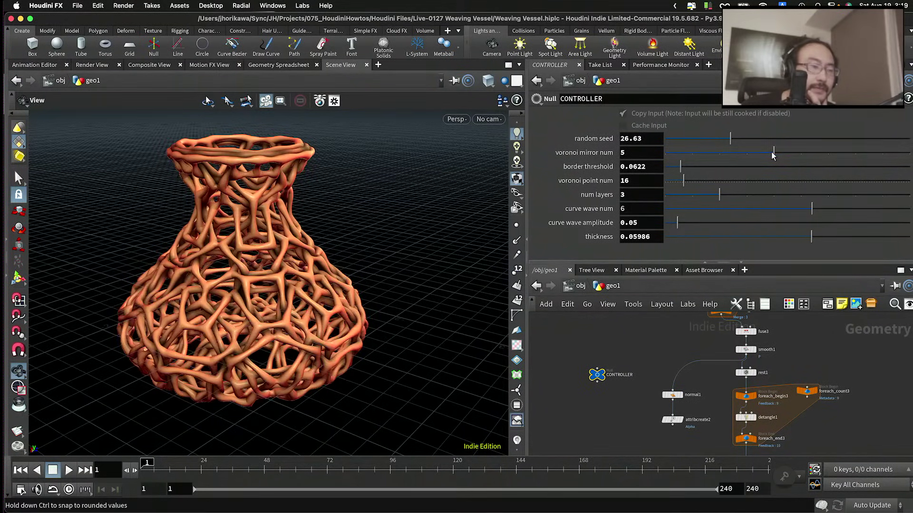
pyautogui.scroll(5, 299, 206)
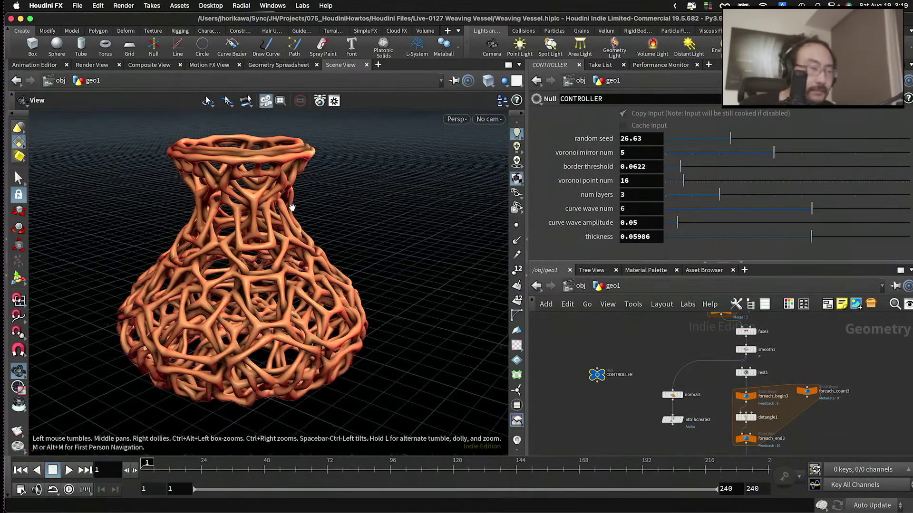
pyautogui.scroll(8, 292, 207)
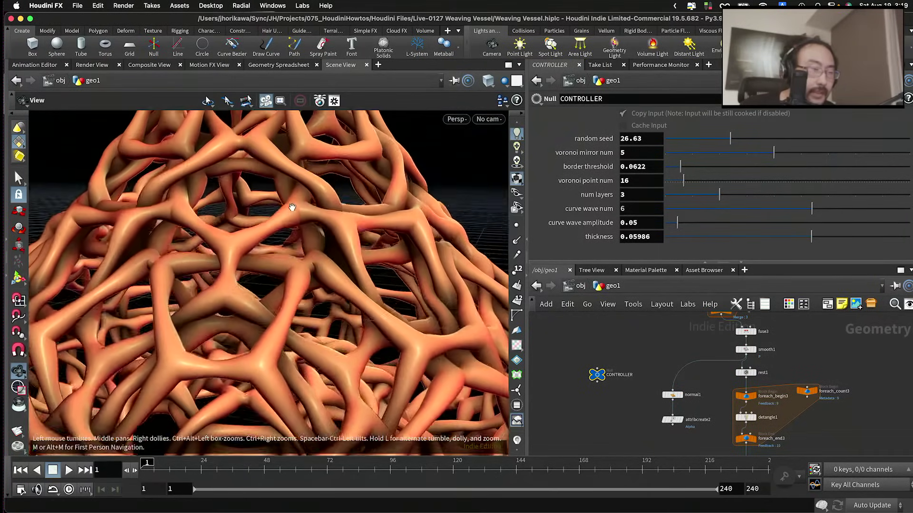
pyautogui.scroll(-8, 292, 207)
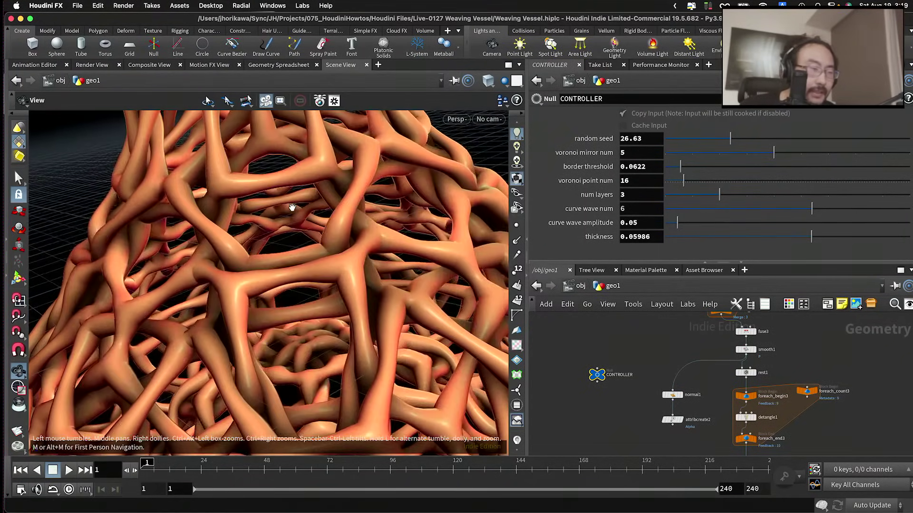
pyautogui.scroll(-10, 292, 207)
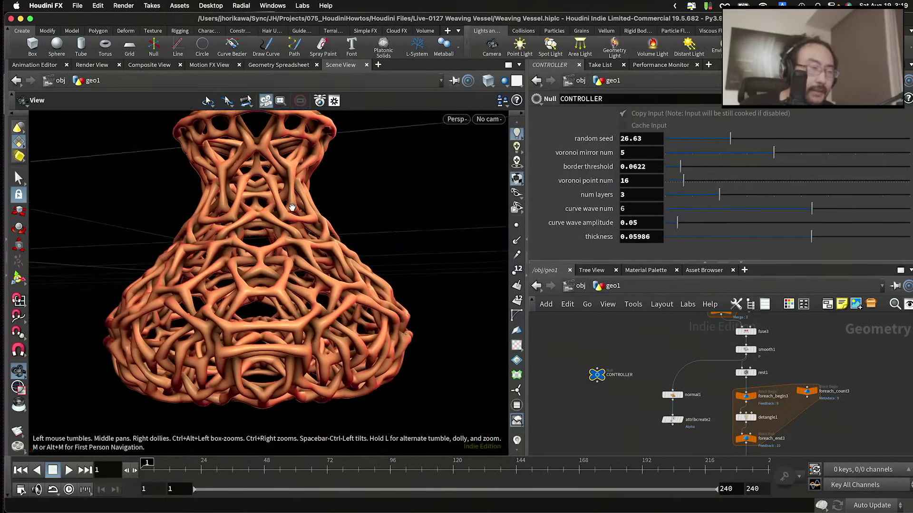
pyautogui.click(517, 359)
pyautogui.press('h')
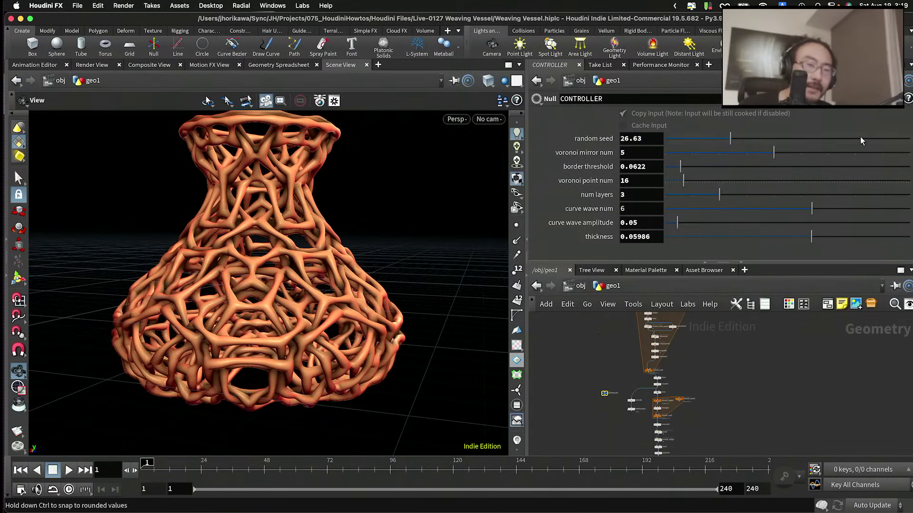
# Step: Open the parameter interface editor for the CONTROLLER node and move it clear of the network
pyautogui.rightClick(708, 108)
pyautogui.click(827, 119)
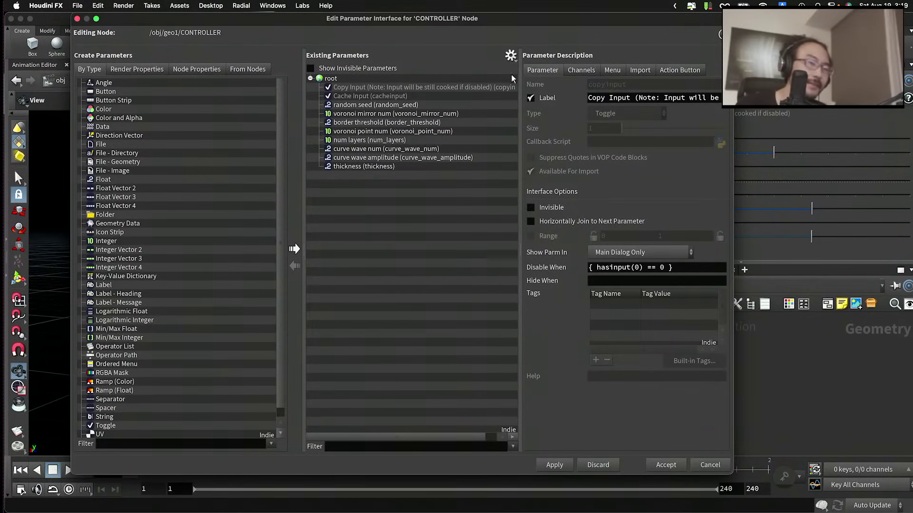
pyautogui.moveTo(538, 18); pyautogui.dragTo(227, 21)
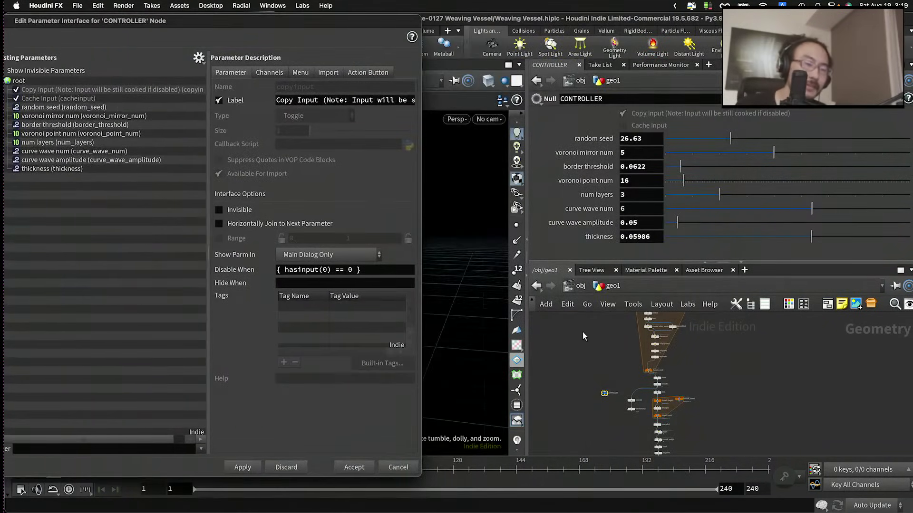
# Step: Examine the smooth1, resample3 and polypath2 nodes in the geo1 network for further parameters to expose on CONTROLLER
pyautogui.scroll(6, 629, 406)
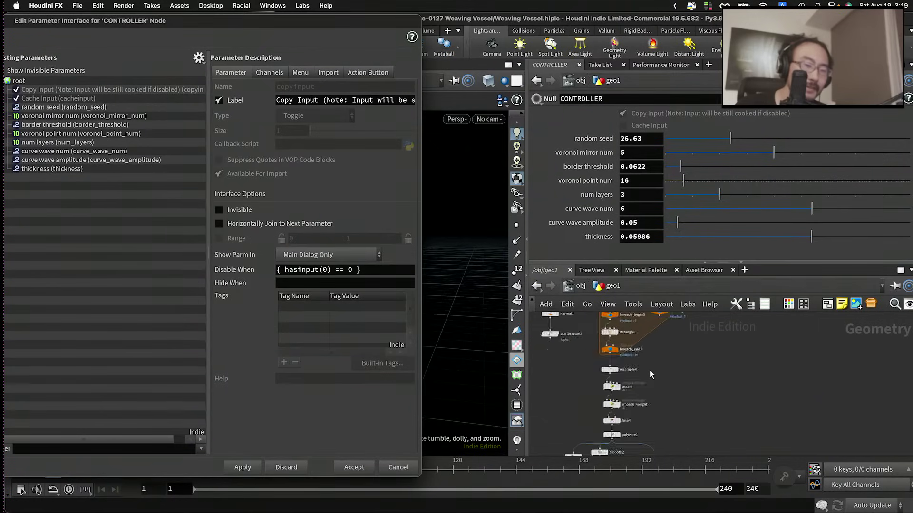
pyautogui.scroll(3, 642, 368)
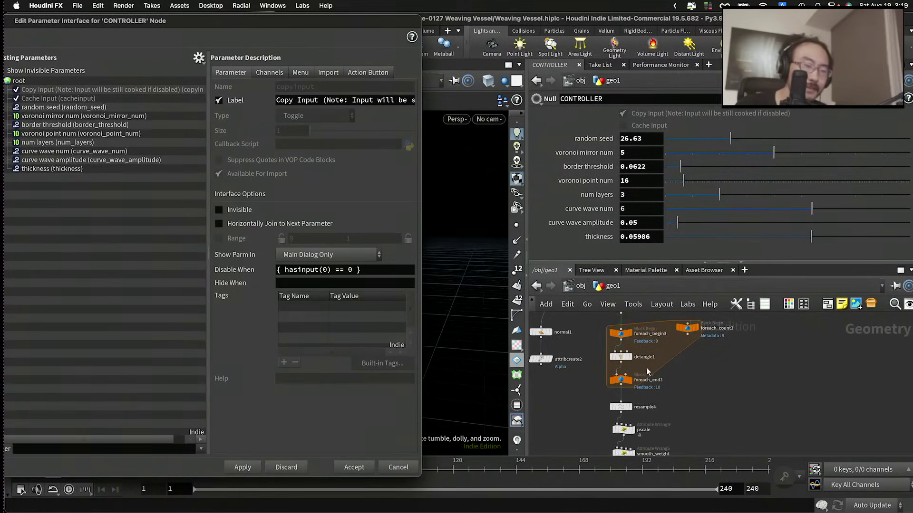
pyautogui.click(613, 353)
pyautogui.moveTo(677, 361); pyautogui.dragTo(660, 423, button='middle')
pyautogui.click(632, 369)
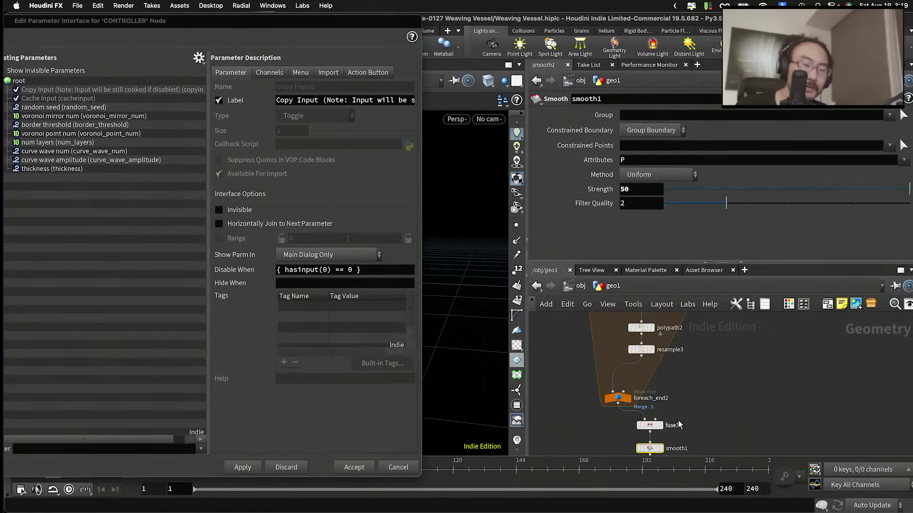
pyautogui.click(618, 338)
pyautogui.scroll(3, 678, 424)
pyautogui.click(656, 412)
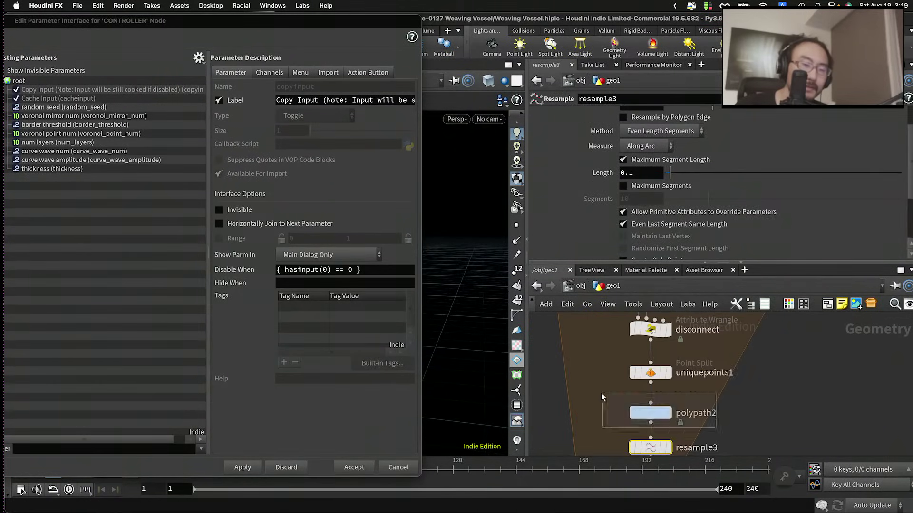
pyautogui.moveTo(698, 374); pyautogui.dragTo(684, 418, button='middle')
pyautogui.scroll(-3, 669, 351)
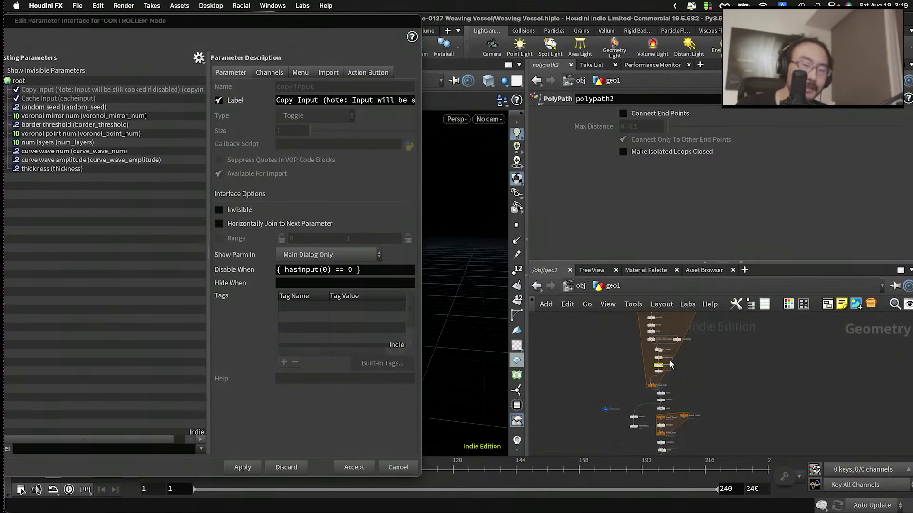
pyautogui.moveTo(674, 276); pyautogui.dragTo(683, 340, button='middle')
pyautogui.scroll(2, 673, 395)
pyautogui.scroll(1, 673, 396)
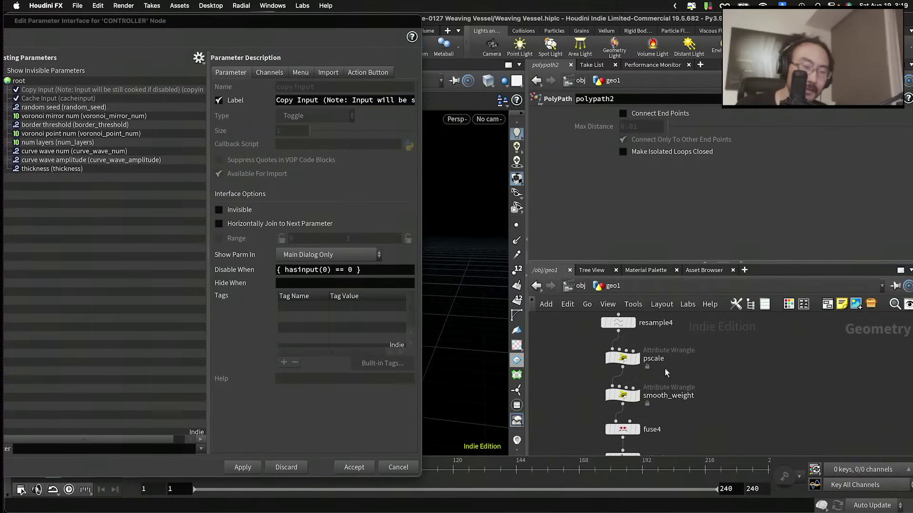
# Step: Add the pscale wrangle's Ramp to the CONTROLLER parameter list below thickness
pyautogui.click(655, 360)
pyautogui.scroll(5, 556, 134)
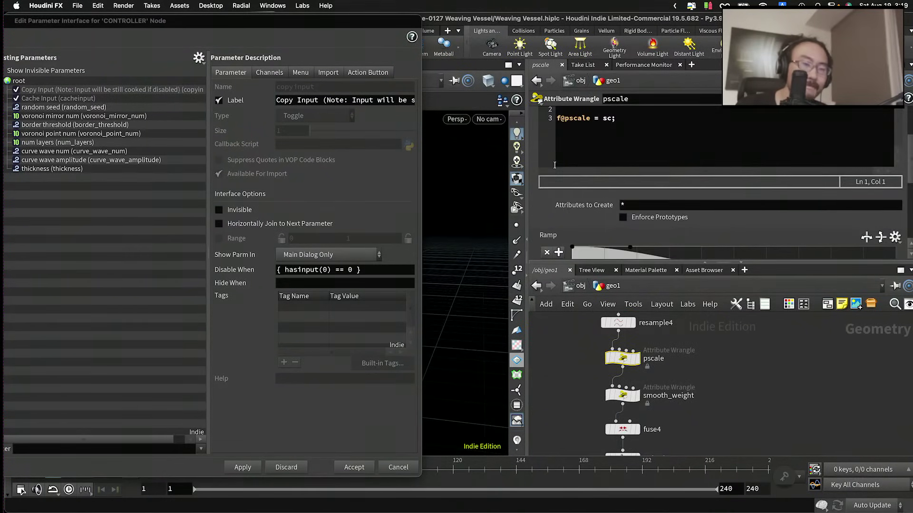
pyautogui.scroll(-7, 562, 202)
pyautogui.scroll(3, 562, 200)
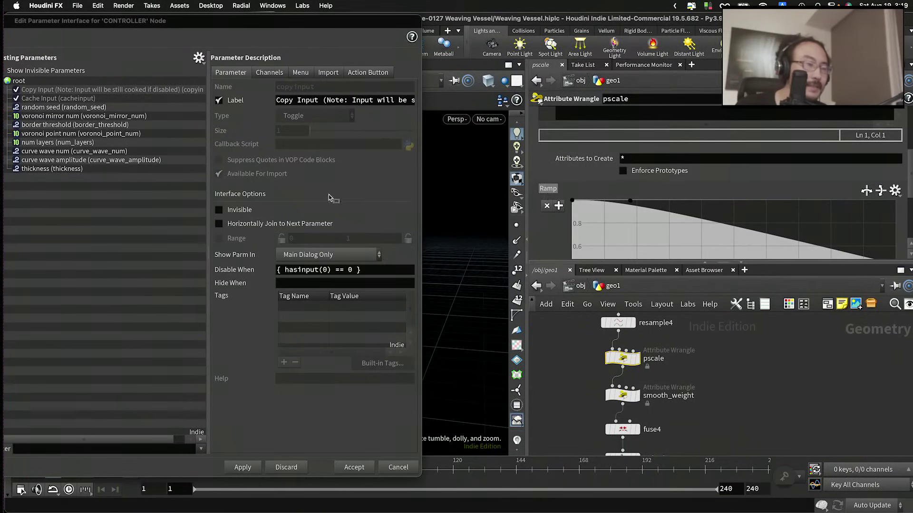
pyautogui.moveTo(548, 188); pyautogui.dragTo(159, 202)
pyautogui.click(220, 235)
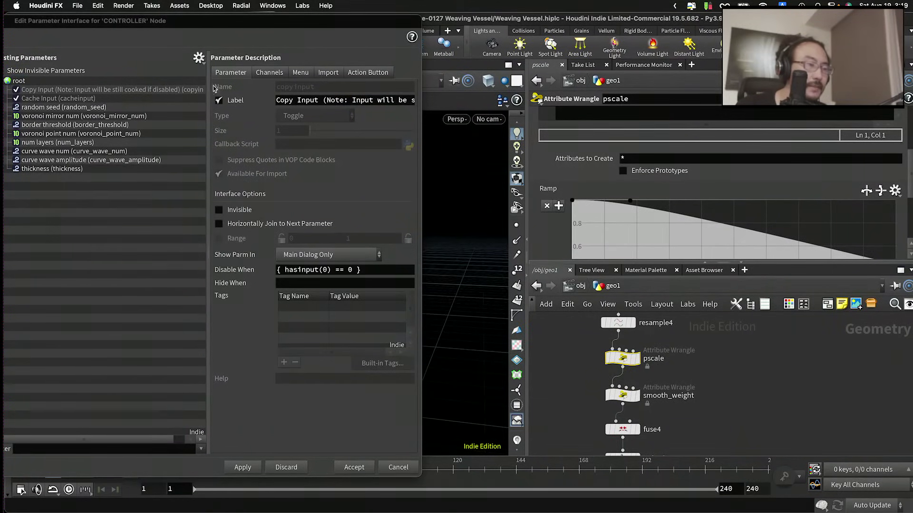
pyautogui.click(198, 58)
pyautogui.click(401, 207)
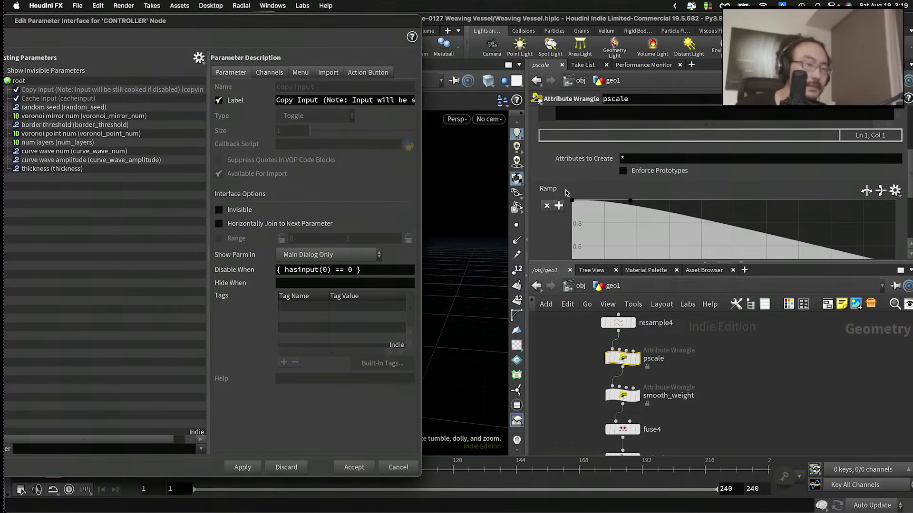
pyautogui.moveTo(552, 189); pyautogui.dragTo(159, 204)
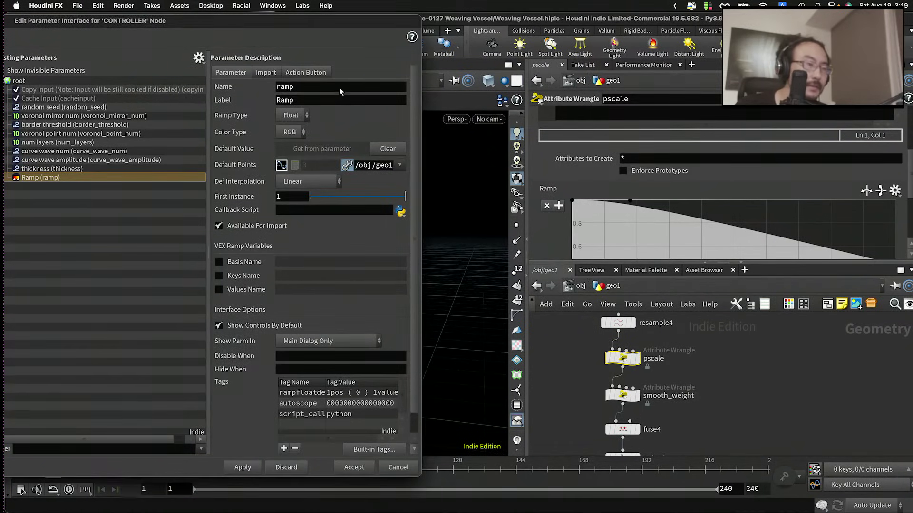
# Step: Name the new ramp parameter thickness_ramp and label it "thickness ramp"
pyautogui.doubleClick(339, 87)
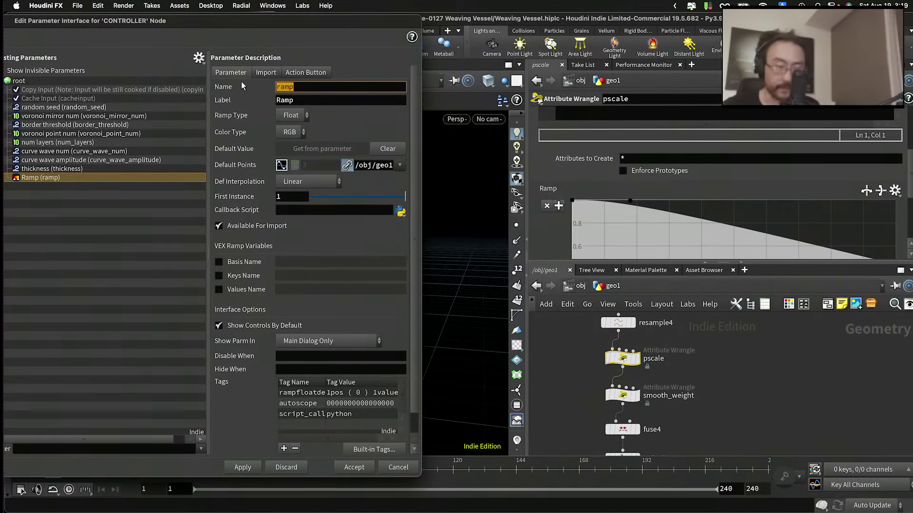
pyautogui.press('BackSpace')
pyautogui.write('thi')
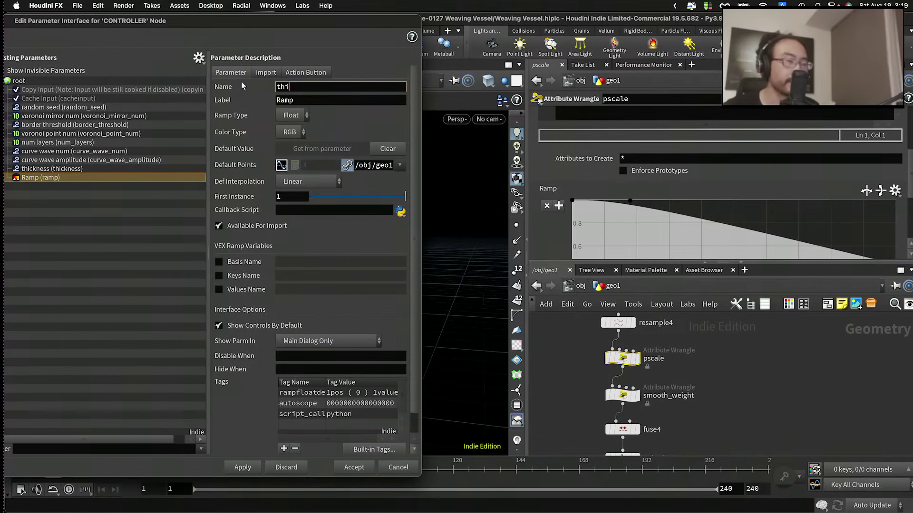
pyautogui.write('ckness_ramp')
pyautogui.press('Tab')
pyautogui.write('thickness ram')
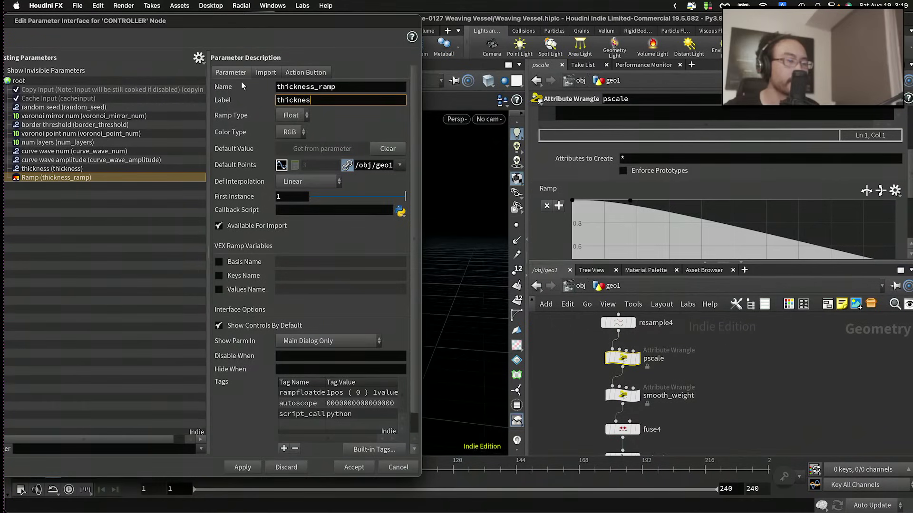
pyautogui.press('Return')
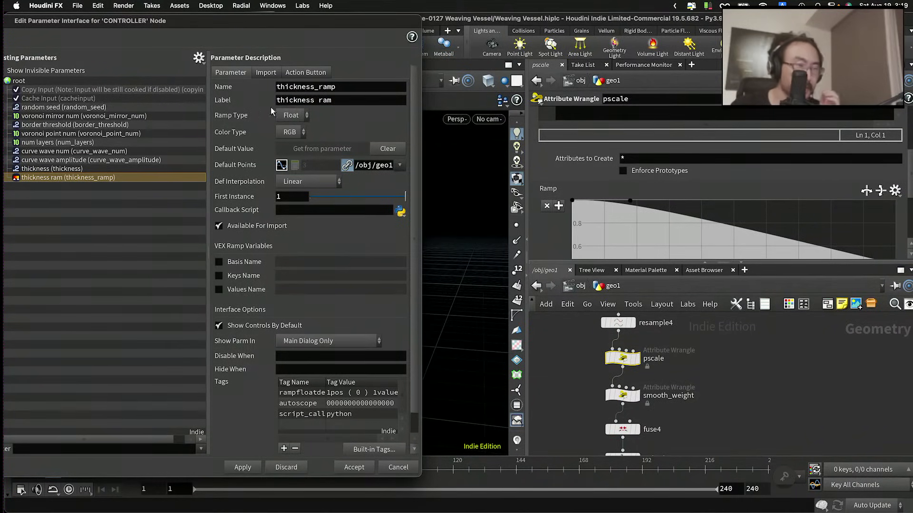
pyautogui.click(357, 101)
pyautogui.write('p')
pyautogui.press('Return')
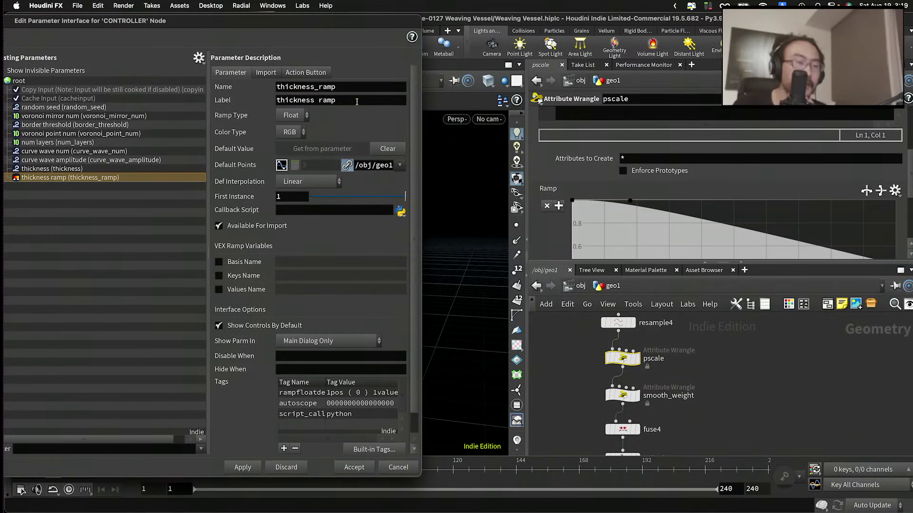
# Step: Add the smooth_weight wrangle's Ramp to the CONTROLLER parameter list below thickness ramp
pyautogui.scroll(3, 668, 414)
pyautogui.click(626, 388)
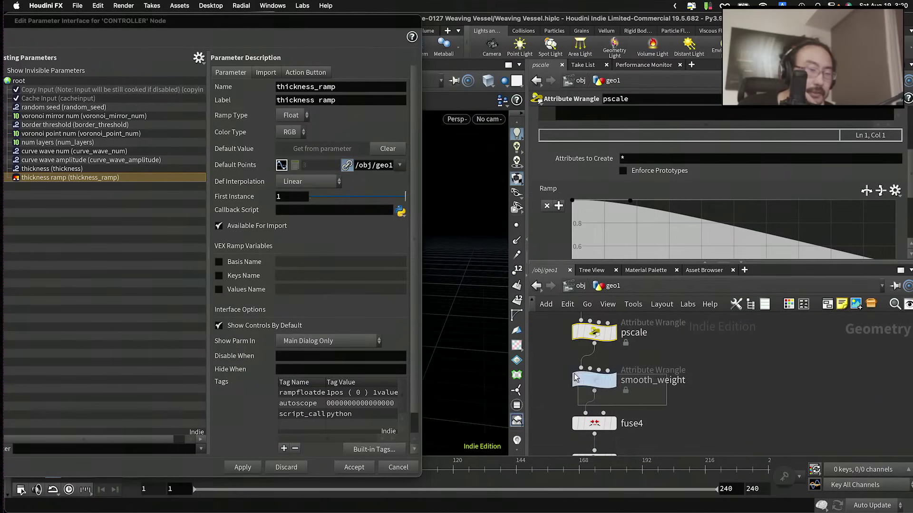
pyautogui.scroll(-3, 578, 225)
pyautogui.scroll(1, 576, 227)
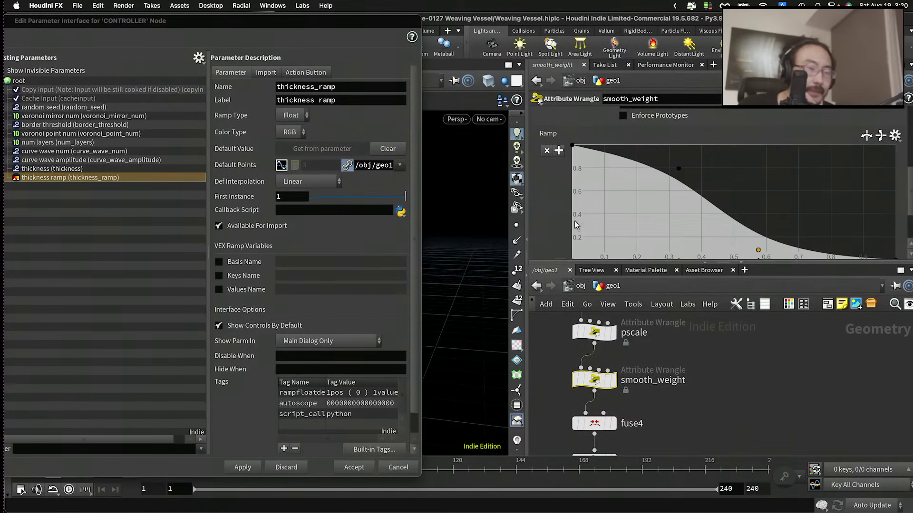
pyautogui.moveTo(347, 164); pyautogui.dragTo(113, 207)
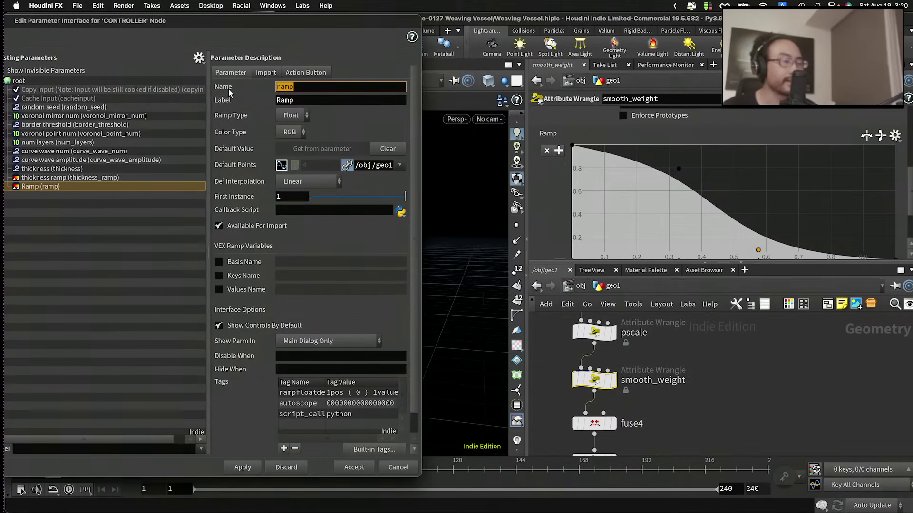
# Step: Name the second ramp parameter smooth_ramp and label it "smooth ramp"
pyautogui.write('smooth_ramp_')
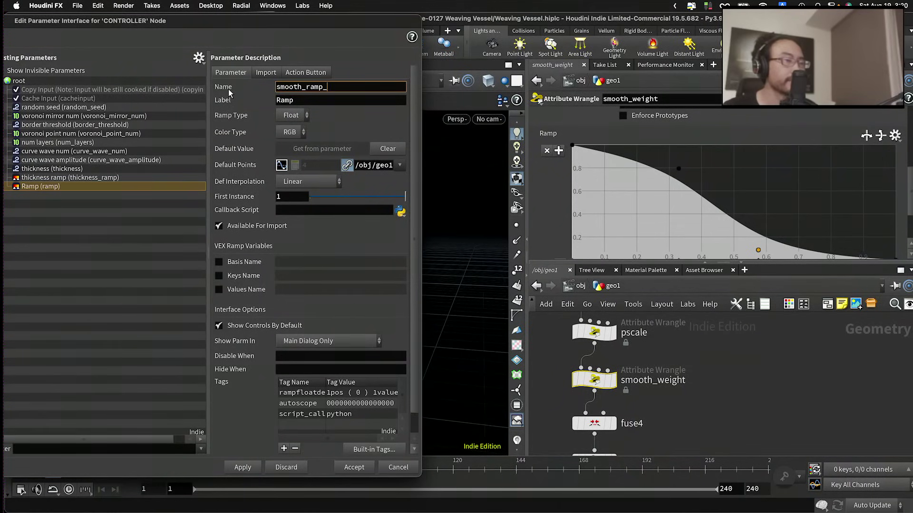
pyautogui.press('Tab')
pyautogui.write('smoot')
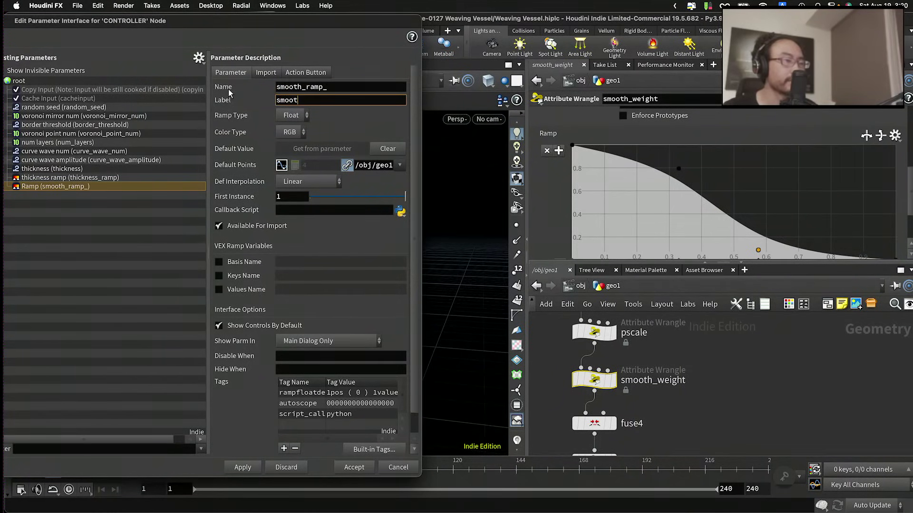
pyautogui.write('h ramp')
pyautogui.press('Return')
pyautogui.click(357, 88)
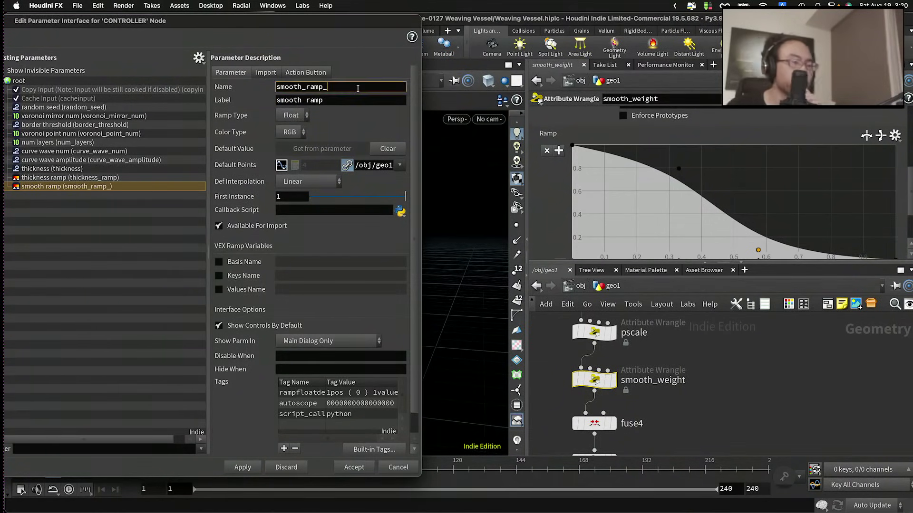
pyautogui.press('BackSpace')
pyautogui.press('Return')
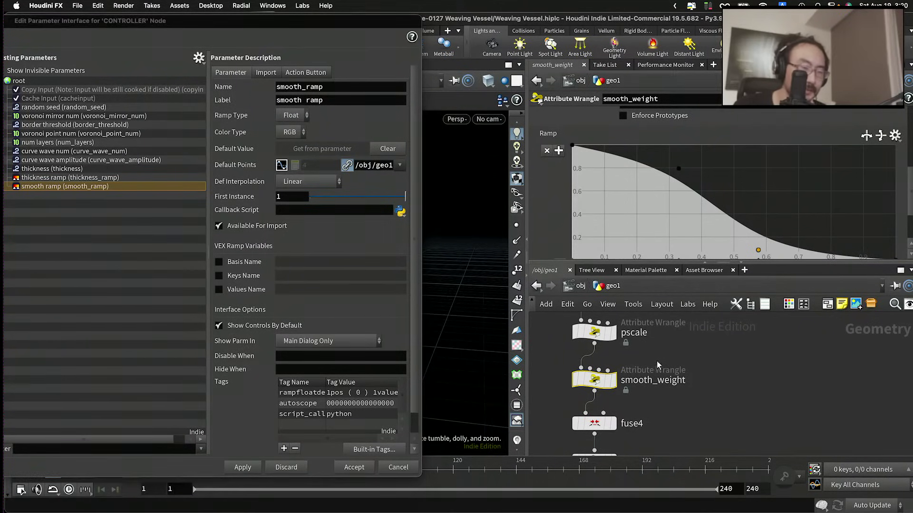
# Step: Check polywire1's settings, and add attribblur1's Blurring Iterations to the CONTROLLER parameter list below smooth ramp
pyautogui.scroll(-3, 657, 364)
pyautogui.scroll(2, 644, 409)
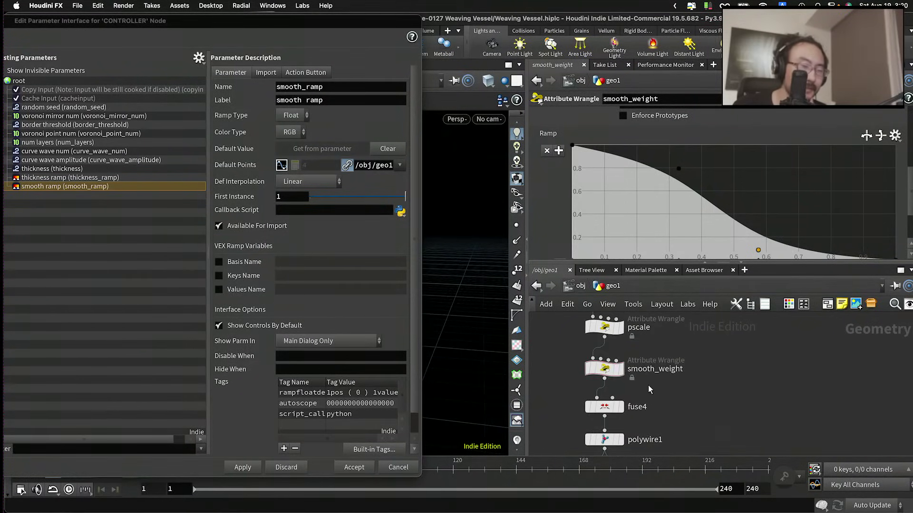
pyautogui.moveTo(602, 371)
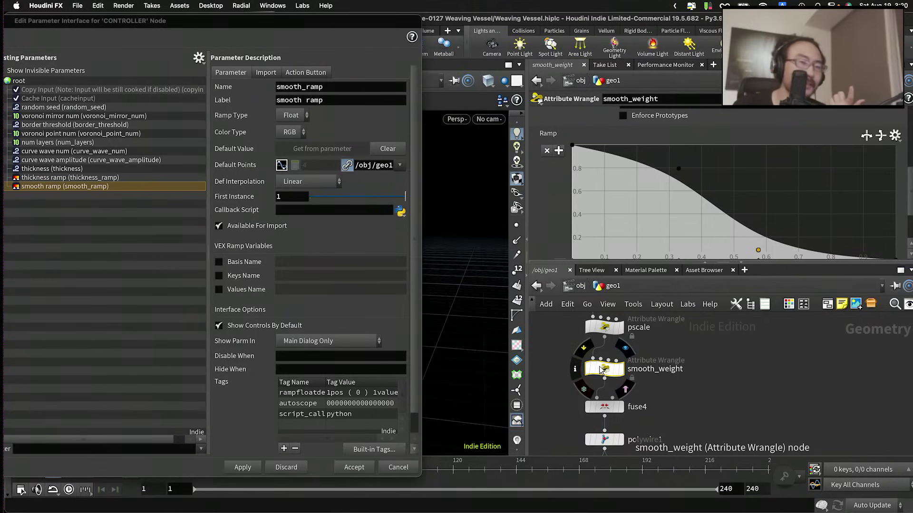
pyautogui.scroll(-2, 613, 380)
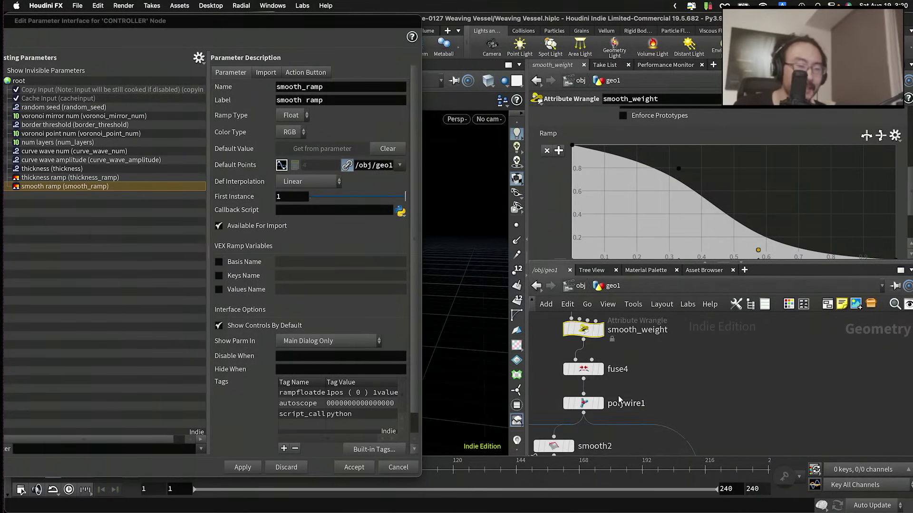
pyautogui.moveTo(624, 389); pyautogui.dragTo(559, 422)
pyautogui.scroll(-3, 658, 374)
pyautogui.scroll(2, 708, 416)
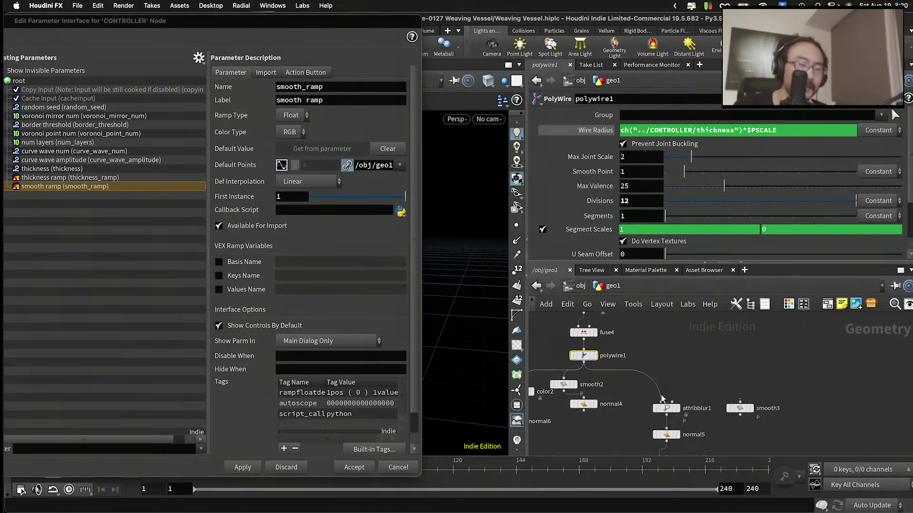
pyautogui.scroll(-2, 708, 416)
pyautogui.click(696, 367)
pyautogui.scroll(-2, 704, 400)
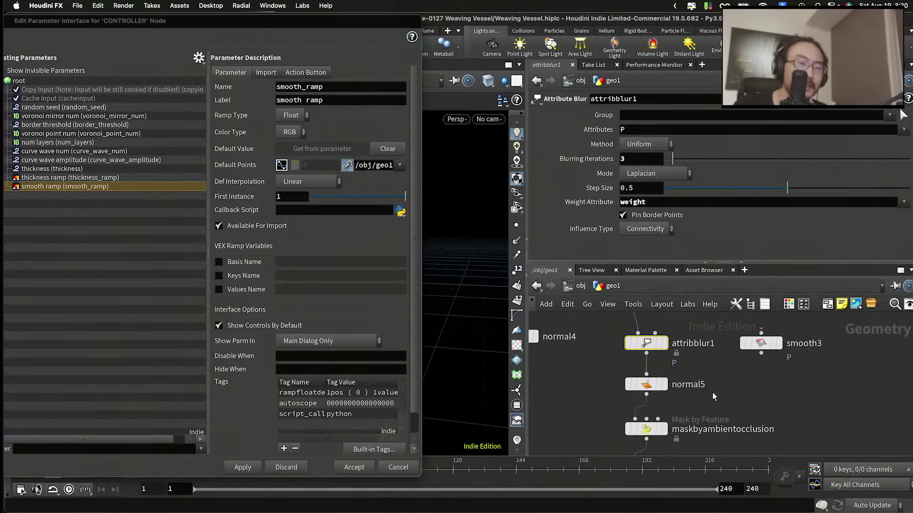
pyautogui.scroll(-2, 704, 407)
pyautogui.scroll(2, 712, 359)
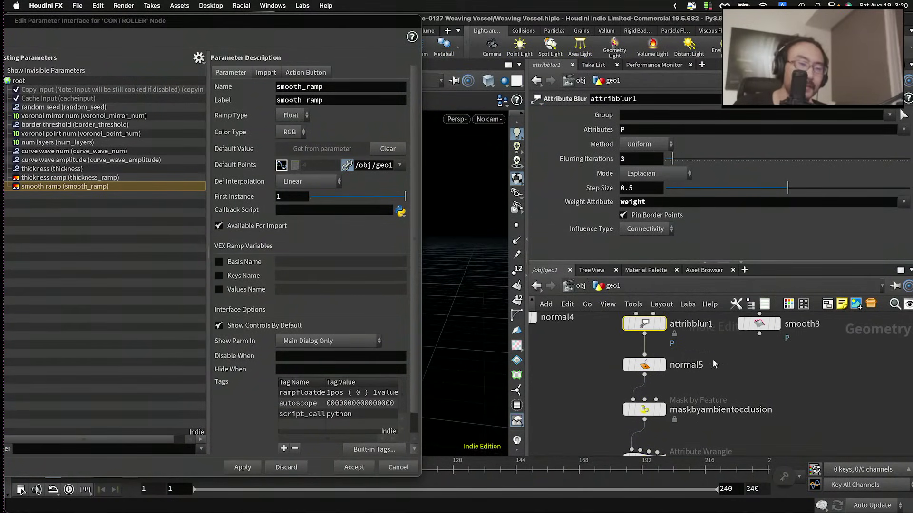
pyautogui.moveTo(78, 209); pyautogui.dragTo(80, 209)
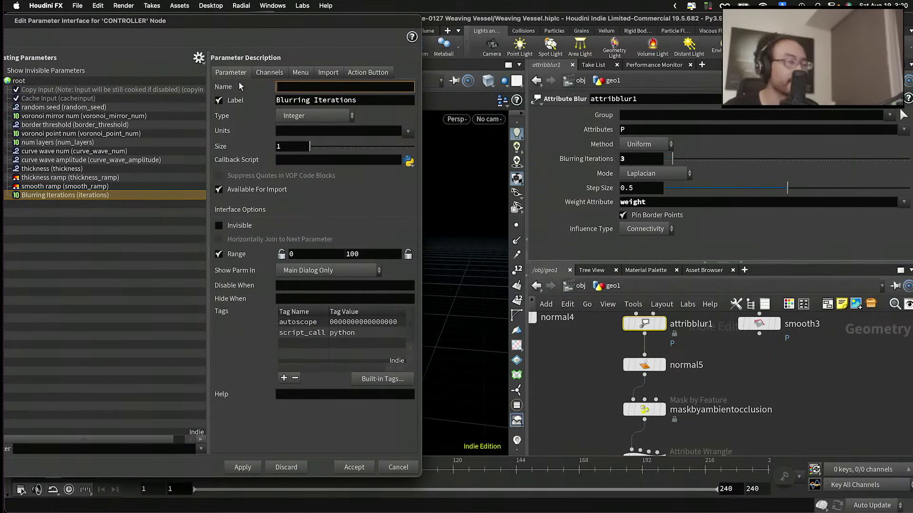
# Step: Name the Blurring Iterations parameter smooth_ite and label it "smooth ite"
pyautogui.write('smooth_')
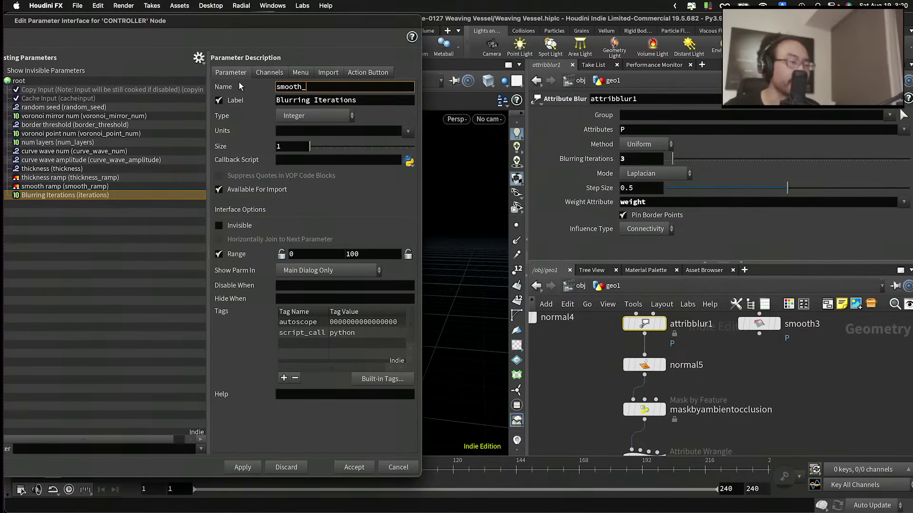
pyautogui.write('ite')
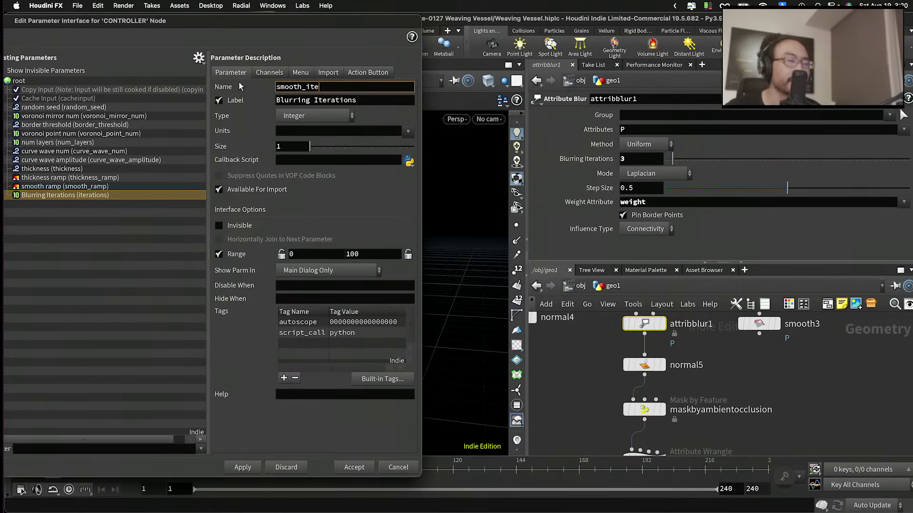
pyautogui.press('Tab')
pyautogui.write('smooth ite')
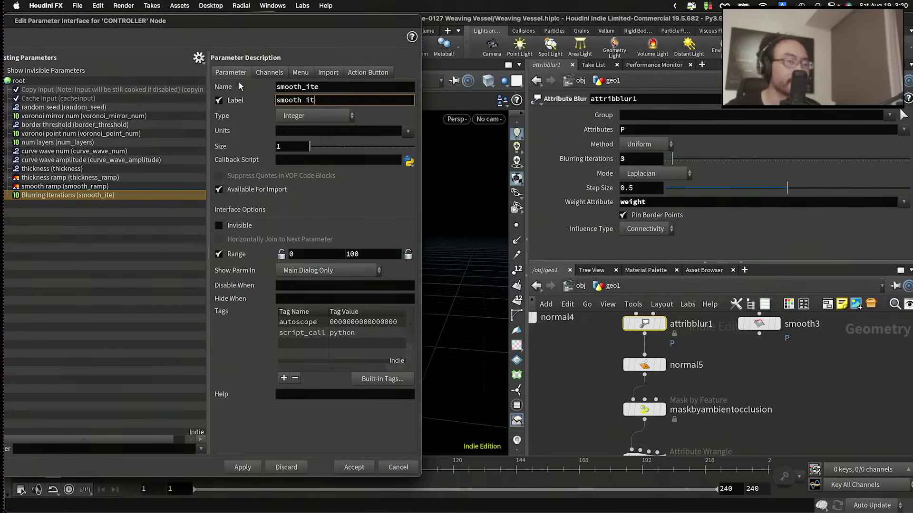
pyautogui.press('Return')
# Step: Check pointwrangle1's Ramp and rename that wrangle node below maskbyambientocclusion as ambient_contrast
pyautogui.click(583, 361)
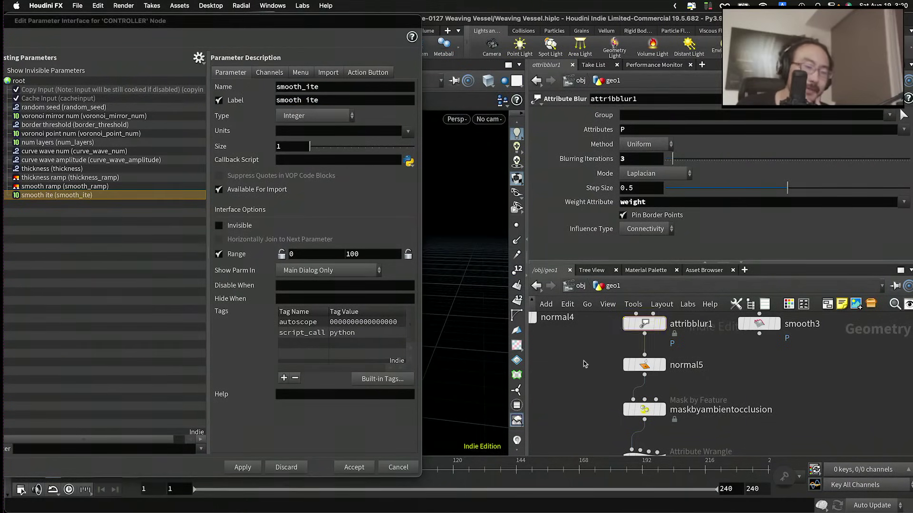
pyautogui.scroll(-2, 583, 361)
pyautogui.moveTo(601, 382); pyautogui.dragTo(628, 338, button='middle')
pyautogui.scroll(2, 628, 338)
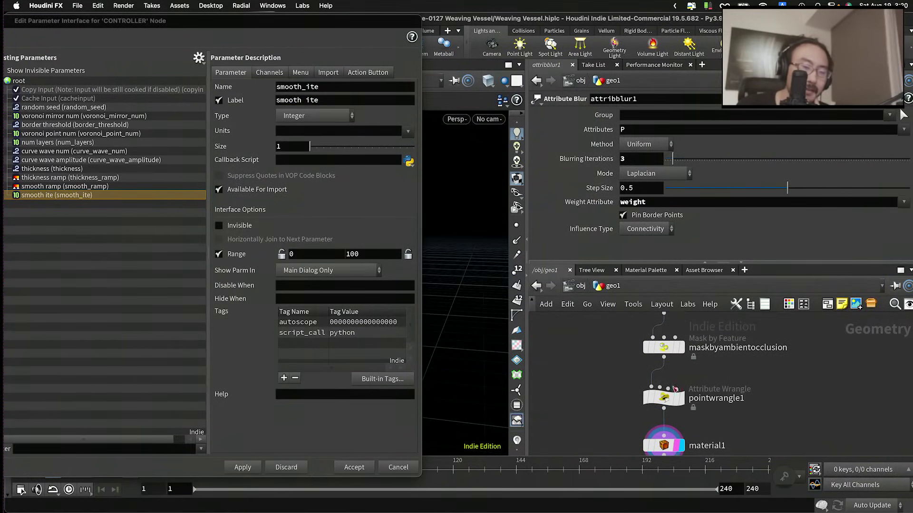
pyautogui.click(661, 398)
pyautogui.scroll(5, 618, 219)
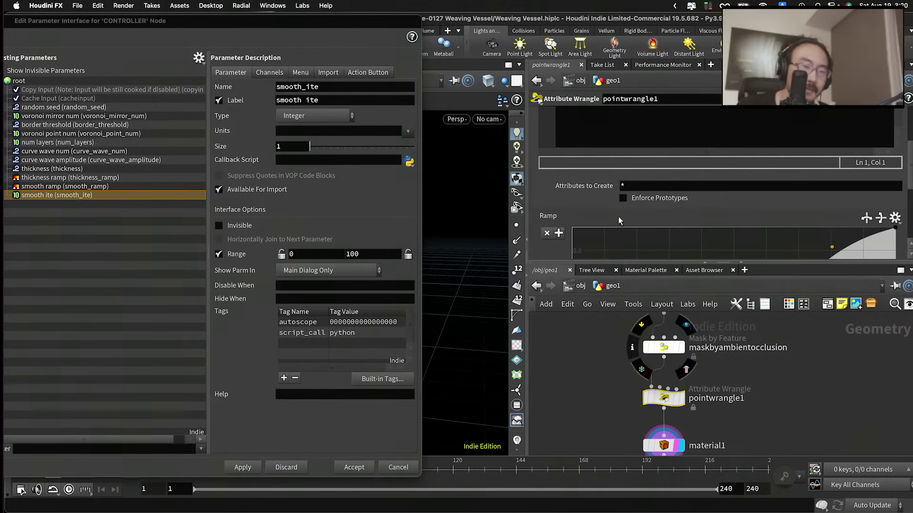
pyautogui.scroll(-5, 618, 215)
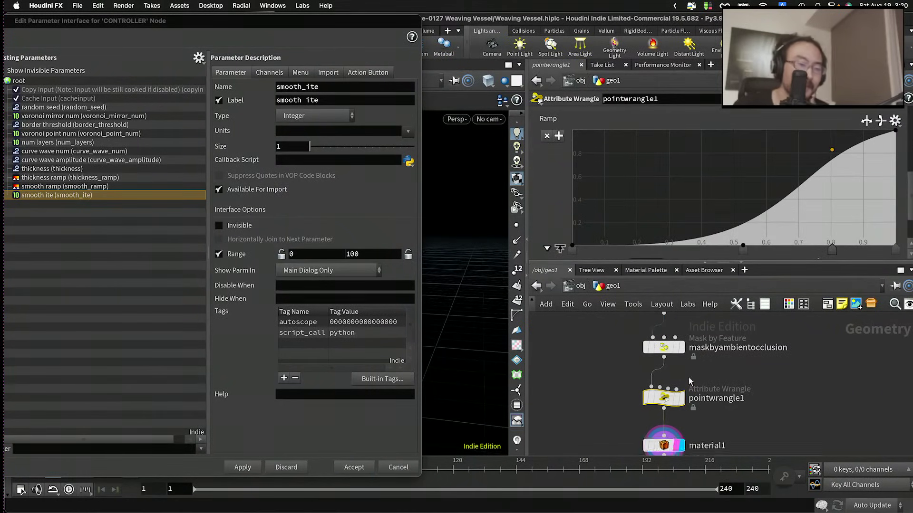
pyautogui.doubleClick(703, 399)
pyautogui.write('ambient_contra')
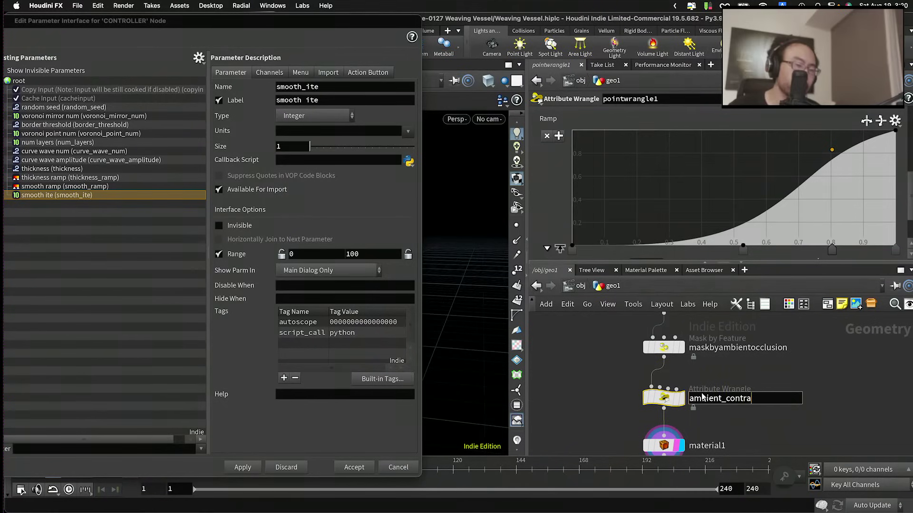
pyautogui.write('st')
pyautogui.press('Return')
# Step: Delete the unused color2, normal6, smooth2 and normal4 nodes branching off below polywire1
pyautogui.scroll(-4, 708, 404)
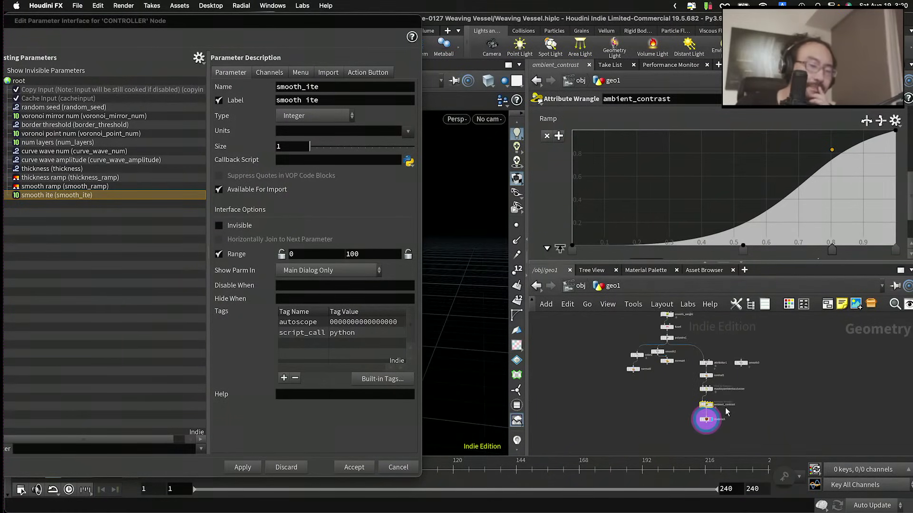
pyautogui.scroll(6, 689, 428)
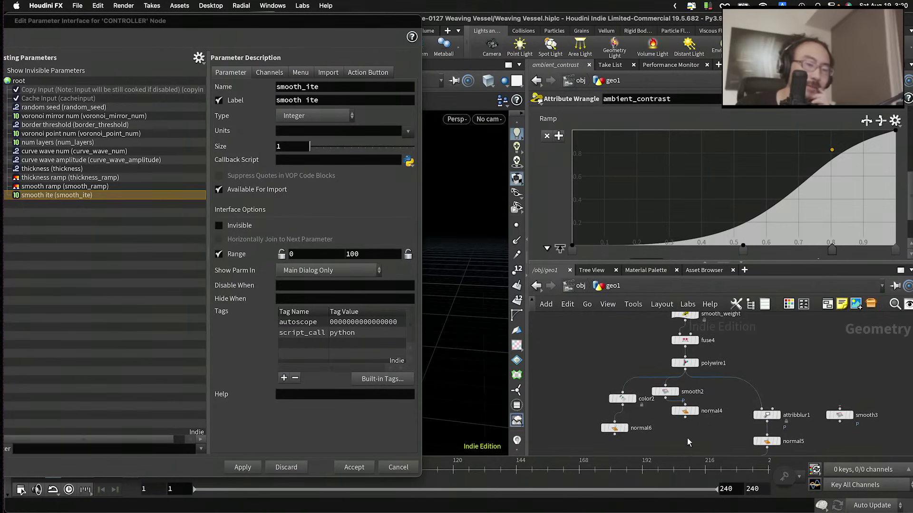
pyautogui.scroll(2, 656, 389)
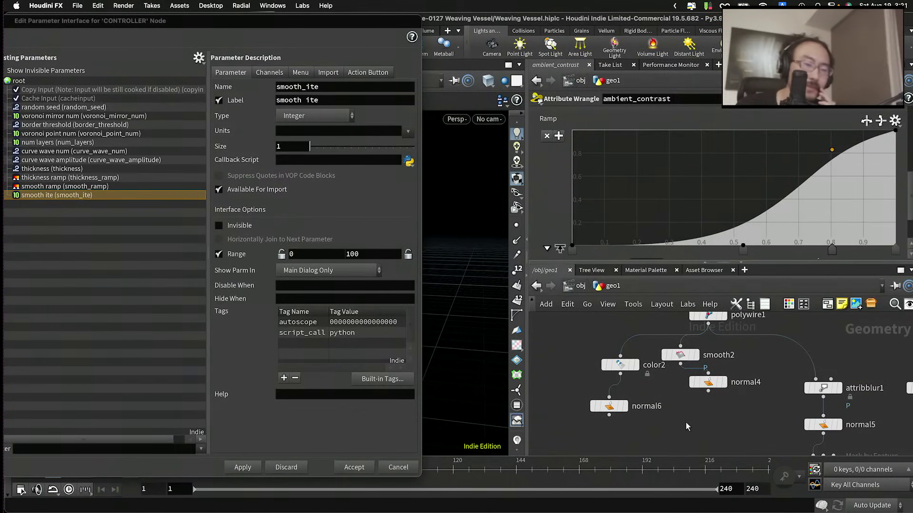
pyautogui.moveTo(710, 403); pyautogui.dragTo(589, 338)
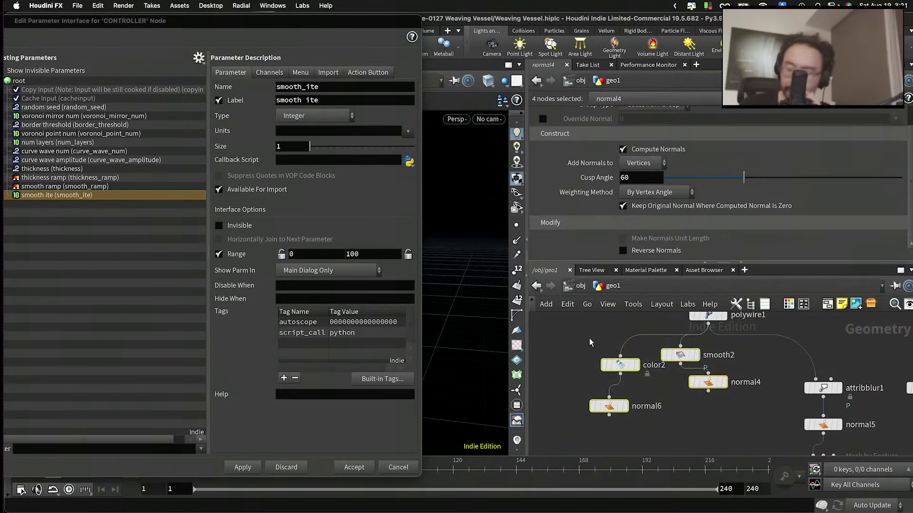
pyautogui.press('Delete')
# Step: Move the node chain from attribblur1 to material1 directly beneath polywire1, and delete the unconnected smooth3 node
pyautogui.scroll(-5, 665, 375)
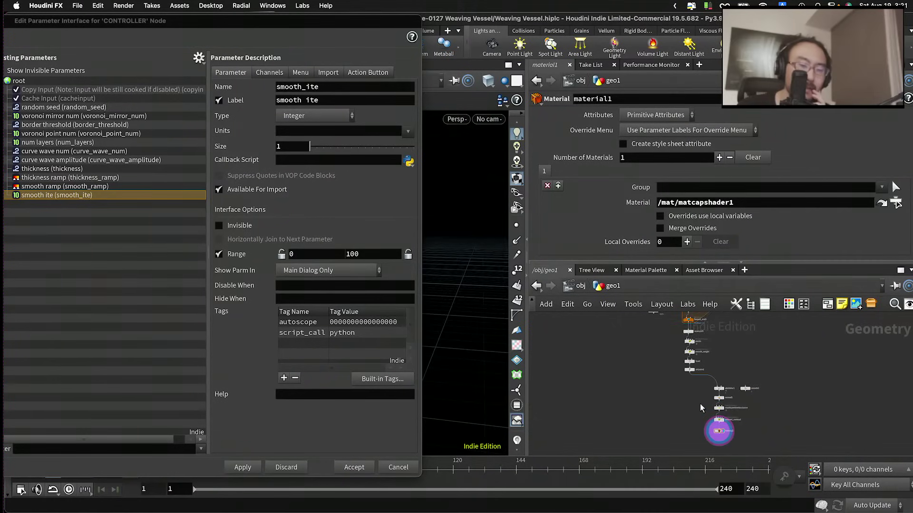
pyautogui.moveTo(726, 443); pyautogui.dragTo(683, 360)
pyautogui.scroll(4, 766, 418)
pyautogui.click(789, 440)
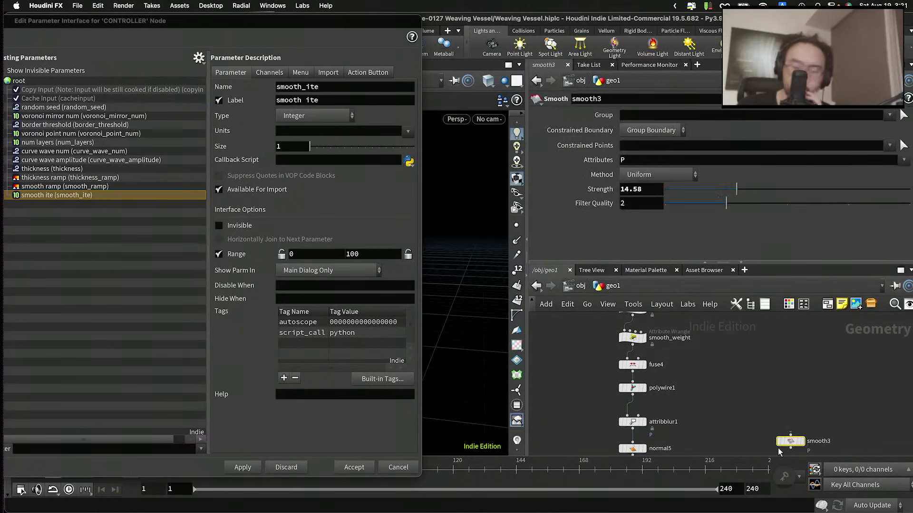
pyautogui.press('Delete')
# Step: Add resample4's Length to the CONTROLLER parameter list, placing it between curve wave amplitude and thickness
pyautogui.scroll(5, 649, 385)
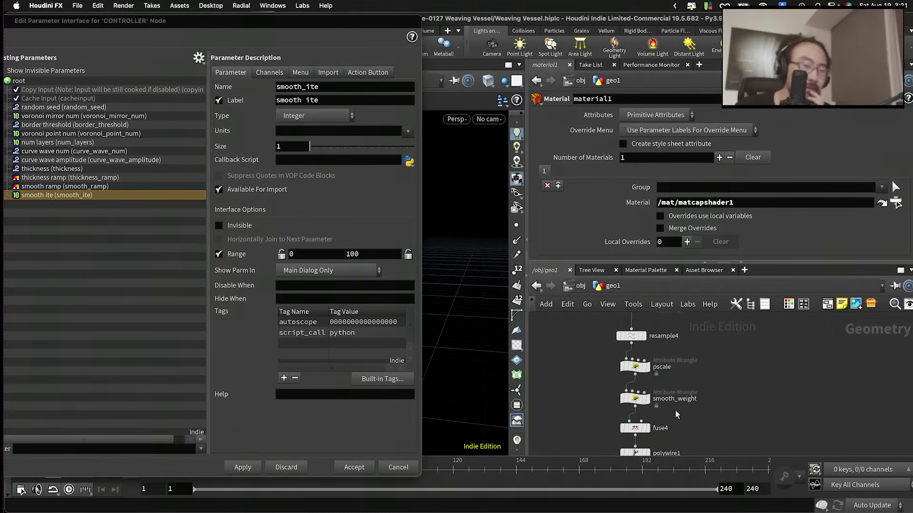
pyautogui.click(634, 425)
pyautogui.scroll(1, 660, 425)
pyautogui.click(650, 410)
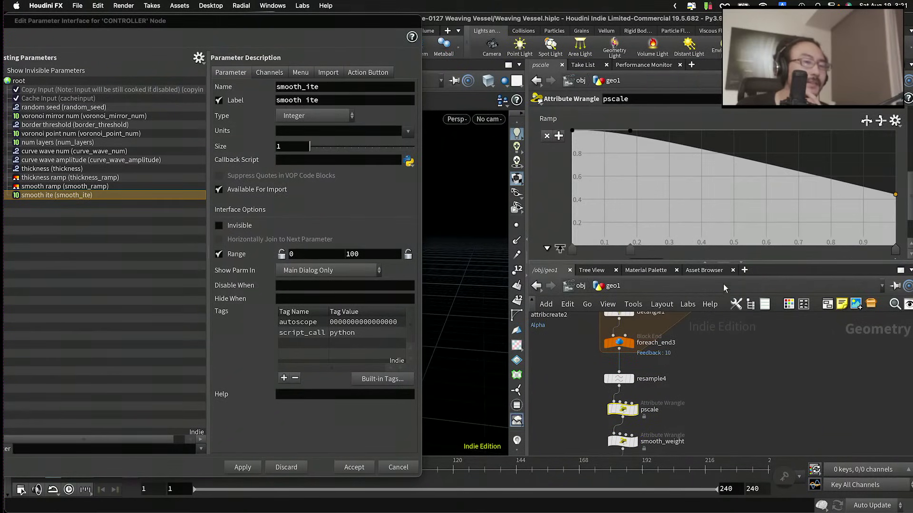
pyautogui.click(637, 374)
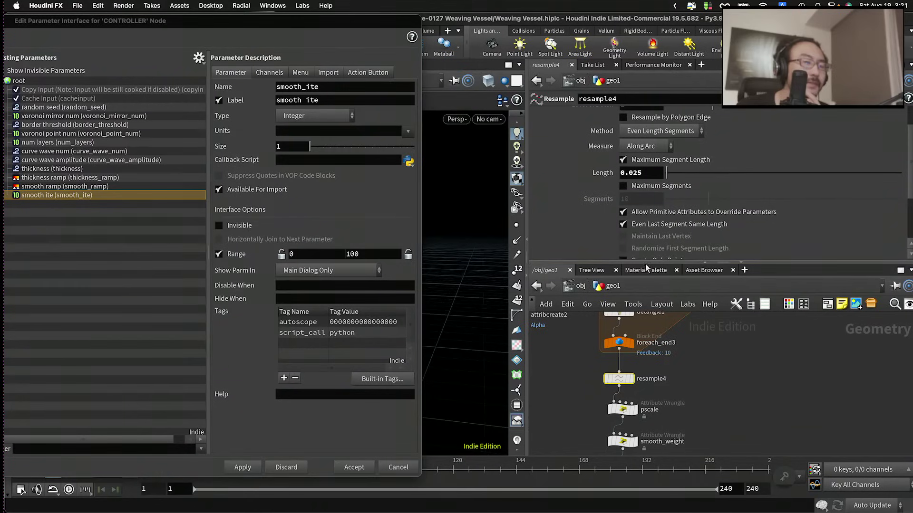
pyautogui.scroll(3, 620, 228)
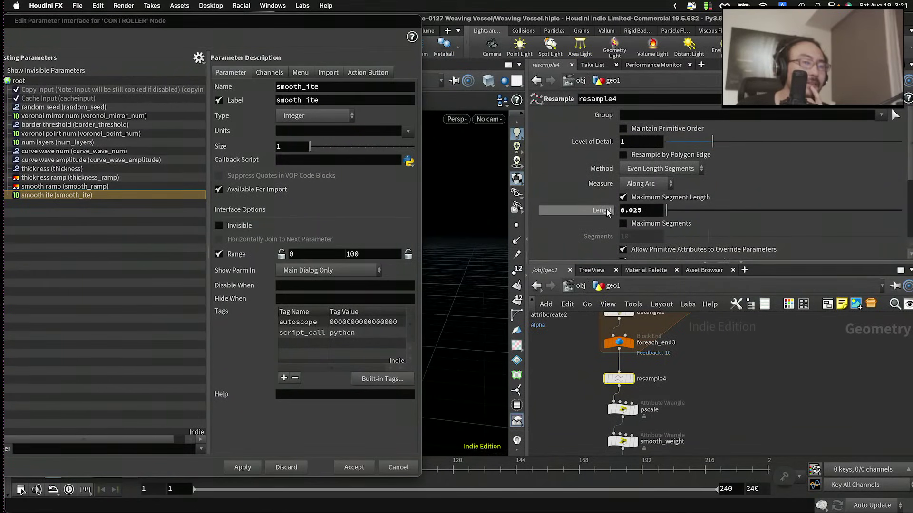
pyautogui.moveTo(607, 212)
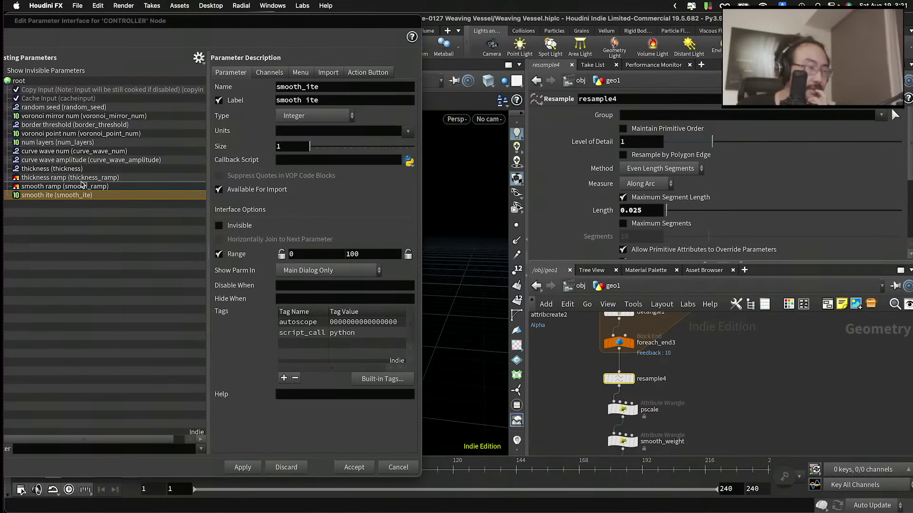
pyautogui.moveTo(81, 184); pyautogui.dragTo(83, 186)
pyautogui.moveTo(183, 25); pyautogui.dragTo(361, 61)
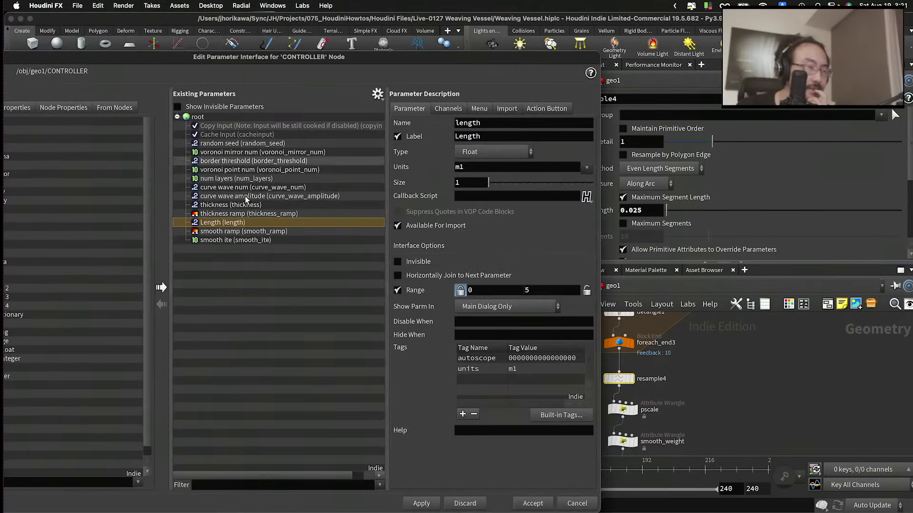
pyautogui.moveTo(221, 222)
pyautogui.mouseDown()
pyautogui.moveTo(209, 206)
pyautogui.moveTo(229, 207)
pyautogui.mouseUp()
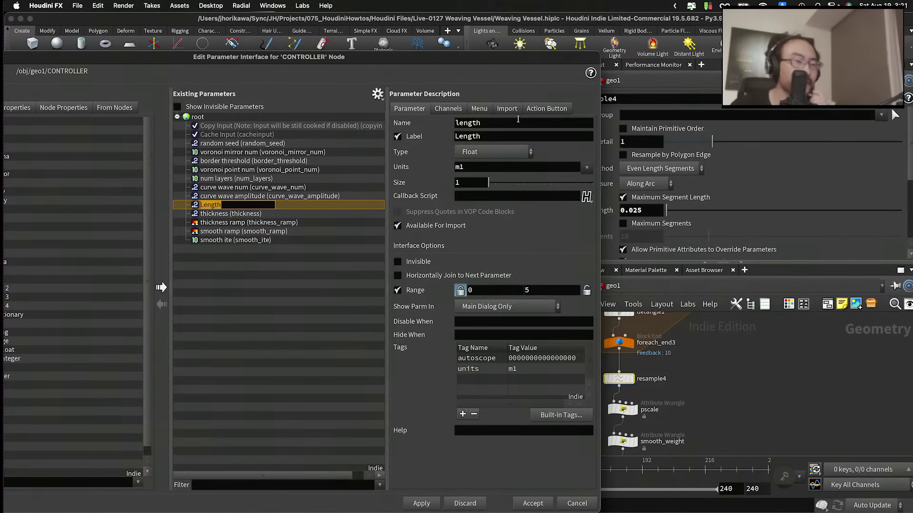
# Step: Name the Length parameter final_resolution and label it "final resolution"
pyautogui.moveTo(481, 123); pyautogui.dragTo(472, 122)
pyautogui.moveTo(395, 122); pyautogui.dragTo(389, 124)
pyautogui.write('final_')
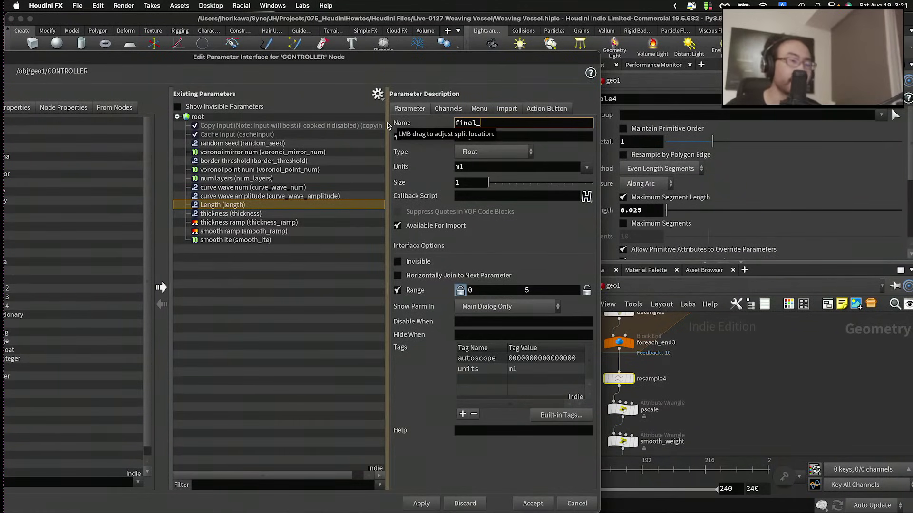
pyautogui.write('res')
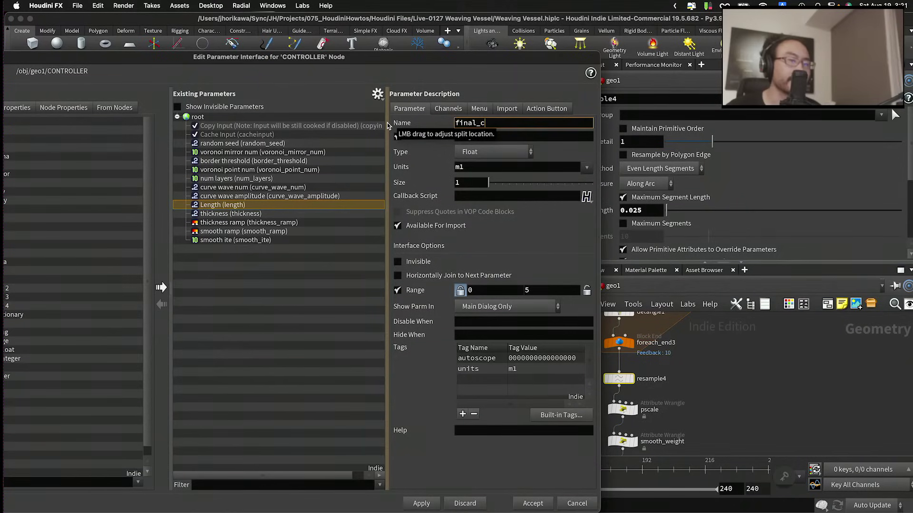
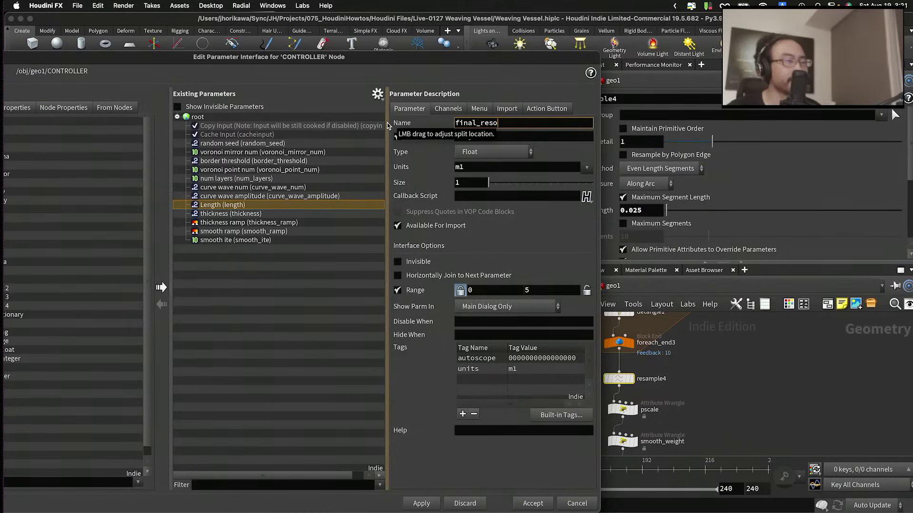
pyautogui.write('olution')
pyautogui.press('Tab')
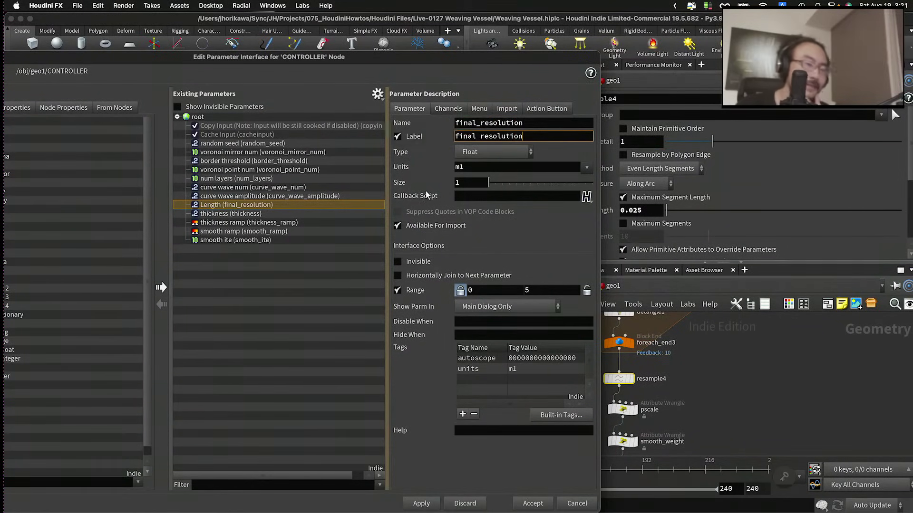
pyautogui.click(290, 125)
pyautogui.moveTo(292, 59); pyautogui.dragTo(396, 60)
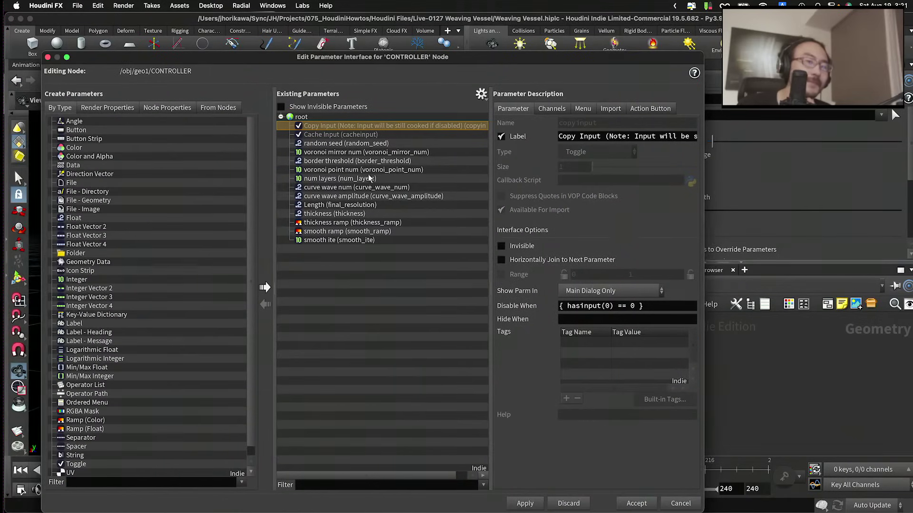
pyautogui.click(342, 206)
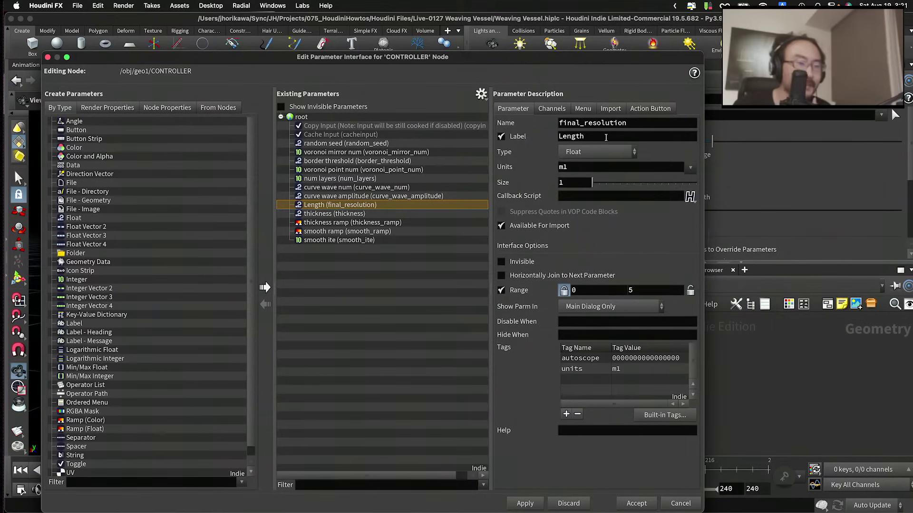
pyautogui.doubleClick(606, 137)
pyautogui.write('final resolution')
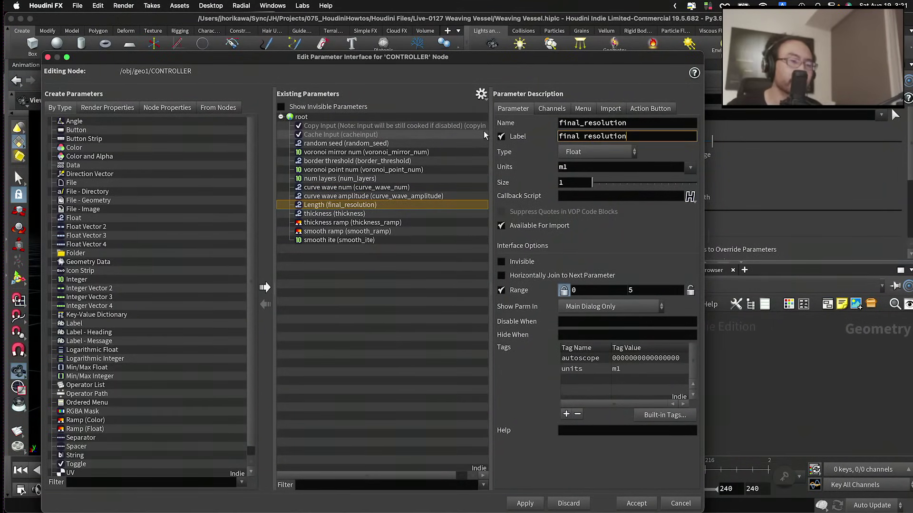
pyautogui.press('Return')
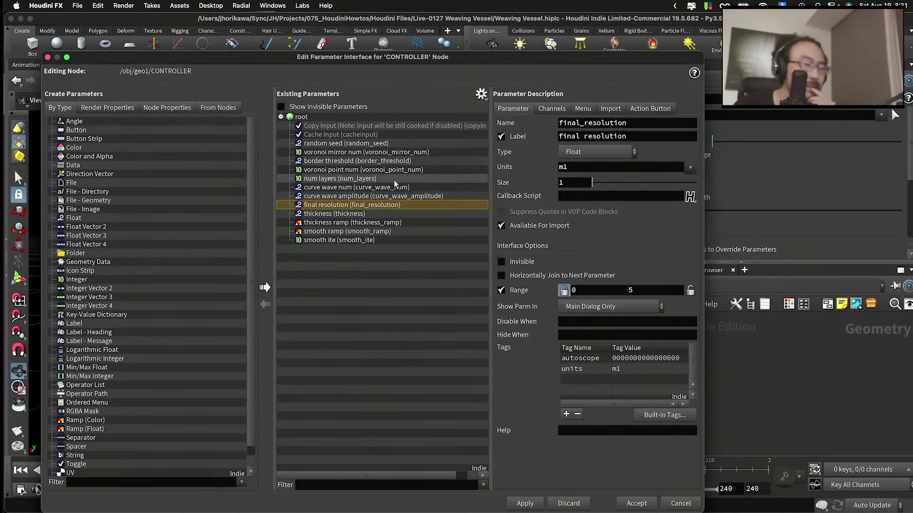
# Step: Insert a Separator between thickness ramp and smooth ramp, and apply the CONTROLLER's parameter interface changes
pyautogui.scroll(-1, 73, 387)
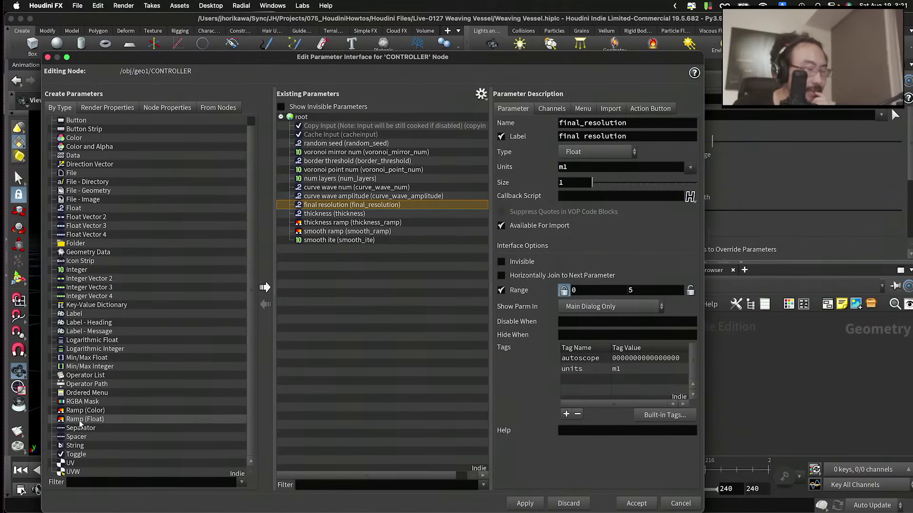
pyautogui.moveTo(80, 430); pyautogui.dragTo(384, 234)
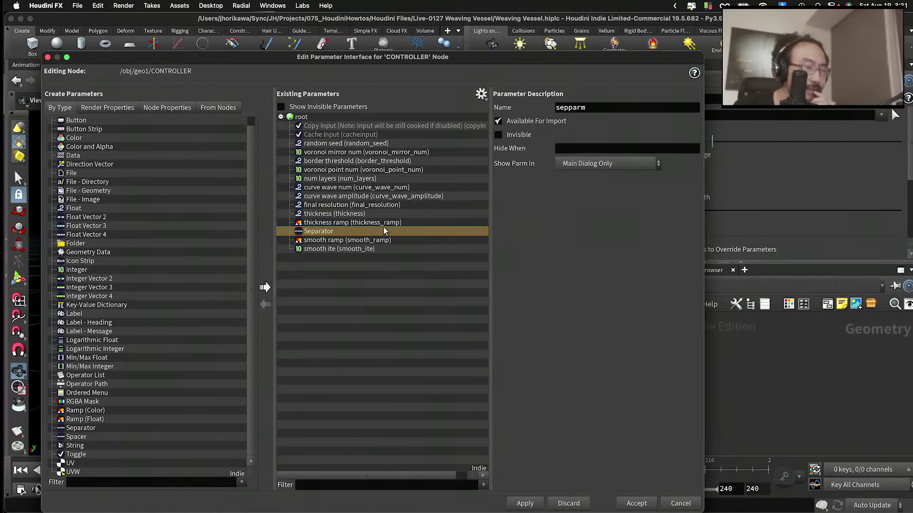
pyautogui.click(364, 278)
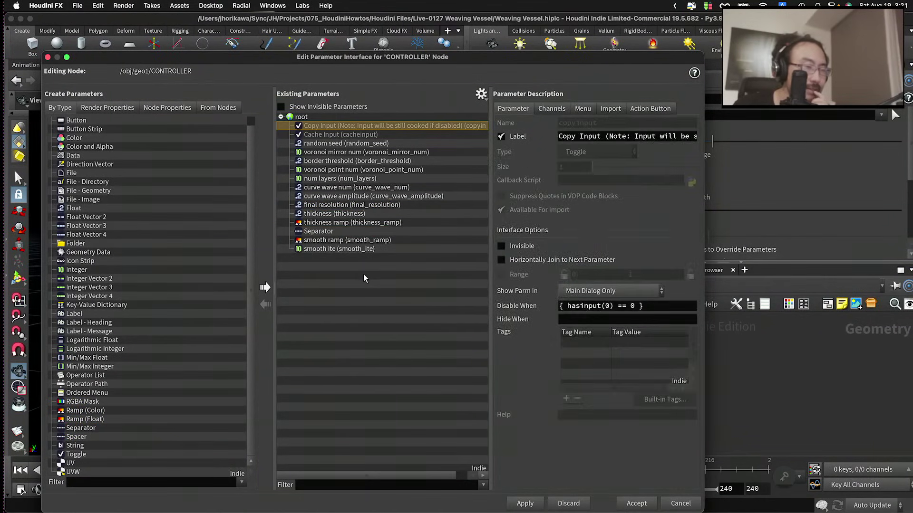
pyautogui.click(325, 205)
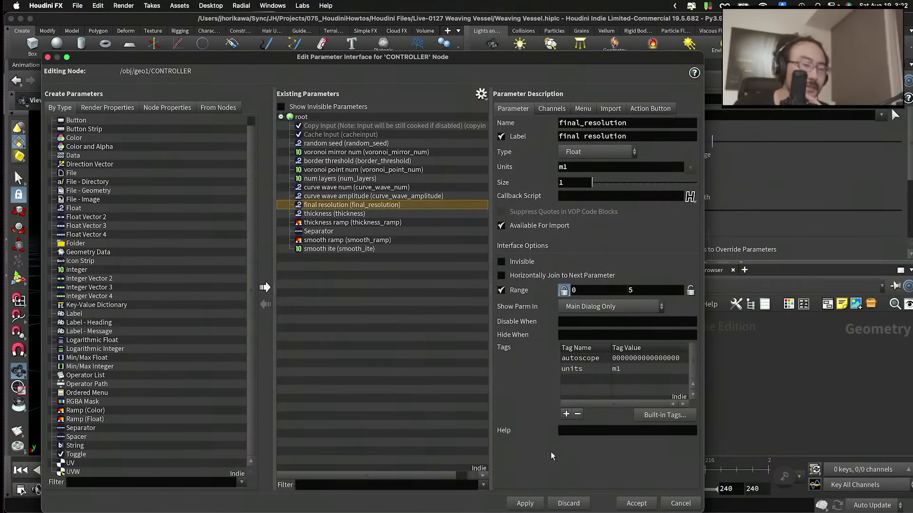
pyautogui.click(525, 504)
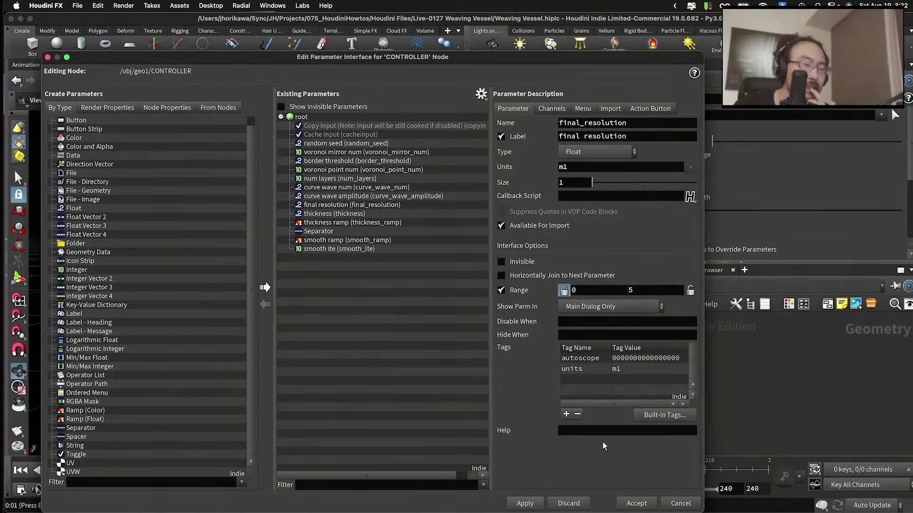
pyautogui.press('Return')
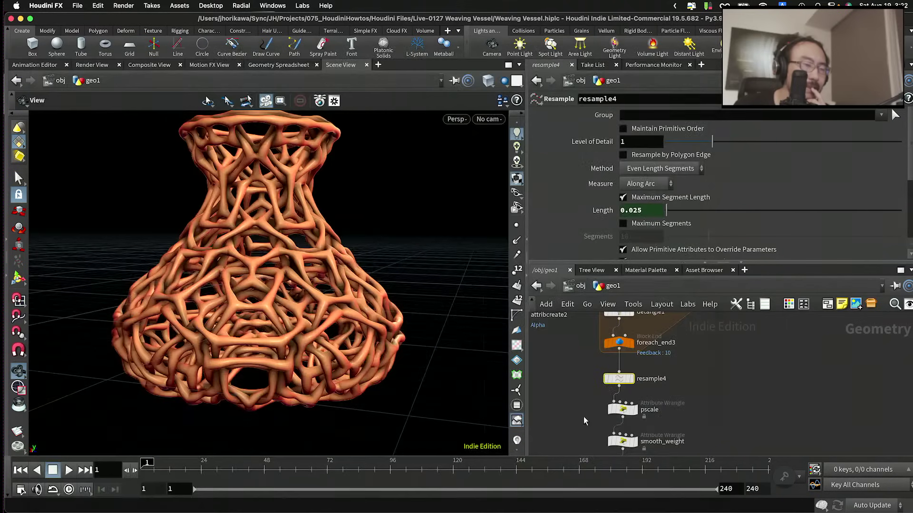
# Step: Frame the whole vessel in the viewport, and reopen the CONTROLLER node's parameter interface for editing
pyautogui.moveTo(309, 312); pyautogui.dragTo(336, 299)
pyautogui.press('h')
pyautogui.scroll(4, 609, 361)
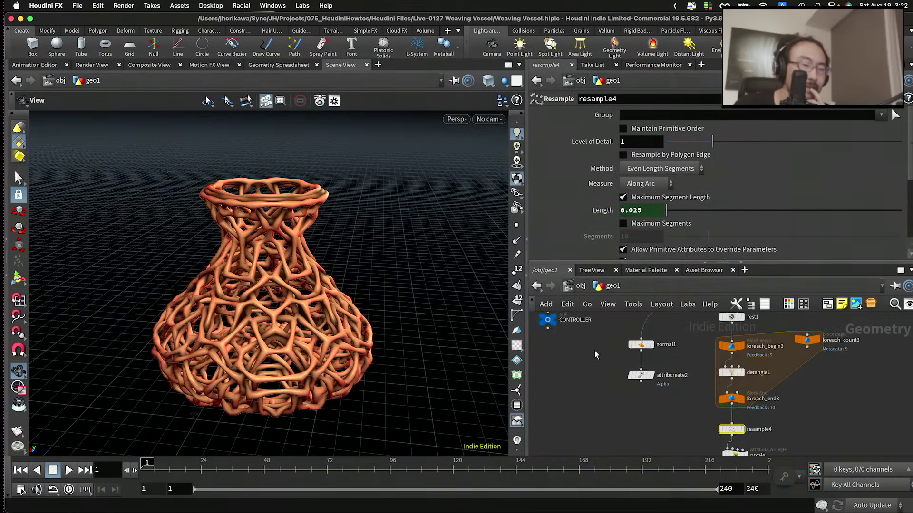
pyautogui.click(601, 350)
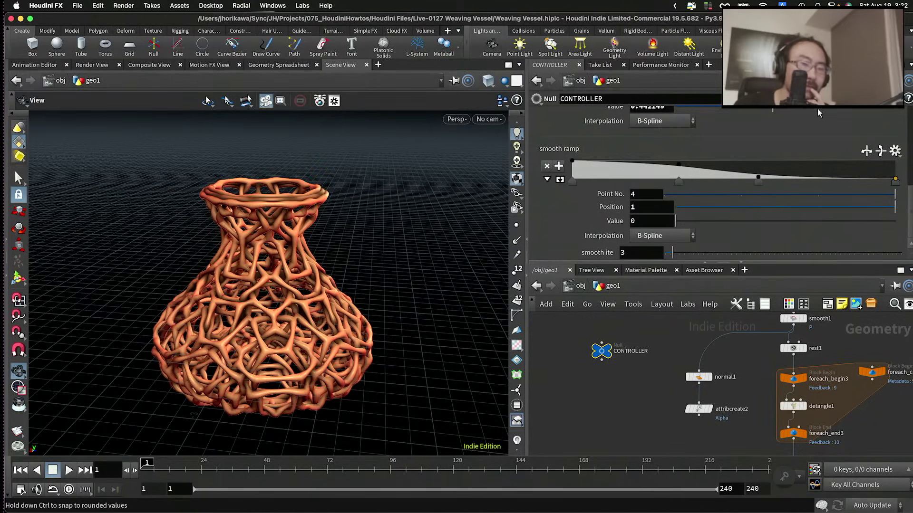
pyautogui.rightClick(847, 110)
pyautogui.click(845, 123)
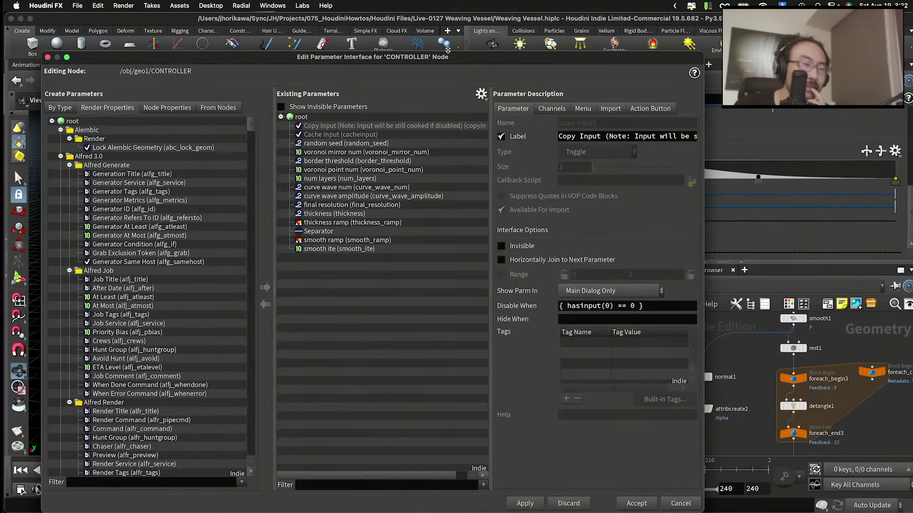
# Step: Turn off Show Controls By Default for the thickness ramp and smooth ramp, and accept the CONTROLLER's interface changes
pyautogui.click(352, 222)
pyautogui.scroll(-1, 578, 251)
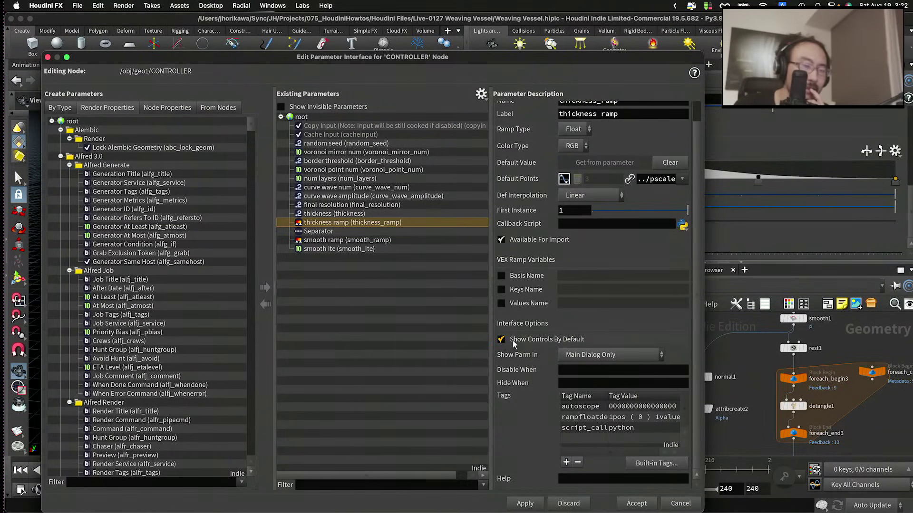
pyautogui.click(525, 503)
pyautogui.click(354, 240)
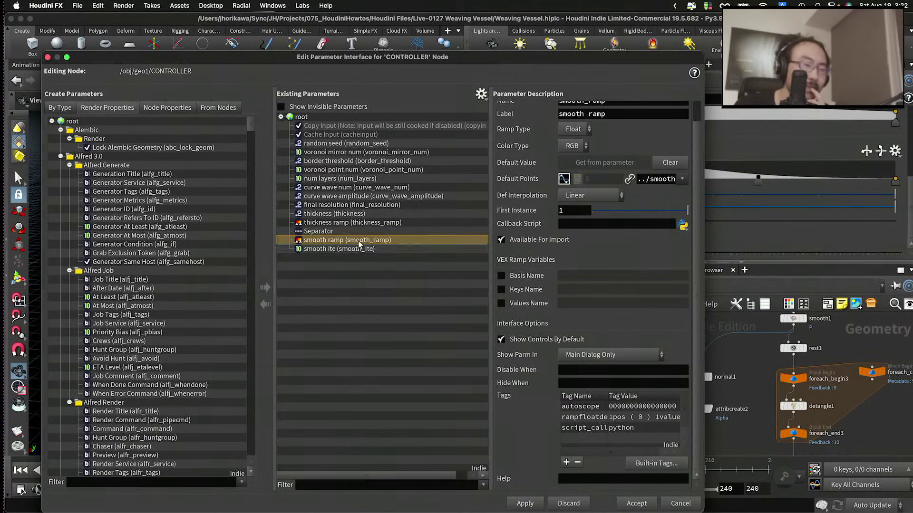
pyautogui.click(527, 502)
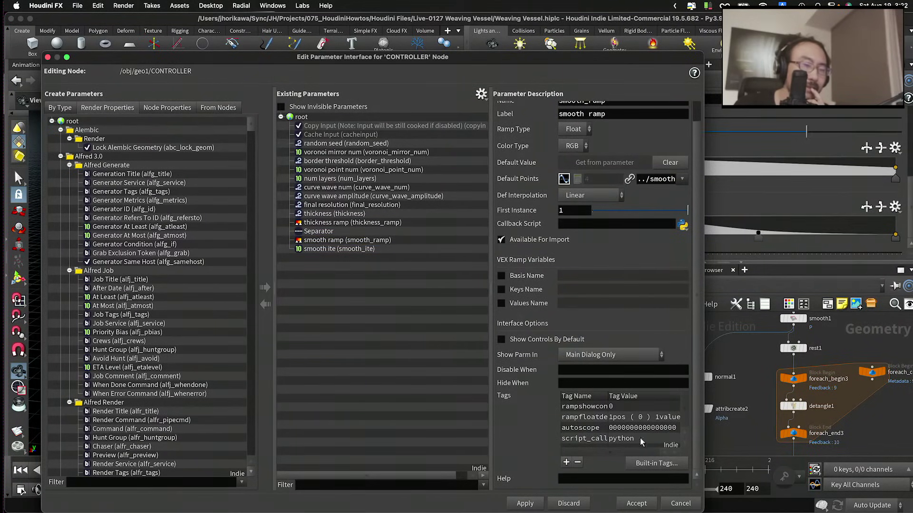
pyautogui.click(636, 504)
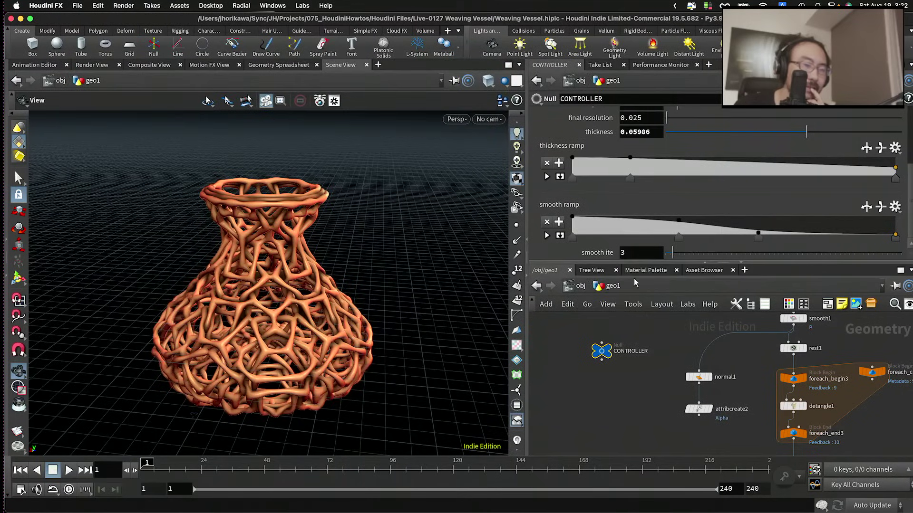
# Step: Enlarge the thickness ramp, raise its end point to about 0.65, and add a point near position 0.5 with value about 0.7
pyautogui.click(548, 177)
pyautogui.click(547, 123)
pyautogui.click(560, 176)
pyautogui.scroll(3, 599, 184)
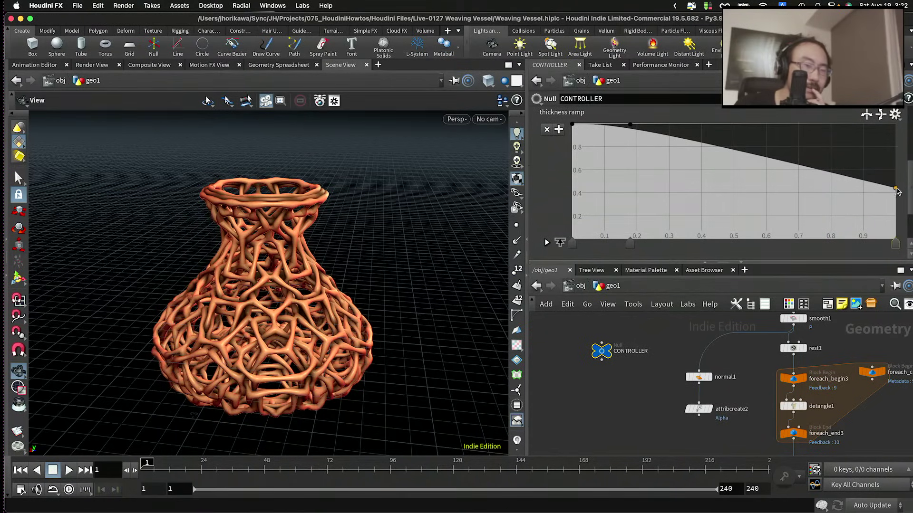
pyautogui.moveTo(896, 190); pyautogui.dragTo(897, 165)
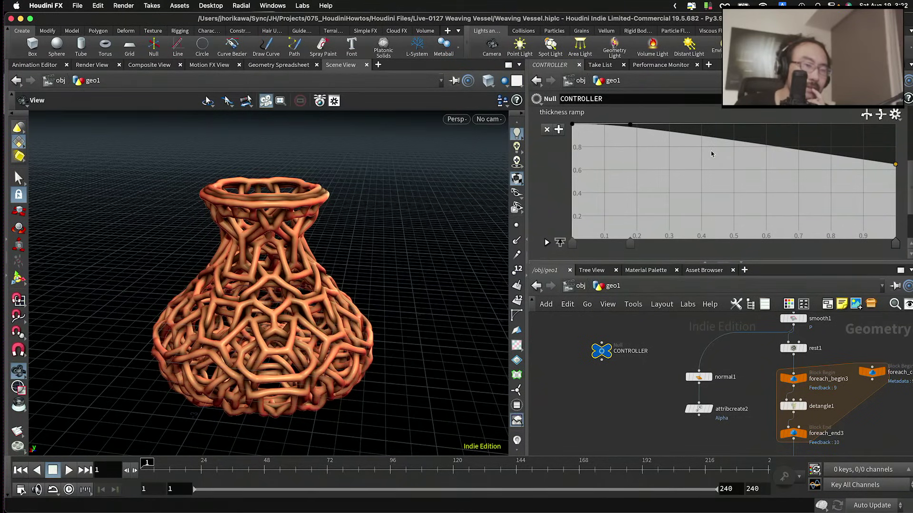
pyautogui.click(737, 159)
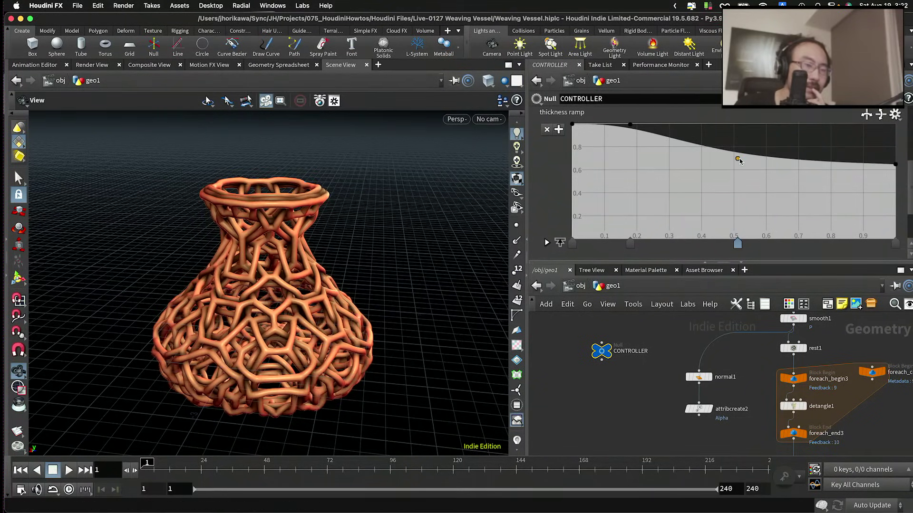
pyautogui.moveTo(739, 160); pyautogui.dragTo(739, 160)
pyautogui.moveTo(395, 200); pyautogui.dragTo(249, 314)
pyautogui.scroll(5, 249, 313)
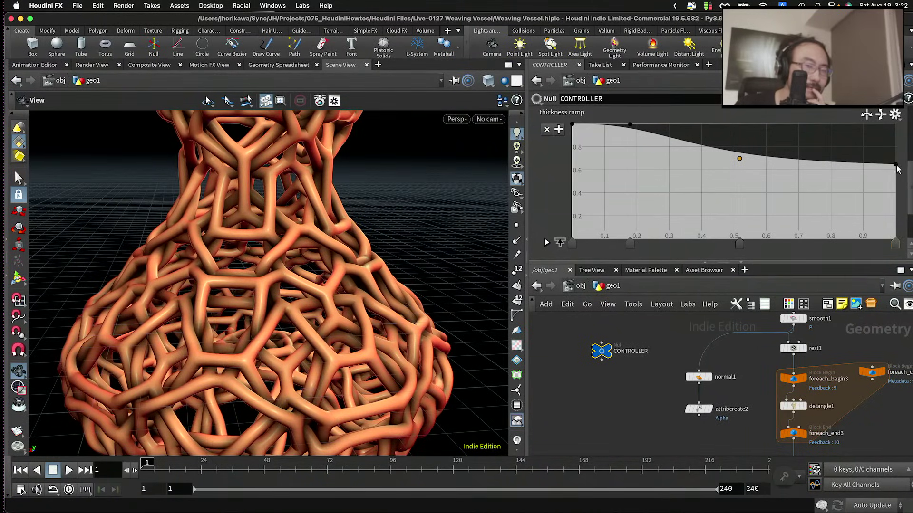
# Step: Lower the thickness ramp's end point to about 0.4 and move the middle point to about position 0.43, value 0.55
pyautogui.moveTo(895, 165); pyautogui.dragTo(894, 196)
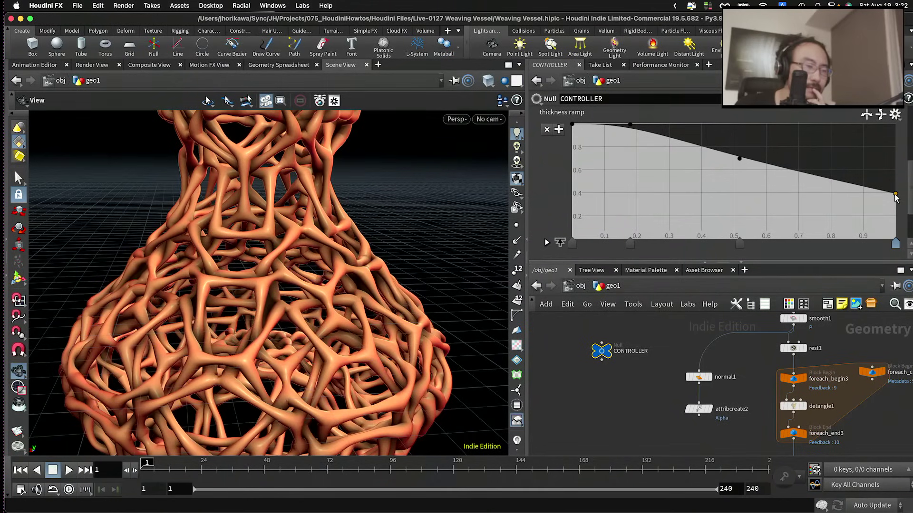
pyautogui.click(738, 160)
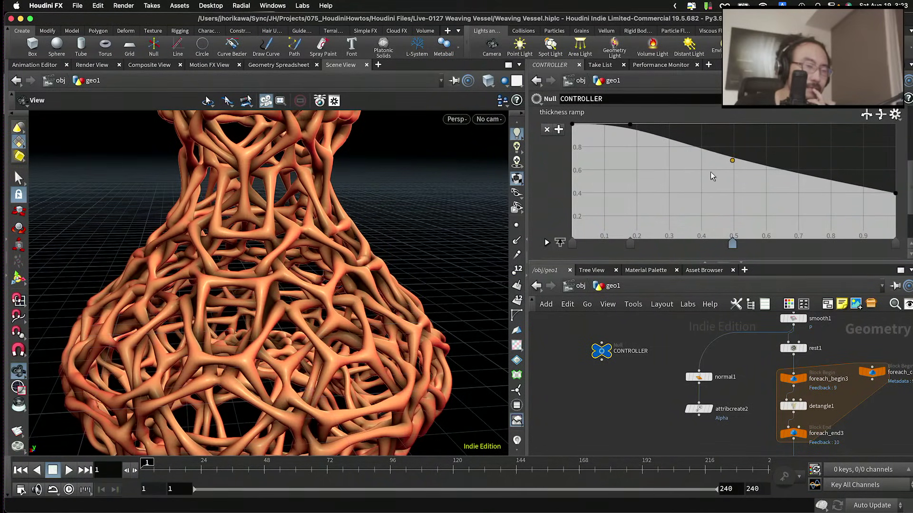
pyautogui.moveTo(710, 173); pyautogui.dragTo(712, 181)
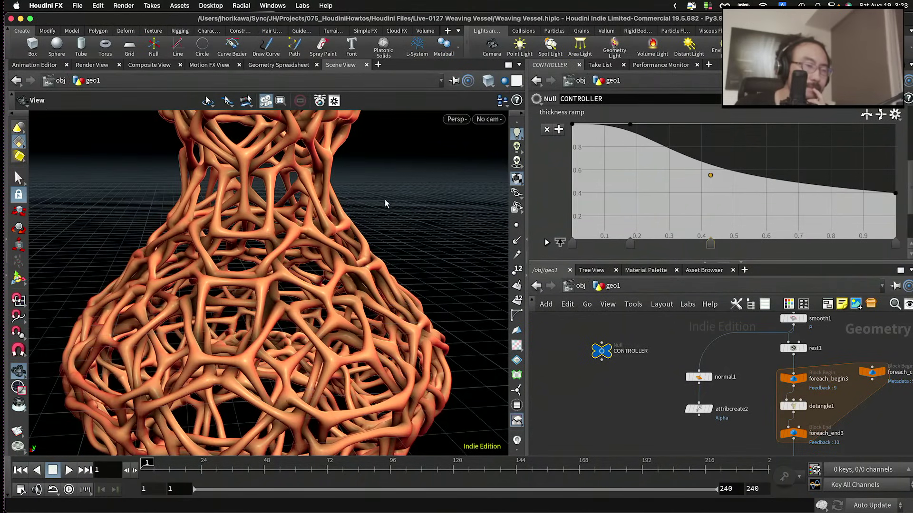
pyautogui.moveTo(328, 209); pyautogui.dragTo(335, 248)
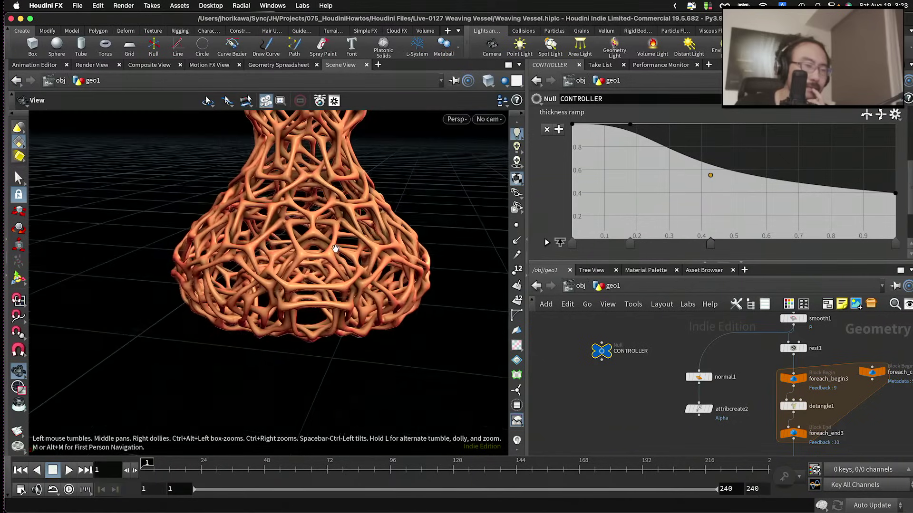
pyautogui.press('h')
pyautogui.scroll(2, 567, 235)
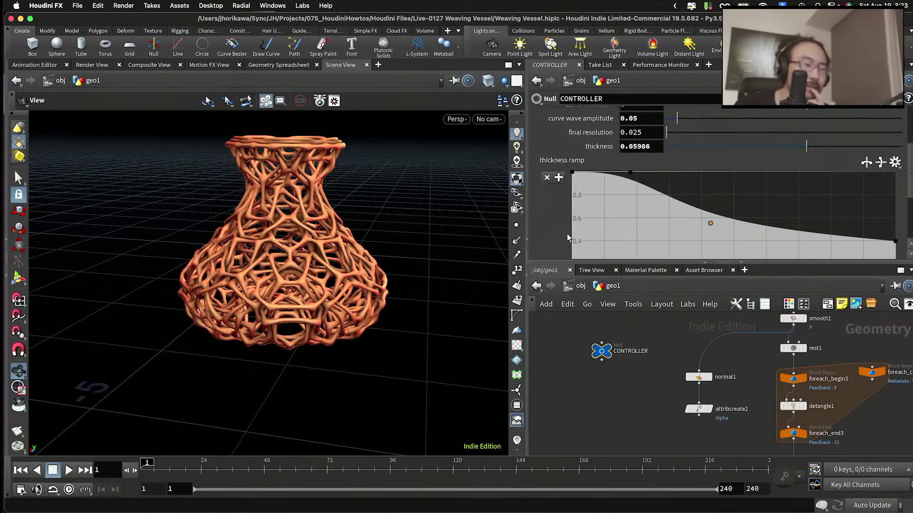
pyautogui.scroll(3, 566, 233)
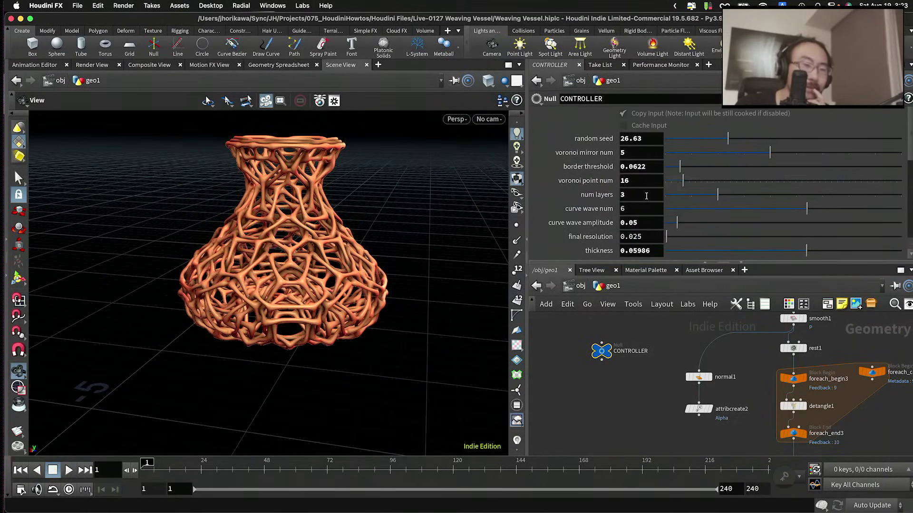
# Step: Set num layers to 8 and look closely at the denser weave
pyautogui.click(850, 199)
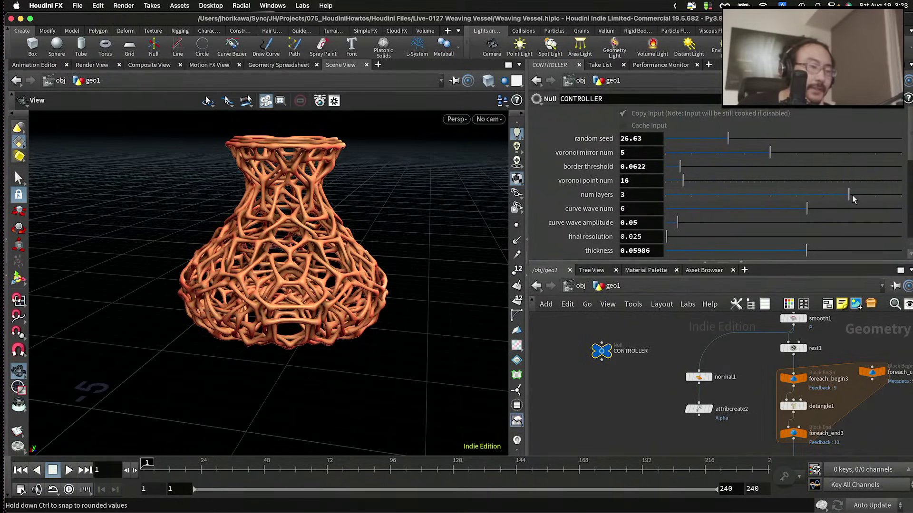
pyautogui.scroll(2, 322, 224)
pyautogui.scroll(8, 323, 223)
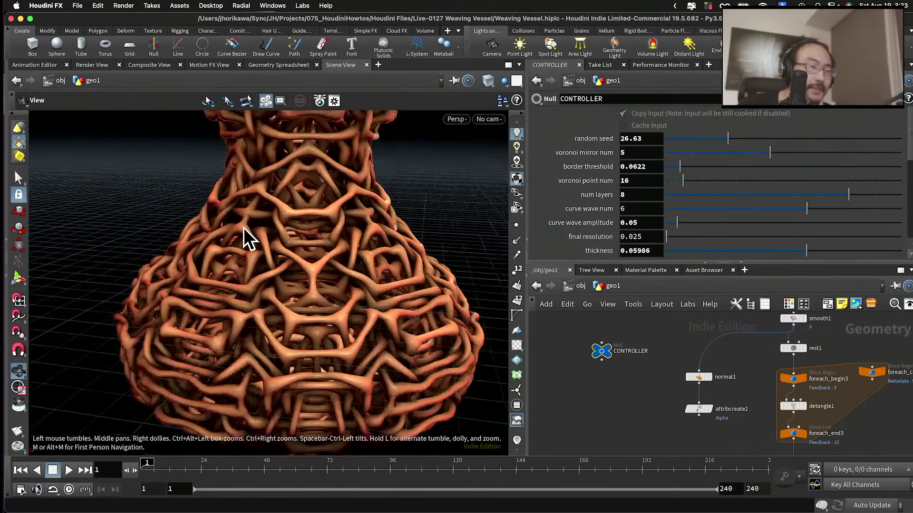
# Step: Set voronoi mirror num to 2 and inspect the whole vessel's pattern
pyautogui.moveTo(244, 227); pyautogui.dragTo(351, 280)
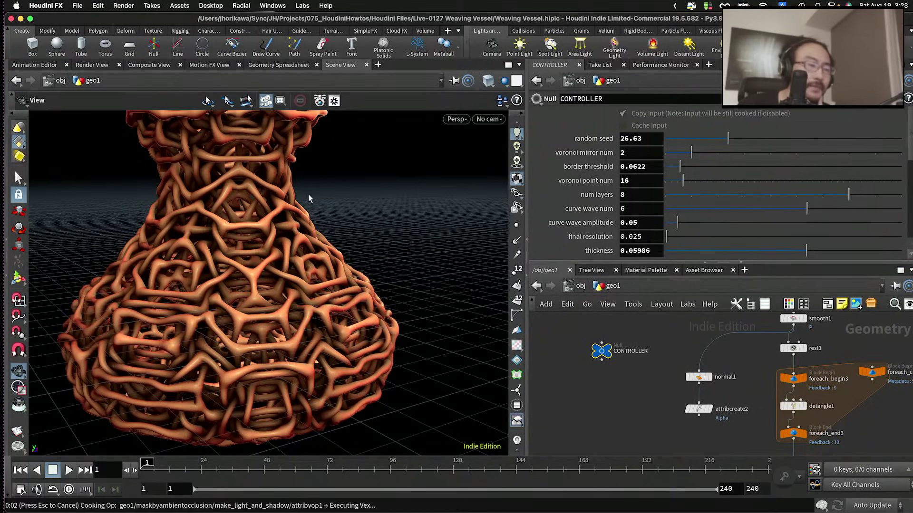
pyautogui.moveTo(255, 252); pyautogui.dragTo(253, 225)
pyautogui.scroll(-5, 253, 225)
pyautogui.moveTo(334, 250); pyautogui.dragTo(318, 264)
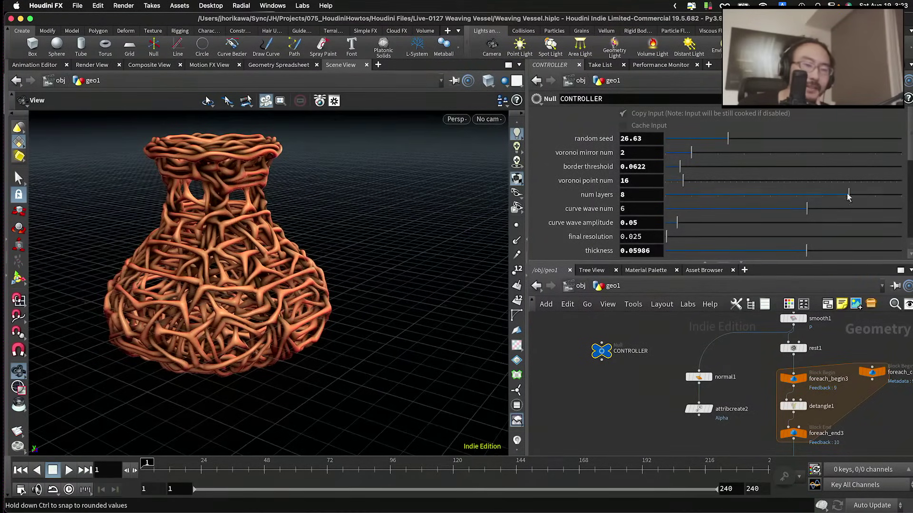
# Step: Set voronoi mirror num to 10 and inspect the vessel's pattern from several angles
pyautogui.click(899, 157)
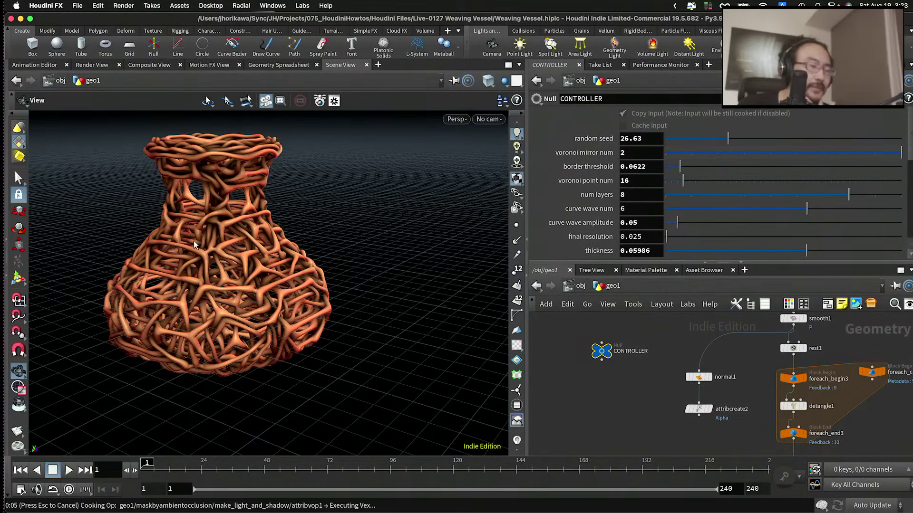
pyautogui.press('space')
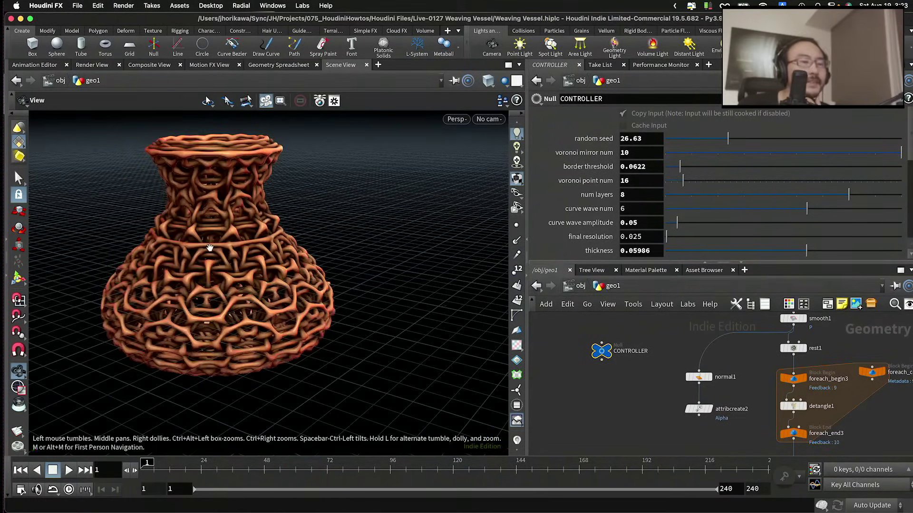
pyautogui.moveTo(229, 265); pyautogui.dragTo(260, 295)
pyautogui.moveTo(260, 295); pyautogui.dragTo(333, 280, button='right')
pyautogui.moveTo(333, 280); pyautogui.dragTo(370, 230)
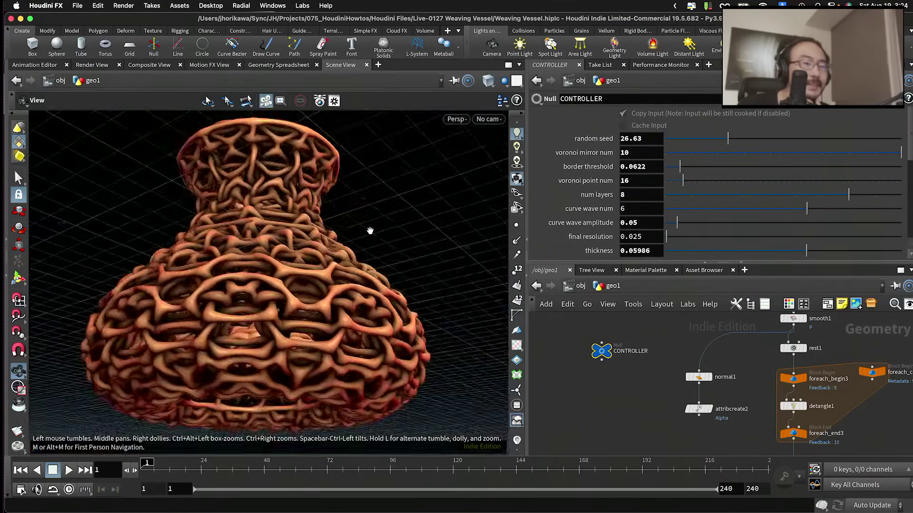
pyautogui.moveTo(371, 230); pyautogui.dragTo(394, 223, button='right')
# Step: Reshape the ambient_contrast node's ramp by shifting its lower middle point toward the start of the curve
pyautogui.press('h')
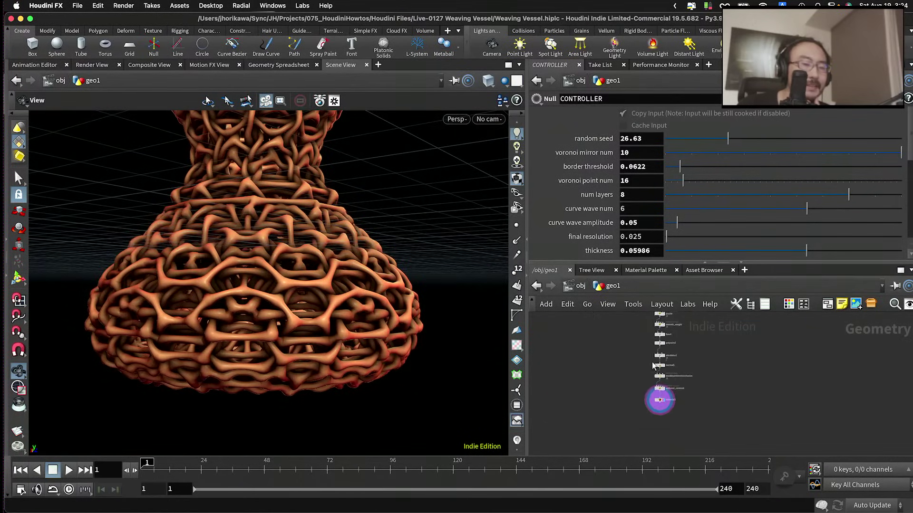
pyautogui.scroll(4, 666, 395)
pyautogui.click(613, 375)
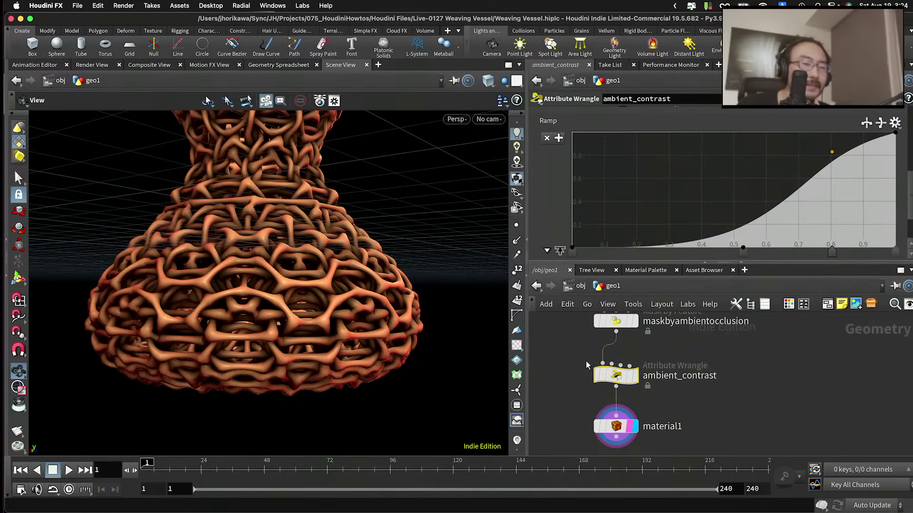
pyautogui.scroll(5, 601, 233)
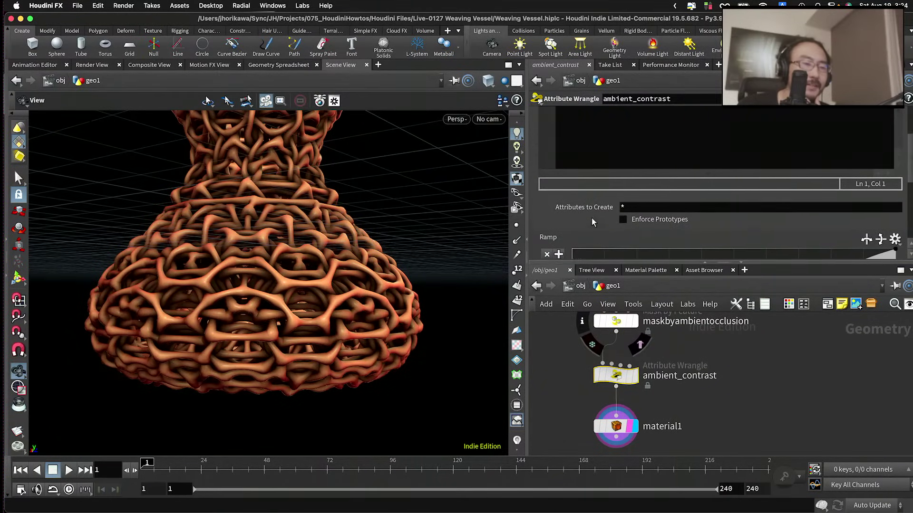
pyautogui.scroll(-6, 741, 240)
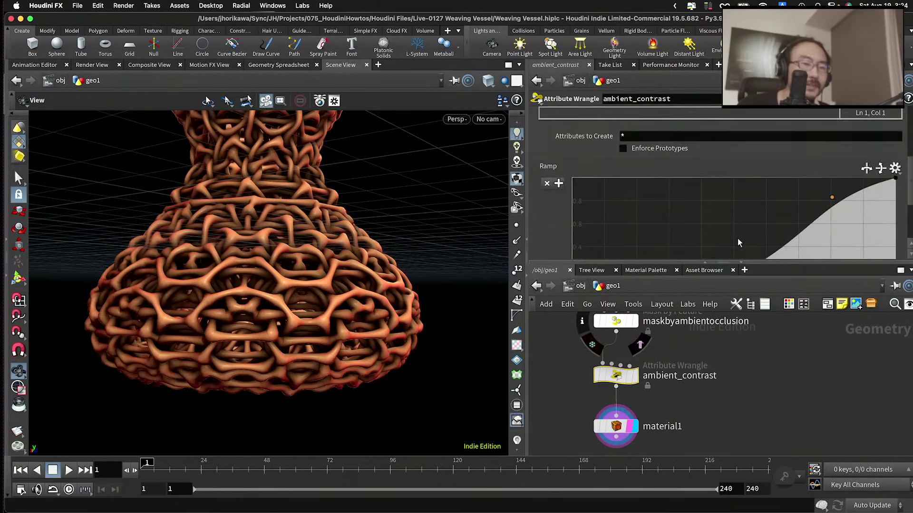
pyautogui.moveTo(736, 198); pyautogui.dragTo(702, 200)
pyautogui.scroll(-4, 422, 217)
pyautogui.moveTo(425, 228); pyautogui.dragTo(387, 291)
pyautogui.scroll(3, 766, 140)
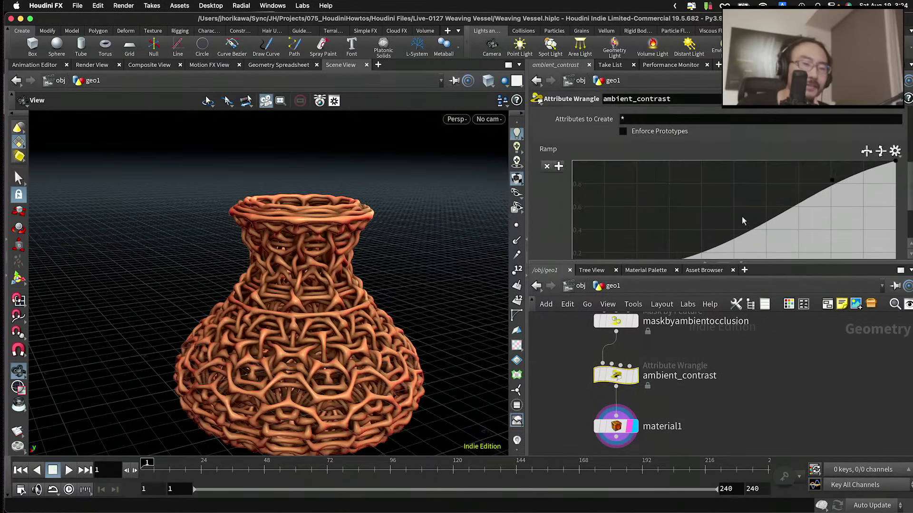
# Step: Open the CONTROLLER's parameter interface for editing and show the ambient_contrast node's parameters beside it
pyautogui.scroll(-5, 748, 404)
pyautogui.scroll(3, 665, 381)
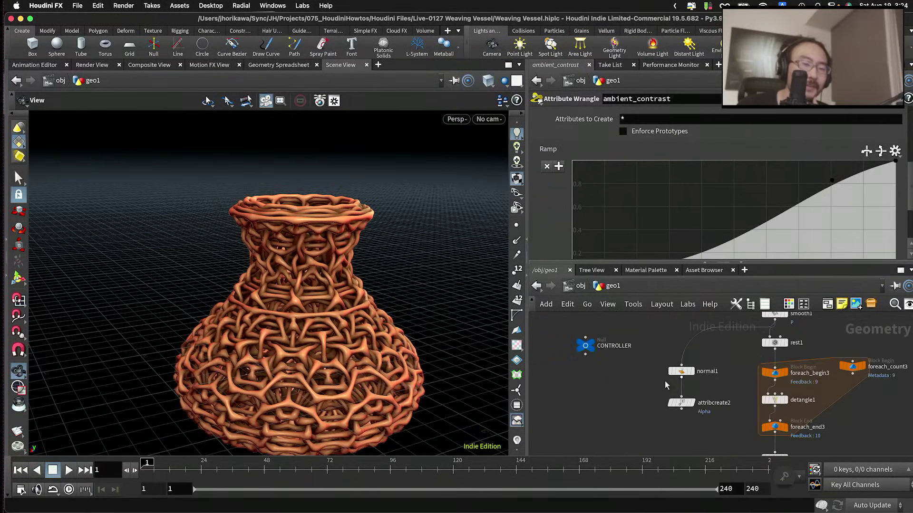
pyautogui.click(585, 345)
pyautogui.click(851, 99)
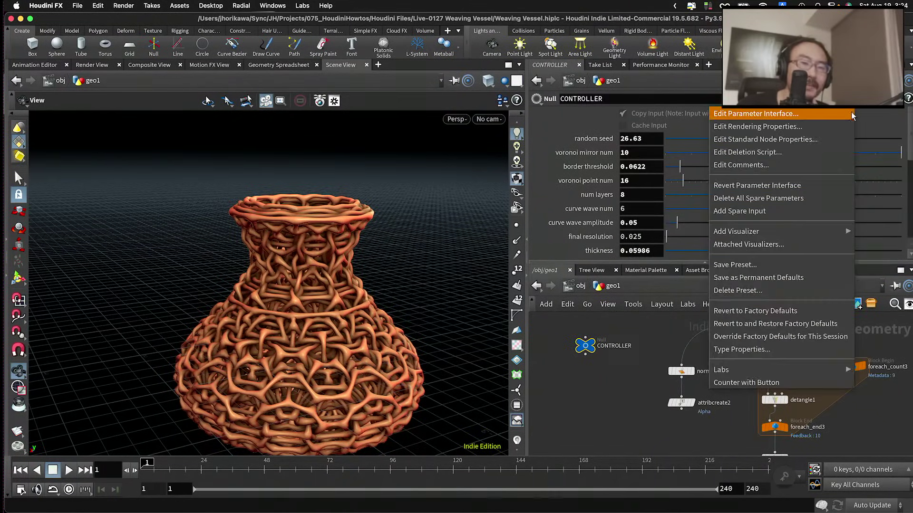
pyautogui.click(848, 113)
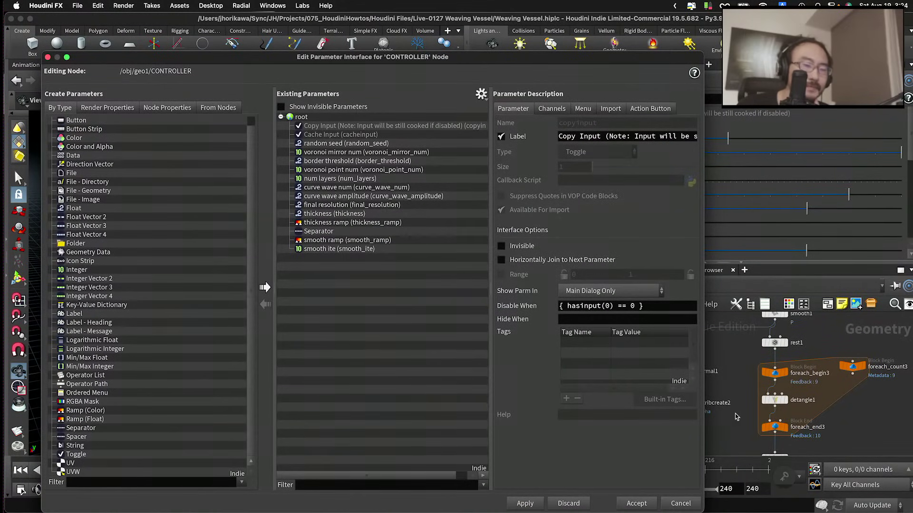
pyautogui.scroll(-3, 852, 430)
pyautogui.scroll(4, 788, 421)
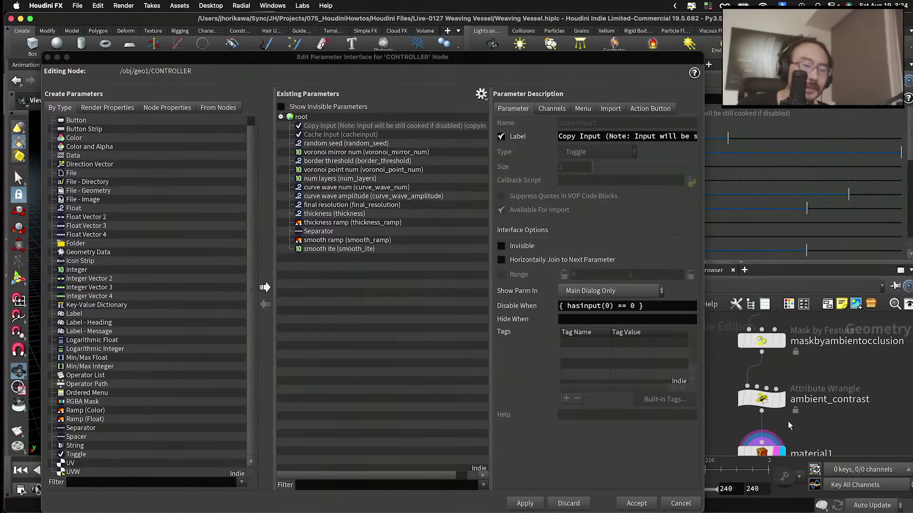
pyautogui.click(766, 398)
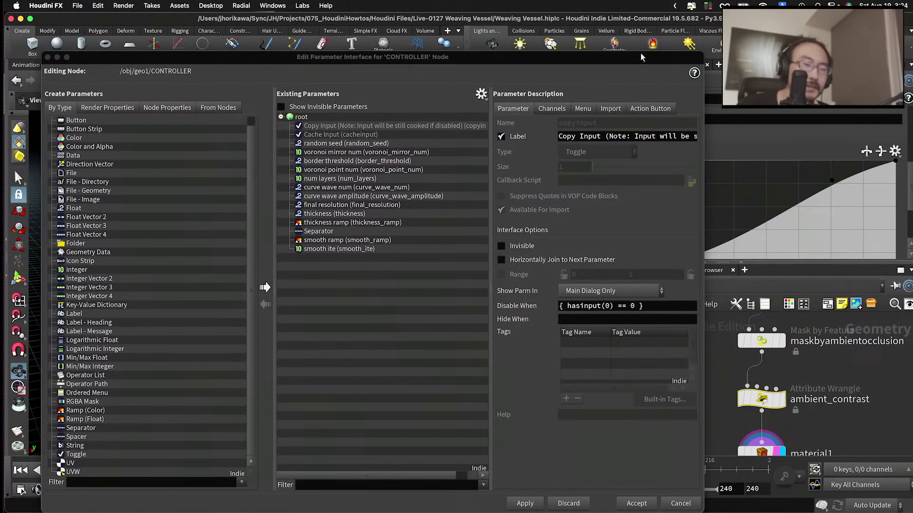
pyautogui.moveTo(640, 59); pyautogui.dragTo(447, 59)
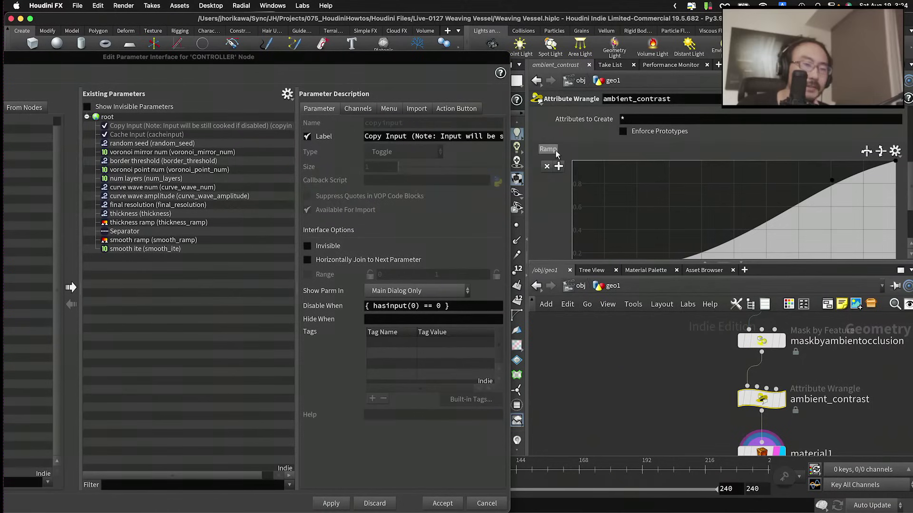
# Step: Allow linking parameters from outside the subnet, and add ambient_contrast's Ramp after smooth ite in the CONTROLLER's parameter list
pyautogui.moveTo(556, 152); pyautogui.dragTo(190, 218)
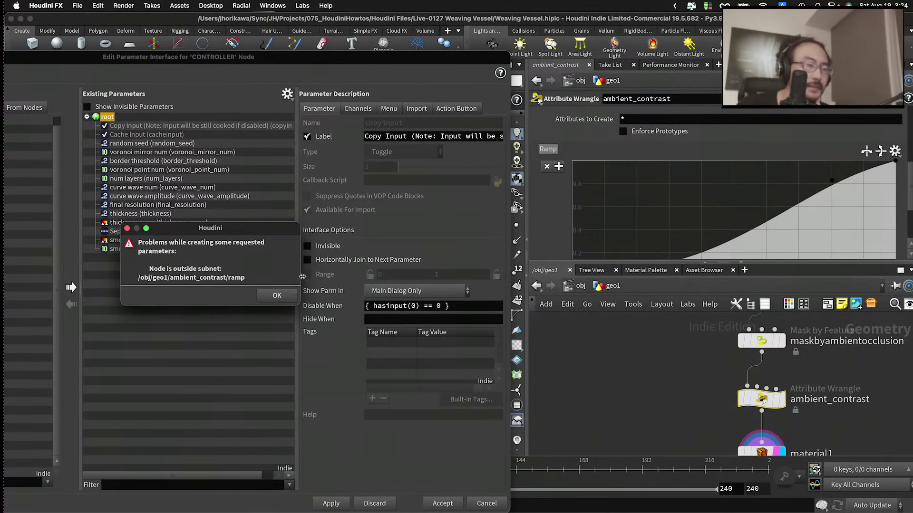
pyautogui.click(281, 295)
pyautogui.click(287, 93)
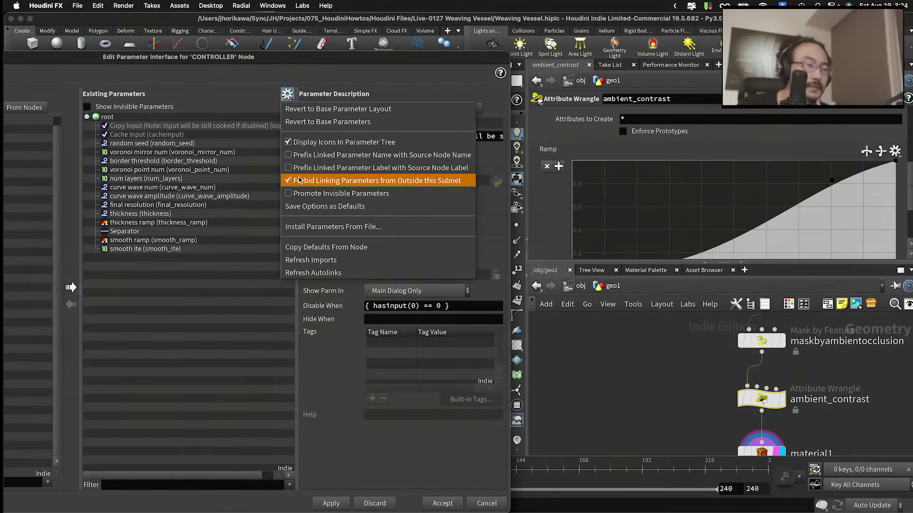
pyautogui.click(380, 179)
pyautogui.moveTo(547, 148); pyautogui.dragTo(131, 287)
pyautogui.scroll(1, 398, 121)
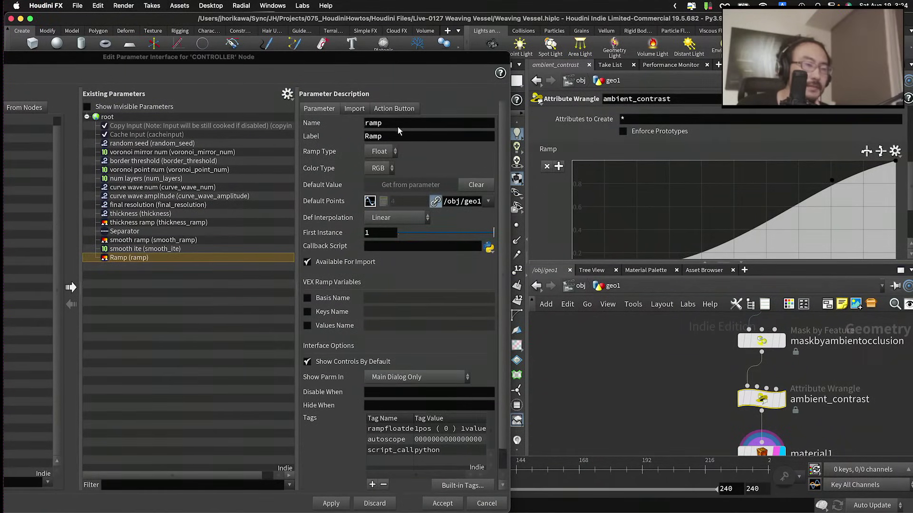
# Step: Rename the new ramp parameter to ambient_light_ramp and label it "ambient light ramp"
pyautogui.doubleClick(412, 122)
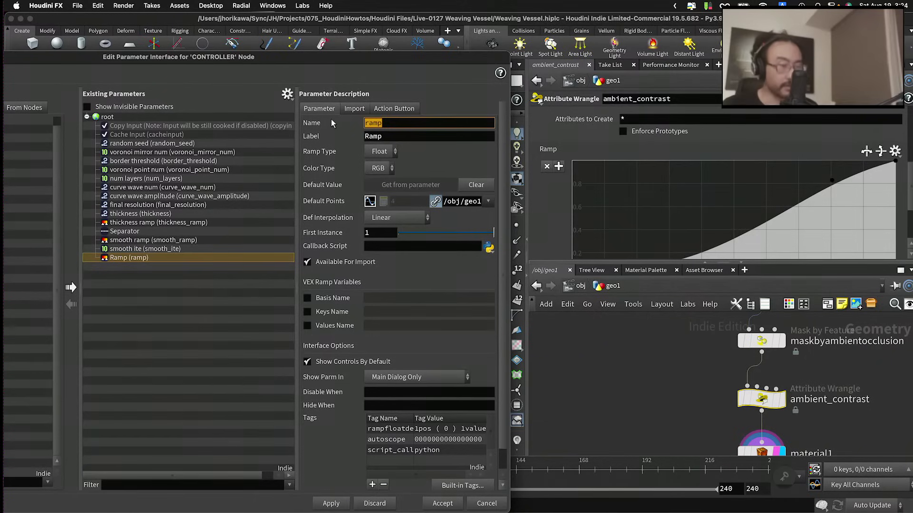
pyautogui.write('ambient_')
pyautogui.write('light_rma')
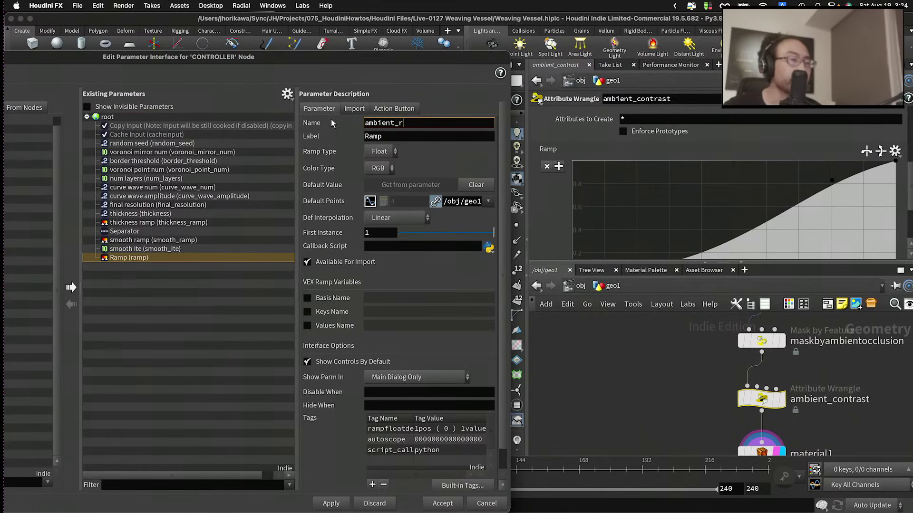
pyautogui.write('p')
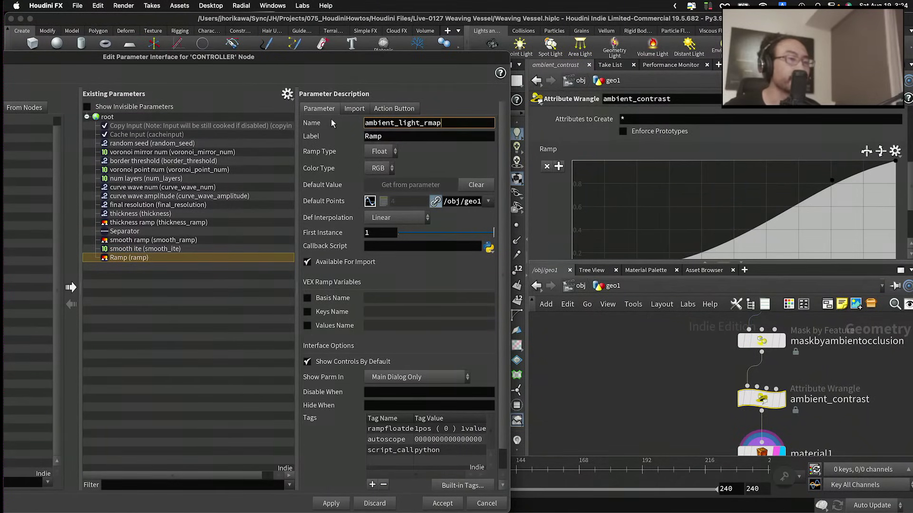
pyautogui.press('BackSpace')
pyautogui.press('BackSpace')
pyautogui.press('BackSpace')
pyautogui.write('amp')
pyautogui.press('Tab')
pyautogui.write('amb')
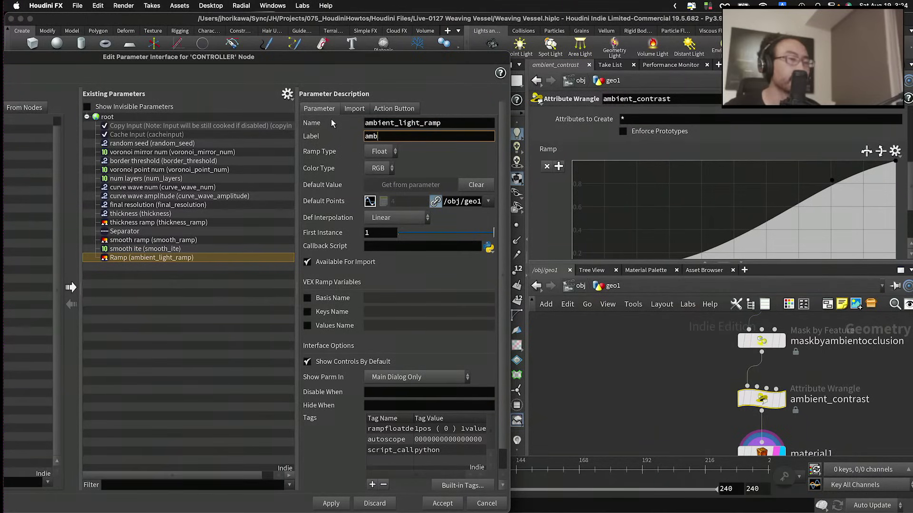
pyautogui.write('ient light ramp')
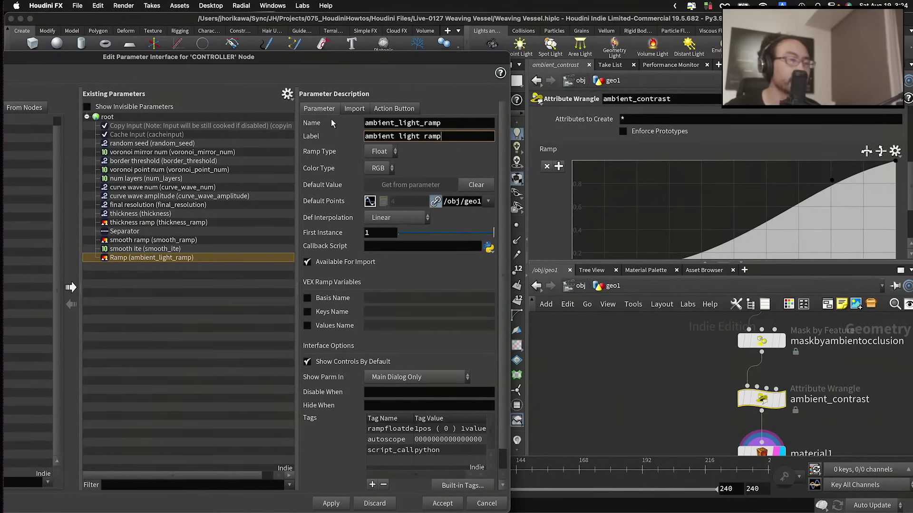
pyautogui.press('Return')
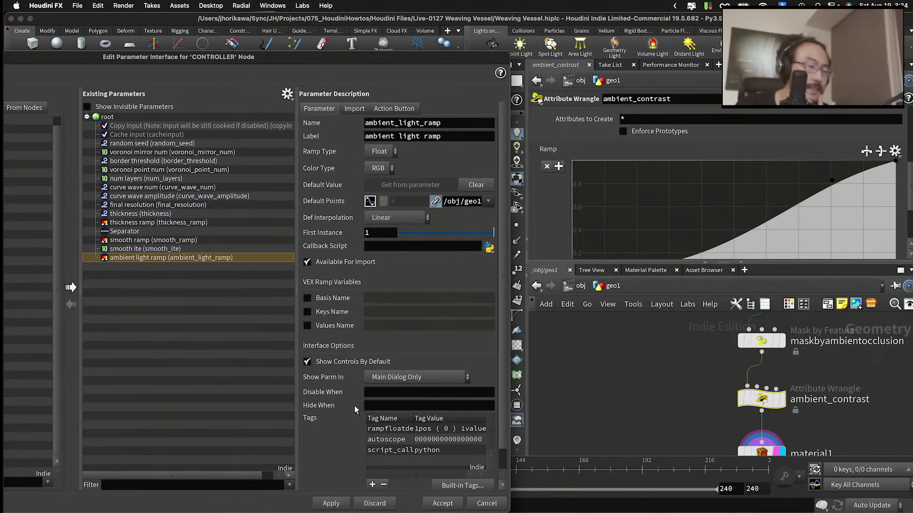
# Step: Apply and accept the CONTROLLER's edited parameter interface and close its editor
pyautogui.click(331, 503)
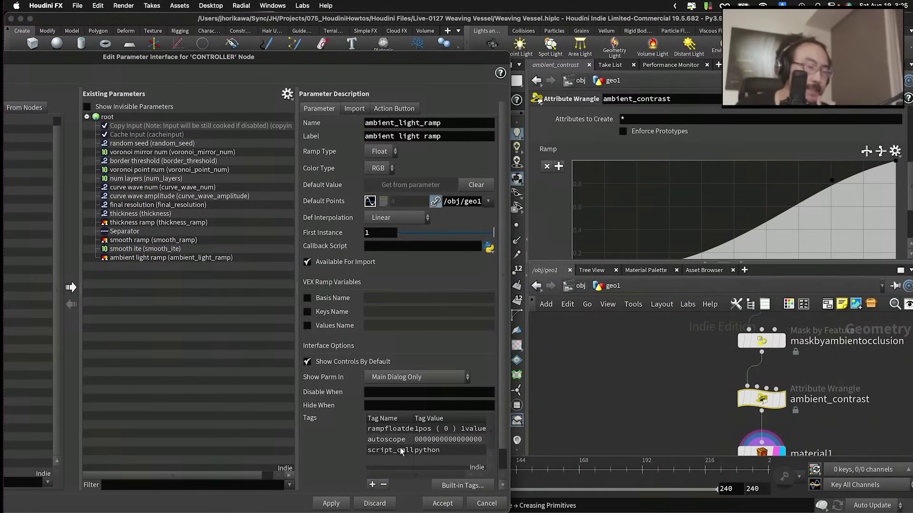
pyautogui.click(441, 504)
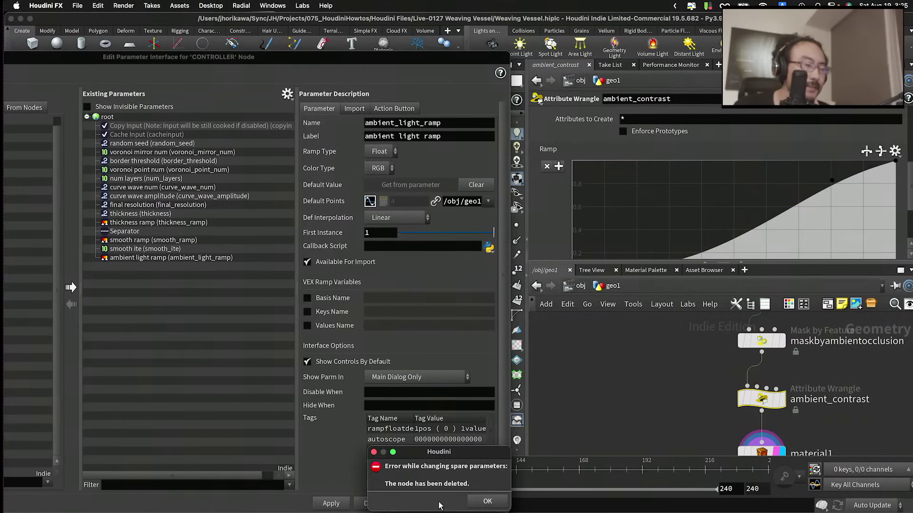
pyautogui.click(480, 503)
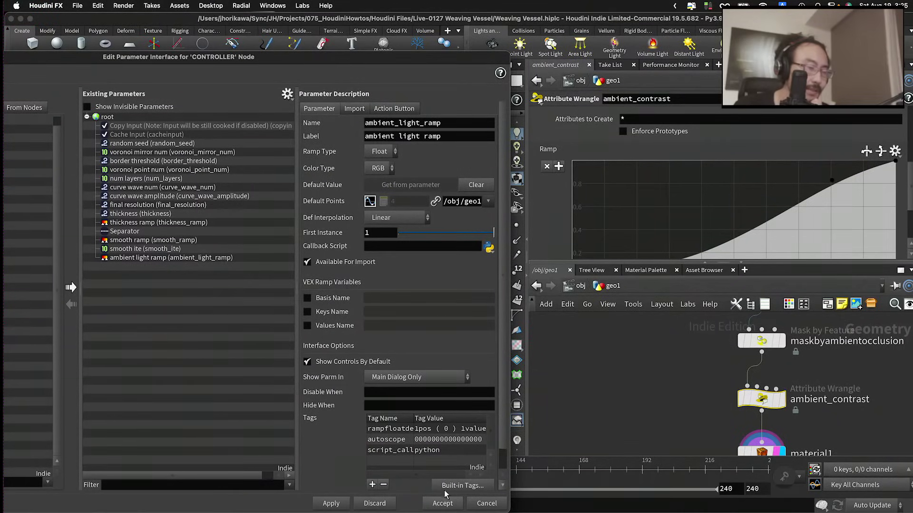
pyautogui.moveTo(381, 56); pyautogui.dragTo(429, 55)
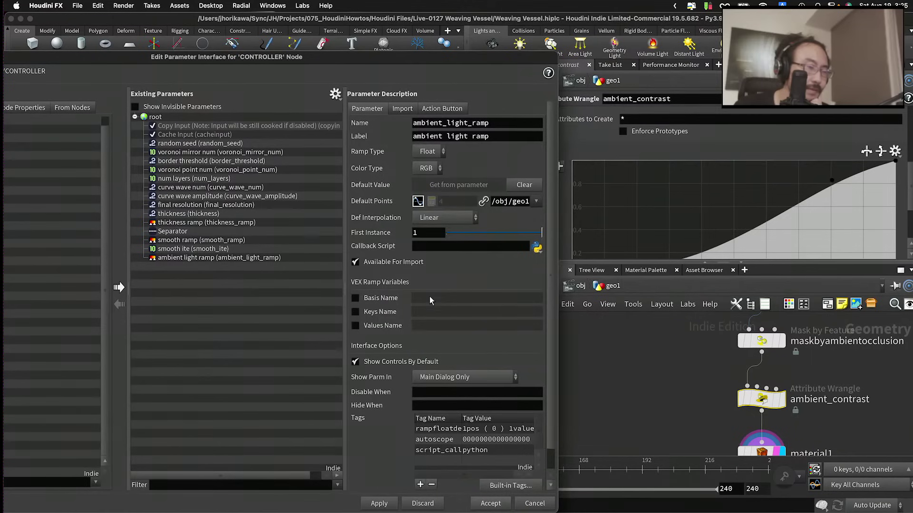
pyautogui.click(485, 507)
# Step: Select the CONTROLLER node, set num layers to 1, and inspect the single-layer vessel up close
pyautogui.scroll(-5, 571, 411)
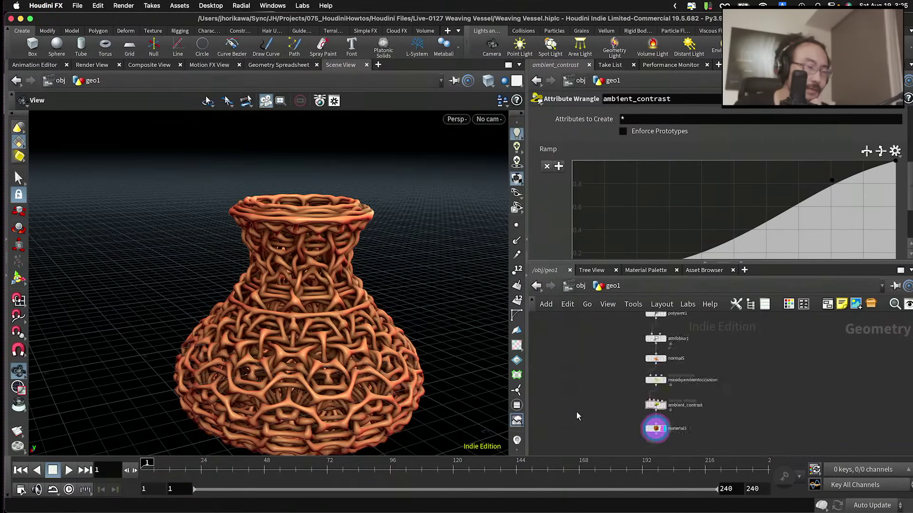
pyautogui.scroll(4, 575, 409)
pyautogui.moveTo(575, 421); pyautogui.dragTo(616, 421, button='middle')
pyautogui.click(614, 402)
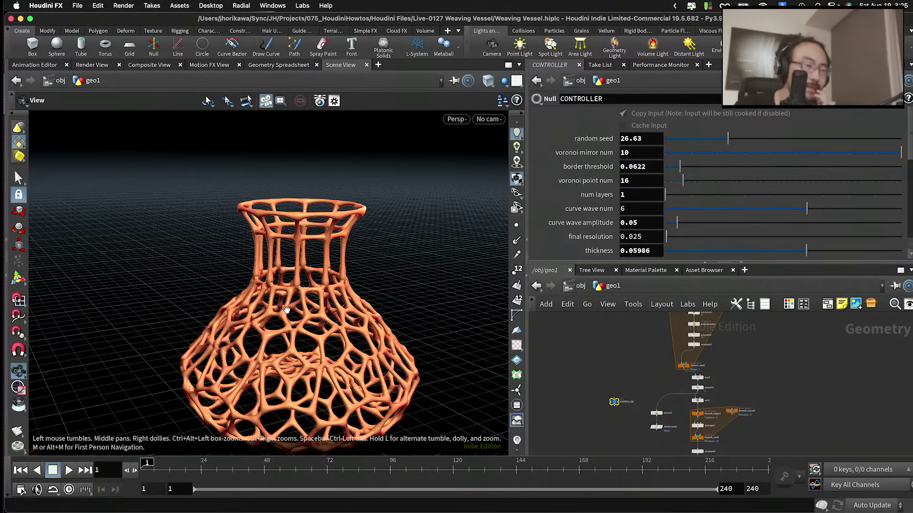
pyautogui.scroll(6, 287, 310)
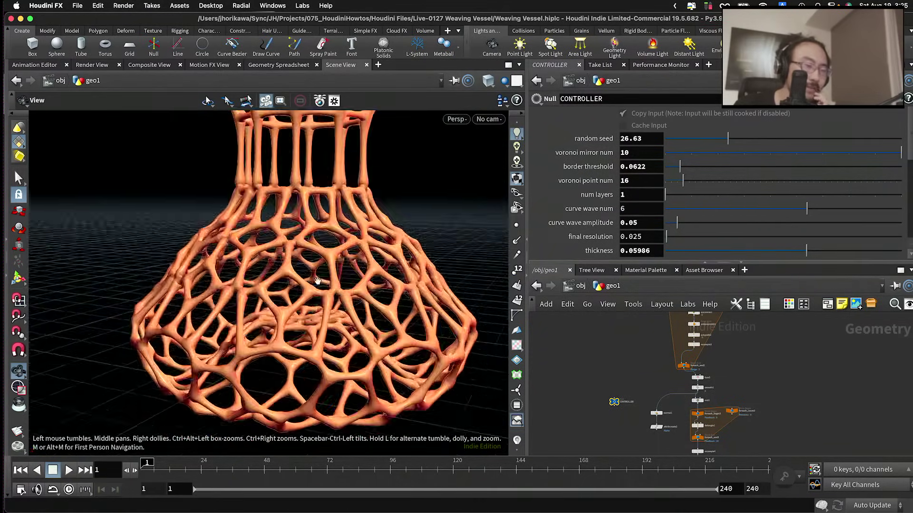
pyautogui.moveTo(317, 281); pyautogui.dragTo(259, 281, button='middle')
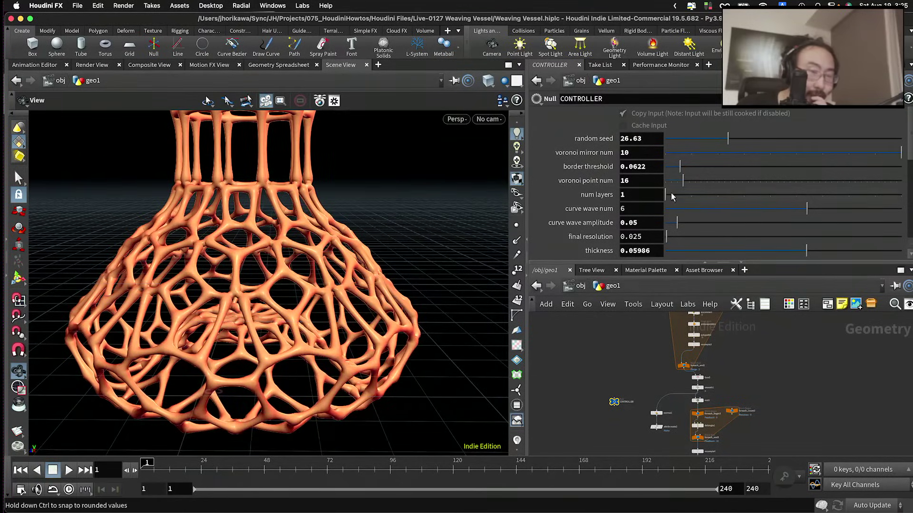
# Step: Set the CONTROLLER's voronoi mirror num to 4, voronoi point num to 35 and num layers to 4, checking the vessel from several angles
pyautogui.click(755, 154)
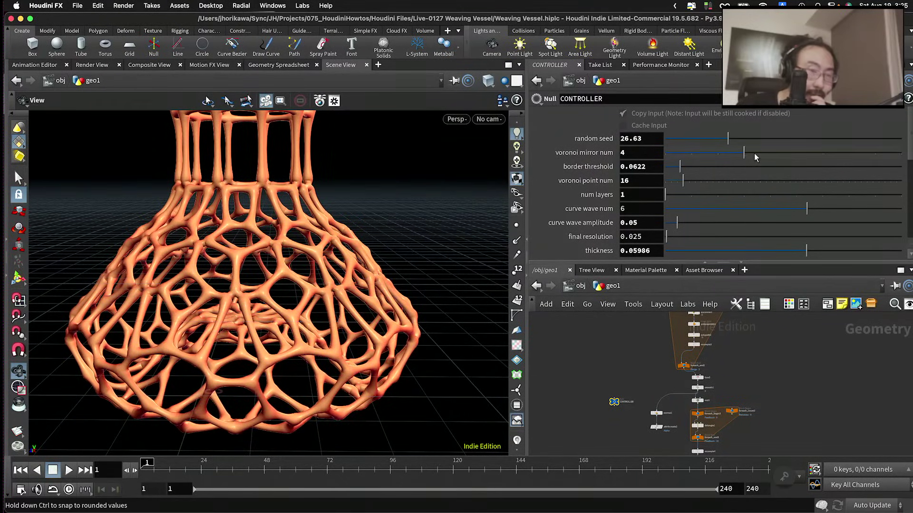
pyautogui.moveTo(366, 200); pyautogui.dragTo(309, 223)
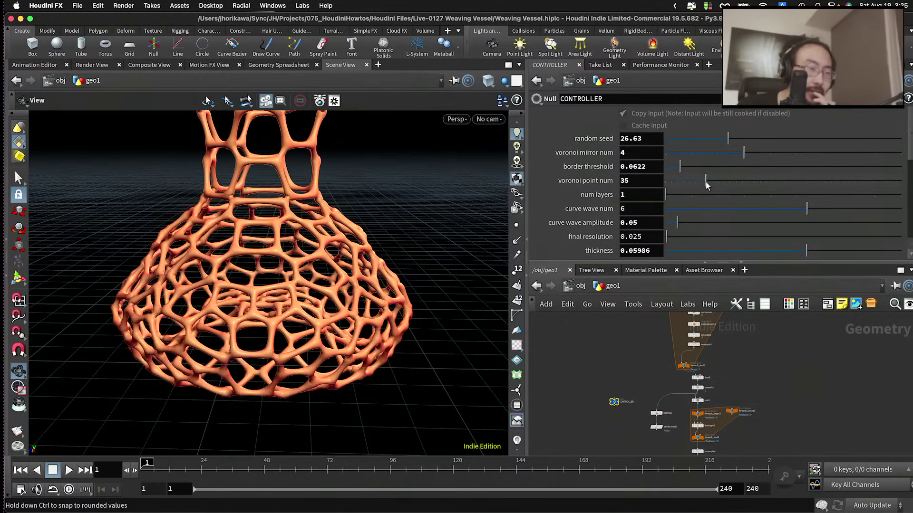
pyautogui.moveTo(390, 228)
pyautogui.mouseDown()
pyautogui.moveTo(404, 223)
pyautogui.moveTo(420, 236)
pyautogui.moveTo(409, 261)
pyautogui.moveTo(385, 260)
pyautogui.moveTo(389, 223)
pyautogui.moveTo(381, 230)
pyautogui.moveTo(394, 223)
pyautogui.mouseUp()
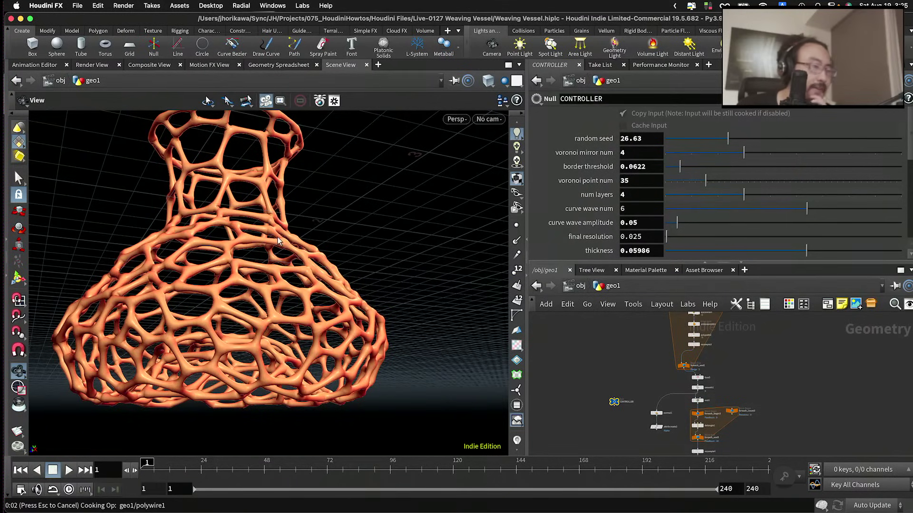
pyautogui.moveTo(265, 236); pyautogui.dragTo(358, 292)
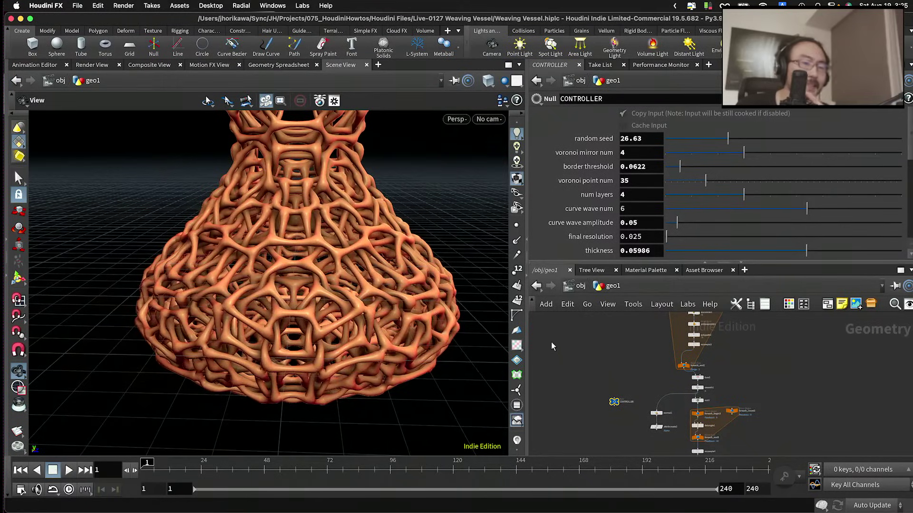
# Step: Display and template the curve1 profile in the viewport, and move its node aside above resample1
pyautogui.scroll(-3, 627, 381)
pyautogui.moveTo(627, 417); pyautogui.dragTo(622, 368, button='middle')
pyautogui.scroll(5, 632, 373)
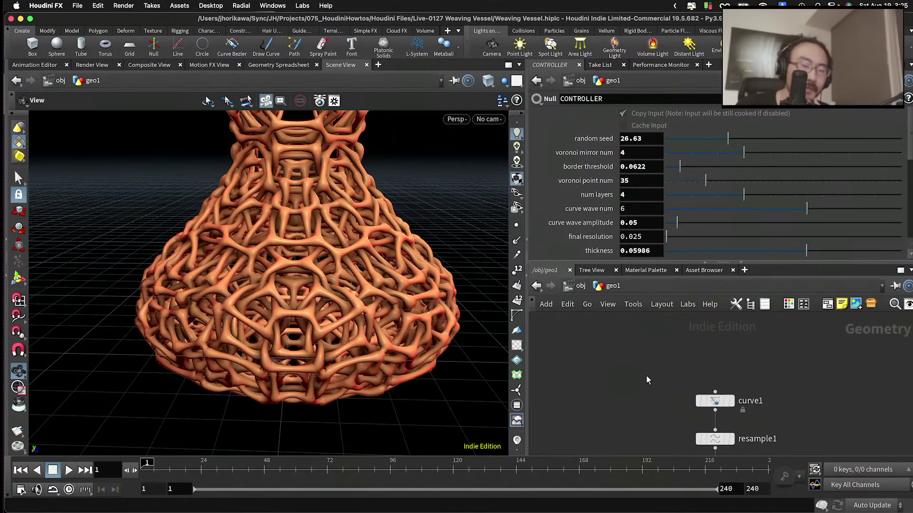
pyautogui.moveTo(704, 396); pyautogui.dragTo(705, 366)
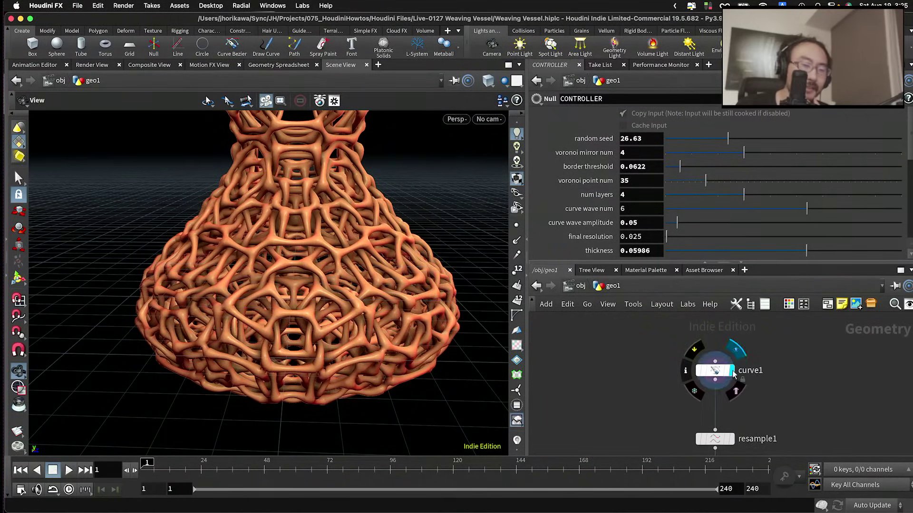
pyautogui.click(728, 371)
pyautogui.moveTo(414, 318); pyautogui.dragTo(638, 366)
pyautogui.click(727, 373)
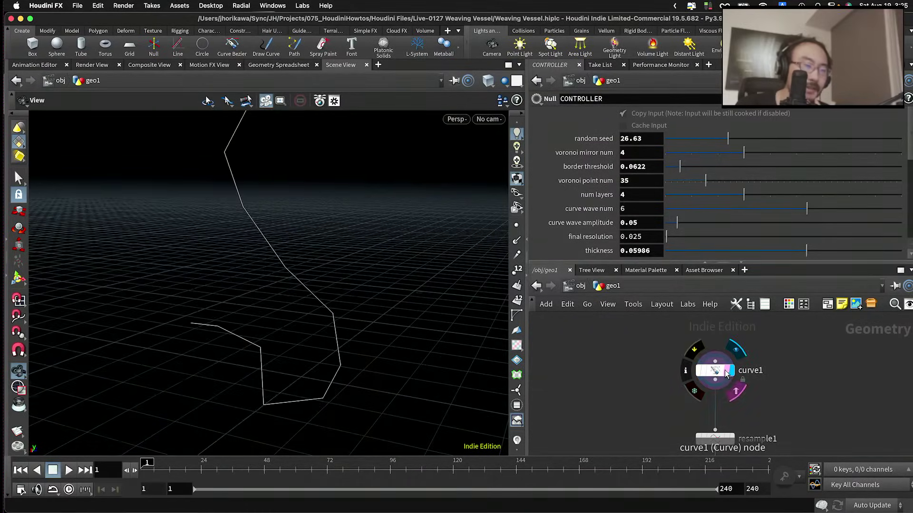
pyautogui.moveTo(714, 371); pyautogui.dragTo(667, 341)
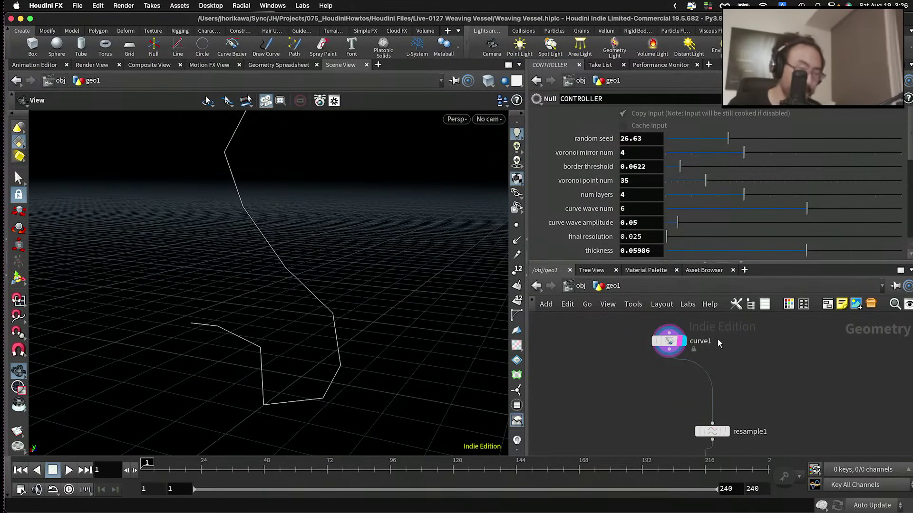
# Step: Duplicate curve1 beside the original, display the copy, and clear its shape by resetting its operations
pyautogui.hotkey('ctrl', 'v')
pyautogui.click(755, 344)
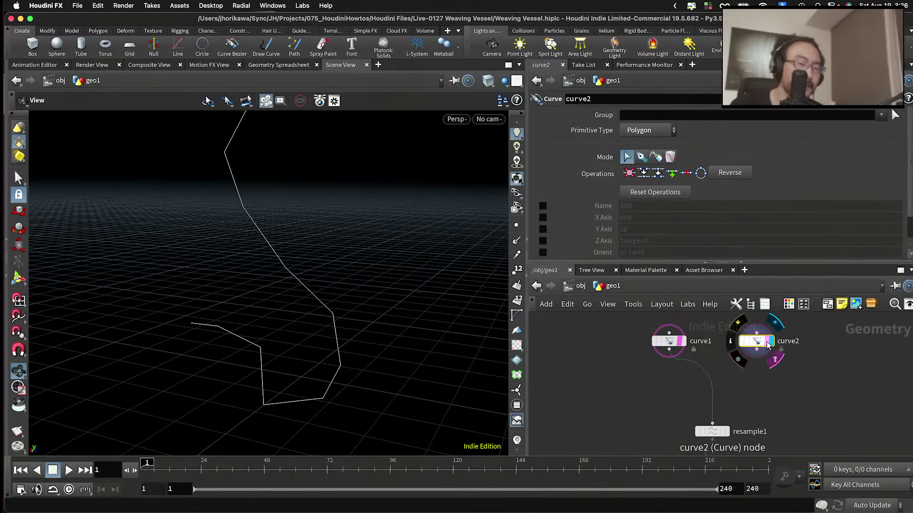
pyautogui.moveTo(245, 206); pyautogui.dragTo(208, 239)
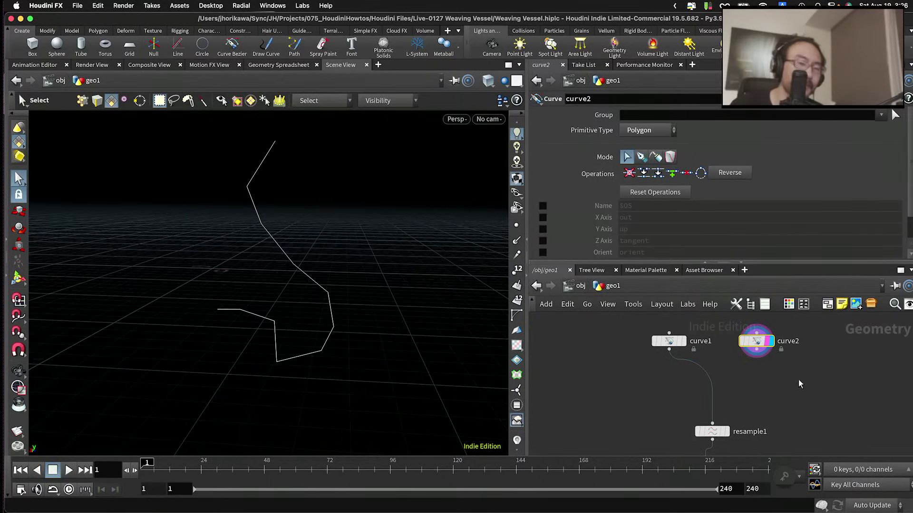
pyautogui.moveTo(761, 337); pyautogui.dragTo(759, 335)
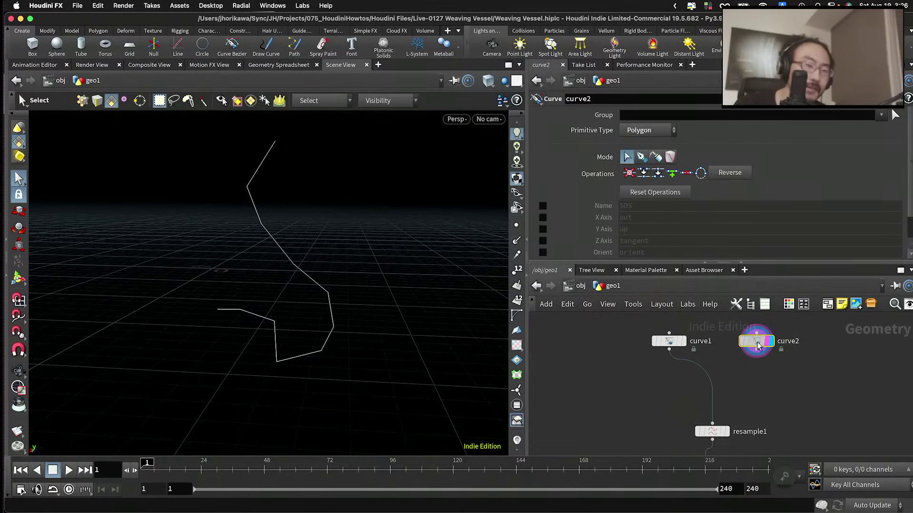
pyautogui.click(664, 193)
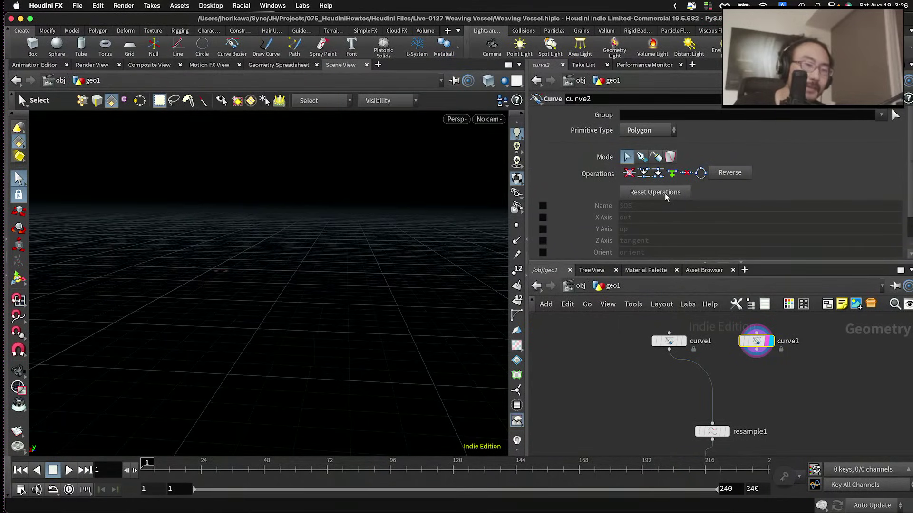
# Step: Set the viewport to the front view and put the curve2 Curve tool into Draw mode
pyautogui.moveTo(311, 295); pyautogui.dragTo(332, 289)
pyautogui.click(456, 119)
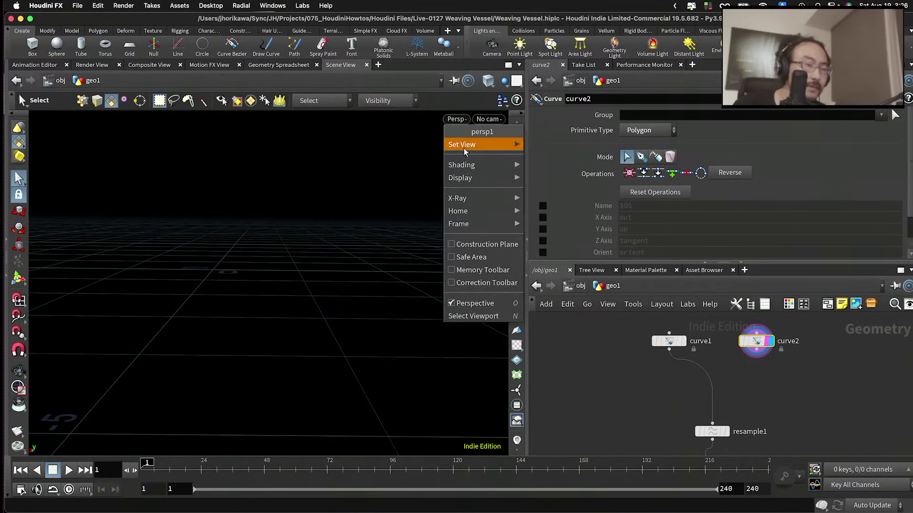
pyautogui.moveTo(475, 145)
pyautogui.click(551, 172)
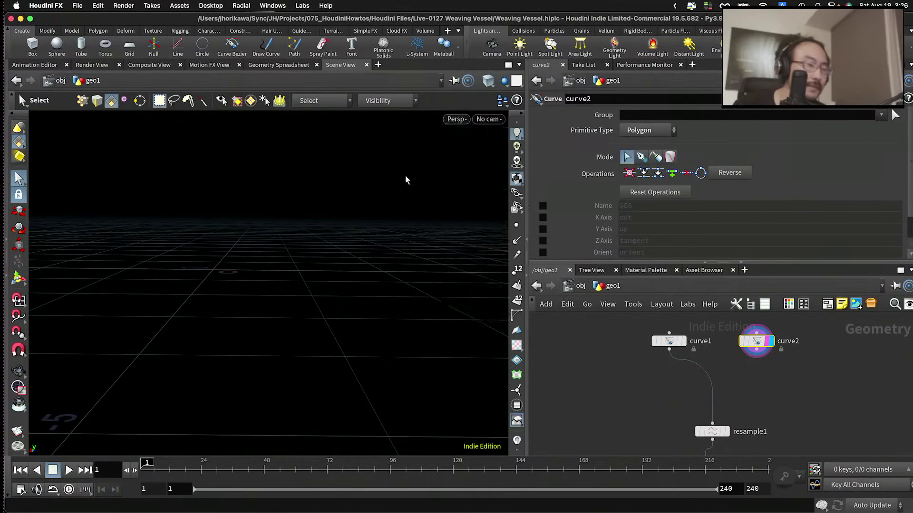
pyautogui.press('space')
pyautogui.scroll(-1, 288, 282)
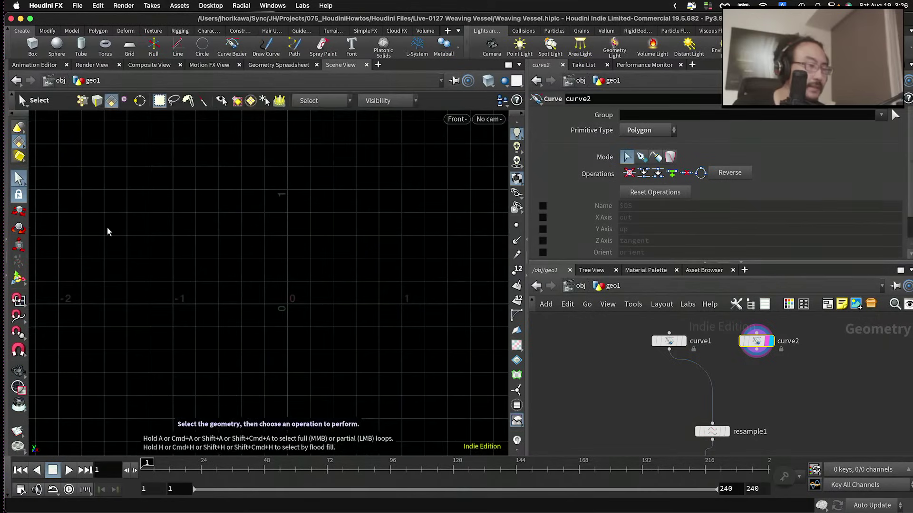
pyautogui.click(19, 278)
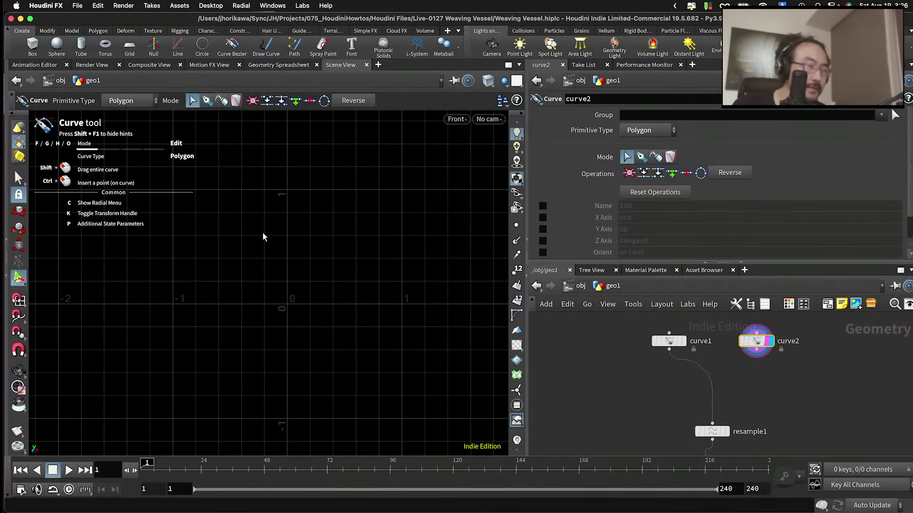
pyautogui.click(207, 102)
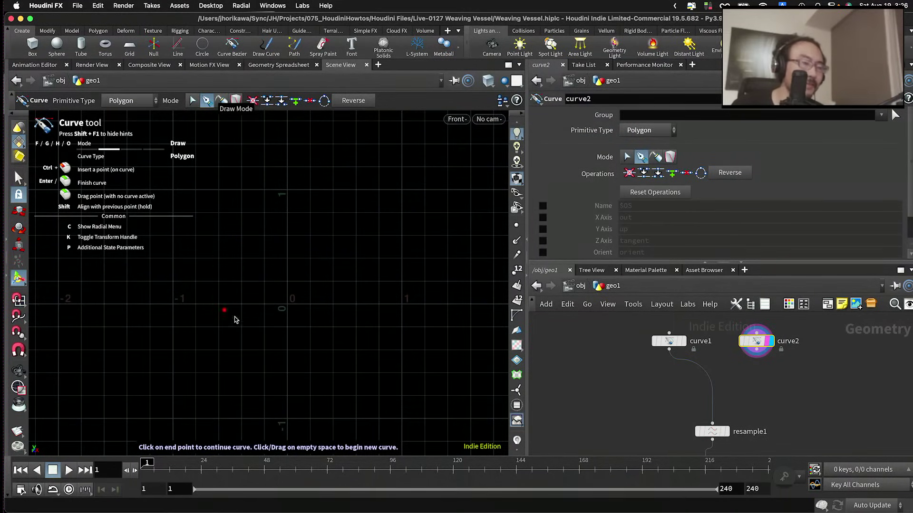
# Step: Draw curve2 as an open winding polygon profile on the negative X side, with two bulges and a waist, from about Y 1.5 to -1.1
pyautogui.click(203, 133)
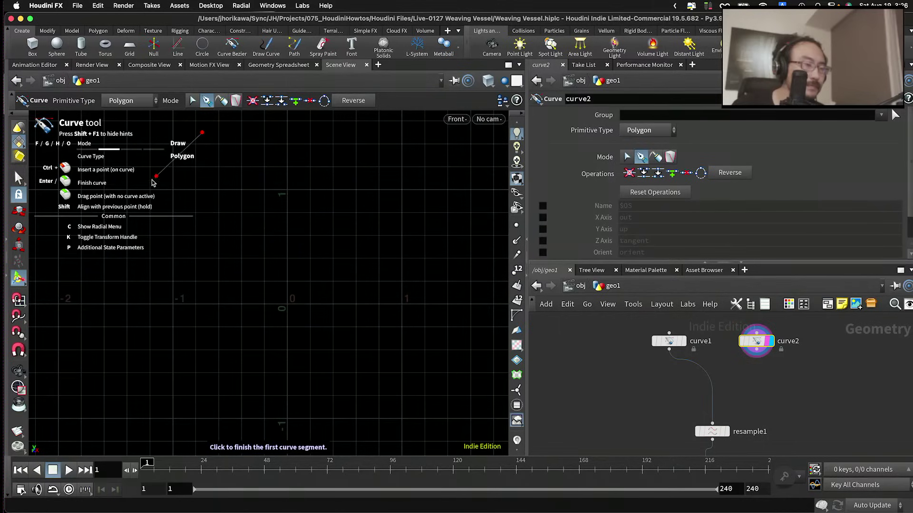
pyautogui.click(116, 228)
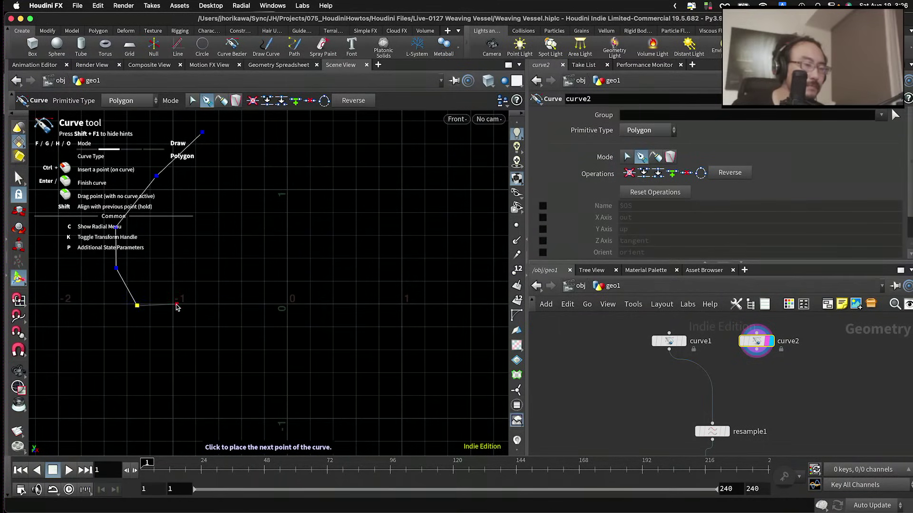
pyautogui.click(200, 281)
pyautogui.click(220, 278)
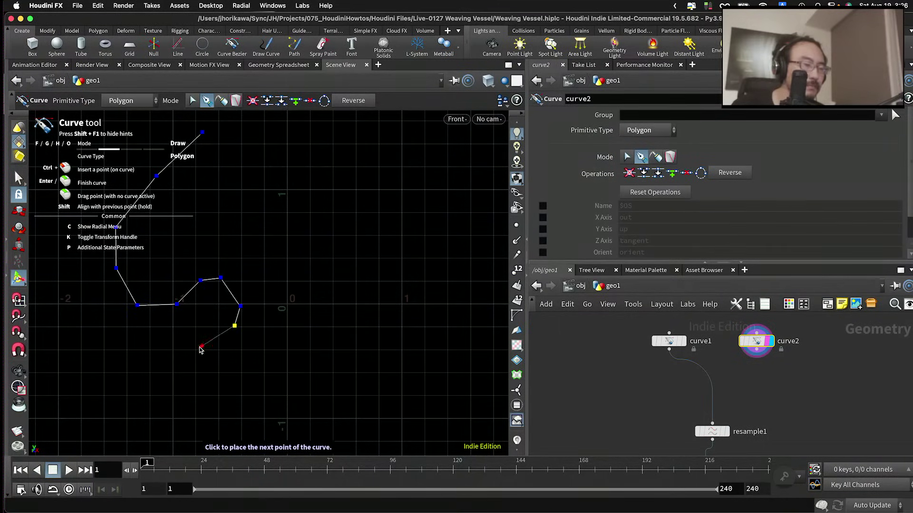
pyautogui.click(137, 399)
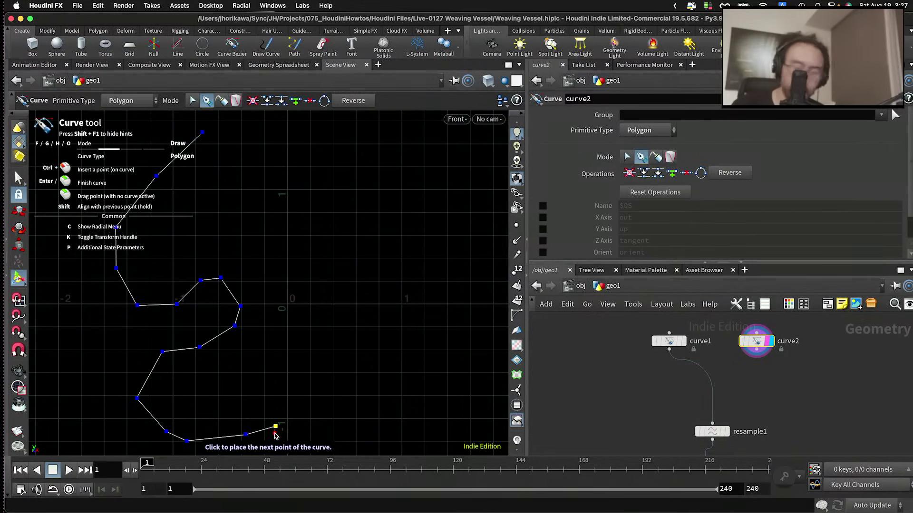
pyautogui.press('Return')
pyautogui.press('space')
pyautogui.scroll(-2, 297, 383)
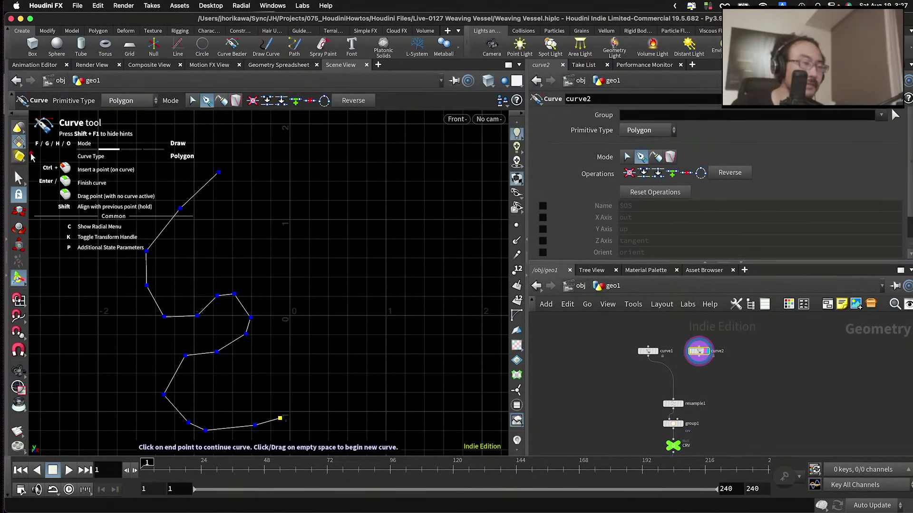
# Step: Wire curve2 into resample1 in place of curve1 and display the CRV null's smoothed profile
pyautogui.click(18, 180)
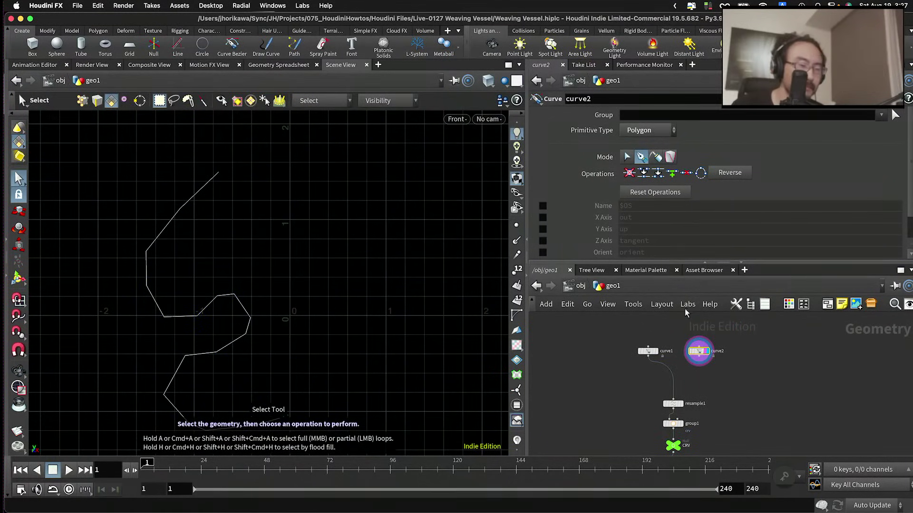
pyautogui.scroll(3, 697, 364)
pyautogui.moveTo(696, 360); pyautogui.dragTo(630, 452)
pyautogui.scroll(-5, 654, 343)
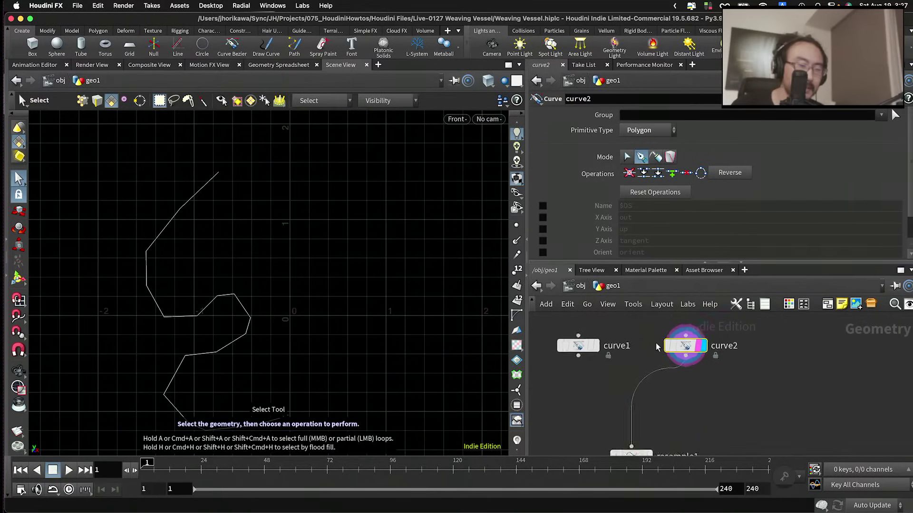
pyautogui.moveTo(674, 392); pyautogui.dragTo(665, 308, button='middle')
pyautogui.scroll(2, 656, 380)
pyautogui.moveTo(611, 366)
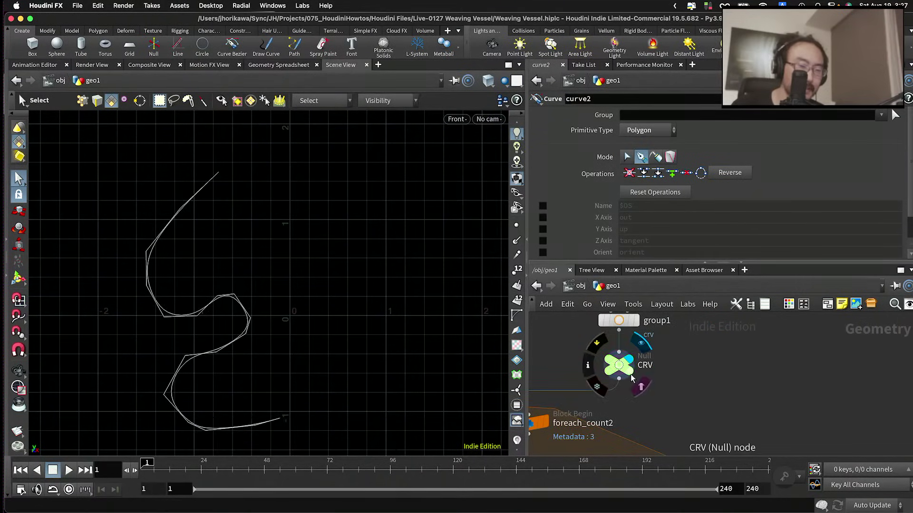
# Step: Display the material1 node's result at the end of the network and inspect the vessel in the perspective view
pyautogui.scroll(-10, 623, 368)
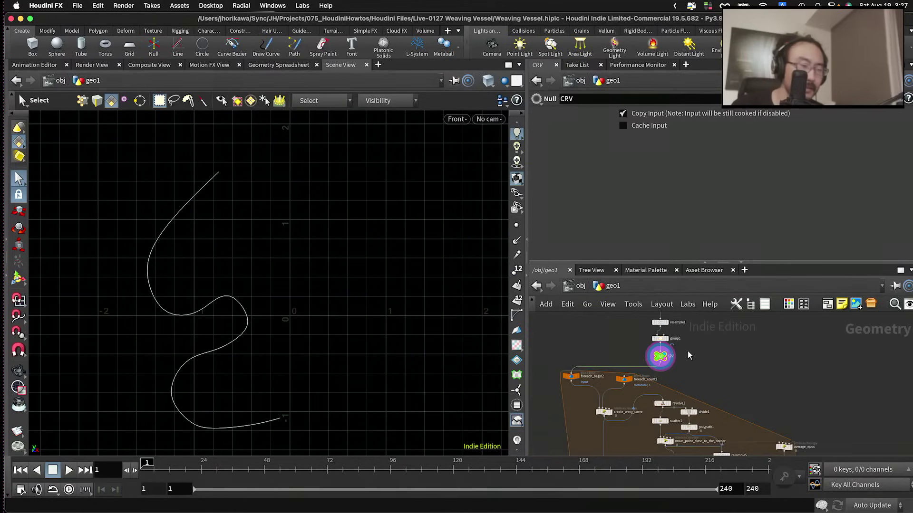
pyautogui.scroll(8, 719, 413)
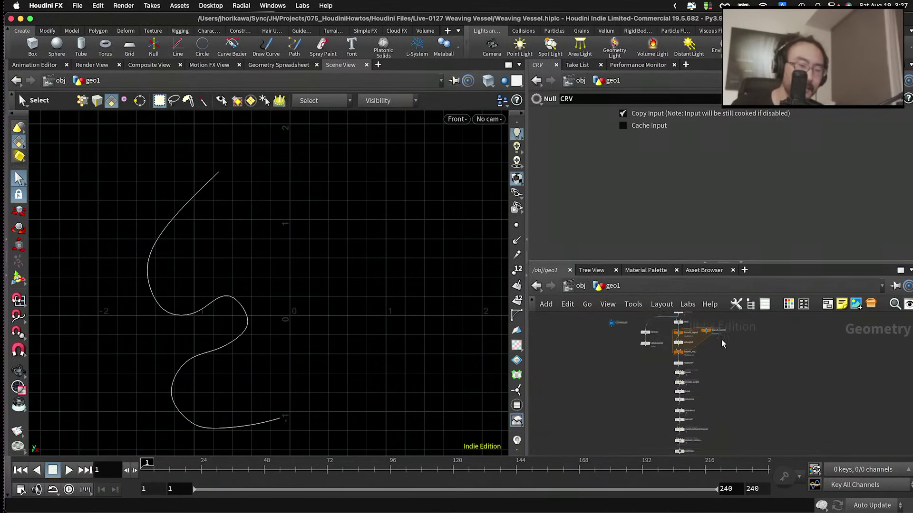
pyautogui.scroll(3, 677, 381)
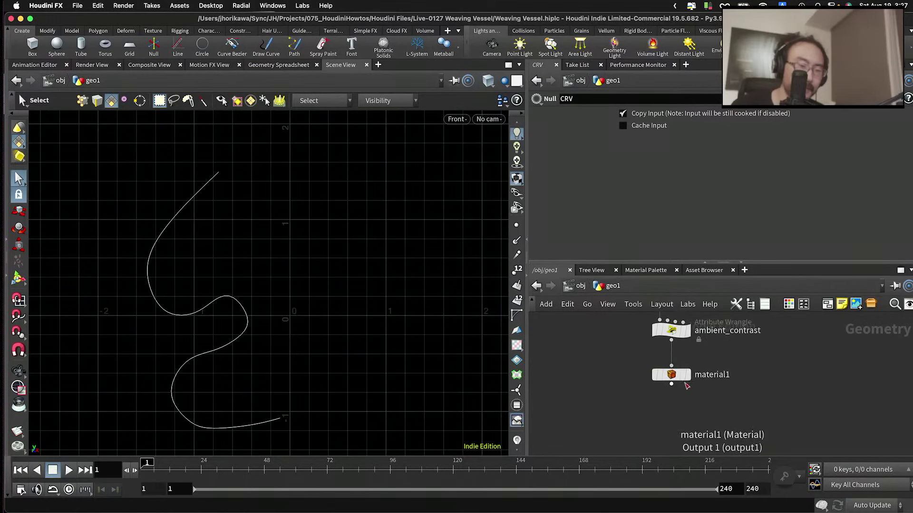
pyautogui.moveTo(685, 378)
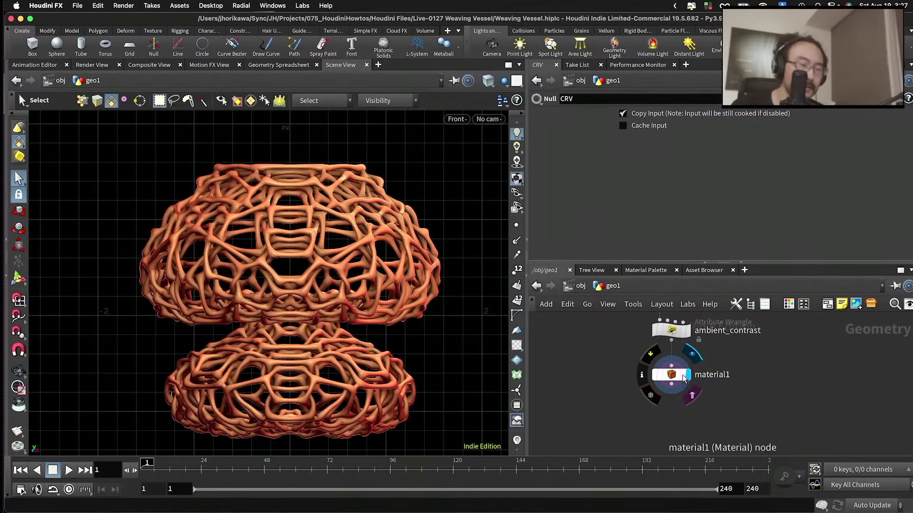
pyautogui.press('space')
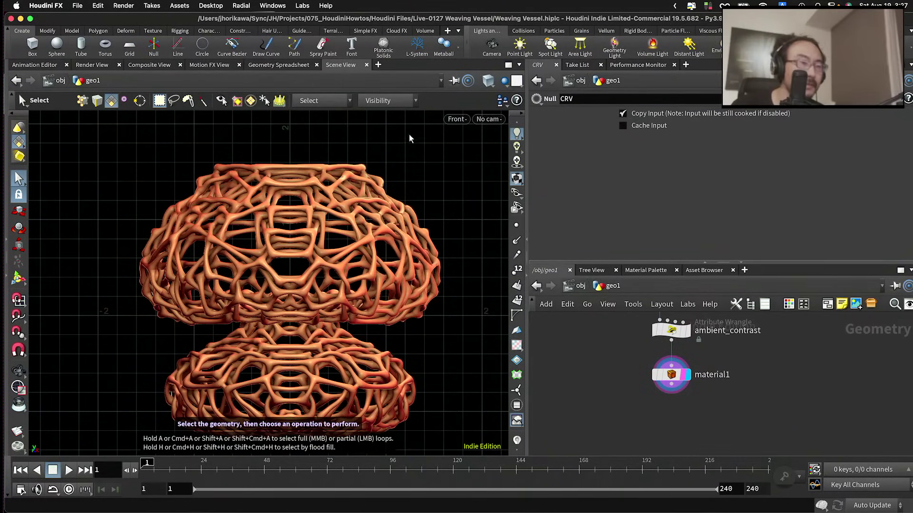
pyautogui.click(456, 119)
pyautogui.moveTo(466, 145)
pyautogui.click(560, 146)
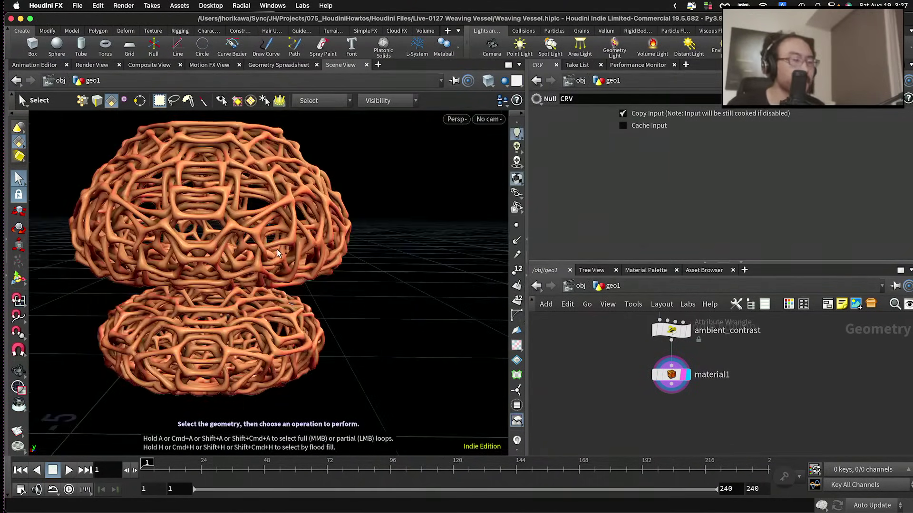
pyautogui.keyDown('alt'); pyautogui.moveTo(332, 229); pyautogui.dragTo(278, 253); pyautogui.keyUp('alt')
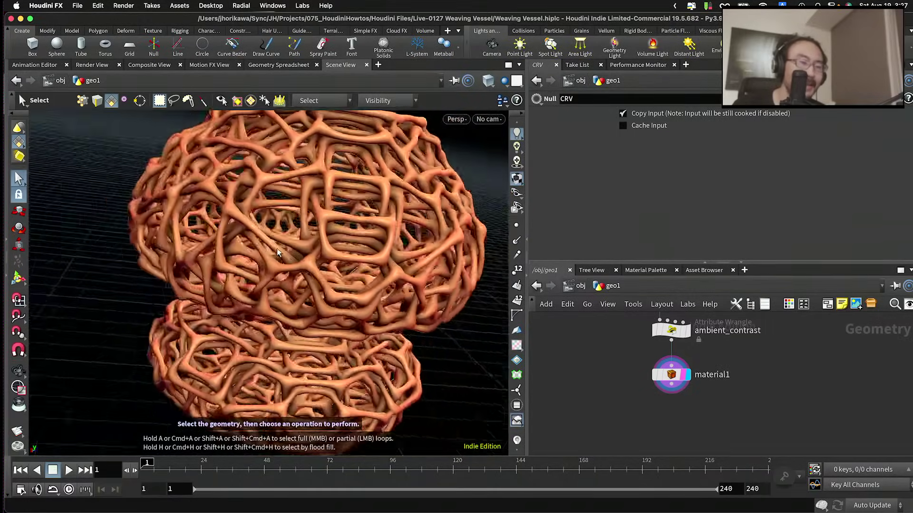
# Step: Select the CONTROLLER node, try a voronoi mirror num of 8, and set it to 1 while checking the vessel from several angles
pyautogui.scroll(-3, 599, 357)
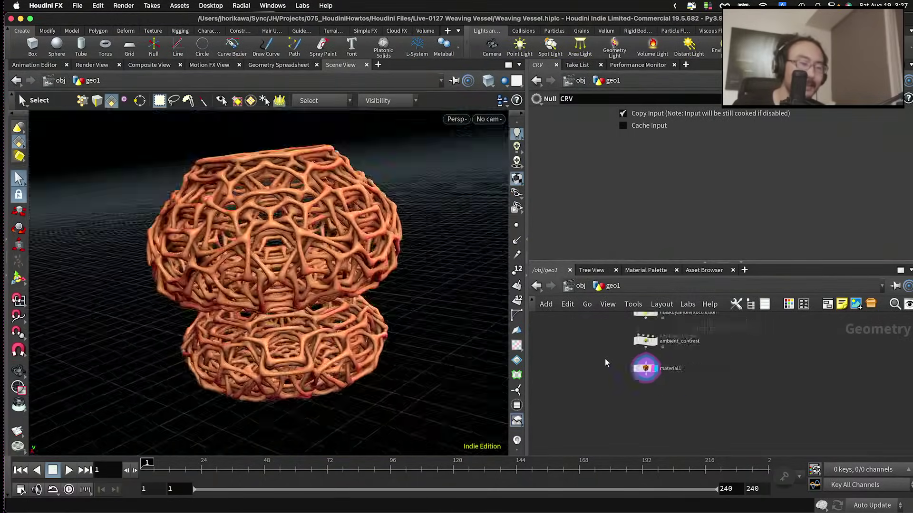
pyautogui.scroll(-5, 624, 386)
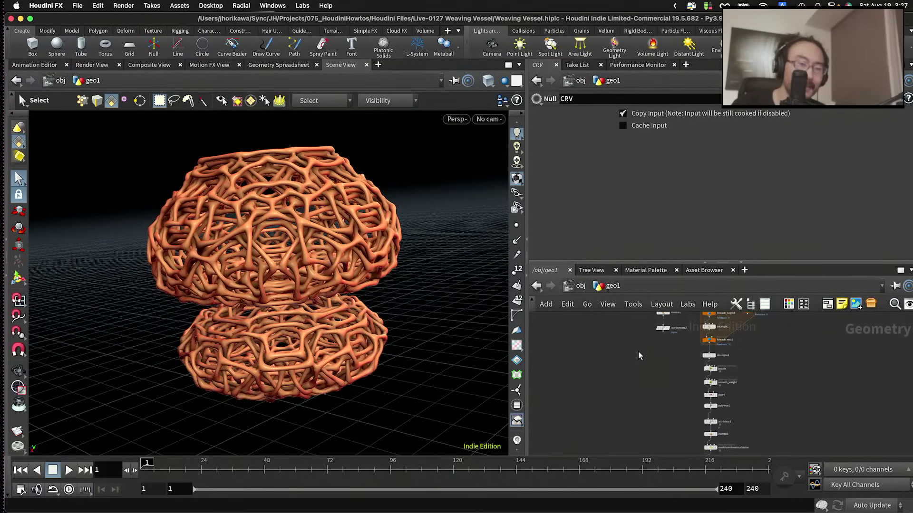
pyautogui.scroll(5, 640, 407)
pyautogui.click(653, 435)
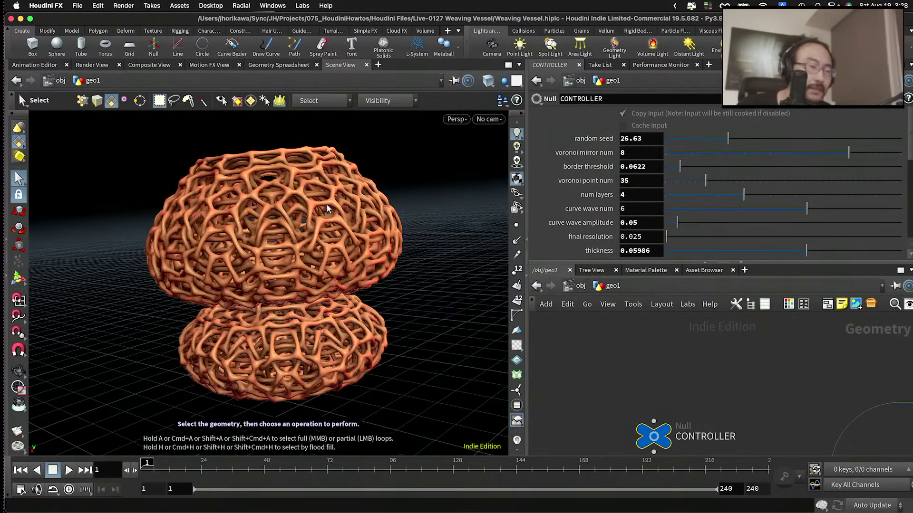
pyautogui.keyDown('alt'); pyautogui.moveTo(327, 204); pyautogui.dragTo(340, 191); pyautogui.keyUp('alt')
pyautogui.moveTo(677, 153); pyautogui.dragTo(665, 153)
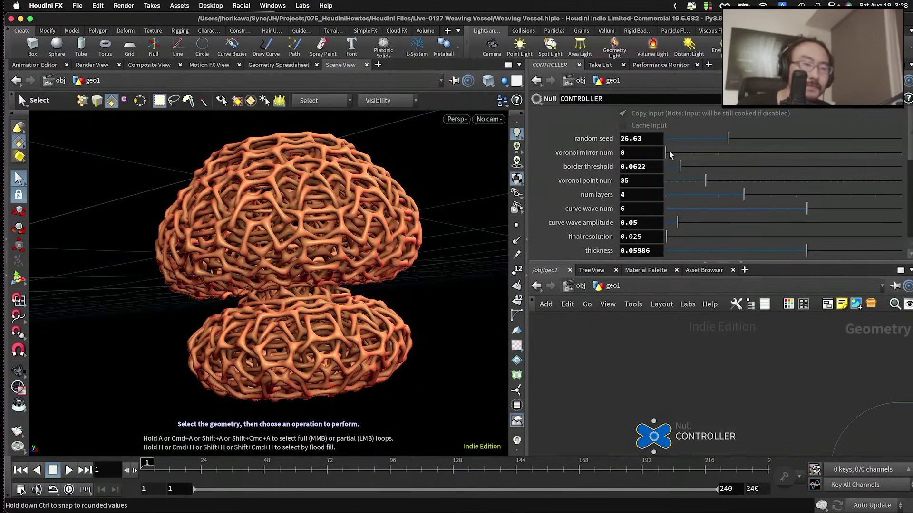
pyautogui.keyDown('alt'); pyautogui.moveTo(463, 209); pyautogui.dragTo(271, 184); pyautogui.keyUp('alt')
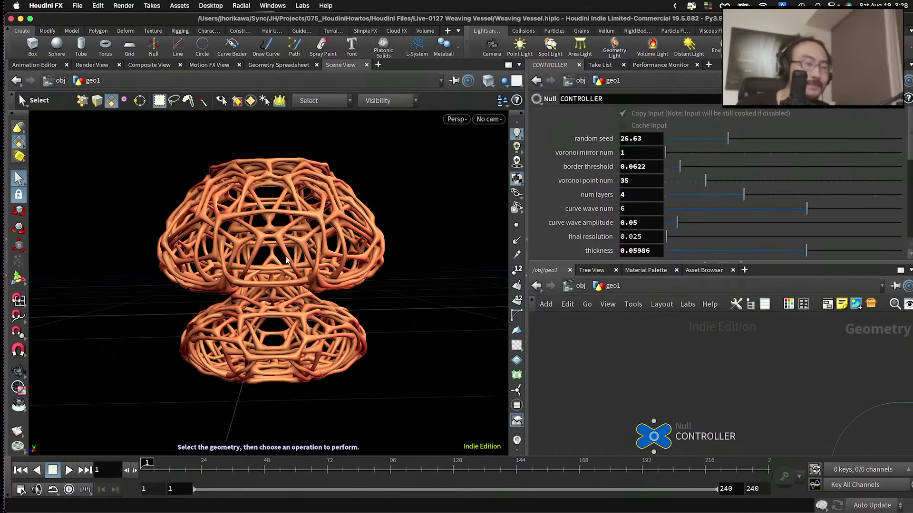
pyautogui.keyDown('alt'); pyautogui.moveTo(287, 260); pyautogui.dragTo(321, 281); pyautogui.keyUp('alt')
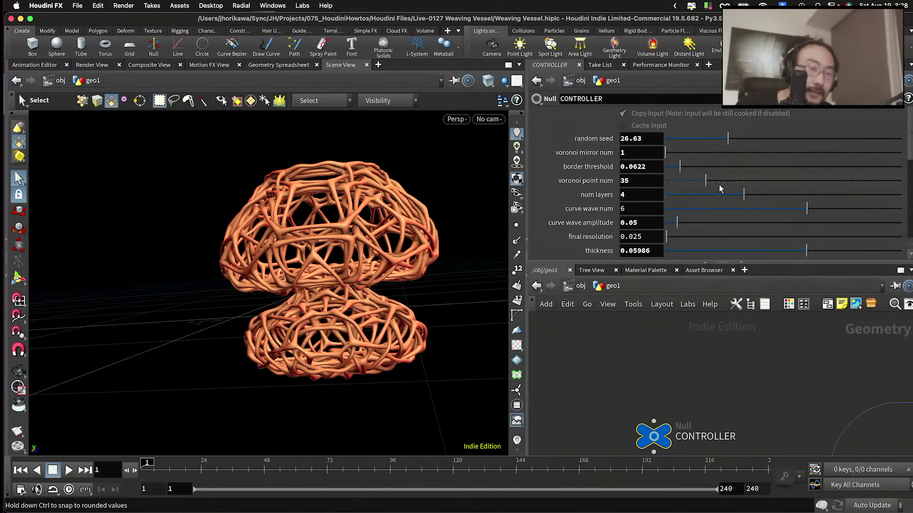
# Step: Try voronoi point num values of 20 and 146, set it to 33, and raise num layers to 10
pyautogui.moveTo(685, 186); pyautogui.dragTo(685, 186)
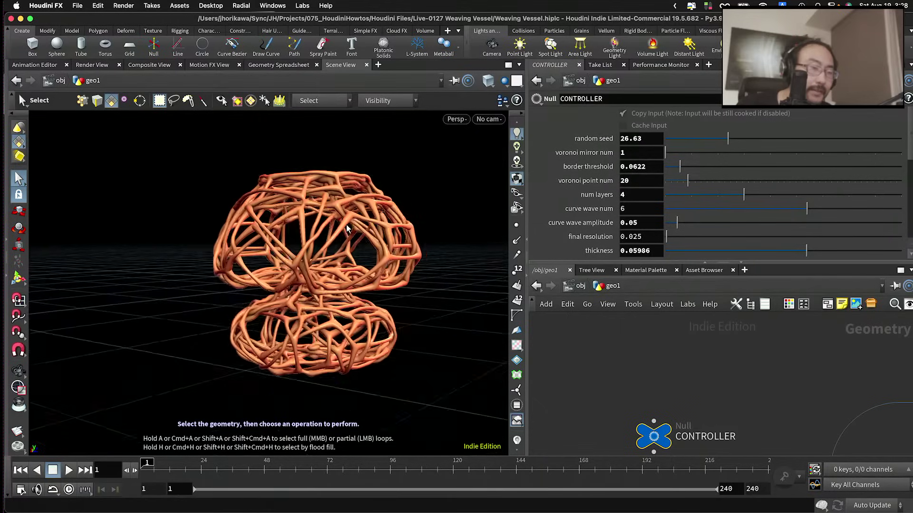
pyautogui.click(838, 181)
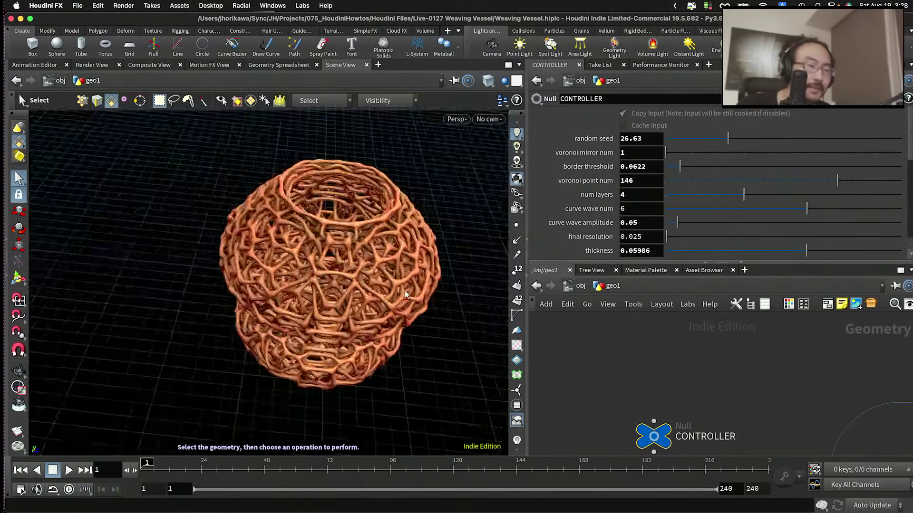
pyautogui.moveTo(719, 181); pyautogui.dragTo(719, 184)
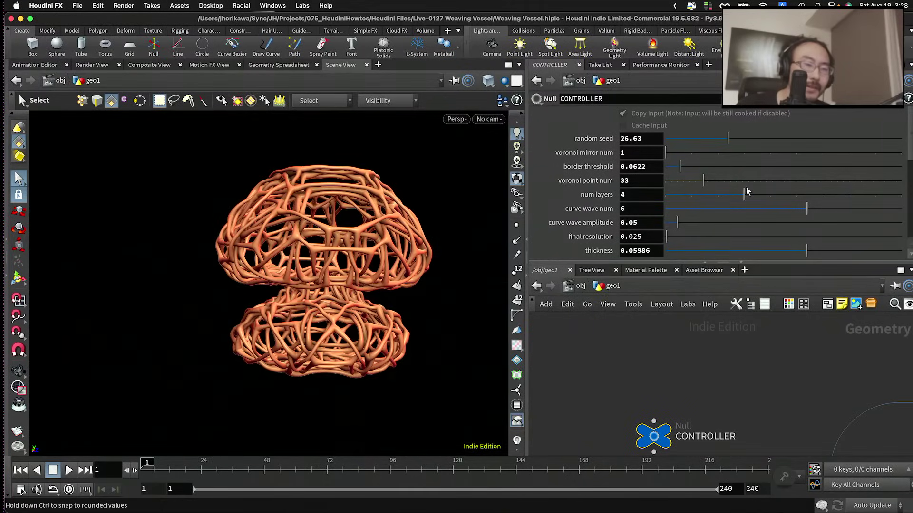
pyautogui.moveTo(875, 195); pyautogui.dragTo(902, 196)
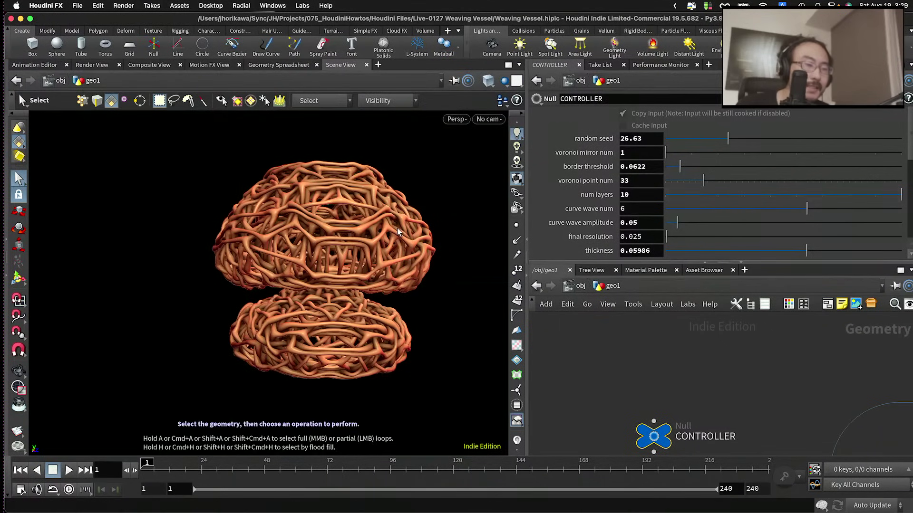
# Step: Try CONTROLLER thickness values of 0.0977 and 0.0077, inspect the strands closely, and set the thickness to 0.0477
pyautogui.scroll(4, 397, 232)
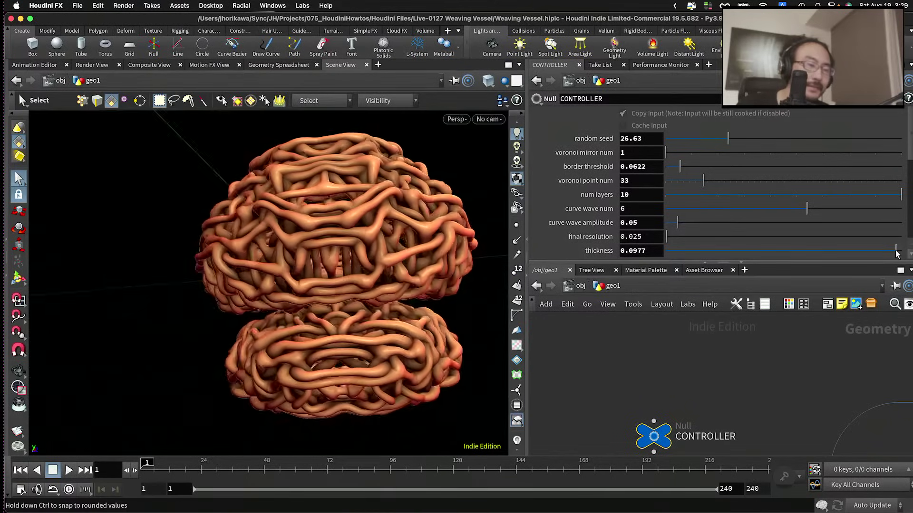
pyautogui.click(685, 252)
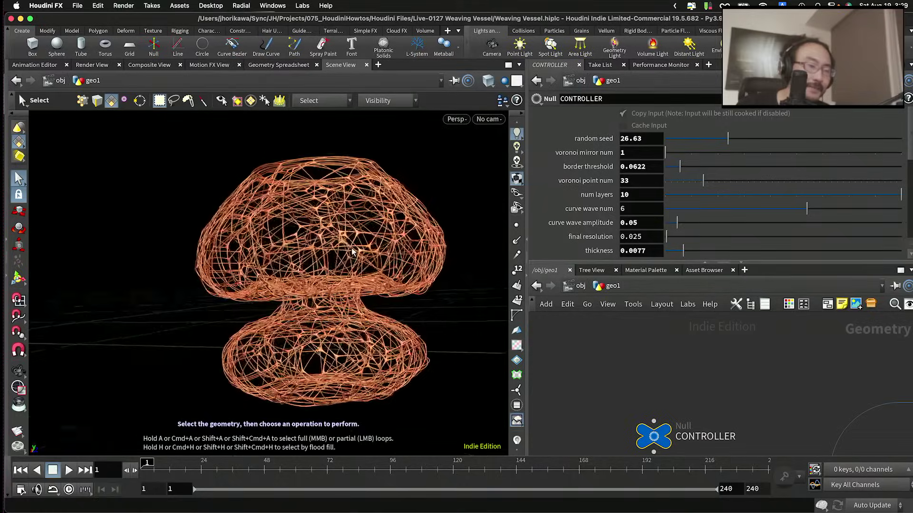
pyautogui.scroll(10, 352, 253)
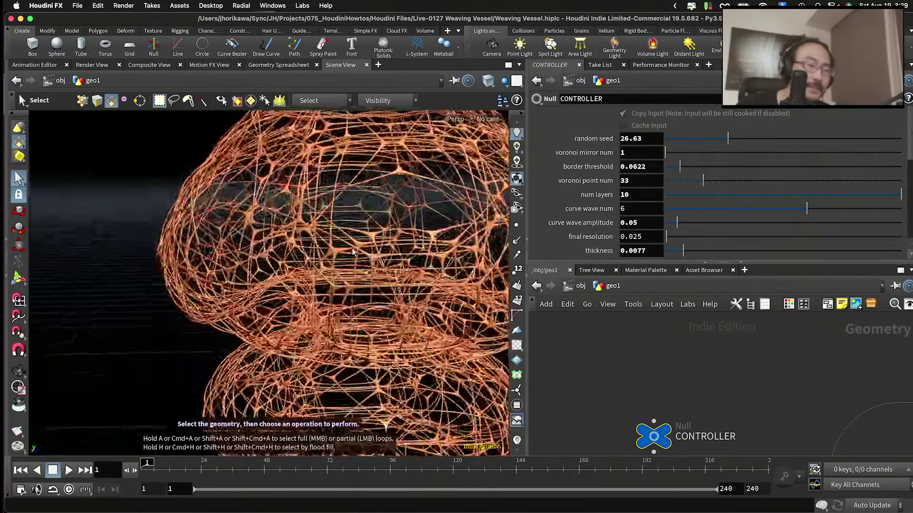
pyautogui.scroll(-10, 352, 252)
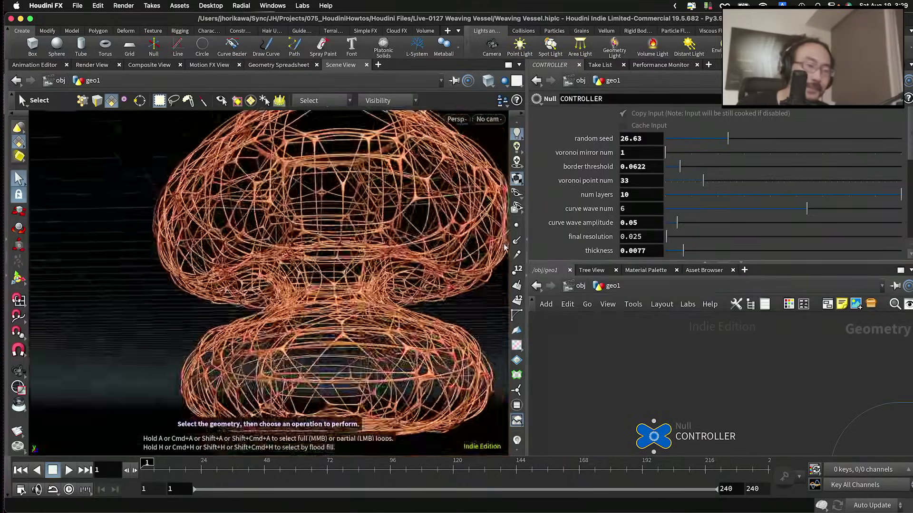
pyautogui.click(722, 252)
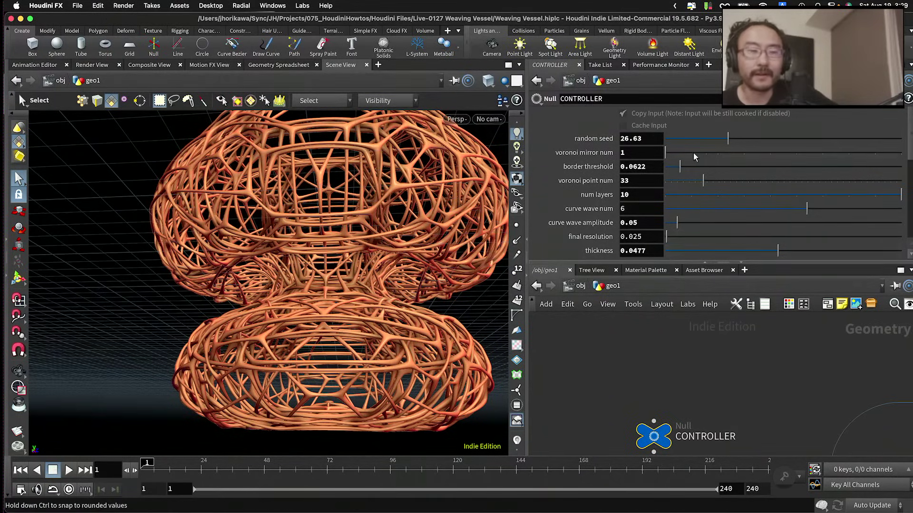
# Step: Set the CONTROLLER's voronoi mirror num to 3 and review the whole vessel and its node network
pyautogui.click(720, 153)
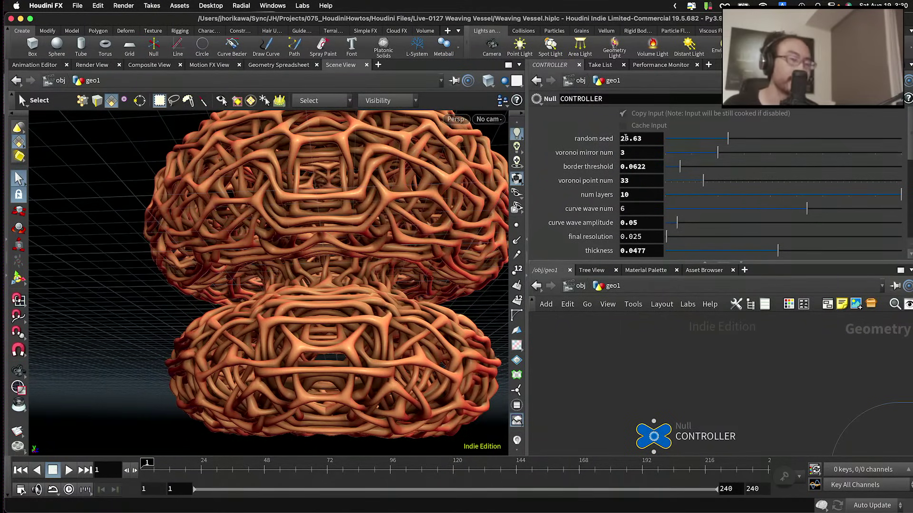
pyautogui.press('h')
pyautogui.scroll(-5, 661, 385)
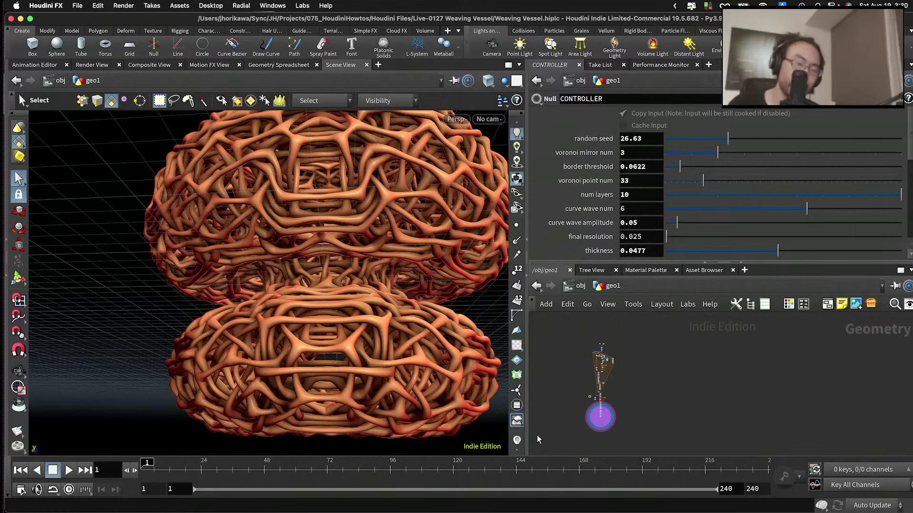
pyautogui.scroll(1, 563, 377)
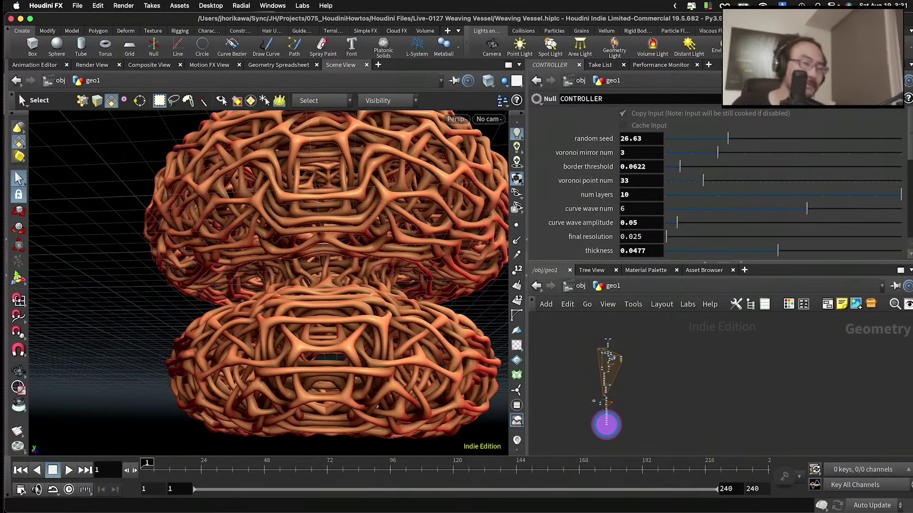
pyautogui.keyDown('alt'); pyautogui.moveTo(408, 356); pyautogui.dragTo(410, 339); pyautogui.keyUp('alt')
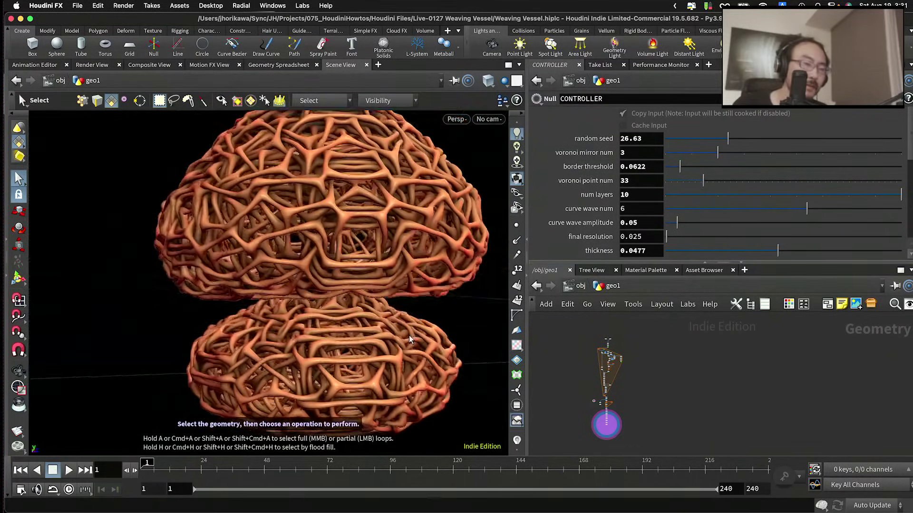
pyautogui.scroll(-5, 410, 339)
pyautogui.scroll(5, 581, 347)
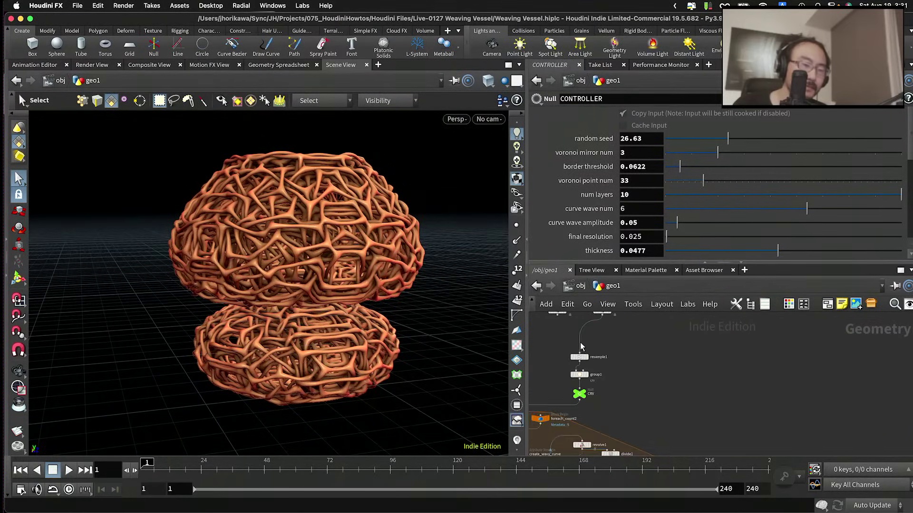
# Step: Feed curve1 into resample1 in place of curve2, and set the CONTROLLER's num layers to 5
pyautogui.scroll(2, 565, 331)
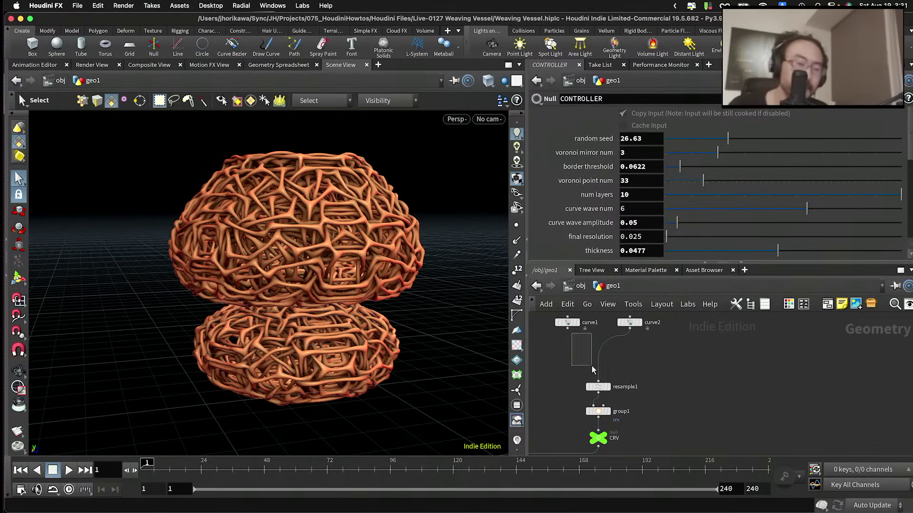
pyautogui.click(567, 331)
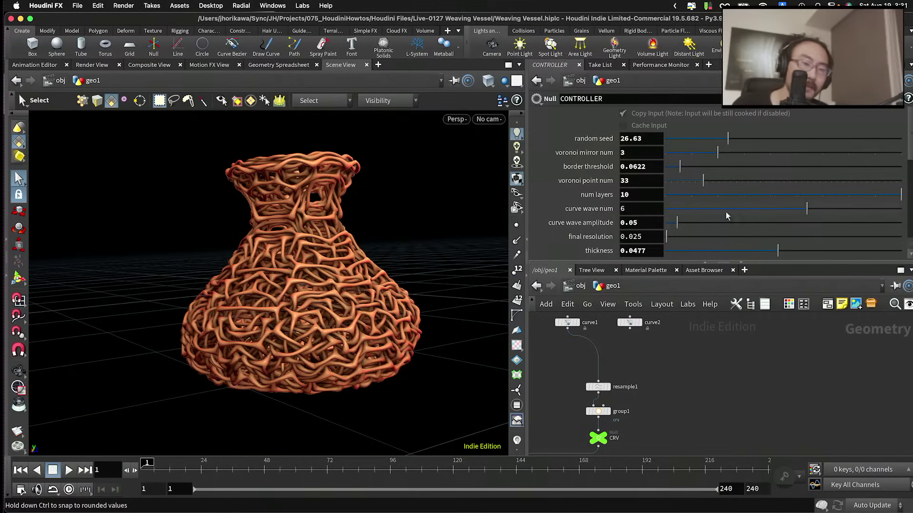
pyautogui.click(770, 195)
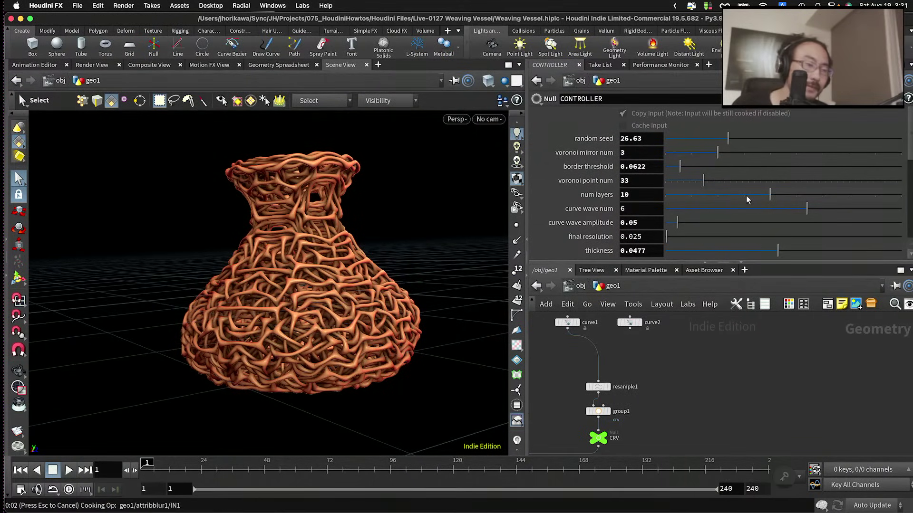
pyautogui.click(720, 202)
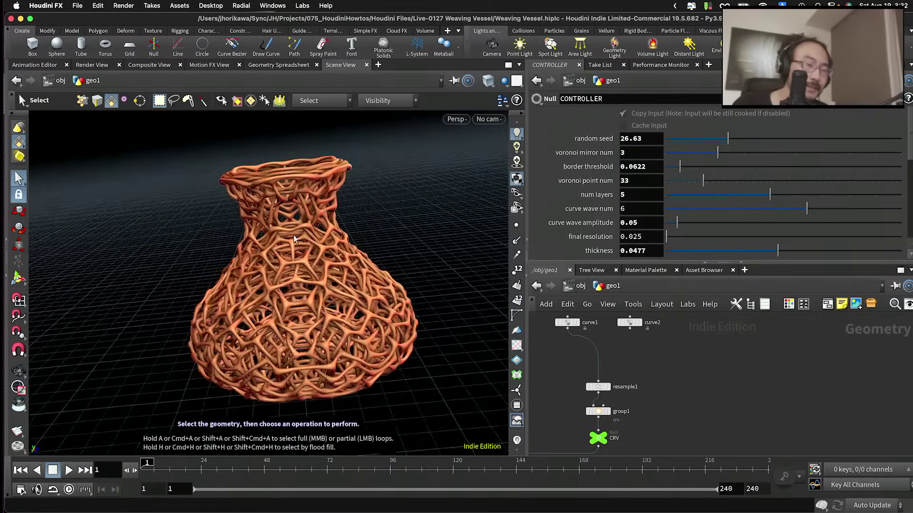
# Step: Set the CONTROLLER thickness to 0.0532 and check the strands on the vessel's body
pyautogui.scroll(5, 294, 239)
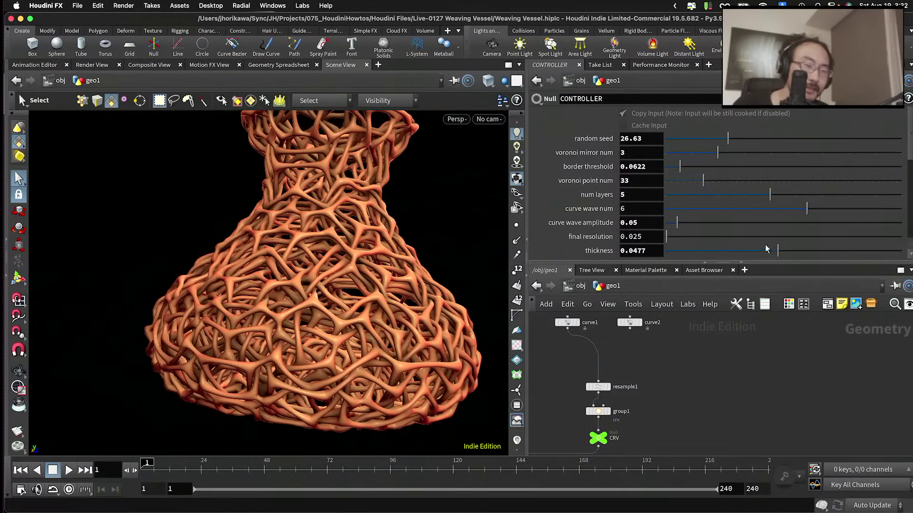
pyautogui.moveTo(766, 249); pyautogui.dragTo(787, 252)
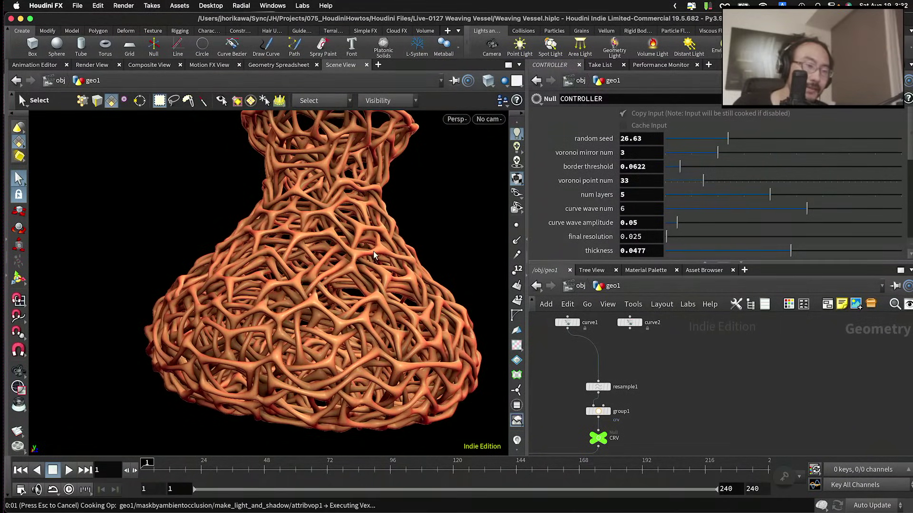
pyautogui.keyDown('alt'); pyautogui.moveTo(374, 255); pyautogui.dragTo(369, 233); pyautogui.keyUp('alt')
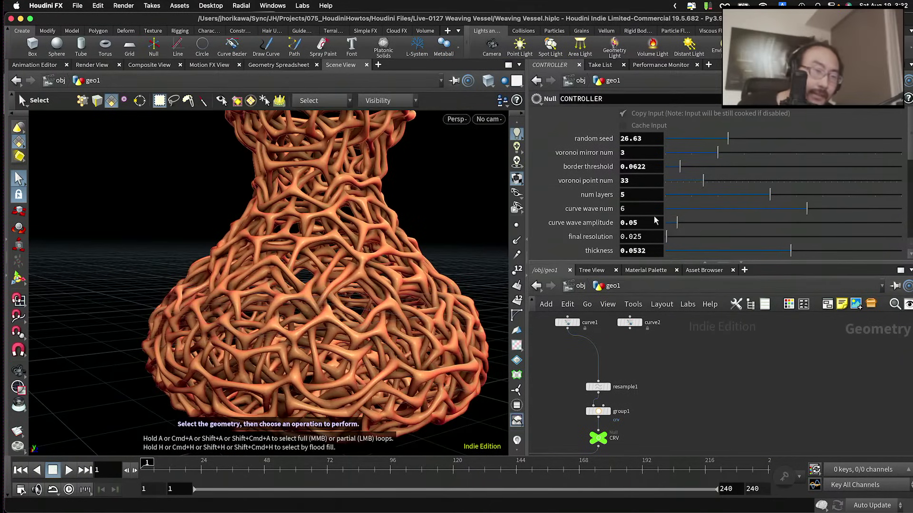
# Step: Try a curve wave num of 2 and look over the whole vessel
pyautogui.click(620, 209)
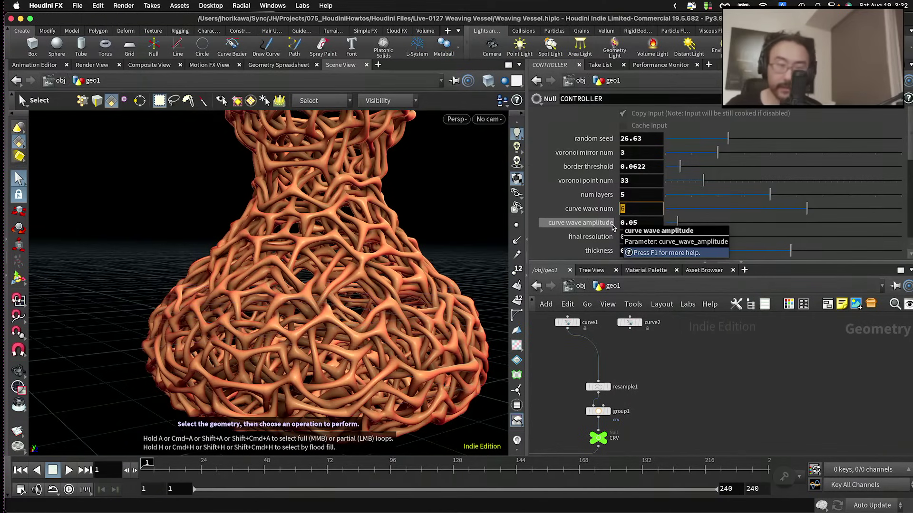
pyautogui.press('BackSpace')
pyautogui.write('2')
pyautogui.press('Return')
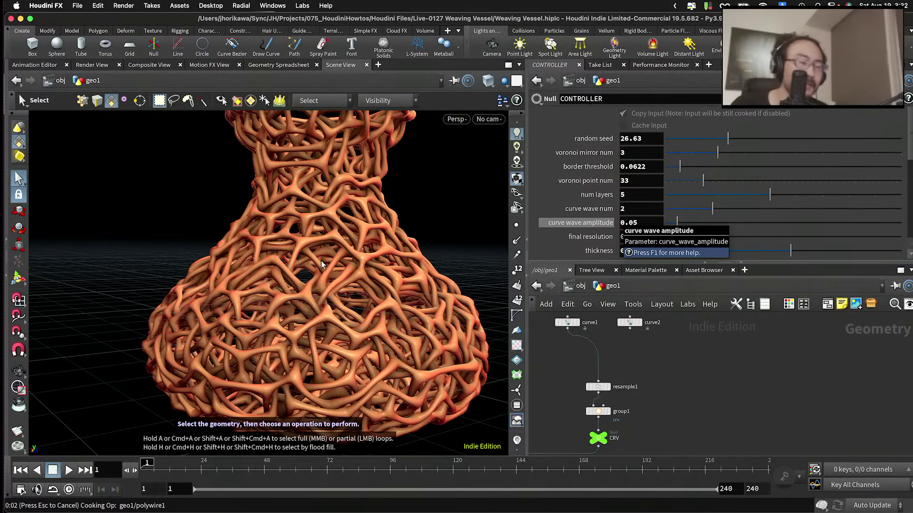
pyautogui.keyDown('alt'); pyautogui.moveTo(362, 256); pyautogui.dragTo(362, 255); pyautogui.keyUp('alt')
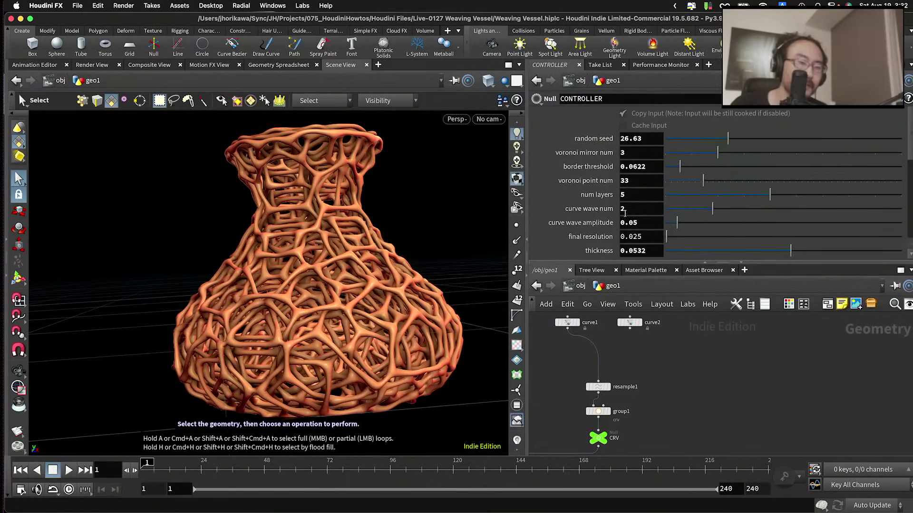
# Step: Try curve wave num values of 10 and 1.73, inspect the weave closely, and set it to 4.39
pyautogui.click(591, 210)
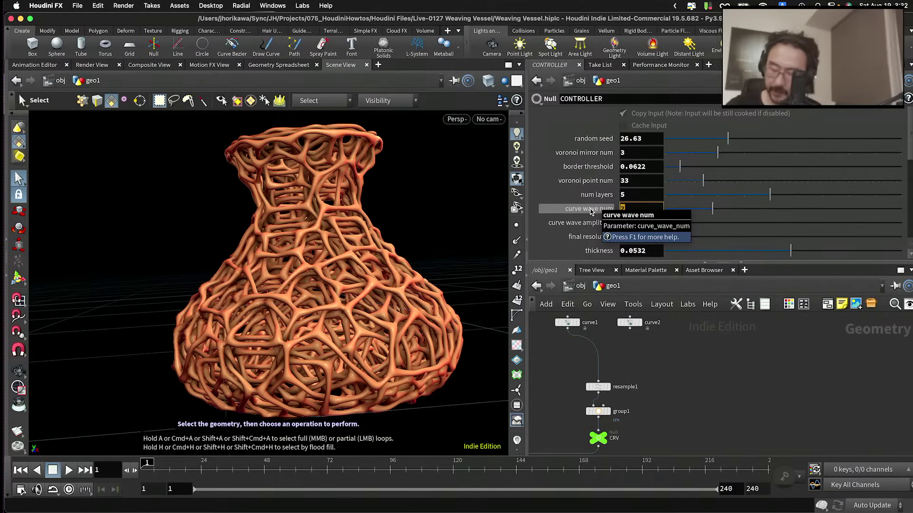
pyautogui.write('10')
pyautogui.press('Return')
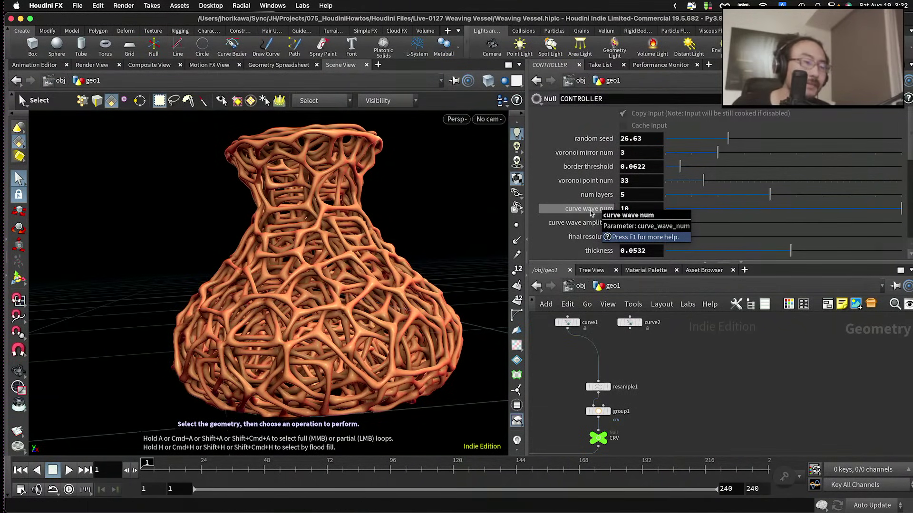
pyautogui.keyDown('alt'); pyautogui.moveTo(345, 241); pyautogui.dragTo(332, 239); pyautogui.keyUp('alt')
pyautogui.scroll(10, 332, 240)
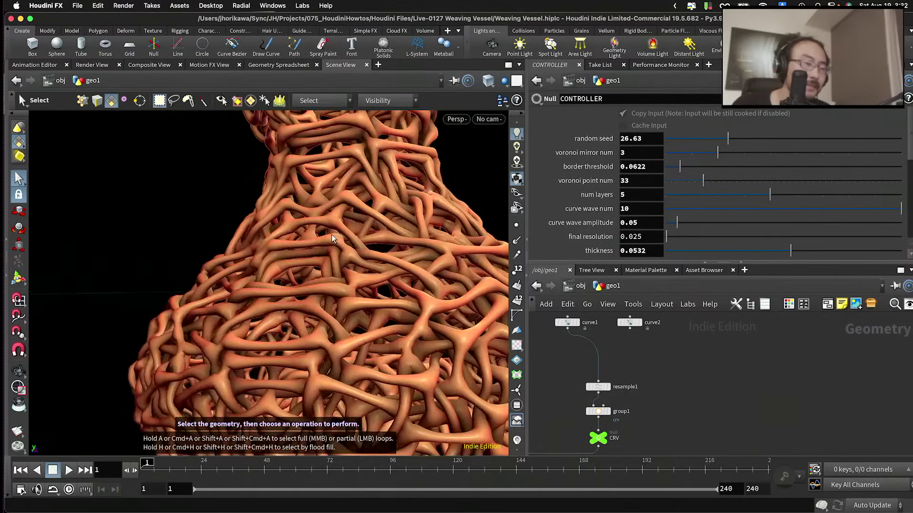
pyautogui.scroll(-10, 332, 235)
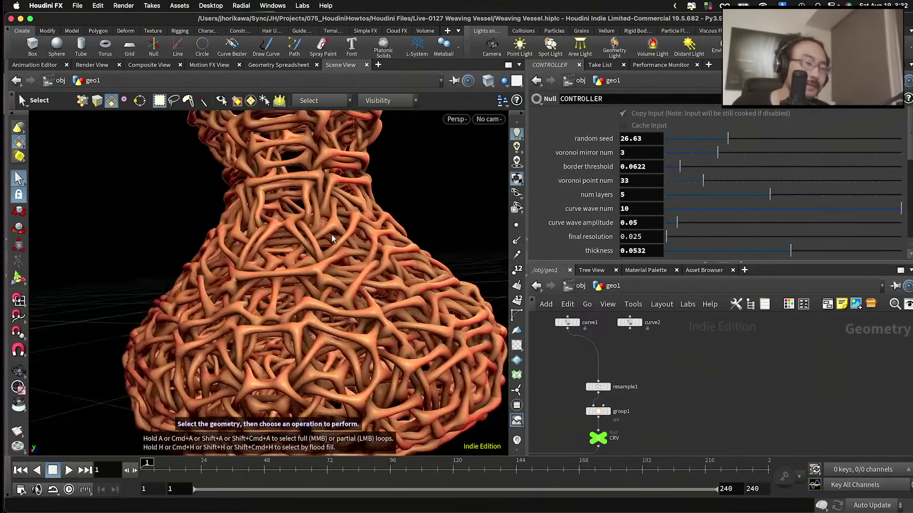
pyautogui.keyDown('alt'); pyautogui.moveTo(331, 234); pyautogui.dragTo(334, 216); pyautogui.keyUp('alt')
pyautogui.click(706, 209)
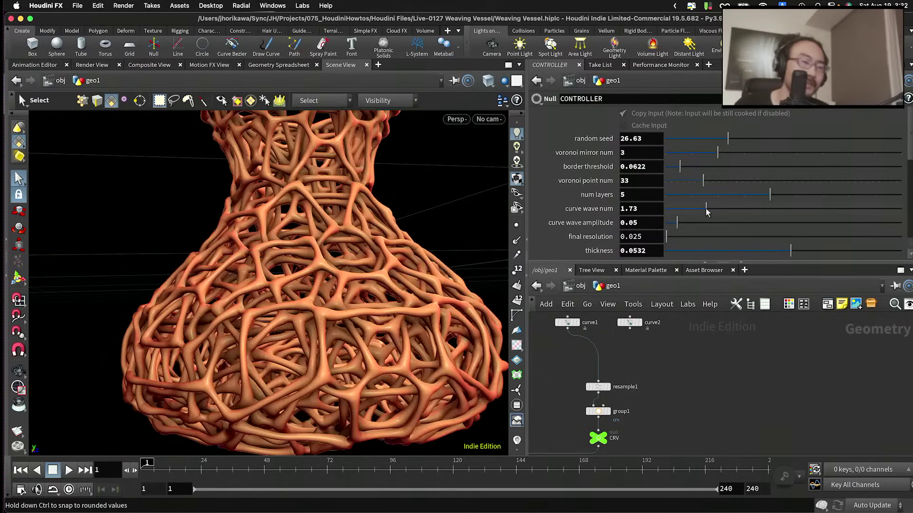
pyautogui.click(768, 209)
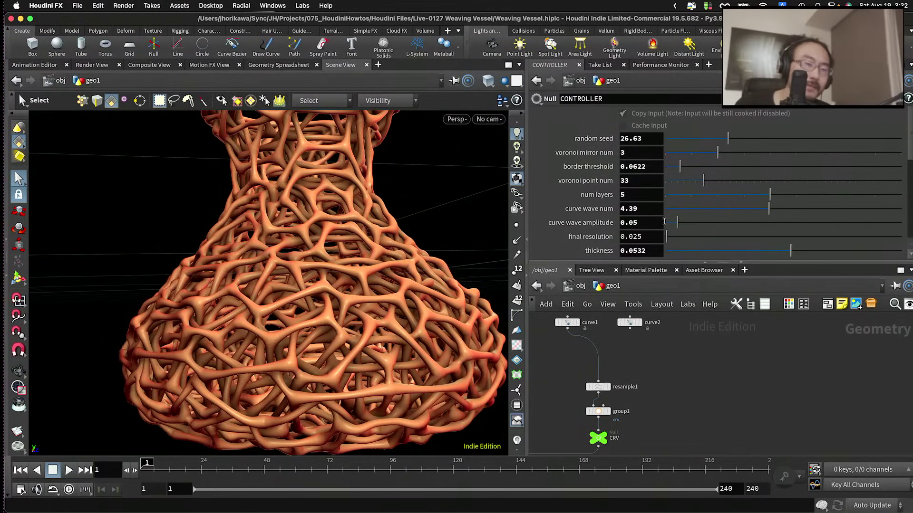
# Step: Try a curve wave amplitude of 0.5 and view the whole vessel
pyautogui.moveTo(639, 222); pyautogui.dragTo(626, 223)
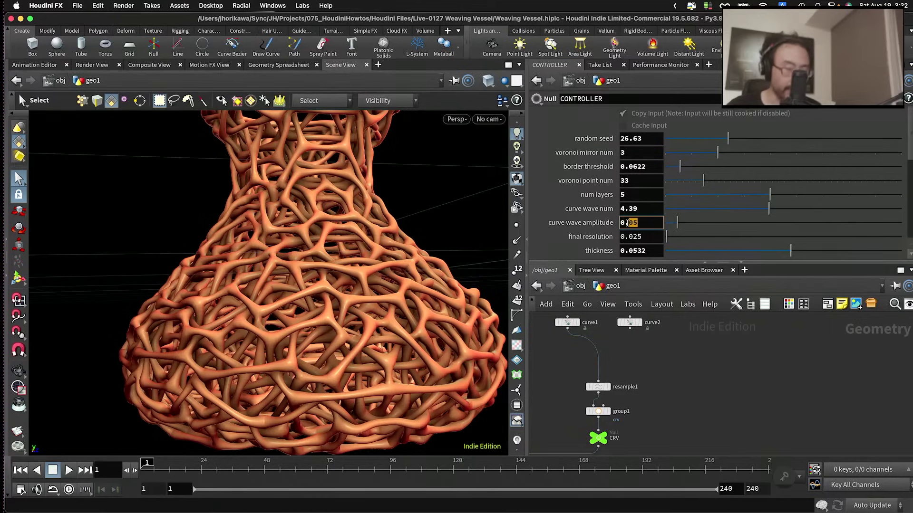
pyautogui.write('5')
pyautogui.press('Return')
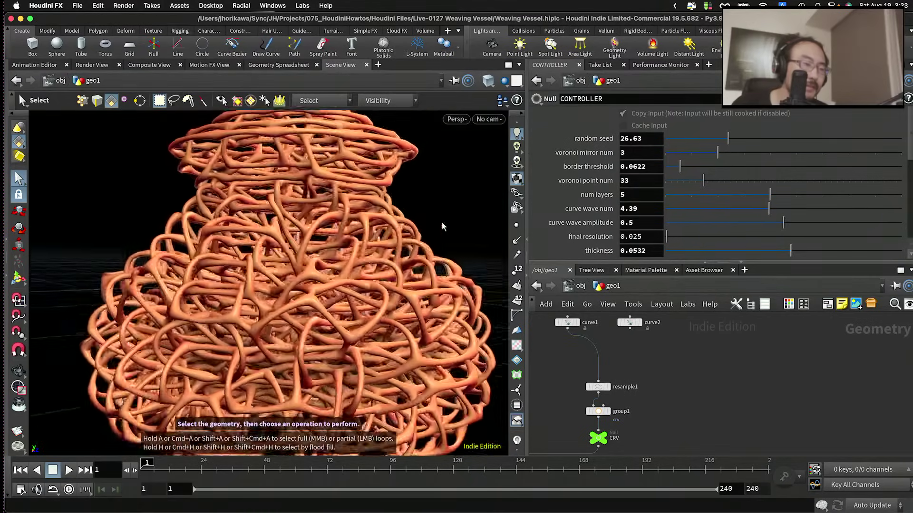
pyautogui.moveTo(442, 225)
pyautogui.keyDown('alt'); pyautogui.mouseDown()
pyautogui.moveTo(450, 219)
pyautogui.moveTo(442, 225)
pyautogui.mouseUp(); pyautogui.keyUp('alt')
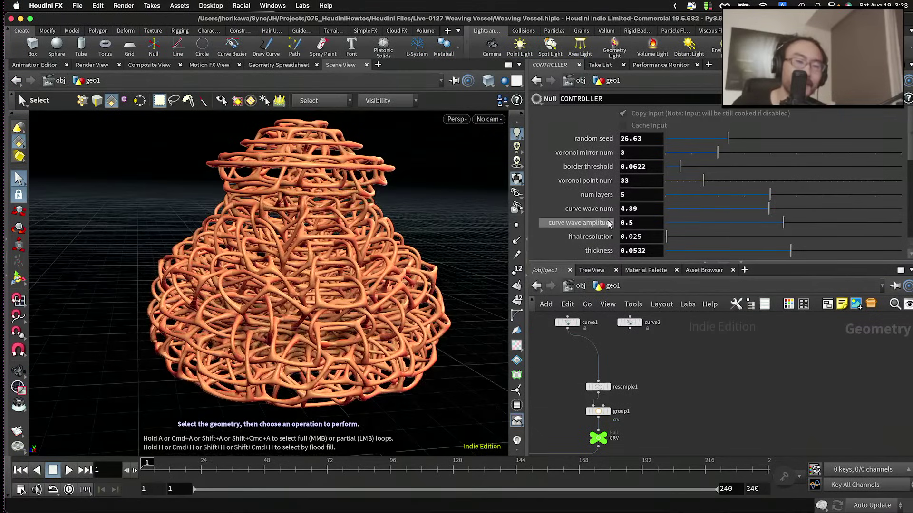
# Step: Set the curve wave amplitude to 0.1 and inspect the woven vessel up close and from above
pyautogui.doubleClick(642, 220)
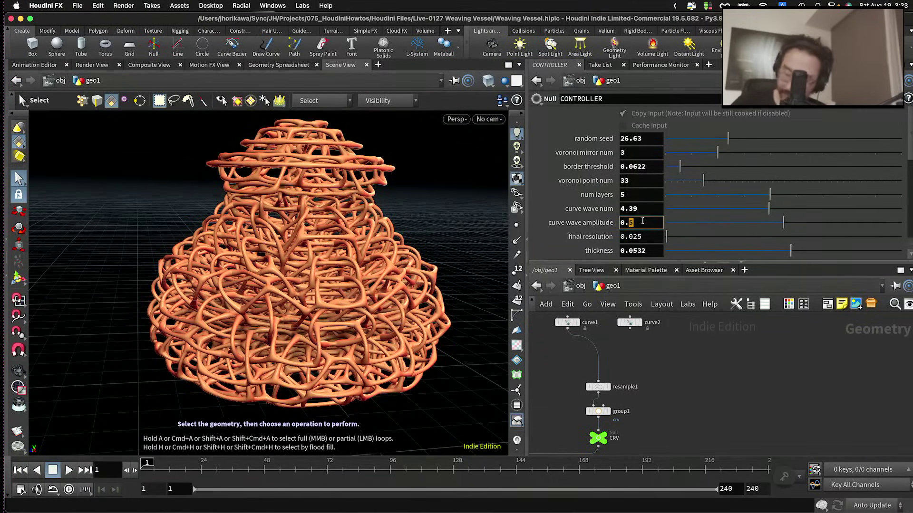
pyautogui.write('1')
pyautogui.press('Return')
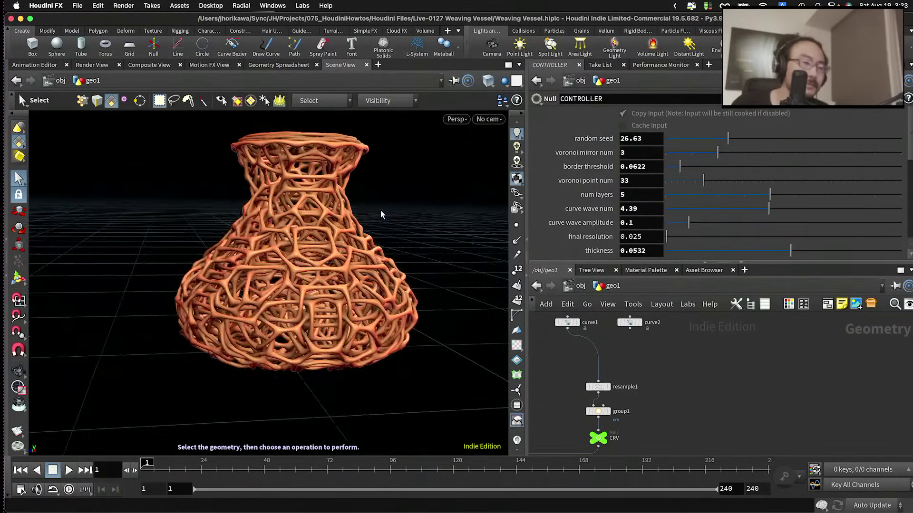
pyautogui.scroll(10, 380, 214)
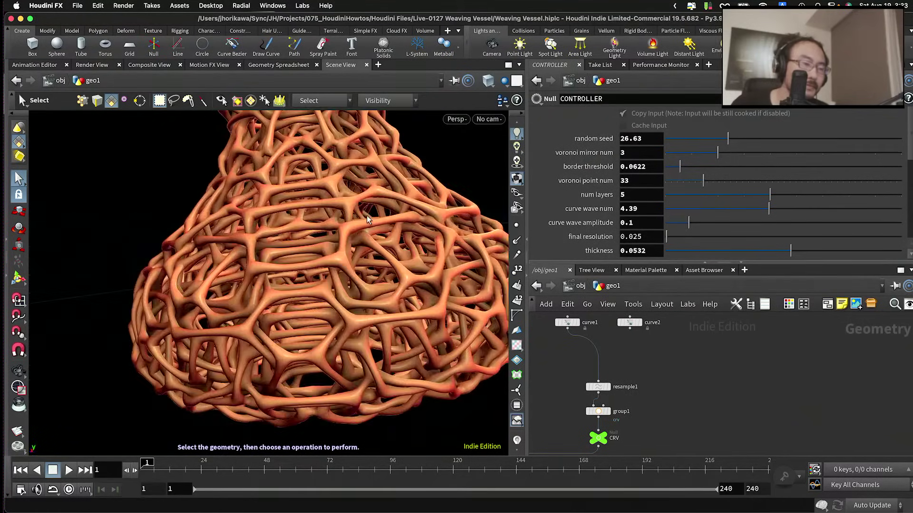
pyautogui.scroll(-8, 368, 219)
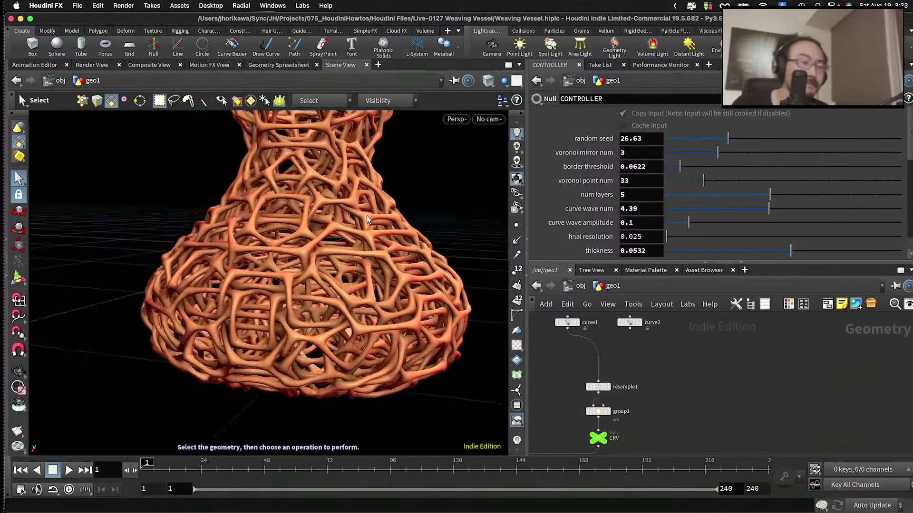
pyautogui.moveTo(366, 215)
pyautogui.keyDown('alt'); pyautogui.mouseDown()
pyautogui.moveTo(369, 295)
pyautogui.moveTo(367, 195)
pyautogui.moveTo(367, 217)
pyautogui.mouseUp(); pyautogui.keyUp('alt')
pyautogui.scroll(-6, 366, 216)
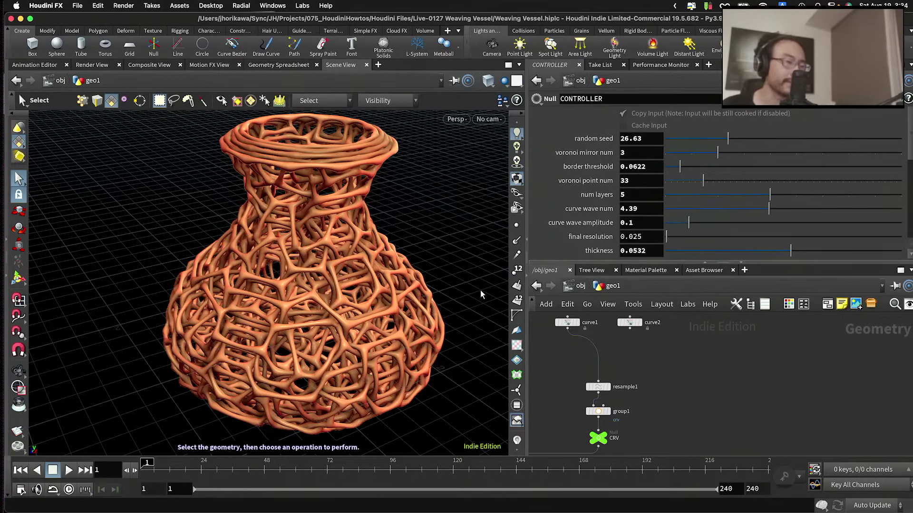
# Step: Add a Line node in the empty area beside the profile curves, display it, and set its points to 50
pyautogui.scroll(-3, 605, 344)
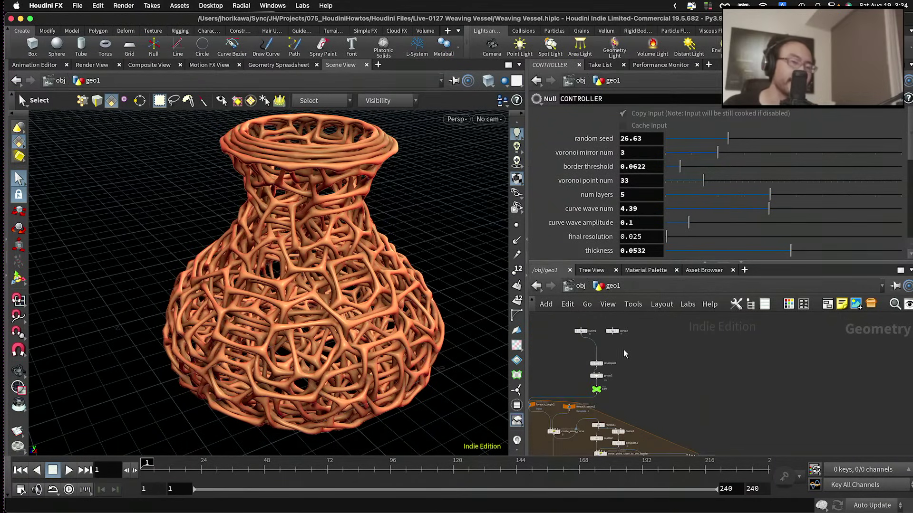
pyautogui.press('Tab')
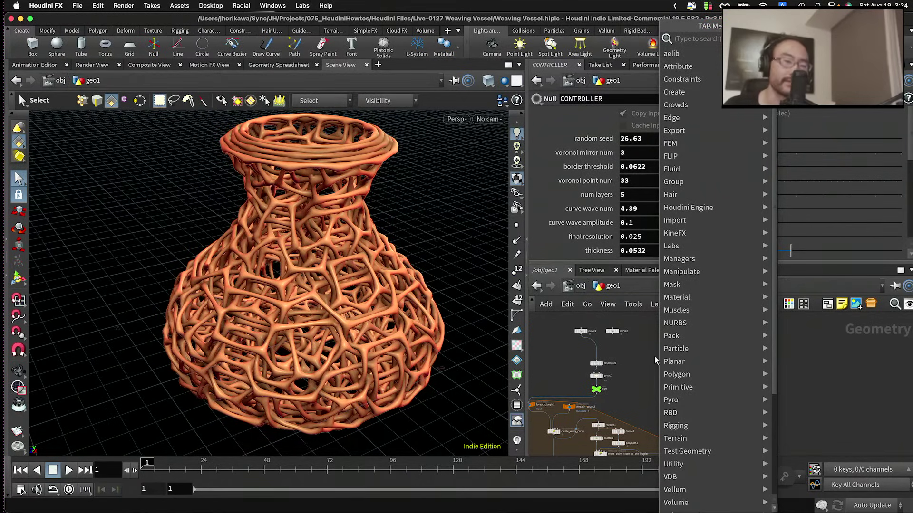
pyautogui.press('Escape')
pyautogui.press('Tab')
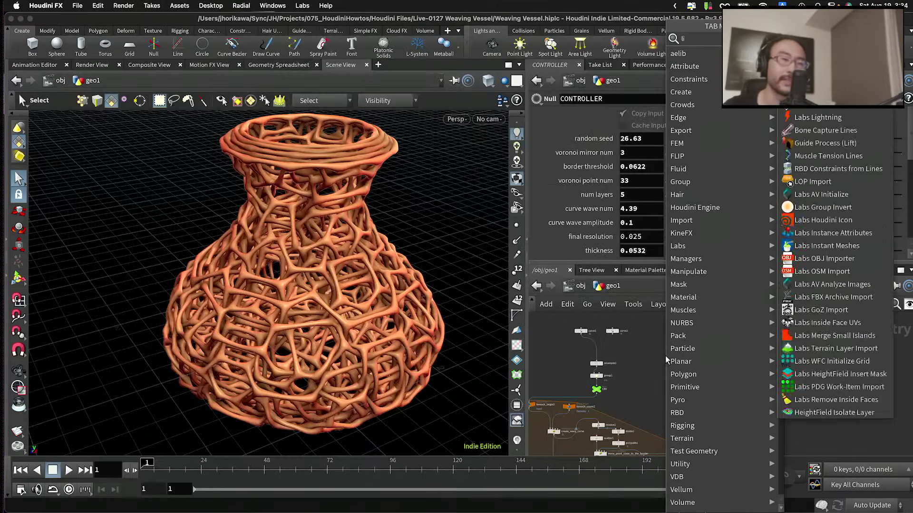
pyautogui.press('Return')
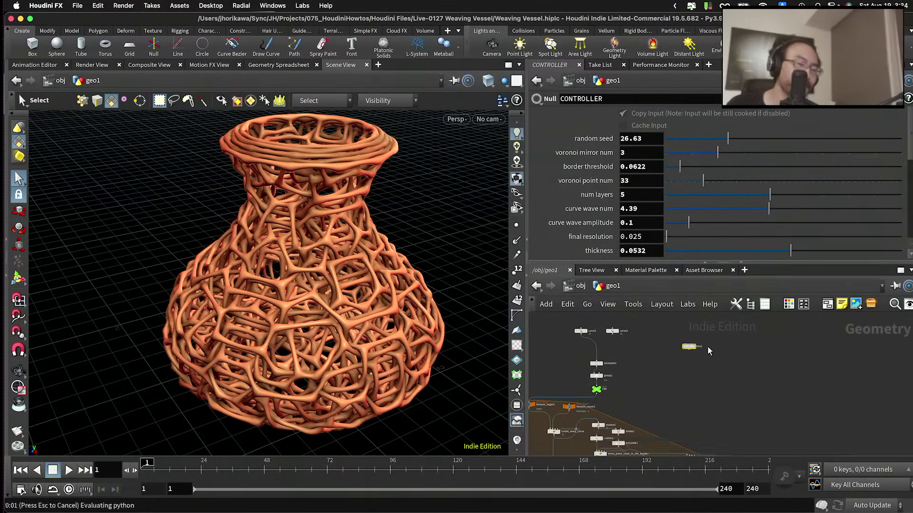
pyautogui.click(669, 347)
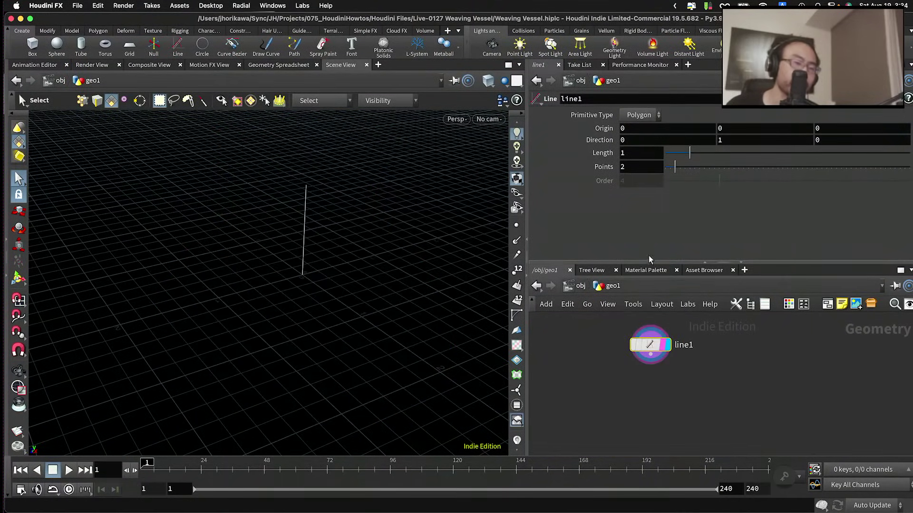
pyautogui.moveTo(731, 173); pyautogui.dragTo(908, 168)
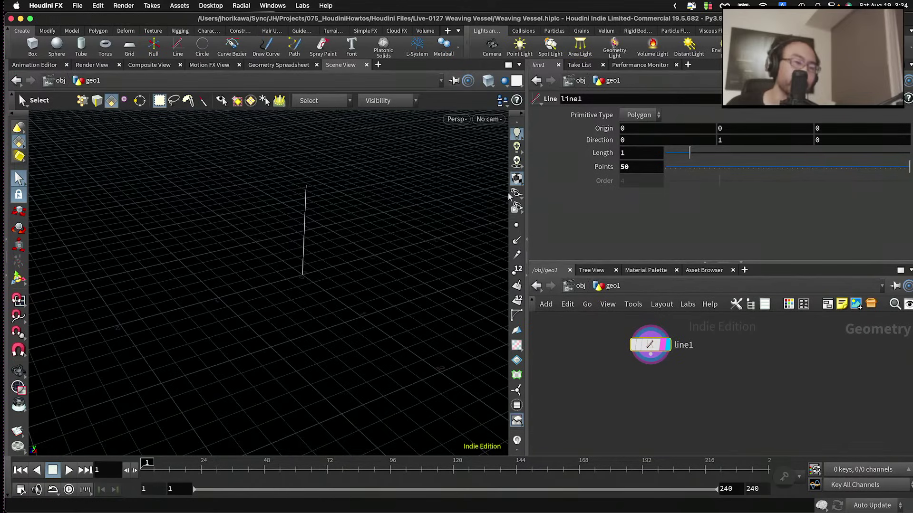
# Step: Turn on point display in the viewport and view the line's points from a low, close angle
pyautogui.click(516, 225)
pyautogui.press('Escape')
pyautogui.moveTo(375, 223); pyautogui.dragTo(349, 330)
pyautogui.press('s')
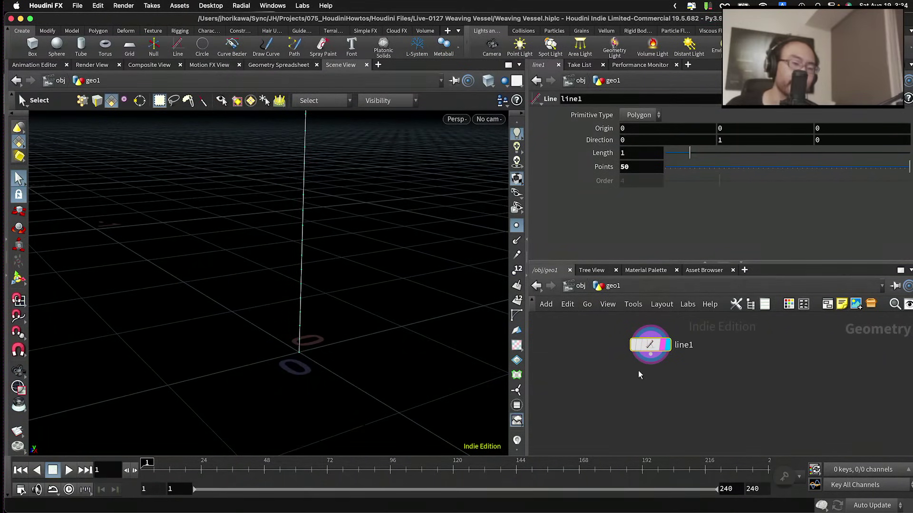
# Step: Add a Point Wrangle connected to line1 and make it the displayed node
pyautogui.press('Tab')
pyautogui.write('resample')
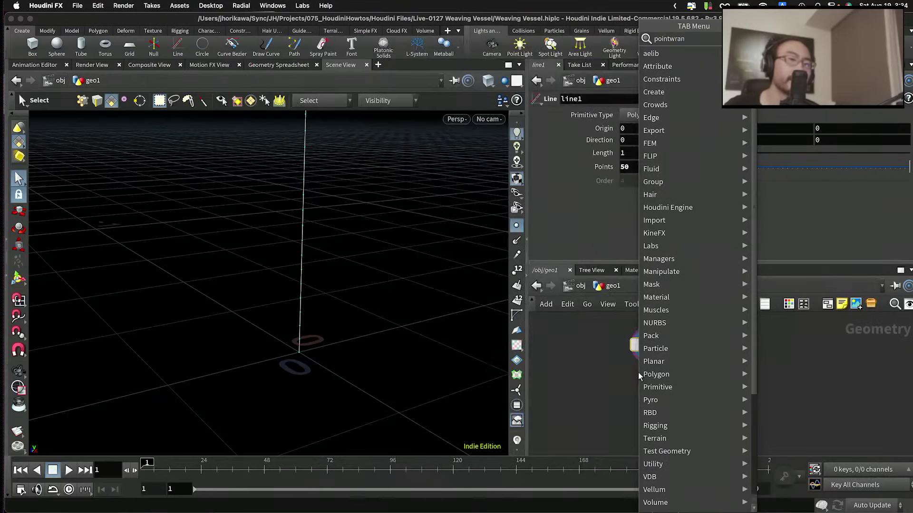
pyautogui.press('Return')
pyautogui.click(643, 381)
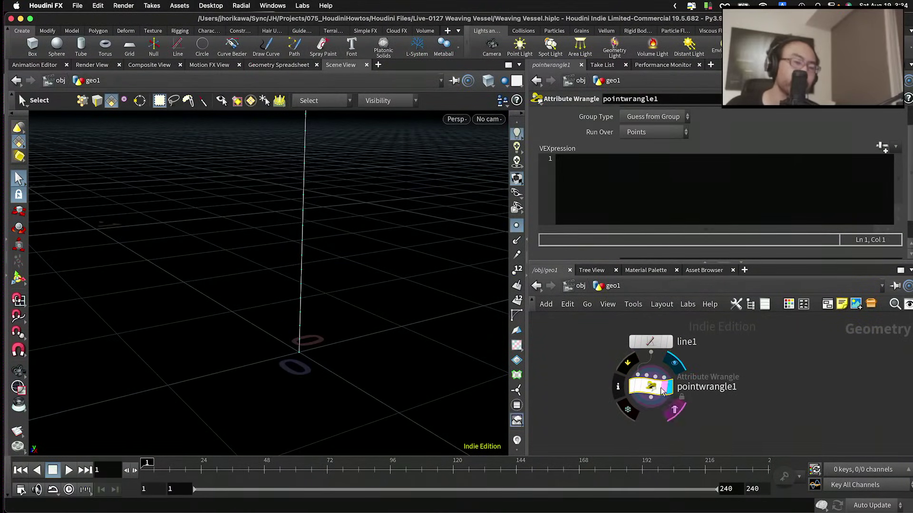
pyautogui.click(668, 387)
pyautogui.click(617, 175)
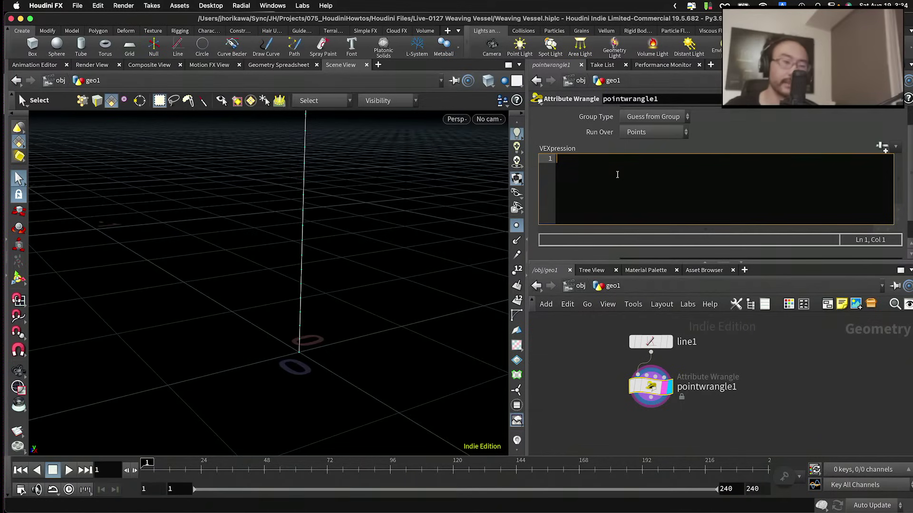
pyautogui.write('if')
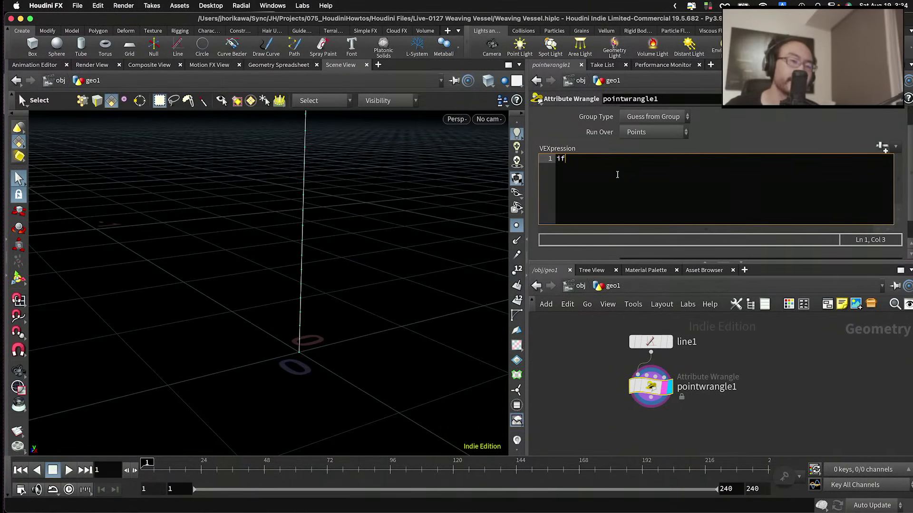
pyautogui.write('(@pn')
pyautogui.press('BackSpace')
pyautogui.write('tnum ')
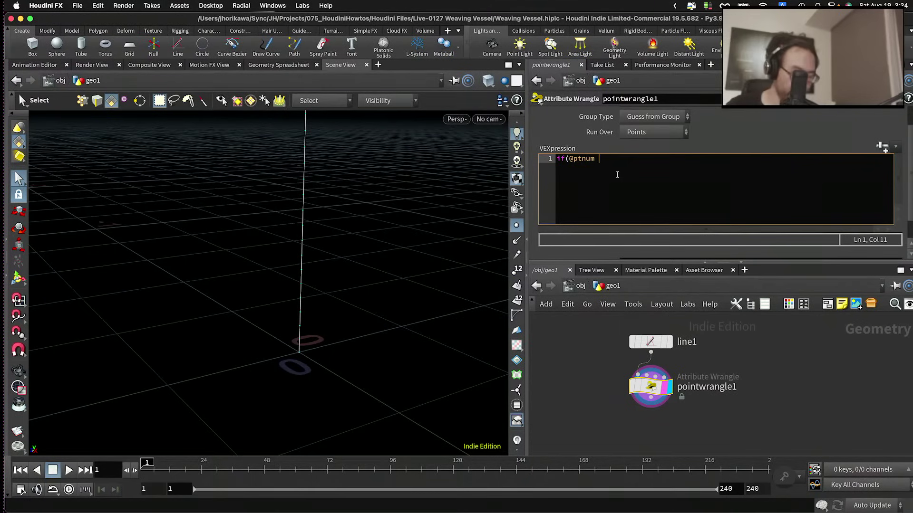
pyautogui.write('% 2')
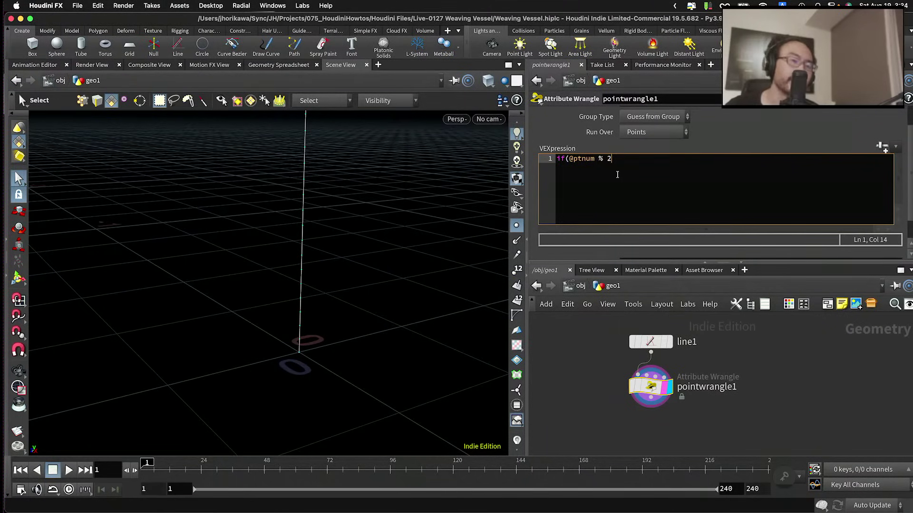
pyautogui.click(596, 159)
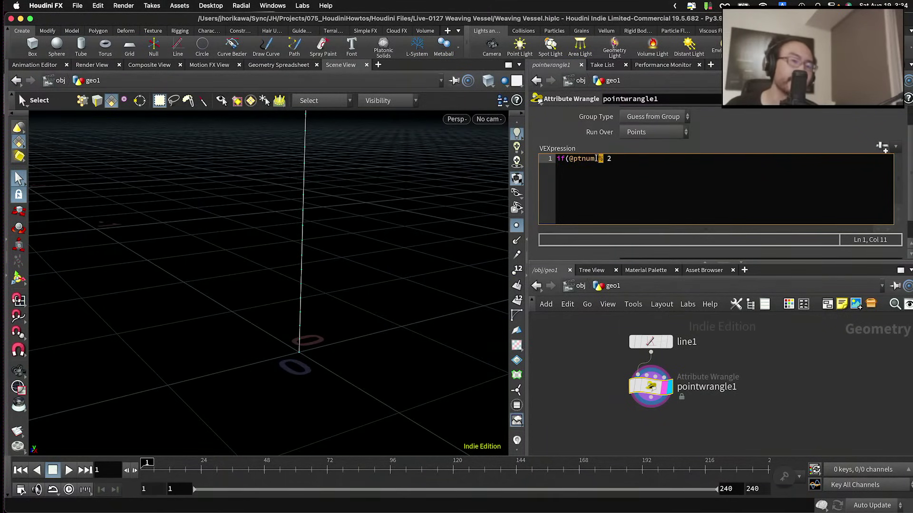
pyautogui.click(632, 161)
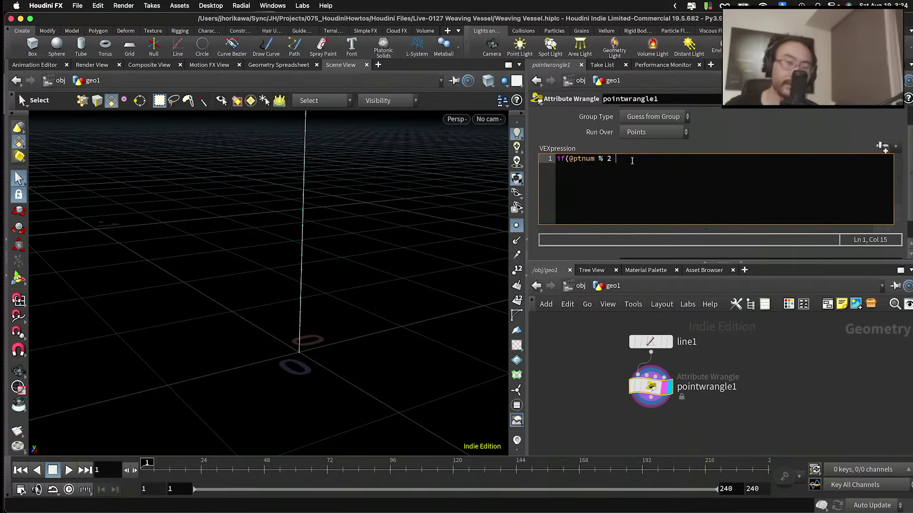
pyautogui.write('= 0')
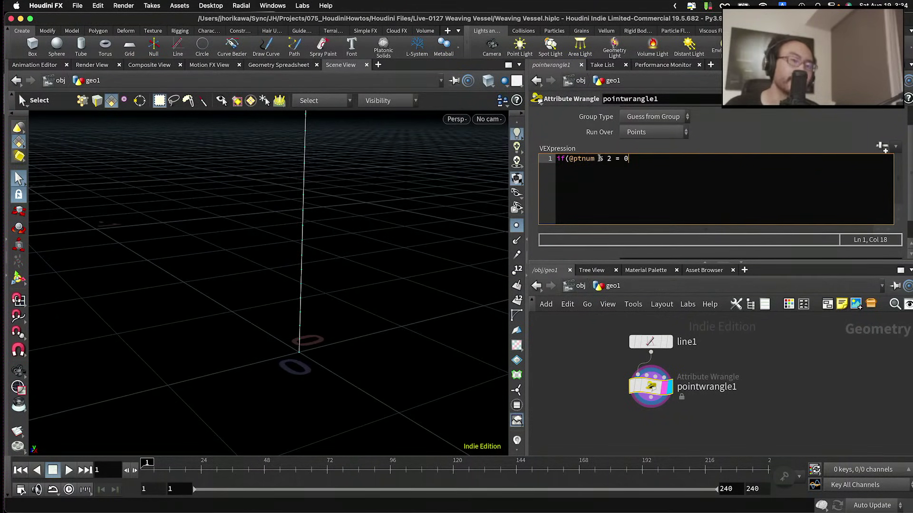
pyautogui.click(612, 159)
pyautogui.doubleClick(608, 159)
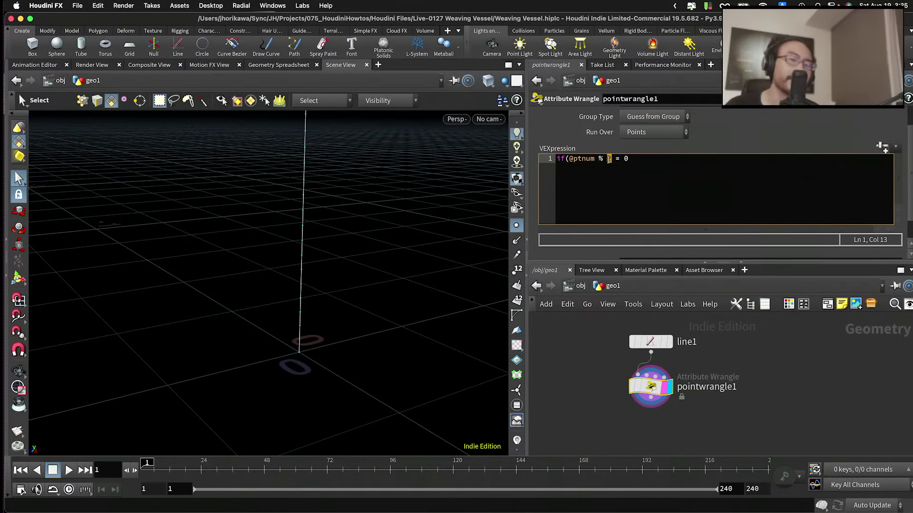
pyautogui.click(615, 159)
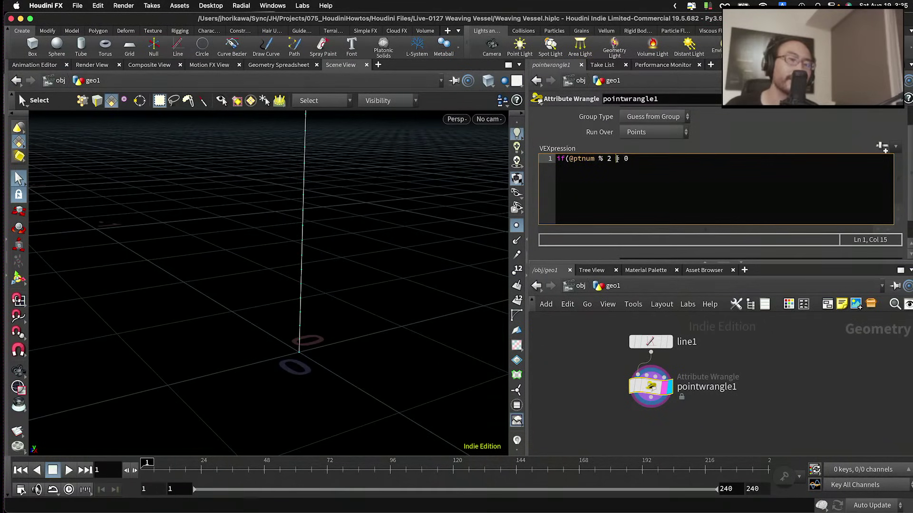
pyautogui.moveTo(616, 159); pyautogui.dragTo(629, 160)
pyautogui.press('BackSpace')
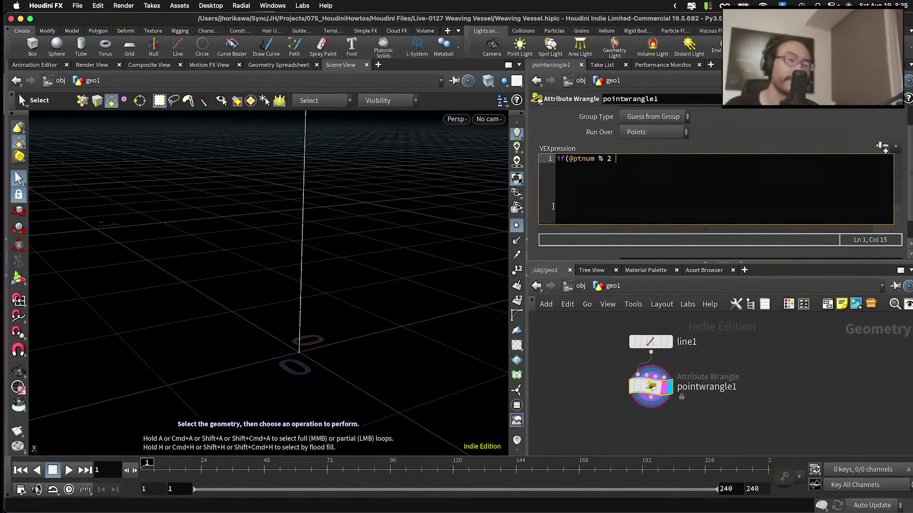
pyautogui.moveTo(595, 159)
pyautogui.mouseDown()
pyautogui.moveTo(565, 161)
pyautogui.moveTo(614, 160)
pyautogui.moveTo(590, 162)
pyautogui.mouseUp()
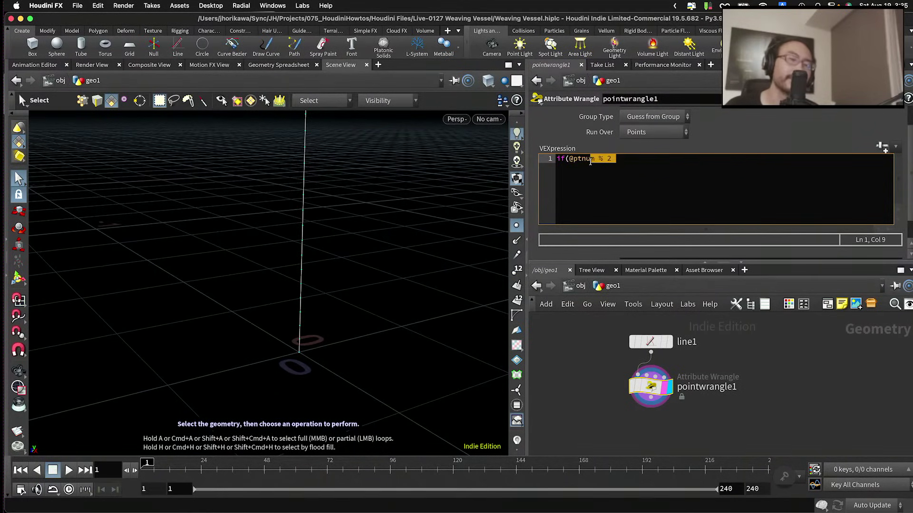
pyautogui.click(590, 161)
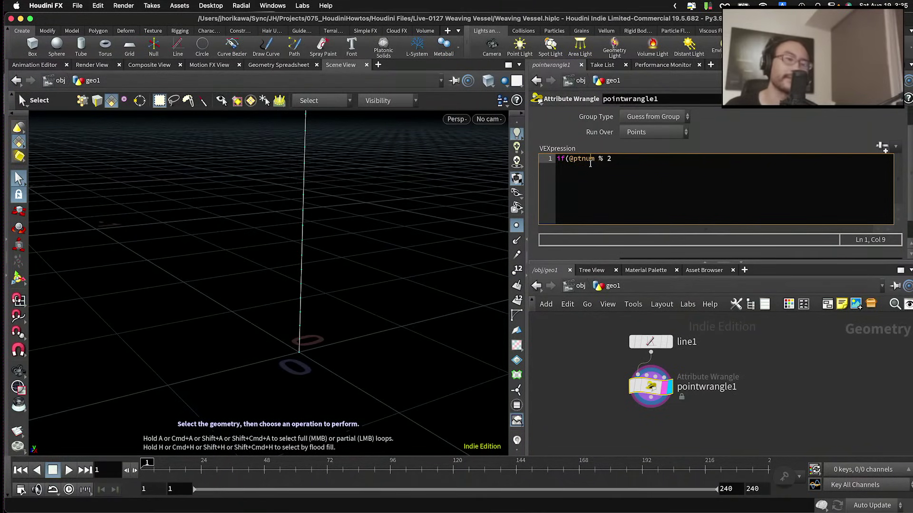
pyautogui.doubleClick(610, 158)
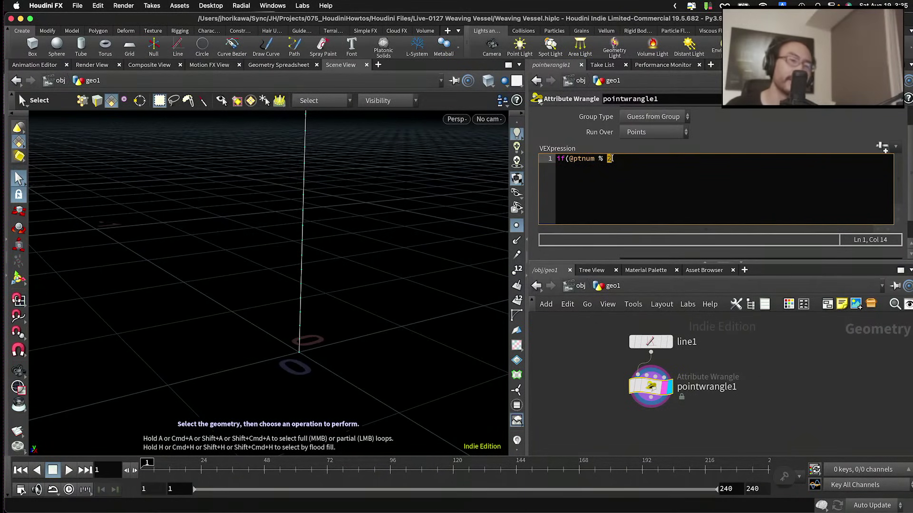
pyautogui.click(631, 162)
pyautogui.write('0')
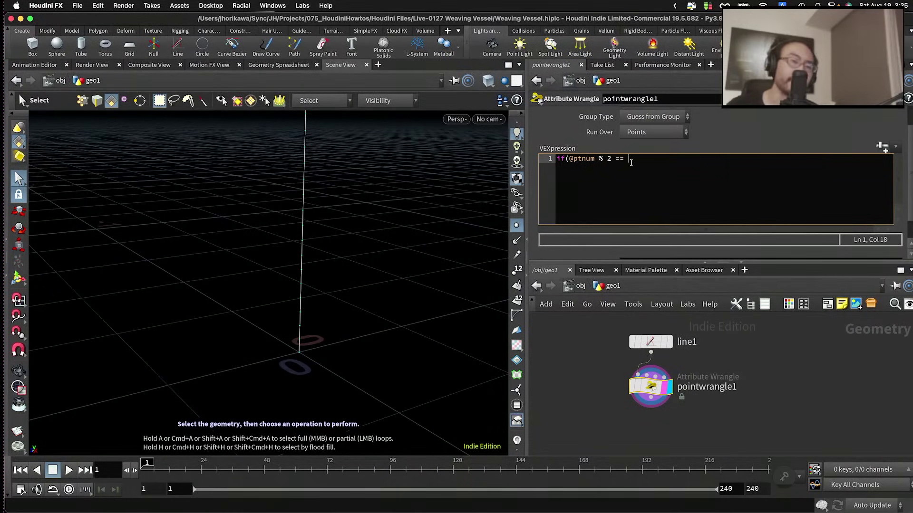
pyautogui.write(')')
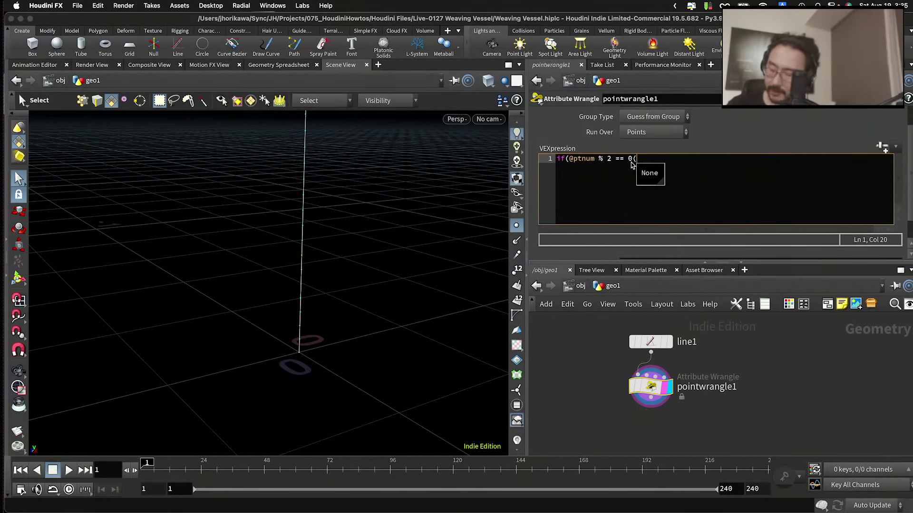
pyautogui.write('{')
pyautogui.press('Return')
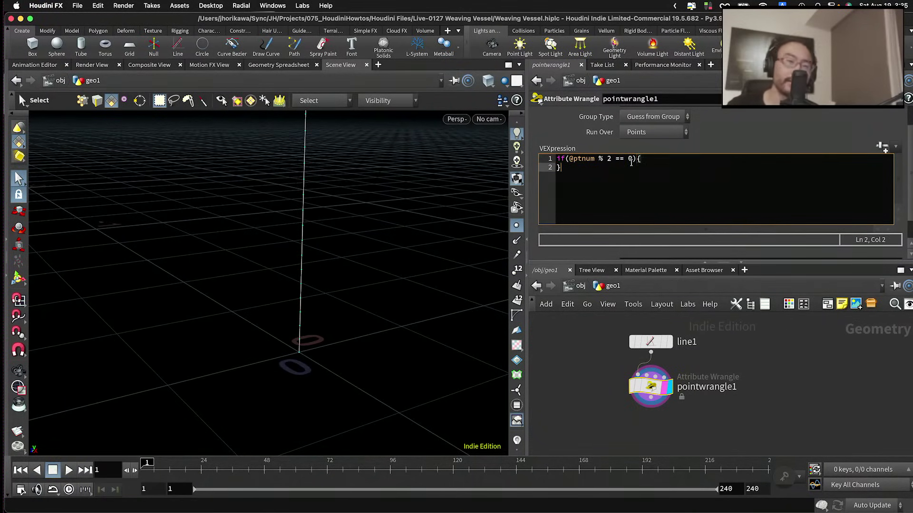
pyautogui.press('Return')
pyautogui.press('Up')
pyautogui.press('Tab')
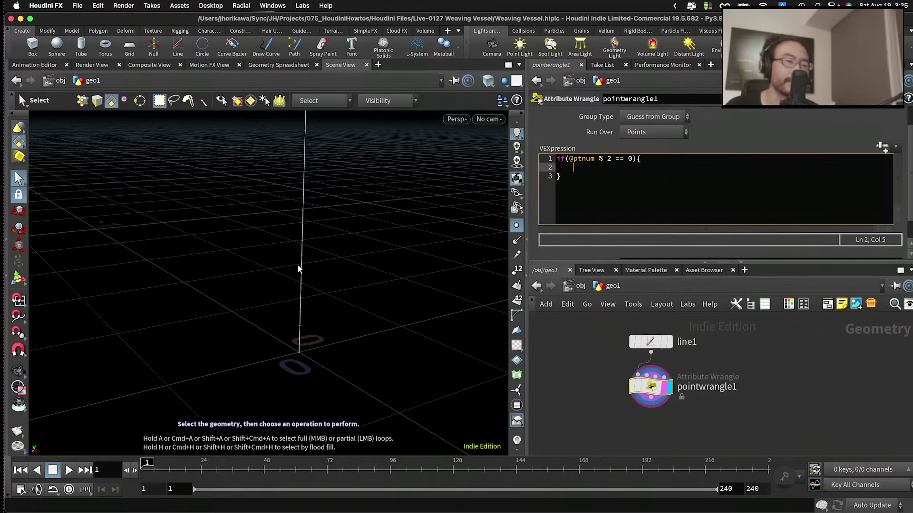
pyautogui.write('re')
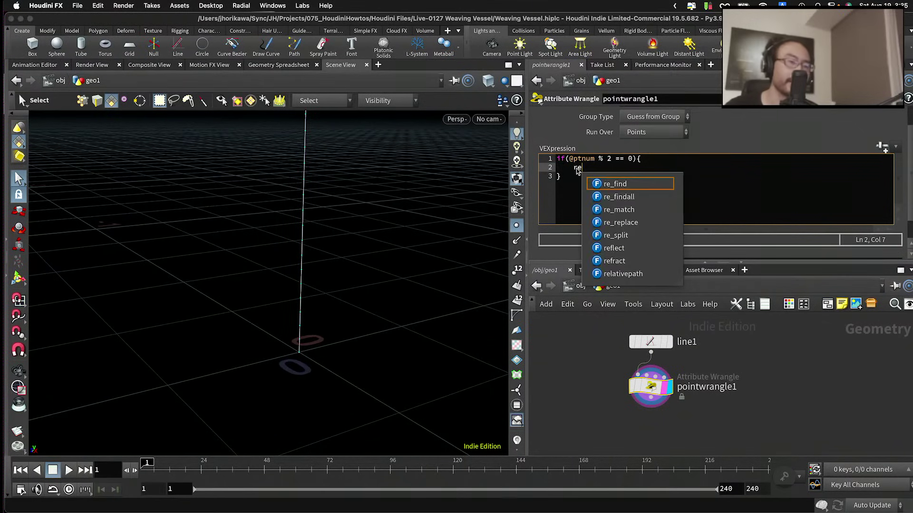
pyautogui.write('movepoint(0, ')
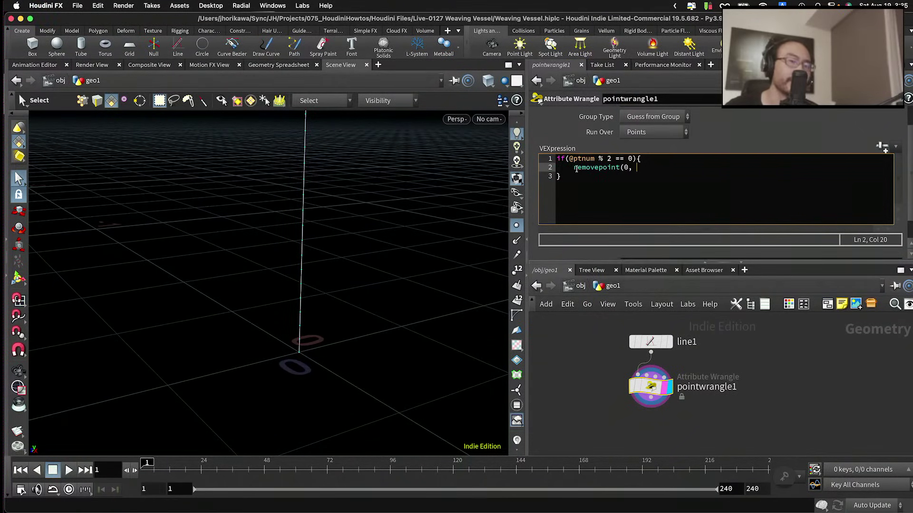
pyautogui.write('@ptnum, 0(')
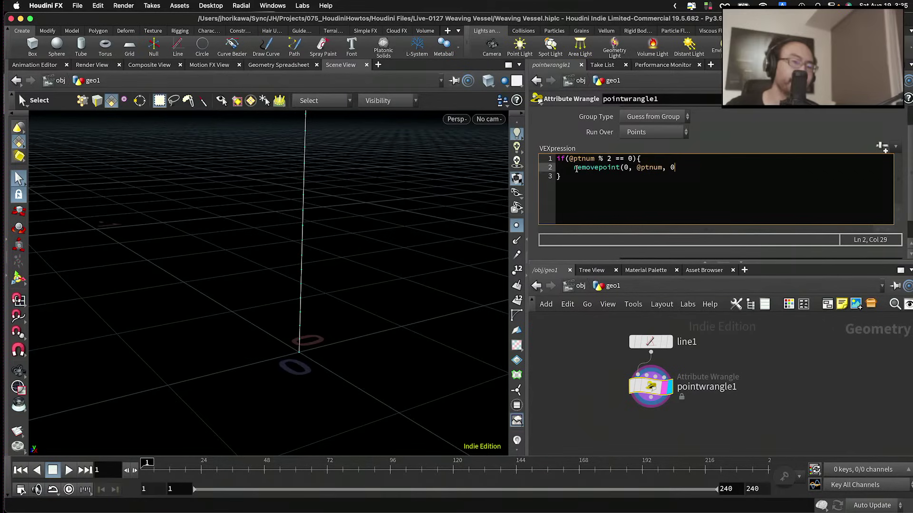
pyautogui.press('BackSpace')
pyautogui.press('BackSpace')
pyautogui.press('BackSpace')
pyautogui.press('BackSpace')
pyautogui.write(');')
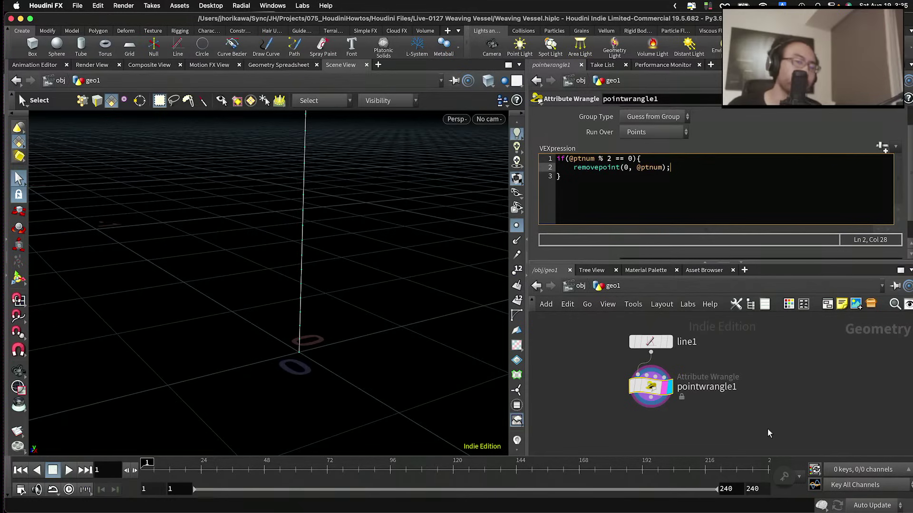
pyautogui.click(767, 429)
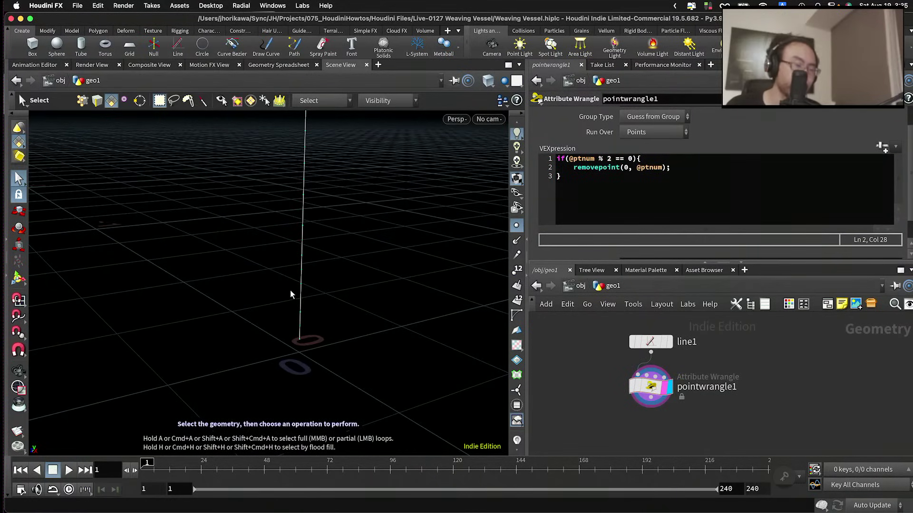
pyautogui.press('Escape')
pyautogui.moveTo(291, 290); pyautogui.dragTo(346, 271)
pyautogui.press('s')
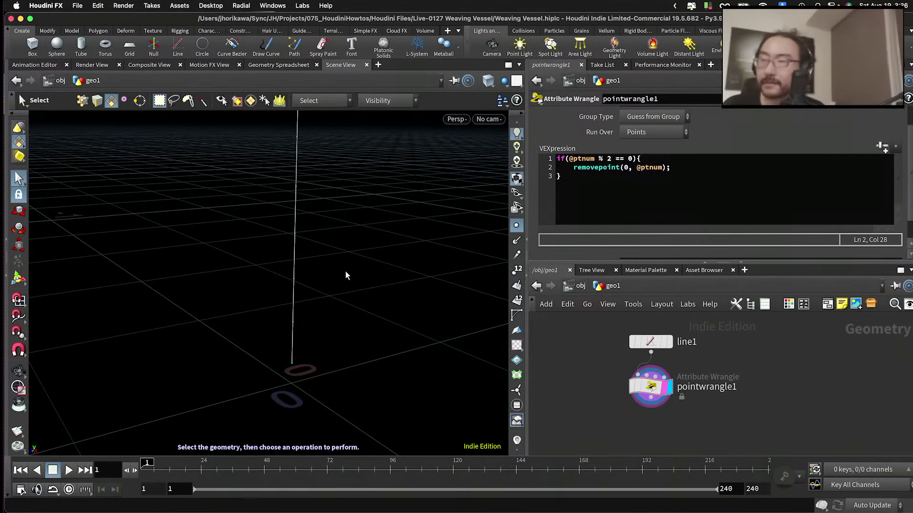
pyautogui.moveTo(346, 290); pyautogui.dragTo(397, 257, button='middle')
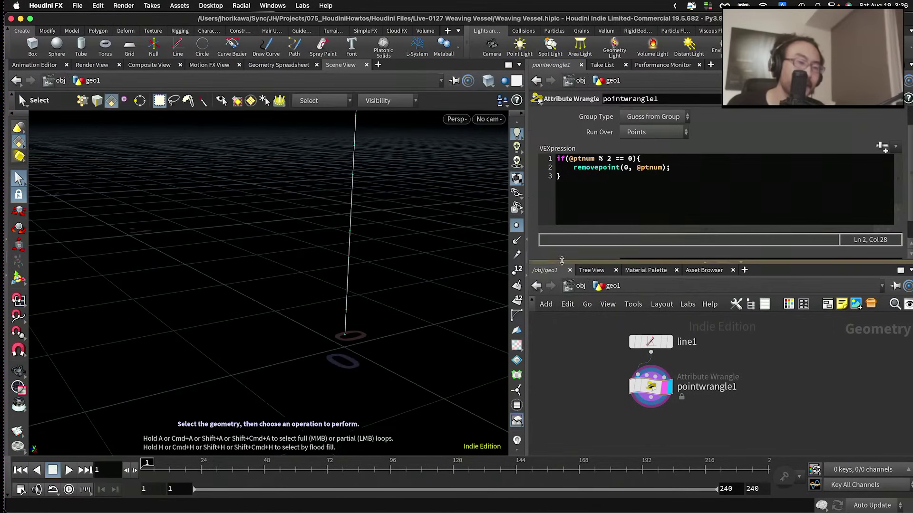
pyautogui.moveTo(690, 405); pyautogui.dragTo(621, 328)
pyautogui.scroll(-2, 683, 348)
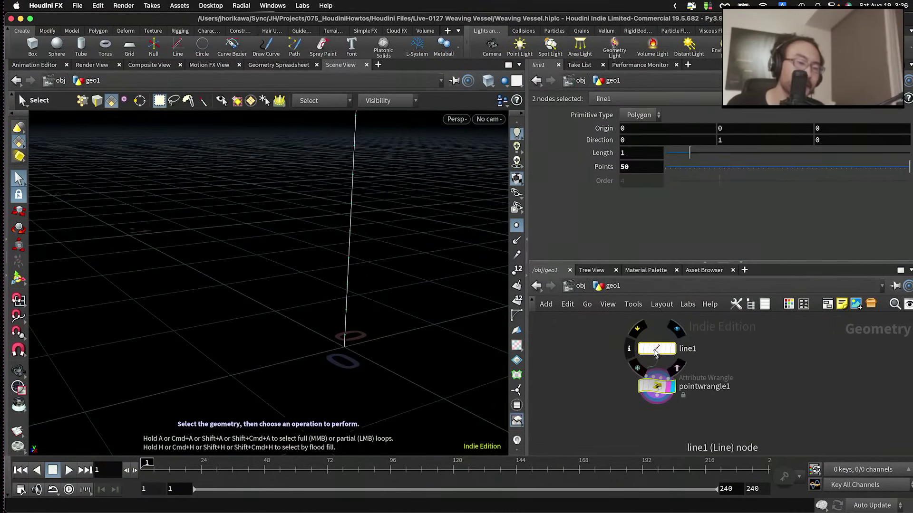
pyautogui.click(655, 379)
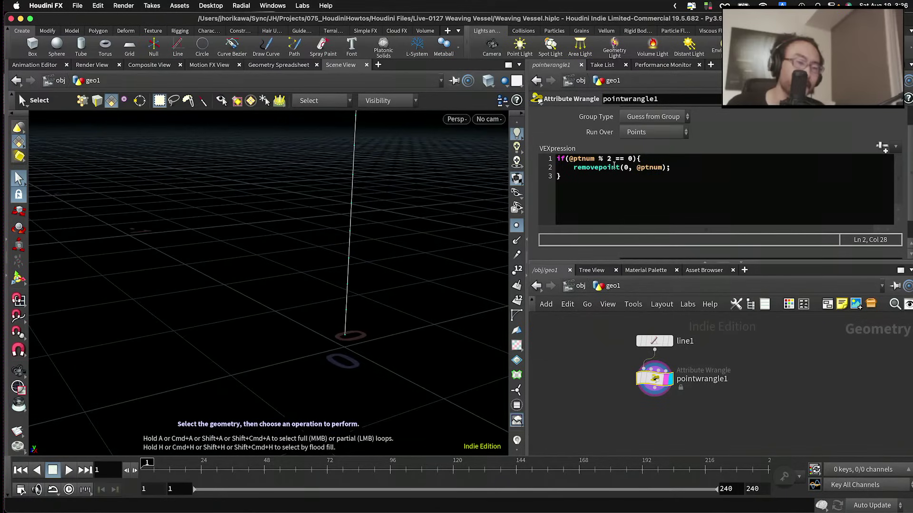
pyautogui.click(600, 158)
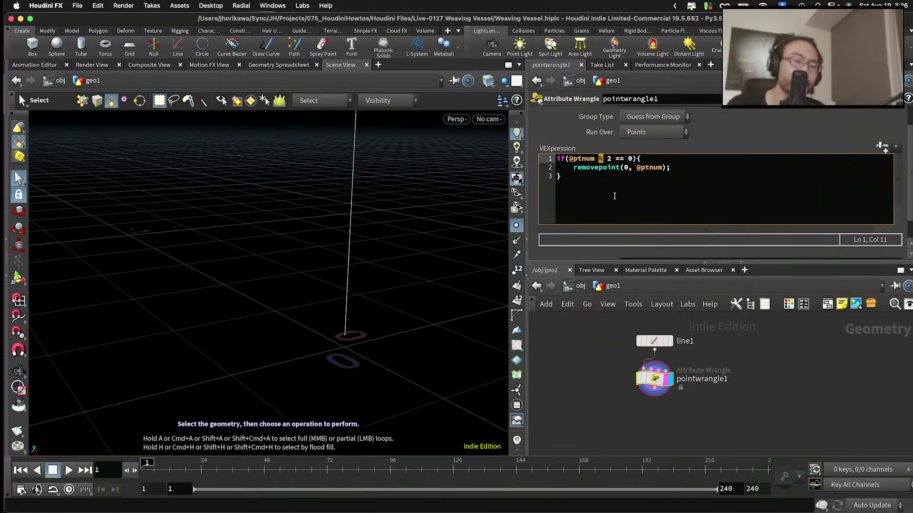
pyautogui.moveTo(595, 159); pyautogui.dragTo(571, 160)
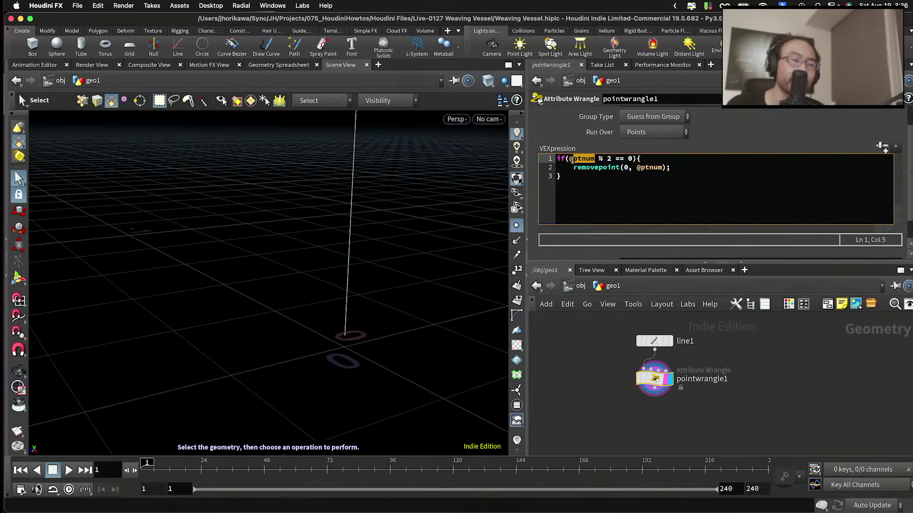
pyautogui.click(575, 165)
# Step: View the line from farther away, and check line1's parameters against the % 2 term in the wrangle's condition
pyautogui.rightClick(394, 237)
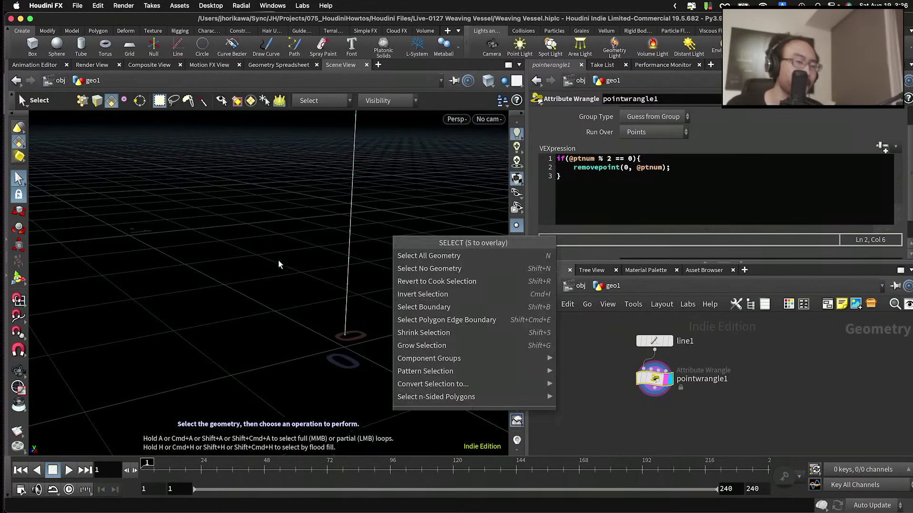
pyautogui.press('Escape')
pyautogui.press('Escape')
pyautogui.moveTo(365, 245); pyautogui.dragTo(343, 275)
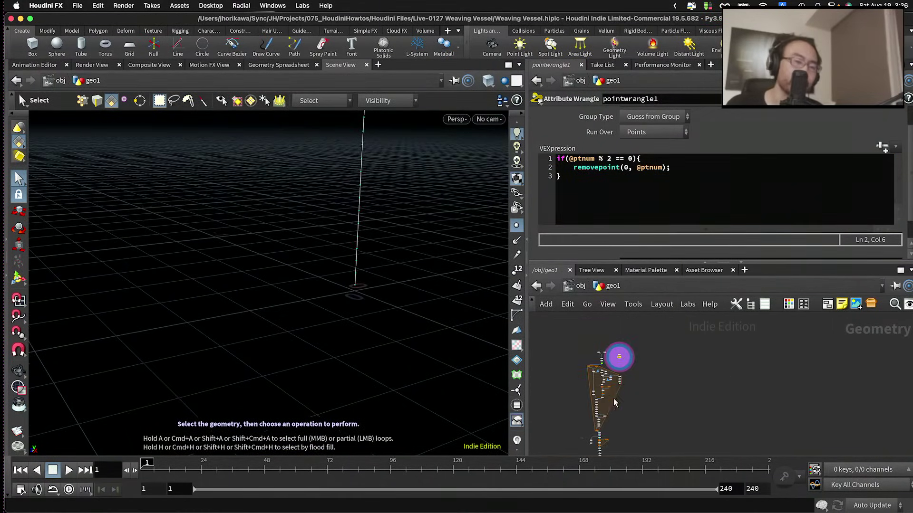
pyautogui.scroll(10, 623, 361)
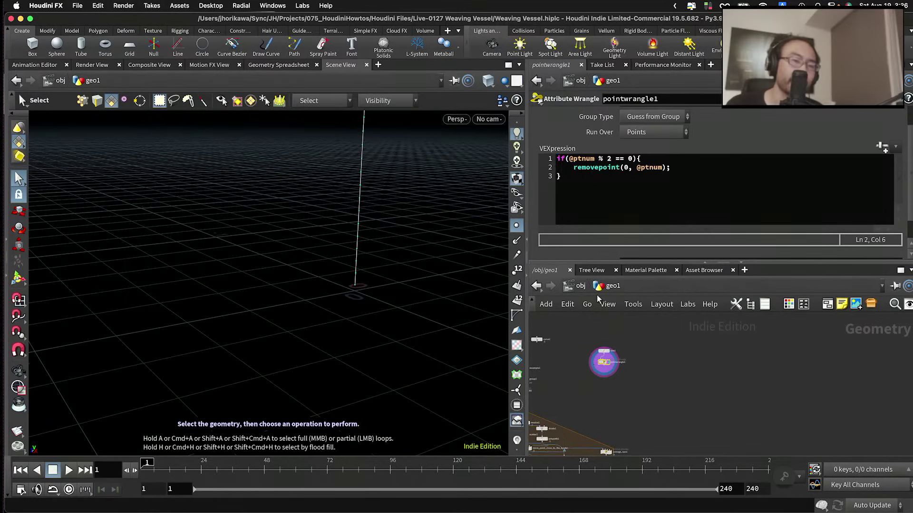
pyautogui.moveTo(613, 158); pyautogui.dragTo(599, 160)
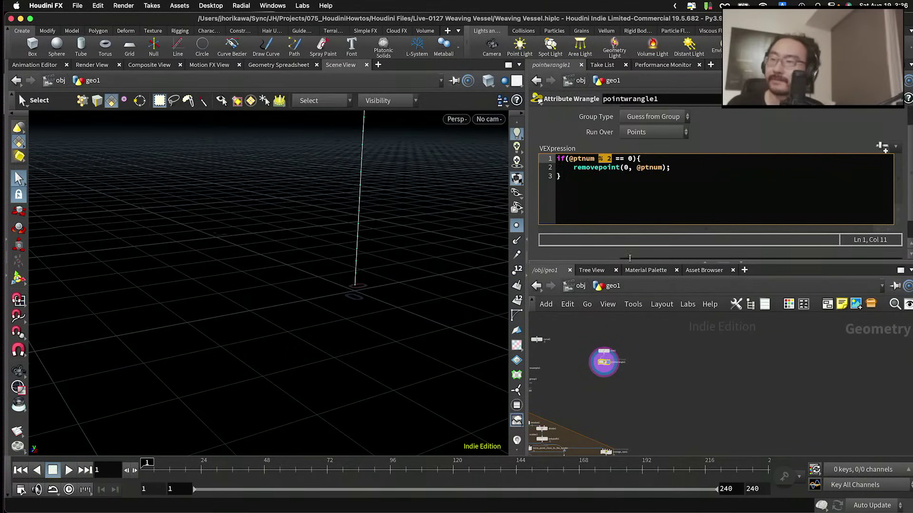
pyautogui.moveTo(619, 393); pyautogui.dragTo(597, 345)
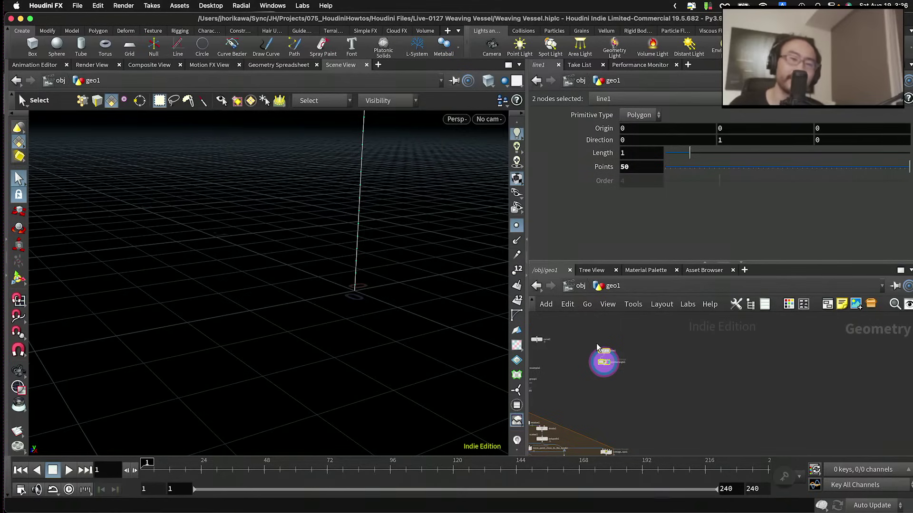
pyautogui.scroll(5, 597, 344)
pyautogui.click(606, 344)
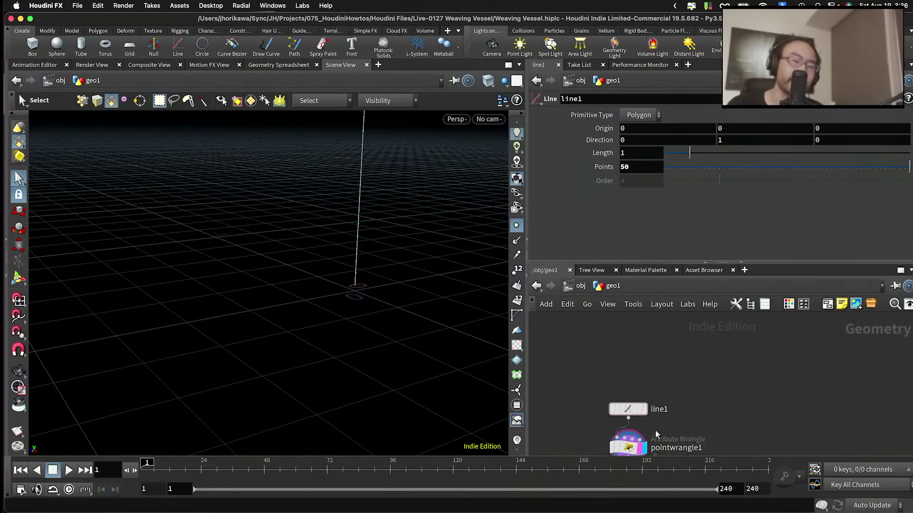
pyautogui.moveTo(656, 434); pyautogui.dragTo(647, 386, button='middle')
pyautogui.click(619, 404)
pyautogui.click(609, 159)
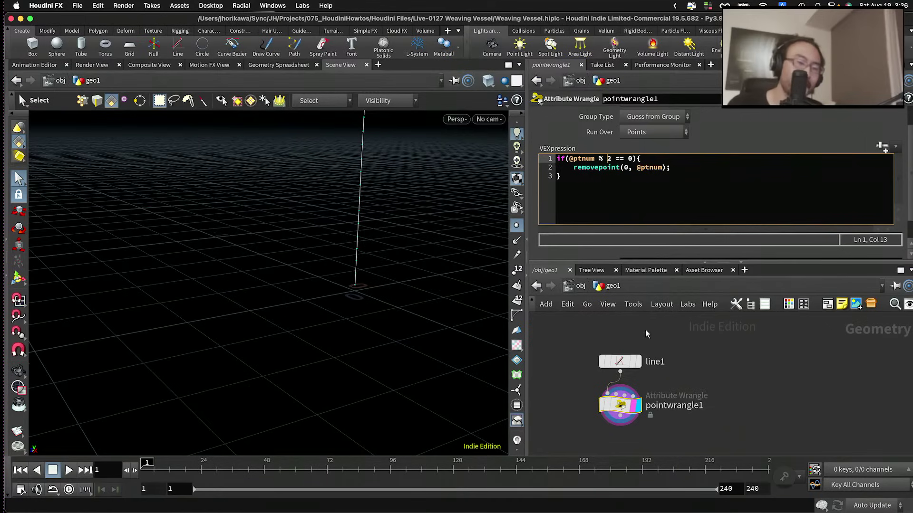
# Step: Delete the demonstration nodes line1 and pointwrangle1
pyautogui.scroll(-3, 645, 329)
pyautogui.moveTo(696, 389); pyautogui.dragTo(613, 326)
pyautogui.press('Delete')
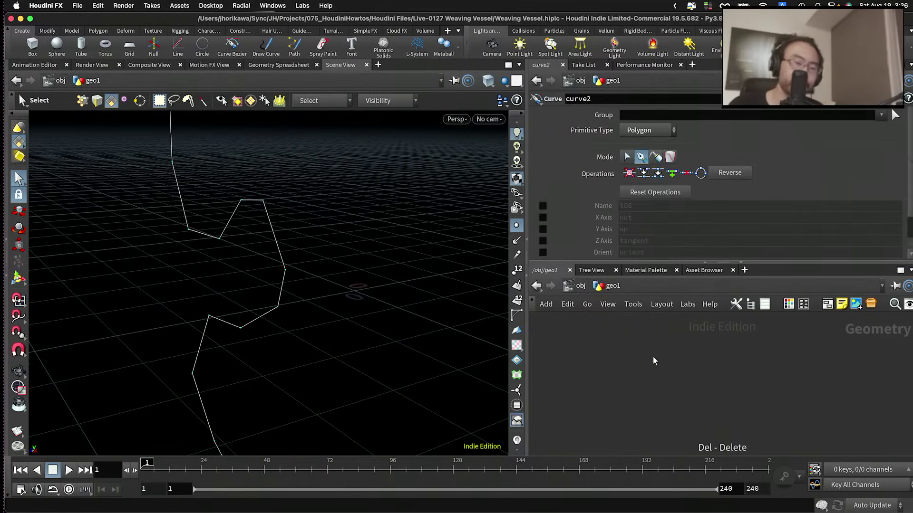
# Step: Add a Switch node and insert it into the connection between curve1 and resample1
pyautogui.scroll(-3, 631, 338)
pyautogui.scroll(5, 614, 350)
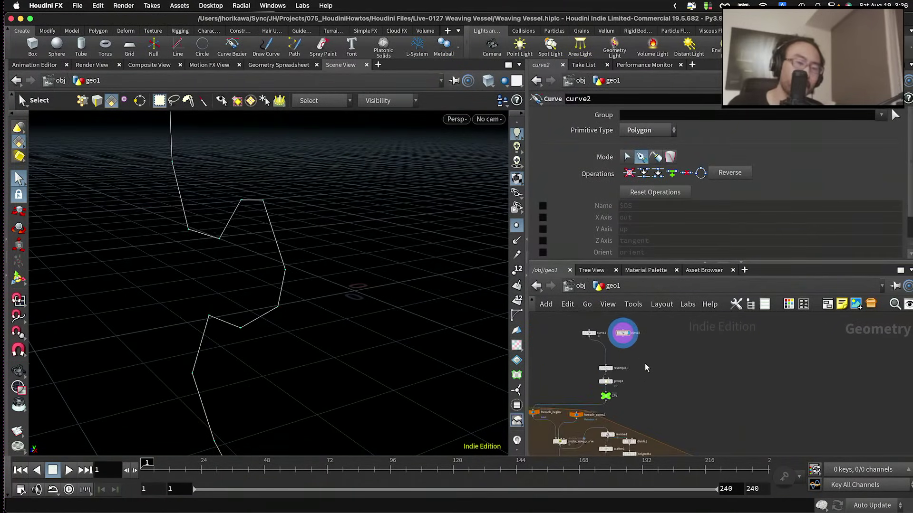
pyautogui.press('Tab')
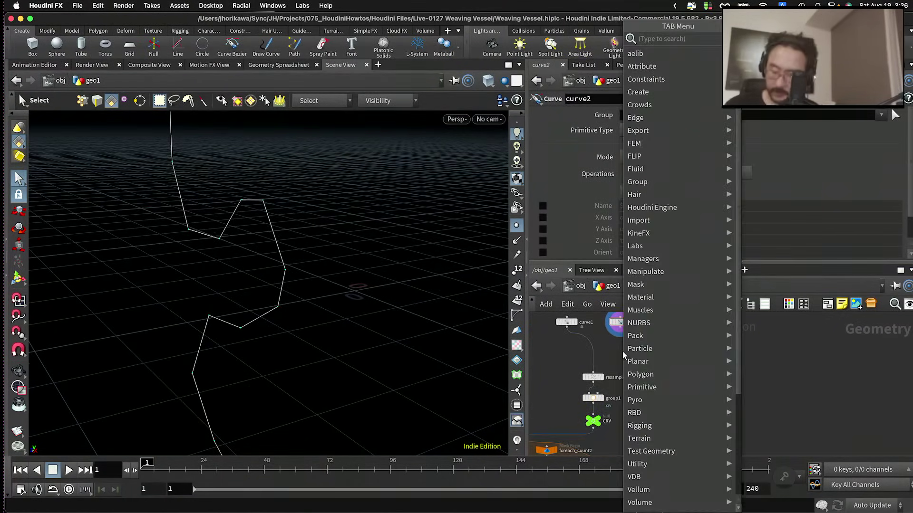
pyautogui.write('swit')
pyautogui.press('Return')
pyautogui.click(589, 350)
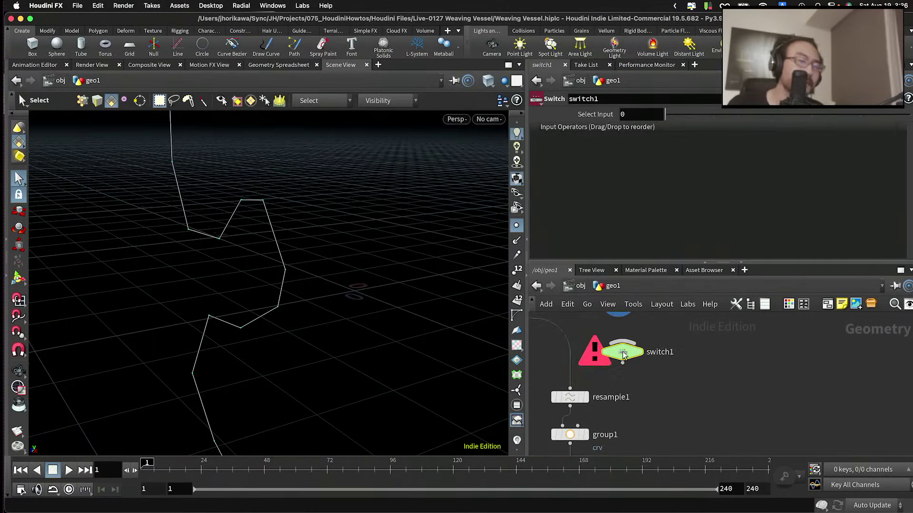
pyautogui.moveTo(571, 352); pyautogui.dragTo(589, 419, button='middle')
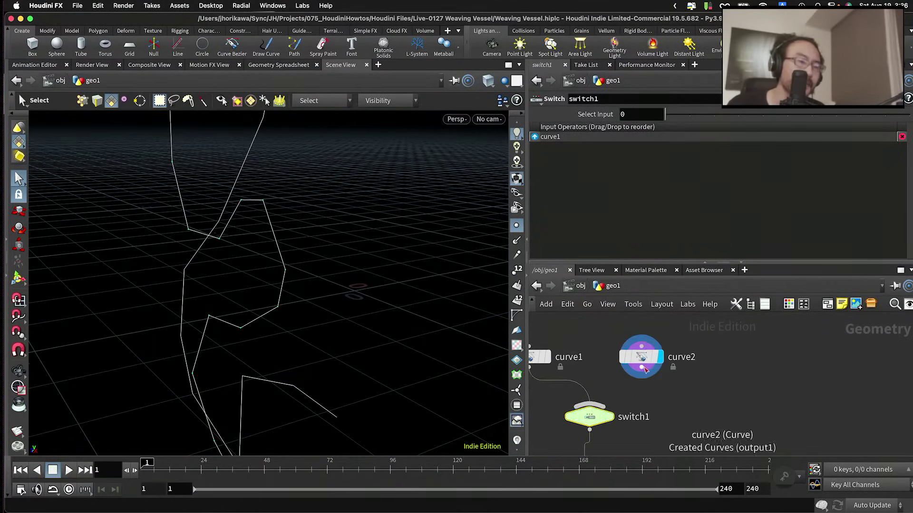
# Step: Connect curve2 as the second input of switch1, display the switch's output and try out its Select Input value
pyautogui.moveTo(642, 368); pyautogui.dragTo(609, 419)
pyautogui.click(609, 420)
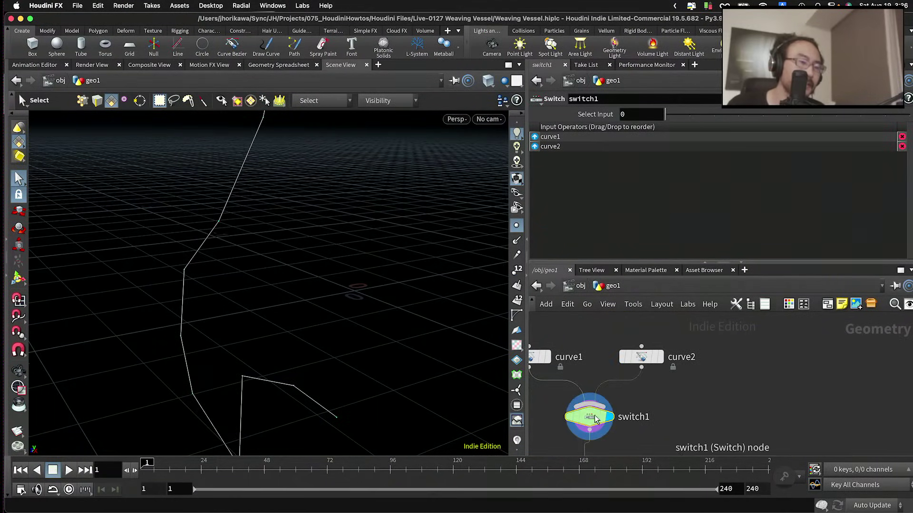
pyautogui.moveTo(228, 285); pyautogui.dragTo(404, 333)
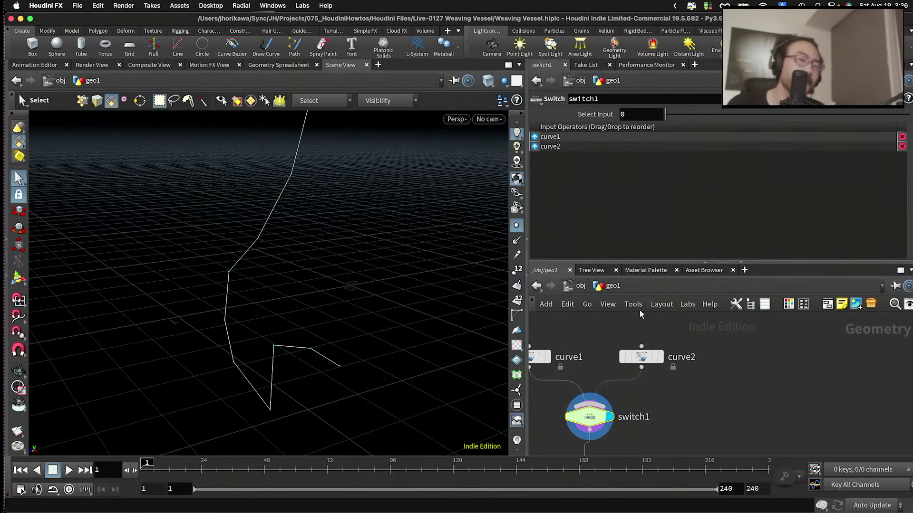
pyautogui.moveTo(688, 116); pyautogui.dragTo(668, 115)
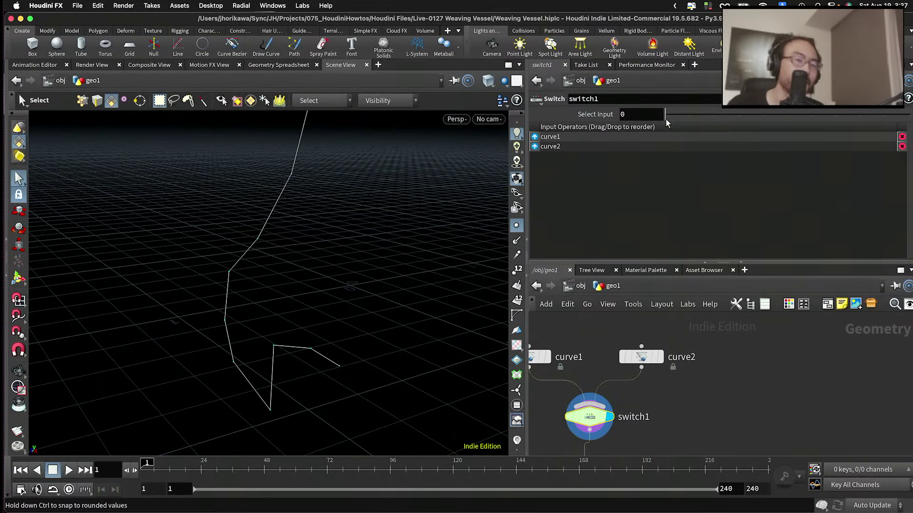
# Step: Delete the unused normal1 and attribcreate2 branch beside the detangle loop
pyautogui.scroll(-3, 654, 378)
pyautogui.scroll(-8, 655, 378)
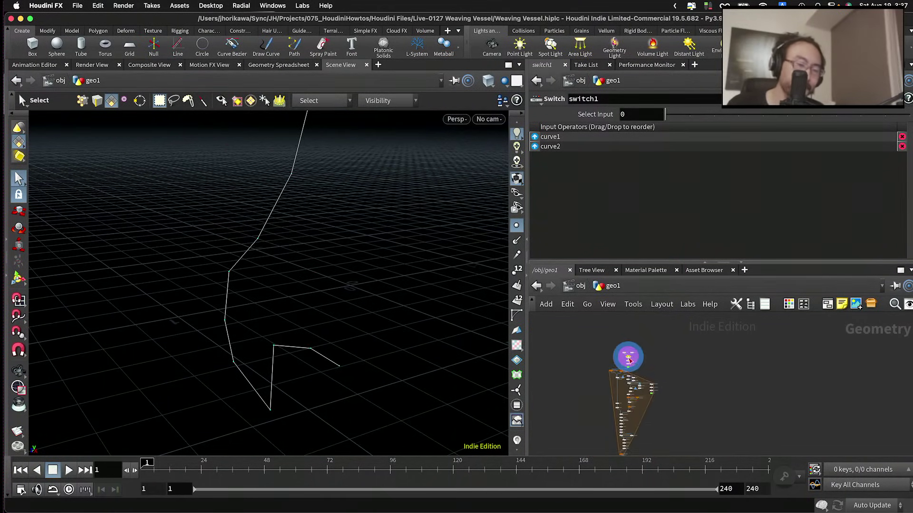
pyautogui.scroll(8, 640, 411)
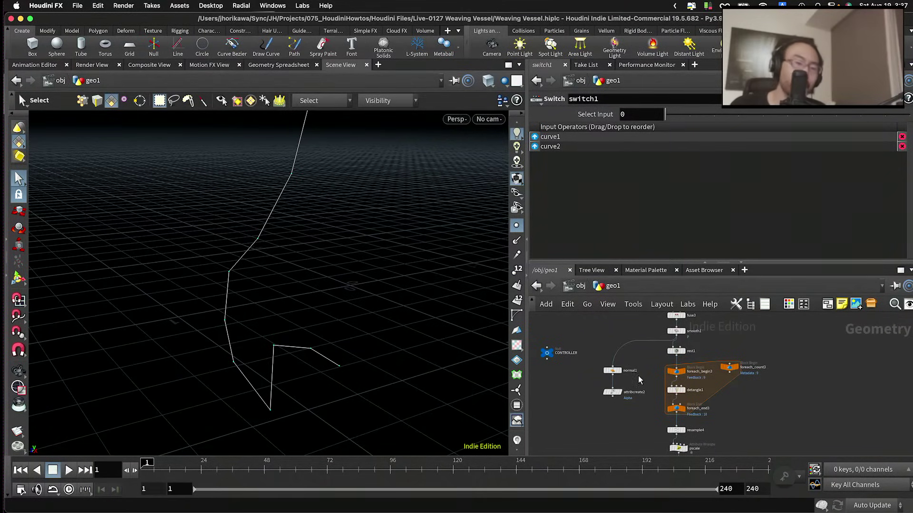
pyautogui.scroll(3, 638, 376)
pyautogui.moveTo(626, 416); pyautogui.dragTo(589, 338)
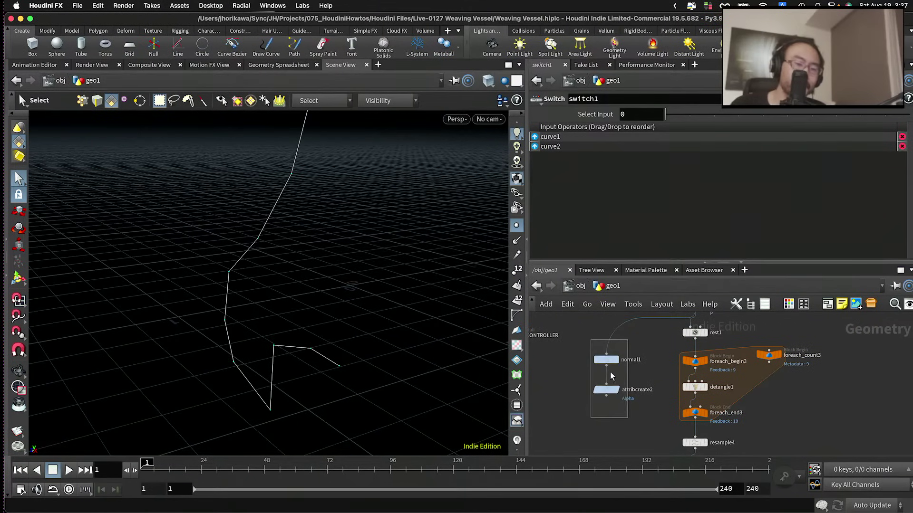
pyautogui.moveTo(611, 376); pyautogui.dragTo(617, 369)
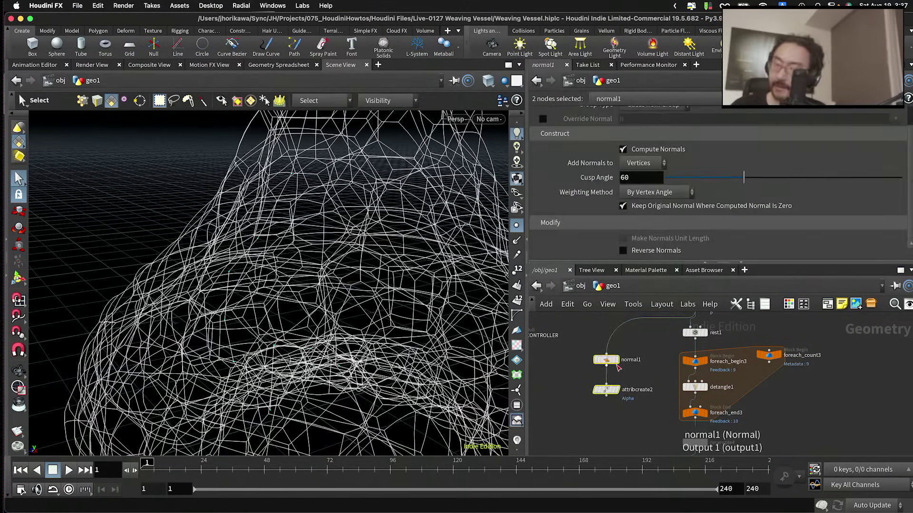
pyautogui.press('Delete')
# Step: Display the material1 result at the end of the network and turn off point display in the viewport
pyautogui.scroll(-5, 638, 358)
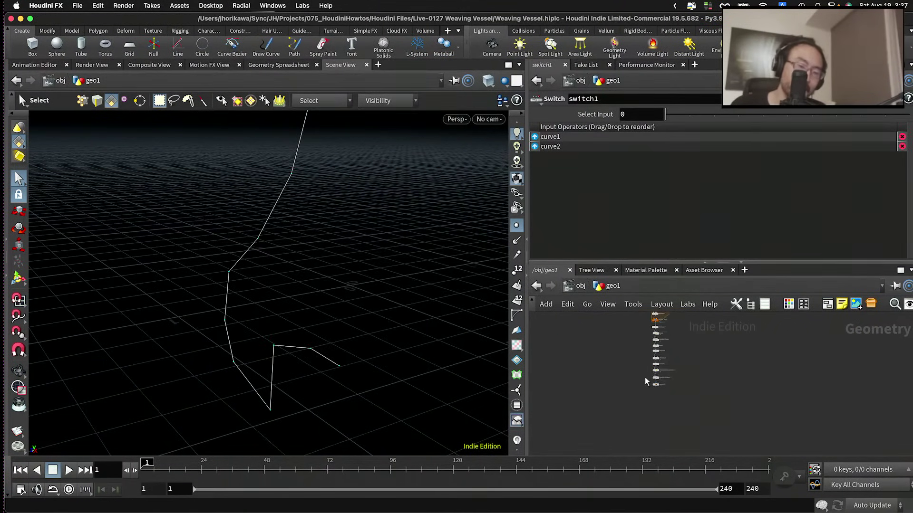
pyautogui.scroll(5, 646, 380)
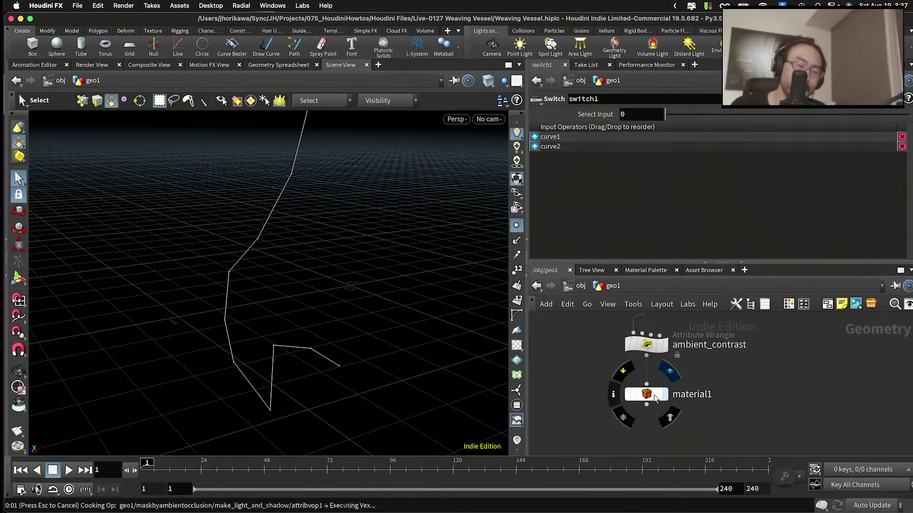
pyautogui.click(661, 396)
pyautogui.press('l')
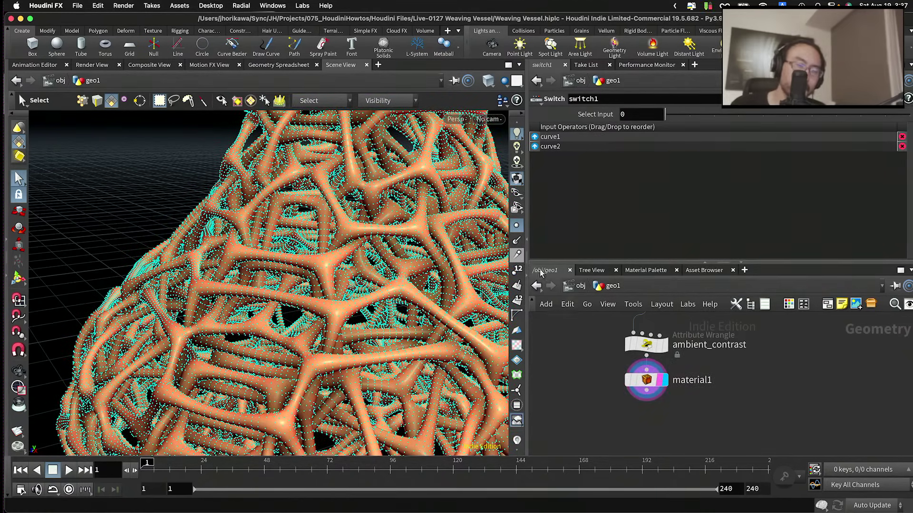
pyautogui.click(516, 226)
# Step: Add a Null node below material1, connect it to material1's output and name it FINAL
pyautogui.press('Tab')
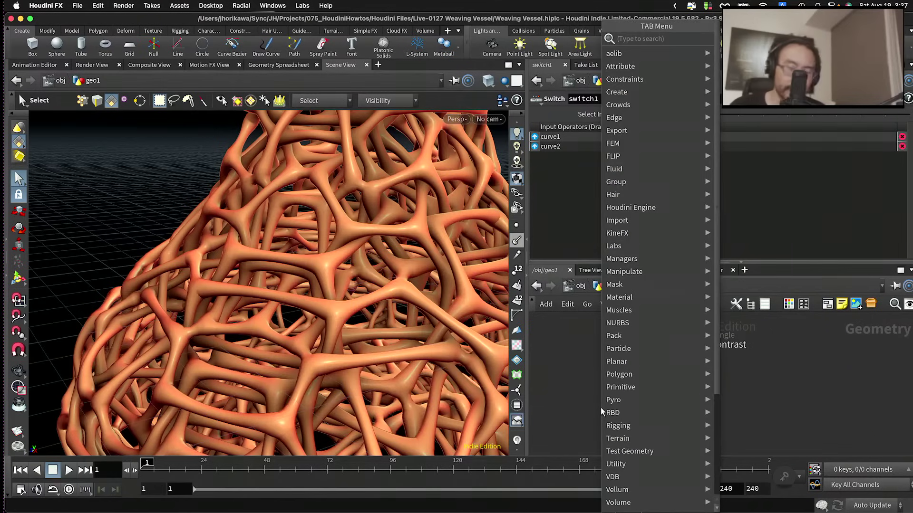
pyautogui.write('null')
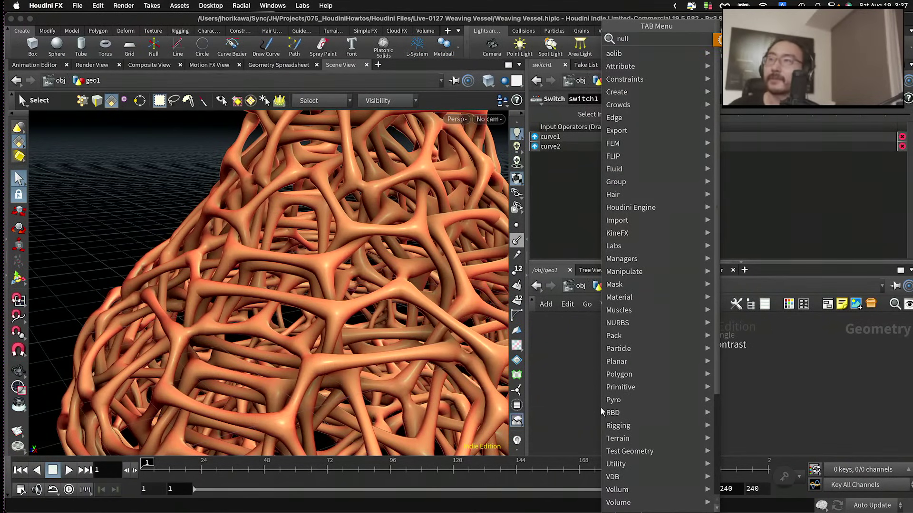
pyautogui.press('Return')
pyautogui.click(648, 408)
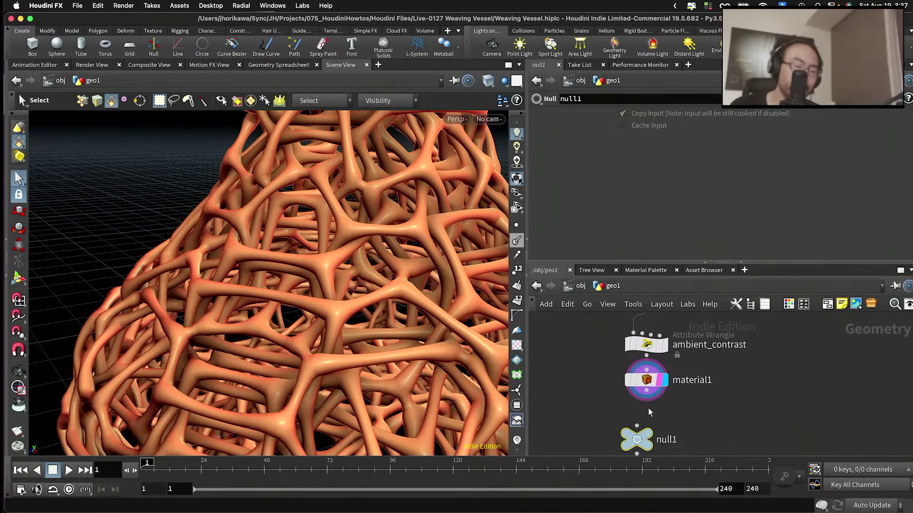
pyautogui.doubleClick(665, 442)
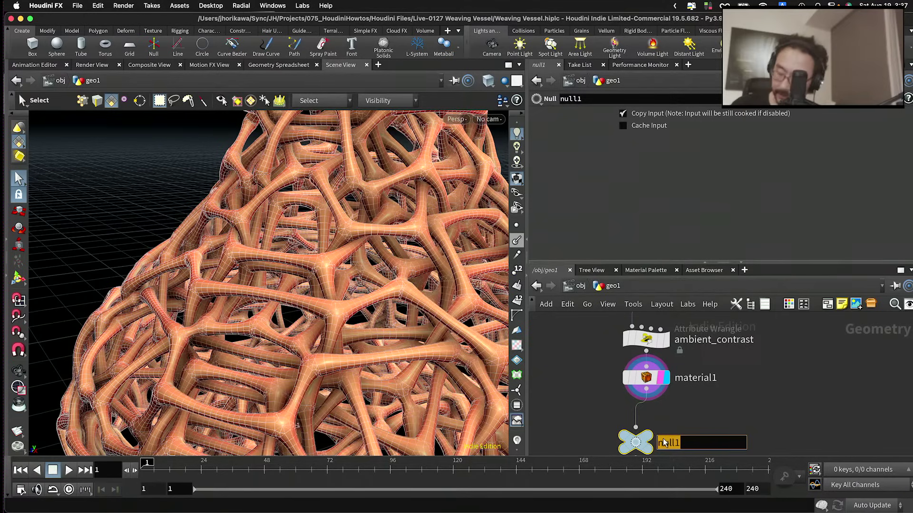
pyautogui.write('FINAL')
pyautogui.press('Return')
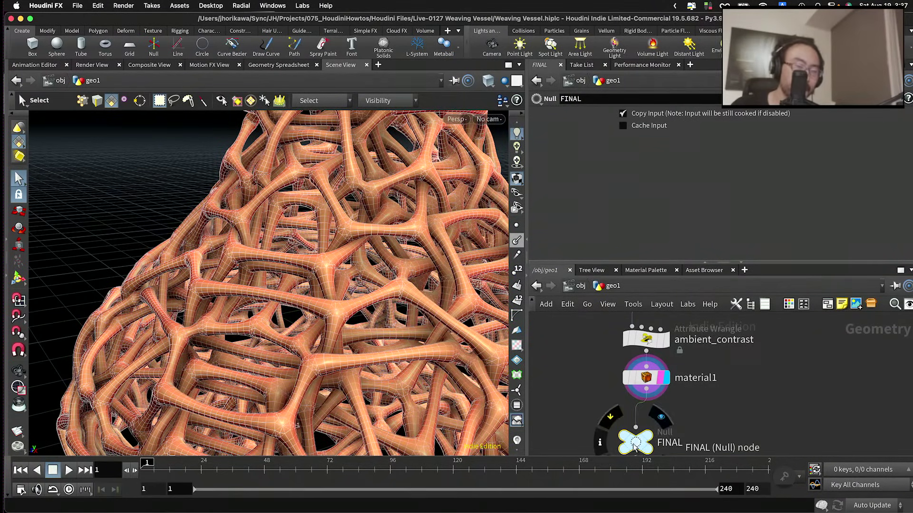
# Step: Colour the FINAL null green and align it directly beneath material1
pyautogui.moveTo(635, 444); pyautogui.dragTo(640, 437)
pyautogui.press('c')
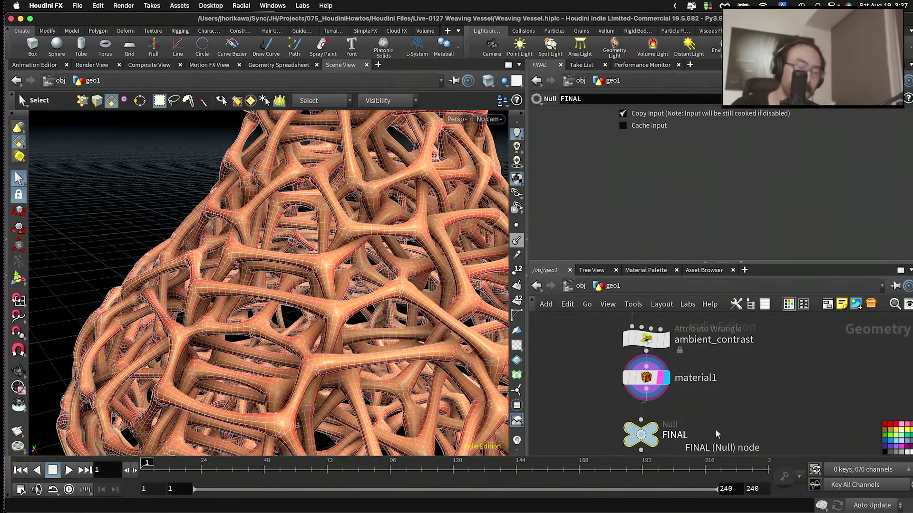
pyautogui.click(890, 439)
pyautogui.press('c')
pyautogui.moveTo(646, 435); pyautogui.dragTo(651, 426)
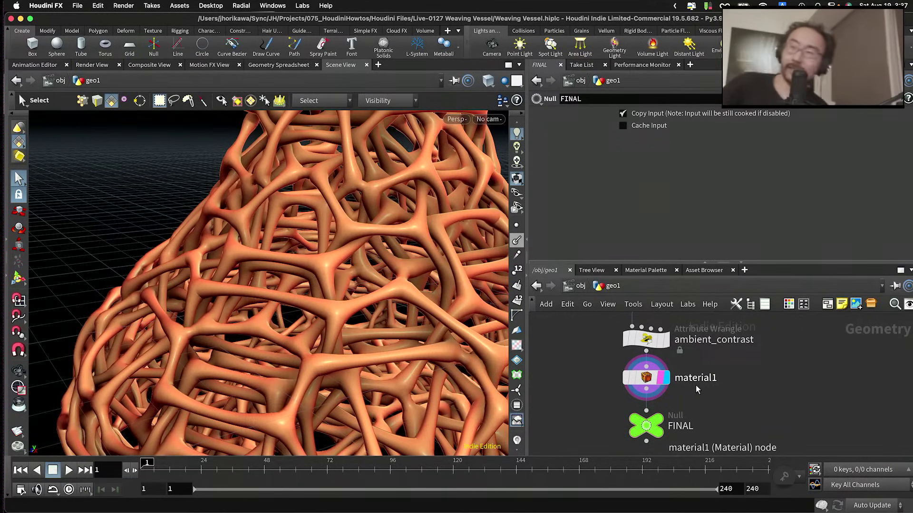
# Step: Show the CONTROLLER null's parameters and widen the viewport pane to view the vessel beside them
pyautogui.scroll(-4, 566, 373)
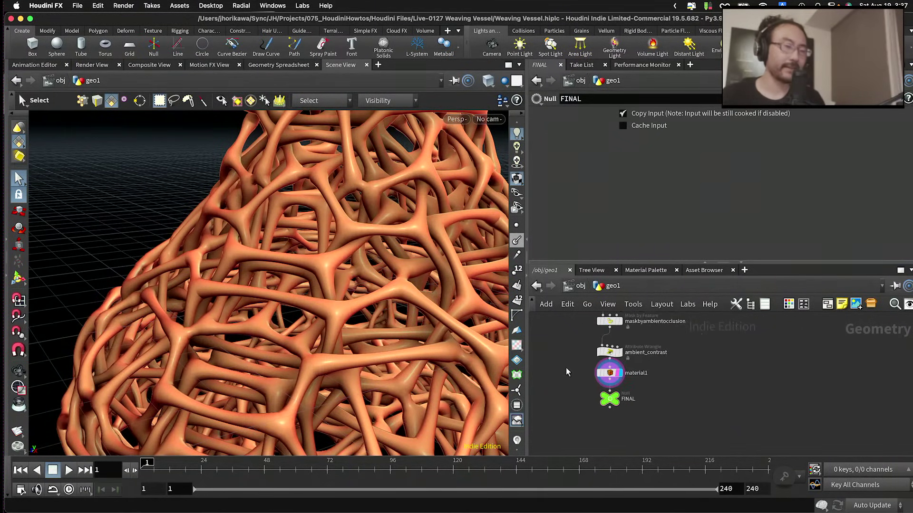
pyautogui.scroll(-6, 599, 390)
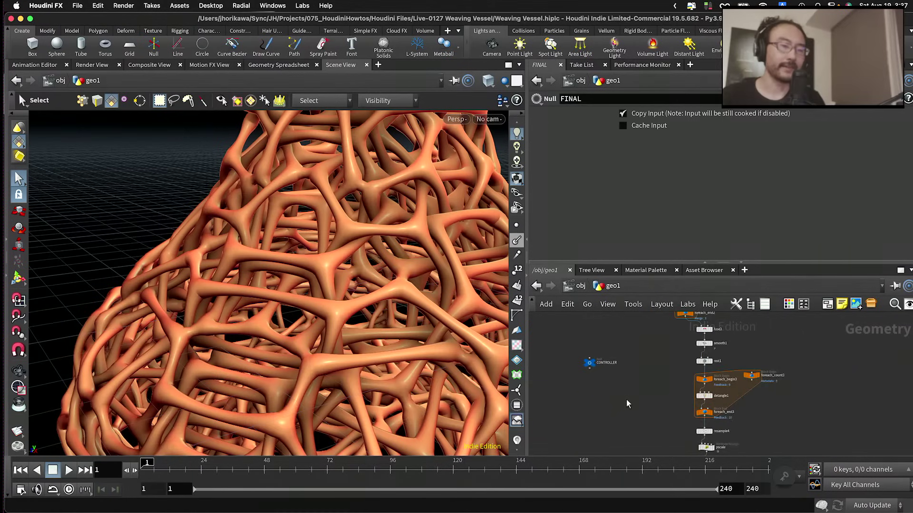
pyautogui.moveTo(625, 402); pyautogui.dragTo(594, 378)
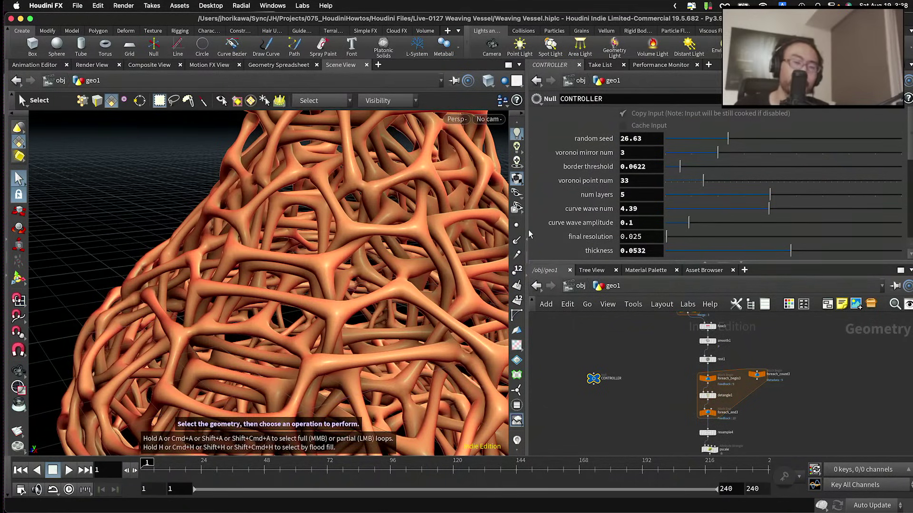
pyautogui.moveTo(527, 224); pyautogui.dragTo(565, 225)
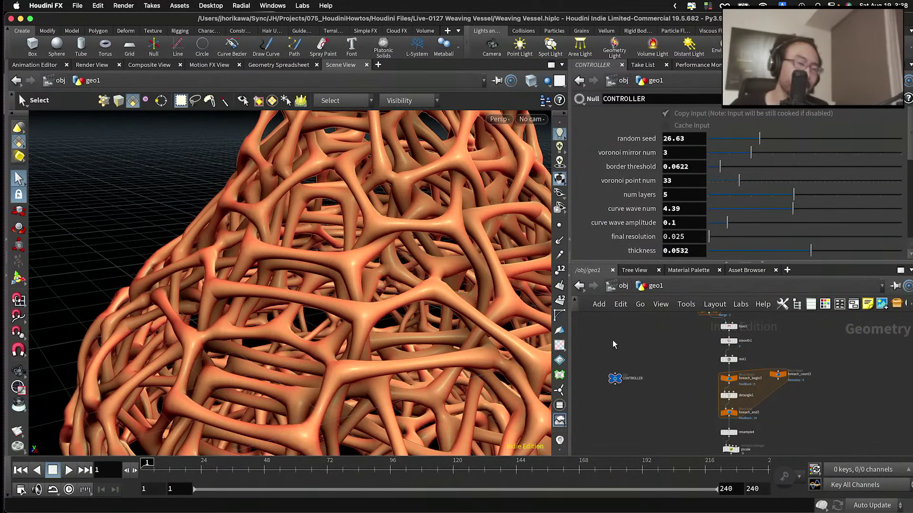
pyautogui.scroll(3, 619, 370)
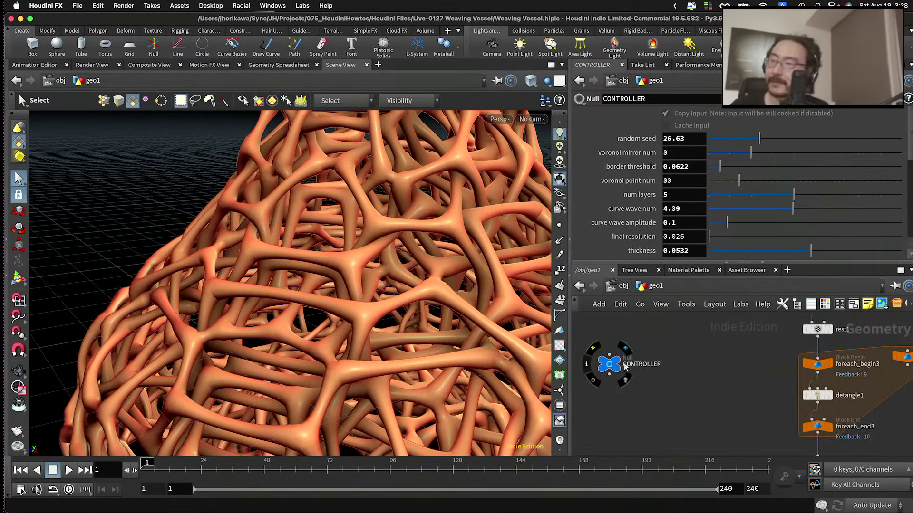